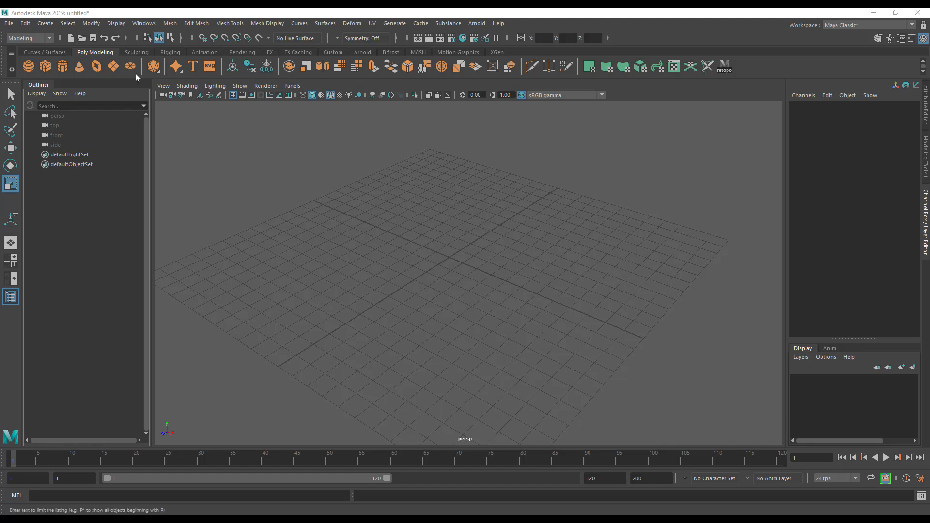
Check the linear working unit in the Settings category of the preferences, leaving the preferences without saving.
left_click(139, 22)
mouse_move(165, 114)
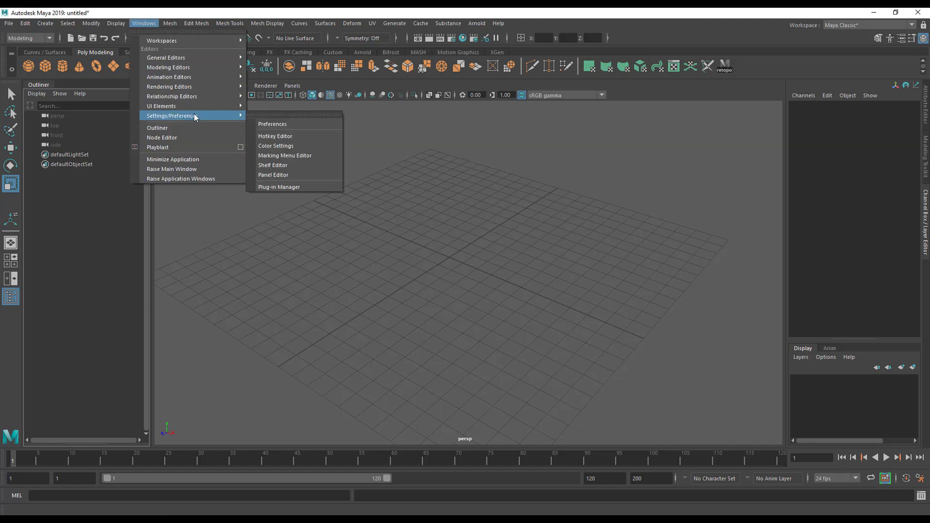
left_click(278, 124)
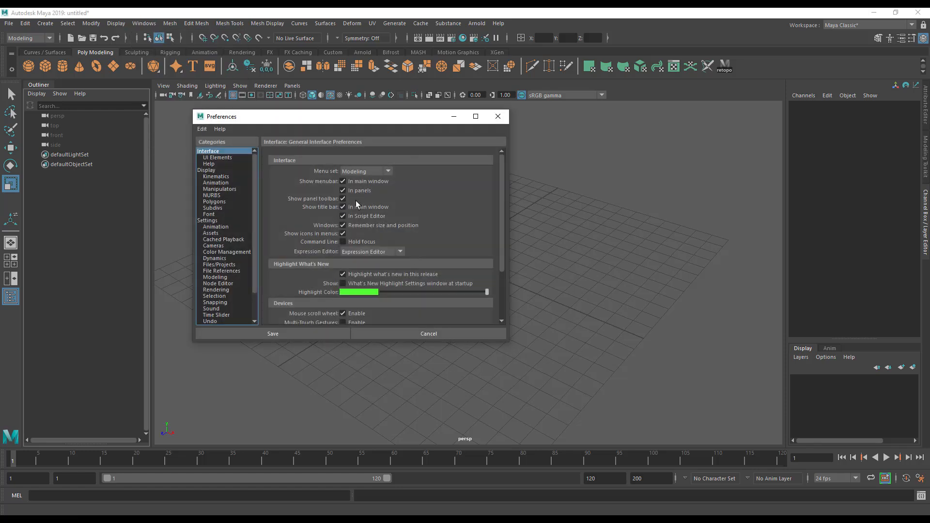
left_click(210, 221)
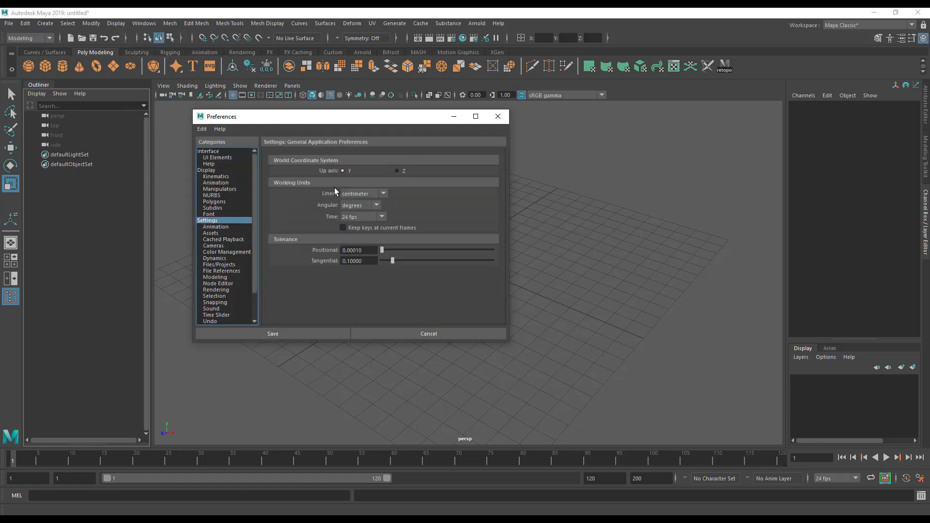
left_click(379, 329)
Create a polygon cube at the origin and set its Scale X, Y and Z to 5.
left_click(45, 66)
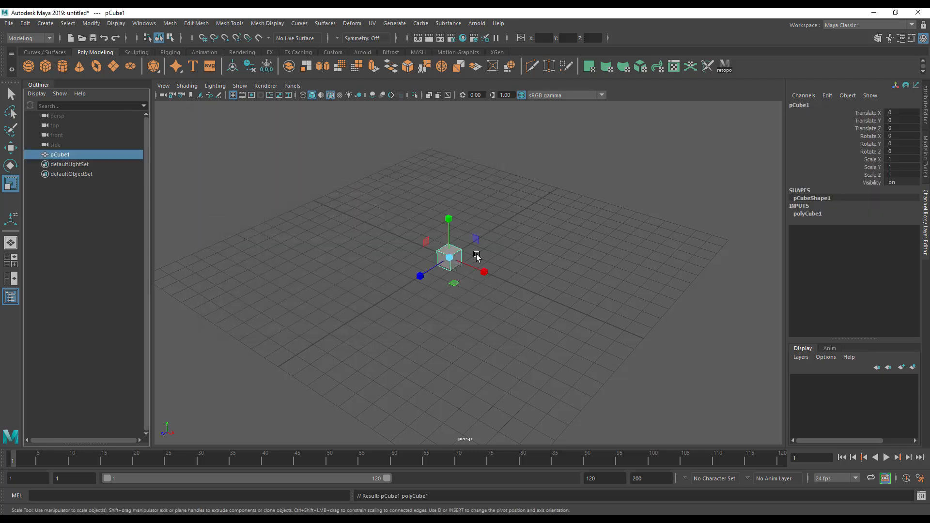
left_click_drag(902, 159, 905, 172)
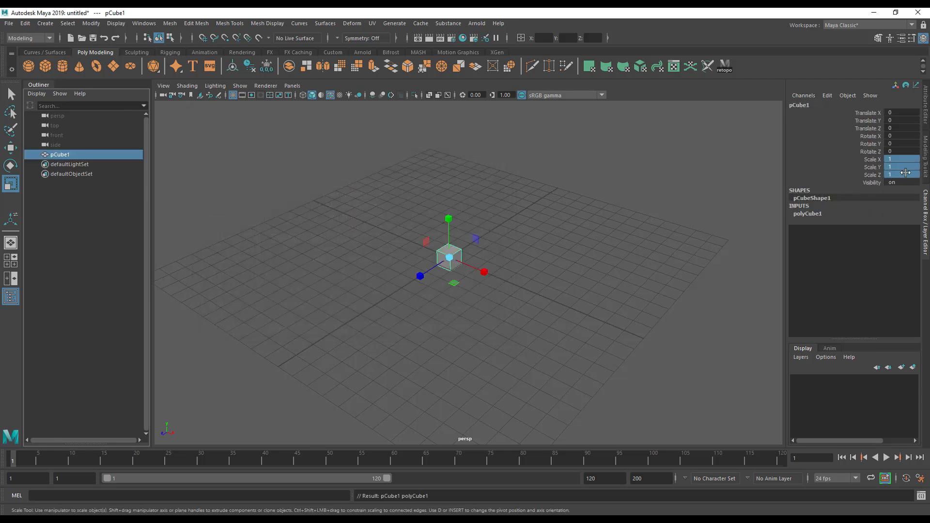
key("Return")
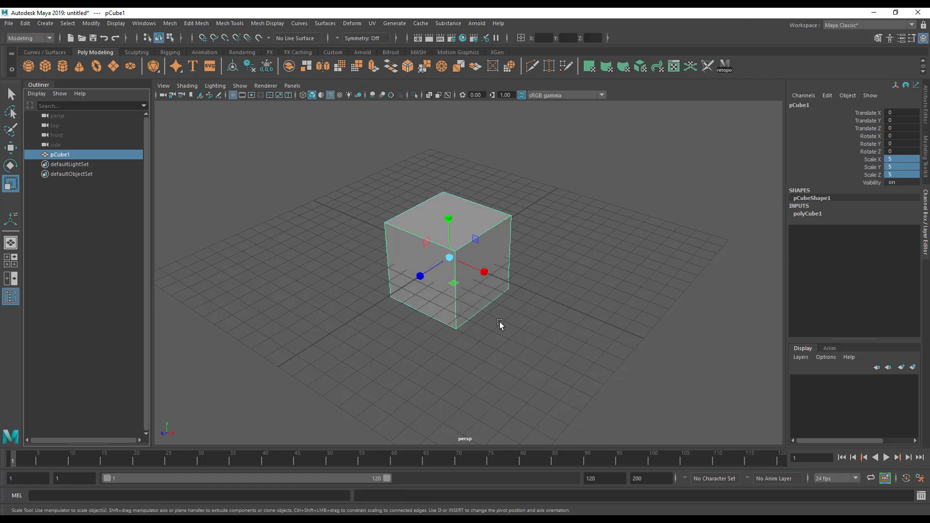
middle_click_drag(494, 334, 478, 326, "alt")
right_click_drag(478, 326, 638, 321, "alt")
middle_click_drag(638, 322, 568, 363, "alt")
left_click_drag(567, 364, 616, 294, "alt")
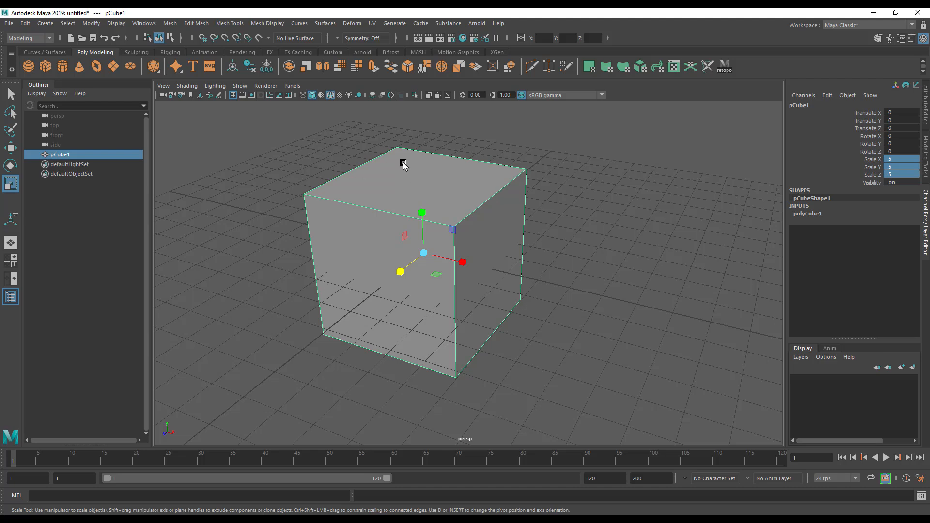
Export the selected cube as an STL to box5cm.stl in the scenes folder, replacing the existing file.
left_click(472, 145)
middle_click_drag(482, 222, 510, 222, "alt")
right_click_drag(510, 223, 429, 237, "alt")
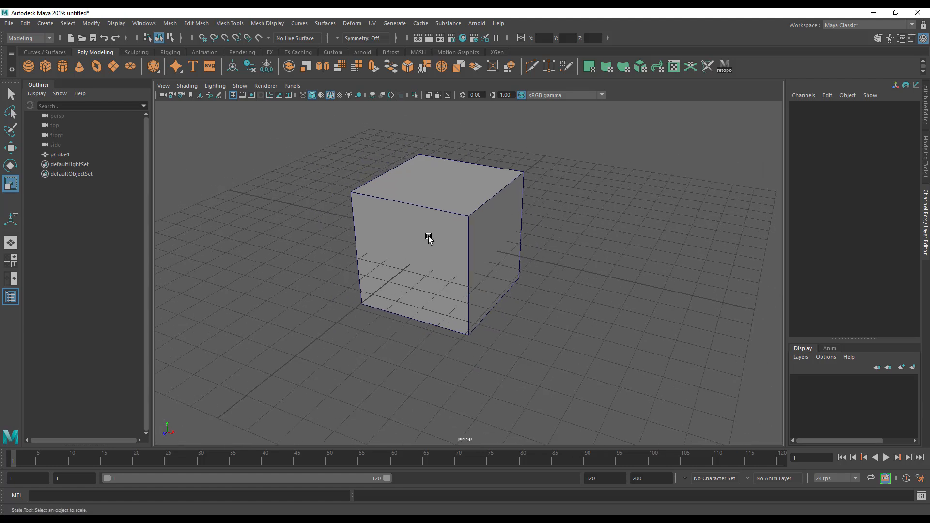
middle_click_drag(429, 236, 437, 257, "alt")
left_click(436, 258)
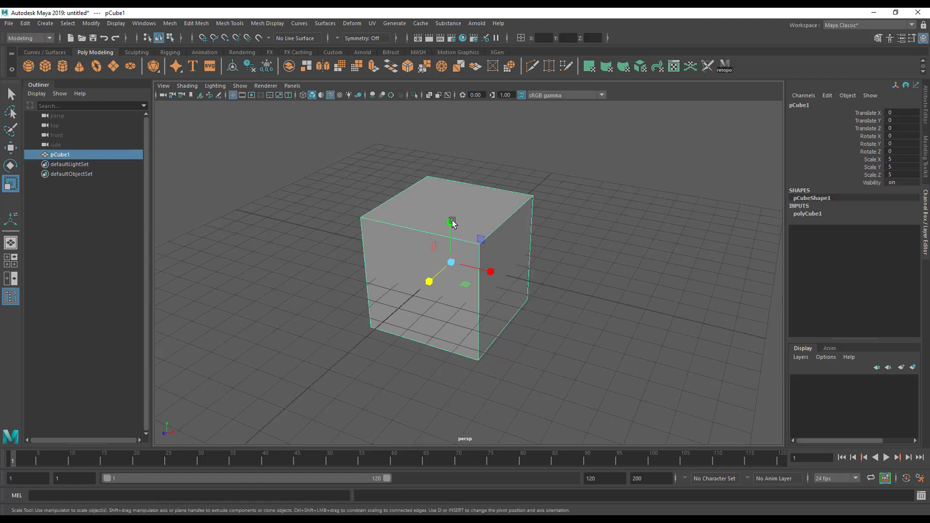
left_click(9, 23)
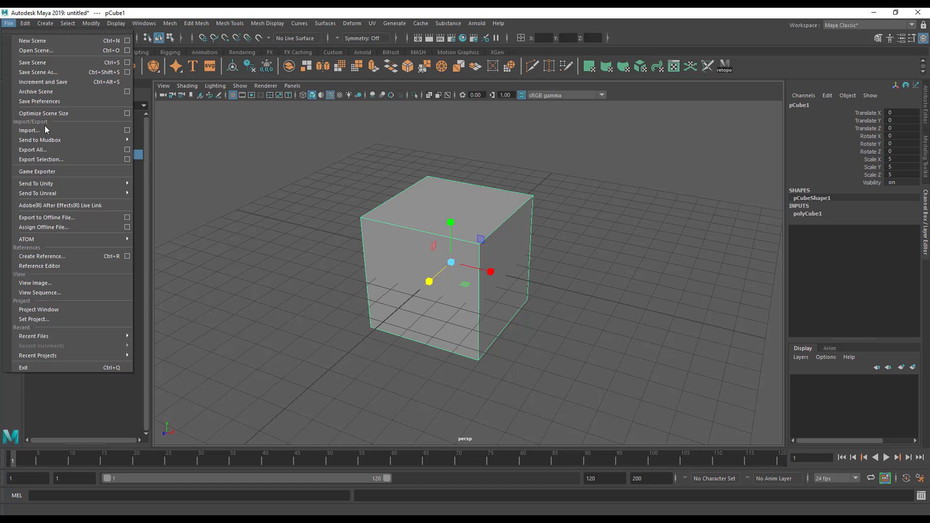
left_click(42, 159)
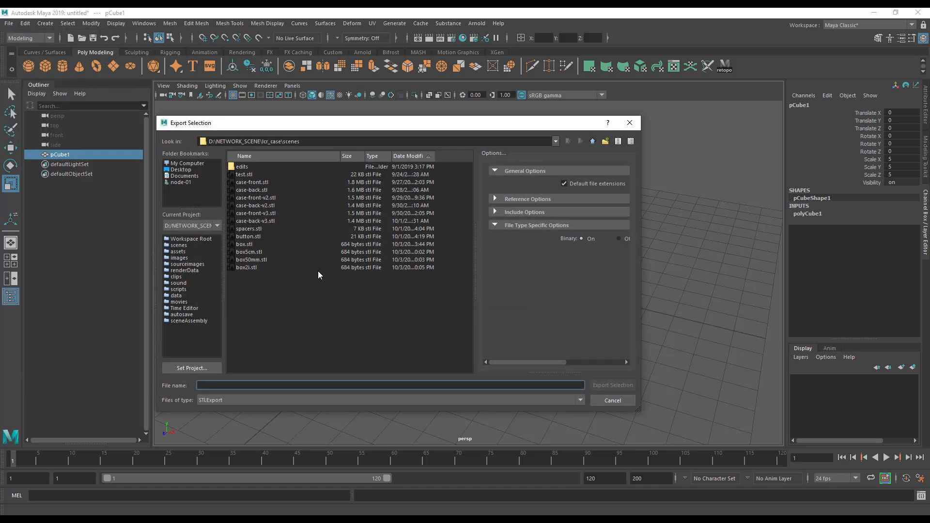
double_click(251, 254)
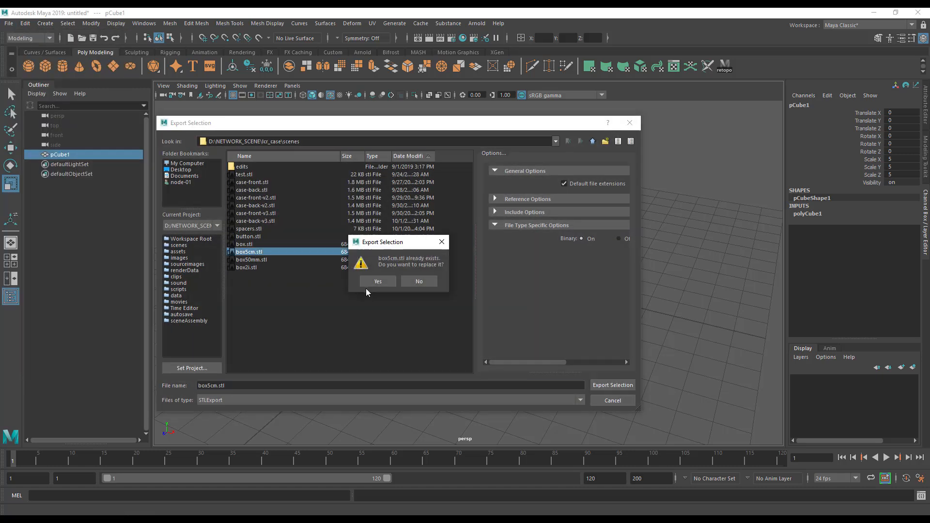
left_click(372, 283)
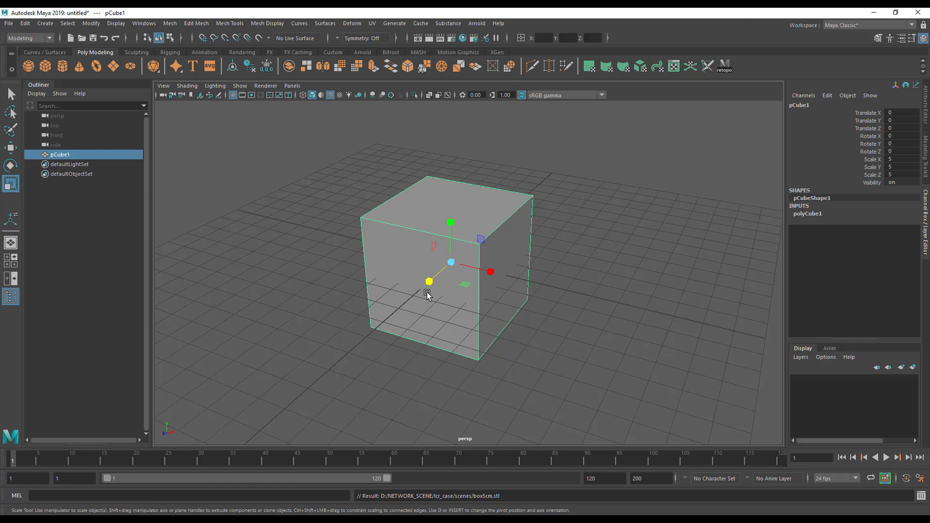
Switch to Ultimaker Cura and open box5cm.stl from the scenes folder to inspect the cube's size on the build plate.
key("alt+Tab")
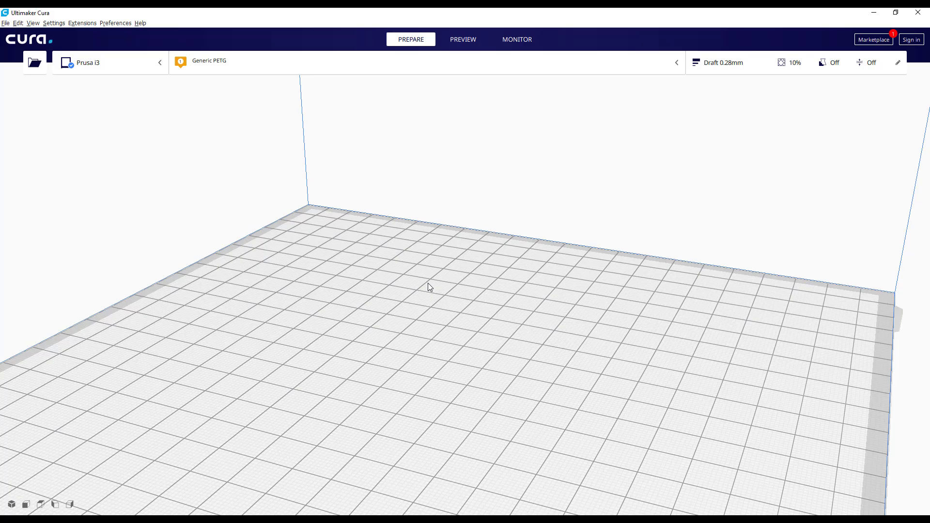
left_click(5, 22)
mouse_move(47, 58)
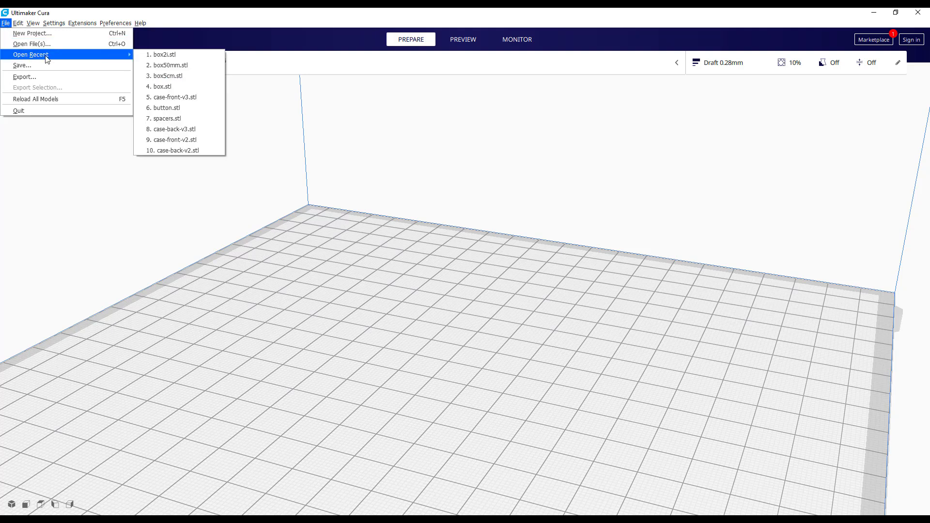
left_click(31, 44)
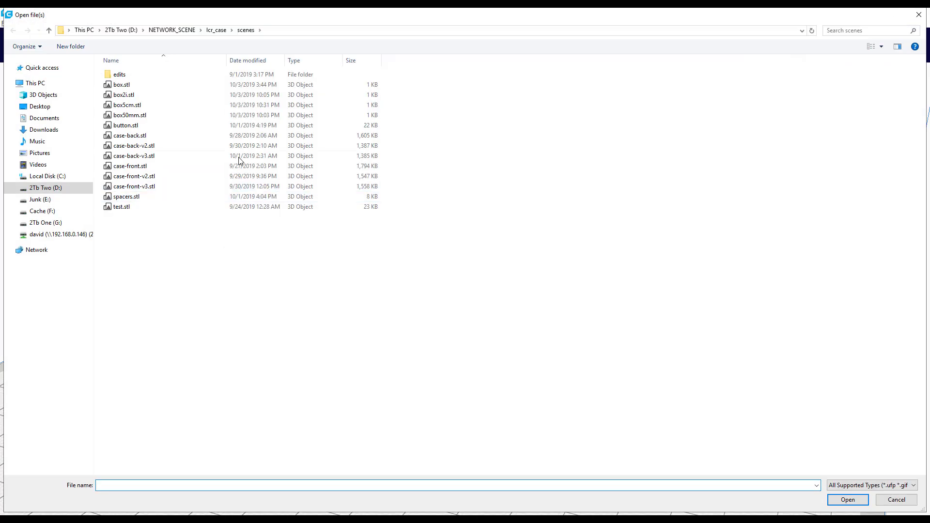
double_click(197, 108)
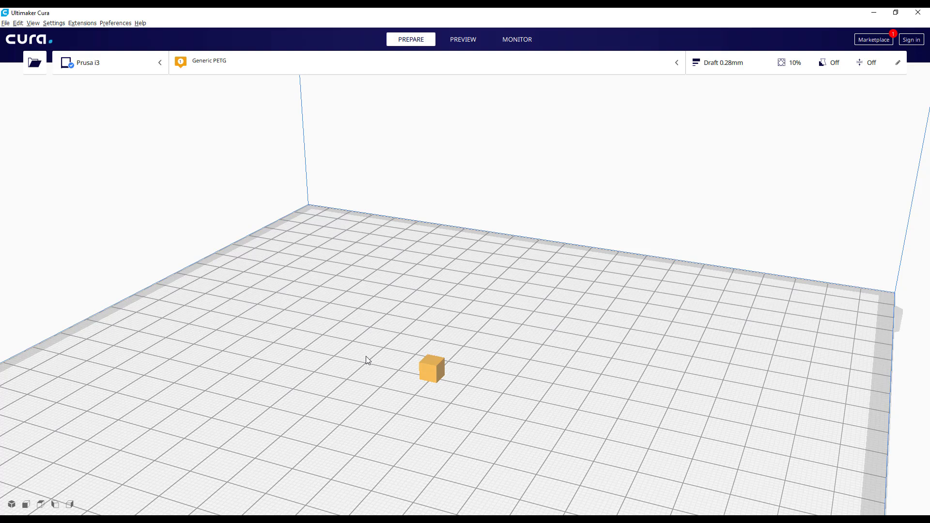
right_click_drag(385, 397, 413, 403)
scroll(413, 402, "up", 3)
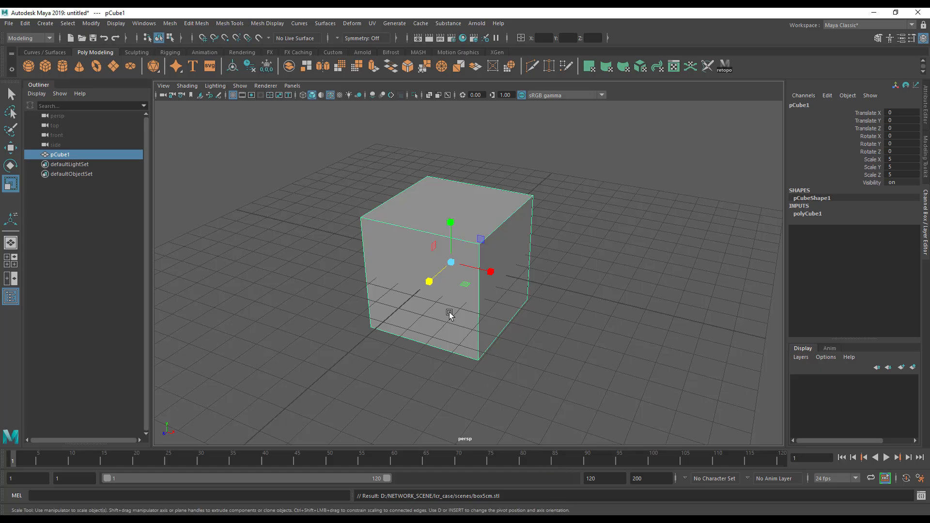
Back in Maya, set the cube's Scale X, Y and Z to 50 and frame it in the perspective view.
scroll(545, 240, "down", 2)
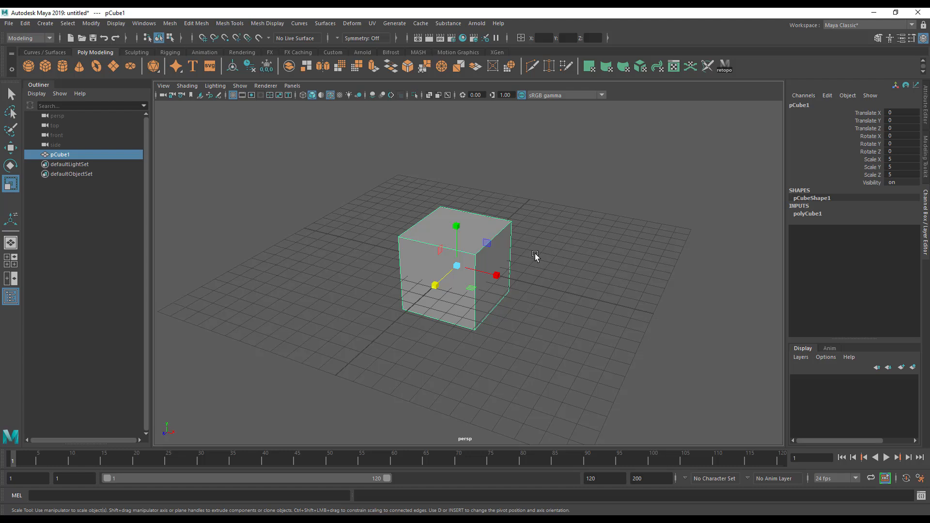
left_click(899, 159)
left_click(899, 174, "shift")
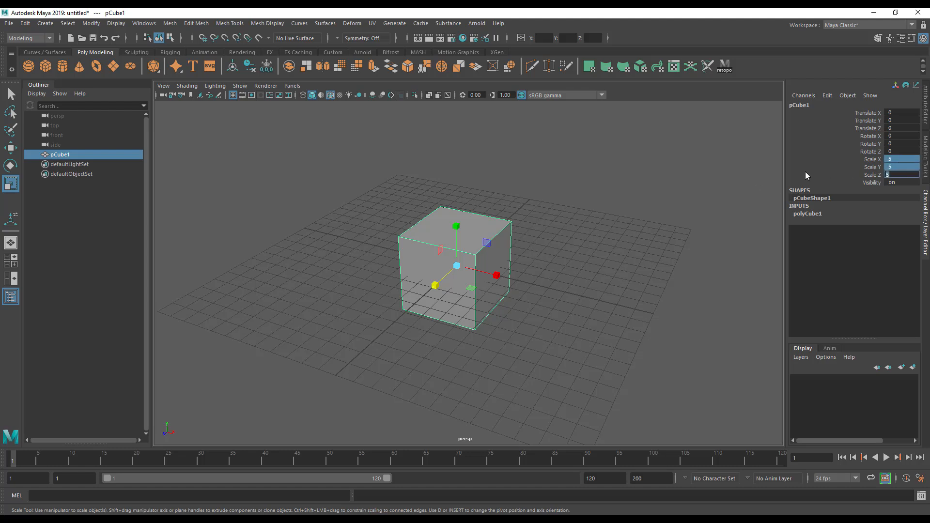
type("50")
key("Return")
key("f")
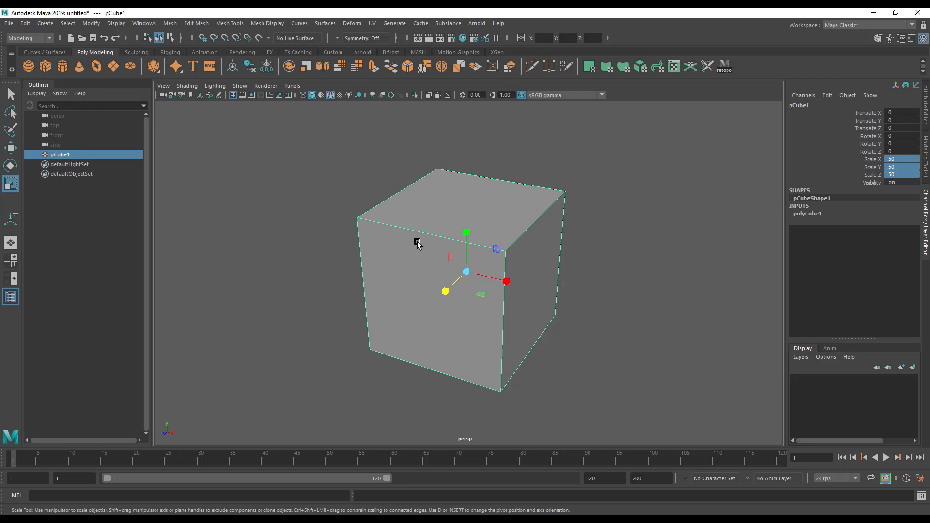
Delete the scaled cube from the scene.
key("Delete")
scroll(453, 324, "up", 10)
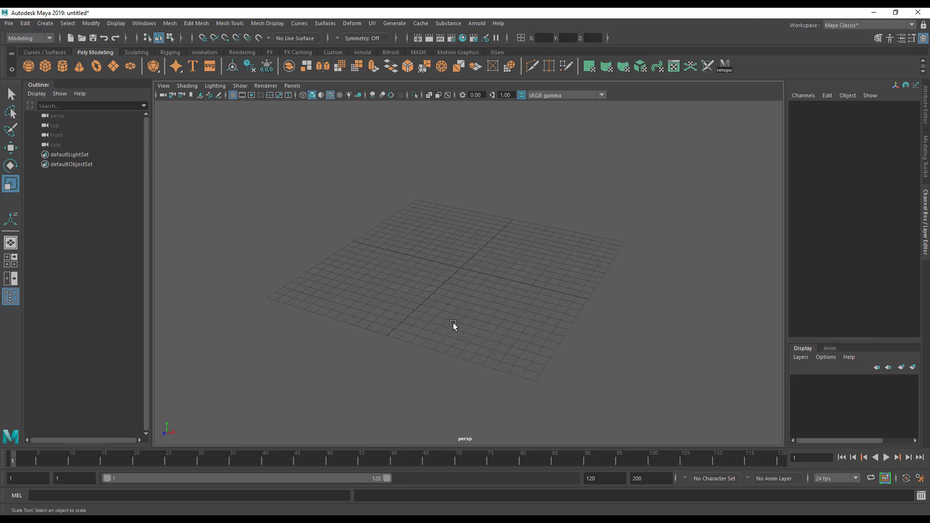
left_click_drag(499, 342, 437, 257, "alt")
Change the linear working unit to inch in the Settings preferences and save the preferences.
left_click(139, 24)
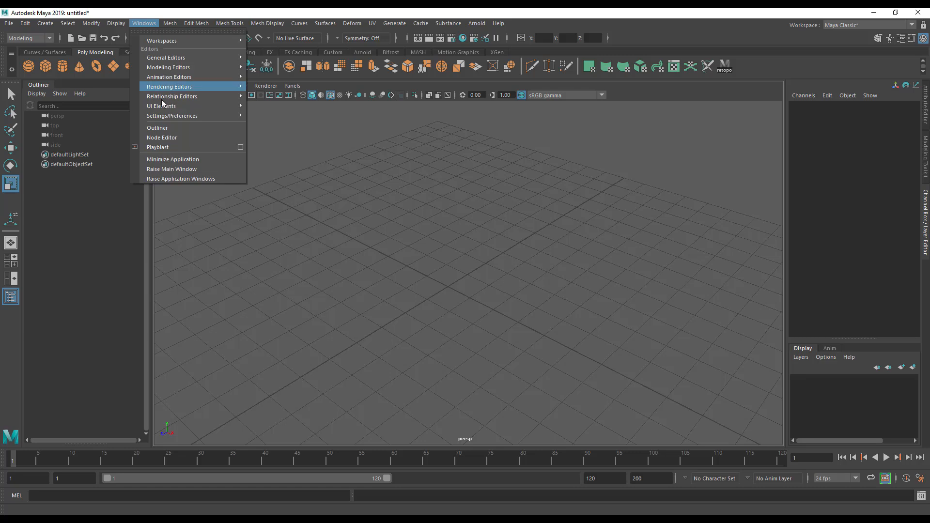
mouse_move(173, 116)
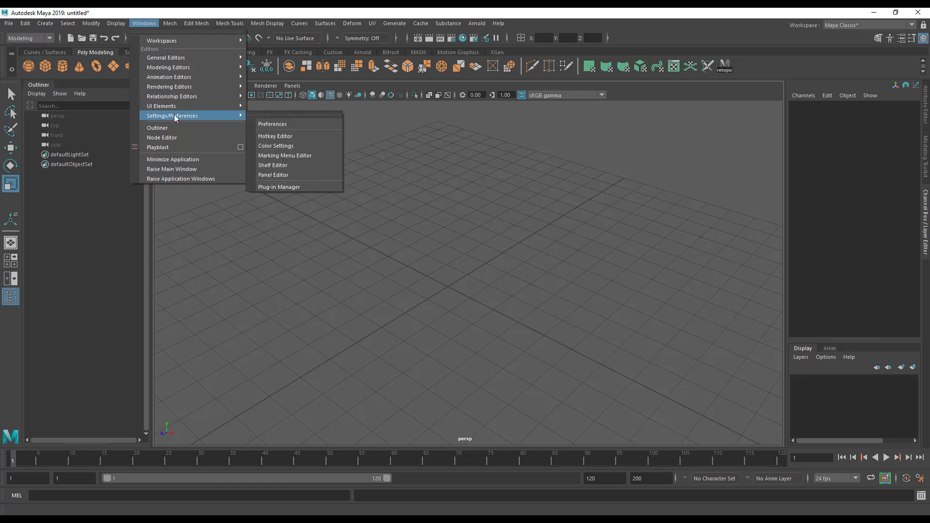
left_click(295, 125)
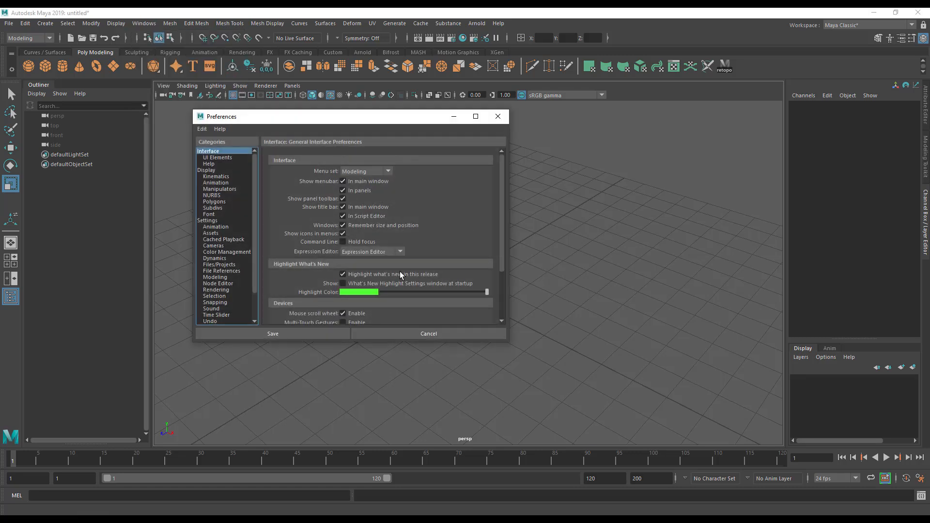
left_click(208, 220)
left_click(368, 195)
left_click(365, 232)
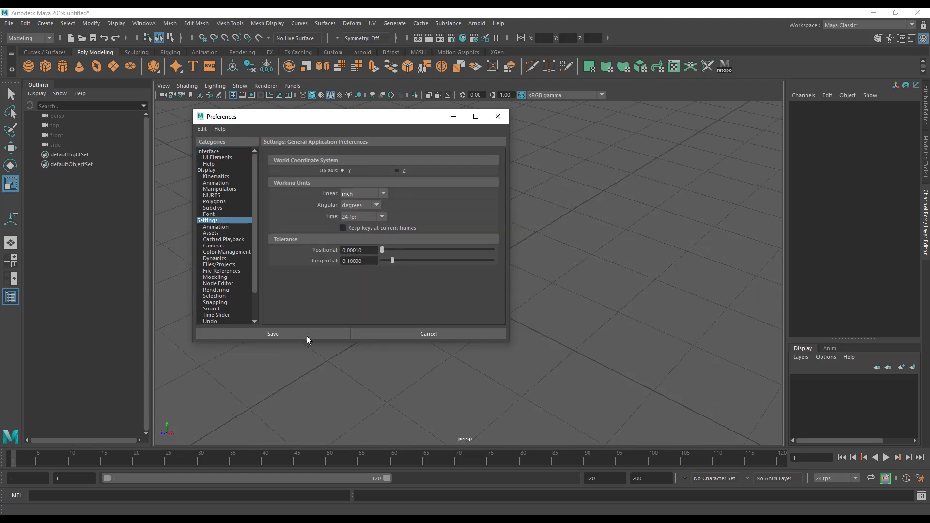
left_click(307, 335)
Create a new polygon cube at the origin and set its Scale X, Y and Z to 2.
middle_click_drag(483, 318, 431, 339, "alt")
right_click_drag(431, 339, 622, 334, "alt")
middle_click_drag(622, 334, 657, 283, "alt")
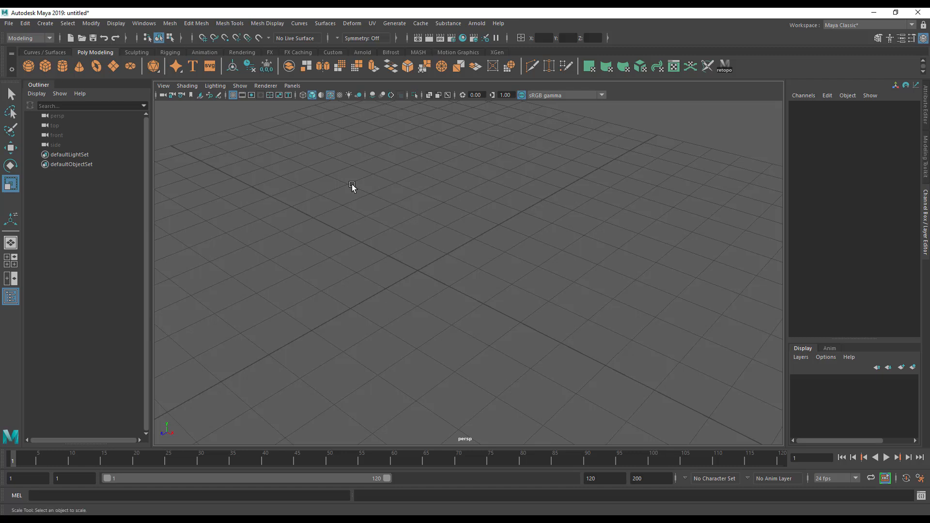
left_click(45, 65)
left_click_drag(903, 159, 904, 173)
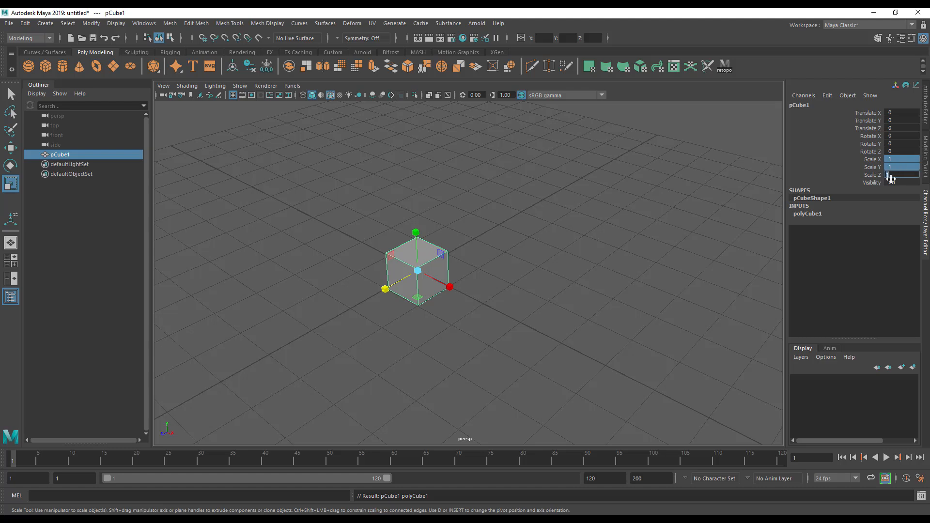
key("Return")
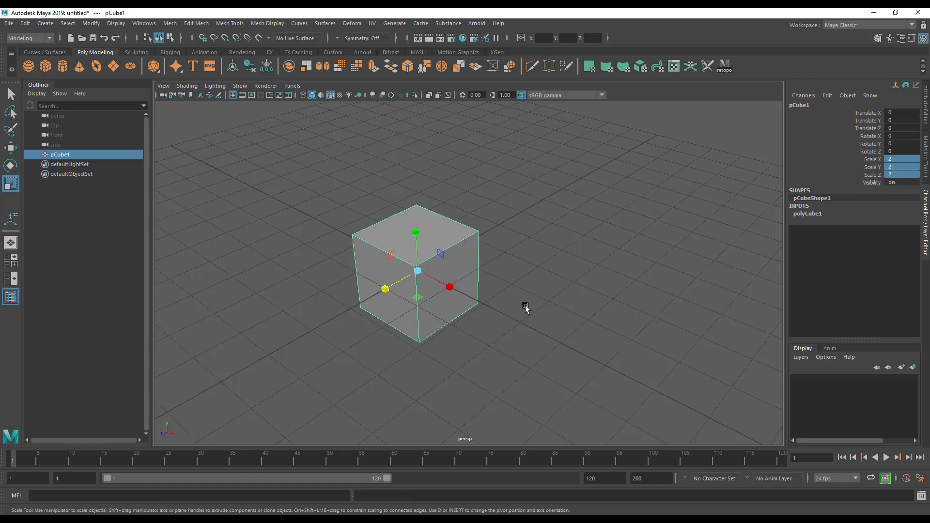
middle_click_drag(414, 340, 437, 325, "alt")
right_click_drag(439, 326, 539, 331, "alt")
left_click_drag(538, 331, 563, 330, "alt")
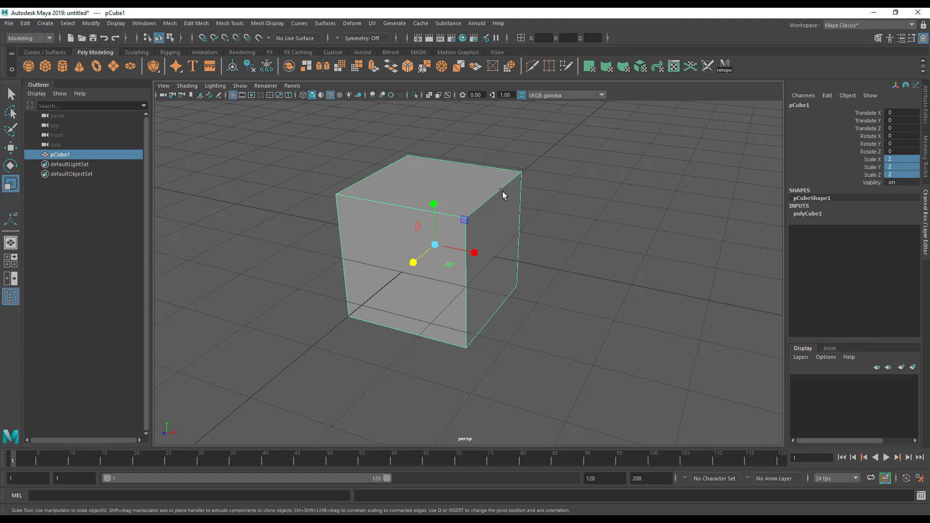
Export the selected cube as an STL to box2i.stl in the scenes folder, replacing the existing file.
left_click(9, 23)
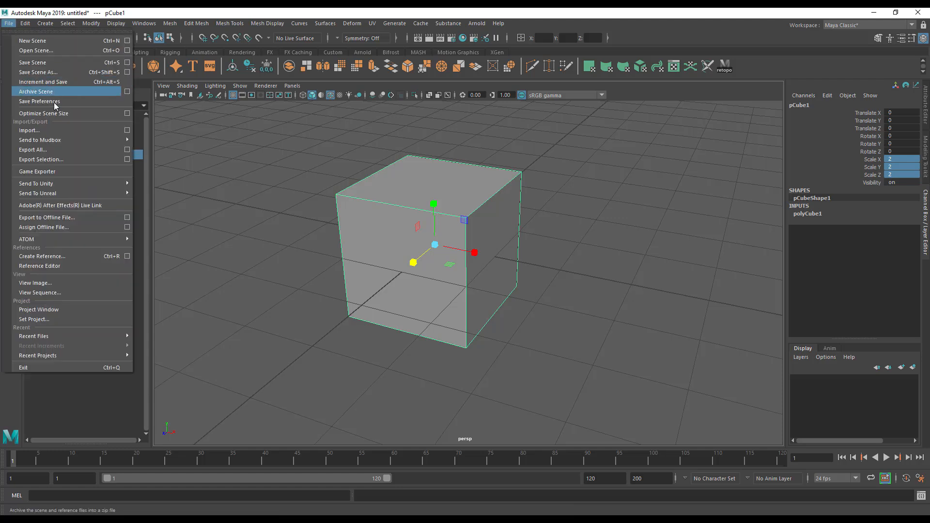
left_click(48, 159)
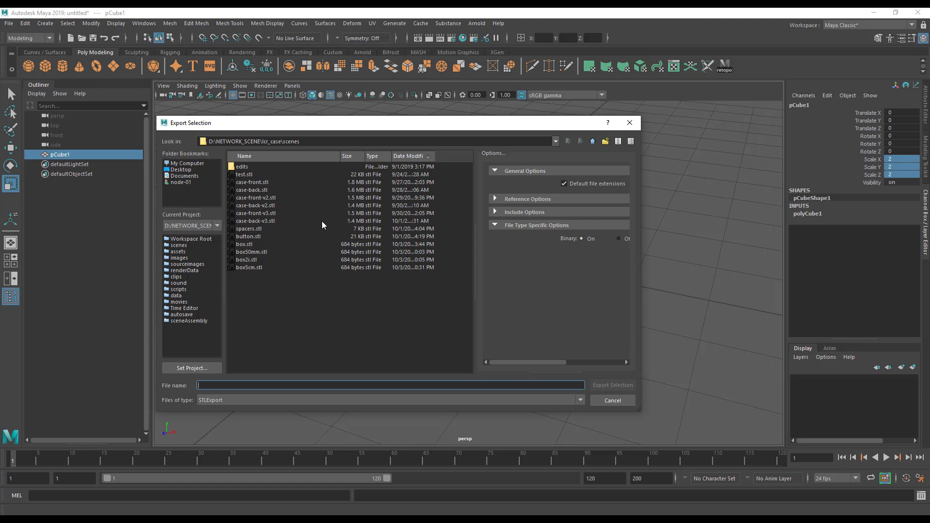
double_click(263, 259)
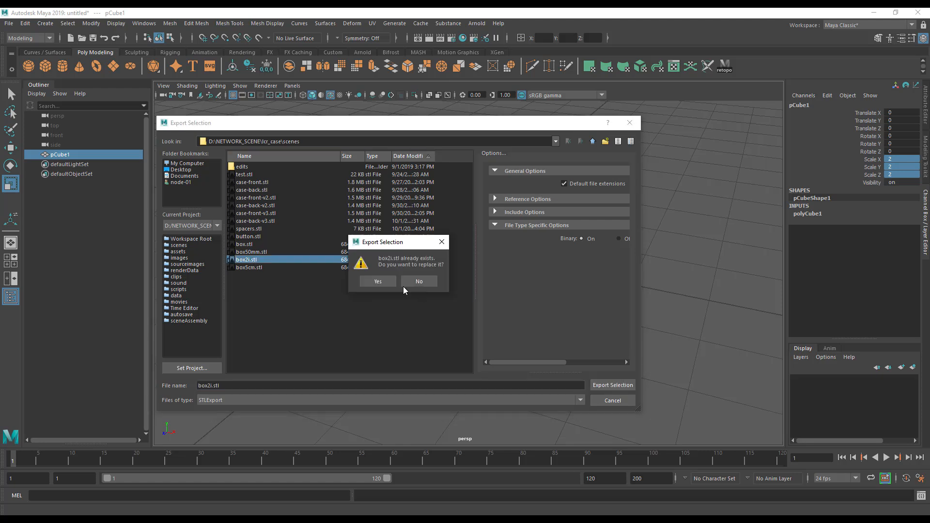
left_click(380, 286)
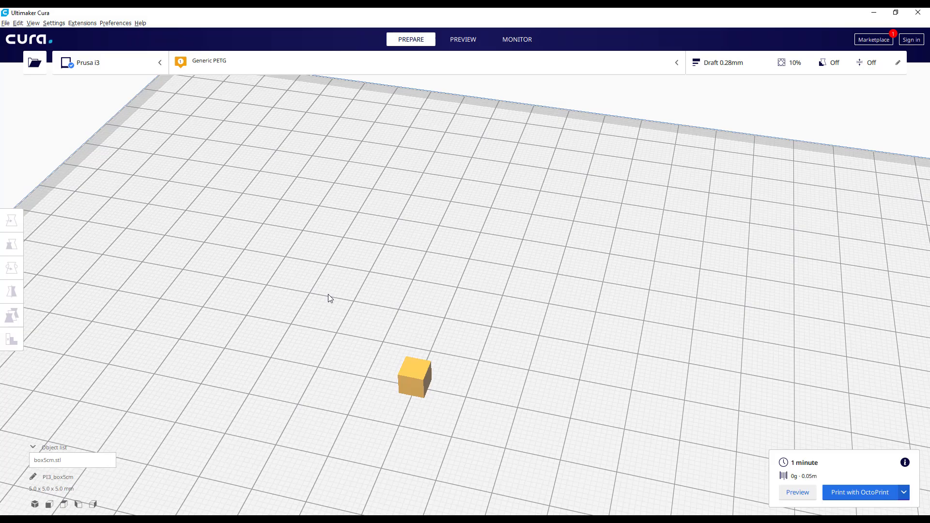
Open box2i.stl from the scenes folder in Ultimaker Cura beside the box5cm model and compare the two cubes' sizes.
left_click(6, 24)
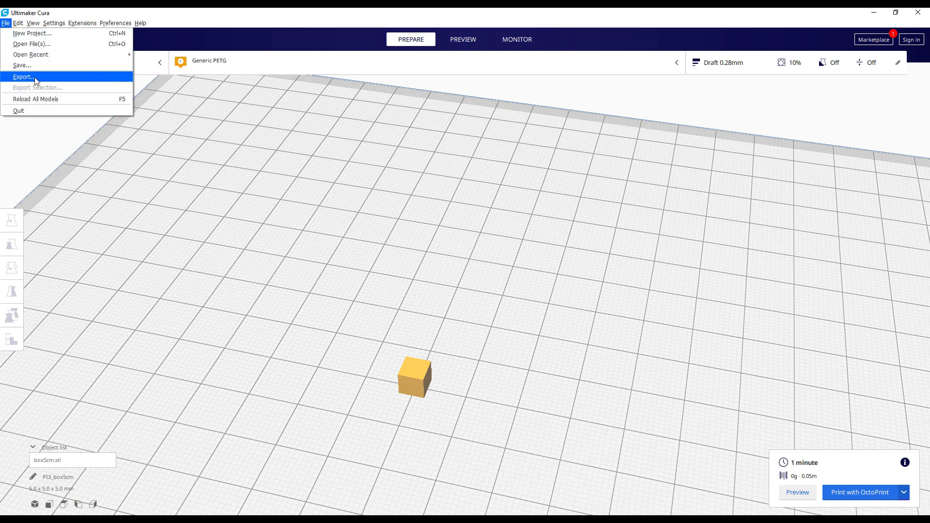
left_click(31, 44)
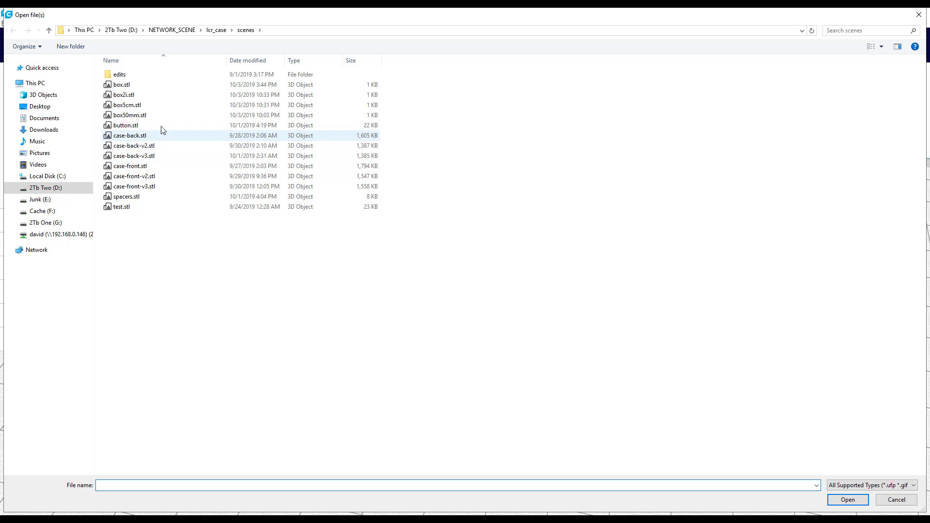
double_click(156, 96)
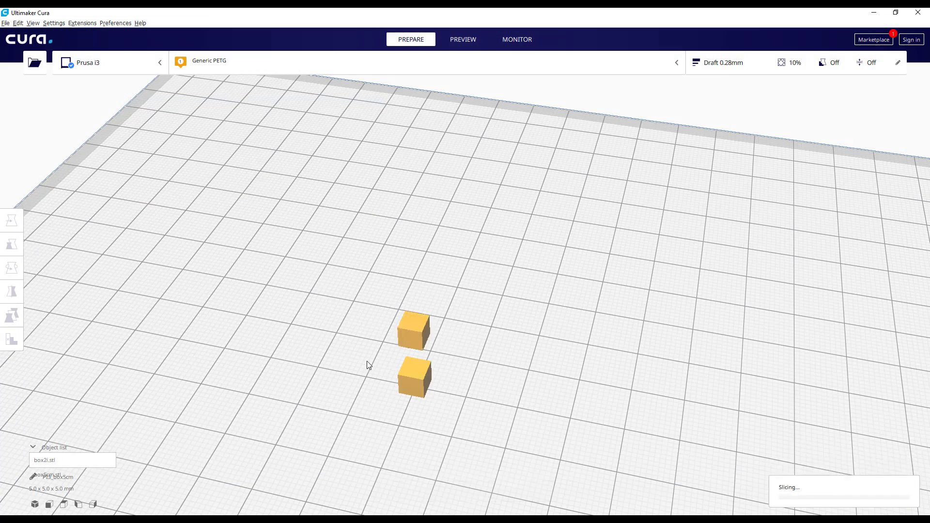
right_click_drag(354, 386, 430, 262)
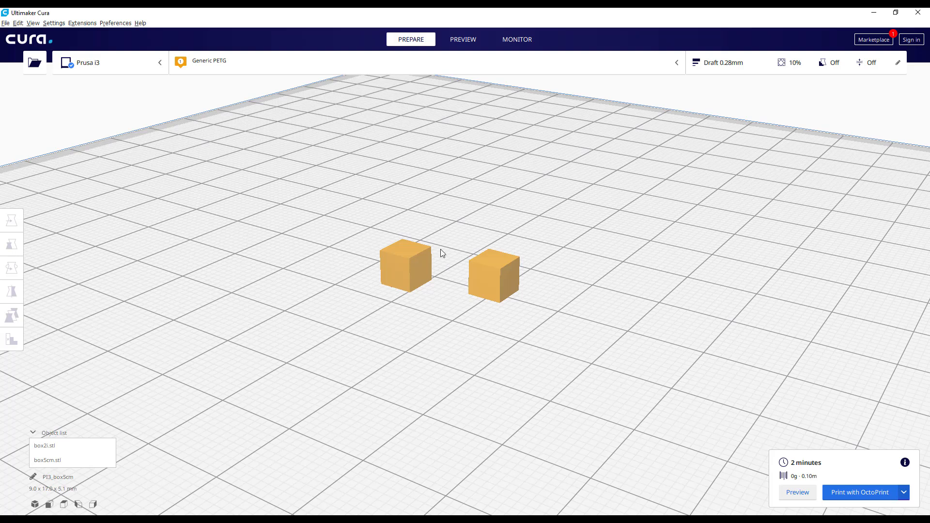
right_click_drag(355, 296, 402, 322)
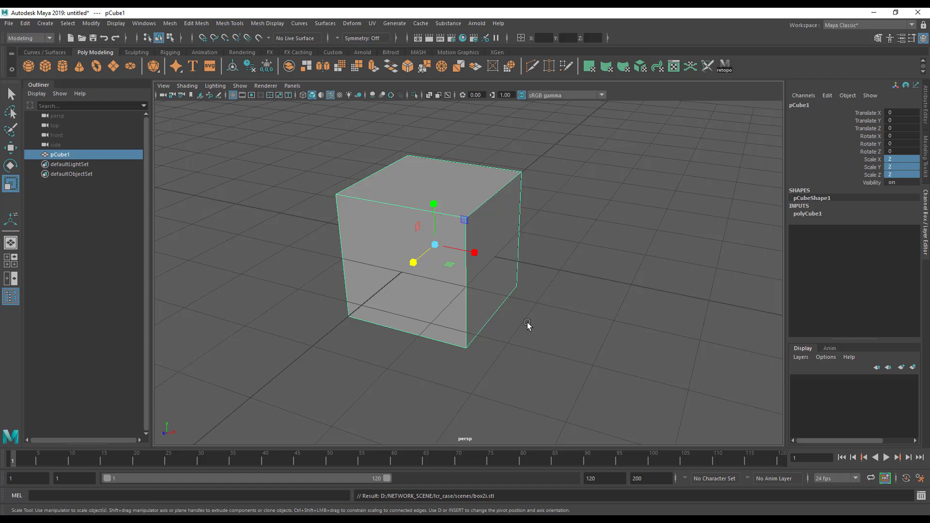
Switch to Maya and try a Scale X, Y and Z of 20 on the cube.
scroll(529, 324, "down", 5)
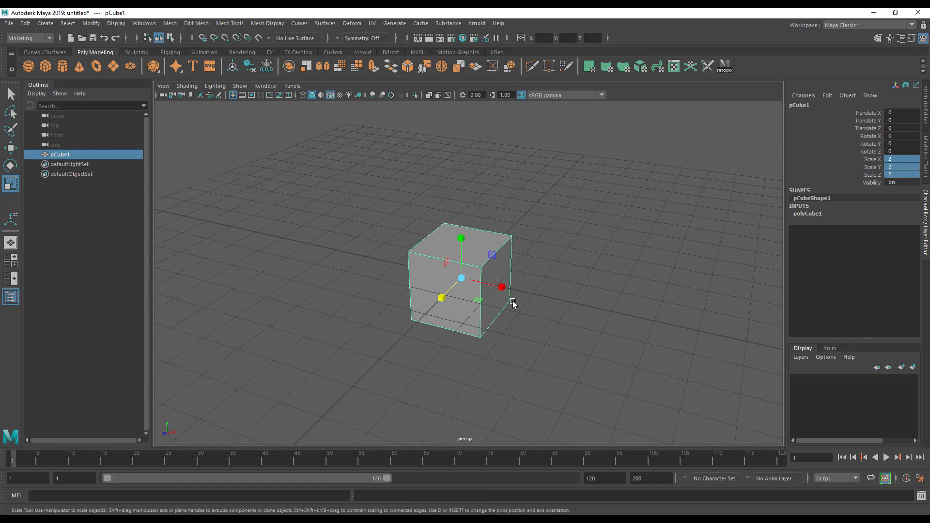
scroll(517, 302, "down", 2)
left_click(896, 165)
left_click(899, 162)
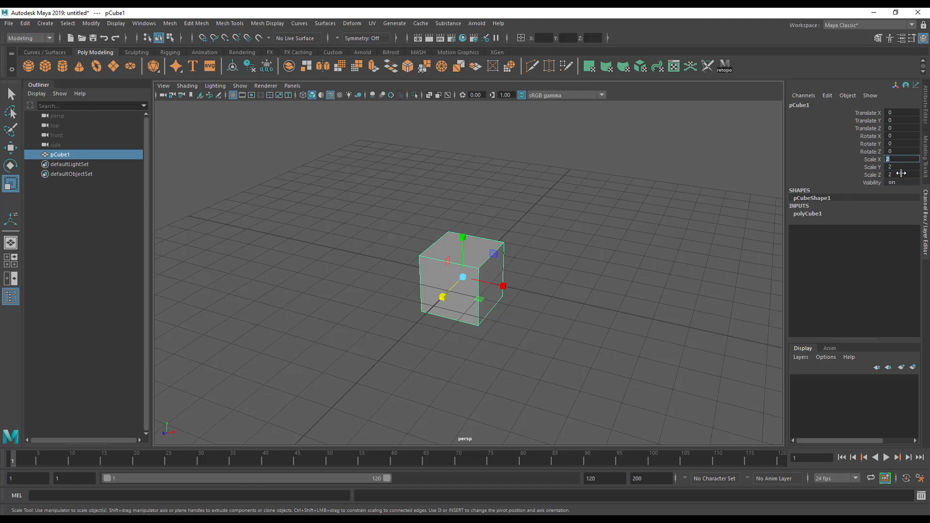
left_click_drag(902, 175, 902, 162)
type("20")
key("Return")
scroll(422, 266, "down", 6)
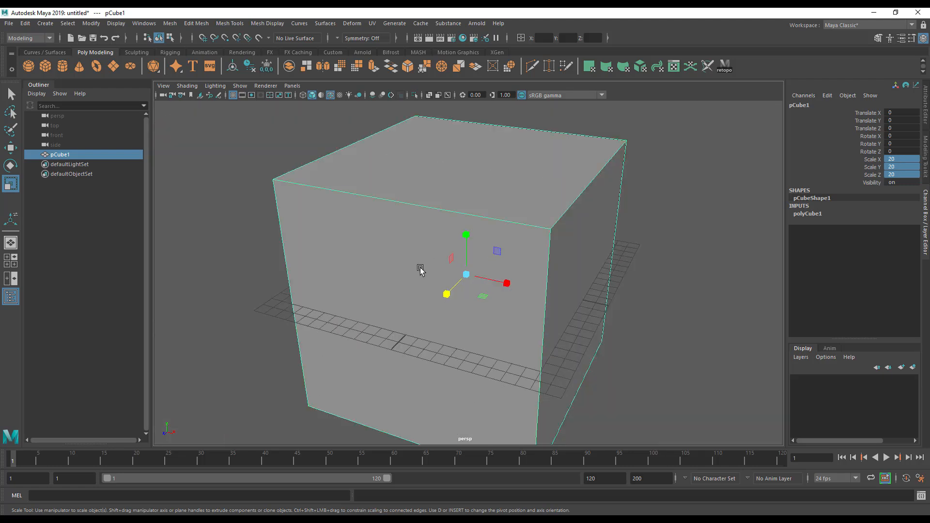
scroll(413, 299, "up", 3)
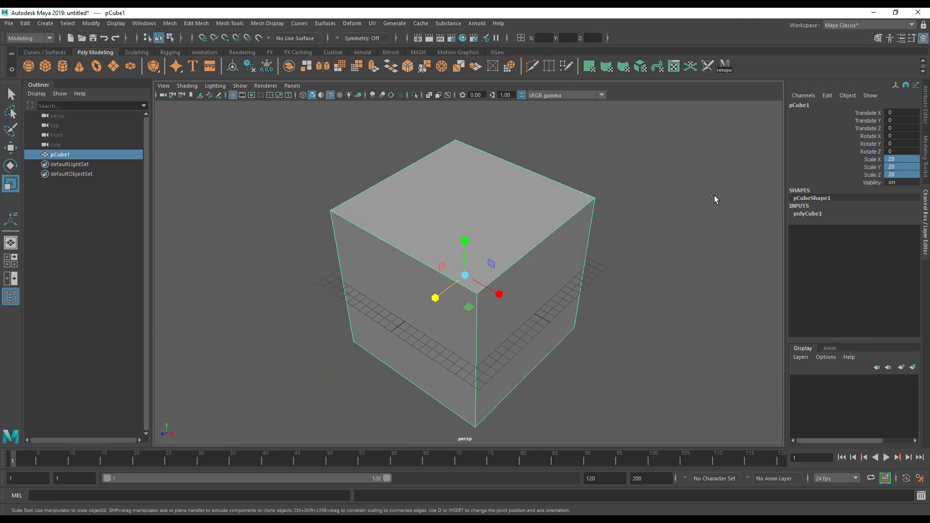
key("ctrl+z")
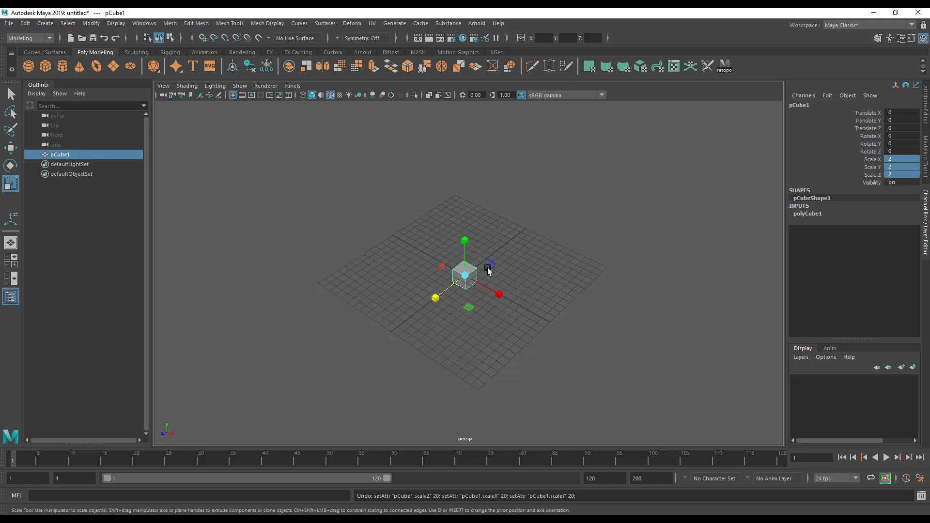
Create a polygon cylinder and move it along X to about 2.82, beside the cube.
right_click_drag(484, 294, 629, 247, "alt")
middle_click_drag(637, 246, 604, 232, "alt")
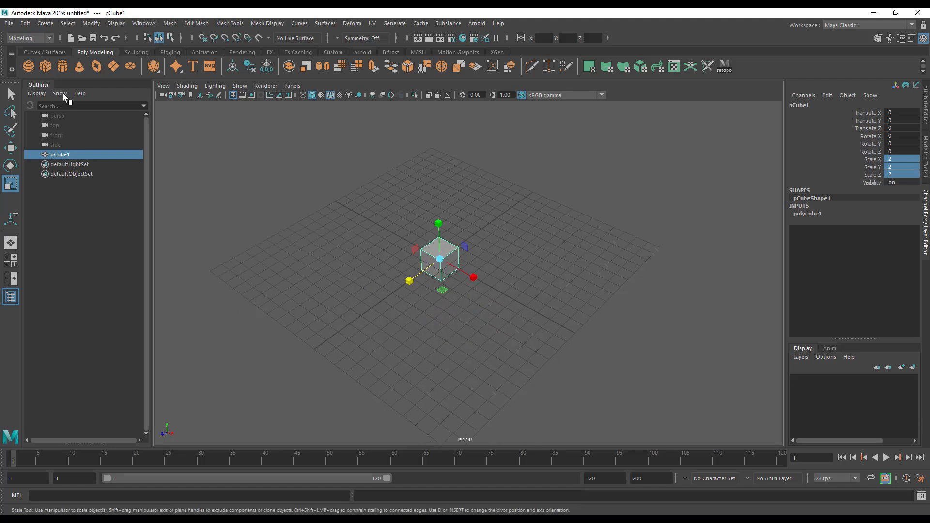
left_click(63, 67)
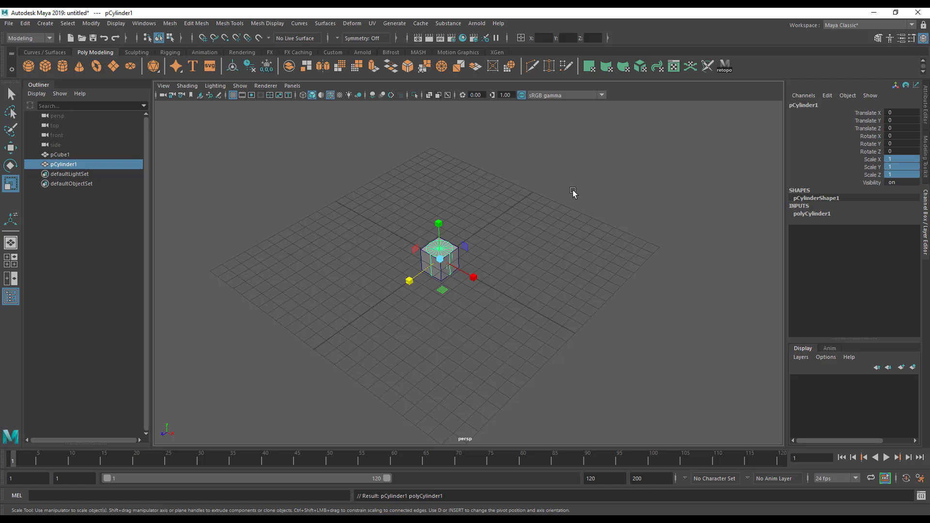
key("w")
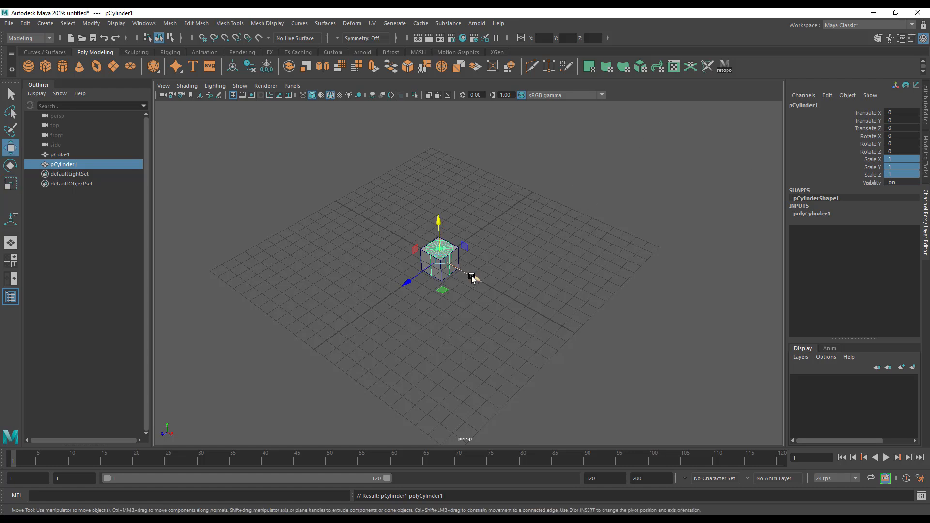
right_click_drag(513, 292, 625, 296, "alt")
left_click_drag(439, 314, 452, 311, "alt")
left_click_drag(454, 279, 508, 331)
right_click_drag(508, 331, 403, 347, "alt")
left_click_drag(403, 346, 349, 298, "alt")
right_click_drag(349, 299, 475, 303, "alt")
middle_click_drag(475, 303, 590, 212, "alt")
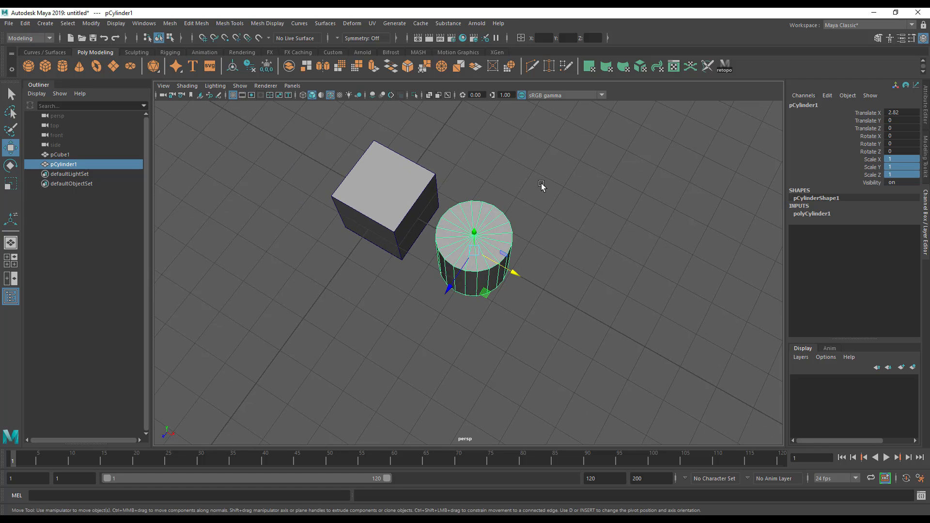
Group the cube and cylinder and set the group's Scale X, Y and Z to 10.
left_click_drag(304, 140, 627, 369)
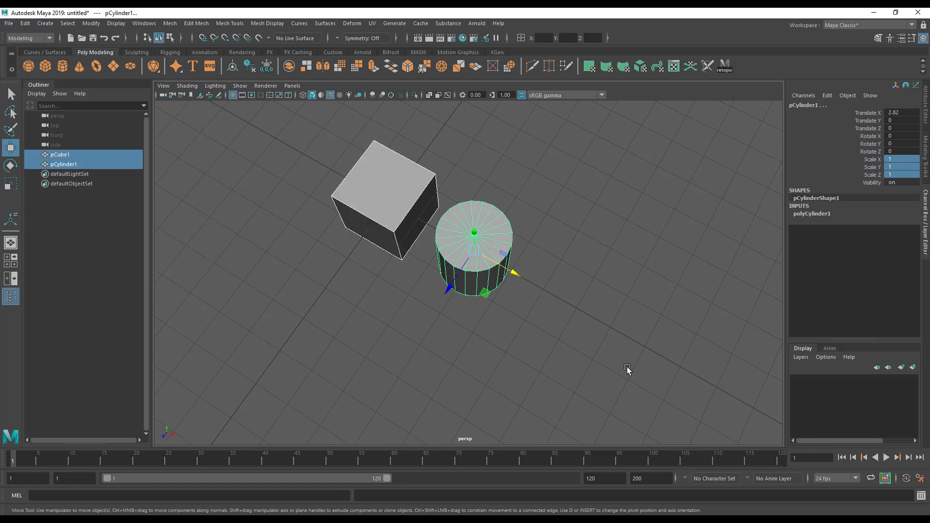
key("ctrl+g")
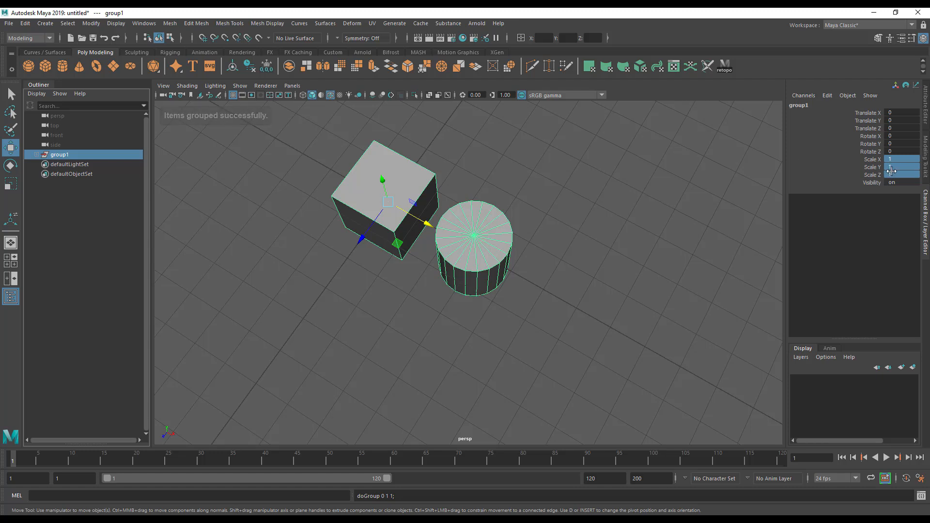
key("1")
mouse_move(896, 161)
left_mouse_down()
mouse_move(897, 183)
mouse_move(899, 165)
mouse_move(905, 176)
left_mouse_up()
type("10")
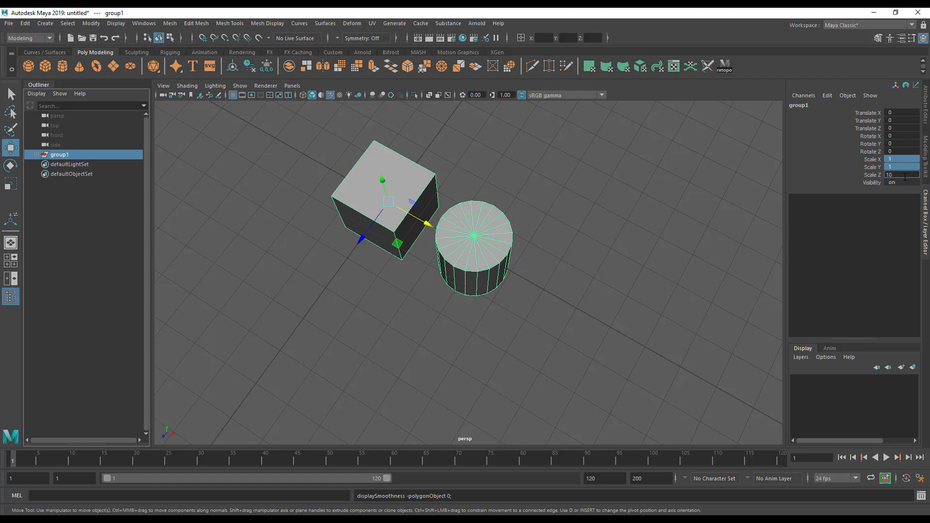
key("Return")
scroll(394, 332, "down", 10)
scroll(507, 302, "down", 3)
left_click_drag(508, 302, 451, 291, "alt")
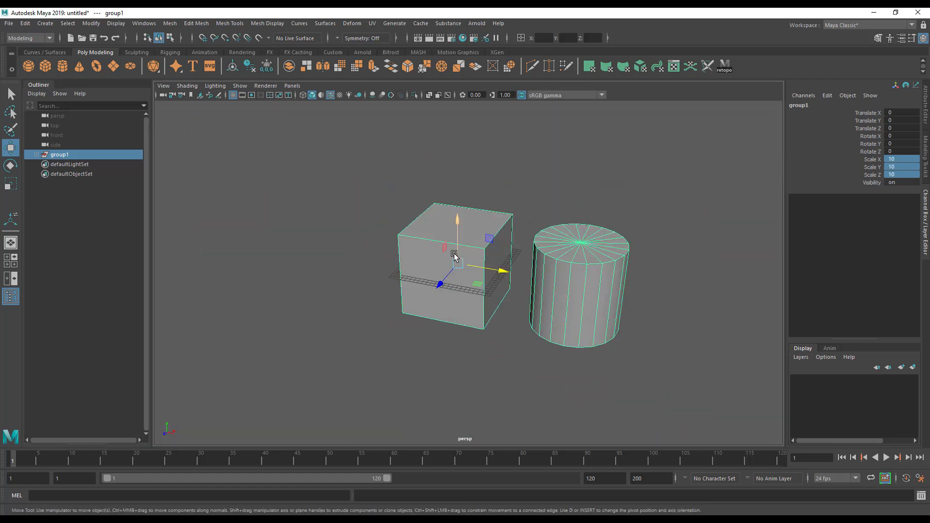
Delete the cube, the cylinder and their group from the scene.
left_click(434, 238)
key("Delete")
left_click(544, 274)
key("Delete")
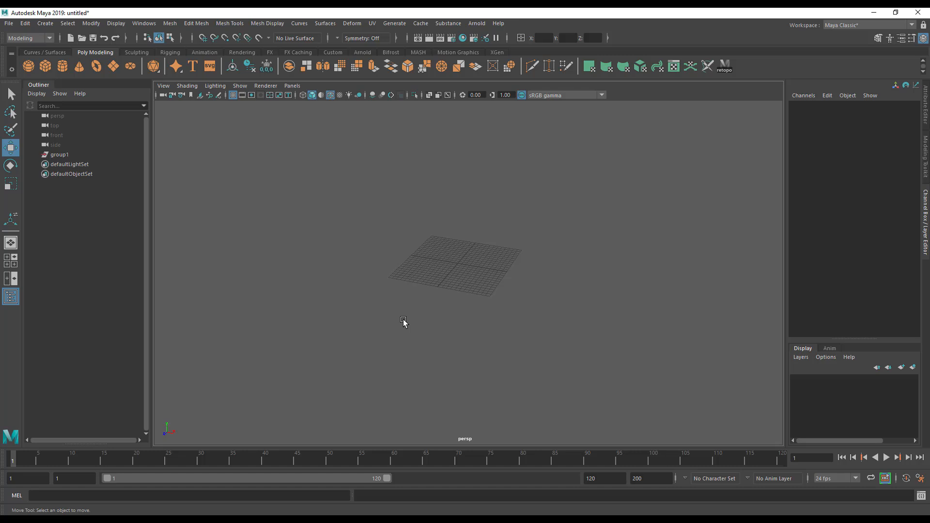
left_click_drag(403, 321, 540, 325, "alt")
right_click_drag(540, 324, 586, 351, "alt")
middle_click_drag(587, 350, 583, 316, "alt")
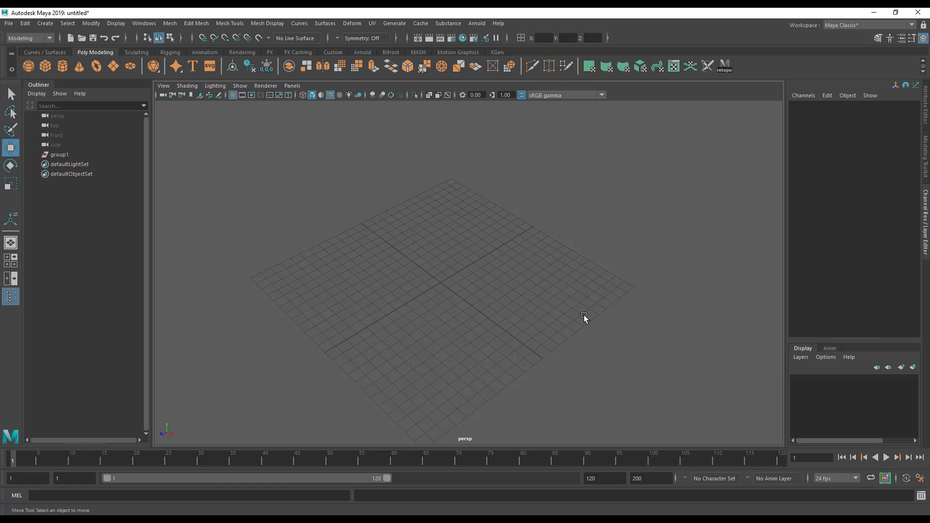
left_click(61, 155)
key("Delete")
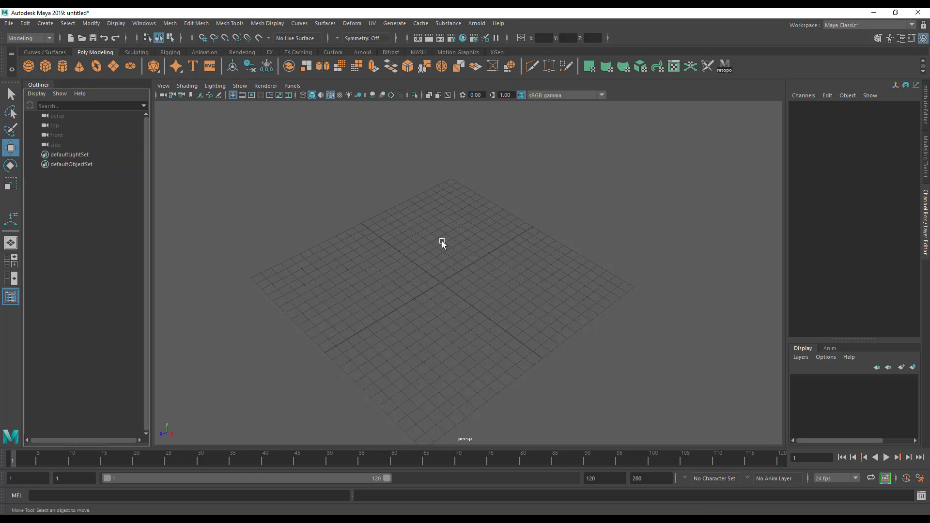
Create a polygon cylinder at the origin and a polygon cube moved along X to about 3.92.
right_click_drag(391, 260, 569, 301, "alt")
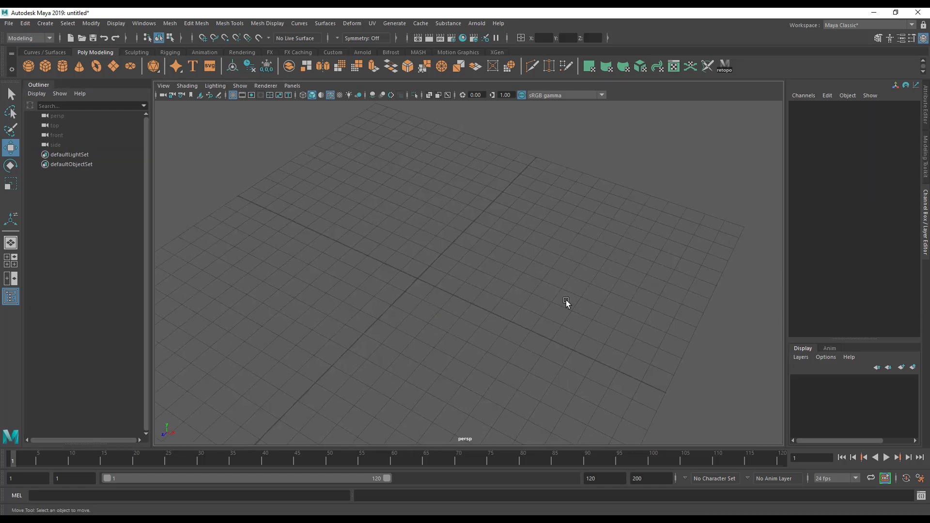
left_click(62, 66)
left_click(45, 66)
left_click_drag(455, 298, 530, 332)
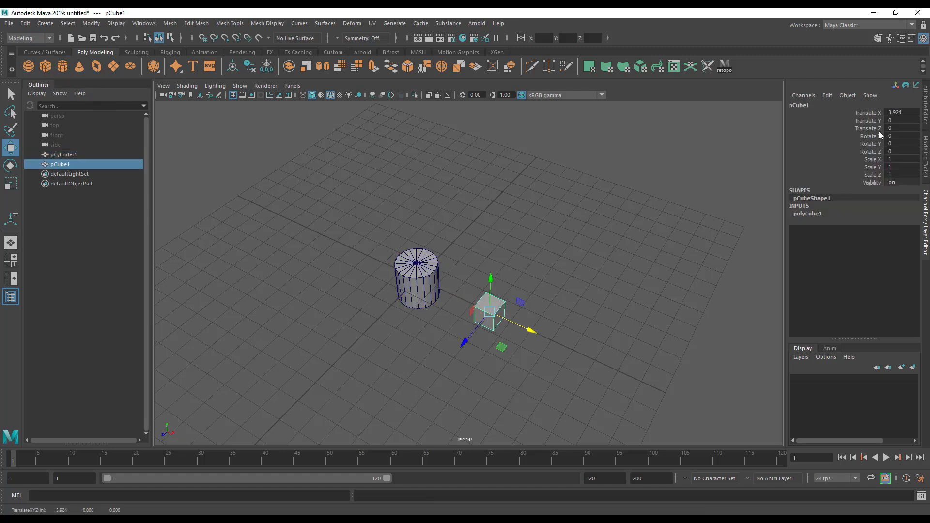
middle_click_drag(440, 394, 420, 369, "alt")
right_click_drag(419, 370, 536, 353, "alt")
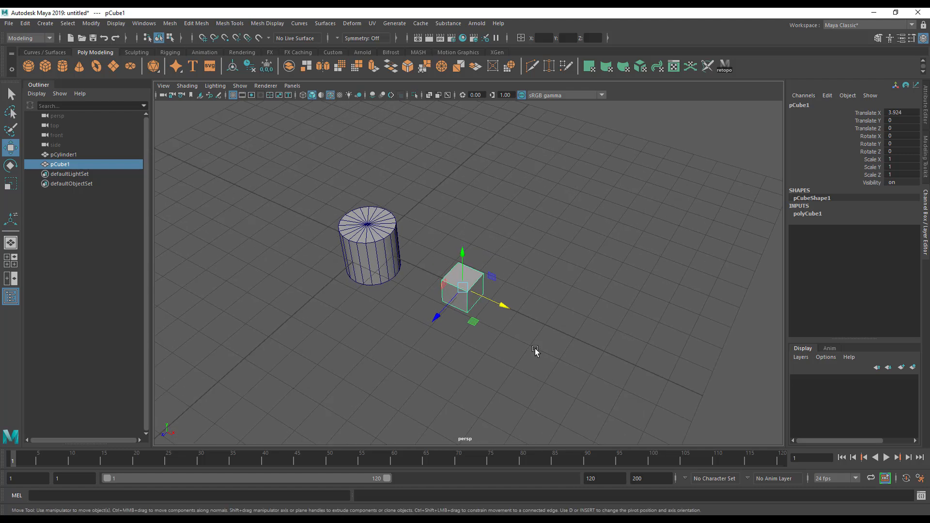
Select both the new cylinder and cube and delete them.
left_click_drag(613, 273, 597, 244, "alt")
left_click_drag(559, 193, 505, 289, "alt")
left_click_drag(218, 196, 646, 377)
key("Delete")
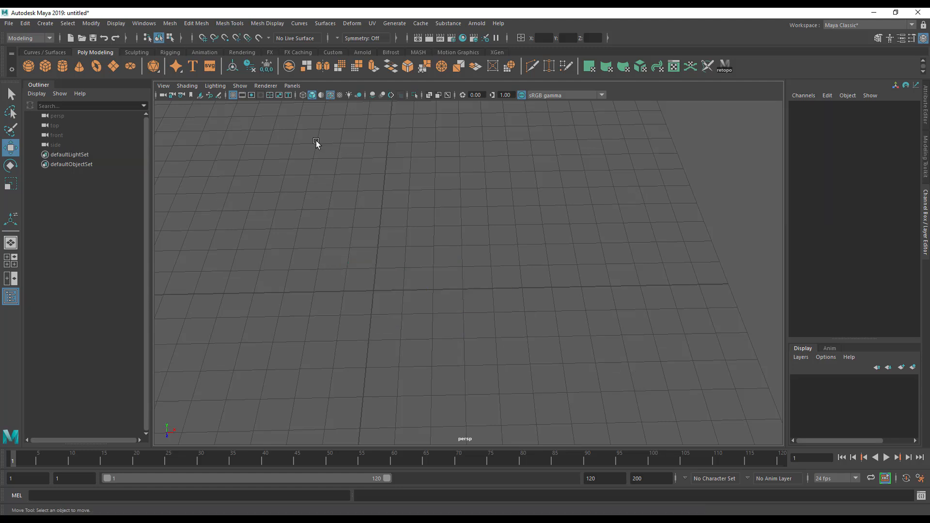
Change the linear working unit to centimeter in the Settings preferences and save the preferences.
left_click(145, 22)
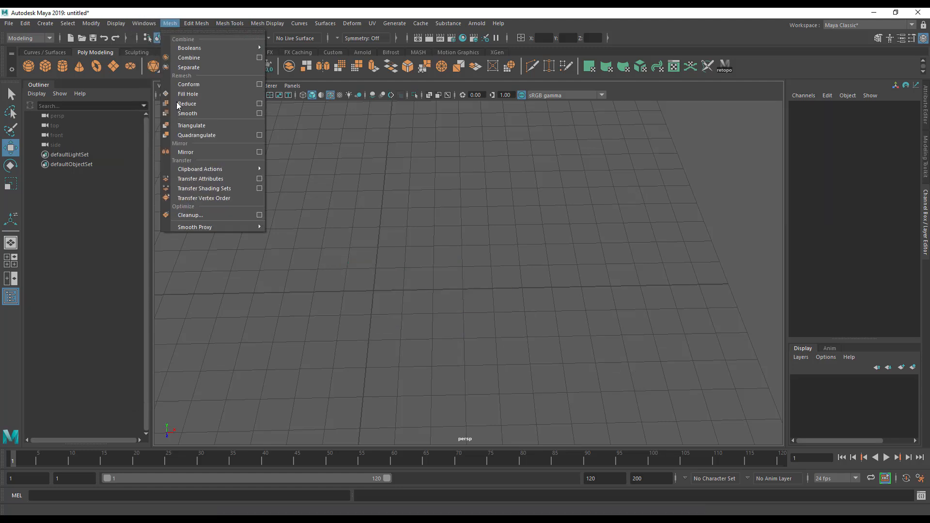
mouse_move(166, 116)
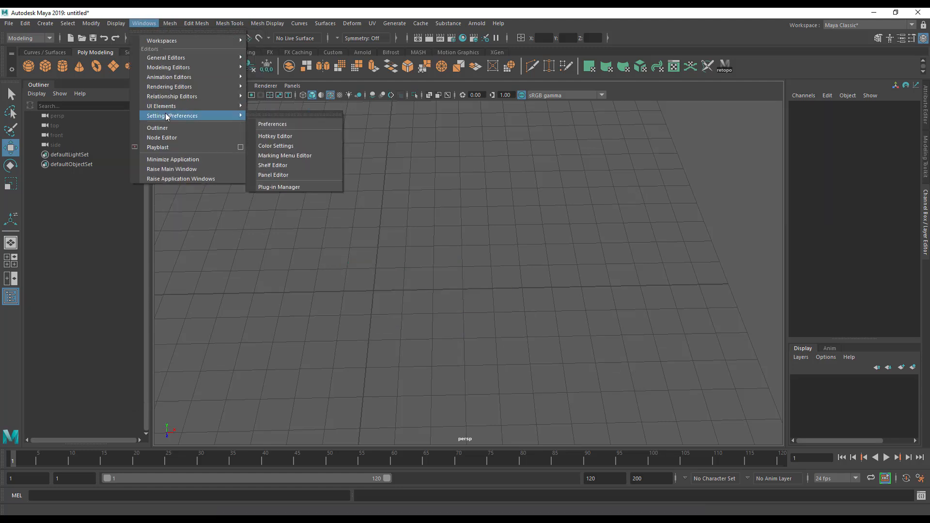
left_click(293, 126)
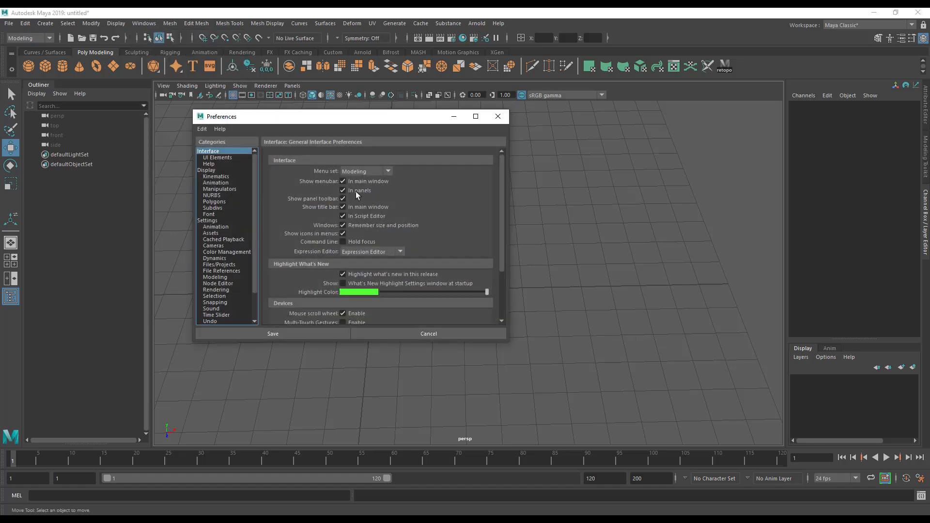
left_click(213, 227)
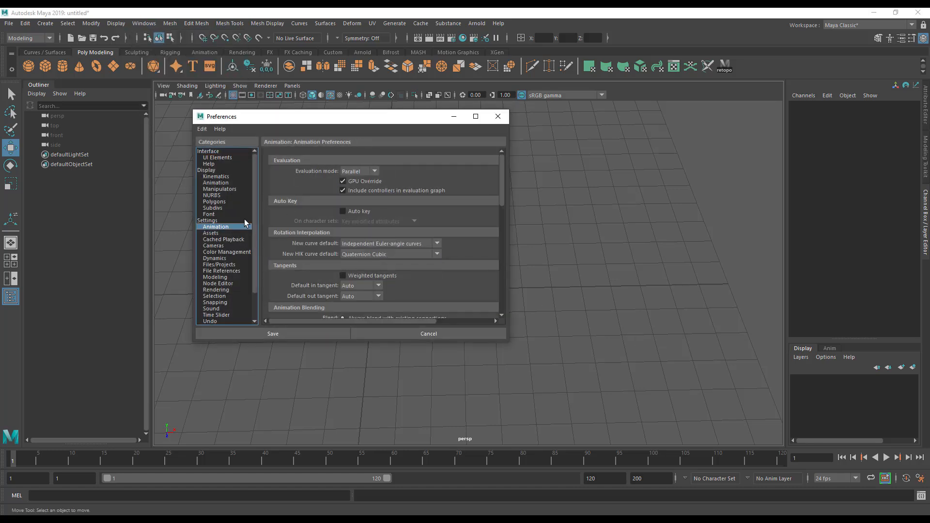
left_click(208, 221)
left_click(376, 194)
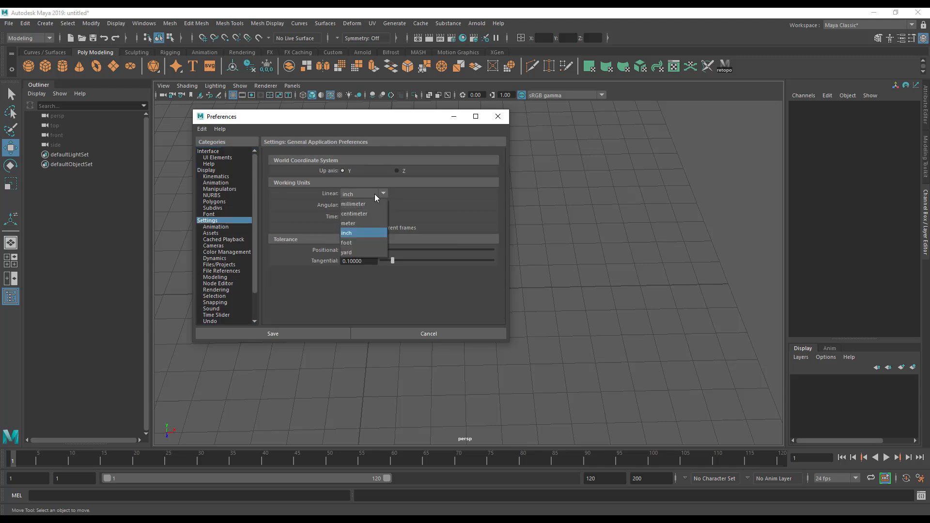
left_click(365, 215)
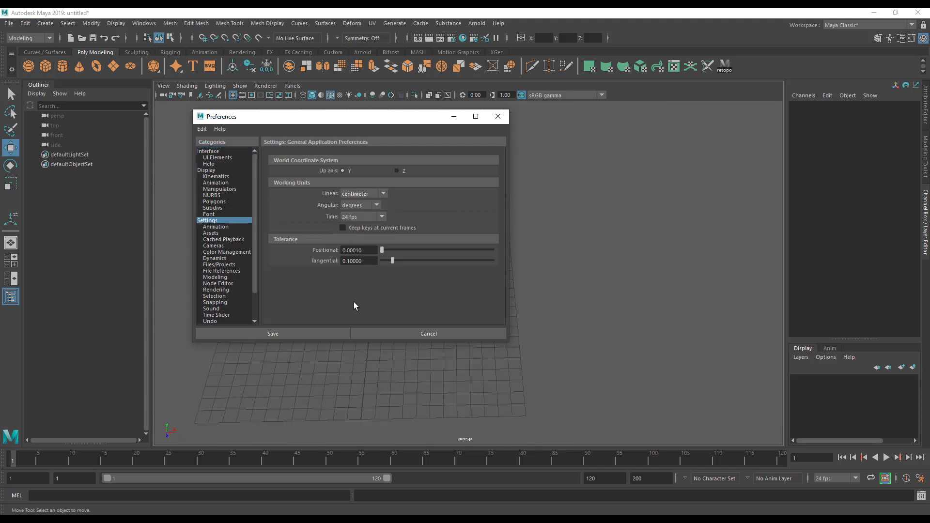
left_click(323, 333)
Create a polygon cylinder at the origin and a polygon cube moved along X to about 3.4.
left_click_drag(318, 318, 377, 325, "alt")
middle_click_drag(377, 325, 400, 327, "alt")
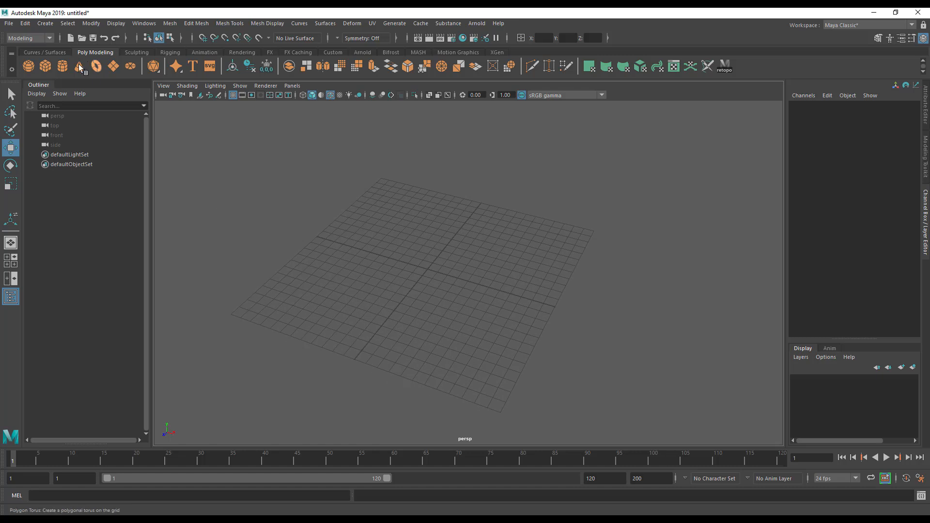
left_click(64, 67)
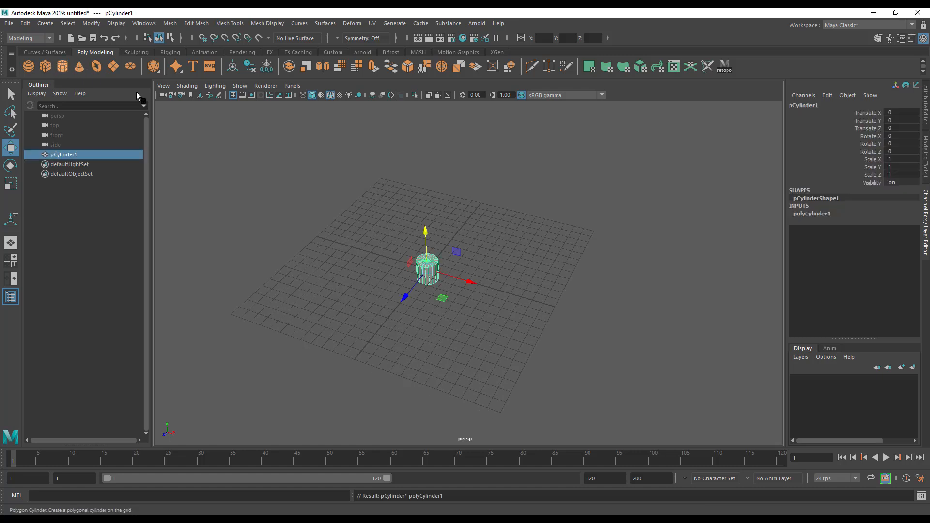
left_click(45, 67)
left_click_drag(462, 283, 504, 291)
scroll(456, 286, "up", 8)
middle_click_drag(334, 254, 525, 334, "alt")
scroll(525, 334, "up", 4)
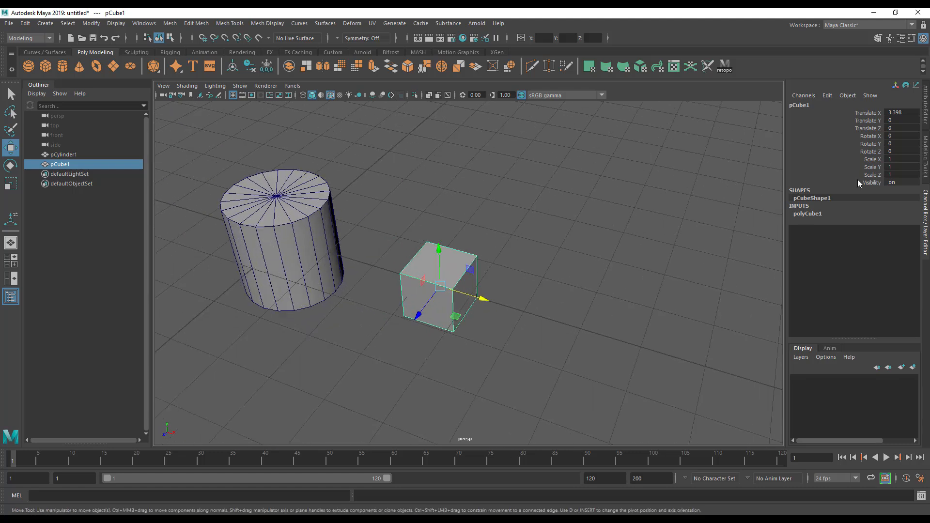
Move the cube farther along X away from the cylinder and select the cylinder.
left_click_drag(484, 300, 541, 314)
left_click_drag(433, 352, 409, 339, "alt")
left_click(297, 250)
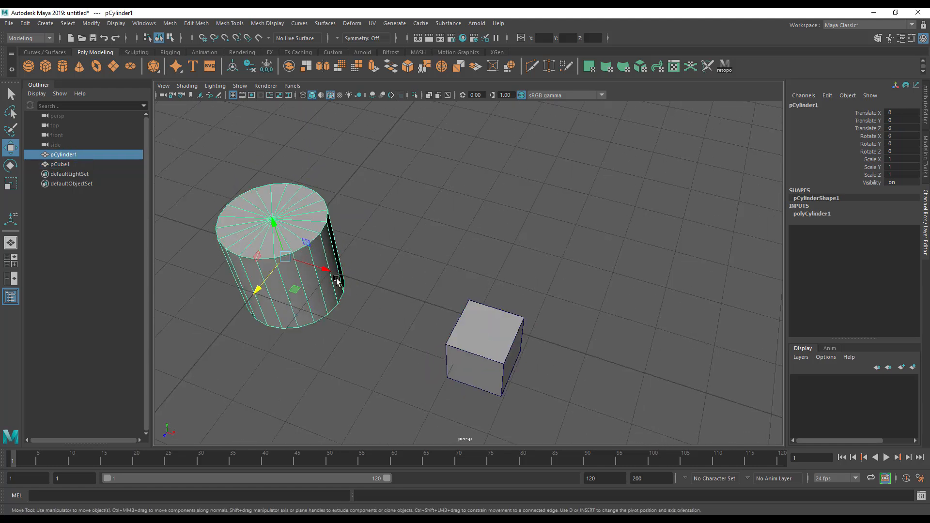
Move the cylinder along X past the cube to about 7.1, with its radius and height parameters displayed.
left_click_drag(324, 268, 317, 360)
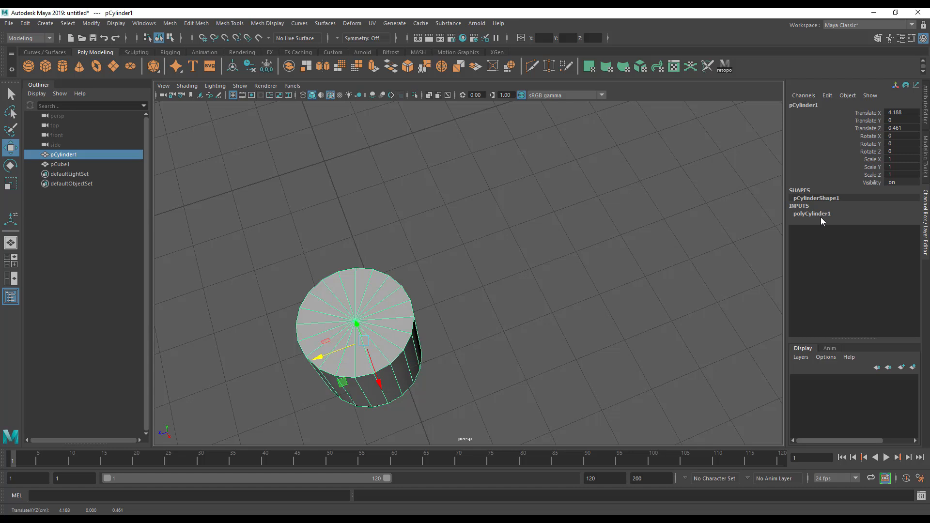
left_click(812, 214)
left_click_drag(560, 342, 630, 329, "alt")
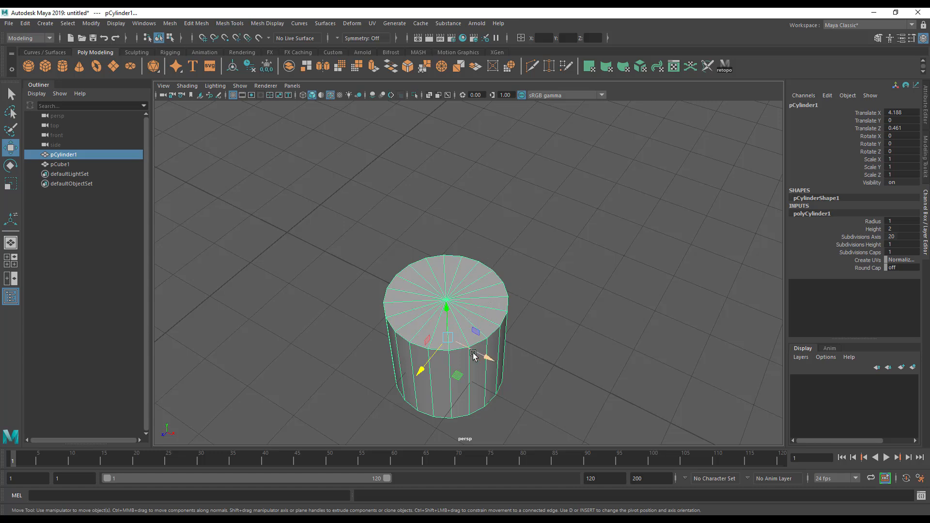
left_click_drag(487, 357, 600, 339)
left_click_drag(571, 389, 528, 318)
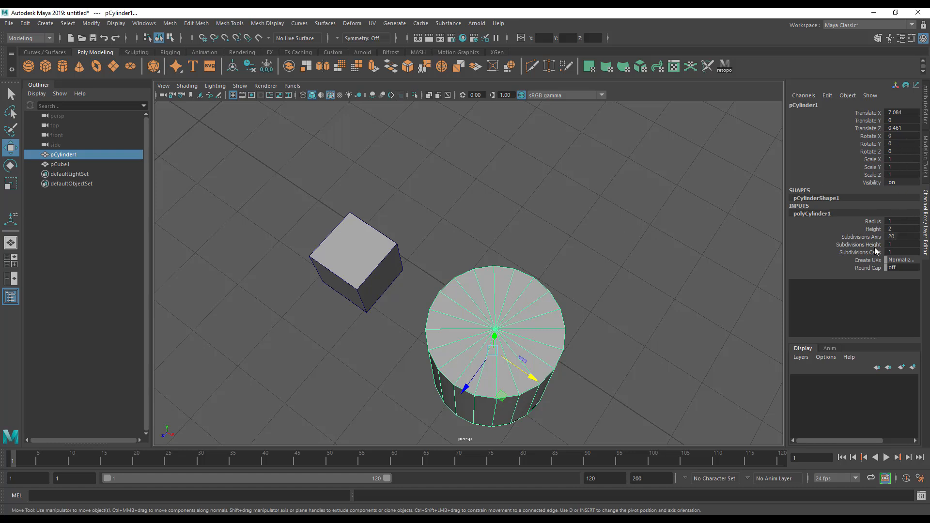
Delete the cylinder and keep only the cube.
left_click(370, 244)
left_click(497, 293)
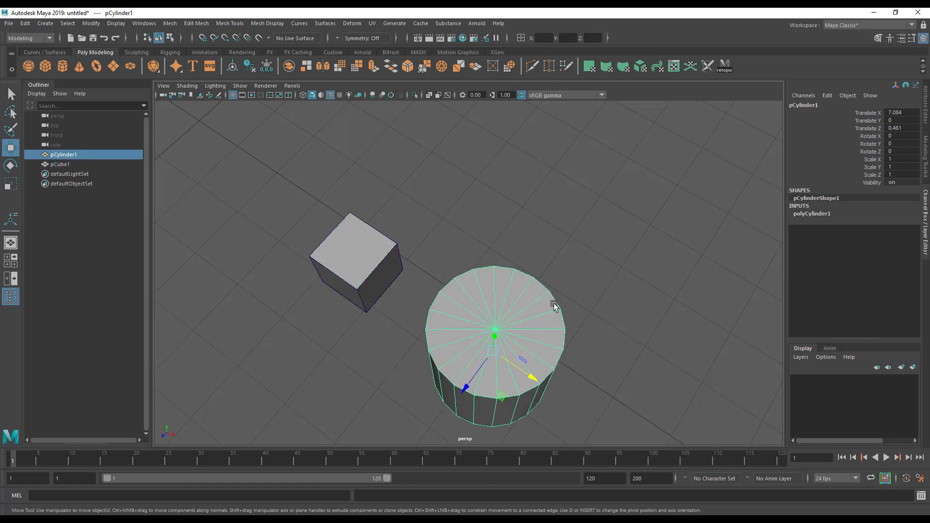
key("Delete")
Set the cube's width, height and depth to 50 and frame it in the view.
left_click(379, 257)
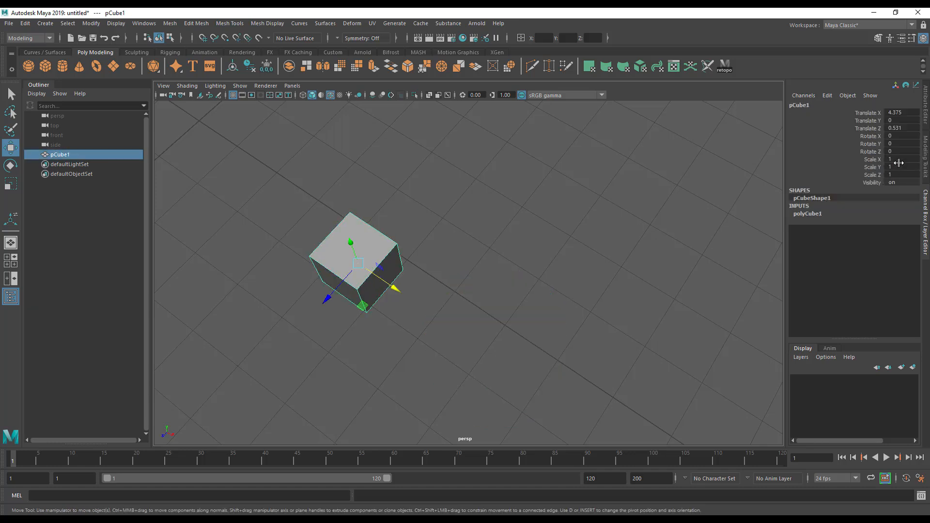
left_click(816, 214)
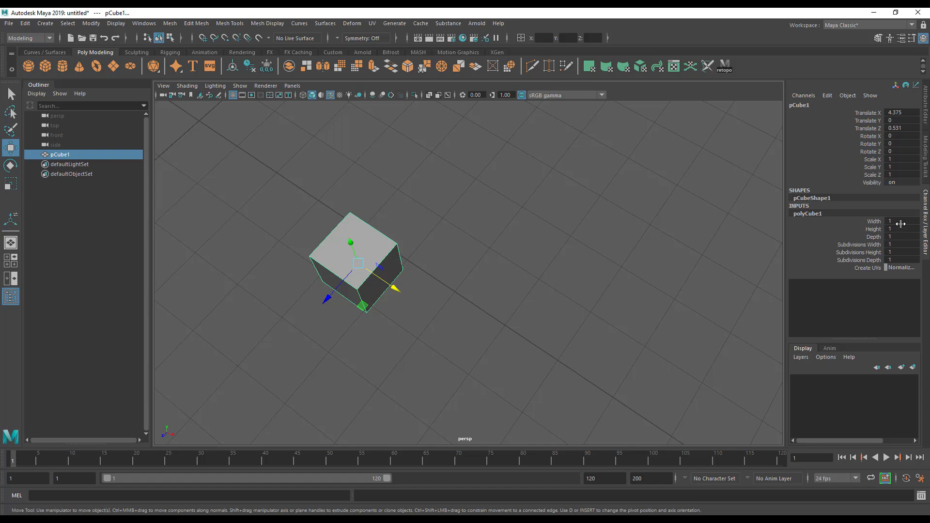
left_click_drag(901, 221, 896, 238)
key("Return")
key("f")
scroll(488, 282, "down", 3)
left_click_drag(468, 350, 565, 315, "alt")
scroll(613, 280, "down", 3)
left_click_drag(613, 280, 553, 291, "alt")
Freeze the cube's transformations and display its polyCube creation parameters.
left_click(416, 203)
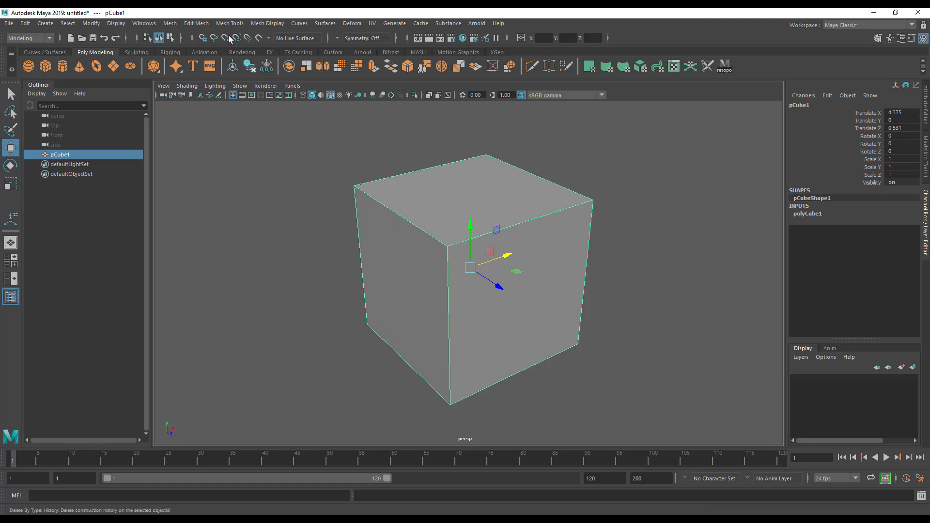
key("space")
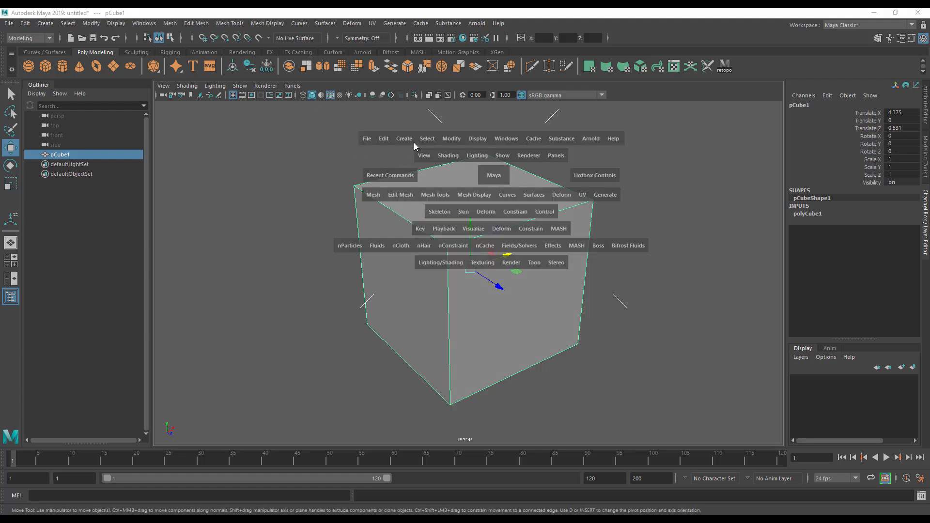
left_click_drag(453, 140, 476, 184)
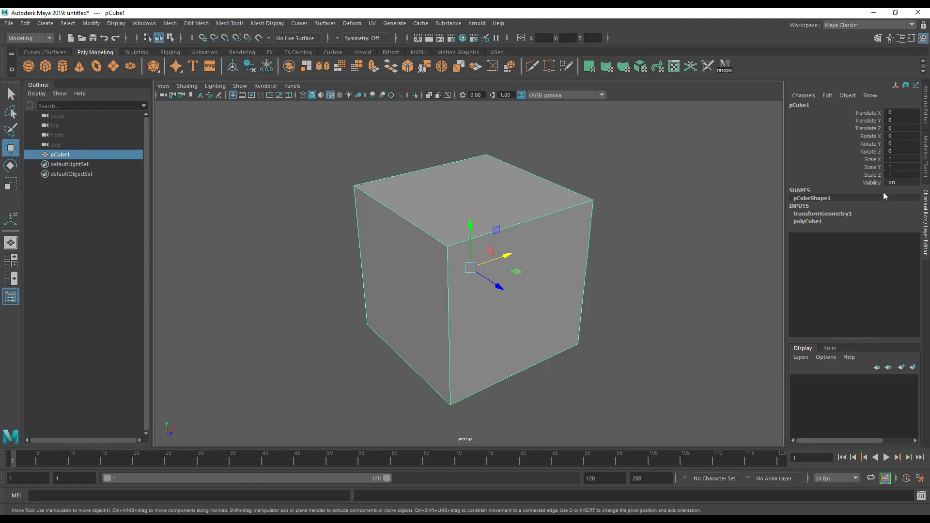
left_click(812, 222)
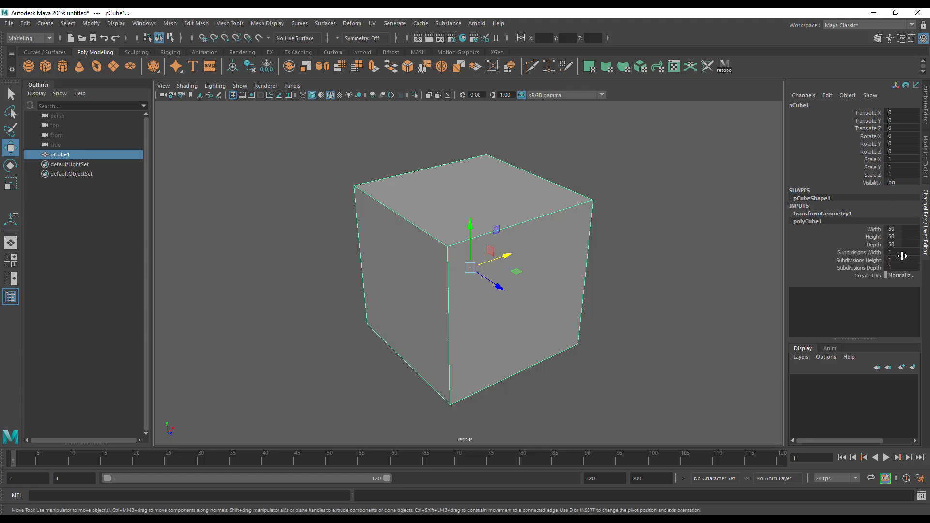
left_click_drag(460, 270, 523, 251, "alt")
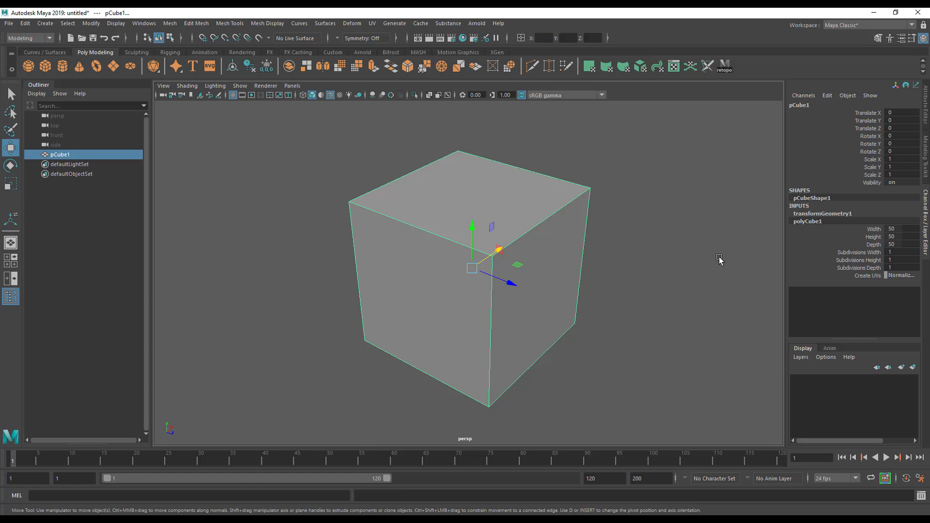
left_click_drag(551, 309, 451, 309, "alt")
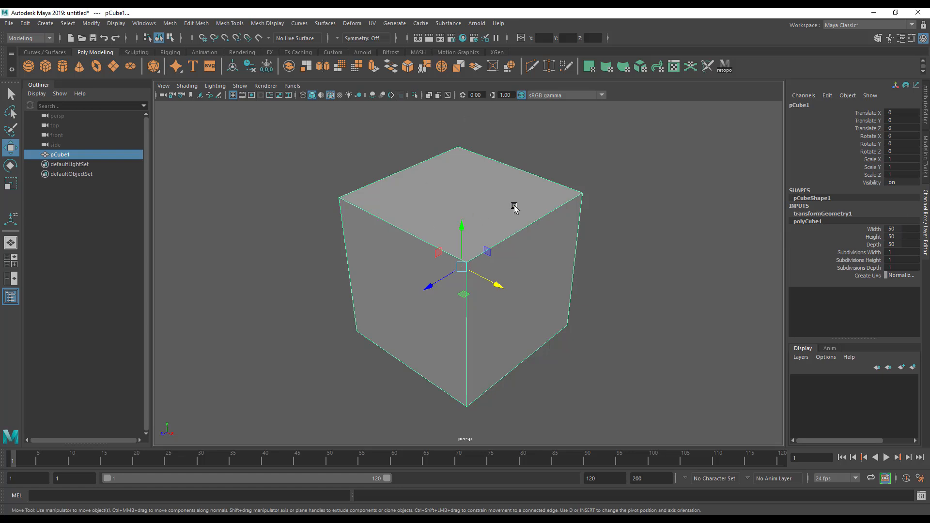
Delete the cube and bring the whole grid into view.
key("Delete")
right_click_drag(455, 255, 455, 231, "alt")
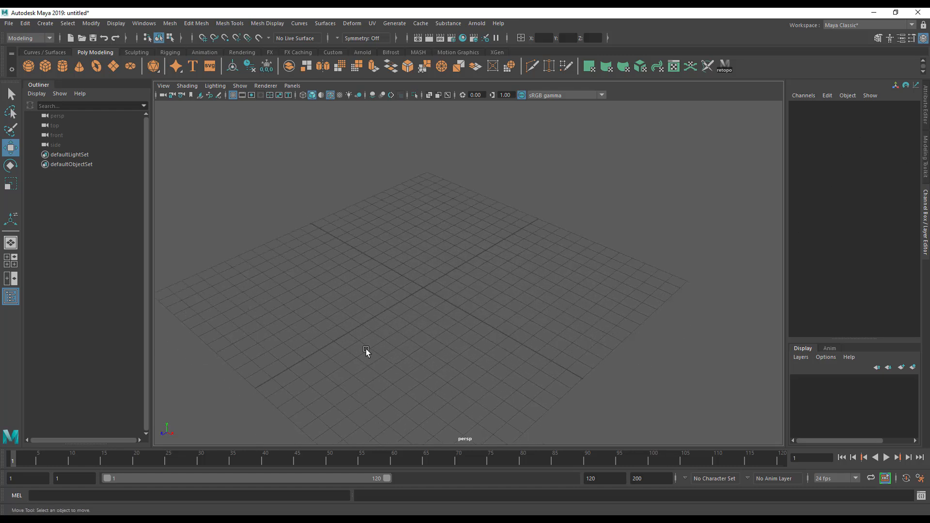
middle_click_drag(393, 318, 406, 321, "alt")
left_click(50, 66)
left_click(820, 213)
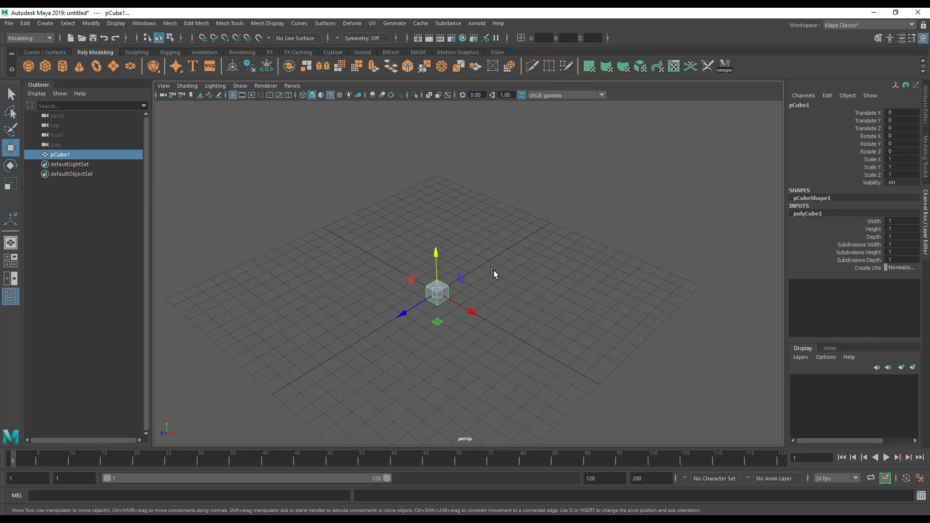
key("Delete")
Create a polygon cylinder at the origin and set its radius to 1.5.
right_click_drag(429, 280, 565, 347, "alt")
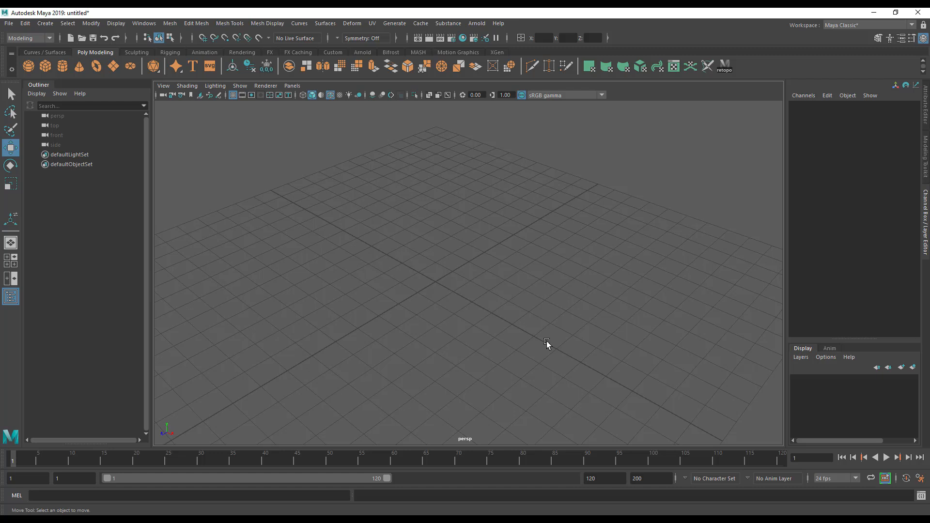
left_click(63, 66)
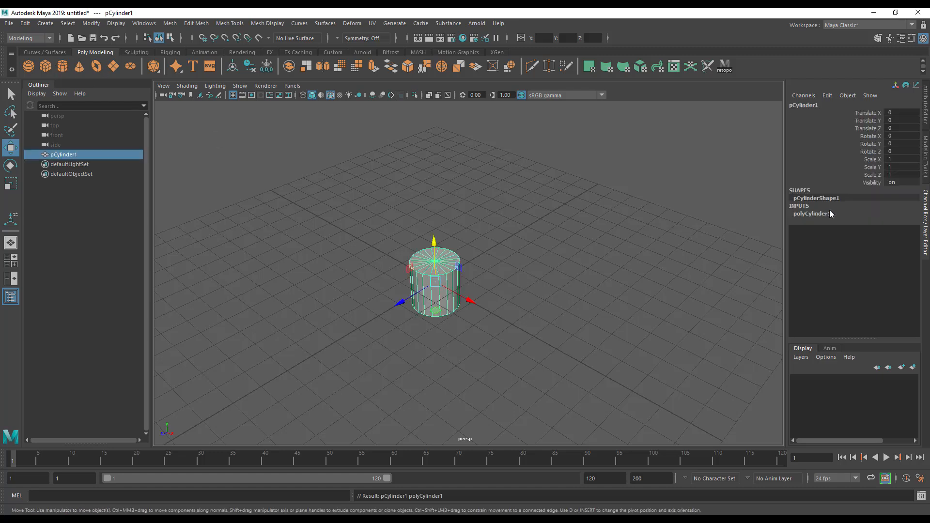
left_click(814, 213)
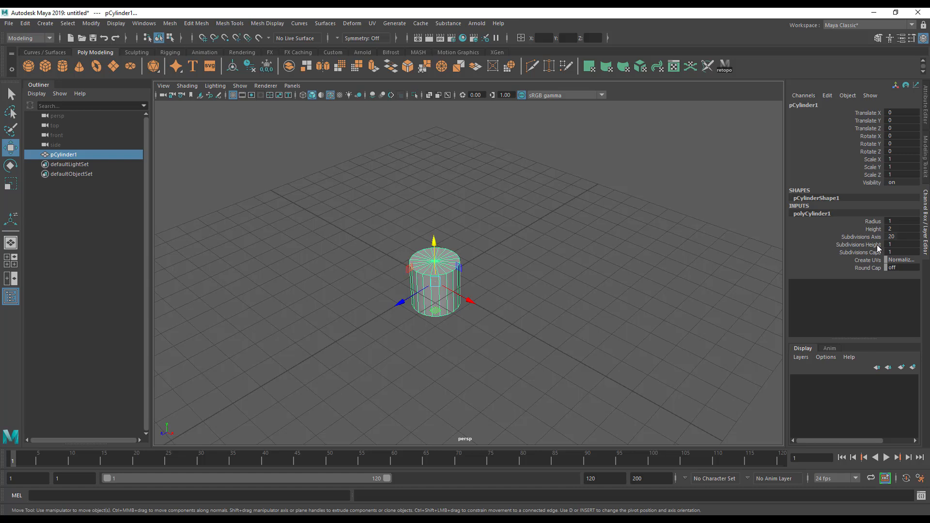
left_click(906, 221)
type("1.5")
key("Return")
Make a copy of the cylinder in place with Duplicate Special.
middle_click_drag(432, 290, 442, 267, "alt")
right_click_drag(442, 266, 542, 304, "alt")
left_click_drag(515, 319, 518, 337, "alt")
right_click_drag(566, 298, 482, 310, "alt")
left_click_drag(482, 310, 438, 228, "alt")
key("space")
left_click_drag(331, 198, 359, 350)
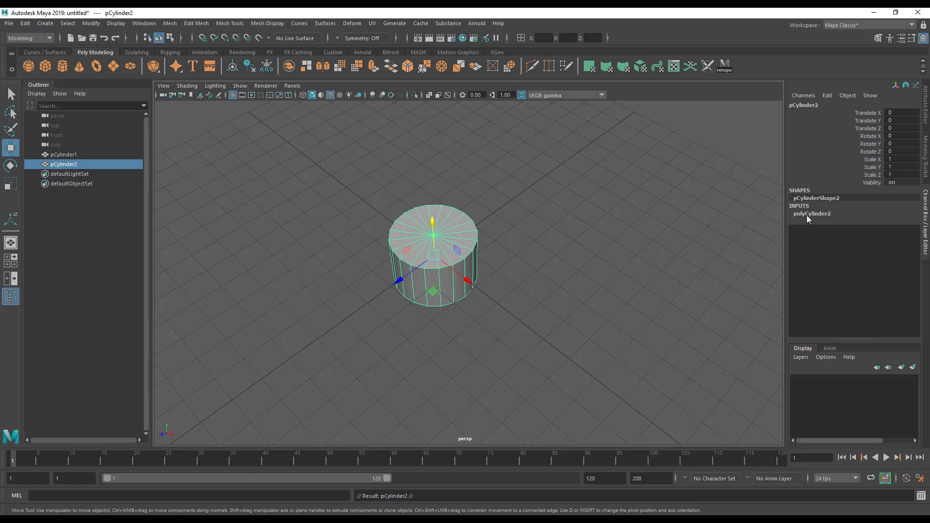
Set the duplicate cylinder's radius to 3.
left_click(826, 216)
left_click(910, 221)
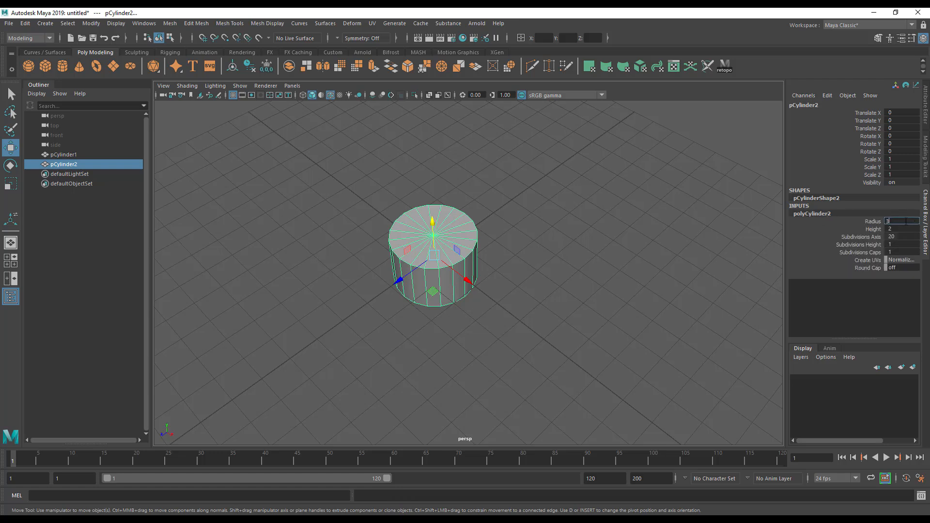
type("3")
key("Return")
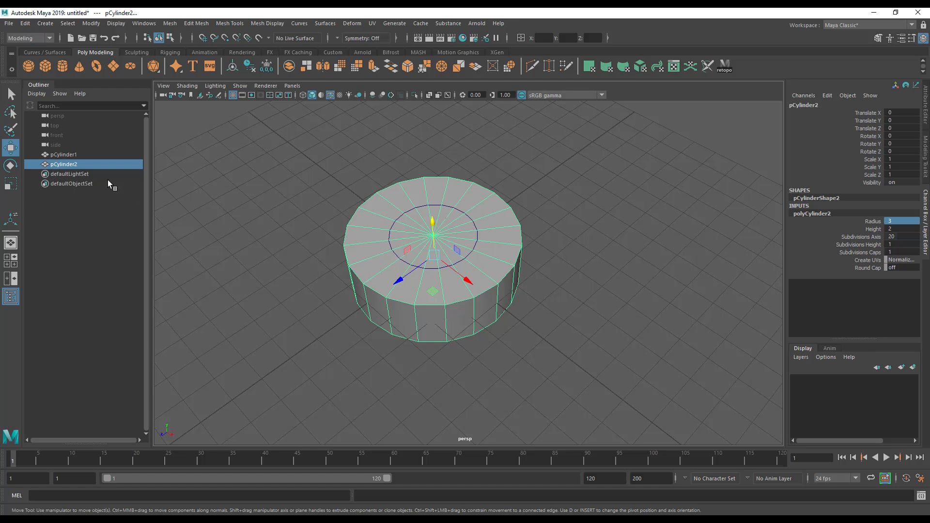
Raise the original narrow cylinder above the wide one, to about 3.45 in Y.
left_click(75, 155)
left_click_drag(315, 252, 427, 329, "alt")
left_click_drag(454, 266, 453, 141)
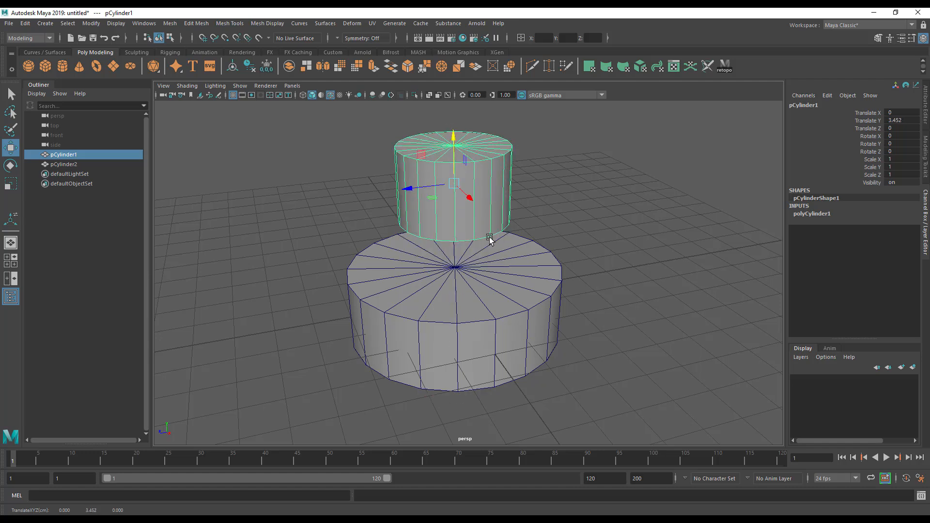
middle_click_drag(490, 239, 522, 280, "alt")
left_click_drag(522, 280, 537, 276, "alt")
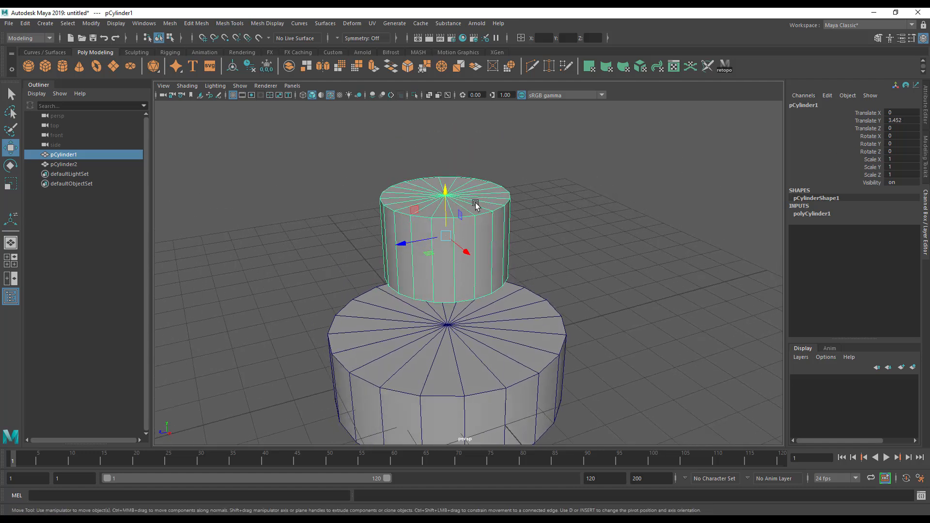
Set the narrow cylinder's height to 5.
left_click(830, 213)
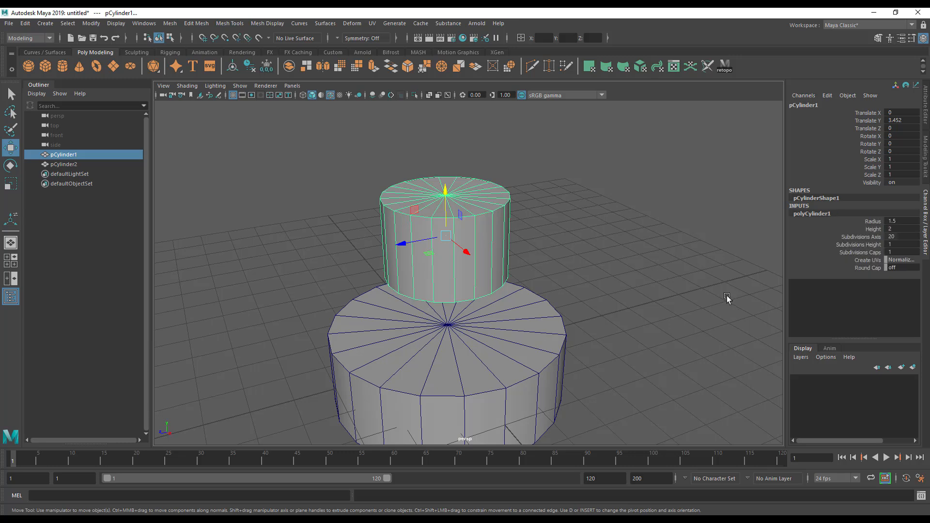
double_click(904, 229)
key("Return")
left_click_drag(601, 290, 494, 253, "alt")
left_click_drag(434, 330, 524, 286, "alt")
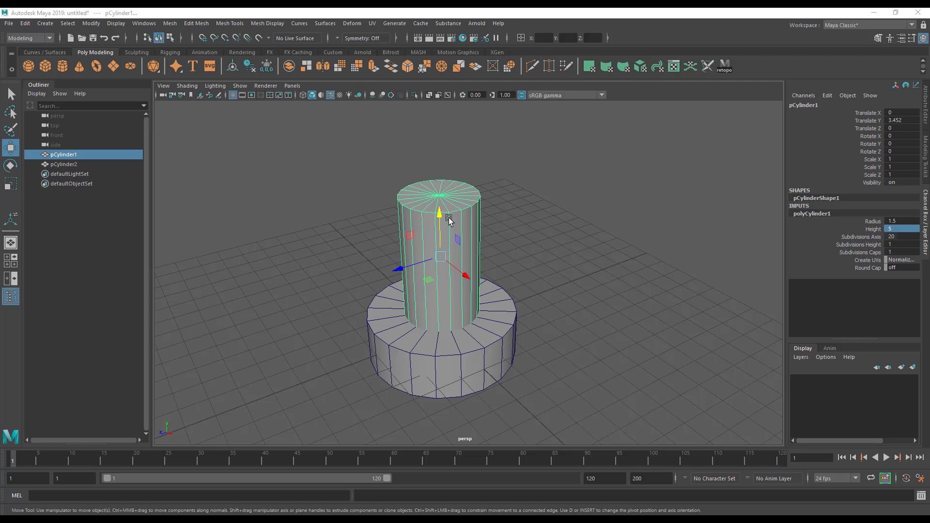
Copy the narrow cylinder with Duplicate Special and raise the copy to about 10.5 in Y.
key("space")
left_click(339, 182)
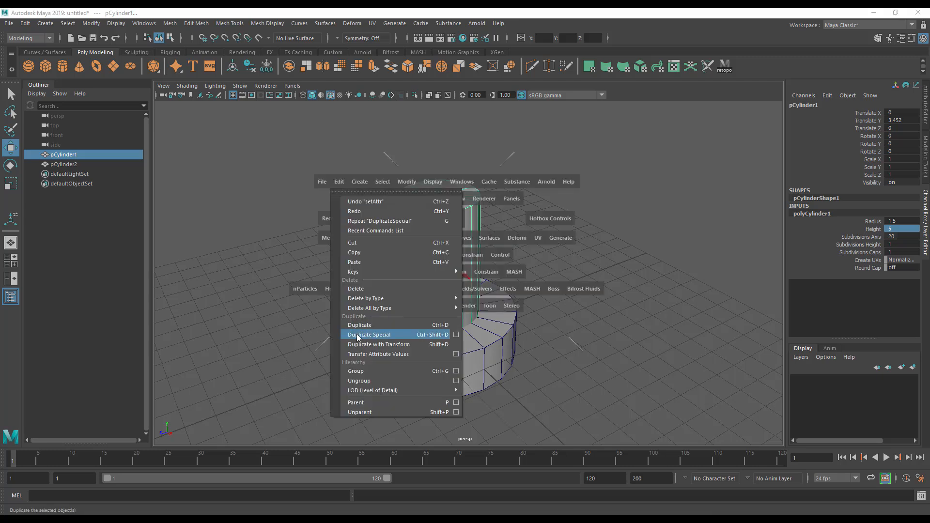
left_click(378, 335)
left_click_drag(439, 221, 466, 19)
middle_click_drag(433, 304, 428, 321, "alt")
right_click_drag(428, 320, 475, 325, "alt")
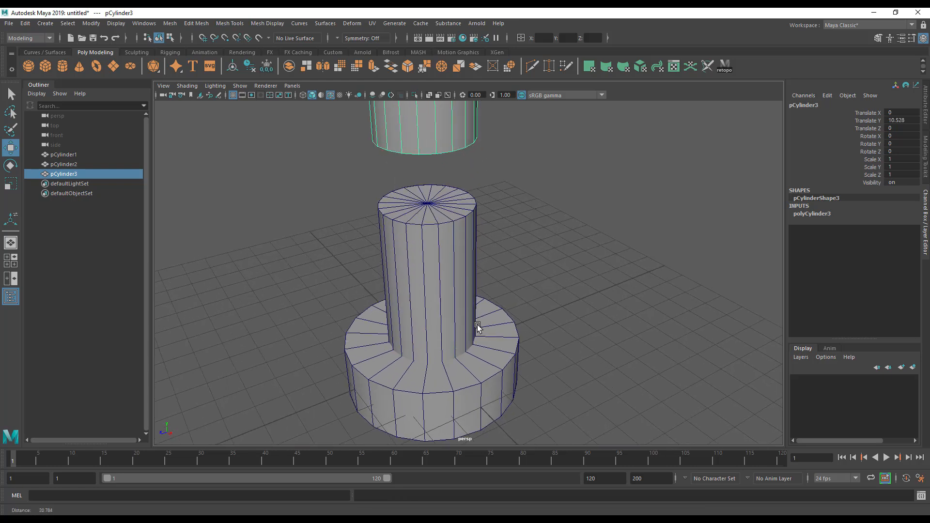
Lower the original narrow cylinder to about 0.93 in Y and subtract it from the wide cylinder with a Boolean Difference.
left_click(433, 248)
left_click_drag(428, 231, 429, 301)
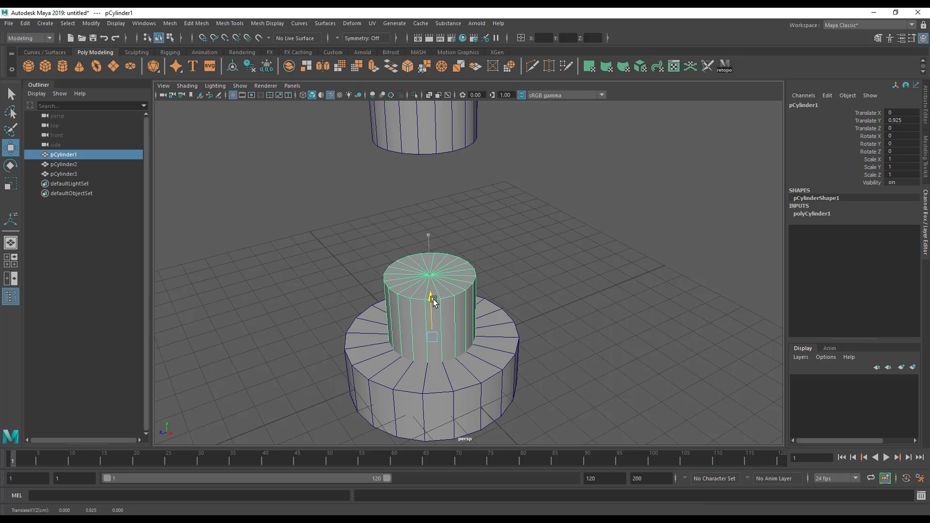
left_click(509, 377)
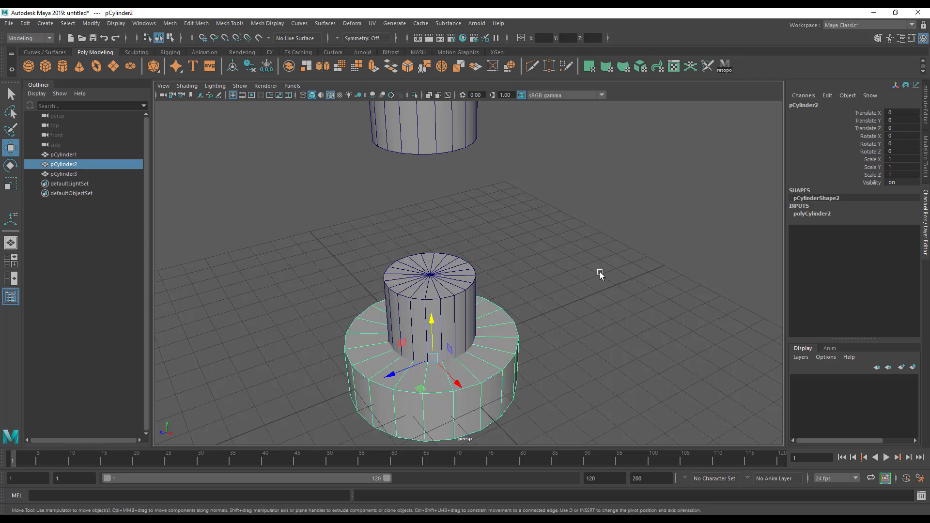
left_click(470, 268, "shift")
key("space")
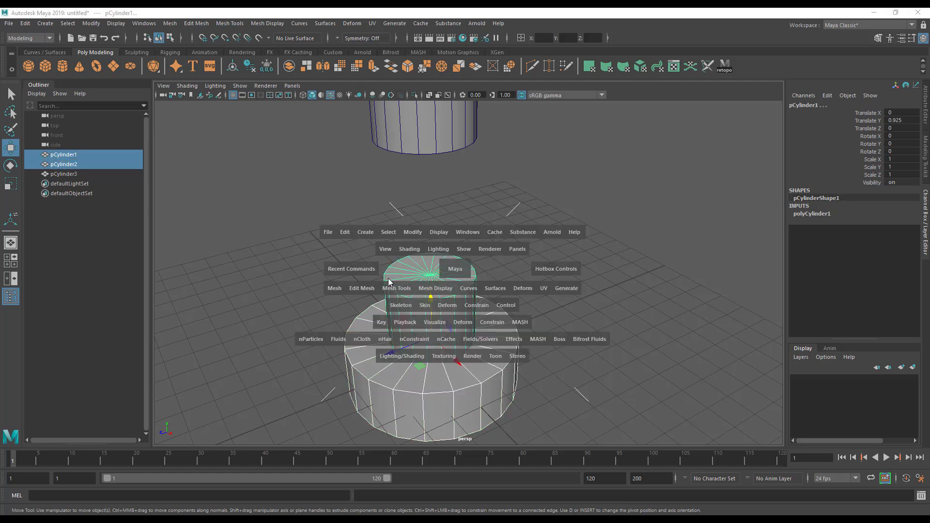
left_click_drag(339, 284, 464, 338)
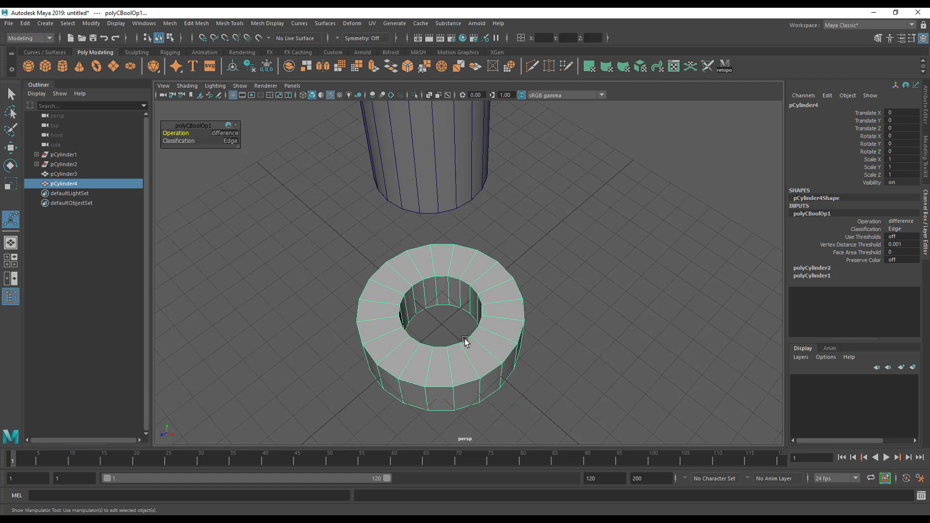
Create a polygon pipe primitive at the origin and display its polyPipe creation parameters.
key("space")
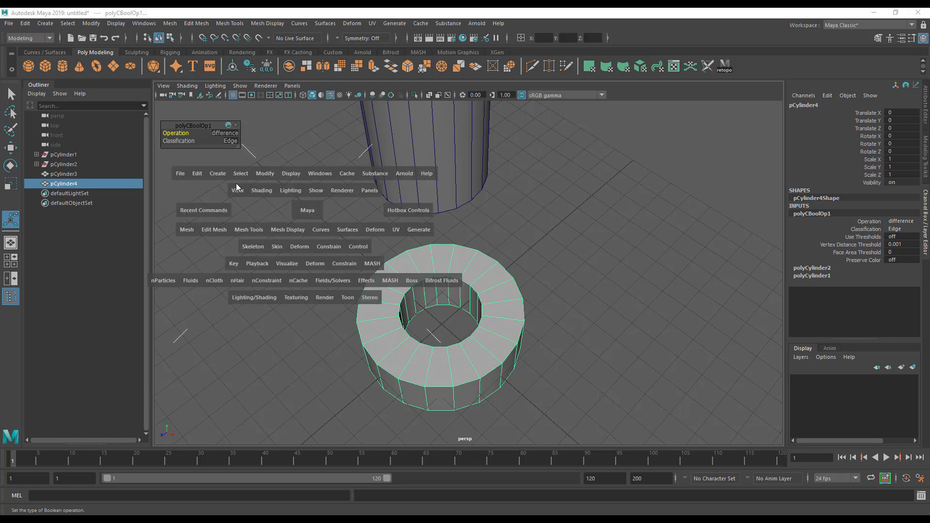
left_click(222, 174)
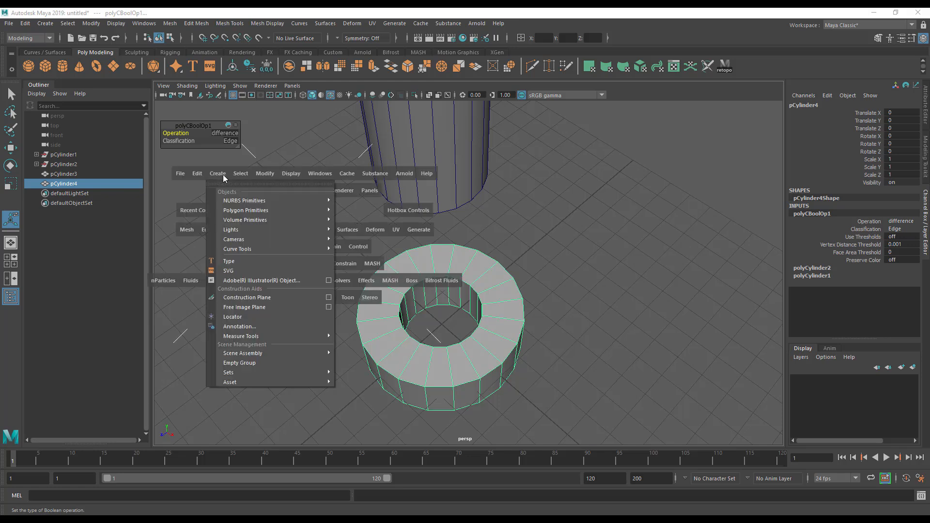
mouse_move(228, 210)
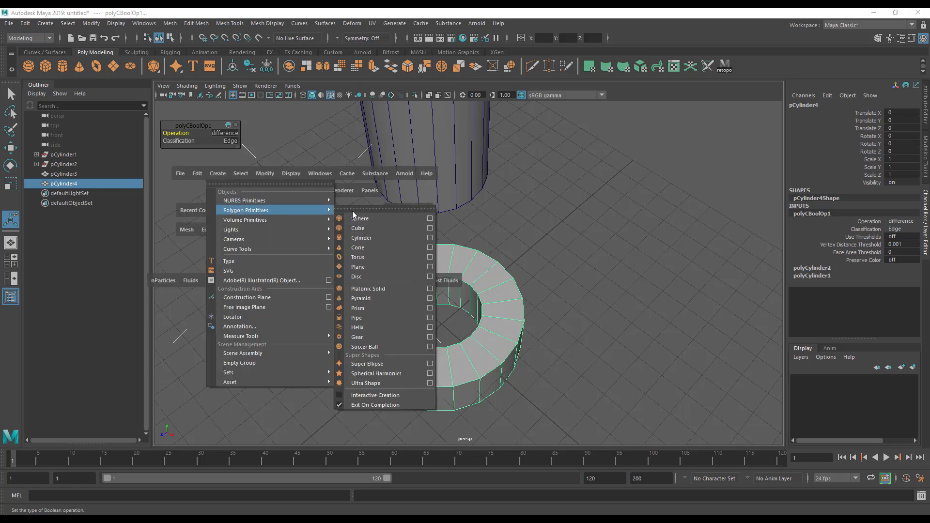
left_click(373, 316)
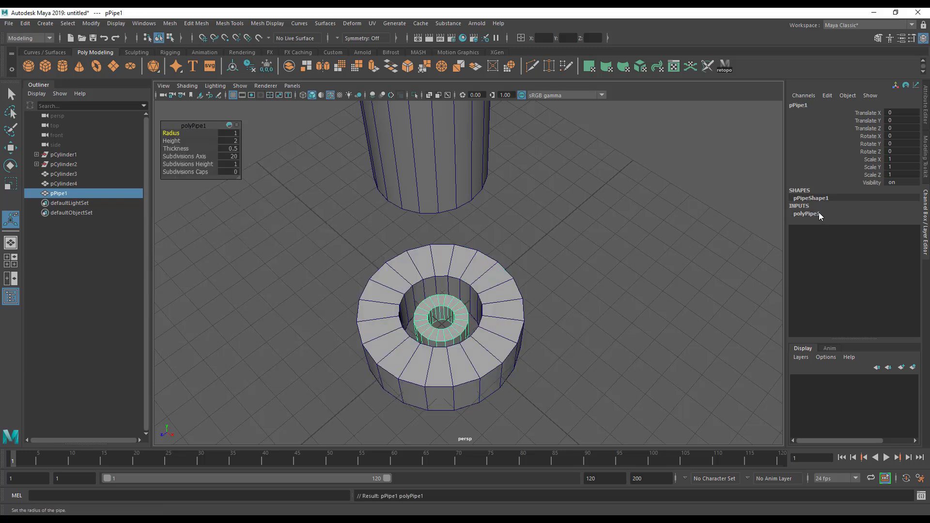
left_click(808, 213)
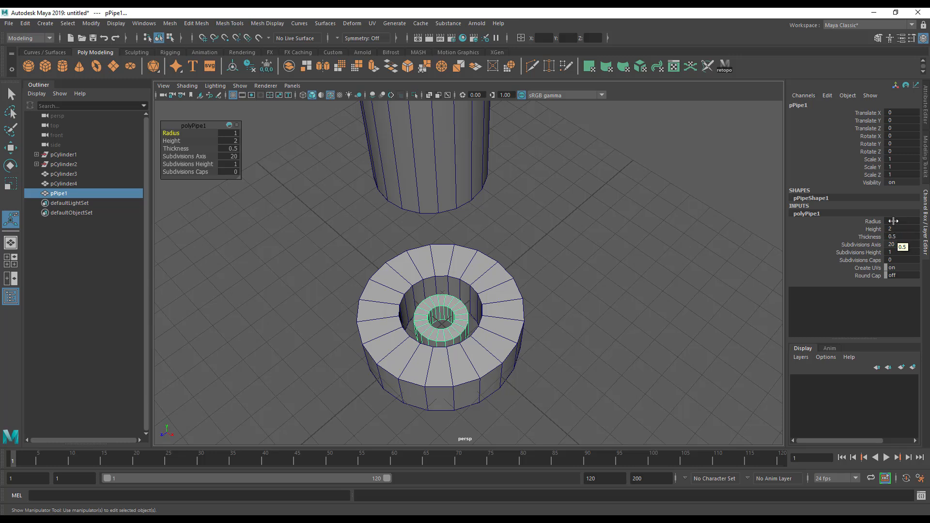
Delete the polygon pipe inside the ring and select the ring.
left_click(457, 315)
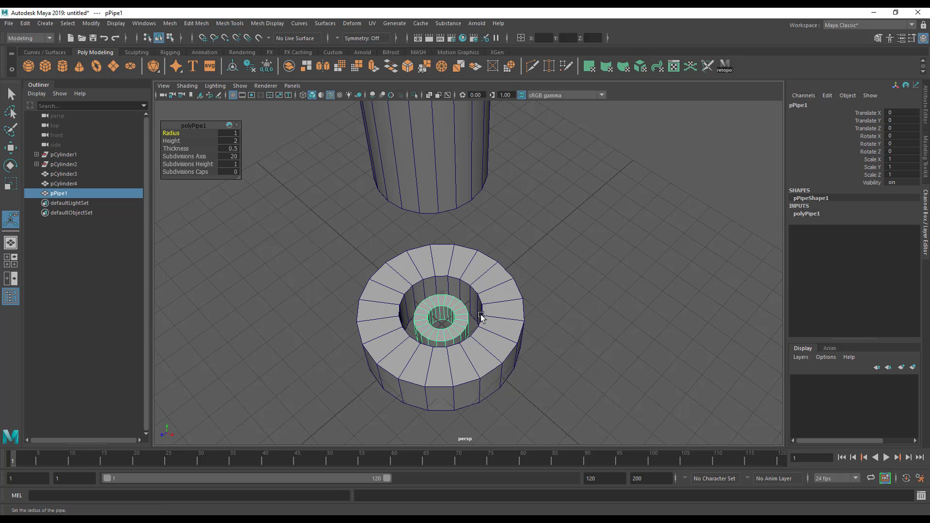
key("Delete")
left_click(489, 293)
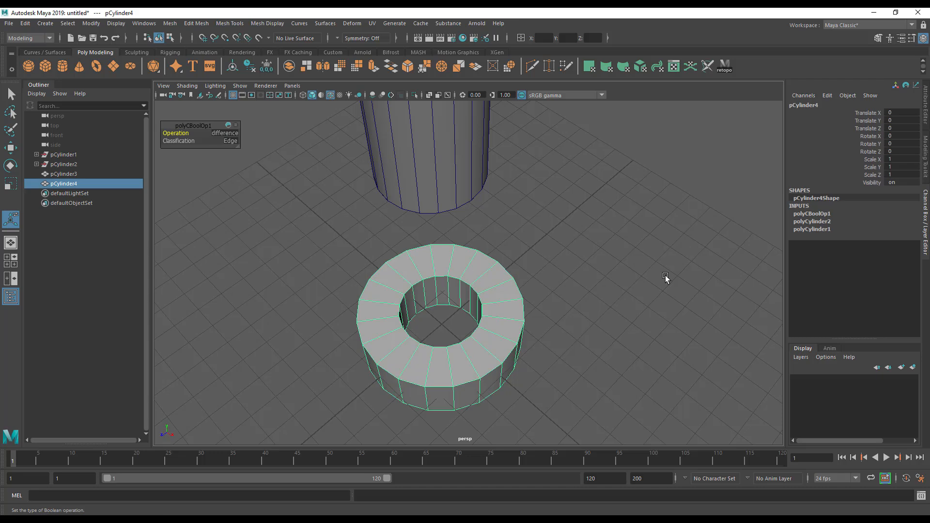
Create a polygon cube scaled to about 15.6 in X and 13.5 in Z, and lower it to about -1.04 in Y under the ring.
middle_click_drag(424, 340, 438, 365, "alt")
left_click_drag(438, 365, 490, 357, "alt")
left_click_drag(485, 324, 443, 348, "alt")
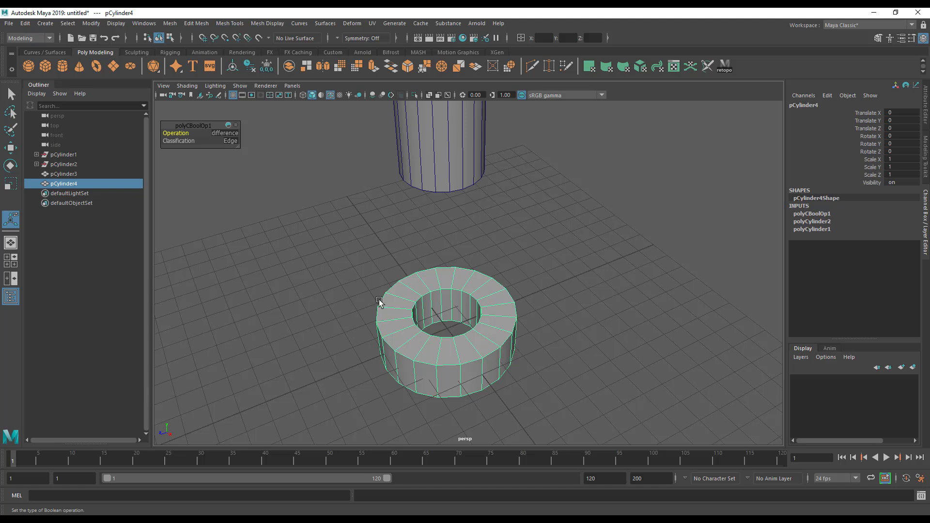
left_click_drag(441, 315, 425, 318, "alt")
right_click_drag(424, 317, 482, 333, "alt")
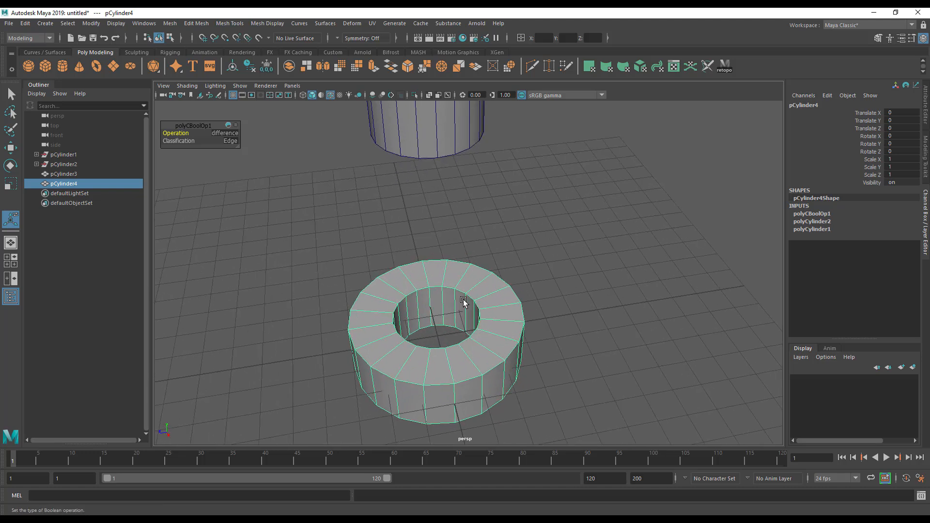
left_click(45, 67)
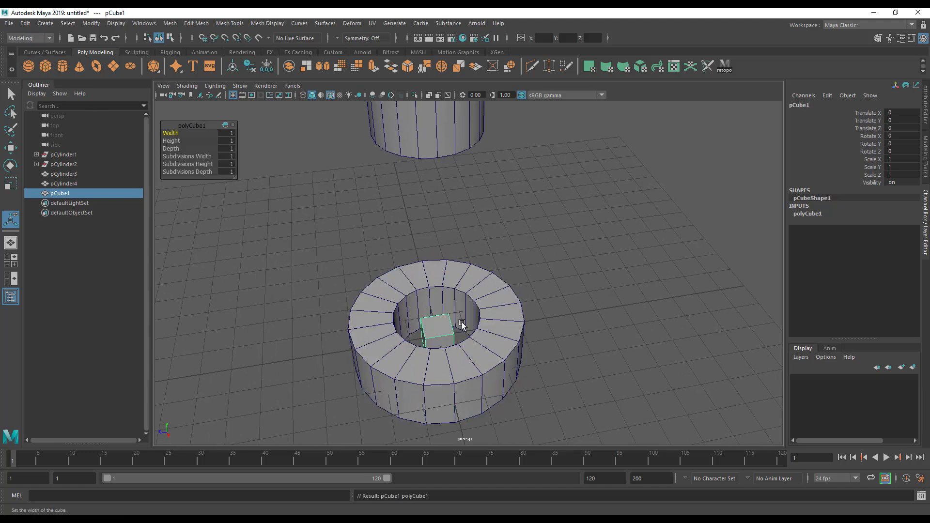
key("r")
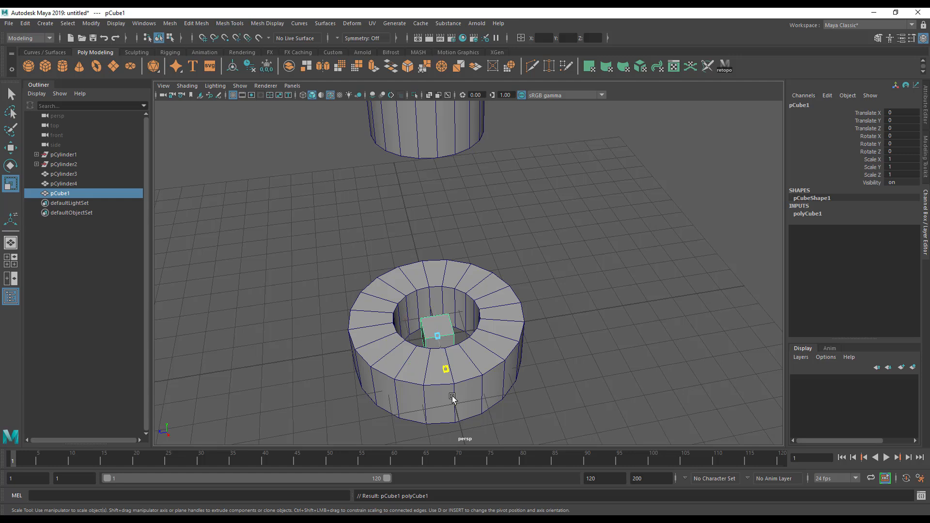
left_click_drag(445, 369, 460, 436)
left_click_drag(386, 343, 315, 393)
left_click_drag(443, 369, 447, 442)
left_click_drag(394, 343, 369, 347)
key("w")
left_click_drag(436, 306, 436, 317)
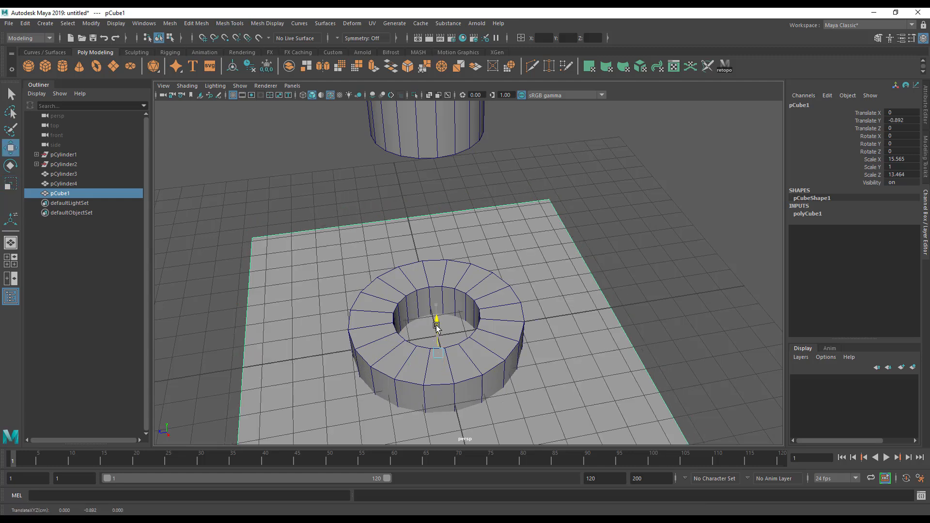
Lower the raised narrow cylinder to about 0.06 in Y so it passes through the ring and the slab.
left_click_drag(383, 357, 443, 345, "alt")
left_click_drag(391, 379, 387, 389, "alt")
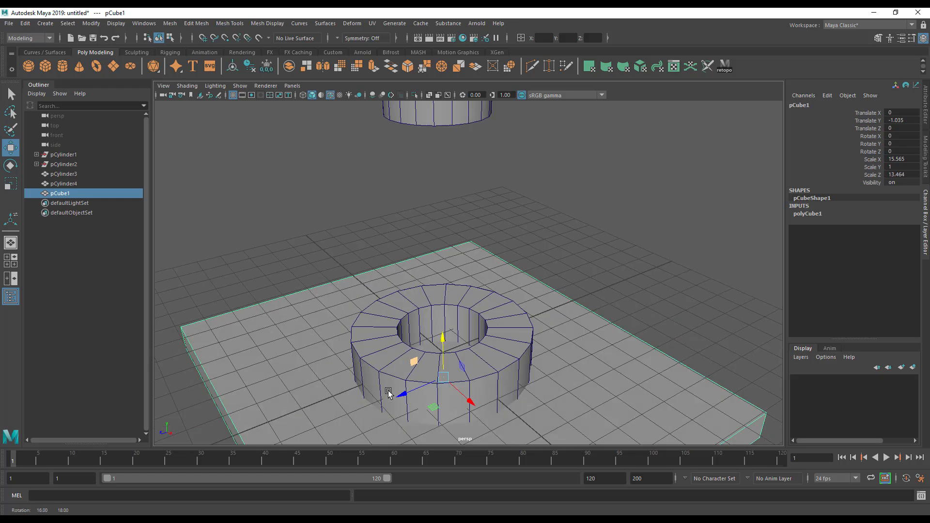
scroll(494, 328, "down", 3)
left_click_drag(496, 326, 462, 323, "alt")
left_click(394, 136)
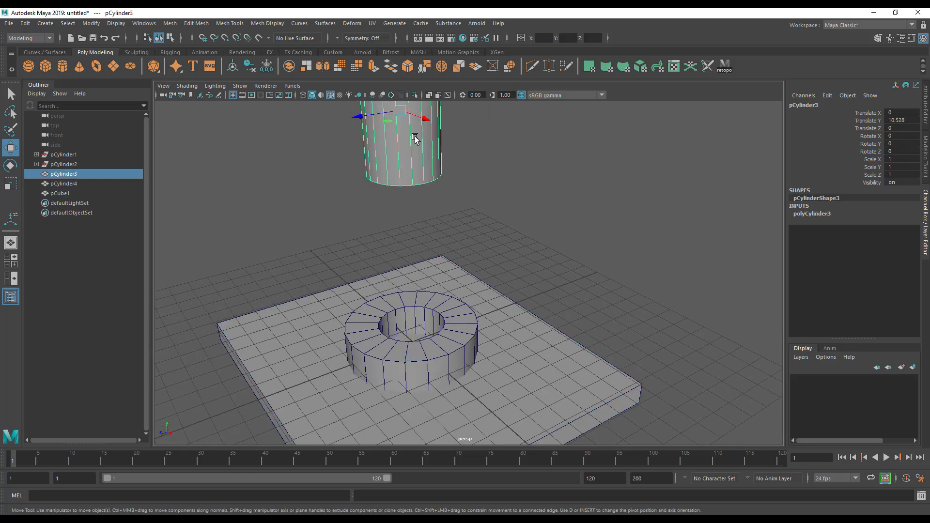
middle_click_drag(414, 136, 420, 192, "alt")
left_click_drag(407, 136, 411, 361)
middle_click_drag(411, 361, 414, 276, "alt")
Copy the narrow cylinder with Duplicate Special and raise the copy well above the ring.
key("space")
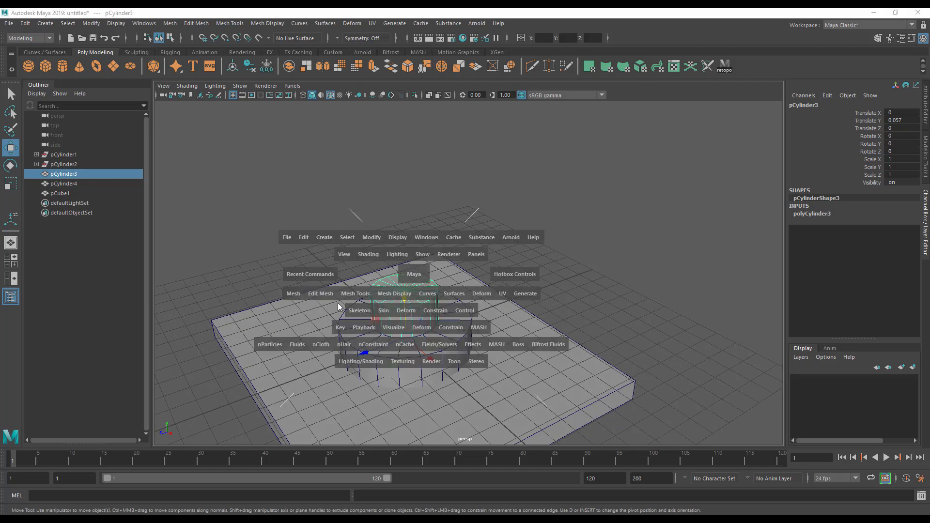
left_click(322, 294)
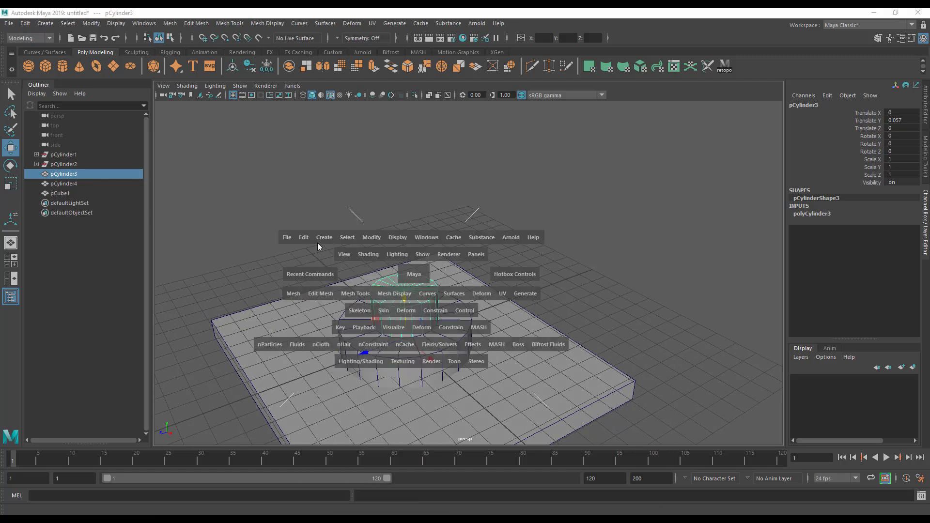
left_click(303, 238)
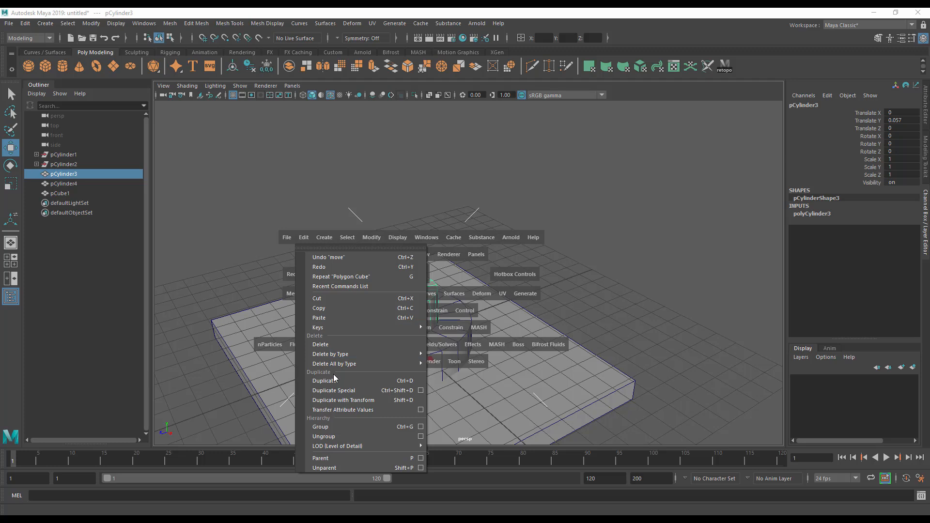
left_click(356, 393)
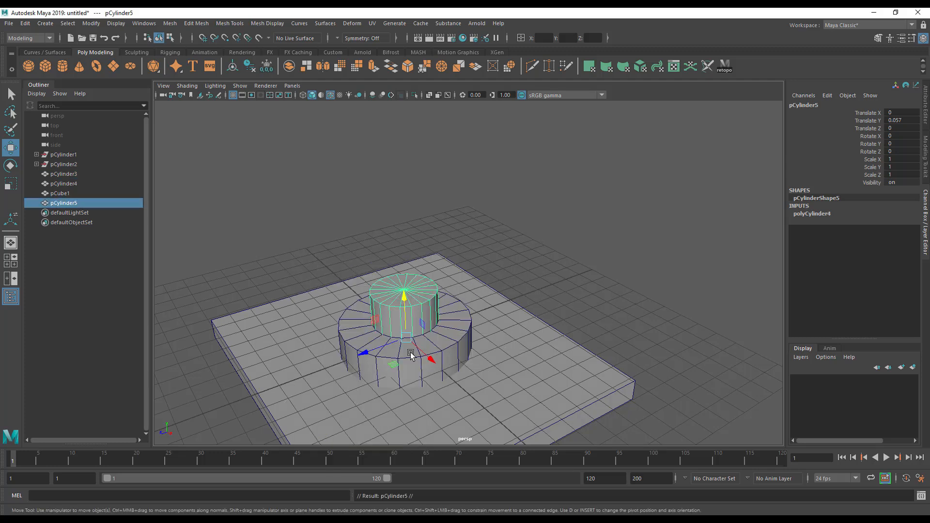
left_click_drag(403, 296, 425, 85)
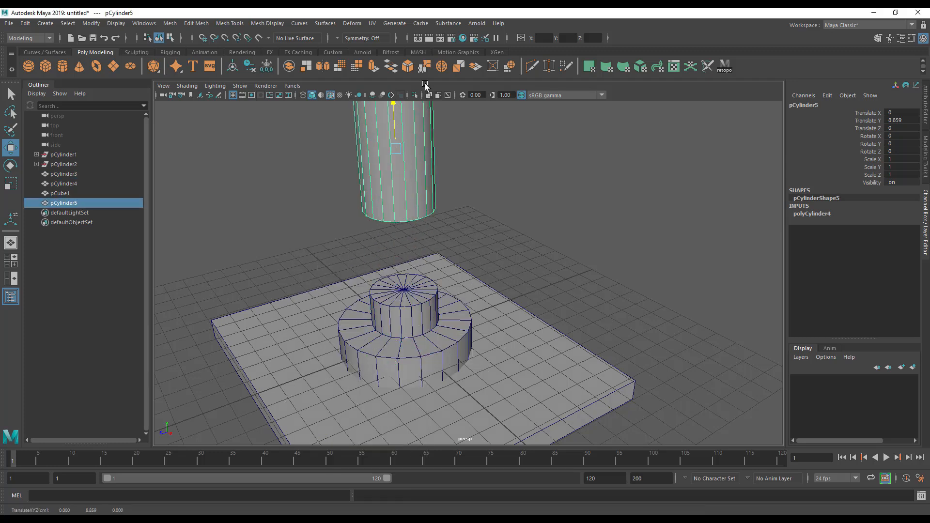
Subtract the narrow cylinder inside the ring from the slab with a Boolean Difference.
left_click(417, 311)
left_click(519, 385)
left_click(416, 296, "shift")
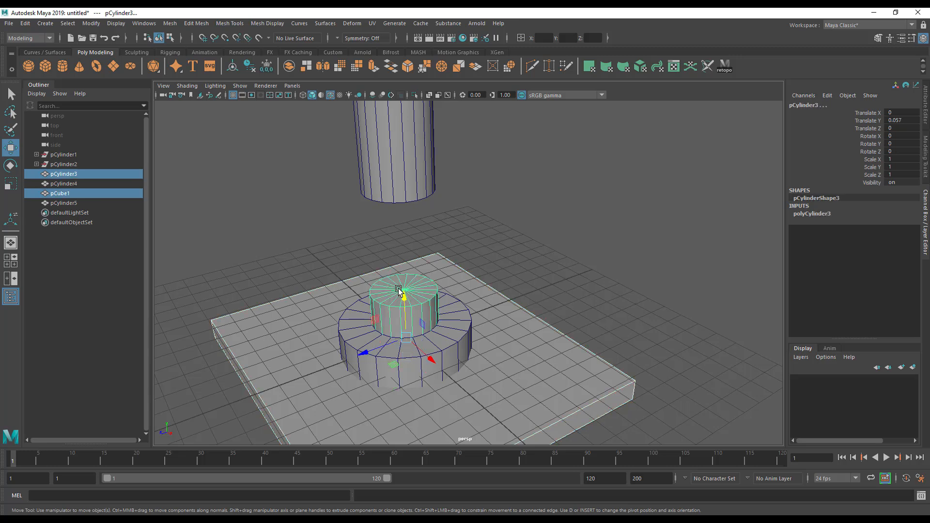
key("space")
left_click(277, 309)
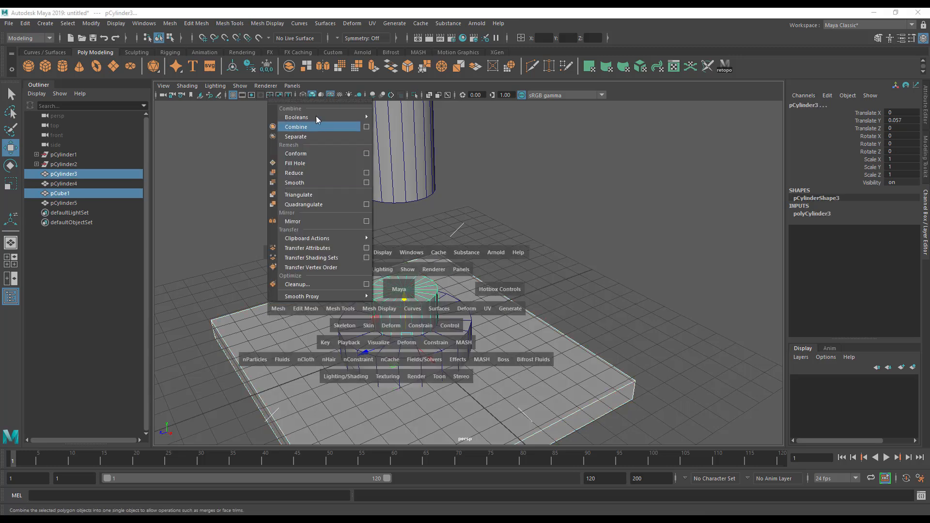
mouse_move(316, 116)
left_click(396, 138)
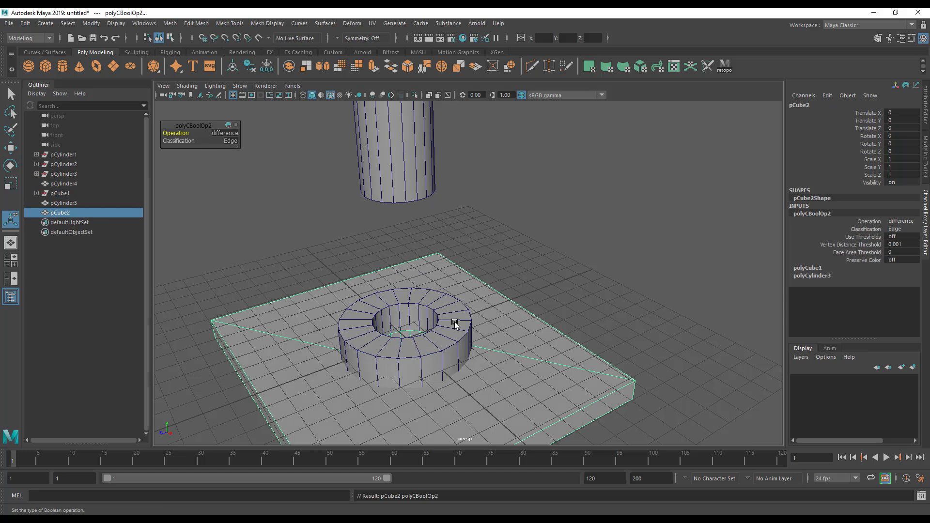
left_click_drag(455, 324, 432, 356, "alt")
right_click_drag(432, 356, 547, 388, "alt")
left_click_drag(547, 388, 414, 371, "alt")
middle_click_drag(342, 320, 469, 192, "alt")
right_click_drag(536, 285, 290, 295, "alt")
left_click_drag(290, 295, 294, 281, "alt")
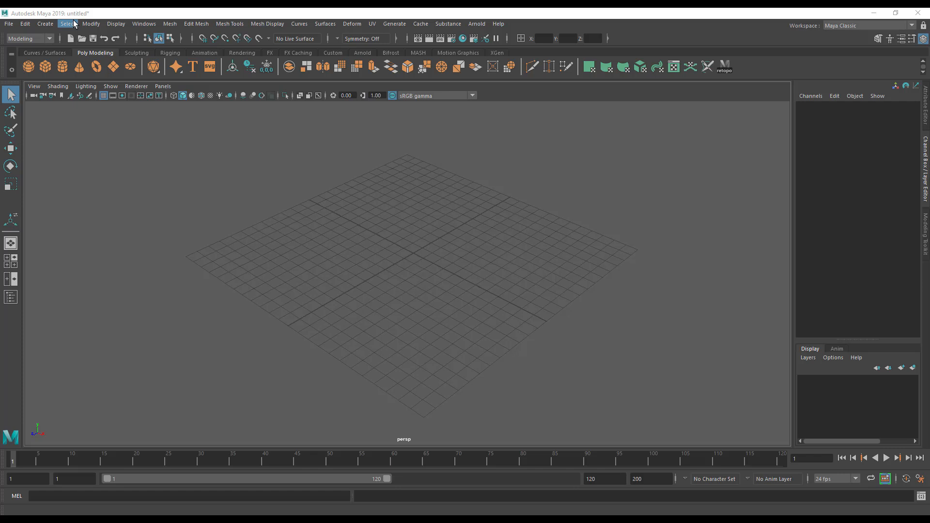
Open the Project Window and start defining a new project located in D:/NETWORK_SCENE.
left_click(10, 23)
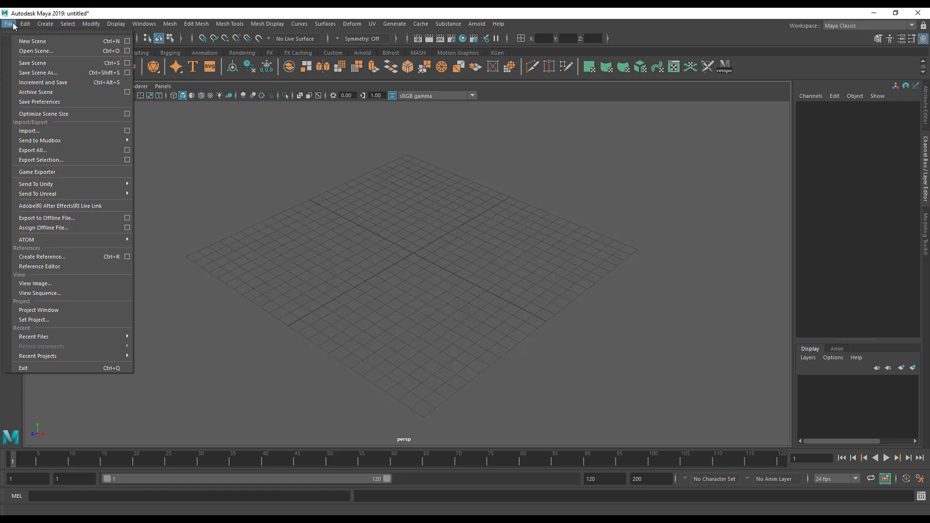
left_click(63, 310)
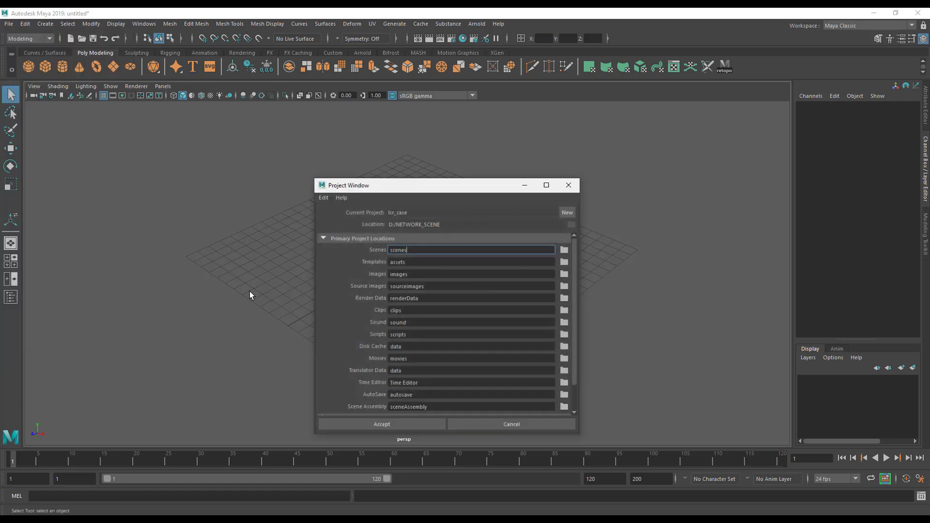
left_click(566, 213)
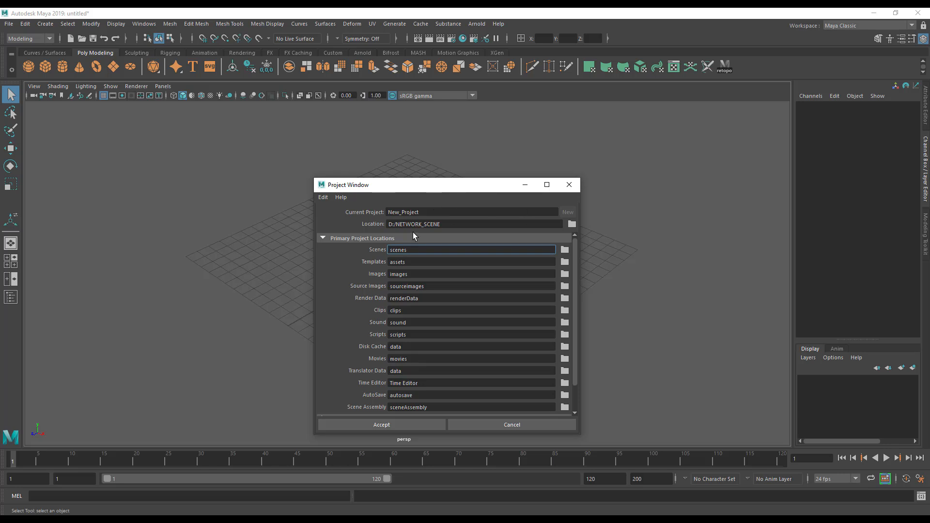
Look at the lcr_case project's folder structure in File Explorer, and close both that window and the Project Window.
left_click(167, 520)
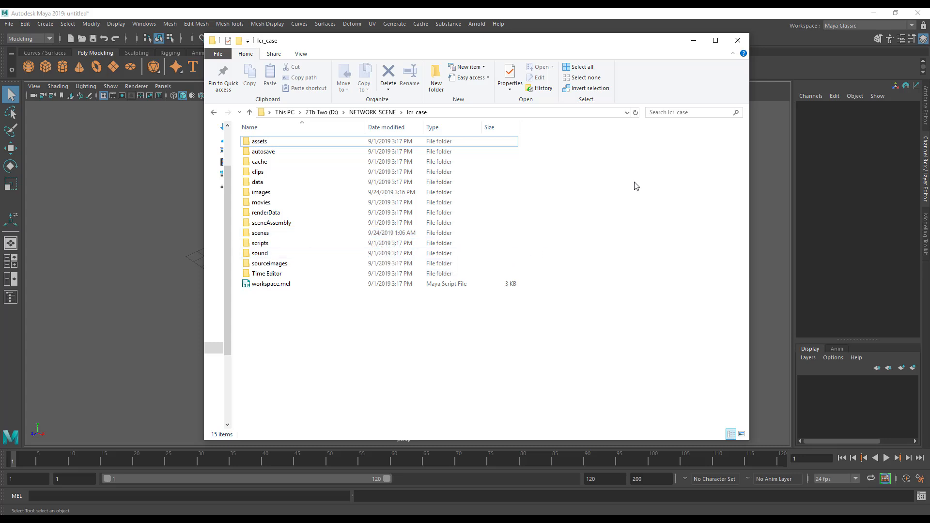
left_click(738, 40)
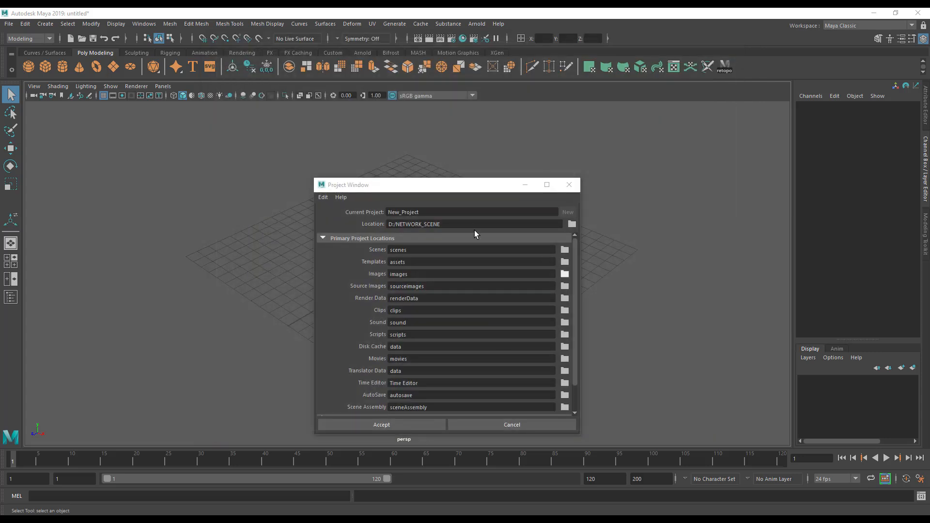
left_click(569, 185)
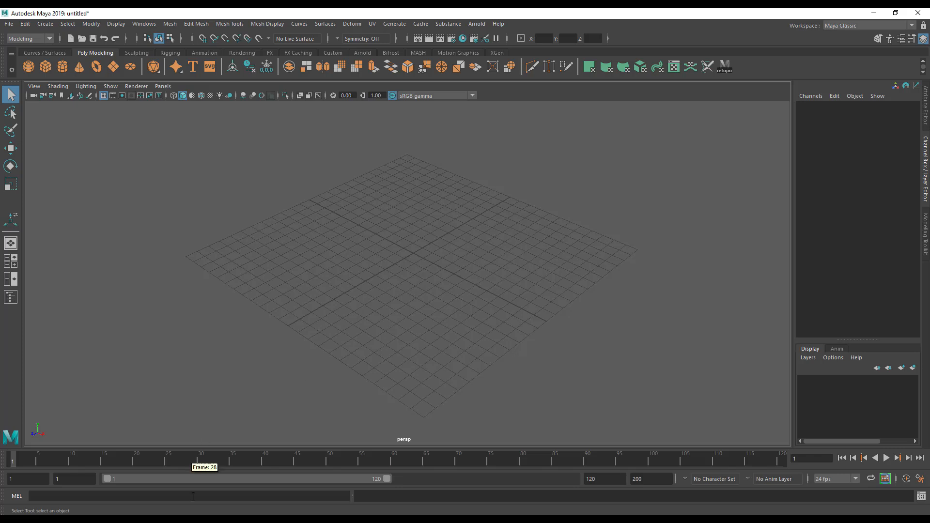
Switch to Lightroom Classic and view the multimeter photo and the orange component tester photo enlarged.
left_click(126, 520)
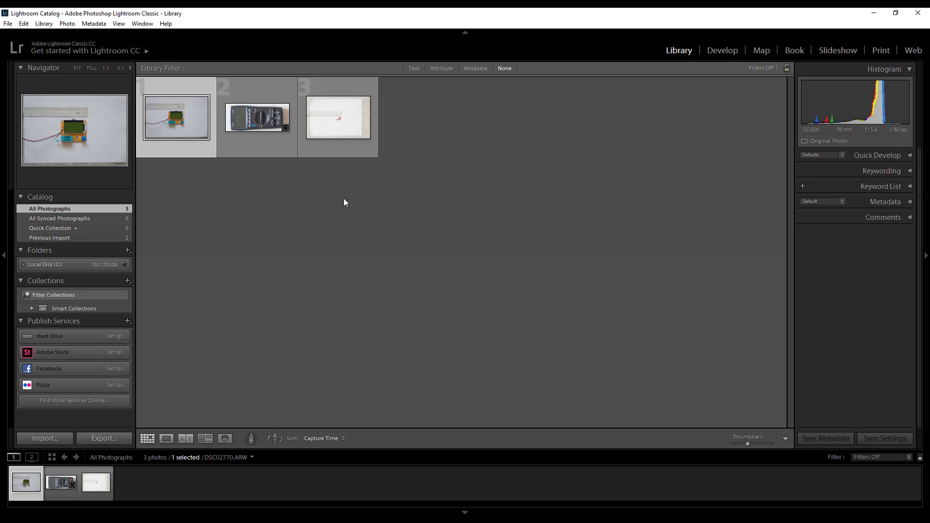
double_click(281, 145)
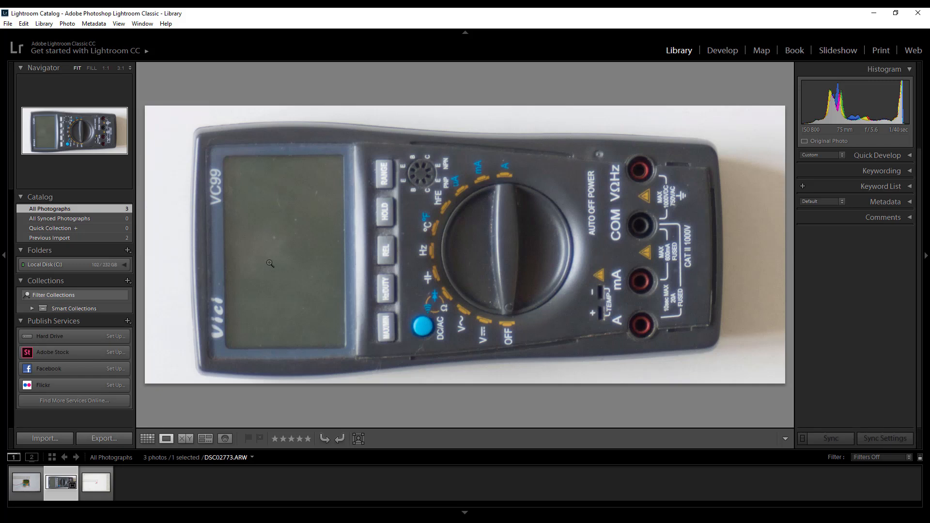
left_click(147, 438)
double_click(180, 136)
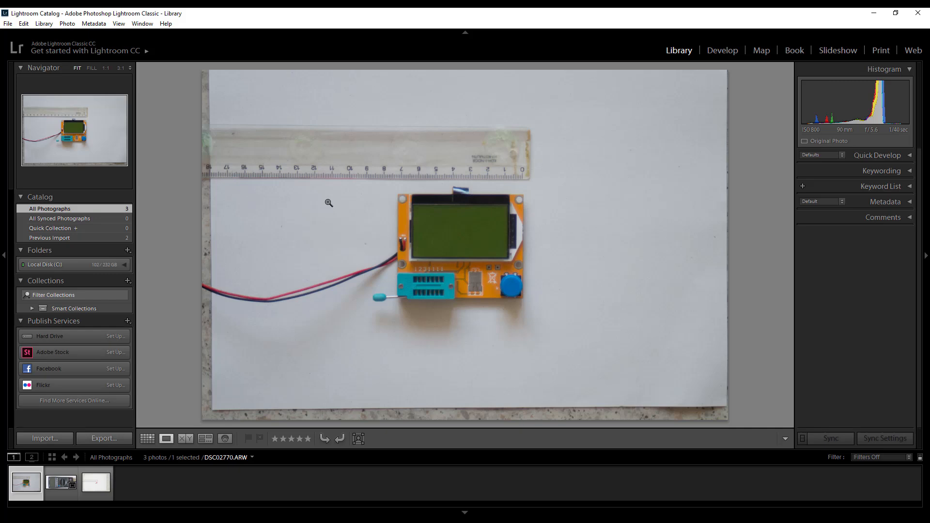
Crop the component tester photo in Develop to the circuit board and the ruler's 0 to 8 cm scale.
left_click(722, 49)
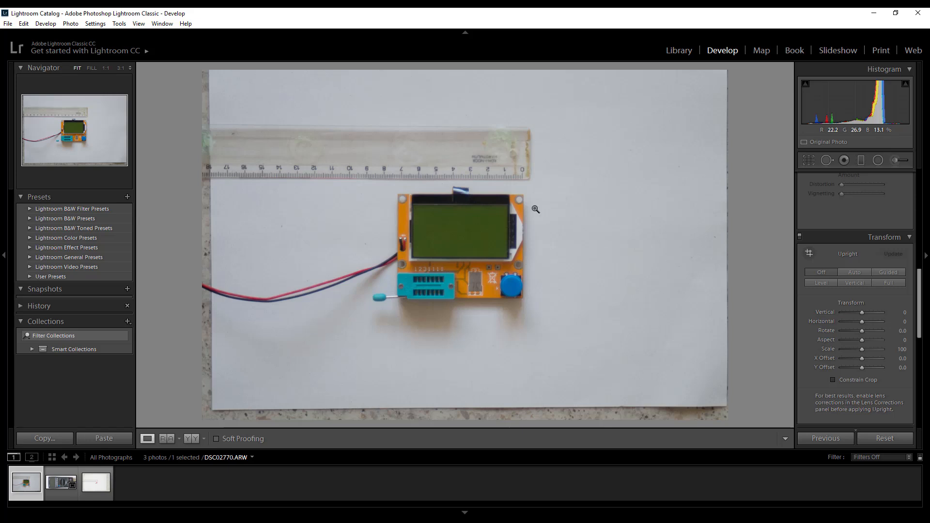
scroll(920, 280, "up", 10)
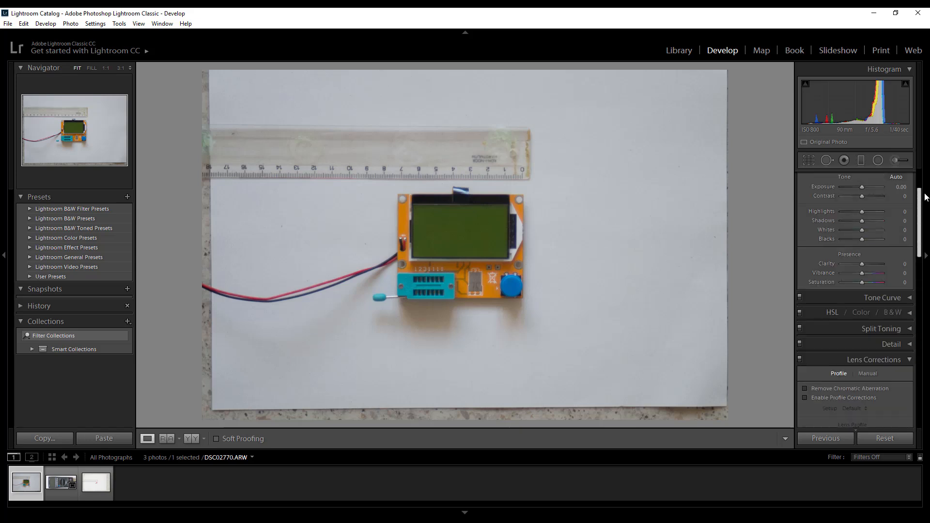
left_click(809, 160)
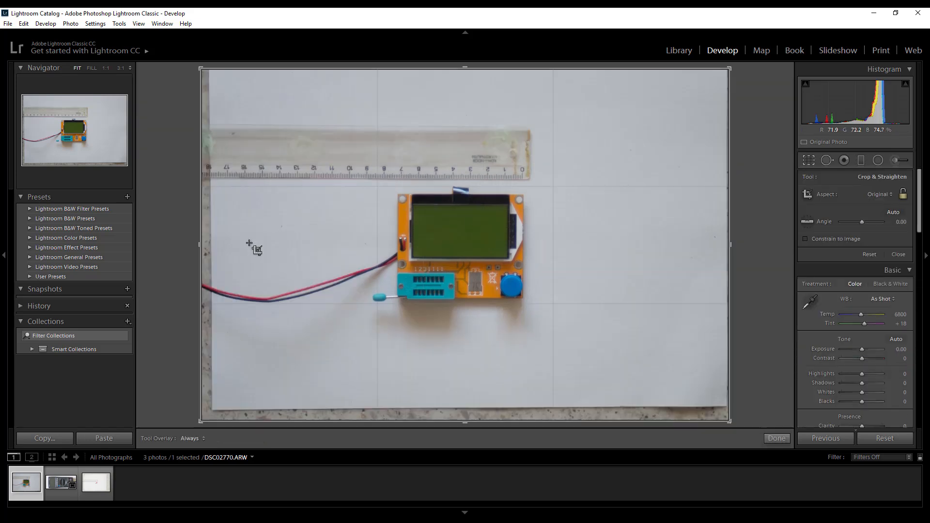
left_click_drag(200, 241, 288, 241)
left_click_drag(648, 243, 552, 243)
left_click_drag(466, 69, 463, 115)
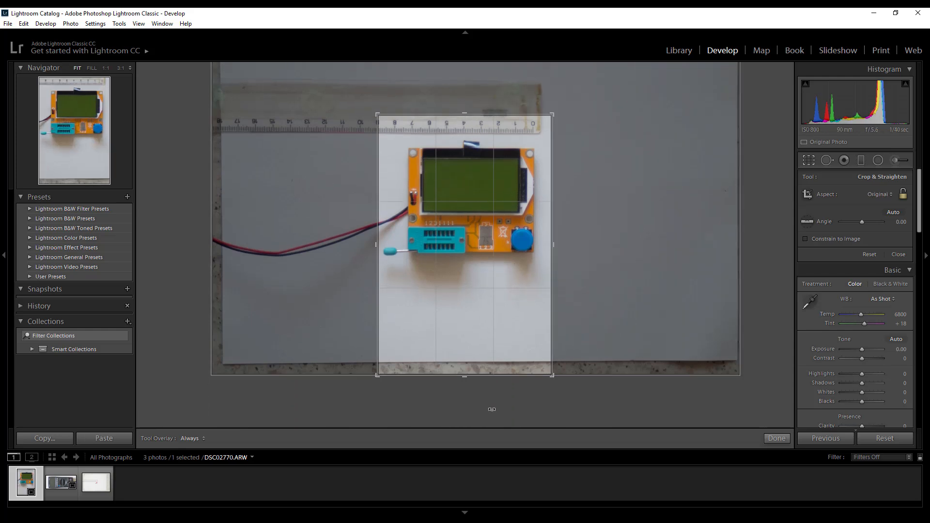
left_click_drag(464, 377, 466, 330)
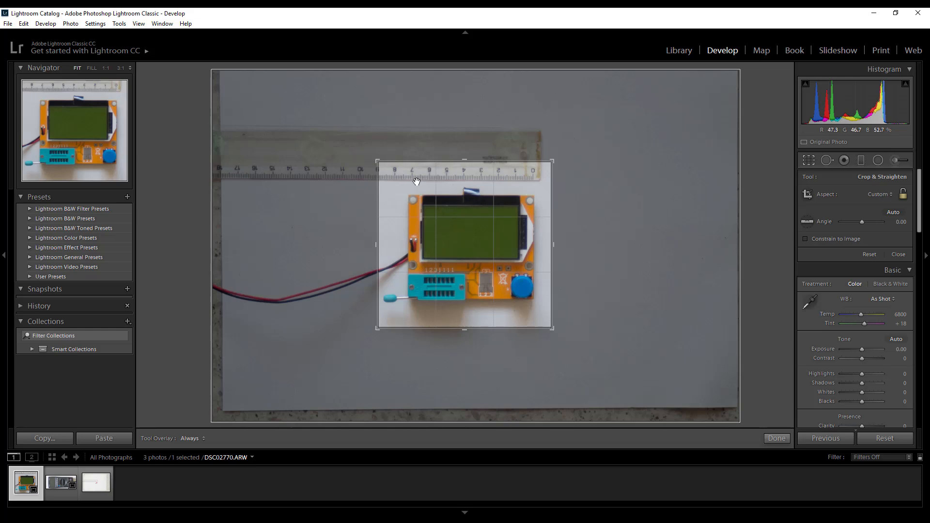
key("Return")
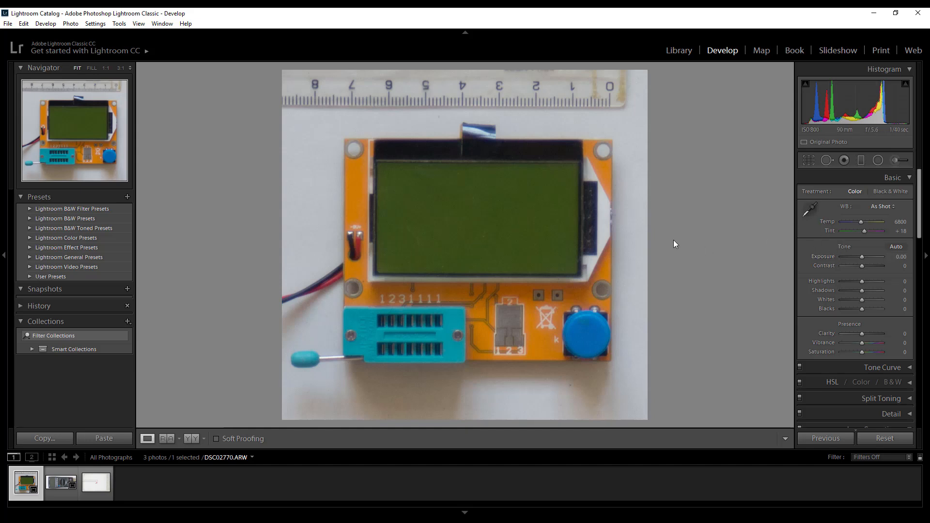
Apply automatic tone adjustments to the cropped component tester photo.
key("ctrl+u")
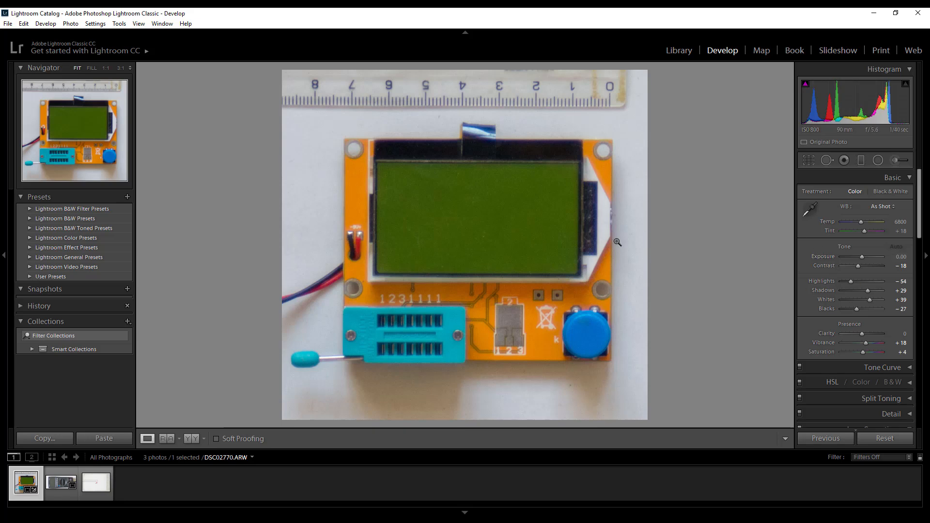
left_click_drag(919, 213, 916, 272)
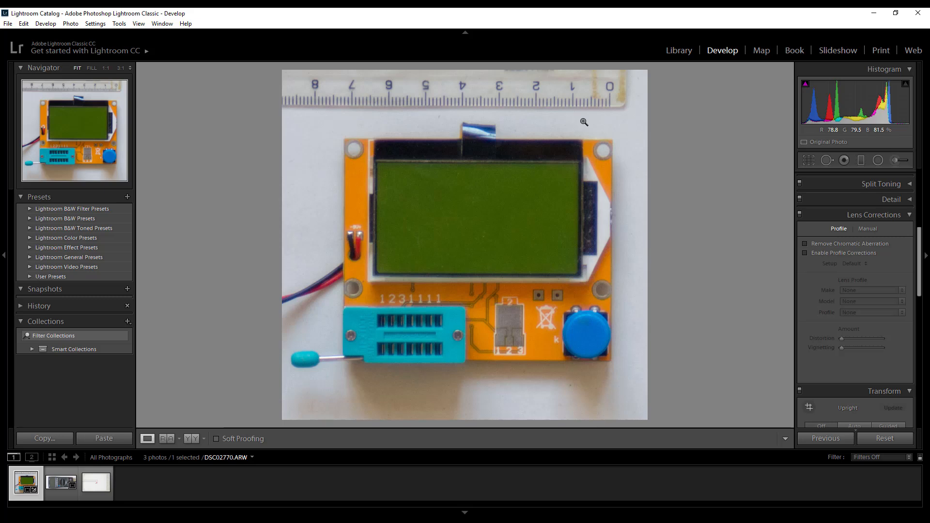
Enable lens profile corrections for the component tester photo with the Minolta MD ROKKOR-X 85mm F2 profile.
left_click(810, 253)
left_click(868, 289)
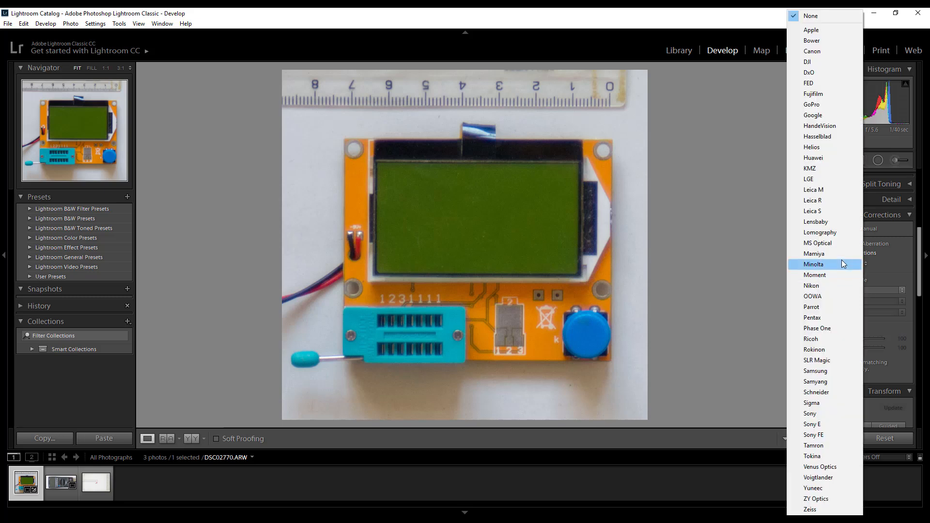
left_click(841, 263)
left_click(876, 302)
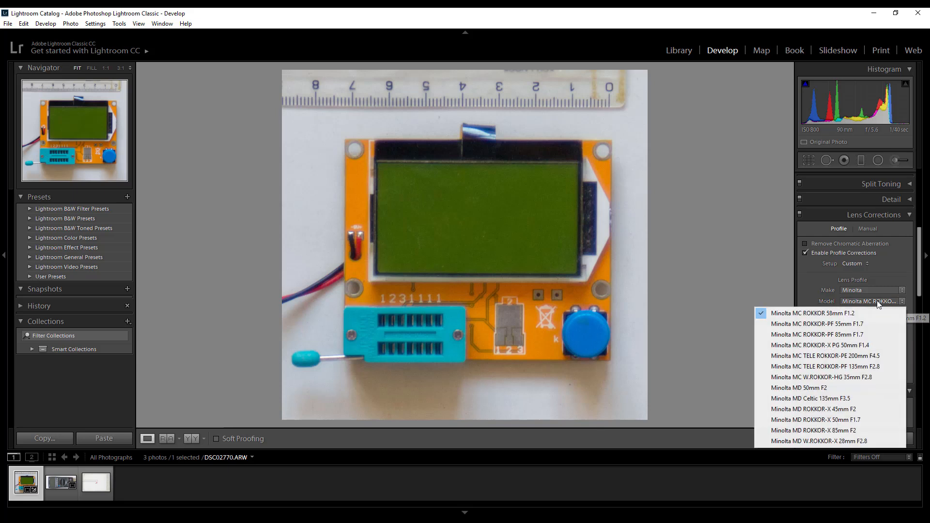
left_click(856, 429)
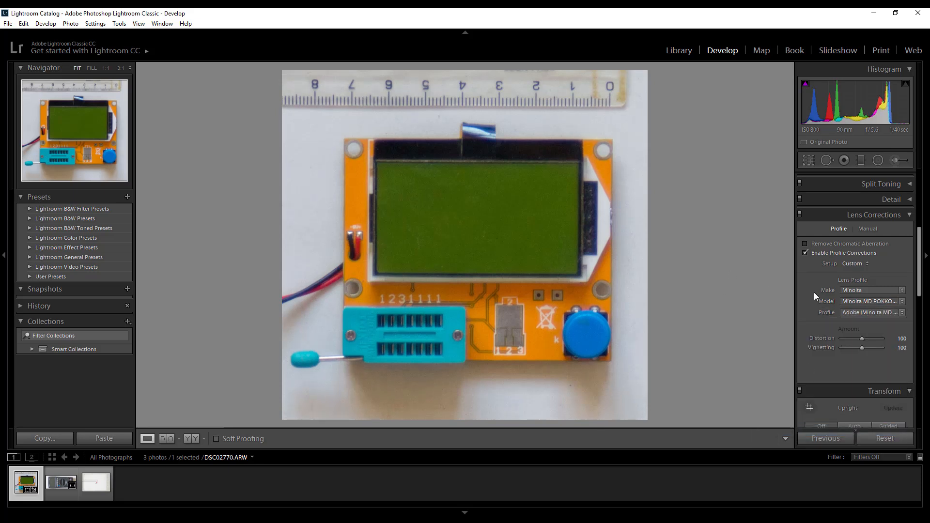
Toggle the profile corrections off and on to compare their effect on the photo, leaving them enabled.
left_click(804, 254)
left_click(804, 254)
left_click(804, 253)
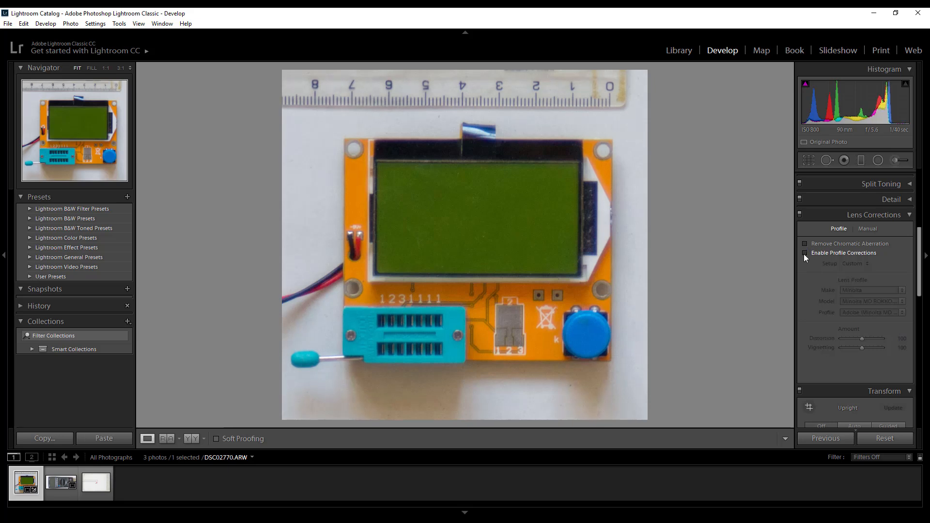
left_click(804, 253)
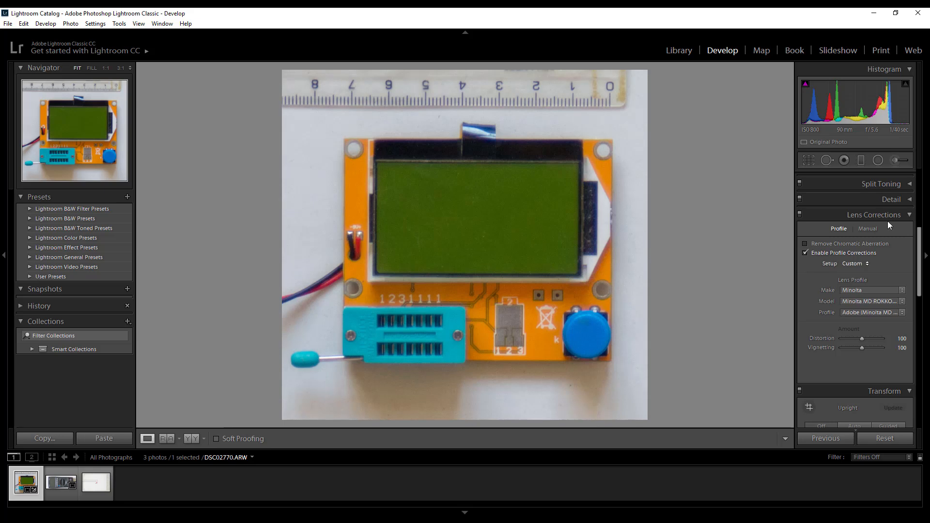
Straighten the photo's perspective with Guided Upright, placing guides along the top, bottom, left and right edges of the orange circuit board.
scroll(920, 266, "down", 3)
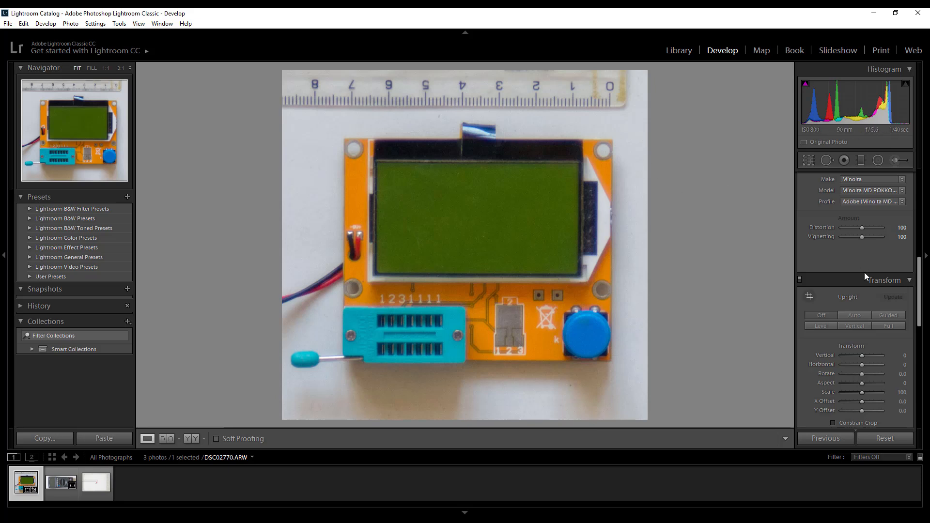
left_click(882, 315)
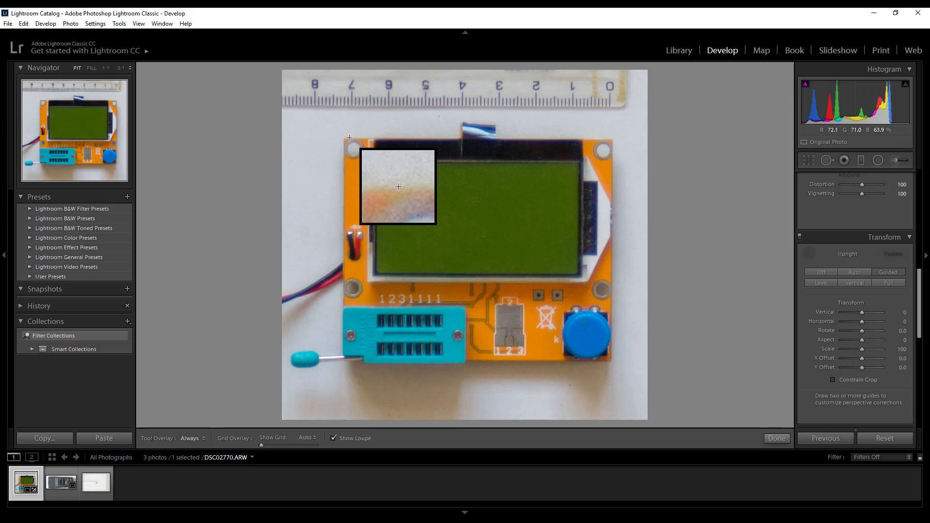
left_click_drag(349, 138, 603, 139)
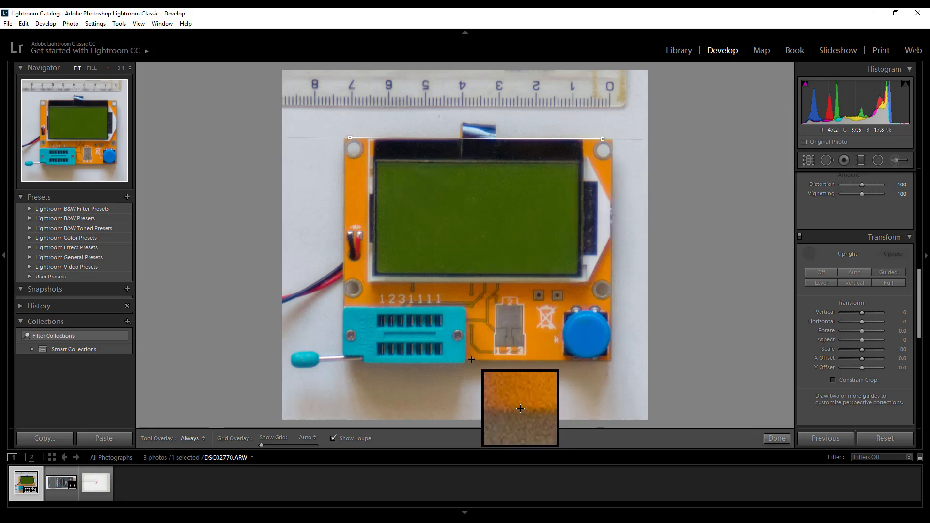
left_click_drag(471, 360, 479, 359)
left_click_drag(601, 365, 608, 362)
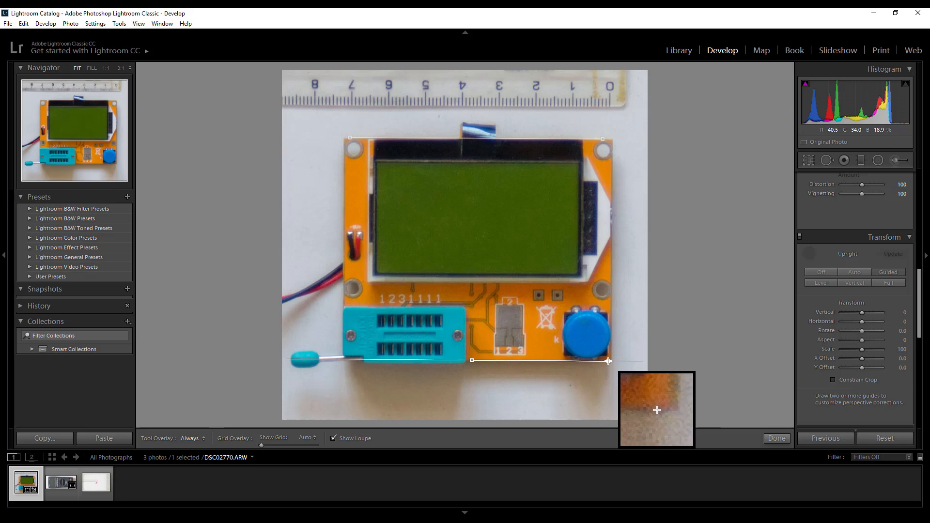
left_click_drag(608, 362, 629, 361)
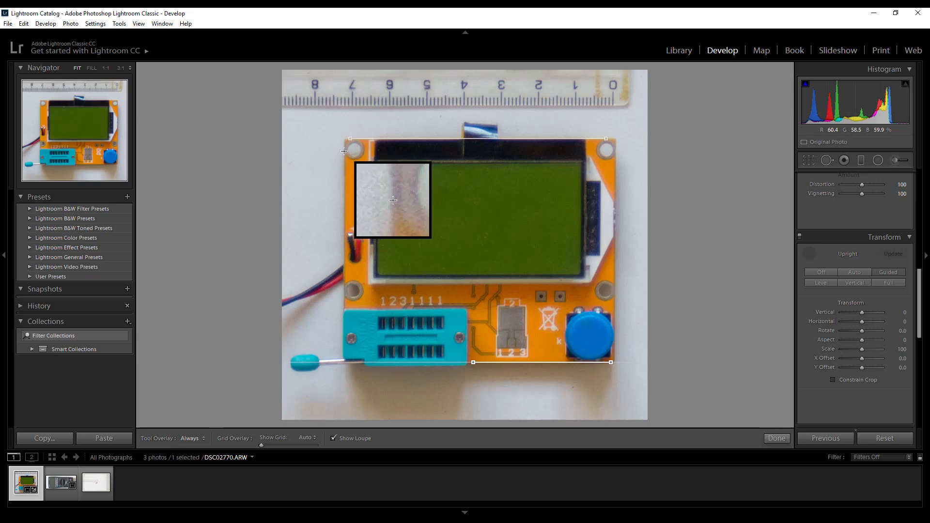
left_click_drag(345, 162, 345, 261)
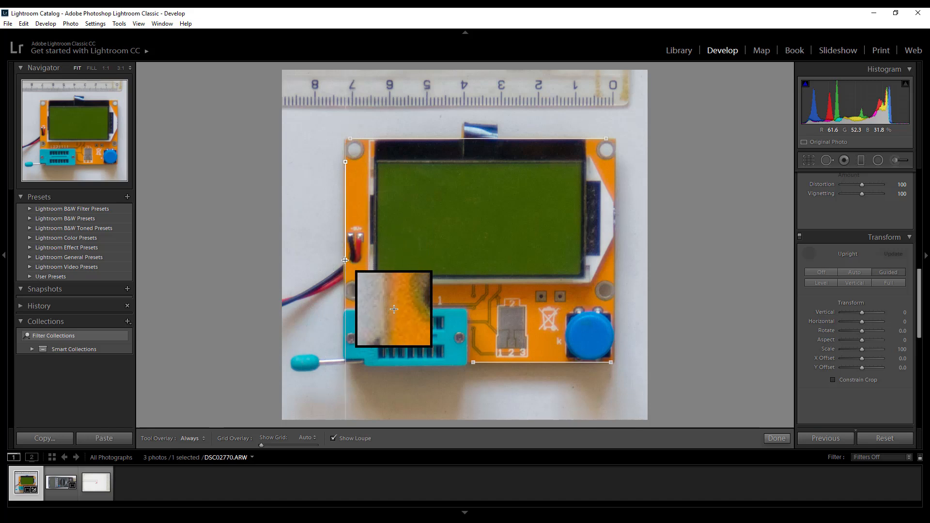
left_click_drag(345, 260, 344, 261)
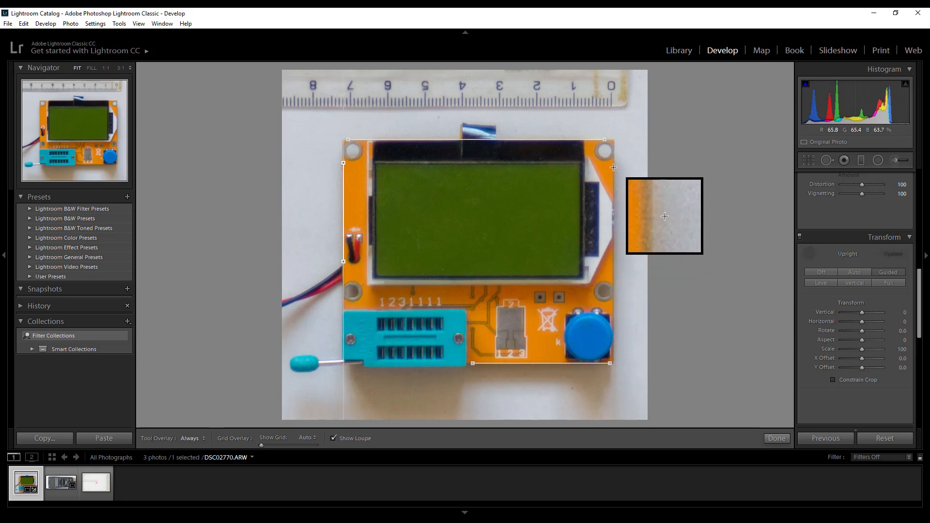
left_click_drag(613, 166, 613, 321)
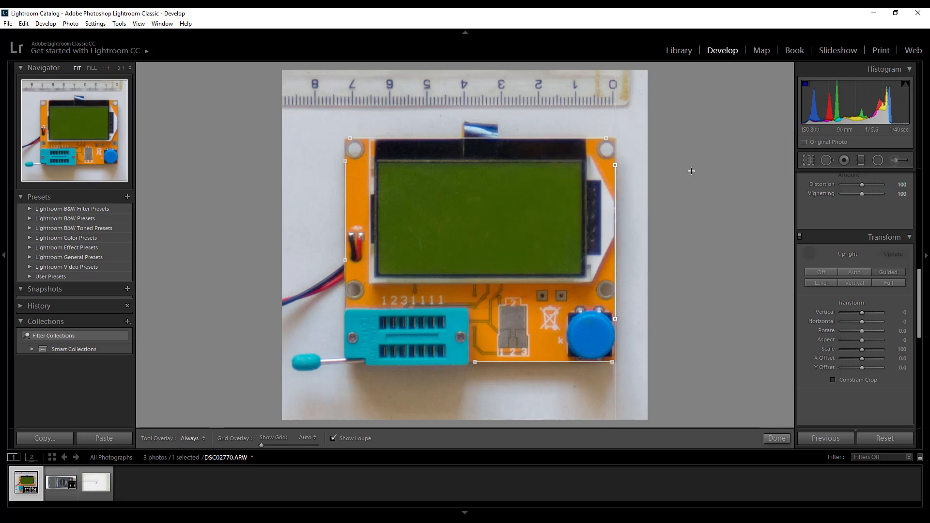
Tighten the crop slightly around the circuit board while keeping the ruler's 0 to 8 cm scale in the frame.
left_click(808, 163)
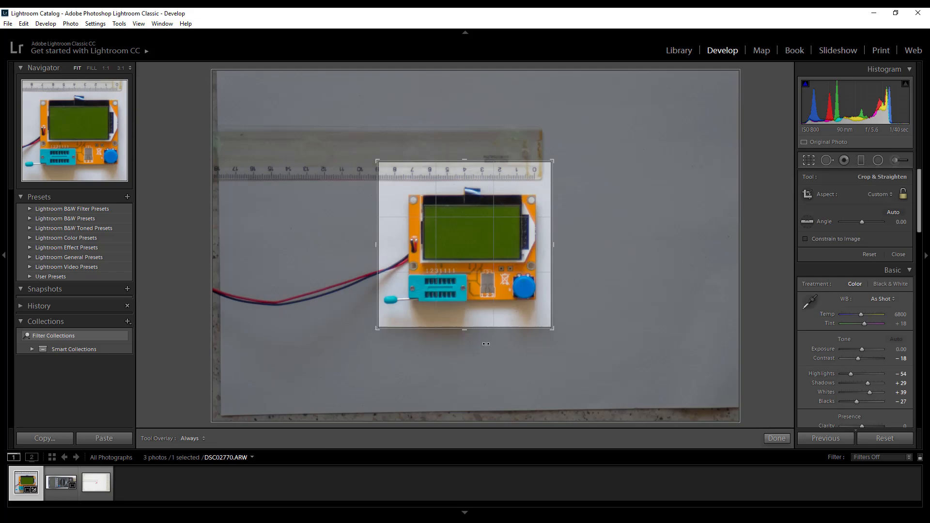
left_click_drag(465, 329, 464, 318)
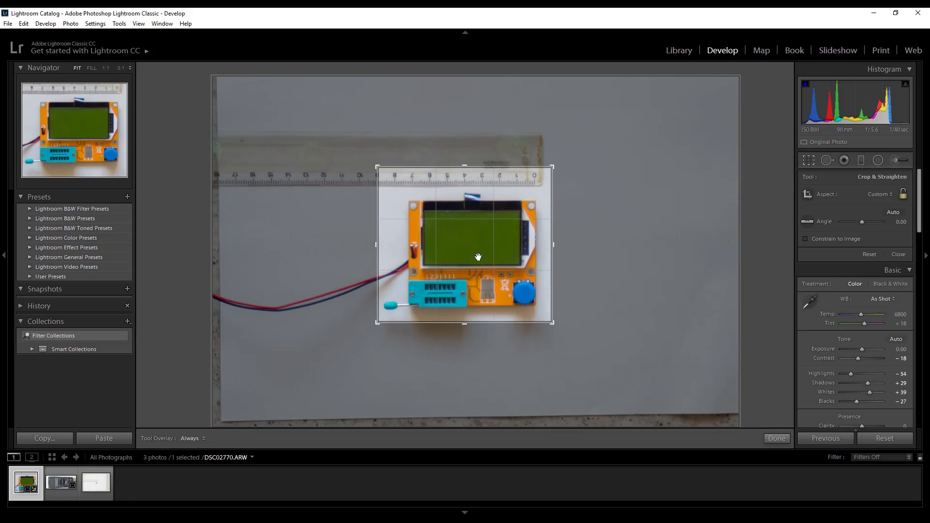
left_click_drag(377, 239, 380, 238)
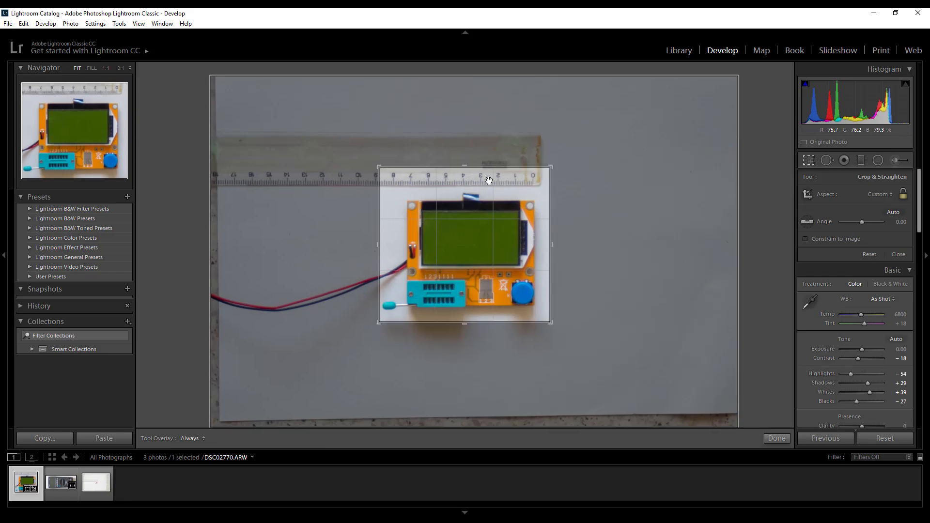
left_click_drag(465, 169, 465, 174)
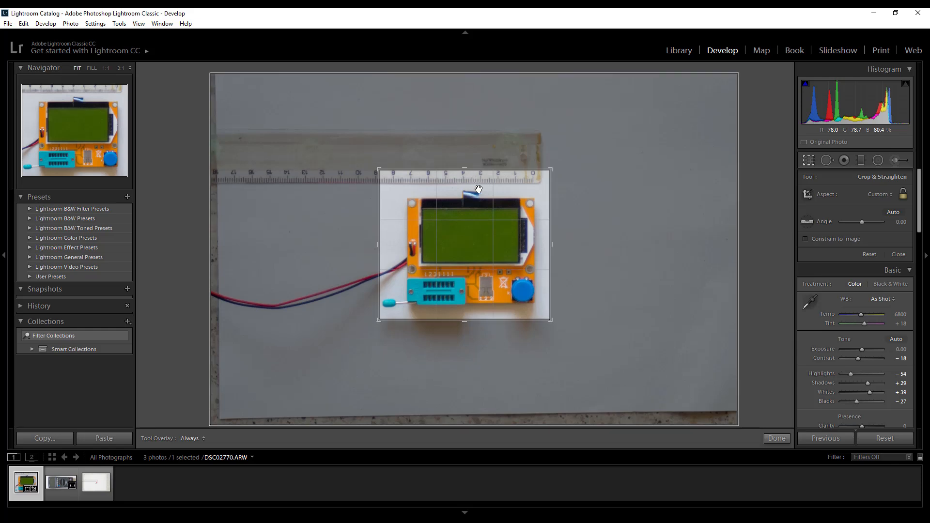
double_click(479, 189)
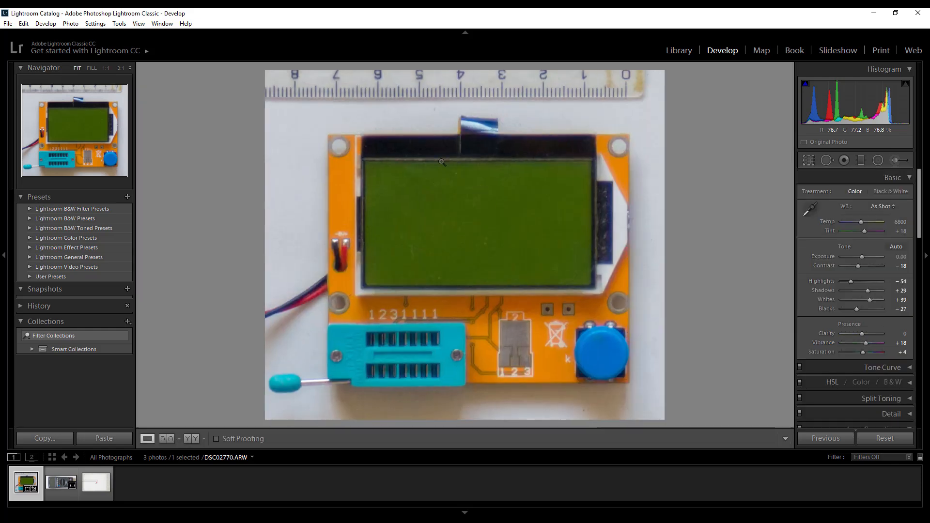
Return to the Library grid and open the export settings for the component tester photo DSC02770.
left_click(51, 457)
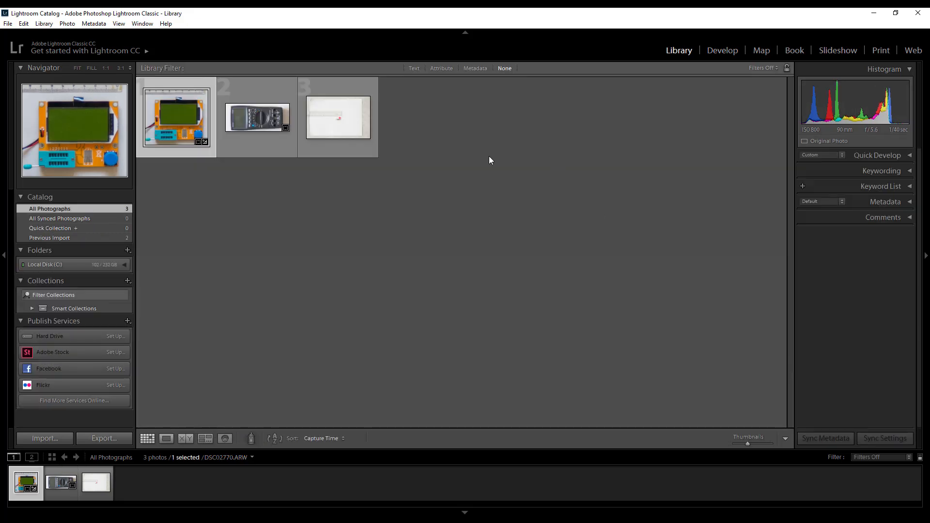
right_click(177, 112)
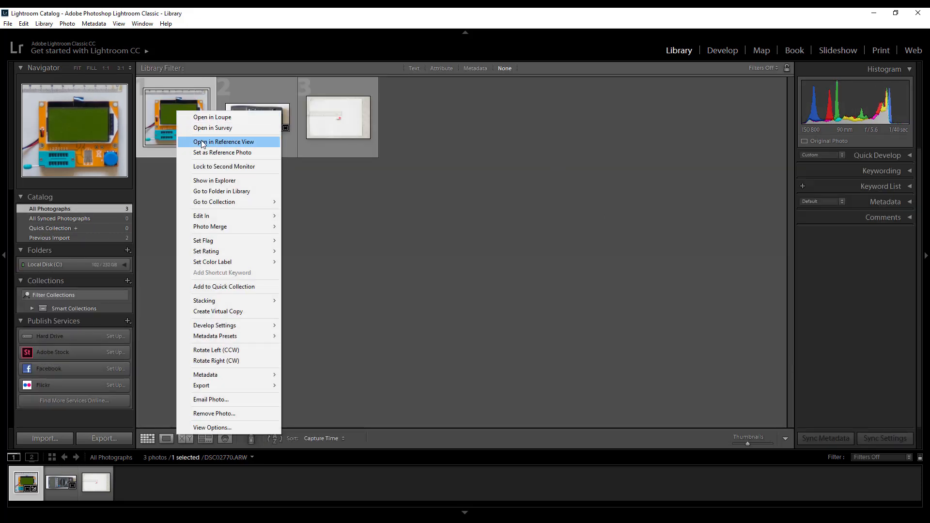
mouse_move(239, 386)
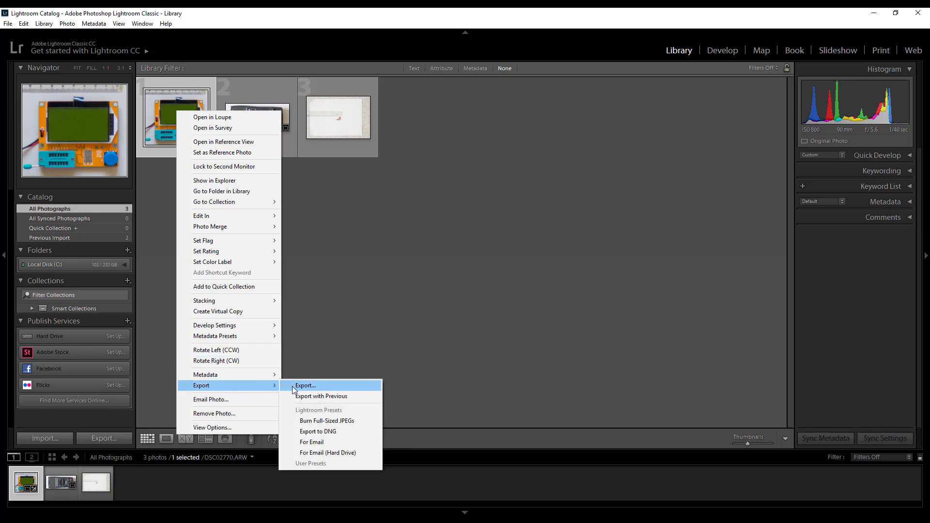
left_click(303, 385)
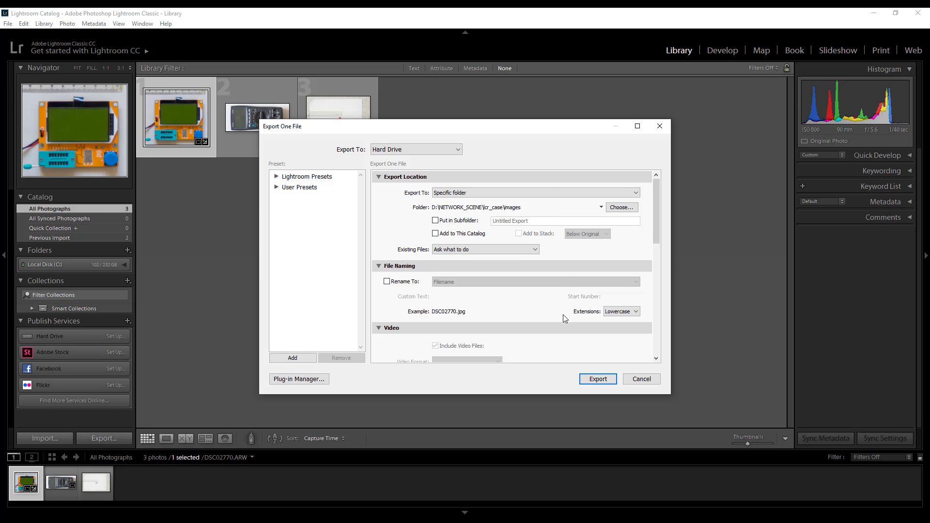
left_click(387, 281)
left_click(441, 285)
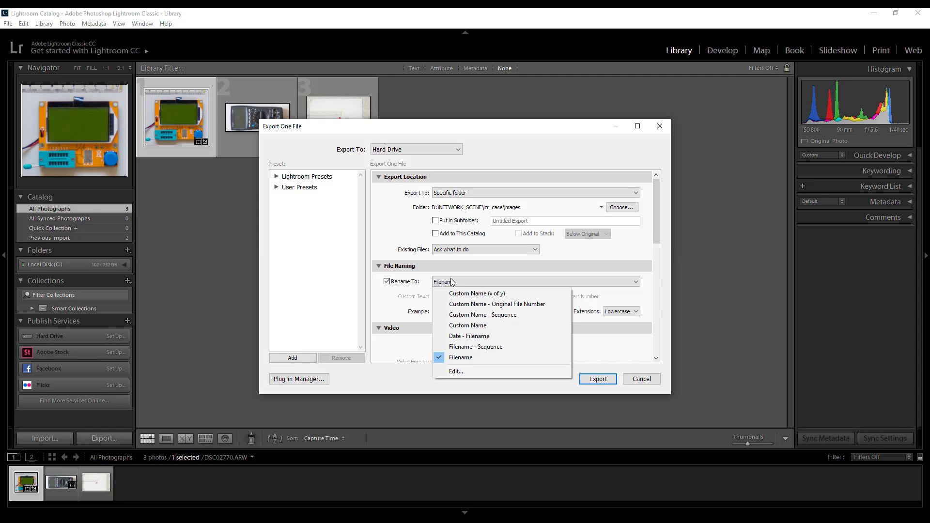
left_click(394, 283)
left_click(387, 281)
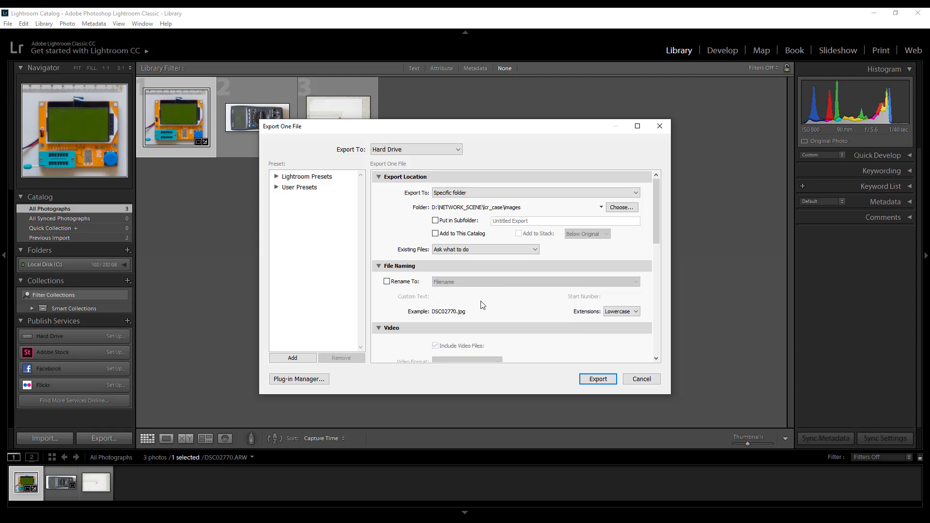
Export the component tester photo to the lcr_case project's images folder under its original file name.
left_click(599, 379)
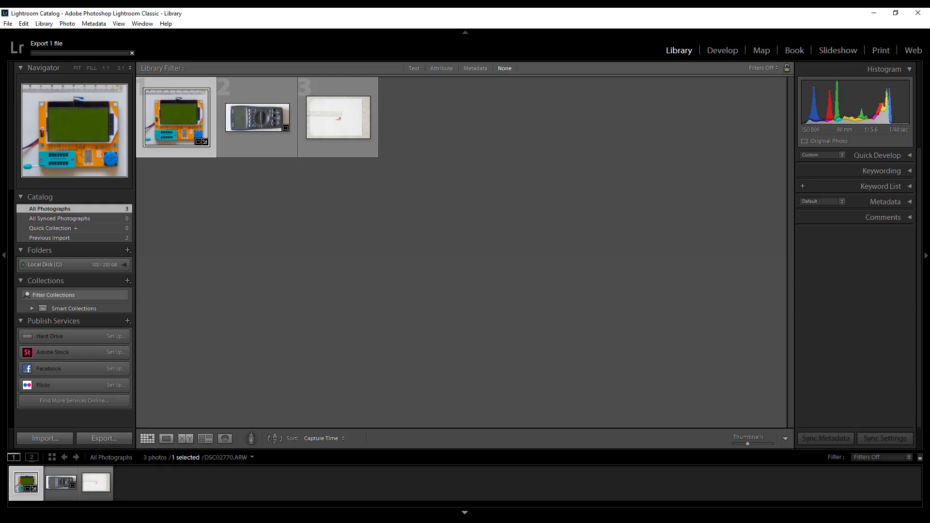
Switch to Maya and maximize the front view.
left_click(383, 520)
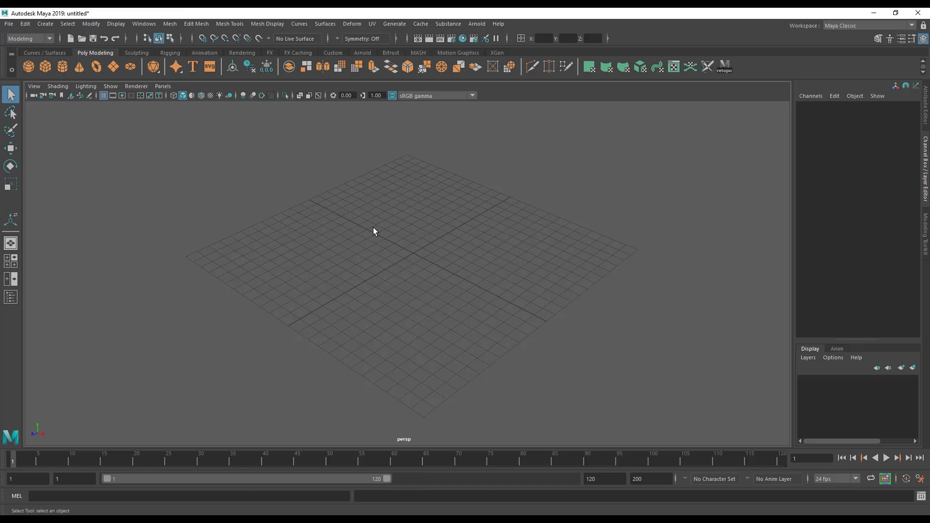
key("space")
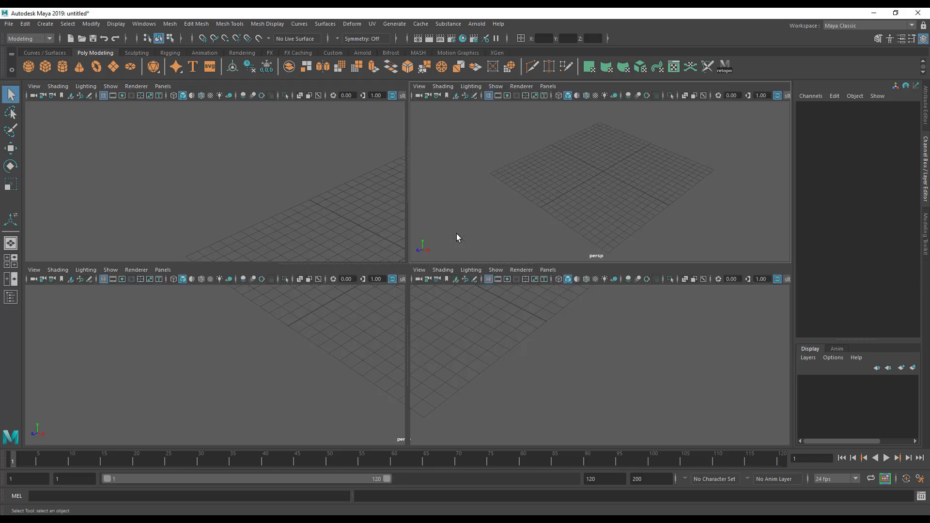
key("space")
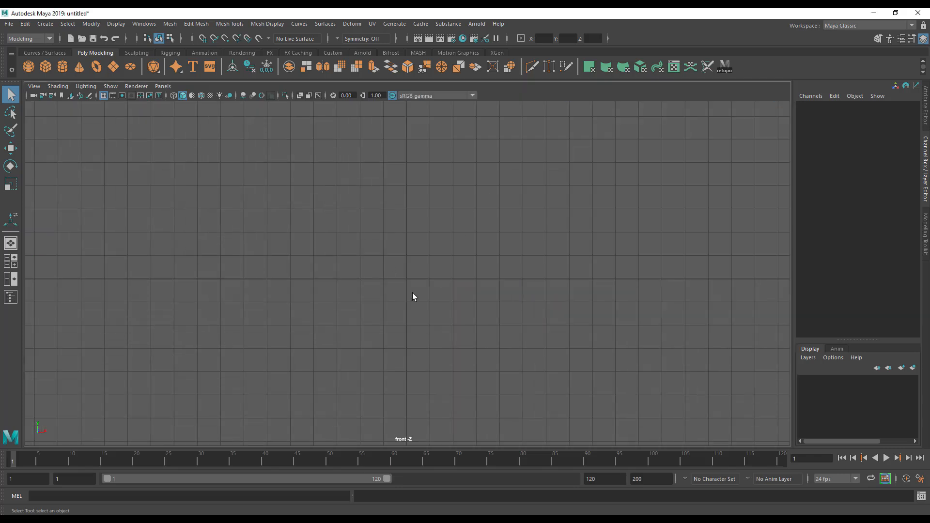
Import the exported component tester photo from the project's images folder as an image plane in the front view.
left_click(35, 87)
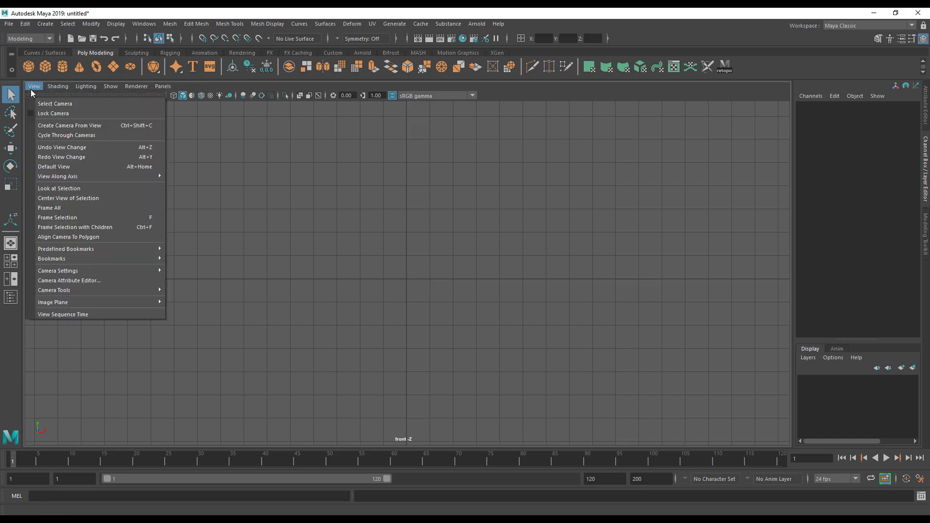
mouse_move(70, 306)
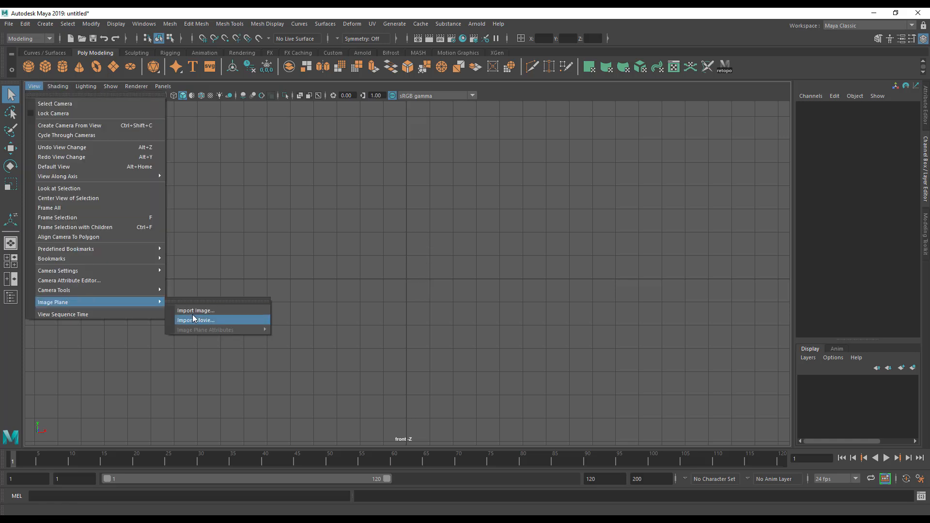
left_click(203, 319)
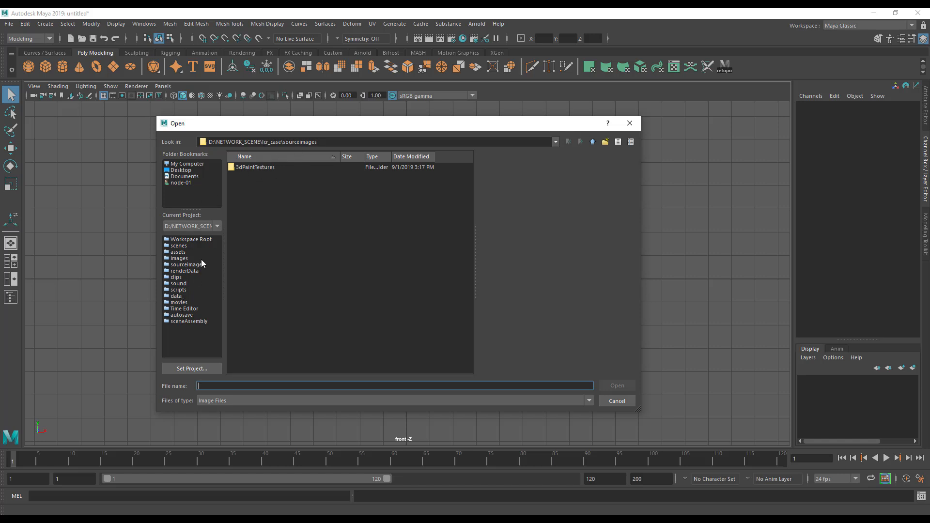
left_click(179, 258)
double_click(257, 167)
middle_click_drag(393, 270, 396, 308, "alt")
middle_click_drag(457, 250, 453, 304, "alt")
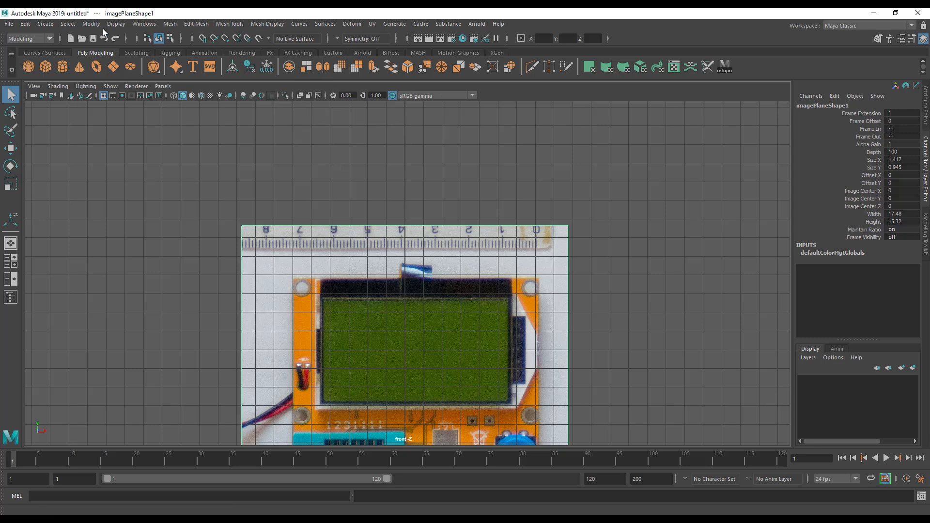
Check the working units in Maya's general preferences settings and close the preferences.
left_click(138, 25)
mouse_move(172, 115)
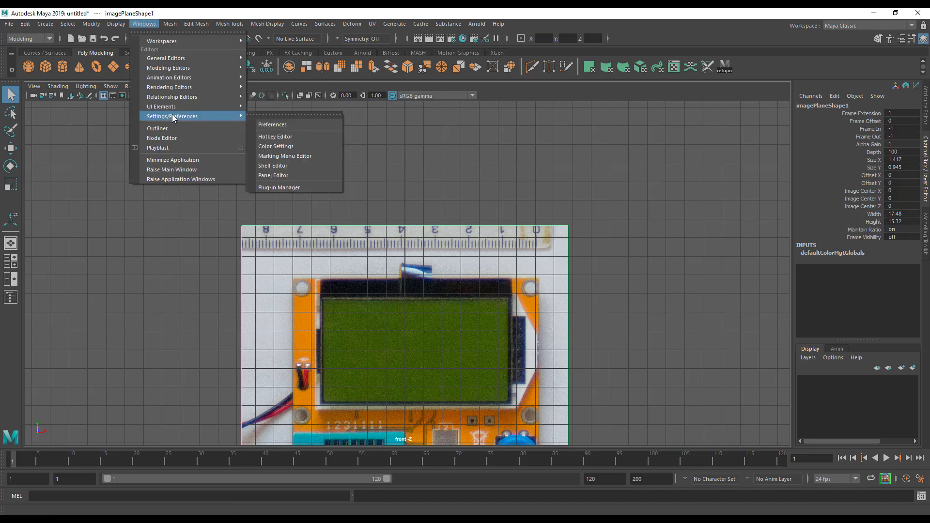
left_click(298, 124)
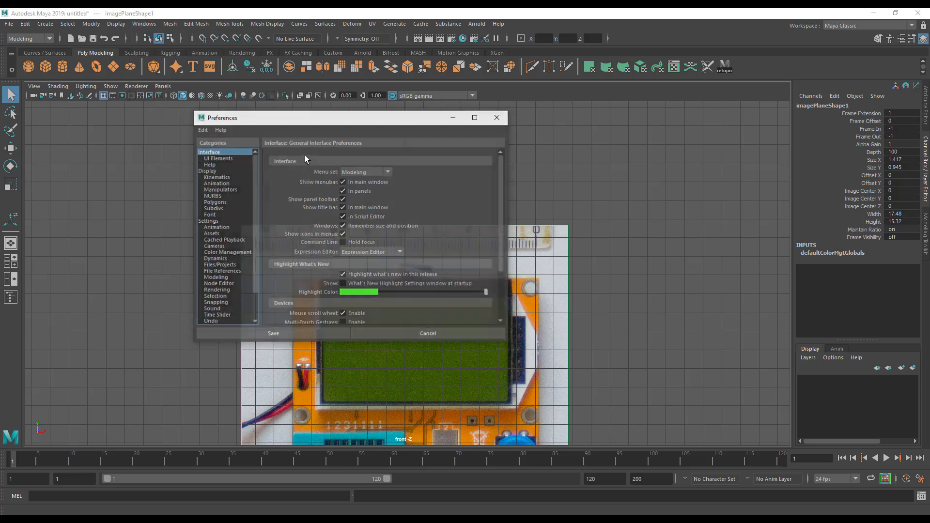
left_click(206, 221)
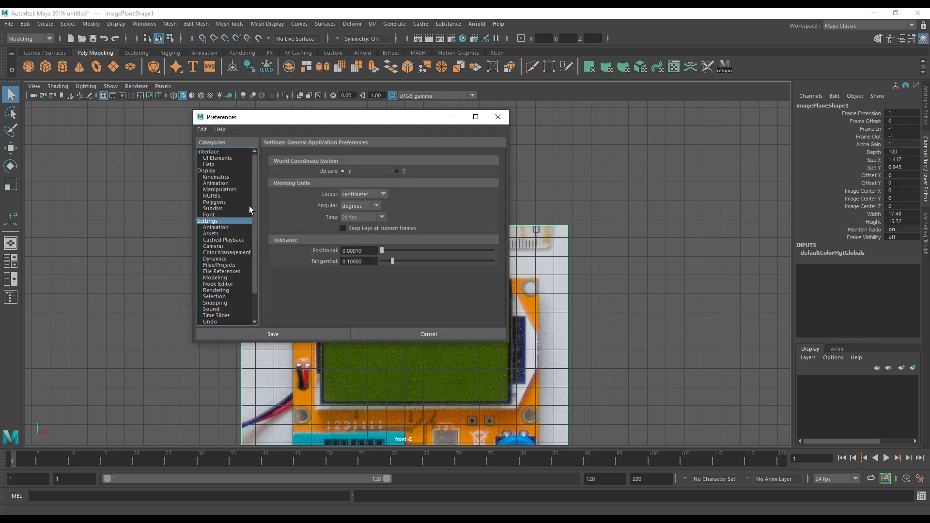
left_click(499, 119)
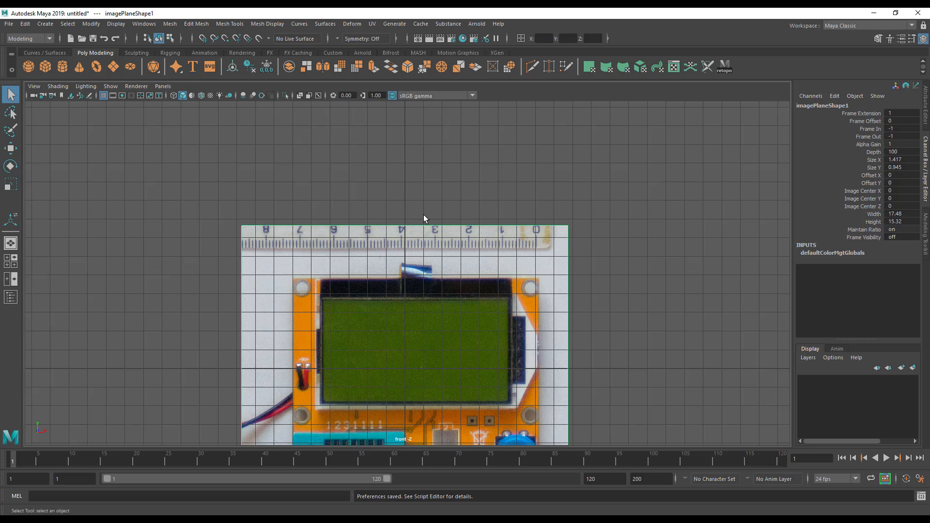
Select the component tester image plane and scale it up uniformly to about 1.838.
left_click(423, 270)
middle_click_drag(440, 331, 436, 278, "alt")
right_click_drag(436, 279, 421, 228, "alt")
middle_click_drag(421, 228, 418, 303, "alt")
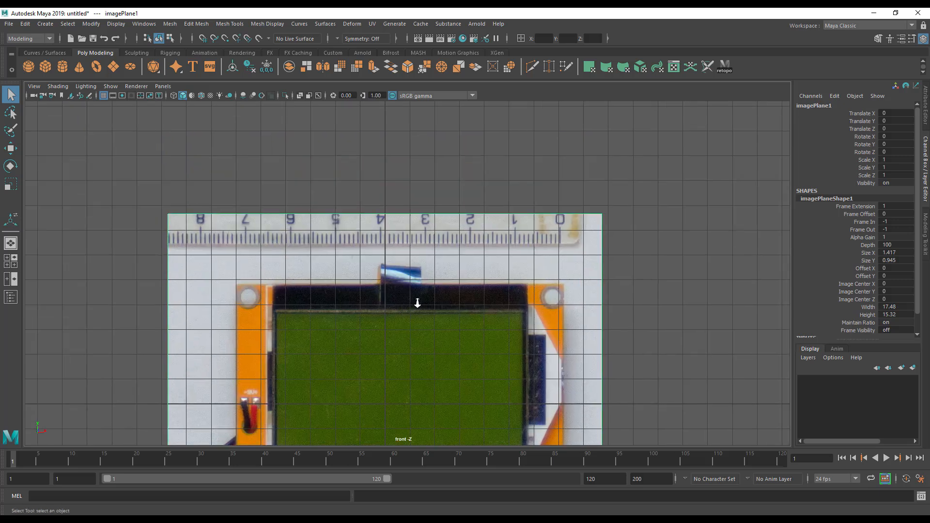
right_click_drag(417, 303, 428, 257, "alt")
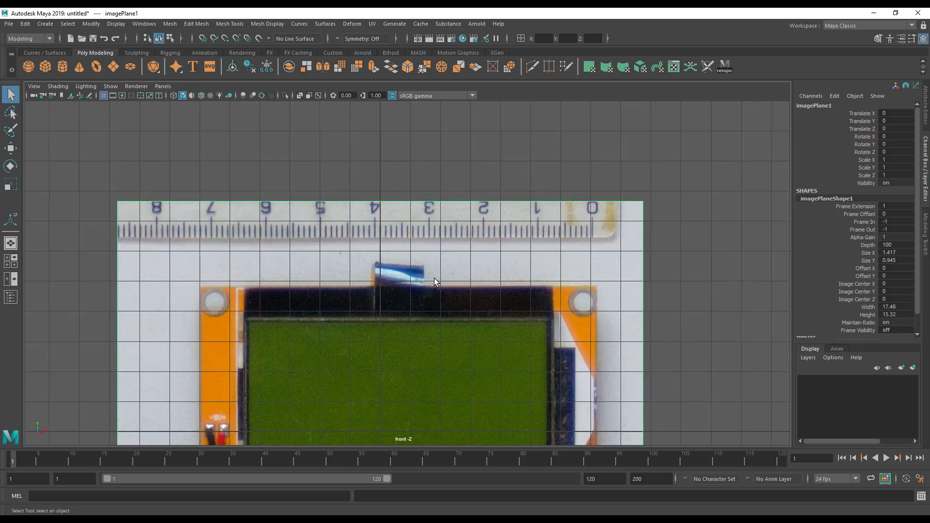
key("r")
left_click_drag(381, 431, 448, 228)
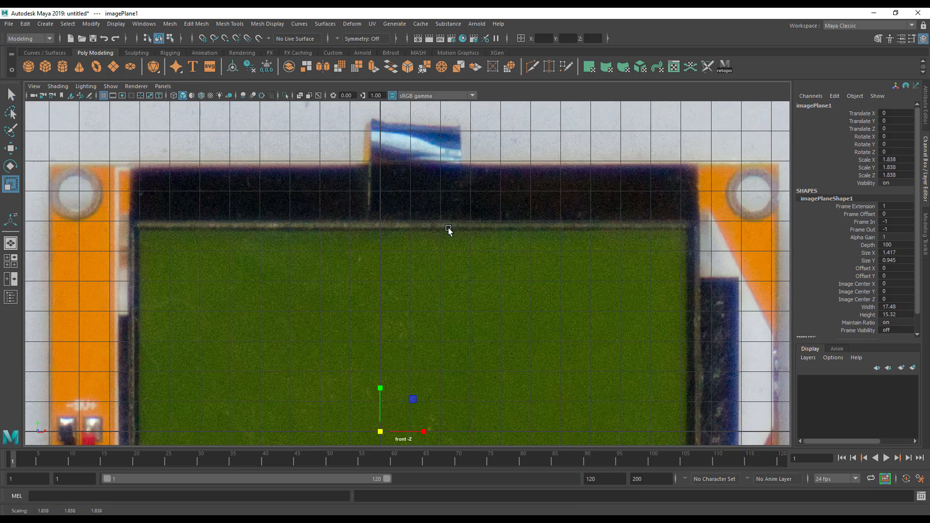
key("space")
key("space")
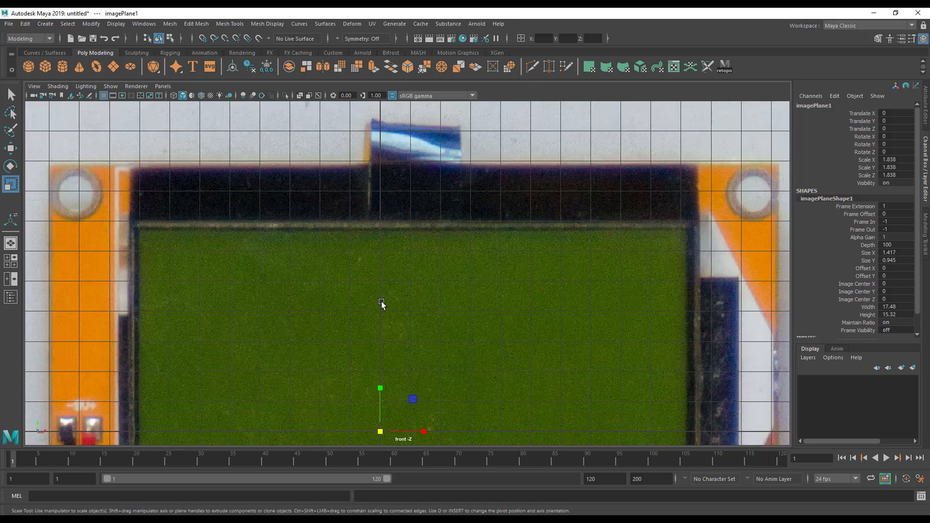
Enlarge the image plane uniformly to a scale of about 3.044 to bring the ruler closer to the grid spacing.
middle_click_drag(430, 260, 438, 290, "alt")
right_click_drag(439, 290, 425, 294, "alt")
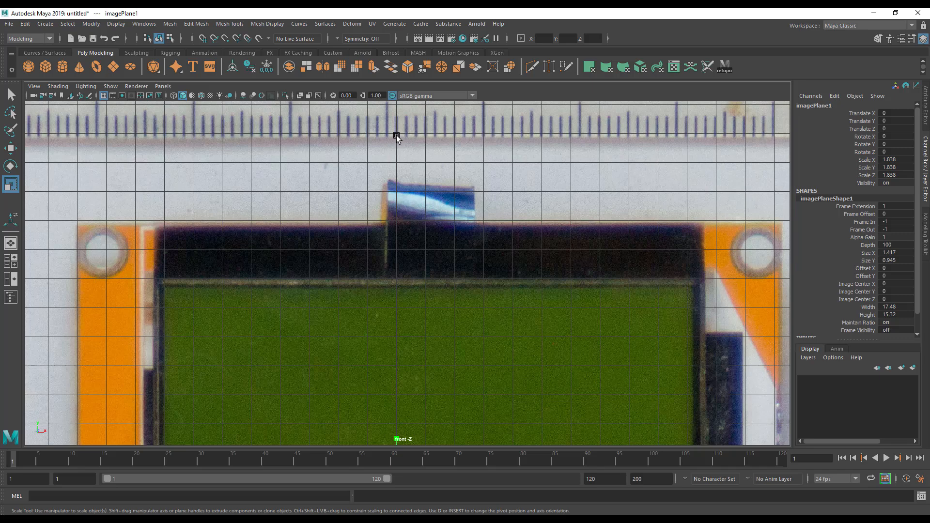
scroll(400, 323, "down", 4)
left_click_drag(396, 428, 720, 427)
scroll(516, 271, "down", 5)
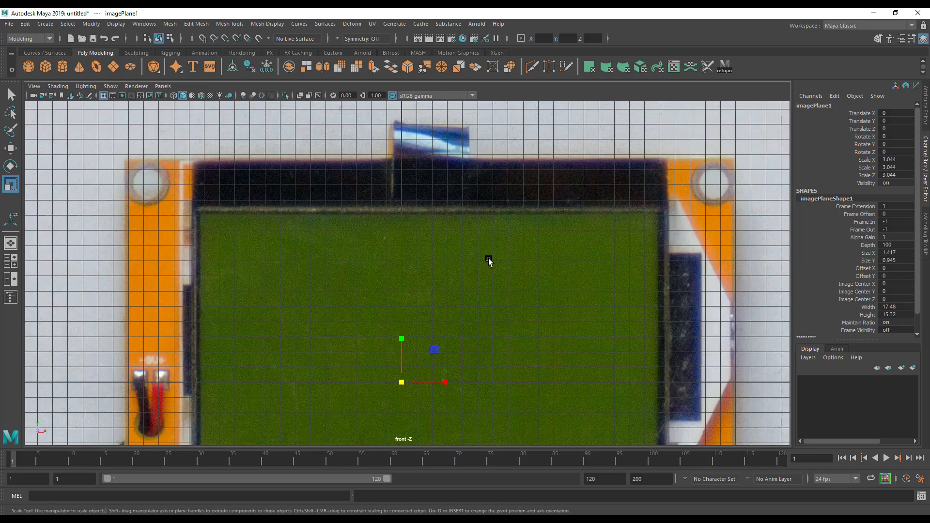
Scale the image plane uniformly to about 4.536 while comparing the ruler's millimetre marks with the grid.
scroll(487, 258, "down", 3)
middle_click_drag(394, 156, 486, 261, "alt")
middle_click_drag(434, 295, 437, 431, "alt")
scroll(405, 342, "up", 5)
scroll(405, 344, "up", 2)
middle_click_drag(402, 344, 565, 324)
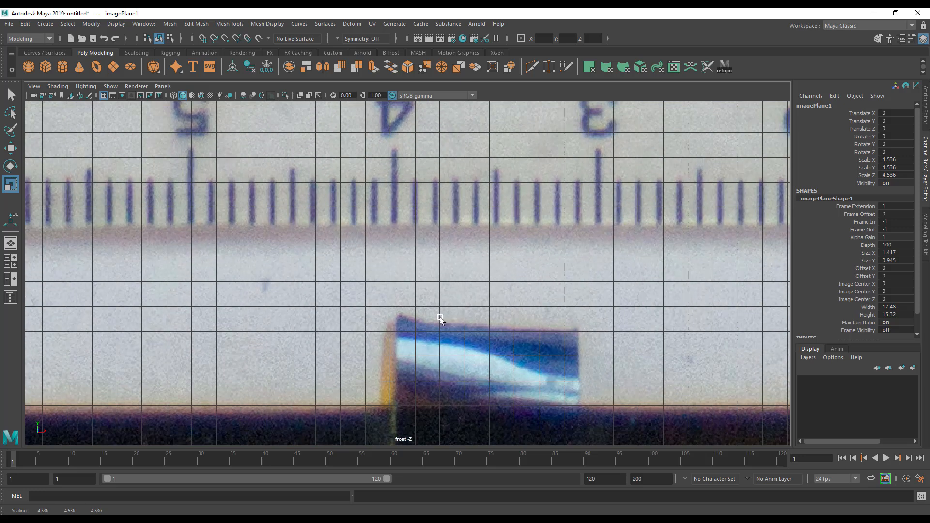
Refine the image plane's uniform scale to about 4.976 against the grid around the ruler's 4 cm mark.
scroll(444, 338, "down", 6)
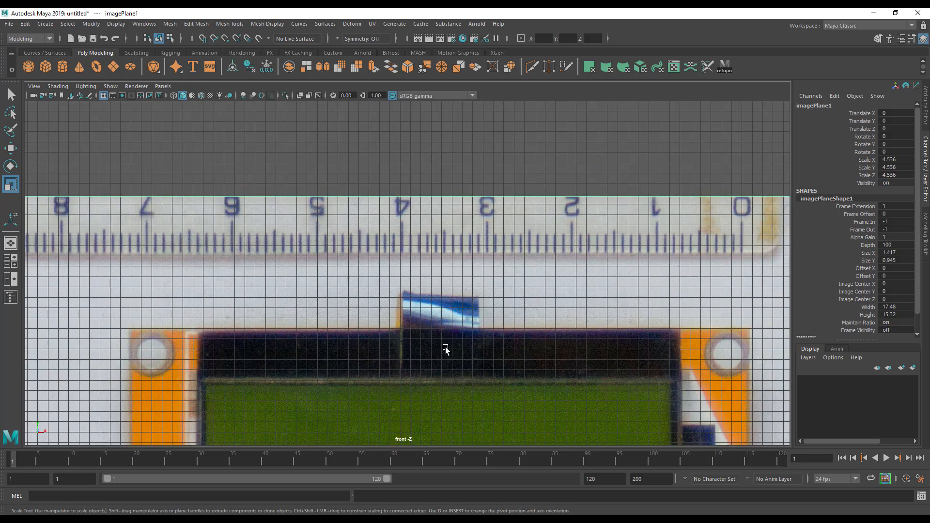
middle_click_drag(445, 347, 442, 260, "alt")
middle_click_drag(431, 370, 450, 375, "alt")
middle_click_drag(419, 161, 424, 350, "alt")
middle_click_drag(425, 221, 421, 349, "alt")
scroll(421, 350, "up", 2)
scroll(419, 352, "up", 6)
middle_click_drag(437, 387, 453, 83, "alt")
middle_click_drag(438, 297, 641, 305)
Move the image plane to about X 0.046, Y -0.162 to line the ruler marks up with the grid lines.
key("w")
mouse_move(562, 316)
middle_mouse_down()
mouse_move(507, 309)
mouse_move(570, 309)
mouse_move(559, 314)
middle_mouse_up()
middle_click_drag(490, 316, 473, 314)
scroll(472, 339, "down", 4)
middle_click_drag(473, 383, 470, 170, "alt")
middle_click_drag(496, 343, 538, 237, "alt")
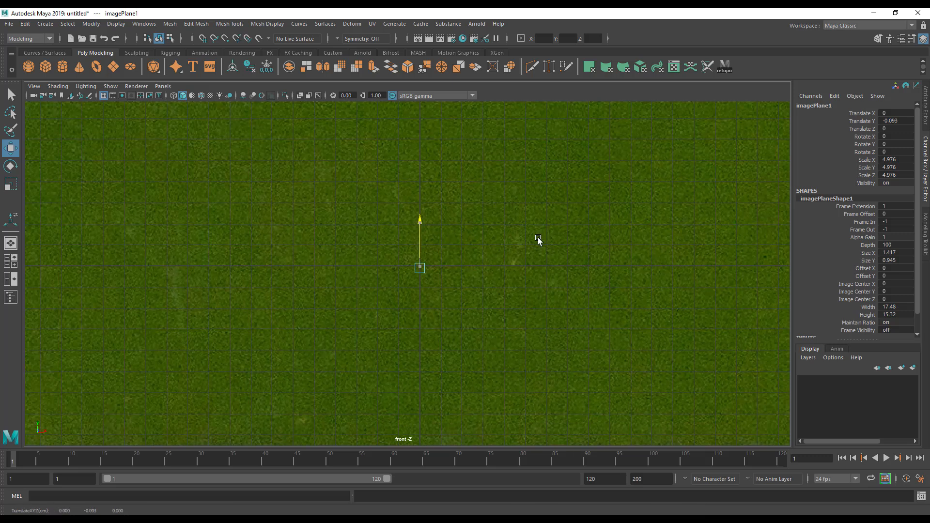
middle_click_drag(484, 270, 482, 269)
middle_click_drag(489, 109, 480, 335, "alt")
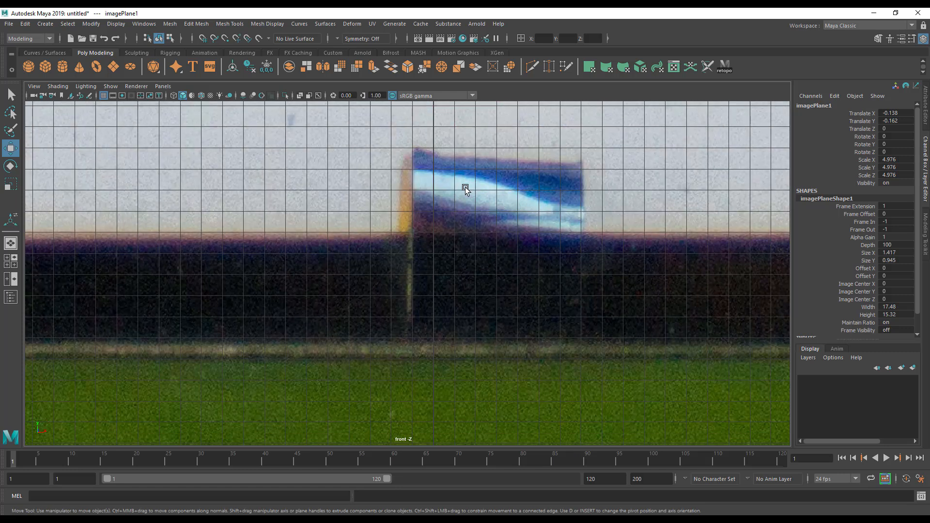
middle_click_drag(431, 108, 444, 303, "alt")
middle_click_drag(468, 243, 472, 245)
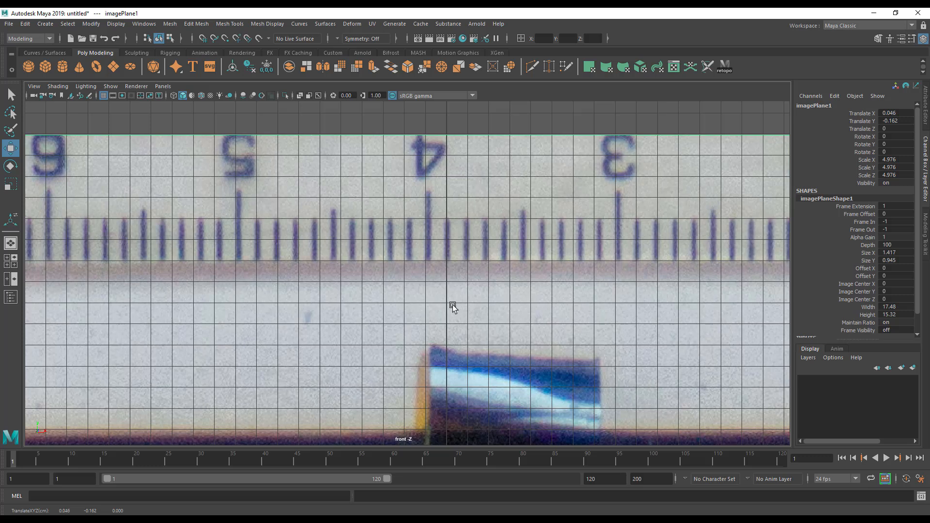
Scale the image plane uniformly to about 5.055 and shift it horizontally to about X 0.069.
key("r")
middle_click_drag(442, 343, 465, 329)
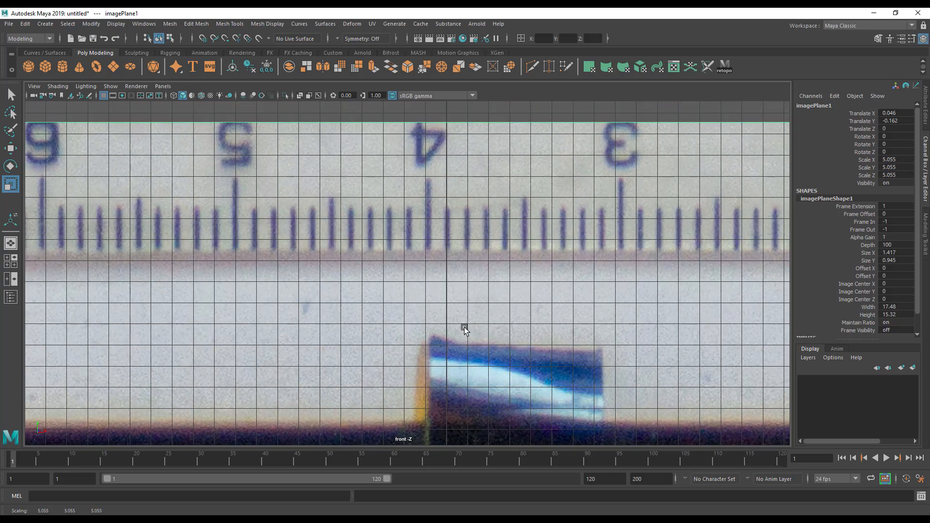
key("w")
middle_click_drag(615, 324, 624, 325)
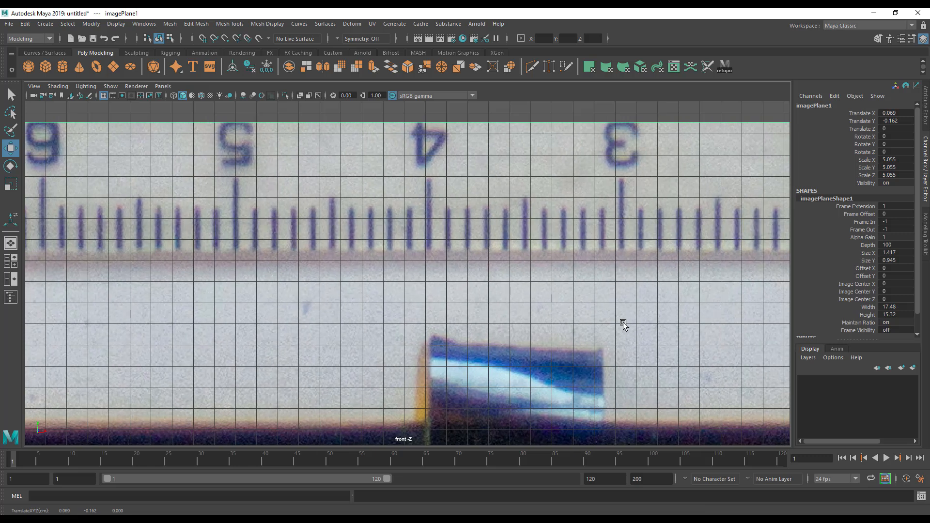
Scale the image plane uniformly to about 5.486 and shift it horizontally to about X 0.015.
scroll(478, 250, "up", 2)
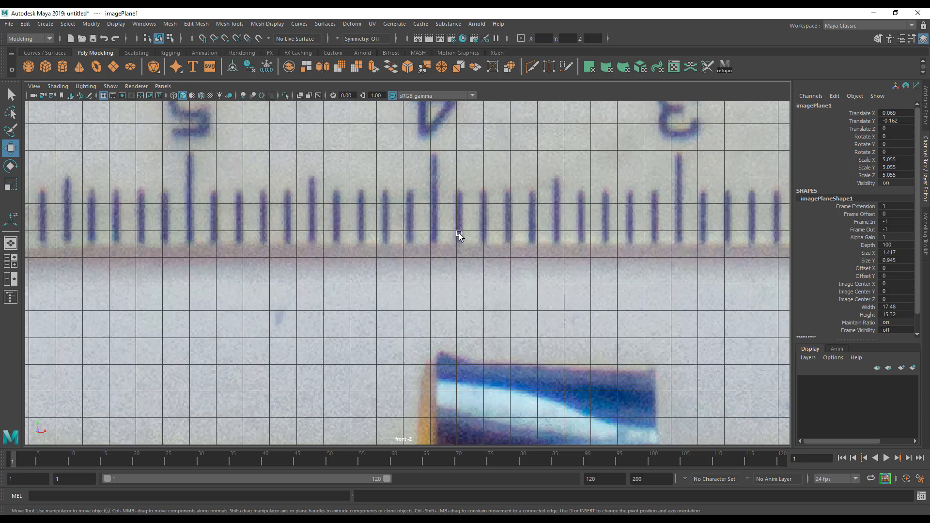
key("r")
middle_click_drag(504, 305, 600, 294)
key("w")
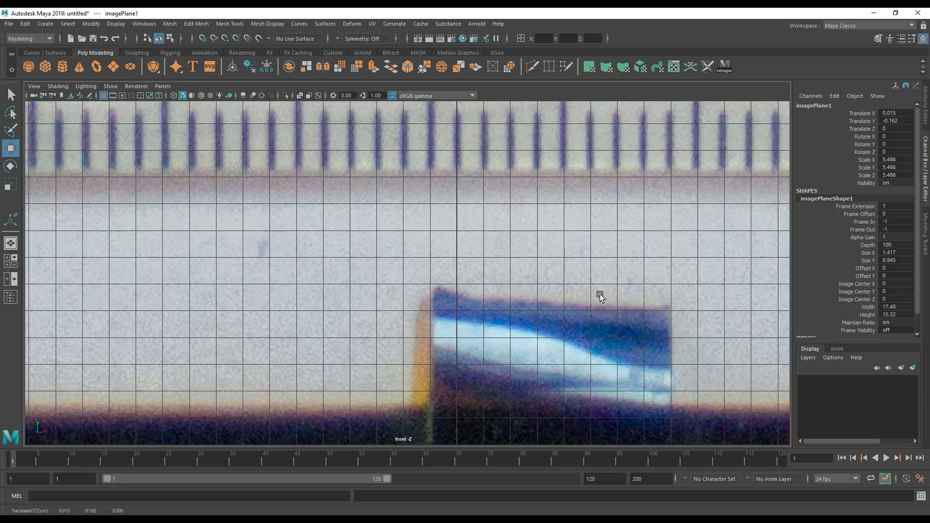
Try rotating the image plane, undo the rotation, and scale the plane uniformly to about 5.548.
key("e")
middle_click_drag(549, 299, 573, 298)
key("ctrl+z")
key("r")
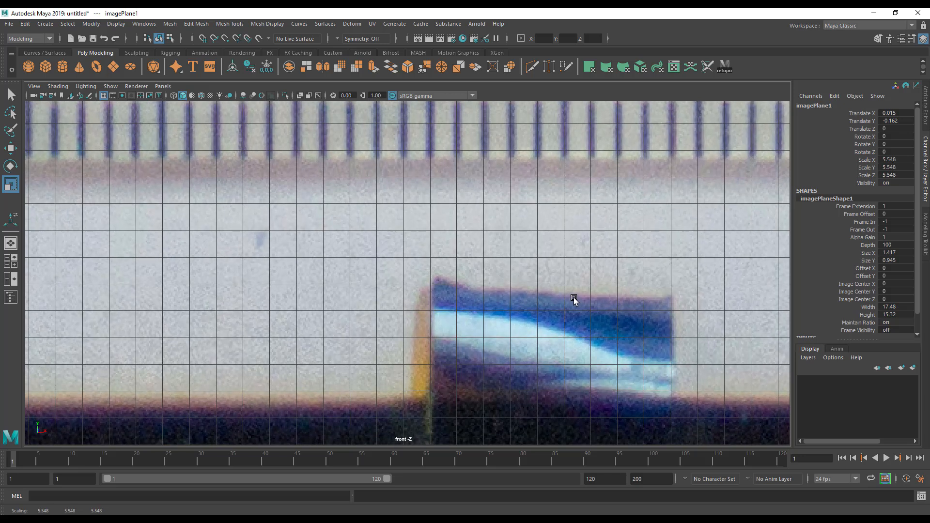
Compare the ruler's millimetre marks with the grid lines along the whole length of the ruler.
middle_click_drag(511, 205, 494, 302, "alt")
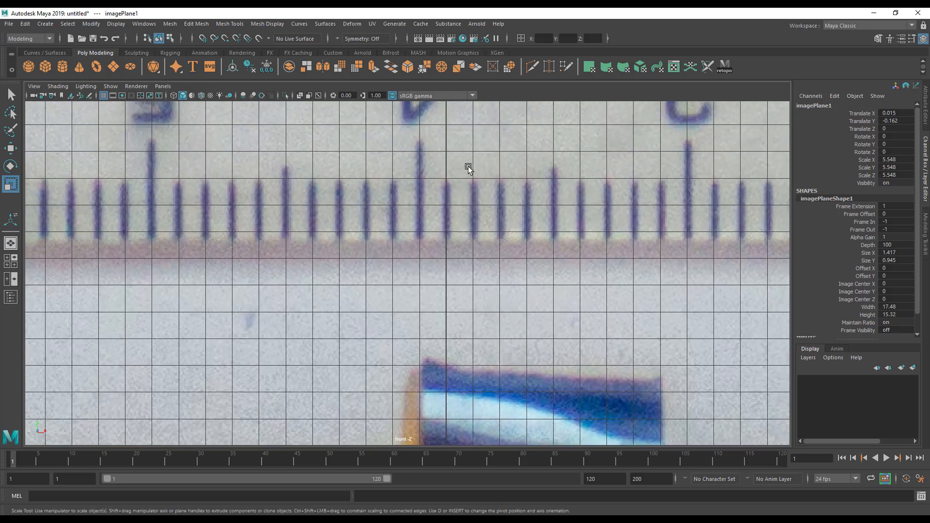
middle_click_drag(686, 269, 396, 299, "alt")
middle_click_drag(642, 283, 299, 282, "alt")
mouse_move(493, 282)
middle_mouse_down("alt")
mouse_move(321, 284)
mouse_move(495, 284)
middle_mouse_up("alt")
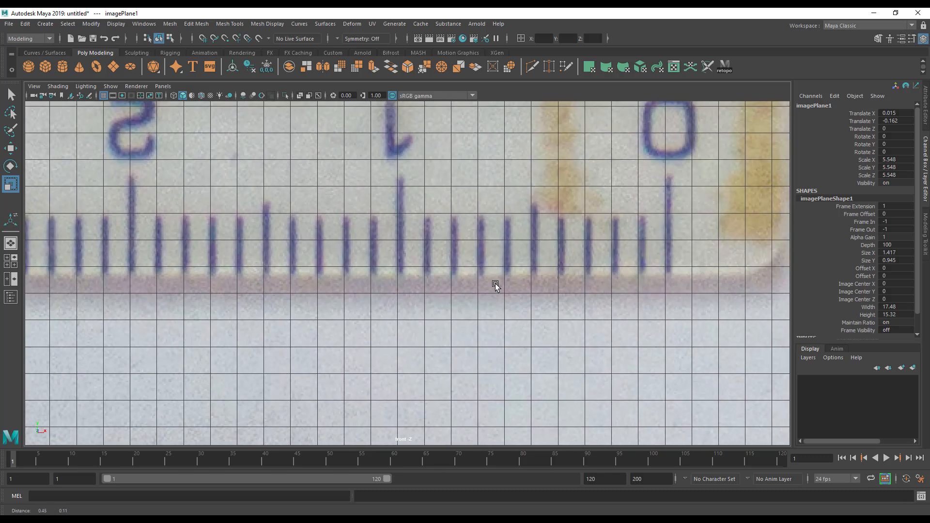
middle_click_drag(445, 312, 643, 308, "alt")
middle_click_drag(258, 298, 559, 293, "alt")
middle_click_drag(399, 294, 479, 296, "alt")
middle_click_drag(113, 297, 600, 293, "alt")
middle_click_drag(403, 305, 500, 306, "alt")
Scale the image plane uniformly to about 5.662 and shift it horizontally to about X -0.203.
middle_click_drag(314, 305, 80, 282, "alt")
middle_click_drag(518, 332, 145, 309, "alt")
middle_click_drag(377, 322, 450, 346, "alt")
key("w")
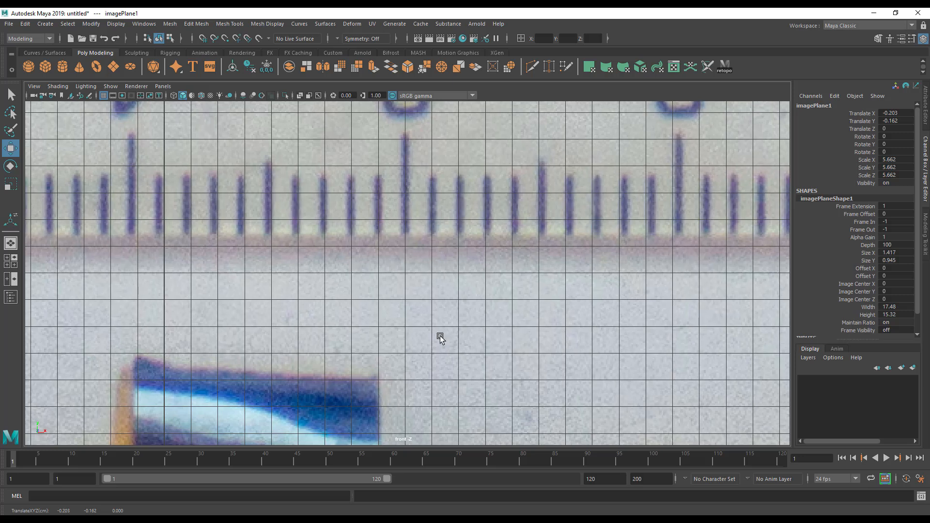
Review the whole scaled image plane against the grid and clear the selection.
scroll(434, 339, "down", 10)
scroll(432, 324, "down", 2)
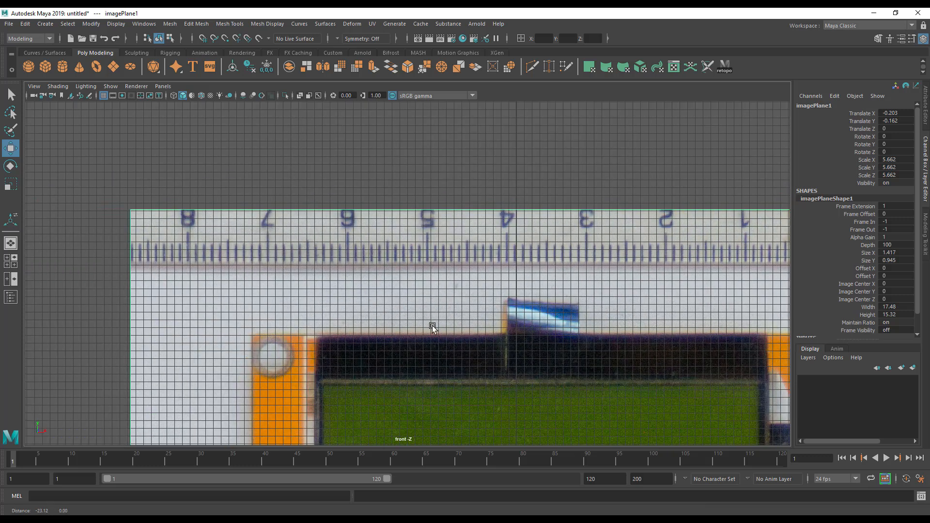
scroll(450, 266, "up", 6)
scroll(435, 201, "down", 5)
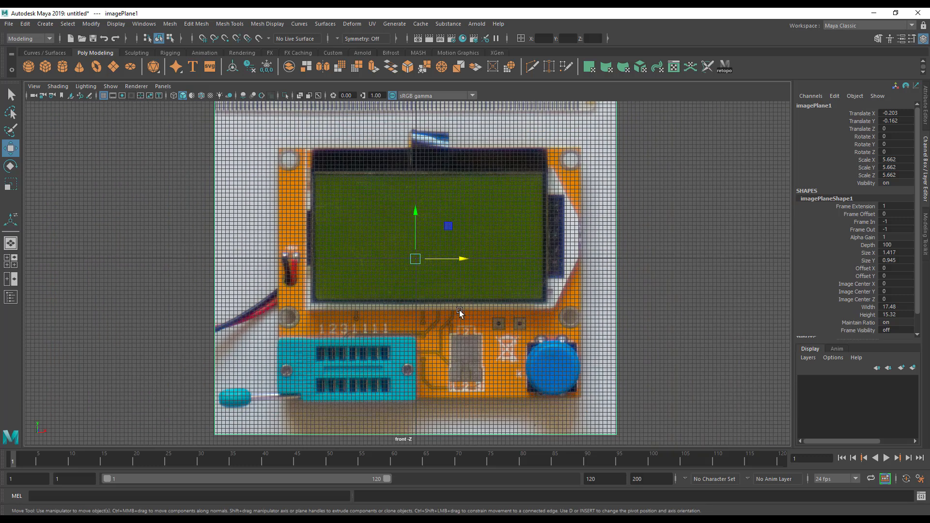
middle_click_drag(460, 313, 460, 357, "alt")
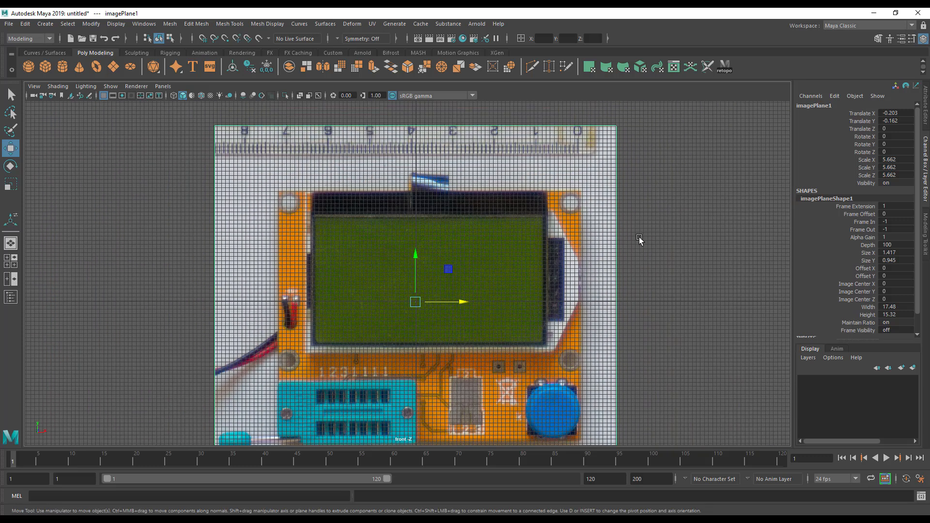
left_click(639, 235)
middle_click_drag(450, 319, 434, 277, "alt")
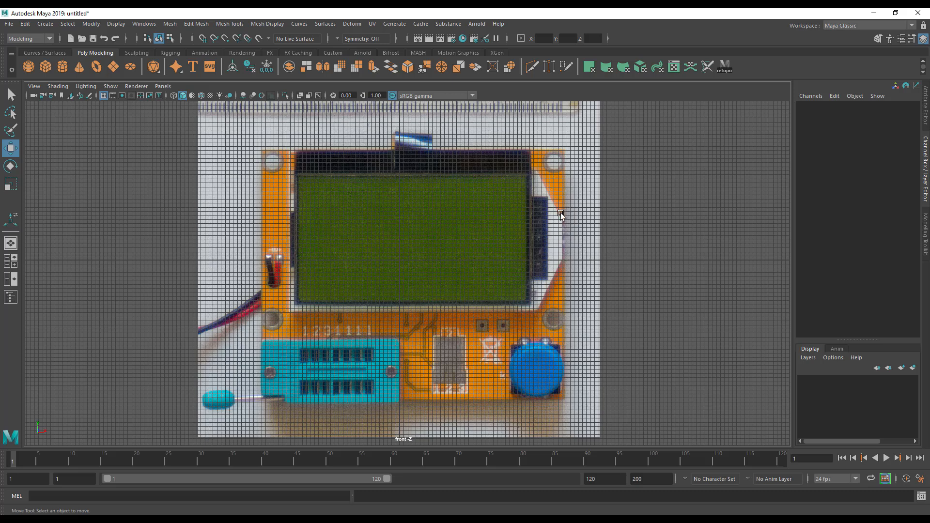
scroll(345, 199, "up", 3)
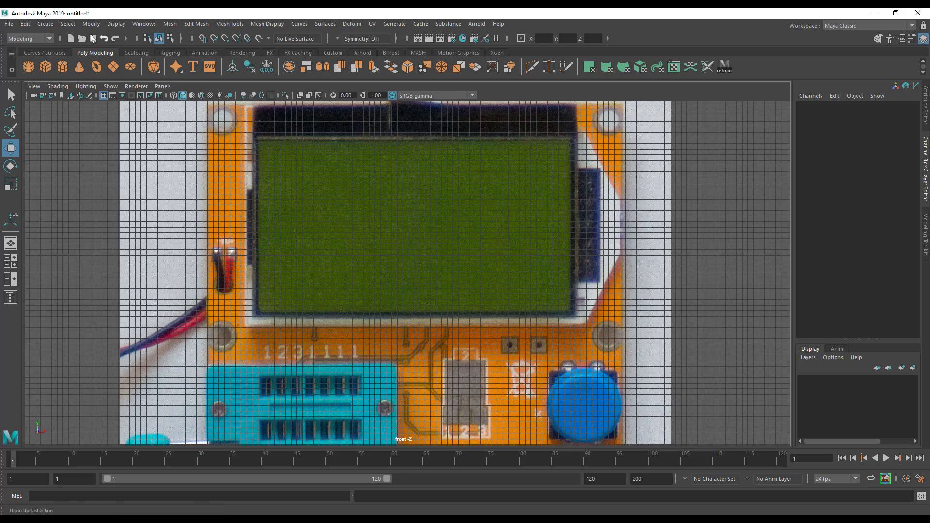
Start a distance measurement and place its first point, snapped to the grid, at the orange board's left edge beside the battery wires.
left_click(50, 27)
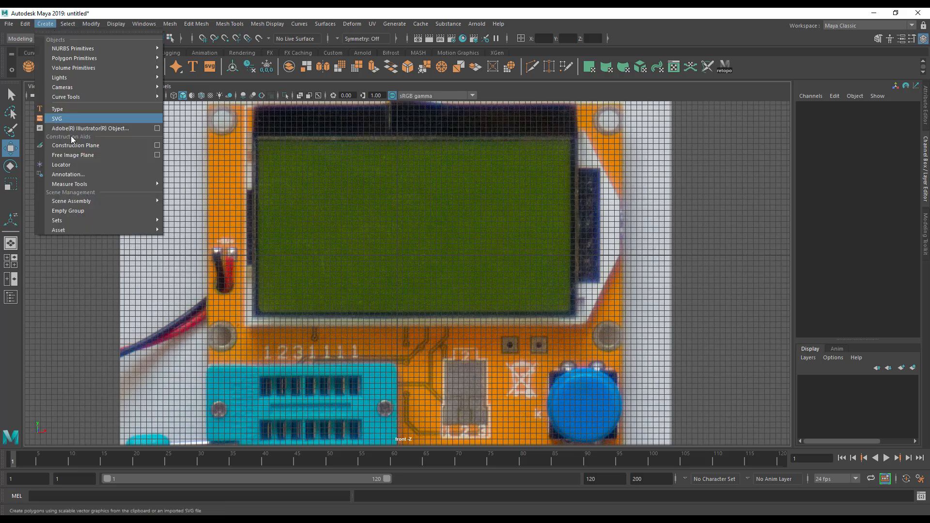
mouse_move(75, 184)
left_click(190, 192)
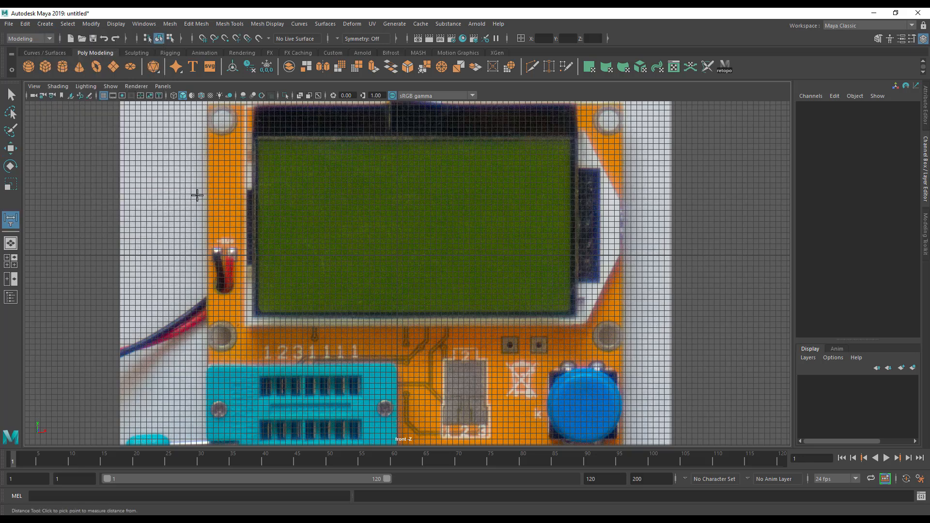
scroll(209, 199, "up", 2)
scroll(209, 200, "up", 1)
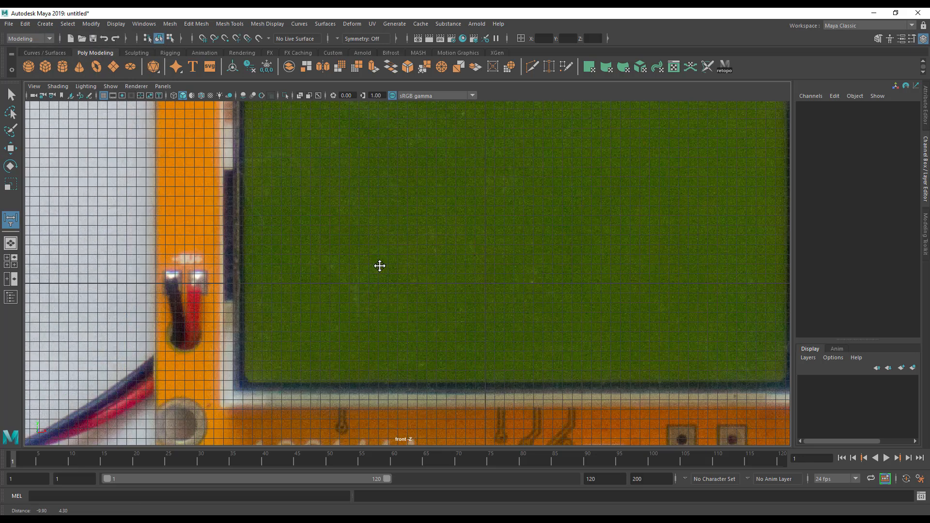
scroll(378, 265, "up", 4)
scroll(345, 304, "up", 3)
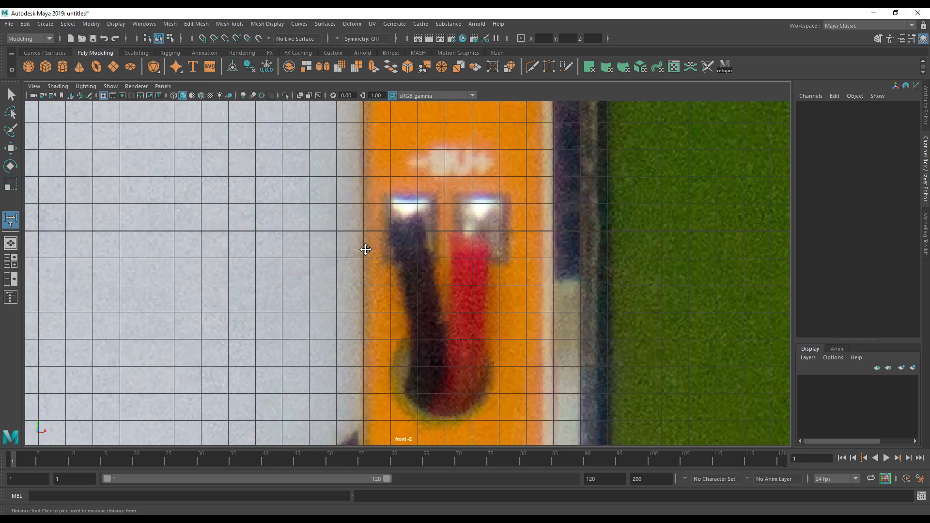
key("x")
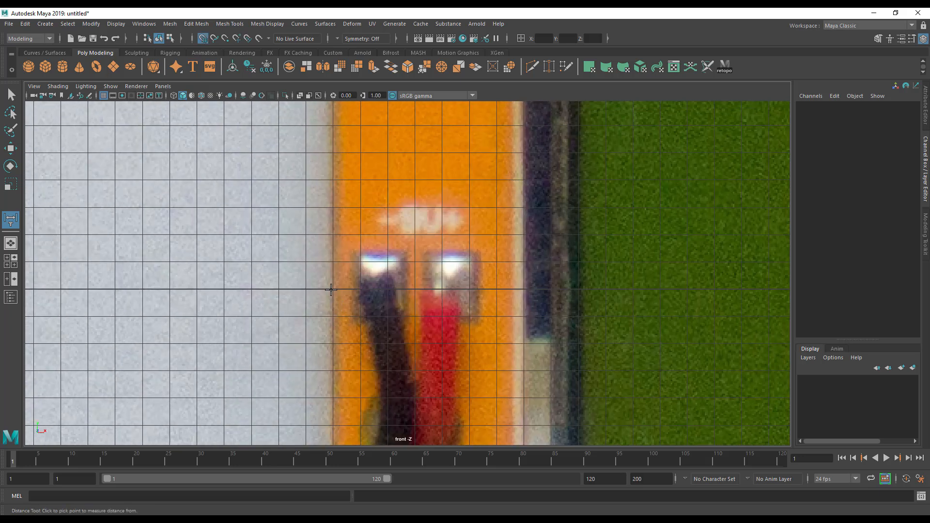
scroll(228, 288, "down", 3)
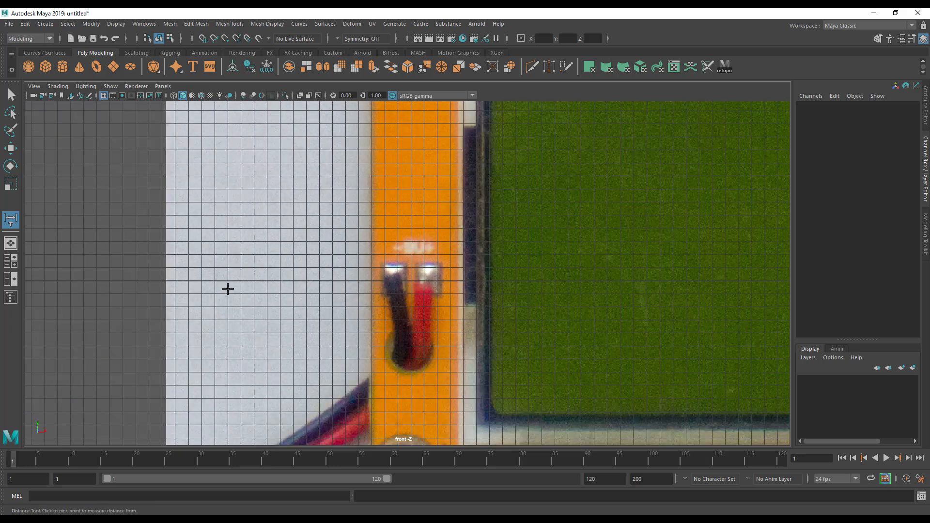
scroll(325, 286, "up", 4)
key("x")
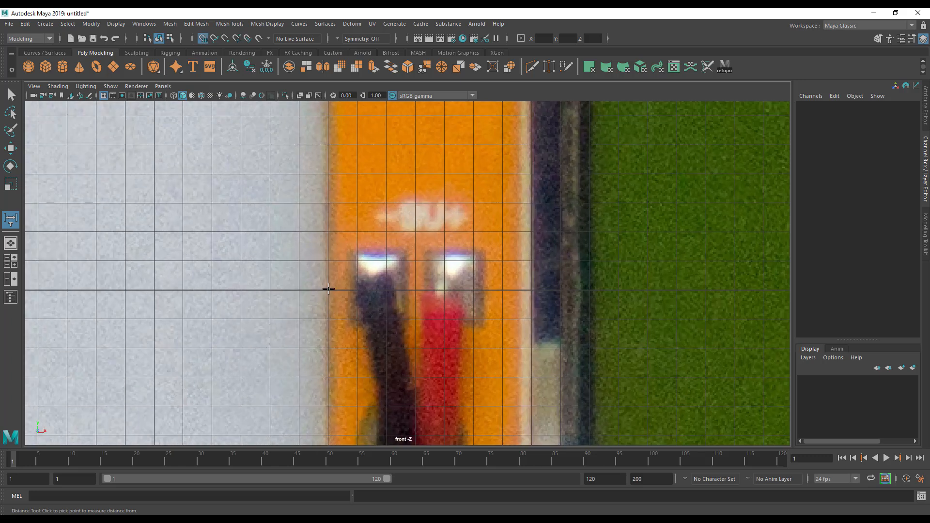
left_click(327, 290)
scroll(423, 304, "down", 1)
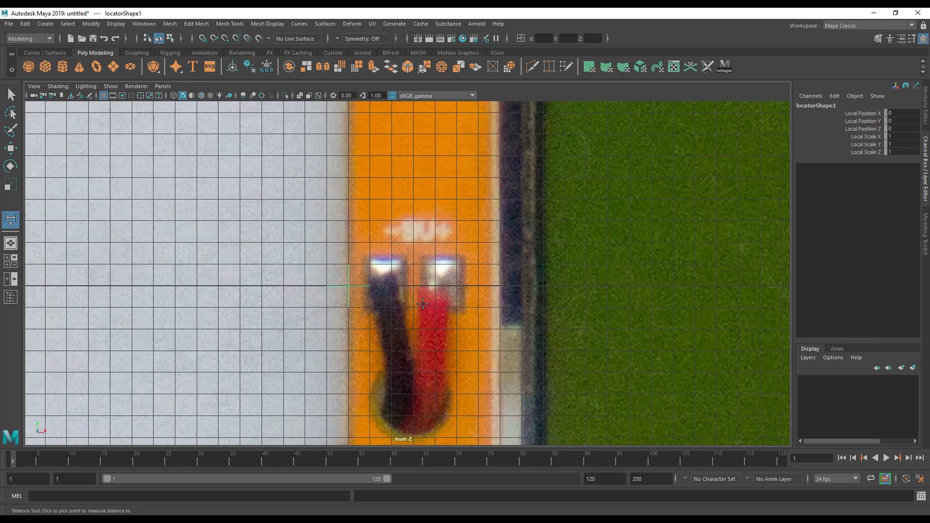
Place the distance measurement's second point, snapped to the grid, on the same horizontal line at the orange board's right edge.
middle_click_drag(473, 261, 226, 252, "alt")
right_click_drag(515, 266, 225, 268, "alt")
right_click_drag(420, 272, 253, 272, "alt")
middle_click_drag(550, 256, 275, 262, "alt")
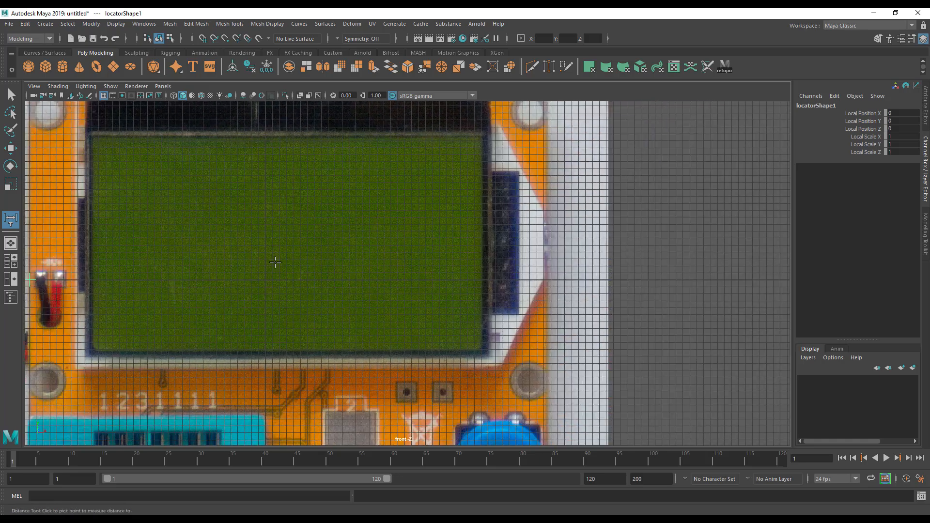
middle_click_drag(545, 298, 372, 306, "alt")
right_click_drag(296, 309, 362, 313, "alt")
scroll(362, 312, "up", 8)
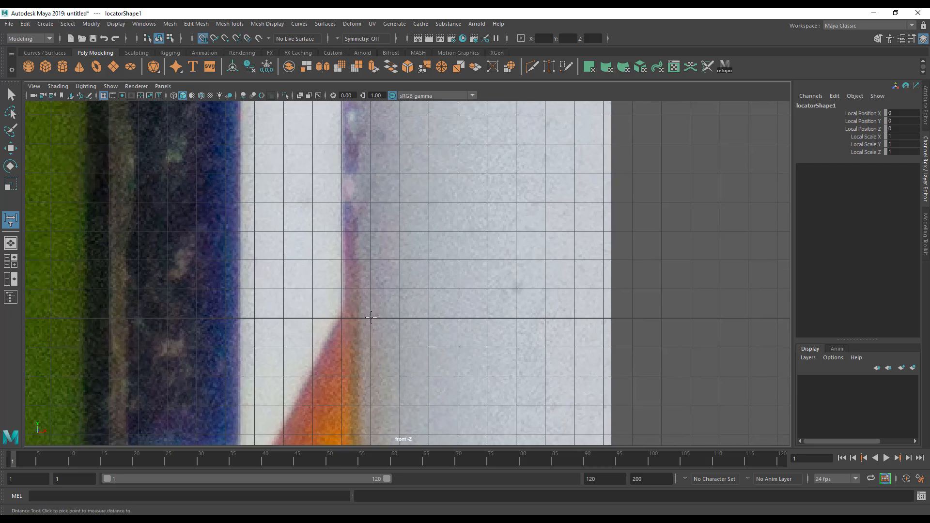
left_click(376, 317)
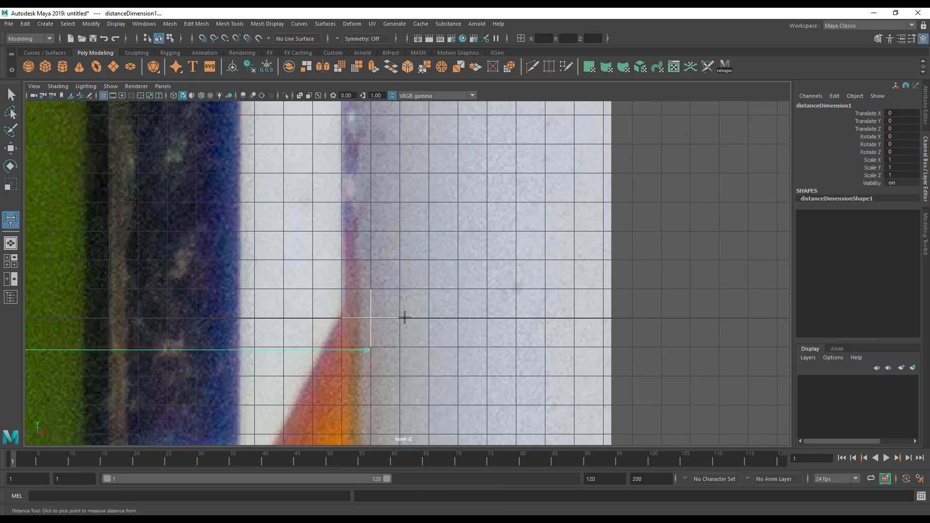
Move the distance measurement's right end horizontally to the board's edge, with a translation of about X -0.349.
key("w")
scroll(386, 322, "down", 4)
scroll(386, 326, "down", 4)
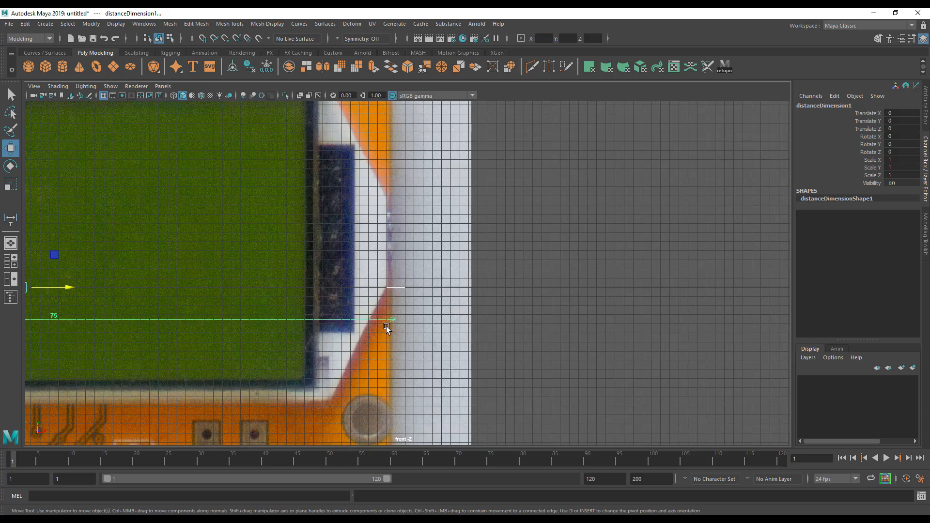
left_click_drag(171, 283, 169, 284)
scroll(252, 308, "up", 5)
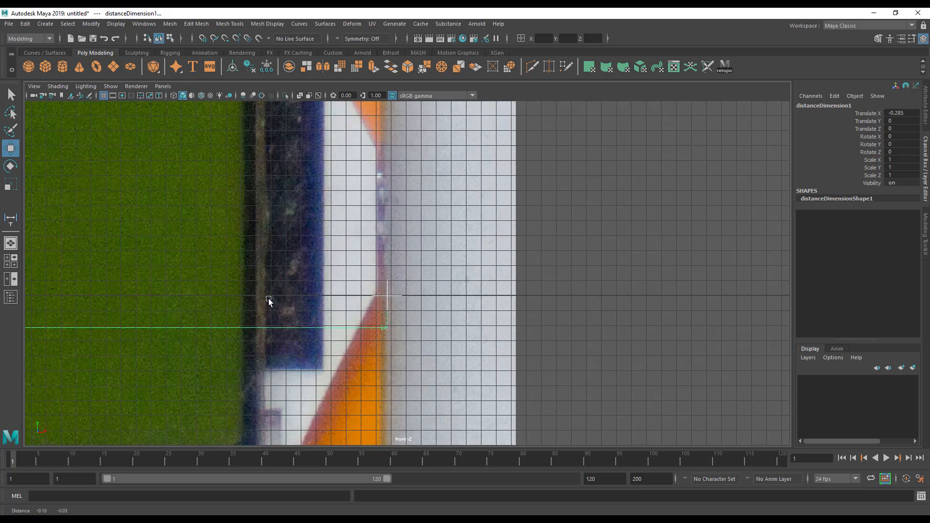
middle_click_drag(84, 270, 303, 266, "alt")
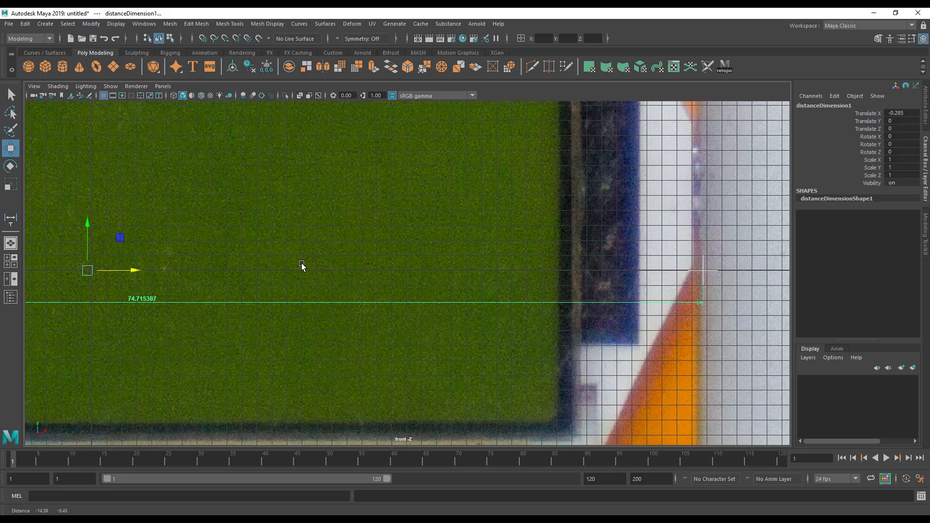
left_click(133, 271)
left_click_drag(134, 274, 133, 274)
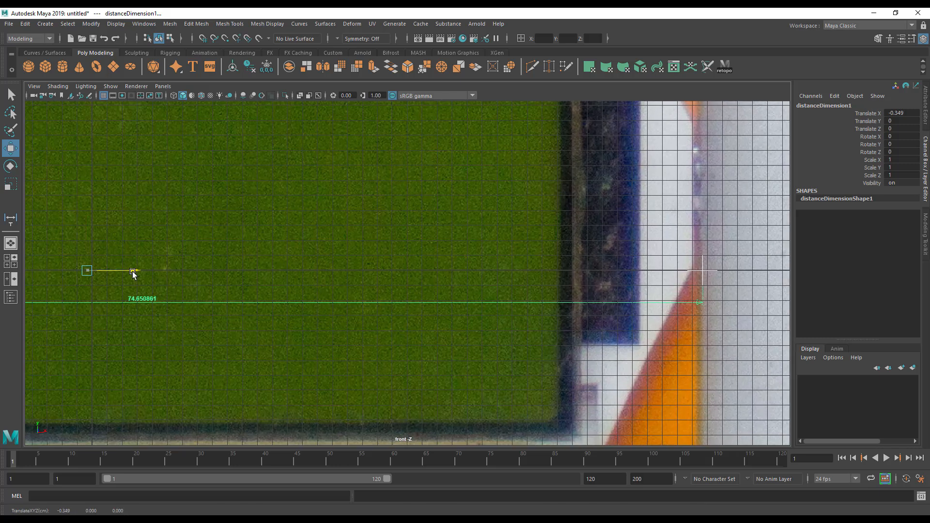
middle_click_drag(180, 294, 344, 279, "alt")
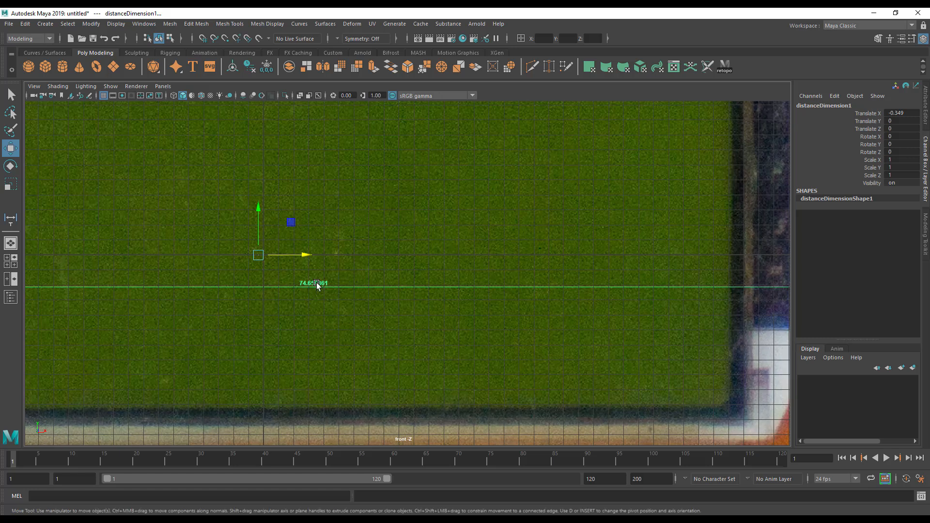
scroll(318, 282, "down", 3)
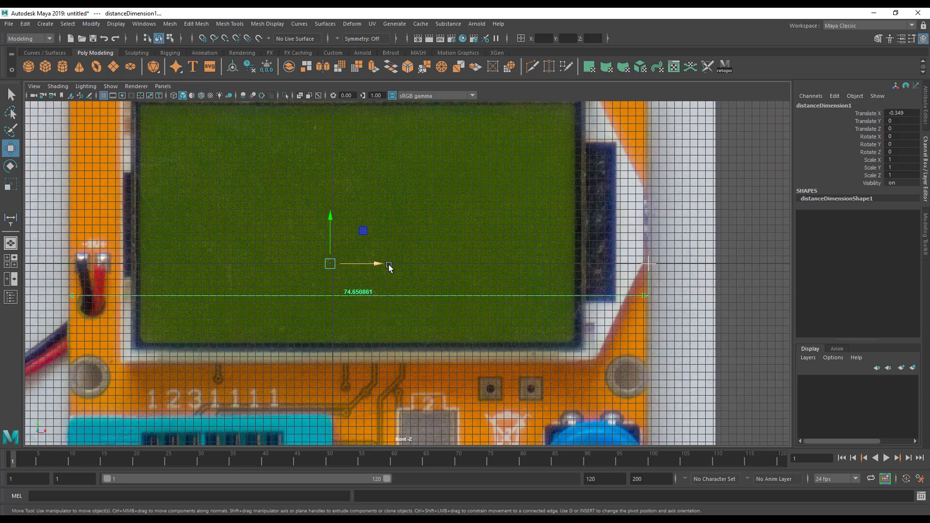
Move the measurement's right end inward to about X -2.471 for a distance of about 72.53 and compare it with the board's right edge.
left_click_drag(380, 266, 360, 272)
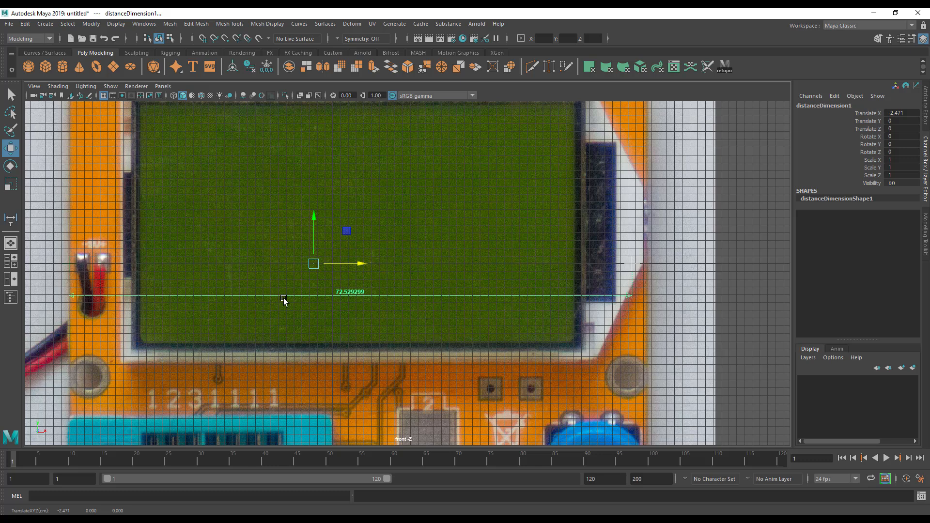
middle_click_drag(325, 317, 259, 327, "alt")
right_click_drag(261, 327, 629, 332, "alt")
middle_click_drag(581, 330, 316, 318, "alt")
right_click_drag(339, 318, 629, 316, "alt")
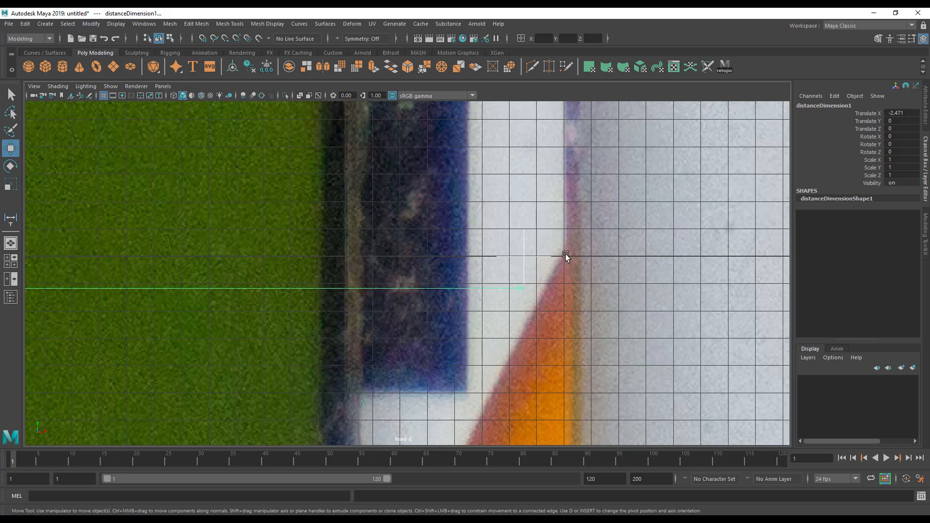
scroll(548, 308, "down", 2)
scroll(543, 307, "down", 10)
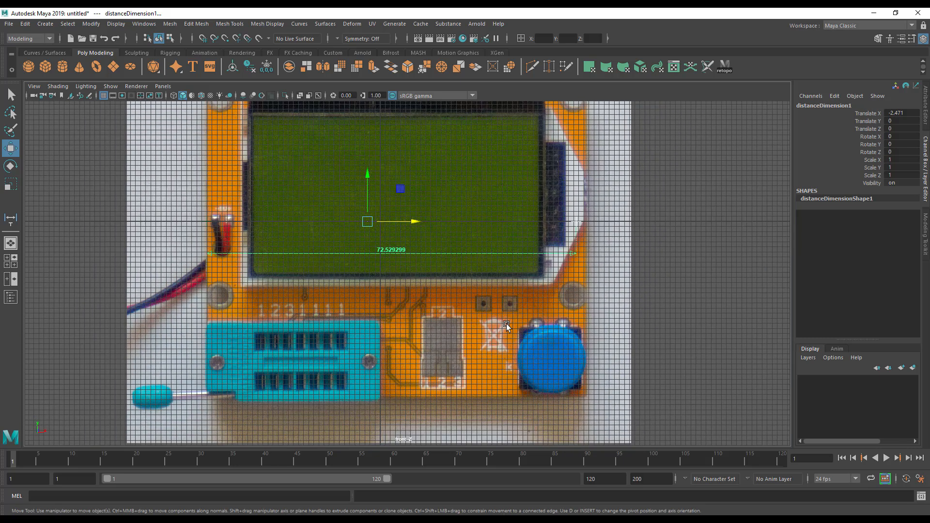
Scale the image plane down uniformly to about 5.522 to fit the board to the distance measurement.
left_click(438, 317)
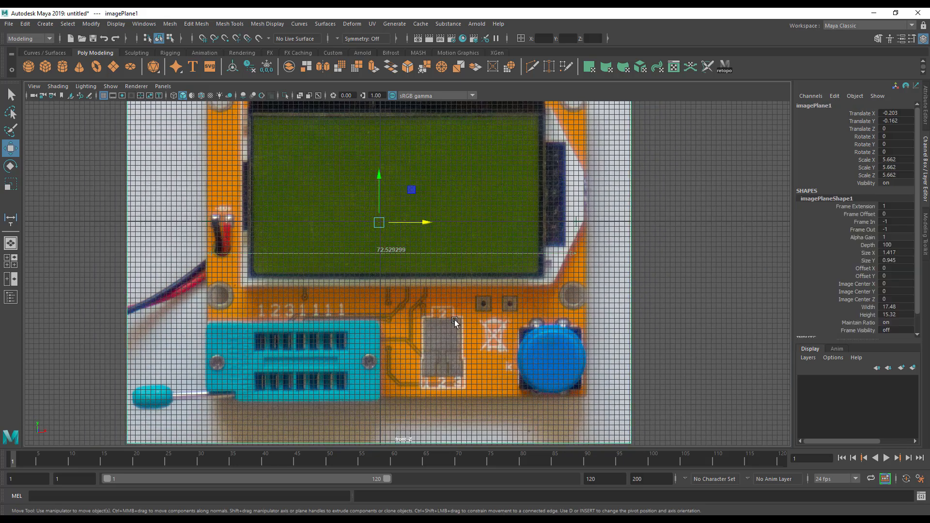
key("r")
left_click_drag(379, 223, 371, 223)
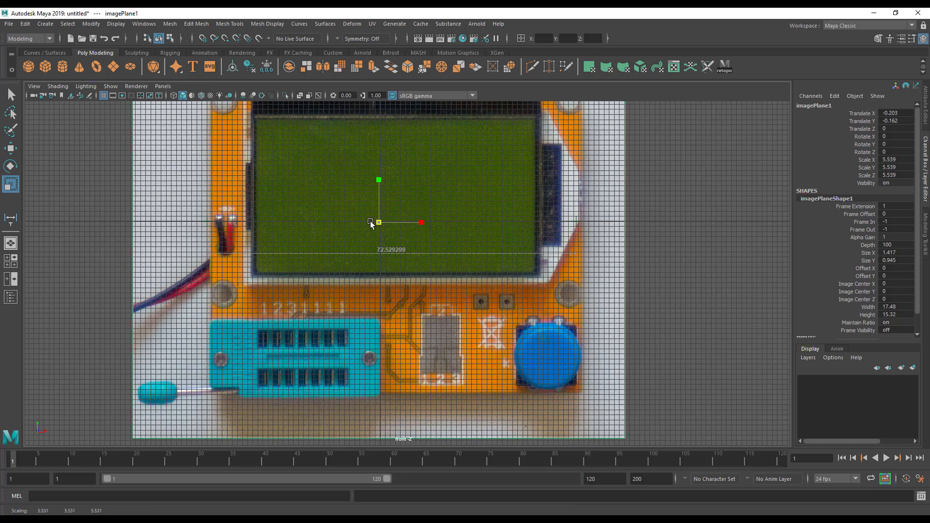
scroll(533, 310, "up", 4)
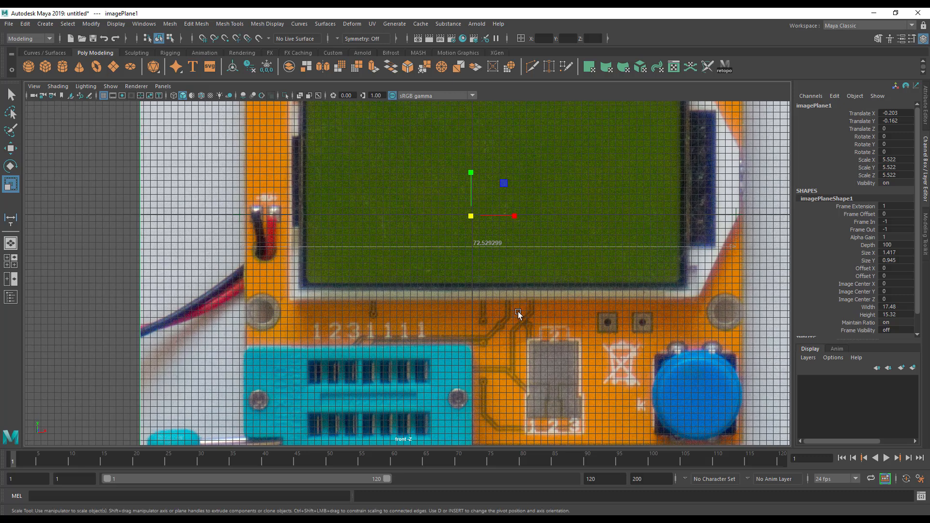
scroll(533, 314, "up", 3)
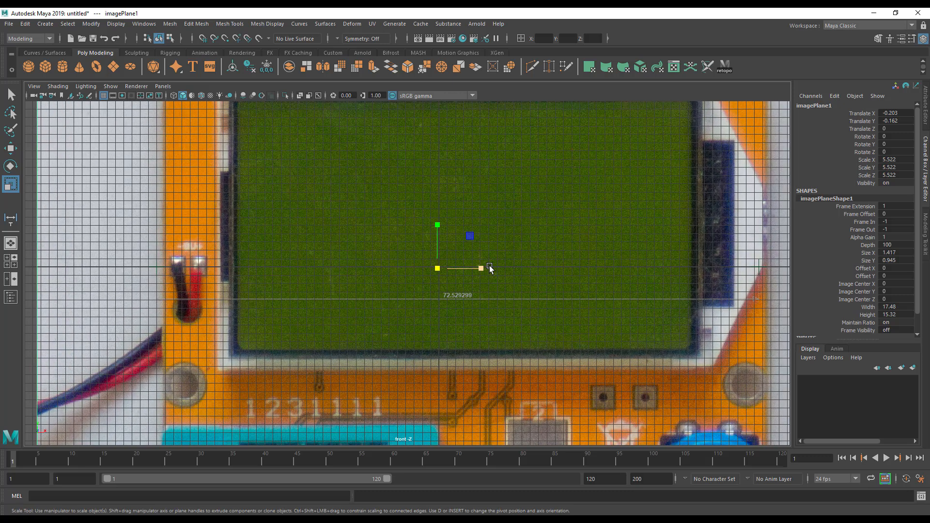
key("w")
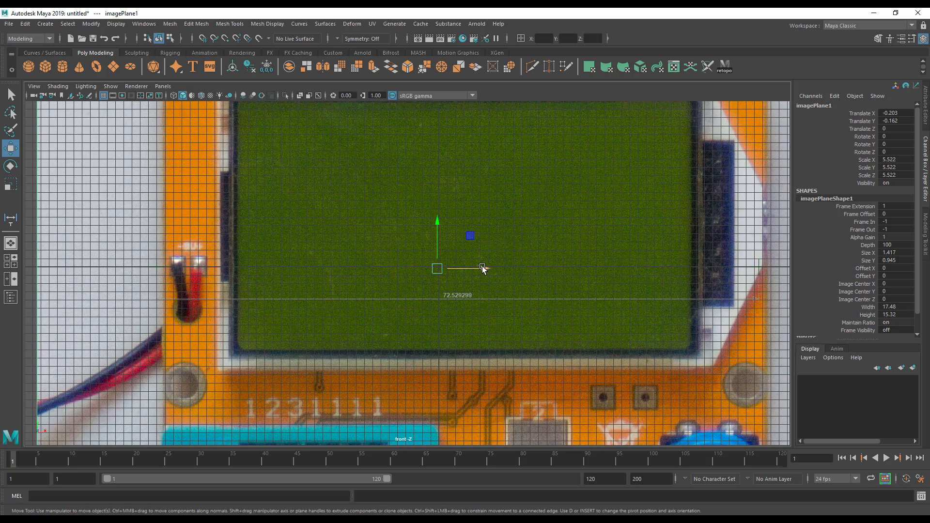
left_click(236, 299)
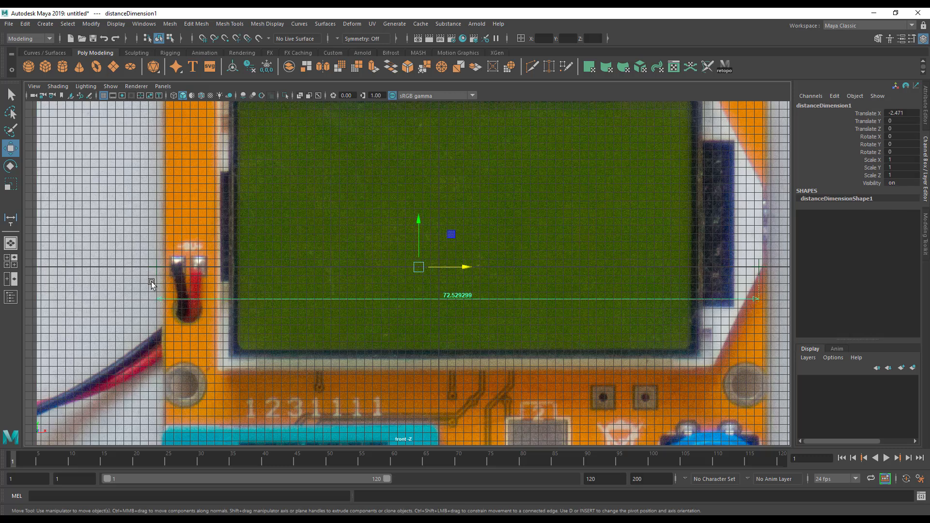
left_click(155, 267)
left_click(158, 261)
left_click(157, 264)
left_click(164, 267)
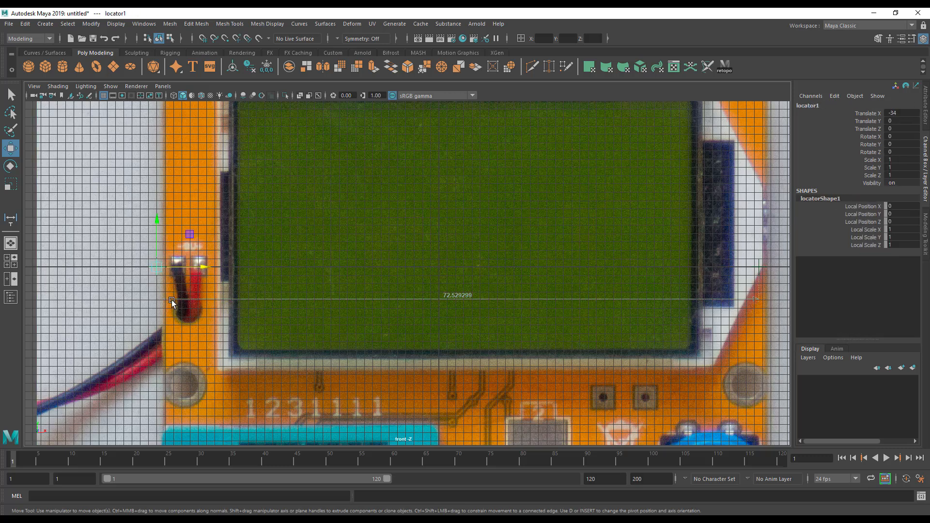
left_click(172, 300)
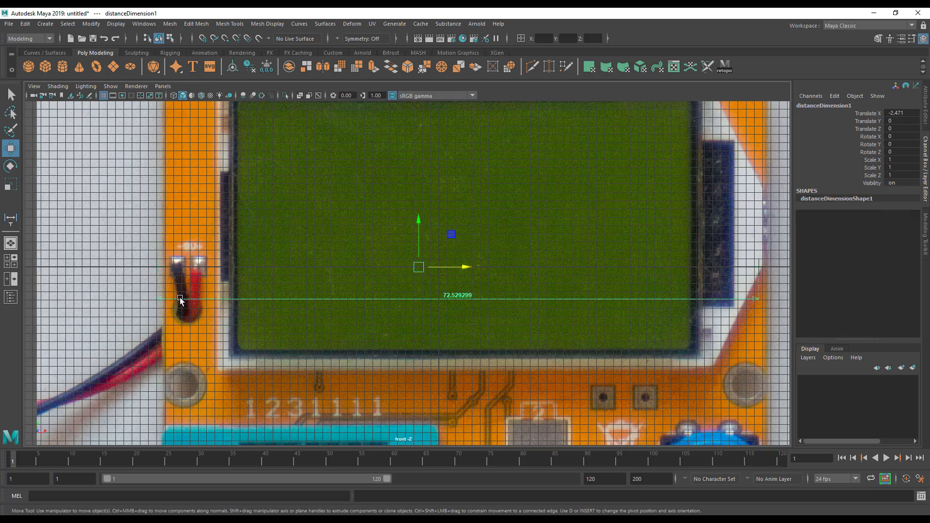
Reduce the image plane's alpha gain to about 0.312 to make the picture semi-transparent.
left_click(323, 223)
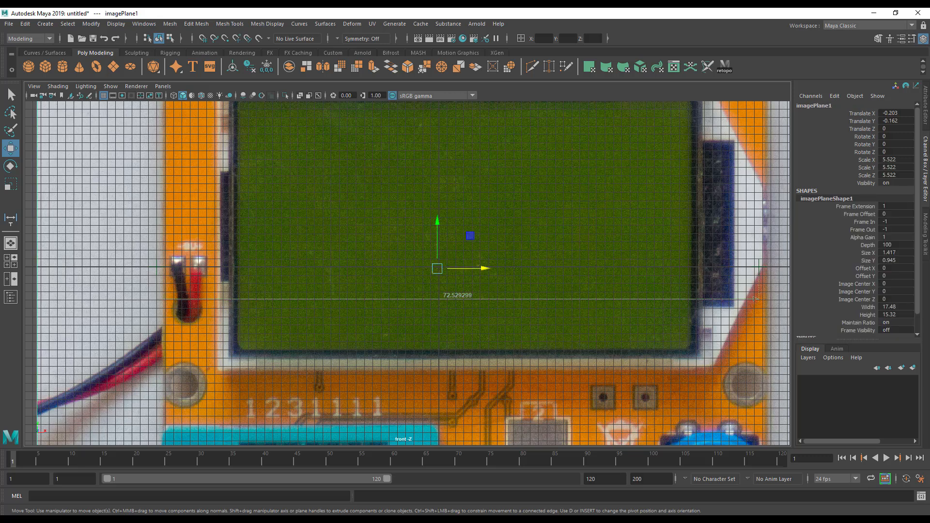
left_click(925, 108)
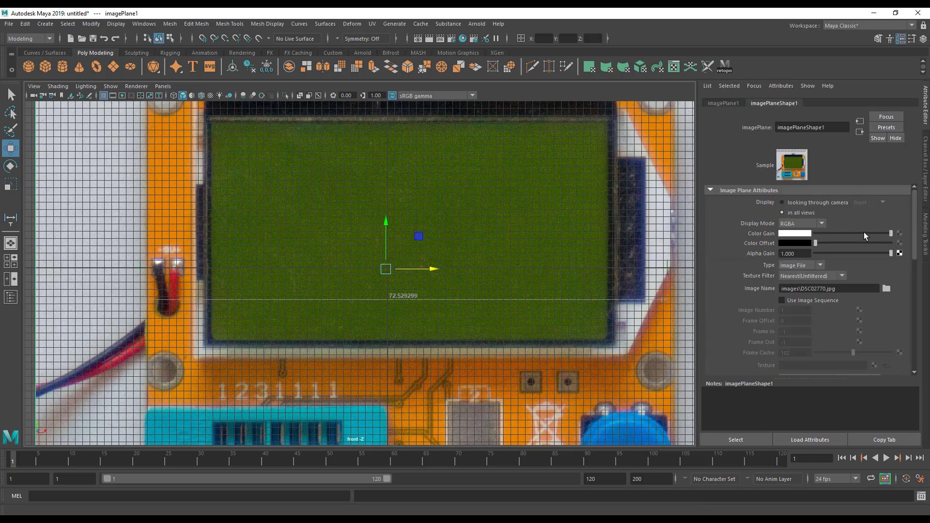
left_click_drag(891, 252, 837, 272)
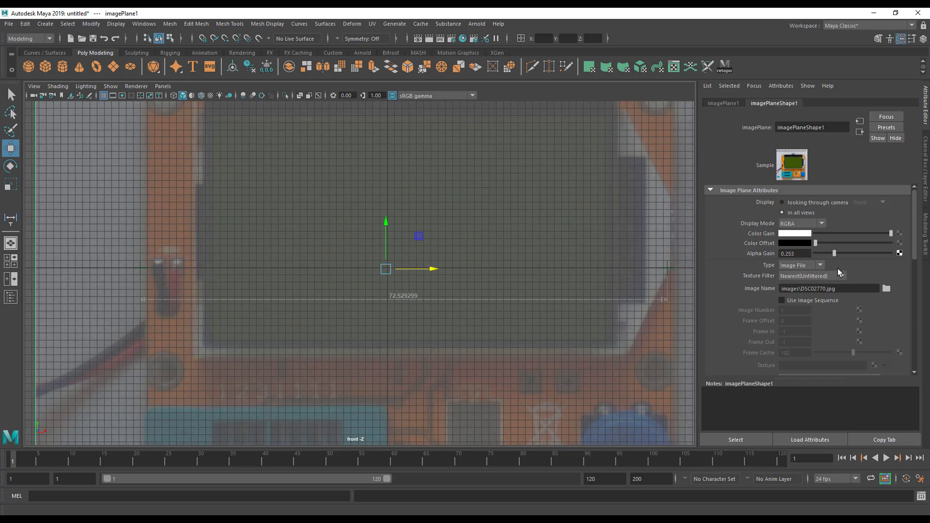
Move the image plane horizontally to about X -0.870 to line up the board's edges with the two measurement locators.
left_click(140, 267)
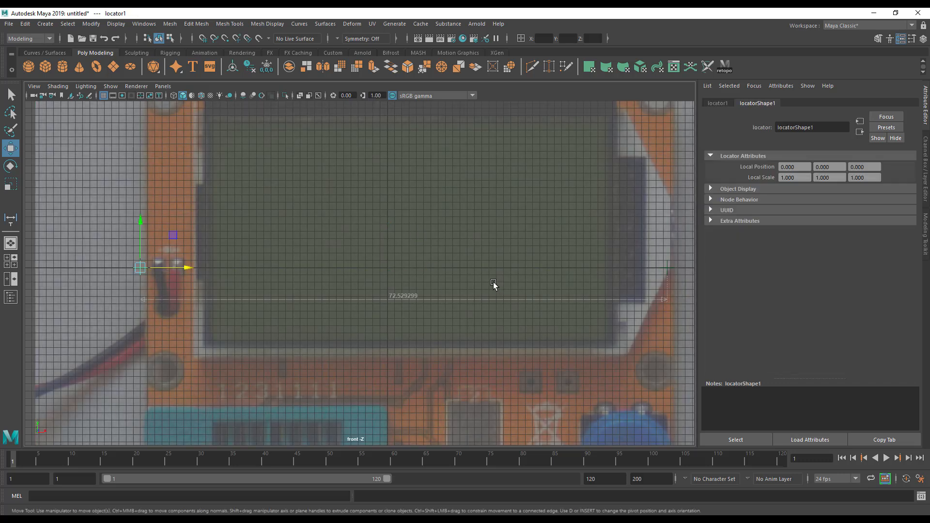
middle_click_drag(494, 287, 464, 281, "alt")
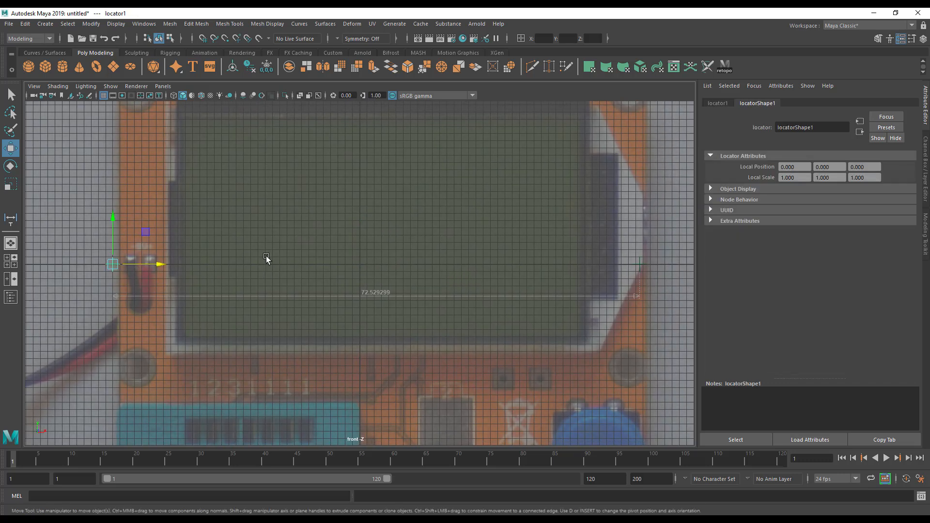
left_click(266, 259)
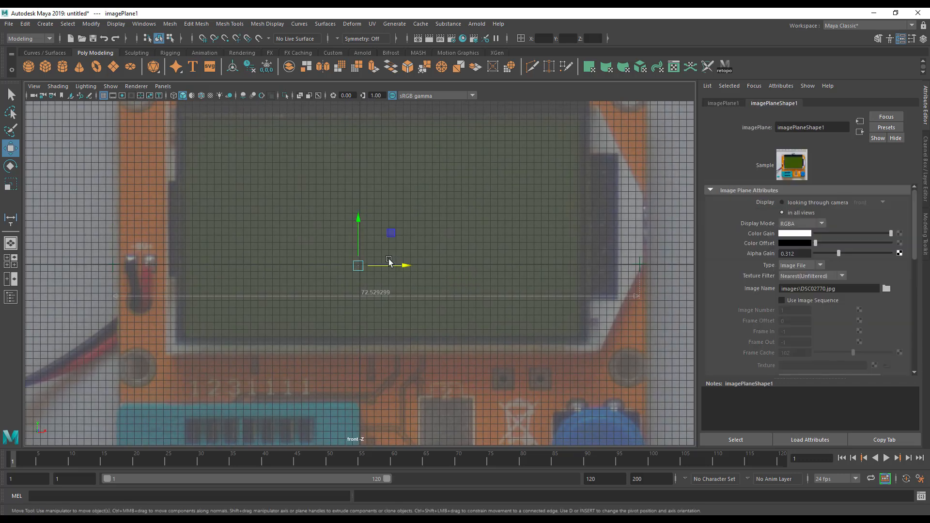
left_click_drag(407, 266, 404, 271)
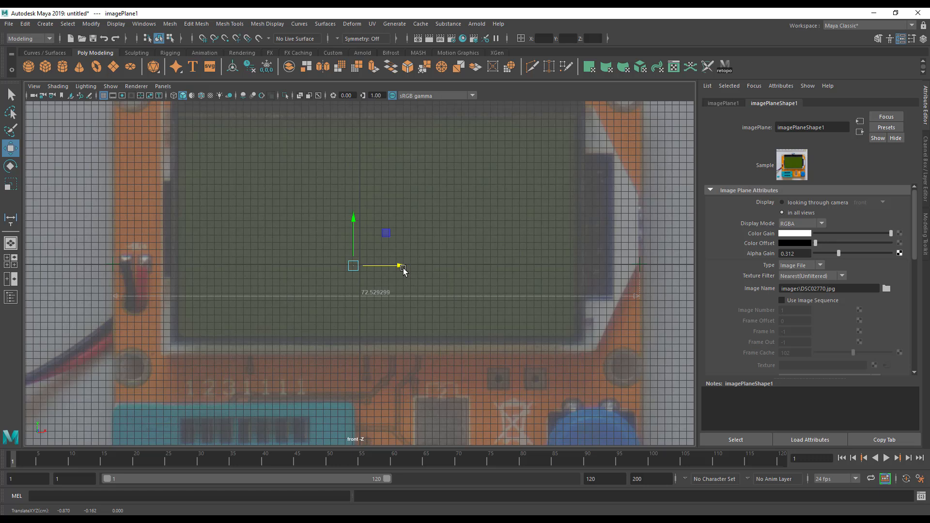
Scale the image plane down uniformly to about 5.484 and move it to about X -1.070 to refit the board between the locators.
key("r")
left_click_drag(354, 267, 351, 268)
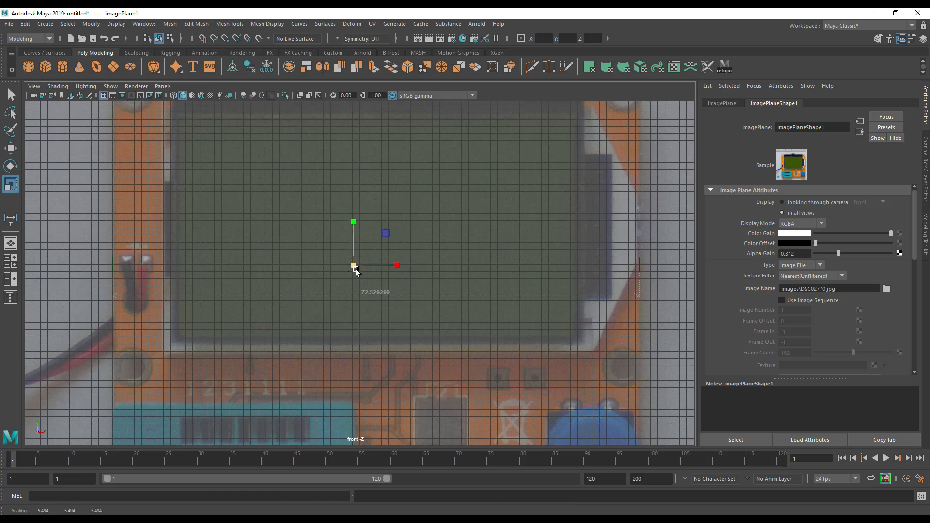
key("w")
left_click_drag(387, 266, 386, 265)
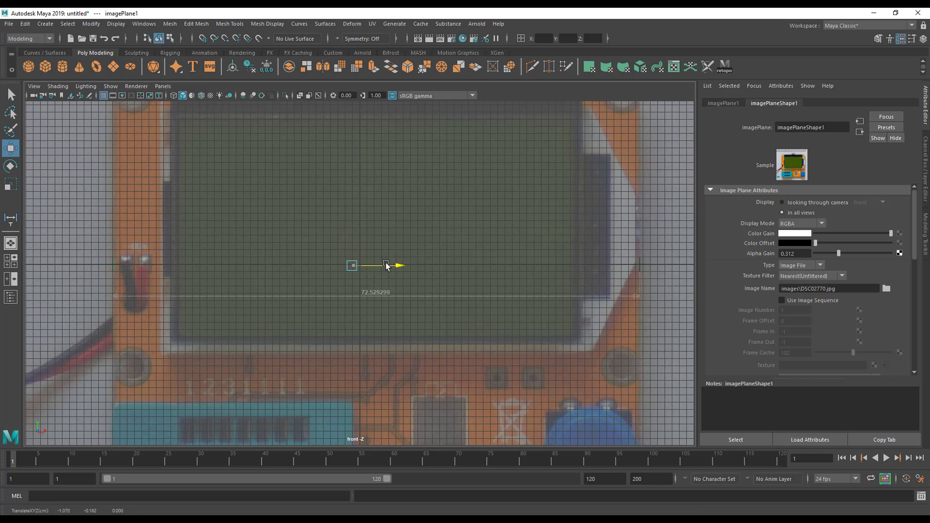
Examine up close how well the board's right and left edges line up with the two measurement locators.
scroll(601, 299, "up", 4)
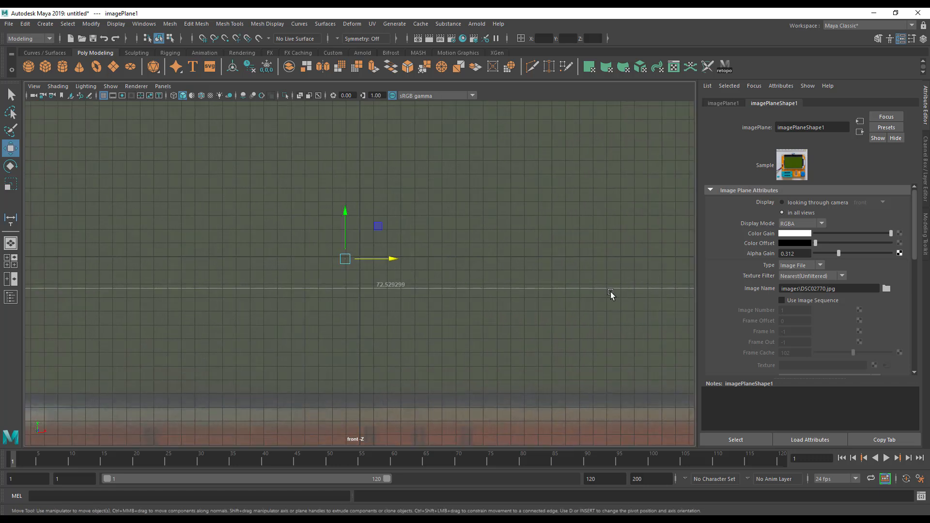
middle_click_drag(584, 275, 266, 277, "alt")
middle_click_drag(479, 282, 399, 298, "alt")
scroll(401, 305, "up", 5)
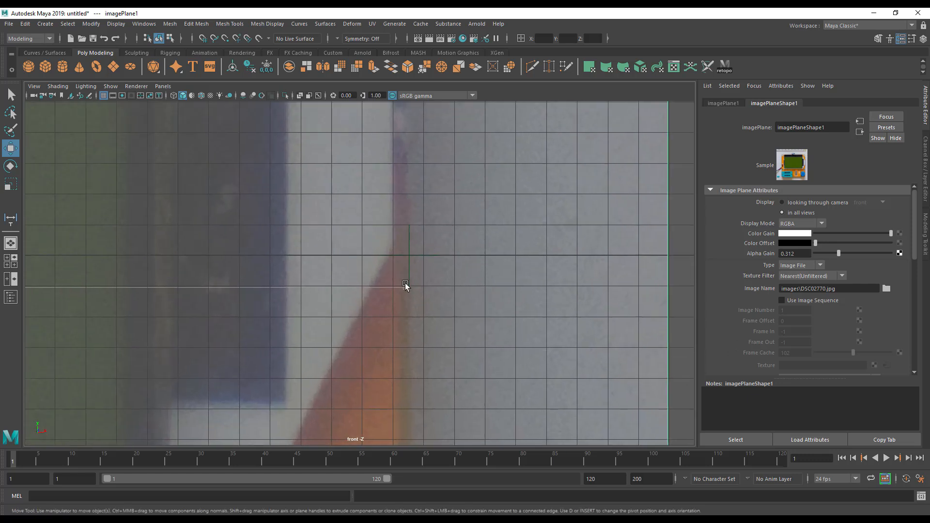
left_click(410, 254)
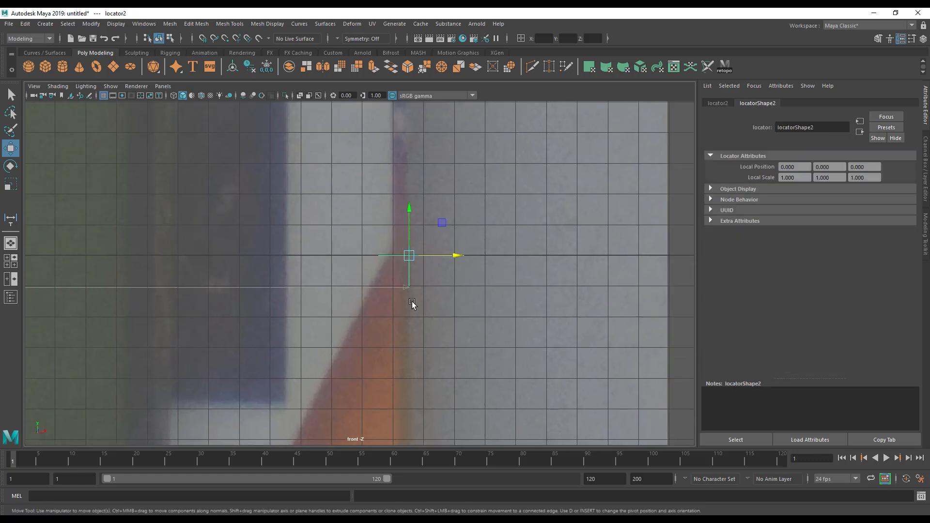
middle_click_drag(346, 305, 563, 308, "alt")
scroll(218, 300, "down", 2)
mouse_move(217, 299)
middle_mouse_down("alt")
mouse_move(666, 300)
mouse_move(571, 301)
middle_mouse_up("alt")
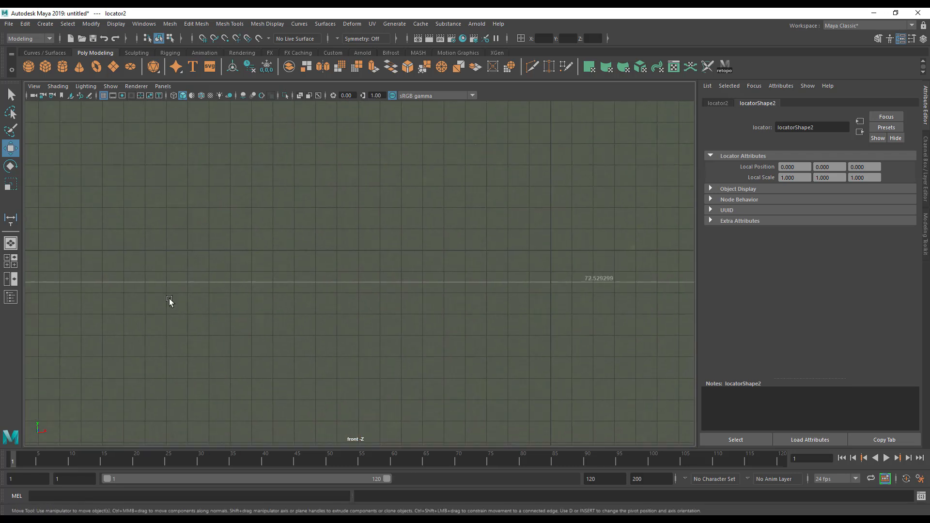
middle_click_drag(170, 304, 652, 310, "alt")
left_click(311, 263)
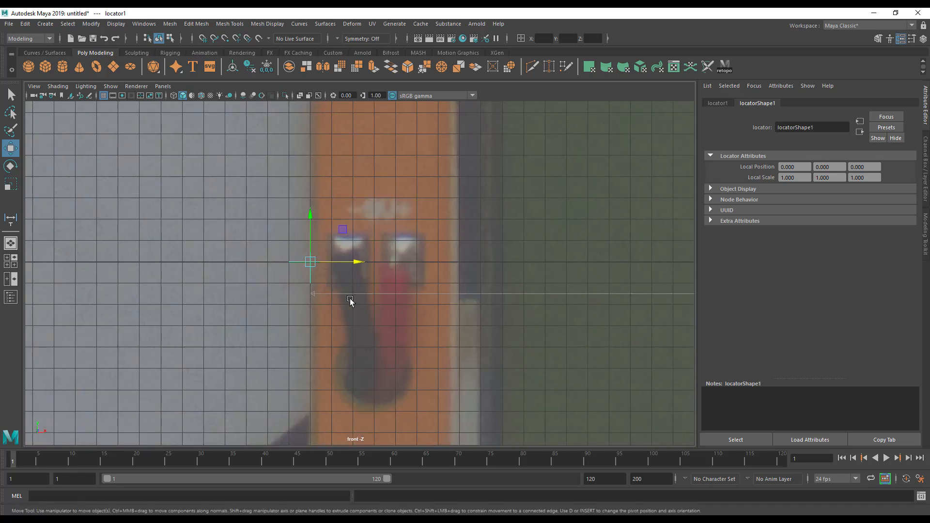
middle_click_drag(250, 308, 311, 335, "alt")
right_click_drag(311, 335, 715, 357, "alt")
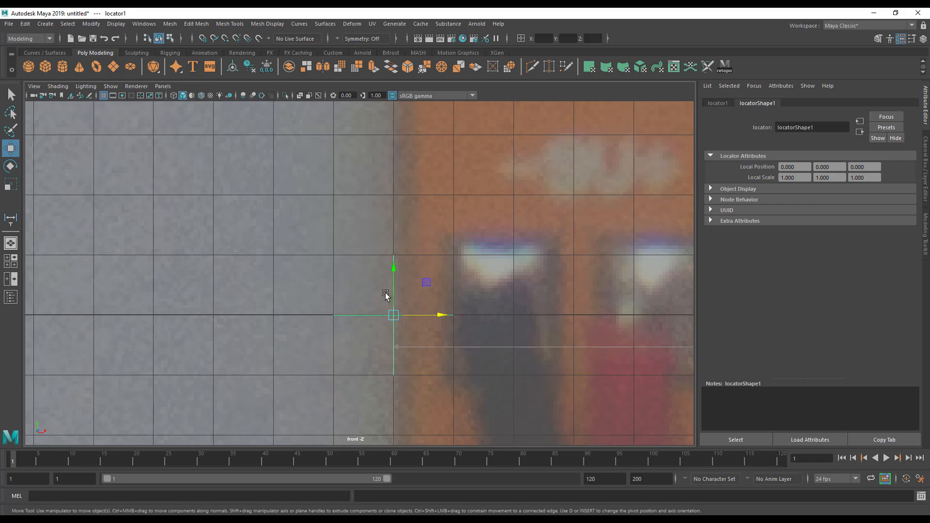
scroll(473, 294, "down", 7)
scroll(469, 297, "down", 7)
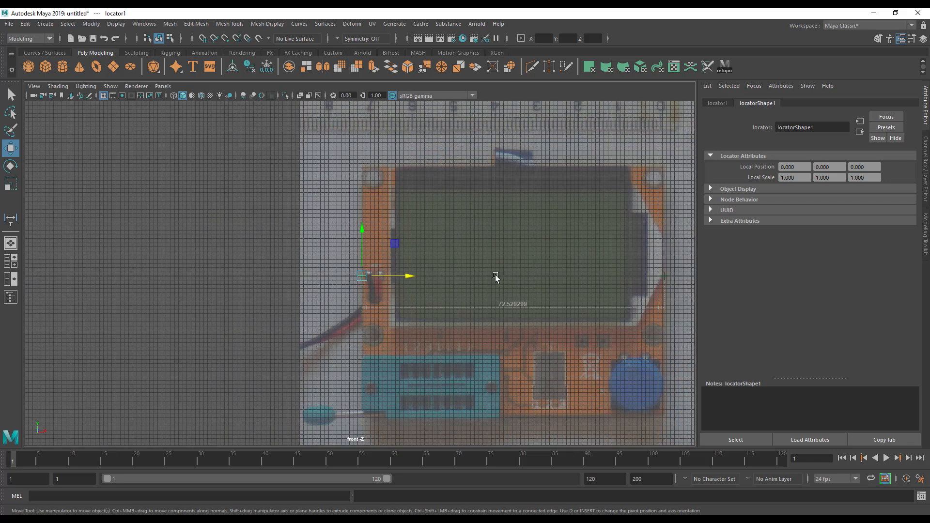
Show the Outliner docked beside the viewport and select locator1 and locator2 in it.
middle_click_drag(499, 287, 332, 292, "alt")
middle_click_drag(346, 328, 357, 358, "alt")
left_click(510, 321)
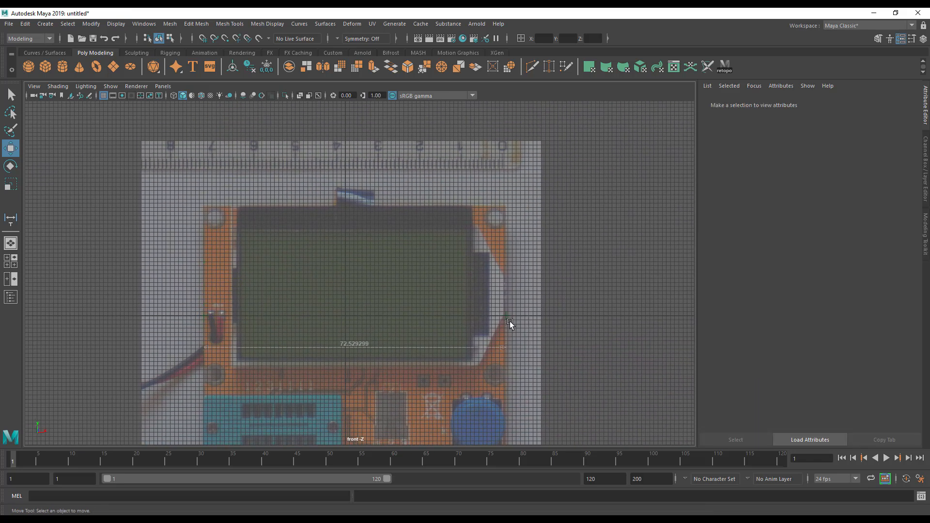
left_click(505, 316)
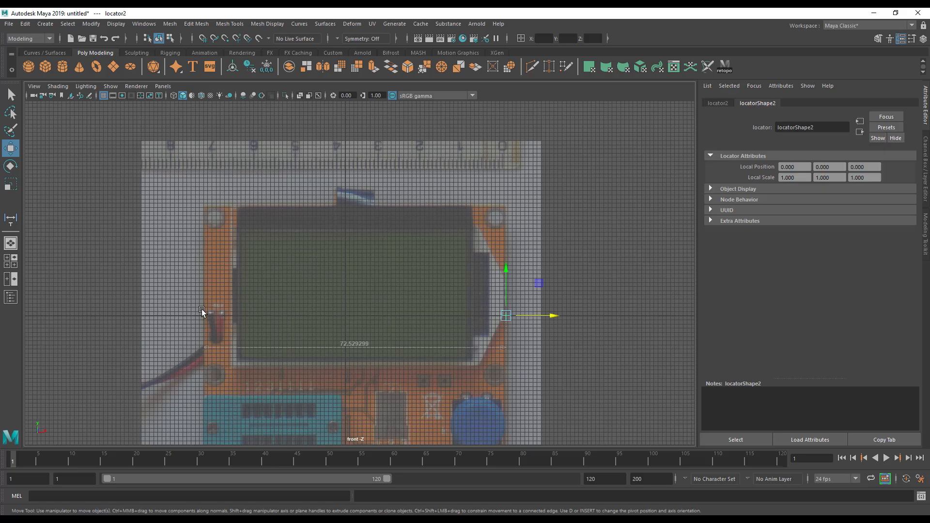
left_click(610, 232)
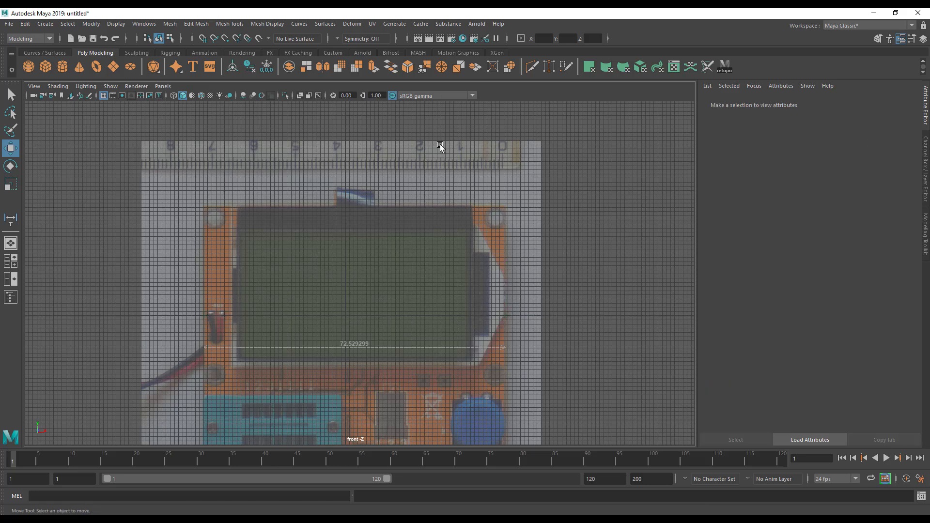
left_click(144, 24)
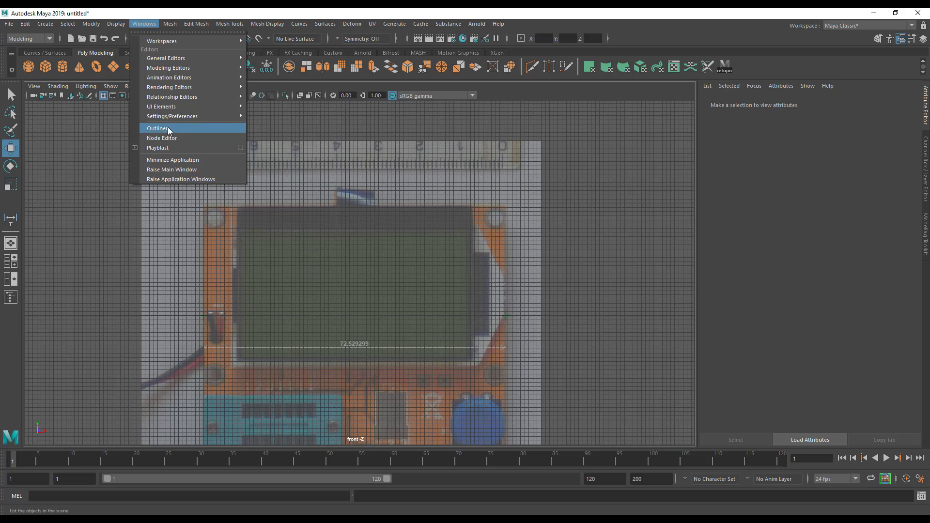
left_click(155, 126)
left_click_drag(293, 129, 21, 150)
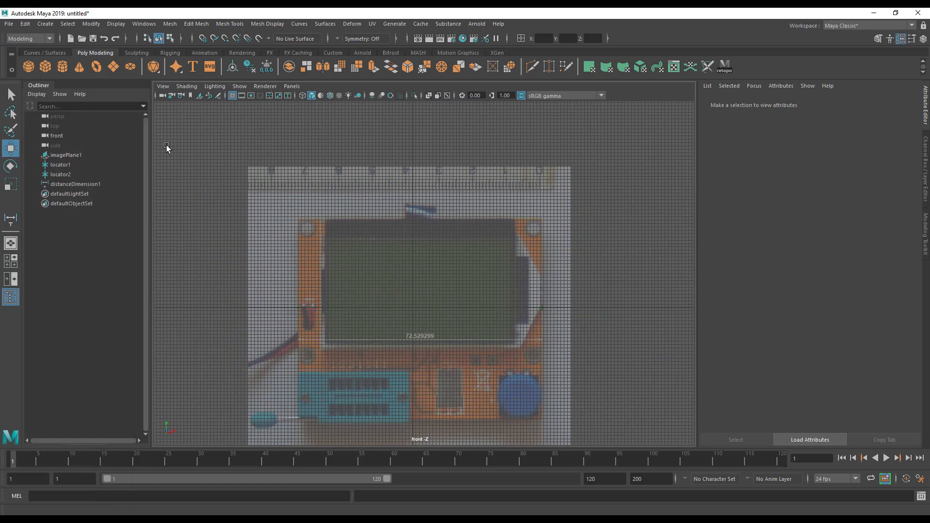
left_click(61, 165)
left_click(63, 175, "shift")
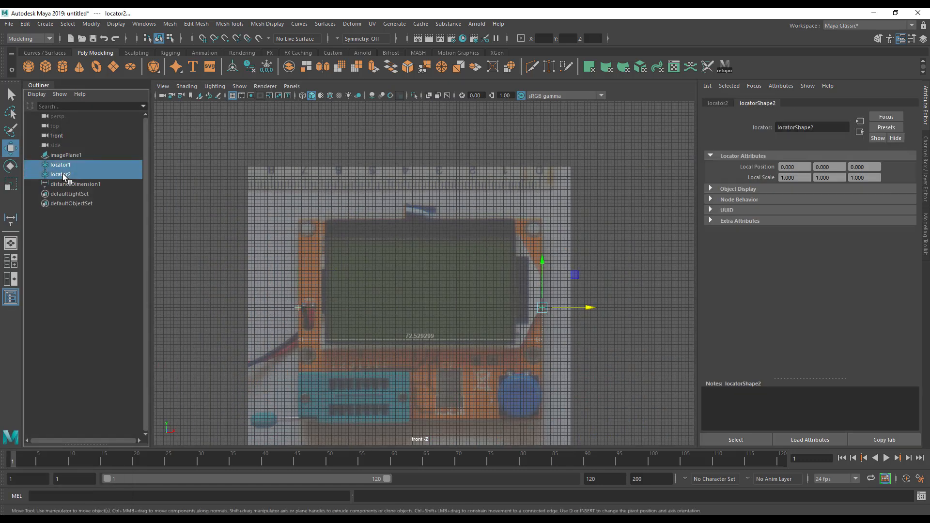
Examine the ruler in the picture up close, comparing its millimetre marks with the grid spacing.
scroll(294, 332, "up", 5)
middle_click_drag(294, 332, 133, 302, "alt")
middle_click_drag(279, 208, 419, 496, "alt")
scroll(353, 279, "up", 3)
scroll(352, 279, "up", 2)
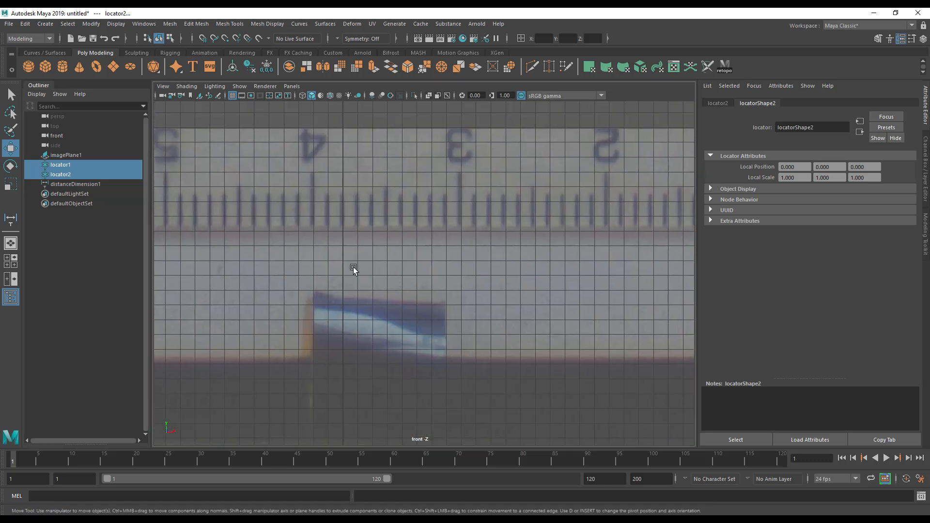
middle_click_drag(353, 268, 365, 306, "alt")
scroll(364, 305, "up", 3)
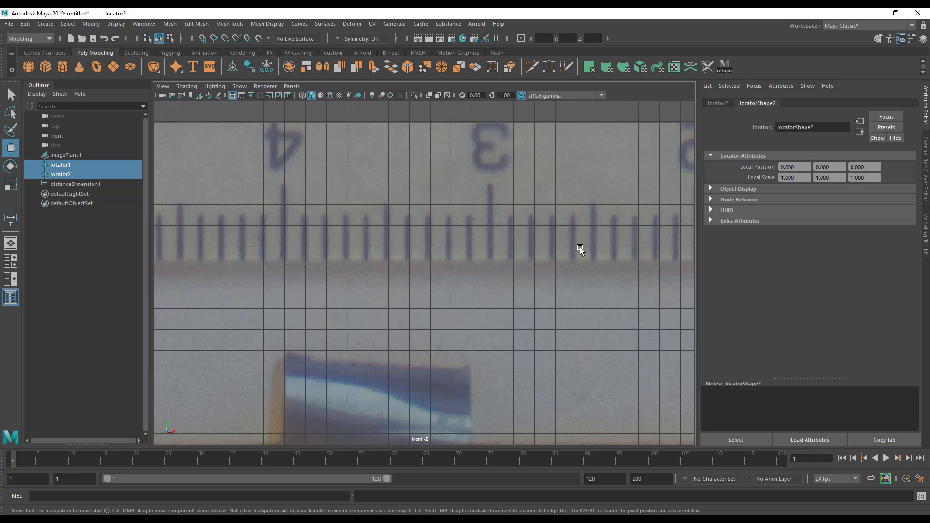
scroll(596, 287, "down", 2)
scroll(595, 287, "down", 6)
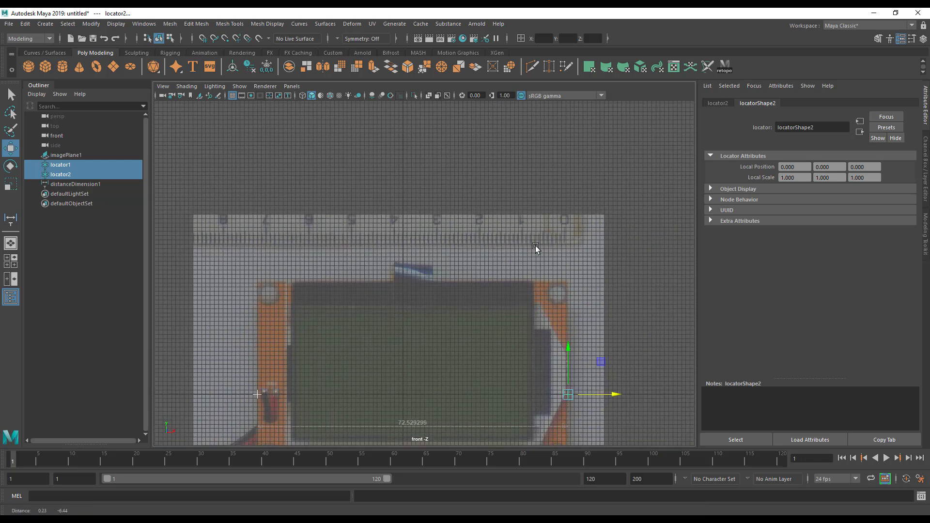
Raise the image plane's alpha gain to 1.000 to make the picture fully opaque.
left_click(642, 166)
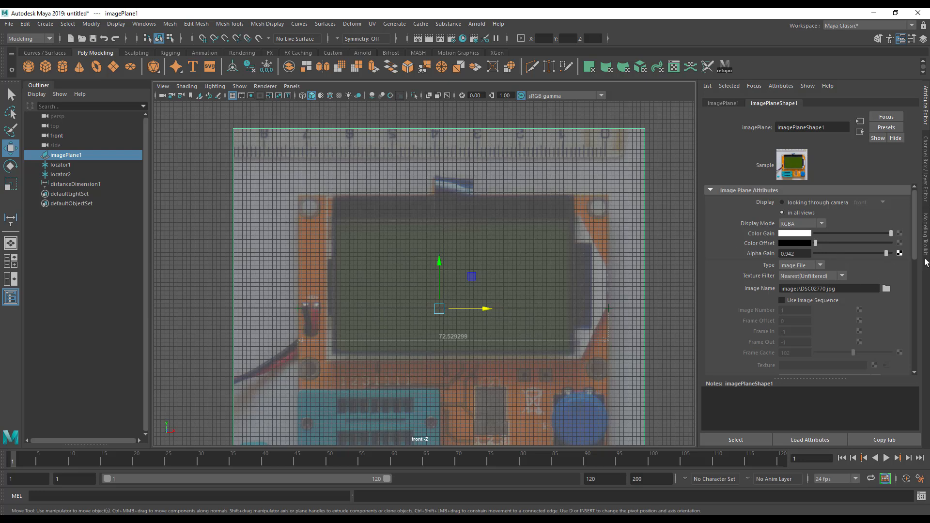
left_click_drag(925, 263, 927, 264)
middle_click_drag(519, 297, 505, 258, "alt")
right_click_drag(522, 296, 483, 291, "alt")
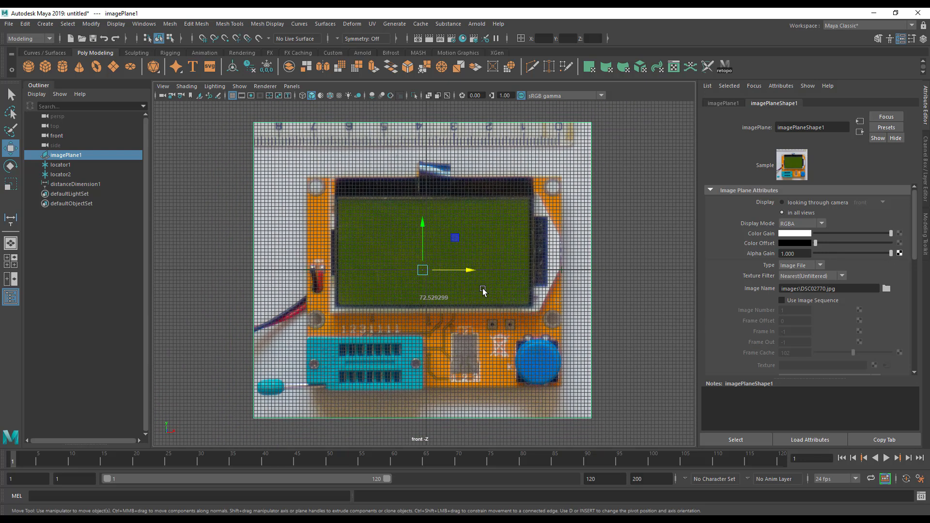
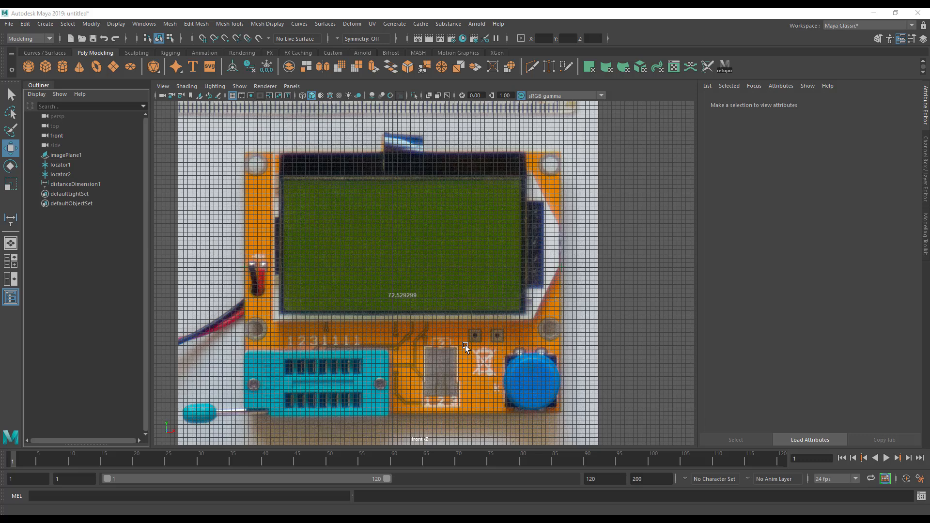
middle_click_drag(427, 245, 438, 278, "alt")
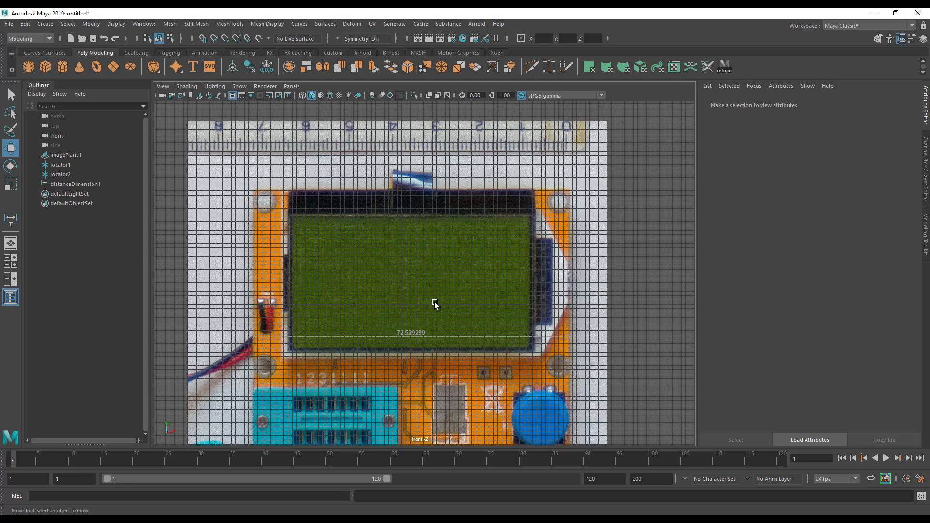
middle_click_drag(434, 305, 426, 262, "alt")
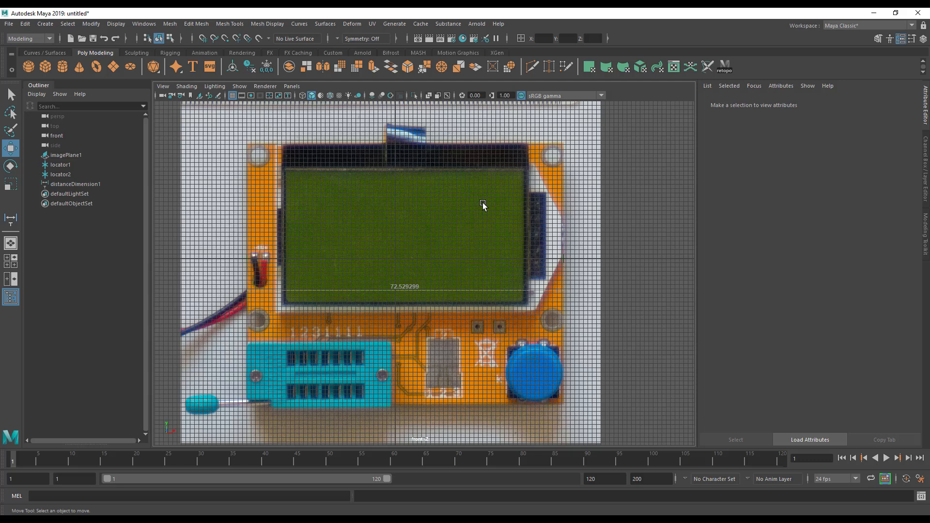
middle_click_drag(490, 199, 486, 204, "alt")
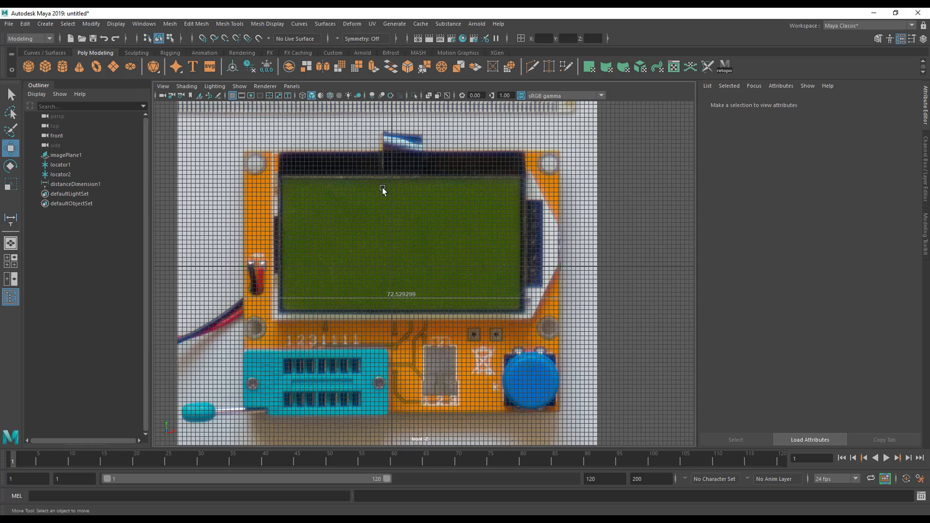
Create a distance measurement about 59.96 long from the board's top edge to its bottom edge below the blue button.
left_click(45, 24)
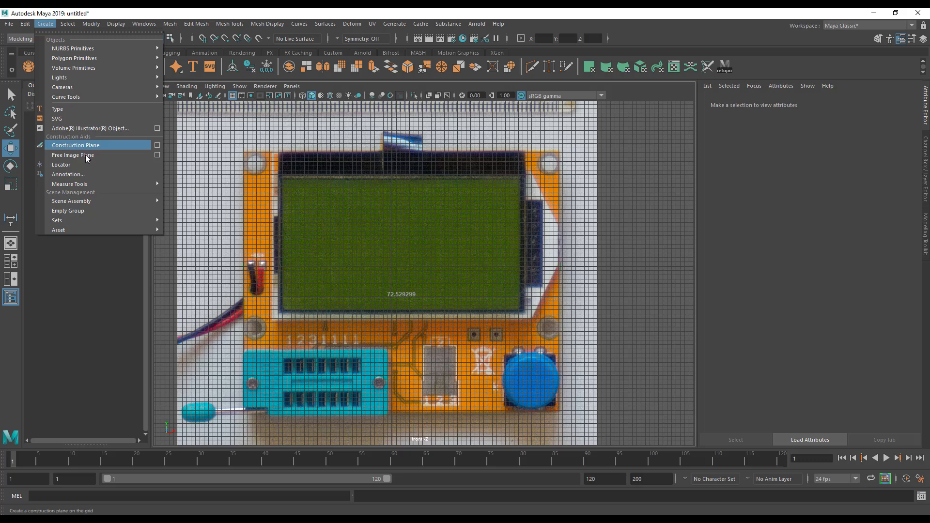
mouse_move(86, 185)
left_click(191, 193)
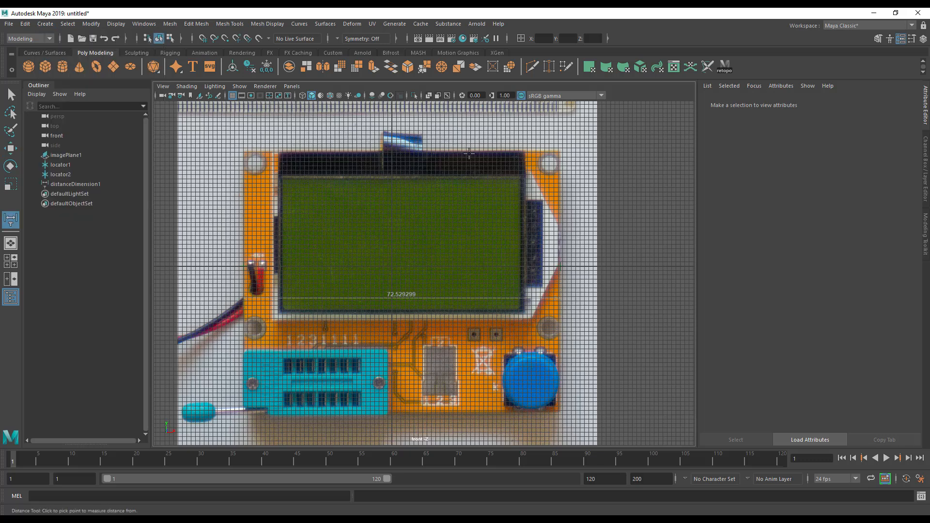
scroll(546, 154, "up", 6)
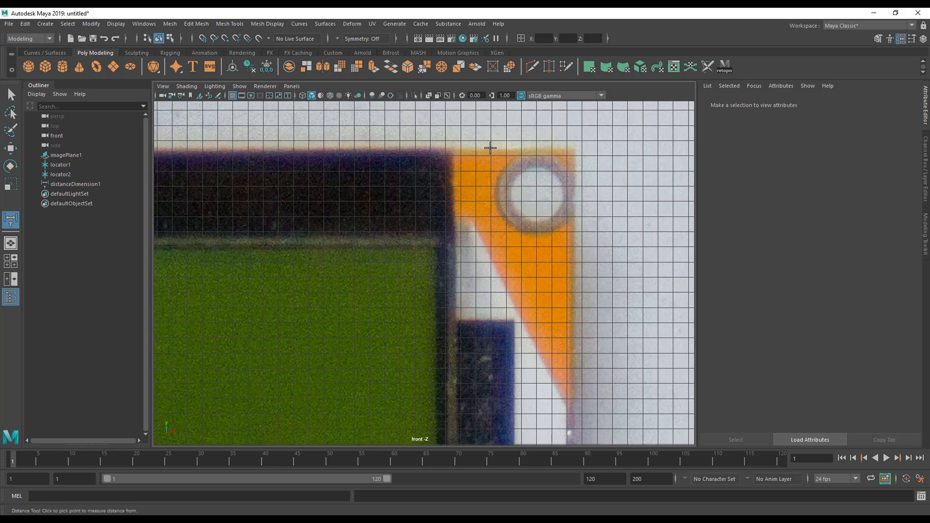
left_click(490, 147)
middle_click_drag(499, 365, 502, 219, "alt")
middle_click_drag(488, 345, 489, 164, "alt")
middle_click_drag(474, 277, 474, 97, "alt")
middle_click_drag(482, 407, 456, 212, "alt")
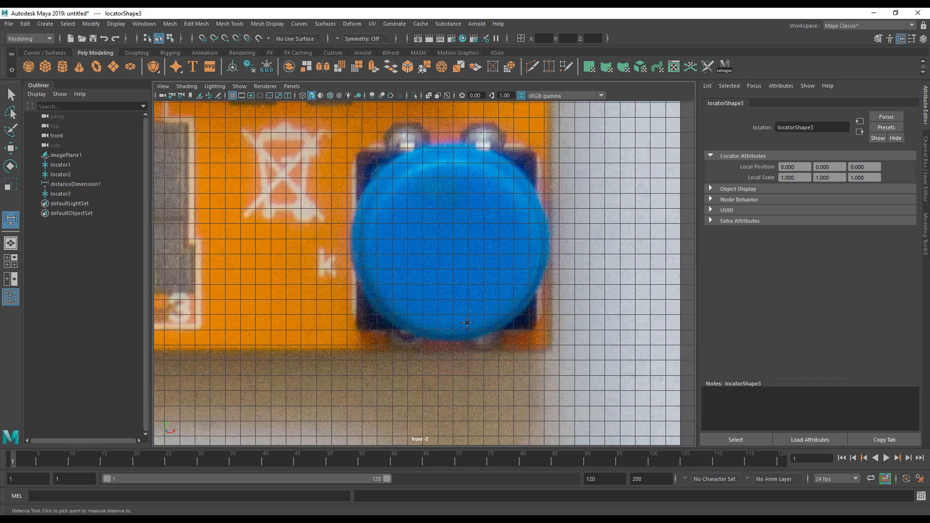
left_click(474, 352)
Move the height measurement's bottom locator slightly inward along X to straighten the vertical dimension.
middle_click_drag(515, 254, 507, 386, "alt")
right_click_drag(427, 347, 159, 298, "alt")
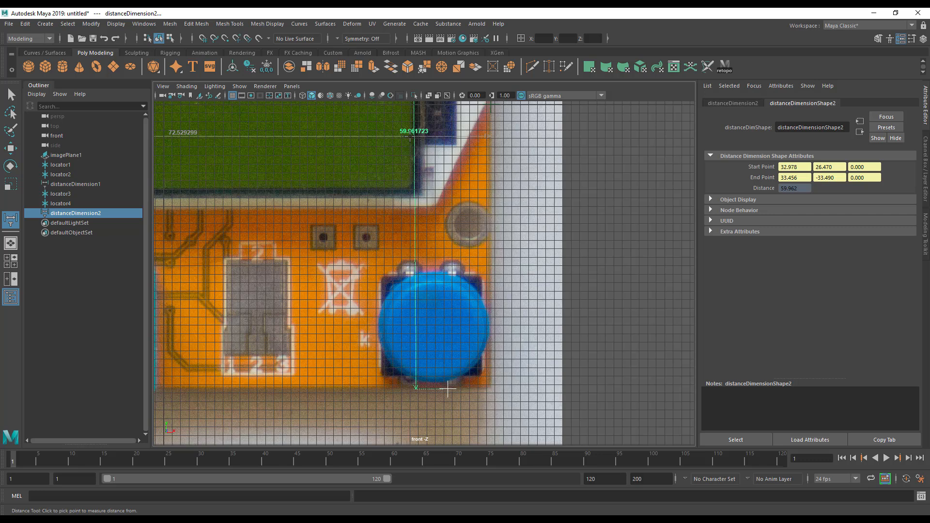
middle_click_drag(421, 270, 442, 429, "alt")
right_click_drag(407, 356, 157, 315, "alt")
middle_click_drag(363, 346, 394, 345, "alt")
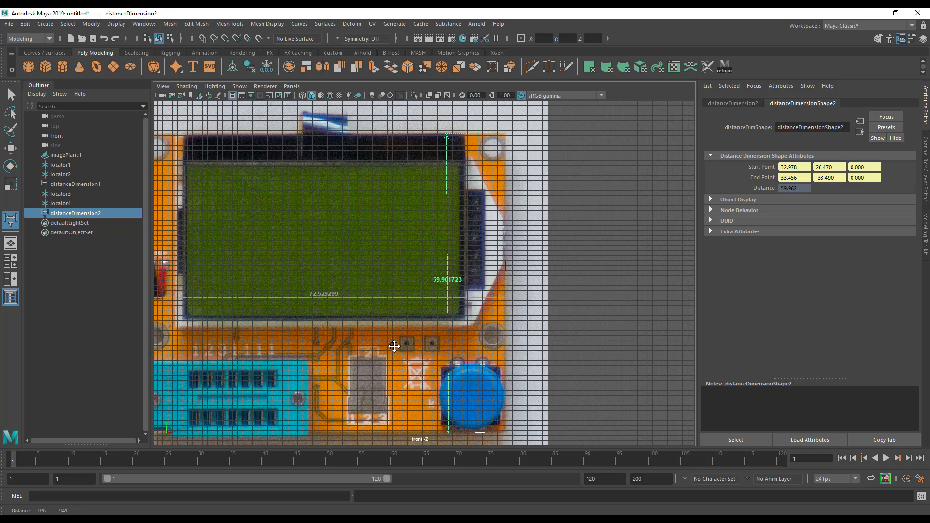
key("w")
left_click(481, 435)
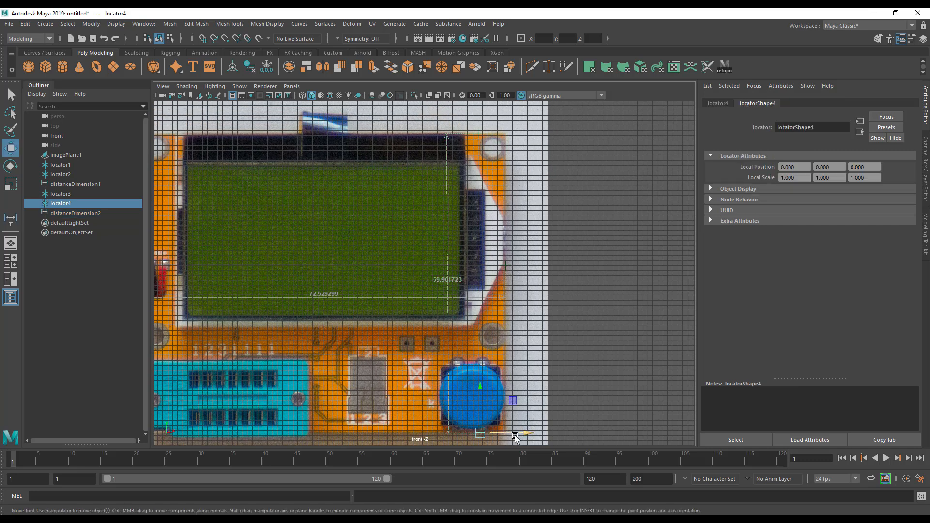
left_click_drag(530, 435, 528, 436)
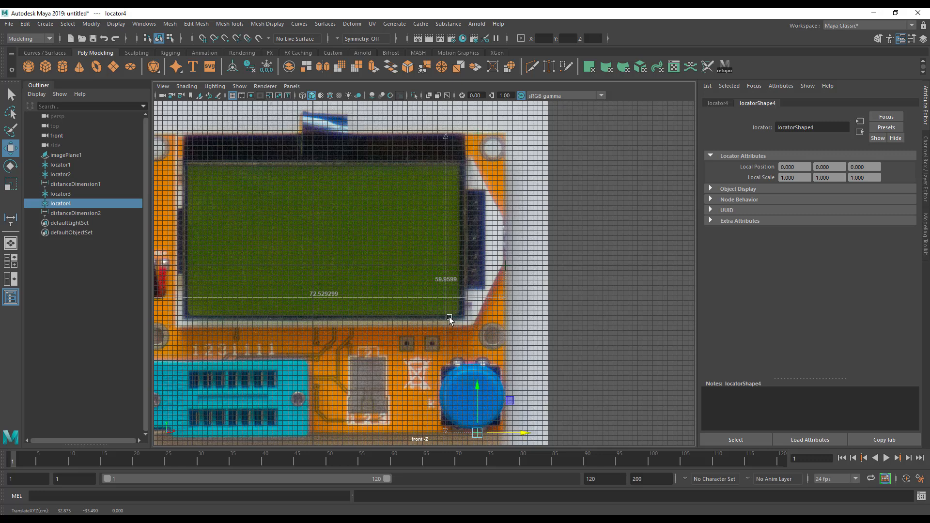
middle_click_drag(449, 317, 484, 291, "alt")
mouse_move(561, 408)
left_mouse_down()
mouse_move(270, 413)
mouse_move(557, 421)
left_mouse_up()
Examine the board's right edge at its locator and the whole board with both distance measurements.
scroll(488, 279, "up", 4)
middle_click_drag(513, 245, 399, 255, "alt")
scroll(353, 339, "up", 3)
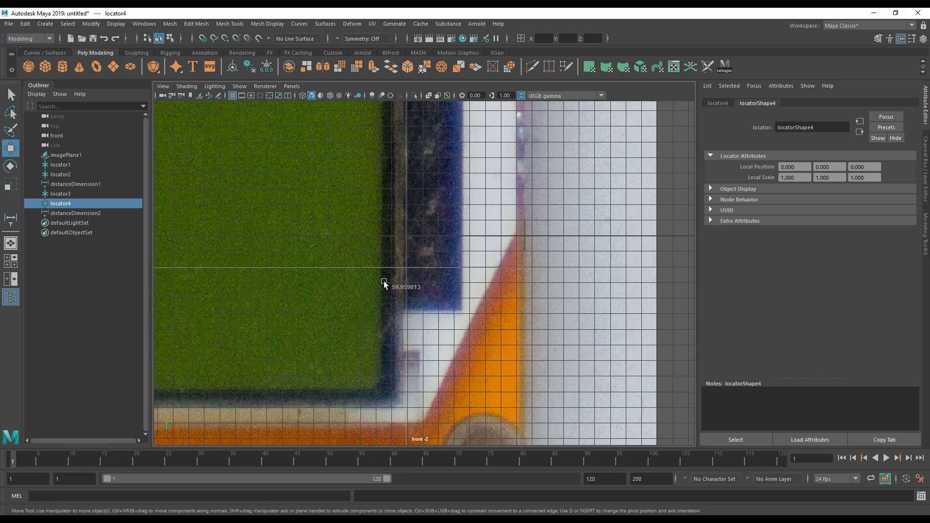
scroll(467, 334, "down", 9)
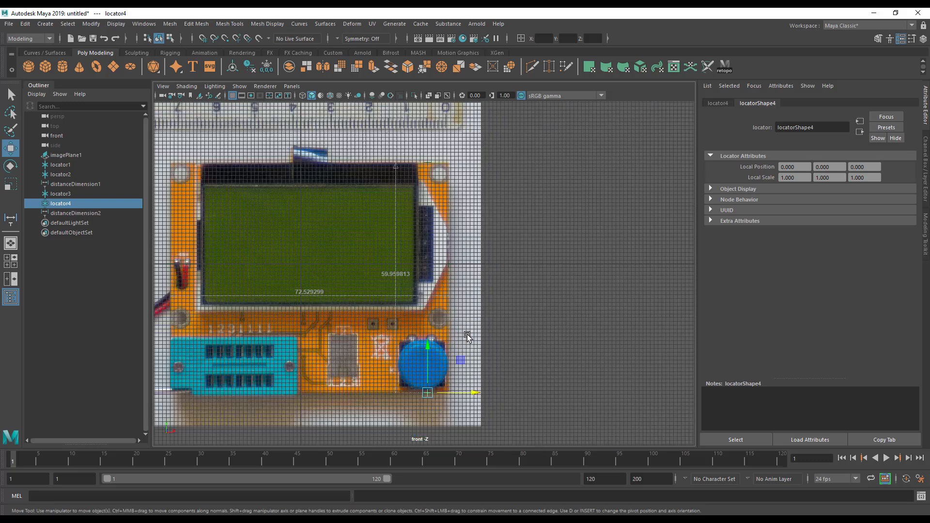
scroll(494, 334, "up", 3)
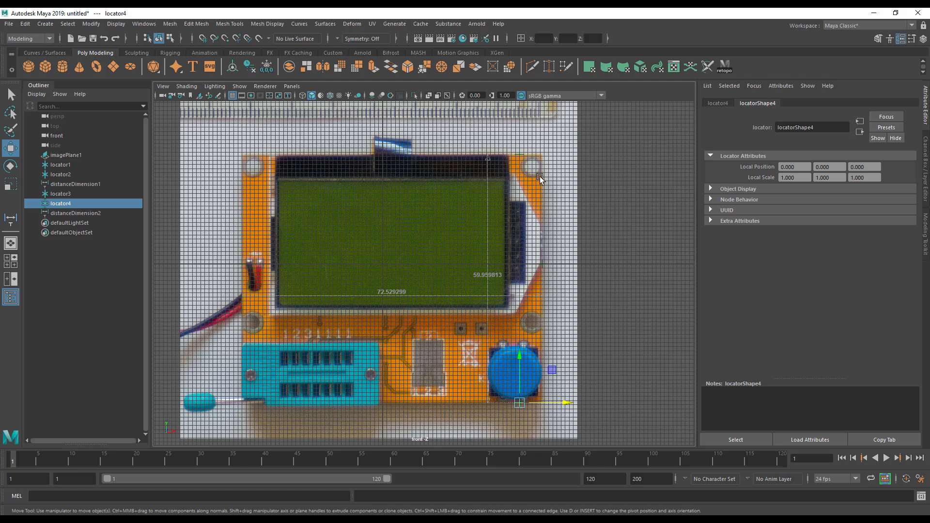
Move the image plane slightly in negative X to center the board on the origin.
left_click(580, 173)
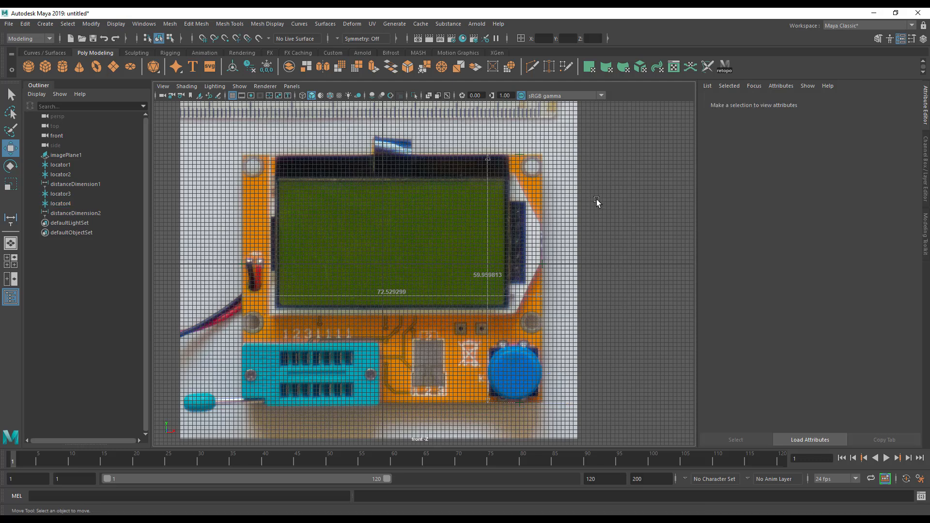
left_click(573, 208)
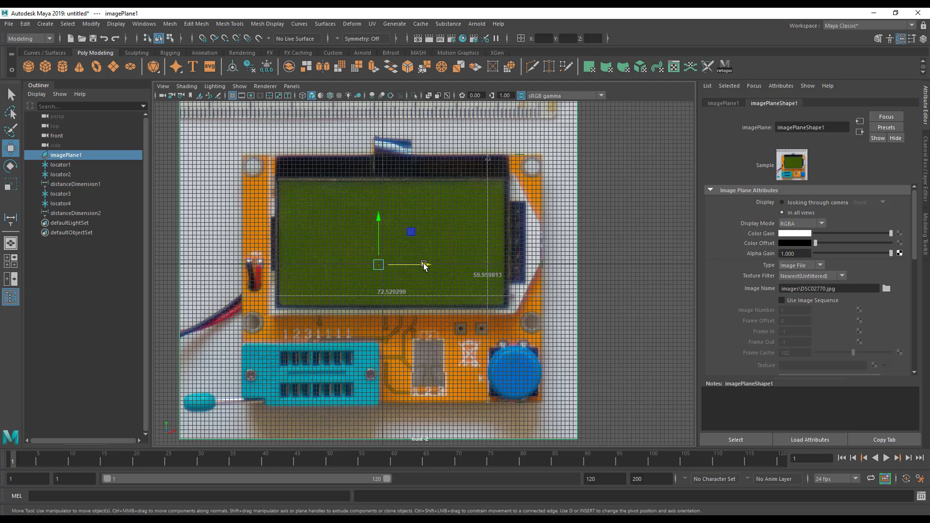
left_click_drag(424, 265, 416, 266)
middle_click_drag(354, 293, 399, 291, "alt")
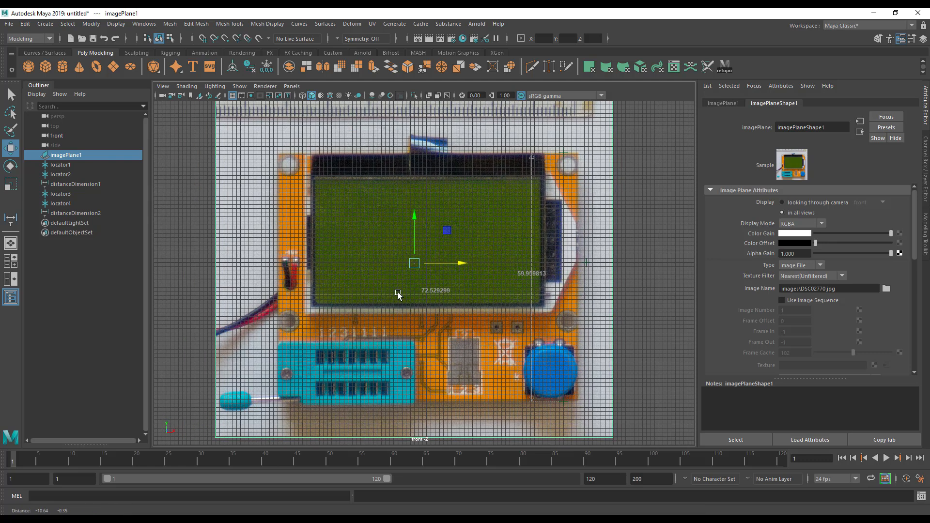
right_click_drag(398, 292, 474, 326, "alt")
middle_click_drag(465, 317, 491, 320, "alt")
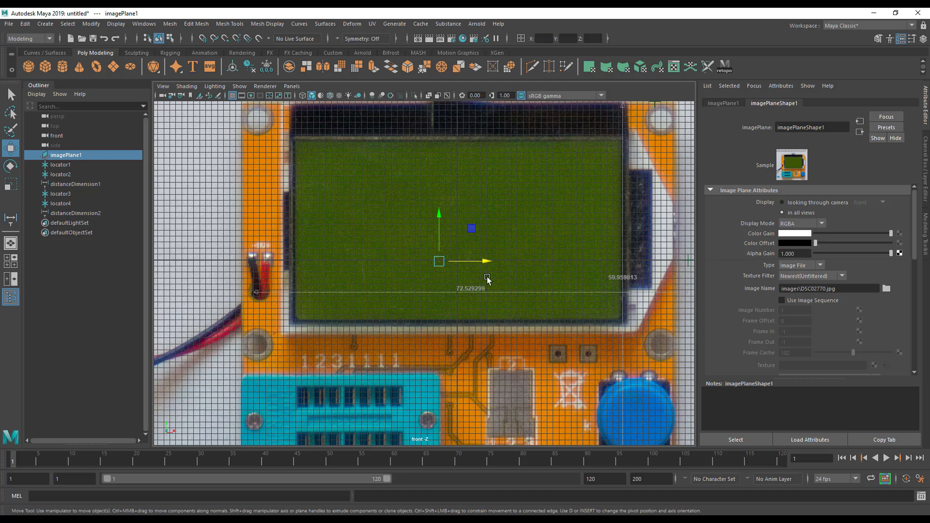
middle_click_drag(384, 239, 394, 271, "alt")
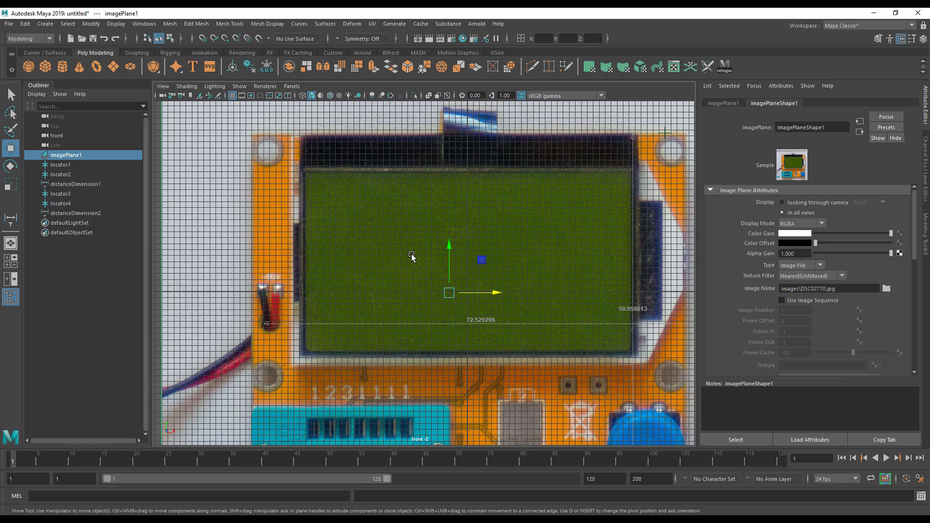
middle_click_drag(410, 253, 415, 239, "alt")
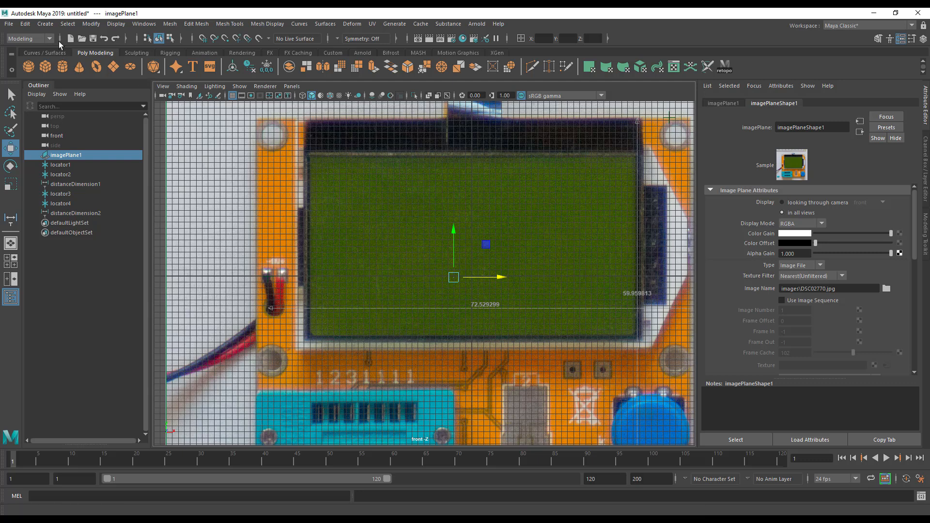
Create a distance measurement 36 long from the grid origin horizontally to the board's left edge, snapping both ends to the grid.
left_click(45, 24)
mouse_move(98, 184)
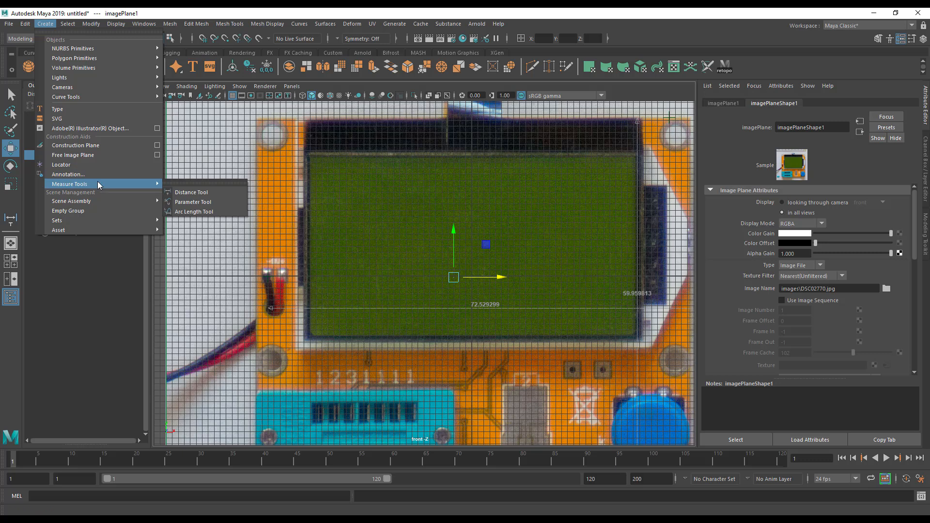
left_click(192, 192)
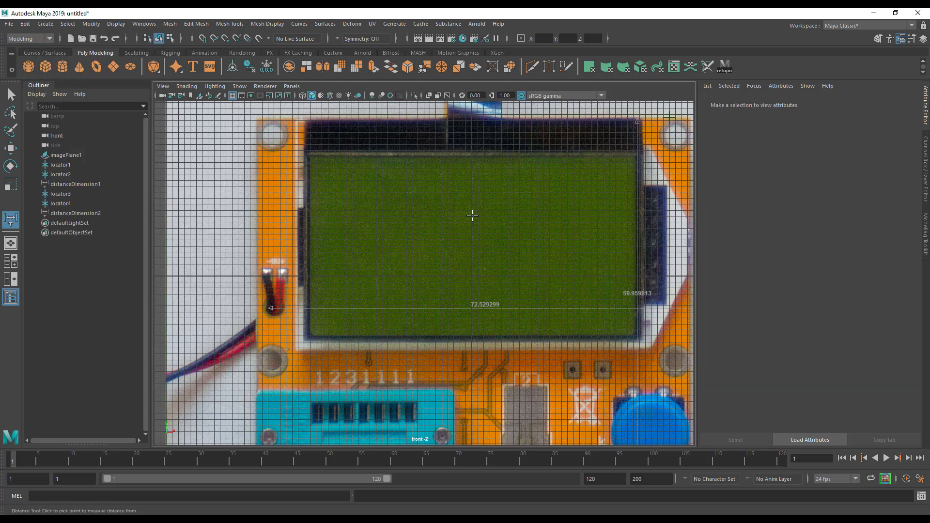
key("x")
left_click(471, 275)
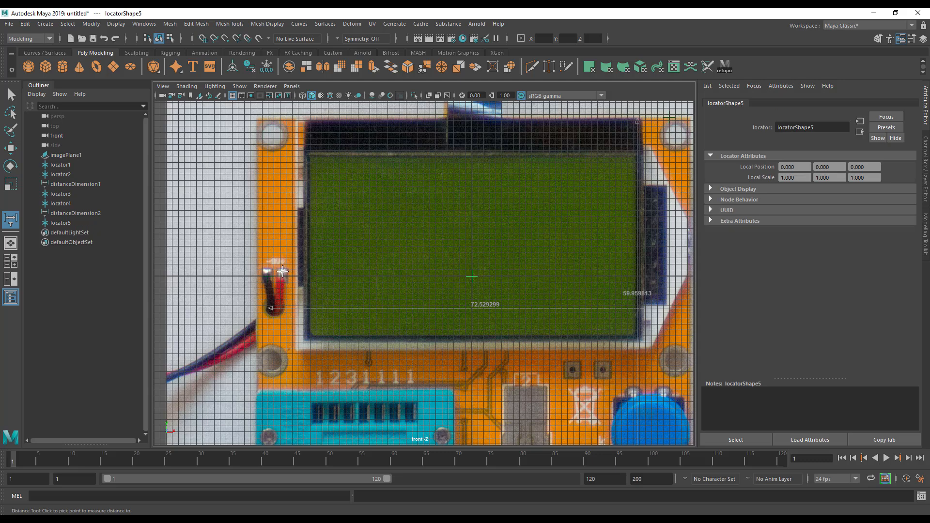
key("x")
left_click(258, 276)
middle_click_drag(181, 250, 293, 257, "alt")
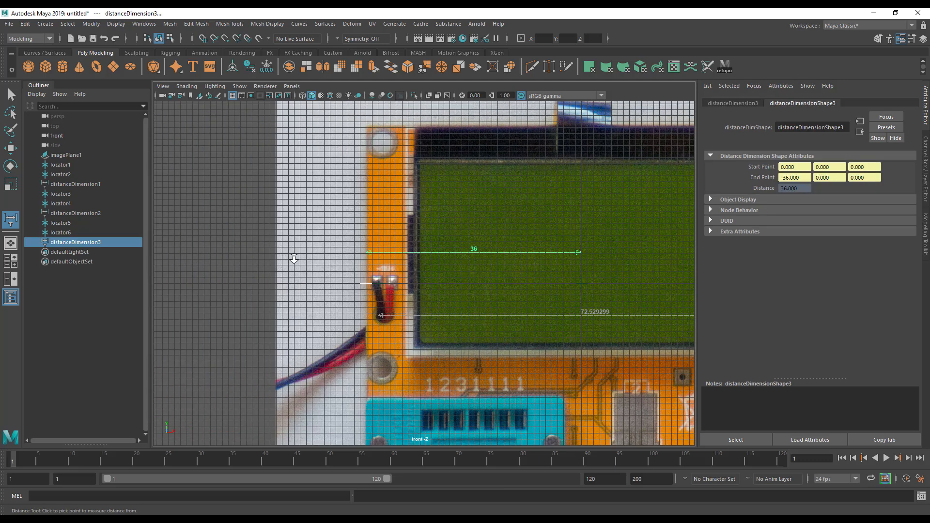
right_click_drag(293, 257, 555, 250, "alt")
middle_click_drag(517, 229, 603, 197, "alt")
right_click_drag(392, 247, 436, 249, "alt")
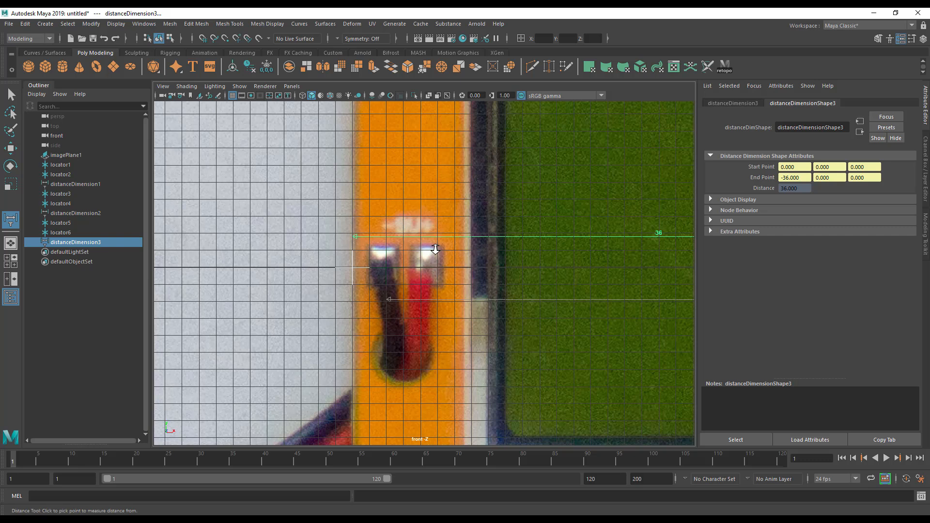
Move the new measurement's left-edge locator outward along X to about 36.77 from the origin and compare it with the board's edge.
key("w")
left_click(361, 267)
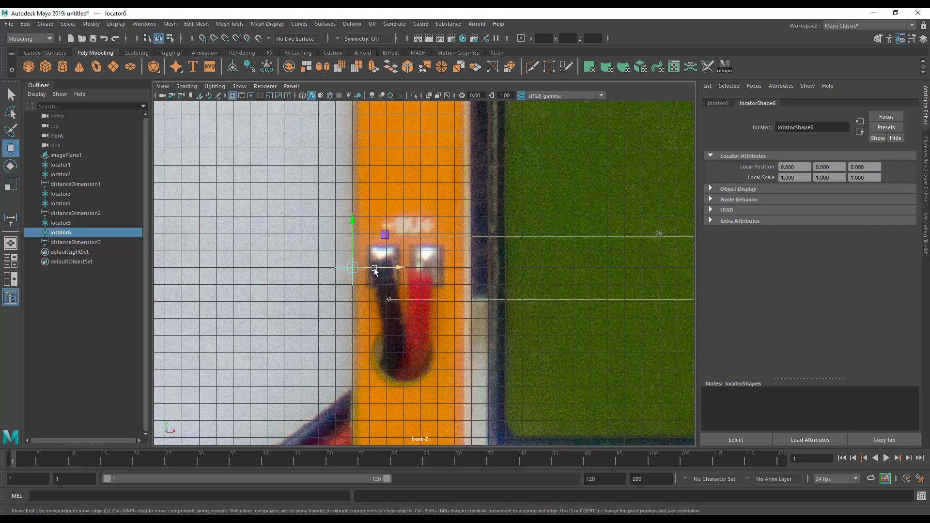
left_click_drag(399, 267, 387, 270)
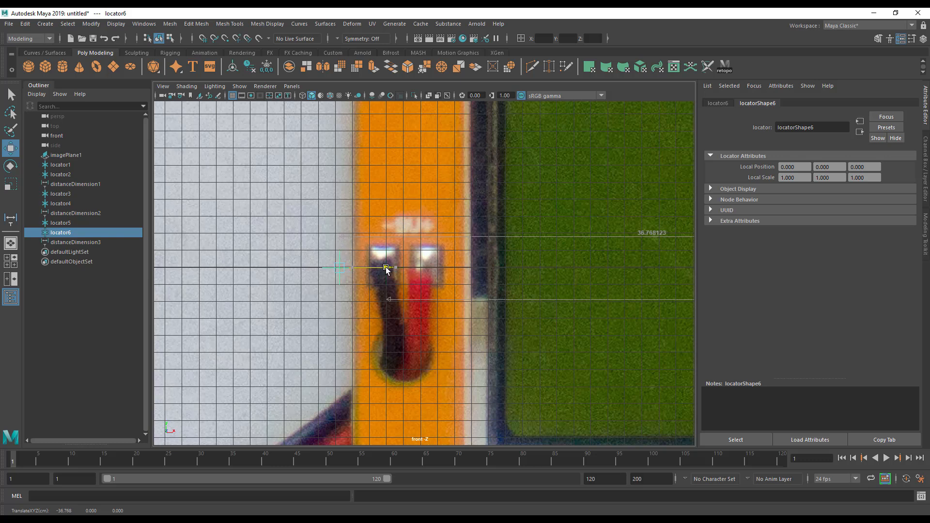
left_click(420, 211)
scroll(419, 211, "down", 5)
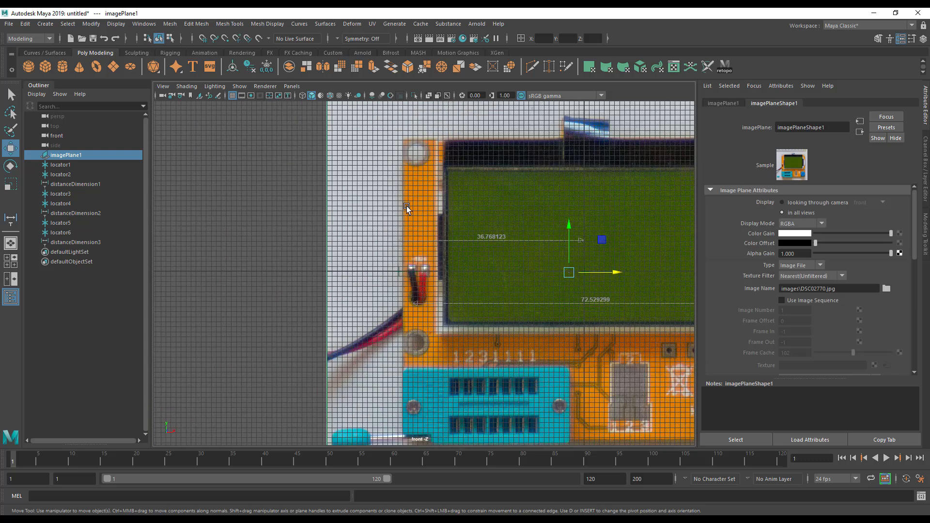
middle_click_drag(407, 208, 389, 225, "alt")
left_click(292, 163)
scroll(380, 271, "up", 8)
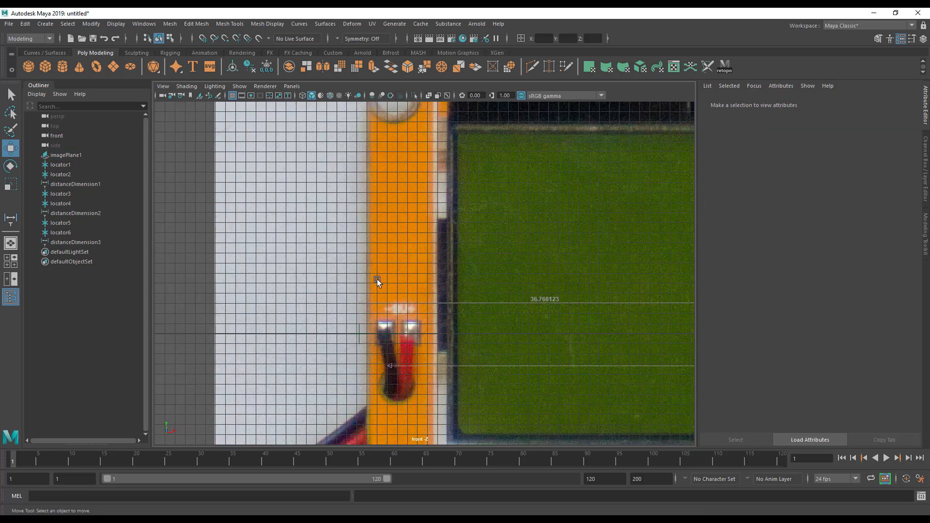
middle_click_drag(475, 205, 466, 208)
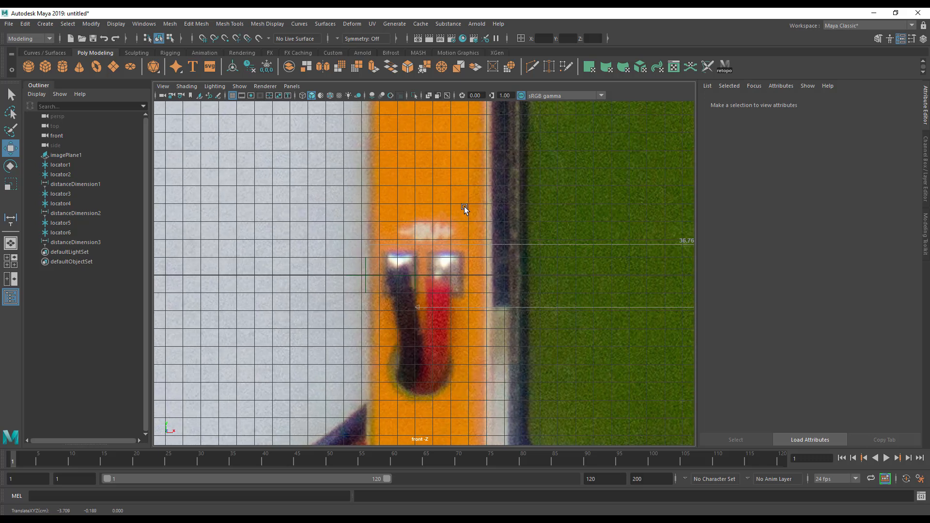
scroll(465, 208, "down", 3)
scroll(466, 208, "down", 5)
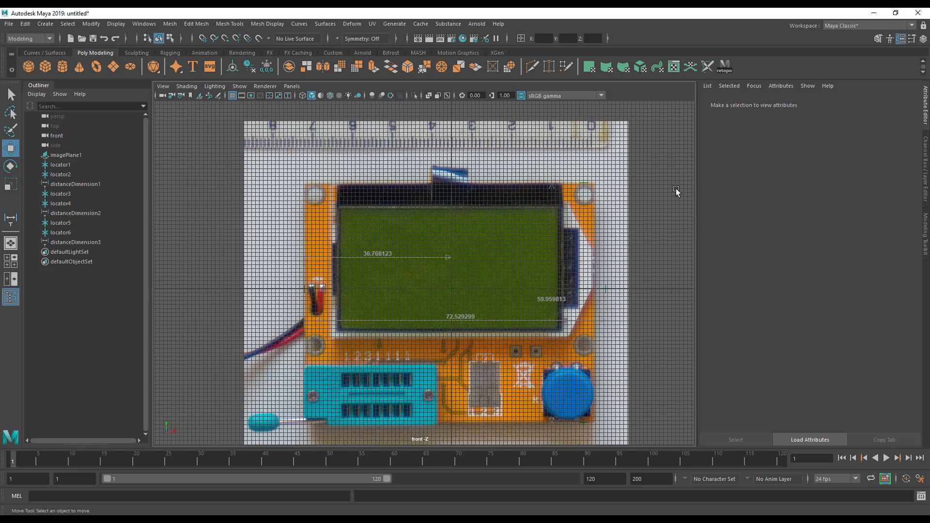
Delete all locators and distance dimensions, keeping only the image plane.
left_click(90, 242)
left_click(75, 167, "shift")
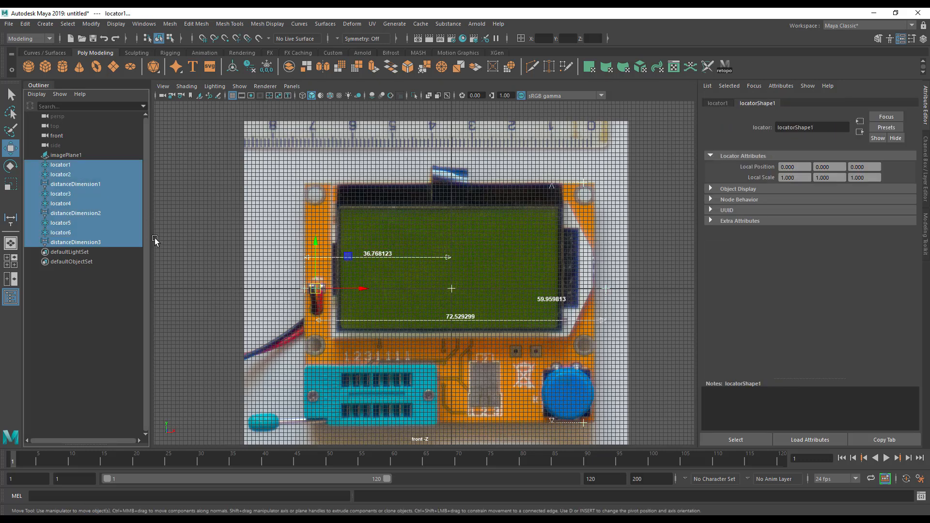
key("Delete")
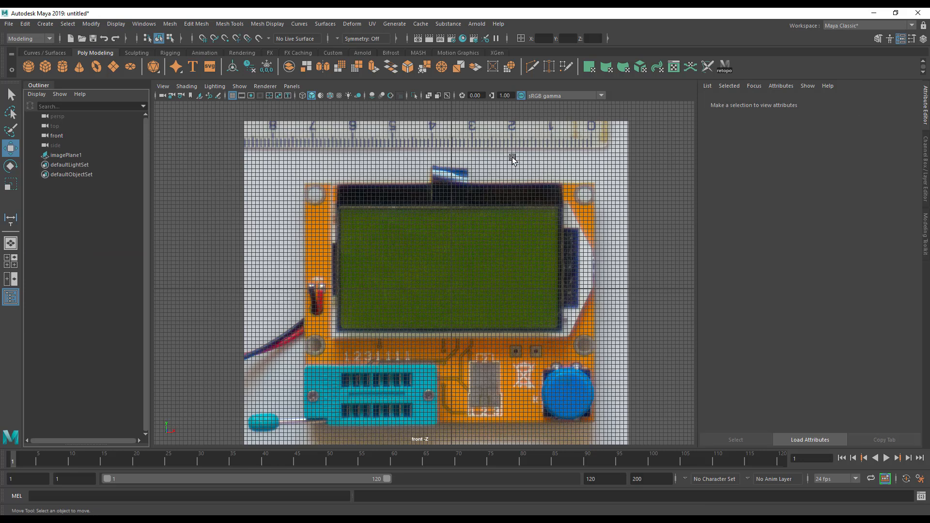
Examine the scaled image plane from several angles and distances in the perspective view.
key("space")
left_click_drag(504, 160, 581, 216, "alt")
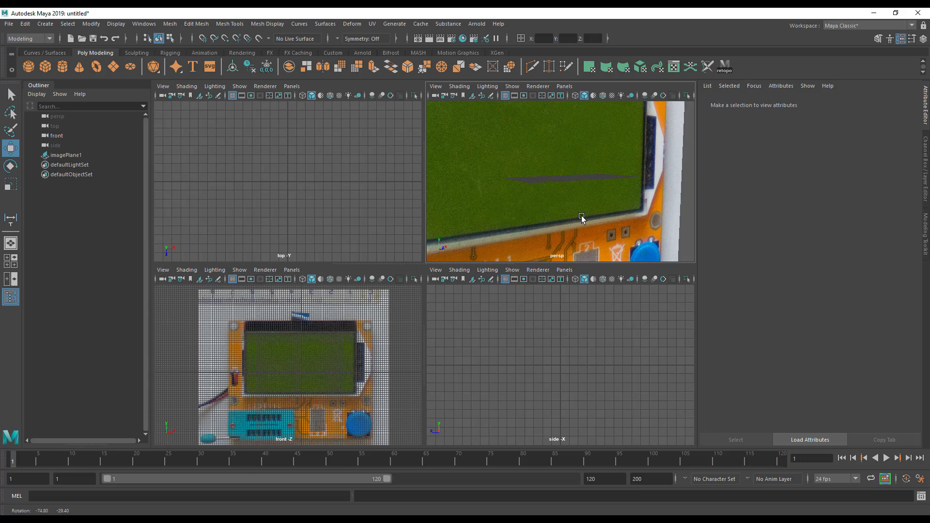
right_click_drag(582, 216, 510, 228, "alt")
left_click_drag(510, 228, 443, 266, "alt")
key("space")
left_click_drag(497, 218, 513, 221, "alt")
middle_click_drag(439, 242, 426, 213, "alt")
left_click_drag(467, 264, 555, 267, "alt")
left_click_drag(477, 257, 401, 252, "alt")
right_click_drag(401, 252, 325, 265, "alt")
left_click_drag(325, 265, 342, 277, "alt")
key("space")
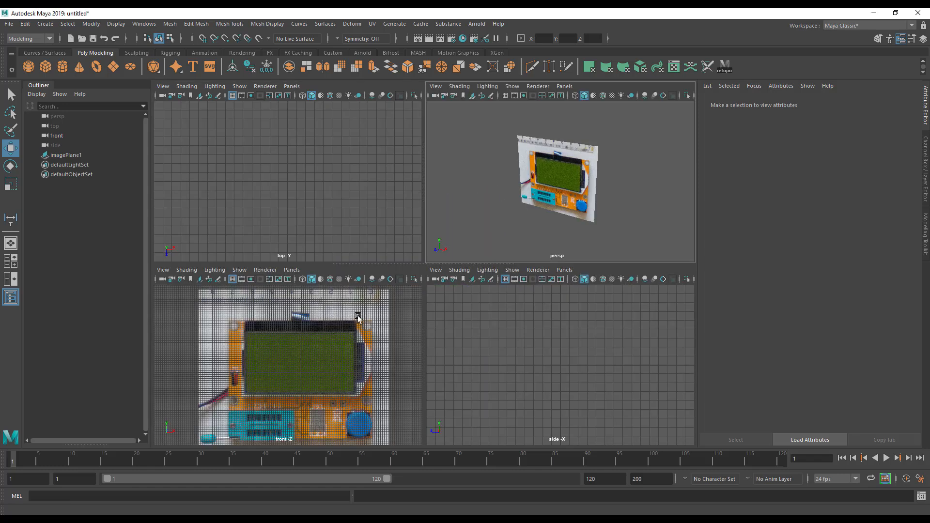
Try limiting the image plane's display to looking through its camera, and switch it back to all views.
left_click(209, 305)
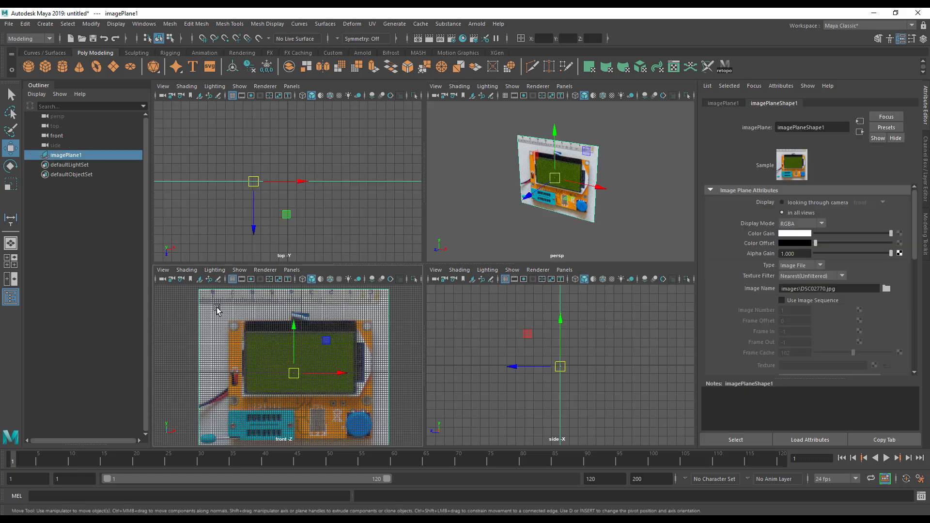
left_click(788, 203)
left_click(812, 213)
left_click_drag(604, 217, 636, 116, "alt")
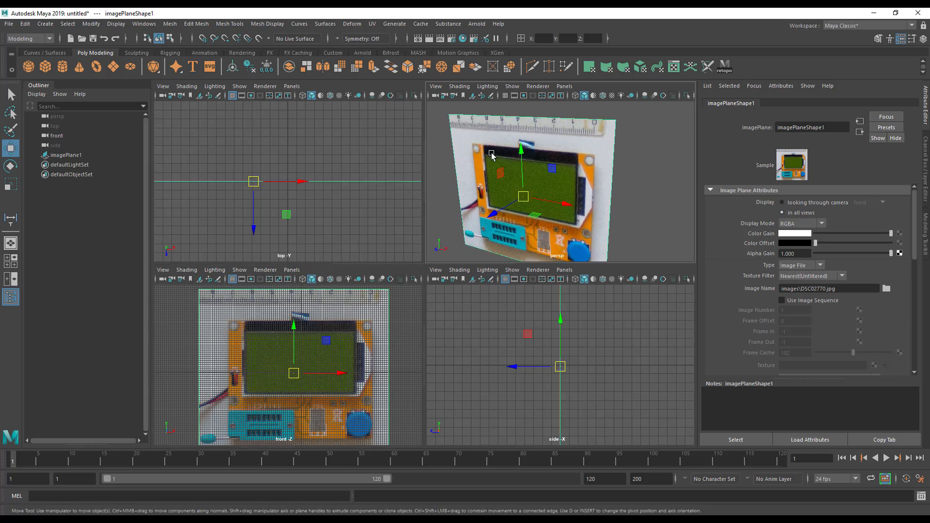
left_click_drag(552, 240, 516, 232, "alt")
left_click(447, 205)
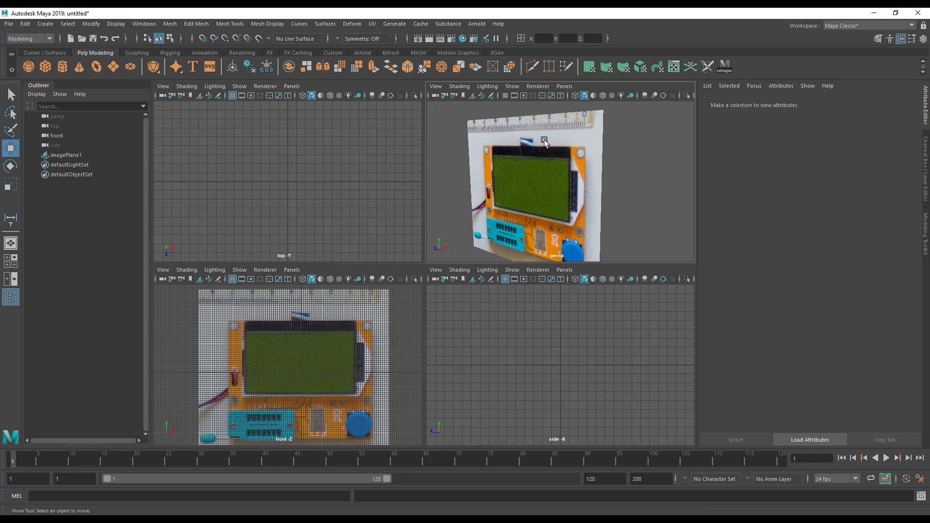
Create a default polygon cube at the origin in front of the component tester image.
middle_click_drag(321, 334, 291, 325, "alt")
right_click_drag(291, 325, 339, 340, "alt")
middle_click_drag(338, 340, 354, 345, "alt")
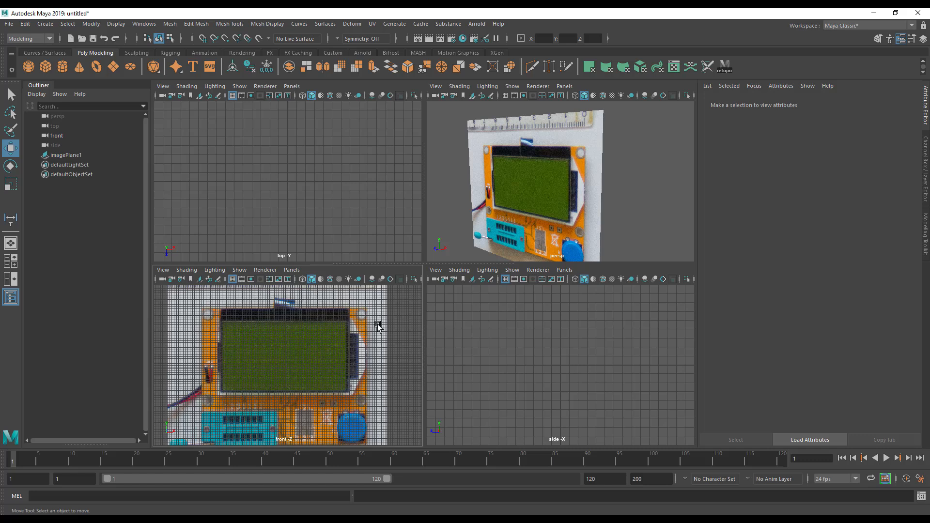
middle_click_drag(360, 415, 356, 407, "alt")
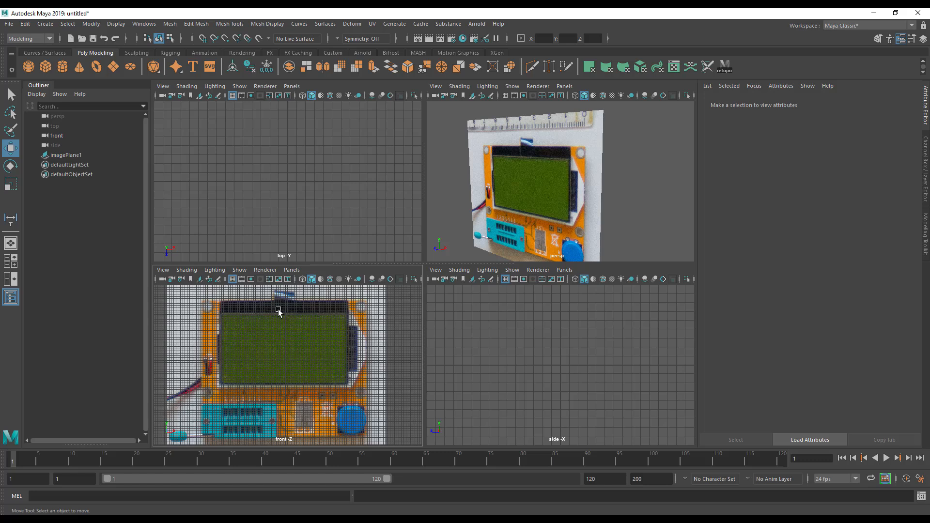
left_click_drag(463, 231, 474, 229, "alt")
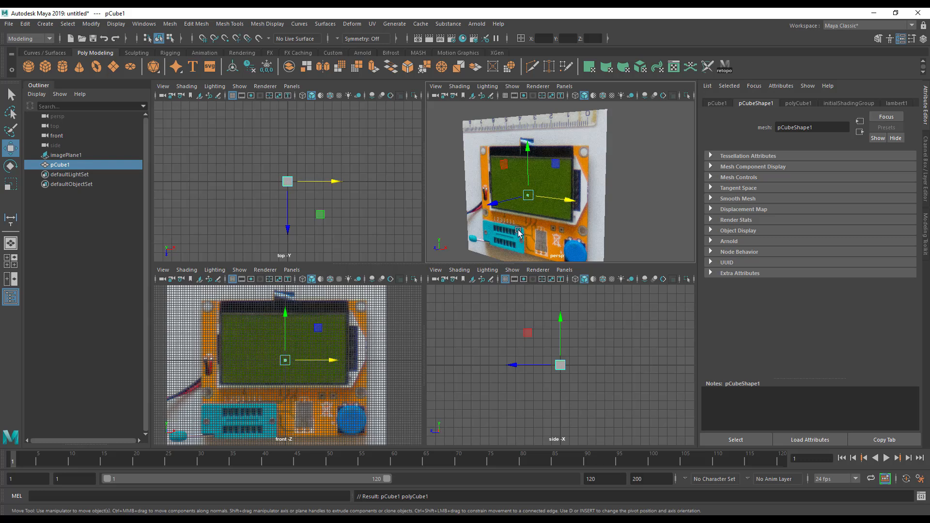
left_click_drag(521, 232, 533, 232, "alt")
Try scaling the cube uniformly by about 55 over the display, and undo the scaling.
key("r")
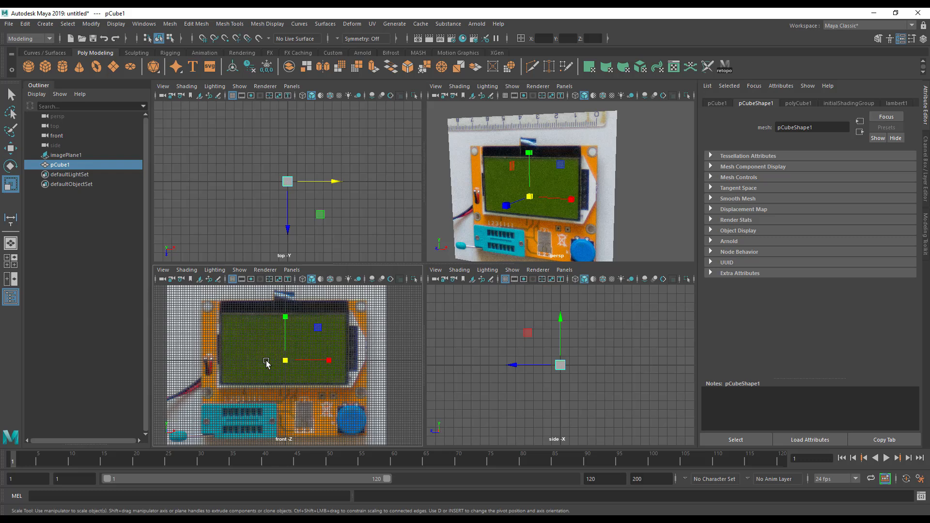
left_click_drag(287, 366, 395, 380)
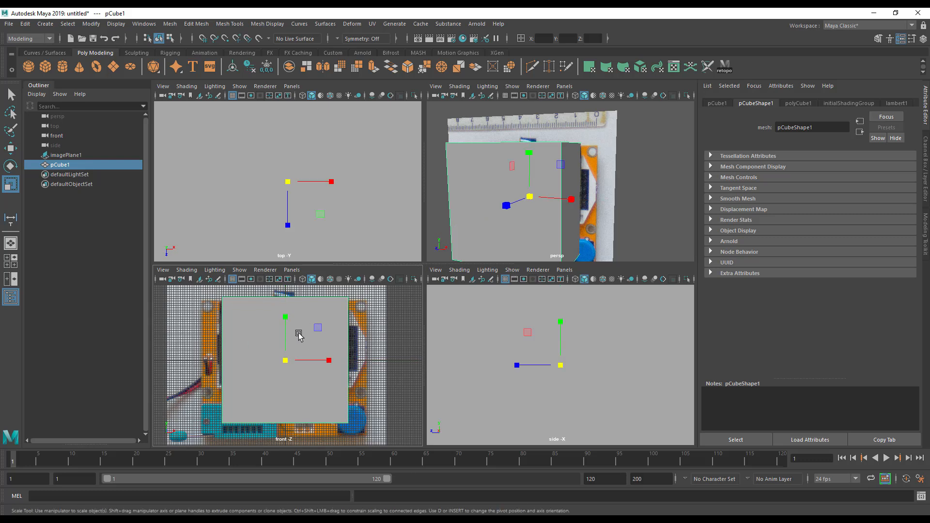
key("ctrl+z")
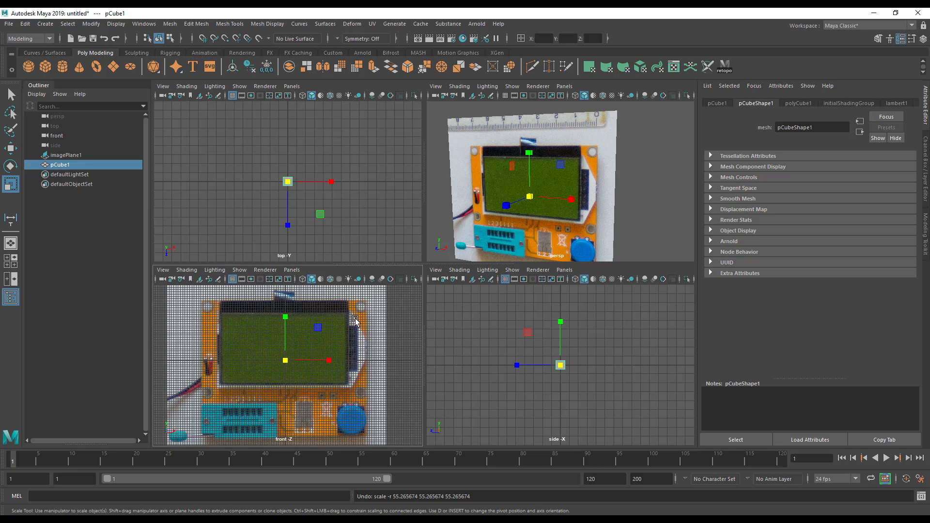
Set the cube's width to 72.5 in its polyCube creation inputs.
left_click_drag(460, 212, 530, 225, "alt")
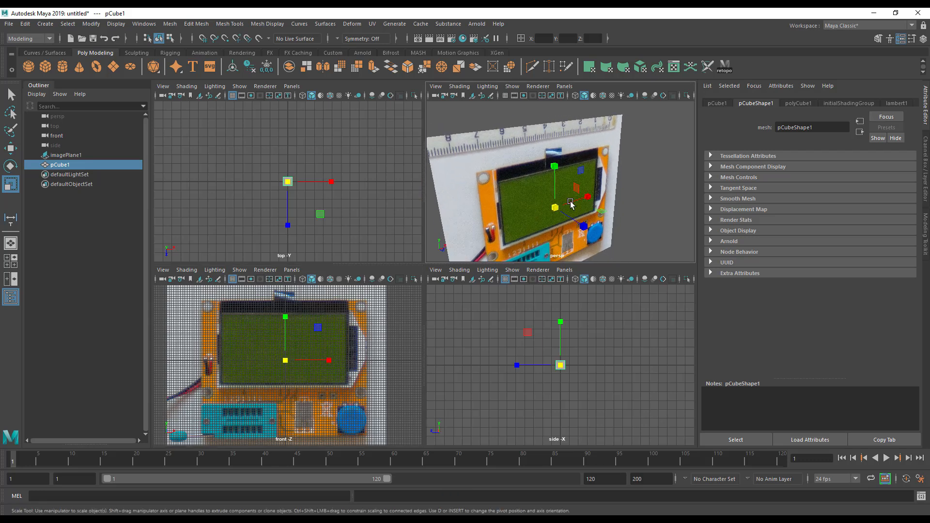
left_click(555, 207)
left_click(926, 191)
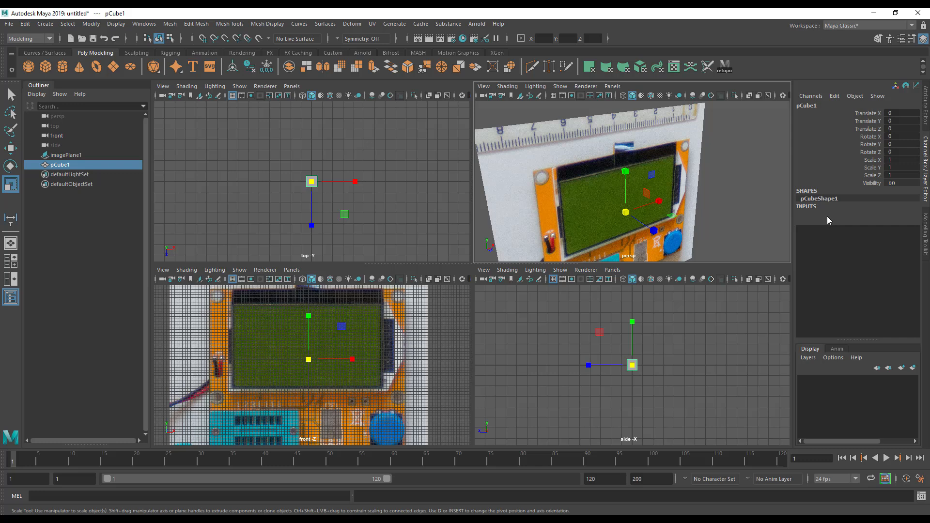
left_click(827, 216)
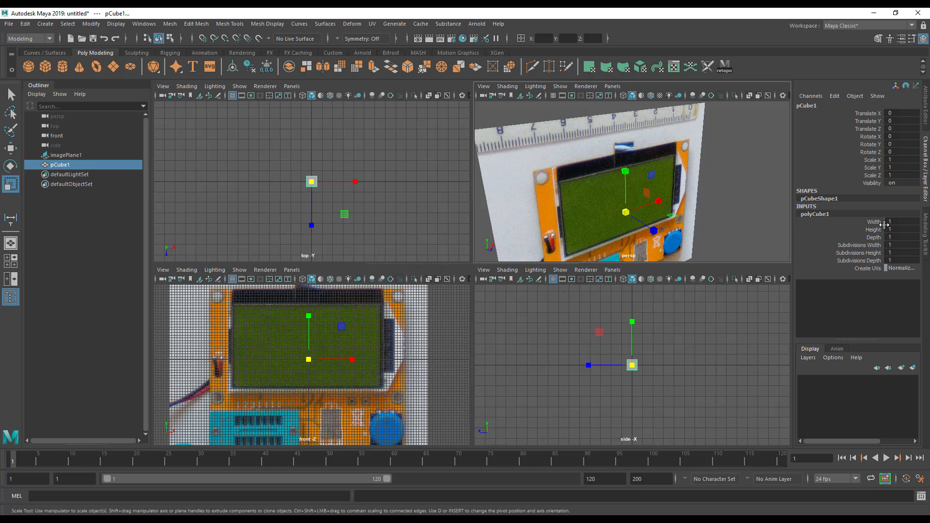
double_click(900, 220)
key("Return")
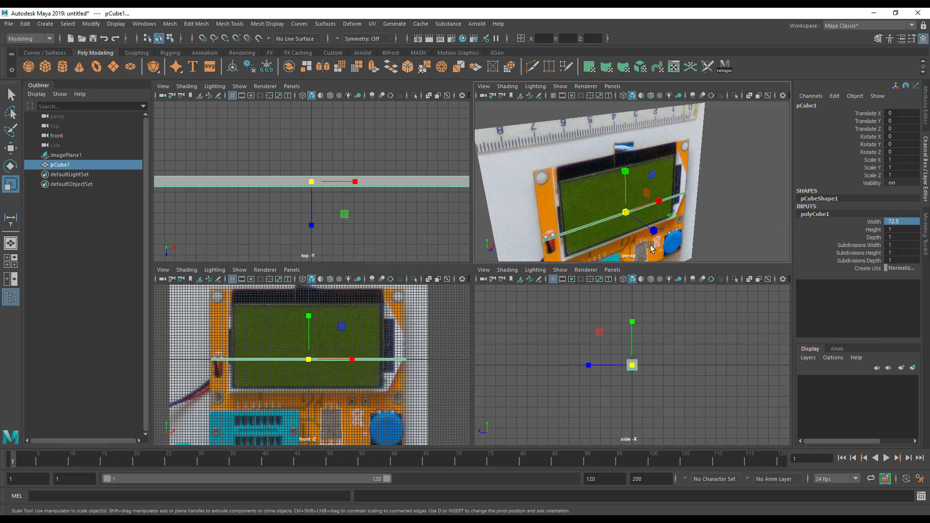
scroll(423, 382, "up", 3)
scroll(394, 380, "up", 3)
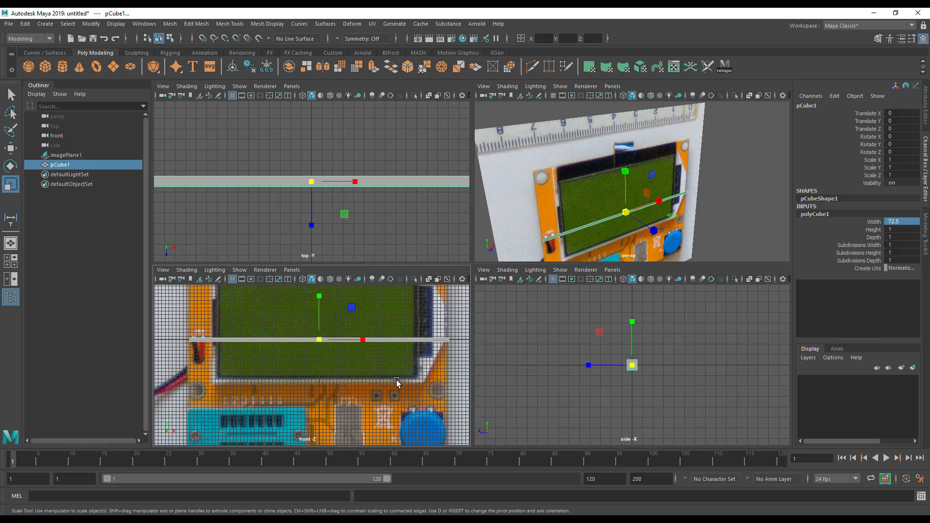
Shift the image plane horizontally to about Translate X -3.369 so the board's side edges line up with the cube's ends.
key("space")
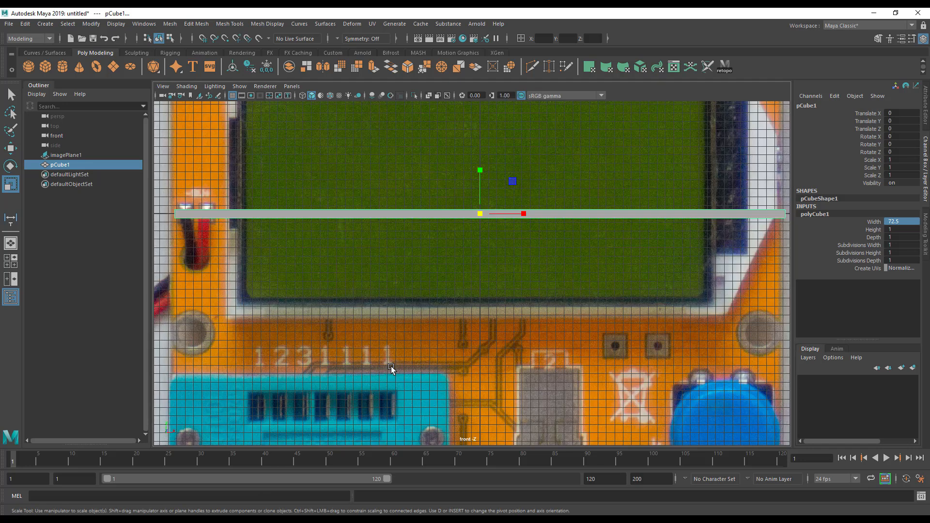
middle_click_drag(429, 317, 417, 335, "alt")
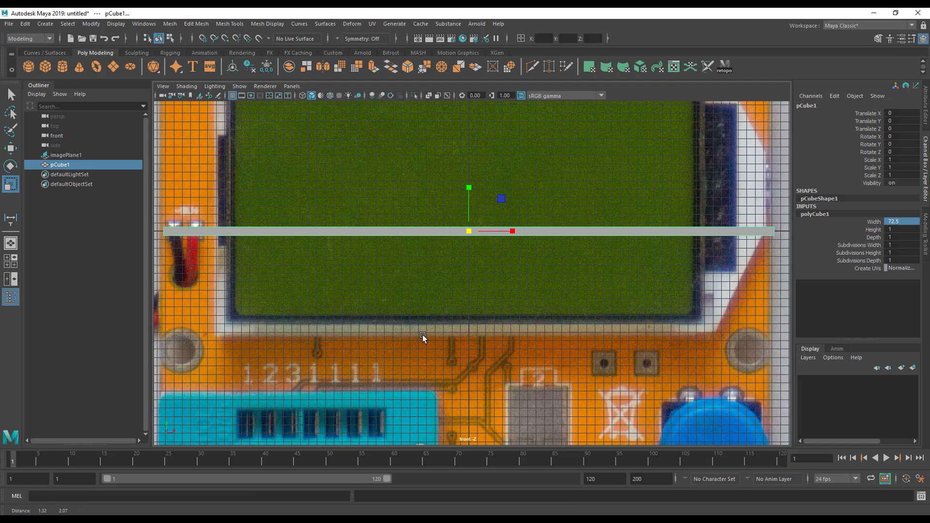
scroll(328, 310, "down", 2)
middle_click_drag(328, 315, 396, 309, "alt")
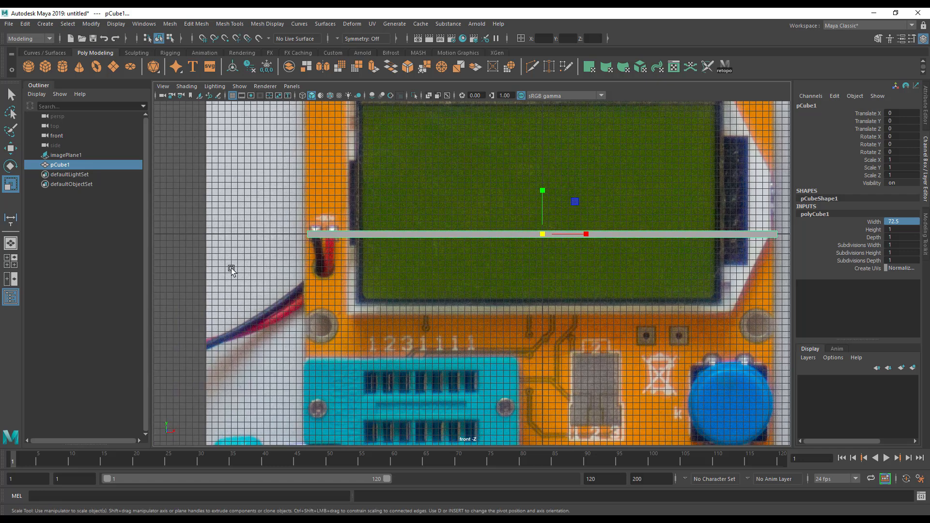
left_click(212, 265)
key("w")
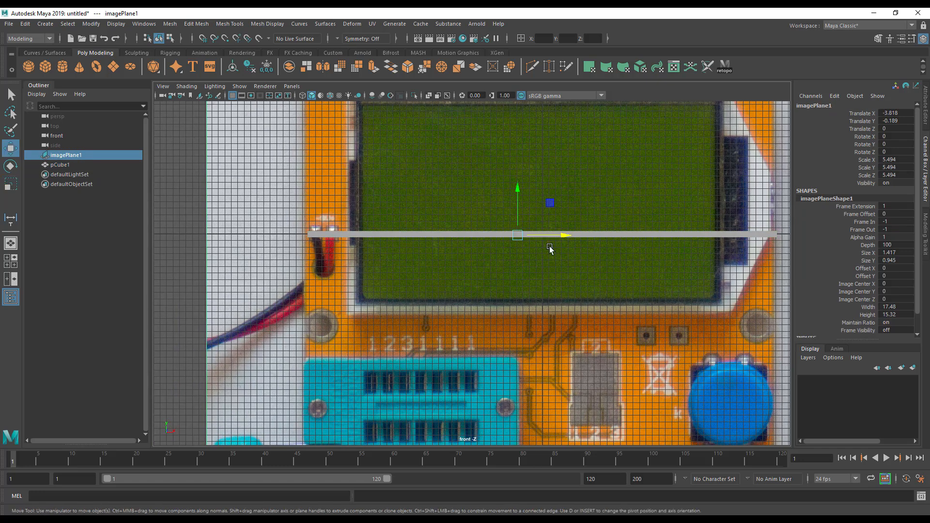
left_click_drag(567, 241, 570, 241)
middle_click_drag(570, 239, 484, 287, "alt")
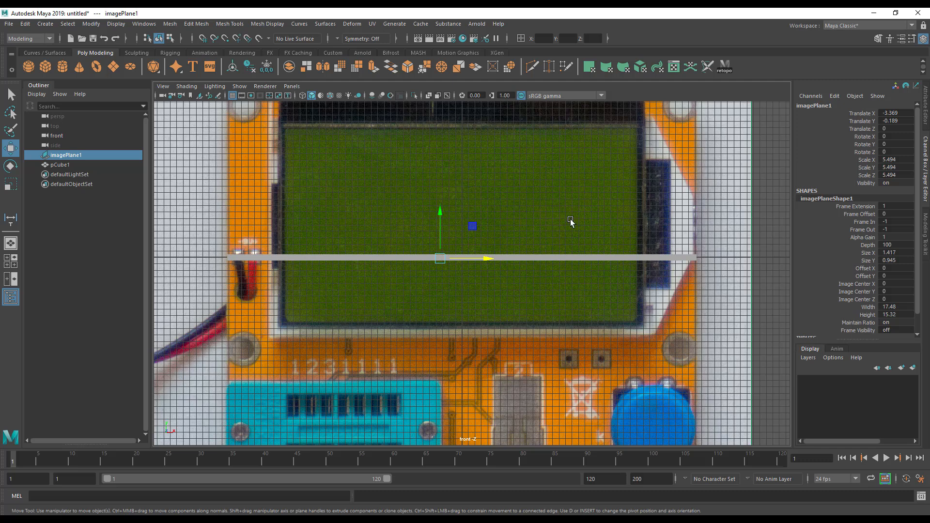
Set the cube's height to 60 in its polyCube creation inputs.
key("space")
left_click_drag(626, 217, 601, 223, "alt")
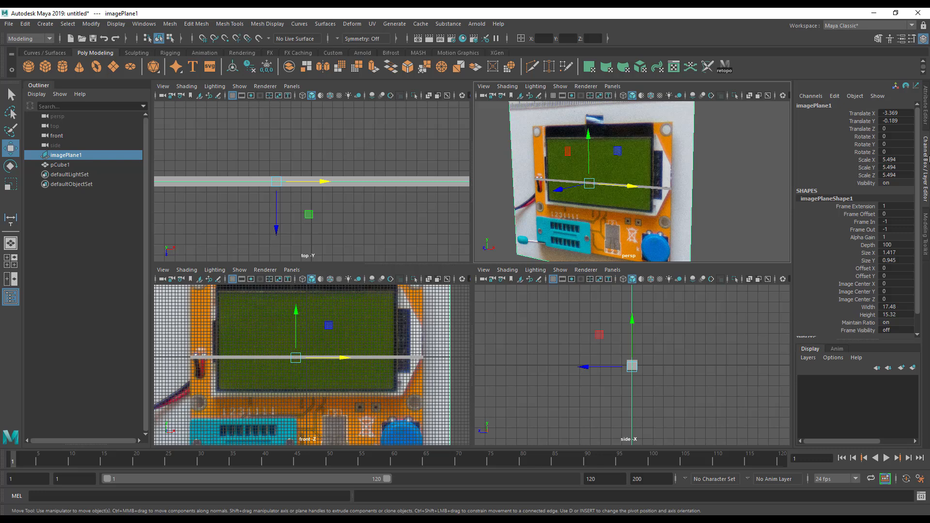
scroll(844, 291, "down", 1)
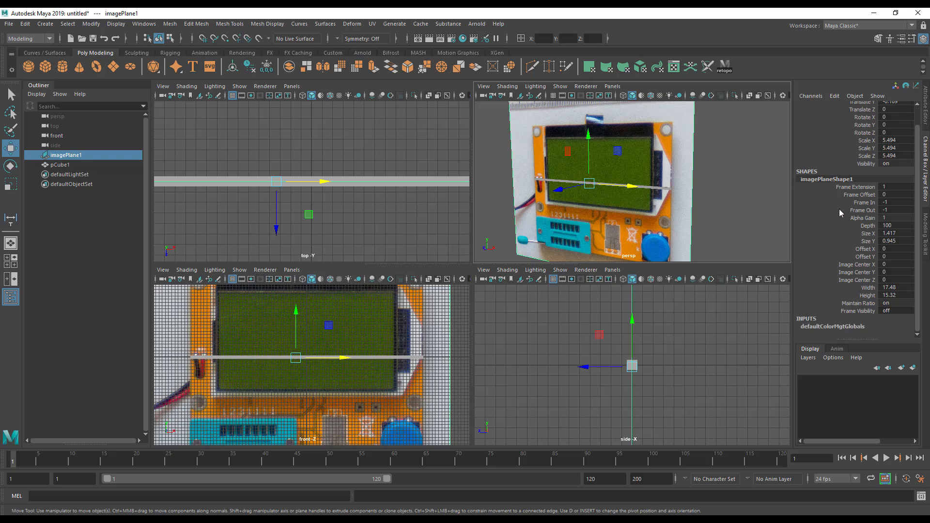
scroll(831, 257, "up", 1)
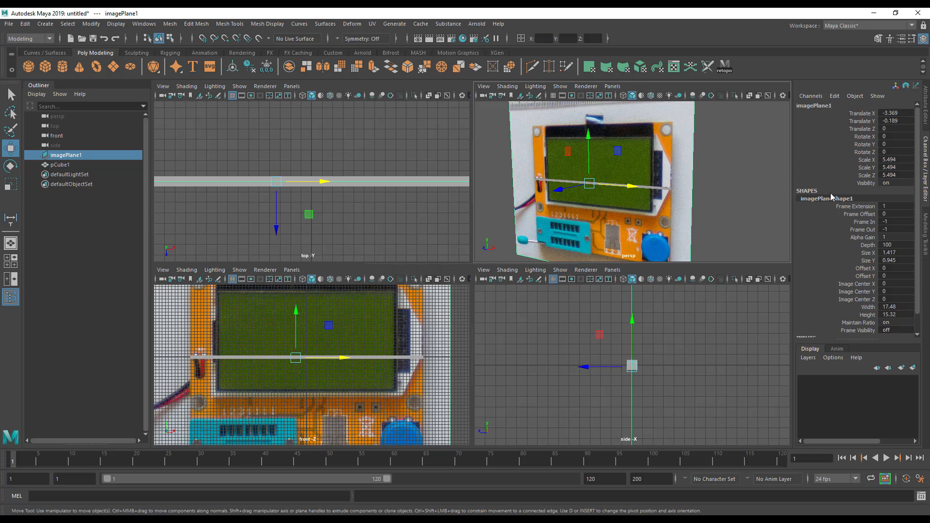
left_click(661, 186)
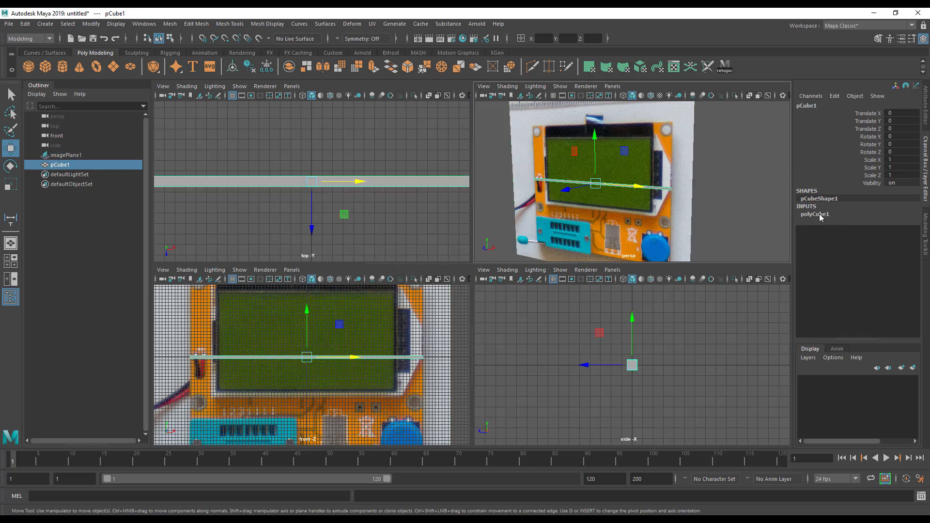
left_click(819, 215)
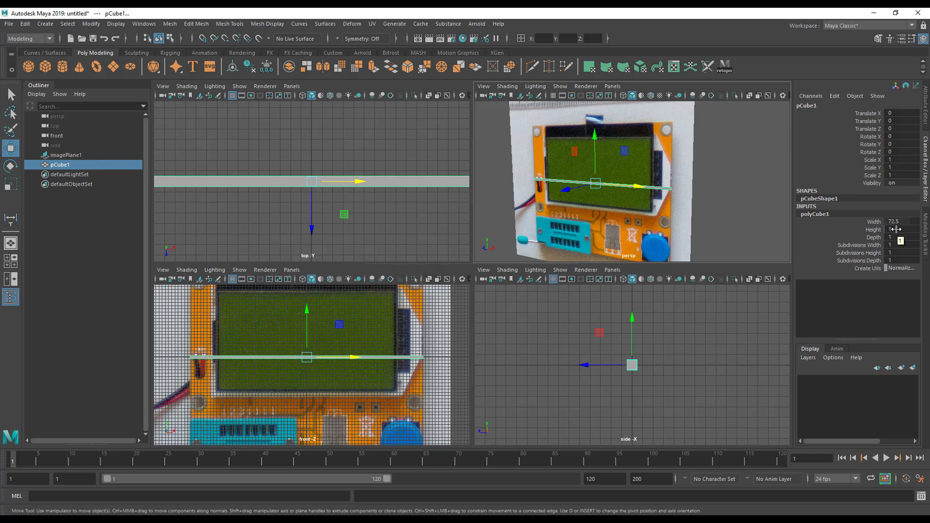
double_click(896, 229)
key("Return")
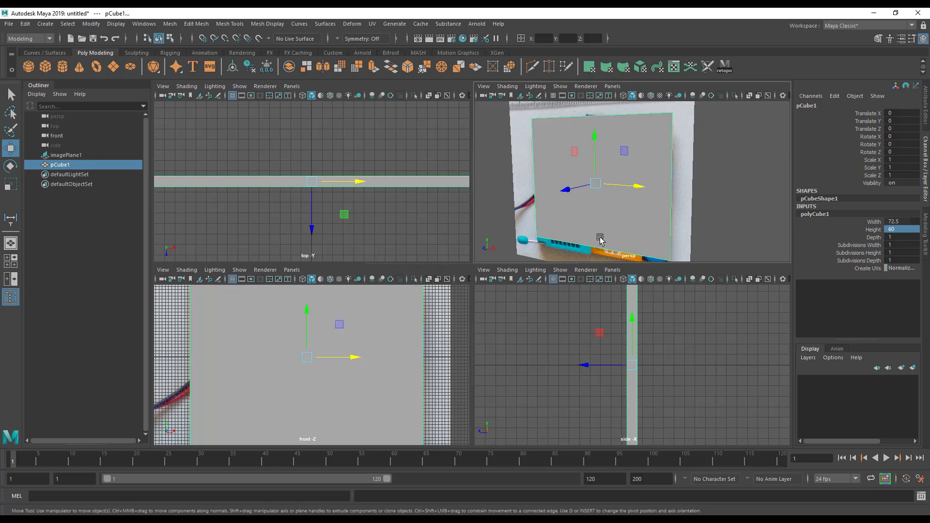
Turn on X-Ray shading in the perspective view and move the cube along Z to about 0.348, just in front of the image.
left_click_drag(599, 239, 573, 229, "alt")
left_click_drag(558, 195, 552, 203)
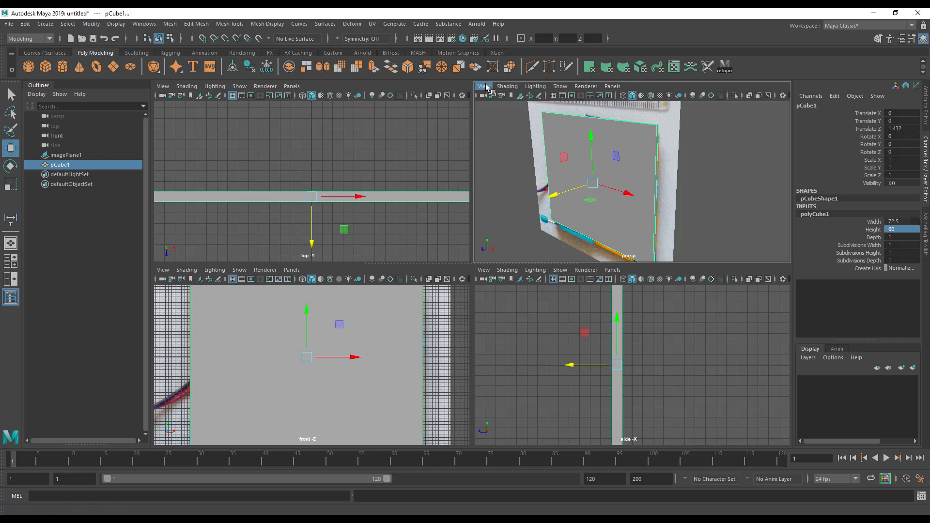
left_click(486, 87)
mouse_move(505, 87)
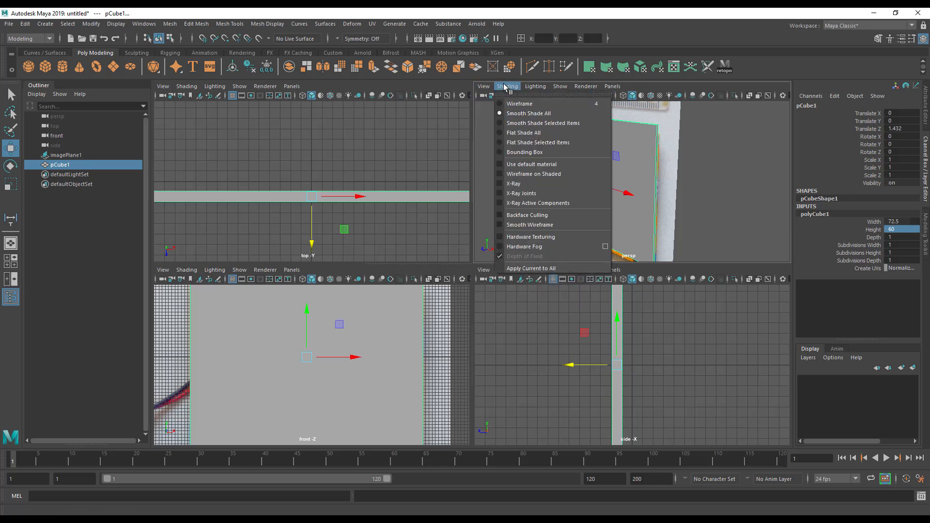
left_click(514, 183)
left_click_drag(556, 198, 608, 202)
middle_click_drag(608, 202, 614, 182, "alt")
left_click_drag(665, 216, 657, 218, "alt")
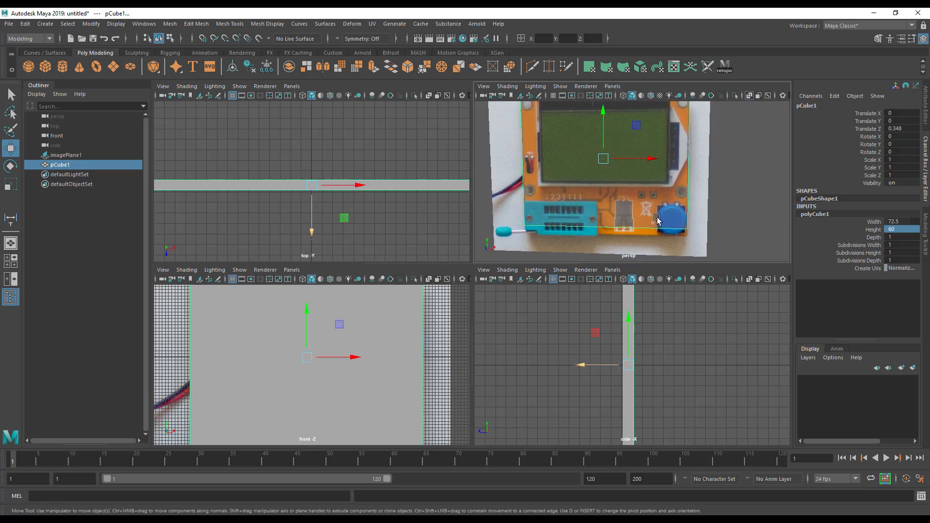
Raise the image plane to about Translate Y 3.096 behind the cube and turn on X-Ray shading in the front view.
left_click(704, 250)
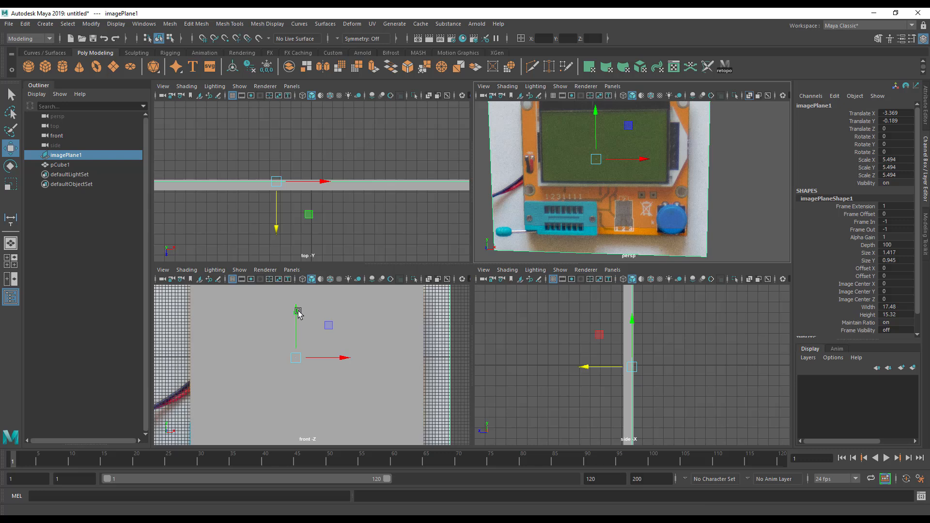
key("space")
scroll(301, 301, "down", 3)
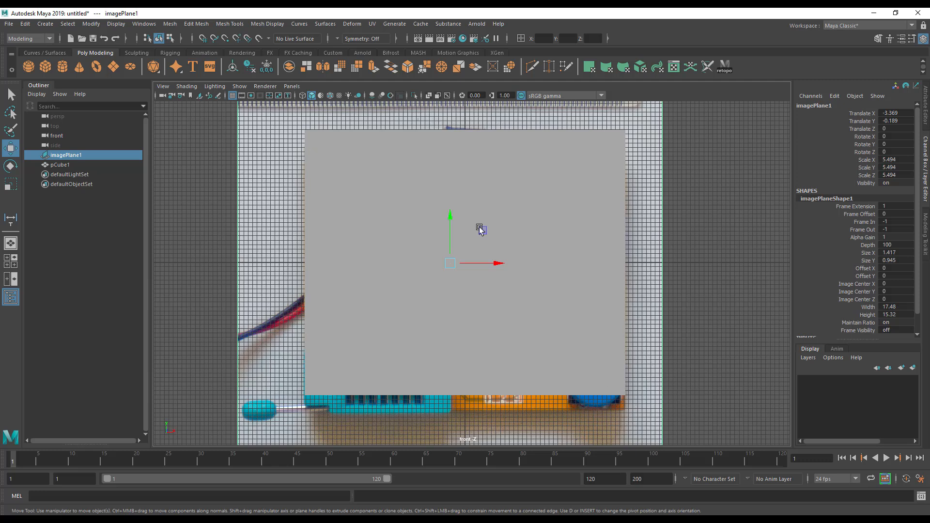
left_click_drag(450, 225, 453, 202)
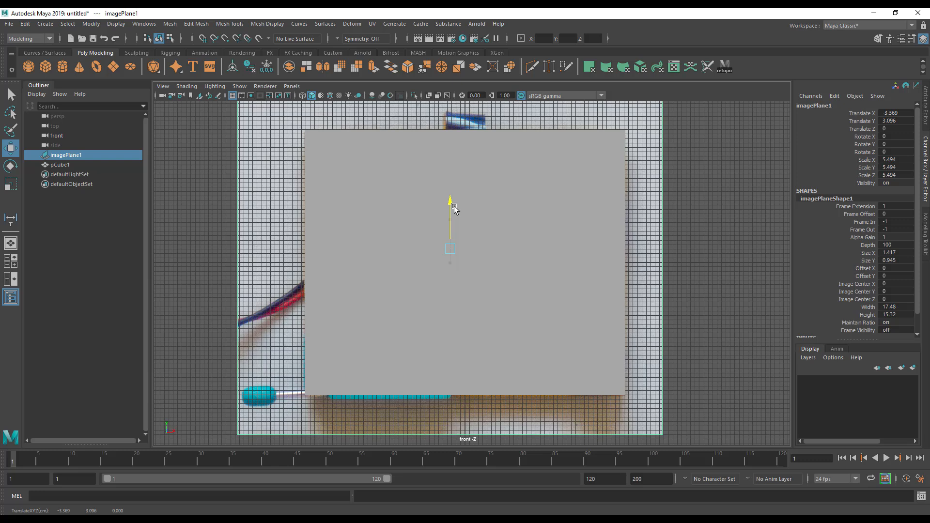
left_click(186, 87)
left_click(202, 184)
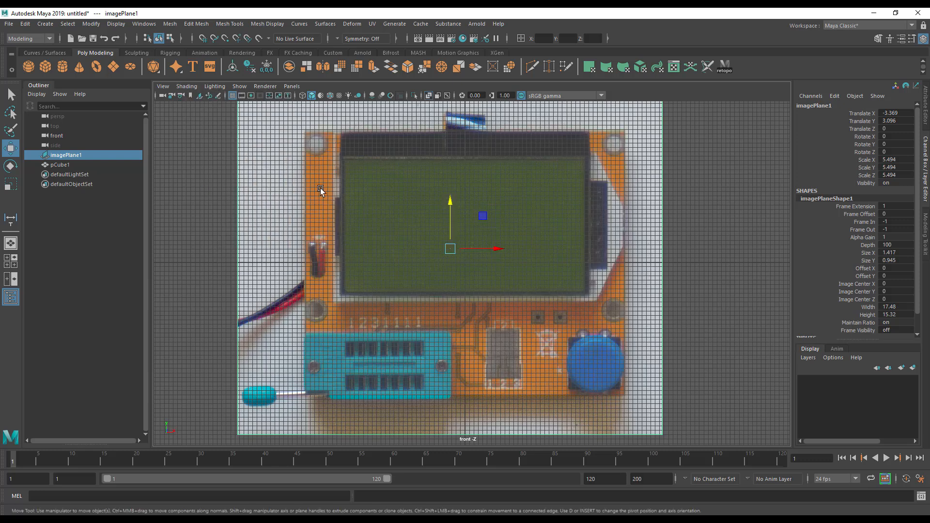
Check the board against the cube's outline and nudge the image plane up to about Translate Y 3.206.
left_click(305, 183)
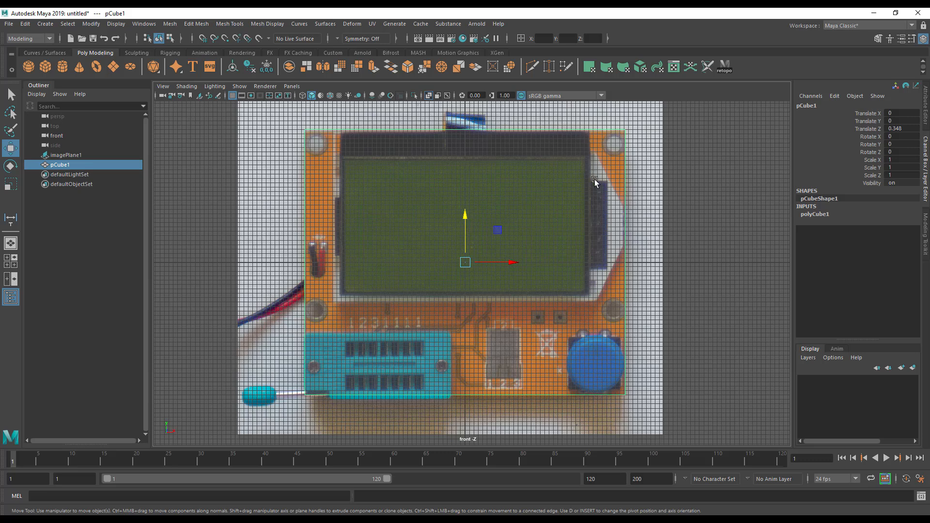
left_click(652, 163)
left_click_drag(450, 205, 453, 203)
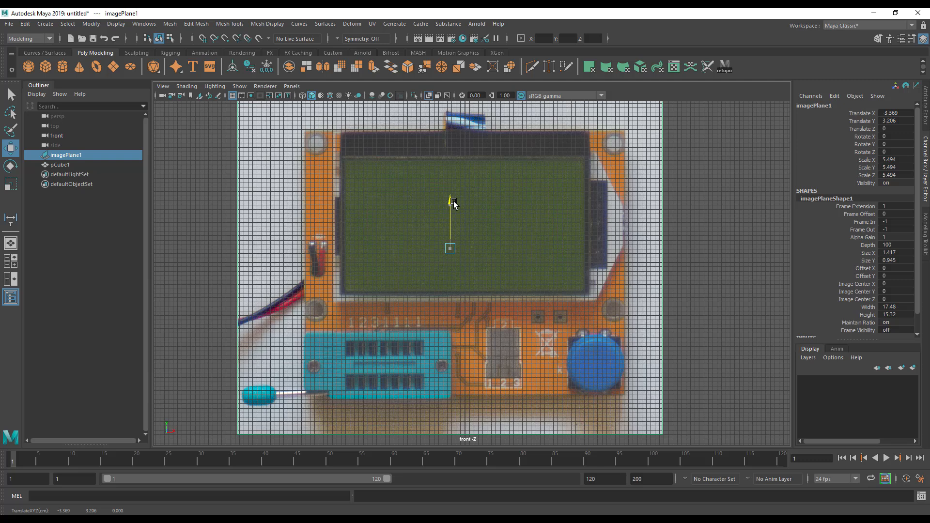
left_click(674, 202)
left_click(614, 208)
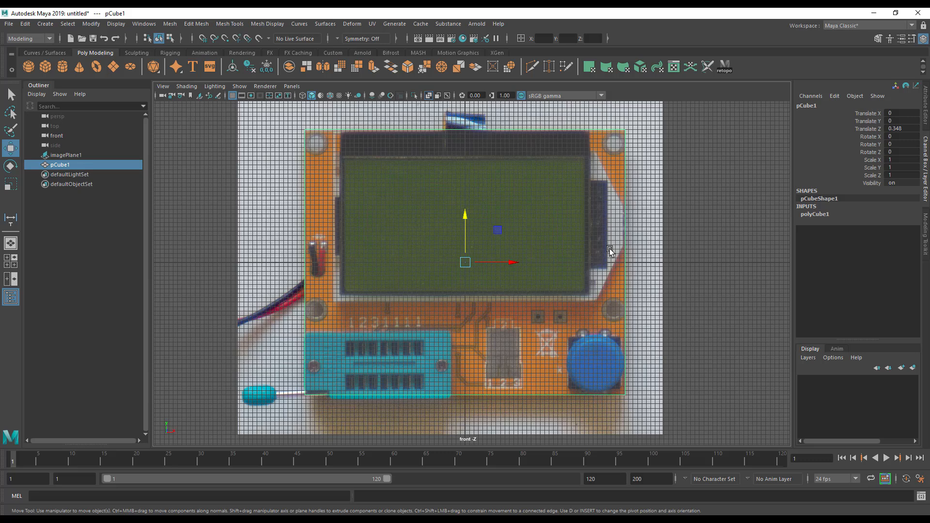
left_click(745, 197)
Set the board cube's depth to 1.2 in its polyCube creation inputs.
key("space")
left_click(650, 192)
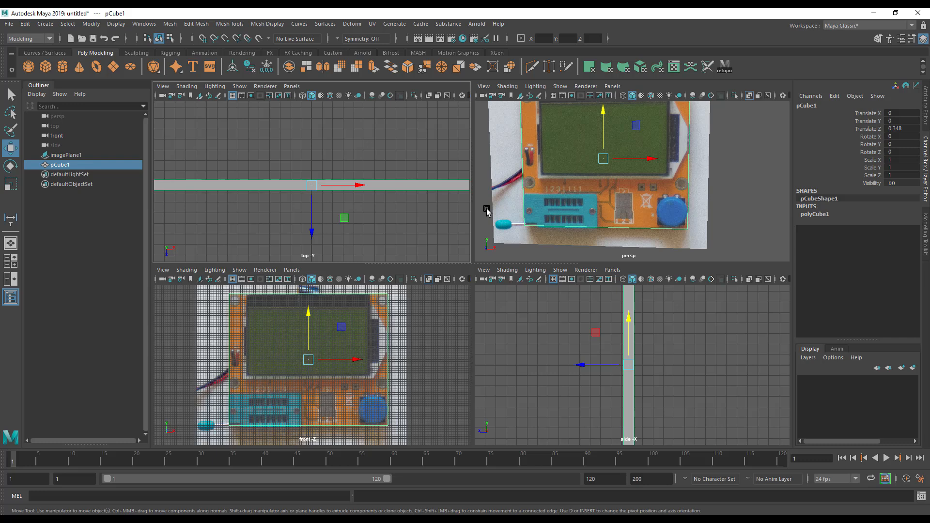
left_click(823, 216)
double_click(905, 238)
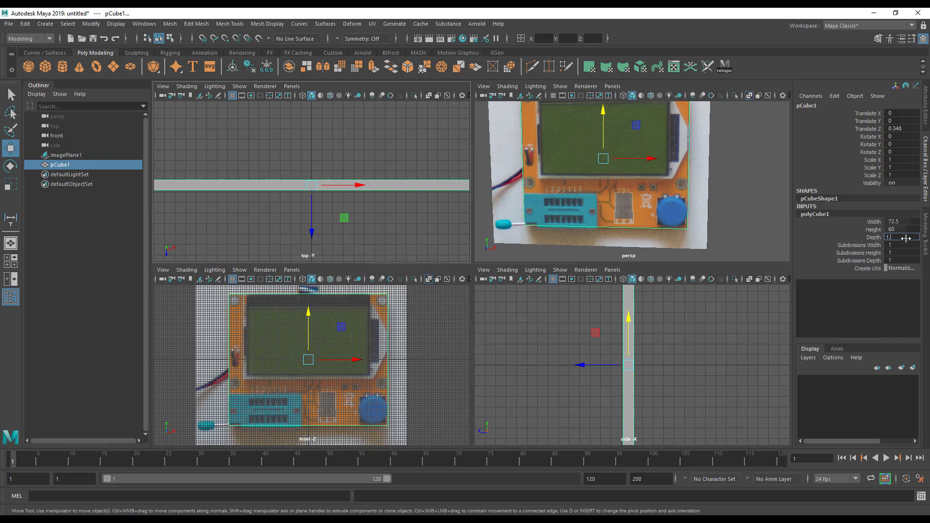
type("1.2")
key("Return")
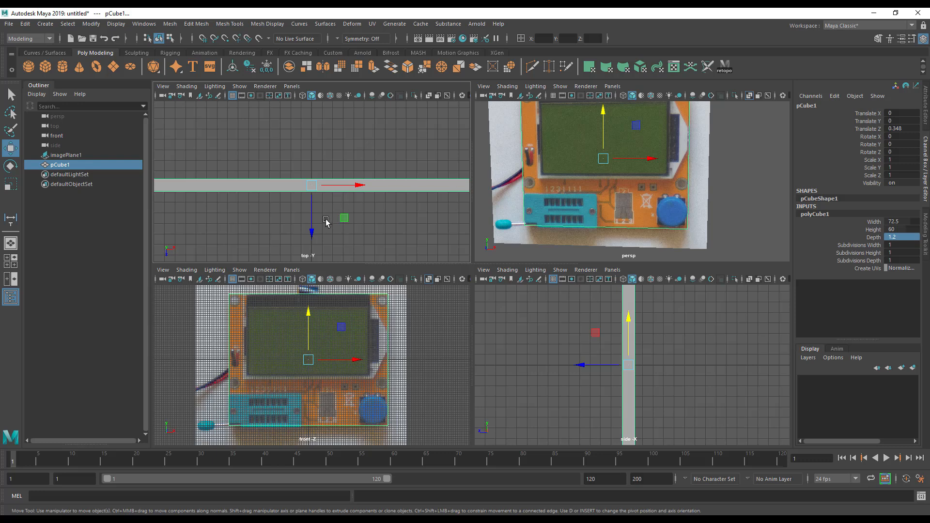
Move the board cube forward to about Translate Z 1.96 and turn off X-Ray shading in the perspective view.
mouse_move(312, 239)
left_mouse_down()
mouse_move(314, 265)
mouse_move(320, 255)
left_mouse_up()
left_click_drag(583, 192, 539, 131, "alt")
left_click(508, 86)
left_click(514, 183)
mouse_move(515, 185)
left_mouse_down("alt")
mouse_move(531, 231)
mouse_move(623, 225)
mouse_move(536, 234)
left_mouse_up("alt")
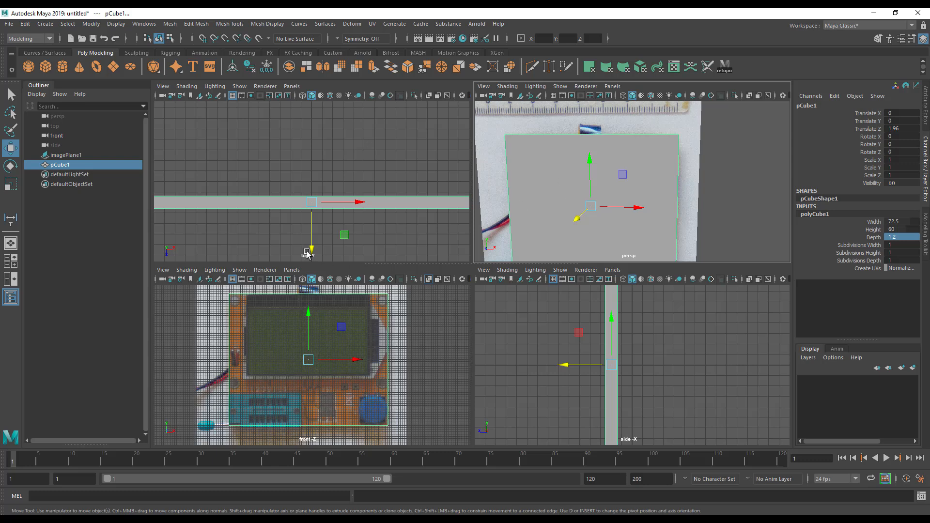
Move the board cube back to about Translate Z 0.621 so its rear face sits just against the image plane.
left_click_drag(314, 251, 315, 218)
scroll(312, 210, "up", 5)
left_click_drag(312, 253, 316, 250)
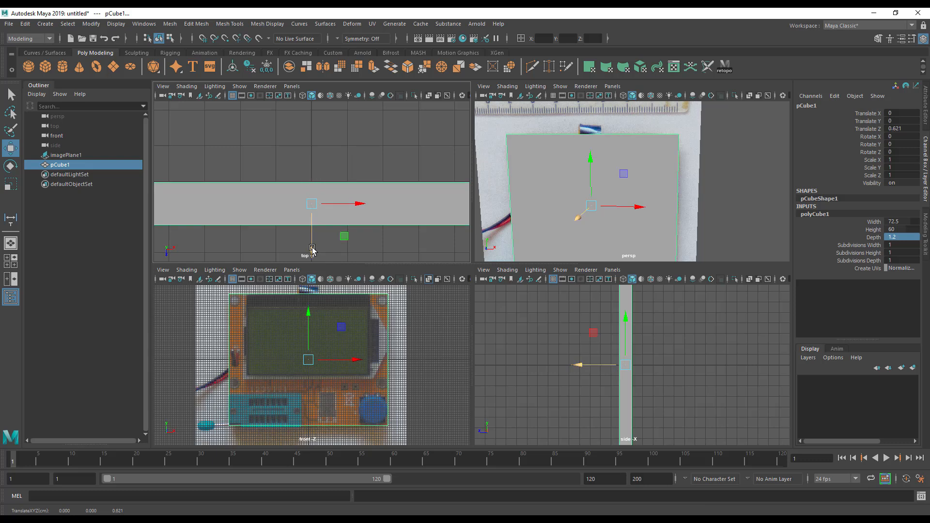
scroll(347, 248, "down", 4)
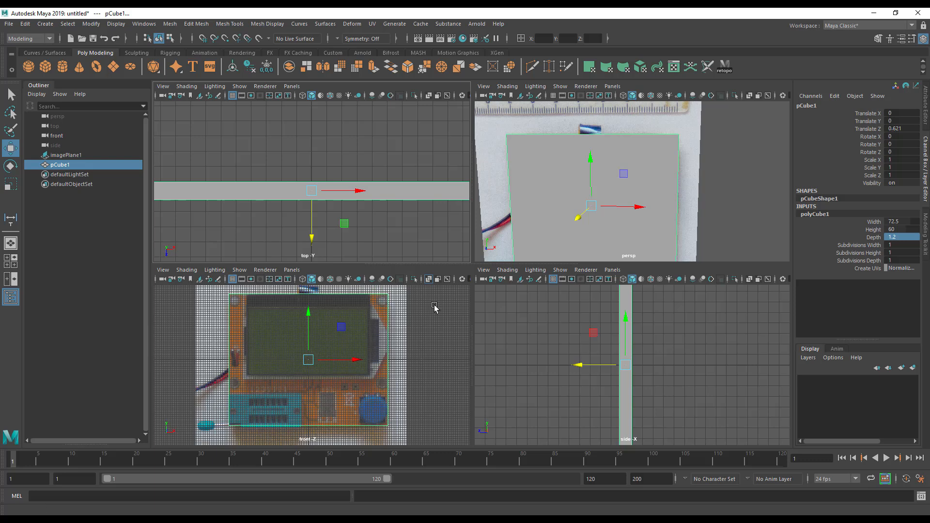
left_click_drag(716, 198, 674, 177, "alt")
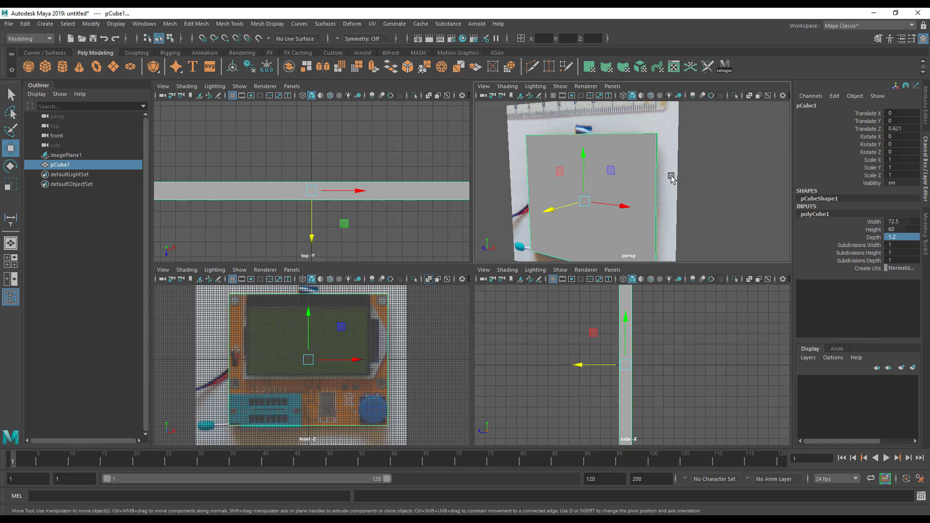
Create a second polygon cube for the display and move it forward to about Translate Z 5.305, in front of the board.
key("space")
left_click_drag(575, 328, 696, 311, "alt")
right_click_drag(695, 311, 467, 340, "alt")
left_click_drag(467, 340, 492, 359, "alt")
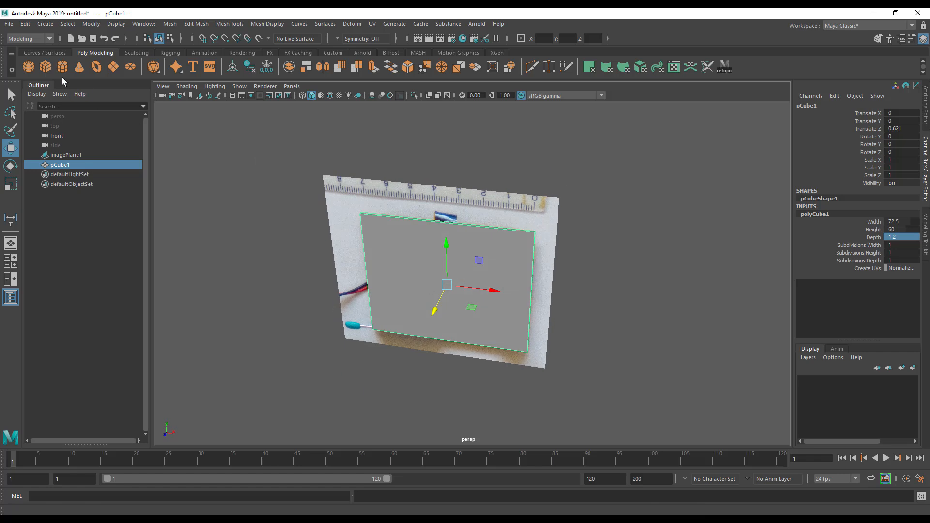
left_click(45, 67)
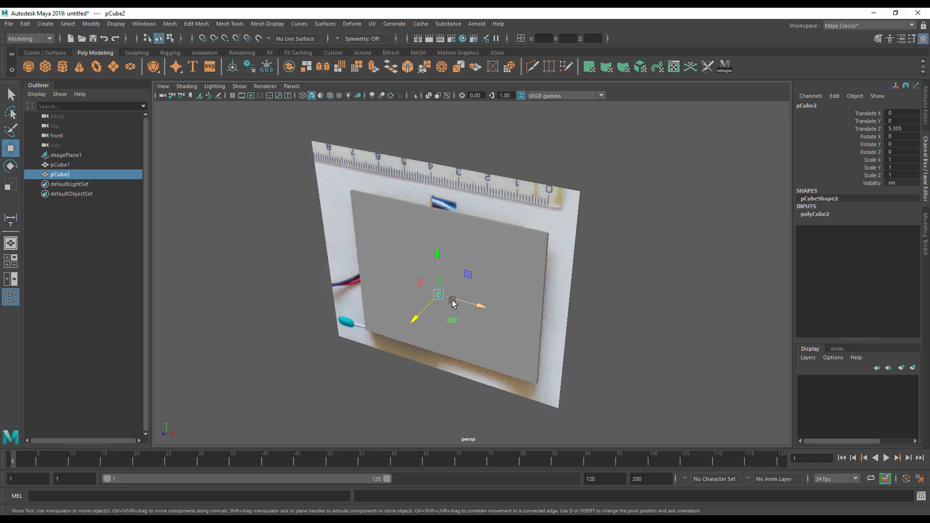
Size the second cube to width 58.3, depth 5 and height 38.6 in its polyCube creation inputs.
left_click(820, 215)
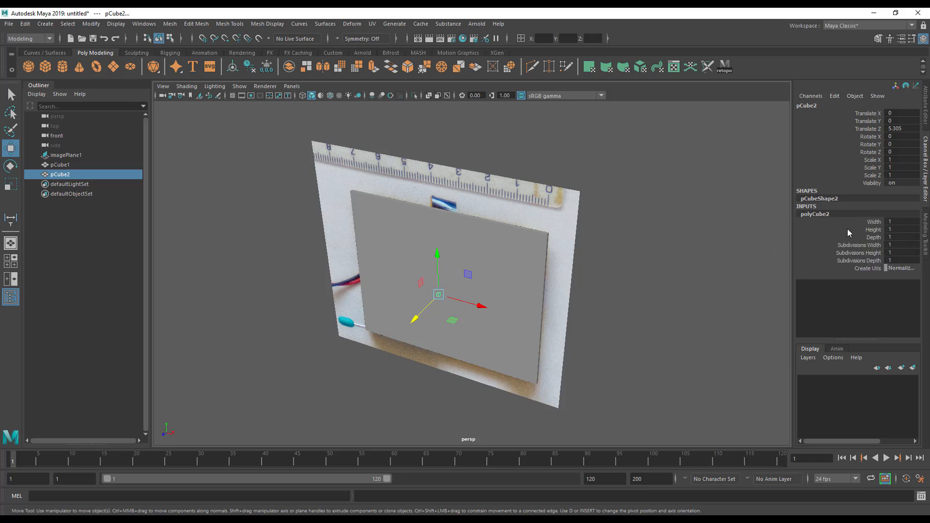
left_click(902, 222)
type("58.3")
left_click(896, 238)
type("5")
key("Return")
left_click(896, 230)
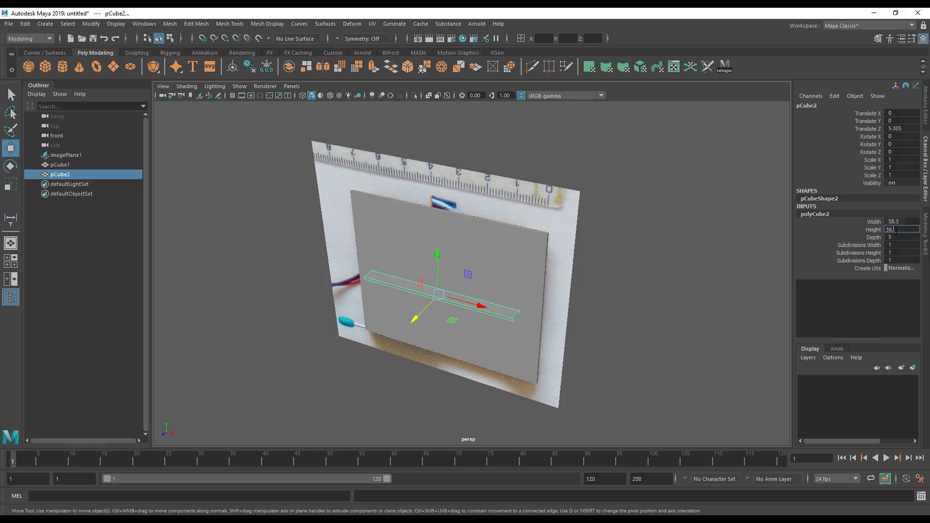
key("Return")
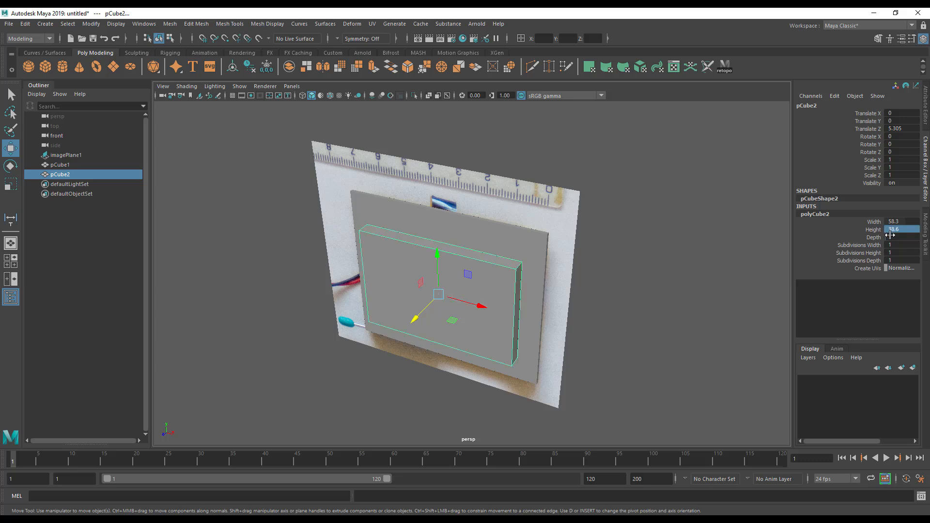
In the front view, move the display cube up to about Translate Y 10.864 so it covers the screen in the photo.
left_click_drag(481, 271, 515, 290, "alt")
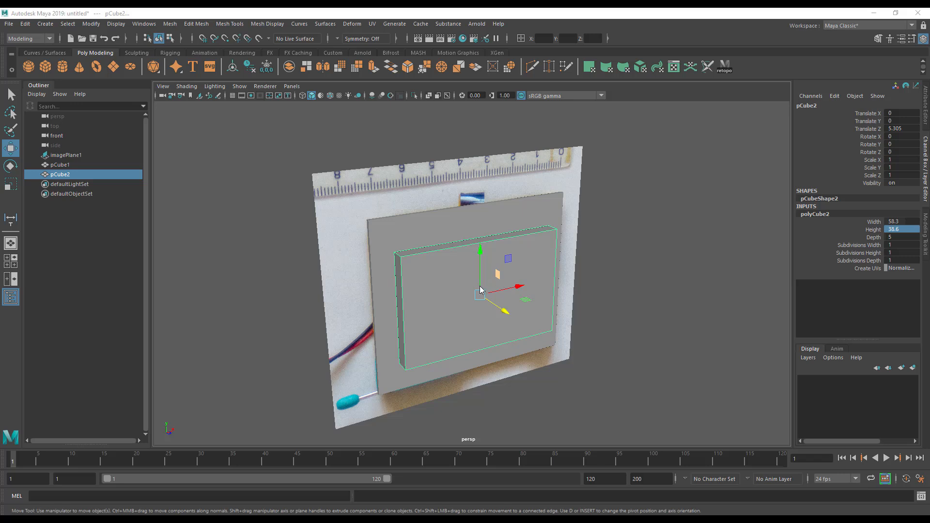
key("space")
key("space")
scroll(428, 250, "up", 6)
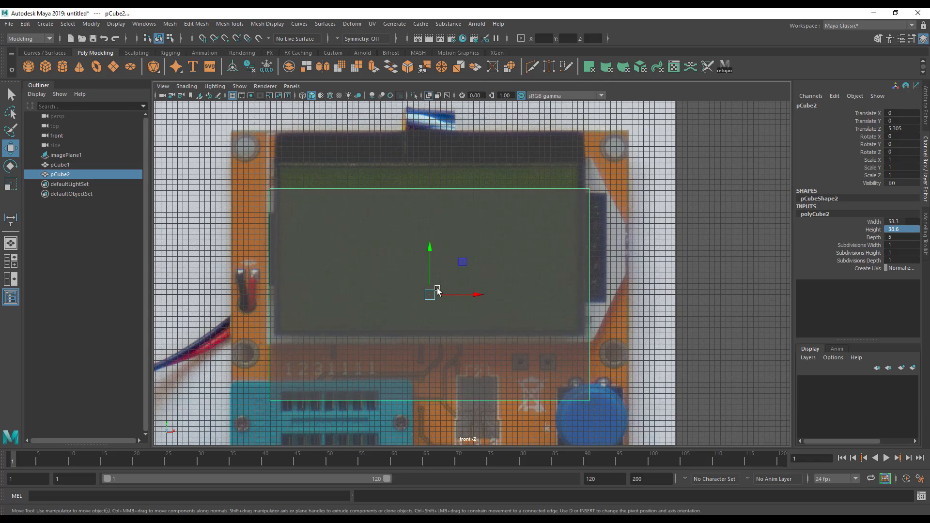
left_click_drag(428, 249, 432, 188)
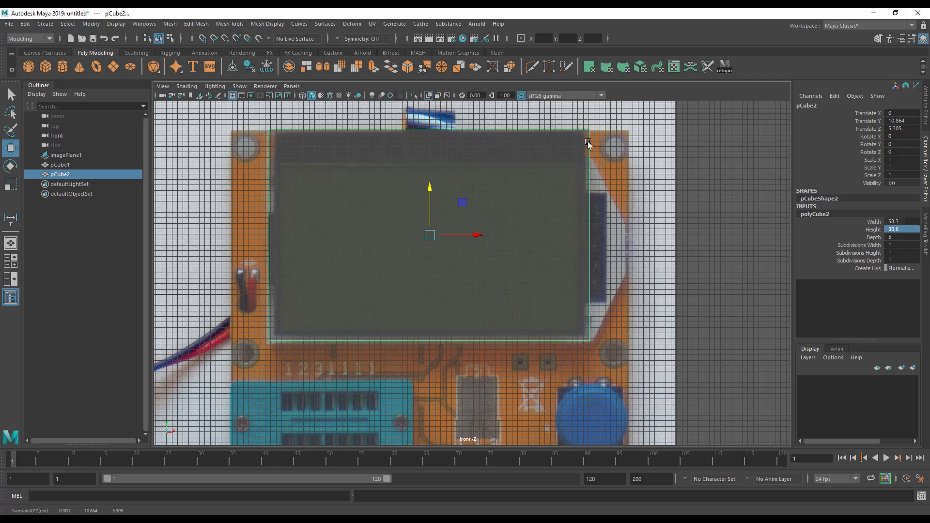
In the top view, move the display cube back to about Translate Z 3.734 so it rests against the board's front face.
key("space")
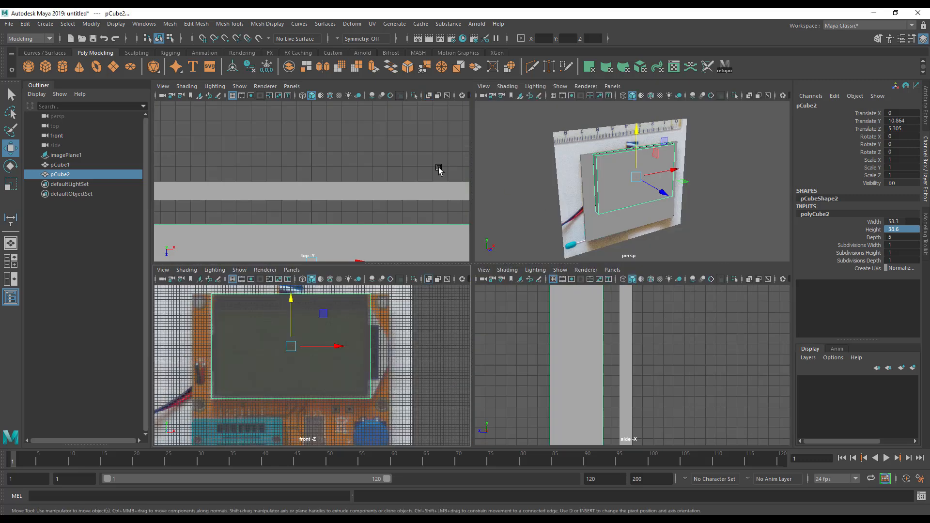
key("space")
scroll(386, 266, "down", 3)
left_click_drag(472, 394, 483, 376)
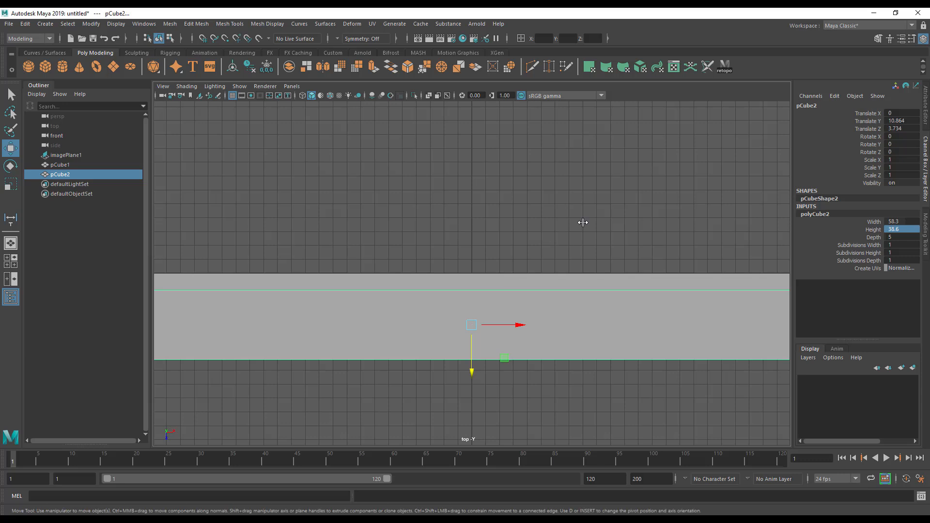
key("space")
left_click_drag(542, 232, 519, 218, "alt")
left_click(519, 218)
left_click_drag(573, 206, 667, 221, "alt")
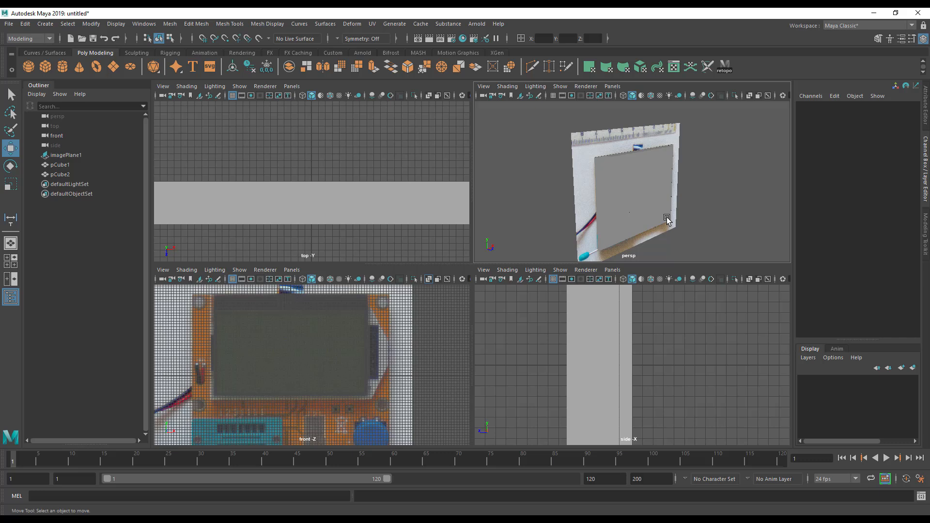
Assign a new Lambert material to the board cube and show its material attributes.
left_click_drag(630, 184, 592, 191, "alt")
left_click(615, 223)
key("space")
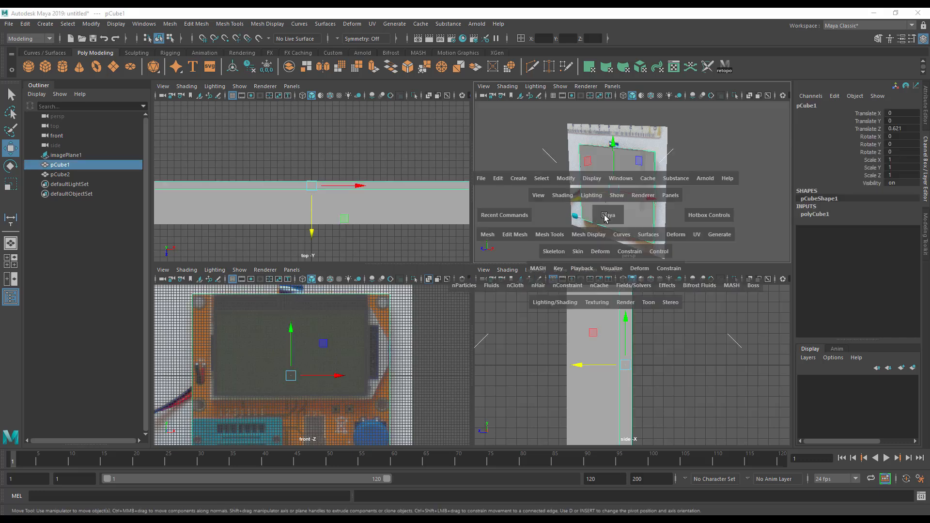
left_click_drag(488, 297, 474, 320, "alt")
right_click_drag(474, 254, 552, 452)
key("ctrl+a")
left_click_drag(565, 388, 502, 342, "alt")
left_click(832, 103)
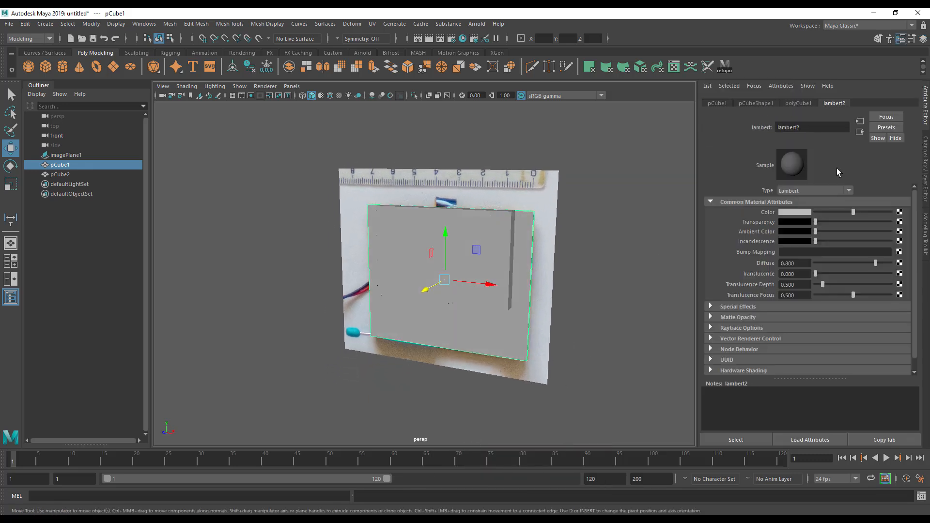
Color the board's material dark green with hue 120 and saturation 1, and rename the material as pcb.
left_click(795, 216)
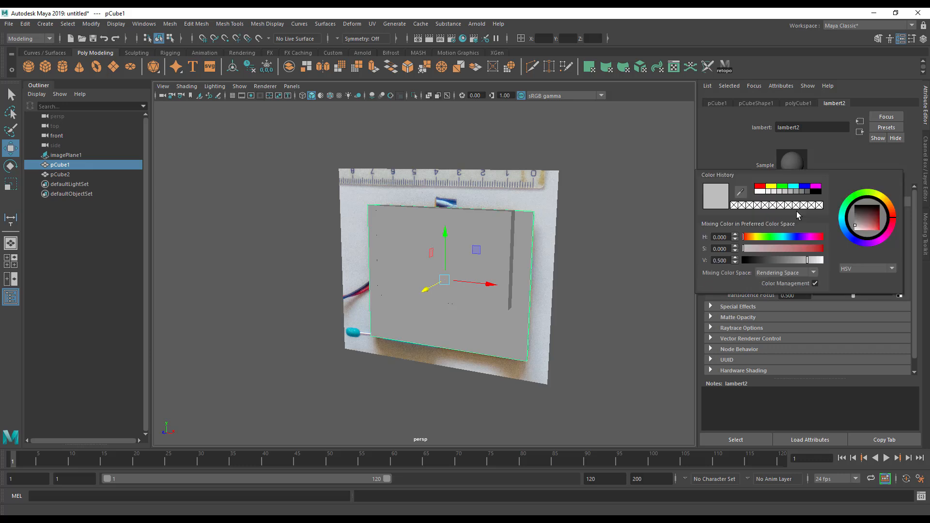
left_click(781, 190)
left_click(761, 259)
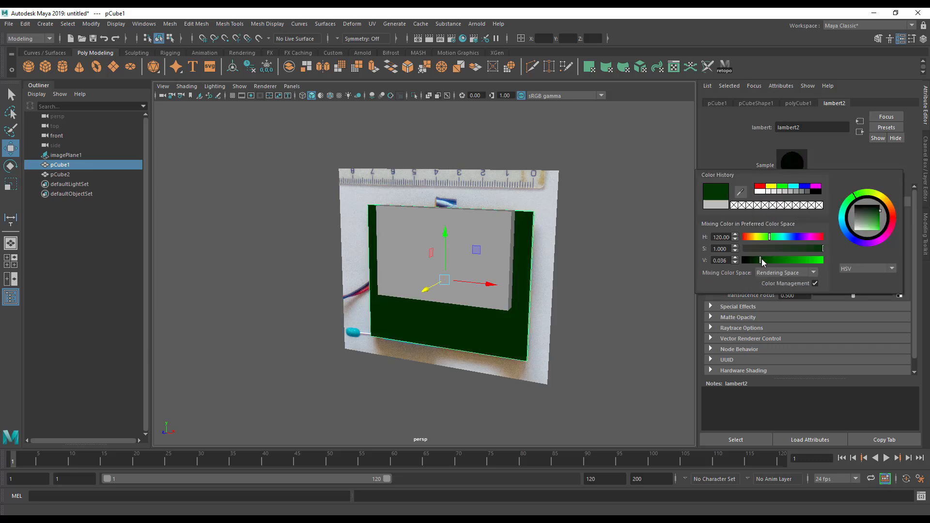
double_click(799, 128)
type("pcb")
key("Return")
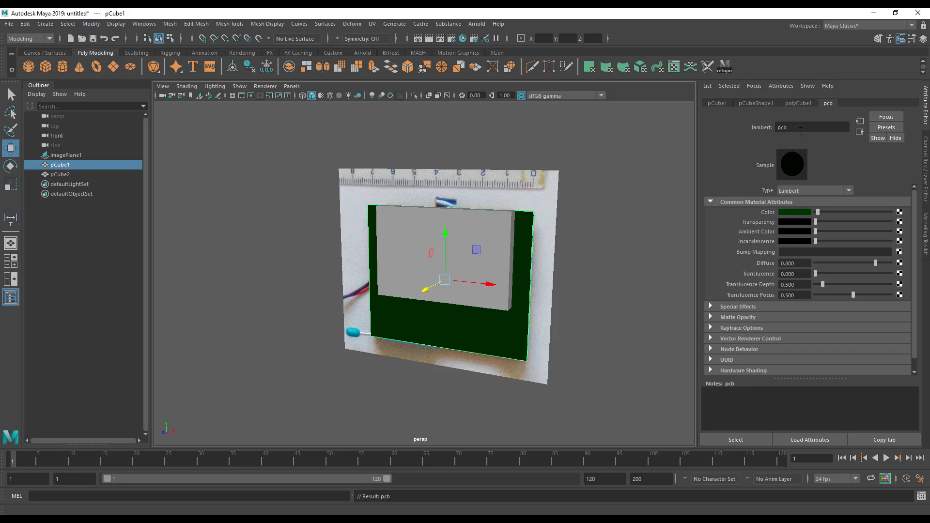
Assign a new Lambert material to the display cube and darken its color to a very dark grey.
left_click(446, 239)
left_click_drag(419, 259, 615, 245, "alt")
right_click_drag(419, 251, 484, 452)
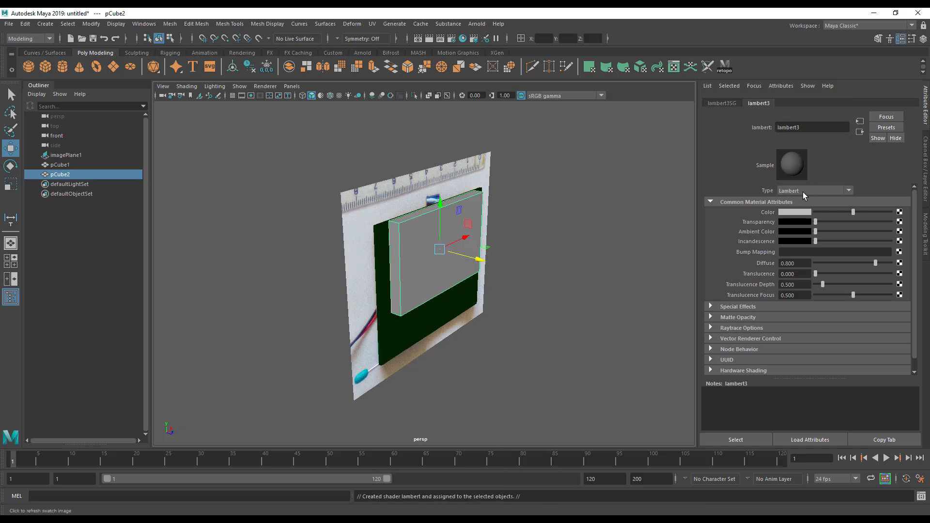
left_click(795, 211)
left_click_drag(775, 261, 760, 262)
left_click_drag(499, 231, 375, 229, "alt")
left_click_drag(594, 243, 582, 245, "alt")
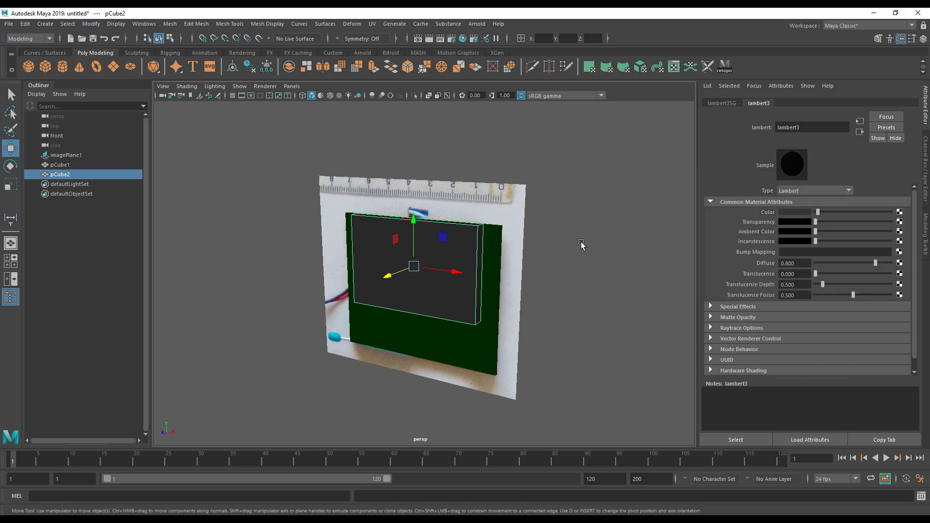
scroll(581, 239, "up", 3)
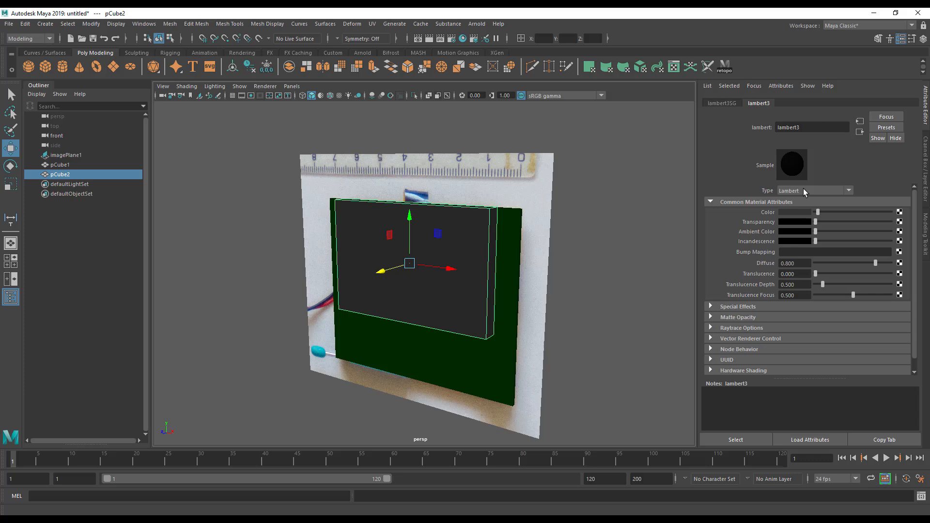
Rename the display cube's material as screen.
double_click(816, 128)
type("screen")
key("Return")
left_click_drag(460, 234, 533, 216, "alt")
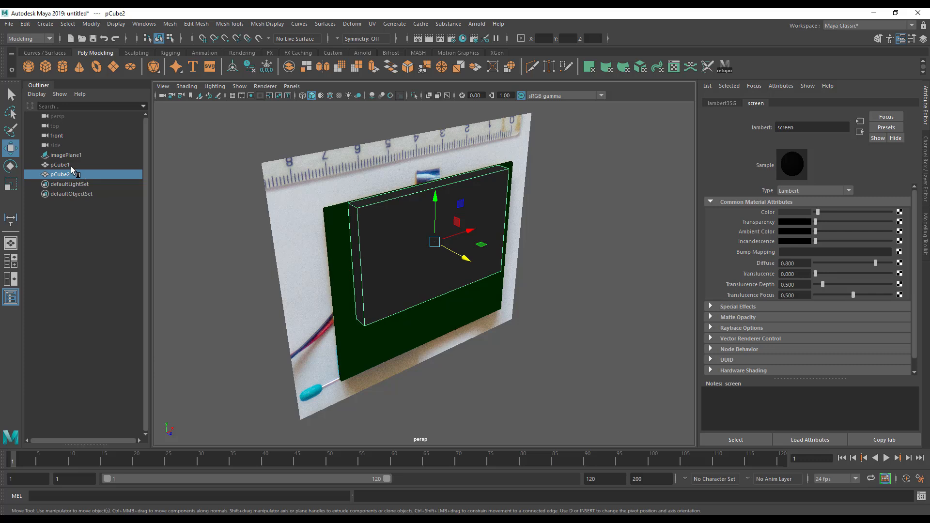
Rename the display cube as screen1 and the board cube as pcb1 in the Outliner.
double_click(67, 175)
type("screen")
key("Return")
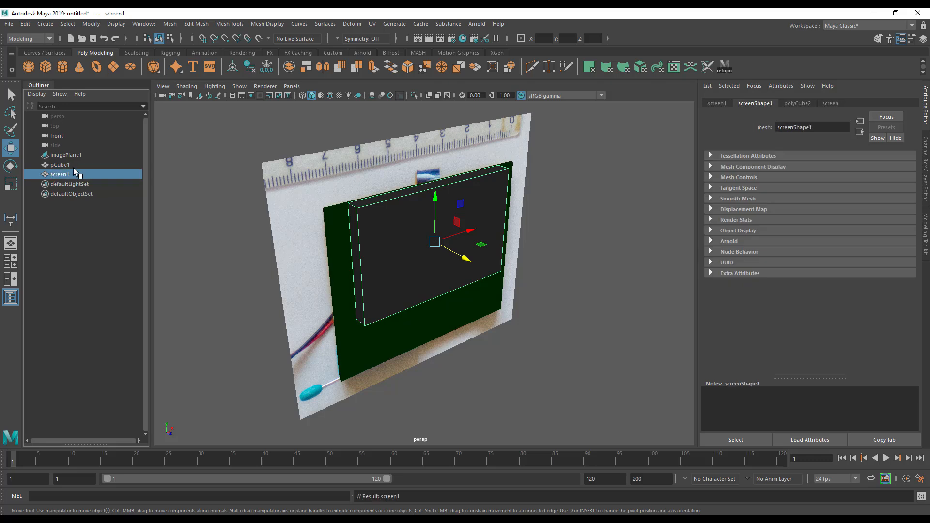
double_click(73, 165)
type("p")
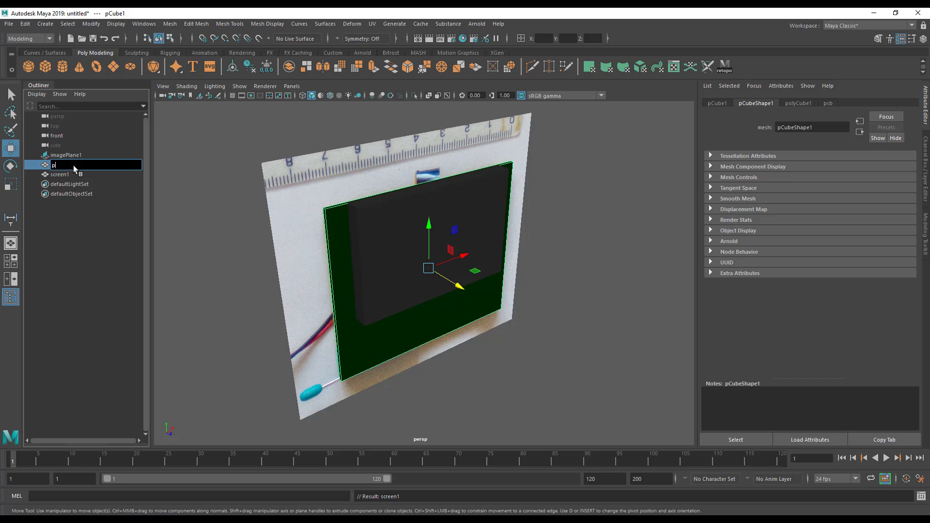
type("cb1")
key("Return")
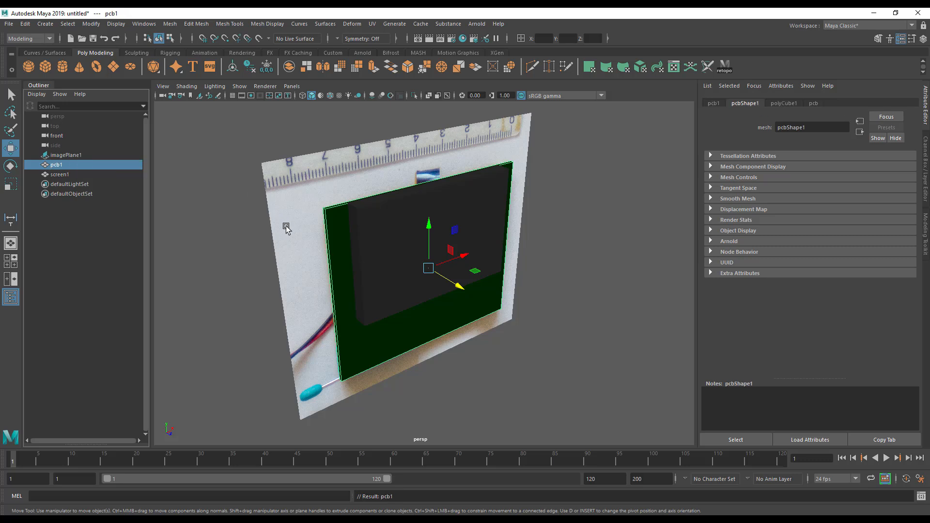
left_click_drag(277, 228, 171, 222, "alt")
left_click_drag(278, 243, 284, 241, "alt")
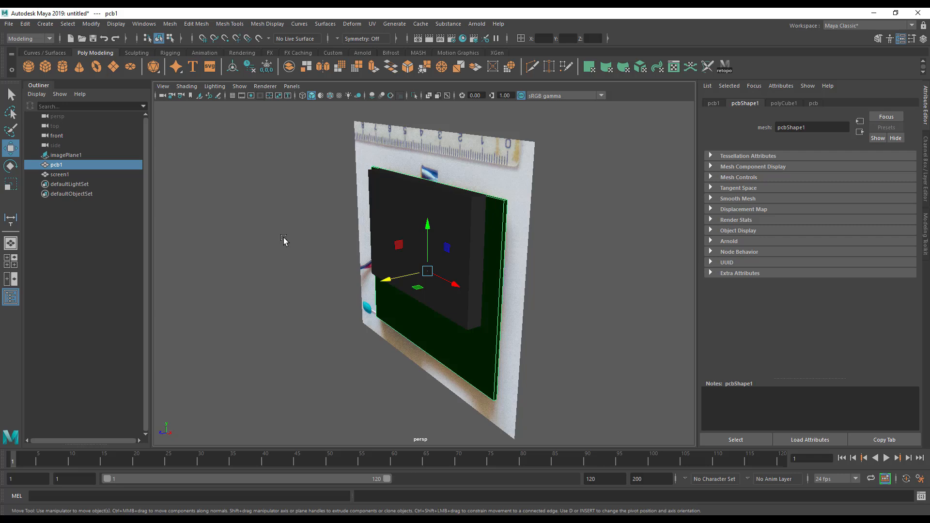
left_click_drag(285, 256, 466, 296, "alt")
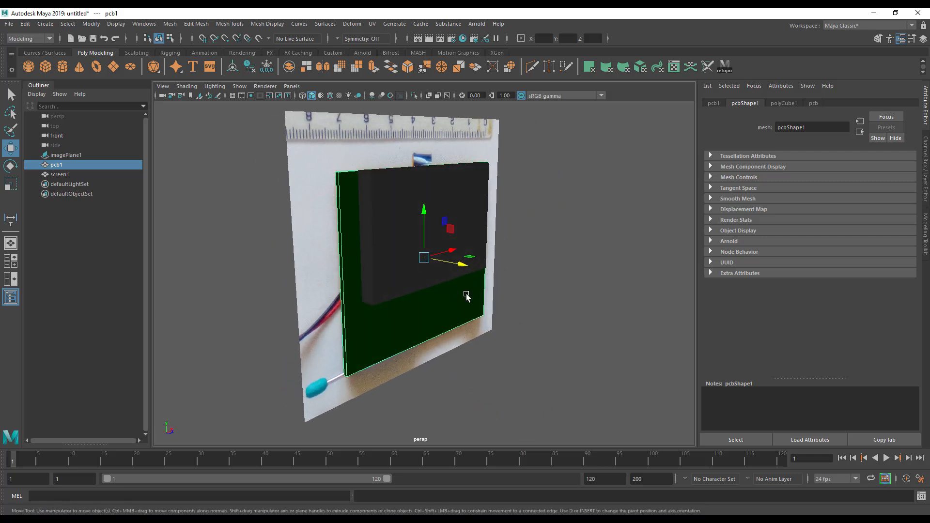
left_click(529, 309)
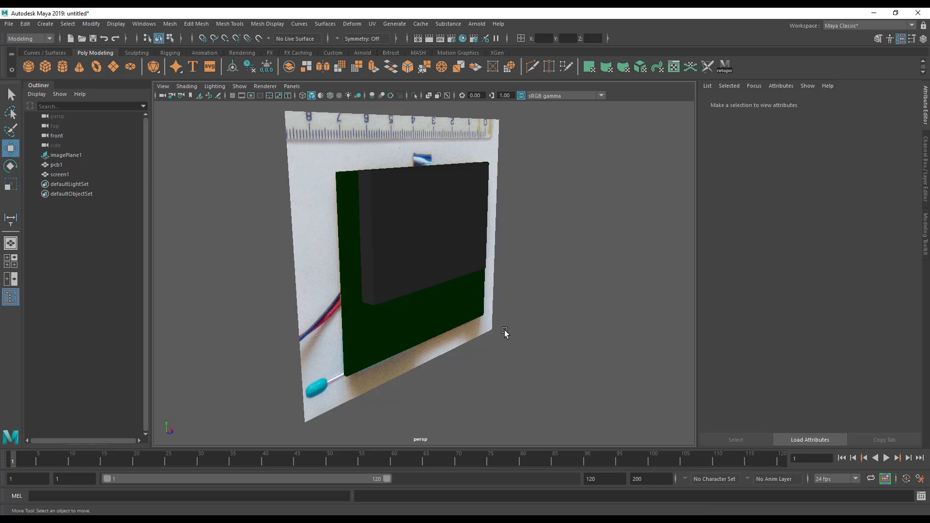
left_click_drag(411, 343, 371, 353, "alt")
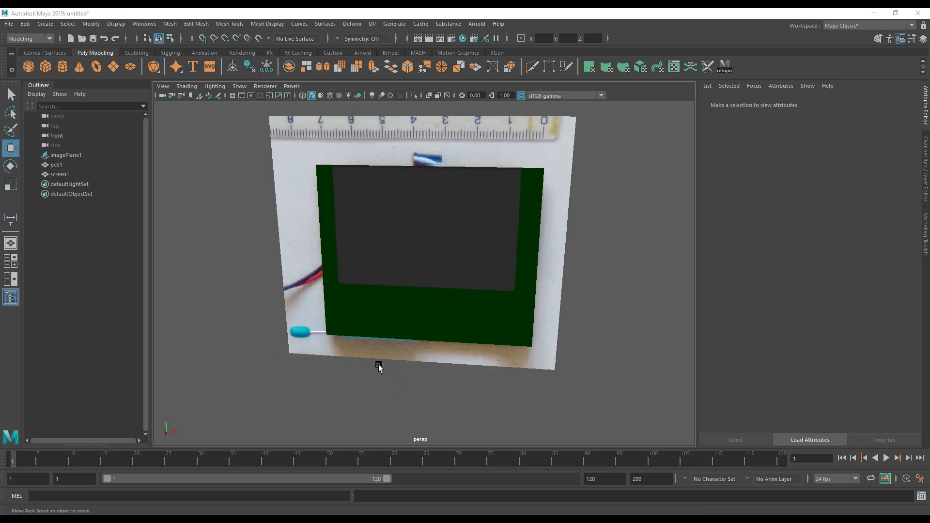
Create a third polygon cube for the teal component socket and show its polyCube creation inputs in the front view.
key("space")
key("space")
middle_click_drag(353, 328, 361, 298, "alt")
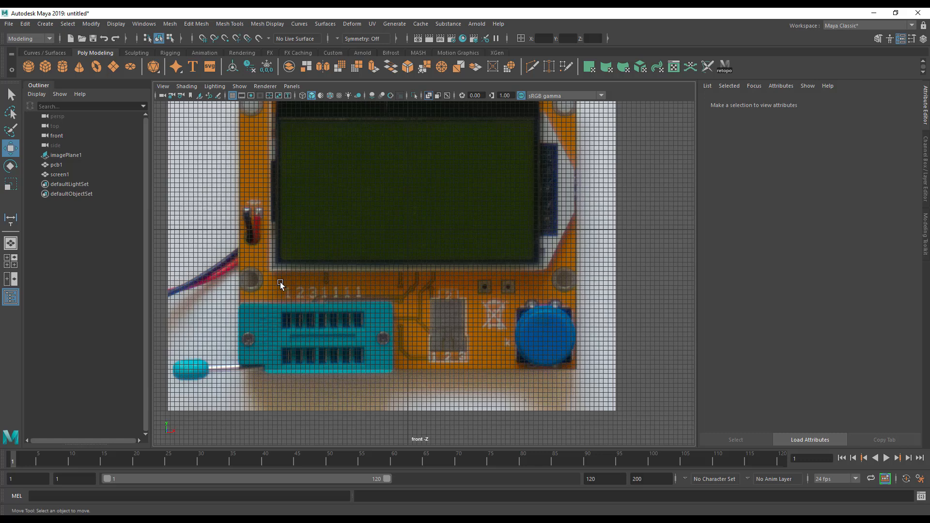
left_click(47, 65)
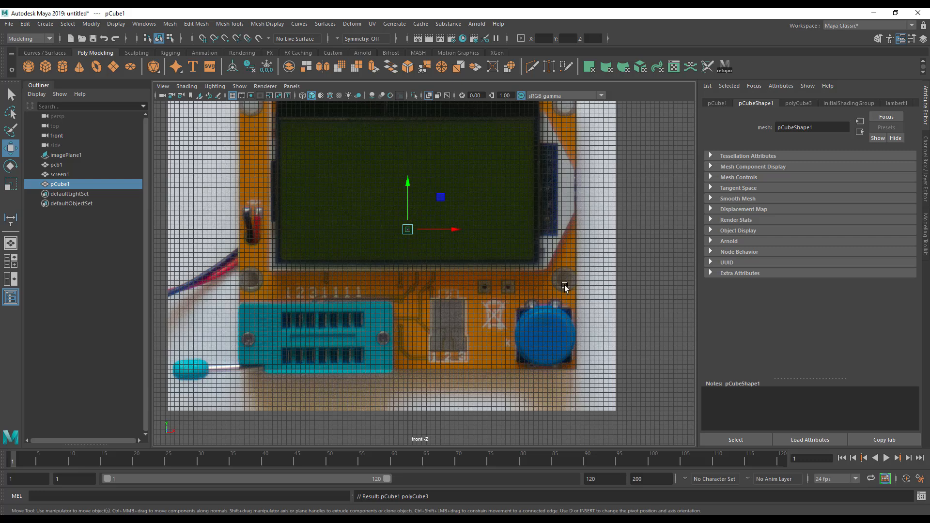
left_click(718, 103)
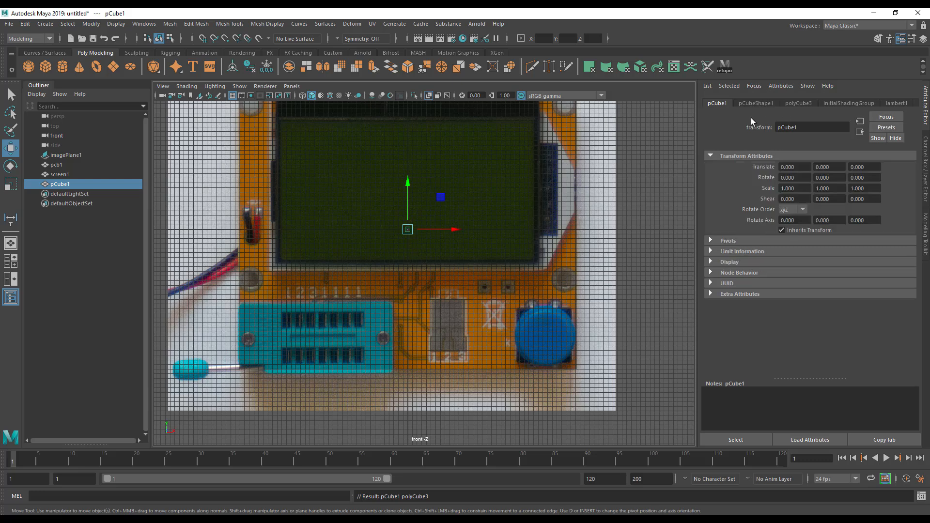
left_click(756, 104)
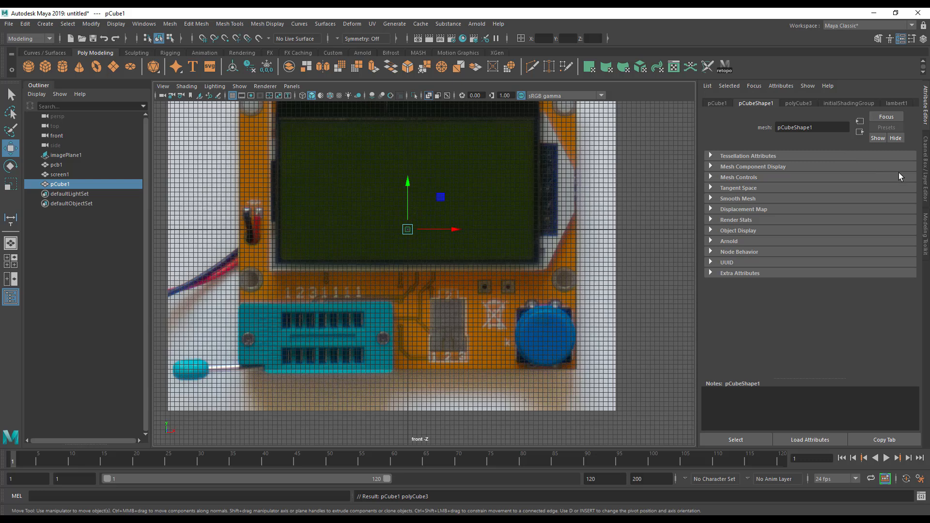
key("ctrl+a")
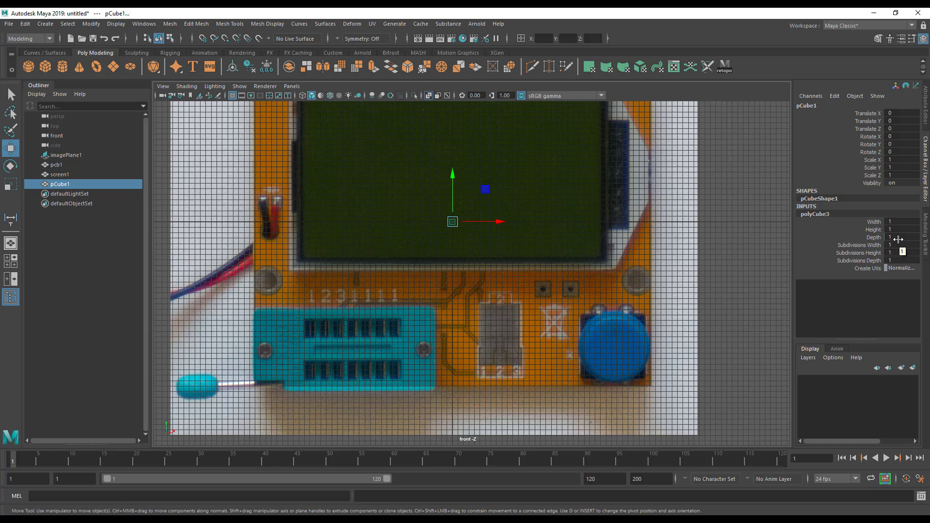
Size the socket cube to width 33, height 14.6 and depth 11.4 in its creation inputs.
left_click(900, 222)
key("Return")
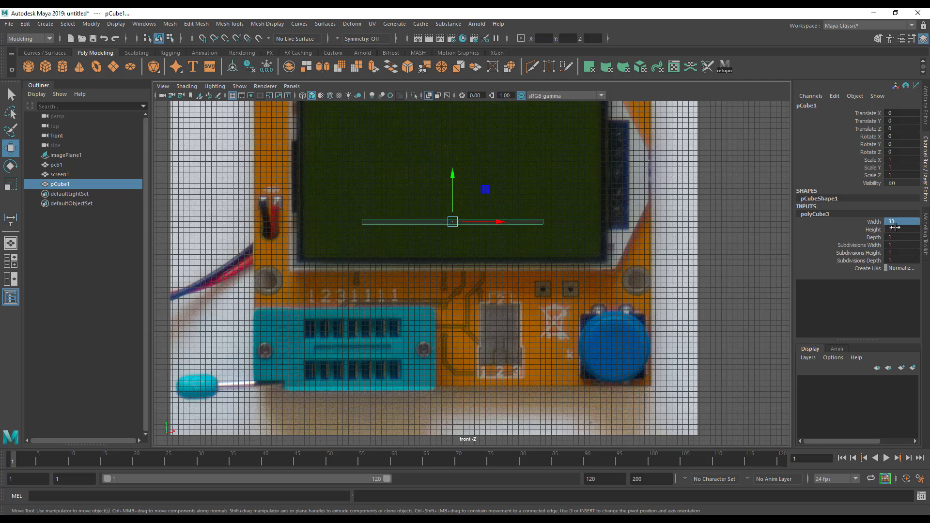
left_click(898, 230)
key("Return")
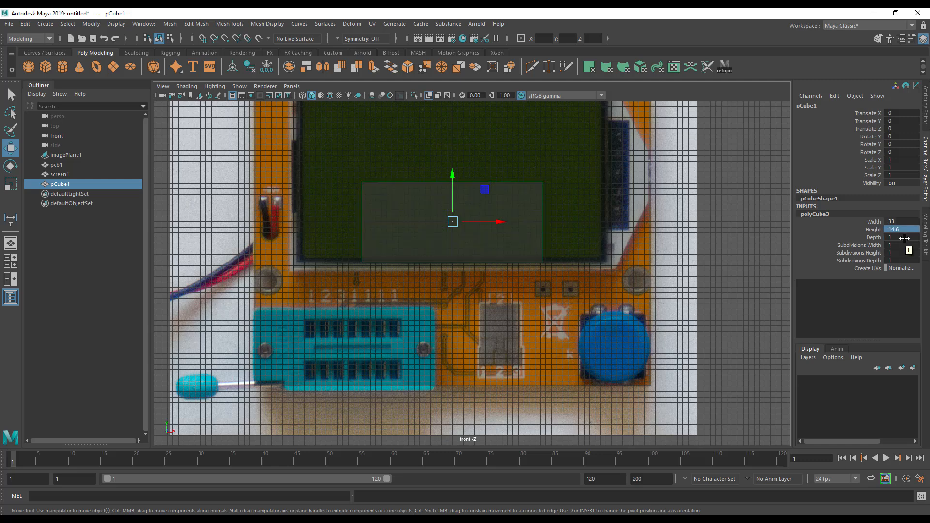
left_click(904, 238)
type("11")
key("Return")
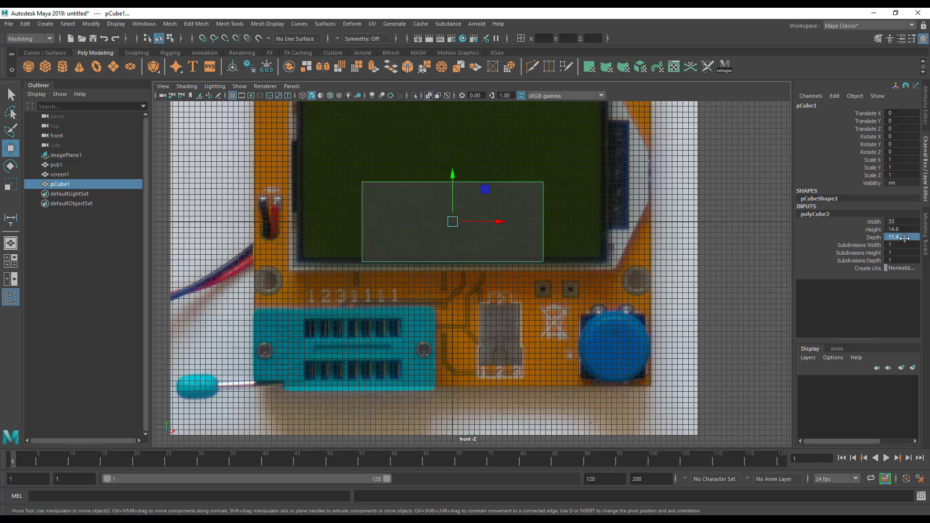
Move the socket cube over the teal socket in the photo, at about Translate X -19.696 and Translate Y -23.405.
left_click_drag(453, 176, 443, 304)
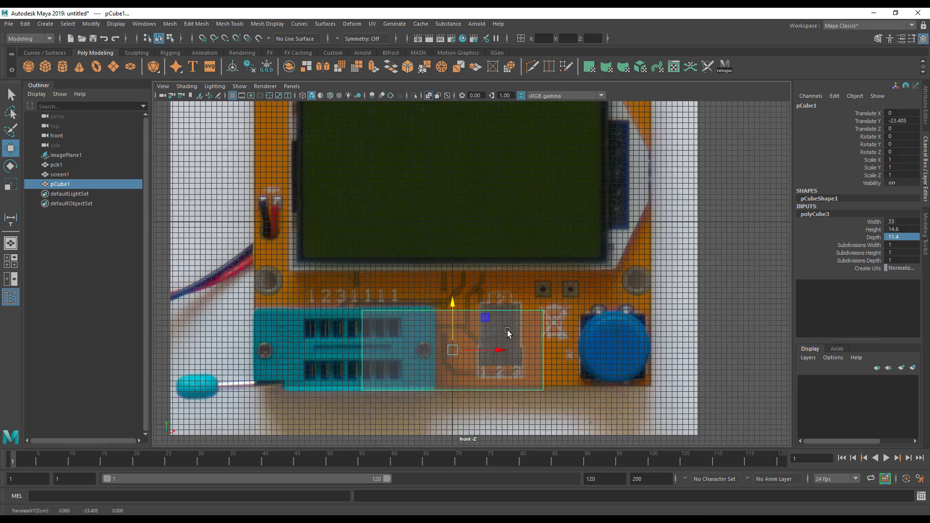
left_click_drag(483, 350, 391, 350)
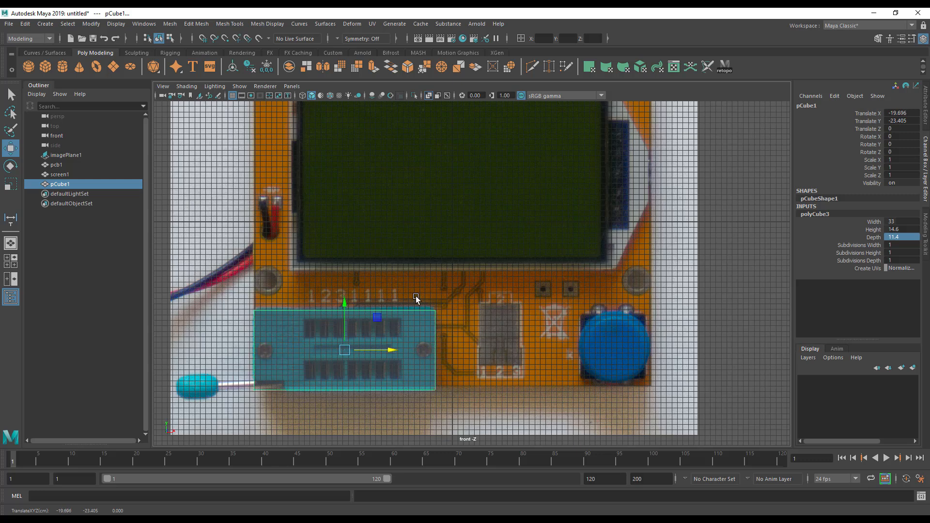
key("space")
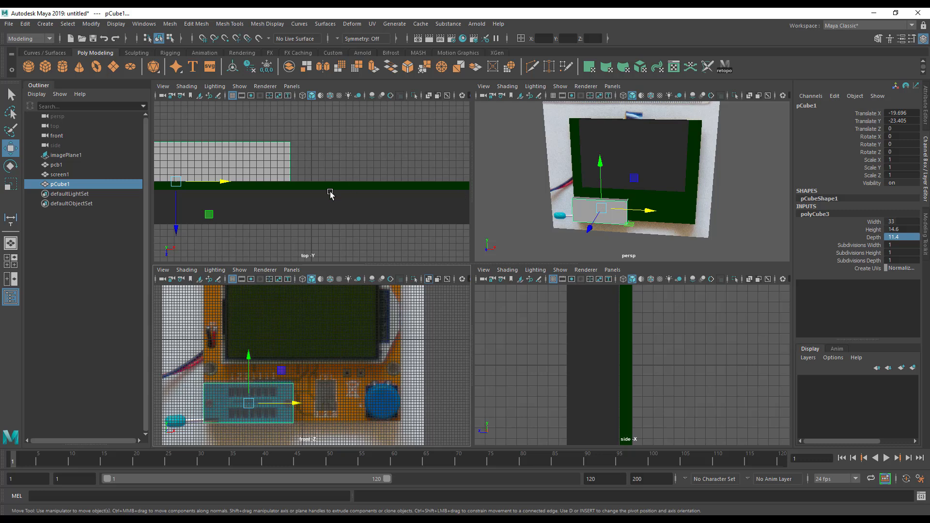
Move the grey socket block forward along Z to about 6.95 so its back rests on the circuit board's front face.
key("space")
scroll(317, 262, "down", 4)
left_click_drag(365, 324, 364, 360)
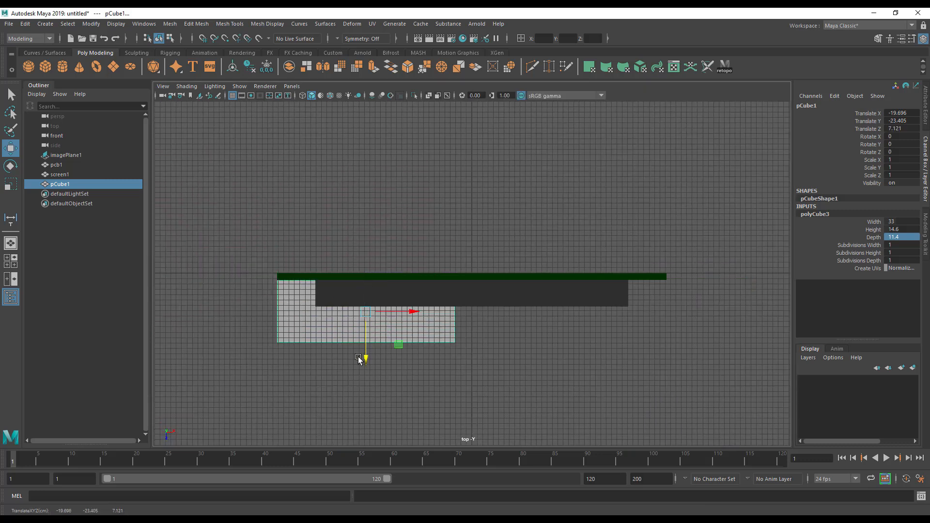
scroll(358, 359, "up", 5)
left_click_drag(425, 327, 429, 321)
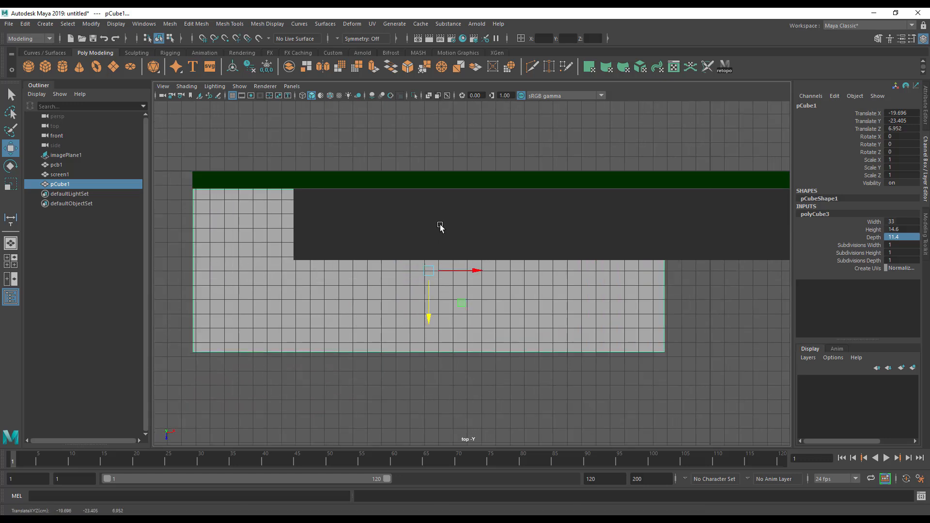
key("space")
left_click_drag(606, 210, 496, 198, "alt")
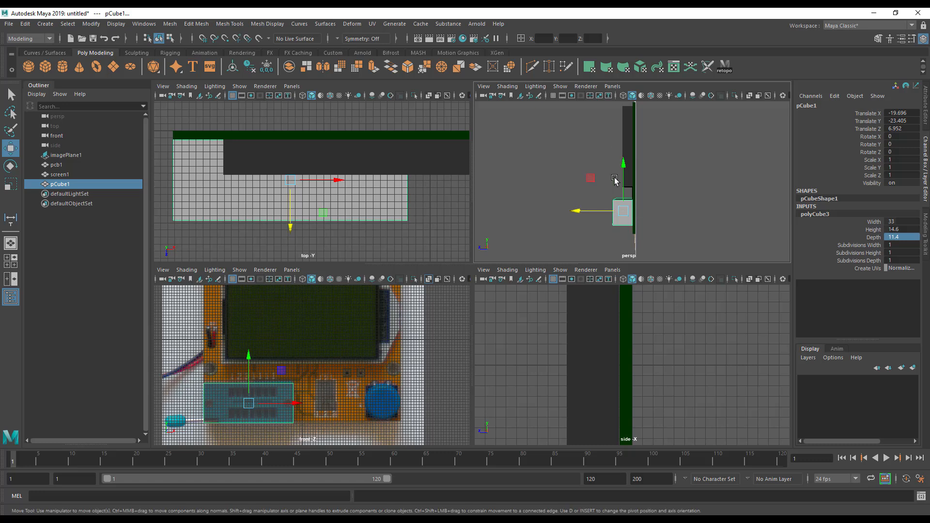
mouse_move(583, 245)
left_mouse_down("alt")
mouse_move(699, 235)
mouse_move(740, 243)
mouse_move(647, 259)
mouse_move(582, 243)
left_mouse_up("alt")
left_click(525, 241)
left_click_drag(518, 232, 603, 229, "alt")
left_click(604, 217)
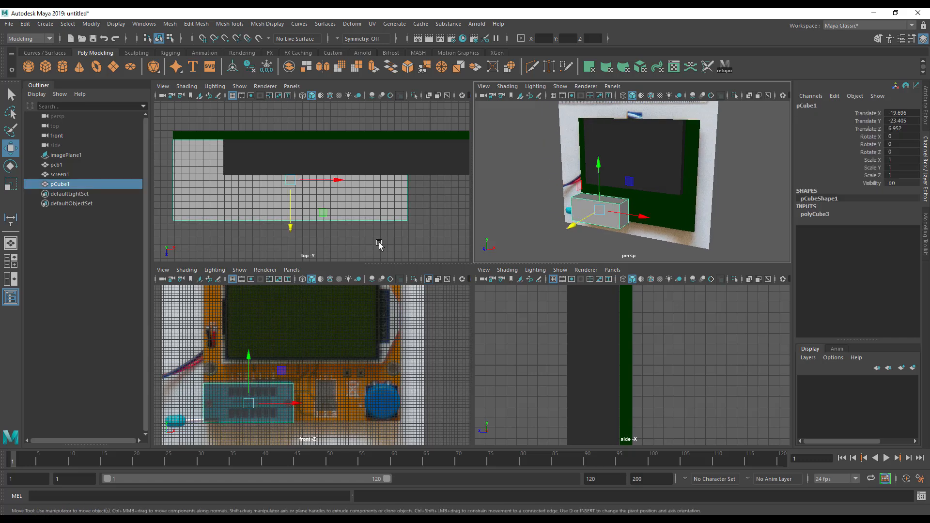
Rename the socket block as zif and clear the selection.
double_click(61, 185)
type("z")
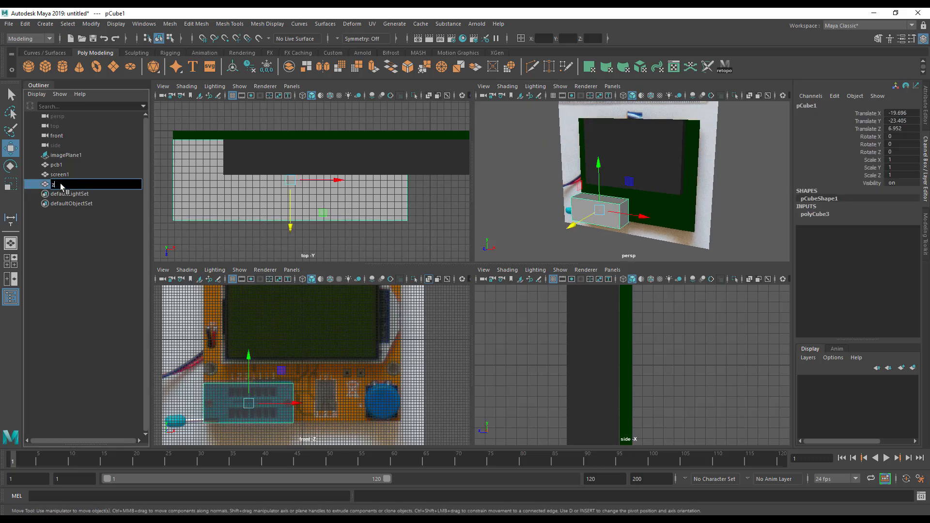
type("if")
key("Return")
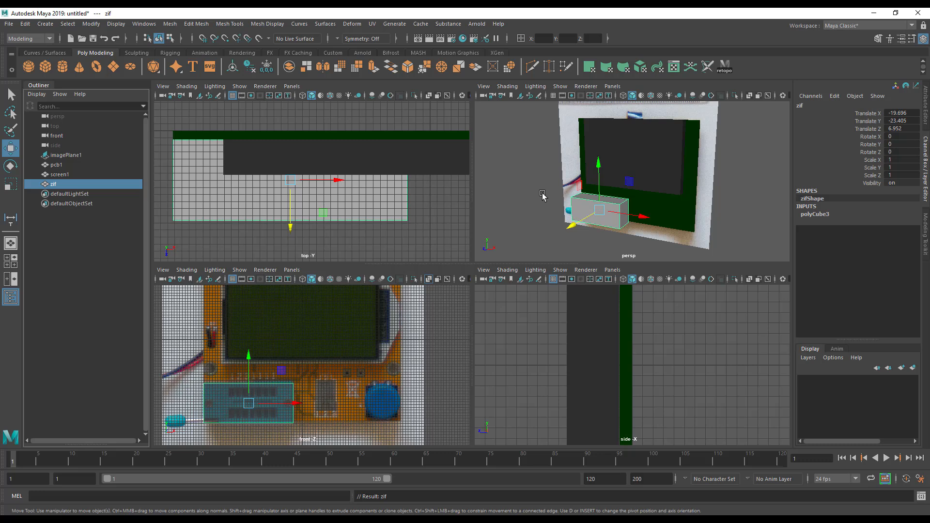
mouse_move(618, 206)
left_mouse_down("alt")
mouse_move(702, 223)
mouse_move(619, 202)
left_mouse_up("alt")
left_click(701, 224)
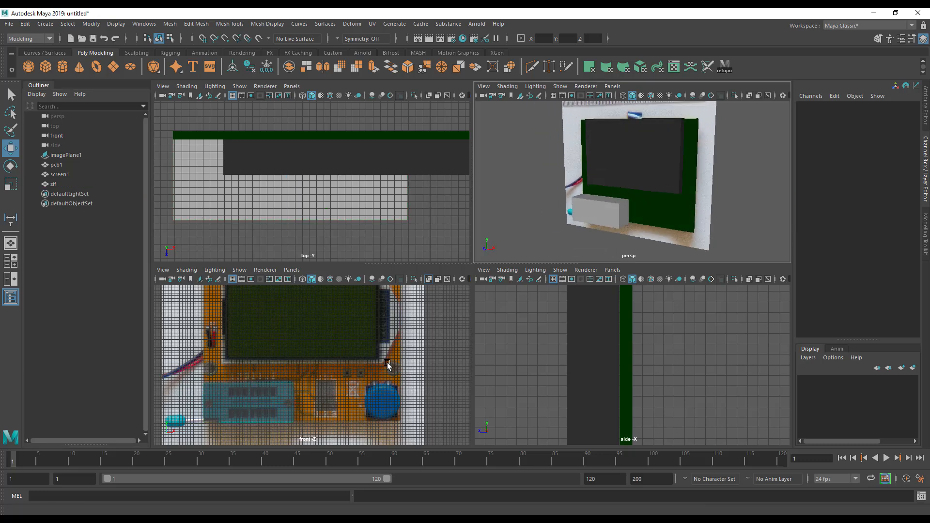
left_click_drag(606, 213, 579, 222, "alt")
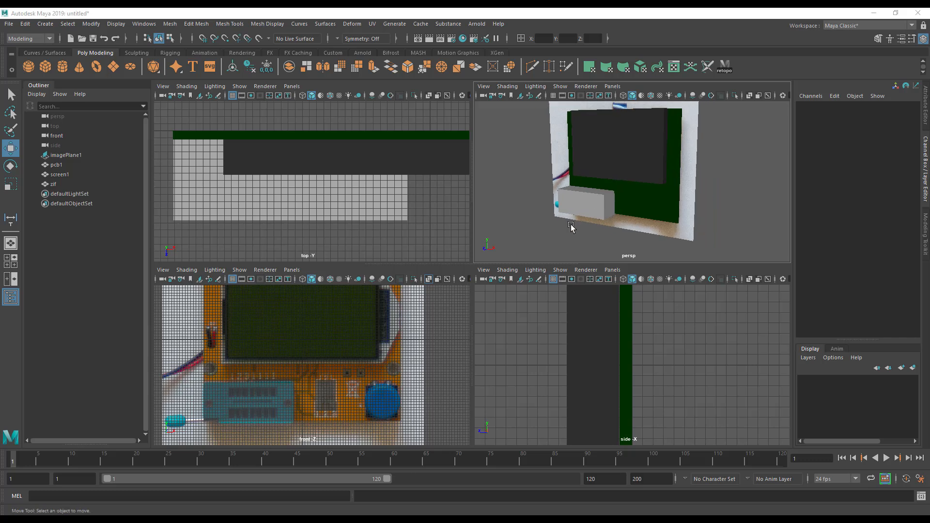
key("space")
middle_click_drag(524, 280, 552, 266, "alt")
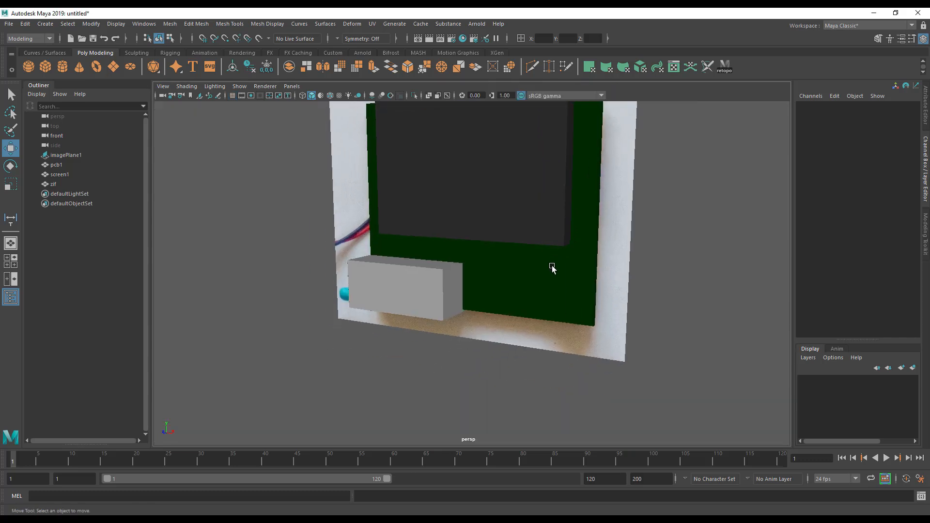
key("space")
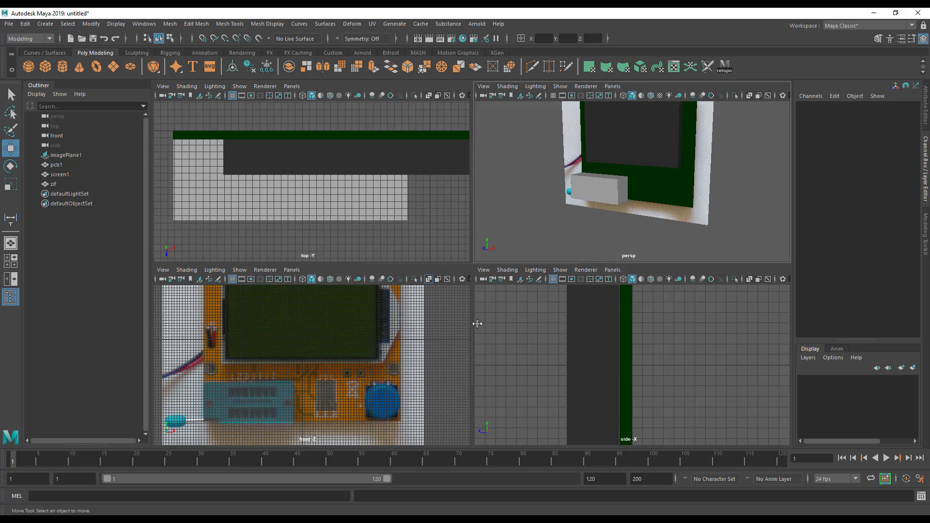
key("space")
middle_click_drag(527, 242, 519, 229, "alt")
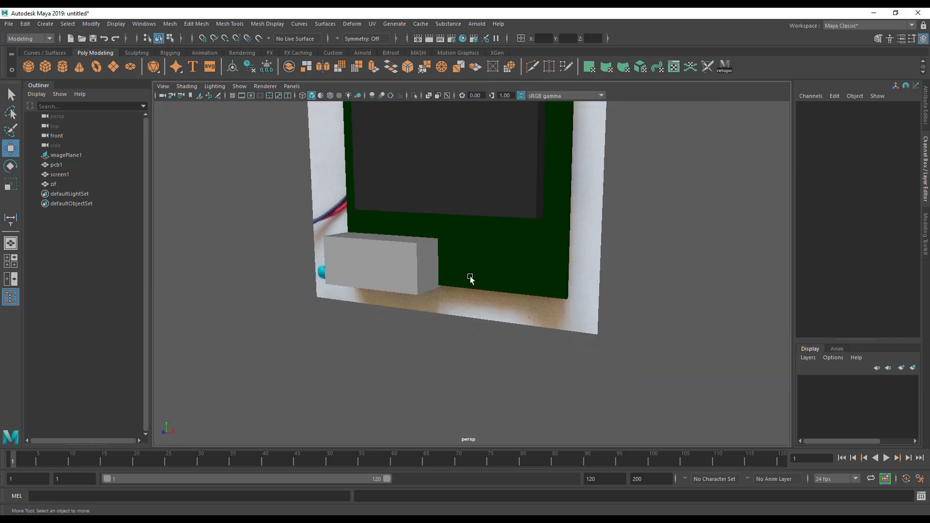
key("space")
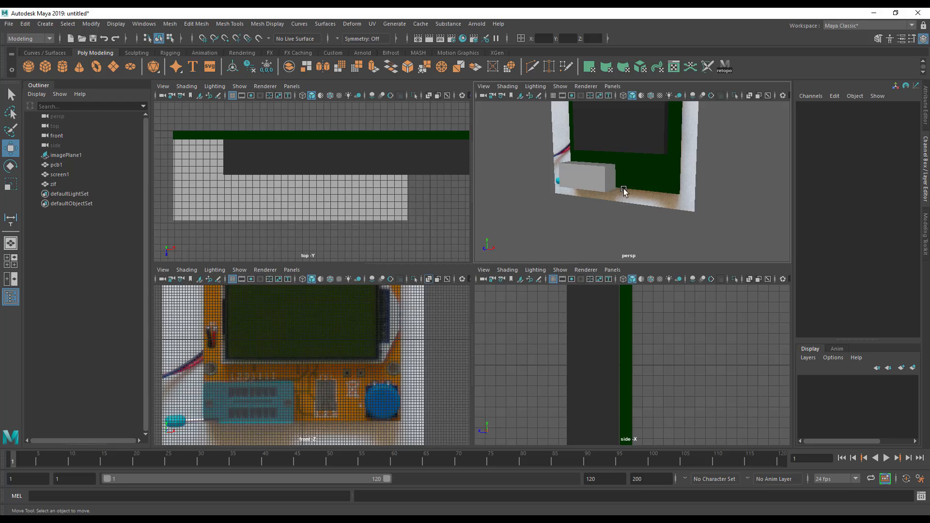
key("space")
middle_click_drag(563, 237, 561, 210, "alt")
middle_click_drag(734, 165, 731, 236, "alt")
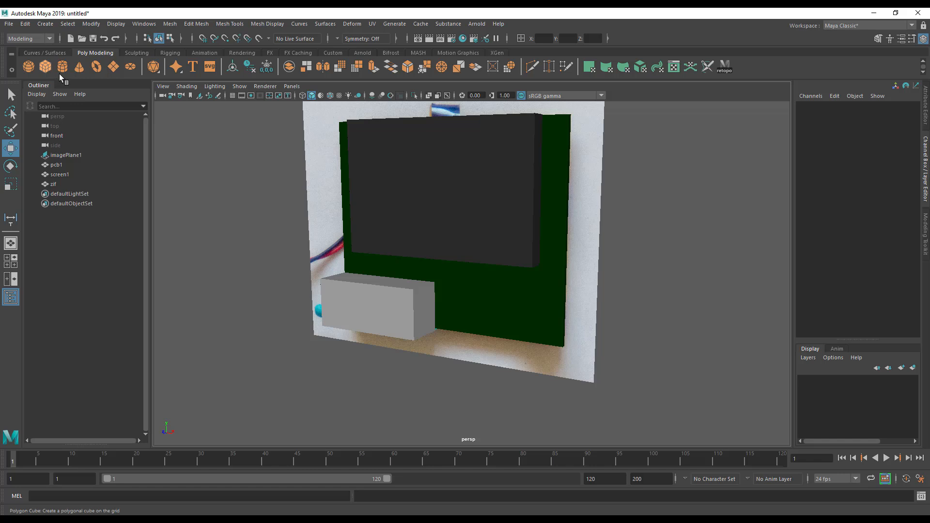
Create a polygon cube with width 12, height 12 and depth 3.4.
left_click(45, 67)
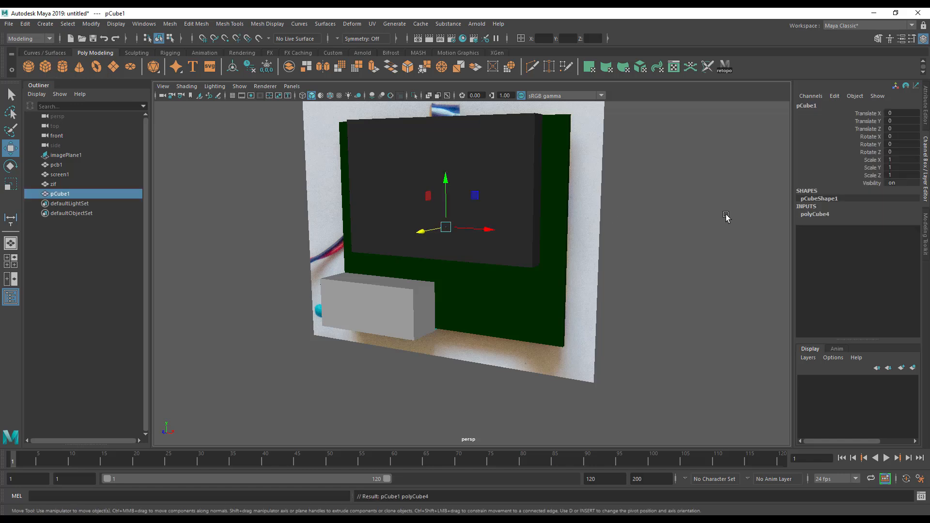
left_click(842, 214)
left_click(897, 223)
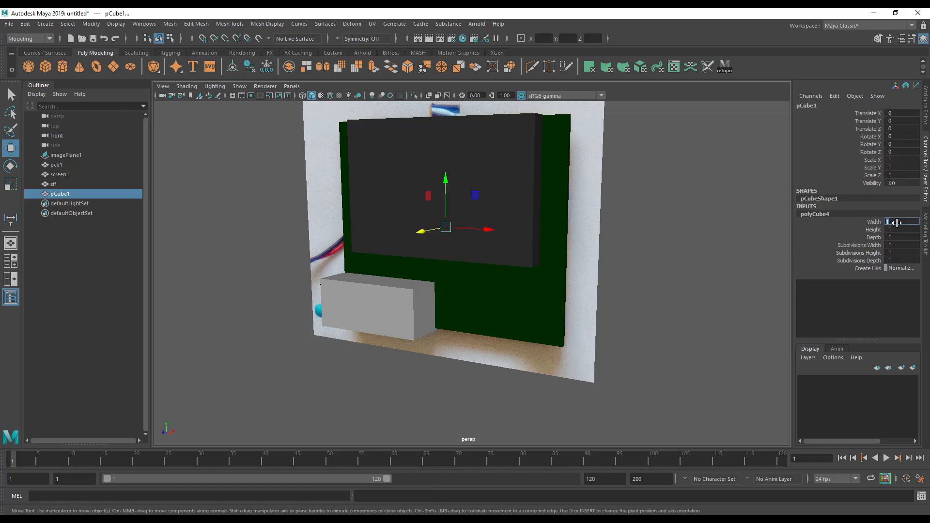
type("12")
left_click(902, 230)
type("12")
left_click(904, 237)
key("Return")
Move the new cube out in front of the board and towards its lower right corner, to about X 25.9, Y -11.6, Z 11.8.
left_click_drag(453, 248, 395, 233, "alt")
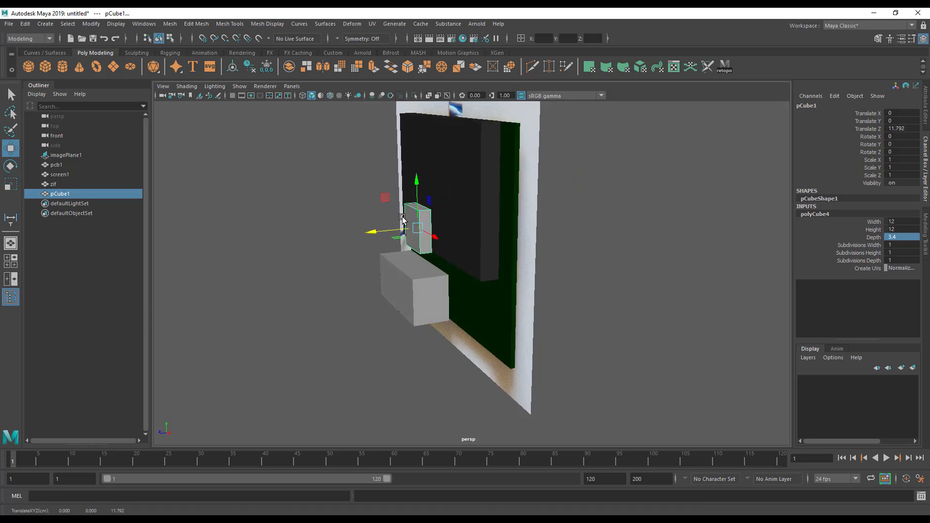
left_click_drag(417, 187, 581, 305)
left_click_drag(519, 320, 536, 244, "alt")
key("space")
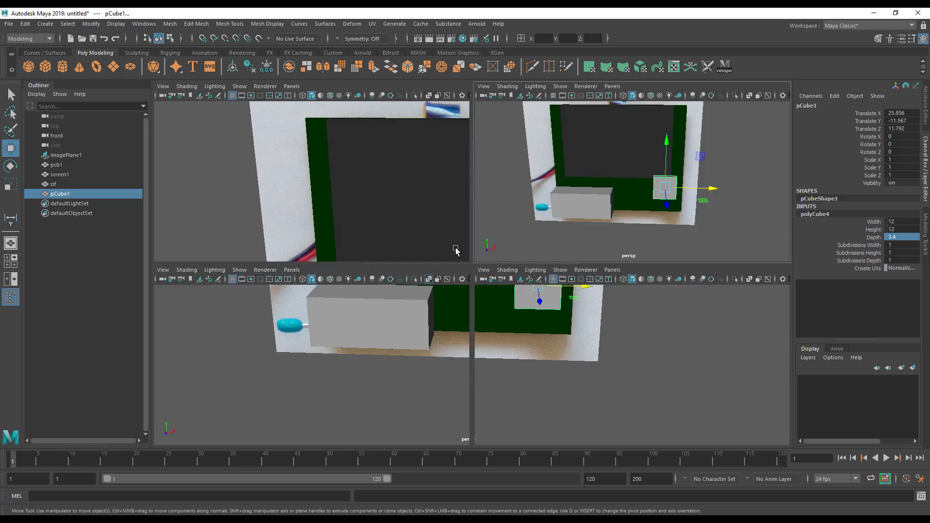
Align the cube with the blue round button in the front reference image, at about X 29.24 and Y -22.75.
key("space")
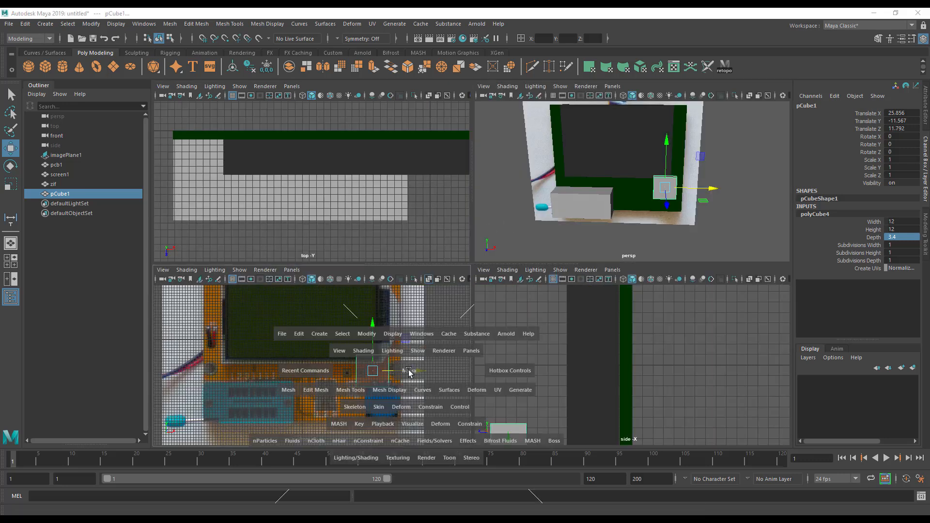
middle_click_drag(502, 379, 383, 315, "alt")
right_click_drag(383, 314, 585, 321, "alt")
middle_click_drag(585, 322, 545, 311, "alt")
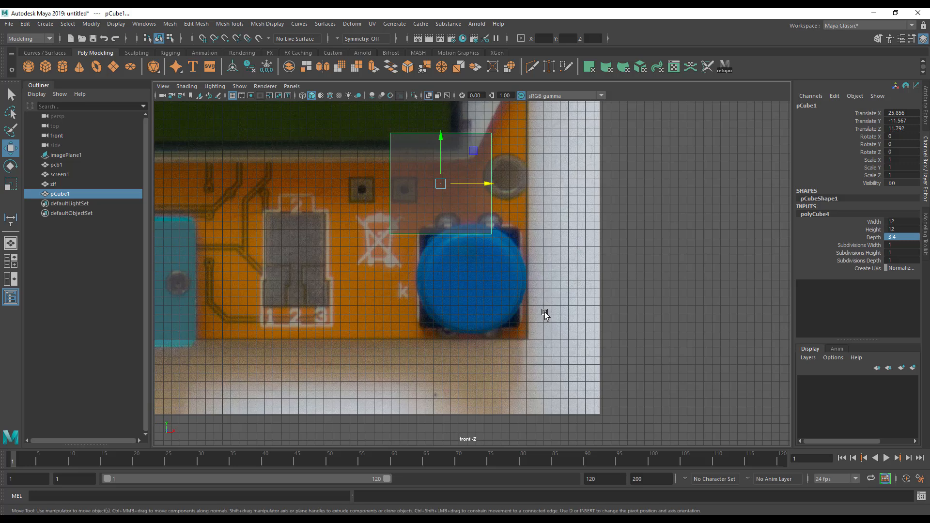
left_click_drag(450, 156, 450, 236)
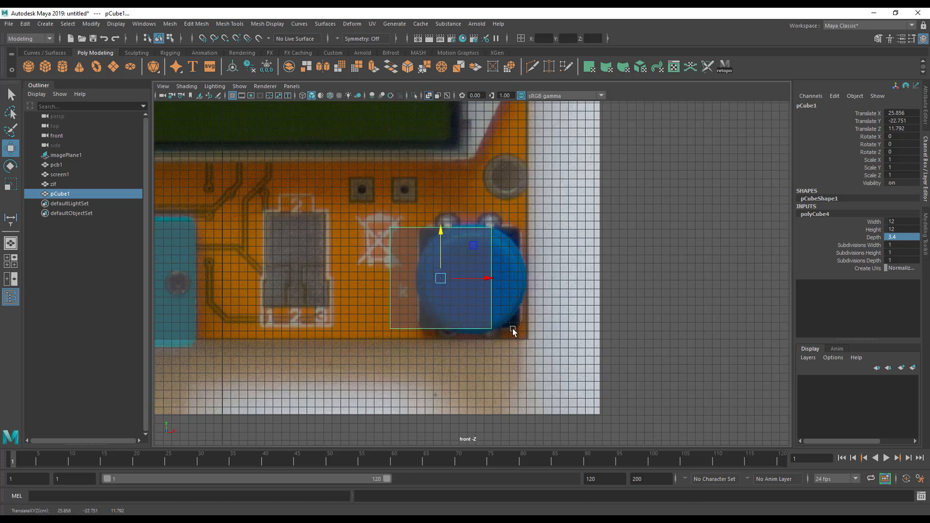
left_click_drag(484, 279, 514, 280)
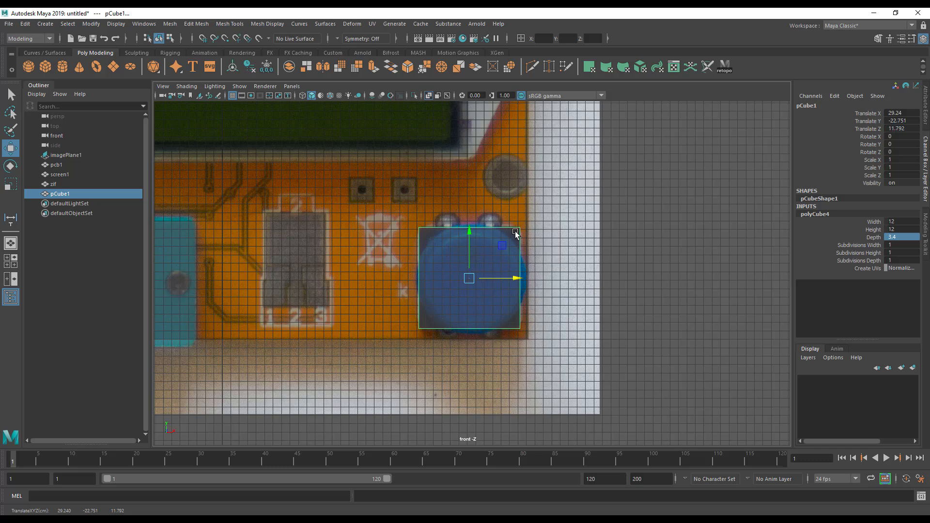
Move the button's base cube back along Z to about 2.96 so it rests against the board's front face.
key("space")
middle_click_drag(373, 225, 370, 245, "alt")
left_click_drag(556, 232, 532, 192, "alt")
right_click_drag(532, 193, 640, 224, "alt")
middle_click_drag(640, 225, 649, 235, "alt")
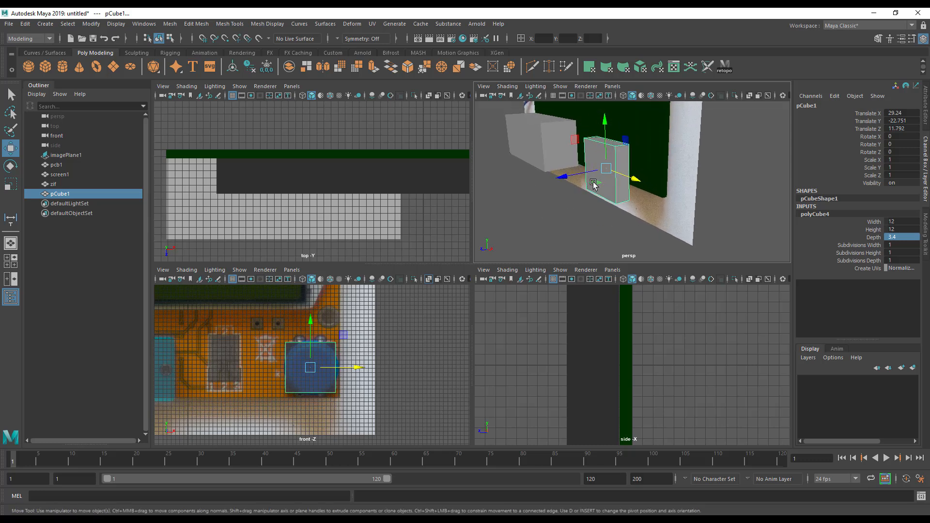
left_click_drag(564, 178, 597, 180)
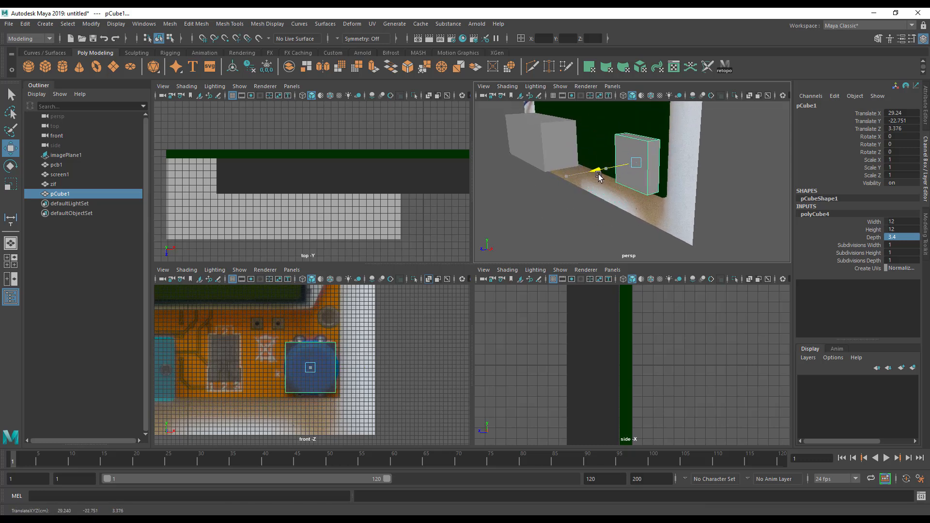
middle_click_drag(595, 378, 587, 241, "alt")
middle_click_drag(592, 347, 608, 290, "alt")
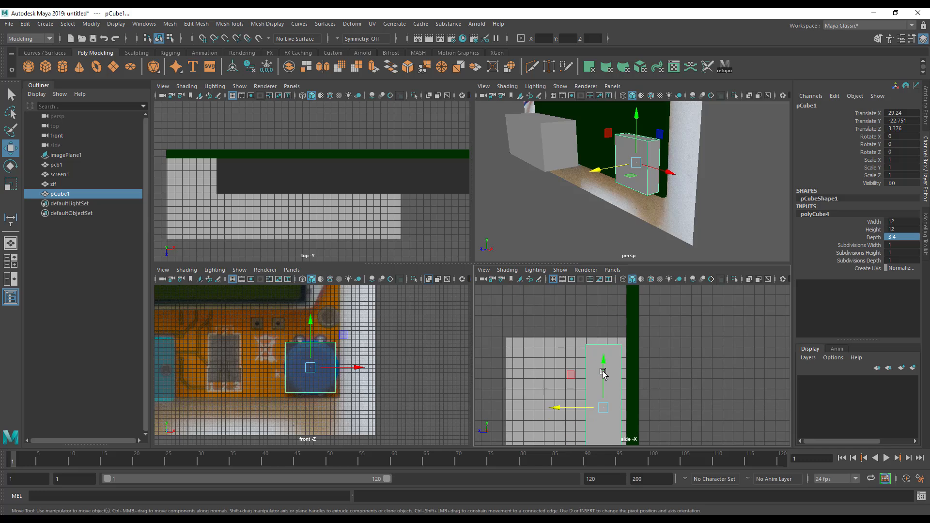
middle_click_drag(604, 374, 603, 327, "alt")
left_click_drag(568, 360, 572, 362)
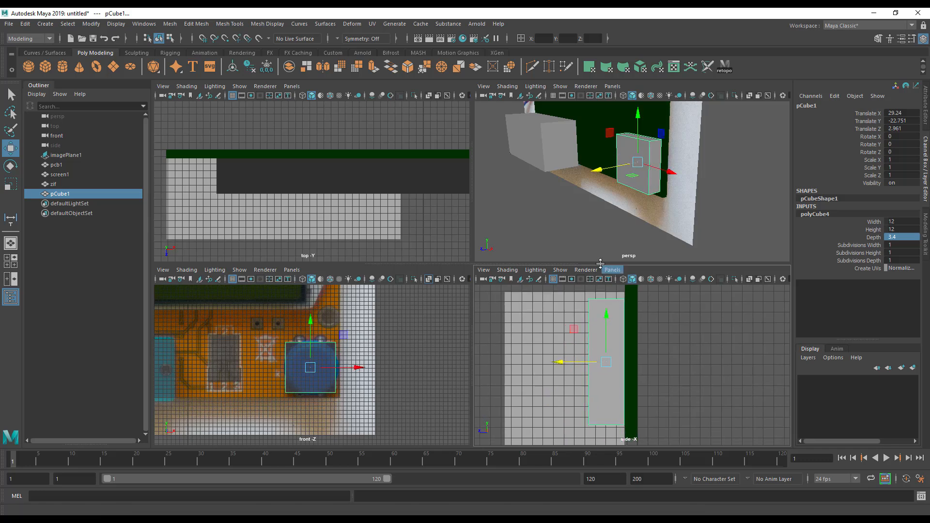
Examine the button base's placement on the board and compare it with the front reference image.
key("space")
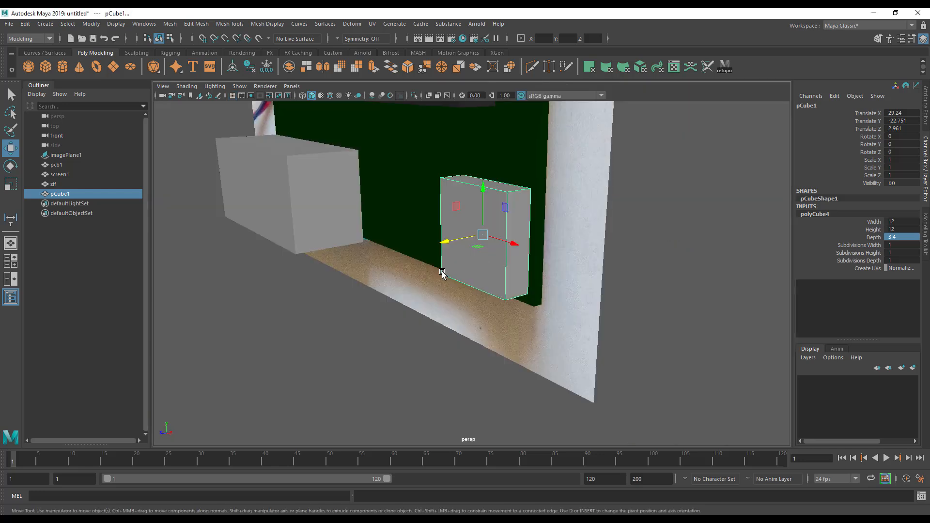
left_click_drag(466, 330, 399, 331, "alt")
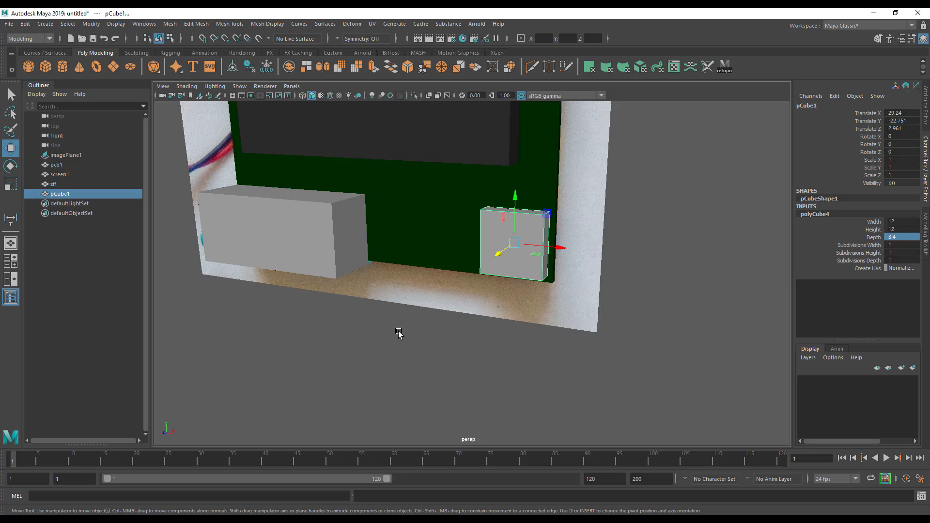
key("space")
middle_click_drag(354, 371, 414, 388, "alt")
right_click_drag(370, 372, 309, 361, "alt")
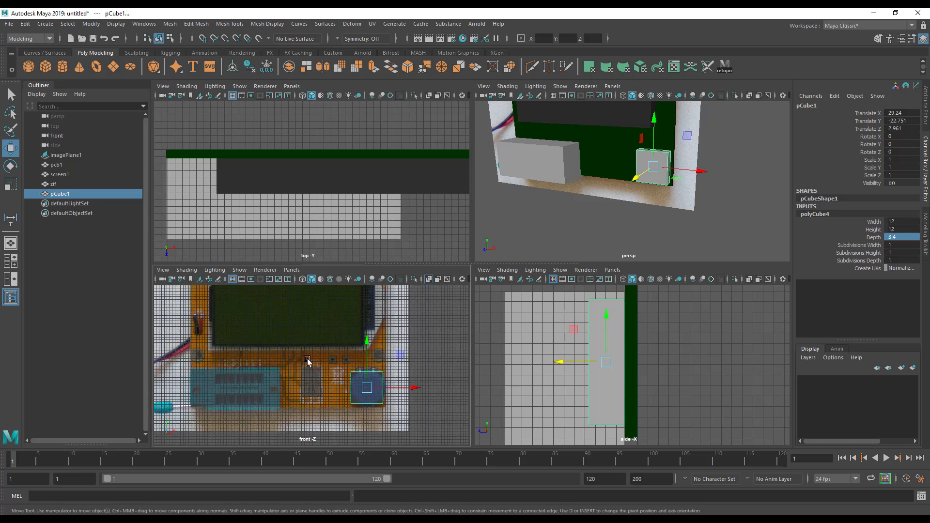
middle_click_drag(309, 361, 341, 374, "alt")
right_click_drag(365, 360, 298, 357, "alt")
middle_click_drag(285, 309, 290, 346, "alt")
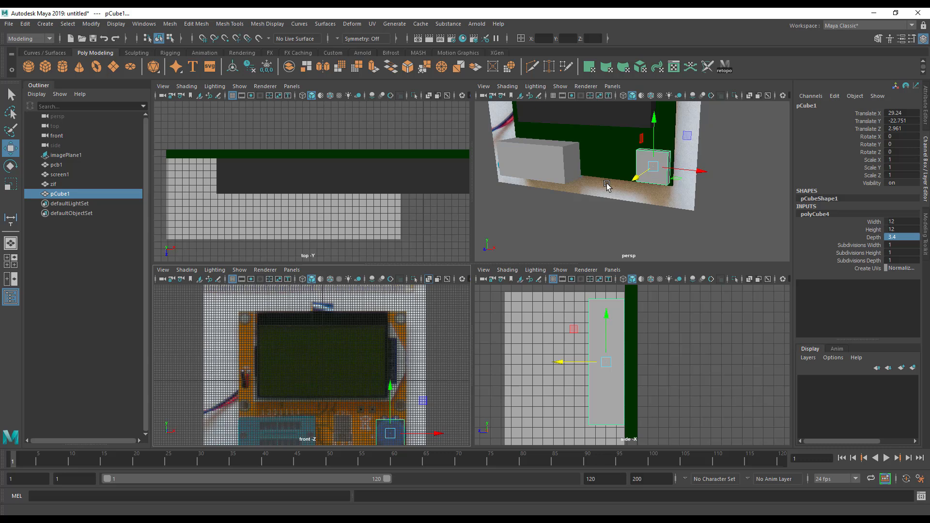
left_click_drag(606, 187, 635, 179, "alt")
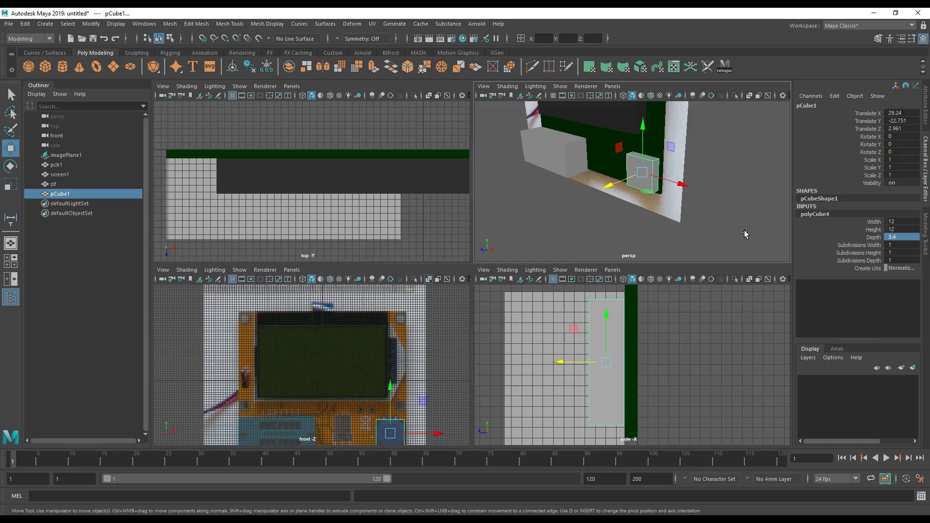
Create a polygon cylinder, move it forward along Z to about 8.4, and set its radius to 6.3.
left_click(62, 67)
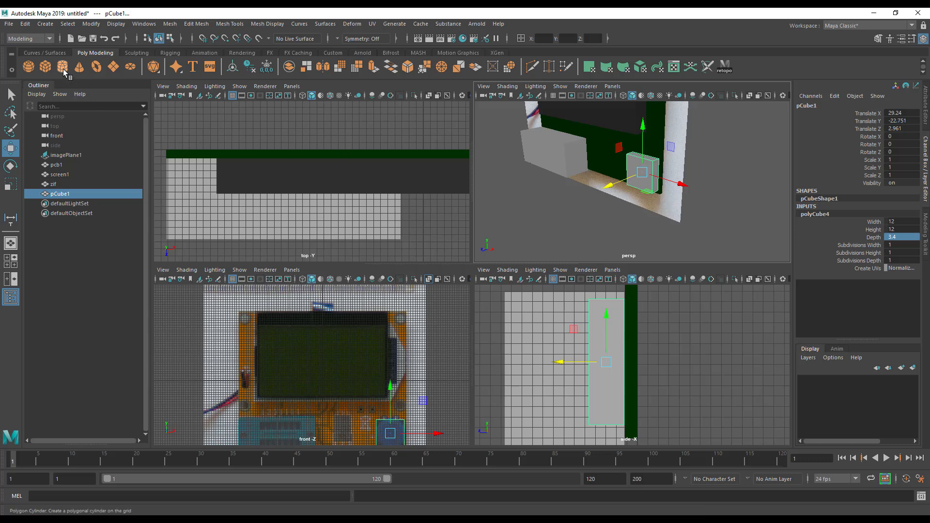
left_click_drag(422, 198, 422, 259)
key("f")
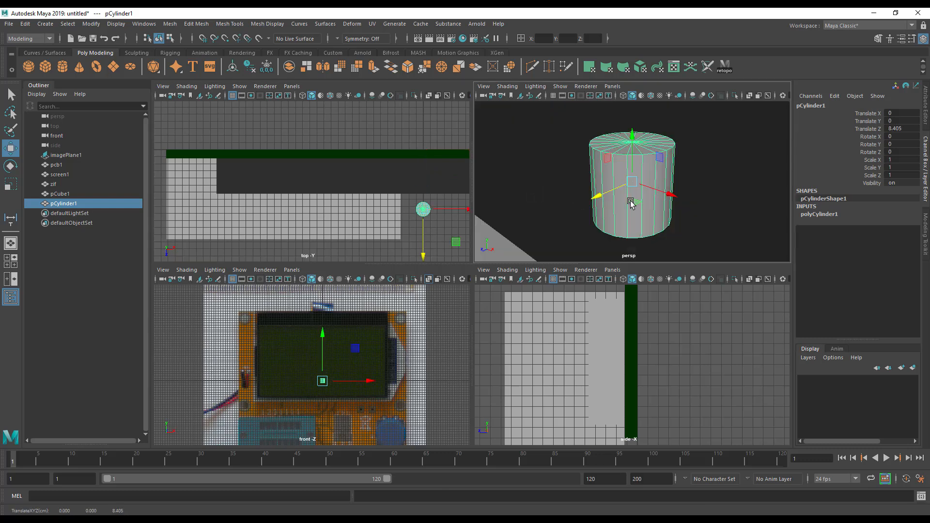
scroll(631, 204, "down", 5)
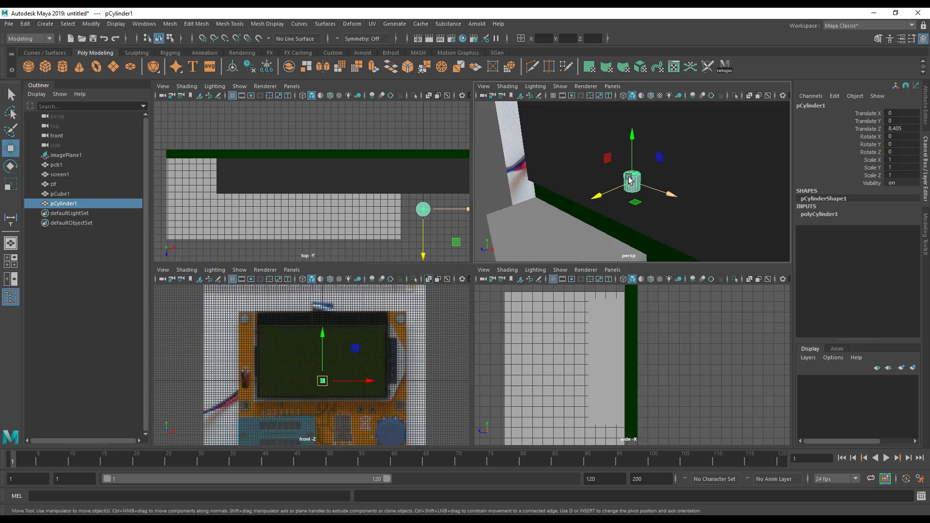
left_click(823, 214)
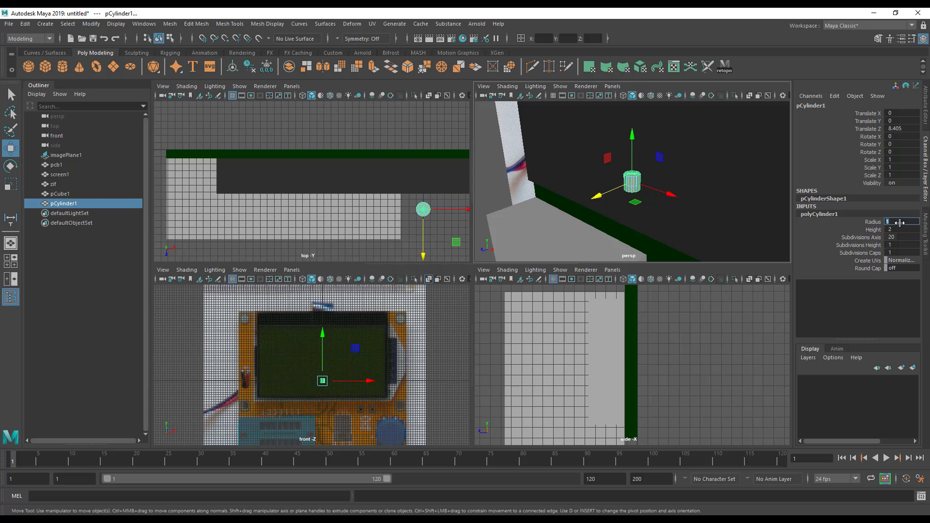
key("Return")
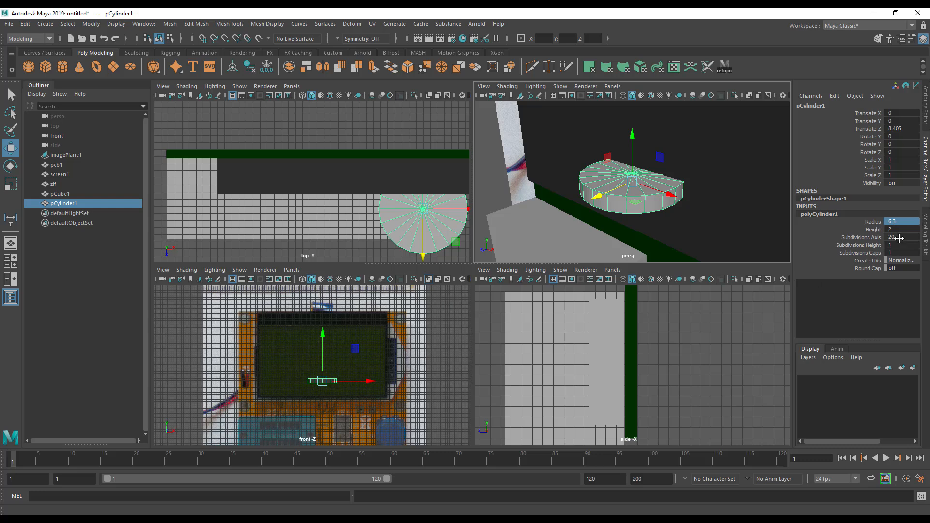
Set the cylinder's height to 8.2 and rotate it 90 degrees about X so its round face points forward.
left_click(900, 229)
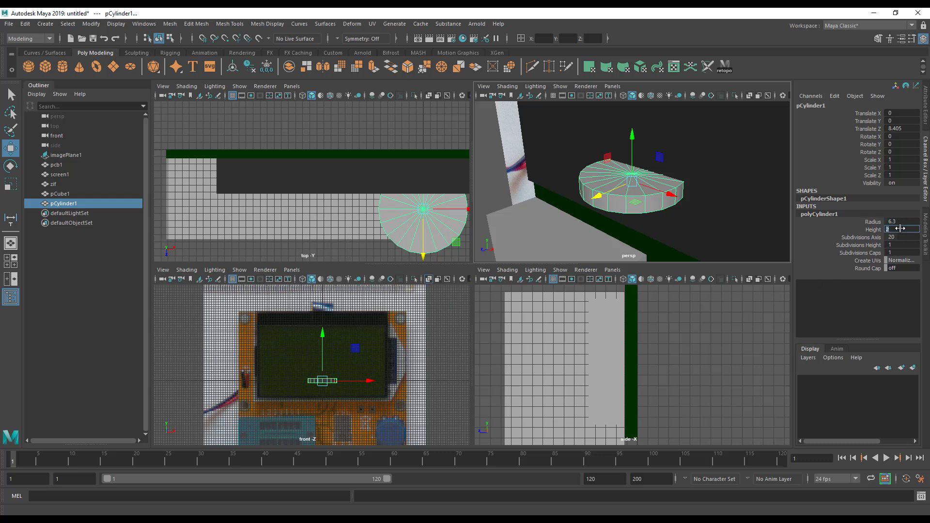
key("Return")
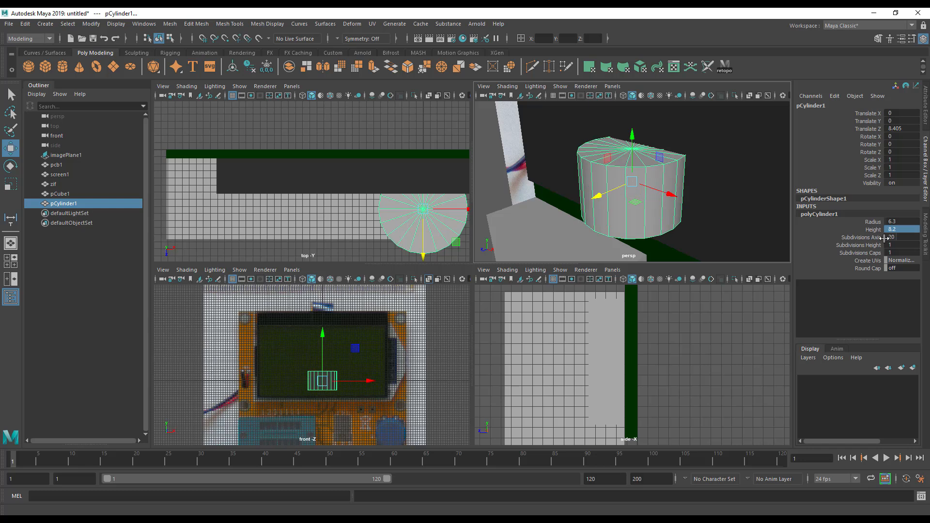
key("e")
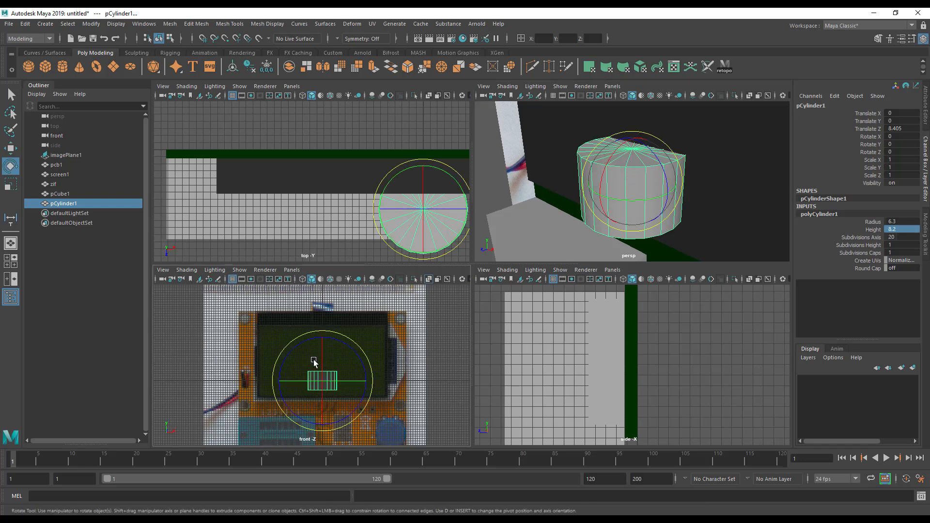
left_click_drag(323, 359, 328, 418)
middle_click_drag(391, 373, 370, 373, "alt")
key("space")
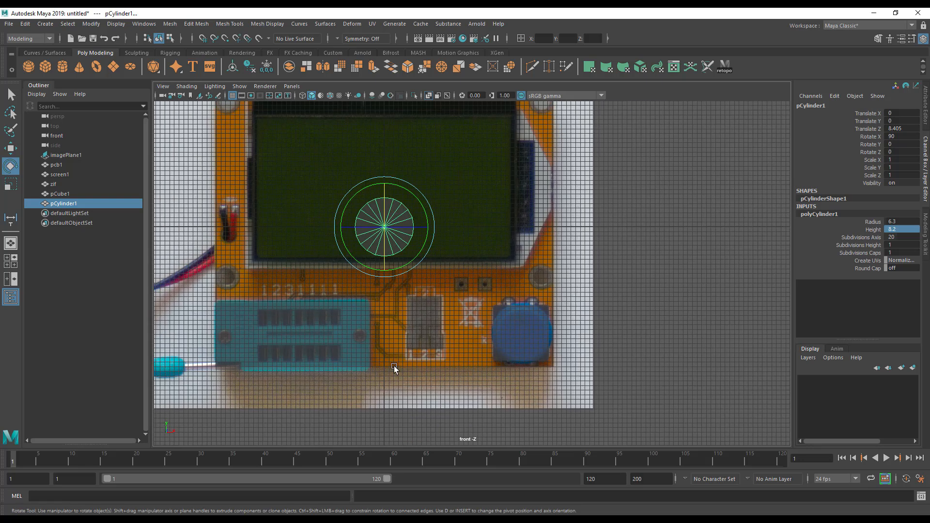
Align the cylinder with the blue round button in the front reference image, at about X 29.53 and Y -22.78.
key("w")
left_click_drag(384, 184, 384, 293)
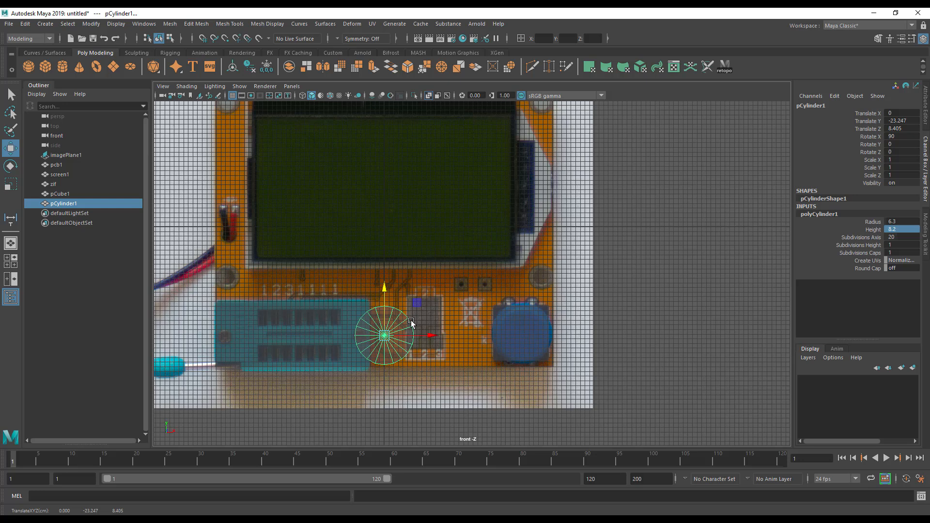
left_click_drag(426, 343, 564, 345)
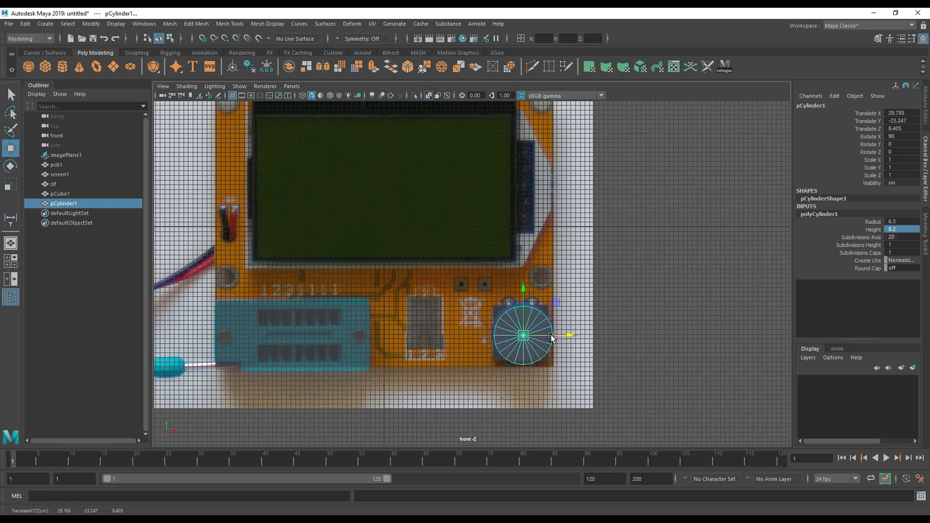
scroll(540, 364, "up", 8)
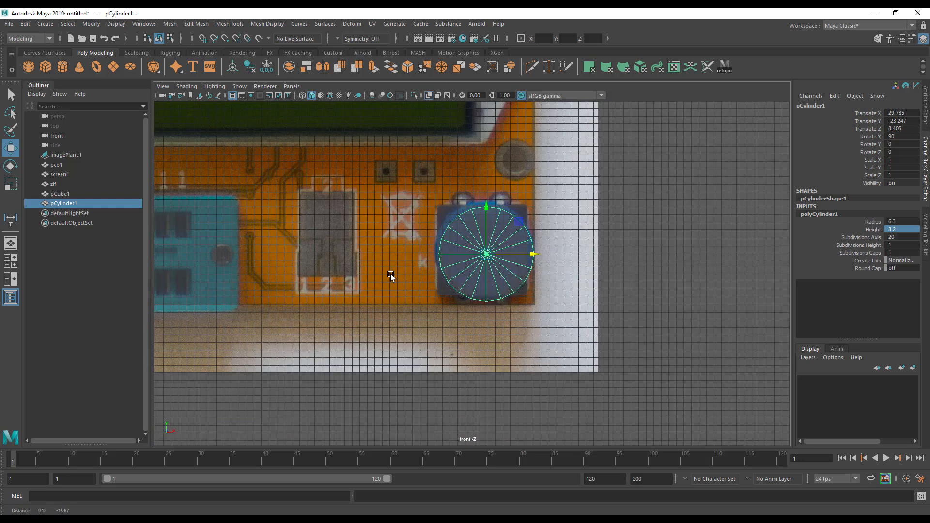
middle_click_drag(540, 172, 534, 224, "alt")
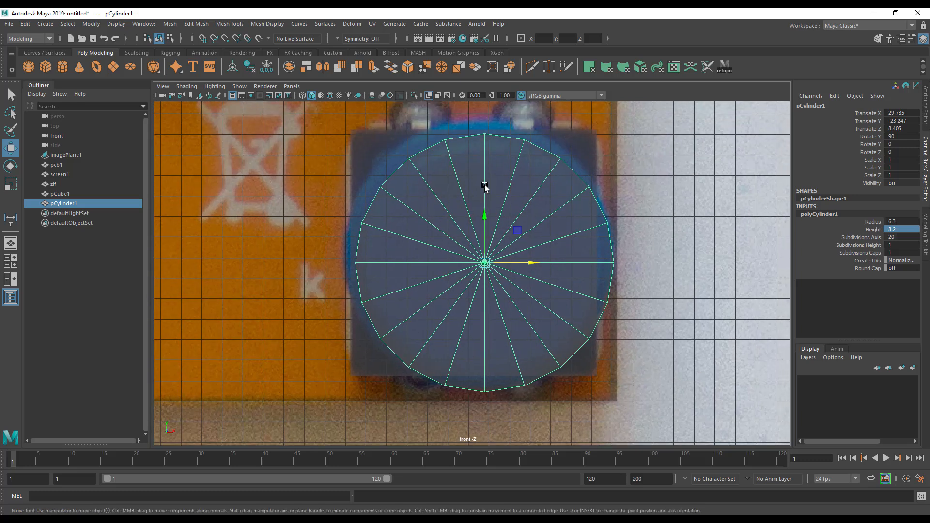
left_click_drag(486, 211, 486, 202)
left_click_drag(533, 256, 525, 255)
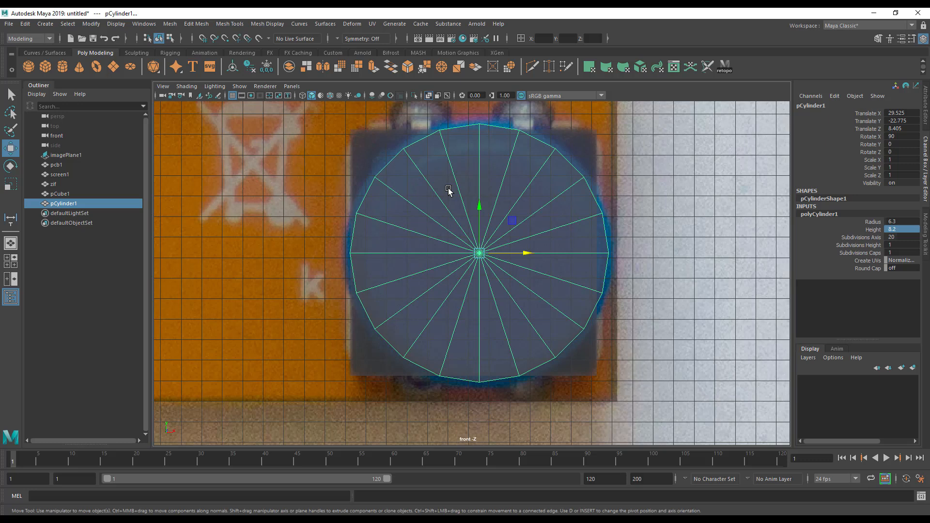
Move the cylinder along Z to about 8.8 so its back meets the button base's front face.
key("space")
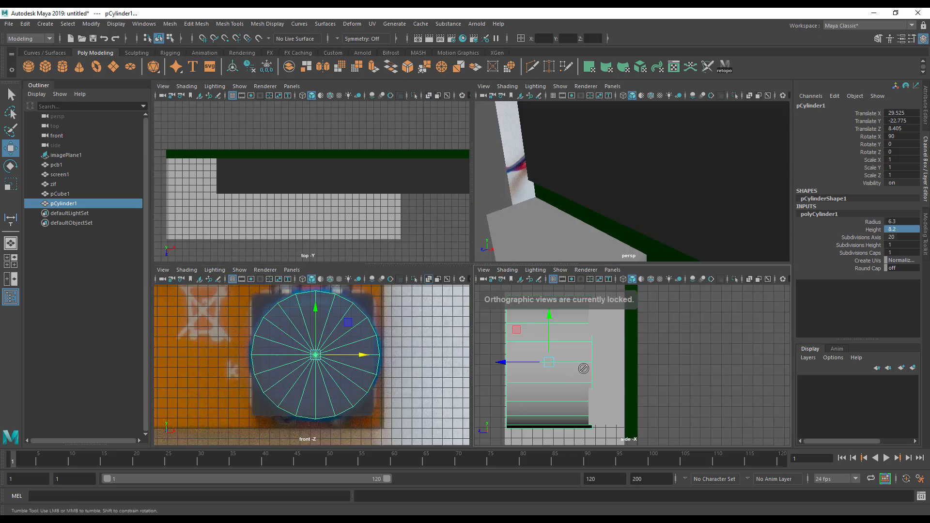
mouse_move(530, 364)
left_mouse_down()
mouse_move(504, 364)
mouse_move(513, 366)
left_mouse_up()
key("space")
middle_click_drag(552, 339, 592, 321, "alt")
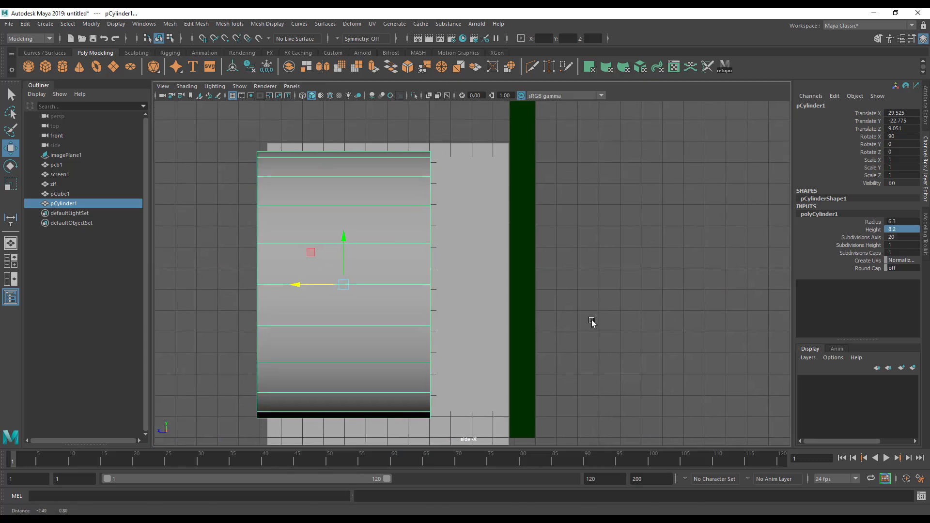
mouse_move(310, 282)
left_mouse_down()
mouse_move(324, 282)
mouse_move(315, 286)
left_mouse_up()
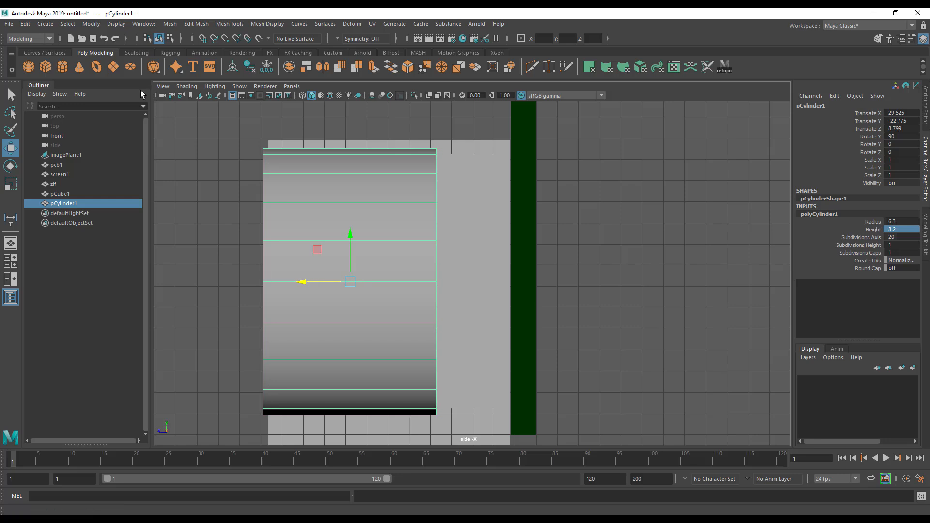
Show wireframe on shaded in the side view and fine-tune the cylinder's Z position to about 8.78.
left_click(187, 86)
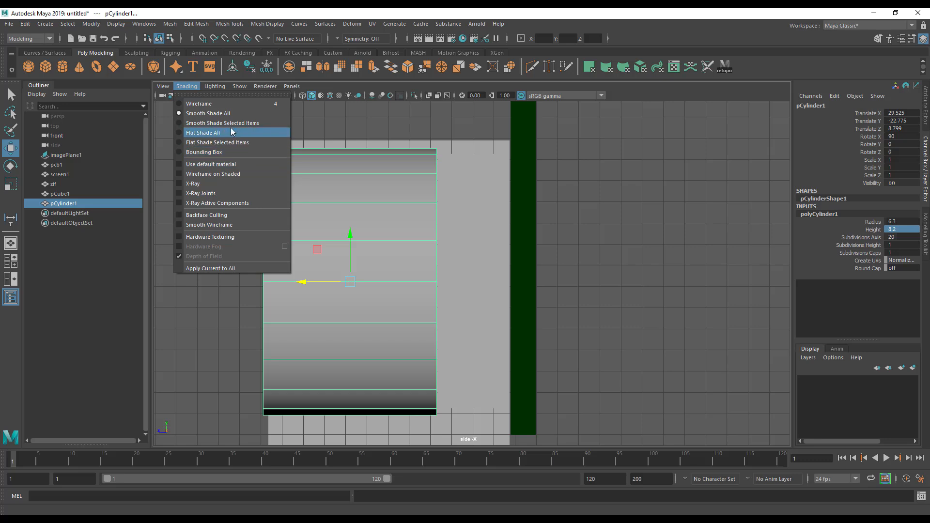
left_click(231, 175)
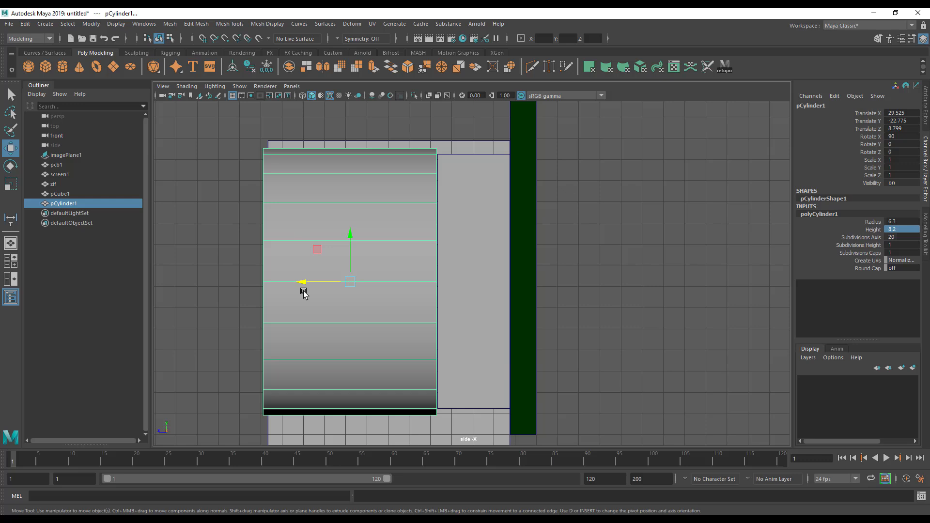
left_click(236, 218)
left_click(309, 274)
left_click_drag(299, 283, 302, 281)
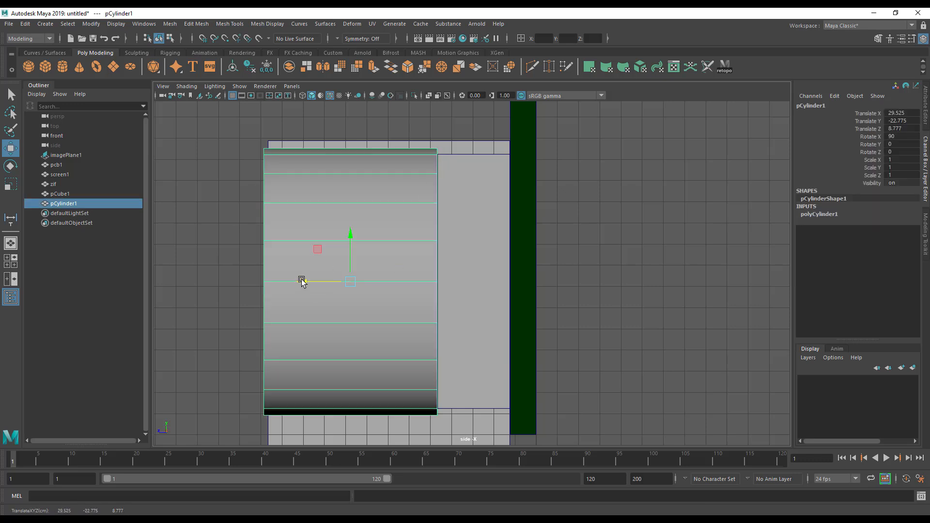
left_click(213, 225)
Examine the button's cylinder and base on the board from several angles in the perspective view.
key("space")
left_click_drag(526, 240, 648, 202, "alt")
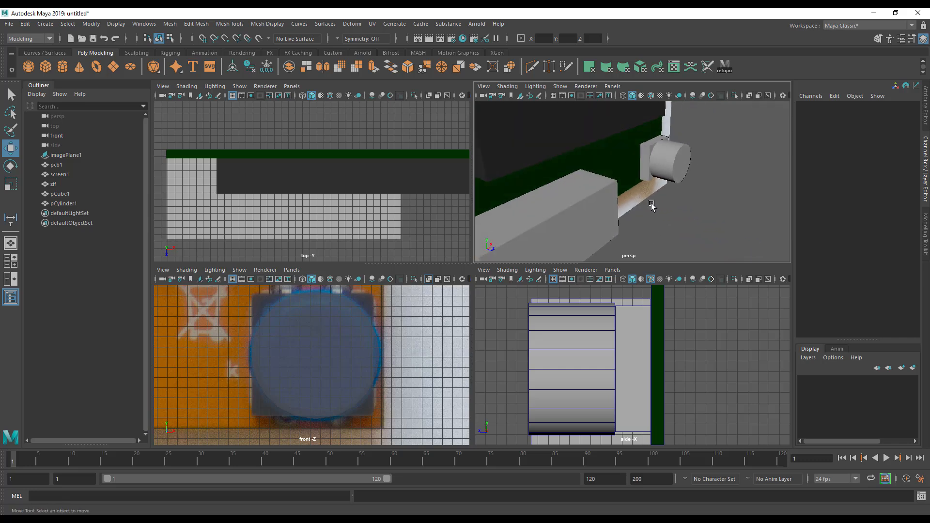
left_click_drag(645, 158, 503, 208, "alt")
left_click_drag(602, 202, 700, 212, "alt")
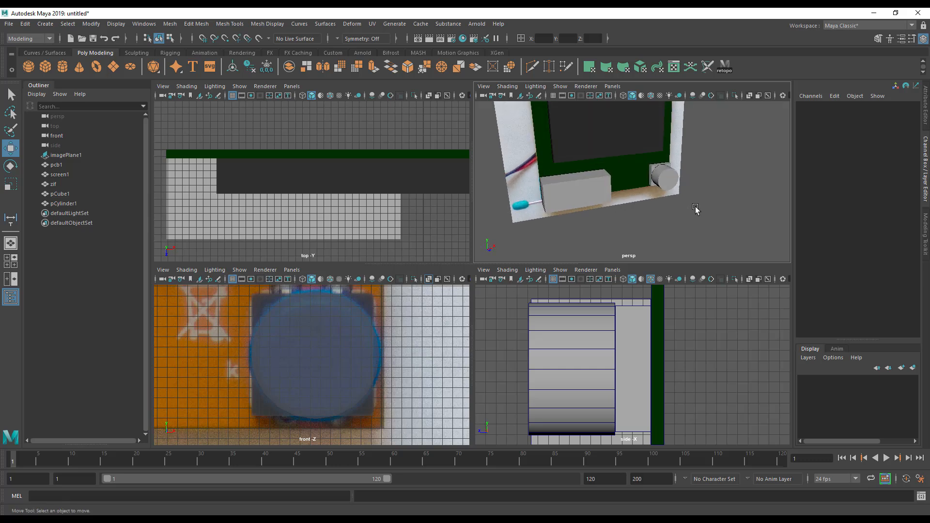
left_click_drag(561, 214, 582, 161, "alt")
left_click_drag(637, 209, 609, 219, "alt")
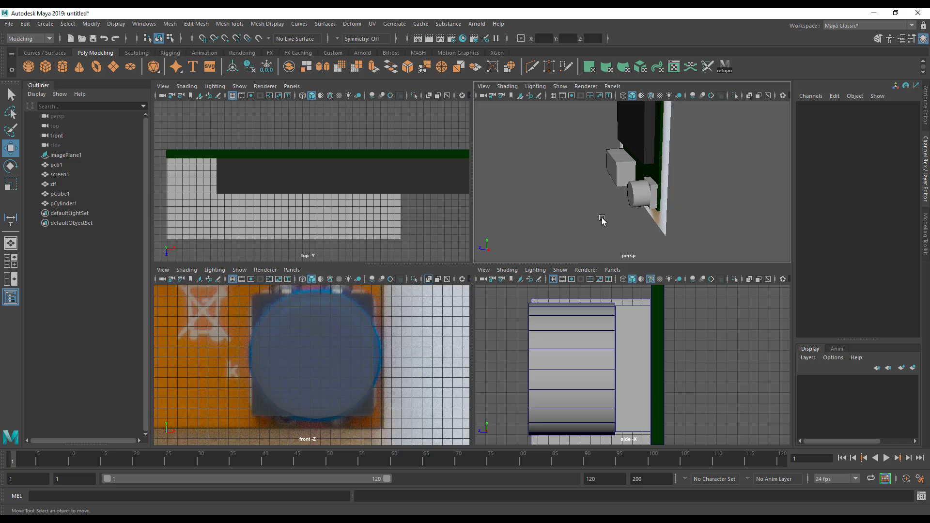
left_click_drag(596, 219, 631, 199, "alt")
middle_click_drag(631, 198, 663, 167, "alt")
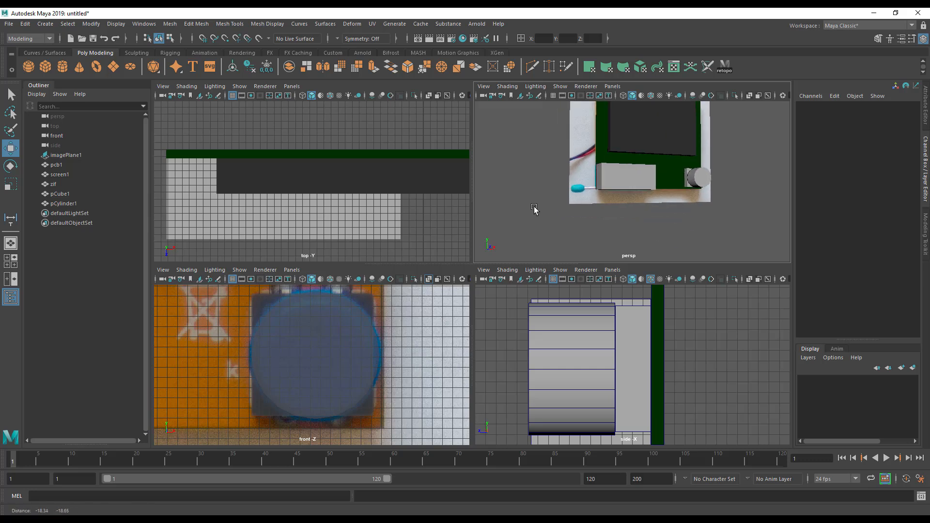
right_click_drag(534, 209, 621, 202, "alt")
mouse_move(620, 201)
middle_mouse_down("alt")
mouse_move(663, 190)
mouse_move(609, 209)
middle_mouse_up("alt")
left_click_drag(608, 209, 680, 189, "alt")
right_click_drag(561, 197, 500, 193, "alt")
left_click_drag(500, 194, 489, 210, "alt")
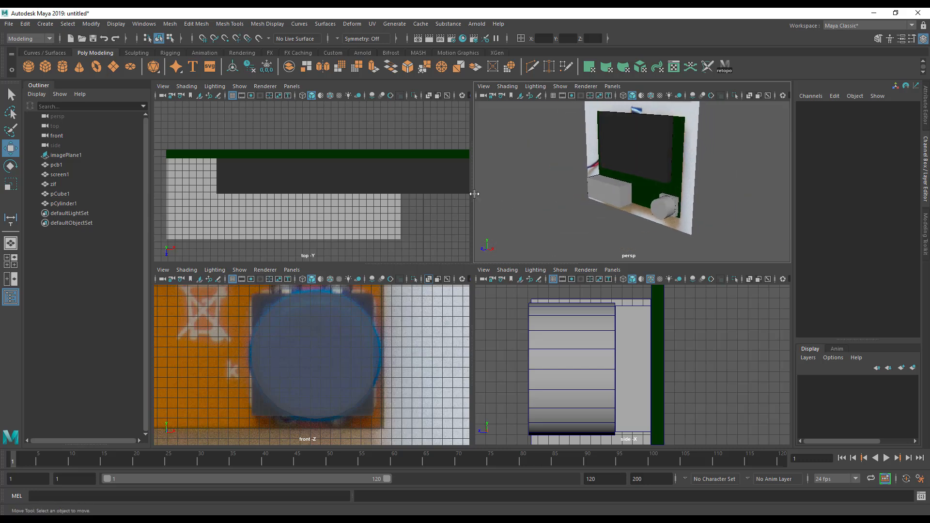
Compare the whole board model with the reference photo in the front view and the enlarged perspective view.
scroll(370, 343, "down", 6)
middle_click_drag(350, 350, 440, 376, "alt")
scroll(354, 367, "down", 1)
middle_click_drag(354, 366, 370, 358, "alt")
scroll(365, 373, "down", 2)
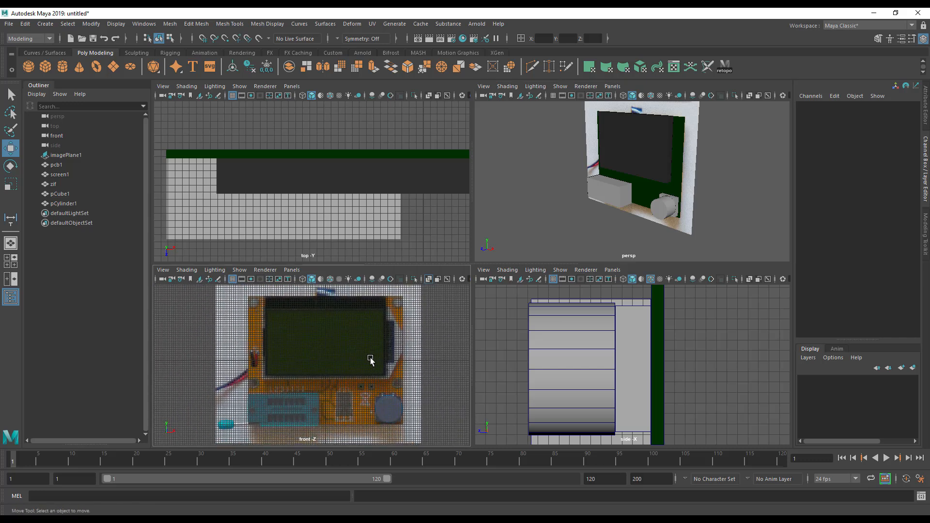
mouse_move(591, 179)
left_mouse_down("alt")
mouse_move(548, 170)
mouse_move(725, 170)
mouse_move(669, 196)
mouse_move(625, 193)
mouse_move(591, 181)
mouse_move(594, 170)
mouse_move(582, 189)
left_mouse_up("alt")
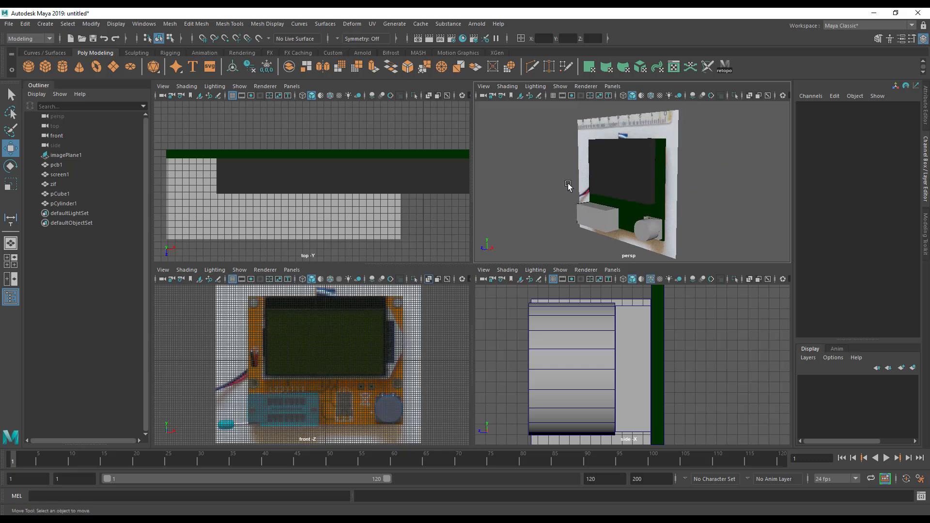
key("space")
mouse_move(529, 249)
left_mouse_down("alt")
mouse_move(684, 247)
mouse_move(614, 260)
mouse_move(539, 253)
left_mouse_up("alt")
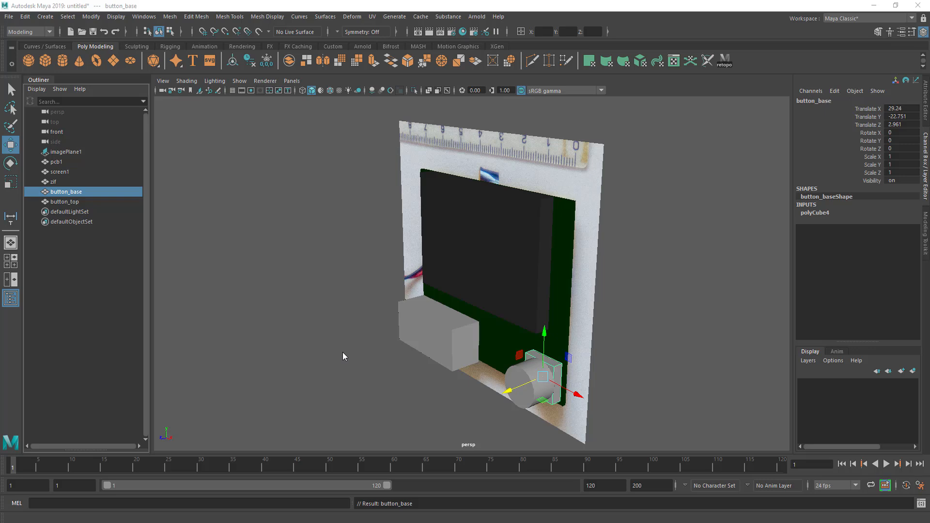
Inspect how far the screen, ZIF socket and button stand out from the board, from the front and side.
middle_click_drag(395, 329, 389, 307, "alt")
left_click_drag(389, 307, 349, 353, "alt")
middle_click_drag(349, 353, 344, 332, "alt")
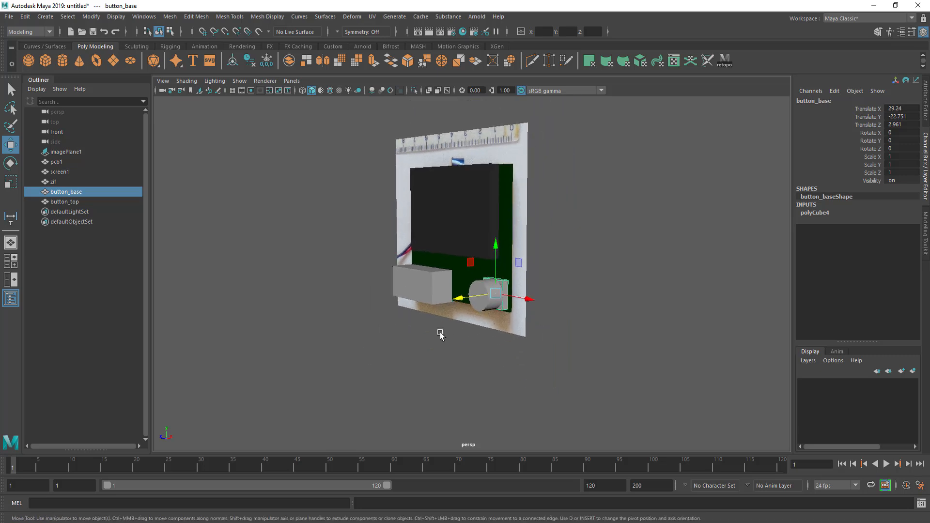
left_click_drag(393, 331, 463, 333, "alt")
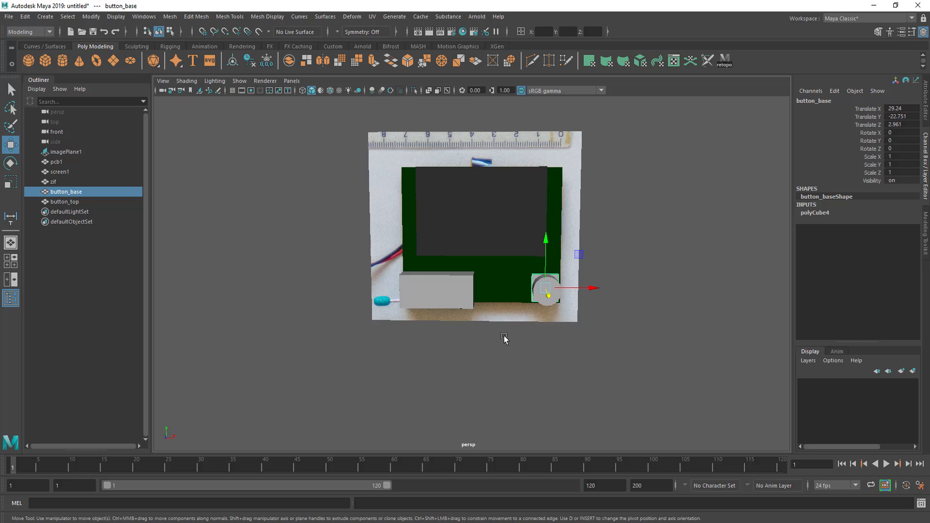
left_click_drag(504, 336, 468, 343, "alt")
middle_click_drag(468, 342, 465, 352, "alt")
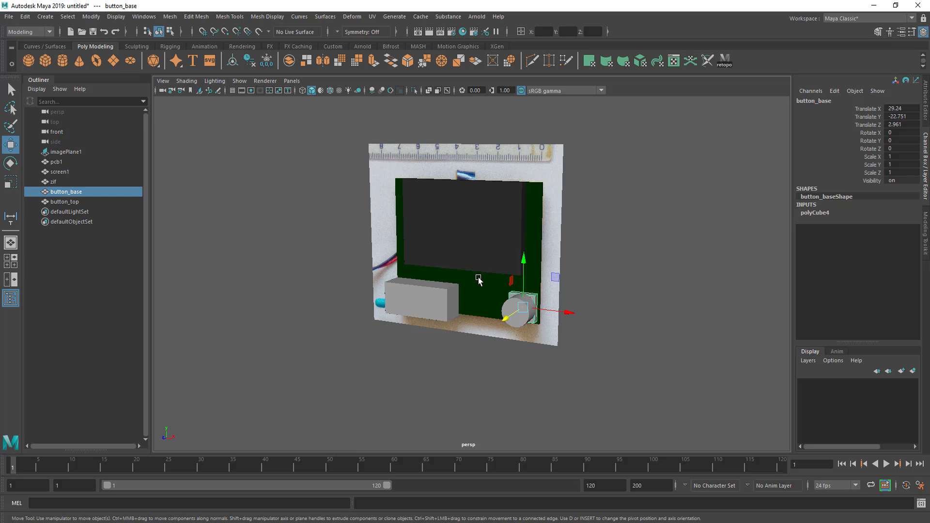
left_click_drag(484, 245, 434, 278, "alt")
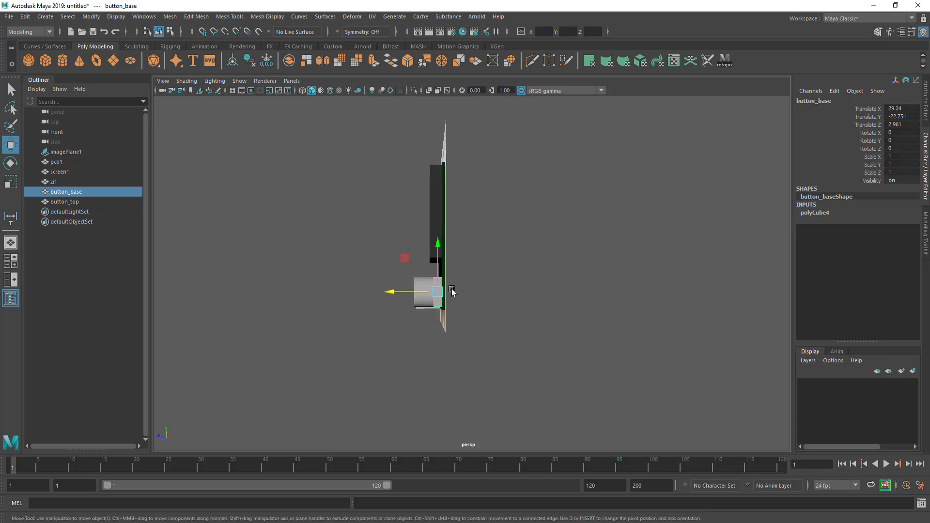
left_click_drag(370, 322, 473, 355, "alt")
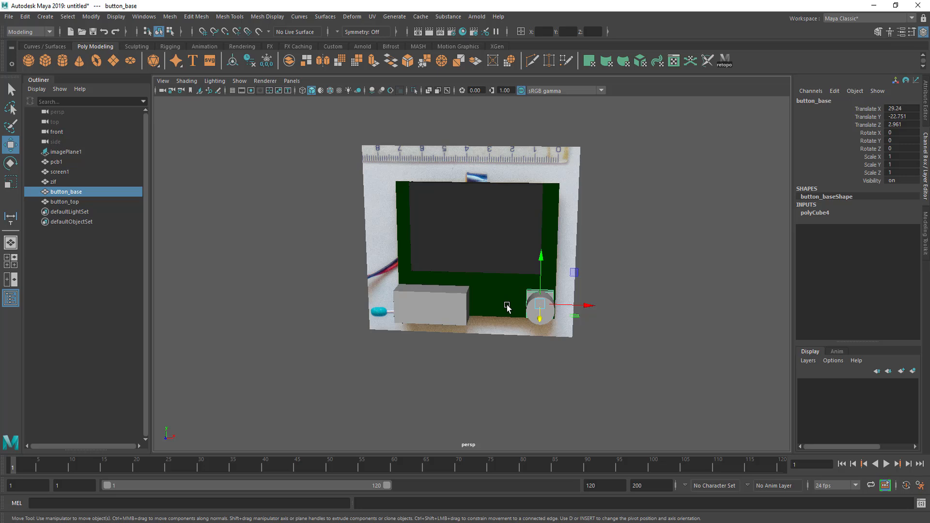
left_click_drag(500, 305, 494, 304, "alt")
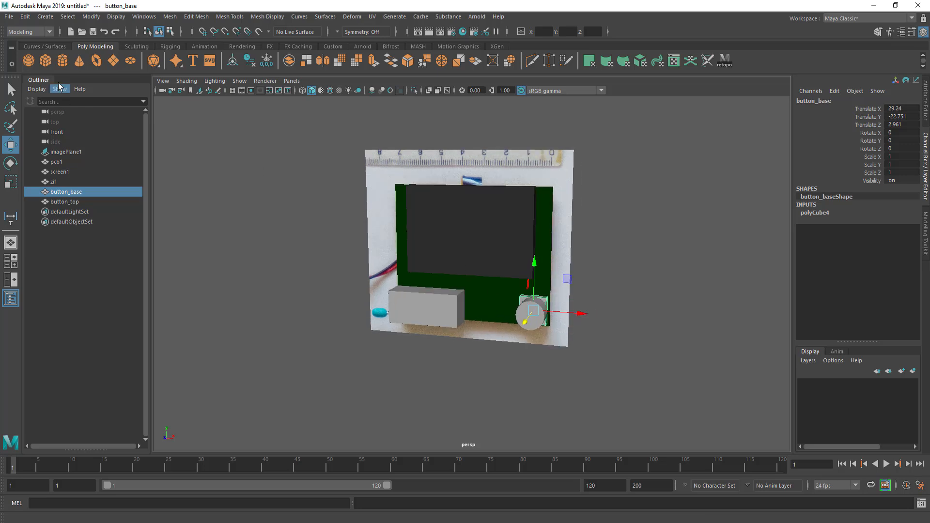
Create a cube, move it in front of the board, and set its width to 48.5, height to 26.5 and depth to 17.5.
left_click(44, 62)
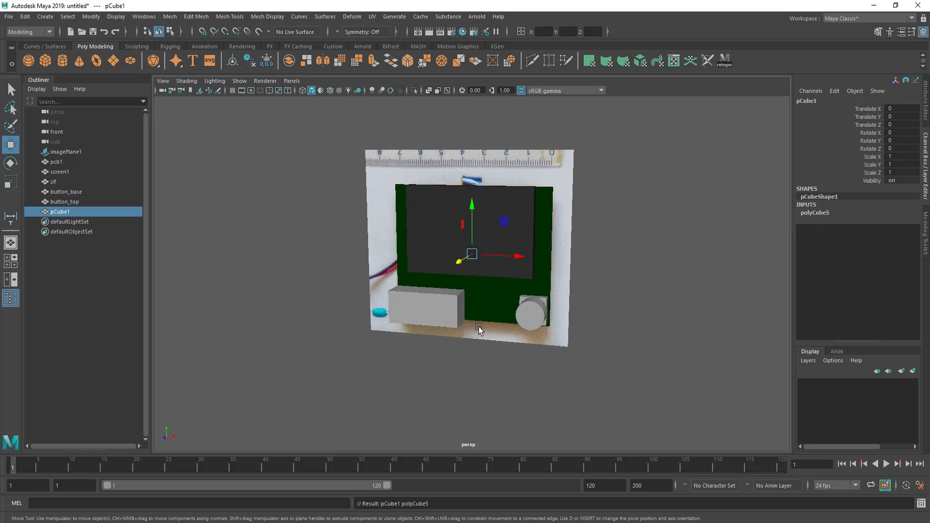
left_click_drag(490, 260, 569, 295, "alt")
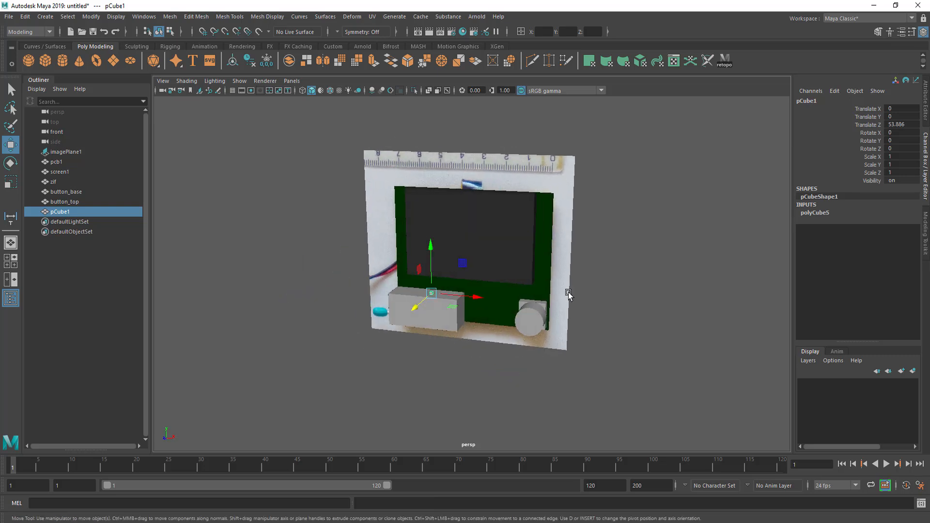
left_click(824, 213)
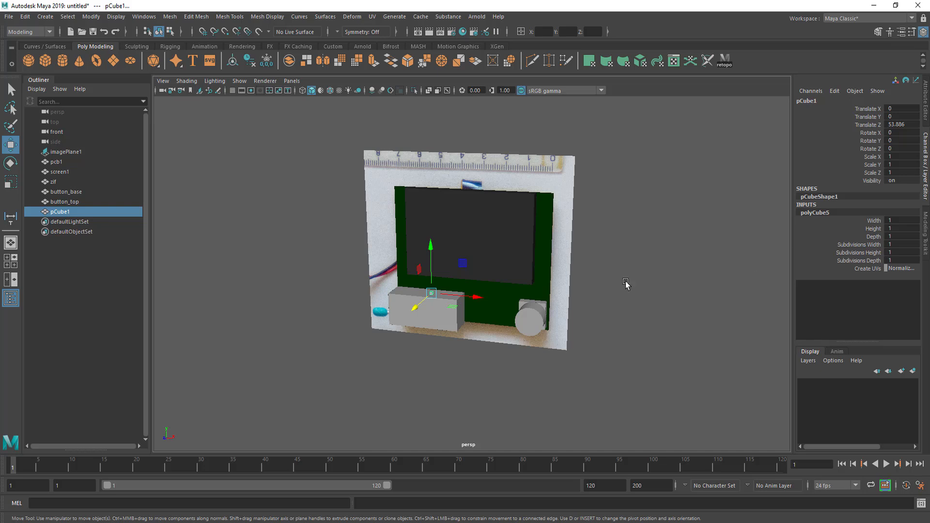
left_click_drag(537, 333, 526, 340, "alt")
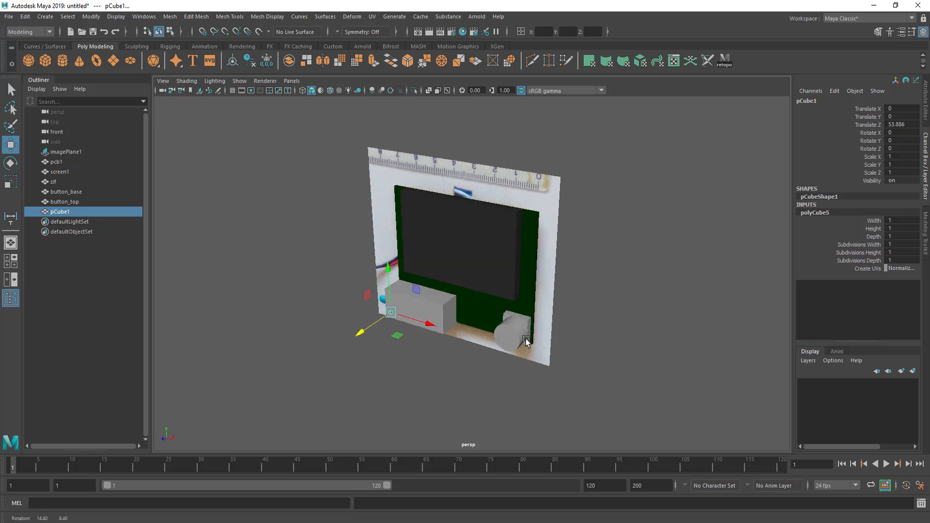
left_click(901, 219)
key("Return")
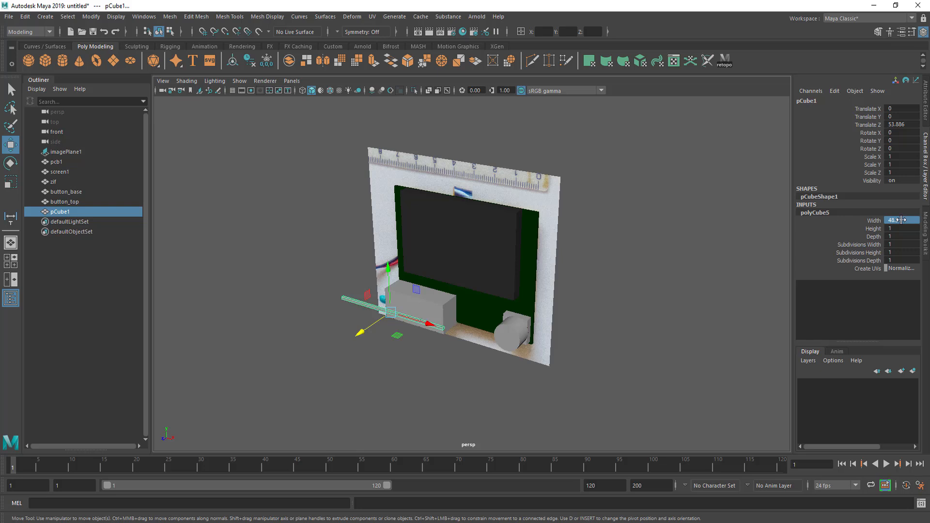
left_click(897, 229)
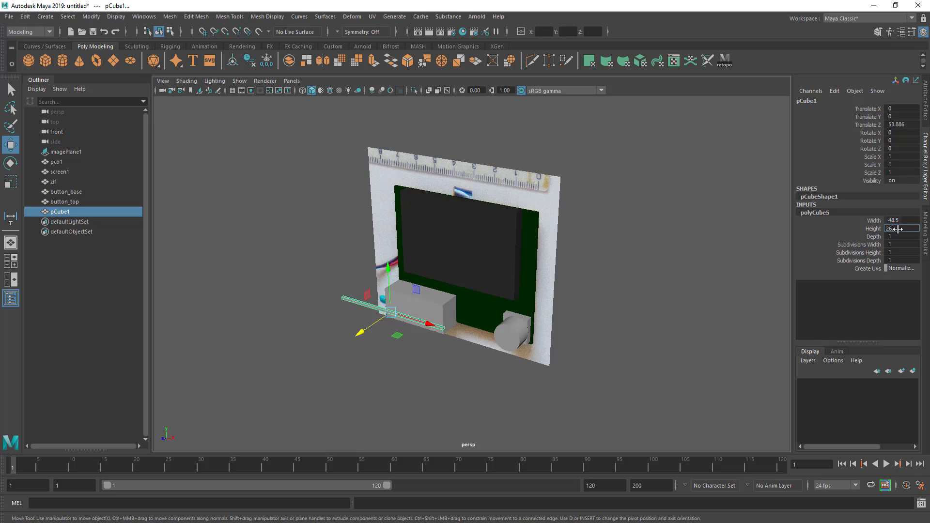
key("Return")
left_click(906, 236)
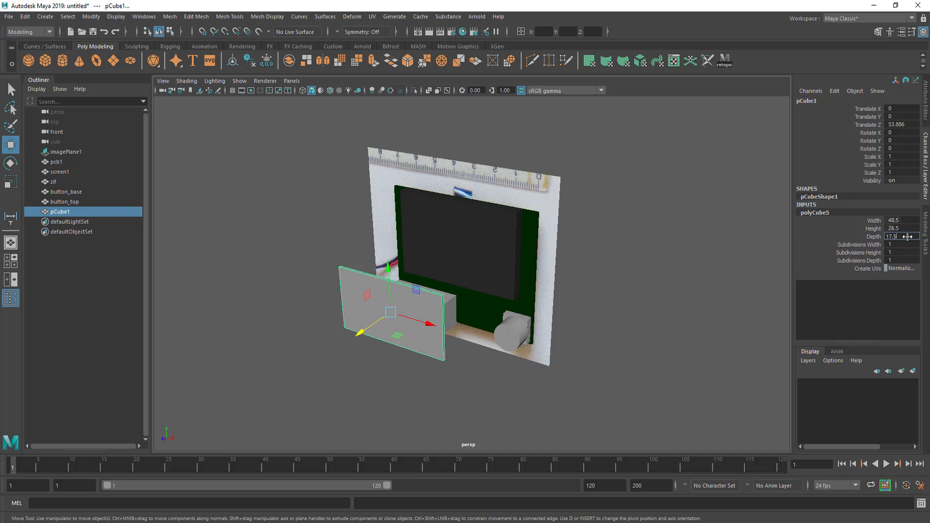
key("Return")
Move the new box just below the board and align its back with the board in the side view, at Translate Z about 9.
left_click_drag(465, 301, 345, 337, "alt")
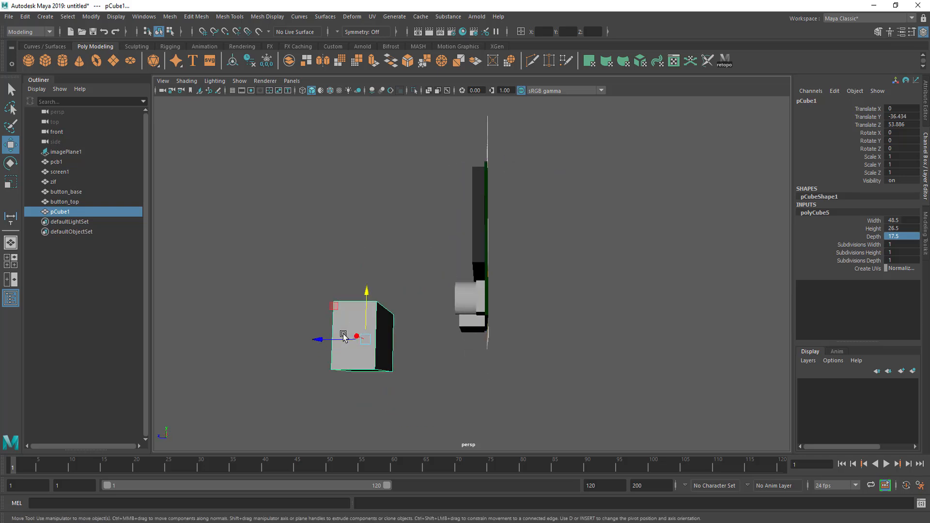
key("space")
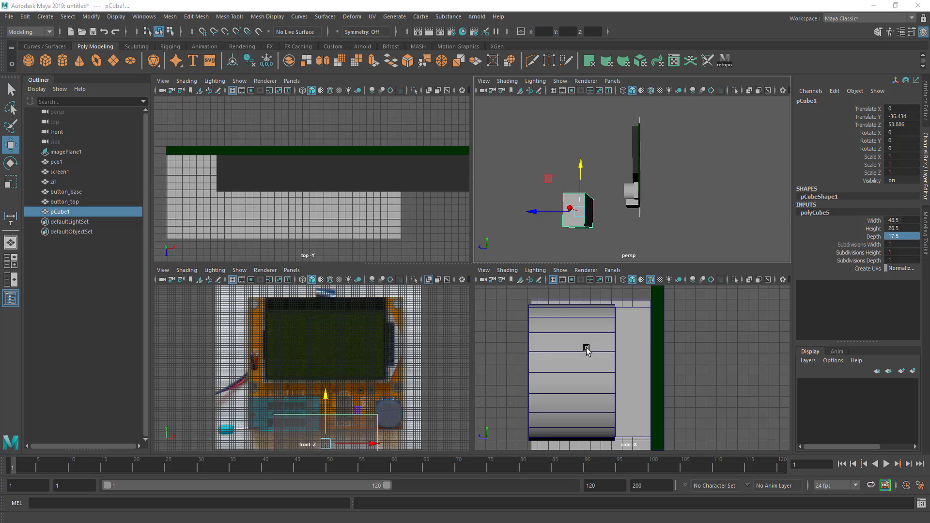
key("space")
middle_click_drag(583, 378, 662, 322, "alt")
scroll(581, 290, "down", 1)
middle_click_drag(527, 277, 552, 165, "alt")
scroll(357, 332, "down", 4)
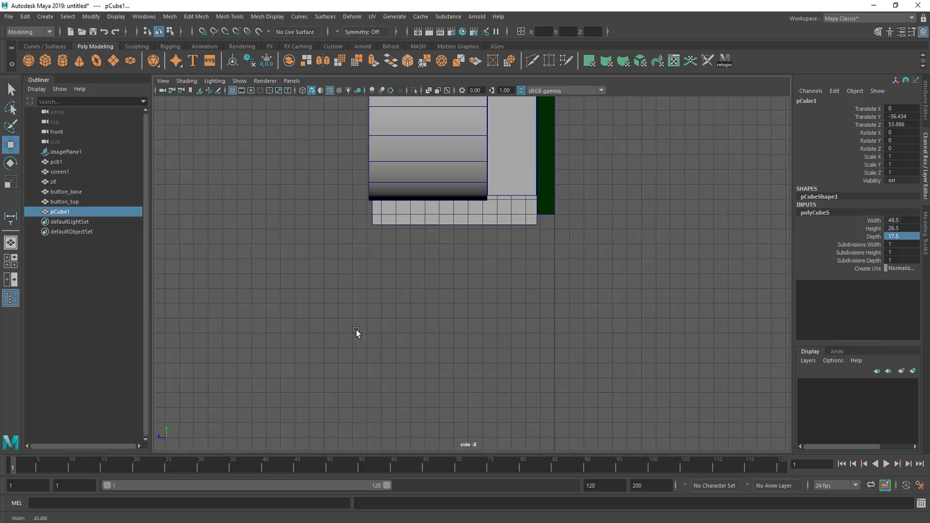
scroll(396, 325, "down", 2)
middle_click_drag(413, 301, 541, 322, "alt")
left_click_drag(252, 311, 480, 340)
left_click_drag(502, 264, 502, 320)
left_click_drag(465, 373, 544, 374)
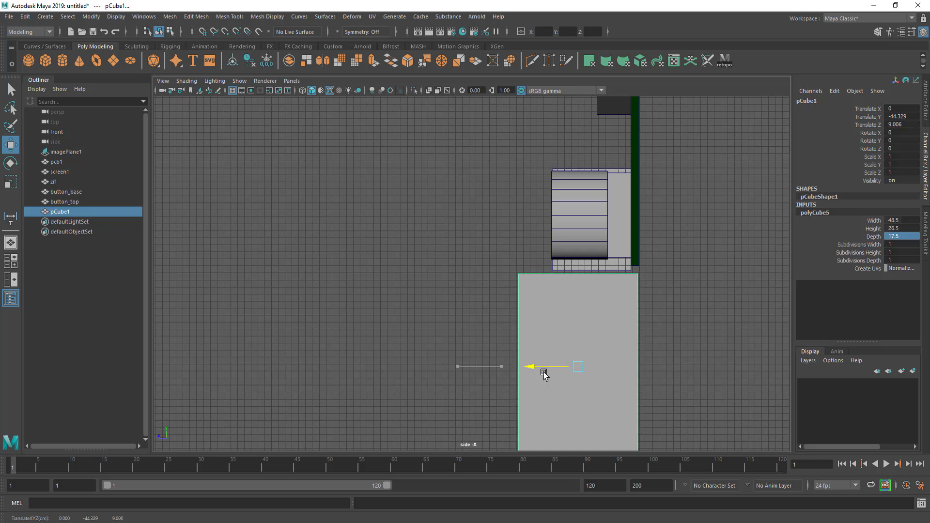
left_click_drag(579, 321, 580, 349)
Deselect the box and examine its size and placement below the board from several angles in the perspective view.
key("space")
left_click_drag(577, 222, 739, 235, "alt")
left_click(714, 177)
key("space")
left_click_drag(712, 181, 540, 260, "alt")
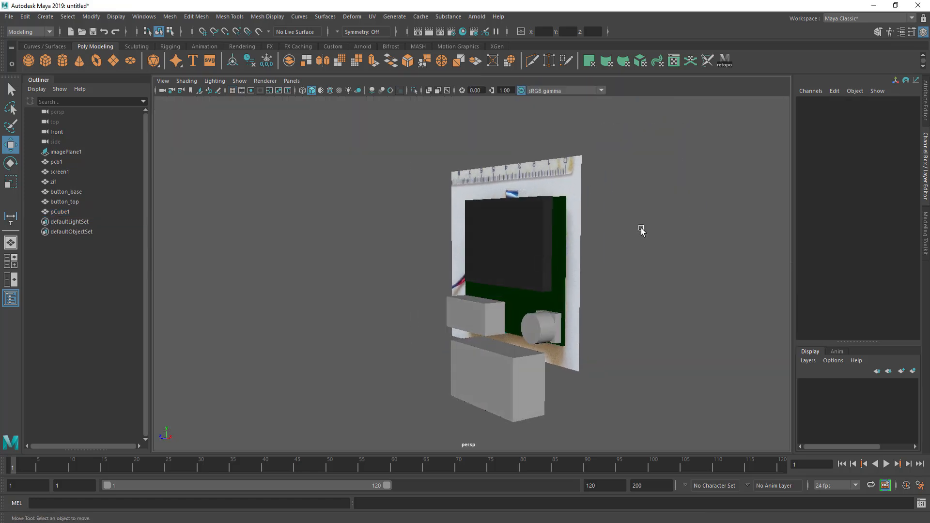
left_click_drag(615, 247, 471, 225, "alt")
left_click_drag(600, 259, 602, 287, "alt")
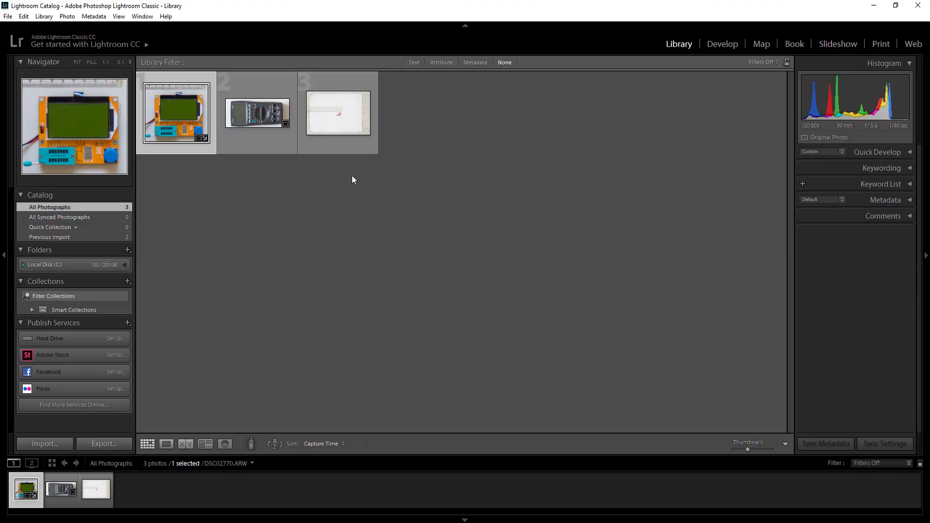
Switch to Lightroom and examine the photo of the small red and metal parts beside the ruler up close.
double_click(339, 118)
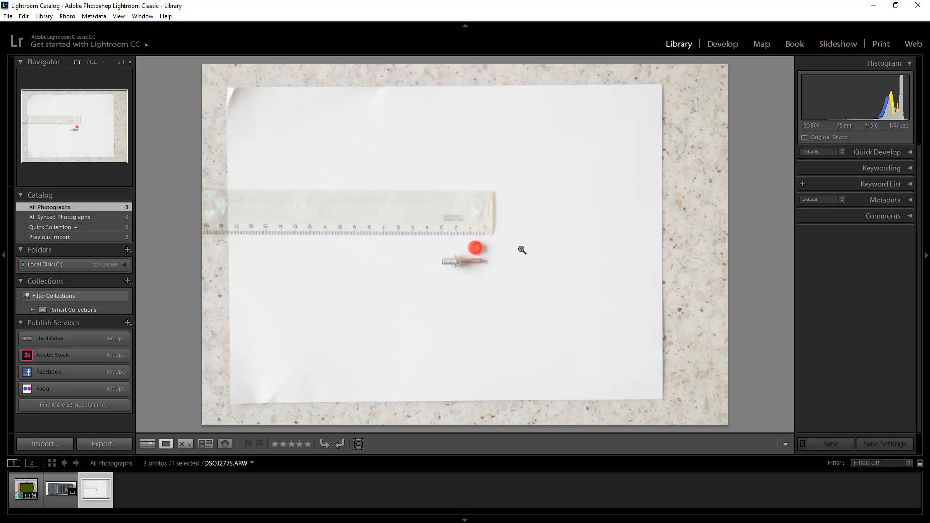
left_click(495, 264)
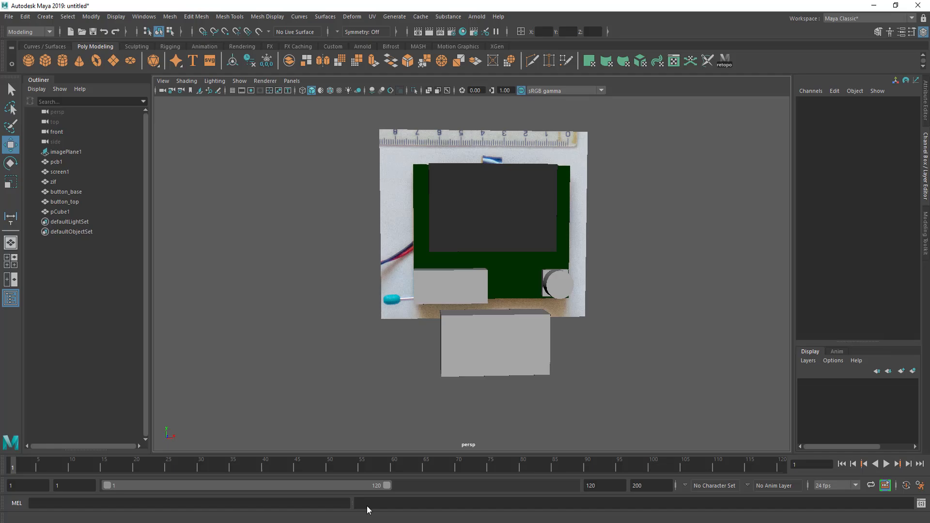
Switch back to Maya, display the reference image plane only when looking through the front camera, and check both views.
right_click_drag(513, 338, 492, 339, "alt")
left_click_drag(492, 339, 481, 342, "alt")
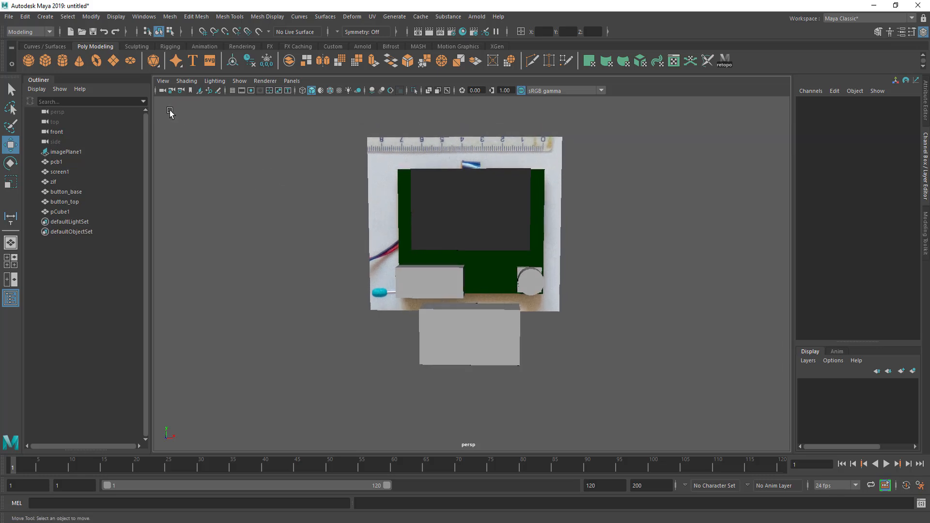
left_click(368, 139)
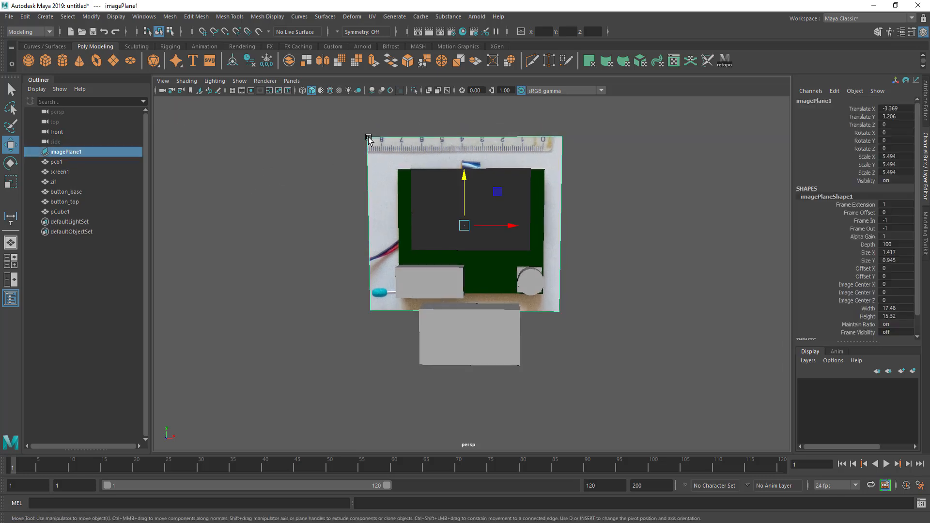
left_click(926, 98)
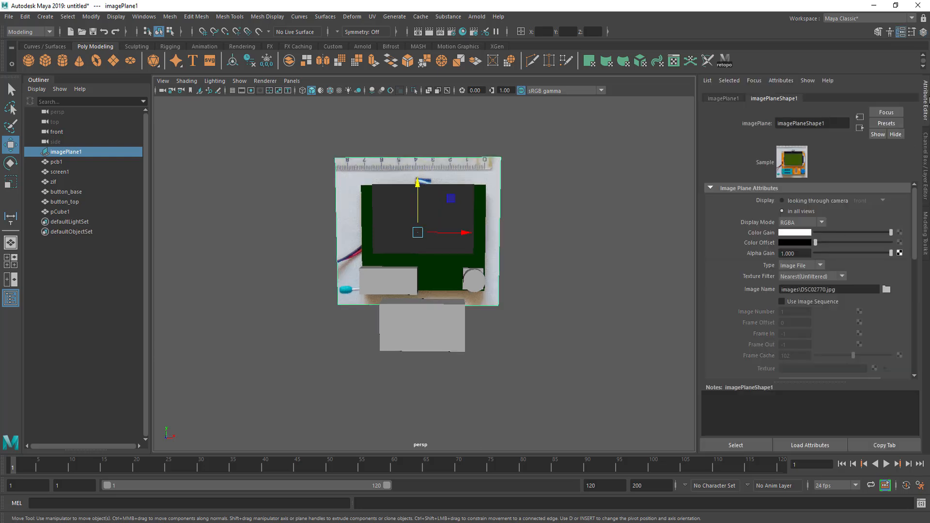
left_click(783, 200)
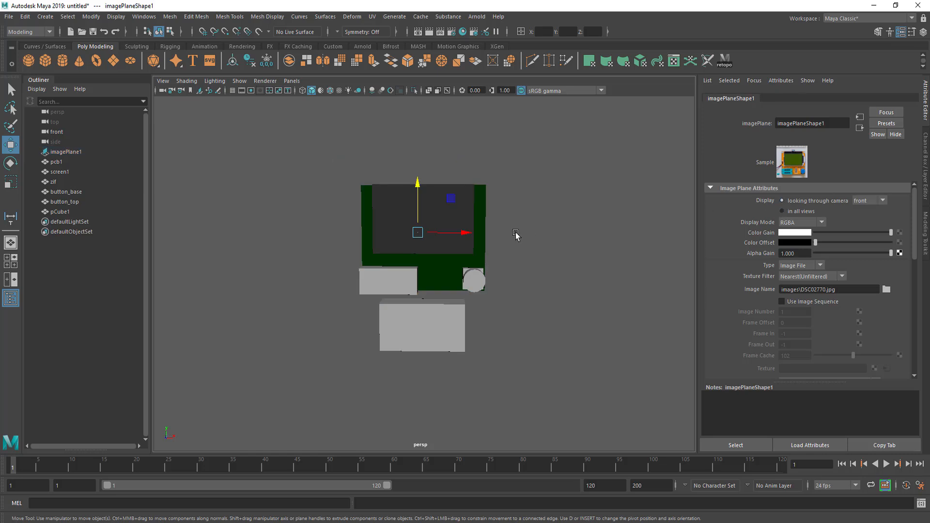
key("space")
key("space")
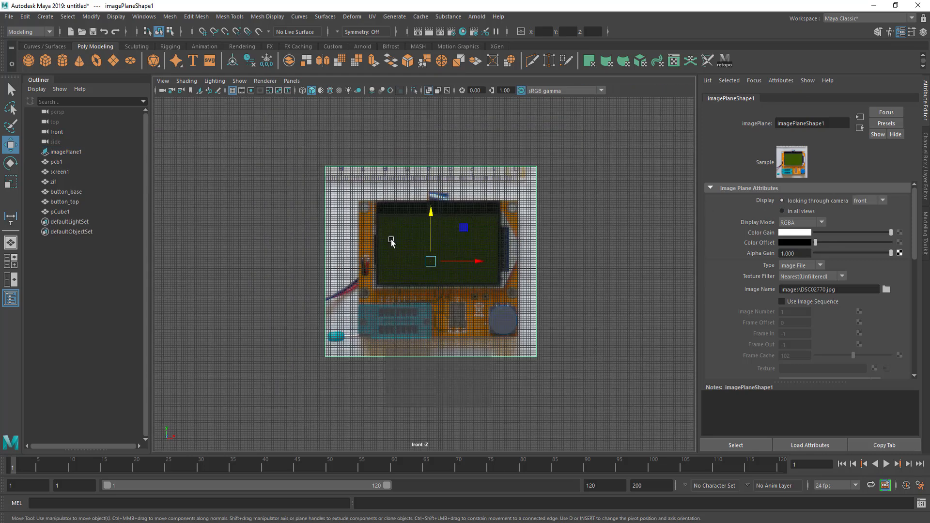
key("space")
key("space")
left_click_drag(538, 246, 539, 268, "alt")
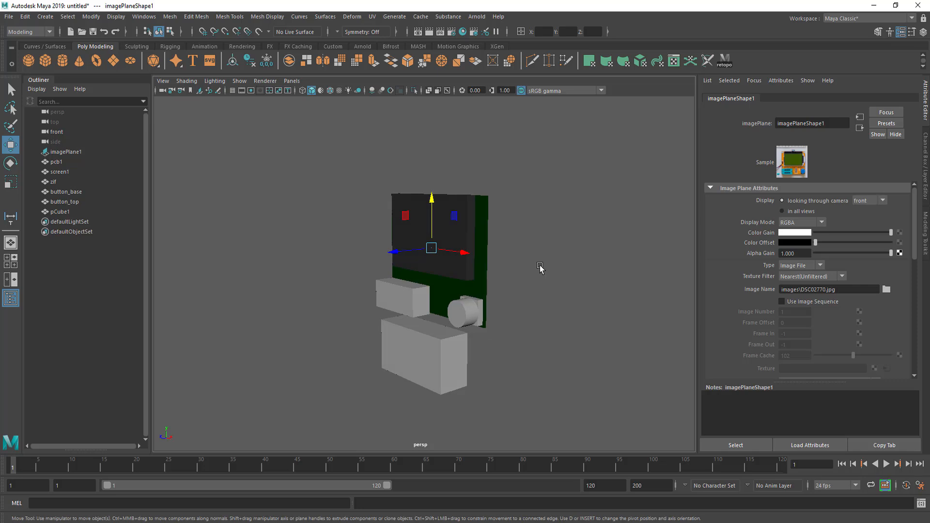
Create another cube, move it behind the board to Translate Z about -18.28, and open its dimension inputs.
left_click(47, 64)
left_click_drag(335, 328, 577, 332, "alt")
left_click_drag(548, 166, 276, 173, "alt")
left_click_drag(452, 266, 540, 260, "alt")
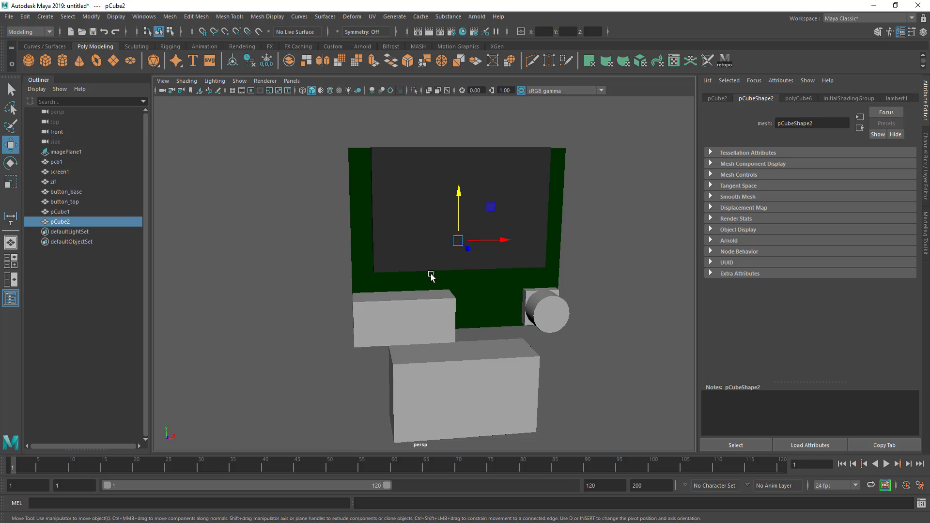
left_click_drag(429, 287, 535, 289, "alt")
left_click_drag(546, 338, 554, 358, "alt")
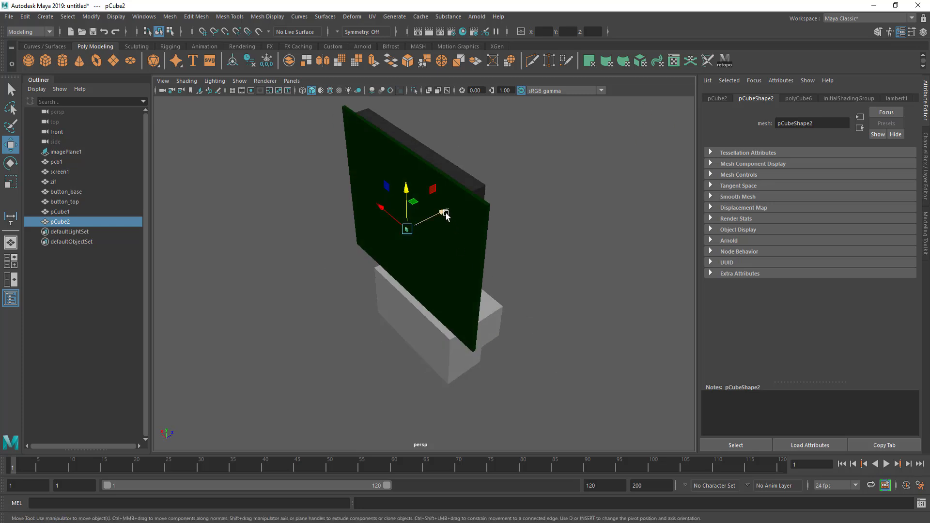
middle_click_drag(386, 296, 456, 328, "alt")
right_click_drag(456, 326, 606, 332, "alt")
left_click_drag(606, 331, 555, 327, "alt")
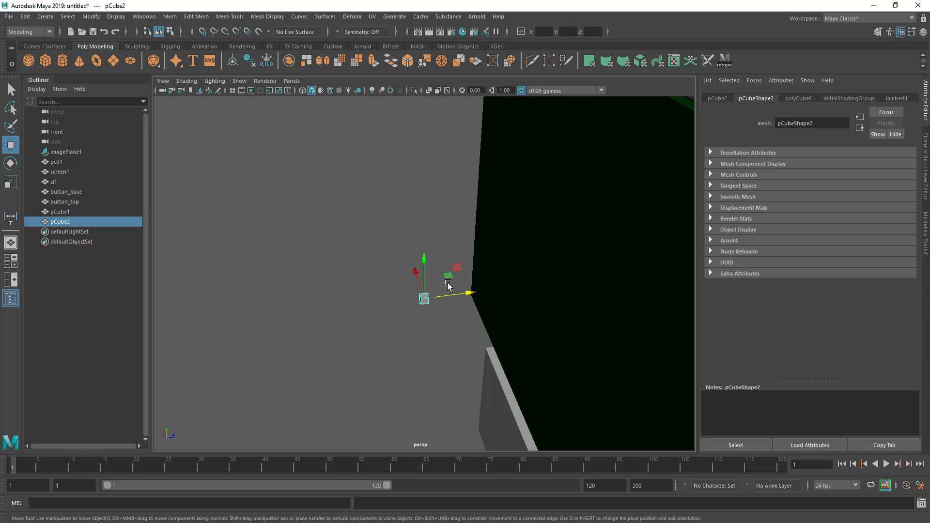
mouse_move(426, 314)
left_mouse_down("alt")
mouse_move(413, 316)
mouse_move(421, 312)
left_mouse_up("alt")
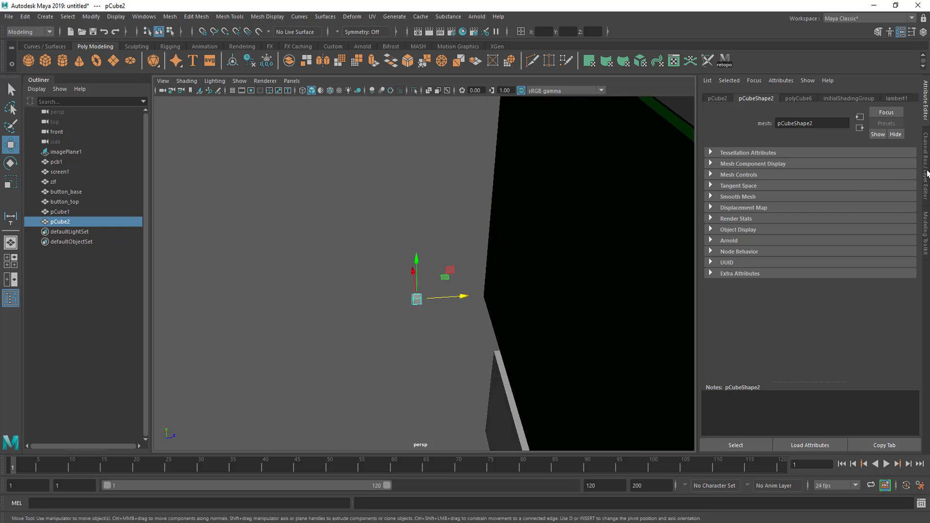
left_click(926, 173)
left_click(816, 213)
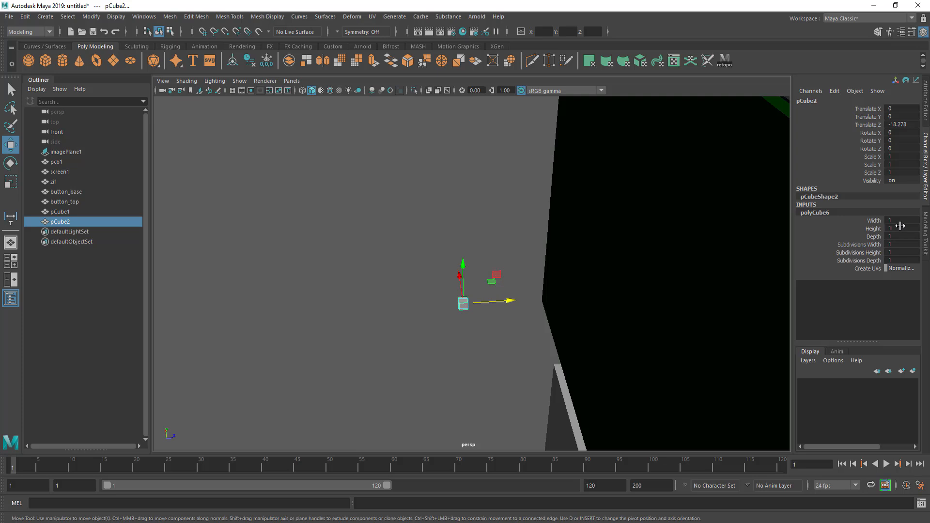
Try a width and then a height of 2 on the new cube, returning each to 1.
double_click(899, 221)
type("2")
key("Return")
double_click(899, 220)
type("1")
key("Return")
double_click(896, 228)
type("2")
key("Return")
double_click(895, 229)
type("1")
key("Return")
Set the new cube's depth to 2.
double_click(896, 236)
key("Return")
left_click_drag(467, 320, 587, 257, "alt")
Stretch the cube along the X axis into a long bar, with Scale X about 66.15.
key("r")
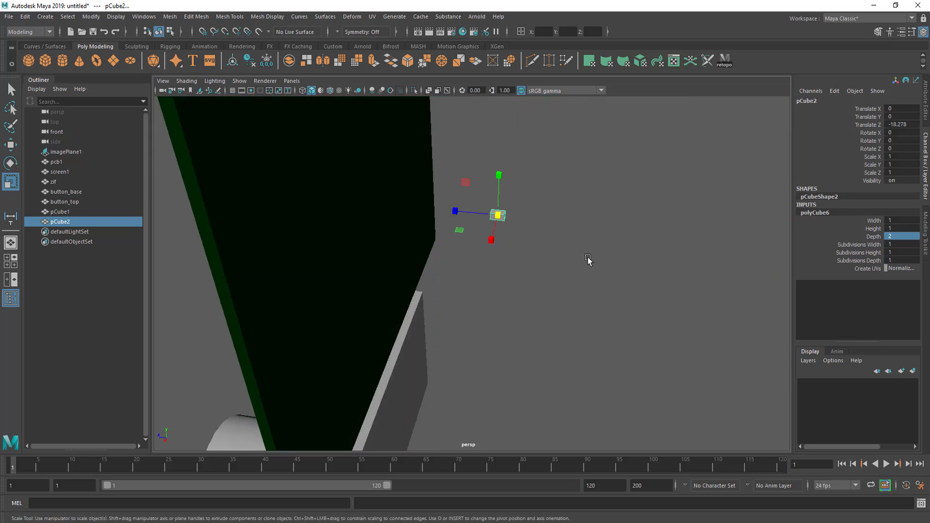
left_click_drag(498, 215, 630, 268)
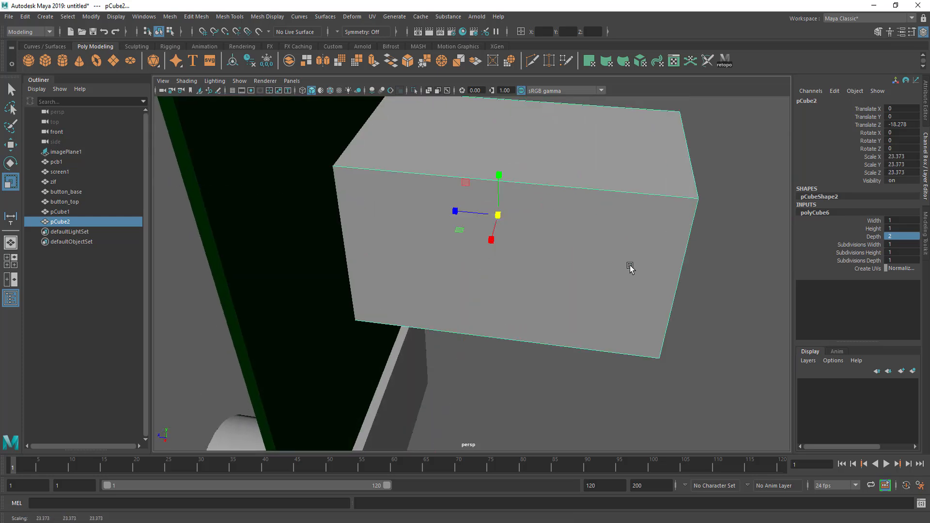
key("ctrl+z")
left_click_drag(560, 241, 528, 254, "alt")
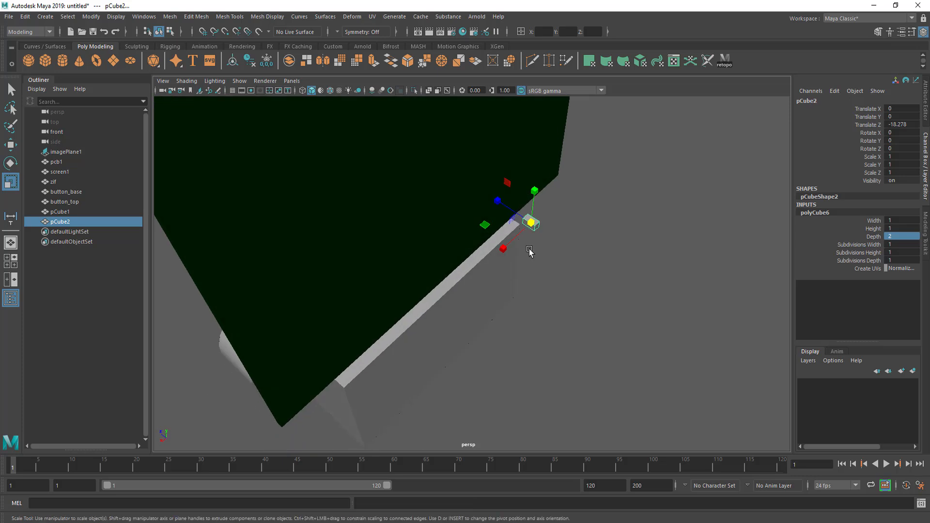
left_click_drag(446, 289, 228, 436)
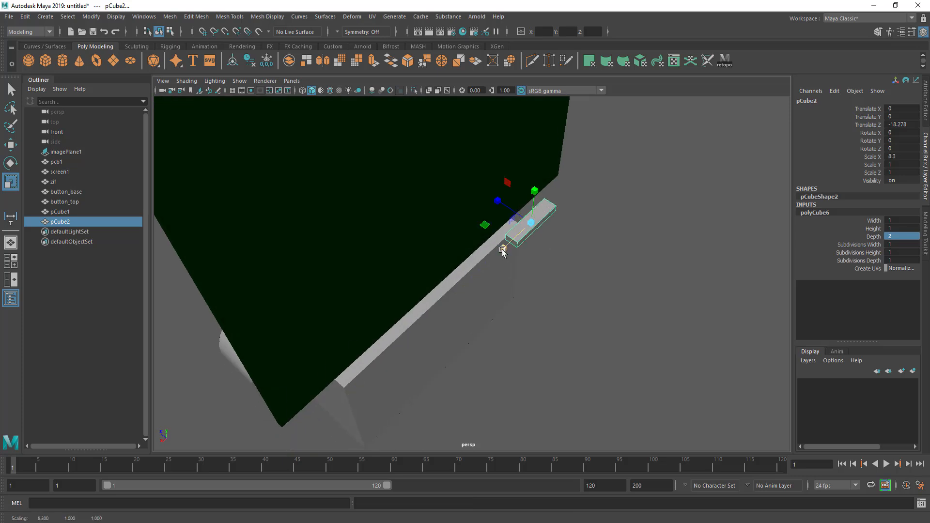
left_click_drag(502, 313, 618, 310, "alt")
scroll(497, 325, "down", 5)
Widen the bar beyond the board's sides to Scale X 83.5 and position it in depth at Translate Z about 0.64.
key("w")
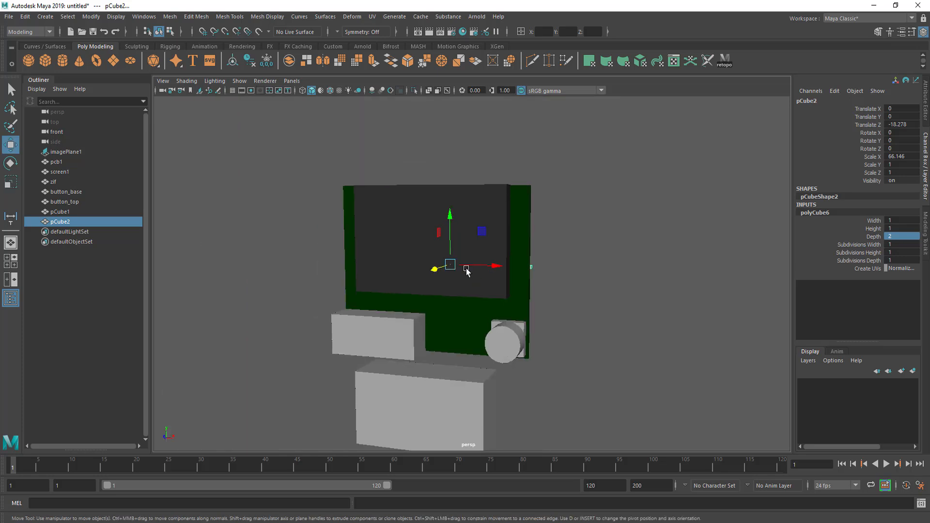
left_click_drag(435, 270, 412, 343)
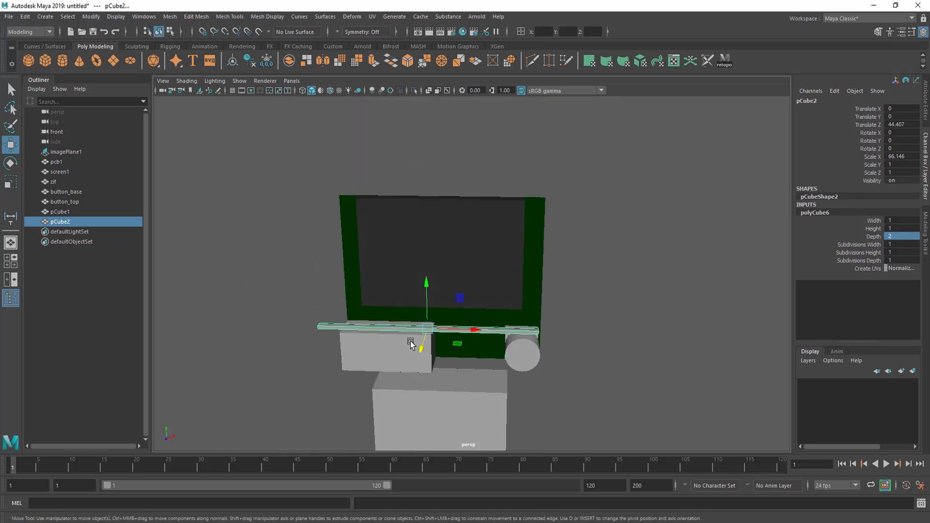
key("r")
left_click_drag(471, 330, 528, 377)
key("w")
left_click_drag(624, 377, 521, 324)
left_click_drag(517, 324, 474, 352, "alt")
key("r")
left_click_drag(507, 290, 503, 294)
Stretch the bar vertically into a panel with Scale Y about 129.87 and lower it to Translate Y about -24.95 to surround all the components.
left_click_drag(465, 369, 453, 104, "alt")
scroll(569, 373, "down", 5)
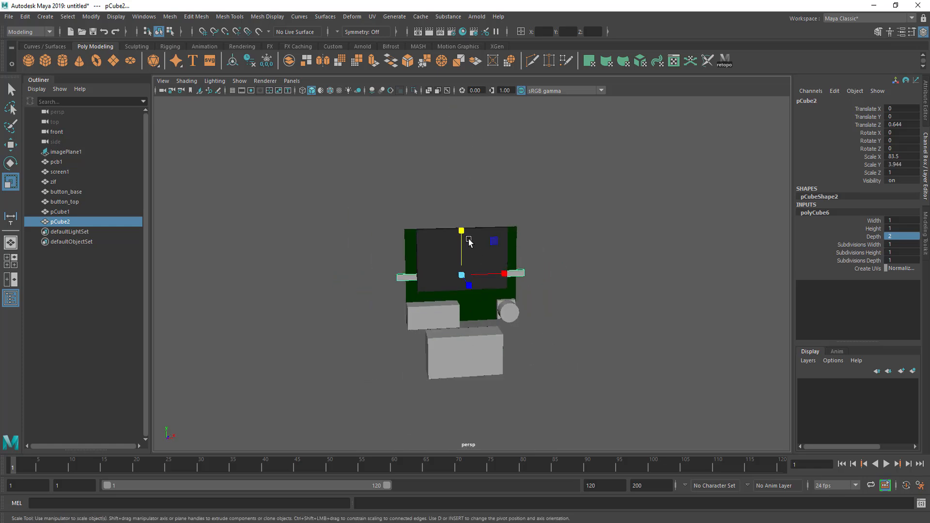
left_click_drag(466, 234, 461, 96)
left_click_drag(461, 231, 463, 270)
key("w")
right_click_drag(474, 268, 565, 322, "alt")
mouse_move(565, 322)
left_mouse_down("alt")
mouse_move(513, 321)
mouse_move(535, 316)
mouse_move(550, 291)
mouse_move(558, 314)
left_mouse_up("alt")
middle_click_drag(558, 314, 569, 286, "alt")
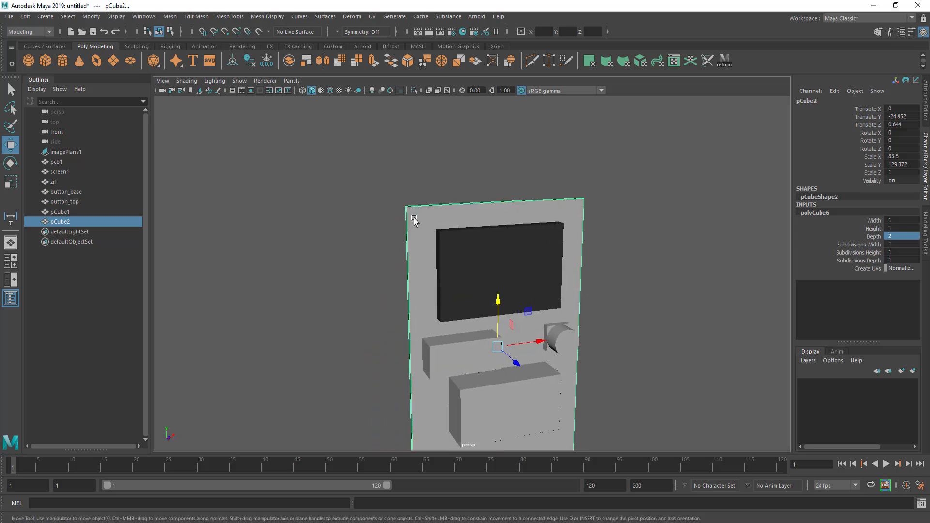
left_click_drag(464, 300, 469, 278, "alt")
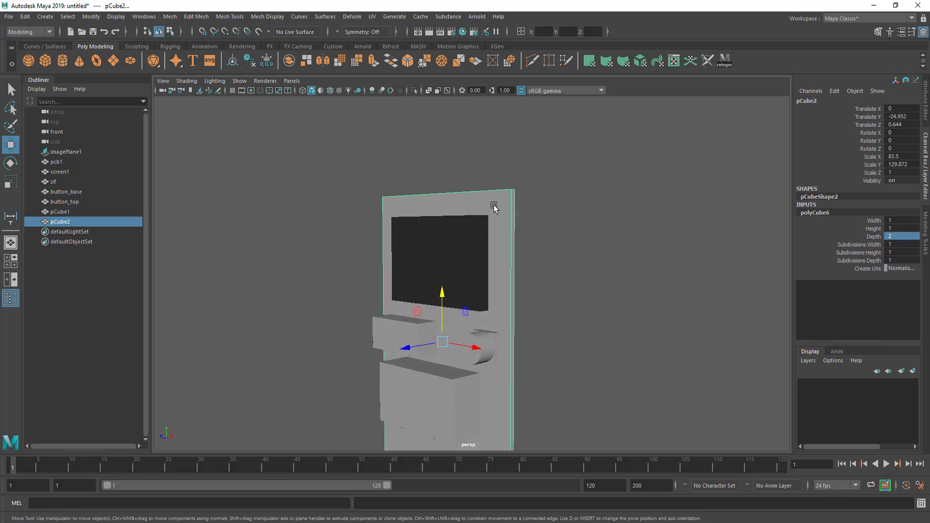
Push the panel back behind the screen and circuit board to Translate Z about -1.89.
left_click_drag(581, 277, 651, 329, "alt")
left_click_drag(547, 291, 490, 307)
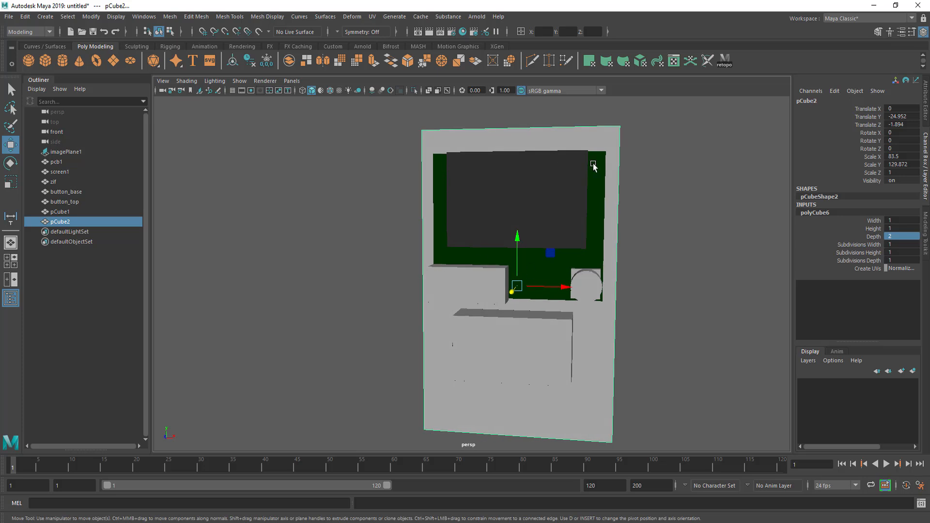
left_click_drag(575, 236, 595, 241, "alt")
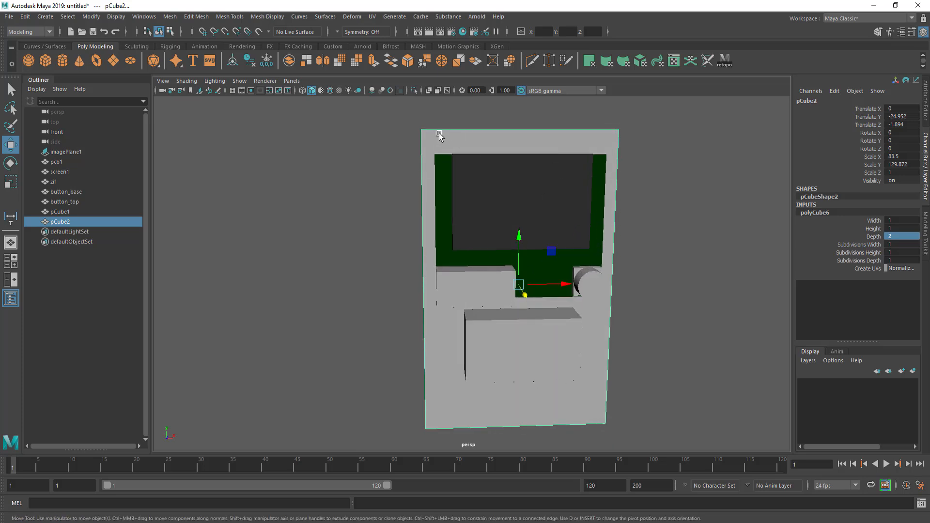
mouse_move(509, 304)
left_mouse_down("alt")
mouse_move(457, 291)
mouse_move(503, 297)
left_mouse_up("alt")
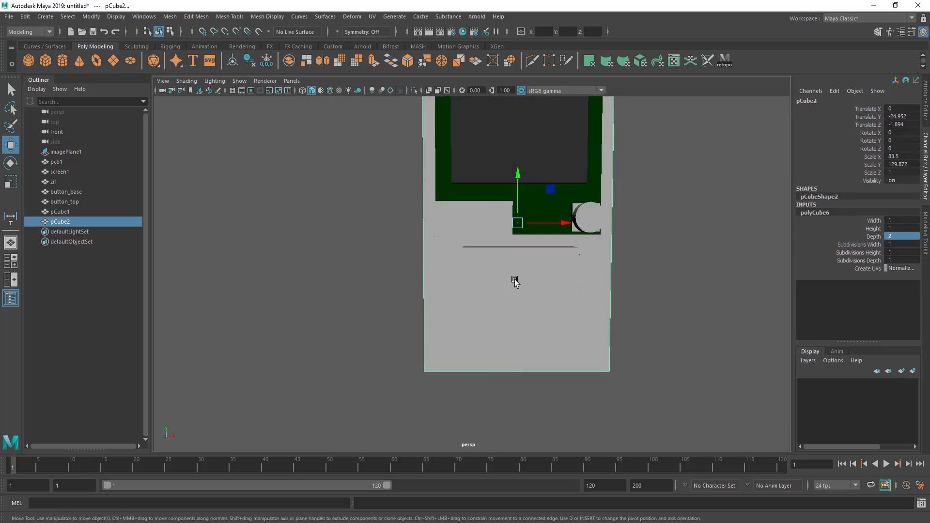
Lengthen the panel to Scale Y about 141.35 and lower it to Translate Y about -30.34.
key("r")
left_click_drag(517, 178, 588, 235)
left_click_drag(521, 339, 515, 268, "alt")
middle_click_drag(510, 260, 492, 274, "alt")
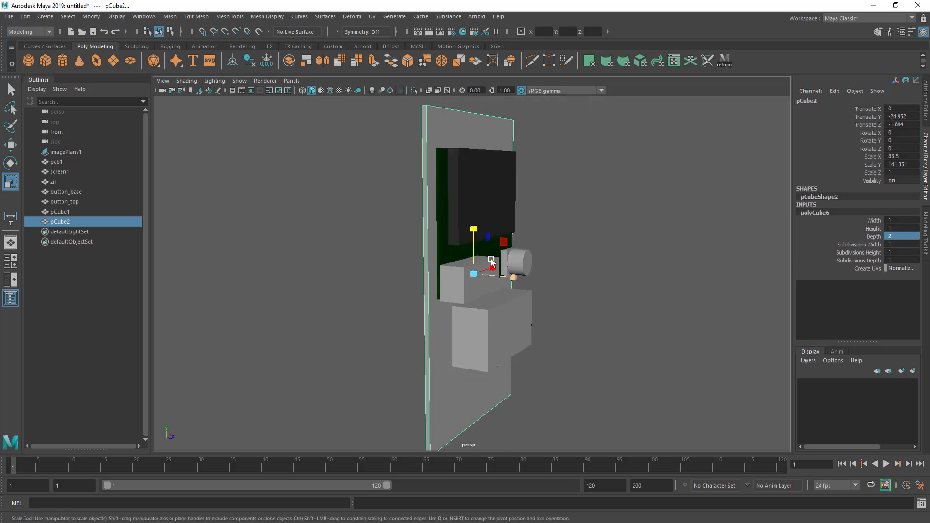
key("w")
left_click_drag(474, 228, 474, 238)
left_click_drag(429, 306, 474, 299, "alt")
middle_click_drag(474, 300, 483, 254, "alt")
left_click_drag(483, 254, 495, 302, "alt")
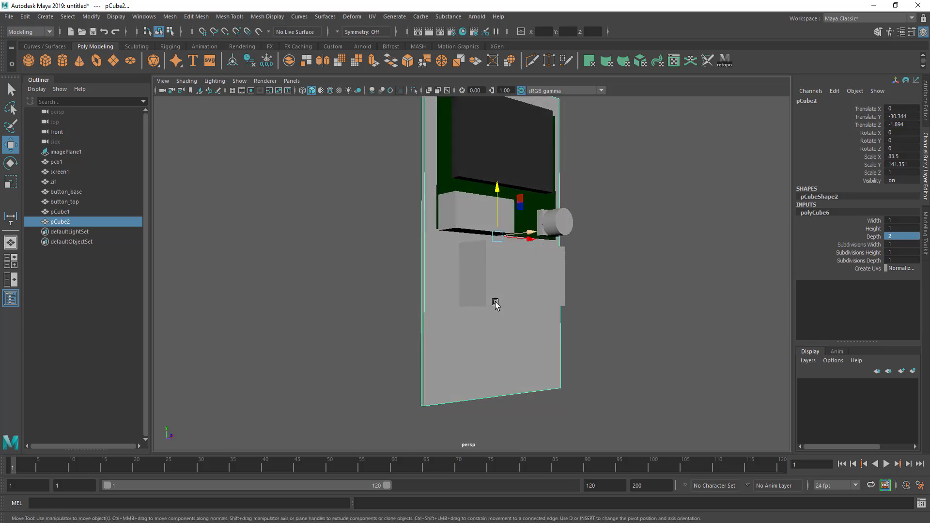
Shorten the panel to Scale Y about 133.47 and raise it to Translate Y about -26.92.
key("r")
left_click_drag(497, 194, 498, 196)
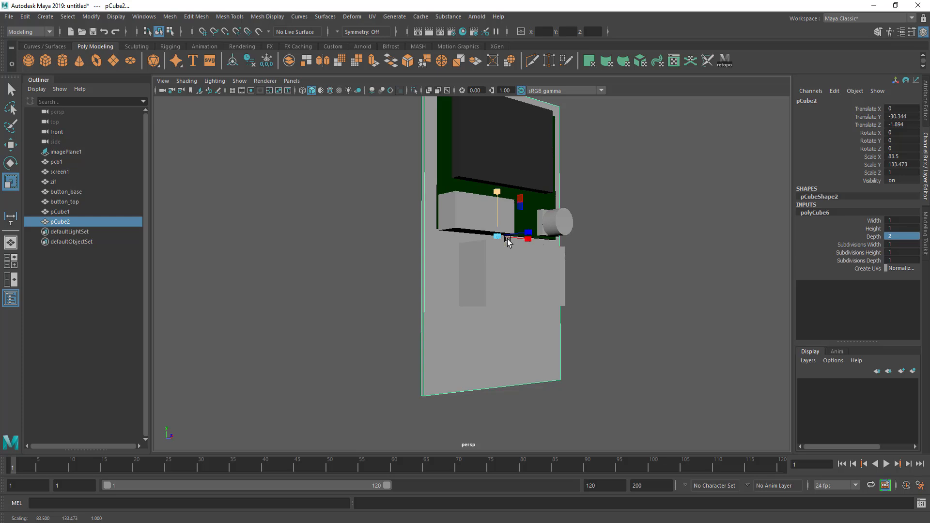
left_click_drag(508, 243, 513, 232, "alt")
key("w")
left_click_drag(496, 181, 496, 173)
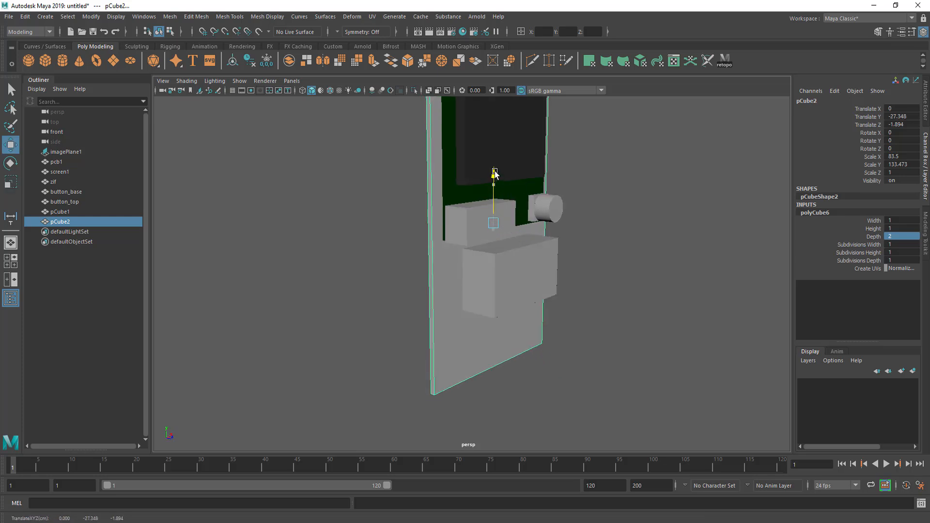
left_click_drag(555, 302, 413, 404, "alt")
left_click_drag(492, 367, 526, 359, "alt")
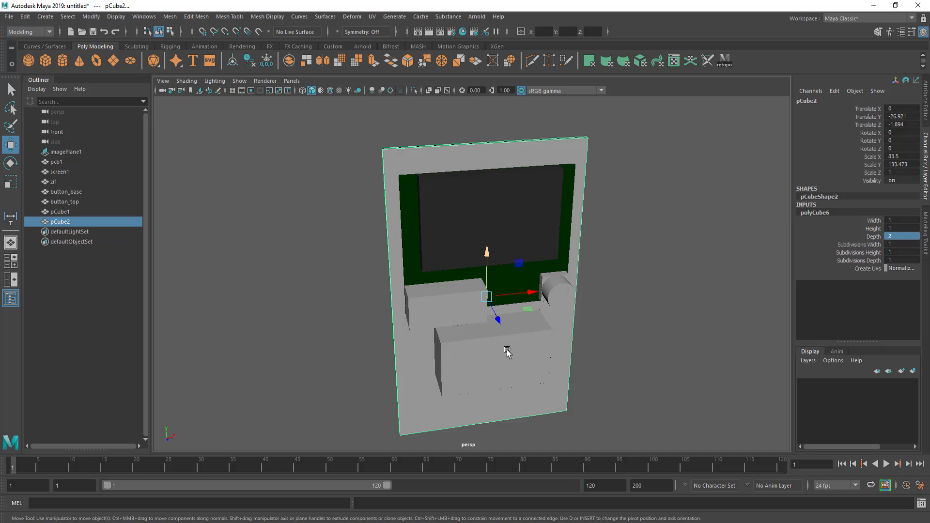
Switch to Lightroom and examine the multimeter reference photo in the library grid.
left_click_drag(507, 352, 549, 347, "alt")
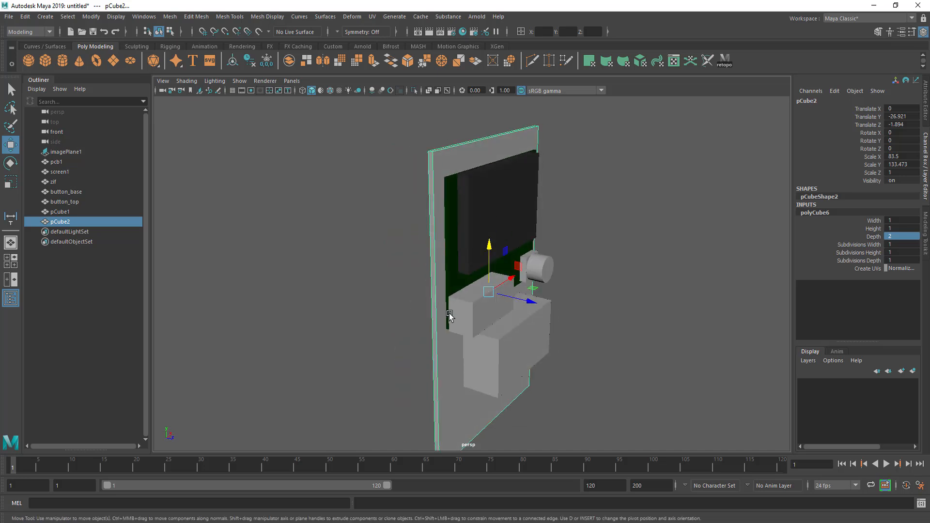
left_click_drag(465, 374, 460, 310, "alt")
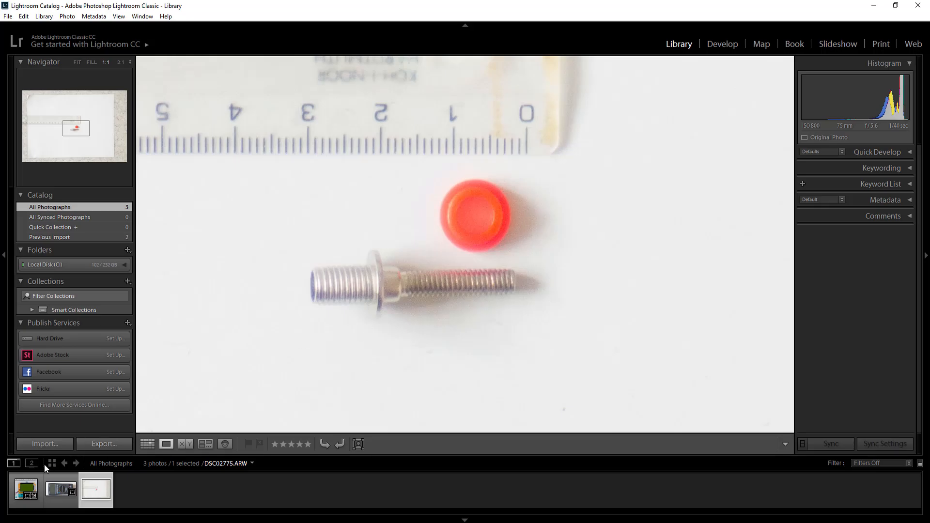
left_click(51, 464)
double_click(272, 125)
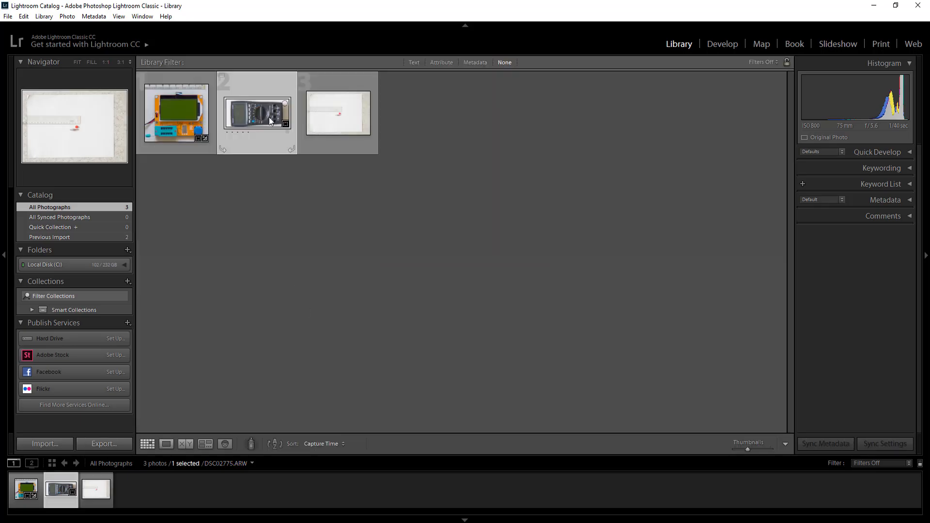
left_click(528, 299)
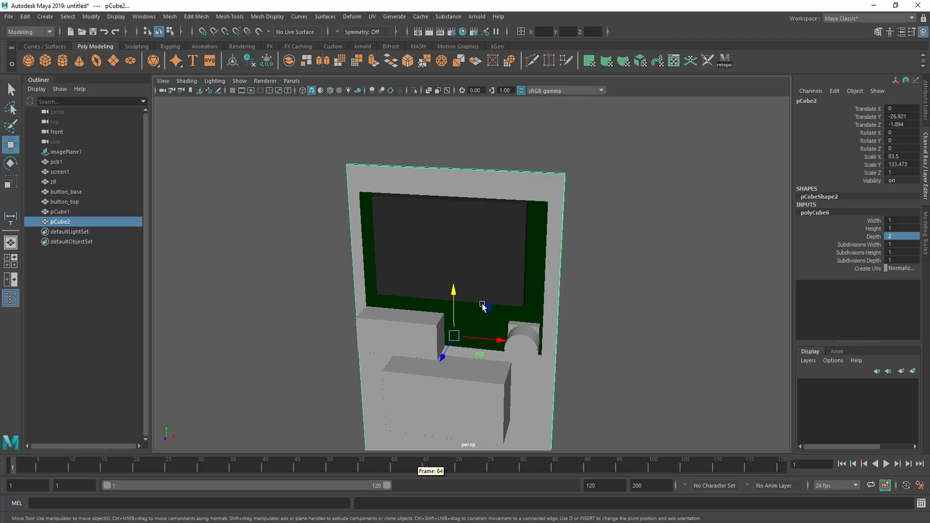
Move the panel in front of the components to Translate Z about 54.16 and isolate it in the view.
mouse_move(490, 301)
left_mouse_down("alt")
mouse_move(525, 297)
mouse_move(494, 294)
mouse_move(490, 309)
left_mouse_up("alt")
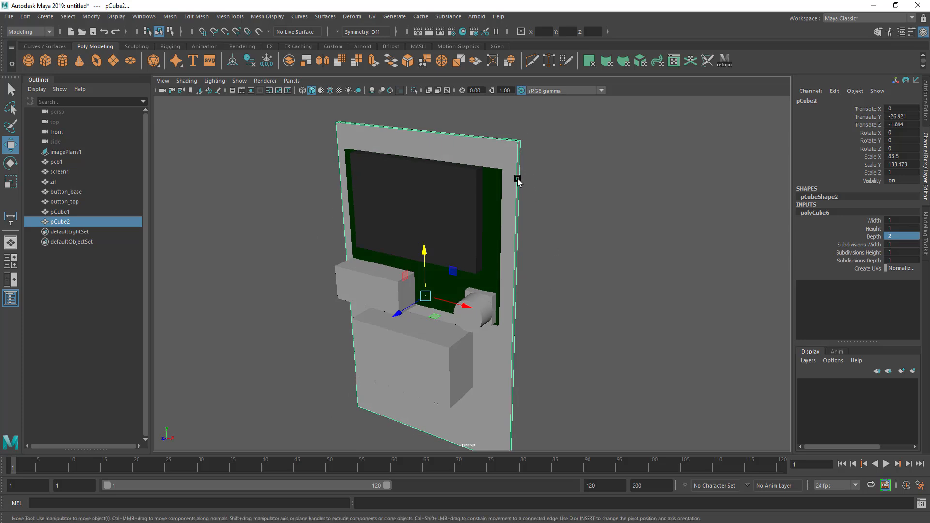
left_click_drag(442, 189, 561, 234, "alt")
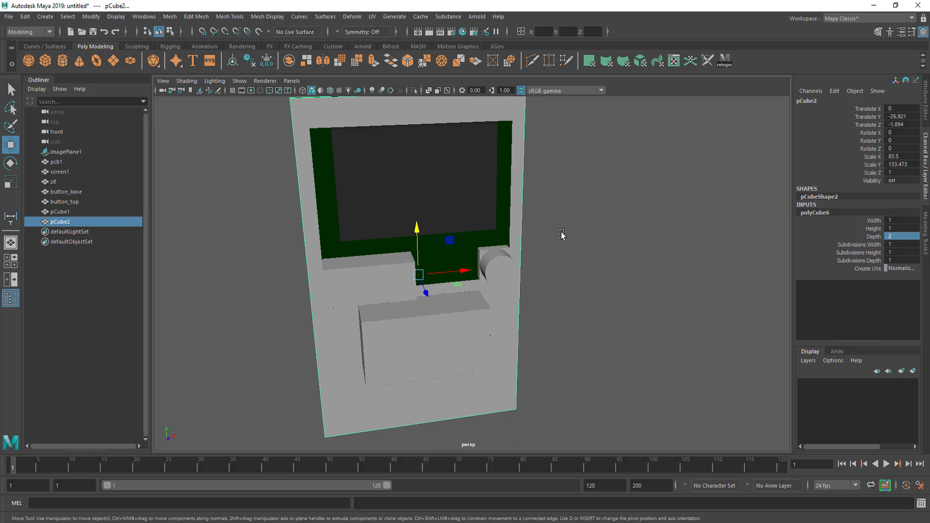
right_click_drag(561, 235, 509, 249, "alt")
left_click_drag(461, 263, 422, 281, "alt")
key("ctrl+1")
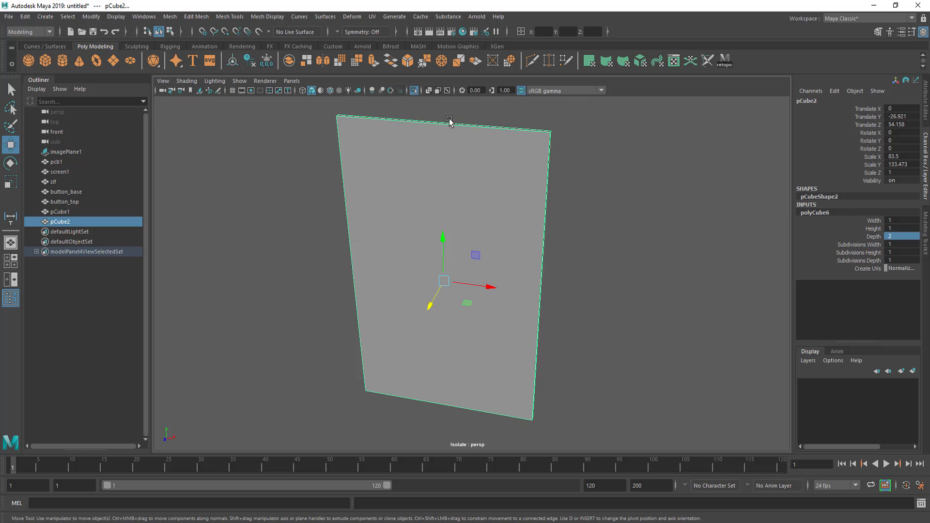
mouse_move(573, 270)
left_mouse_down("alt")
mouse_move(575, 286)
mouse_move(585, 276)
left_mouse_up("alt")
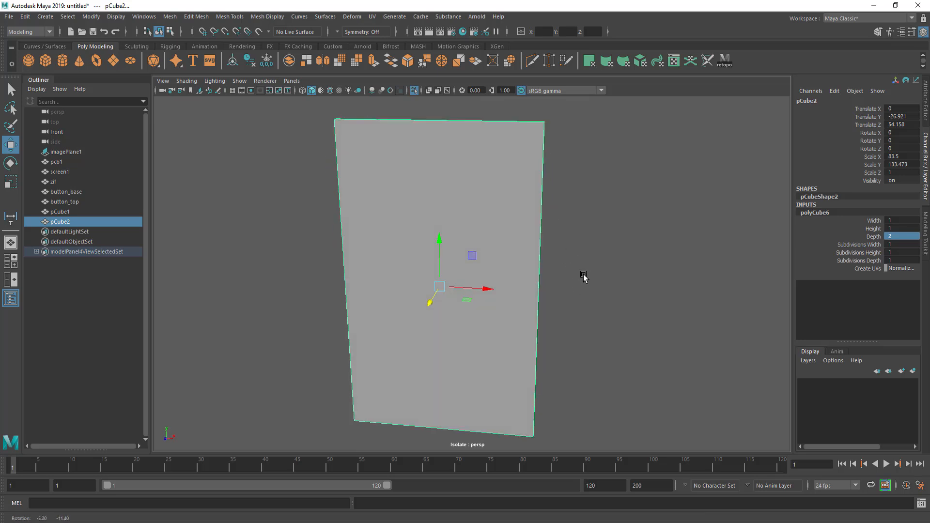
Try dividing the panel with a horizontal and a centred vertical edge loop using Multi-Cut.
left_click(925, 238)
left_click(836, 374)
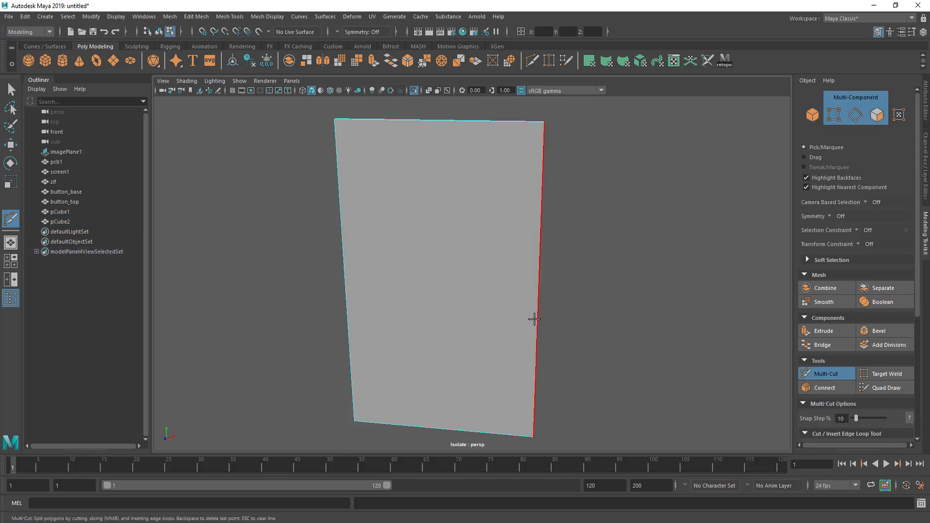
left_click(534, 319)
left_click_drag(539, 319, 551, 307, "alt")
left_click(549, 306, "ctrl")
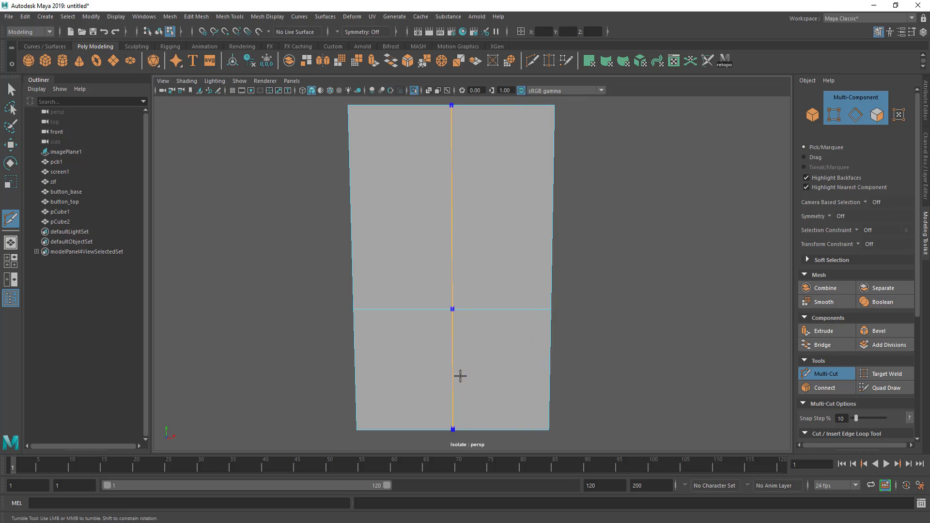
left_click(461, 376, "ctrl")
left_click_drag(571, 355, 635, 312, "alt")
key("ctrl+z")
middle_click_drag(625, 328, 622, 345, "alt")
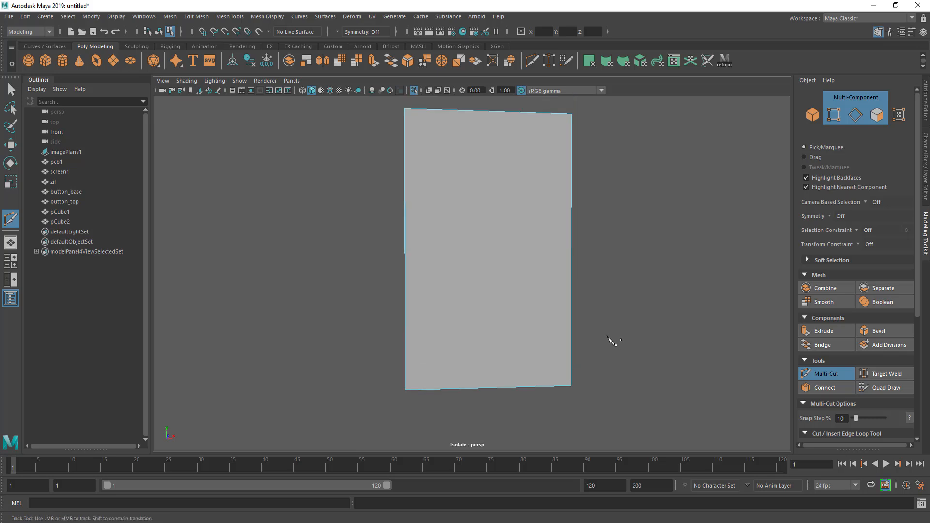
Narrow the panel's lower end by scaling its four bottom vertices along X, and show the other components again.
right_click_drag(478, 311, 432, 257)
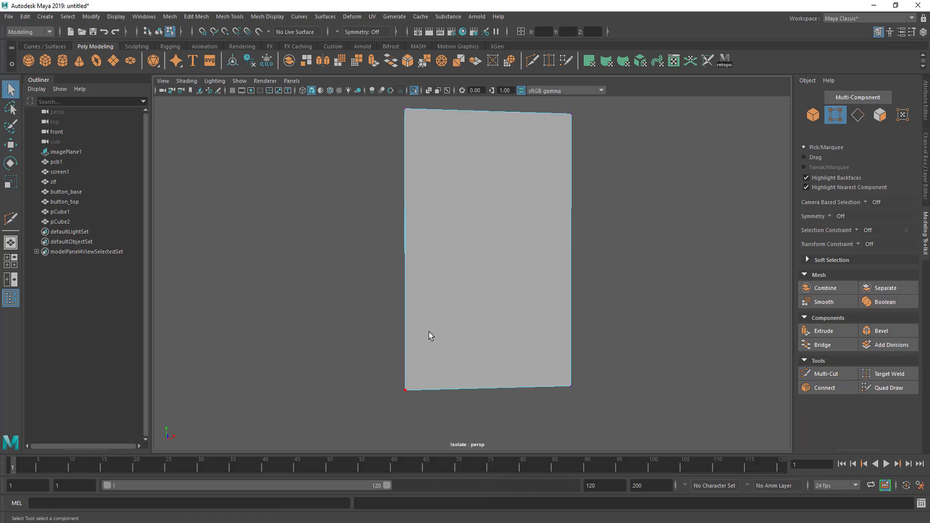
left_click_drag(382, 363, 625, 435)
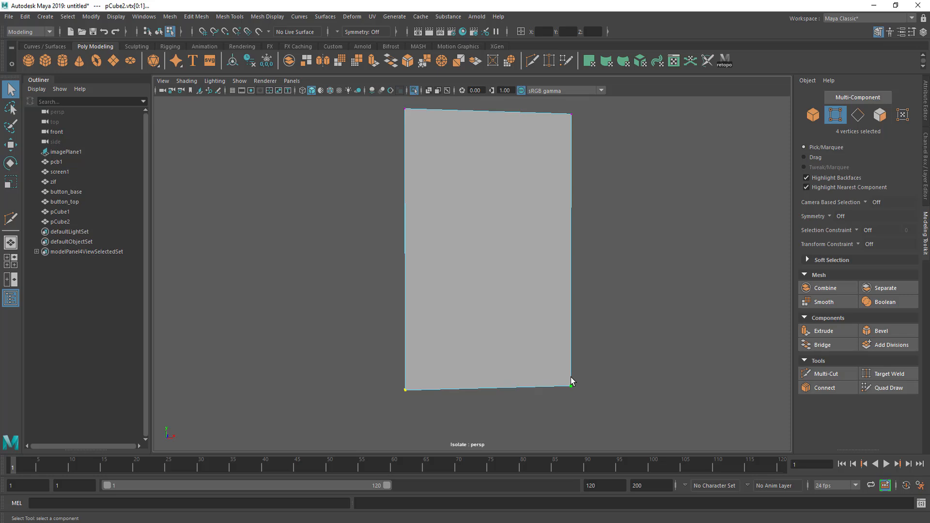
key("r")
left_click_drag(538, 251, 602, 349)
key("ctrl+1")
left_click_drag(606, 302, 637, 326, "alt")
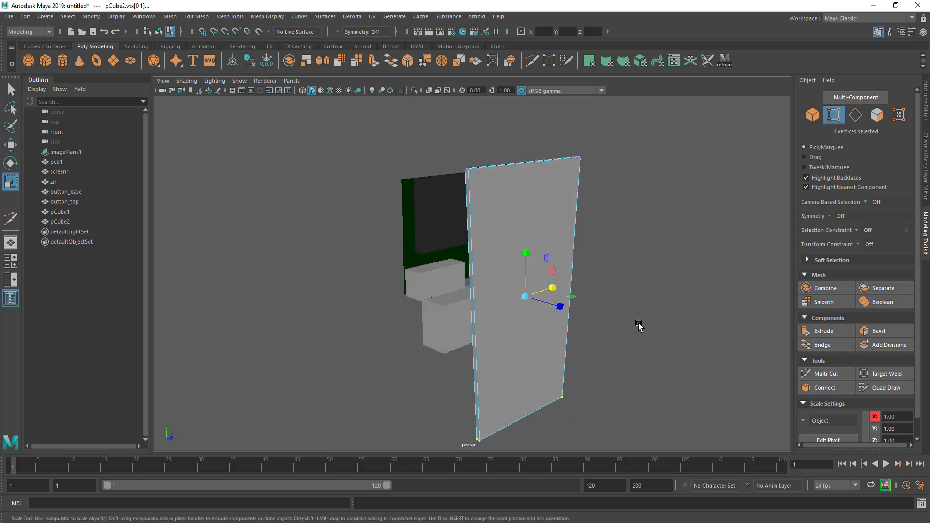
key("w")
left_click_drag(564, 439, 504, 415)
key("ctrl+z")
Compare the whole tapered panel with the components, move it in front of them to Translate Z about 46.97, and isolate it.
right_click_drag(538, 275, 587, 241)
left_click_drag(563, 308, 476, 277)
left_click_drag(482, 318, 459, 284, "alt")
left_click_drag(508, 415, 412, 321, "alt")
left_click_drag(499, 347, 539, 357, "alt")
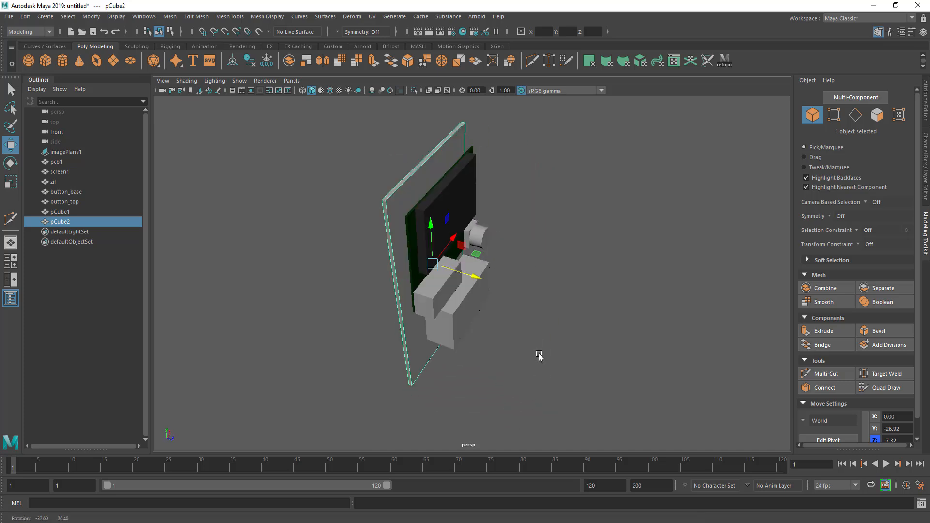
left_click_drag(476, 281, 552, 257)
key("ctrl+1")
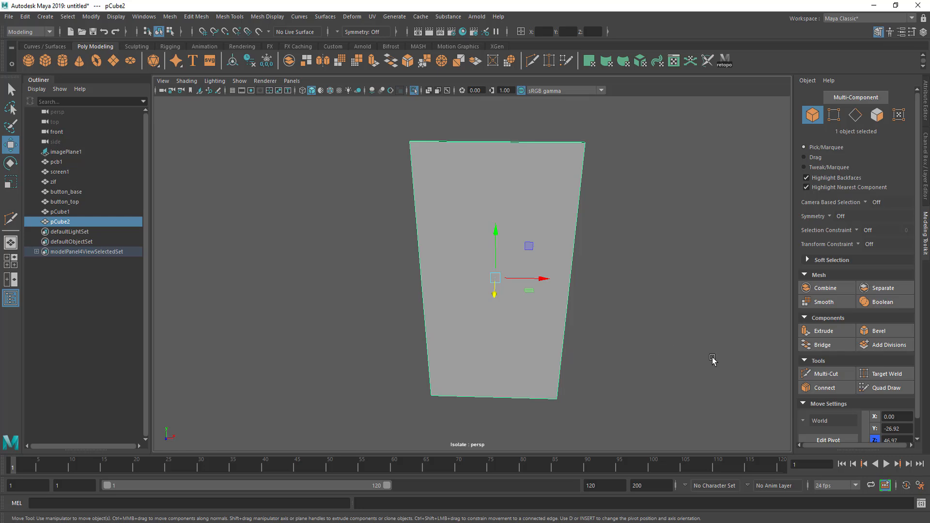
Cut a horizontal edge loop across the panel's lower half and a vertical loop down its middle with Multi-Cut.
left_click(825, 373)
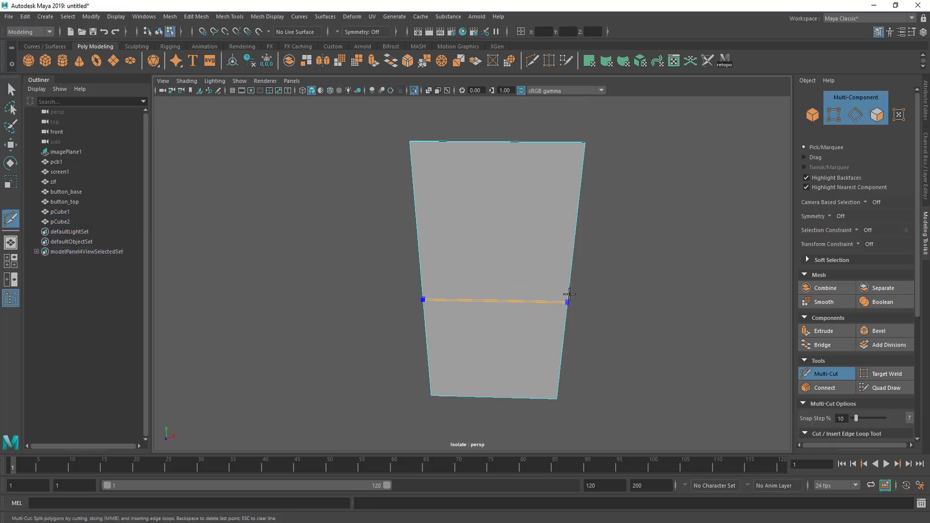
left_click(569, 293, "ctrl")
left_click_drag(526, 394, 512, 395, "alt")
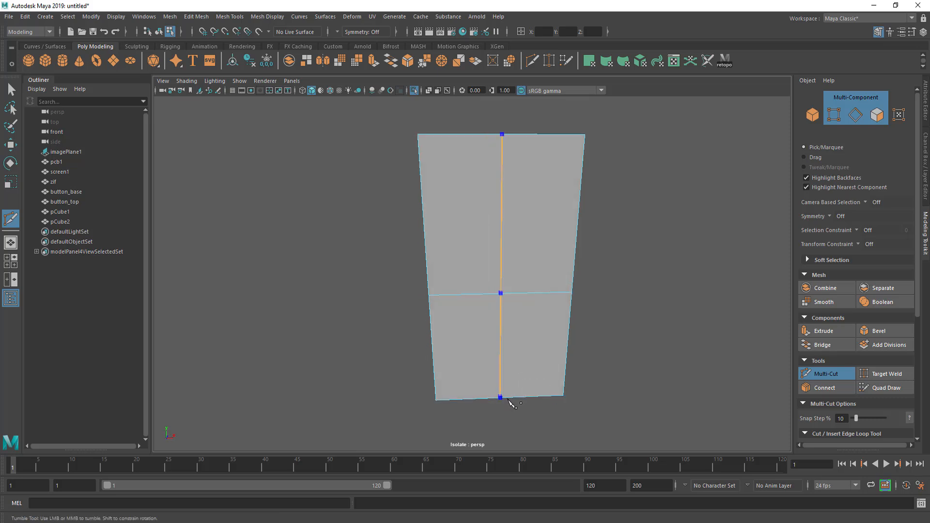
left_click(508, 397, "ctrl")
left_click_drag(554, 407, 656, 368, "alt")
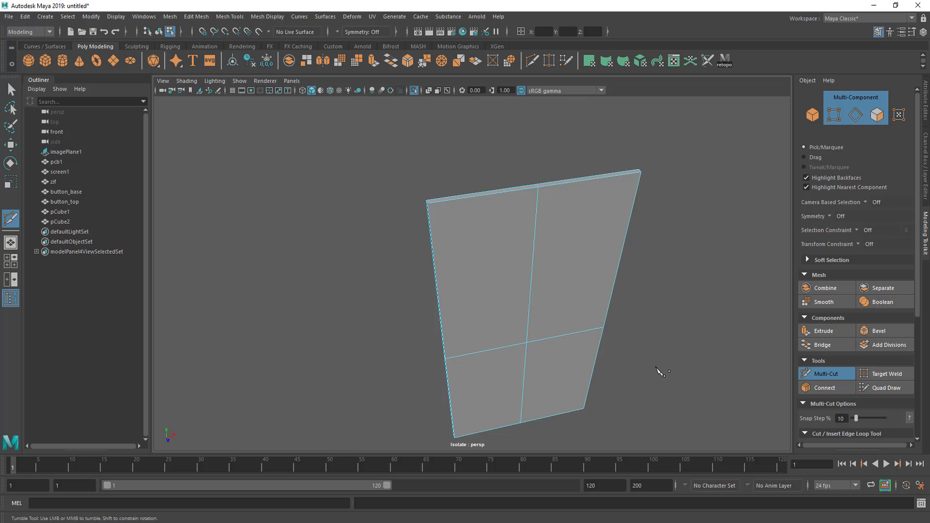
Leave Multi-Cut and switch the panel to edge selection, bringing its top corners into view.
left_click(428, 203)
left_click_drag(455, 246, 482, 252, "alt")
key("q")
left_click(479, 229)
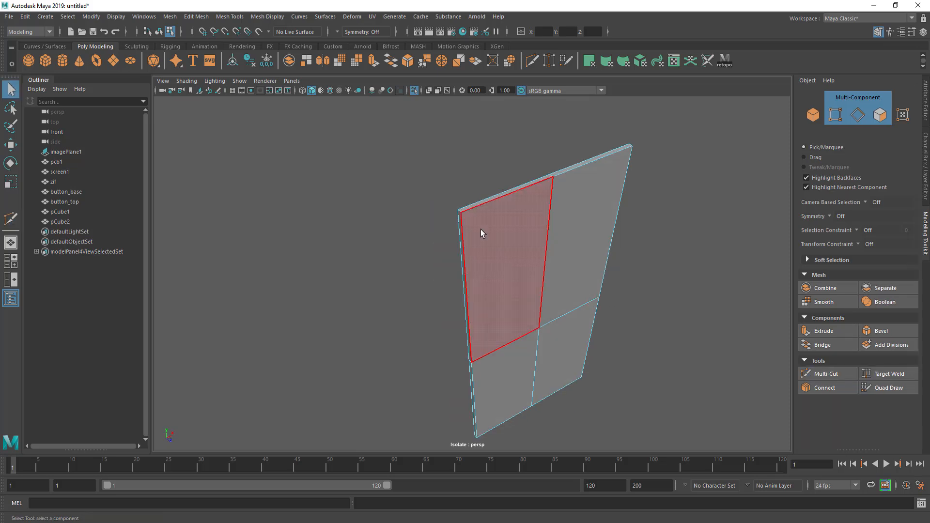
middle_click_drag(475, 243, 492, 259, "alt")
right_click_drag(489, 253, 482, 231)
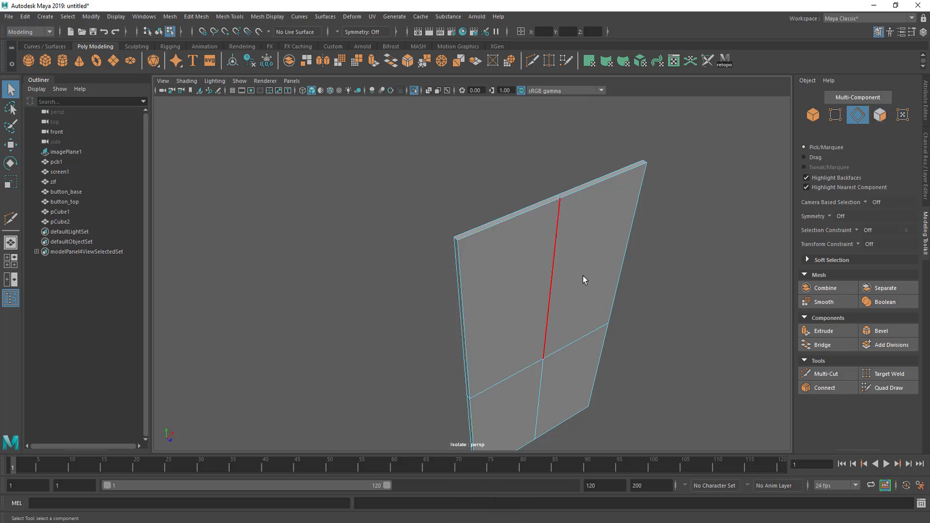
left_click_drag(588, 285, 666, 237, "alt")
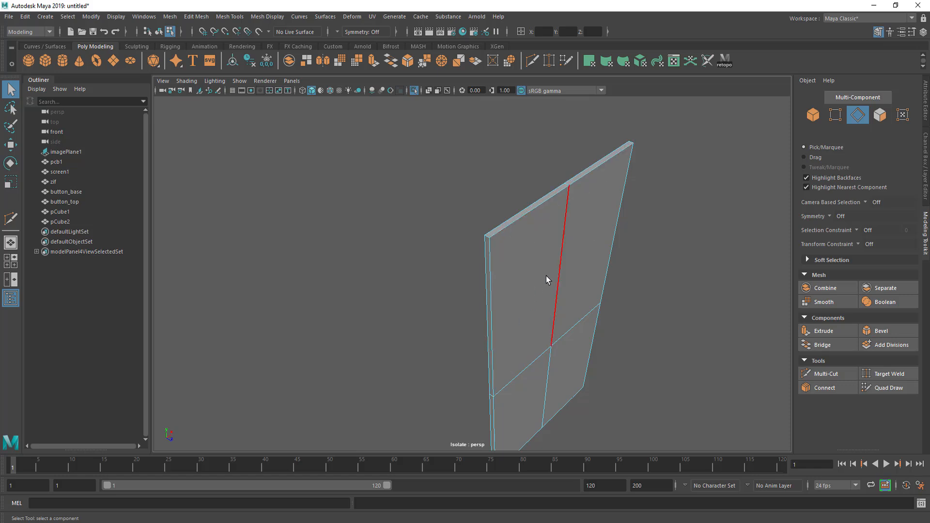
left_click_drag(523, 261, 529, 326, "alt")
Bevel the two short thickness edges at the panel's top corners with a fraction of 0.5 and one segment.
left_click(499, 290)
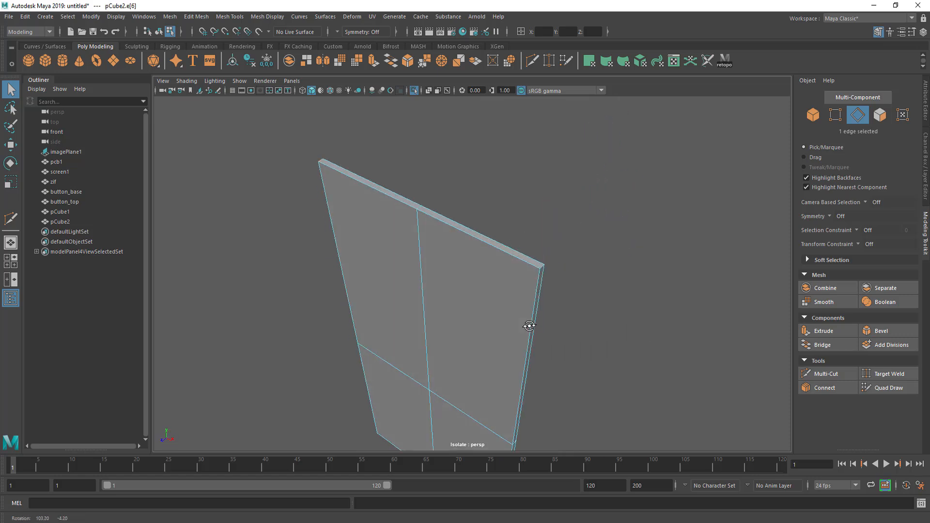
left_click(541, 268, "shift")
left_click_drag(502, 354, 523, 353, "alt")
right_click_drag(523, 353, 588, 365, "alt")
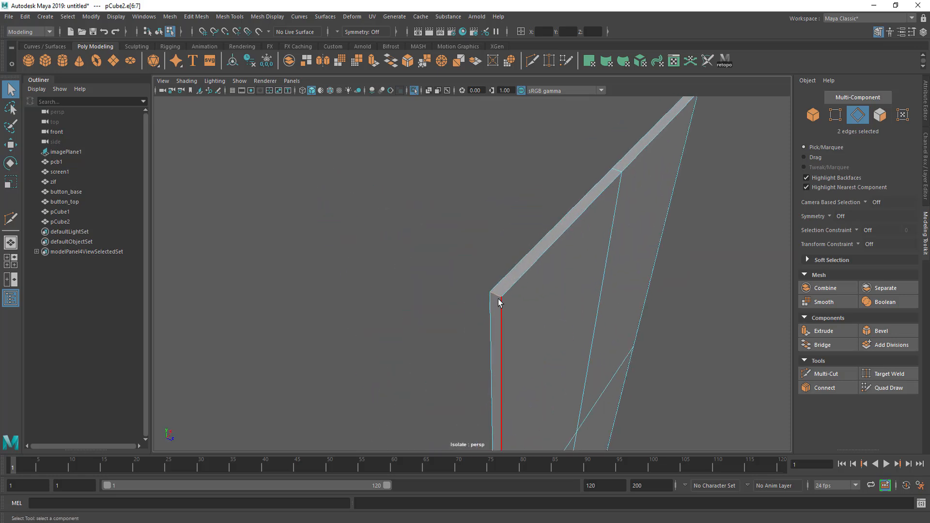
left_click_drag(664, 290, 560, 313, "alt")
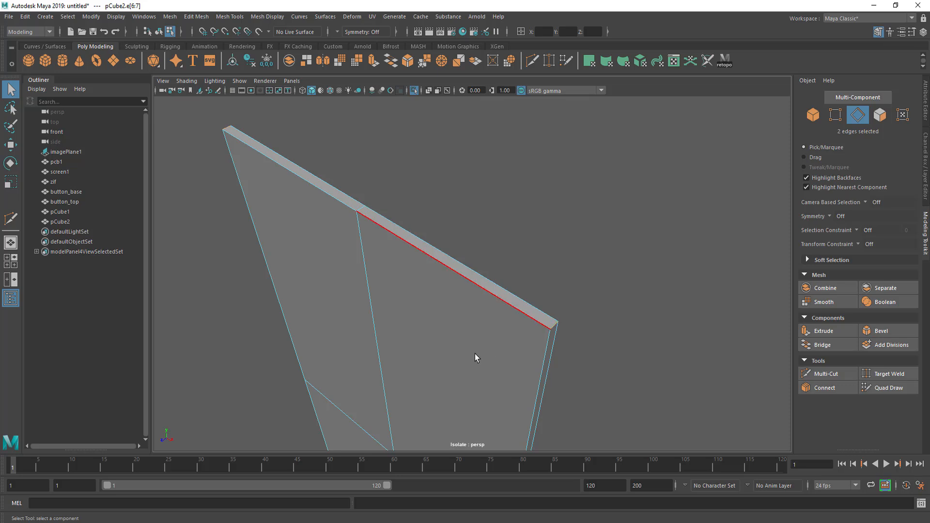
left_click_drag(474, 353, 461, 248, "alt")
key("space")
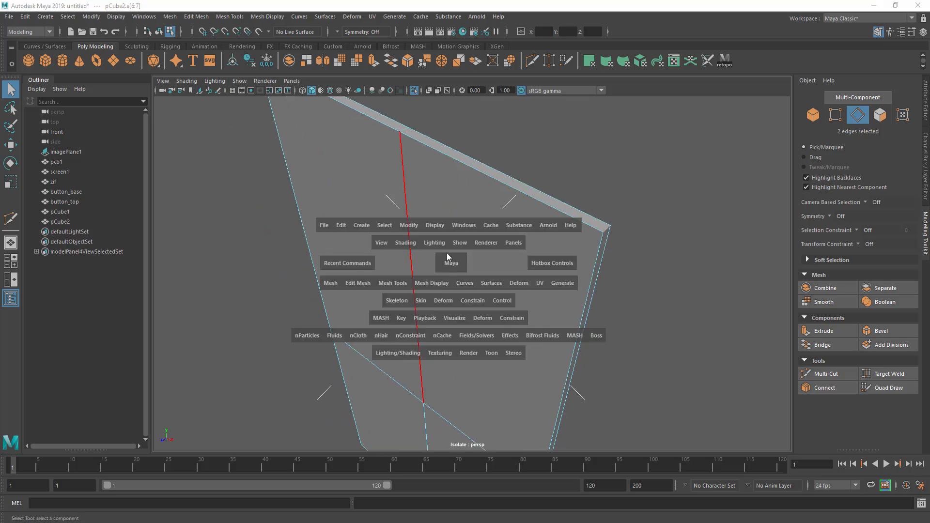
left_click_drag(357, 281, 377, 243)
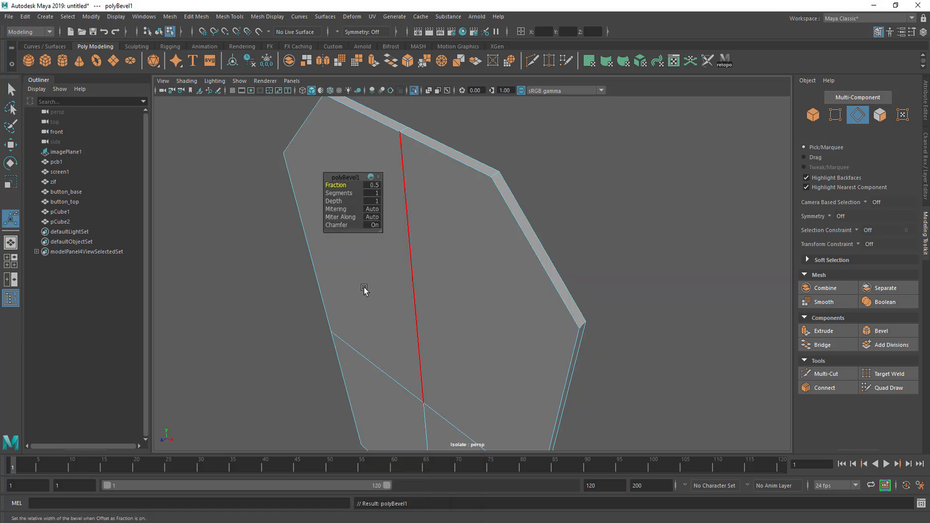
Try rounding the top-corner bevel with 5 segments and a fraction of 0.3.
left_click_drag(366, 290, 423, 284, "alt")
middle_click_drag(453, 279, 550, 325, "alt")
mouse_move(465, 314)
right_mouse_down("alt")
mouse_move(439, 309)
mouse_move(460, 301)
right_mouse_up("alt")
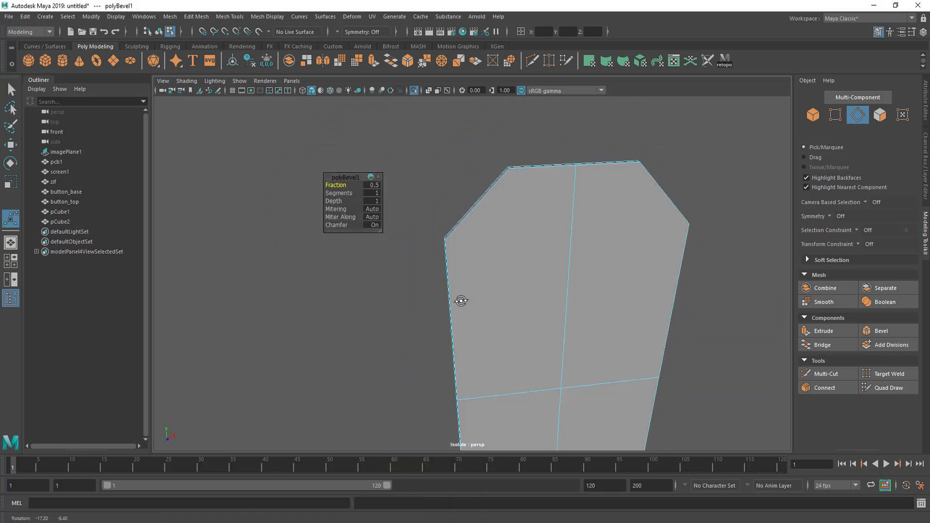
left_click_drag(341, 193, 354, 193)
left_click_drag(392, 254, 389, 237, "alt")
left_click_drag(337, 185, 345, 185)
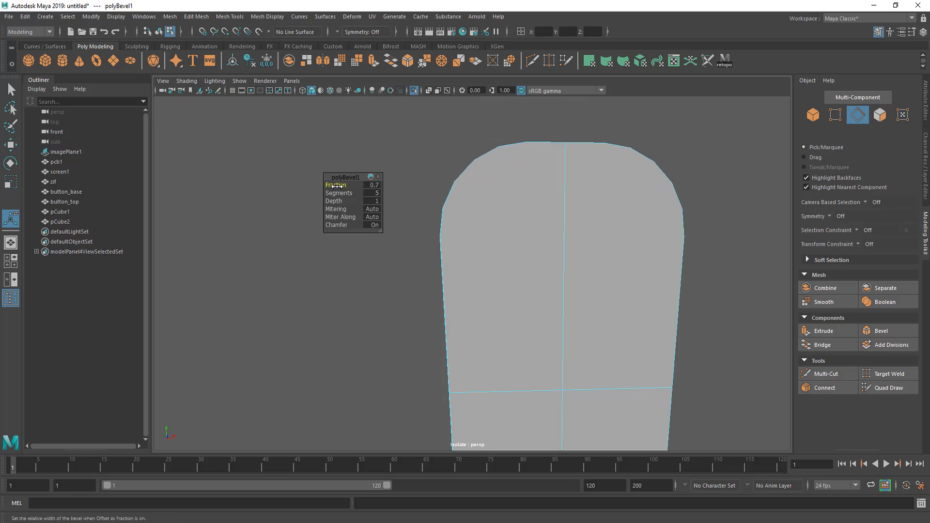
left_click_drag(336, 186, 333, 186)
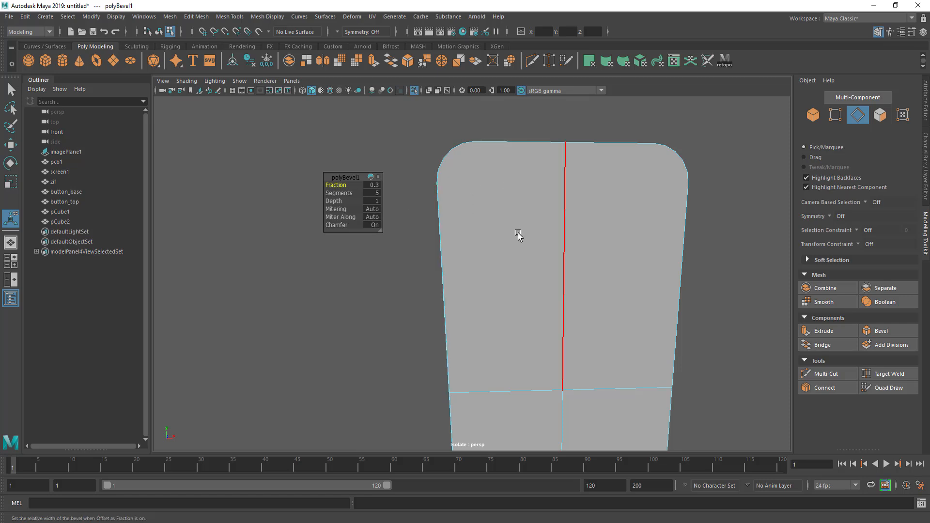
Undo the top-corner bevel on the panel.
left_click_drag(510, 261, 529, 287, "alt")
key("ctrl+z")
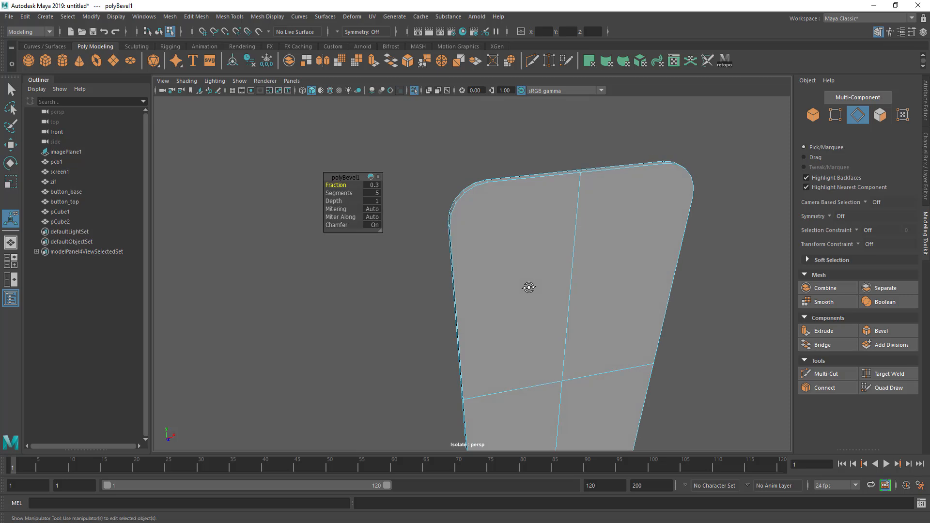
key("ctrl+z")
Raise the panel's top-centre vertices slightly and lower its bottom-centre vertices to give both ends a shallow peak.
left_click_drag(546, 263, 515, 266, "alt")
right_click_drag(599, 270, 498, 253, "alt")
middle_click_drag(498, 253, 523, 213, "alt")
left_click_drag(530, 252, 522, 258, "alt")
right_click_drag(557, 170, 533, 169)
left_click_drag(536, 148, 568, 178)
middle_click_drag(565, 178, 553, 225, "alt")
key("w")
left_click_drag(546, 175, 546, 169)
middle_click_drag(558, 262, 540, 187, "alt")
left_click_drag(503, 382, 542, 414)
left_click_drag(522, 360, 523, 364)
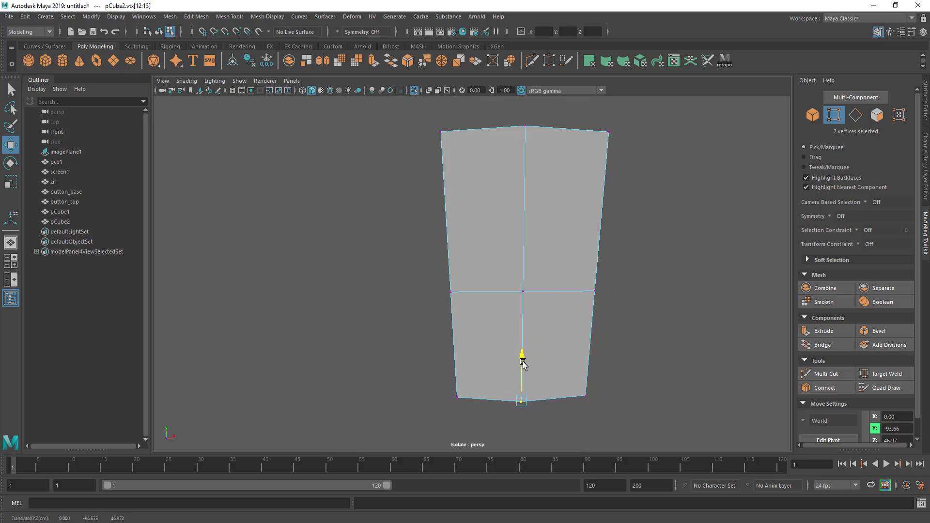
Return the panel to object selection, preview it smoothed, and restore the unsmoothed display.
right_click_drag(499, 230, 544, 222)
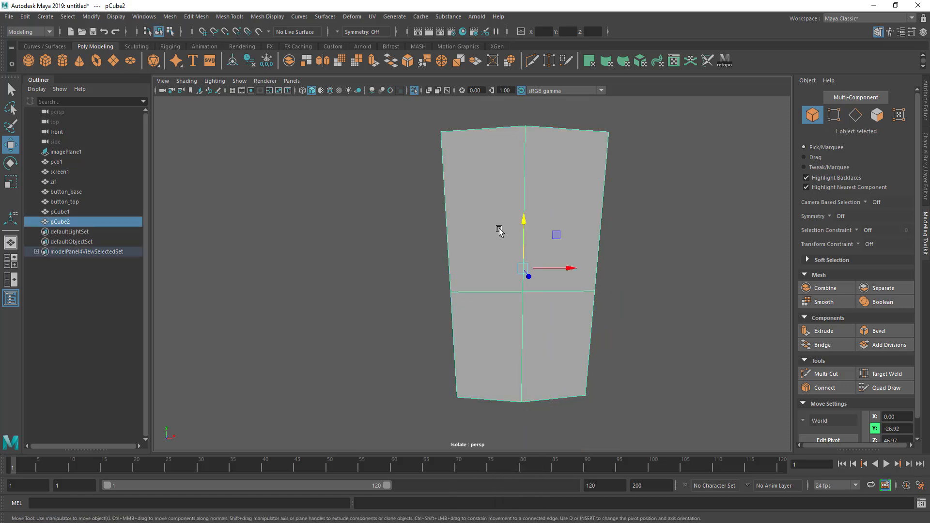
key("3")
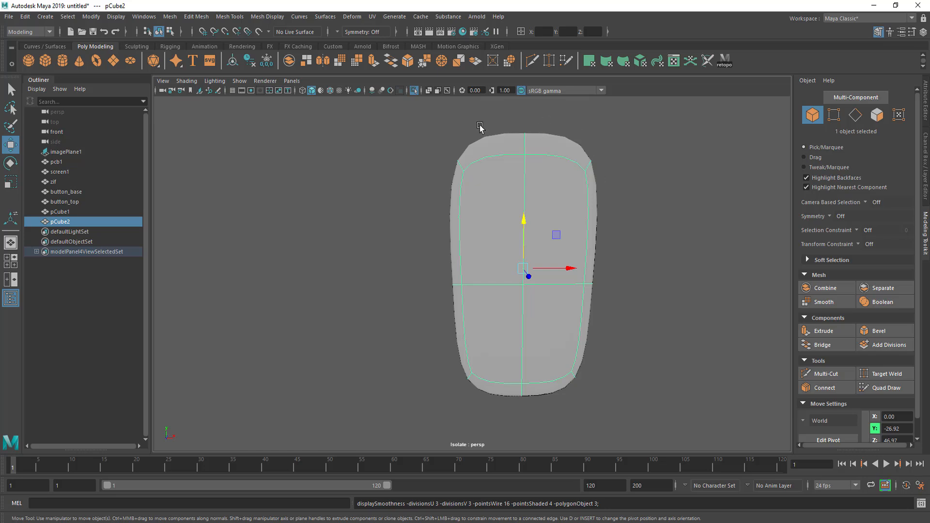
key("1")
Bevel the two short thickness edges at the peaked panel's top corners.
left_click_drag(488, 206, 553, 298, "alt")
right_click_drag(553, 296, 563, 300, "alt")
left_click_drag(509, 292, 547, 287, "alt")
right_click_drag(547, 287, 649, 292, "alt")
middle_click_drag(650, 292, 543, 329, "alt")
right_click(507, 255)
right_click_drag(507, 255, 508, 227)
left_click(510, 249)
left_click_drag(641, 277, 507, 286, "alt")
left_click(539, 275, "shift")
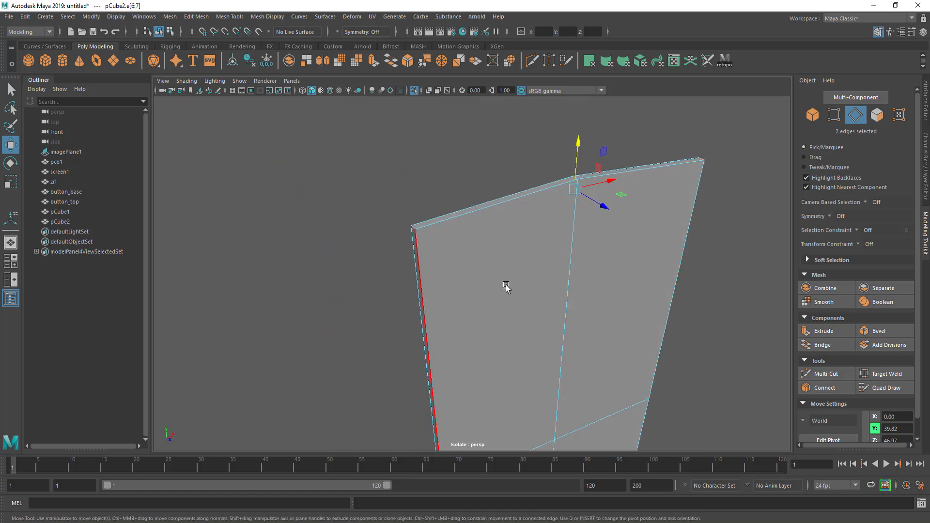
key("ctrl+b")
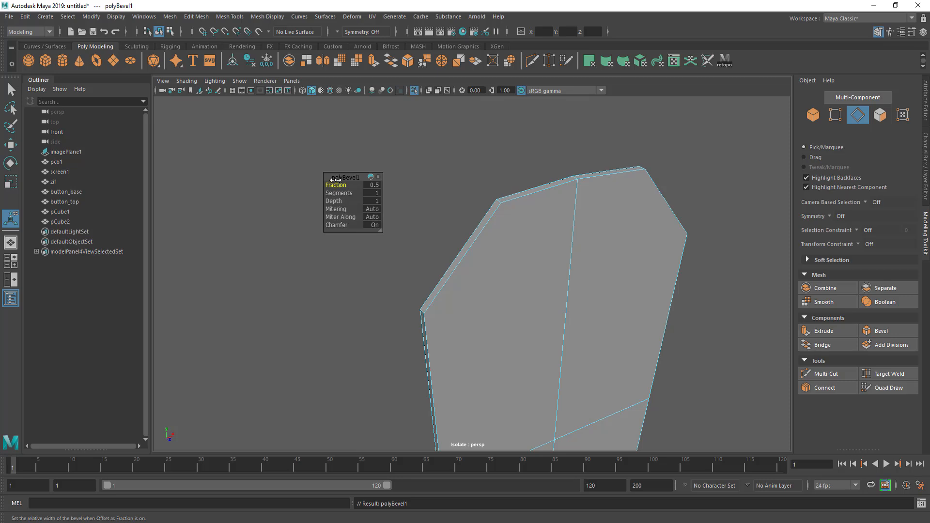
Set the top-corner bevel to 6 segments and a fraction of 0.2.
left_click_drag(351, 193, 357, 193)
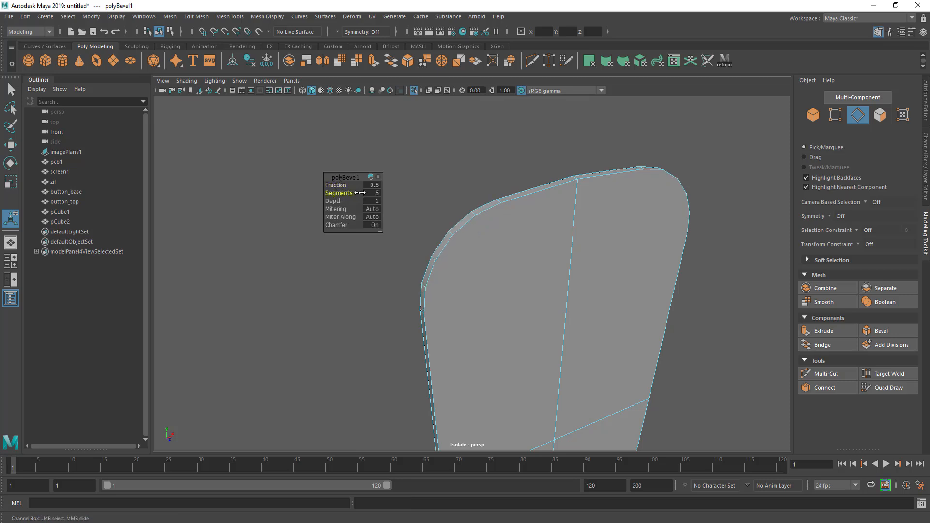
left_click_drag(432, 307, 426, 297, "alt")
left_click_drag(338, 185, 338, 187)
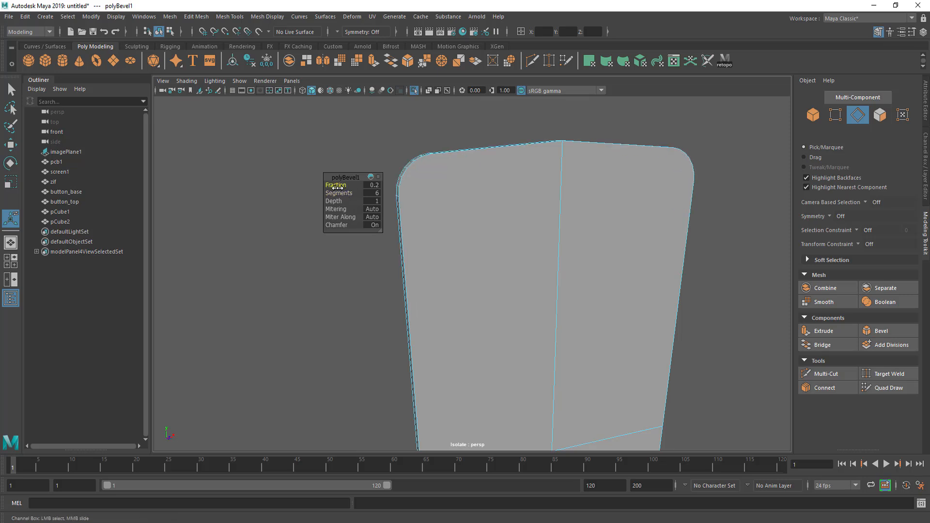
left_click_drag(482, 261, 455, 256, "alt")
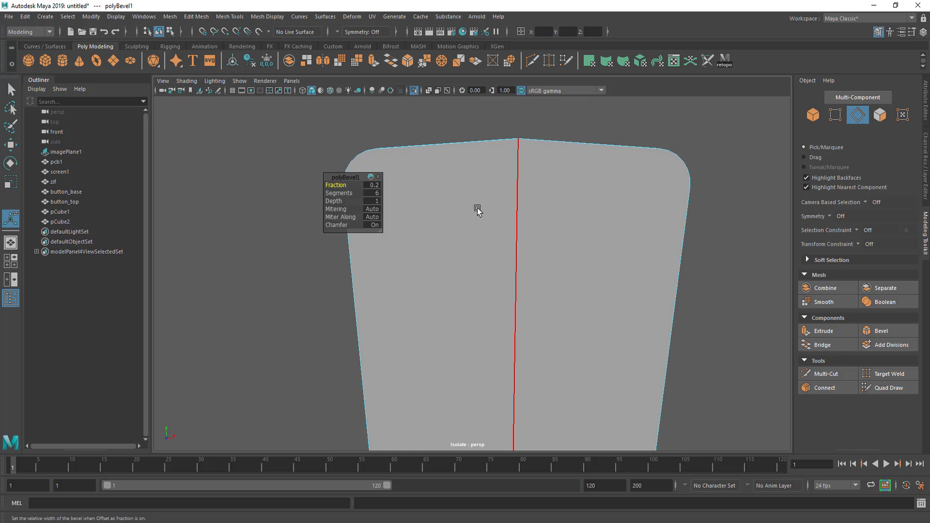
Check the rounded top corners in smooth preview and switch the preview back off.
right_click_drag(477, 208, 498, 203)
key("3")
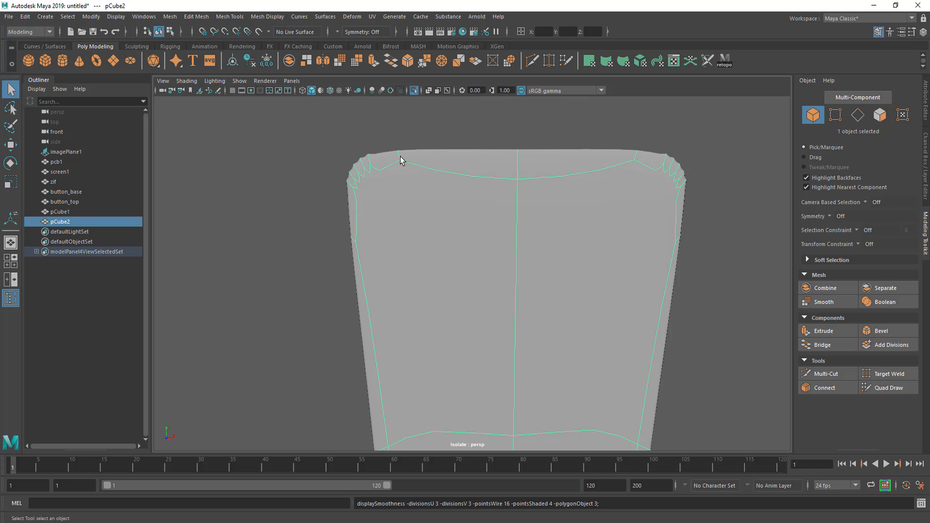
key("1")
Scale the six vertices along the panel's horizontal edge loop inward along X to form a narrower waist.
middle_click_drag(568, 349, 576, 282, "alt")
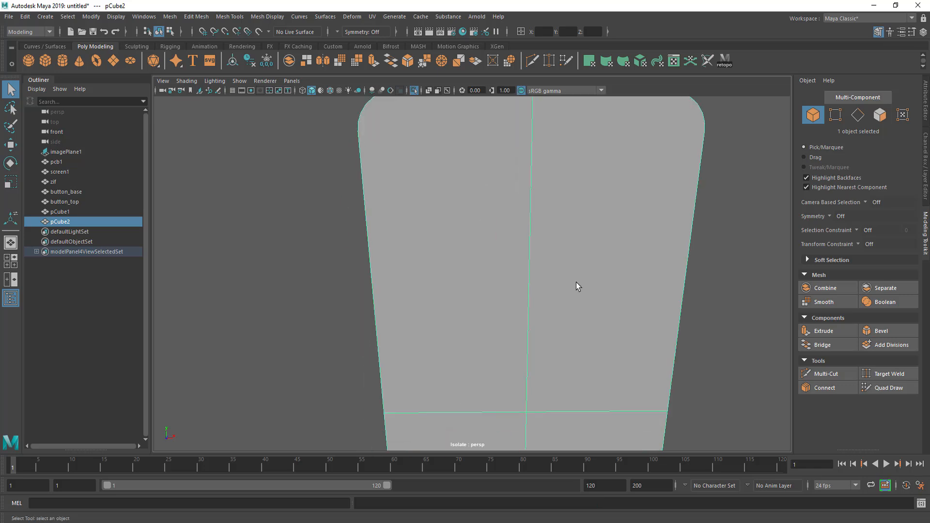
right_click_drag(576, 282, 395, 335, "alt")
middle_click_drag(380, 366, 396, 318, "alt")
left_click_drag(397, 318, 420, 321, "alt")
middle_click_drag(420, 342, 422, 299, "alt")
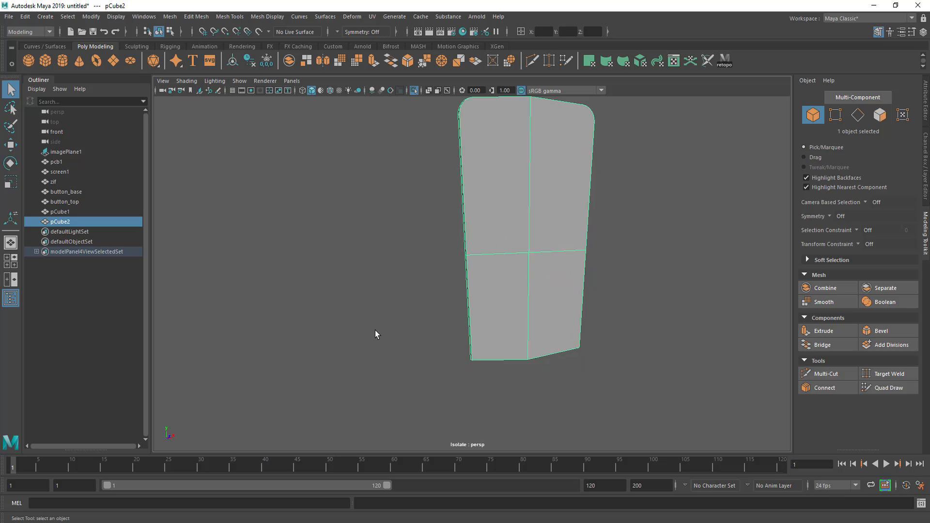
right_click_drag(375, 330, 498, 355, "alt")
middle_click_drag(498, 355, 447, 361, "alt")
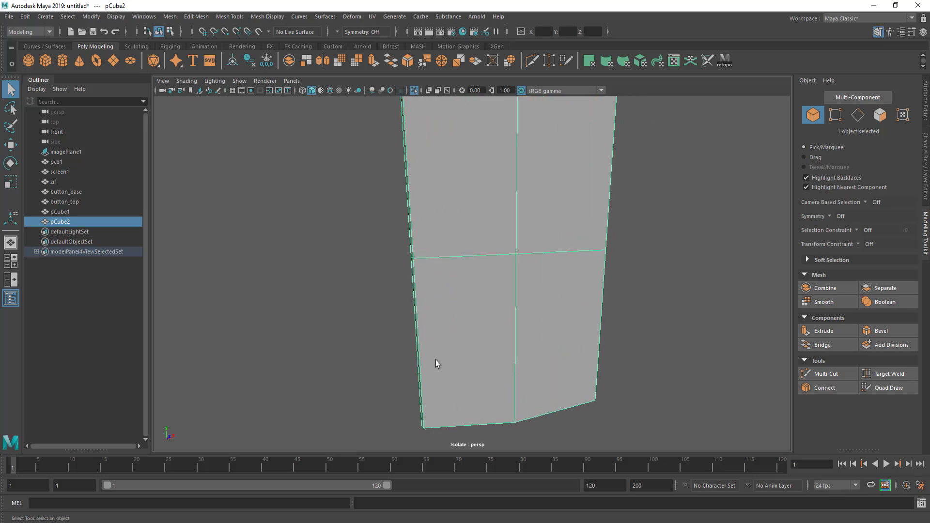
left_click_drag(435, 359, 416, 364, "alt")
right_click_drag(452, 295, 411, 257)
left_click_drag(345, 235, 671, 288)
key("r")
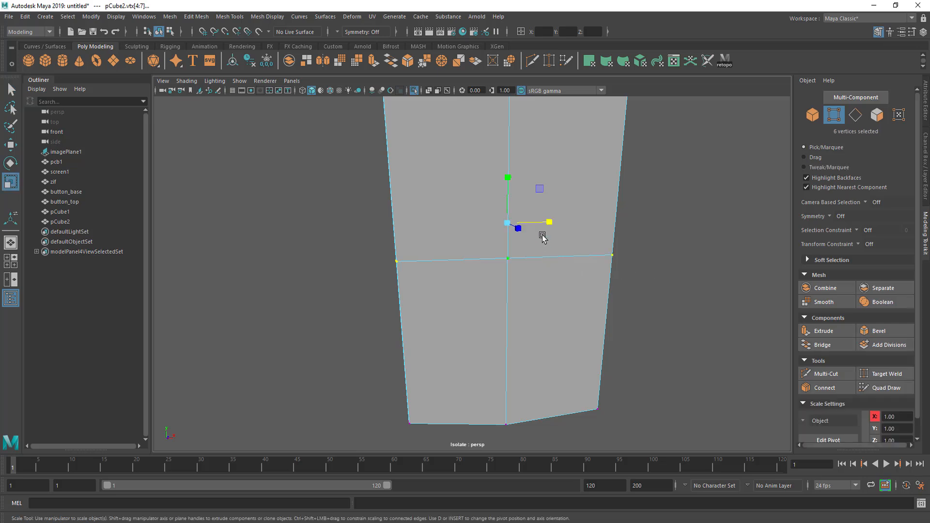
left_click_drag(548, 224, 545, 226)
Bevel the short thickness edges at the panel's bottom corners with a fraction of 0.5, adding segments until the corners are round.
middle_click_drag(543, 318, 554, 258, "alt")
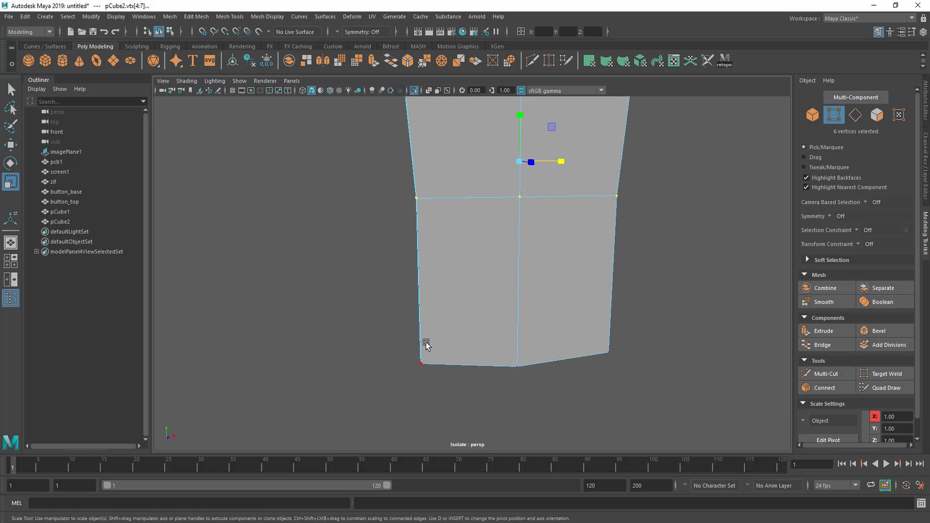
left_click_drag(424, 344, 479, 346, "alt")
right_click_drag(474, 341, 434, 264)
left_click_drag(489, 342, 465, 322, "alt")
left_click(450, 203)
left_click_drag(452, 208, 536, 382, "alt")
key("ctrl+b")
right_click_drag(536, 382, 334, 361, "alt")
middle_click_drag(334, 361, 365, 406, "alt")
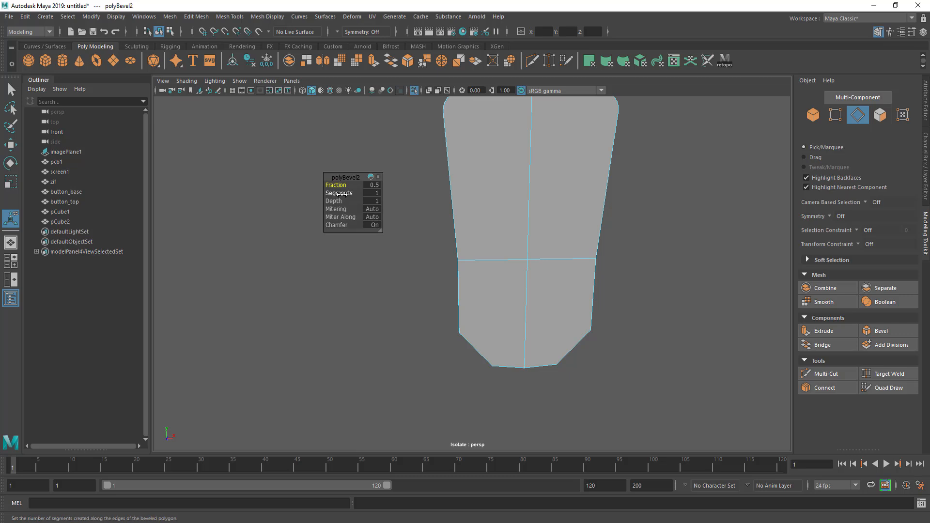
left_click_drag(342, 194, 360, 197)
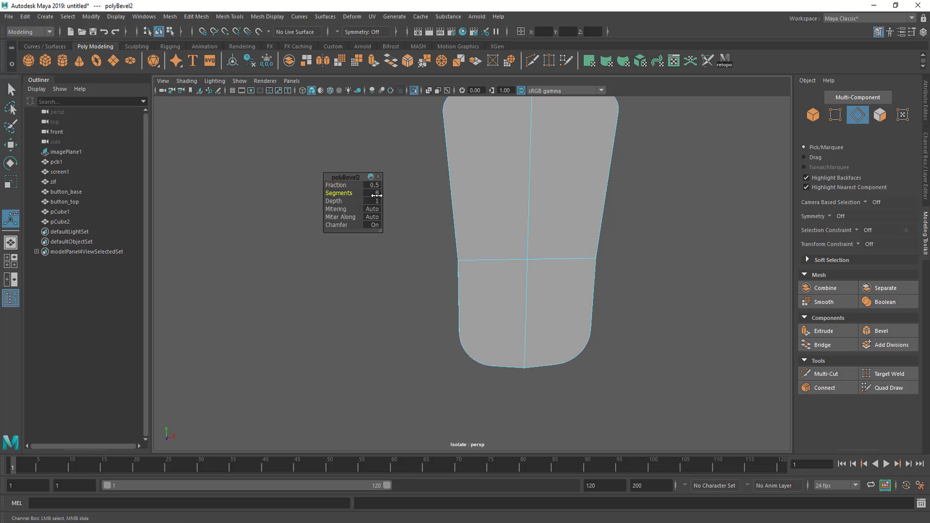
Return to object selection and preview the whole panel smoothed.
left_click_drag(452, 235, 486, 241, "alt")
right_click_drag(498, 222, 545, 207)
left_click(644, 216)
left_click(594, 226)
left_click_drag(595, 232, 629, 271, "alt")
key("3")
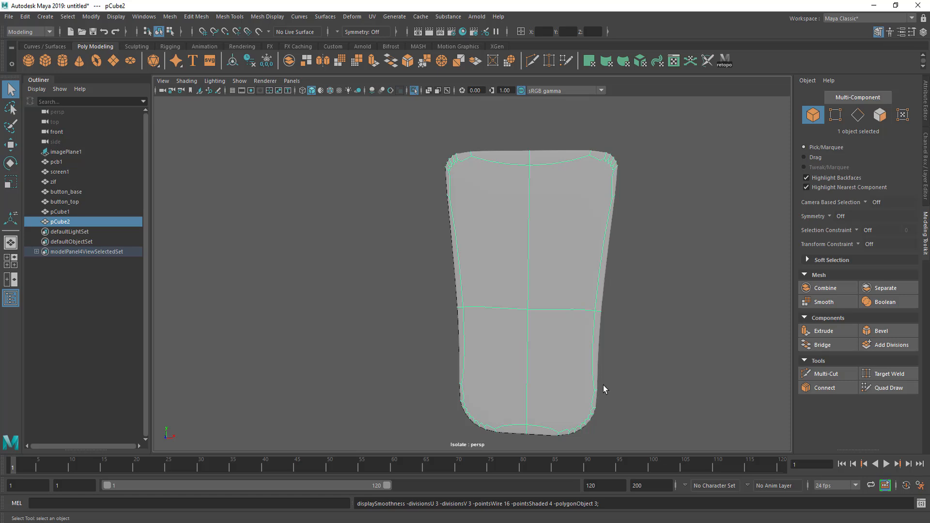
Narrow the panel's six waist vertices slightly more along X and adjust their height with the smooth preview on.
mouse_move(546, 361)
left_mouse_down("alt")
mouse_move(560, 357)
mouse_move(525, 353)
mouse_move(533, 350)
left_mouse_up("alt")
right_click_drag(502, 304, 443, 254)
left_click_drag(418, 278, 673, 329)
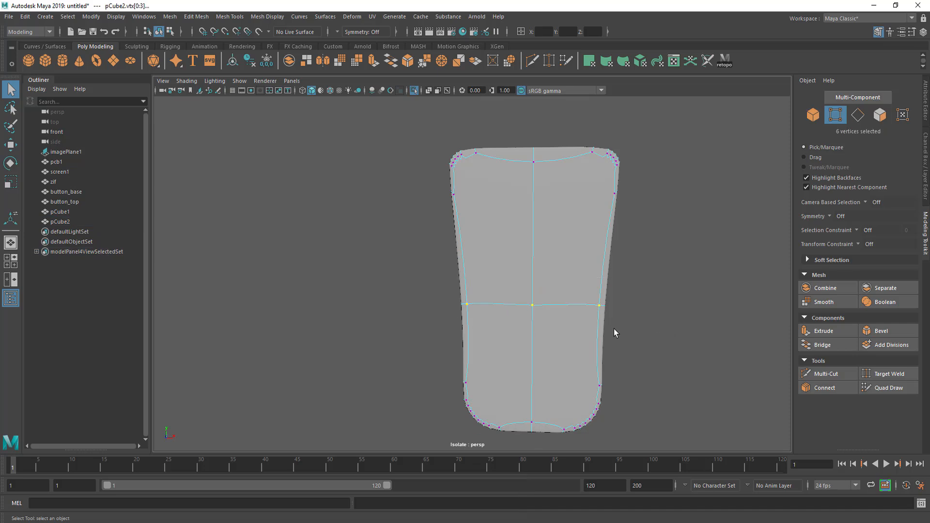
key("r")
left_click_drag(576, 292, 573, 296)
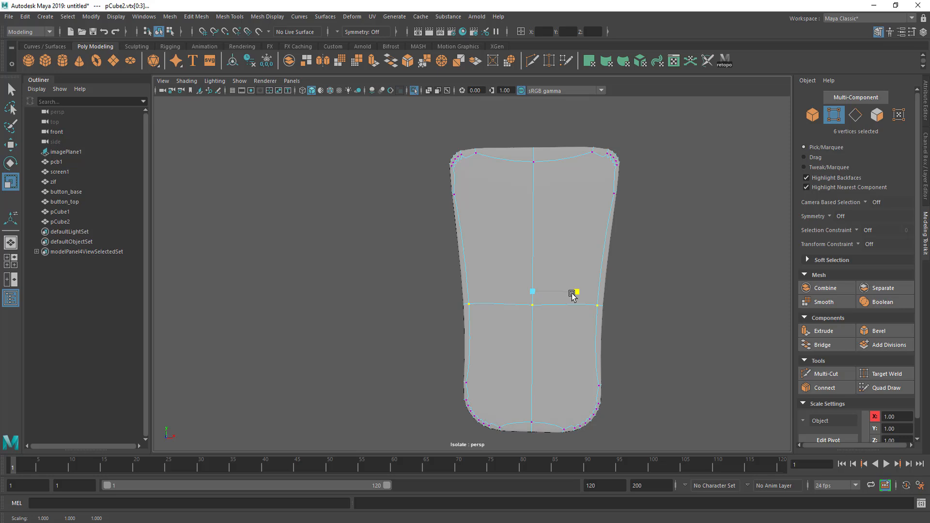
left_click_drag(572, 293, 571, 293)
key("w")
left_click_drag(533, 262, 502, 332)
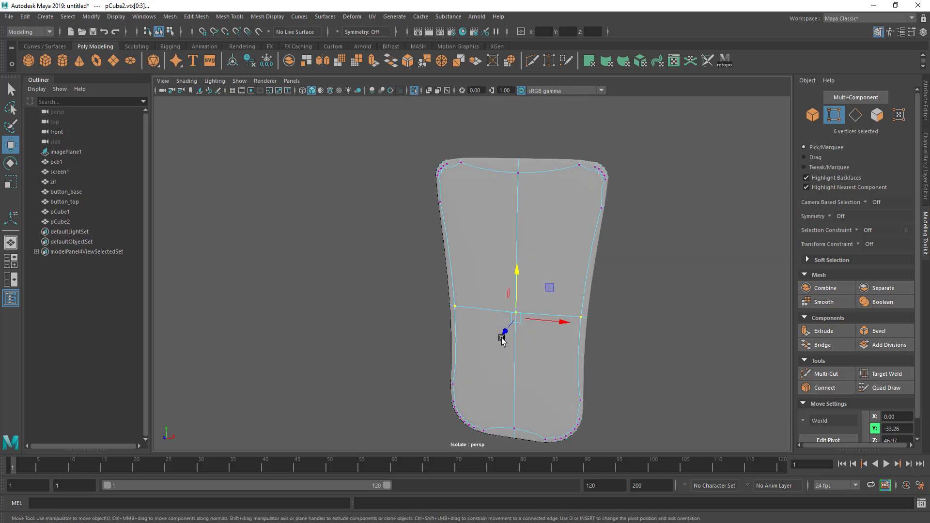
Examine the panel's rounded top corners smoothed and unsmoothed, and return to object selection to check the whole outline.
middle_click_drag(487, 187, 504, 235, "alt")
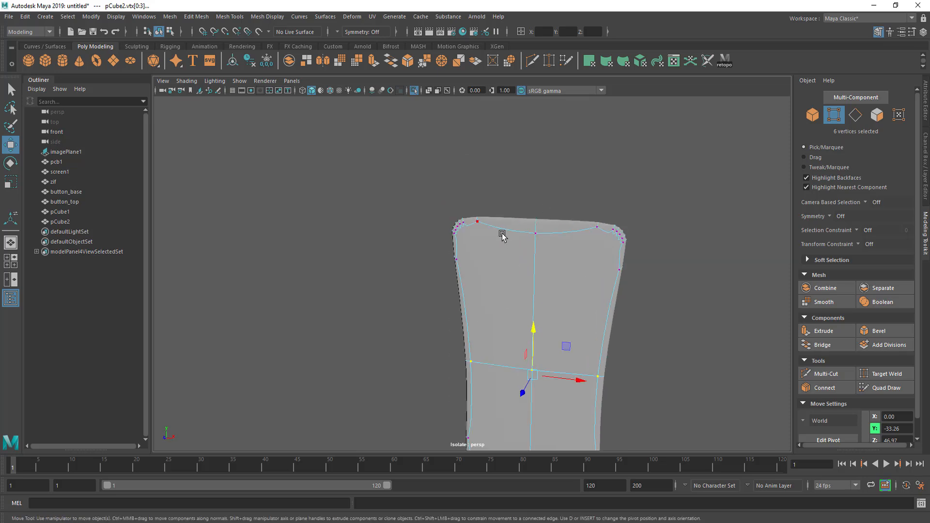
right_click_drag(500, 235, 633, 282, "alt")
middle_click_drag(513, 244, 541, 316, "alt")
left_click_drag(542, 315, 579, 293, "alt")
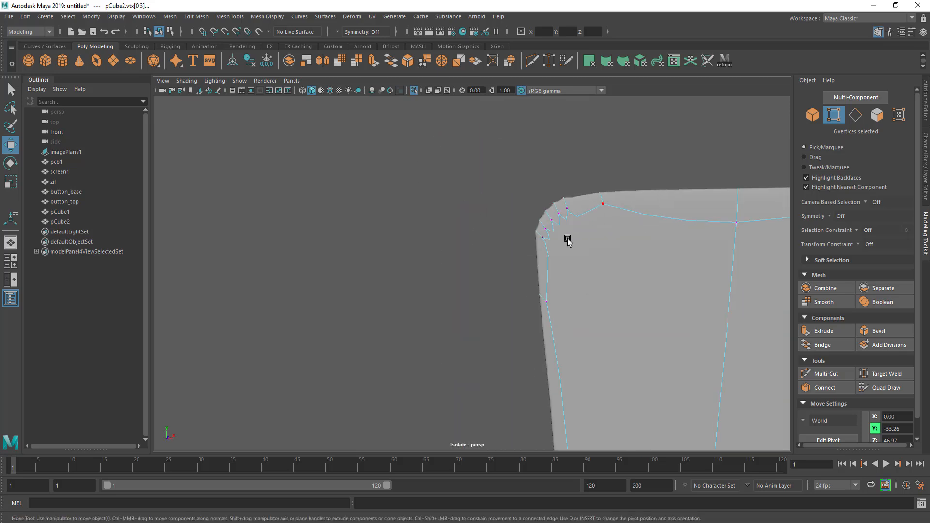
key("1")
right_click_drag(594, 260, 500, 305, "alt")
left_click_drag(501, 305, 552, 309, "alt")
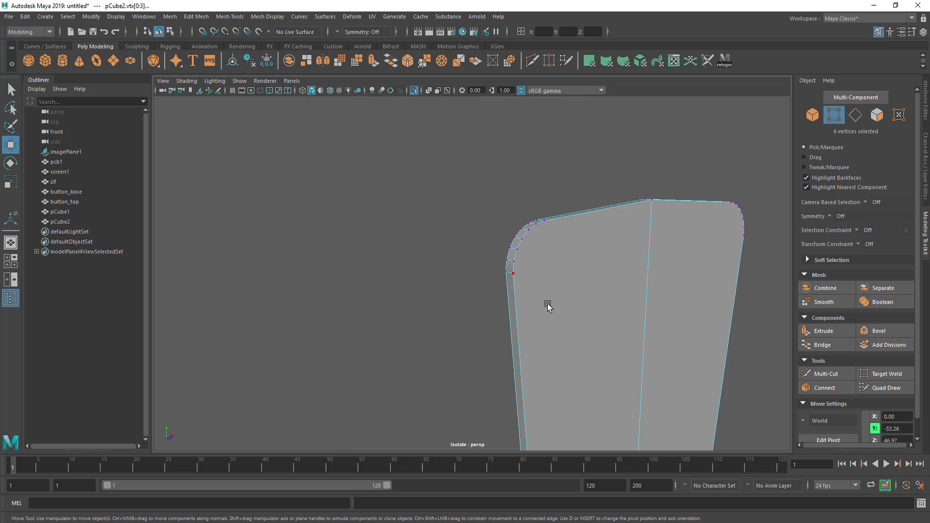
left_click_drag(635, 250, 565, 297, "alt")
right_click_drag(501, 253, 539, 239)
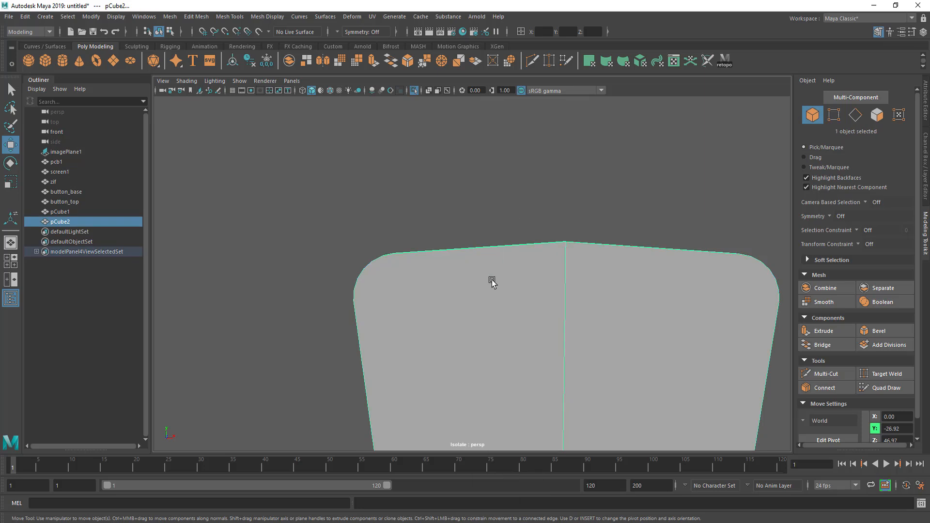
left_click_drag(474, 328, 572, 327, "alt")
right_click_drag(572, 327, 426, 324, "alt")
middle_click_drag(497, 364, 478, 286, "alt")
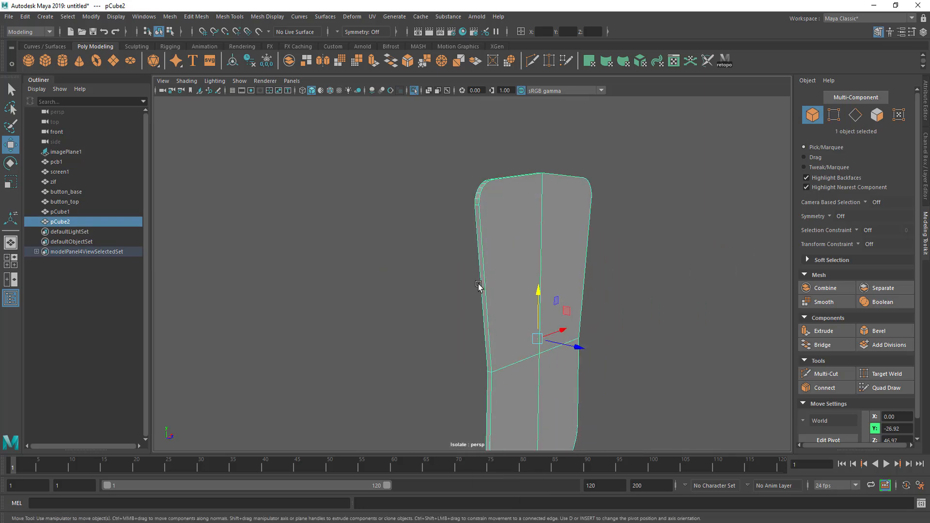
left_click_drag(457, 255, 388, 318, "alt")
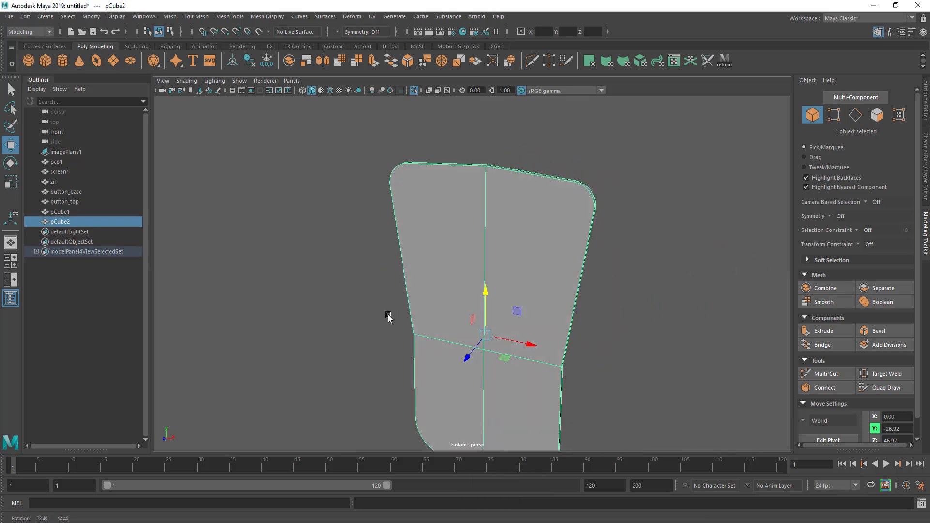
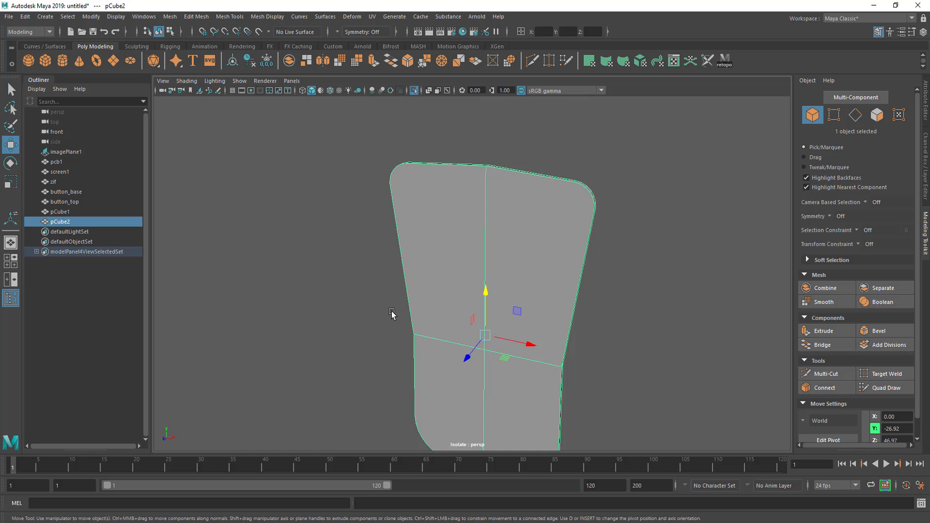
Turn off isolation in the perspective view to show the panel together with the circuit board components.
left_click_drag(456, 297, 516, 272, "alt")
key("space")
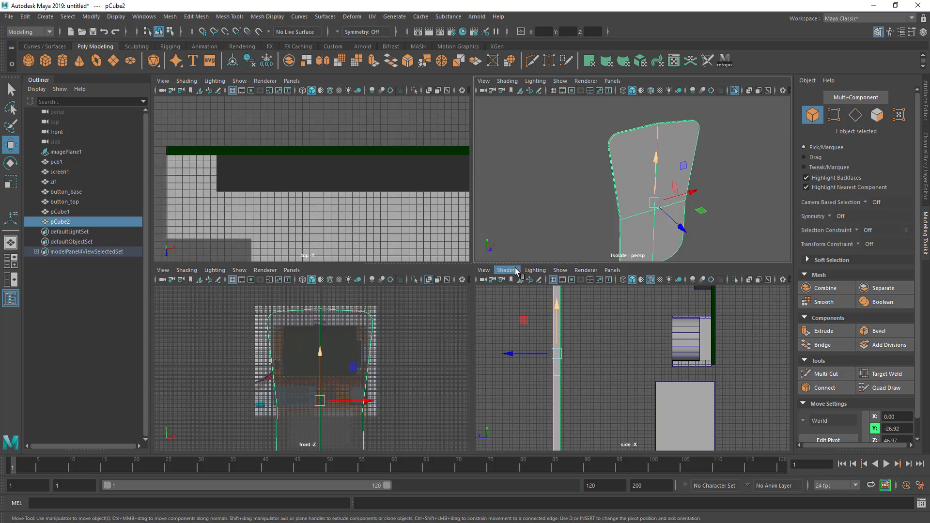
key("ctrl+1")
key("space")
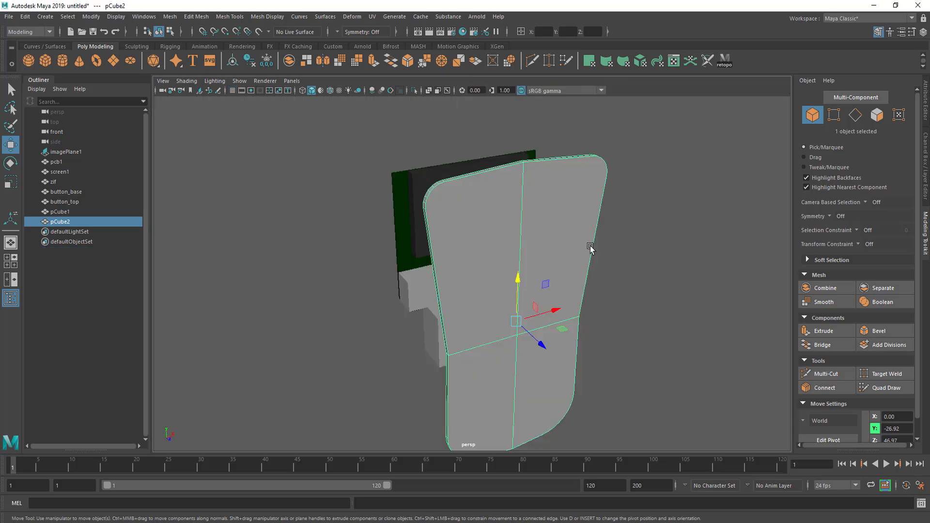
Select the panel's horizontal waist edge loop, adjust its width along X, and raise it to just above the round button.
left_click_drag(538, 343, 395, 334, "alt")
scroll(450, 339, "up", 1)
middle_click_drag(451, 341, 463, 325, "alt")
right_click_drag(448, 255, 448, 226)
double_click(448, 314)
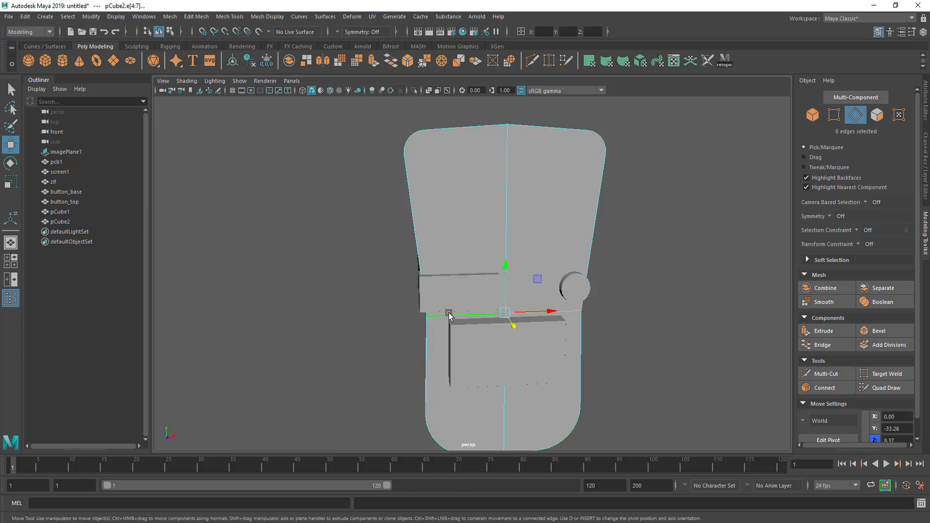
key("r")
left_click_drag(548, 296, 549, 298)
key("w")
left_click_drag(506, 266, 509, 212)
mouse_move(504, 285)
left_mouse_down("alt")
mouse_move(535, 301)
mouse_move(522, 285)
mouse_move(493, 284)
left_mouse_up("alt")
left_click_drag(452, 225, 452, 217)
Check the panel's shape with the smooth preview and return to whole-object selection.
key("3")
left_click_drag(471, 280, 461, 280, "alt")
left_click(808, 376)
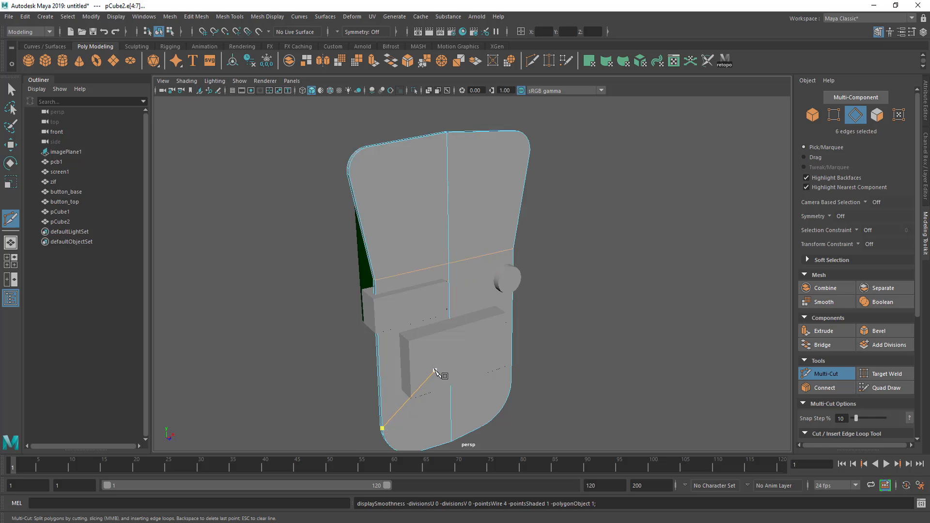
left_click_drag(445, 267, 448, 235, "alt")
right_click_drag(449, 235, 477, 220)
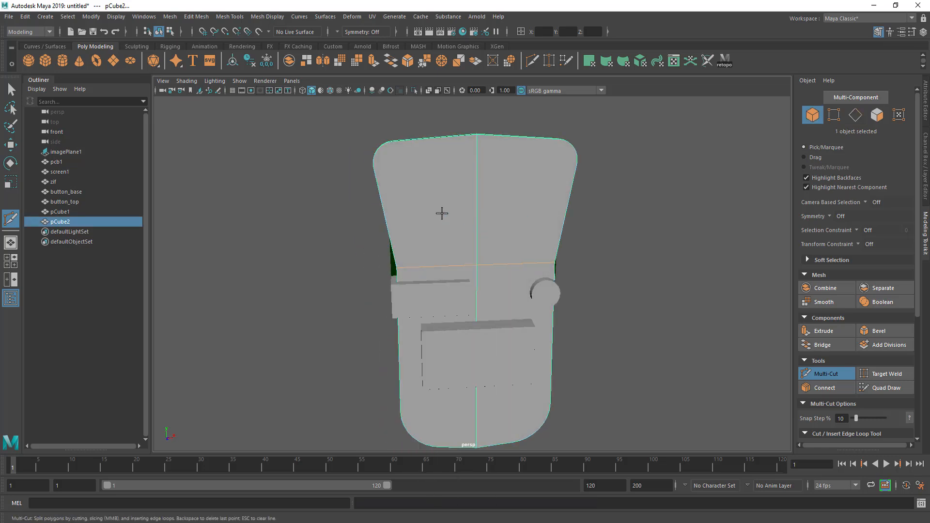
Compare the panel isolated and together with the circuit board components from different angles.
key("ctrl+1")
middle_click_drag(471, 265, 519, 297, "alt")
left_click_drag(519, 297, 398, 310, "alt")
right_click_drag(436, 194, 475, 180)
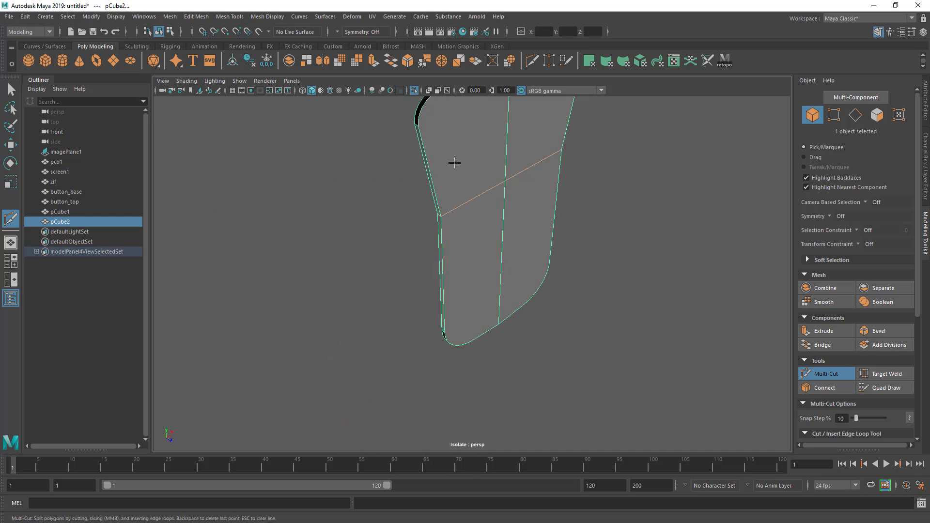
key("q")
key("ctrl+1")
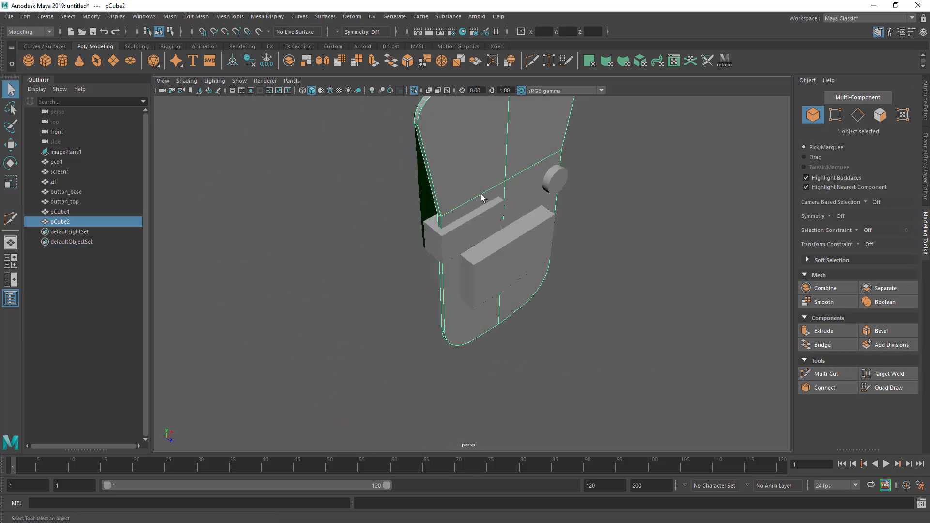
left_click_drag(511, 226, 357, 292, "alt")
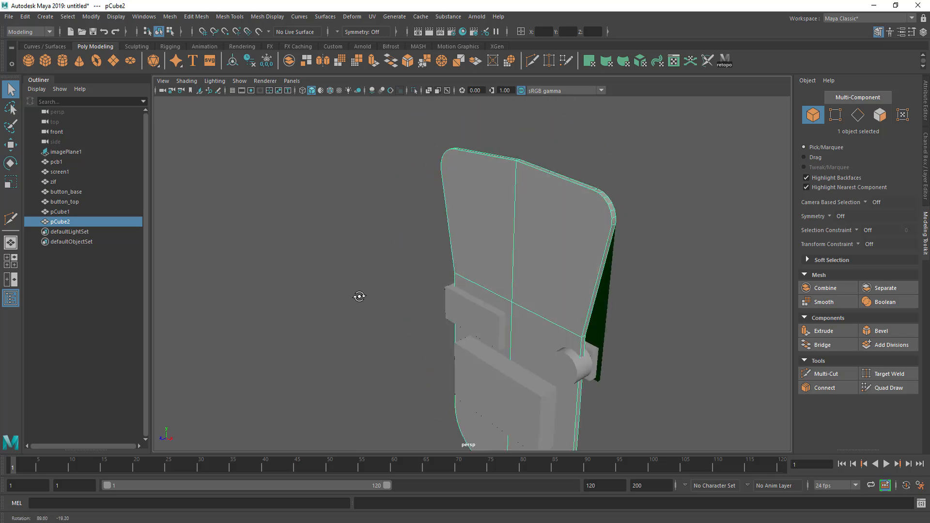
Isolate the panel in the perspective view and activate the Multi-Cut tool over its lower half.
key("ctrl+1")
left_click_drag(580, 193, 604, 335, "alt")
middle_click_drag(570, 316, 568, 420, "alt")
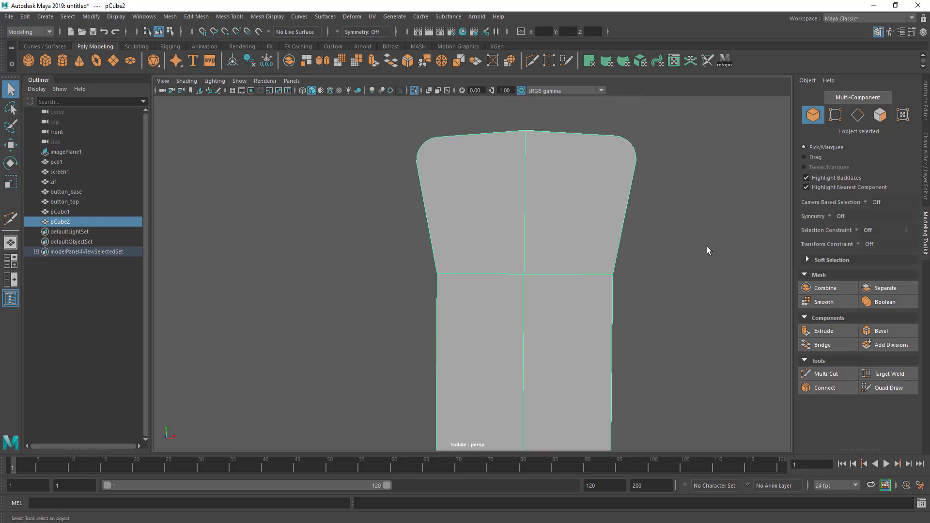
left_click(826, 373)
middle_click_drag(518, 380, 525, 333, "alt")
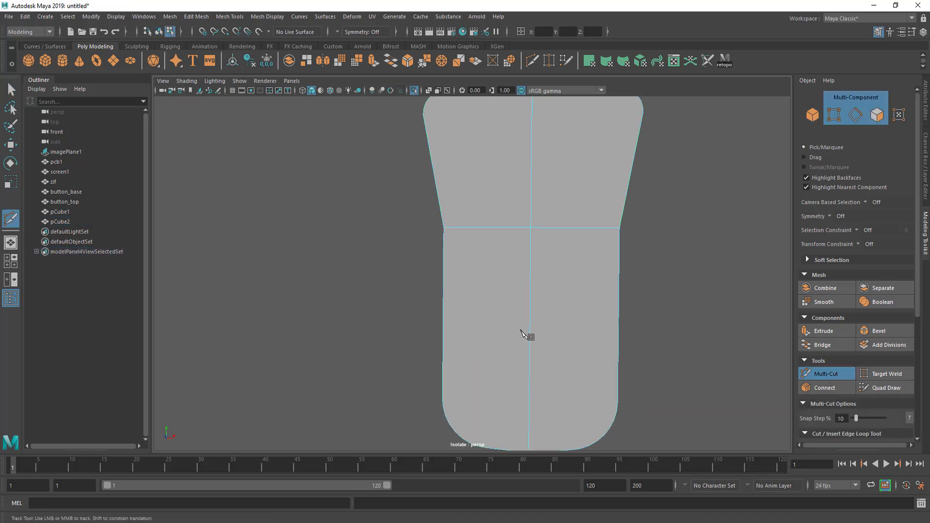
left_click(442, 400)
left_click_drag(461, 363, 480, 365, "alt")
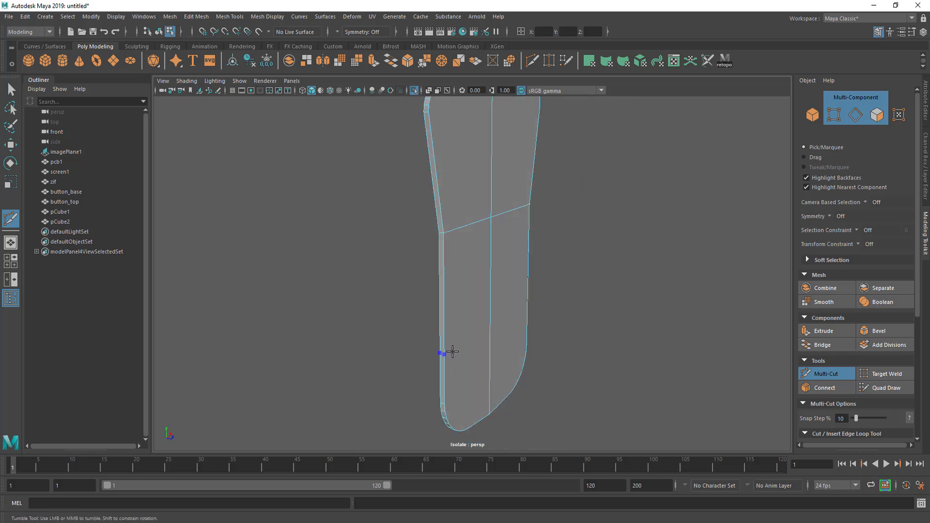
left_click_drag(527, 323, 493, 286, "alt")
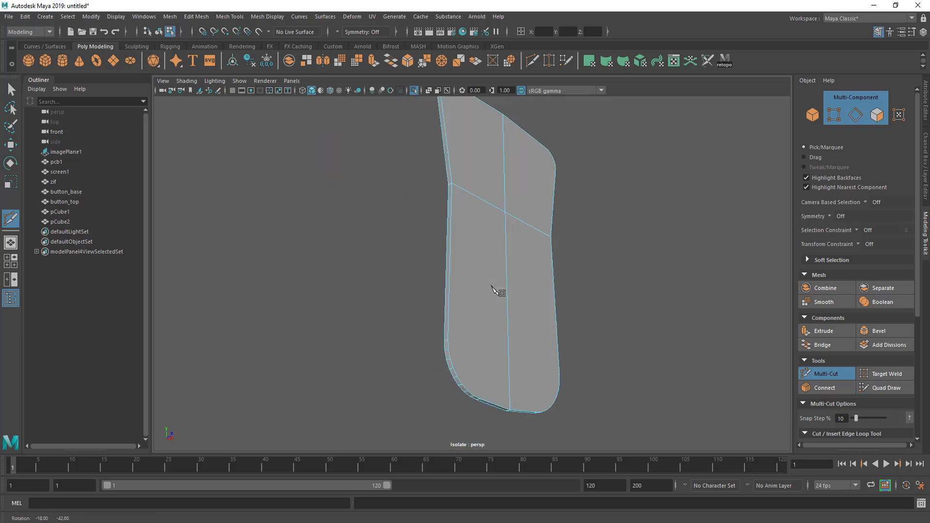
right_click_drag(493, 286, 597, 329, "alt")
middle_click_drag(557, 304, 549, 251, "alt")
left_click_drag(549, 251, 470, 299, "alt")
right_click_drag(490, 305, 625, 352, "alt")
middle_click_drag(614, 335, 614, 278, "alt")
right_click_drag(615, 279, 596, 312, "alt")
left_click_drag(596, 311, 458, 332, "alt")
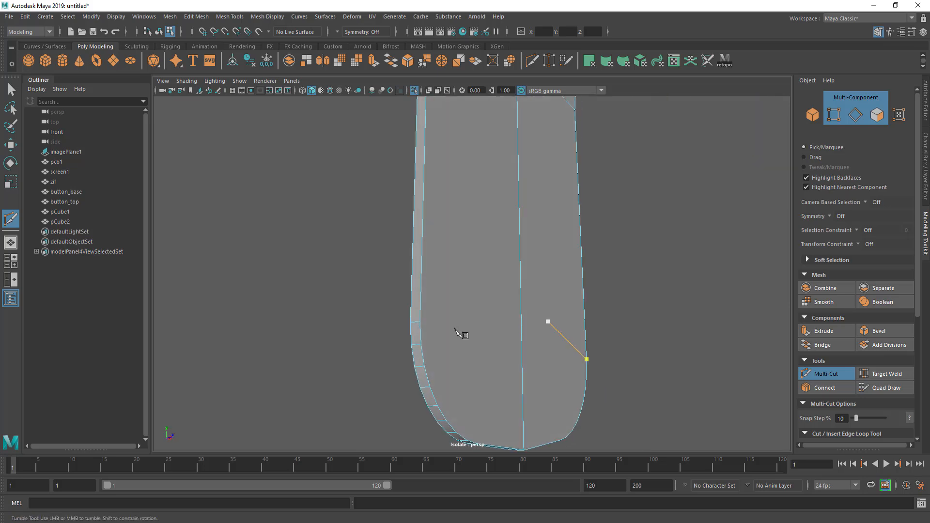
middle_click_drag(492, 273, 424, 230, "alt")
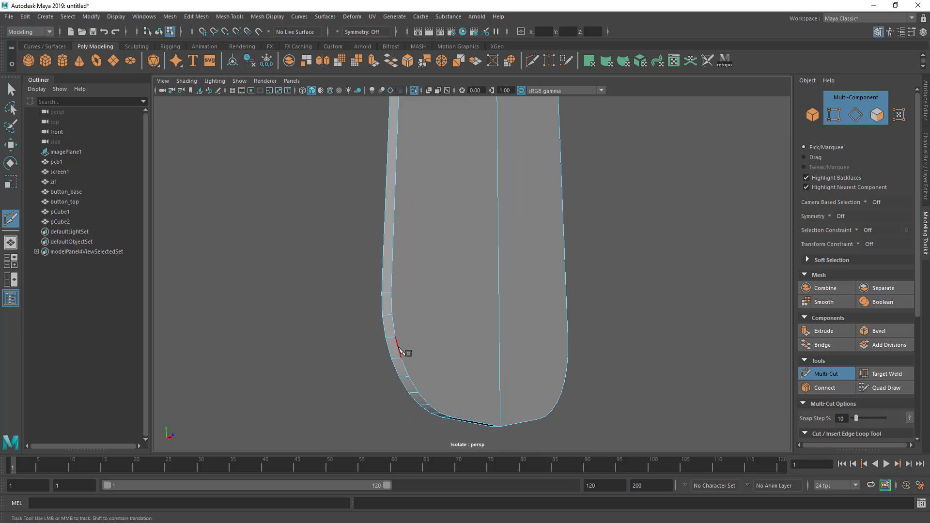
Cut an edge across the panel's left side wall between the waist and the rounded bottom corner.
middle_click_drag(491, 245, 479, 398, "alt")
left_click_drag(437, 255, 504, 344, "alt")
right_click_drag(534, 345, 440, 345, "alt")
middle_click_drag(441, 344, 480, 330, "alt")
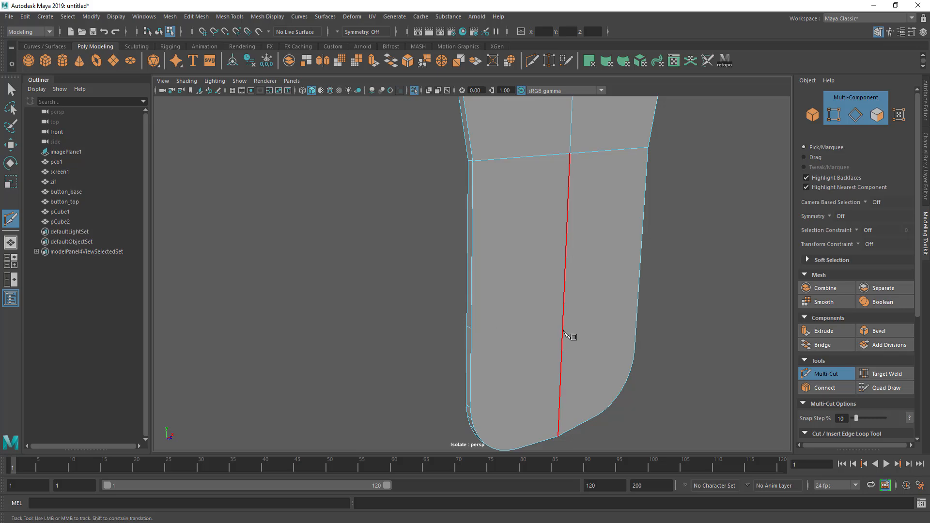
left_click(494, 343)
right_click_drag(409, 359, 593, 368, "alt")
middle_click_drag(592, 368, 579, 301, "alt")
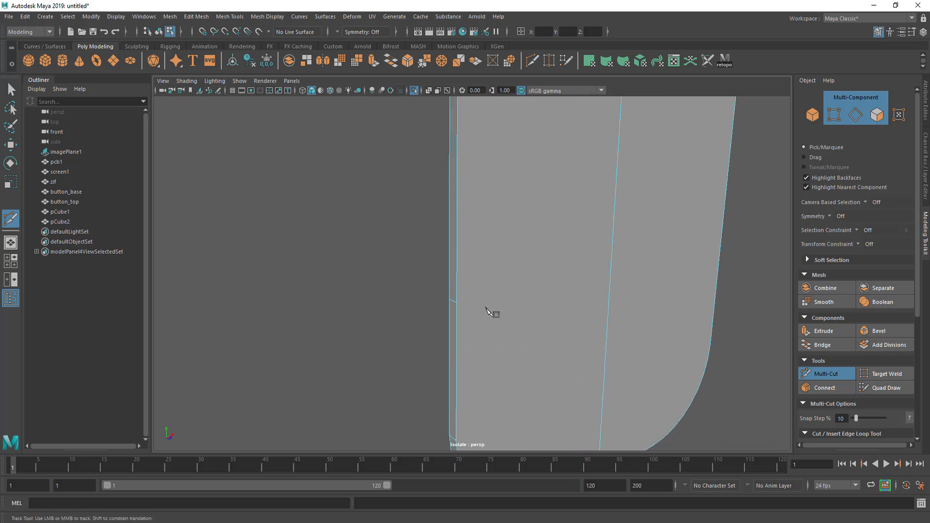
Cut an edge line from the left side wall's new edge across the panel's front, right side wall and back.
left_click(458, 303)
left_click(610, 317)
right_click_drag(614, 317, 623, 315, "alt")
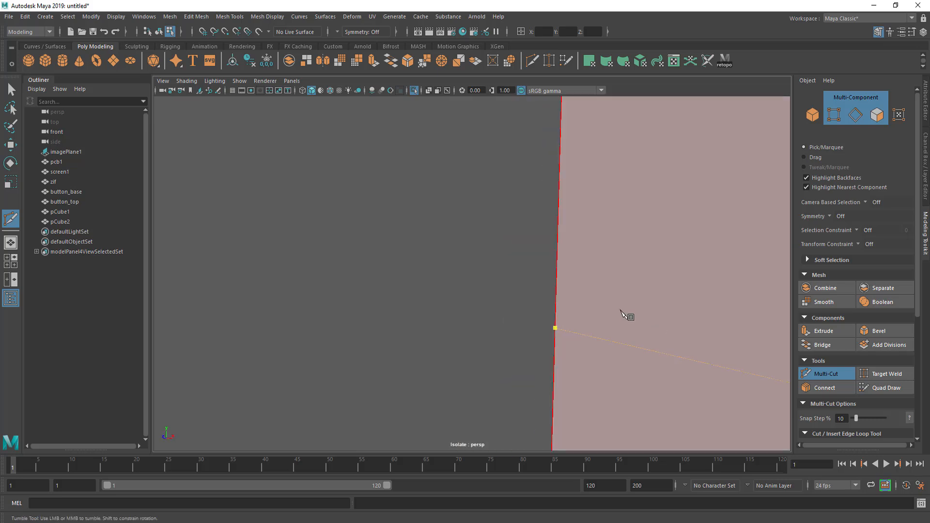
middle_click_drag(623, 315, 249, 207, "alt")
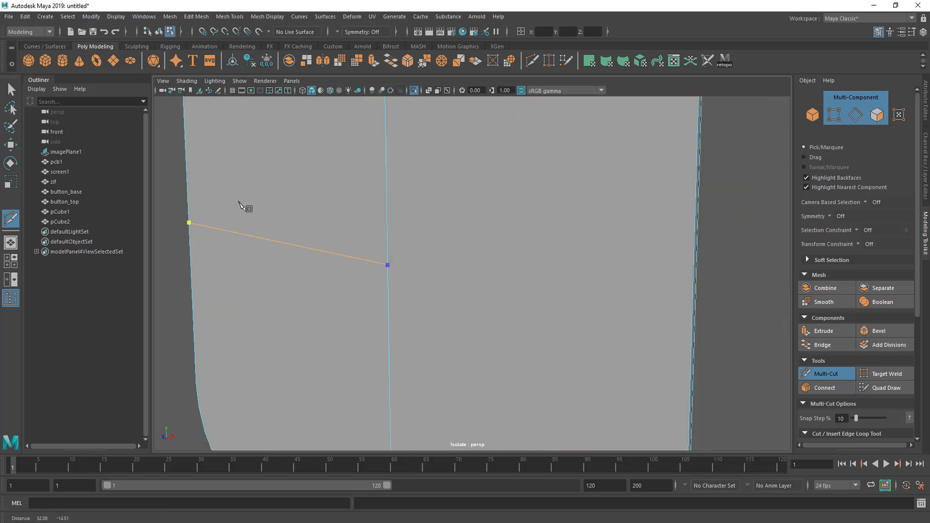
left_click(687, 314)
left_click_drag(687, 313, 450, 286, "alt")
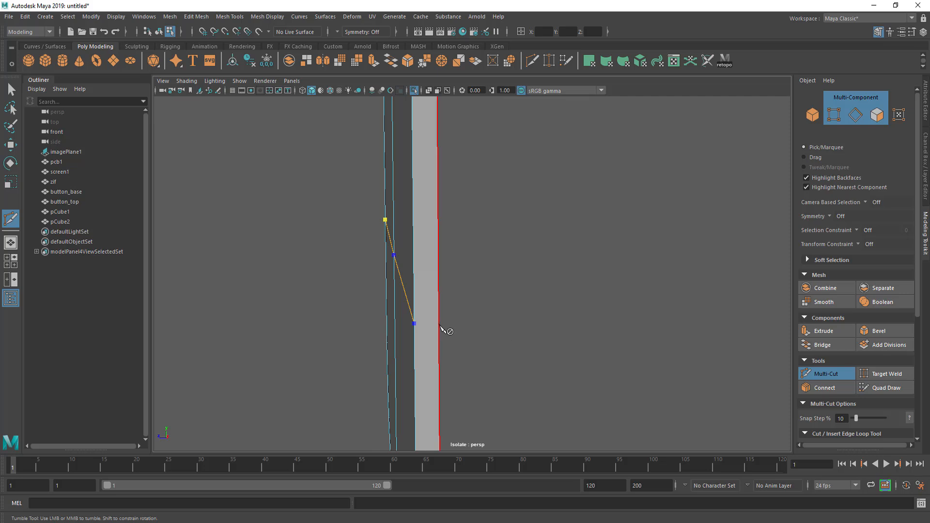
left_click_drag(433, 335, 561, 291, "alt")
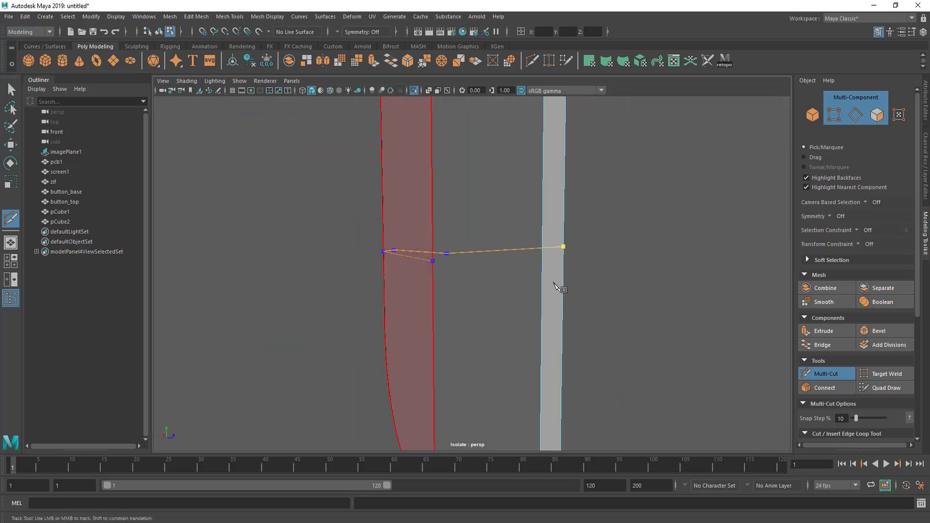
left_click(543, 253)
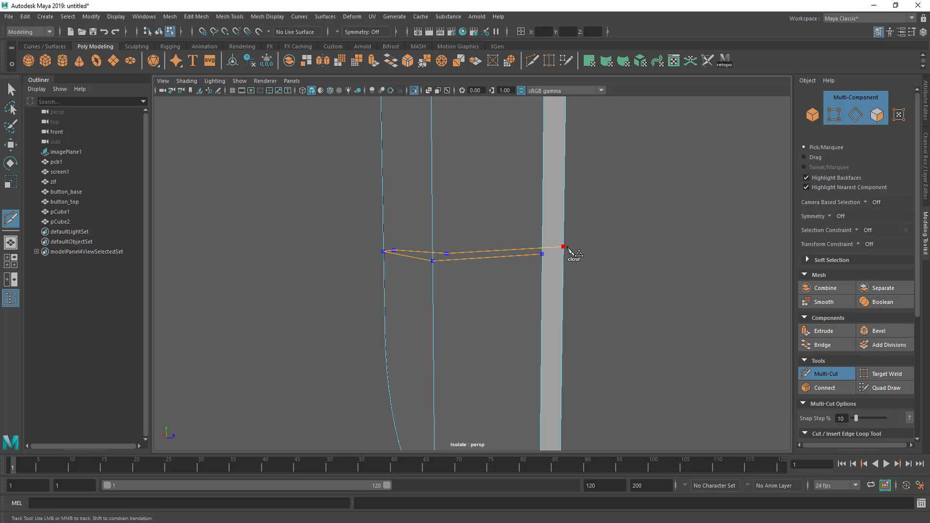
left_click_drag(566, 248, 653, 324, "alt")
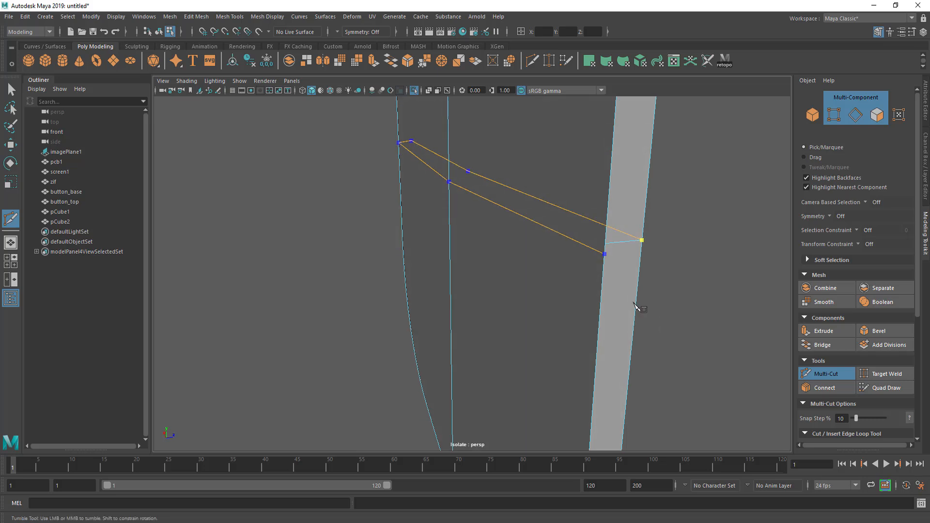
right_click(551, 278)
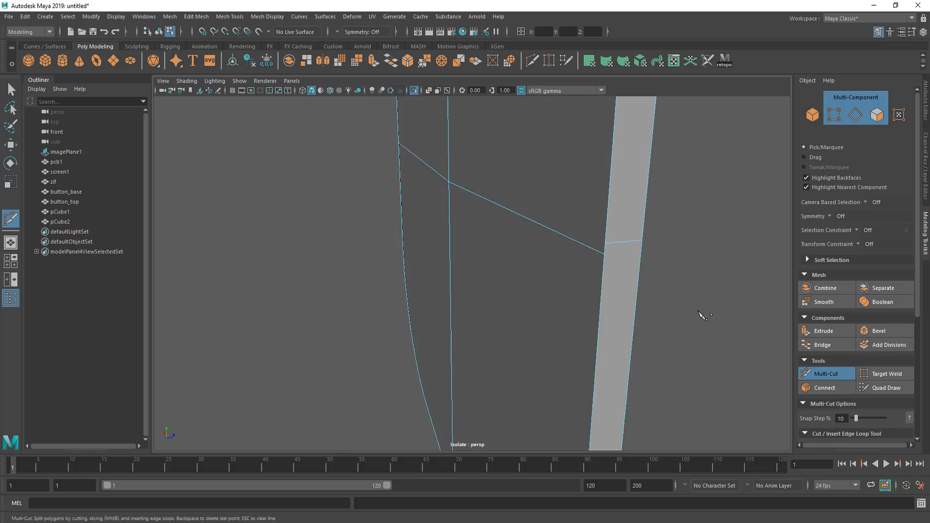
Weld the back-face end vertex of the new cut onto the side wall edge's neighbouring vertex with Target Weld.
middle_click_drag(640, 262, 575, 255, "alt")
left_click_drag(576, 255, 562, 257, "alt")
right_click_drag(562, 257, 685, 285, "alt")
left_click_drag(685, 285, 697, 287, "alt")
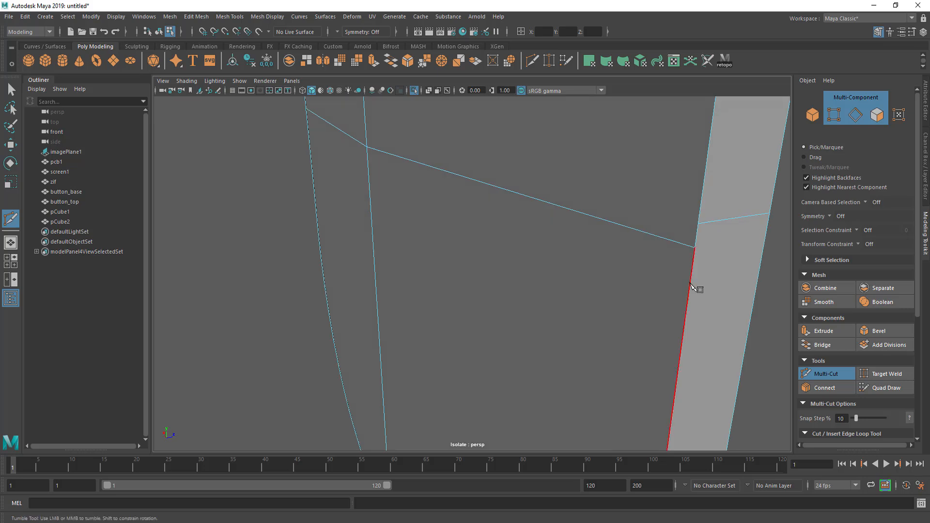
right_click_drag(667, 253, 618, 252)
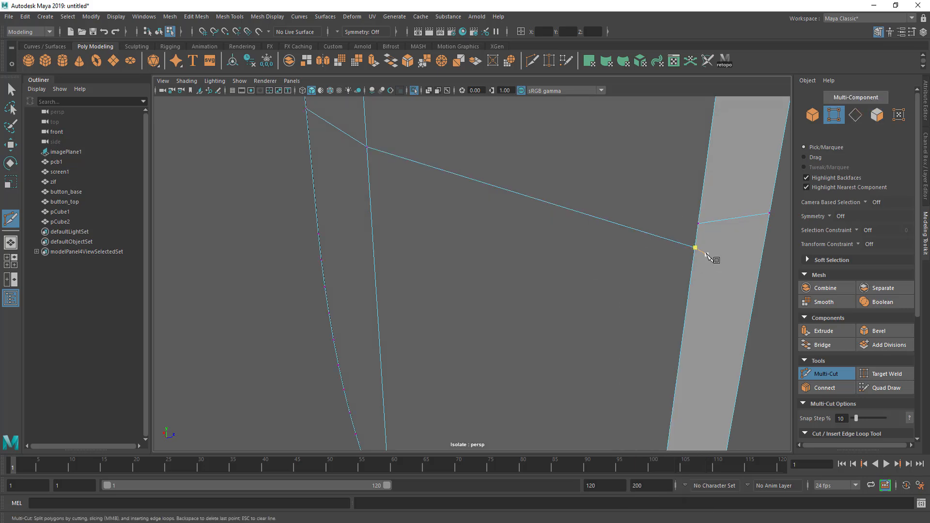
key("q")
right_click(633, 239)
mouse_move(633, 237)
right_mouse_down()
mouse_move(606, 237)
mouse_move(622, 237)
right_mouse_up()
left_click(695, 248)
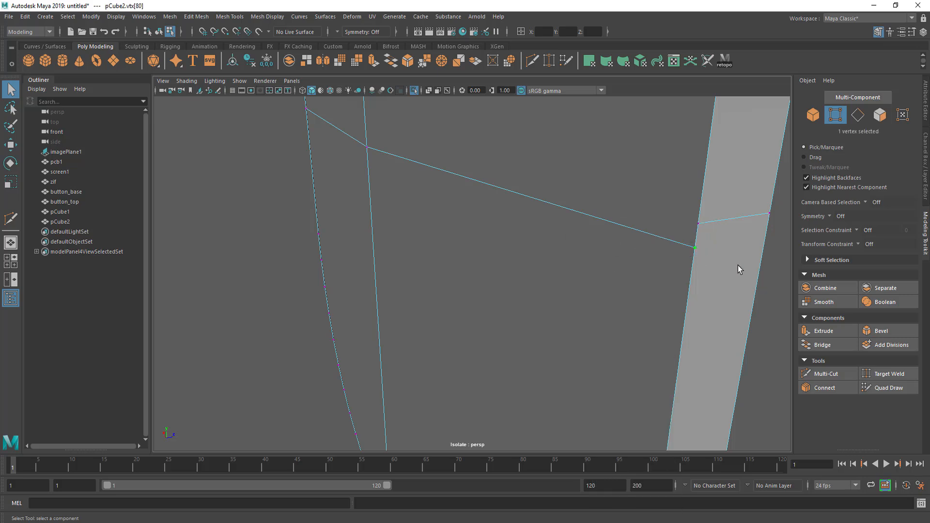
left_click(874, 374)
left_click_drag(696, 228, 698, 229)
Select the six vertices of the panel's new lower cut line and show them in the front view.
left_click_drag(739, 276, 634, 272, "alt")
right_click_drag(634, 272, 397, 275, "alt")
left_click_drag(571, 272, 496, 276, "alt")
right_click_drag(496, 277, 467, 329, "alt")
middle_click_drag(467, 329, 468, 325, "alt")
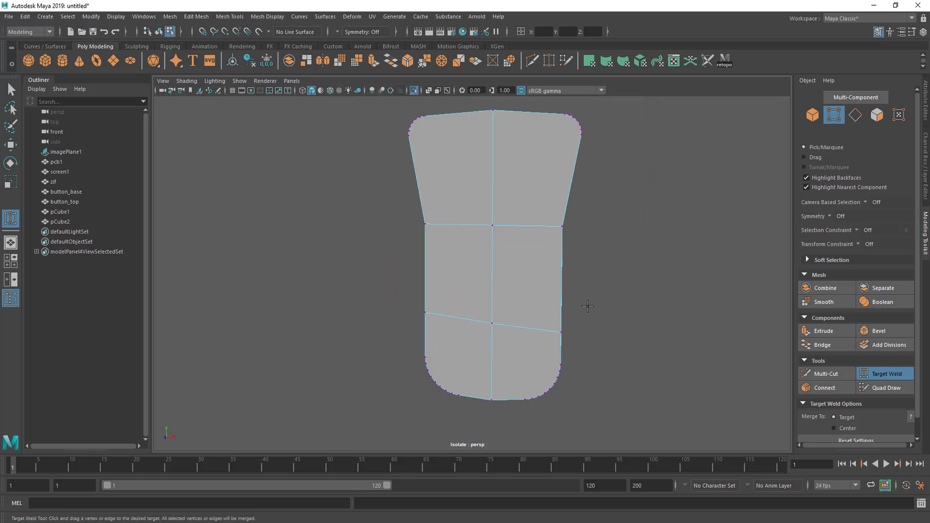
right_click_drag(459, 300, 410, 253)
left_click_drag(394, 268, 601, 342)
left_click_drag(421, 342, 519, 324, "alt")
key("space")
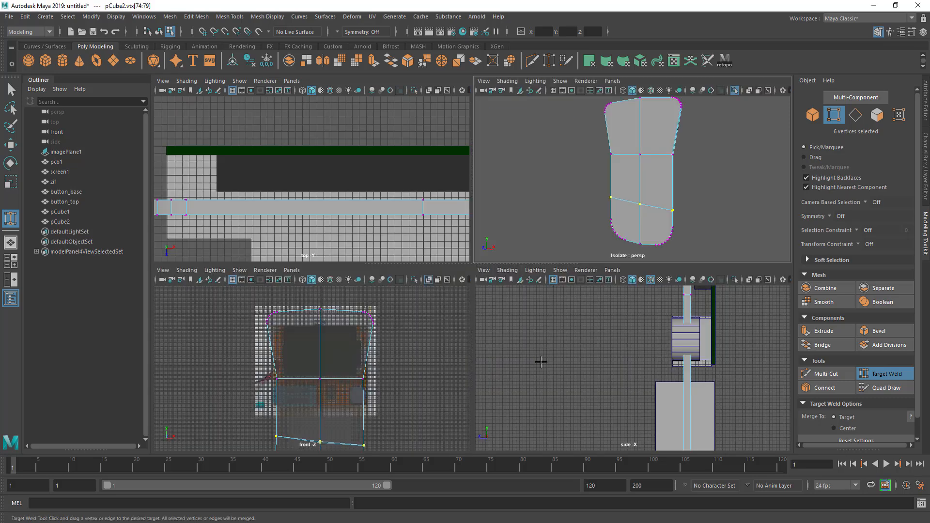
key("space")
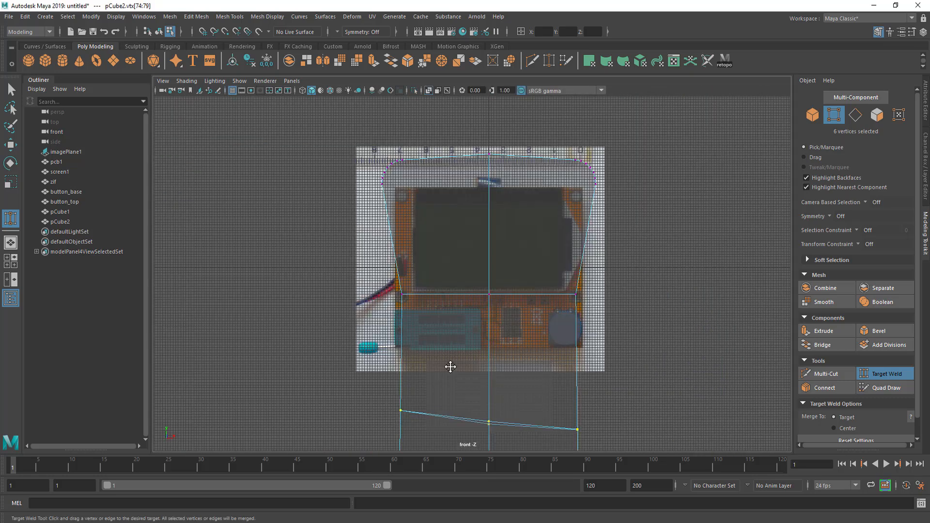
Flatten the six selected vertices into a level line along Y and move them down to Y -56.50.
scroll(334, 269, "up", 3)
left_click_drag(335, 270, 605, 312)
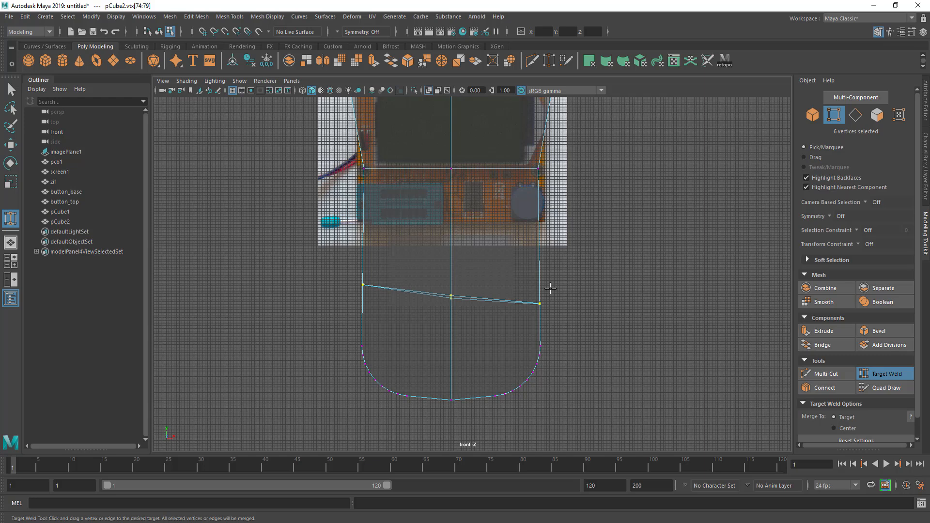
scroll(551, 289, "up", 2)
key("r")
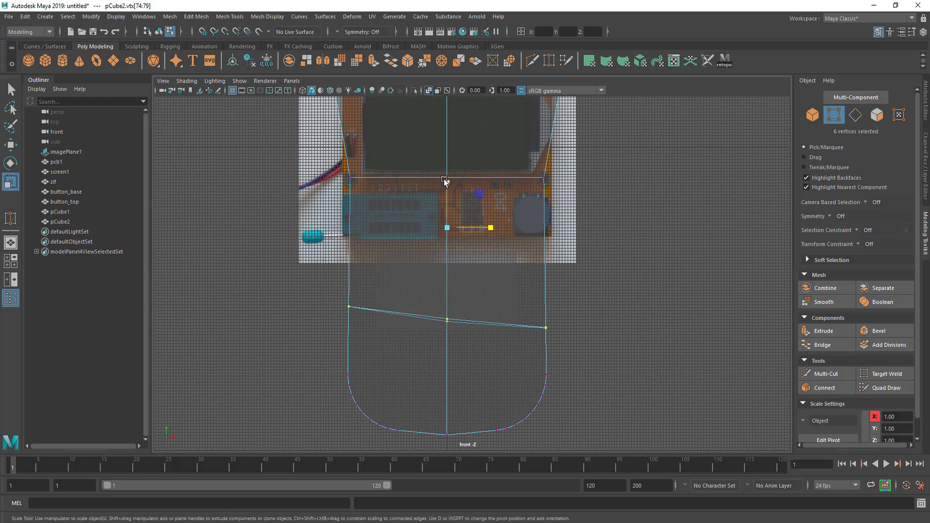
left_click_drag(447, 187, 451, 258)
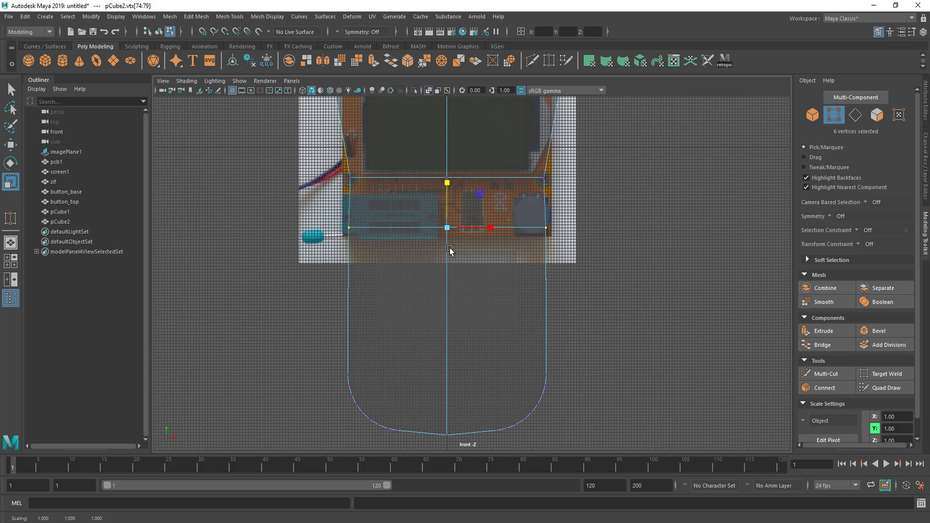
key("w")
left_click_drag(448, 183, 454, 270)
middle_click_drag(478, 286, 469, 332, "alt")
left_click_drag(469, 332, 513, 326, "alt")
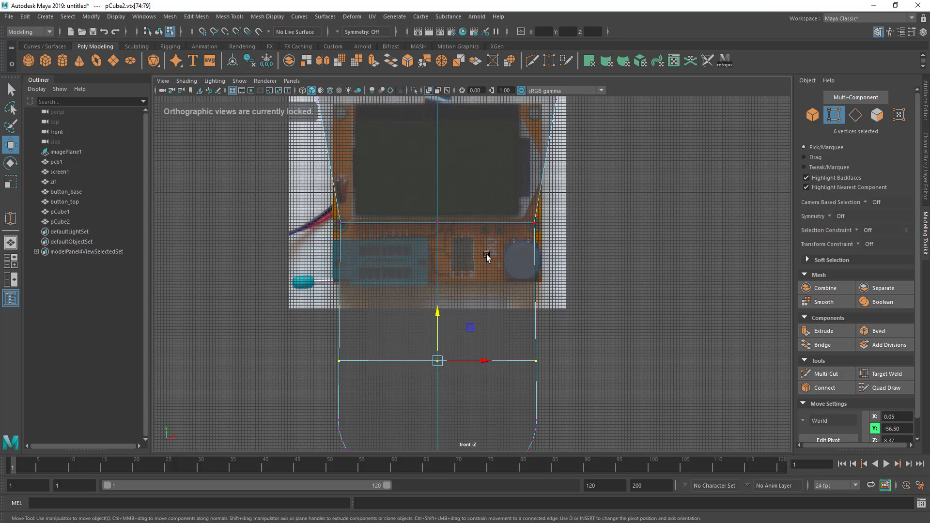
Return to the full perspective view and turn on the panel's smooth preview.
key("space")
key("space")
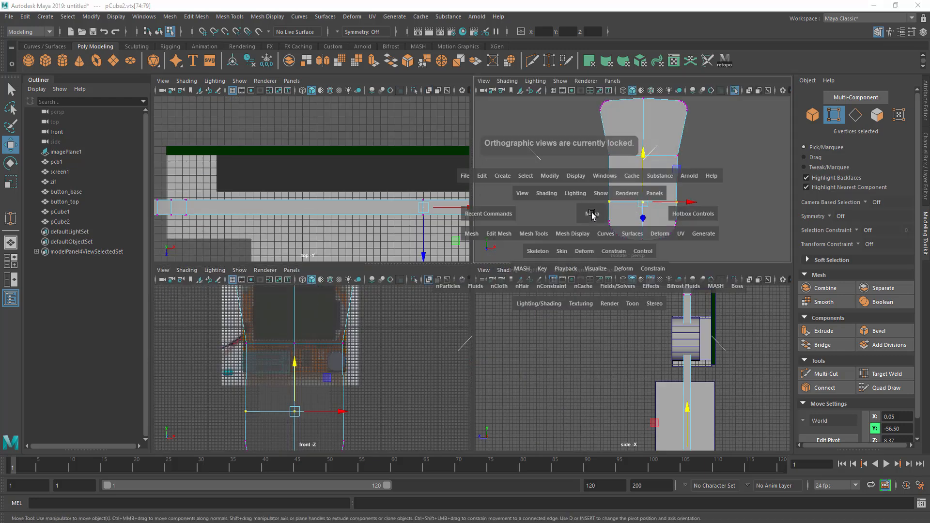
key("space")
left_click_drag(516, 242, 469, 255, "alt")
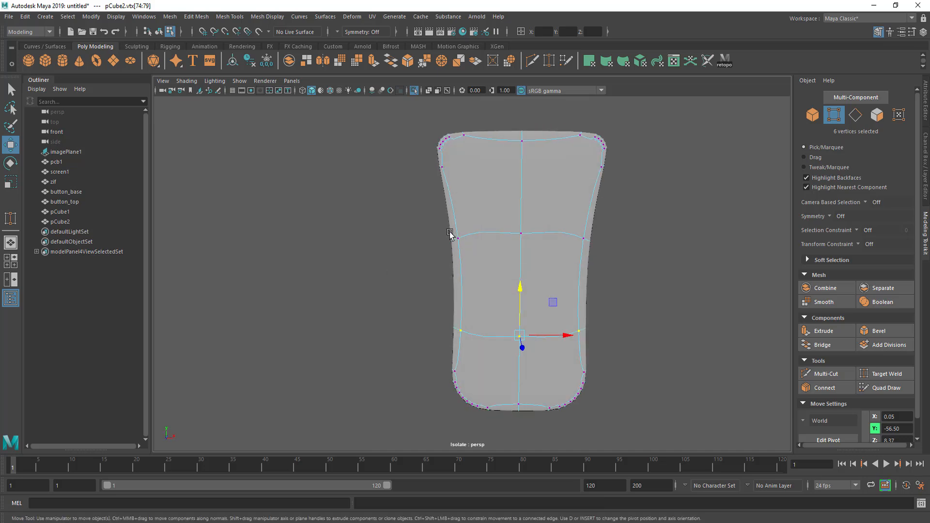
Select all vertices from the lower cut line down to the rounded bottom and scale them slightly wider along X.
left_click_drag(447, 201, 390, 267, "alt")
left_click_drag(405, 307, 632, 436, "ctrl+shift")
key("r")
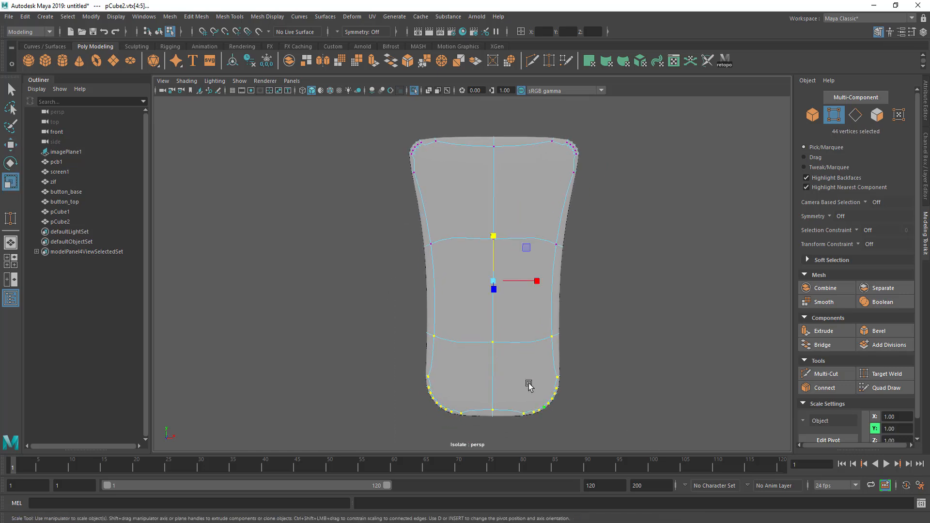
left_click_drag(543, 286, 542, 230)
Select the two top-centre vertices of the panel and raise them to Y 45.69 in the front view.
left_click(504, 142)
mouse_move(498, 147)
left_mouse_down("alt")
mouse_move(473, 178)
mouse_move(494, 162)
left_mouse_up("alt")
key("space")
middle_click_drag(289, 274, 304, 322, "alt")
left_click_drag(303, 322, 330, 359)
key("w")
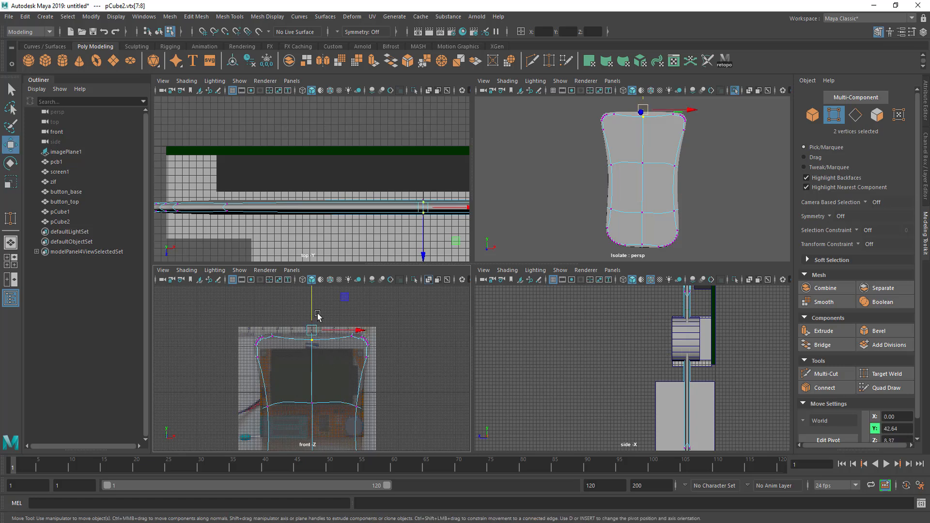
left_click_drag(313, 310, 314, 303)
left_click_drag(507, 203, 552, 207, "alt")
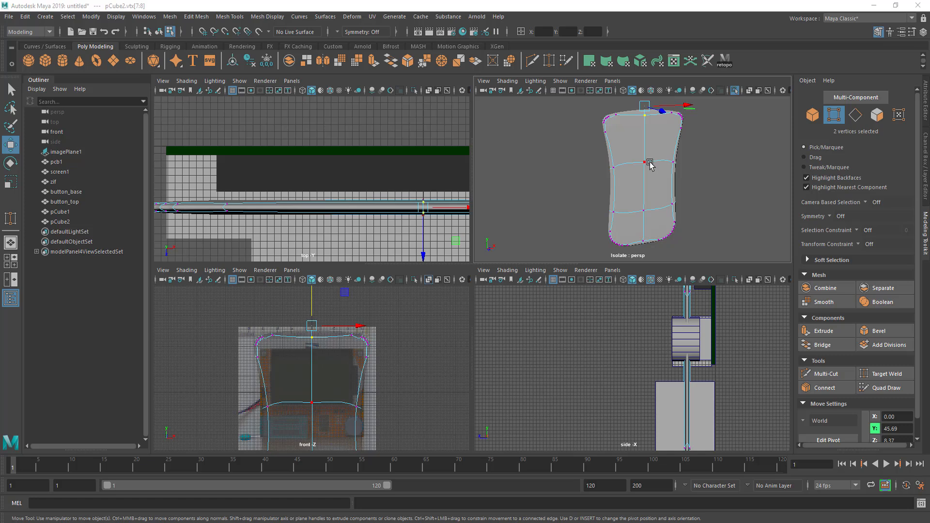
Return to the full perspective view with all components shown and scale the whole panel slightly wider along X.
key("space")
right_click_drag(540, 239, 540, 228)
key("ctrl+1")
left_click_drag(528, 231, 446, 282, "alt")
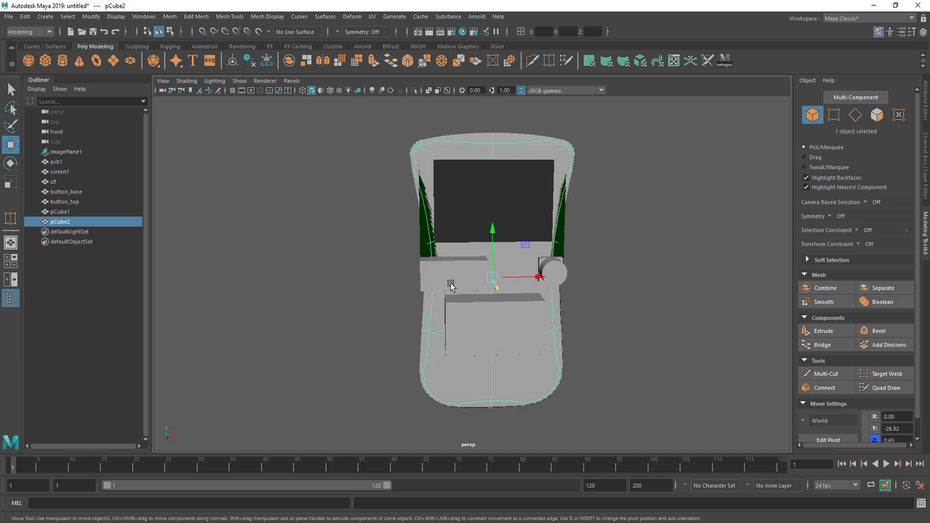
key("r")
left_click_drag(534, 280, 504, 291)
key("w")
Select the circuit board together with the enclosure panel and isolate the two objects.
left_click(440, 226, "shift")
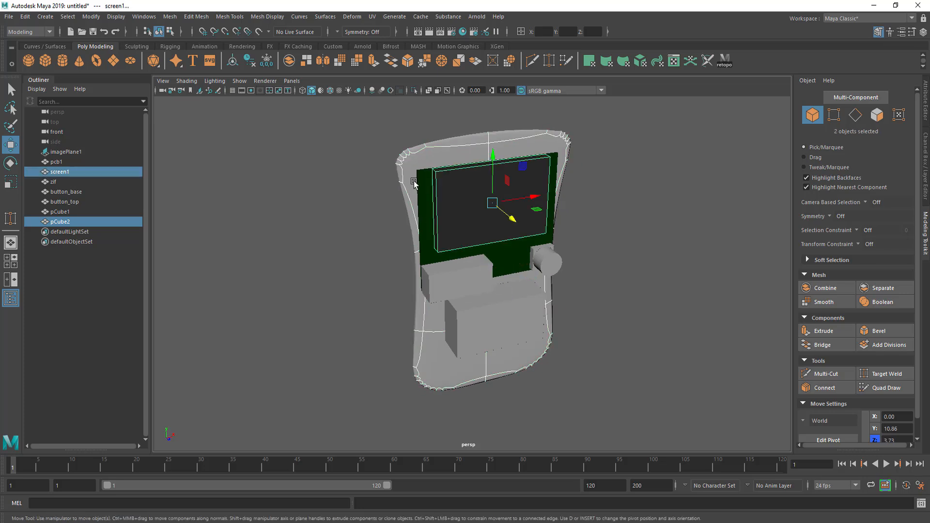
left_click(420, 180)
left_click(428, 215, "shift")
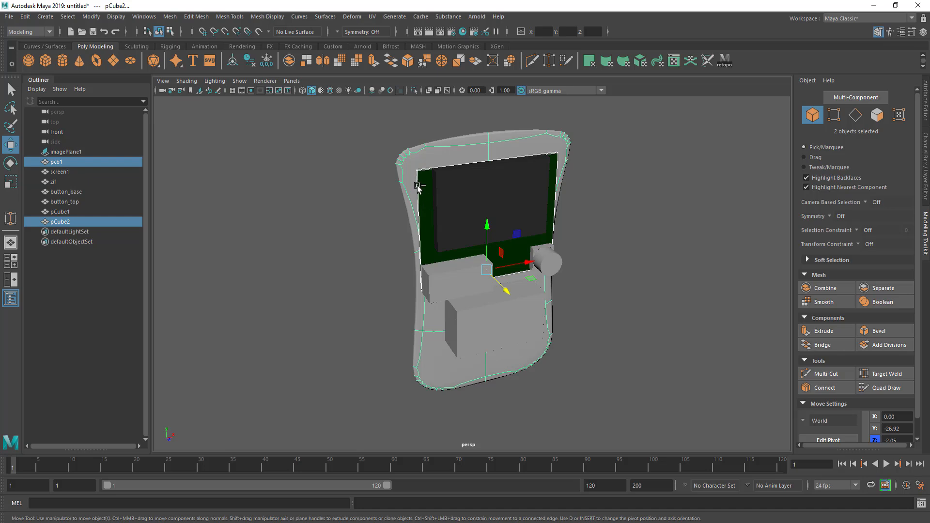
key("ctrl+1")
left_click_drag(422, 201, 414, 180, "alt")
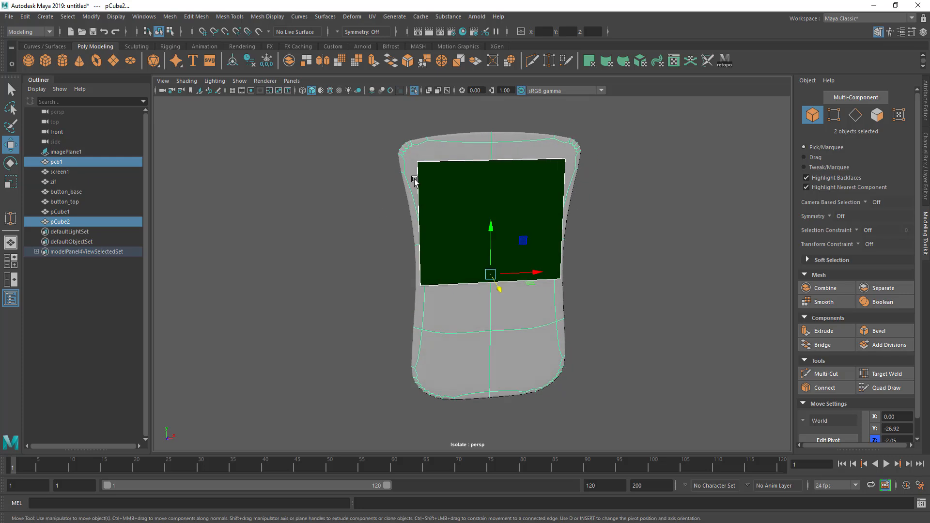
mouse_move(448, 279)
left_mouse_down("alt")
mouse_move(424, 272)
mouse_move(450, 276)
left_mouse_up("alt")
Move the panel's lower edge loop slightly down, and lower the waist edge loop above it to Y -41.11.
right_click_drag(458, 268, 416, 264)
left_click(476, 333)
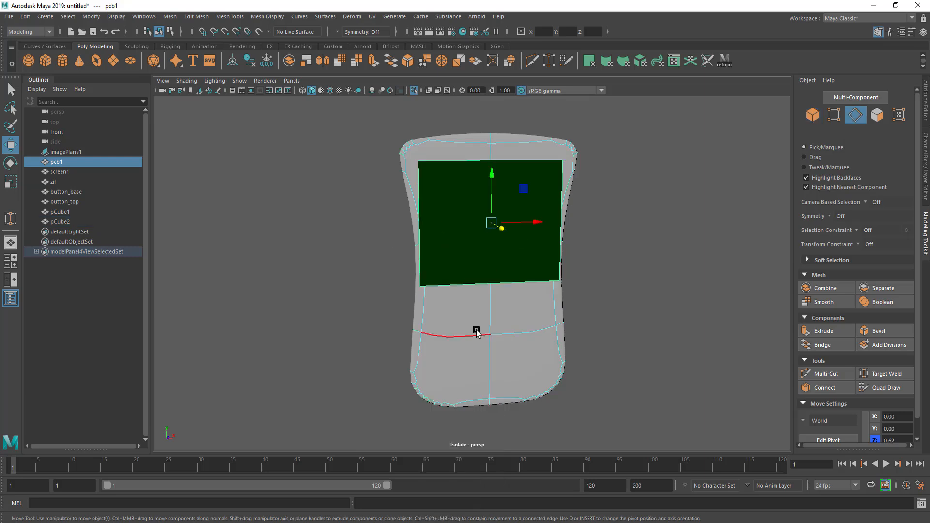
double_click(476, 333)
left_click_drag(493, 291, 492, 304)
double_click(416, 247)
left_click_drag(491, 198, 433, 260)
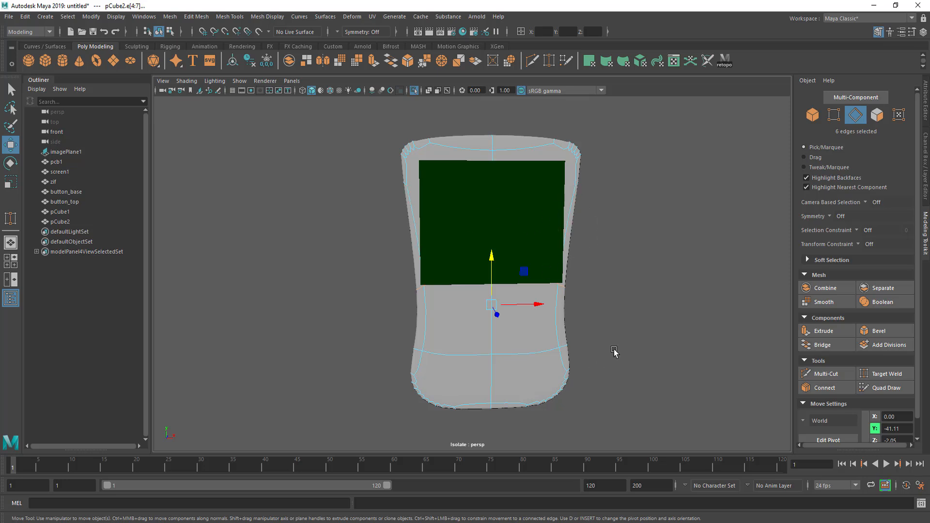
Isolate the panel on its own in object mode and turn off its smooth preview.
left_click_drag(570, 320, 585, 326, "alt")
right_click_drag(471, 144, 491, 138)
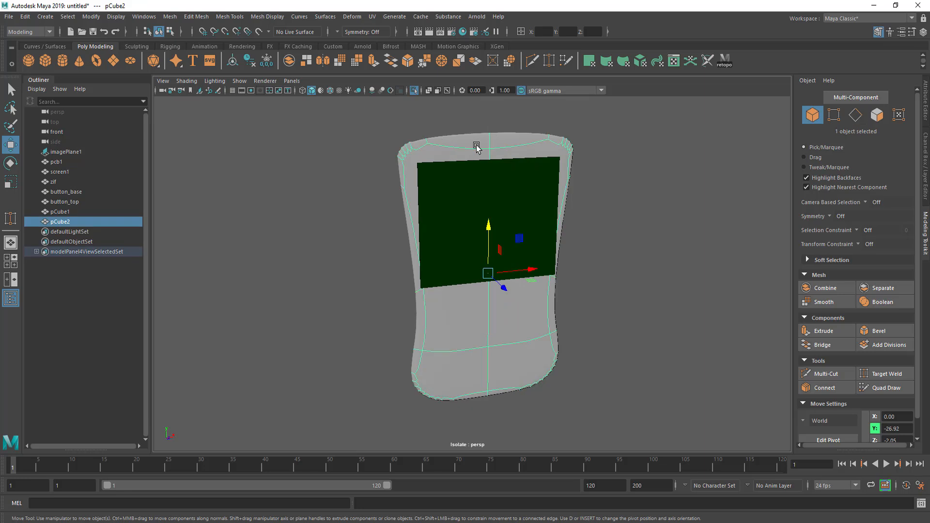
key("ctrl+1")
key("ctrl+1")
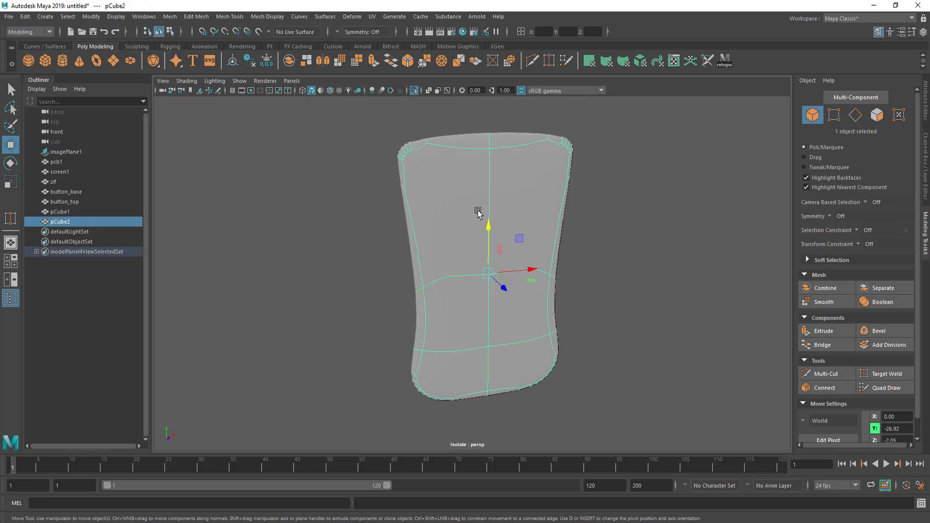
middle_click_drag(477, 212, 510, 261, "alt")
scroll(498, 270, "up", 5)
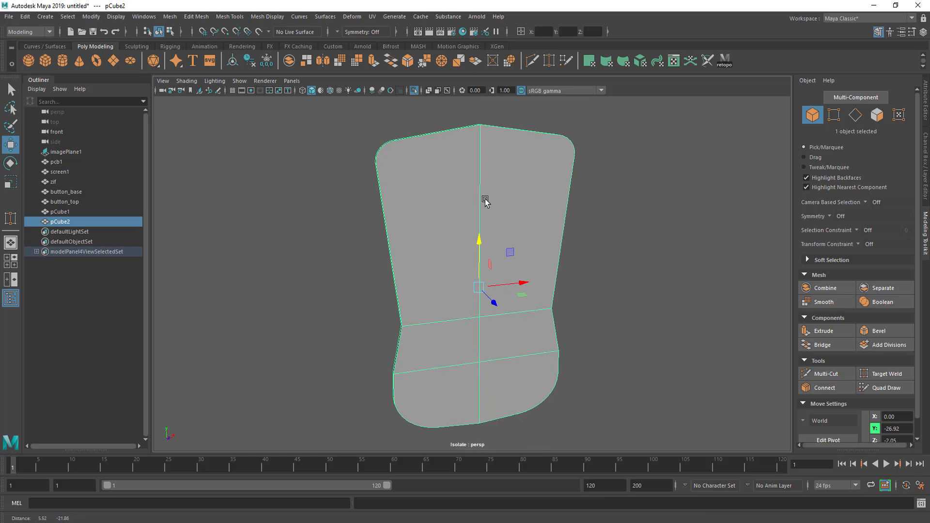
left_click_drag(451, 255, 473, 284, "alt")
Cut a horizontal line around the upper section of the panel, across front, sides and back, with Multi-Cut.
left_click(825, 374)
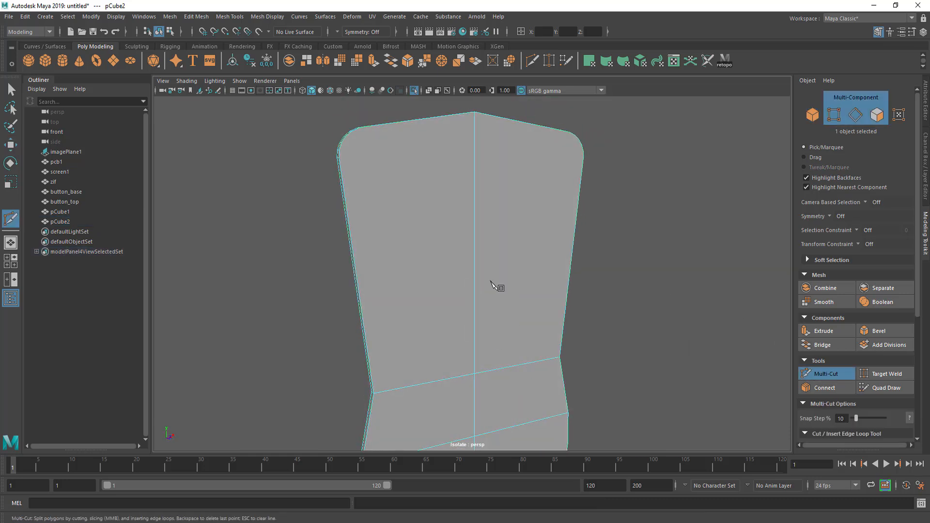
left_click(351, 241)
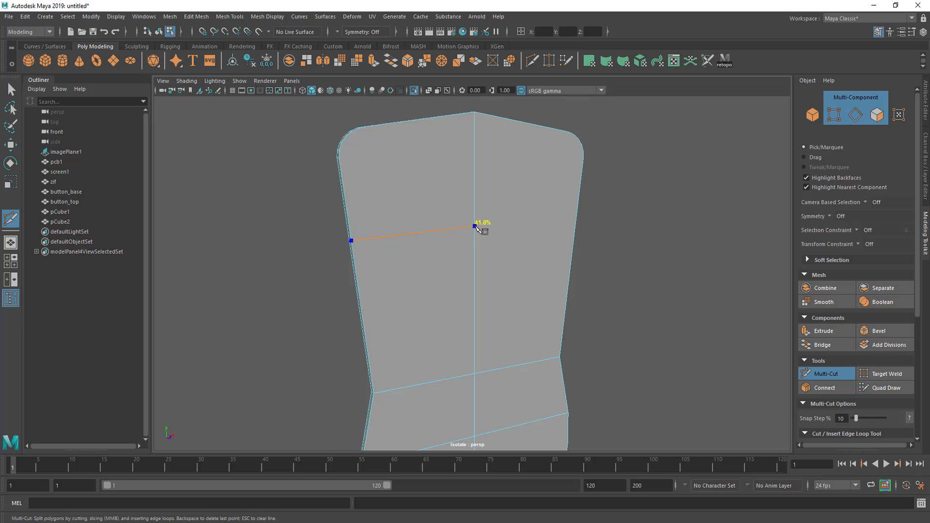
left_click(475, 228)
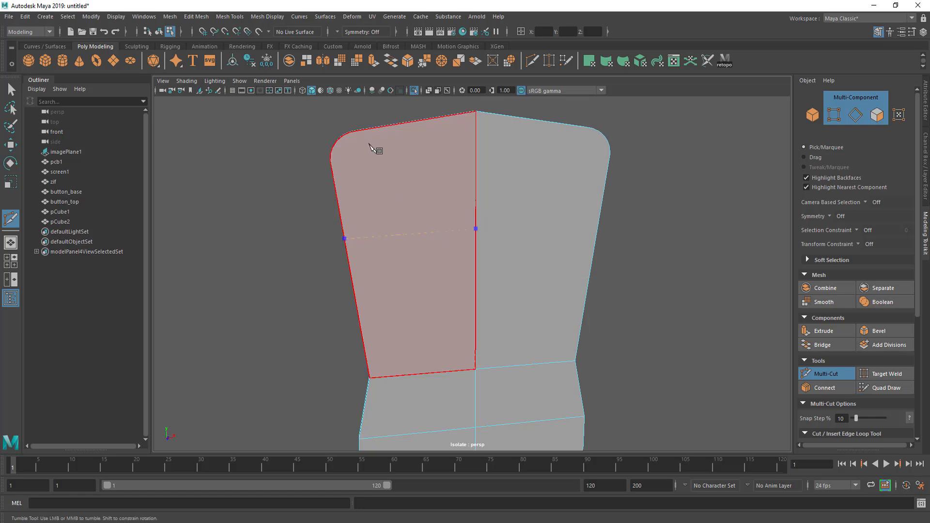
left_click_drag(488, 237, 517, 249, "alt")
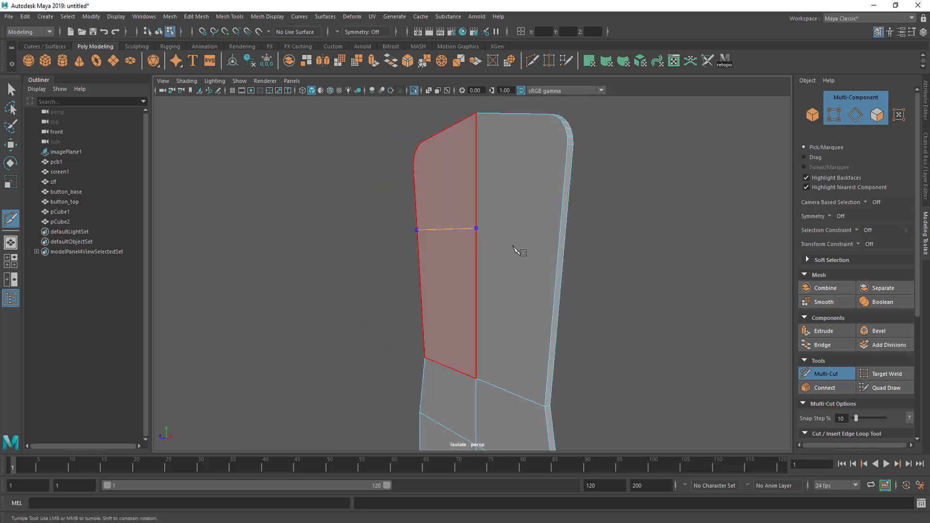
left_click(563, 228)
left_click_drag(564, 229, 476, 252, "alt")
left_click(441, 267)
left_click(475, 233)
left_click_drag(540, 260, 611, 290, "alt")
left_click(549, 260)
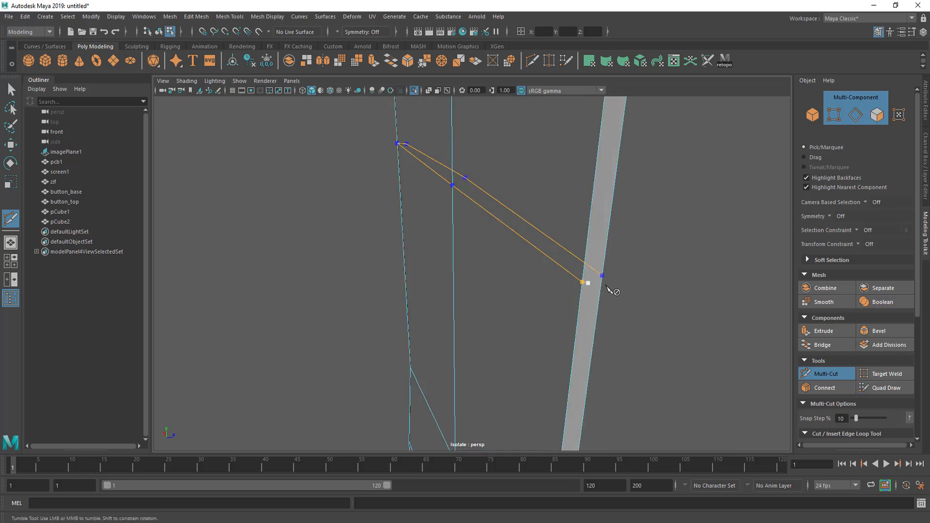
right_click(622, 305)
Delete the stray vertex that the cut left on the panel's thin side face.
left_click_drag(632, 315, 557, 315, "alt")
right_click_drag(514, 215, 474, 211)
left_click(498, 184)
left_click_drag(511, 210, 621, 266, "alt")
scroll(625, 270, "up", 2)
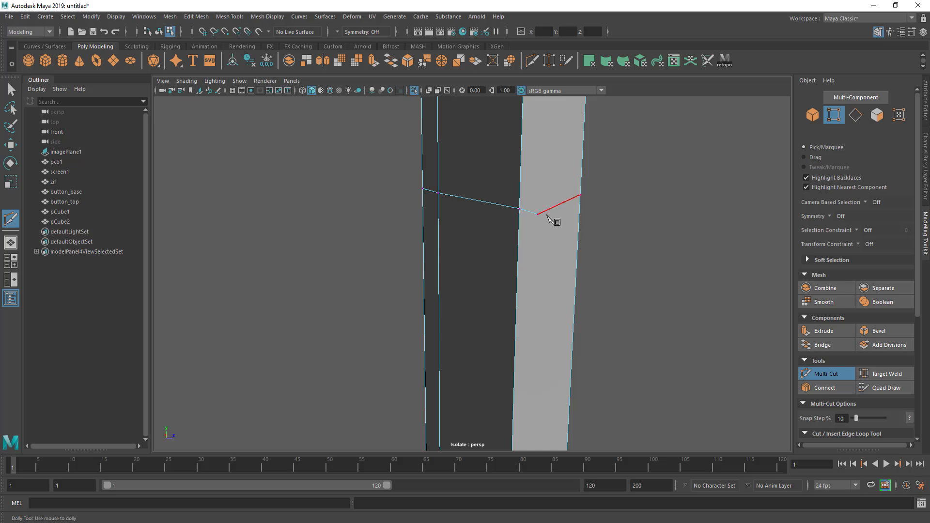
key("q")
left_click(537, 215)
key("Delete")
Select the six vertices of the new upper cut line and flatten them along Y.
left_click_drag(543, 229, 598, 261, "alt")
right_click_drag(598, 262, 335, 269, "alt")
left_click_drag(335, 269, 350, 276, "alt")
left_click_drag(316, 239, 538, 288)
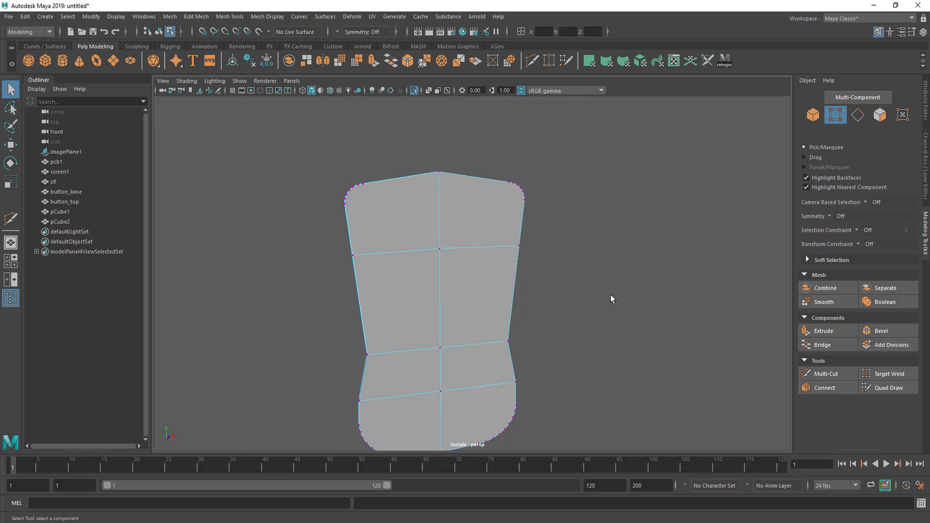
key("r")
left_click_drag(443, 281, 442, 321)
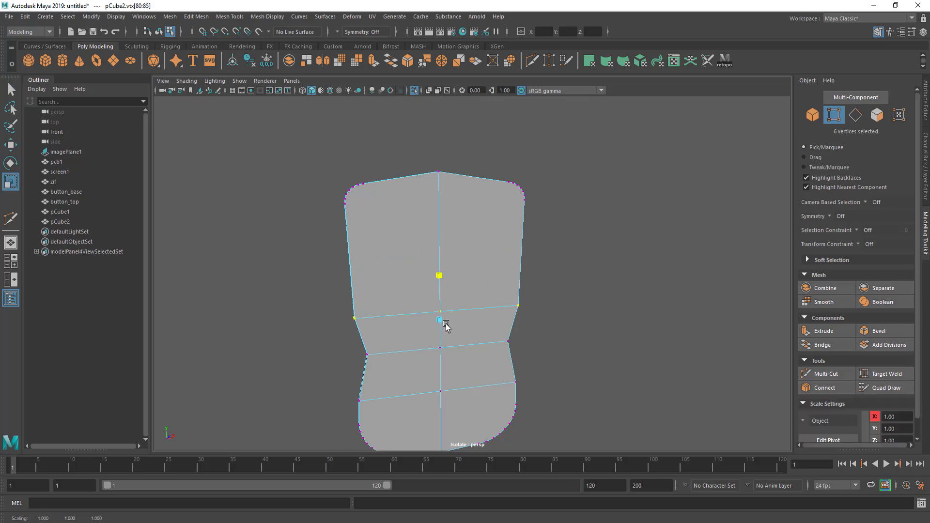
left_click_drag(438, 279, 439, 315)
left_click_drag(440, 274, 441, 319)
Show all components with the panel's smooth preview on, and move the six cut-line vertices down to just above the narrowed waist.
key("w")
left_click_drag(440, 270, 440, 221)
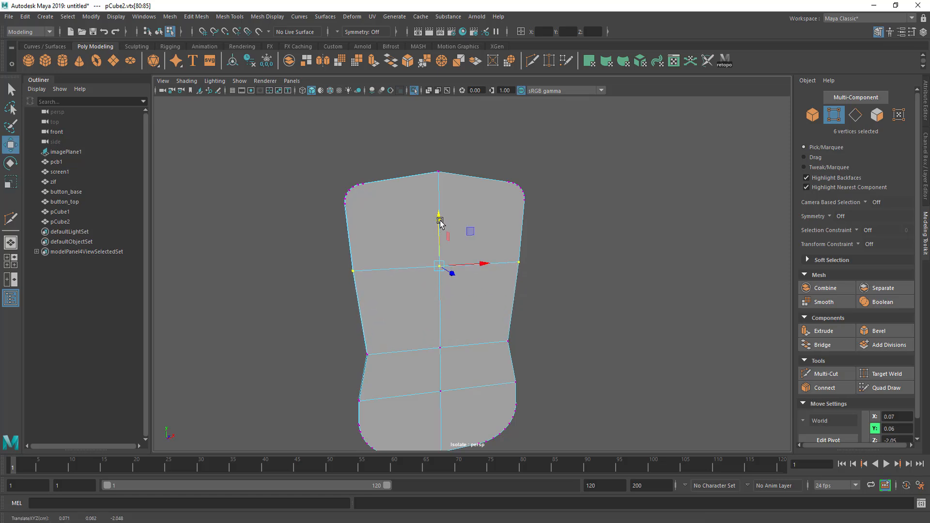
key("ctrl+1")
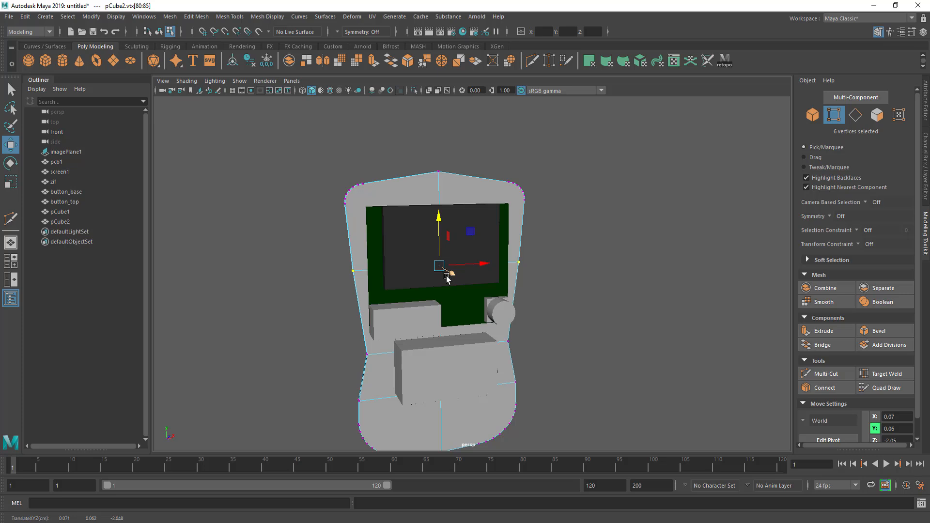
left_click_drag(435, 302, 416, 297, "alt")
key("3")
left_click_drag(443, 217, 488, 291)
Isolate the panel and compare its rounded corner in the unsmoothed, cage and smooth preview displays.
right_click_drag(405, 202, 410, 192)
key("ctrl+1")
left_click_drag(426, 228, 348, 276, "alt")
key("1")
right_click_drag(349, 276, 475, 312, "alt")
left_click_drag(475, 311, 439, 315, "alt")
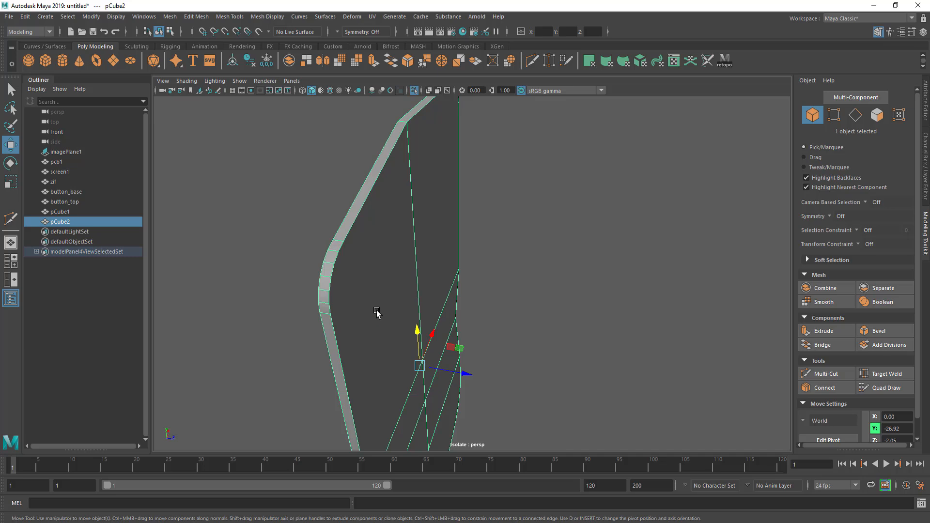
key("2")
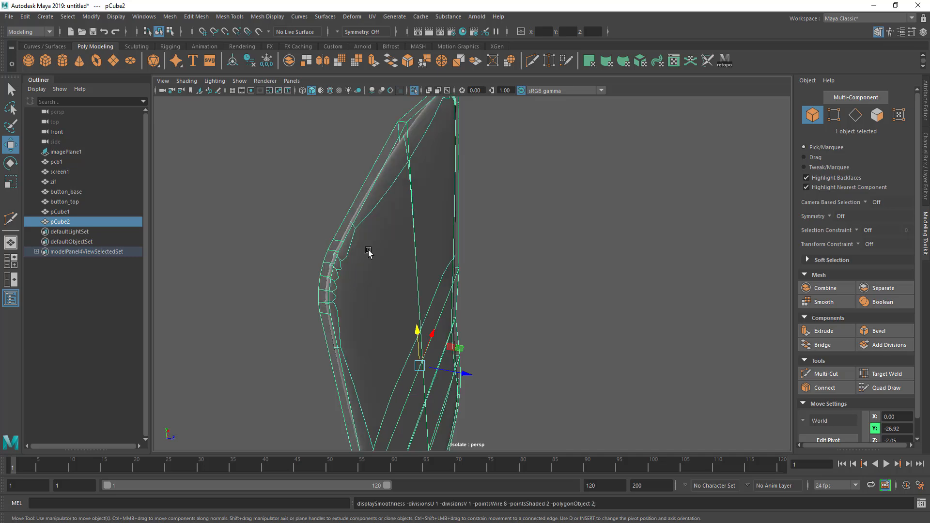
left_click(414, 285)
left_click_drag(392, 289, 592, 336, "alt")
left_click(396, 281)
key("3")
key("ctrl+1")
Examine how the unsmoothed panel fits around the circuit board, screen and buttons from several angles.
scroll(592, 336, "down", 5)
left_click_drag(532, 338, 409, 335, "alt")
left_click_drag(516, 303, 528, 266, "alt")
left_click_drag(454, 306, 533, 315, "alt")
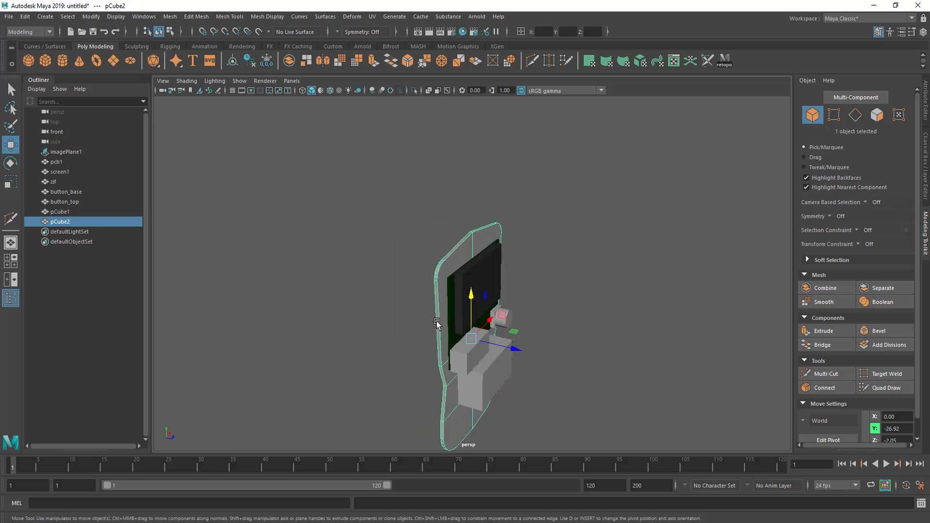
right_click_drag(438, 321, 515, 330, "alt")
left_click_drag(486, 329, 332, 346, "alt")
left_click_drag(444, 300, 515, 274, "alt")
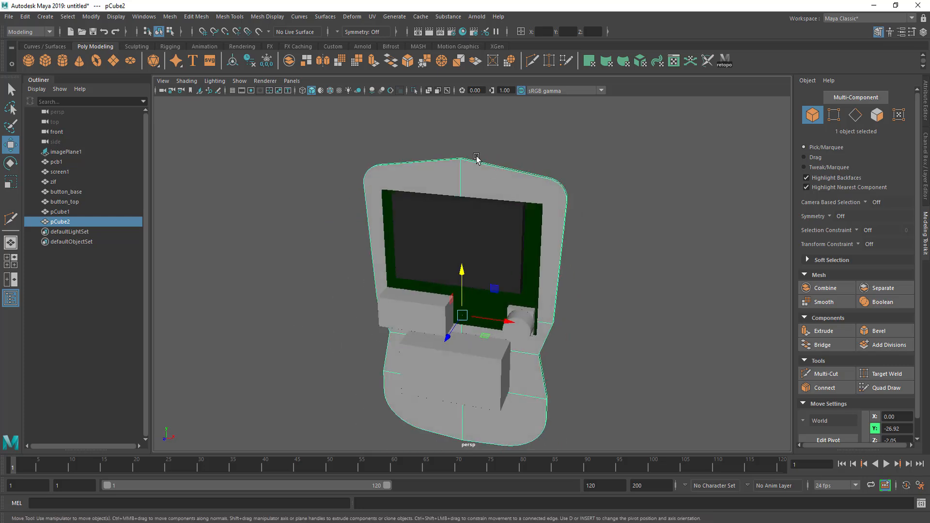
left_click_drag(418, 277, 483, 282, "alt")
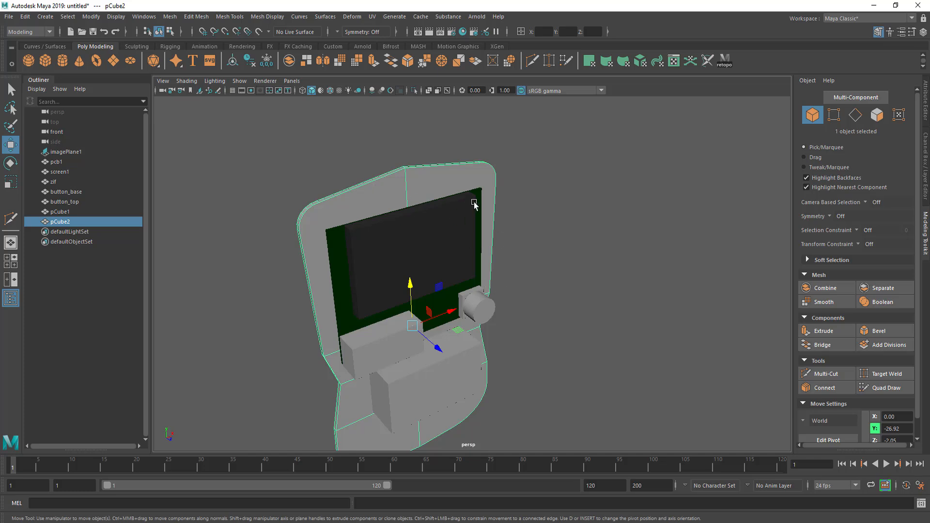
left_click_drag(484, 211, 454, 189, "alt")
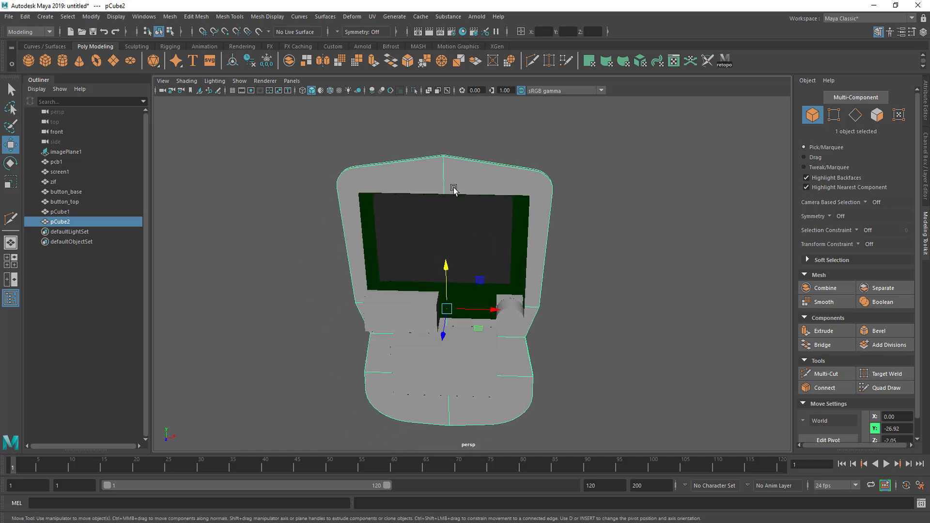
left_click_drag(575, 290, 625, 283, "alt")
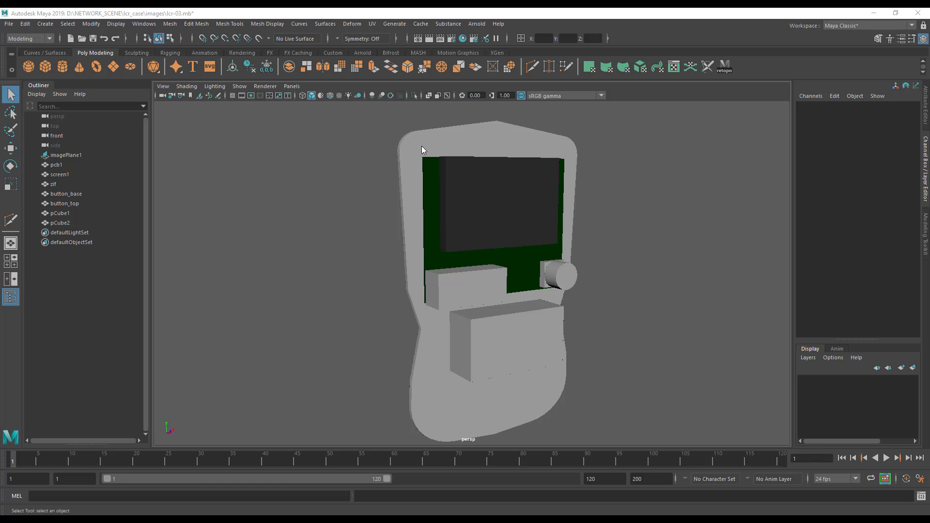
Select the panel, turn on its smooth preview and inspect the outline of its rounded upper corner.
left_click_drag(422, 149, 518, 237, "alt")
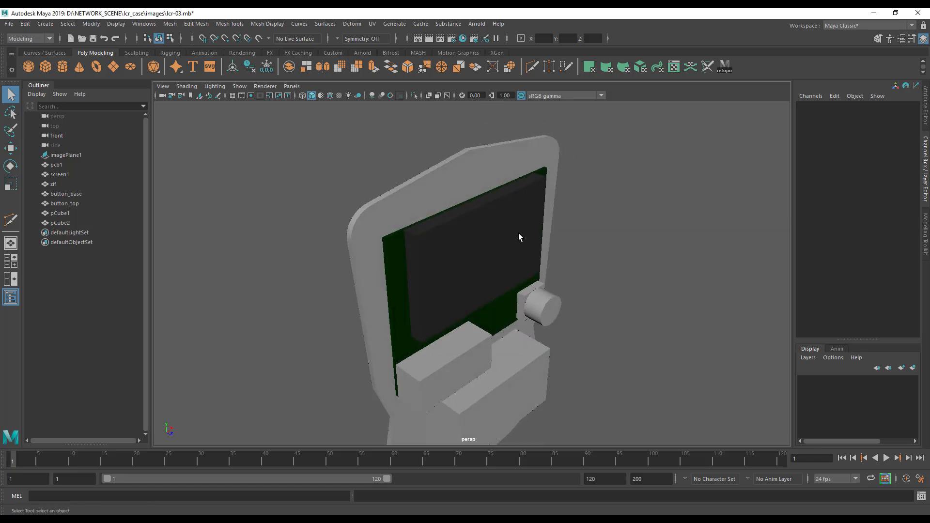
left_click(437, 196)
left_click_drag(416, 208, 437, 179, "alt")
left_click_drag(397, 277, 444, 181, "alt")
left_click_drag(463, 216, 490, 216, "alt")
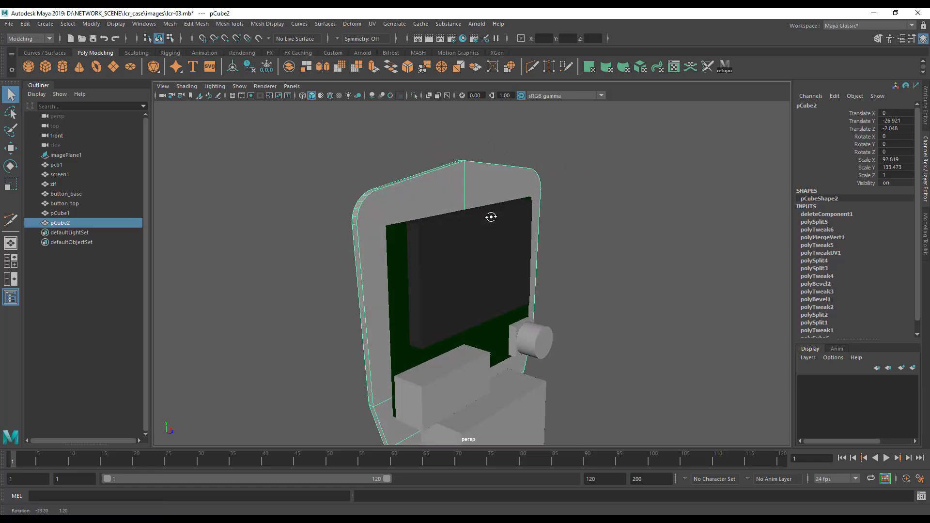
key("3")
left_click_drag(405, 210, 479, 211, "alt")
middle_click_drag(478, 211, 513, 214, "alt")
right_click_drag(513, 228, 552, 266, "alt")
middle_click_drag(505, 273, 531, 307, "alt")
left_click_drag(531, 307, 413, 285, "alt")
right_click_drag(412, 284, 506, 286, "alt")
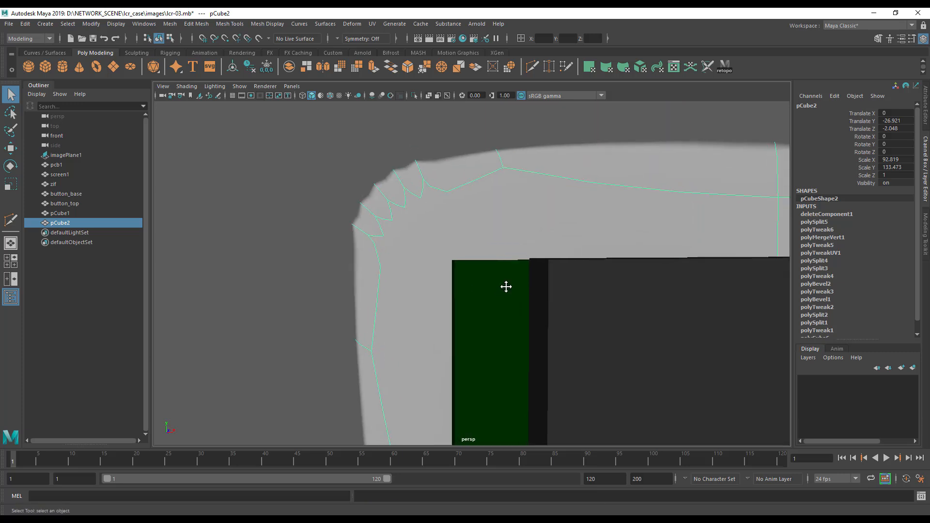
middle_click_drag(506, 287, 603, 294, "alt")
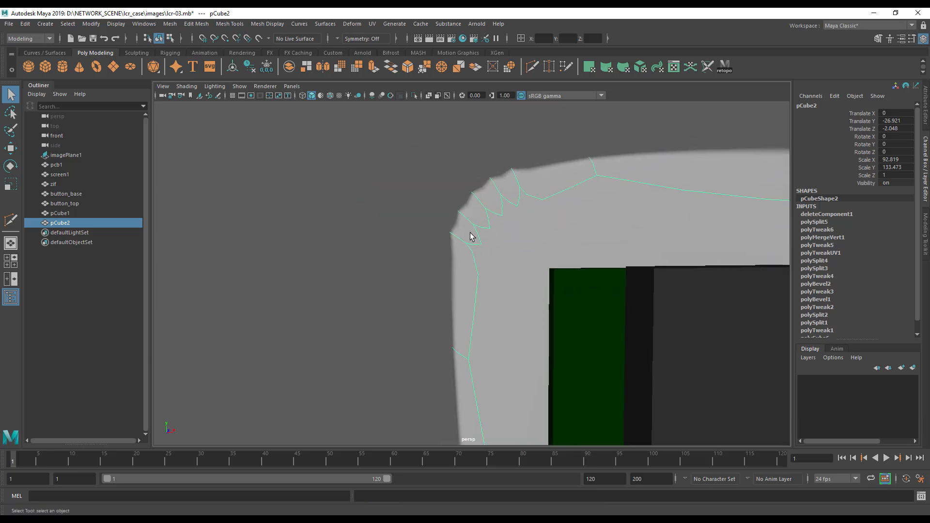
Turn off the smooth preview and examine the panel's thickness and its gap to the components from the side.
right_click_drag(520, 192, 318, 245, "alt")
left_click_drag(318, 245, 435, 246, "alt")
left_click_drag(523, 267, 458, 249, "alt")
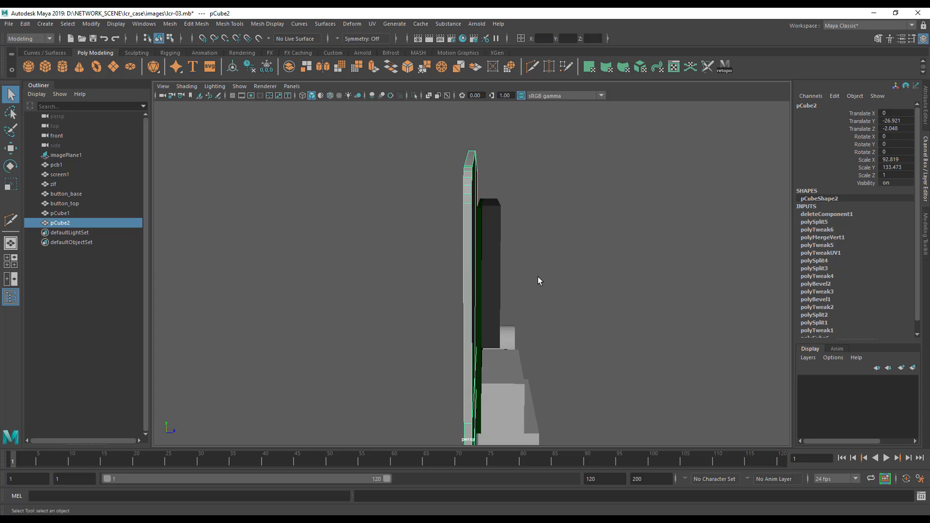
right_click_drag(538, 277, 570, 290, "alt")
left_click_drag(443, 278, 386, 194, "alt")
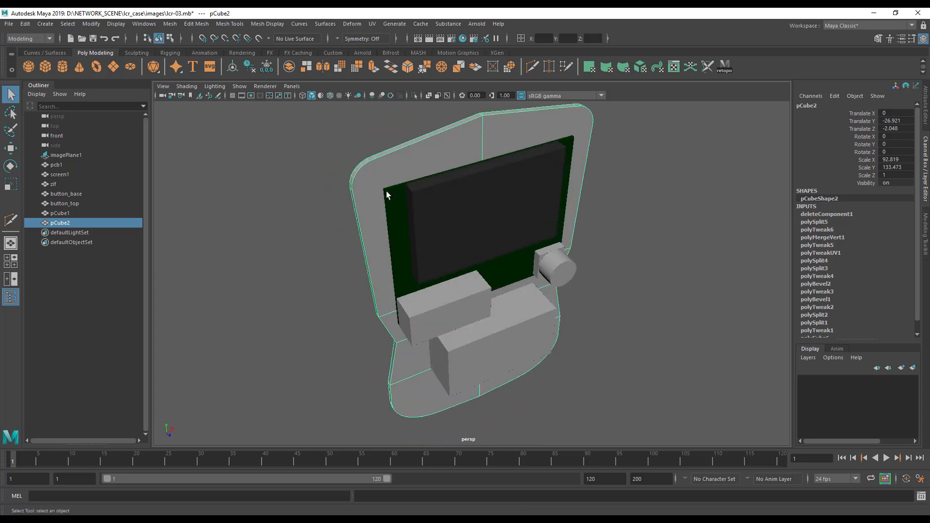
Isolate the panel and examine the edges around its rounded upper corner and along its thin rim.
key("ctrl+1")
right_click_drag(397, 181, 561, 265, "alt")
middle_click_drag(455, 255, 482, 241, "alt")
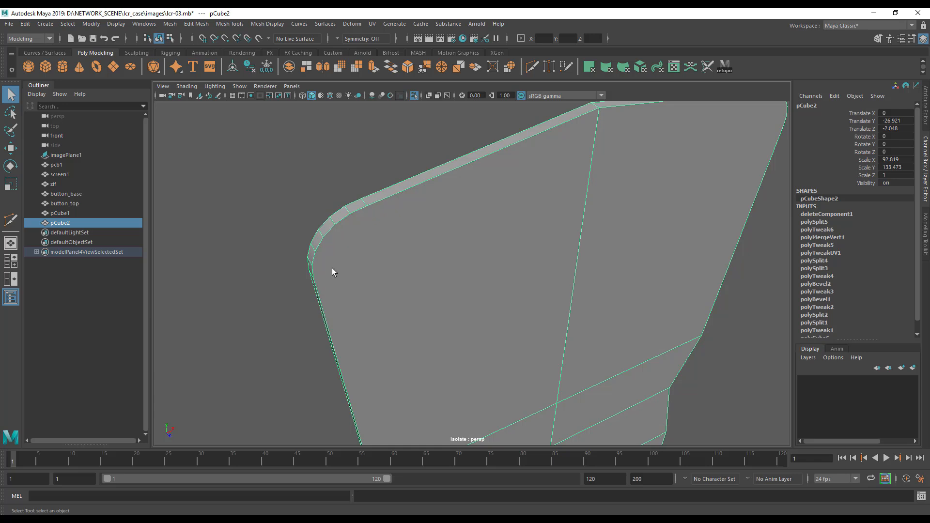
middle_click_drag(347, 330, 312, 216, "alt")
left_click_drag(363, 349, 426, 209, "alt")
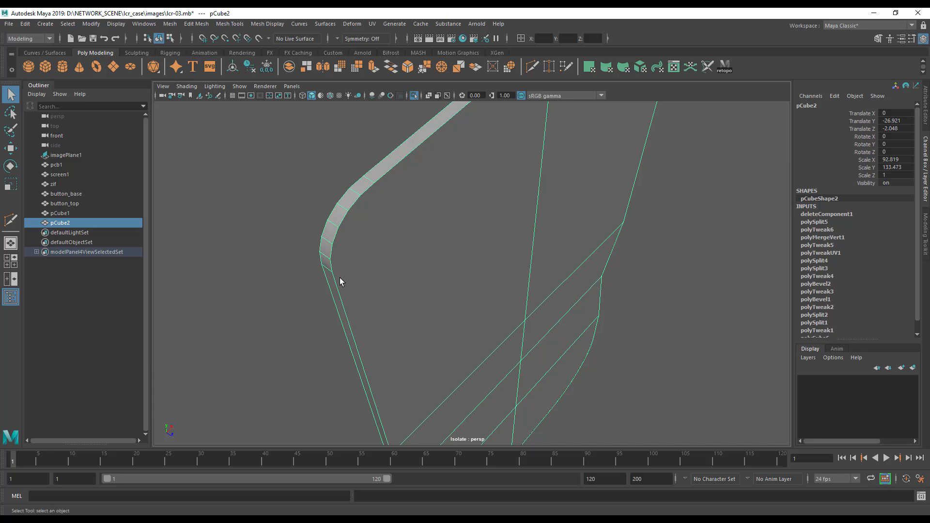
left_click_drag(502, 287, 436, 301, "alt")
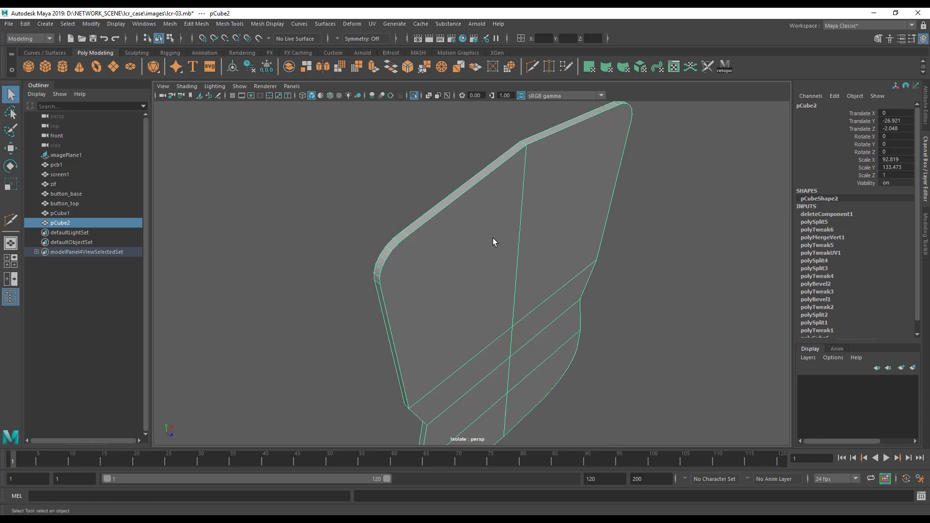
left_click(925, 233)
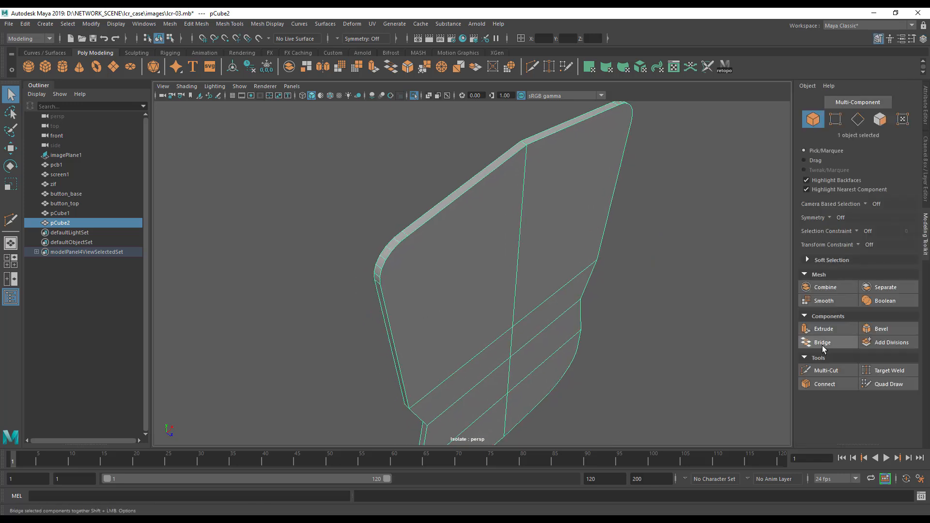
left_click(826, 370)
left_click_drag(531, 355, 442, 311, "alt")
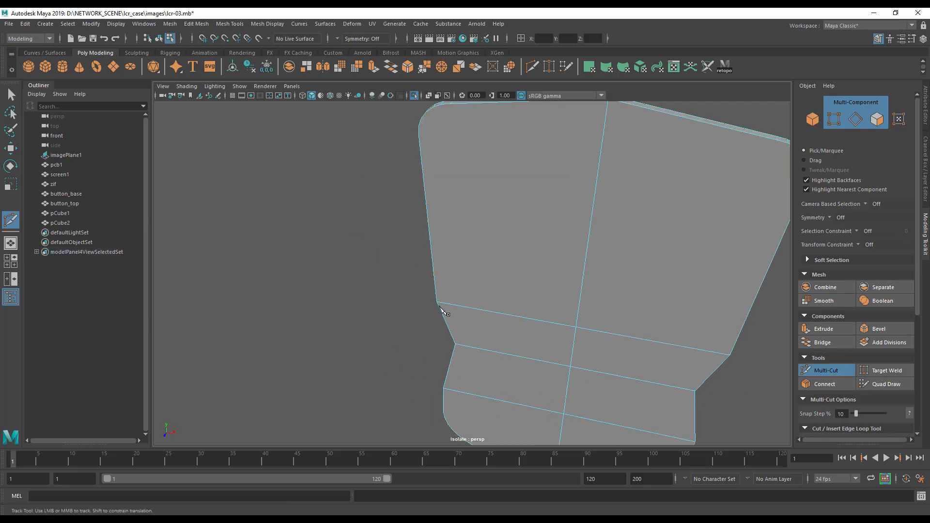
left_click(448, 304)
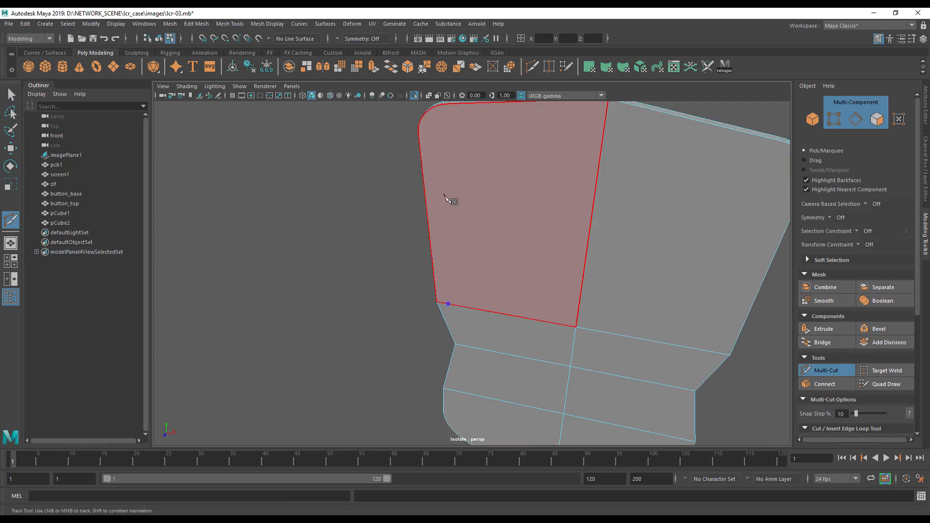
left_click(430, 128)
left_click(454, 119)
left_click(495, 119)
left_click(549, 122)
left_click(574, 129)
key("ctrl+z")
key("ctrl+z")
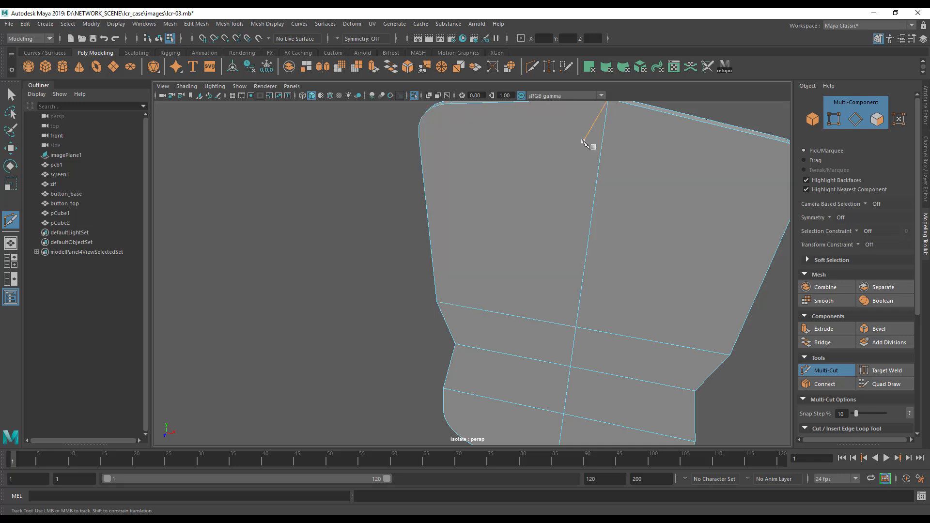
key("q")
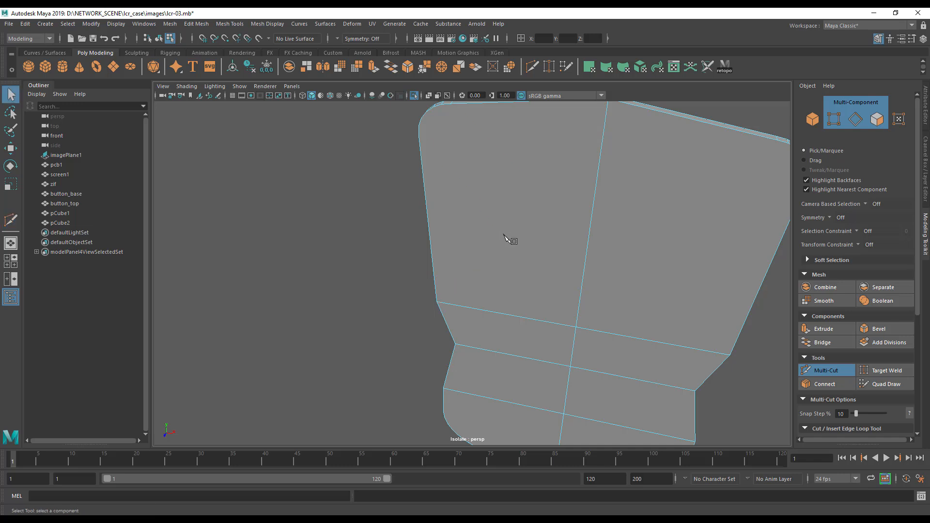
Select all eight large faces on the panel's front side.
left_click_drag(457, 202, 552, 243, "alt")
middle_click_drag(552, 243, 548, 198, "alt")
right_click_drag(547, 199, 507, 254, "shift")
left_click(503, 243)
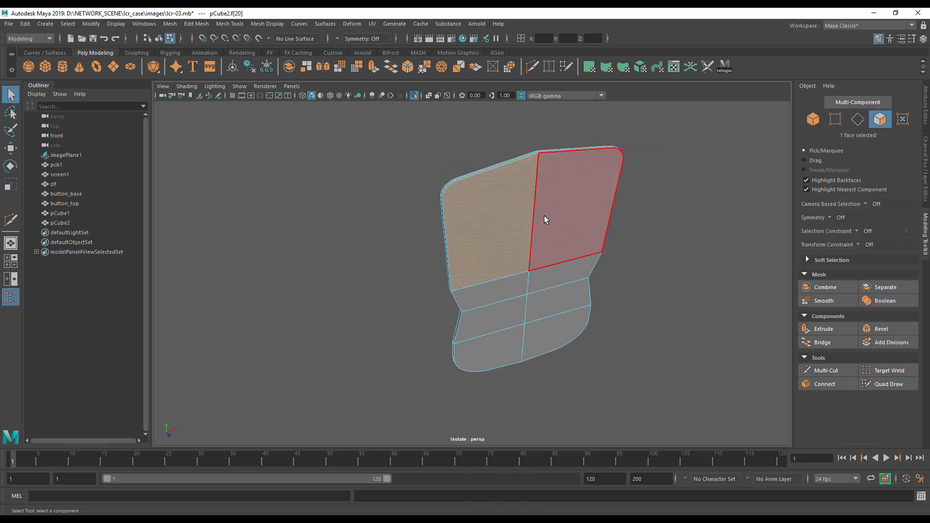
left_click(546, 218, "shift")
left_click(526, 281, "shift")
left_click(535, 284, "shift")
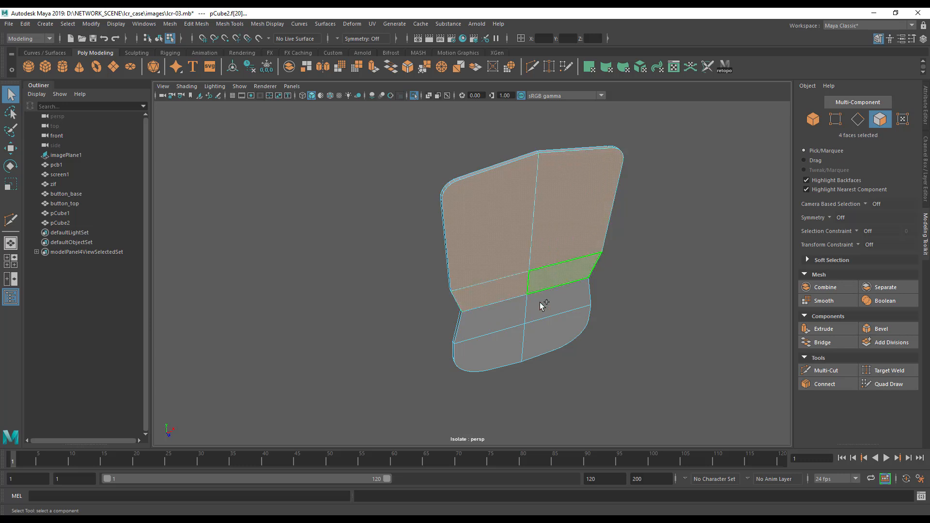
left_click(540, 301, "shift")
left_click(502, 319, "shift")
left_click(496, 346, "shift")
left_click(540, 338, "shift")
left_click_drag(540, 338, 567, 307, "alt")
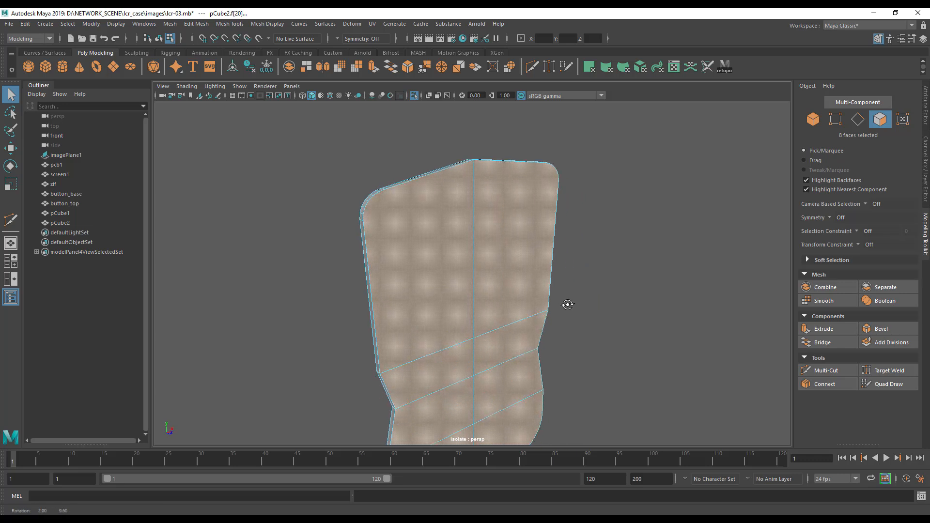
Convert the selection of the panel's front faces to their edges.
right_click(444, 238, "ctrl")
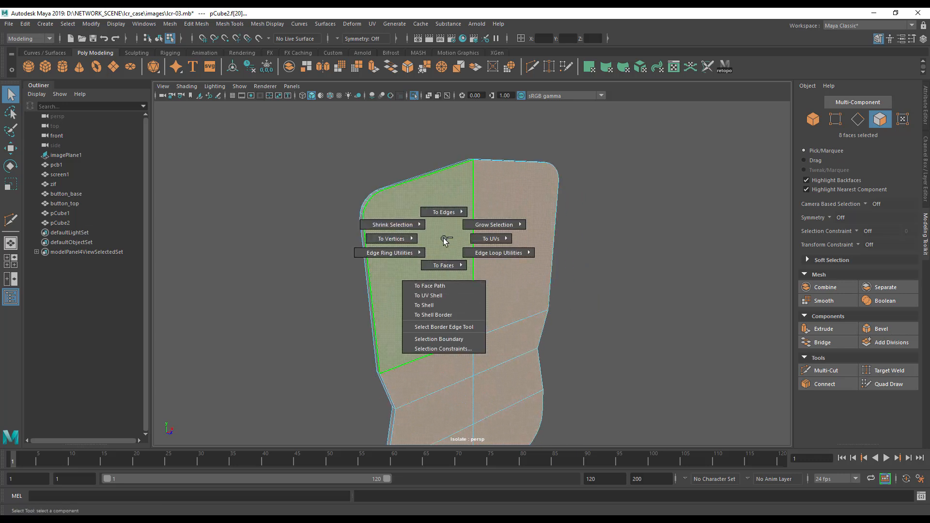
mouse_move(446, 221)
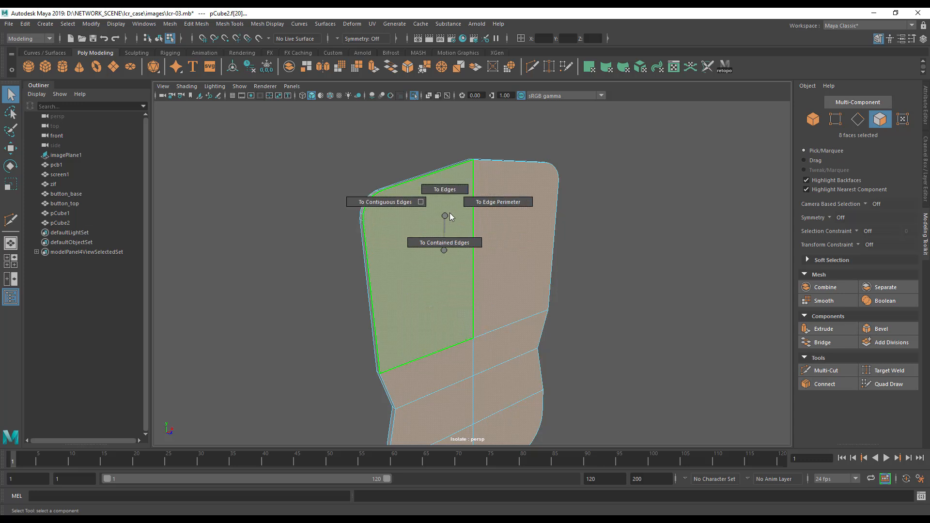
left_click(445, 196)
middle_click_drag(445, 213, 447, 234, "alt")
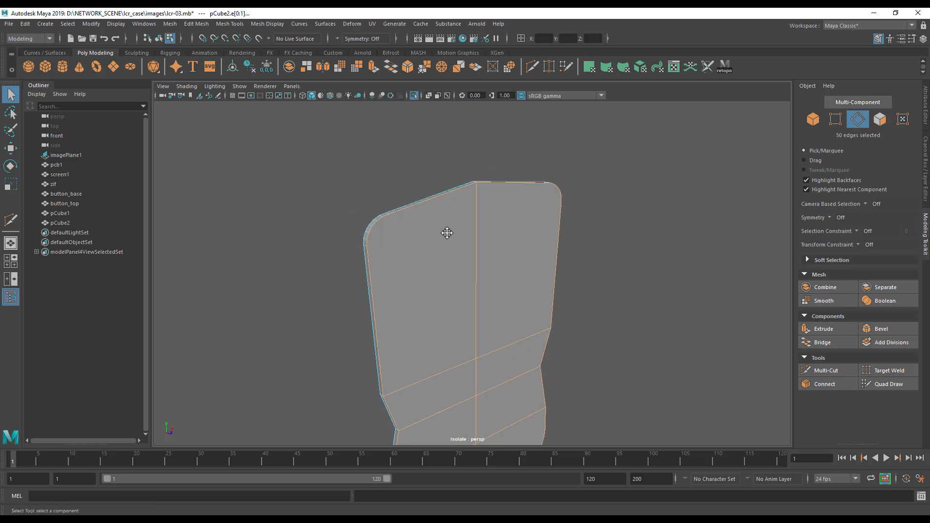
Remove the interior front edges from the selection, keeping only the panel's outer front outline selected.
middle_click_drag(409, 305, 377, 226, "alt")
left_click(442, 222, "ctrl")
left_click(421, 289, "shift")
left_click(453, 277, "shift")
left_click(470, 312, "shift")
left_click(441, 305, "shift")
left_click(429, 324, "shift")
left_click(427, 336, "ctrl")
left_click(453, 362, "ctrl")
left_click(445, 342, "ctrl")
left_click(446, 395, "ctrl")
Bevel the panel's outer front outline with 3 segments and Chamfer turned off.
left_click_drag(504, 248, 472, 297, "alt")
key("space")
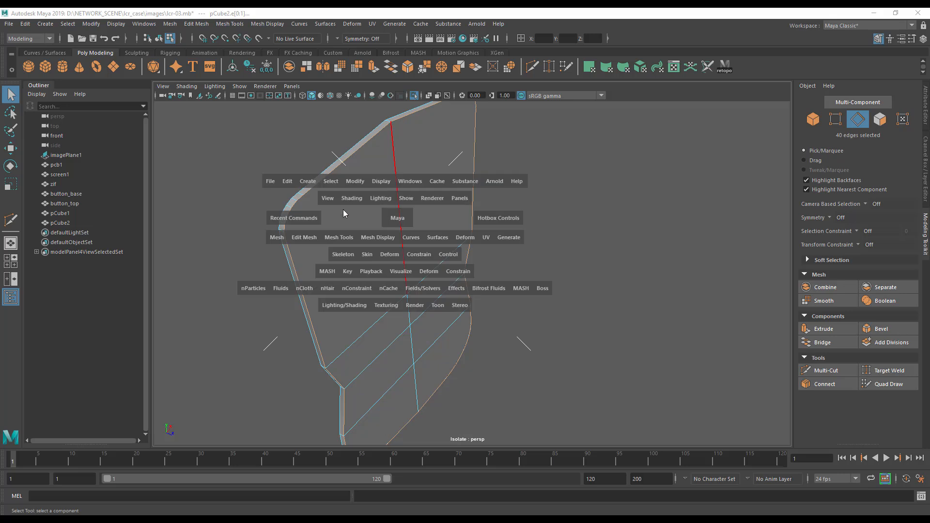
left_click(305, 239)
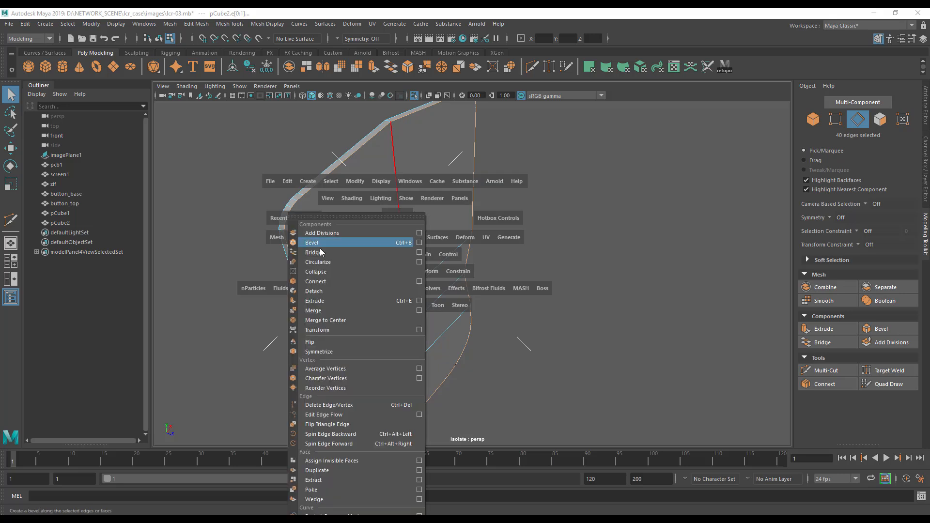
left_click(323, 242)
middle_click_drag(394, 270, 531, 306, "alt")
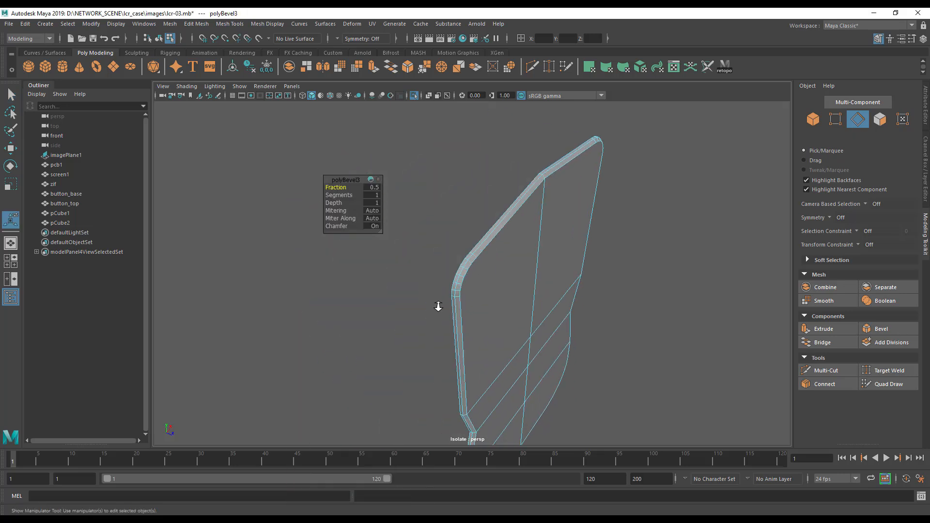
right_click_drag(438, 307, 644, 315, "alt")
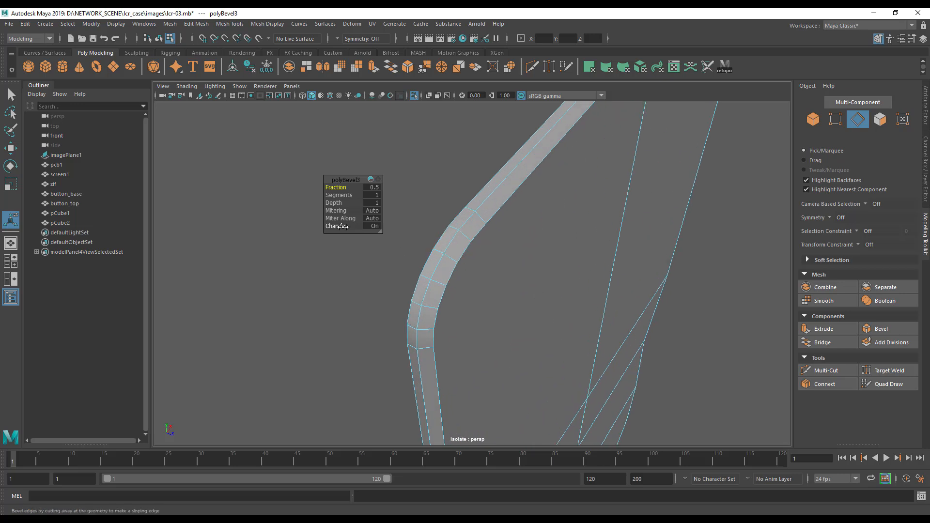
left_click_drag(343, 227, 324, 229)
middle_click_drag(397, 280, 380, 290, "alt")
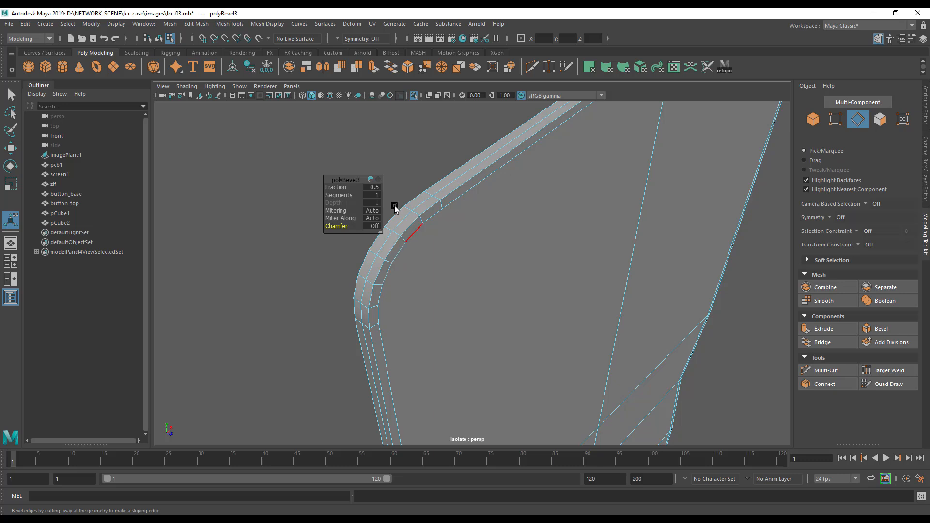
left_click(343, 195)
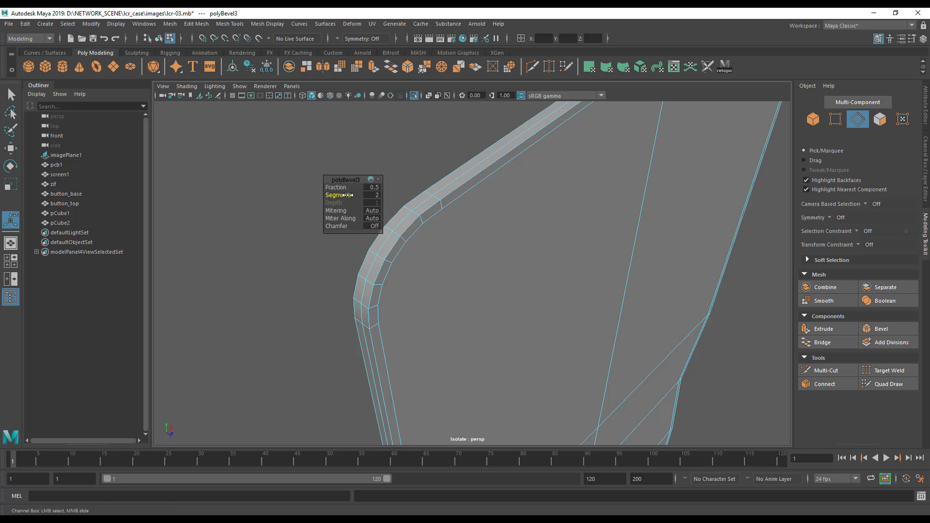
middle_click_drag(351, 195, 354, 195)
left_click_drag(387, 249, 465, 242, "alt")
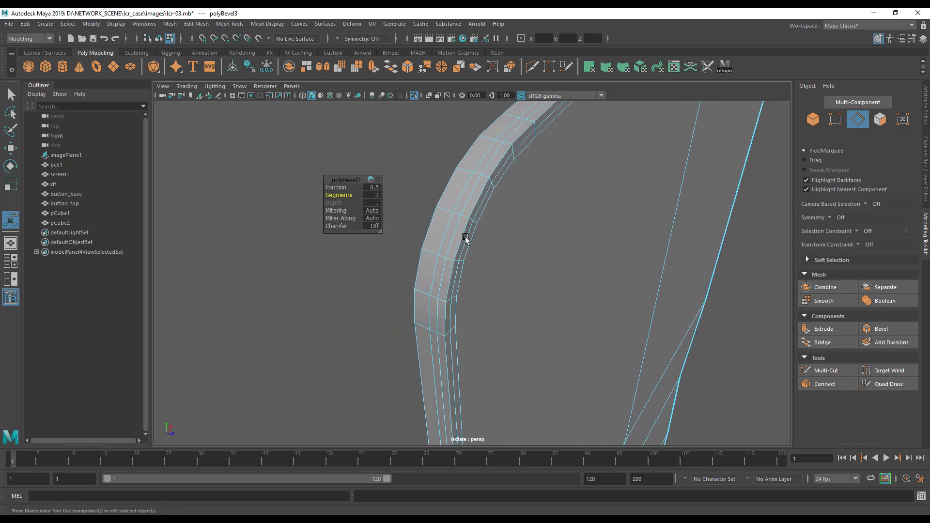
double_click(476, 186)
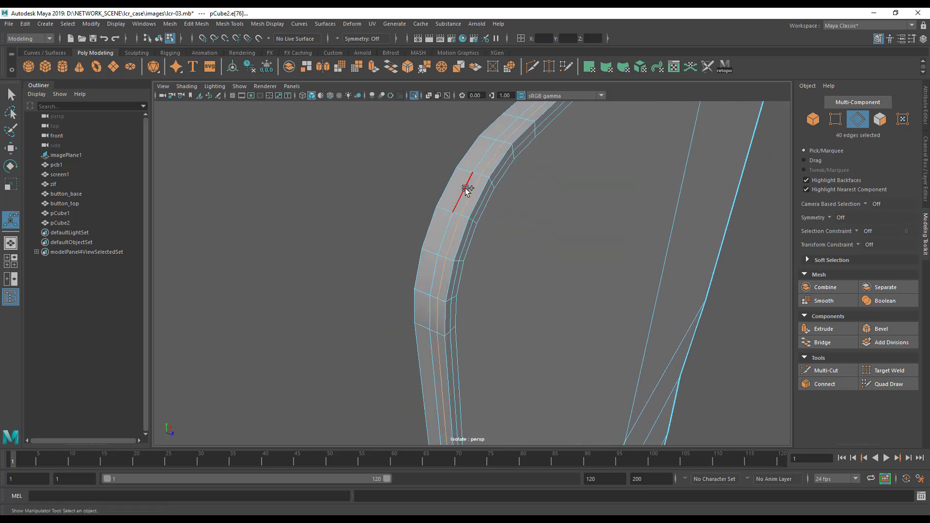
left_click(383, 264)
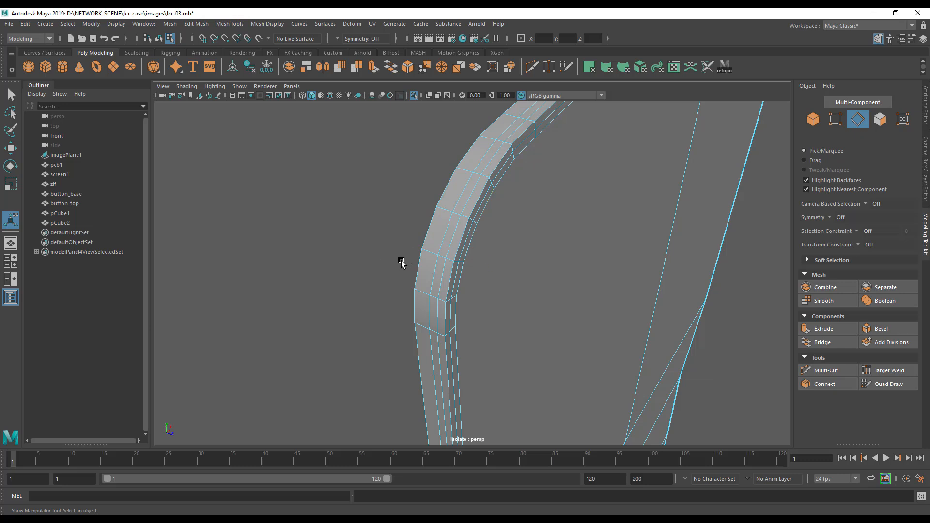
left_click_drag(401, 261, 373, 264, "alt")
double_click(12, 223)
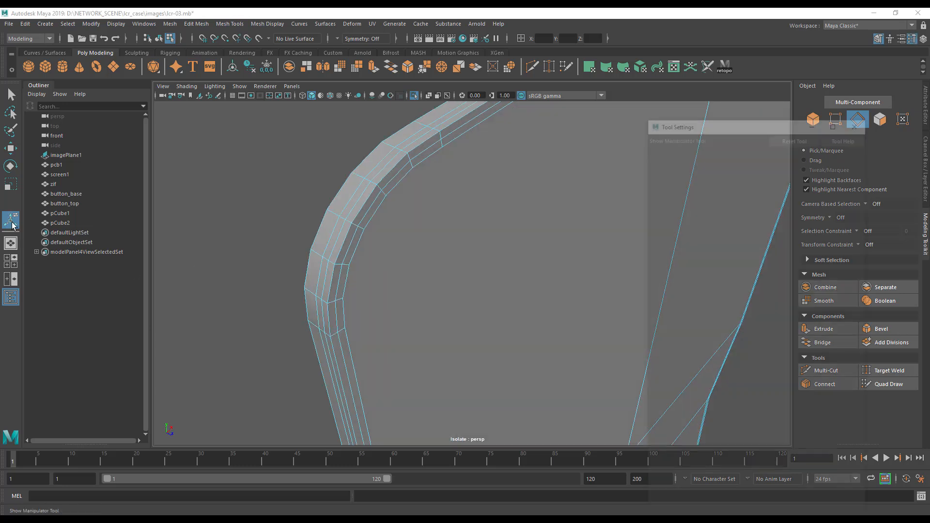
left_click(863, 117)
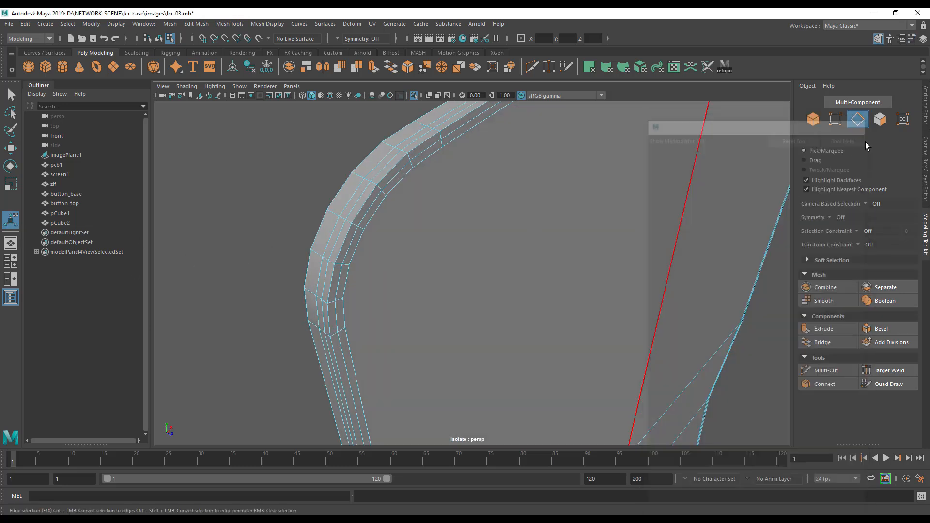
Select the whole panel and reopen the settings of its latest bevel for editing.
left_click(925, 175)
key("q")
right_click_drag(481, 191, 503, 180)
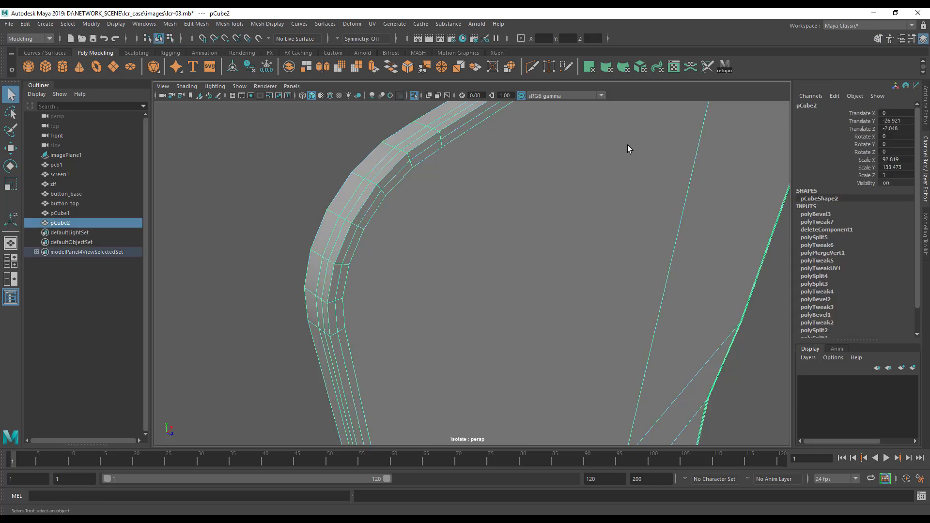
left_click(823, 213)
left_click(824, 211)
key("t")
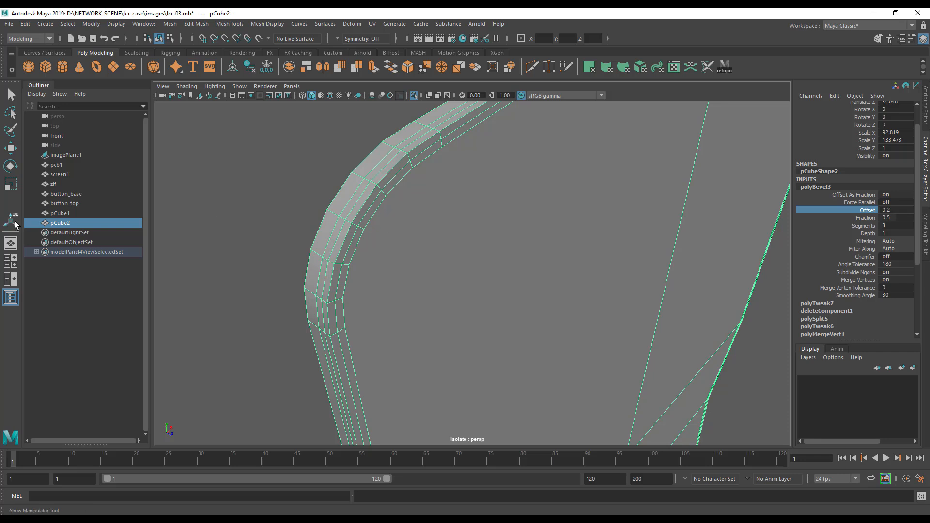
Raise the outline bevel's fraction to 1.
middle_click_drag(473, 224, 516, 241, "alt")
left_click(338, 194)
left_click_drag(344, 190, 340, 194)
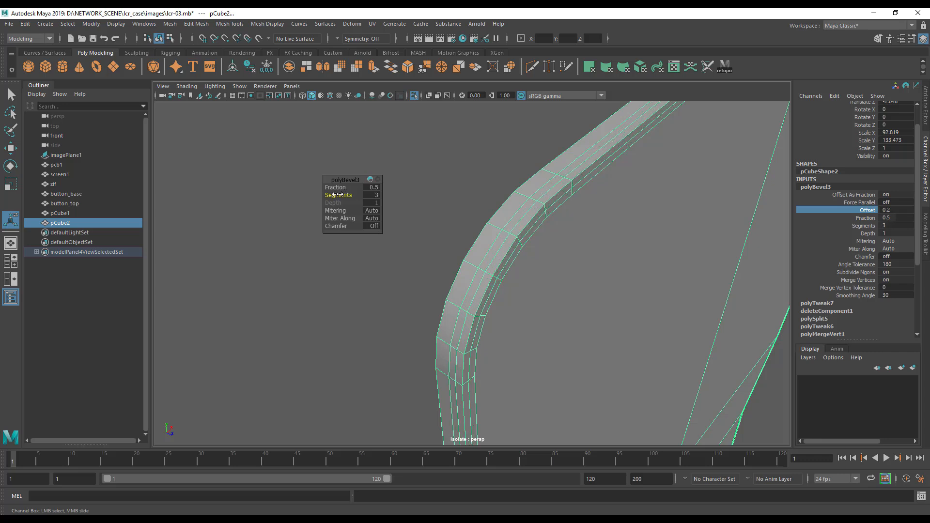
left_click(335, 187)
left_click_drag(334, 187, 334, 188)
left_click_drag(467, 271, 411, 242, "alt")
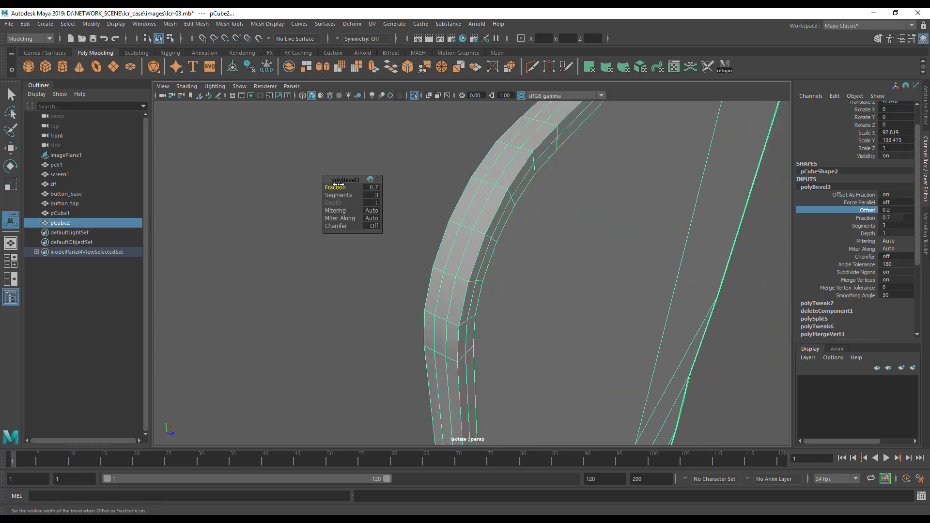
left_click_drag(339, 187, 340, 187)
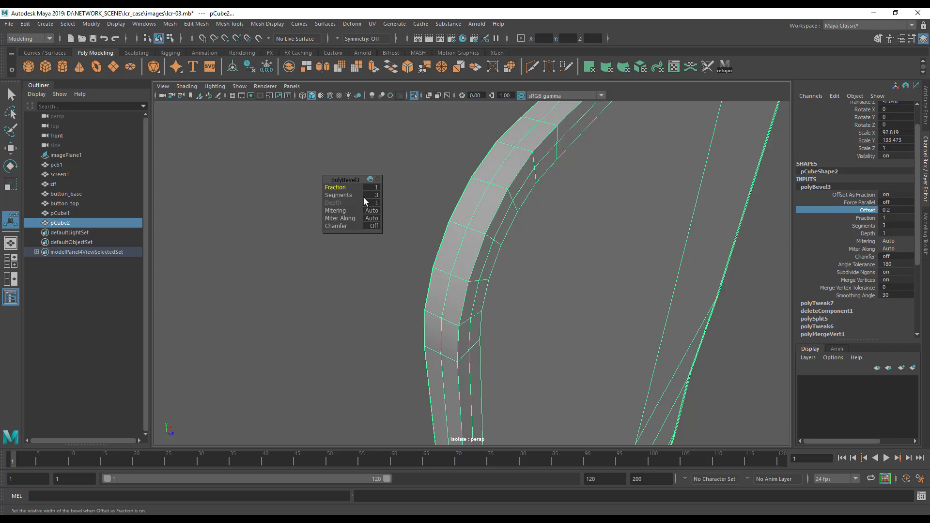
left_click_drag(344, 189, 345, 190)
Compare bevel fractions of 0.7 and 1, and settle on one that spaces the rim's two middle edge loops roughly evenly.
middle_click_drag(409, 236, 499, 277, "alt")
right_click_drag(498, 277, 531, 276, "alt")
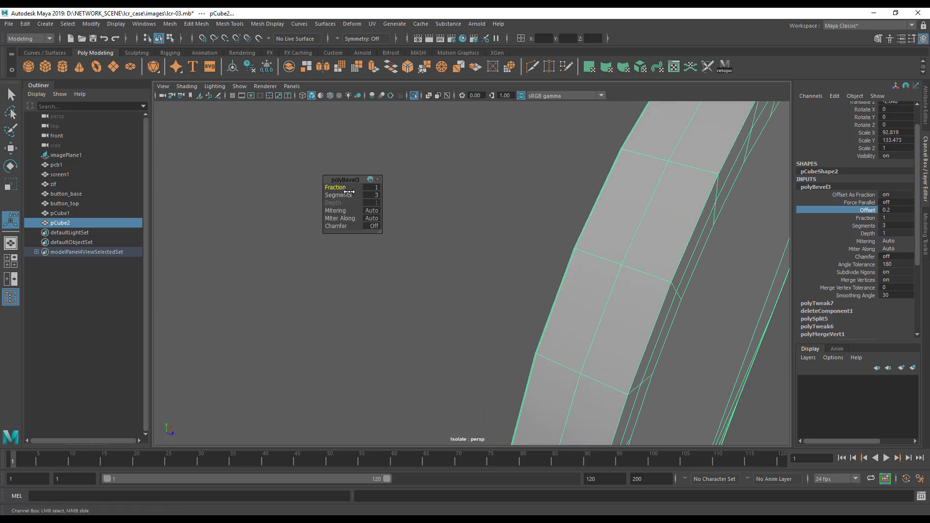
left_click_drag(557, 251, 525, 230, "alt")
right_click_drag(544, 240, 442, 237, "alt")
left_click_drag(442, 237, 499, 247, "alt")
middle_click_drag(499, 247, 541, 294, "alt")
right_click_drag(541, 294, 567, 280, "alt")
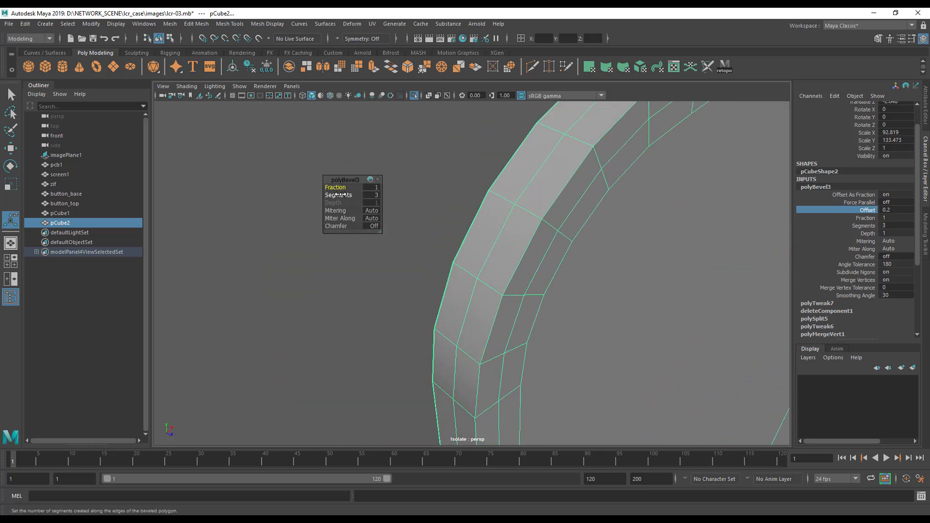
left_click_drag(342, 188, 332, 188)
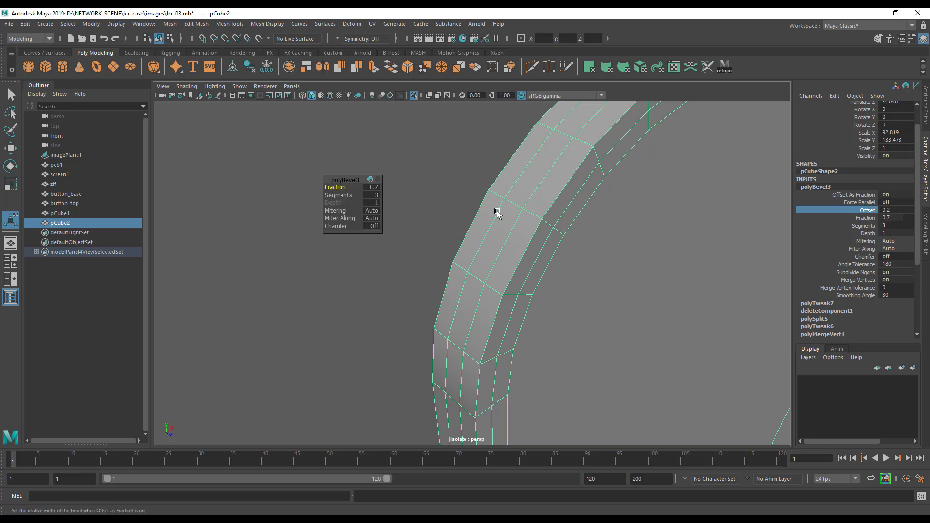
middle_click_drag(491, 241, 483, 237, "alt")
left_click_drag(342, 186, 411, 192)
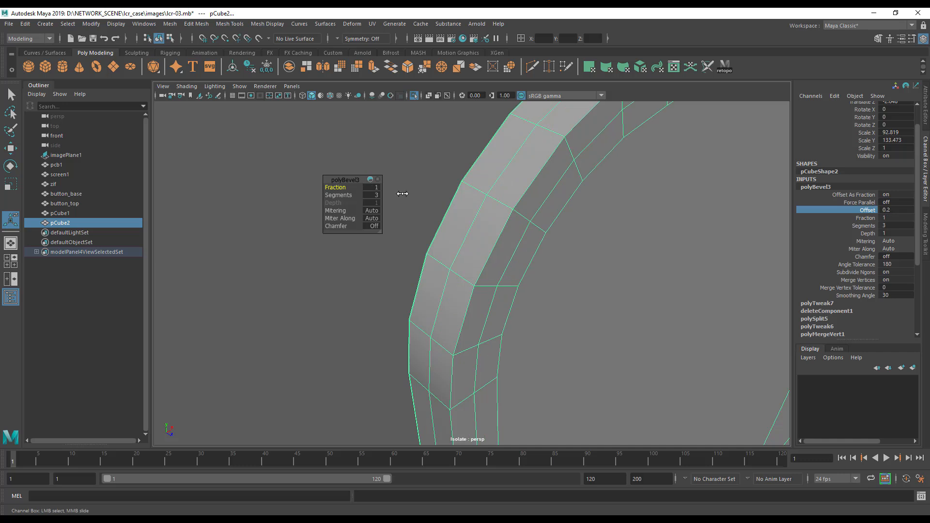
left_click_drag(347, 196, 341, 192)
Try to delete the two middle edge loops running along the panel's rim.
right_click_drag(443, 229, 440, 202)
double_click(472, 214)
double_click(475, 229, "shift")
right_click(476, 230, "shift")
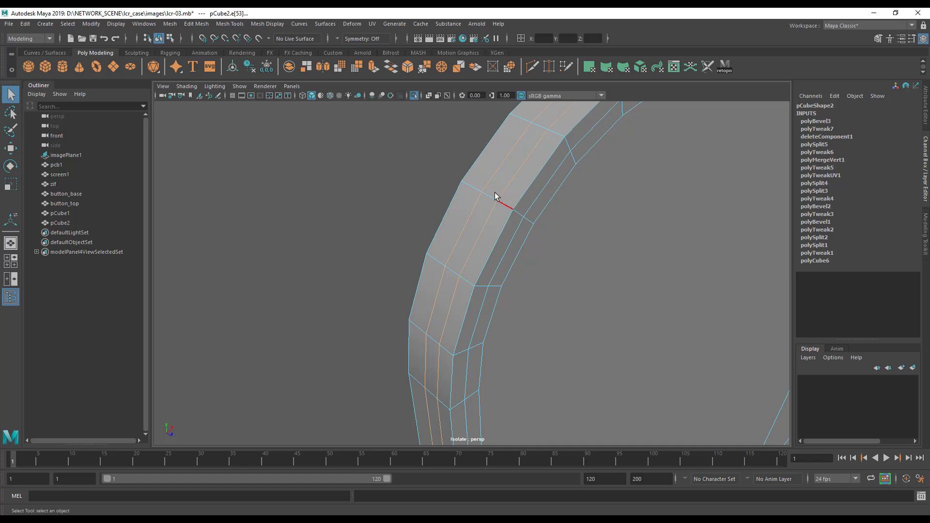
key("Delete")
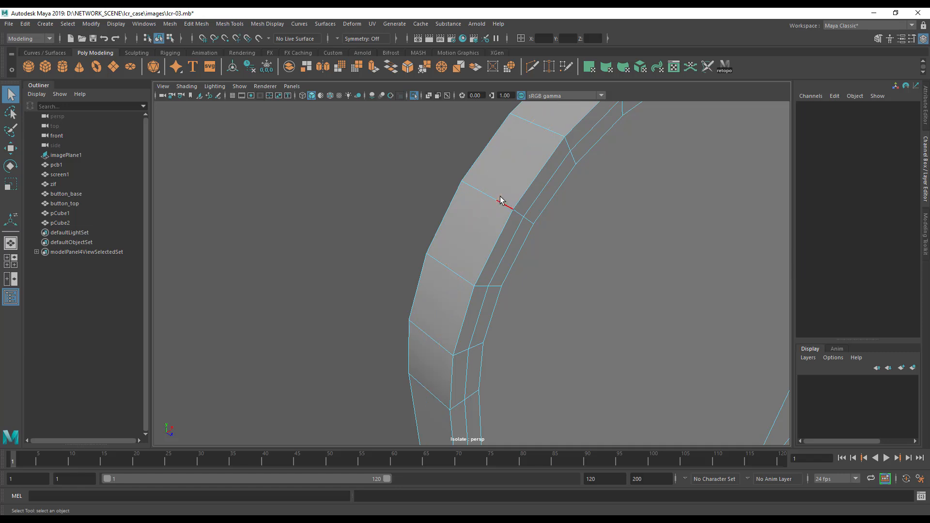
Undo the deletion of the rim's two middle edge loops.
right_click_drag(480, 220, 453, 222)
key("ctrl+z")
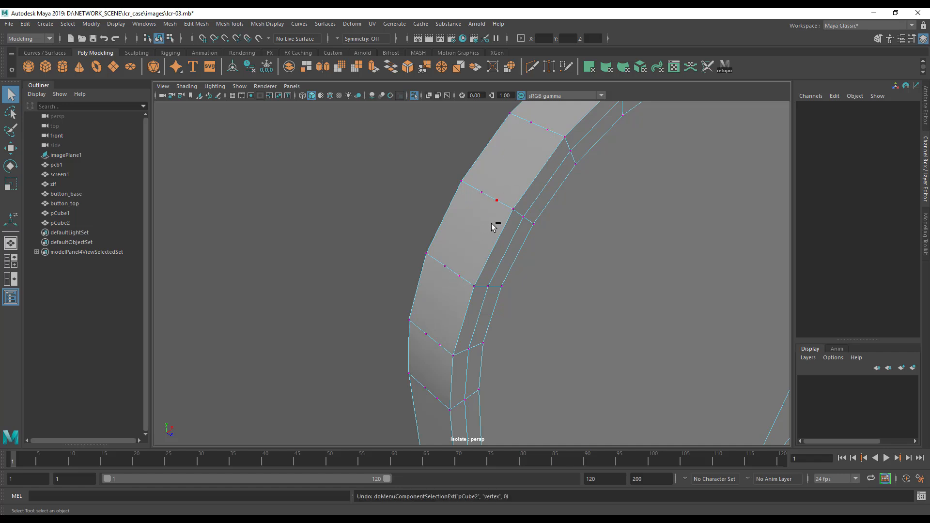
key("ctrl+z")
key("ctrl+z")
Delete the two middle edge loops running along the panel's rim with the delete-edge command.
left_click(403, 226)
left_click(482, 227)
double_click(482, 231)
left_click(464, 225, "shift")
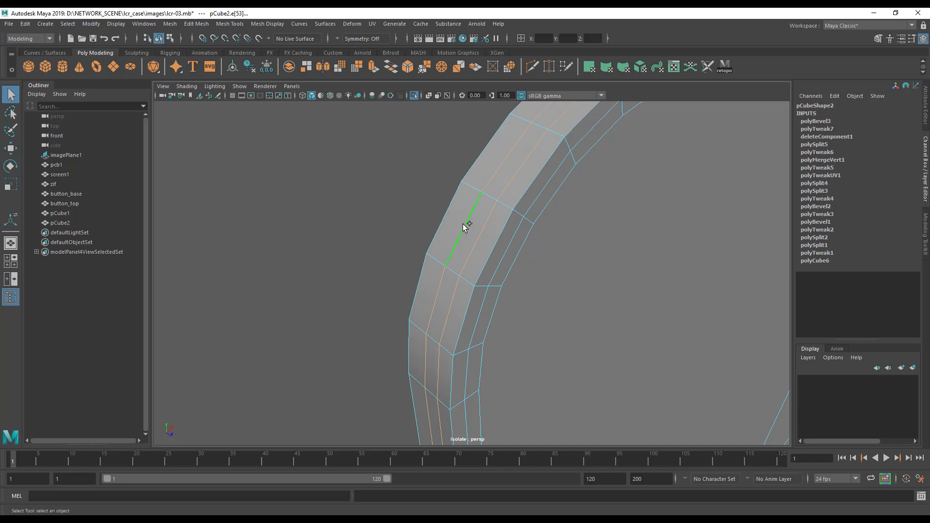
right_click(464, 226, "shift")
left_click(443, 236)
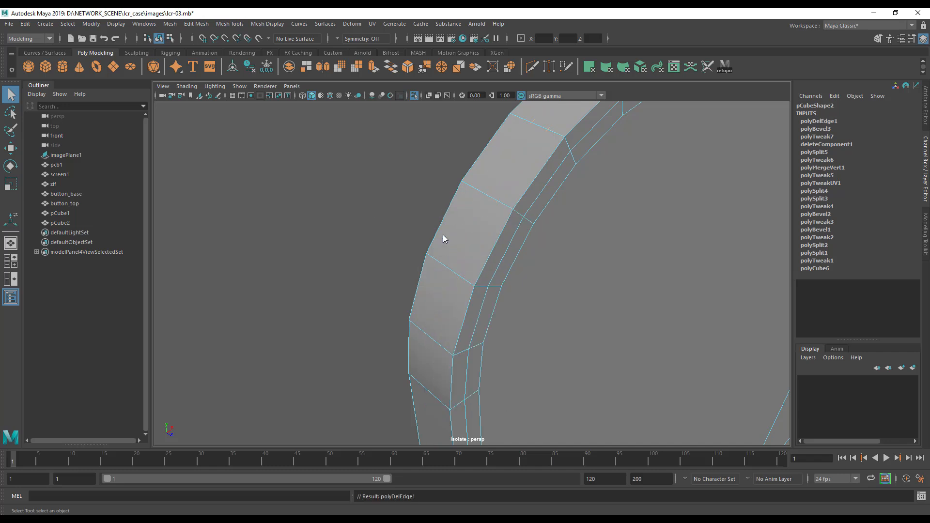
Set the fraction of the panel's outline bevel (polyBevel3) to 1.
middle_click_drag(466, 230, 453, 256, "alt")
right_click_drag(452, 256, 470, 252, "alt")
middle_click_drag(469, 252, 469, 216, "alt")
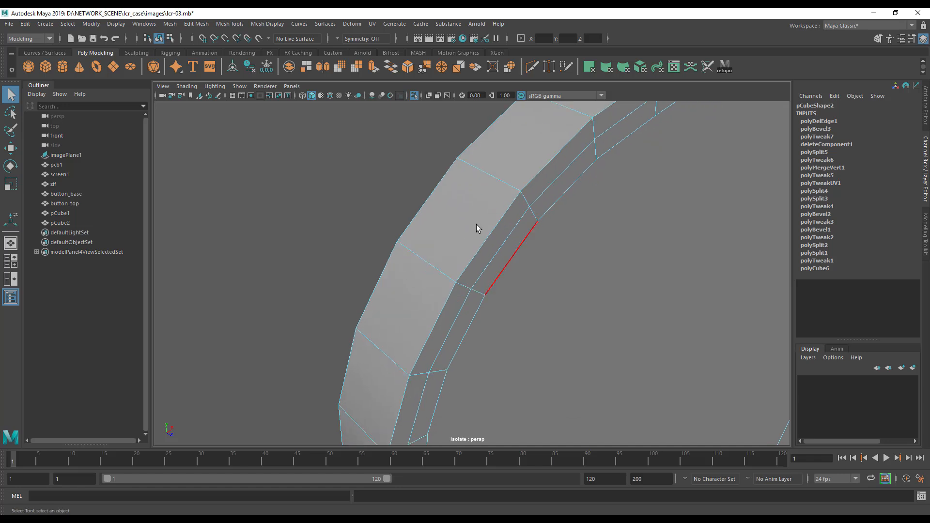
double_click(824, 130)
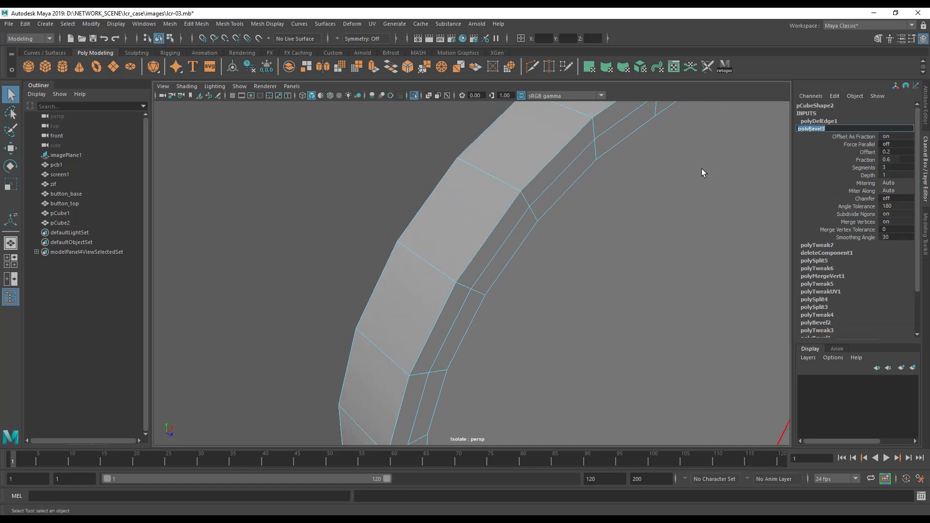
left_click(16, 222)
left_click_drag(336, 191, 341, 188)
scroll(523, 315, "down", 5)
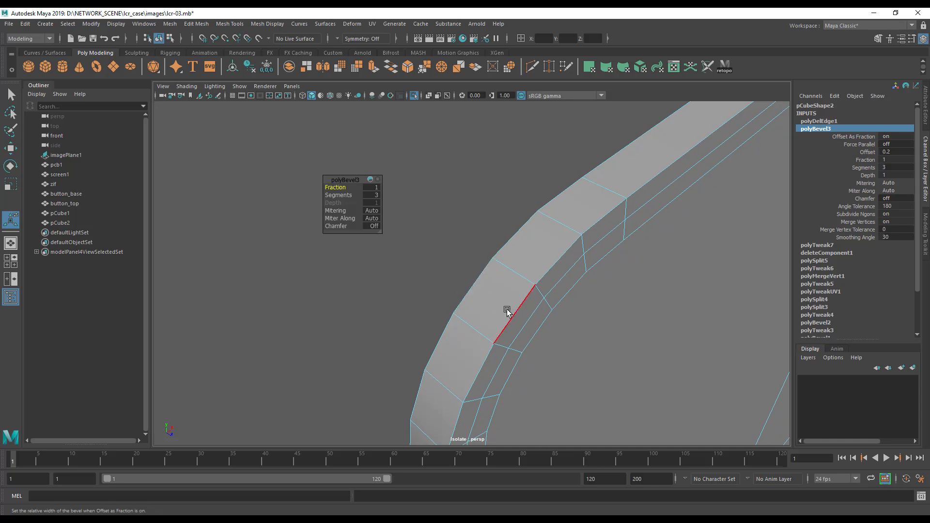
Examine the width of the bevel bands at the rounded corner, against the front view grid and across the whole panel.
left_click_drag(526, 321, 492, 311, "alt")
middle_click_drag(493, 311, 572, 391, "alt")
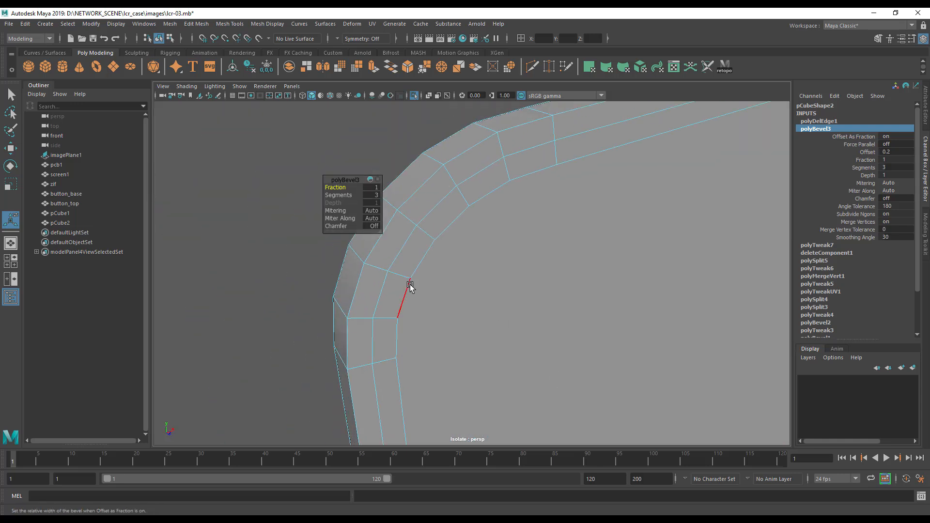
key("space")
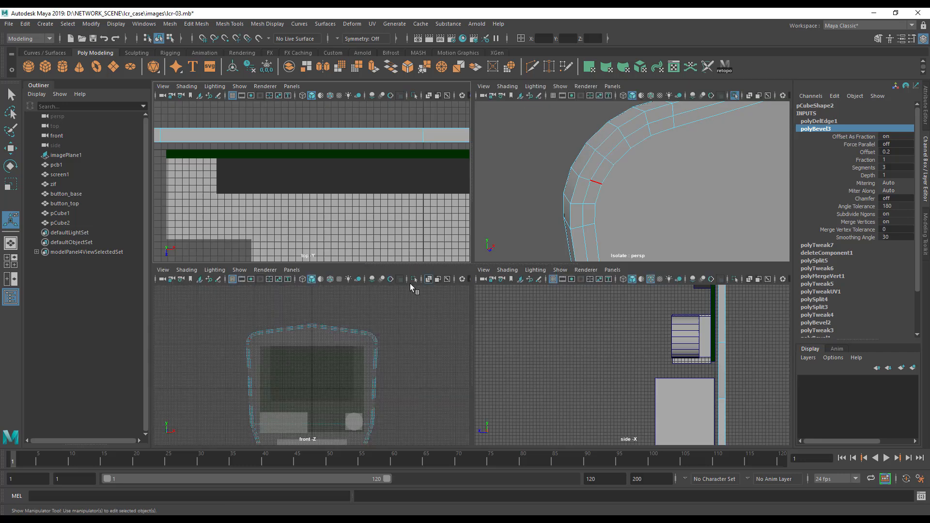
key("space")
middle_click_drag(335, 391, 361, 242, "alt")
right_click_drag(326, 318, 650, 415, "alt")
middle_click_drag(352, 348, 516, 514, "alt")
right_click_drag(336, 294, 485, 334, "alt")
middle_click_drag(397, 318, 500, 355, "alt")
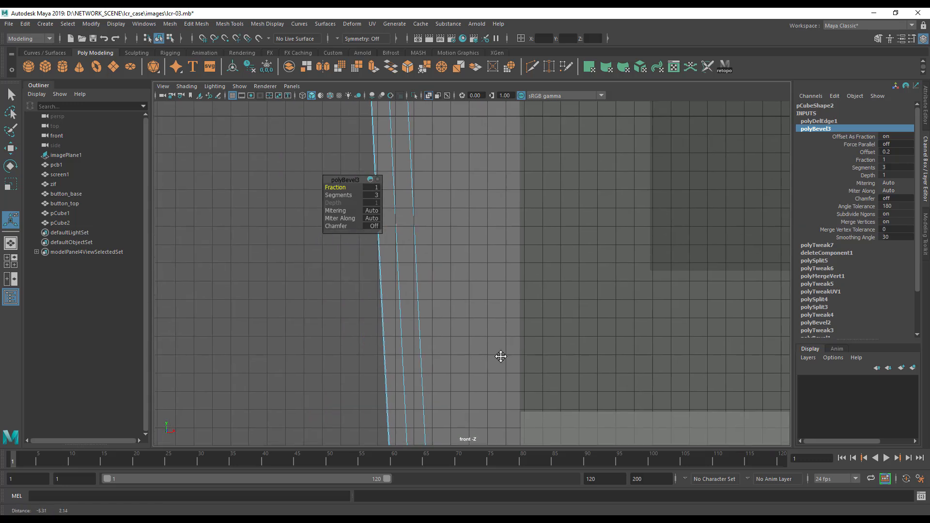
right_click_drag(500, 355, 577, 368, "alt")
middle_click_drag(532, 367, 590, 360, "alt")
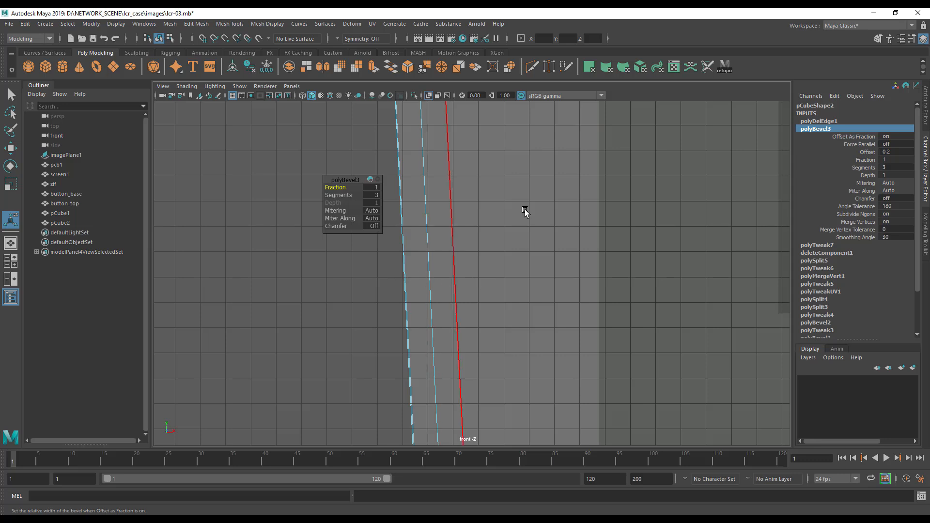
key("space")
left_click_drag(542, 228, 590, 212, "alt")
middle_click_drag(589, 212, 585, 206, "alt")
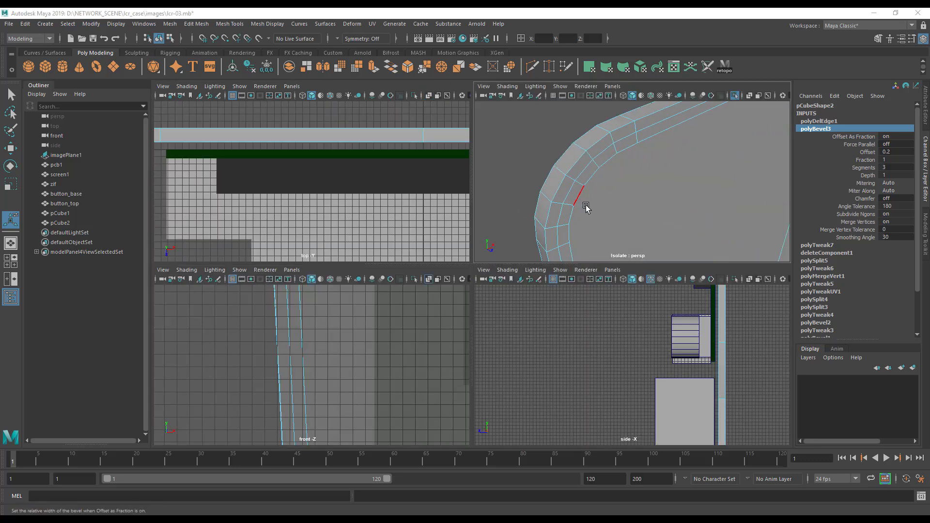
key("space")
right_click_drag(544, 268, 367, 298, "alt")
right_click_drag(531, 254, 563, 231)
left_click_drag(513, 308, 626, 256, "alt")
right_click_drag(626, 253, 514, 253, "alt")
left_click_drag(514, 253, 568, 246, "alt")
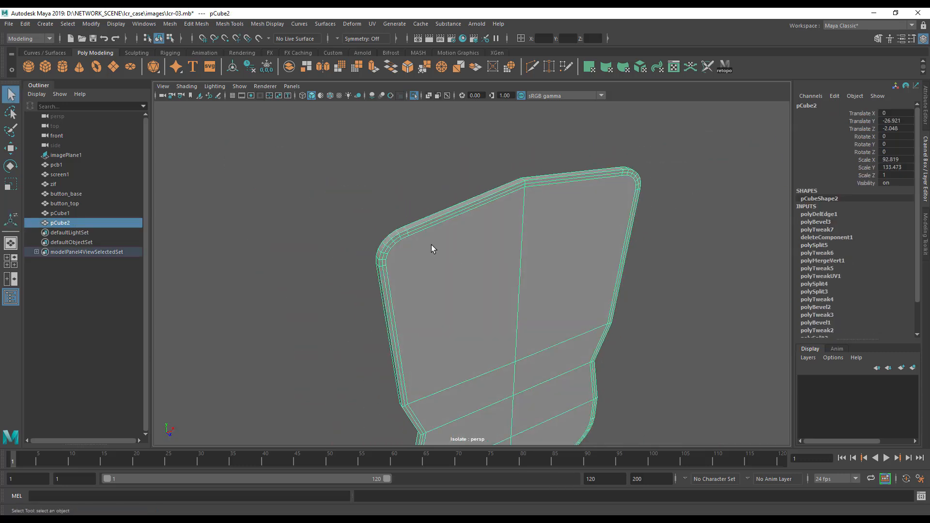
Extrude the two face loops around the border of the panel's flat face with a thickness of 10.
middle_click_drag(436, 280, 475, 307, "alt")
right_click_drag(475, 307, 573, 322, "alt")
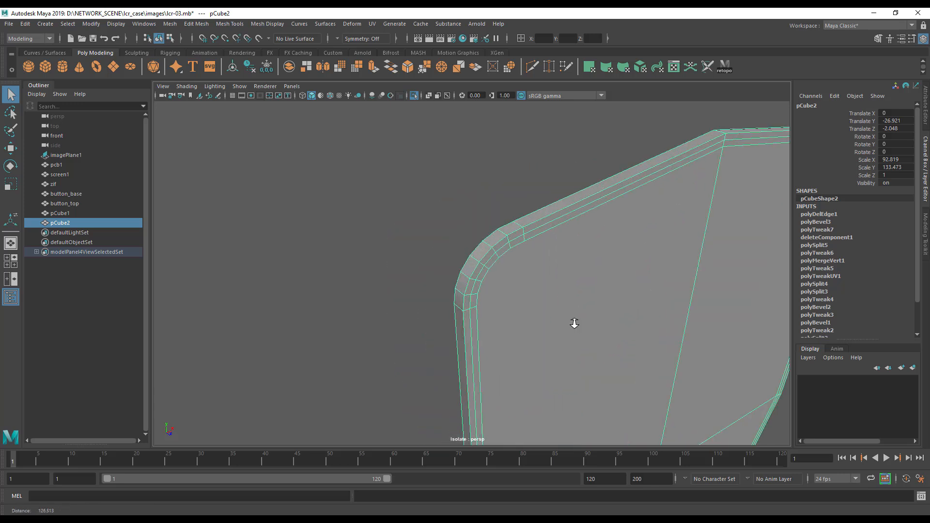
mouse_move(516, 242)
right_mouse_down()
mouse_move(515, 224)
mouse_move(517, 237)
mouse_move(469, 245)
mouse_move(517, 256)
right_mouse_up()
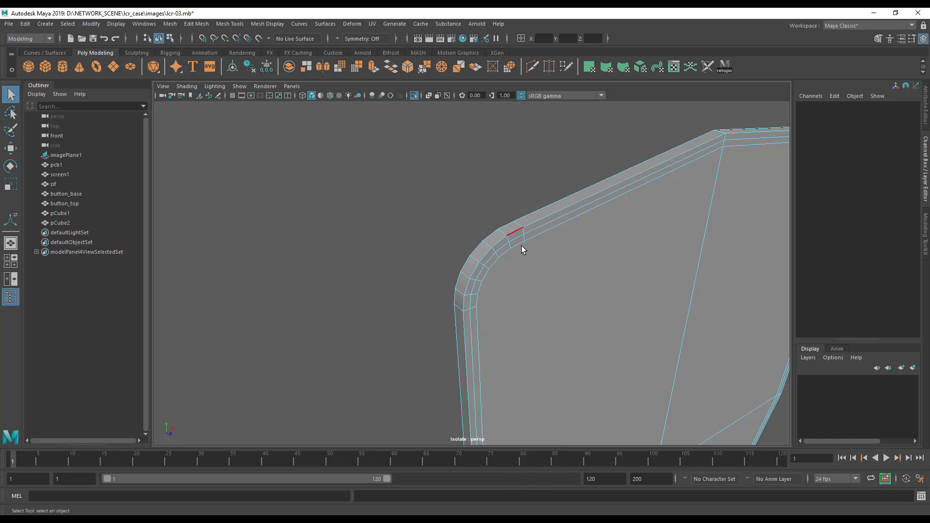
left_click(517, 236)
double_click(503, 242, "shift")
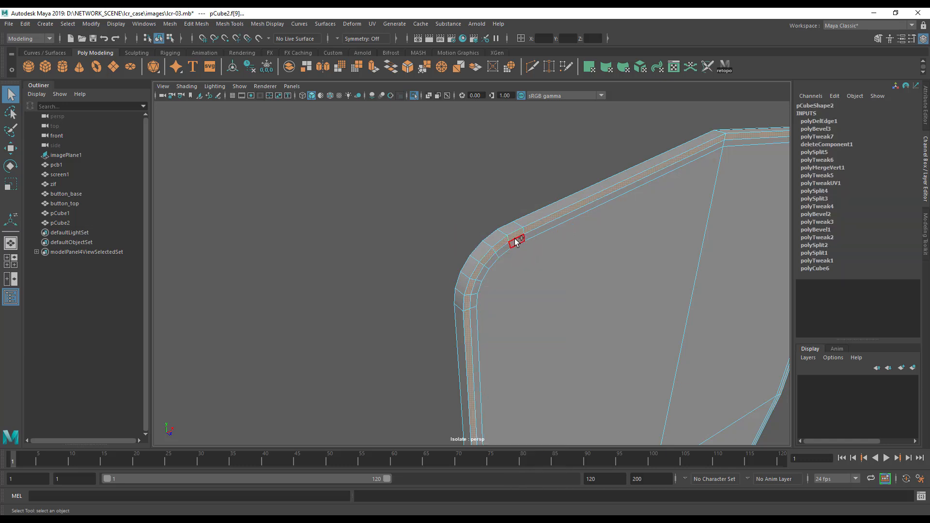
double_click(505, 247, "shift")
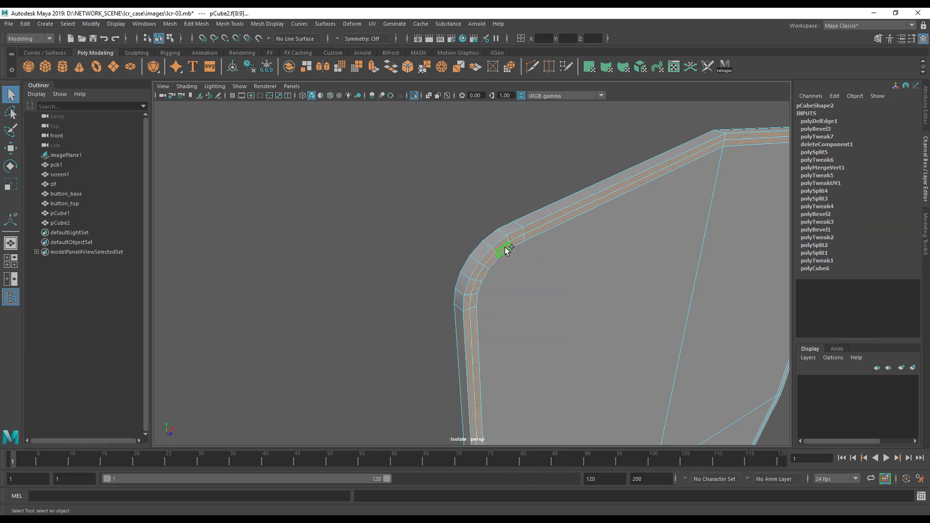
key("space")
left_click(411, 266)
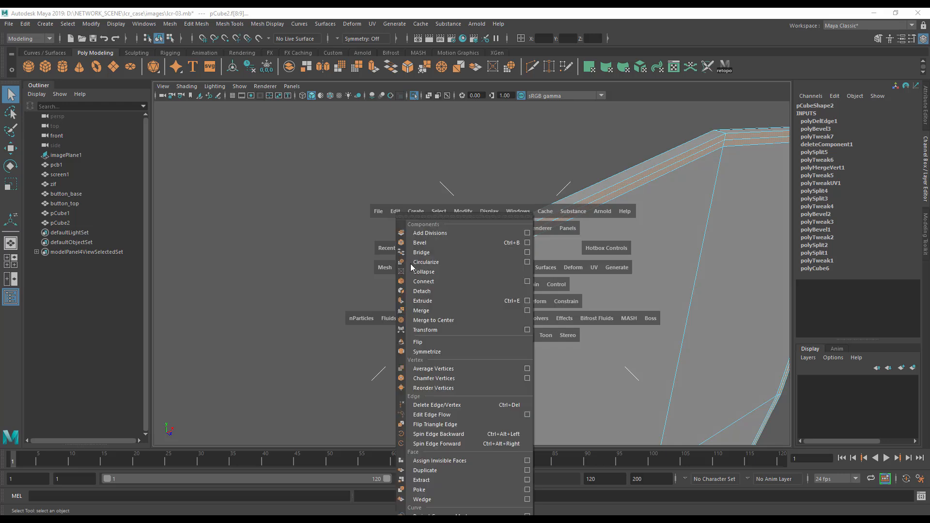
left_click(435, 301)
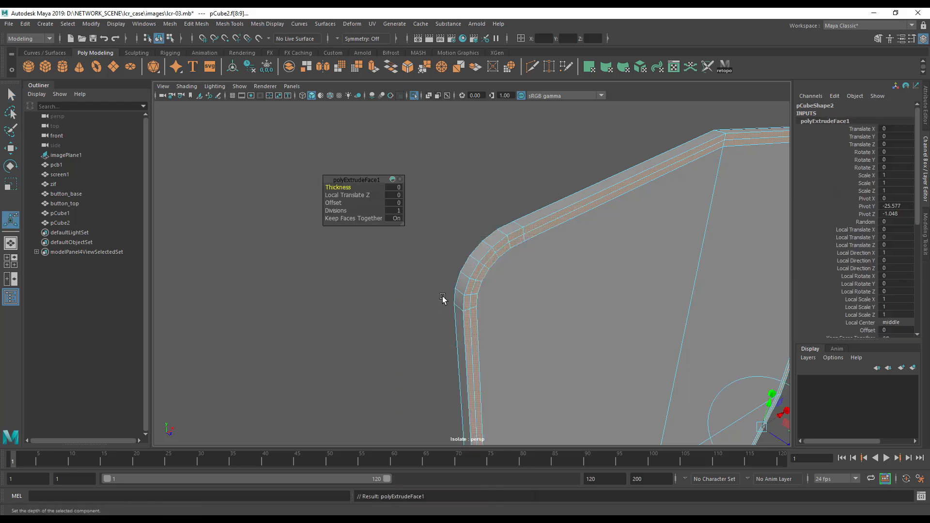
middle_click_drag(441, 298, 410, 263, "alt")
scroll(541, 290, "down", 3)
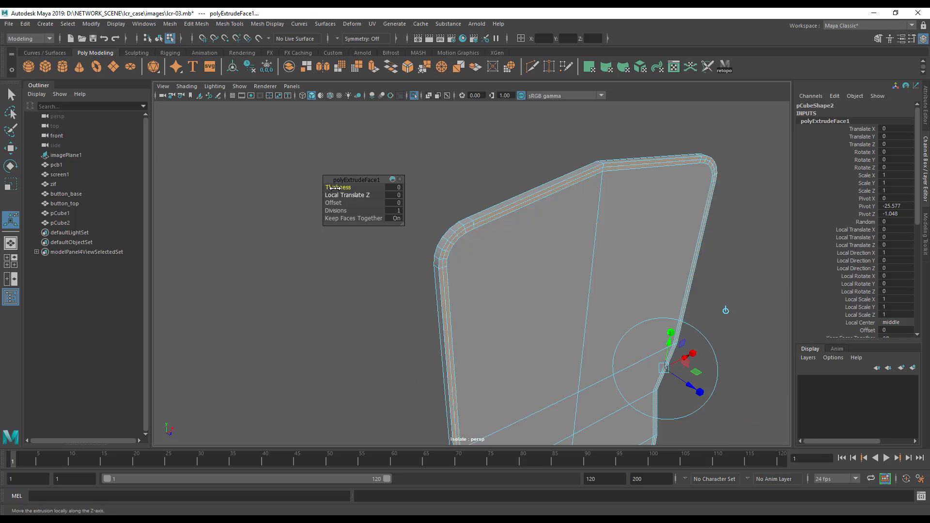
left_click(394, 187)
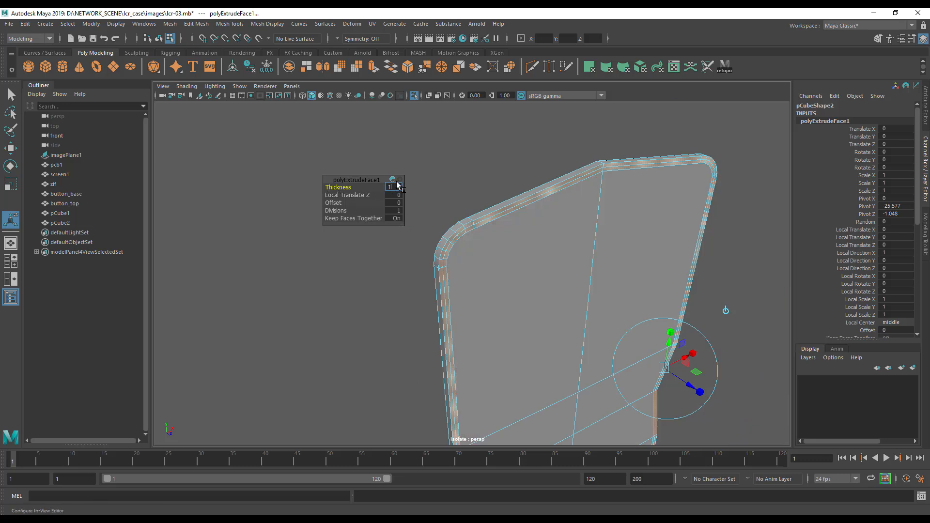
type("10")
key("Return")
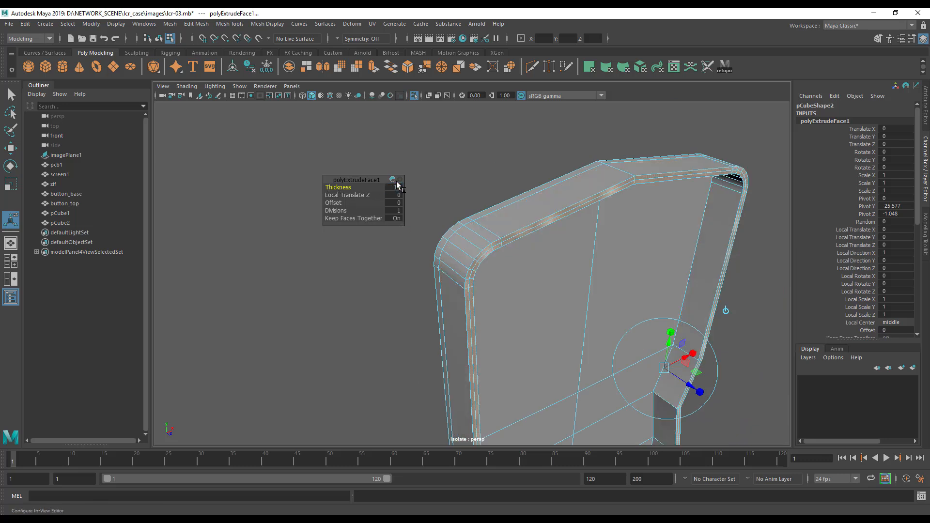
Extrude the inner face loop of the raised wall with a thickness of 1 and inspect the resulting lip.
left_click(489, 254)
double_click(498, 248)
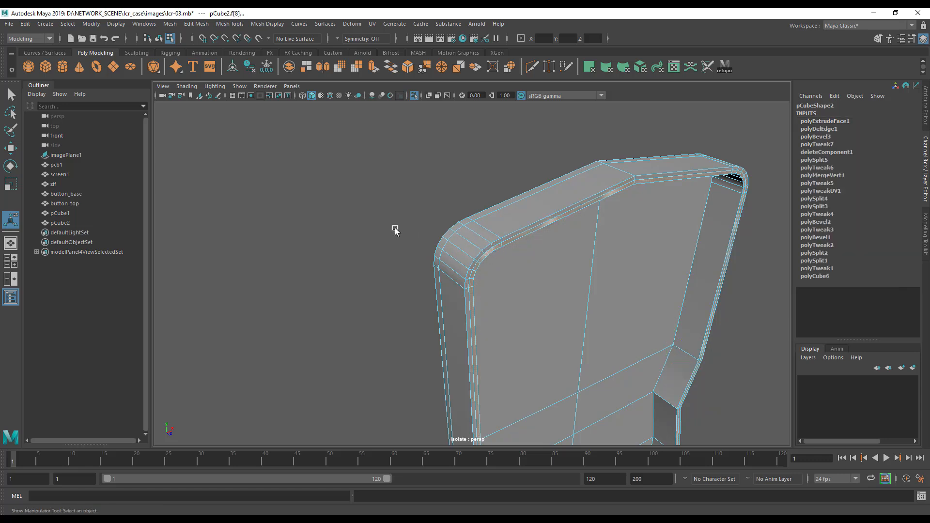
key("ctrl+e")
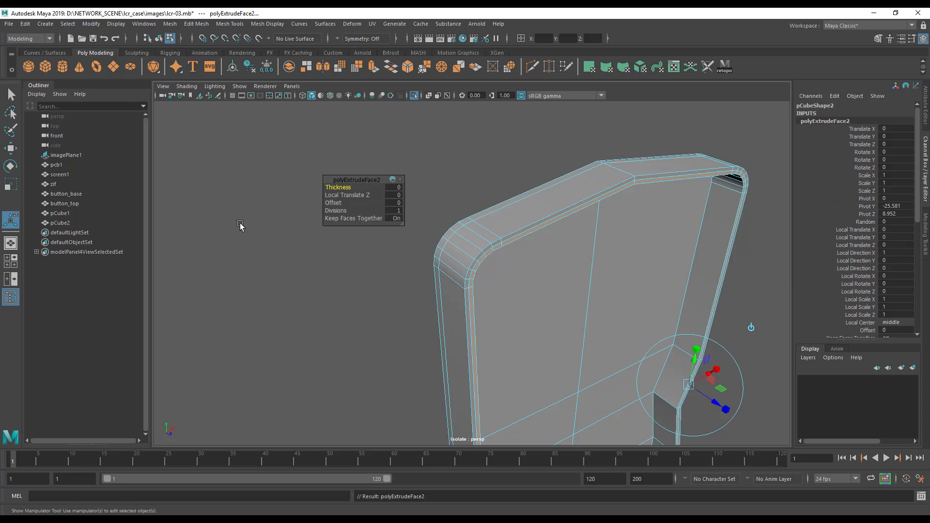
left_click(391, 188)
type("1")
key("Return")
left_click(506, 169)
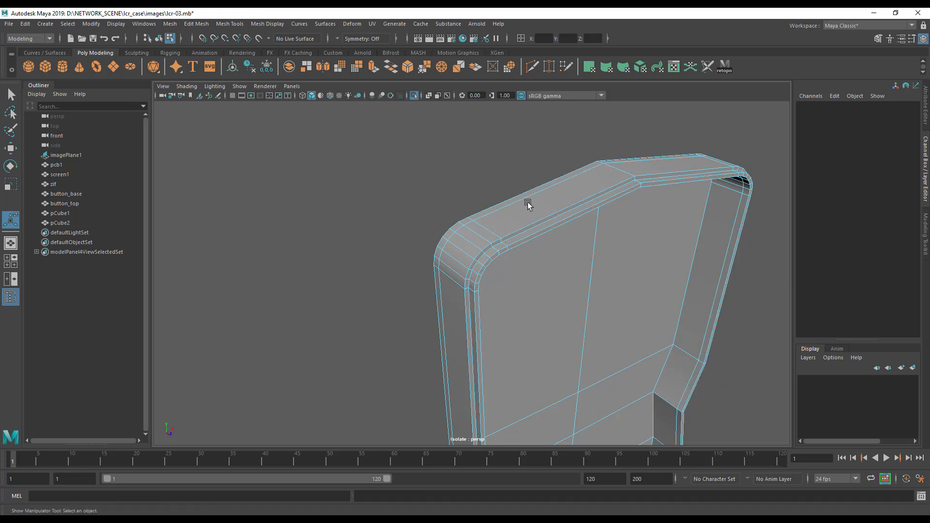
right_click(528, 204)
left_click(564, 190)
left_click_drag(635, 256, 601, 256, "alt")
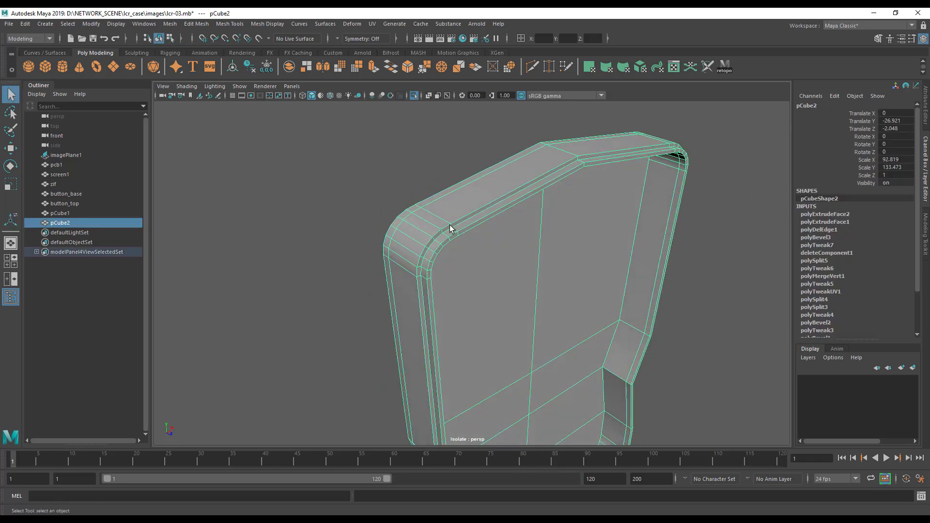
left_click_drag(468, 267, 574, 303, "alt")
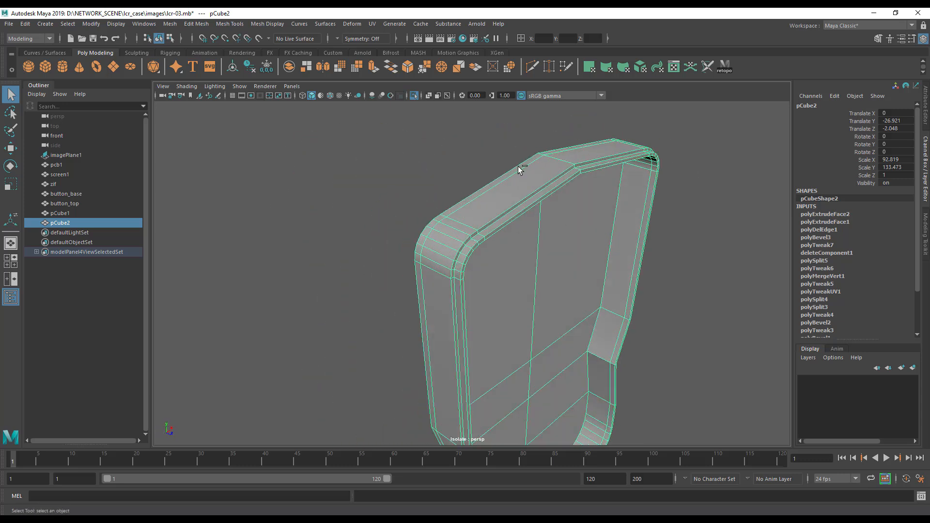
Undo both the lip extrusion and the wall extrusion.
key("ctrl+z")
key("ctrl+z")
key("ctrl+z")
key("ctrl+z")
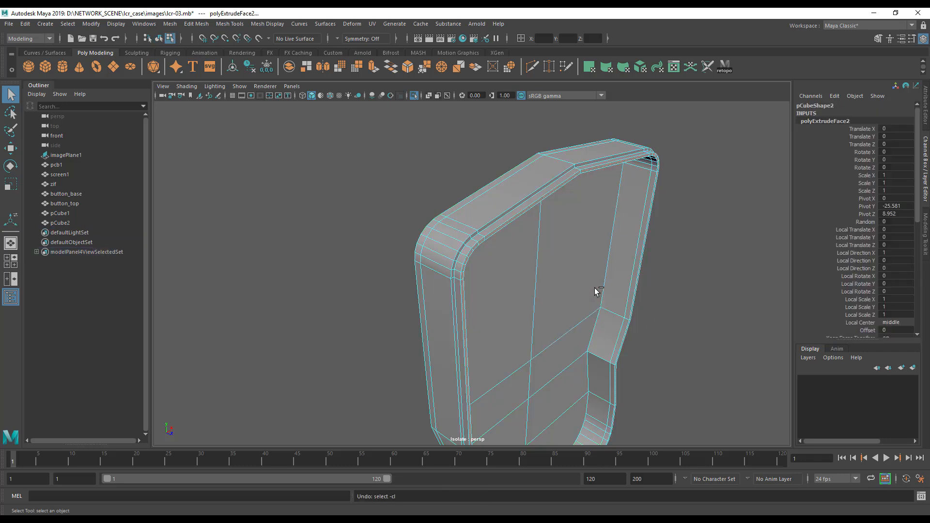
key("ctrl+z")
key("ctrl+z")
key("ctrl+z")
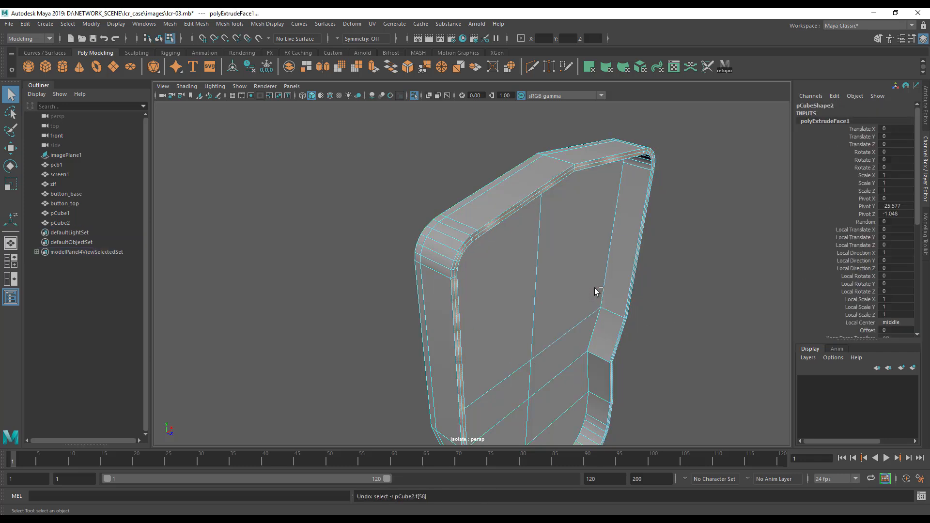
key("ctrl+z")
key("ctrl+z")
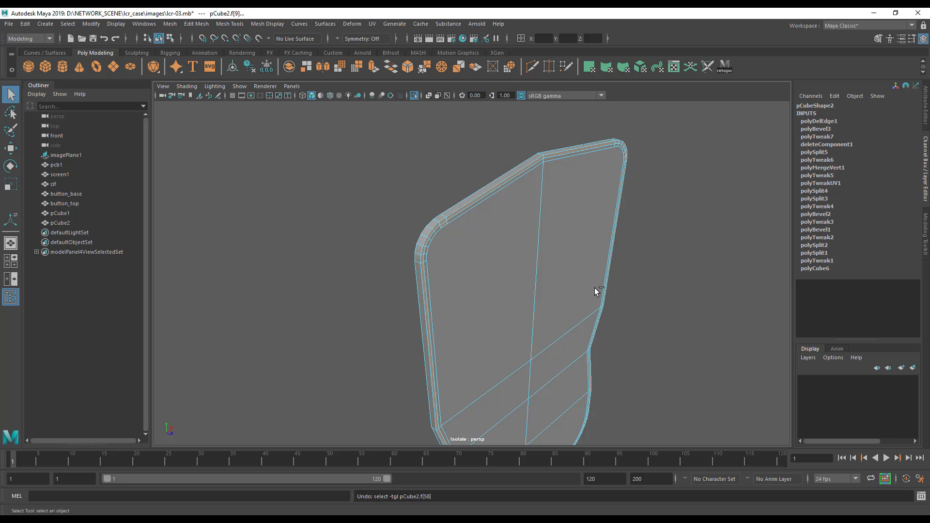
Examine the border bands on the flat panel between the rounded corner and the peak.
left_click(401, 211)
middle_click_drag(515, 218, 496, 295, "alt")
right_click_drag(496, 295, 598, 274, "alt")
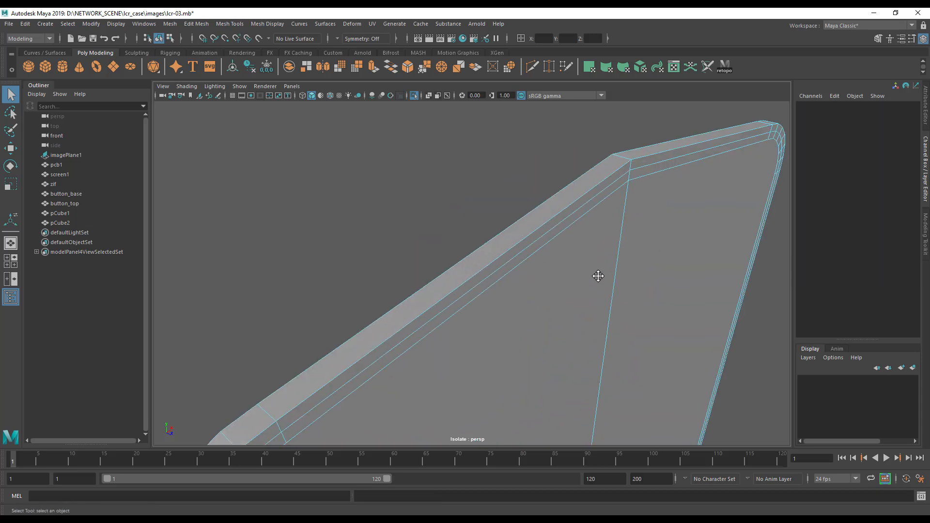
middle_click_drag(598, 275, 607, 222, "alt")
left_click(446, 231)
right_click_drag(488, 253, 524, 257)
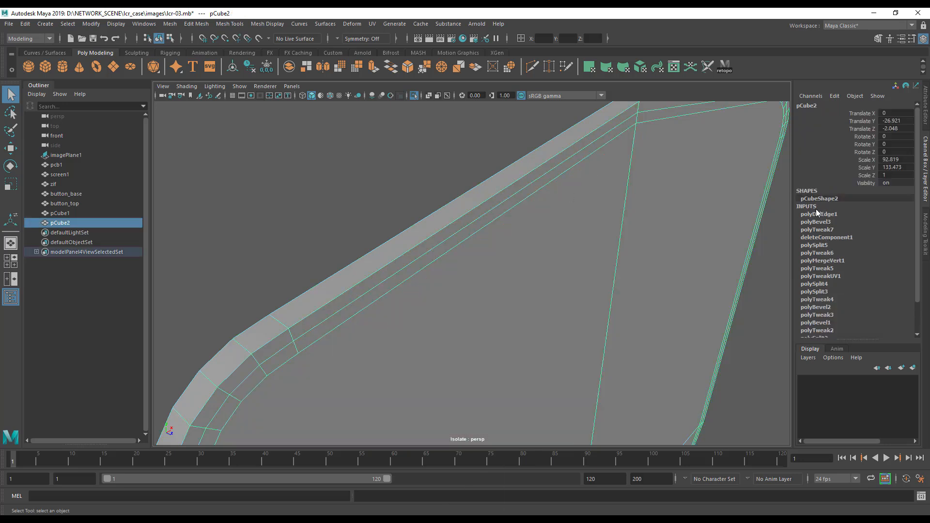
left_click_drag(501, 290, 533, 277, "alt")
right_click_drag(533, 276, 518, 299, "alt")
left_click_drag(518, 299, 486, 313, "alt")
Extrude the inner face loop around the panel's border with zero thickness.
right_click_drag(382, 277, 376, 279)
left_click(370, 286)
double_click(322, 316, "shift")
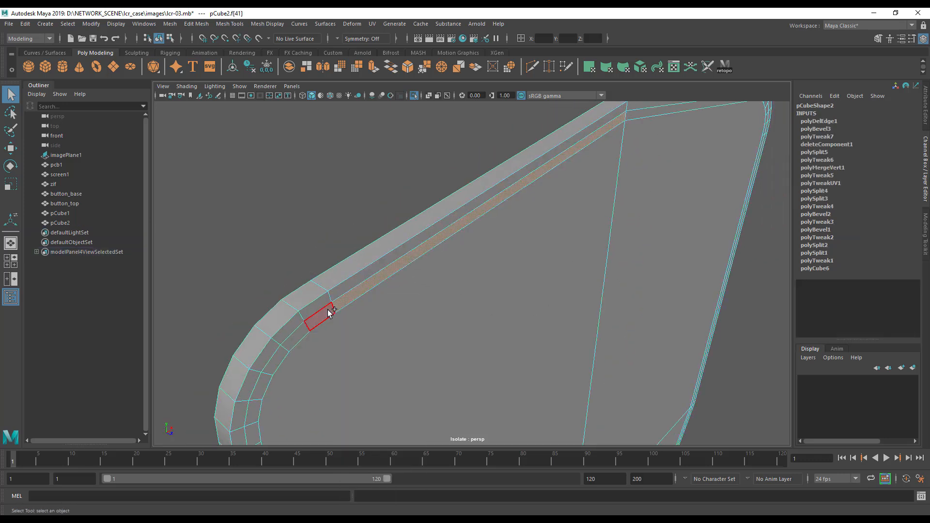
right_click_drag(439, 325, 408, 329, "alt")
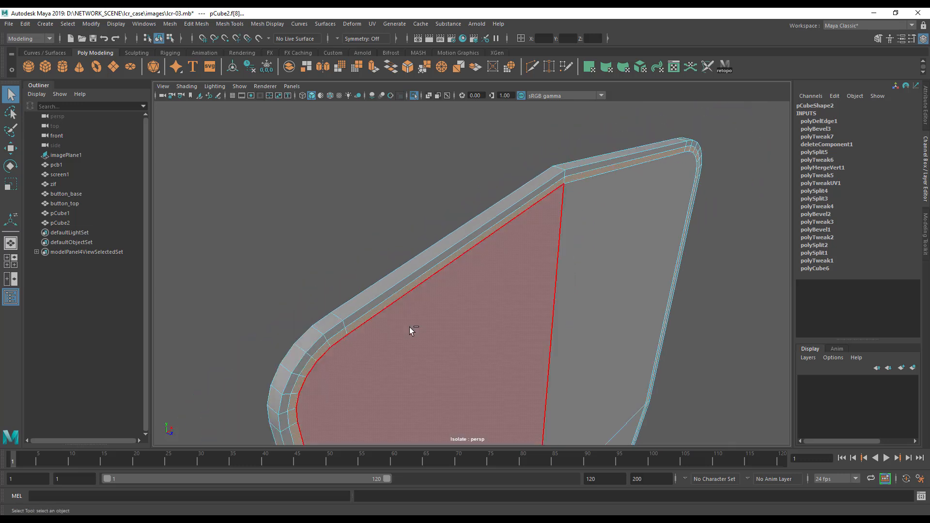
key("ctrl+e")
middle_click_drag(437, 318, 436, 289, "alt")
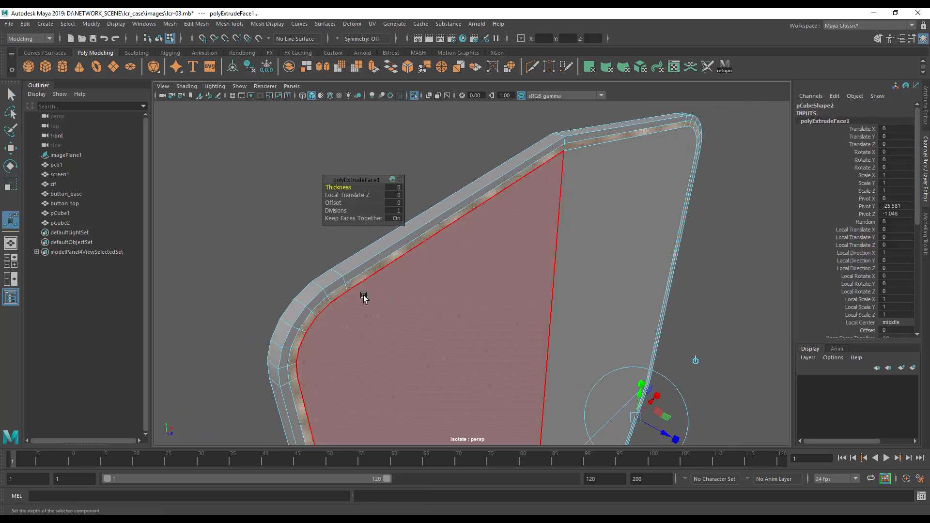
left_click(272, 251)
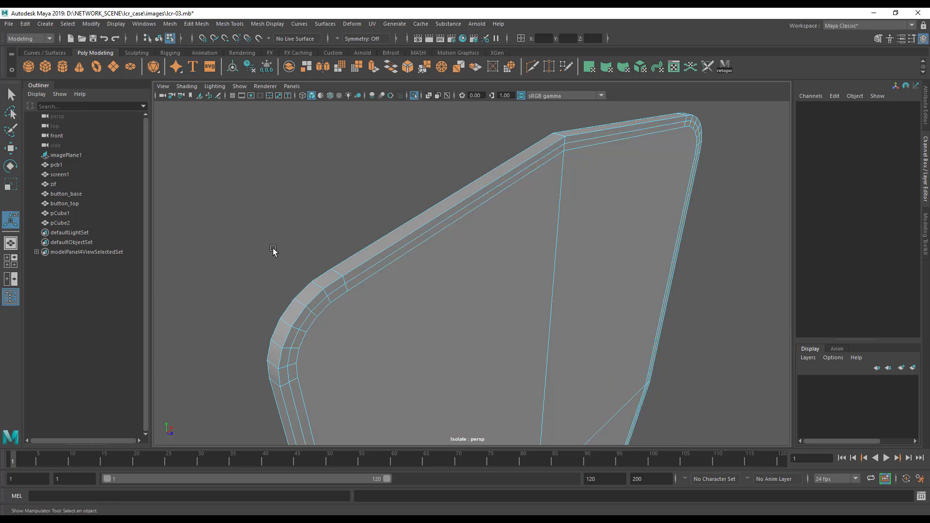
Delete the inner border face along the panel's sloping top edge and inspect the gap it leaves.
mouse_move(412, 301)
left_mouse_down("alt")
mouse_move(444, 290)
mouse_move(411, 297)
left_mouse_up("alt")
right_click_drag(411, 296, 478, 309, "alt")
middle_click_drag(478, 309, 536, 316, "alt")
left_click(392, 217)
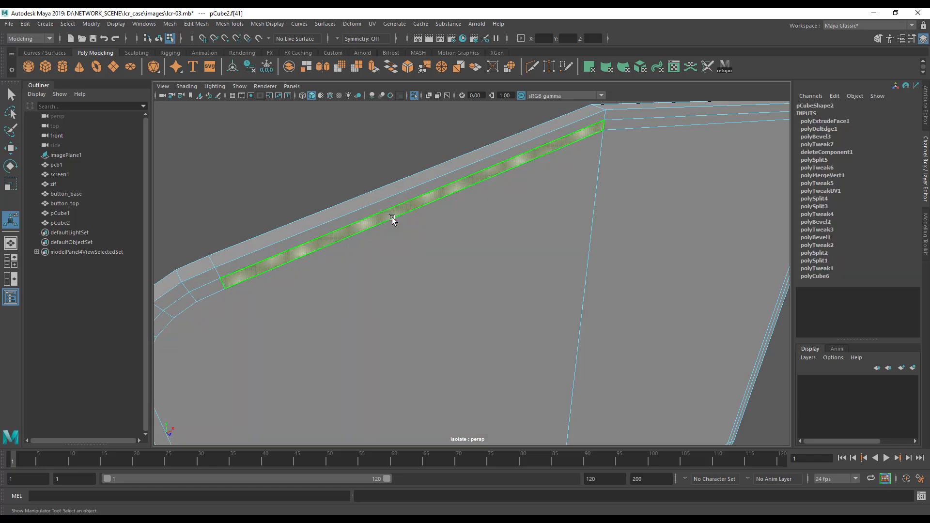
key("Delete")
left_click_drag(275, 272, 392, 310, "alt")
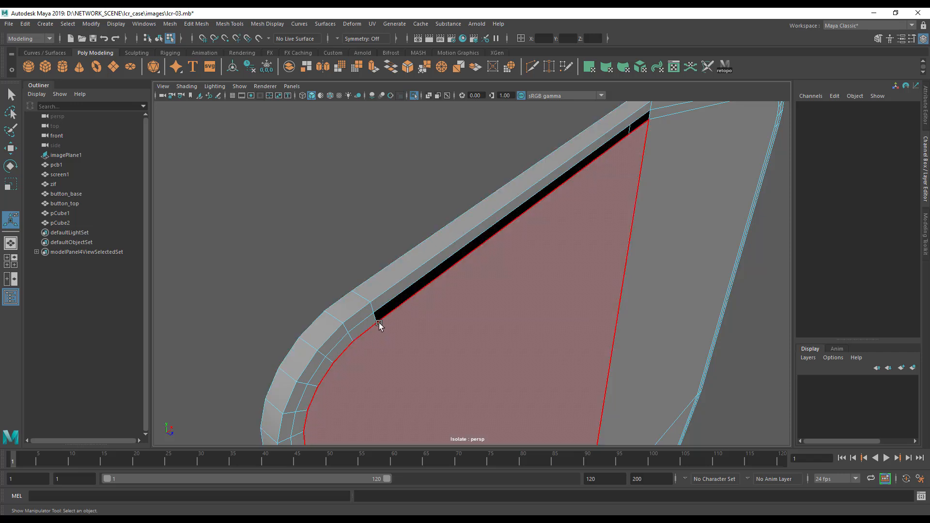
Undo the face deletion and the zero-thickness extrusion, and return the panel to object selection.
key("ctrl+z")
key("ctrl+z")
key("ctrl+z")
key("ctrl+z")
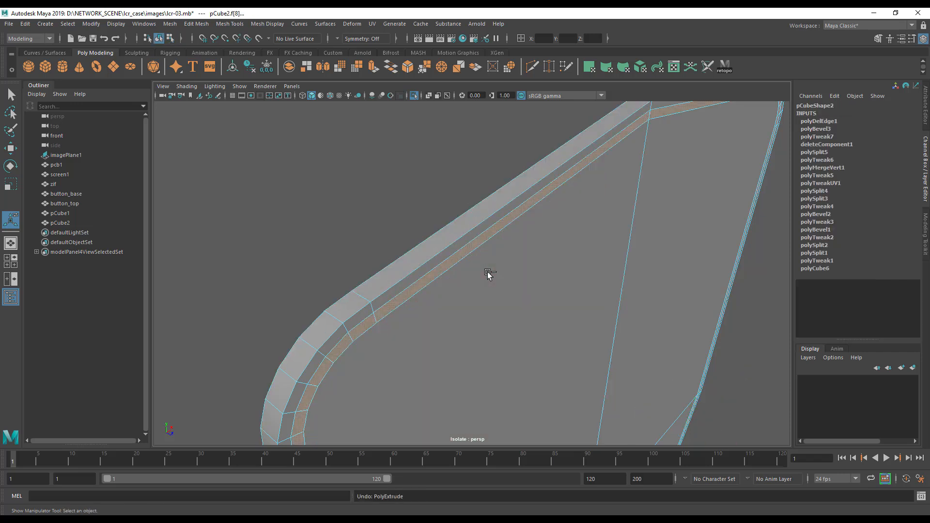
key("ctrl+z")
left_click(490, 266)
right_click_drag(490, 254, 524, 241)
middle_click_drag(605, 286, 556, 236, "alt")
right_click_drag(557, 235, 492, 287, "alt")
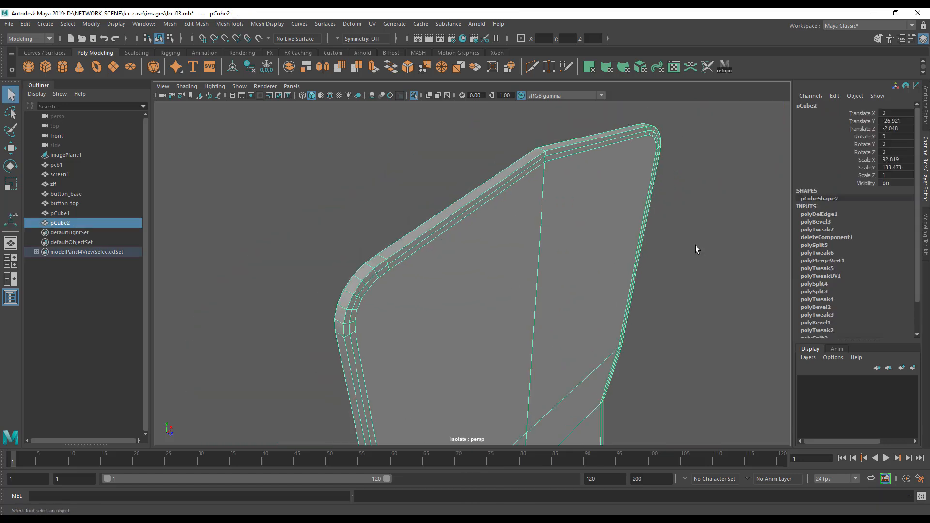
Duplicate the panel and move the copy forward to a Translate Z of about 50.6.
mouse_move(632, 315)
left_mouse_down("alt")
mouse_move(641, 313)
mouse_move(477, 322)
mouse_move(624, 313)
left_mouse_up("alt")
left_click_drag(441, 269, 464, 285, "alt")
middle_click_drag(464, 285, 479, 307, "alt")
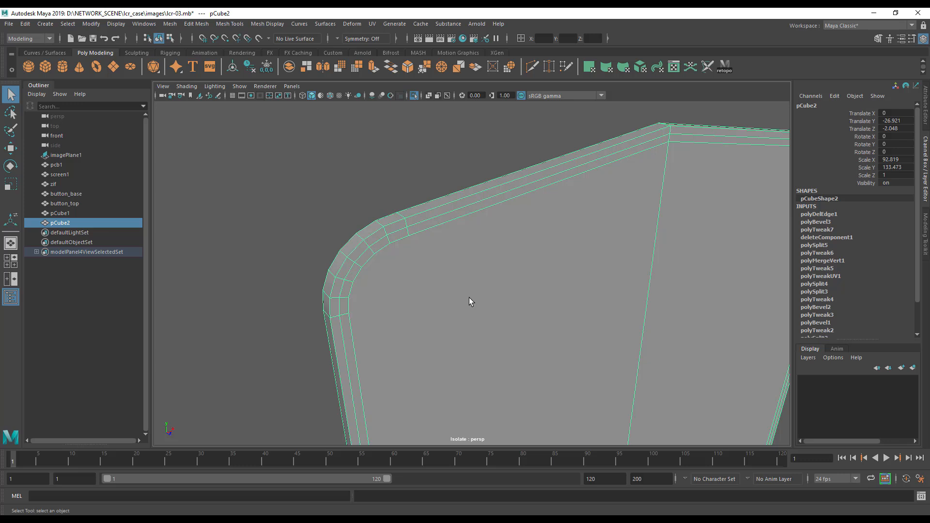
left_click_drag(411, 272, 417, 290, "alt")
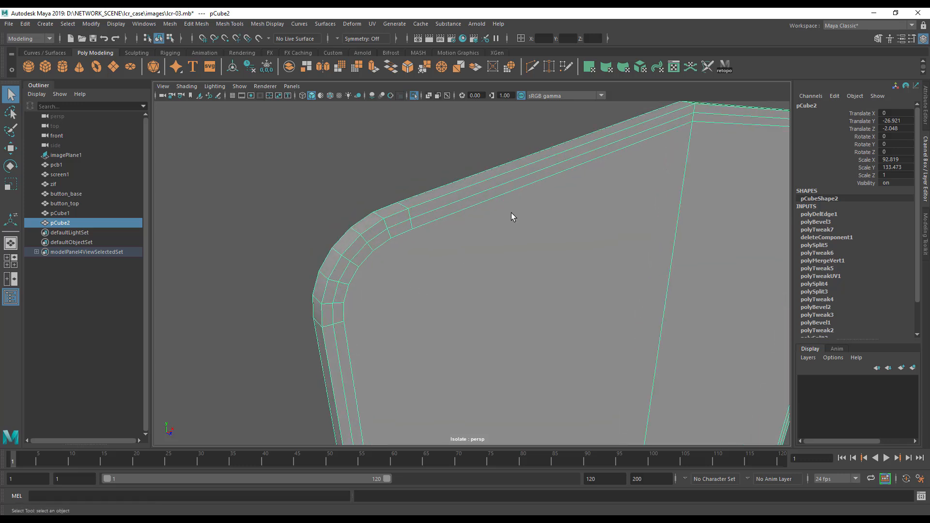
scroll(506, 295, "down", 7)
middle_click_drag(503, 315, 469, 237, "alt")
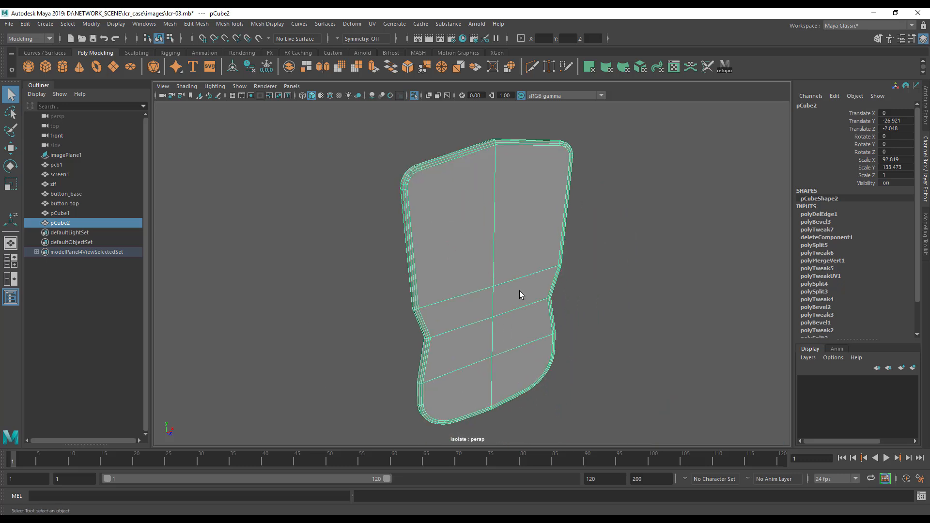
key("ctrl+d")
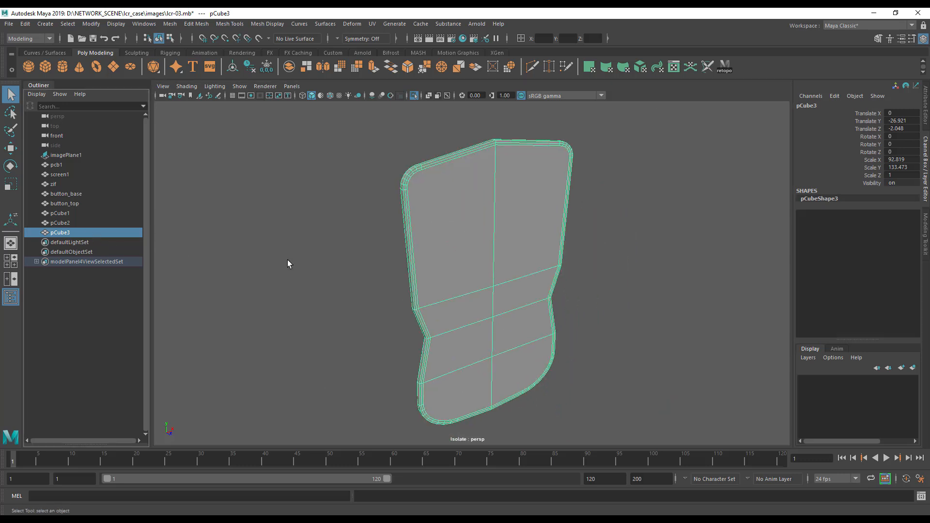
key("w")
left_click_drag(515, 308, 575, 390)
Rotate the duplicated panel 180 degrees about Y so its bordered side faces the original.
key("e")
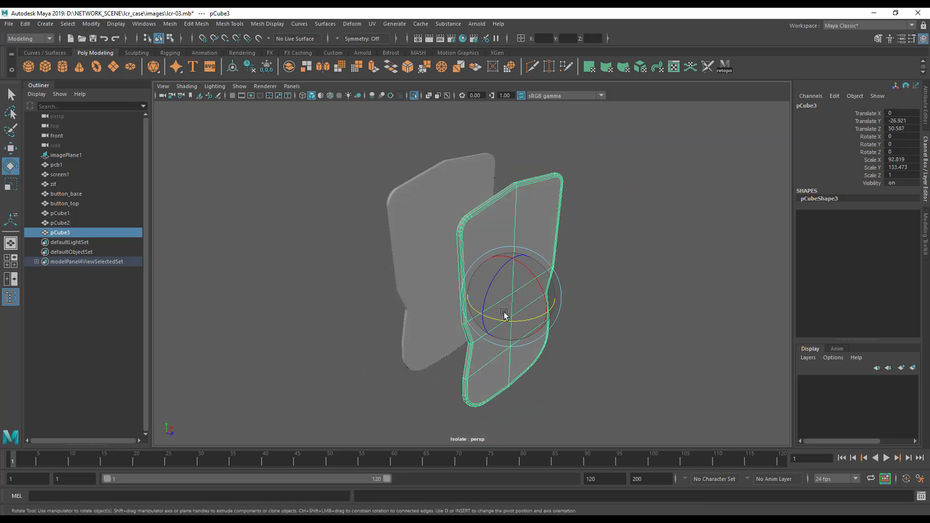
left_click_drag(498, 320, 635, 310)
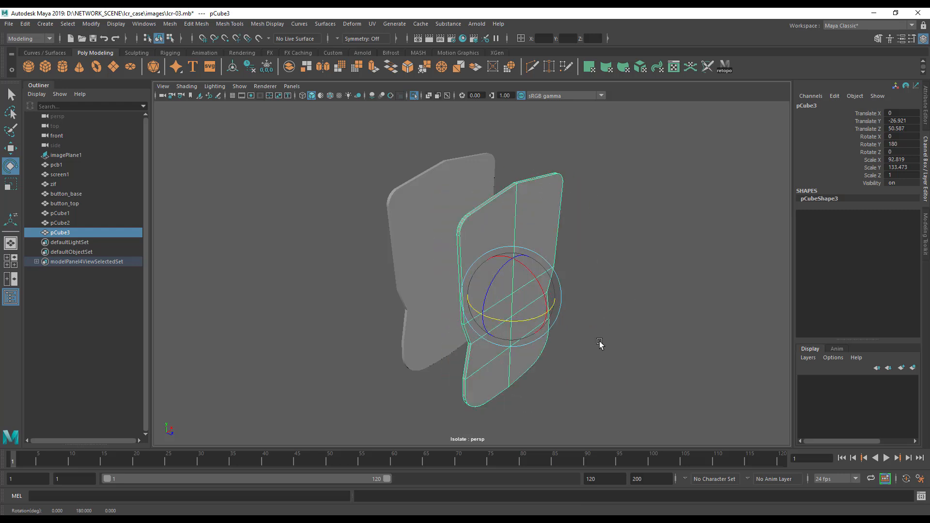
mouse_move(569, 377)
left_mouse_down("alt")
mouse_move(646, 378)
mouse_move(579, 390)
left_mouse_up("alt")
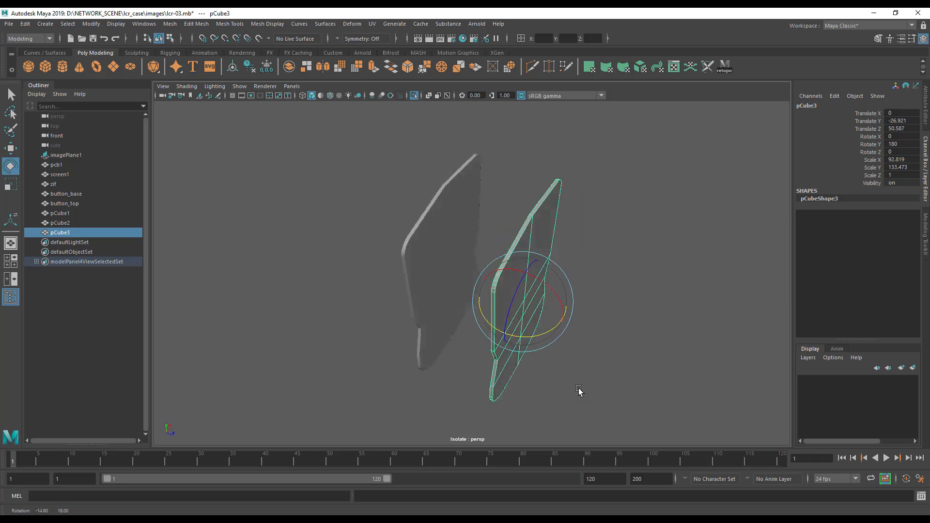
left_click_drag(464, 339, 426, 341, "alt")
right_click_drag(436, 342, 577, 360, "alt")
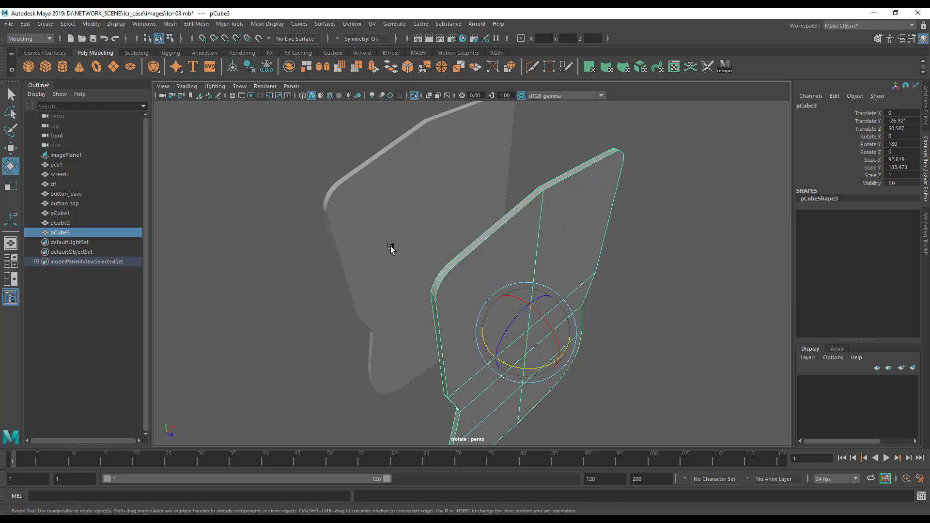
Compare the two facing panels and rename the rotated copy to case_front.
left_click(372, 218, "shift")
left_click_drag(353, 238, 610, 184, "alt")
left_click_drag(537, 226, 571, 202, "alt")
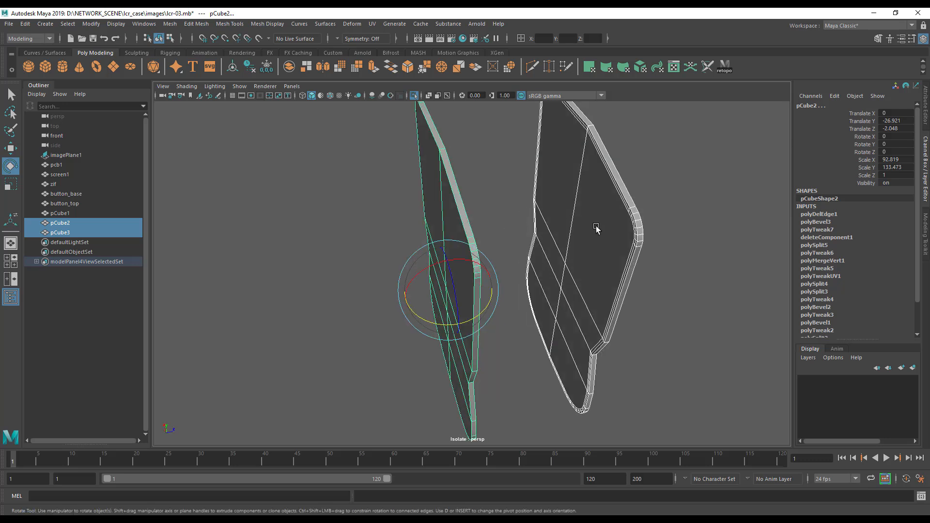
left_click(486, 277, "shift")
double_click(92, 233)
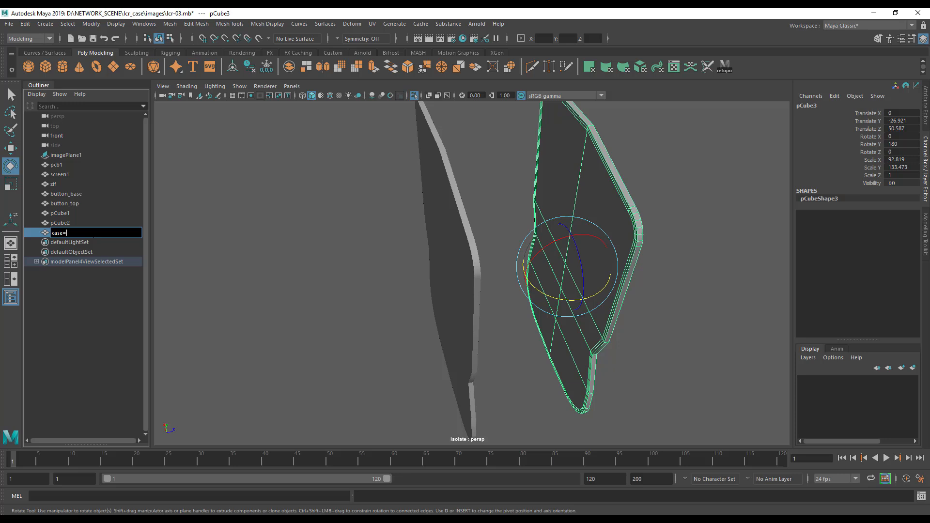
key("Return")
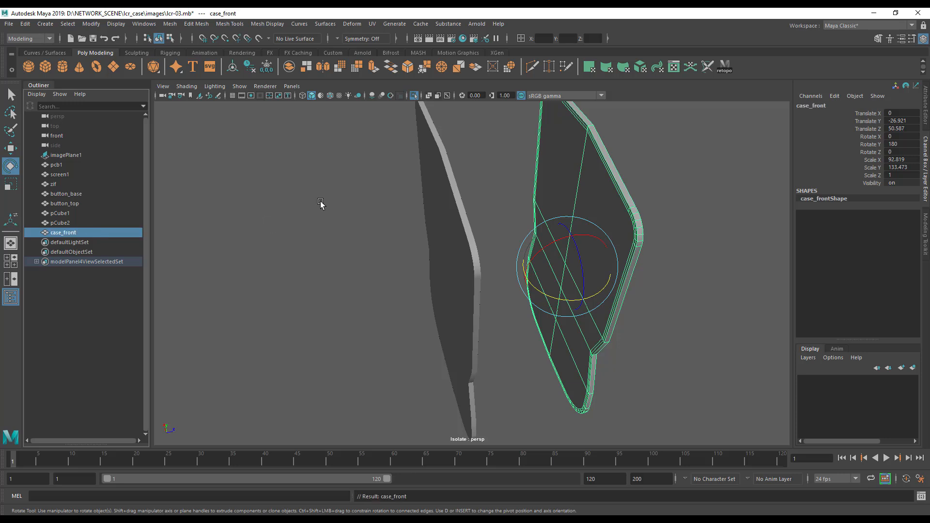
Rename the original panel to case_back.
left_click(458, 189)
double_click(69, 223)
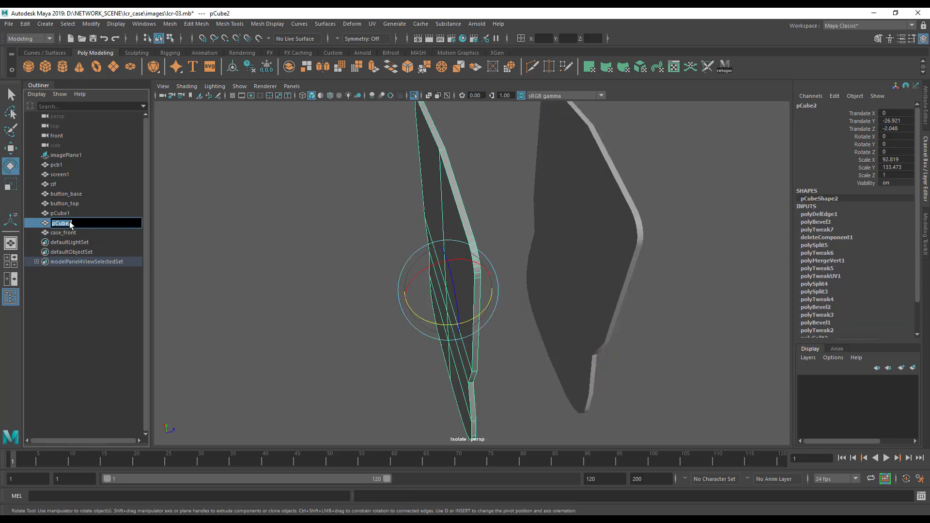
type("case_back")
key("Return")
Rename the pCube1 object to batt.
double_click(61, 213)
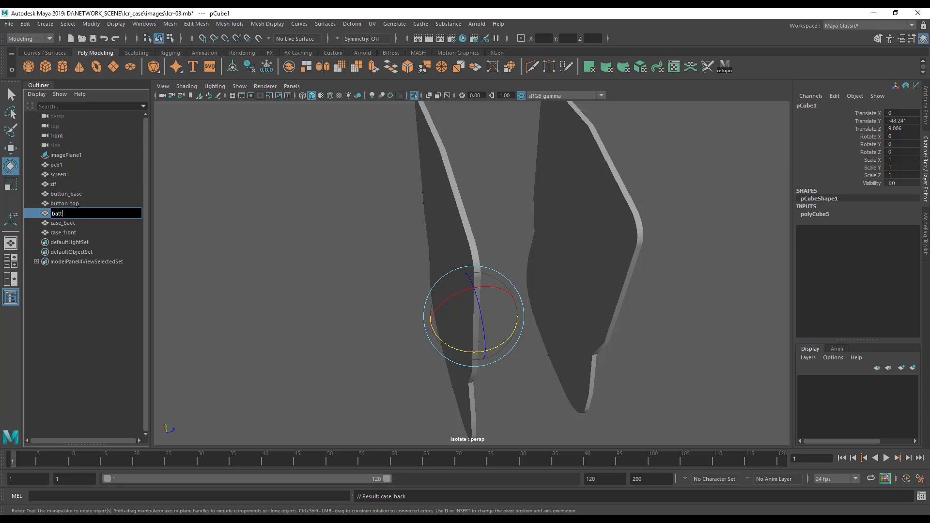
key("Return")
left_click_drag(448, 337, 436, 322, "alt")
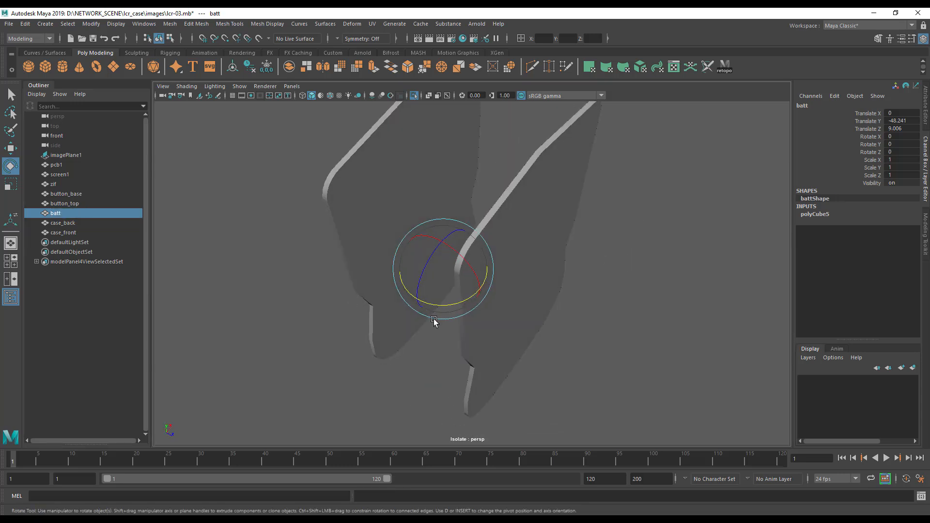
Hide the case_front panel and select case_back.
left_click(536, 241)
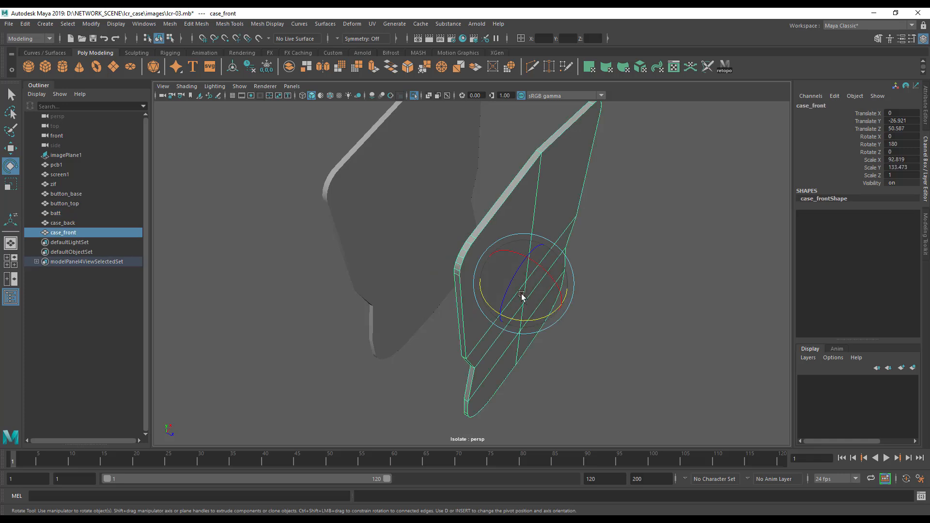
key("ctrl+h")
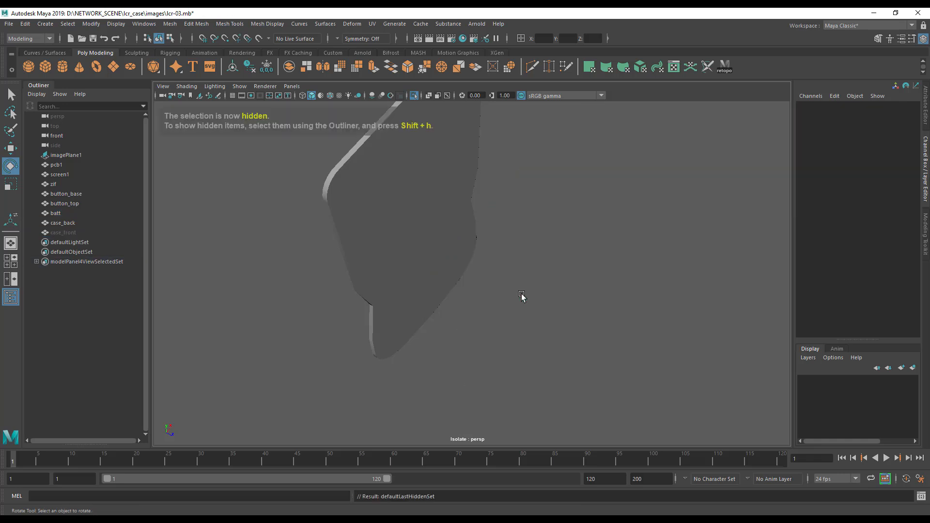
left_click_drag(502, 297, 427, 271, "alt")
left_click(423, 264)
middle_click_drag(471, 299, 485, 335, "alt")
right_click_drag(451, 341, 484, 366, "alt")
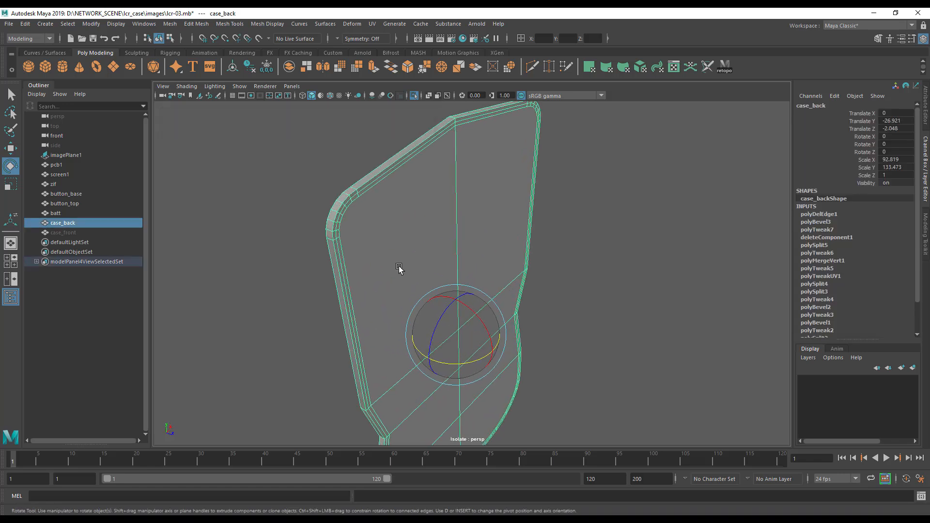
Extrude both border face loops of case_back together with a thickness of 10 to raise the walls.
left_click_drag(399, 267, 435, 281, "alt")
middle_click_drag(435, 281, 511, 316, "alt")
right_click_drag(512, 316, 548, 280, "alt")
right_click(384, 248)
mouse_move(385, 247)
right_mouse_down()
mouse_move(402, 240)
mouse_move(389, 235)
mouse_move(369, 246)
mouse_move(383, 261)
right_mouse_up()
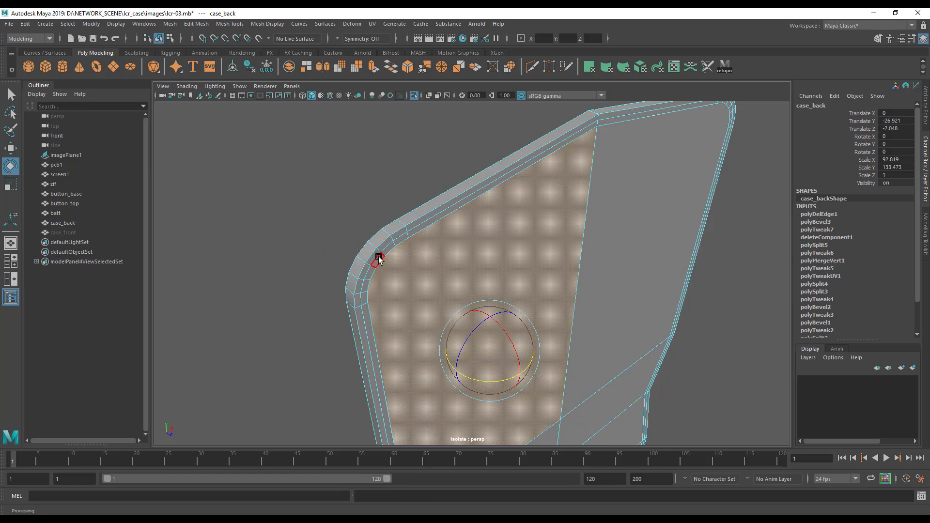
left_click(388, 254)
key("q")
left_click(386, 253)
left_click(383, 248, "shift")
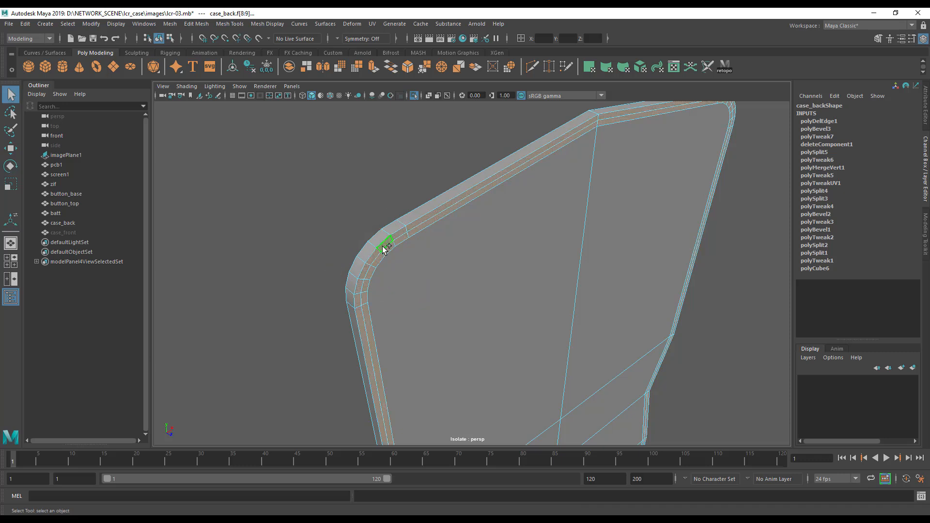
key("ctrl+e")
middle_click_drag(492, 299, 442, 265, "alt")
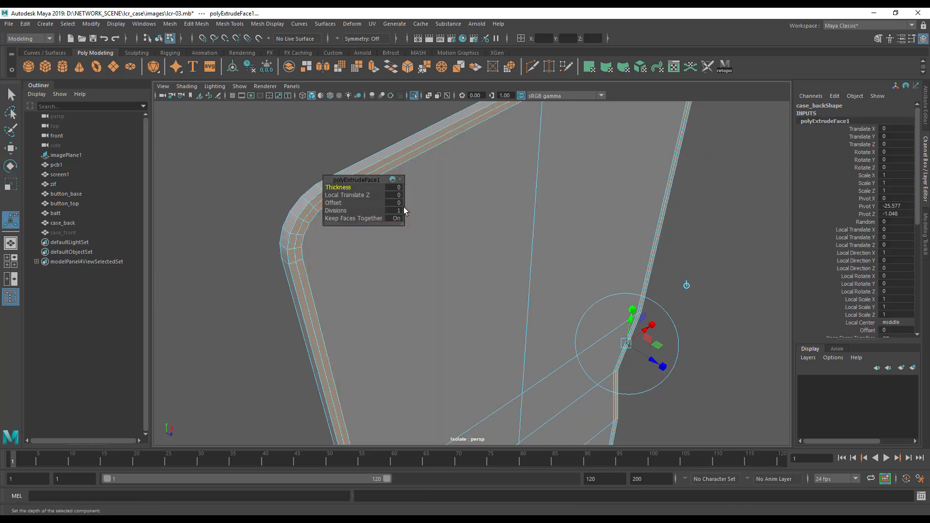
left_click(397, 188)
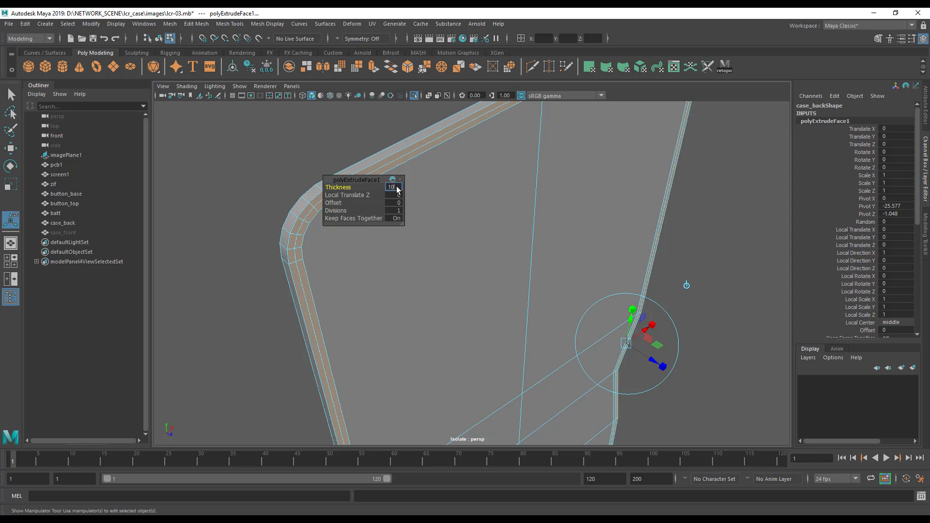
type("10")
key("Return")
Extrude the inner face loop on top of case_back's raised wall into a lip and return to object selection.
left_click(348, 246)
double_click(359, 235, "shift")
left_click(354, 247)
double_click(365, 238, "shift")
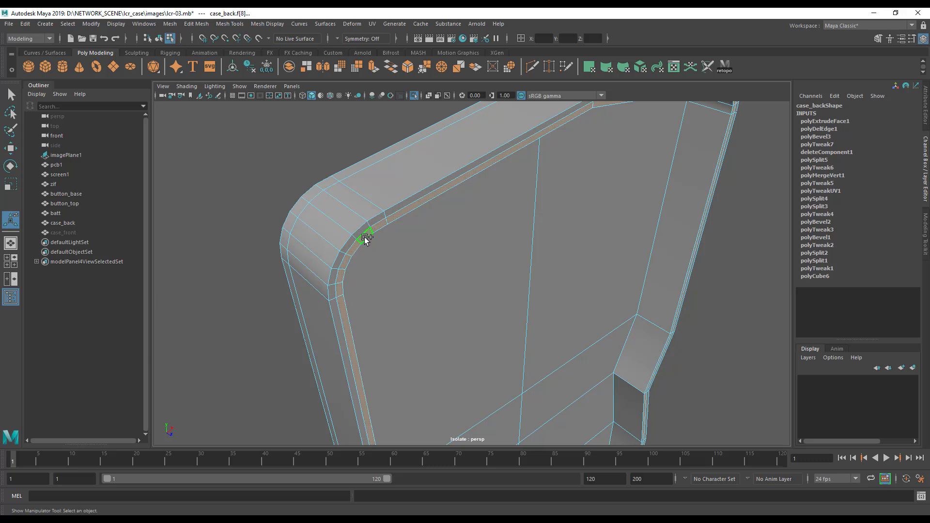
key("ctrl+e")
left_click(393, 188)
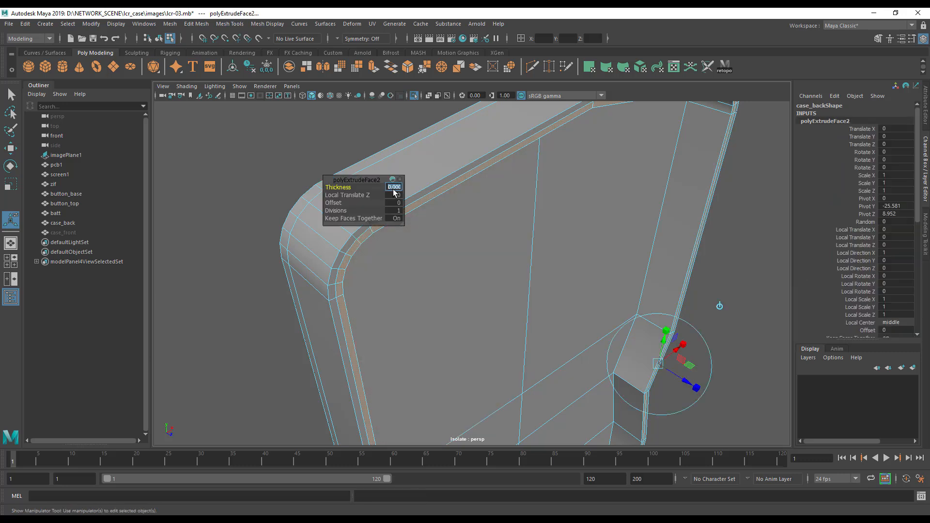
left_click_drag(421, 283, 456, 308, "alt")
right_click_drag(388, 253, 432, 252)
Examine case_back's walls, lip and interior floor faces from several angles.
middle_click_drag(457, 280, 422, 228, "alt")
right_click_drag(422, 242, 376, 307, "alt")
left_click_drag(376, 307, 341, 266, "alt")
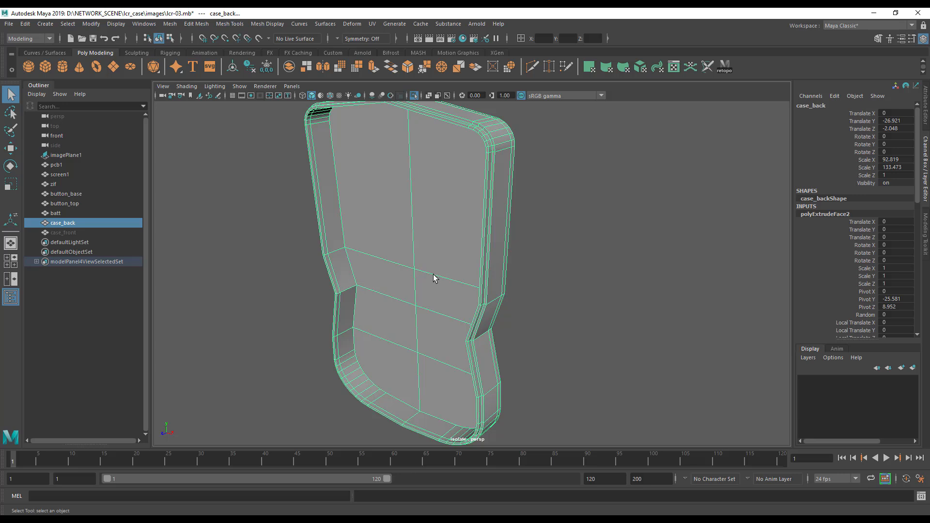
left_click_drag(434, 276, 427, 297, "alt")
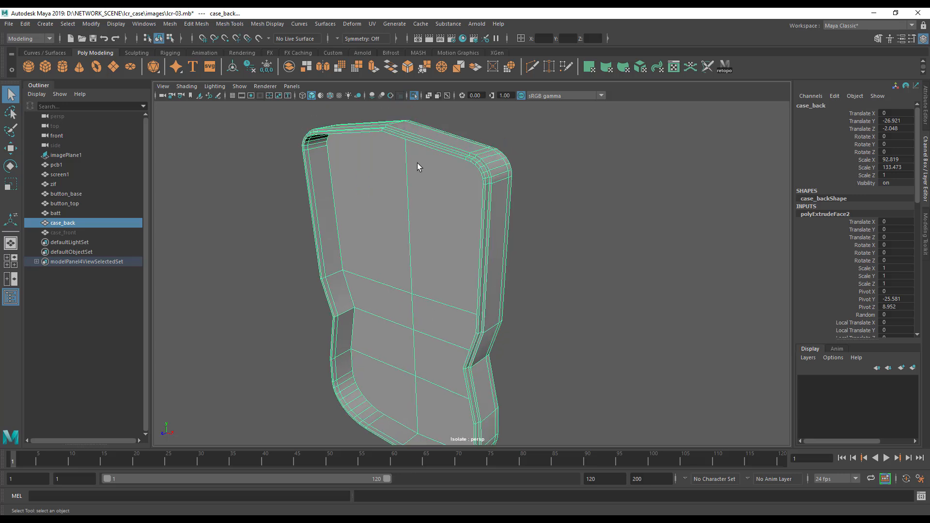
left_click_drag(411, 155, 390, 213, "alt")
right_click_drag(390, 213, 478, 264, "alt")
left_click_drag(477, 264, 503, 269, "alt")
mouse_move(476, 218)
right_mouse_down()
mouse_move(426, 220)
mouse_move(478, 242)
mouse_move(464, 232)
right_mouse_up()
left_click(464, 231)
left_click_drag(463, 232, 454, 133, "alt")
left_click_drag(372, 214, 388, 215, "alt")
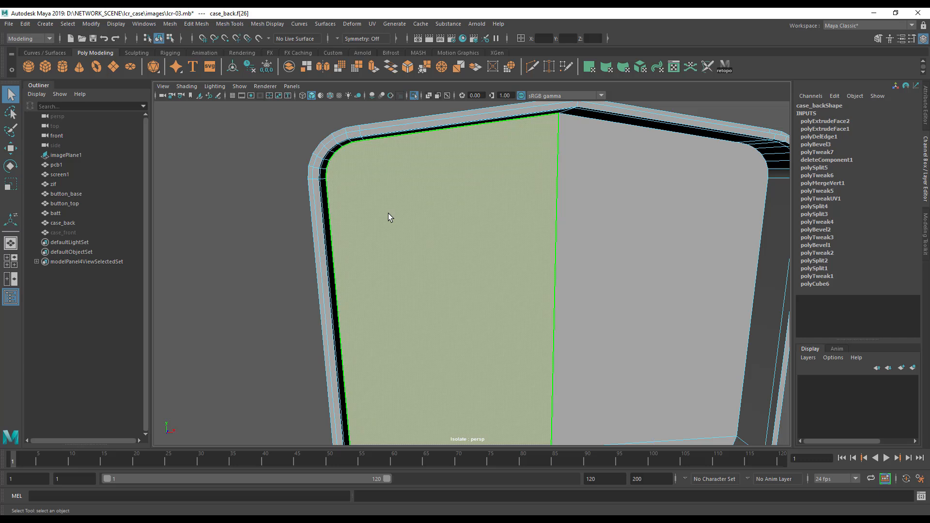
left_click(268, 231)
left_click_drag(268, 231, 444, 255, "alt")
left_click(445, 255)
right_click_drag(491, 252, 518, 239)
left_click(277, 258)
left_click(365, 254)
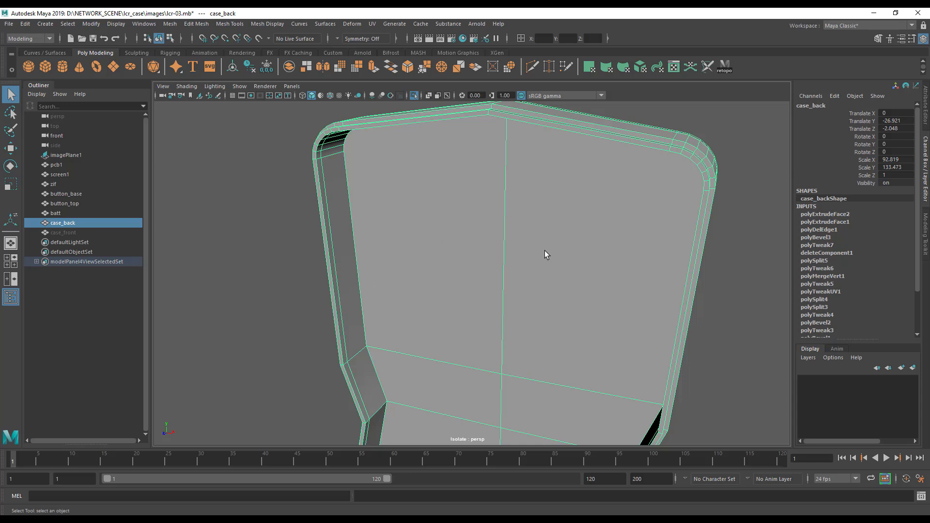
middle_click_drag(526, 275, 508, 247, "alt")
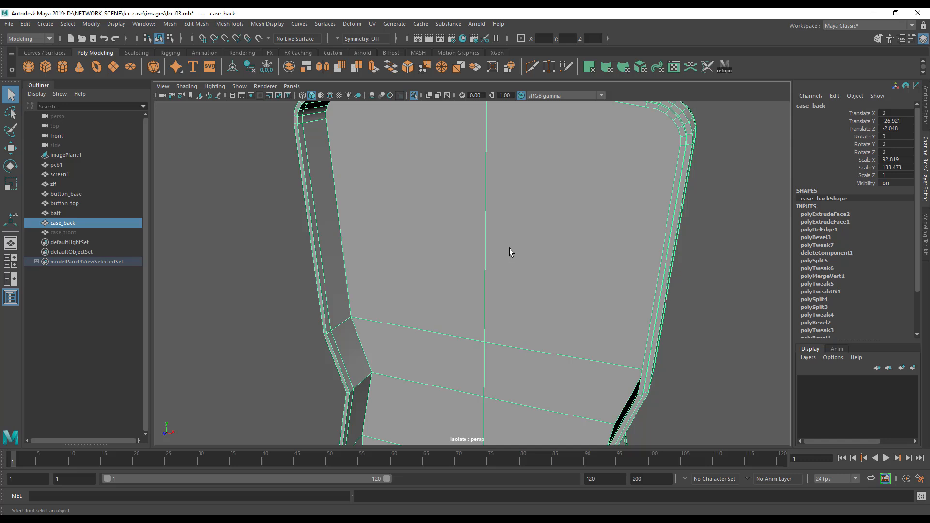
Preview case_back smoothed and compare its rounded corner and lip with the unsmoothed mesh.
key("3")
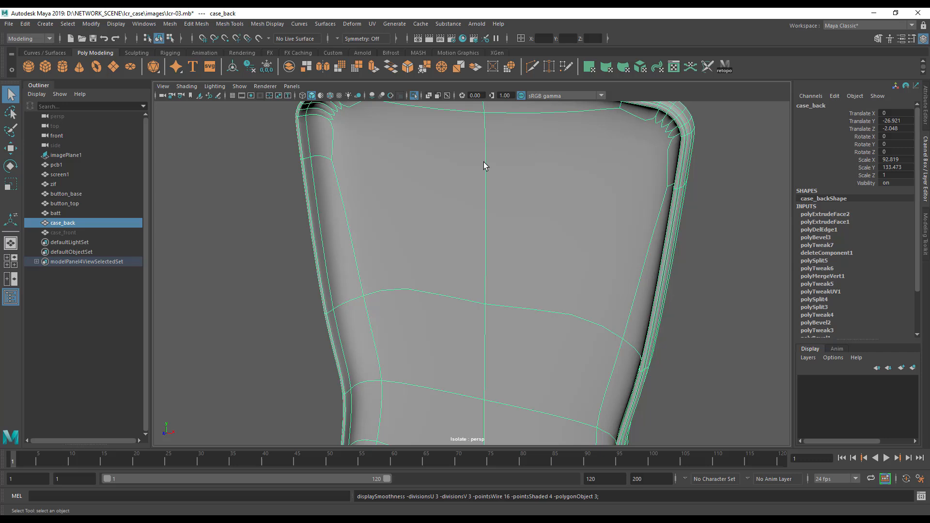
key("1")
left_click_drag(327, 263, 378, 270, "alt")
right_click_drag(363, 260, 521, 318, "alt")
left_click_drag(507, 317, 489, 307, "alt")
middle_click_drag(489, 307, 518, 349, "alt")
left_click_drag(519, 348, 552, 335, "alt")
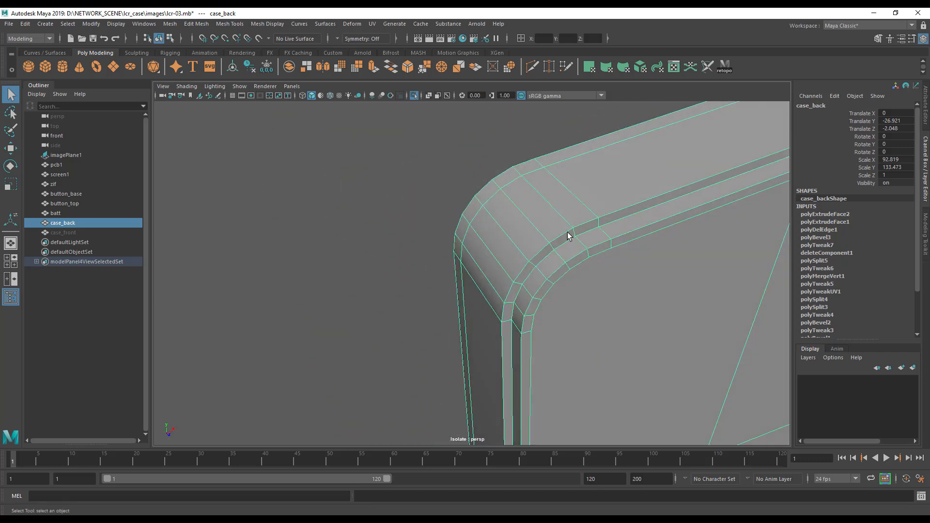
key("3")
scroll(542, 291, "up", 3)
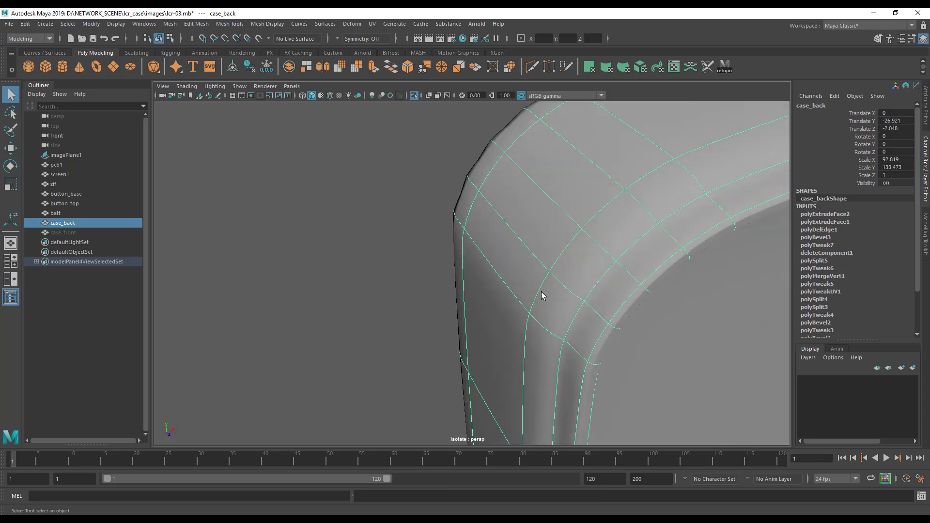
Switch case_back between smoothed and unsmoothed display and inspect its corner, lip and side wall from the side.
left_click_drag(541, 291, 504, 260, "alt")
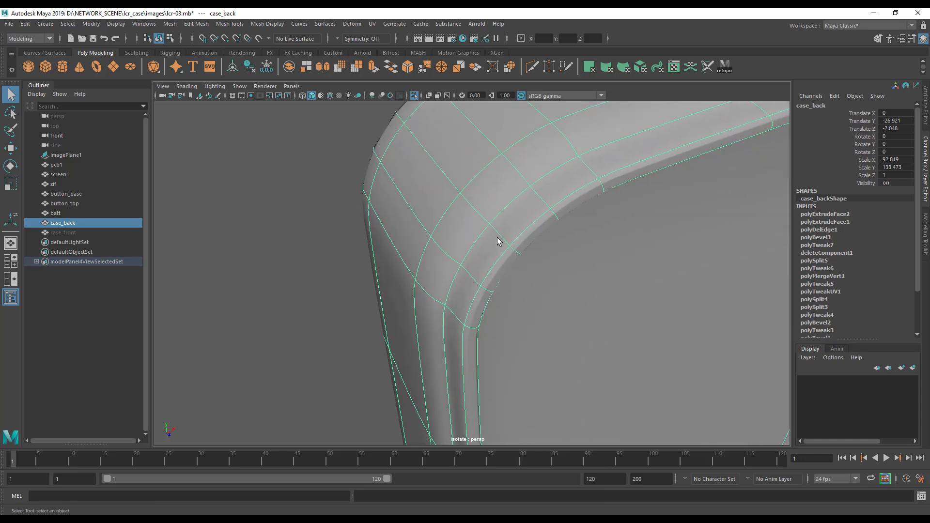
key("1")
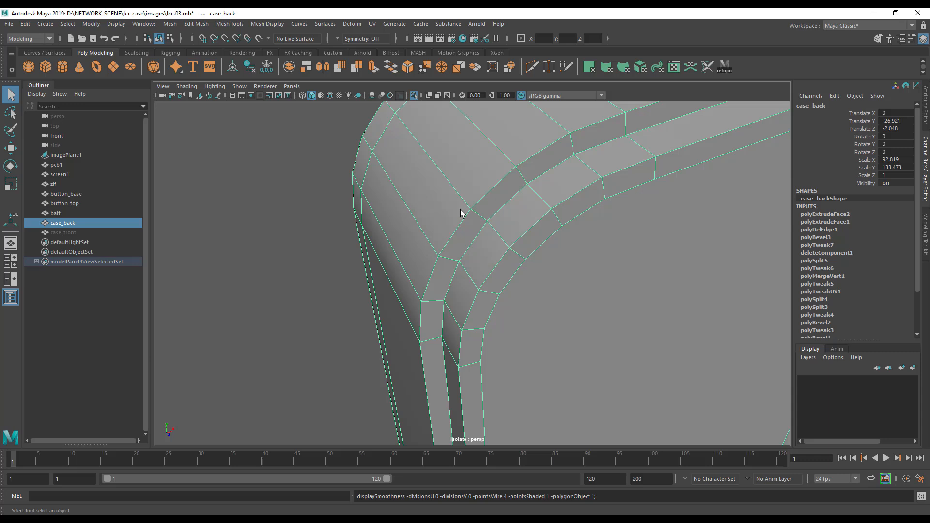
key("3")
key("1")
left_click_drag(444, 305, 556, 299, "alt")
middle_click_drag(556, 299, 450, 345, "alt")
right_click_drag(450, 344, 427, 380, "alt")
key("3")
left_click_drag(438, 288, 504, 266, "alt")
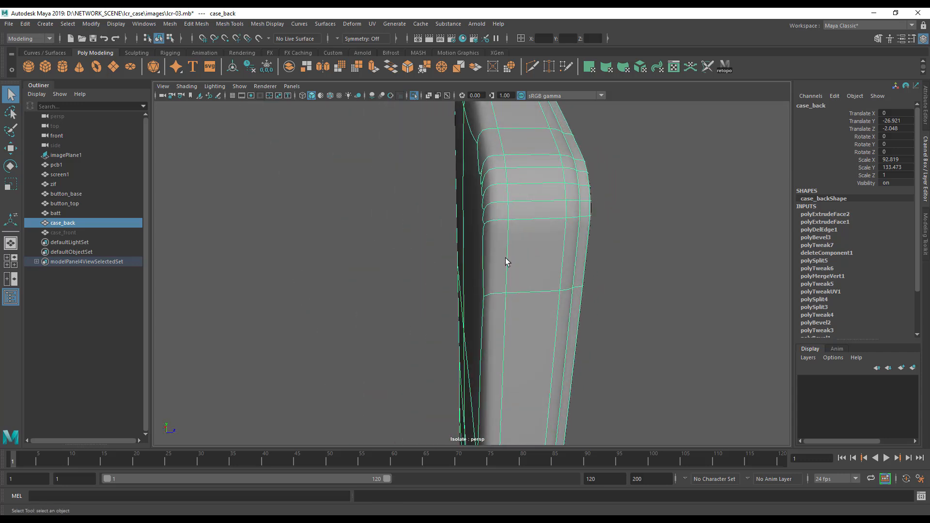
Try to move the edge loop on case_back's side wall along the Z axis, undo it and return to unsmoothed display.
right_click(506, 254)
left_click(505, 235)
left_click(504, 243)
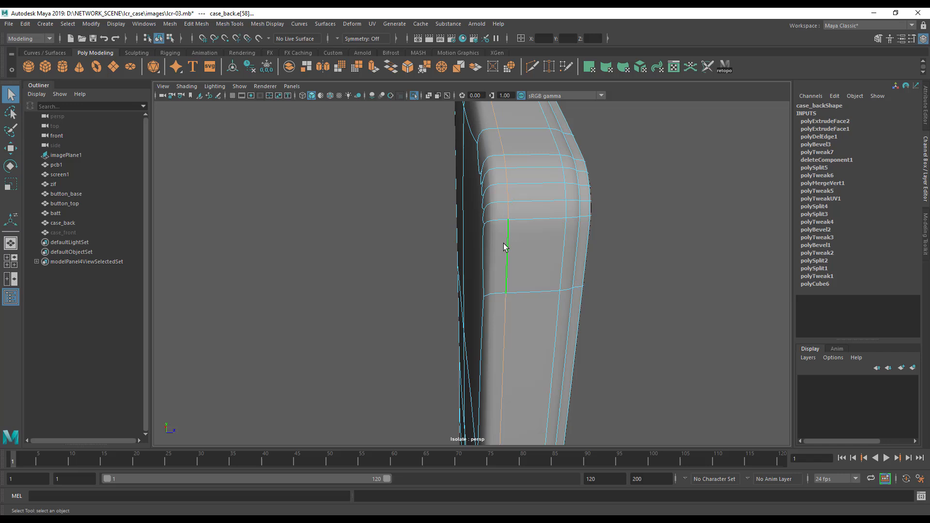
key("w")
left_click_drag(520, 373, 537, 371)
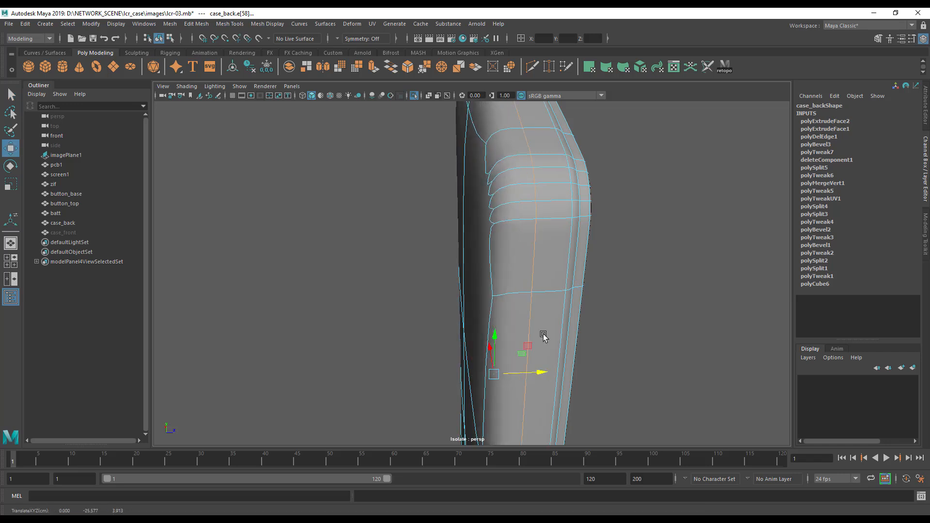
key("ctrl+z")
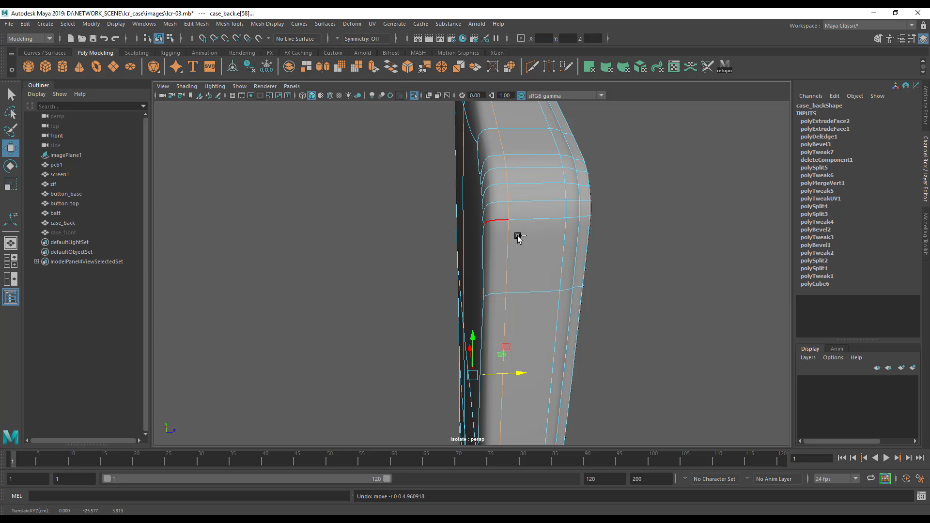
key("1")
Examine case_back's outer back faces and side wall edges from several angles.
middle_click_drag(523, 249, 515, 304, "alt")
left_click_drag(516, 304, 501, 237, "alt")
right_click_drag(501, 237, 535, 220)
left_click(626, 176)
left_click_drag(625, 181, 364, 270, "alt")
left_click(504, 278)
right_click_drag(364, 271, 365, 228)
left_click(366, 274)
left_click_drag(366, 274, 460, 292, "alt")
right_click_drag(461, 292, 422, 267)
left_click_drag(422, 268, 385, 283, "alt")
right_click_drag(442, 248, 463, 236)
left_click_drag(434, 256, 455, 238, "alt")
right_click_drag(455, 238, 451, 256)
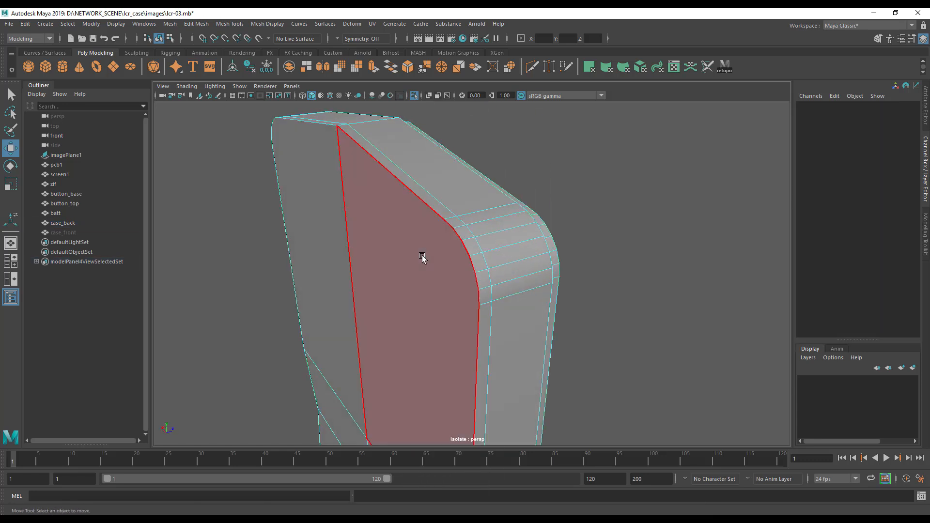
Slide the edge loop beside case_back's outer back edge to about the middle of the side wall with the Slide Edge Tool.
mouse_move(465, 233)
left_mouse_down("alt")
mouse_move(432, 244)
mouse_move(456, 235)
left_mouse_up("alt")
right_click_drag(455, 236, 454, 216)
double_click(446, 232)
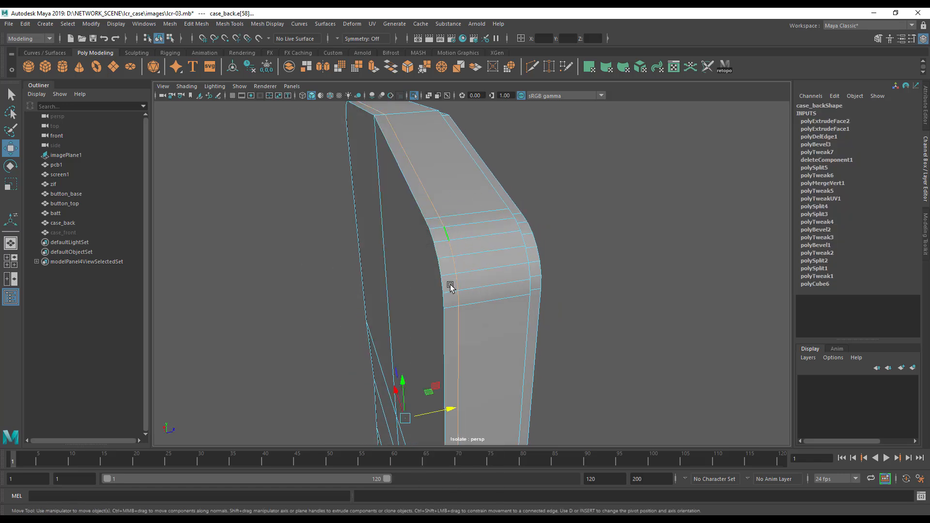
right_click(465, 242, "shift")
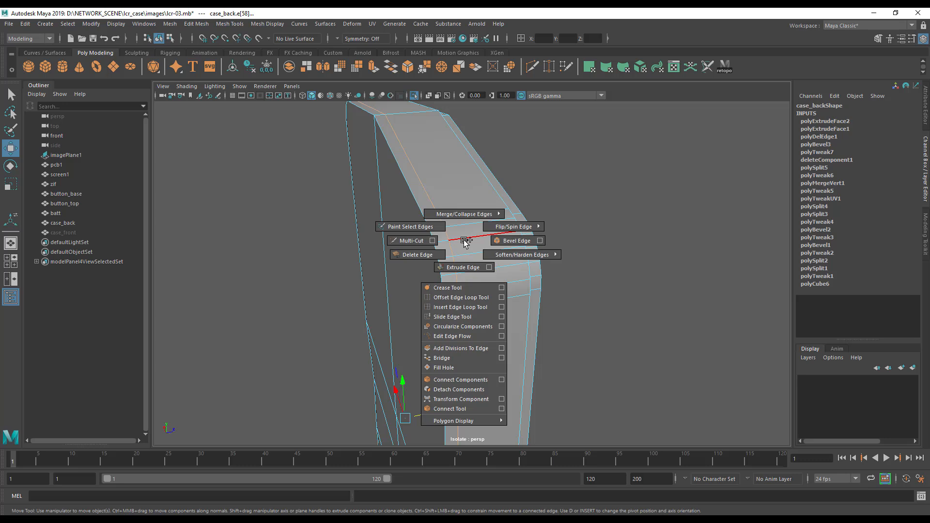
left_click(465, 316)
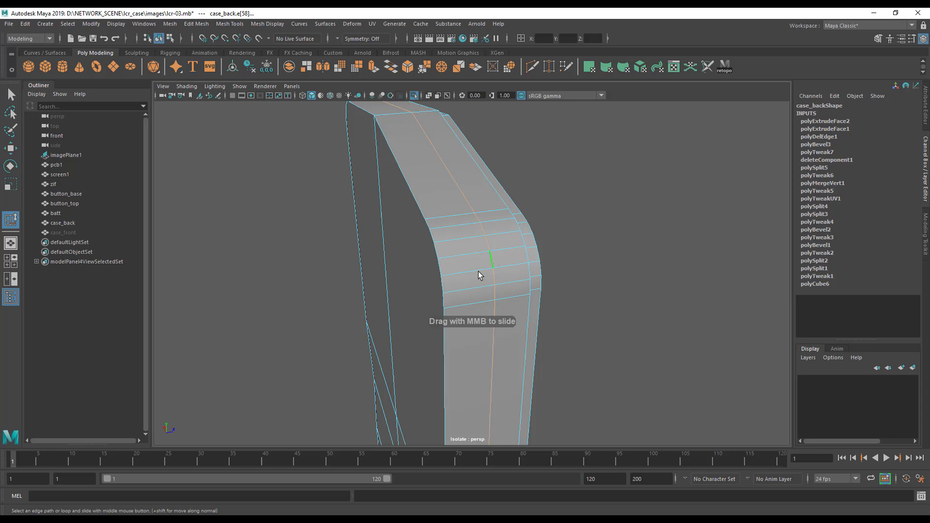
Select all the faces that make up case_back's flat outer back surface.
left_click_drag(469, 271, 420, 246, "alt")
right_click_drag(420, 247, 416, 269)
left_click(416, 270)
left_click(312, 273, "shift")
middle_click_drag(359, 281, 410, 200, "alt")
right_click_drag(409, 200, 364, 272, "alt")
middle_click_drag(363, 272, 387, 220, "alt")
left_click(412, 310, "shift")
left_click(468, 338, "shift")
left_click(449, 374, "shift")
left_click(422, 368, "shift")
left_click(414, 403, "shift")
left_click(454, 413, "shift")
middle_click_drag(470, 299, 520, 288, "alt")
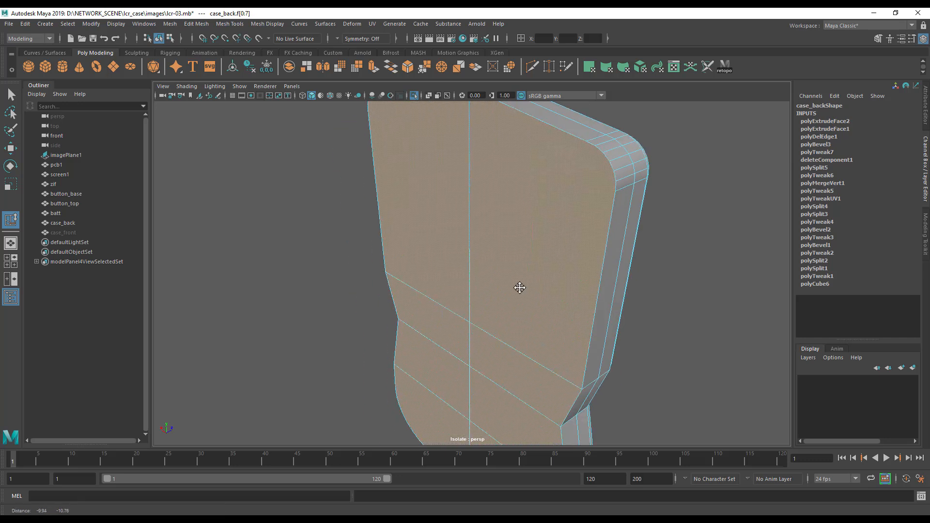
right_click(493, 253, "shift")
left_click(492, 254)
Convert the back-face selection to edges and deselect the interior edges so only the outline loop remains selected.
right_click(492, 253, "ctrl")
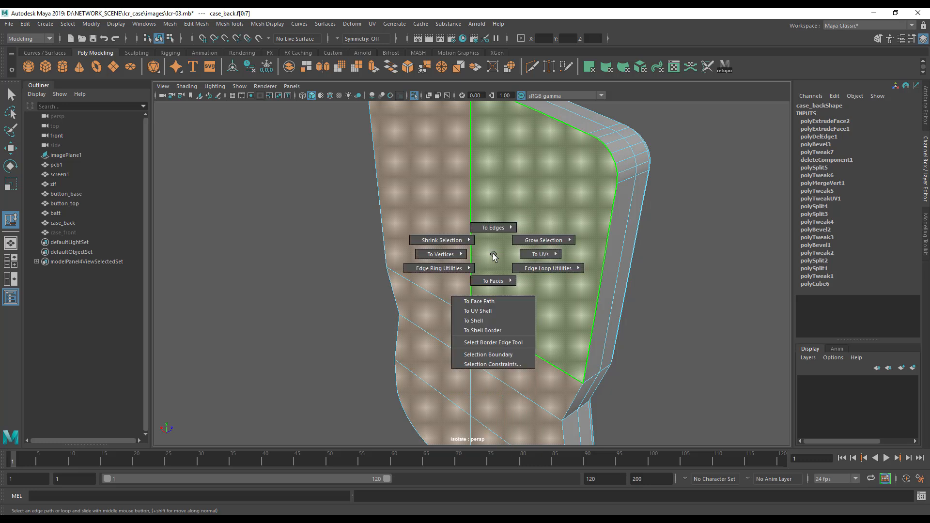
right_click_drag(494, 255, 495, 213, "ctrl")
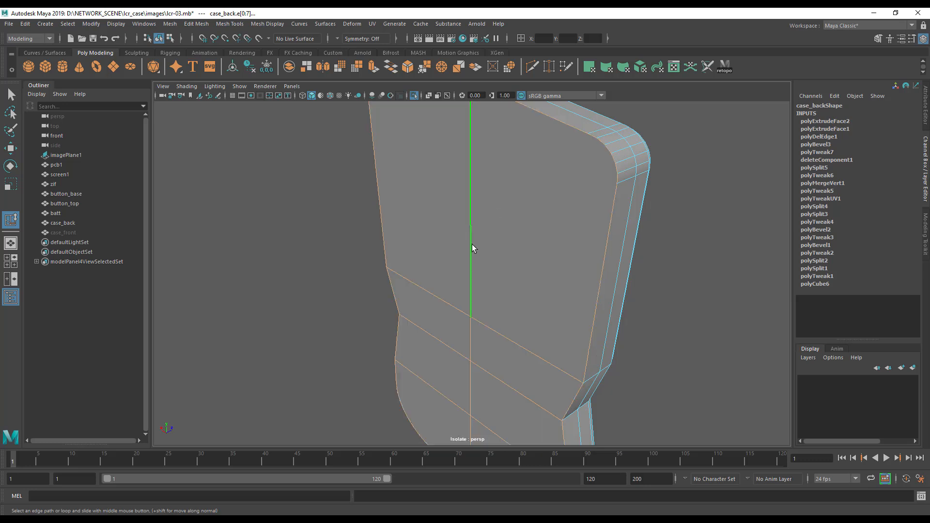
left_click(480, 370, "ctrl")
left_click(469, 352, "ctrl")
left_click(444, 387, "ctrl")
left_click_drag(497, 391, 516, 263, "alt")
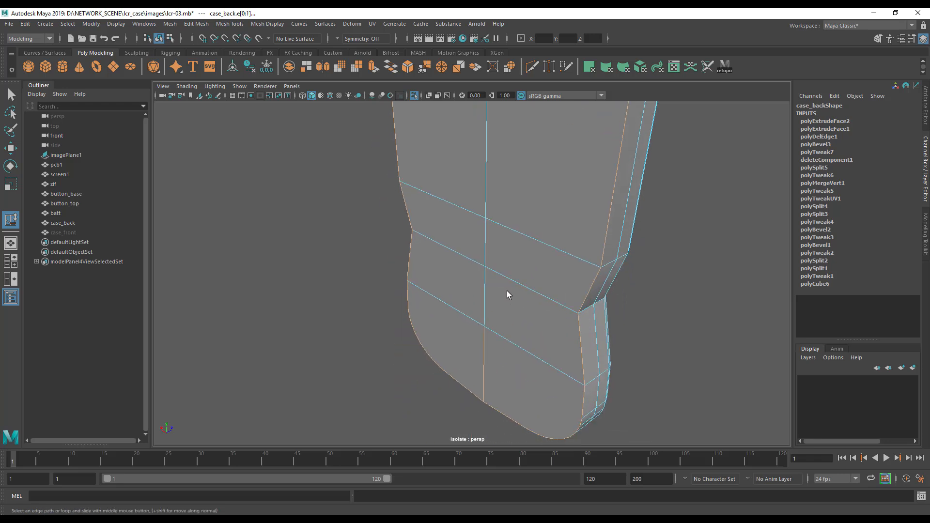
left_click_drag(521, 364, 499, 301, "alt")
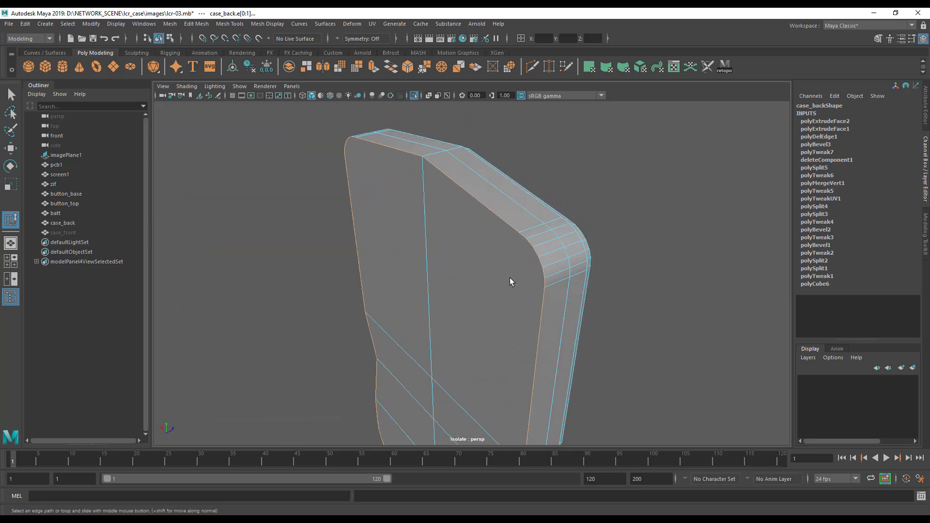
Try to bevel the outline edge loop of case_back's back surface with a fraction of 1 and 4 segments.
left_click(353, 232)
key("space")
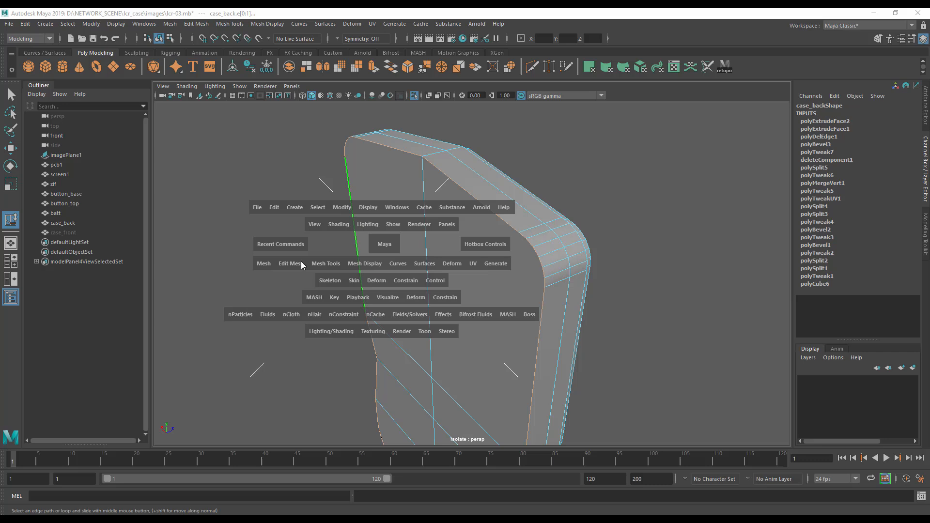
left_click(296, 264)
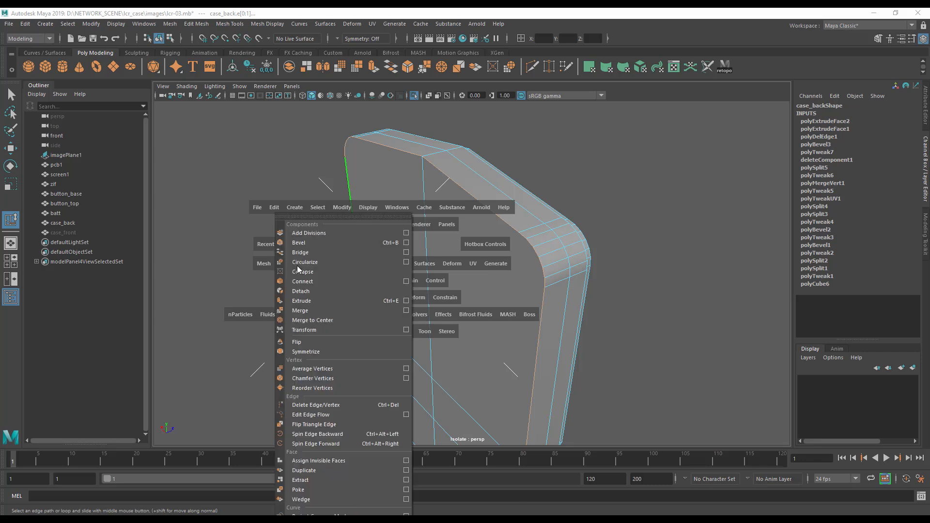
left_click(309, 245)
left_click_drag(364, 254, 339, 251, "alt")
left_click_drag(336, 197, 345, 196)
left_click_drag(307, 257, 416, 264, "alt")
left_click_drag(333, 188, 342, 189)
Inspect the bevelled corner and edges of case_back up close and preview the mesh smoothed.
right_click_drag(356, 218, 639, 301, "alt")
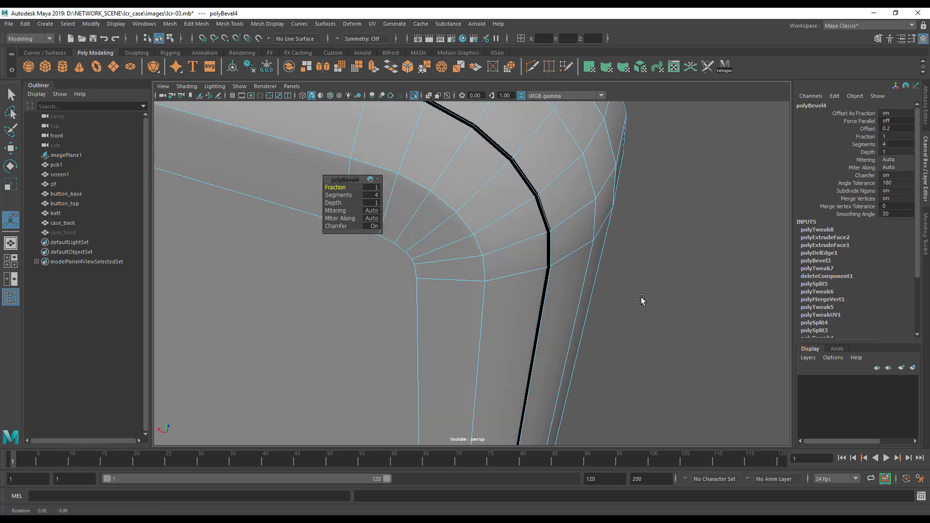
left_click_drag(491, 241, 589, 228, "alt")
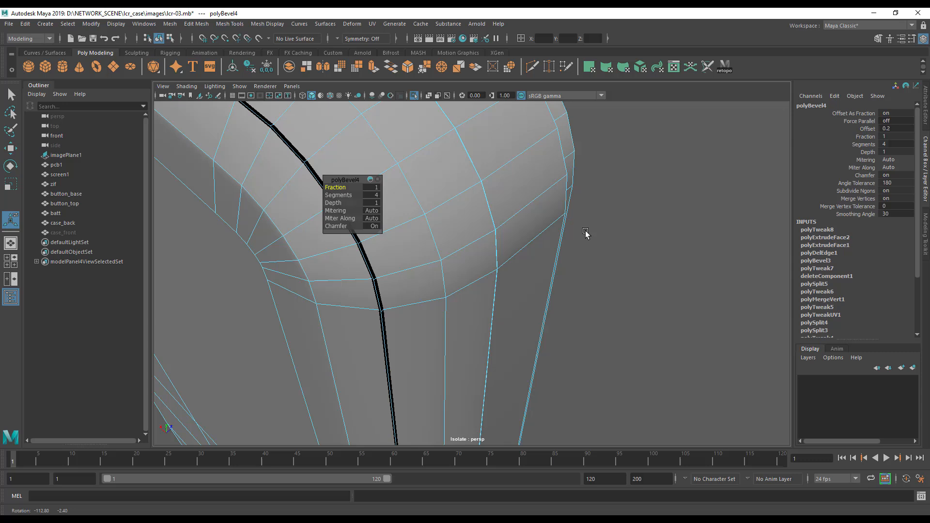
middle_click_drag(405, 260, 482, 273, "alt")
right_click_drag(482, 273, 331, 277, "alt")
left_click_drag(331, 277, 469, 289, "alt")
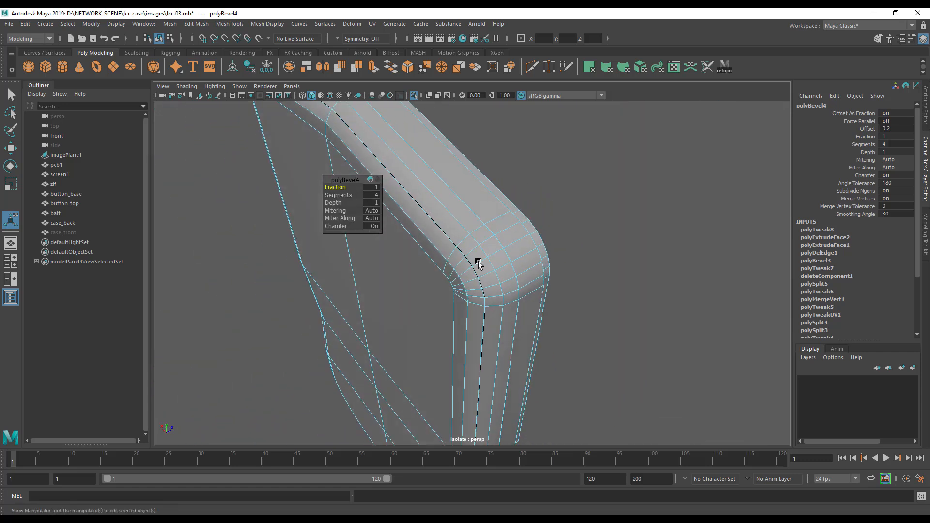
middle_click_drag(473, 339, 572, 344, "alt")
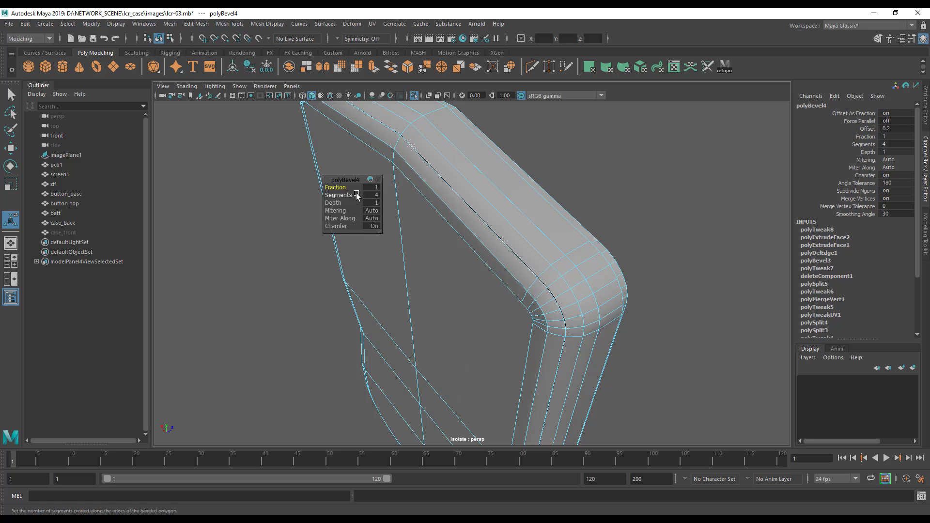
right_click_drag(432, 222, 450, 208)
key("3")
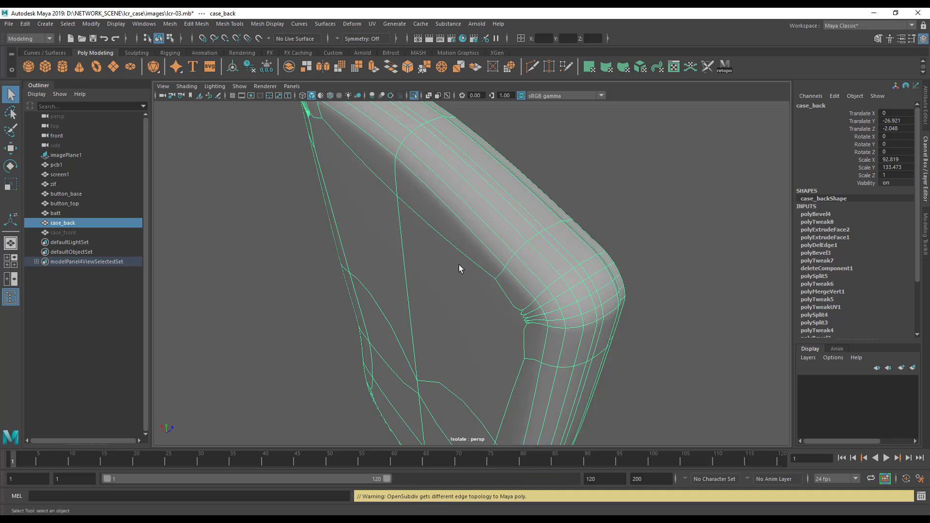
key("1")
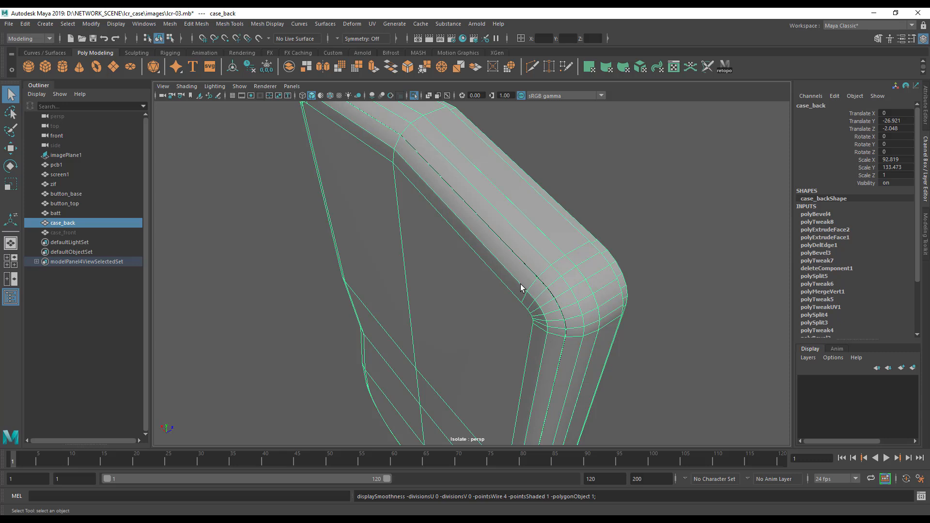
Set the bevel's fraction to 0.2 and preview case_back smoothed before returning to unsmoothed display.
left_click(11, 219)
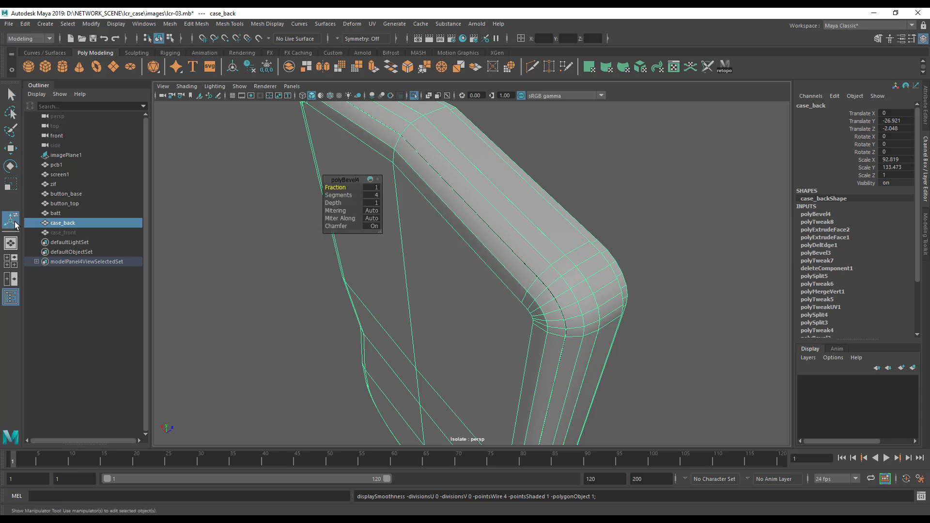
left_click_drag(345, 187, 338, 187)
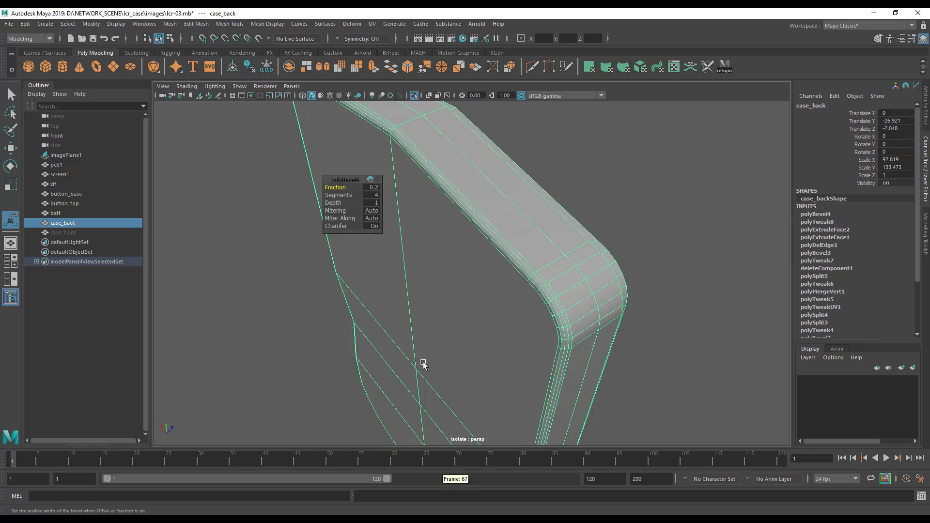
key("3")
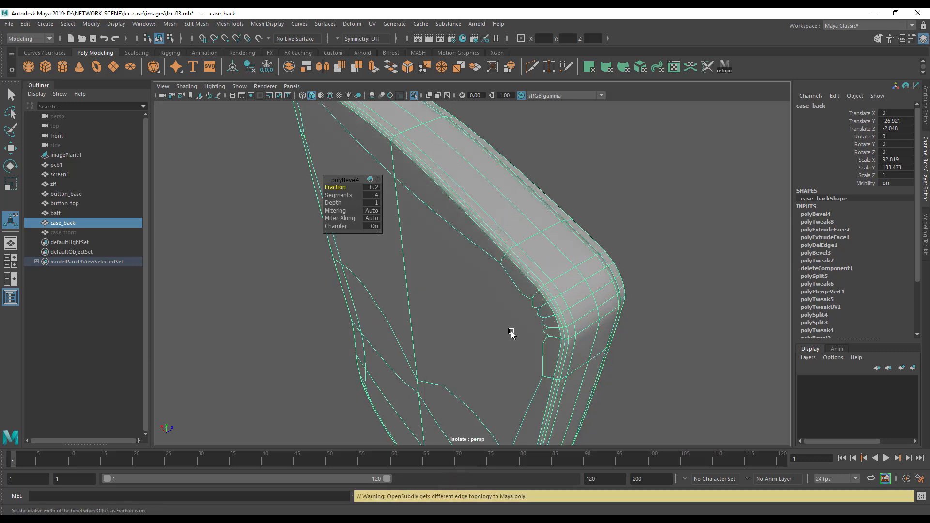
key("1")
left_click_drag(463, 298, 578, 345, "alt")
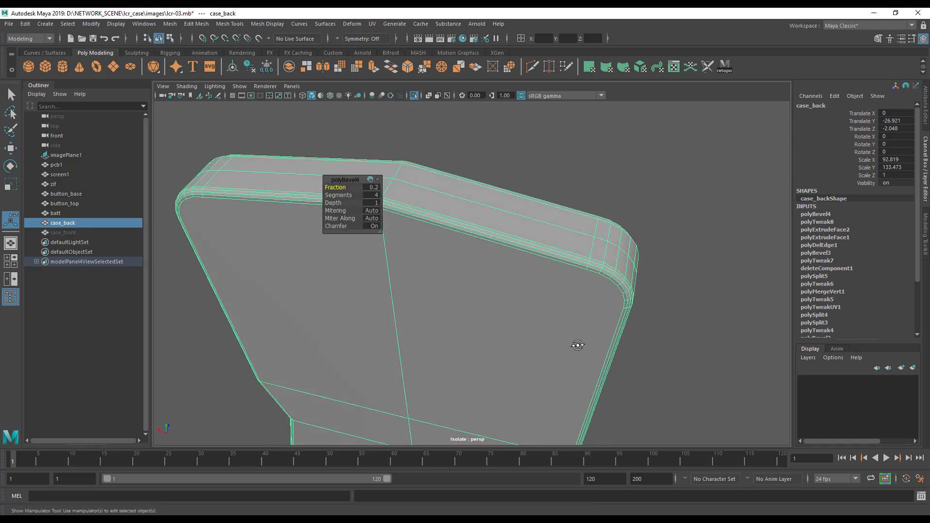
Undo the fraction change and the bevel on case_back's back outline edges.
key("ctrl+z")
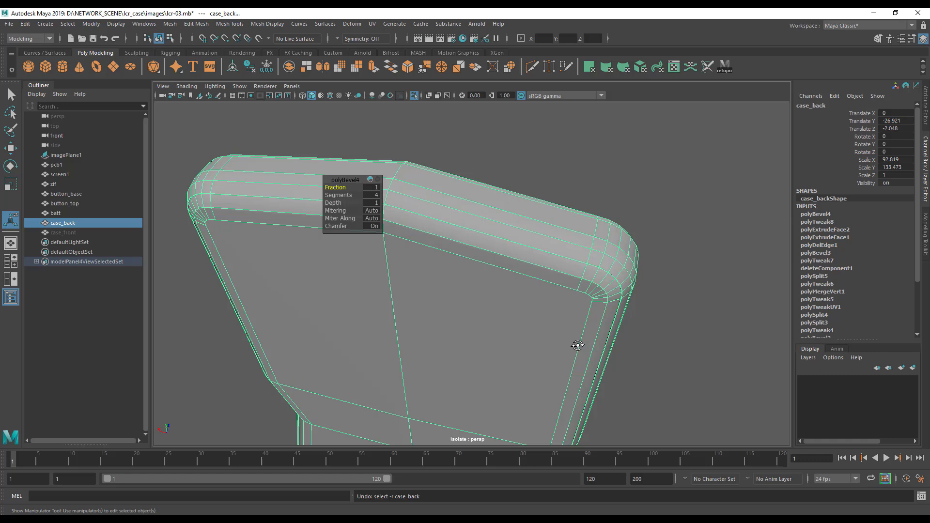
key("ctrl+z")
key("ctrl+z")
key("ctrl+z")
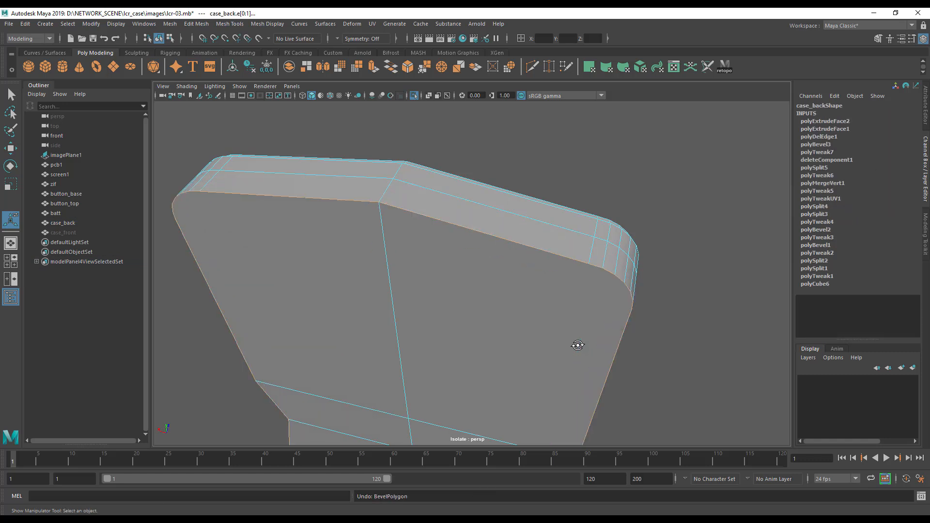
Select all flat panel faces on the outer and inner sides of the case back and convert the selection to edges.
left_click_drag(535, 348, 405, 252, "alt")
left_click(405, 252)
right_click(399, 248)
mouse_move(400, 257)
right_mouse_down()
mouse_move(397, 225)
mouse_move(399, 274)
right_mouse_up()
mouse_move(403, 244)
left_mouse_down()
mouse_move(483, 319)
mouse_move(429, 330)
mouse_move(477, 401)
mouse_move(414, 401)
mouse_move(386, 376)
mouse_move(486, 363)
mouse_move(451, 314)
left_mouse_up()
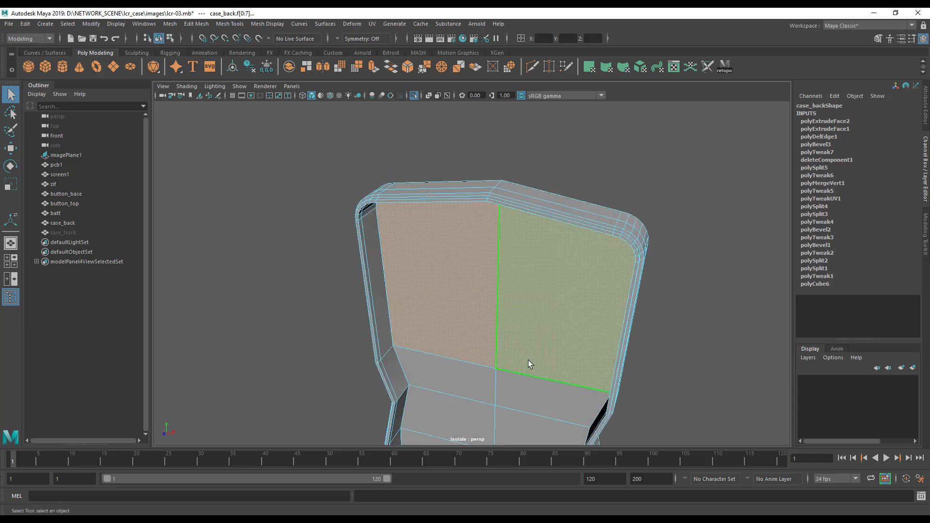
middle_click_drag(525, 339, 536, 229, "alt")
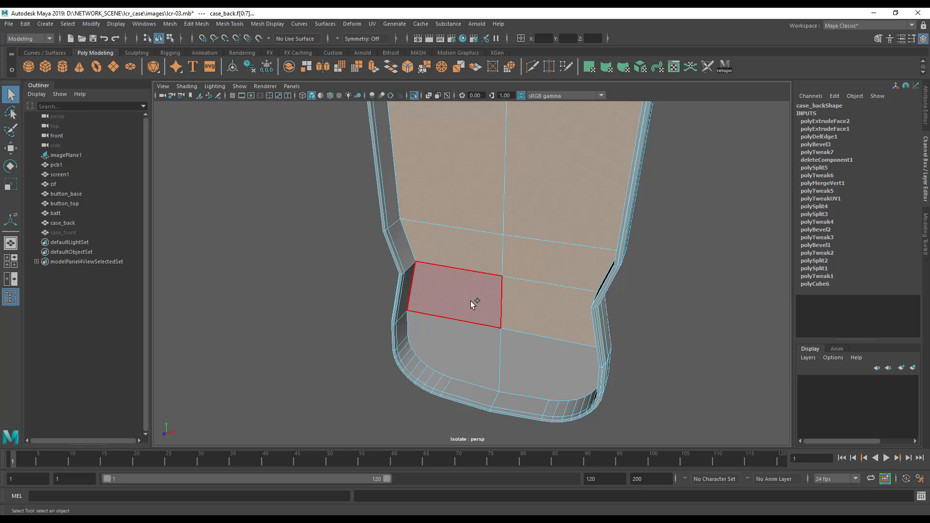
mouse_move(579, 359)
left_mouse_down("alt")
mouse_move(465, 344)
mouse_move(347, 349)
mouse_move(399, 380)
mouse_move(579, 358)
left_mouse_up("alt")
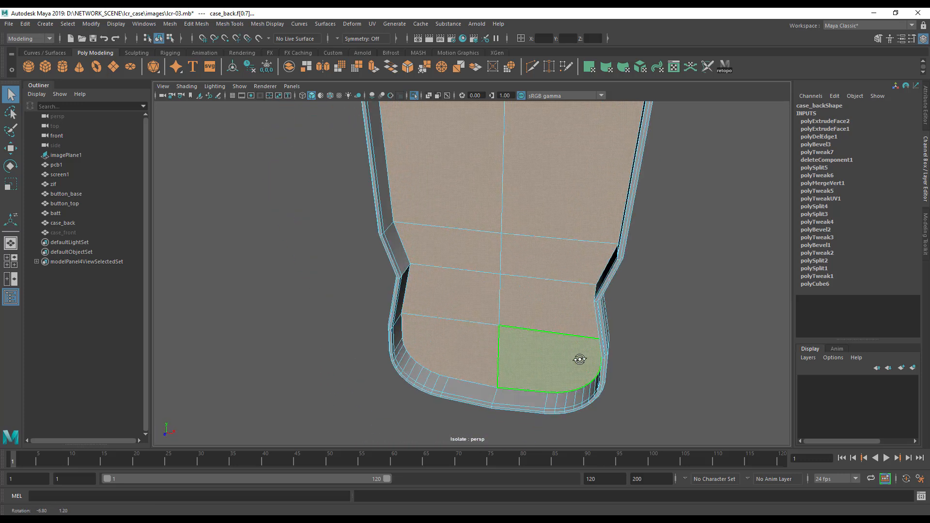
right_click(478, 256, "shift")
right_click(478, 256, "ctrl")
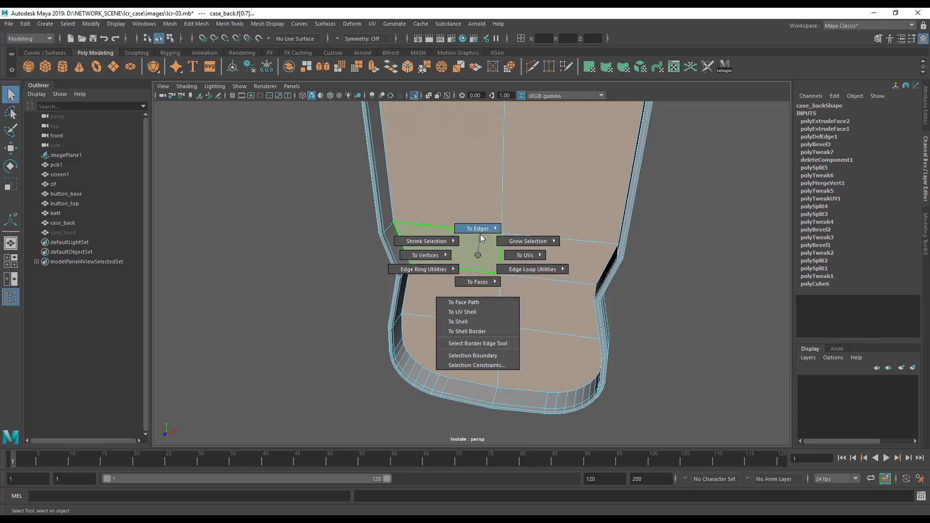
mouse_move(480, 230)
left_click(482, 205)
Deselect the dividing edges inside the inner and outer panels, keeping only their perimeter edges selected.
middle_click_drag(500, 301, 501, 316, "alt")
left_click(478, 298, "ctrl")
left_click(519, 301, "ctrl")
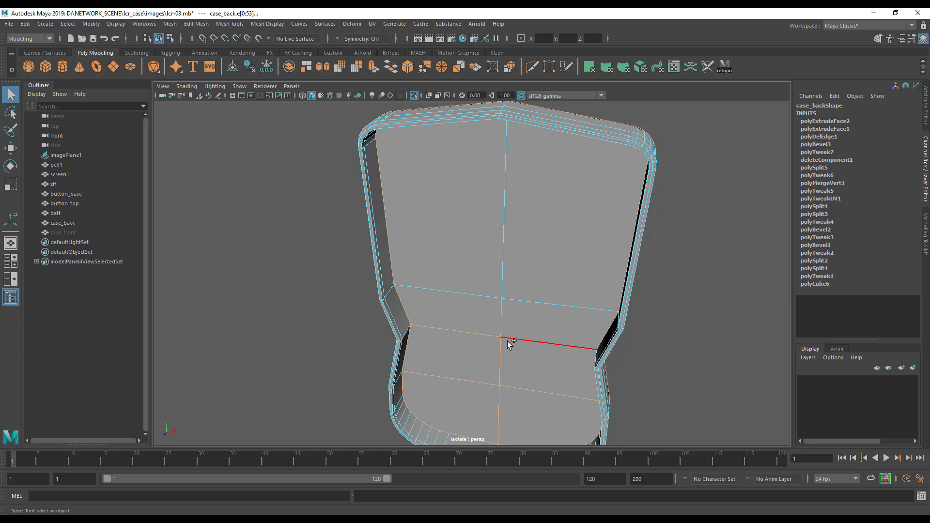
left_click(470, 374, "ctrl")
left_click(522, 387, "ctrl")
left_click(502, 404, "ctrl")
middle_click_drag(557, 355, 532, 263, "alt")
left_click_drag(513, 291, 399, 290, "alt")
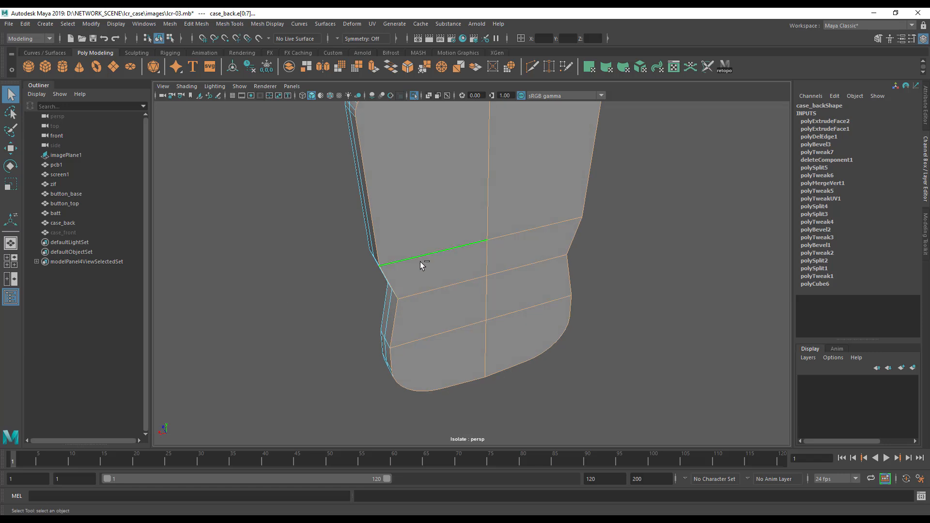
left_click(510, 264, "ctrl")
Bevel the selected perimeter edges with 4 segments and a fraction of 0.7.
left_click_drag(517, 337, 428, 381, "alt")
key("space")
left_click_drag(282, 222, 407, 226)
left_click_drag(342, 196, 350, 195)
mouse_move(406, 263)
left_mouse_down("alt")
mouse_move(459, 263)
mouse_move(602, 236)
mouse_move(602, 249)
mouse_move(408, 266)
left_mouse_up("alt")
left_click_drag(339, 189, 347, 191)
left_click_drag(431, 300, 482, 177, "alt")
middle_click_drag(502, 262, 501, 385, "alt")
left_click_drag(442, 334, 528, 378, "alt")
right_click_drag(380, 347, 583, 344, "alt")
middle_click_drag(584, 344, 614, 286, "alt")
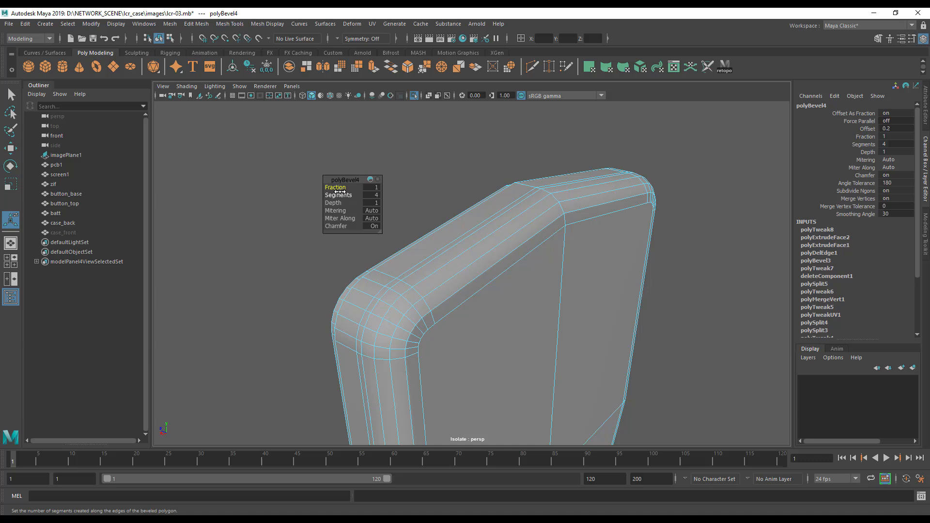
mouse_move(338, 190)
left_mouse_down()
mouse_move(327, 191)
mouse_move(336, 193)
left_mouse_up()
left_click_drag(399, 285, 528, 253, "alt")
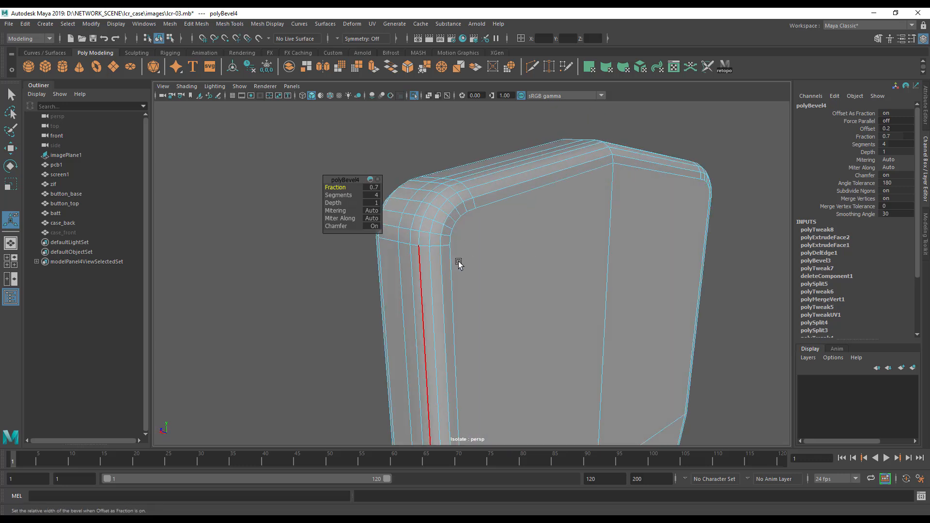
Select the whole case back, preview it smoothed, and return to the unsmoothed display.
left_click_drag(498, 316, 443, 357, "alt")
left_click_drag(310, 398, 455, 320, "alt")
left_click_drag(566, 303, 547, 315, "alt")
right_click_drag(504, 222, 557, 207)
left_click(420, 240)
left_click(524, 242)
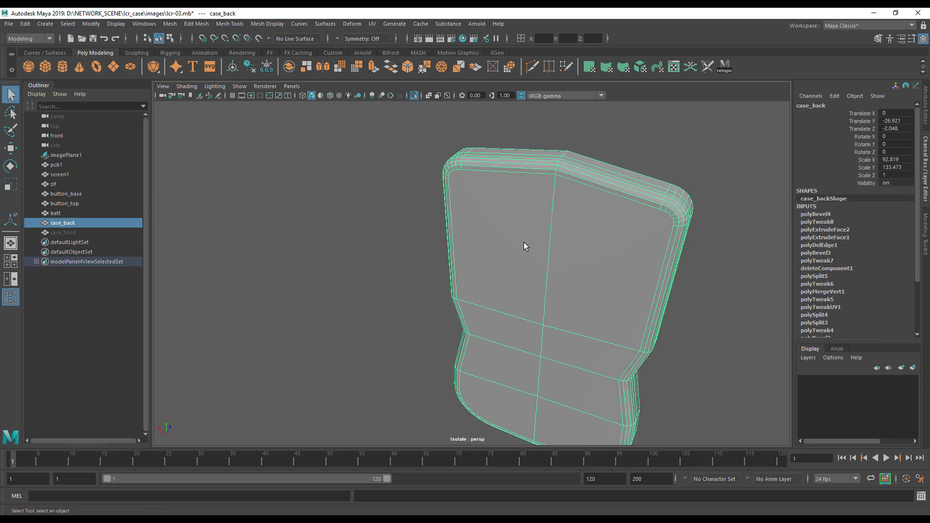
key("3")
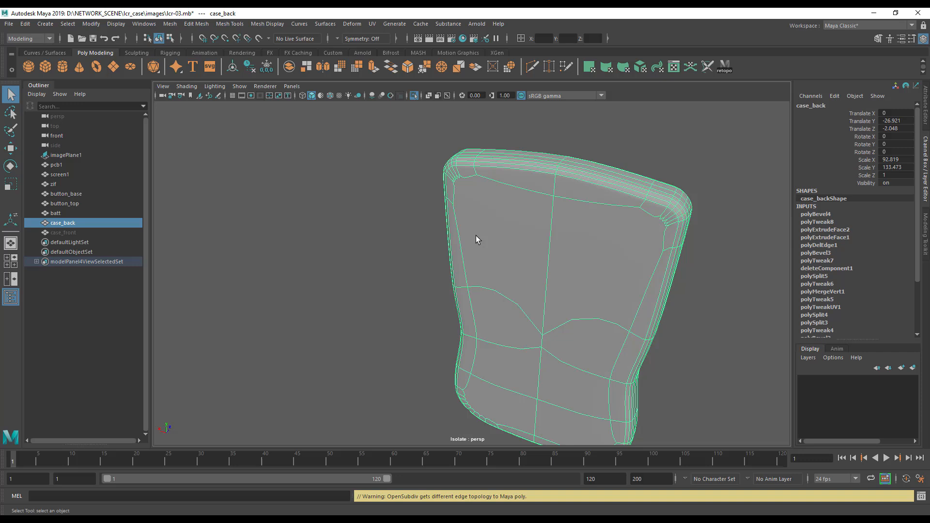
key("1")
Clean up the case back mesh, removing lamina faces, nonmanifold geometry and faces with zero geometry area.
left_click_drag(496, 285, 569, 312, "alt")
key("space")
left_click(356, 249)
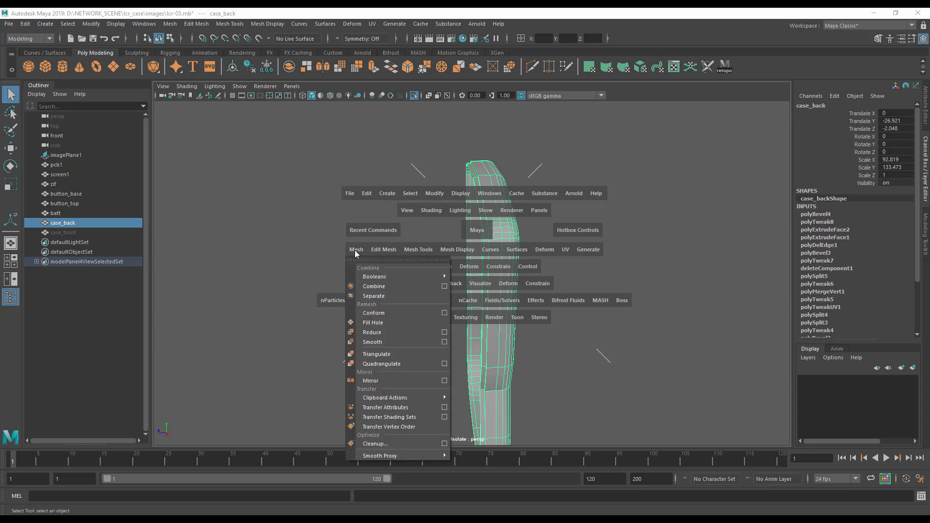
left_click(376, 443)
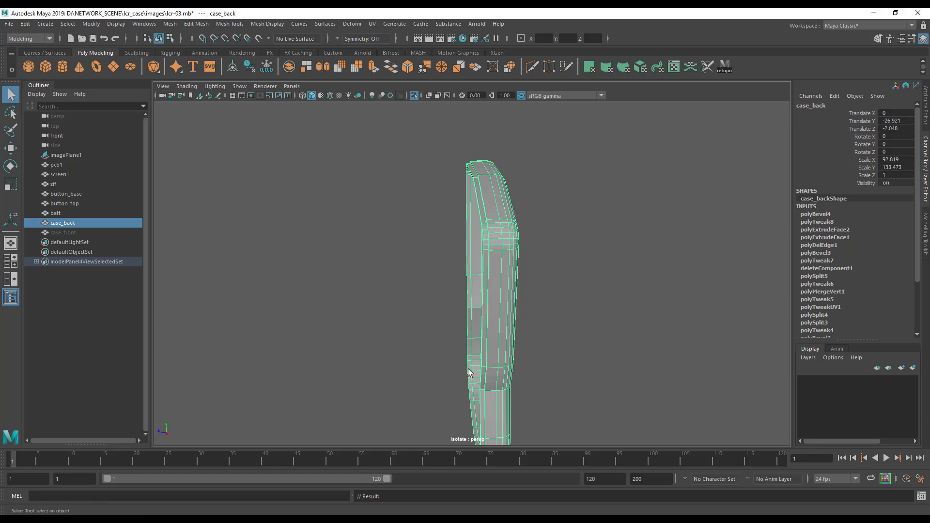
left_click_drag(486, 297, 406, 216, "alt")
key("space")
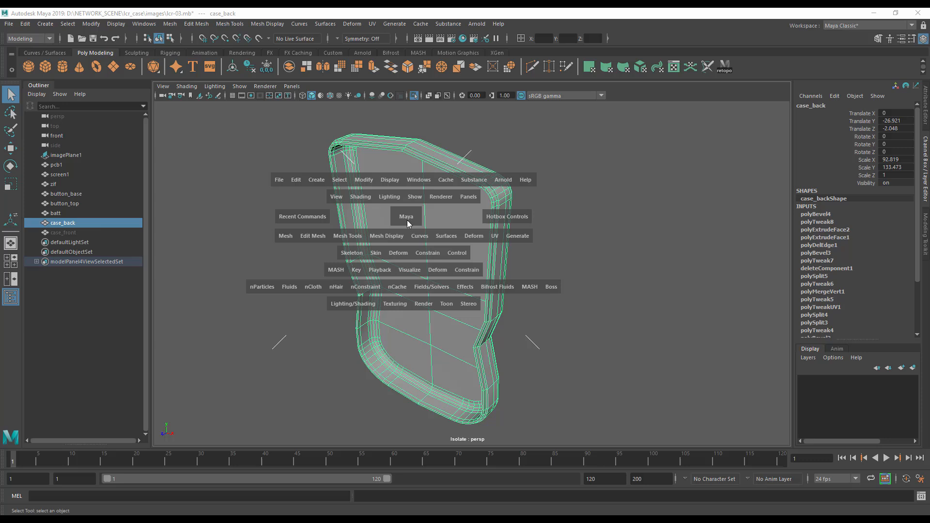
left_click(284, 238)
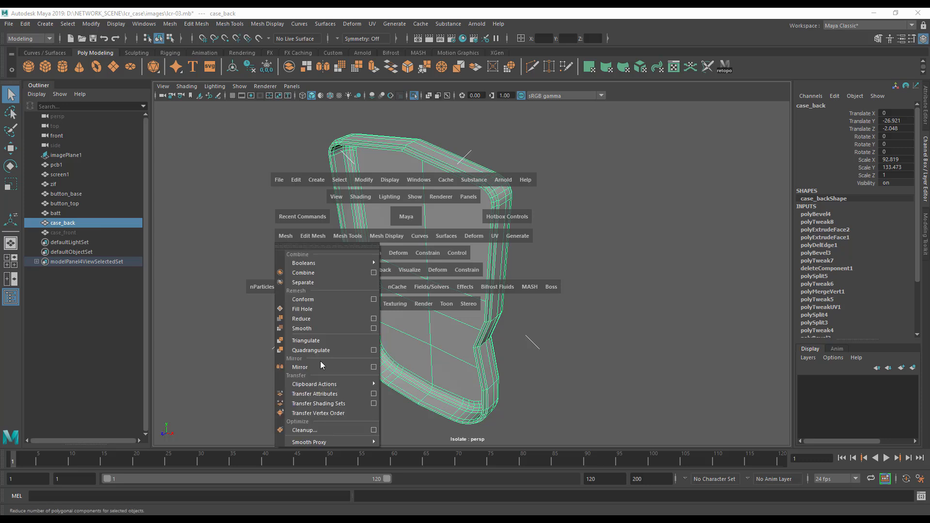
left_click(372, 428)
scroll(447, 310, "down", 4)
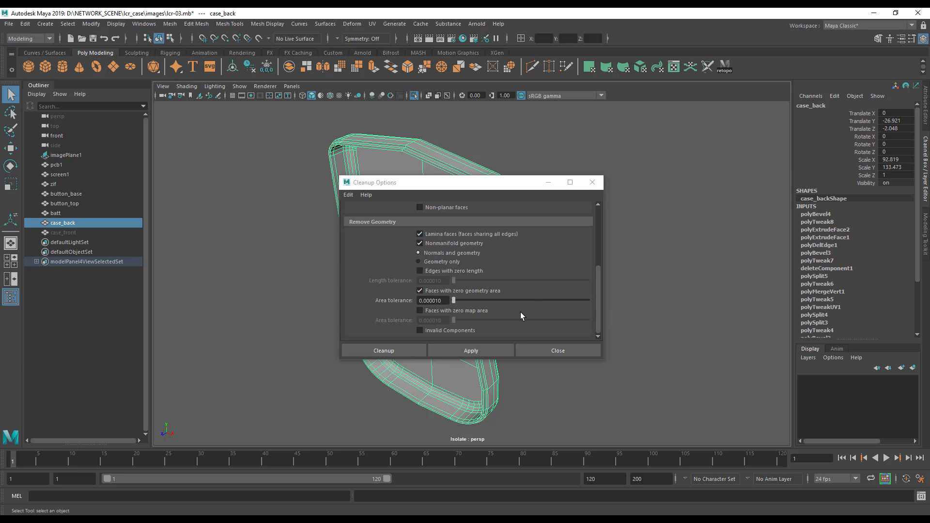
left_click(381, 347)
Delete all the flat faces of the case back's outer panel.
left_click_drag(484, 342, 415, 253, "alt")
right_click(391, 241)
right_click_drag(392, 241, 402, 262)
left_click(402, 262)
left_click(479, 228, "shift")
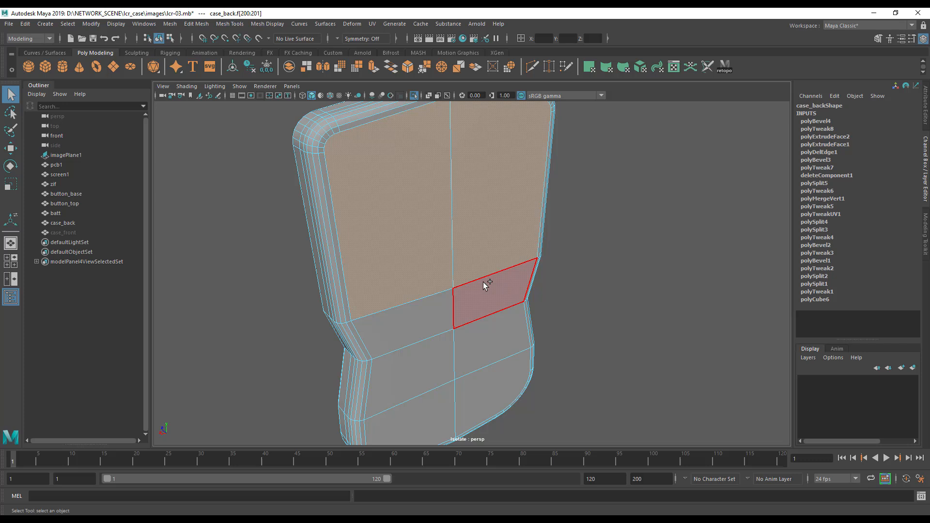
left_click(430, 309, "shift")
left_click(437, 348, "shift")
left_click(477, 346, "shift")
left_click(484, 374, "shift")
left_click(448, 393, "shift")
key("Delete")
Delete all the flat faces of the case back's inner panel, leaving only the open frame.
left_click_drag(568, 340, 326, 334, "alt")
left_click(462, 281)
left_click(486, 298, "shift")
left_click(506, 327, "shift")
left_click(455, 336, "shift")
left_click(440, 365, "shift")
left_click(504, 387, "shift")
left_click(506, 406, "shift")
left_click(460, 407, "shift")
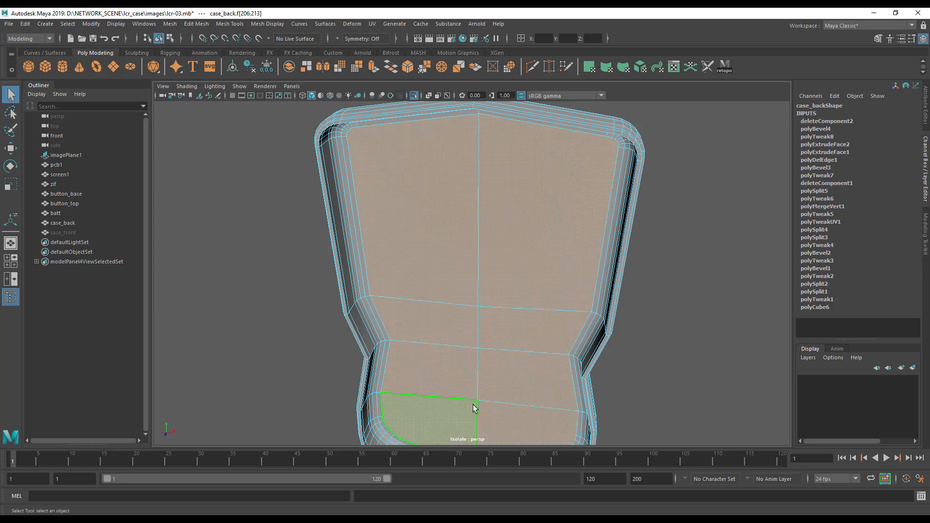
key("Delete")
Preview the open frame smoothed and return to the unsmoothed display.
scroll(463, 371, "down", 3)
left_click_drag(448, 376, 608, 377, "alt")
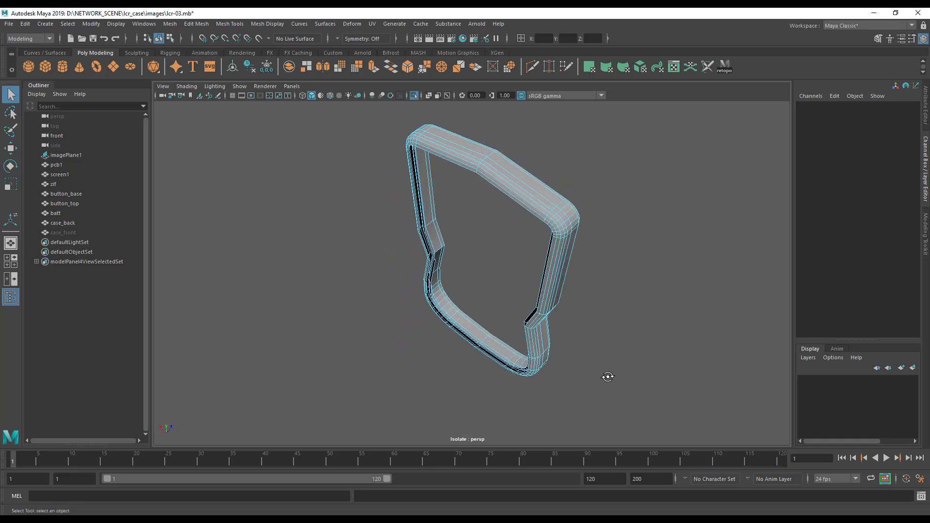
key("3")
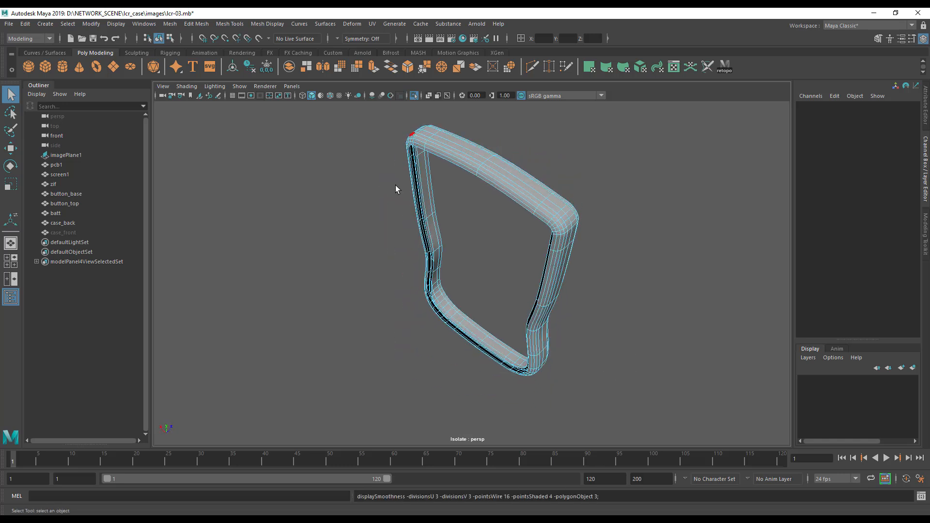
key("1")
Examine the frame's bevelled rim, corners and open borders up close from several angles.
scroll(463, 341, "up", 3)
middle_click_drag(460, 341, 498, 325, "alt")
left_click_drag(393, 355, 459, 346, "alt")
right_click_drag(459, 346, 748, 370, "alt")
middle_click_drag(417, 424, 467, 350, "alt")
left_click_drag(444, 376, 466, 322, "alt")
middle_click_drag(406, 345, 413, 438, "alt")
left_click_drag(351, 359, 549, 349, "alt")
right_click_drag(451, 357, 338, 356, "alt")
left_click_drag(461, 353, 386, 380, "alt")
left_click_drag(332, 315, 465, 412, "alt")
right_click_drag(465, 411, 795, 373, "alt")
middle_click_drag(480, 301, 500, 446, "alt")
mouse_move(507, 343)
left_mouse_down("alt")
mouse_move(455, 337)
mouse_move(459, 274)
mouse_move(415, 209)
mouse_move(524, 281)
mouse_move(571, 241)
mouse_move(520, 344)
left_mouse_up("alt")
left_click_drag(544, 280, 597, 286, "alt")
right_click_drag(597, 286, 543, 315, "alt")
left_click_drag(543, 315, 468, 353, "alt")
Fill the opening at the frame's inner border with Fill Hole and check it in the smooth preview.
right_click(456, 348)
right_click_drag(457, 347, 447, 228)
left_click(447, 229)
left_click_drag(665, 423, 526, 311, "alt")
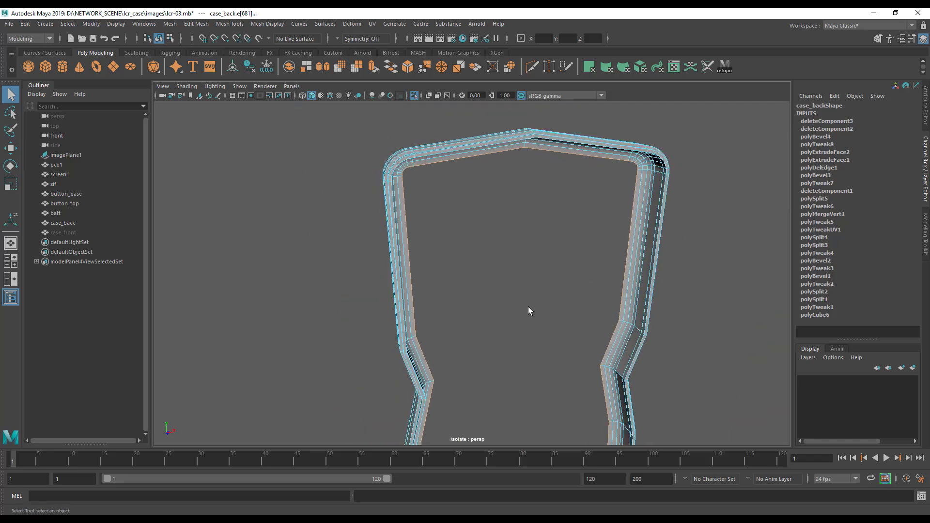
key("space")
left_click(407, 317)
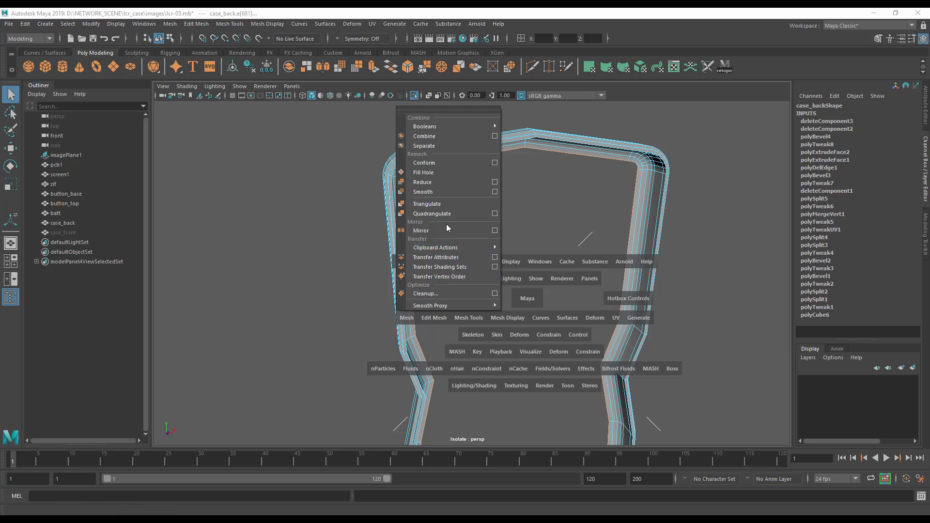
left_click(452, 173)
left_click_drag(488, 236, 420, 232, "alt")
key("3")
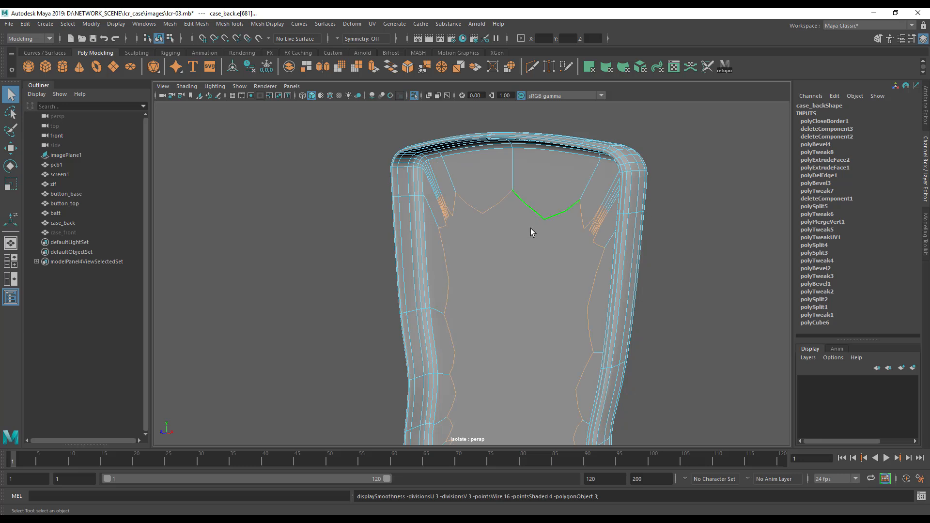
key("1")
Select the border loop on the frame's outer side and close that opening with Fill Hole.
left_click_drag(537, 297, 365, 307, "alt")
right_click_drag(365, 307, 583, 334, "alt")
left_click_drag(442, 408, 552, 412, "alt")
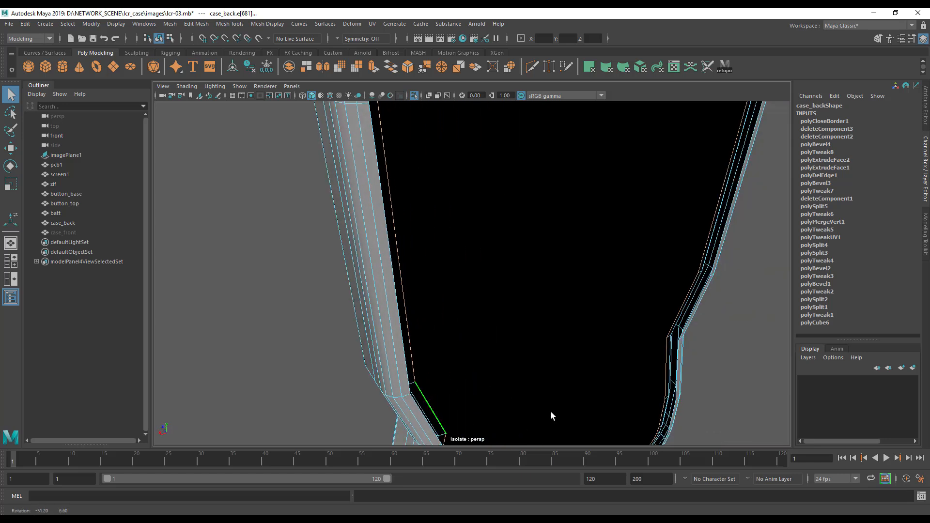
right_click_drag(467, 360, 339, 371, "alt")
left_click_drag(339, 370, 298, 366, "alt")
key("space")
left_click(209, 293)
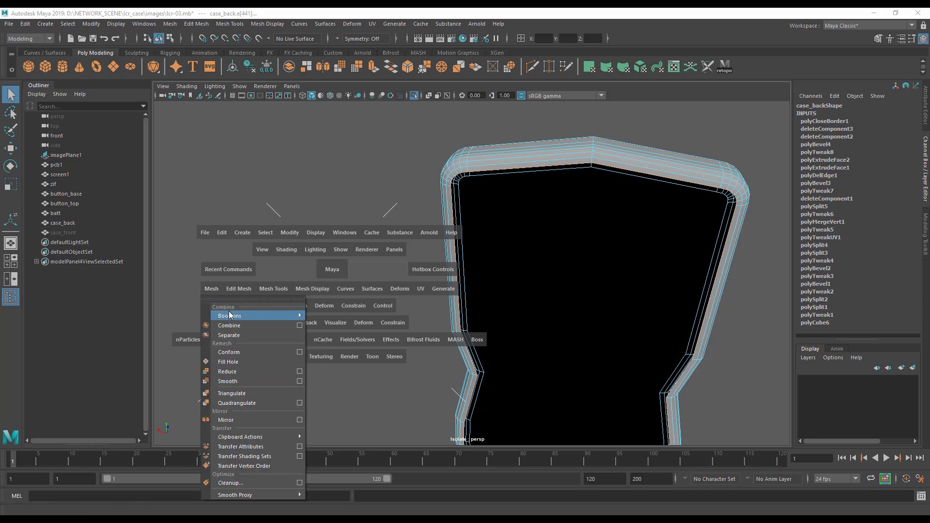
left_click(239, 361)
left_click_drag(239, 361, 494, 346, "alt")
Preview the closed case back smoothed, examine its sides and rim, and return to the unsmoothed display.
right_click_drag(353, 253, 413, 243)
scroll(395, 318, "down", 5)
key("3")
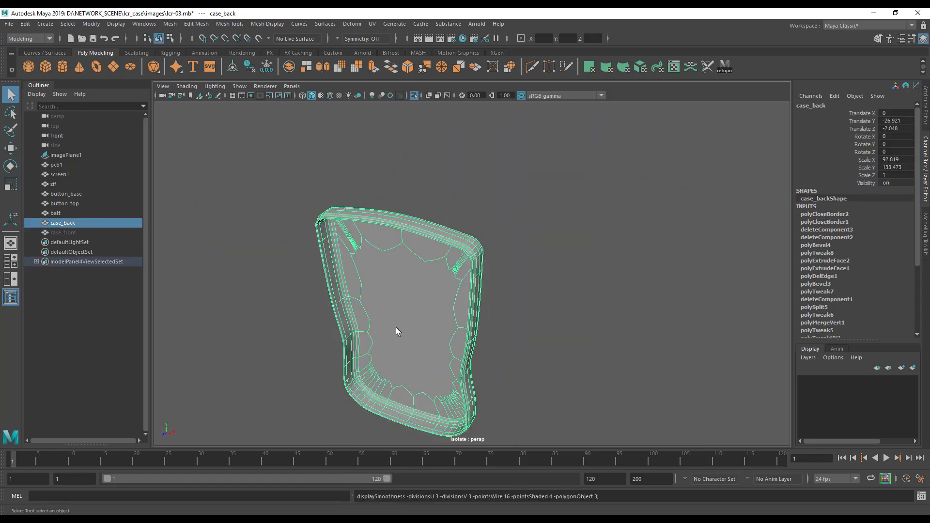
scroll(396, 328, "down", 3)
left_click_drag(452, 321, 345, 321, "alt")
right_click_drag(345, 321, 615, 353, "alt")
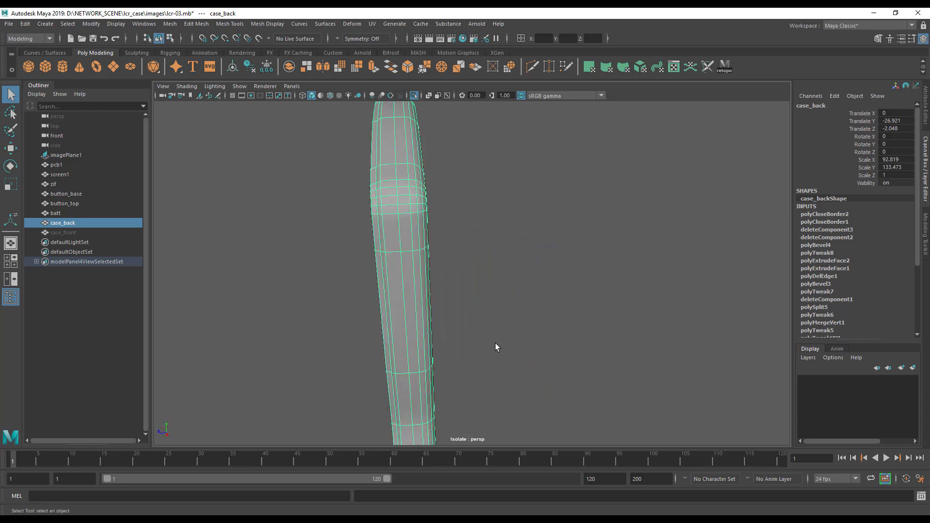
left_click_drag(614, 354, 447, 327, "alt")
left_click(338, 197)
left_click_drag(350, 237, 401, 247, "alt")
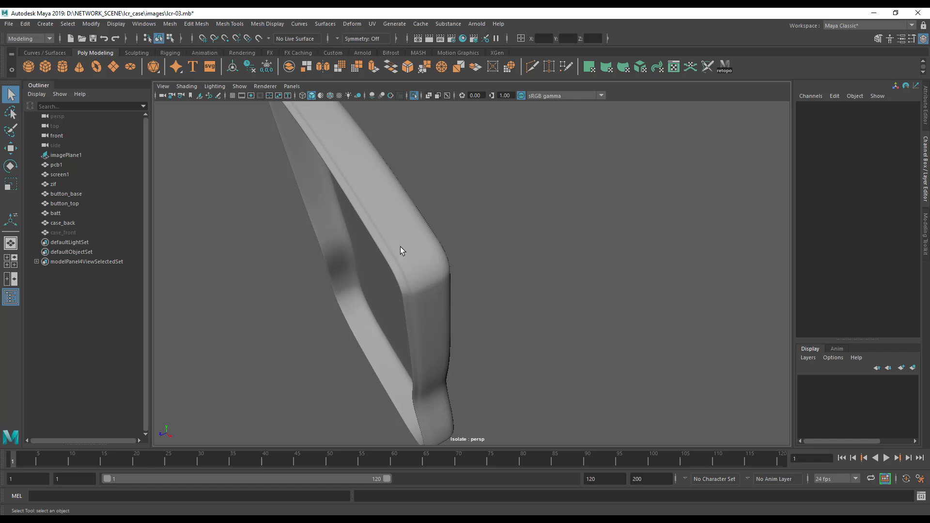
left_click(400, 248)
left_click_drag(389, 294, 543, 271, "alt")
middle_click_drag(546, 262, 519, 254, "alt")
key("2")
key("1")
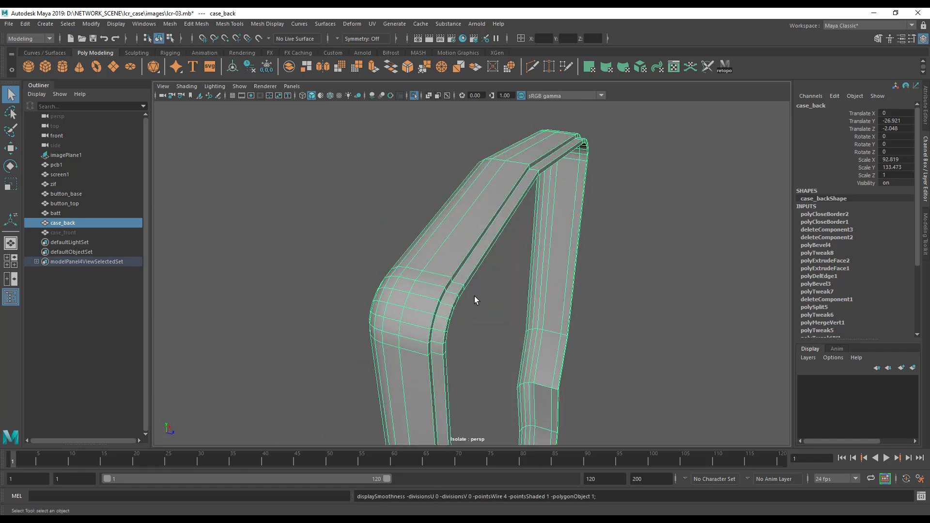
Try to insert a Multi-Cut edge loop along the stepped lip of the case rim and check it in the smooth preview.
middle_click_drag(475, 296, 494, 251, "alt")
right_click_drag(498, 286, 528, 285, "alt")
left_click_drag(528, 285, 501, 280, "alt")
right_click_drag(405, 246, 405, 224)
left_click(394, 231)
left_click(385, 290)
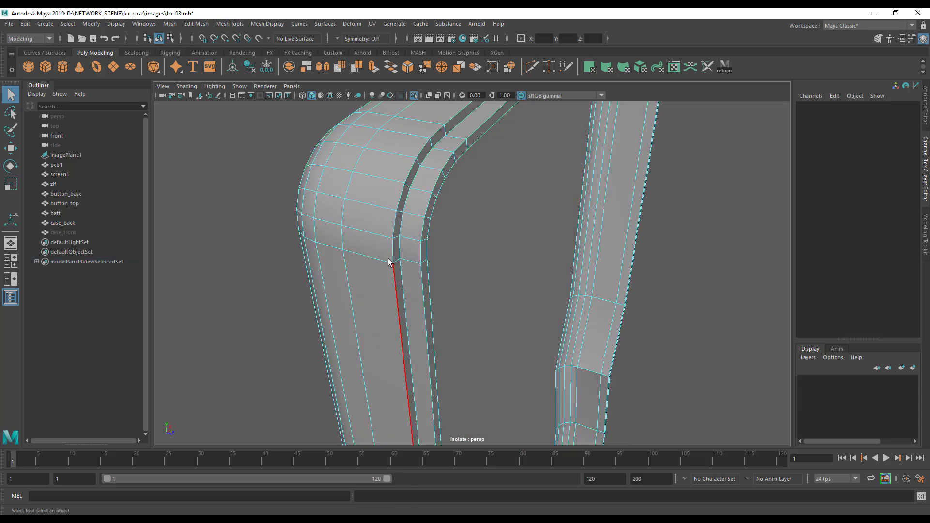
left_click(564, 264)
left_click(924, 239)
left_click(814, 371)
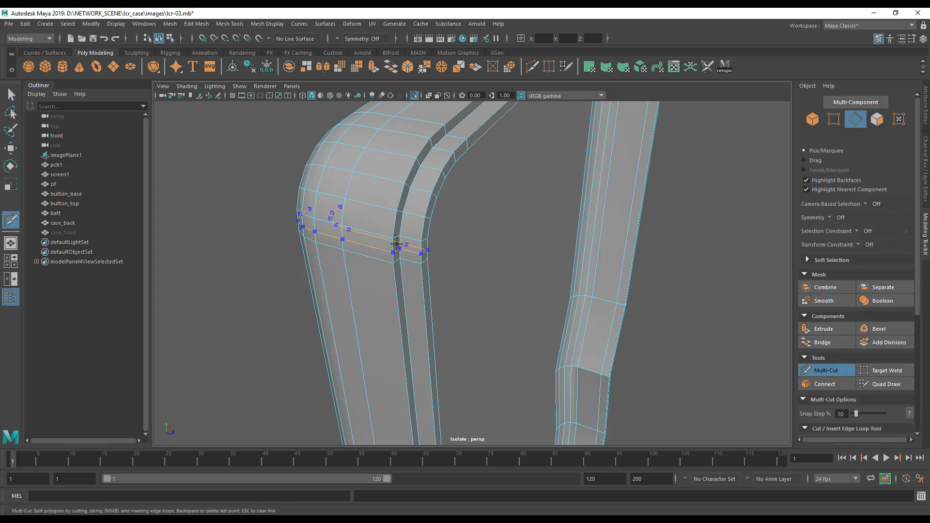
left_click(395, 262, "ctrl")
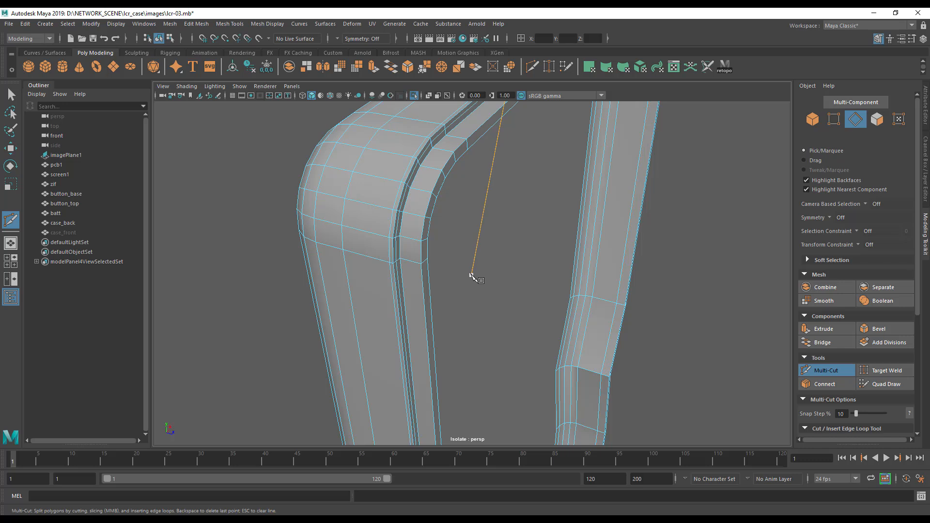
key("3")
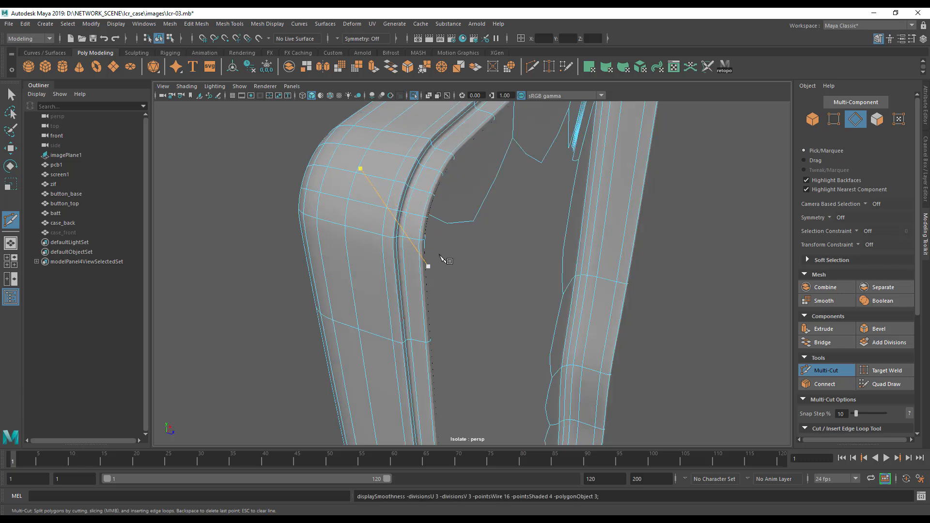
key("1")
Undo the edge loop inserted along the stepped lip of the rim.
key("ctrl+z")
key("ctrl+z")
key("ctrl+z")
Select the edge loops that border the stepped lip along the case rim.
mouse_move(498, 276)
left_mouse_down("alt")
mouse_move(525, 302)
mouse_move(500, 293)
left_mouse_up("alt")
right_click_drag(501, 293, 544, 322, "alt")
middle_click_drag(369, 208, 586, 328, "alt")
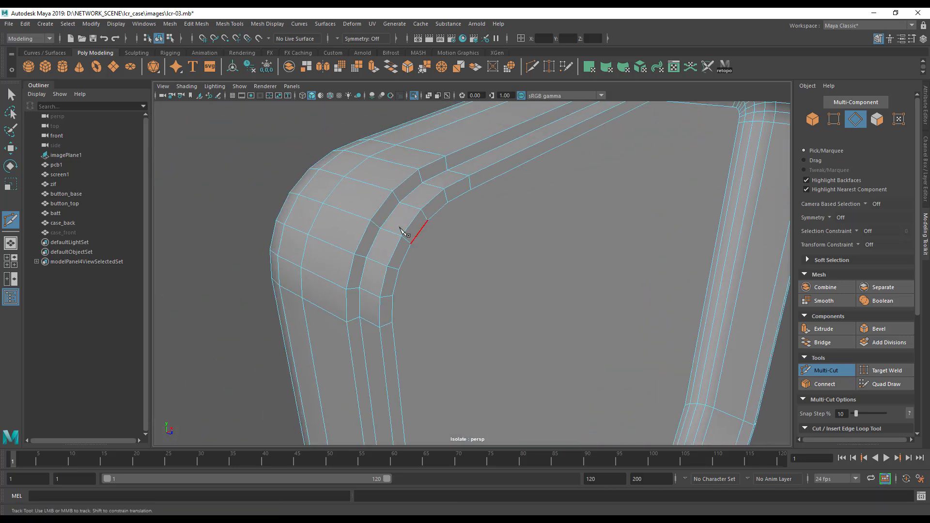
key("q")
left_click(364, 229)
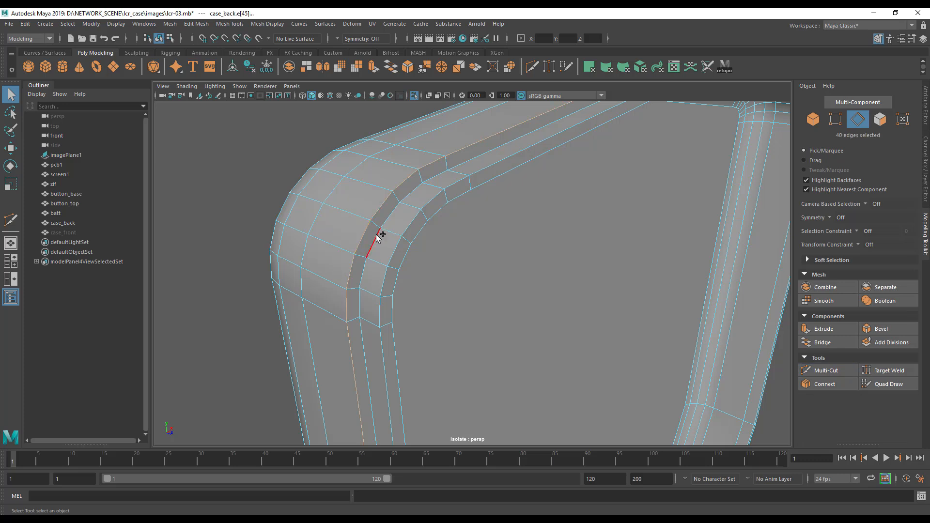
double_click(401, 248, "shift")
left_click_drag(356, 269, 305, 260, "alt")
middle_click_drag(304, 259, 528, 365, "alt")
left_click_drag(528, 366, 544, 355, "alt")
middle_click_drag(544, 355, 387, 284, "alt")
right_click_drag(387, 284, 480, 311, "alt")
Bevel the selected edge loops of the rim's stepped lip with Chamfer off and a Fraction of 0.1.
key("space")
left_click_drag(333, 250, 385, 245)
left_click(385, 245)
left_click_drag(397, 280, 455, 306, "alt")
right_click_drag(455, 305, 525, 270, "alt")
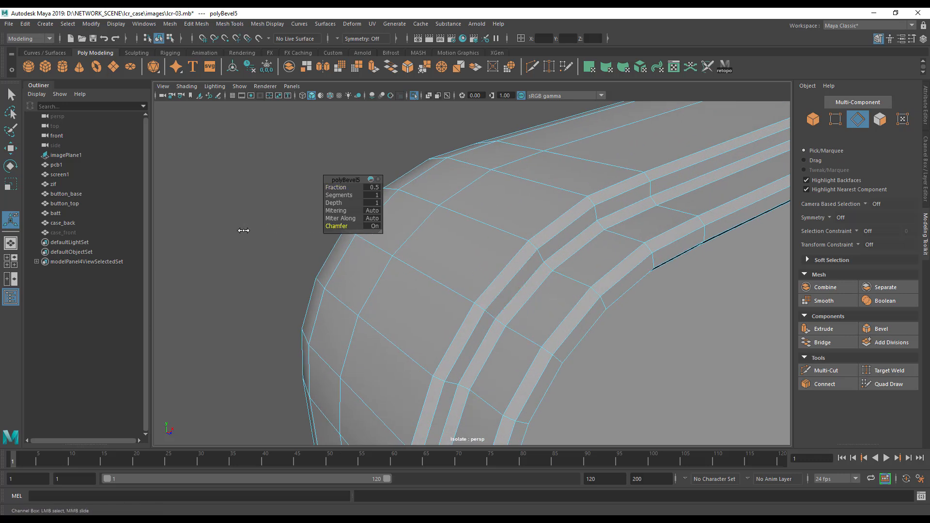
left_click_drag(253, 230, 185, 229)
right_click_drag(509, 256, 484, 220, "alt")
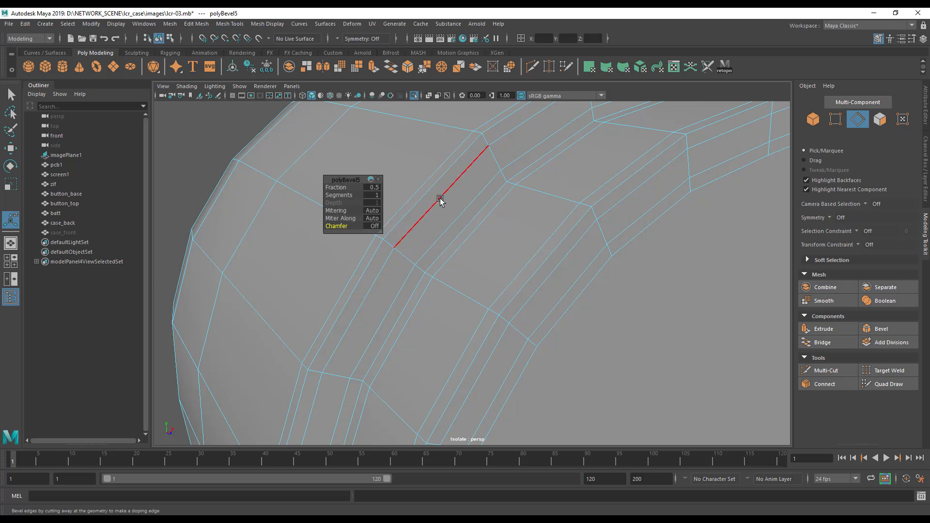
mouse_move(340, 188)
left_mouse_down()
mouse_move(326, 188)
mouse_move(345, 189)
mouse_move(335, 190)
left_mouse_up()
middle_click_drag(447, 211, 474, 242, "alt")
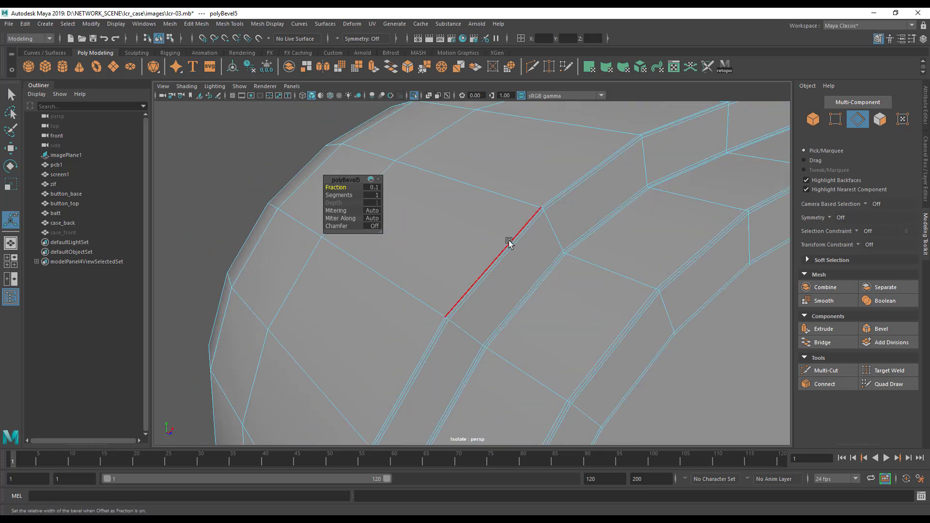
Preview the bevelled case back smoothed, examine the rim corners and inner panel, and return to the unsmoothed display.
key("3")
middle_click_drag(668, 347, 649, 287, "alt")
right_click_drag(649, 287, 452, 303, "alt")
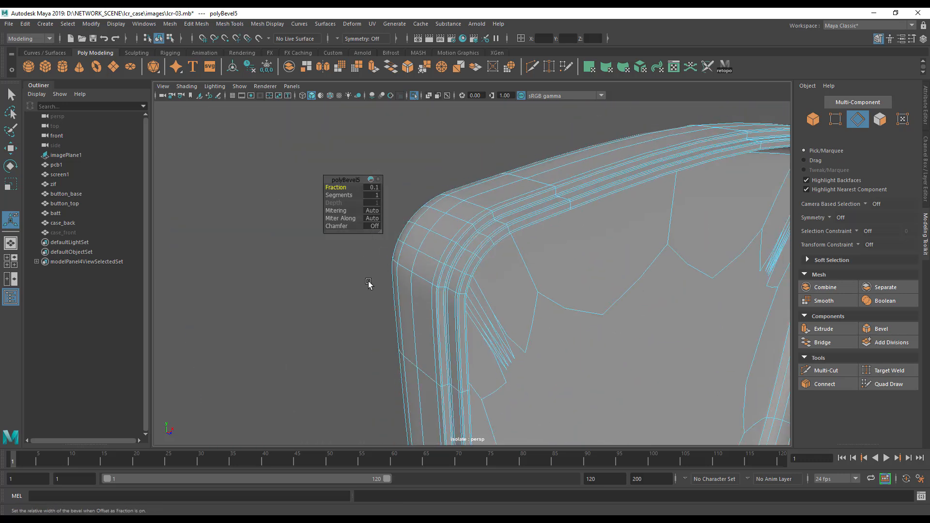
right_click_drag(496, 239, 536, 219)
left_click(479, 155)
middle_click_drag(479, 229, 470, 266, "alt")
right_click_drag(470, 265, 545, 257, "alt")
left_click_drag(419, 365, 336, 342, "alt")
right_click_drag(336, 342, 300, 342, "alt")
left_click_drag(370, 344, 550, 286, "alt")
left_click(550, 286)
left_click_drag(733, 353, 473, 179, "alt")
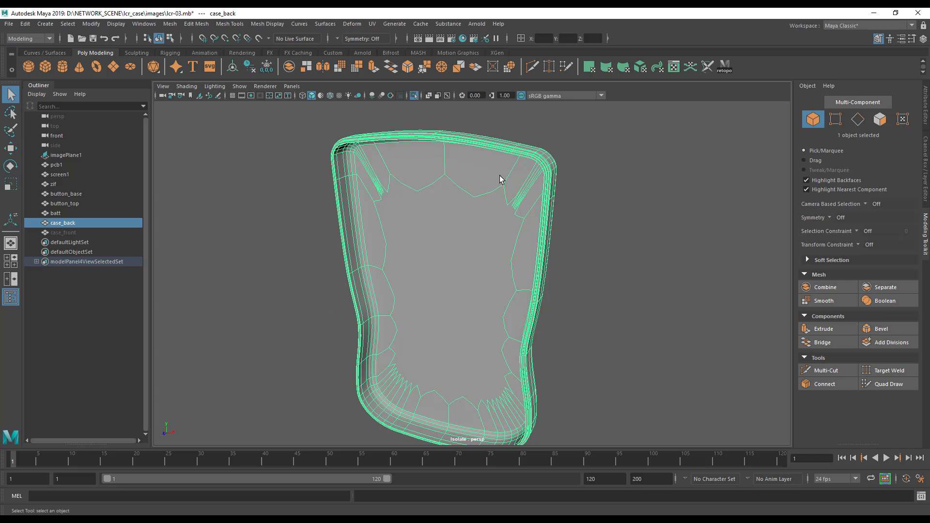
key("1")
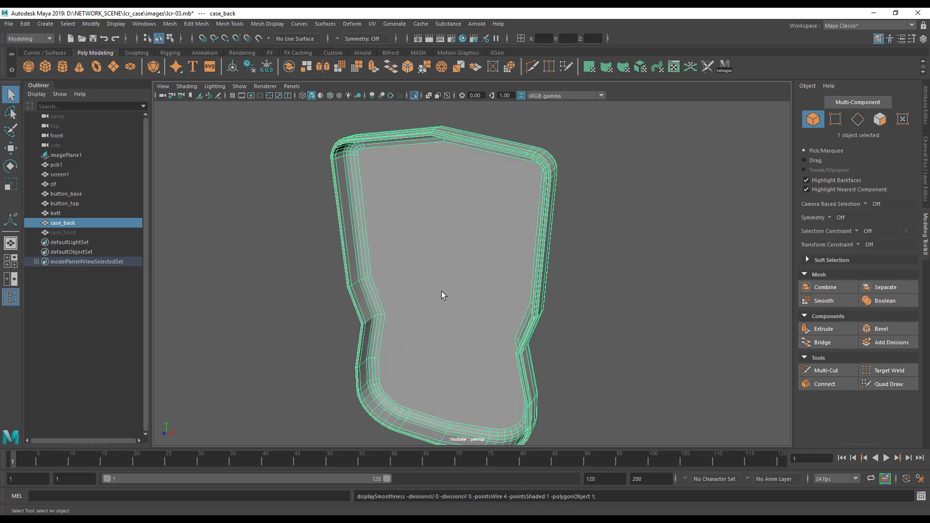
Examine the undivided inner back panel and its surrounding edge loops on the unsmoothed mesh, from the peaked end to the rounded end.
middle_click_drag(445, 284, 435, 317, "alt")
right_click_drag(468, 368, 511, 391, "alt")
left_click_drag(510, 391, 526, 380, "alt")
middle_click_drag(526, 384, 522, 293, "alt")
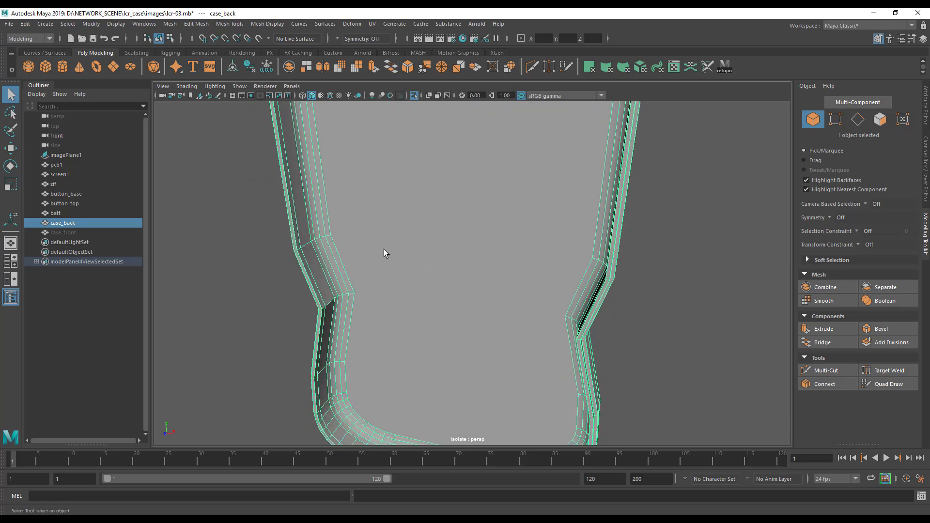
middle_click_drag(521, 248, 550, 363, "alt")
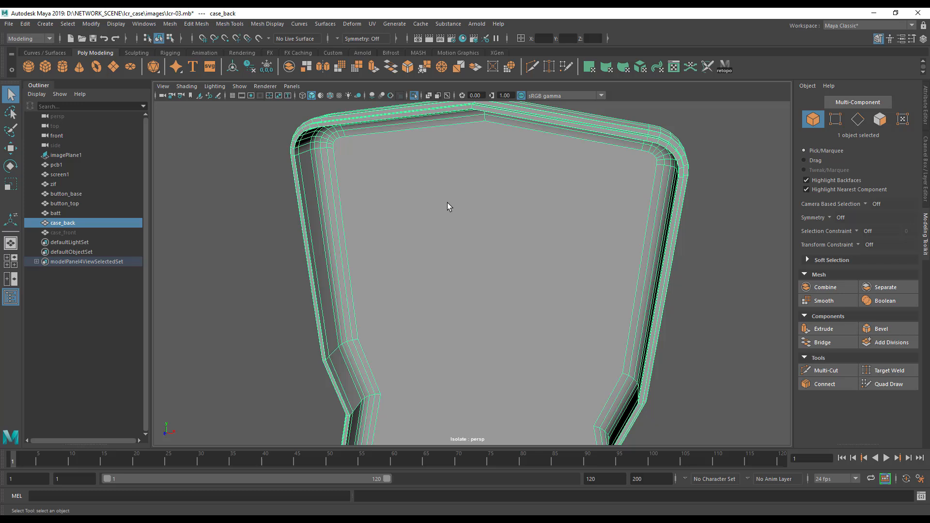
middle_click_drag(483, 304, 485, 323, "alt")
left_click_drag(454, 328, 473, 331, "alt")
middle_click_drag(454, 356, 469, 244, "alt")
middle_click_drag(469, 315, 455, 237, "alt")
right_click_drag(455, 349, 394, 353, "alt")
left_click_drag(395, 352, 414, 355, "alt")
right_click_drag(410, 355, 357, 355, "alt")
left_click_drag(357, 355, 302, 351, "alt")
middle_click_drag(419, 363, 441, 419, "alt")
left_click_drag(441, 419, 556, 350, "alt")
middle_click_drag(556, 350, 502, 255, "alt")
right_click_drag(502, 256, 618, 329, "alt")
Try to Multi-Cut edges straight across the inner panel between opposite vertices at the waist and near the rounded end.
left_click(838, 371)
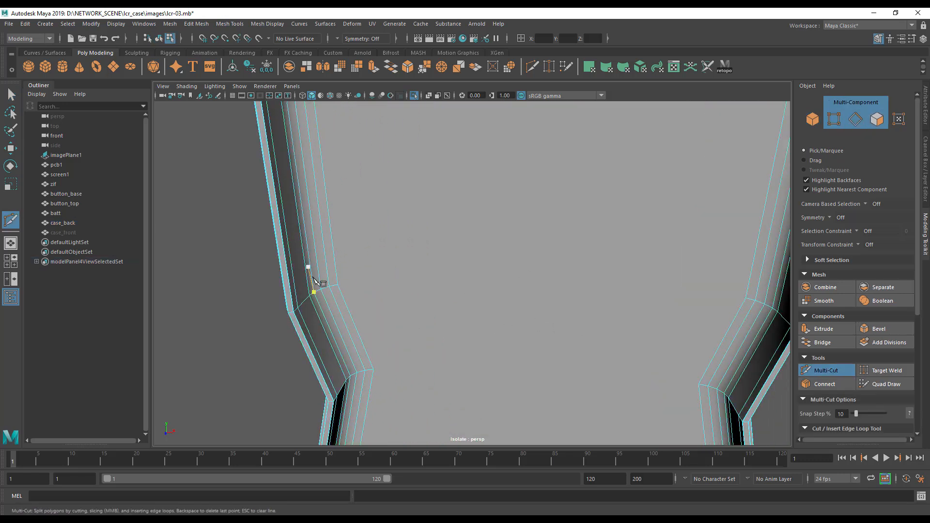
left_click(338, 285)
left_click(746, 298)
key("Return")
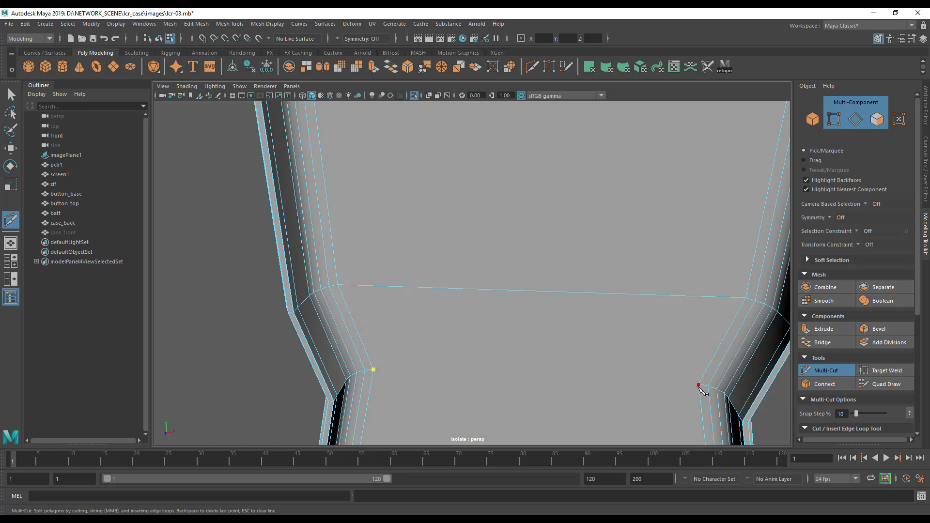
middle_click_drag(507, 370, 475, 273, "alt")
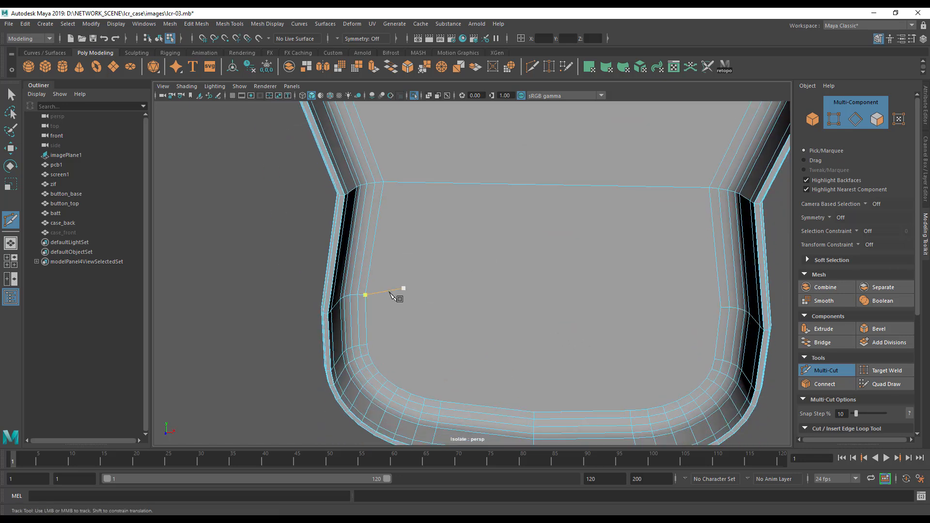
left_click(721, 308)
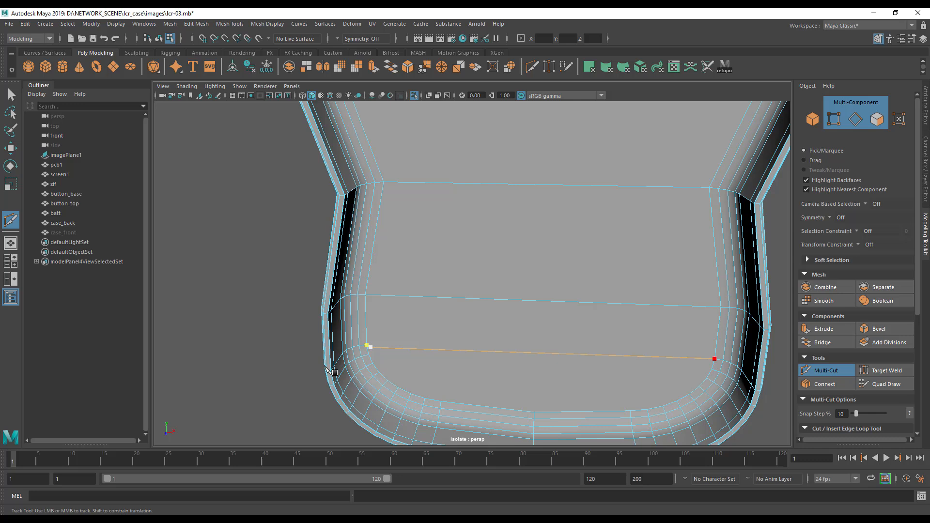
Undo the misplaced cut and try to cut parallel edges between opposite vertices of the two lower rounded corners.
scroll(410, 360, "up", 2)
middle_click_drag(358, 356, 391, 297, "alt")
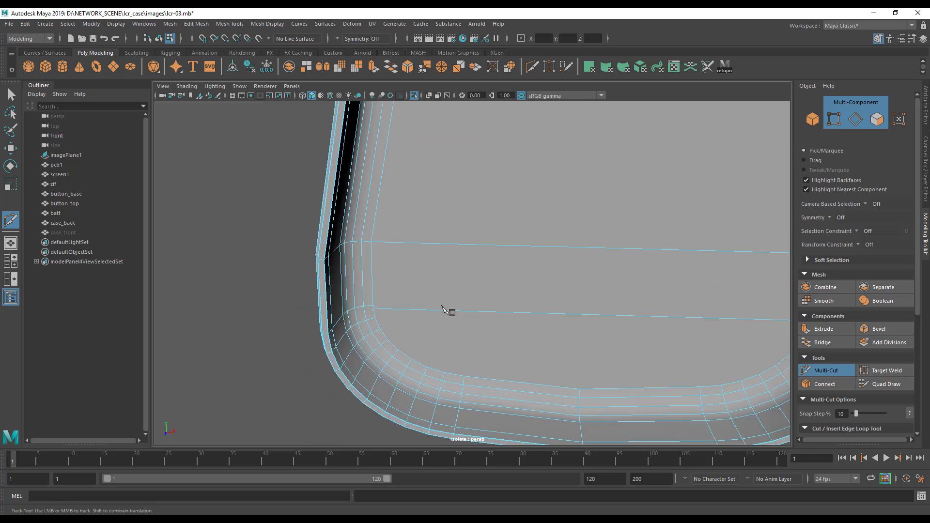
scroll(485, 305, "up", 2)
key("ctrl+z")
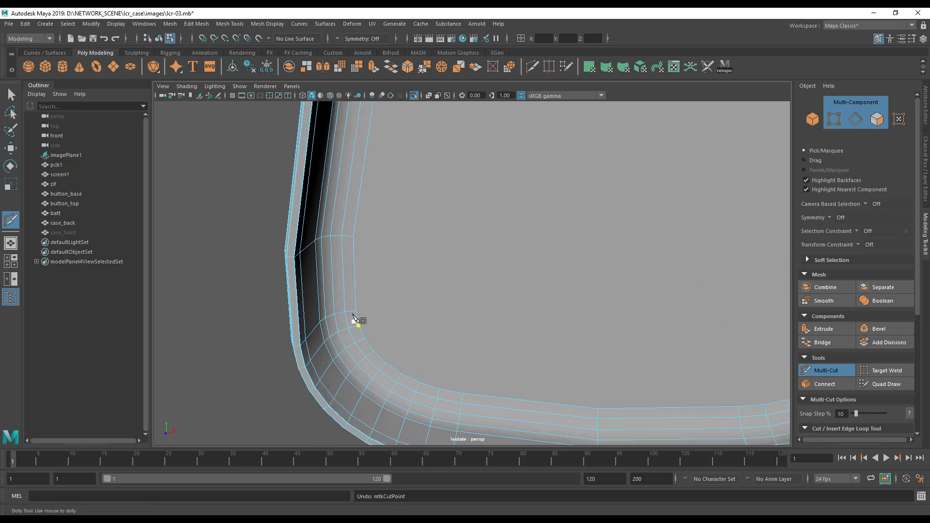
left_click(356, 311)
middle_click_drag(567, 320, 408, 293, "alt")
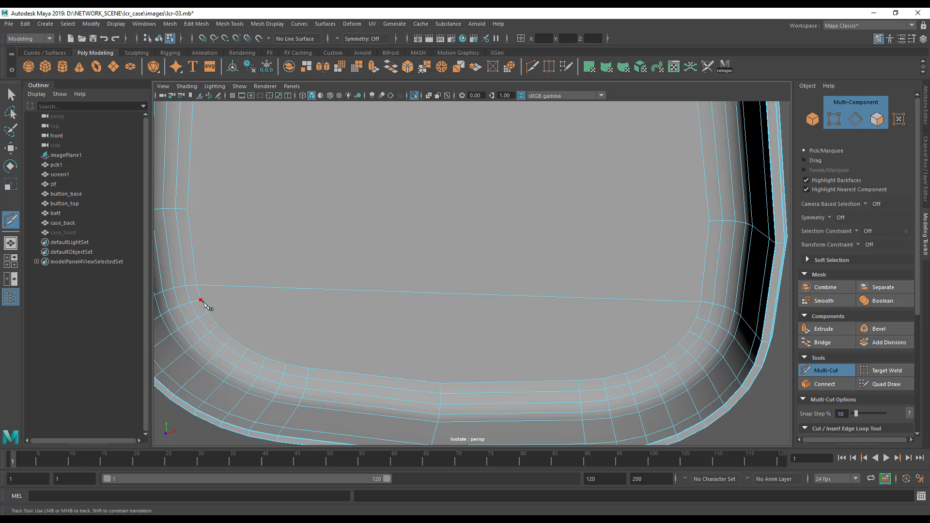
left_click(696, 317)
key("Return")
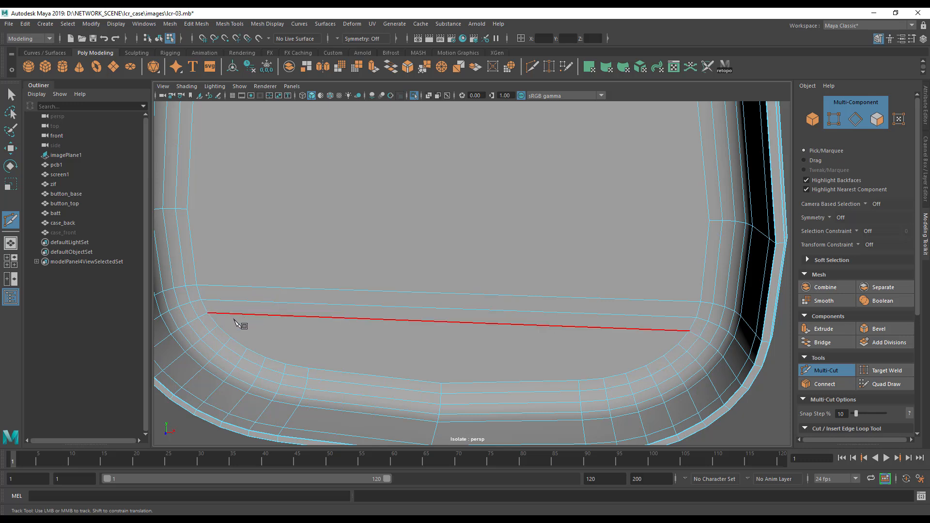
left_click(218, 326)
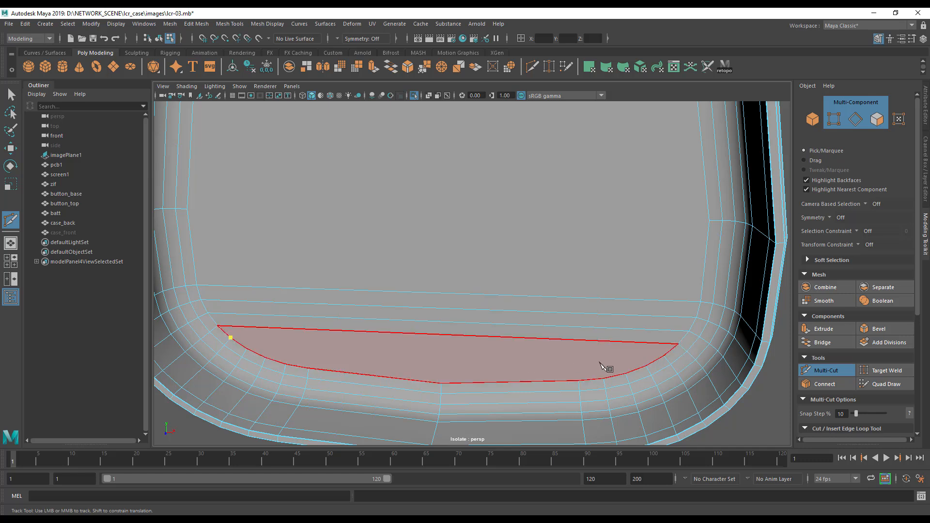
left_click(664, 356)
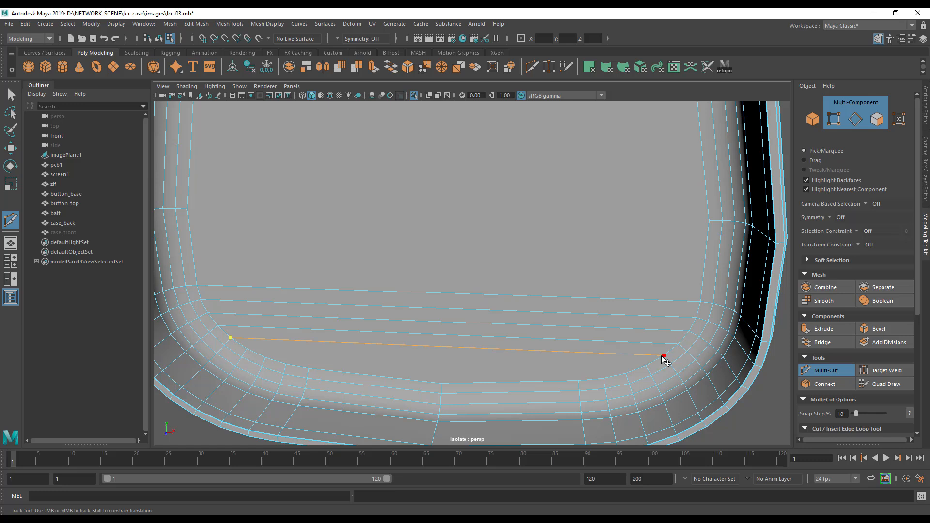
Try to cut an edge across the panel between the side vertices just above the lower rounded corners.
middle_click_drag(328, 194, 358, 220, "alt")
left_click(219, 234)
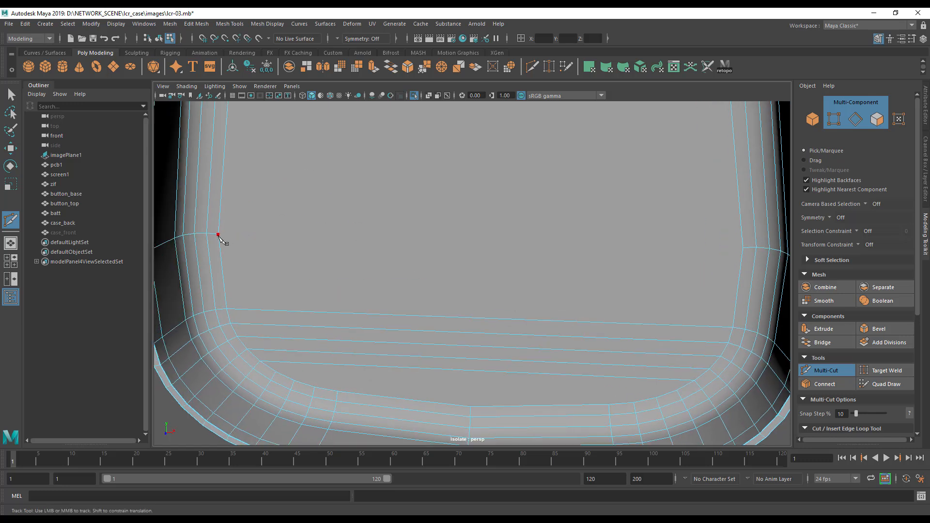
left_click(746, 249)
middle_click_drag(519, 191, 482, 303, "alt")
key("Return")
left_click(212, 118)
key("Escape")
Try to cut an edge lengthwise through the middle of the panel, from the peak to the centre of the rounded end.
middle_click_drag(381, 252, 407, 317, "alt")
middle_click_drag(346, 202, 353, 303, "alt")
middle_click_drag(339, 223, 398, 383, "alt")
middle_click_drag(367, 220, 382, 329, "alt")
right_click_drag(494, 255, 288, 265, "alt")
middle_click_drag(407, 291, 377, 313, "alt")
right_click_drag(486, 319, 300, 317, "alt")
middle_click_drag(455, 305, 466, 241, "alt")
mouse_move(505, 347)
middle_mouse_down("alt")
mouse_move(499, 370)
mouse_move(508, 333)
mouse_move(515, 352)
middle_mouse_up("alt")
left_click(513, 350)
right_click(570, 269)
Try to cut a second lengthwise edge from the rounded end's border to the upper corner beside the centre cut.
middle_click_drag(581, 295, 530, 275, "alt")
right_click_drag(608, 334, 678, 361, "alt")
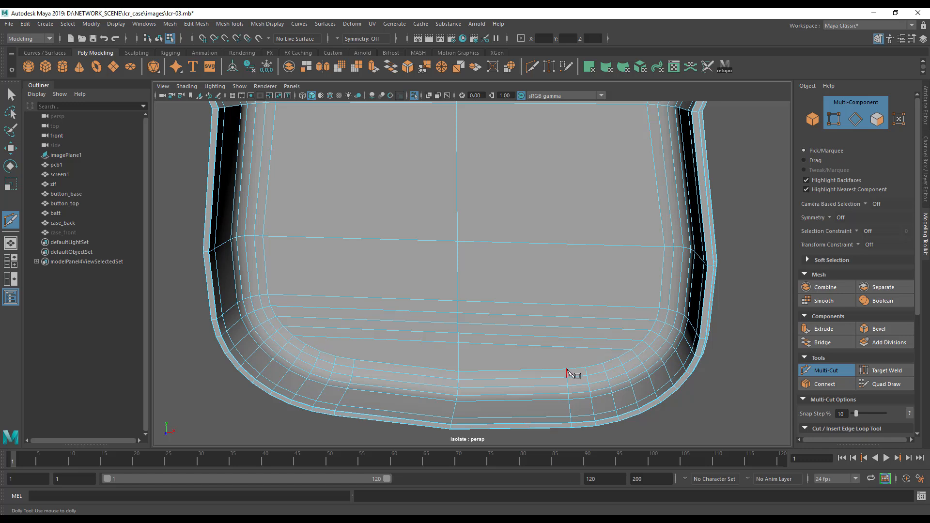
middle_click_drag(588, 187, 516, 451, "alt")
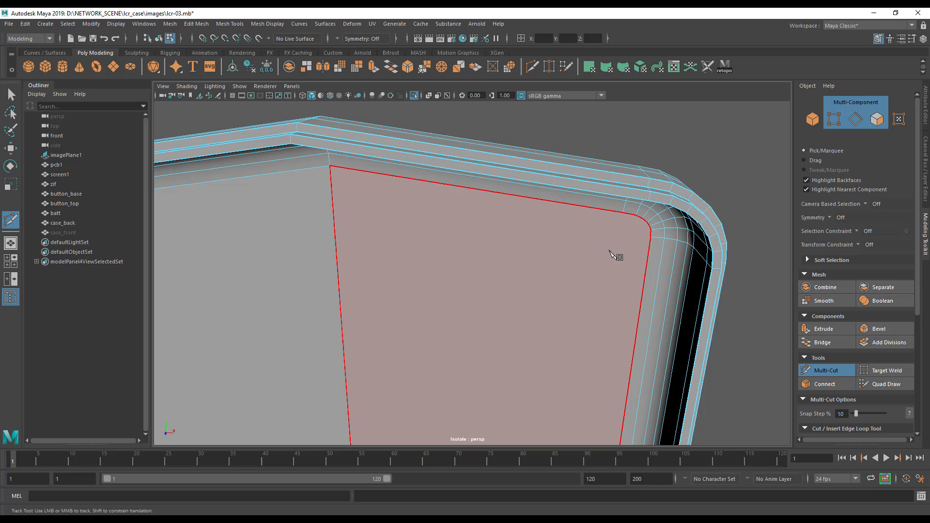
left_click(627, 224)
right_click_drag(514, 279, 342, 350, "alt")
middle_click_drag(462, 355, 484, 260, "alt")
right_click(475, 368)
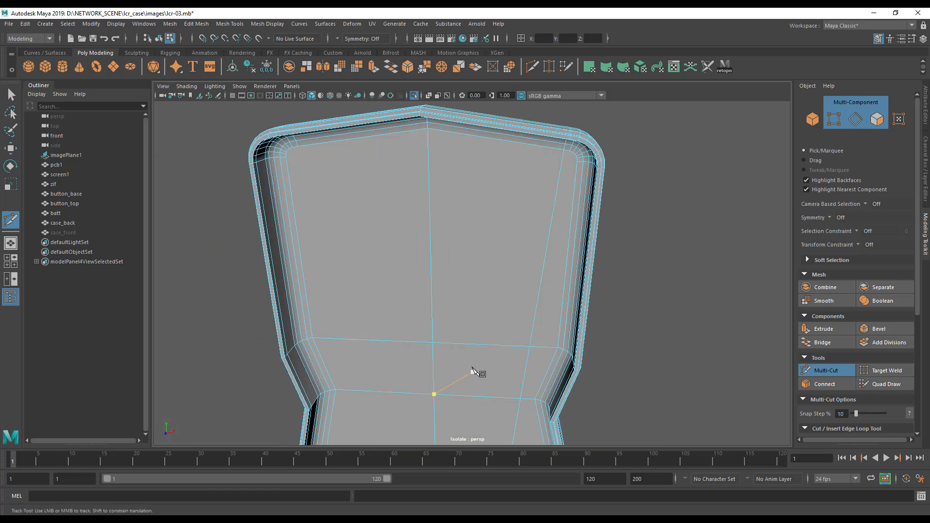
Try to insert an edge loop across the case between the last side vertices and the lower rounded corners.
middle_click_drag(472, 371, 485, 318, "alt")
middle_click_drag(521, 343, 536, 203, "alt")
left_click(549, 406)
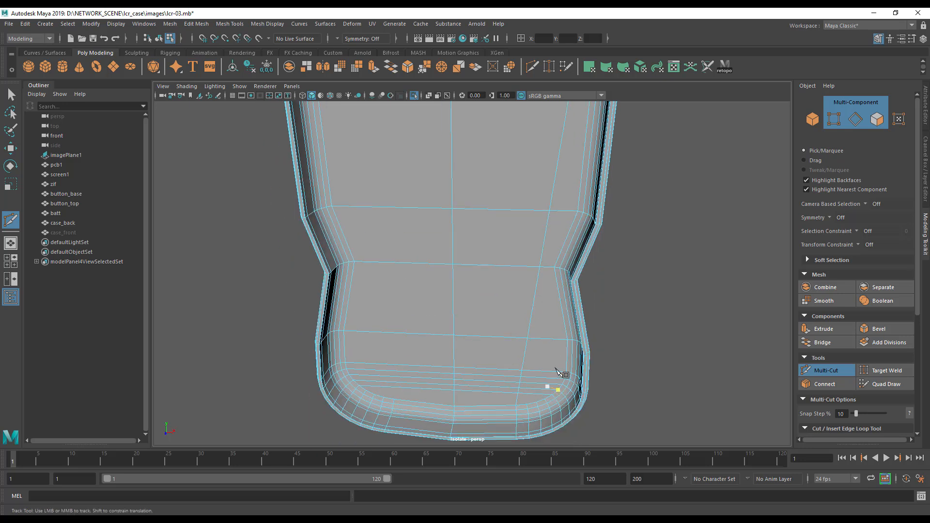
left_click(537, 354, "ctrl")
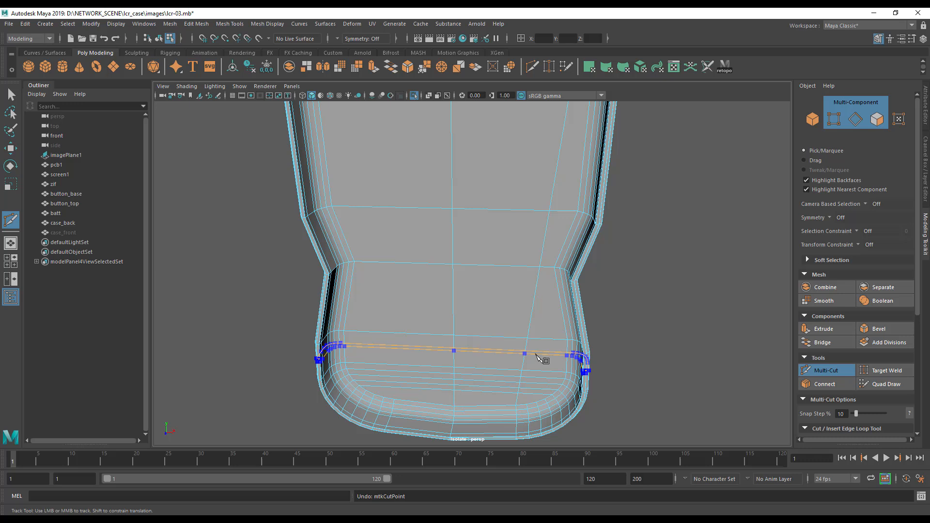
Undo all the Multi-Cut edges made across and along the inner back panel.
key("ctrl+z")
key("ctrl+z")
key("ctrl+z")
key("ctrl+z")
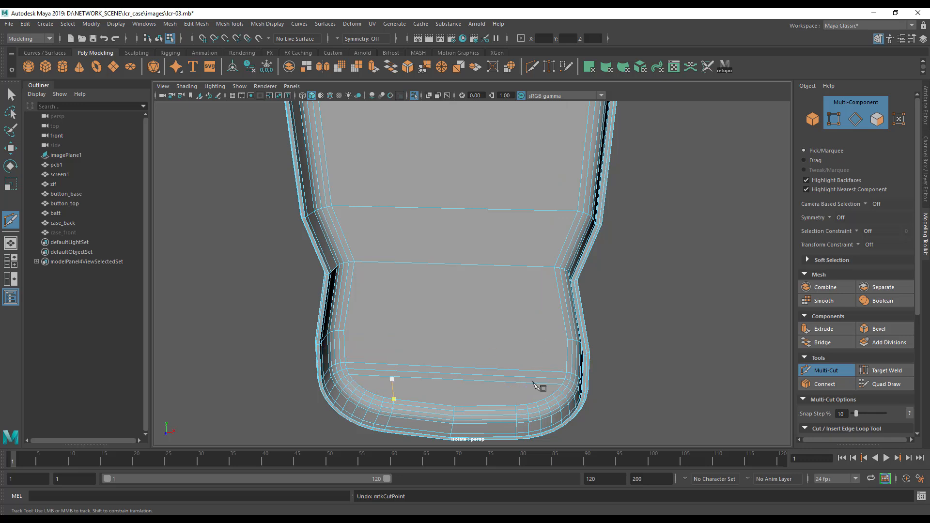
left_click(554, 267)
middle_click_drag(469, 297, 465, 419, "alt")
middle_click_drag(461, 372, 445, 382, "alt")
left_click_drag(444, 382, 496, 374, "alt")
right_click_drag(496, 373, 357, 274, "alt")
middle_click_drag(474, 345, 458, 317, "alt")
left_click_drag(437, 334, 448, 344, "alt")
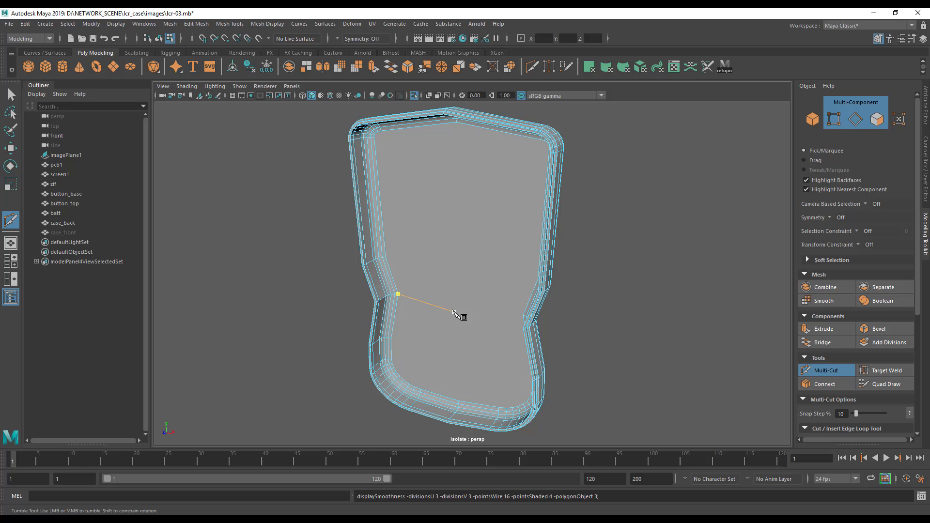
Preview the uncut case back smoothed, examine its inside, rim and outer side from several angles, and return to the unsmoothed display.
key("3")
right_click_drag(436, 254, 470, 247)
left_click_drag(411, 320, 465, 322, "alt")
key("q")
left_click(294, 284)
middle_click_drag(307, 277, 323, 362, "alt")
left_click_drag(323, 361, 636, 389, "alt")
left_click(600, 320)
left_click_drag(718, 347, 586, 358, "alt")
right_click_drag(586, 355, 425, 360, "alt")
left_click_drag(426, 360, 465, 367, "alt")
right_click_drag(465, 367, 673, 384, "alt")
left_click_drag(630, 369, 620, 352, "alt")
right_click_drag(535, 343, 357, 346, "alt")
left_click_drag(406, 350, 502, 352, "alt")
left_click_drag(565, 305, 451, 354, "alt")
right_click_drag(615, 359, 306, 344, "alt")
left_click_drag(361, 342, 442, 326, "alt")
key("1")
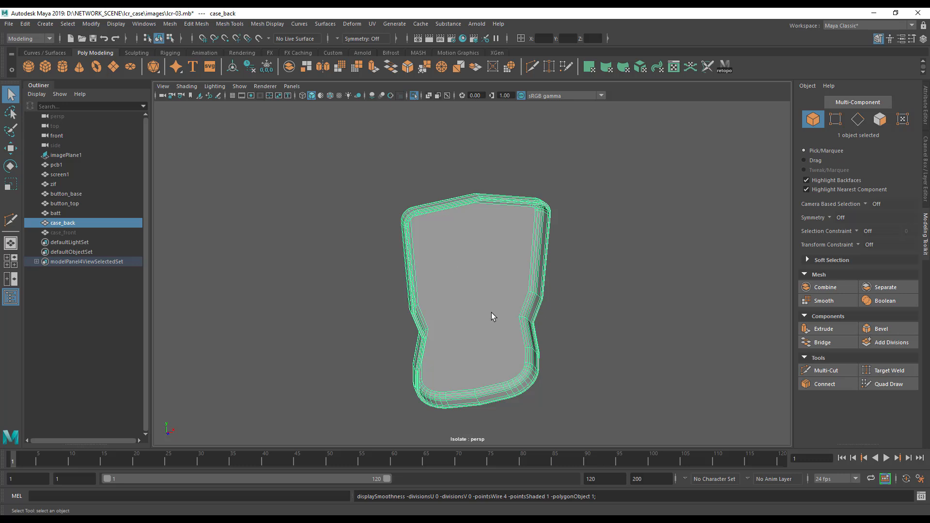
Examine the waist, lower rounded corners and upper rim of the unsmoothed case back.
middle_click_drag(496, 307, 396, 344, "alt")
right_click_drag(397, 345, 512, 361, "alt")
middle_click_drag(404, 405, 554, 305, "alt")
right_click_drag(554, 305, 625, 302, "alt")
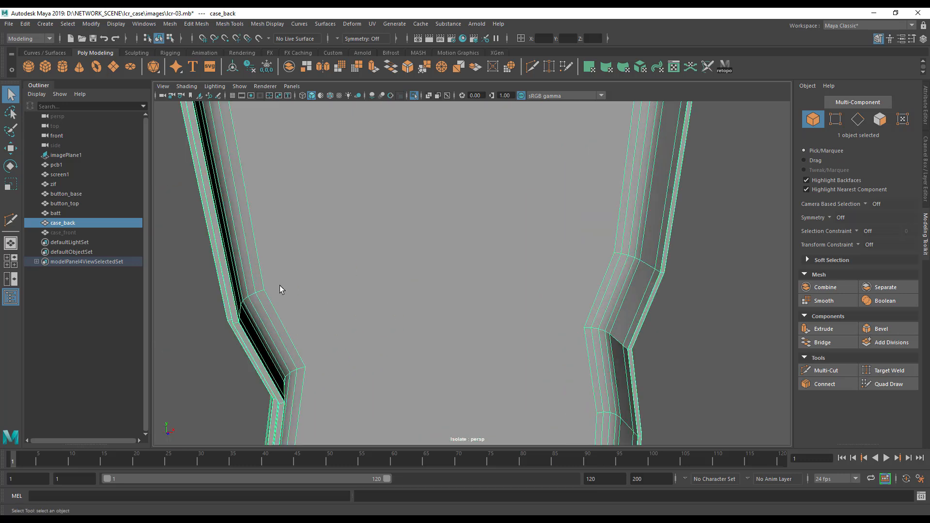
middle_click_drag(497, 292, 508, 188, "alt")
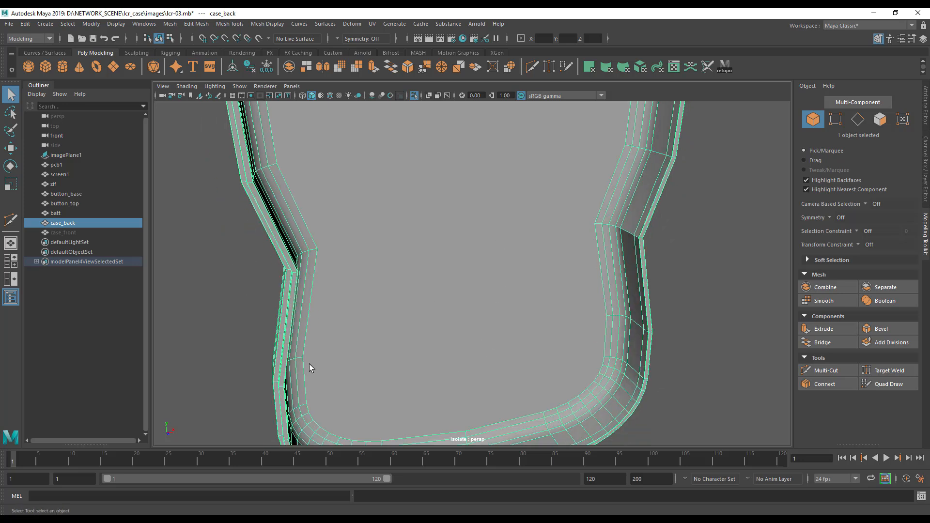
right_click_drag(553, 370, 489, 310, "alt")
left_click_drag(490, 310, 359, 290, "alt")
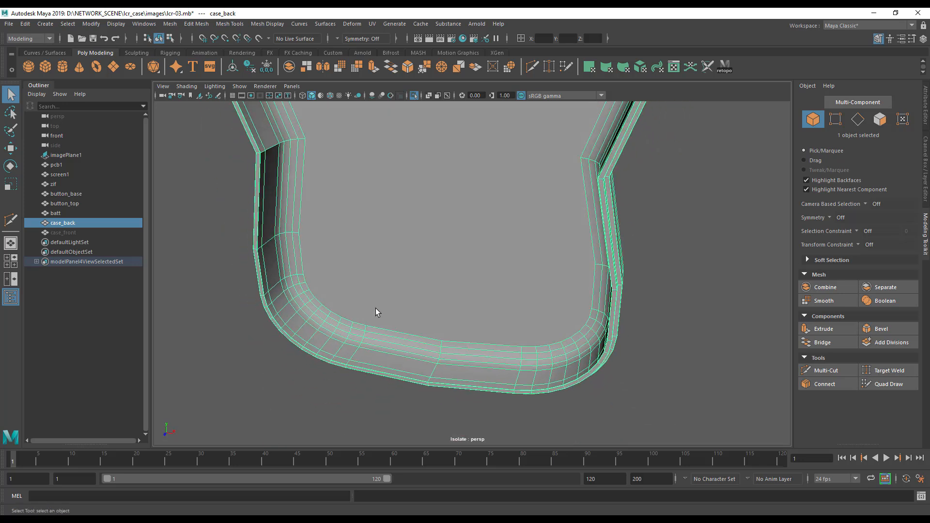
left_click_drag(412, 211, 494, 338, "alt")
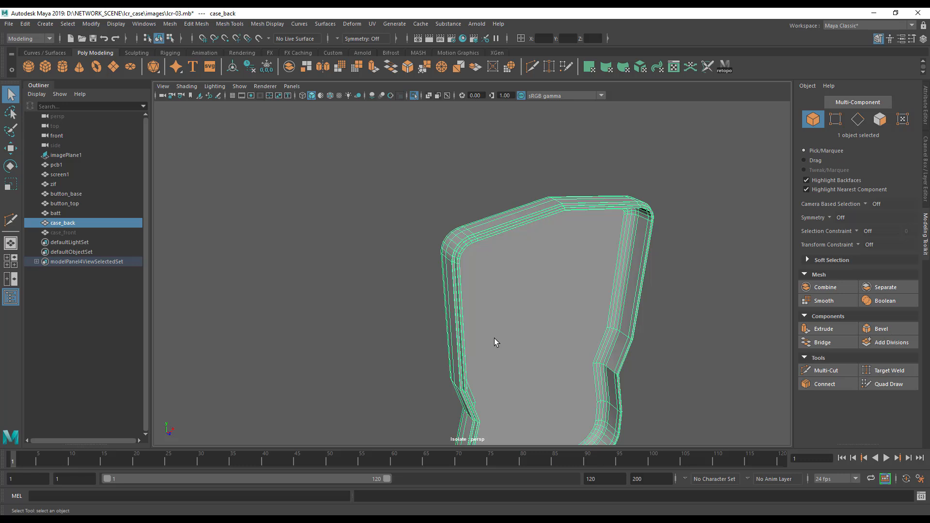
left_click_drag(501, 329, 526, 290, "alt")
Switch case_back to the smooth preview and check its shading with nothing selected.
left_click(649, 243)
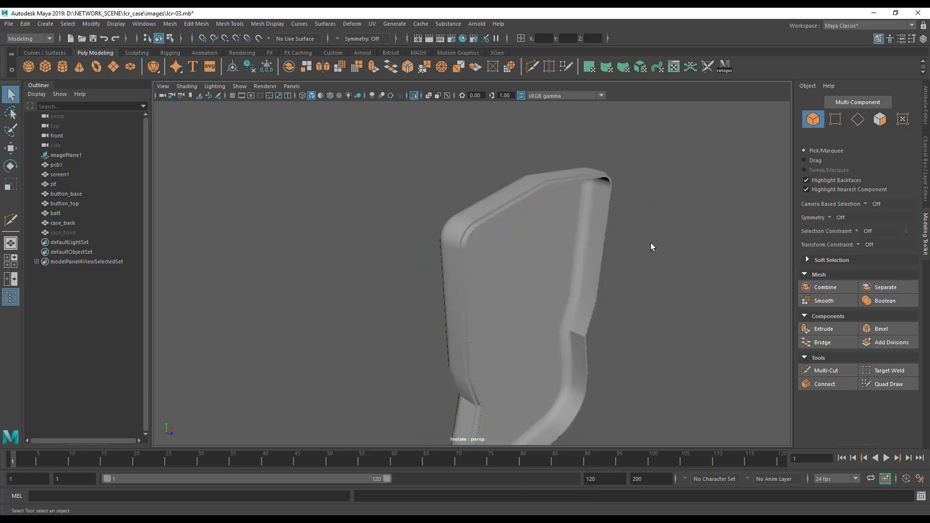
left_click_drag(624, 256, 585, 258, "alt")
left_click(601, 294)
key("3")
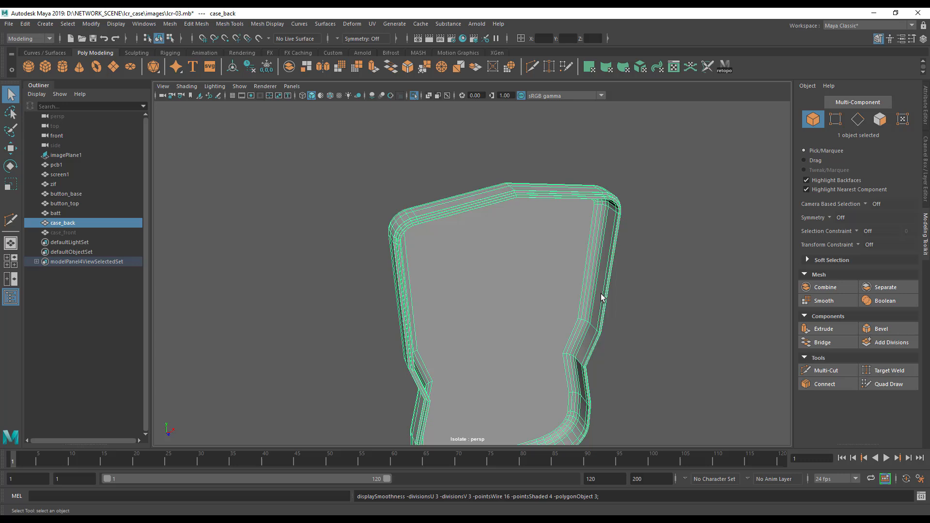
left_click(708, 345)
left_click_drag(708, 345, 594, 336, "alt")
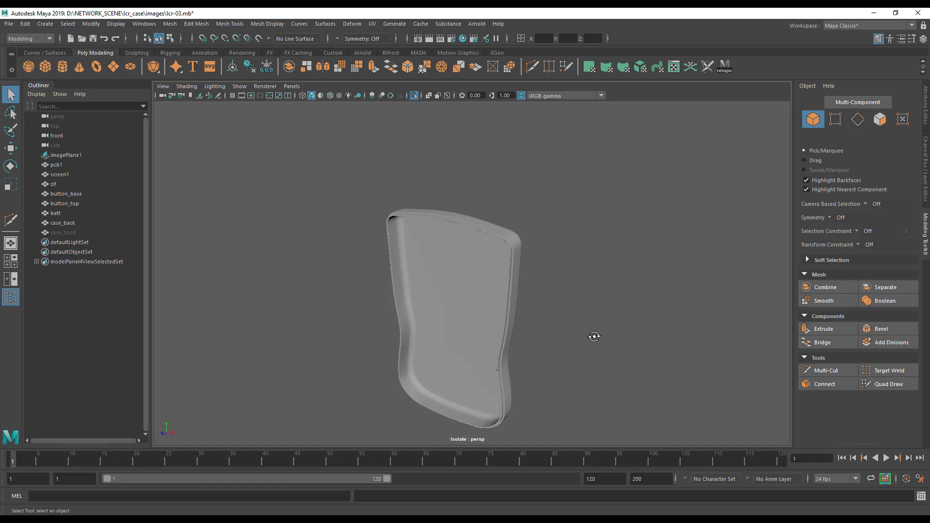
End the isolation of case_back and view it together with the circuit board, screen and other internal parts.
left_click(484, 323)
key("ctrl+1")
left_click_drag(497, 331, 584, 325, "alt")
right_click_drag(583, 325, 703, 350, "alt")
left_click_drag(702, 351, 755, 360, "alt")
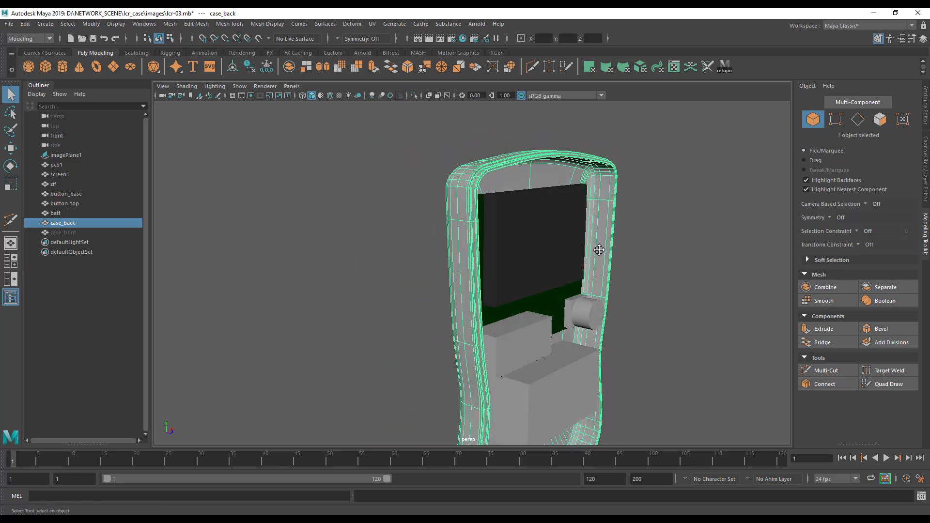
Examine the smoothed case back and the components it holds from the front, sides and outside, with nothing selected.
left_click_drag(599, 250, 545, 271, "alt")
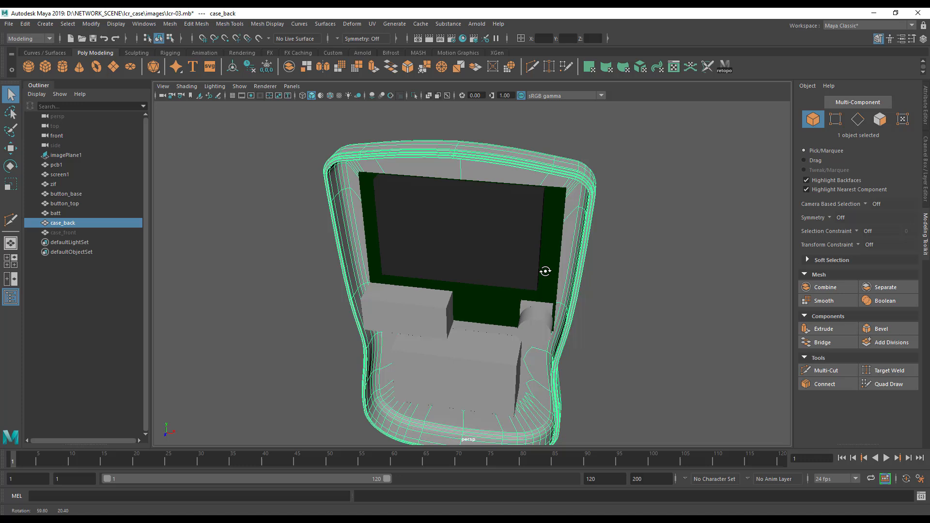
left_click_drag(497, 250, 440, 249, "alt")
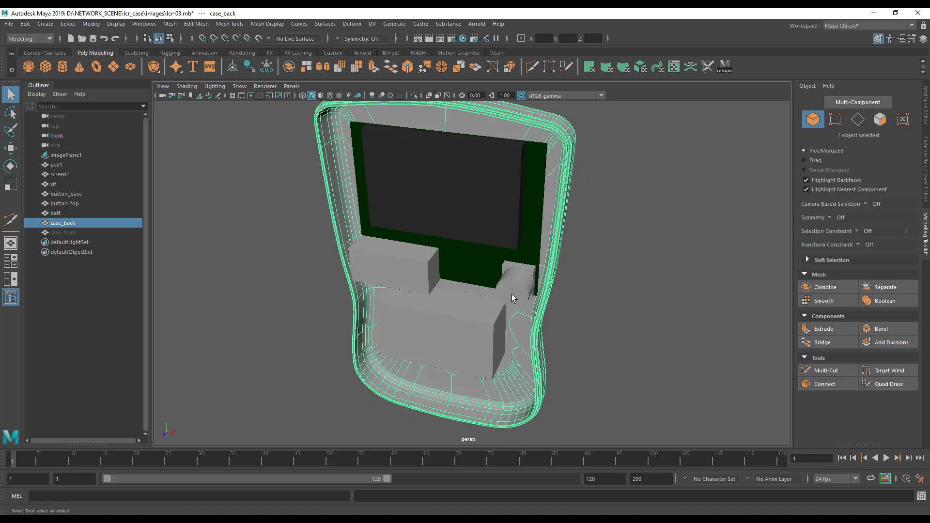
left_click_drag(508, 308, 521, 303, "alt")
middle_click_drag(499, 303, 500, 256, "alt")
left_click_drag(509, 276, 547, 284, "alt")
left_click_drag(538, 315, 373, 333, "alt")
left_click_drag(531, 344, 559, 350, "alt")
left_click(552, 302)
left_click_drag(553, 302, 502, 200, "alt")
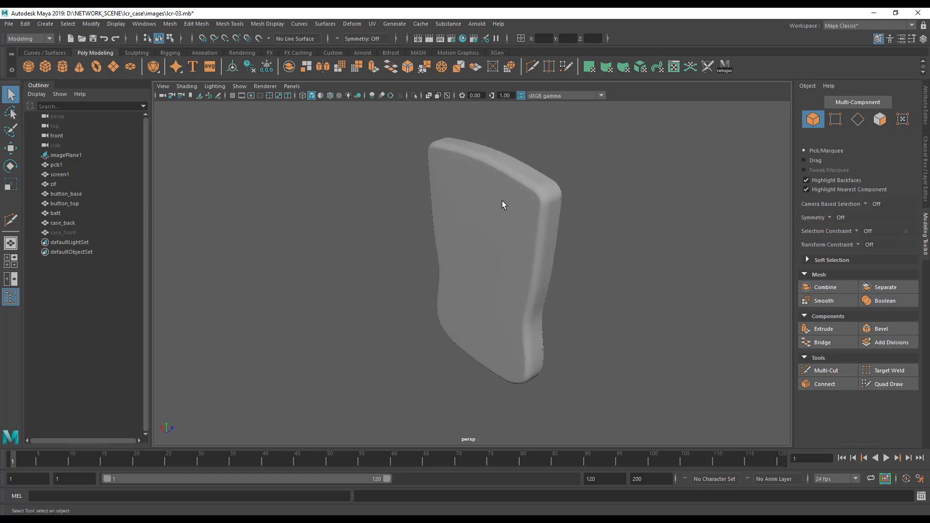
left_click(528, 219)
left_click(629, 260)
left_click_drag(633, 261, 438, 241, "alt")
middle_click_drag(554, 282, 550, 324, "alt")
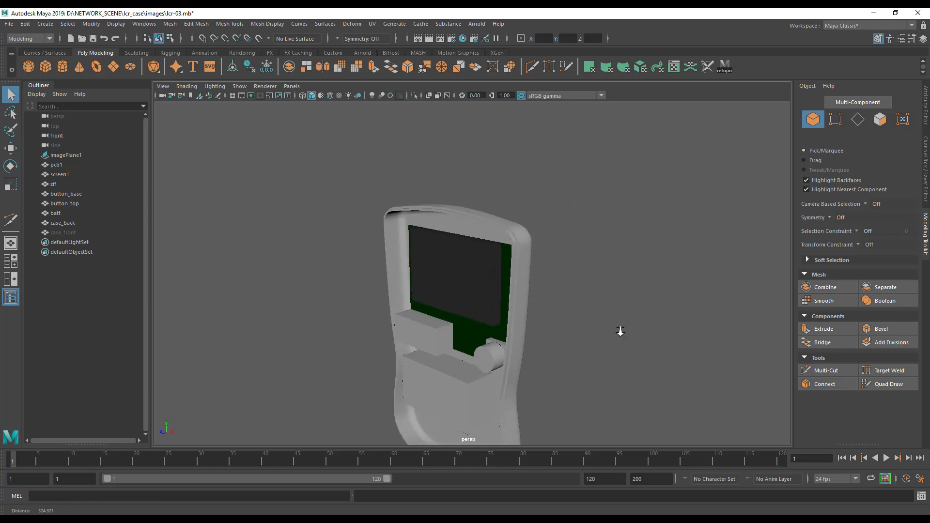
right_click_drag(575, 320, 683, 323, "alt")
middle_click_drag(683, 324, 665, 345, "alt")
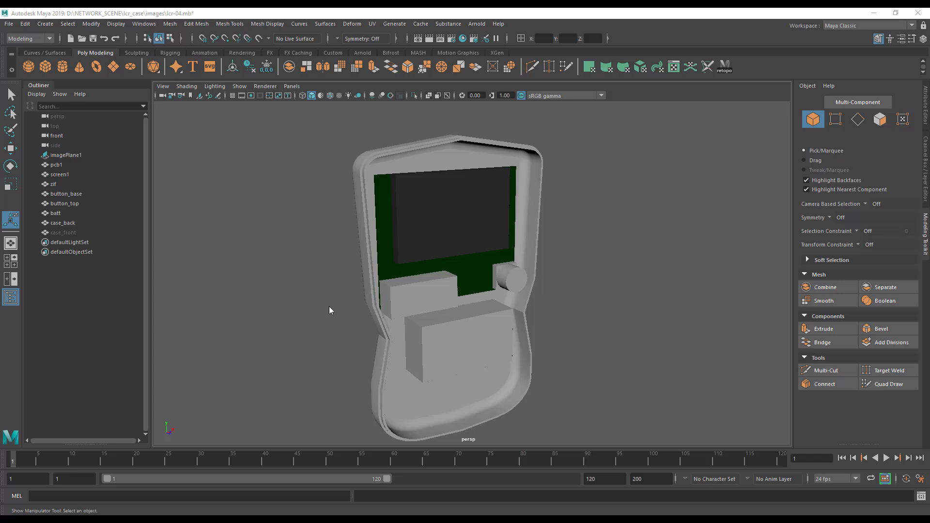
Examine the unsmoothed case back, its rim and the internal components from several angles.
left_click_drag(349, 306, 315, 334, "alt")
middle_click_drag(316, 334, 301, 359, "alt")
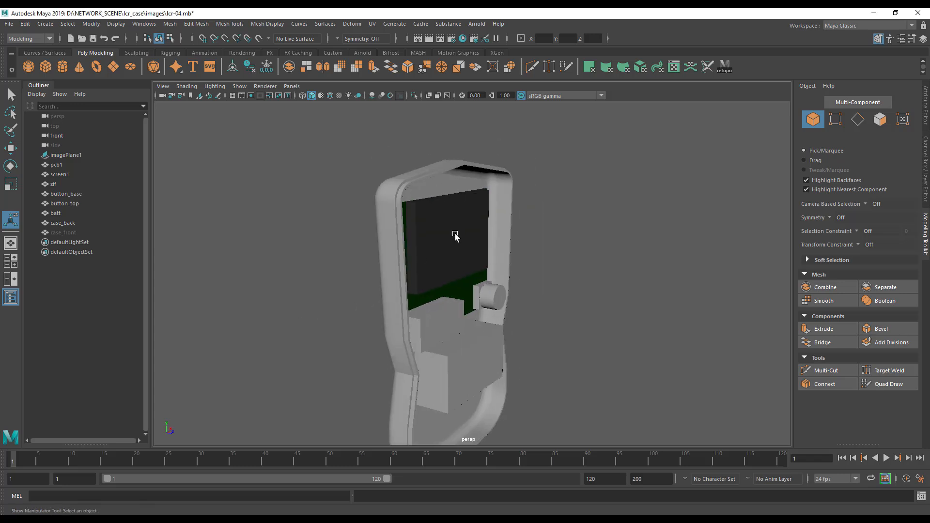
left_click_drag(455, 236, 462, 170, "alt")
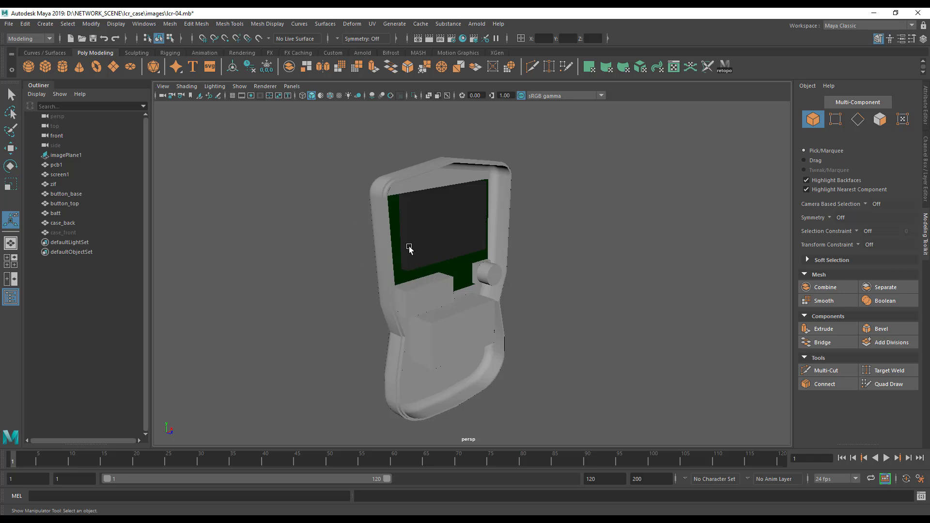
left_click_drag(417, 212, 572, 274, "alt")
left_click_drag(328, 248, 433, 251, "alt")
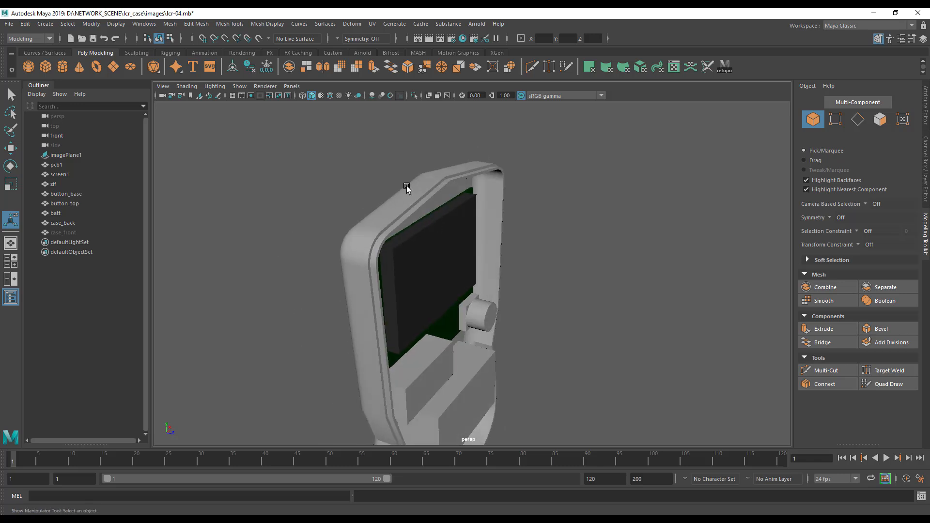
middle_click_drag(427, 323, 430, 245, "alt")
right_click_drag(429, 245, 426, 297, "alt")
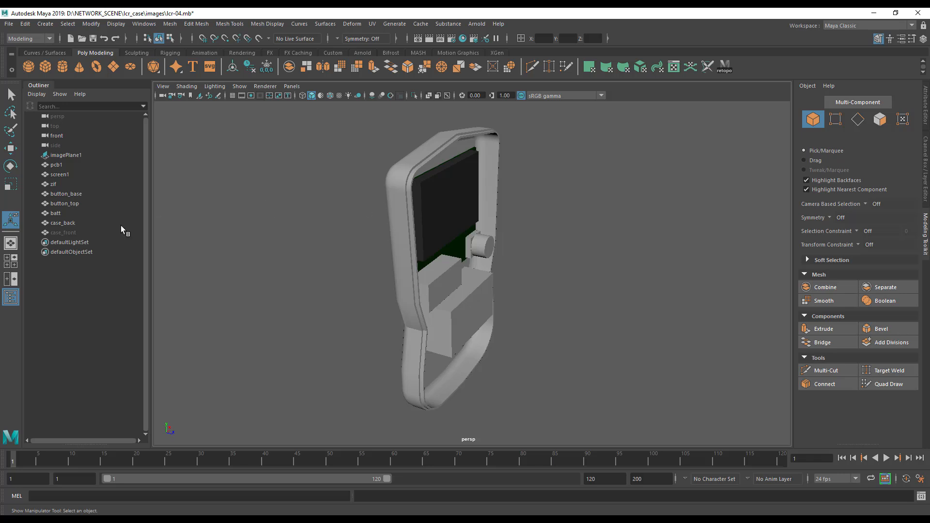
Unhide case_front and compare its rim with the case back's rim from the side.
left_click(67, 233)
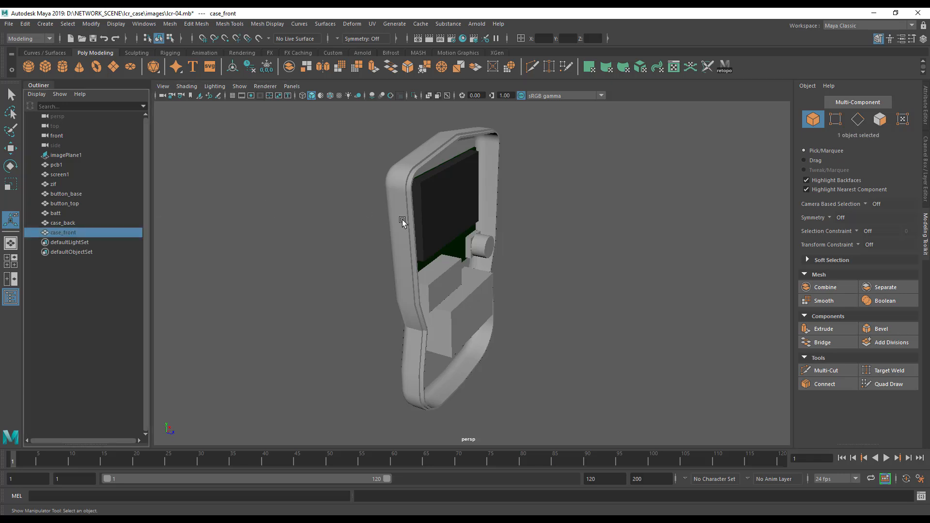
key("shift+h")
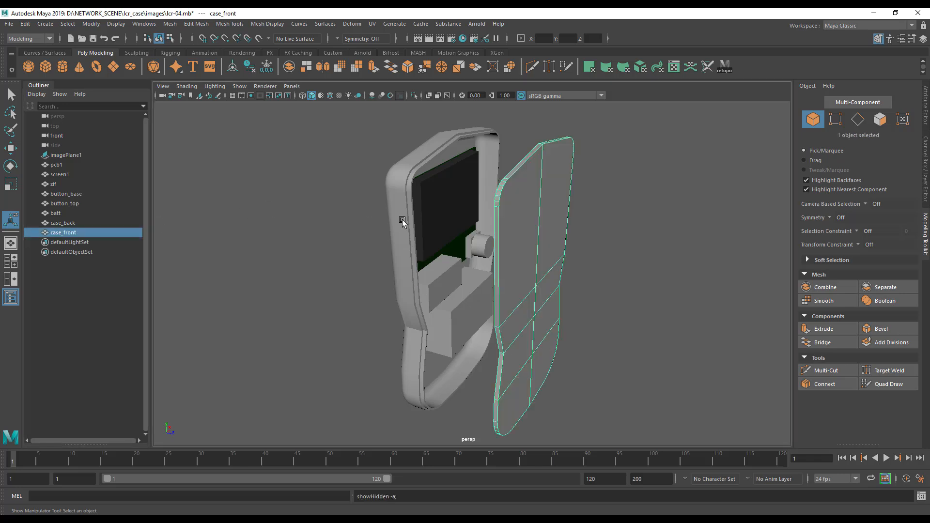
left_click_drag(516, 284, 556, 278, "alt")
right_click_drag(556, 278, 617, 314, "alt")
left_click_drag(576, 266, 425, 231, "alt")
right_click_drag(253, 249, 353, 269, "alt")
left_click_drag(354, 269, 286, 277, "alt")
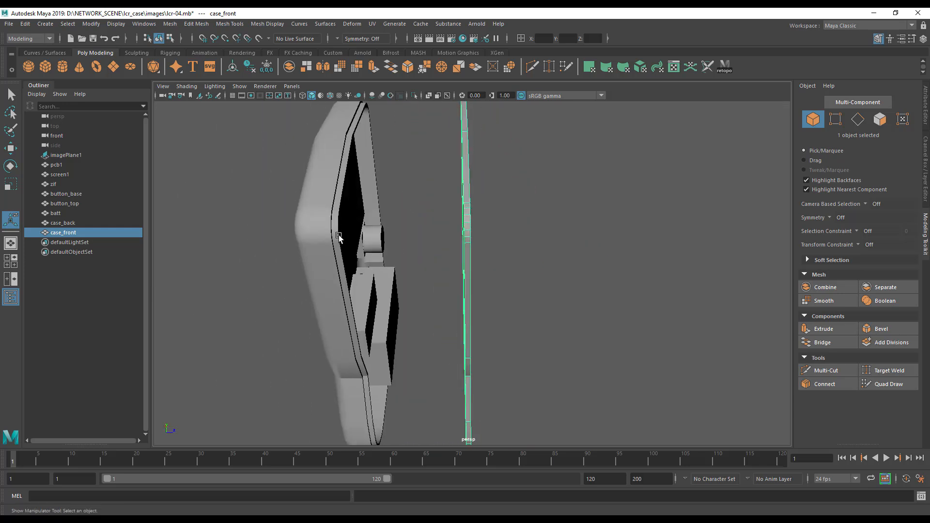
left_click_drag(372, 247, 490, 265, "alt")
middle_click_drag(490, 266, 454, 236, "alt")
right_click_drag(453, 237, 513, 292, "alt")
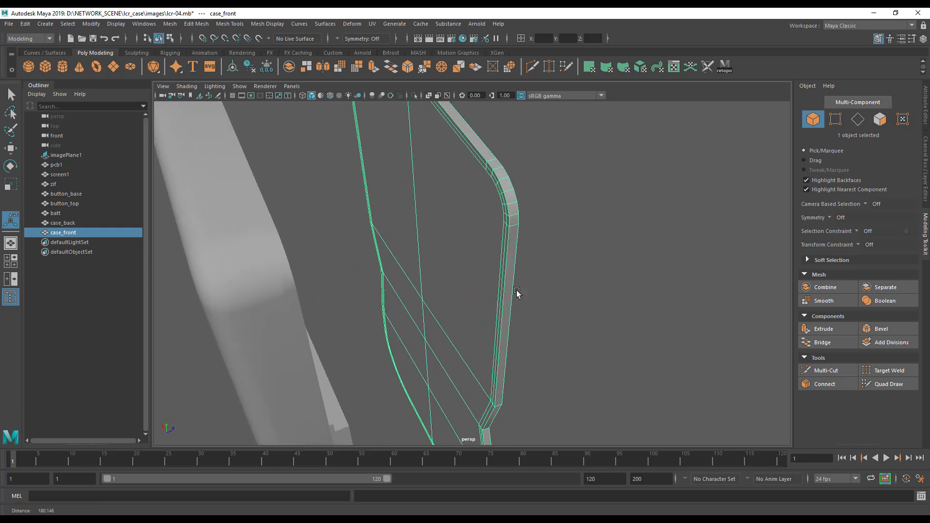
Extrude the two face loops around the rim of case_front that faces the case back with a thickness of 10.
left_click_drag(513, 293, 454, 369, "alt")
right_click_drag(455, 369, 521, 368, "alt")
left_click_drag(521, 368, 496, 246, "alt")
right_click_drag(496, 246, 479, 257)
left_click(496, 218)
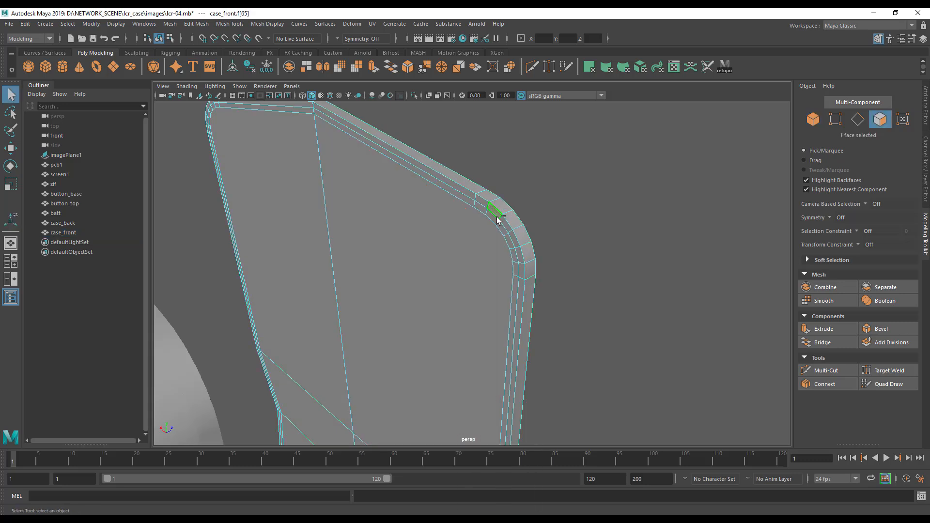
double_click(485, 204, "shift")
left_click(491, 215, "shift")
double_click(482, 208, "shift")
right_click_drag(494, 310, 421, 303, "alt")
left_click_drag(421, 303, 397, 242, "alt")
key("ctrl+e")
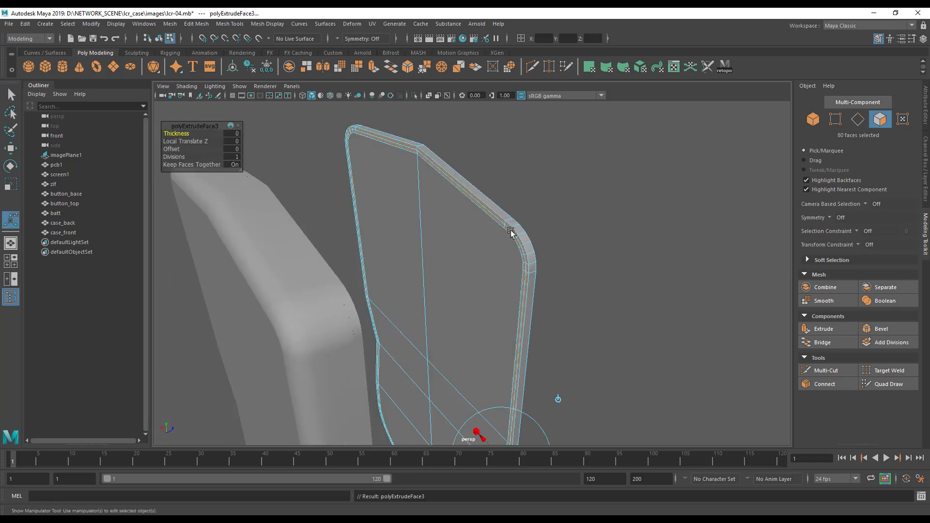
left_click_drag(429, 273, 364, 218, "alt")
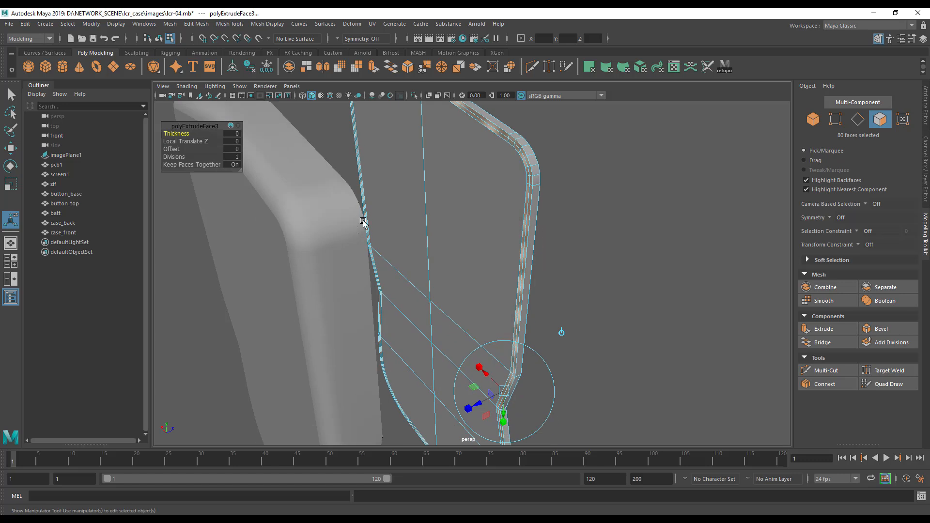
left_click(232, 136)
key("Return")
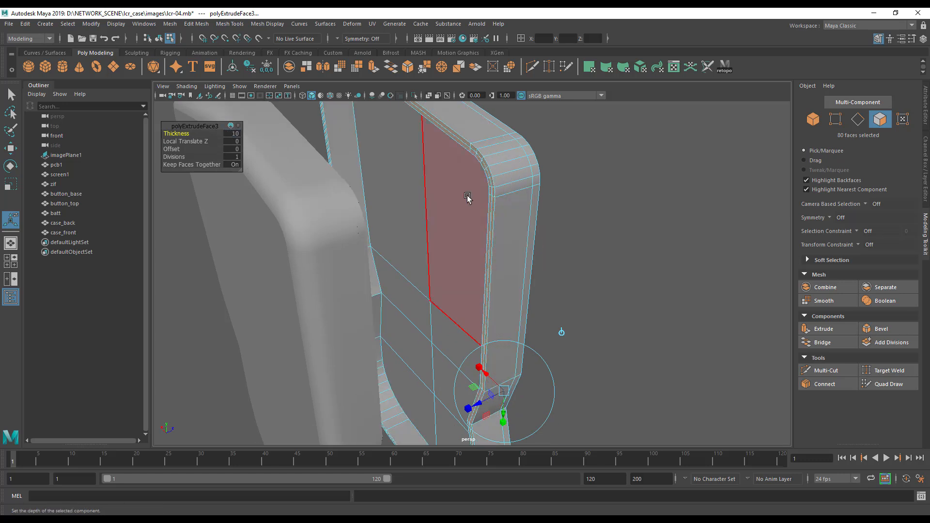
Extrude the outer face loop of case_front's rim with a thickness of 2 to form a lip.
middle_click_drag(469, 202, 463, 242, "alt")
left_click_drag(463, 242, 342, 268, "alt")
left_click(577, 225)
double_click(572, 218)
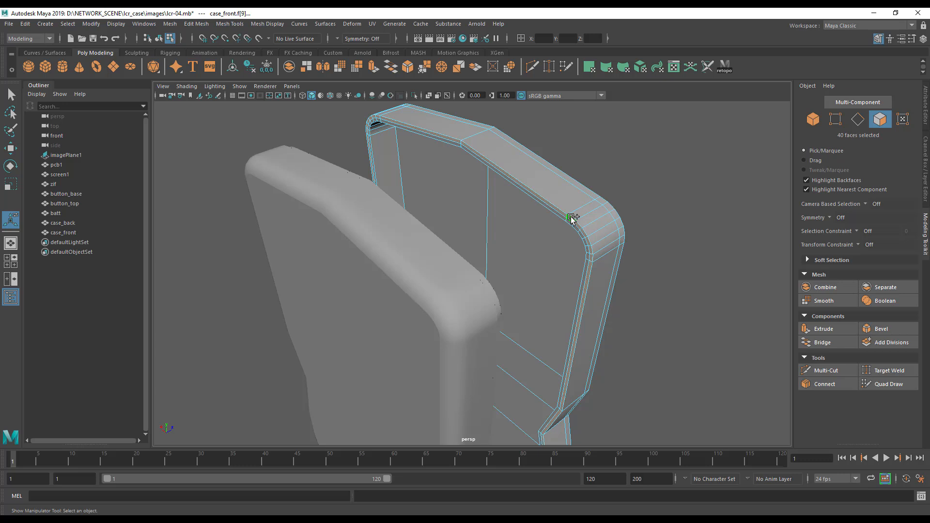
key("ctrl+e")
left_click(237, 135)
type("2")
key("Return")
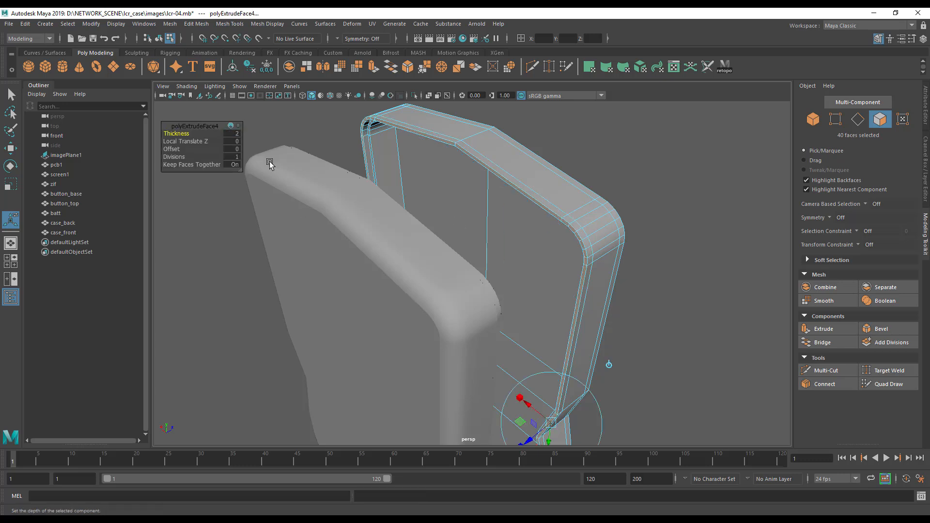
Move the whole case_front object back against case_back so that their rims meet.
scroll(439, 286, "up", 5)
left_click_drag(426, 293, 492, 246, "alt")
right_click_drag(492, 246, 522, 236)
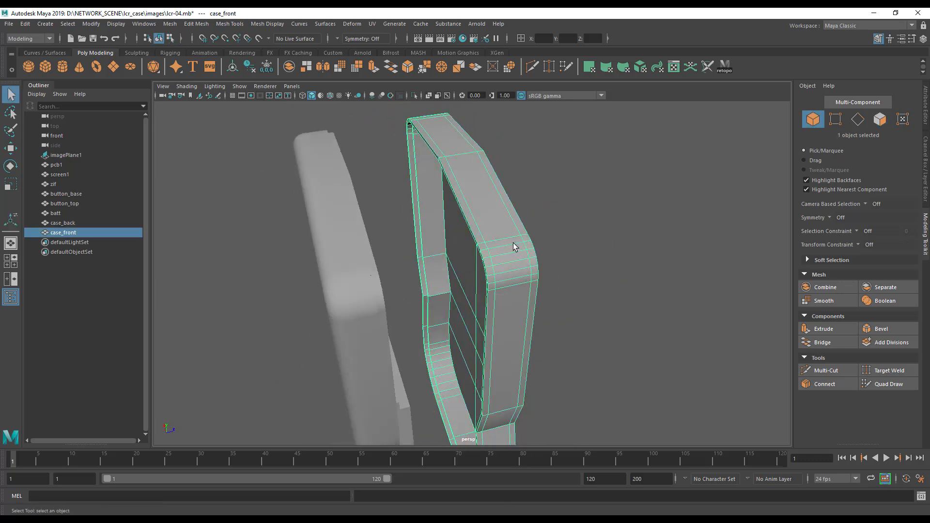
key("w")
left_click_drag(522, 315, 456, 331)
right_click_drag(466, 339, 533, 335, "alt")
middle_click_drag(534, 334, 584, 328, "alt")
left_click(583, 327)
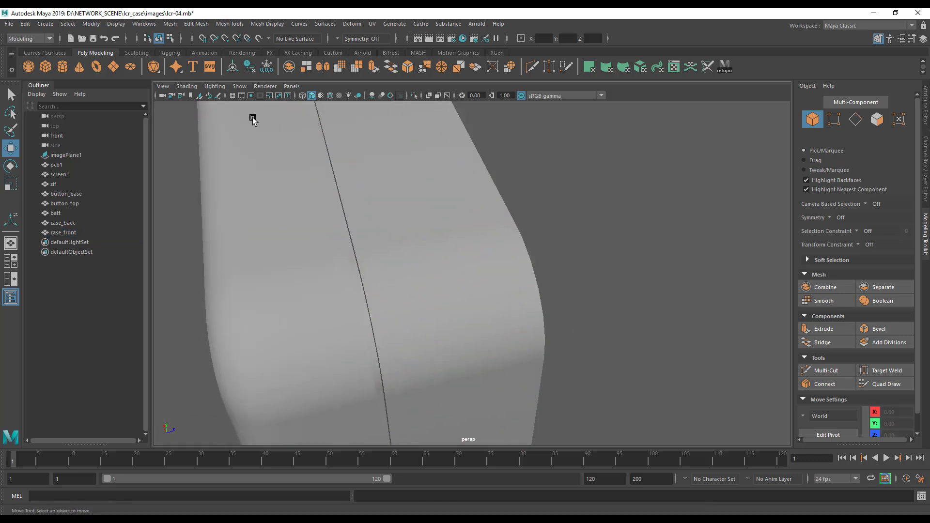
Turn on Wireframe on Shaded and examine the seam between the two case halves.
left_click(183, 86)
left_click(213, 174)
mouse_move(344, 243)
left_mouse_down("alt")
mouse_move(380, 251)
mouse_move(366, 236)
mouse_move(374, 234)
left_mouse_up("alt")
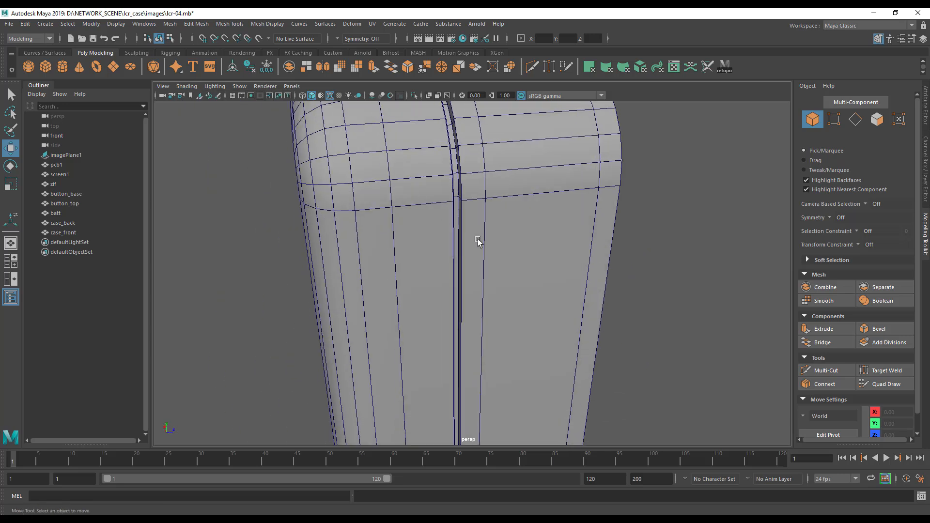
right_click_drag(504, 251, 422, 255, "alt")
middle_click_drag(422, 256, 399, 207, "alt")
right_click_drag(453, 248, 386, 254, "alt")
left_click_drag(386, 255, 413, 255, "alt")
Move case_front away from case_back, leaving a wide gap between the two halves.
left_click(415, 255)
left_click_drag(501, 309, 494, 304)
key("alt+space")
left_click_drag(468, 232, 590, 275, "alt")
left_click_drag(531, 365, 457, 323)
Delete the edge loop running around case_front's outer side wall near its front face.
middle_click_drag(483, 237, 502, 181, "alt")
right_click_drag(494, 218, 446, 260, "alt")
left_click_drag(498, 211, 470, 233, "alt")
left_click_drag(452, 296, 516, 249, "alt")
right_click(520, 213)
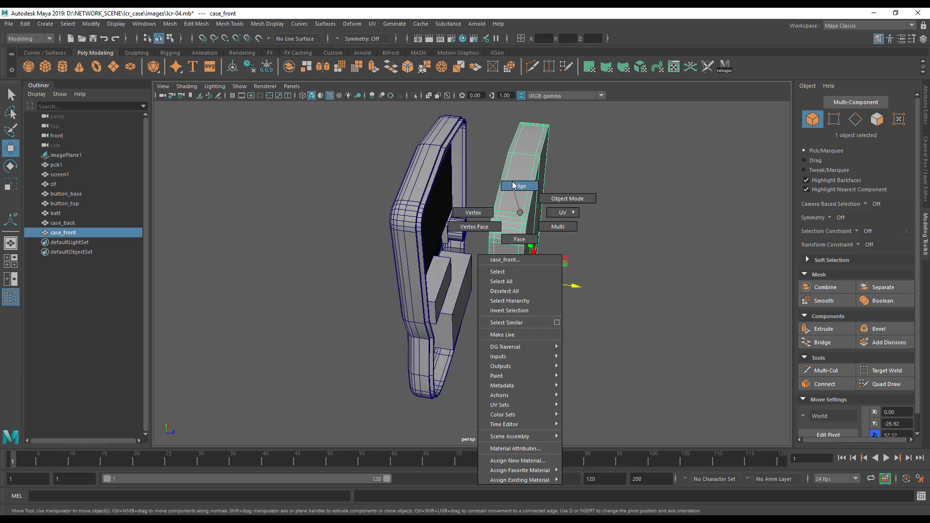
left_click(520, 186)
double_click(526, 209)
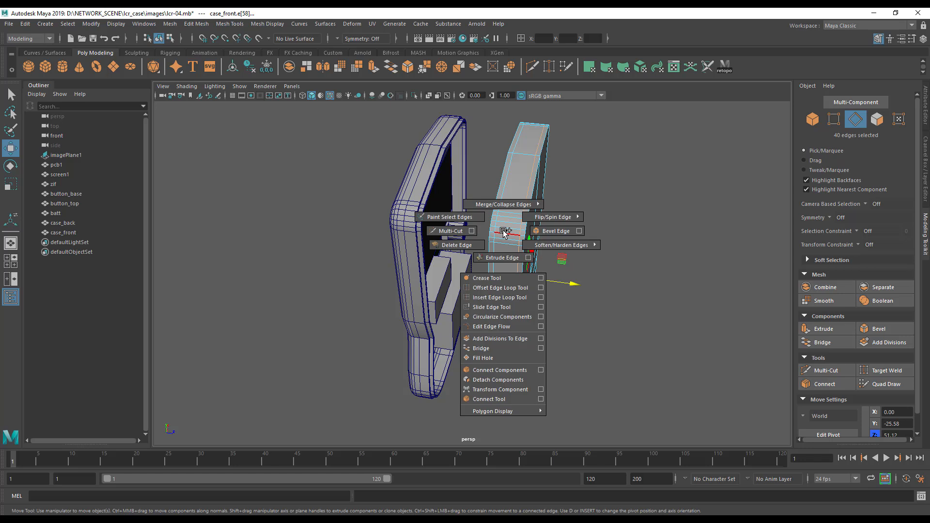
right_click_drag(517, 221, 652, 276, "shift")
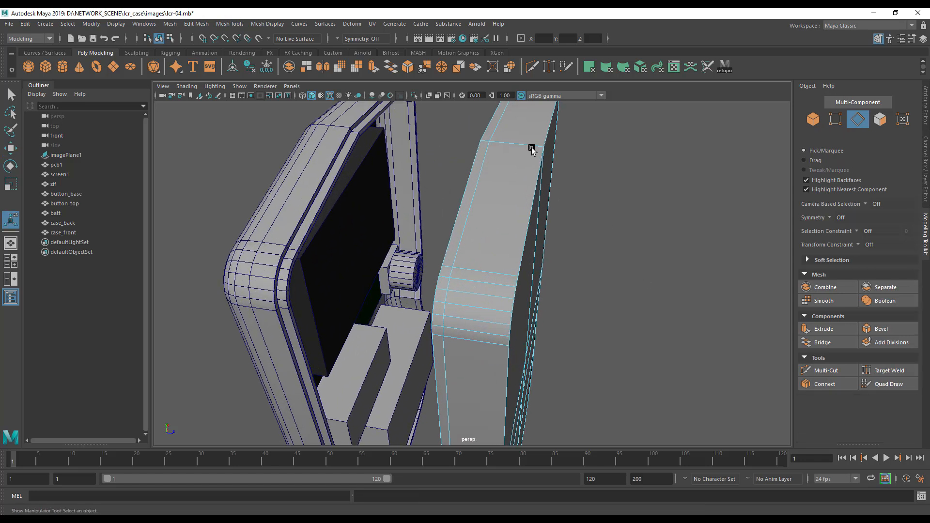
left_click_drag(510, 263, 491, 250, "alt")
mouse_move(490, 251)
right_mouse_down("shift")
mouse_move(473, 261)
mouse_move(488, 249)
right_mouse_up("shift")
left_click_drag(555, 302, 412, 274, "alt")
left_click_drag(478, 299, 467, 304, "alt")
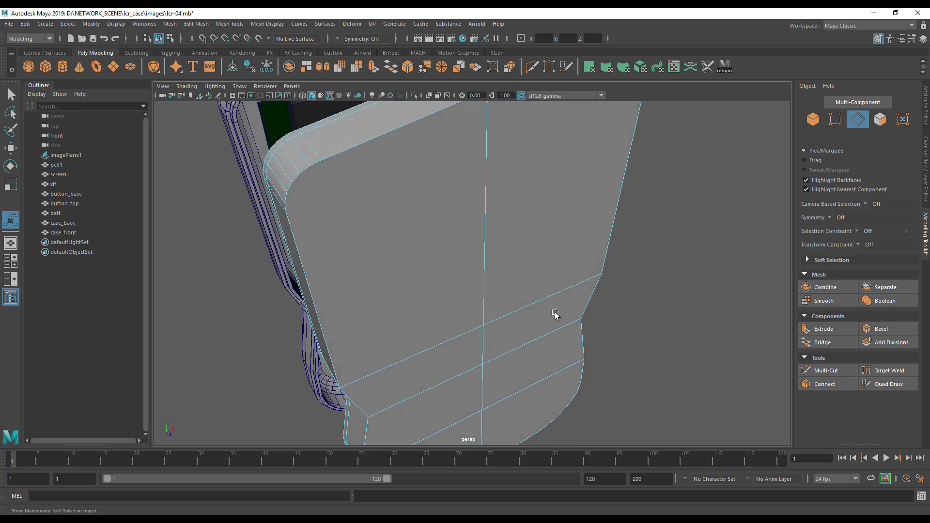
scroll(459, 298, "down", 3)
middle_click_drag(451, 292, 444, 266, "alt")
right_click_drag(440, 241, 441, 266)
left_click(436, 251)
left_click(506, 248, "shift")
left_click(502, 286, "shift")
left_click(437, 316, "shift")
left_click(443, 345, "shift")
left_click(501, 328, "shift")
left_click(500, 361, "shift")
left_click(458, 365, "shift")
left_click_drag(450, 383, 432, 380, "alt")
Isolate case_front and select the eight large faces covering its outer front side.
right_click_drag(444, 261, 499, 237)
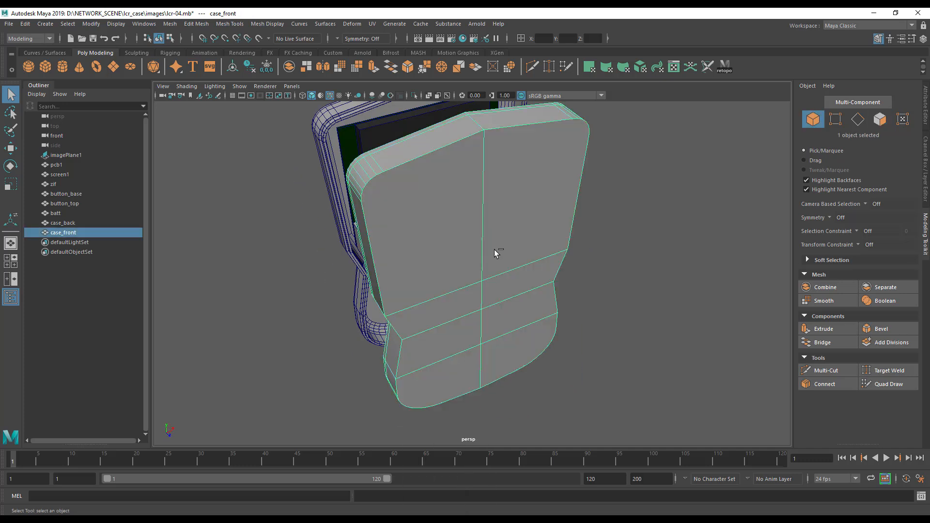
key("ctrl+1")
left_click_drag(432, 291, 432, 235, "alt")
right_click_drag(433, 224, 433, 251)
left_click(432, 227)
left_click(506, 216, "shift")
left_click(507, 281, "shift")
left_click(459, 296, "shift")
left_click(465, 334, "shift")
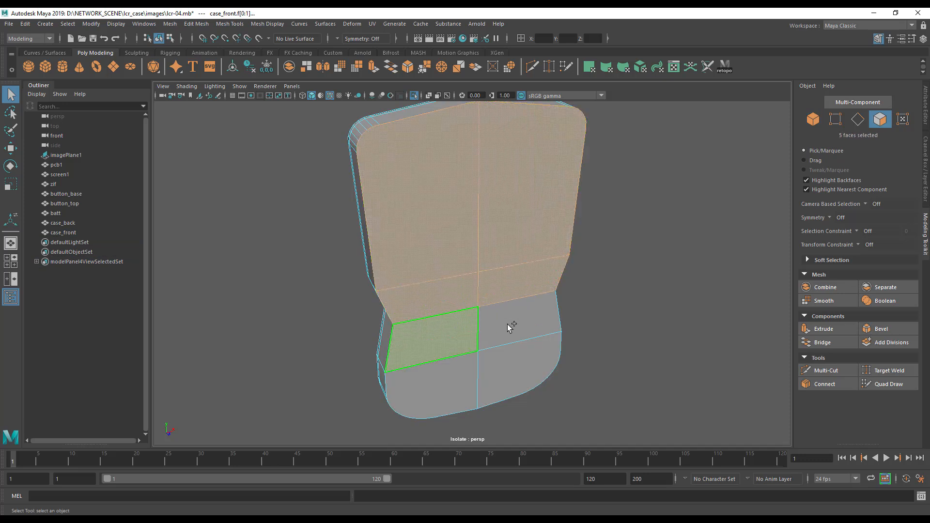
left_click(500, 326, "shift")
left_click(518, 373, "shift")
left_click(444, 381, "shift")
Add the eight matching faces on the inner side of case_front's front wall to the selection.
left_click_drag(350, 383, 548, 373, "alt")
left_click(459, 345, "shift")
left_click(510, 350, "shift")
left_click(519, 301, "shift")
left_click(434, 307, "shift")
left_click(468, 280, "shift")
left_click(456, 220, "shift")
left_click(492, 214, "shift")
left_click(462, 325, "shift")
Convert the selected front wall faces of case_front to edges.
left_click_drag(461, 324, 328, 328, "alt")
middle_click_drag(328, 328, 391, 285, "alt")
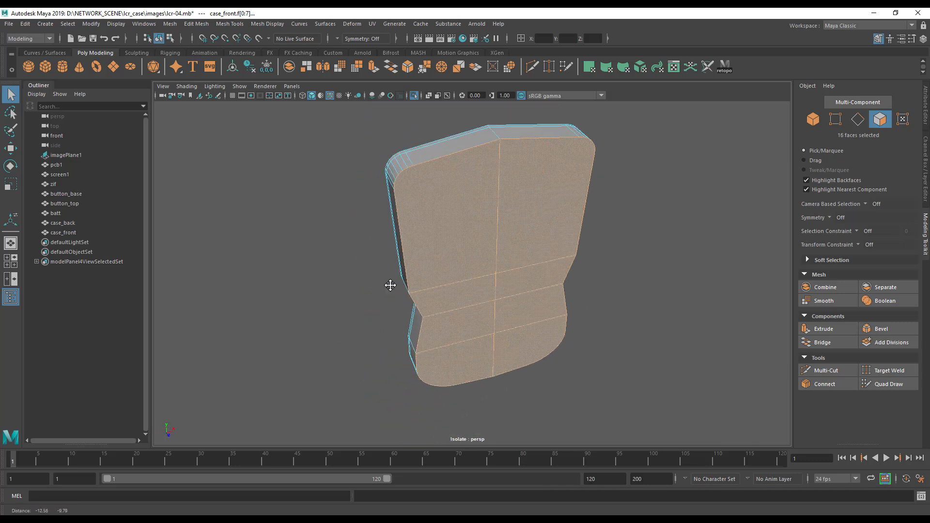
right_click(485, 217, "shift")
right_click(484, 218, "ctrl")
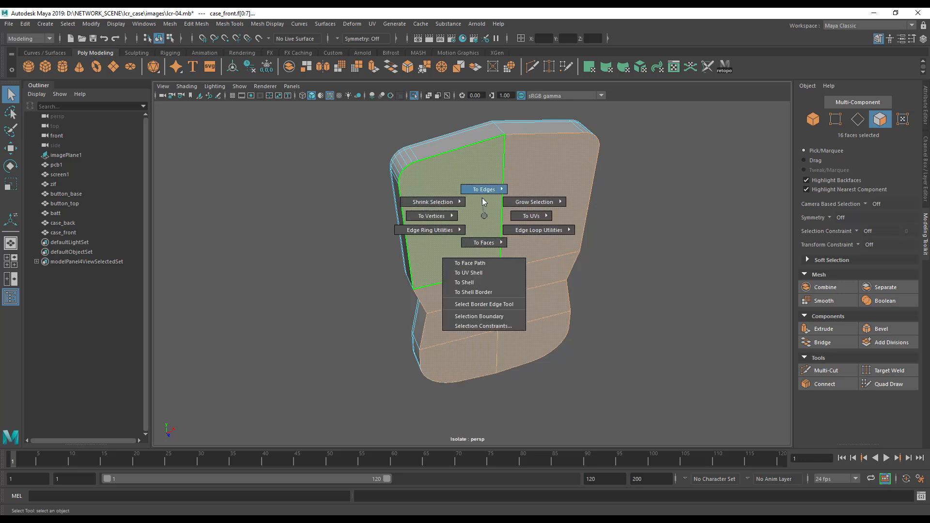
mouse_move(481, 193)
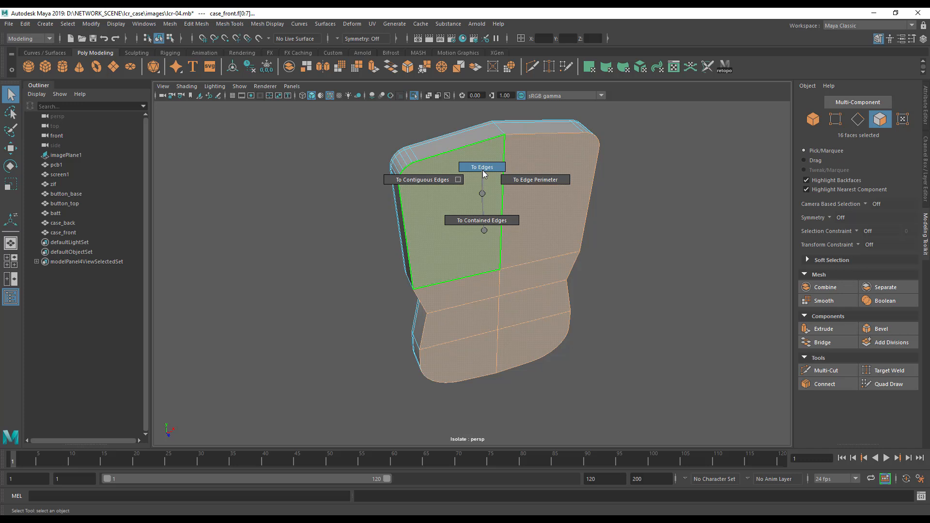
left_click(483, 170)
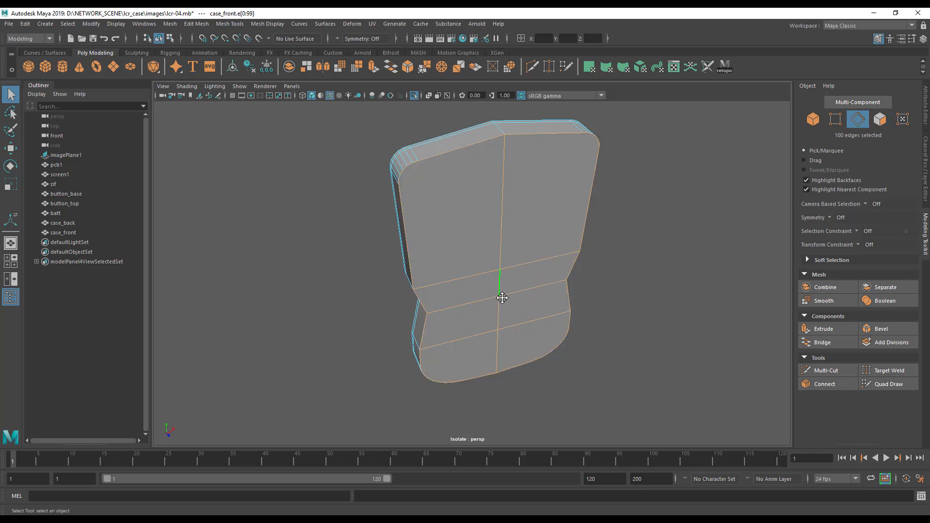
Deselect the centre line and cross edges on case_front's outer front side, keeping only the outline edges selected.
middle_click_drag(505, 286, 495, 337, "alt")
right_click_drag(598, 353, 630, 329, "alt")
middle_click_drag(630, 329, 619, 285, "alt")
left_click(504, 230, "ctrl")
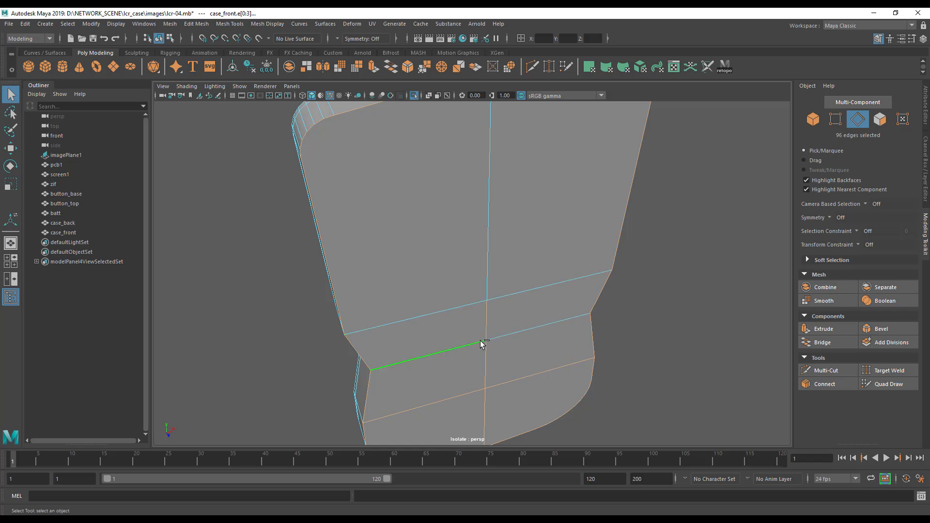
left_click(457, 398, "ctrl")
left_click(493, 385, "ctrl")
left_click(485, 417, "ctrl")
Deselect the centre line and cross edges on the inner side of case_front, keeping only its outline edges selected.
left_click_drag(446, 405, 654, 378, "alt")
middle_click_drag(654, 377, 655, 311, "alt")
right_click_drag(654, 311, 486, 292, "alt")
left_click(439, 265, "ctrl")
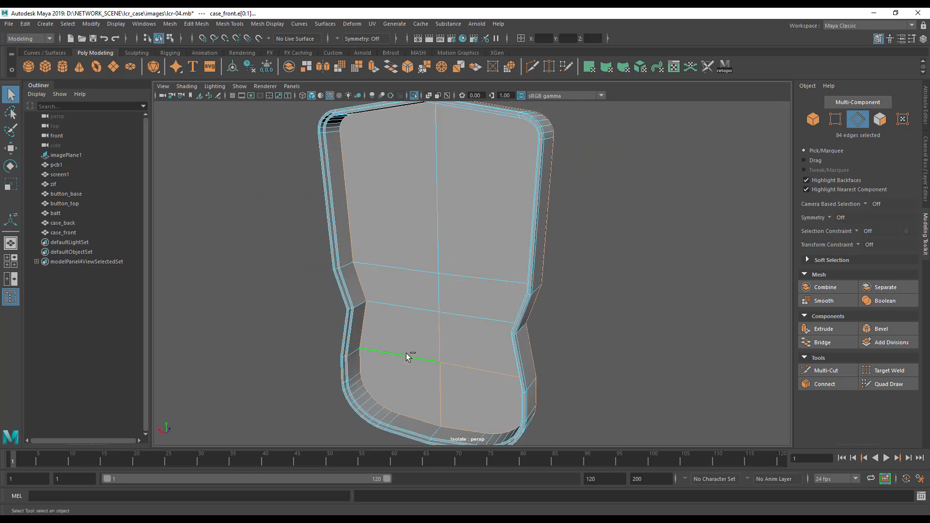
middle_click_drag(601, 377, 623, 322, "alt")
left_click_drag(609, 361, 649, 363, "alt")
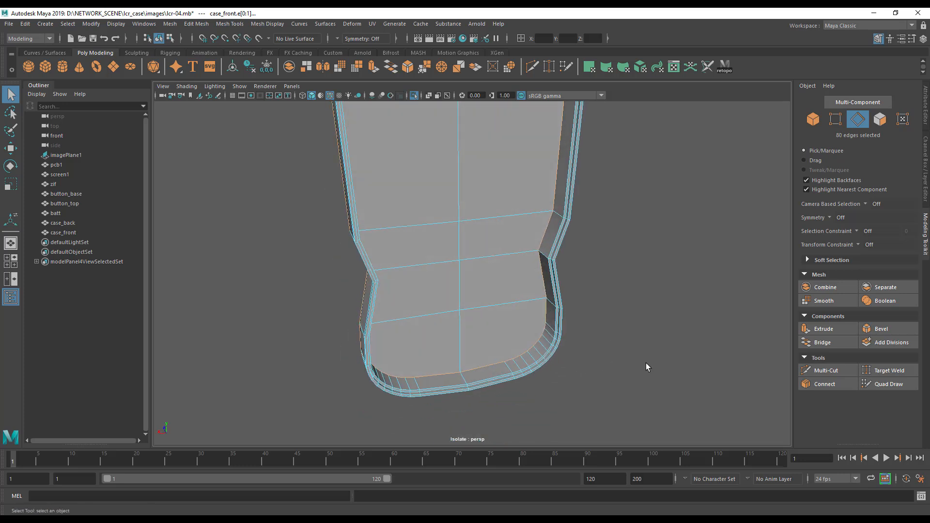
Bevel the selected outer and inner front outline edges of case_front with 6 segments.
left_click_drag(504, 259, 504, 307, "alt")
right_click_drag(504, 307, 494, 299, "alt")
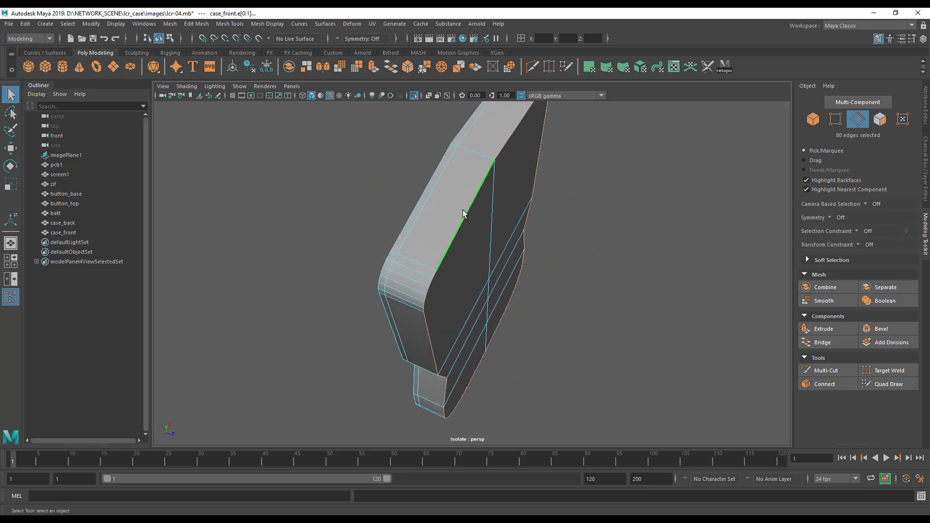
key("space")
left_click(366, 232)
left_click(370, 243)
right_click_drag(378, 258, 402, 314, "alt")
left_click_drag(402, 314, 411, 311, "alt")
mouse_move(177, 141)
left_mouse_down()
mouse_move(184, 135)
mouse_move(174, 139)
left_mouse_up()
left_click_drag(325, 211, 386, 205, "alt")
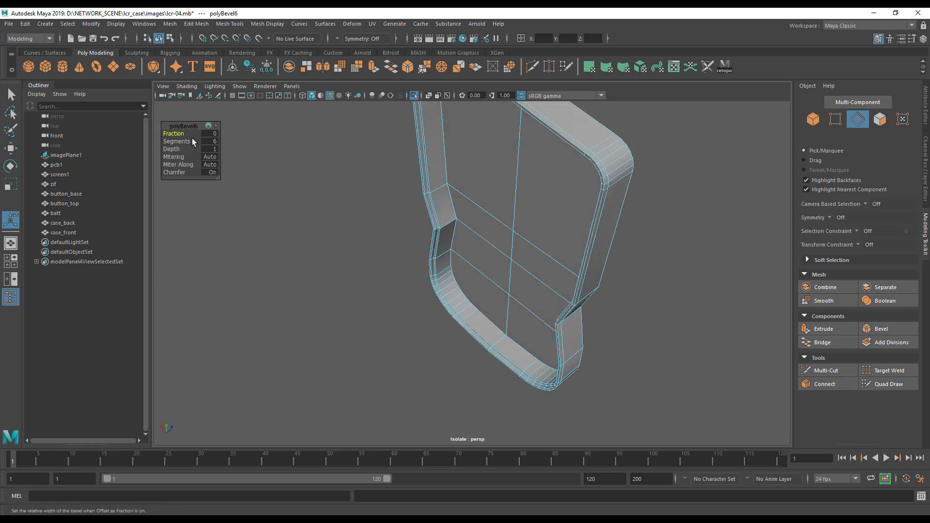
Set the Fraction of case_front's new outline bevel to 0.6.
left_click_drag(180, 134, 188, 134)
left_click_drag(255, 180, 443, 272, "alt")
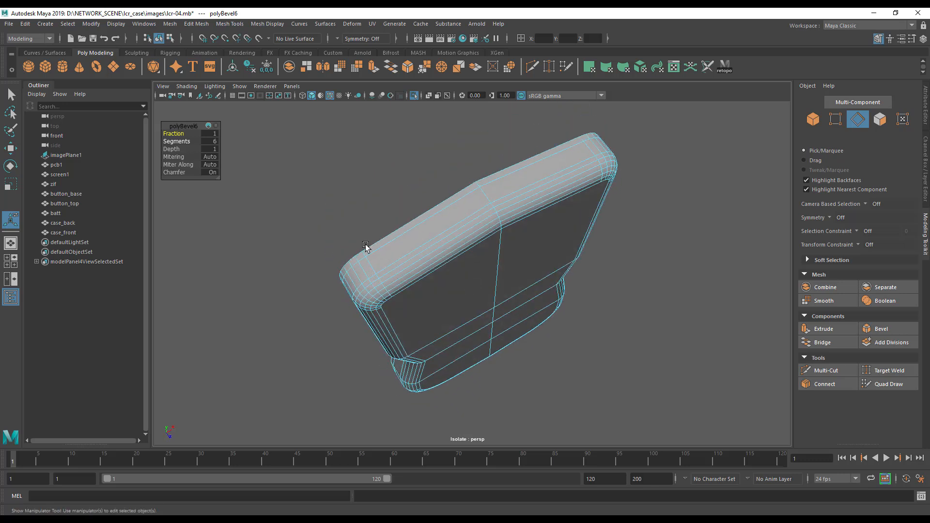
left_click_drag(182, 134, 202, 134)
key("Return")
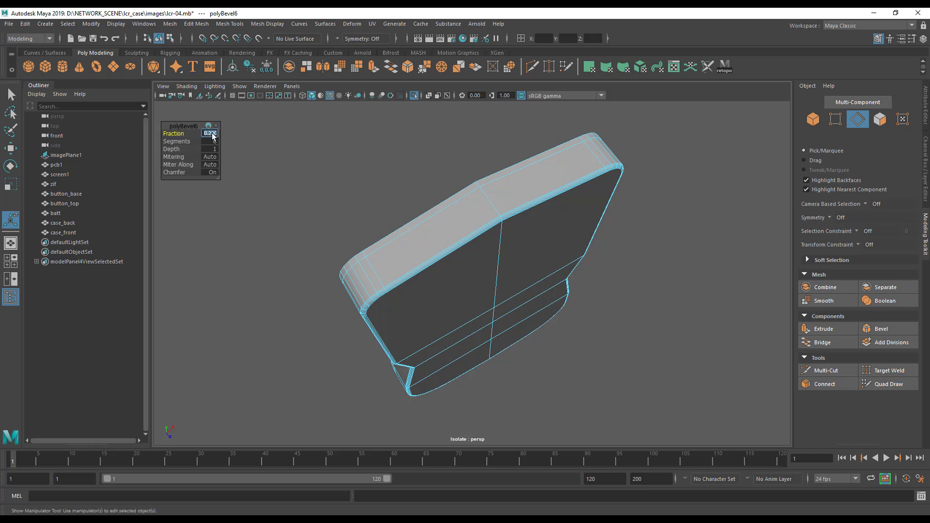
key("Return")
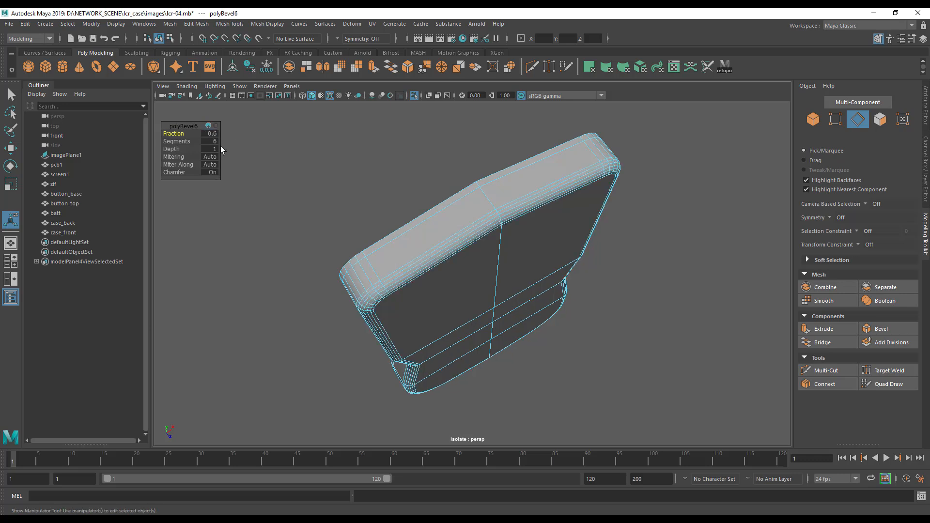
Return case_front to object mode and check its beveled shape in smooth preview.
mouse_move(453, 272)
left_mouse_down("alt")
mouse_move(492, 252)
mouse_move(469, 251)
mouse_move(609, 273)
mouse_move(561, 259)
mouse_move(478, 326)
mouse_move(452, 254)
left_mouse_up("alt")
right_click_drag(452, 254, 498, 255)
left_click_drag(498, 256, 543, 295, "alt")
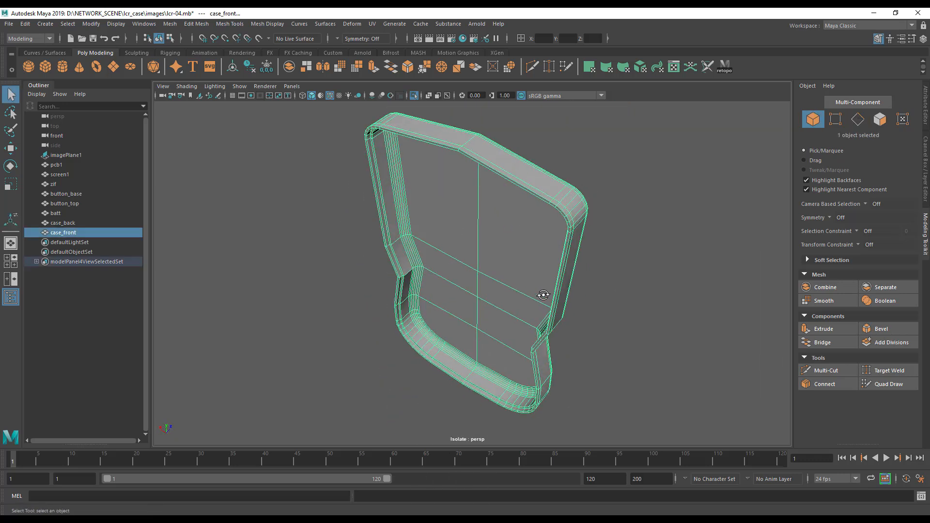
key("3")
key("1")
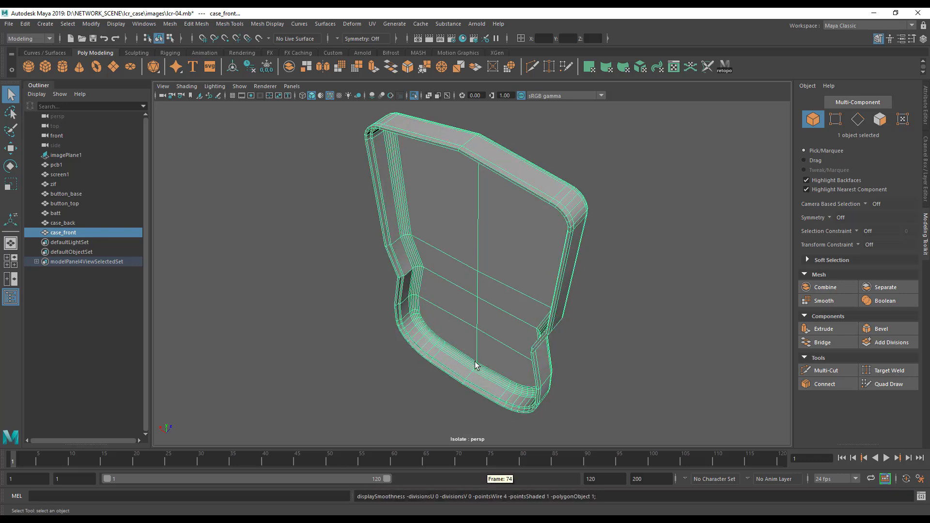
mouse_move(439, 290)
left_mouse_down("alt")
mouse_move(425, 332)
mouse_move(442, 297)
left_mouse_up("alt")
Delete the large flat front wall faces of case_front, eight on the inner side and eight on the outer side.
right_click(421, 252)
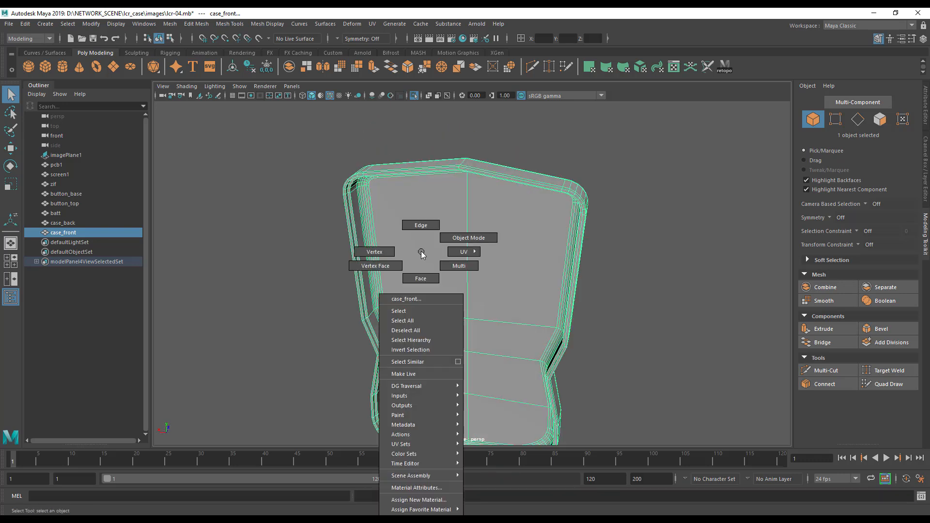
right_click_drag(423, 269, 425, 274)
left_click(436, 271)
left_click(487, 273, "shift")
left_click(491, 341, "shift")
left_click(448, 343, "shift")
left_click(446, 370, "shift")
left_click(485, 381, "shift")
left_click(486, 411, "shift")
left_click(436, 397, "shift")
left_click_drag(486, 388, 320, 395, "alt")
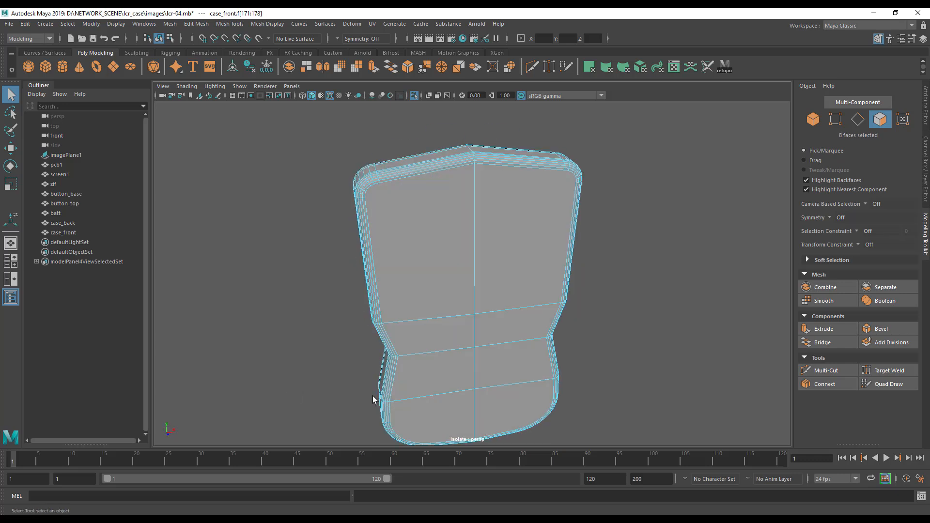
left_click(452, 408, "shift")
left_click(513, 409, "shift")
left_click(498, 375, "shift")
left_click(432, 378, "shift")
left_click(458, 335, "shift")
left_click(499, 334, "shift")
left_click(469, 286, "shift")
left_click(485, 290, "shift")
key("Delete")
Select the border edge loop of case_front's outer front opening and close it with Fill Hole.
left_click_drag(429, 284, 338, 299, "alt")
middle_click_drag(384, 292, 526, 317, "alt")
right_click_drag(497, 367, 717, 366, "alt")
middle_click_drag(603, 330, 482, 301, "alt")
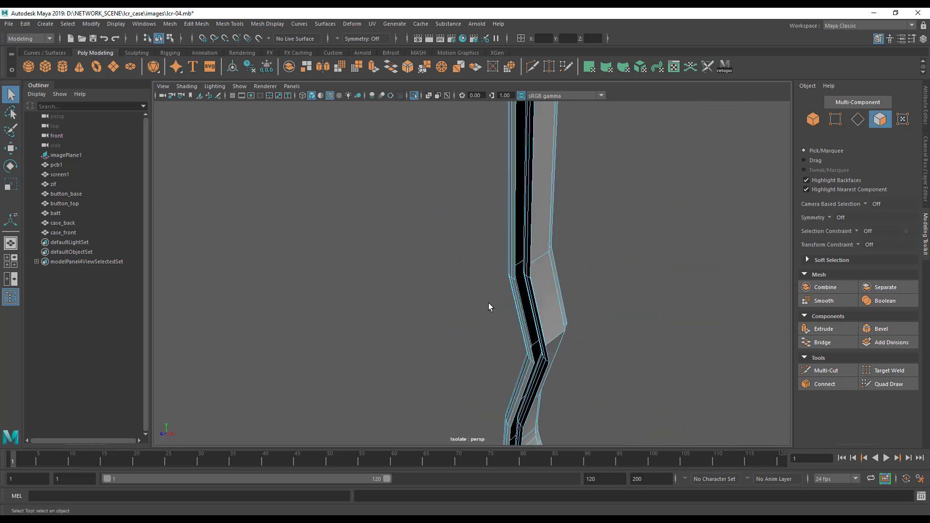
left_click_drag(523, 317, 525, 361, "alt")
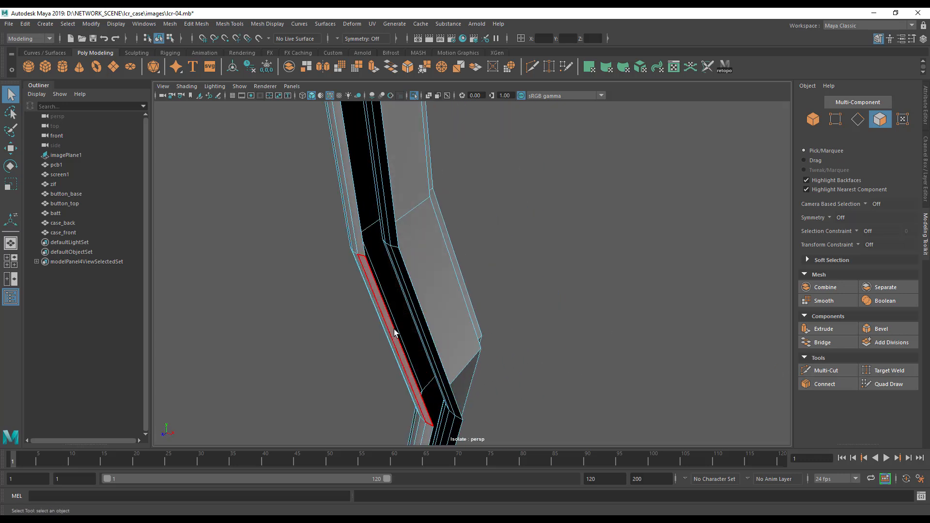
right_click_drag(391, 266, 391, 231)
double_click(381, 294)
left_click_drag(606, 336, 411, 347, "alt")
scroll(316, 355, "down", 4)
middle_click_drag(421, 318, 403, 372, "alt")
left_click_drag(404, 372, 307, 365, "alt")
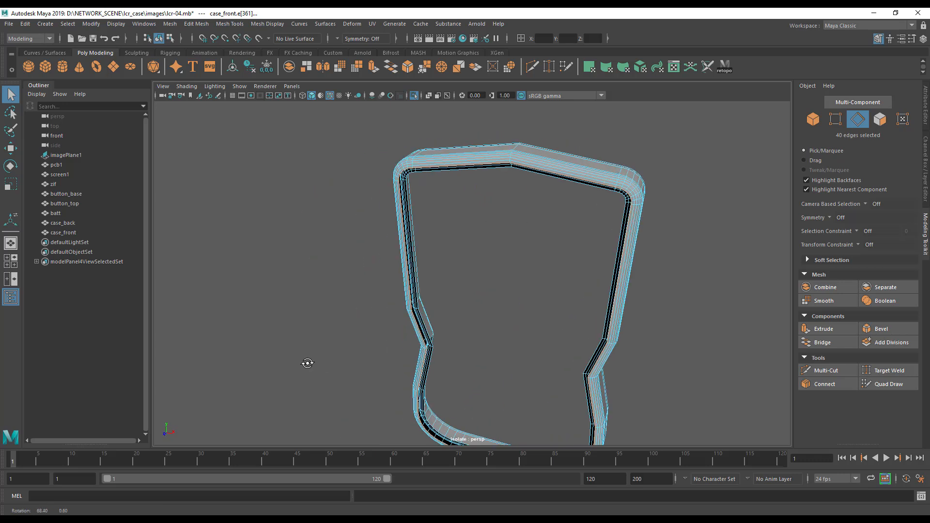
key("space")
left_click(273, 270)
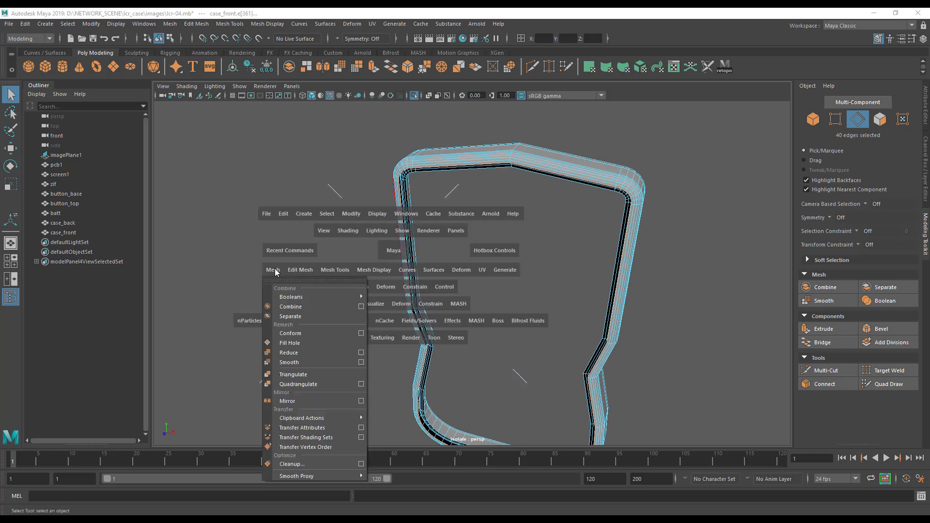
left_click(292, 348)
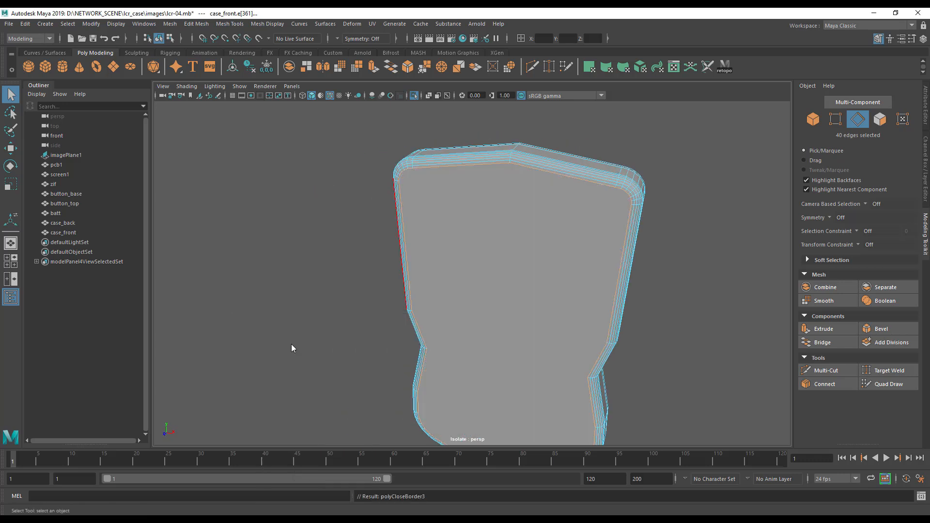
Fill the remaining inner front opening of case_front from its border loop and return to object mode.
left_click_drag(286, 364, 490, 366, "alt")
right_click_drag(489, 365, 553, 355, "alt")
left_click(544, 352)
left_click_drag(546, 350, 466, 378, "alt")
right_click_drag(542, 253, 581, 241)
Frame case_front and compare its front corner with smooth preview on and off.
key("f")
left_click_drag(527, 333, 654, 328, "alt")
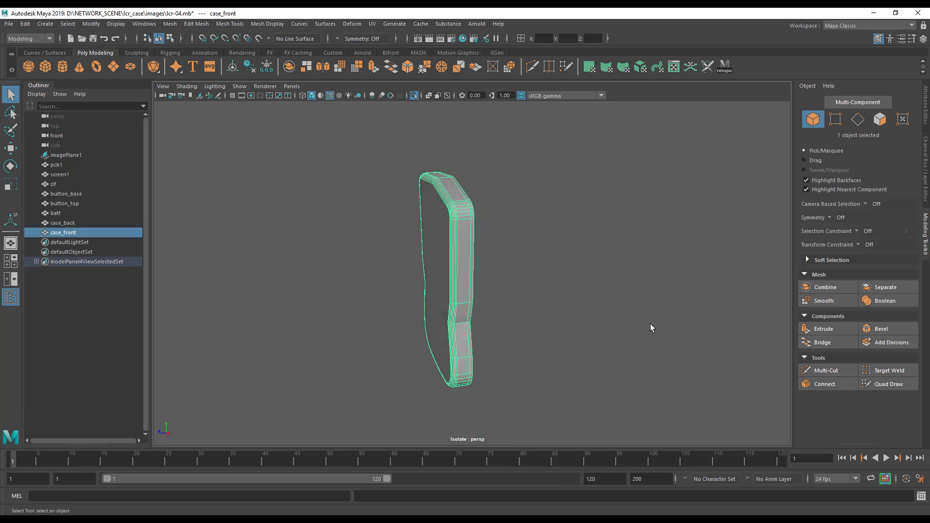
key("3")
left_click_drag(436, 368, 515, 347, "alt")
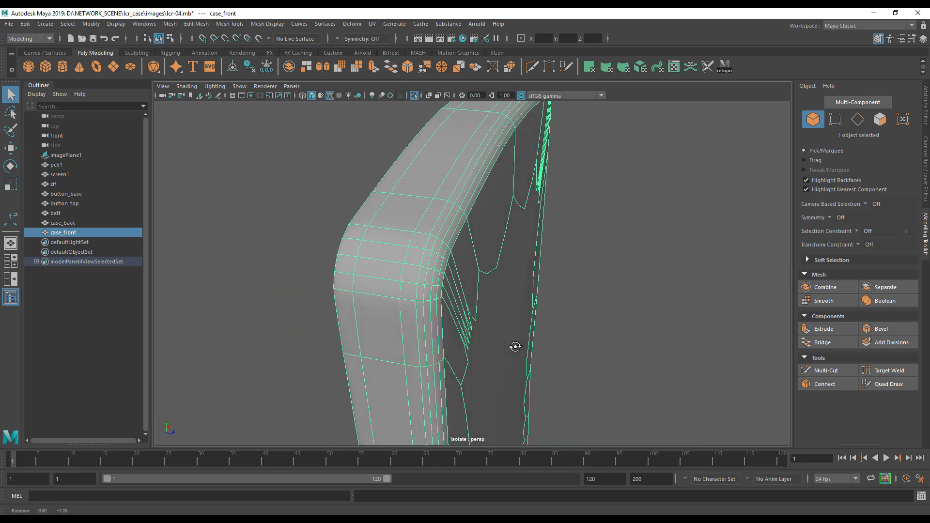
key("1")
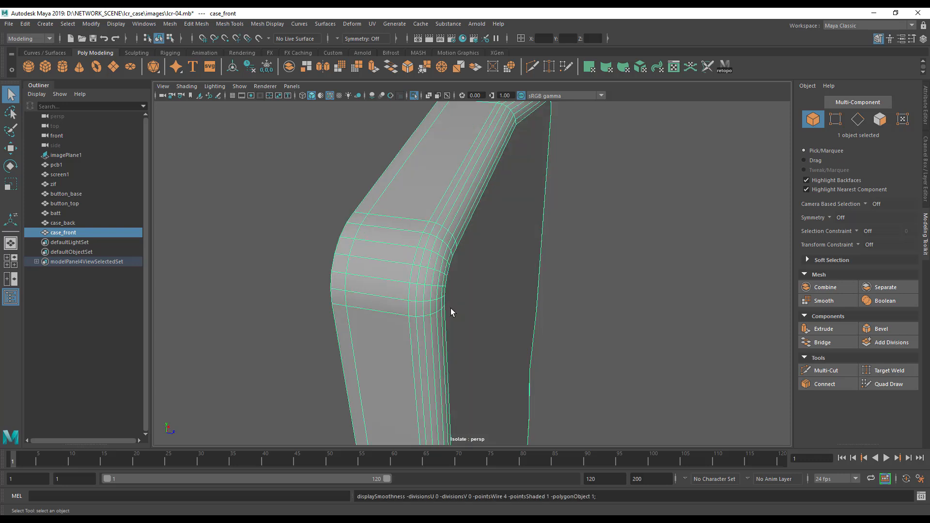
left_click_drag(485, 298, 484, 264, "alt")
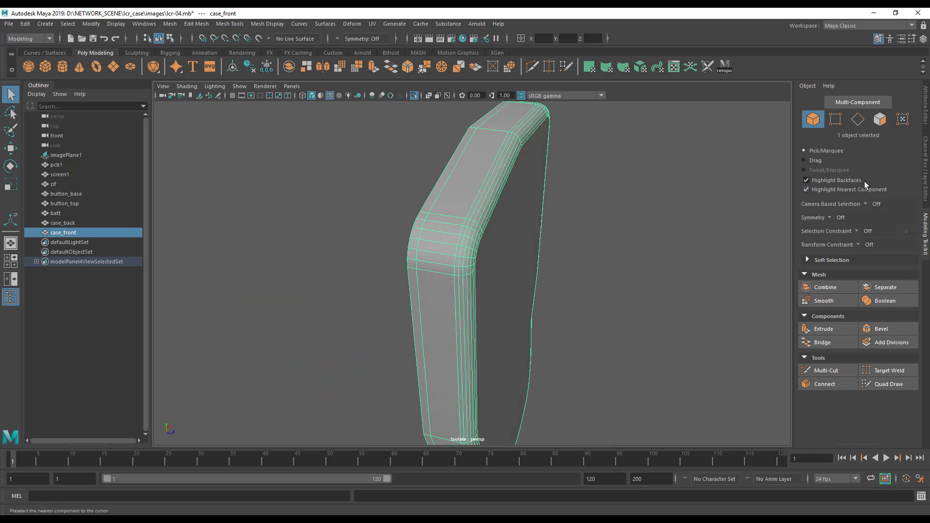
Set the Fraction of polyBevel6 in case_front's construction history to 0.8.
left_click(925, 167)
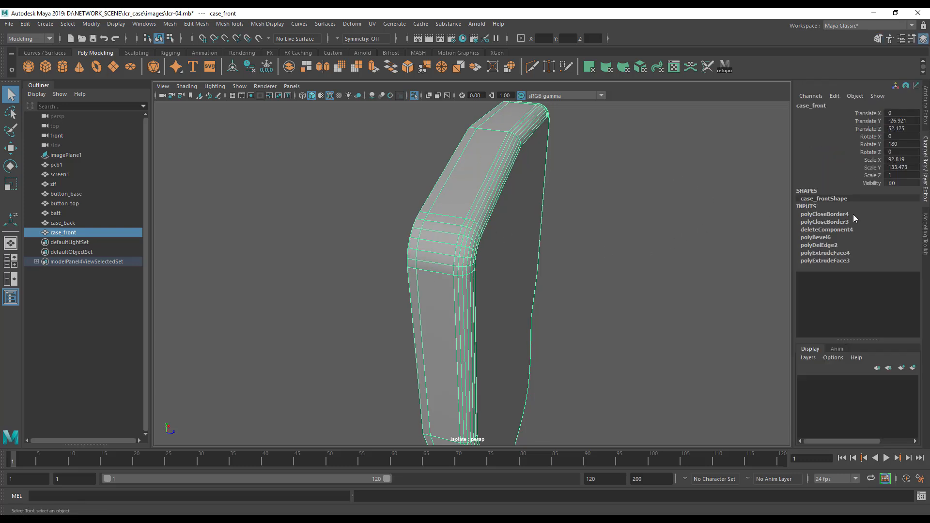
left_click(824, 237)
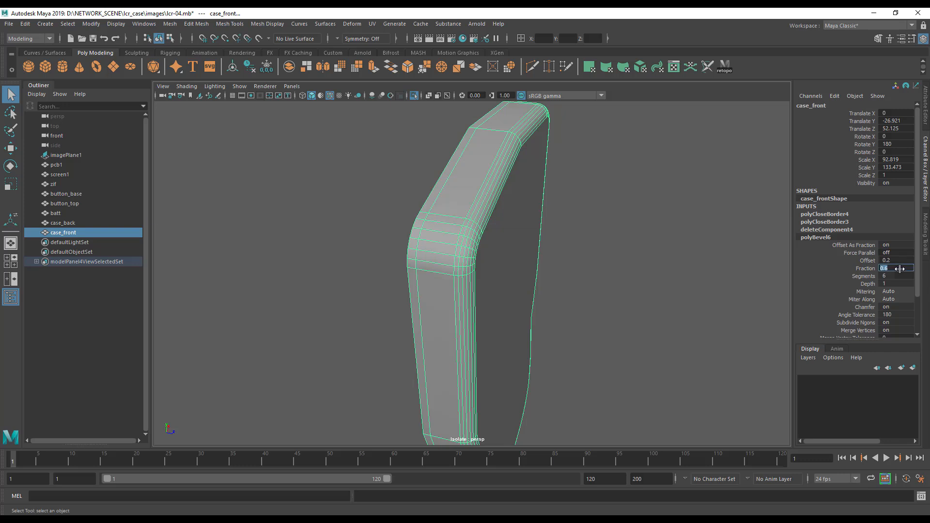
key("Return")
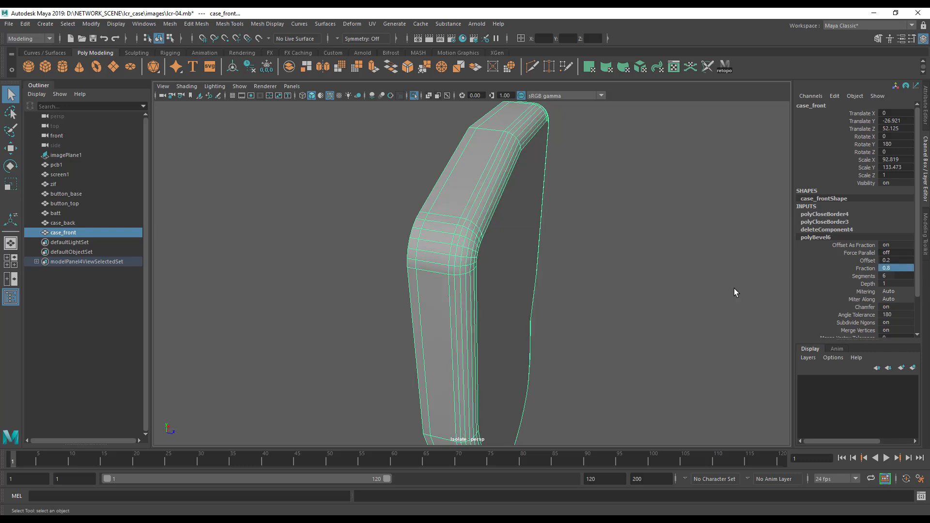
Preview case_front smoothed with the wider bevel and clear the selection.
left_click_drag(609, 294, 566, 297, "alt")
key("3")
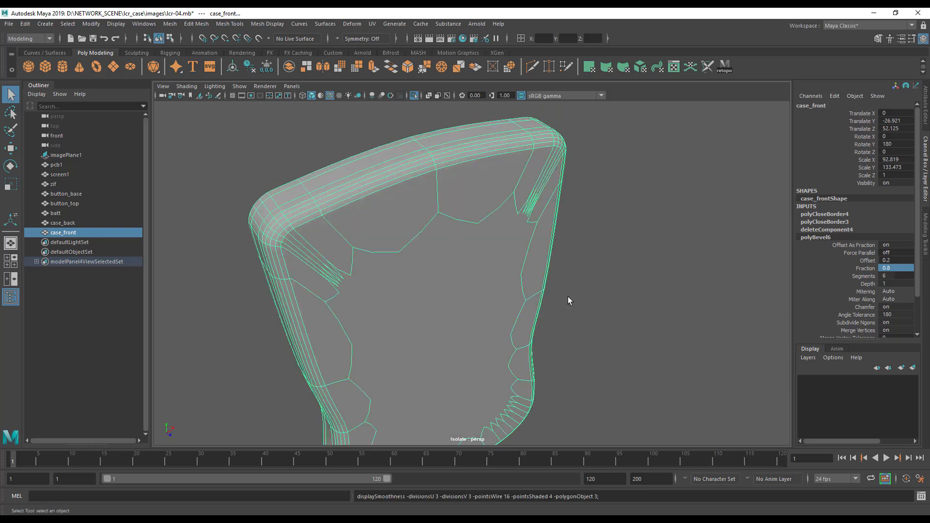
left_click_drag(438, 291, 465, 289, "alt")
right_click_drag(433, 233, 475, 219)
left_click(605, 255)
Examine case_front's side walls, waist and inner rim corner, comparing the corner with and without smoothing.
left_click_drag(572, 291, 532, 318, "alt")
right_click_drag(531, 318, 728, 334, "alt")
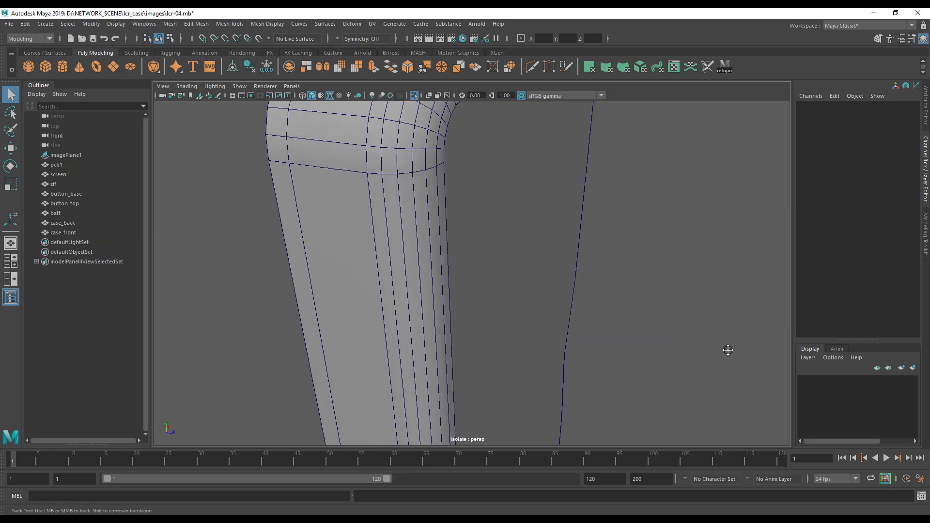
middle_click_drag(729, 334, 720, 397, "alt")
left_click_drag(460, 296, 627, 290, "alt")
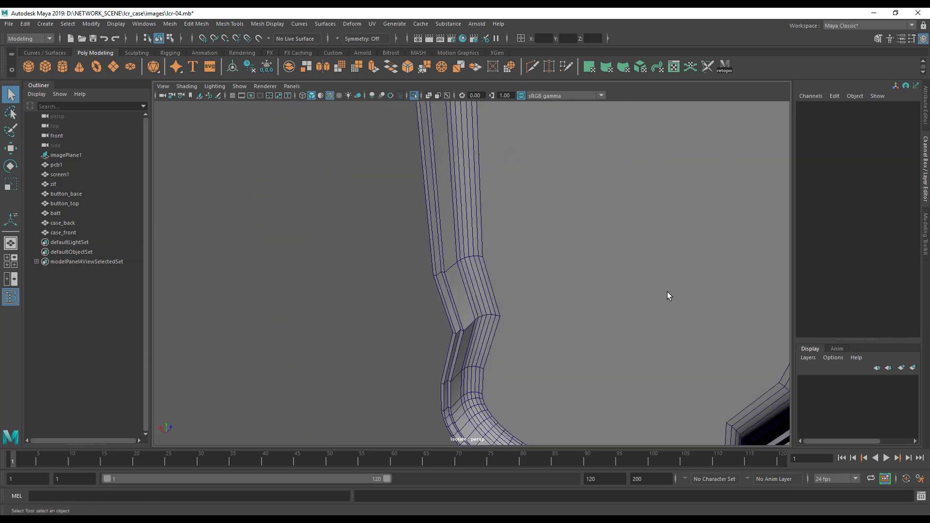
right_click_drag(626, 291, 438, 290, "alt")
left_click_drag(437, 291, 540, 287, "alt")
middle_click_drag(403, 295, 405, 331, "alt")
right_click_drag(373, 318, 538, 316, "alt")
left_click_drag(538, 315, 431, 295, "alt")
middle_click_drag(432, 295, 525, 387, "alt")
right_click_drag(528, 335, 630, 308, "alt")
left_click_drag(630, 308, 555, 295, "alt")
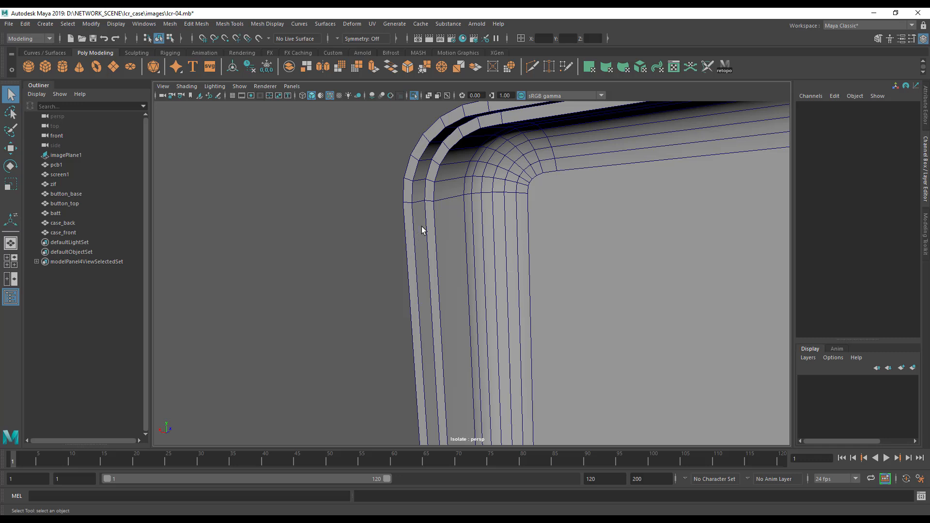
left_click(445, 191)
key("3")
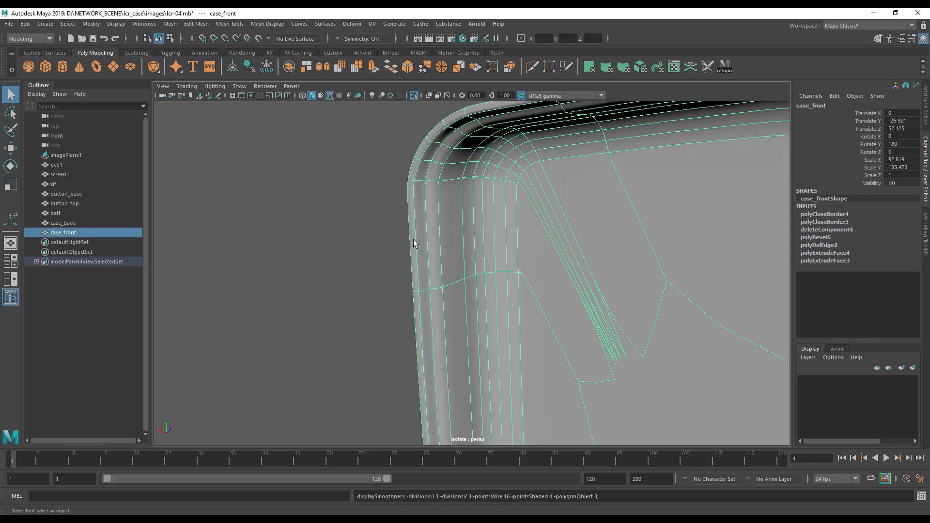
key("1")
Select the edge loops bordering both the outer and inner rim lips of case_front.
left_click_drag(411, 245, 489, 266, "alt")
right_click_drag(489, 265, 488, 228)
left_click(499, 268)
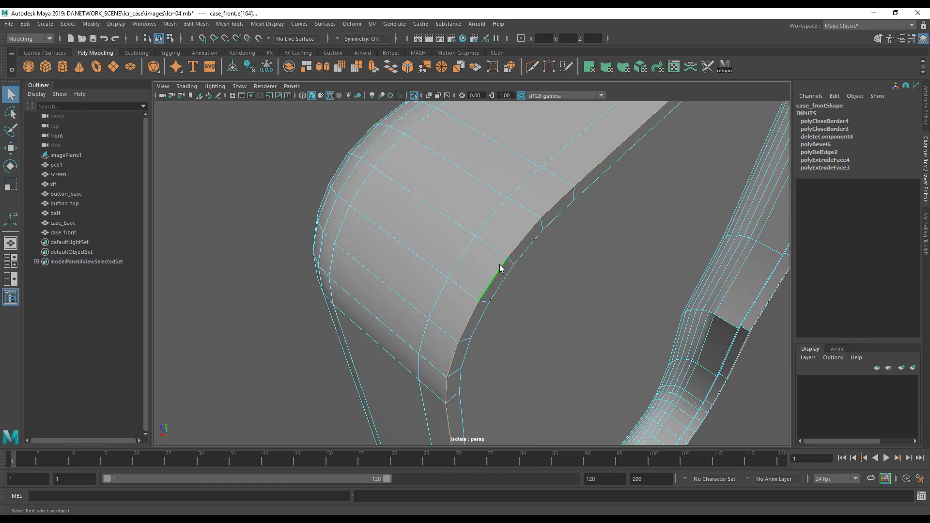
left_click(503, 275)
left_click_drag(503, 275, 350, 242, "alt")
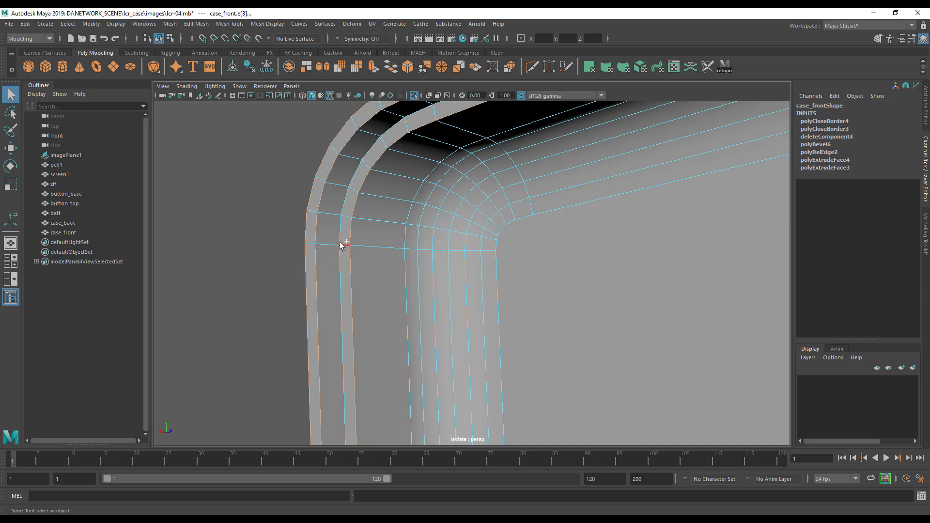
left_click(344, 234)
Bevel the selected rim edge loops of case_front with Chamfer off.
left_click_drag(390, 287, 491, 290, "alt")
scroll(480, 293, "down", 3)
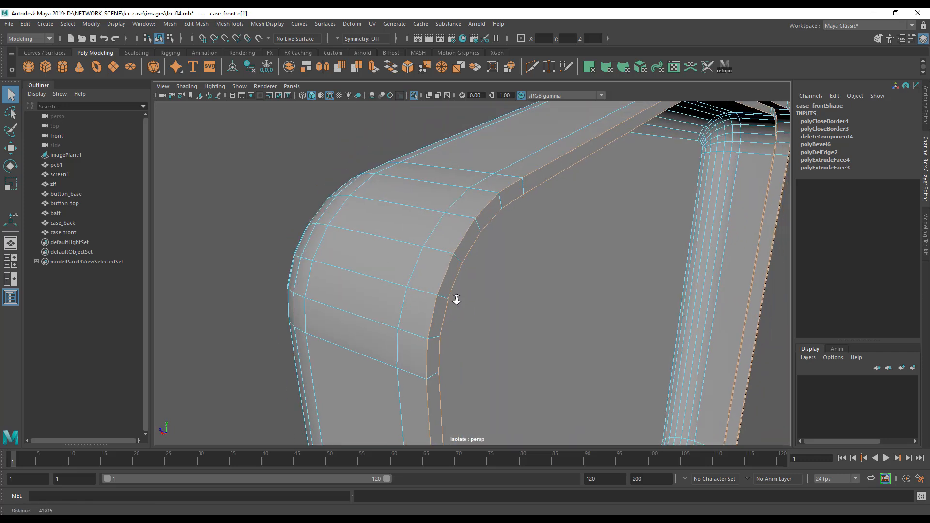
left_click_drag(565, 296, 398, 305, "alt")
left_click_drag(581, 244, 482, 264, "alt")
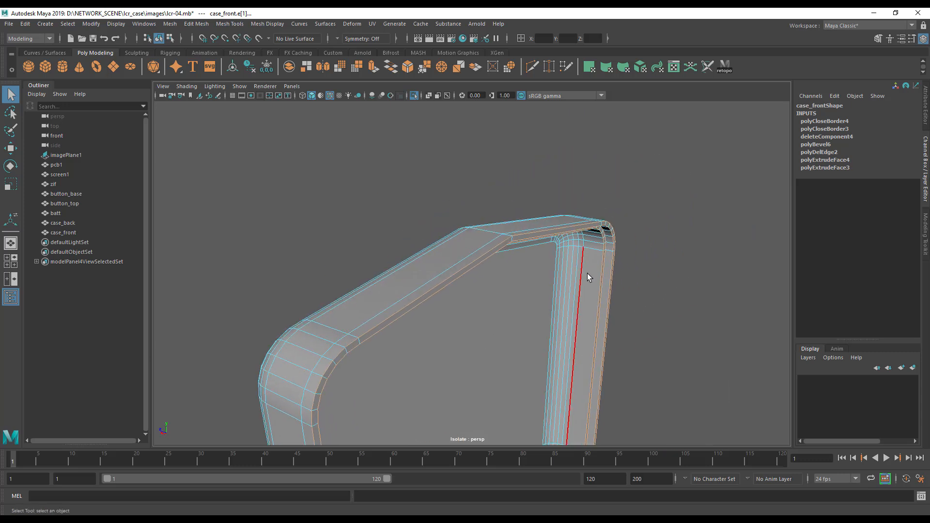
right_click_drag(541, 280, 632, 328, "alt")
left_click_drag(632, 328, 585, 327, "alt")
key("space")
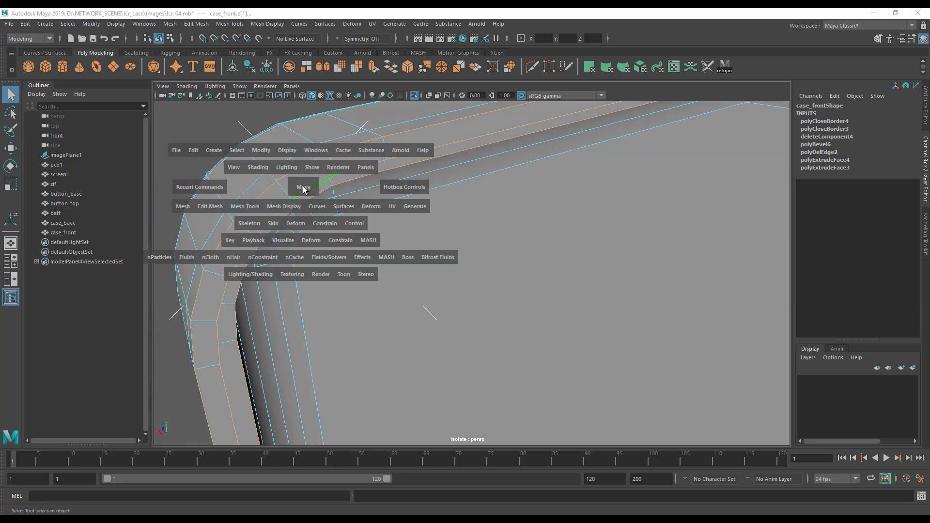
left_click(209, 207)
left_click(223, 244)
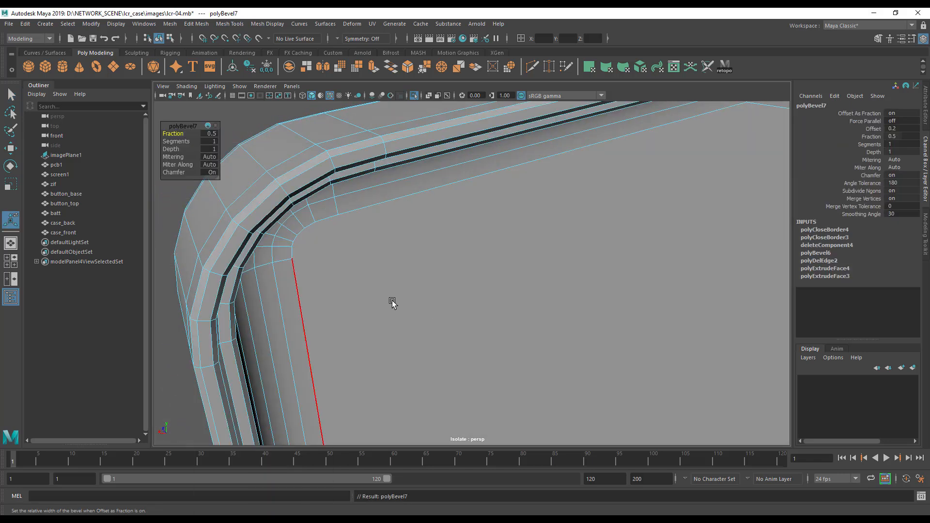
left_click_drag(179, 173, 108, 179)
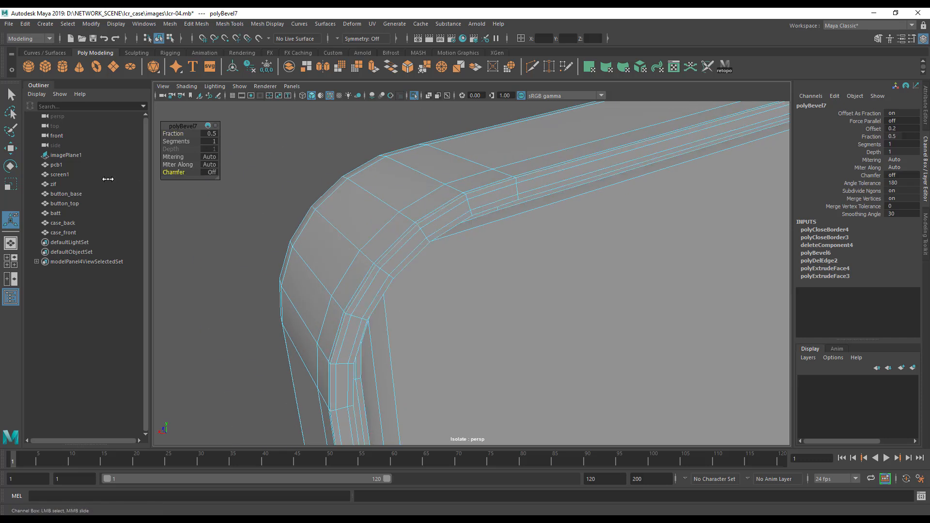
Set the rim bevel's Fraction to 0.1.
left_click_drag(369, 270, 402, 286, "alt")
left_click(209, 134)
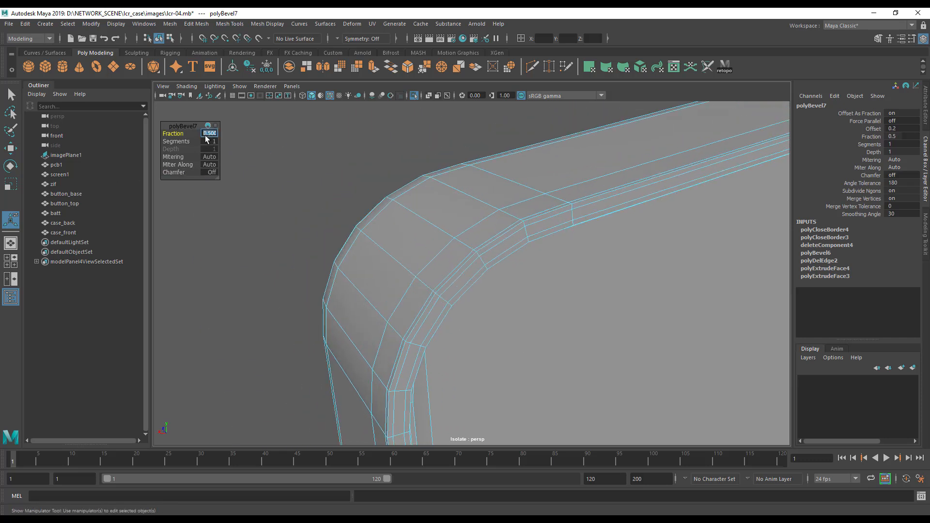
type("0.1")
key("Return")
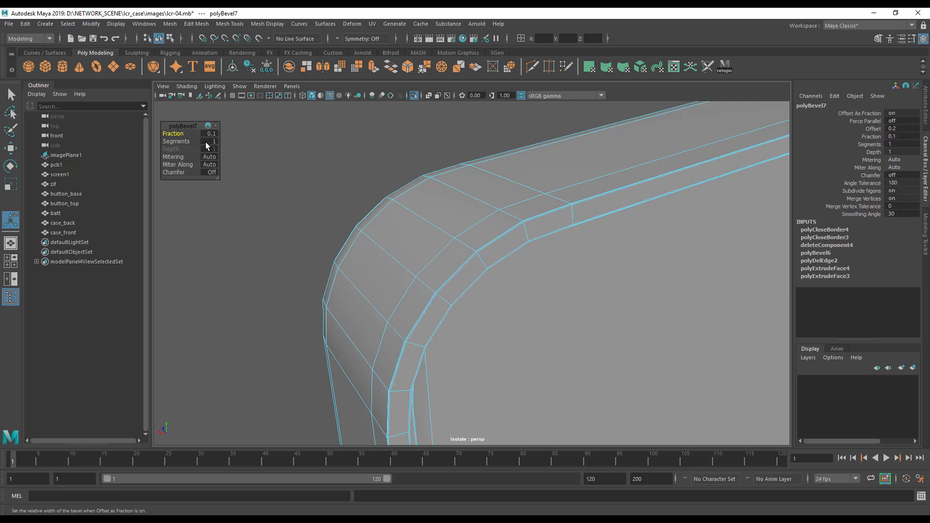
Preview the bevelled case_front with smoothing, leave isolation mode, and preview case_back with smoothing too.
left_click_drag(405, 313, 469, 235, "alt")
right_click_drag(469, 231, 513, 218)
scroll(478, 266, "down", 8)
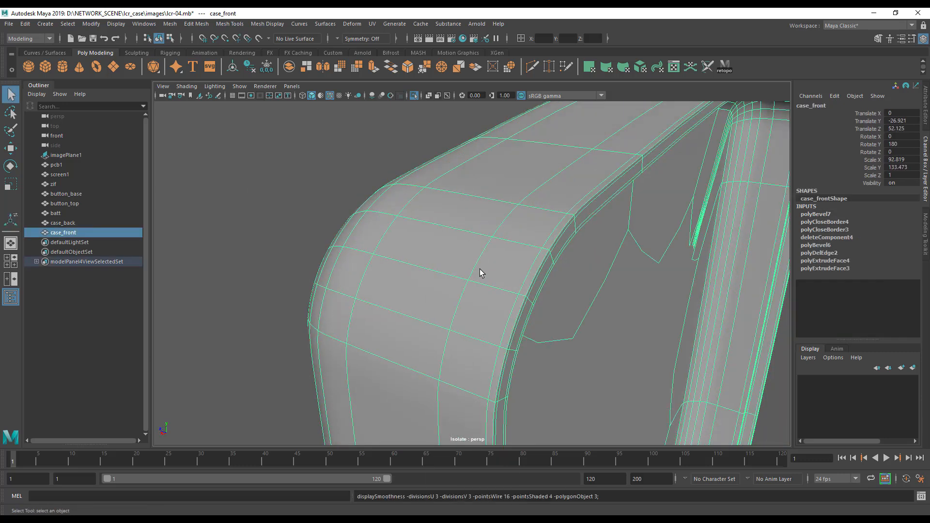
key("ctrl+1")
left_click(384, 225)
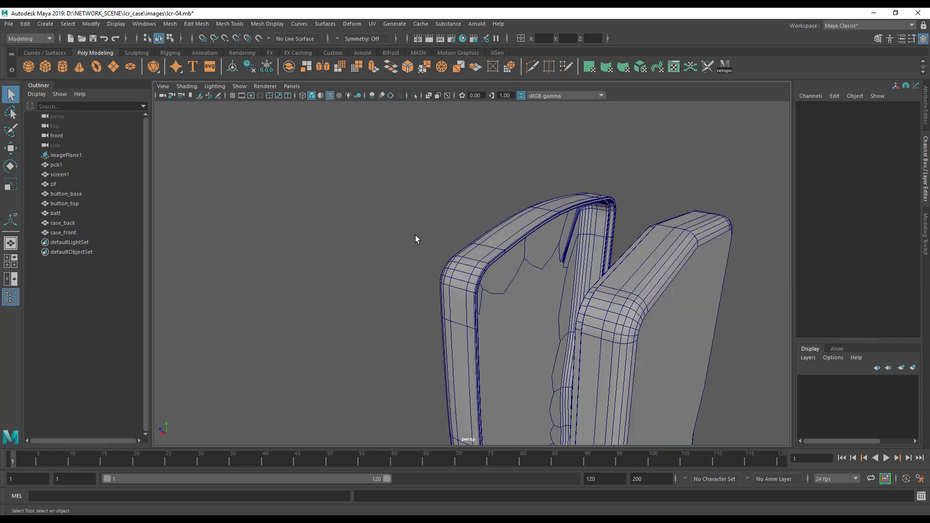
left_click(670, 298)
key("3")
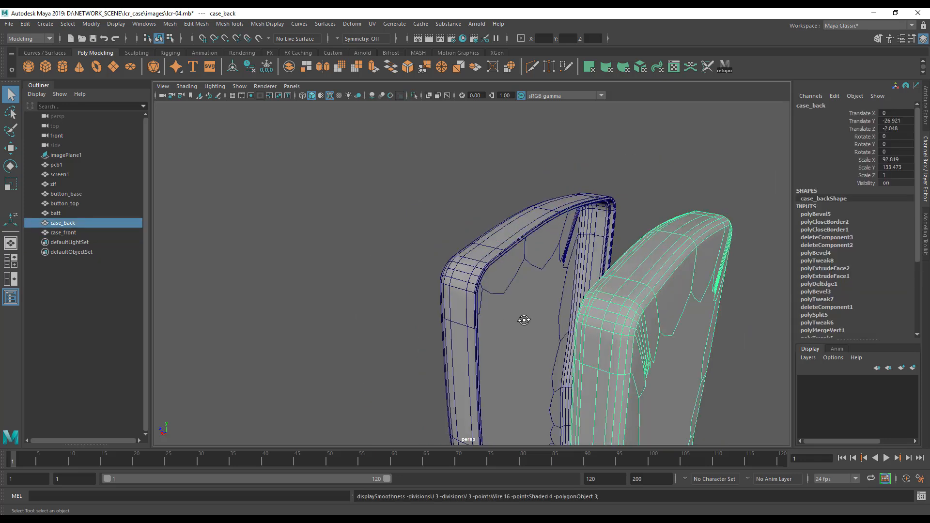
Move case_front along Z to about 22 so its rim meets case_back, and check the seam between the halves.
left_click_drag(512, 317, 529, 321, "alt")
left_click(487, 280)
key("w")
left_click_drag(461, 371, 532, 386)
middle_click_drag(636, 390, 620, 339, "alt")
right_click_drag(620, 339, 692, 331, "alt")
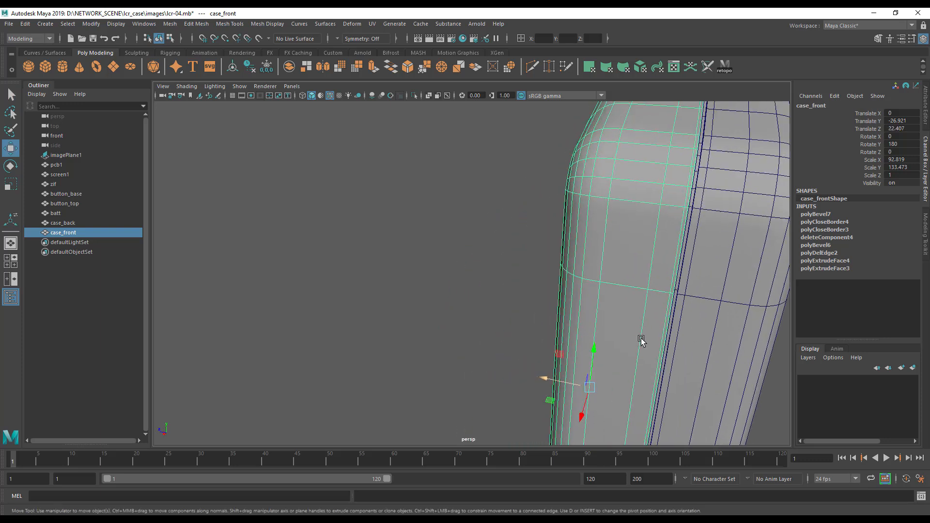
middle_click_drag(692, 331, 615, 378, "alt")
right_click_drag(615, 378, 632, 380, "alt")
left_click_drag(502, 419, 504, 385)
left_click(605, 362)
scroll(605, 366, "down", 6)
left_click(473, 278)
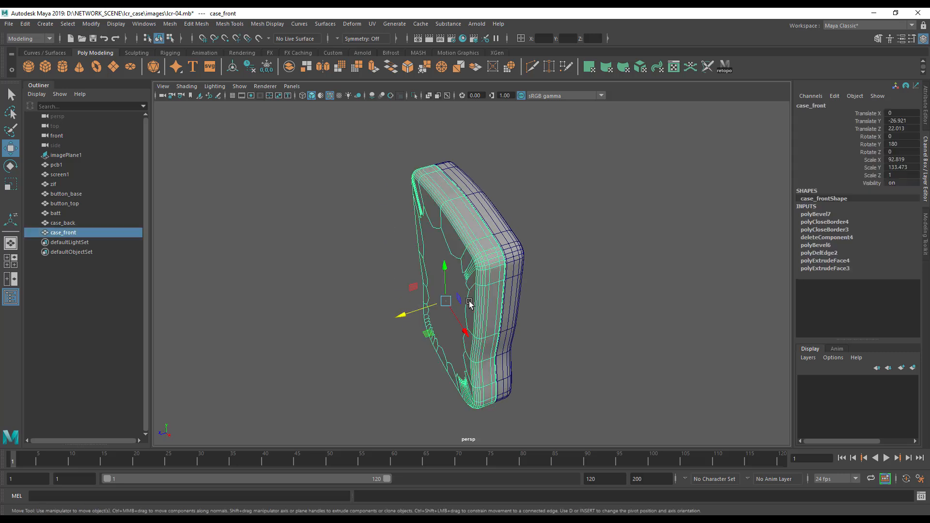
Move case_front to about Z 107.8, clear of case_back, with smoothing preview turned off on both halves.
left_click_drag(414, 315, 267, 345)
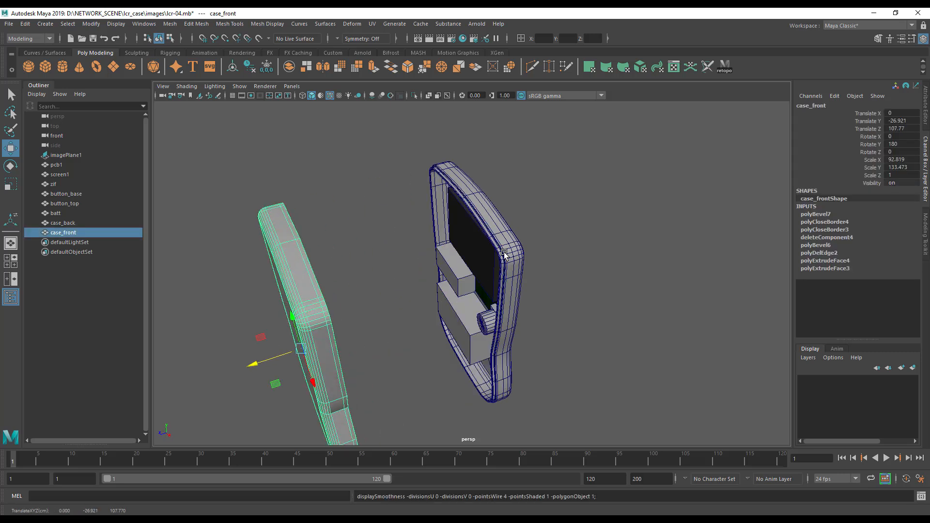
left_click(503, 342)
left_click_drag(420, 382, 392, 359, "alt")
middle_click_drag(392, 359, 449, 312, "alt")
left_click_drag(431, 319, 615, 326, "alt")
Hide case_front to expose the components inside case_back.
left_click(616, 314)
left_click_drag(557, 358, 578, 361, "alt")
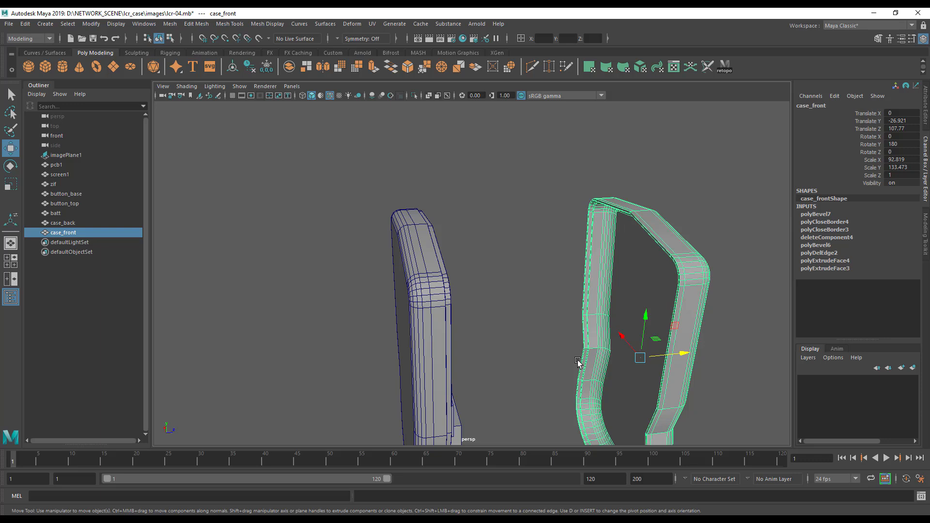
key("ctrl+h")
Examine how the circuit board, screen, socket, button and battery sit inside case_back and where they need support.
left_click_drag(566, 362, 494, 341, "alt")
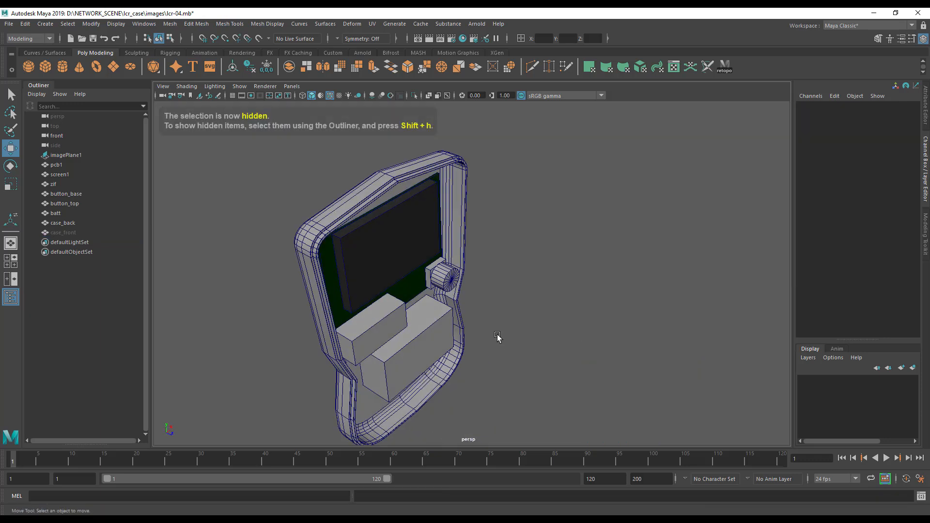
middle_click_drag(487, 372, 531, 341, "alt")
left_click_drag(531, 341, 516, 343, "alt")
right_click_drag(515, 343, 597, 366, "alt")
middle_click_drag(597, 367, 599, 383, "alt")
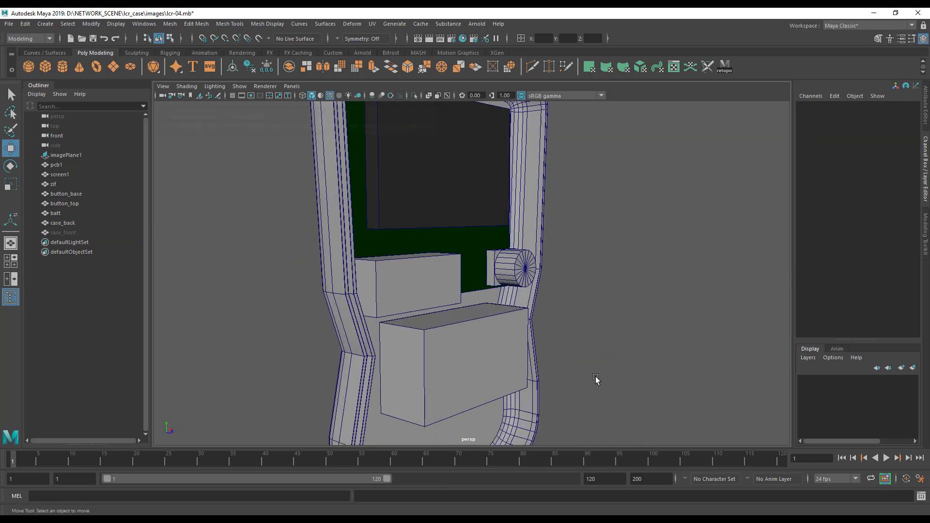
left_click_drag(575, 376, 515, 380, "alt")
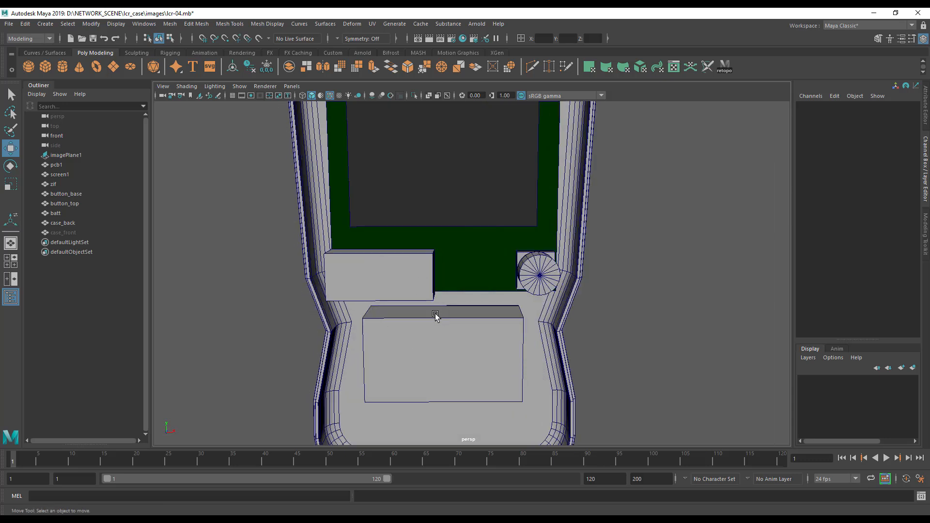
middle_click_drag(406, 358, 412, 239, "alt")
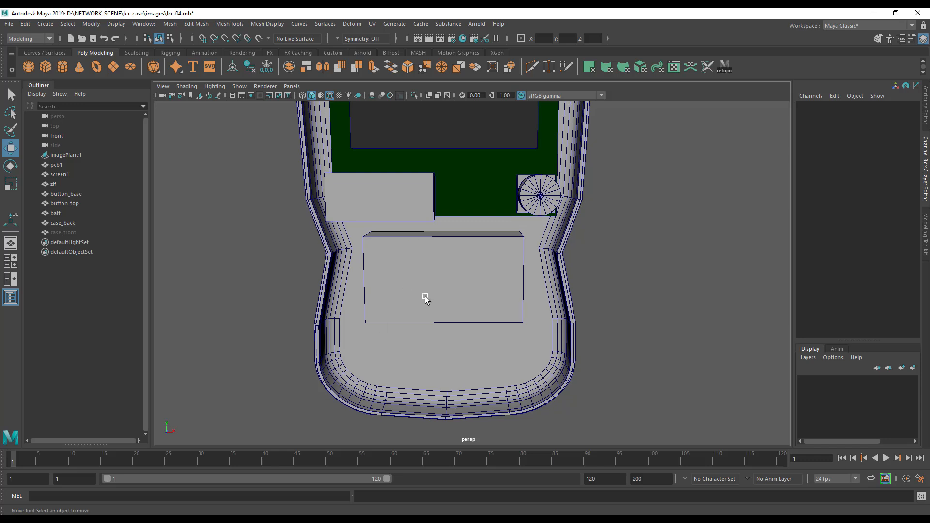
left_click_drag(378, 322, 422, 332, "alt")
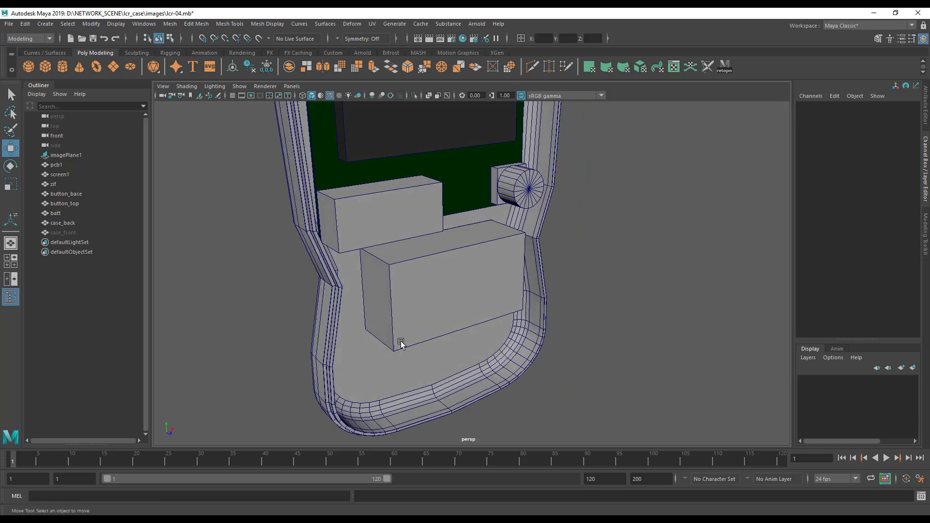
right_click_drag(398, 307, 403, 400, "alt")
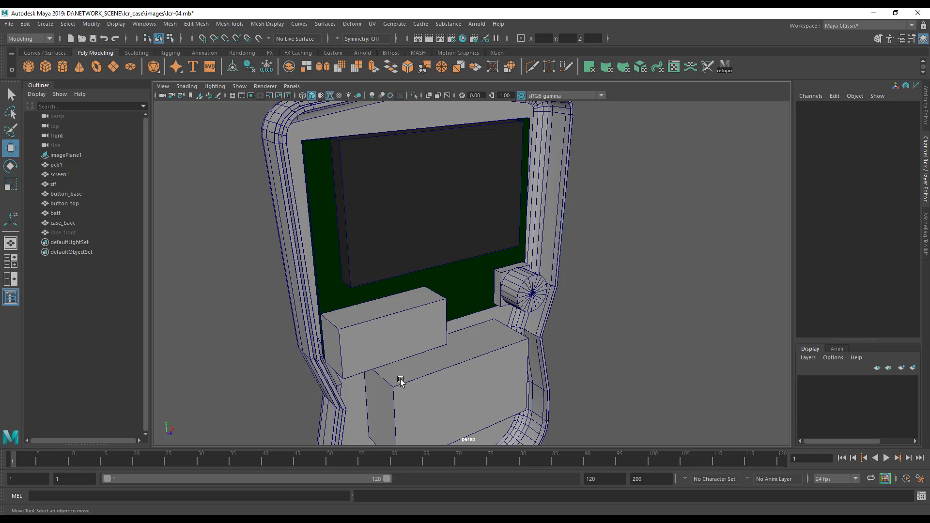
right_click_drag(433, 331, 429, 363, "alt")
left_click_drag(441, 363, 385, 353, "alt")
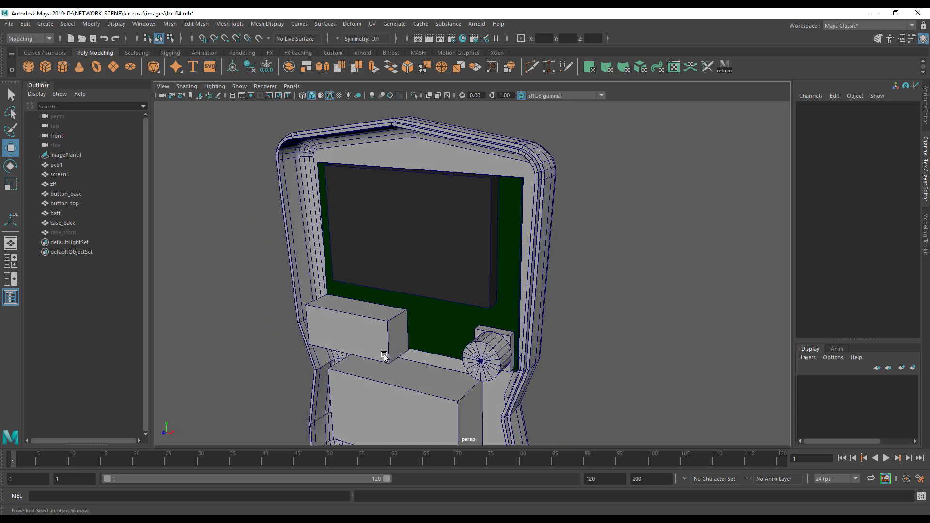
right_click_drag(384, 353, 400, 304, "alt")
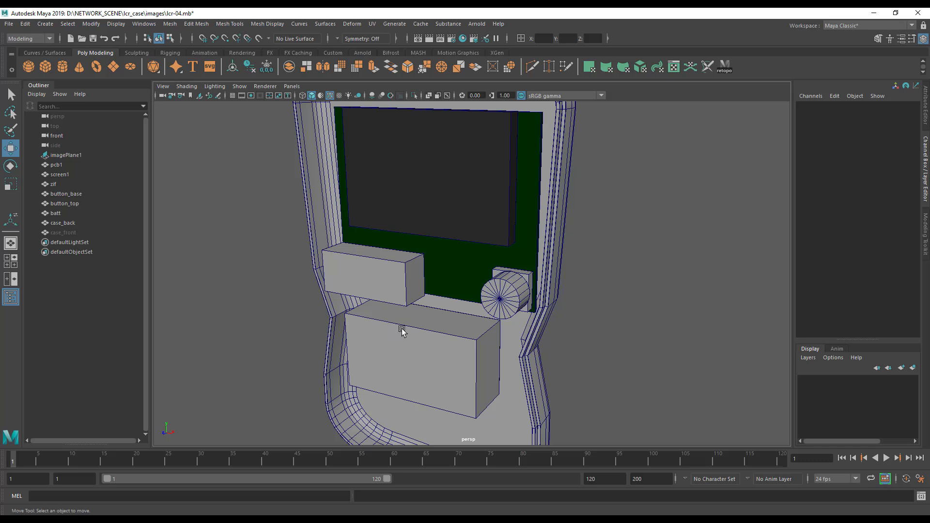
mouse_move(432, 320)
left_mouse_down("alt")
mouse_move(431, 338)
mouse_move(438, 322)
mouse_move(454, 326)
mouse_move(436, 310)
left_mouse_up("alt")
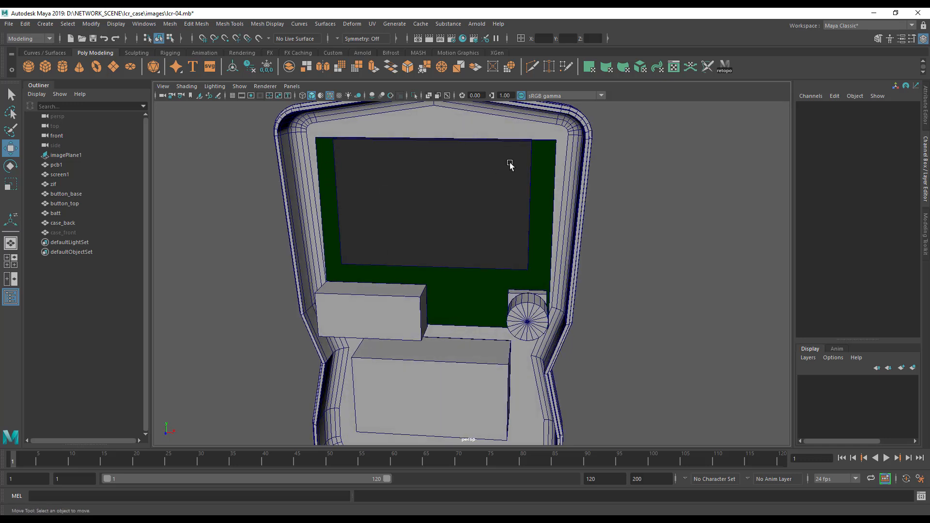
left_click_drag(285, 246, 345, 245, "alt")
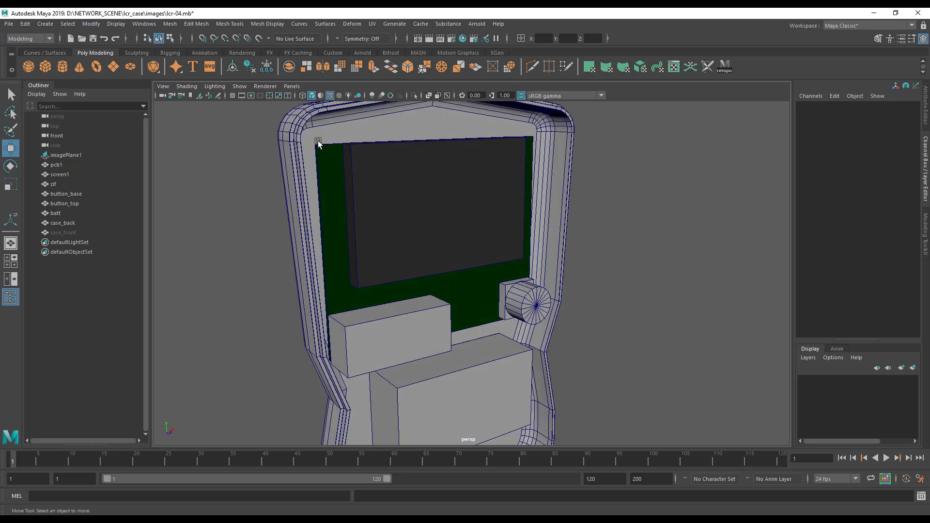
left_click_drag(394, 249, 318, 268, "alt")
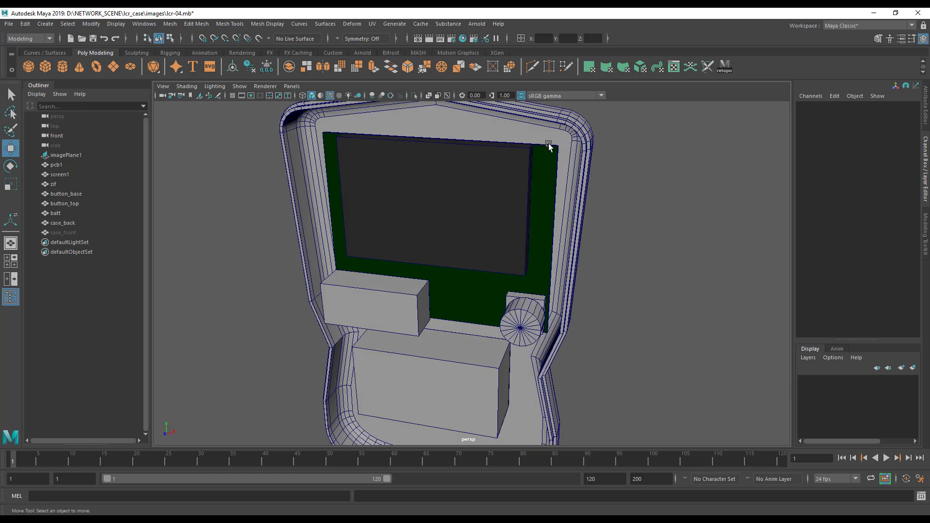
left_click_drag(457, 281, 466, 159, "alt")
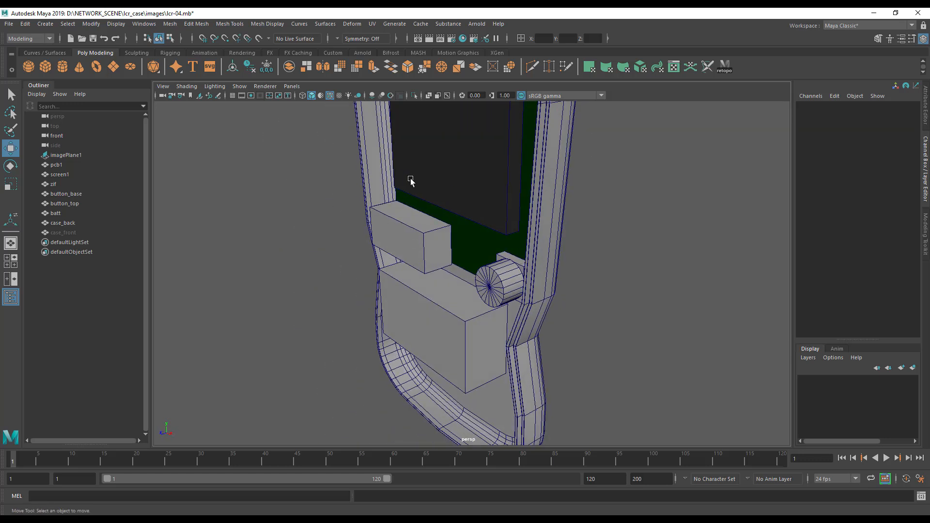
left_click_drag(438, 223, 431, 301, "alt")
Duplicate the battery block and move the copy forward to about Z 47, out of the case.
left_click(446, 284)
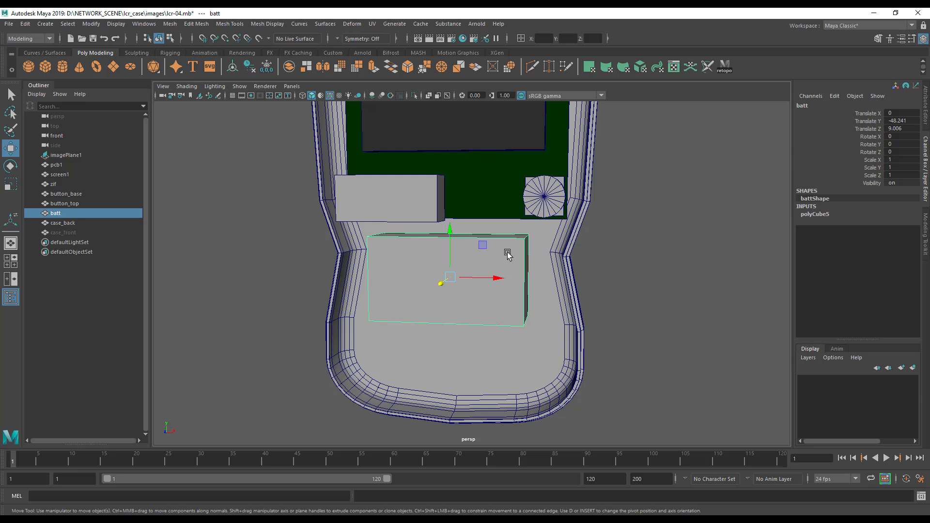
key("ctrl+d")
left_click_drag(477, 286, 384, 322, "alt")
Delete the front and back faces of the battery copy, leaving an open rectangular frame.
right_click(386, 318)
right_click_drag(384, 318, 384, 286)
left_click(388, 346)
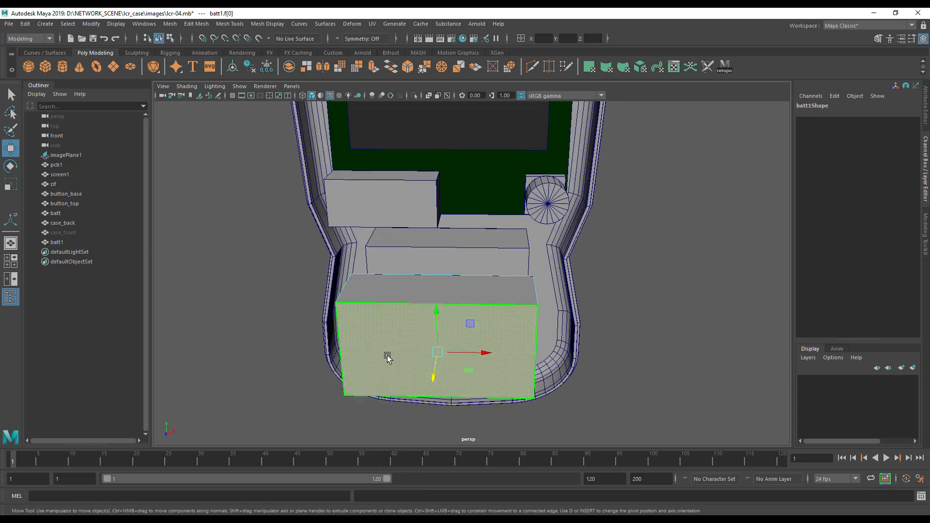
left_click_drag(386, 355, 498, 359, "alt")
left_click(572, 310, "shift")
left_click_drag(573, 315, 559, 375, "alt")
key("Delete")
left_click_drag(615, 310, 418, 315, "alt")
Extrude the frame's four remaining faces outward with a Thickness of 2.
left_click(361, 369)
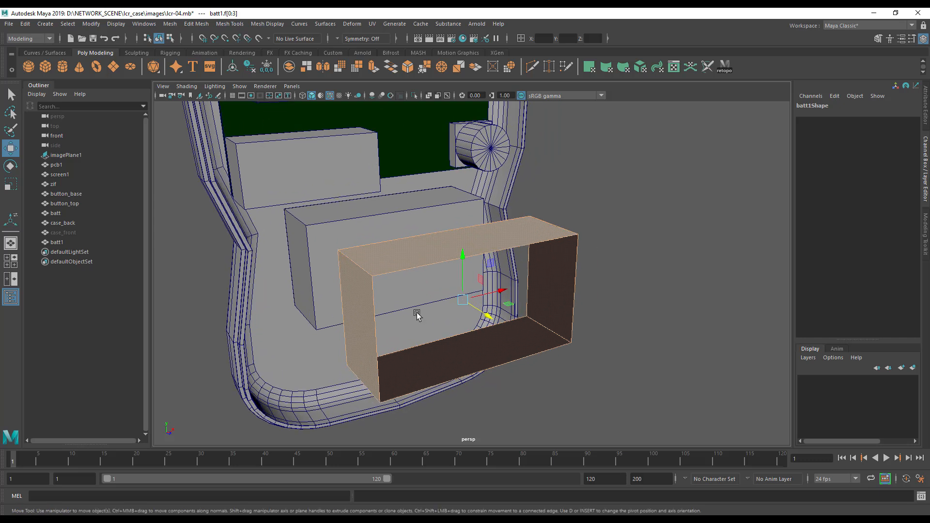
key("space")
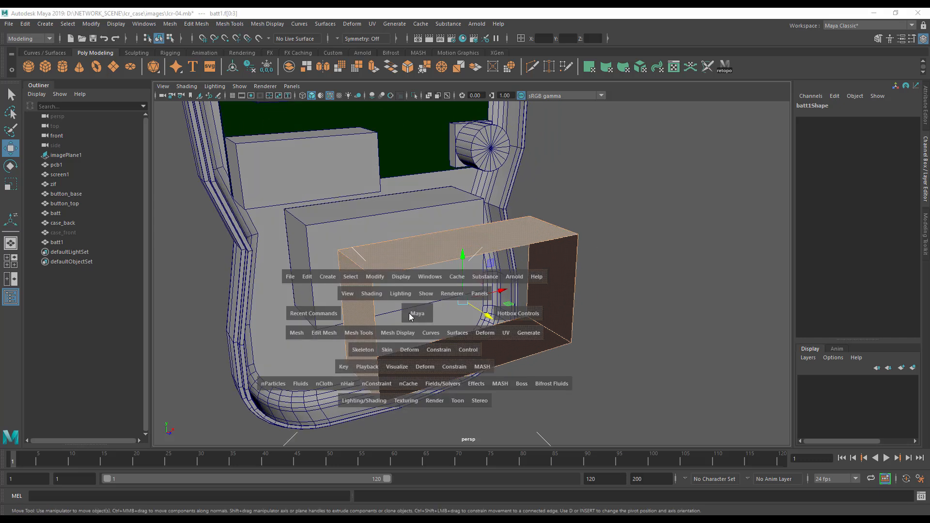
left_click(324, 333)
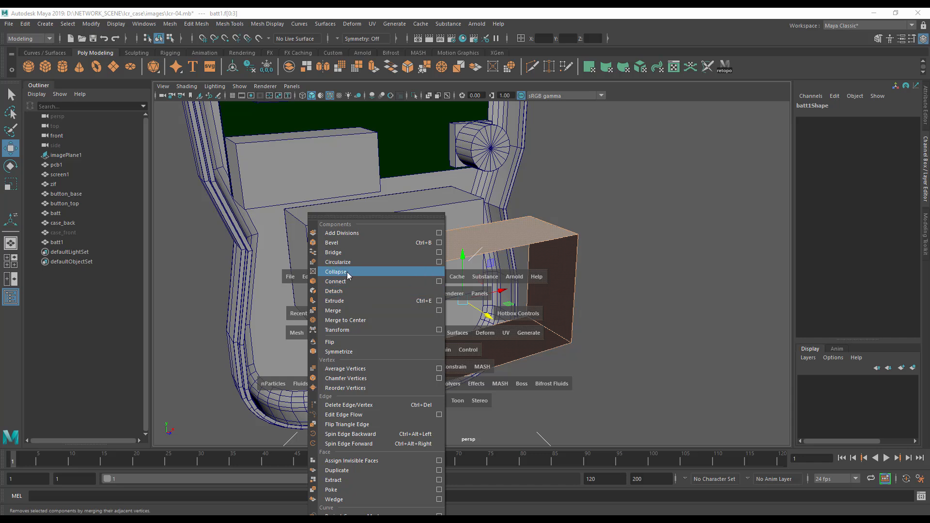
left_click(345, 301)
left_click_drag(405, 333, 372, 323, "alt")
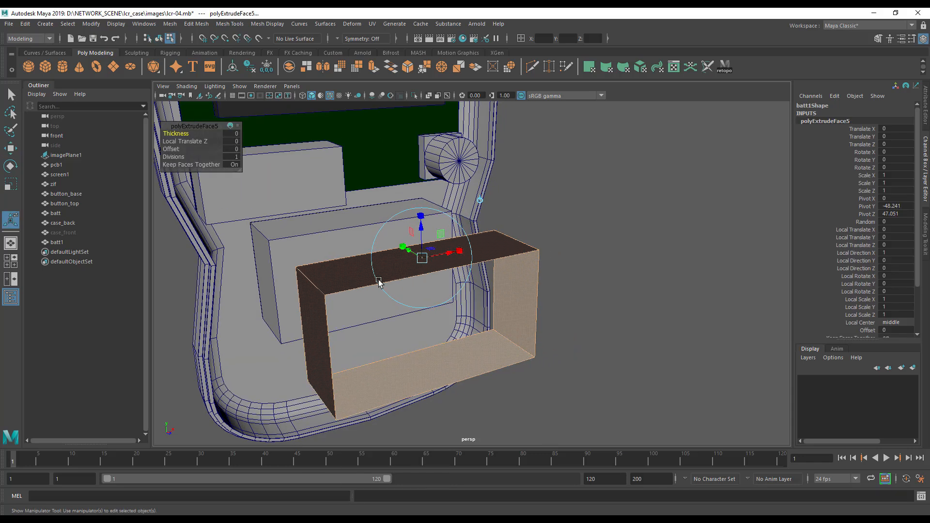
left_click(226, 132)
type("2")
key("Return")
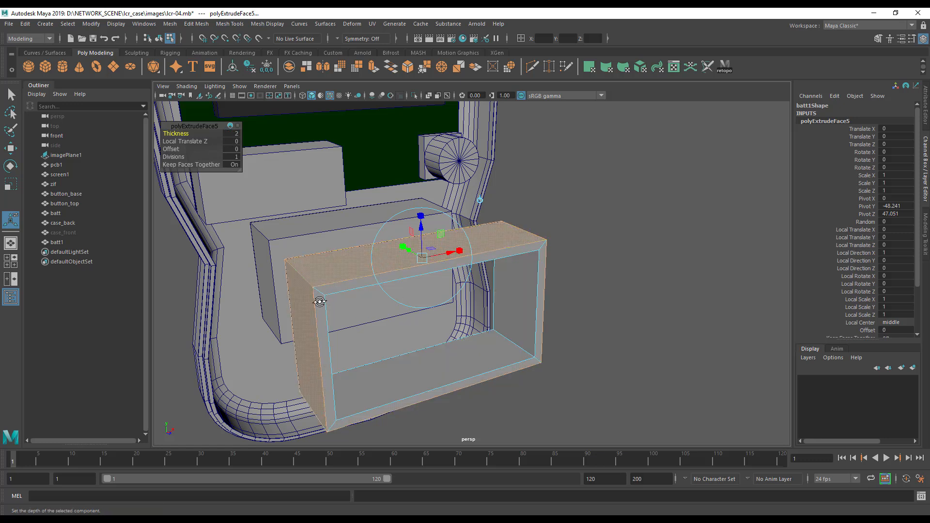
Move the thickened frame back along Z to about 7.9 so it surrounds the battery.
left_click_drag(324, 299, 342, 294, "alt")
right_click_drag(434, 240, 473, 231)
mouse_move(441, 285)
left_mouse_down("alt")
mouse_move(388, 342)
mouse_move(423, 289)
left_mouse_up("alt")
left_click_drag(325, 283, 413, 305, "alt")
left_click(438, 314)
left_click_drag(481, 320, 498, 296, "alt")
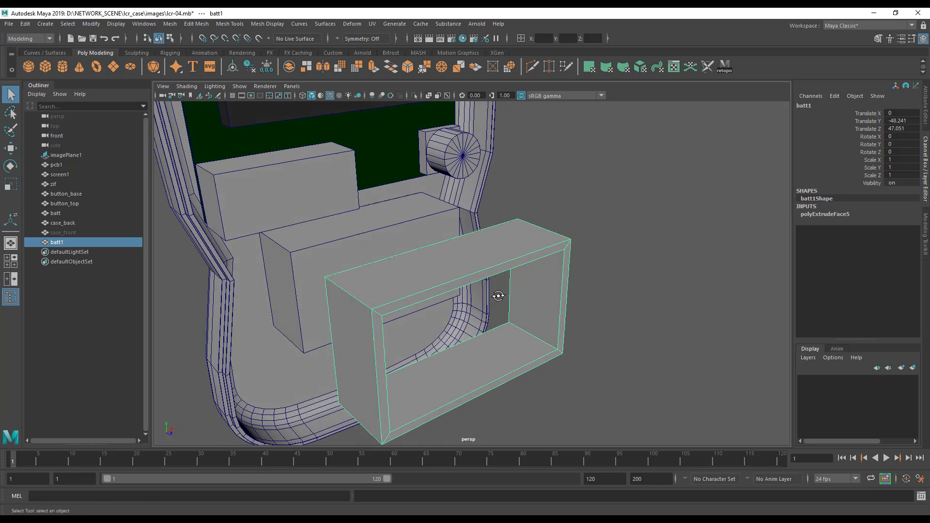
key("w")
left_click_drag(488, 333, 284, 201)
left_click_drag(295, 238, 324, 236, "alt")
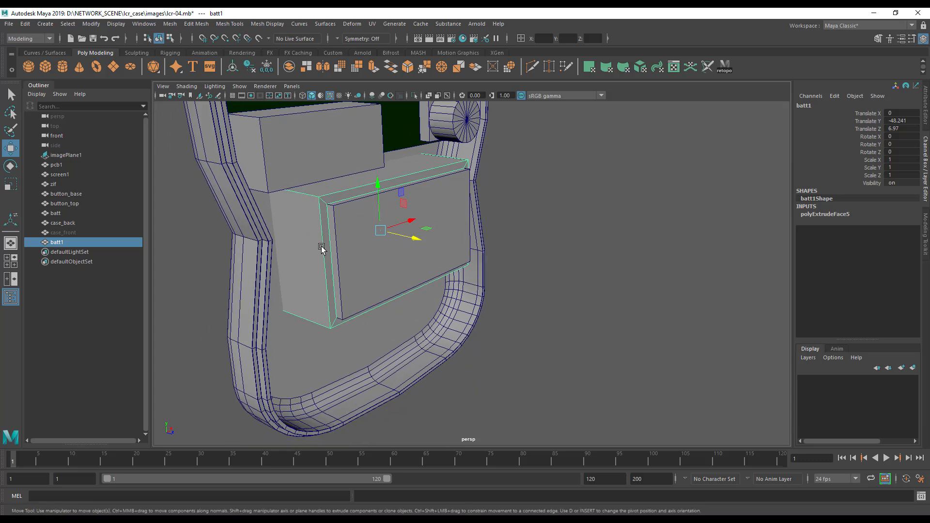
left_click_drag(412, 237, 415, 239)
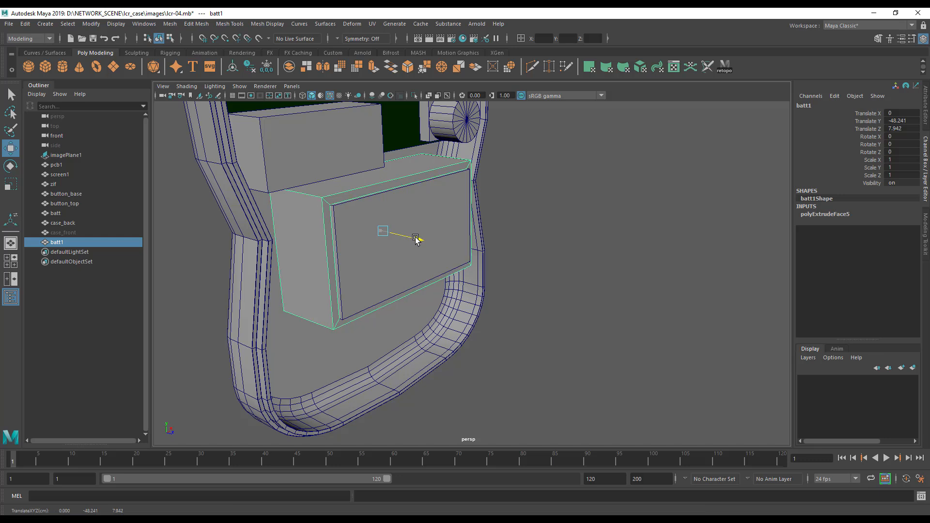
Pull the four-sided frame off the battery and delete it.
left_click_drag(343, 231, 378, 268, "alt")
left_click_drag(450, 250, 587, 281)
key("Delete")
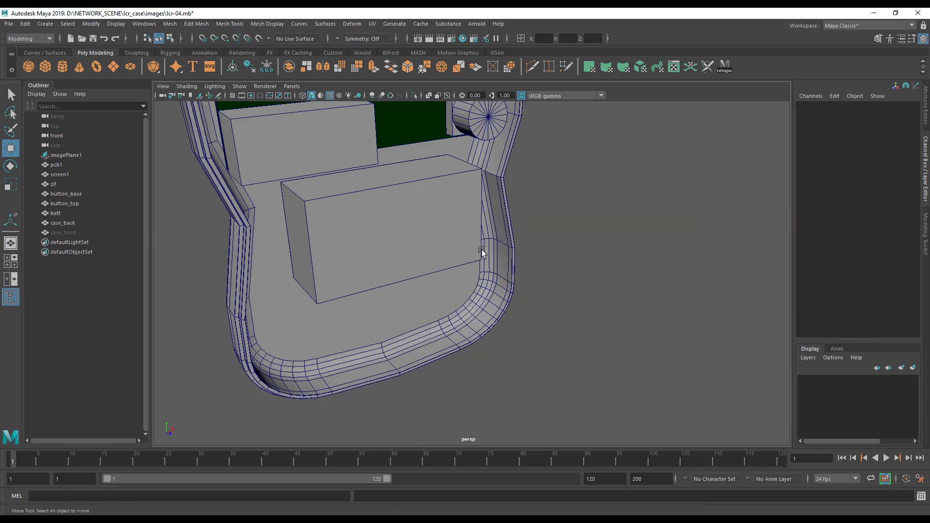
Duplicate the battery block again and move the new copy forward to about Z 50.8.
left_click(375, 203)
key("ctrl+d")
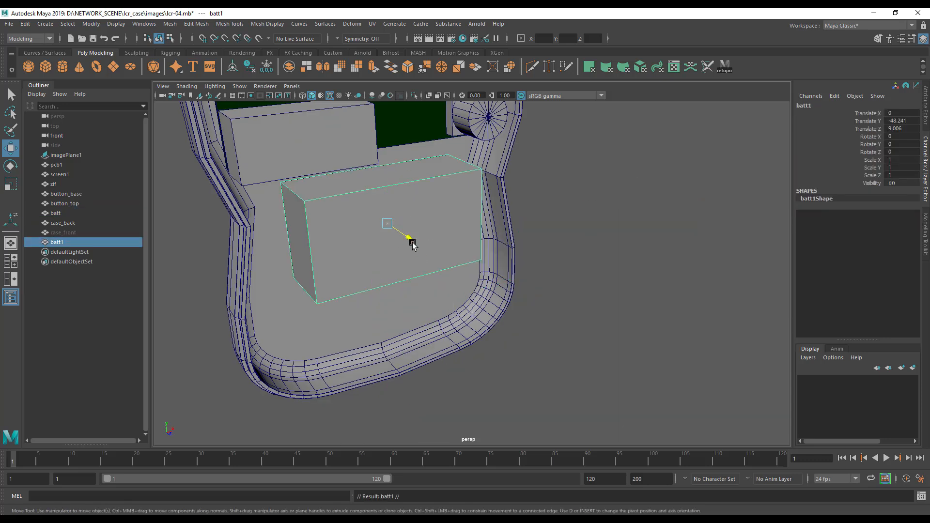
left_click_drag(408, 240, 499, 301)
Delete the front, back and one short side face of the battery copy, leaving a three-sided holder.
right_click_drag(455, 252, 455, 279)
left_click_drag(463, 327, 432, 324, "alt")
left_click(559, 296, "shift")
key("Delete")
left_click(473, 325)
key("Delete")
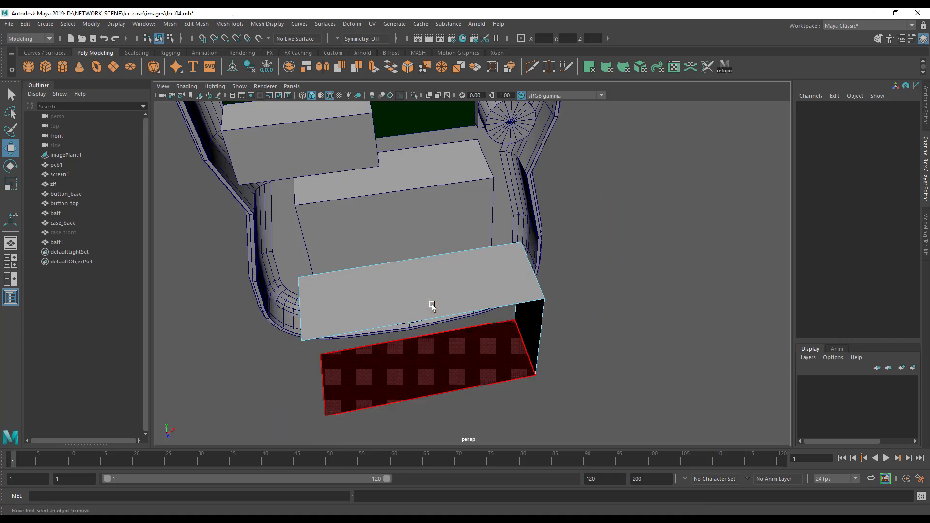
Extrude the three remaining holder faces outward with a Thickness of 2.
left_click(431, 301)
left_click_drag(432, 366, 426, 319, "alt")
key("ctrl+e")
left_click(234, 136)
key("Return")
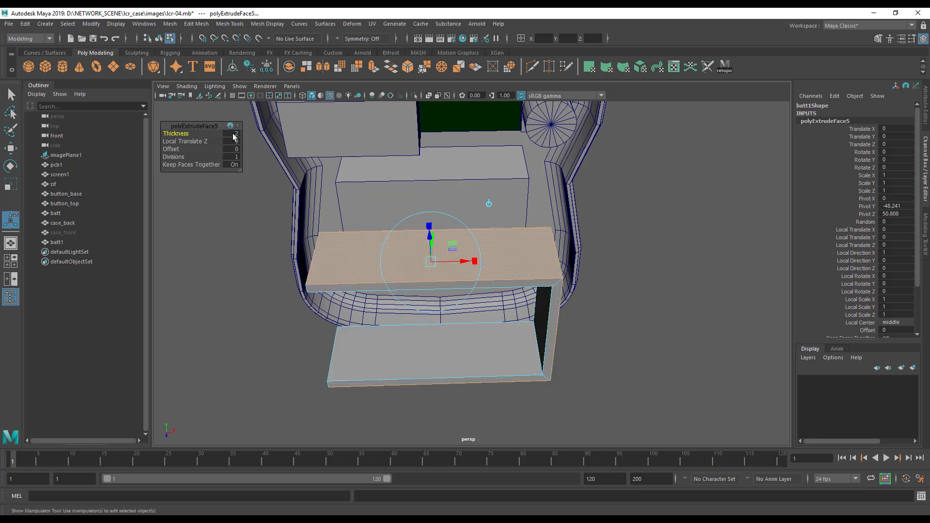
left_click_drag(368, 333, 410, 315, "alt")
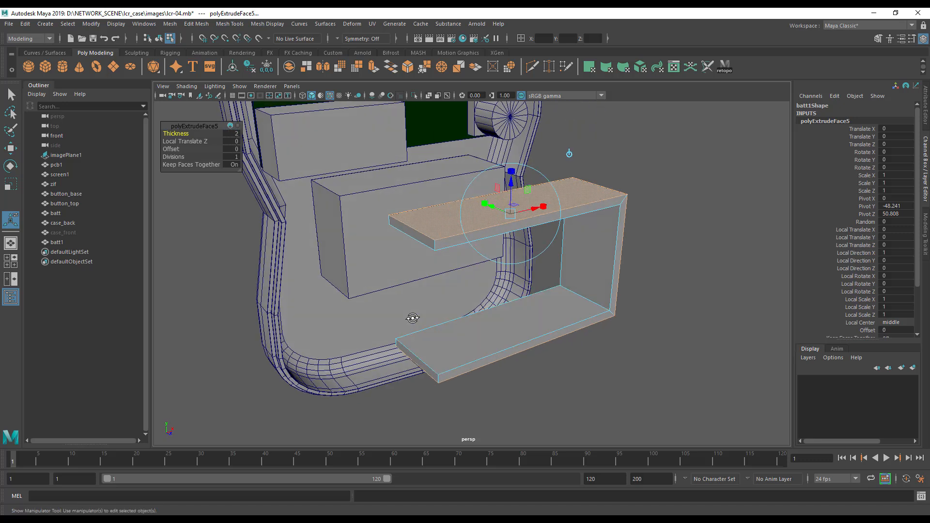
key("w")
left_click_drag(542, 286, 435, 249)
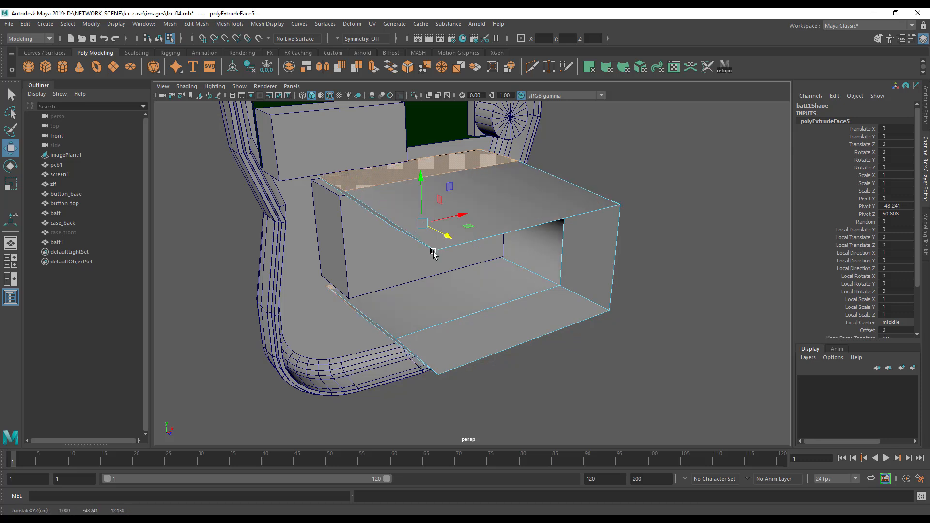
key("ctrl+z")
Slide the whole three-sided holder back over the battery to test the fit and pull it forward to about Z 42.3.
right_click_drag(487, 235, 532, 217)
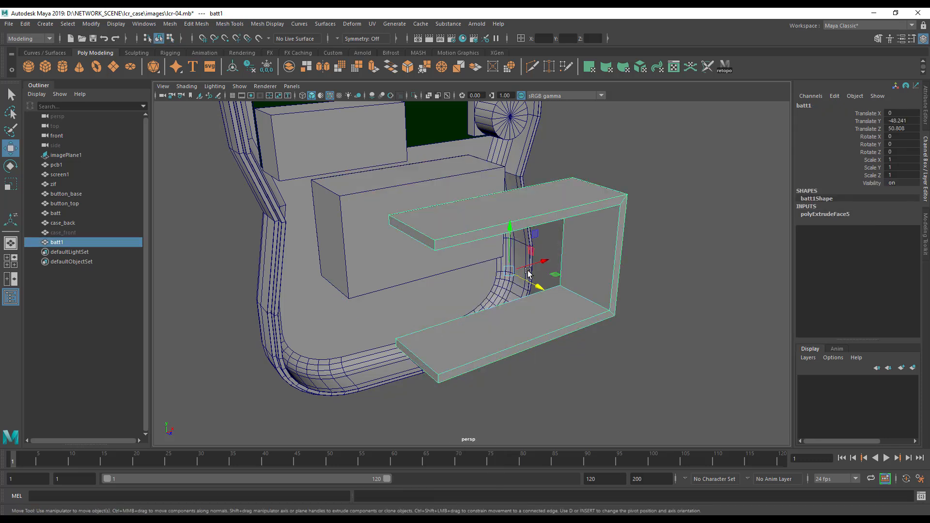
left_click_drag(540, 288, 422, 251)
mouse_move(345, 274)
left_mouse_down("alt")
mouse_move(365, 254)
mouse_move(367, 262)
mouse_move(355, 256)
mouse_move(278, 290)
mouse_move(344, 291)
left_mouse_up("alt")
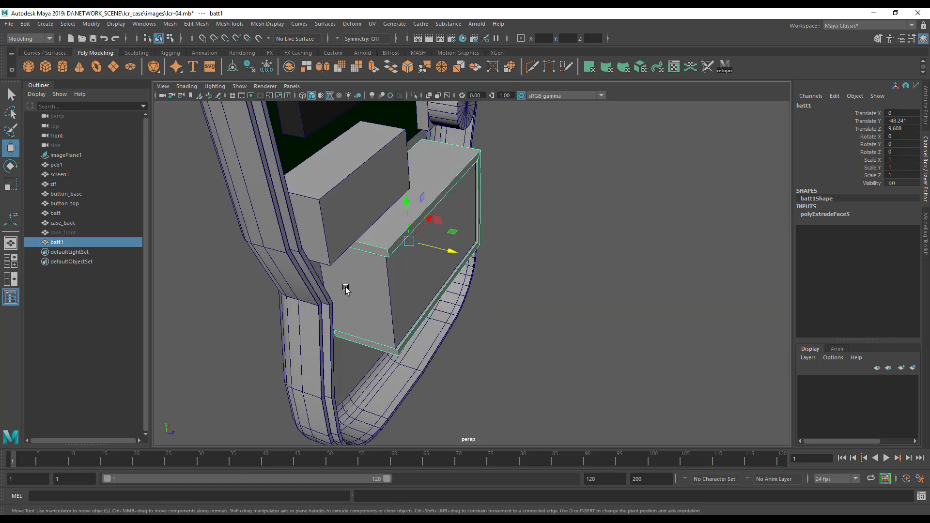
left_click_drag(448, 256, 577, 281)
left_click_drag(530, 338, 481, 318, "alt")
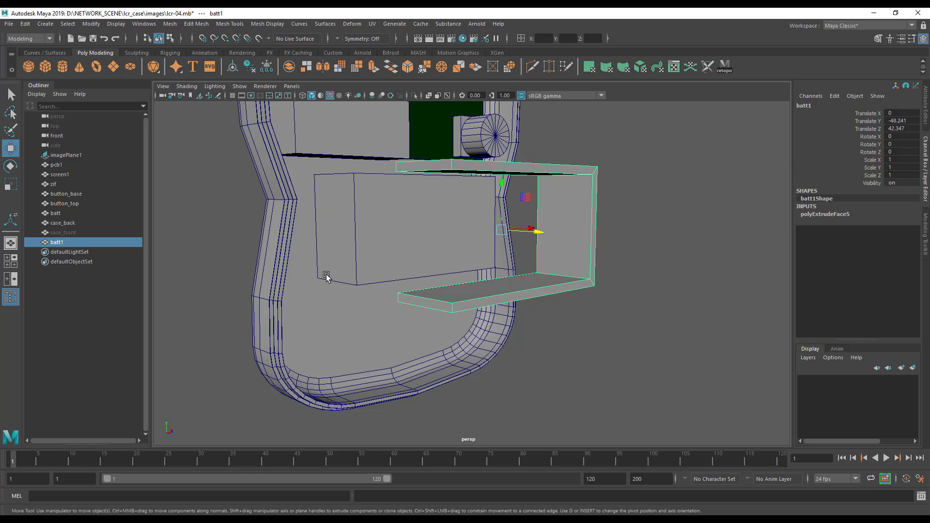
left_click_drag(408, 214, 496, 259, "alt")
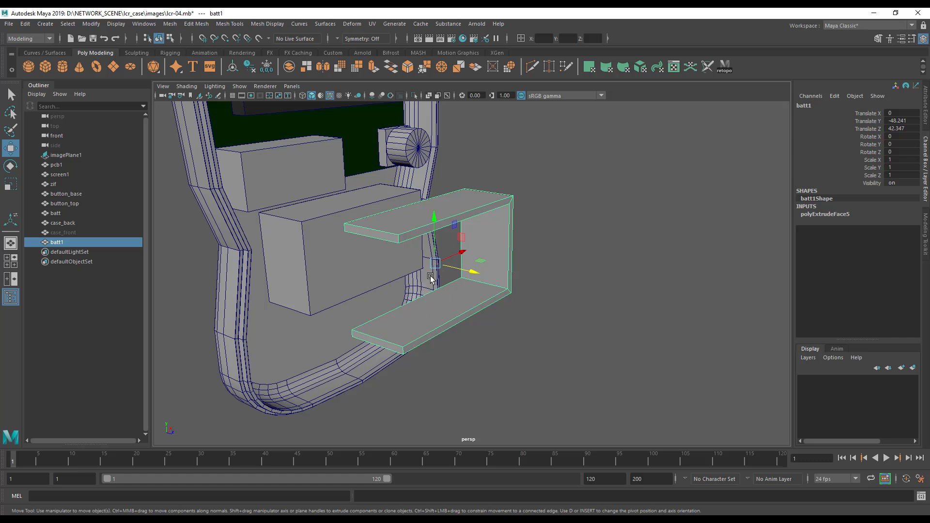
Hide the battery block to expose the case floor behind it.
left_click(331, 276)
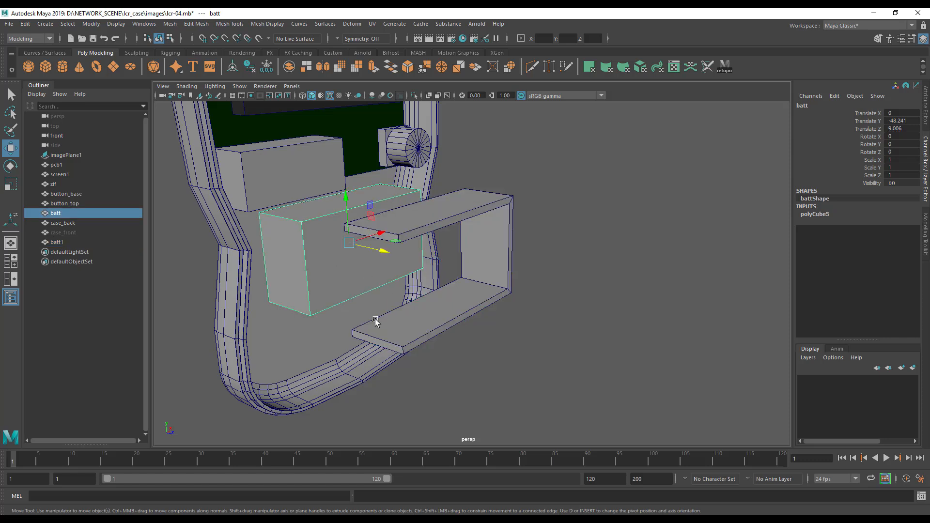
key("ctrl+h")
left_click_drag(353, 321, 380, 286, "alt")
Move the three-sided holder back against the inside of the back case, at about Z 7.4.
left_click(390, 252)
left_click(381, 246)
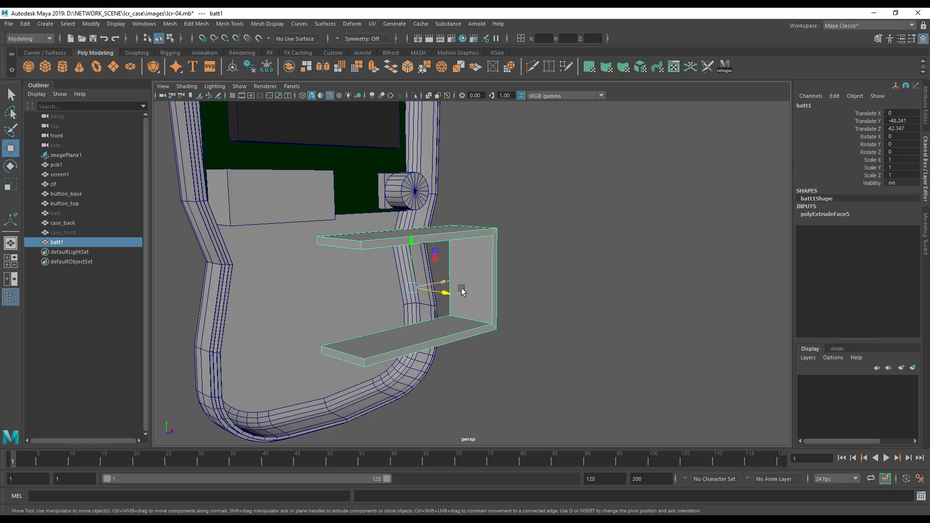
left_click_drag(444, 289, 416, 283)
right_click_drag(417, 284, 500, 332, "alt")
middle_click_drag(296, 335, 391, 297, "alt")
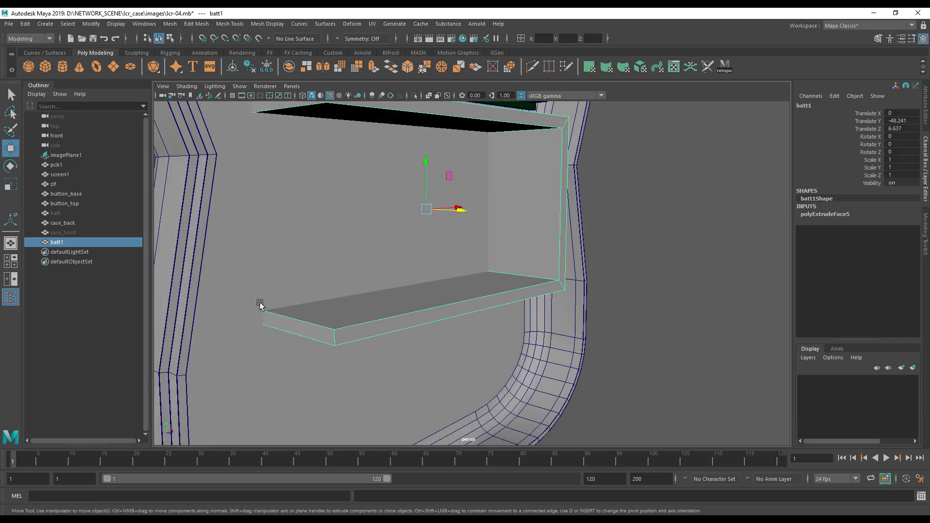
left_click_drag(288, 287, 319, 310, "alt")
left_click_drag(485, 280, 488, 280)
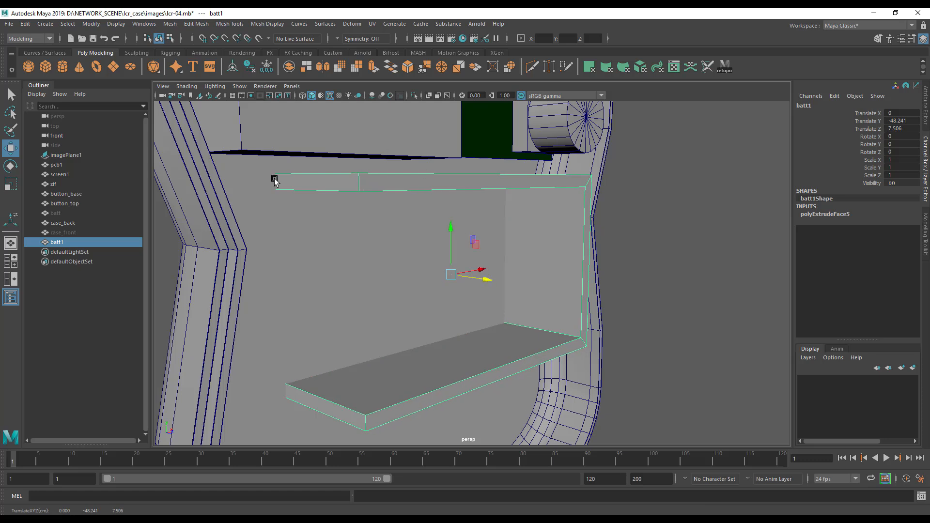
left_click_drag(486, 294, 315, 353)
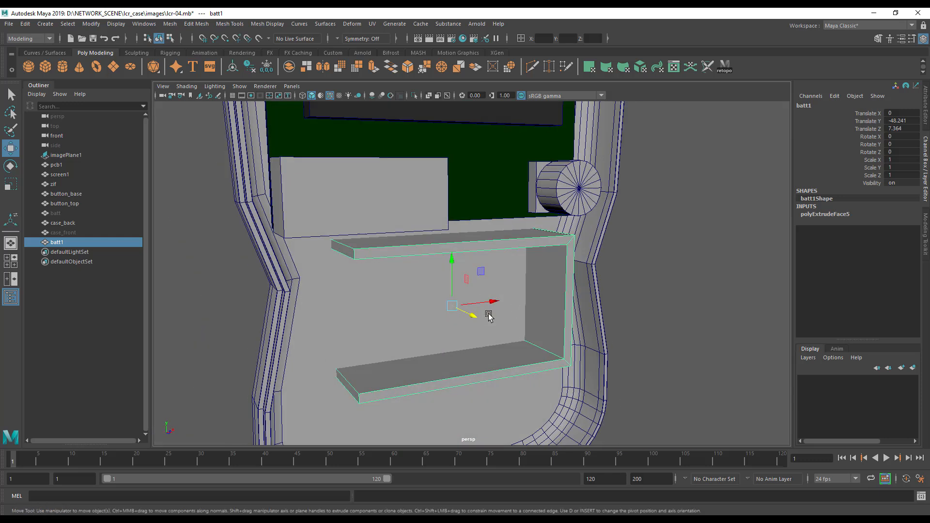
middle_click_drag(519, 324, 512, 304, "alt")
left_click_drag(473, 310, 421, 333, "alt")
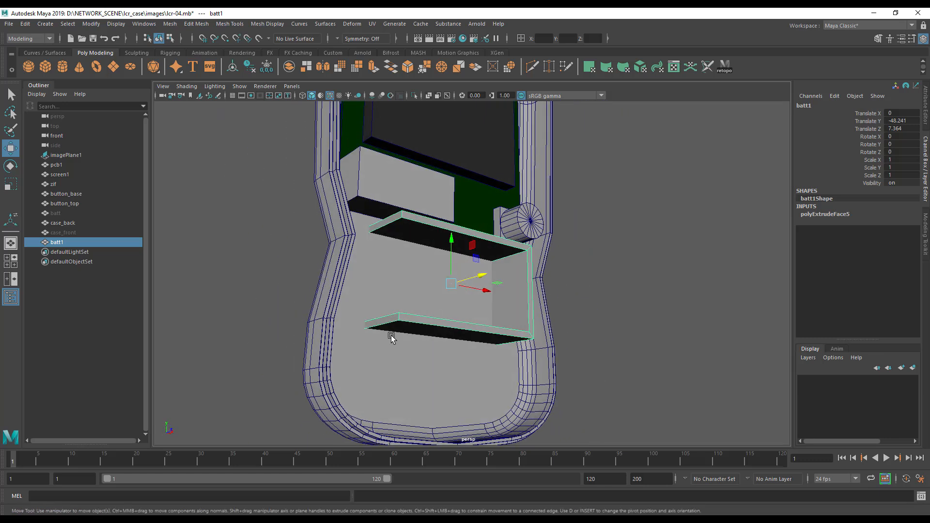
scroll(452, 338, "up", 5)
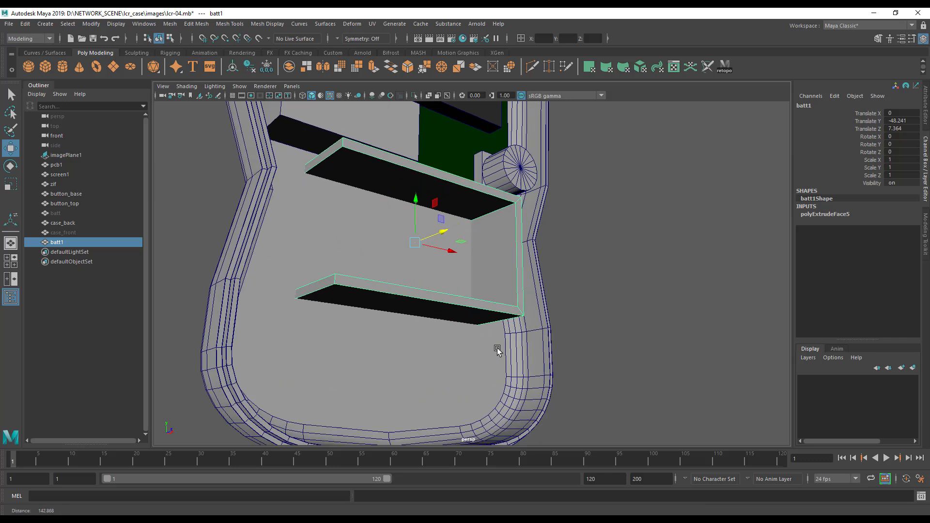
Select the back case together with the holder, and unhide the battery block.
left_click(262, 270)
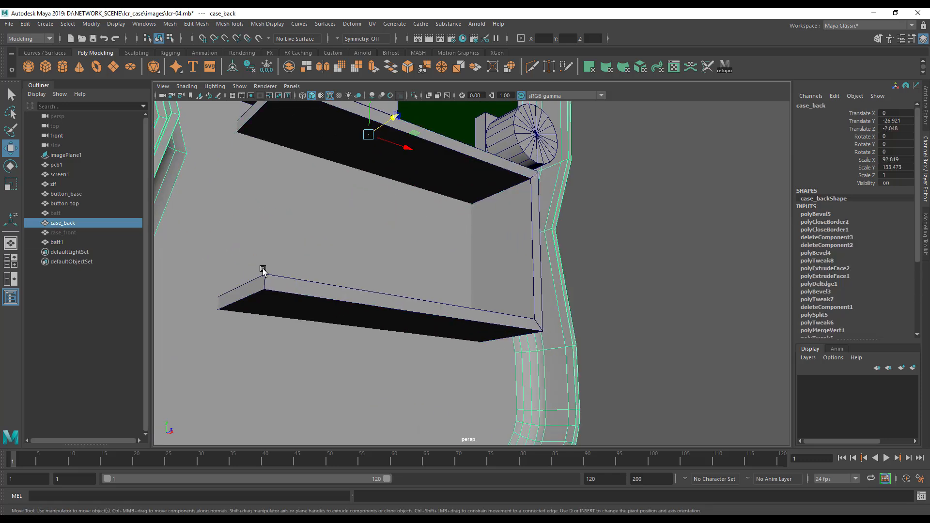
left_click(299, 296, "shift")
scroll(339, 312, "down", 3)
left_click_drag(385, 339, 339, 346, "alt")
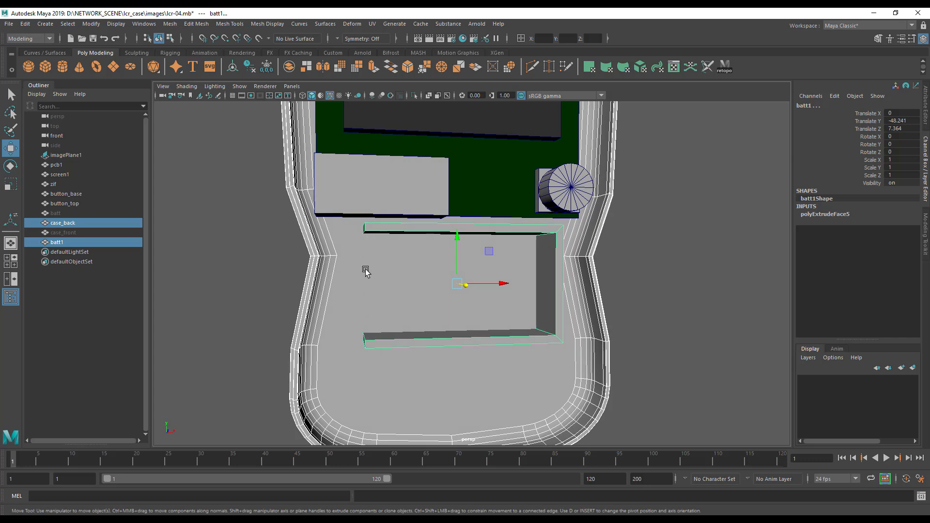
left_click(63, 214)
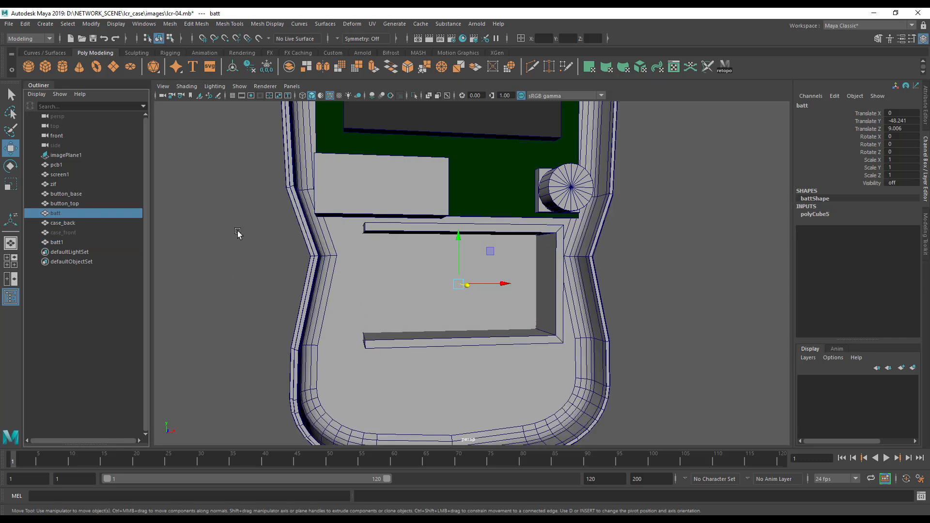
key("shift+h")
middle_click_drag(308, 269, 357, 303, "alt")
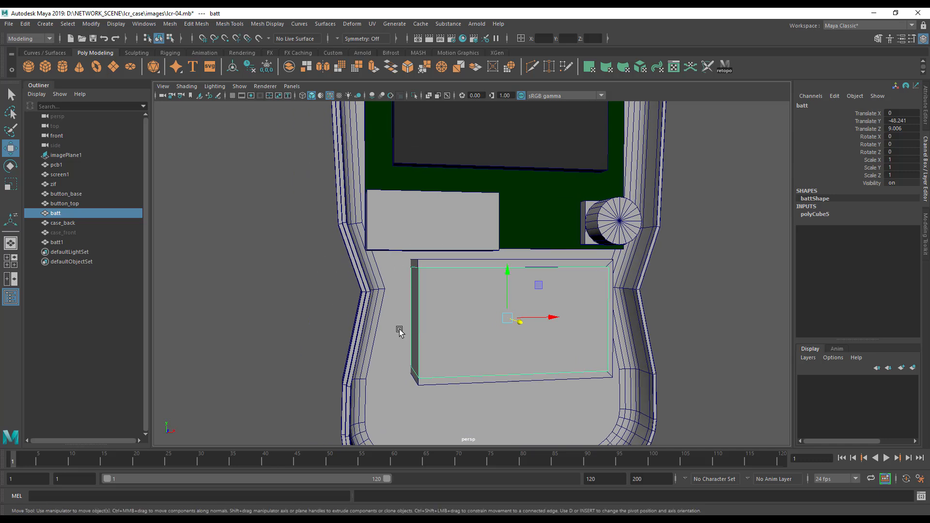
Create a polygon cube and set its Height to 2.
left_click(40, 69)
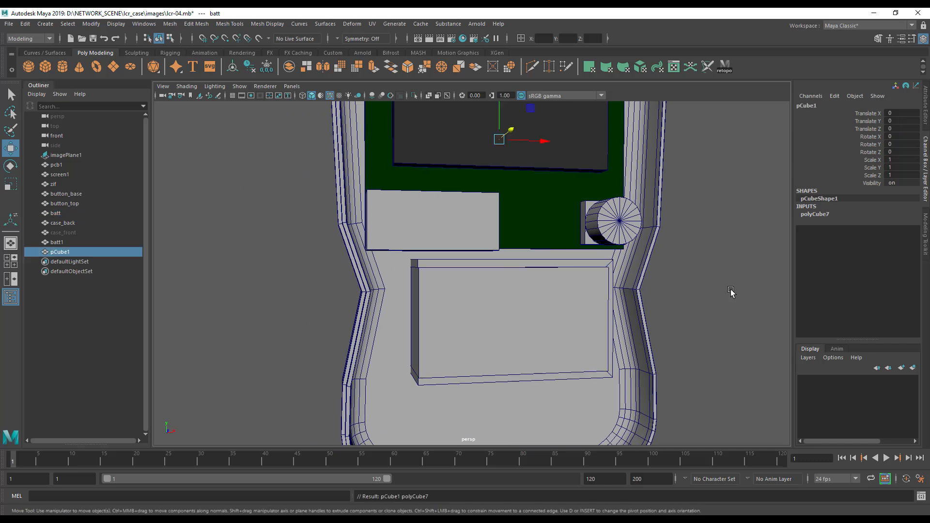
left_click(809, 214)
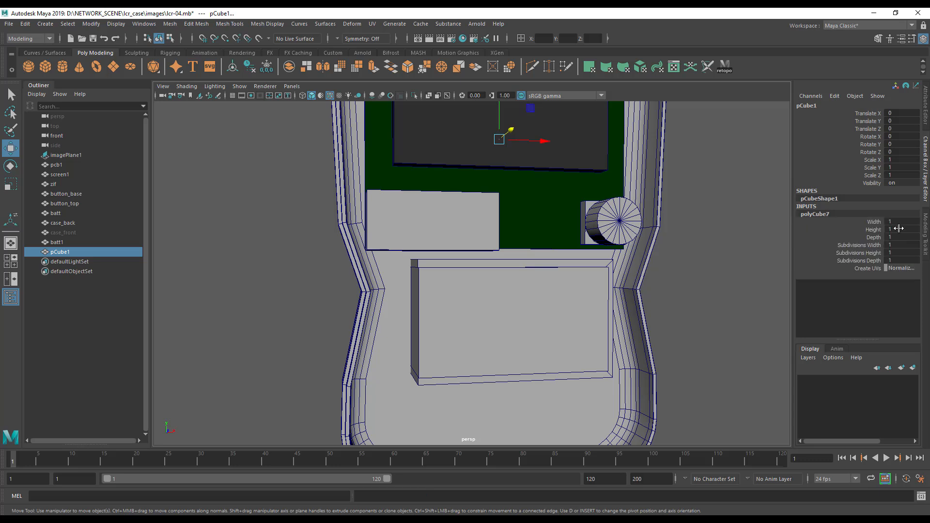
key("Return")
left_click_drag(482, 318, 525, 212, "alt")
left_click_drag(502, 128, 614, 155)
left_click_drag(584, 184, 537, 230, "alt")
key("e")
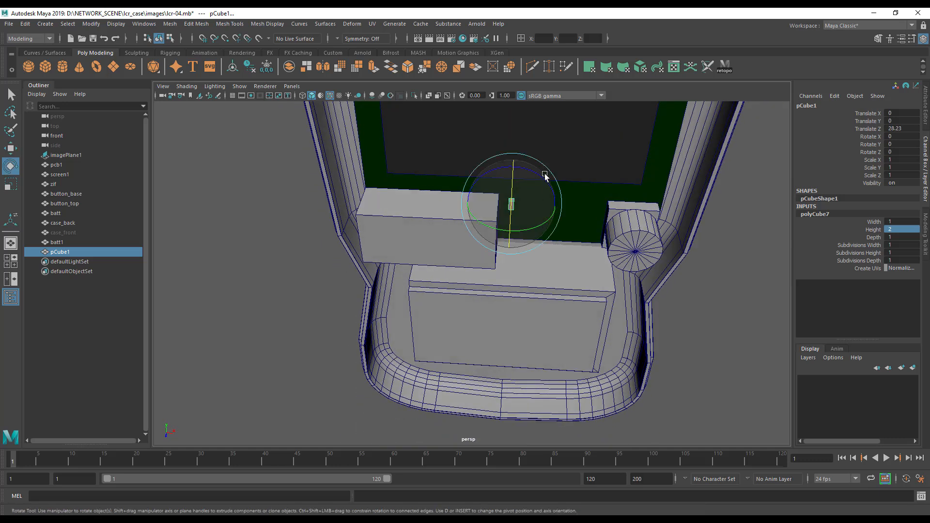
left_click_drag(539, 174, 575, 234)
left_click_drag(547, 288, 577, 280, "alt")
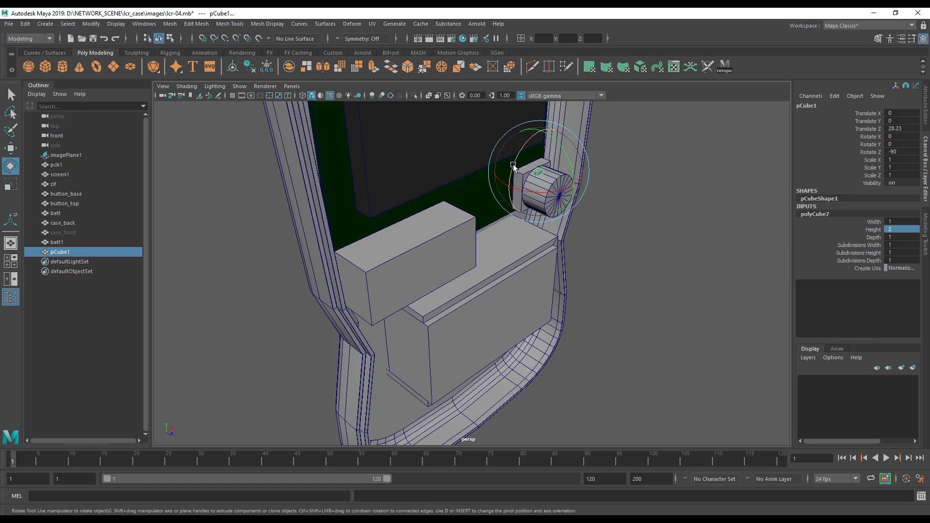
key("r")
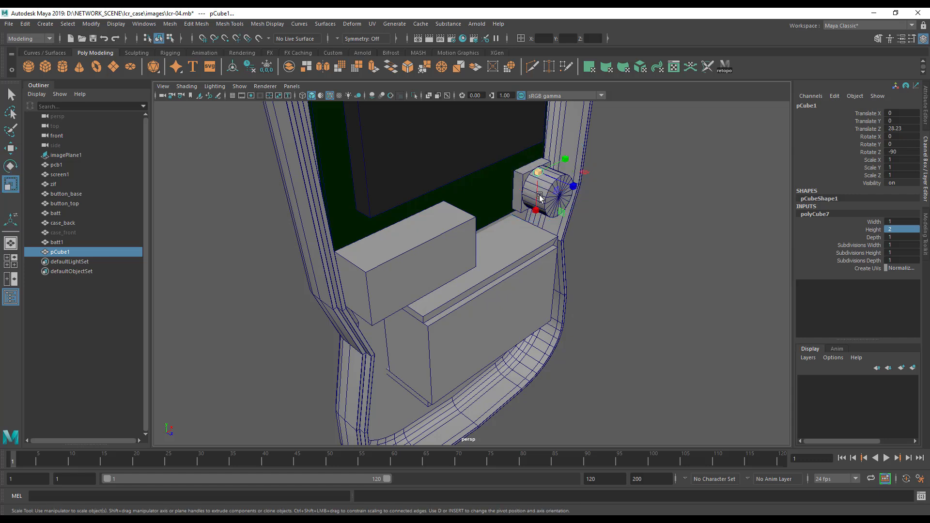
left_click_drag(536, 208, 545, 268)
left_click_drag(539, 213, 547, 277)
middle_click_drag(534, 237, 498, 299, "alt")
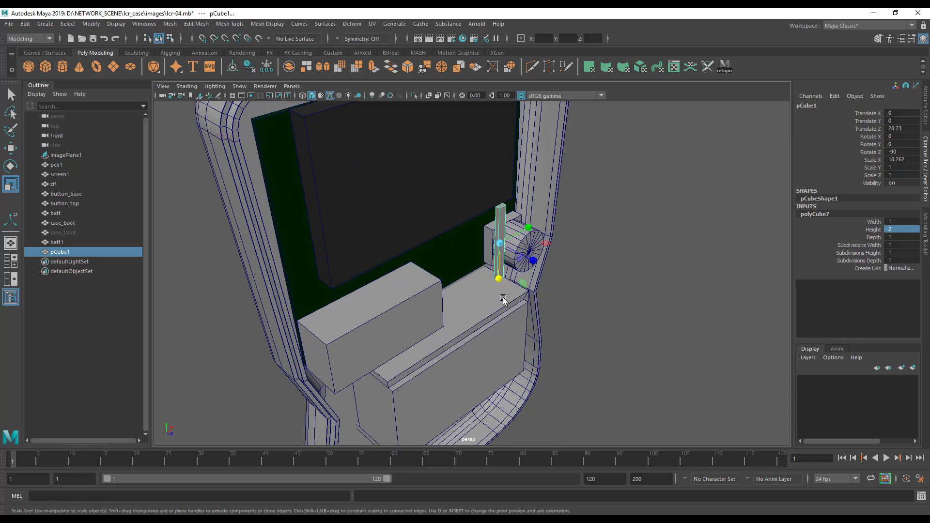
right_click_drag(497, 299, 571, 306, "alt")
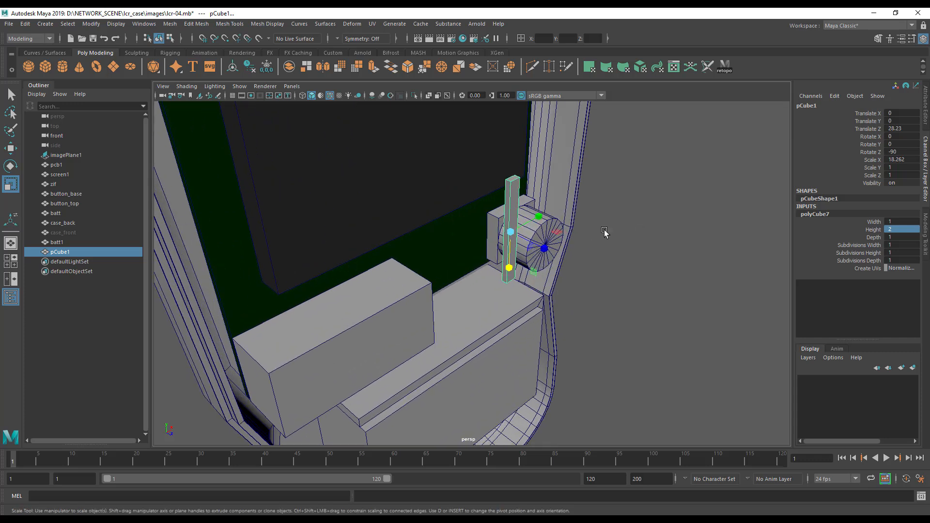
key("ctrl+z")
key("ctrl+z")
key("ctrl+z")
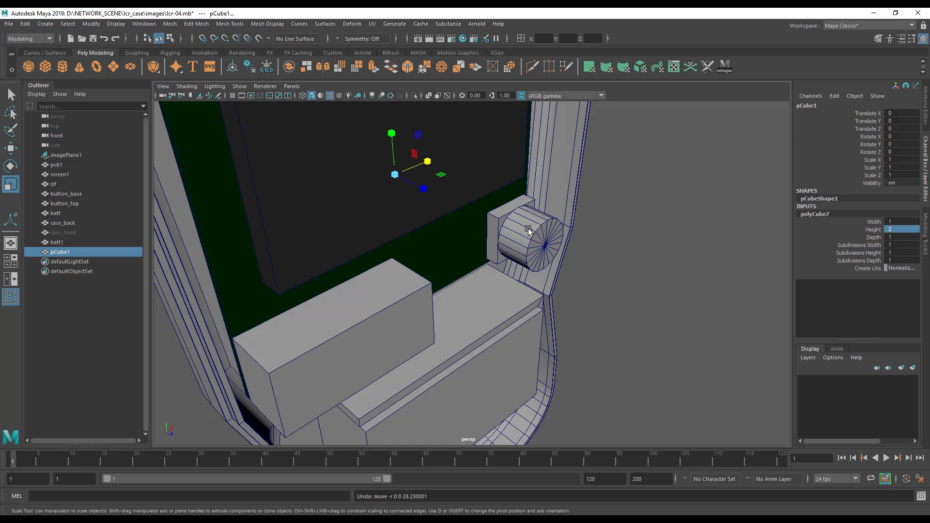
Move the new cube forward to about Z 39.3 and set its Width and Depth to 2.
key("w")
left_click_drag(429, 191, 625, 284)
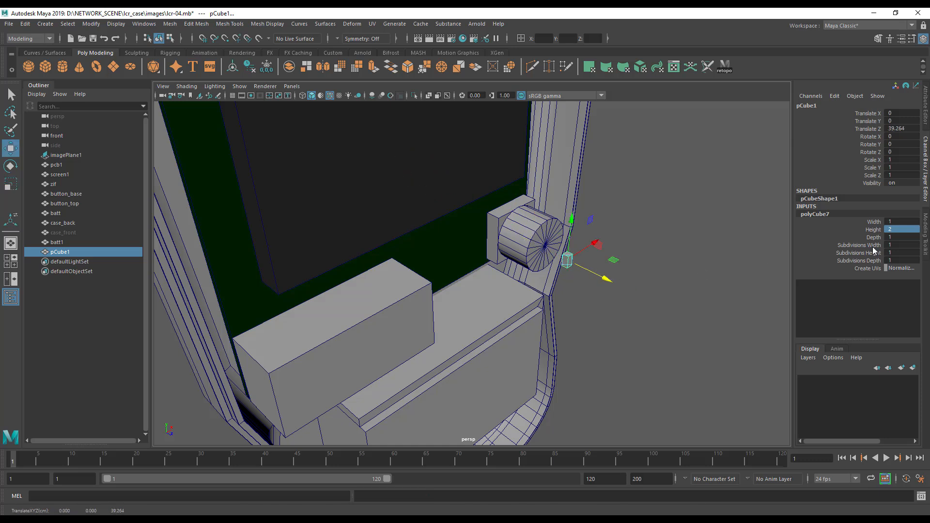
left_click(896, 222)
key("Return")
left_click_drag(597, 275, 635, 277, "alt")
left_click(904, 237)
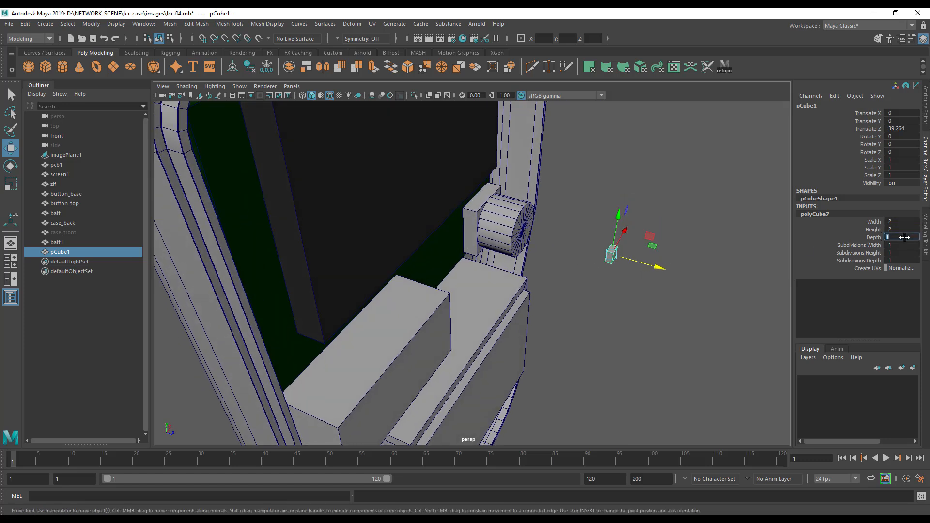
type("2")
key("Return")
left_click_drag(693, 298, 650, 275, "alt")
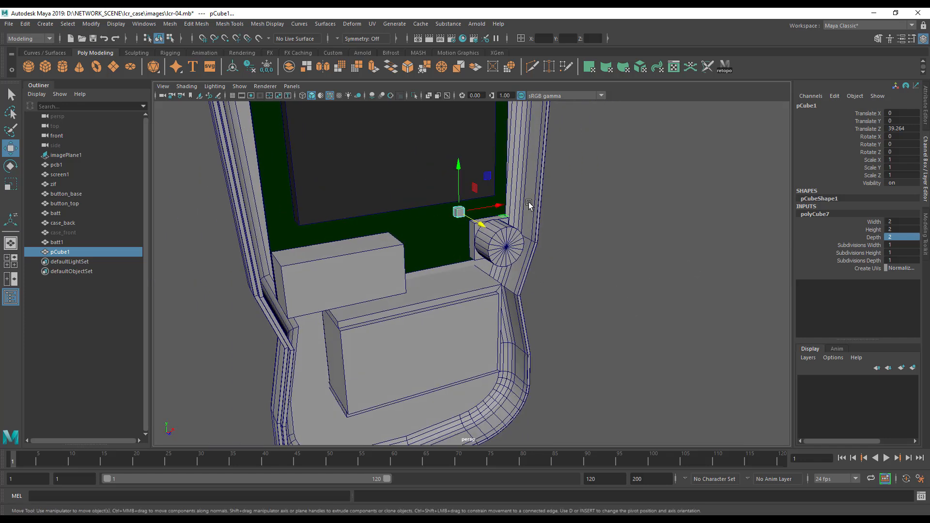
Stretch the cube vertically into a bar with a Scale Y of about 11.03.
key("r")
left_click_drag(458, 167, 458, 126)
left_click_drag(459, 169, 464, 105)
middle_click_drag(520, 277, 555, 226, "alt")
Lower the bar in front of the battery to about Y -51.6, Z 26, and scale it to about 2.18 in Z.
key("w")
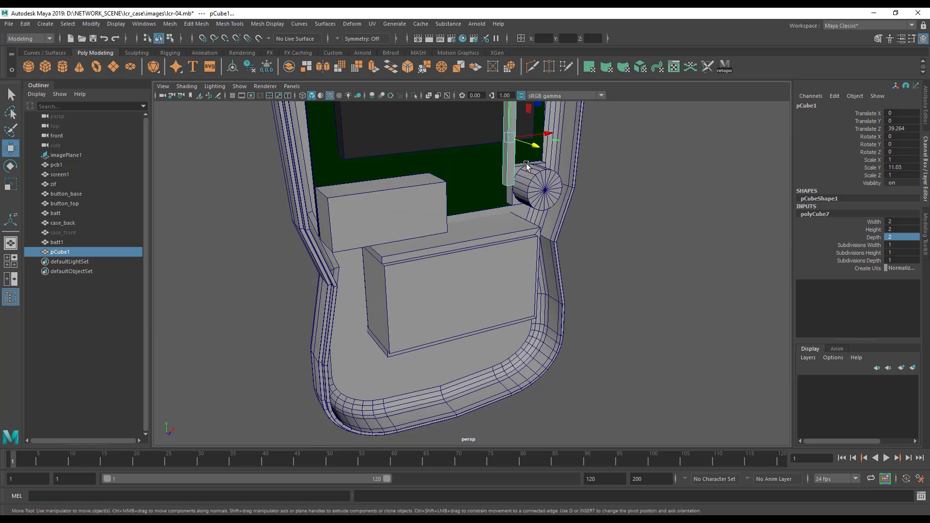
left_click_drag(510, 121, 528, 320)
left_click_drag(526, 355, 541, 378)
key("r")
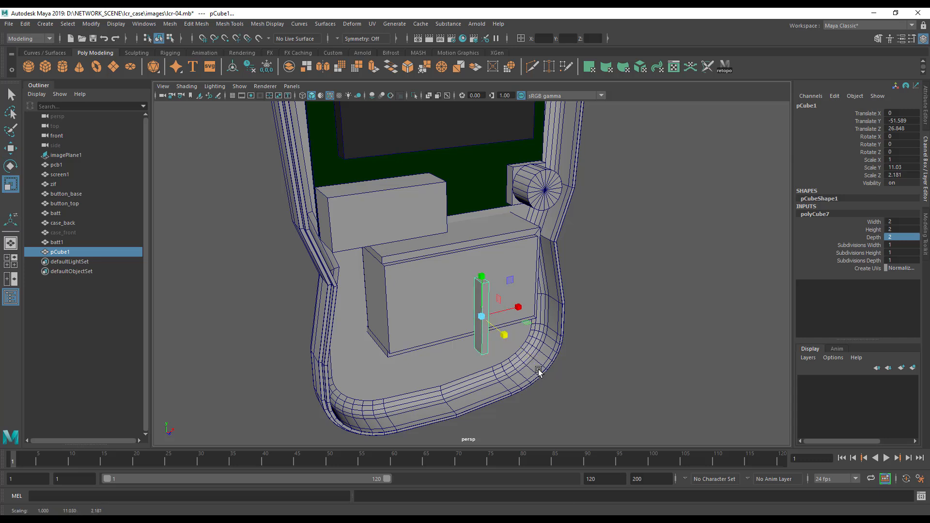
Place the bar beside the battery's open short side on the case floor, at about X -25.8, Y -48.4, Z 1.
key("w")
left_click_drag(519, 315, 388, 309)
right_click_drag(388, 309, 516, 347, "alt")
left_click_drag(516, 347, 379, 320, "alt")
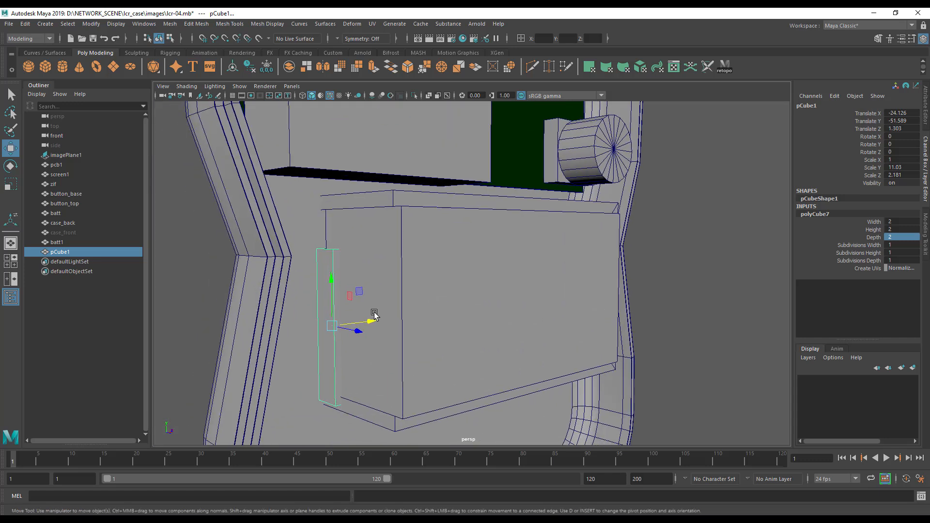
left_click_drag(331, 283, 332, 261)
left_click_drag(371, 297, 318, 332)
left_click_drag(375, 301, 415, 322)
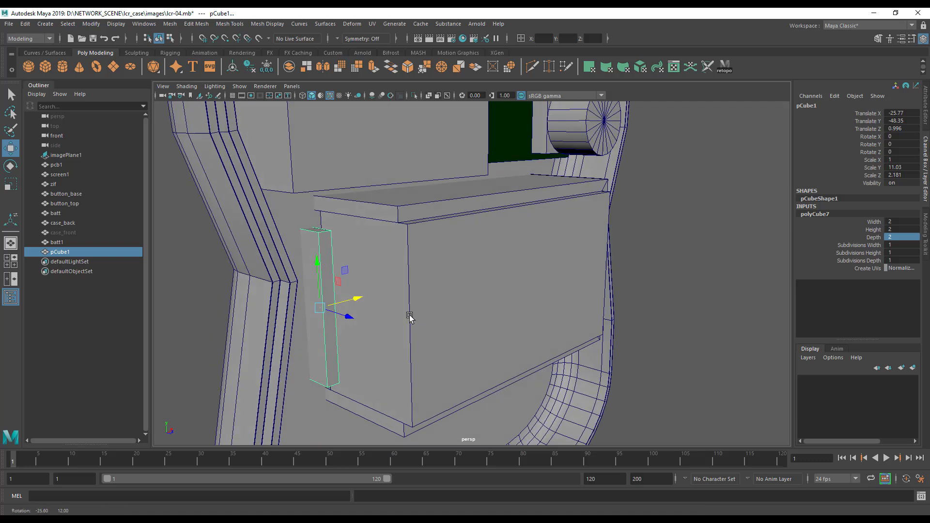
mouse_move(400, 282)
left_mouse_down("alt")
mouse_move(408, 251)
mouse_move(415, 276)
left_mouse_up("alt")
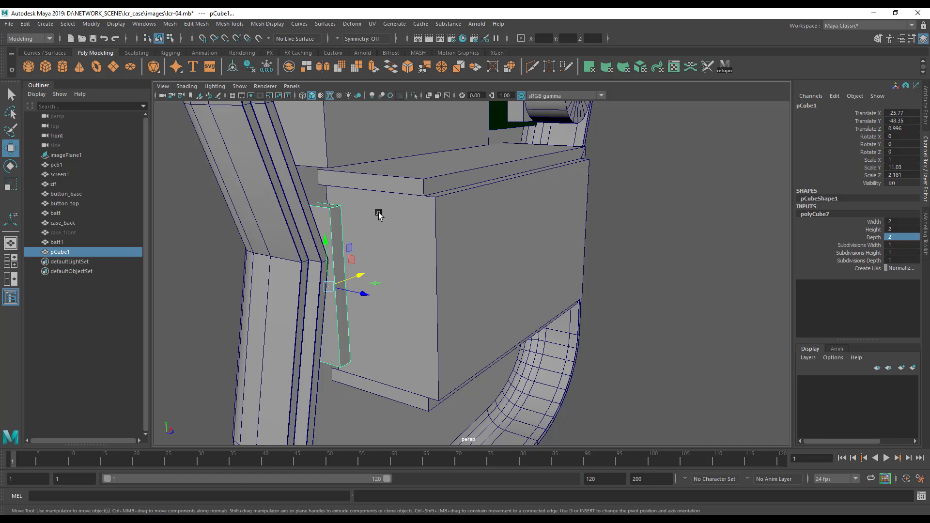
left_click_drag(526, 286, 511, 274, "alt")
left_click_drag(371, 221, 599, 238, "alt")
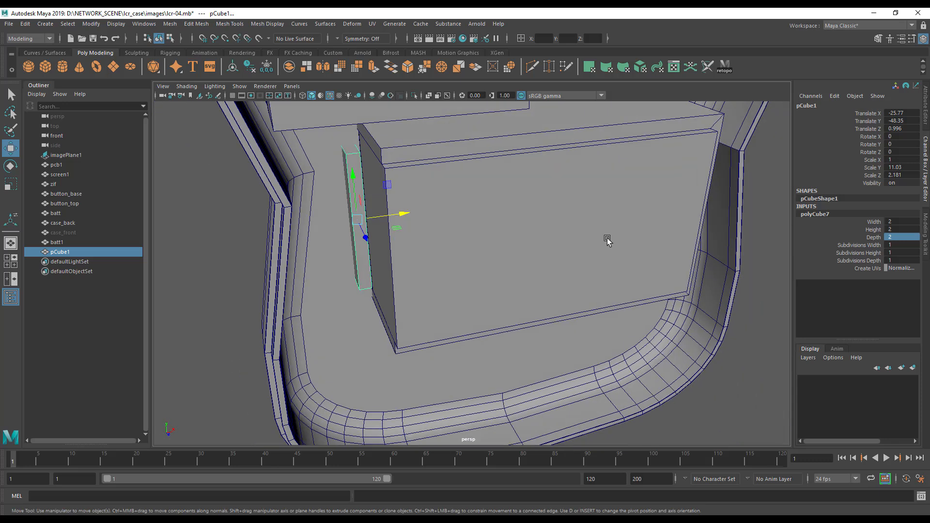
right_click_drag(600, 239, 349, 276, "alt")
left_click_drag(349, 277, 406, 264, "alt")
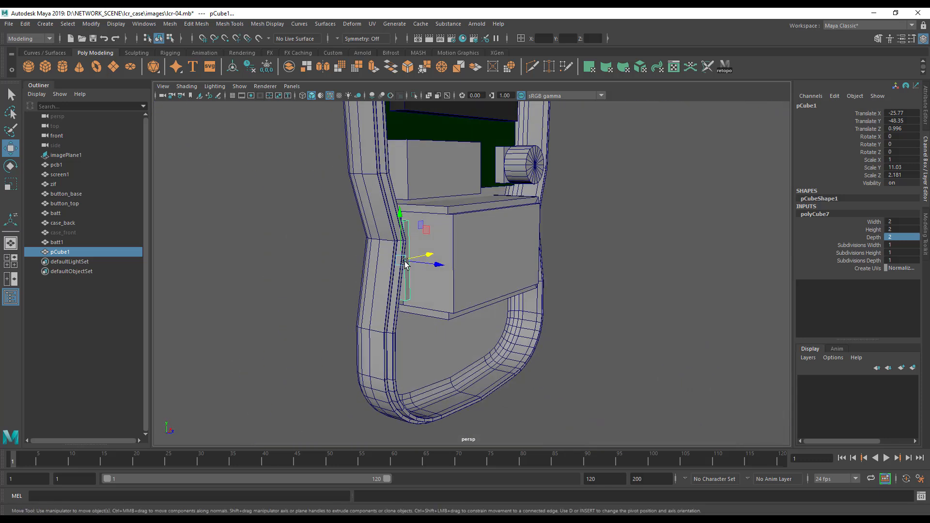
Pull the battery out of its holder to view the side bar, and slide it back in to about Z 10.
left_click(481, 262)
left_click_drag(537, 286, 658, 286)
left_click_drag(557, 322, 488, 356, "alt")
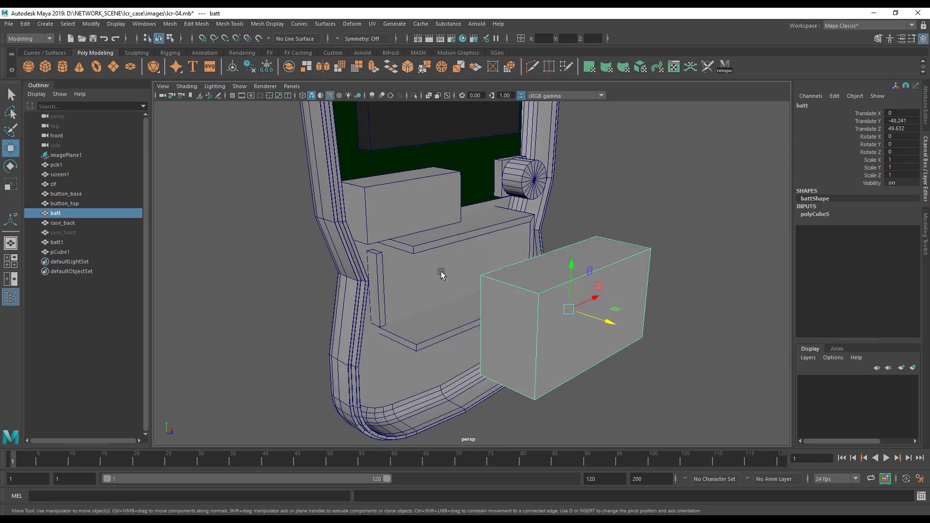
left_click_drag(395, 364, 407, 287, "alt")
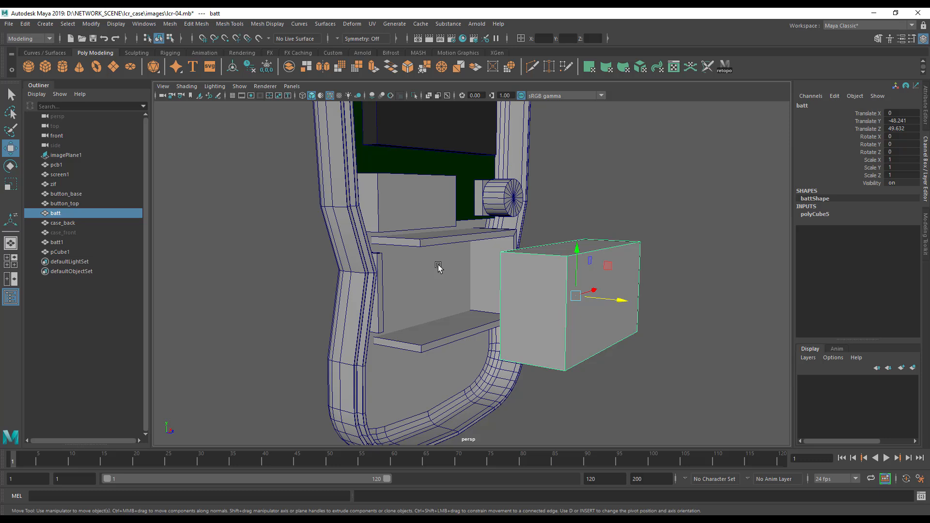
left_click_drag(626, 302, 380, 332)
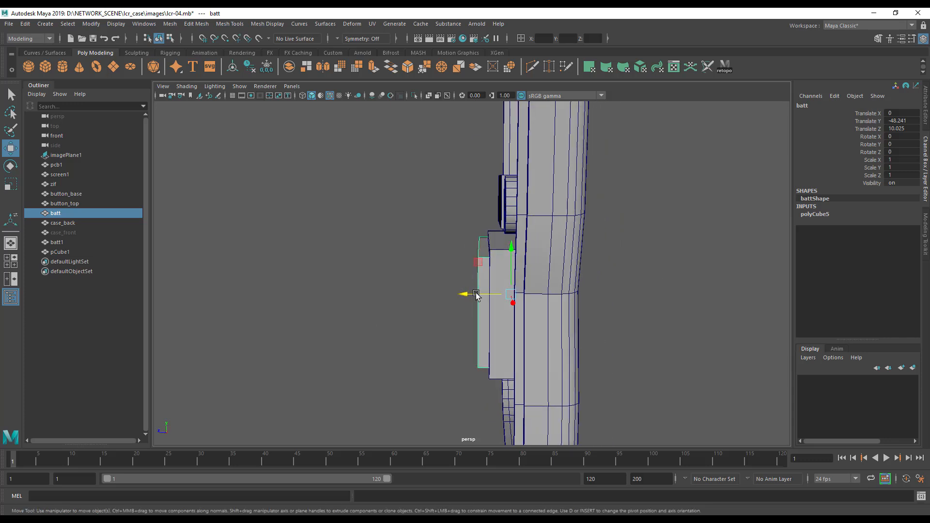
left_click_drag(466, 279, 549, 304, "alt")
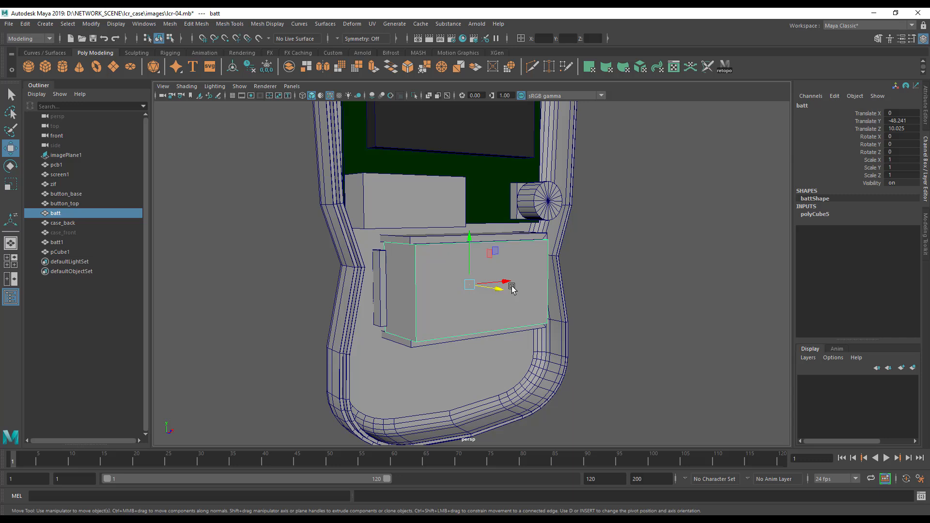
Examine from several angles how the battery, screen, socket and button sit inside the back case.
left_click_drag(519, 289, 551, 369, "alt")
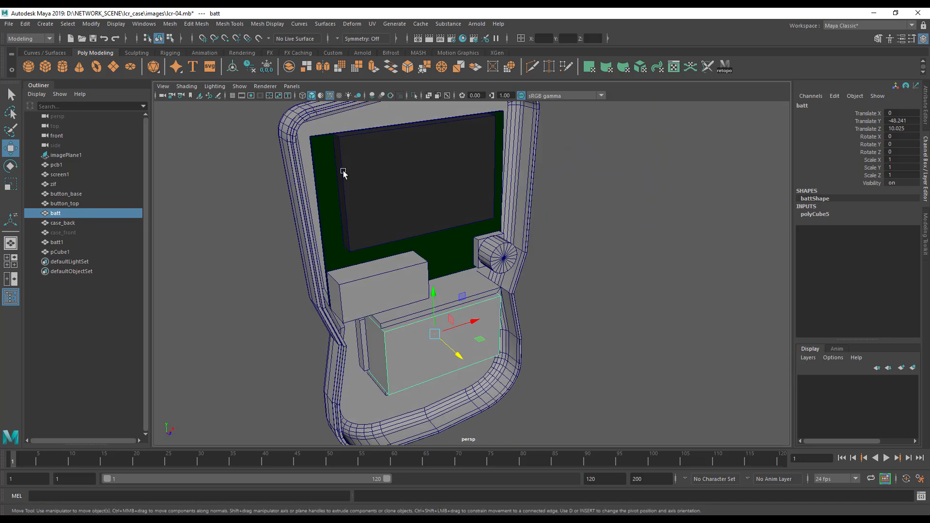
left_click_drag(457, 186, 521, 320, "alt")
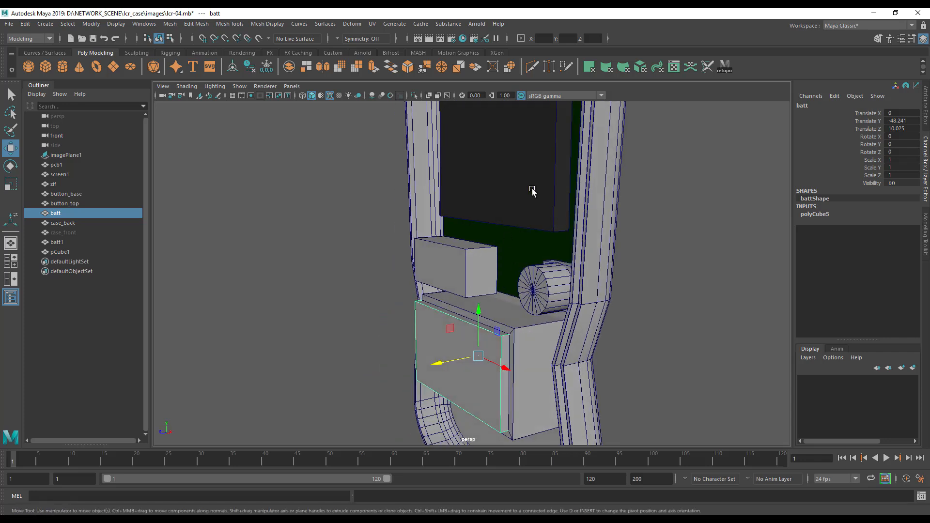
middle_click_drag(574, 278, 595, 294, "alt")
right_click_drag(595, 294, 447, 324, "alt")
left_click_drag(486, 321, 487, 342, "alt")
left_click_drag(530, 309, 546, 306, "alt")
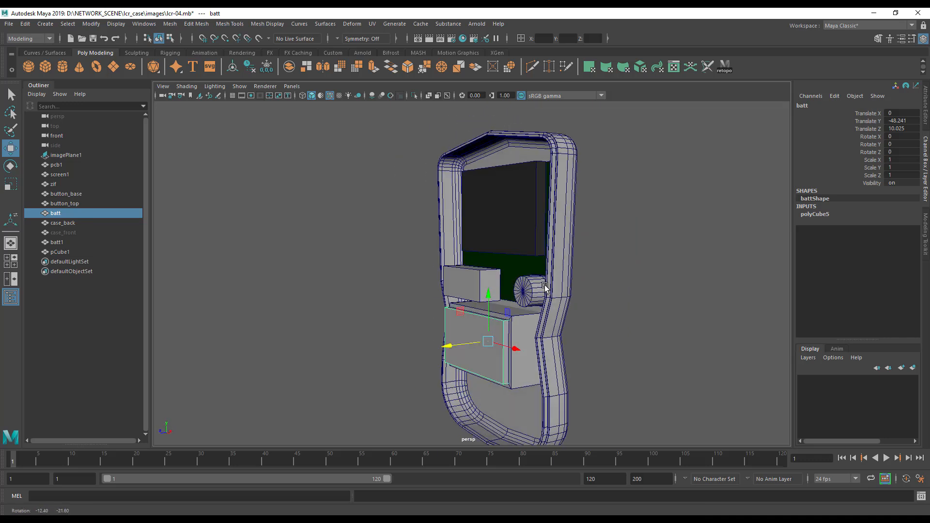
left_click_drag(511, 262, 470, 270, "alt")
mouse_move(487, 329)
left_mouse_down("alt")
mouse_move(669, 322)
mouse_move(502, 332)
left_mouse_up("alt")
left_click_drag(491, 295, 473, 288)
left_click_drag(519, 313, 626, 341, "alt")
right_click_drag(626, 341, 648, 334, "alt")
middle_click_drag(648, 334, 648, 370, "alt")
left_click_drag(586, 355, 635, 380, "alt")
Group the PCB, screen, ZIF socket, button base and button top, and name the group main_board.
left_click(385, 238)
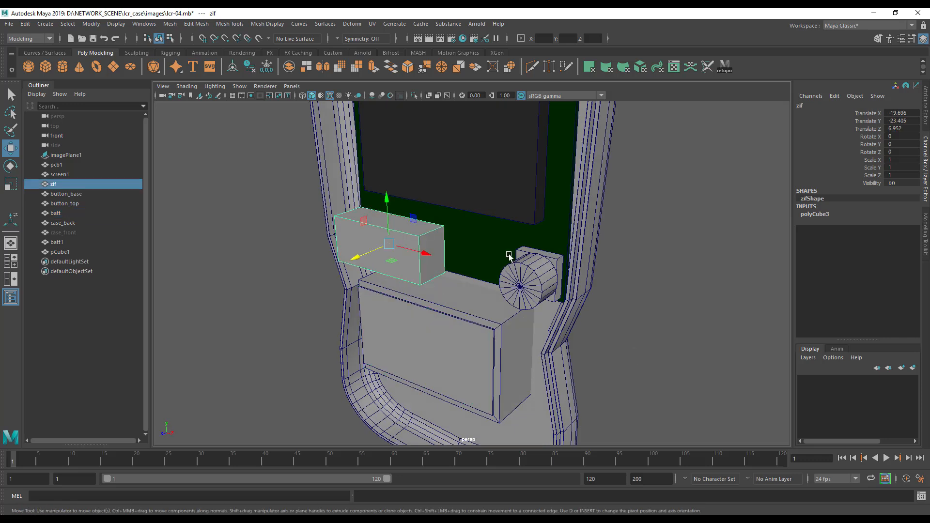
left_click(533, 245, "shift")
left_click(544, 261, "shift")
left_click(550, 258, "shift")
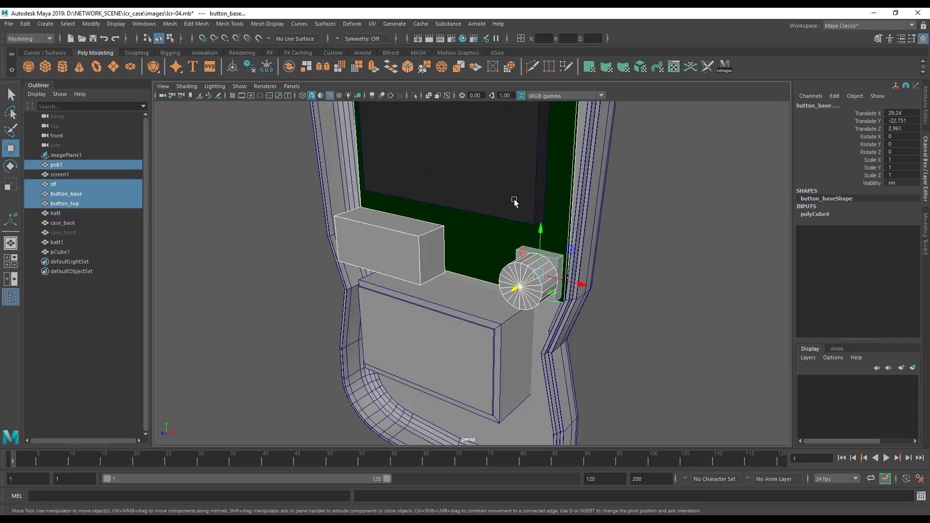
left_click(515, 202, "shift")
left_click_drag(531, 311, 541, 339, "alt")
key("ctrl+g")
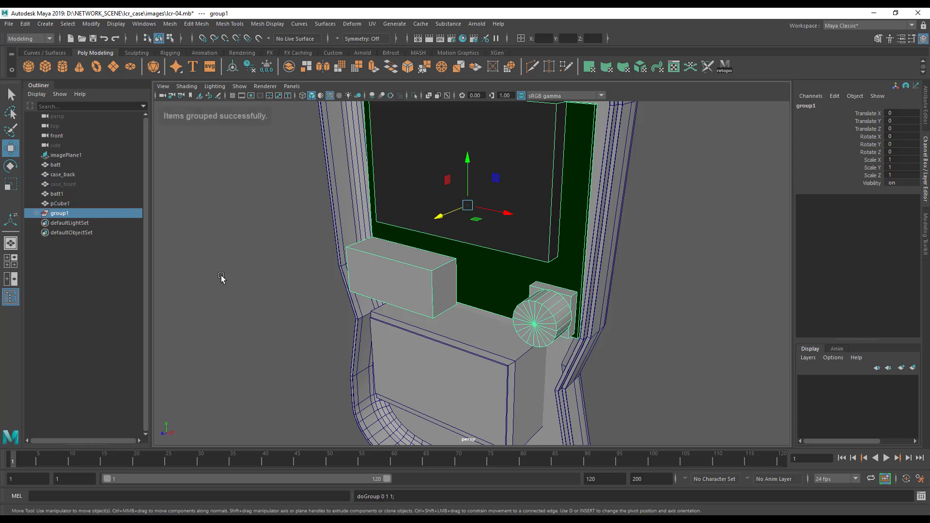
double_click(62, 213)
type("main_board")
key("Return")
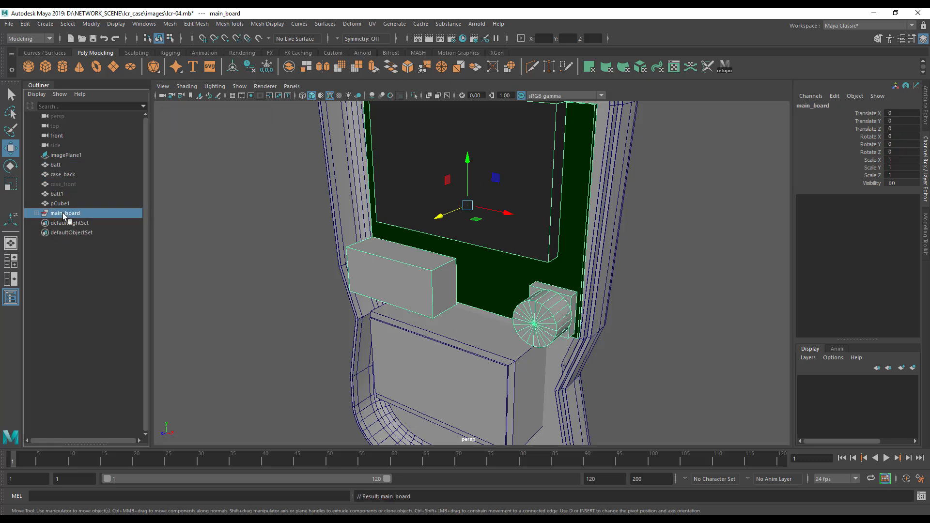
Raise the main_board group out of the back case to about Z 15.2.
middle_click_drag(440, 275, 338, 306, "alt")
right_click_drag(339, 305, 377, 251, "alt")
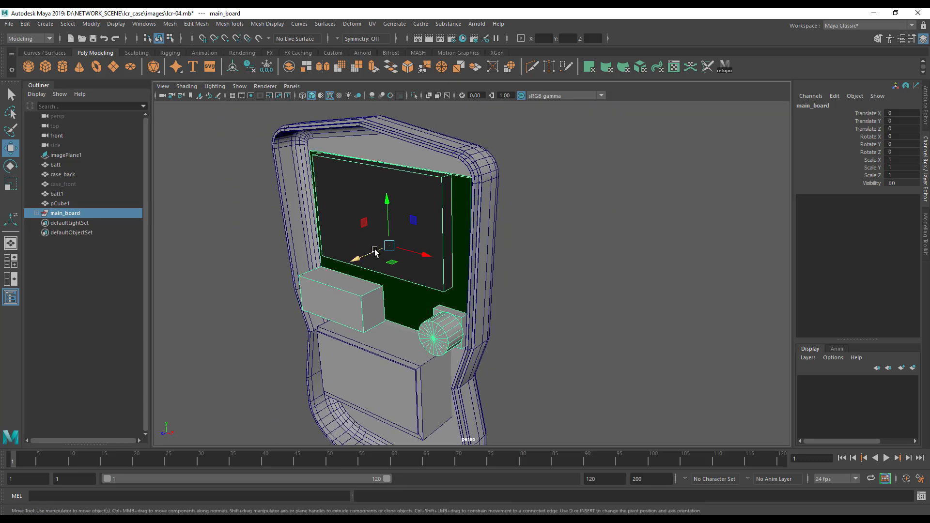
left_click_drag(357, 260, 274, 282)
left_click_drag(370, 252, 348, 254)
left_click_drag(350, 289, 329, 262, "alt")
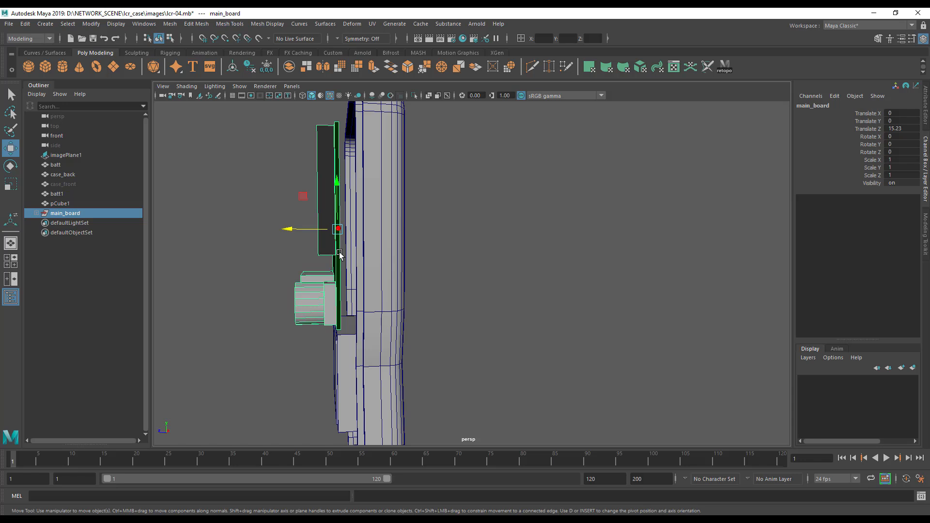
Examine the raised board against the case in perspective and against the reference photo in the front view.
left_click_drag(279, 293, 403, 316, "alt")
middle_click_drag(475, 322, 424, 233, "alt")
scroll(383, 279, "down", 3)
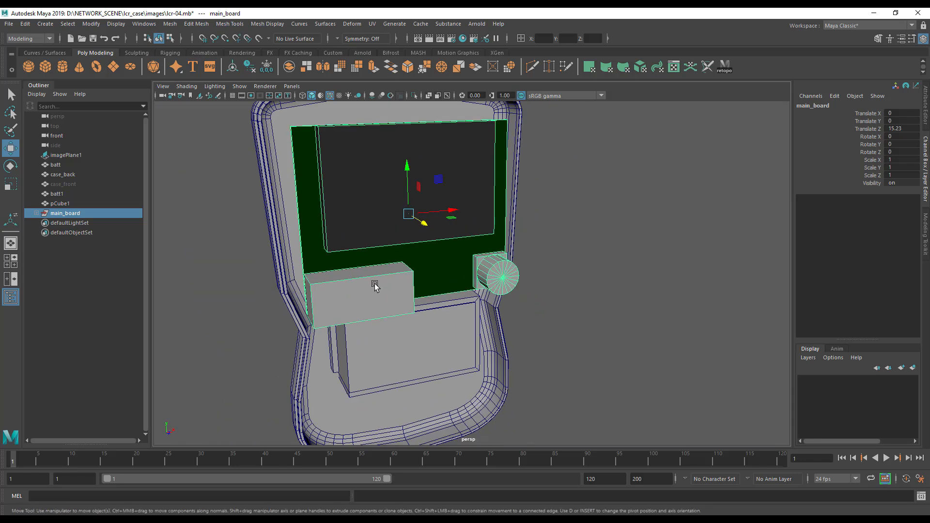
left_click_drag(378, 284, 279, 286, "alt")
left_click_drag(411, 204, 300, 290, "alt")
key("space")
key("space")
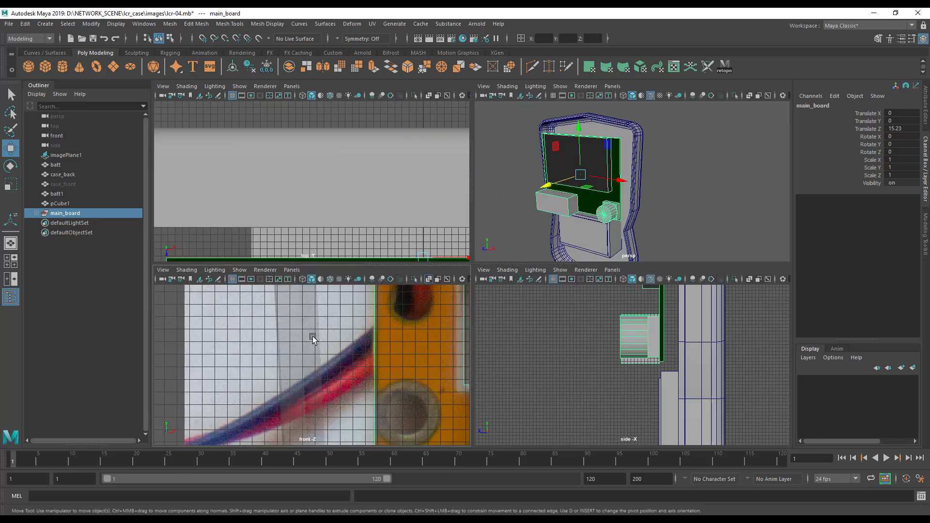
middle_click_drag(465, 255, 207, 431, "alt")
middle_click_drag(523, 150, 315, 314, "alt")
right_click_drag(316, 315, 58, 369, "alt")
middle_click_drag(521, 285, 309, 430, "alt")
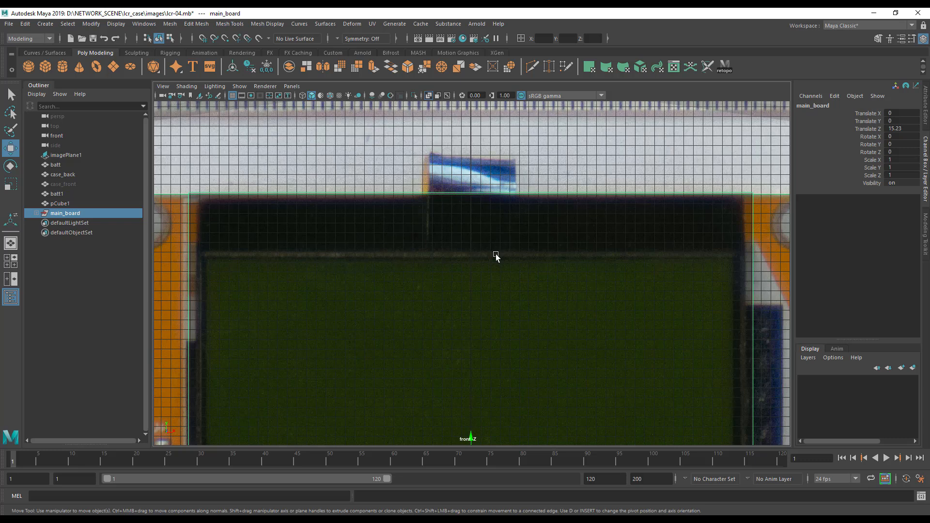
key("space")
left_click_drag(560, 217, 550, 234, "alt")
middle_click_drag(550, 235, 561, 286, "alt")
right_click_drag(561, 286, 608, 228, "alt")
key("space")
middle_click_drag(577, 296, 648, 275, "alt")
mouse_move(599, 303)
left_mouse_down("alt")
mouse_move(575, 308)
mouse_move(585, 297)
left_mouse_up("alt")
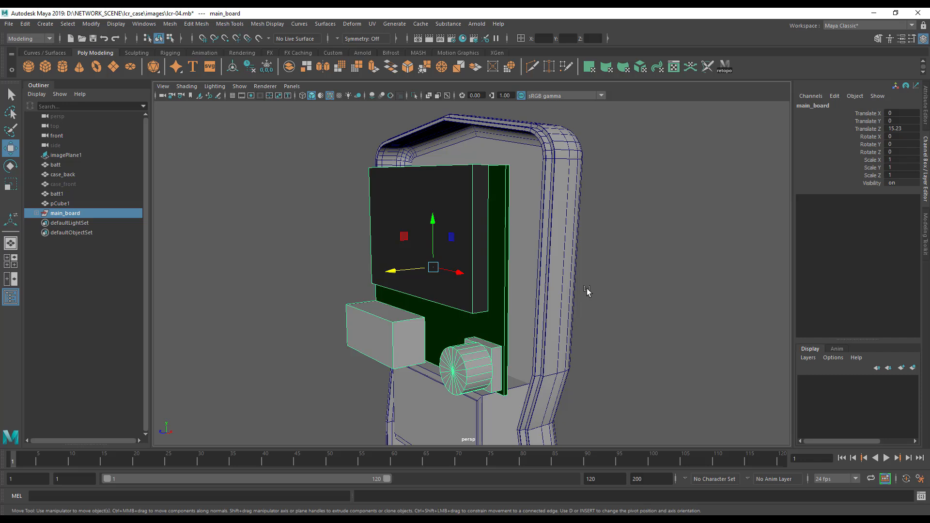
Lower the main_board group toward the back case to about Z 11.9, fine-tuning its clearance in the side view.
left_click_drag(587, 291, 426, 271, "alt")
left_click_drag(441, 229, 448, 229)
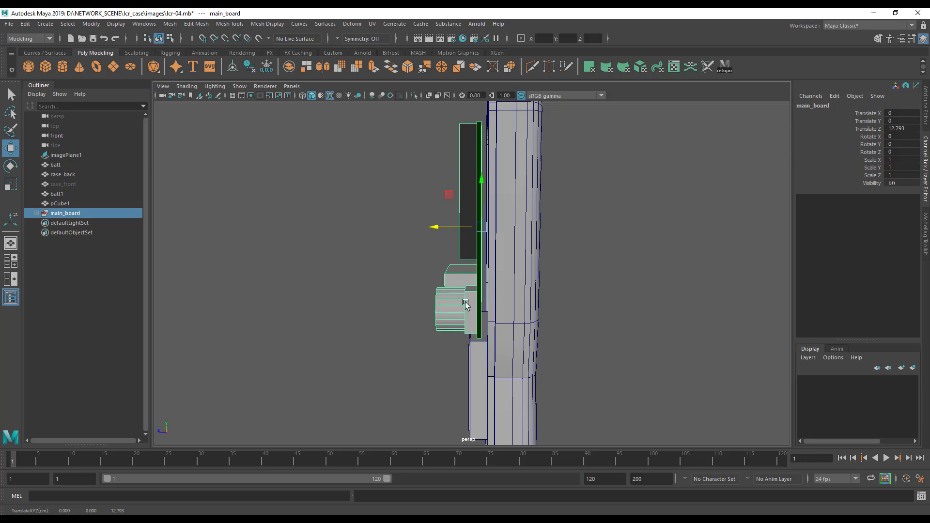
left_click_drag(473, 330, 508, 317, "alt")
key("space")
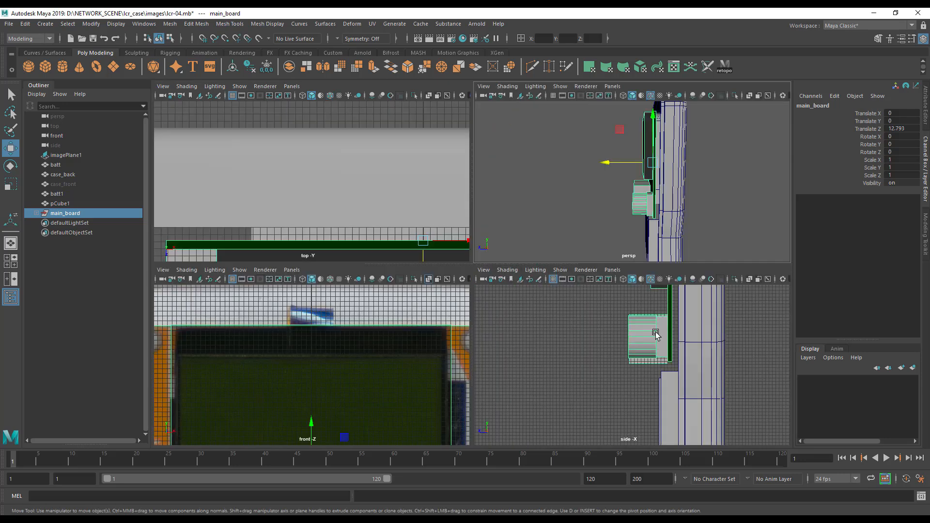
key("space")
middle_click_drag(592, 355, 561, 297, "alt")
right_click_drag(561, 297, 673, 353, "alt")
middle_click_drag(629, 314, 608, 438, "alt")
middle_click_drag(460, 290, 469, 289, "shift")
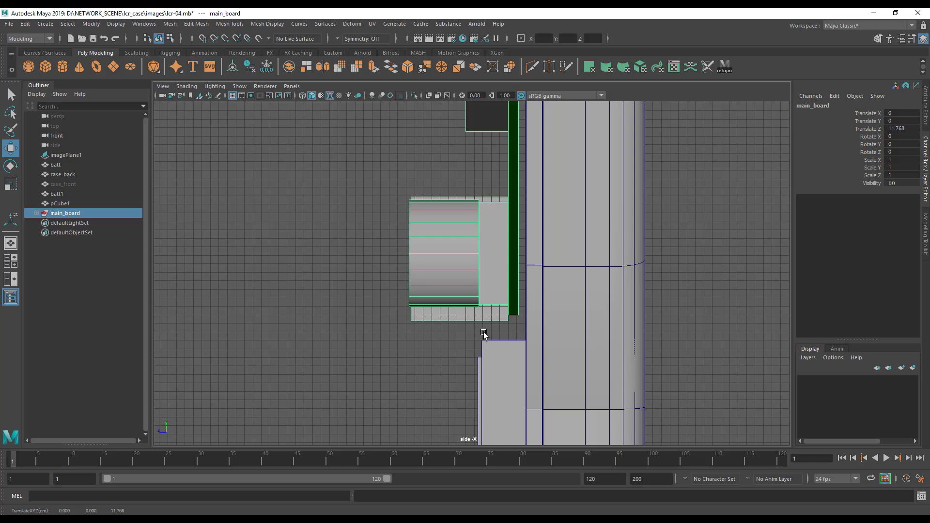
middle_click_drag(473, 276, 471, 276)
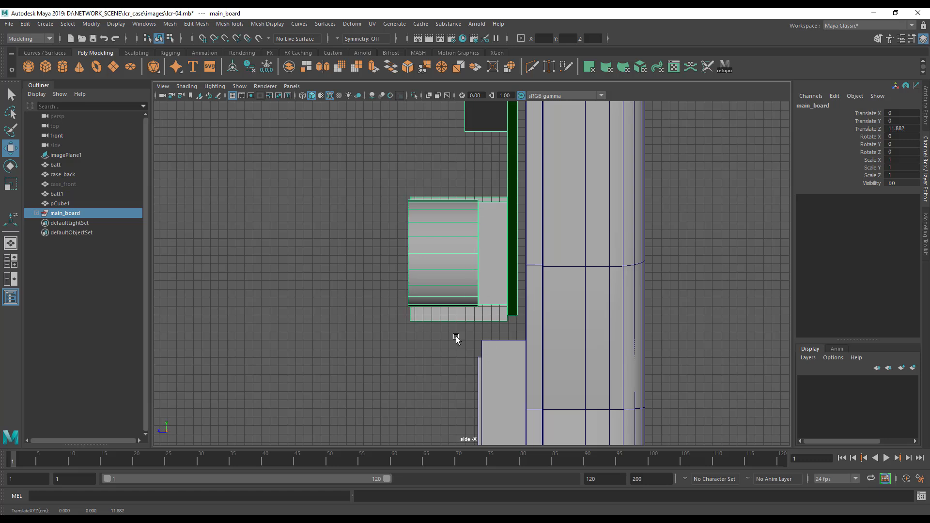
Inspect the clearance between the main board and the back case's rim and floor from both sides.
scroll(472, 335, "down", 6)
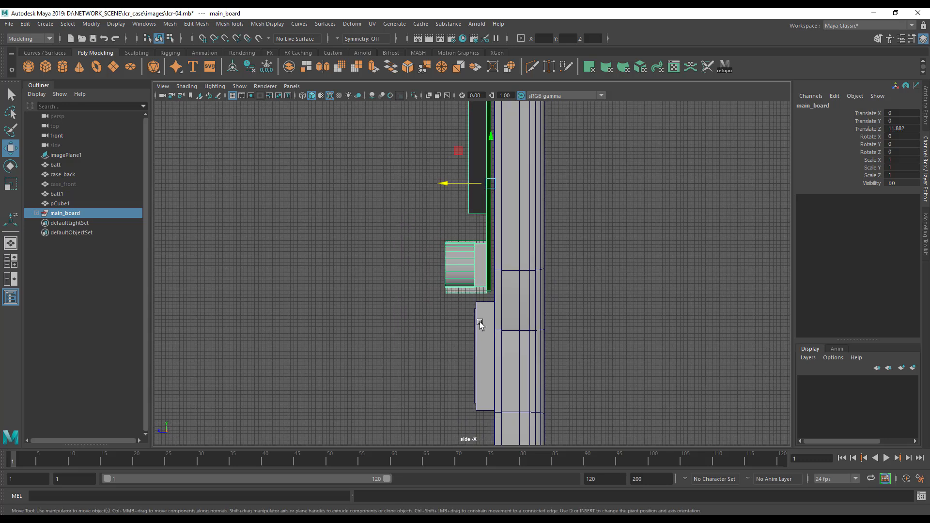
key("space")
left_click_drag(573, 187, 730, 187, "alt")
key("space")
left_click_drag(635, 253, 625, 283, "alt")
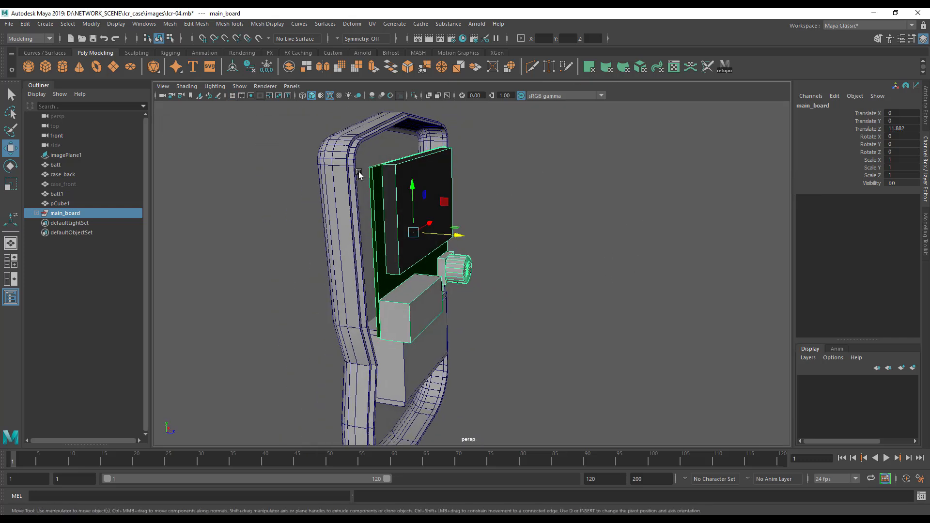
left_click_drag(530, 293, 326, 286, "alt")
left_click_drag(463, 319, 476, 219, "alt")
left_click_drag(382, 187, 268, 232, "alt")
left_click_drag(502, 266, 434, 271, "alt")
left_click_drag(496, 297, 464, 215, "alt")
left_click_drag(538, 251, 615, 338, "alt")
Unhide case_front and move it toward the back case, to about Z 22.3.
left_click(67, 184)
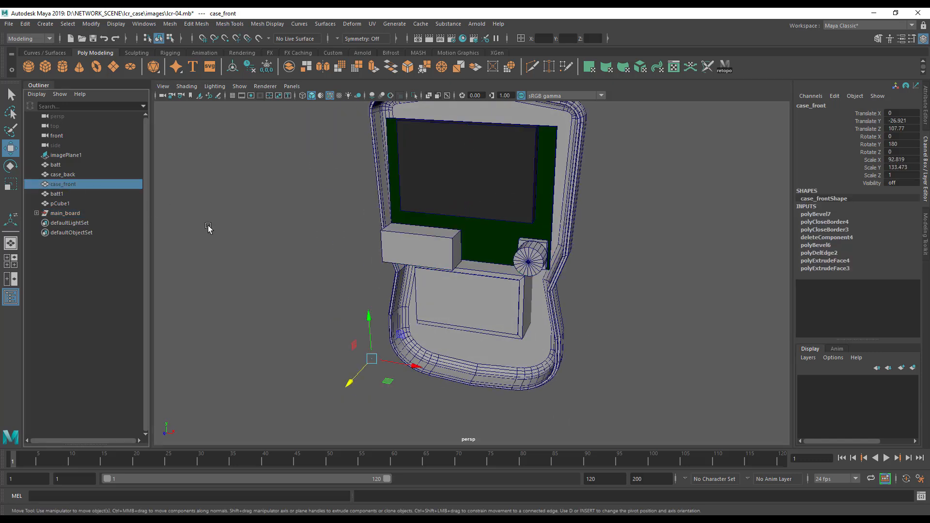
key("f")
left_click_drag(269, 269, 251, 268, "alt")
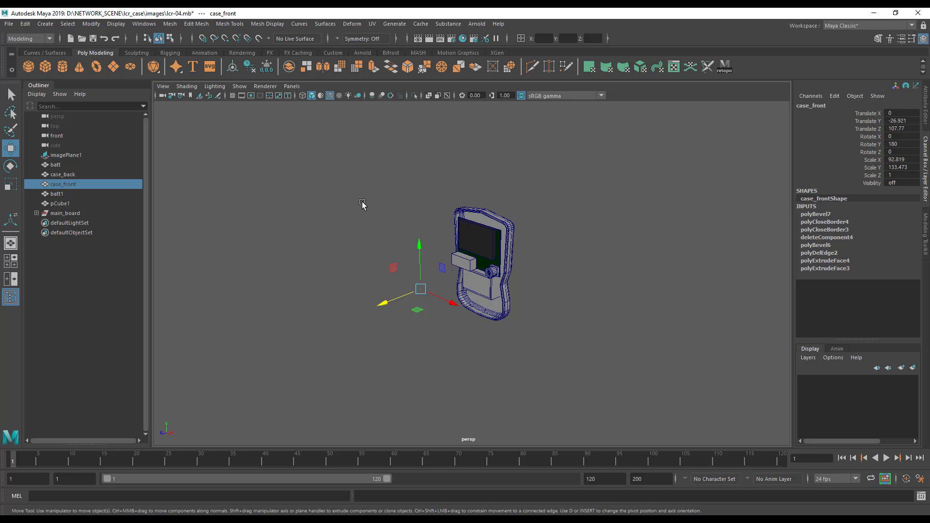
key("shift+h")
middle_click_drag(449, 294, 388, 321, "alt")
scroll(340, 365, "up", 5)
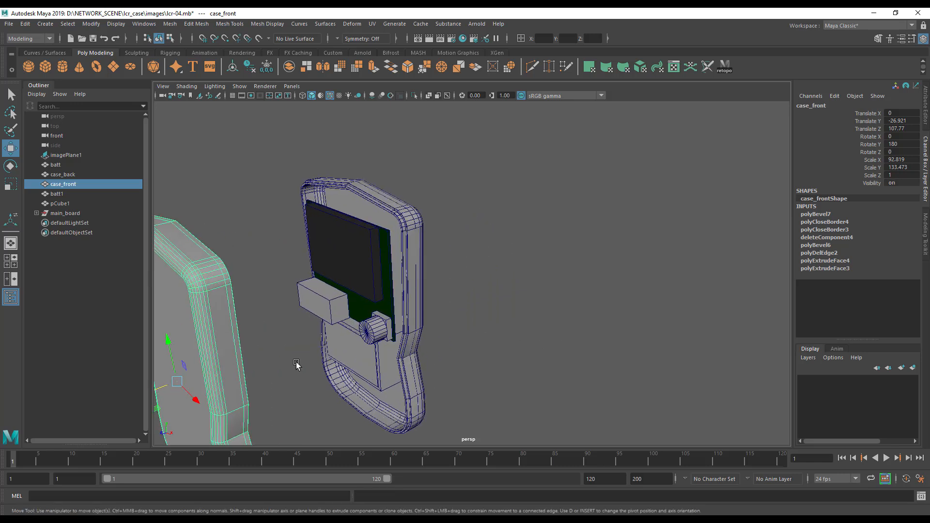
left_click_drag(156, 391, 449, 352)
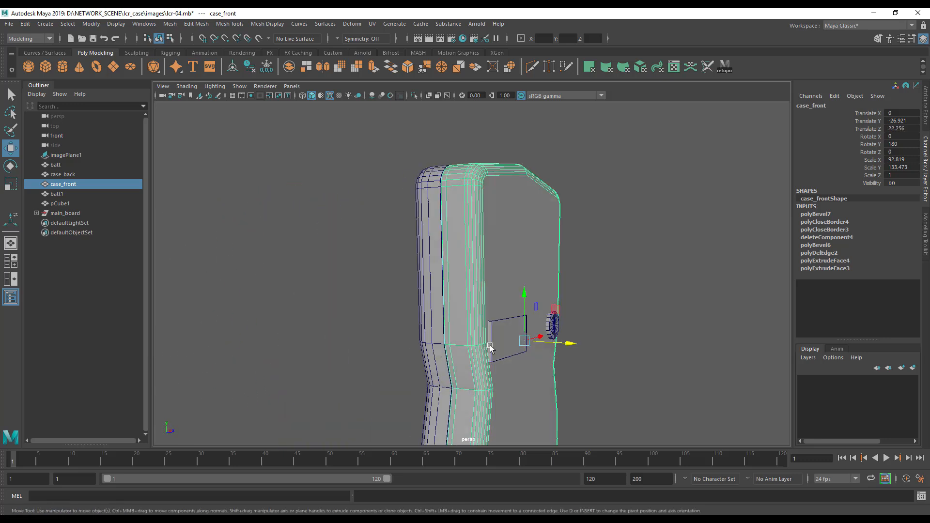
Inspect how far the board assembly protrudes between the front and back cases, and select case_back.
left_click_drag(492, 376, 379, 370, "alt")
middle_click_drag(434, 318, 541, 292, "alt")
right_click_drag(542, 291, 554, 362, "alt")
scroll(468, 273, "up", 3)
left_click_drag(465, 294, 525, 333, "alt")
left_click(490, 211)
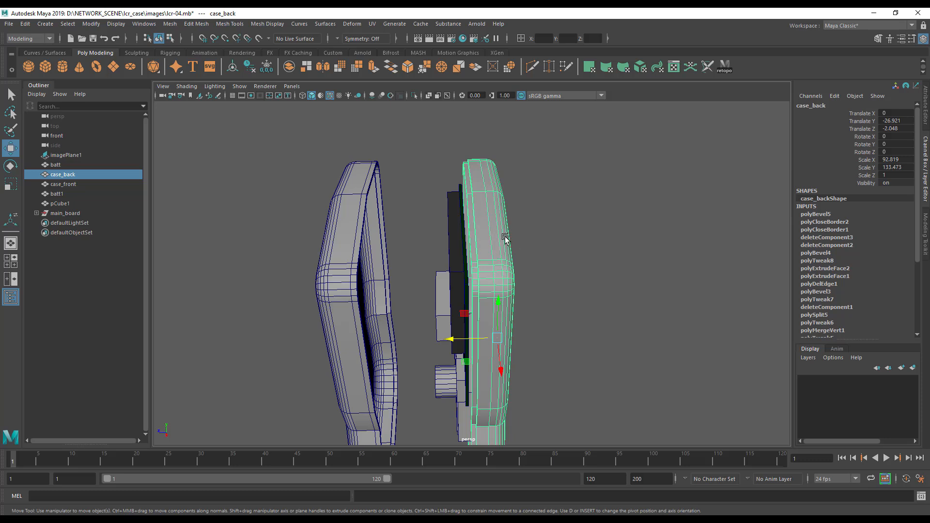
left_click_drag(529, 286, 538, 333, "alt")
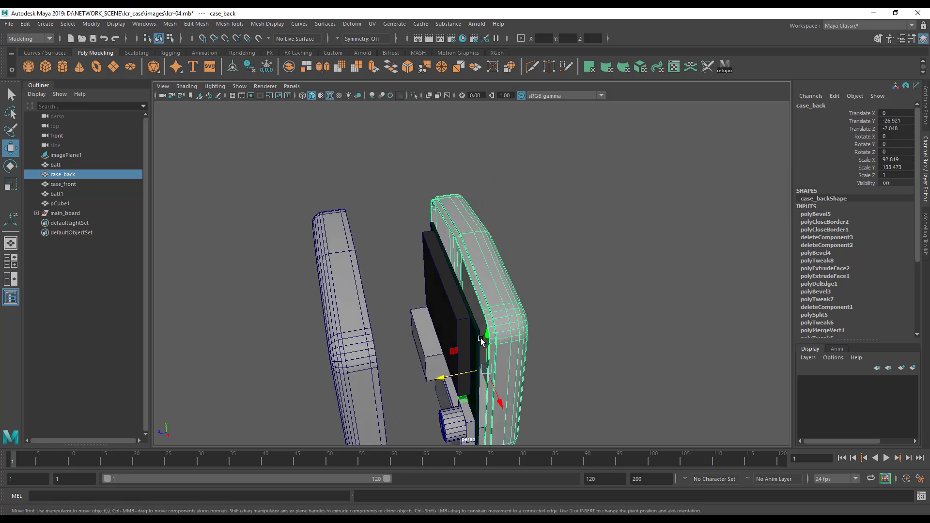
left_click_drag(502, 314, 480, 276, "alt")
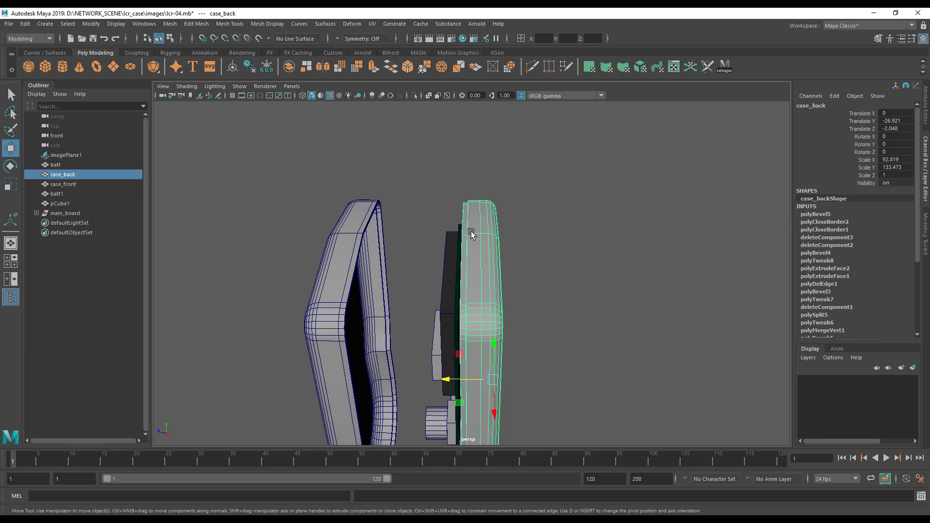
Isolate case_back and move the vertices of its open rim inward along Z in the side view to make the shell shallower.
key("space")
key("ctrl+1")
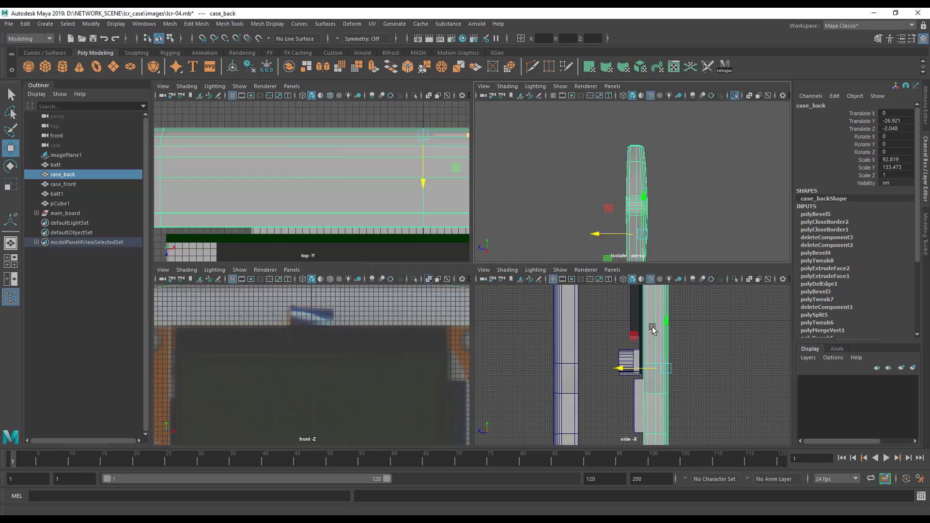
key("ctrl+1")
key("space")
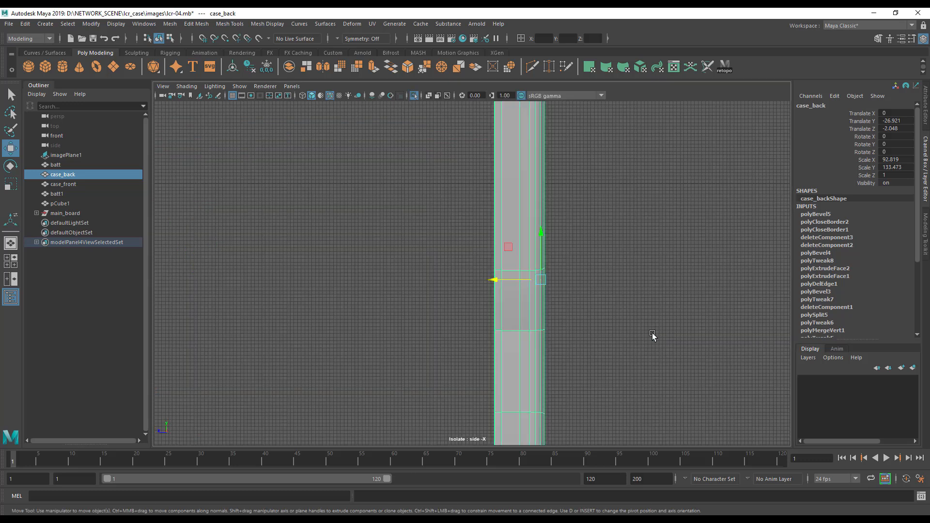
key("f")
right_click_drag(499, 199, 458, 200)
left_click_drag(442, 120, 494, 437)
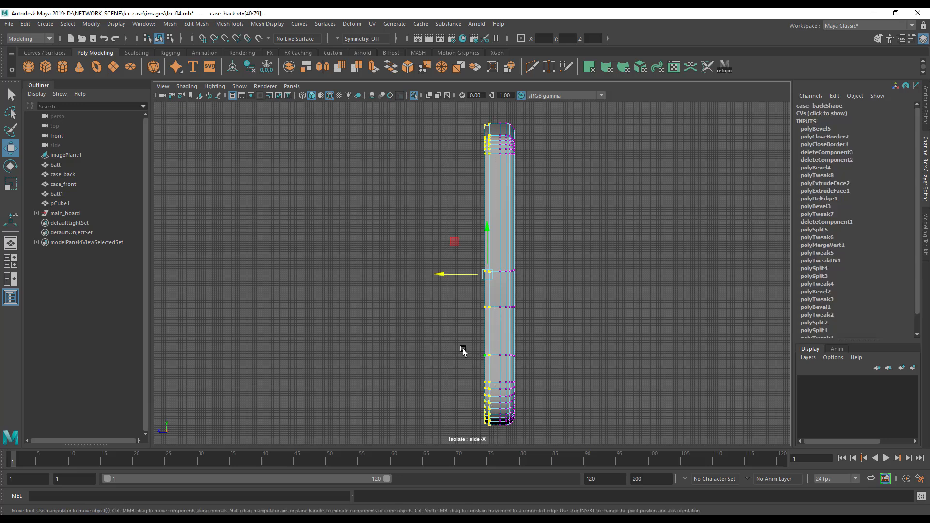
left_click_drag(445, 274, 453, 275)
Show all parts again in the perspective view and clear the vertex selection.
key("space")
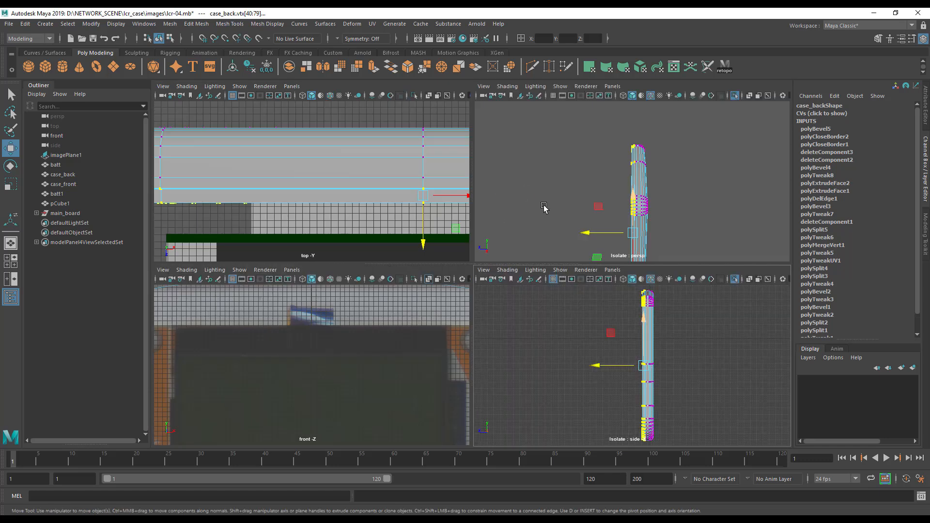
key("ctrl+1")
left_click_drag(587, 234, 609, 234)
left_click(702, 149)
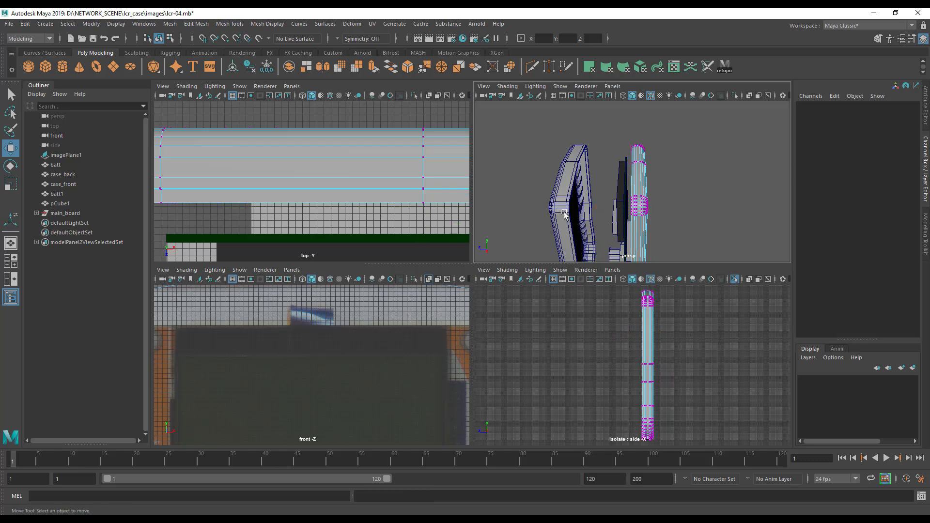
Move case_front toward the back case, to about Z 18.5, and check the closed seam.
left_click(574, 234)
left_click_drag(542, 235, 571, 194)
scroll(687, 228, "up", 10)
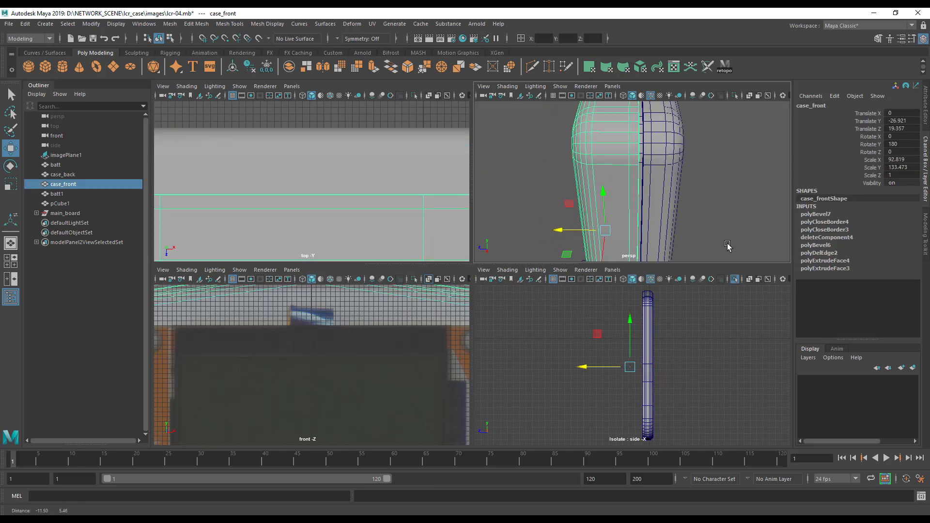
left_click_drag(596, 248, 582, 248)
left_click_drag(535, 212, 590, 182, "alt")
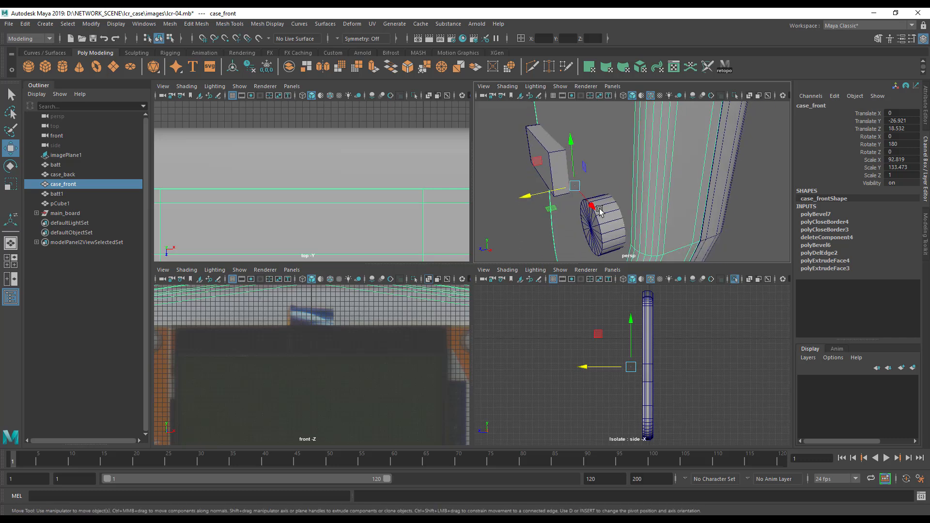
mouse_move(612, 222)
left_mouse_down("alt")
mouse_move(623, 216)
mouse_move(603, 215)
left_mouse_up("alt")
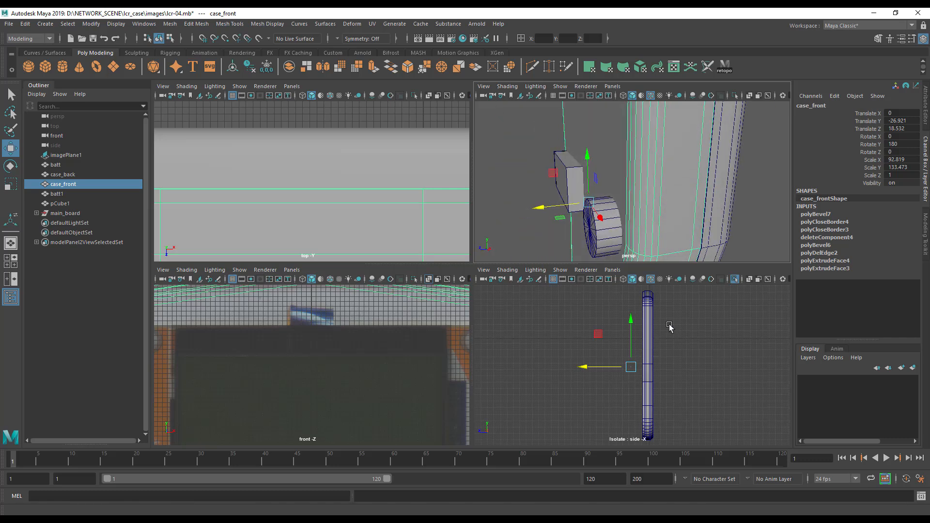
Move case_back's open-rim vertices along Z in the side view to adjust the shell's depth.
left_click(649, 314)
key("space")
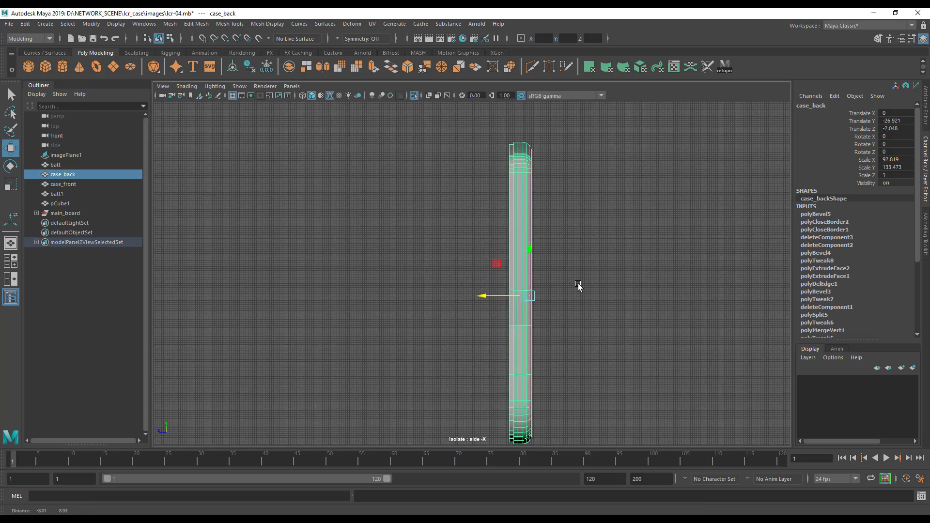
right_click_drag(522, 193, 470, 194)
left_click_drag(476, 127, 518, 463)
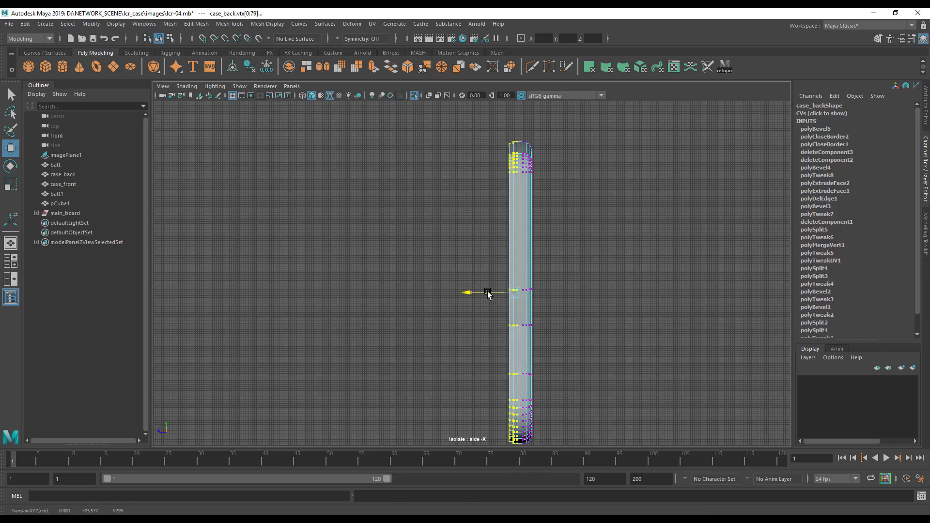
key("space")
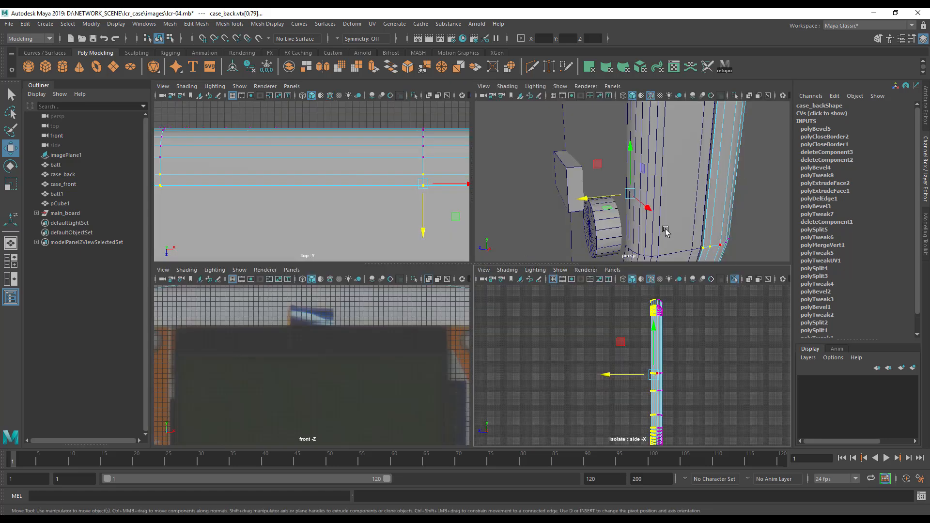
Try to shift the case halves against each other along Z, and undo the last move.
right_click_drag(640, 203, 614, 203)
left_click_drag(614, 203, 625, 200)
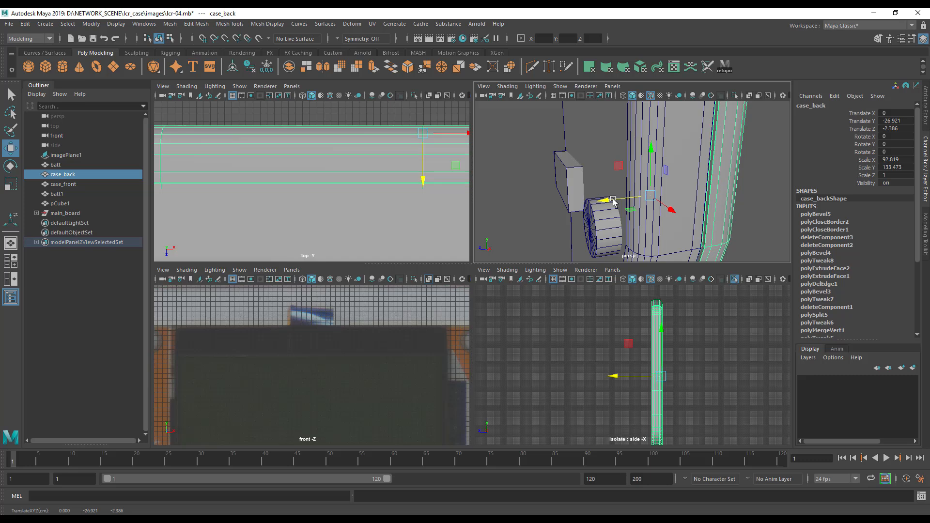
left_click(641, 174)
left_click_drag(555, 207, 652, 193)
left_click_drag(635, 193, 674, 191, "alt")
right_click_drag(675, 191, 529, 209, "alt")
left_click_drag(575, 212, 564, 233, "alt")
right_click_drag(564, 233, 662, 206, "alt")
middle_click_drag(662, 205, 628, 167, "alt")
left_click(653, 195)
left_click_drag(655, 210, 661, 224, "alt")
left_click_drag(625, 147, 490, 243)
key("ctrl+z")
Move case_front away from the back case, to about Z 54.3, to expose the internal parts.
left_click_drag(569, 210, 527, 192, "alt")
key("space")
middle_click_drag(562, 247, 555, 333, "alt")
left_click_drag(555, 335, 617, 250, "alt")
mouse_move(521, 252)
left_mouse_down()
mouse_move(504, 250)
mouse_move(517, 256)
left_mouse_up()
left_click_drag(424, 286, 544, 270, "alt")
left_click_drag(547, 230, 683, 255)
mouse_move(465, 376)
left_mouse_down("alt")
mouse_move(494, 359)
mouse_move(471, 359)
left_mouse_up("alt")
left_click_drag(550, 331, 592, 327, "alt")
right_click_drag(591, 328, 525, 296, "alt")
middle_click_drag(525, 296, 547, 336, "alt")
Move case_front's open-rim vertices slightly inward along Z in the side view to make the front shell shallower.
right_click_drag(536, 201, 507, 200)
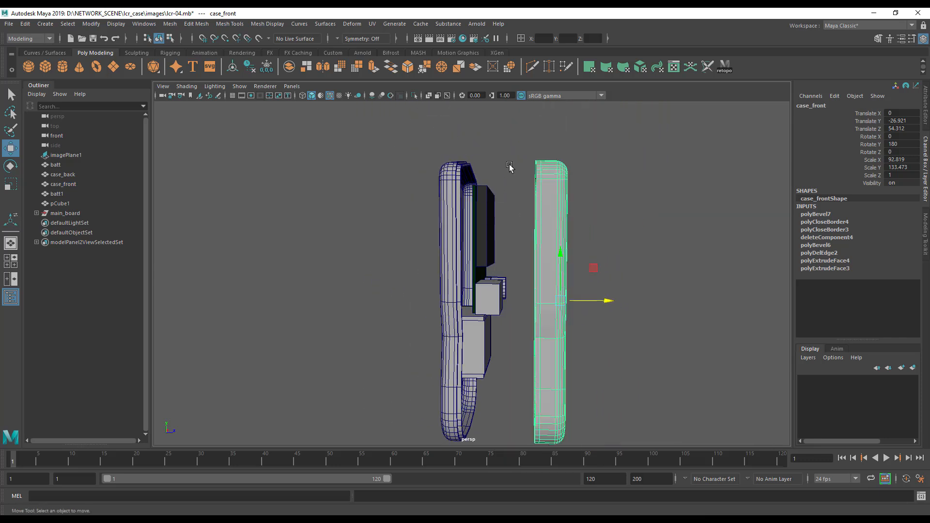
left_click(509, 178)
left_click_drag(543, 456, 543, 456)
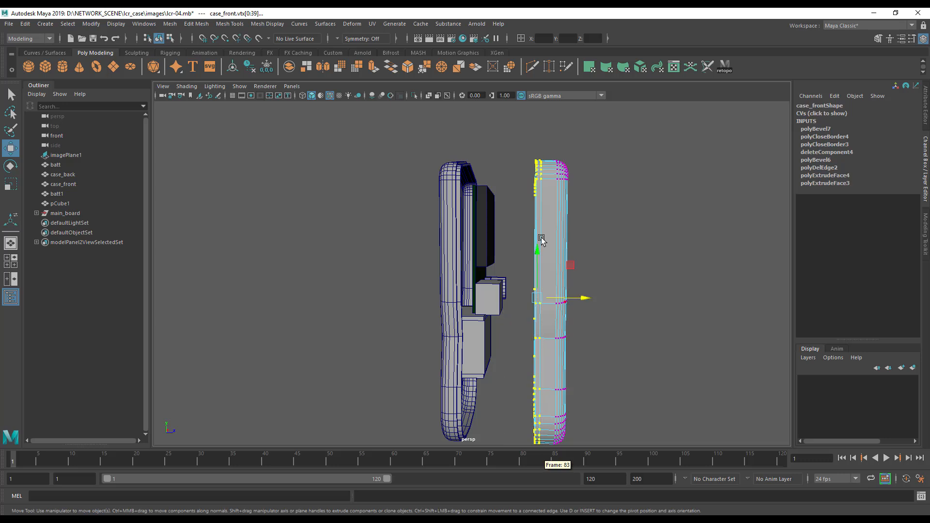
key("space")
key("ctrl+1")
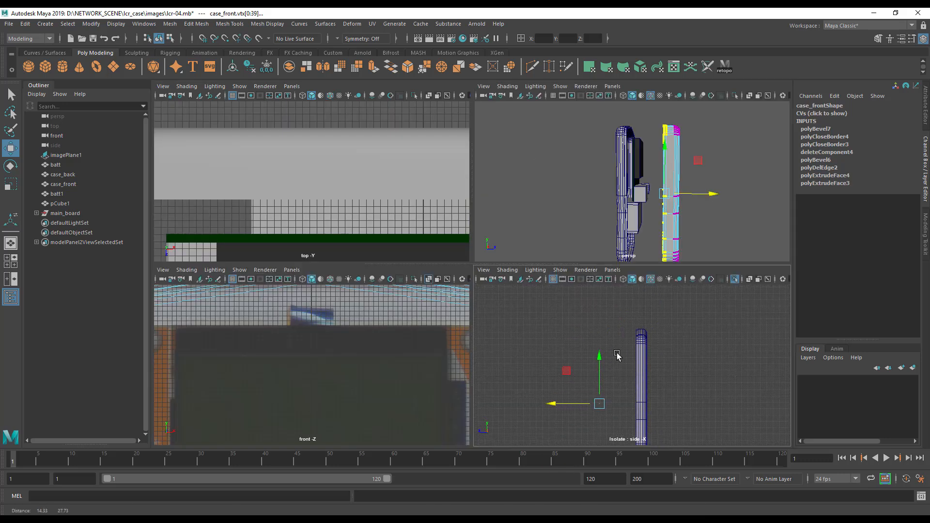
key("space")
middle_click_drag(472, 178, 490, 141, "alt")
right_click_drag(489, 141, 484, 148, "alt")
left_click_drag(469, 219, 469, 450)
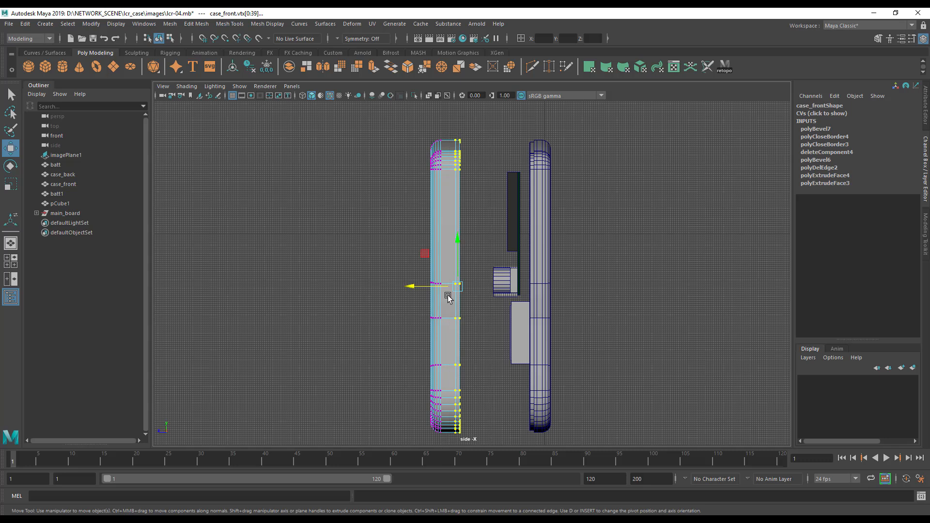
left_click_drag(417, 289, 415, 289)
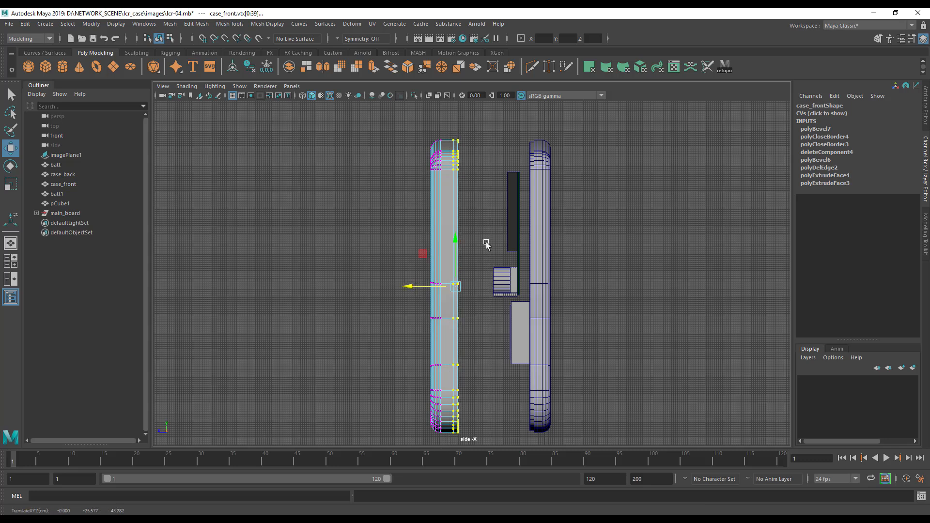
Return to object selection and move case_front back against the back case, to about Z 17.3.
key("space")
left_click_drag(595, 224, 397, 232, "alt")
right_click_drag(576, 163, 605, 149)
middle_click_drag(578, 188, 557, 178, "alt")
left_click_drag(557, 179, 588, 183, "alt")
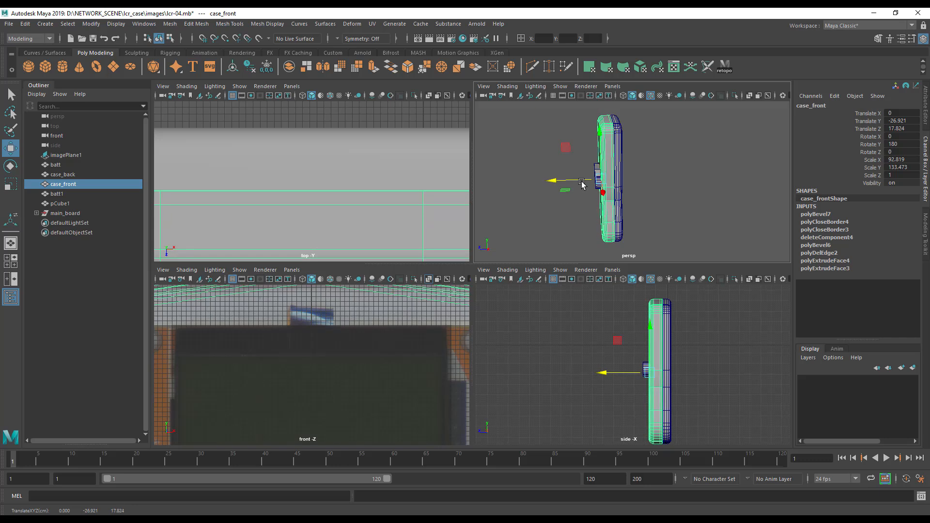
right_click_drag(594, 191, 662, 226, "alt")
scroll(663, 226, "up", 3)
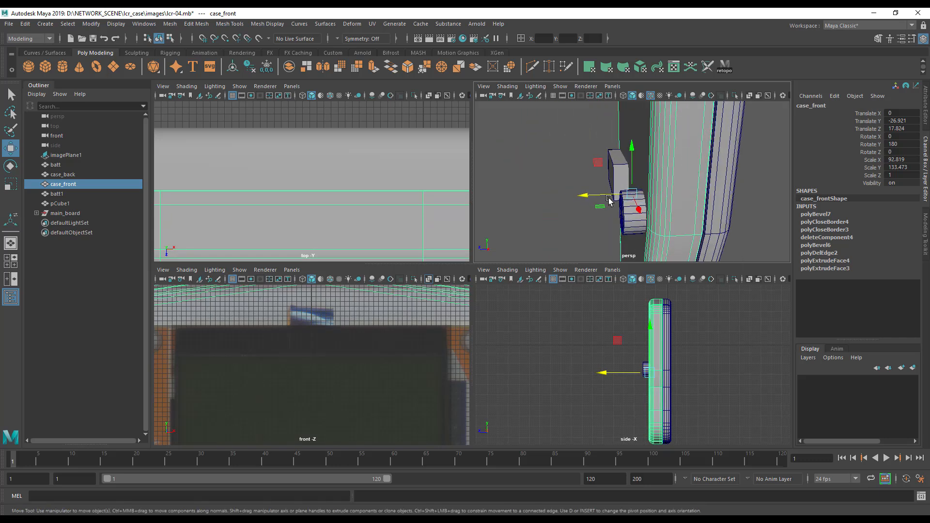
left_click_drag(606, 196, 572, 209)
Hide case_back to inspect how the battery holder sits in case_front, and unhide case_back.
left_click(713, 235)
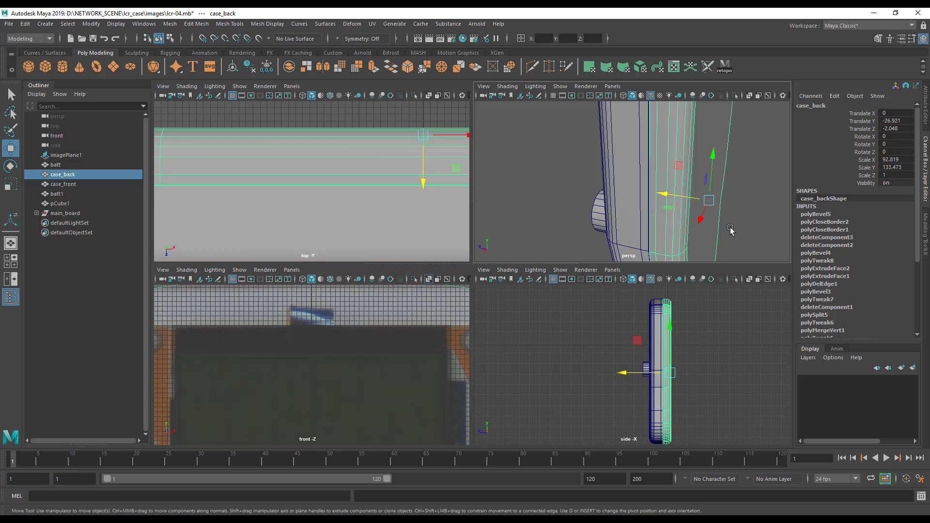
key("ctrl+h")
mouse_move(664, 228)
left_mouse_down("alt")
mouse_move(633, 224)
mouse_move(671, 196)
mouse_move(659, 130)
mouse_move(638, 147)
mouse_move(657, 152)
mouse_move(647, 199)
mouse_move(625, 143)
mouse_move(704, 201)
mouse_move(693, 223)
mouse_move(706, 240)
mouse_move(683, 231)
mouse_move(638, 242)
mouse_move(664, 243)
left_mouse_up("alt")
right_click_drag(675, 235, 653, 215, "alt")
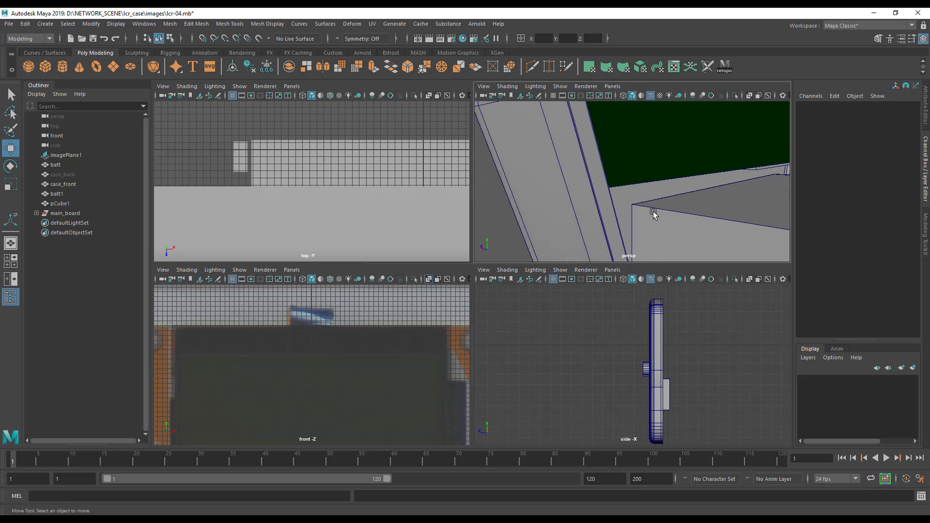
left_click(630, 201)
key("f")
left_click_drag(598, 235, 560, 238, "alt")
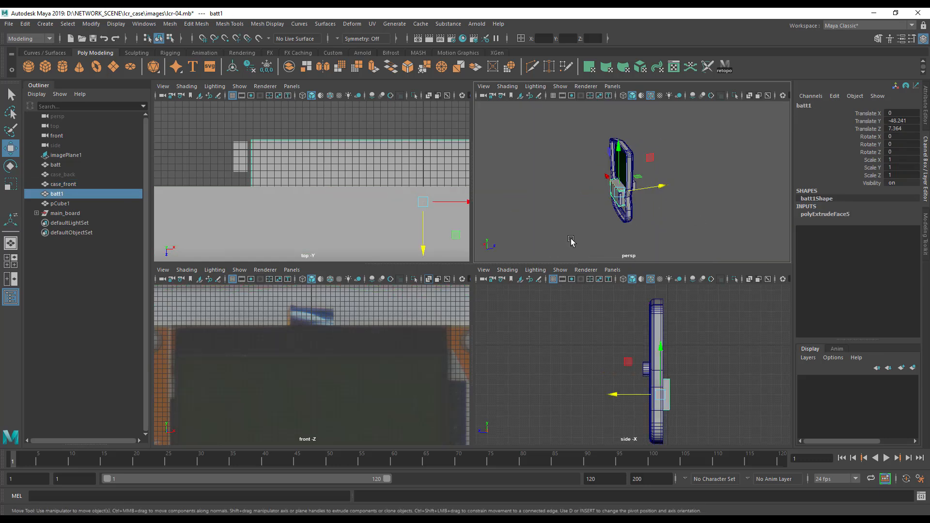
left_click(68, 174)
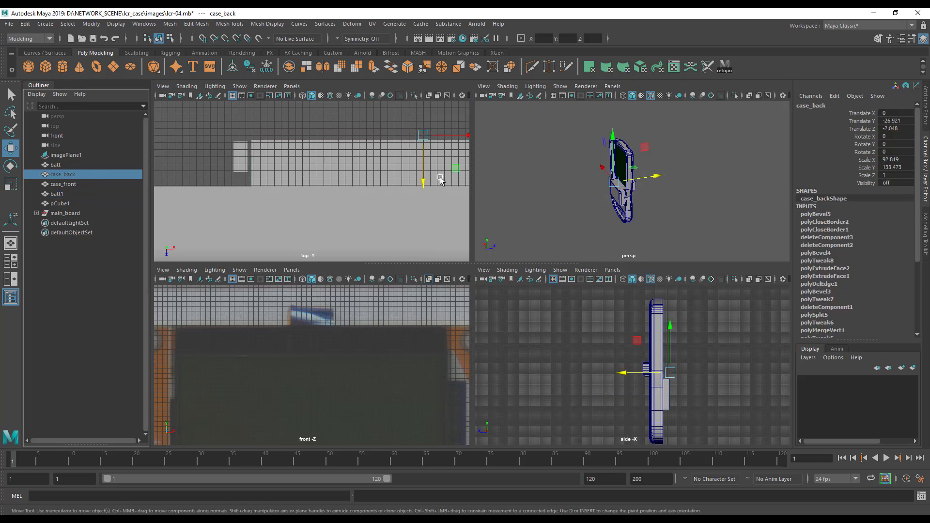
key("shift+h")
Examine the closed case in the perspective view for board parts showing through case_front.
left_click_drag(628, 176, 678, 218, "alt")
left_click(681, 203)
key("space")
left_click_drag(602, 368, 517, 355, "alt")
right_click_drag(517, 355, 644, 403, "alt")
left_click(525, 235)
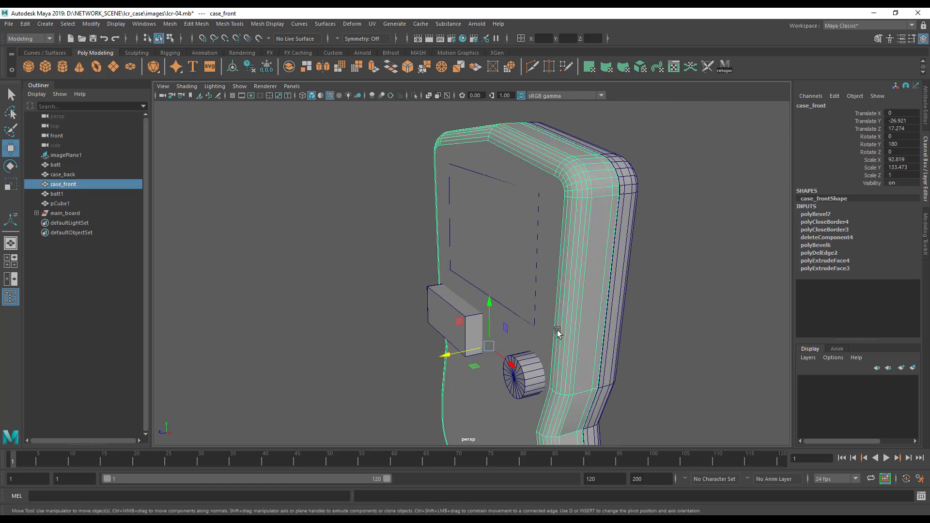
key("f")
mouse_move(405, 278)
left_mouse_down("alt")
mouse_move(468, 282)
mouse_move(411, 294)
left_mouse_up("alt")
left_click_drag(481, 303, 332, 307, "alt")
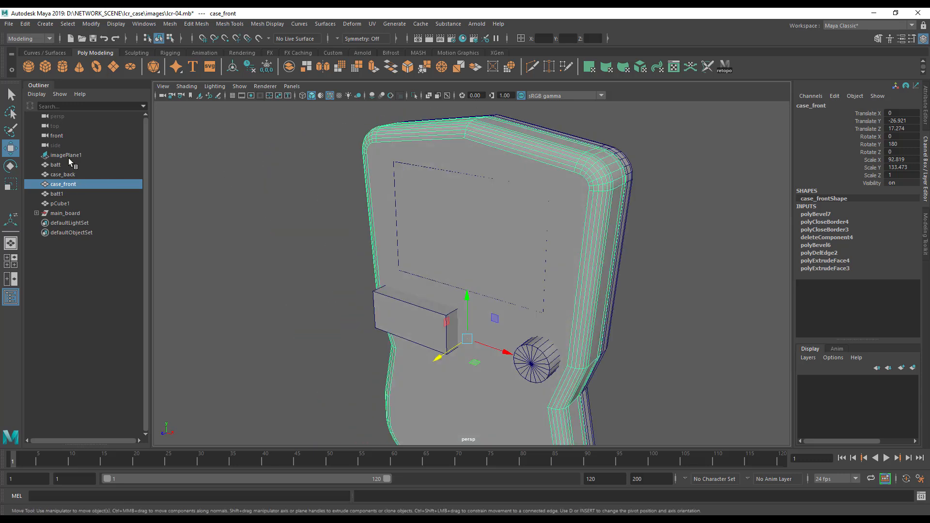
Move the main_board group along Z toward the back case, to about Z 10.
left_click(66, 215)
left_click_drag(344, 339, 390, 305, "alt")
left_click_drag(463, 272, 465, 273)
Hide case_back to inspect the main board's position from behind, and unhide case_back.
left_click(632, 248)
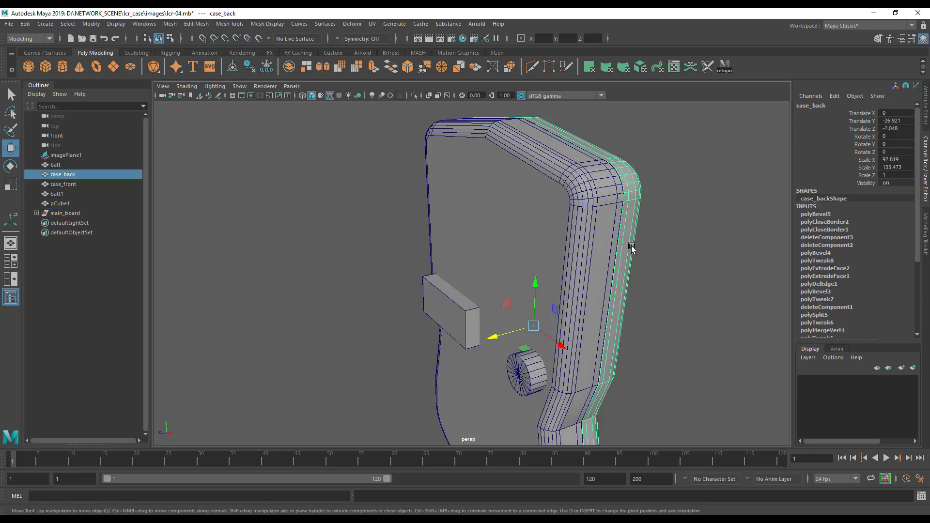
key("ctrl+h")
left_click_drag(632, 246, 511, 276, "alt")
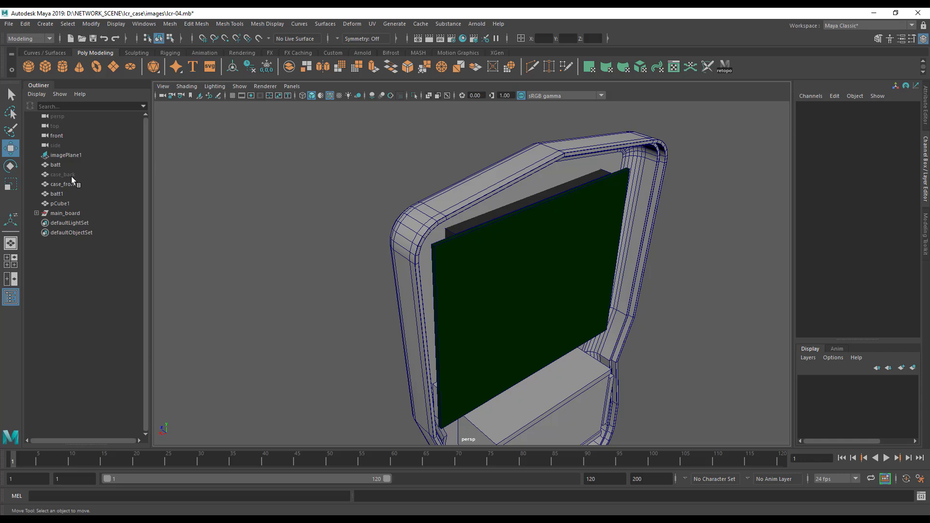
left_click(64, 213)
left_click_drag(506, 278, 427, 289)
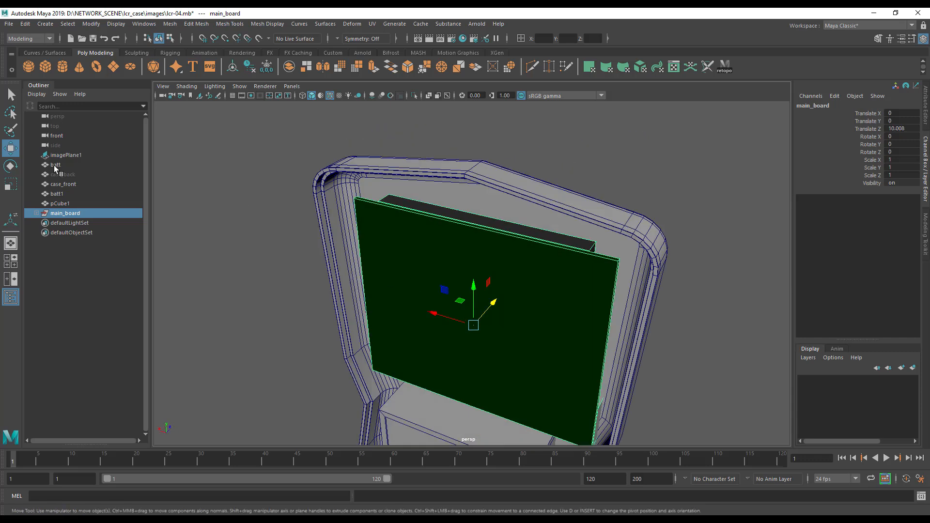
left_click(60, 174)
key("shift+h")
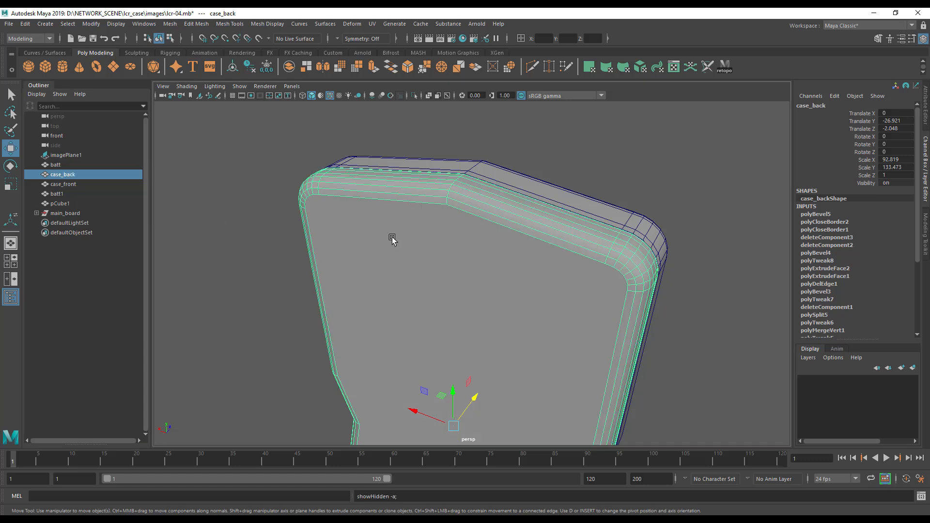
Hide case_front and view the board assembly's clearance inside the back case.
left_click(514, 181)
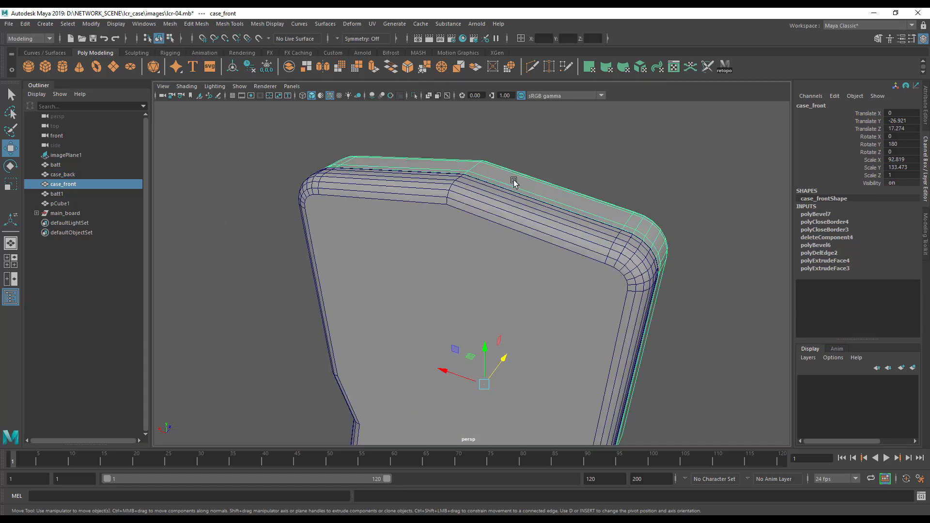
key("ctrl+h")
left_click_drag(542, 214, 471, 208, "alt")
left_click_drag(409, 252, 562, 230, "alt")
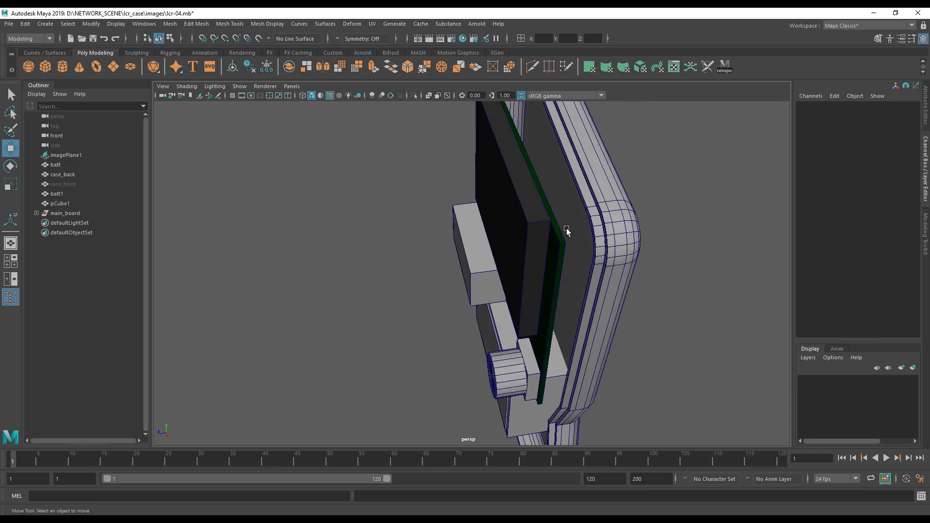
left_click_drag(604, 252, 672, 244, "alt")
Examine the board's corner mounting holes on the reference image in the front view.
key("space")
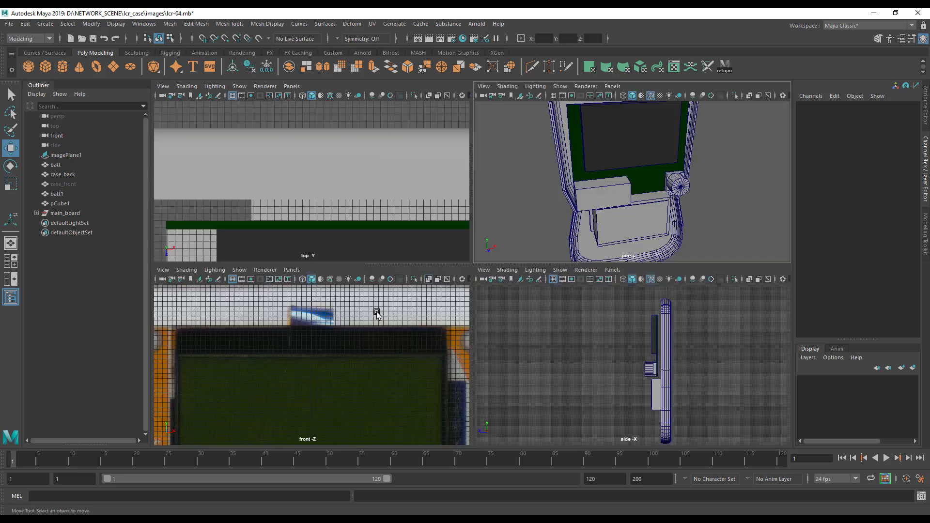
key("space")
right_click_drag(497, 328, 375, 268, "alt")
middle_click_drag(375, 268, 362, 190, "alt")
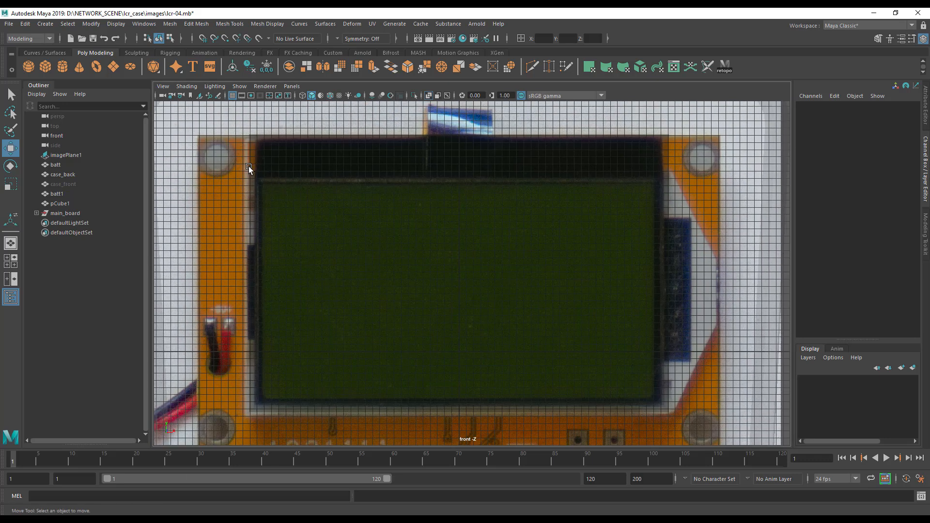
middle_click_drag(652, 228, 508, 289, "alt")
key("space")
Inspect the main board corners and the battery holder inside the back case, selecting batt.
key("space")
left_click_drag(592, 237, 492, 220, "alt")
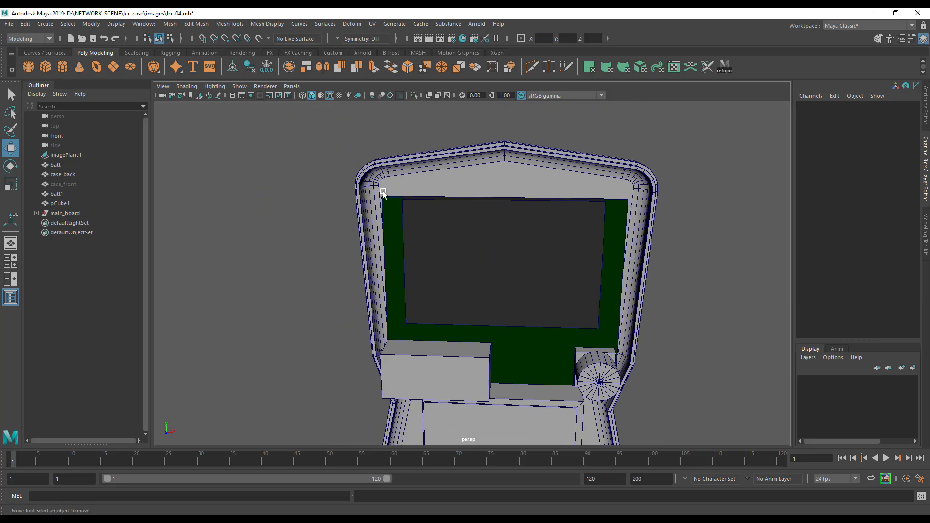
left_click_drag(629, 246, 632, 304, "alt")
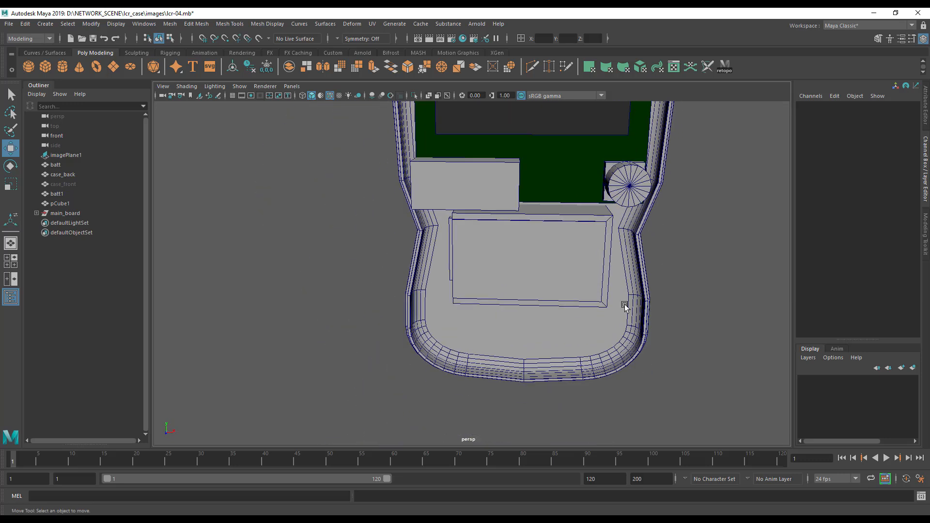
left_click_drag(562, 360, 641, 345, "alt")
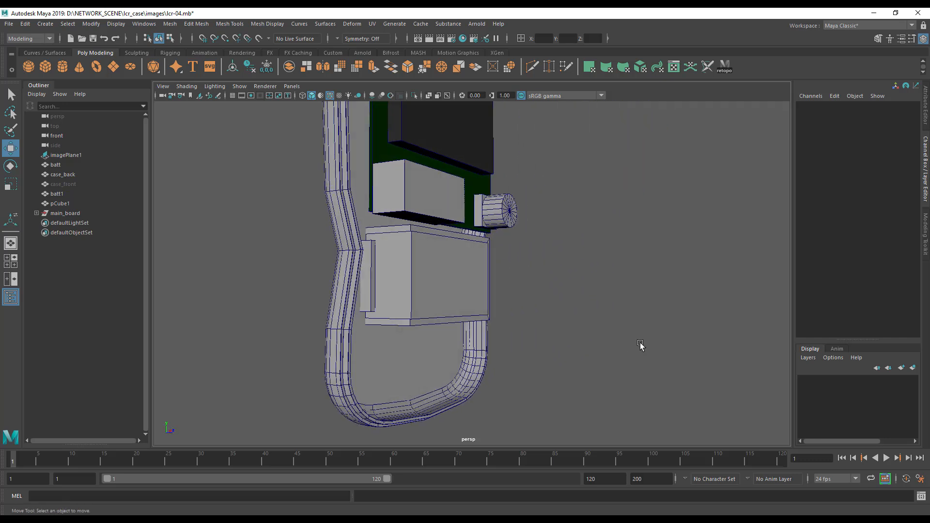
left_click_drag(424, 261, 441, 270, "alt")
left_click(442, 270)
left_click_drag(515, 270, 321, 270, "alt")
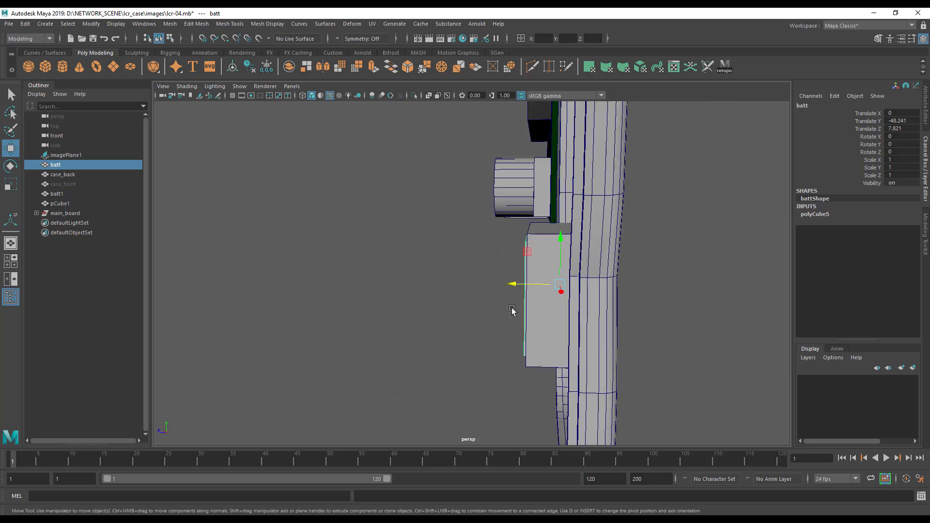
left_click_drag(493, 308, 549, 312, "alt")
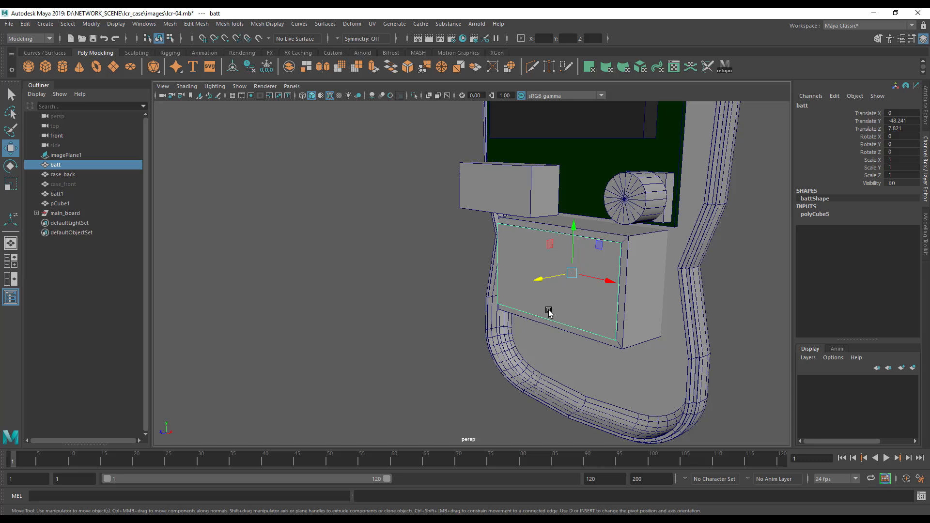
left_click_drag(548, 312, 486, 333, "alt")
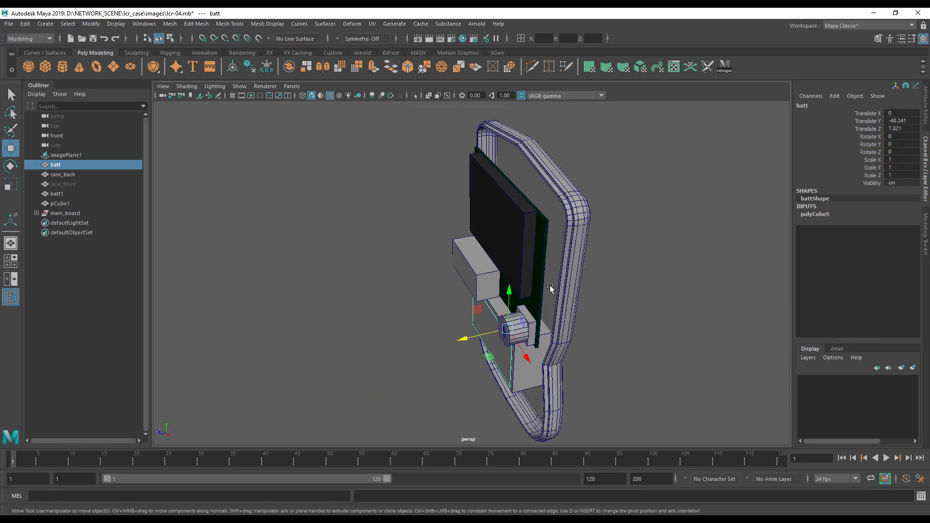
Unhide case_front and view the closed enclosure from the front and sides.
left_click(580, 196)
left_click(71, 184)
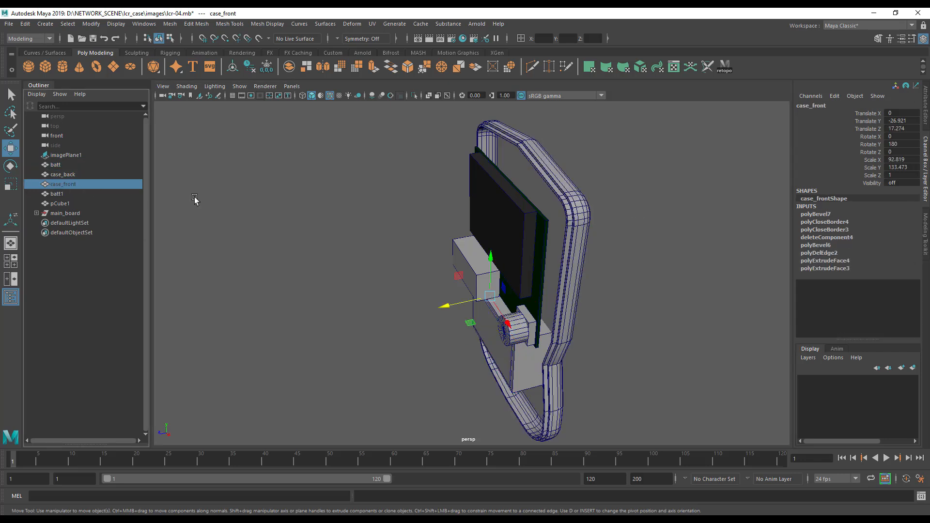
key("shift+h")
left_click_drag(447, 280, 493, 321, "alt")
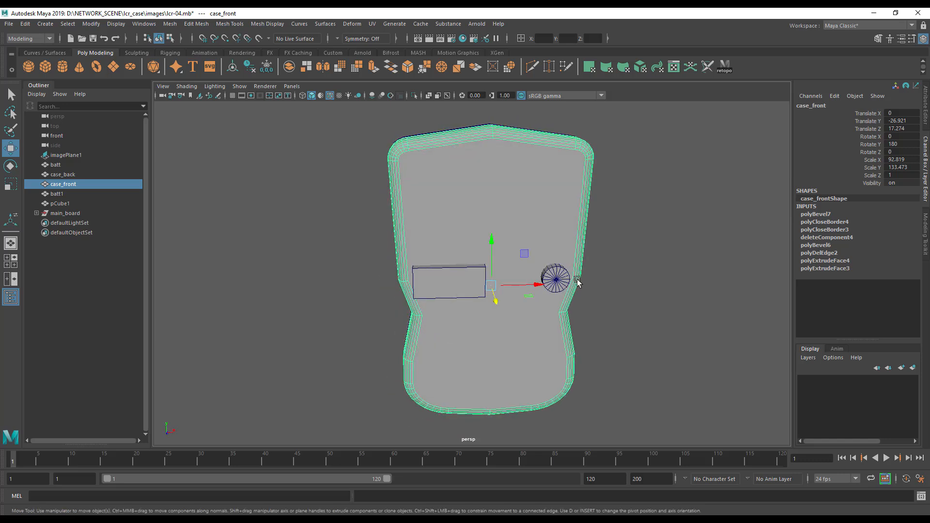
left_click_drag(552, 296, 480, 145, "alt")
left_click_drag(509, 240, 472, 157, "alt")
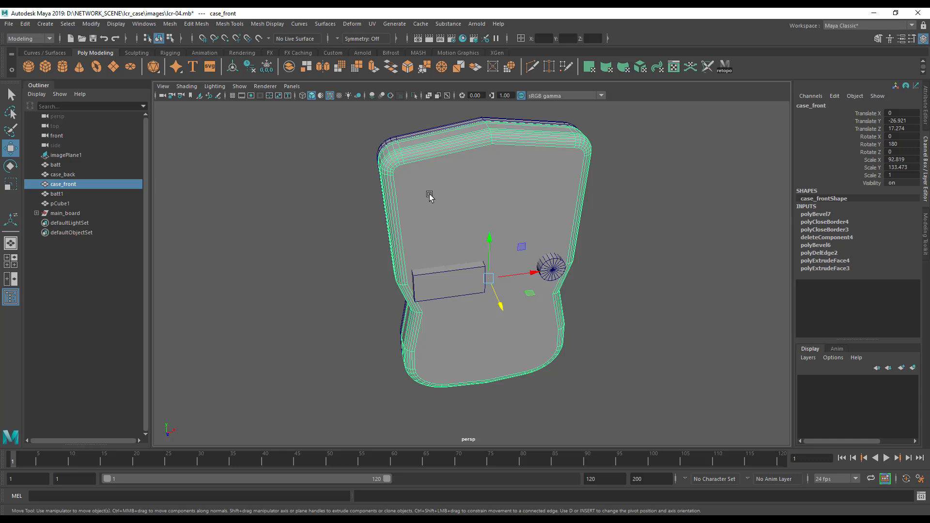
left_click_drag(502, 222, 456, 214, "alt")
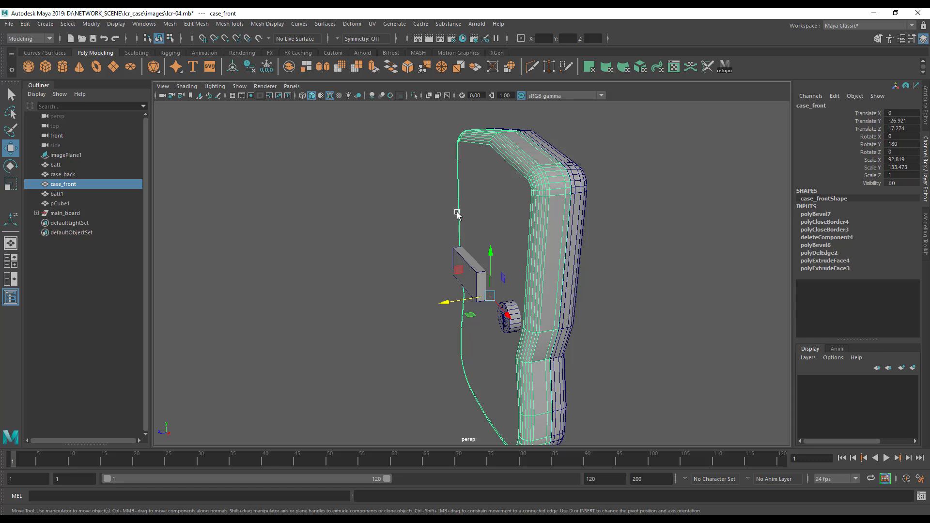
left_click_drag(444, 241, 368, 314, "alt")
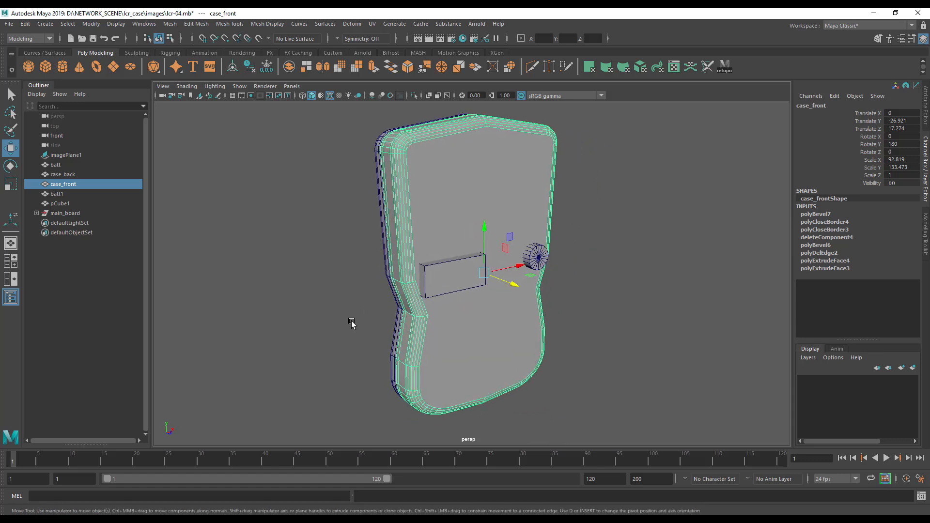
Examine the board's screen, mounting holes and lower components on the reference image in the front view.
key("space")
key("space")
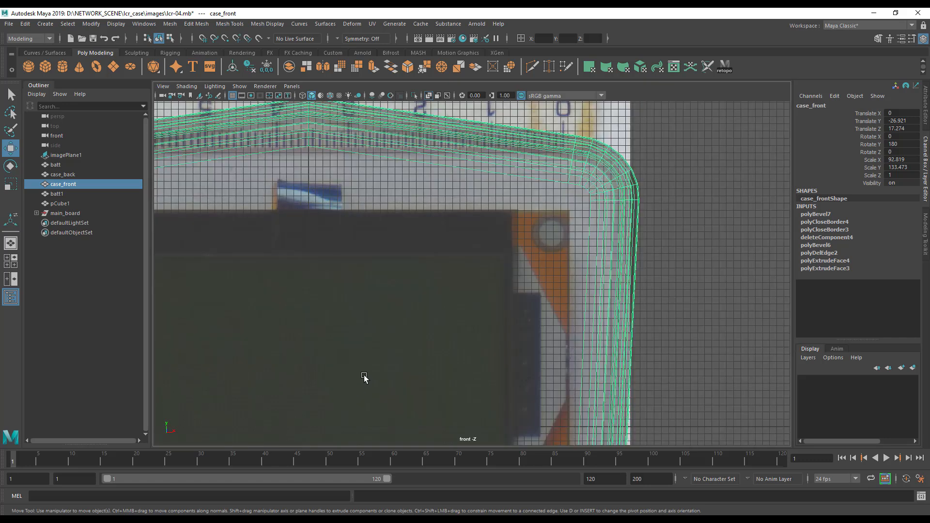
middle_click_drag(357, 382, 539, 266, "alt")
scroll(436, 296, "down", 1)
middle_click_drag(427, 273, 401, 291, "alt")
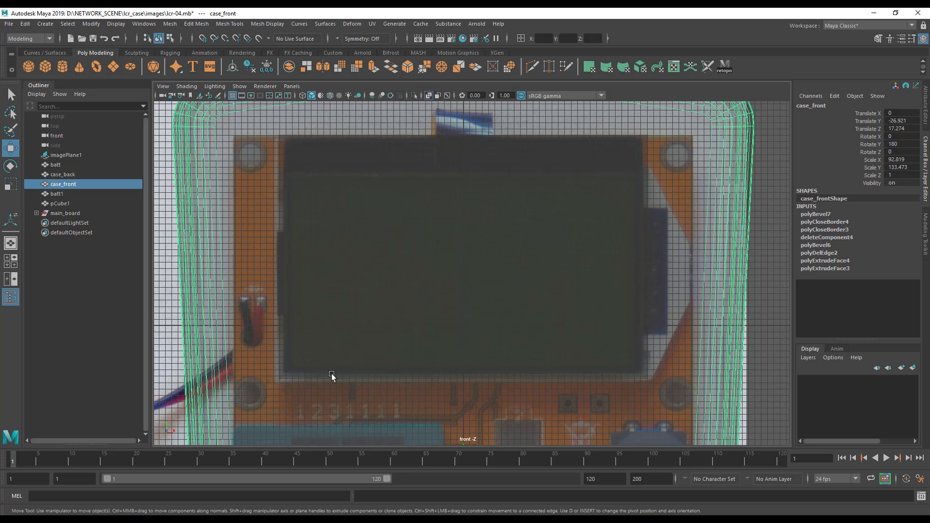
scroll(604, 343, "down", 1)
scroll(316, 376, "down", 1)
scroll(408, 283, "up", 1)
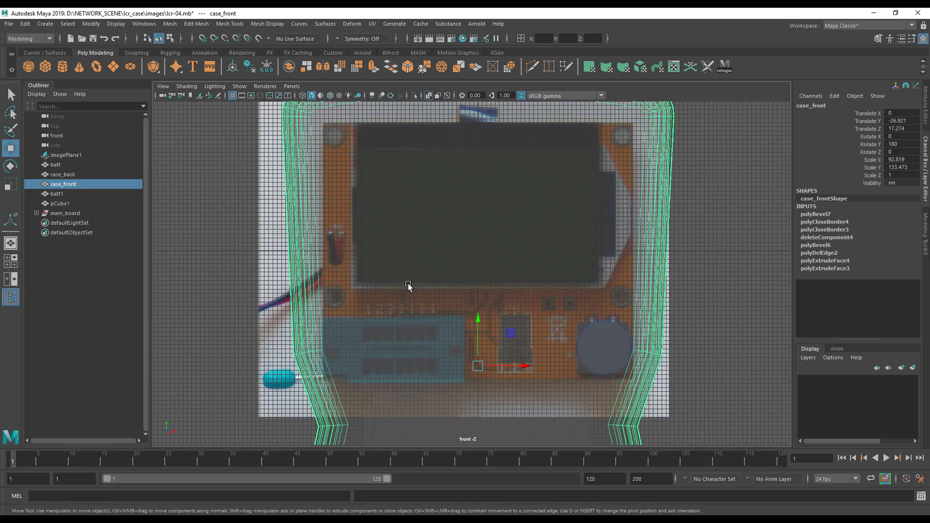
Inspect the seam between case_front and the back half around the enclosure's upper corner in perspective.
key("space")
left_click_drag(602, 326, 556, 320, "alt")
left_click_drag(701, 213, 619, 218, "alt")
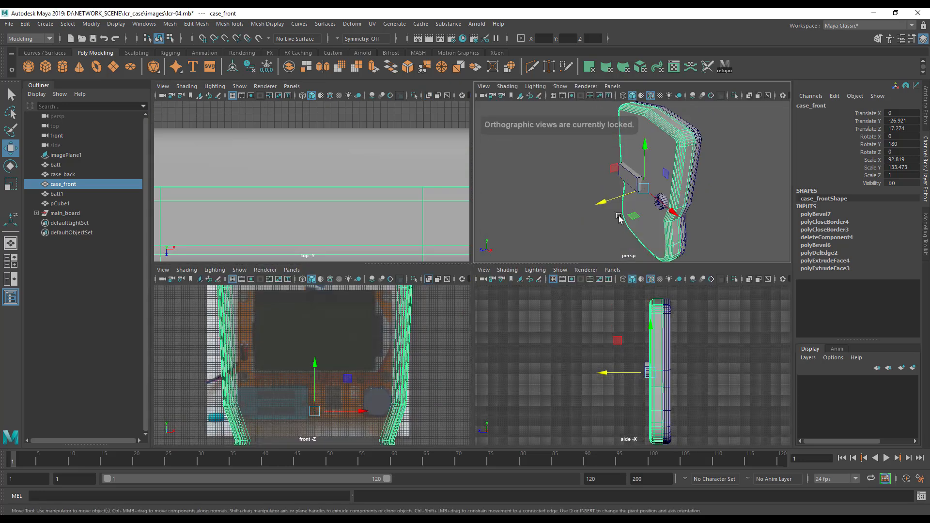
key("space")
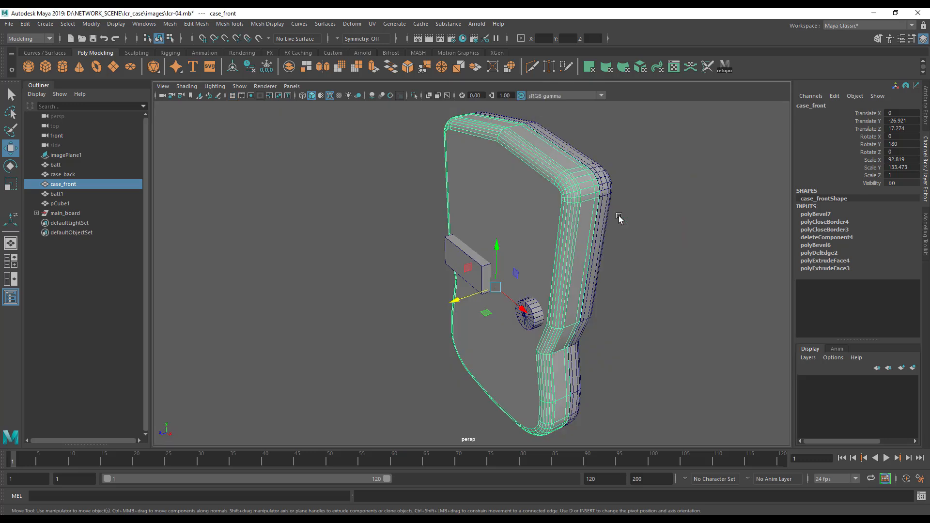
middle_click_drag(606, 232, 586, 310, "alt")
scroll(620, 308, "up", 3)
left_click_drag(635, 306, 609, 308, "alt")
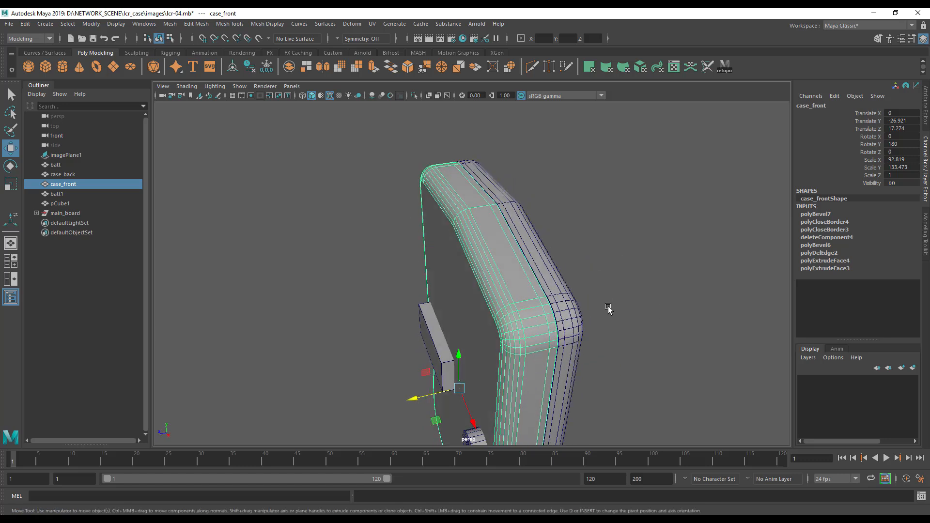
left_click_drag(523, 339, 489, 324, "alt")
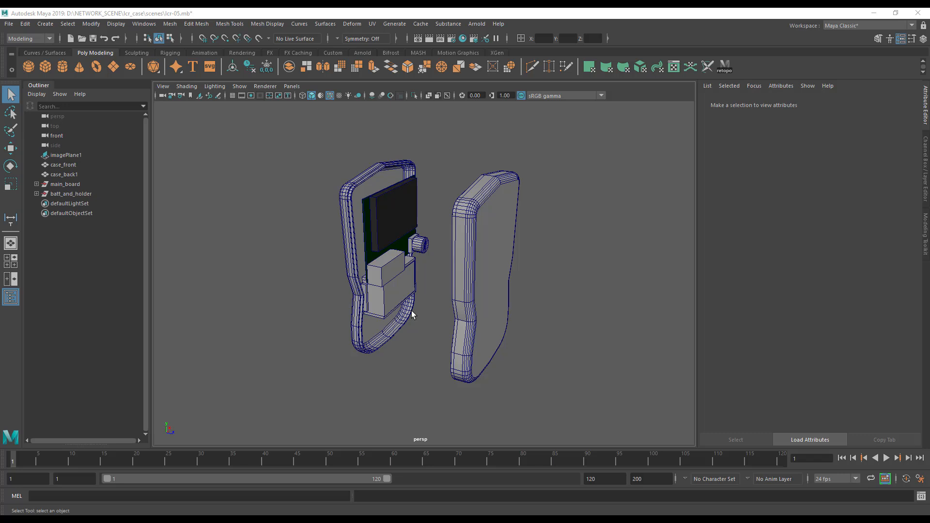
Move case_front along its depth axis against case_back1 to close the enclosure, checking the fit from several angles.
left_click_drag(415, 315, 485, 307, "alt")
left_click(484, 307)
scroll(526, 251, "up", 3)
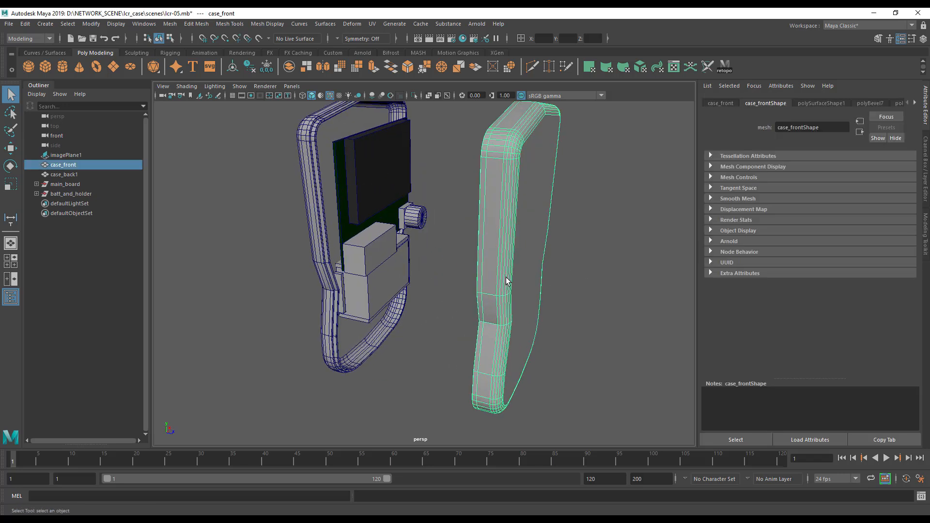
left_click_drag(375, 194, 356, 193, "alt")
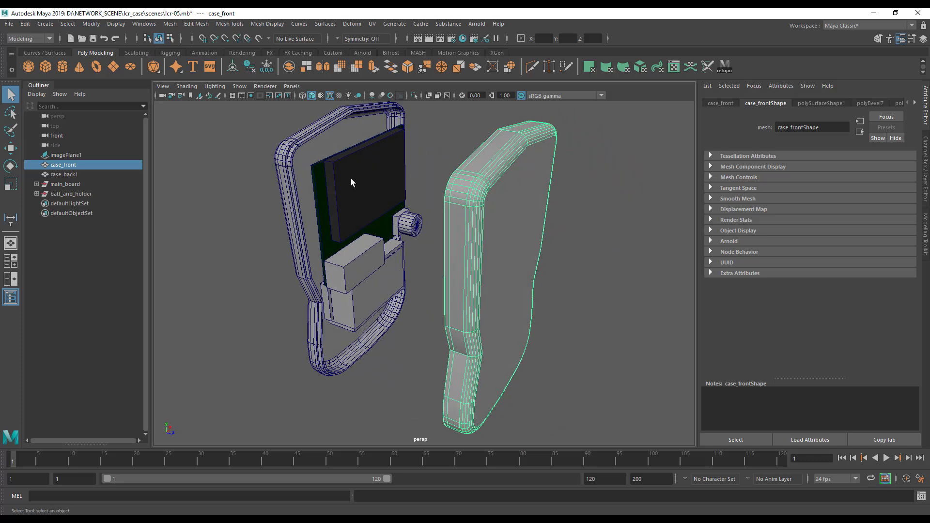
left_click_drag(374, 241, 391, 241, "alt")
left_click_drag(522, 272, 542, 253, "alt")
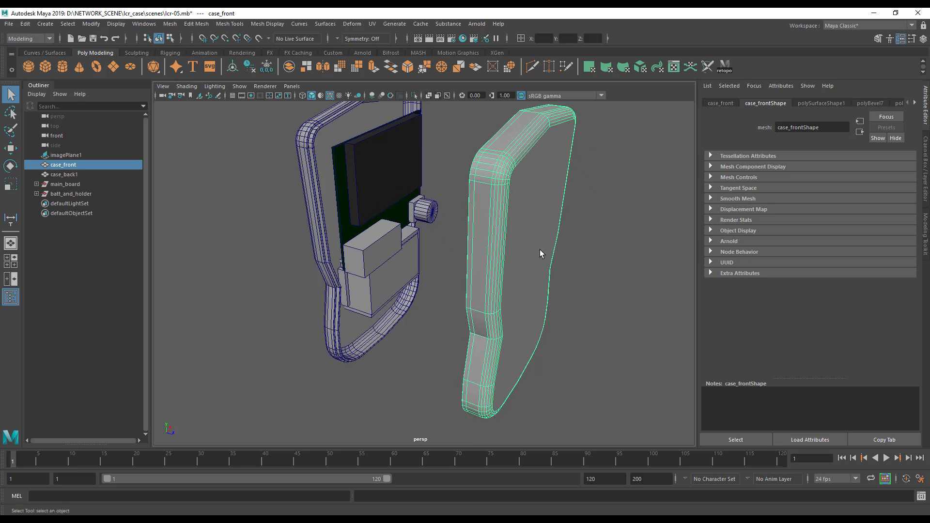
key("w")
left_click_drag(574, 285, 443, 300)
middle_click_drag(443, 301, 480, 324, "alt")
right_click_drag(480, 324, 505, 348, "alt")
left_click_drag(504, 349, 379, 283, "alt")
left_click_drag(421, 338, 617, 334, "alt")
Examine the closed enclosure's thickness and profile in the side view.
key("space")
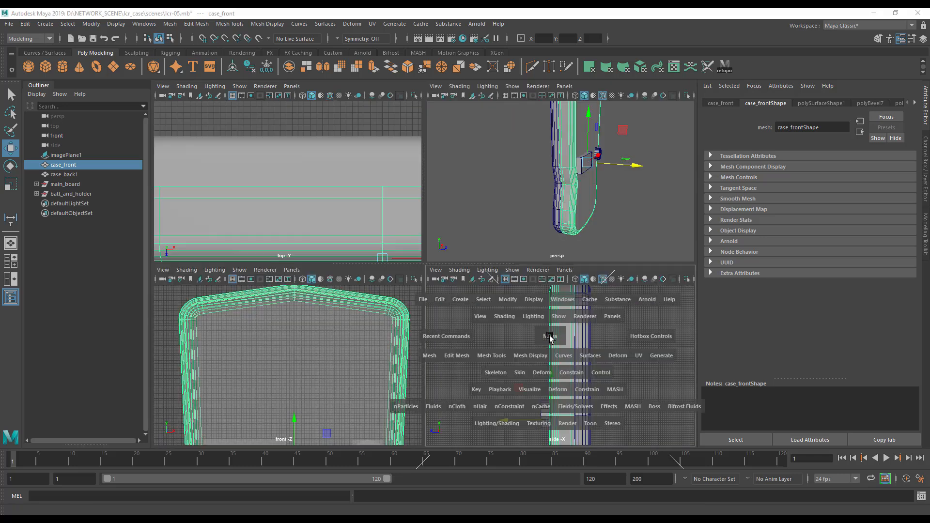
key("space")
key("space")
mouse_move(533, 204)
left_mouse_down("alt")
mouse_move(457, 212)
mouse_move(537, 221)
mouse_move(539, 206)
left_mouse_up("alt")
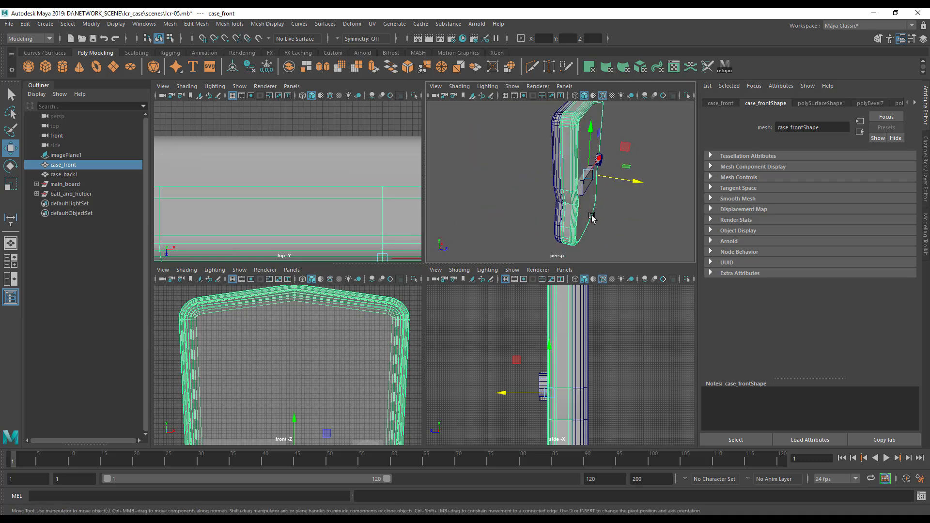
key("space")
middle_click_drag(543, 353, 539, 322, "alt")
right_click_drag(539, 321, 309, 338, "alt")
middle_click_drag(551, 324, 548, 277, "alt")
right_click_drag(549, 305, 445, 310, "alt")
middle_click_drag(445, 309, 468, 334, "alt")
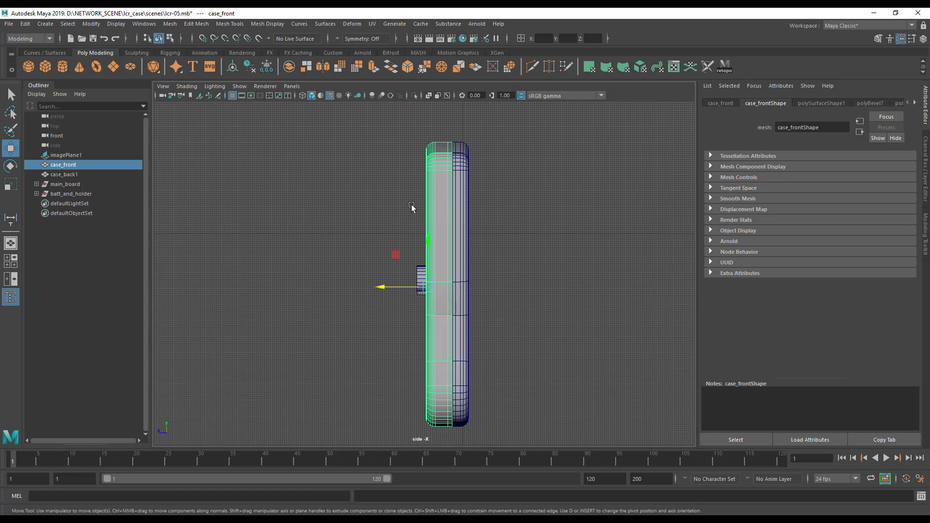
Measure the closed enclosure's overall thickness in the side view with the Distance Tool.
key("space")
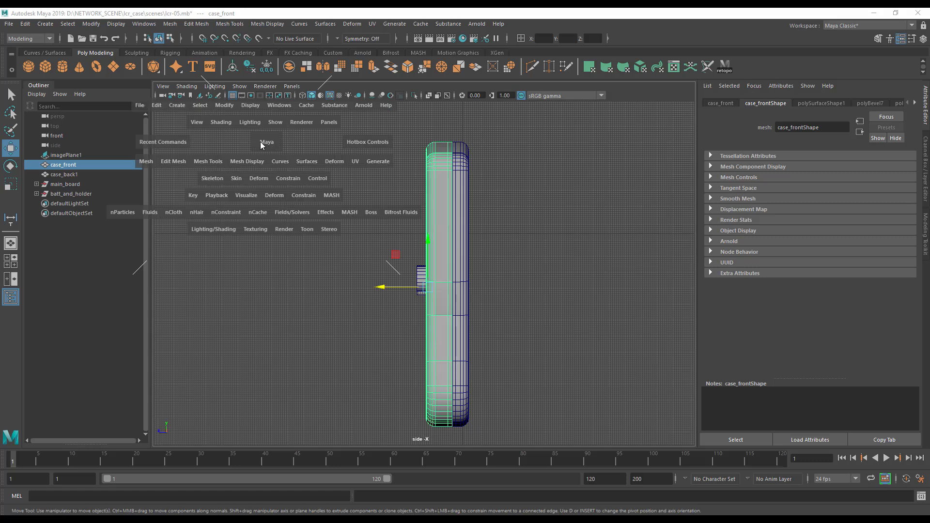
left_click(177, 105)
mouse_move(242, 267)
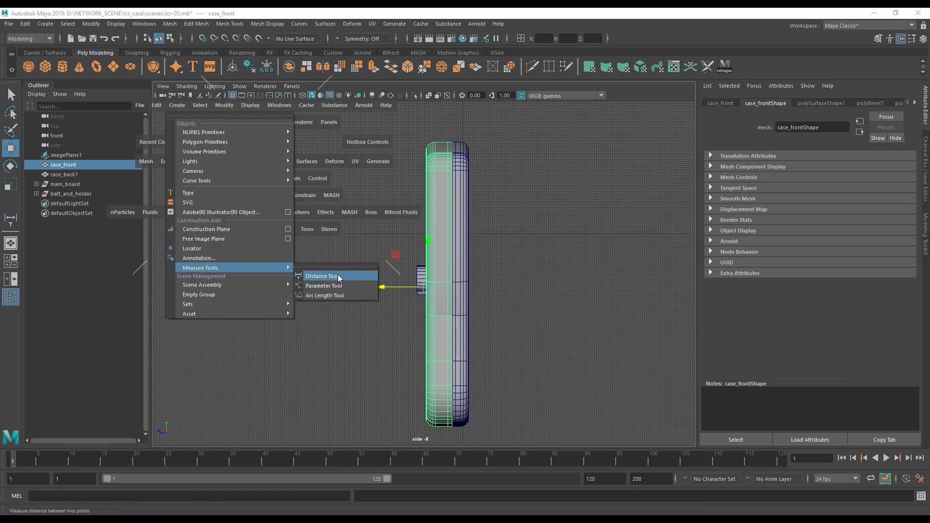
left_click(321, 276)
left_click(426, 235)
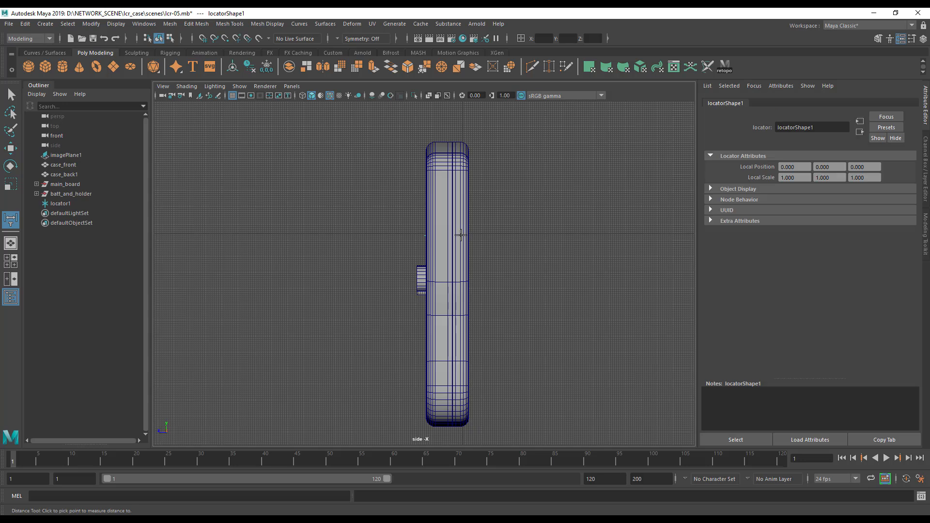
left_click(468, 235)
middle_click_drag(490, 244, 484, 295, "alt")
right_click_drag(542, 295, 624, 289, "alt")
middle_click_drag(564, 248, 570, 222, "alt")
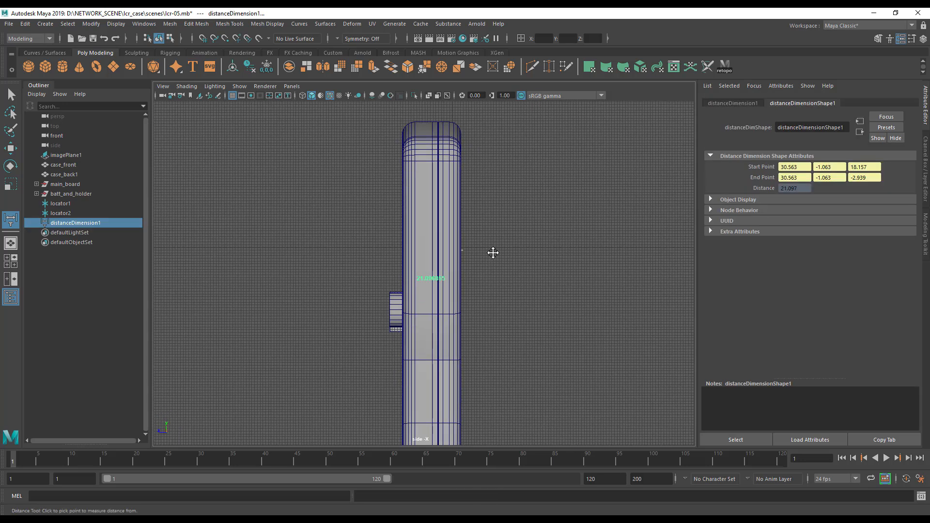
middle_click_drag(491, 260, 496, 233, "alt")
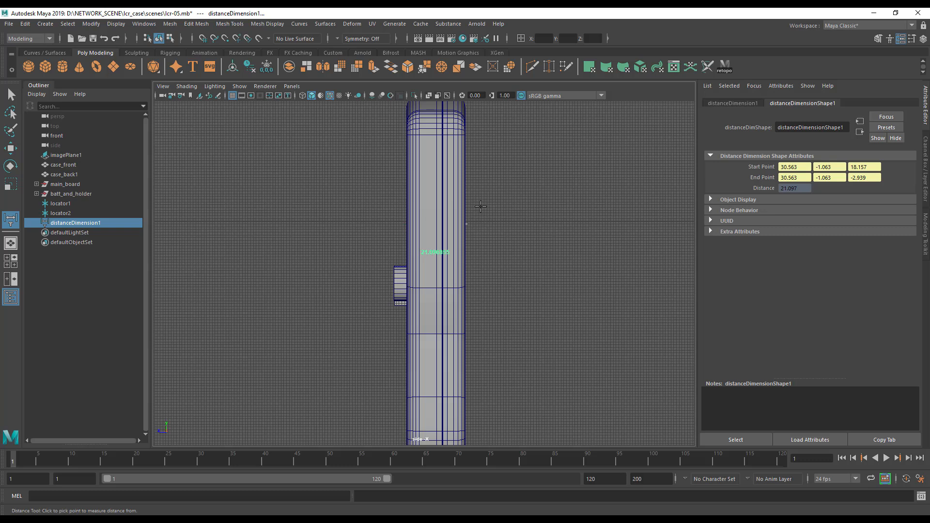
Delete the distance dimension and its two locators.
key("space")
left_click_drag(521, 217, 456, 218, "alt")
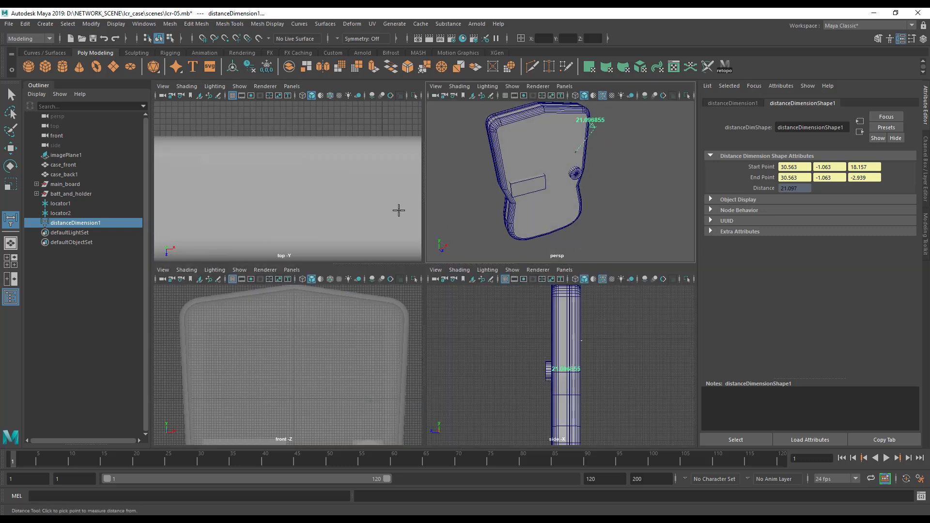
left_click(58, 206, "shift")
key("Delete")
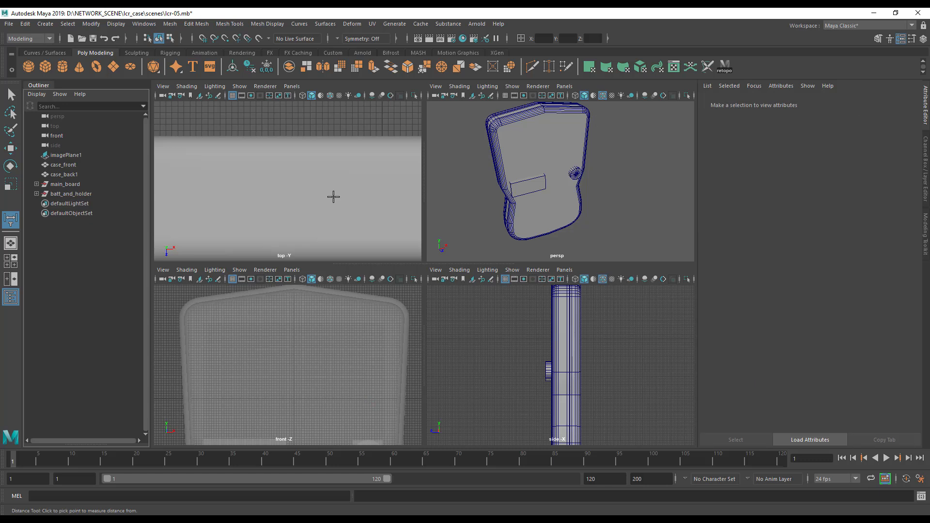
Move case_front away from case_back1 along its depth axis to expose the board and battery.
middle_click_drag(542, 192, 532, 169, "alt")
key("q")
key("space")
left_click_drag(388, 275, 454, 271, "alt")
left_click(454, 200)
middle_click_drag(455, 200, 441, 230, "alt")
key("w")
left_click_drag(481, 312, 553, 239)
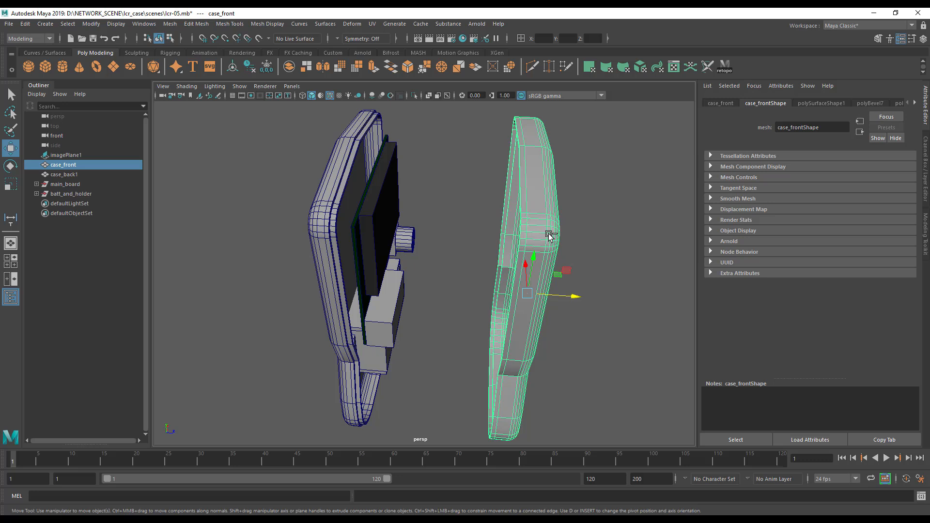
Hide case_front and show the board inside the back case in the front view.
key("ctrl+h")
left_click_drag(498, 267, 313, 220, "alt")
key("space")
key("space")
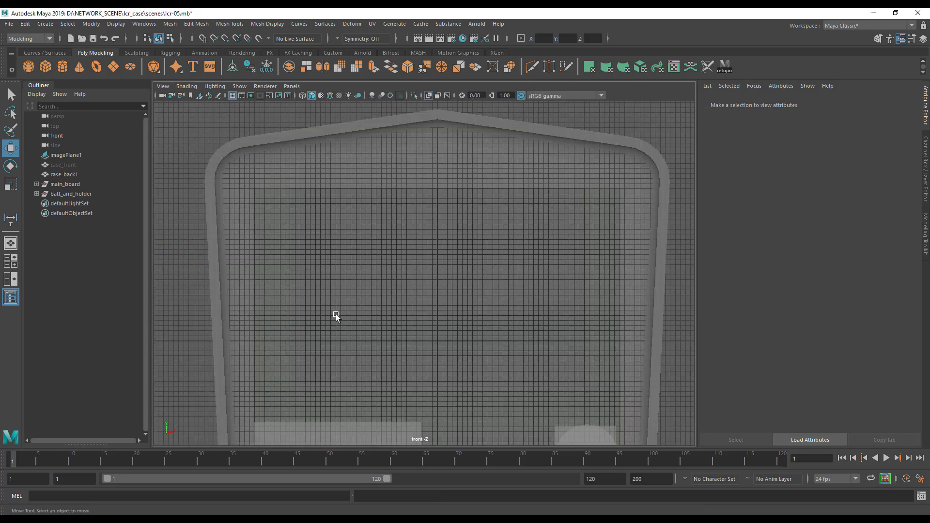
scroll(315, 316, "down", 4)
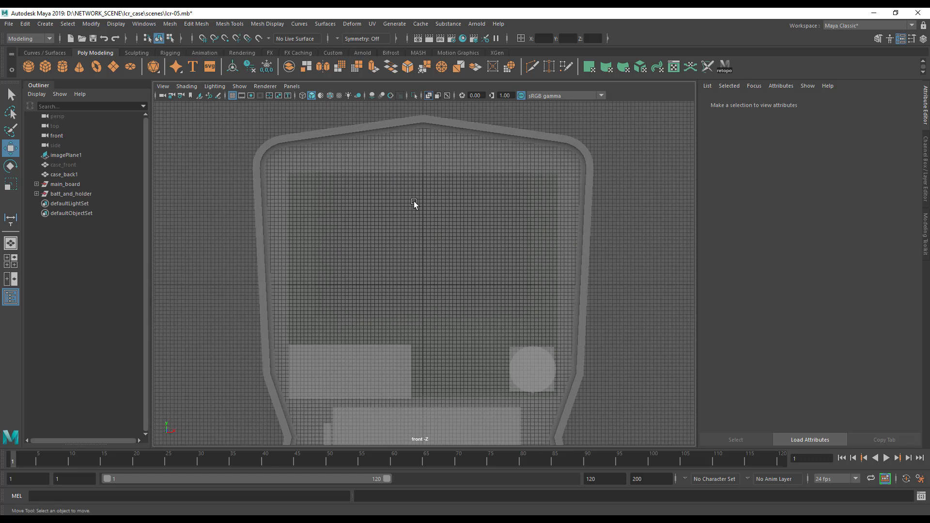
Restore imagePlane1's reference image by switching its display to all views and back to looking through the front camera.
left_click(65, 155)
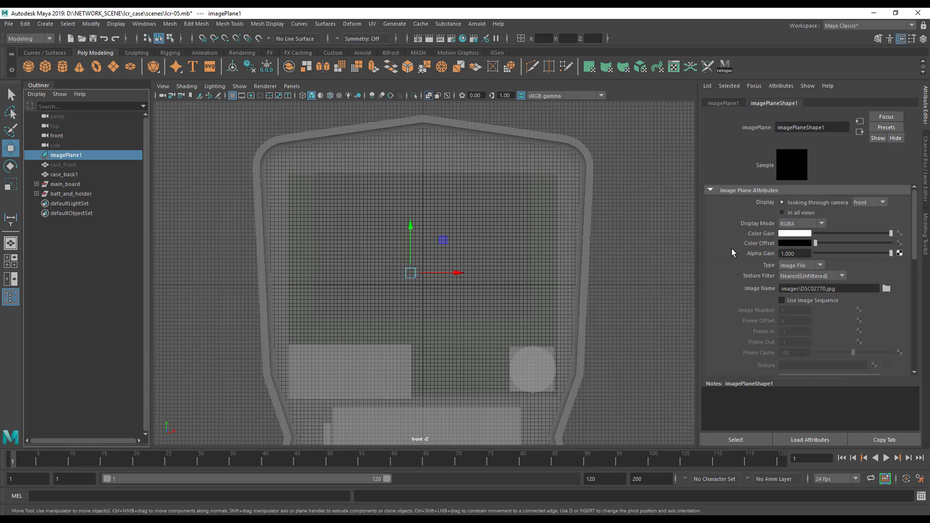
left_click_drag(831, 256, 917, 271)
left_click(793, 214)
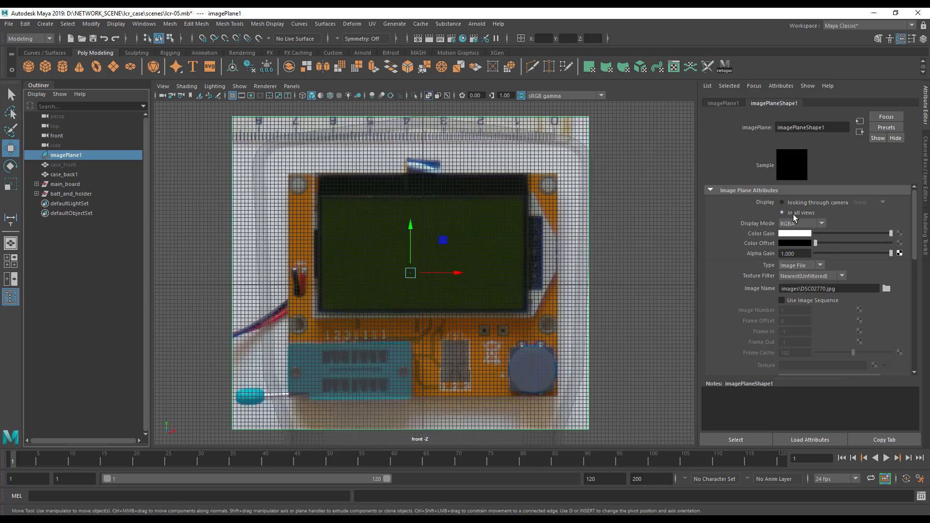
left_click(794, 206)
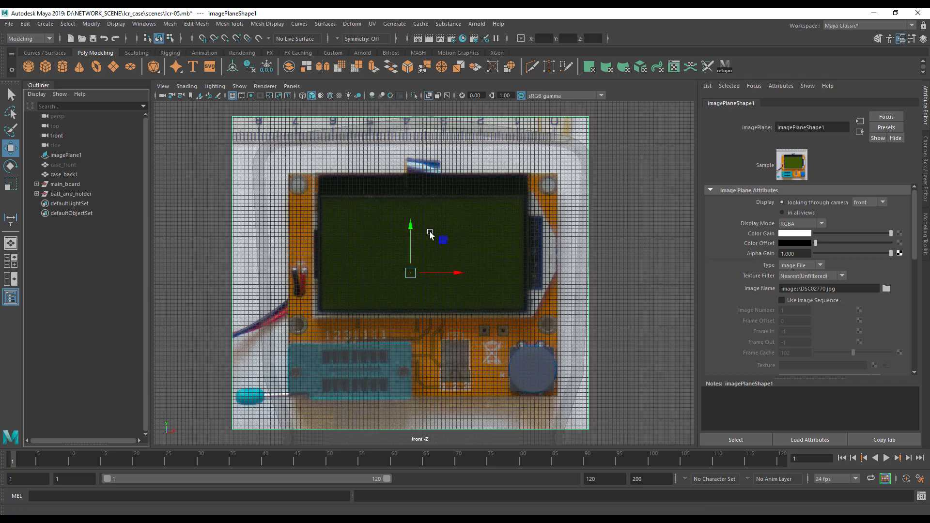
Create a polygon cylinder while viewing the board's mounting holes on the reference image in the front view.
middle_click_drag(432, 235, 440, 252, "alt")
key("space")
left_click_drag(488, 206, 504, 201, "alt")
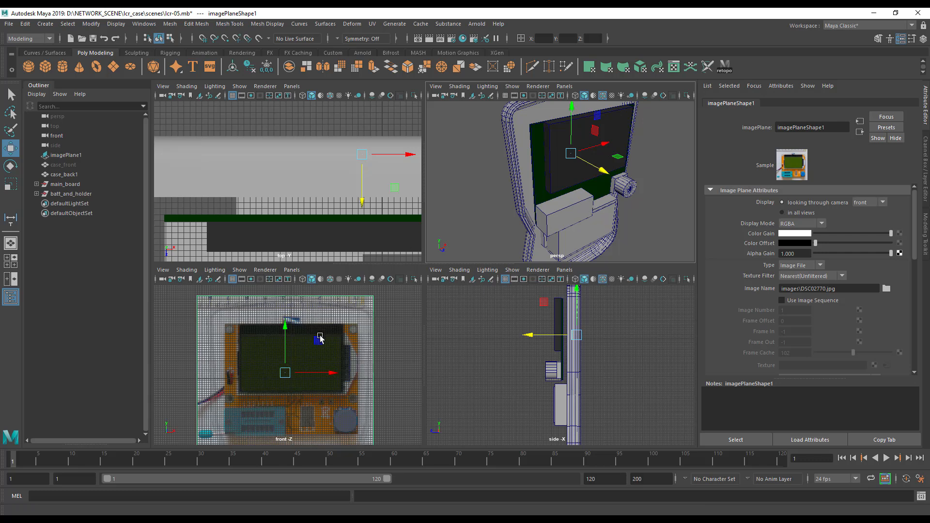
key("space")
scroll(353, 290, "up", 6)
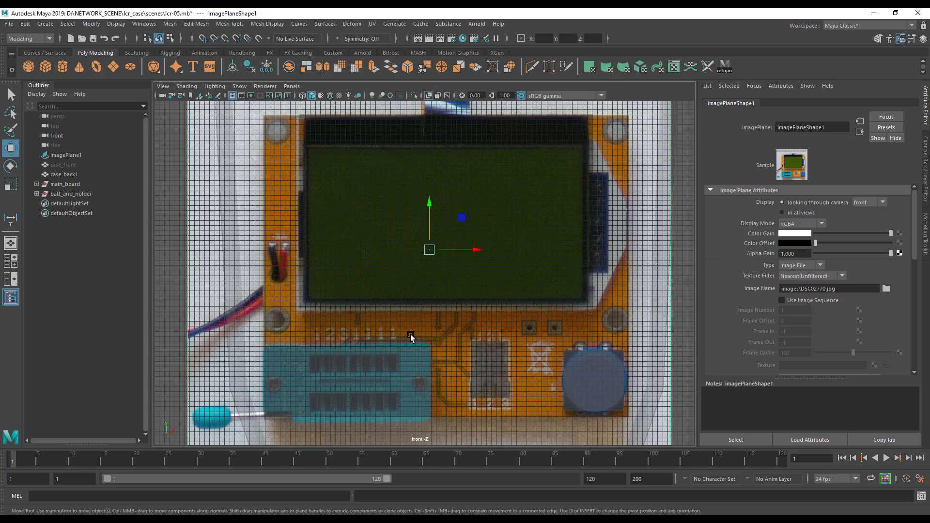
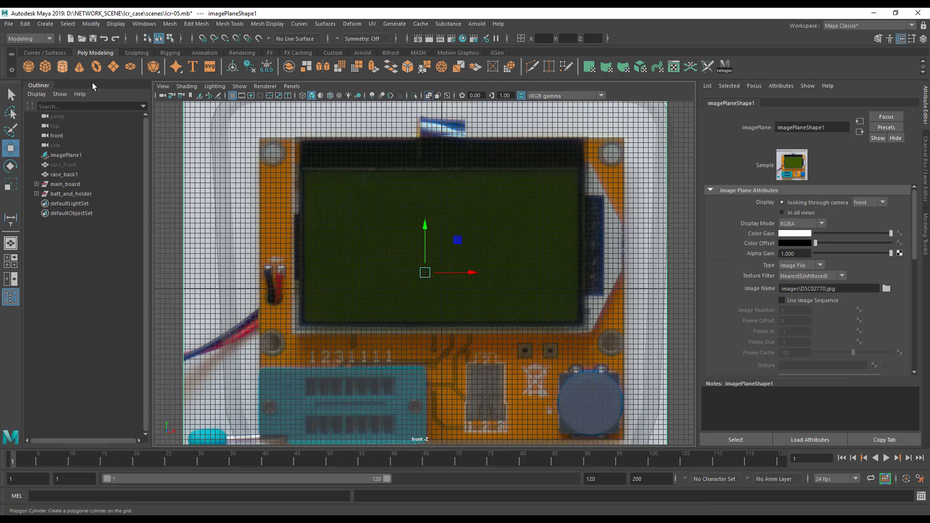
left_click(64, 69)
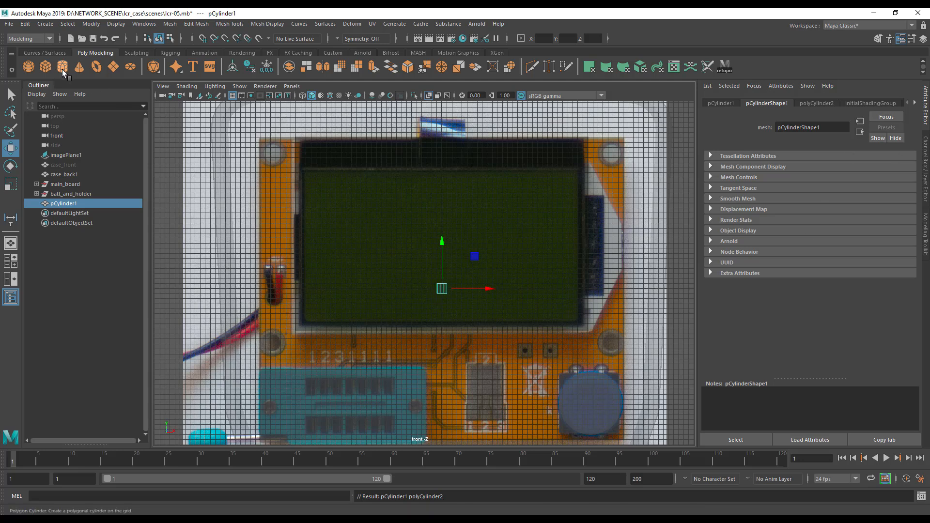
Increase the radius of pCylinder1 in its polygon cylinder creation settings.
left_click(926, 184)
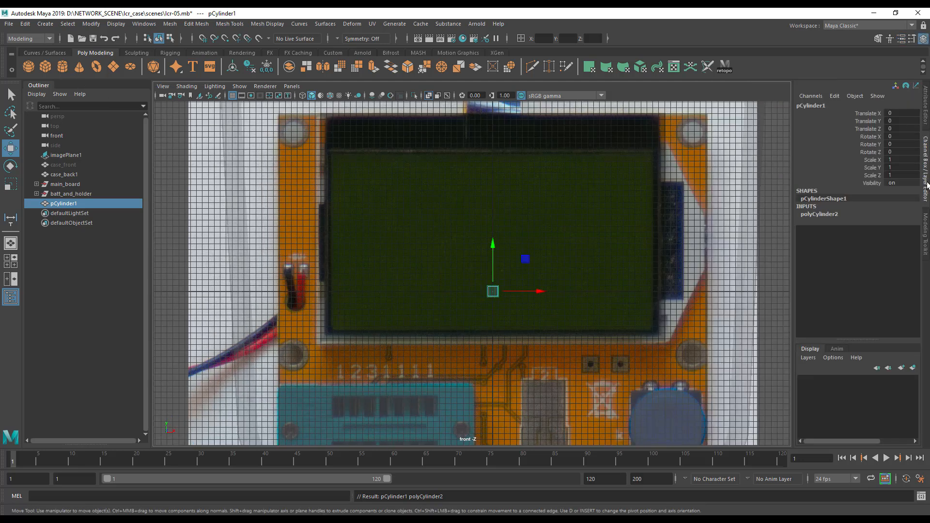
left_click(844, 213)
double_click(898, 220)
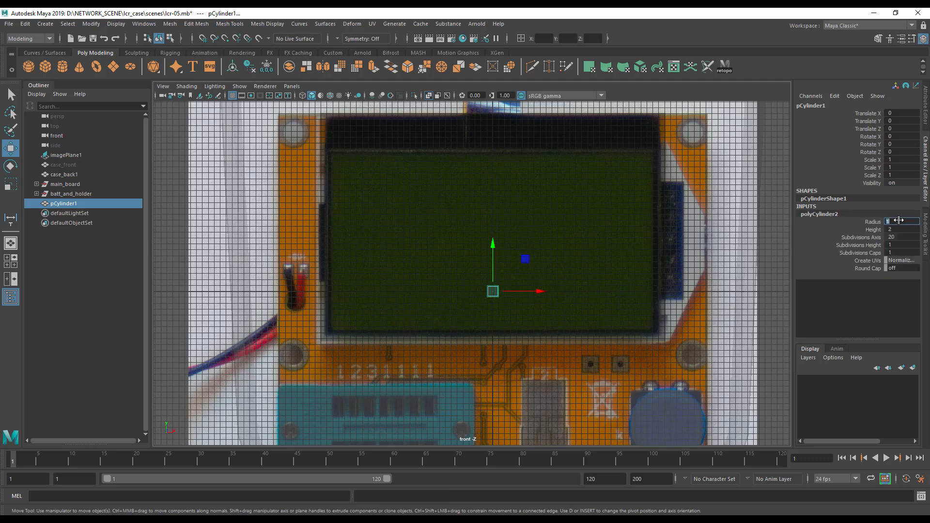
key("Return")
Move pCylinder1 in front of the board to about Z 25.278 and rotate it 90 degrees about X.
left_click(496, 239)
left_click(495, 289)
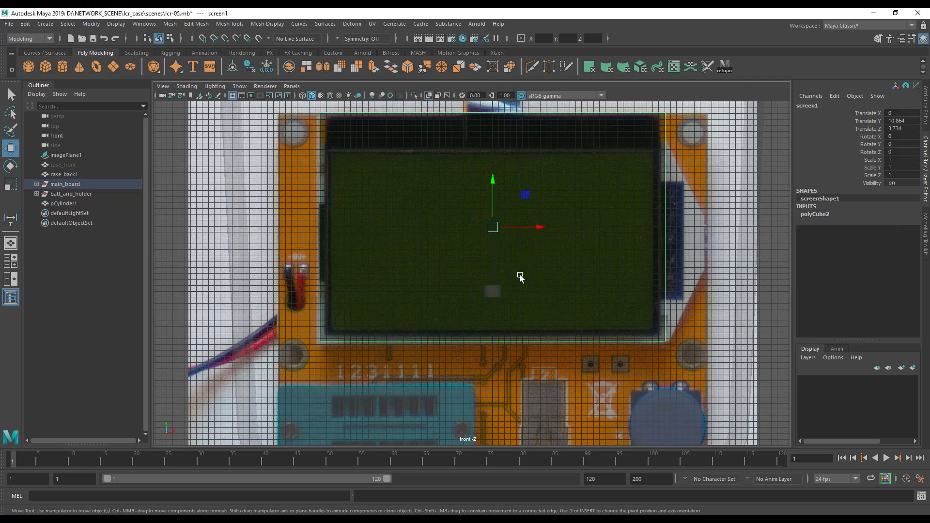
left_click(78, 185)
left_click(66, 203)
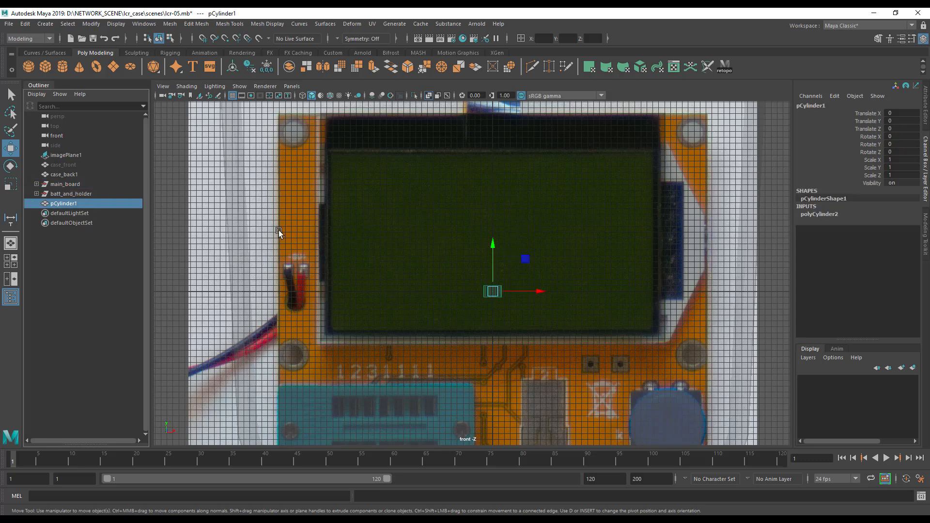
left_click_drag(494, 243, 495, 214)
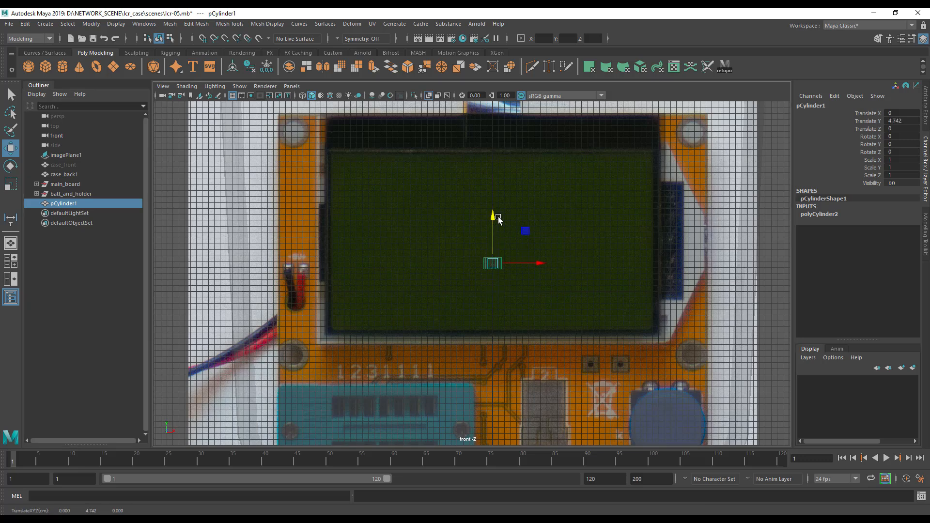
key("space")
left_click_drag(683, 162, 710, 190)
key("f")
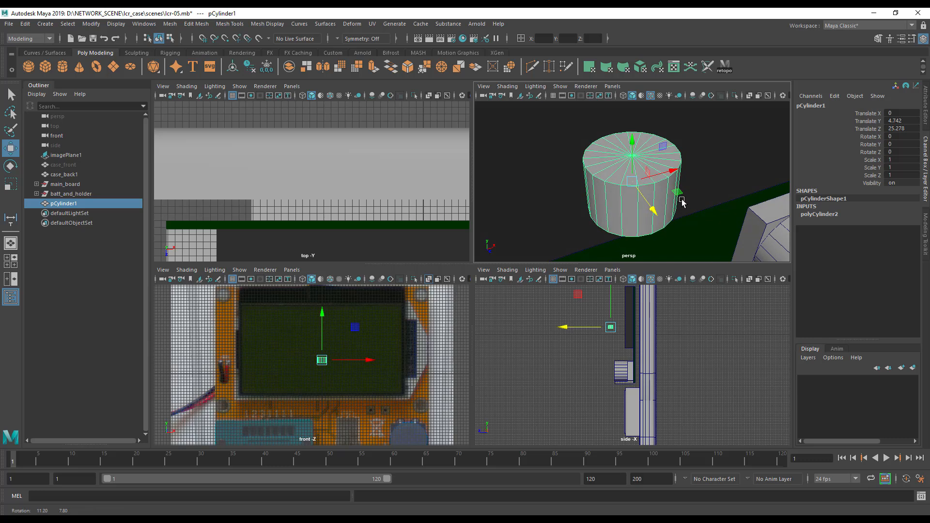
key("space")
left_click_drag(495, 215, 496, 218)
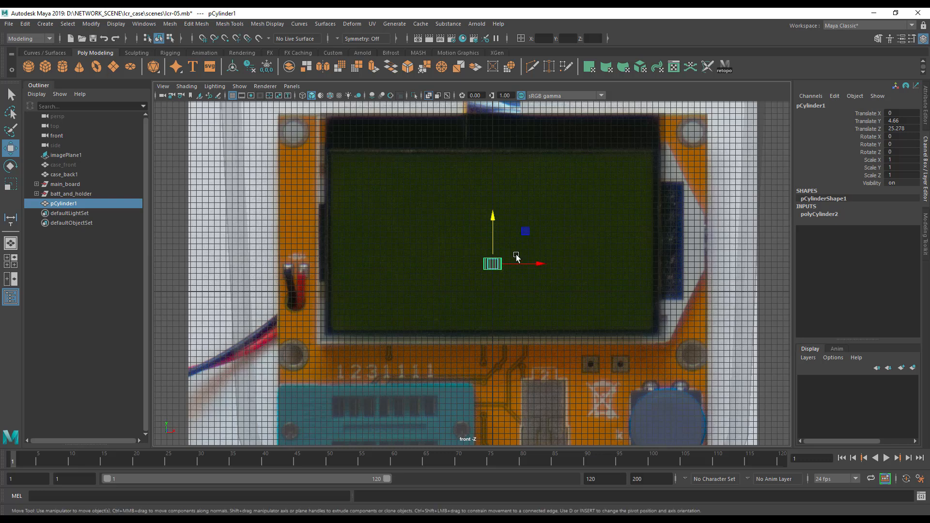
key("e")
left_click_drag(493, 240, 494, 291)
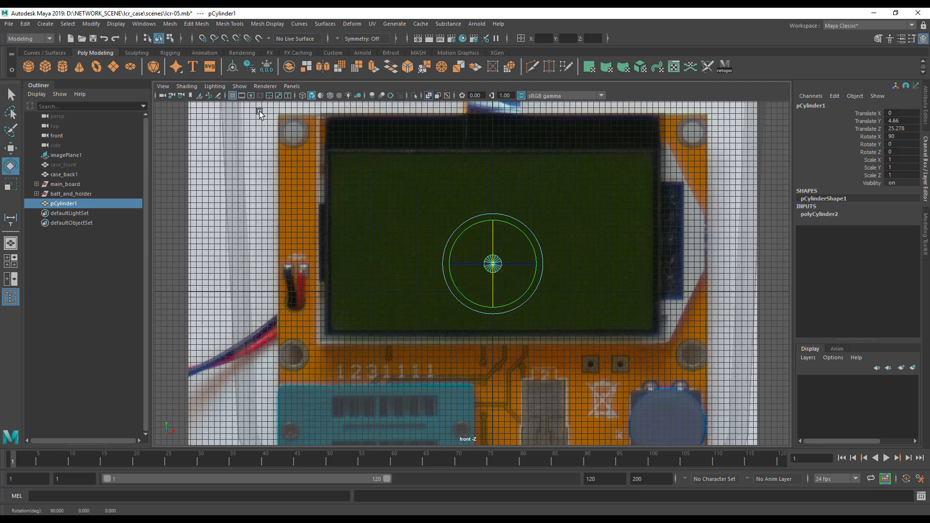
Turn off X-Ray shading in the front view to check the cylinder over the board model, and turn it back on.
left_click(186, 86)
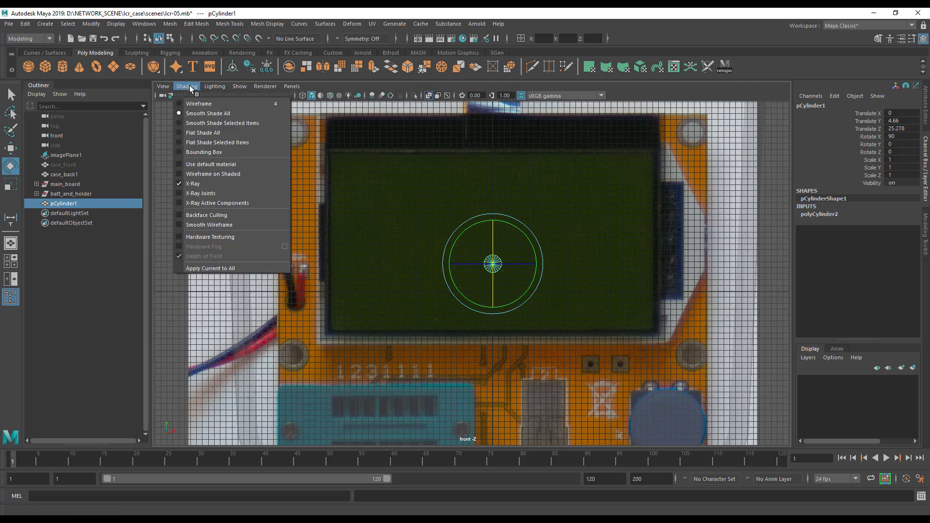
left_click(205, 185)
middle_click_drag(528, 277, 527, 260, "alt")
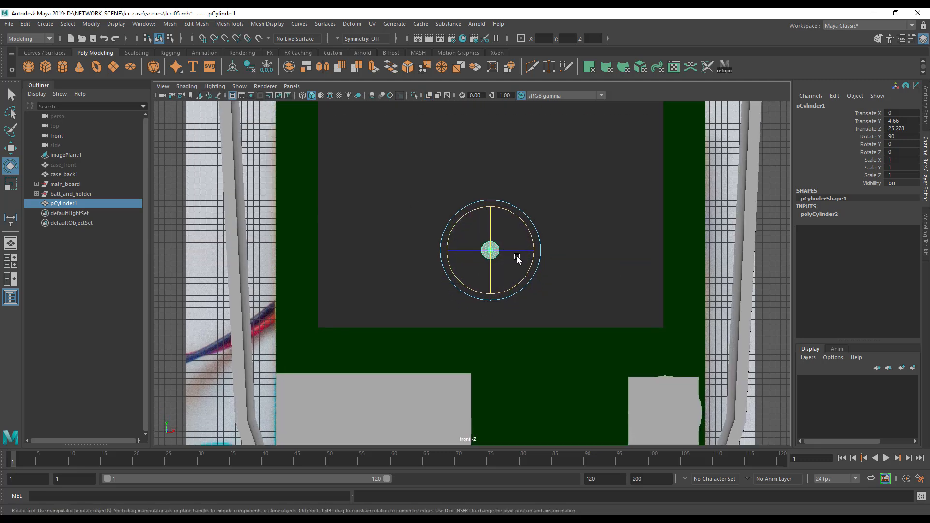
left_click(187, 86)
left_click(206, 185)
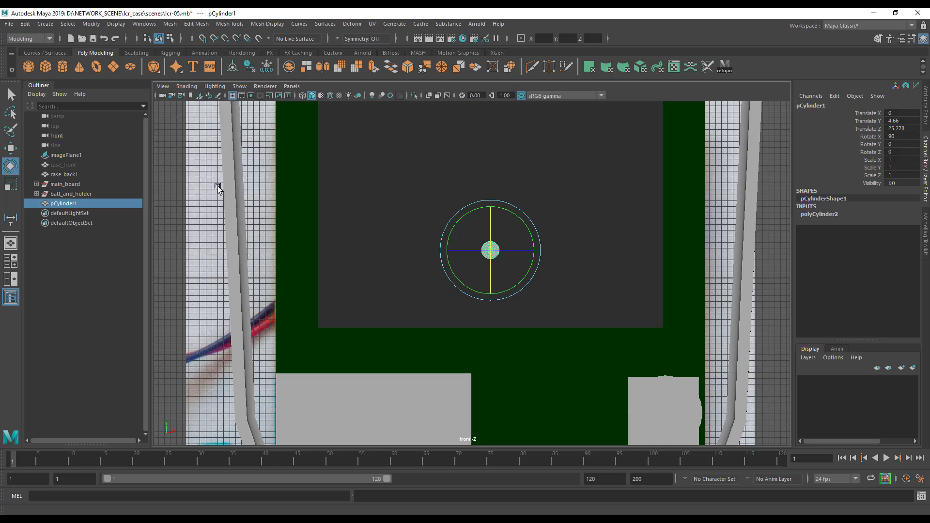
middle_click_drag(520, 261, 530, 287, "alt")
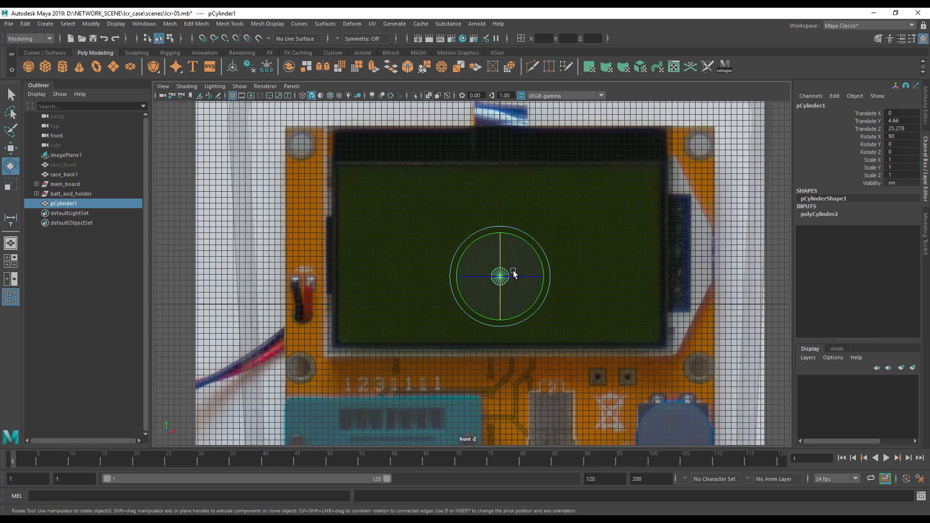
Center pCylinder1 on the board's lower-left mounting hole, at about X -33.71 and Y -10.792.
key("w")
left_click_drag(543, 276, 345, 266)
left_click_drag(303, 239, 303, 322)
key("f")
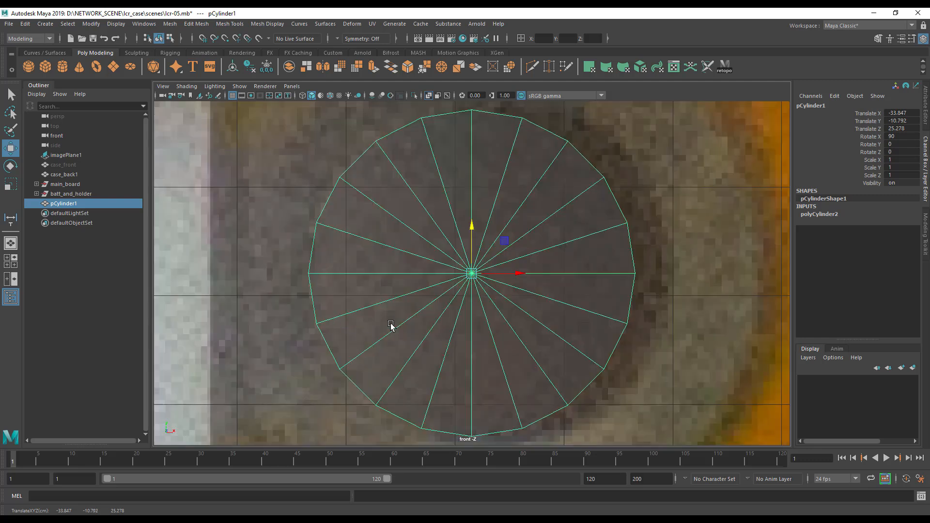
scroll(368, 326, "down", 5)
scroll(438, 285, "up", 2)
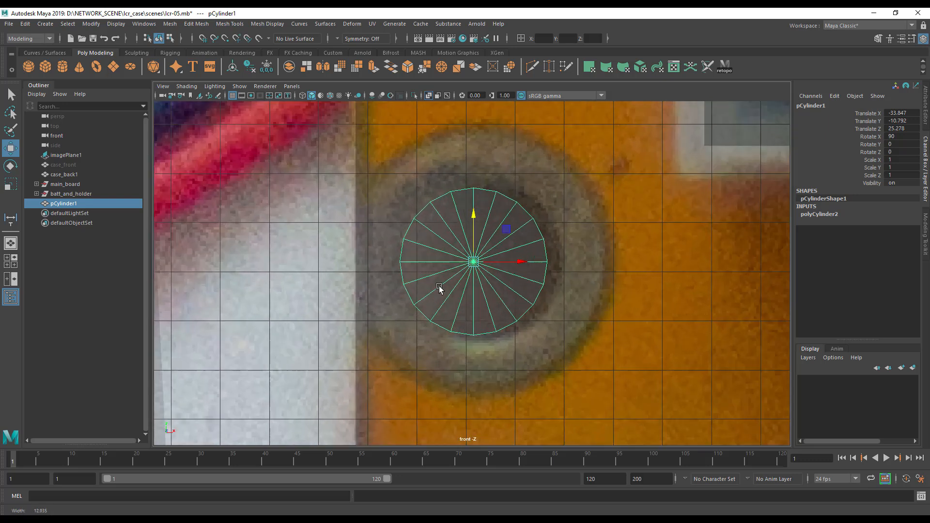
left_click_drag(523, 260, 527, 262)
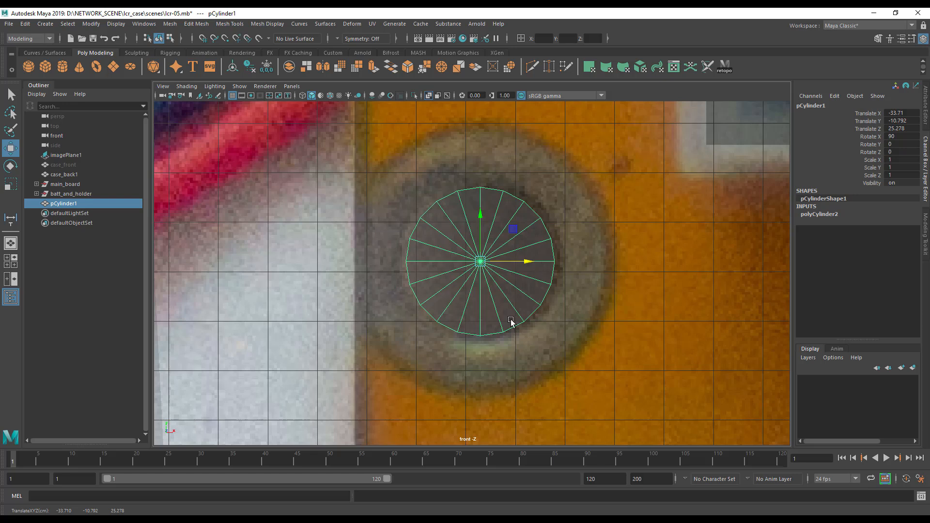
Examine where the board's other mounting holes sit relative to pCylinder1 on the reference image.
scroll(523, 194, "down", 10)
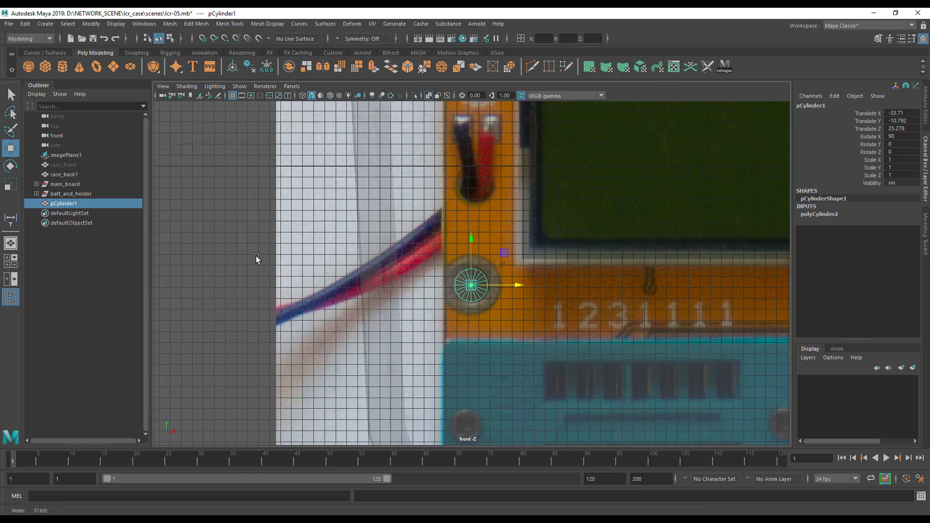
middle_click_drag(314, 251, 235, 249, "alt")
scroll(326, 244, "down", 4)
middle_click_drag(530, 246, 312, 283, "alt")
scroll(432, 251, "down", 1)
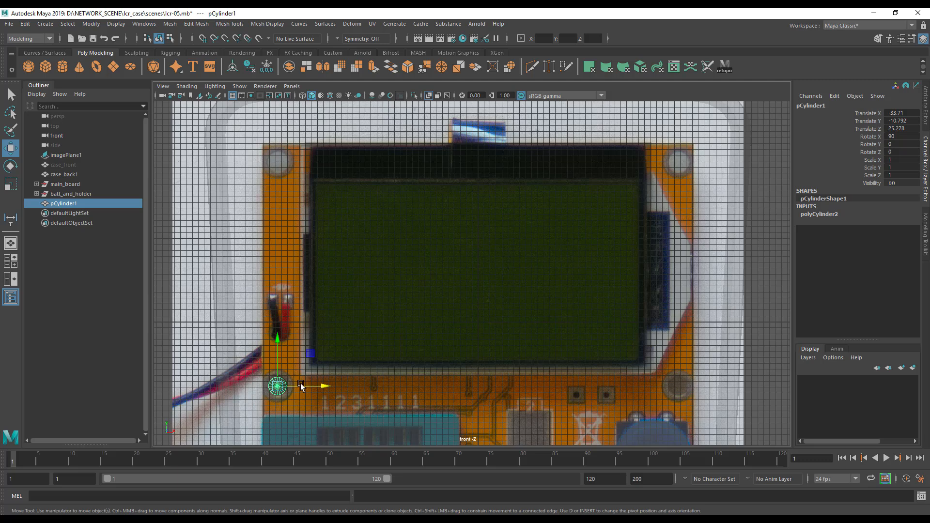
middle_click_drag(394, 343, 380, 324, "alt")
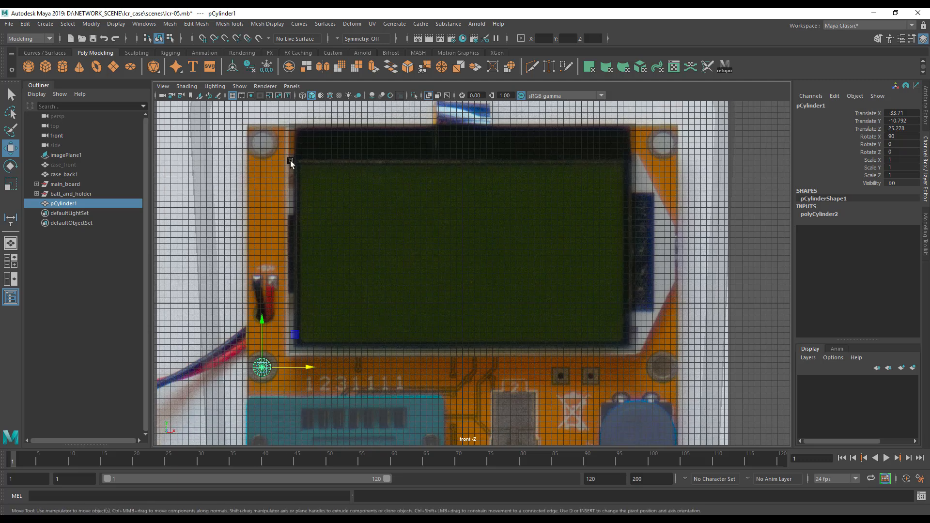
middle_click_drag(362, 304, 348, 285, "alt")
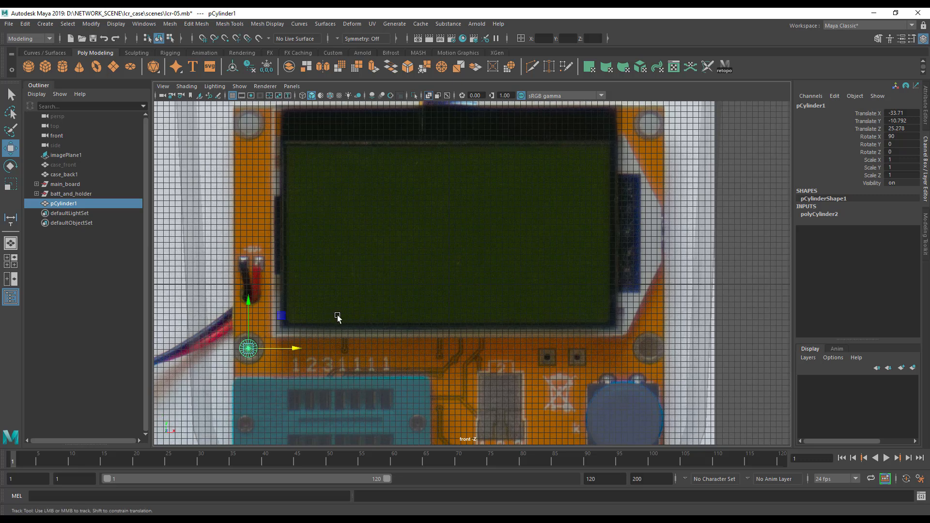
middle_click_drag(324, 315, 343, 315, "alt")
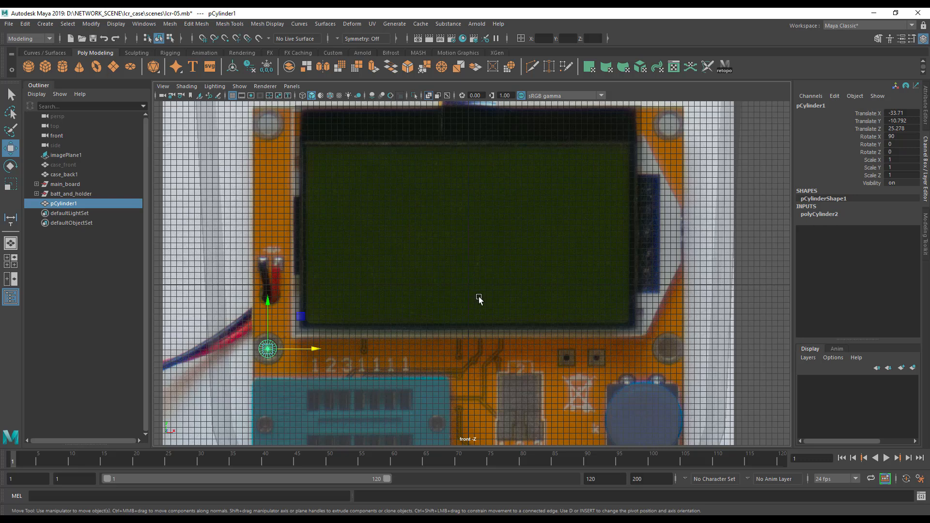
Try a plain duplicate of pCylinder1 moved along X and scaled to about 2.423, and undo it.
key("ctrl+d")
left_click_drag(315, 349, 431, 349)
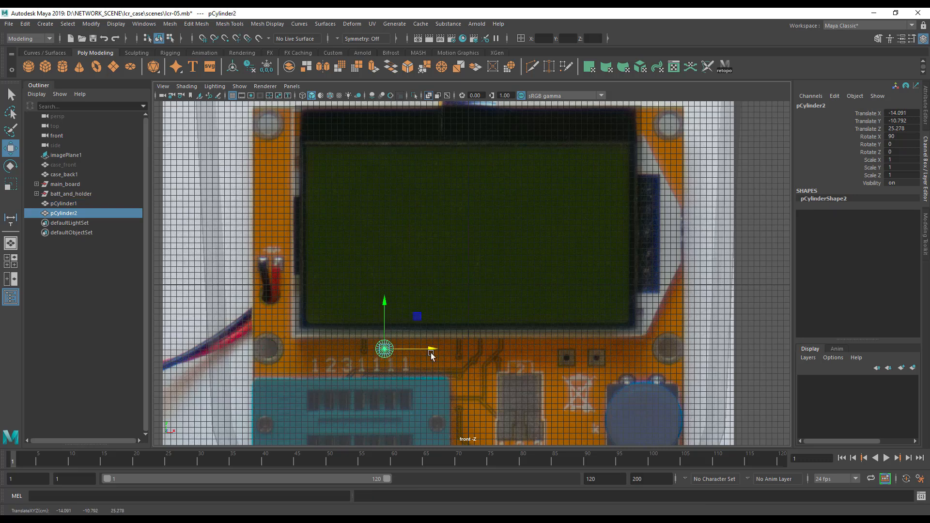
key("r")
left_click_drag(381, 353, 404, 355)
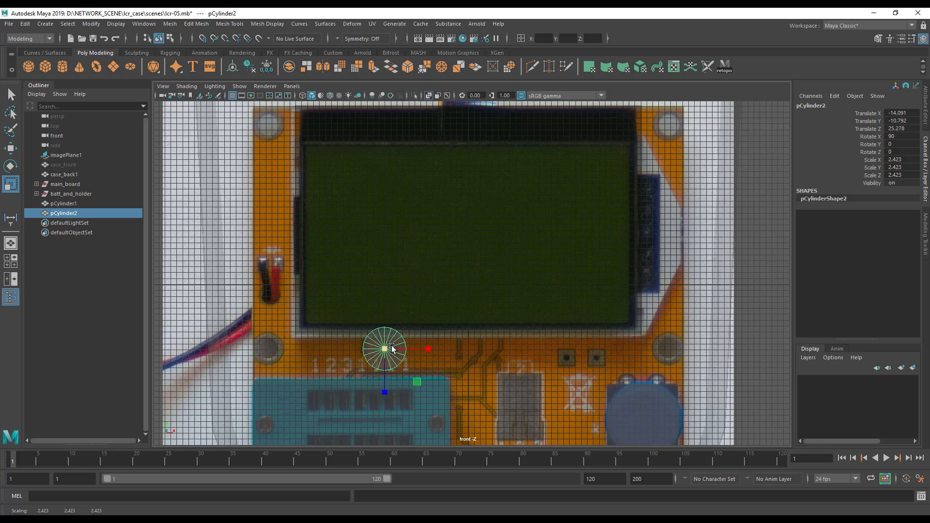
key("ctrl+z")
left_click(355, 351)
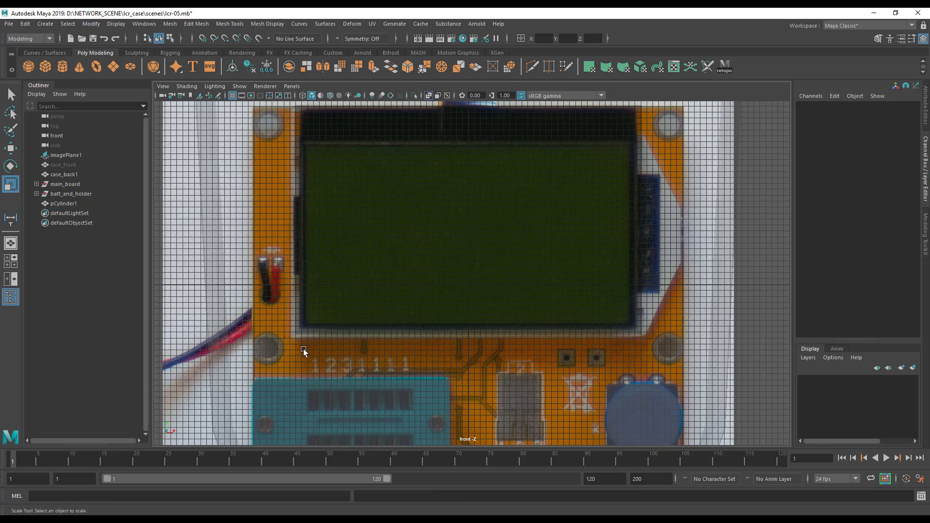
Duplicate pCylinder1 once with Duplicate Special, resetting its settings and enabling Duplicate input graph.
left_click(274, 350)
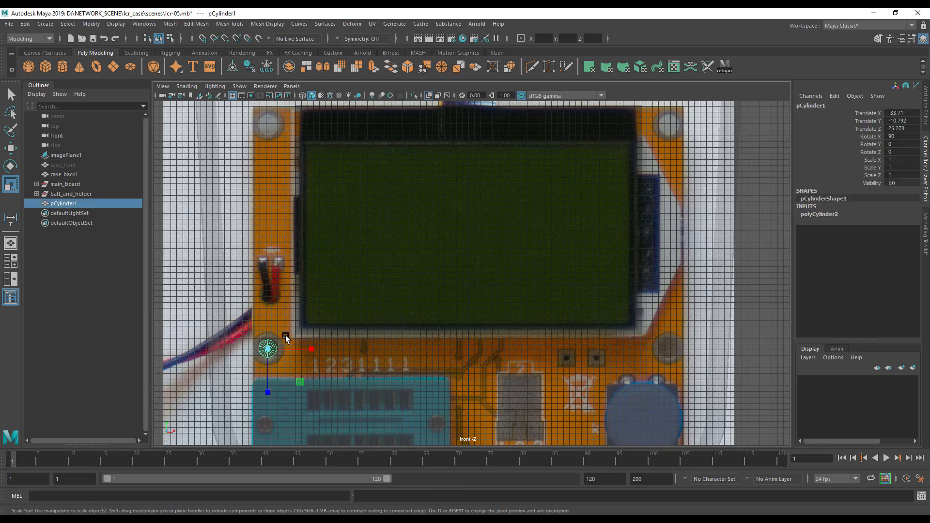
middle_click_drag(282, 330, 274, 316, "alt")
right_click_drag(358, 329, 300, 329, "alt")
middle_click_drag(300, 329, 289, 330, "alt")
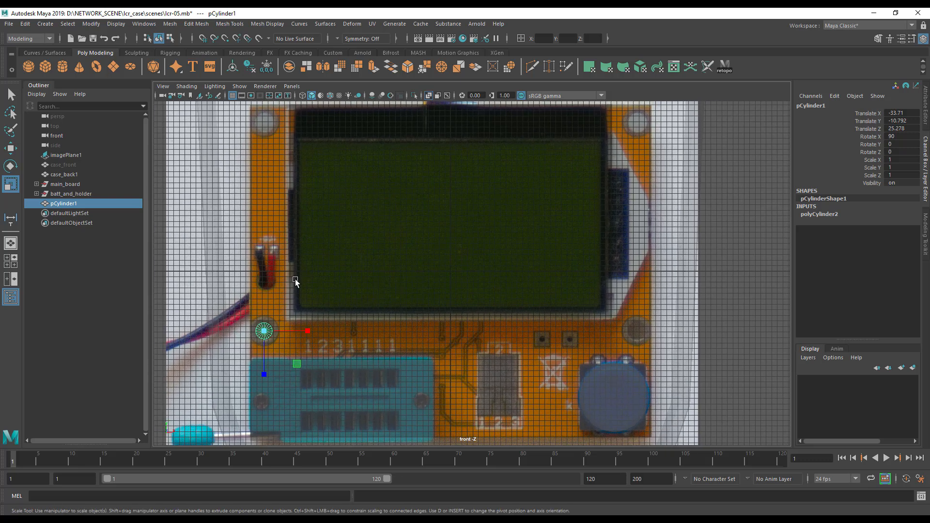
key("space")
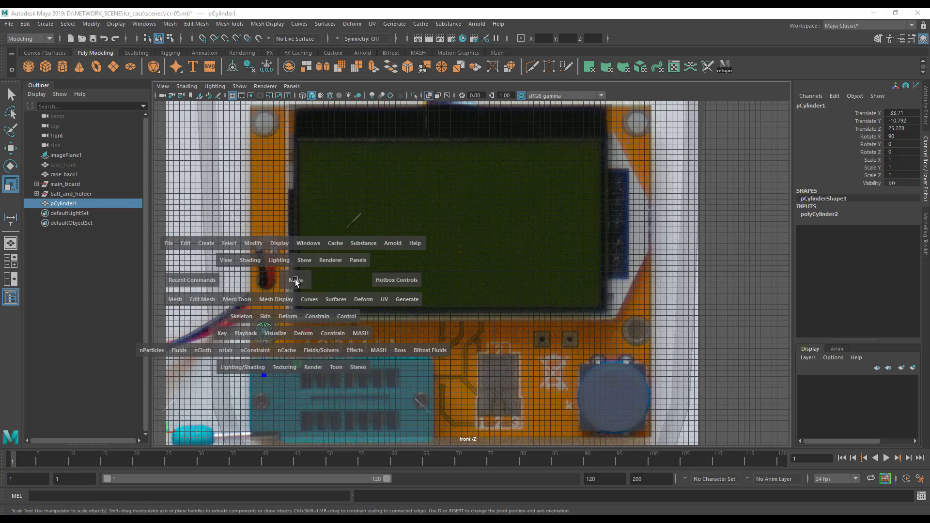
left_click(188, 243)
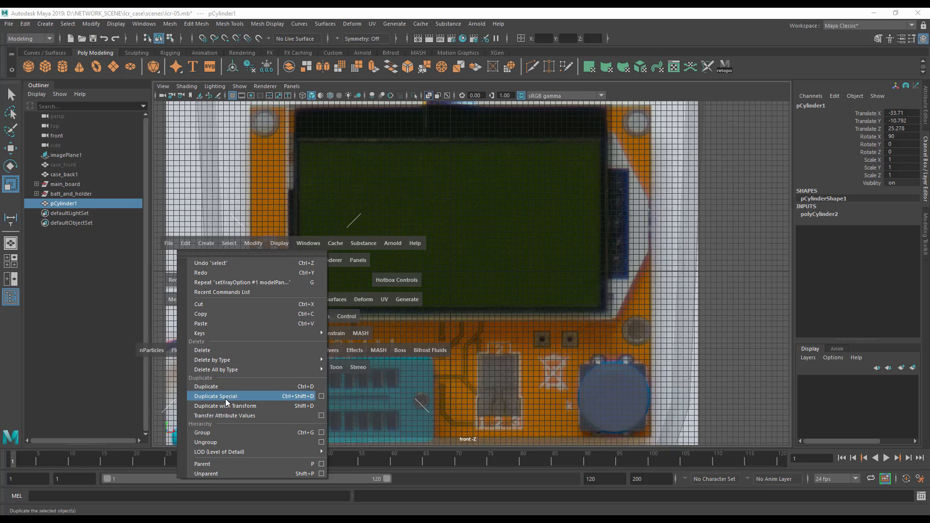
left_click(321, 396)
left_click(481, 205)
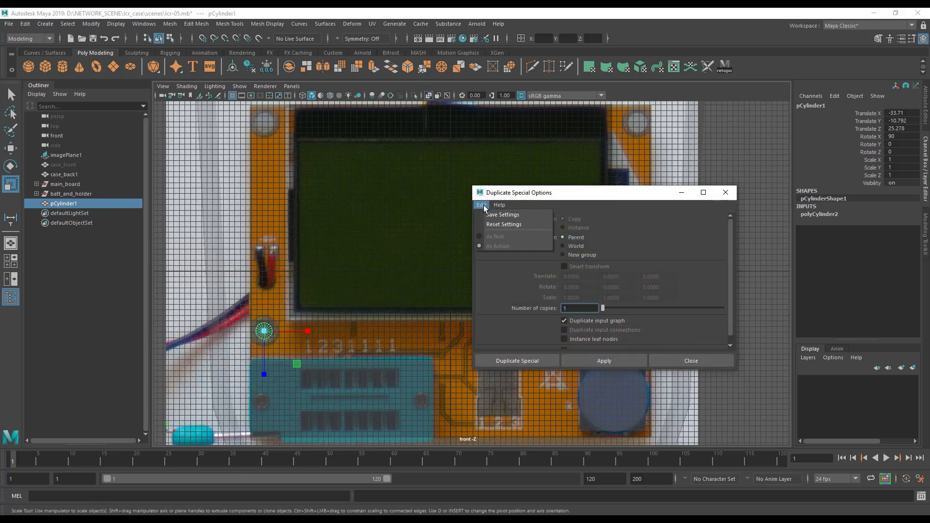
left_click(492, 223)
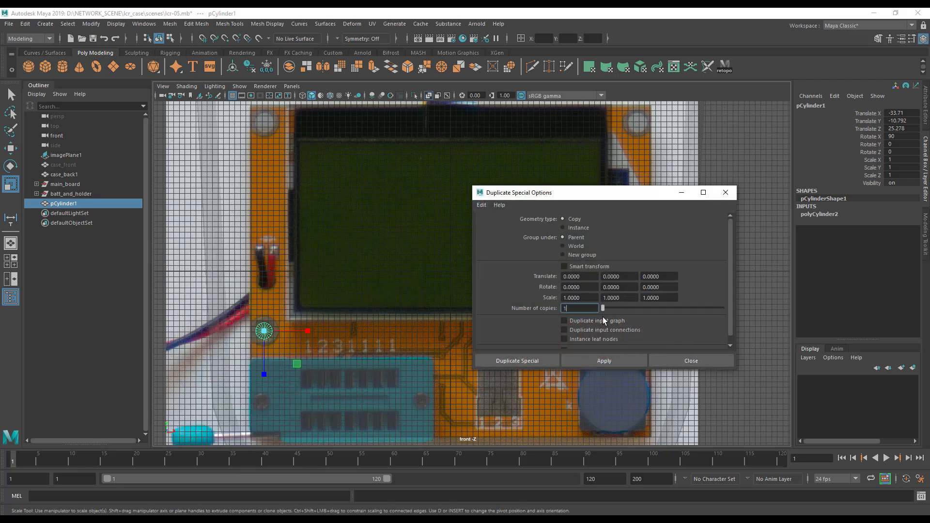
left_click(565, 321)
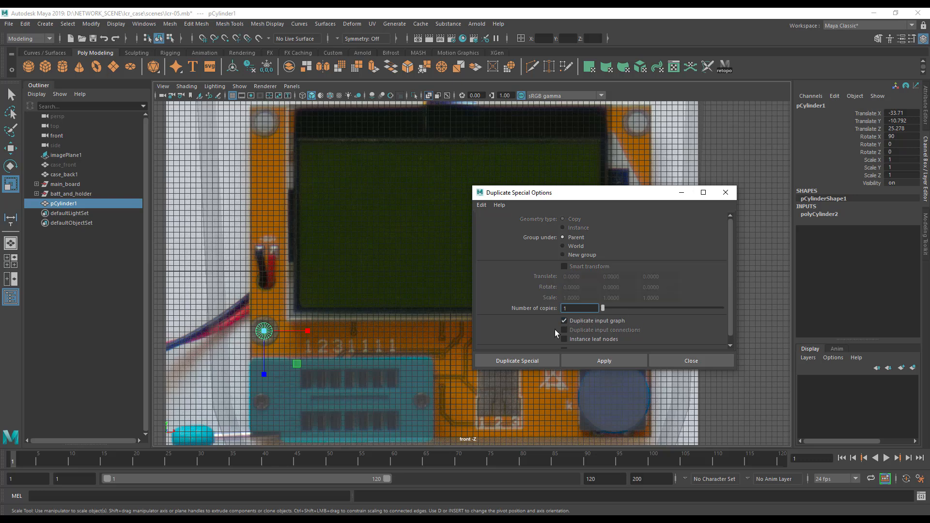
left_click(519, 361)
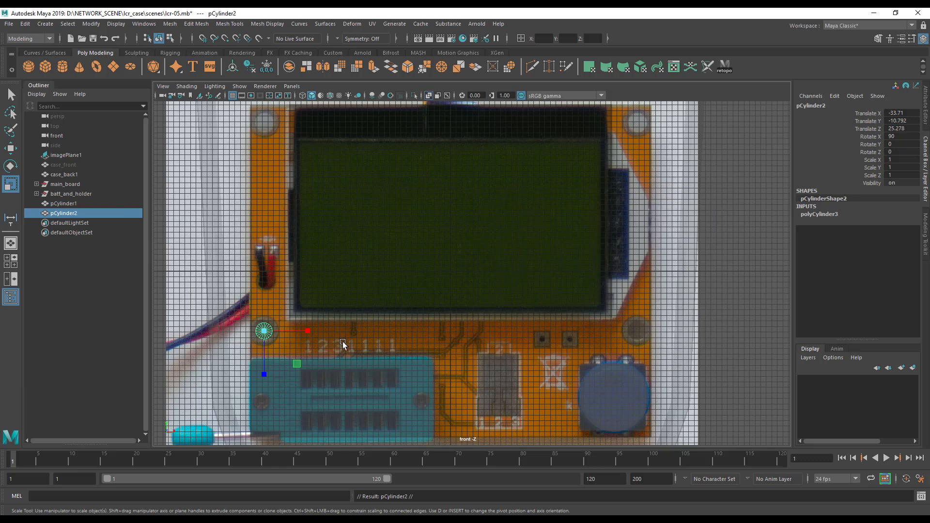
Move pCylinder2 along X onto the board's lower-right mounting hole, at about X 33.592.
key("w")
left_click_drag(306, 331, 687, 338)
scroll(673, 340, "up", 5)
scroll(651, 376, "up", 4)
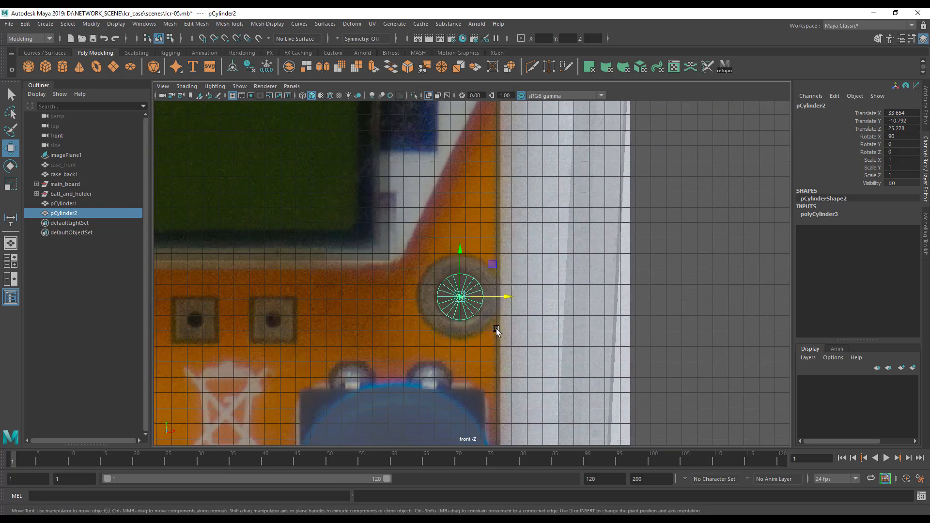
left_click_drag(495, 321, 495, 321)
Duplicate pCylinder1 and pCylinder2 together with Duplicate Special.
scroll(528, 324, "down", 5)
scroll(358, 332, "down", 3)
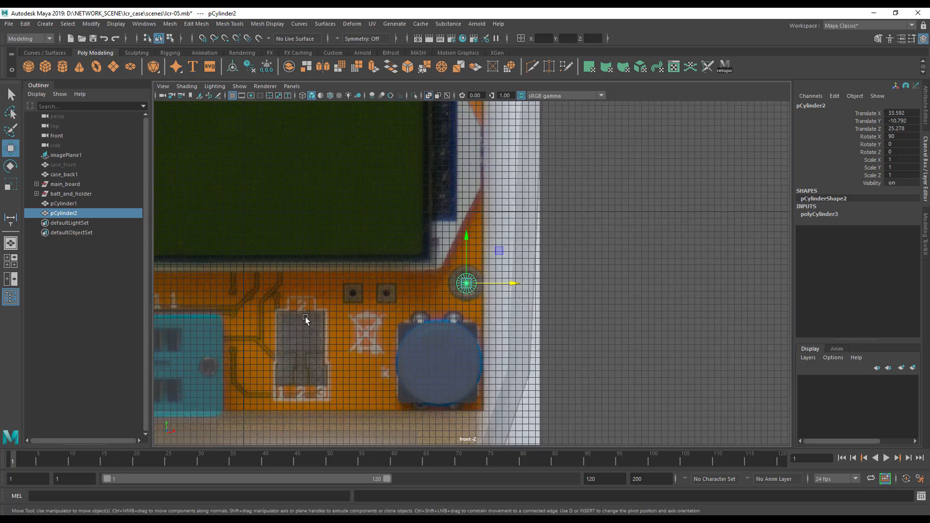
middle_click_drag(260, 317, 466, 315, "alt")
scroll(417, 307, "down", 2)
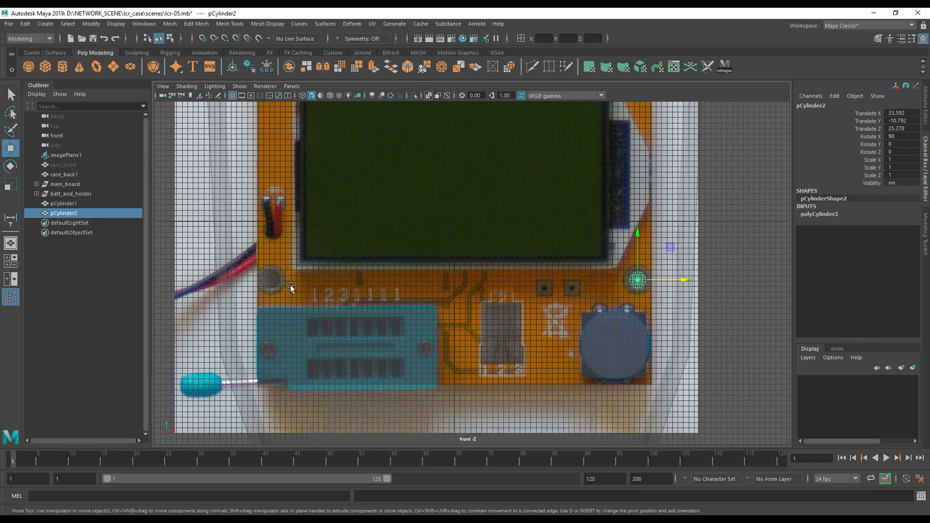
left_click(71, 207, "shift")
scroll(469, 256, "down", 1)
middle_click_drag(475, 257, 463, 341, "alt")
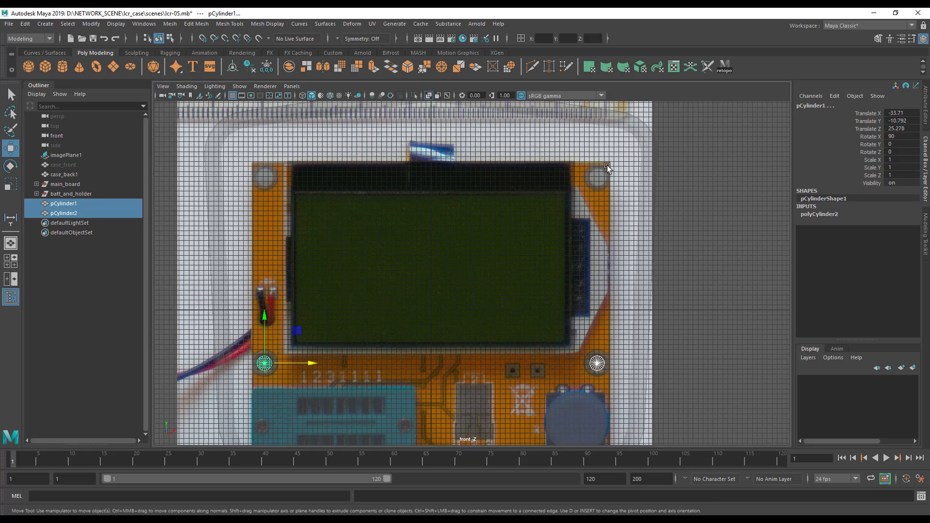
key("space")
left_click_drag(246, 165, 274, 130)
Move the two duplicated cylinders along Y onto the board's upper mounting holes, at about Y 26.998.
middle_click_drag(390, 265, 603, 339, "alt")
right_click_drag(603, 339, 775, 436, "alt")
middle_click_drag(479, 389, 468, 474, "alt")
middle_click_drag(455, 192, 439, 216, "alt")
left_click_drag(439, 201, 443, 191)
Examine how the duplicated cylinders align with the board's upper mounting holes, especially pCylinder3 at the upper-right hole.
right_click_drag(443, 191, 467, 273, "alt")
middle_click_drag(467, 270, 64, 227, "alt")
middle_click_drag(427, 262, 188, 285, "alt")
right_click_drag(487, 332, 697, 363, "alt")
middle_click_drag(299, 276, 462, 318, "alt")
mouse_move(461, 317)
right_mouse_down("alt")
mouse_move(595, 328)
mouse_move(147, 290)
right_mouse_up("alt")
right_click_drag(702, 305, 349, 295, "alt")
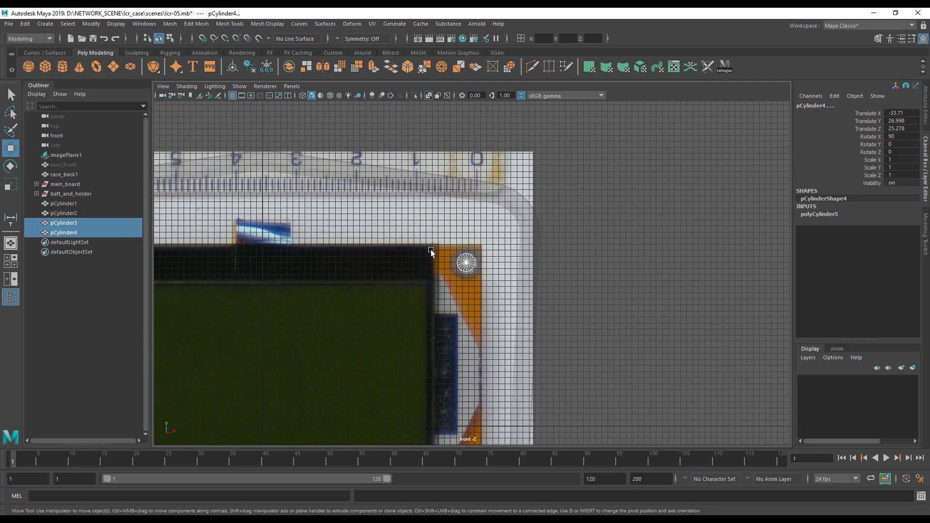
middle_click_drag(453, 326, 497, 218, "alt")
middle_click_drag(553, 344, 550, 285, "alt")
right_click_drag(550, 285, 478, 283, "alt")
middle_click_drag(478, 282, 589, 298, "alt")
middle_click_drag(476, 245, 317, 367, "alt")
right_click_drag(355, 359, 493, 324, "alt")
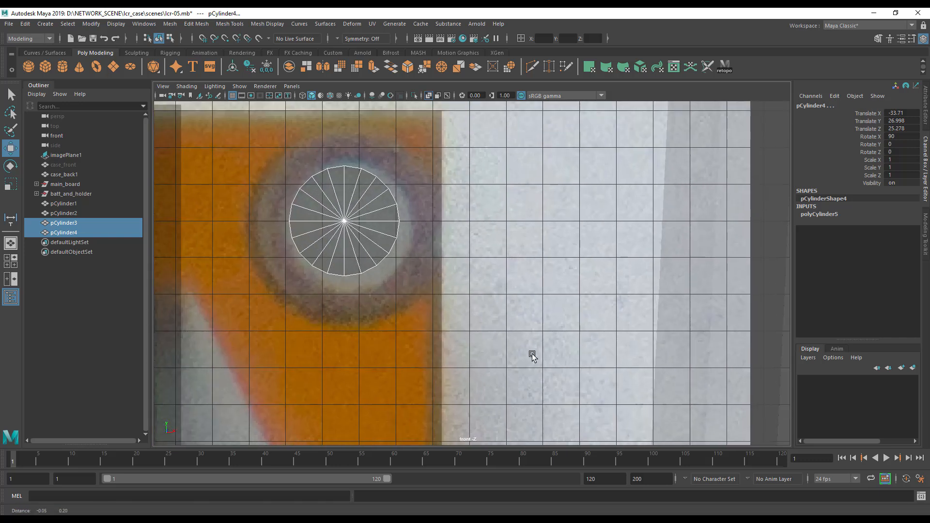
middle_click_drag(387, 231, 522, 283, "alt")
left_click(483, 265)
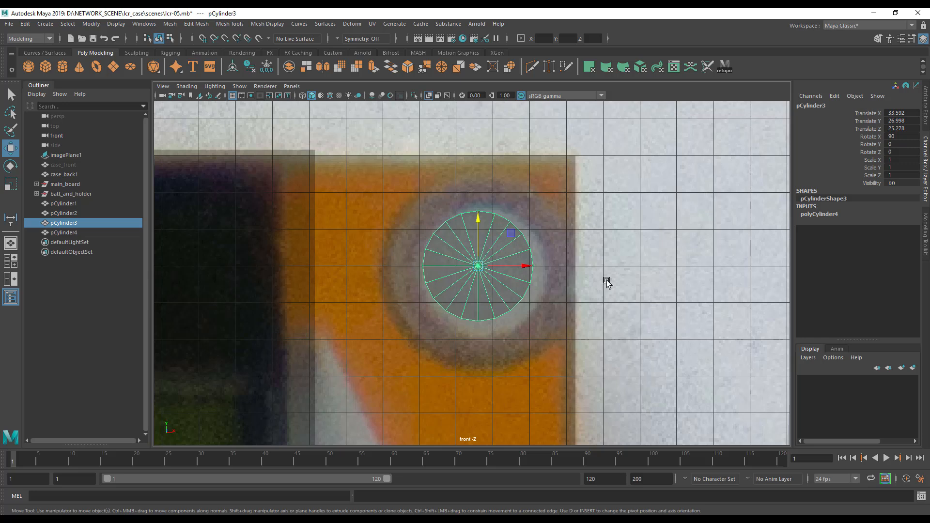
scroll(488, 263, "down", 2)
scroll(508, 306, "down", 4)
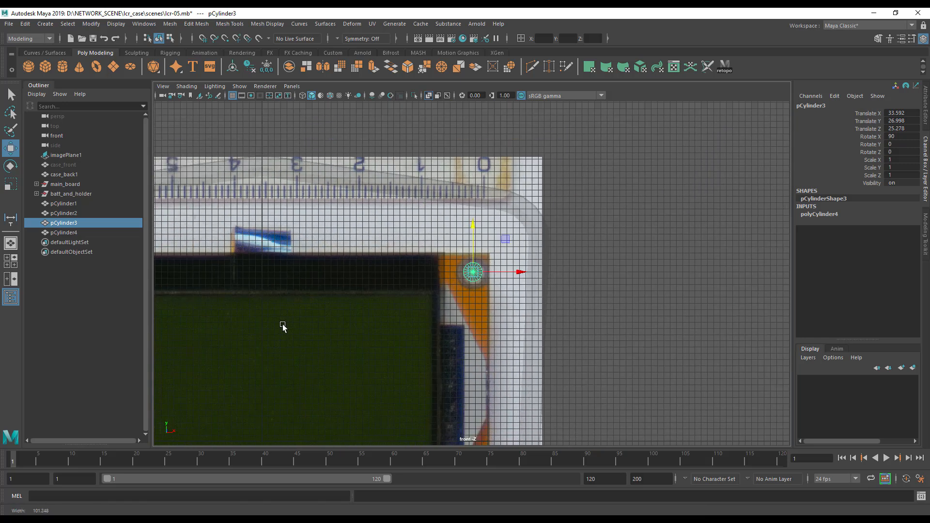
middle_click_drag(529, 243, 487, 257, "alt")
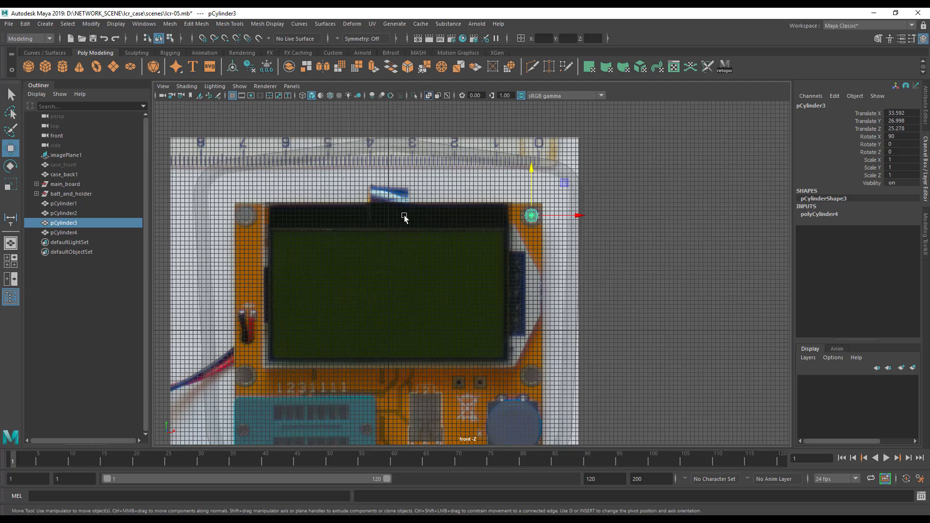
Select all four mounting-hole cylinders in the perspective view and set their height to 20.
key("space")
key("space")
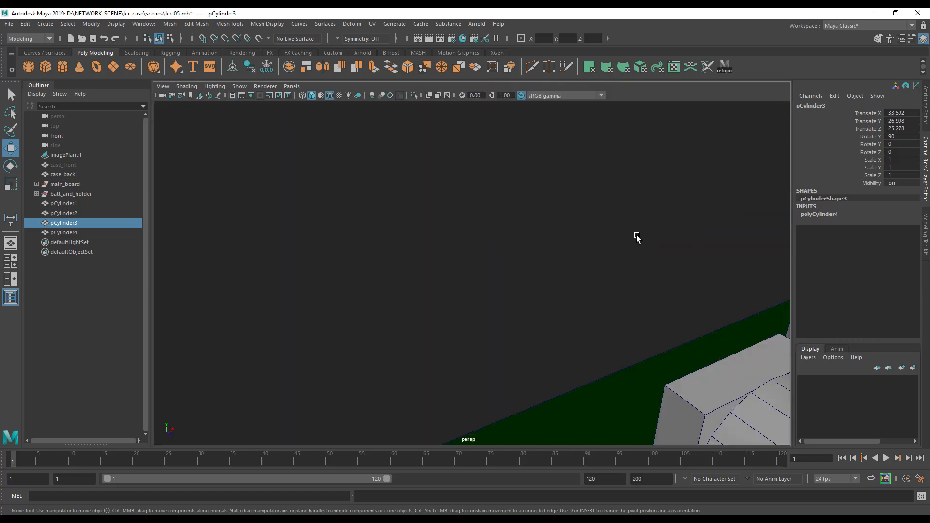
left_click_drag(493, 176, 467, 311, "alt")
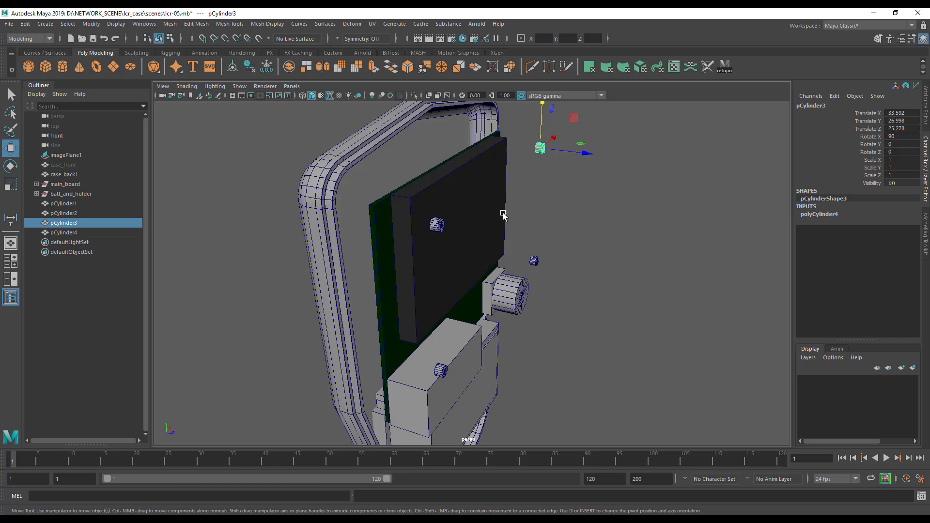
left_click(436, 226, "shift")
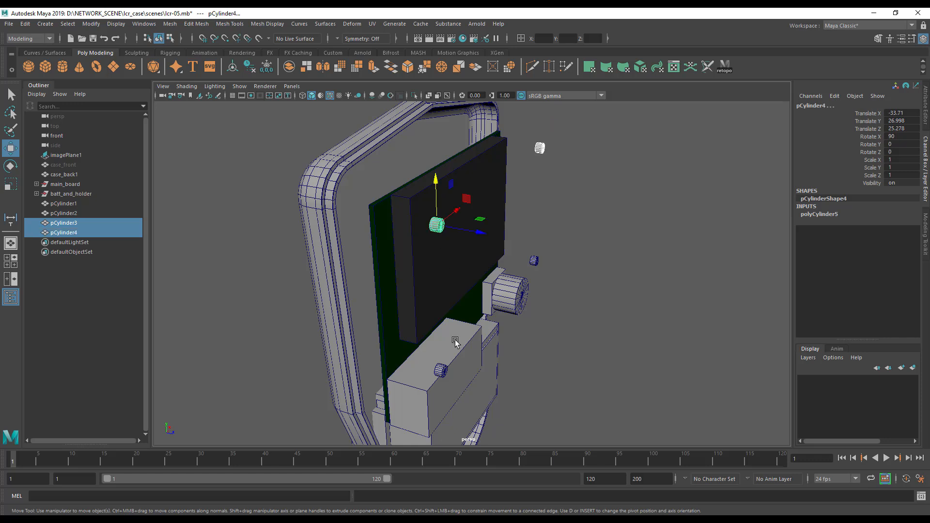
left_click(441, 371, "shift")
left_click(535, 263, "shift")
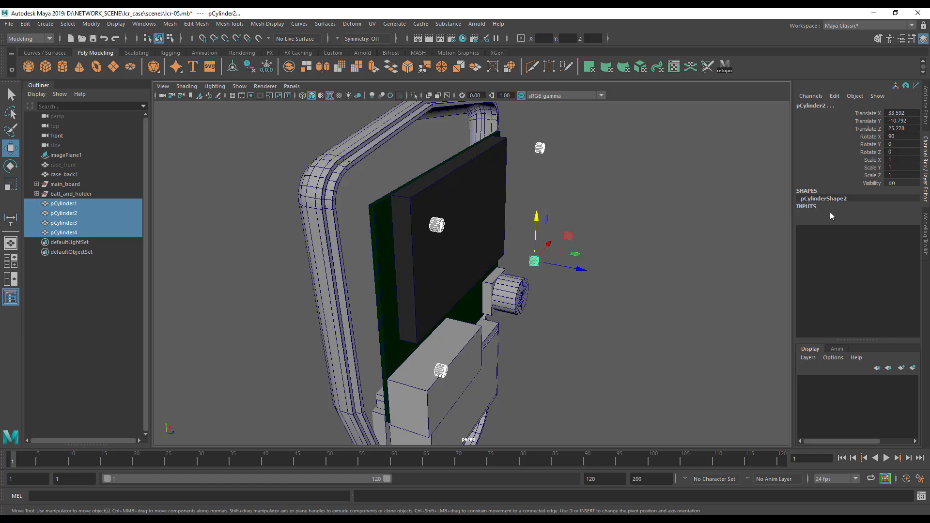
left_click(831, 215)
left_click(901, 229)
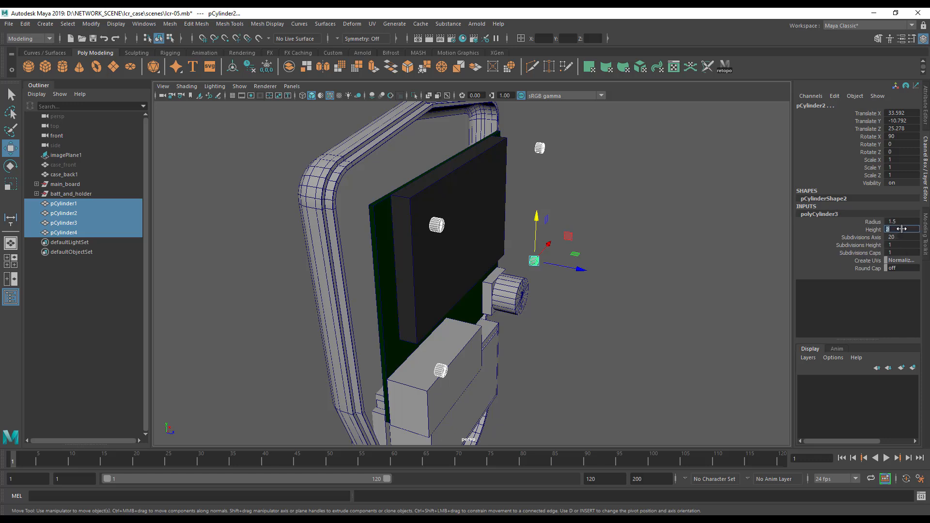
type("0")
key("Return")
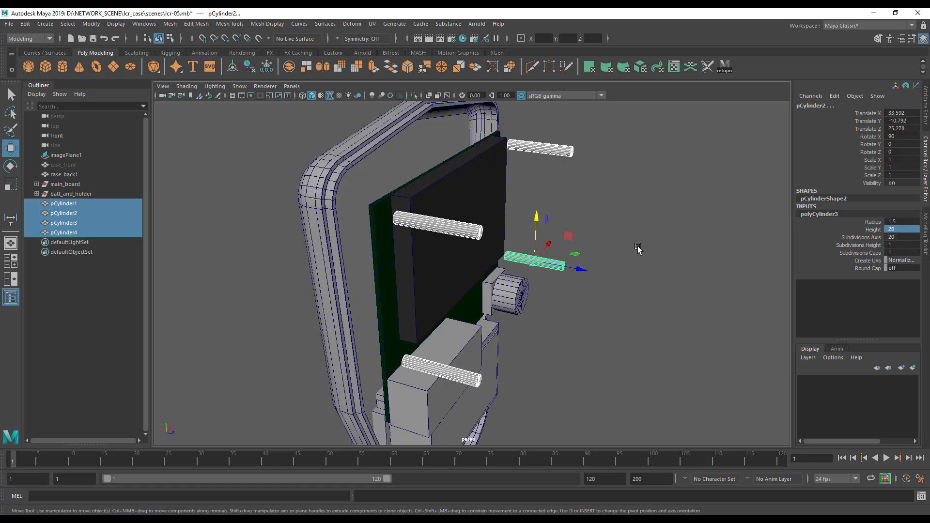
Duplicate the four cylinders with Duplicate Special and move the copies along Z behind the back case, to about -43.079.
left_click_drag(596, 301, 614, 327, "alt")
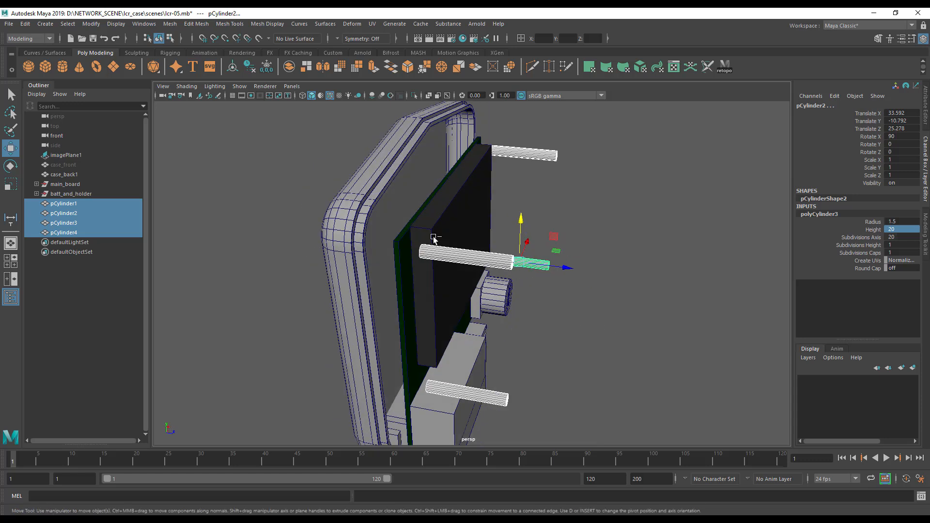
key("space")
left_click(360, 196)
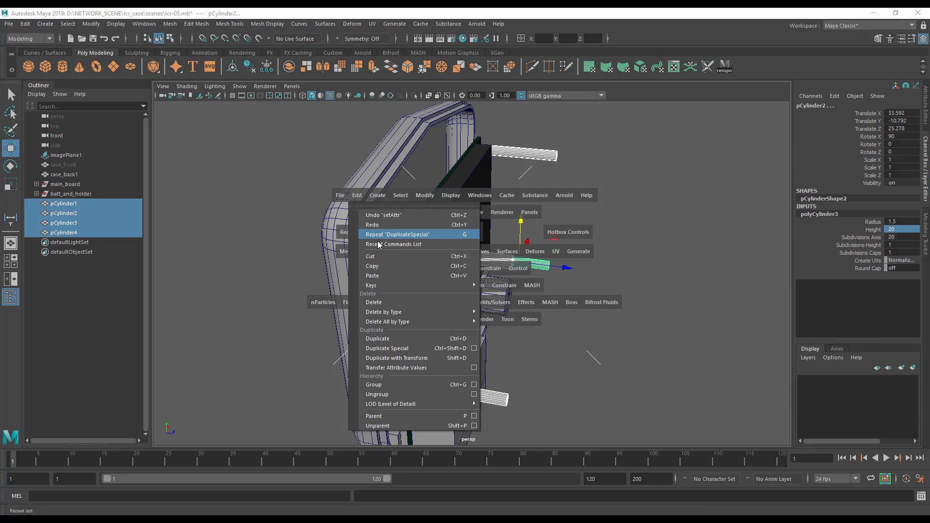
left_click(414, 354)
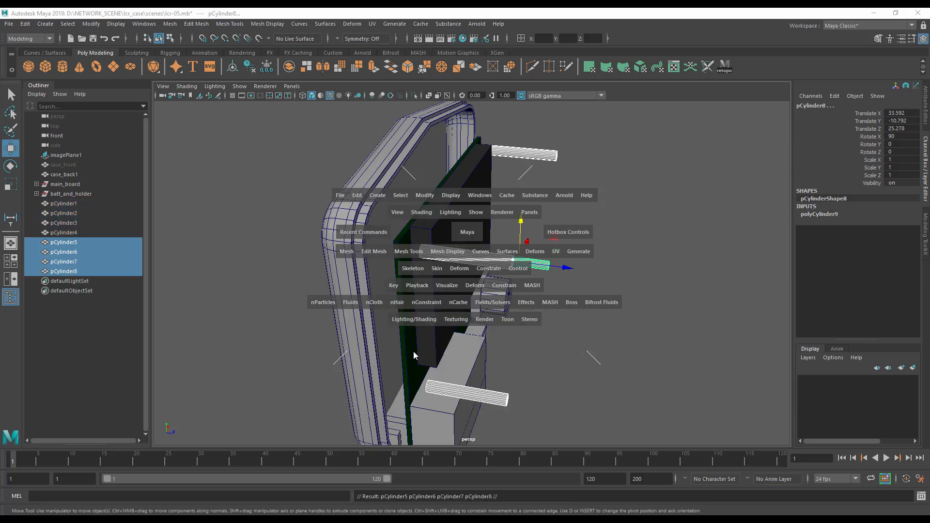
left_click_drag(567, 267, 329, 252)
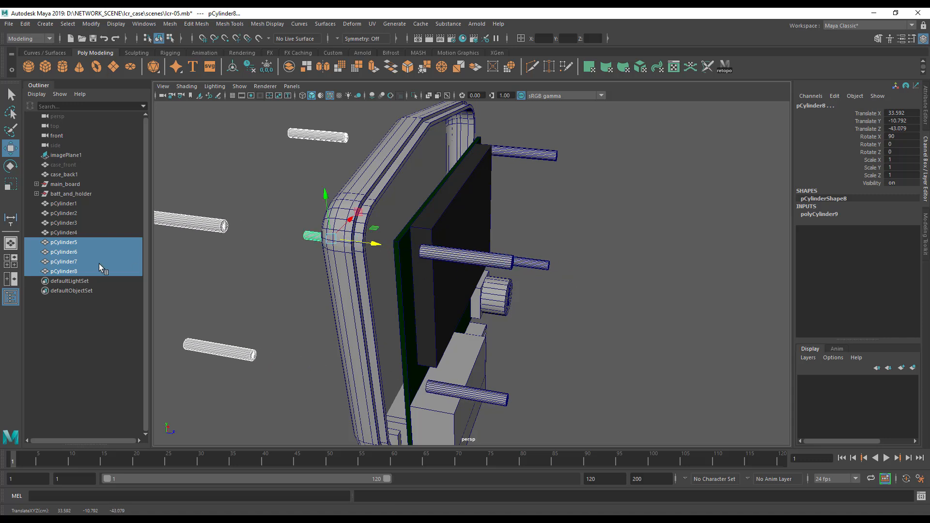
Rename pCylinder1 as sup1_bool.
left_click(71, 229)
left_click(66, 204, "shift")
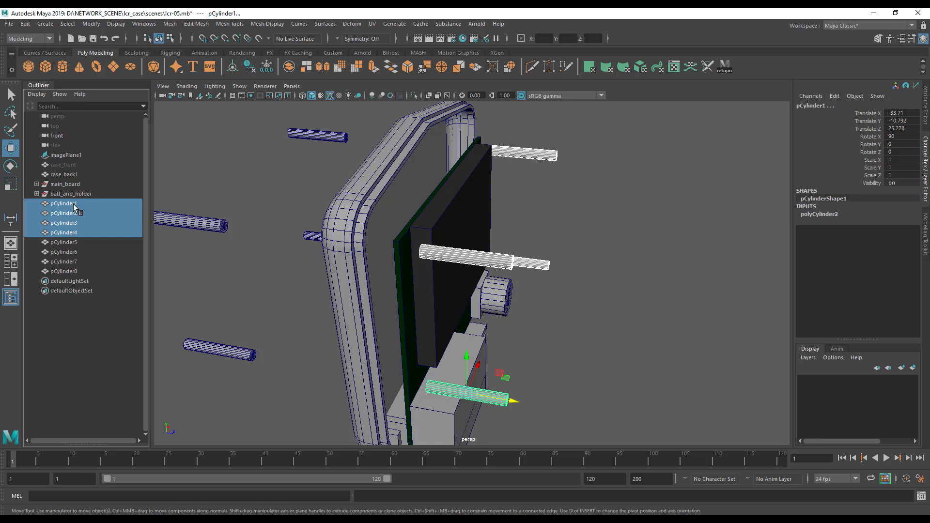
double_click(79, 205)
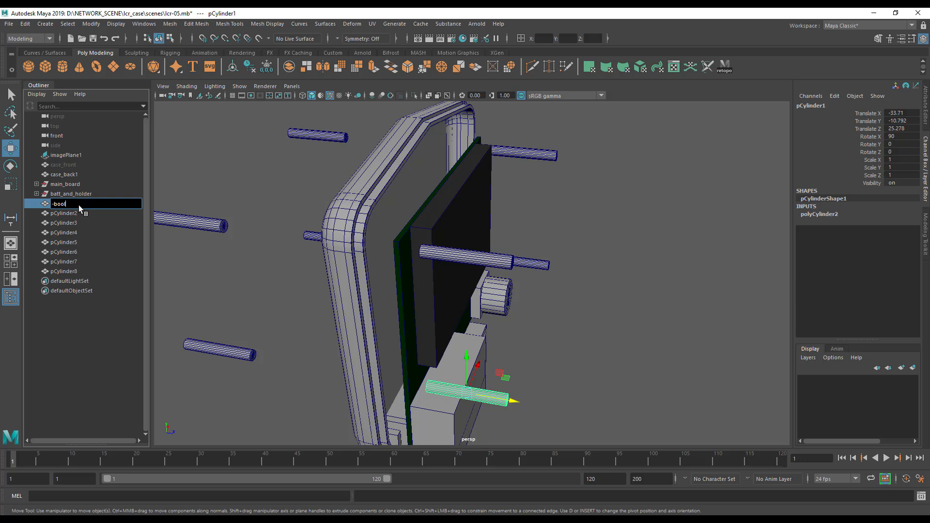
type("-bool")
key("ctrl+shift+Left")
type("l")
key("Return")
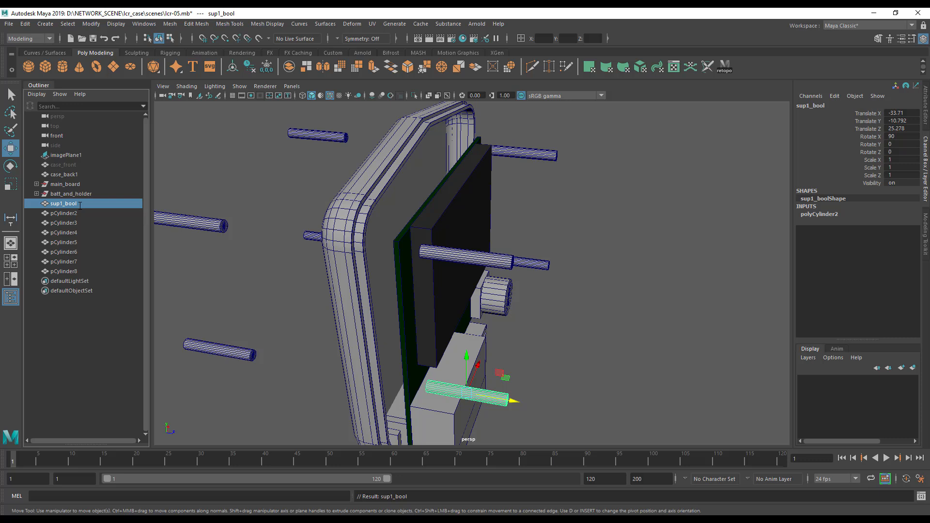
Rename pCylinder2, pCylinder3 and pCylinder4 with the same name, sup1_bool.
double_click(71, 213)
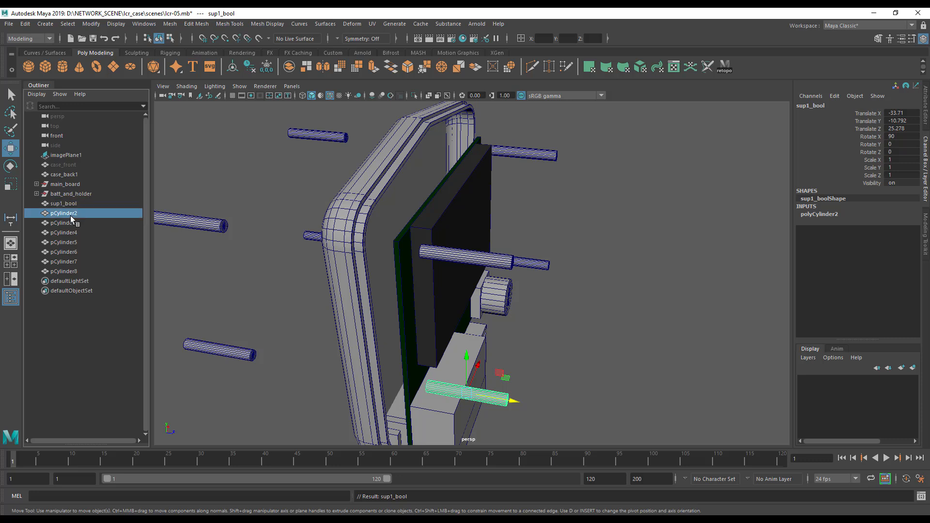
type("sup1_bool")
double_click(70, 223)
type("sup1_bool")
left_click(66, 233)
double_click(66, 234)
type("sup1_bool")
left_click(89, 226)
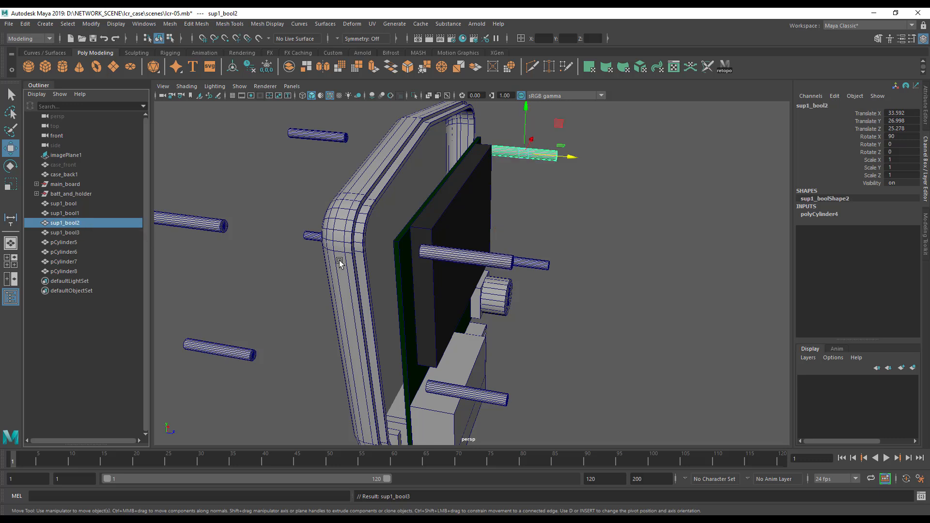
Move the four sup1_bool cylinders along Z through the board, to about 13.567, and add the pcb3 board to the selection.
middle_click_drag(348, 258, 329, 282, "alt")
left_click(449, 295)
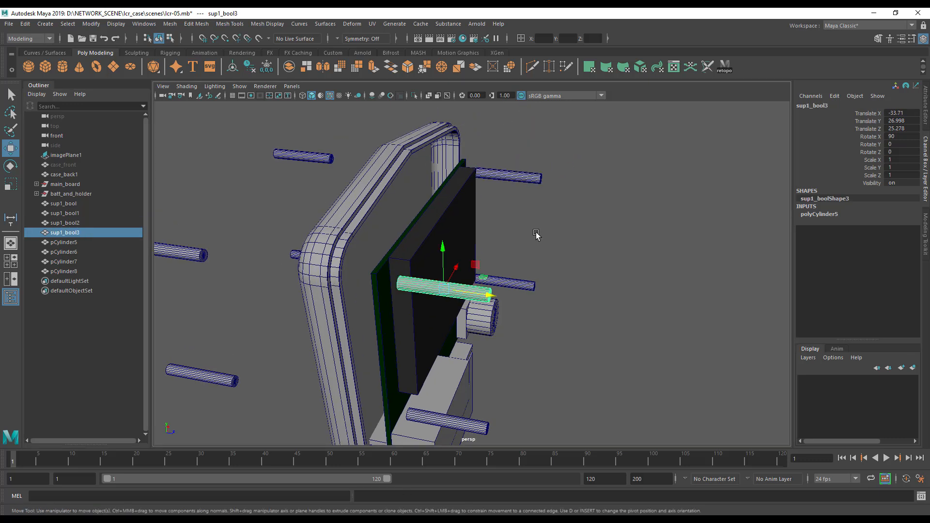
left_click(535, 176, "shift")
left_click(528, 283, "shift")
left_click(474, 422, "shift")
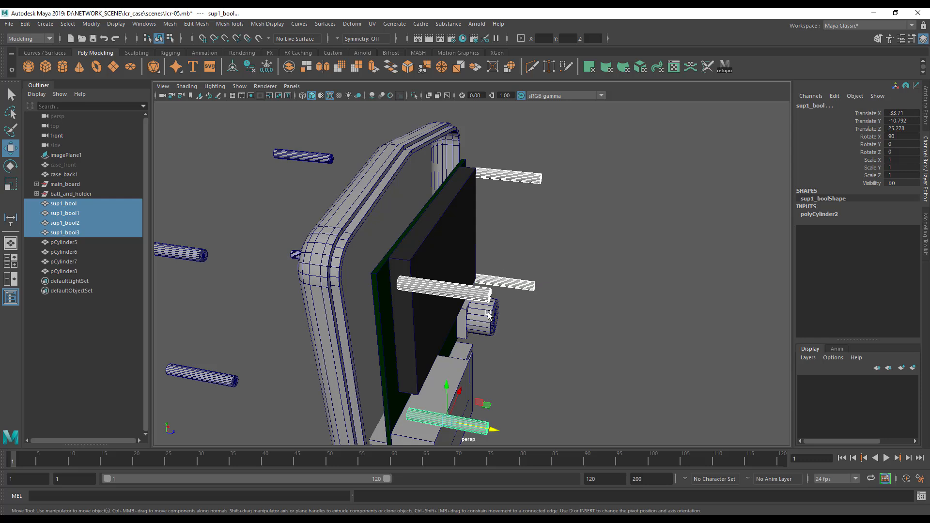
left_click_drag(495, 430, 448, 421)
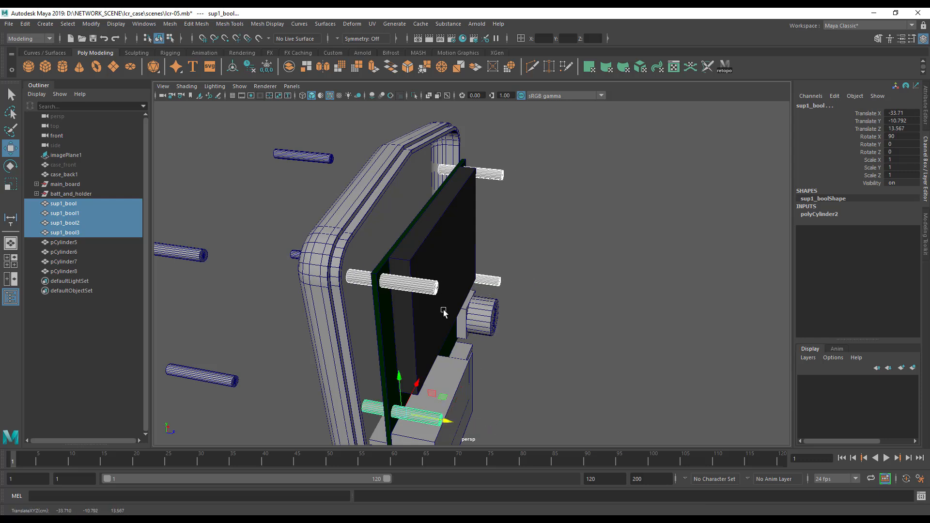
left_click(430, 322, "shift")
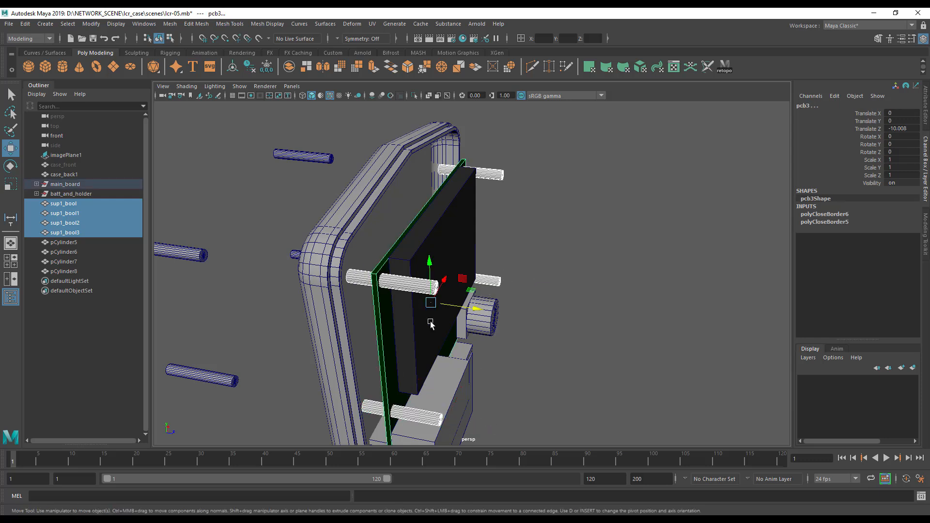
Isolate the PCB board and the four support cylinders in the perspective view and clear the selection.
key("ctrl+1")
left_click_drag(436, 323, 316, 247, "alt")
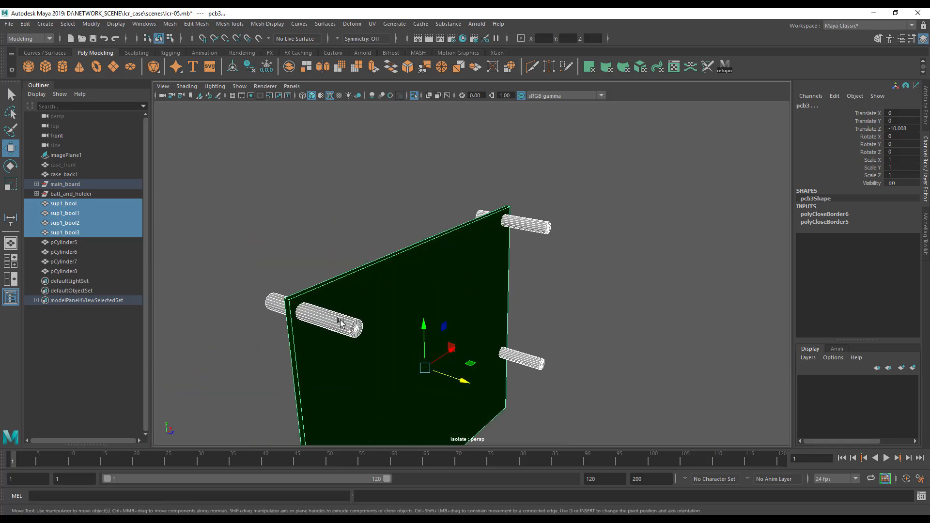
left_click_drag(339, 323, 377, 241, "alt")
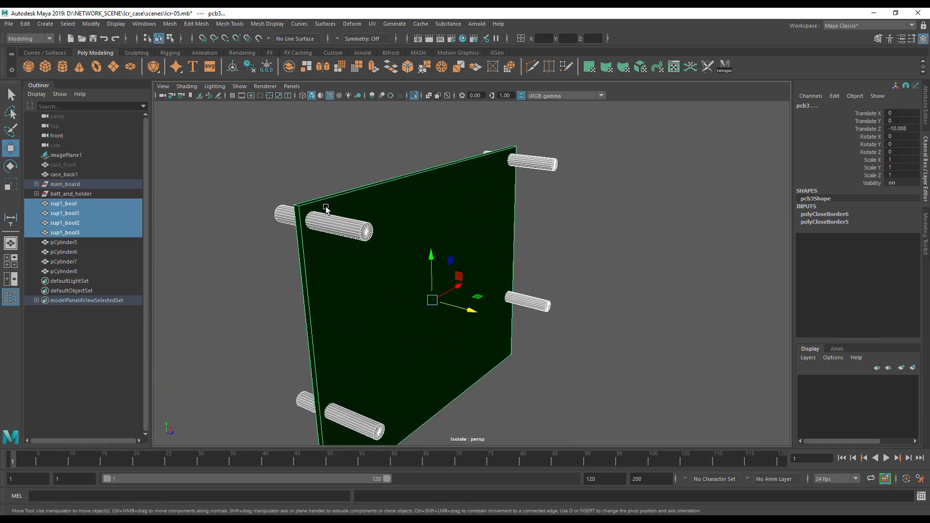
left_click(281, 179)
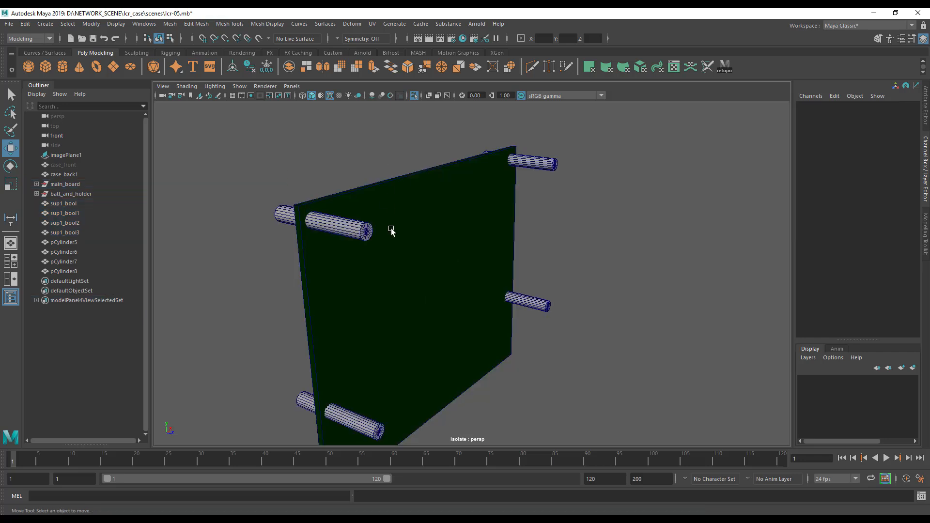
left_click_drag(386, 248, 378, 236, "alt")
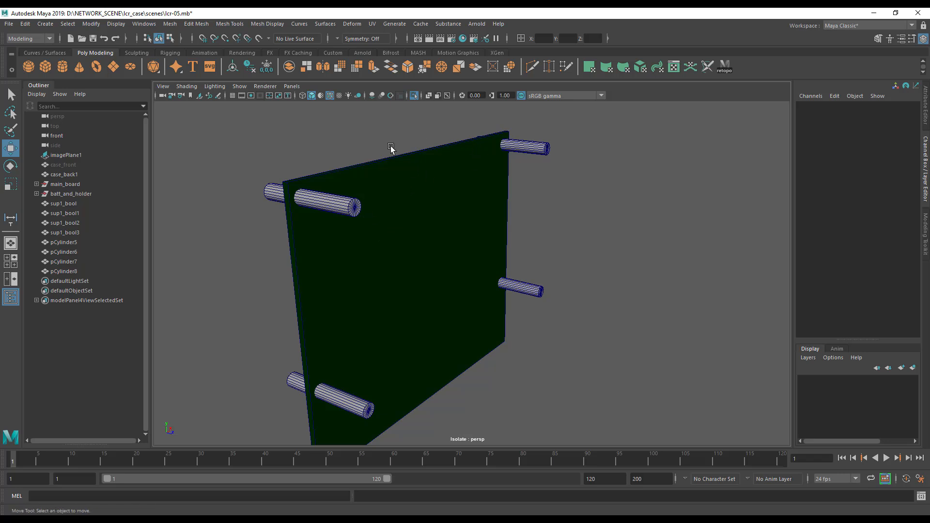
Try to subtract the PCB board from the support cylinder sup1_bool3 with a Boolean Difference.
left_click(407, 173)
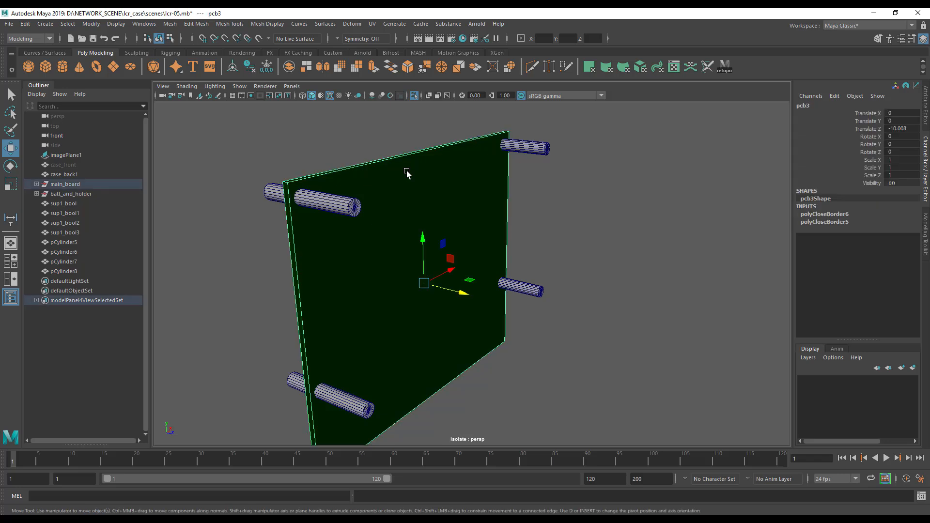
left_click(325, 208)
left_click(428, 229)
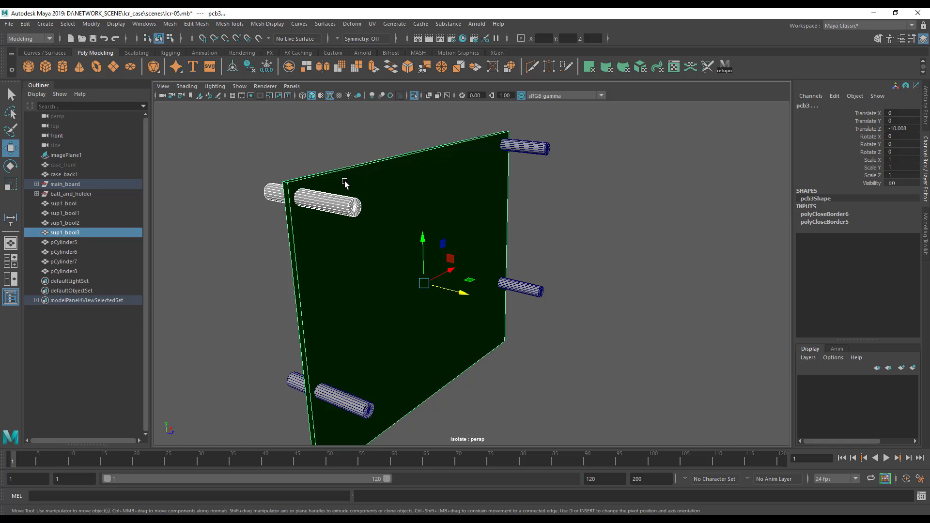
key("space")
left_click(234, 147)
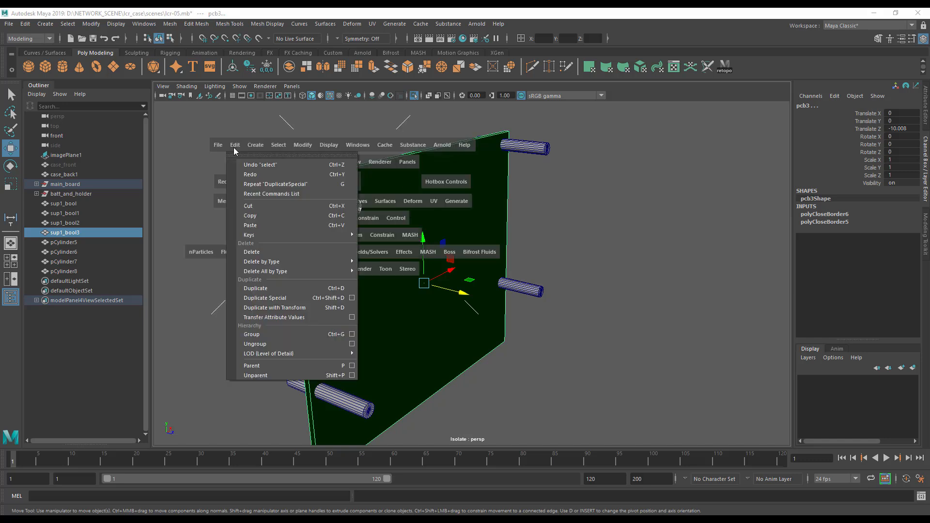
left_click(222, 183)
left_click(226, 204)
mouse_move(251, 226)
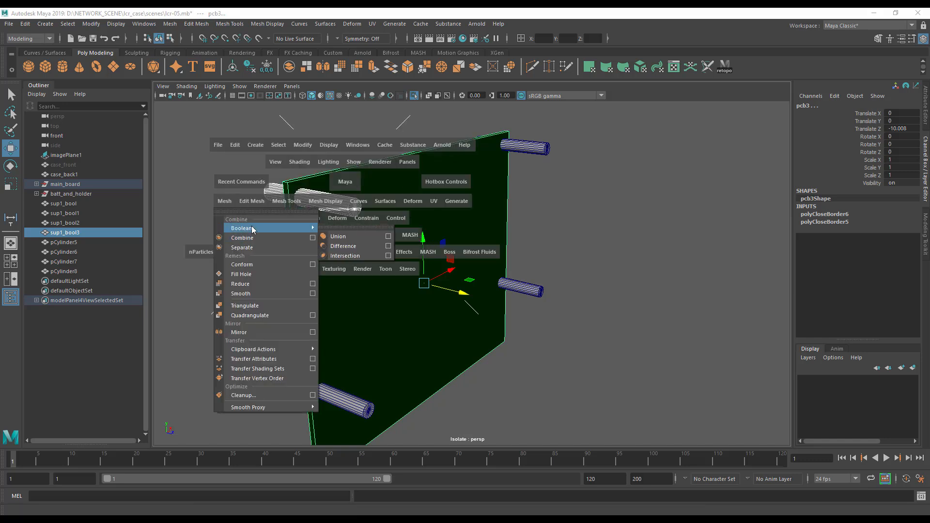
left_click(346, 244)
Inspect the cut support cylinder up close and undo the Boolean Difference.
middle_click_drag(257, 243, 316, 275, "alt")
scroll(315, 275, "up", 3)
left_click_drag(319, 277, 381, 250, "alt")
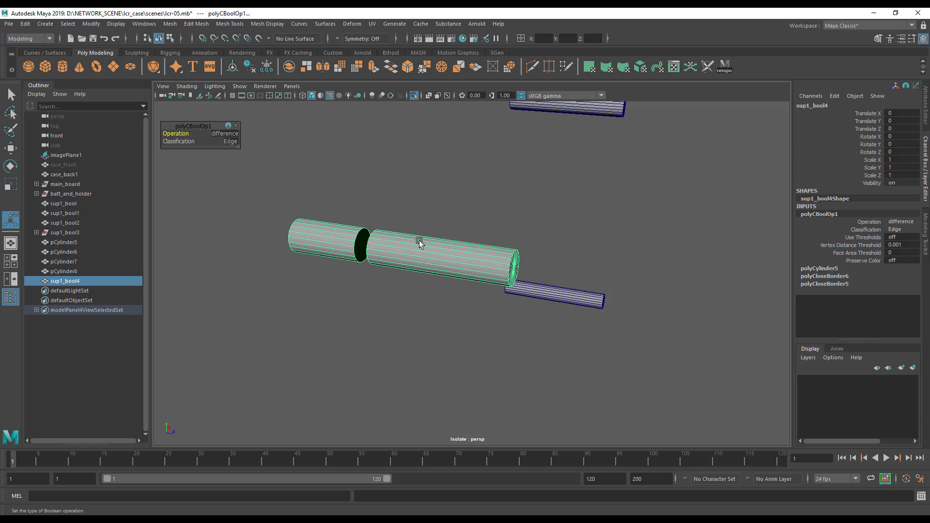
middle_click_drag(416, 249, 417, 263, "alt")
scroll(415, 271, "up", 3)
middle_click_drag(348, 294, 373, 285, "alt")
scroll(339, 278, "down", 3)
key("ctrl+z")
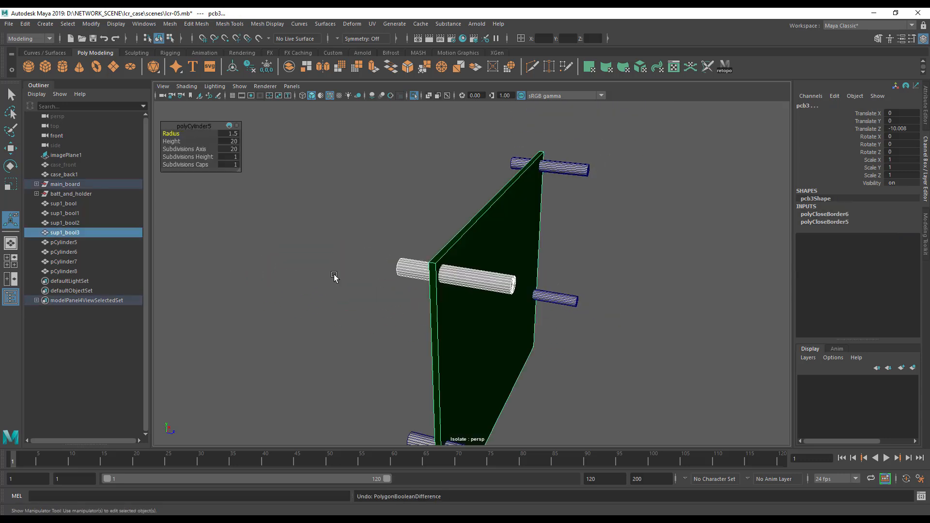
Hide the four cylinders pCylinder5 through pCylinder8.
left_click(375, 289)
left_click_drag(390, 290, 413, 276, "alt")
left_click(413, 270)
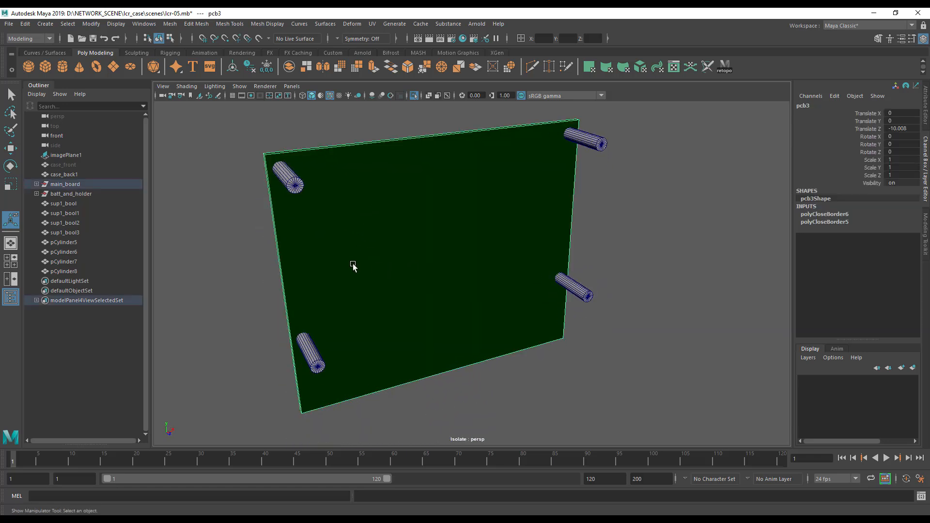
left_click(69, 242)
left_click(72, 271, "shift")
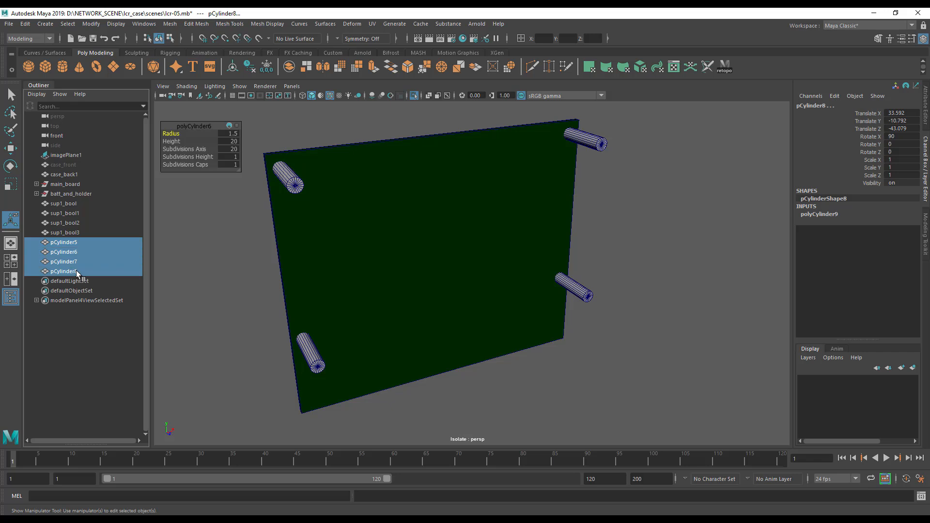
key("ctrl+h")
left_click_drag(228, 251, 317, 259, "alt")
left_click_drag(422, 254, 484, 238, "alt")
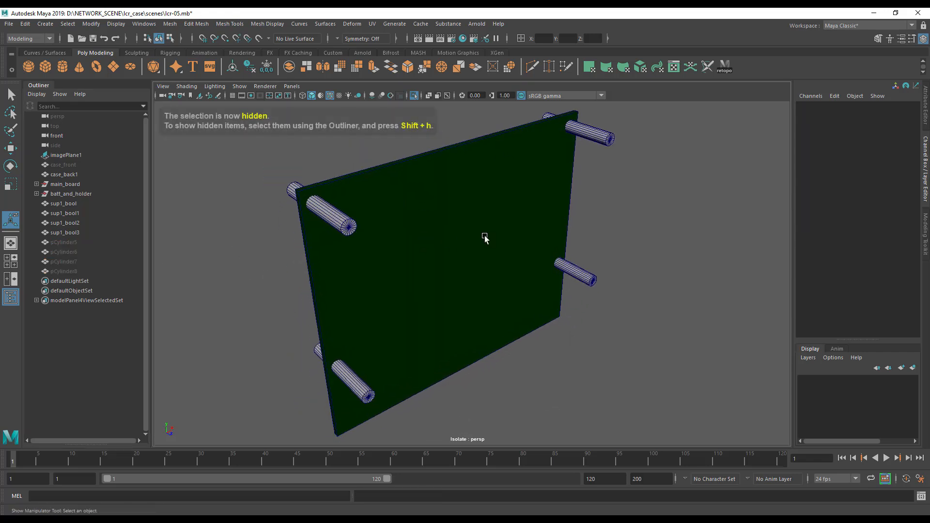
Subtract the four sup1_bool support cylinders from the PCB board with a Boolean Difference to cut its corner holes.
left_click(456, 191)
left_click(343, 220)
left_click(599, 138, "shift")
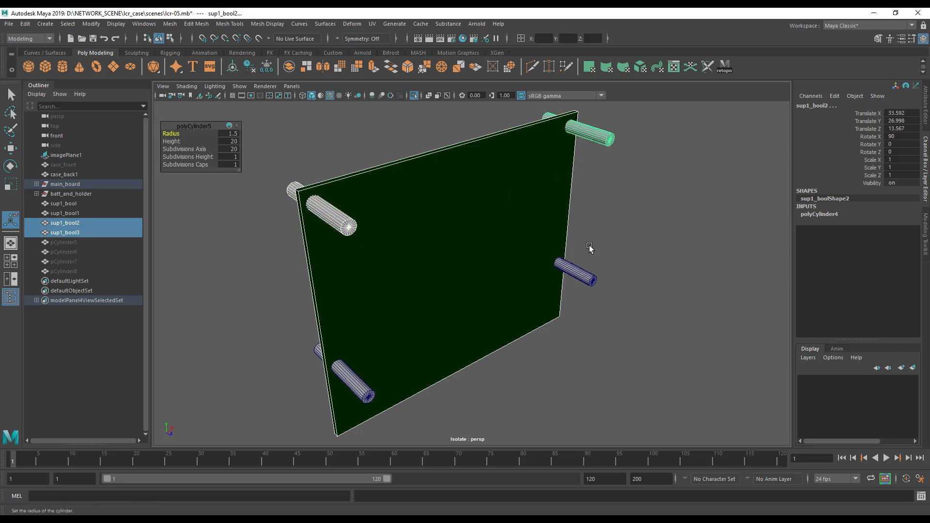
left_click(582, 277, "shift")
left_click(361, 382, "shift")
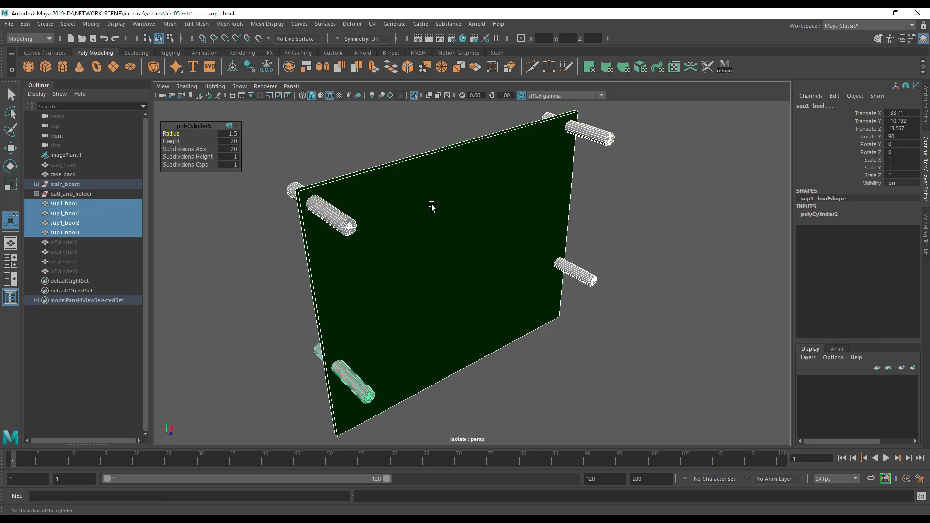
key("space")
left_click_drag(310, 230, 391, 264)
Compare the PCB board's holes with the reference photo in the front view and return to the perspective view.
key("space")
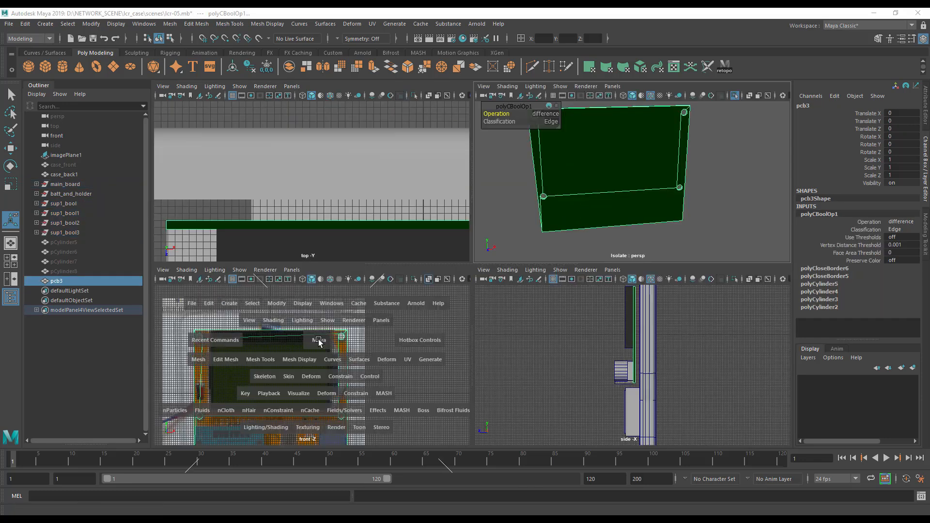
key("space")
scroll(417, 344, "up", 2)
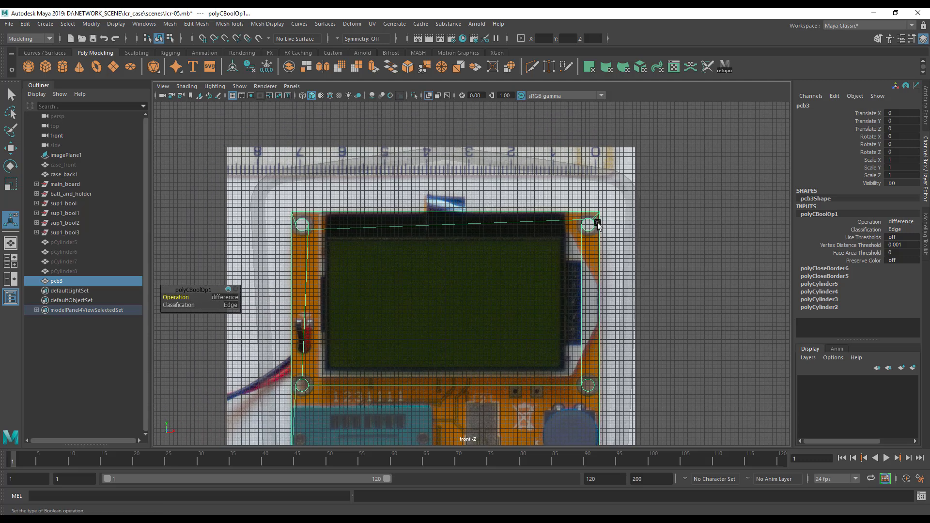
key("space")
left_click_drag(592, 183, 599, 229, "alt")
key("space")
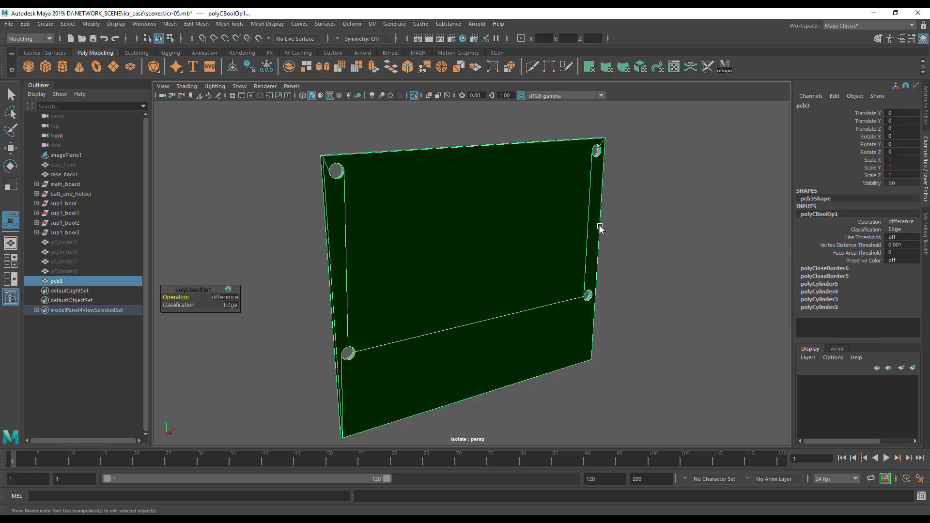
Examine the four holes and the surrounding edges of the PCB board from several angles.
middle_click_drag(517, 248, 531, 273, "alt")
right_click_drag(531, 273, 570, 268, "alt")
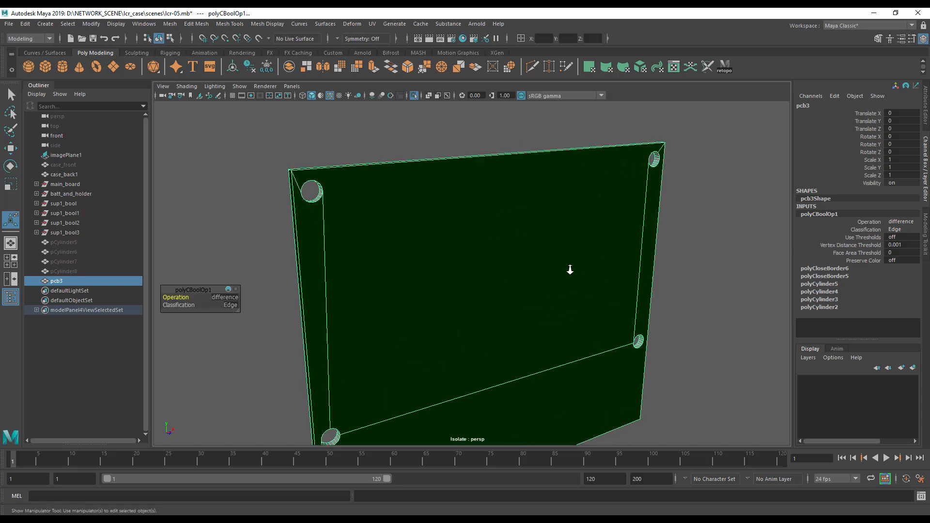
middle_click_drag(426, 282, 508, 256, "alt")
right_click_drag(509, 256, 567, 301, "alt")
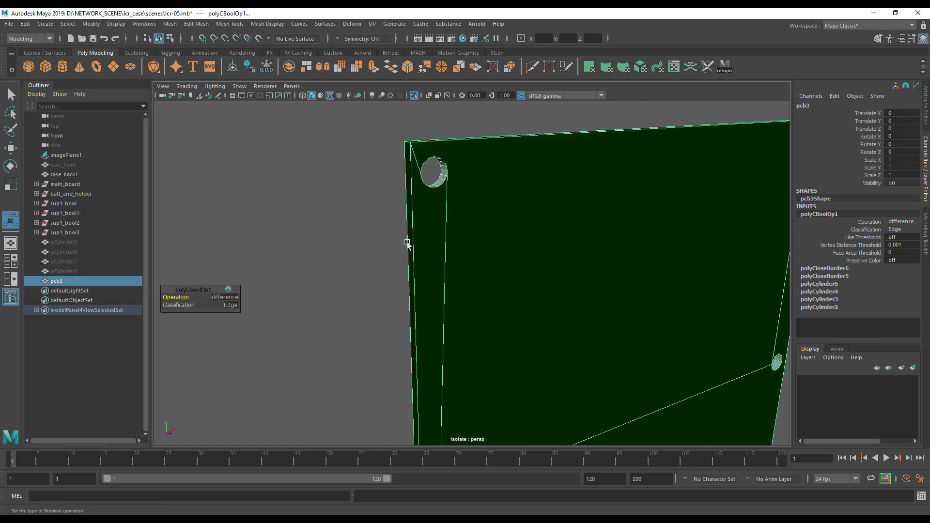
middle_click_drag(647, 264, 611, 222, "alt")
right_click_drag(610, 222, 482, 223, "alt")
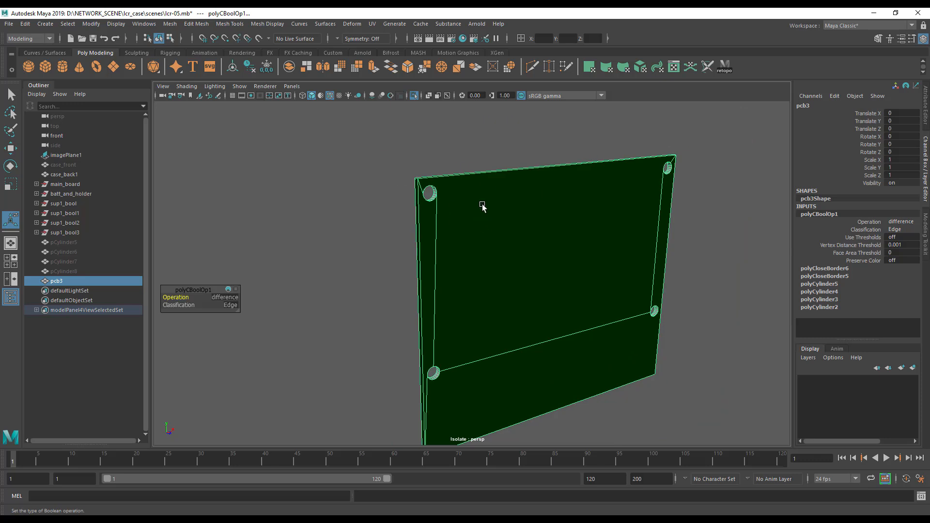
left_click_drag(483, 222, 383, 245, "alt")
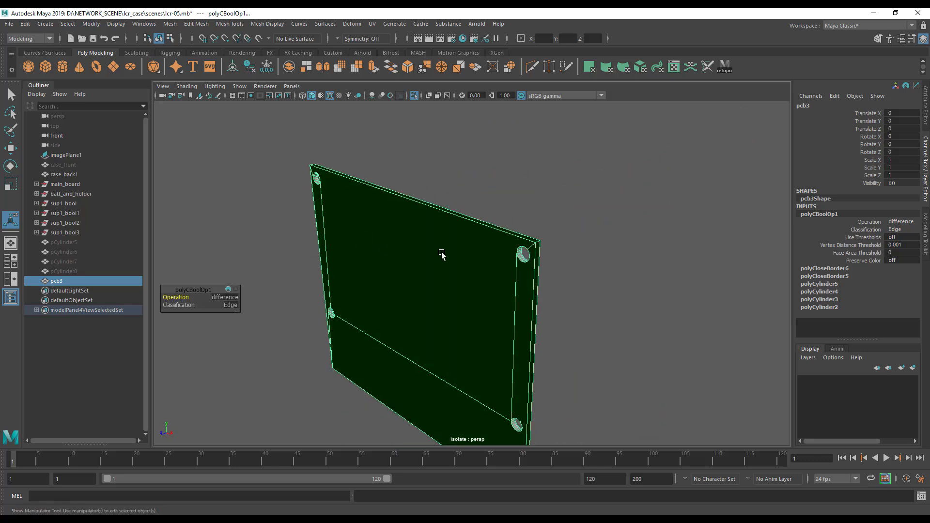
right_click_drag(470, 276, 550, 272, "alt")
middle_click_drag(551, 271, 551, 314, "alt")
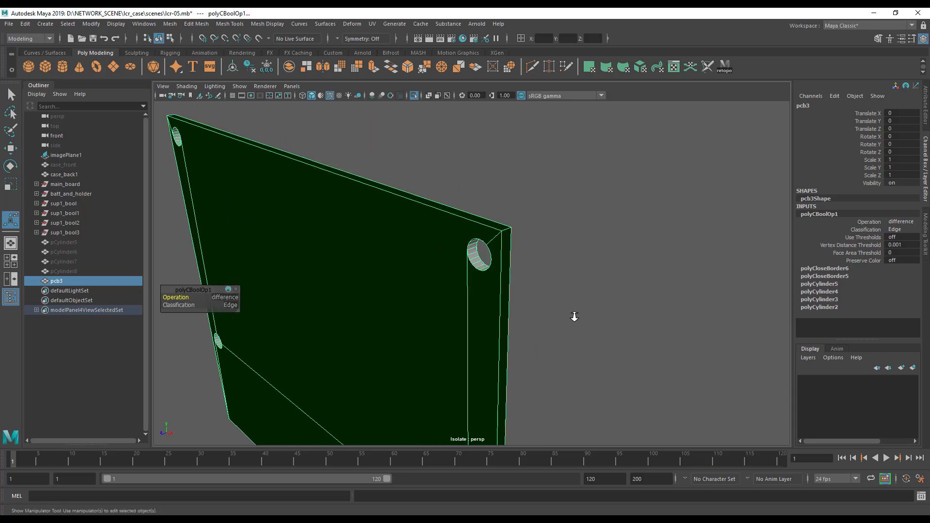
scroll(547, 308, "up", 2)
left_click_drag(545, 303, 573, 305, "alt")
middle_click_drag(619, 290, 588, 252, "alt")
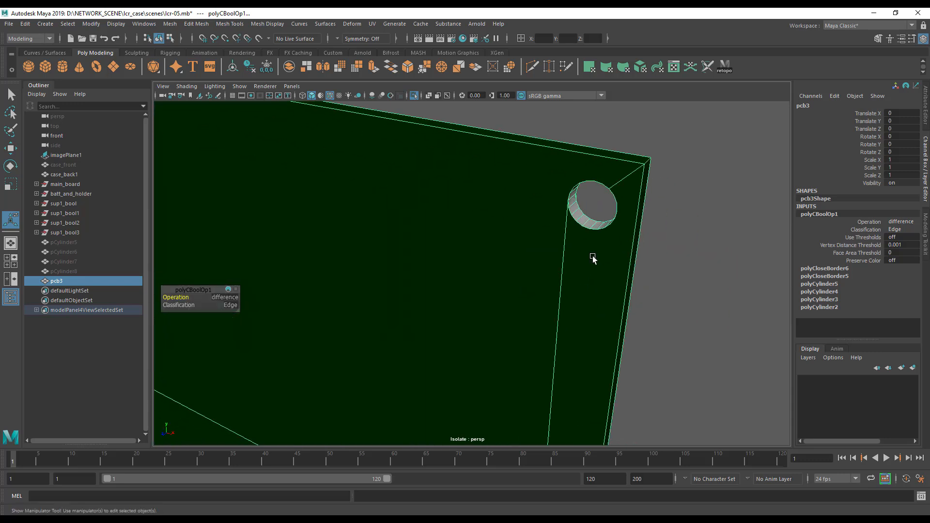
right_click_drag(588, 251, 419, 269, "alt")
left_click_drag(419, 269, 513, 254, "alt")
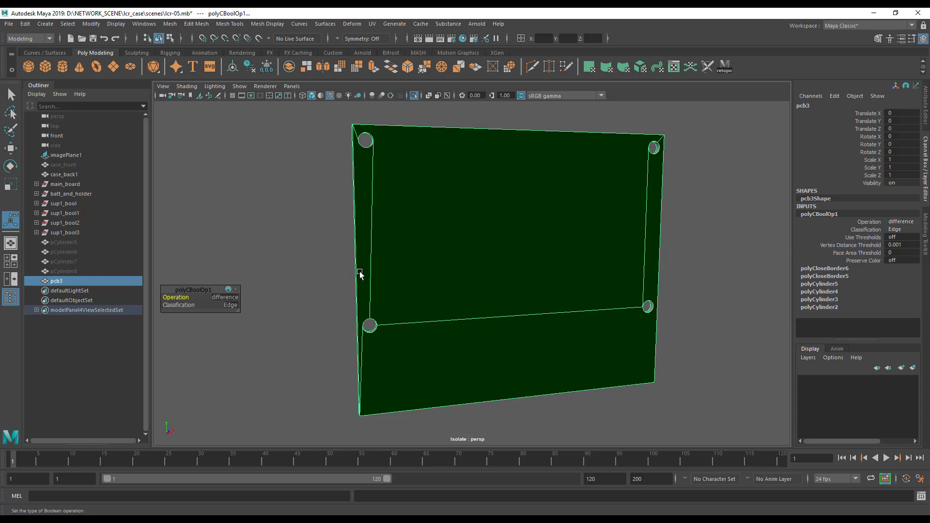
left_click_drag(464, 224, 492, 316, "alt")
left_click(311, 243)
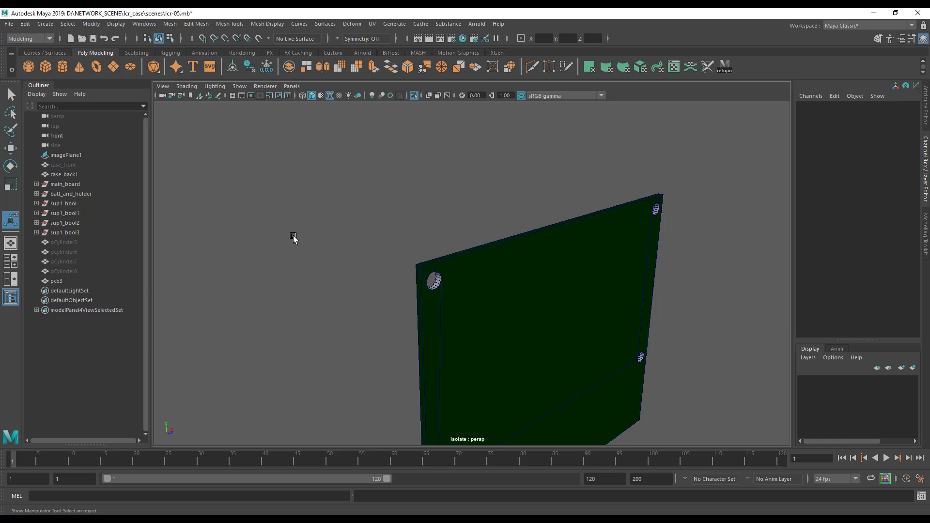
middle_click_drag(472, 308, 457, 271, "alt")
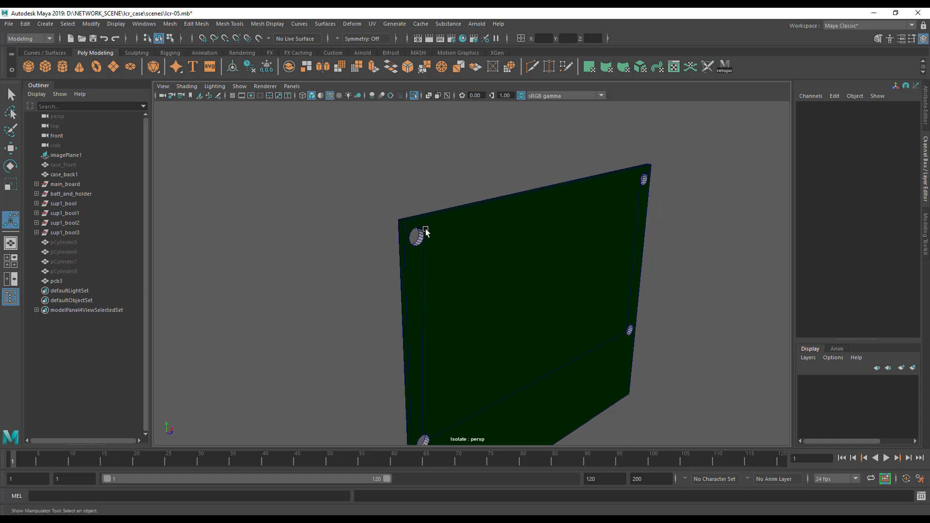
left_click_drag(618, 246, 655, 291, "alt")
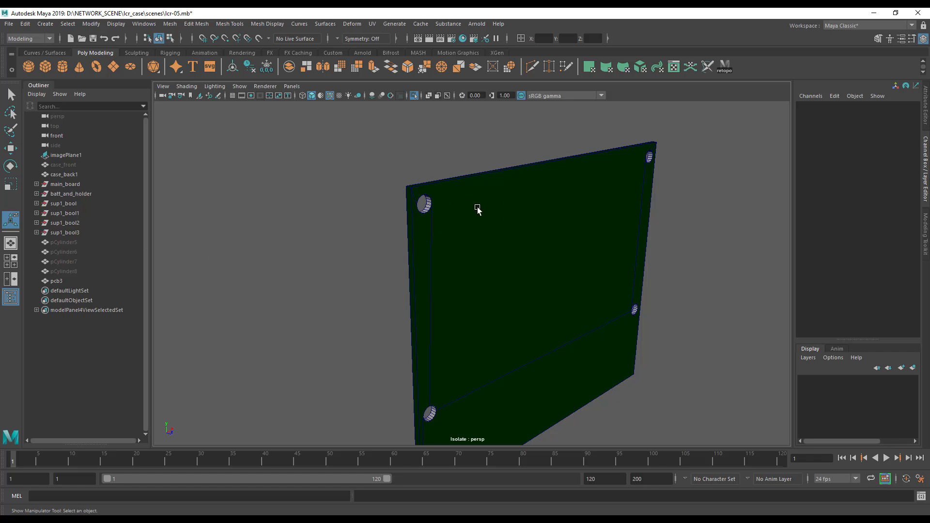
middle_click_drag(450, 242, 442, 229, "alt")
right_click_drag(550, 252, 456, 260, "alt")
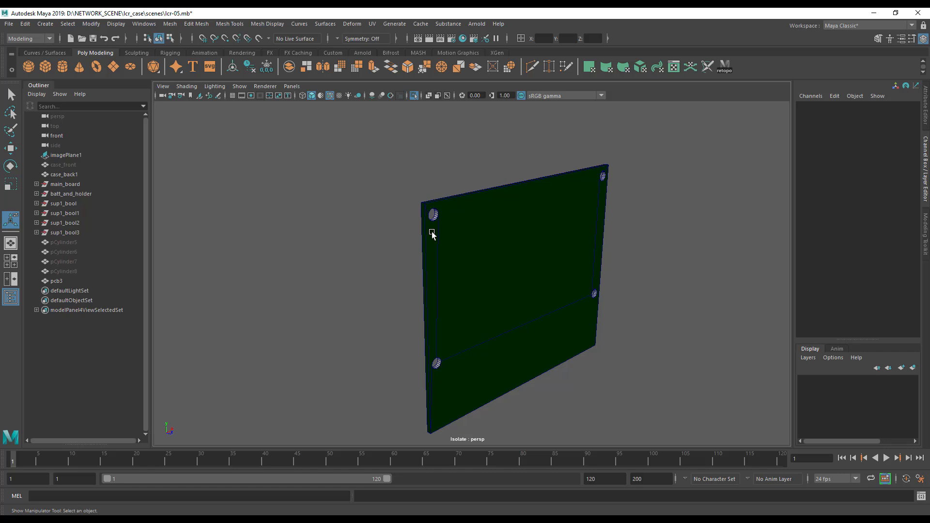
Go through the leftover sup1_bool nodes of the Boolean operation and inspect the child node inside sup1_bool.
left_click(62, 203)
key("Down")
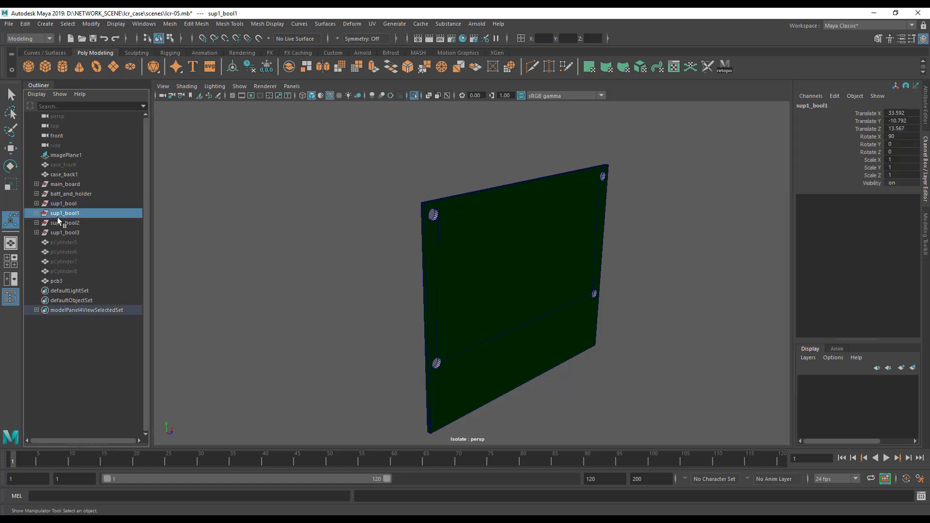
key("Down")
key("Down")
left_click(36, 203)
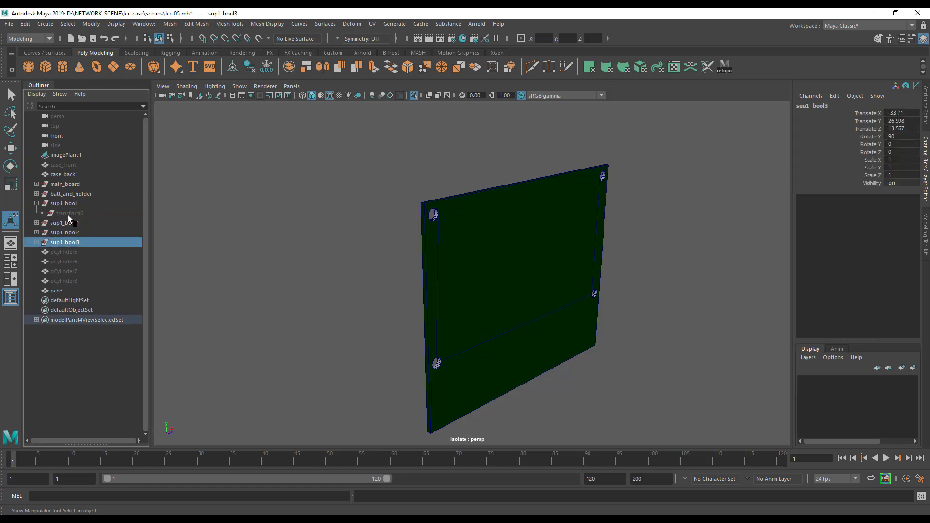
left_click(67, 204)
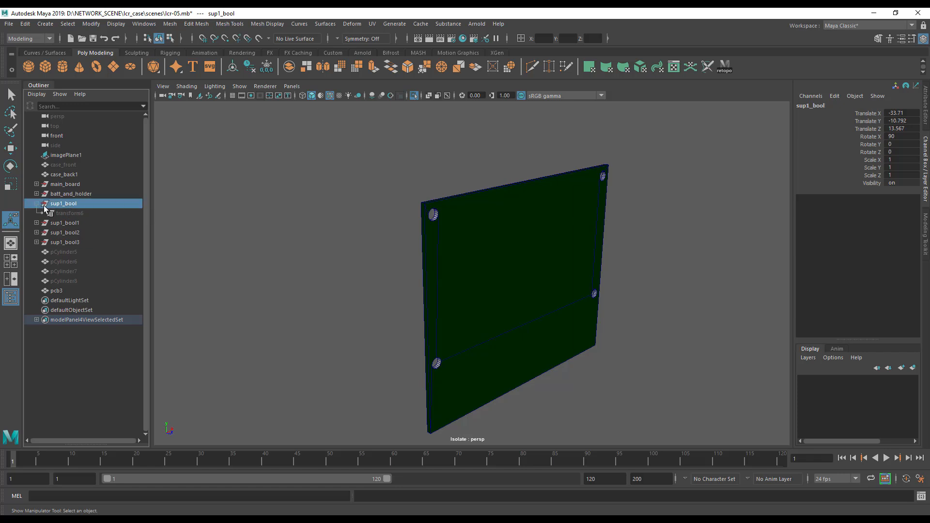
left_click(37, 204)
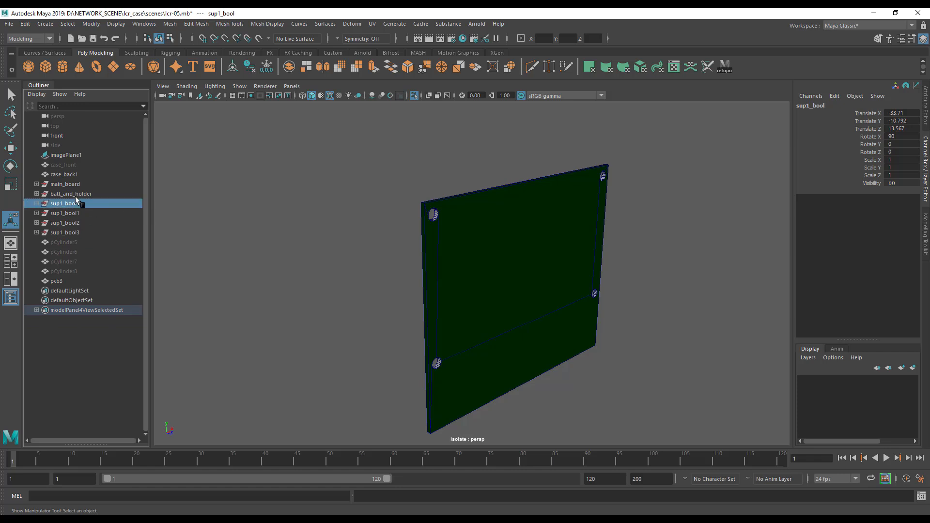
left_click_drag(334, 229, 346, 268, "alt")
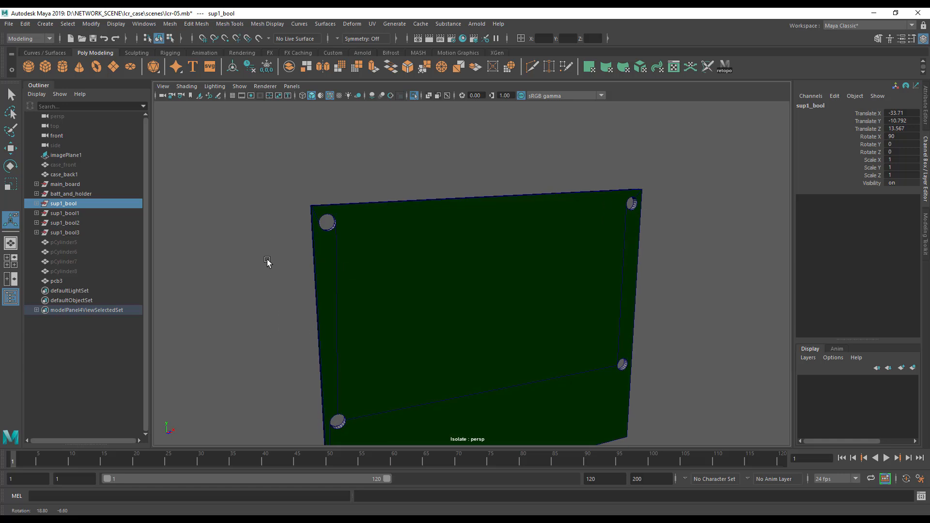
left_click_drag(342, 216, 264, 229, "alt")
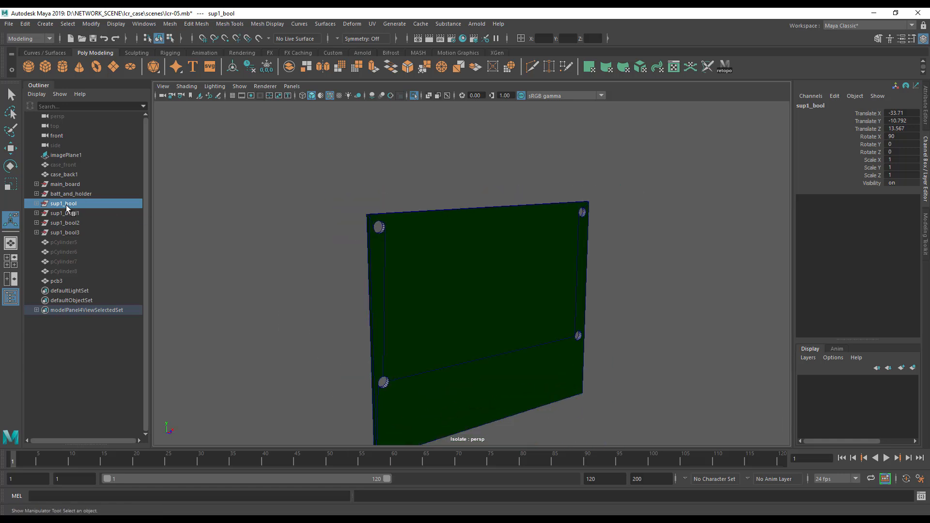
Try moving sup1_bool across the PCB board along Y and X, then undo the move.
key("w")
left_click_drag(387, 332, 388, 307)
left_click_drag(421, 342, 464, 347)
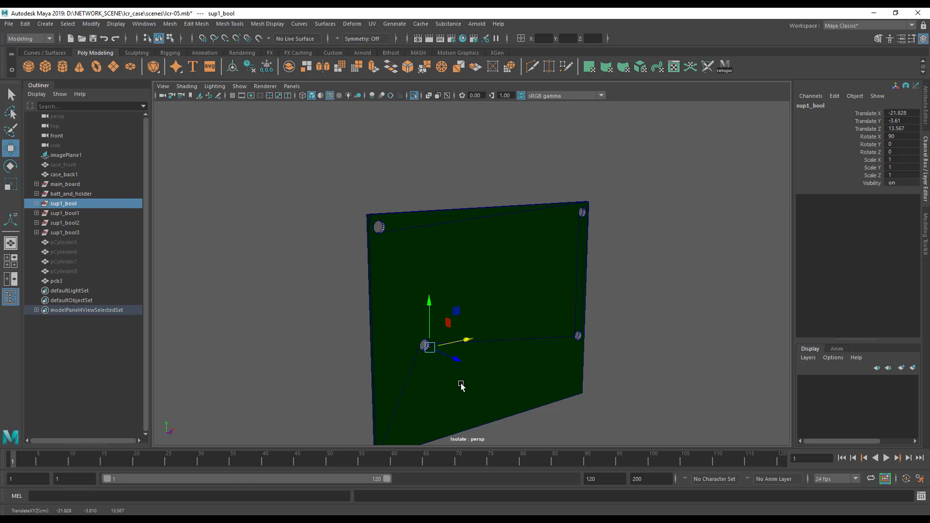
key("ctrl+z")
key("ctrl+z")
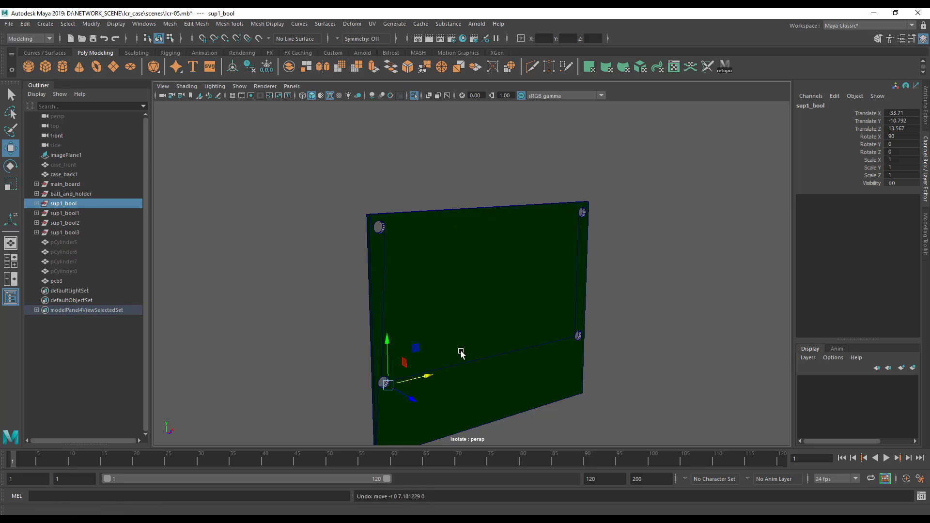
Inspect the PCB board's holes from several angles, checking which ones sup1_bool3 and sup1_bool mark.
left_click_drag(461, 364, 515, 254, "alt")
left_click_drag(535, 335, 465, 339, "alt")
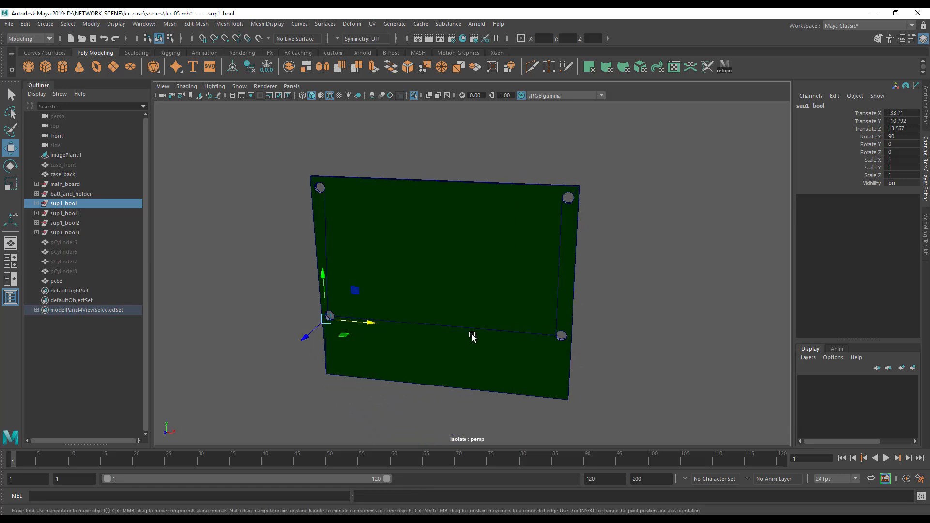
left_click_drag(507, 305, 465, 316, "alt")
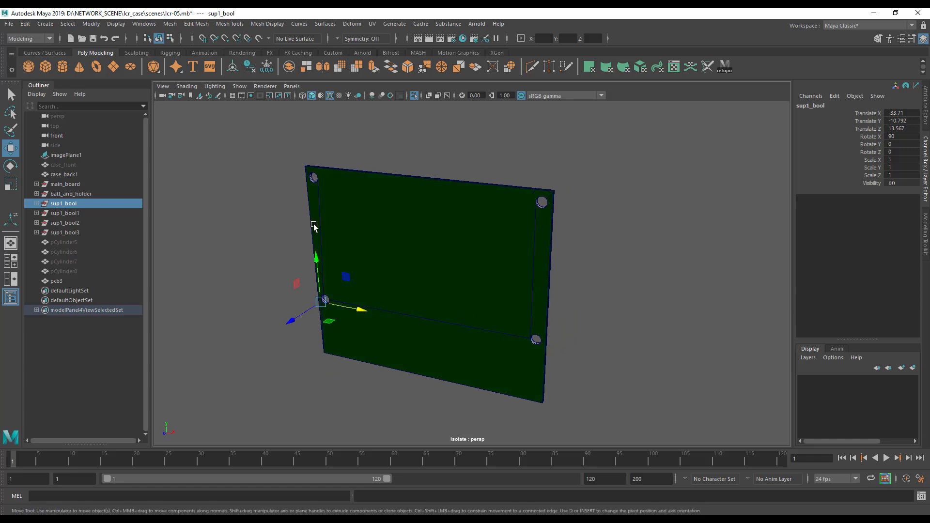
left_click(66, 232)
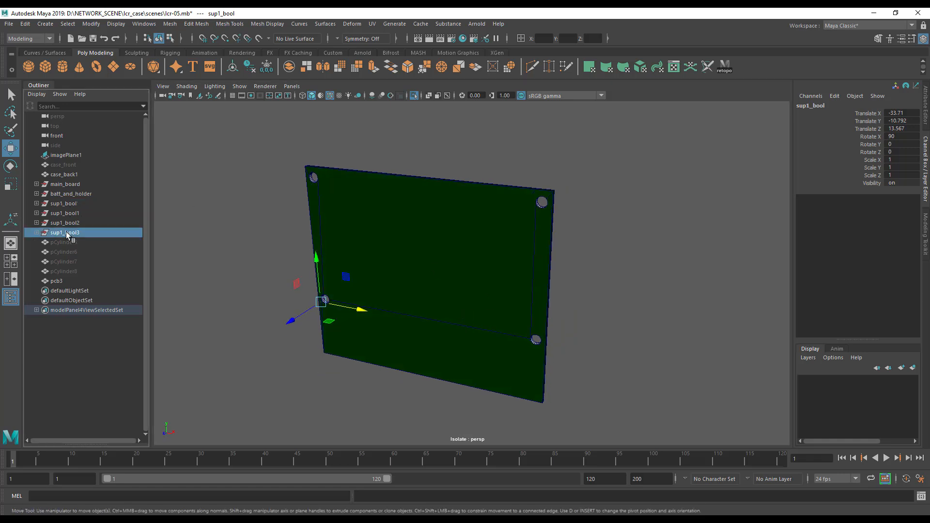
left_click_drag(223, 269, 291, 289, "alt")
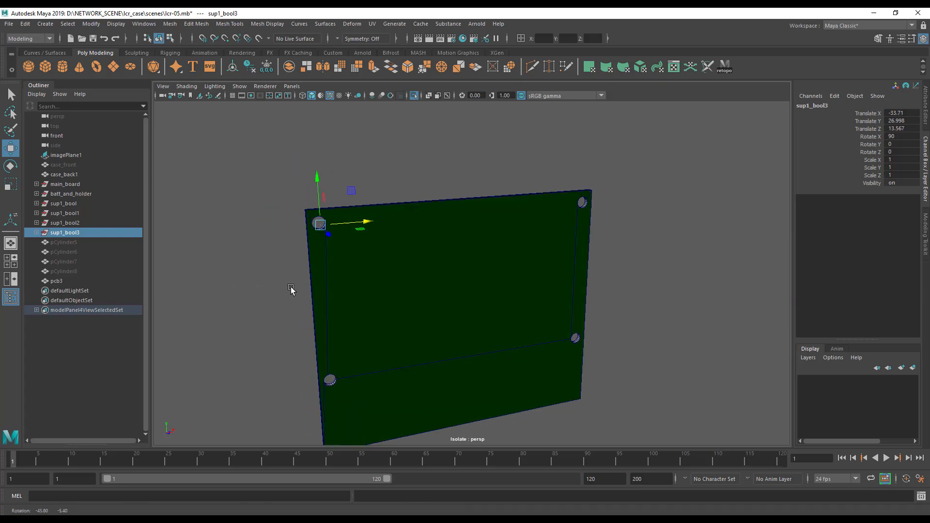
left_click(60, 204)
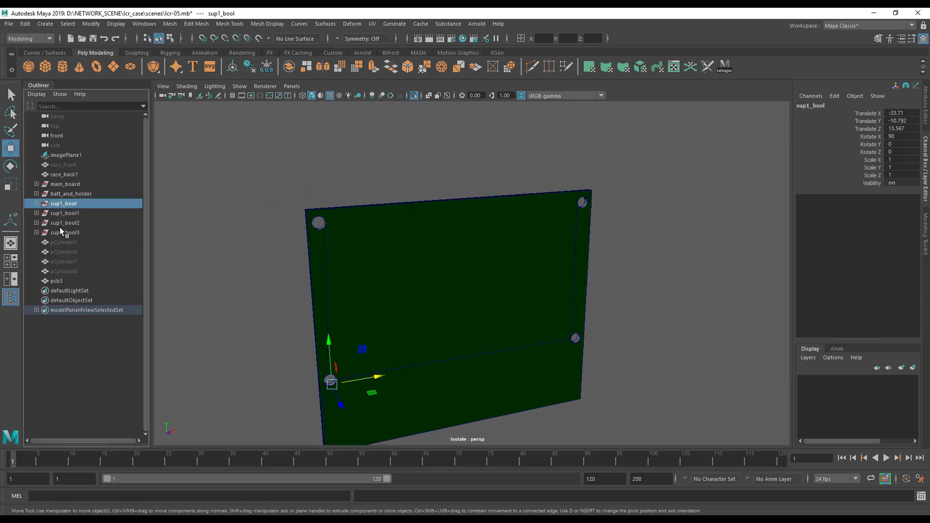
left_click_drag(329, 280, 423, 276, "alt")
middle_click_drag(422, 275, 444, 246, "alt")
Turn off isolation to bring back the whole tester and unhide pCylinder5 to pCylinder8.
key("space")
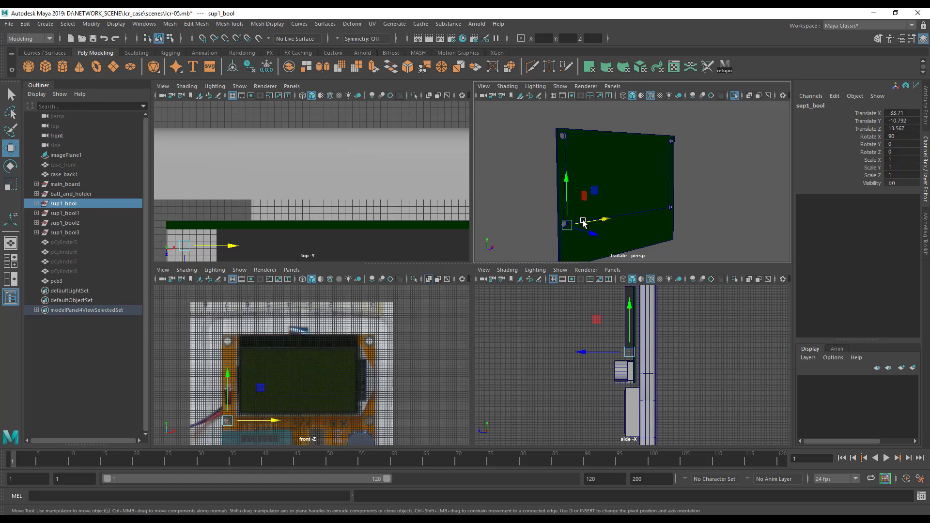
left_click_drag(571, 221, 551, 224, "alt")
key("ctrl+1")
right_click_drag(550, 224, 596, 241, "alt")
left_click_drag(596, 241, 612, 186, "alt")
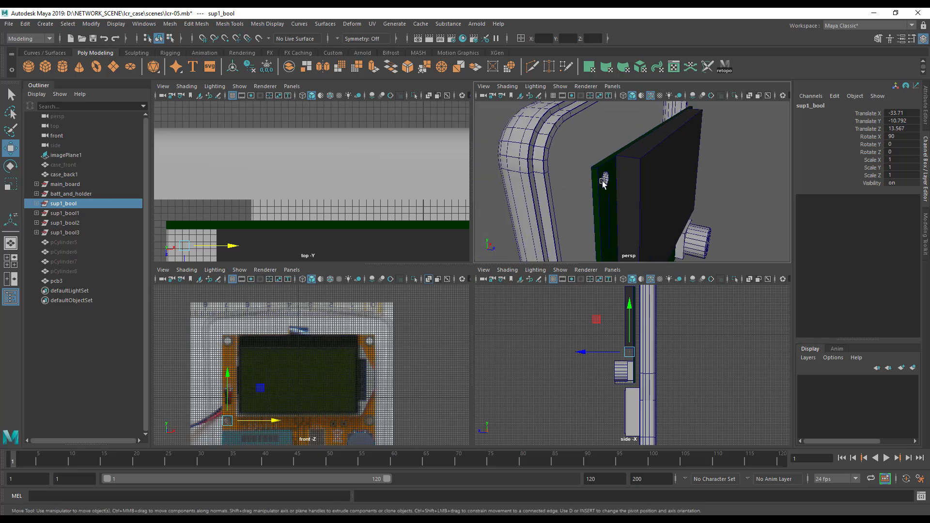
middle_click_drag(556, 208, 573, 192, "alt")
left_click(68, 243)
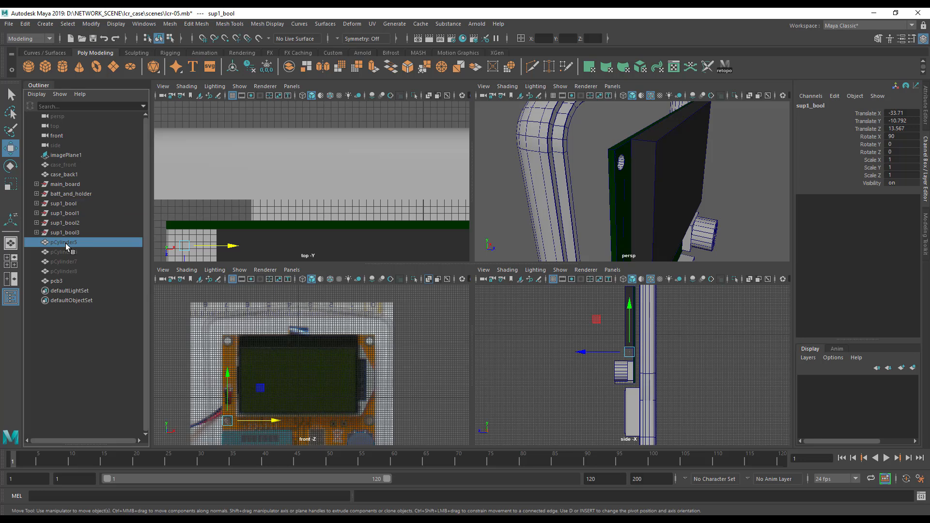
left_click(69, 271, "shift")
key("shift+h")
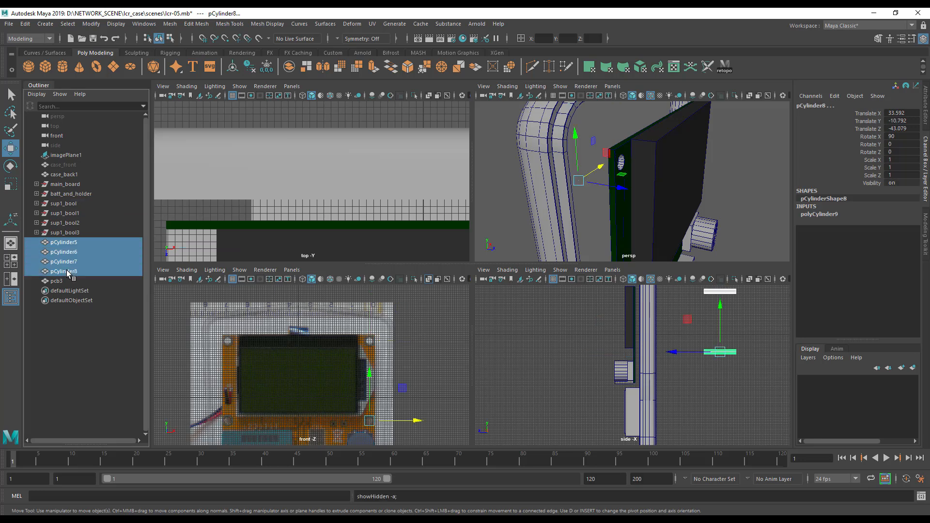
Move the four support cylinders along Z to about 0.01 so their front ends meet the back of the PCB board.
left_click_drag(504, 214, 582, 223, "alt")
left_click_drag(636, 200, 705, 213)
scroll(715, 220, "up", 5)
left_click_drag(586, 223, 644, 217, "alt")
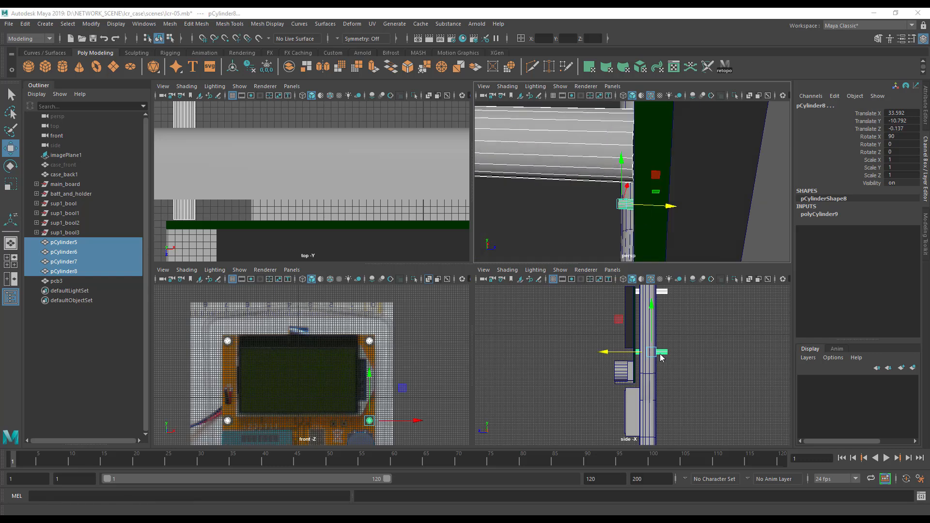
key("space")
middle_click_drag(614, 313, 663, 407, "alt")
right_click_drag(666, 401, 686, 262, "alt")
middle_click_drag(658, 275, 644, 236, "alt")
right_click_drag(644, 236, 702, 275, "alt")
left_click_drag(581, 352, 580, 352)
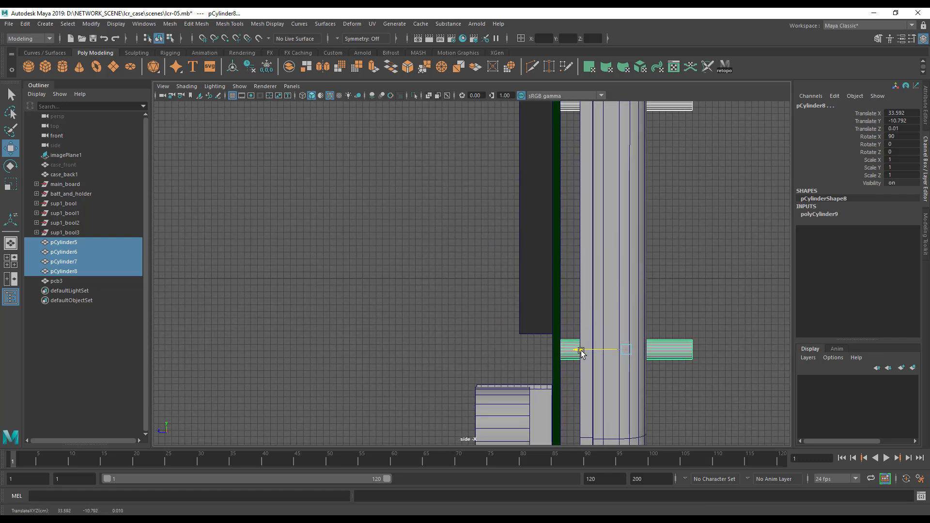
middle_click_drag(554, 222, 546, 259, "alt")
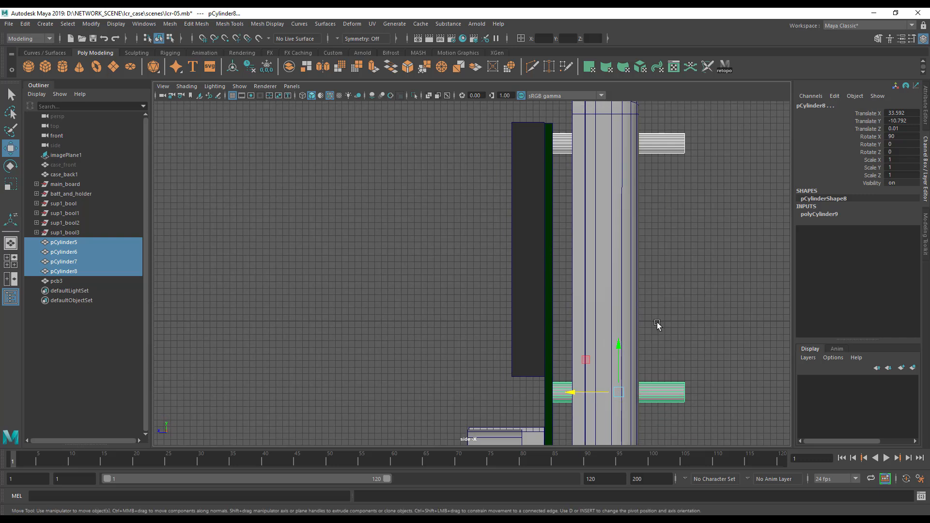
Examine how the four repositioned support cylinders line up with the PCB board's corner holes.
key("space")
mouse_move(526, 219)
left_mouse_down("alt")
mouse_move(544, 218)
mouse_move(529, 221)
left_mouse_up("alt")
right_click_drag(529, 221, 453, 229, "alt")
left_click_drag(551, 230, 501, 225, "alt")
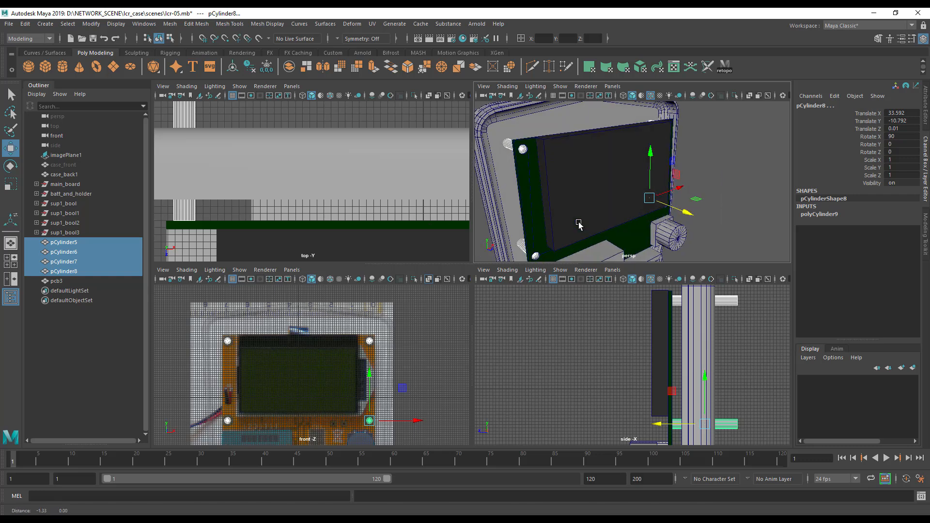
right_click_drag(531, 223, 592, 224, "alt")
left_click_drag(592, 224, 626, 148, "alt")
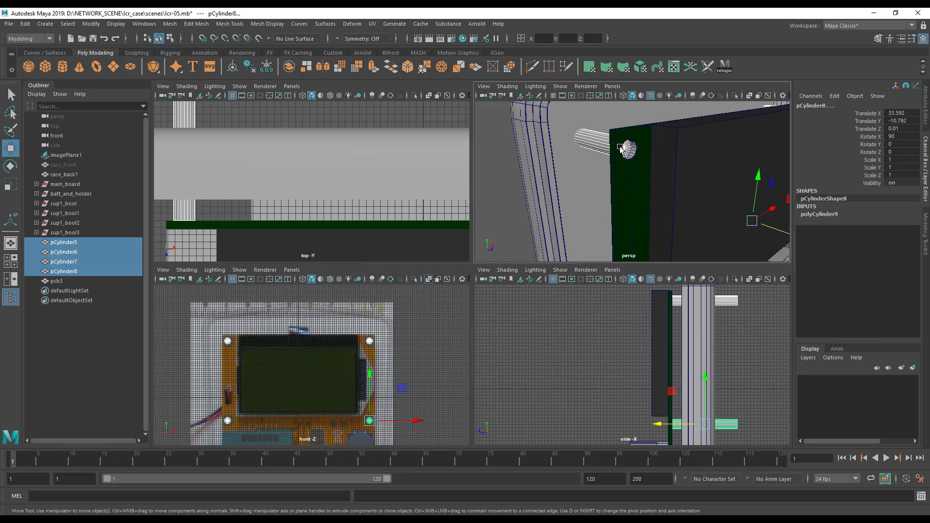
left_click_drag(618, 177, 627, 177, "alt")
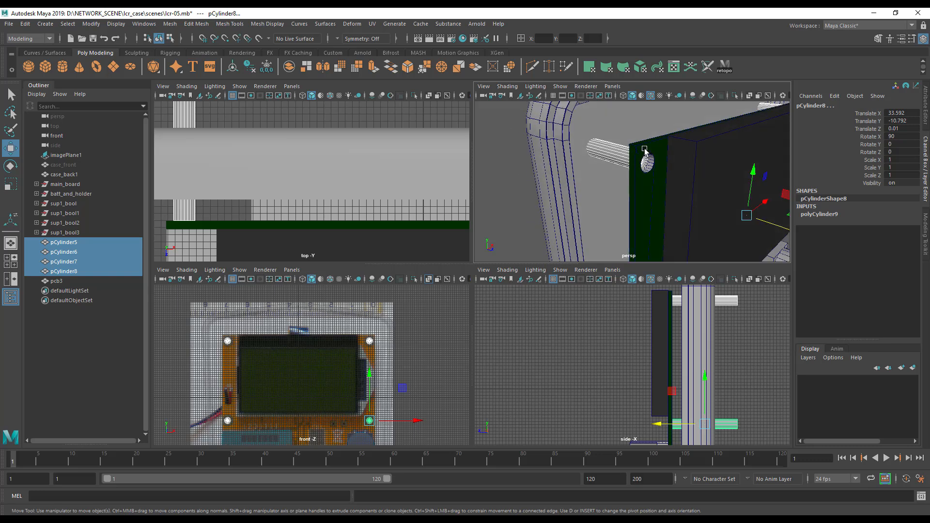
Try isolating the PCB board with a corner support cylinder and moving the cylinder, then restore the position and full view.
left_click(645, 152)
left_click(618, 154, "shift")
key("ctrl+1")
mouse_move(619, 169)
left_mouse_down("alt")
mouse_move(649, 198)
mouse_move(702, 191)
mouse_move(587, 208)
mouse_move(699, 203)
mouse_move(623, 187)
left_mouse_up("alt")
left_click(552, 197)
left_click_drag(553, 196, 640, 211)
key("ctrl+z")
key("ctrl+1")
Duplicate the four support cylinders pCylinder5 to pCylinder8 together with their input nodes using Duplicate Special.
left_click(680, 161, "shift")
left_click(674, 240, "shift")
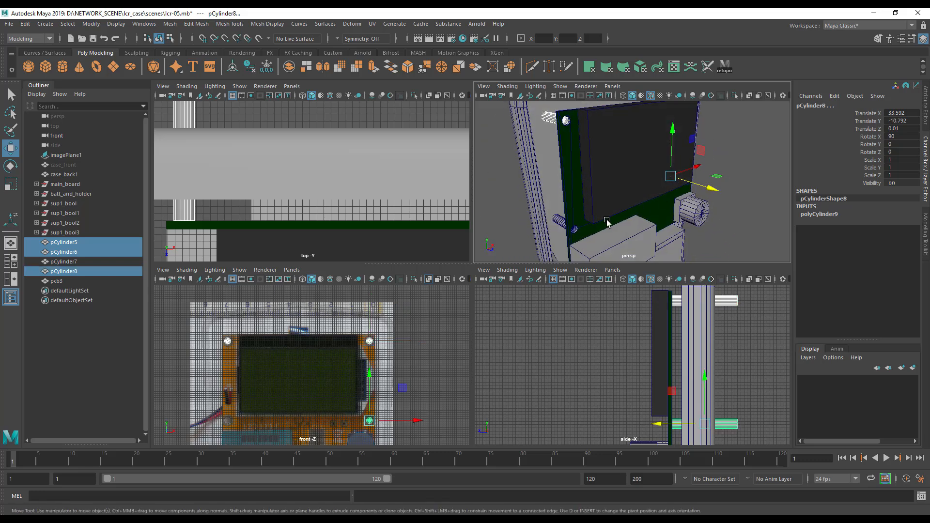
left_click(561, 225, "shift")
left_click_drag(561, 225, 607, 166, "alt")
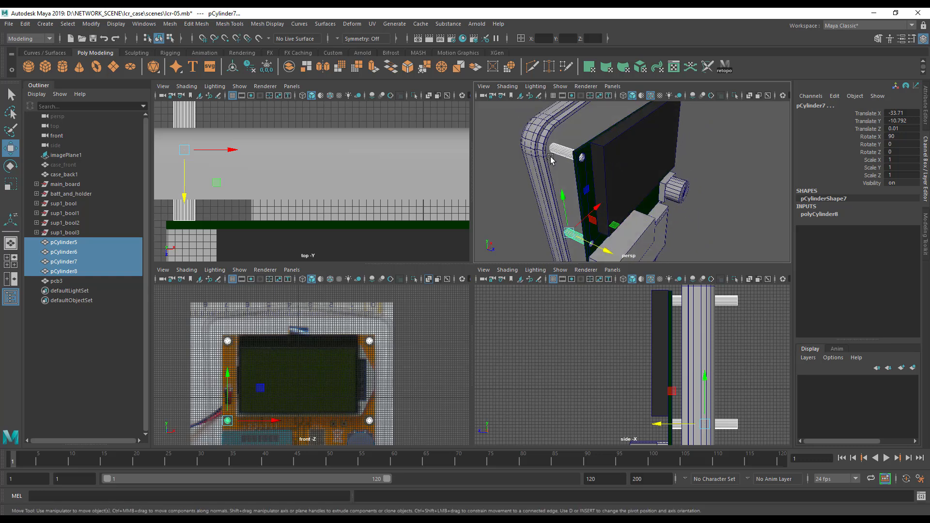
key("ctrl+d")
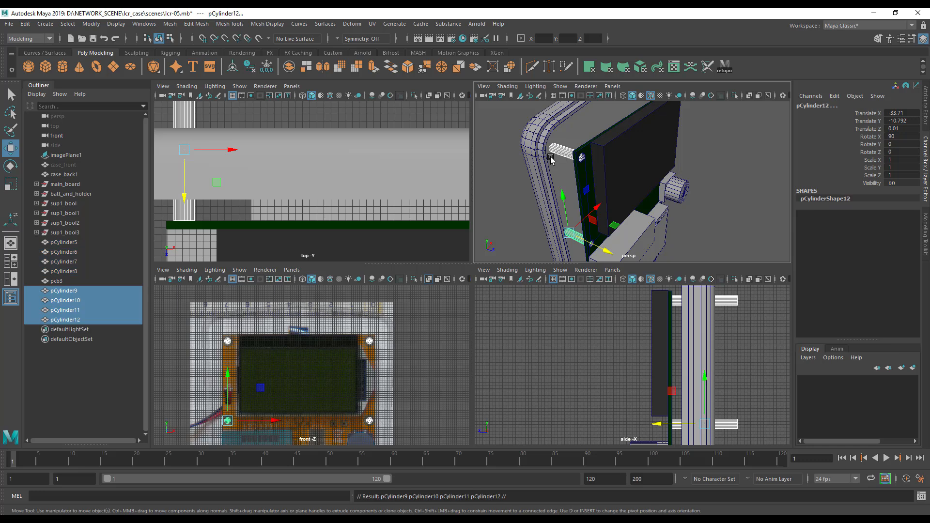
key("ctrl+z")
key("space")
left_click(385, 167)
left_click(395, 111)
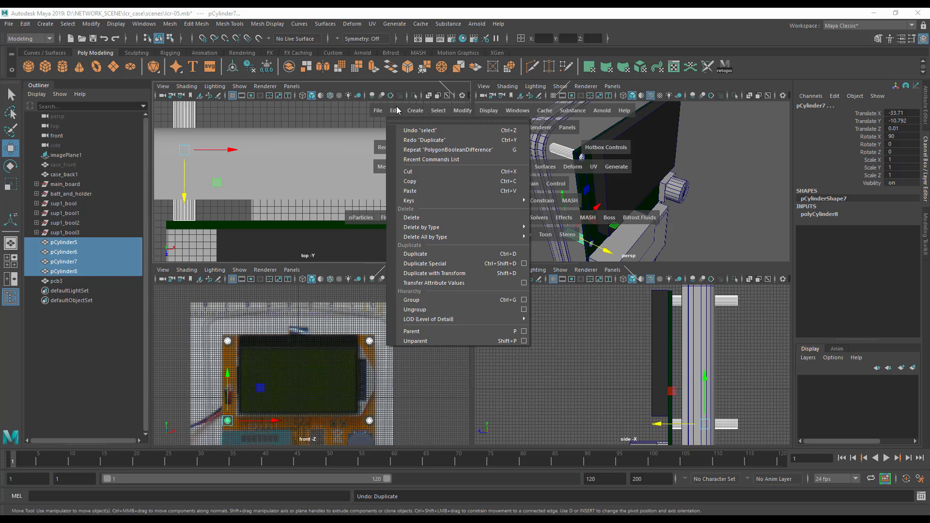
left_click(421, 261)
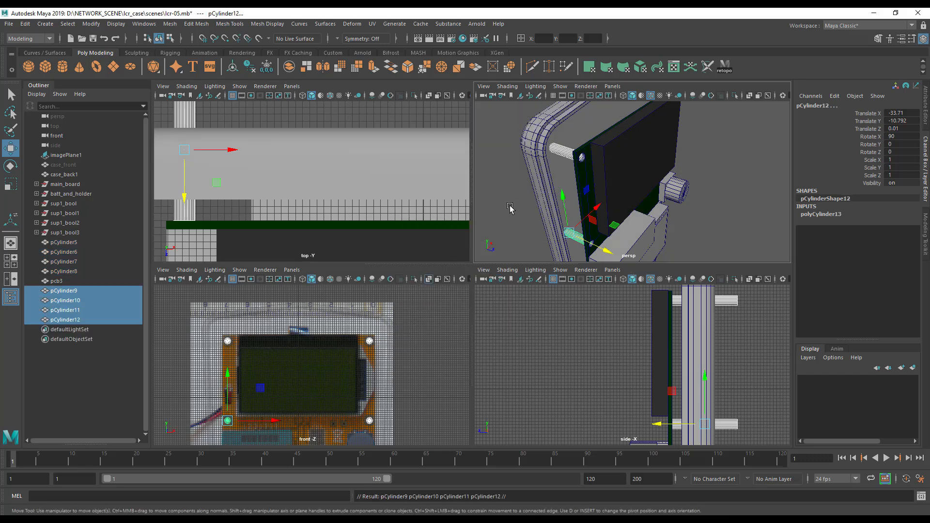
Set the radius of the four duplicated cylinders to 2.2.
left_click_drag(515, 208, 509, 223, "alt")
middle_click_drag(557, 204, 562, 164, "alt")
right_click_drag(569, 172, 661, 204, "alt")
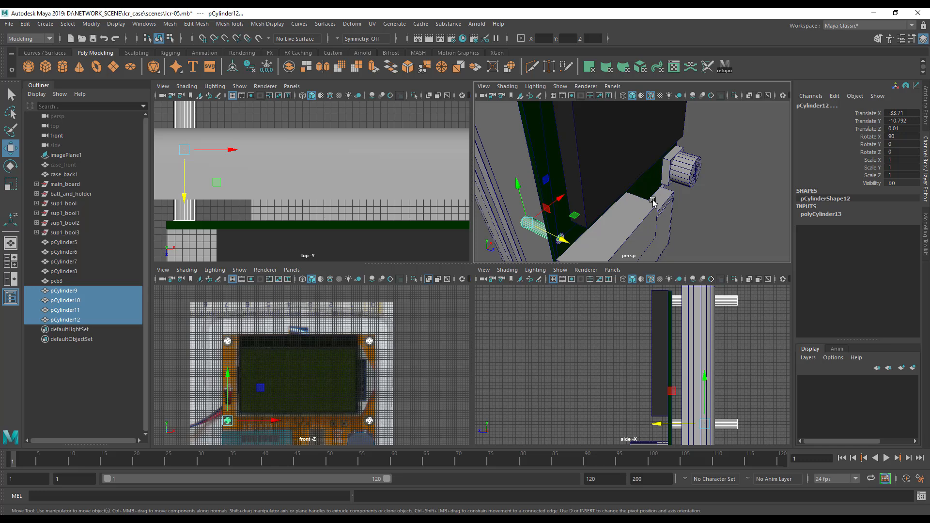
middle_click_drag(618, 167, 697, 252, "alt")
key("space")
right_click_drag(693, 251, 471, 242, "alt")
mouse_move(471, 242)
left_mouse_down("alt")
mouse_move(481, 249)
mouse_move(477, 240)
left_mouse_up("alt")
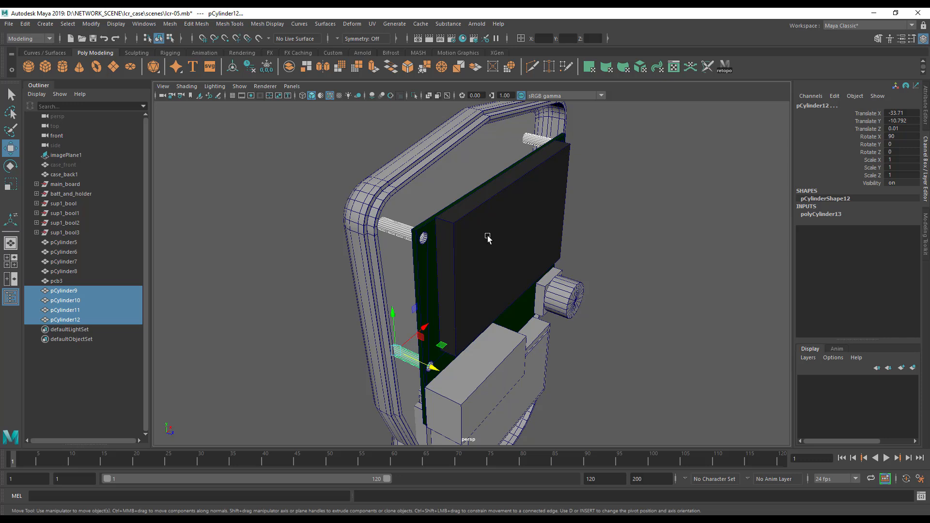
middle_click_drag(423, 241, 450, 264, "alt")
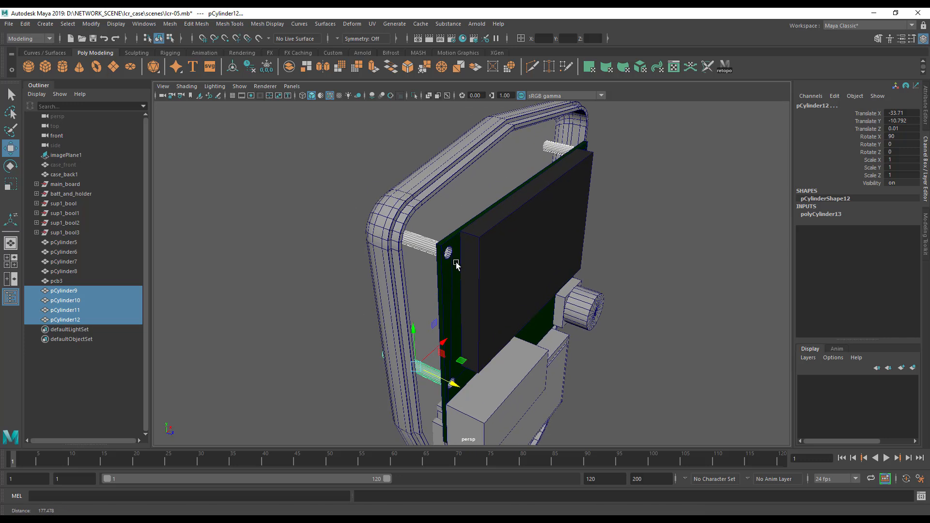
right_click_drag(450, 264, 523, 266, "alt")
left_click_drag(436, 251, 399, 248, "alt")
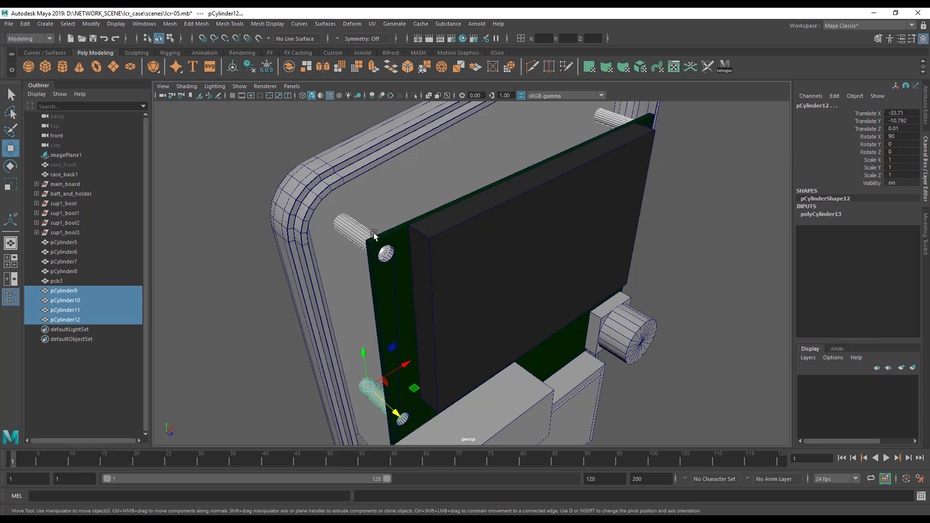
left_click(822, 215)
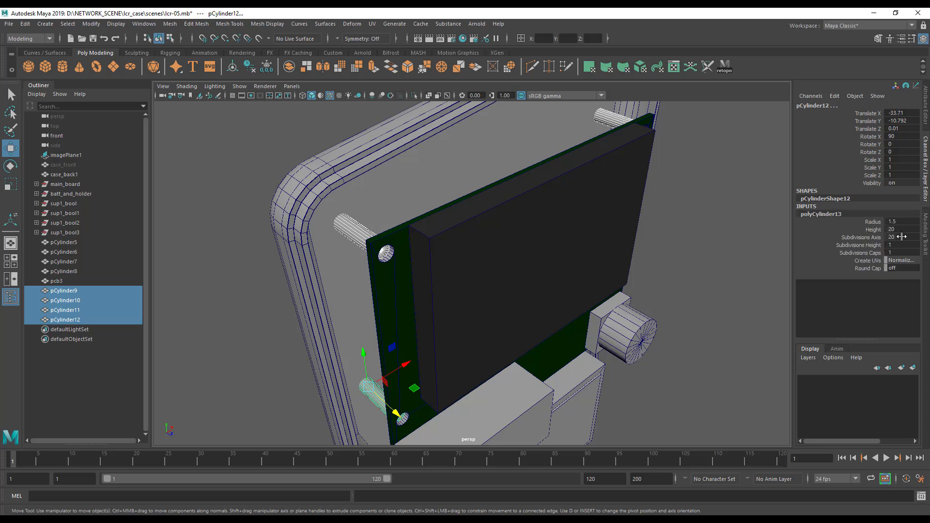
double_click(907, 223)
key("Return")
Try sliding pCylinder9 forward along Z to about 1.229 to compare its size with the corner hole, then undo it.
mouse_move(414, 267)
left_mouse_down("alt")
mouse_move(436, 259)
mouse_move(416, 257)
left_mouse_up("alt")
left_click(397, 248)
right_click_drag(406, 285, 599, 295, "alt")
scroll(598, 293, "down", 2)
scroll(599, 291, "up", 4)
left_click_drag(187, 178, 188, 180)
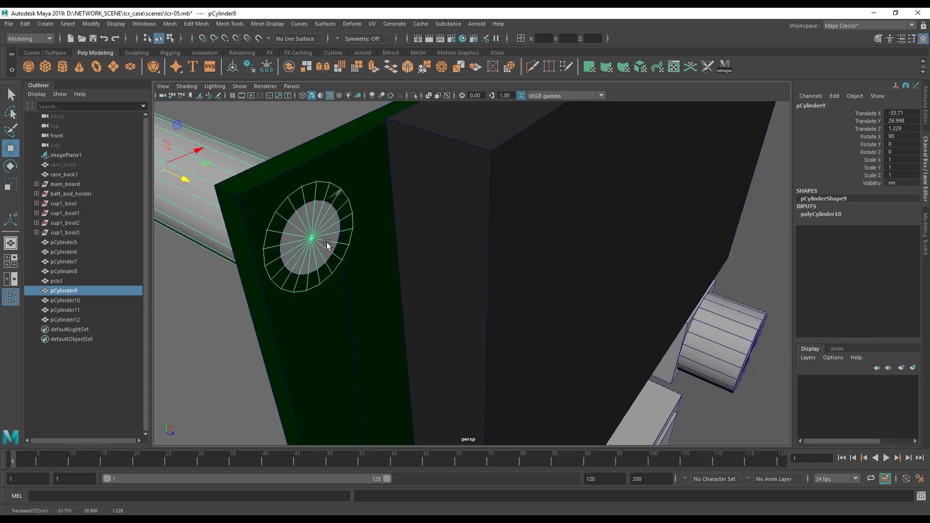
key("ctrl+z")
key("ctrl+z")
Select all four duplicated cylinders, pCylinder9 to pCylinder12, and set their radius to 2.4.
scroll(335, 233, "down", 5)
left_click_drag(335, 236, 393, 228, "alt")
left_click(396, 372, "shift")
left_click_drag(544, 354, 491, 355, "alt")
left_click(551, 371, "shift")
left_click_drag(560, 315, 556, 360, "alt")
left_click(539, 289, "shift")
left_click_drag(440, 332, 459, 338, "alt")
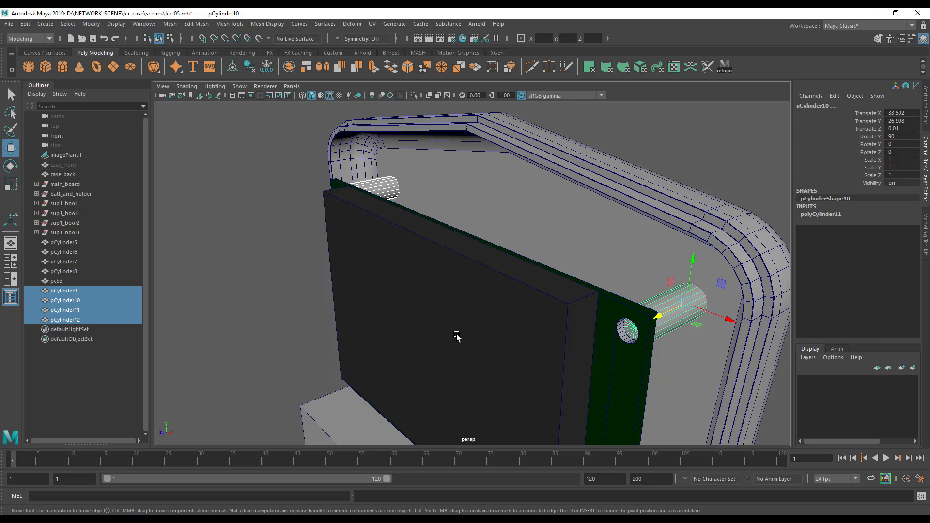
left_click(844, 217)
left_click(901, 222)
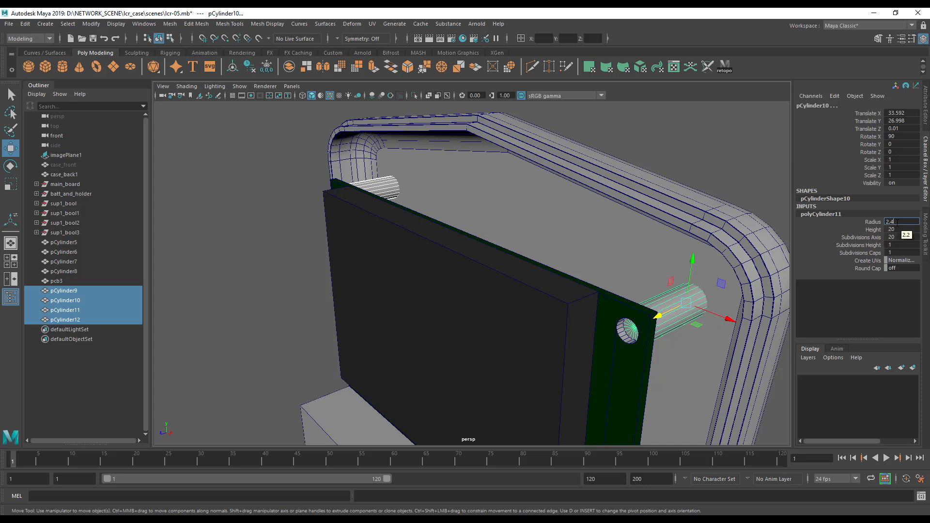
key("Return")
Hide the four original support cylinders, pCylinder5 to pCylinder8.
left_click_drag(638, 327, 727, 295, "alt")
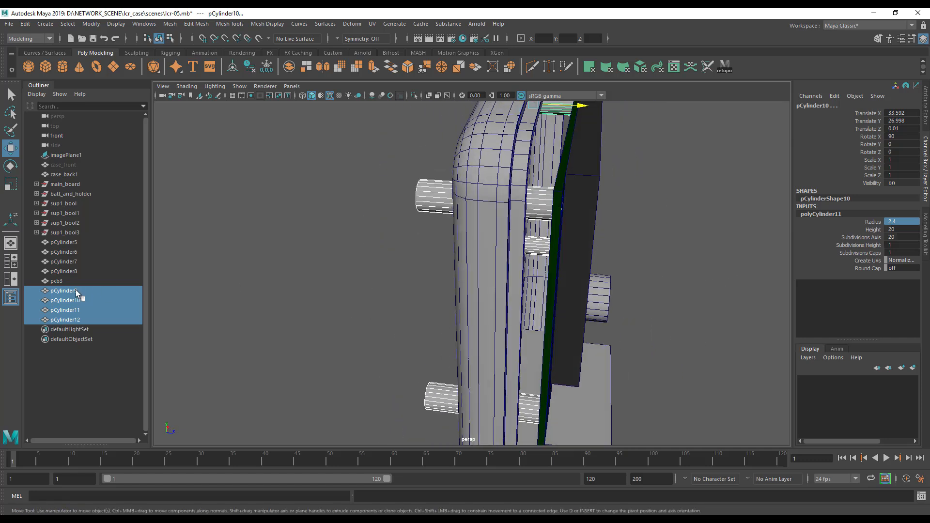
left_click(67, 271)
left_click(64, 242, "shift")
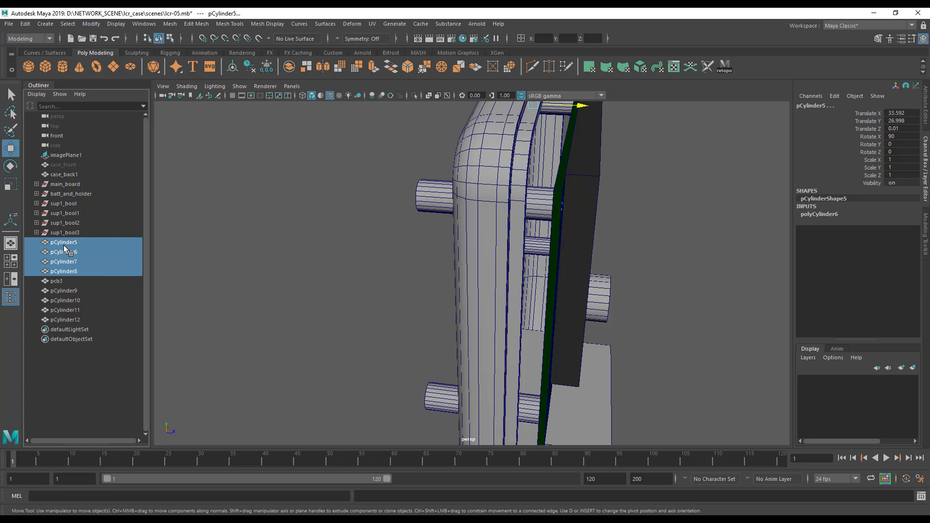
key("ctrl+h")
Select the four enlarged cylinders, pCylinder9 to pCylinder12, and combine them into one mesh.
left_click(69, 291)
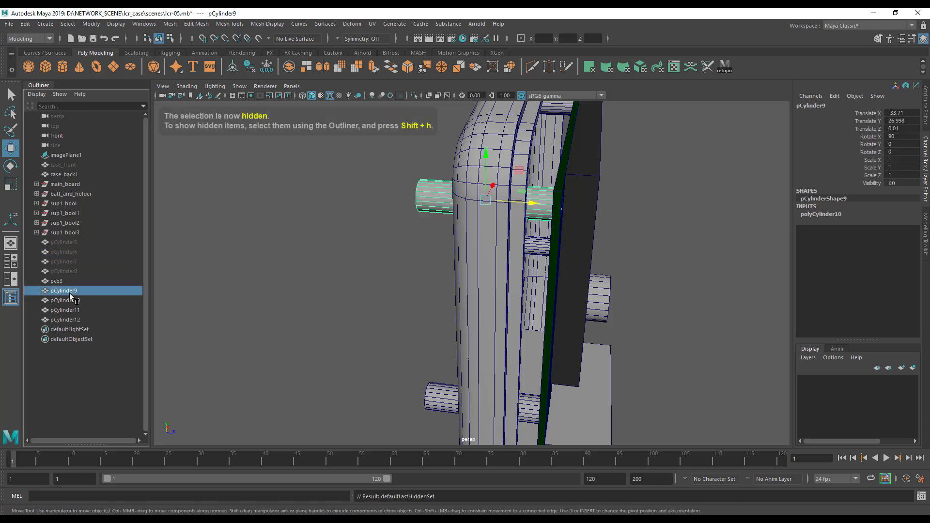
middle_click_drag(355, 271, 335, 313, "alt")
left_click_drag(335, 313, 494, 258, "alt")
left_click(501, 239, "shift")
left_click(504, 145, "shift")
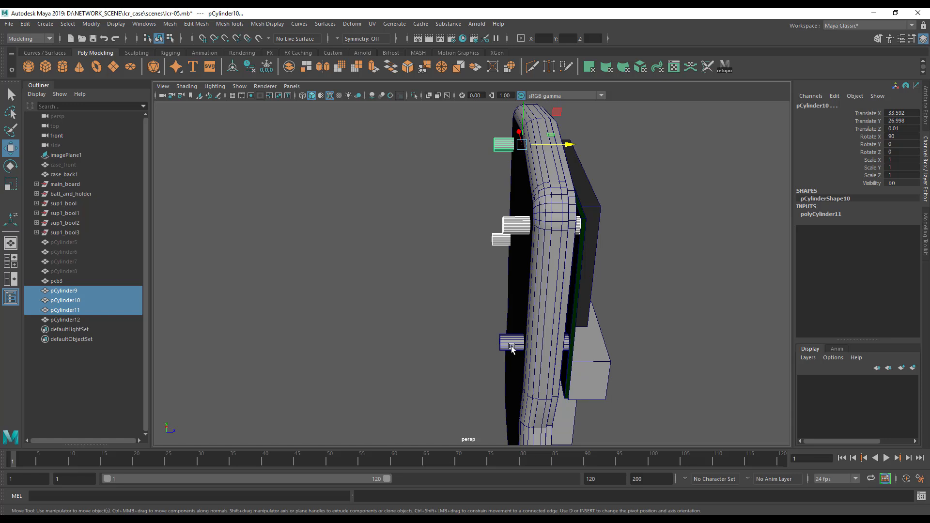
left_click(511, 342, "shift")
key("space")
left_click(356, 225)
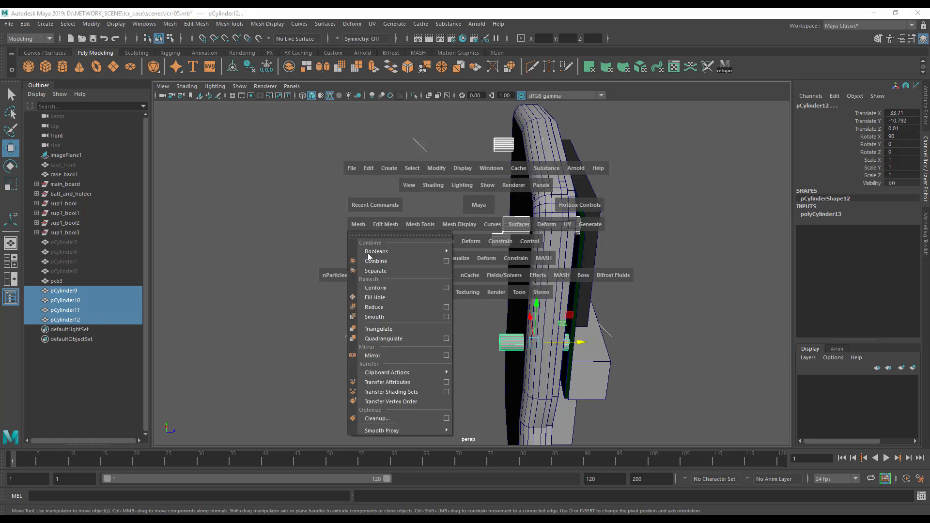
left_click(377, 262)
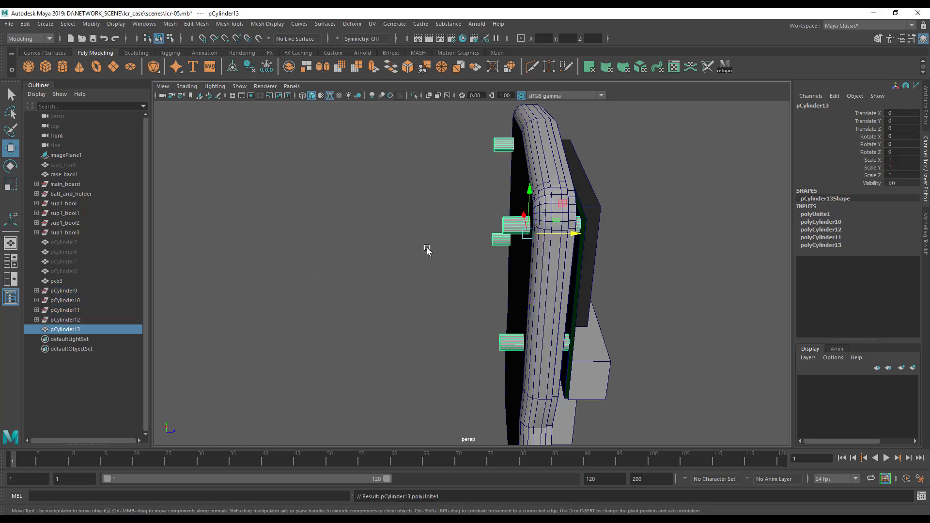
Select the back end vertices of the combined posts and move them forward along Z so they stop inside the case back.
left_click_drag(446, 246, 409, 257, "alt")
right_click_drag(433, 249, 401, 251)
middle_click_drag(416, 271, 441, 233, "alt")
left_click_drag(424, 129, 475, 398)
left_click_drag(506, 223, 531, 223)
left_click_drag(492, 257, 420, 280, "alt")
right_click_drag(422, 281, 534, 285, "alt")
left_click_drag(533, 285, 512, 330, "alt")
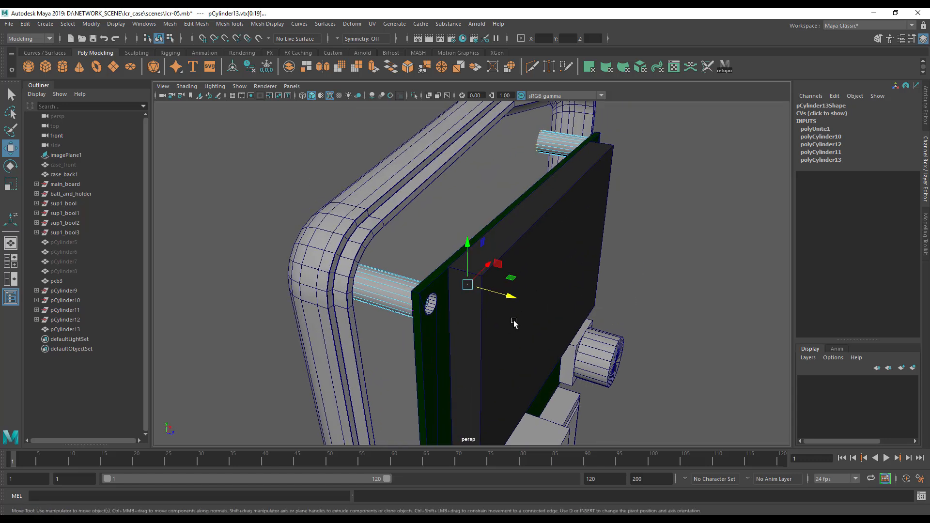
left_click_drag(513, 295, 519, 297)
Return to object mode and examine how the posts fit between the case back and the PCB.
left_click_drag(397, 328, 441, 339, "alt")
right_click_drag(442, 339, 541, 321, "alt")
middle_click_drag(541, 320, 630, 292, "alt")
left_click_drag(615, 291, 245, 311)
left_click(232, 314)
left_click_drag(345, 245, 415, 208, "alt")
right_click_drag(415, 208, 444, 213)
left_click_drag(444, 213, 475, 216, "alt")
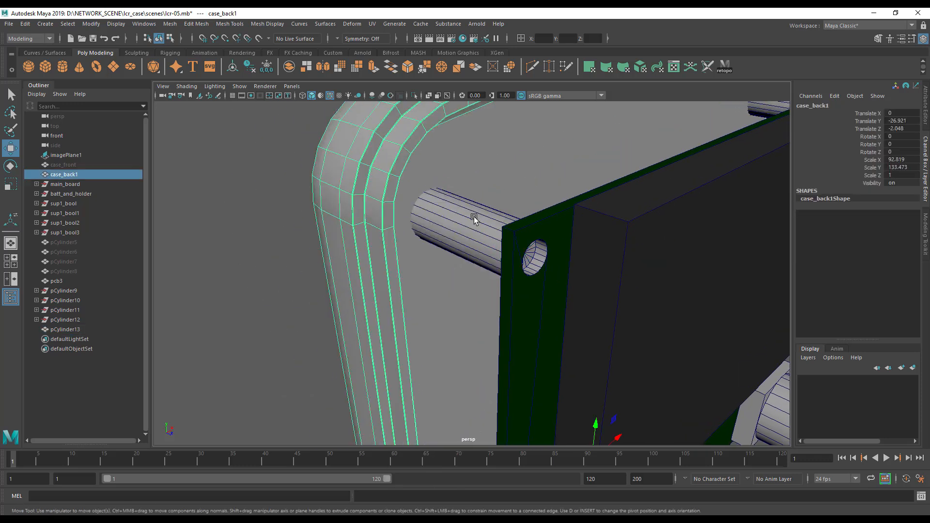
left_click_drag(460, 182, 480, 285, "alt")
mouse_move(571, 238)
left_mouse_down("alt")
mouse_move(530, 290)
mouse_move(500, 272)
mouse_move(555, 245)
left_mouse_up("alt")
left_click_drag(511, 269, 444, 264, "alt")
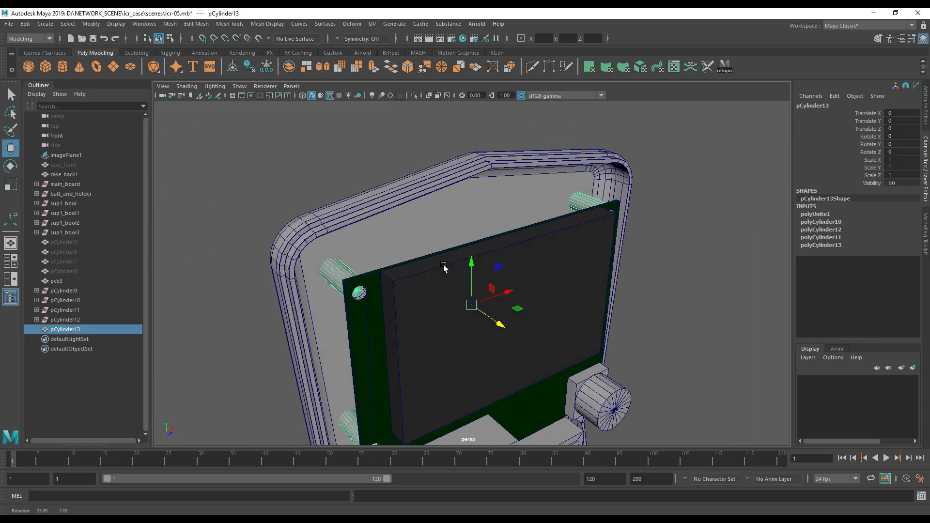
left_click_drag(546, 218, 482, 293, "alt")
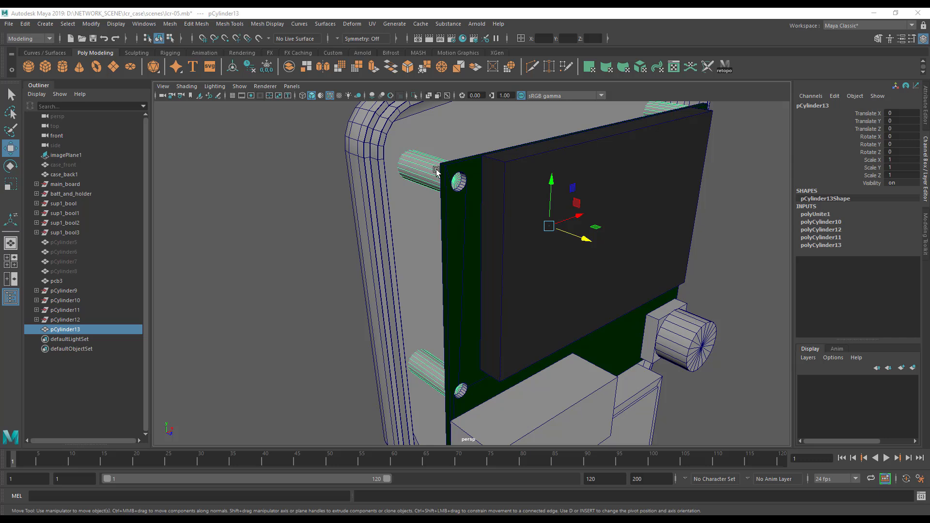
Separate the combined mesh pCylinder13 back into individual support posts.
key("space")
left_click_drag(323, 193, 331, 236)
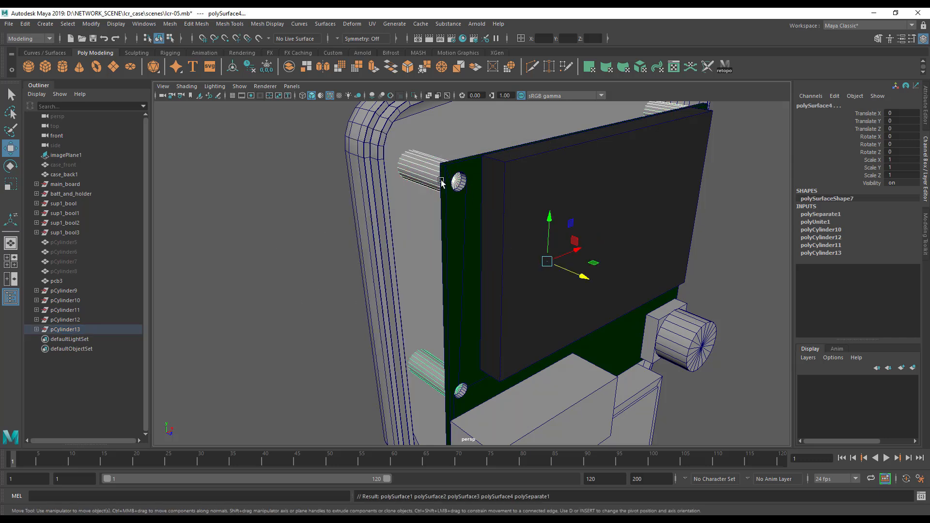
left_click(424, 379)
left_click_drag(545, 352, 506, 383, "alt")
Unhide pCylinder5 to pCylinder8 and move them forward along Z to about 30.925, in front of the board.
left_click(62, 243)
left_click(58, 271, "shift")
left_click_drag(260, 285, 365, 286, "alt")
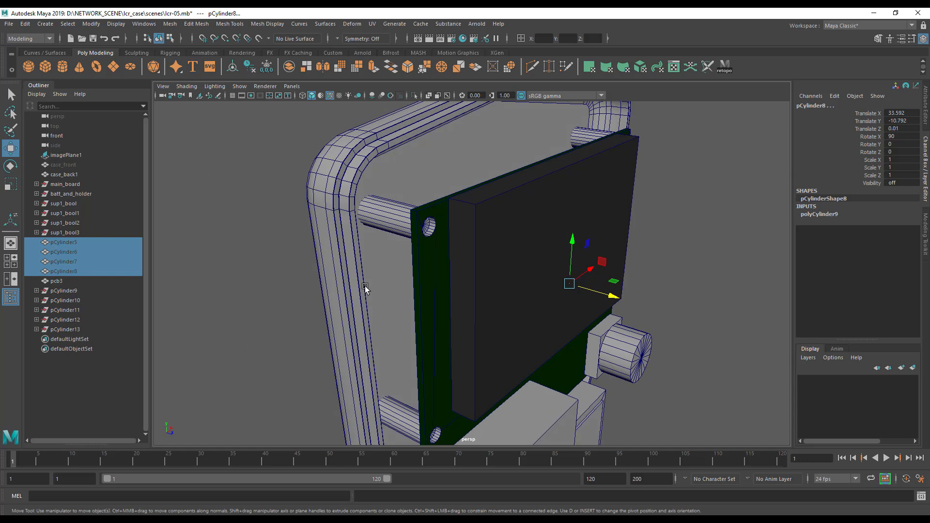
key("shift+h")
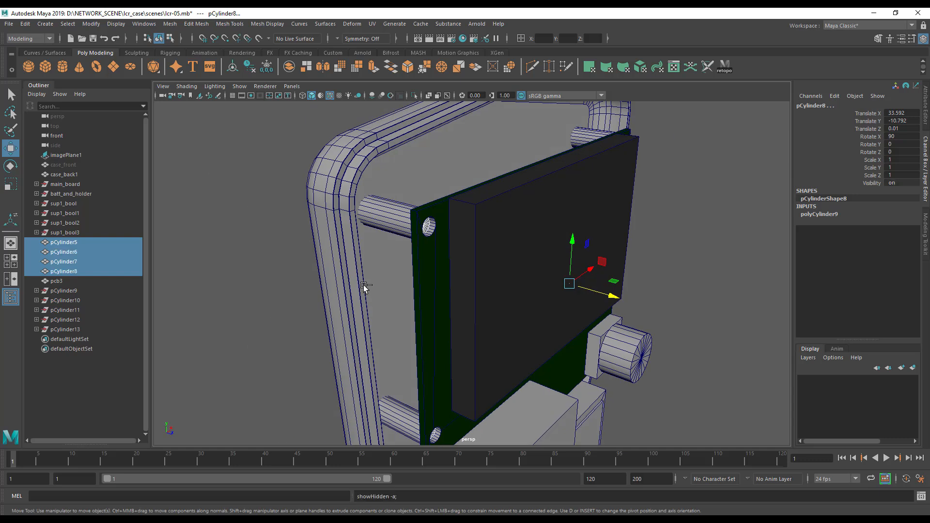
left_click_drag(624, 297, 741, 351)
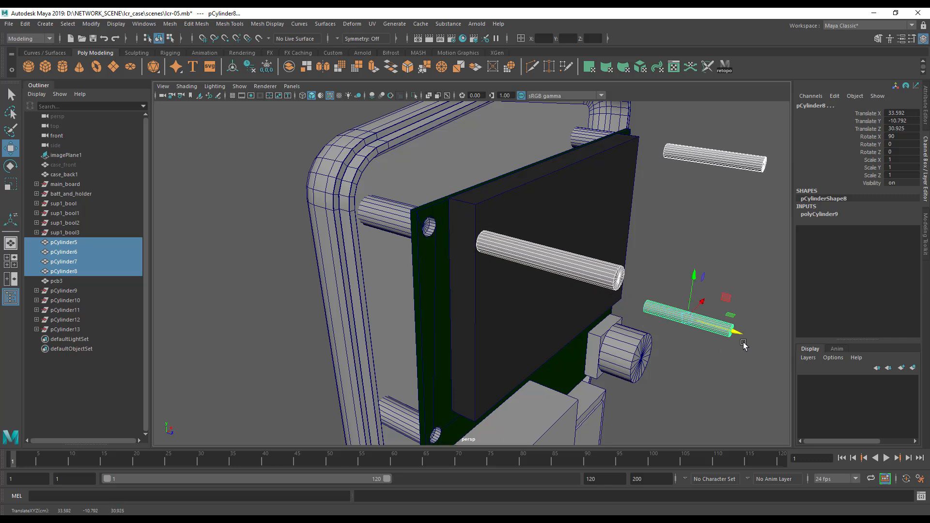
right_click_drag(765, 318, 656, 310, "alt")
middle_click_drag(657, 310, 647, 272, "alt")
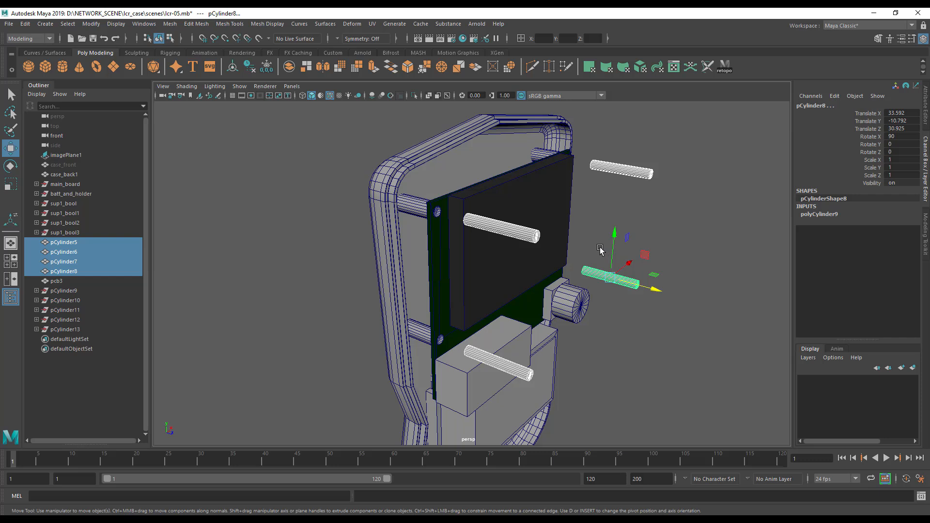
Duplicate the four thin cylinders with Duplicate Special and hide the copies, pCylinder14 to pCylinder17.
key("space")
left_click(440, 195)
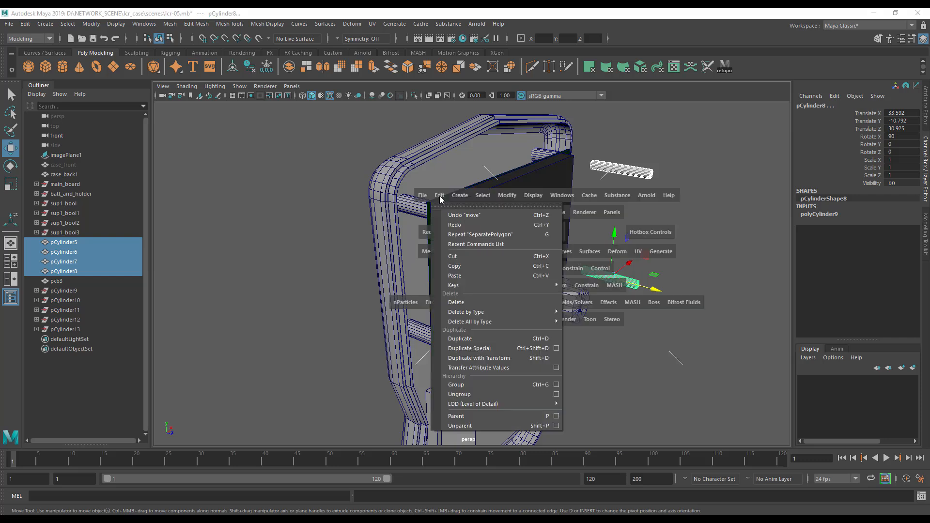
left_click(463, 349)
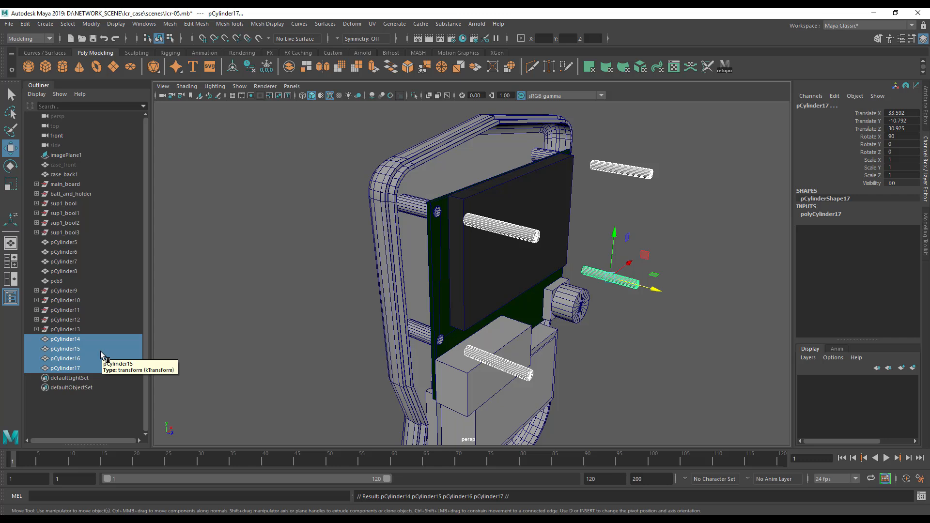
key("ctrl+h")
Select pCylinder5 to pCylinder8 and set their radius to 1.4.
left_click_drag(481, 262, 471, 289, "alt")
left_click(486, 278)
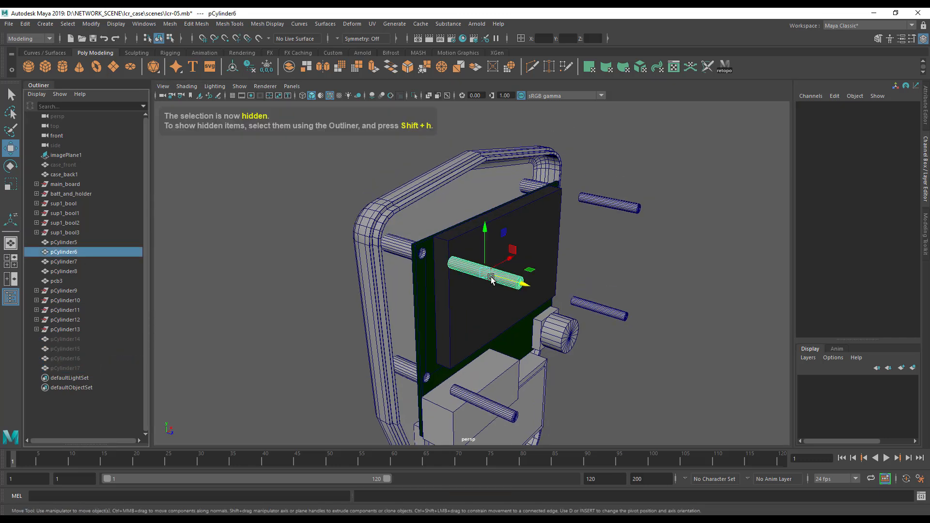
left_click(638, 215, "shift")
left_click(613, 313, "shift")
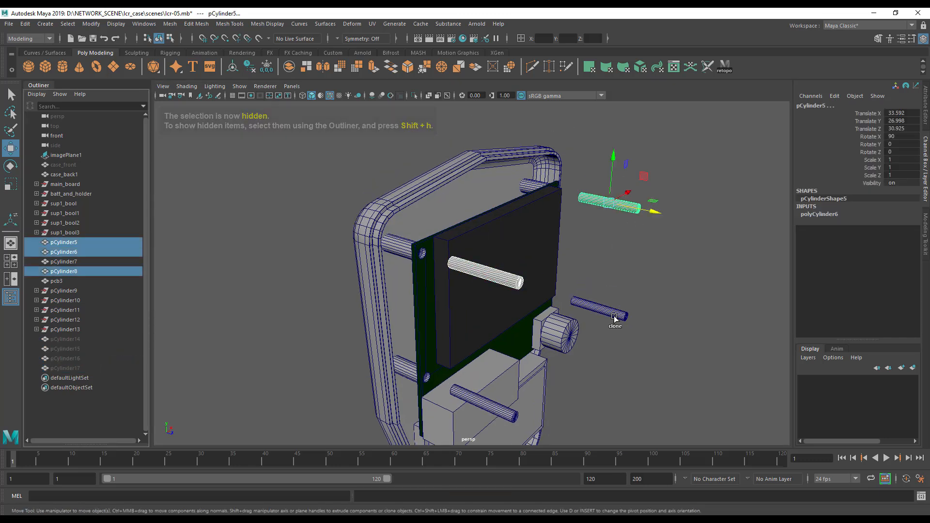
left_click(497, 401, "shift")
middle_click_drag(678, 307, 674, 289, "alt")
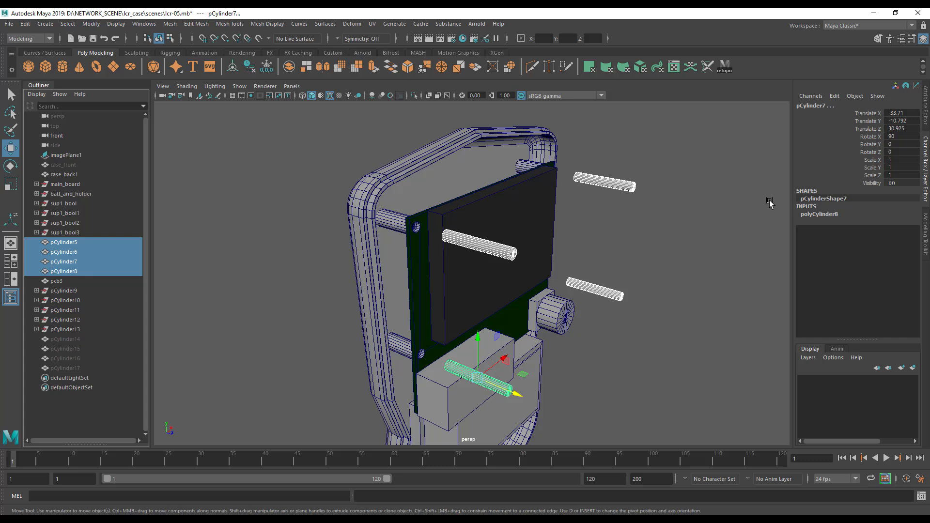
left_click(822, 215)
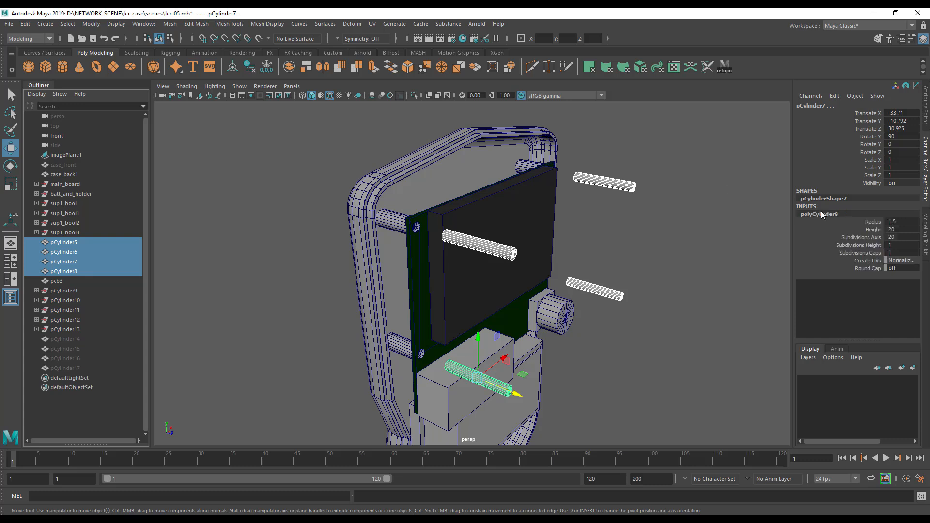
double_click(905, 221)
key("Return")
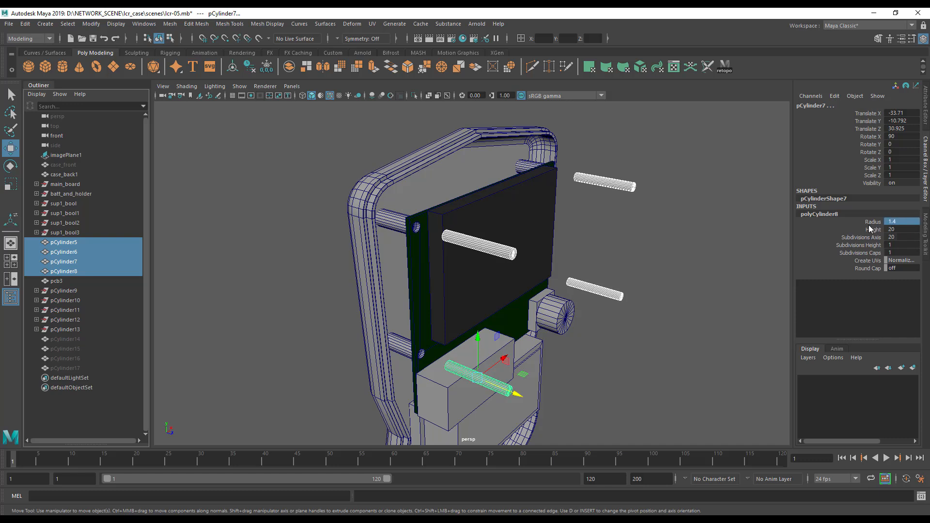
Move the four thin cylinders back along Z to about 3.642 so they pass through the board holes into the posts.
left_click(500, 255)
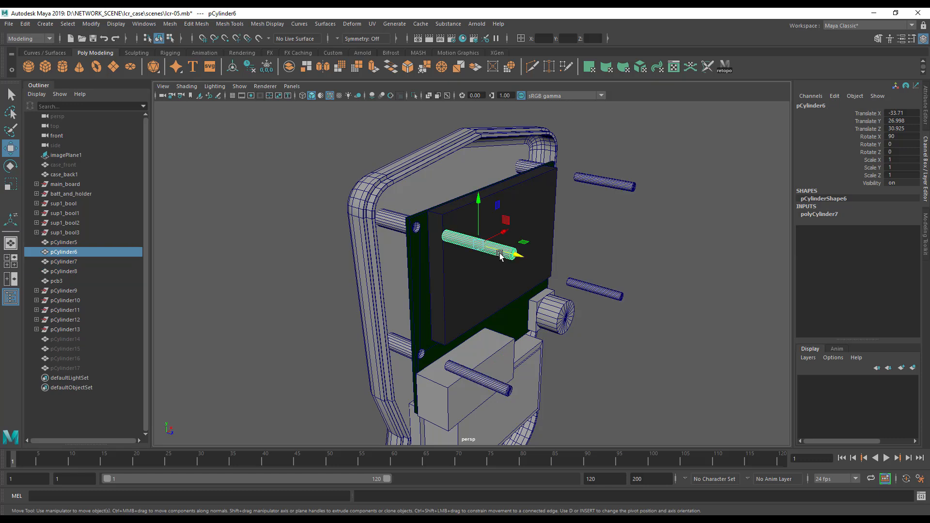
left_click(495, 380, "shift")
left_click(606, 293, "shift")
left_click(620, 185, "shift")
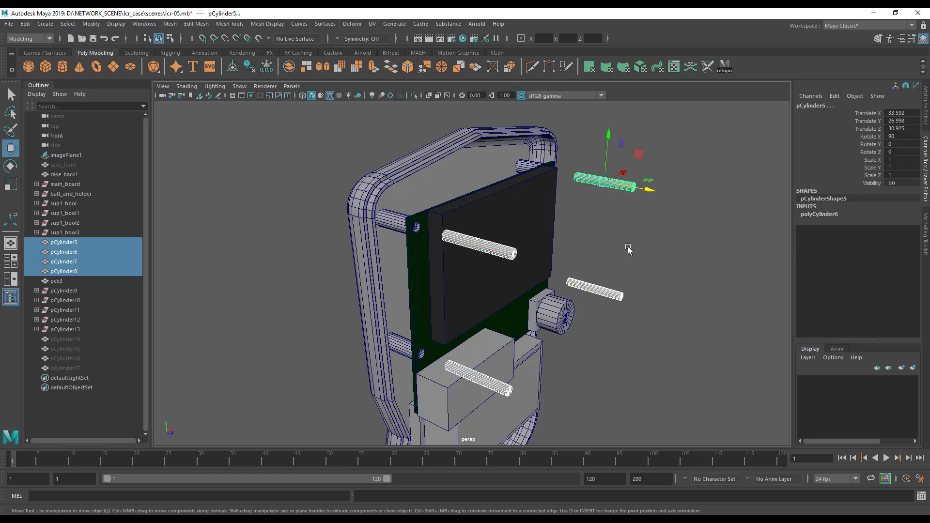
left_click_drag(646, 189, 525, 261)
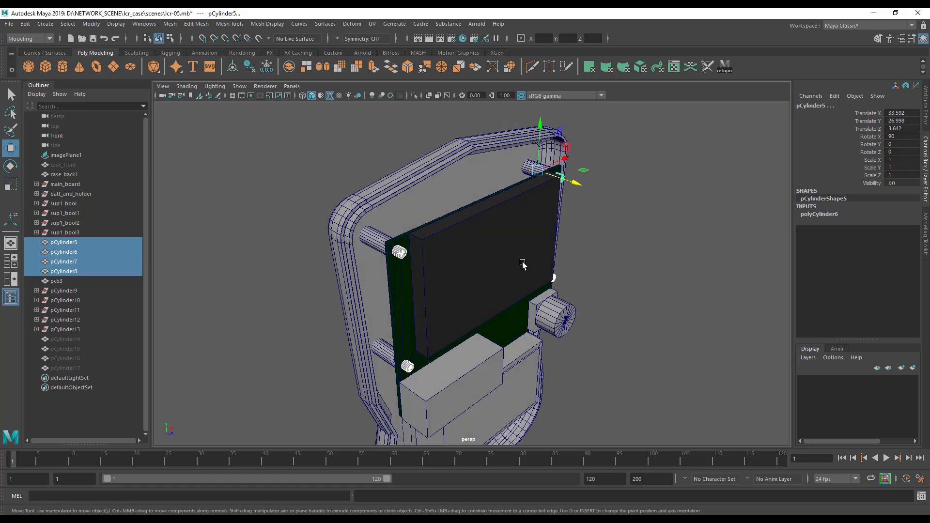
middle_click_drag(538, 275, 589, 292, "alt")
right_click_drag(501, 287, 771, 287, "alt")
middle_click_drag(667, 280, 736, 240, "alt")
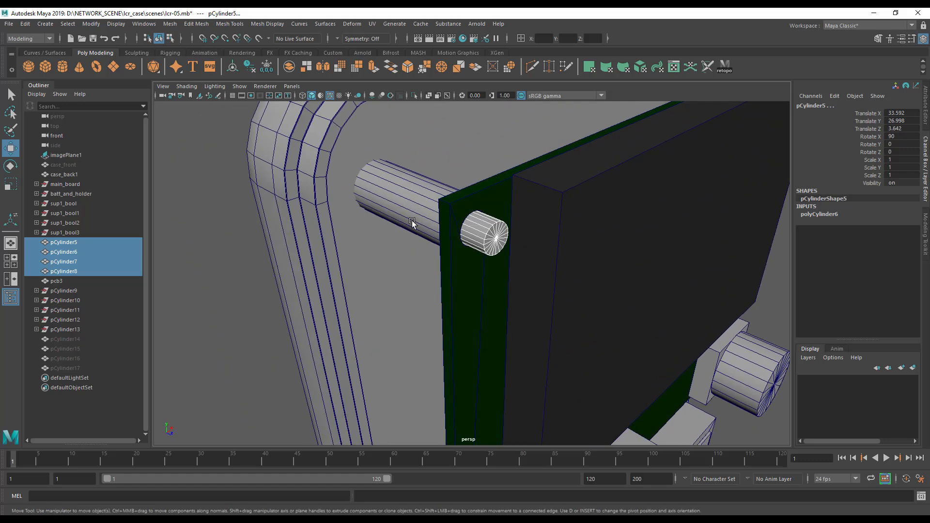
Rename the four thin cylinders pCylinder5_bool, pCylinder6_bool, pCylinder7_bool and pCylinder8_bool.
left_click(431, 231)
left_click(486, 223)
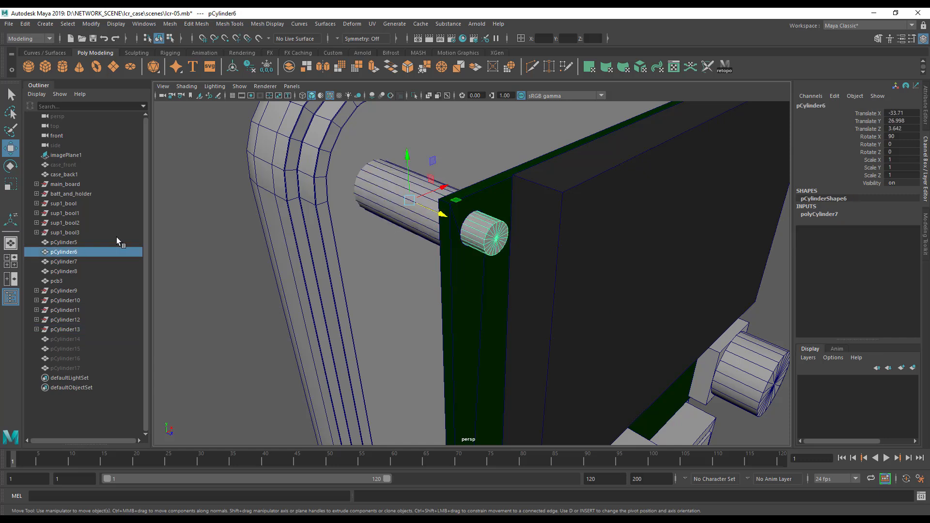
double_click(67, 242)
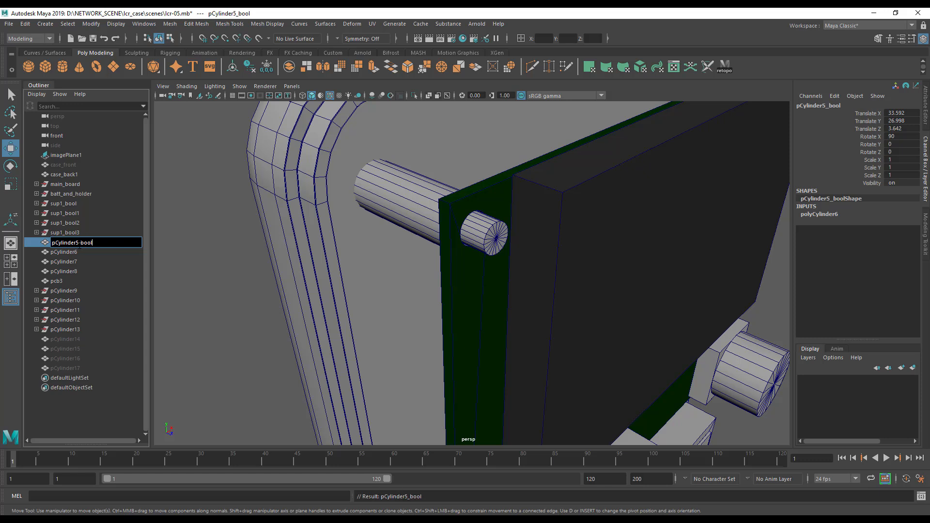
key("Return")
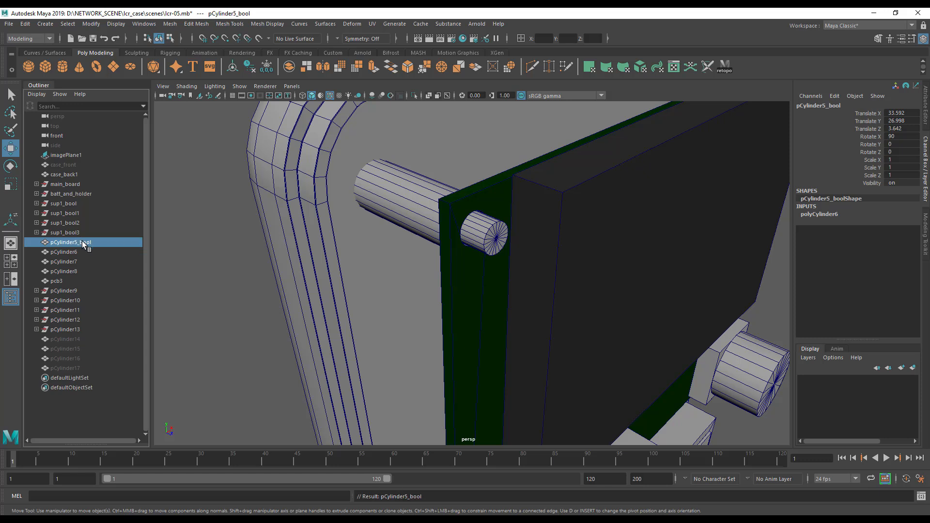
double_click(83, 244)
left_click_drag(79, 243, 118, 248)
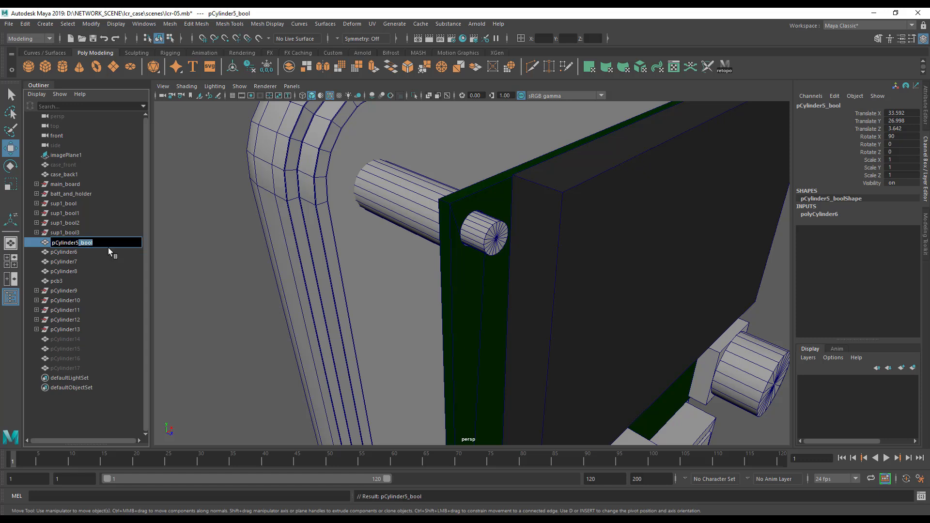
left_click(71, 252)
double_click(71, 252)
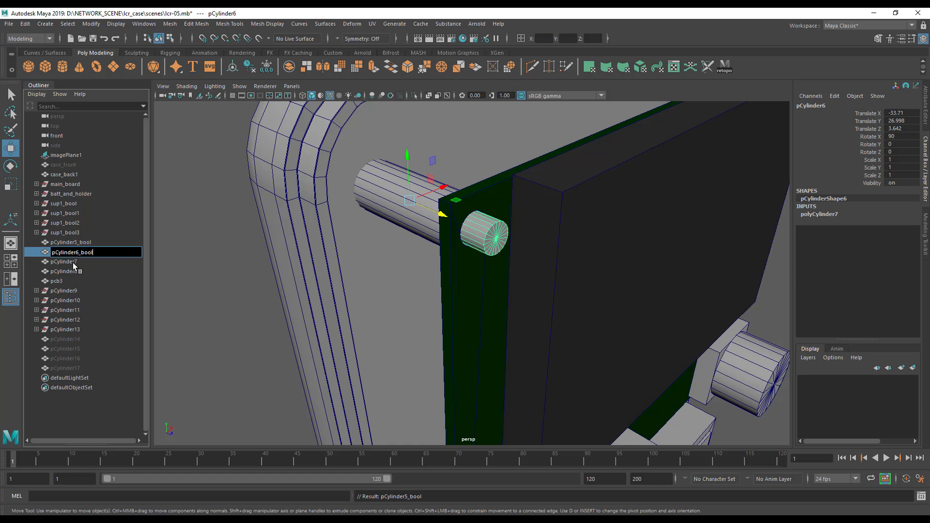
left_click(74, 262)
double_click(75, 263)
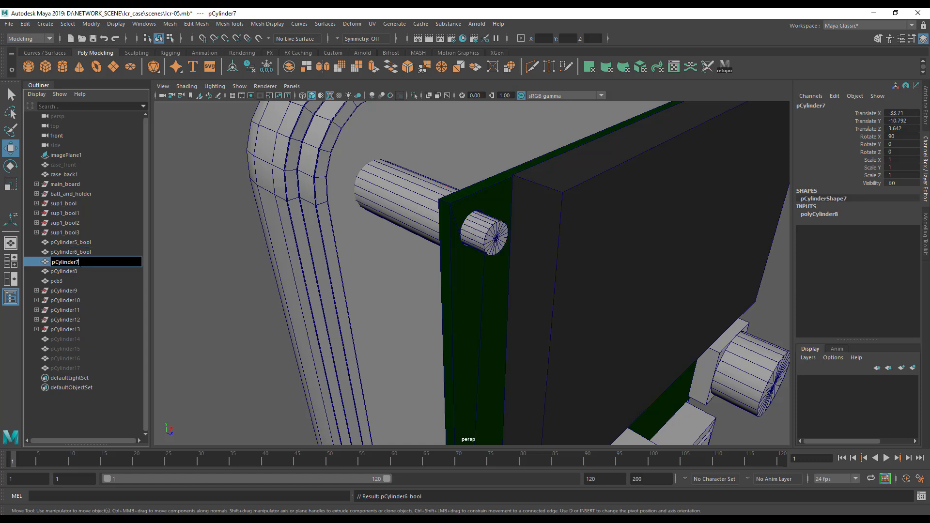
left_click(74, 272)
double_click(74, 272)
type("_bool")
Subtract pCylinder6_bool from its surrounding support post with a Boolean Difference.
left_click(395, 281)
left_click_drag(395, 281, 498, 314, "alt")
left_click(458, 302)
left_click(460, 291)
left_click(457, 294)
key("space")
left_click(315, 204)
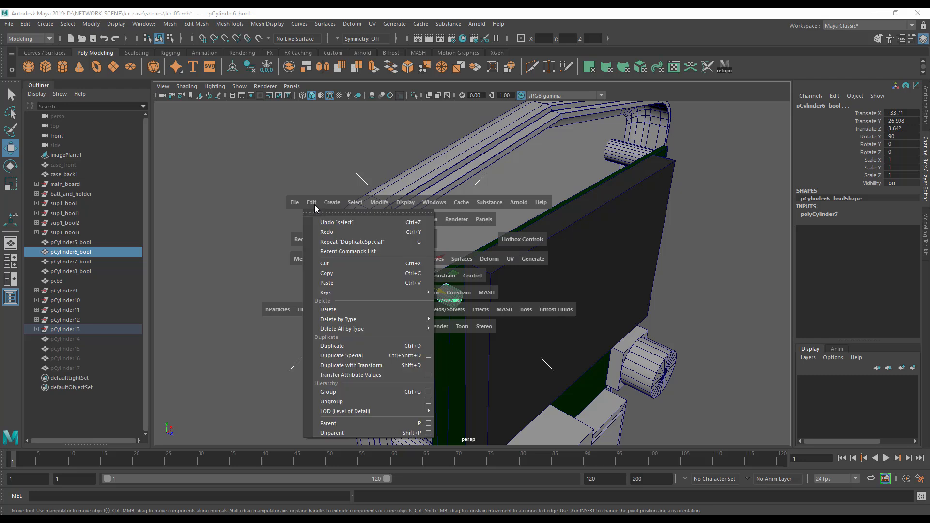
left_click(315, 204)
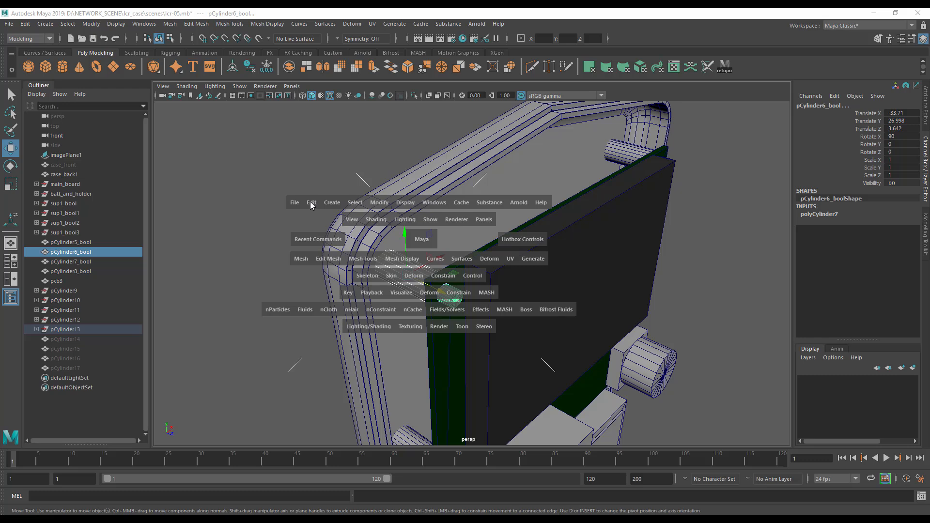
left_click(301, 260)
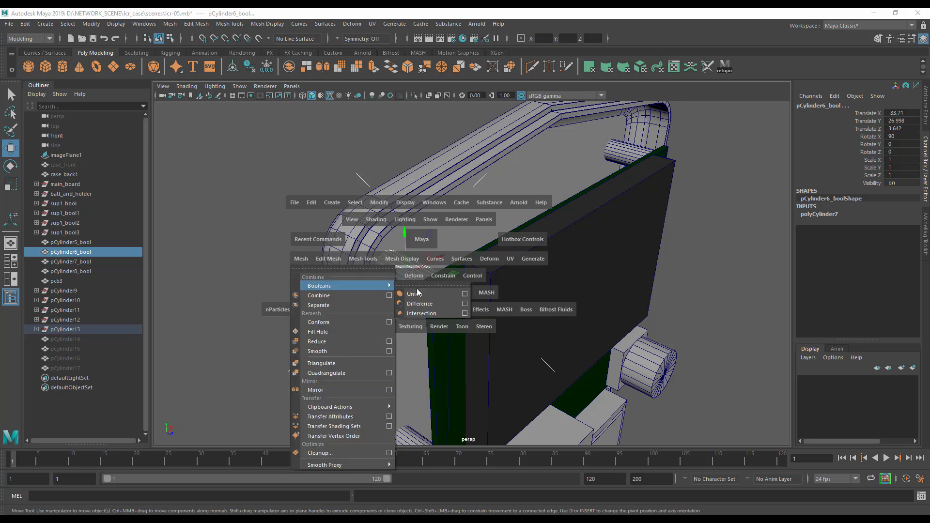
left_click(422, 301)
Examine the hollowed support post through the board's corner hole and from the side.
left_click_drag(518, 280, 403, 289, "alt")
right_click_drag(437, 292, 477, 300, "alt")
left_click(267, 245)
left_click_drag(367, 268, 342, 273, "alt")
middle_click_drag(401, 264, 432, 265, "alt")
right_click_drag(350, 286, 388, 299, "alt")
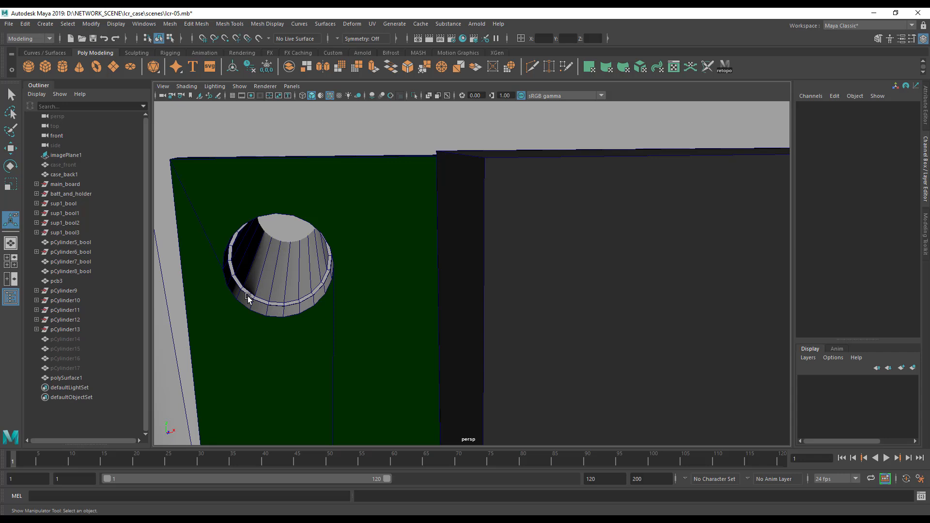
left_click_drag(293, 285, 407, 283, "alt")
left_click(569, 252)
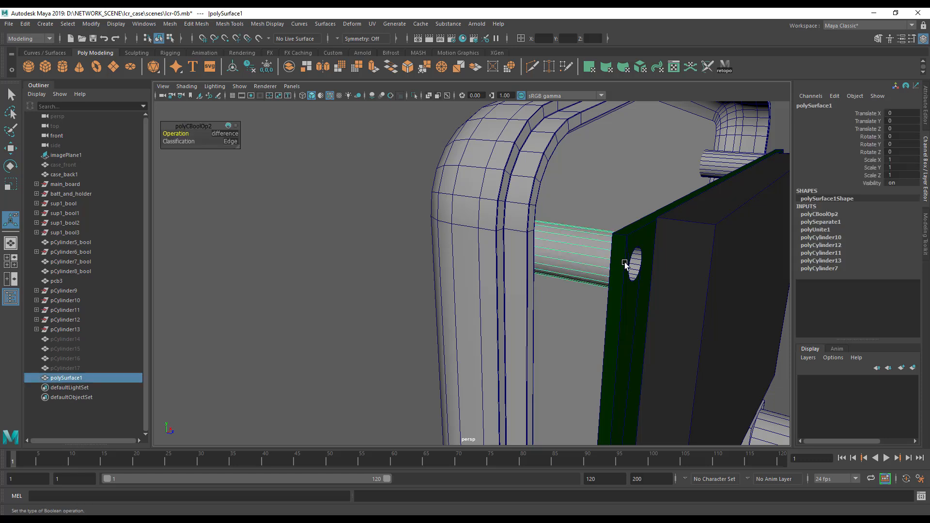
key("w")
left_click_drag(622, 266, 644, 245)
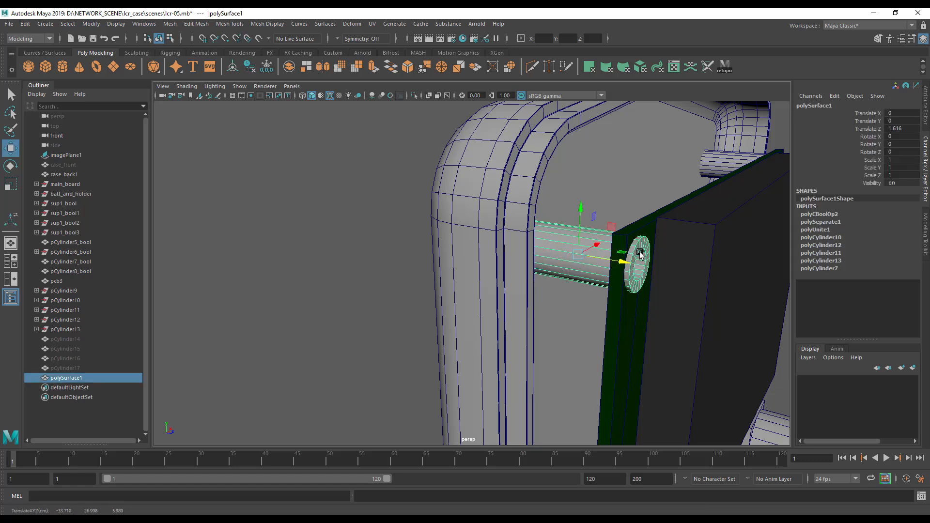
key("ctrl+z")
Subtract the thin cylinder at the board's upper corner hole on the positive X side from its support post with a Boolean Difference.
left_click_drag(685, 276, 648, 286, "alt")
right_click_drag(648, 286, 521, 270, "alt")
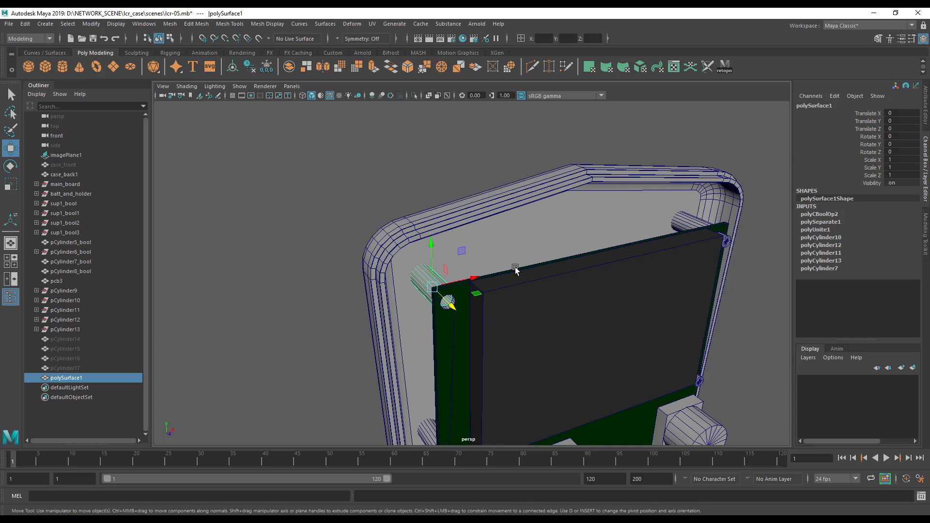
left_click_drag(445, 268, 550, 305, "alt")
left_click(551, 315)
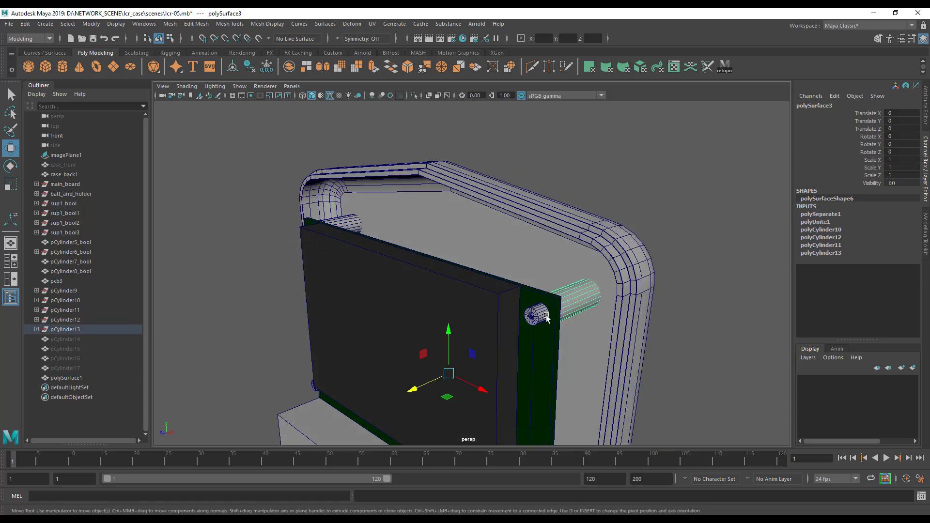
left_click(540, 316, "shift")
key("g")
Subtract pCylinder8_bool from the lower support post it passes into, polySurface2, with a Boolean Difference.
middle_click_drag(557, 313, 543, 239, "alt")
left_click(523, 275)
left_click(474, 290, "shift")
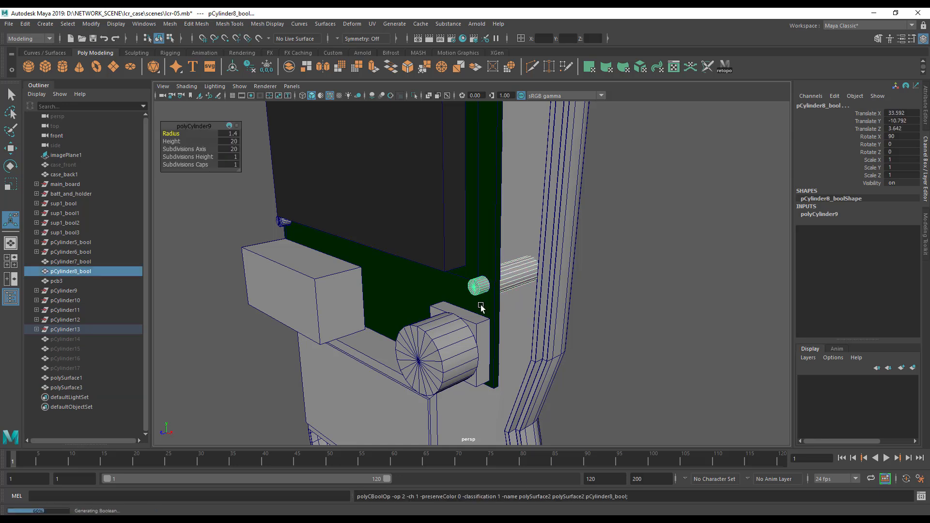
key("g")
Subtract the last thin cylinder from the remaining support post with a Boolean Difference and check the posts from both sides.
left_click_drag(394, 321, 415, 320, "alt")
left_click(435, 292)
left_click(467, 301)
key("g")
left_click(612, 285)
left_click_drag(612, 286, 509, 233, "alt")
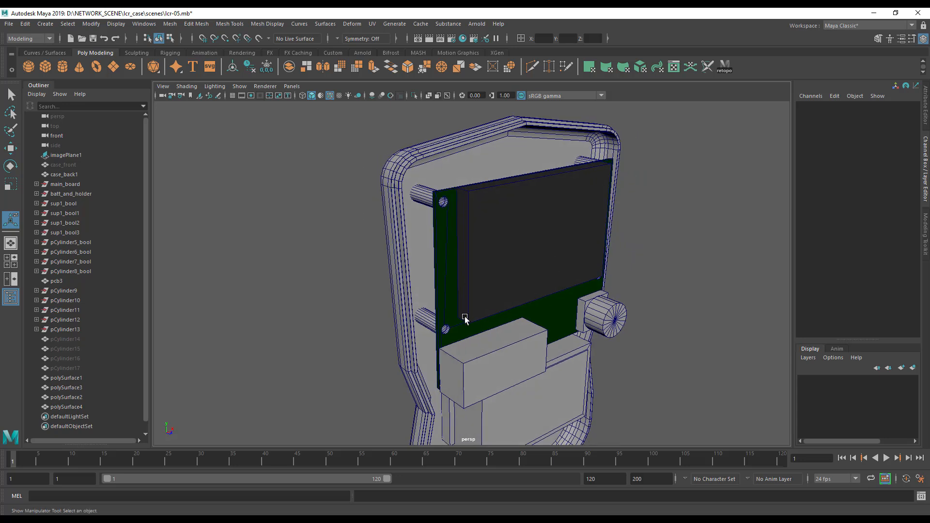
left_click_drag(559, 312, 456, 312, "alt")
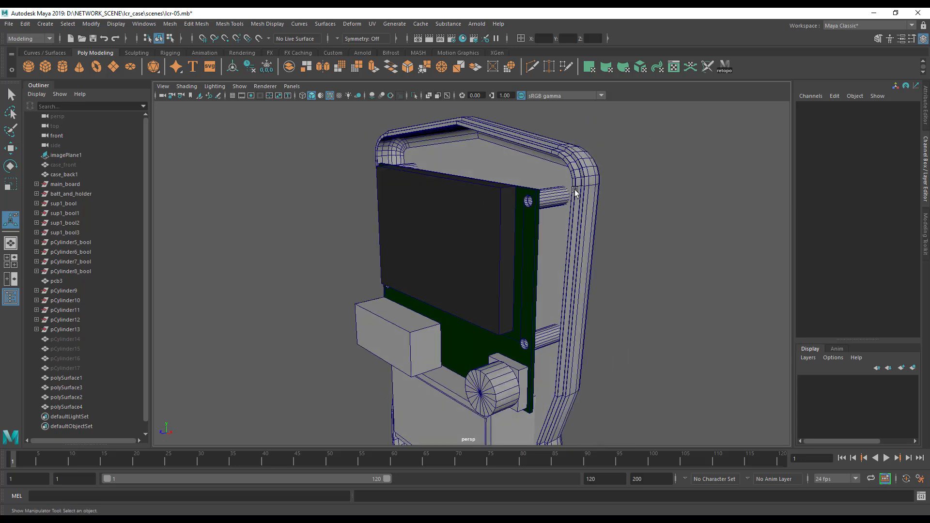
left_click_drag(557, 256, 447, 245, "alt")
Isolate the hollow post polySurface1 together with case_back1 in the perspective view and inspect the post's hollow end.
left_click(440, 243)
right_click_drag(446, 245, 489, 266, "alt")
middle_click_drag(489, 266, 519, 197, "alt")
left_click(517, 189, "shift")
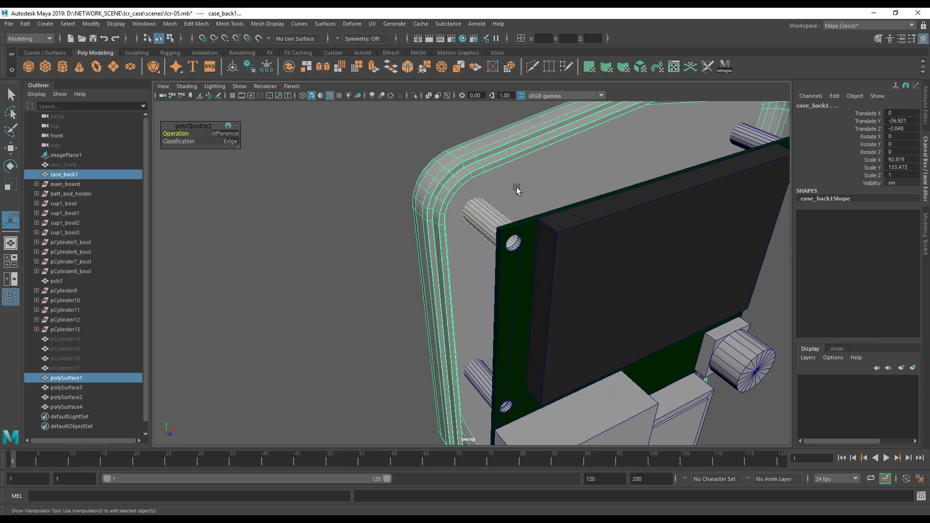
key("ctrl+1")
left_click_drag(538, 245, 442, 288, "alt")
right_click_drag(442, 288, 669, 314, "alt")
middle_click_drag(580, 306, 700, 337, "alt")
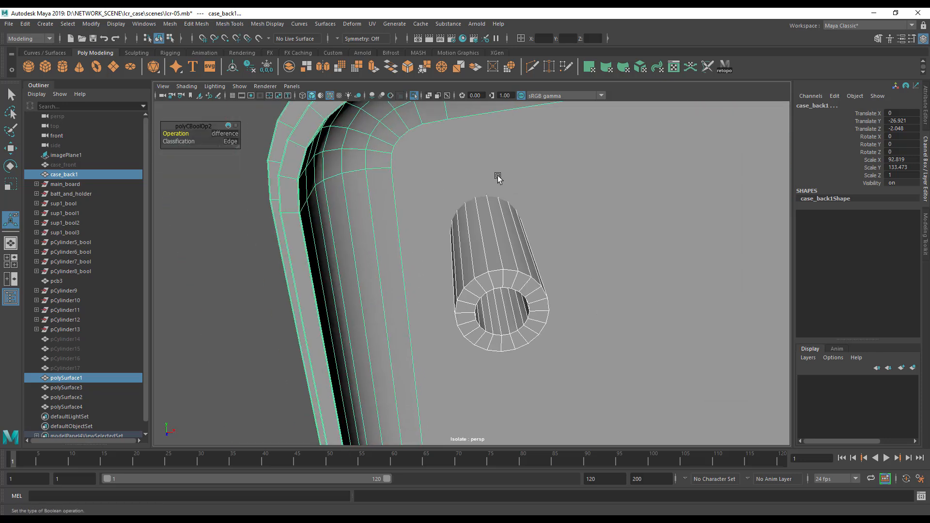
middle_click_drag(518, 223, 517, 249, "alt")
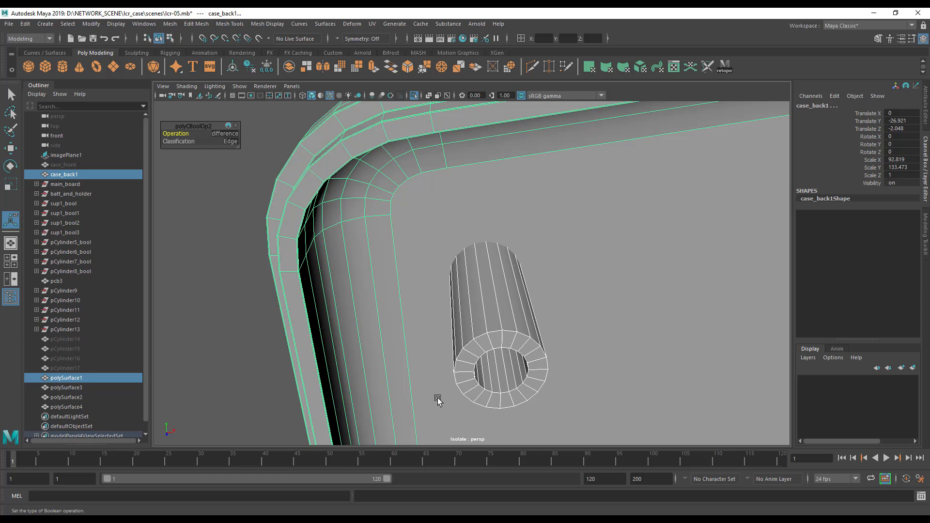
left_click_drag(542, 269, 549, 233, "alt")
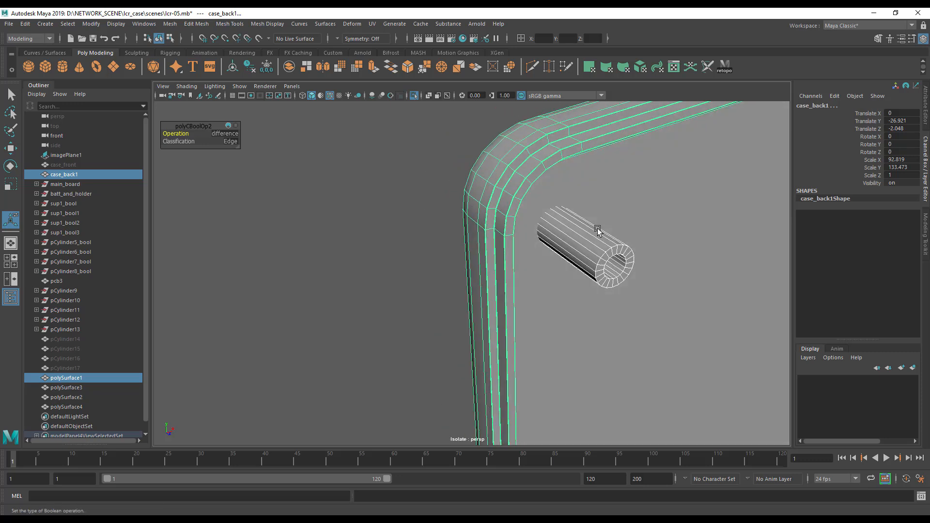
middle_click_drag(577, 245, 544, 249, "alt")
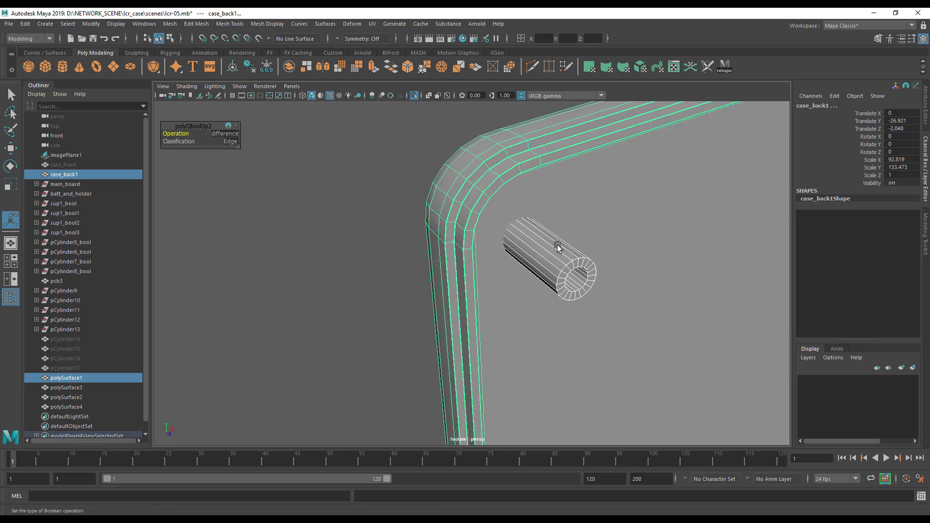
Isolate the hollow post polySurface1 on its own in the front view.
key("space")
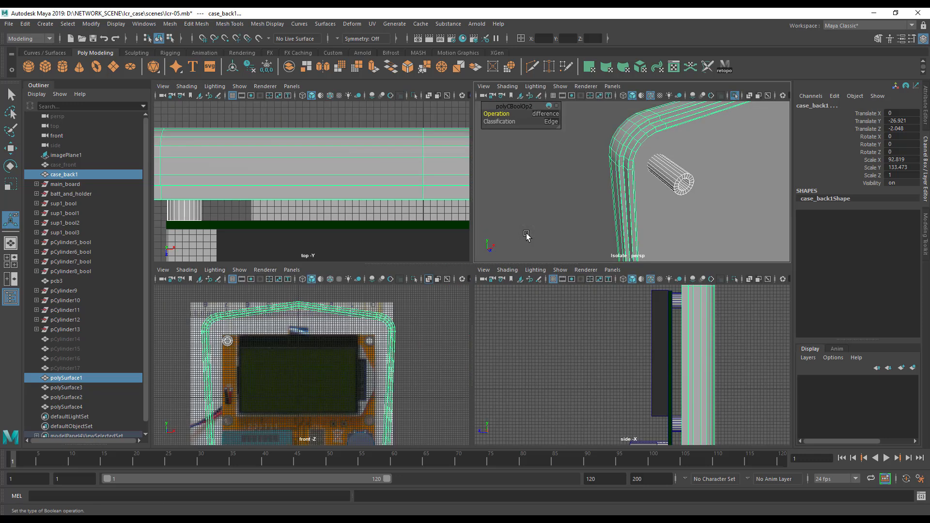
key("space")
scroll(333, 367, "up", 5)
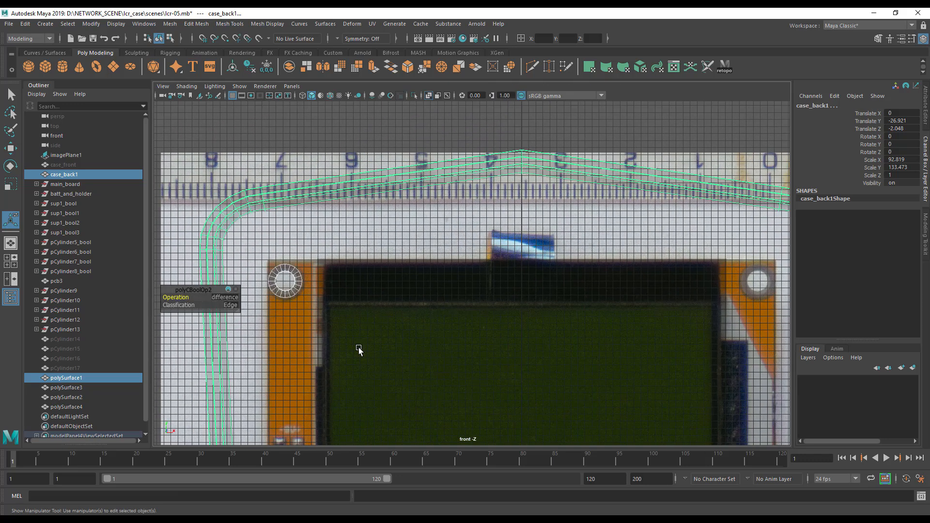
scroll(450, 264, "up", 4)
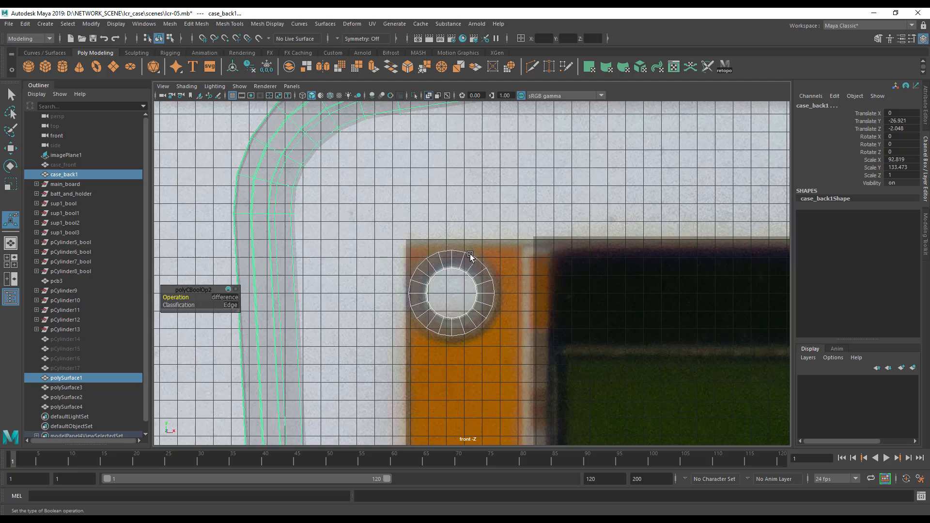
left_click(470, 261)
left_click(436, 280)
left_click(427, 306)
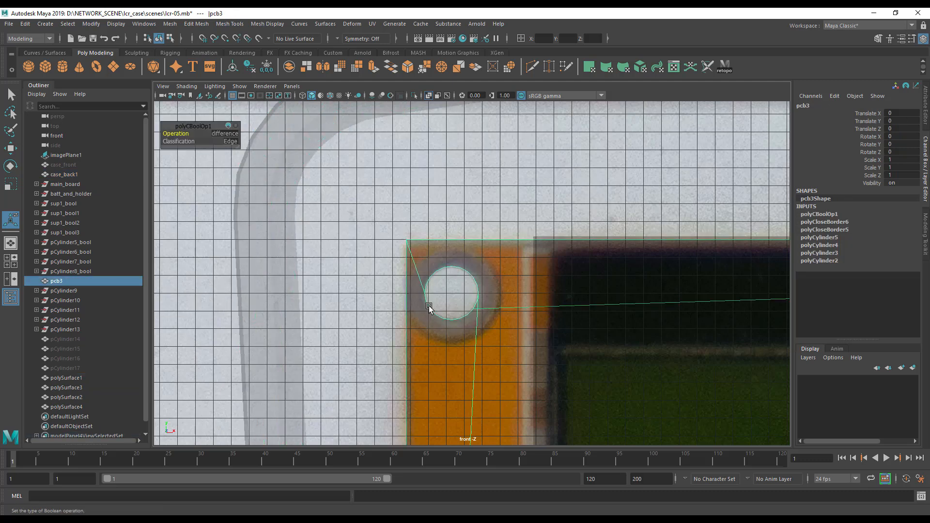
left_click(161, 287)
left_click(65, 377)
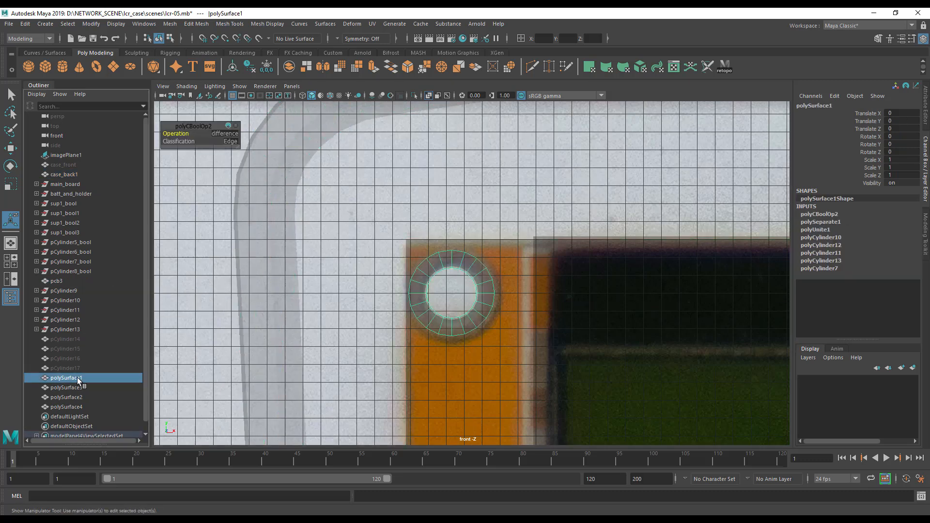
key("ctrl+1")
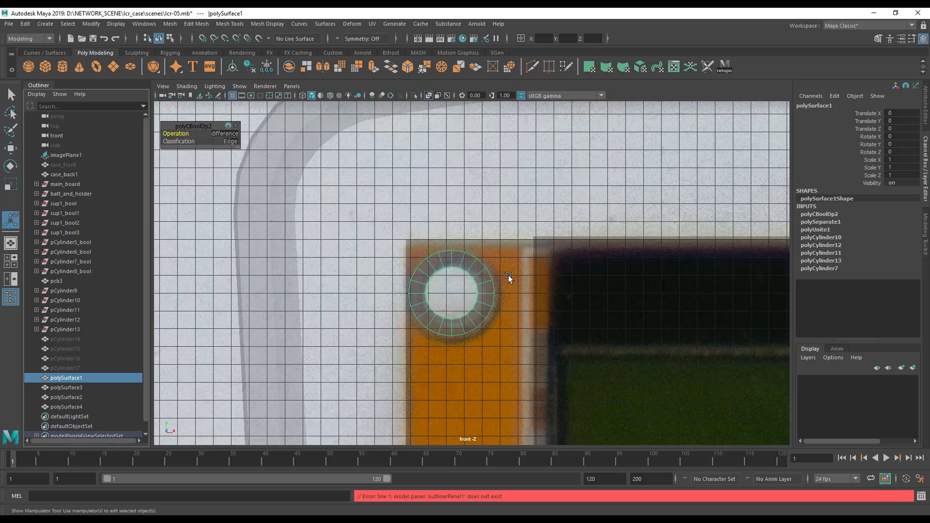
scroll(420, 266, "down", 5)
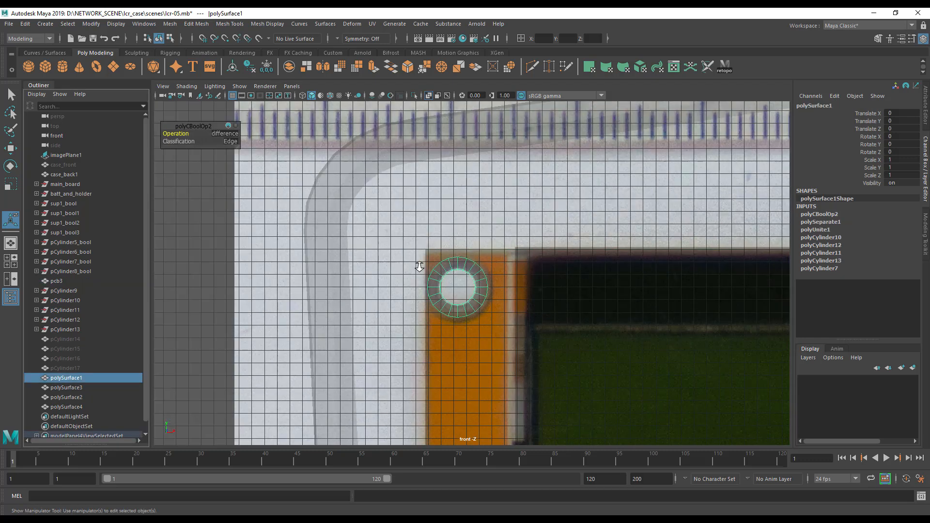
scroll(420, 267, "down", 6)
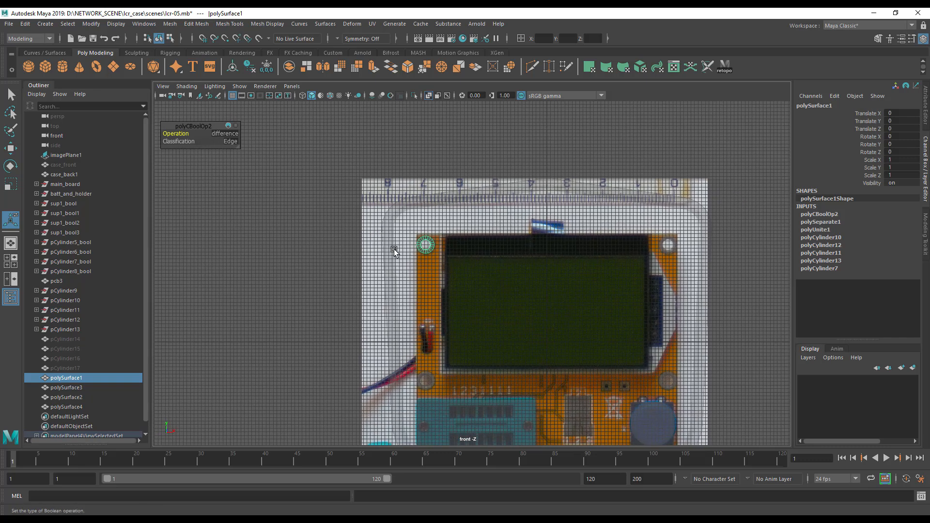
key("space")
key("ctrl+1")
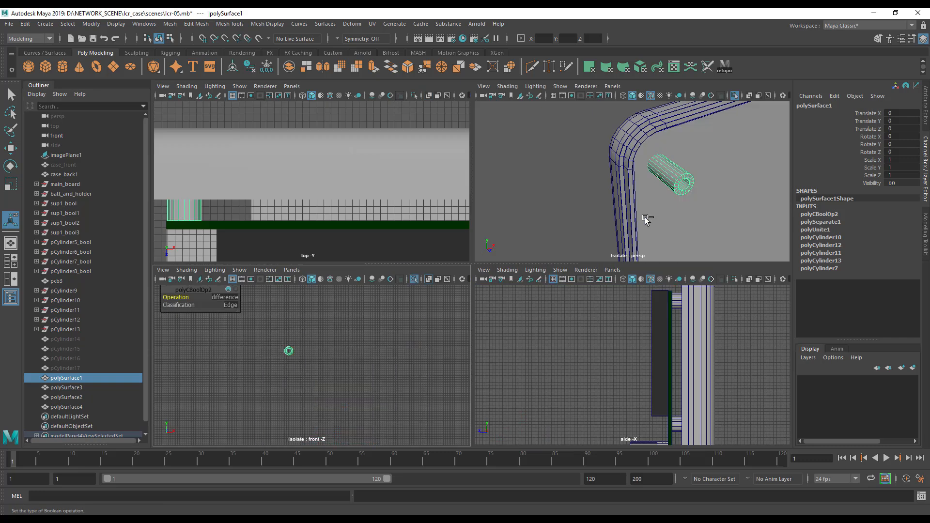
Create a polygon cube and set its width, height and depth to 2.
key("space")
scroll(480, 332, "up", 4)
middle_click_drag(372, 321, 382, 273, "alt")
right_click_drag(383, 273, 746, 388, "alt")
middle_click_drag(516, 350, 547, 459, "alt")
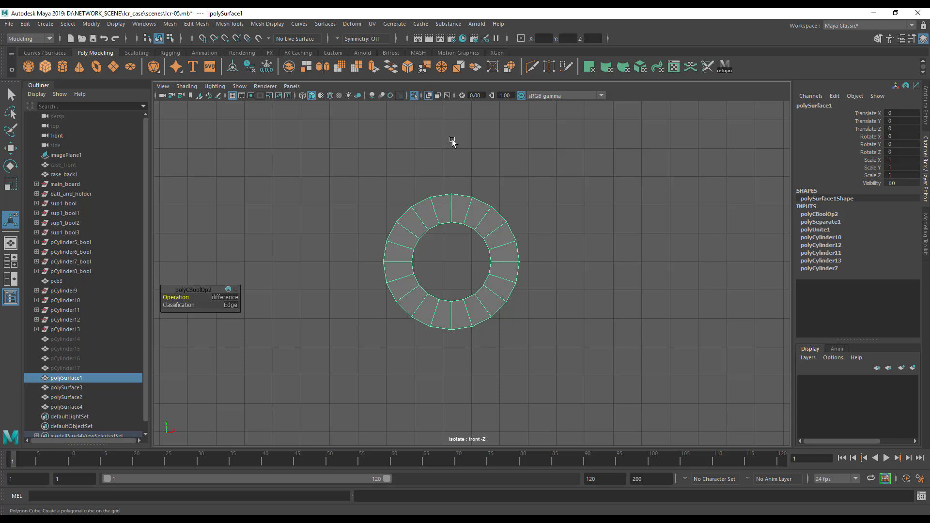
left_click(49, 64)
scroll(353, 189, "down", 7)
middle_click_drag(591, 337, 422, 206, "alt")
scroll(421, 206, "down", 1)
middle_click_drag(575, 308, 594, 335, "alt")
left_click(815, 214)
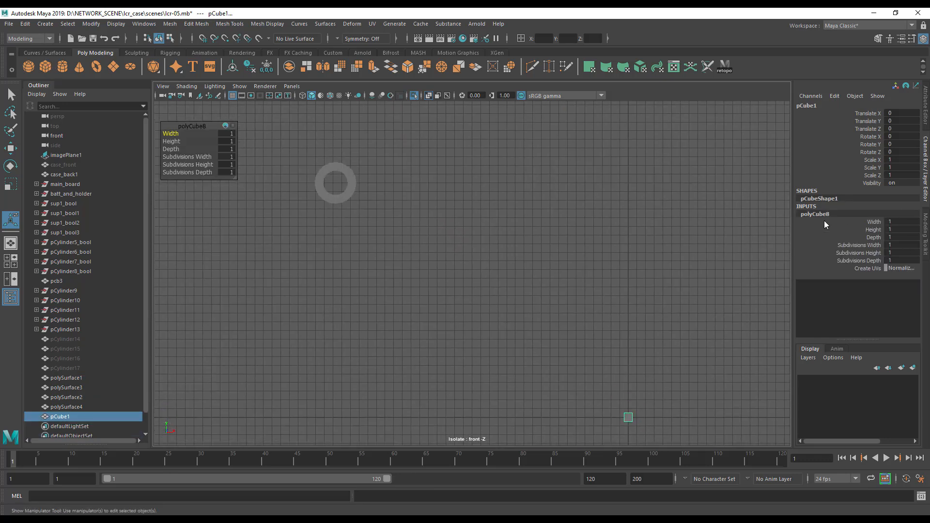
left_click_drag(901, 224, 904, 239)
type("2")
key("Return")
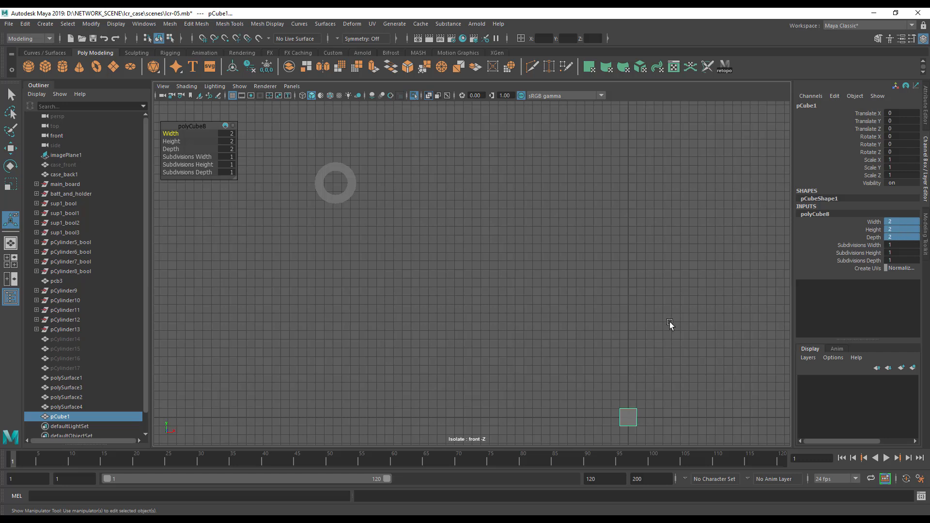
Move the cube to the upper rim of the hollow post, at about X -33.574 and Y 30.172.
key("w")
left_click_drag(633, 391, 575, 187)
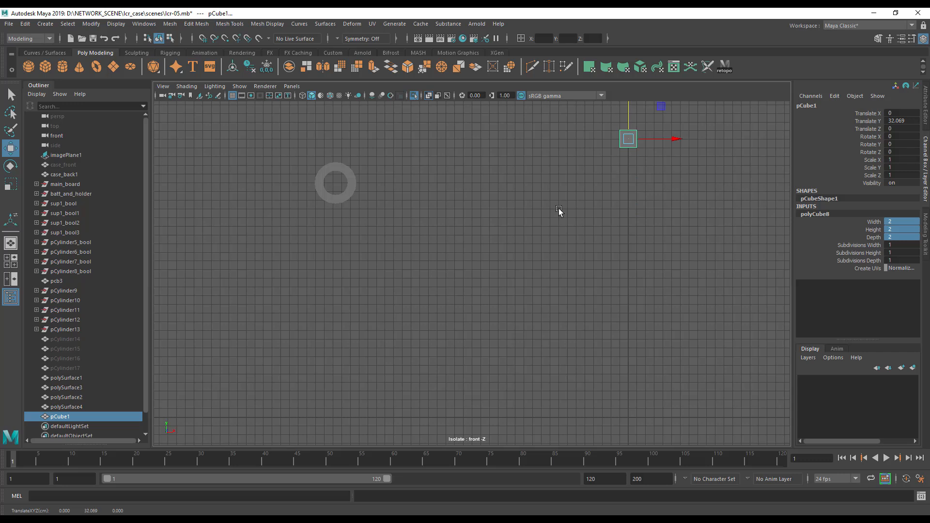
middle_click_drag(635, 173, 760, 258, "alt")
left_click_drag(775, 226, 462, 214)
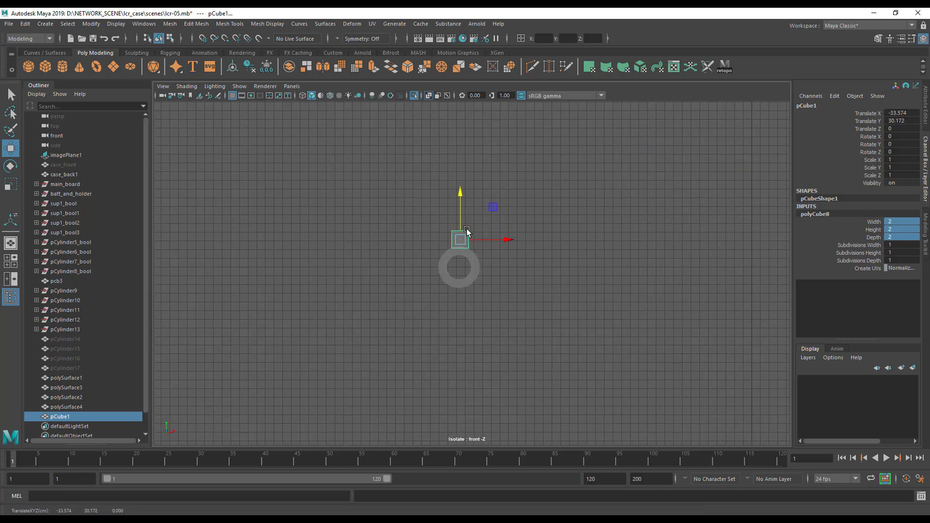
Fine-tune the cube's position to about X -33.717 and Y 30.03 so it is centred over and overlaps the post's upper wall.
middle_click_drag(440, 263, 472, 278, "alt")
right_click_drag(471, 278, 765, 342, "alt")
left_click_drag(539, 167, 539, 161)
left_click_drag(588, 197, 583, 197)
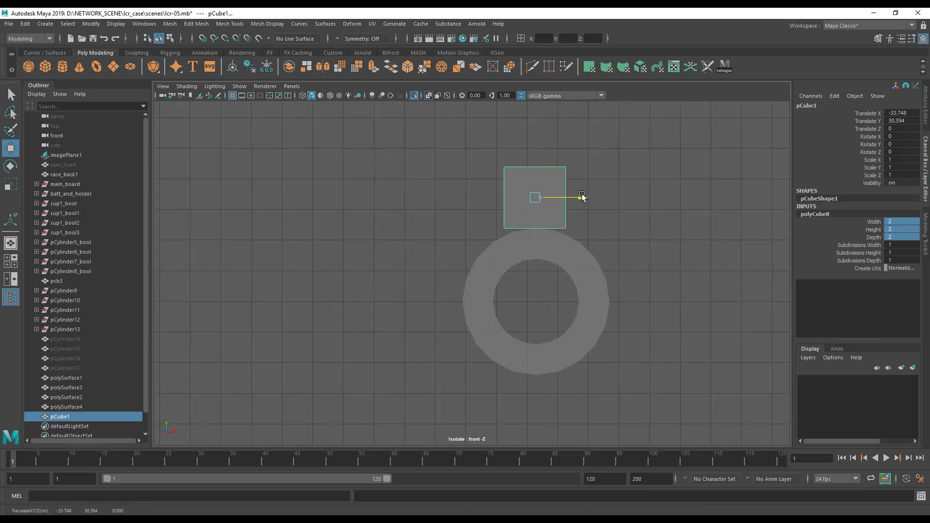
left_click_drag(538, 162, 538, 173)
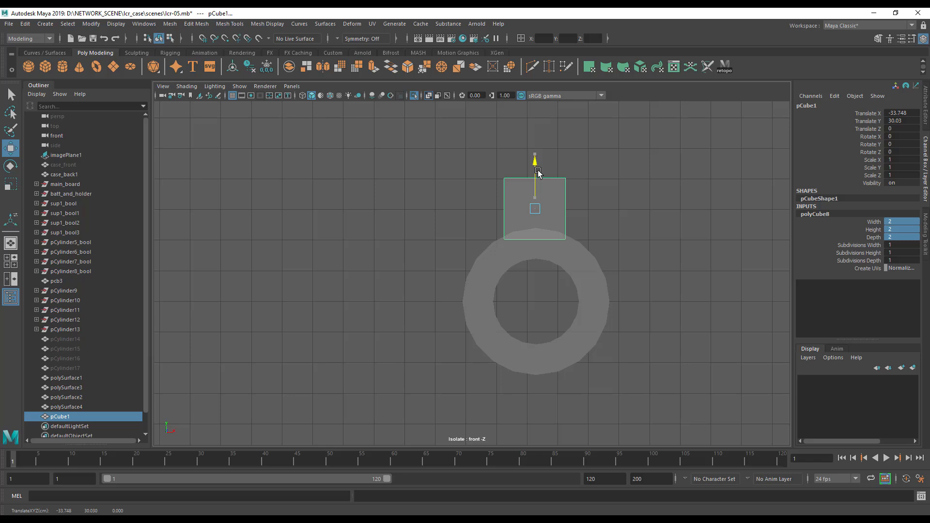
middle_click_drag(570, 211, 560, 191, "alt")
left_click_drag(561, 191, 561, 192)
Examine the cube's size and placement against the hollow post in the front and perspective views.
right_click_drag(629, 254, 478, 252, "alt")
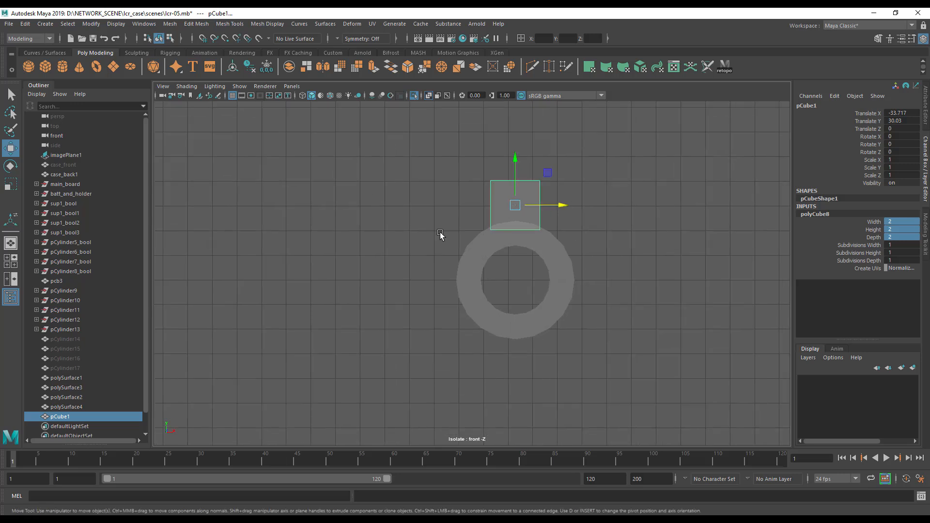
middle_click_drag(478, 251, 386, 196, "alt")
right_click_drag(494, 253, 472, 251, "alt")
middle_click_drag(472, 250, 487, 284, "alt")
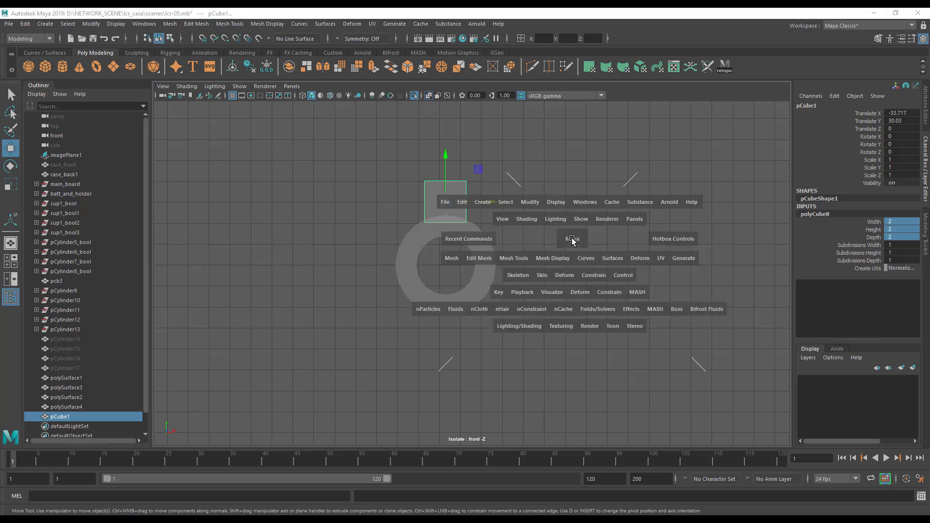
key("space")
middle_click_drag(609, 221, 578, 222, "alt")
left_click_drag(578, 221, 548, 224, "alt")
right_click_drag(600, 233, 669, 227, "alt")
left_click_drag(669, 226, 602, 230, "alt")
middle_click_drag(630, 228, 726, 225, "alt")
left_click_drag(622, 228, 672, 217, "alt")
middle_click_drag(672, 217, 670, 221, "alt")
mouse_move(670, 221)
left_mouse_down("alt")
mouse_move(660, 220)
mouse_move(667, 225)
left_mouse_up("alt")
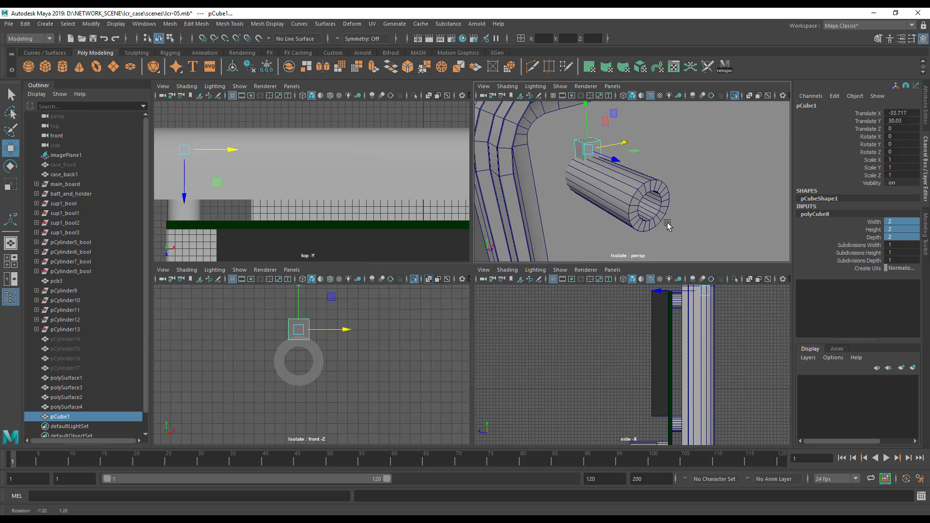
Set the cube's width to 1, keeping its height at 2.
double_click(904, 228)
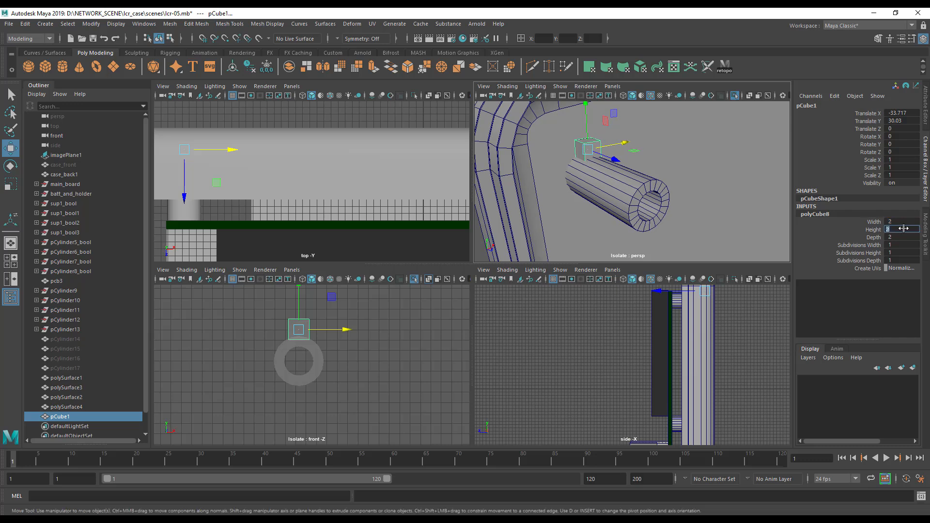
key("Return")
key("Return")
left_click(903, 219)
type("1")
key("Return")
Set the cube's depth to 3 and shift it along Z to about 0.353 beside the post's base.
left_click_drag(592, 224, 639, 213, "alt")
left_click(902, 238)
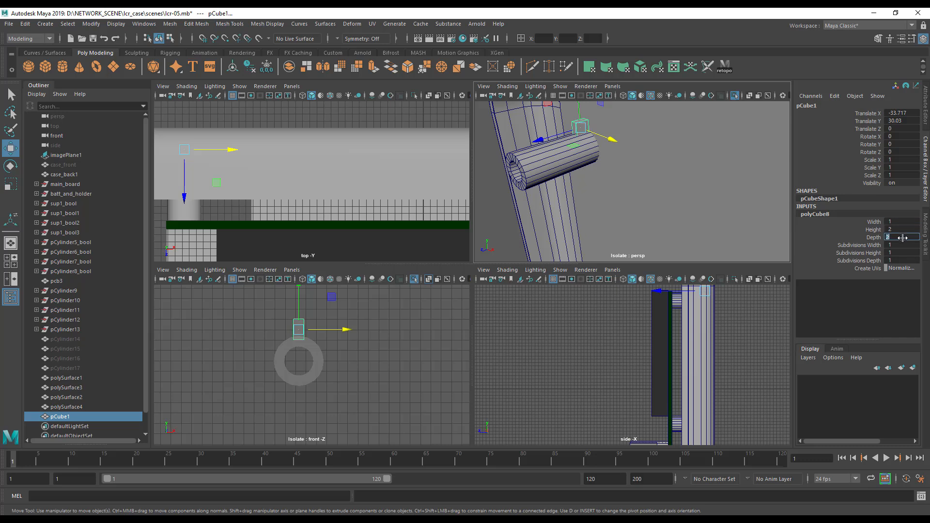
key("Return")
left_click_drag(605, 203, 550, 175, "alt")
middle_click_drag(362, 338, 355, 379, "alt")
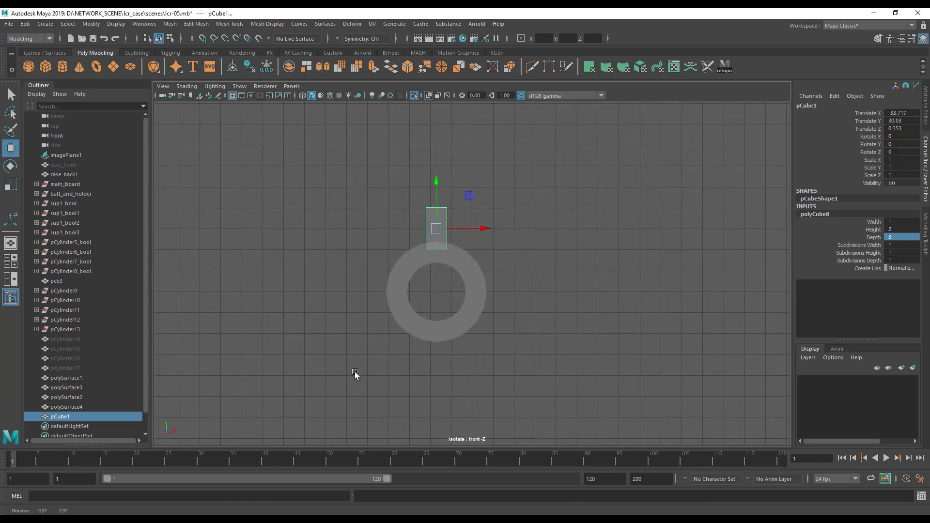
right_click_drag(356, 379, 467, 380, "alt")
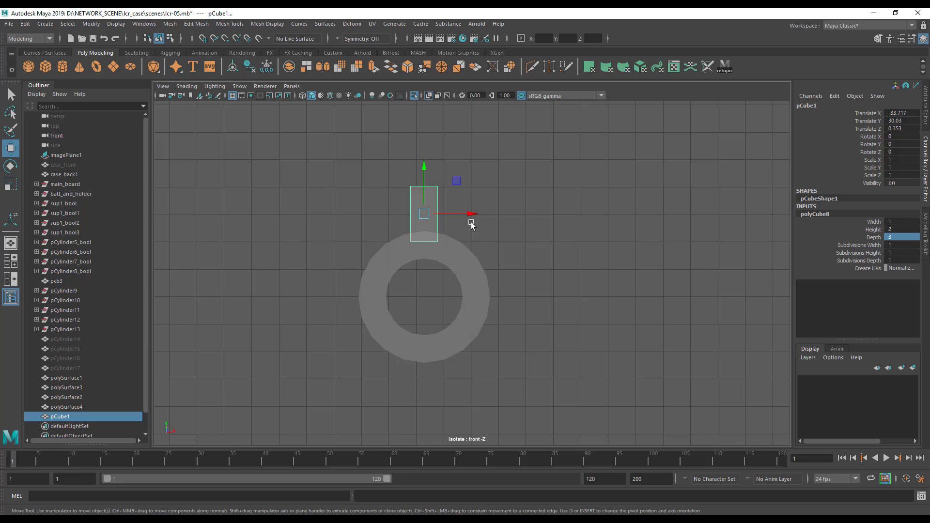
left_click(435, 192)
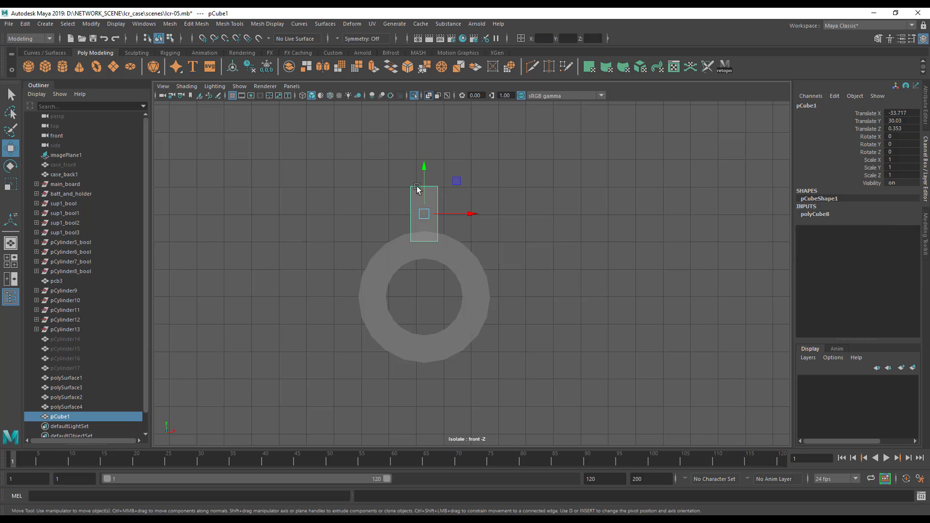
key("space")
left_click(299, 153)
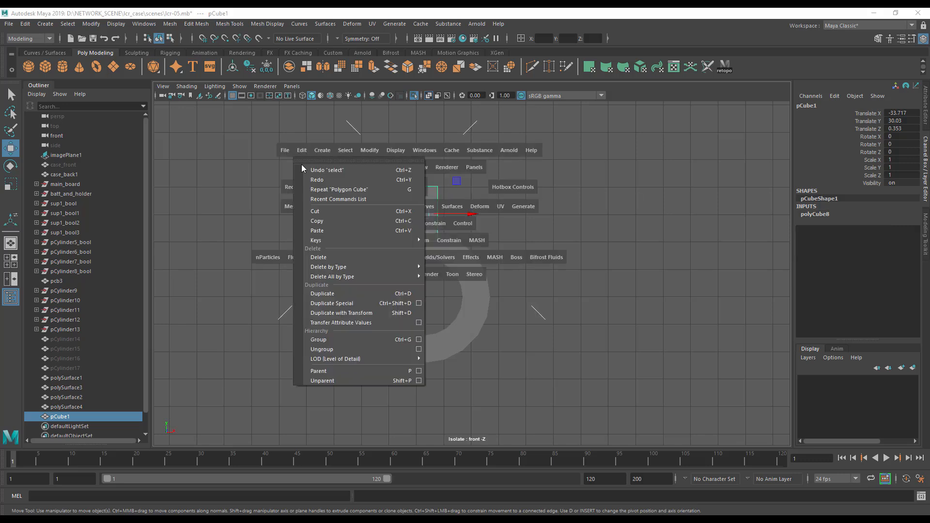
left_click(222, 212)
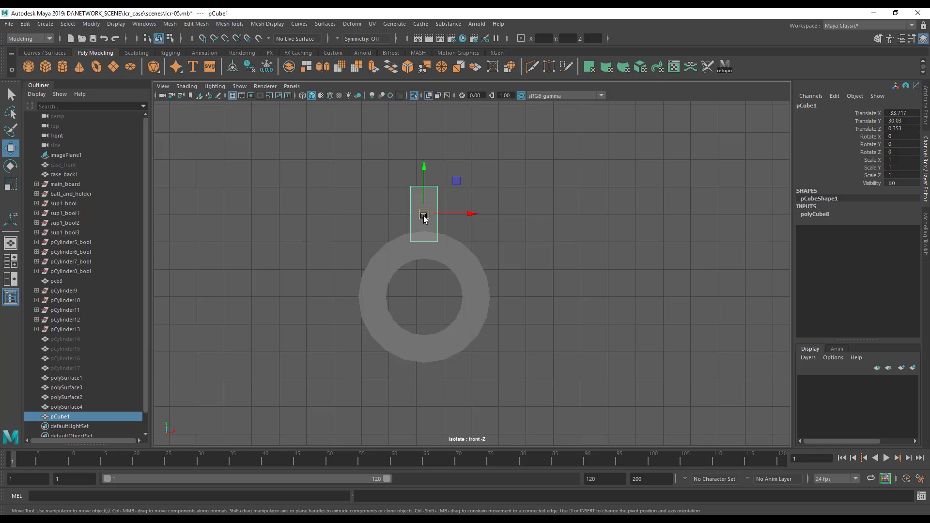
Move the cube's pivot down along Y to the centre of the hollow post.
key("d")
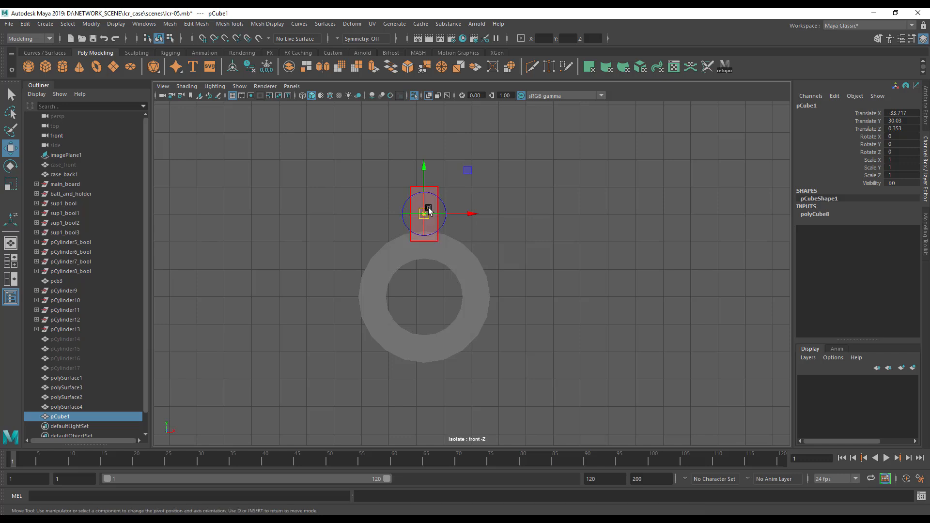
left_click_drag(423, 167, 422, 248)
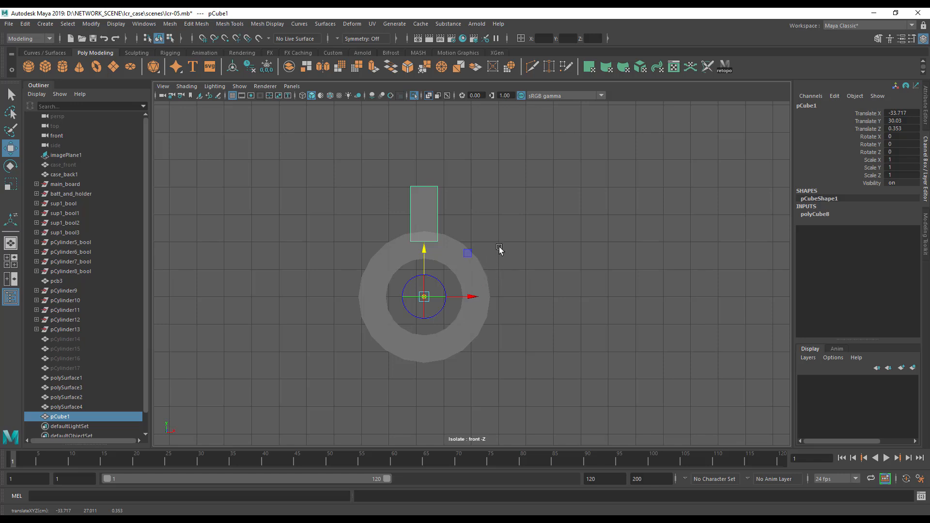
left_click(533, 244)
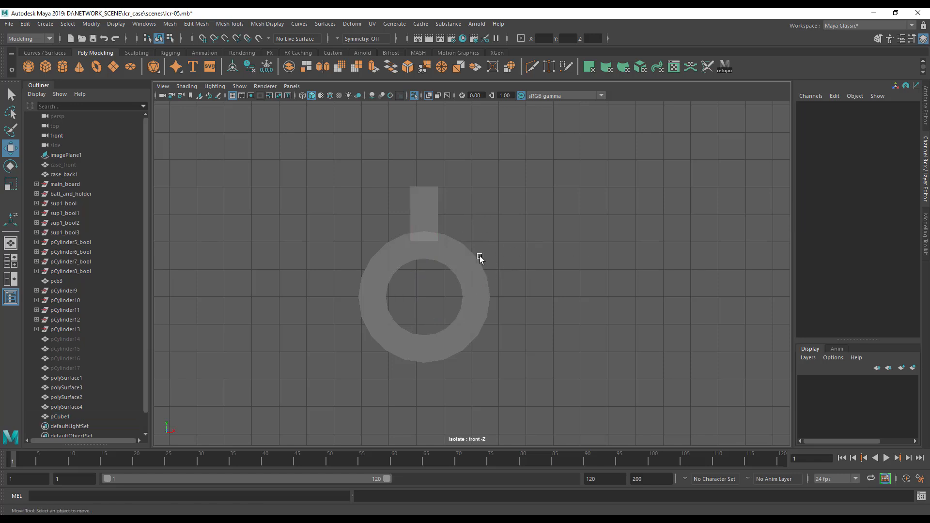
Duplicate the cube around the post with Duplicate Special, using reset settings, 5 copies and a Z rotation of 60.
left_click(422, 213)
key("space")
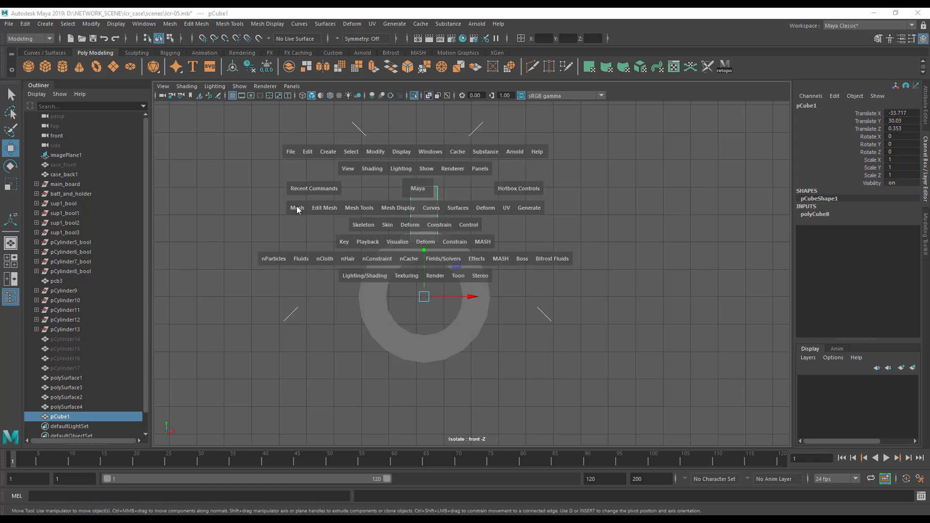
left_click(305, 155)
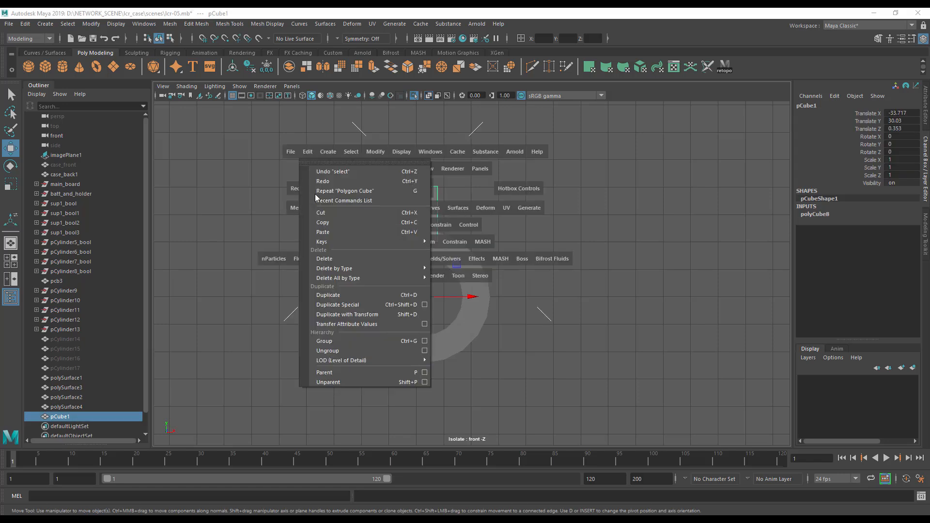
left_click(424, 305)
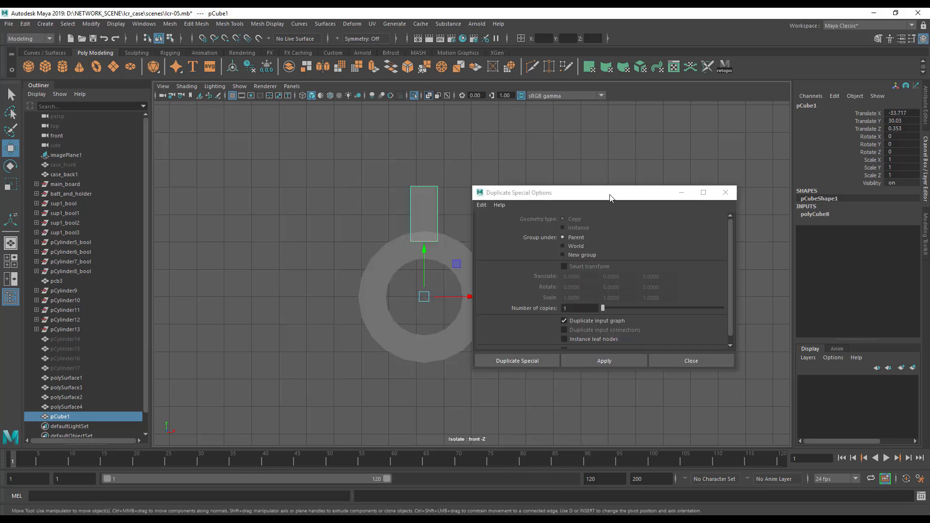
left_click_drag(611, 197, 665, 171)
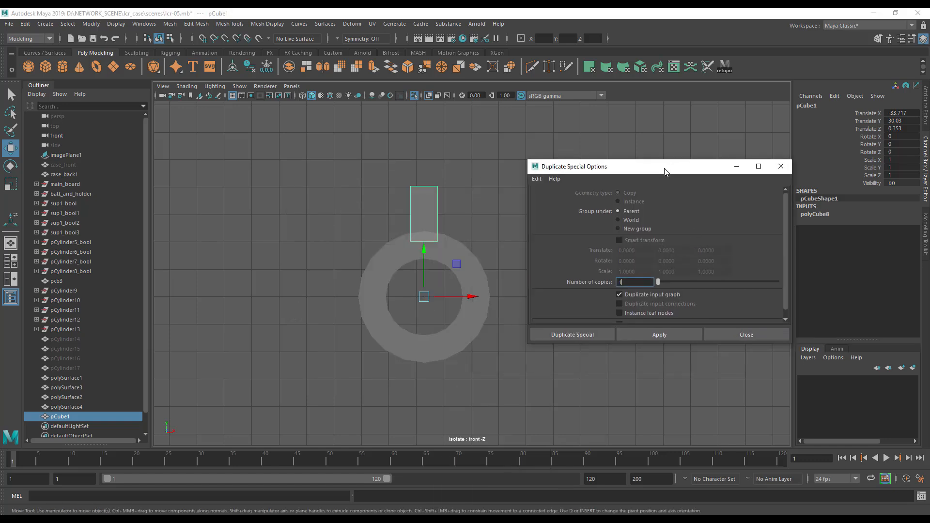
left_click(537, 179)
left_click(564, 199)
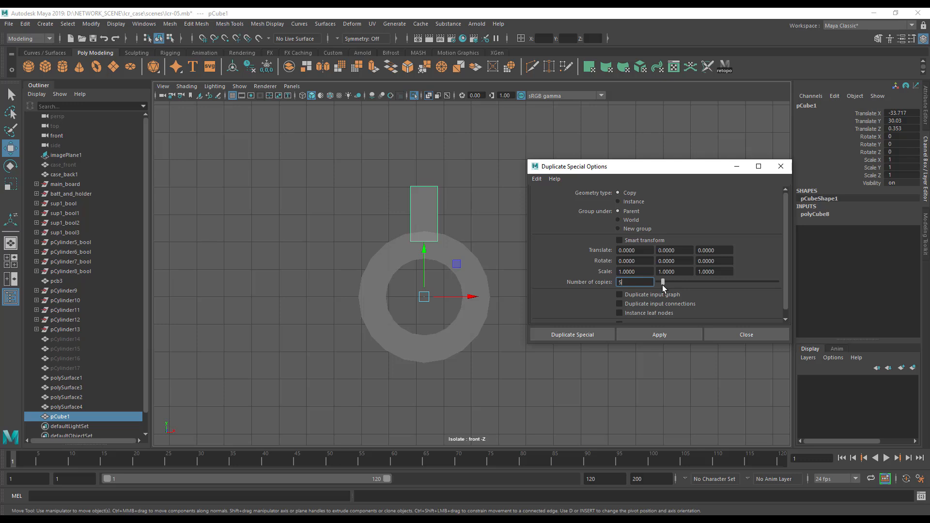
key("Return")
left_click(730, 261)
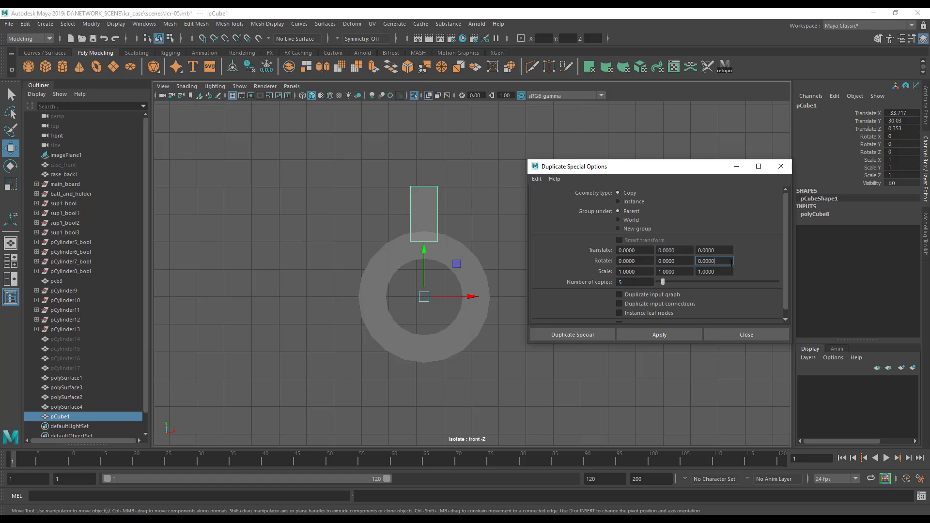
type("60")
left_click(602, 334)
Examine the ring of ribs around the post in the front and perspective views.
middle_click_drag(576, 318, 584, 294, "alt")
right_click_drag(583, 294, 581, 303, "alt")
middle_click_drag(580, 303, 595, 337, "alt")
key("space")
left_click_drag(532, 195, 652, 168, "alt")
right_click_drag(652, 168, 506, 178, "alt")
left_click_drag(506, 178, 461, 161, "alt")
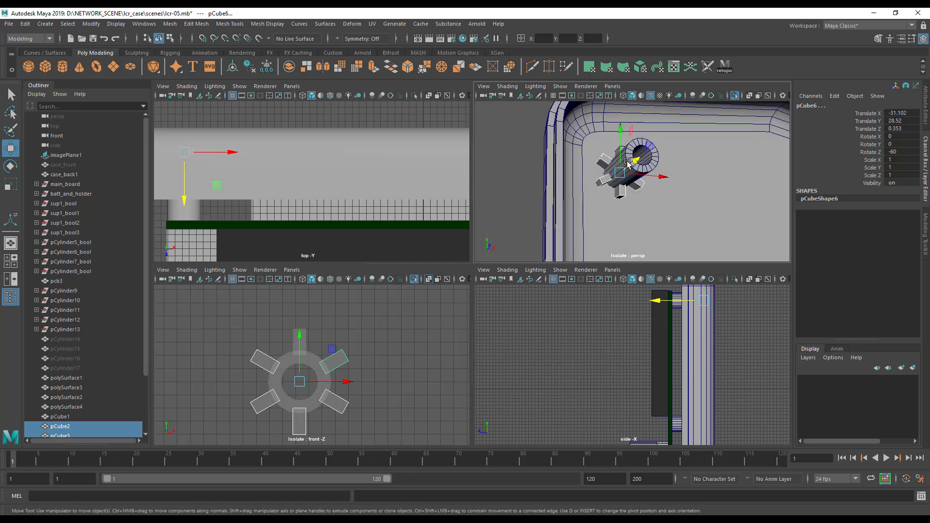
left_click_drag(639, 150, 542, 237, "alt")
Group the five duplicated rib cubes and name the group pil_support.
scroll(83, 382, "down", 3)
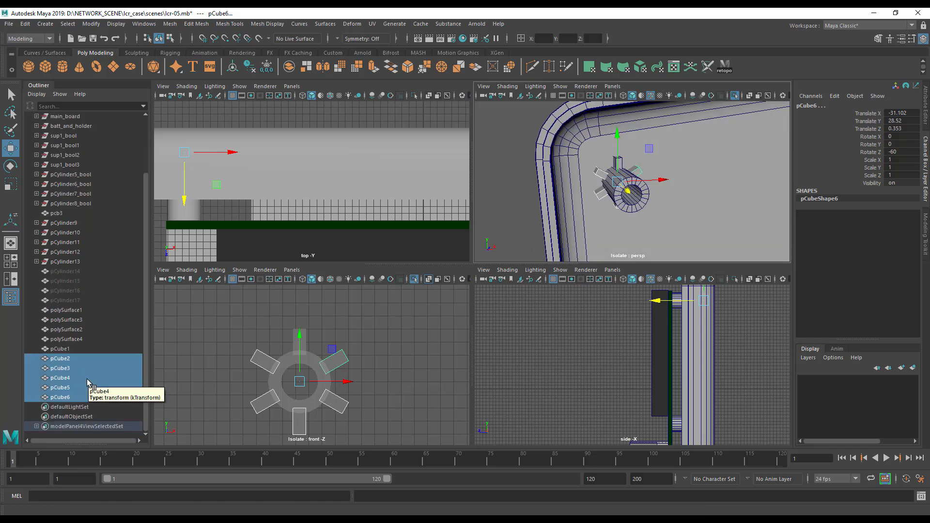
key("ctrl+g")
double_click(73, 395)
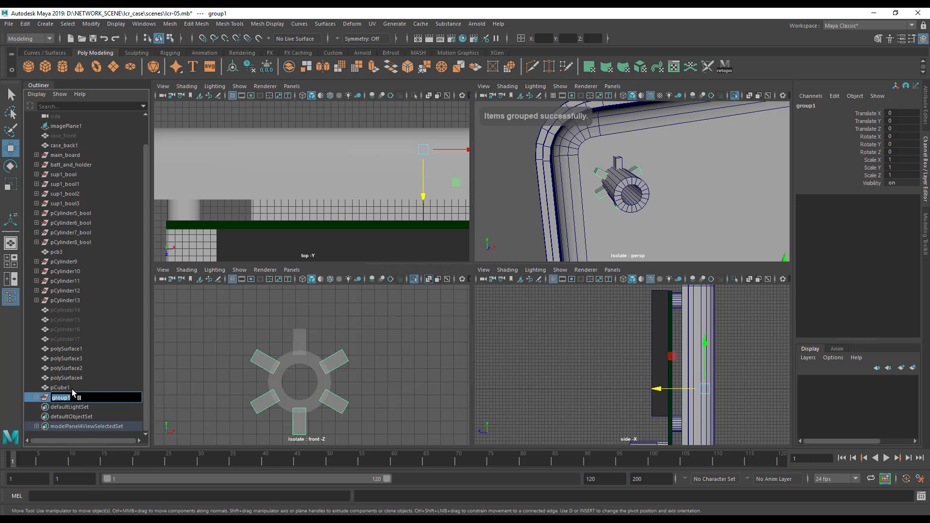
type("pil-supp")
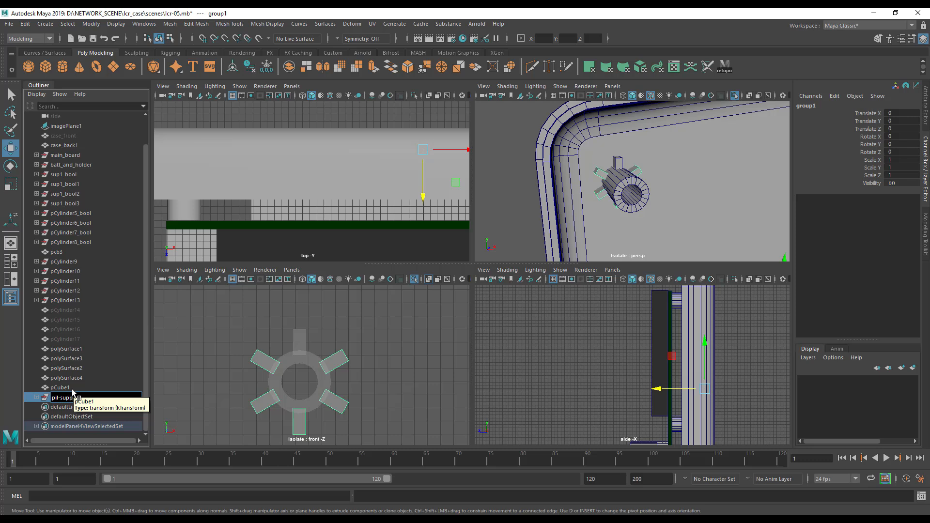
key("Return")
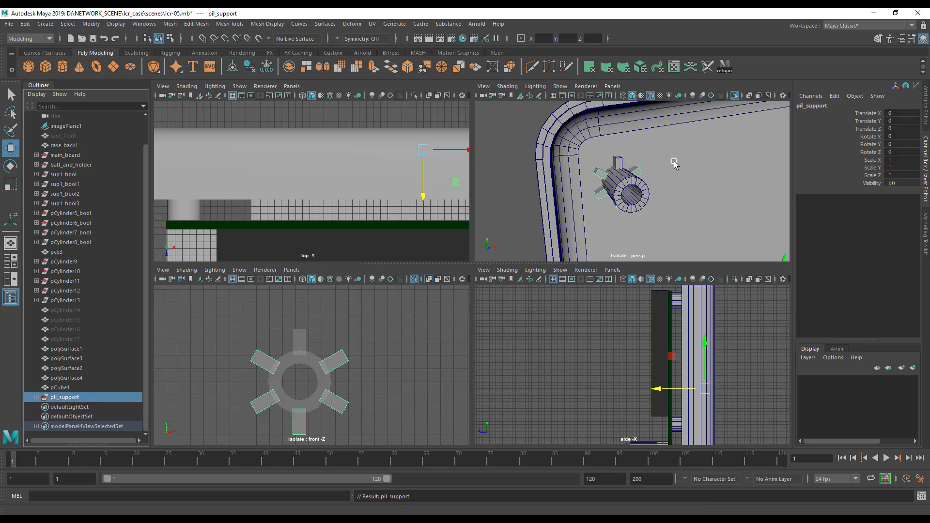
Turn off object isolation in the front view so the whole case and reference image are shown.
middle_click_drag(655, 178, 574, 185, "alt")
right_click_drag(707, 199, 614, 195, "alt")
middle_click_drag(614, 195, 564, 188, "alt")
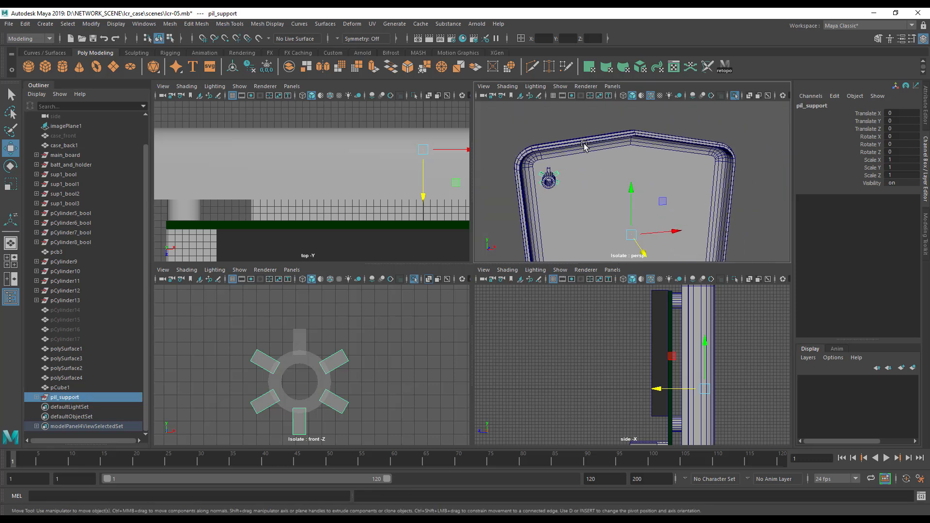
left_click(405, 310)
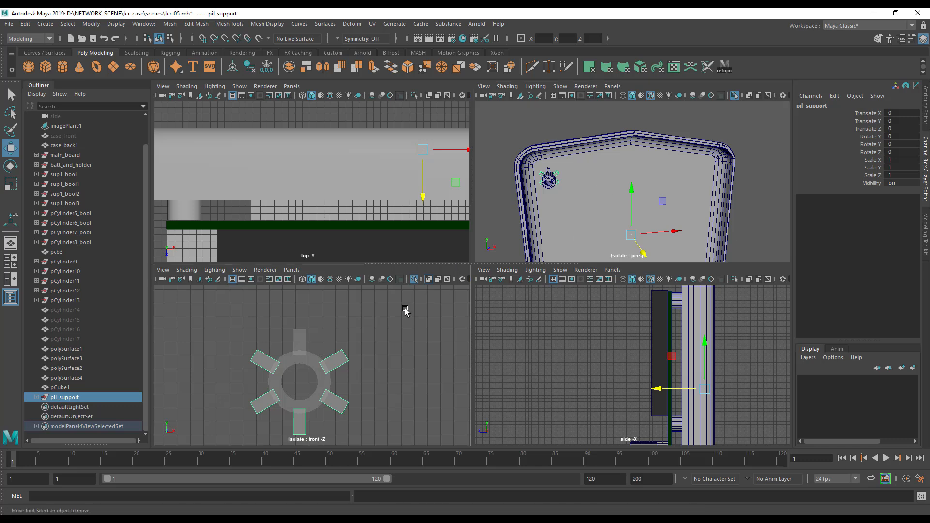
key("ctrl+1")
key("space")
scroll(405, 310, "down", 6)
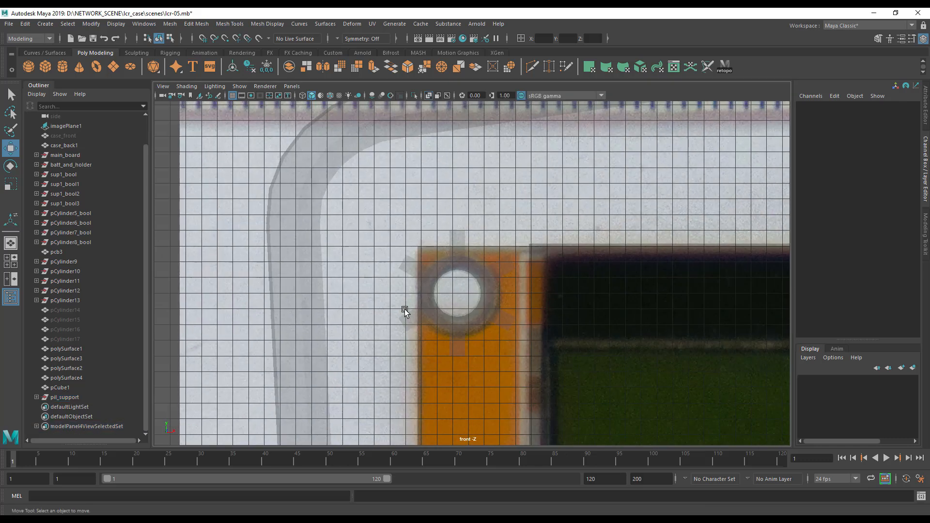
middle_click_drag(422, 320, 336, 292, "alt")
Move the original rib cube, pCube1, into the pil_support group and select the group.
left_click(274, 227)
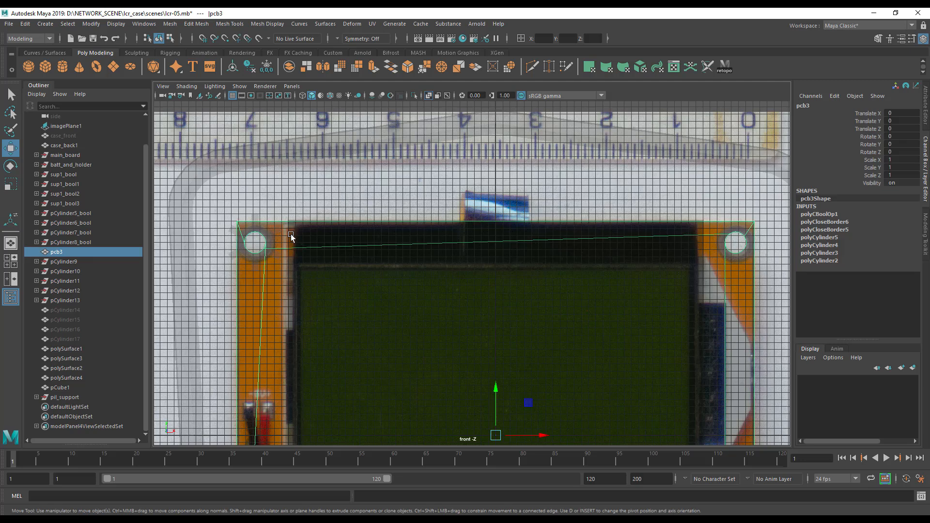
left_click(232, 251)
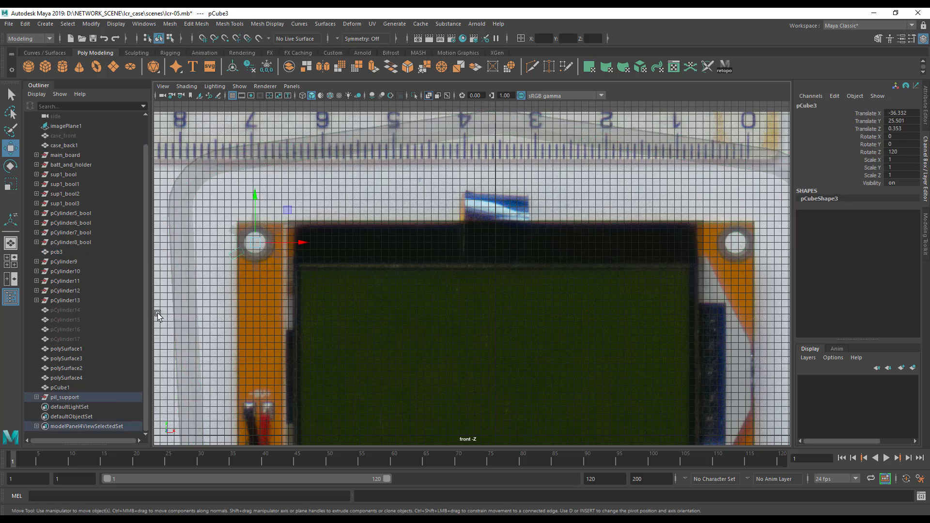
left_click(51, 397)
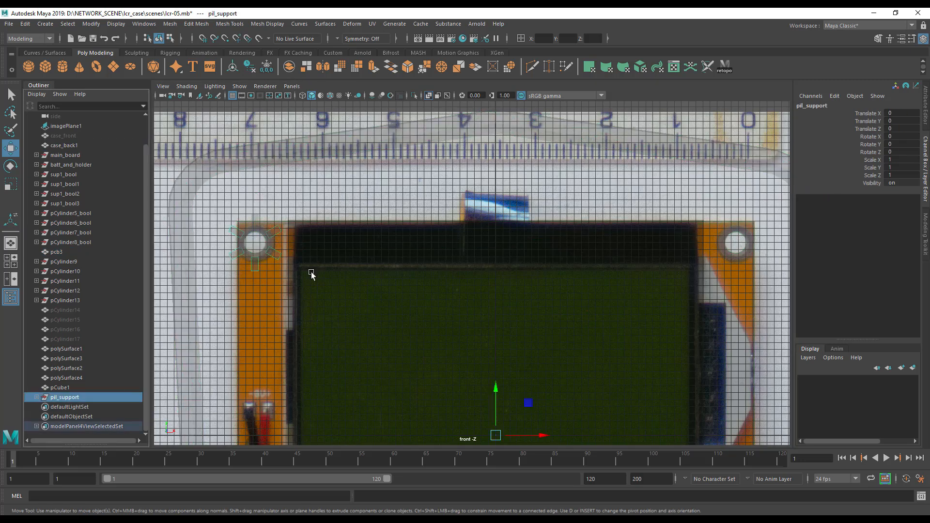
left_click(64, 387)
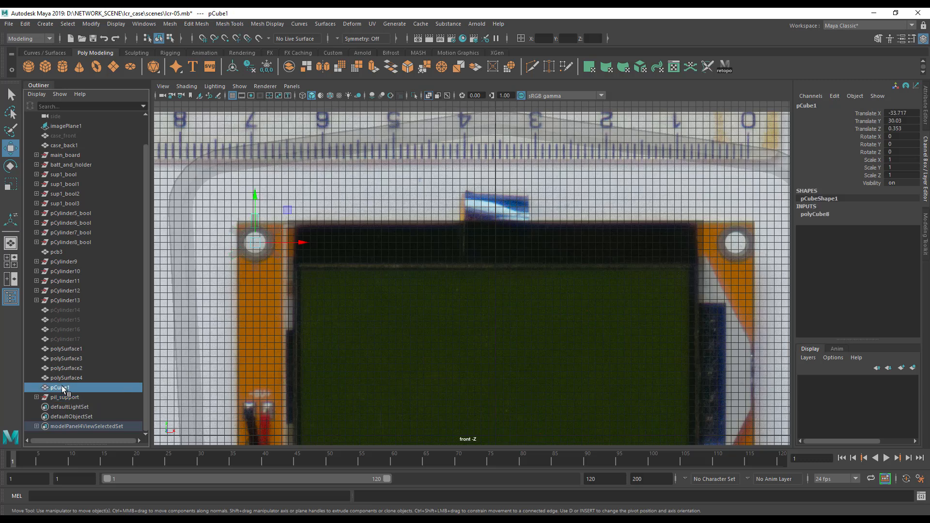
middle_click_drag(60, 397, 60, 397)
left_click(65, 397)
middle_click_drag(318, 292, 320, 281, "alt")
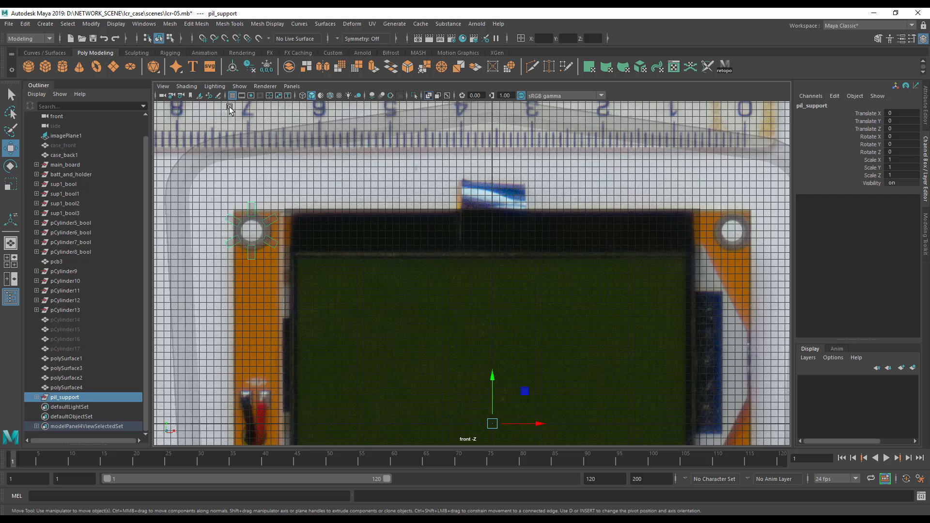
left_click(186, 86)
left_click(202, 184)
mouse_move(312, 297)
middle_mouse_down("alt")
mouse_move(316, 276)
mouse_move(319, 297)
middle_mouse_up("alt")
left_click(186, 86)
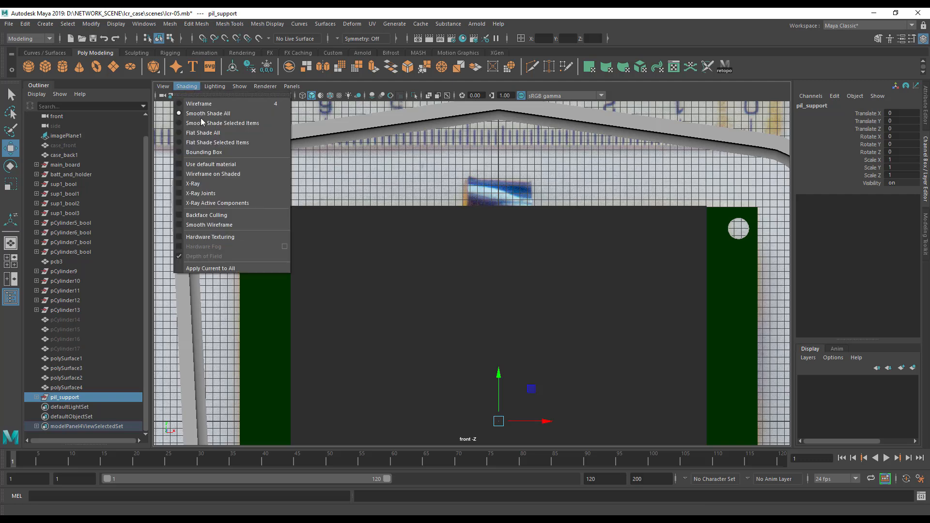
left_click(213, 183)
Duplicate the pil_support group, centre the copy's pivot and move it along X to about 67.418, onto the upper-right post.
middle_click_drag(333, 295, 306, 281, "alt")
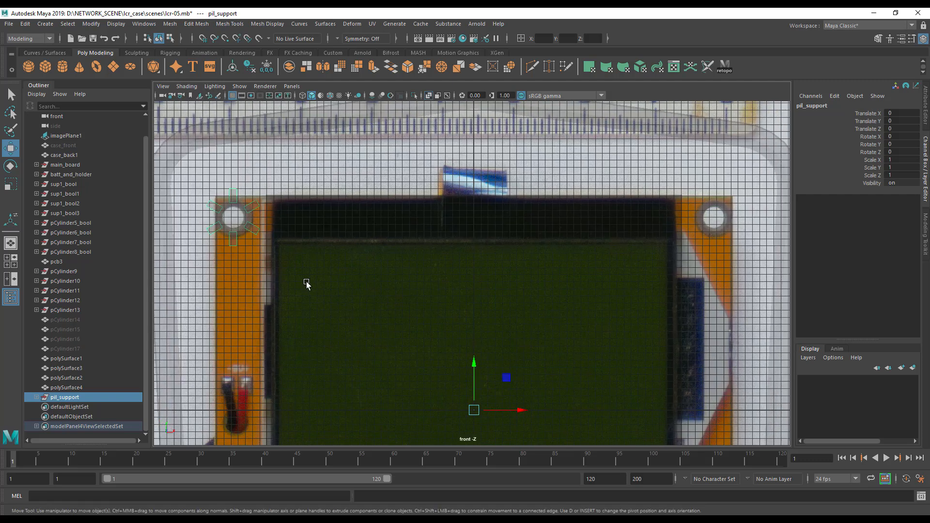
key("ctrl+d")
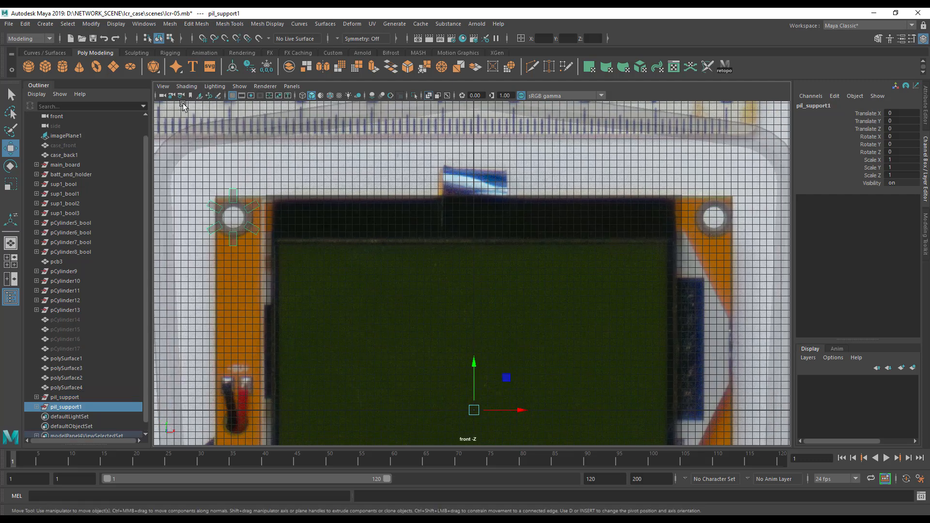
left_click(91, 24)
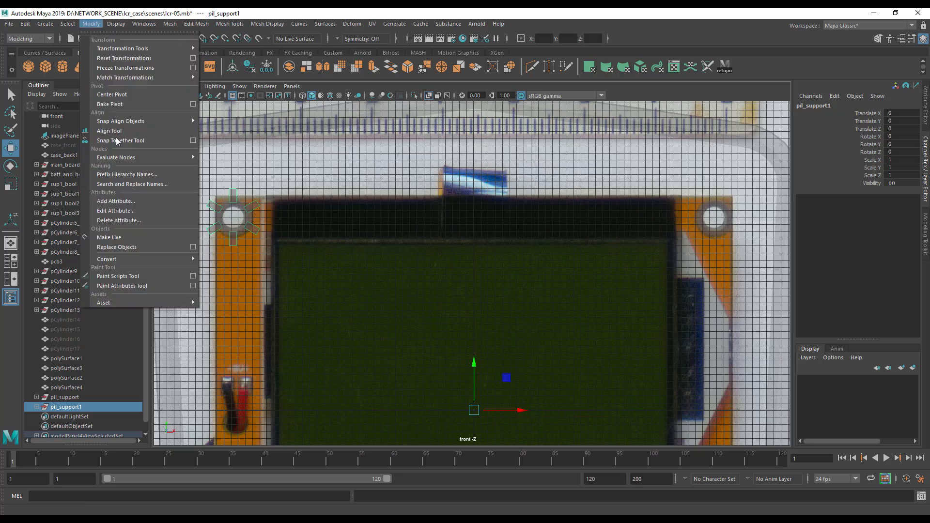
left_click(116, 95)
left_click_drag(282, 216, 763, 240)
middle_click_drag(732, 254, 486, 292, "alt")
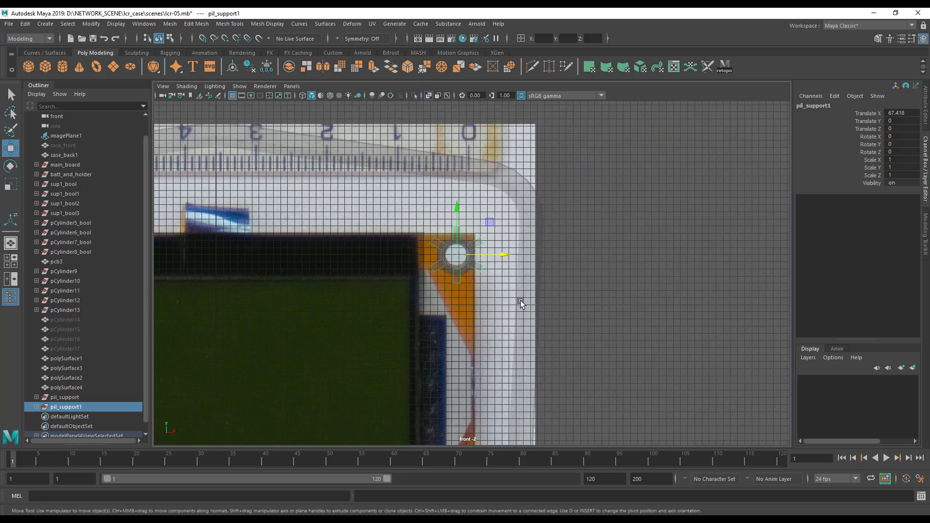
Show wireframe on shaded and fine-tune the copied rib group to about X 67.338 so it is centred on the post.
right_click_drag(486, 292, 723, 290, "alt")
left_click(189, 86)
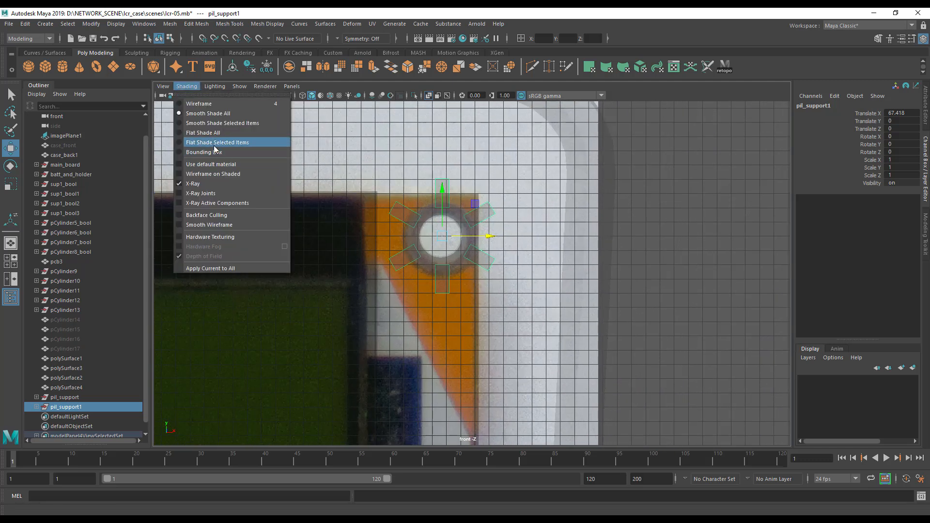
left_click(216, 175)
scroll(362, 280, "up", 5)
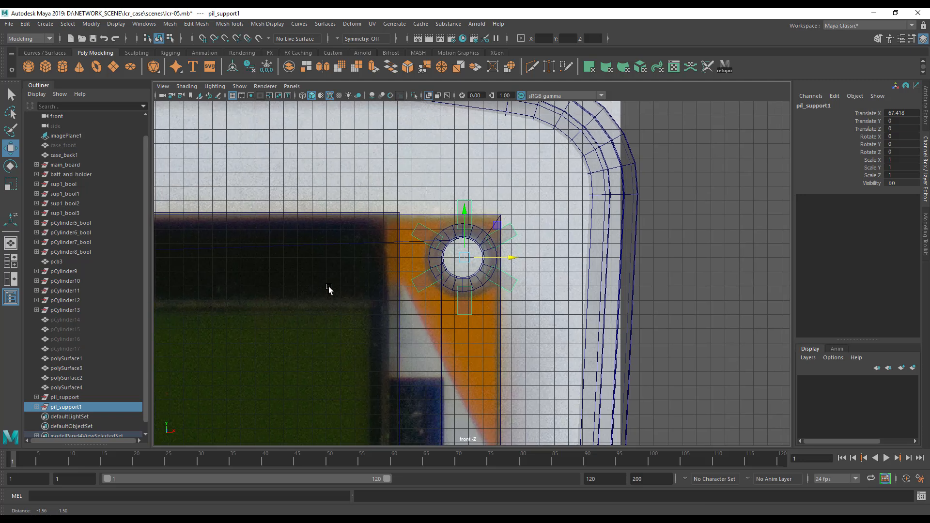
left_click_drag(497, 240, 493, 241)
Duplicate the upper-right rib group and move the copy down to about Y -37.856, onto the lower-right post.
right_click_drag(605, 262, 58, 272, "alt")
middle_click_drag(484, 299, 507, 192, "alt")
right_click_drag(581, 295, 417, 320, "alt")
middle_click_drag(475, 403, 548, 326, "alt")
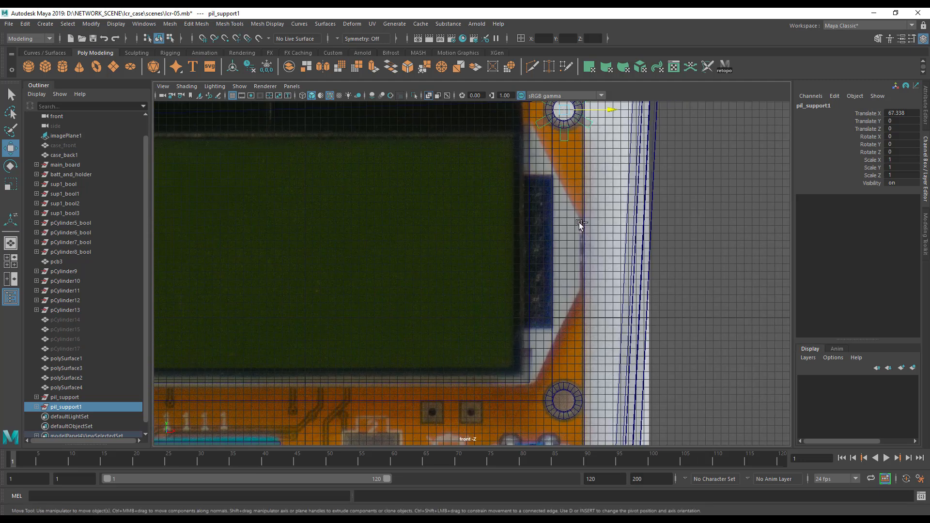
key("ctrl+d")
middle_click_drag(575, 206, 564, 219, "alt")
left_click_drag(555, 111, 567, 401)
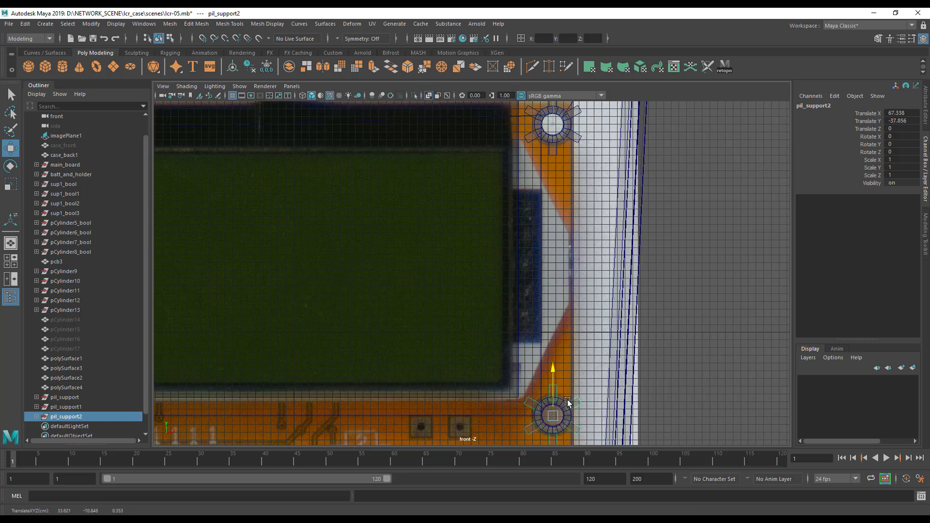
Duplicate the lower-right rib group and move the copy along X to about 0.043, onto the lower-left post.
middle_click_drag(566, 409, 667, 336, "alt")
right_click_drag(667, 337, 418, 316, "alt")
middle_click_drag(418, 316, 481, 314, "alt")
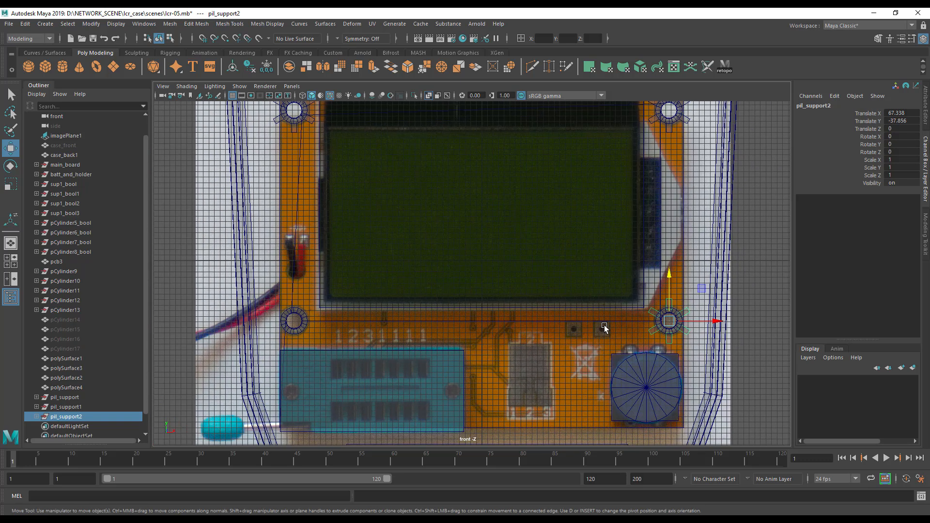
key("ctrl+d")
left_click_drag(712, 320, 339, 322)
key("f")
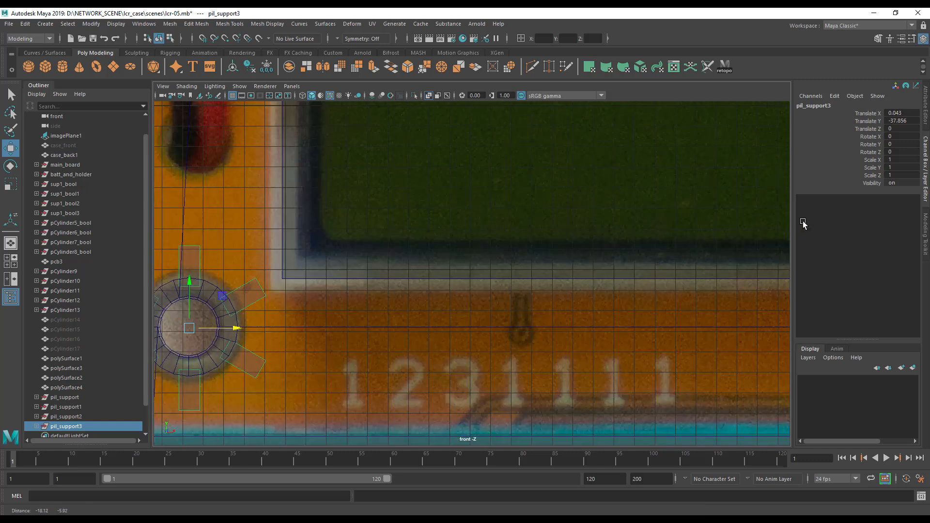
Fine-tune the lower-left rib group along X to about 0.004 so it is centred on its post.
mouse_move(492, 357)
middle_mouse_down("alt")
mouse_move(536, 347)
mouse_move(504, 352)
middle_mouse_up("alt")
left_click_drag(532, 269, 532, 270)
scroll(515, 321, "down", 4)
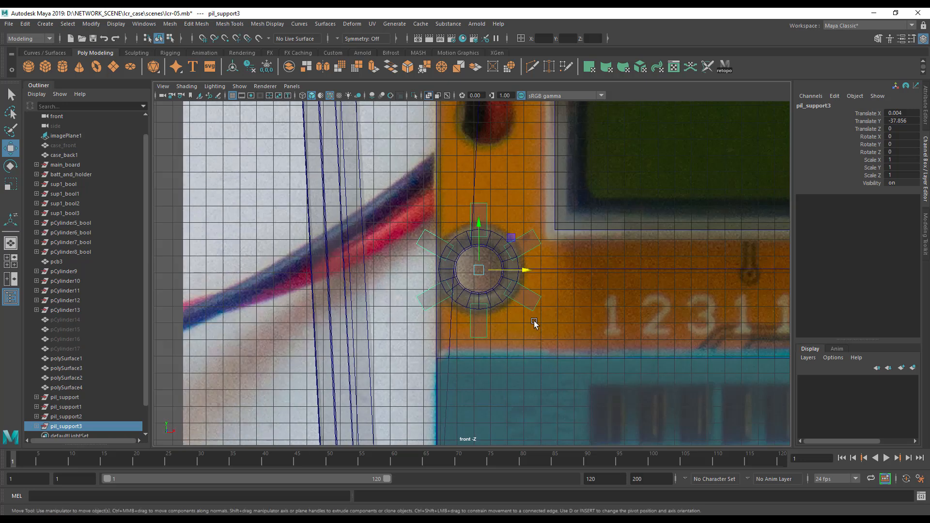
Return to the perspective view and turn off isolation so the board and the rest of the assembly show with the ribbed posts.
key("space")
left_click_drag(577, 233, 651, 216, "alt")
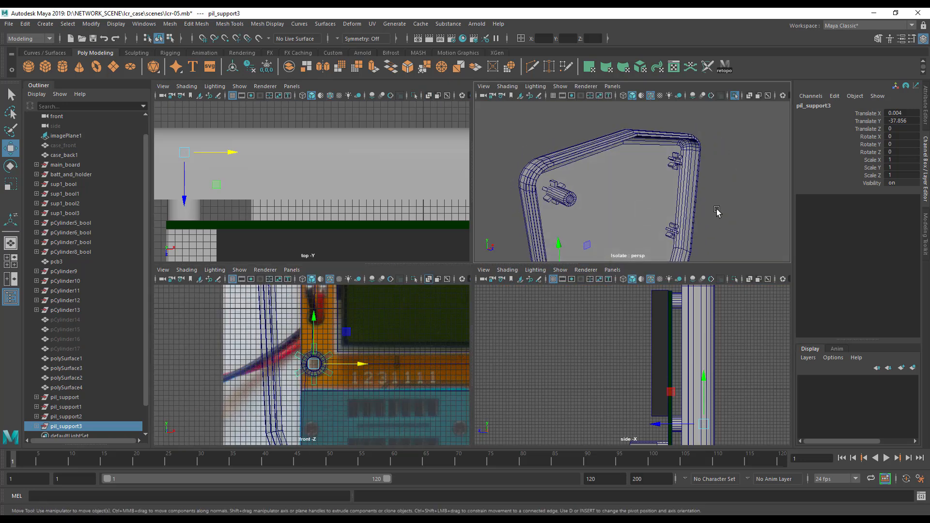
left_click(735, 197)
left_click_drag(723, 201, 687, 206, "alt")
key("ctrl+1")
middle_click_drag(623, 226, 703, 168, "alt")
right_click_drag(702, 168, 666, 245, "alt")
left_click_drag(666, 245, 690, 219, "alt")
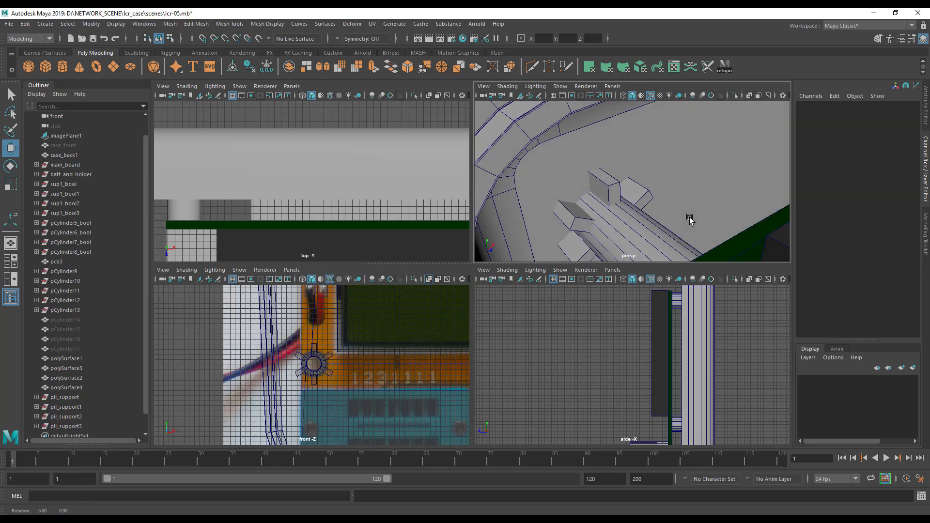
Examine the ribbed support posts, PCB and back case from the front, side and rear.
left_click(616, 183)
left_click_drag(602, 208, 557, 206, "alt")
key("space")
left_click_drag(649, 231, 686, 282, "alt")
left_click_drag(570, 298, 425, 304, "alt")
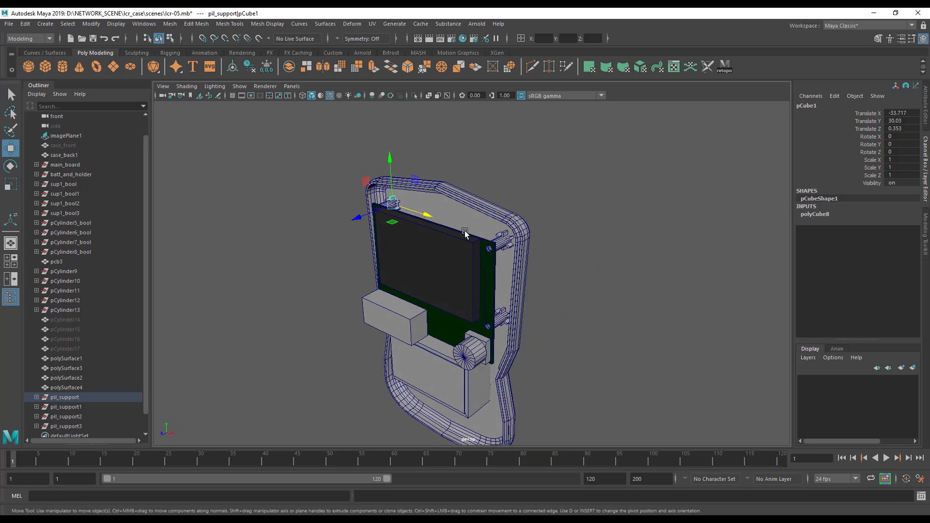
left_click_drag(456, 210, 486, 281, "alt")
right_click_drag(486, 281, 556, 290, "alt")
middle_click_drag(556, 291, 561, 389, "alt")
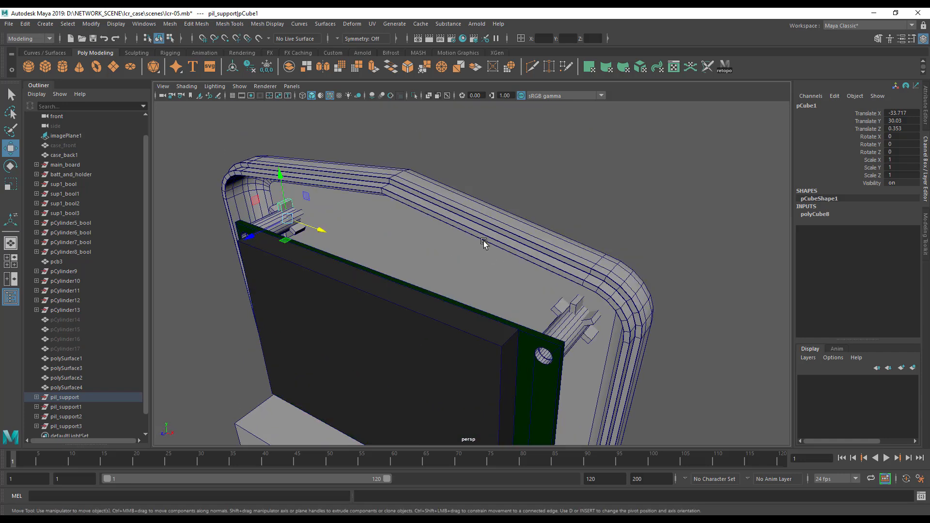
left_click_drag(479, 257, 403, 262, "alt")
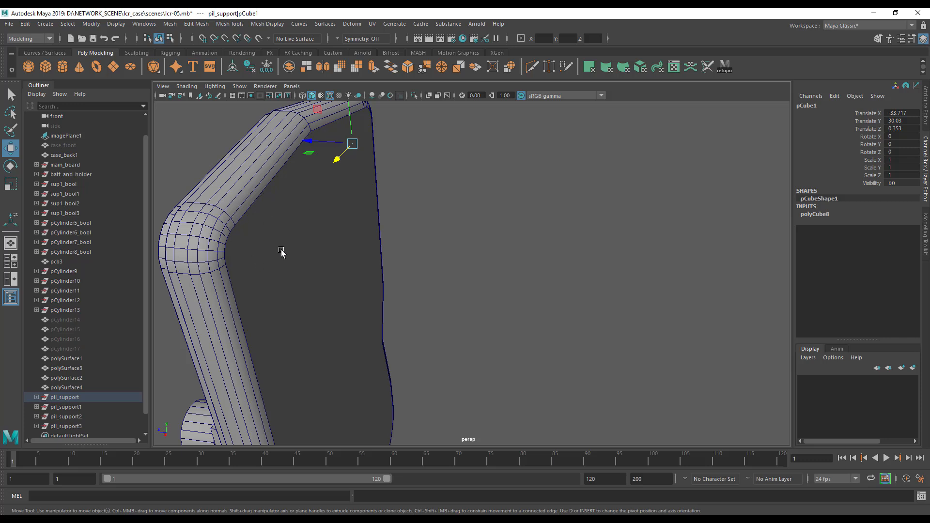
left_click_drag(295, 235, 436, 249, "alt")
right_click_drag(435, 249, 500, 286, "alt")
middle_click_drag(500, 286, 463, 248, "alt")
left_click_drag(455, 273, 494, 296, "alt")
left_click_drag(579, 306, 602, 332, "alt")
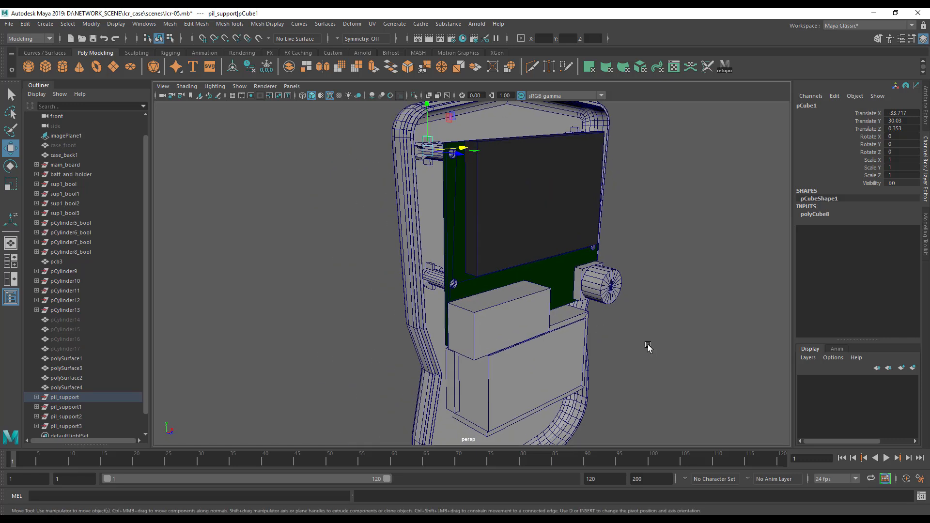
right_click_drag(601, 333, 554, 353, "alt")
left_click_drag(554, 353, 454, 361, "alt")
left_click_drag(400, 306, 568, 305, "alt")
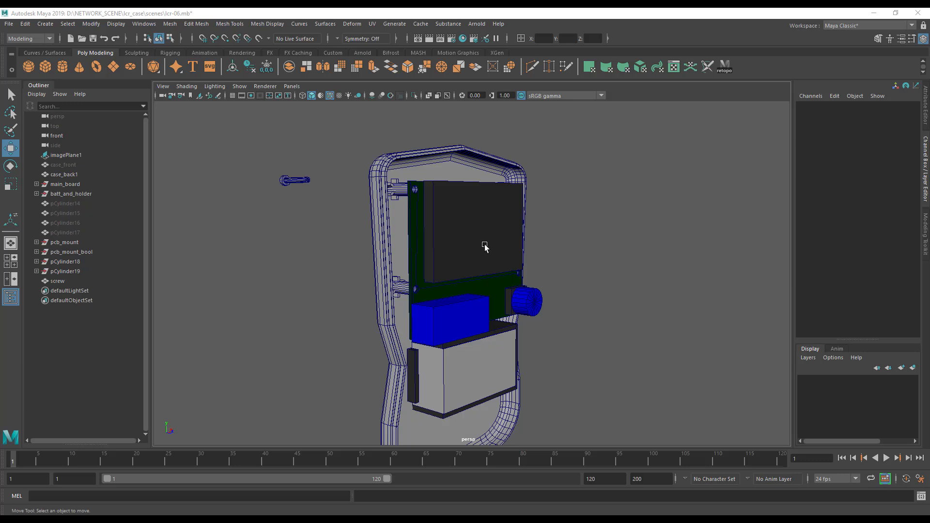
Inspect the updated assembly, including the back case, the board mounts and the loose screw.
middle_click_drag(461, 203, 464, 164, "alt")
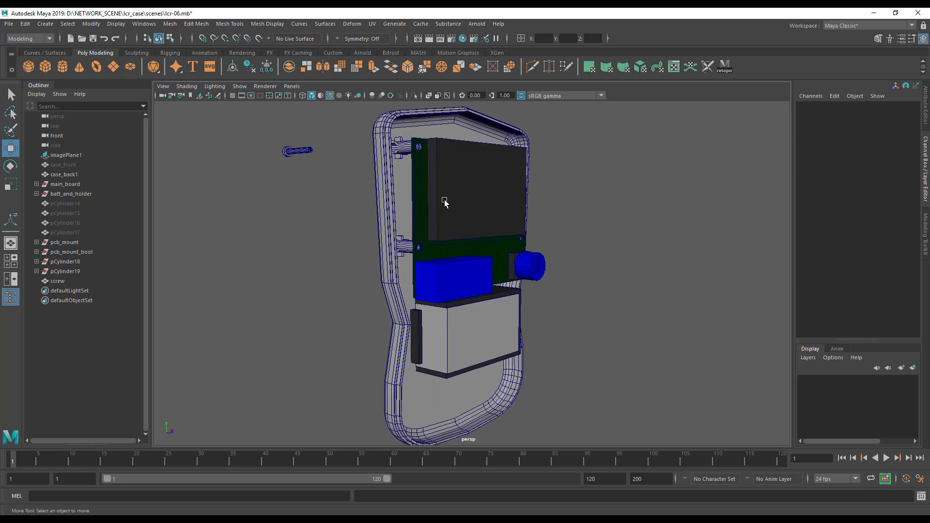
left_click_drag(446, 194, 429, 208, "alt")
middle_click_drag(375, 172, 397, 223, "alt")
middle_click_drag(524, 302, 496, 216, "alt")
left_click_drag(496, 218, 410, 268, "alt")
left_click_drag(535, 275, 428, 330, "alt")
scroll(430, 325, "up", 3)
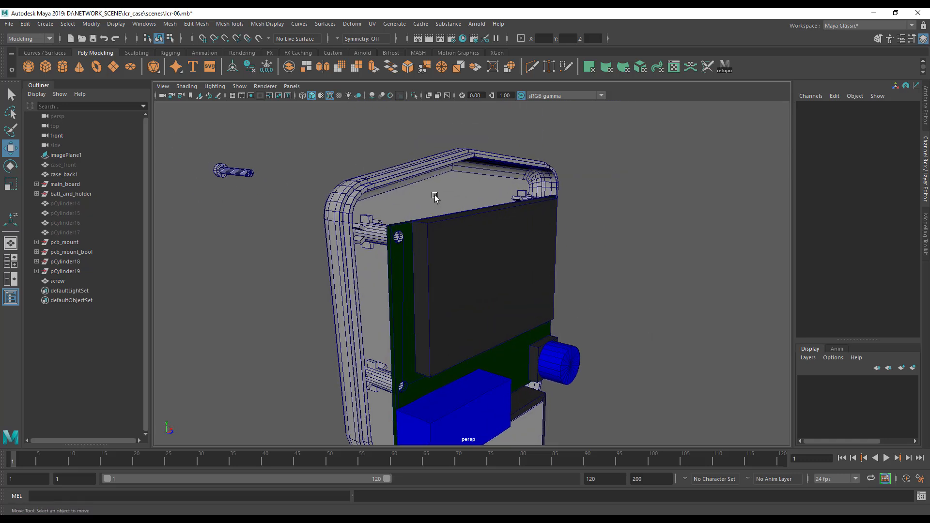
left_click(405, 179)
left_click_drag(465, 295, 478, 207, "alt")
left_click_drag(487, 344, 334, 195, "alt")
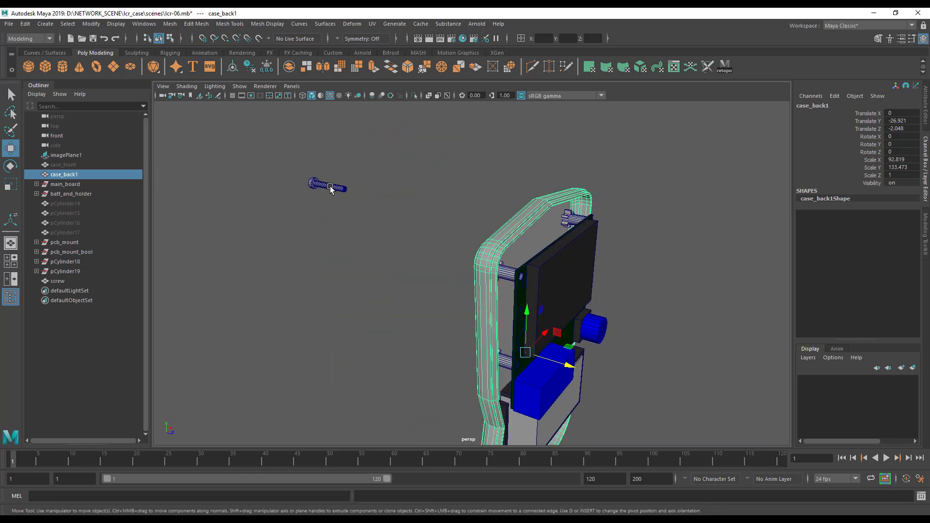
Move the screw along Z to about -64.619 so it passes through the upper part of the back case.
left_click(333, 193)
mouse_move(388, 272)
left_mouse_down("alt")
mouse_move(349, 295)
mouse_move(341, 229)
mouse_move(388, 260)
left_mouse_up("alt")
left_click_drag(274, 263, 565, 262)
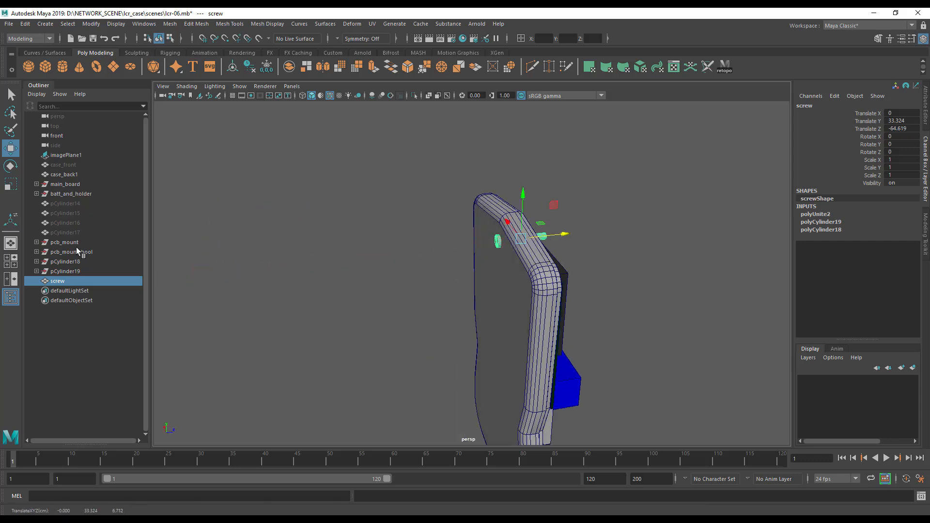
Unhide case_front and move it away from the board along Z to about 92.791.
left_click(68, 165)
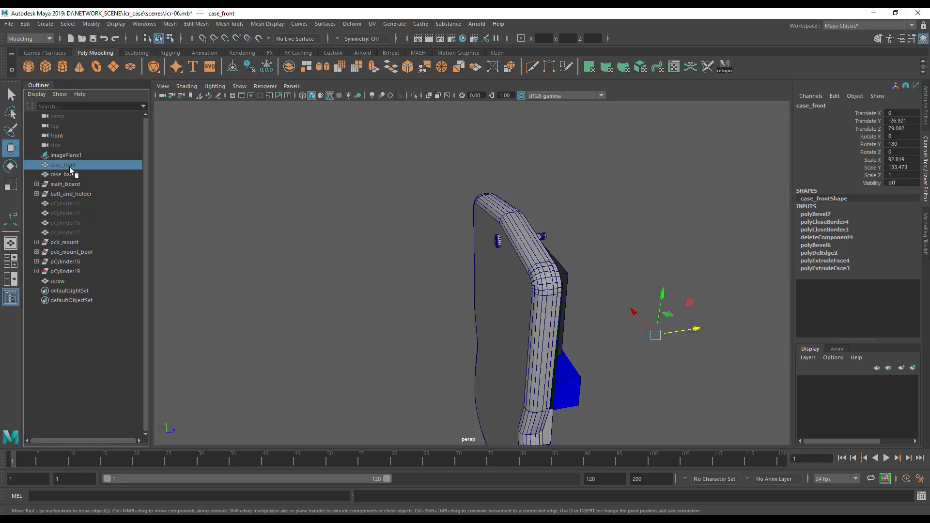
key("shift+h")
left_click_drag(670, 334, 749, 363)
left_click_drag(459, 356, 509, 348, "alt")
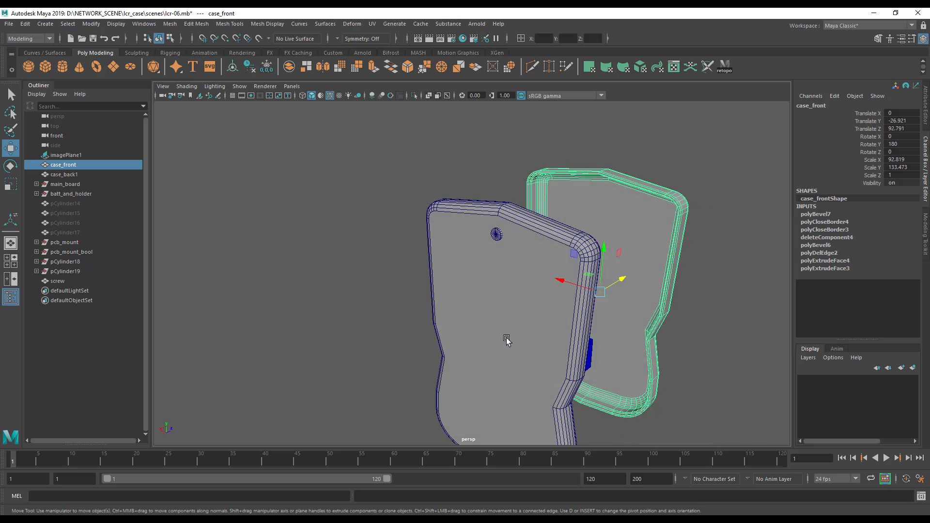
Move the screw further into the case along Z to about -58.364, above the board's upper edge.
middle_click_drag(547, 347, 528, 410, "alt")
right_click_drag(527, 410, 541, 373, "alt")
left_click(427, 324)
left_click_drag(477, 299, 553, 320)
left_click_drag(499, 308, 536, 273)
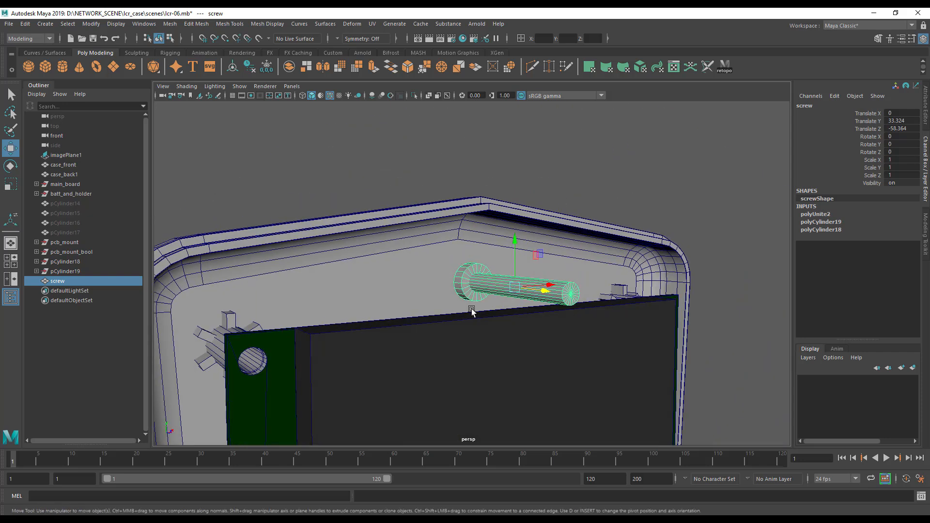
Slide the screw along Z to about -57.955 while checking its path through the back case.
left_click_drag(443, 282, 489, 301, "alt")
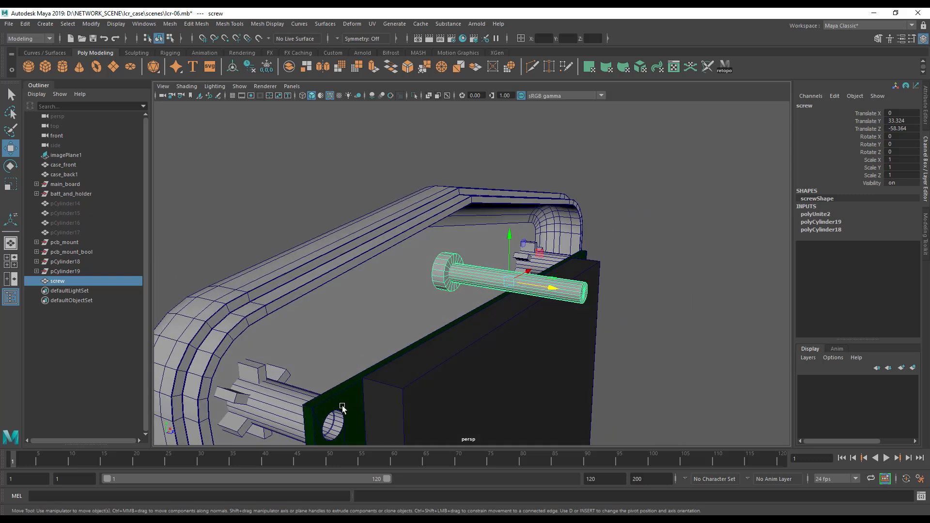
left_click_drag(365, 384, 343, 313, "alt")
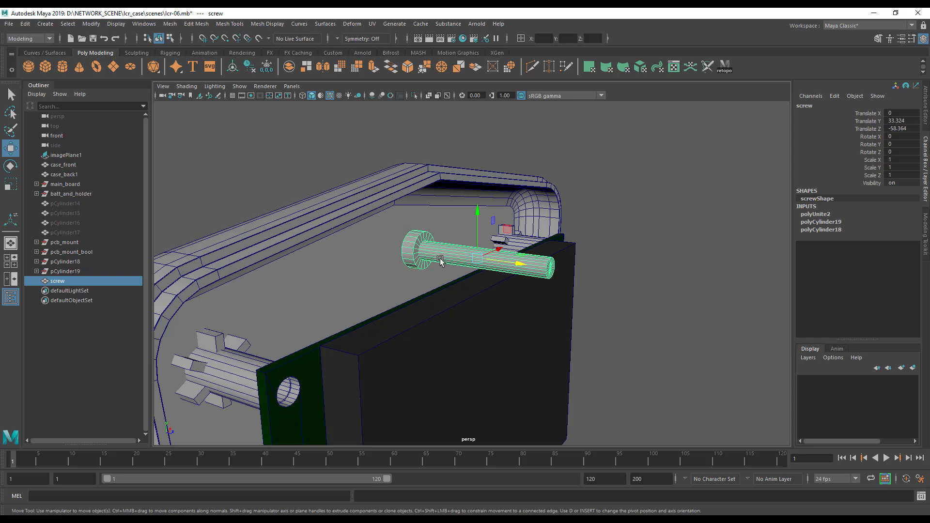
left_click_drag(415, 257, 440, 230, "alt")
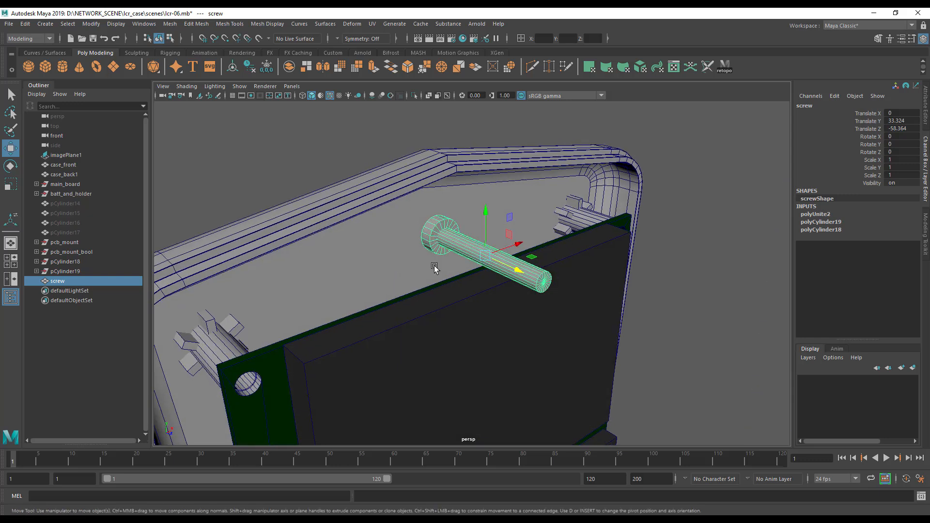
left_click_drag(434, 233, 519, 297, "alt")
left_click_drag(390, 282, 427, 242, "alt")
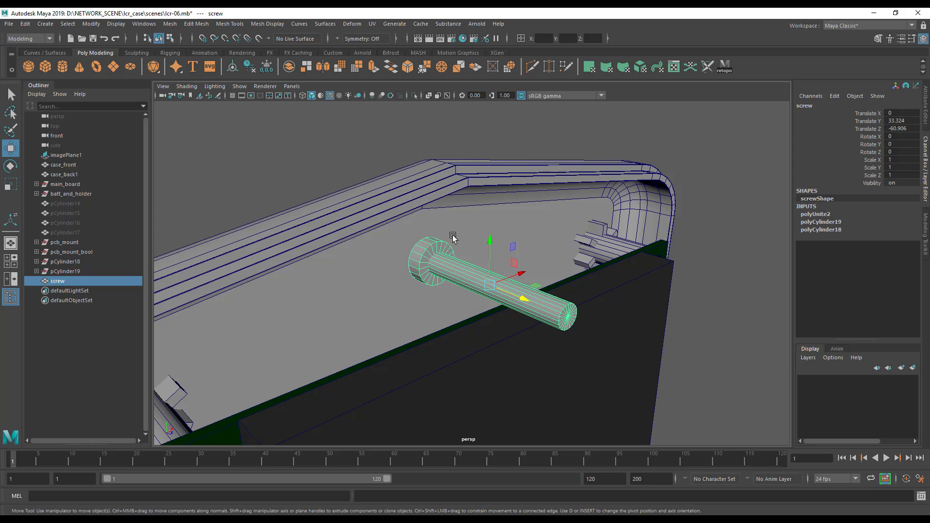
left_click_drag(408, 302, 526, 195, "alt")
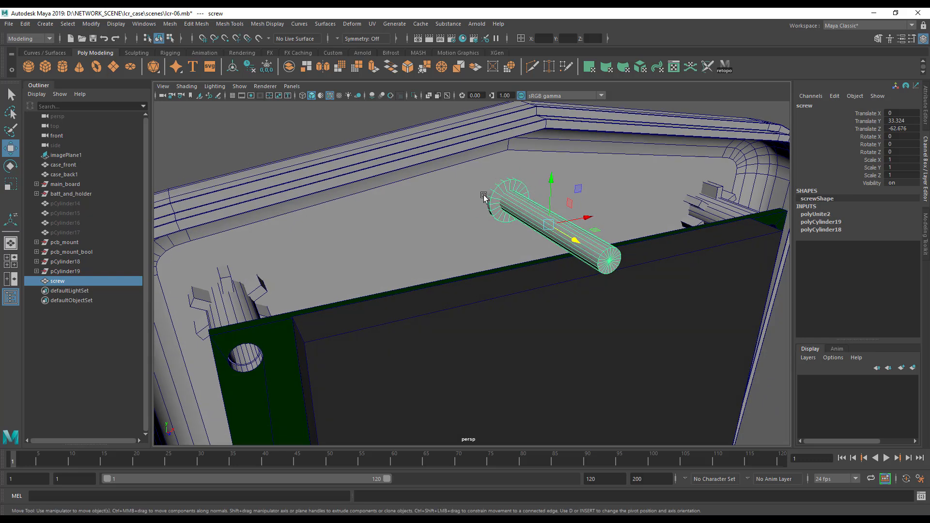
left_click_drag(519, 201, 597, 250, "alt")
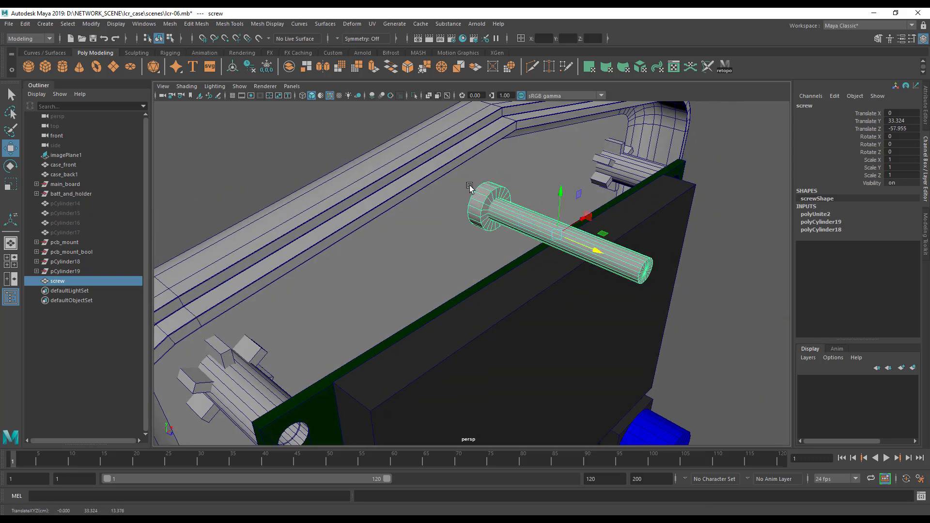
left_click_drag(500, 240, 442, 220, "alt")
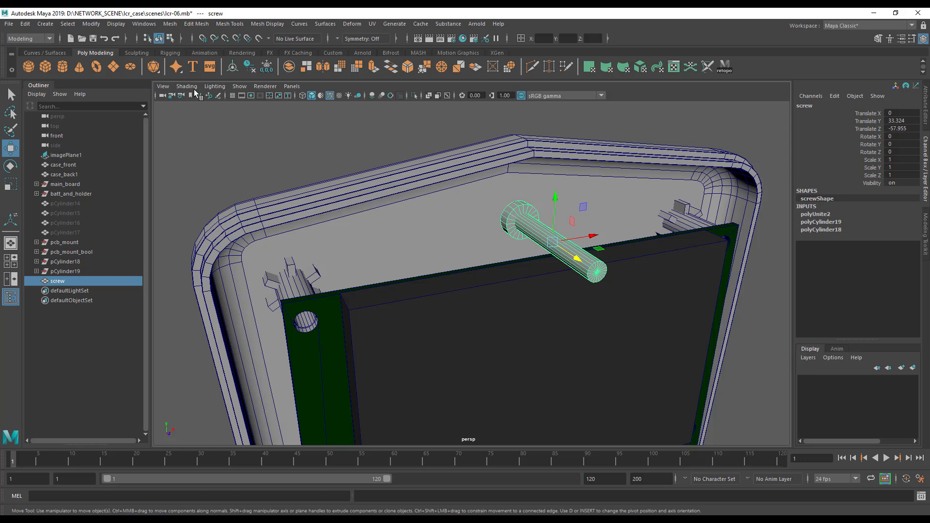
Create a polygon cylinder, move it along Z to about 20.397 in front of the display and set its radius to 3.75.
left_click(61, 69)
middle_click_drag(518, 310, 495, 241, "alt")
left_click_drag(499, 362, 562, 434)
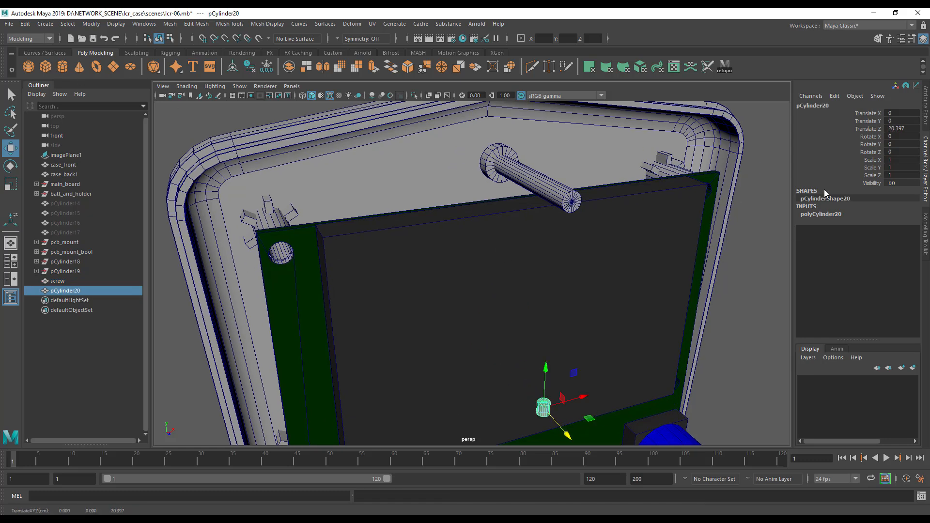
left_click(834, 216)
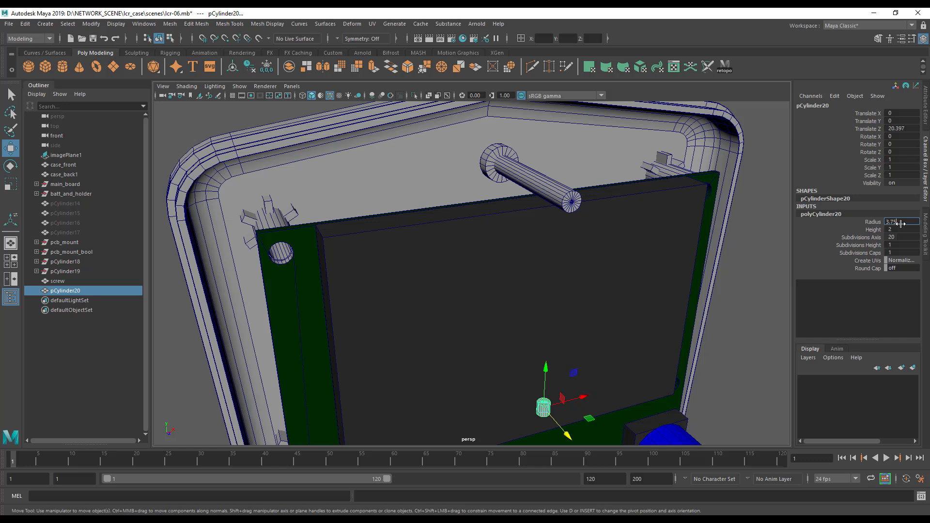
key("Return")
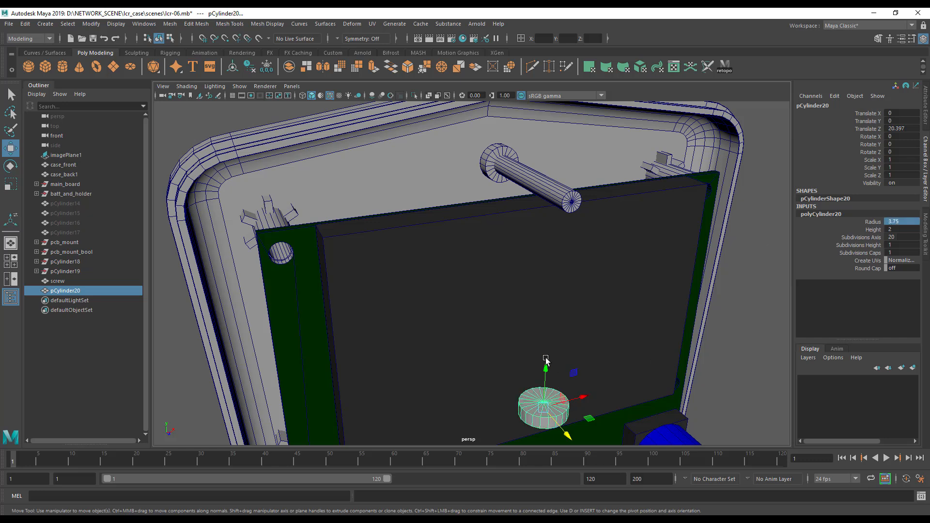
Rotate the new cylinder 90 degrees about X so its axis runs parallel to the screw.
left_click_drag(432, 342, 581, 329, "alt")
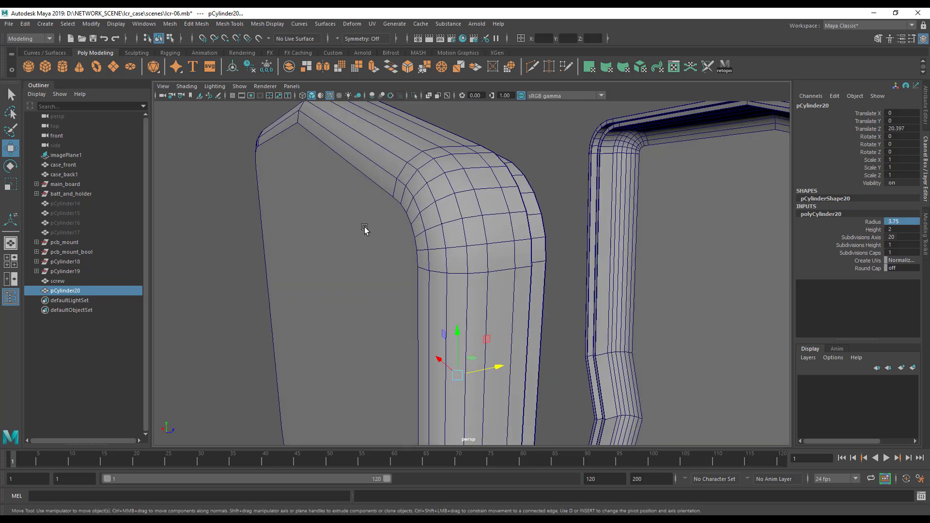
left_click_drag(415, 239, 438, 217, "alt")
middle_click_drag(438, 216, 413, 202, "alt")
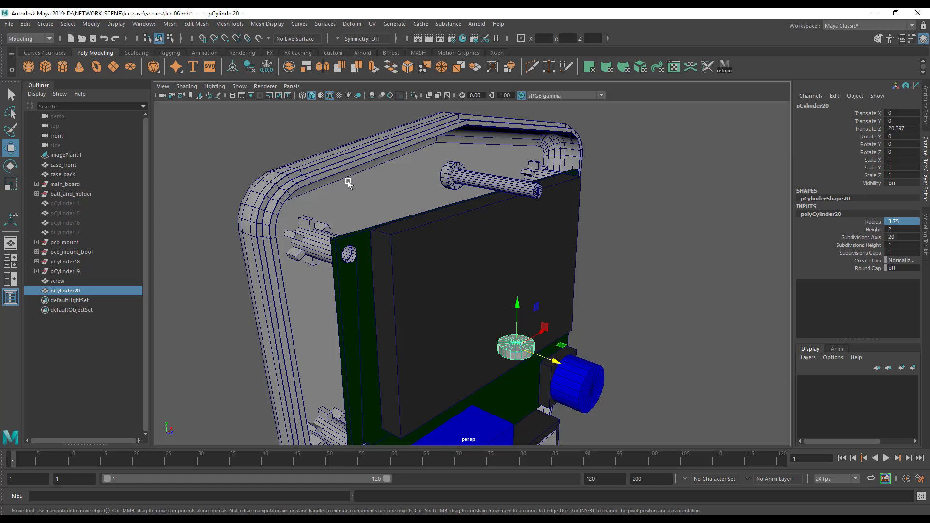
left_click_drag(449, 228, 516, 293, "alt")
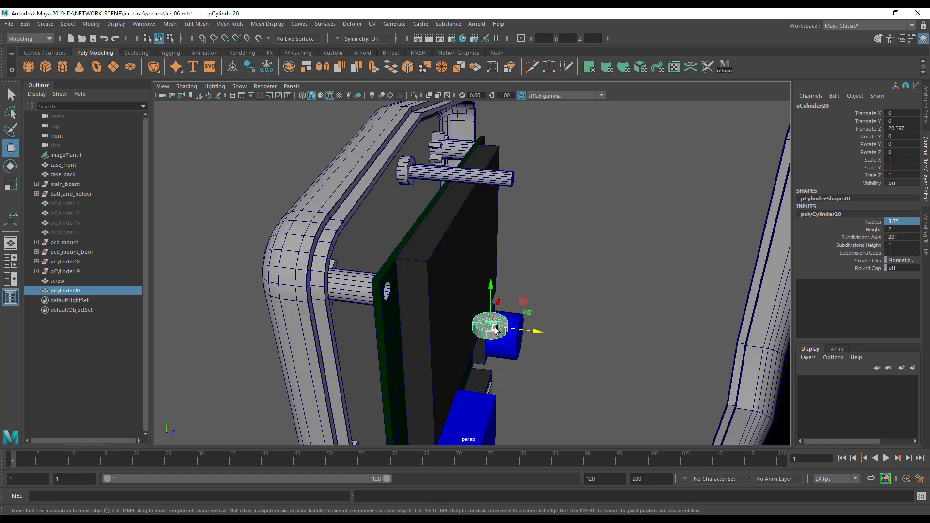
key("e")
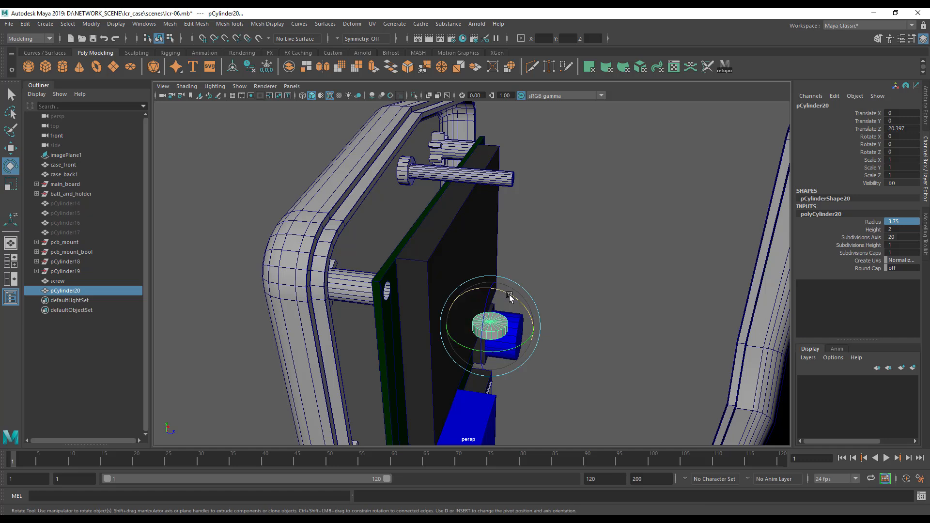
left_click_drag(509, 296, 555, 363)
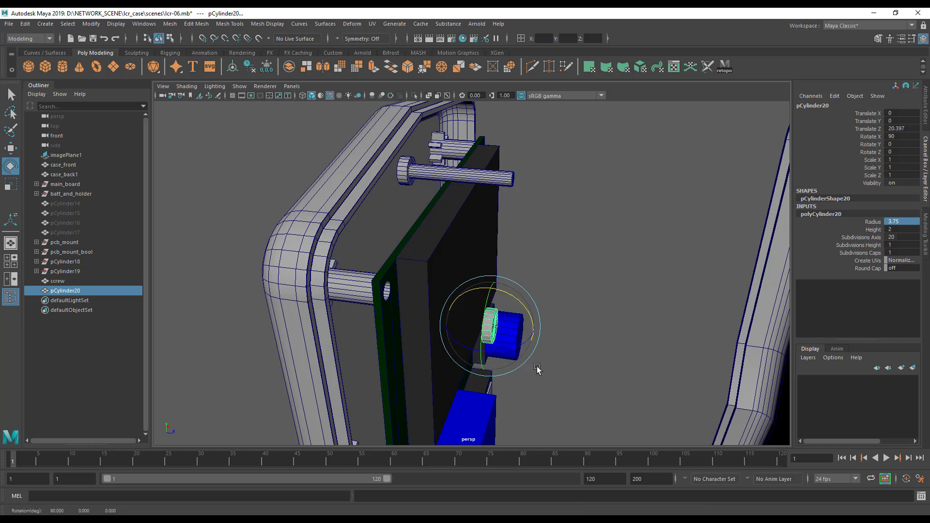
Set the new cylinder's height to 7.
scroll(479, 365, "up", 5)
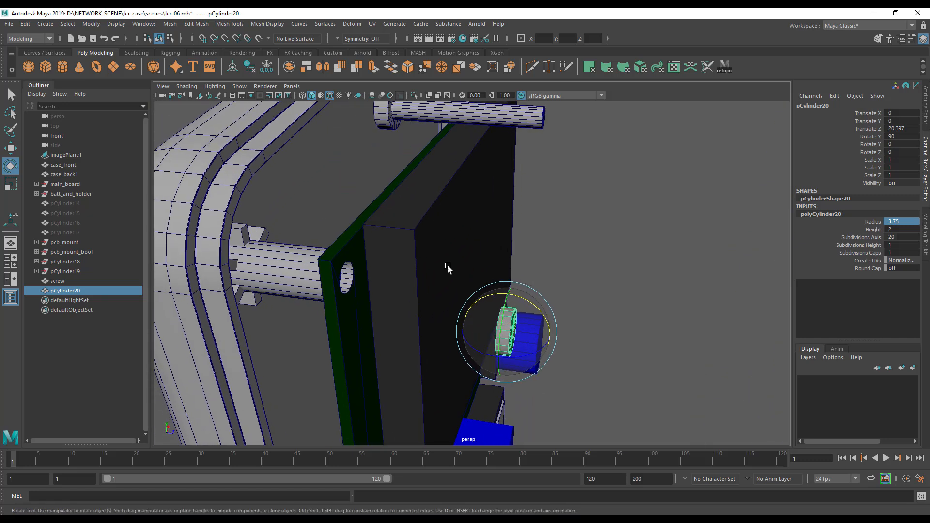
middle_click_drag(446, 262, 367, 204, "alt")
scroll(539, 312, "up", 3)
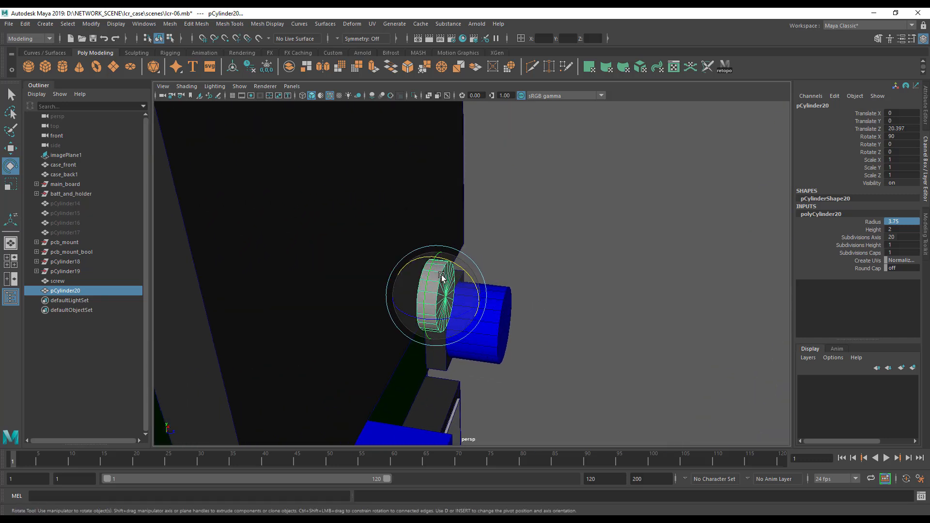
left_click_drag(438, 297, 474, 304, "alt")
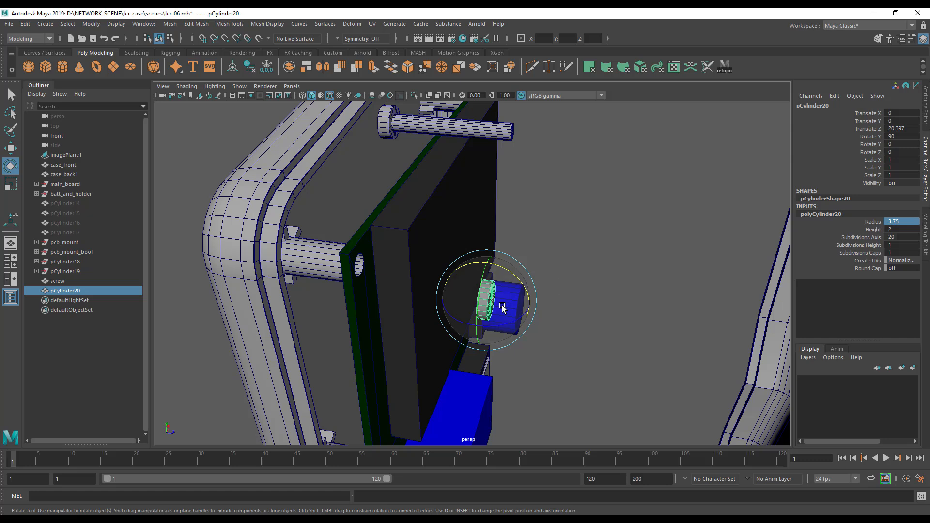
left_click_drag(508, 293, 509, 313, "alt")
left_click(903, 229)
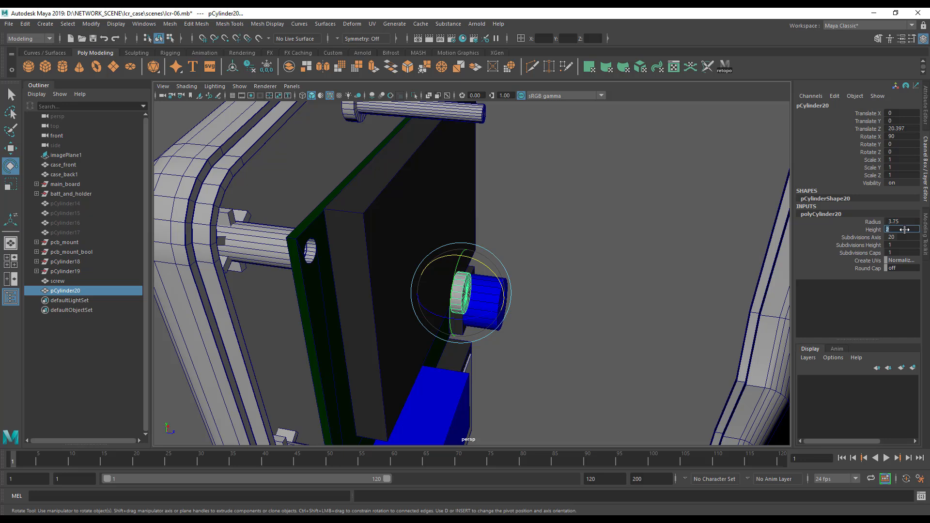
type("7")
key("Return")
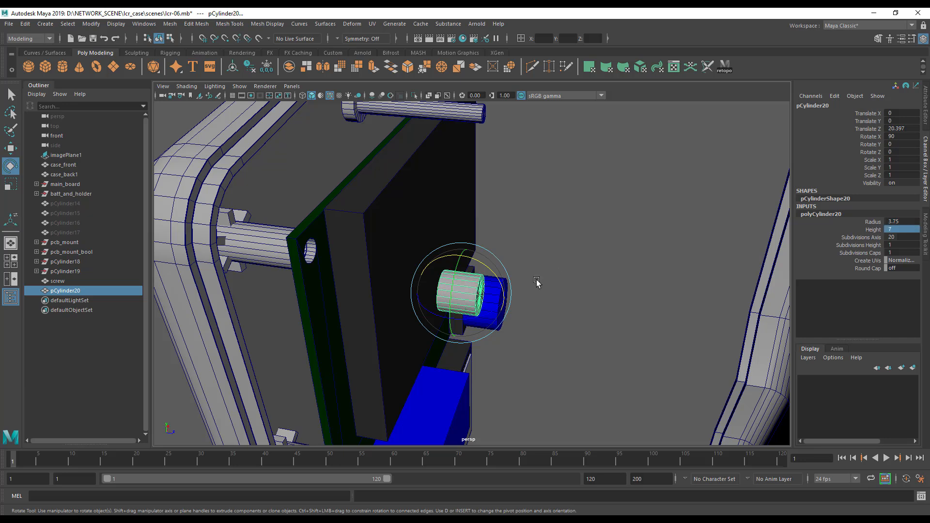
Move the new cylinder up beside the screw above the display, to about X -11.564, Y 33.155, Z 8.687.
left_click_drag(536, 282, 576, 320, "alt")
key("w")
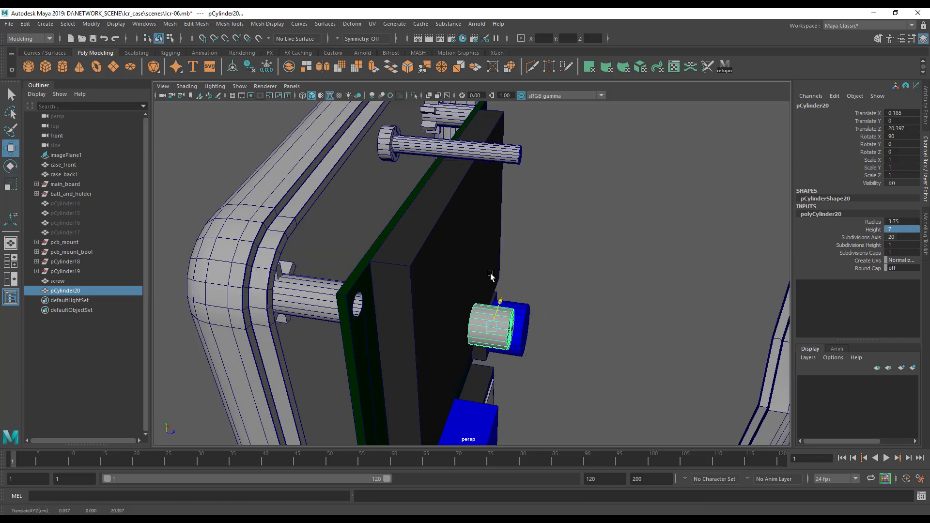
left_click_drag(493, 293, 537, 180)
key("ctrl+z")
left_click_drag(494, 289, 425, 175)
left_click_drag(405, 178, 343, 214, "alt")
left_click_drag(437, 175, 341, 159)
left_click_drag(325, 205, 332, 183, "alt")
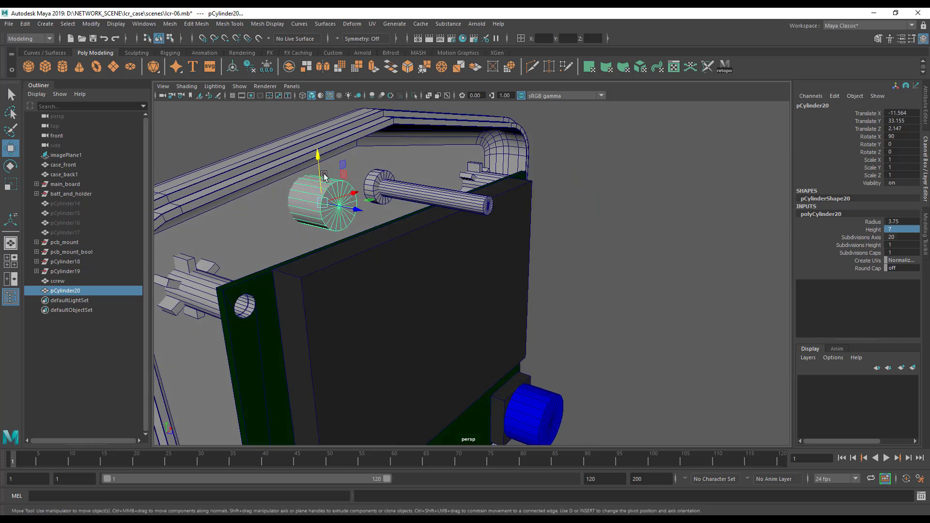
left_click_drag(328, 215, 388, 260, "alt")
right_click_drag(388, 259, 489, 258, "alt")
middle_click_drag(490, 258, 488, 253, "alt")
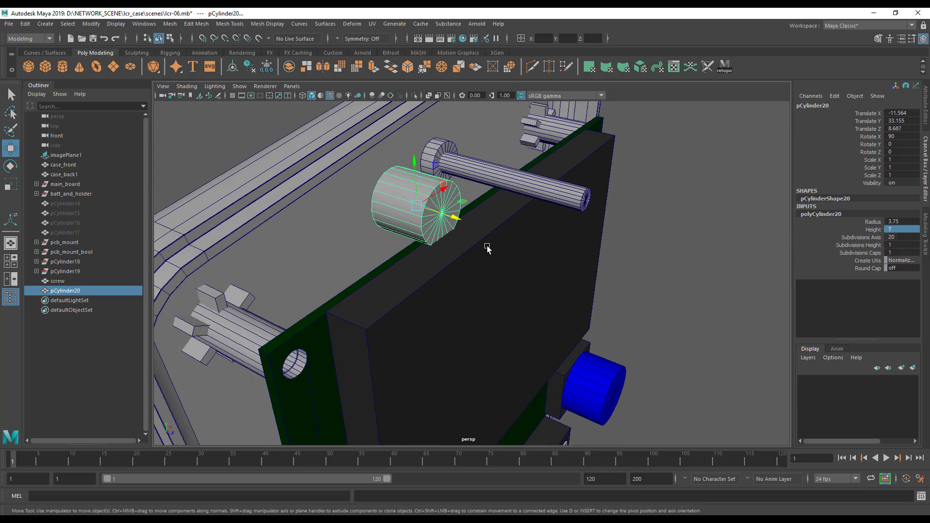
left_click_drag(454, 227, 513, 203, "alt")
Slide the screw along Z to about -127.711, well behind the back case.
left_click(572, 170)
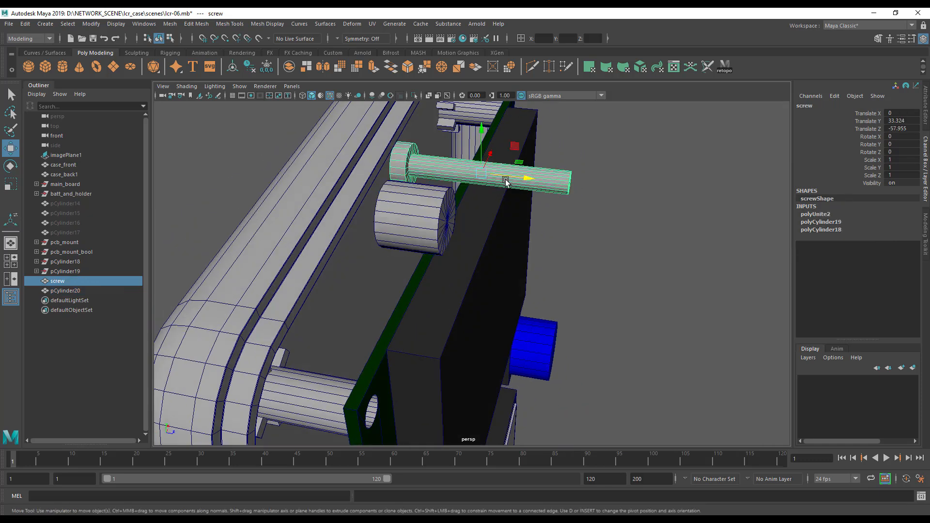
left_click_drag(498, 204, 417, 194, "alt")
left_click(454, 194)
left_click_drag(465, 219, 284, 145, "alt")
scroll(473, 279, "up", 5)
left_click(540, 241)
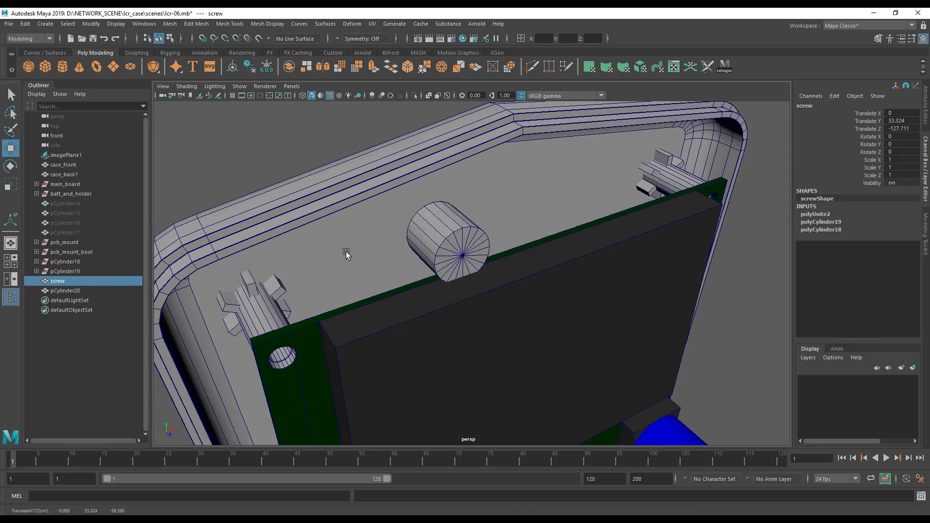
Push the 3.75-radius cylinder back along Z to about 1.725, towards the inside wall of the back case.
left_click_drag(359, 249, 332, 239, "alt")
right_click_drag(332, 238, 529, 263, "alt")
left_click(529, 263)
left_click_drag(529, 263, 372, 232, "alt")
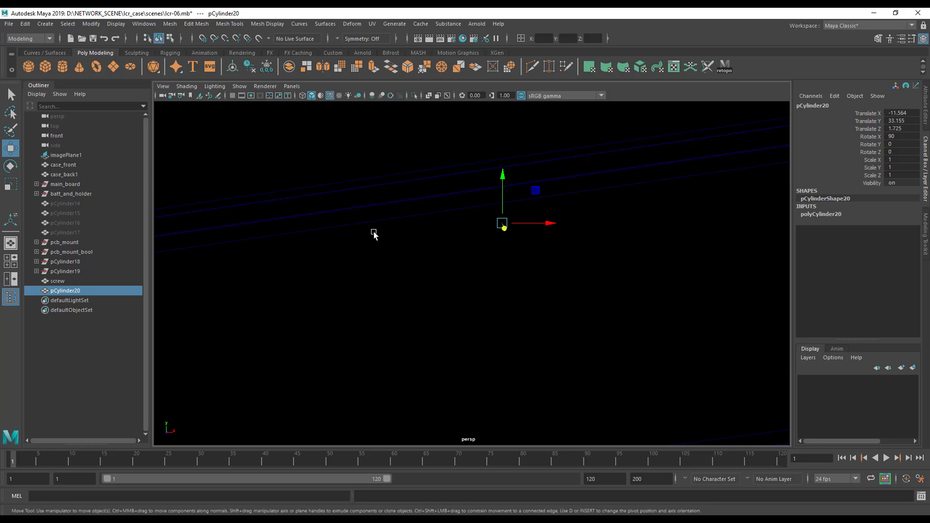
left_click_drag(426, 244, 479, 267, "alt")
right_click_drag(386, 247, 288, 254, "alt")
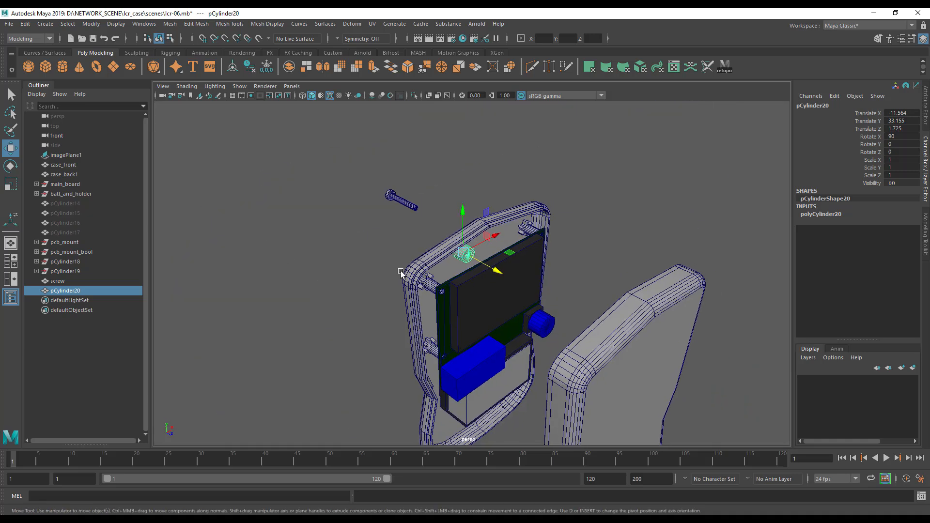
Hide the front case so the interior of the back case can be worked on unobstructed.
left_click(622, 320)
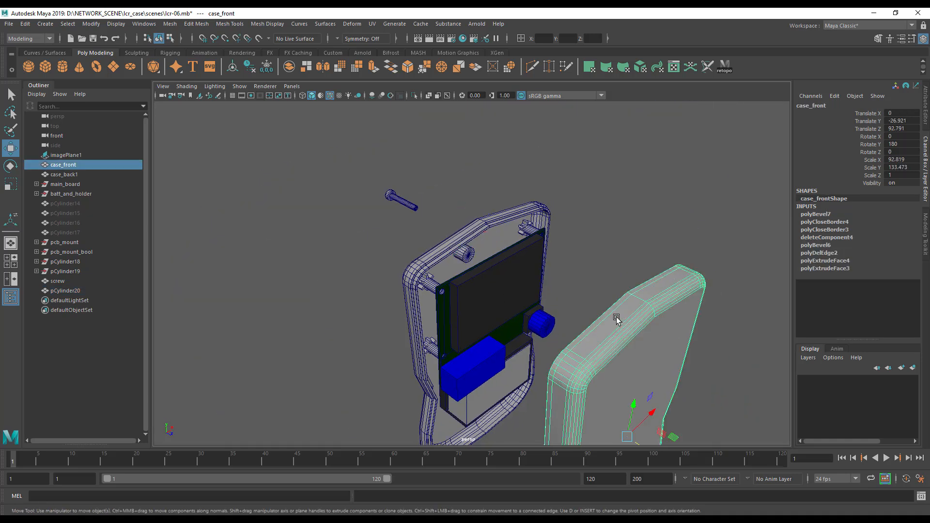
key("ctrl+h")
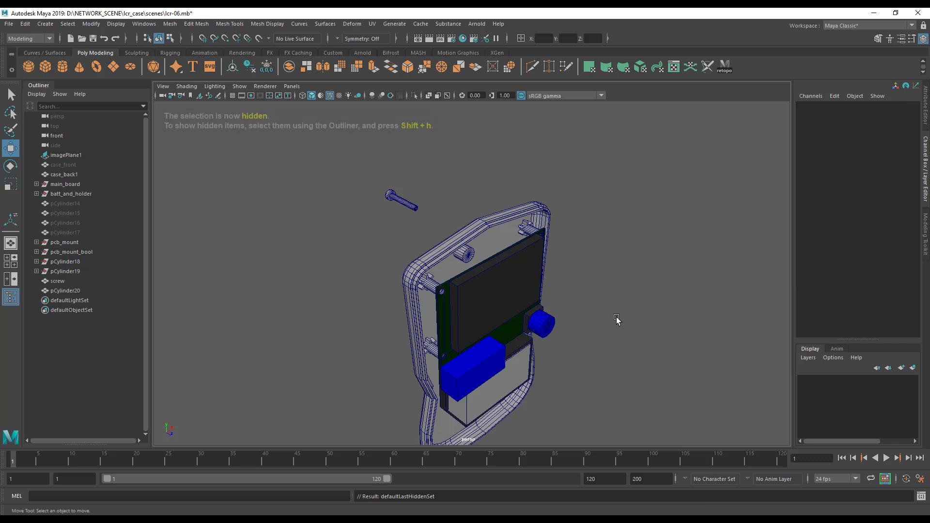
left_click_drag(492, 311, 509, 323, "alt")
left_click_drag(712, 373, 611, 341, "alt")
Move the cylinder beside the back case's upper corner post, to about X -24.172, Y 32.734, Z -0.591.
left_click(610, 345)
middle_click_drag(648, 347, 631, 315, "alt")
left_click_drag(630, 314, 556, 330)
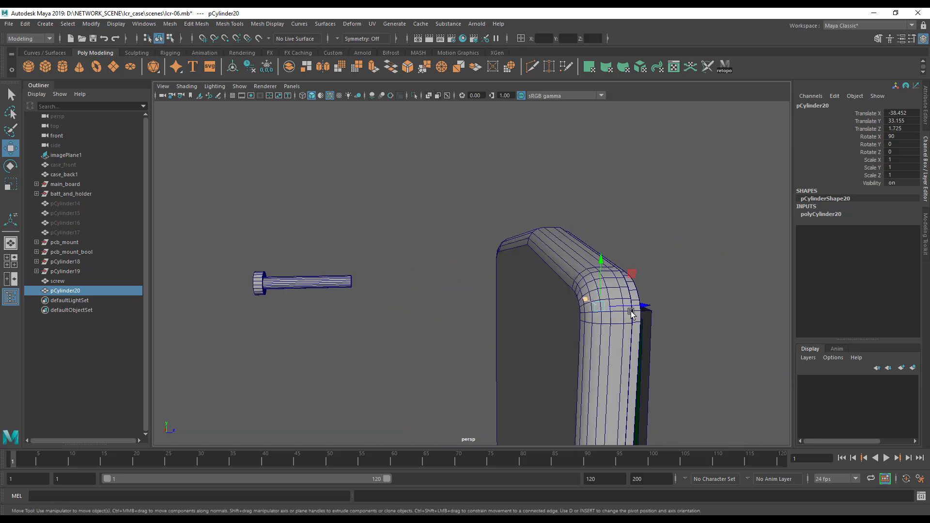
left_click_drag(644, 308, 532, 307)
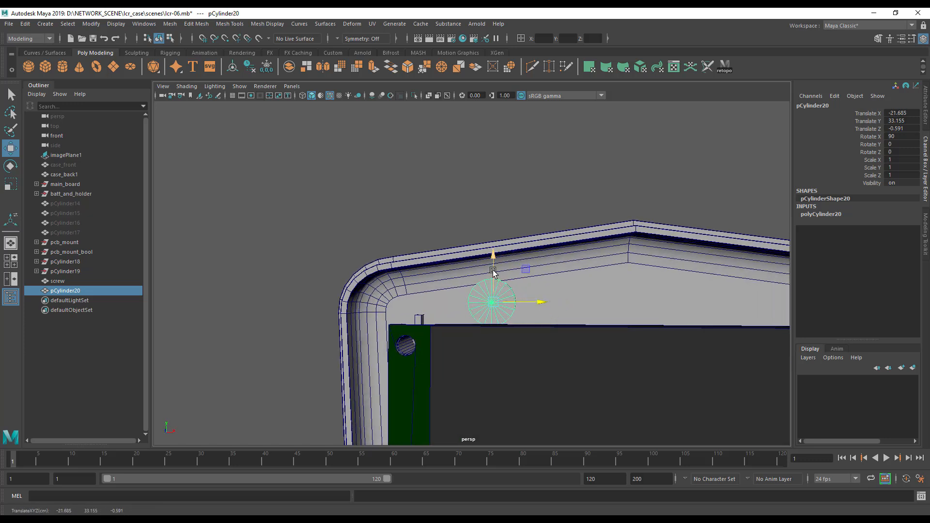
left_click_drag(493, 279, 733, 319, "alt")
left_click_drag(520, 322, 531, 330, "alt")
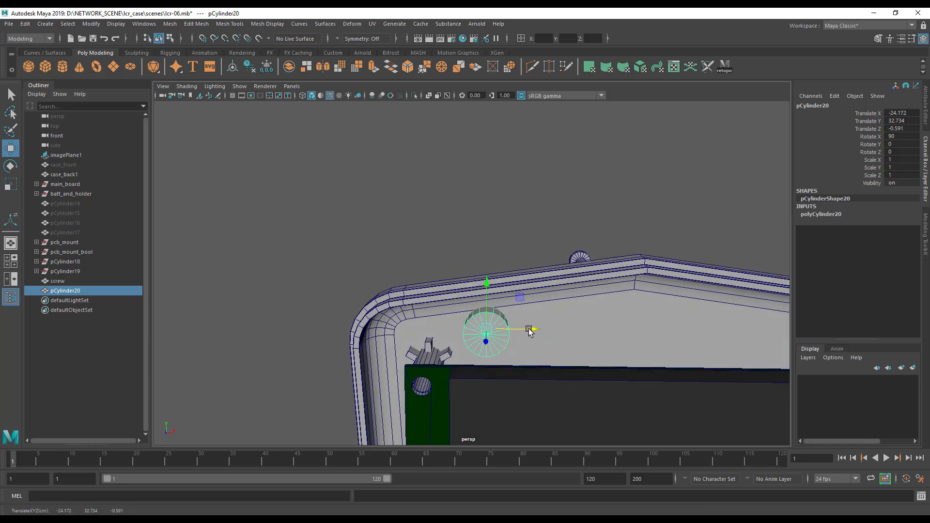
Fine-tune the cylinder's position between the display and the upper case wall to about Y 32.221, Z 1.921.
mouse_move(488, 310)
left_mouse_down()
mouse_move(528, 320)
mouse_move(608, 315)
mouse_move(545, 290)
mouse_move(446, 316)
mouse_move(491, 310)
left_mouse_up()
left_click_drag(357, 330, 481, 330)
left_click_drag(363, 309, 431, 353, "alt")
left_click_drag(608, 298, 438, 297, "alt")
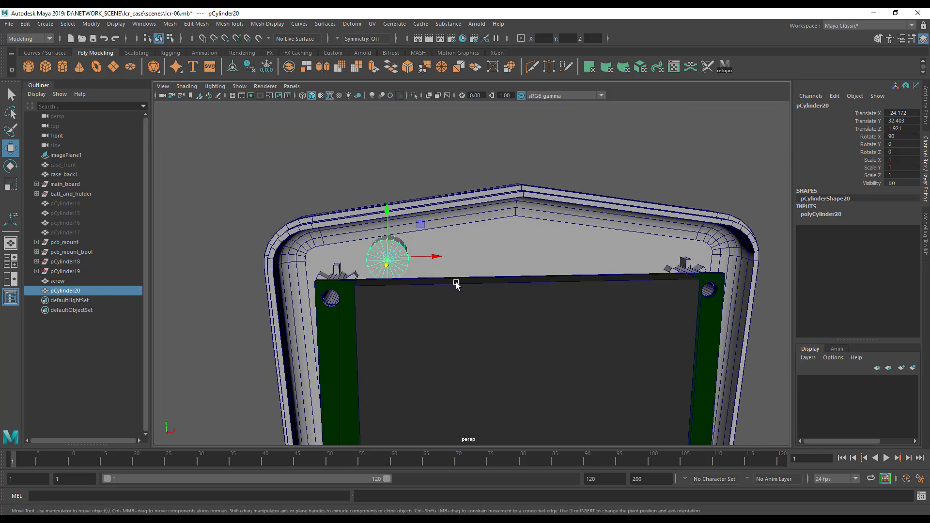
middle_click_drag(486, 286, 545, 297, "alt")
right_click_drag(416, 312, 531, 316, "alt")
left_click_drag(420, 215, 422, 218)
middle_click_drag(503, 284, 488, 248, "alt")
right_click_drag(488, 247, 464, 243, "alt")
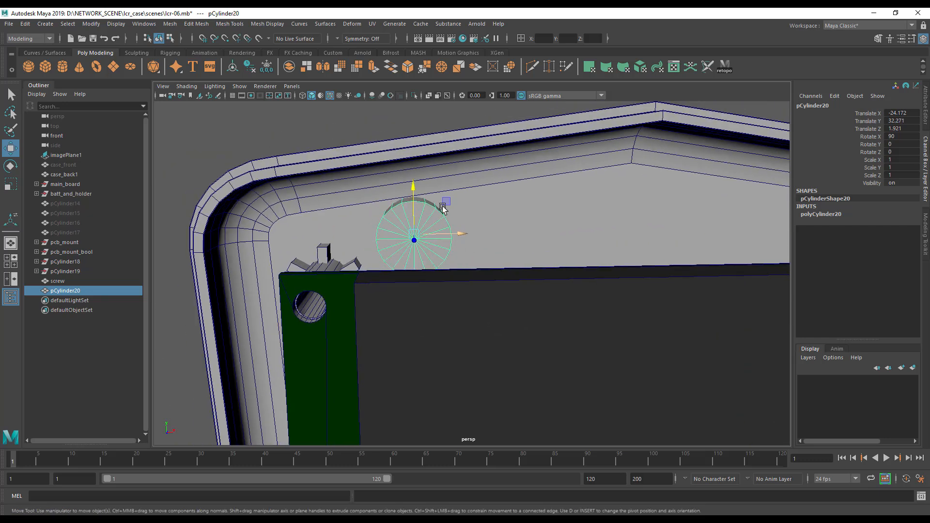
left_click_drag(414, 197, 388, 217)
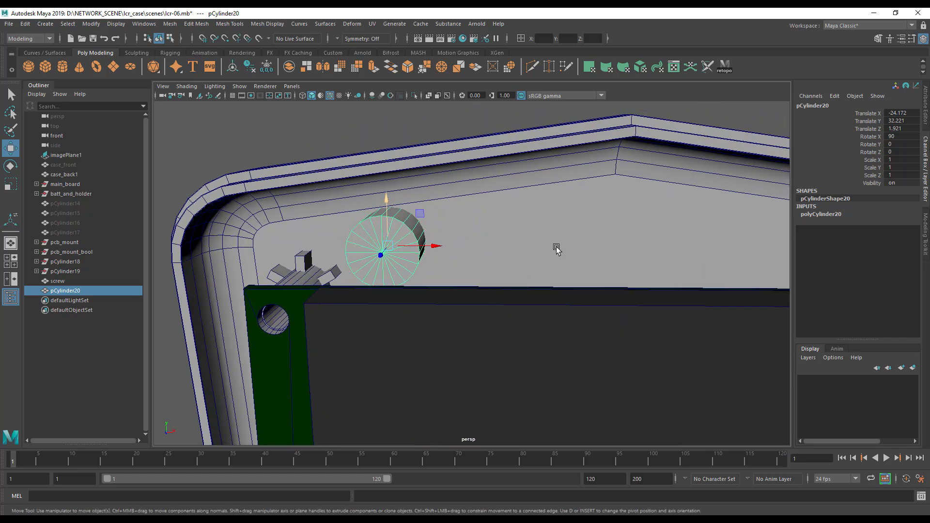
Examine the cylinder's clearance to the display, the corner post and the sloped upper wall in the perspective and front views.
right_click_drag(555, 247, 514, 254, "alt")
middle_click_drag(513, 255, 411, 220, "alt")
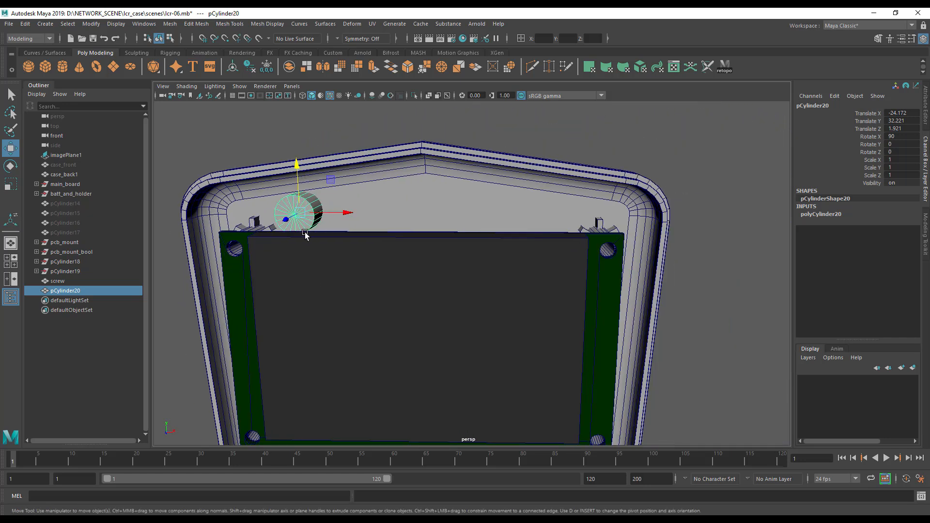
left_click_drag(305, 236, 320, 217, "alt")
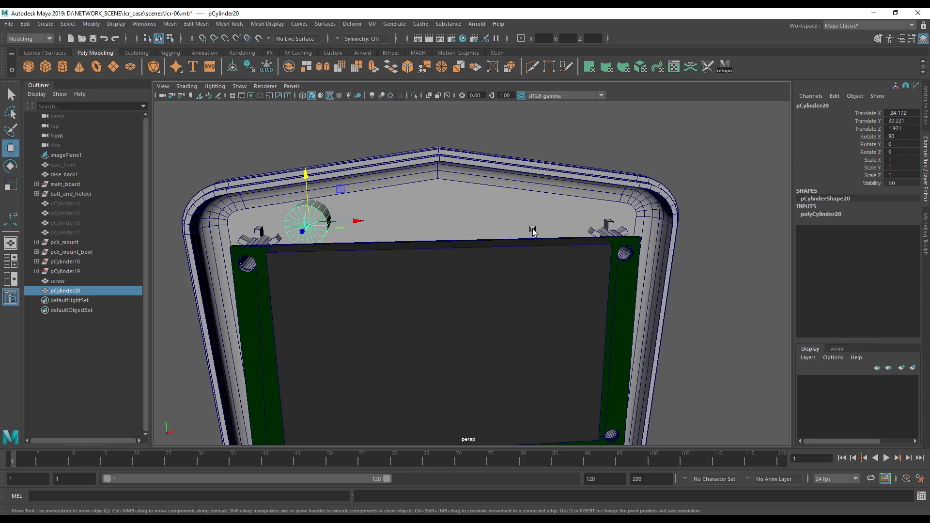
key("space")
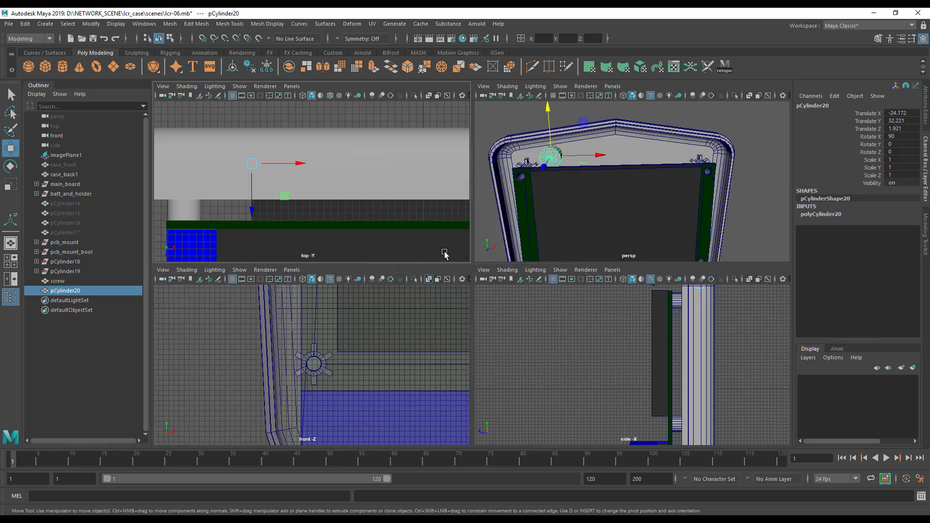
middle_click_drag(367, 293, 294, 461, "alt")
mouse_move(344, 307)
middle_mouse_down("alt")
mouse_move(344, 410)
mouse_move(388, 367)
middle_mouse_up("alt")
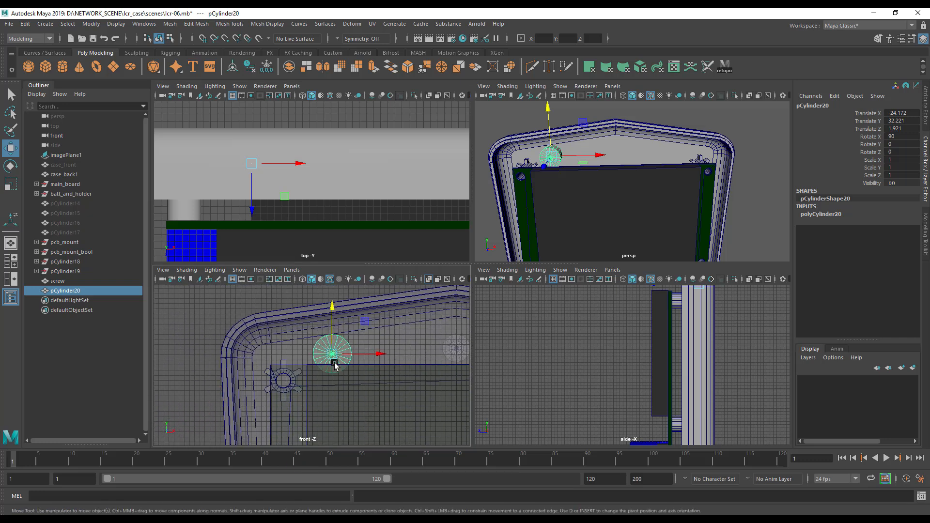
middle_click_drag(285, 371, 266, 357, "alt")
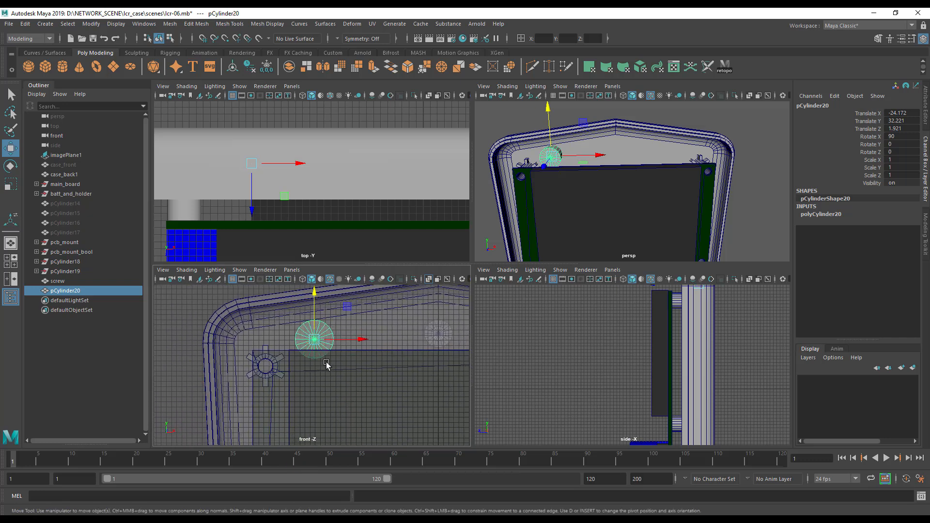
middle_click_drag(327, 371, 283, 390, "alt")
key("space")
middle_click_drag(453, 319, 400, 275, "alt")
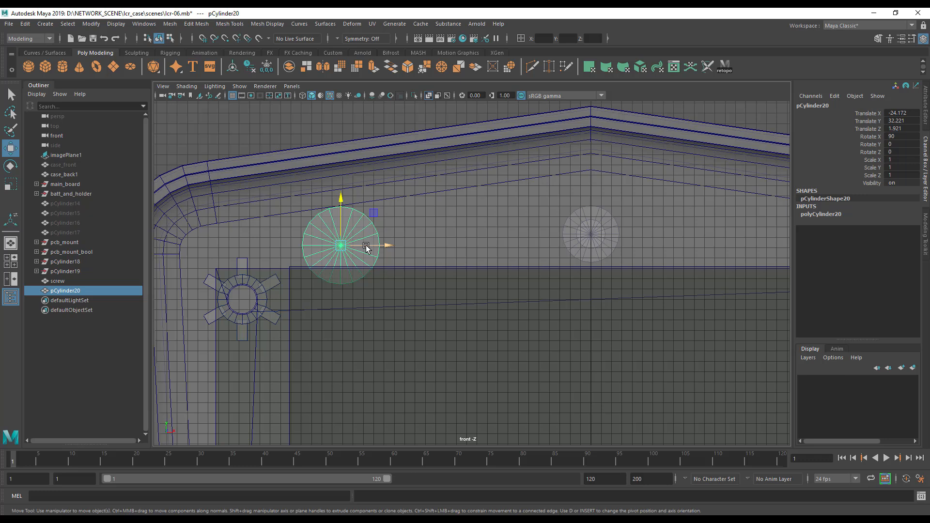
Create a second polygon cylinder with a height of 20 and a radius of 2.4.
left_click(63, 67)
scroll(440, 308, "down", 2)
scroll(451, 325, "down", 3)
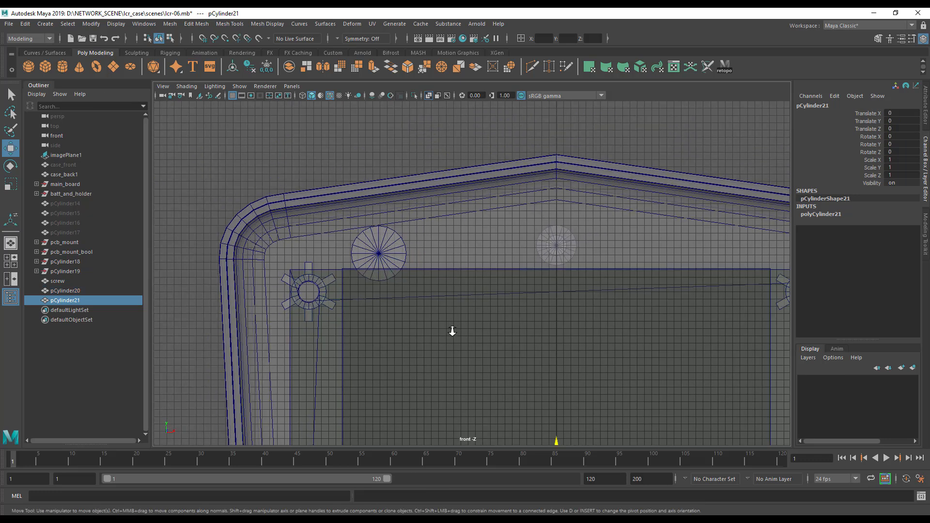
left_click(824, 214)
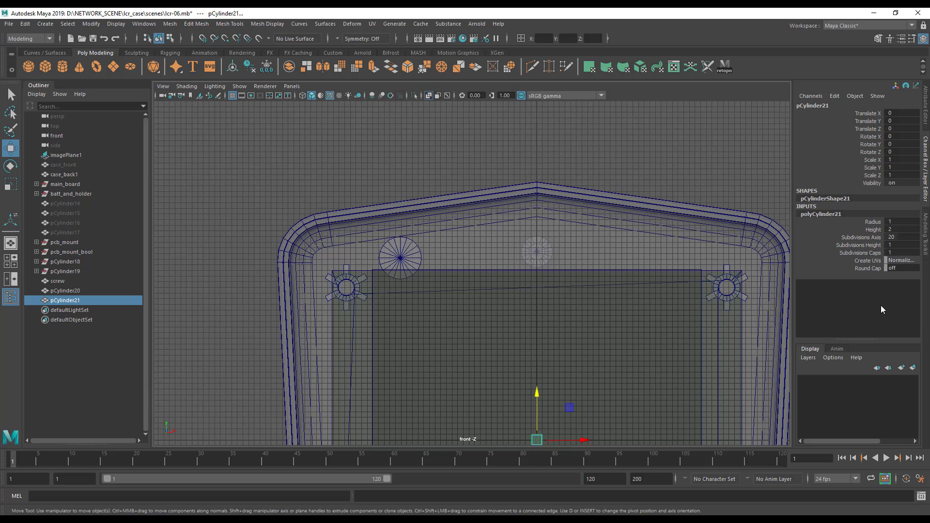
middle_click_drag(618, 344, 610, 271, "alt")
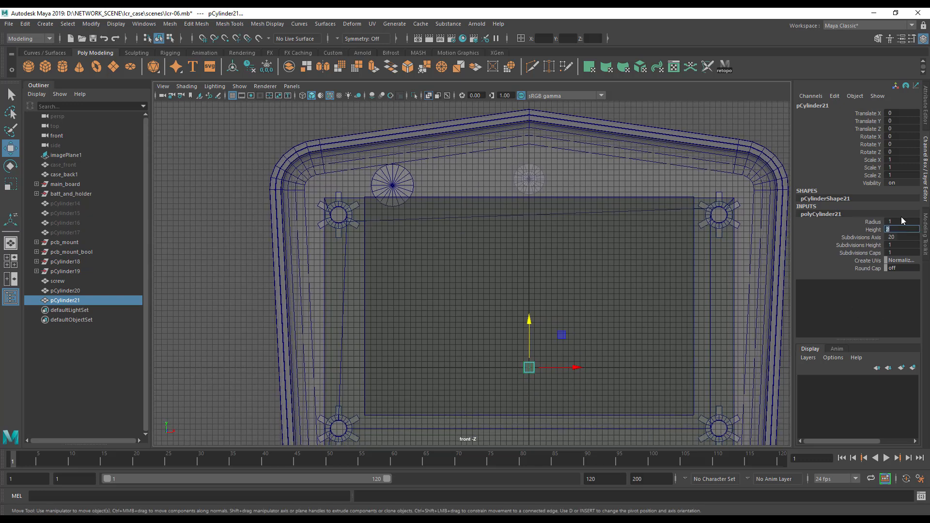
left_click(900, 237)
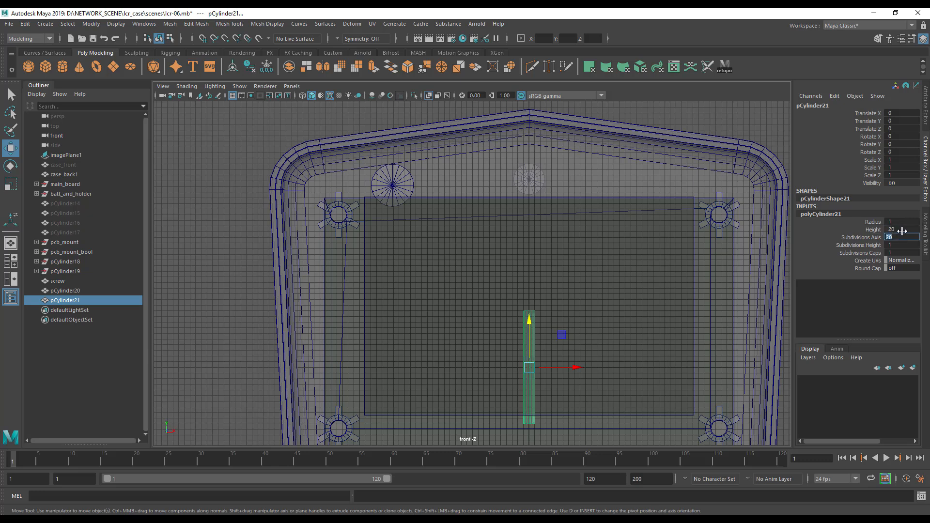
left_click(903, 222)
key("Return")
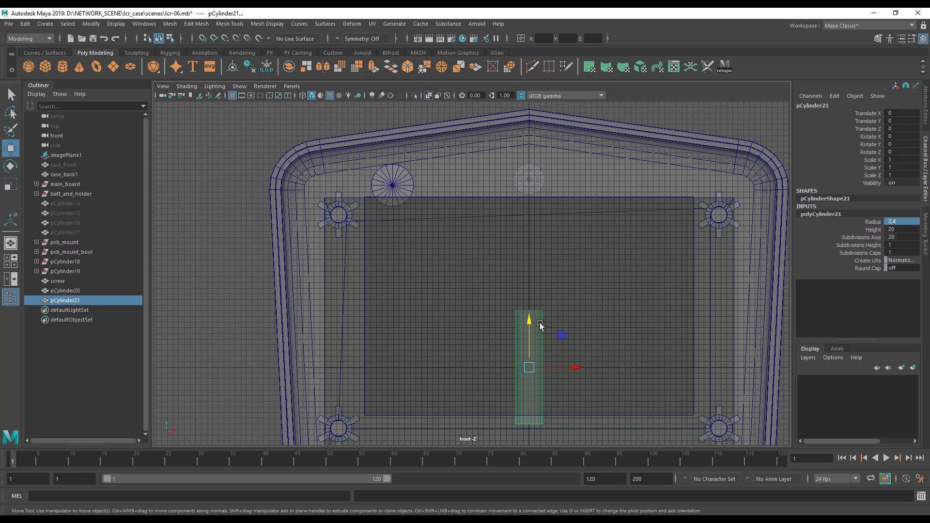
Rotate the 2.4-radius cylinder 90 degrees about X and move it onto the wider cylinder at about X -24.171, Y 32.313.
key("e")
left_click_drag(528, 338, 528, 397)
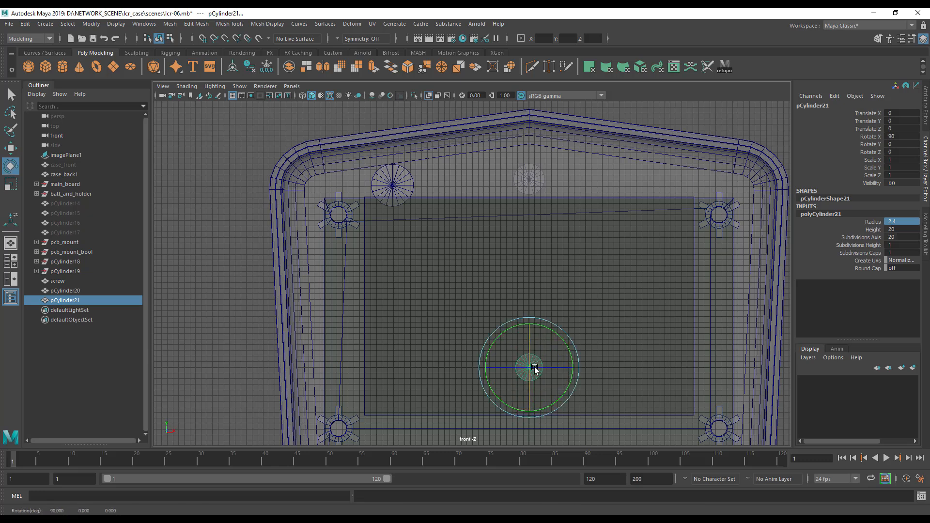
key("w")
left_click_drag(533, 323, 547, 134)
left_click_drag(573, 185, 449, 193)
left_click_drag(393, 161, 394, 163)
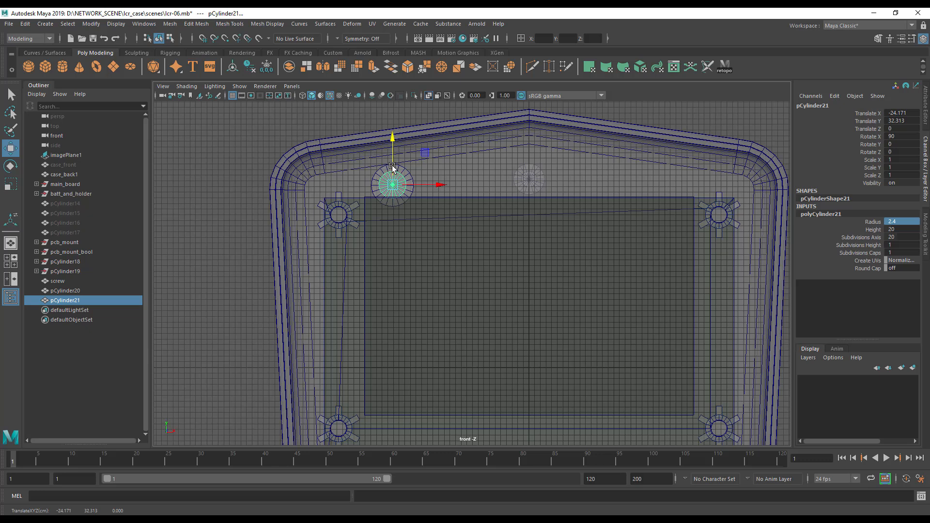
Center the thinner cylinder vertically inside the wider one at about Y 32.232.
right_click_drag(475, 208, 529, 237, "alt")
middle_click_drag(529, 238, 679, 344, "alt")
right_click_drag(679, 343, 819, 356, "alt")
middle_click_drag(590, 298, 539, 319, "alt")
left_click_drag(503, 173, 504, 173)
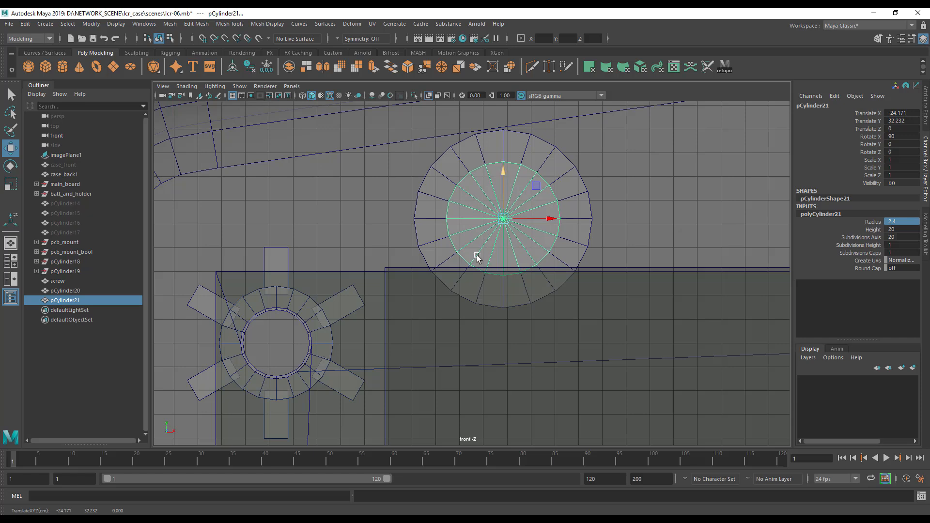
Select both cylinders and move them together away from the corner post to about X -20.014, Y 32.795.
middle_click_drag(578, 252, 477, 216, "alt")
right_click_drag(538, 228, 337, 232, "alt")
right_click_drag(544, 241, 408, 263, "alt")
right_click_drag(642, 205, 517, 199, "alt")
middle_click_drag(702, 368, 615, 340, "alt")
middle_click_drag(486, 279, 580, 340, "alt")
right_click_drag(467, 328, 896, 368, "alt")
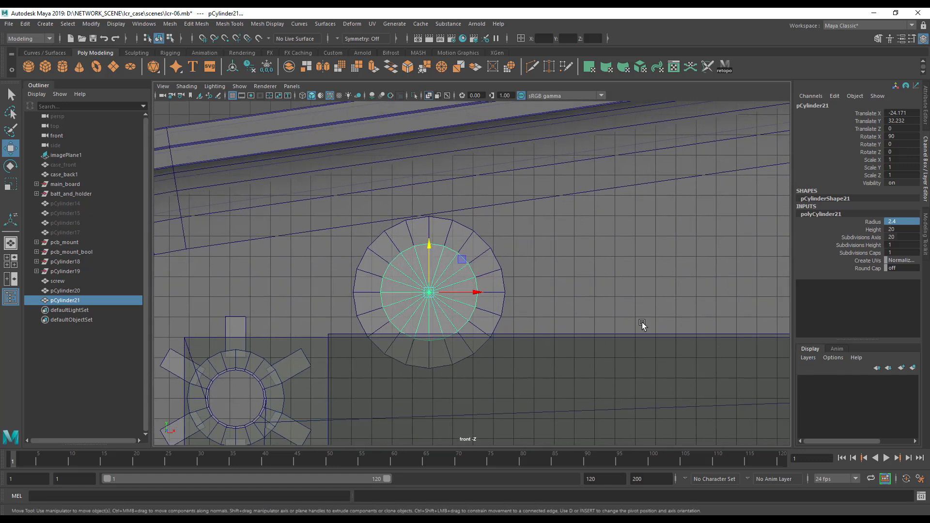
left_click(490, 263, "shift")
mouse_move(429, 251)
left_mouse_down()
mouse_move(429, 232)
mouse_move(429, 243)
left_mouse_up()
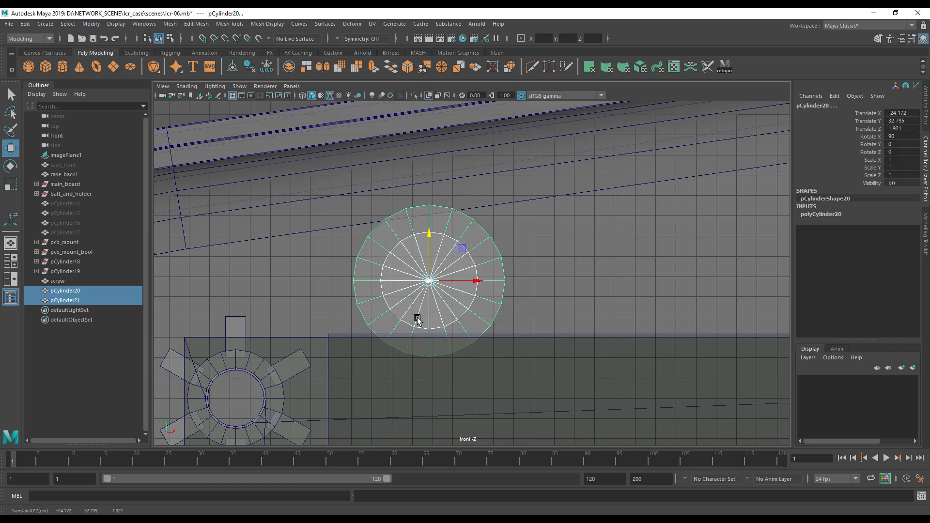
left_click_drag(479, 288, 562, 289)
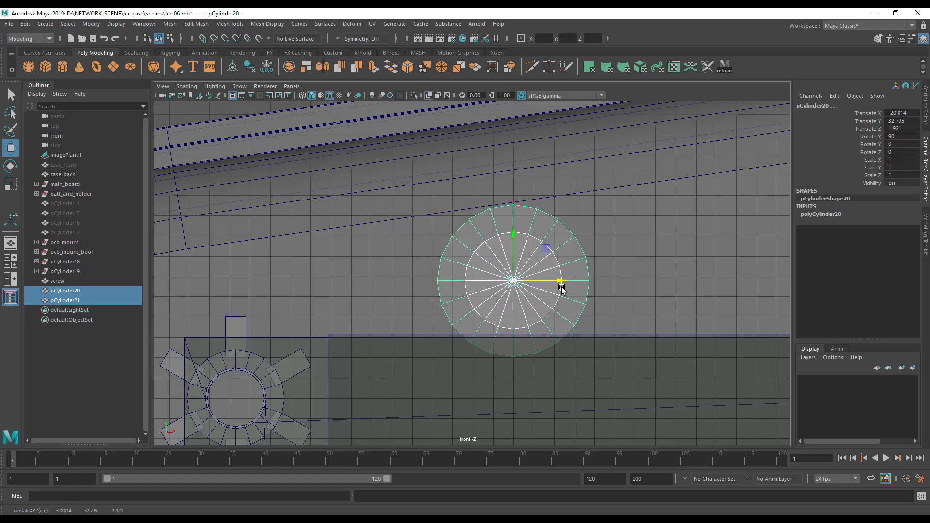
Shift both cylinders along Z to about 2.26 while checking their depth in the back case.
key("space")
left_click_drag(549, 215, 630, 218, "alt")
left_click_drag(684, 194, 640, 203)
key("f")
left_click_drag(722, 201, 675, 166, "alt")
right_click_drag(654, 216, 516, 216, "alt")
mouse_move(559, 226)
left_mouse_down("alt")
mouse_move(532, 211)
mouse_move(547, 217)
left_mouse_up("alt")
right_click_drag(551, 221, 621, 221, "alt")
left_click_drag(621, 222, 650, 252, "alt")
right_click_drag(582, 245, 627, 245, "alt")
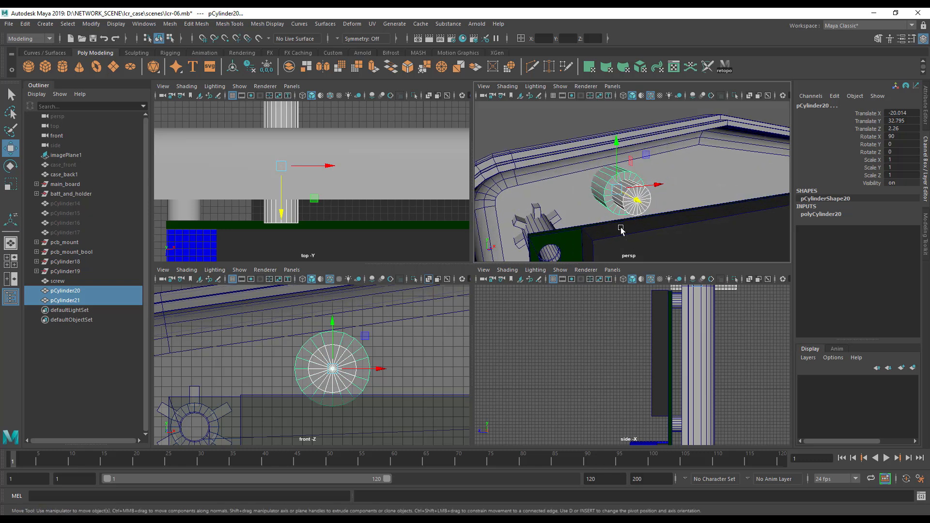
Select only the wider cylinder and inspect its position relative to the case's centerline in the front view.
left_click(599, 190)
left_click_drag(671, 199, 673, 161, "alt")
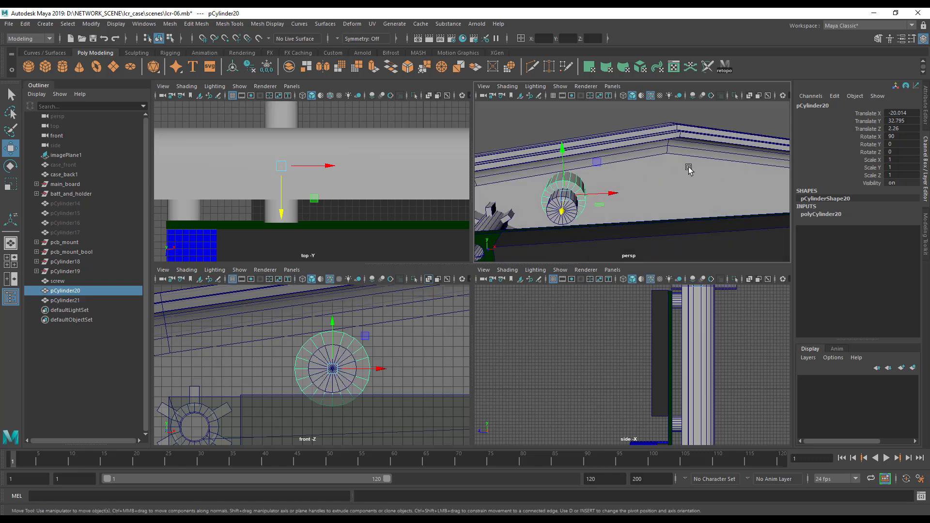
key("space")
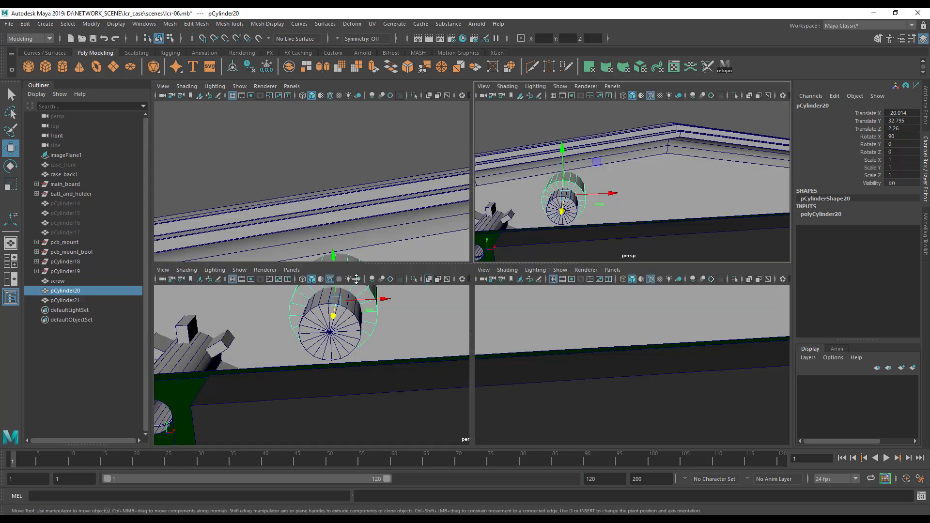
key("space")
key("space")
middle_click_drag(360, 312, 256, 302, "alt")
right_click_drag(412, 306, 300, 305, "alt")
middle_click_drag(515, 315, 367, 304, "alt")
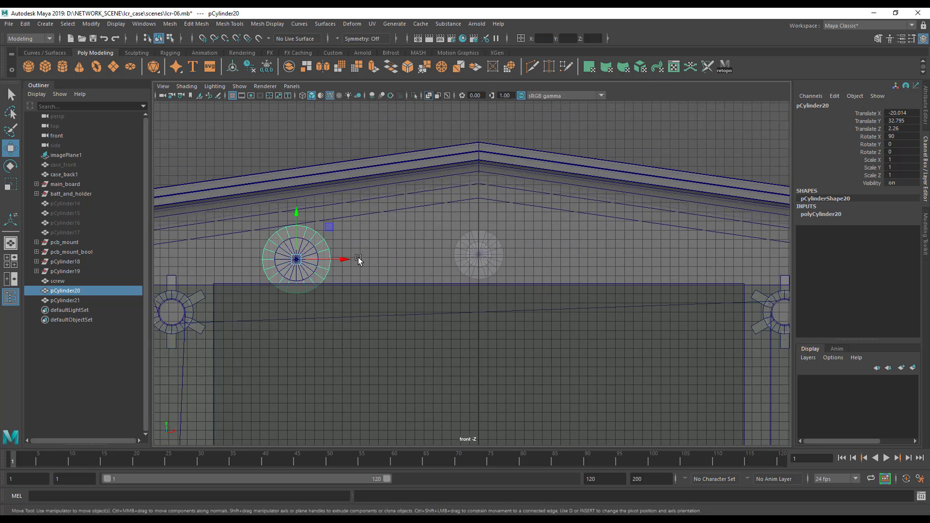
middle_click_drag(275, 274, 380, 254, "alt")
right_click_drag(380, 254, 555, 271, "alt")
middle_click_drag(555, 271, 432, 288, "alt")
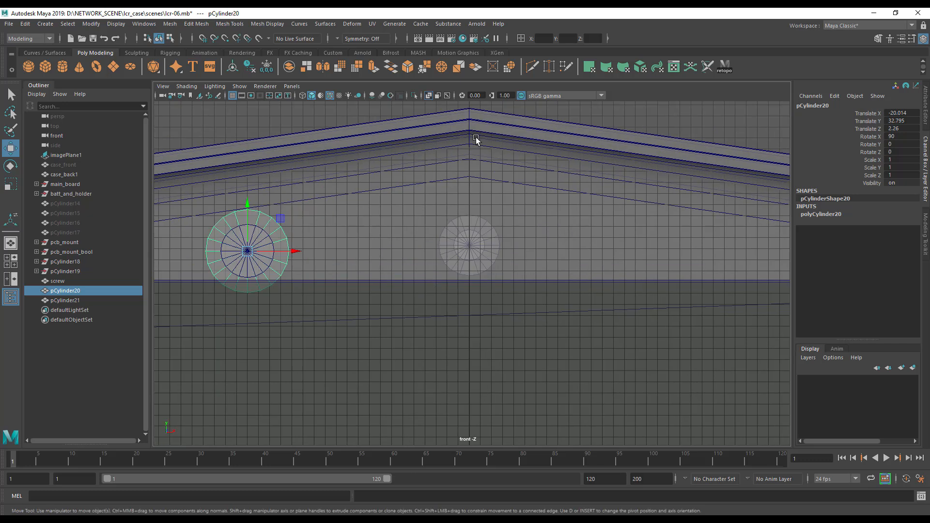
middle_click_drag(513, 350, 518, 400, "alt")
right_click_drag(518, 399, 131, 329, "alt")
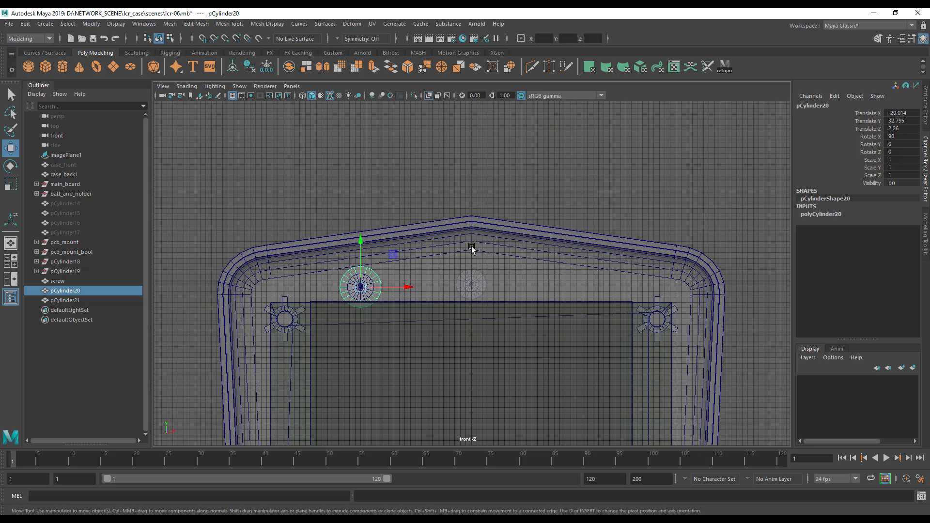
middle_click_drag(478, 306, 415, 285, "alt")
right_click_drag(415, 284, 538, 324, "alt")
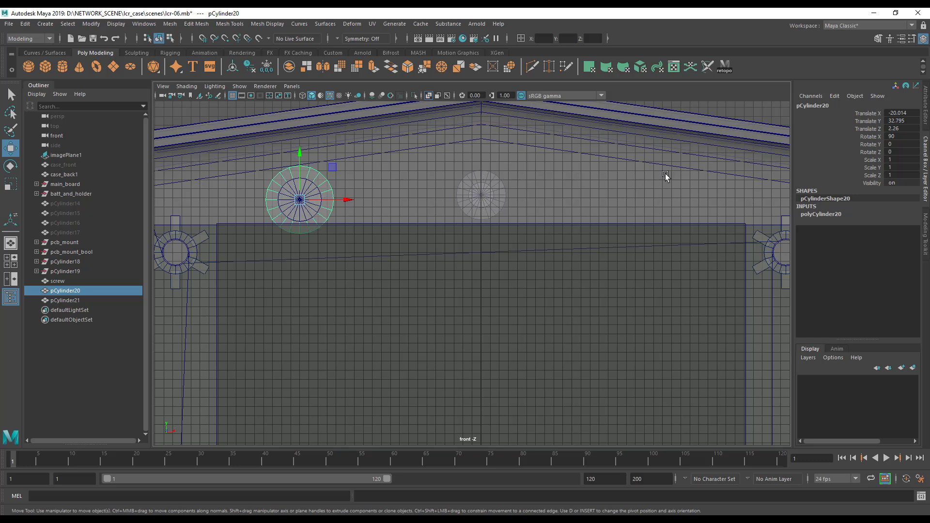
Move the wider cylinder's pivot horizontally onto the case's vertical centerline, snapped to the grid.
key("d")
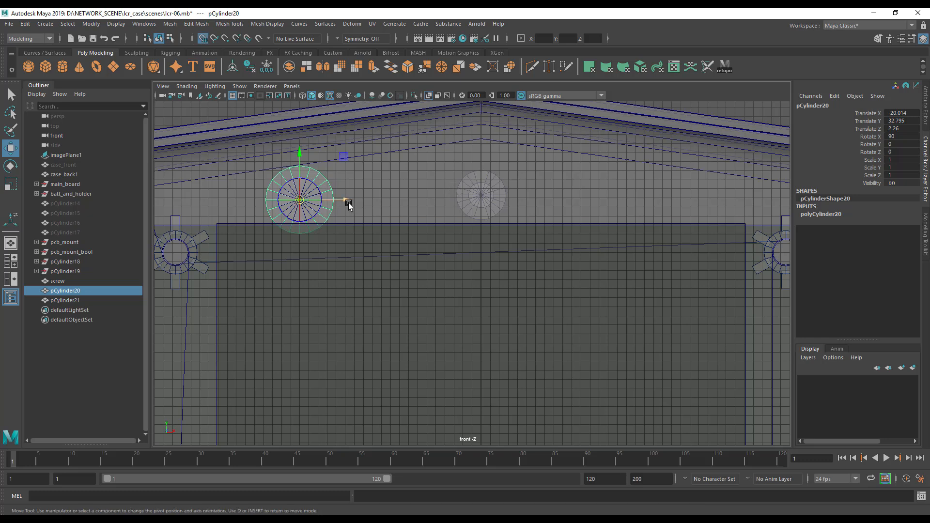
left_click_drag(344, 202, 480, 205)
left_click(332, 194)
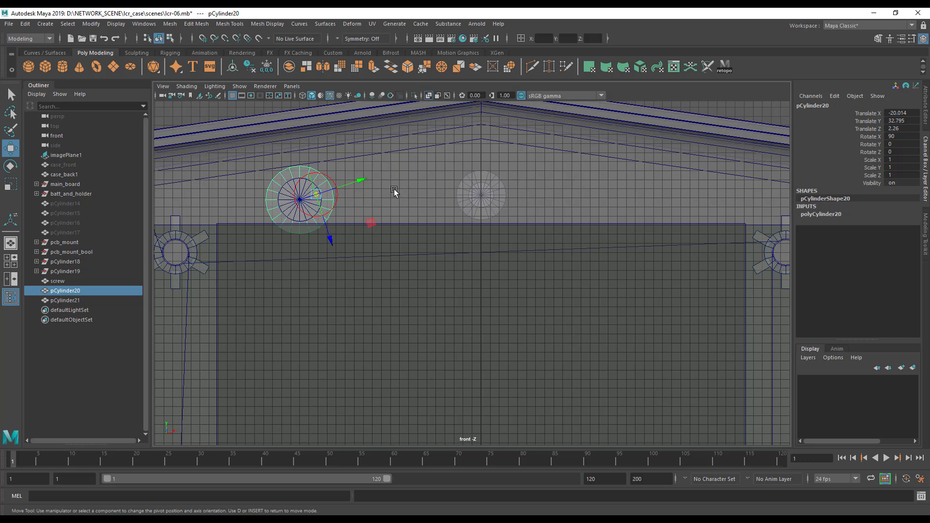
key("ctrl+z")
middle_click_drag(448, 201, 431, 204, "alt")
key("Insert")
left_click(346, 172)
key("ctrl+z")
middle_click_drag(464, 200, 474, 186, "alt")
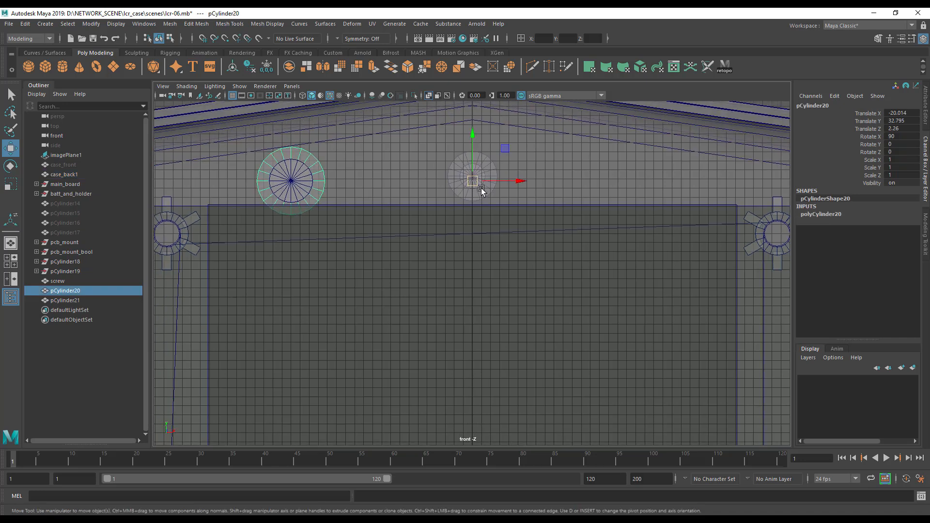
Open the Mirror options for the wider cylinder and reset the settings to defaults.
right_click_drag(476, 184, 396, 198, "alt")
middle_click_drag(396, 197, 362, 184, "alt")
key("space")
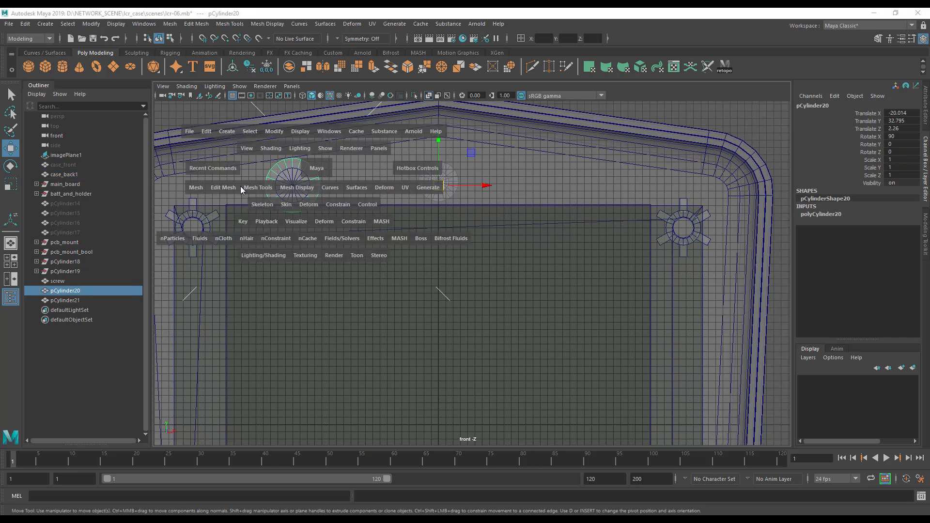
left_click_drag(205, 191, 283, 319)
left_click(539, 261)
left_click(553, 276)
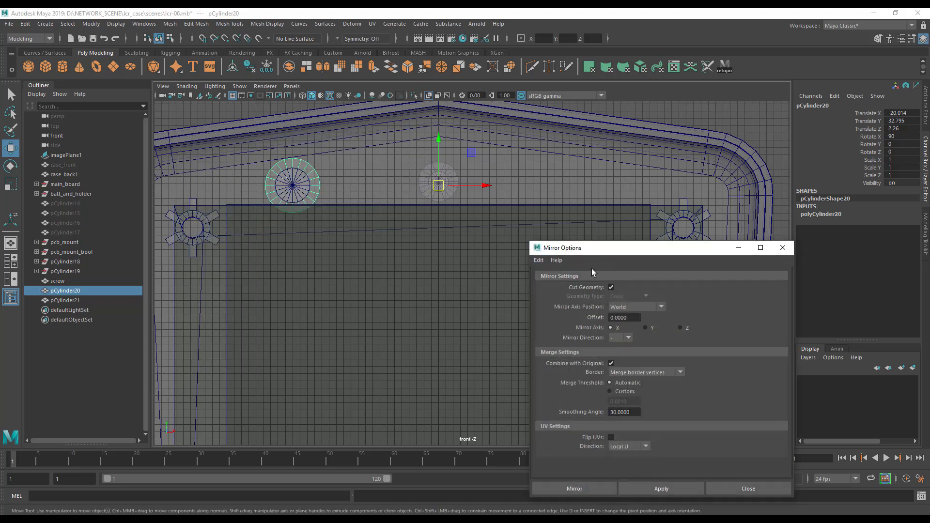
Mirror the wider cylinder across the world X axis with Cut Geometry and Combine with Original turned off.
left_click_drag(637, 254, 537, 190)
left_click(514, 222)
left_click(513, 299)
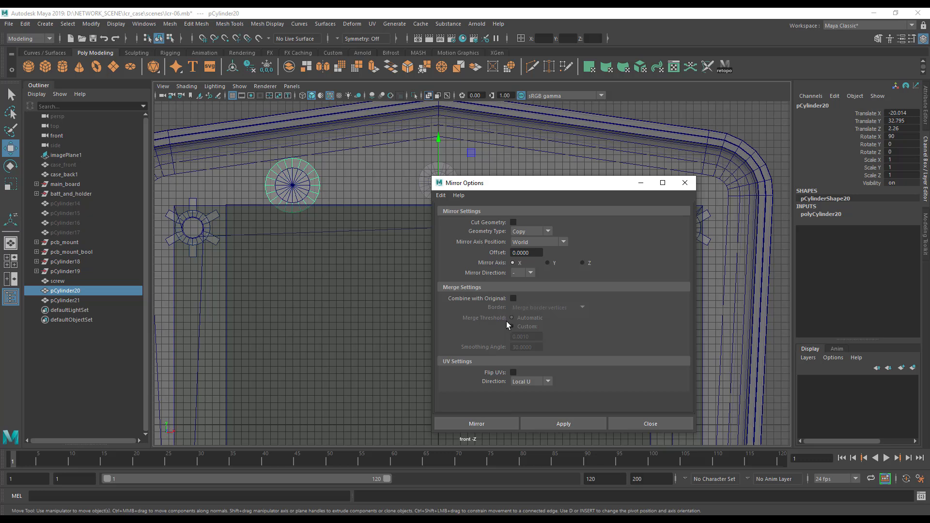
left_click_drag(560, 185, 604, 213)
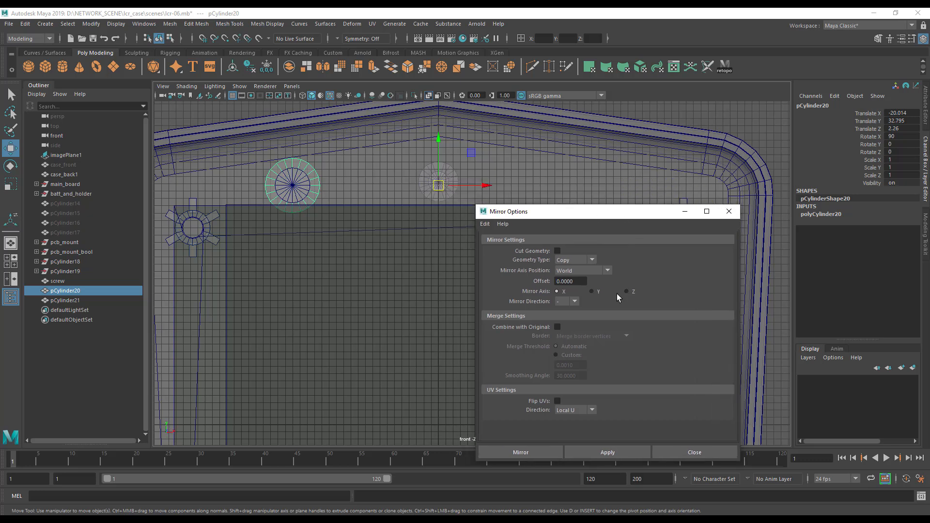
left_click(542, 449)
middle_click_drag(480, 208, 528, 255, "alt")
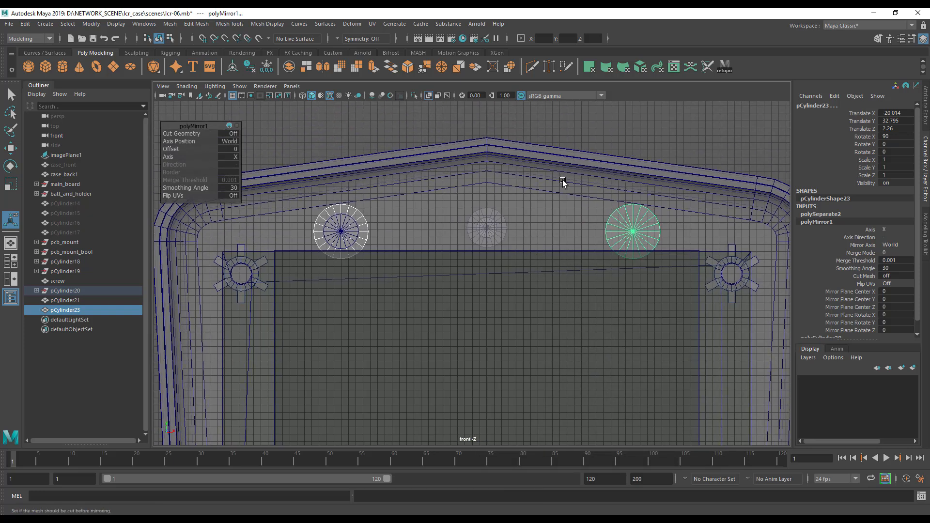
Try to move both wider cylinders together about 3.779 toward the back of the case along their axis.
key("space")
left_click_drag(565, 221, 649, 229, "alt")
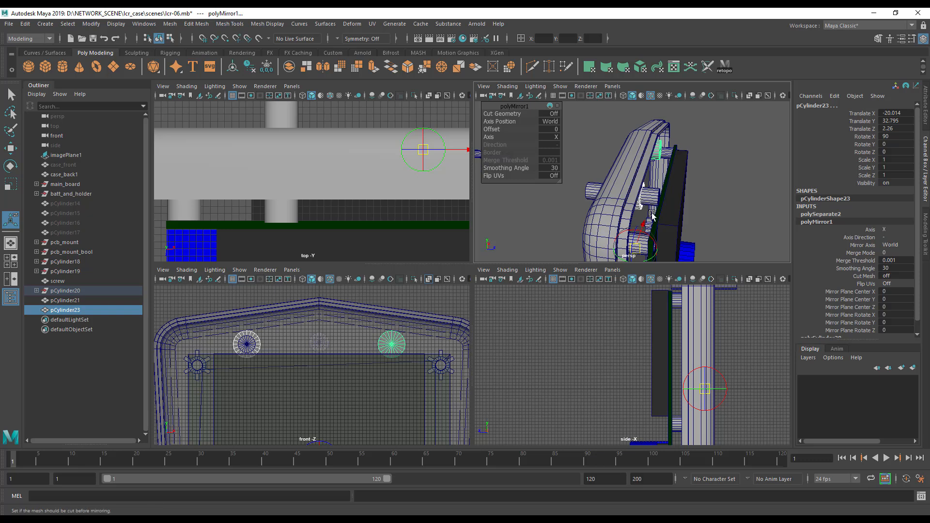
left_click_drag(662, 189, 624, 190, "alt")
left_click(675, 154)
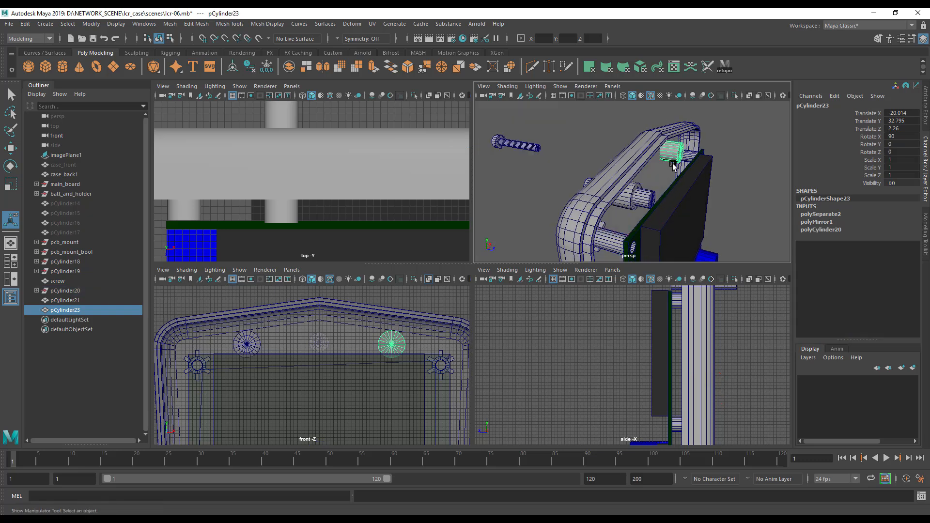
left_click(631, 198, "shift")
key("w")
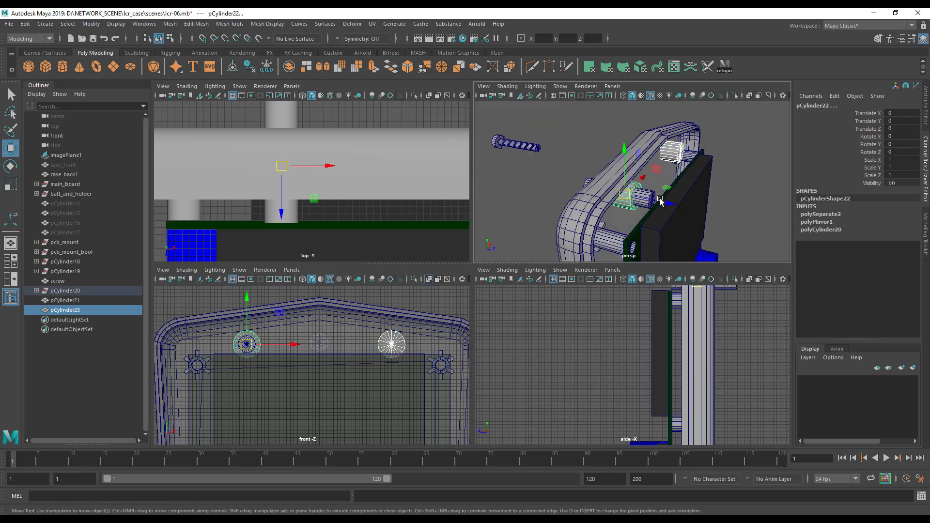
left_click_drag(670, 204, 655, 204)
Examine the two cylinders from the outer back and the inside of the case.
left_click_drag(676, 214, 777, 204, "alt")
scroll(647, 189, "down", 4)
left_click_drag(641, 186, 696, 193, "alt")
scroll(640, 193, "up", 5)
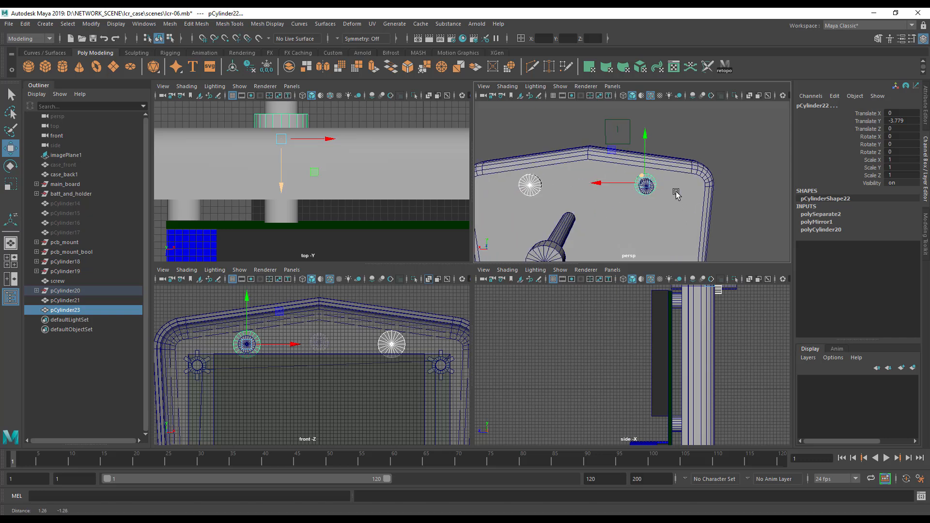
left_click_drag(690, 168, 463, 194, "alt")
right_click_drag(543, 197, 663, 209, "alt")
left_click_drag(664, 209, 631, 207, "alt")
right_click_drag(631, 207, 496, 188, "alt")
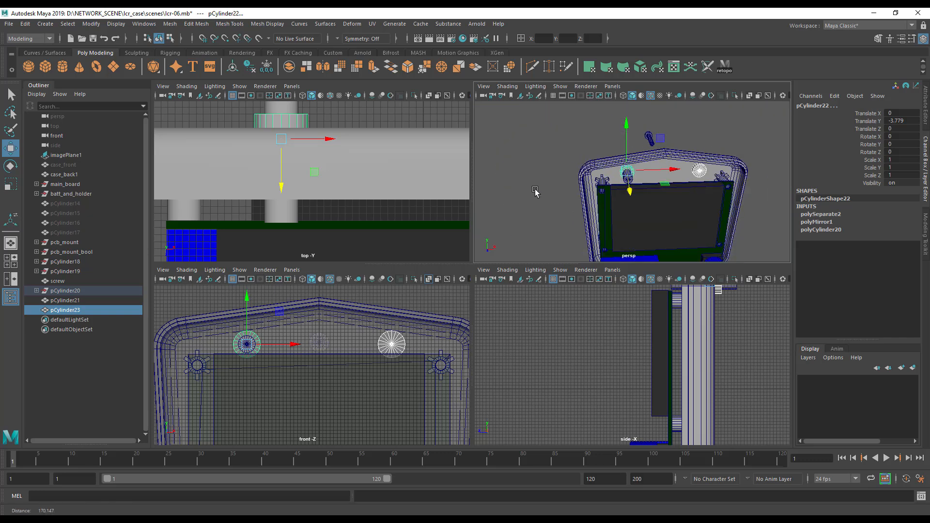
left_click_drag(571, 189, 610, 201, "alt")
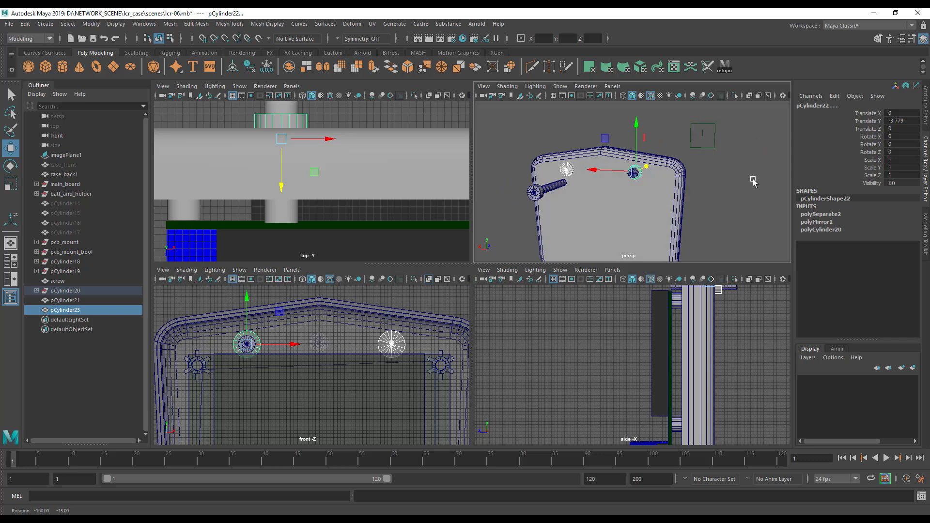
left_click_drag(651, 189, 565, 214, "alt")
Examine the space around the main board, its corner mounts and both cylinders in the enlarged perspective view.
key("space")
right_click_drag(565, 214, 398, 215, "alt")
middle_click_drag(397, 215, 395, 177, "alt")
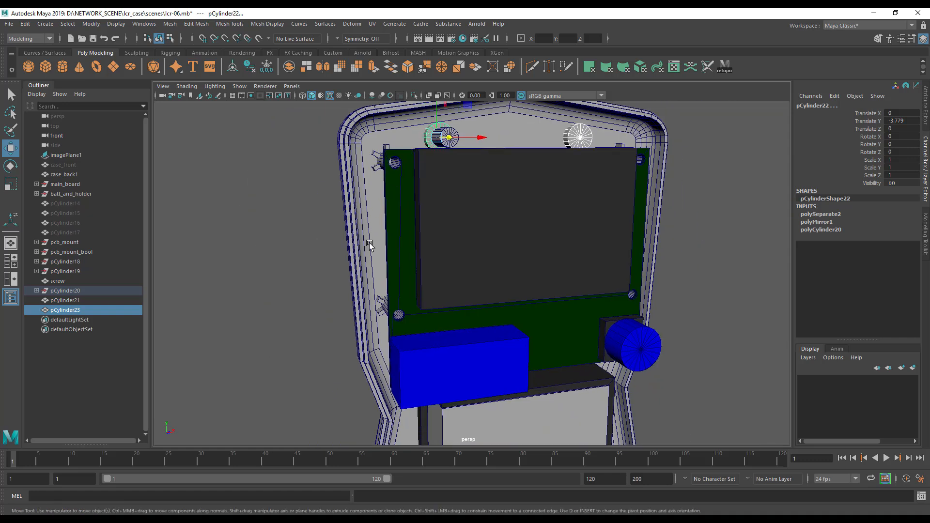
left_click_drag(420, 205, 440, 286, "alt")
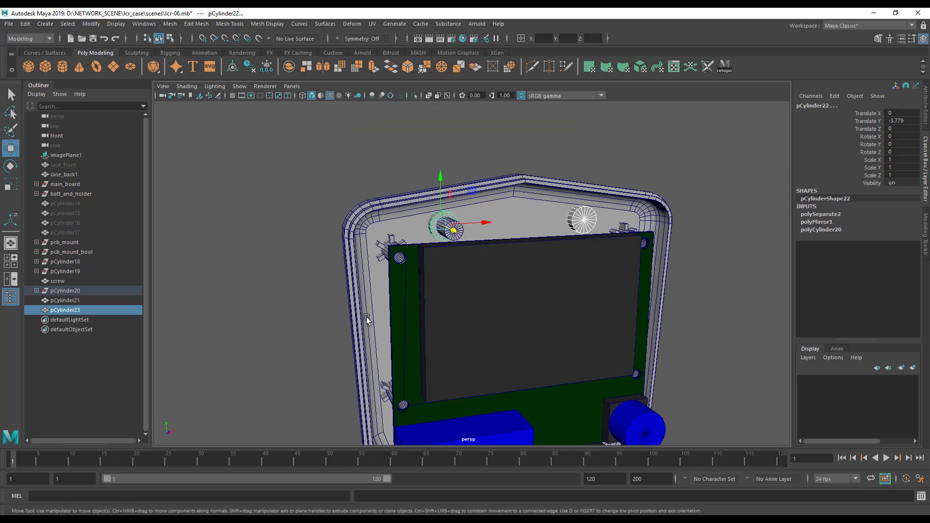
left_click_drag(483, 309, 437, 241, "alt")
scroll(437, 242, "up", 4)
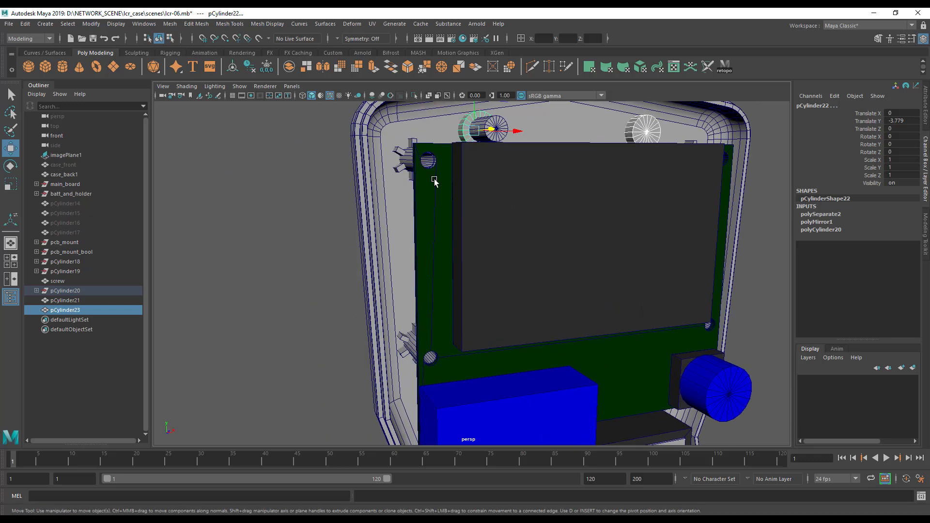
middle_click_drag(515, 363, 497, 366, "alt")
mouse_move(491, 293)
middle_mouse_down("alt")
mouse_move(488, 334)
mouse_move(471, 319)
mouse_move(468, 334)
middle_mouse_up("alt")
left_click_drag(456, 321, 412, 295, "alt")
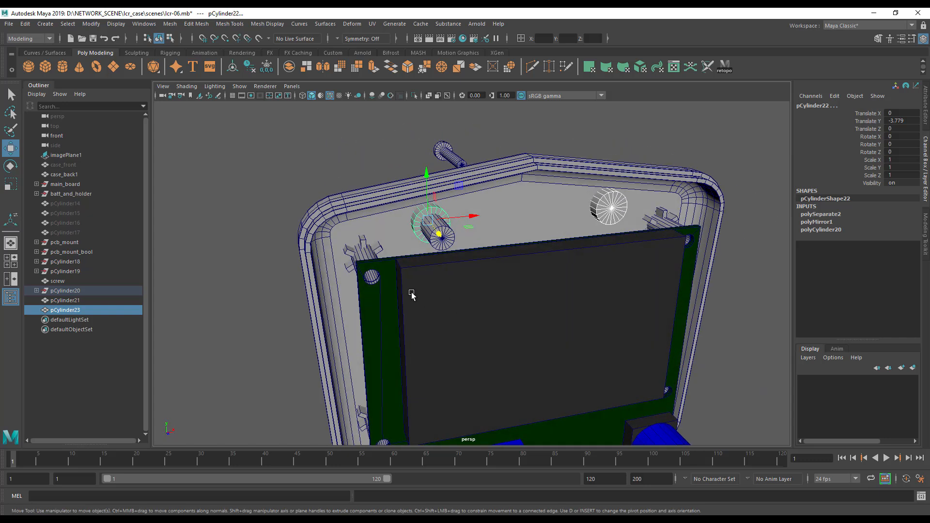
middle_click_drag(354, 310, 388, 328, "alt")
right_click_drag(388, 328, 497, 326, "alt")
left_click_drag(497, 326, 440, 284, "alt")
mouse_move(440, 285)
right_mouse_down("alt")
mouse_move(459, 279)
mouse_move(484, 304)
mouse_move(297, 309)
right_mouse_up("alt")
middle_click_drag(431, 343, 370, 149, "alt")
middle_click_drag(394, 224, 380, 160, "alt")
left_click_drag(420, 311, 365, 339, "alt")
right_click_drag(365, 338, 422, 324, "alt")
middle_click_drag(354, 317, 454, 318, "alt")
left_click_drag(409, 331, 446, 306, "alt")
left_click_drag(515, 313, 494, 304, "alt")
Compare the placement of both cylinders in the front and perspective views.
key("space")
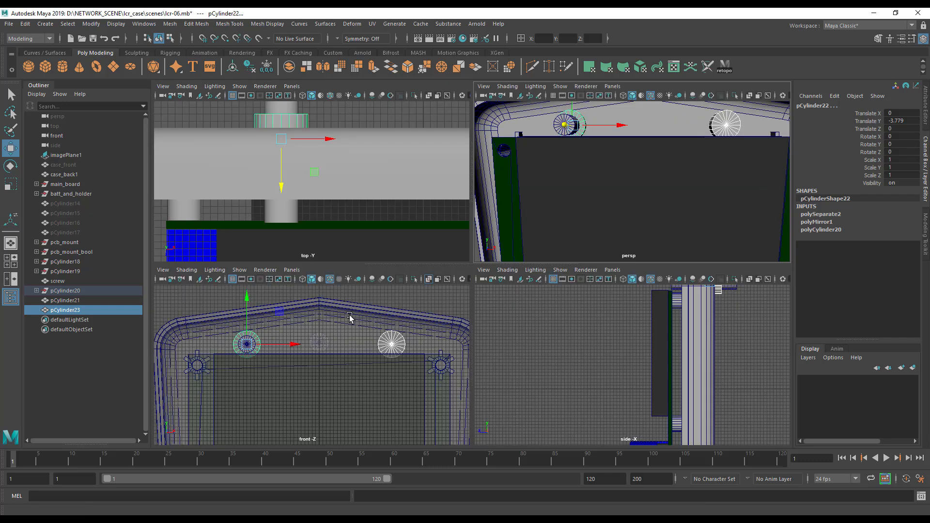
key("space")
scroll(294, 246, "up", 2)
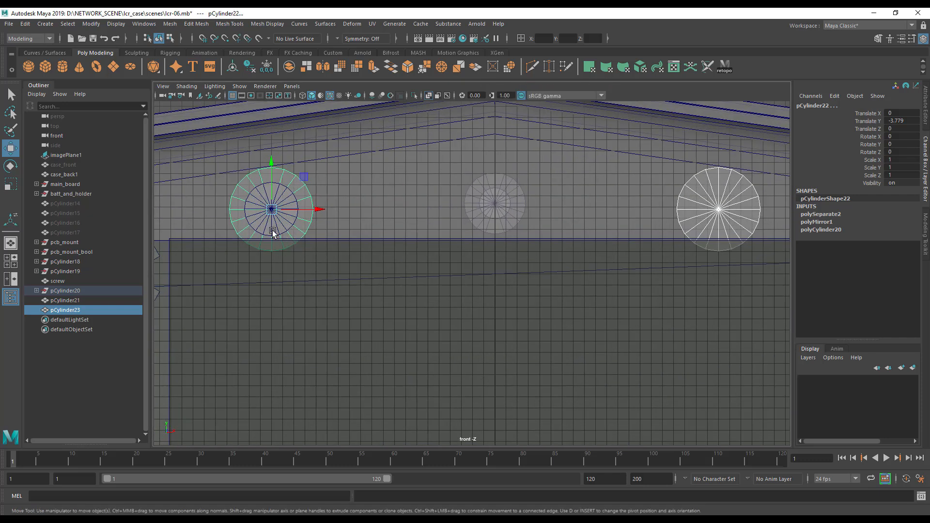
key("space")
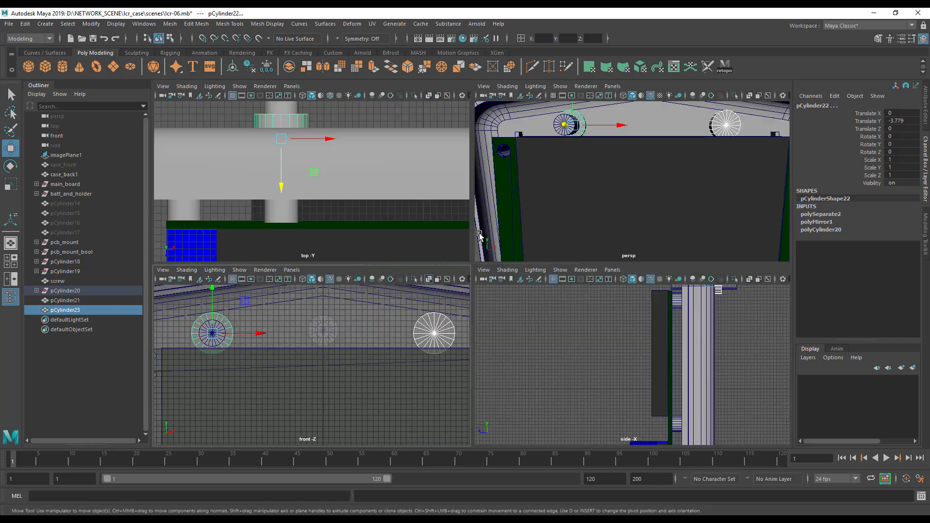
mouse_move(573, 179)
right_mouse_down("alt")
mouse_move(644, 149)
mouse_move(646, 201)
mouse_move(564, 193)
right_mouse_up("alt")
left_click_drag(564, 194, 561, 212, "alt")
right_click_drag(560, 212, 627, 203, "alt")
key("space")
left_click_drag(516, 286, 405, 259, "alt")
Try to move only the original wider cylinder forward along its axis, and undo it.
left_click(413, 262)
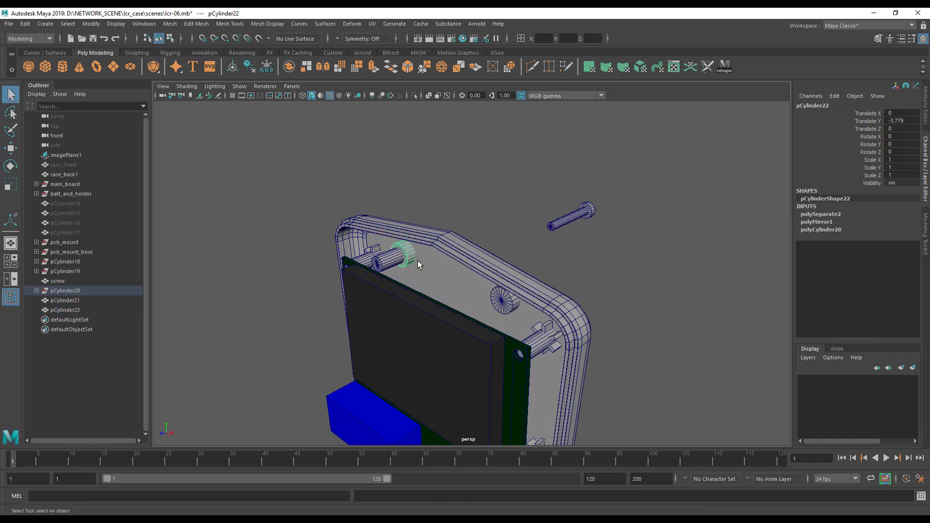
left_click_drag(392, 263, 385, 266)
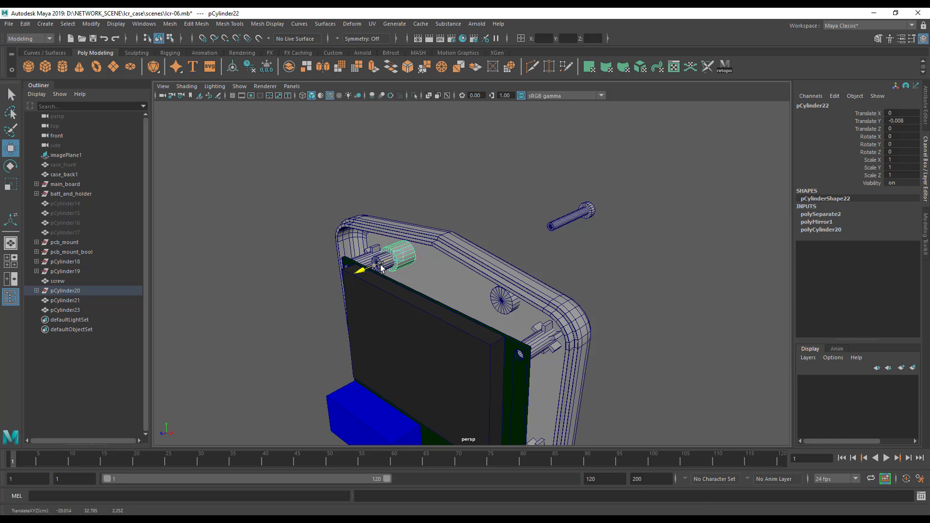
left_click(507, 312)
key("ctrl+z")
key("ctrl+z")
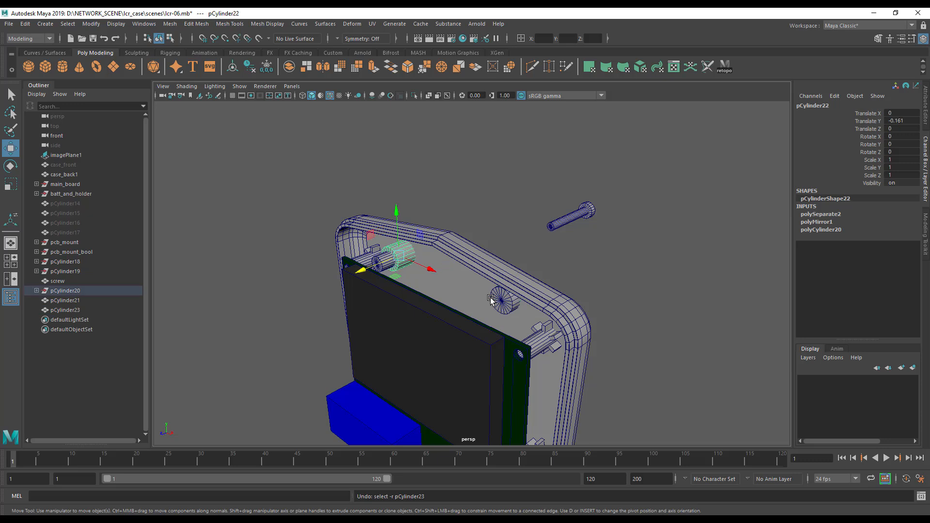
Move both wider cylinders forward along Z to about 2.028 and delete the thinner cylinder.
left_click(506, 307, "shift")
left_click_drag(384, 266, 495, 274)
left_click(472, 289)
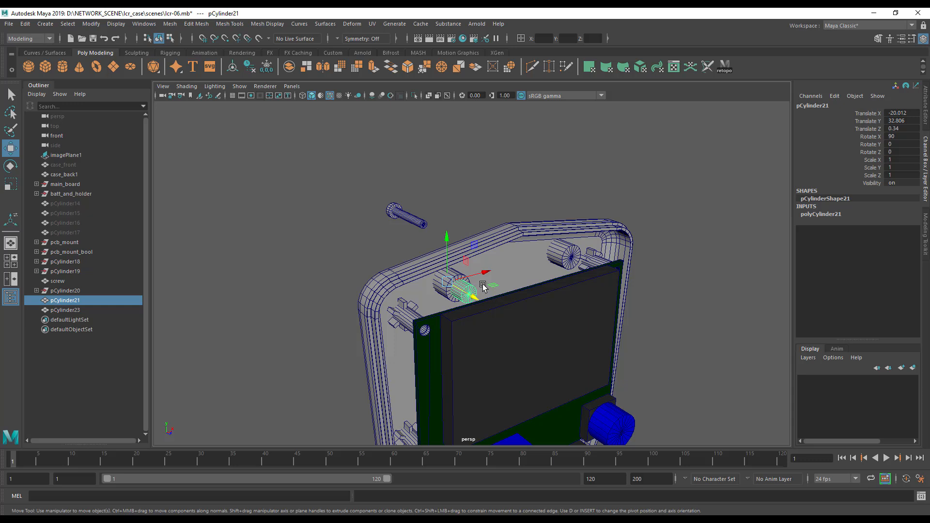
key("Delete")
Create one copy of both wider cylinders with Duplicate Special, including their input graph.
left_click_drag(480, 281, 462, 293, "alt")
left_click(462, 291)
left_click(586, 233, "shift")
left_click_drag(609, 235, 585, 222, "alt")
middle_click_drag(579, 262, 554, 247, "alt")
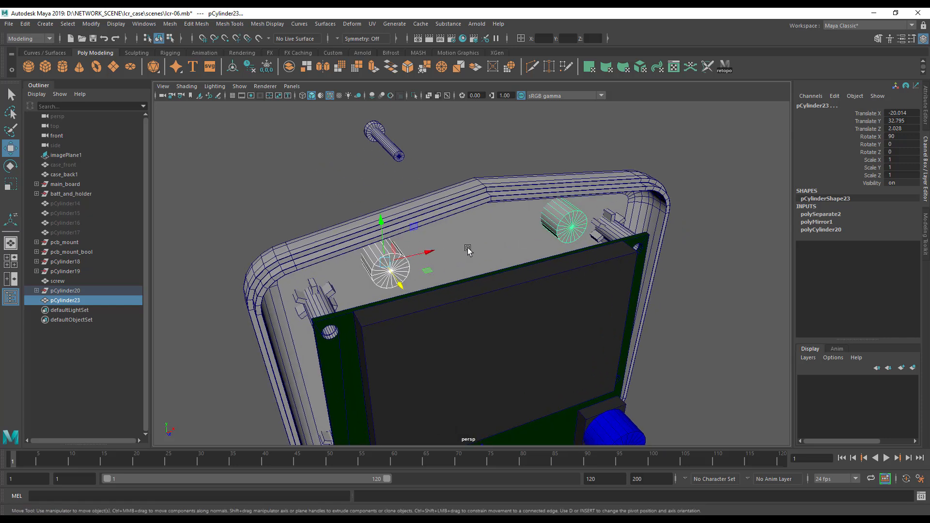
key("space")
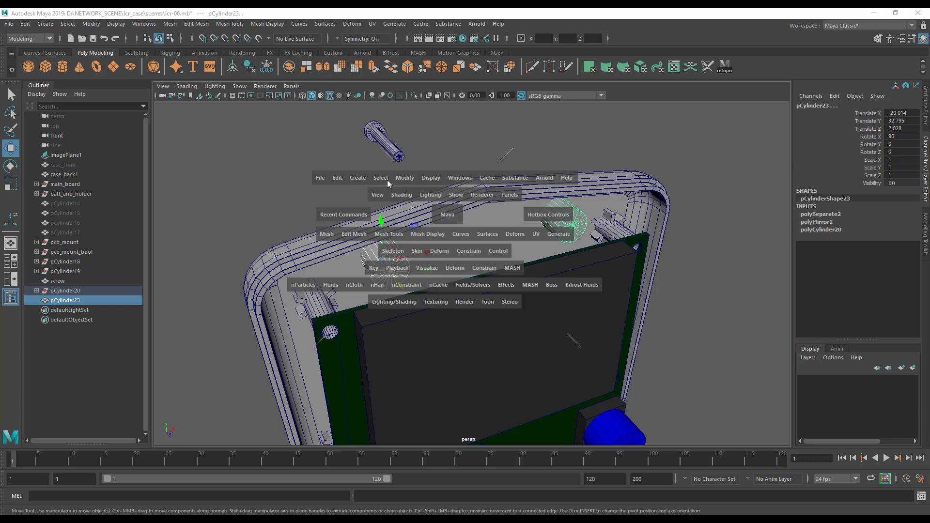
left_click(338, 178)
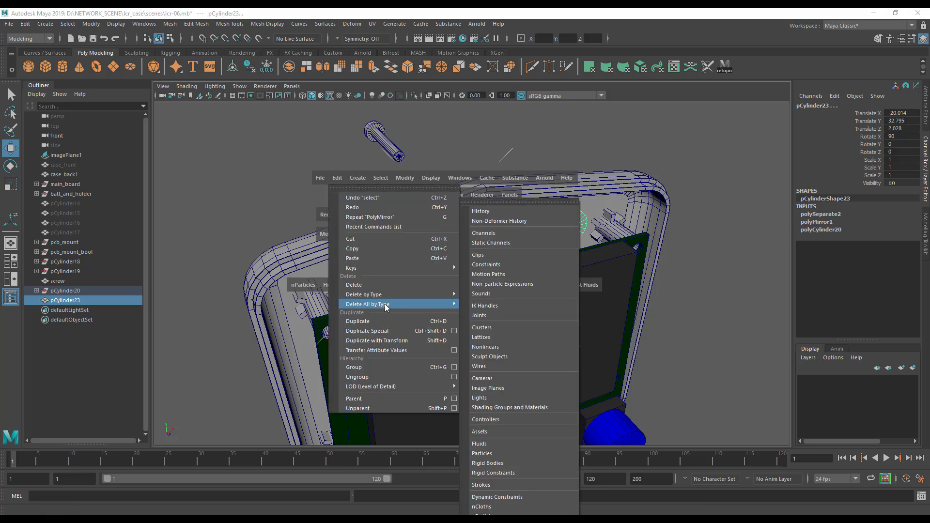
left_click(456, 333)
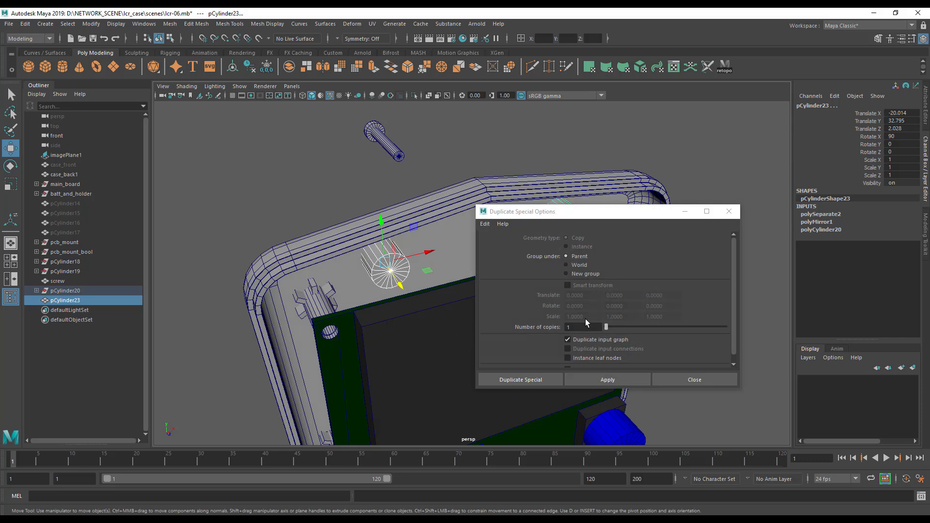
left_click(530, 380)
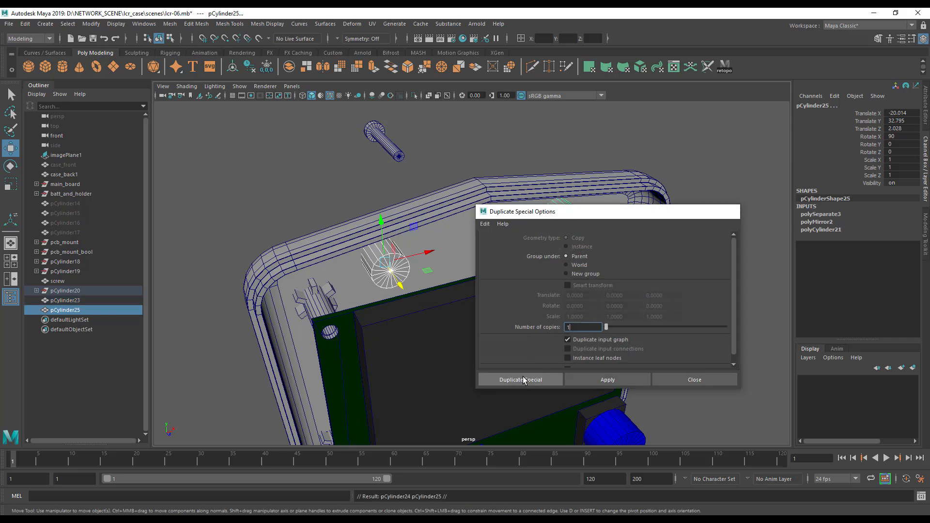
Take pCylinder22 and pCylinder24 out of the pCylinder20 group and delete the leftover group.
left_click(36, 290)
left_click(73, 301)
middle_click_drag(73, 301, 70, 353)
left_click(74, 310)
left_click(74, 321)
left_click(72, 320)
left_click(68, 293)
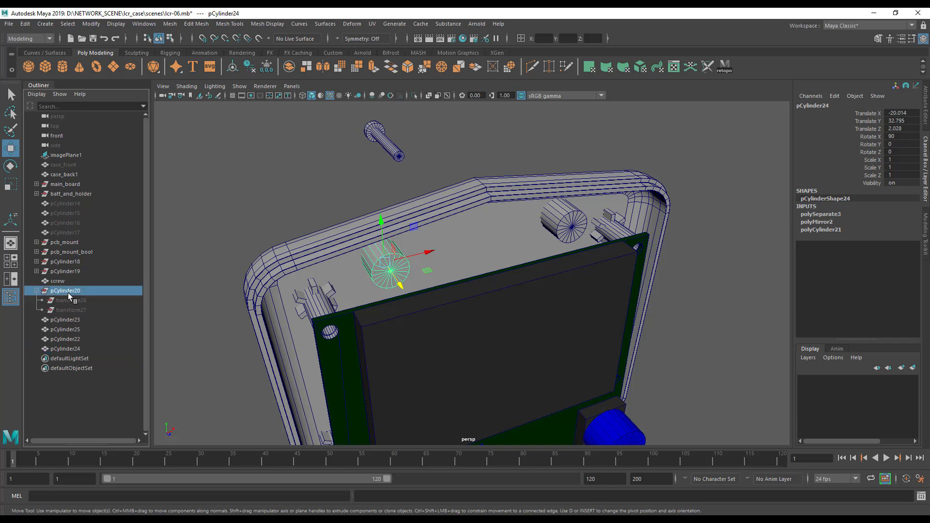
key("Delete")
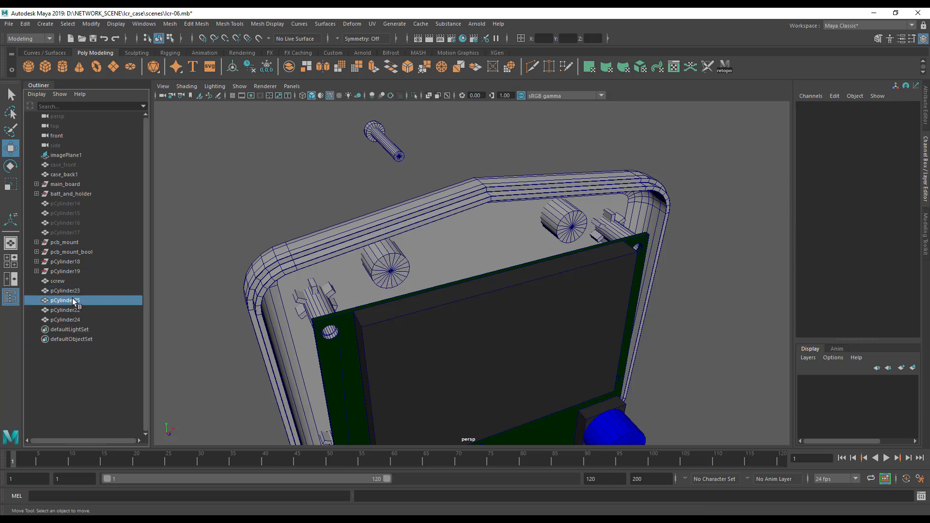
Hide the duplicates pCylinder24 and pCylinder25, and place pCylinder23 directly above pCylinder22 in the object list.
left_click(72, 299)
left_click(72, 292, "ctrl")
left_click(69, 302)
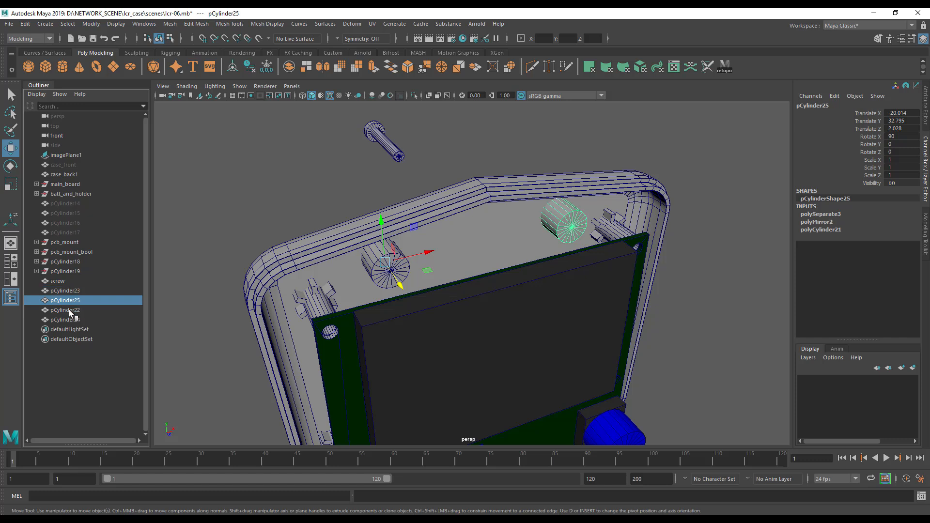
left_click(69, 319, "shift")
left_click(70, 319)
left_click(69, 301, "ctrl")
key("ctrl+h")
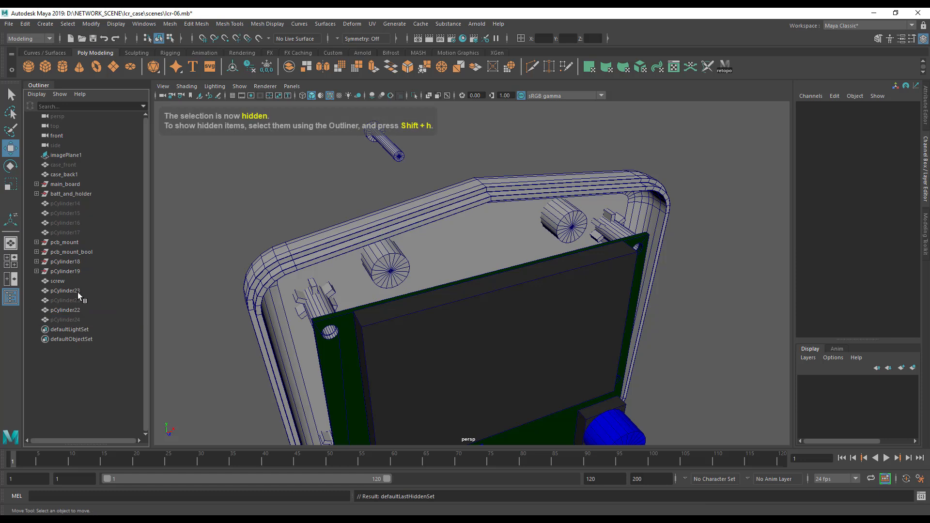
left_click(77, 291)
left_click_drag(77, 307, 74, 308)
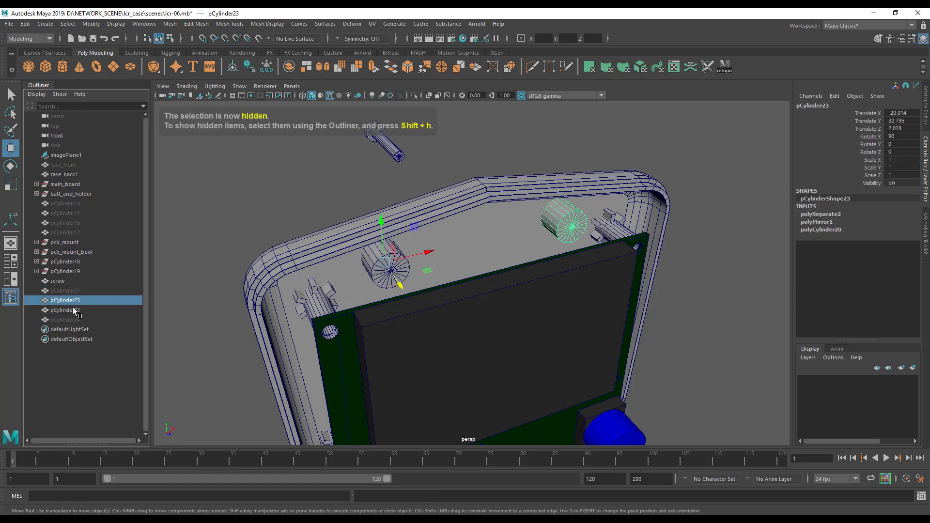
Set the radius of the visible cylinders pCylinder22 and pCylinder23 to 2.75.
left_click_drag(355, 279, 477, 267, "alt")
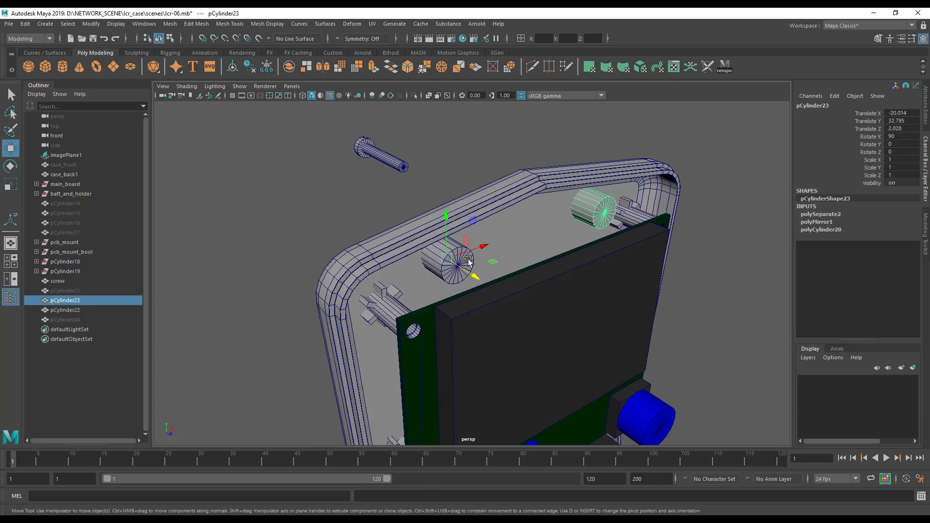
left_click(473, 262, "shift")
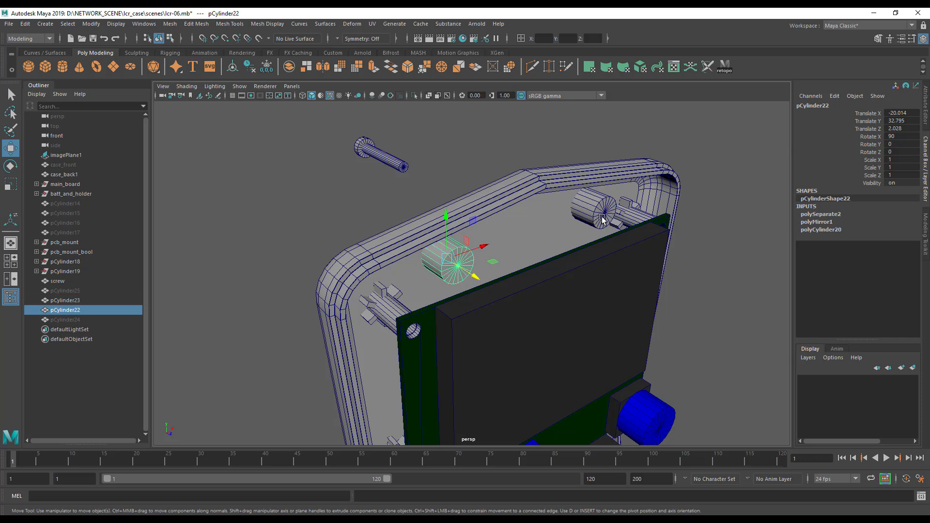
left_click(822, 230)
left_click(907, 237)
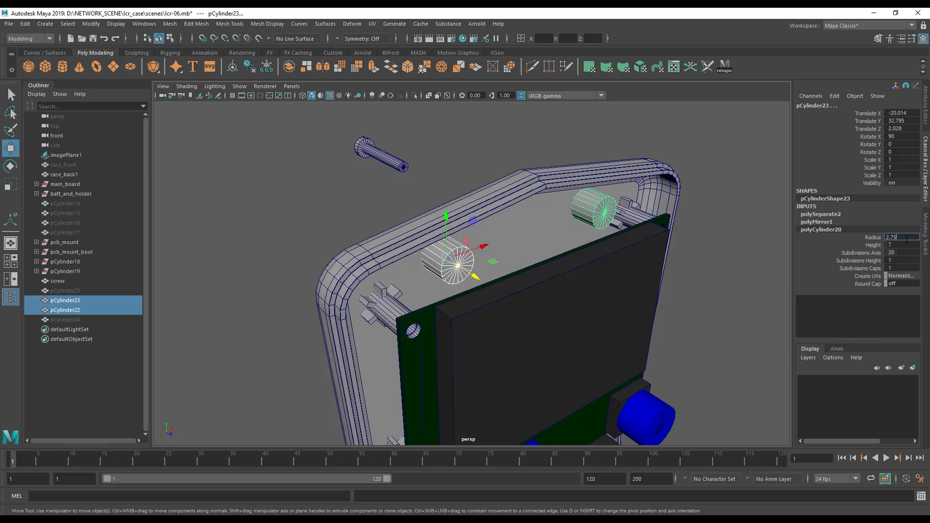
key("Return")
Isolate the back case together with both visible cylinders in the perspective view.
left_click_drag(554, 267, 506, 243, "alt")
left_click(498, 192, "shift")
key("ctrl+1")
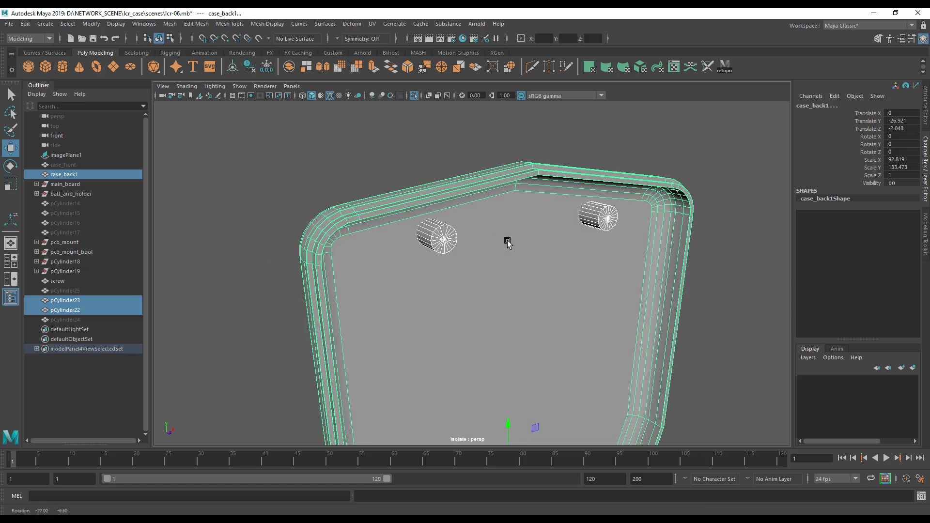
right_click_drag(506, 242, 552, 277, "alt")
middle_click_drag(552, 276, 547, 307, "alt")
left_click_drag(548, 307, 495, 240, "alt")
Move pCylinder22 back along Z to about -1.557, into the back case wall.
left_click(510, 251)
left_click_drag(438, 240, 488, 247, "alt")
left_click_drag(562, 254, 500, 217)
Try to cut pCylinder22 out of the back case with a Boolean Difference.
left_click(431, 256)
left_click(499, 215)
left_click_drag(442, 291, 499, 242, "alt")
key("space")
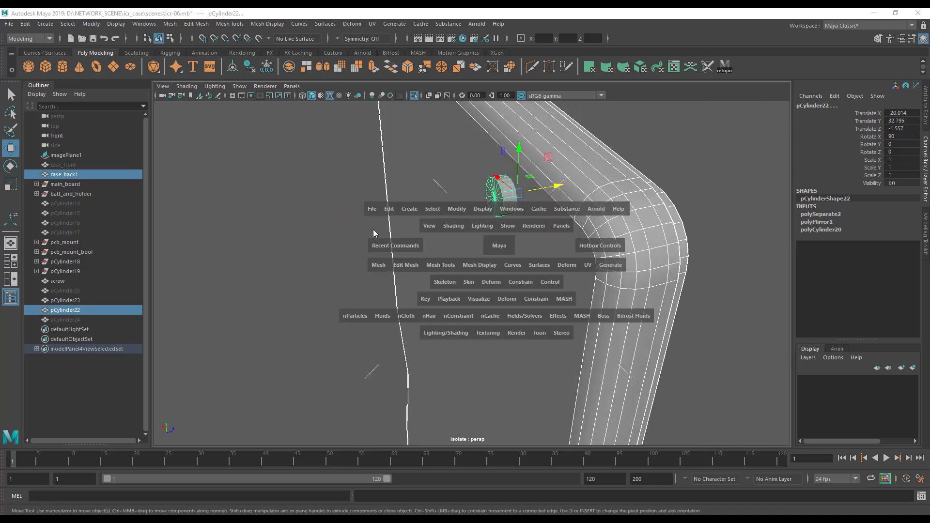
left_click(380, 267)
mouse_move(402, 292)
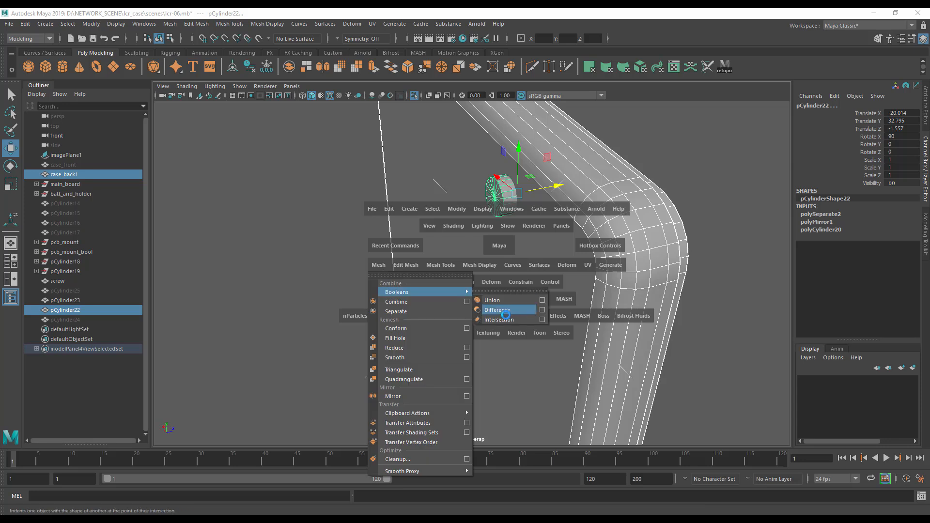
left_click(507, 317)
key("f")
left_click_drag(550, 271, 494, 262, "alt")
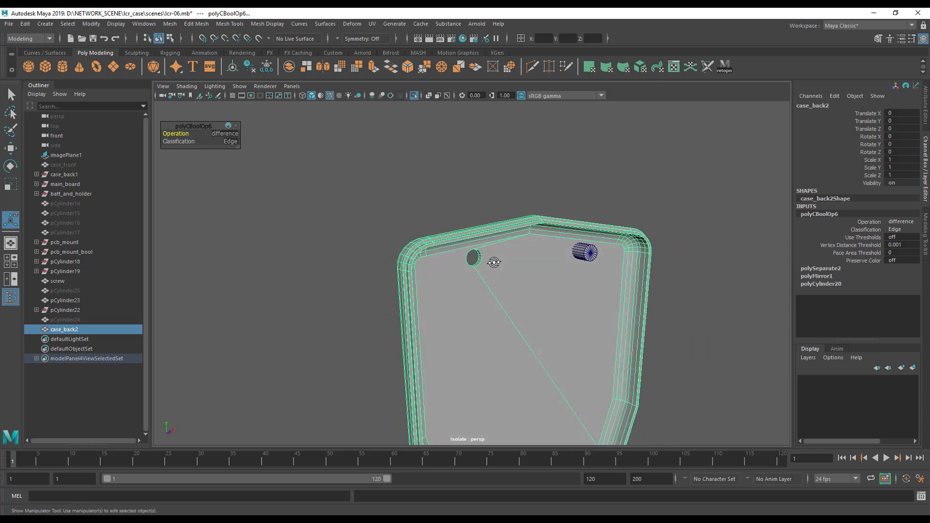
left_click(493, 263)
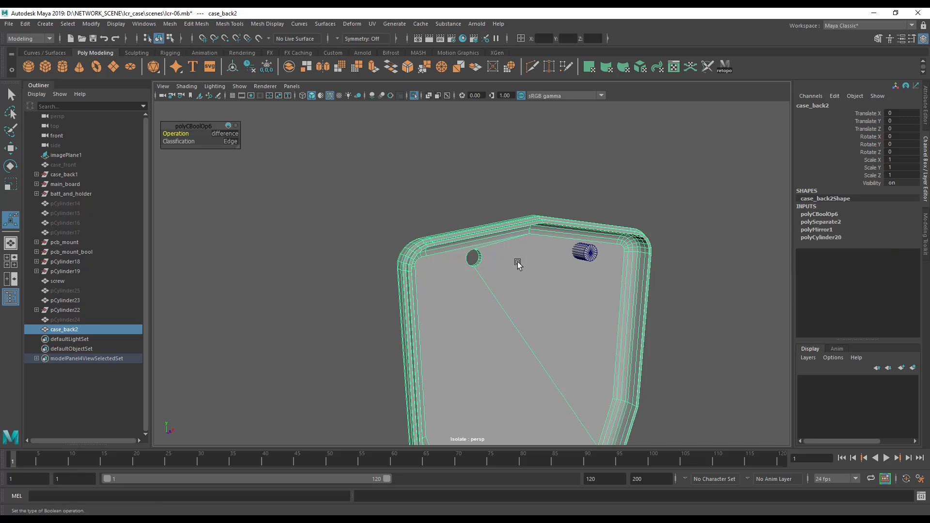
Check the cut back case in smooth preview and undo the Boolean Difference.
key("3")
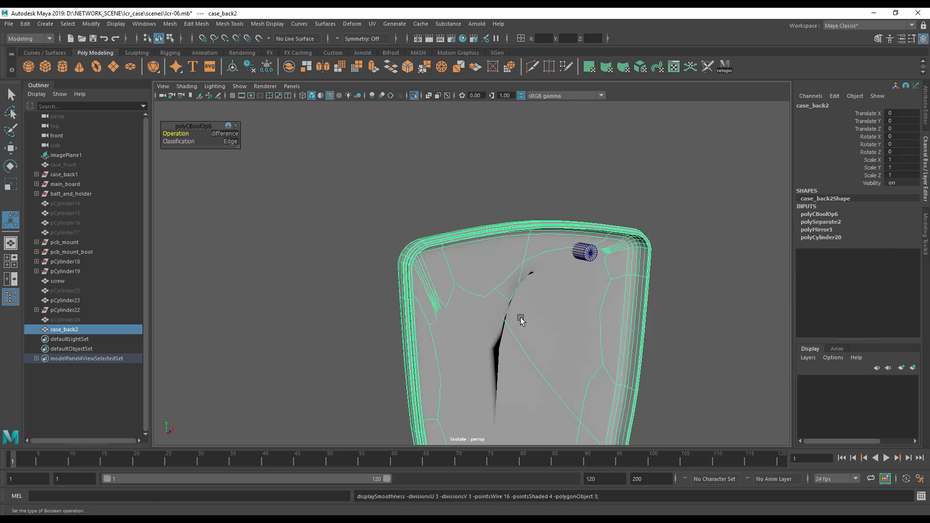
left_click_drag(455, 316, 339, 348, "alt")
key("1")
left_click_drag(533, 335, 590, 267, "alt")
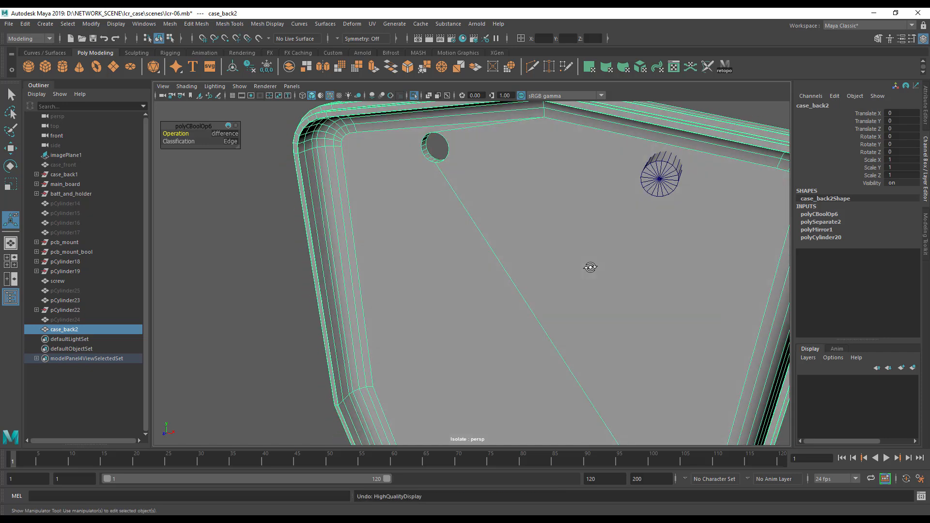
left_click(590, 267)
Isolate only the back case in the perspective view, without the cylinders.
left_click_drag(446, 219, 446, 261, "alt")
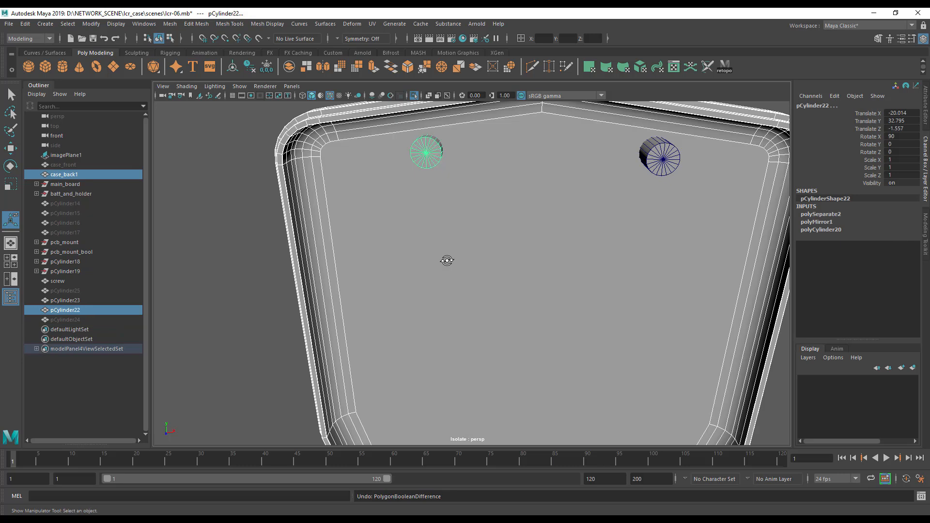
left_click_drag(435, 246, 420, 253, "alt")
left_click(431, 164)
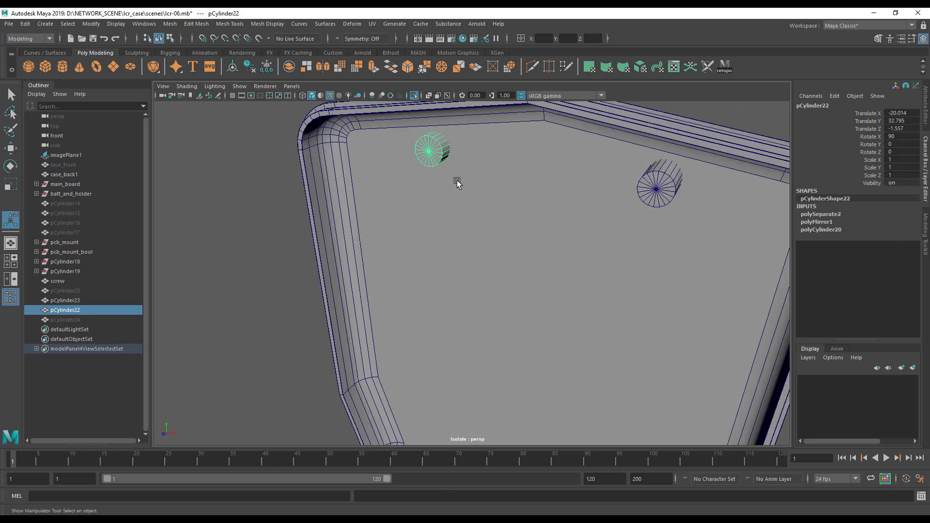
left_click(536, 165)
key("ctrl+1")
key("ctrl+1")
Compare the back case in smooth preview with its unsmoothed display.
left_click_drag(530, 210, 454, 259, "alt")
key("3")
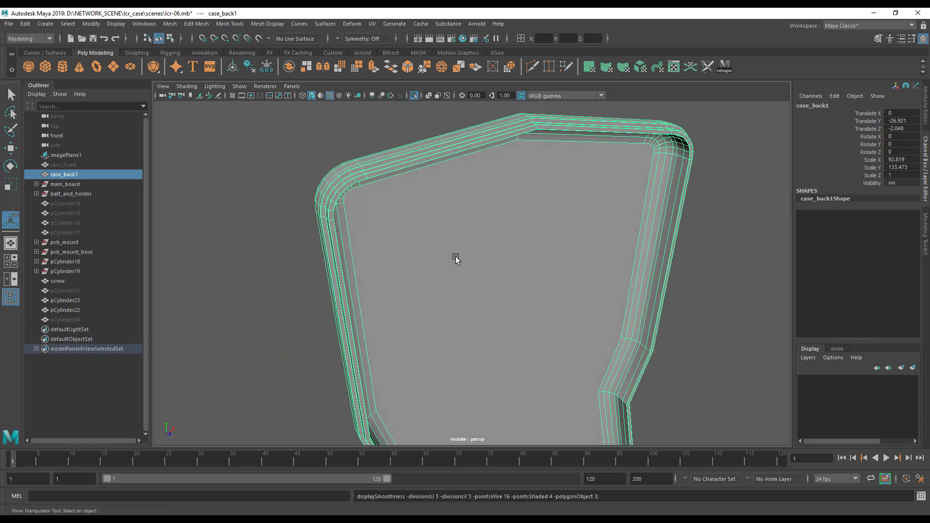
right_click_drag(561, 288, 393, 271, "alt")
left_click_drag(393, 272, 475, 222, "alt")
key("1")
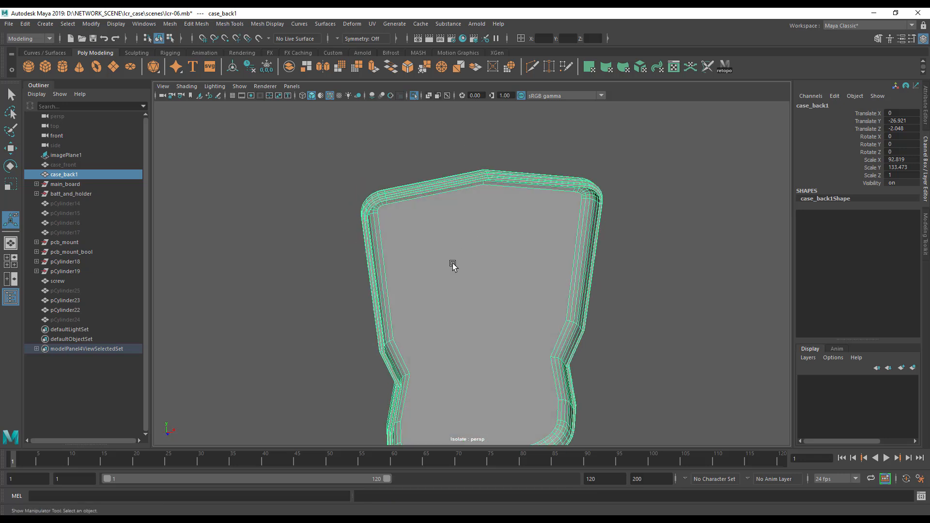
left_click_drag(441, 248, 507, 281, "alt")
Try to convert the back case's smooth mesh preview to polygons and show the result without further smoothing.
key("3")
middle_click_drag(521, 290, 531, 320, "alt")
right_click_drag(532, 319, 619, 330, "alt")
key("space")
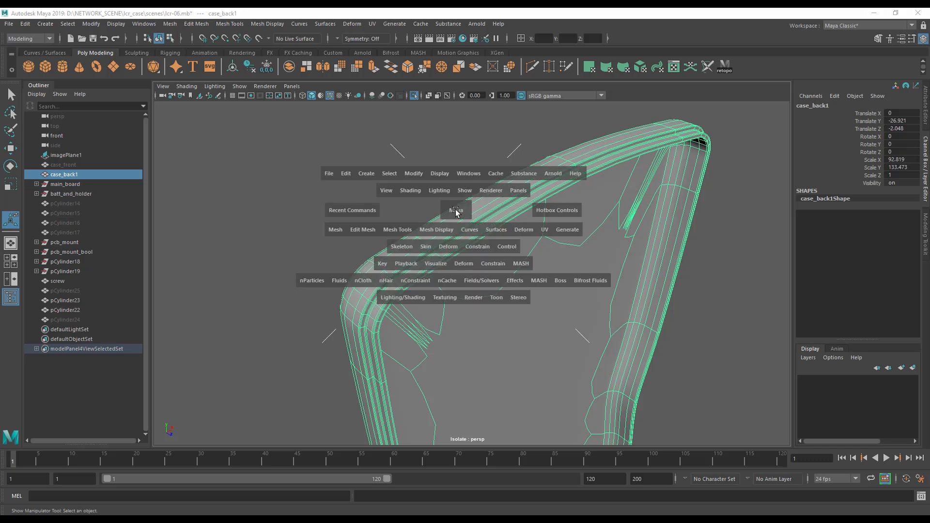
left_click(418, 176)
mouse_move(449, 410)
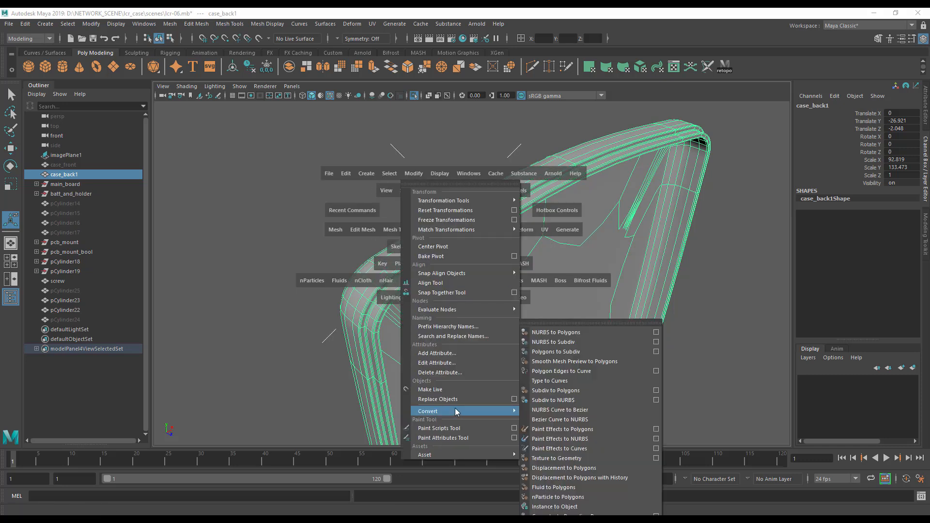
left_click(585, 362)
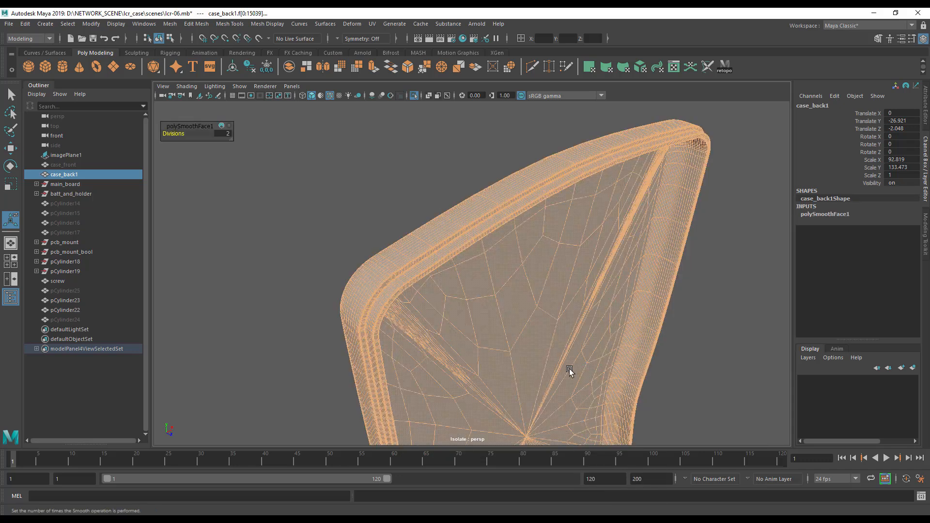
left_click_drag(577, 367, 544, 369, "alt")
left_click(392, 165)
left_click(455, 238)
key("1")
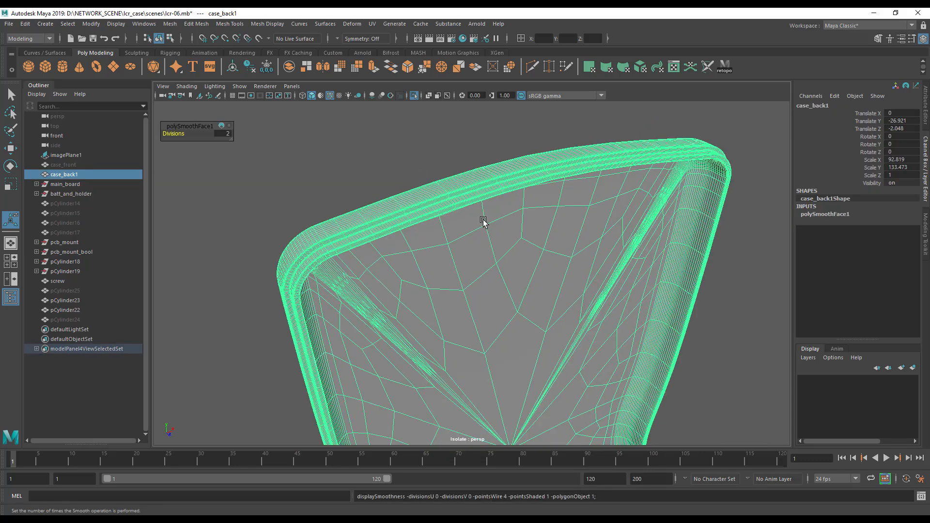
Examine the converted back case mesh, especially the converging edges across its large flat face.
left_click(384, 172)
left_click_drag(388, 248, 386, 242, "alt")
left_click(407, 241)
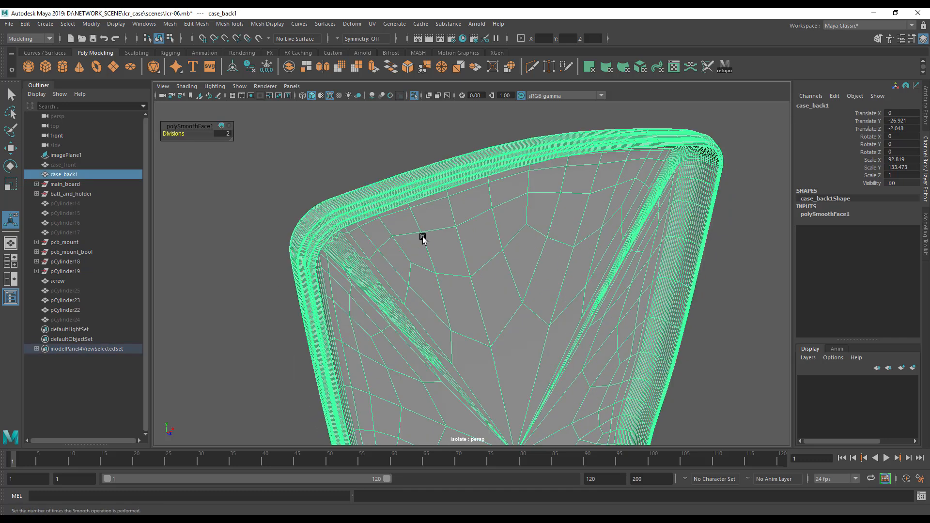
right_click_drag(513, 317, 346, 319, "alt")
left_click_drag(346, 320, 291, 297, "alt")
right_click_drag(291, 297, 561, 353, "alt")
left_click_drag(562, 353, 558, 268, "alt")
left_click_drag(346, 201, 650, 289, "alt")
right_click_drag(649, 289, 485, 286, "alt")
left_click_drag(485, 286, 523, 284, "alt")
middle_click_drag(523, 285, 488, 212, "alt")
left_click_drag(488, 213, 456, 256, "alt")
middle_click_drag(449, 275, 428, 223, "alt")
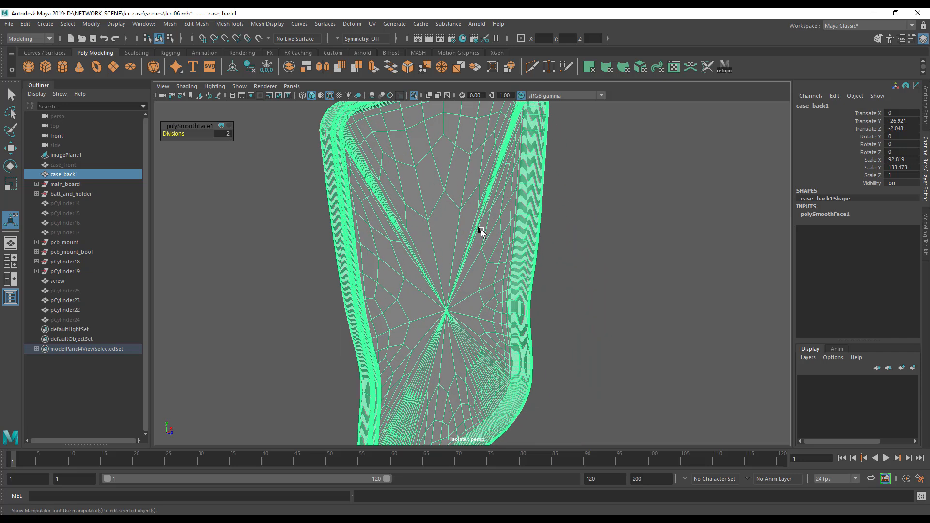
left_click_drag(402, 241, 470, 226, "alt")
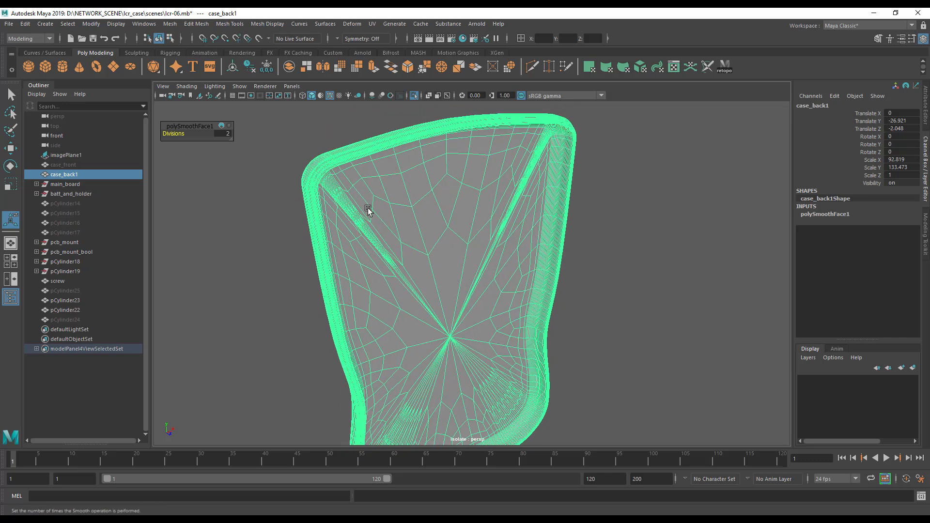
Undo the conversion to polygons and return the back case to its unsmoothed display.
key("ctrl+z")
key("shift+z")
key("ctrl+z")
key("ctrl+z")
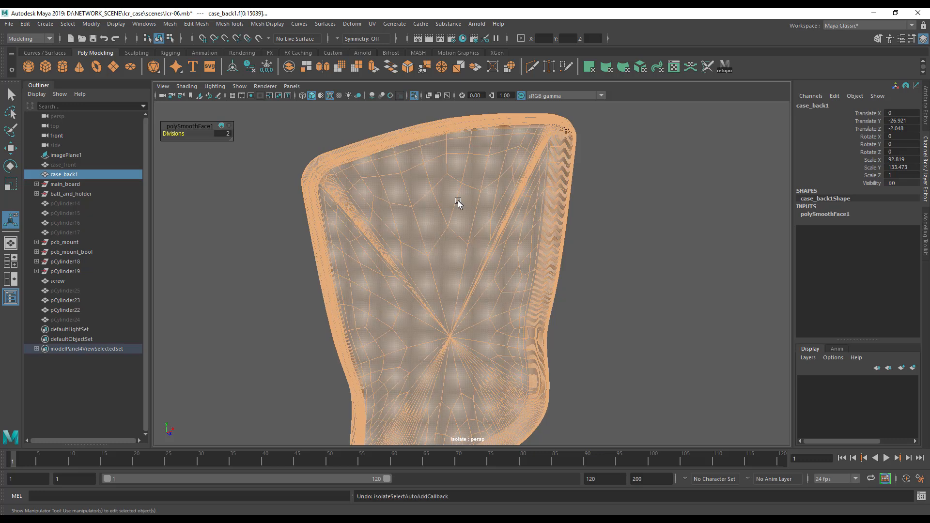
key("ctrl+z")
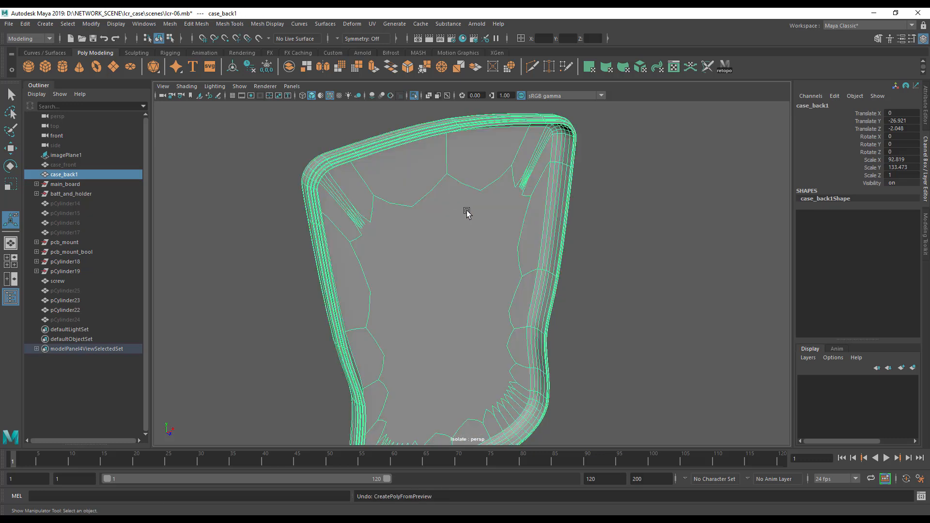
key("1")
key("f")
Delete the large flat inner and outer faces of the back case.
left_click(618, 251)
left_click_drag(619, 251, 485, 267, "alt")
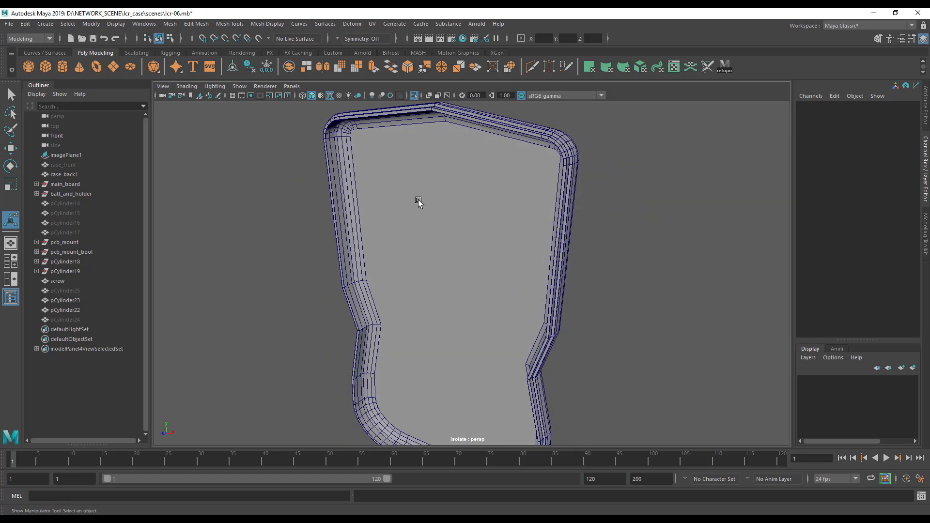
left_click(422, 195)
right_click_drag(455, 184, 455, 208)
left_click(452, 211)
left_click_drag(503, 257, 359, 281, "alt")
left_click(563, 265, "shift")
left_click_drag(562, 265, 545, 289, "alt")
key("Delete")
Return the back case to object selection and show its remaining rim in smooth preview.
left_click_drag(465, 279, 484, 242, "alt")
right_click(442, 226)
left_click(470, 218)
left_click_drag(508, 278, 501, 226, "alt")
key("3")
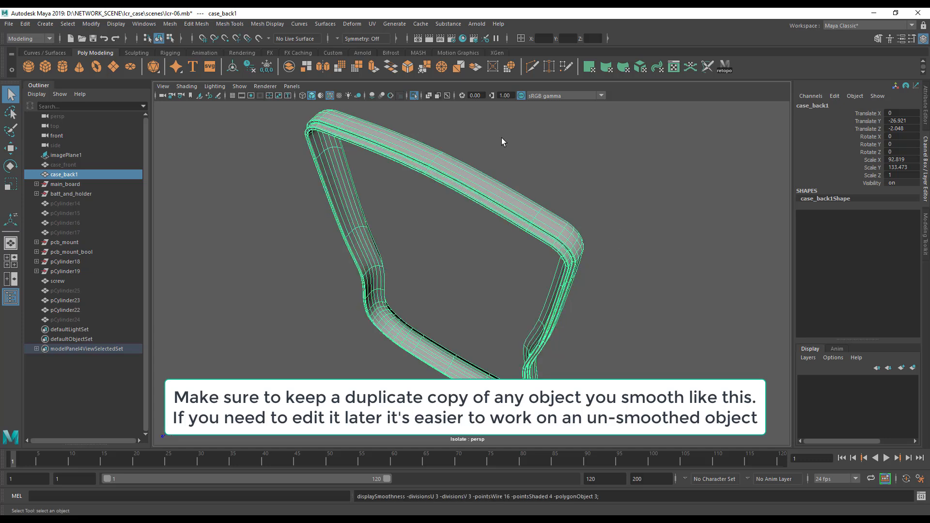
Convert the back case rim's smooth preview to real polygons.
left_click_drag(411, 260, 406, 196, "alt")
key("space")
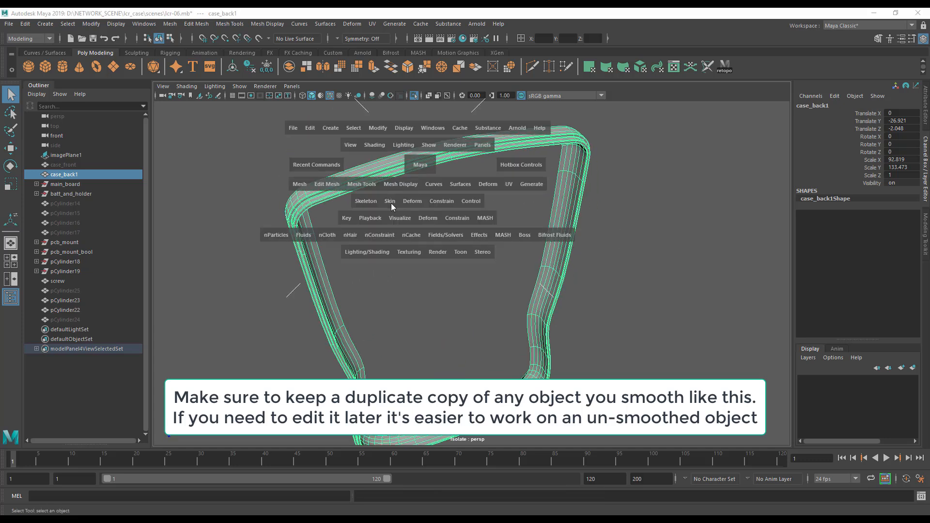
left_click_drag(368, 129, 550, 361)
left_click_drag(492, 320, 367, 283, "alt")
left_click(367, 285)
Turn off the wireframe overlay on shaded objects.
right_click_drag(294, 220, 314, 208)
left_click_drag(339, 263, 540, 267, "alt")
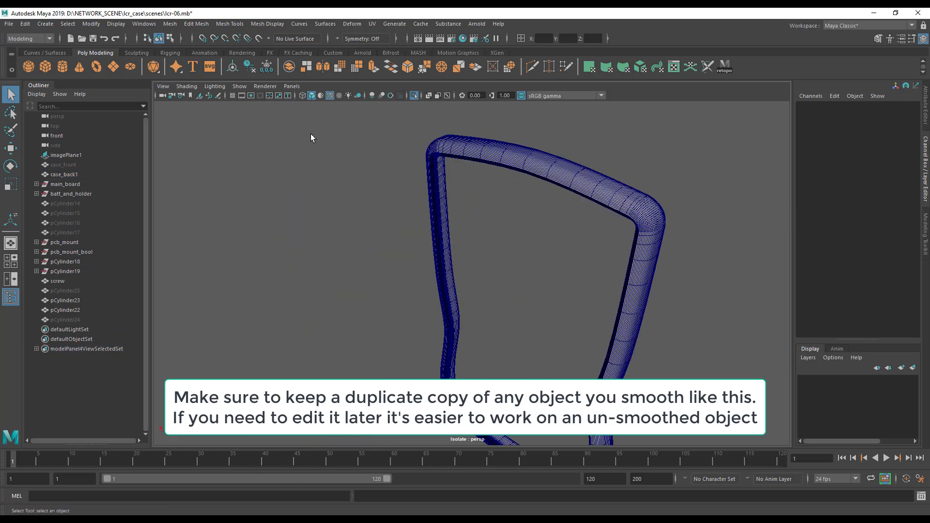
left_click(186, 86)
left_click(228, 164)
Select the border edge loop of the back case's large inner opening and fill the hole.
mouse_move(371, 246)
left_mouse_down("alt")
mouse_move(263, 254)
mouse_move(174, 239)
left_mouse_up("alt")
right_click_drag(291, 259, 407, 291, "alt")
middle_click_drag(406, 290, 503, 374, "alt")
left_click_drag(502, 374, 291, 234, "alt")
left_click(362, 225)
left_click_drag(361, 225, 313, 234, "alt")
right_click_drag(397, 251, 547, 286, "alt")
right_click_drag(392, 223, 391, 198)
left_click_drag(393, 230, 453, 256, "alt")
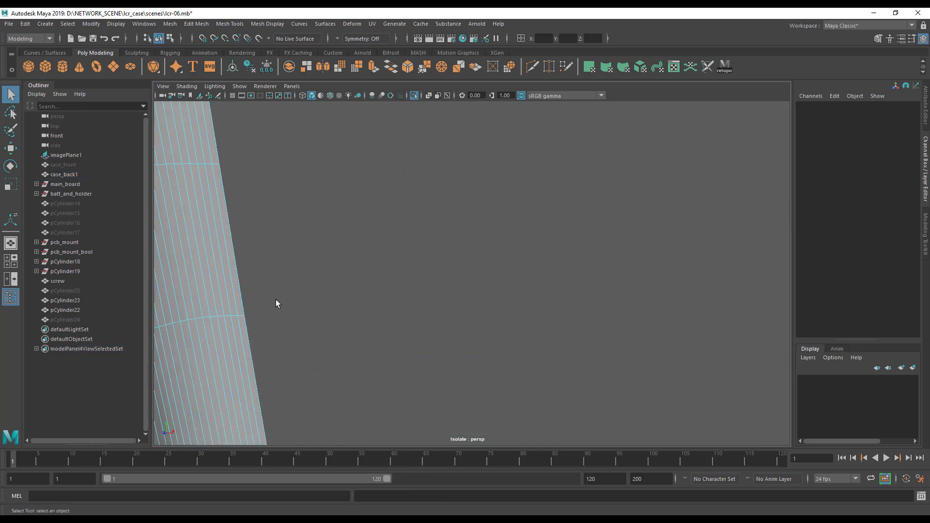
left_click(246, 300)
right_click_drag(466, 297, 349, 287, "alt")
right_click_drag(539, 305, 369, 267, "alt")
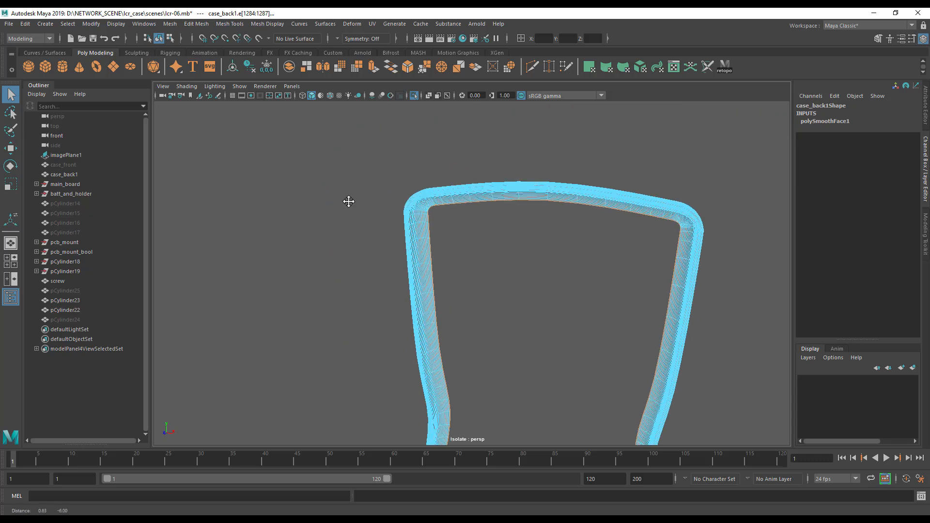
middle_click_drag(367, 266, 325, 162, "alt")
key("space")
left_click_drag(331, 225, 326, 320)
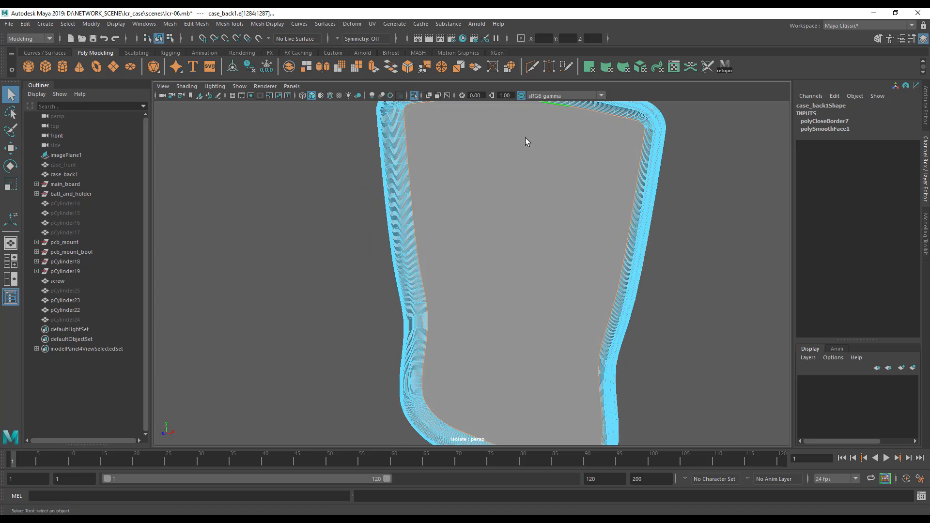
Fill the large outer opening of the back case from its border edge loop and return to object selection.
left_click_drag(573, 301, 542, 266, "alt")
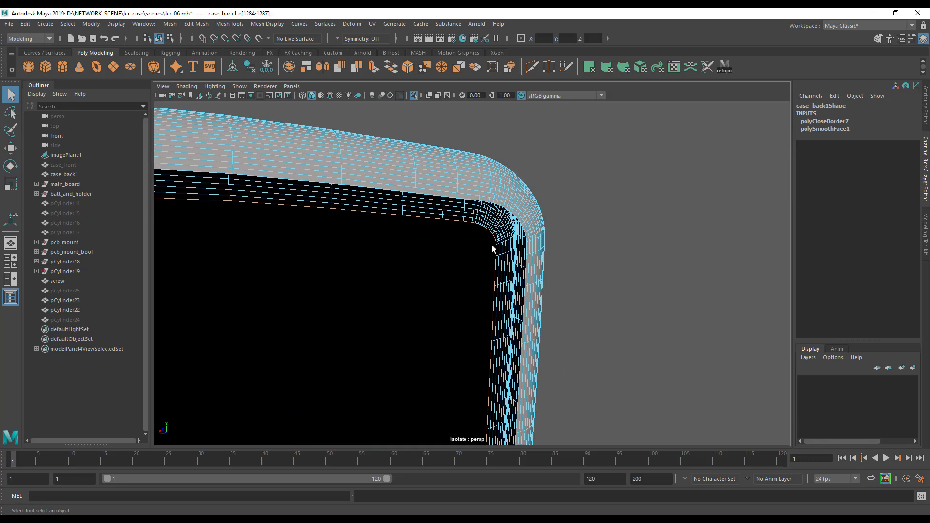
left_click_drag(397, 199, 326, 289, "alt")
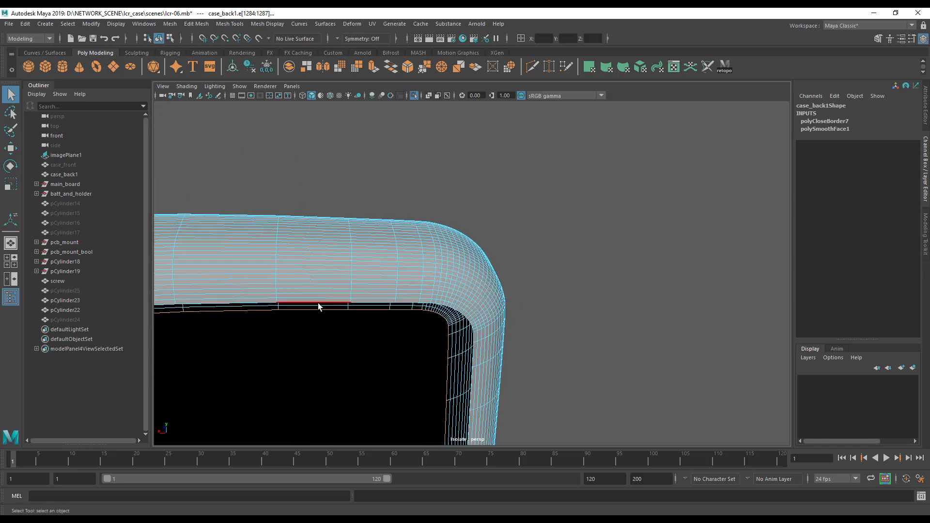
right_click_drag(529, 362, 250, 342, "alt")
left_click_drag(251, 341, 443, 223, "alt")
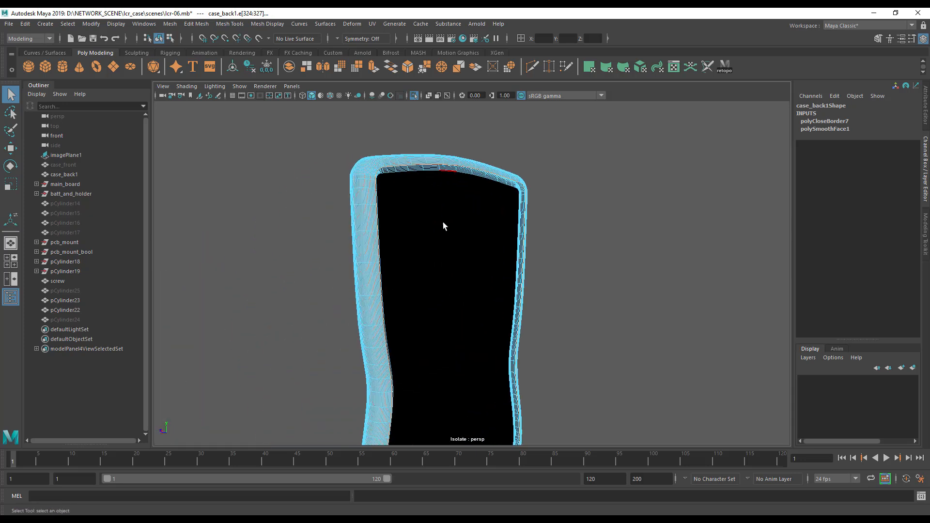
key("space")
left_click(320, 243)
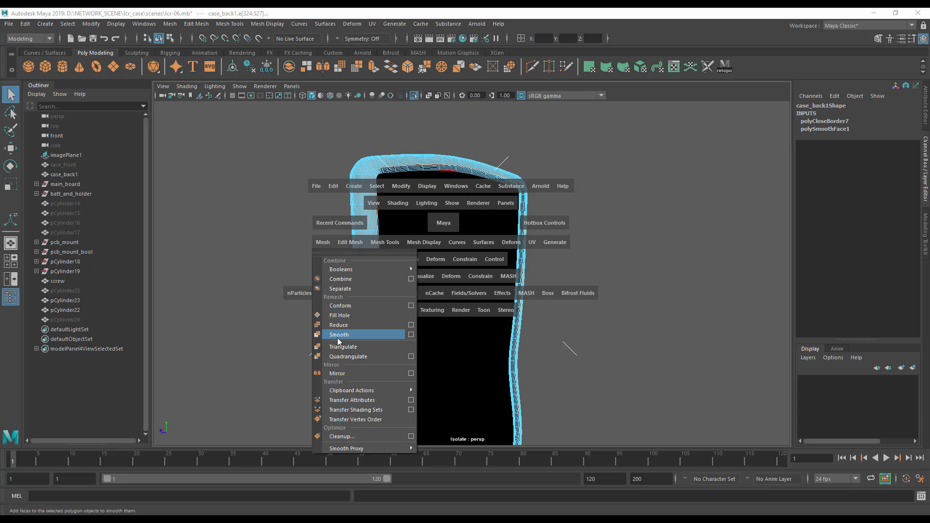
left_click(254, 290)
left_click(323, 242)
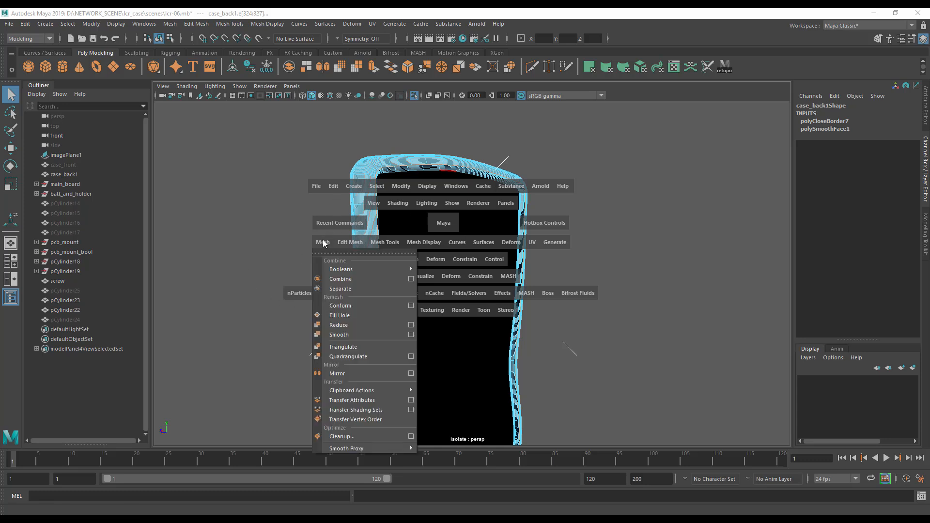
left_click(336, 306)
left_click_drag(308, 322, 460, 336, "alt")
right_click_drag(531, 216, 590, 203)
left_click(694, 197)
Examine the refilled back case from inside and outside, especially where the flat faces meet the rounded rim.
left_click_drag(627, 278, 393, 314, "alt")
right_click_drag(436, 319, 617, 345, "alt")
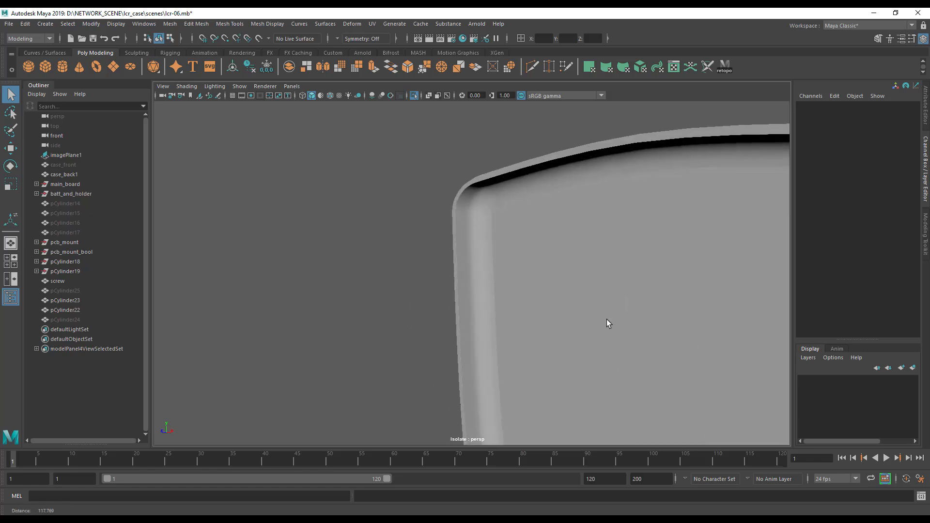
middle_click_drag(616, 345, 467, 349, "alt")
left_click(413, 286)
left_click_drag(407, 310, 482, 309, "alt")
middle_click_drag(481, 309, 555, 324, "alt")
right_click_drag(554, 324, 765, 338, "alt")
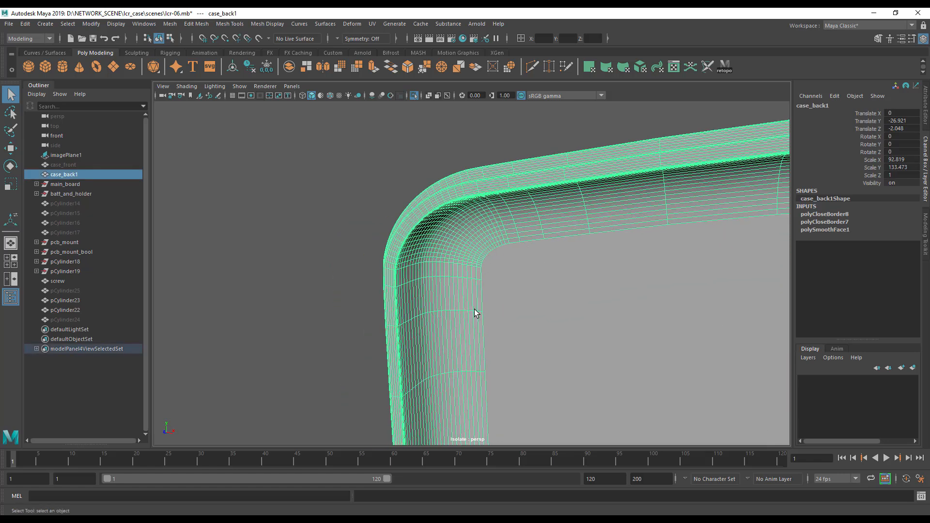
left_click_drag(460, 247, 570, 288, "alt")
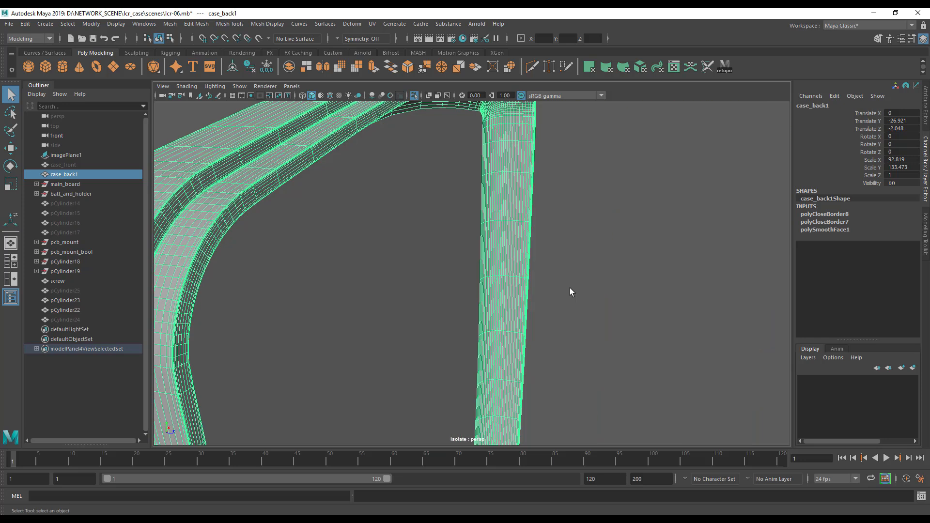
right_click_drag(534, 288, 407, 286, "alt")
left_click_drag(508, 264, 440, 252, "alt")
key("space")
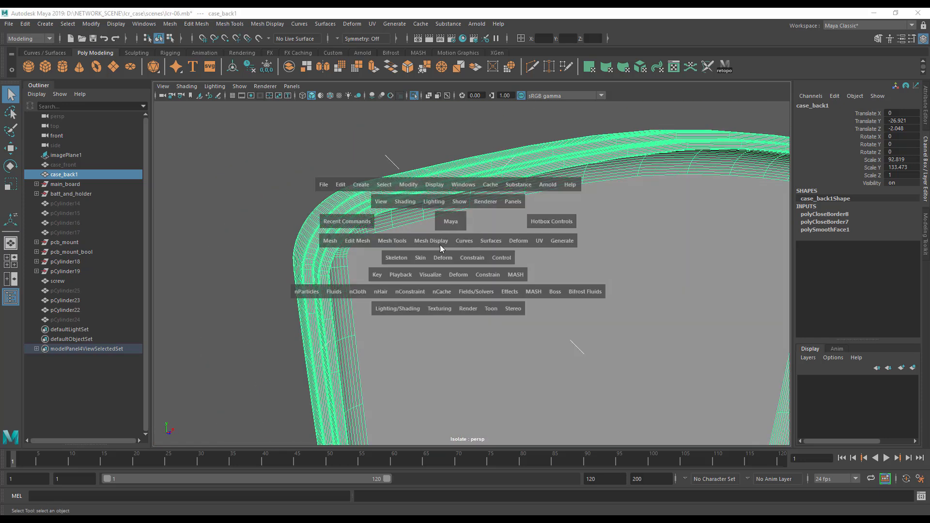
left_click(458, 245)
left_click(357, 374)
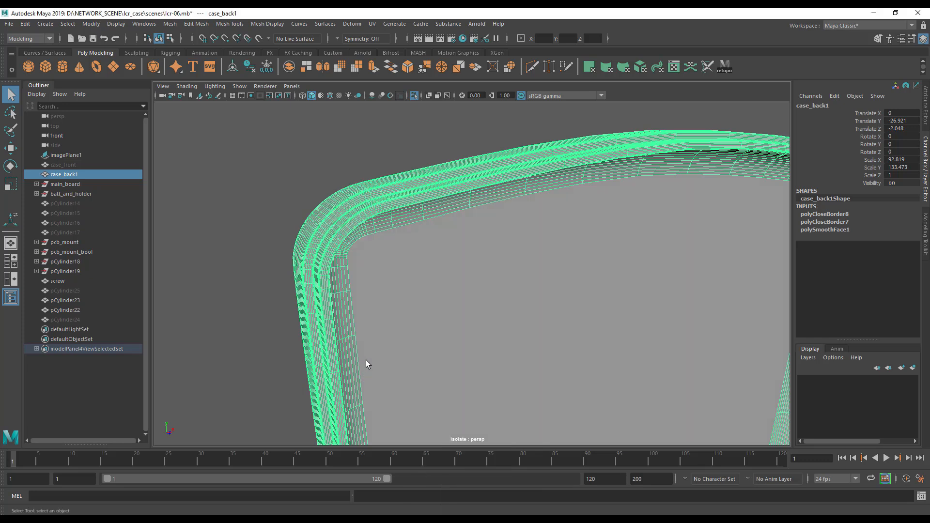
left_click_drag(318, 339, 379, 344, "alt")
left_click(441, 306)
left_click_drag(453, 304, 426, 320, "alt")
left_click_drag(506, 344, 438, 297, "alt")
left_click(439, 295)
mouse_move(493, 343)
left_mouse_down("alt")
mouse_move(637, 342)
mouse_move(384, 336)
mouse_move(534, 317)
mouse_move(378, 269)
mouse_move(245, 315)
mouse_move(528, 250)
mouse_move(311, 273)
mouse_move(587, 285)
mouse_move(579, 318)
mouse_move(492, 339)
mouse_move(501, 334)
left_mouse_up("alt")
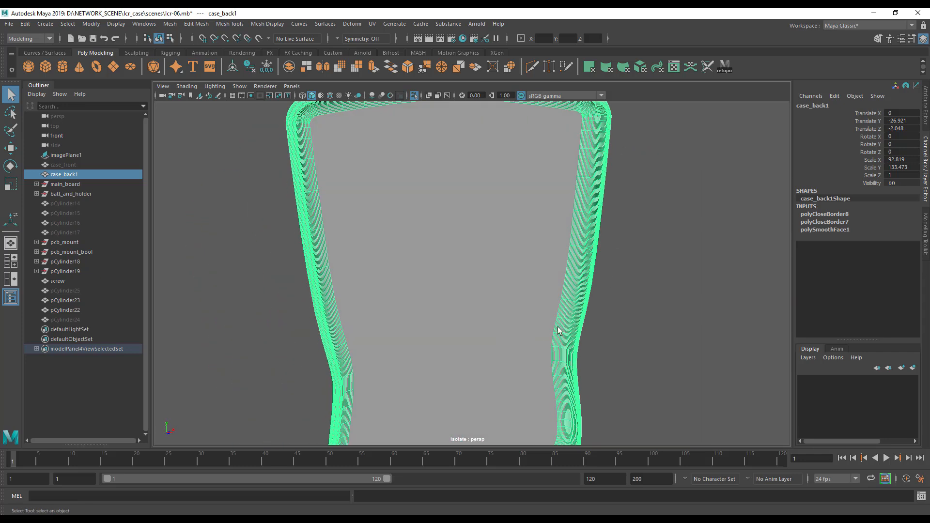
middle_click_drag(457, 317, 575, 315, "alt")
right_click_drag(575, 315, 465, 322, "alt")
mouse_move(465, 322)
middle_mouse_down("alt")
mouse_move(515, 305)
mouse_move(460, 315)
middle_mouse_up("alt")
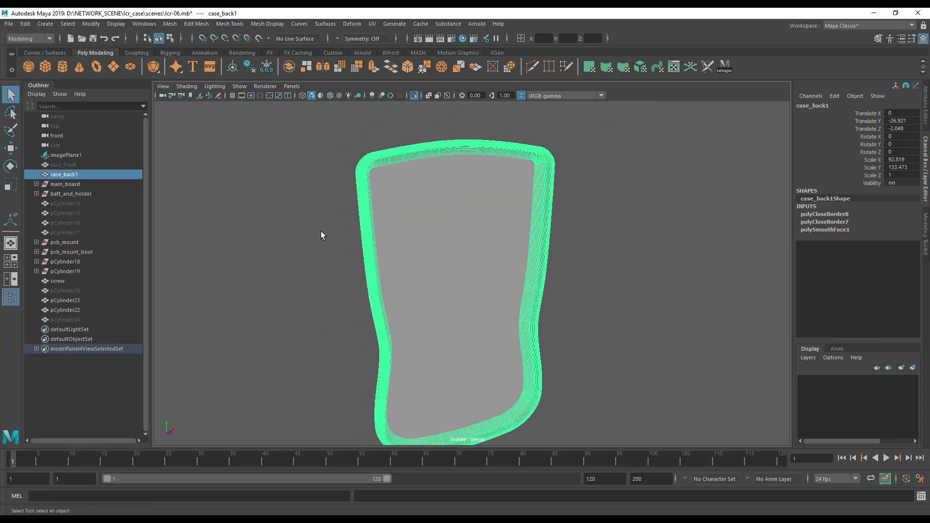
End the isolated view so the back case appears with the board, mounts and screw.
key("ctrl+1")
left_click_drag(408, 256, 376, 251, "alt")
middle_click_drag(376, 251, 420, 319, "alt")
right_click_drag(420, 320, 644, 324, "alt")
Move the mount cylinder pCylinder23 along Z to -1.663 so it cuts through the back case's flat face.
left_click(356, 238)
mouse_move(347, 265)
left_mouse_down("alt")
mouse_move(451, 263)
mouse_move(341, 264)
left_mouse_up("alt")
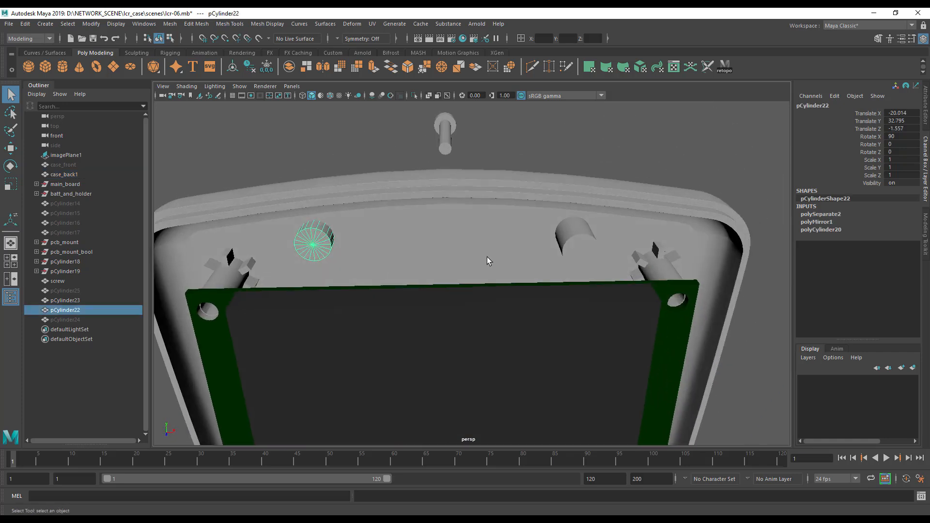
left_click(566, 236)
left_click(834, 231)
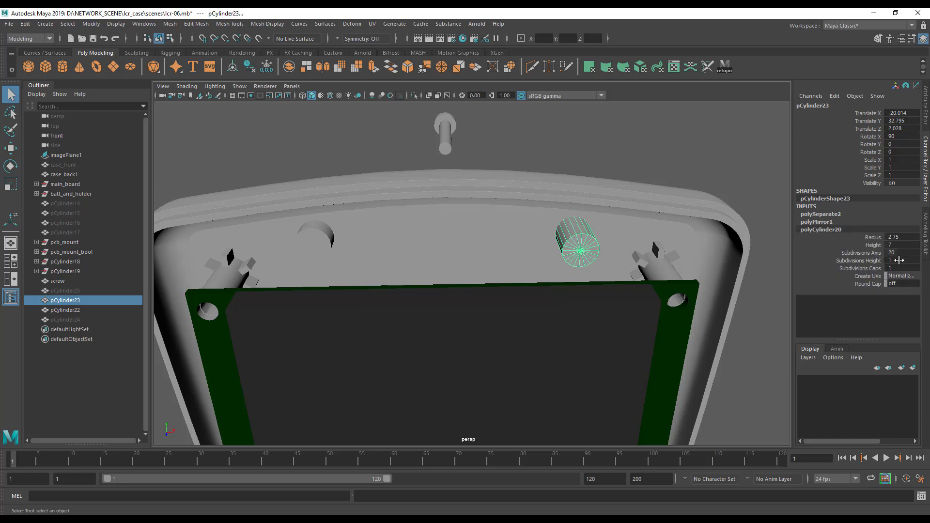
left_click_drag(766, 284, 465, 303, "alt")
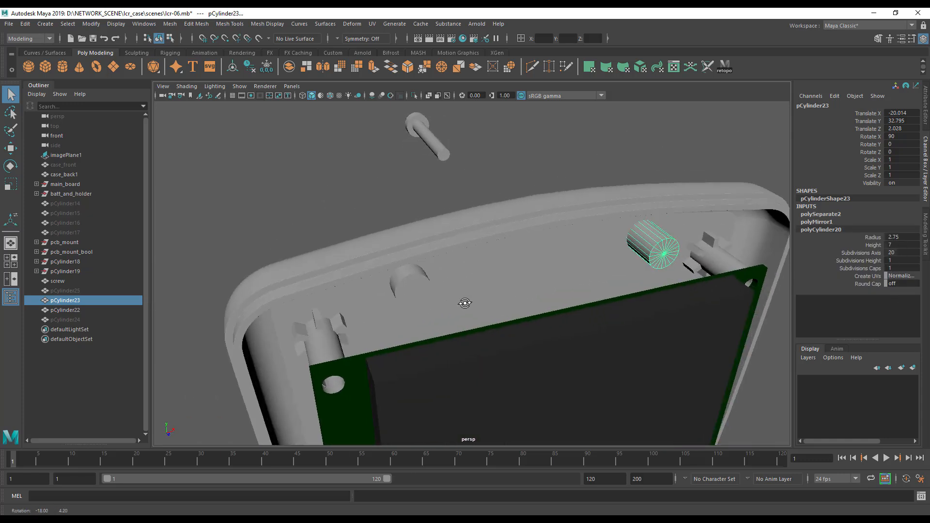
key("w")
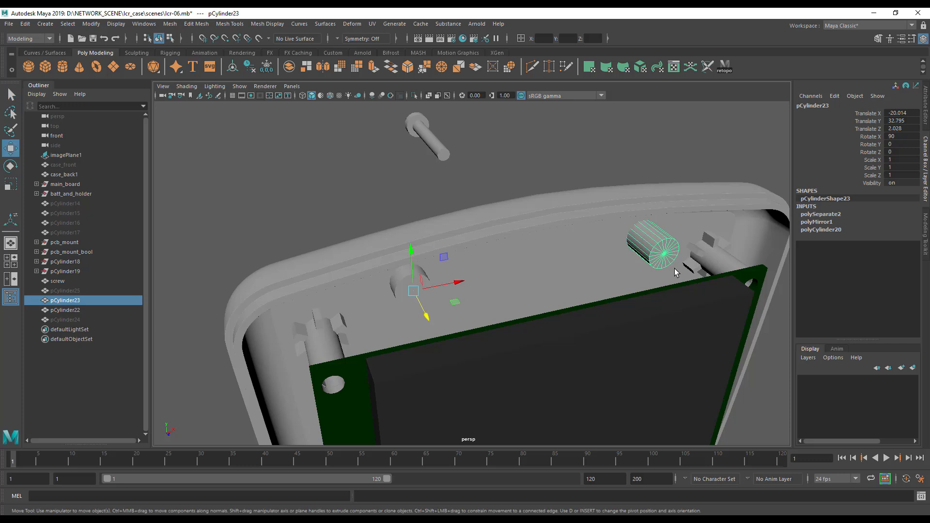
left_click_drag(429, 317, 416, 308)
Set the back case to the unsmoothed display.
left_click_drag(497, 325, 496, 257, "alt")
left_click(465, 287)
left_click_drag(464, 288, 453, 291, "alt")
key("1")
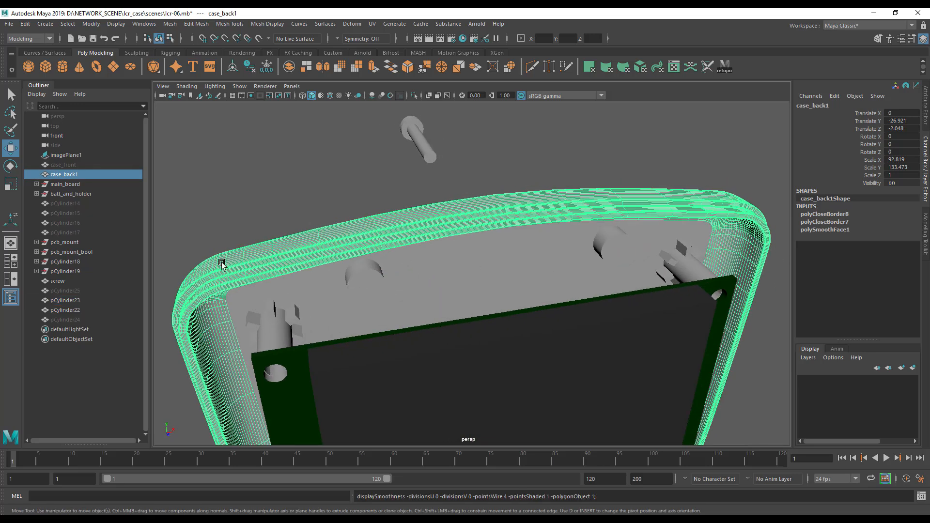
left_click_drag(428, 276, 491, 278, "alt")
scroll(489, 275, "up", 3)
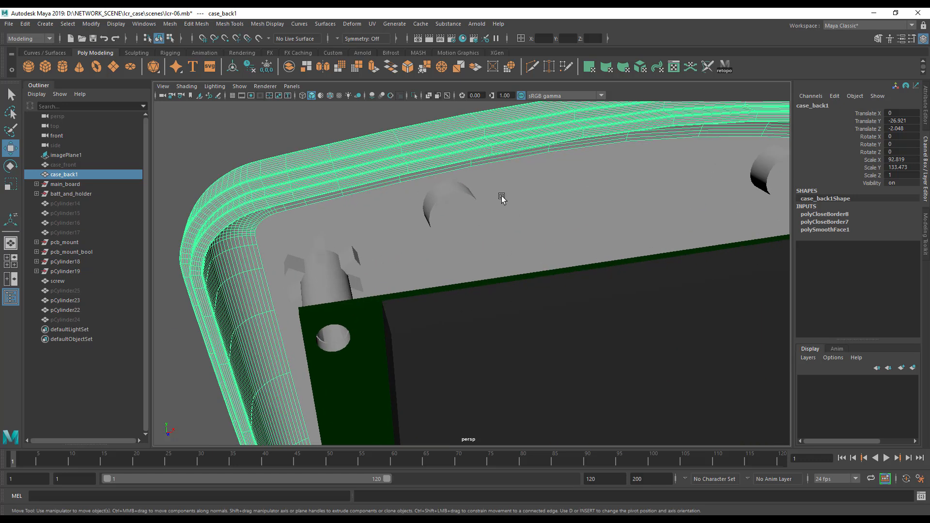
left_click(447, 196, "shift")
key("space")
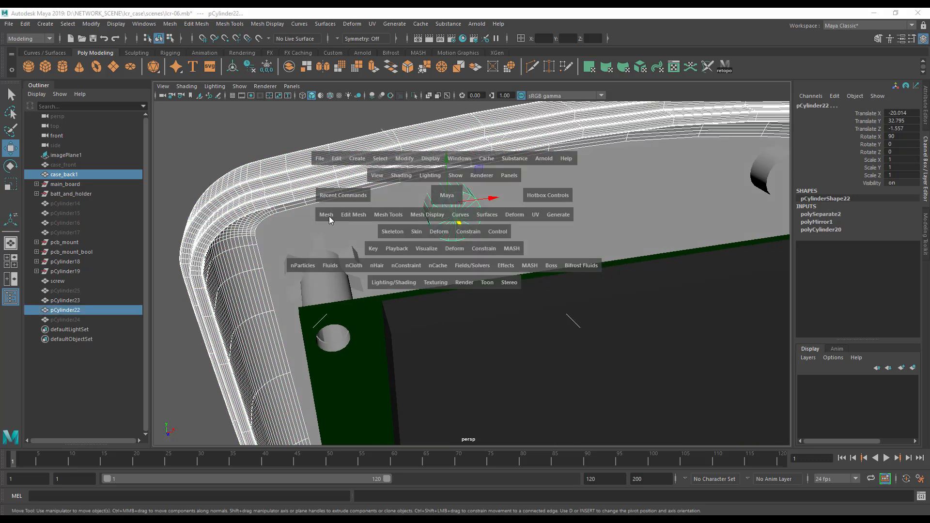
left_click(348, 216)
left_click(327, 217)
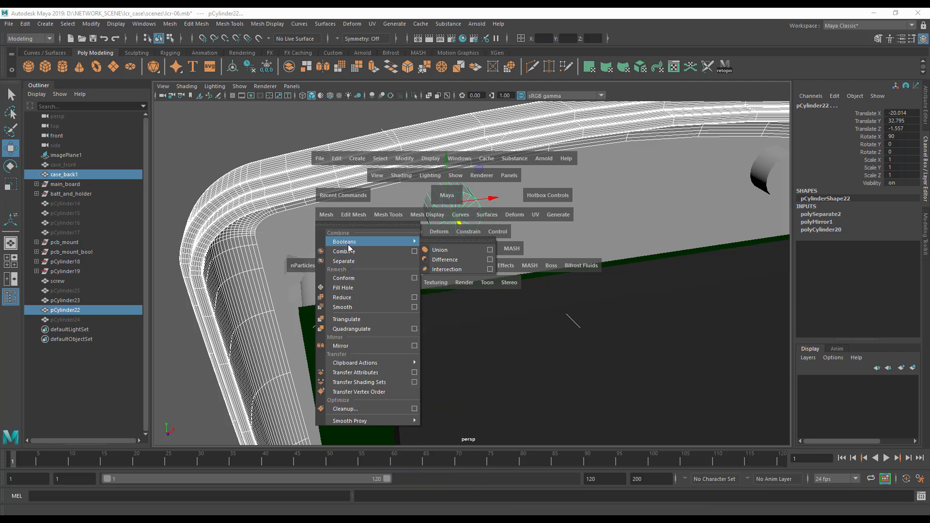
left_click(283, 248)
left_click_drag(355, 250, 339, 271, "alt")
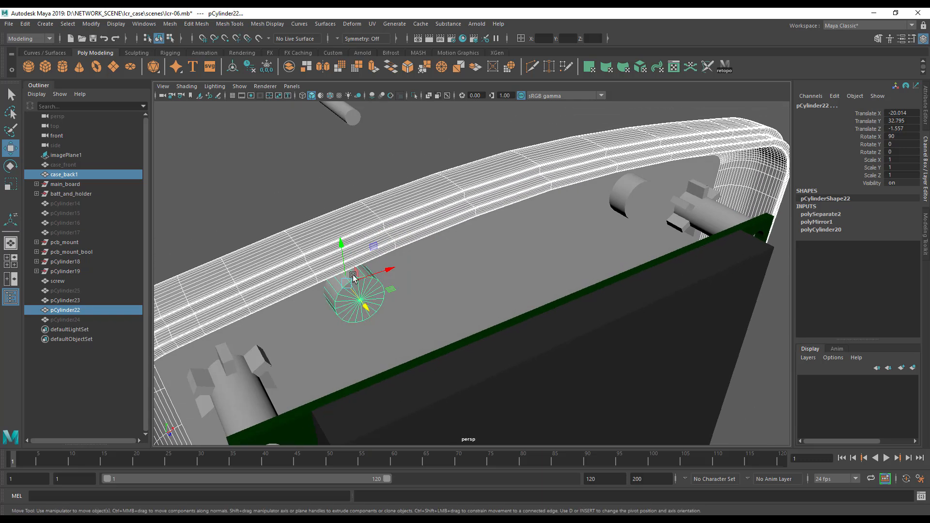
left_click_drag(371, 312, 388, 329)
key("ctrl+z")
key("ctrl+z")
key("ctrl+z")
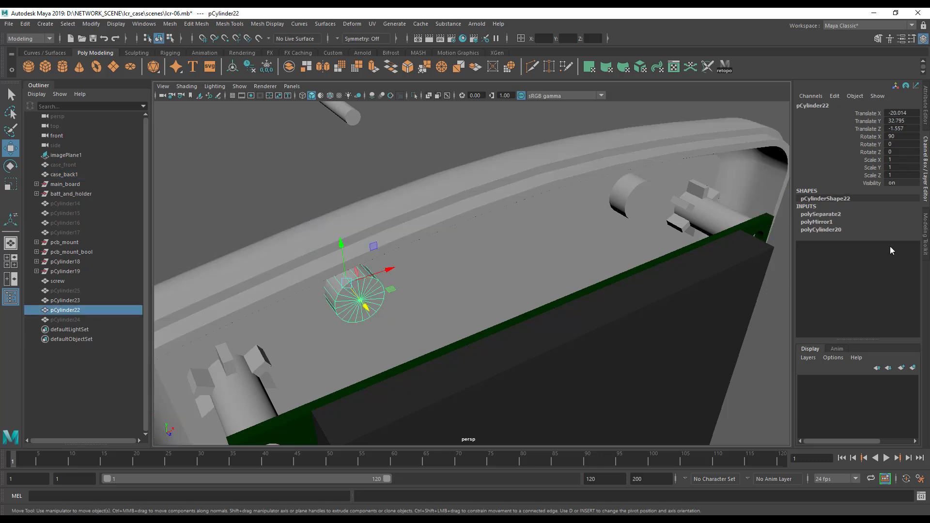
Move the mount cylinder pCylinder22 along Z to -1.297.
left_click(829, 230)
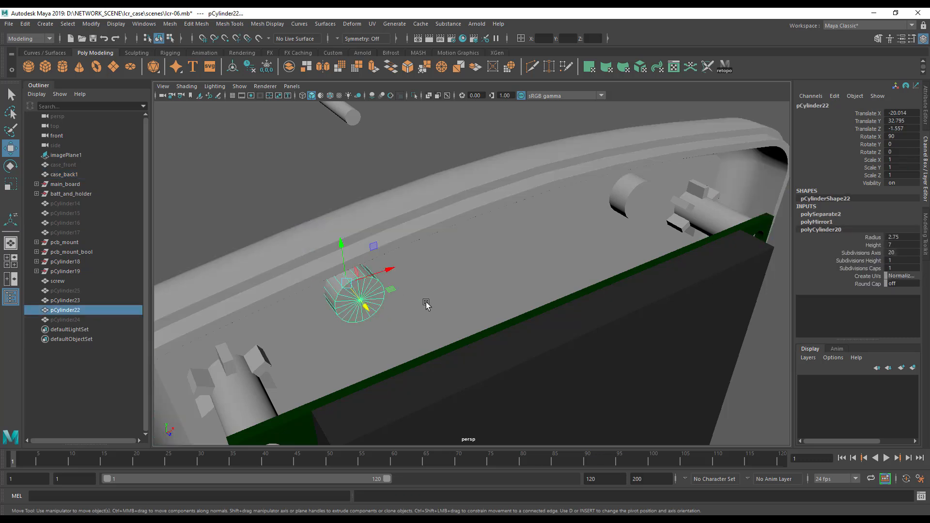
mouse_move(367, 308)
left_mouse_down()
mouse_move(381, 335)
mouse_move(355, 322)
left_mouse_up()
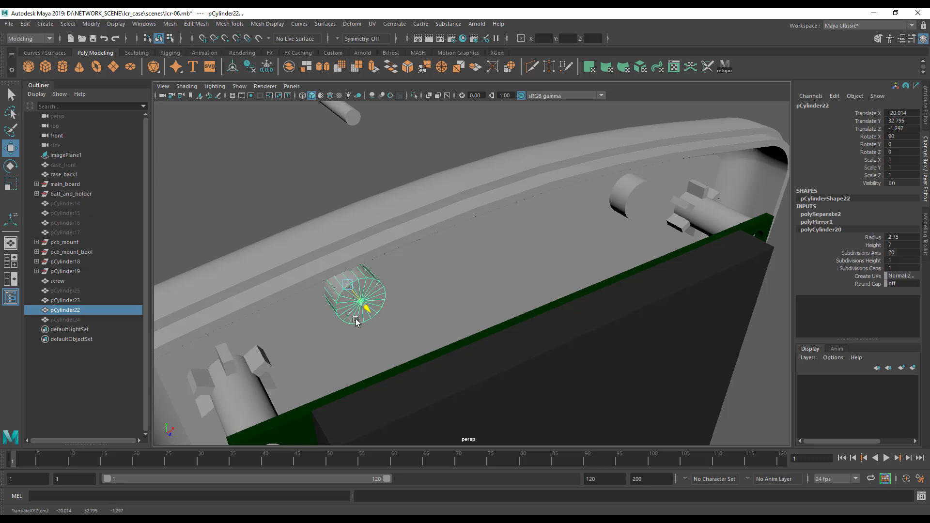
left_click_drag(388, 297, 408, 323, "alt")
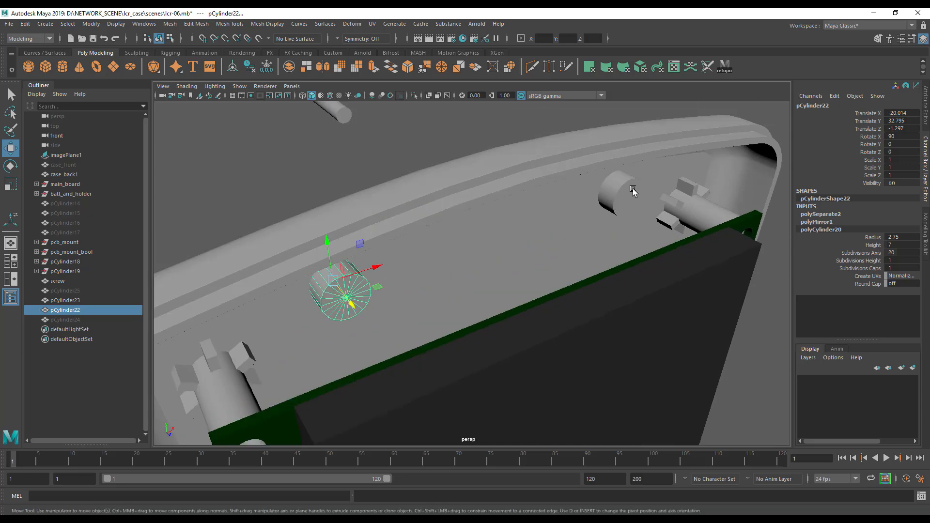
Subtract pCylinder22 from the back case with a Boolean difference to cut the first screw hole.
left_click(393, 263)
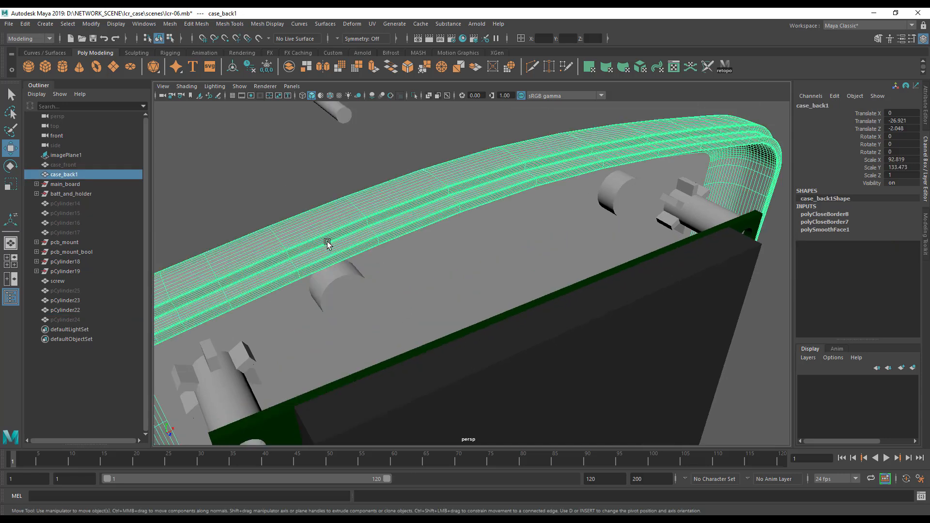
left_click(338, 284, "shift")
key("space")
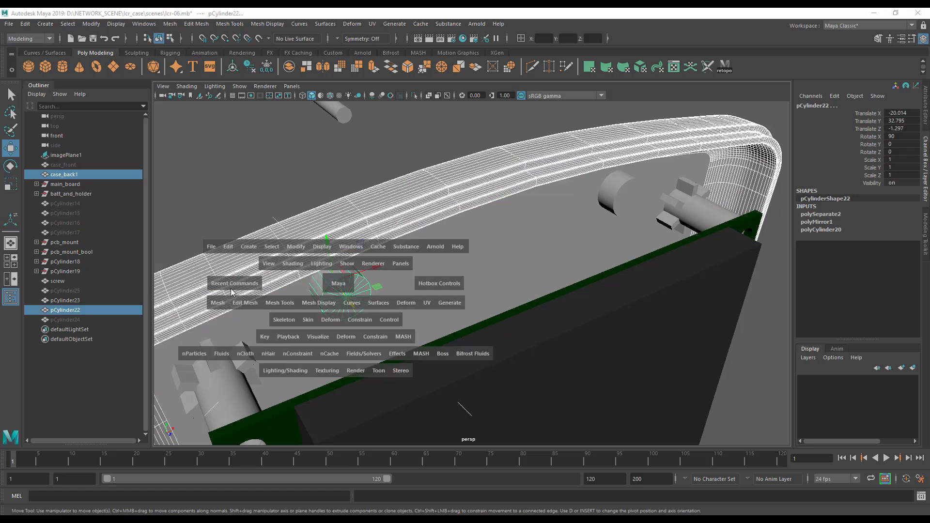
left_click_drag(220, 301, 349, 345)
Cut the second screw hole by subtracting pCylinder23 from the back case with another Boolean difference.
left_click_drag(368, 287, 388, 289, "alt")
middle_click_drag(388, 289, 501, 373, "alt")
left_click(618, 237, "shift")
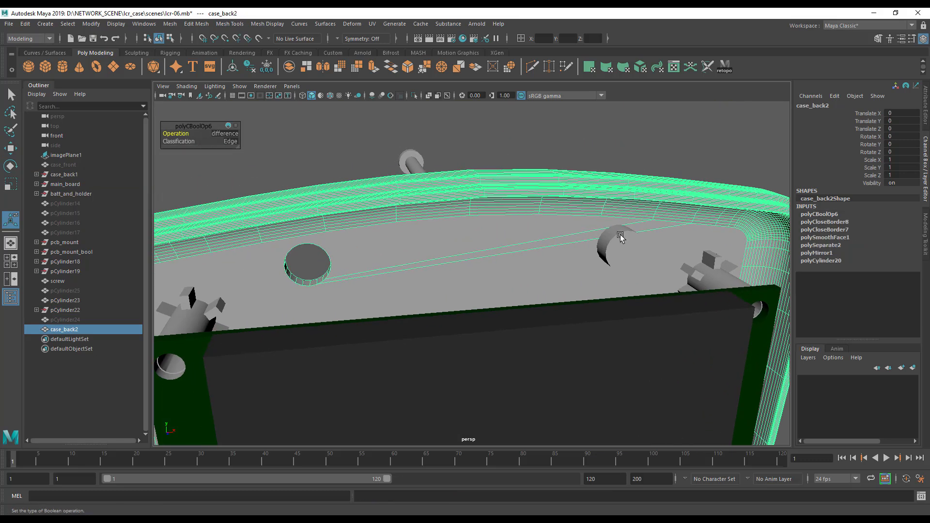
key("space")
key("g")
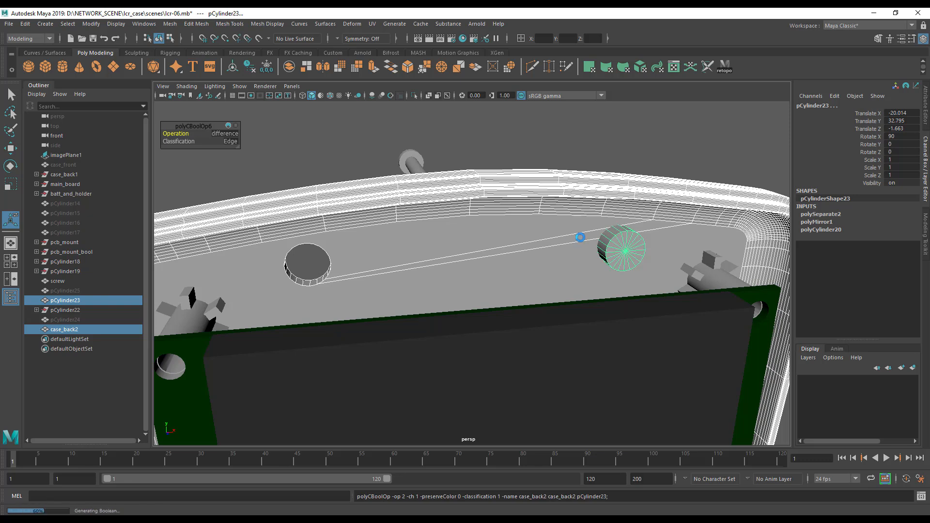
left_click_drag(438, 268, 608, 274, "alt")
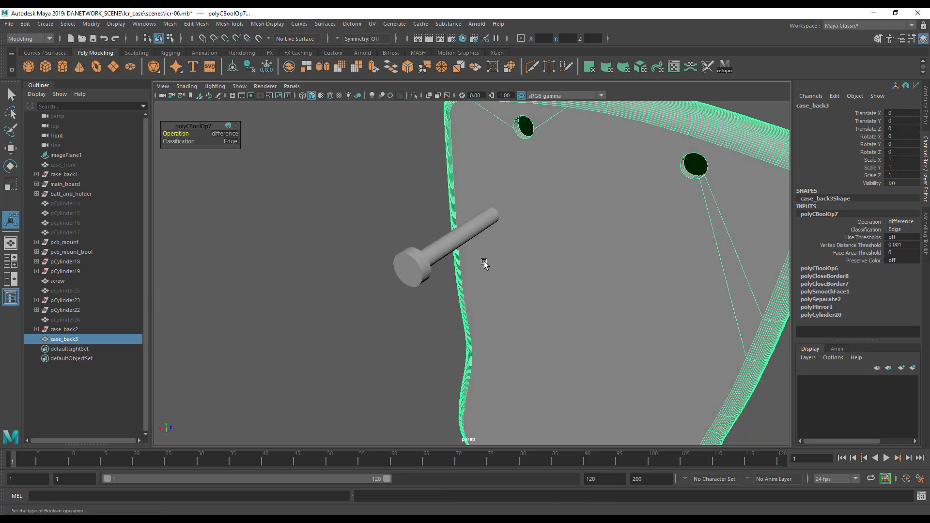
Move the screw over the back case's upper screw hole, to X 19.088 and Z -64.993.
left_click(472, 229)
middle_click_drag(545, 263, 495, 286, "alt")
key("w")
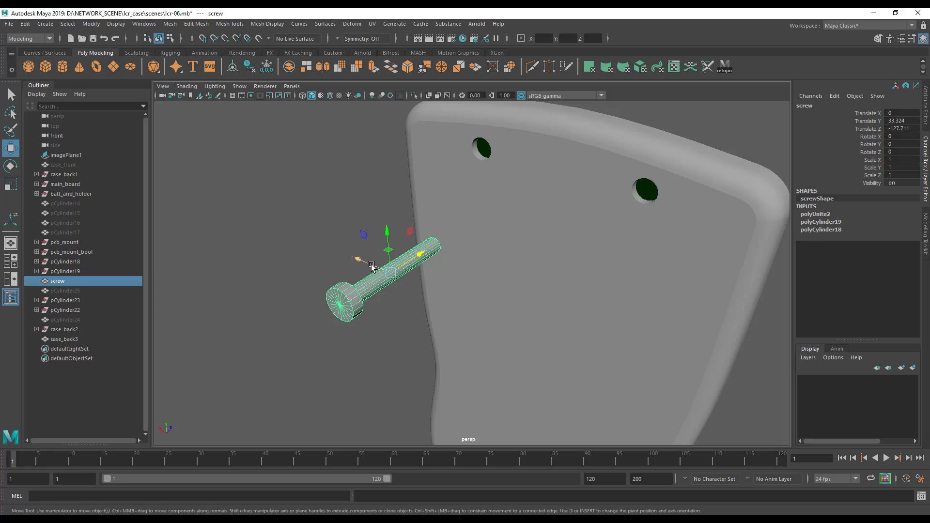
left_click_drag(407, 267, 609, 182)
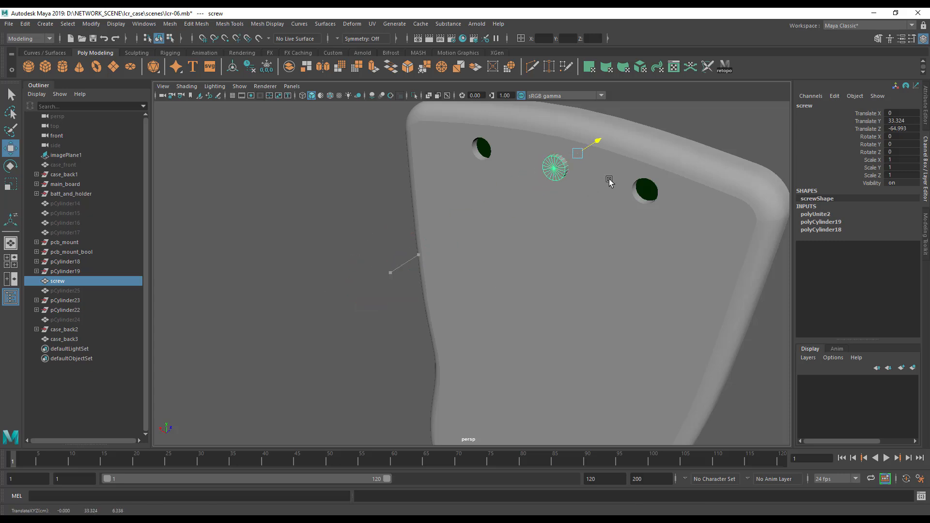
left_click_drag(551, 150, 486, 141)
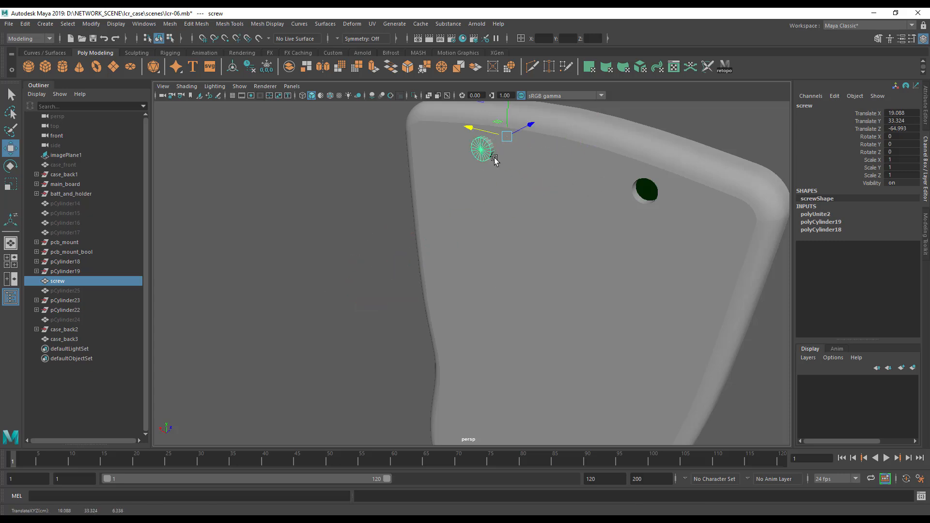
Align the screw with the centre of the hole at X 20.181, Y 32.751 and pull it back to Z -103.884.
left_click_drag(484, 175, 504, 165, "alt")
middle_click_drag(391, 204, 510, 232, "alt")
right_click_drag(510, 232, 630, 235, "alt")
mouse_move(543, 224)
left_mouse_down()
mouse_move(506, 223)
mouse_move(525, 224)
left_mouse_up()
left_click_drag(557, 191, 551, 194)
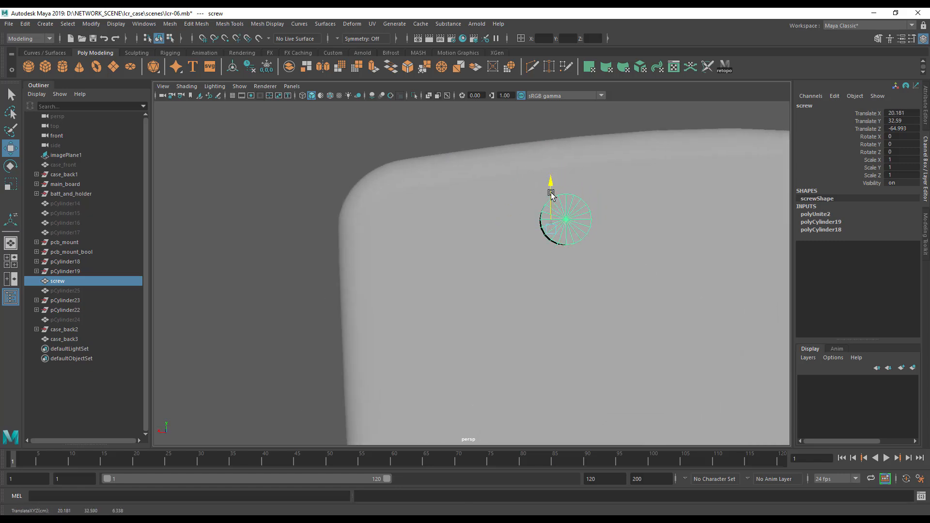
left_click_drag(525, 258, 343, 211, "alt")
left_click_drag(324, 265, 188, 270, "alt")
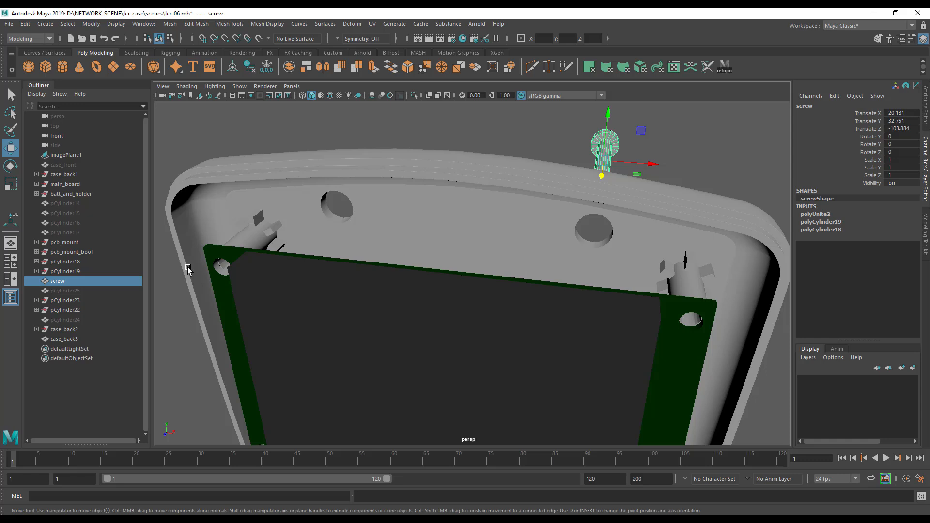
Unhide the cylinders pCylinder24 and pCylinder25 and open their polyCylinder21 settings.
left_click(66, 290)
left_click(67, 320, "ctrl")
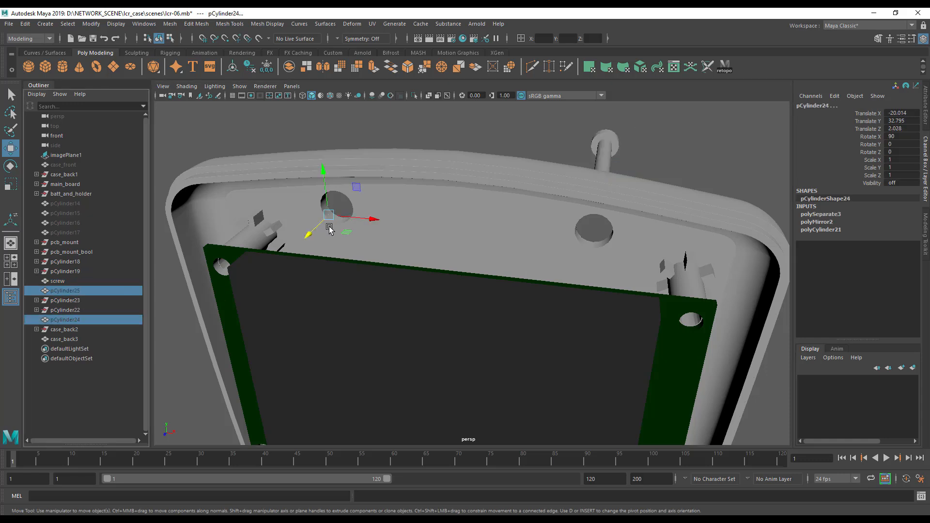
key("shift+h")
left_click_drag(416, 236, 581, 240, "alt")
left_click(819, 229)
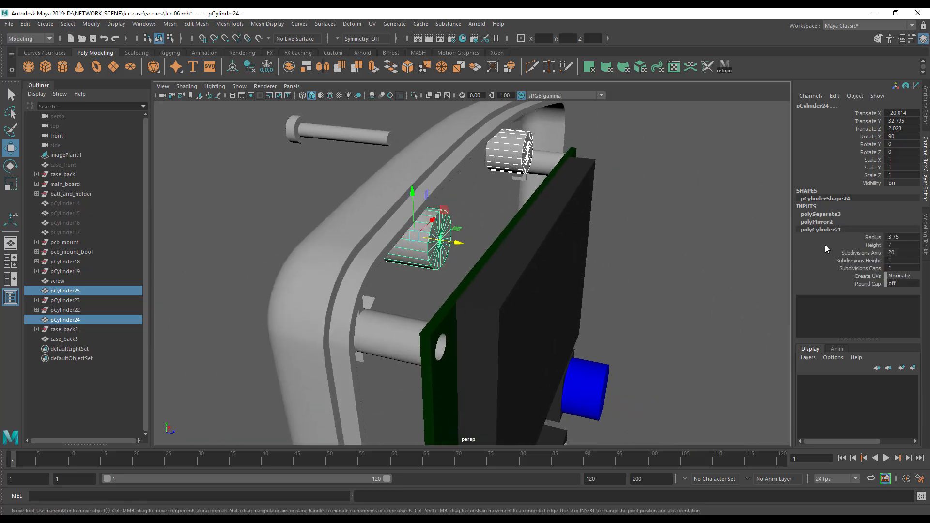
Duplicate the mount cylinders pCylinder24 and pCylinder25 together with Duplicate Special.
left_click_drag(437, 266, 525, 265, "alt")
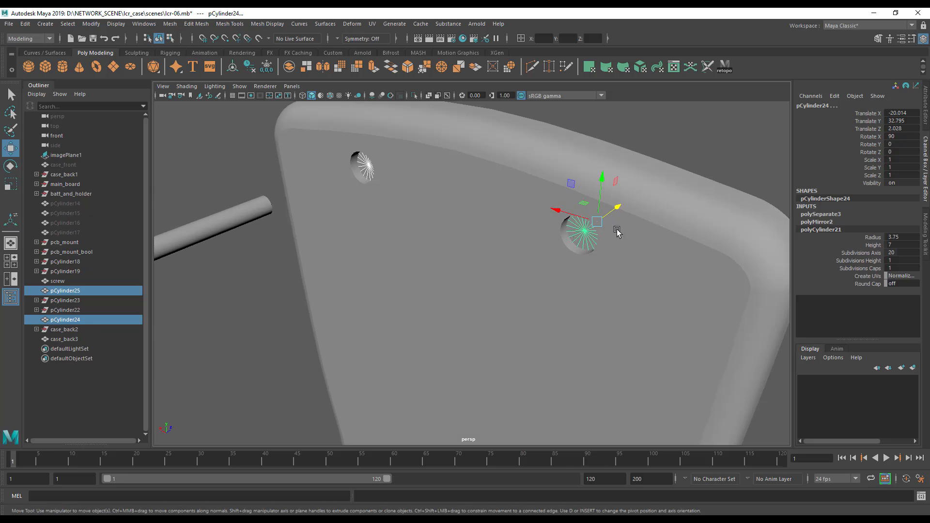
left_click_drag(636, 224, 423, 238, "alt")
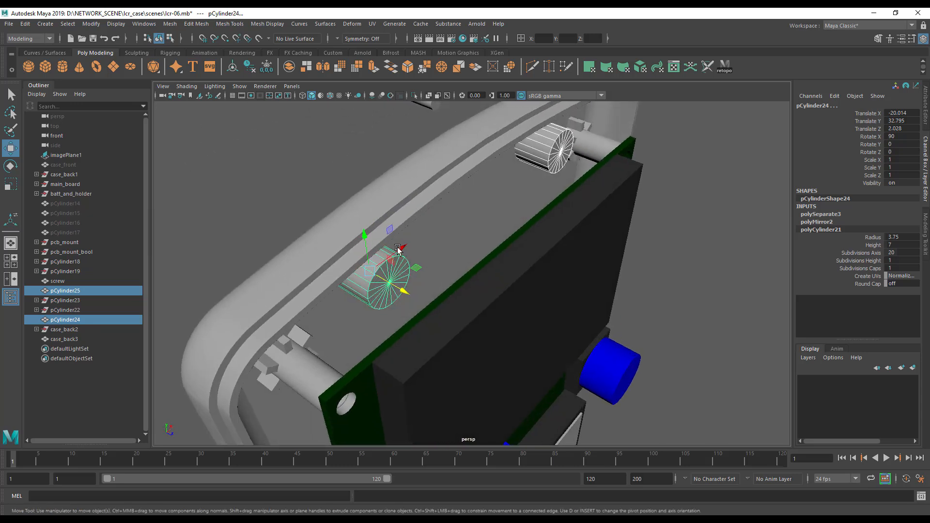
left_click_drag(414, 269, 554, 255, "alt")
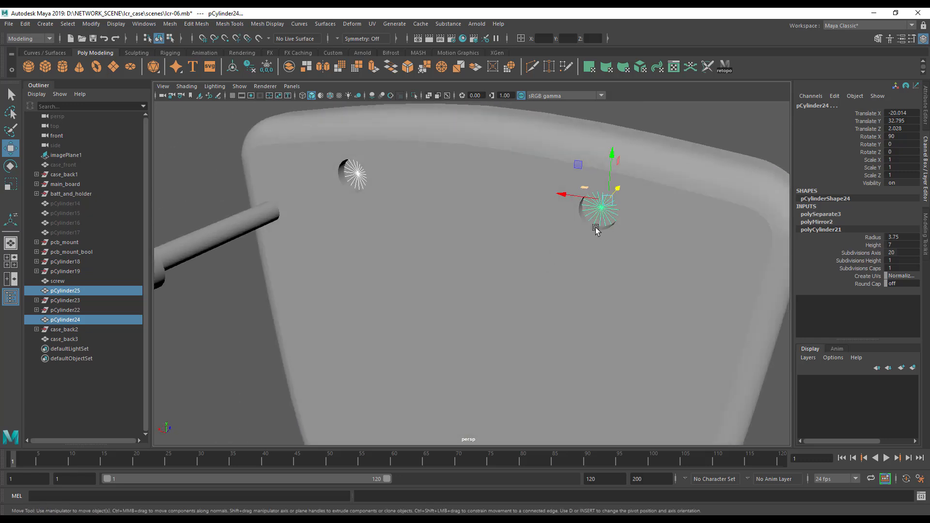
left_click_drag(581, 217, 346, 245, "alt")
left_click_drag(588, 170, 561, 213, "alt")
left_click_drag(467, 251, 493, 237, "alt")
left_click(577, 202)
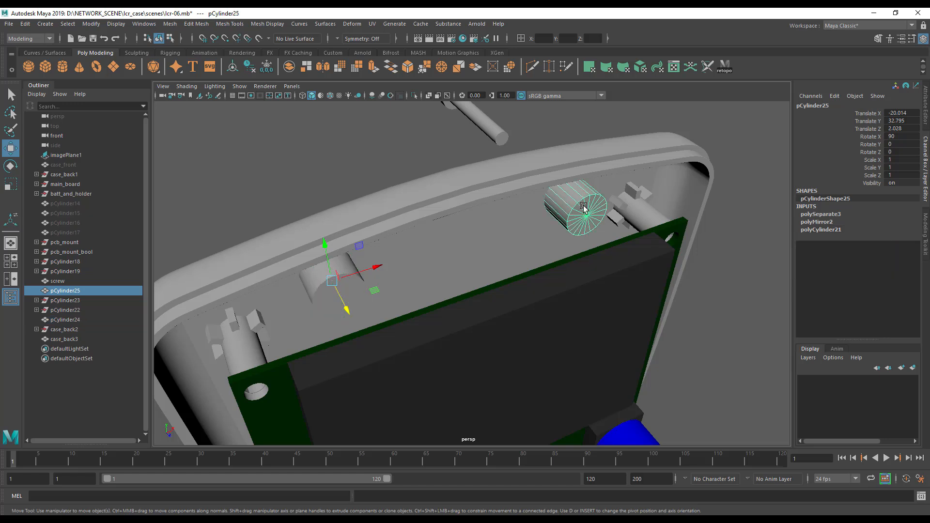
left_click(358, 291, "shift")
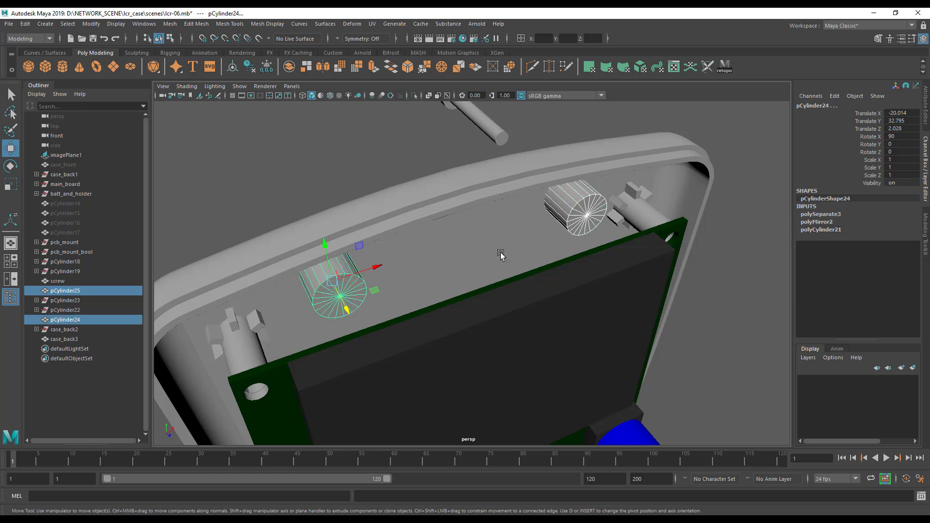
key("space")
left_click(338, 221)
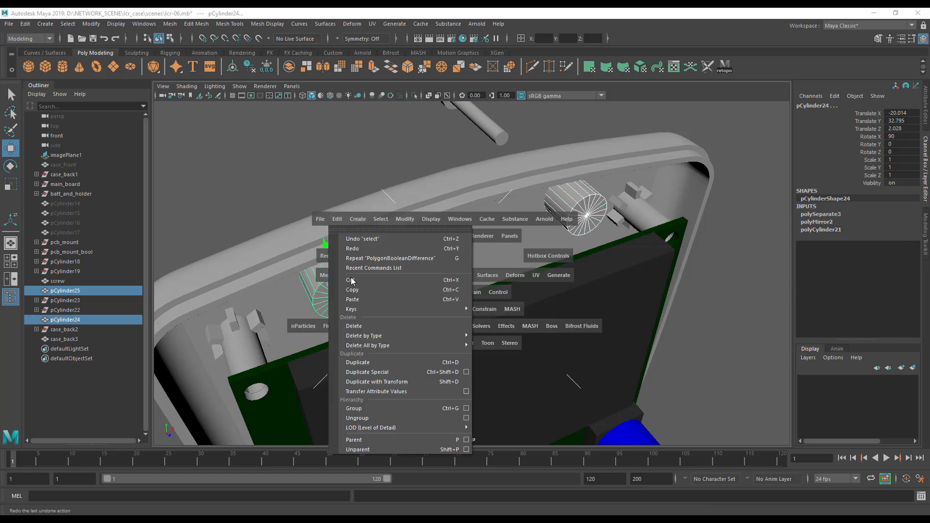
left_click(365, 372)
Set the height of the duplicated cylinders to 5 and move them along Z to -0.602, into the back case holes.
left_click_drag(384, 370, 551, 290, "alt")
middle_click_drag(551, 290, 583, 289)
left_click(840, 230)
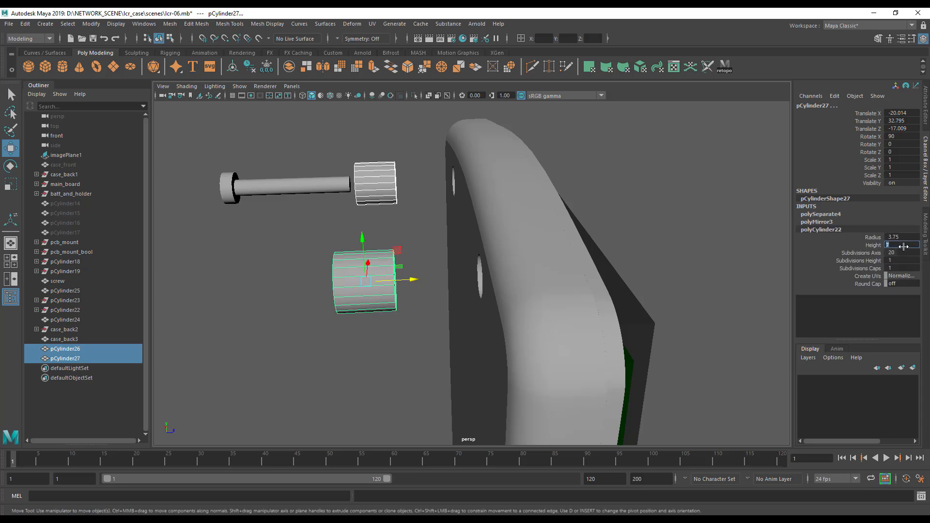
type("5")
key("Return")
left_click_drag(419, 280, 430, 298)
scroll(426, 290, "up", 6)
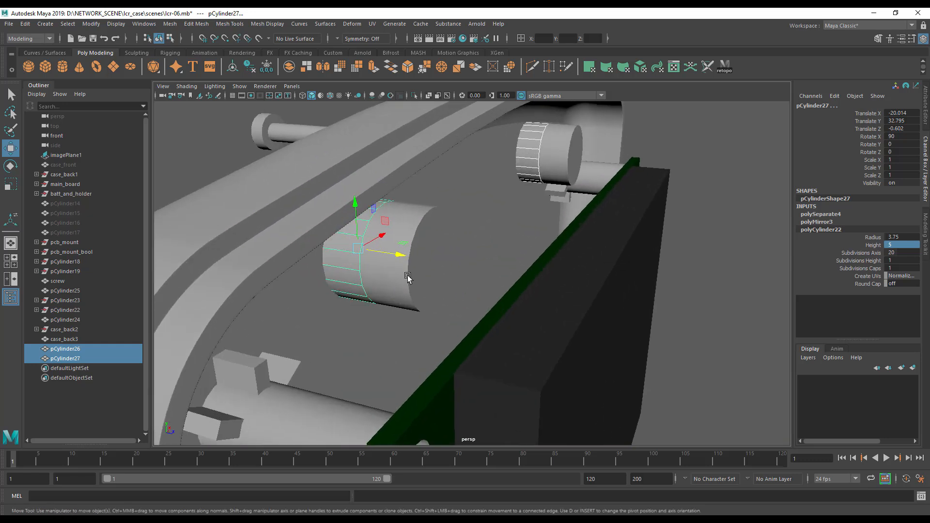
Set the height of the original cylinders pCylinder24 and pCylinder25 to 5.
left_click(408, 276)
left_click(551, 180)
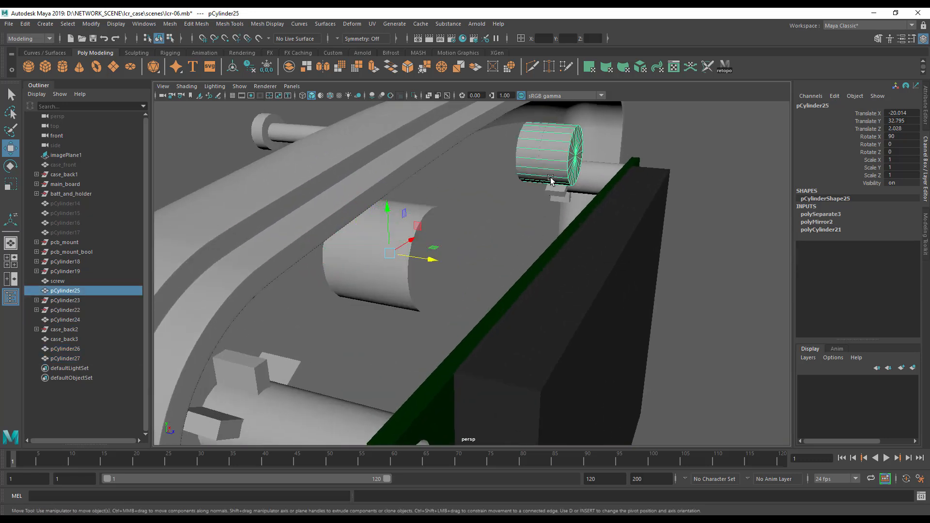
left_click(411, 273)
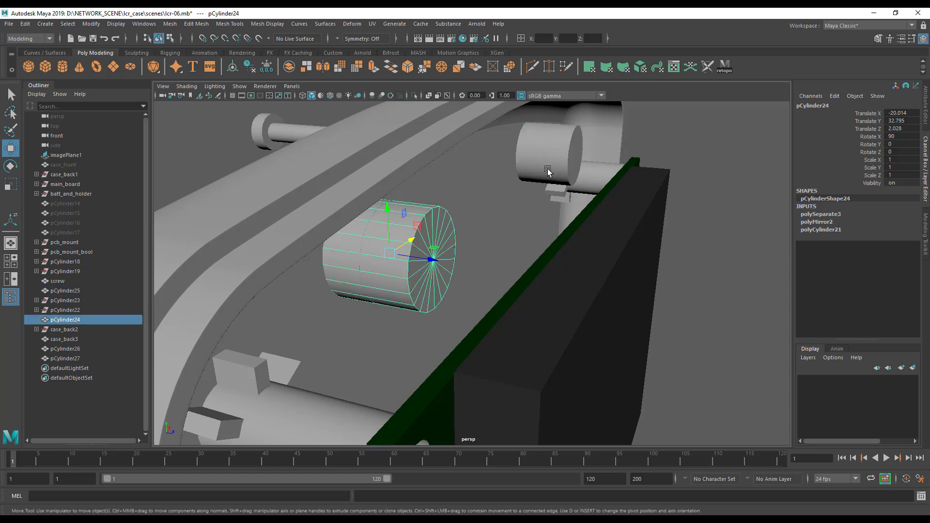
left_click_drag(455, 271, 422, 274, "alt")
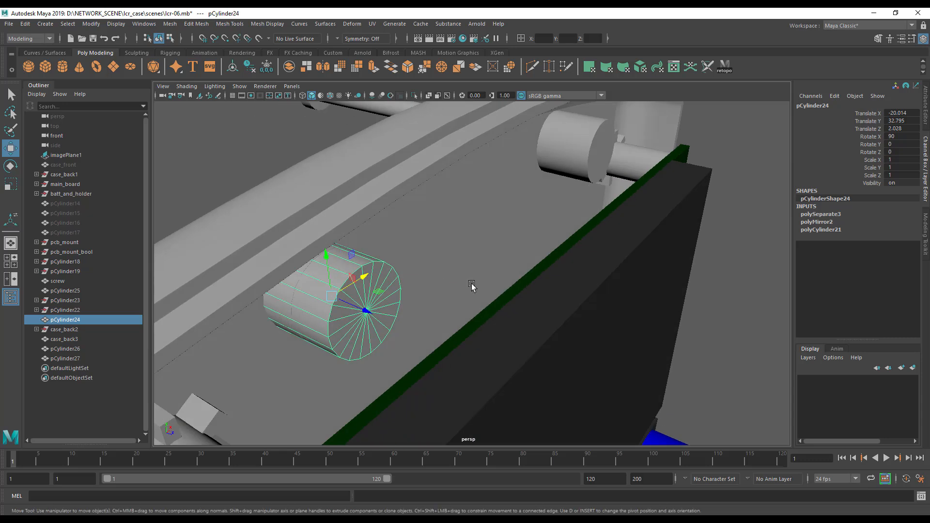
left_click_drag(393, 242, 514, 249, "alt")
left_click(639, 281)
left_click_drag(645, 311, 570, 313, "alt")
left_click(433, 308)
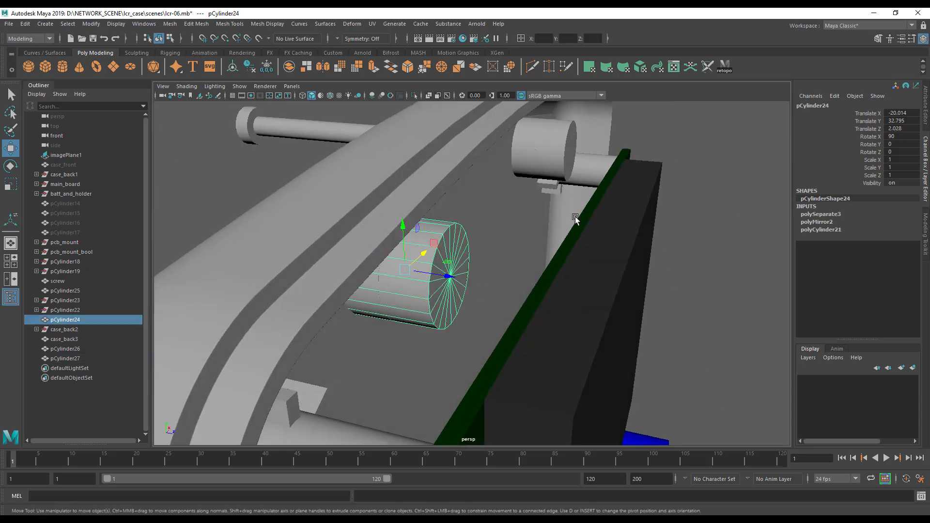
left_click(558, 162, "shift")
left_click(817, 230)
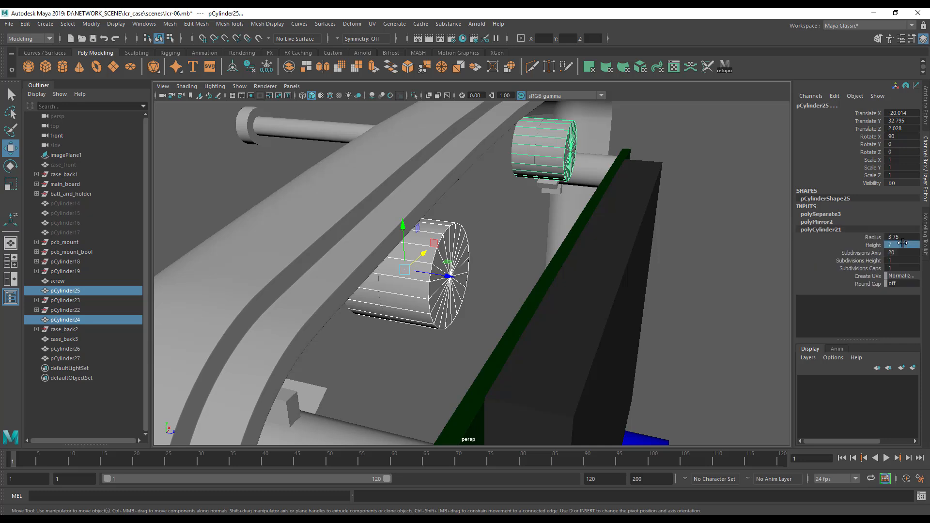
type("5")
key("Return")
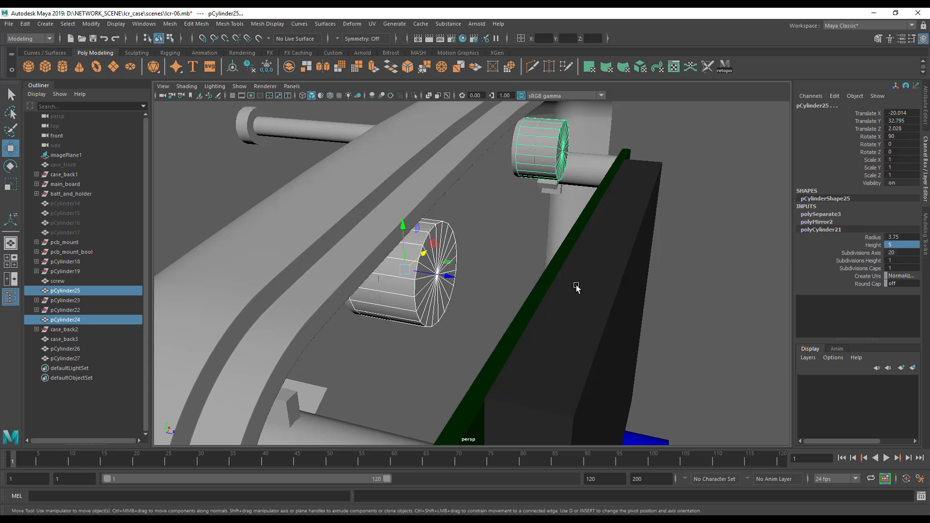
Set the radius of the duplicated cylinders pCylinder26 and pCylinder27 to 2.75.
left_click_drag(548, 328, 451, 204, "alt")
left_click(502, 281)
left_click(381, 161, "shift")
left_click_drag(391, 240, 359, 241, "alt")
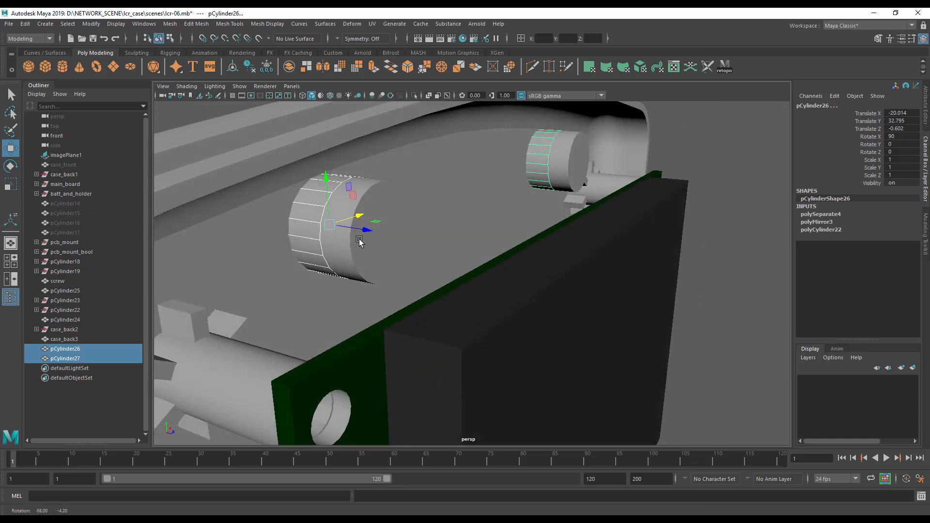
left_click(830, 230)
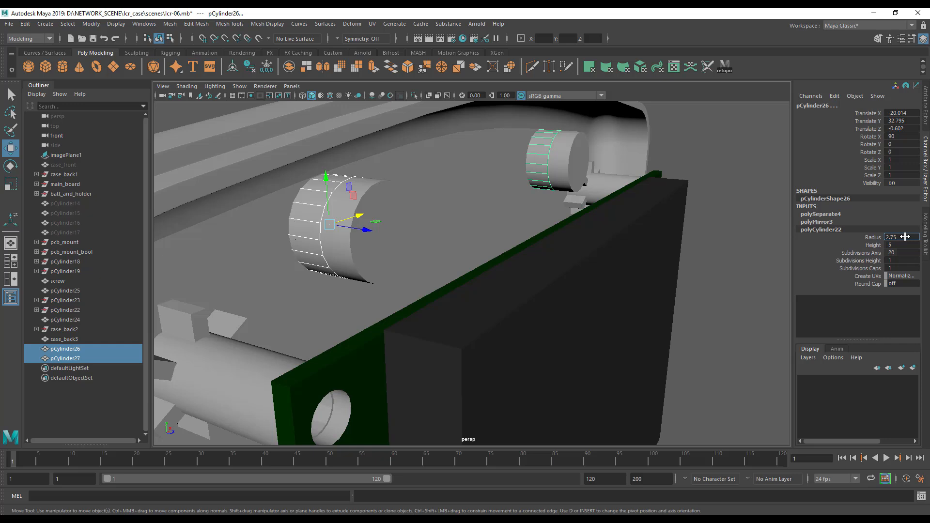
key("Return")
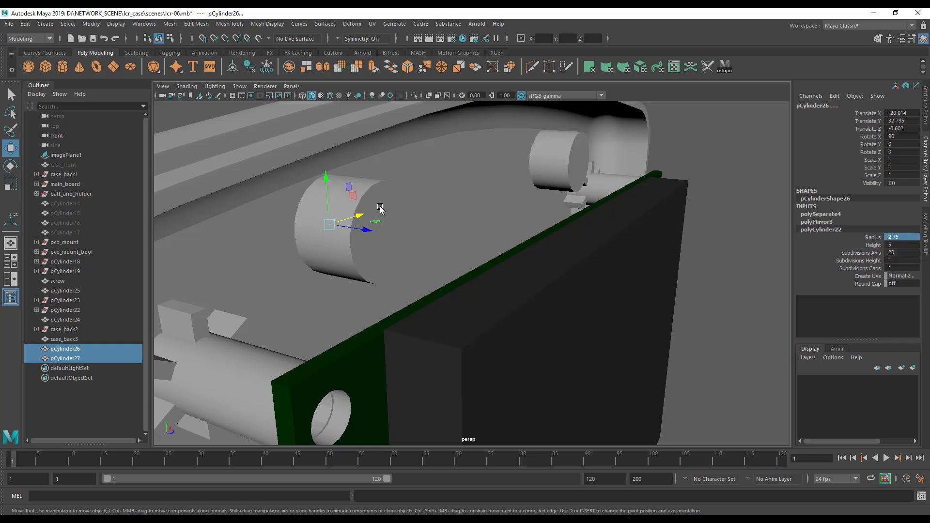
Check how the narrower cylinders sit in the holes and reselect pCylinder26 and pCylinder27 for an edit operation.
left_click_drag(394, 293, 463, 305, "alt")
middle_click_drag(417, 306, 381, 312, "alt")
left_click_drag(381, 314, 401, 326, "alt")
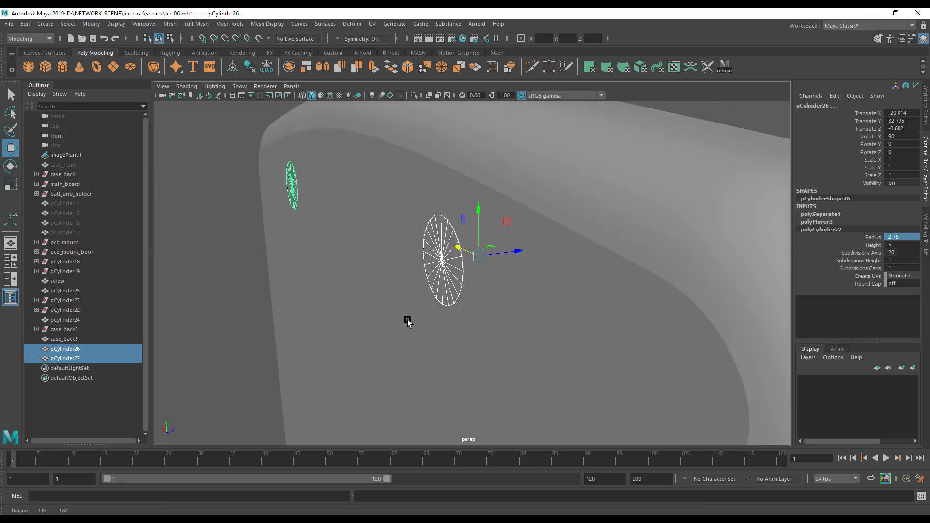
left_click_drag(465, 279, 394, 289, "alt")
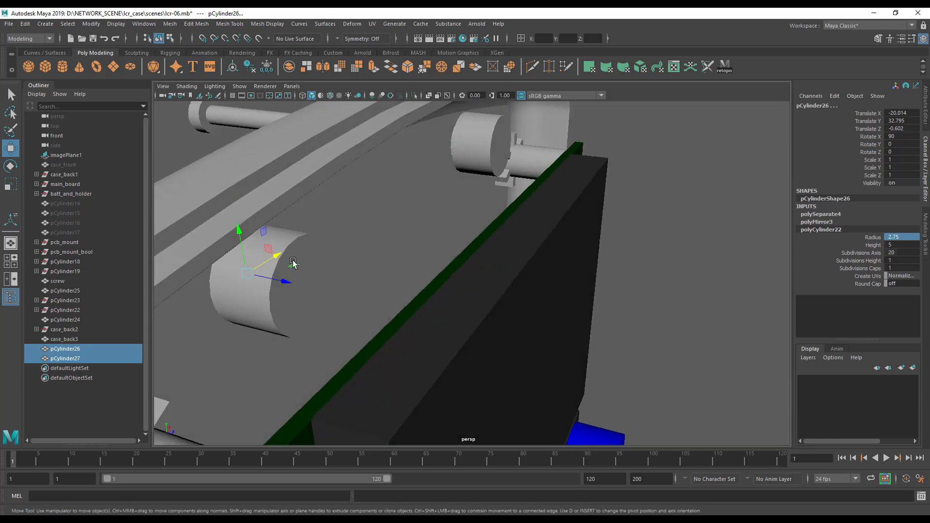
left_click_drag(309, 289, 421, 347, "alt")
left_click(342, 321)
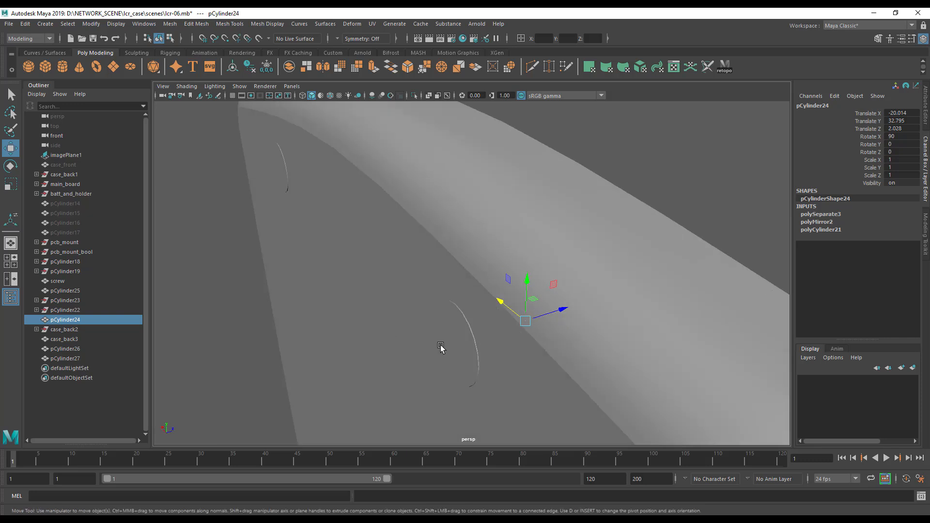
left_click(450, 344)
left_click(284, 175, "shift")
scroll(325, 264, "down", 6)
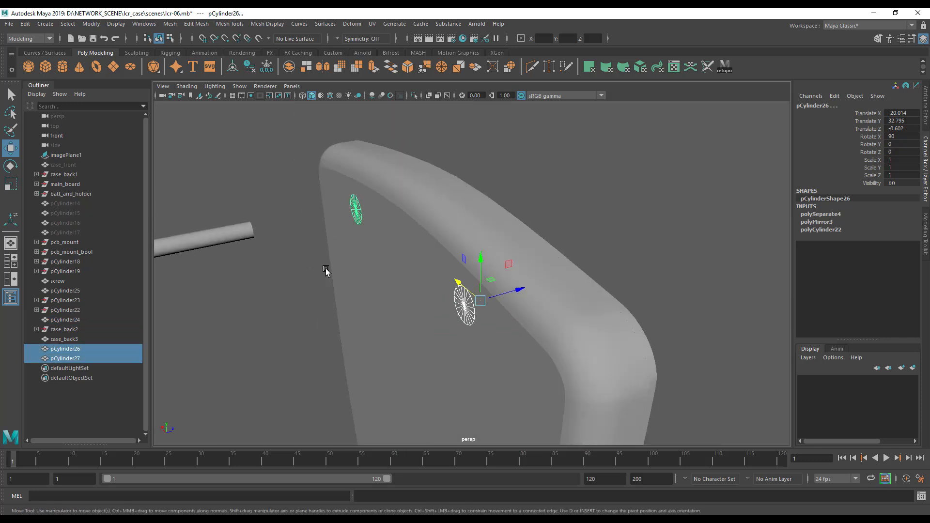
key("space")
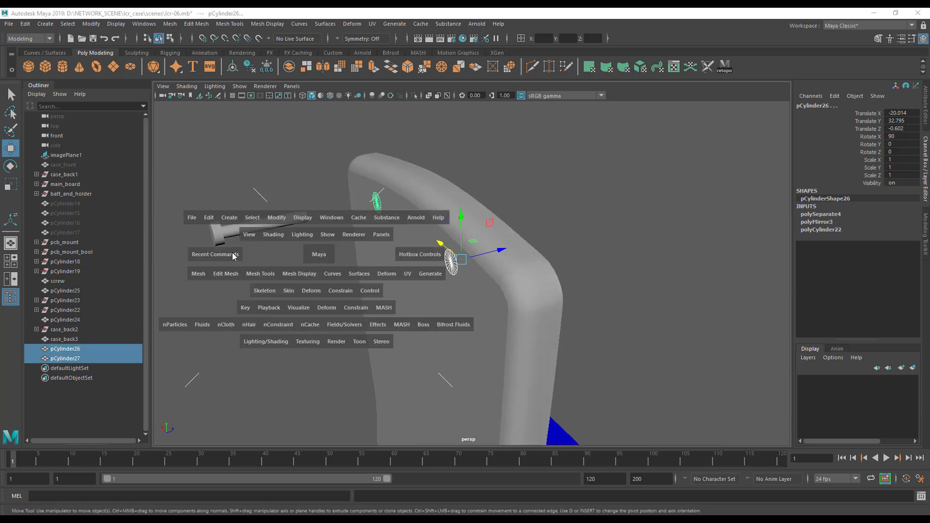
left_click(208, 218)
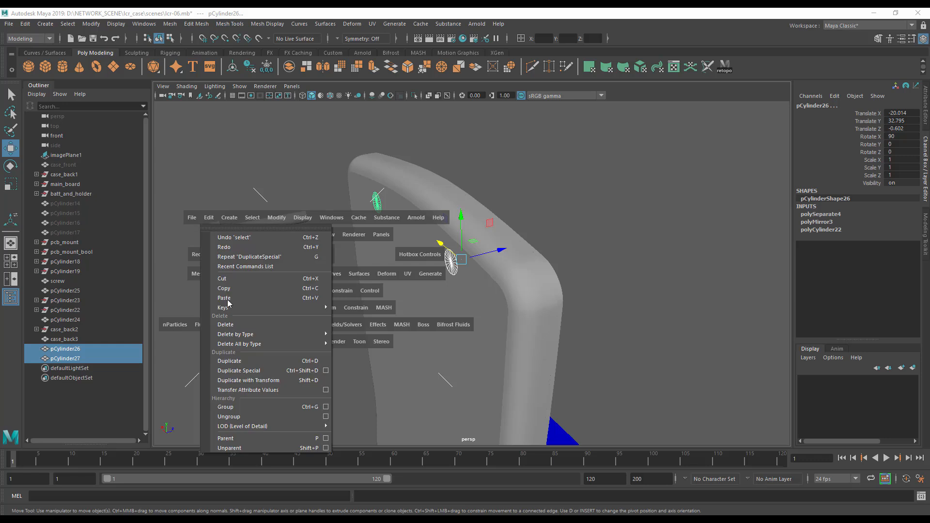
Duplicate cutter cylinders pCylinder26 and pCylinder27 with Duplicate Special and move the copies outside the back of the case.
left_click(242, 371)
middle_click_drag(501, 252, 275, 326)
left_click_drag(404, 299, 467, 337, "alt")
right_click_drag(467, 337, 567, 337, "alt")
left_click_drag(446, 326, 260, 339, "alt")
left_click(313, 260)
left_click(402, 305, "shift")
left_click_drag(322, 344, 593, 229, "alt")
left_click(593, 228)
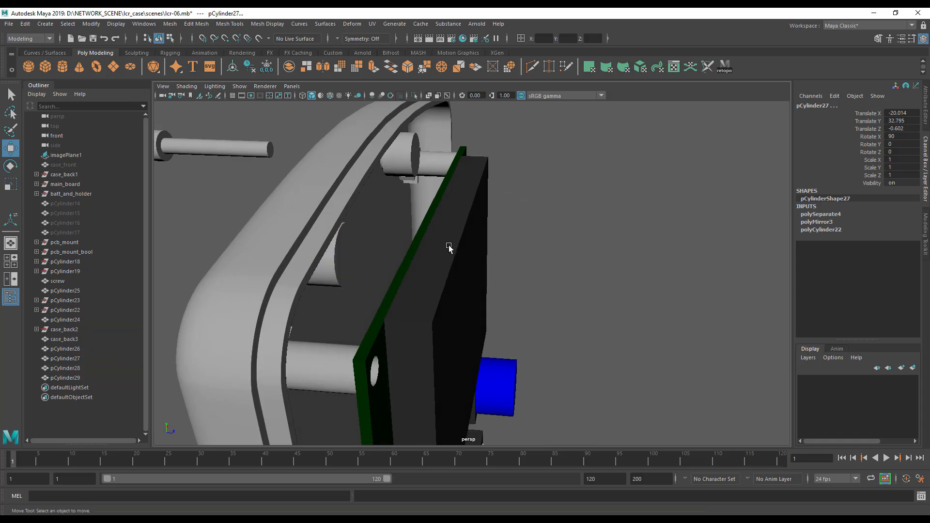
Try to subtract cutter pCylinder27 from mount cylinder pCylinder24 with a Boolean difference.
left_click(346, 277)
left_click_drag(346, 277, 576, 291, "alt")
left_click(452, 284, "shift")
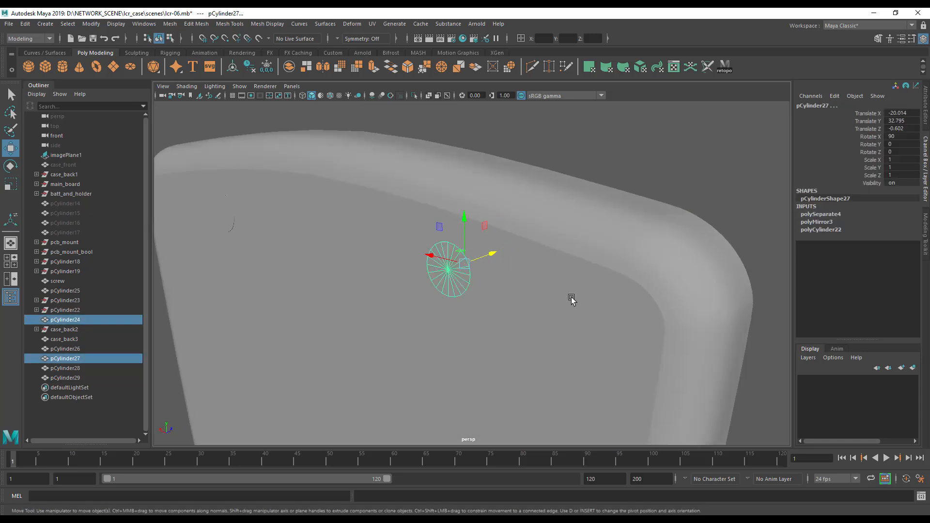
key("space")
left_click(315, 263)
mouse_move(322, 291)
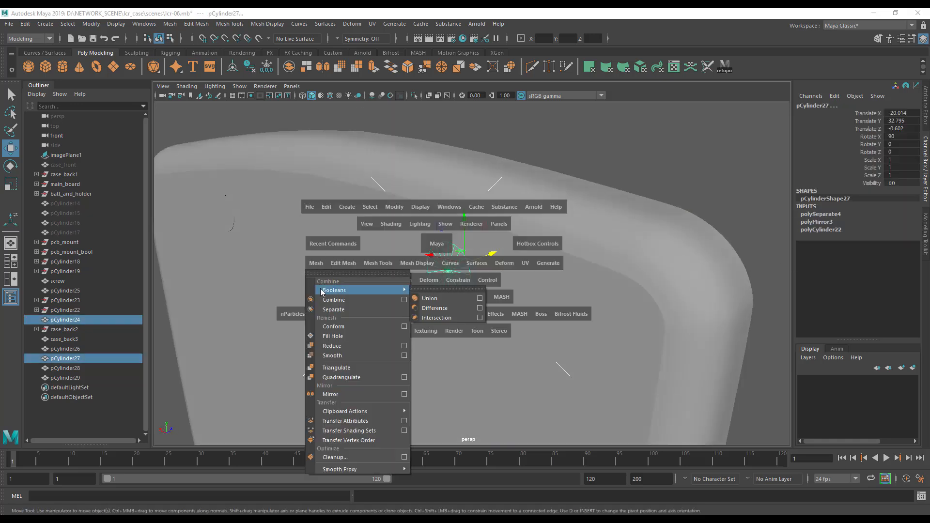
left_click(434, 308)
Examine the cut mount cylinder's position against the case back's edge in the perspective and front views.
left_click_drag(433, 308, 563, 304, "alt")
right_click_drag(545, 281, 609, 290, "alt")
left_click_drag(609, 291, 558, 299, "alt")
mouse_move(427, 308)
left_mouse_down("alt")
mouse_move(419, 313)
mouse_move(444, 306)
left_mouse_up("alt")
middle_click_drag(634, 170, 583, 254, "alt")
left_click_drag(583, 255, 517, 235, "alt")
scroll(539, 215, "down", 5)
key("space")
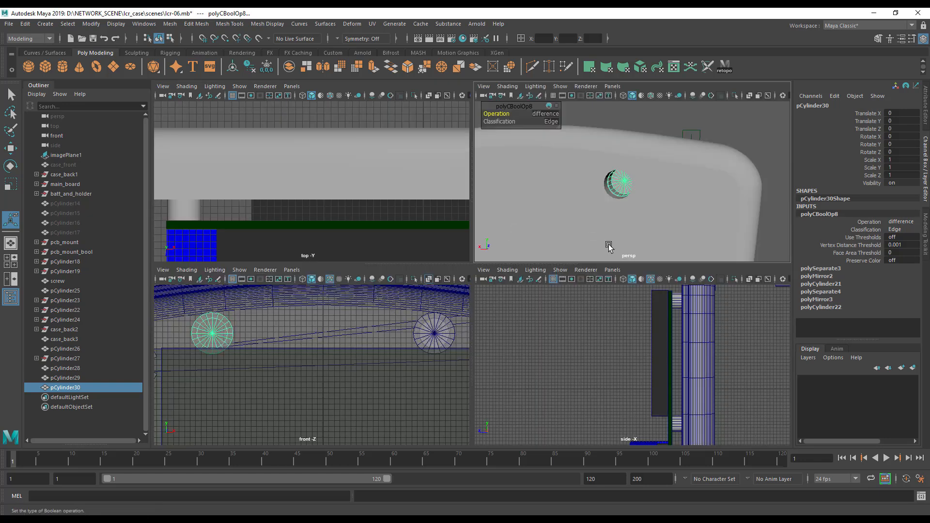
key("a")
key("a")
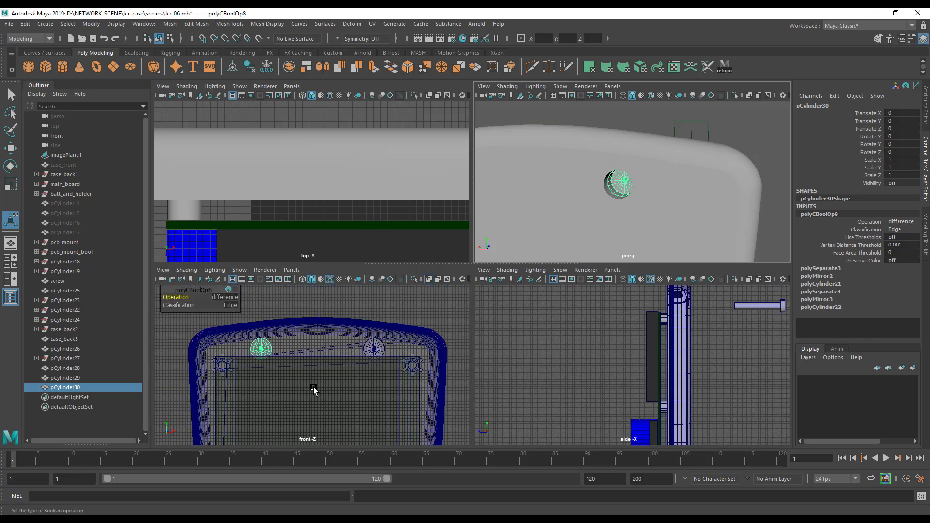
key("space")
middle_click_drag(386, 318, 388, 374, "alt")
right_click_drag(388, 373, 696, 366, "alt")
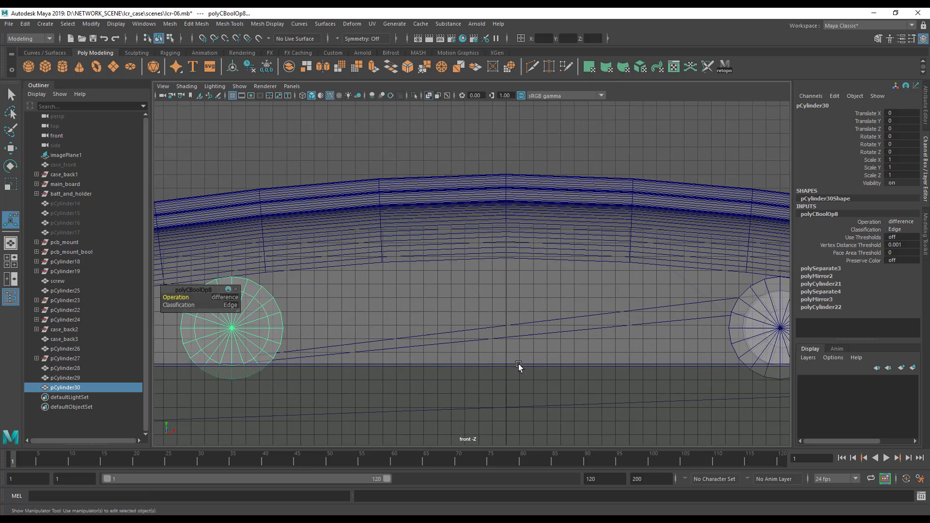
middle_click_drag(265, 346, 496, 324, "alt")
right_click_drag(496, 324, 615, 286, "alt")
left_click(600, 260)
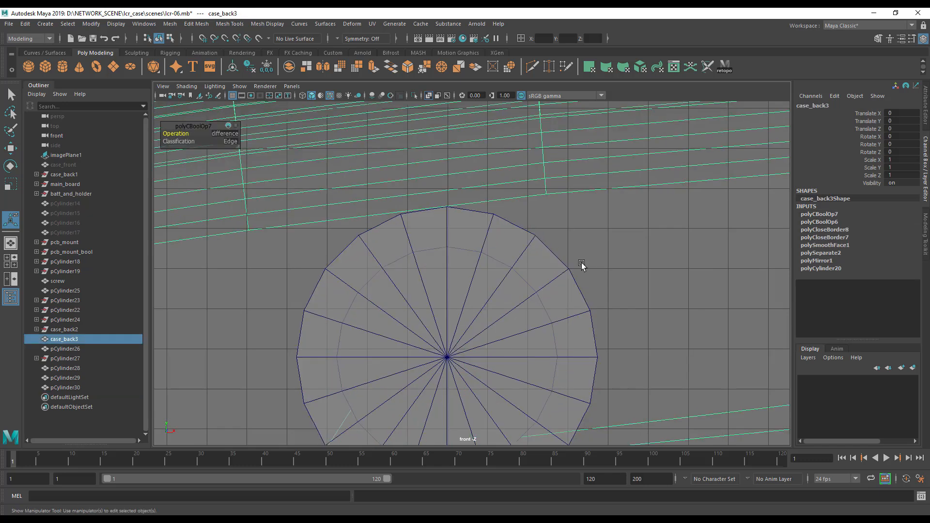
left_click(501, 250)
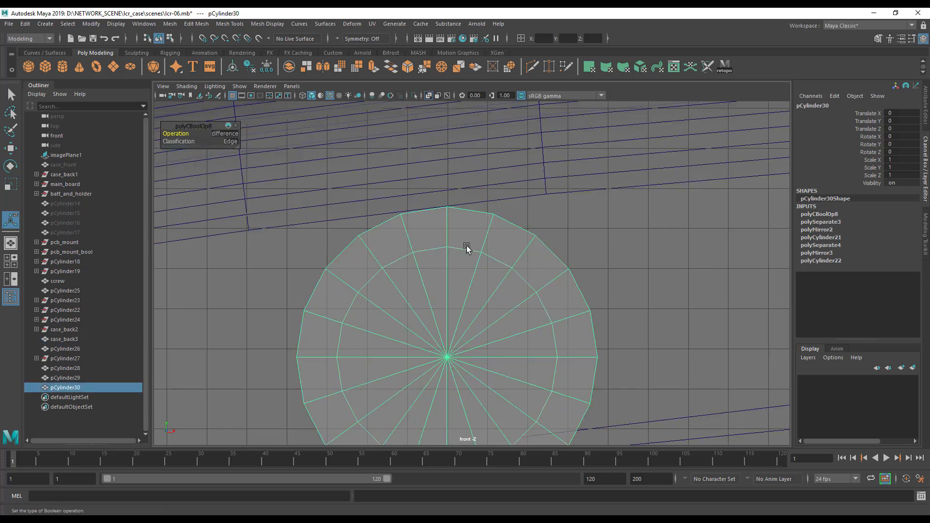
middle_click_drag(697, 250, 617, 223, "alt")
key("space")
left_click_drag(633, 210, 597, 228, "alt")
left_click(599, 230, "shift")
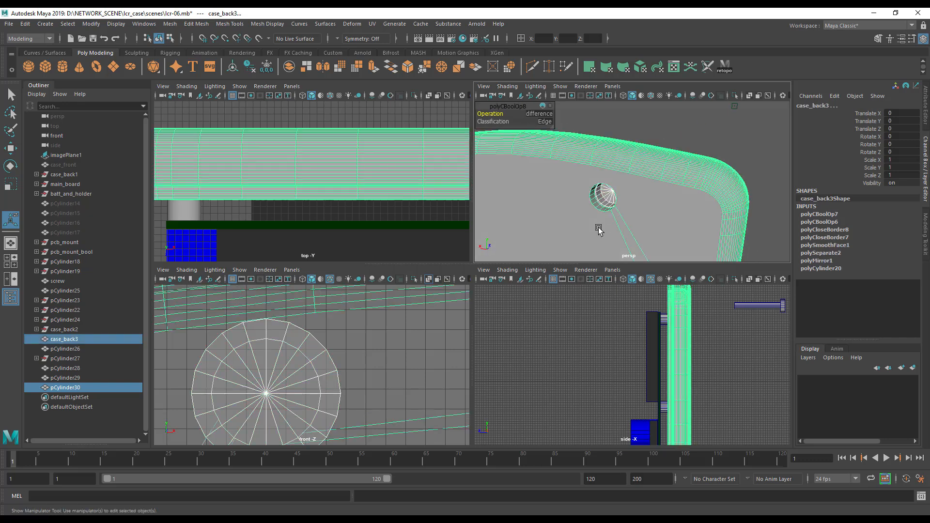
middle_click_drag(353, 394, 415, 334, "alt")
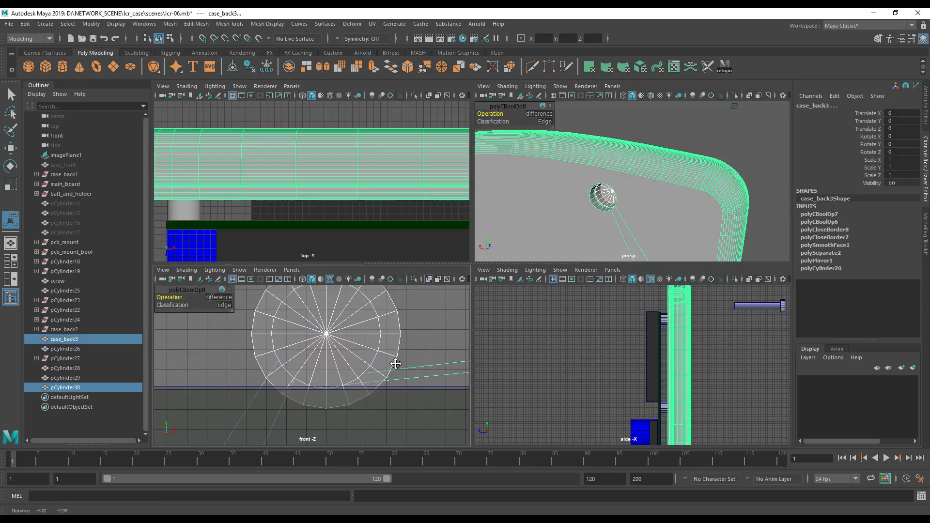
left_click(609, 206)
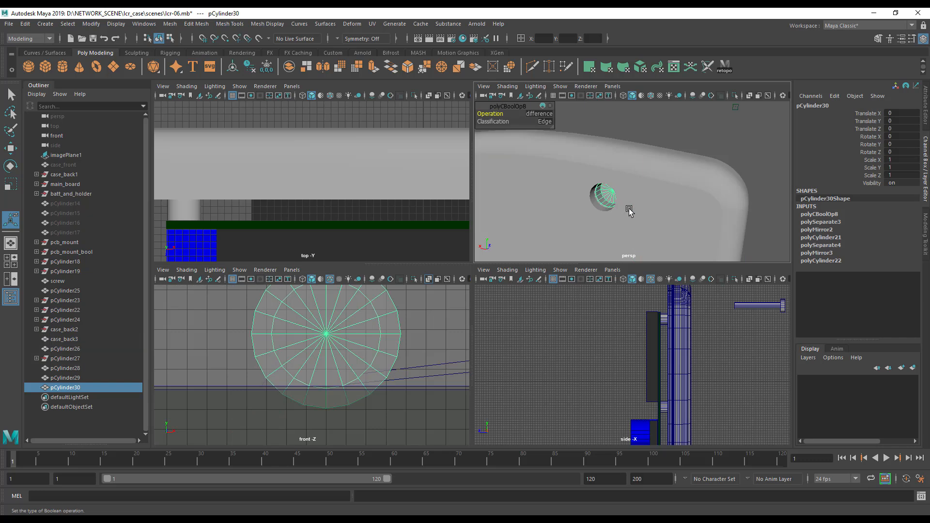
Try moving the cut mount cylinder along Z to about -1.1, checking its depth in the case hole.
key("w")
left_click_drag(616, 193, 624, 191)
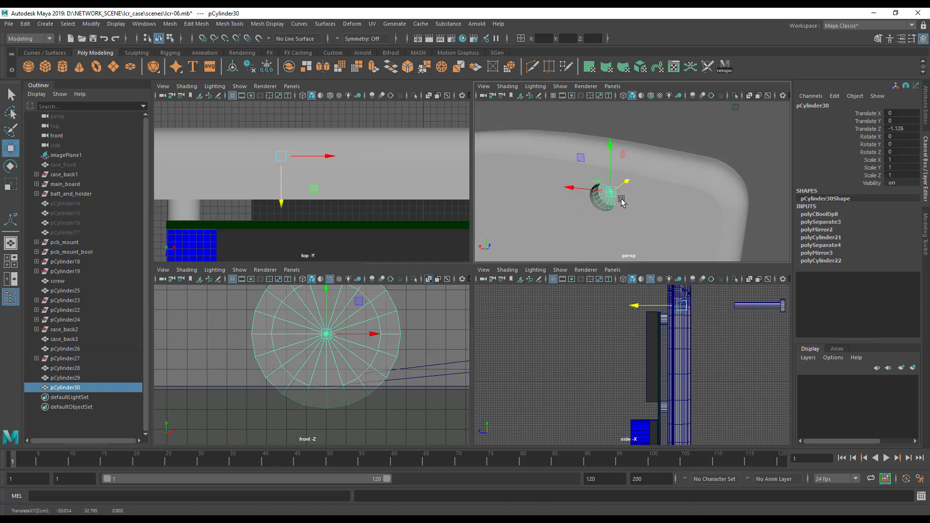
middle_click_drag(622, 240, 605, 225, "alt")
right_click_drag(605, 224, 662, 232, "alt")
middle_click_drag(581, 189, 681, 224, "alt")
left_click_drag(635, 179, 634, 178)
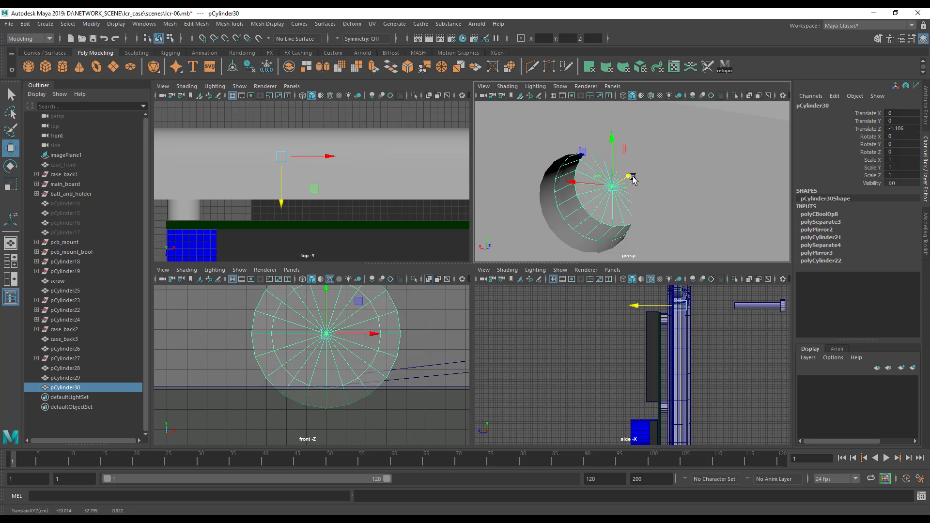
key("ctrl+z")
Add mount cylinder pCylinder25 to the selection and try shifting both cylinders along Z.
left_click_drag(587, 236, 679, 225, "alt")
left_click(679, 133, "shift")
right_click_drag(678, 224, 639, 213, "alt")
left_click_drag(640, 214, 657, 197, "alt")
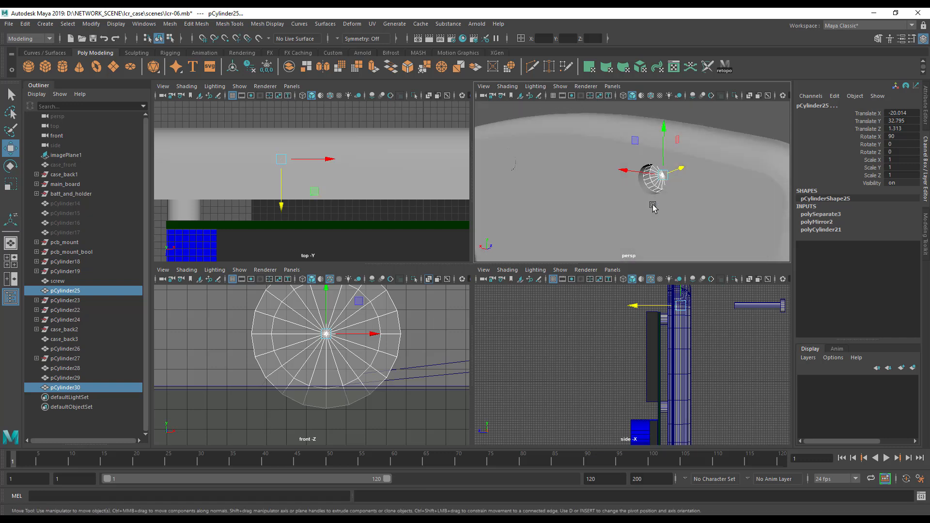
Undo the mount cylinder moves and the Boolean difference on pCylinder24.
key("ctrl+z")
key("ctrl+z")
key("ctrl+z")
key("ctrl+z")
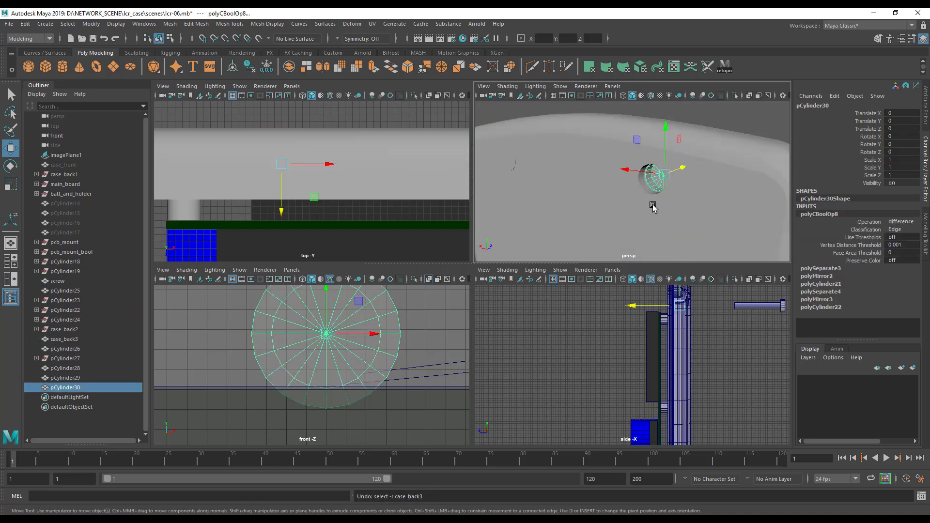
key("ctrl+z")
key("ctrl+z")
key("ctrl+z")
Move mount cylinders pCylinder24 and pCylinder25 together along Z to 1.401.
left_click_drag(655, 189, 630, 191, "alt")
left_click(697, 181, "shift")
left_click_drag(698, 182, 639, 227, "alt")
scroll(638, 226, "up", 3)
key("space")
scroll(632, 269, "up", 5)
right_click_drag(633, 268, 629, 268, "alt")
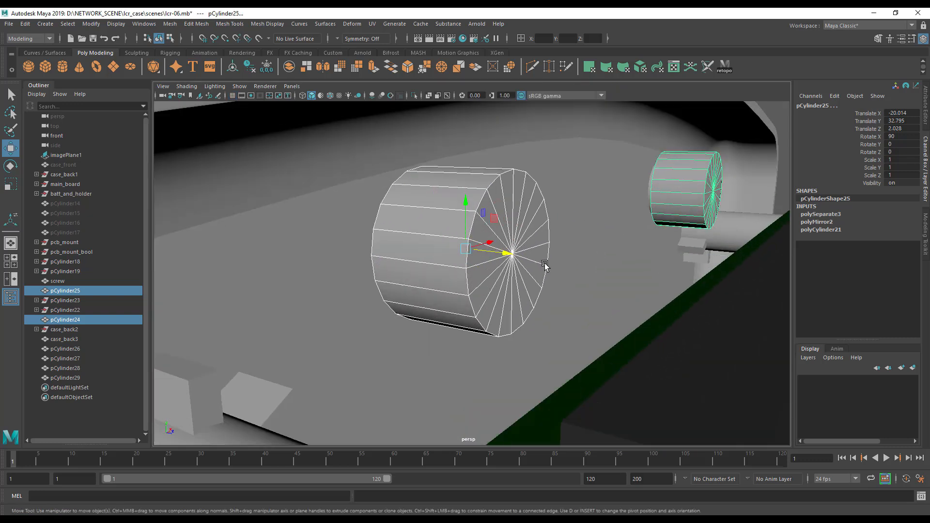
left_click_drag(503, 257, 541, 278)
Subtract cutter pCylinder27 from the repositioned mount cylinder pCylinder24 with a Boolean difference.
left_click(558, 314)
left_click_drag(558, 314, 535, 357, "alt")
left_click(476, 320, "shift")
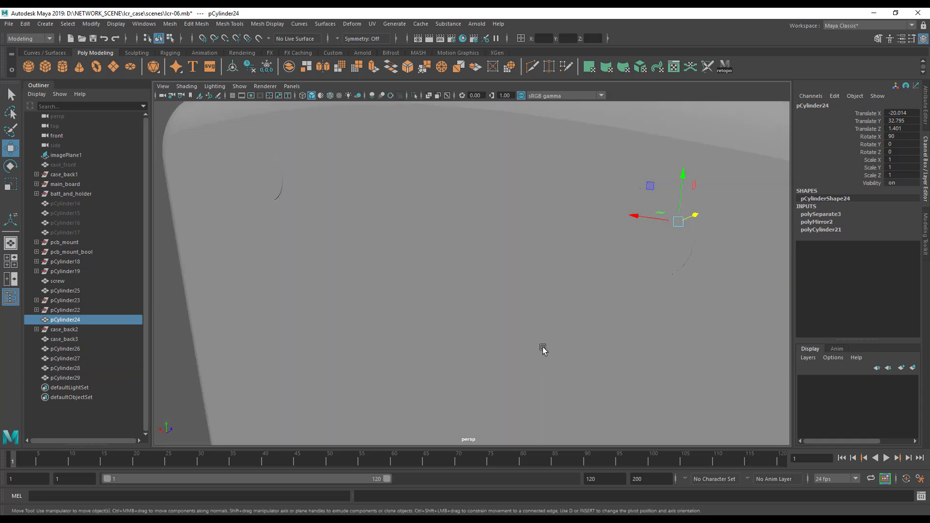
left_click_drag(656, 270, 520, 317, "alt")
key("space")
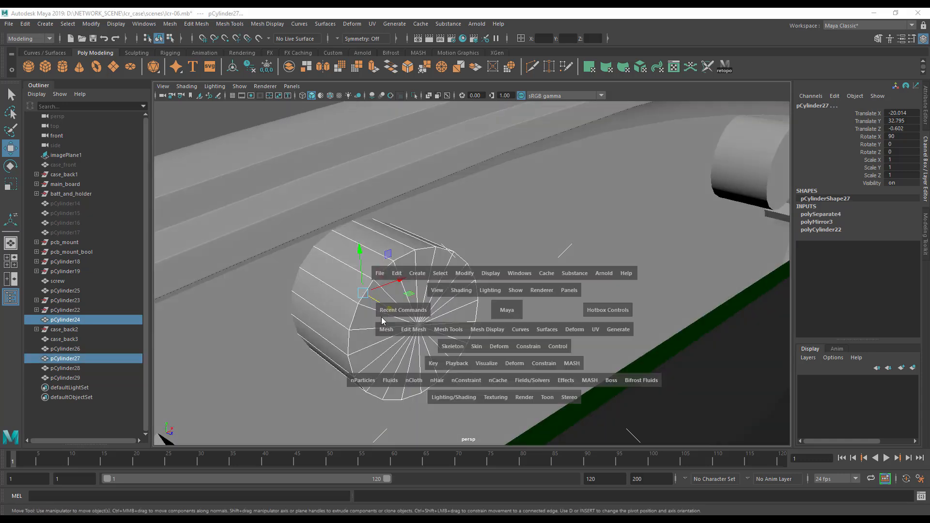
left_click(382, 331)
mouse_move(423, 140)
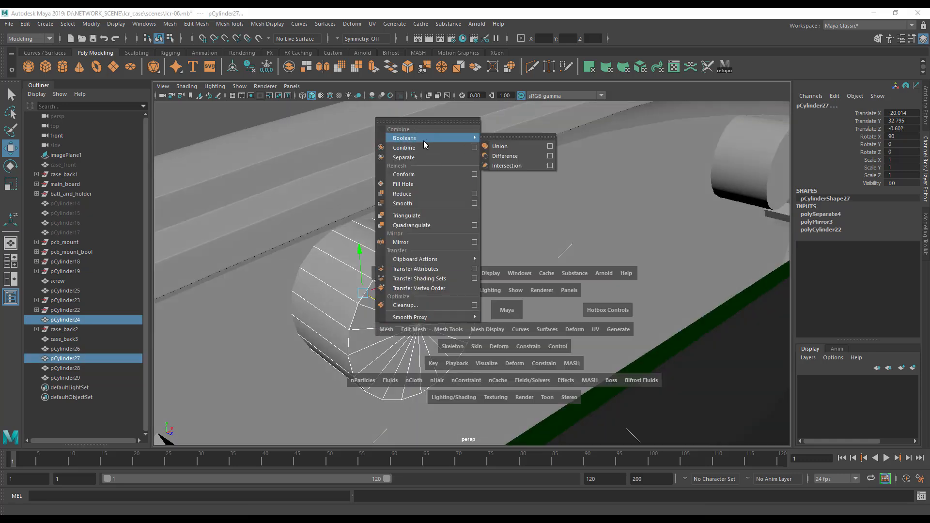
left_click(495, 147)
left_click_drag(443, 261, 654, 373, "alt")
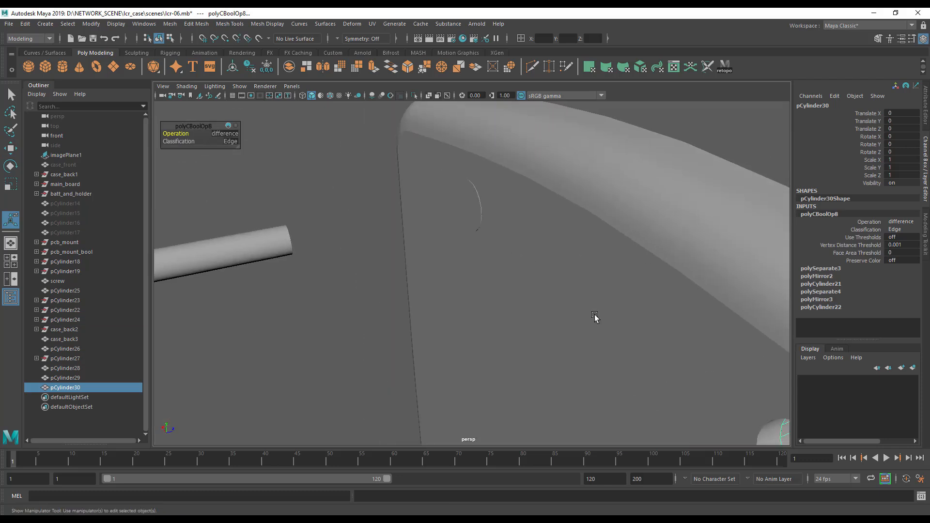
Subtract cutter pCylinder26 from mount cylinder pCylinder25 with a Boolean difference.
left_click_drag(484, 222, 659, 266, "alt")
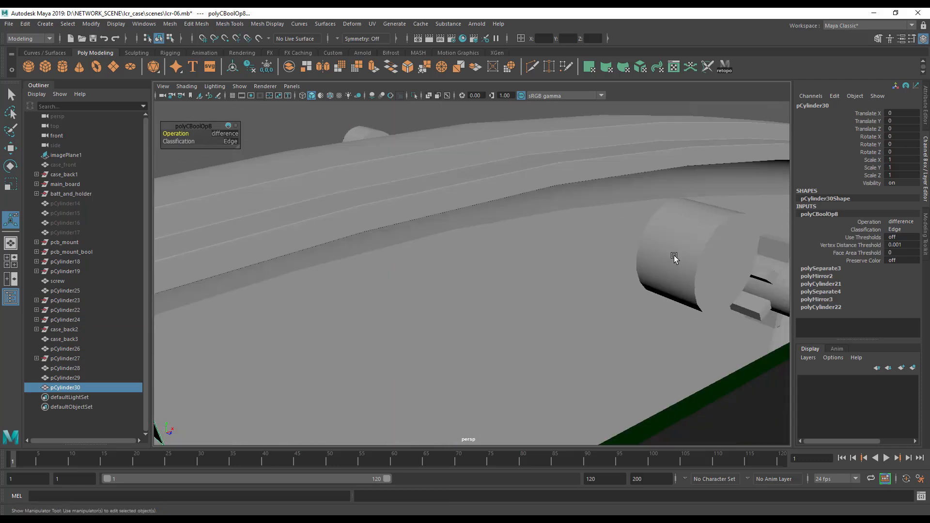
left_click(658, 266)
left_click_drag(536, 348, 653, 349, "alt")
left_click(394, 220, "shift")
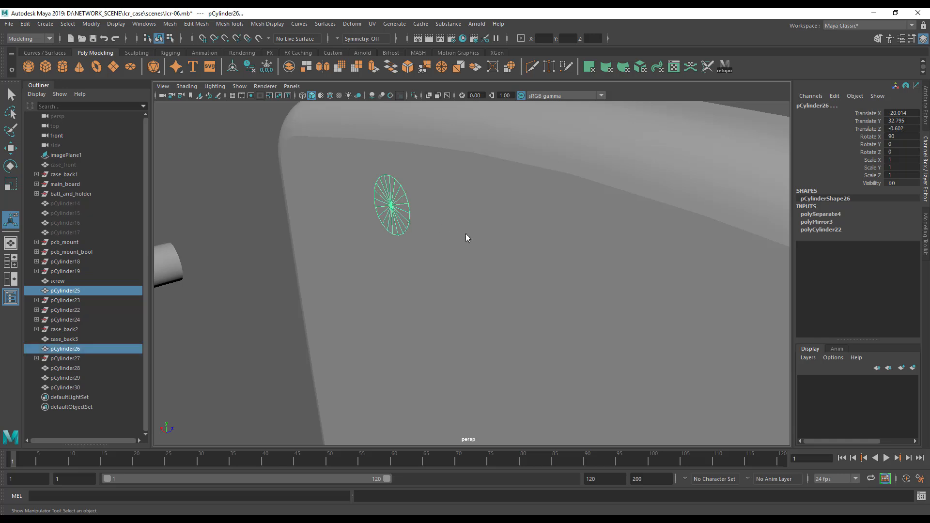
key("space")
left_click(348, 254)
mouse_move(369, 285)
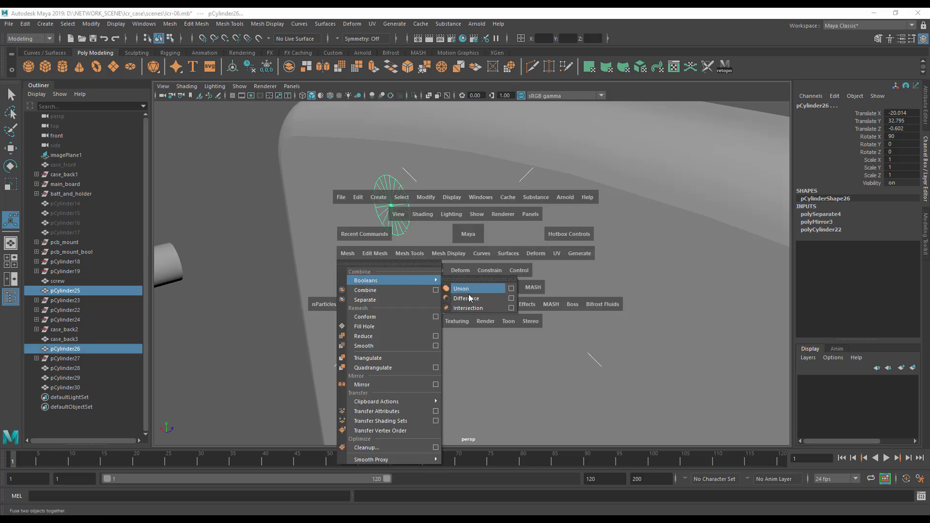
left_click(469, 298)
left_click_drag(469, 299, 528, 289, "alt")
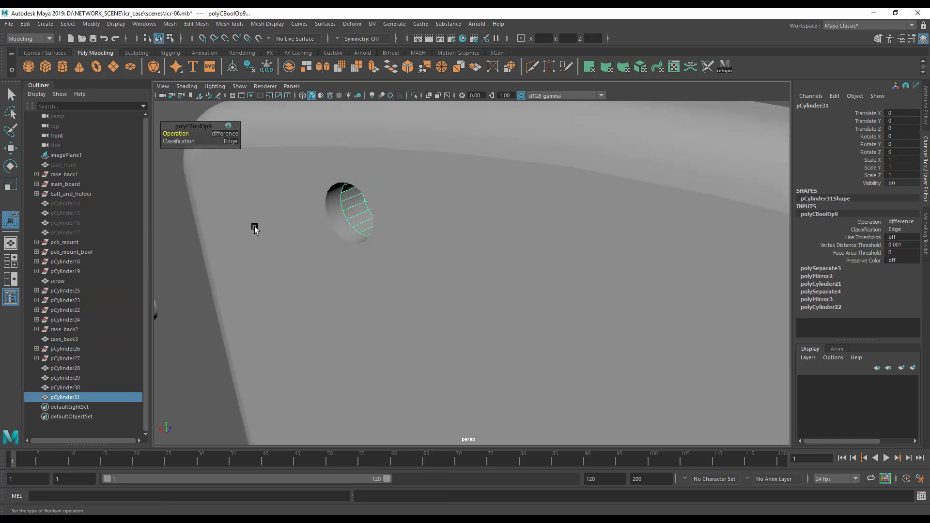
Move the screw closer to the case back and check how it lines up with the mount hole.
left_click(190, 249)
middle_click_drag(320, 255, 388, 256, "alt")
right_click_drag(388, 256, 596, 397, "alt")
left_click(655, 417)
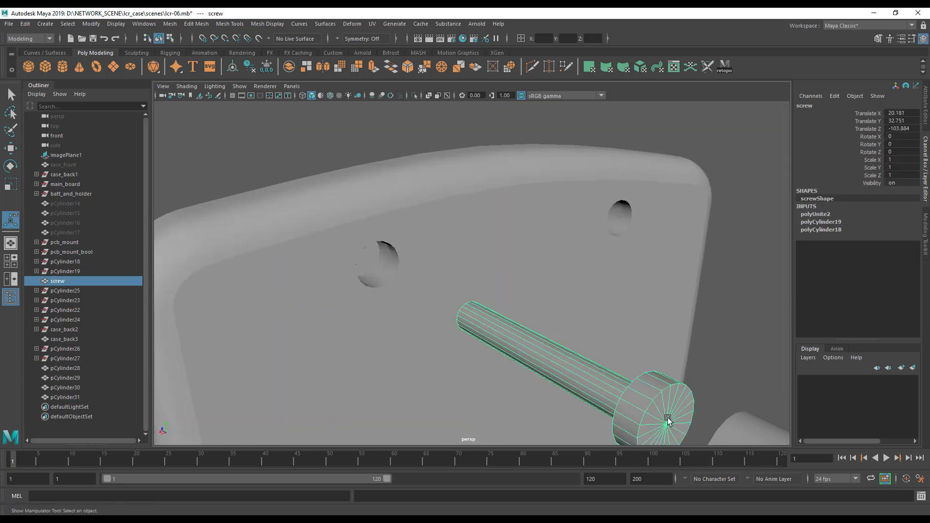
key("w")
left_click_drag(542, 358, 561, 299)
left_click_drag(409, 263, 360, 285)
left_click_drag(419, 322, 480, 246, "alt")
left_click_drag(657, 293, 458, 278, "alt")
left_click_drag(521, 306, 487, 278, "alt")
left_click_drag(469, 315, 489, 298, "alt")
Select both cut mount cylinders, pCylinder30 and pCylinder31, and duplicate them with Duplicate Special.
left_click(446, 293)
left_click(276, 320)
left_click_drag(281, 352, 495, 310, "alt")
left_click_drag(447, 268, 557, 226, "alt")
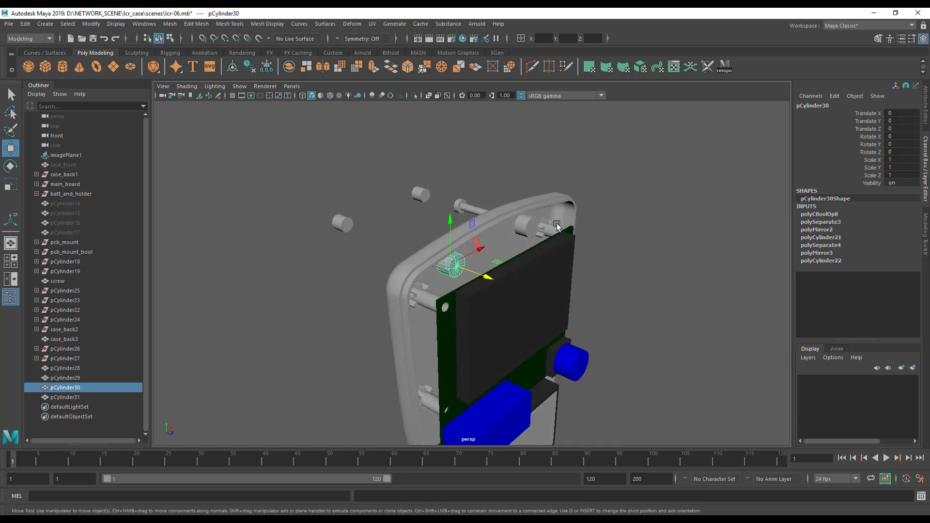
left_click(527, 235, "shift")
key("space")
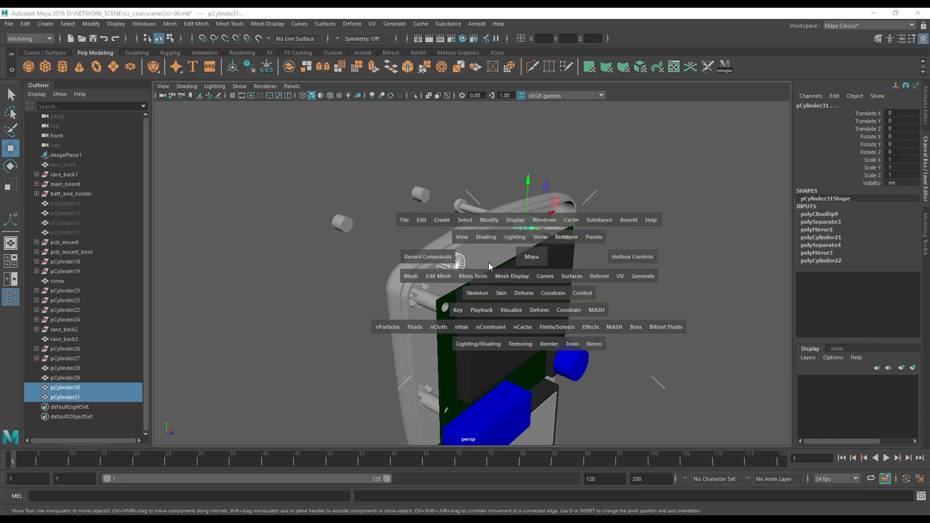
left_click_drag(419, 221, 439, 380)
Move the duplicated mount cylinders down to the lower end of the case, at Translate Y -112.074 and Z -0.076.
left_click_drag(529, 196, 538, 388)
middle_click_drag(539, 388, 524, 208, "alt")
left_click_drag(532, 286, 464, 241, "alt")
middle_click_drag(464, 241, 353, 125, "alt")
left_click_drag(512, 190, 573, 360)
scroll(573, 358, "up", 5)
left_click_drag(453, 361, 483, 361, "alt")
left_click_drag(444, 290, 442, 285)
Delete the duplicated mount cylinder pCylinder33 at the lower end of the case.
left_click_drag(442, 326, 341, 328, "alt")
left_click(523, 305)
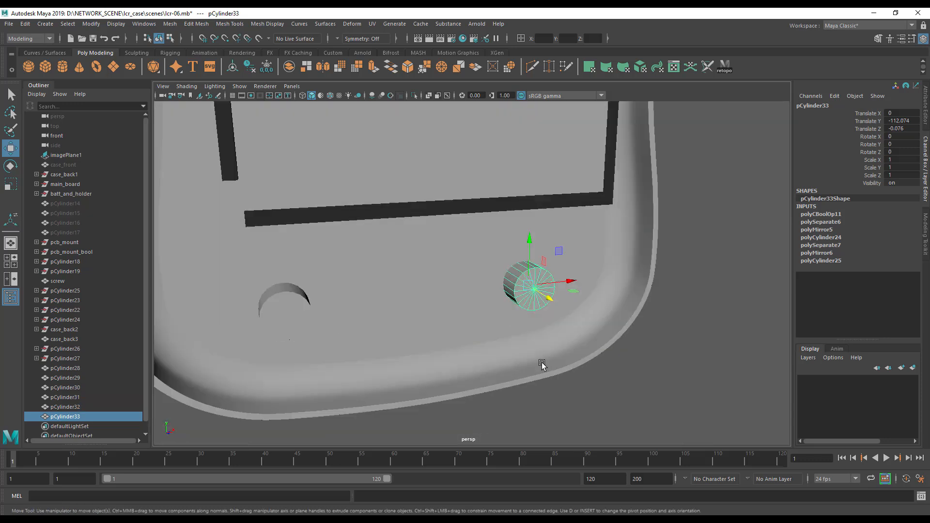
key("Delete")
Select the remaining lower mount cylinder and turn on Wireframe on Shaded display.
left_click(306, 293)
left_click_drag(525, 301, 528, 270, "alt")
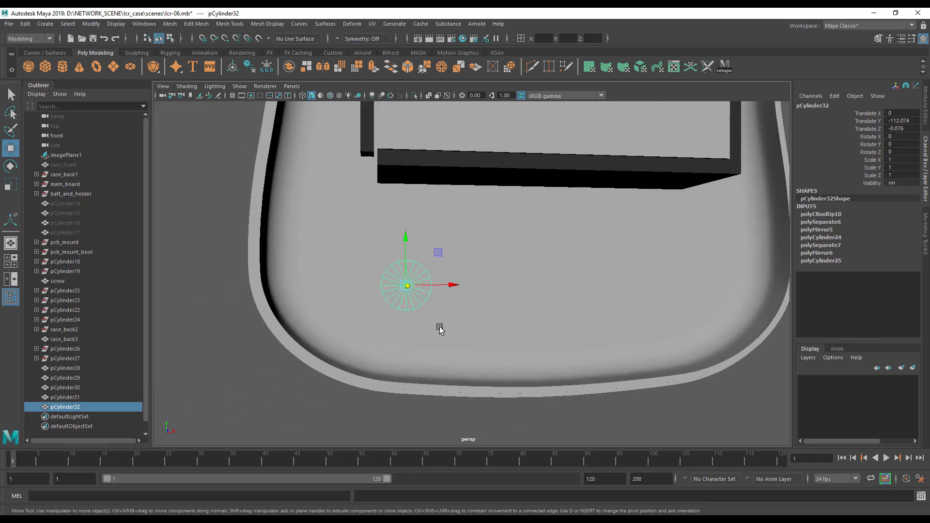
left_click(187, 86)
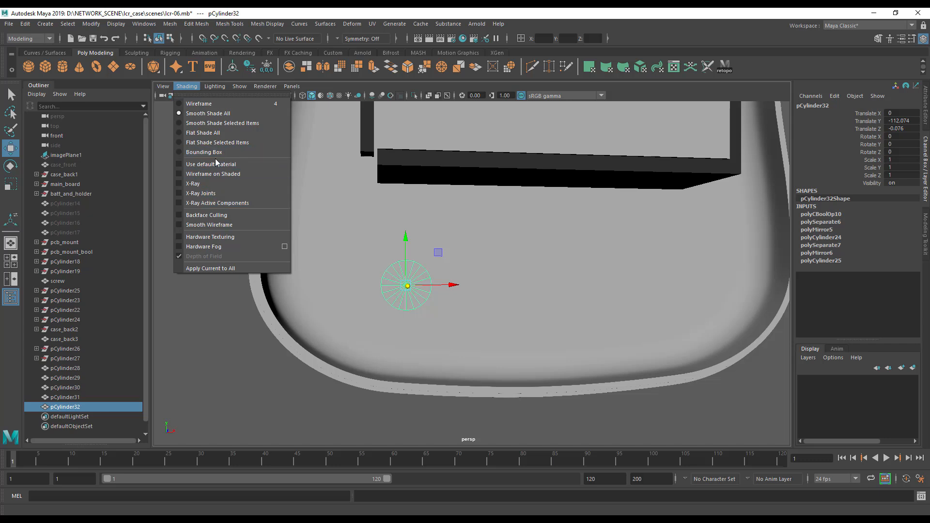
left_click(213, 174)
Move the lower mount cylinder into the case's rounded corner, at Translate X -8.199 and Y -114.404.
left_click_drag(407, 239, 411, 272)
left_click_drag(453, 321, 407, 321)
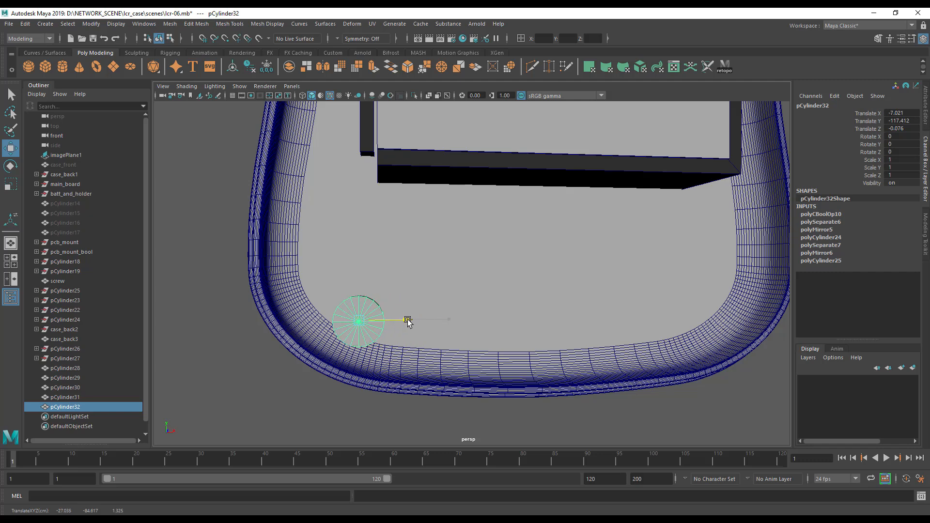
left_click_drag(361, 294, 359, 276)
left_click_drag(406, 310, 398, 309)
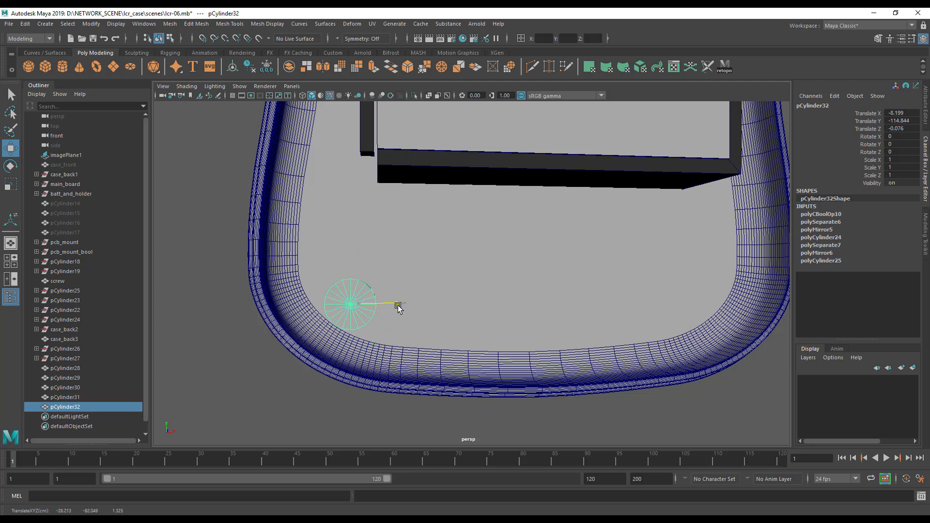
left_click_drag(351, 275, 352, 272)
Move the lower mount cylinder's pivot sideways onto the case's vertical centre line with grid snapping, working in the front view.
left_click_drag(607, 272, 536, 310, "alt")
right_click_drag(536, 310, 477, 273, "alt")
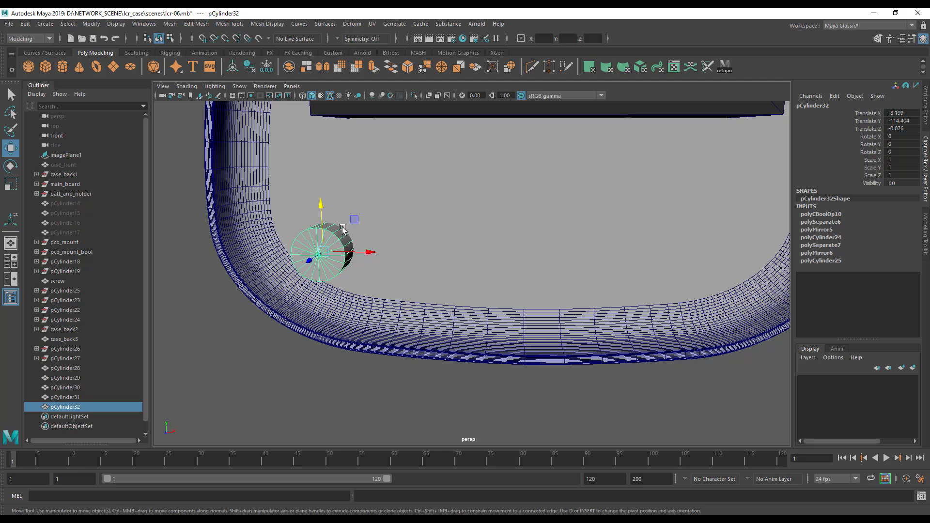
key("space")
key("space")
key("space")
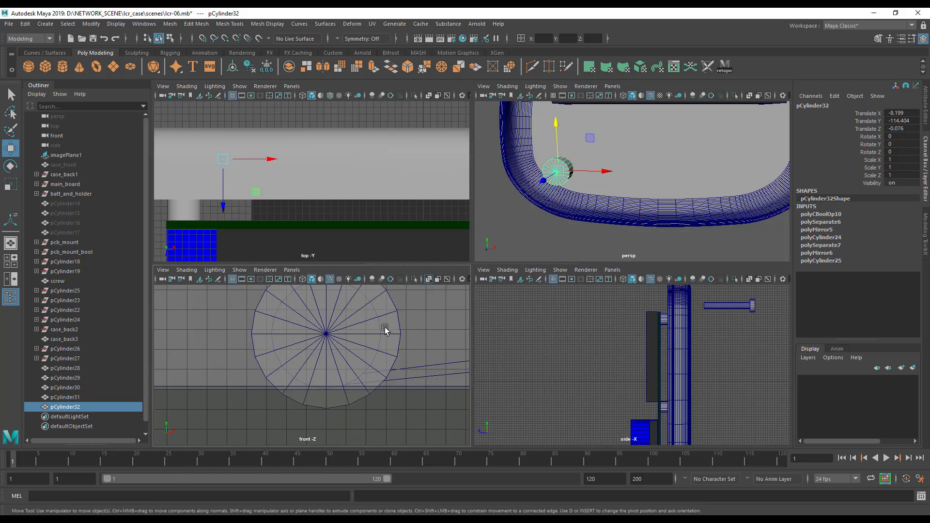
key("space")
scroll(401, 294, "down", 9)
middle_click_drag(406, 310, 310, 1, "alt")
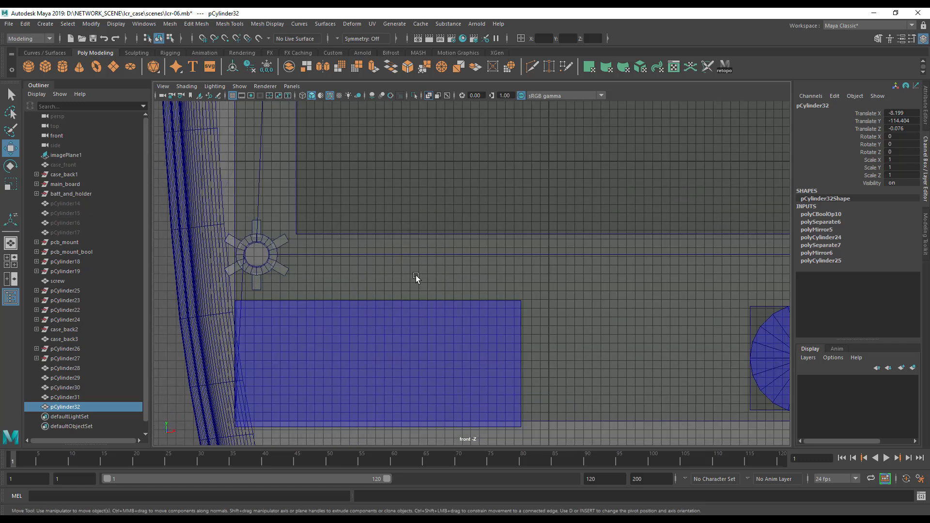
key("f")
scroll(415, 274, "down", 8)
middle_click_drag(419, 272, 386, 275, "alt")
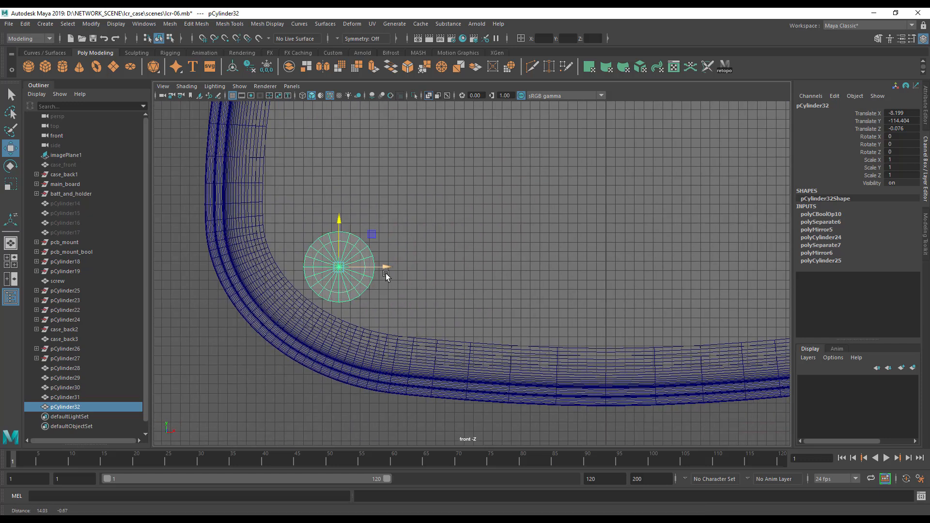
key("d")
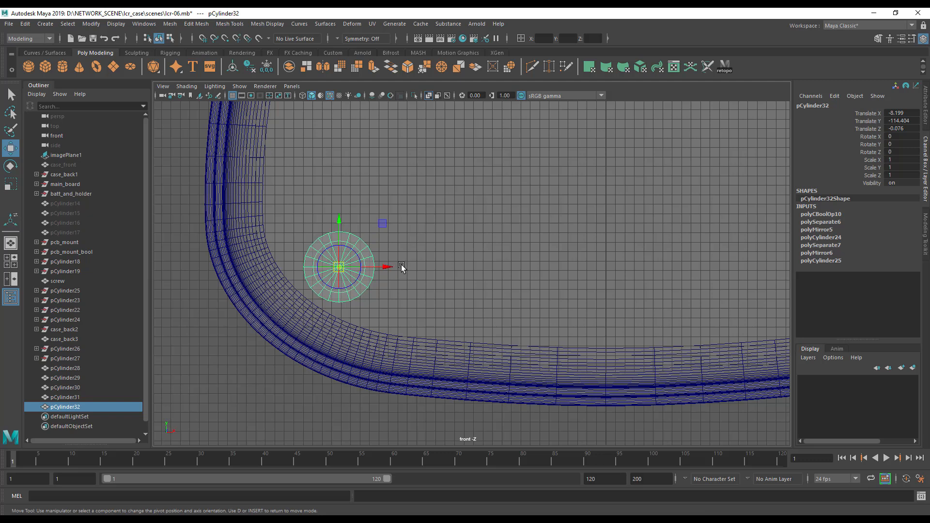
left_click_drag(385, 268, 575, 267)
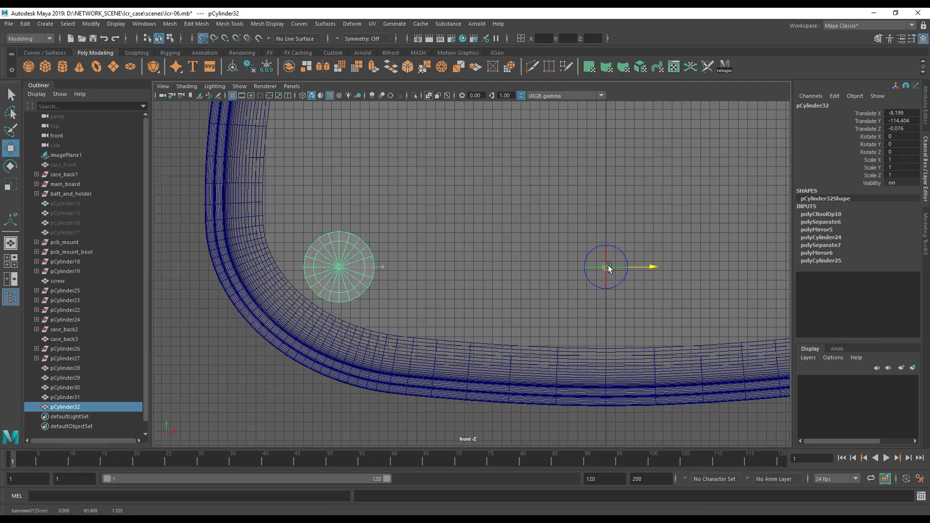
Mirror the mount cylinder across the world X axis into the opposite lower corner of the case.
middle_click_drag(501, 286, 393, 247, "alt")
right_click_drag(393, 247, 383, 266, "alt")
key("space")
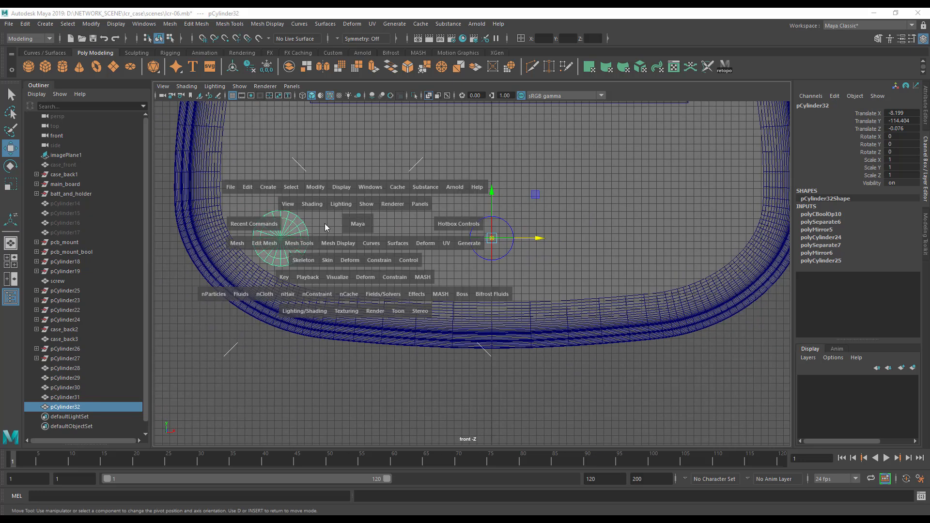
key("d")
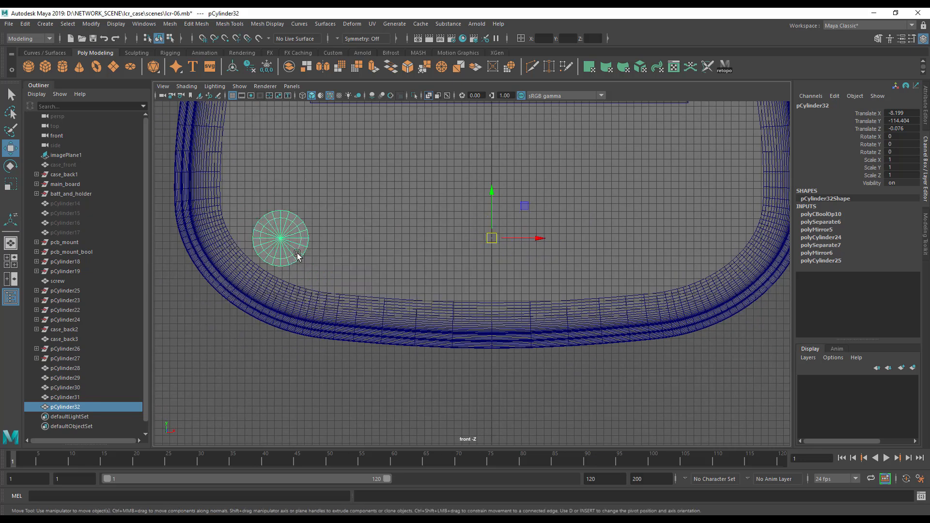
key("space")
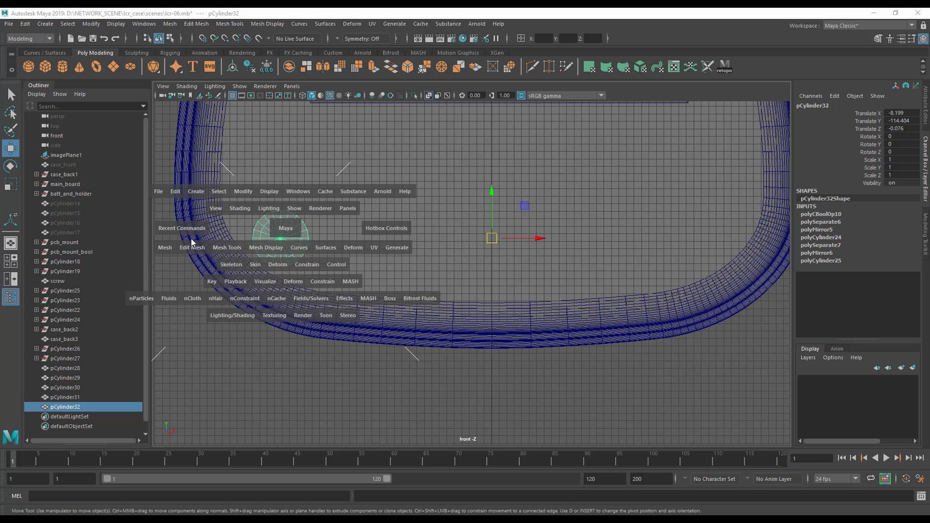
left_click(168, 247)
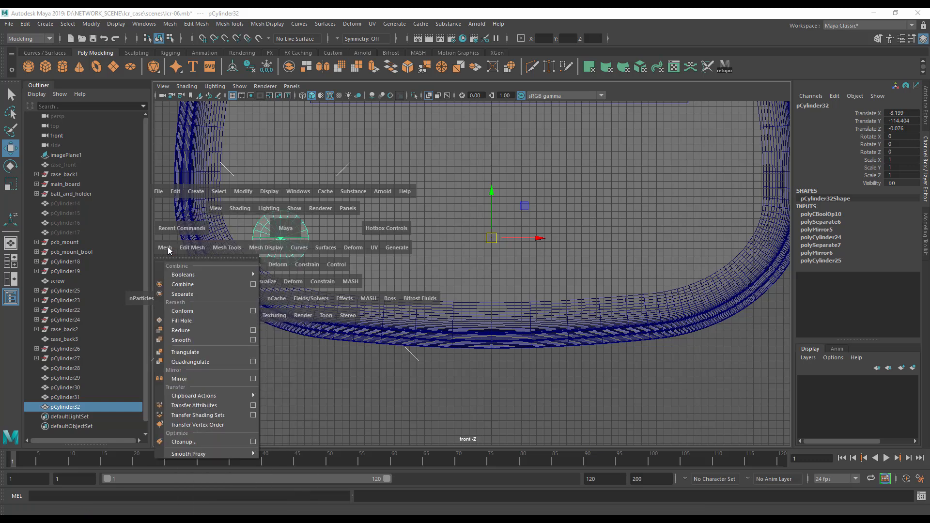
left_click(201, 376)
middle_click_drag(432, 259, 446, 341, "alt")
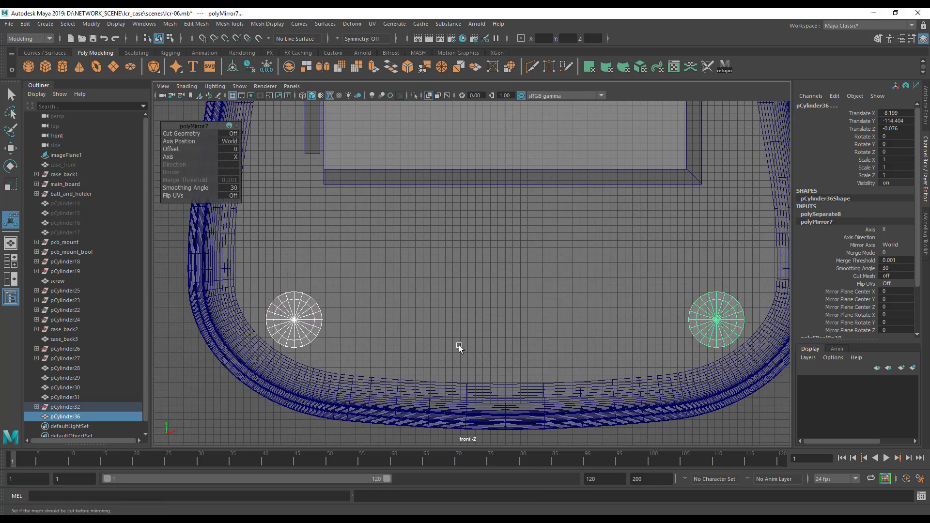
Select each of the two lower mount cylinders in turn and examine their placement within the case outline.
left_click(758, 402)
left_click(706, 311)
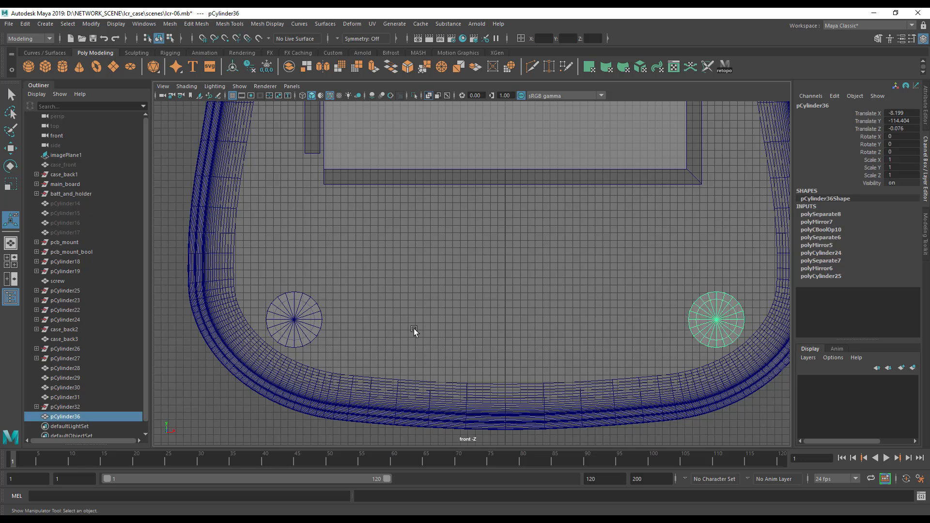
left_click(295, 325)
middle_click_drag(367, 320, 461, 286, "alt")
right_click_drag(539, 290, 87, 264, "alt")
middle_click_drag(483, 276, 389, 387, "alt")
middle_click_drag(543, 344, 425, 332, "alt")
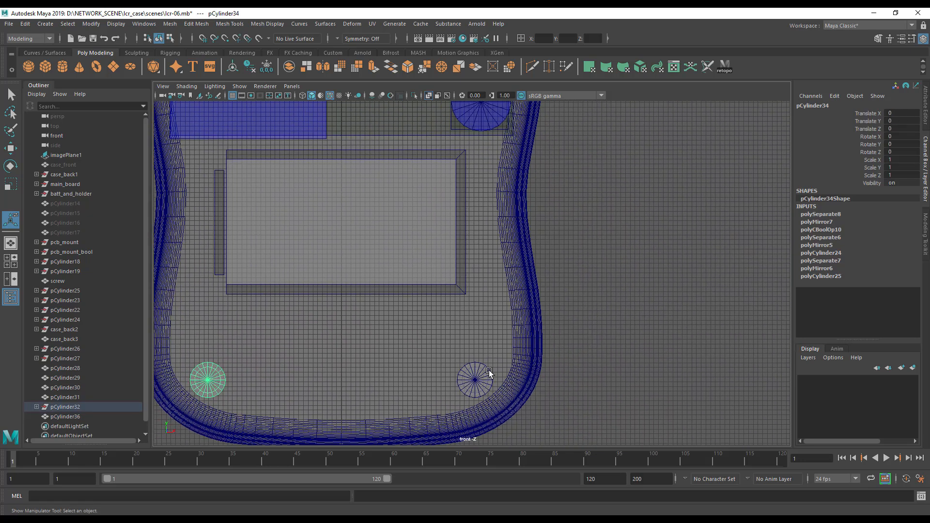
middle_click_drag(330, 383, 461, 329, "alt")
Create a new polygon cylinder with a radius of 2.75 for the screw recesses.
key("space")
mouse_move(567, 212)
left_mouse_down("alt")
mouse_move(605, 216)
mouse_move(574, 212)
left_mouse_up("alt")
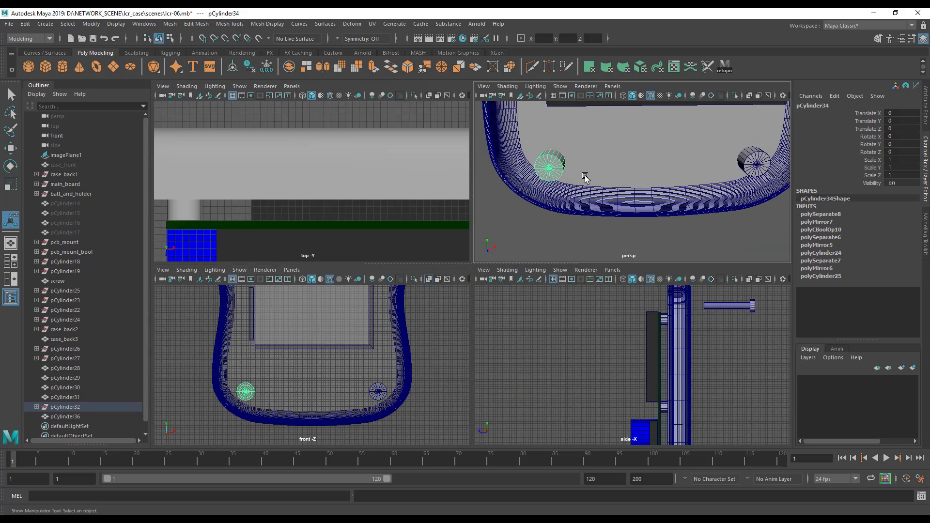
left_click(61, 69)
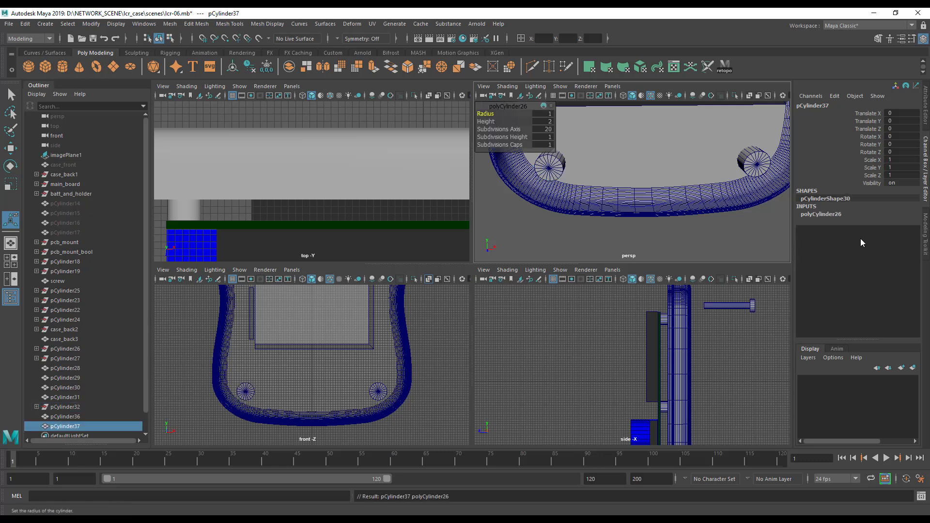
left_click(823, 214)
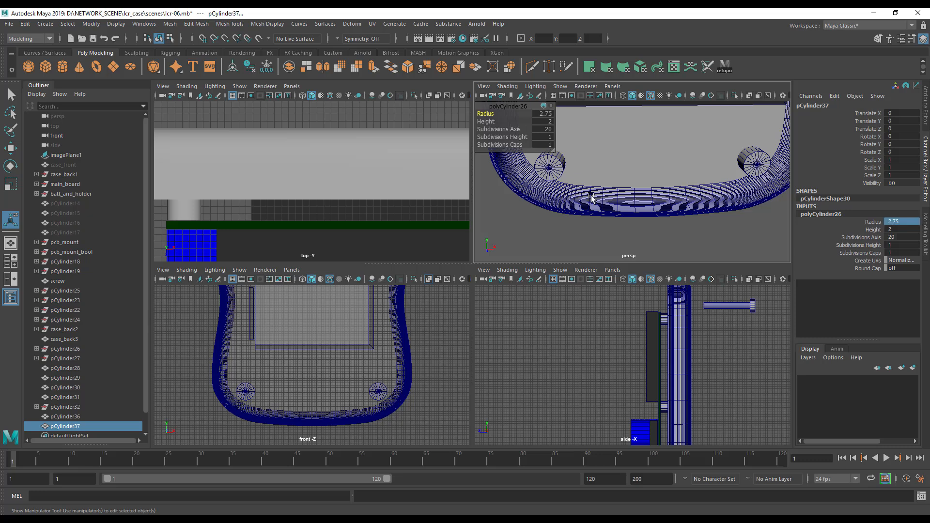
Move the new cylinder down to the lower end of the case between the two mounts, at Translate Y -77.838.
scroll(591, 198, "down", 5)
key("w")
left_click_drag(637, 110, 642, 166)
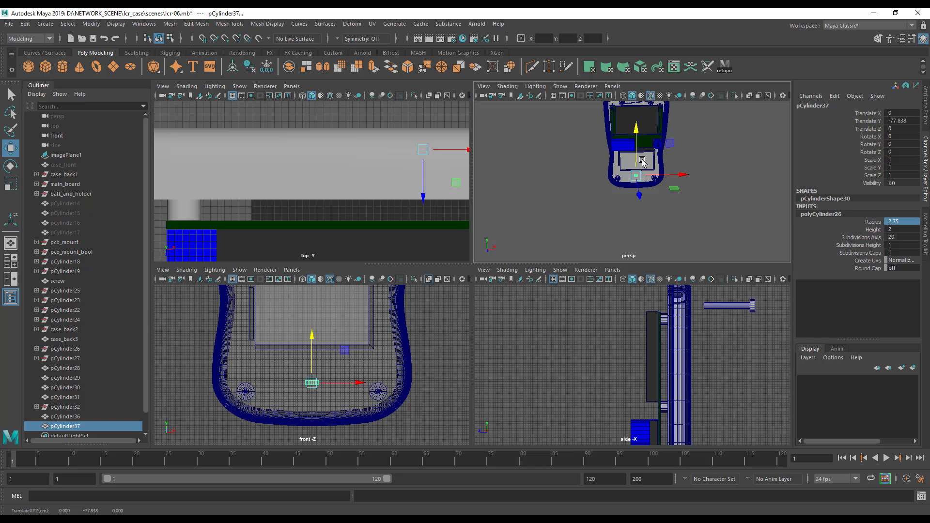
Rotate the new cylinder to 90 degrees about X so that its axis is parallel to the mounts.
key("e")
left_click_drag(639, 170, 662, 233)
right_click_drag(539, 216, 700, 226, "alt")
left_click_drag(700, 225, 660, 215, "alt")
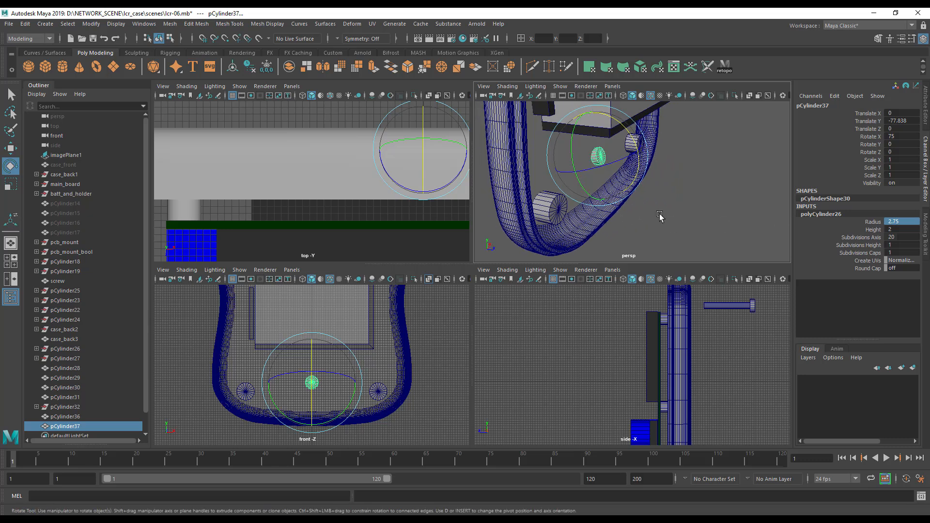
left_click(903, 136)
type("90")
key("Return")
Centre the new cylinder on the original lower mount cylinder, at Translate X -28.215 and Y -81.605.
middle_click_drag(378, 358, 427, 351, "alt")
key("space")
middle_click_drag(328, 366, 292, 313, "alt")
right_click_drag(292, 313, 623, 332, "alt")
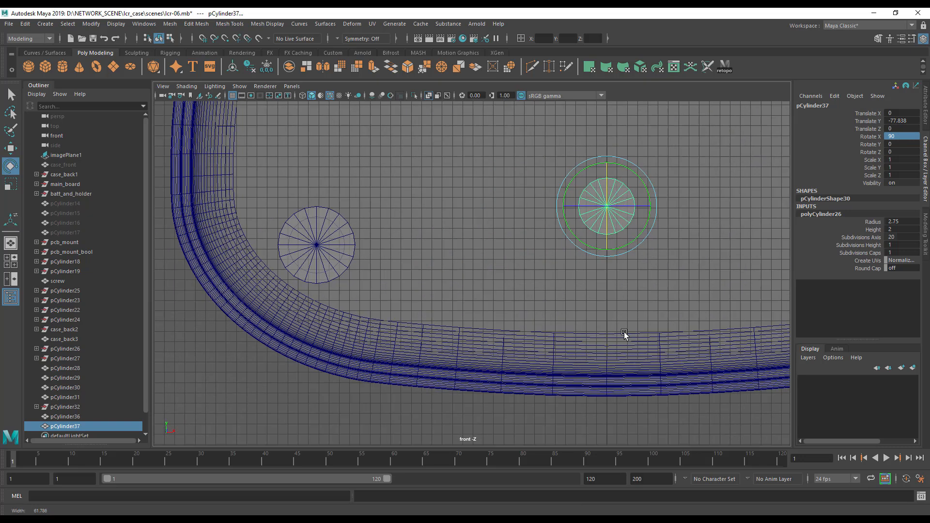
middle_click_drag(624, 332, 599, 348, "alt")
key("w")
left_click_drag(625, 200, 386, 294)
key("f")
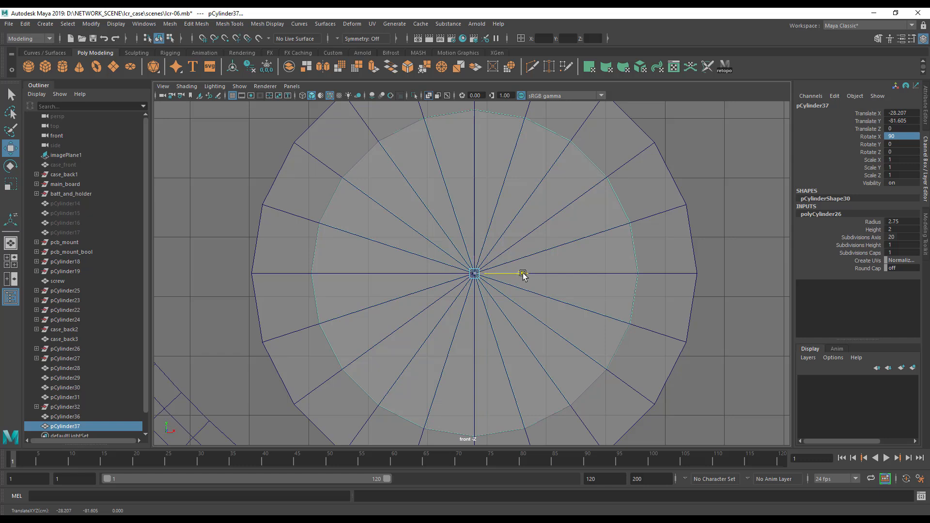
left_click_drag(523, 274, 523, 275)
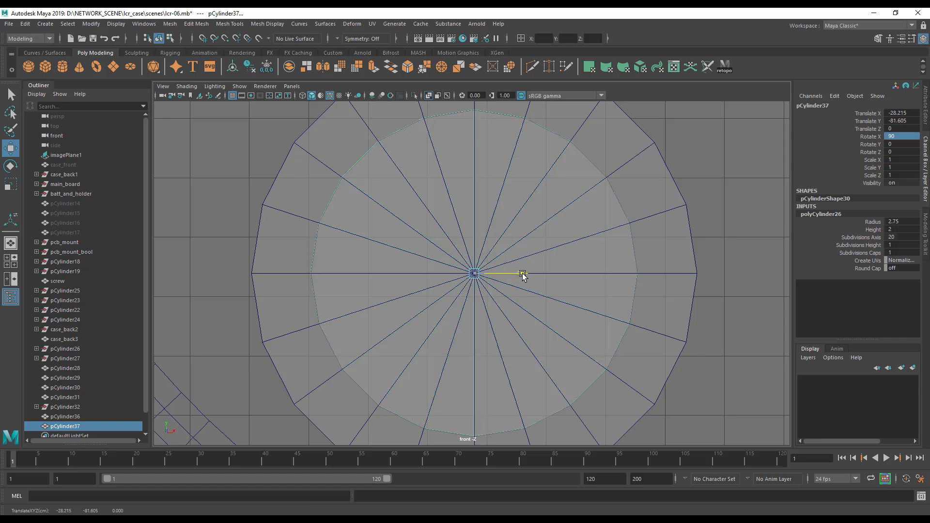
Reselect the new cylinder pCylinder37 and move it outward along the mount's axis to Translate Z 3.845.
scroll(283, 283, "down", 8)
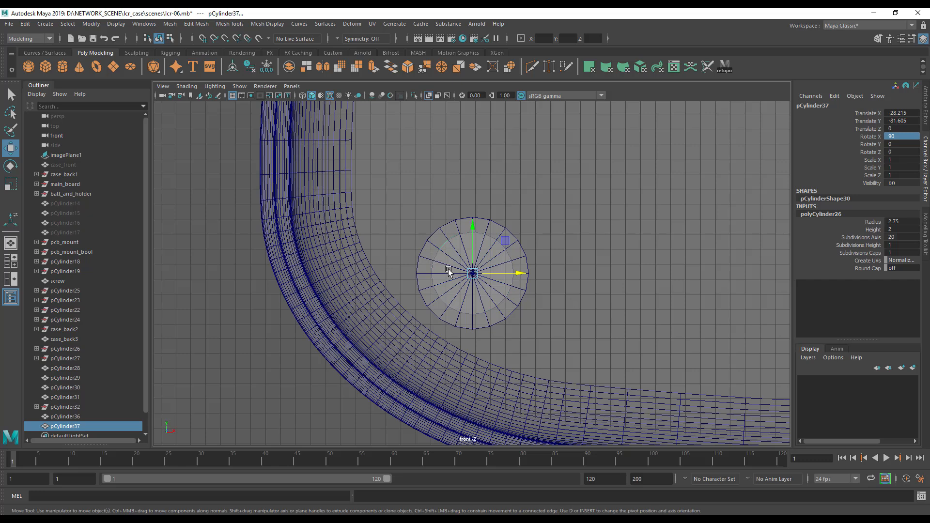
scroll(447, 271, "down", 4)
scroll(447, 273, "down", 2)
middle_click_drag(568, 303, 451, 315, "alt")
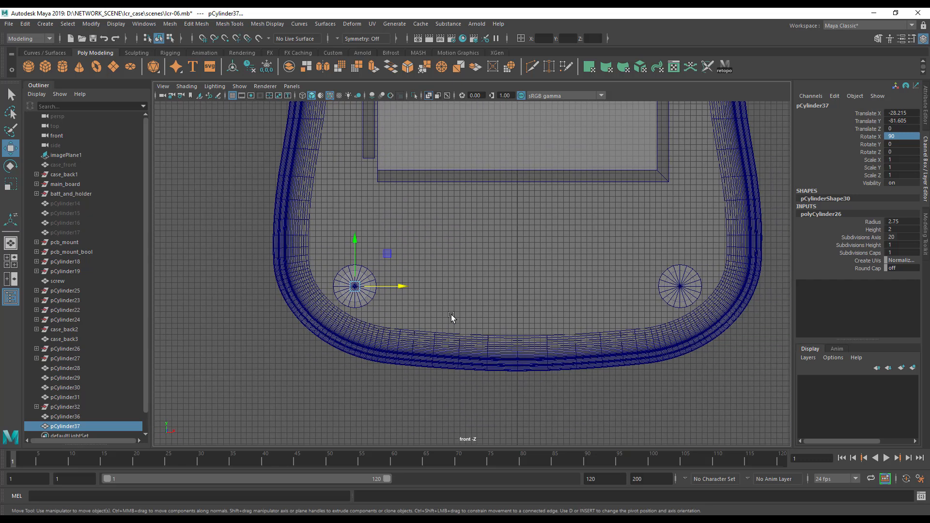
left_click(344, 299)
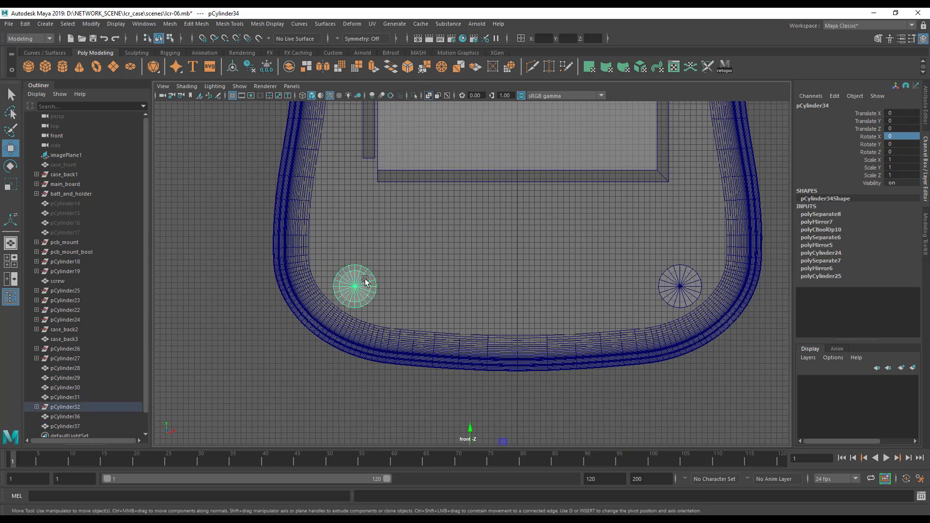
left_click(81, 418)
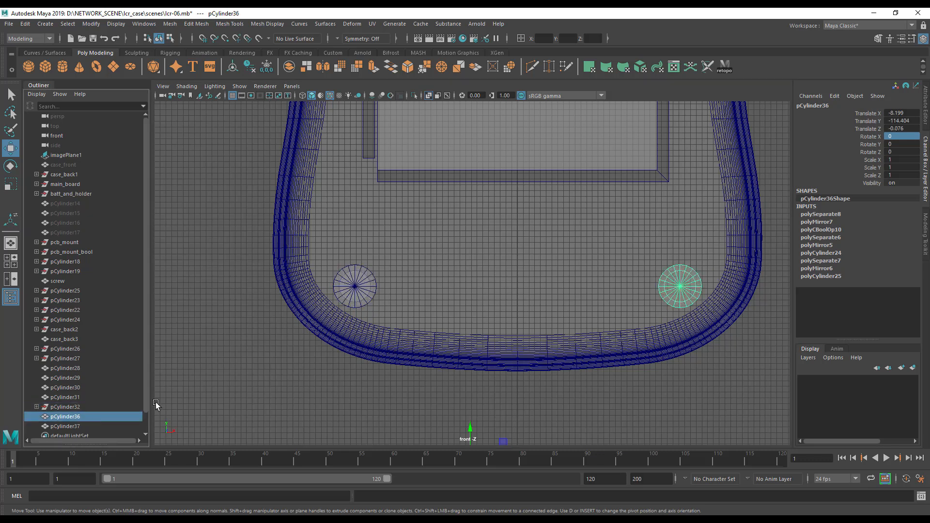
left_click(76, 425)
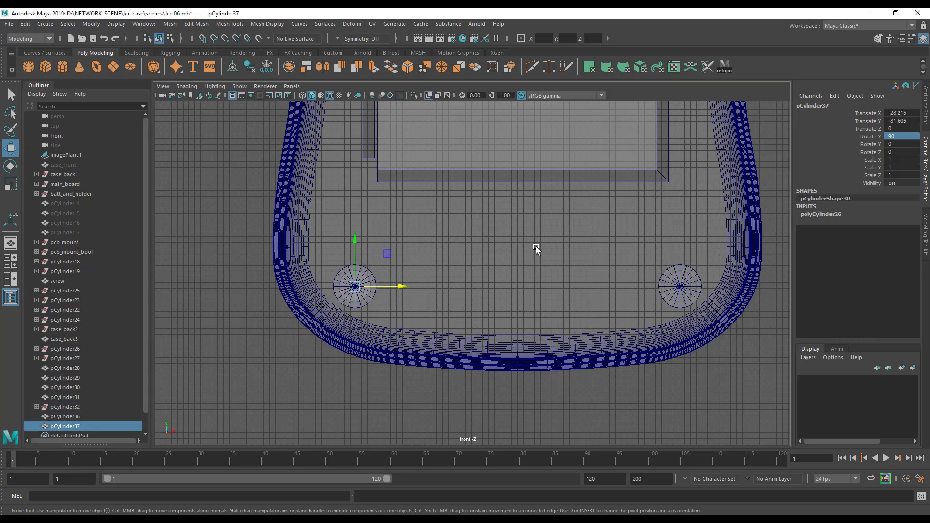
key("space")
left_click_drag(584, 218, 752, 201)
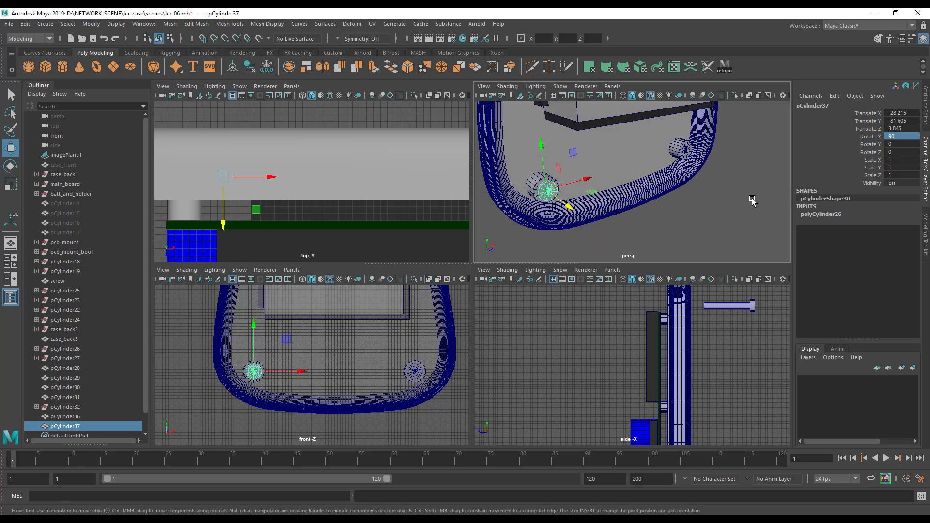
Set the height of the new cylinder to 10.
left_click(820, 214)
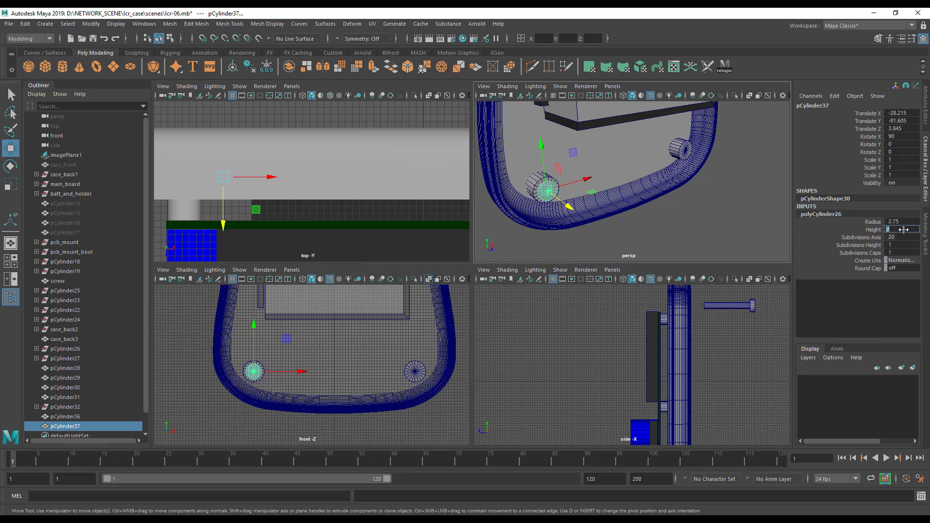
left_click(904, 230)
type("10")
key("Return")
Move the lengthened cylinder farther out of the mount, to Translate Z 13.843.
left_click_drag(644, 232, 687, 216, "alt")
left_click_drag(651, 188, 691, 202)
middle_click_drag(688, 200, 618, 171, "alt")
right_click_drag(618, 170, 674, 201, "alt")
middle_click_drag(675, 201, 703, 246, "alt")
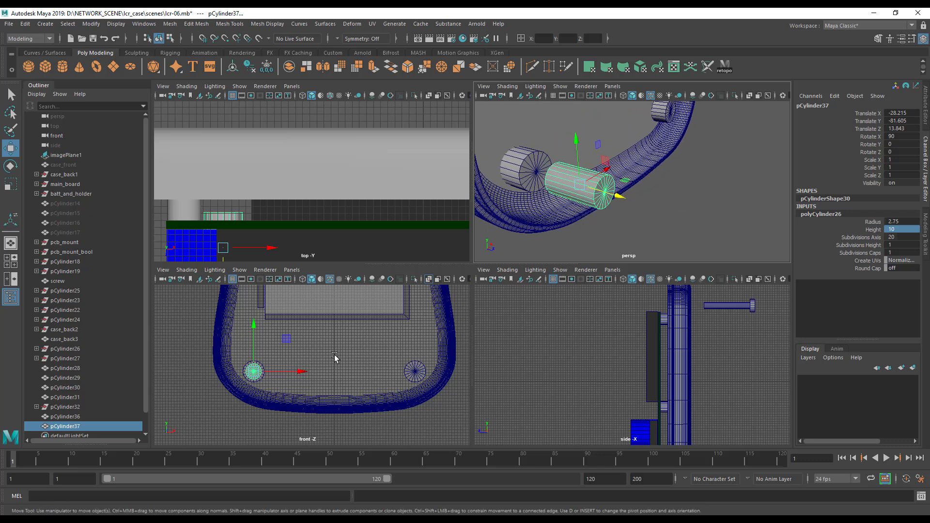
Move the pivot of pCylinder37 sideways onto the case's centre line with grid snapping.
key("d")
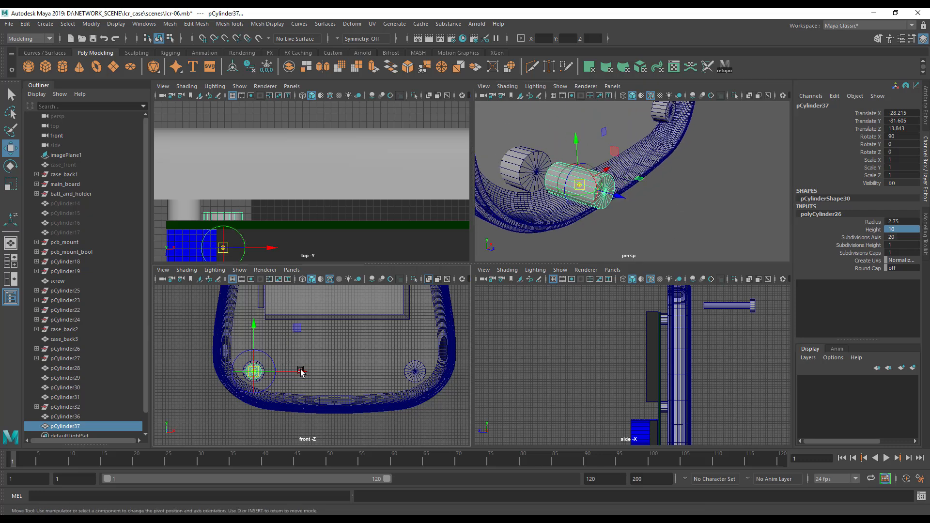
key("x")
left_click_drag(306, 377, 334, 376)
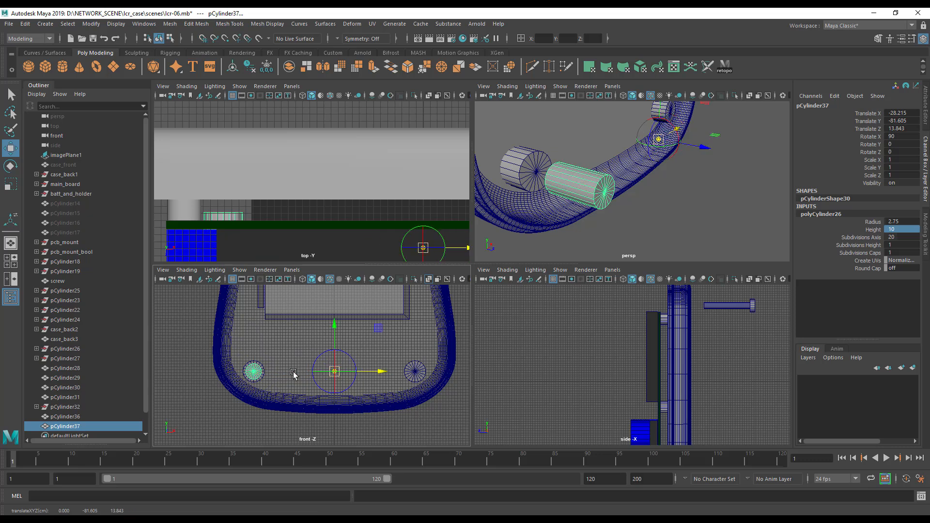
right_click(581, 186)
key("d")
Mirror the long cylinder across the world X axis to line up with the opposite lower mount.
key("space")
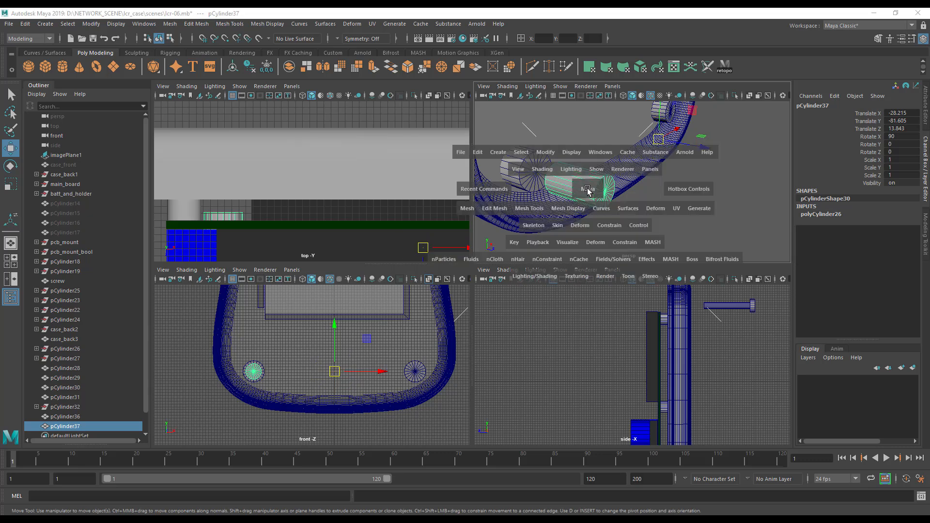
left_click(474, 209)
left_click(482, 338)
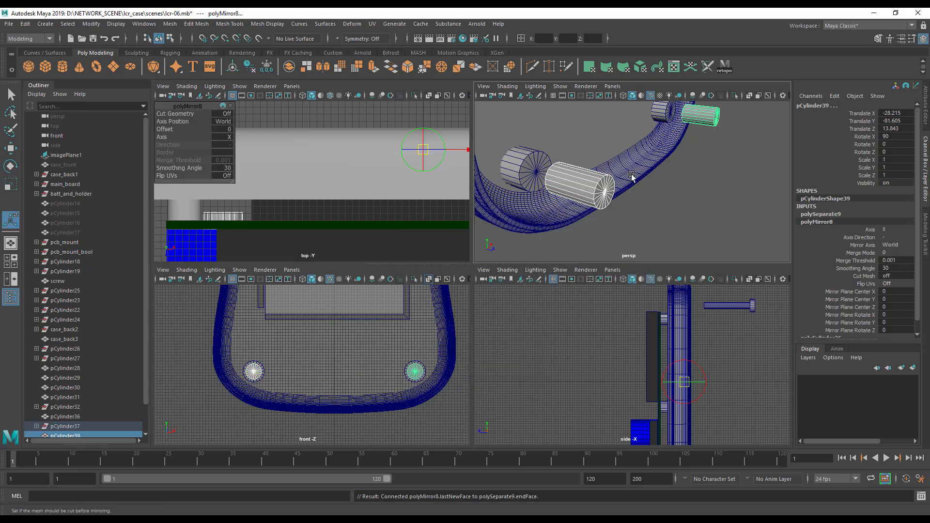
middle_click_drag(632, 174, 633, 211, "alt")
left_click(692, 137)
Select both long cylinders and move them outward together to Translate Z 16.78.
left_click(592, 217)
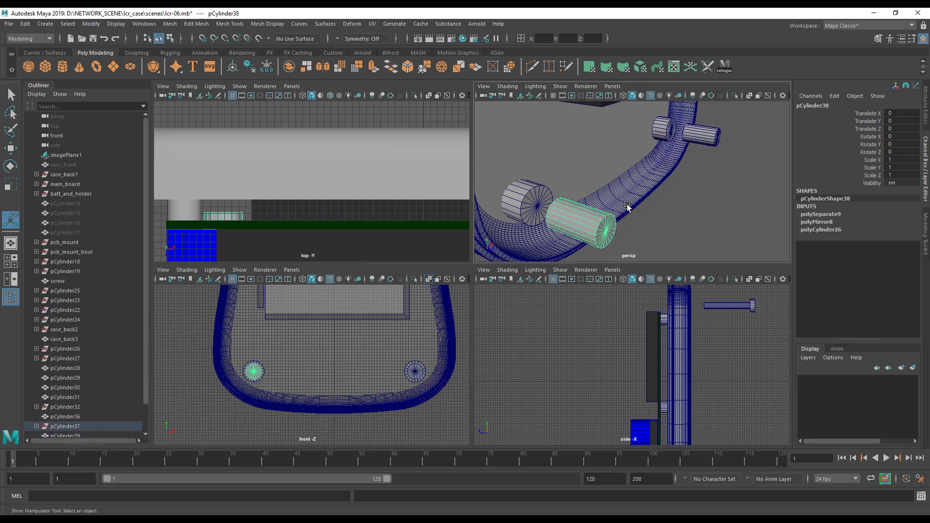
left_click(700, 137, "shift")
key("w")
left_click_drag(622, 237, 655, 234)
middle_click_drag(764, 254, 734, 204, "alt")
left_click_drag(734, 207, 633, 202, "alt")
key("space")
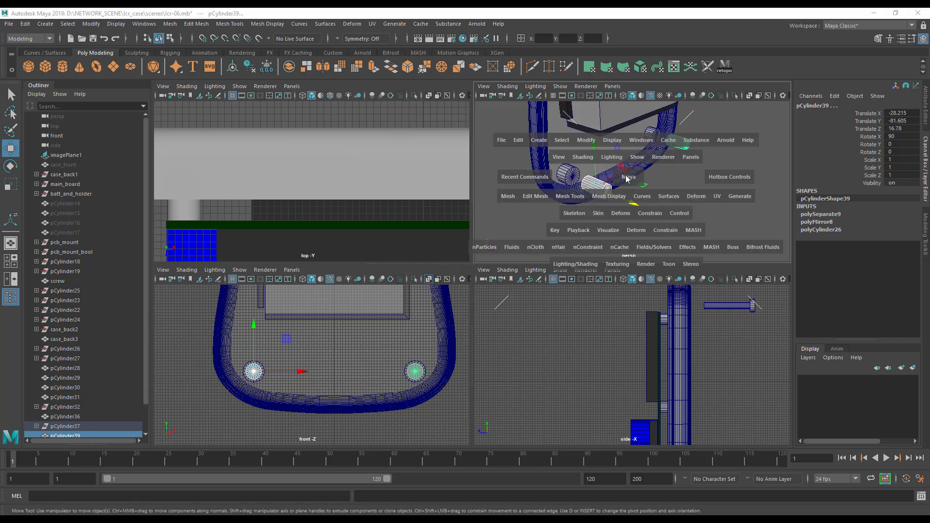
Duplicate both long cylinders with Duplicate Special and move the copies outward to Translate Z 41.538.
left_click(511, 196)
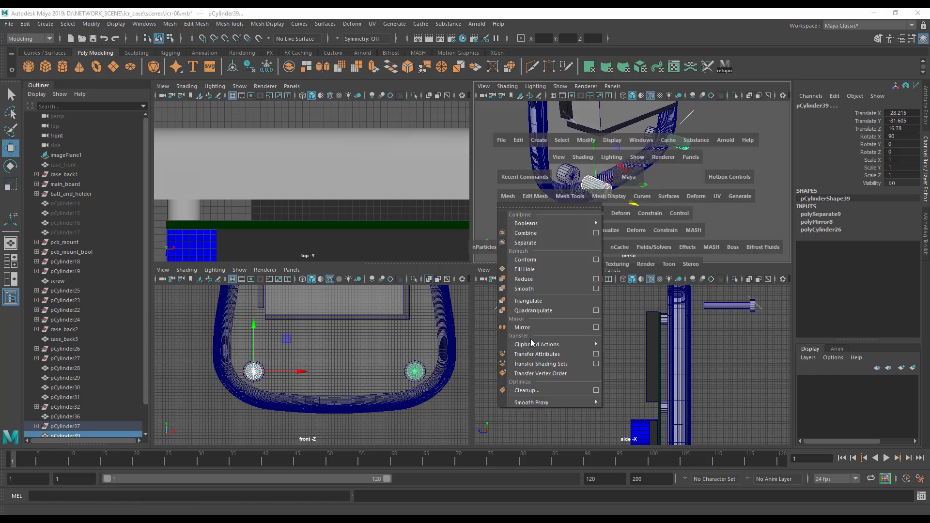
left_click(520, 143)
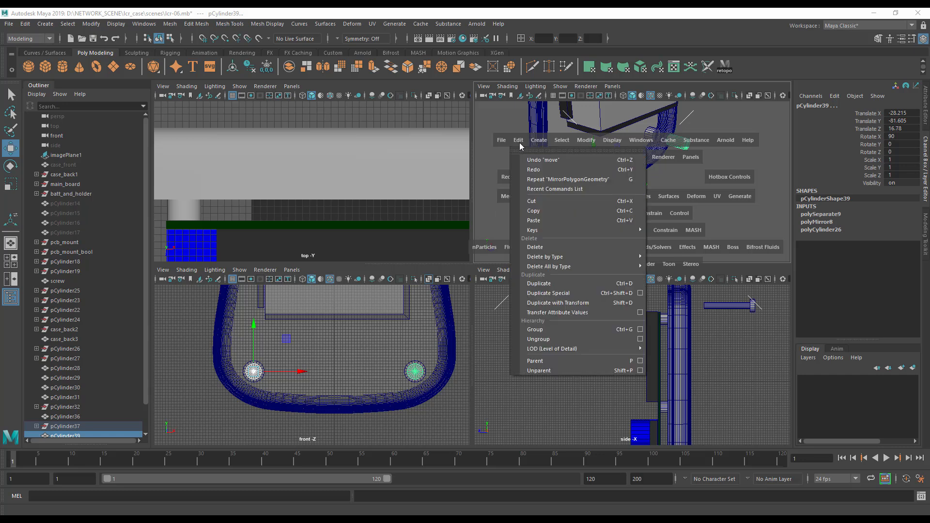
left_click(548, 293)
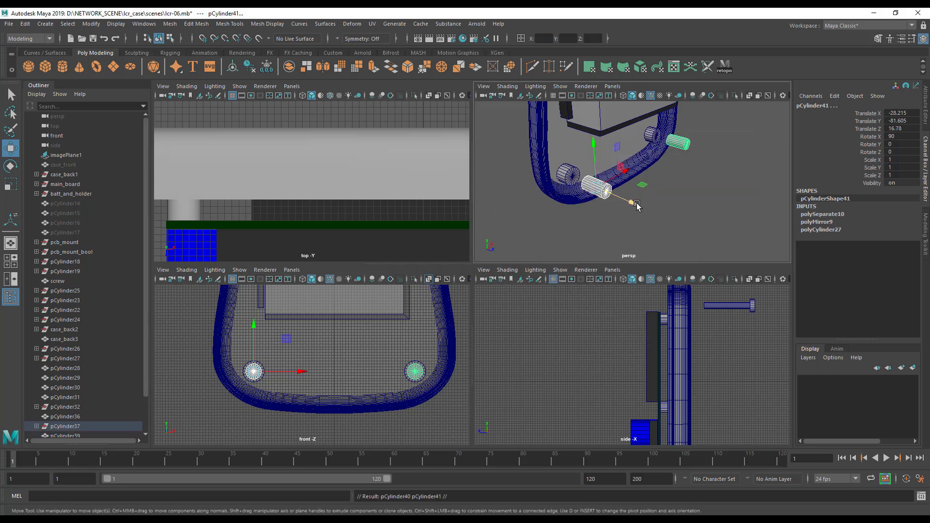
left_click_drag(634, 203, 705, 236)
Select the two original long cylinders and move them back into the lower mounts, to Translate Z 0.395.
left_click(598, 191)
left_click(676, 144, "shift")
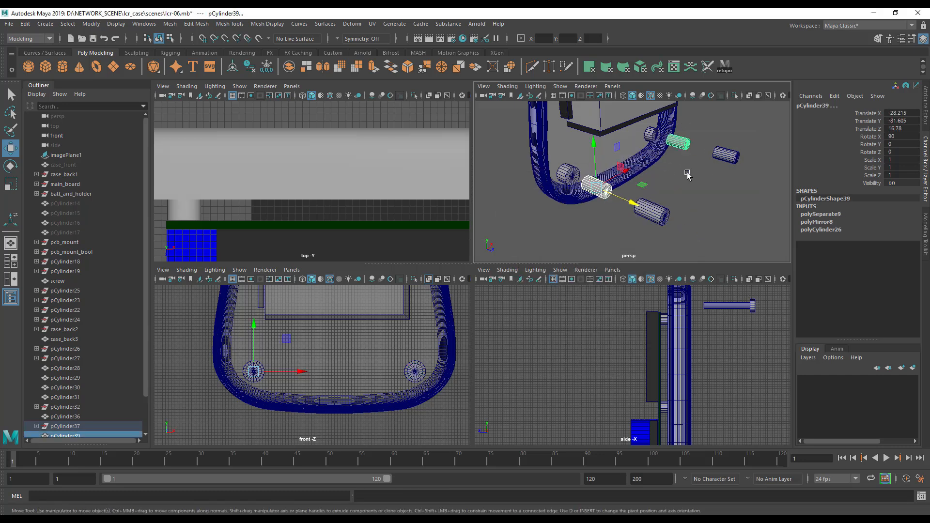
left_click_drag(675, 189, 687, 187, "alt")
left_click(821, 229)
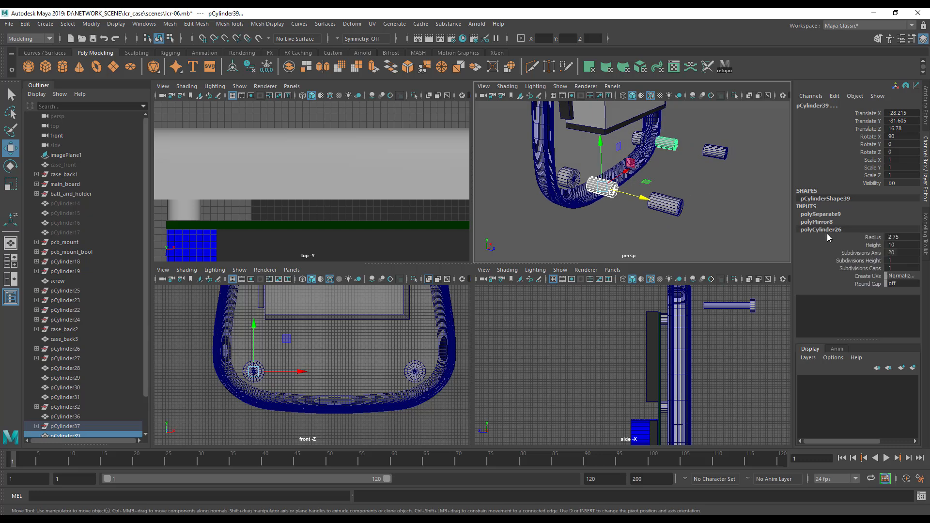
left_click_drag(634, 226, 630, 228, "alt")
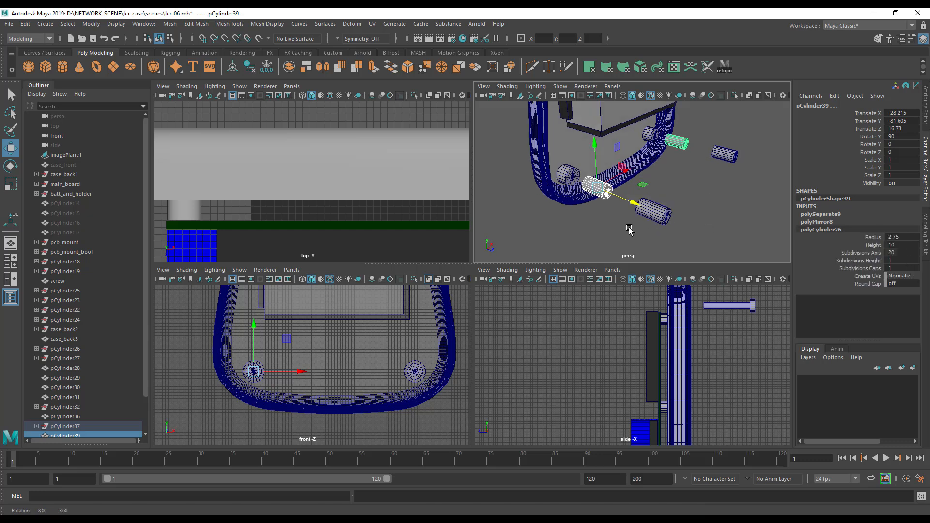
left_click(598, 219)
left_click(602, 195)
left_click(681, 152, "shift")
left_click_drag(613, 229, 582, 188, "alt")
Subtract the long cylinder pCylinder38 from case_back3 with a Boolean Difference.
left_click(580, 186)
left_click(577, 188, "shift")
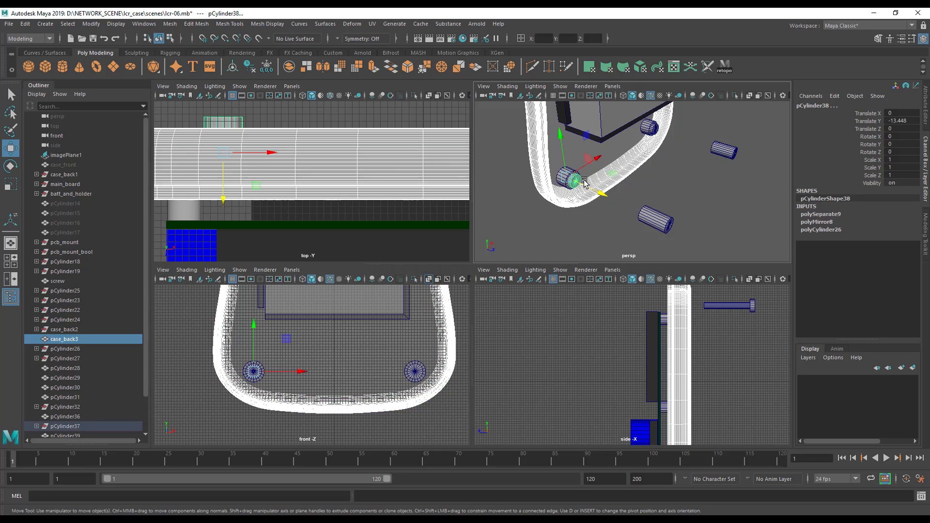
key("space")
left_click(465, 200)
mouse_move(508, 229)
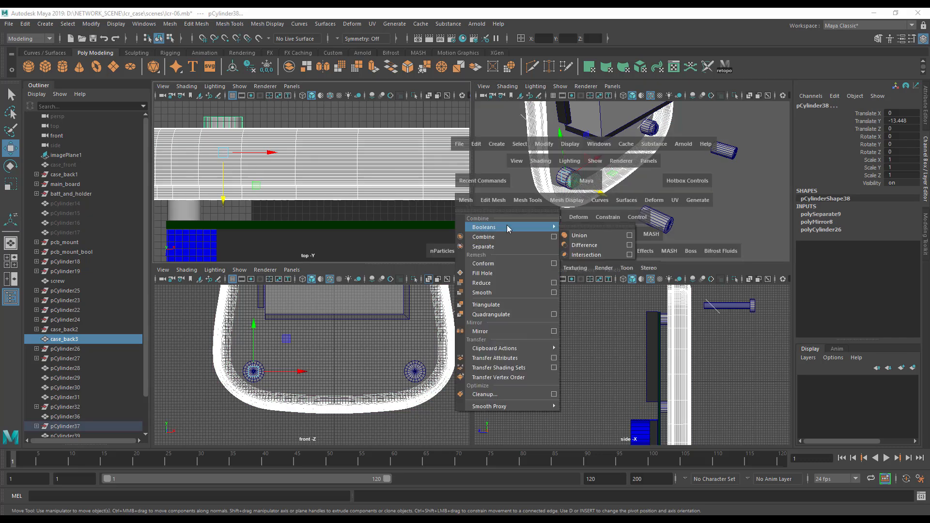
left_click(584, 246)
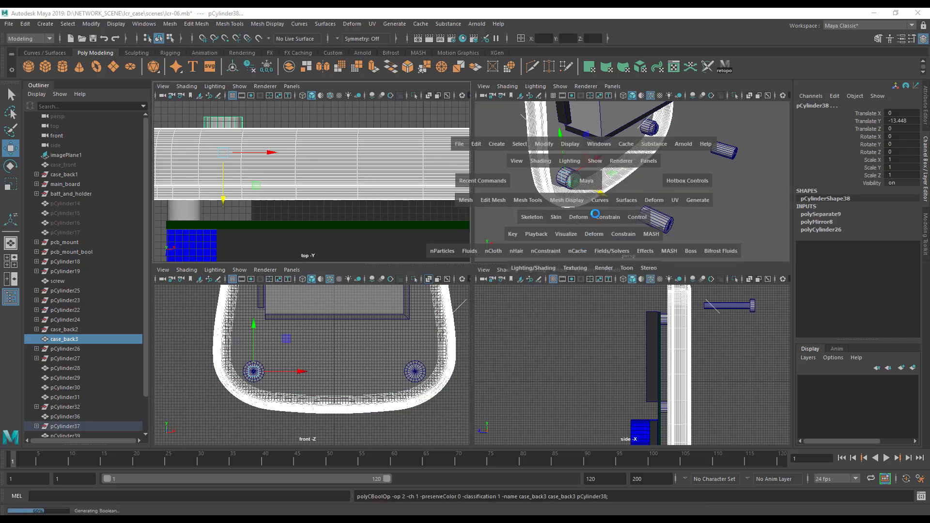
Subtract the other long cylinder, pCylinder39, from the back case with a Boolean Difference.
left_click_drag(599, 196, 650, 192, "alt")
left_click_drag(692, 217, 607, 216, "alt")
middle_click_drag(602, 220, 608, 204, "alt")
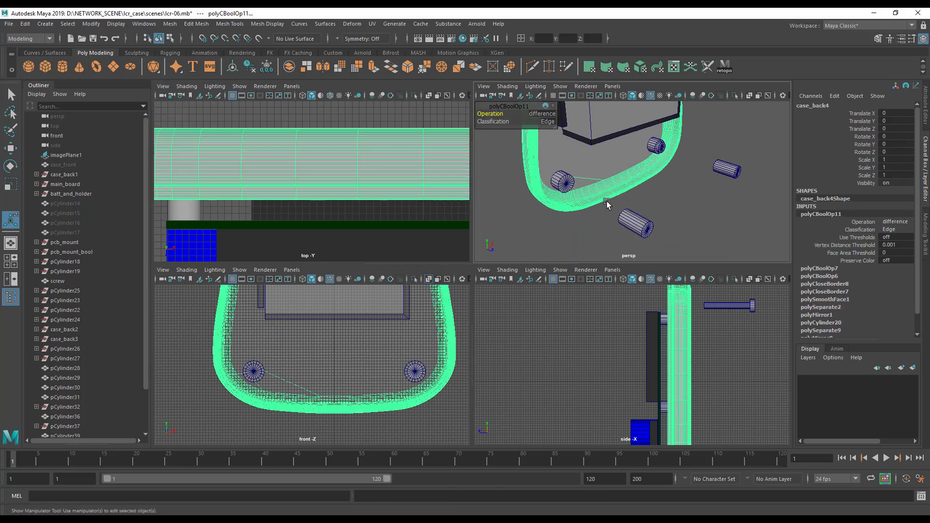
right_click_drag(608, 204, 709, 215, "alt")
left_click_drag(708, 214, 700, 160, "alt")
left_click(697, 147)
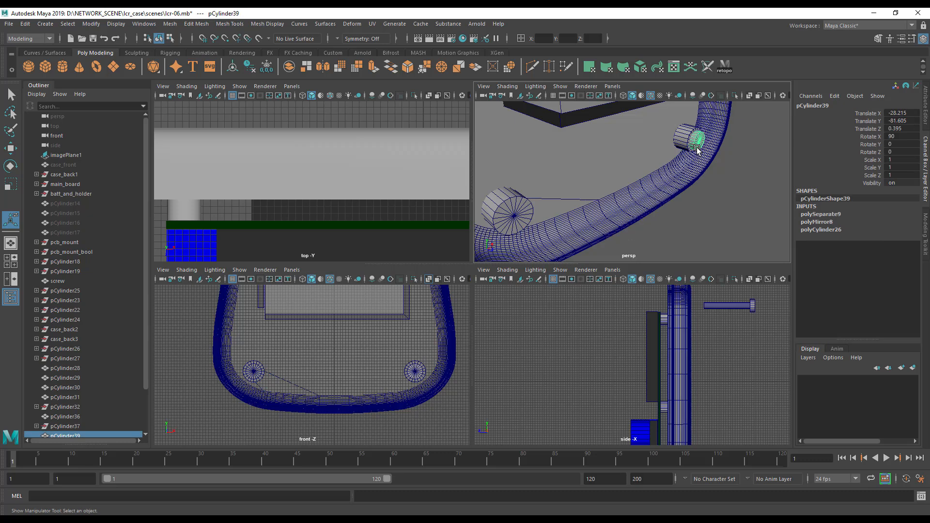
left_click(641, 153, "shift")
left_click(694, 144, "shift")
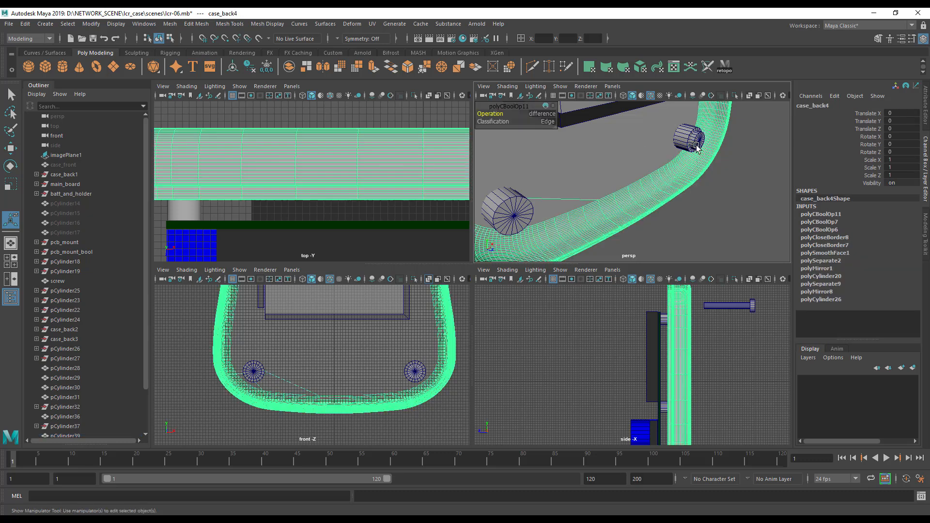
left_click(695, 144, "shift")
key("space")
left_click(540, 191)
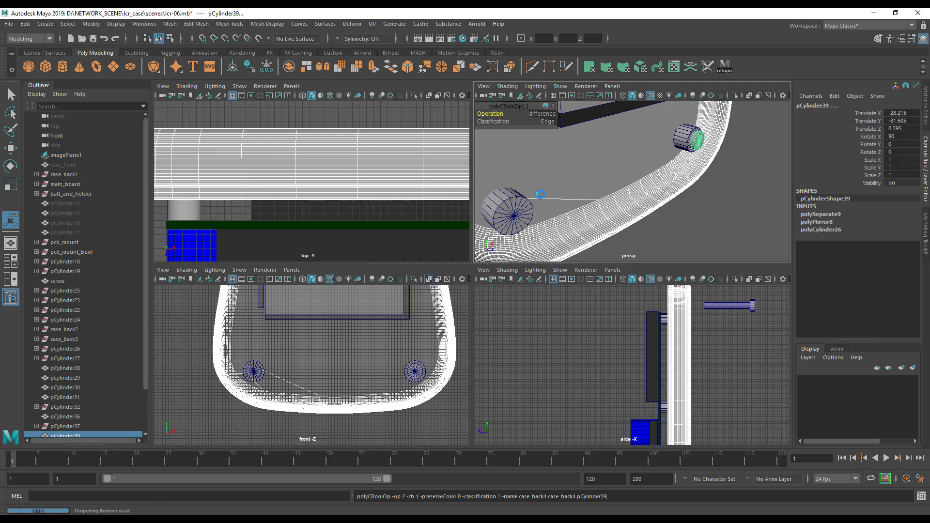
Examine the cuts around both lower mounts of the back case from several angles.
left_click_drag(583, 195, 722, 184, "alt")
middle_click_drag(722, 185, 721, 208, "alt")
left_click_drag(721, 208, 708, 215, "alt")
middle_click_drag(708, 215, 700, 182, "alt")
right_click_drag(700, 183, 625, 198, "alt")
middle_click_drag(628, 186, 635, 238, "alt")
left_click_drag(635, 238, 629, 204, "alt")
left_click_drag(642, 163, 621, 170, "alt")
middle_click_drag(677, 233, 664, 169, "alt")
left_click_drag(619, 157, 506, 166, "alt")
middle_click_drag(679, 164, 692, 206, "alt")
right_click_drag(692, 207, 758, 235, "alt")
left_click_drag(758, 234, 775, 225, "alt")
middle_click_drag(775, 226, 625, 212, "alt")
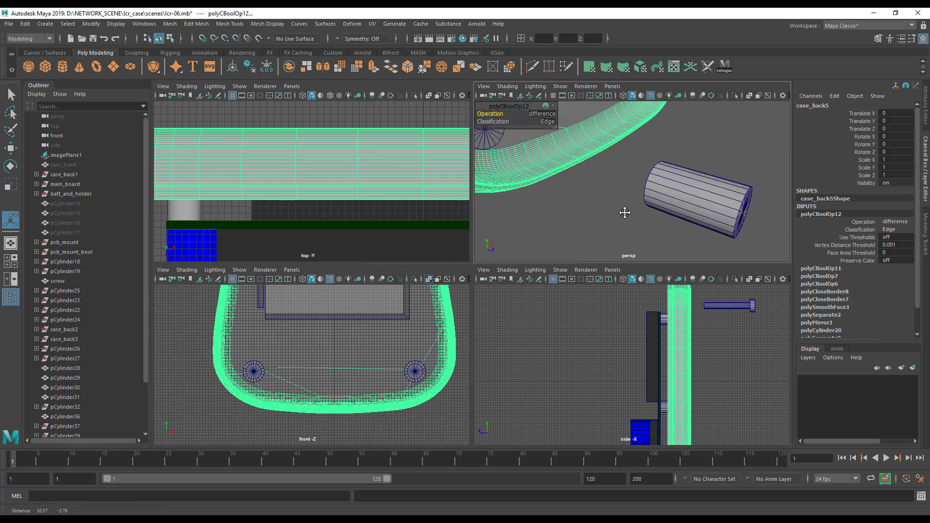
Select the two spare cylinders outside the case and set their height to 5.
left_click(692, 212)
middle_click_drag(756, 214, 685, 245, "alt")
right_click_drag(685, 245, 639, 222, "alt")
left_click_drag(656, 222, 673, 213, "alt")
left_click(682, 155)
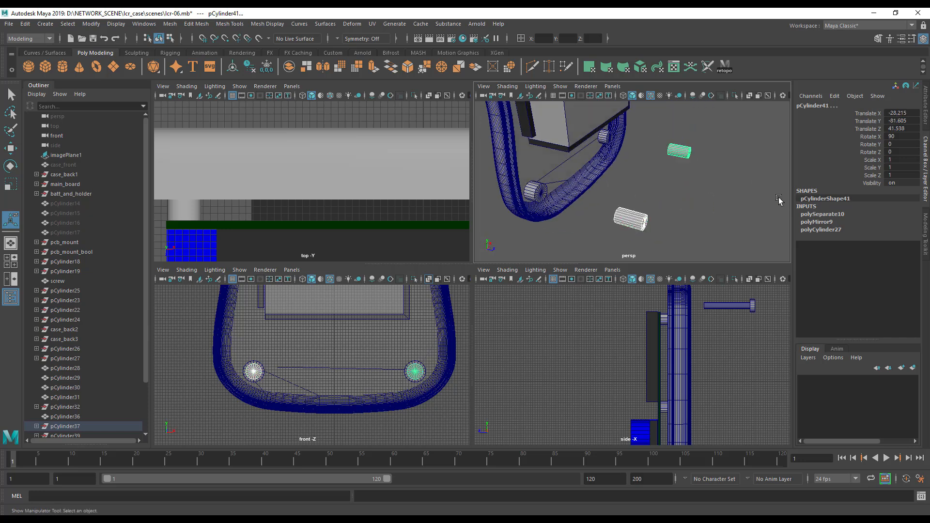
left_click(817, 229)
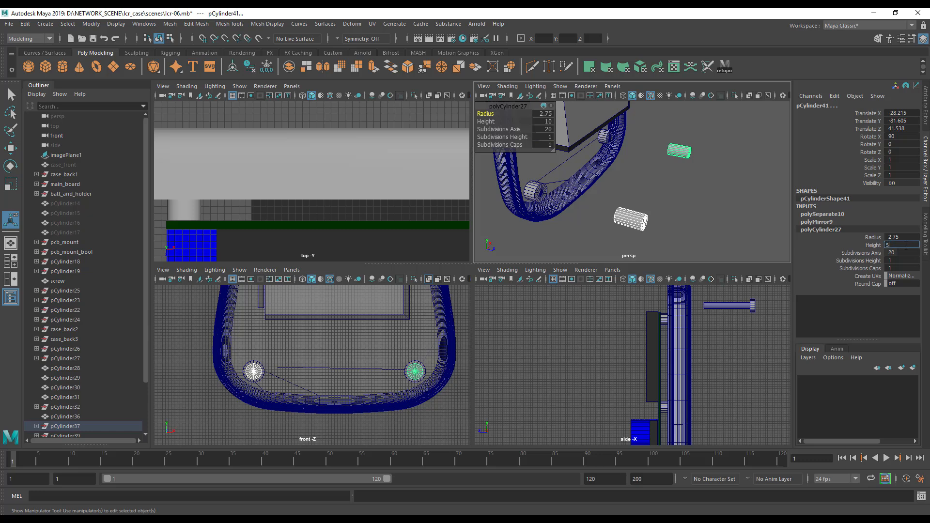
left_click(905, 245)
type("5")
key("Return")
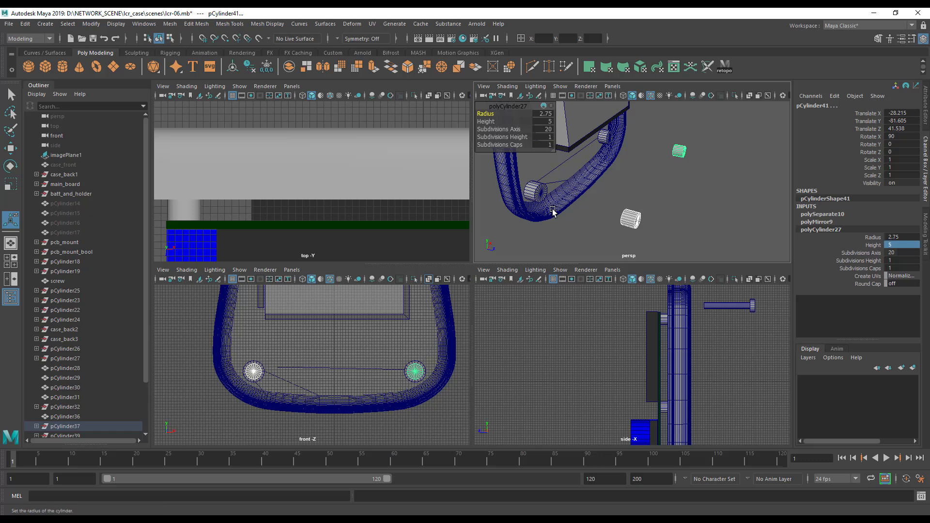
Move both shortened cylinders into the lower mounts, to Translate Z -0.492.
left_click_drag(552, 209, 591, 214, "alt")
key("w")
left_click_drag(705, 237, 629, 236)
mouse_move(683, 186)
left_mouse_down()
mouse_move(674, 188)
mouse_move(684, 175)
left_mouse_up()
key("f")
key("f")
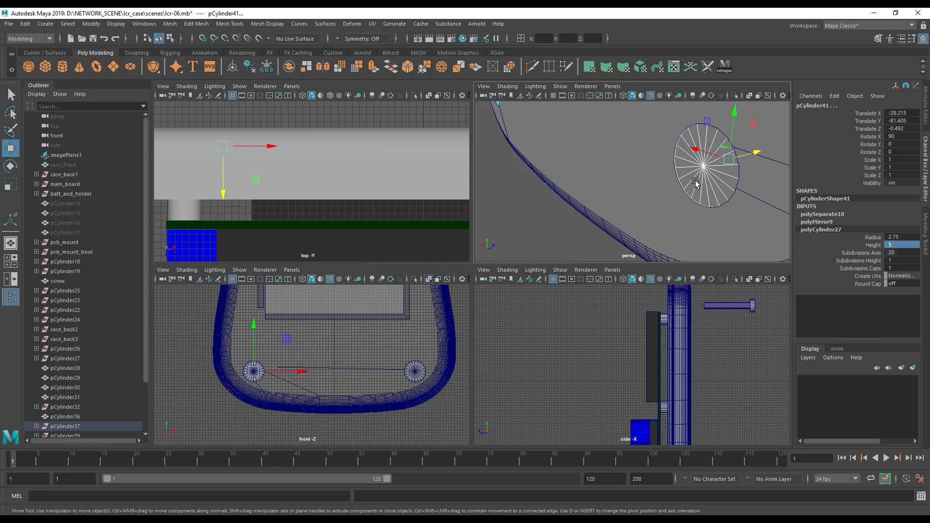
left_click_drag(707, 194, 656, 202, "alt")
middle_click_drag(656, 203, 730, 204, "alt")
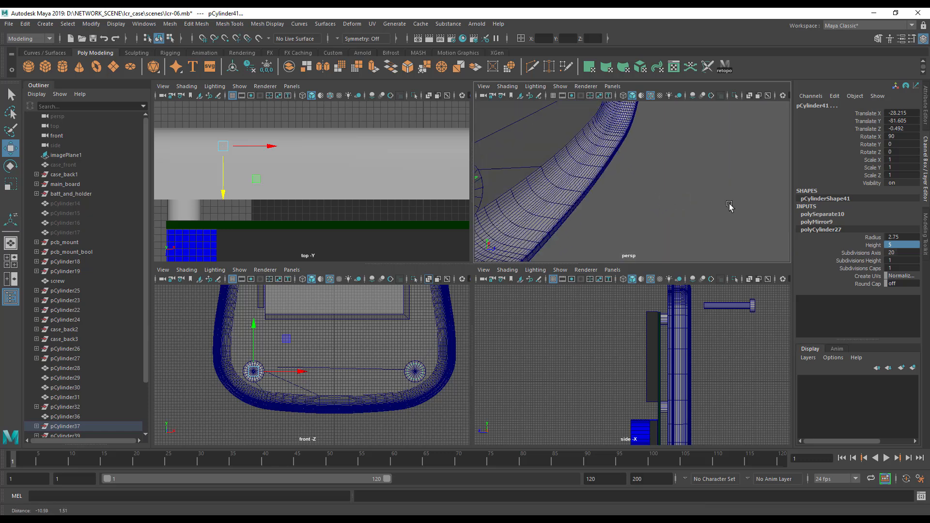
key("f")
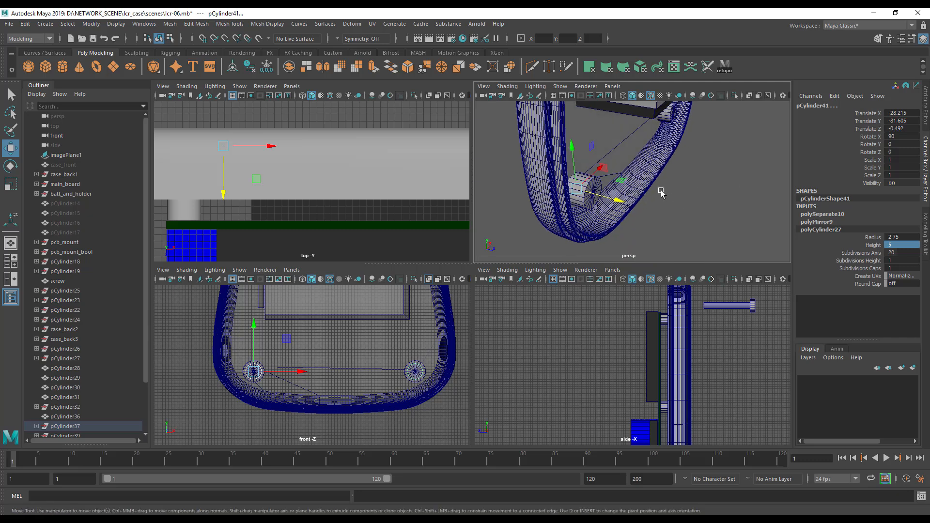
Duplicate both short cylinders with Duplicate Special and move the copies clear of the case.
key("space")
left_click_drag(514, 201, 528, 269)
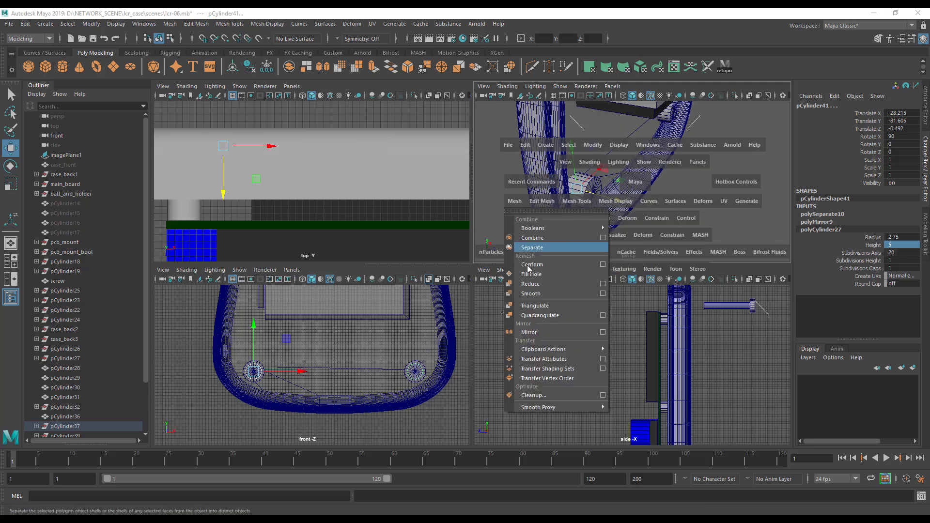
left_click(528, 146)
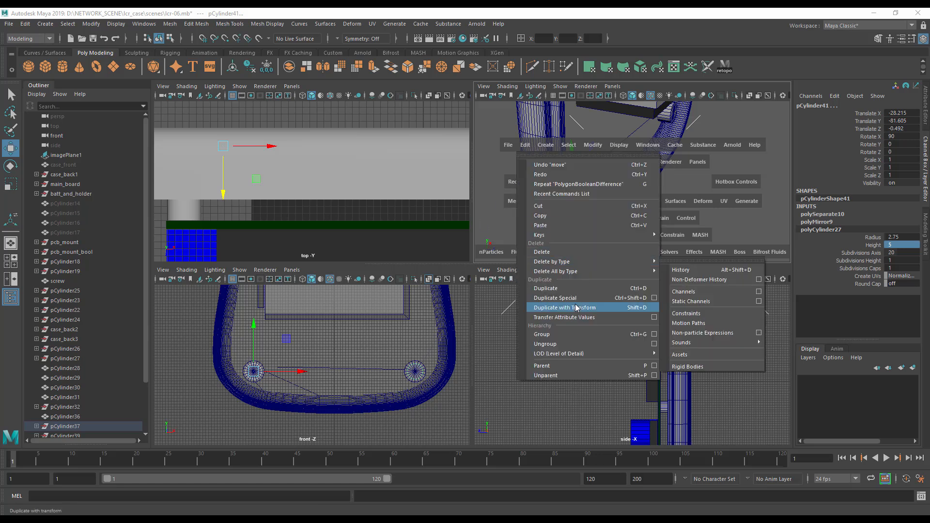
left_click(557, 298)
left_click_drag(619, 201, 645, 210)
Subtract the short cylinder pCylinder40 from the lower mount pCylinder32 with a Boolean Difference.
left_click(553, 189)
left_click(683, 188)
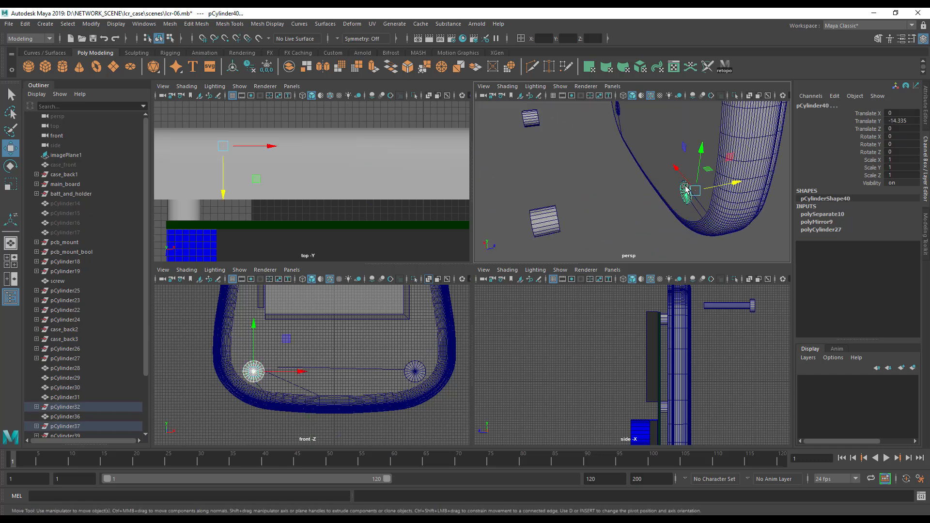
key("space")
left_click_drag(565, 205, 649, 170)
Repeat the Boolean Difference on the opposite lower mount, pCylinder36, using its short cylinder.
left_click(683, 145)
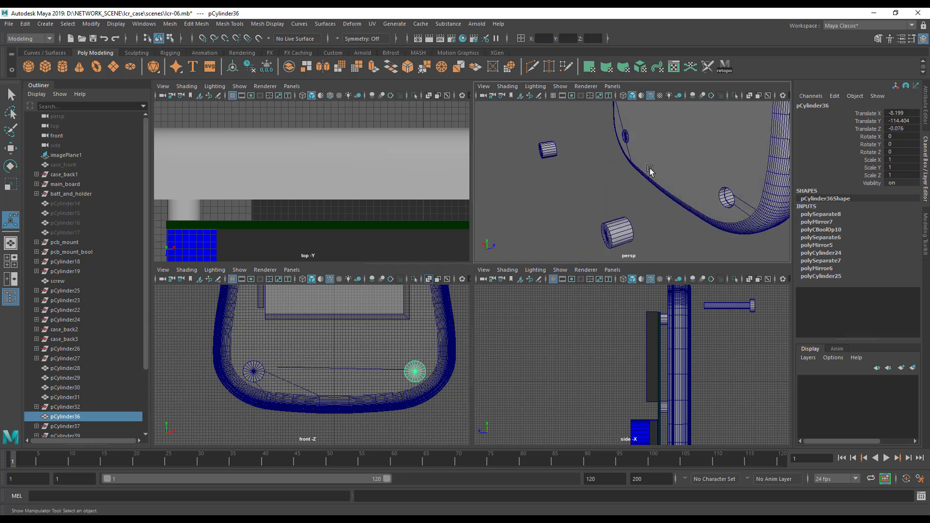
left_click(625, 136, "shift")
key("g")
left_click_drag(624, 181, 681, 190, "alt")
left_click(607, 213)
left_click_drag(608, 213, 595, 154, "alt")
left_click_drag(693, 162, 857, 222, "alt")
left_click_drag(565, 209, 621, 159, "alt")
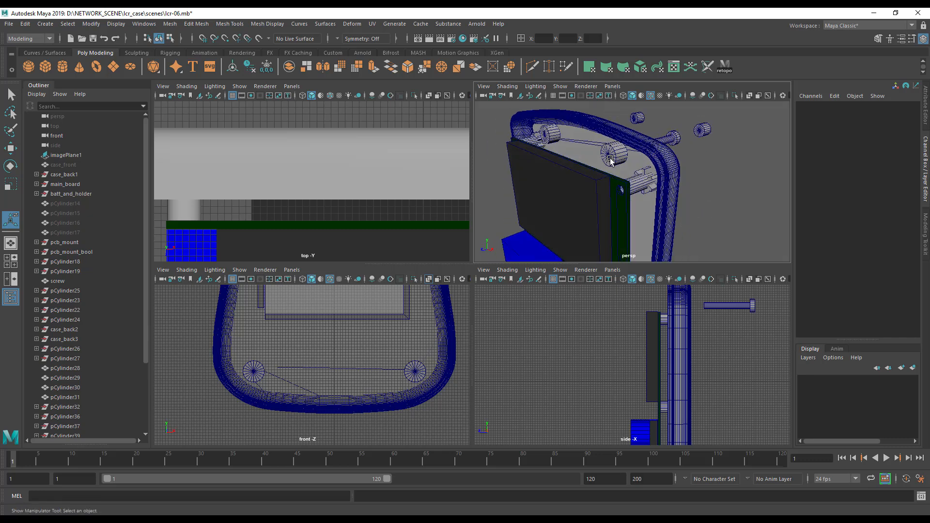
left_click_drag(610, 161, 614, 180, "alt")
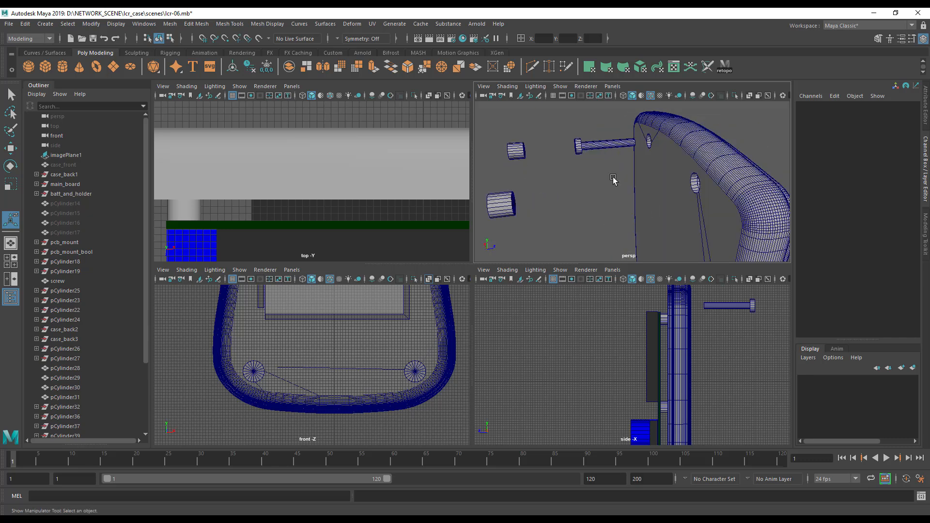
Slide the screw along Z into the upper mount to test its fit and pull it back out of the case.
left_click(584, 148)
key("f")
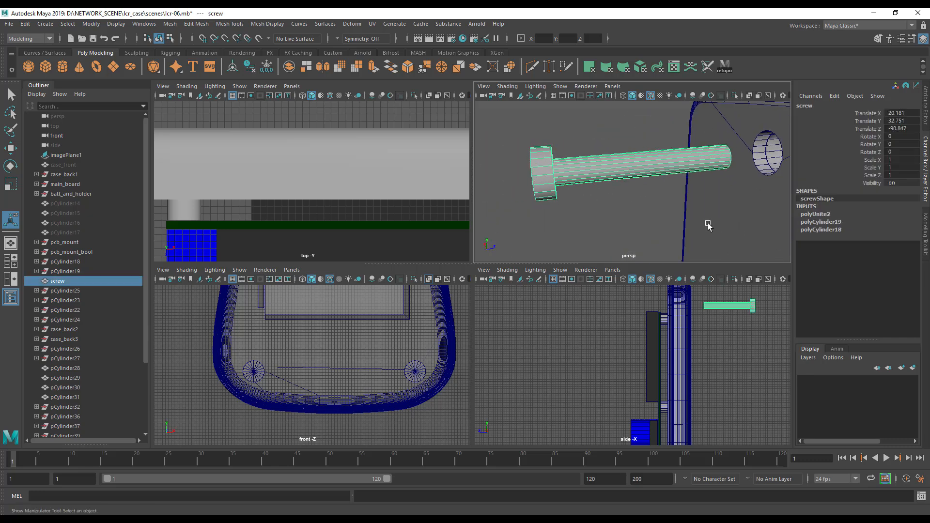
key("w")
middle_click_drag(645, 179, 871, 161)
left_click_drag(671, 207, 854, 195, "alt")
middle_click_drag(574, 175, 622, 200, "alt")
mouse_move(528, 142)
left_mouse_down()
mouse_move(569, 151)
mouse_move(530, 150)
left_mouse_up()
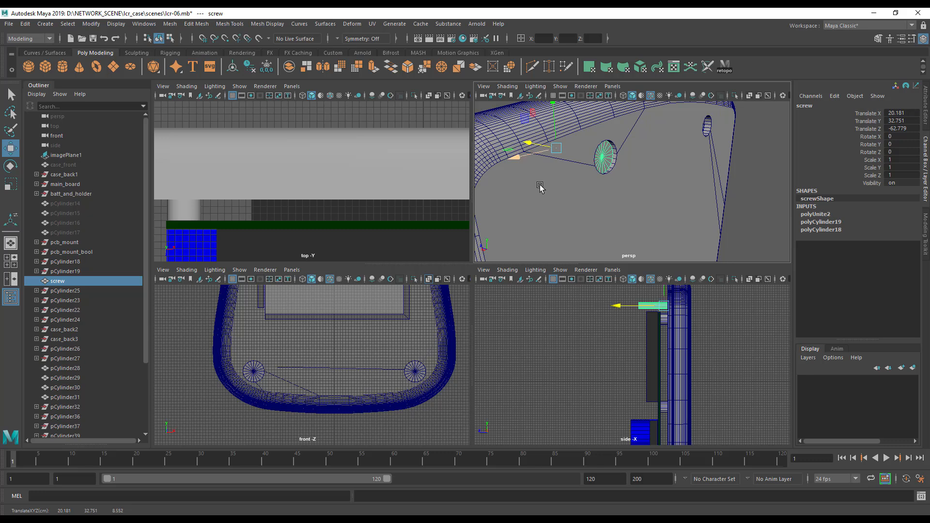
left_click_drag(536, 190, 644, 198, "alt")
scroll(645, 198, "down", 5)
left_click_drag(537, 204, 680, 241)
scroll(581, 230, "down", 5)
Examine the upper screw mounts and the neighbouring board mounts inside the back case in an enlarged perspective view.
left_click(631, 228)
left_click(634, 228)
left_click_drag(617, 161, 577, 187, "alt")
left_click_drag(574, 189, 626, 326, "alt")
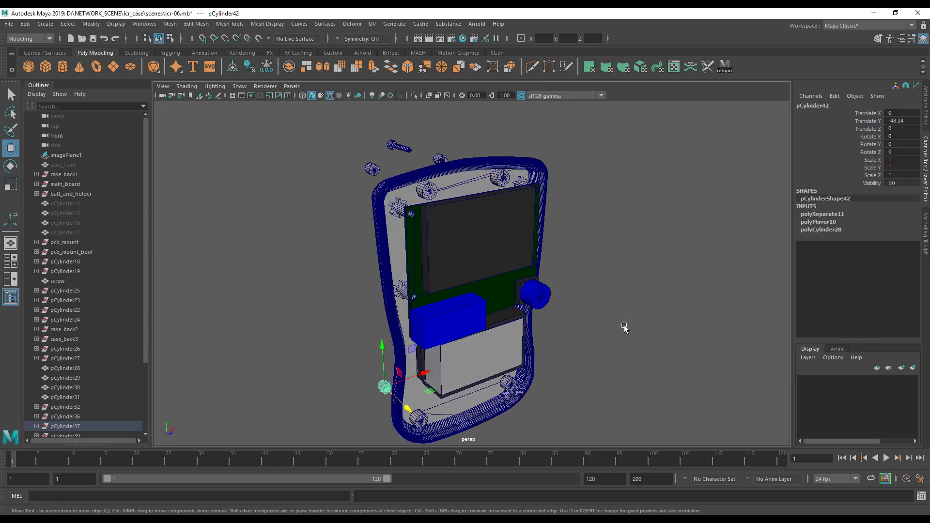
right_click_drag(626, 326, 678, 313, "alt")
middle_click_drag(603, 272, 611, 296, "alt")
right_click_drag(612, 297, 664, 317, "alt")
middle_click_drag(663, 295, 663, 319, "alt")
left_click(655, 254)
Duplicate the upright support rib of the board mount nearest the case's upper corner.
left_click_drag(498, 206, 400, 252, "alt")
left_click(408, 246)
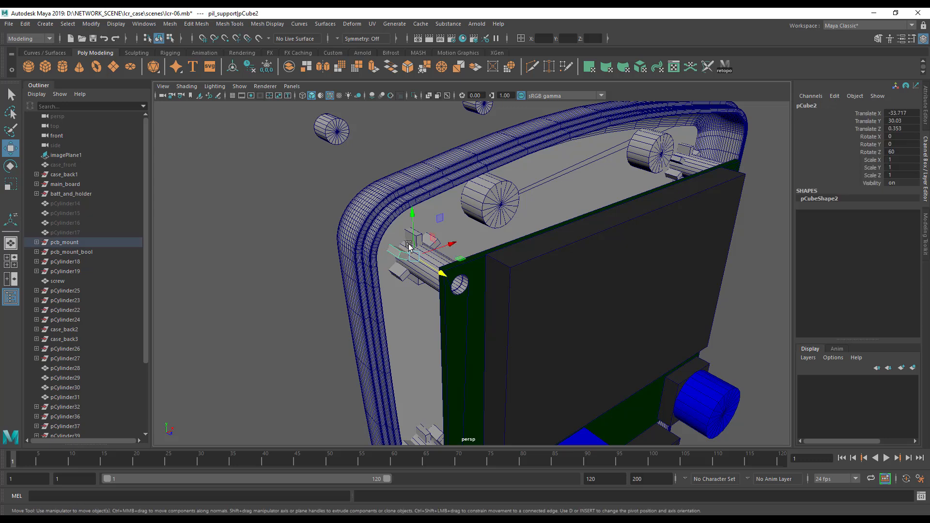
left_click(419, 237)
left_click_drag(480, 203, 419, 263, "alt")
right_click_drag(419, 264, 494, 324, "alt")
left_click_drag(493, 324, 442, 322, "alt")
middle_click_drag(380, 294, 403, 311, "alt")
key("ctrl+d")
Move the duplicated rib onto the neighbouring upper screw mount, to Translate X -20.094 and Translate Y 36.921.
left_click_drag(285, 276, 289, 220)
left_click_drag(327, 260, 460, 254)
left_click_drag(411, 212, 411, 194)
left_click_drag(420, 259, 413, 246, "alt")
middle_click_drag(413, 247, 434, 270, "alt")
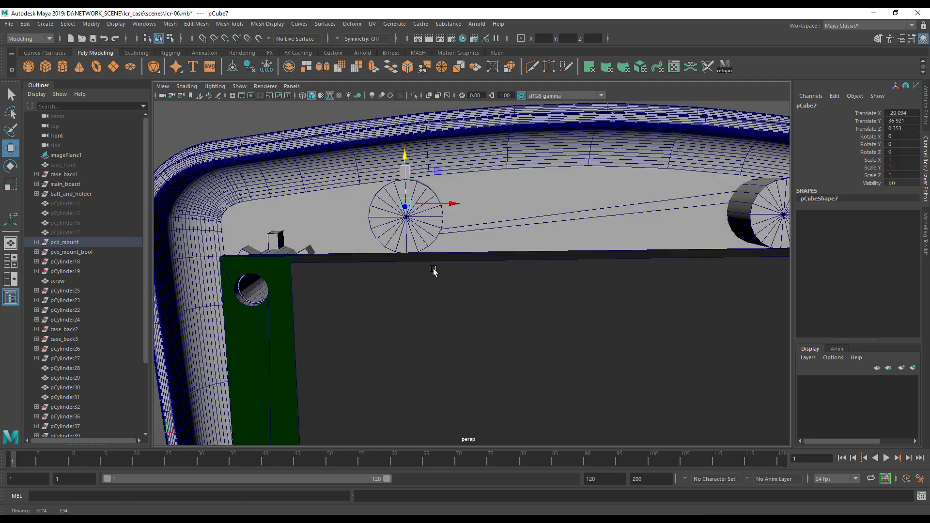
right_click_drag(435, 270, 458, 279, "alt")
middle_click_drag(458, 279, 462, 268, "alt")
Raise the duplicated rib on the upper screw mount to Translate Y 37.254.
left_click_drag(439, 240, 458, 257)
mouse_move(570, 300)
left_mouse_down("alt")
mouse_move(690, 306)
mouse_move(556, 303)
left_mouse_up("alt")
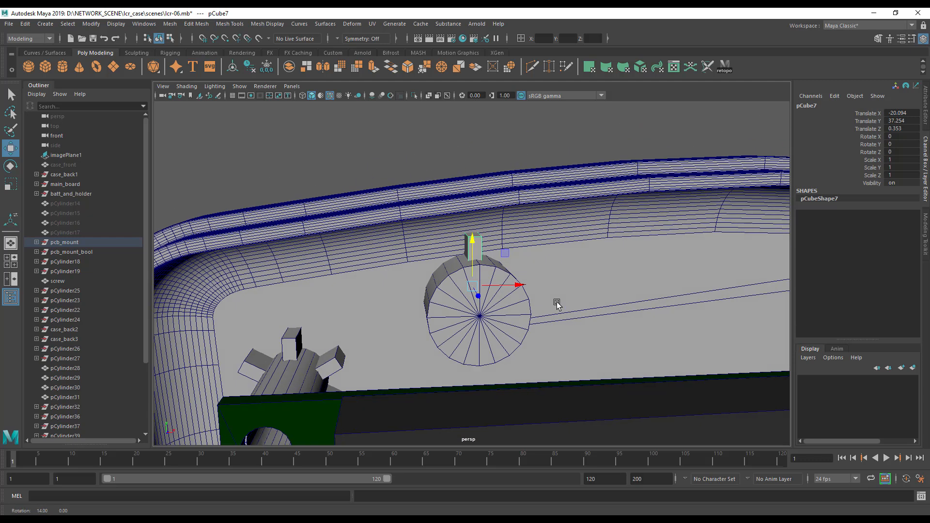
left_click_drag(528, 272, 512, 256, "alt")
middle_click_drag(512, 256, 485, 264, "alt")
left_click_drag(485, 263, 486, 264, "alt")
left_click_drag(408, 203, 408, 204)
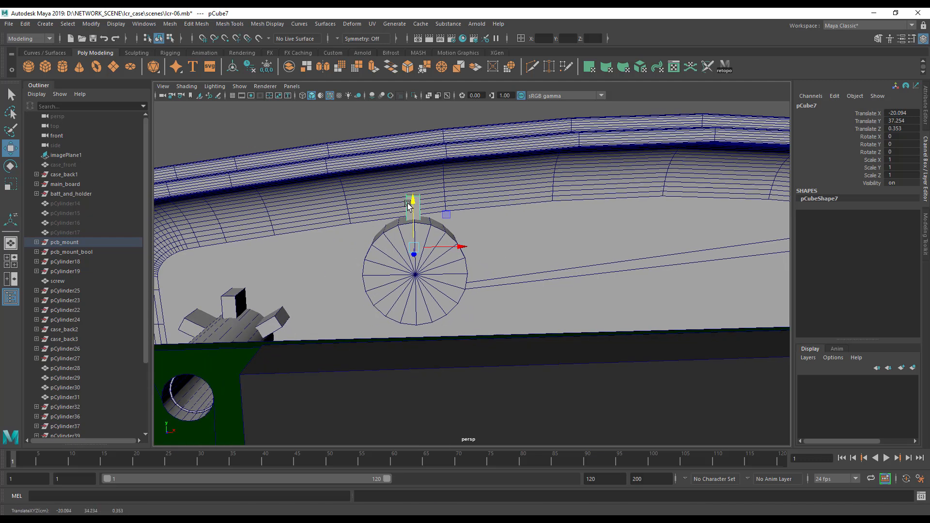
Check in the front view how the duplicated rib lines up with the upper screw mount.
key("space")
key("space")
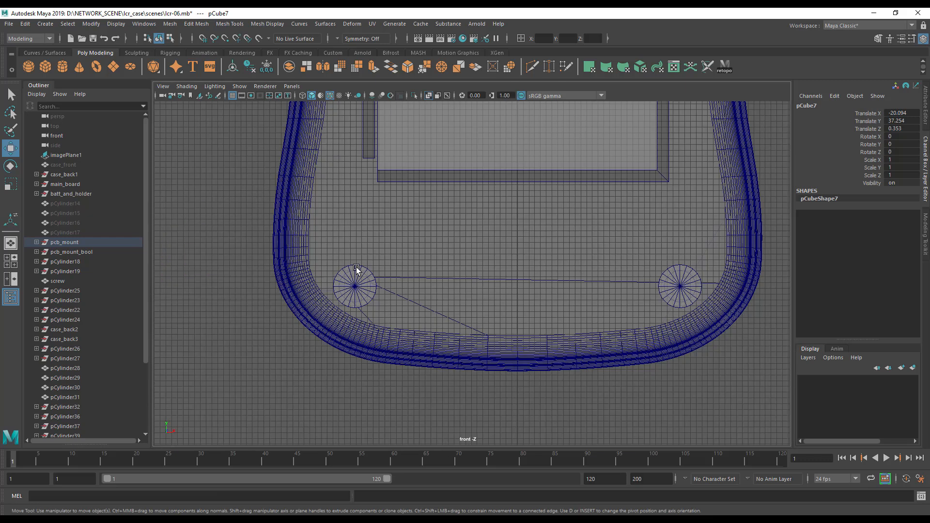
scroll(389, 227, "up", 4)
mouse_move(389, 228)
middle_mouse_down("alt")
mouse_move(401, 437)
mouse_move(378, 372)
middle_mouse_up("alt")
middle_click_drag(382, 286, 377, 387, "alt")
right_click_drag(431, 373, 625, 339, "alt")
middle_click_drag(339, 284, 419, 306, "alt")
right_click_drag(423, 310, 654, 358, "alt")
middle_click_drag(397, 308, 423, 316, "alt")
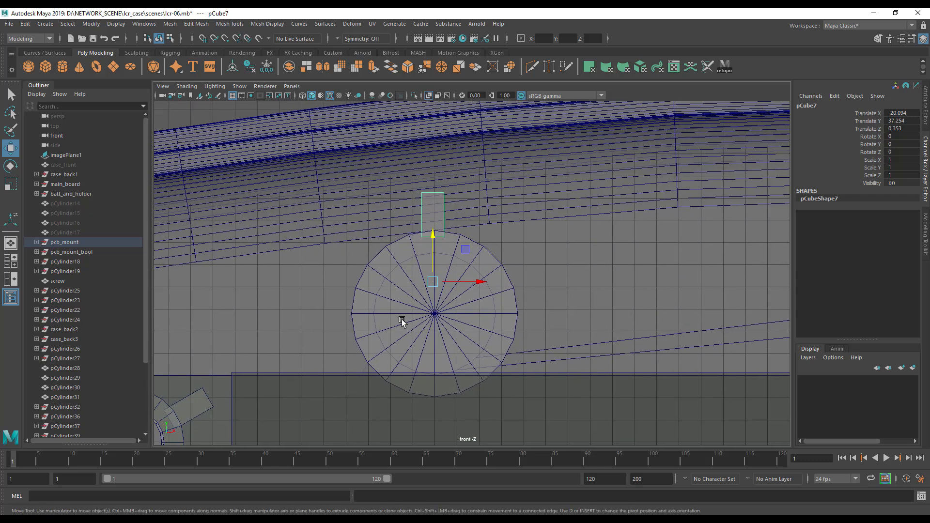
Move the rib's pivot to the centre of the upper screw mount and align the rib at Translate X -20.04.
right_click_drag(402, 318, 507, 300, "alt")
middle_click_drag(506, 300, 517, 271, "alt")
left_click_drag(478, 249, 482, 246)
key("d")
left_click_drag(443, 217, 439, 257)
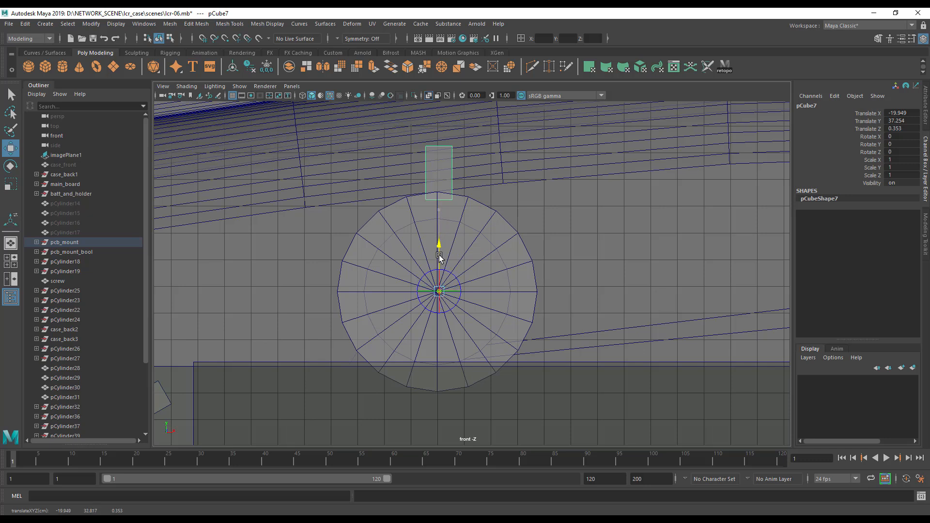
right_click(441, 183)
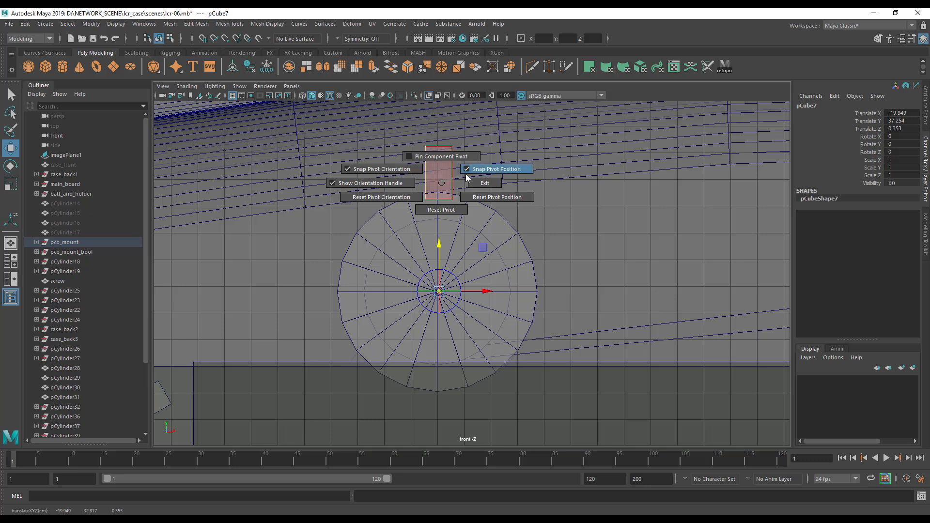
key("q")
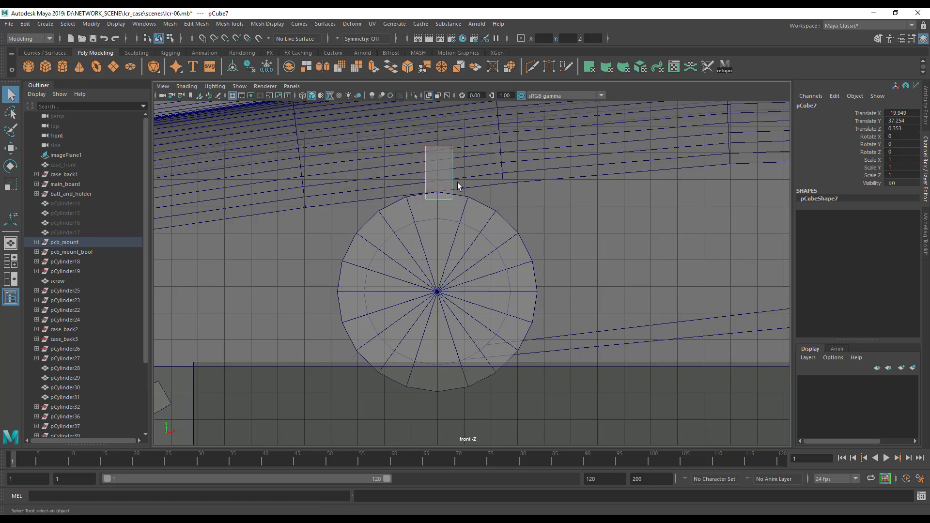
key("w")
left_click_drag(488, 291, 487, 294)
Create five copies of the rib with Duplicate Special from reset settings, rotated about Z in 60-degree increments around the screw mount.
key("space")
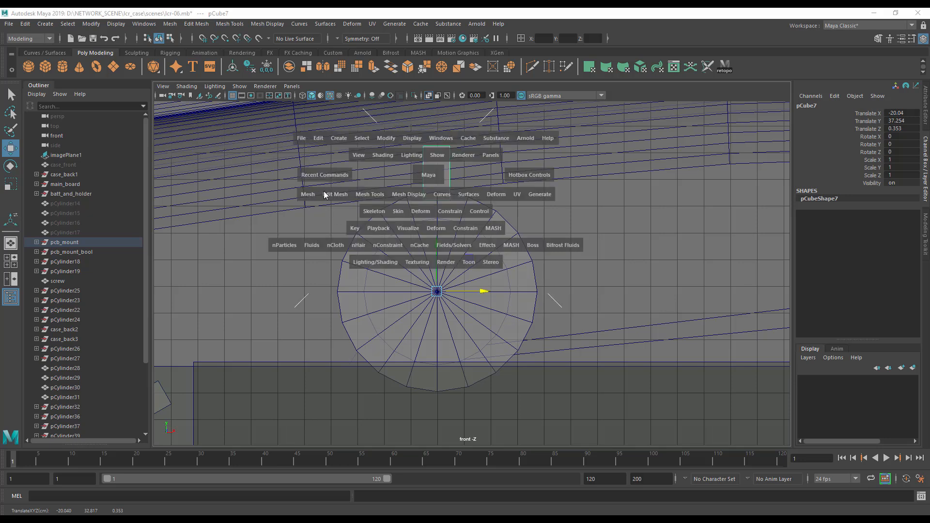
key("space")
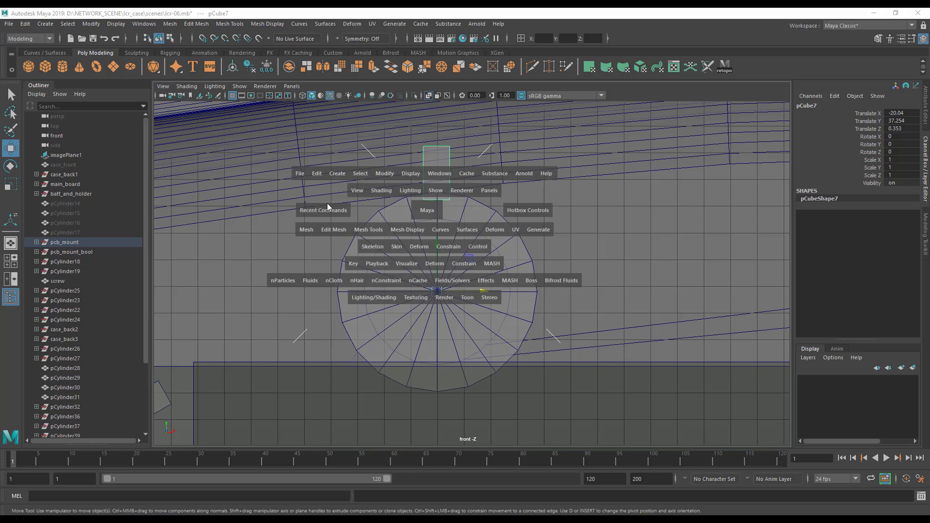
left_click(317, 173)
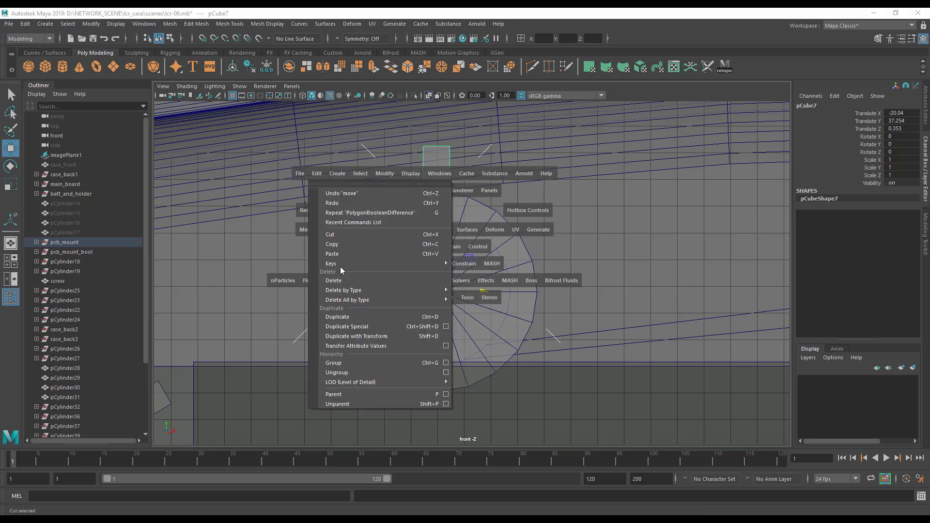
left_click(447, 327)
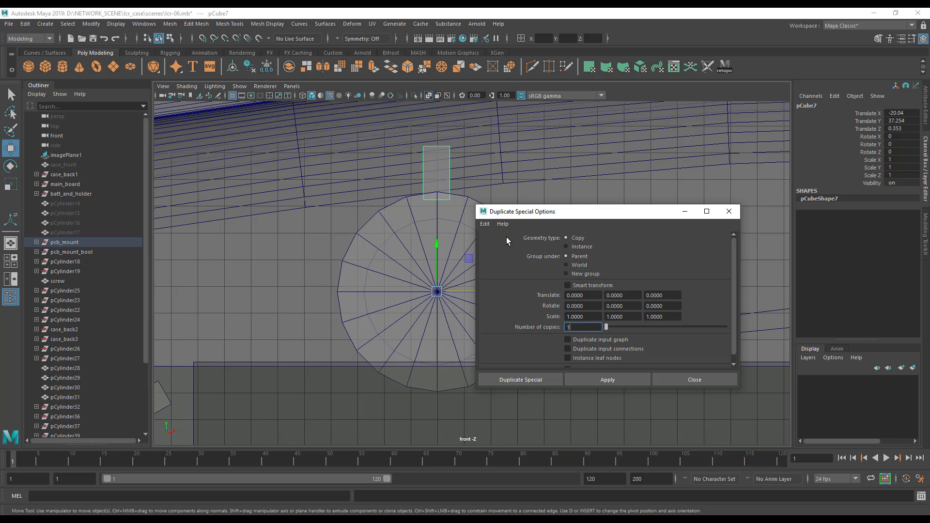
left_click(484, 223)
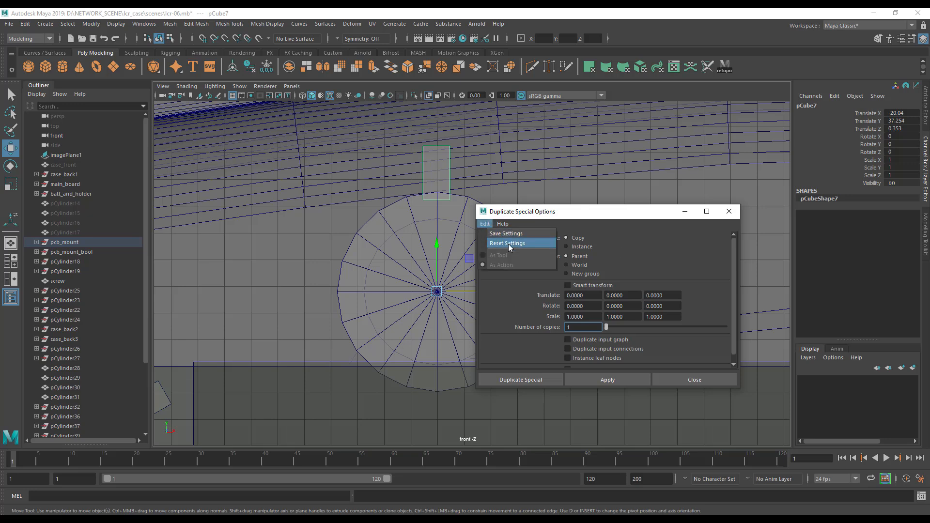
left_click(508, 243)
left_click(485, 223)
left_click(507, 244)
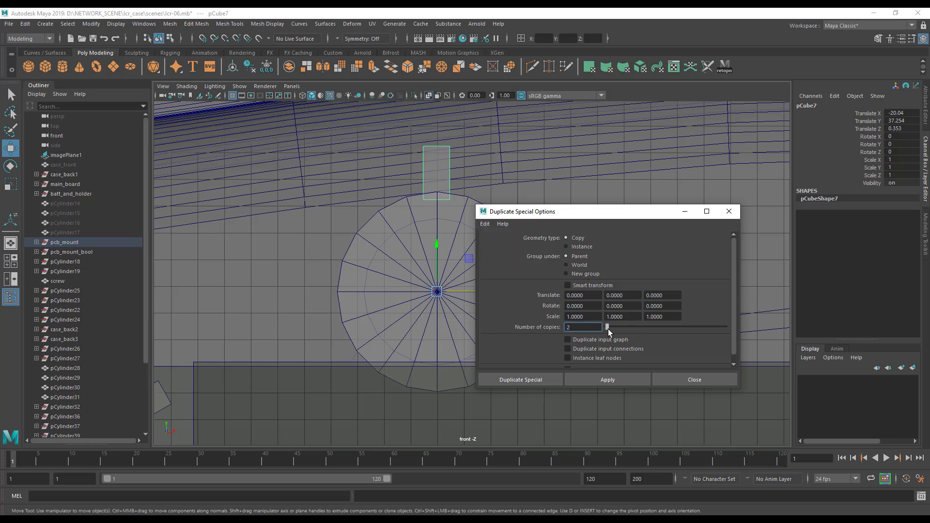
left_click(659, 306)
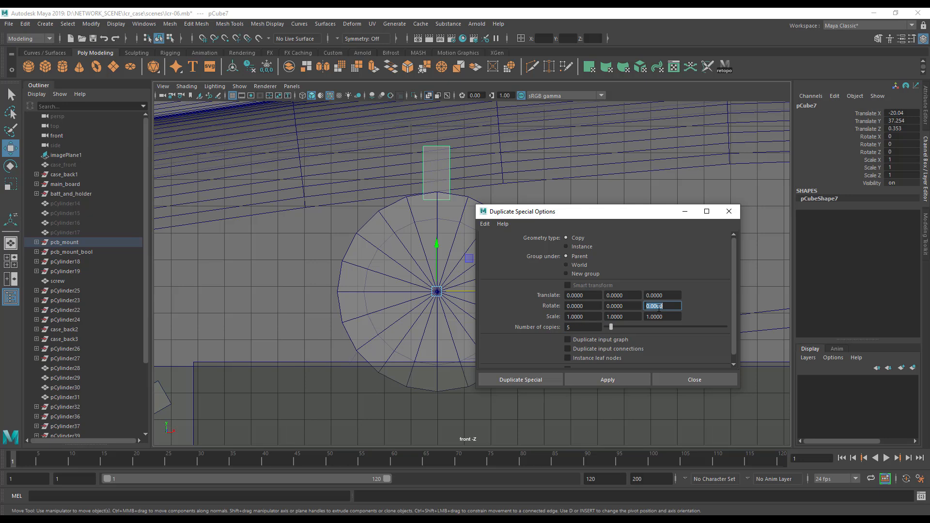
left_click(531, 378)
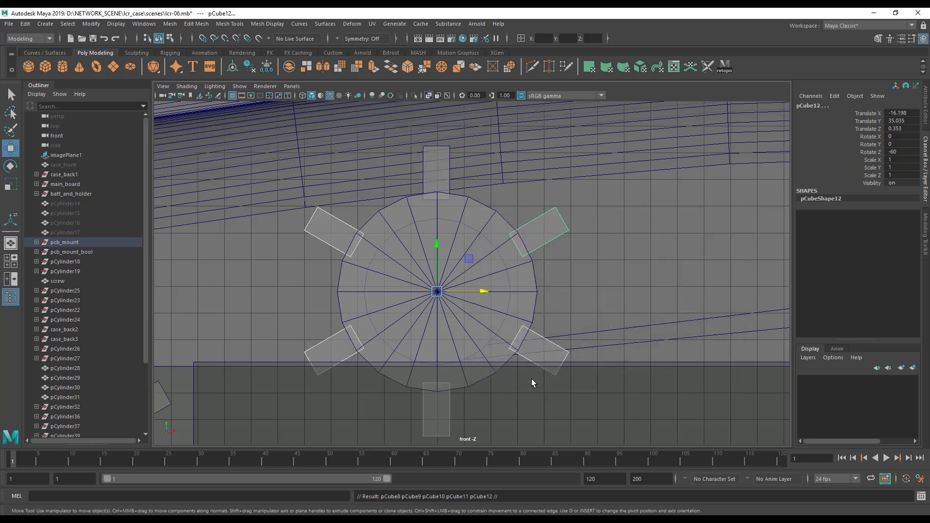
Add the original upright rib to the selected copies and group all six ribs of the upper screw mount.
middle_click_drag(527, 344, 530, 290, "alt")
key("space")
left_click_drag(587, 181, 623, 178, "alt")
key("f")
left_click_drag(603, 212, 630, 206, "alt")
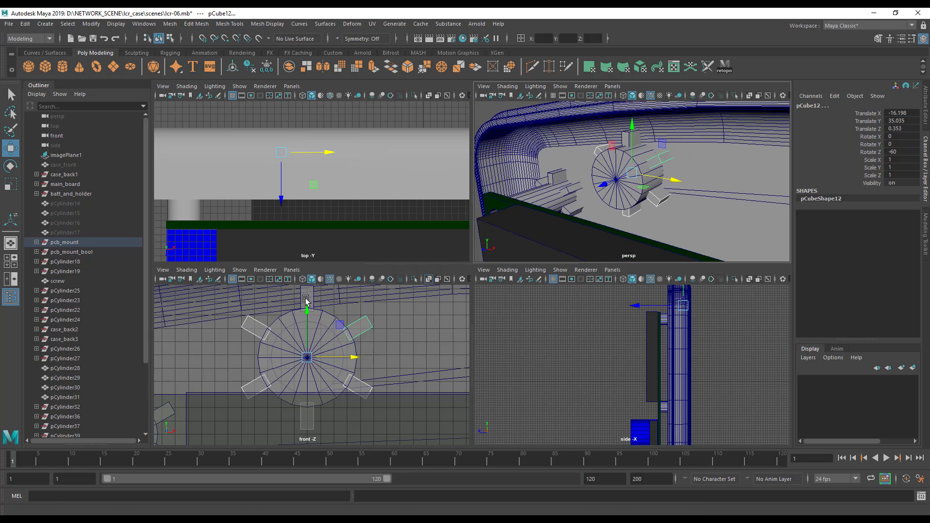
left_click(625, 139)
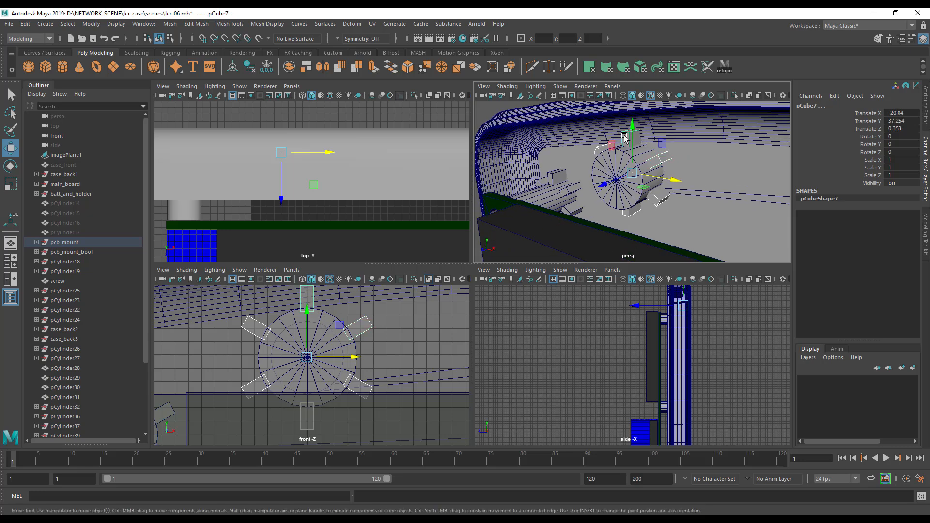
key("ctrl+g")
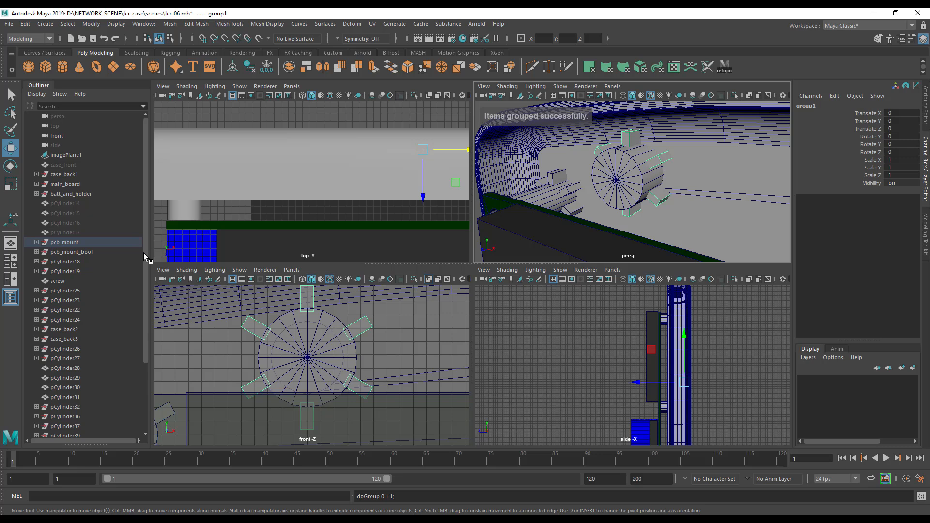
Examine the pcb_mount hierarchy and its pil_support subgroups to locate the new rib group.
left_click_drag(144, 253, 150, 341)
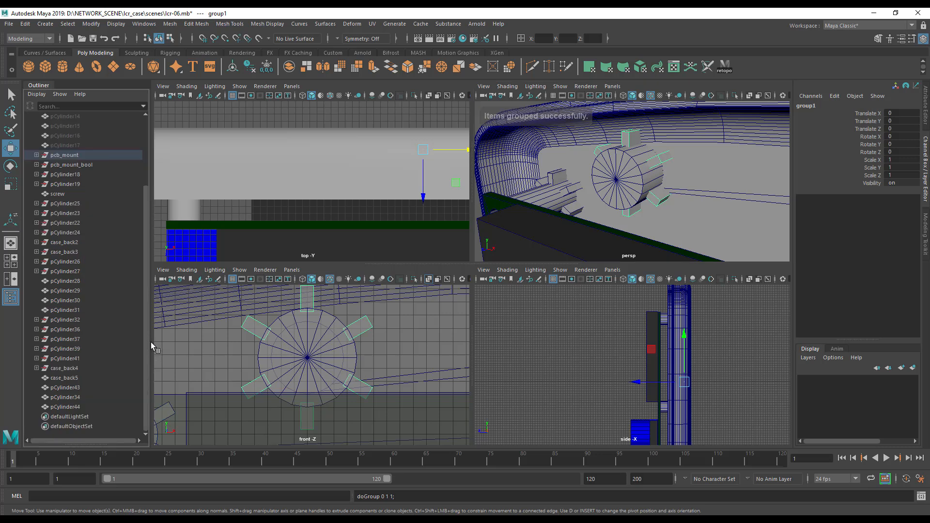
left_click(660, 161)
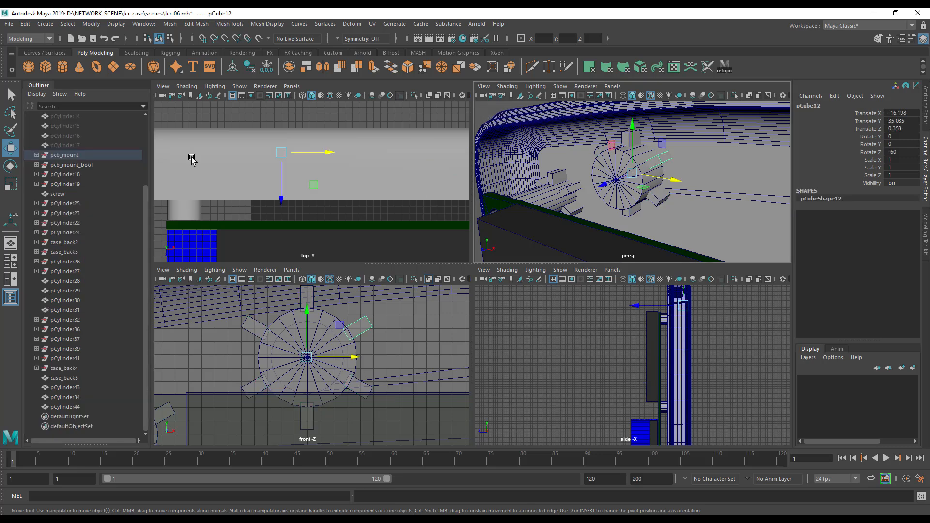
left_click(37, 155)
left_click(72, 175)
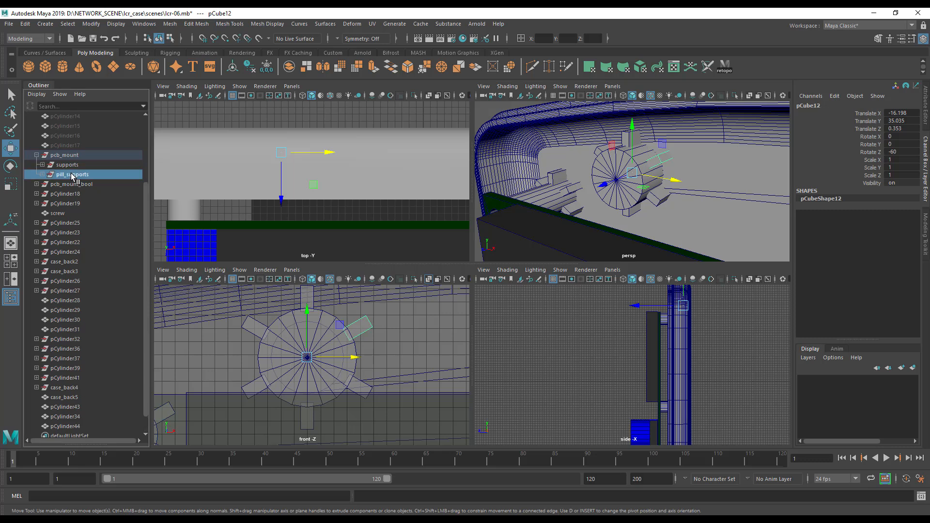
left_click(43, 175)
left_click(84, 214)
left_click(86, 204)
left_click(86, 194)
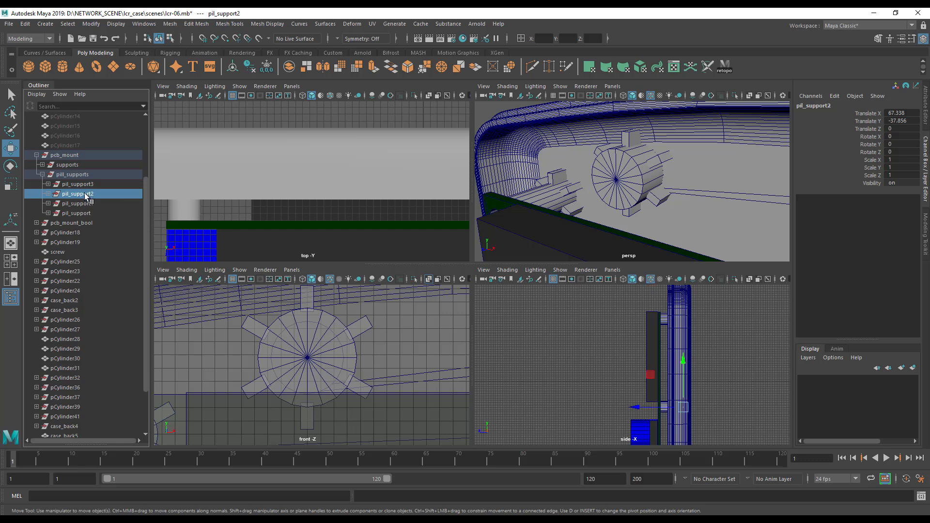
left_click(87, 184)
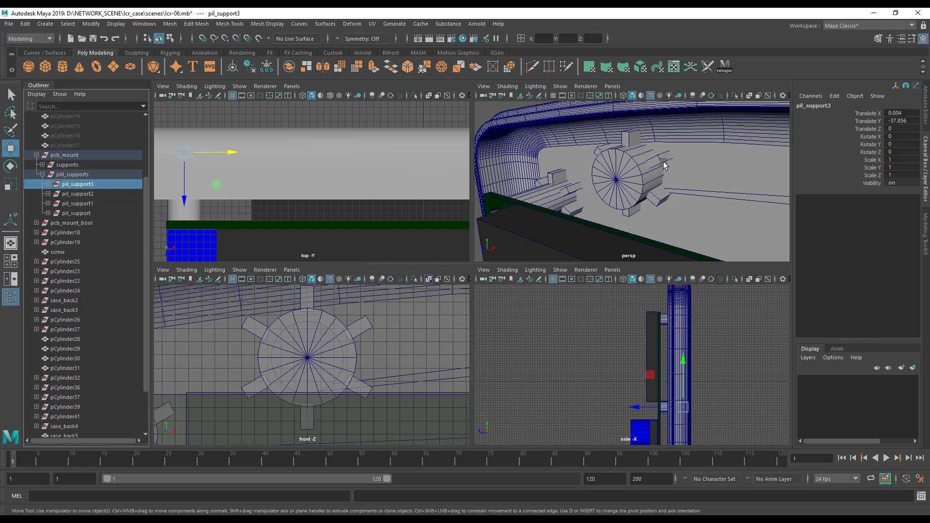
left_click(664, 165)
left_click(48, 214)
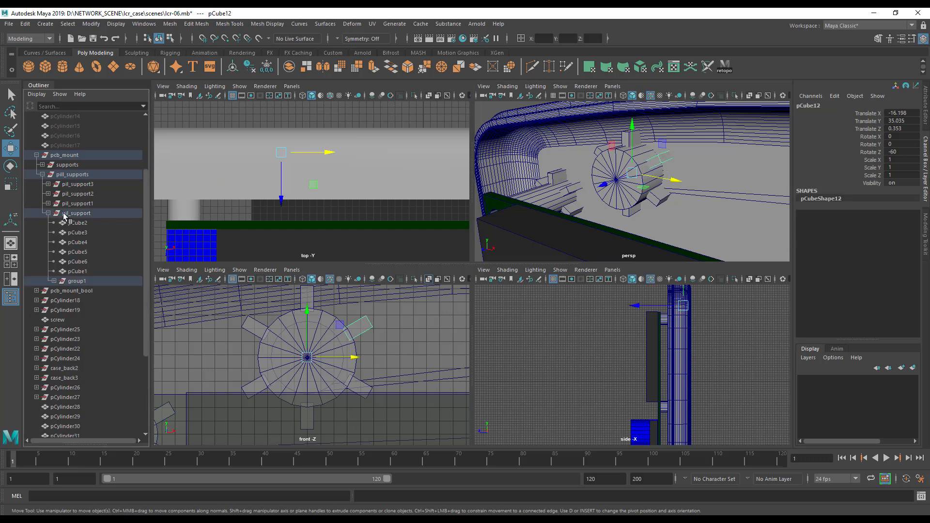
Move the new rib group out of pil_support to the top level of the scene and rename it case_screw_sup.
left_click(76, 282)
left_click_drag(76, 285, 63, 160)
double_click(63, 156)
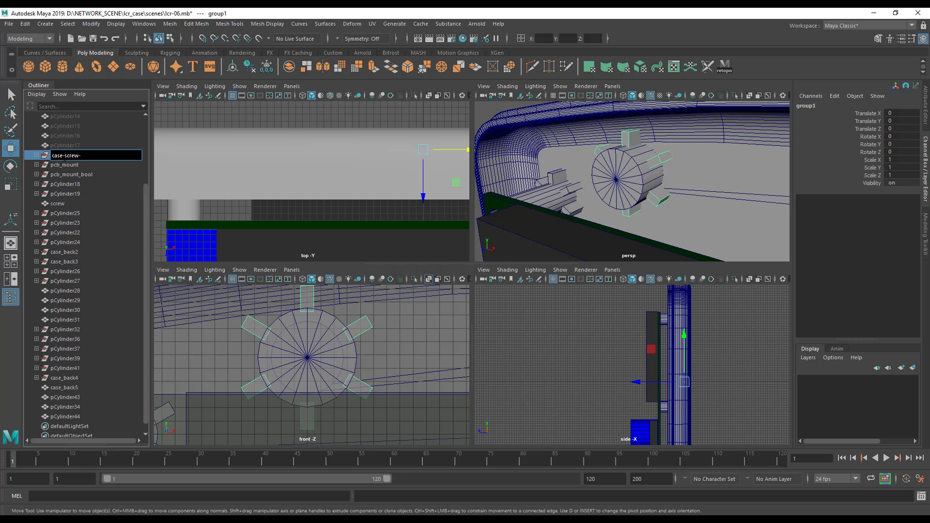
key("Return")
Duplicate the case_screw_sup group and move the copy to the other upper screw mount, at Translate X 39.218.
left_click_drag(541, 166, 604, 161, "alt")
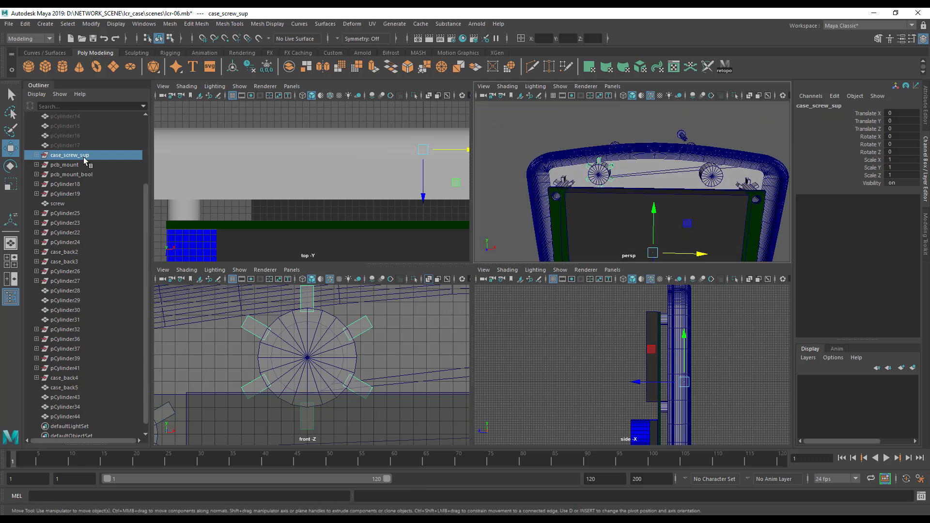
key("ctrl+d")
left_click_drag(717, 256, 805, 256)
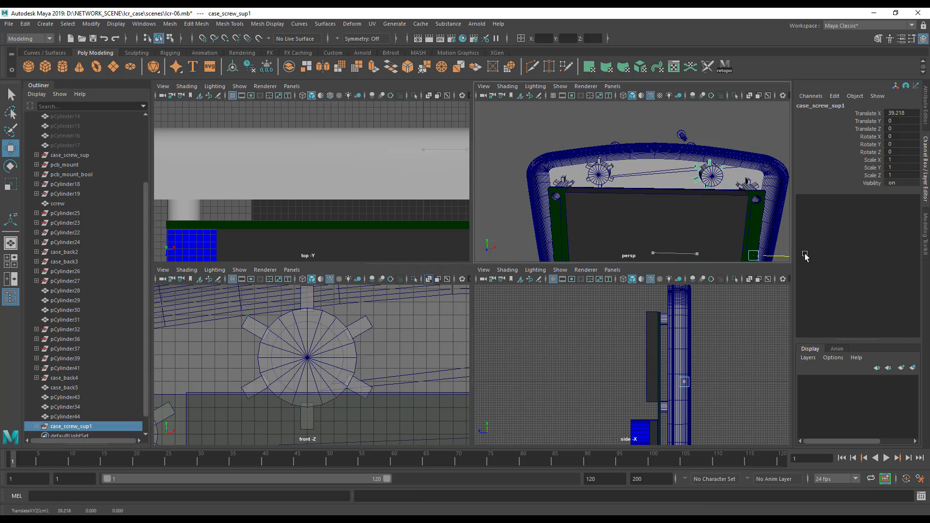
Center the copied rib group's pivot and align the group on its screw mount at Translate X 40.082.
key("f")
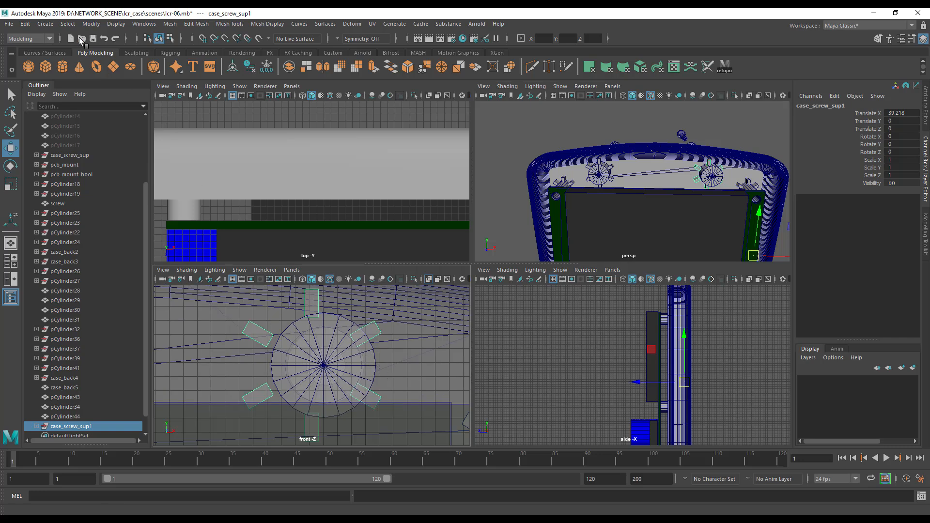
left_click(92, 24)
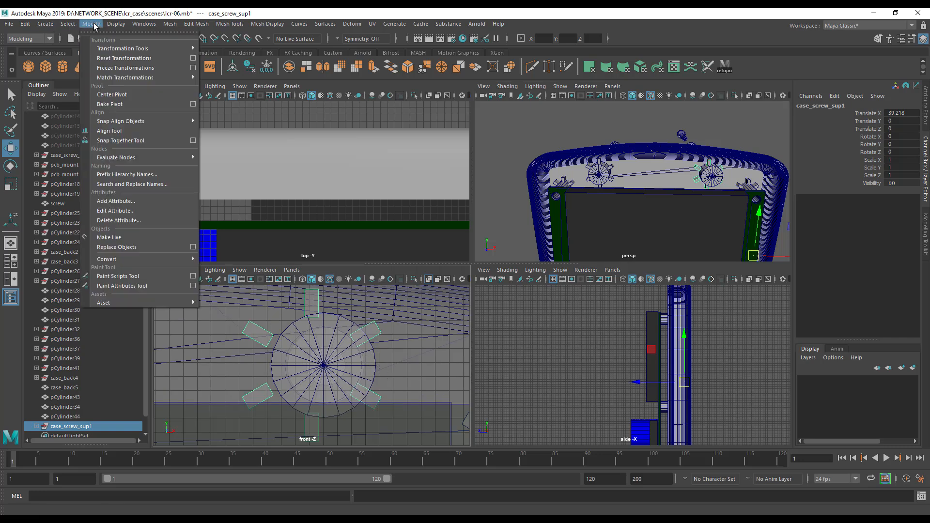
left_click(110, 95)
left_click_drag(365, 376, 375, 367)
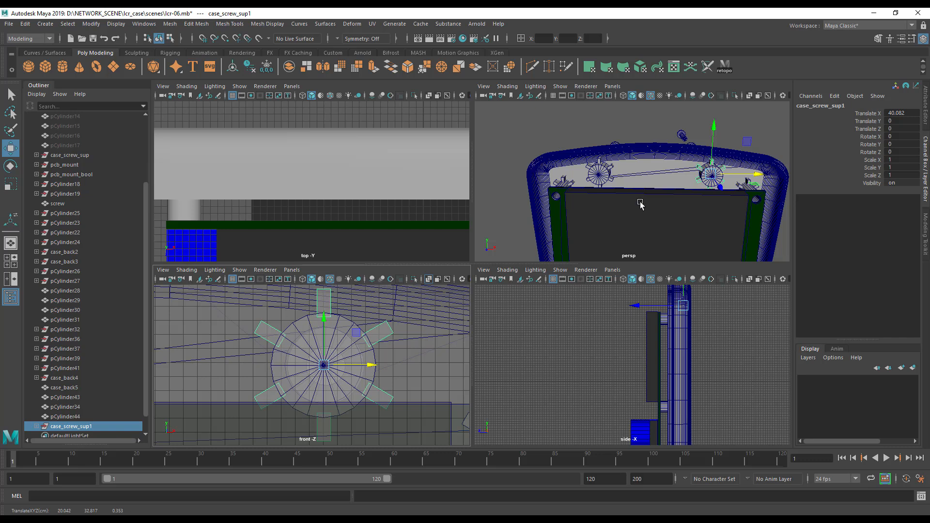
Duplicate the copied rib group and move it down to the lower screw mount on the same side, at Translate X 47.682, Translate Y -115.204.
scroll(640, 202, "down", 3)
scroll(595, 207, "down", 2)
middle_click_drag(595, 207, 582, 180, "alt")
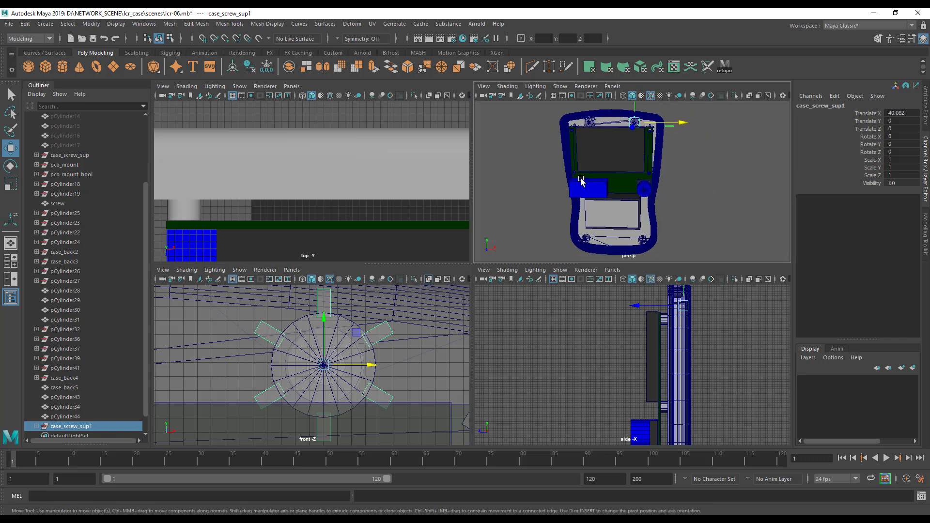
key("ctrl+d")
left_click_drag(637, 114, 675, 245)
Align the rib group with the centre of the lower screw mount at Translate X 48.236 and Translate Y -114.409.
key("f")
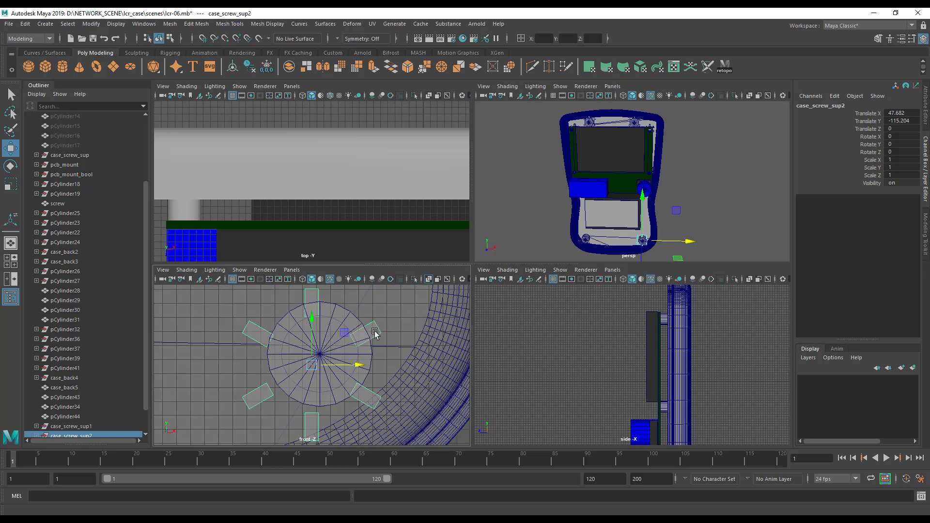
middle_click_drag(373, 345, 371, 325, "alt")
left_click_drag(356, 345, 364, 346)
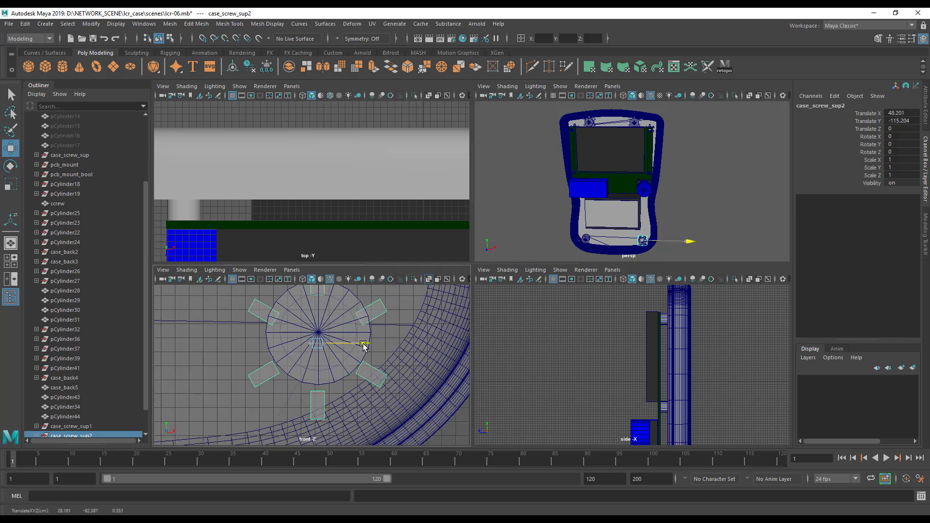
left_click_drag(318, 321, 320, 311)
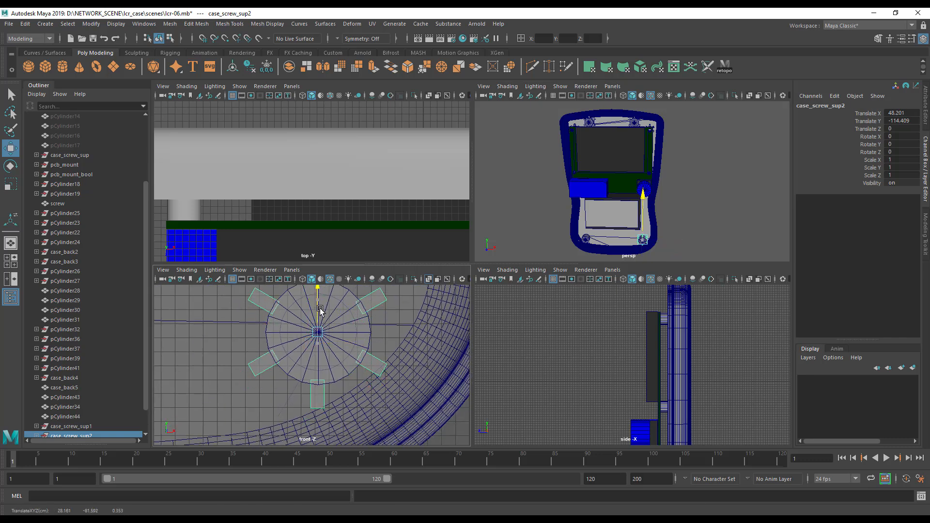
middle_click_drag(320, 310, 326, 331, "alt")
left_click_drag(351, 364, 352, 363)
left_click(327, 341)
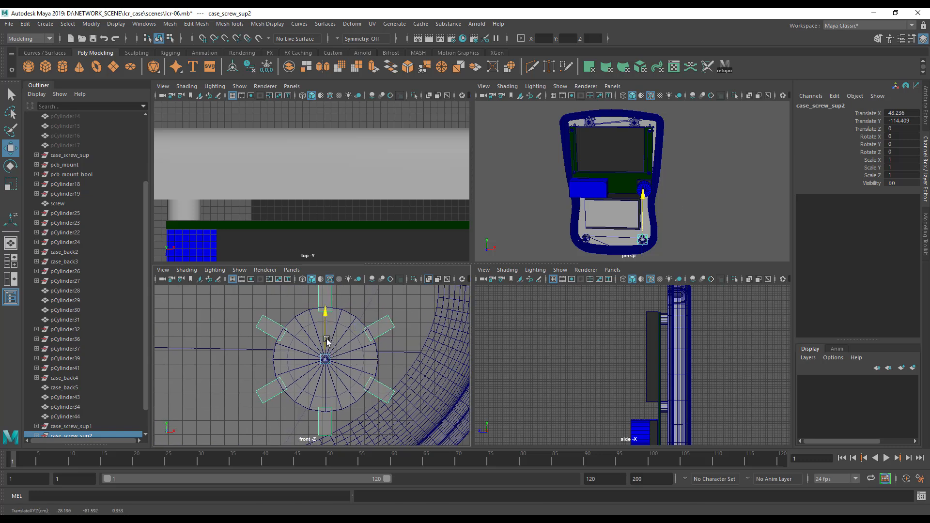
Duplicate the lower rib group and align the copy on the opposite lower screw mount at Translate X -8.216.
right_click_drag(359, 351, 197, 334, "alt")
middle_click_drag(179, 337, 286, 330, "alt")
right_click_drag(295, 330, 220, 332, "alt")
middle_click_drag(221, 332, 277, 338, "alt")
key("ctrl+d")
scroll(317, 343, "down", 3)
left_click_drag(460, 348, 240, 353)
key("f")
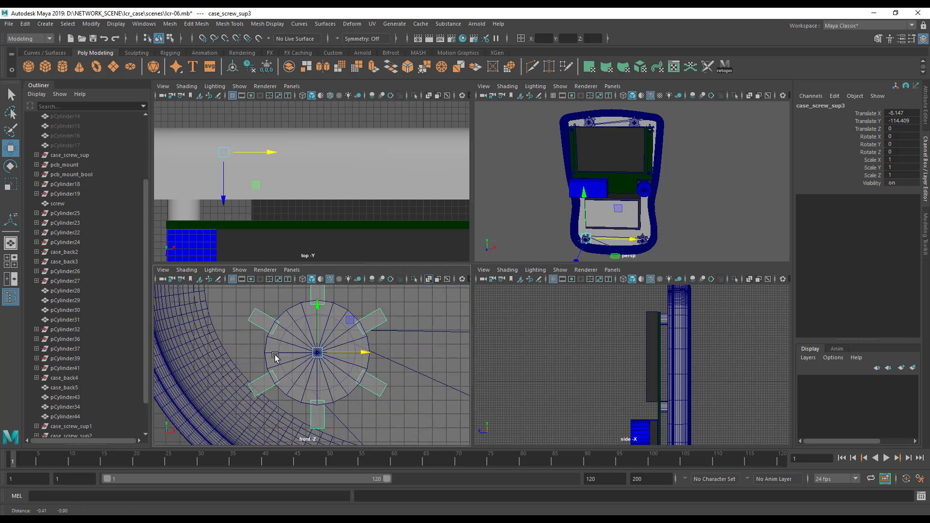
left_click_drag(365, 351, 365, 352)
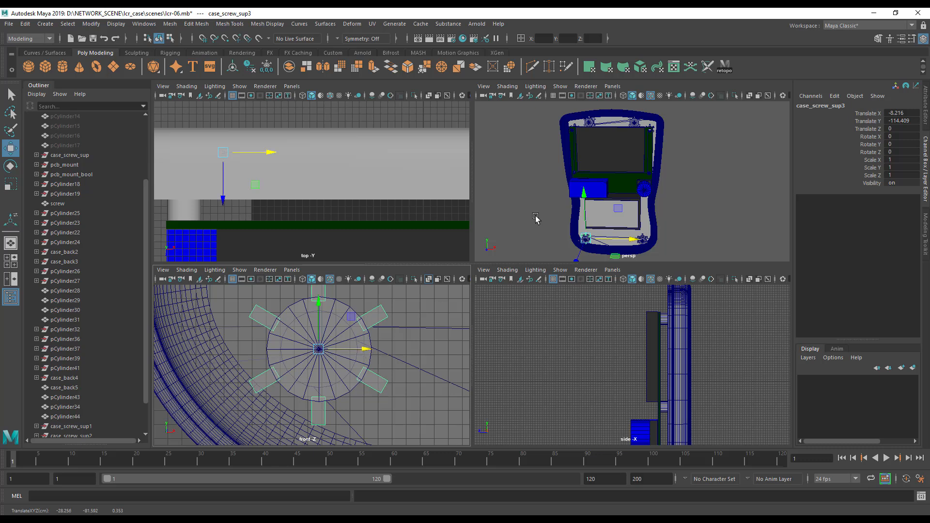
Inspect the whole back case in perspective, checking the support ribs around the upper and lower screw mounts.
left_click_drag(537, 218, 561, 217, "alt")
key("space")
left_click_drag(504, 271, 609, 301, "alt")
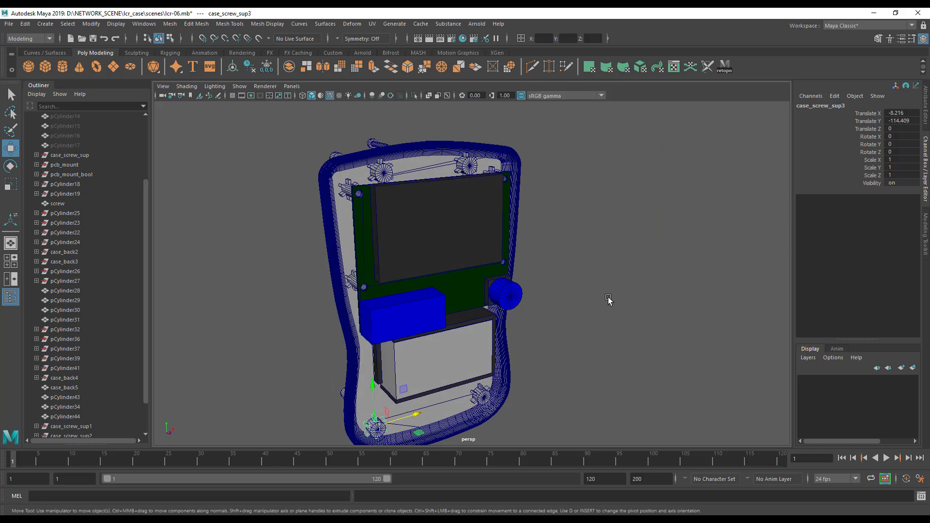
left_click(605, 291)
left_click_drag(575, 241, 605, 258, "alt")
left_click_drag(376, 368, 417, 297, "alt")
right_click_drag(417, 296, 573, 351, "alt")
left_click_drag(528, 295, 475, 316, "alt")
middle_click_drag(500, 323, 476, 277, "alt")
left_click_drag(476, 277, 436, 398, "alt")
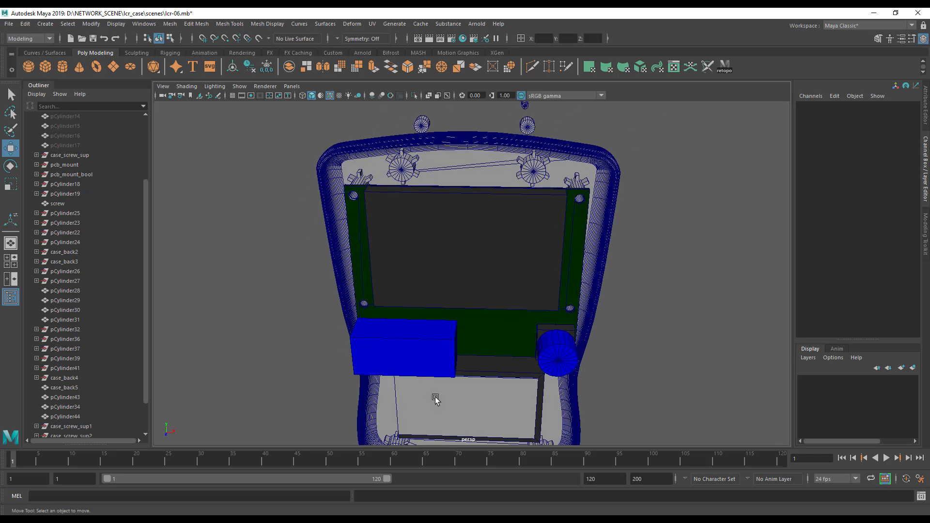
Examine the lower and upper screw mounts and their support ribs up close around the back case.
left_click_drag(415, 275, 384, 246, "alt")
right_click_drag(384, 246, 521, 279, "alt")
scroll(557, 333, "up", 3)
left_click_drag(530, 318, 567, 331, "alt")
middle_click_drag(260, 171, 564, 310, "alt")
left_click_drag(346, 244, 415, 252, "alt")
left_click_drag(274, 251, 365, 298, "alt")
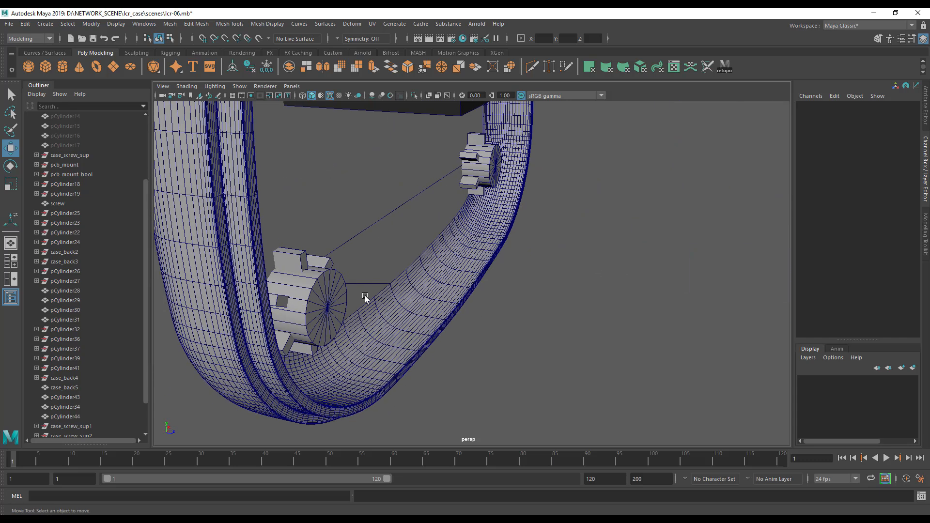
middle_click_drag(420, 285, 317, 328, "alt")
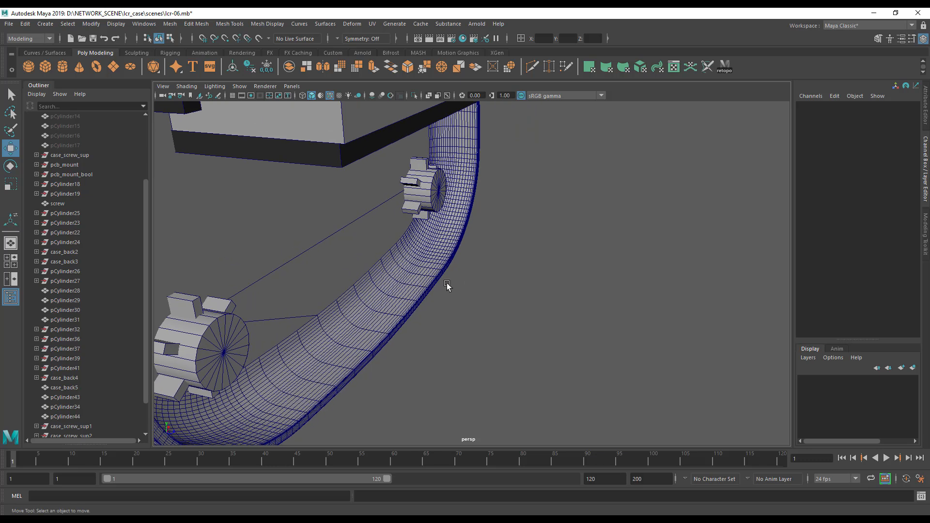
left_click_drag(446, 286, 617, 295, "alt")
middle_click_drag(770, 295, 582, 265, "alt")
left_click_drag(581, 265, 449, 188, "alt")
left_click_drag(384, 211, 518, 221, "alt")
right_click_drag(364, 239, 247, 251, "alt")
middle_click_drag(370, 231, 398, 338, "alt")
mouse_move(399, 339)
left_mouse_down("alt")
mouse_move(407, 333)
mouse_move(352, 333)
mouse_move(400, 326)
left_mouse_up("alt")
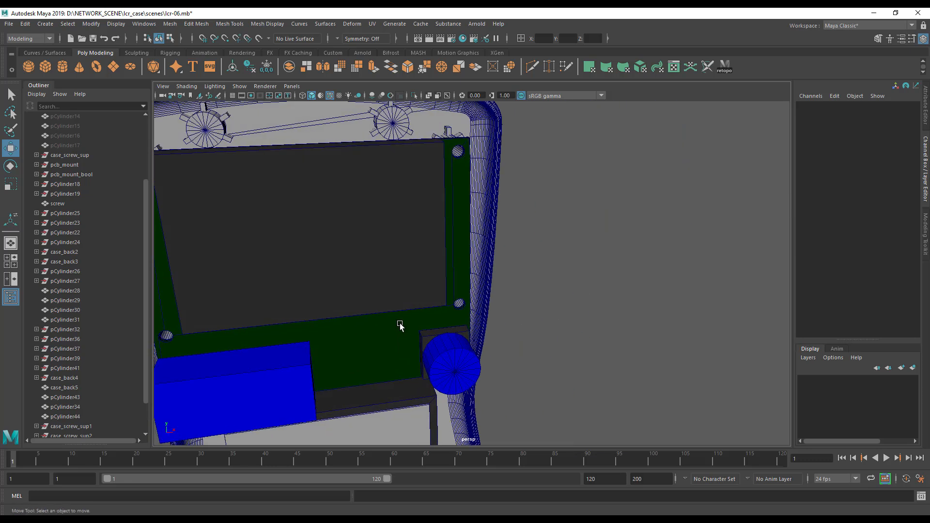
right_click_drag(400, 326, 286, 312, "alt")
left_click_drag(286, 311, 272, 283, "alt")
mouse_move(271, 283)
right_mouse_down("alt")
mouse_move(280, 280)
mouse_move(283, 295)
right_mouse_up("alt")
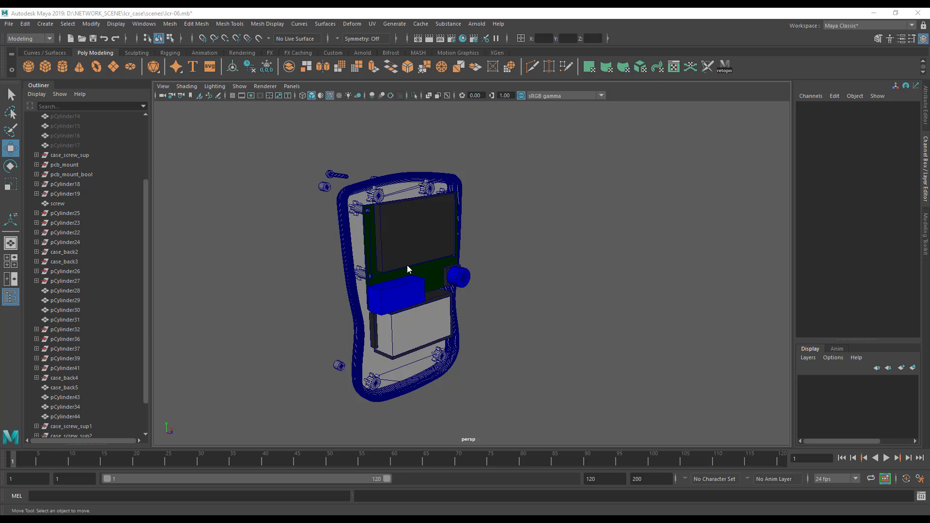
Examine the upper mounts from the side, along with the loose screw and cylinders behind the case.
left_click_drag(406, 254, 412, 277, "alt")
right_click_drag(411, 277, 452, 273, "alt")
middle_click_drag(452, 273, 468, 314, "alt")
left_click_drag(467, 314, 451, 289, "alt")
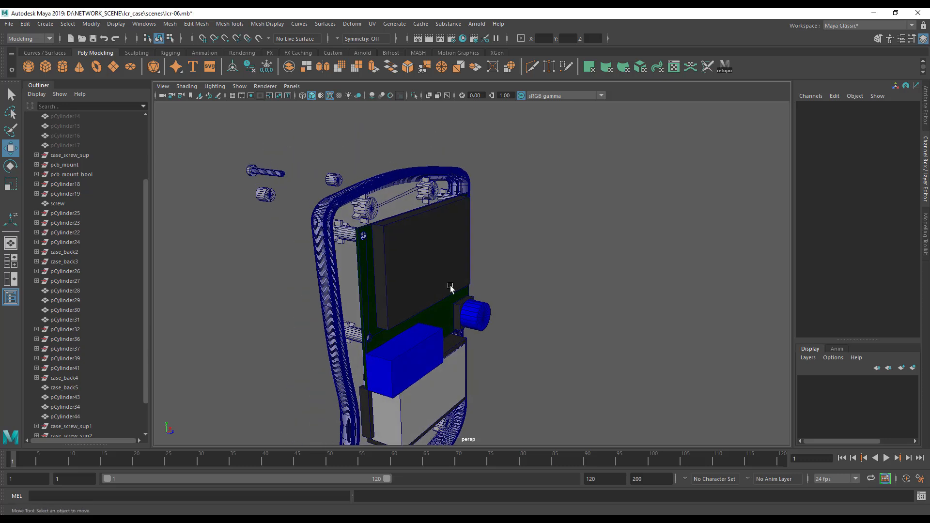
left_click_drag(386, 217, 457, 291, "alt")
middle_click_drag(457, 291, 442, 208, "alt")
left_click_drag(410, 198, 455, 207, "alt")
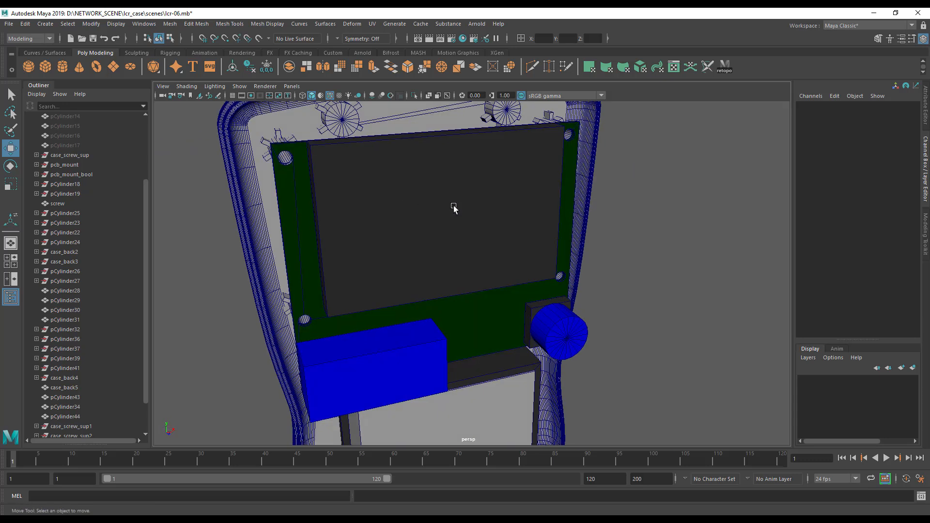
right_click_drag(454, 207, 296, 227, "alt")
middle_click_drag(365, 253, 383, 206, "alt")
left_click_drag(400, 252, 474, 260, "alt")
middle_click_drag(475, 259, 442, 317, "alt")
left_click_drag(427, 324, 442, 356, "alt")
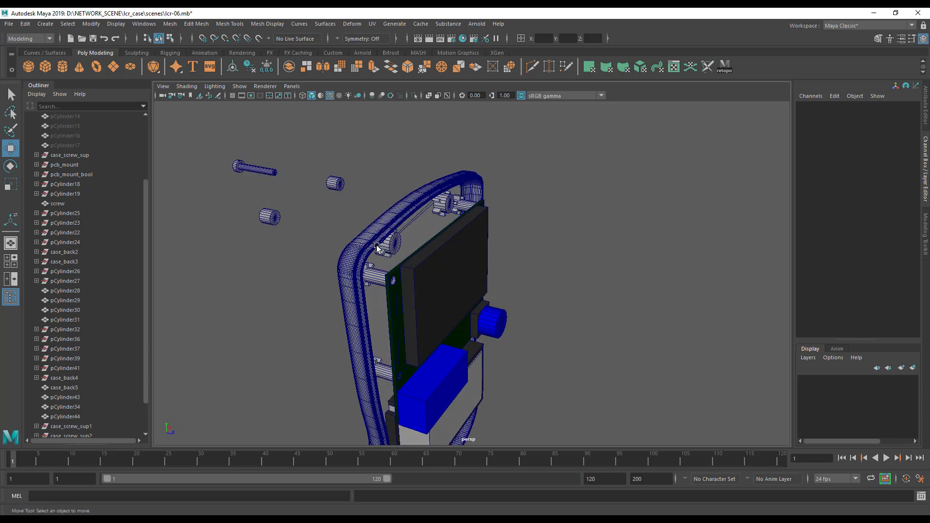
left_click_drag(376, 227, 338, 235, "alt")
middle_click_drag(382, 278, 489, 381, "alt")
right_click_drag(451, 337, 492, 330, "alt")
left_click_drag(412, 259, 451, 251, "alt")
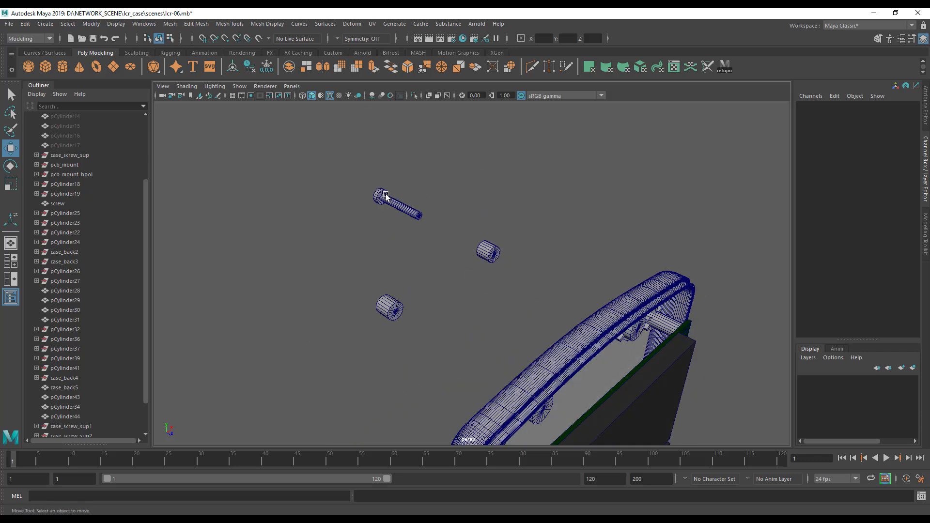
middle_click_drag(454, 301, 443, 277, "alt")
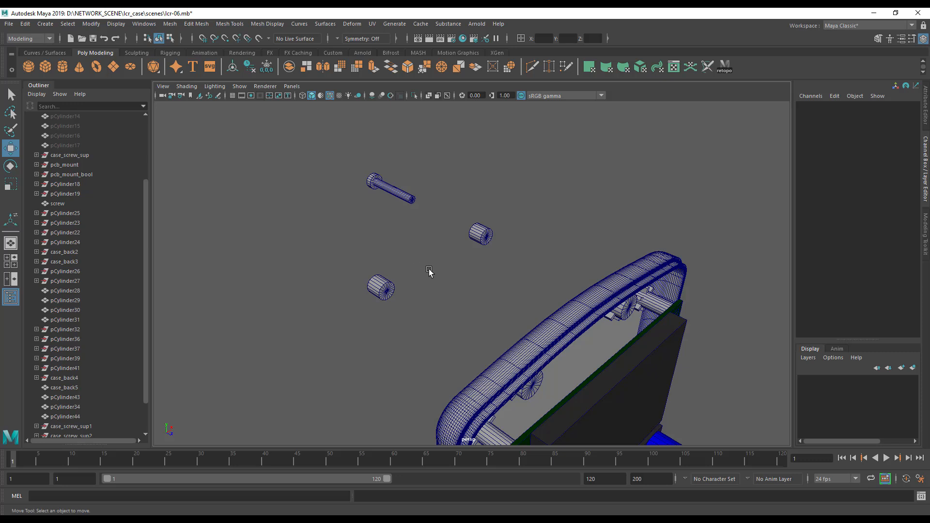
left_click_drag(420, 264, 477, 266, "alt")
Select the four loose cylinders behind the case and move them together toward it, the upper pair to Translate Z -46.487.
left_click(414, 293)
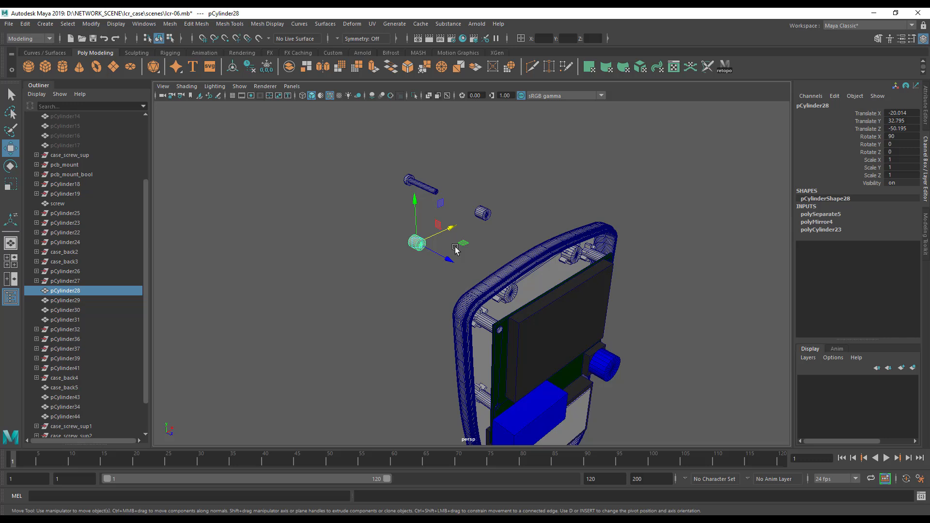
left_click_drag(458, 266, 486, 216, "alt")
left_click(481, 208)
left_click_drag(509, 281, 404, 356, "alt")
left_click(430, 383, "shift")
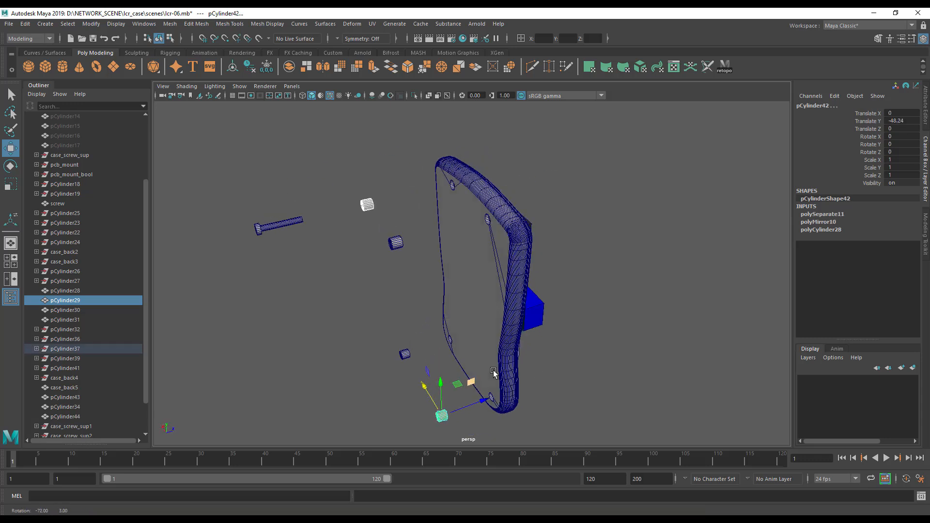
left_click_drag(484, 401, 583, 423)
key("ctrl+z")
key("ctrl+z")
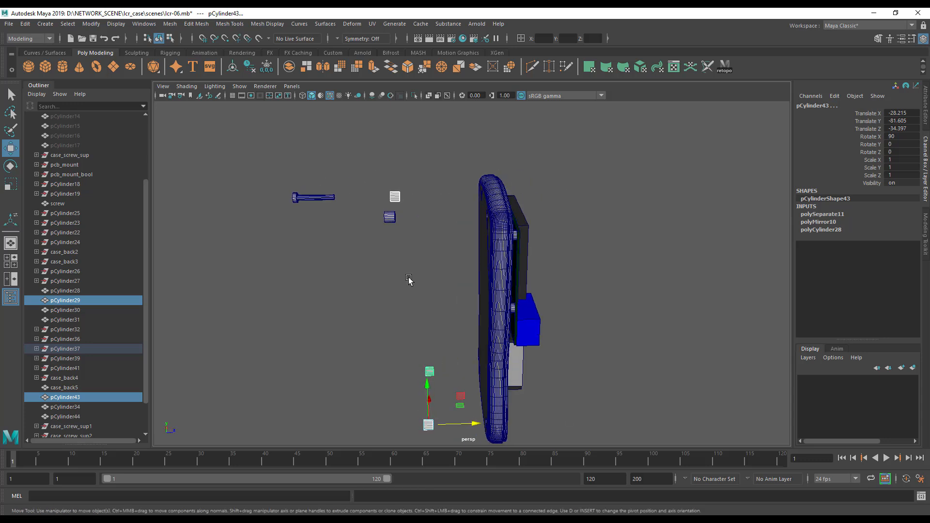
left_click(387, 221, "shift")
left_click_drag(423, 255, 422, 283, "alt")
mouse_move(406, 150)
left_mouse_down()
mouse_move(509, 159)
mouse_move(401, 188)
mouse_move(479, 170)
mouse_move(500, 150)
mouse_move(403, 243)
mouse_move(463, 250)
mouse_move(498, 156)
mouse_move(420, 152)
left_mouse_up()
Compare the loose cylinders with the upper screw mounts and their ribs from several angles.
left_click_drag(463, 201, 434, 213, "alt")
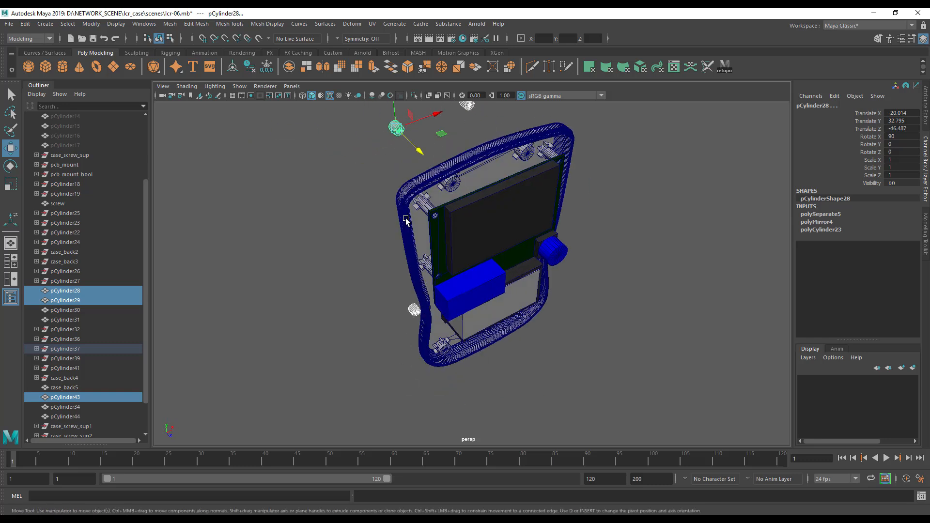
middle_click_drag(434, 213, 458, 310, "alt")
right_click_drag(484, 305, 555, 275, "alt")
middle_click_drag(555, 274, 541, 236, "alt")
left_click_drag(542, 236, 446, 247, "alt")
middle_click_drag(446, 247, 455, 311, "alt")
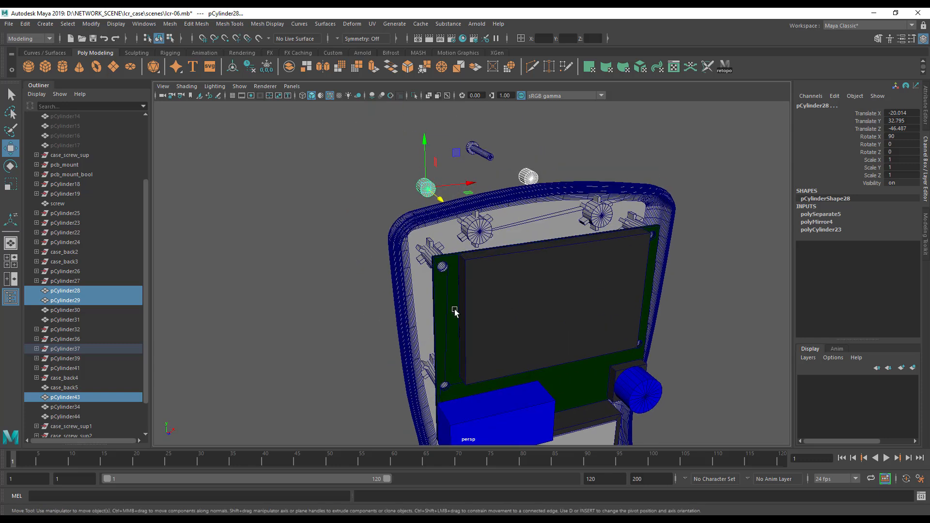
right_click_drag(455, 312, 542, 326, "alt")
middle_click_drag(542, 326, 552, 351, "alt")
left_click_drag(552, 351, 561, 185, "alt")
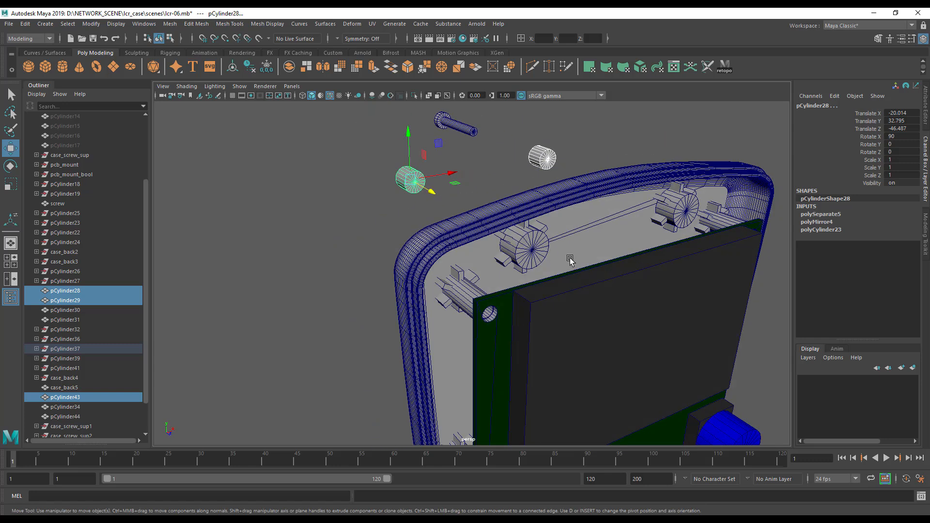
Set the radius of the upper pair of loose cylinders to 2.4.
left_click_drag(569, 260, 530, 249, "alt")
left_click(482, 174)
left_click(418, 173)
left_click(811, 230)
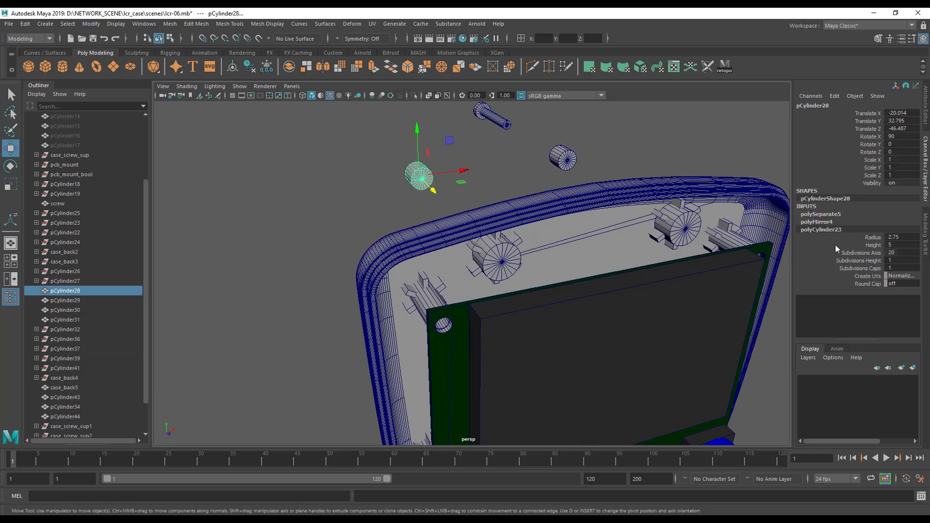
left_click_drag(564, 230, 671, 227, "alt")
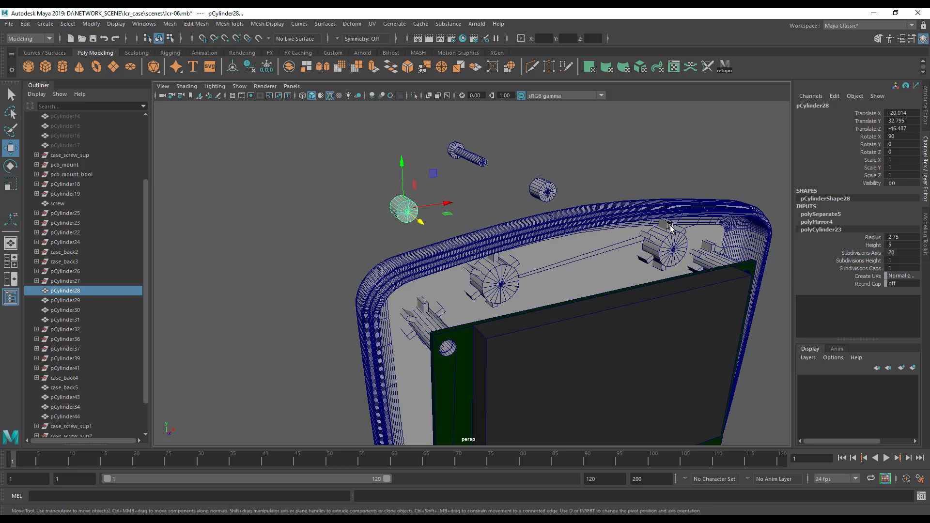
left_click_drag(632, 180, 600, 190, "alt")
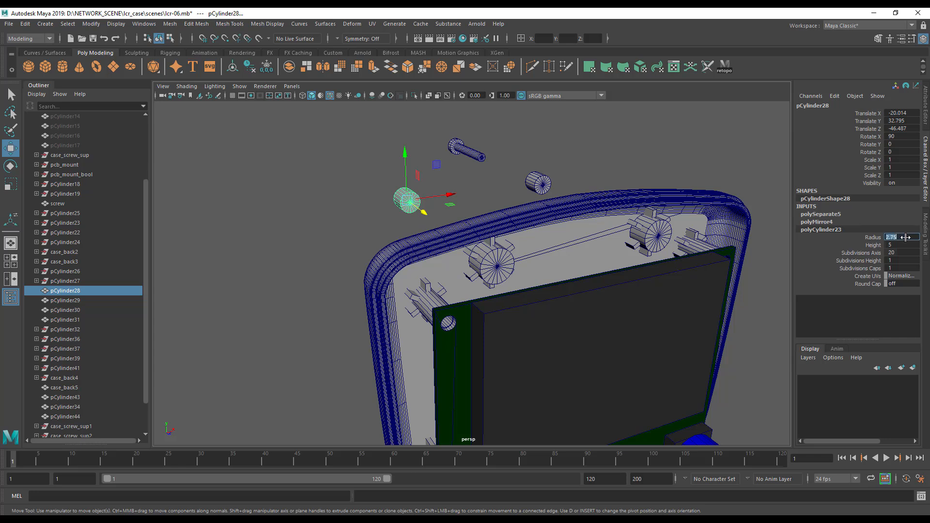
key("Return")
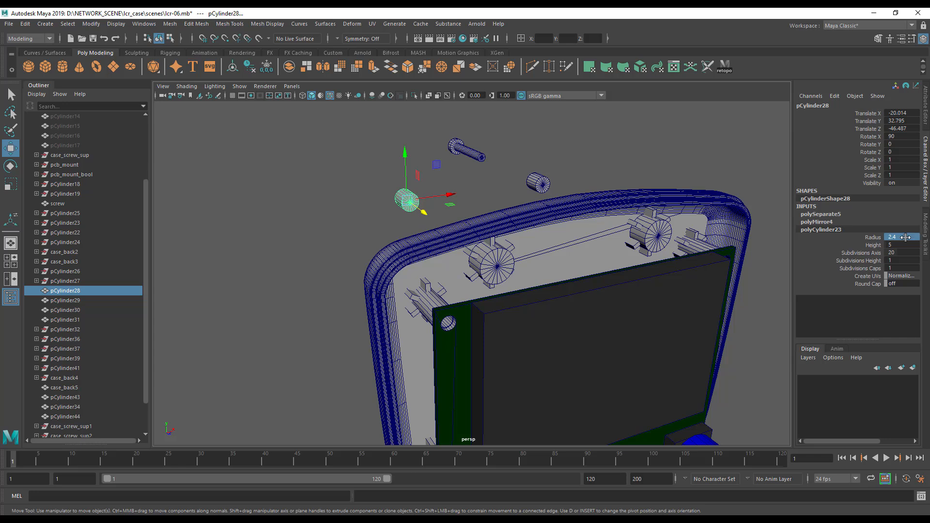
Set the radius of the lower pair of loose cylinders to 2.4 and check the radius of the matching cylinders.
left_click_drag(532, 226, 555, 262, "alt")
middle_click_drag(554, 262, 502, 186, "alt")
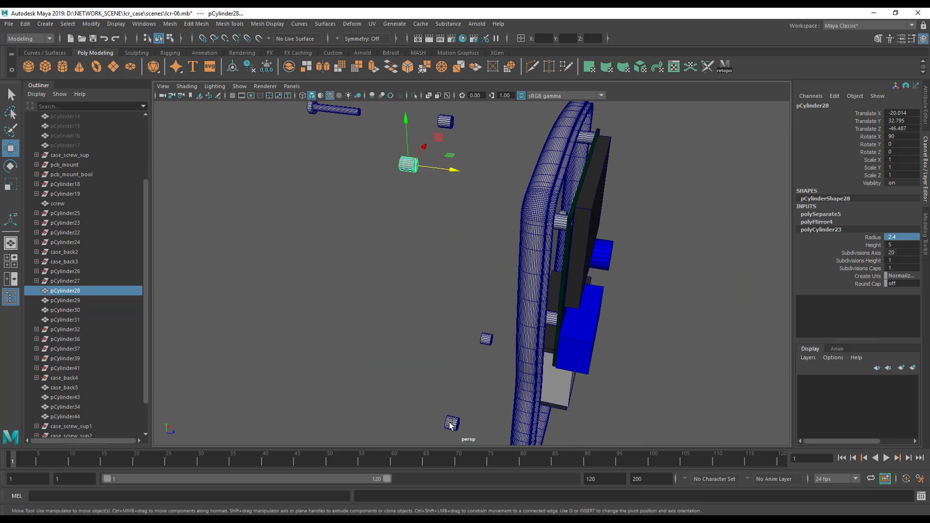
left_click(450, 424)
left_click(817, 230)
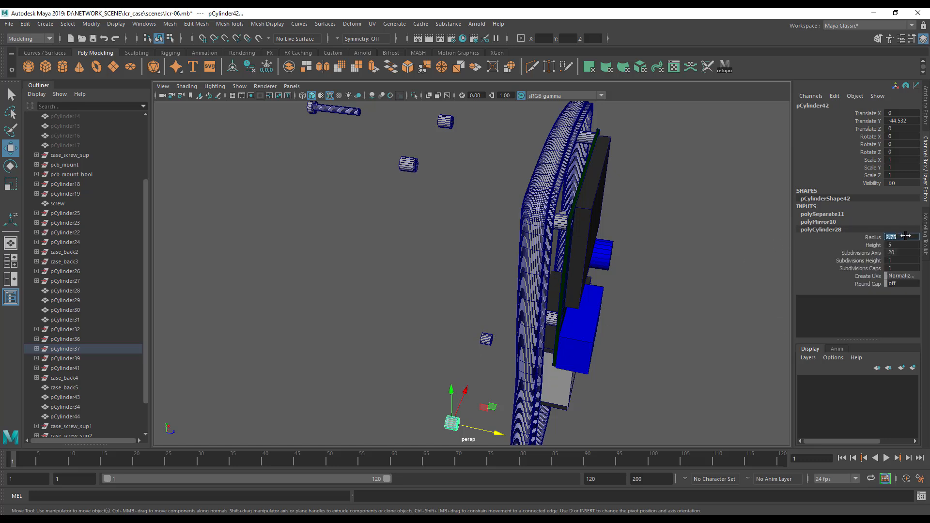
left_click(487, 338)
left_click(837, 232)
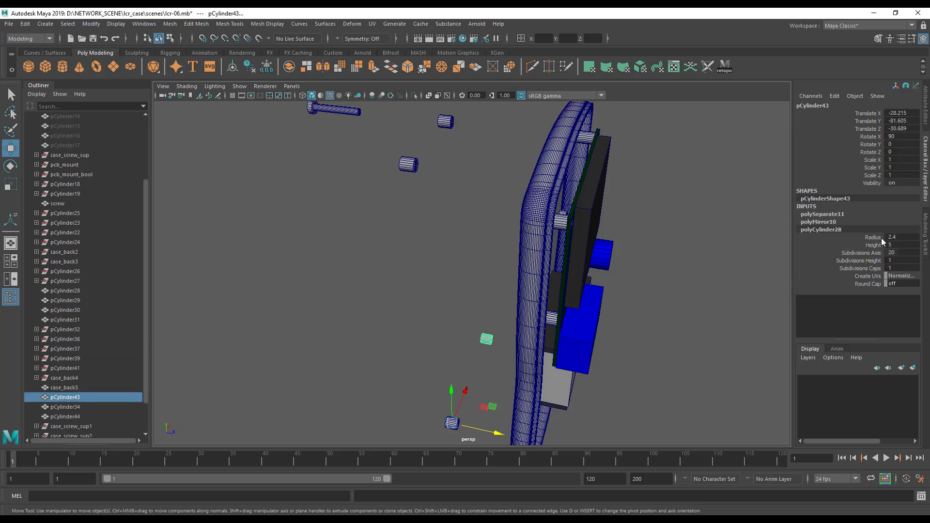
left_click(409, 164)
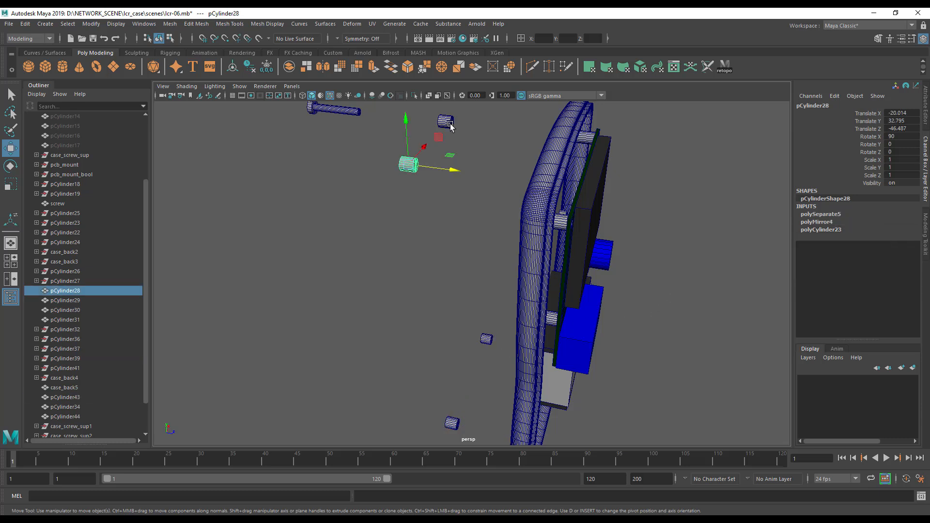
left_click(450, 127)
left_click(824, 232)
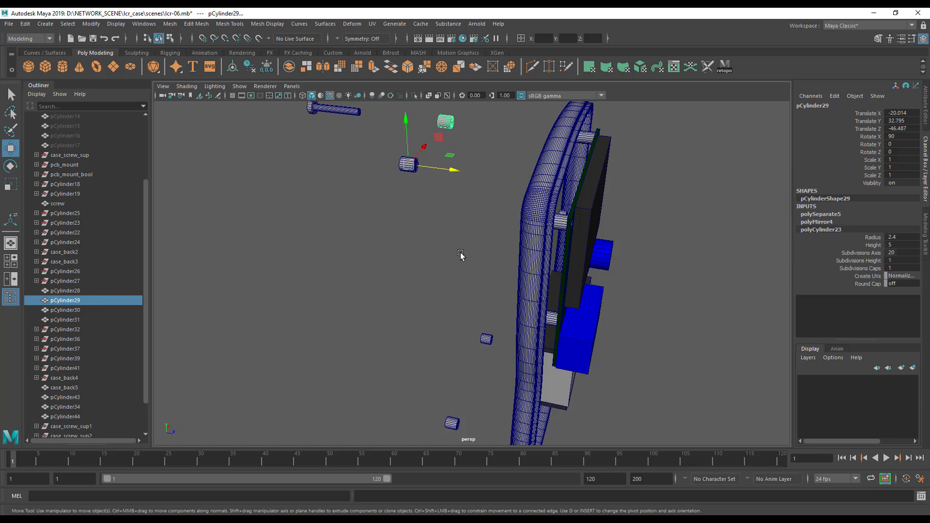
left_click_drag(452, 240, 443, 274, "alt")
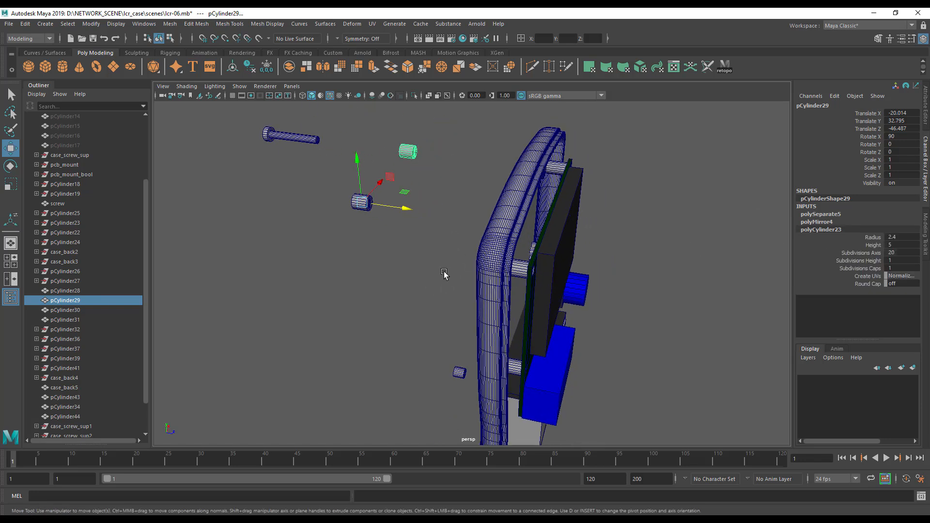
left_click_drag(501, 263, 606, 242, "alt")
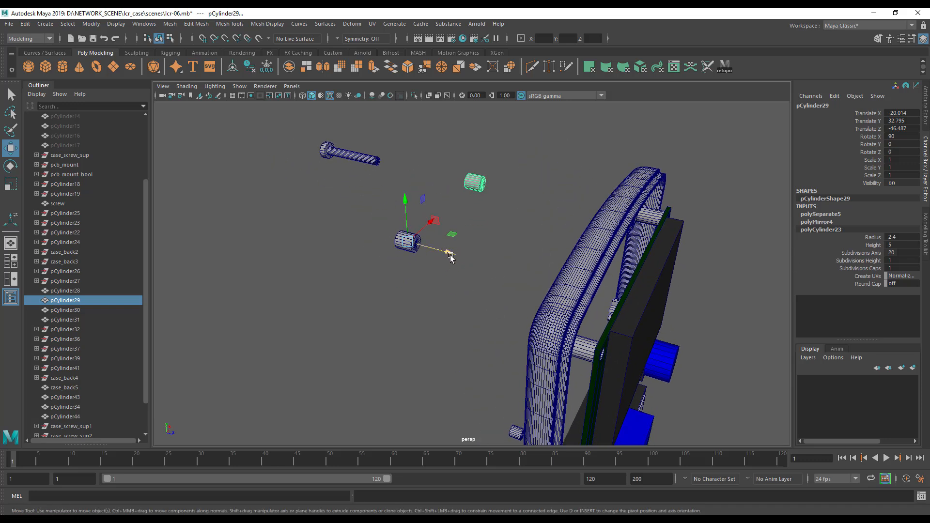
left_click_drag(450, 257, 473, 262)
key("ctrl+z")
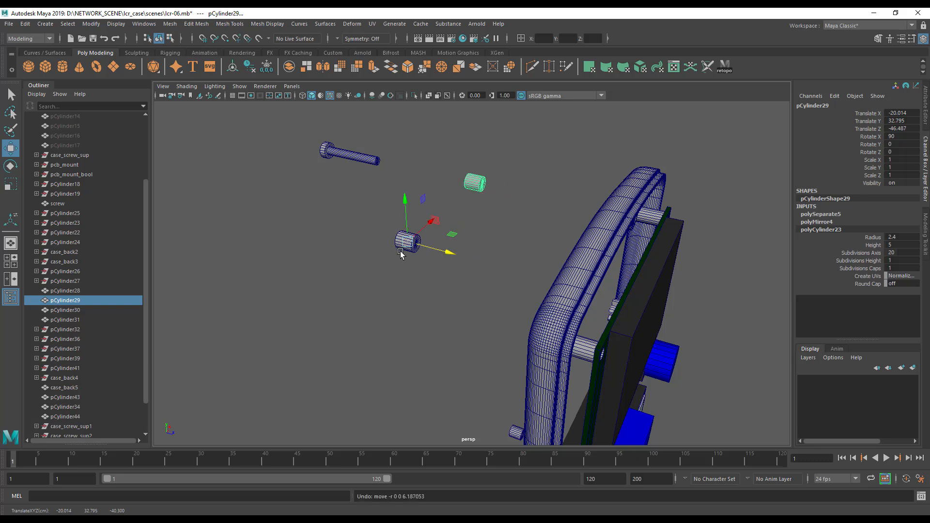
Move the upper pair of loose cylinders together through the back case onto the upper screw mounts, at Translate Z 6.205.
left_click(395, 237, "shift")
left_click_drag(445, 251, 651, 329)
left_click_drag(644, 330, 589, 334, "alt")
right_click_drag(588, 334, 659, 346, "alt")
left_click_drag(659, 346, 586, 358, "alt")
right_click_drag(586, 358, 626, 364, "alt")
left_click_drag(626, 364, 637, 322, "alt")
left_click_drag(649, 288, 710, 271)
middle_click_drag(710, 271, 673, 290, "alt")
left_click_drag(655, 201, 601, 235, "alt")
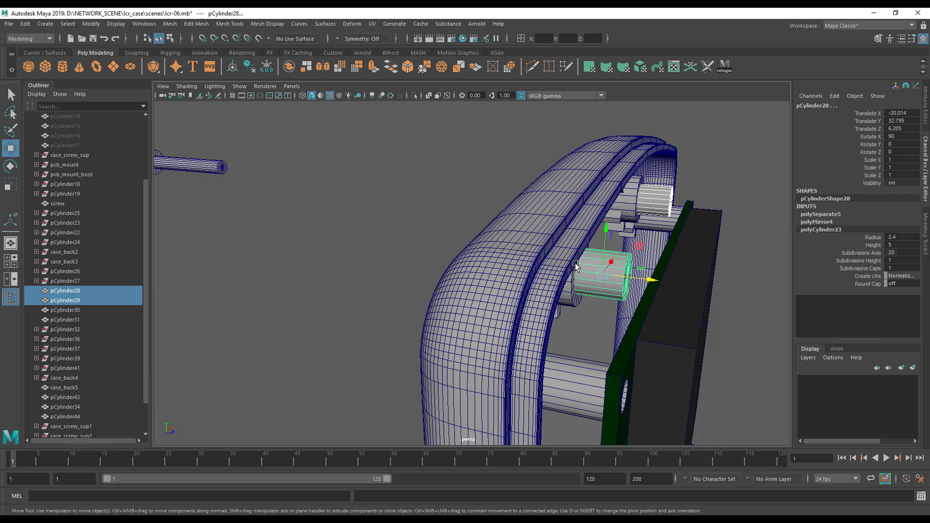
Combine the two cylinders at the upper screw mounts into one mesh.
left_click(665, 203)
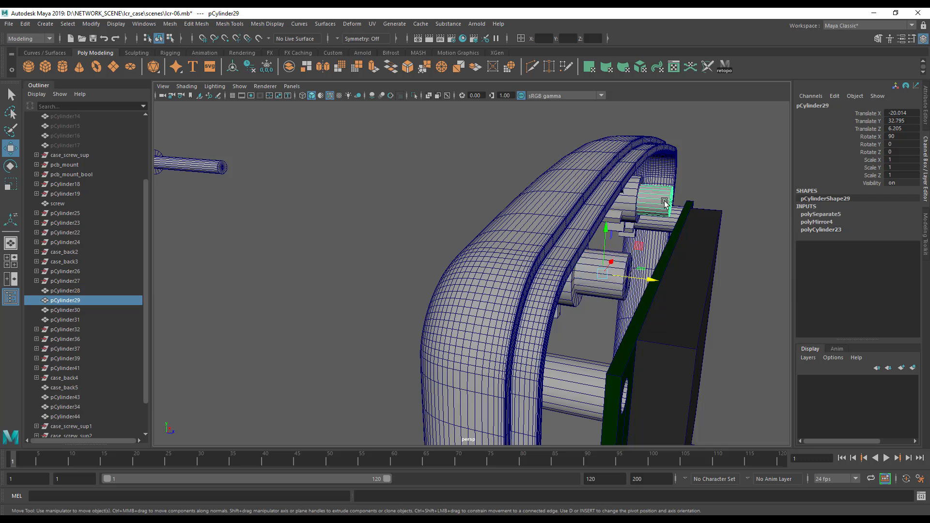
key("q")
left_click(612, 275, "shift")
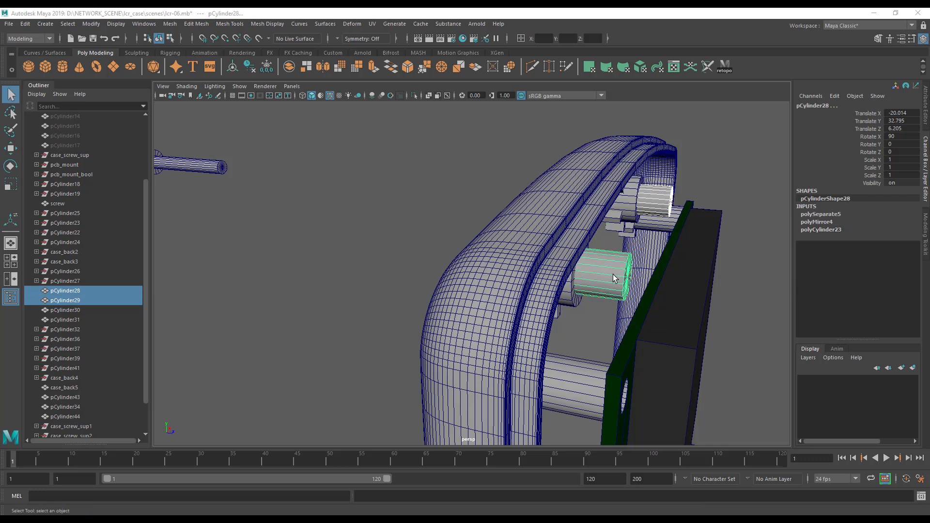
key("space")
left_click(492, 296)
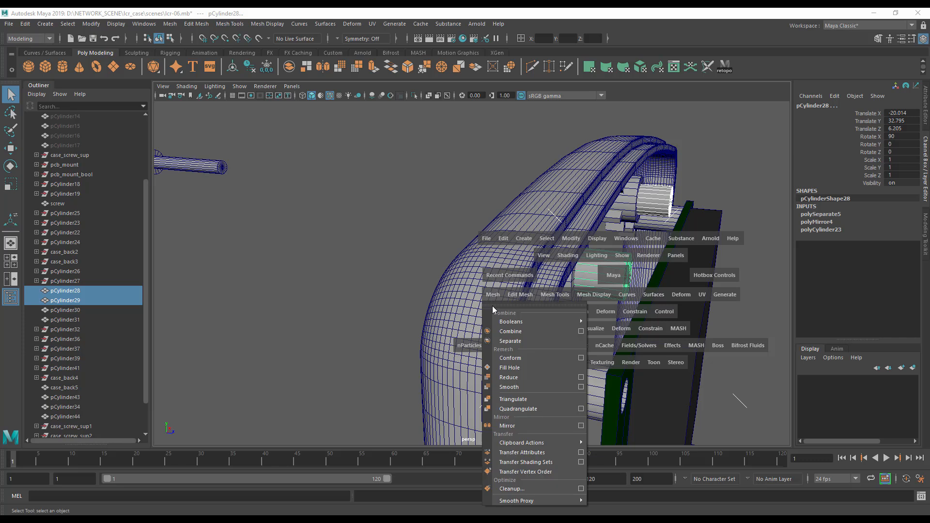
left_click(509, 331)
Move the inner end vertices of the combined cylinders back level with the case edge, at about Z 7.163.
right_click_drag(623, 274, 601, 270)
left_click_drag(600, 270, 615, 270, "alt")
key("space")
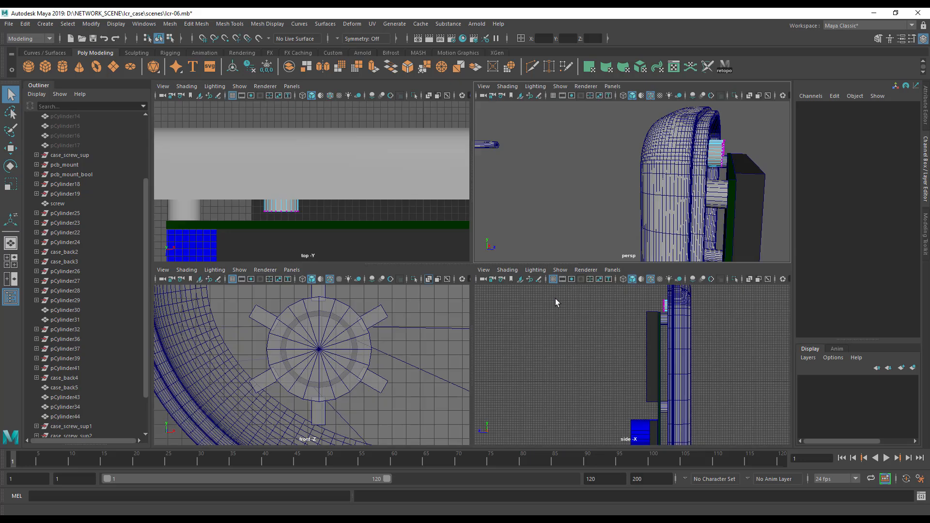
middle_click_drag(674, 324, 629, 357, "alt")
right_click_drag(629, 357, 699, 362, "alt")
middle_click_drag(699, 361, 713, 428, "alt")
left_click_drag(599, 373, 600, 373)
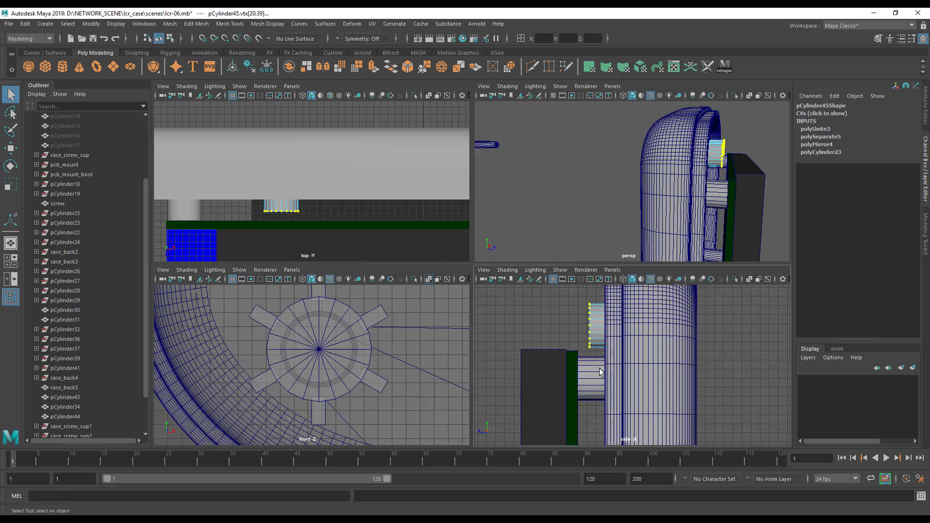
key("w")
left_click_drag(557, 329, 571, 330)
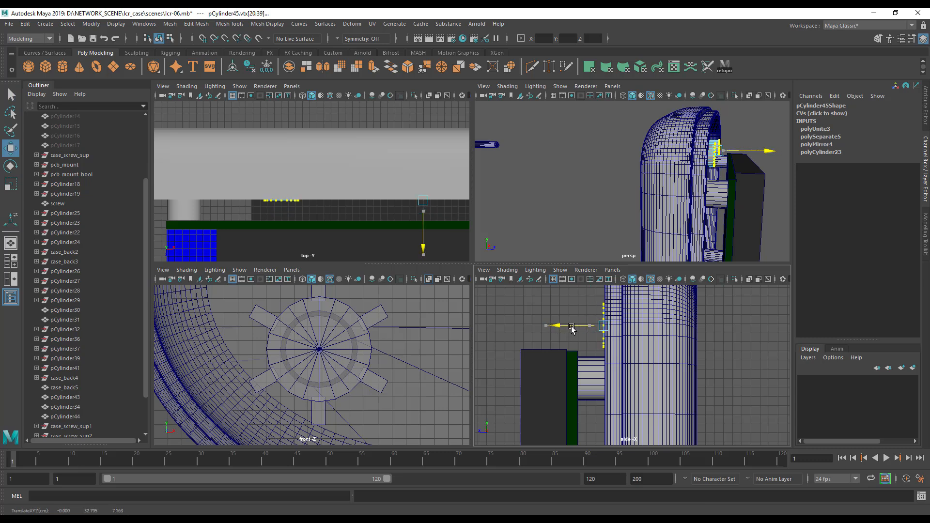
mouse_move(588, 230)
left_mouse_down("alt")
mouse_move(575, 235)
mouse_move(594, 229)
left_mouse_up("alt")
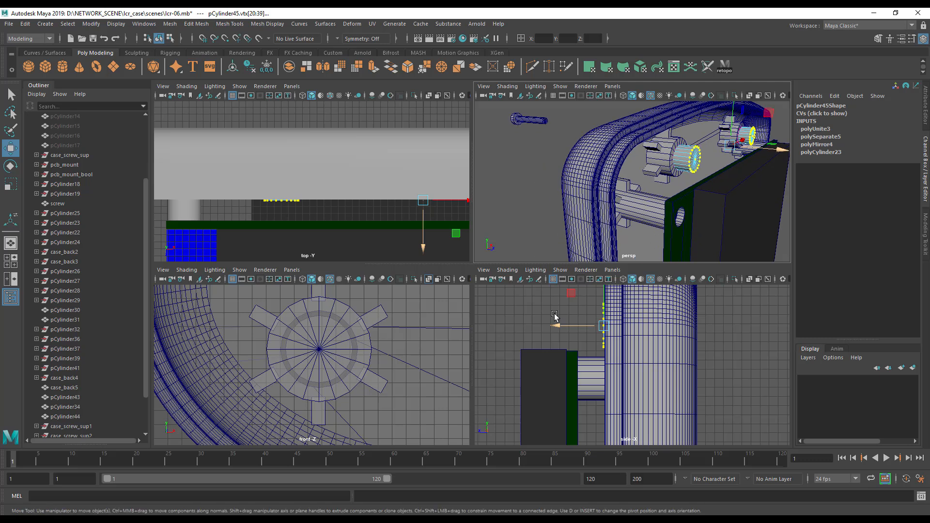
Fine-tune the upper cylinders' end vertices until they sit level with the case edge, and return to object mode.
scroll(594, 337, "up", 2)
middle_click_drag(594, 338, 612, 376, "alt")
right_click_drag(625, 380, 756, 395, "alt")
key("space")
middle_click_drag(565, 354, 695, 418, "alt")
scroll(606, 340, "up", 1)
left_click_drag(479, 300, 483, 300)
key("space")
left_click_drag(575, 251, 617, 147, "alt")
middle_click_drag(618, 146, 683, 167, "alt")
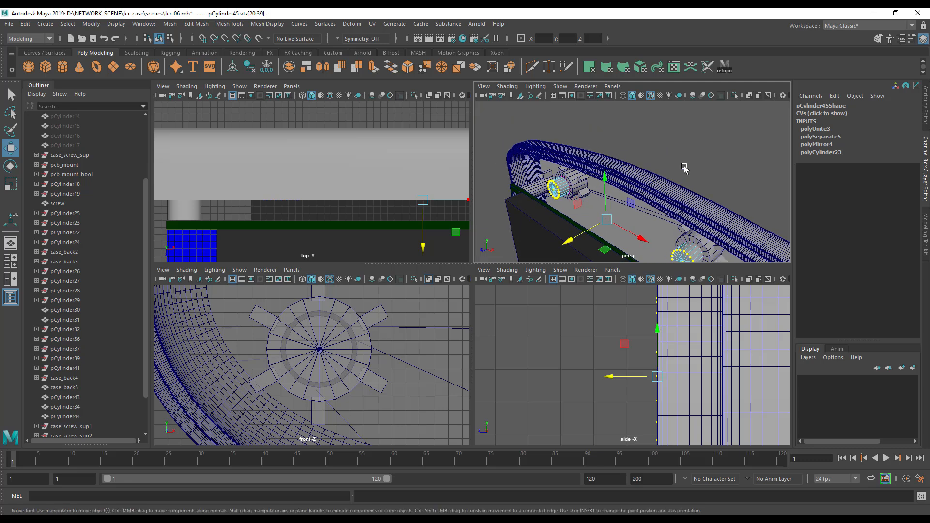
left_click(679, 153)
right_click(560, 188)
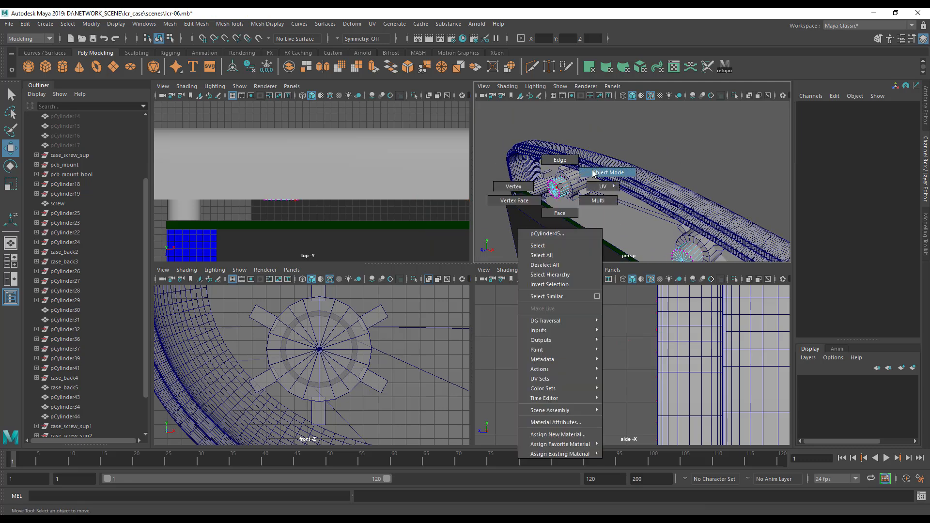
left_click(562, 187)
Move the lower pair of loose cylinders together through the back case onto the lower screw mounts, at Translate Z 6.09.
left_click_drag(557, 211, 676, 208, "alt")
left_click(564, 199)
key("space")
middle_click_drag(592, 292, 595, 315, "alt")
left_click_drag(594, 315, 605, 331, "alt")
middle_click_drag(601, 315, 580, 274, "alt")
left_click_drag(580, 274, 349, 381, "alt")
left_click(348, 381)
middle_click_drag(348, 381, 482, 333, "alt")
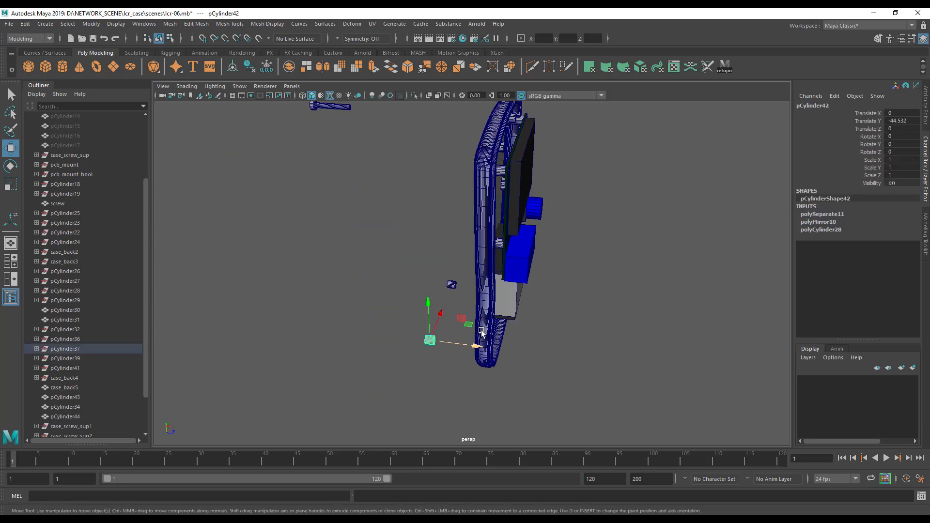
left_click(450, 284)
left_click_drag(475, 350, 488, 380)
right_click_drag(488, 380, 576, 361, "alt")
middle_click_drag(575, 360, 575, 208, "alt")
left_click_drag(455, 348, 559, 346, "alt")
Combine the two cylinders at the lower screw mounts into one mesh.
left_click_drag(555, 351, 600, 348, "alt")
right_click_drag(582, 254, 555, 280)
left_click_drag(569, 346, 675, 349, "alt")
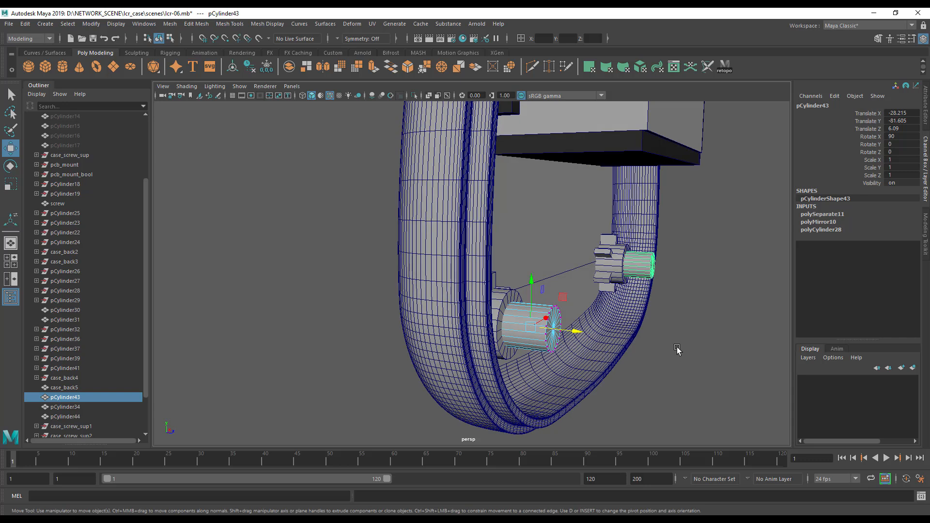
left_click(683, 347)
right_click(554, 319)
right_click_drag(383, 339, 381, 345)
left_click_drag(380, 352, 407, 352, "alt")
right_click_drag(570, 325, 612, 266)
left_click(604, 266, "shift")
key("space")
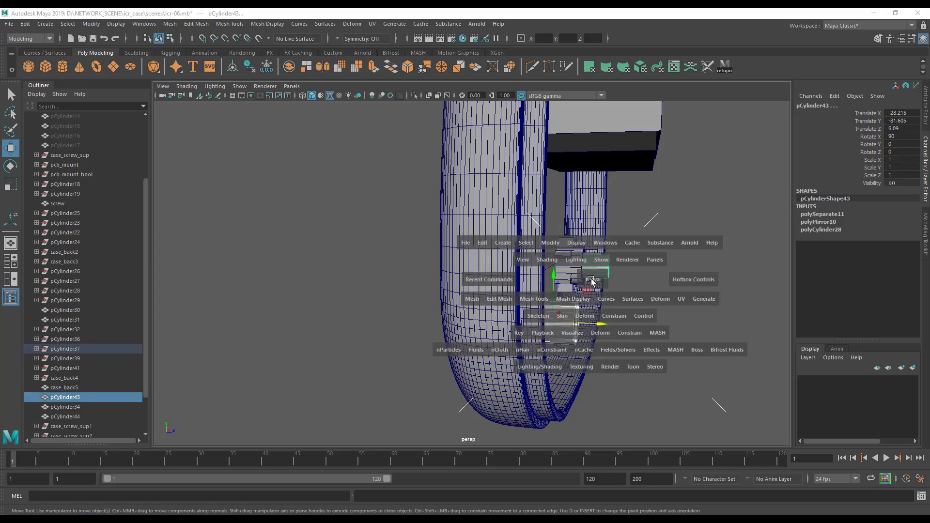
left_click(477, 301)
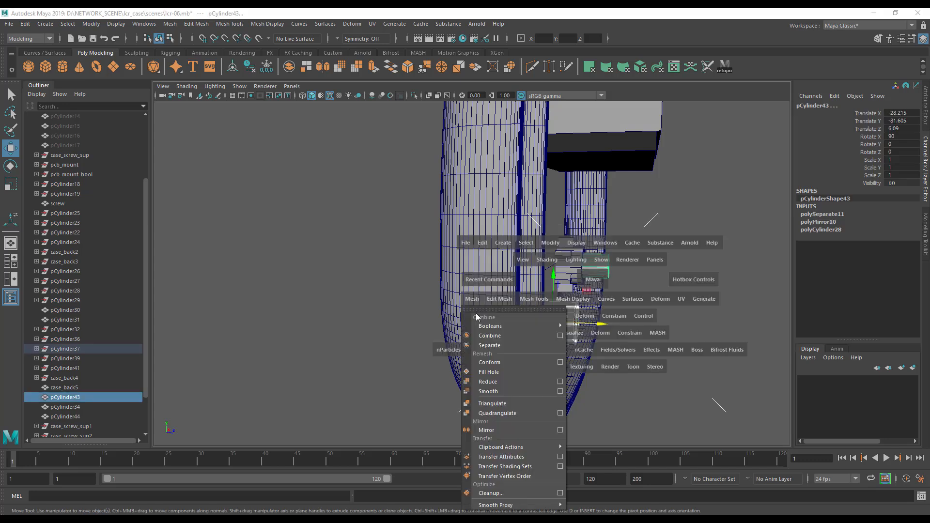
left_click(487, 336)
left_click(633, 341)
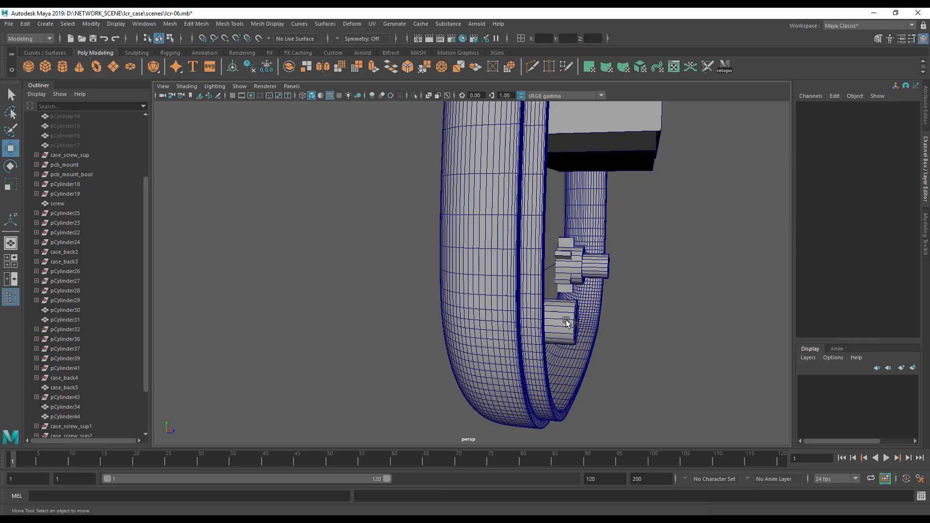
Move the protruding end vertices of the combined lower cylinders back toward the case edge.
left_click(566, 319)
right_click_drag(566, 320, 556, 313)
right_click_drag(532, 258, 531, 258)
key("space")
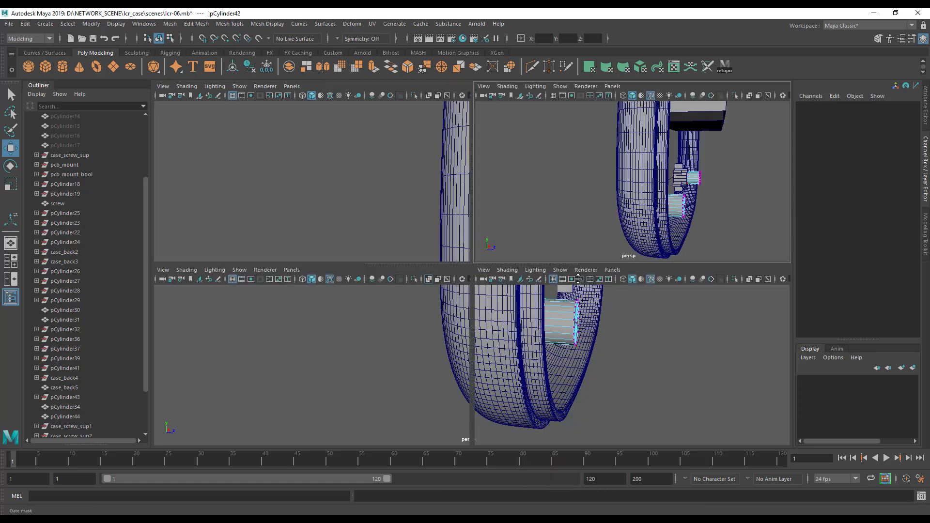
key("space")
key("a")
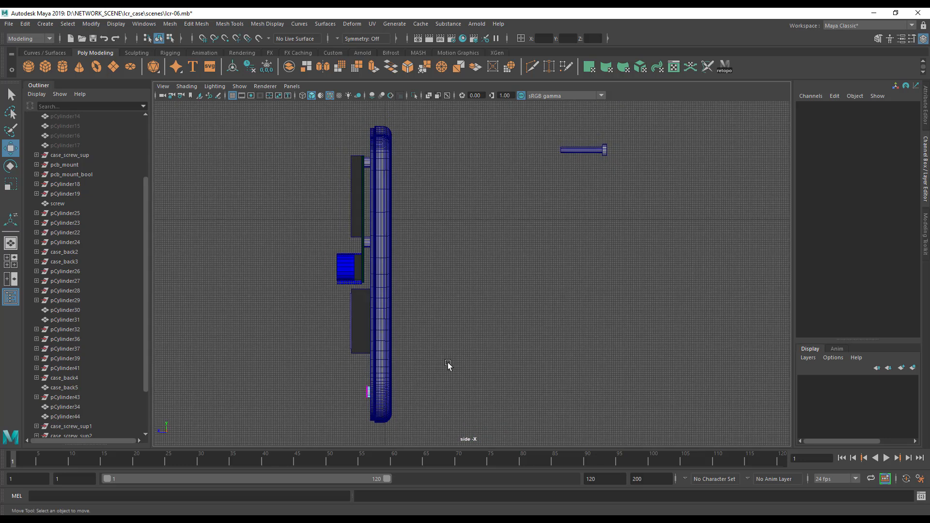
middle_click_drag(448, 364, 603, 225, "alt")
right_click_drag(416, 322, 831, 356, "alt")
middle_click_drag(705, 337, 622, 398, "alt")
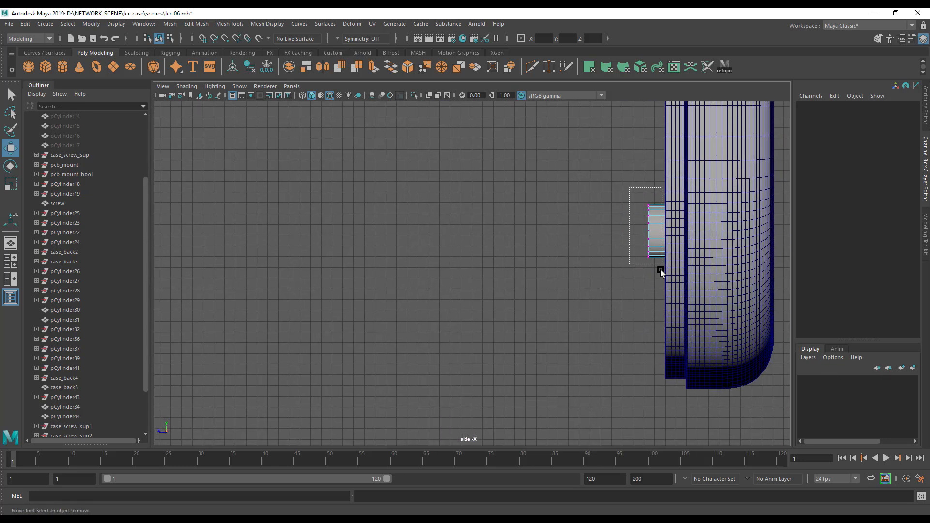
left_click_drag(659, 270, 660, 270)
left_click_drag(622, 234, 638, 235)
Fine-tune the lower cylinders' end vertices level with the case edge, at about Z 7.048, and return to object mode.
middle_click_drag(717, 267, 634, 300, "alt")
right_click_drag(633, 300, 755, 303, "alt")
middle_click_drag(775, 330, 646, 351, "alt")
right_click_drag(646, 350, 765, 345, "alt")
left_click_drag(499, 275, 498, 275)
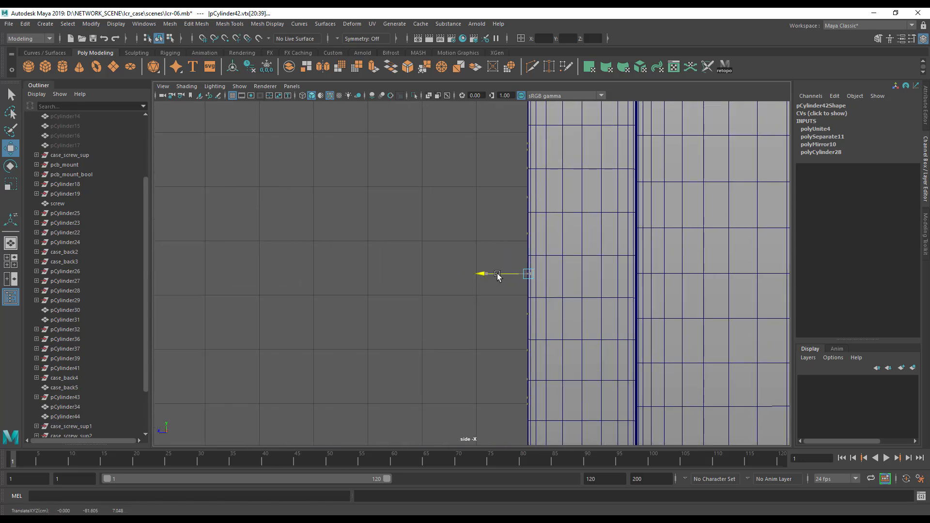
left_click(502, 216)
key("space")
left_click_drag(668, 215, 535, 222, "alt")
right_click_drag(589, 195, 625, 184)
left_click_drag(529, 215, 586, 248, "alt")
Slide the screw toward the upper screw mount to check its fit and pull it back behind the case, at Translate Z -123.915.
key("space")
right_click_drag(587, 248, 387, 245, "alt")
middle_click_drag(531, 191, 541, 319, "alt")
left_click_drag(542, 319, 455, 271, "alt")
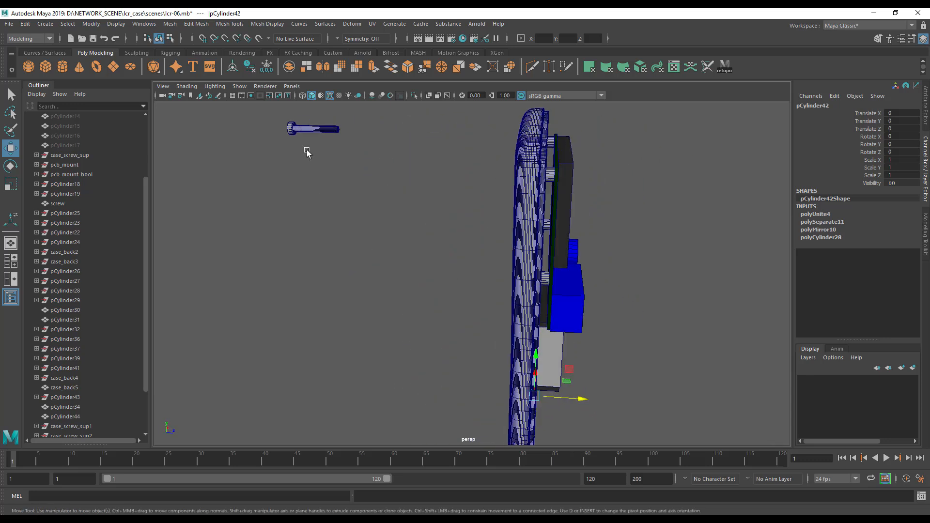
left_click(311, 129)
left_click_drag(378, 191, 348, 202, "alt")
left_click_drag(554, 237, 556, 238)
left_click_drag(479, 260, 532, 273, "alt")
right_click_drag(429, 269, 463, 271, "alt")
middle_click_drag(538, 252, 556, 373, "alt")
right_click_drag(499, 339, 549, 315, "alt")
left_click_drag(549, 303, 447, 269)
Unhide the case_front object and turn on its smooth mesh preview.
key("f")
right_click_drag(493, 288, 436, 288, "alt")
left_click_drag(436, 288, 444, 288, "alt")
middle_click_drag(465, 287, 453, 260, "alt")
scroll(85, 167, "up", 3)
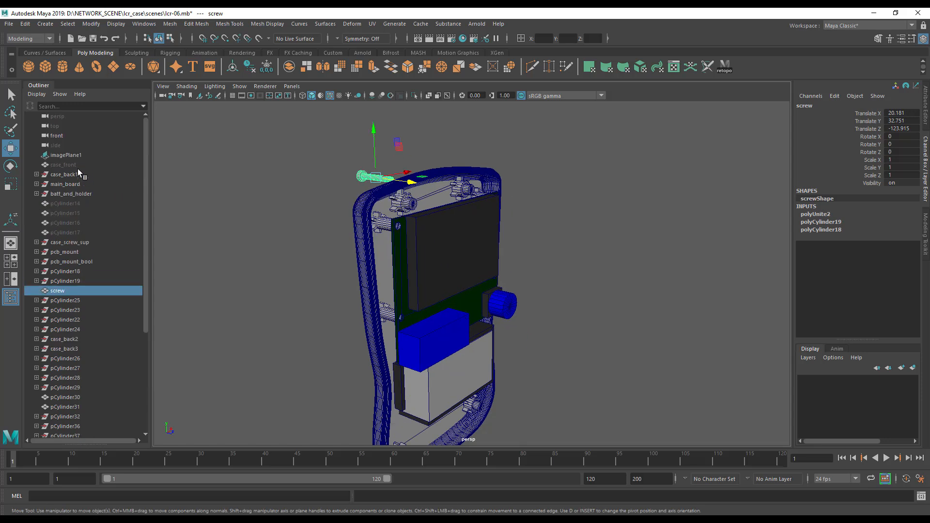
left_click(78, 164)
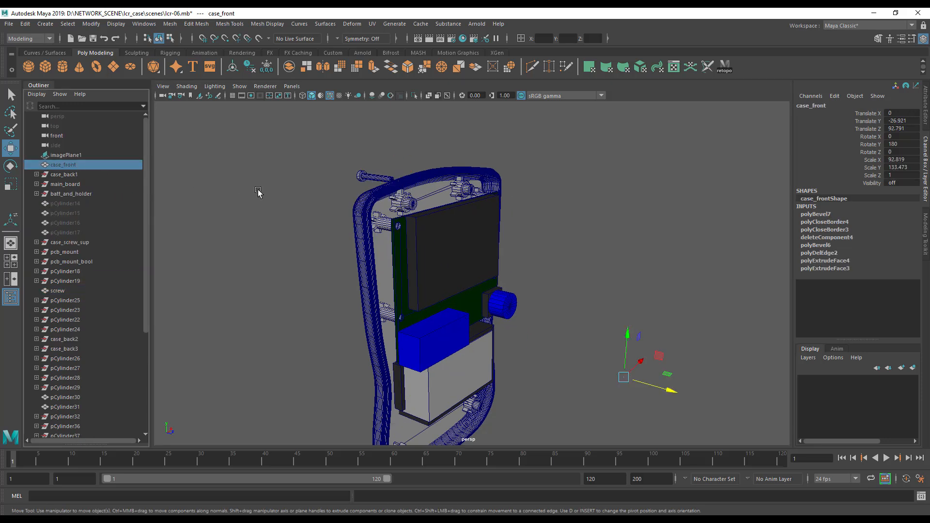
key("shift+h")
left_click_drag(417, 275, 672, 237, "alt")
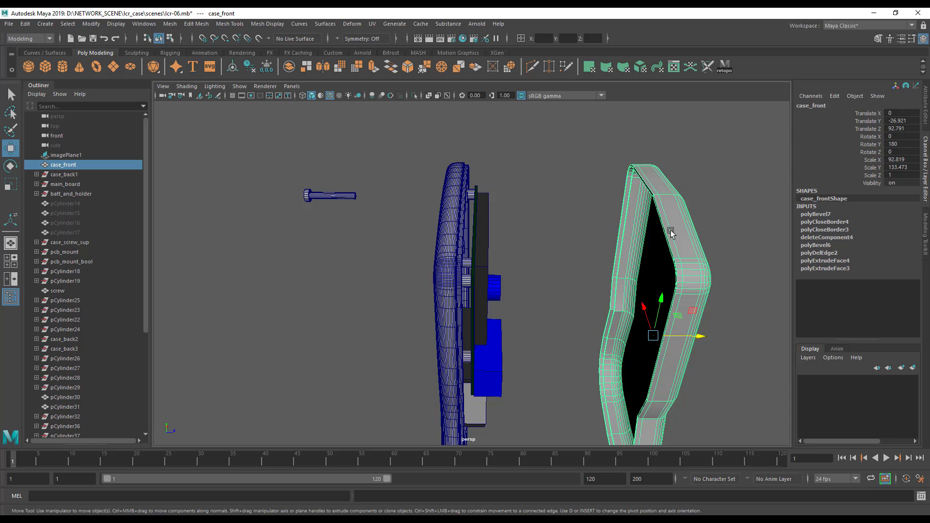
key("3")
Slide the front case up against the back case at Translate Z 17.556 to check how they fit together.
left_click_drag(708, 332, 450, 238)
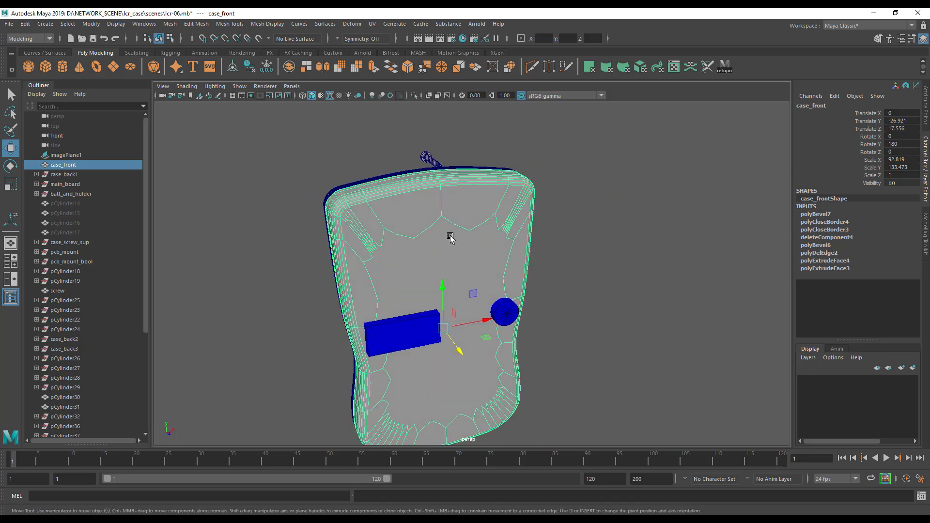
left_click_drag(377, 244, 465, 279, "alt")
right_click_drag(465, 254, 493, 242)
left_click_drag(485, 244, 424, 270, "alt")
Delete the large flat panel faces of the front case, leaving only its rim, and return to object mode.
right_click_drag(423, 254, 431, 286)
left_click(484, 315)
left_click_drag(484, 316, 600, 320, "alt")
left_click_drag(443, 290, 500, 311, "alt")
left_click(547, 318, "shift")
key("Delete")
left_click_drag(452, 332, 548, 347, "alt")
right_click_drag(454, 254, 501, 240)
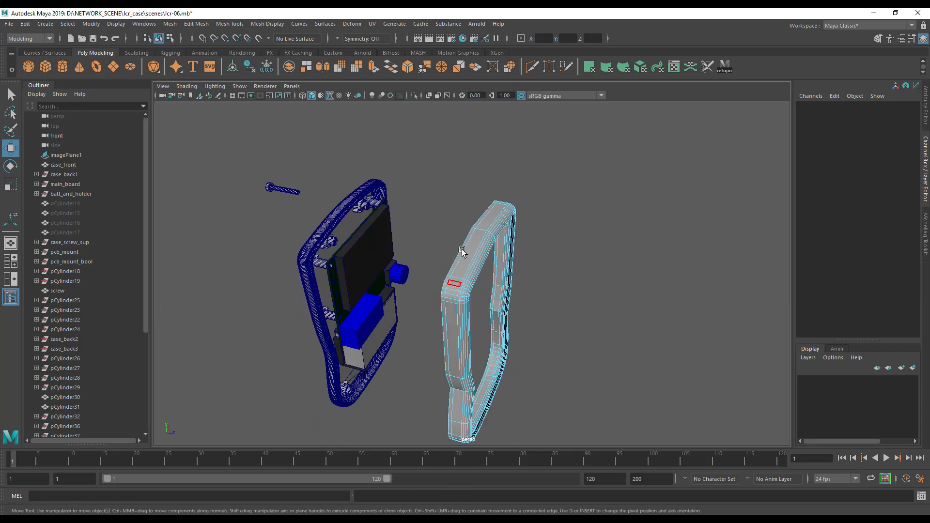
Convert the front case rim's smooth mesh preview to polygons.
scroll(458, 227, "up", 5)
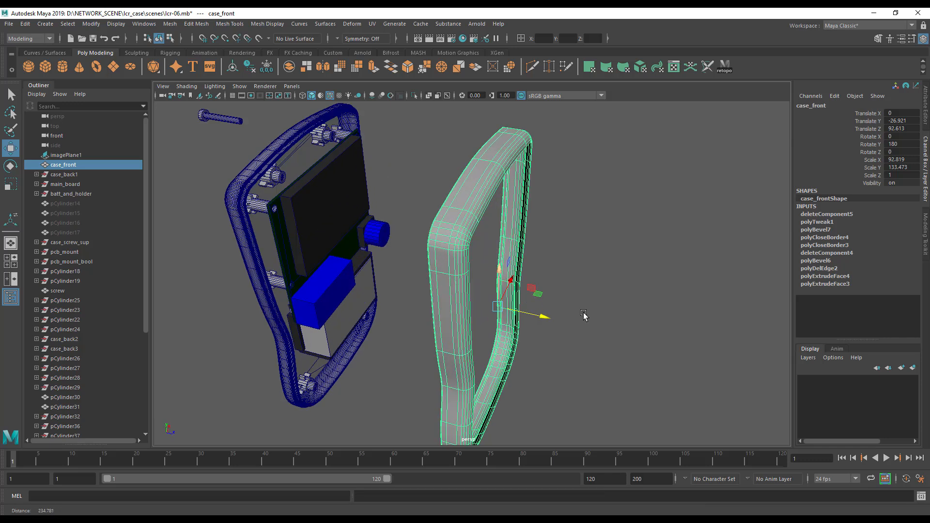
key("space")
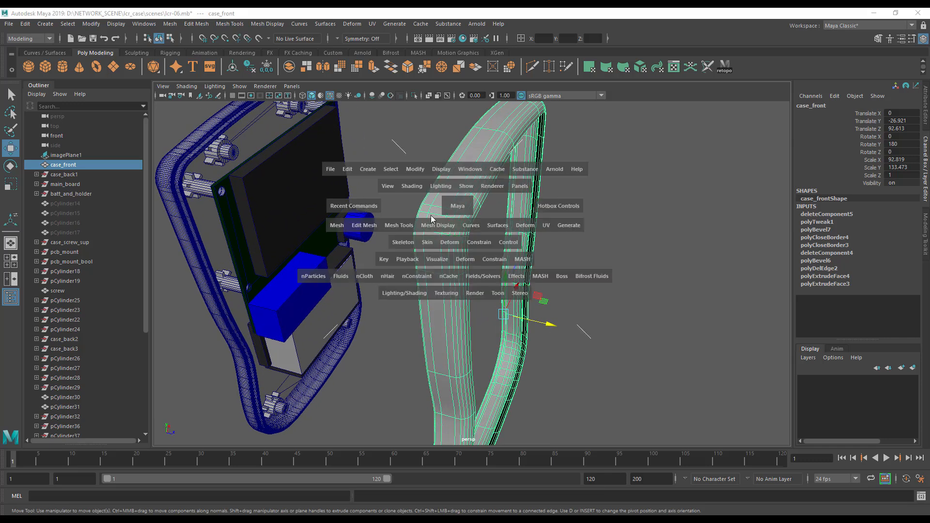
left_click(413, 170)
mouse_move(438, 406)
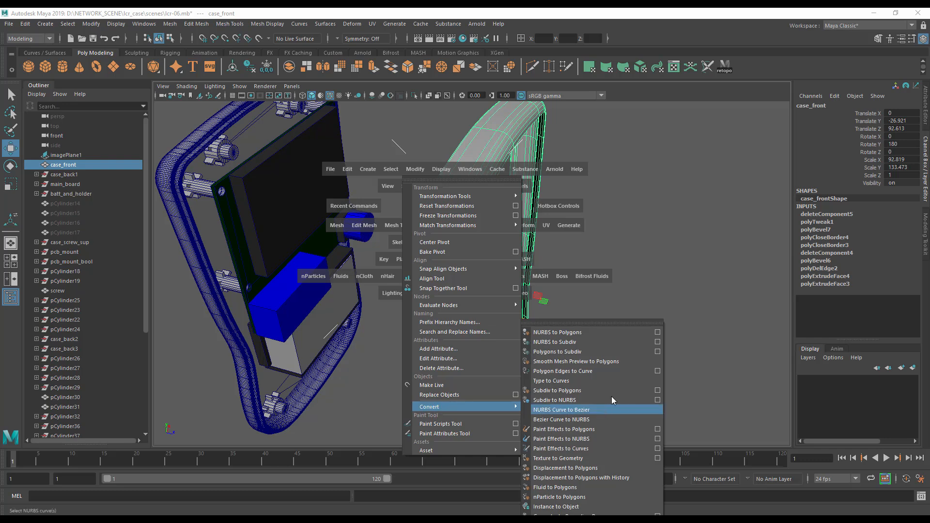
left_click(620, 361)
left_click_drag(494, 363, 501, 254, "alt")
right_click(501, 254)
left_click(534, 290)
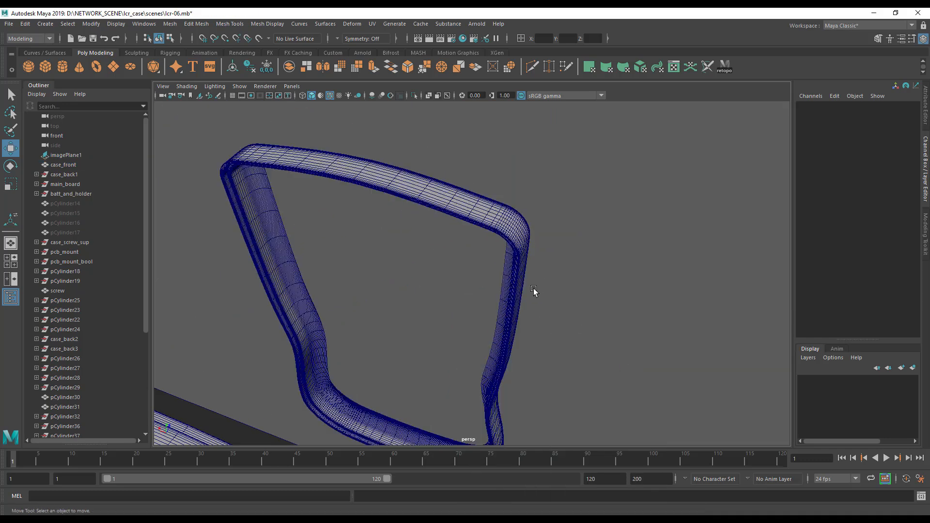
Select the border edge loop on the inner side of the front case rim and close that opening with Fill Hole.
right_click(511, 254)
left_click(551, 240)
left_click_drag(533, 278, 434, 305, "alt")
right_click_drag(434, 305, 829, 353, "alt")
left_click_drag(515, 326, 406, 303, "alt")
right_click_drag(406, 253, 408, 229)
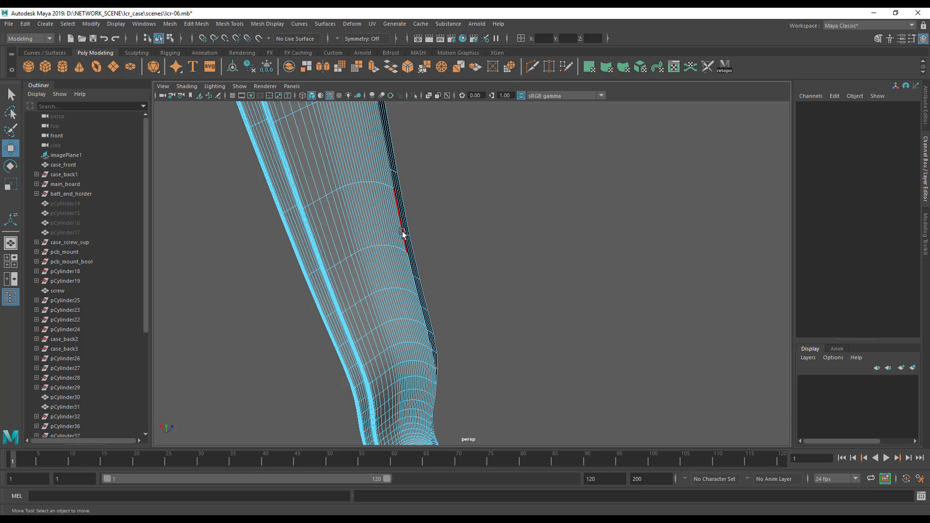
right_click_drag(332, 272, 657, 321, "alt")
left_click_drag(376, 321, 446, 328, "alt")
double_click(252, 382)
right_click_drag(498, 363, 204, 346, "alt")
right_click_drag(484, 335, 292, 324, "alt")
right_click_drag(513, 327, 369, 323, "alt")
middle_click_drag(370, 324, 287, 324, "alt")
left_click_drag(288, 323, 310, 279, "alt")
key("space")
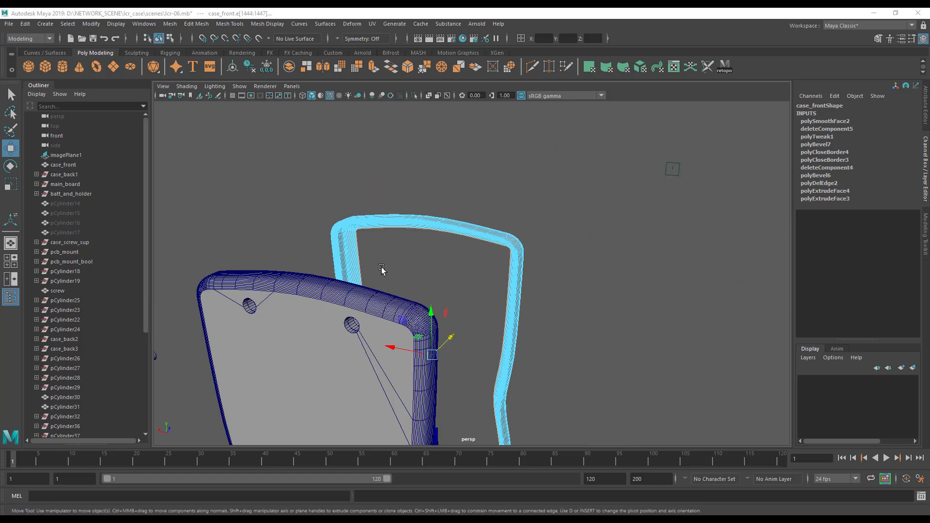
left_click(258, 288)
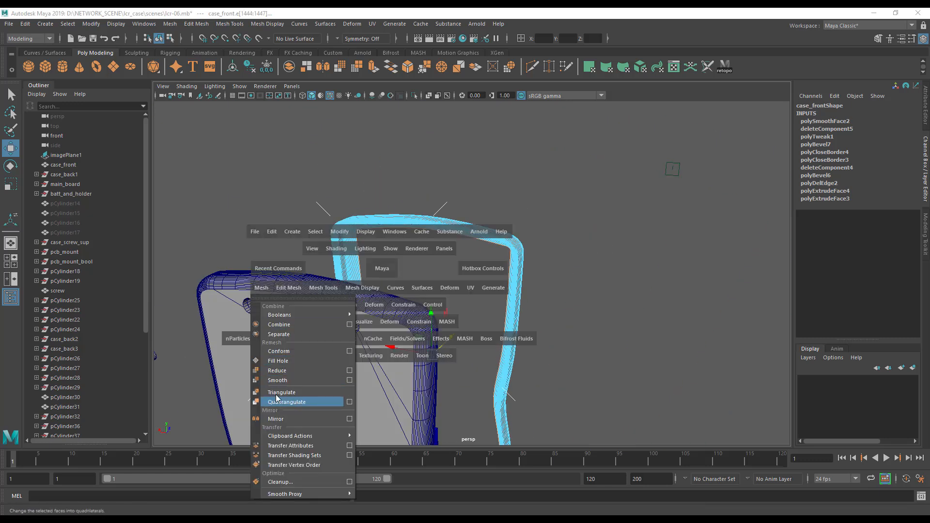
left_click(289, 361)
Select the remaining border edge loop on the outer side of the front case and close it with Fill Hole.
left_click_drag(291, 361, 220, 345, "alt")
right_click_drag(213, 335, 299, 332, "alt")
left_click_drag(301, 329, 455, 346, "alt")
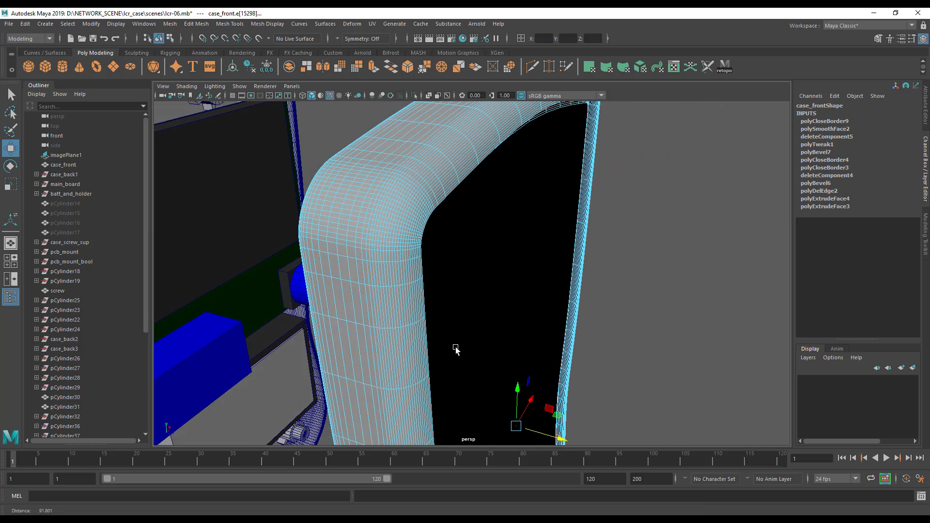
right_click_drag(400, 305, 442, 298, "alt")
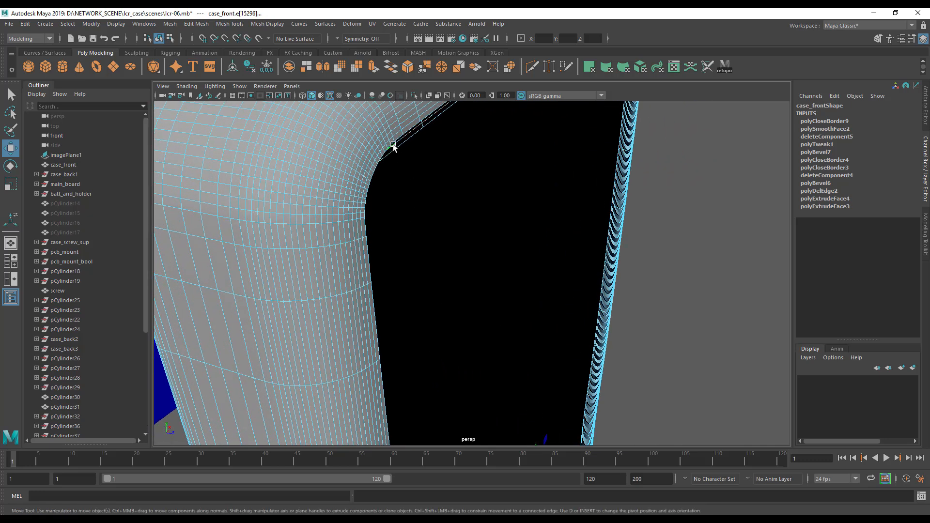
right_click_drag(548, 253, 465, 222, "alt")
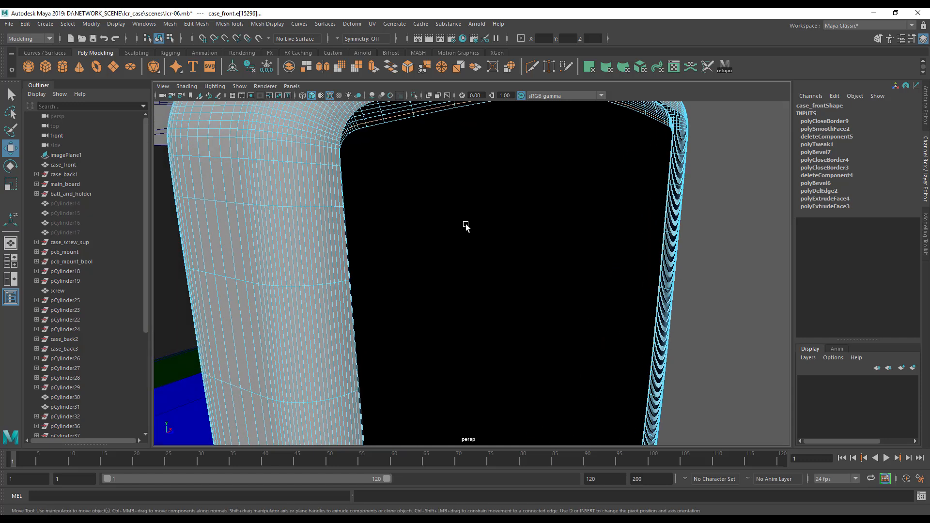
left_click_drag(465, 222, 480, 326, "alt")
right_click_drag(479, 325, 326, 322, "alt")
left_click(466, 246)
left_click_drag(326, 321, 317, 342, "alt")
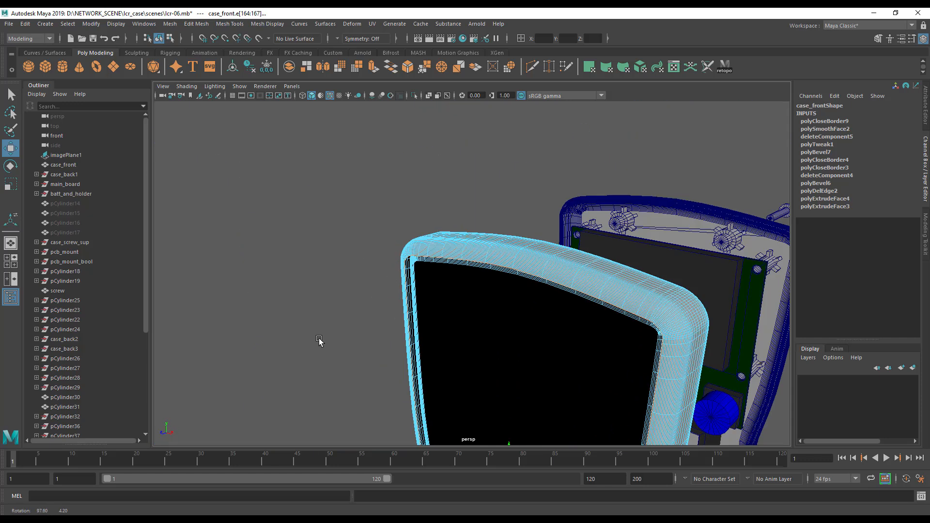
key("space")
left_click(324, 346)
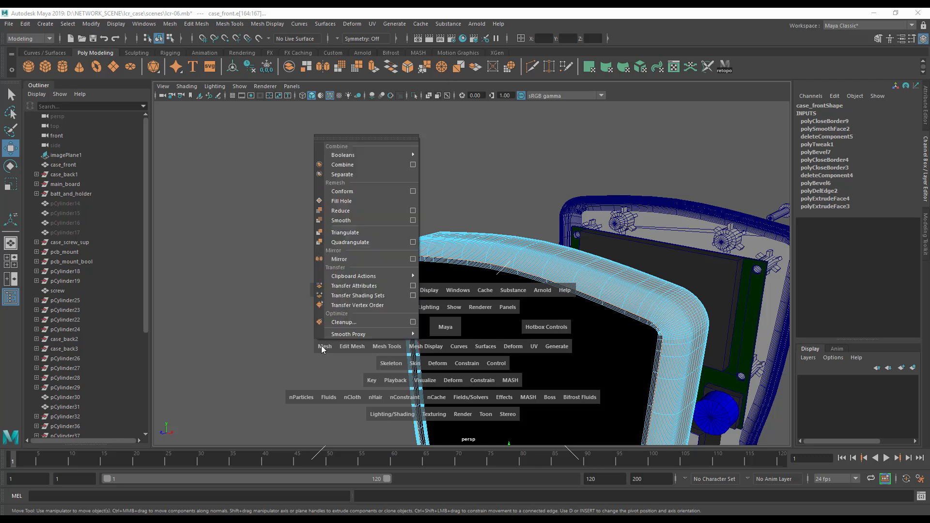
left_click(347, 199)
left_click_drag(339, 297, 446, 294, "alt")
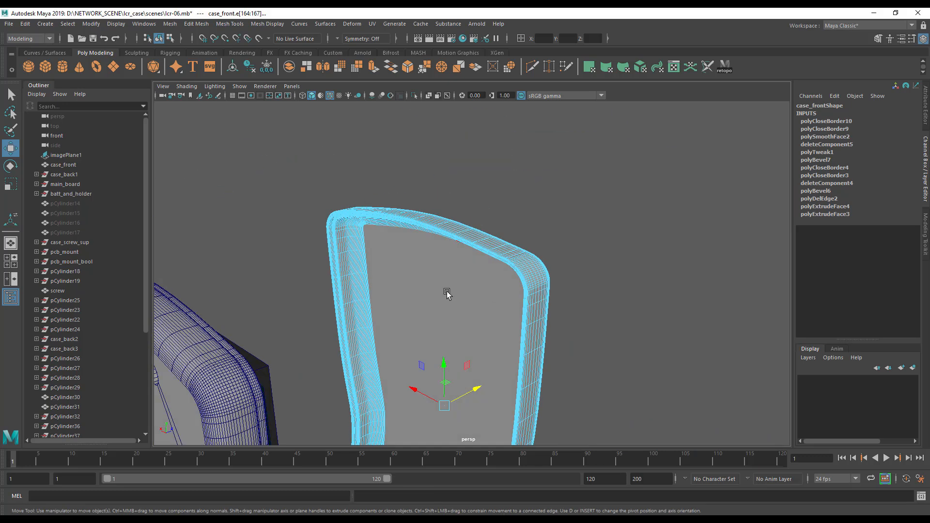
right_click_drag(524, 252, 536, 239)
left_click(536, 239)
Select the upper and lower pairs of small cylinders at the back case's screw mounts.
left_click(477, 247)
left_click_drag(513, 353, 581, 339, "alt")
left_click(584, 315)
left_click_drag(457, 374, 533, 361, "alt")
left_click_drag(576, 336, 574, 283, "alt")
left_click(599, 163)
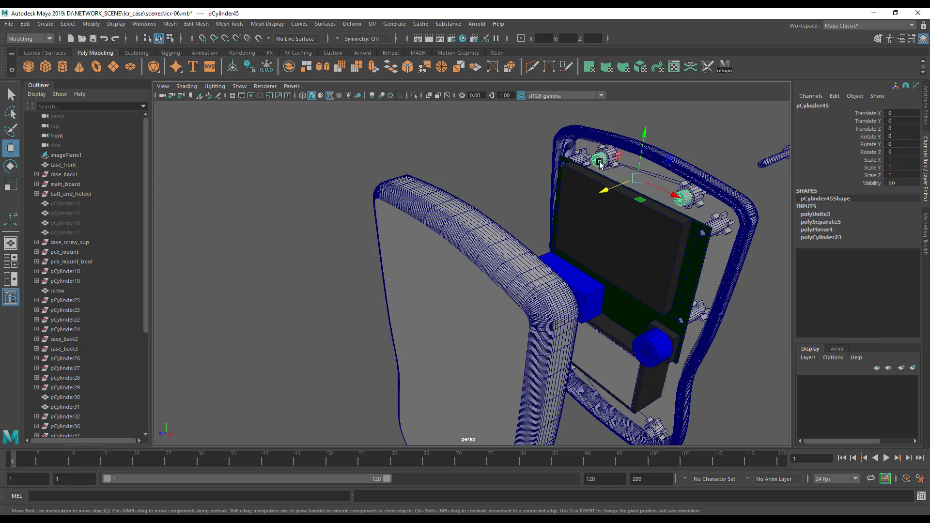
left_click_drag(613, 247, 582, 354, "alt")
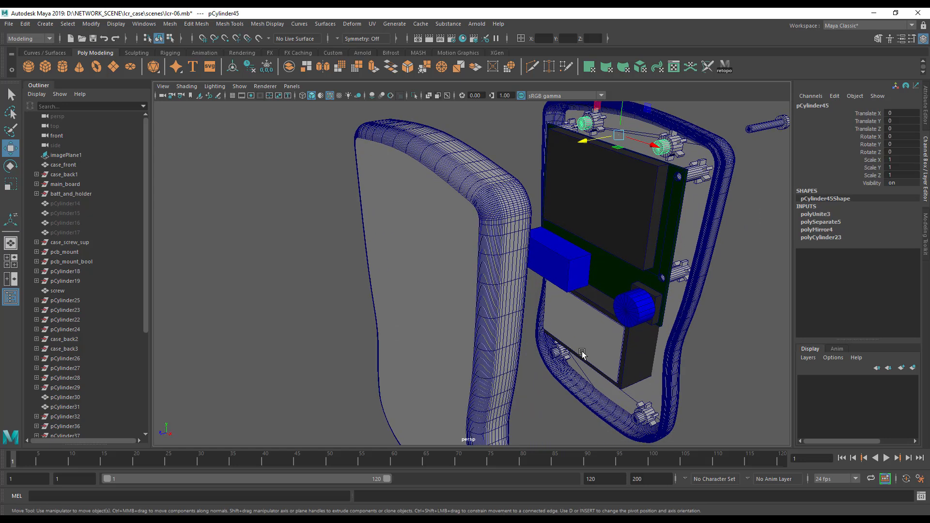
left_click(557, 356)
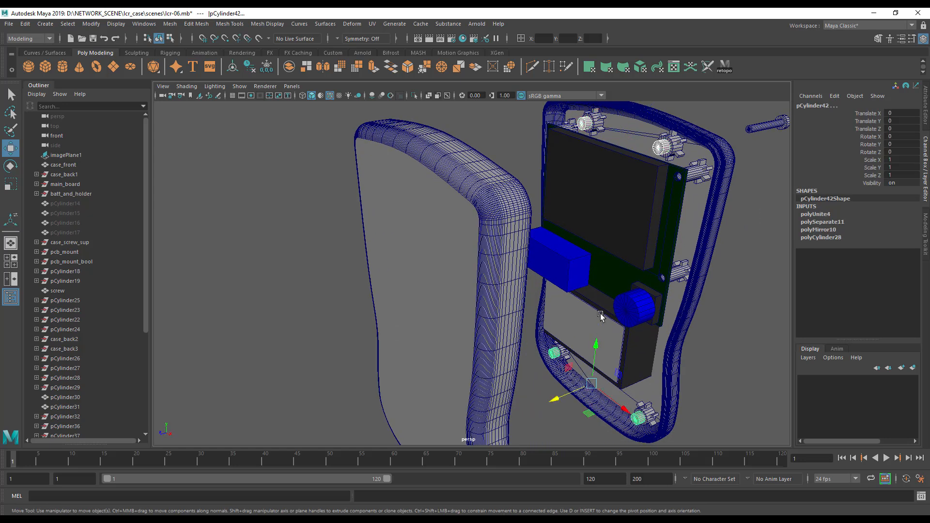
Try to copy the selected cylinders with Duplicate Special and move the copies toward the front case, and undo it.
left_click_drag(601, 316, 592, 321, "alt")
key("space")
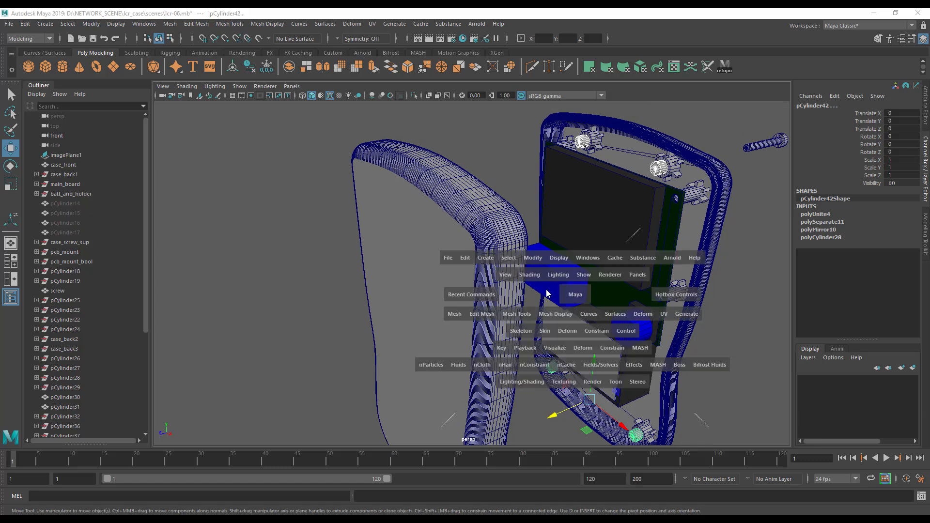
left_click(457, 313)
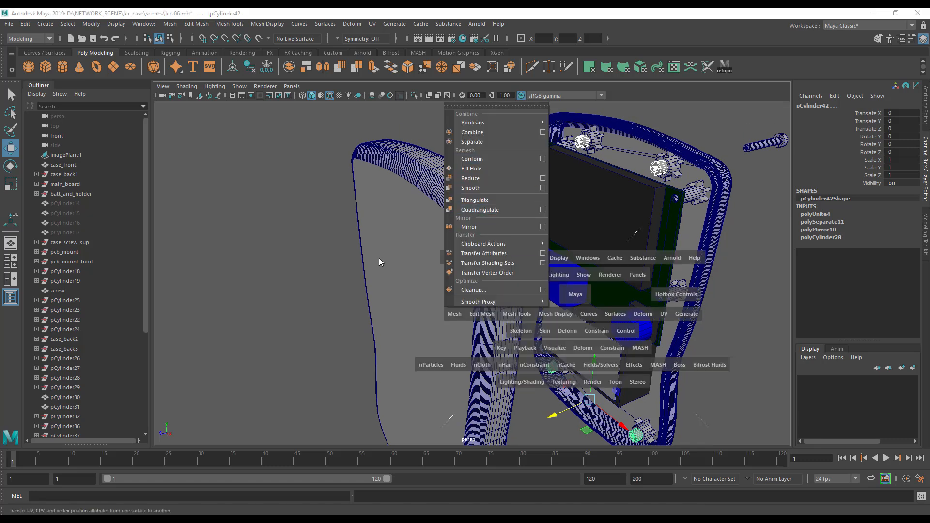
left_click(380, 264)
left_click(463, 257)
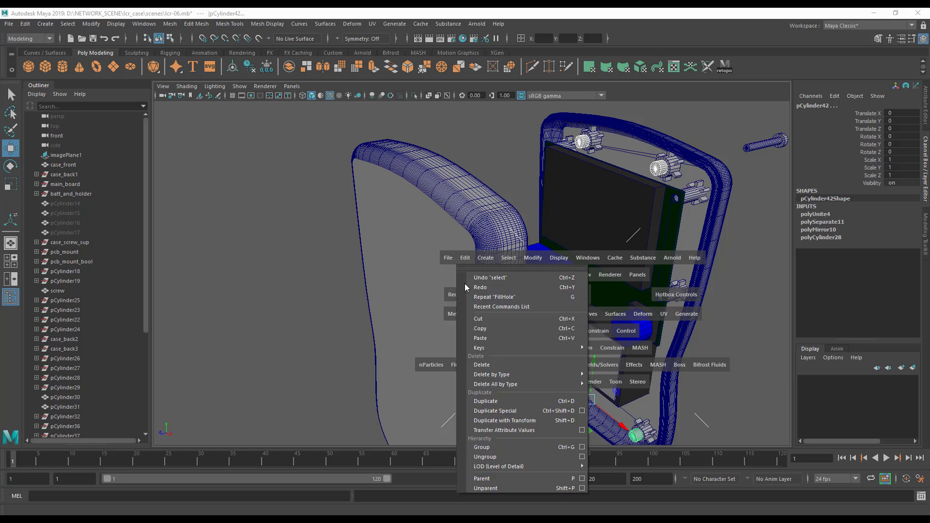
left_click(494, 412)
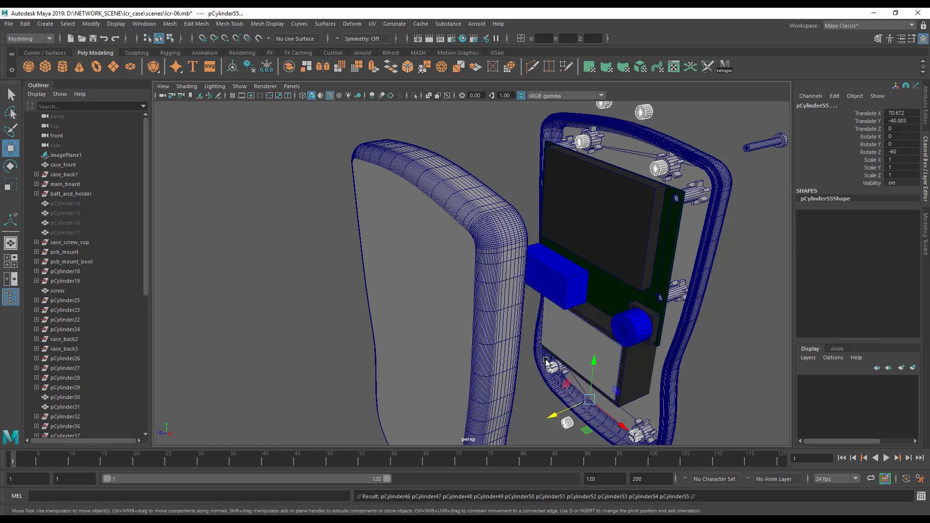
middle_click_drag(549, 365, 531, 333, "alt")
left_click_drag(579, 368, 564, 386, "alt")
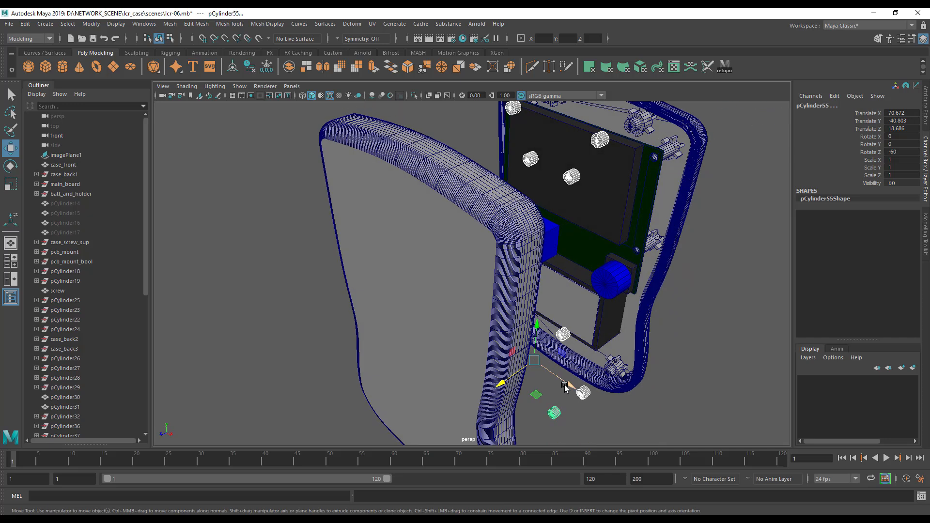
key("ctrl+z")
key("ctrl+z")
Reset the Duplicate Special options, enable duplicating the input graph, and duplicate the selected screw mount cylinders.
middle_click_drag(619, 368, 610, 408, "alt")
left_click_drag(610, 408, 649, 273, "alt")
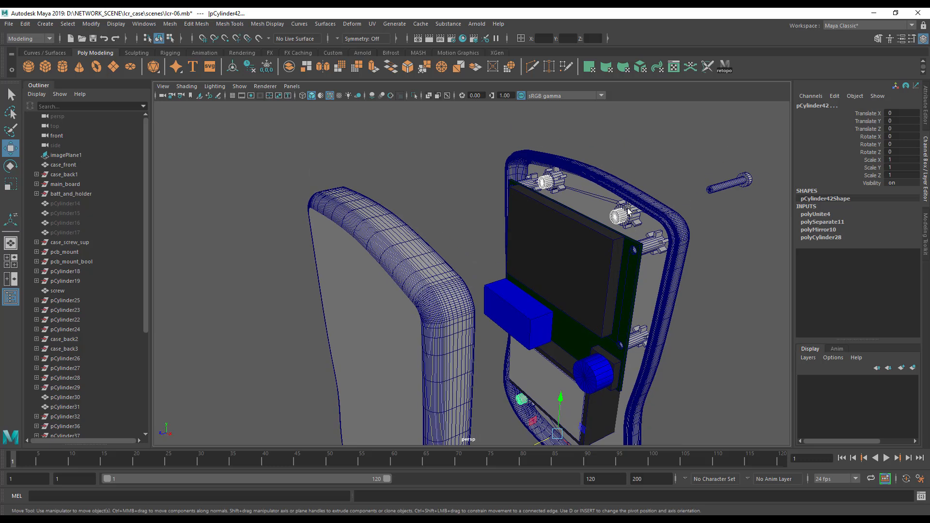
left_click_drag(563, 275, 514, 321, "alt")
key("space")
left_click(398, 341)
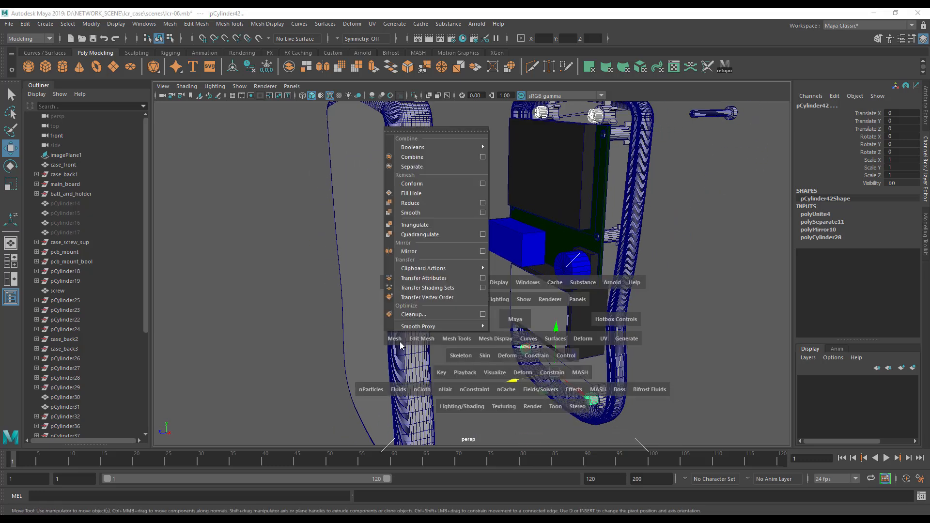
left_click(405, 283)
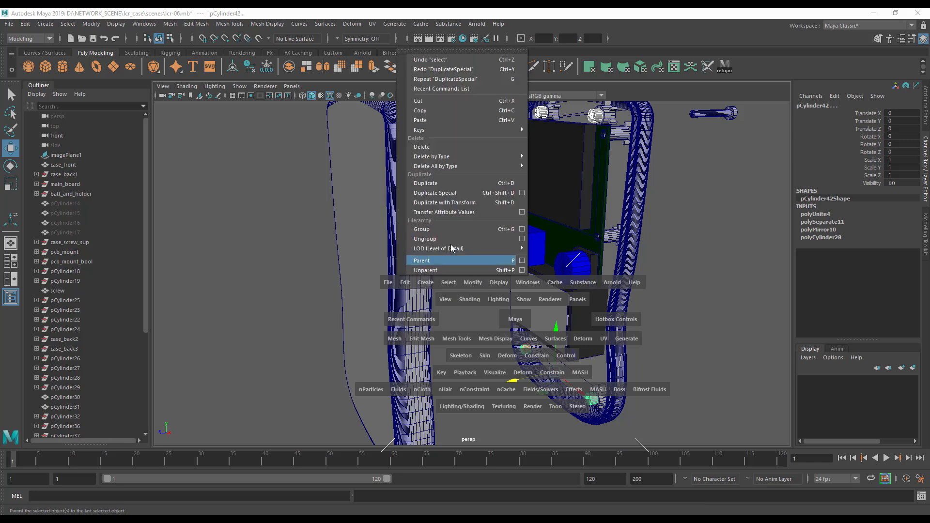
left_click(522, 194)
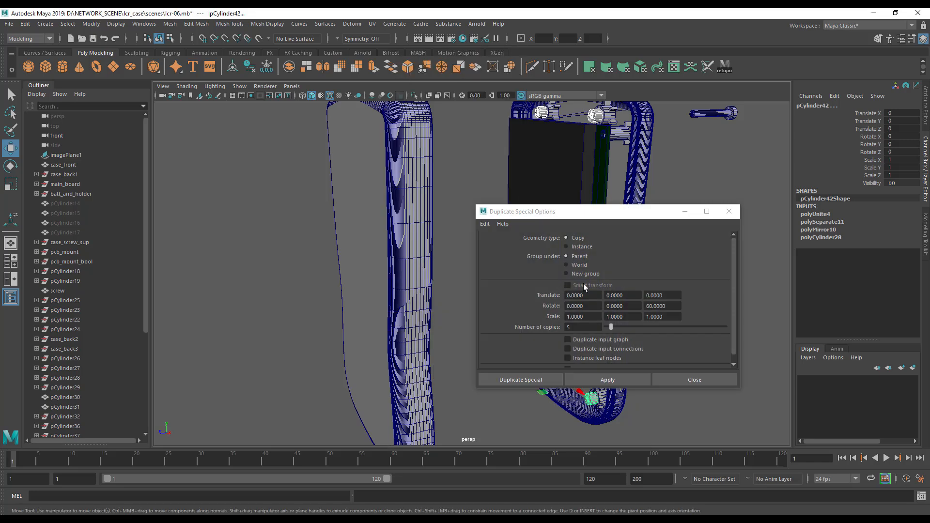
left_click(484, 225)
left_click(486, 240)
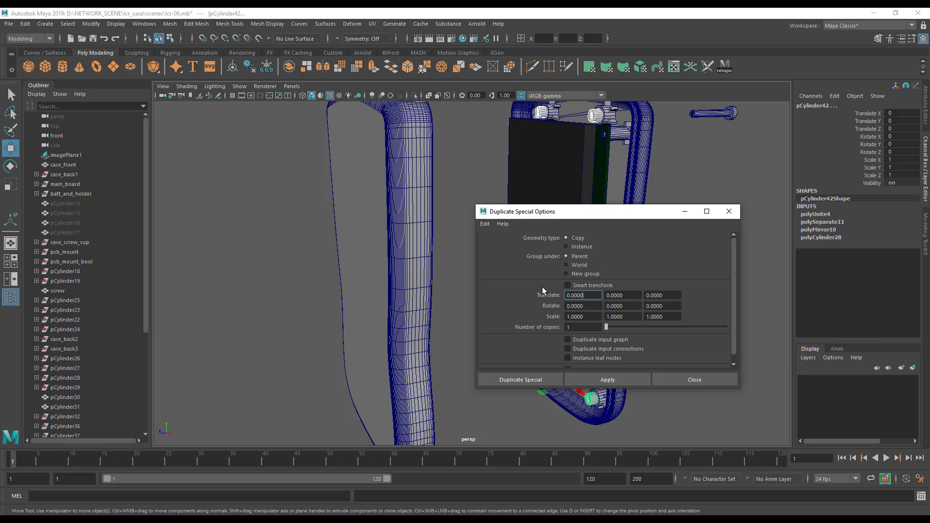
left_click(594, 339)
left_click(542, 380)
Move the duplicated cylinders along Z to about 84.7, placing them inside the front case.
left_click_drag(585, 372, 393, 390, "alt")
left_click_drag(527, 365, 433, 387, "alt")
left_click_drag(409, 359, 358, 354)
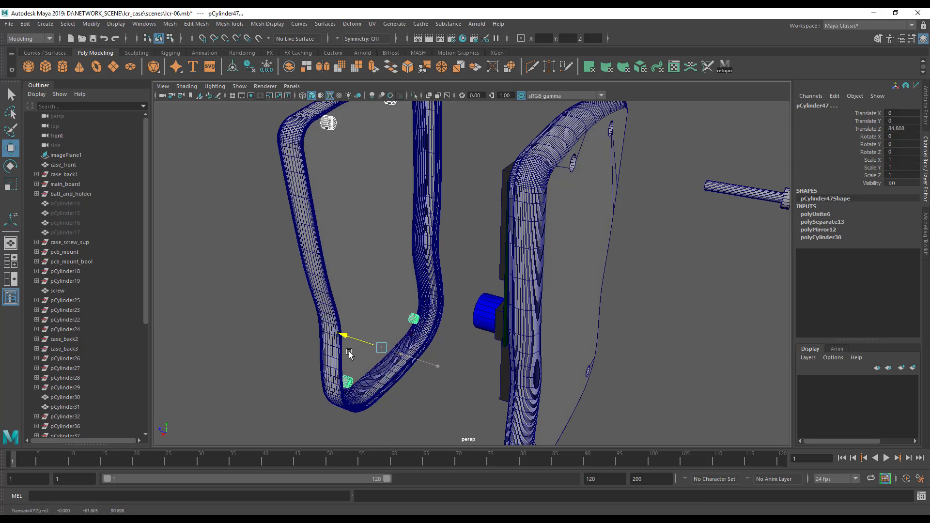
Examine from several angles how the duplicated cylinders sit inside the front case.
left_click_drag(359, 364, 470, 390, "alt")
left_click_drag(473, 292, 677, 287, "alt")
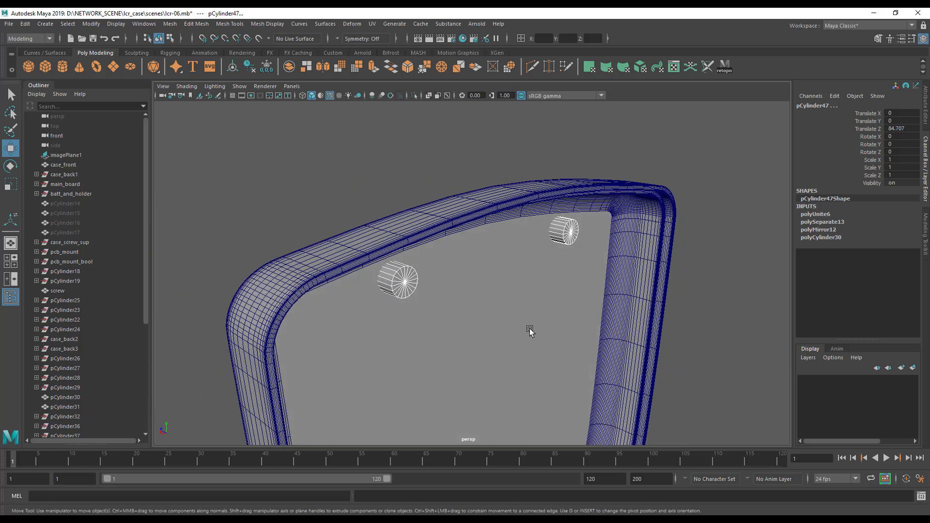
middle_click_drag(532, 331, 640, 322, "alt")
scroll(632, 315, "up", 4)
left_click_drag(631, 314, 643, 311, "alt")
left_click_drag(568, 253, 472, 284, "alt")
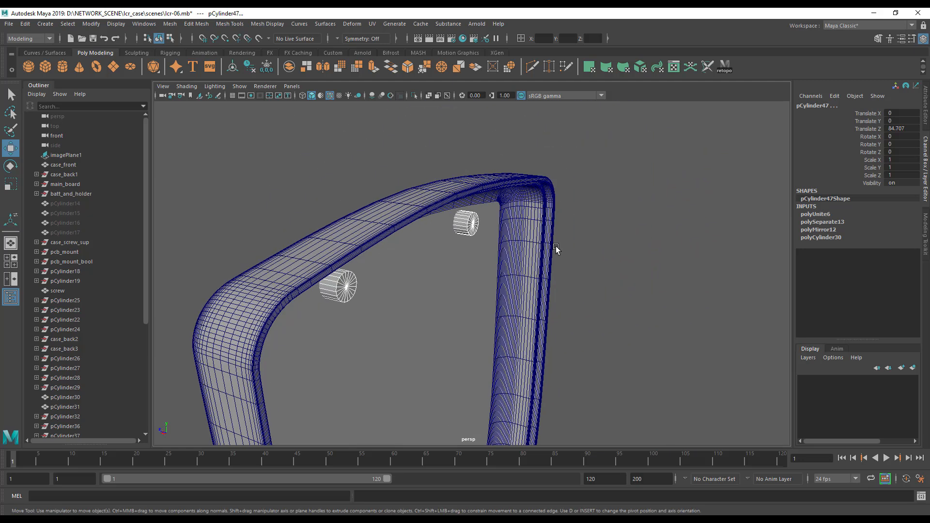
right_click_drag(555, 243, 448, 262, "alt")
left_click_drag(434, 263, 595, 222, "alt")
middle_click_drag(560, 310, 520, 236, "alt")
left_click_drag(468, 275, 559, 309, "alt")
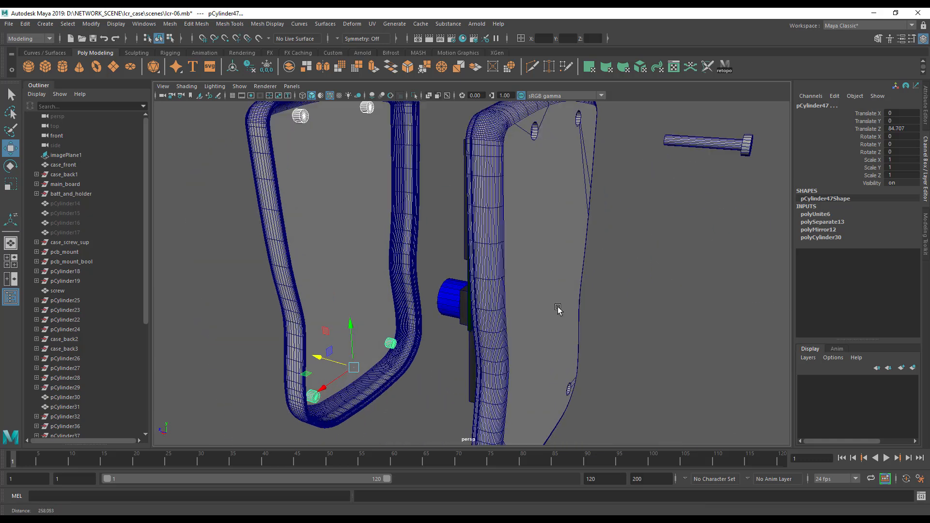
Combine the upper and lower cylinder pairs in the front case into one mesh and select it.
scroll(543, 300, "up", 3)
middle_click_drag(465, 290, 545, 263, "alt")
left_click_drag(435, 353, 447, 146, "alt")
left_click(446, 125, "shift")
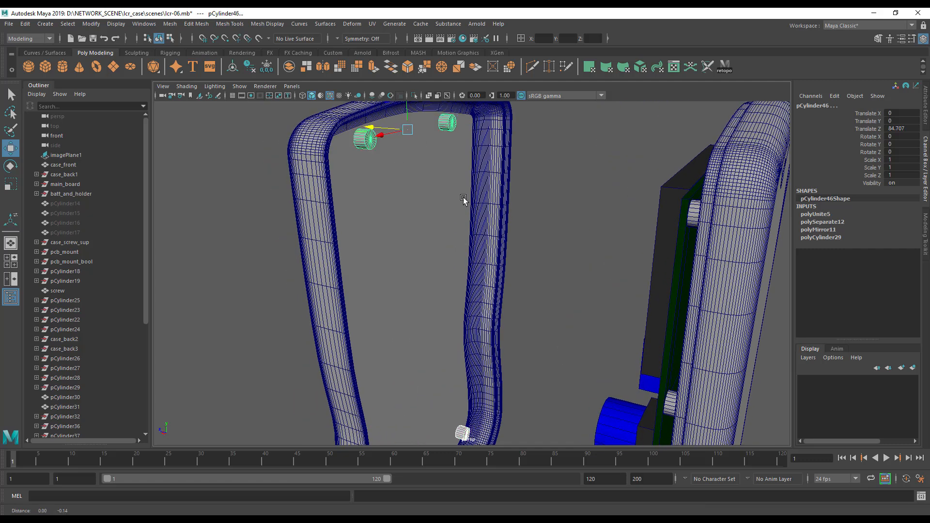
middle_click_drag(458, 244, 450, 198, "alt")
key("space")
left_click(329, 218)
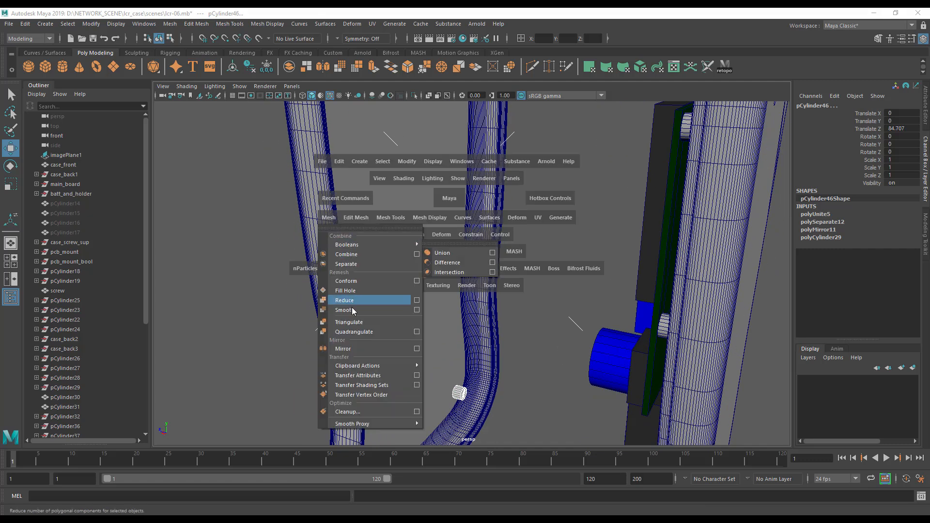
left_click(357, 254)
middle_click_drag(474, 267, 479, 314, "alt")
left_click(566, 291)
left_click(444, 124)
Isolate the combined front case cylinders in the side view.
middle_click_drag(514, 236, 515, 301, "alt")
left_click_drag(515, 301, 480, 266, "alt")
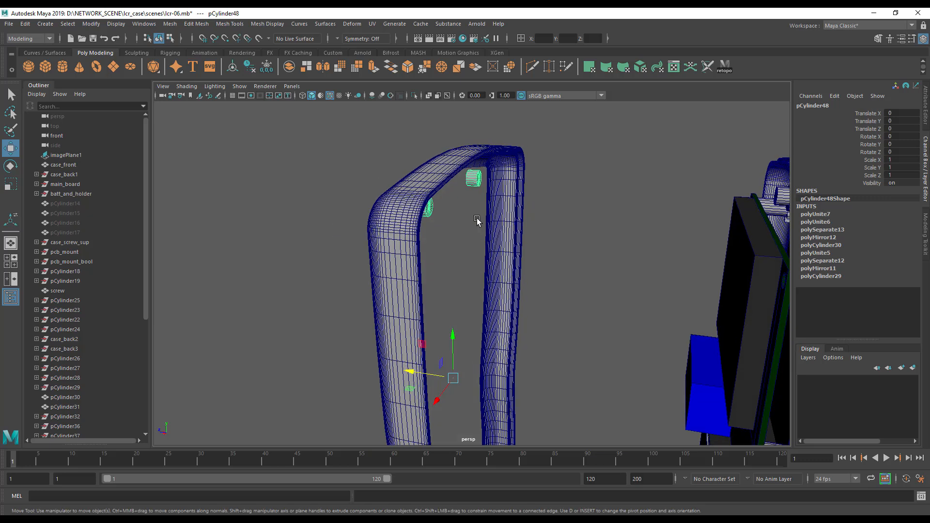
key("space")
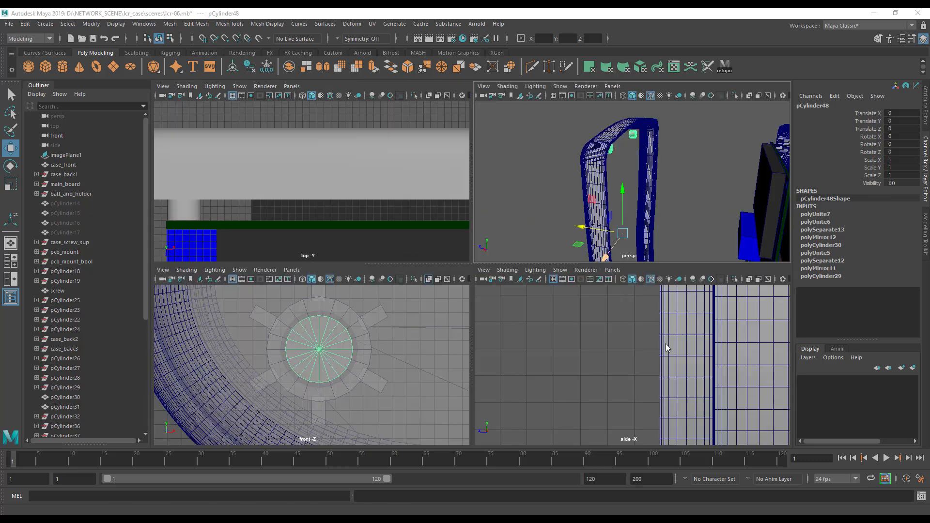
key("space")
scroll(571, 342, "up", 2)
scroll(571, 342, "down", 6)
middle_click_drag(491, 235, 522, 408, "alt")
middle_click_drag(492, 116, 843, 439, "alt")
scroll(531, 336, "down", 2)
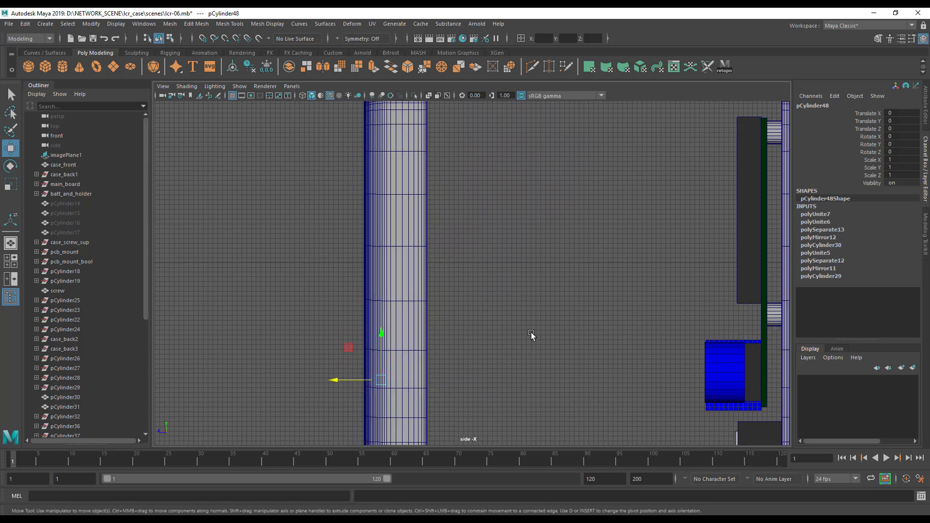
middle_click_drag(532, 336, 548, 289, "alt")
left_click(186, 87)
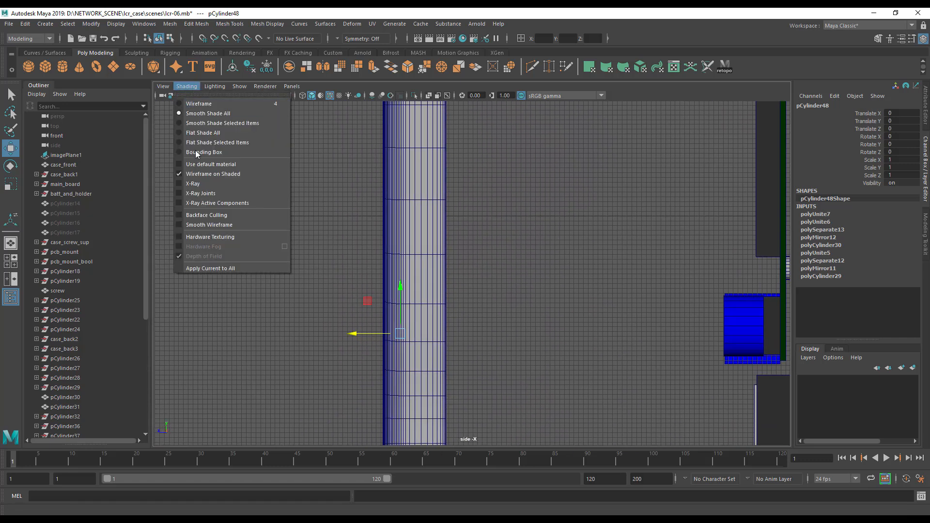
left_click(513, 203)
key("ctrl+1")
scroll(492, 252, "down", 5)
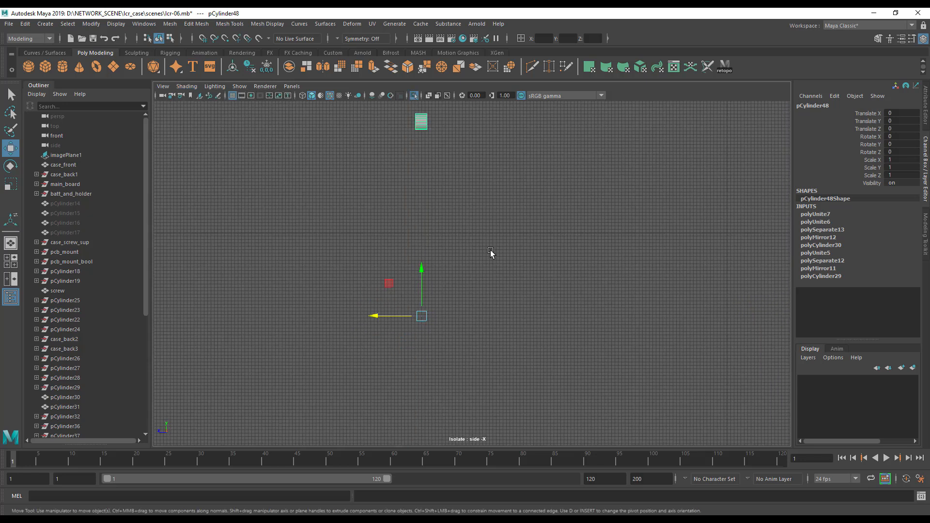
middle_click_drag(489, 245, 485, 211, "alt")
Lengthen the cylinders by moving their inner end vertices toward the back case, and end the isolation.
right_click(446, 158)
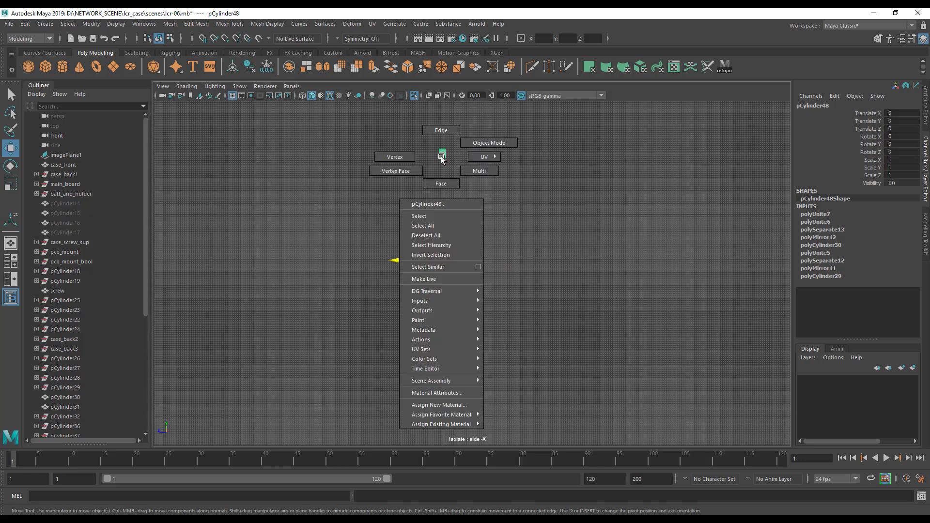
left_click(441, 140)
left_click_drag(448, 189, 510, 411)
left_click_drag(418, 263, 473, 268)
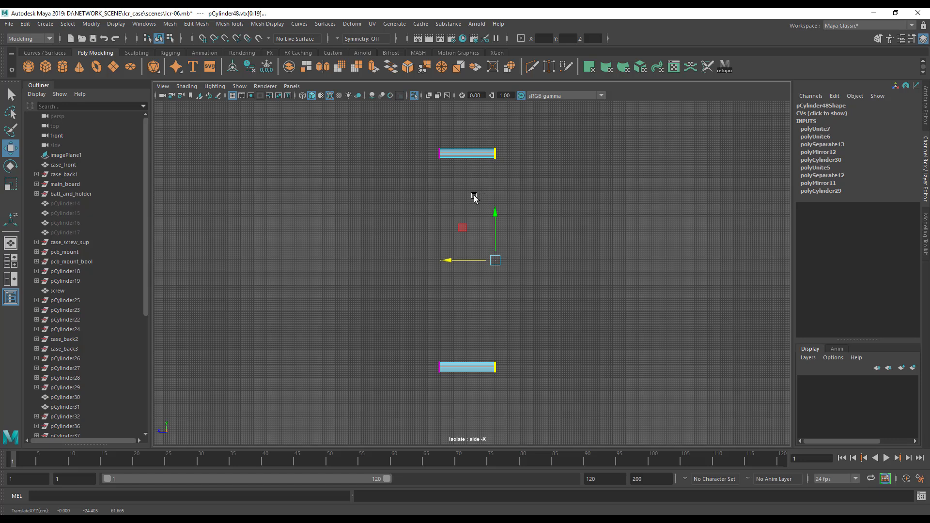
key("ctrl+1")
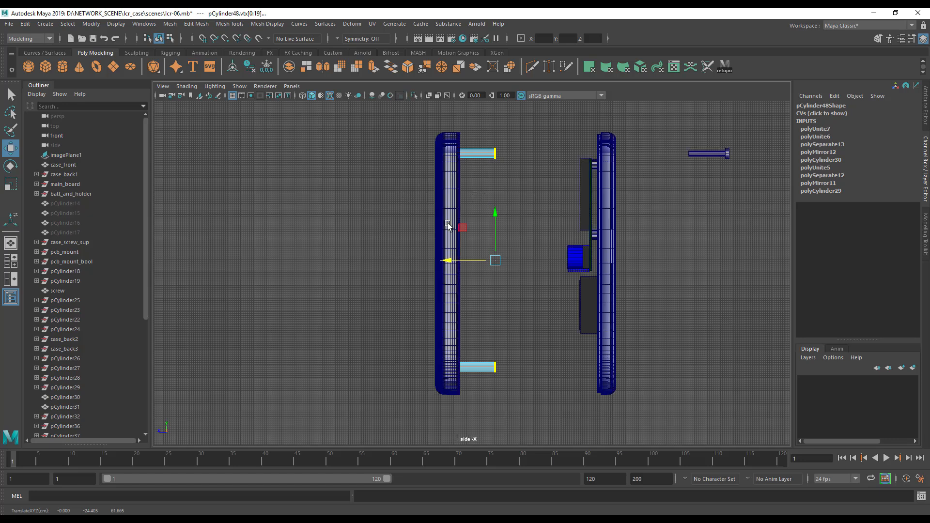
Move the cylinders' inner end vertices back along Z to meet the front case's open edge.
middle_click_drag(448, 226, 456, 181, "alt")
scroll(510, 251, "up", 1)
scroll(512, 251, "up", 1)
middle_click_drag(537, 251, 571, 364, "alt")
scroll(526, 337, "up", 1)
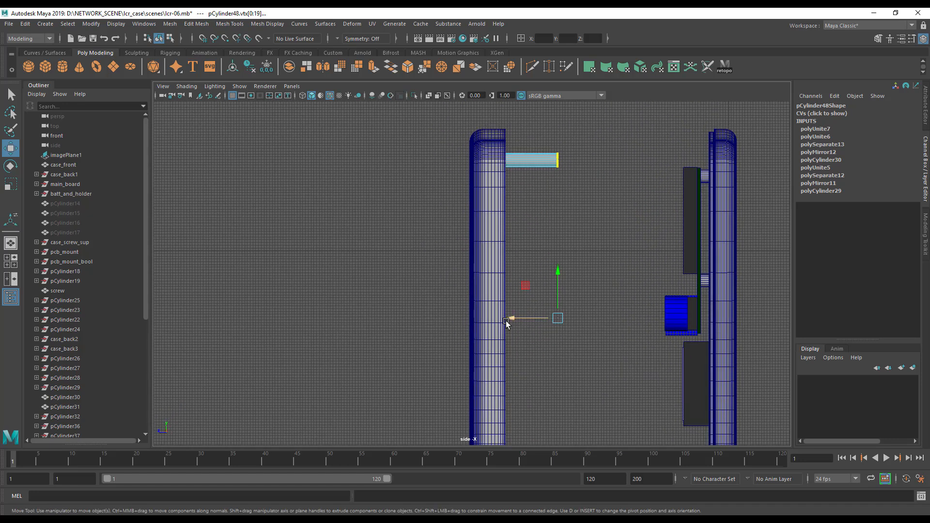
left_click_drag(506, 323, 462, 324)
Inspect in side view how the cylinder ends line up with the front case's open edge.
middle_click_drag(478, 291, 501, 402, "alt")
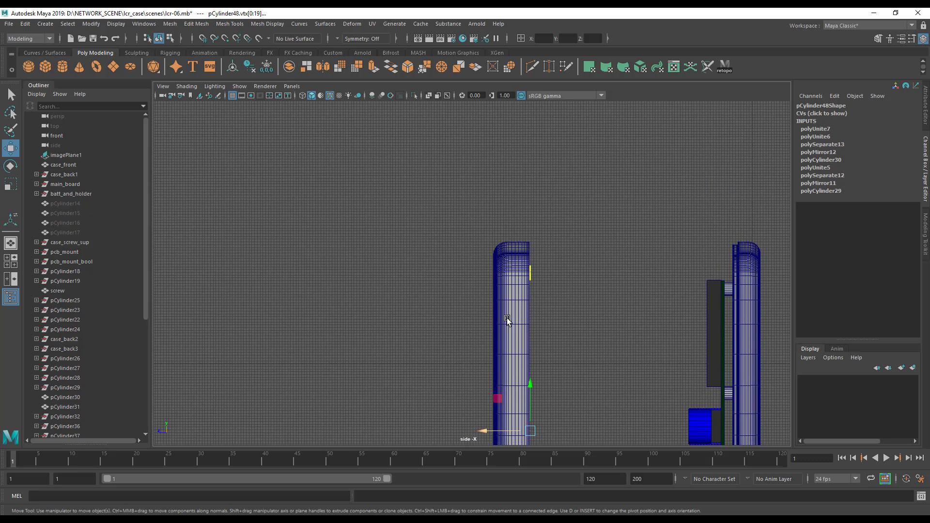
right_click_drag(507, 318, 649, 301, "alt")
middle_click_drag(595, 288, 520, 307, "alt")
scroll(735, 310, "up", 3)
right_click_drag(519, 308, 784, 313, "alt")
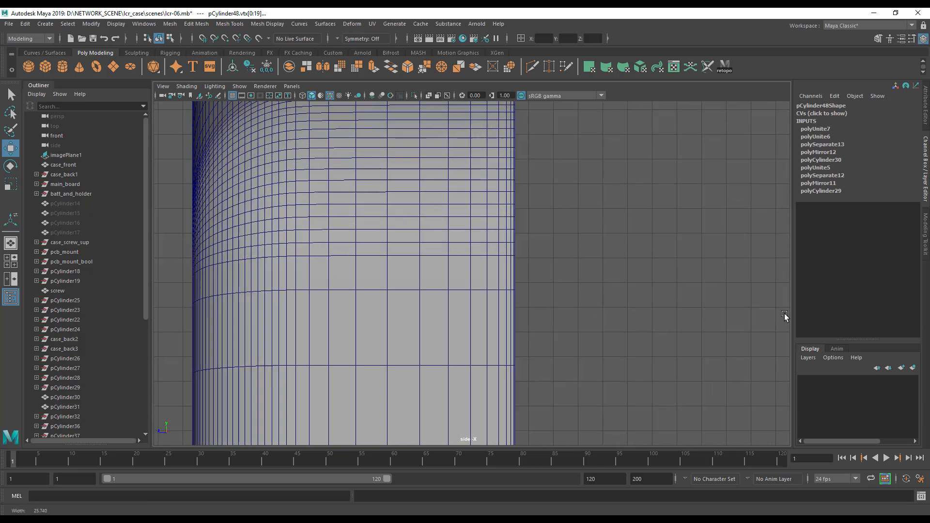
middle_click_drag(599, 304, 600, 304)
right_click_drag(600, 304, 410, 303, "alt")
right_click_drag(492, 312, 295, 312, "alt")
right_click_drag(564, 299, 536, 291, "alt")
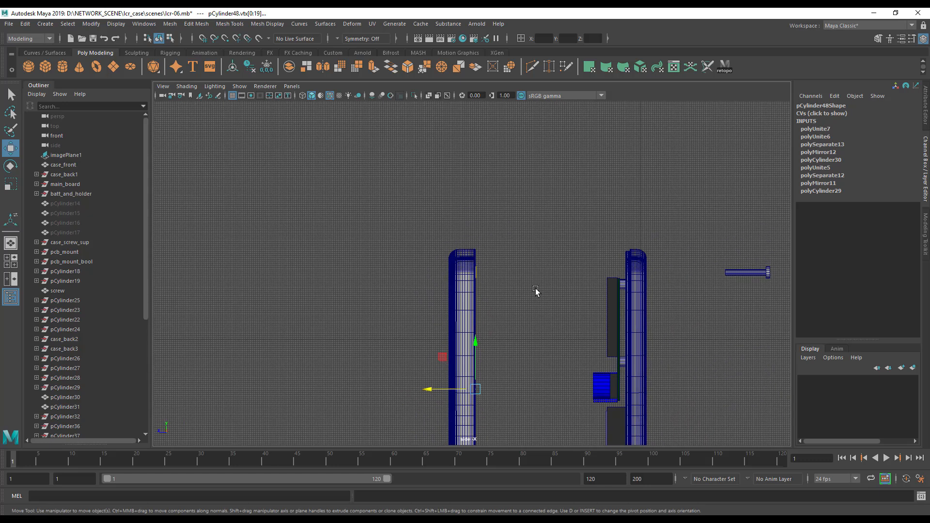
Restore the four-view layout and return the combined cylinders to object mode in the perspective view.
left_click(536, 269)
key("space")
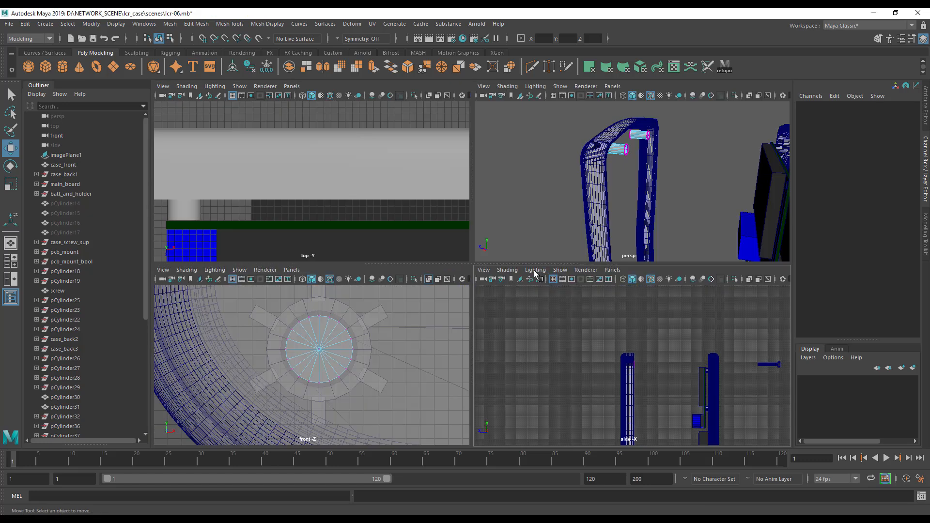
left_click_drag(585, 212, 701, 150, "alt")
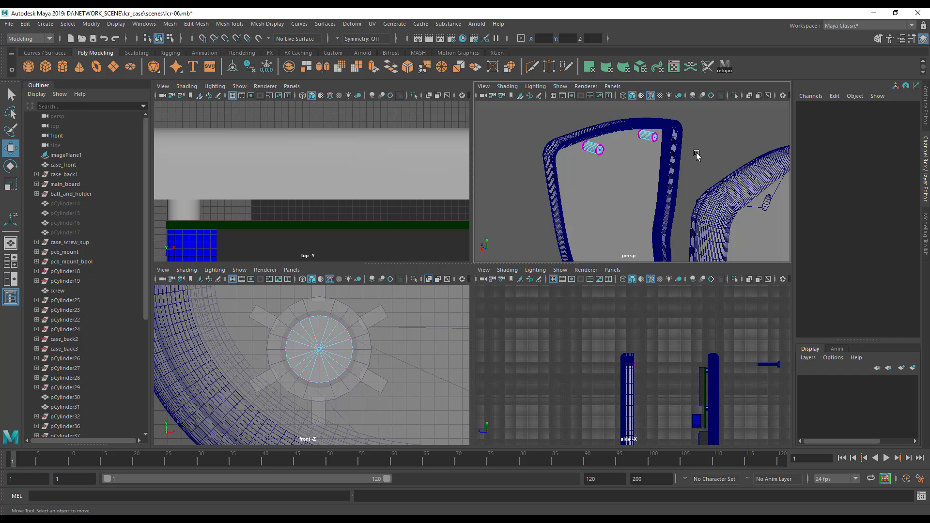
right_click_drag(598, 144, 629, 134)
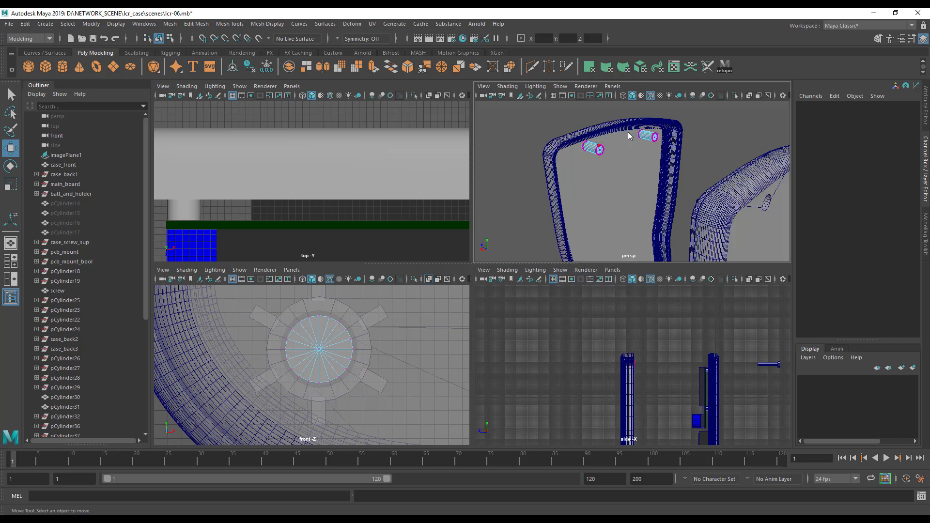
left_click_drag(685, 184, 608, 162, "alt")
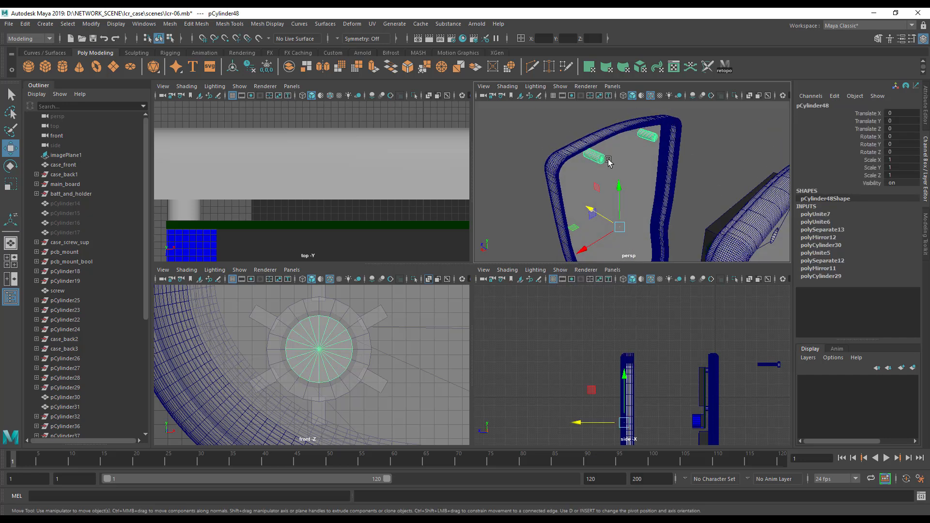
left_click_drag(668, 198, 683, 140, "alt")
left_click(653, 188)
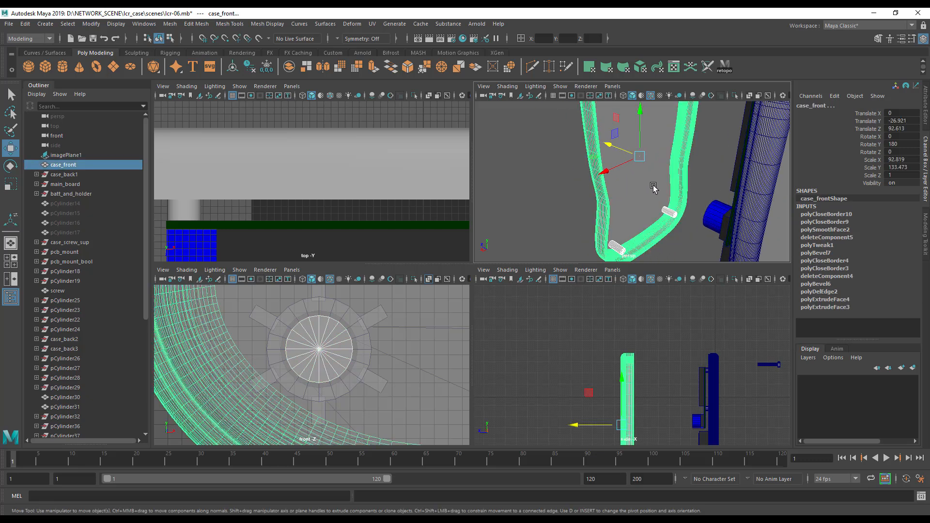
left_click_drag(645, 184, 644, 199, "alt")
key("space")
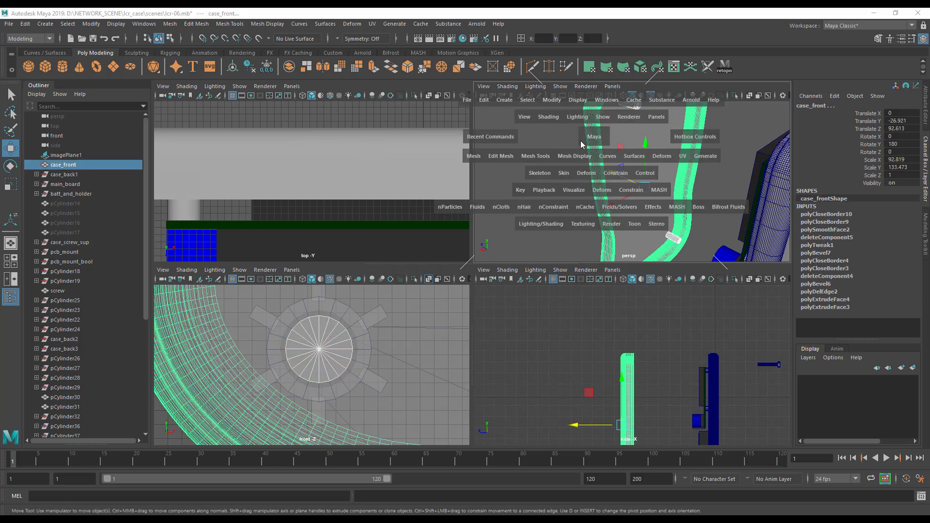
left_click(473, 156)
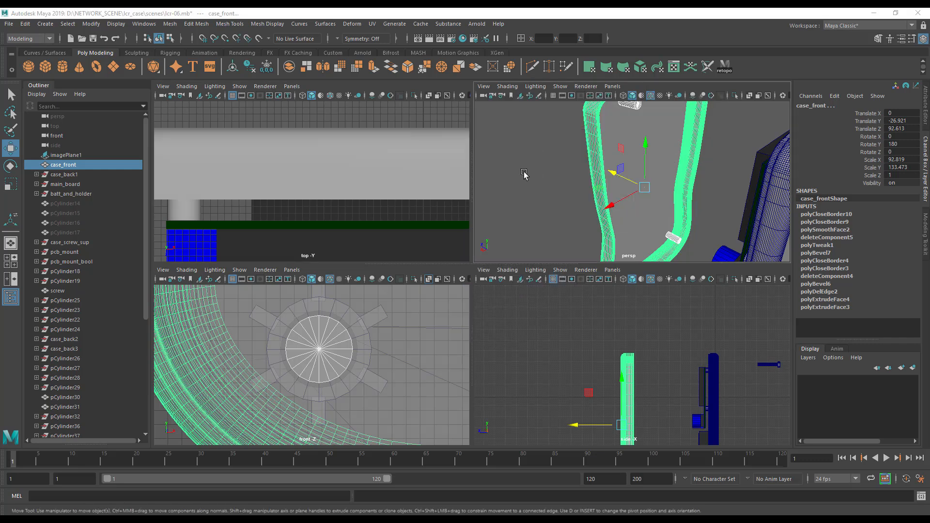
key("super")
left_click(669, 302)
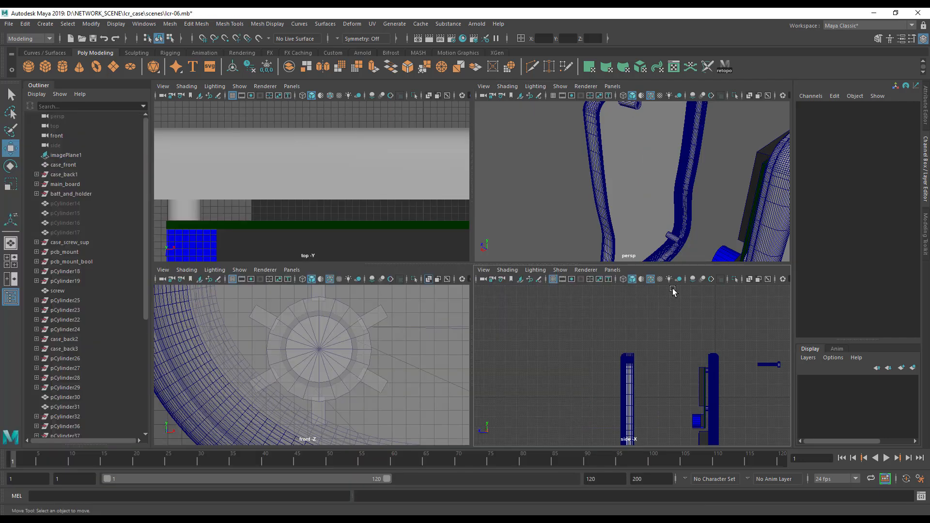
Group the combined screw cylinders with the front case and center the group's pivot.
left_click_drag(571, 148, 559, 167, "alt")
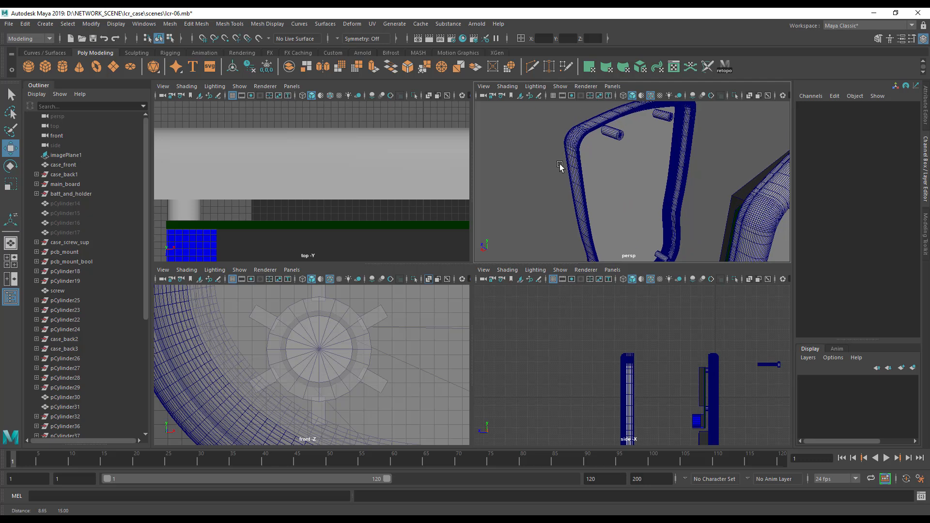
left_click(619, 136)
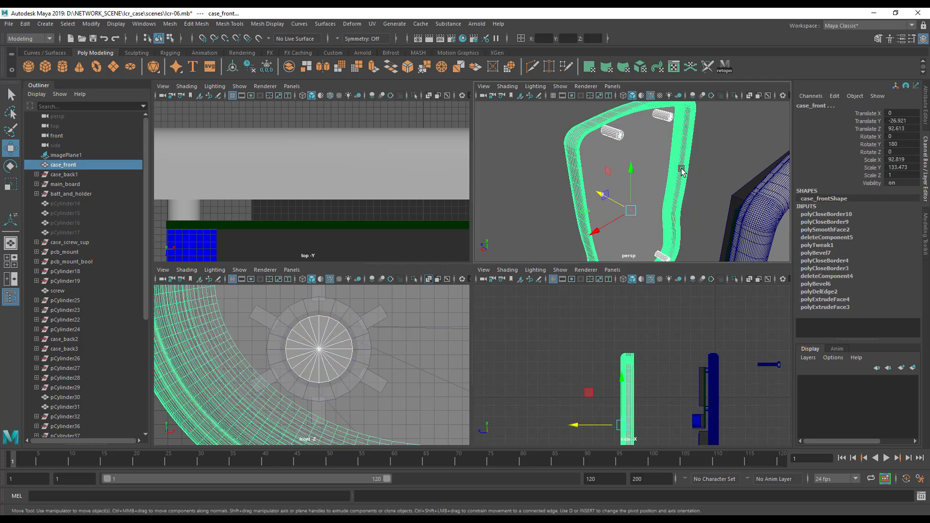
key("ctrl+g")
left_click_drag(652, 200, 683, 200, "alt")
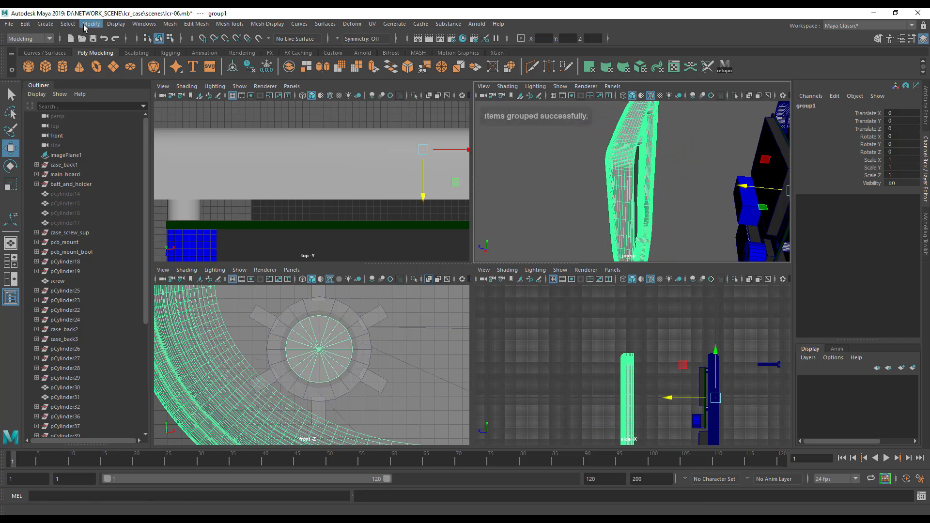
left_click(85, 26)
left_click(109, 100)
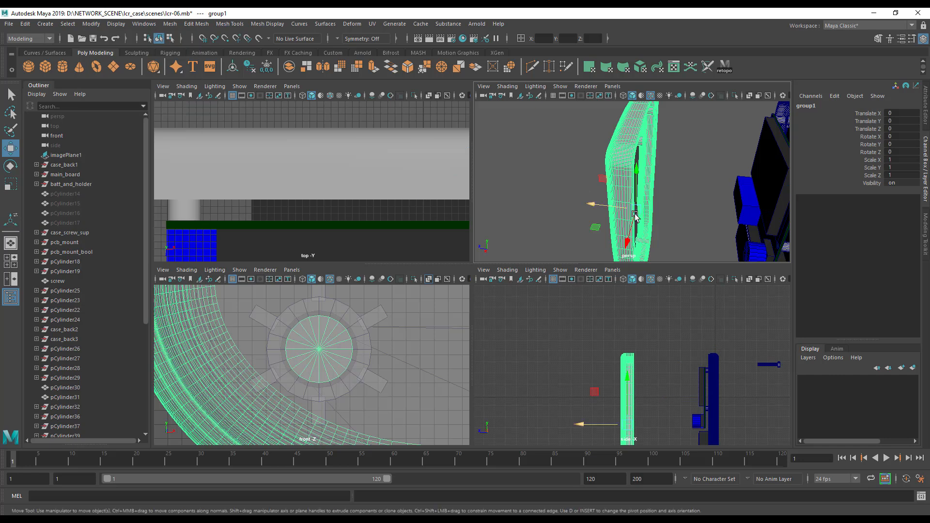
Move the front case group along Z against the back case, to a Translate Z of about -75.62.
left_click_drag(613, 212, 683, 208)
key("space")
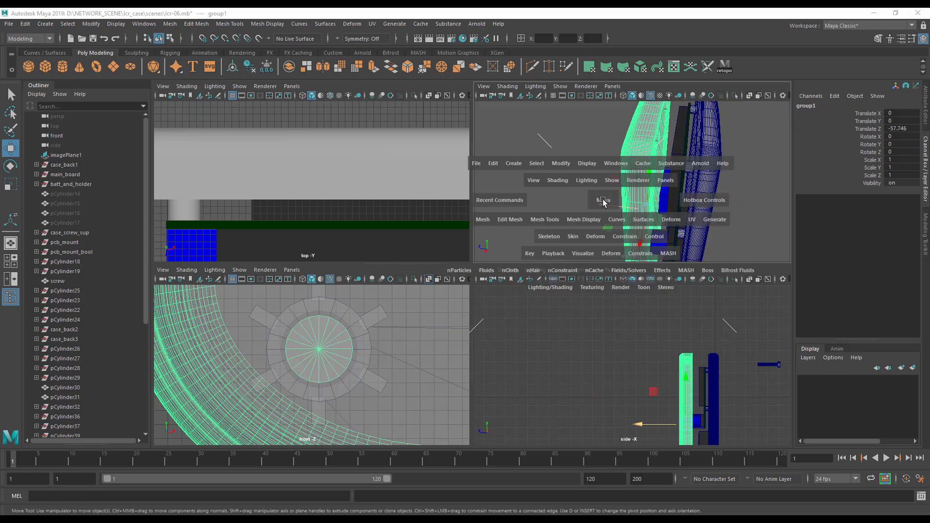
middle_click_drag(521, 269, 577, 256, "alt")
left_click_drag(518, 324, 576, 327)
middle_click_drag(565, 312, 541, 277, "alt")
right_click_drag(541, 277, 640, 295, "alt")
middle_click_drag(640, 302, 610, 252, "alt")
right_click_drag(610, 252, 671, 254, "alt")
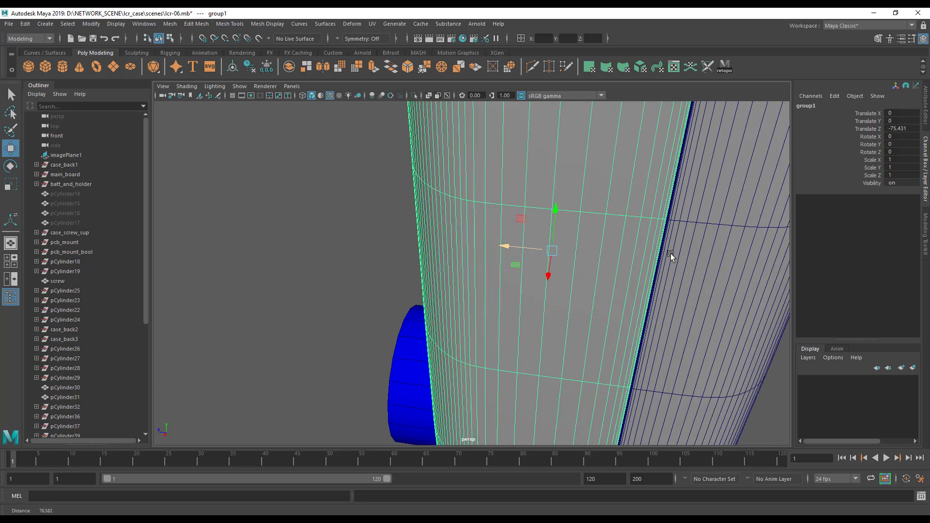
mouse_move(529, 251)
left_mouse_down()
mouse_move(498, 249)
mouse_move(514, 249)
left_mouse_up()
key("space")
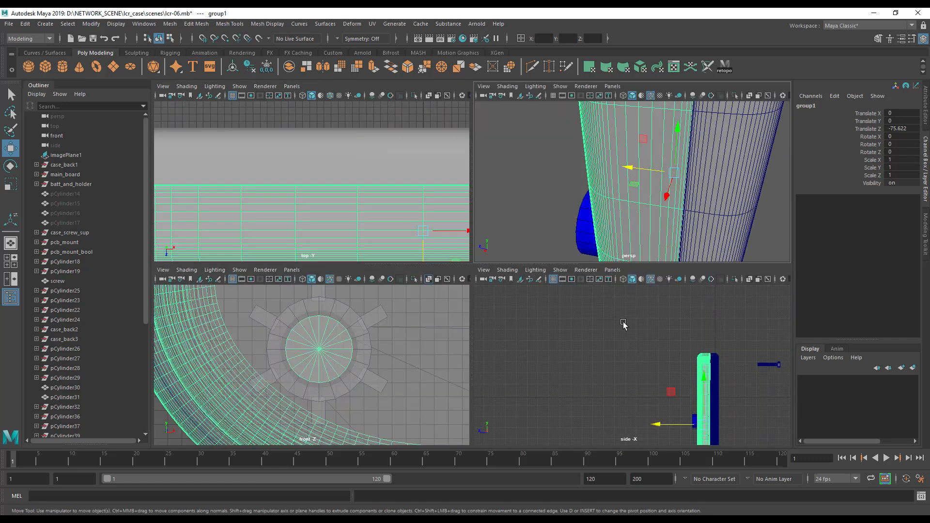
Refine the group's position at the case seam in the side view, to a Translate Z of about -75.475.
key("space")
middle_click_drag(667, 380, 616, 378, "alt")
right_click_drag(615, 378, 725, 358, "alt")
middle_click_drag(726, 357, 629, 338, "alt")
right_click_drag(630, 335, 671, 350, "alt")
middle_click_drag(670, 351, 554, 484, "alt")
right_click_drag(678, 402, 717, 388, "alt")
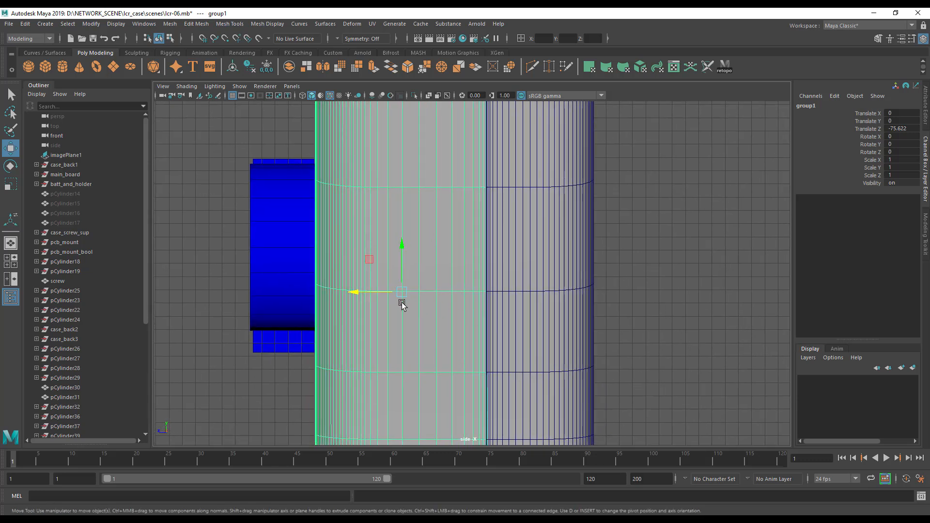
left_click_drag(368, 292, 367, 293)
right_click_drag(386, 300, 733, 334, "alt")
mouse_move(287, 318)
left_mouse_down()
mouse_move(262, 322)
mouse_move(270, 322)
left_mouse_up()
right_click_drag(451, 310, 380, 257, "alt")
key("space")
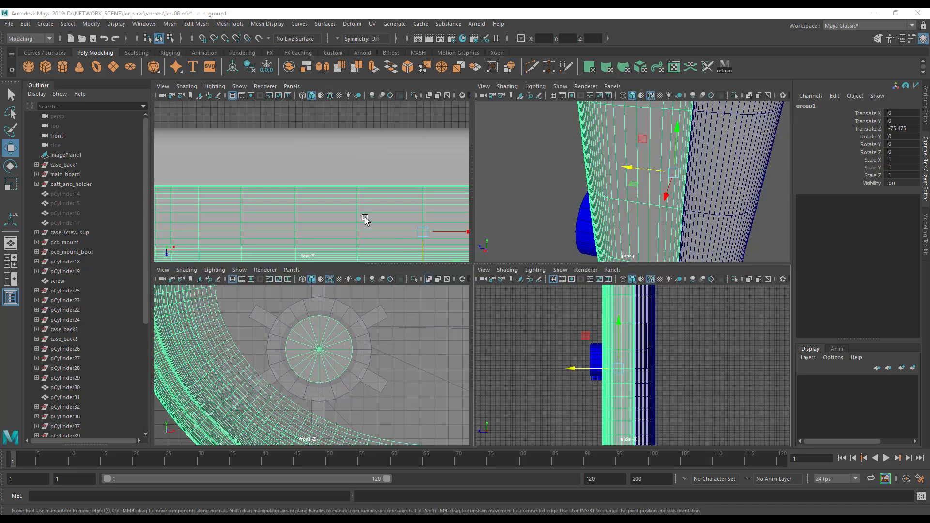
Turn on X-Ray shading in the top view and nudge the group along Z to about -75.395.
key("space")
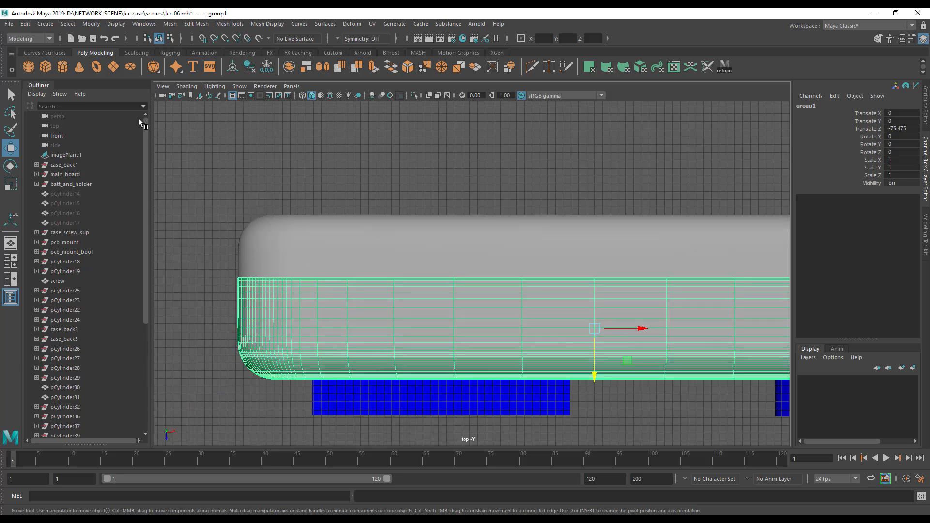
left_click(187, 89)
left_click(206, 187)
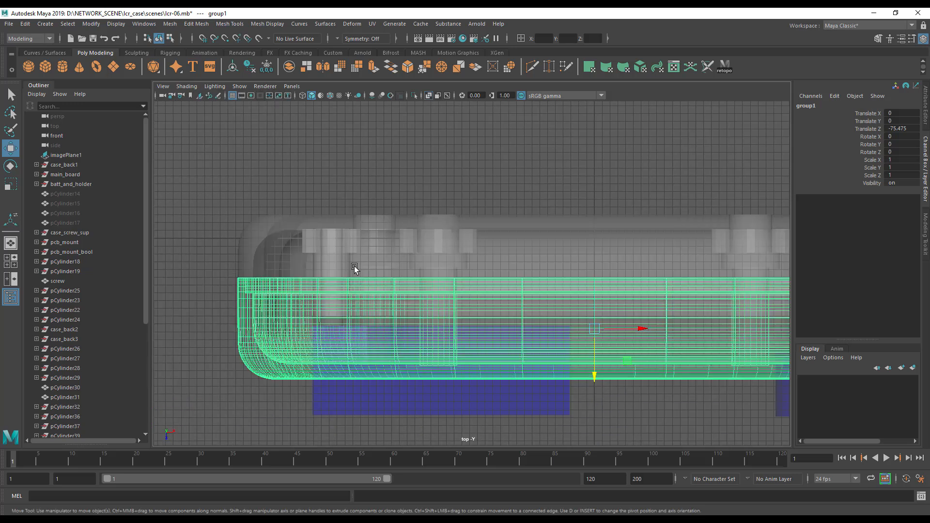
middle_click_drag(379, 299, 344, 226, "alt")
middle_click_drag(394, 249, 405, 272, "alt")
right_click_drag(405, 273, 756, 329, "alt")
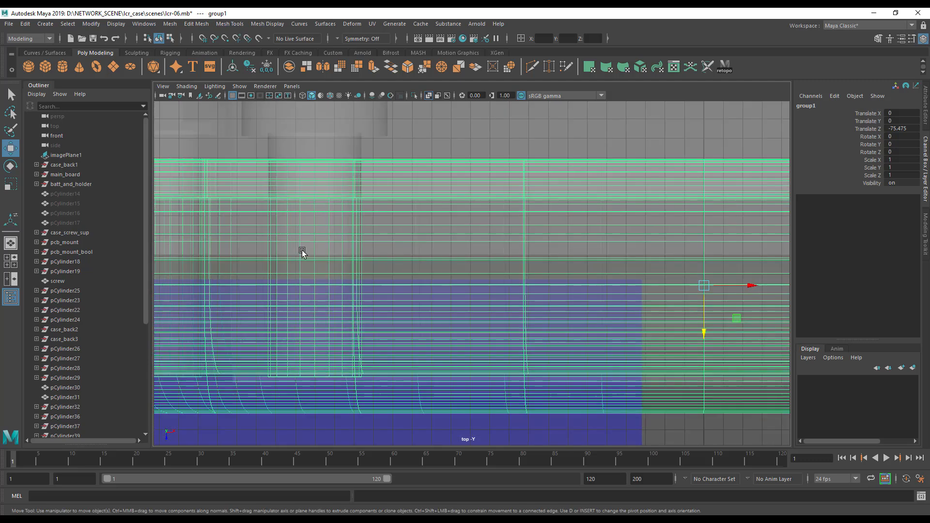
right_click_drag(302, 252, 390, 265, "alt")
middle_click_drag(390, 266, 538, 282, "alt")
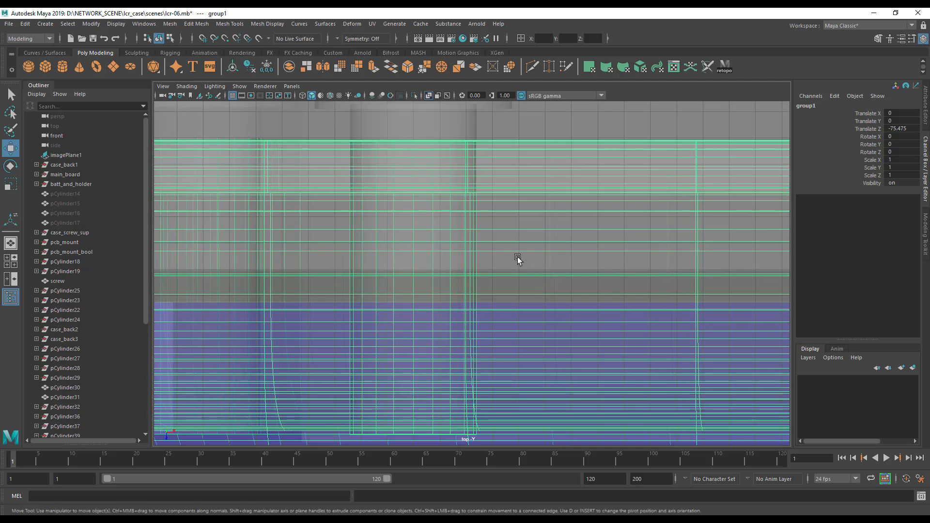
scroll(527, 247, "down", 8)
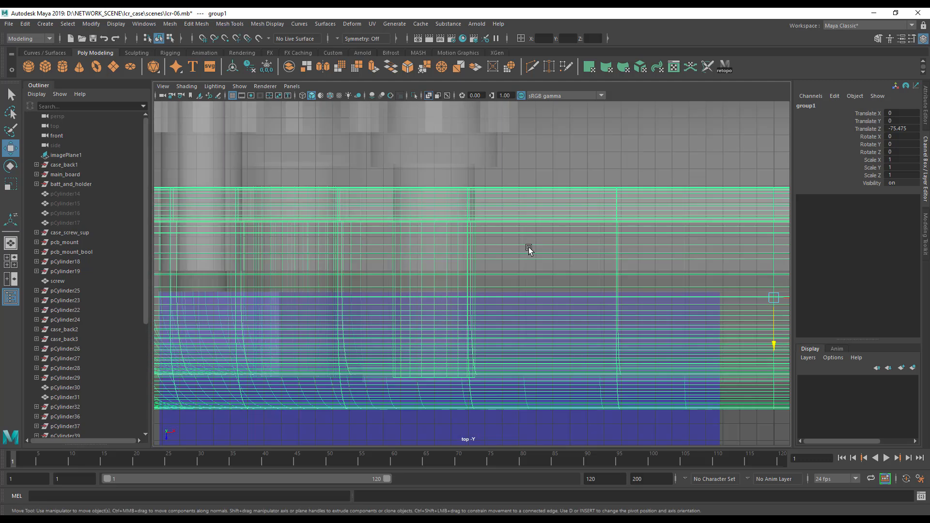
mouse_move(687, 335)
left_mouse_down()
mouse_move(687, 428)
mouse_move(687, 339)
left_mouse_up()
middle_click_drag(677, 341, 743, 345, "alt")
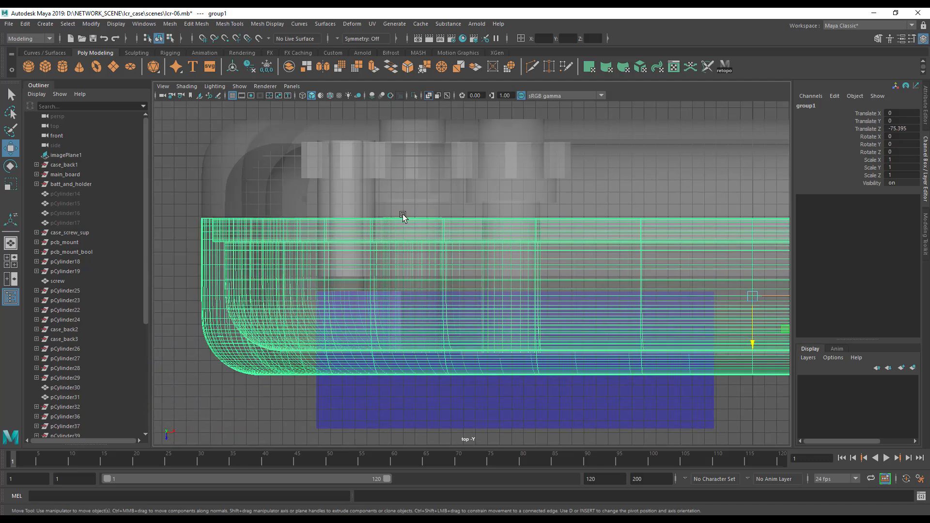
Turn off X-Ray shading in the top view and fine-adjust the group's Z position at the case seam.
left_click(187, 86)
left_click(196, 184)
middle_click_drag(596, 308, 537, 301, "alt")
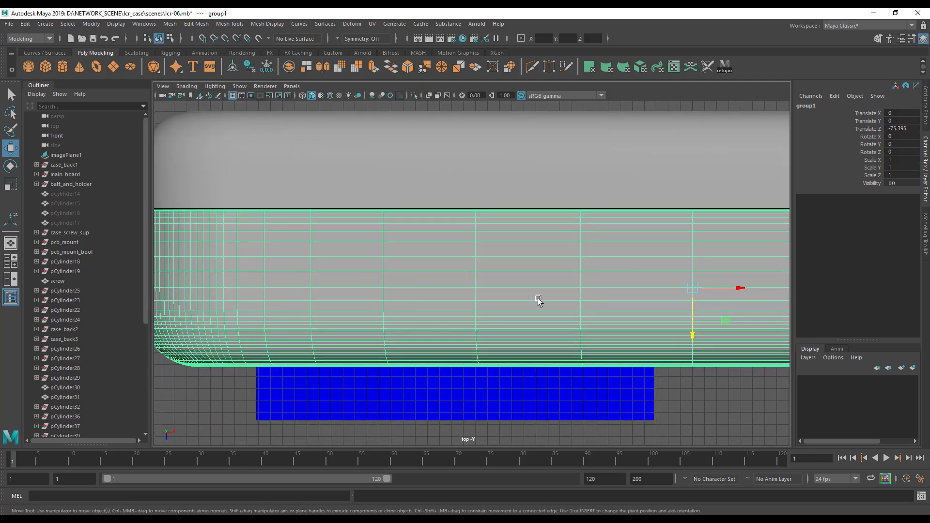
left_click_drag(691, 340, 695, 340)
Select the screw cylinders inside the group and inspect their overlap with the back case mounts in the X-Ray top view.
left_click(483, 248)
key("space")
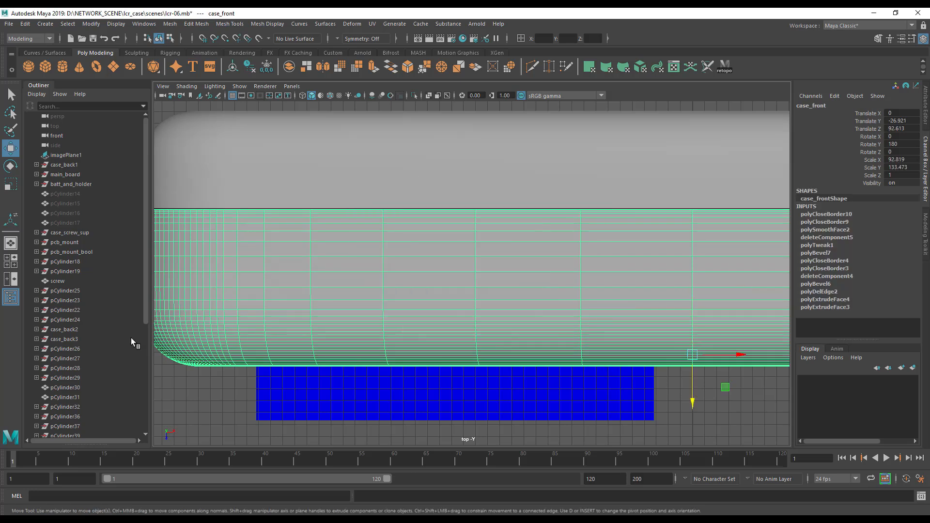
scroll(100, 385, "down", 6)
left_click(36, 407)
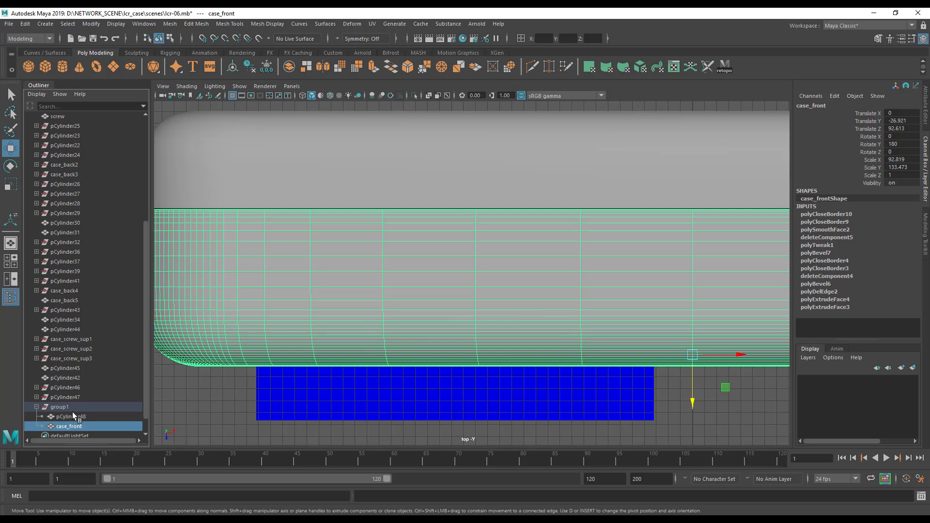
left_click(77, 397)
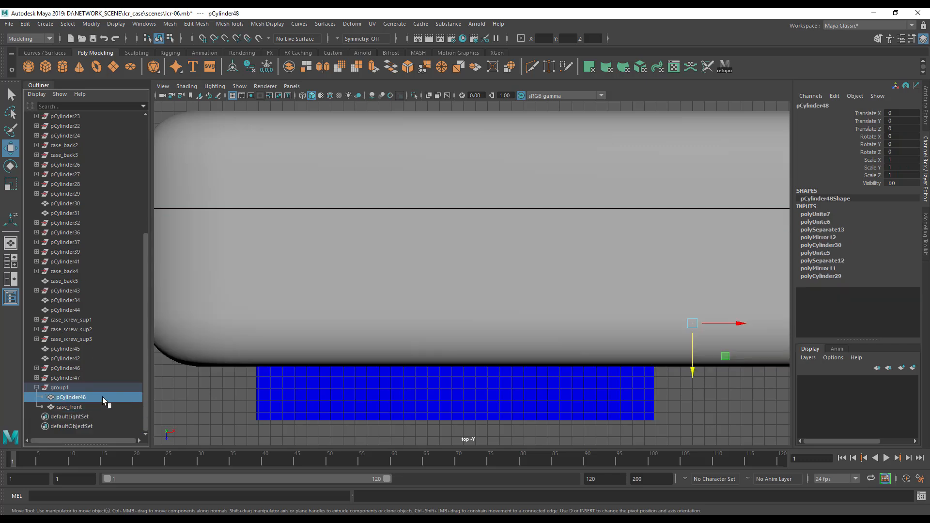
left_click(186, 86)
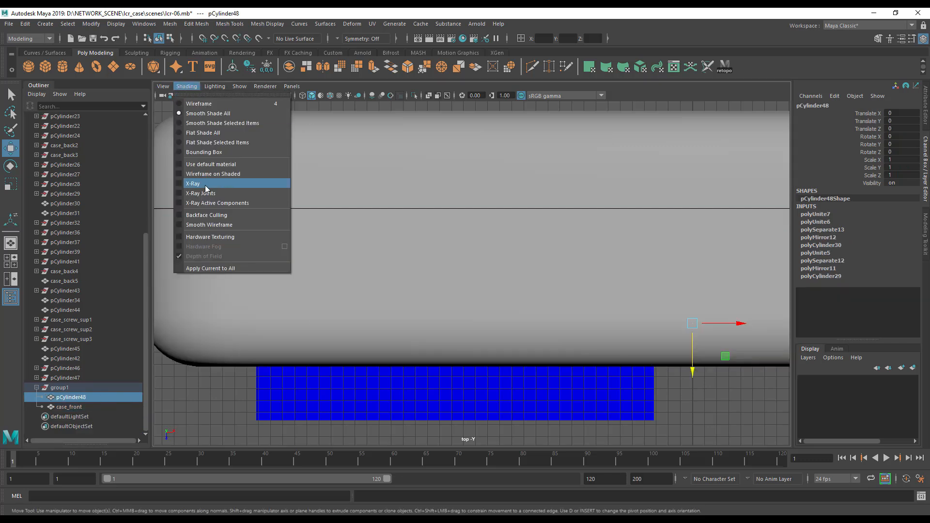
left_click(204, 185)
middle_click_drag(321, 212, 324, 238, "alt")
right_click_drag(368, 243, 577, 262, "alt")
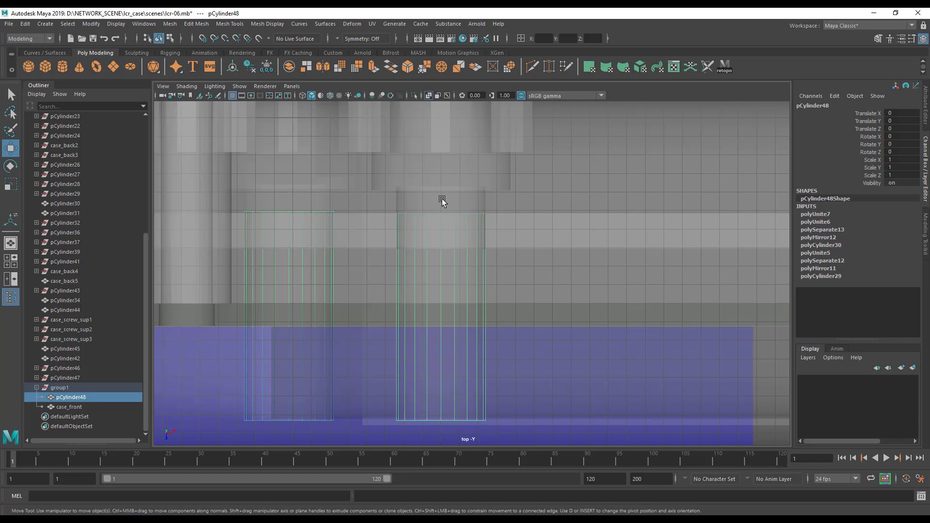
key("space")
Temporarily hide the front case and inspect in perspective how the screw cylinders meet the back case mounts.
scroll(602, 181, "up", 3)
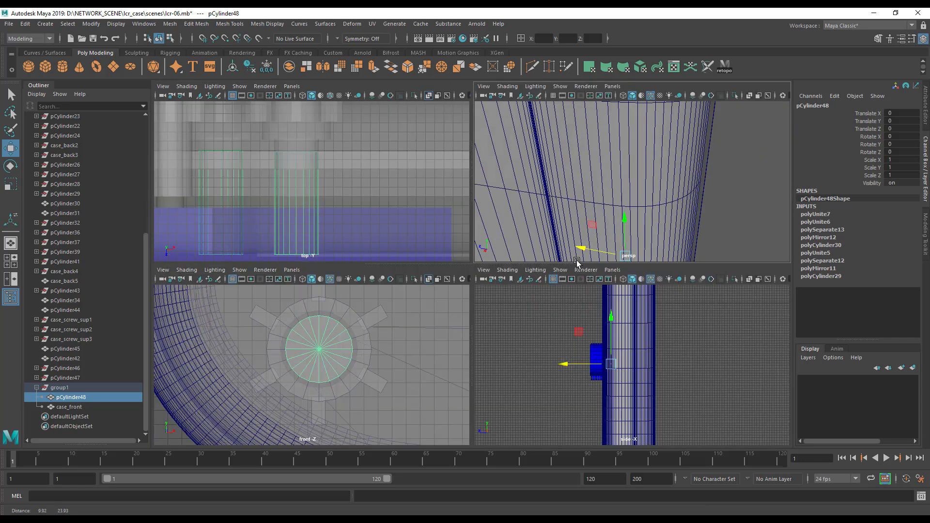
left_click(567, 186)
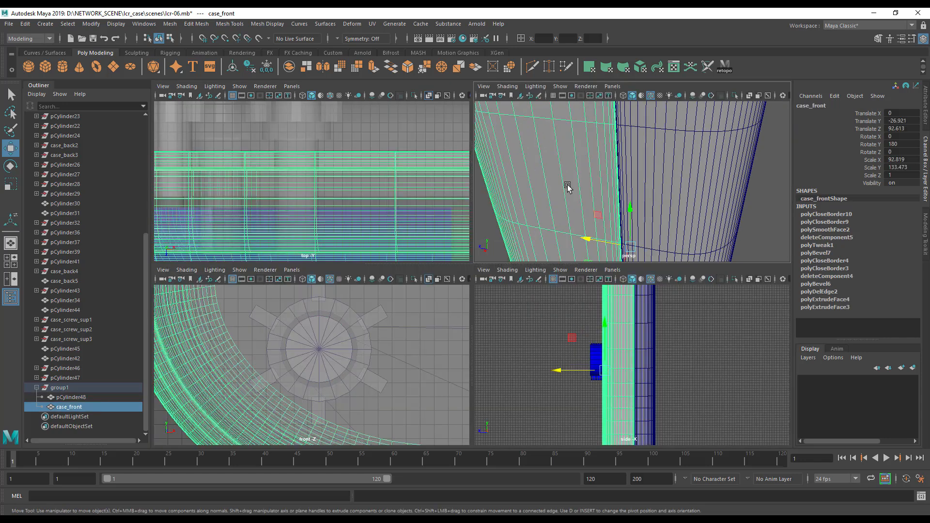
key("ctrl+h")
key("space")
left_click_drag(573, 197, 500, 228, "alt")
right_click_drag(501, 229, 510, 269, "alt")
left_click_drag(510, 269, 546, 297, "alt")
left_click(556, 275)
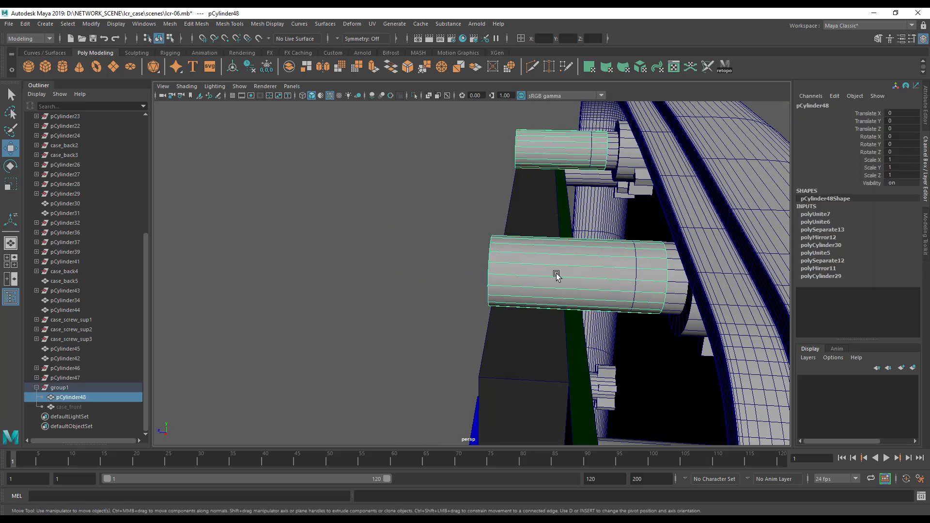
left_click_drag(671, 269, 563, 196, "alt")
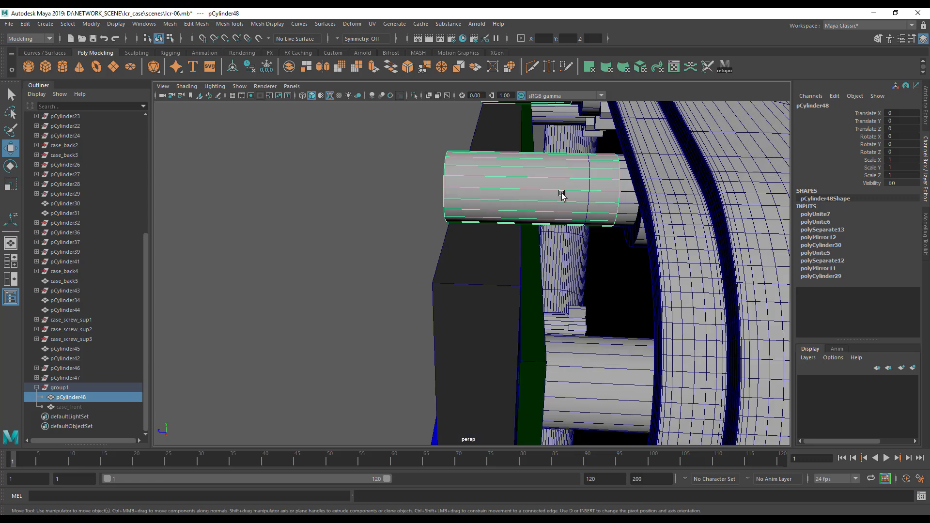
scroll(557, 202, "down", 4)
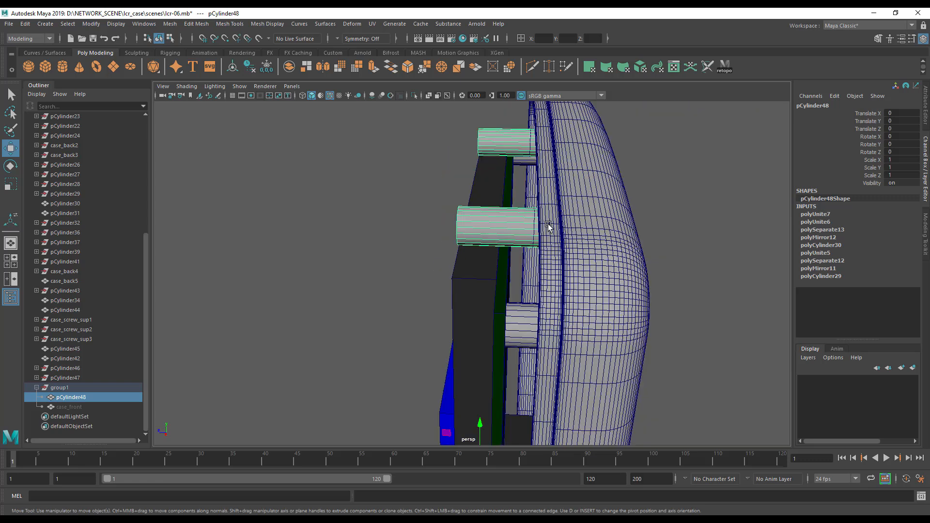
left_click_drag(547, 224, 551, 224, "alt")
left_click(85, 407)
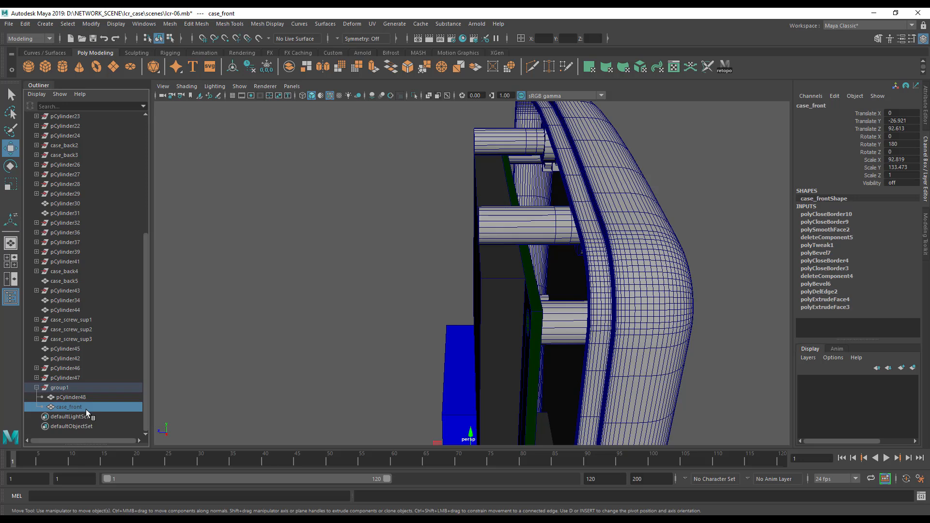
key("shift+h")
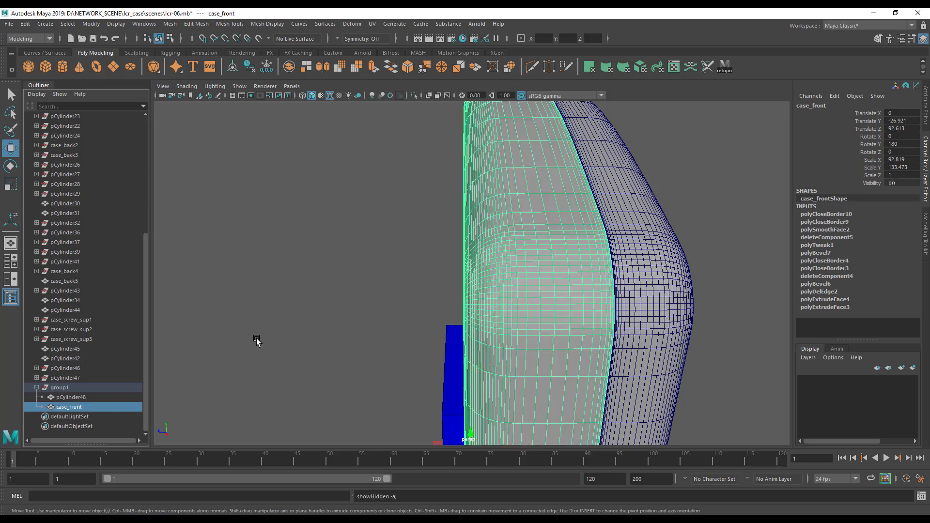
Select the back case shell and move it along Z away from the front case to expose the screw mounts.
left_click(633, 266)
left_click_drag(697, 338, 618, 296, "alt")
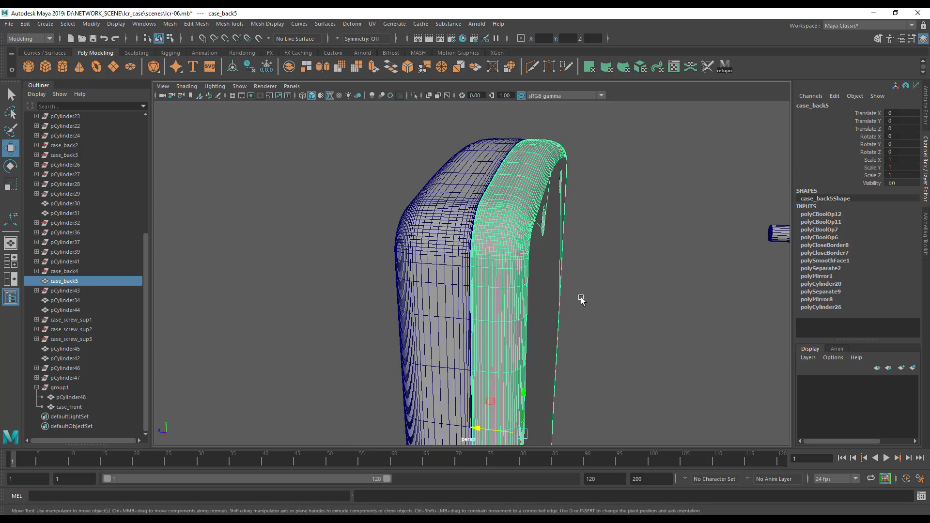
right_click_drag(581, 300, 546, 347, "alt")
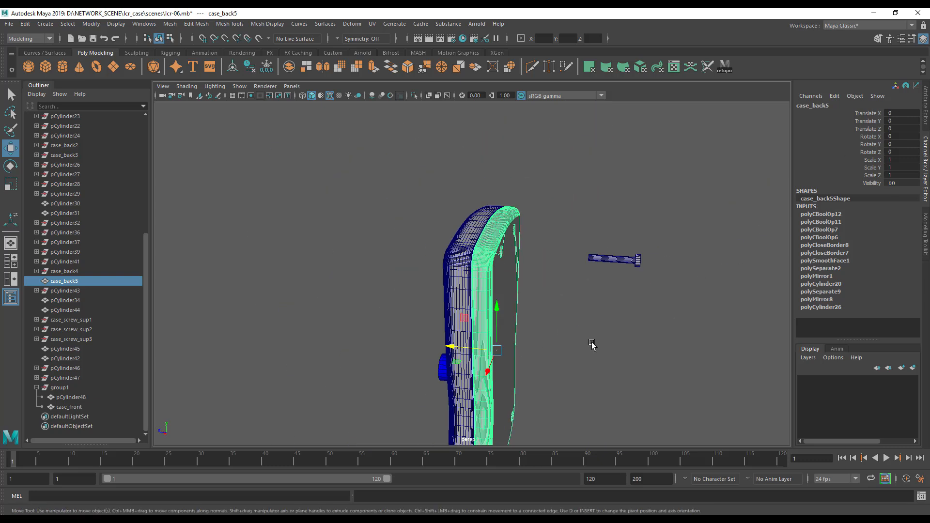
left_click(89, 24)
left_click(376, 268)
left_click(377, 272)
left_click(485, 339)
left_click_drag(450, 345, 554, 355)
Select the collar cylinders on the screw mounts and inspect up close how they meet the front case's screw cylinders.
left_click_drag(603, 294, 573, 313, "alt")
scroll(557, 300, "up", 5)
left_click_drag(504, 261, 594, 324, "alt")
scroll(564, 317, "up", 2)
left_click(589, 229)
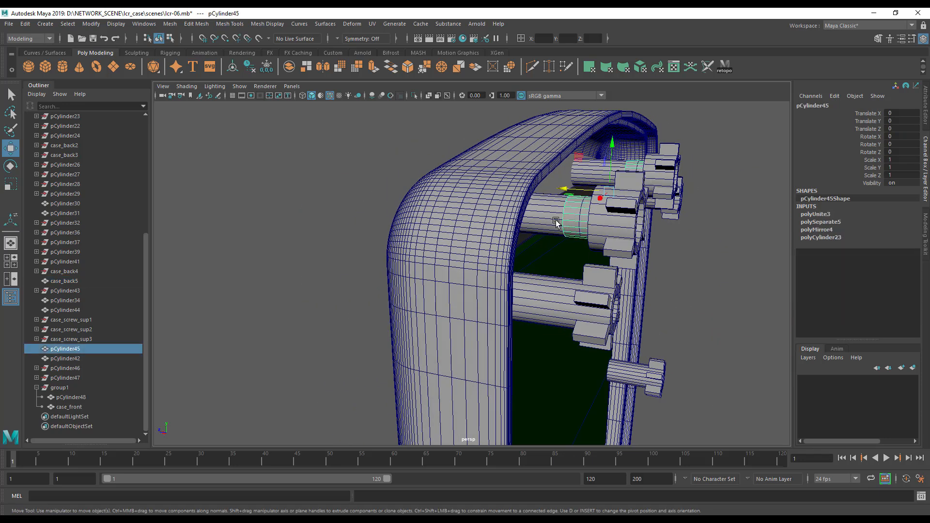
left_click(573, 224)
left_click(582, 222)
left_click_drag(583, 221, 535, 206, "alt")
scroll(623, 238, "up", 5)
left_click_drag(623, 238, 550, 180, "alt")
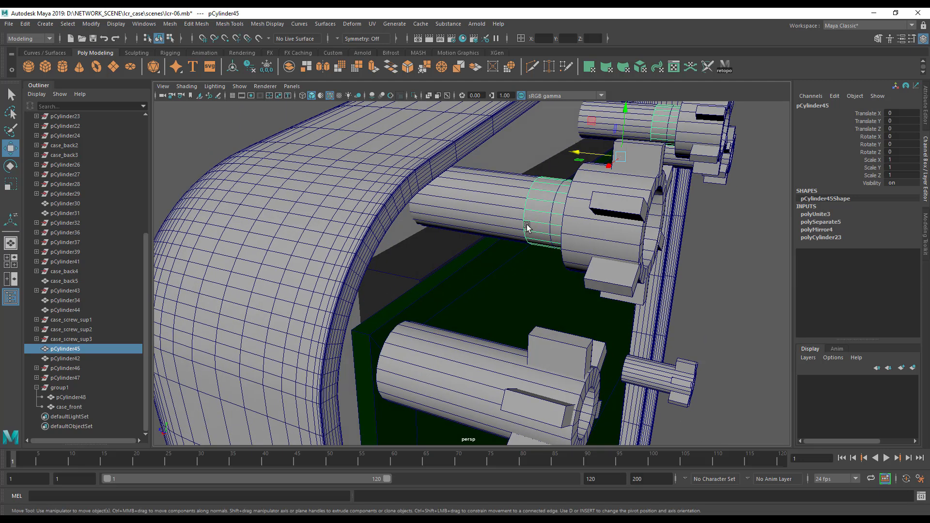
Isolate the front case and its screw cylinders in the perspective view and in the side view.
left_click(550, 180)
left_click(423, 186, "shift")
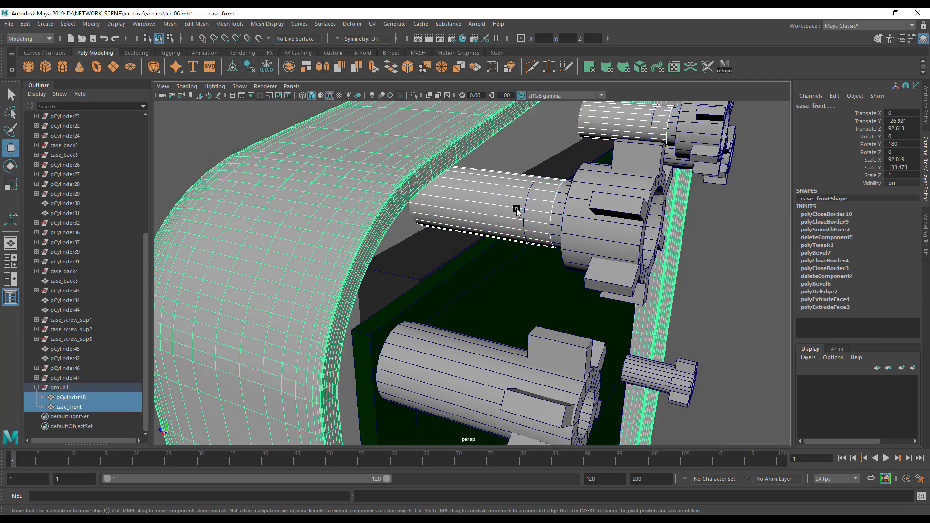
key("ctrl+1")
left_click_drag(513, 206, 533, 208, "alt")
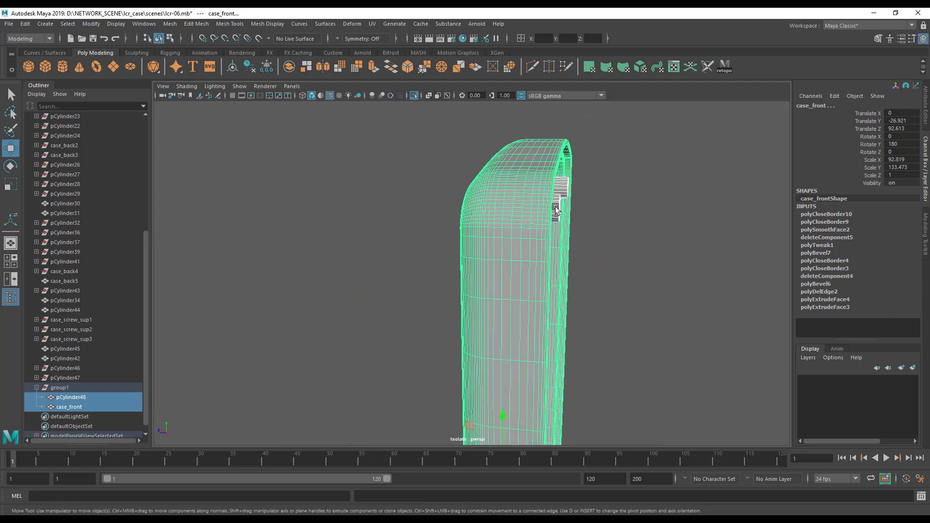
left_click(569, 285)
key("space")
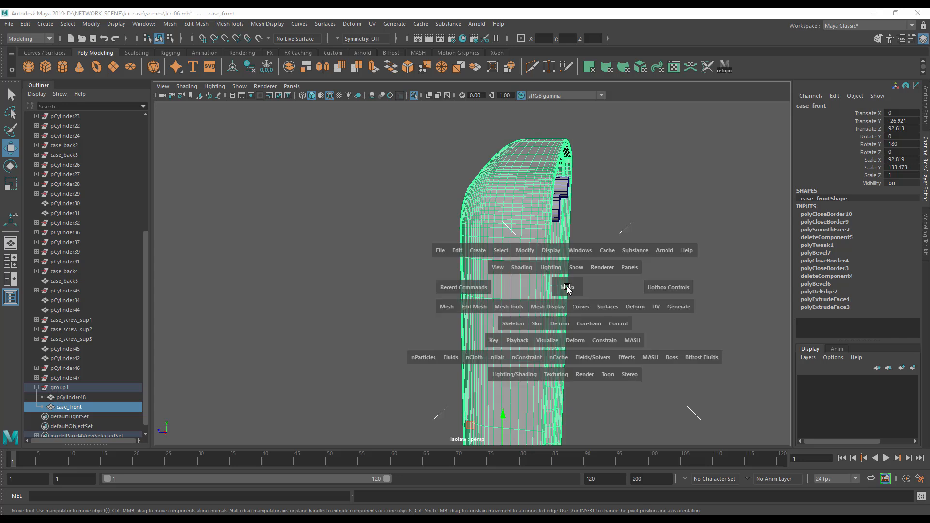
key("space")
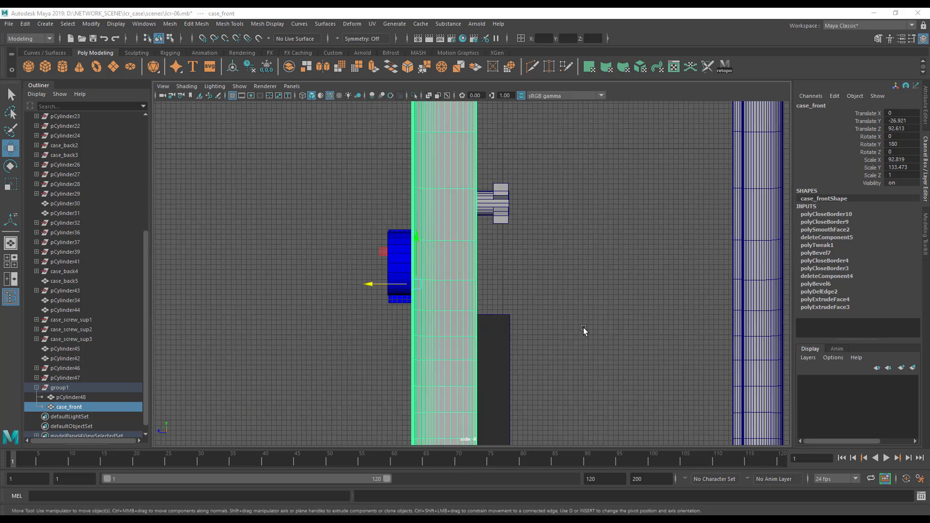
key("space")
left_click(680, 141, "shift")
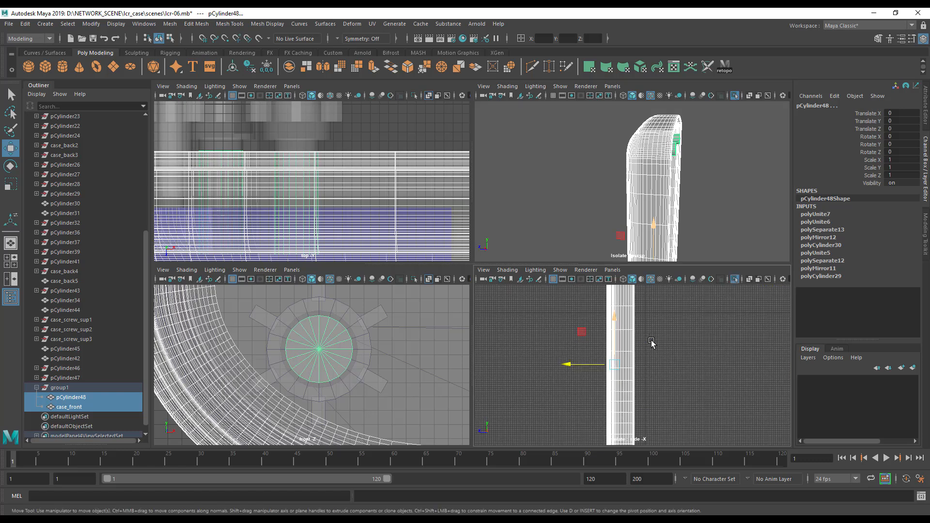
key("space")
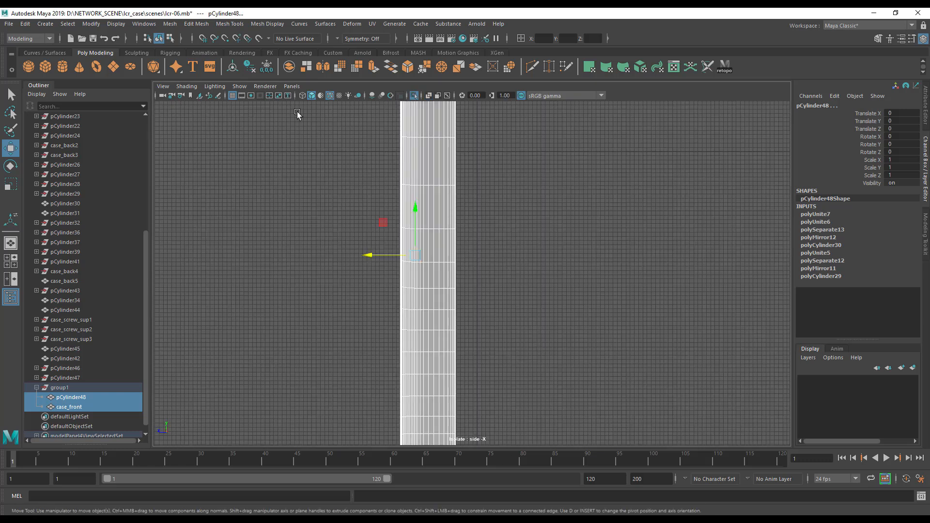
Turn on X-Ray shading in the side view to show the upper screw cylinder inside the front case.
left_click(186, 86)
left_click(213, 184)
mouse_move(313, 185)
middle_mouse_down("alt")
mouse_move(316, 298)
mouse_move(330, 345)
middle_mouse_up("alt")
middle_click_drag(411, 204, 413, 291, "alt")
right_click_drag(413, 291, 625, 281, "alt")
middle_click_drag(461, 291, 462, 361, "alt")
right_click_drag(461, 361, 748, 348, "alt")
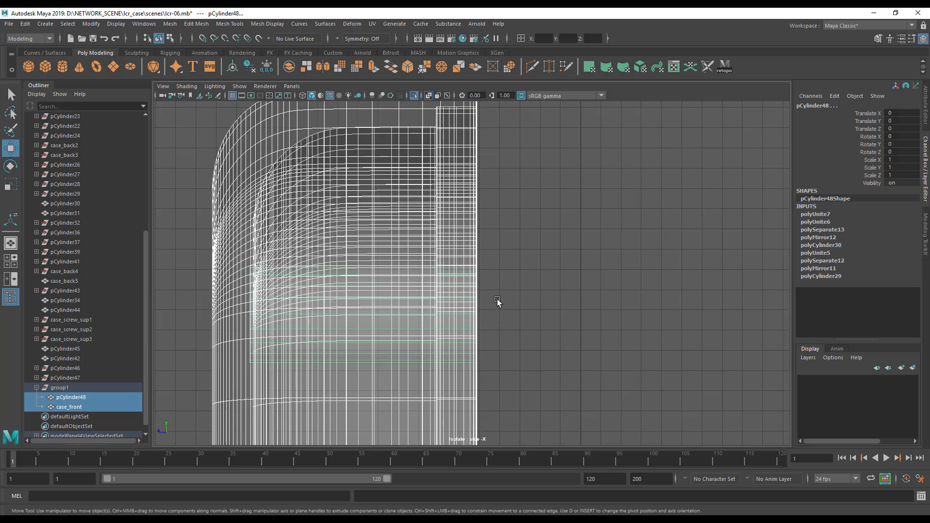
Switch the combined screw cylinders pCylinder48 to vertex editing in the perspective view.
key("space")
mouse_move(639, 170)
left_mouse_down("alt")
mouse_move(596, 173)
mouse_move(634, 154)
left_mouse_up("alt")
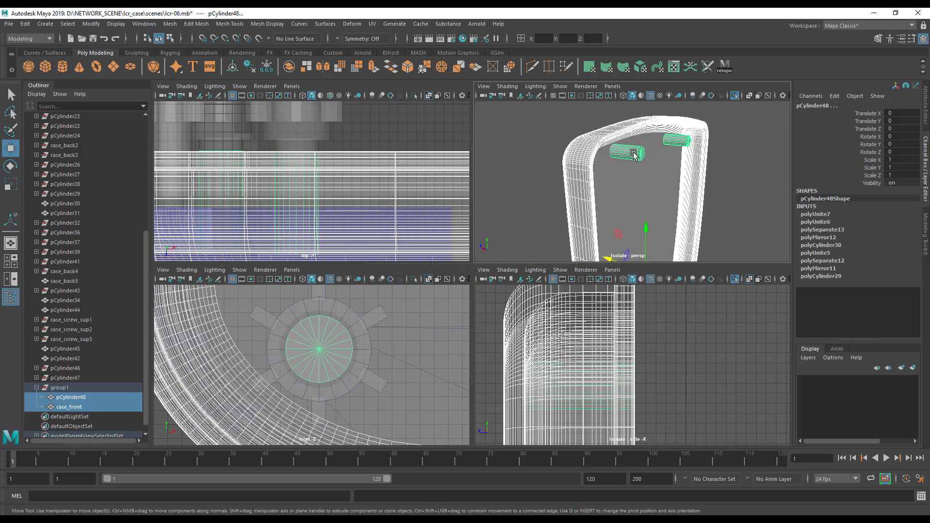
left_click(634, 154)
left_click_drag(626, 193, 642, 190, "alt")
right_click_drag(639, 159, 610, 156)
Select the seam-side end vertices of all screw cylinders in the side view and move them along Z deeper into the front case.
scroll(614, 366, "down", 5)
middle_click_drag(616, 367, 600, 279, "alt")
scroll(651, 340, "down", 3)
middle_click_drag(577, 371, 504, 301, "alt")
scroll(599, 372, "down", 3)
scroll(536, 376, "down", 2)
middle_click_drag(537, 374, 531, 343, "alt")
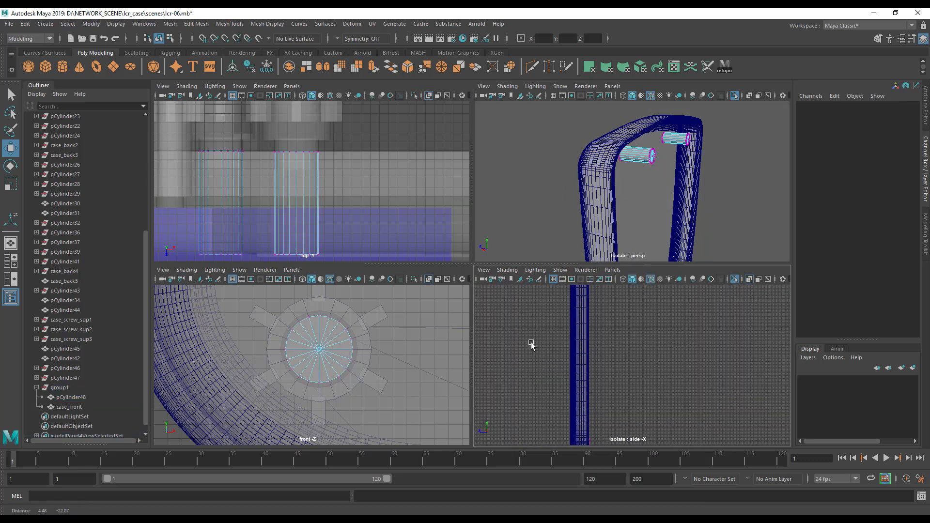
key("space")
scroll(458, 301, "down", 2)
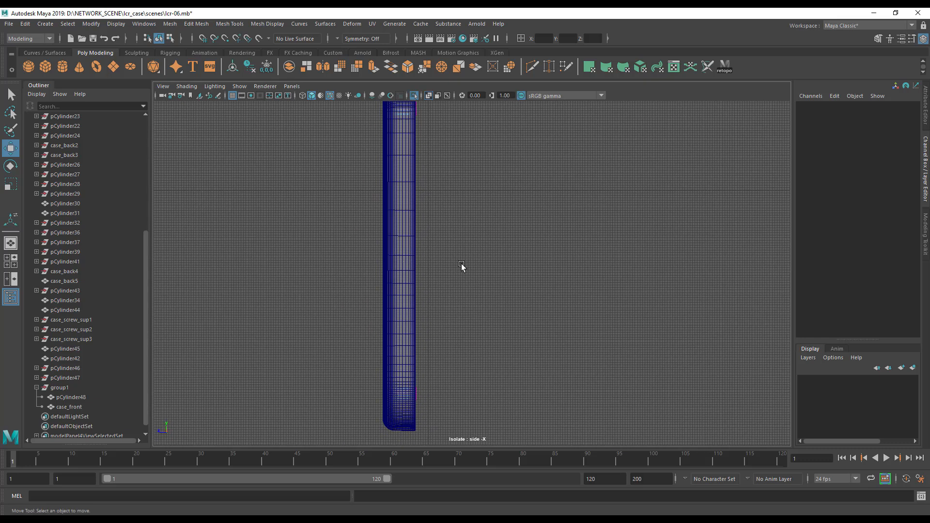
middle_click_drag(461, 266, 474, 291, "alt")
left_click_drag(417, 118, 499, 479)
middle_click_drag(416, 170, 441, 349, "alt")
right_click_drag(388, 310, 747, 328, "alt")
middle_click_drag(413, 349, 475, 189, "alt")
right_click_drag(501, 271, 654, 276, "alt")
middle_click_drag(438, 229, 397, 223)
Turn off isolation in the perspective view and fine-adjust the cylinder end vertices along Z against the back case mounts.
key("space")
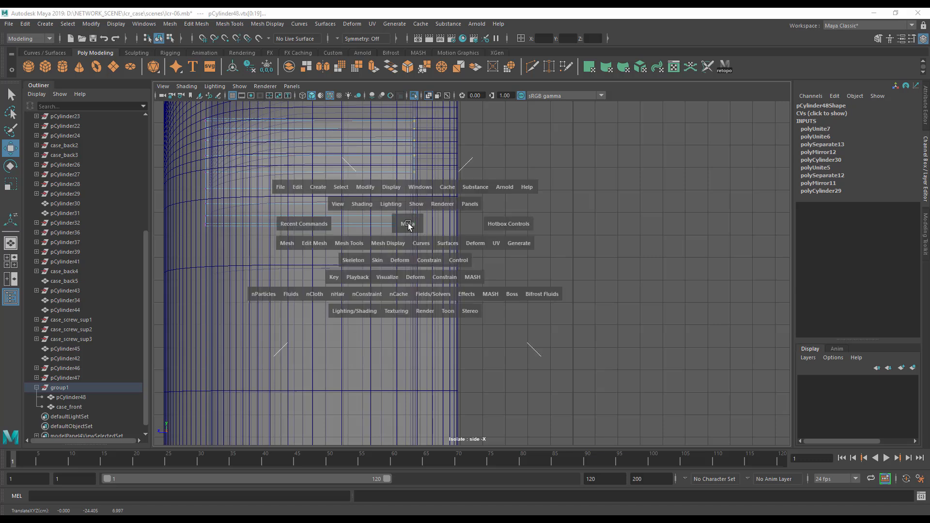
left_click_drag(543, 212, 519, 234, "alt")
key("ctrl+1")
right_click_drag(518, 235, 619, 239, "alt")
left_click_drag(619, 238, 661, 224, "alt")
middle_click_drag(647, 219, 646, 219)
right_click_drag(652, 235, 669, 216, "alt")
middle_click_drag(668, 216, 668, 217)
left_click_drag(669, 217, 690, 212, "alt")
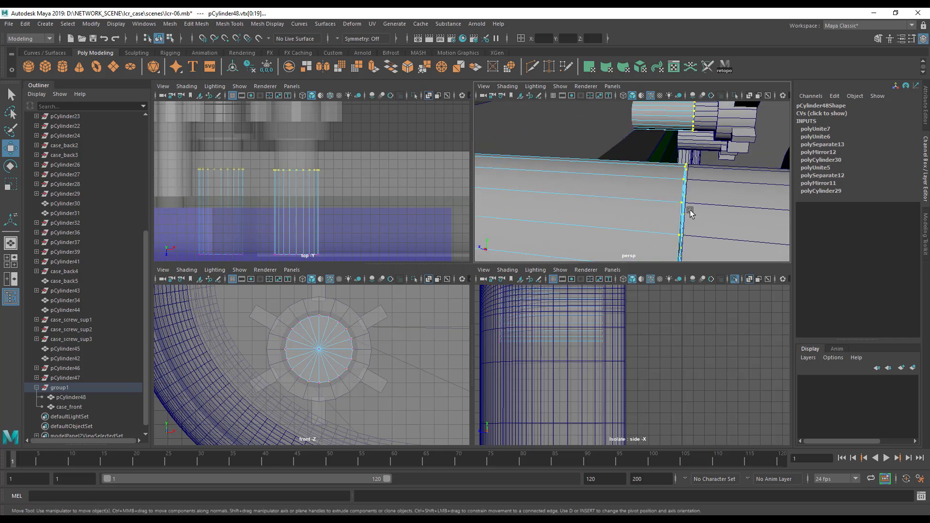
right_click_drag(689, 213, 618, 204, "alt")
left_click_drag(618, 204, 724, 218, "alt")
left_click(724, 218)
right_click_drag(643, 227, 598, 238, "alt")
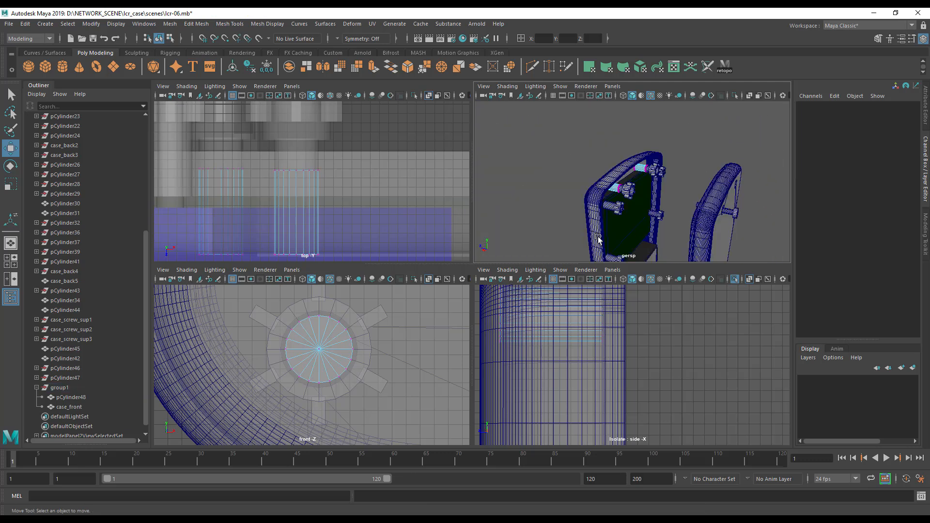
Return to object selection, select the back case shell case_back5 and set its Translate Z to 0.
scroll(46, 388, "up", 7)
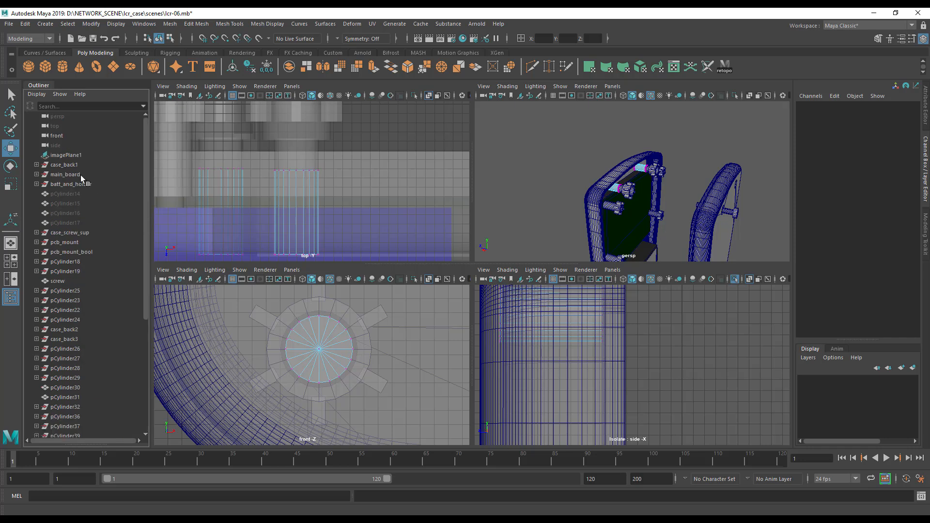
left_click(74, 165)
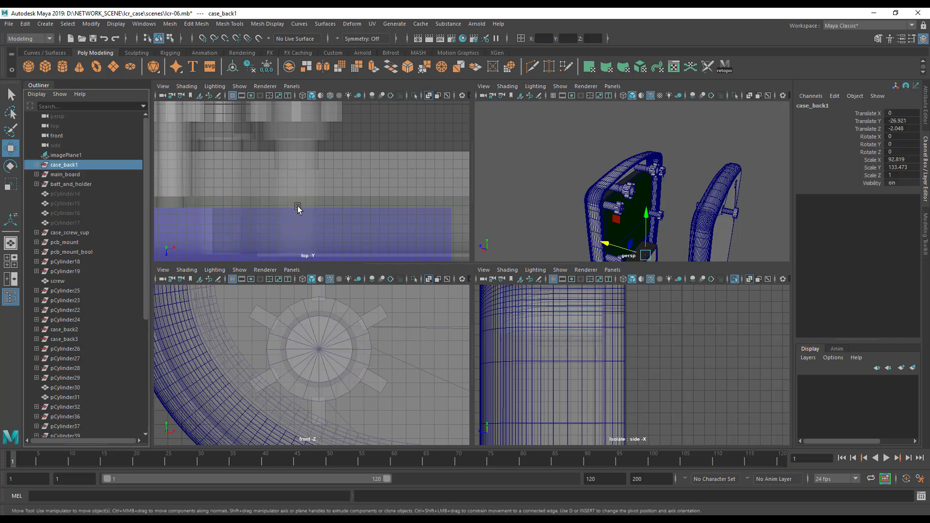
left_click_drag(674, 227, 579, 194, "alt")
left_click(687, 197)
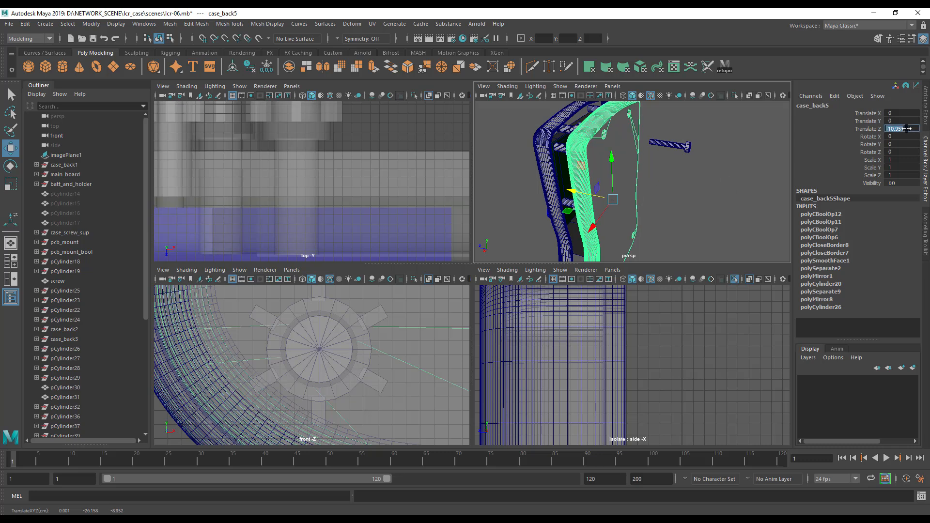
left_click(906, 128)
type("0")
key("Return")
Move the screw along Z into the closed case and check its fit.
left_click_drag(650, 210, 665, 230, "alt")
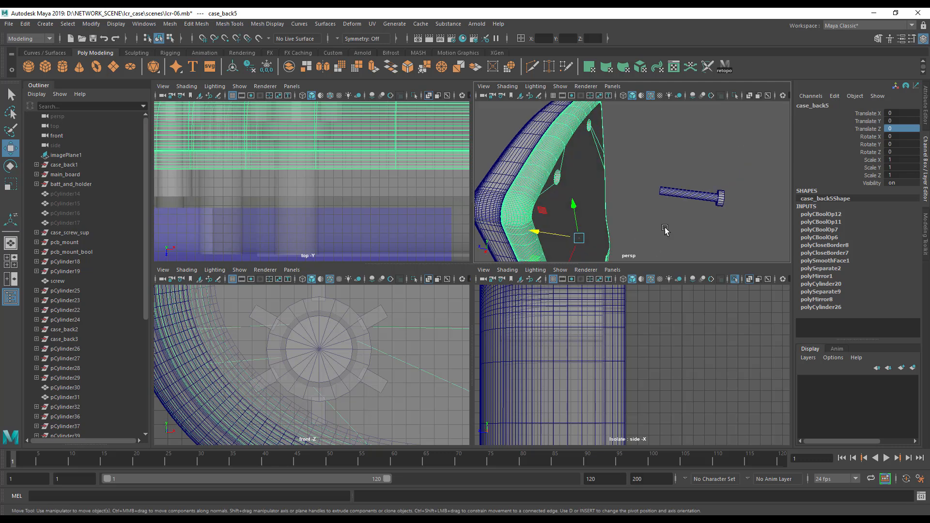
left_click(702, 198)
left_click_drag(664, 191, 624, 181)
left_click_drag(675, 198, 640, 190, "alt")
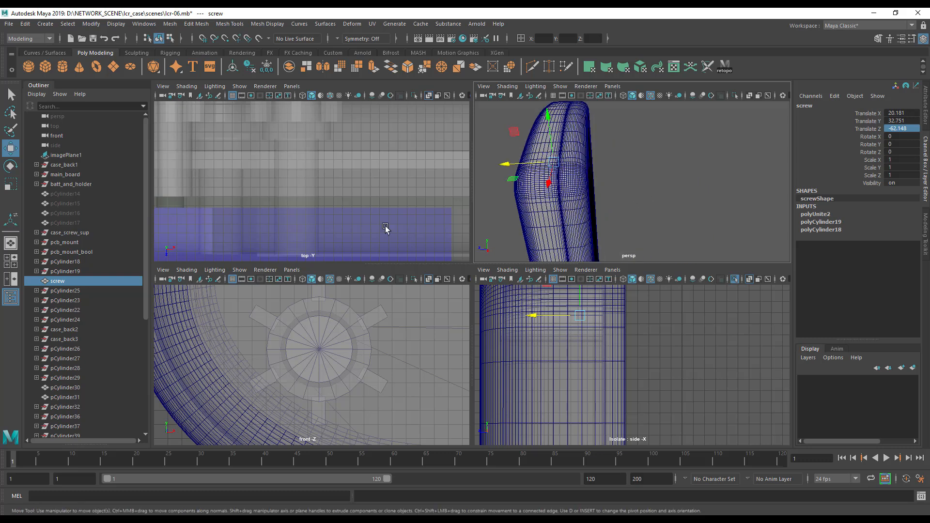
Move the front case group along Z away from the back case and pull the screw back out behind it.
scroll(91, 377, "down", 6)
left_click(63, 395)
left_click_drag(596, 145, 618, 133, "alt")
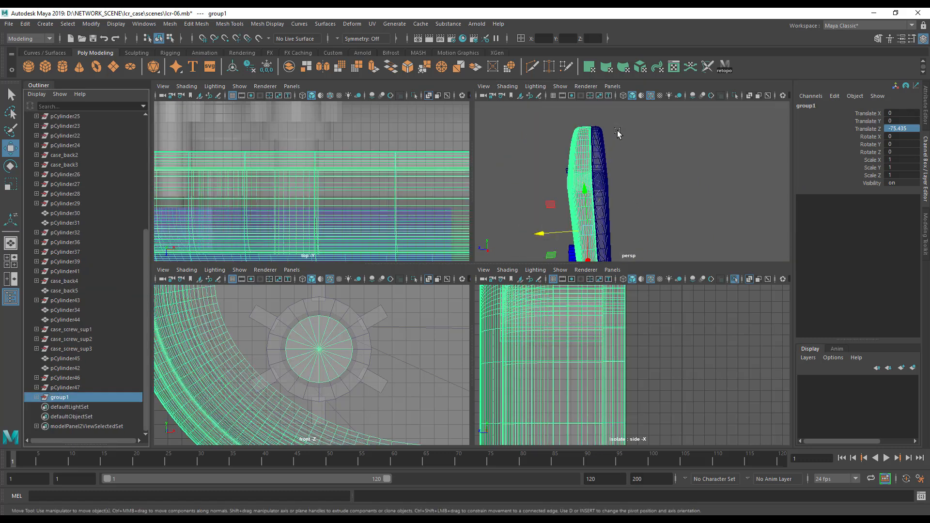
left_click_drag(551, 233, 586, 169)
left_click(701, 199)
left_click(694, 142)
Separate the combined screw cylinders in the front case into individual objects.
left_click(562, 116)
key("space")
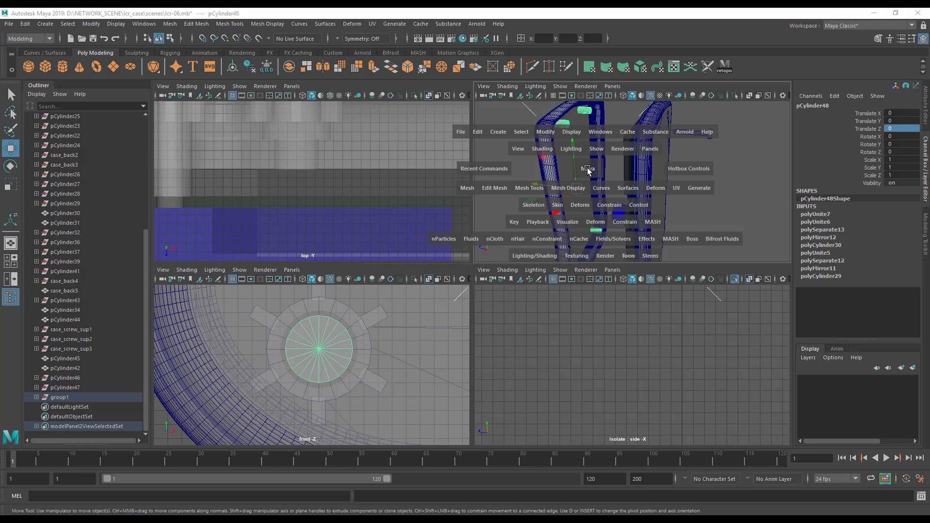
left_click(477, 186)
left_click(501, 224)
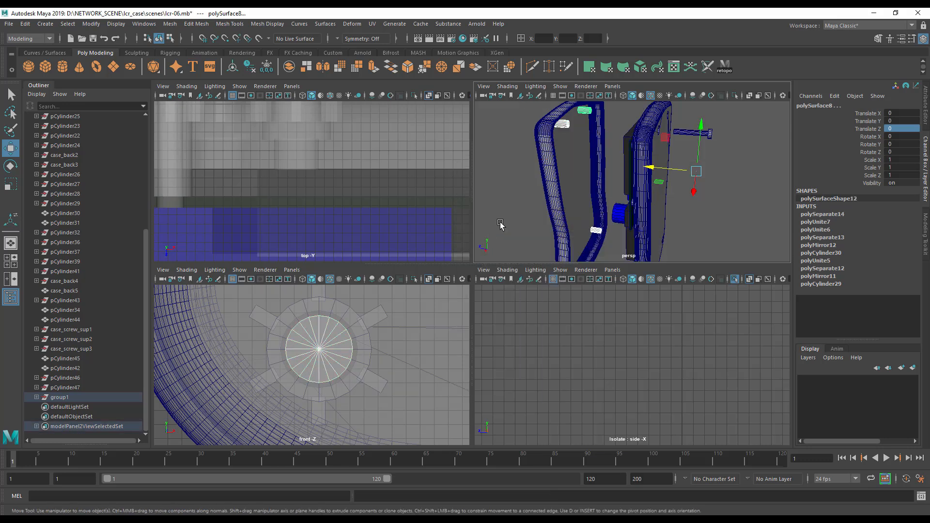
Select the four separated screw cylinders and duplicate them once using Duplicate Special with Duplicate input graph enabled.
left_click(591, 118)
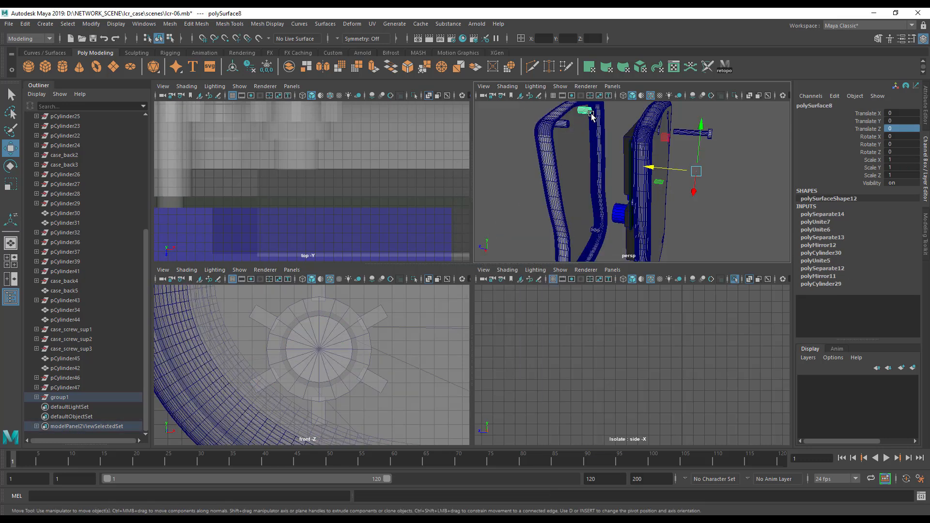
right_click_drag(596, 231, 587, 211, "alt")
middle_click_drag(588, 211, 588, 209, "alt")
left_click(560, 112, "shift")
left_click(569, 256, "shift")
key("space")
left_click_drag(557, 257, 593, 286, "alt")
middle_click_drag(487, 270, 493, 226, "alt")
middle_click_drag(449, 186, 435, 189, "alt")
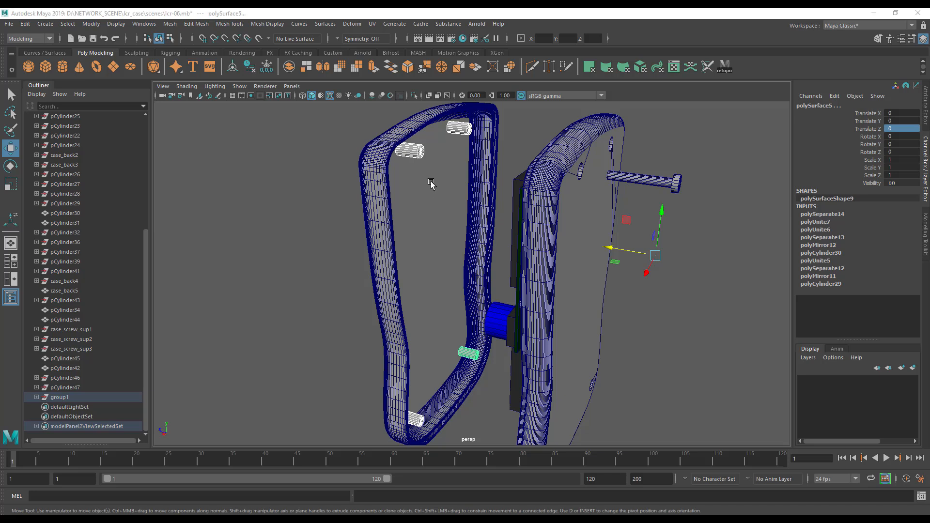
key("space")
left_click(320, 147)
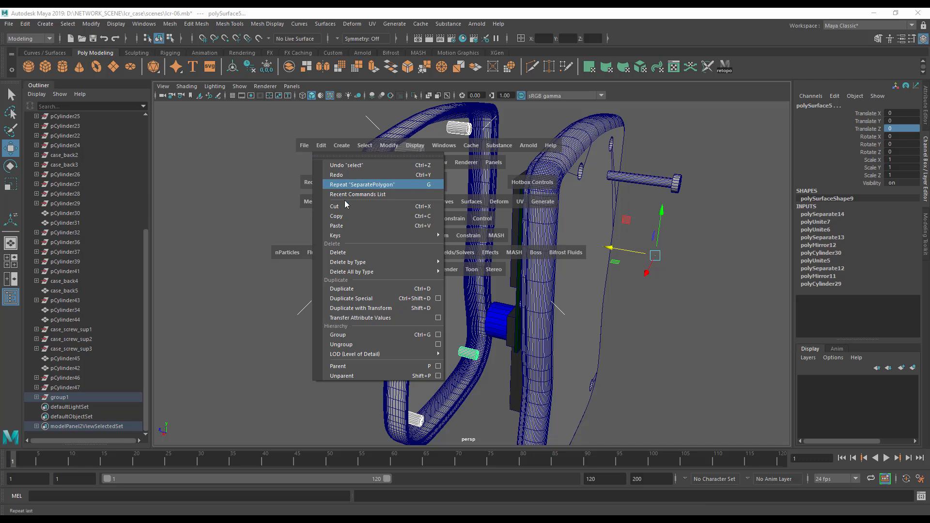
left_click(440, 300)
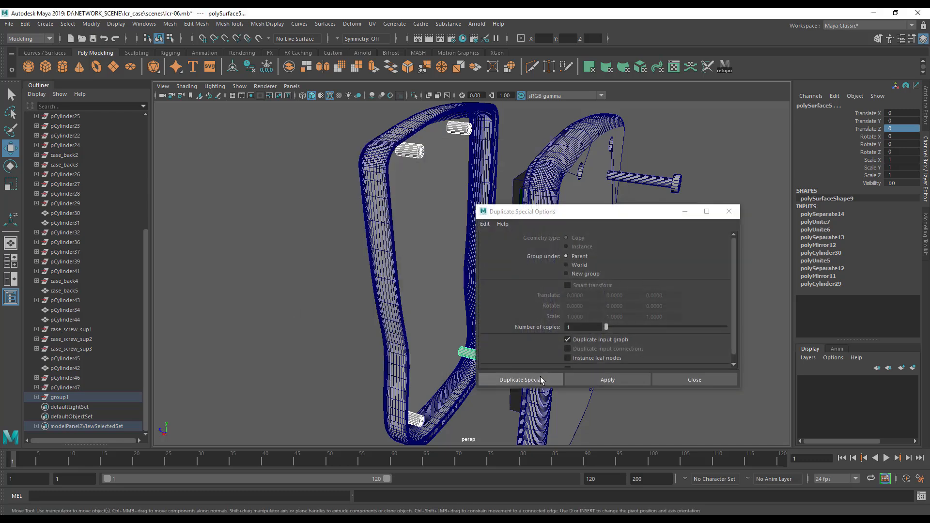
left_click(538, 379)
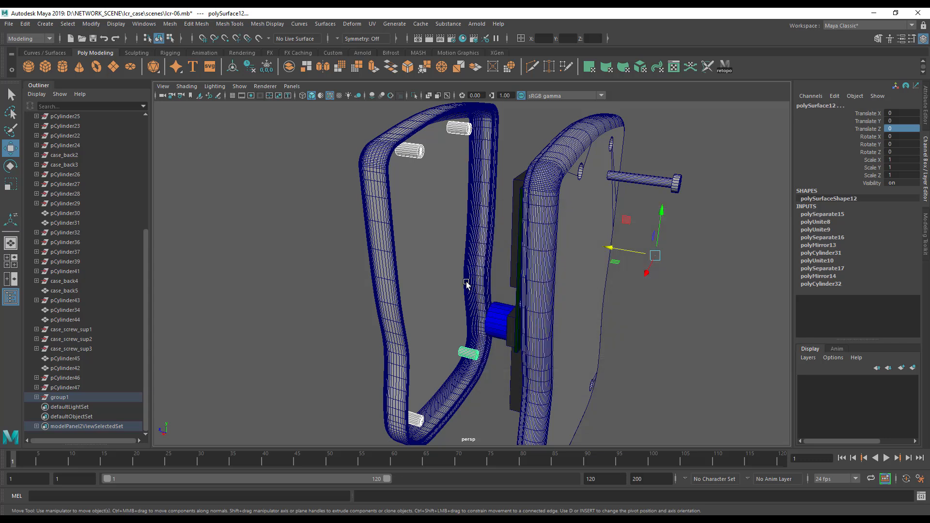
Move the duplicated cylinders along Z to -1.701 and set their polyCylinder32 radius to 1.4.
left_click_drag(623, 244, 596, 248)
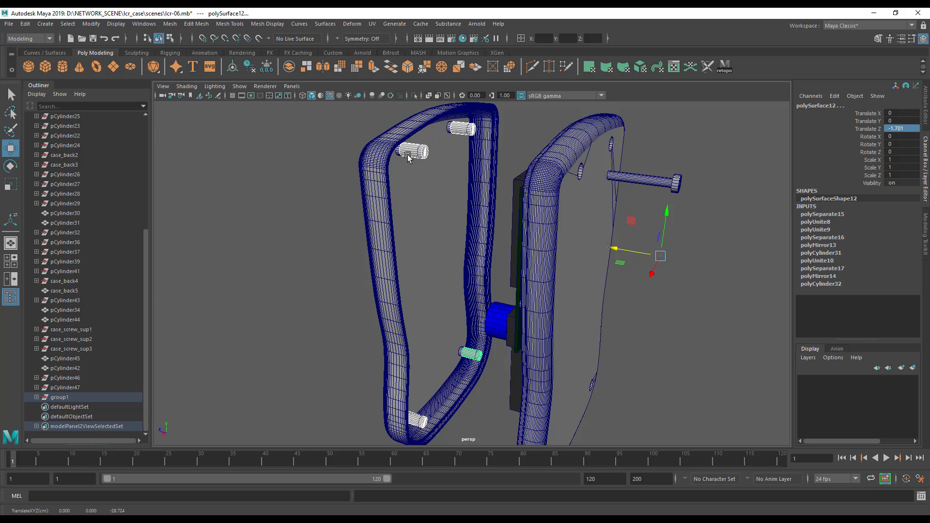
left_click_drag(445, 175, 434, 206, "alt")
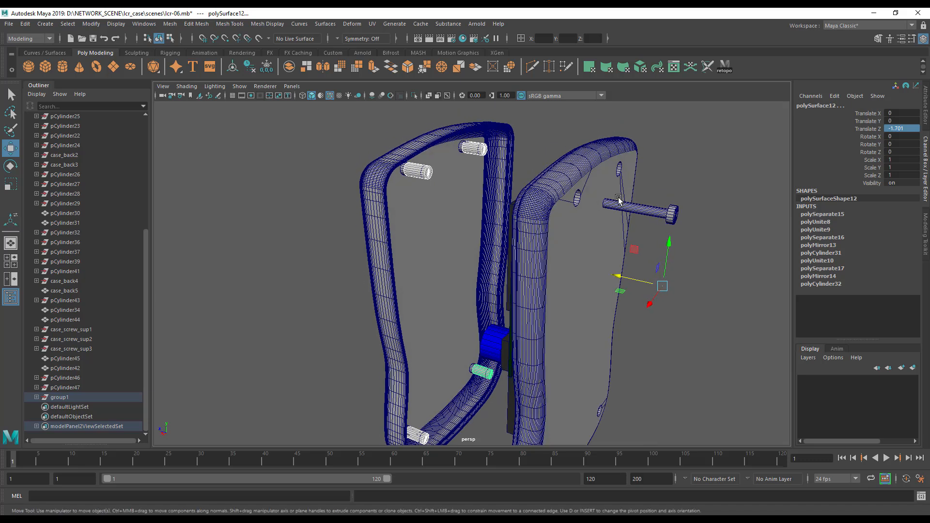
left_click(831, 287)
left_click(900, 291)
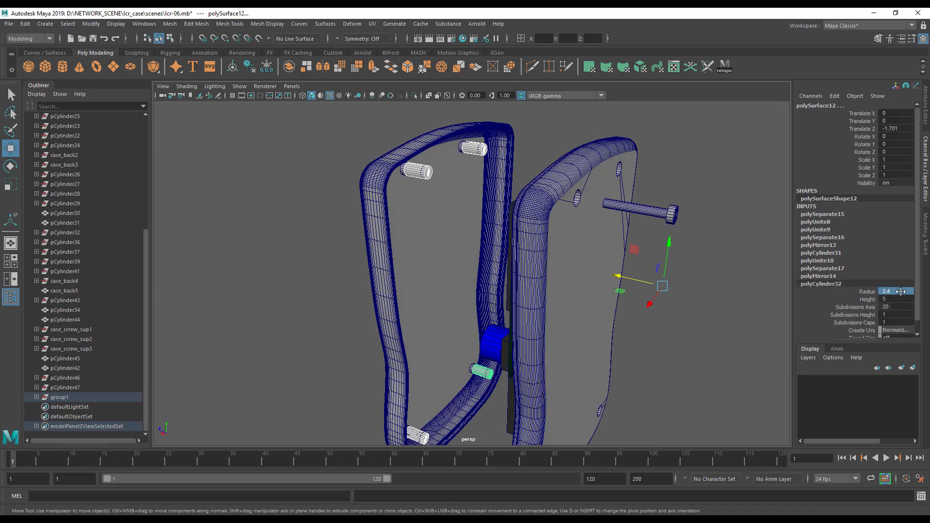
type("1")
key("Return")
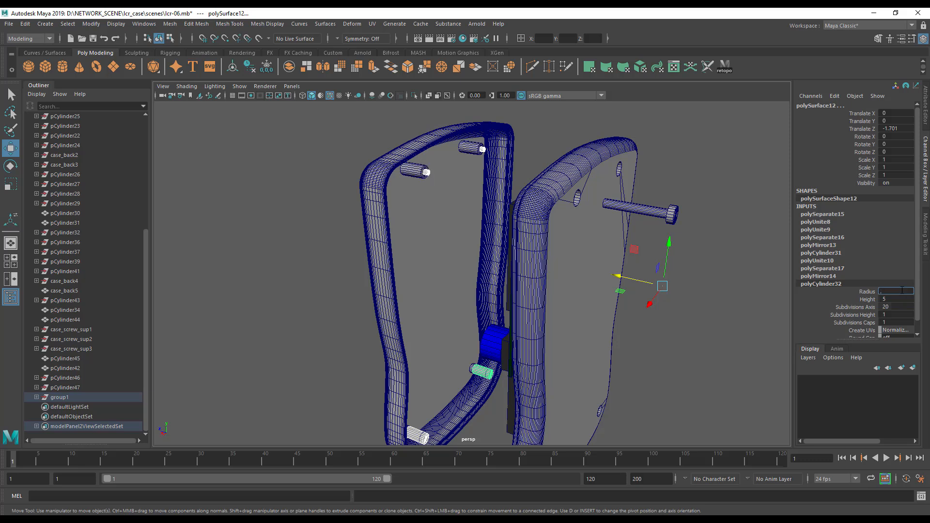
key("Return")
Select the lowest duplicated cylinder and try polyCylinder32 radius values of 2 and 5 on it.
left_click_drag(456, 207, 458, 367, "alt")
left_click(433, 388)
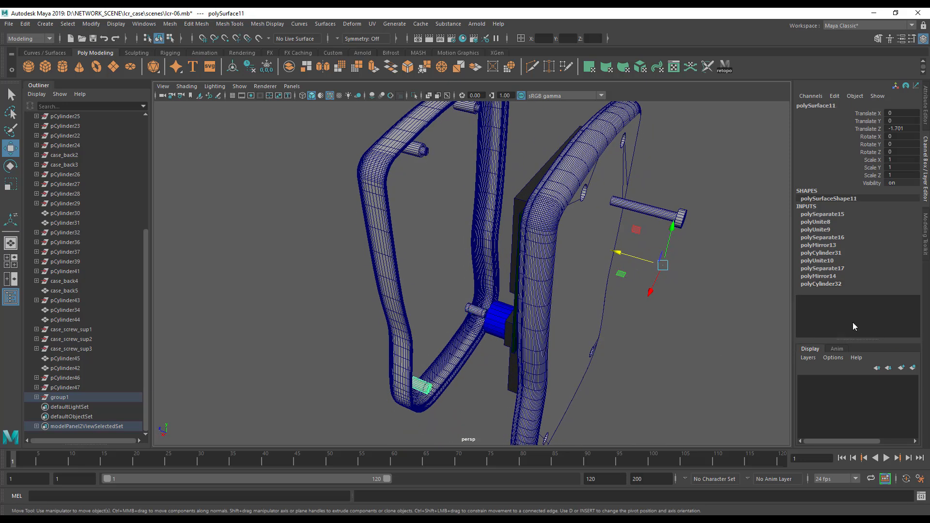
left_click(834, 286)
left_click(896, 291)
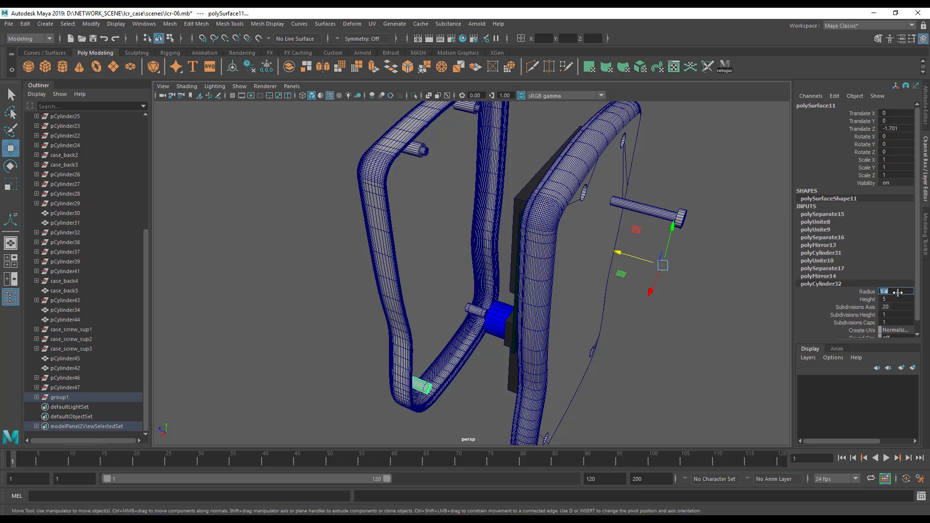
type("2")
key("Return")
type("5")
key("Return")
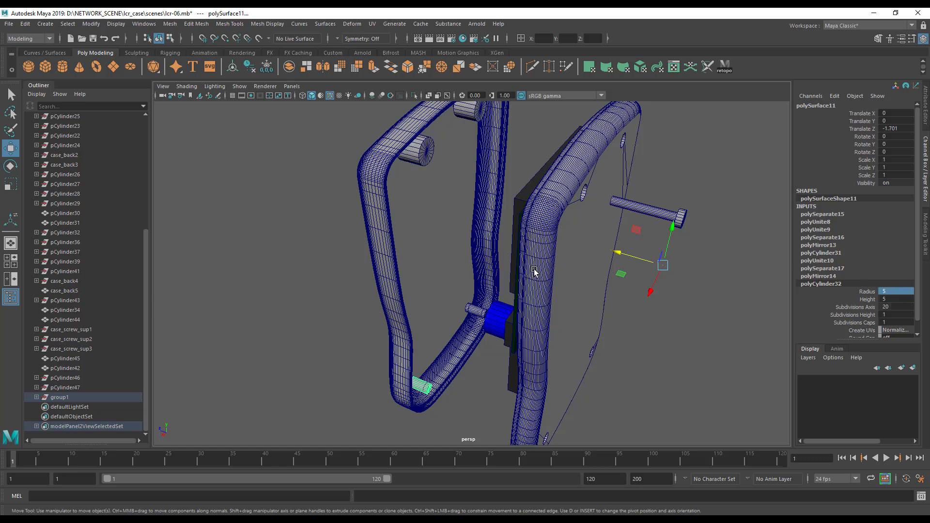
Undo the last radius change and check the upper screw cylinders in wireframe display.
key("ctrl+z")
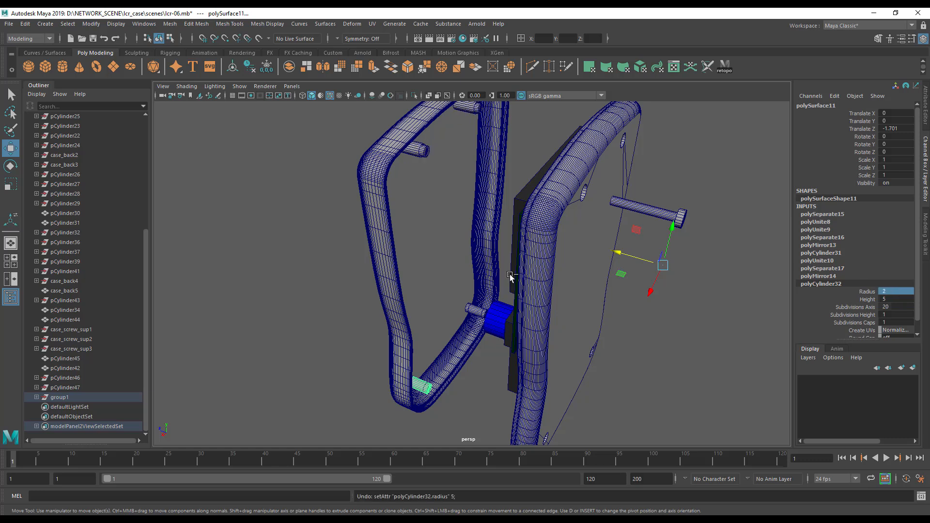
left_click_drag(446, 232, 428, 189, "alt")
middle_click_drag(428, 189, 453, 250, "alt")
right_click_drag(453, 250, 671, 289, "alt")
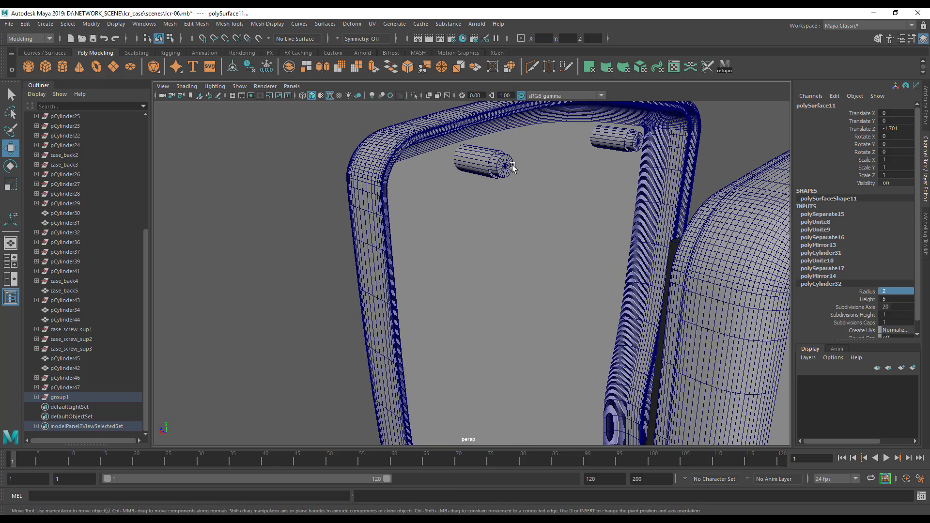
key("1")
key("4")
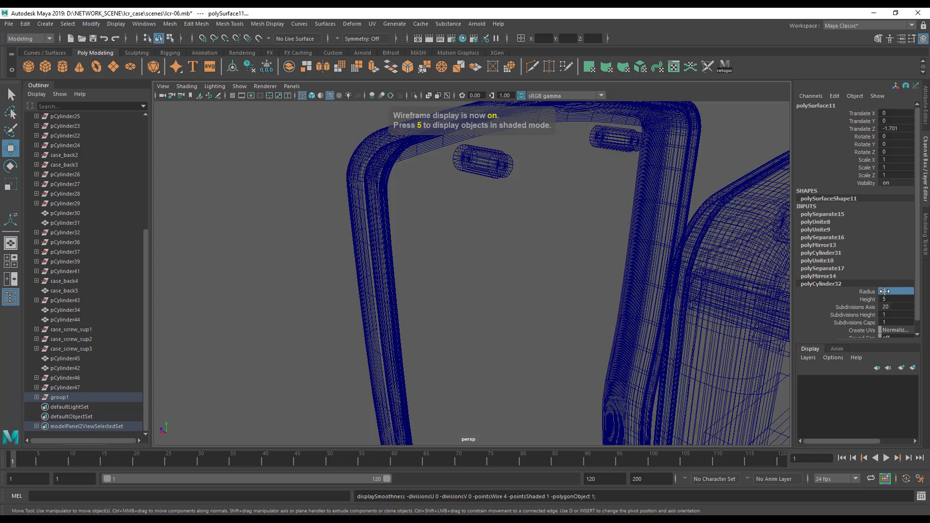
left_click(485, 270)
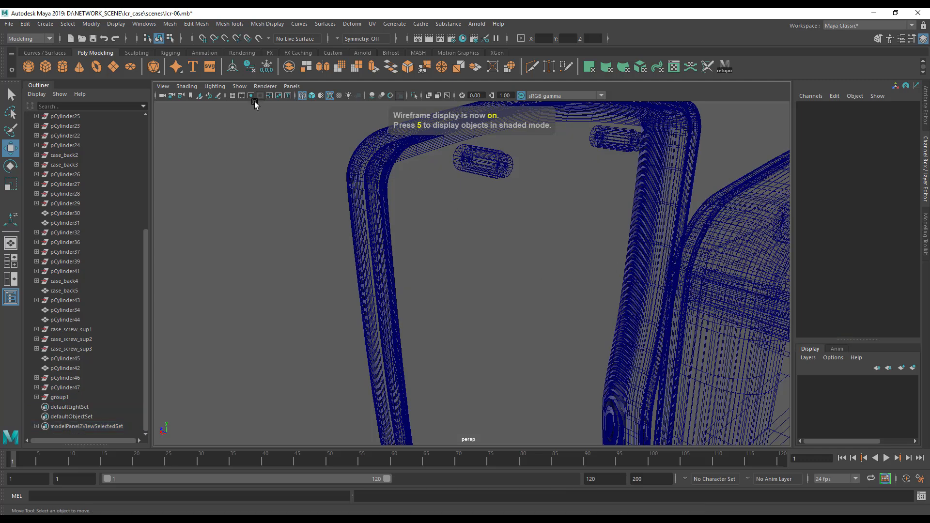
Return to shaded display, select the two upper inner hole cylinders and set their polyCylinder32 radius to 1.4.
key("6")
mouse_move(499, 210)
left_mouse_down("alt")
mouse_move(555, 239)
mouse_move(626, 168)
left_mouse_up("alt")
left_click(493, 204)
left_click(569, 148, "shift")
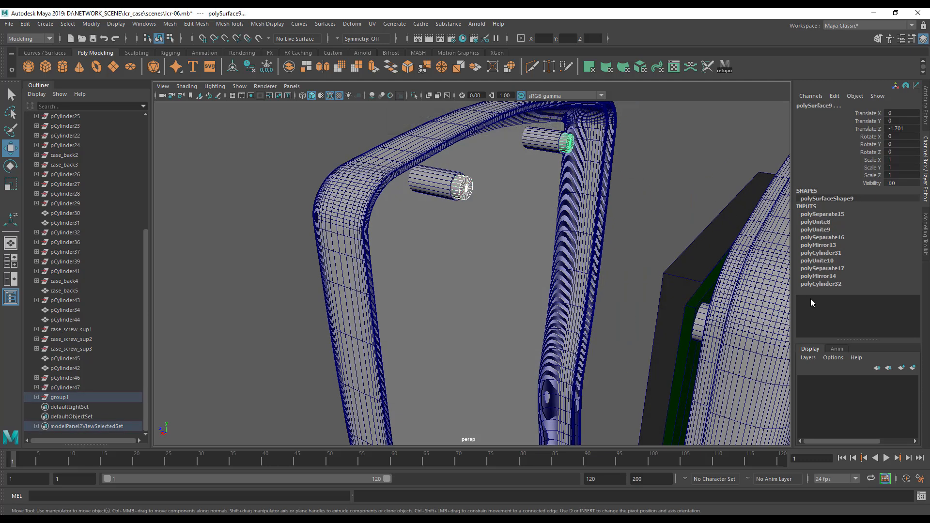
left_click(843, 285)
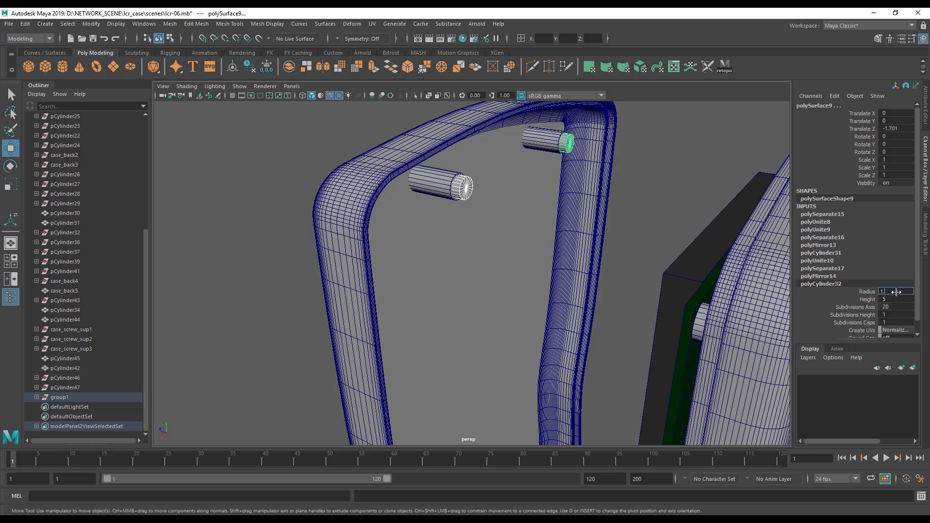
key("Return")
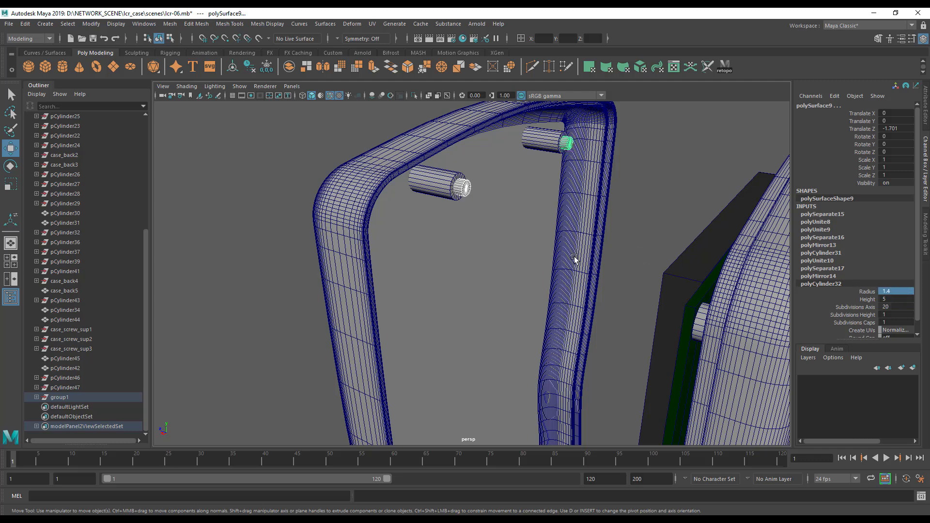
Select the two lower inner hole cylinders in the front case and remove them.
left_click_drag(558, 253, 616, 176, "alt")
middle_click_drag(616, 175, 621, 131, "alt")
left_click(523, 379)
middle_click_drag(584, 359, 645, 332, "alt")
left_click(820, 285)
left_click(660, 308)
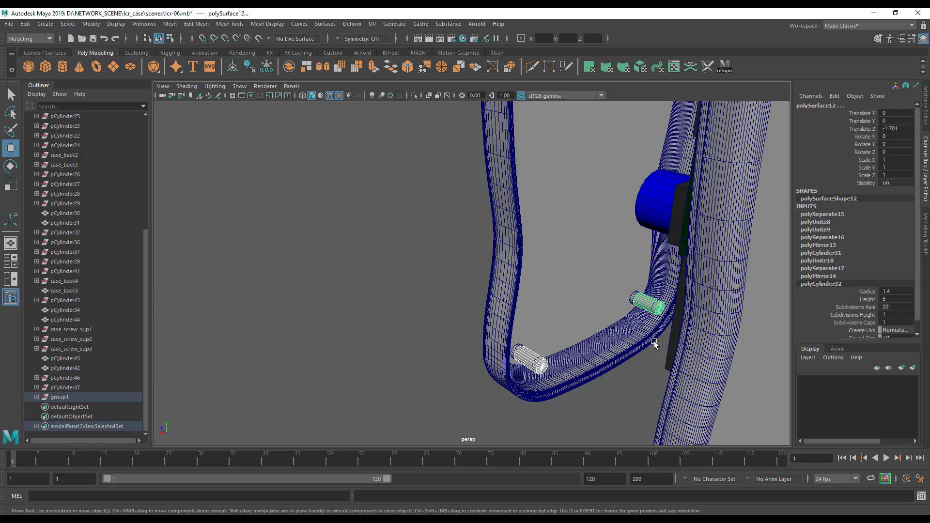
left_click(657, 344)
Duplicate the upper hole cylinder nearest the case's outer corner with Duplicate Special and center the copy's pivot.
scroll(583, 301, "down", 3)
middle_click_drag(516, 178, 521, 364, "alt")
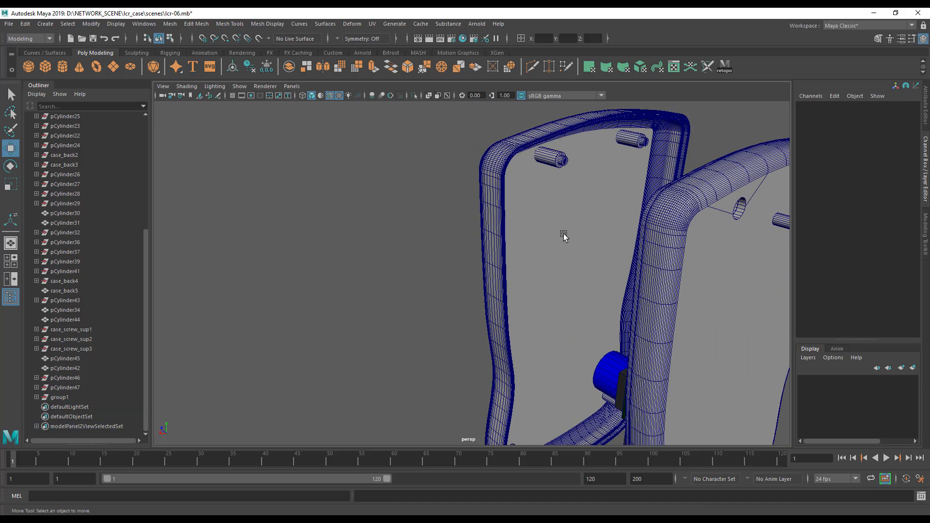
left_click(564, 165)
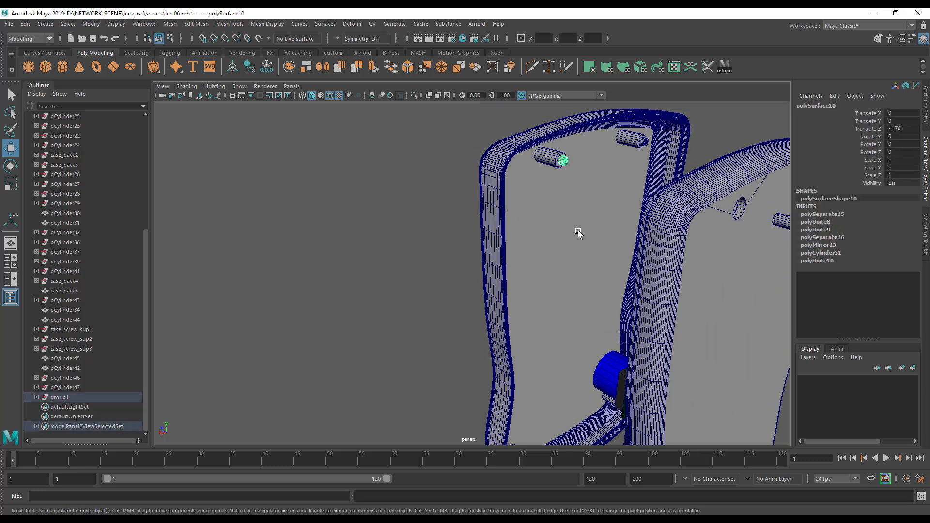
key("space")
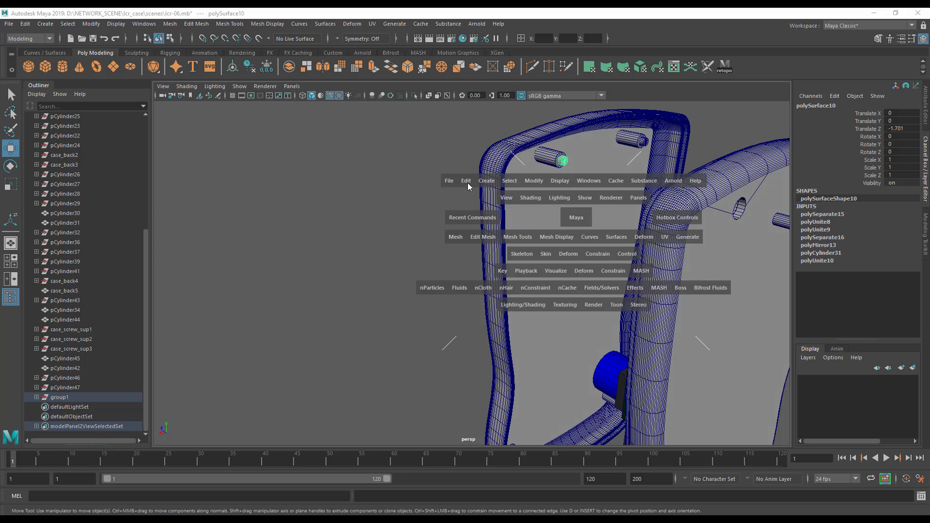
left_click(452, 235)
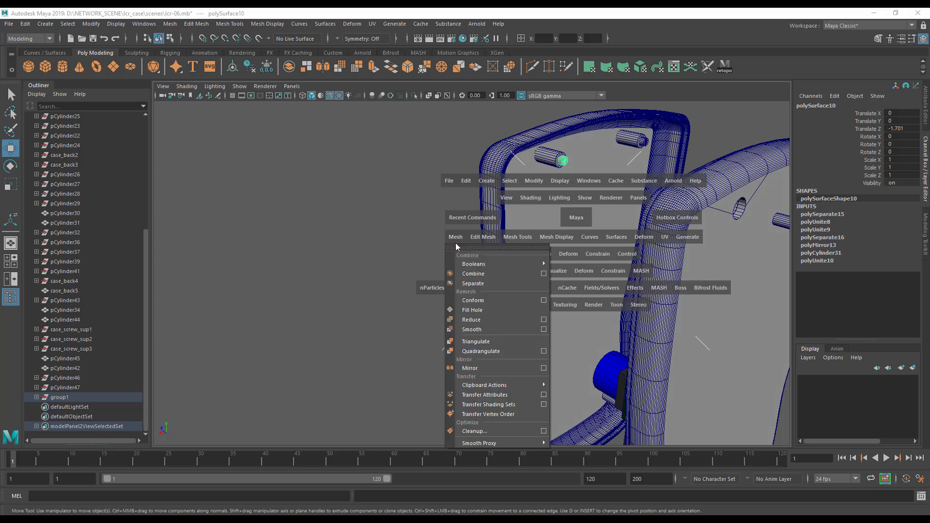
left_click(469, 199)
left_click(466, 181)
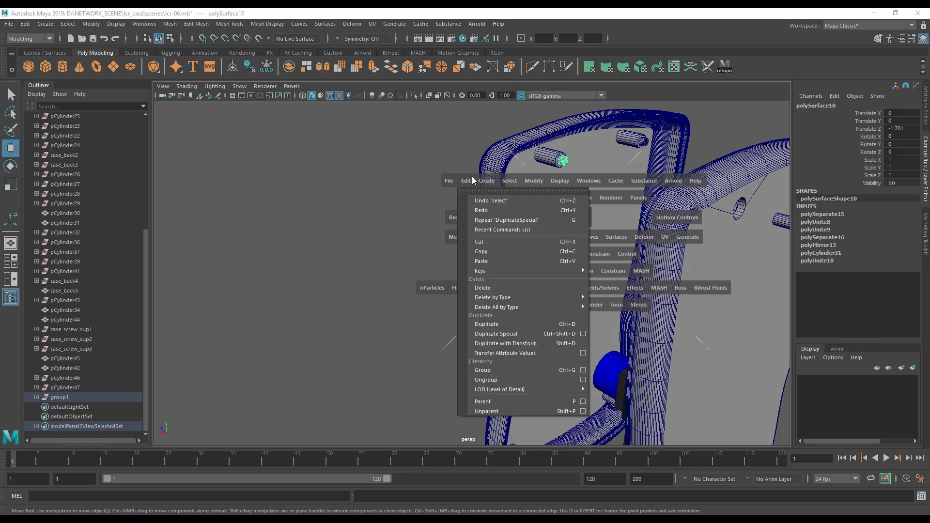
left_click(509, 334)
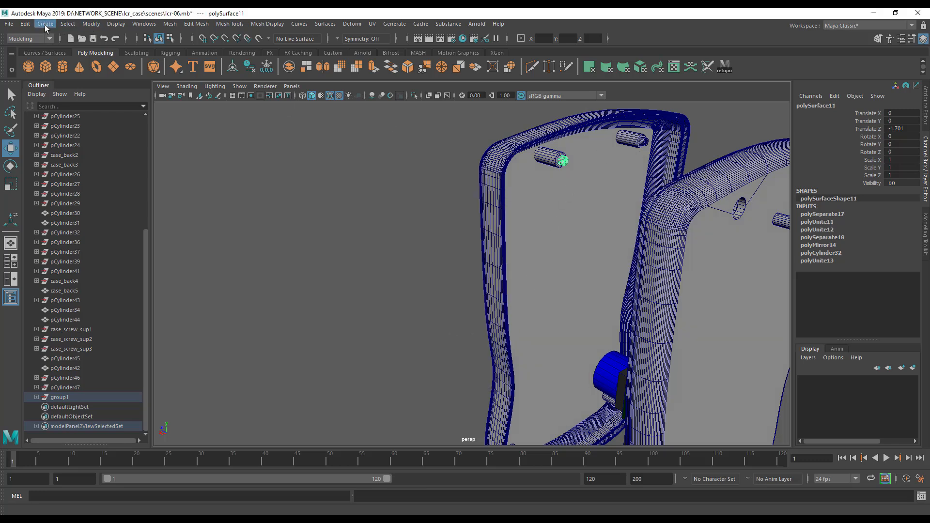
left_click(88, 24)
key("w")
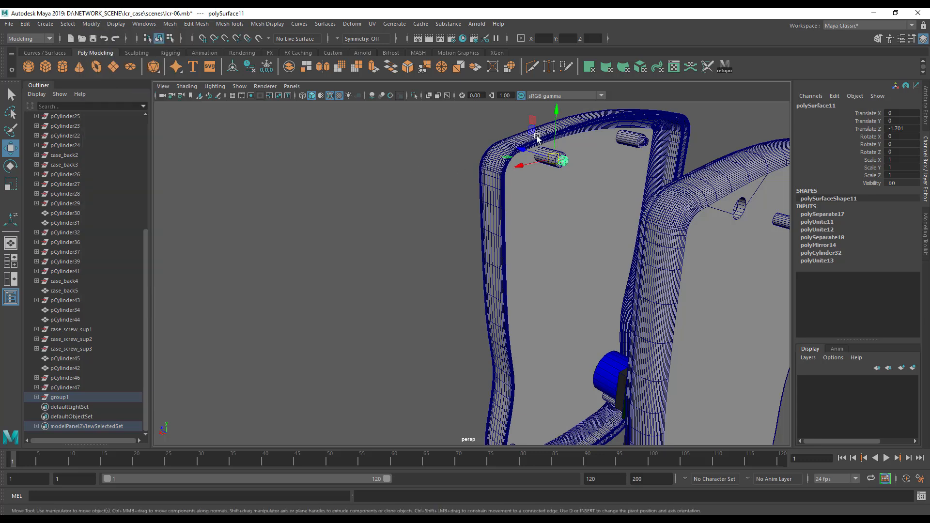
Move the copied hole cylinder down onto the nearer lower screw cylinder, to about X 8.2 and Y -114.2.
left_click_drag(554, 120, 571, 353)
middle_click_drag(571, 353, 570, 252, "alt")
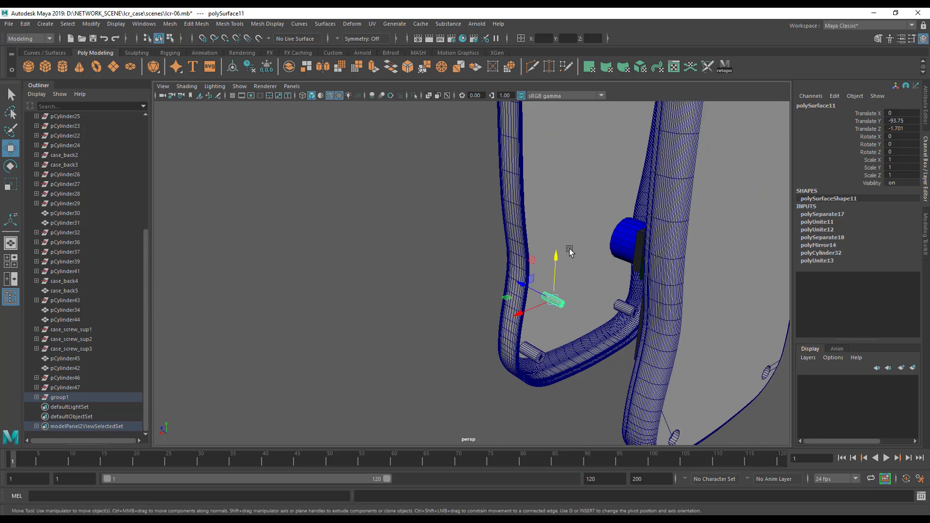
left_click_drag(556, 270, 535, 355)
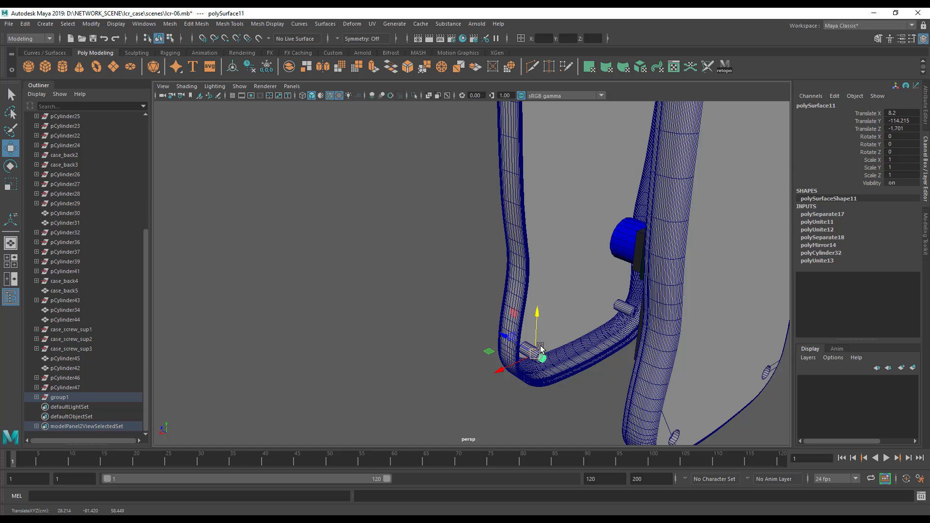
middle_click_drag(593, 312, 592, 193, "alt")
right_click_drag(547, 215, 901, 317, "alt")
middle_click_drag(581, 249, 438, 274, "alt")
middle_click_drag(170, 277, 136, 276, "alt")
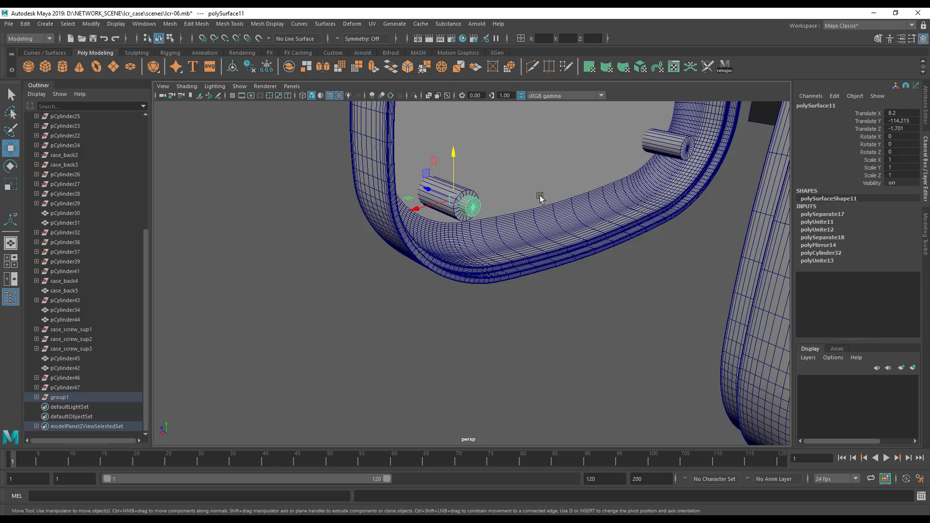
Center the copied hole cylinder on the lower screw cylinder in the front view, with Translate Y at -114.383.
key("space")
key("f")
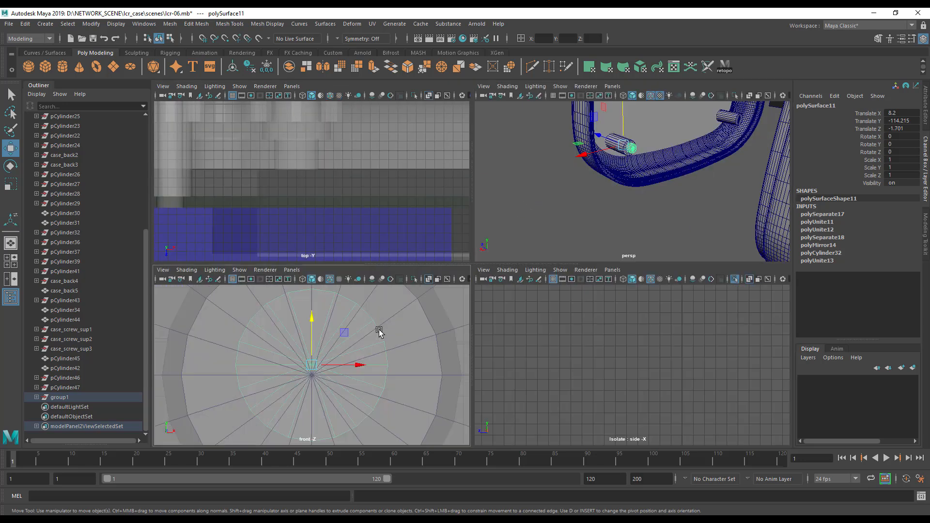
scroll(379, 331, "down", 6)
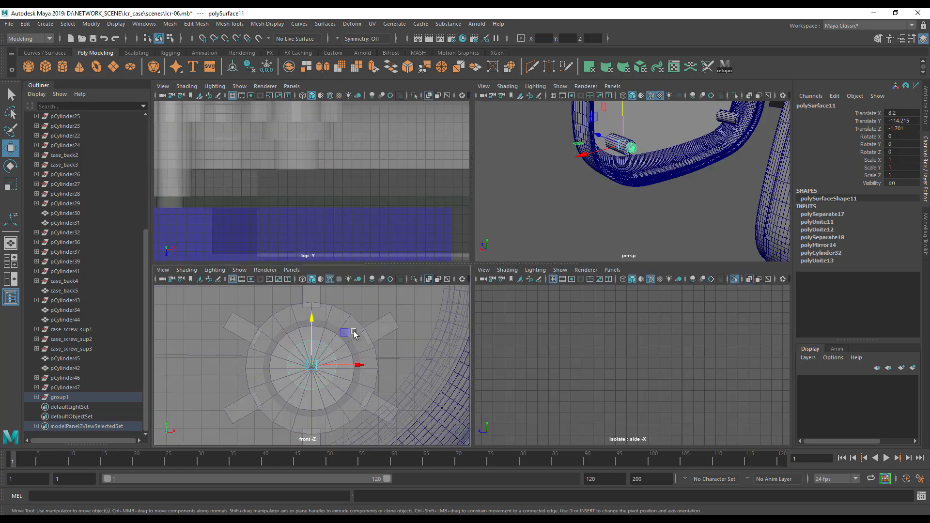
middle_click_drag(360, 305, 384, 252, "alt")
right_click_drag(387, 296, 462, 388, "alt")
middle_click_drag(424, 373, 361, 467, "alt")
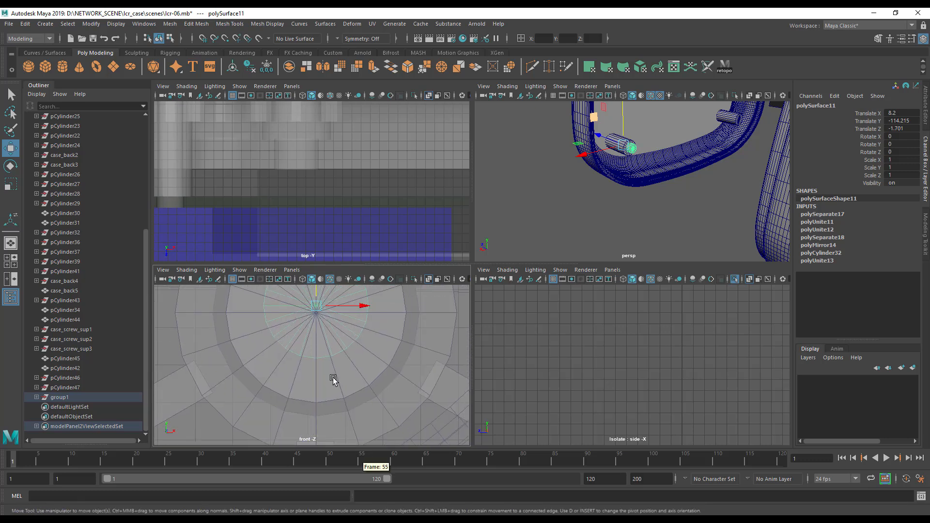
middle_click_drag(333, 376, 332, 393, "alt")
left_click_drag(316, 295, 316, 302)
Duplicate the aligned lower hole cylinder with Duplicate Special.
left_click_drag(628, 191, 621, 194, "alt")
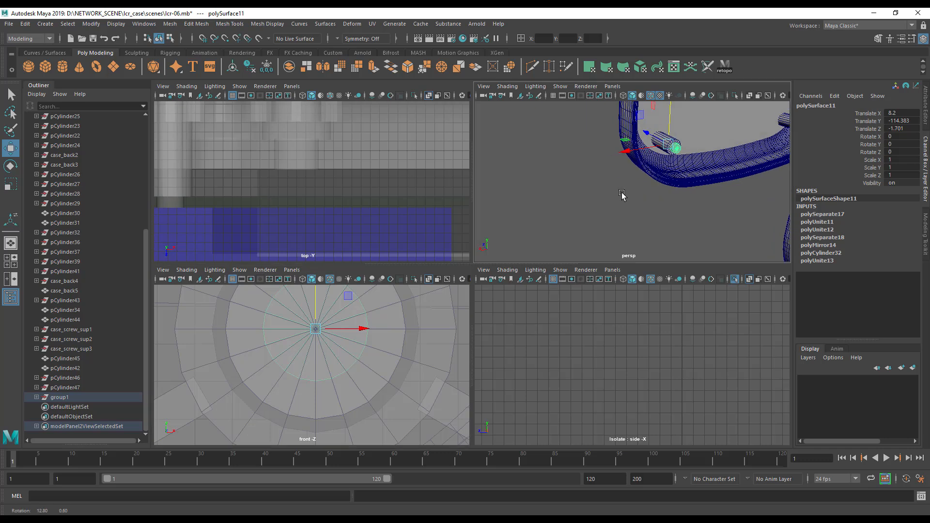
middle_click_drag(580, 211, 552, 224, "alt")
key("space")
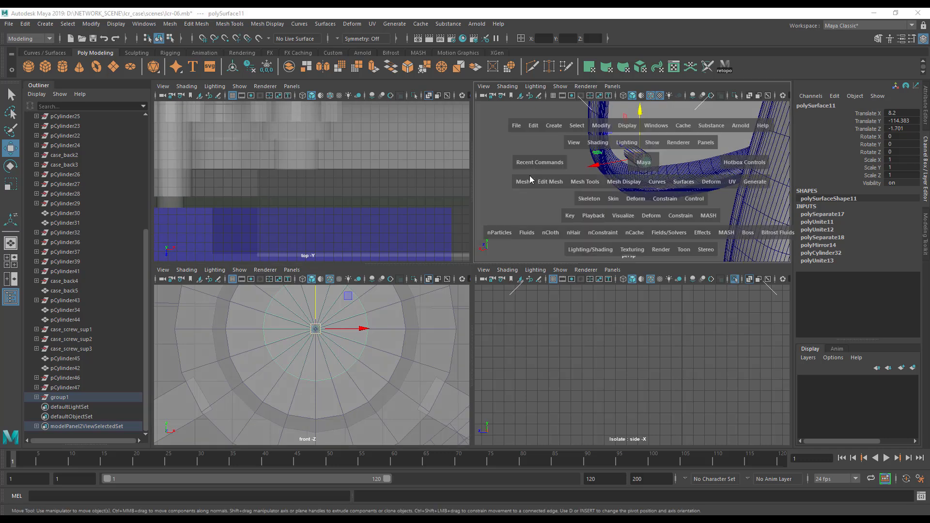
left_click(539, 126)
left_click(572, 277)
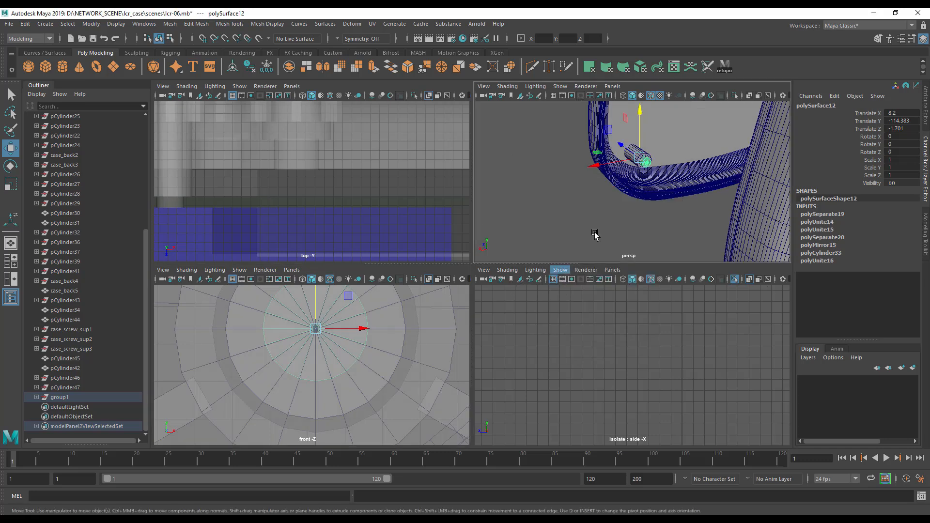
Move the new copy along X to -48.219, centering it on the opposite lower screw cylinder.
left_click_drag(595, 234, 513, 266, "alt")
left_click_drag(649, 243, 608, 244, "alt")
middle_click_drag(567, 212, 601, 211, "alt")
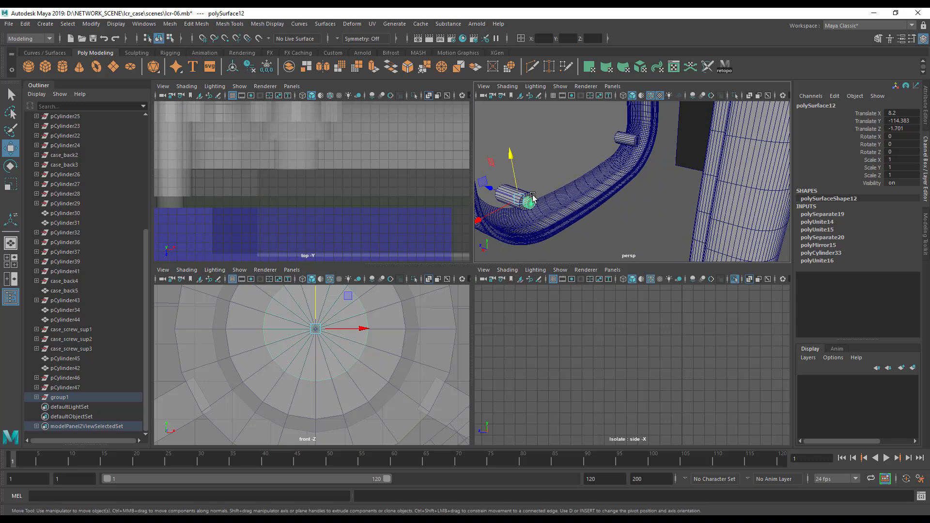
left_click_drag(512, 207, 623, 149)
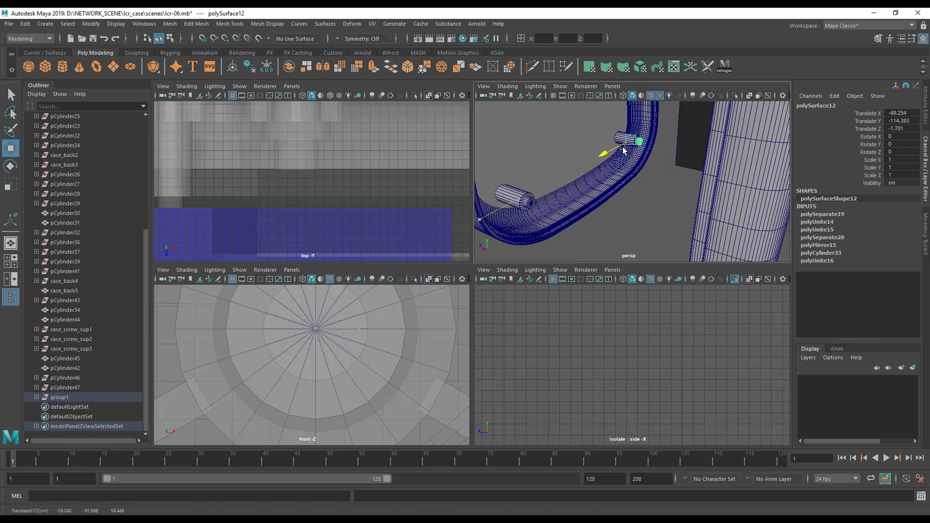
key("f")
left_click(359, 368)
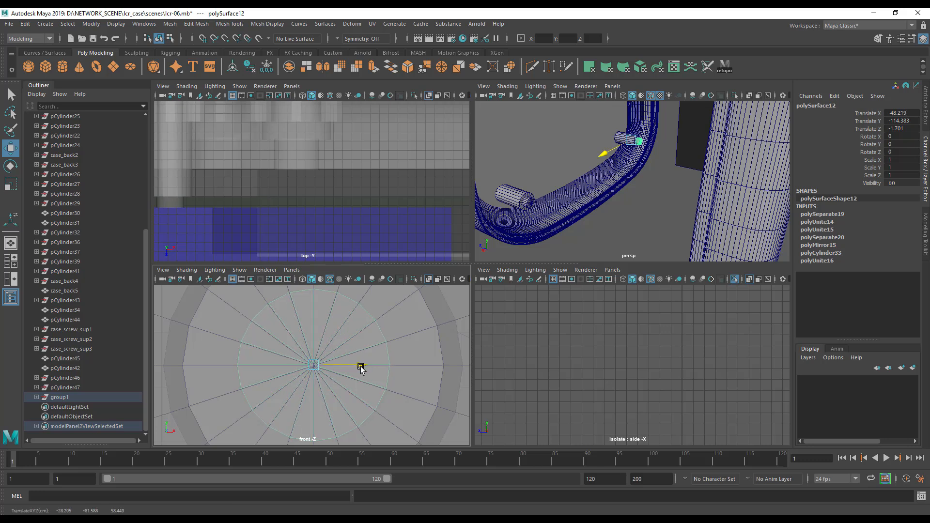
Select all four hole cylinders in the front case, the two upper and the two lower ones.
left_click_drag(618, 204, 661, 222, "alt")
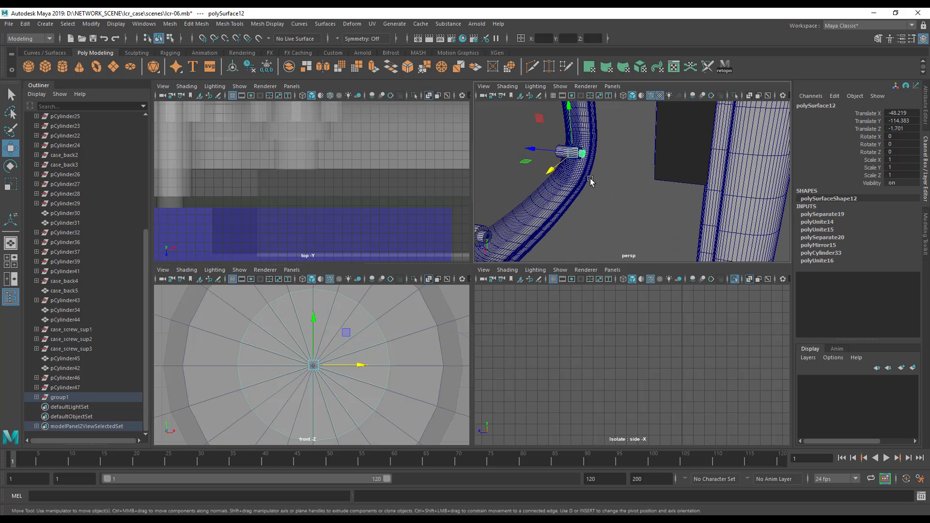
key("space")
right_click_drag(616, 206, 492, 201, "alt")
middle_click_drag(492, 201, 512, 358, "alt")
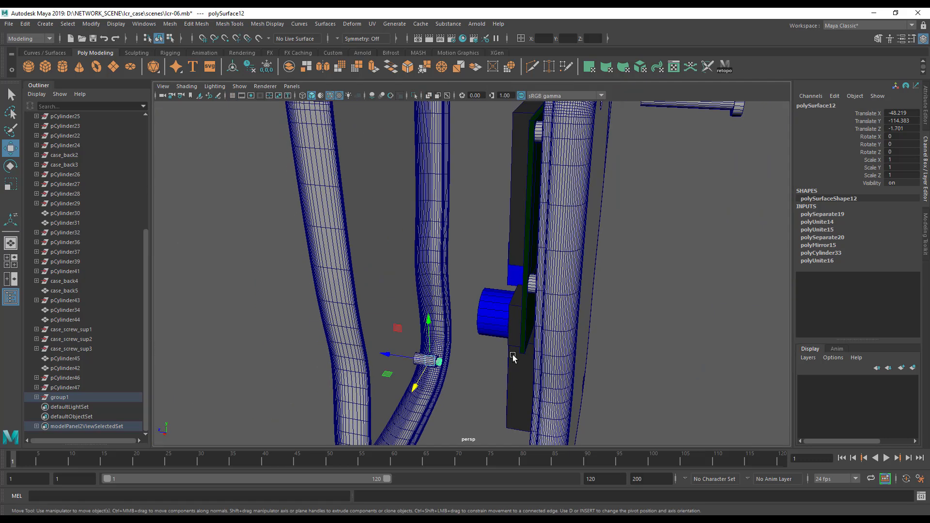
left_click_drag(512, 358, 525, 380, "alt")
middle_click_drag(487, 208, 493, 309, "alt")
left_click_drag(493, 309, 566, 327, "alt")
right_click_drag(393, 291, 455, 295, "alt")
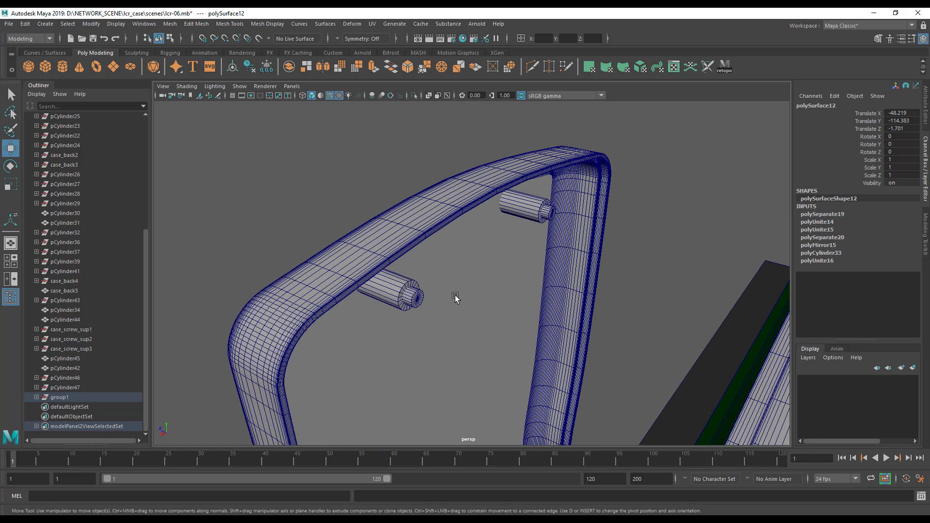
left_click(421, 296)
left_click(548, 212, "shift")
middle_click_drag(517, 369, 553, 270, "alt")
mouse_move(553, 270)
left_mouse_down("alt")
mouse_move(493, 256)
mouse_move(533, 291)
mouse_move(589, 256)
mouse_move(523, 267)
left_mouse_up("alt")
middle_click_drag(552, 264, 565, 164, "alt")
middle_click_drag(572, 306, 563, 205, "alt")
left_click(469, 403)
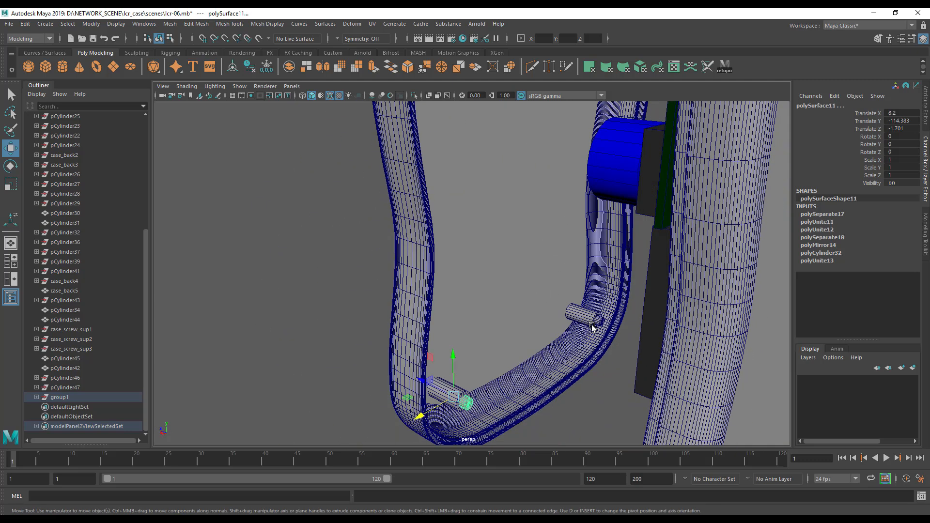
left_click(600, 323, "shift")
Duplicate the four selected hole cylinders with Duplicate Special and move one set away, outside the front case.
middle_click_drag(509, 223, 521, 363, "alt")
middle_click_drag(528, 194, 542, 359, "alt")
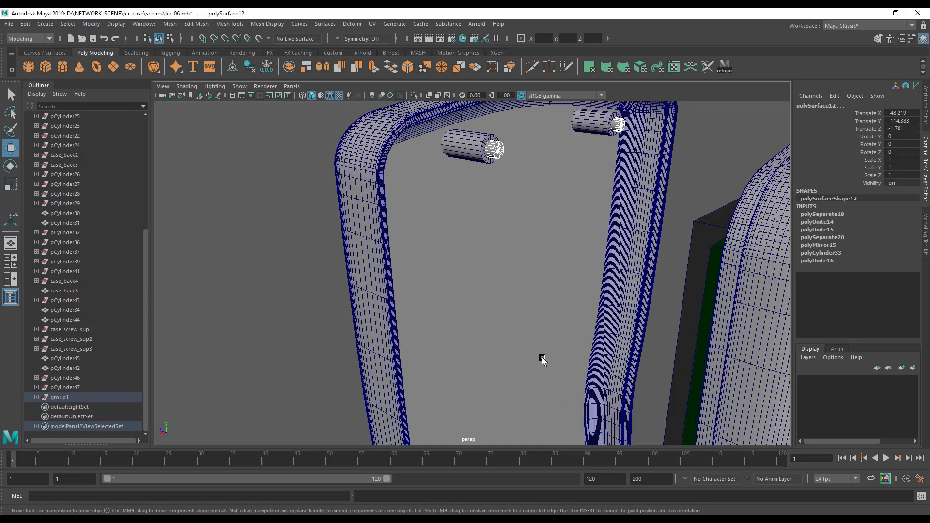
middle_click_drag(487, 247, 483, 324, "alt")
left_click_drag(483, 325, 458, 286, "alt")
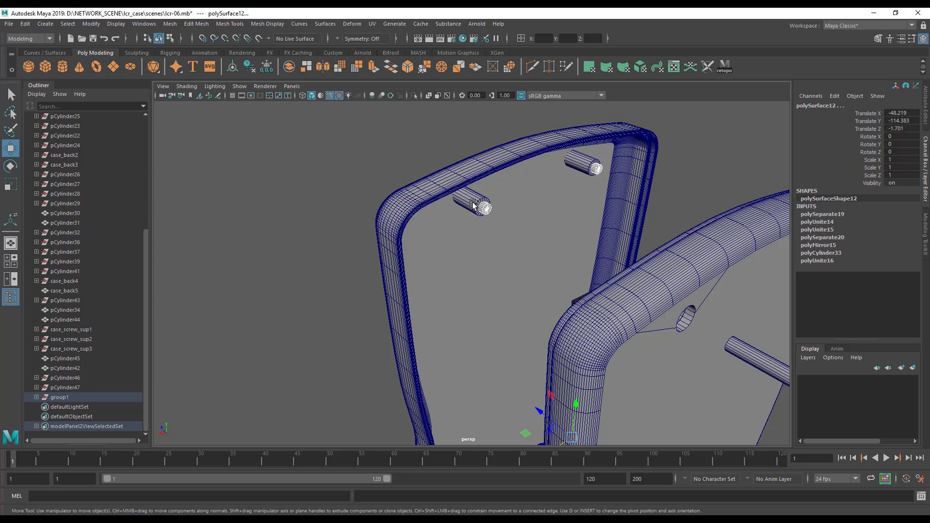
key("space")
left_click(365, 166)
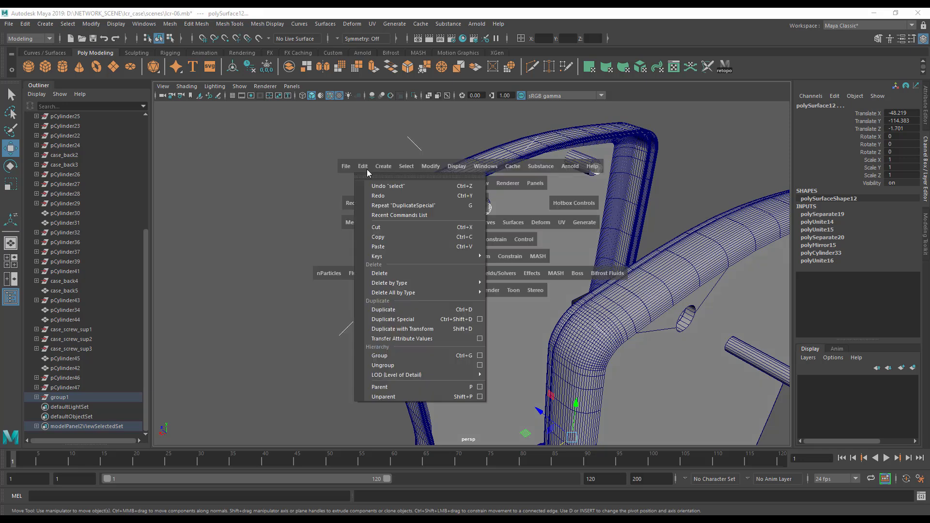
left_click(399, 320)
left_click_drag(420, 295, 470, 307, "alt")
left_click_drag(443, 378, 274, 354)
Cut the screw hole in the nearer upper screw cylinder by subtracting its hole cylinder with Boolean Difference.
left_click_drag(516, 316, 423, 324, "alt")
left_click(467, 204)
key("ctrl+shift+d")
key("space")
left_click_drag(338, 252, 474, 286)
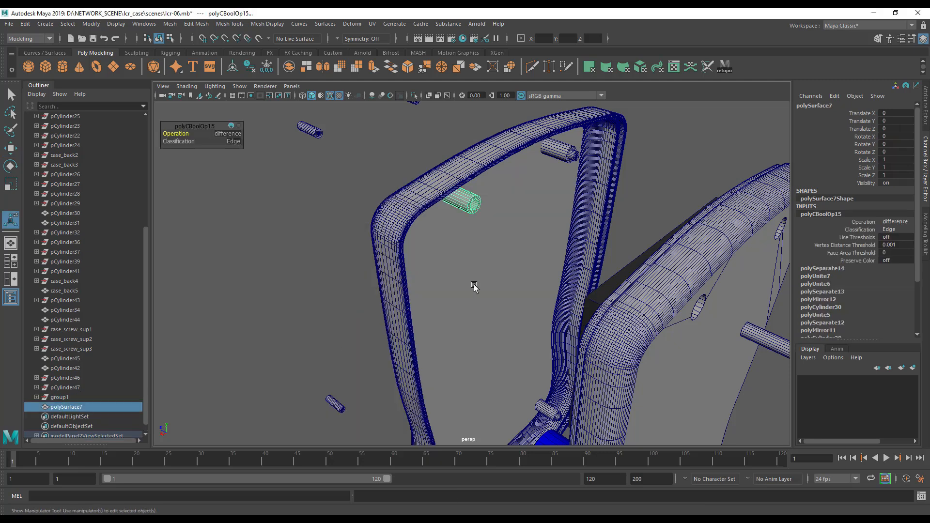
Subtract the hole cylinders from the far upper and nearer lower screw cylinders of the front case with Boolean Difference.
left_click(558, 152)
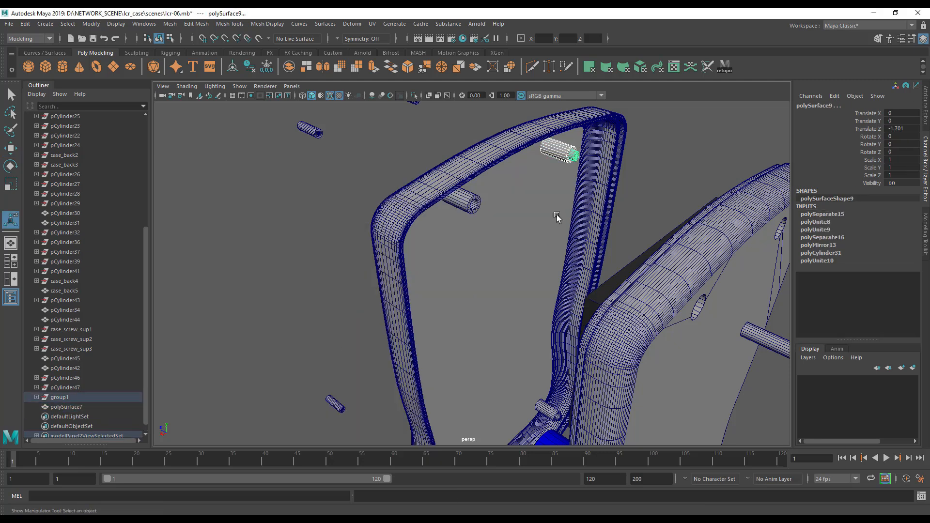
key("g")
middle_click_drag(539, 333, 555, 174, "alt")
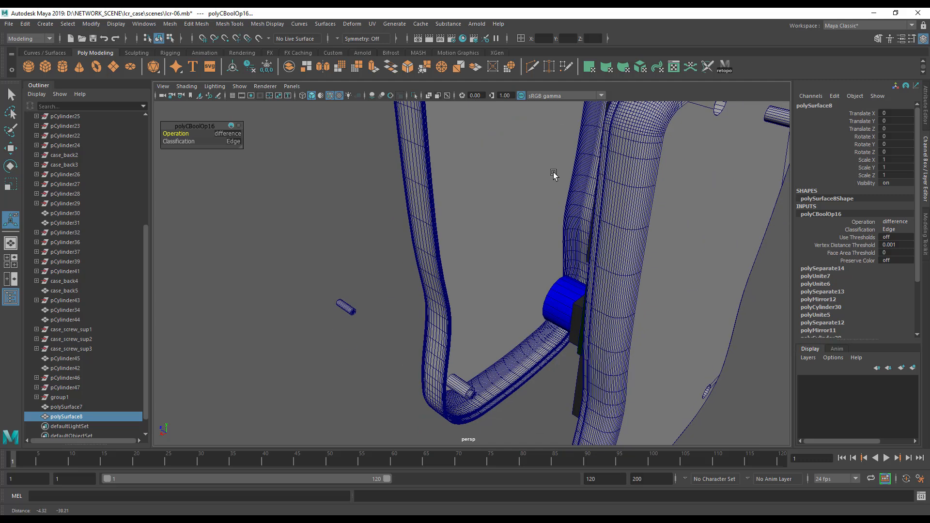
left_click(462, 395)
key("g")
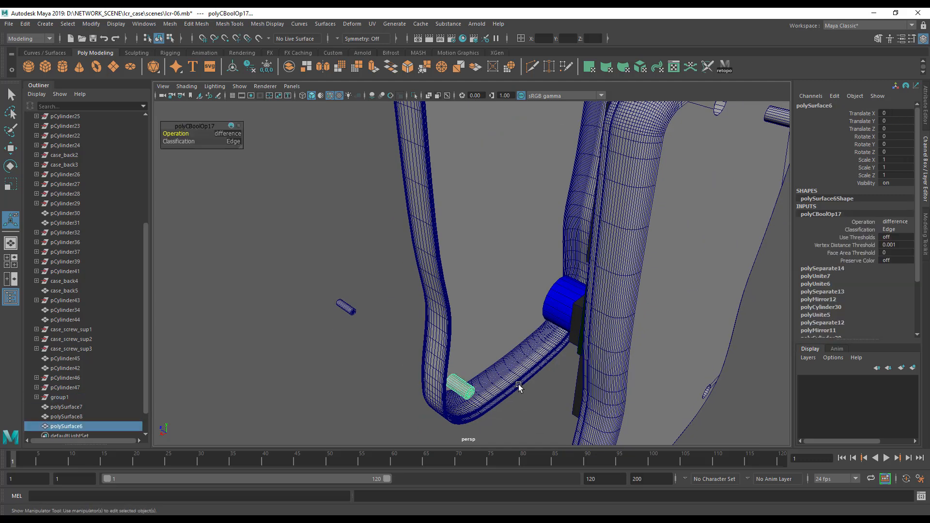
Cut the screw hole in the remaining lower screw cylinder of the front case by subtracting its hole cylinder.
middle_click_drag(468, 429, 446, 465, "alt")
left_click_drag(446, 465, 524, 439, "alt")
middle_click_drag(522, 439, 478, 276, "alt")
mouse_move(478, 276)
left_mouse_down("alt")
mouse_move(424, 291)
mouse_move(475, 259)
left_mouse_up("alt")
left_click(486, 247)
left_click(487, 248, "shift")
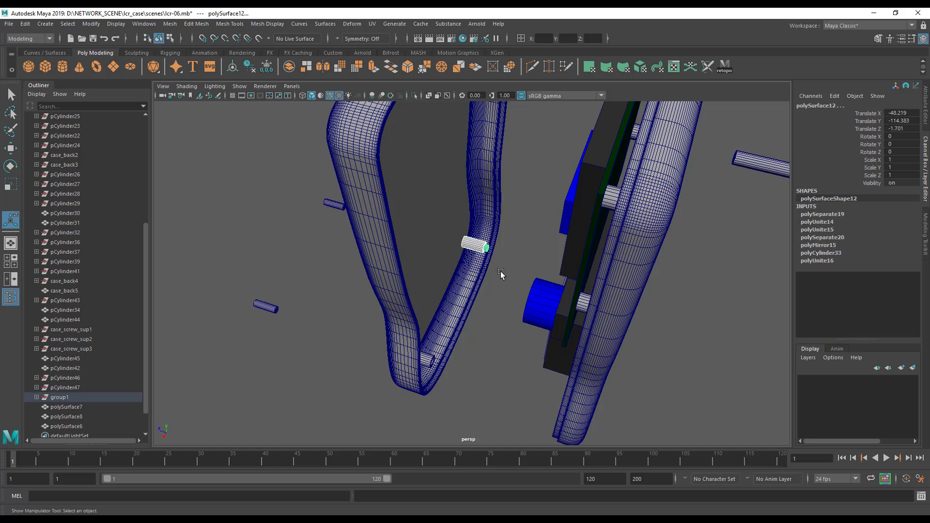
key("g")
Select the four spare hole cylinders outside the front case and move them along Z to -42.696, toward the back case mounts.
left_click_drag(499, 275, 460, 324, "alt")
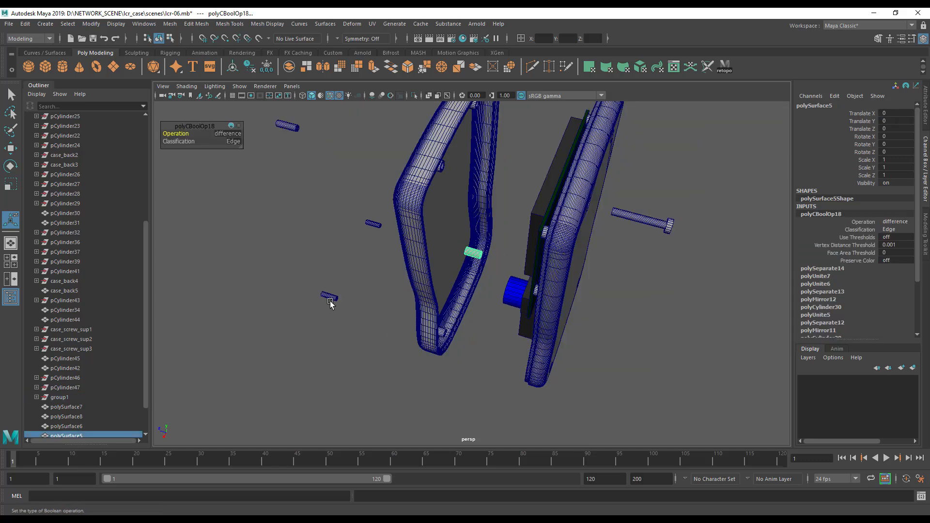
left_click_drag(360, 352, 348, 225, "alt")
left_click(329, 207)
left_click(372, 144, "shift")
left_click(402, 279, "shift")
left_click(361, 356, "shift")
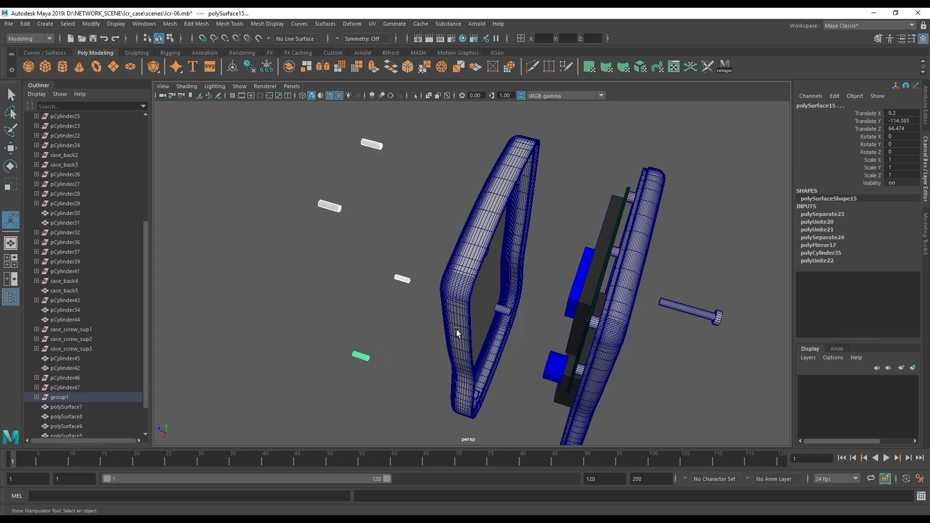
key("w")
left_click_drag(335, 348, 560, 333)
scroll(561, 334, "up", 3)
left_click_drag(477, 405, 445, 408)
middle_click_drag(566, 309, 544, 408, "alt")
left_click_drag(544, 408, 600, 382, "alt")
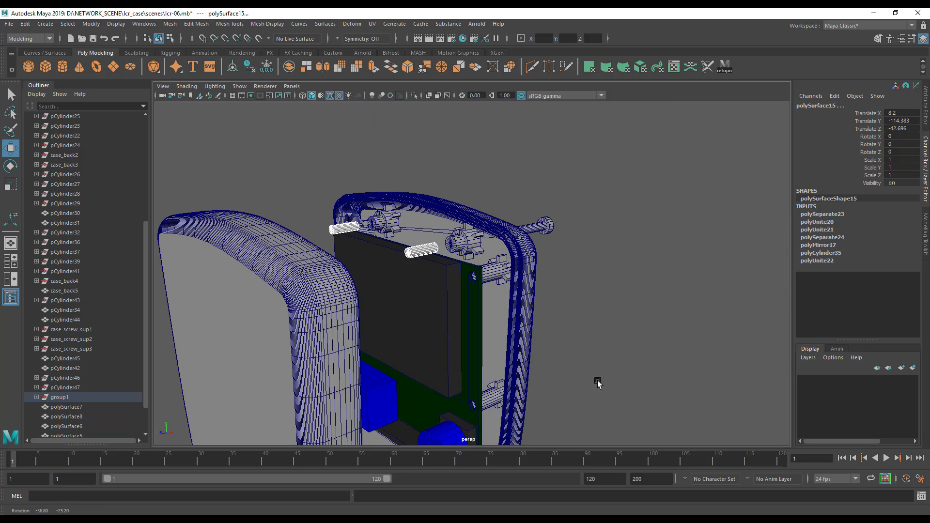
Duplicate the four hole cylinders beside the back case and move the copies along Z toward the front case.
left_click(469, 245)
left_click(451, 241)
left_click_drag(499, 306, 441, 322, "alt")
middle_click_drag(482, 339, 492, 308, "alt")
left_click_drag(491, 308, 417, 386, "alt")
left_click(427, 393)
left_click_drag(367, 150, 366, 169, "alt")
left_click(365, 159)
left_click(415, 206)
left_click_drag(415, 206, 445, 246, "alt")
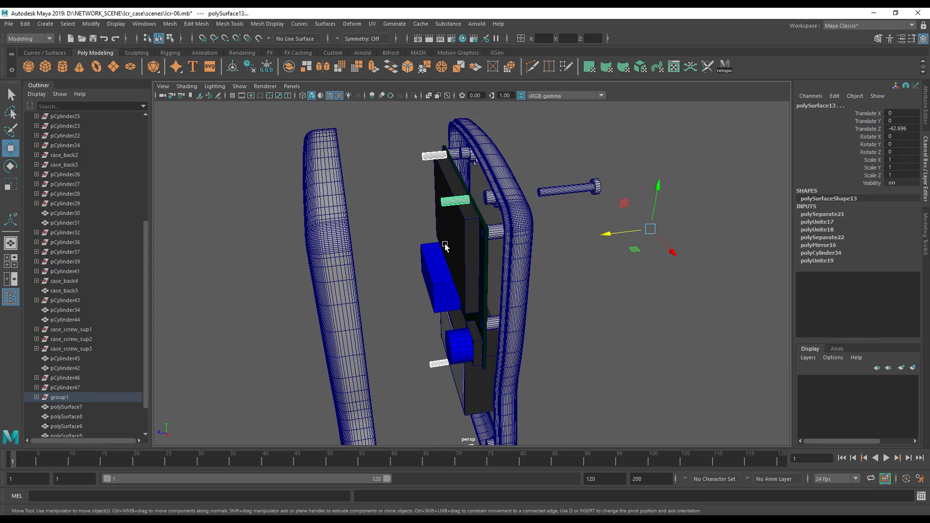
key("ctrl+d")
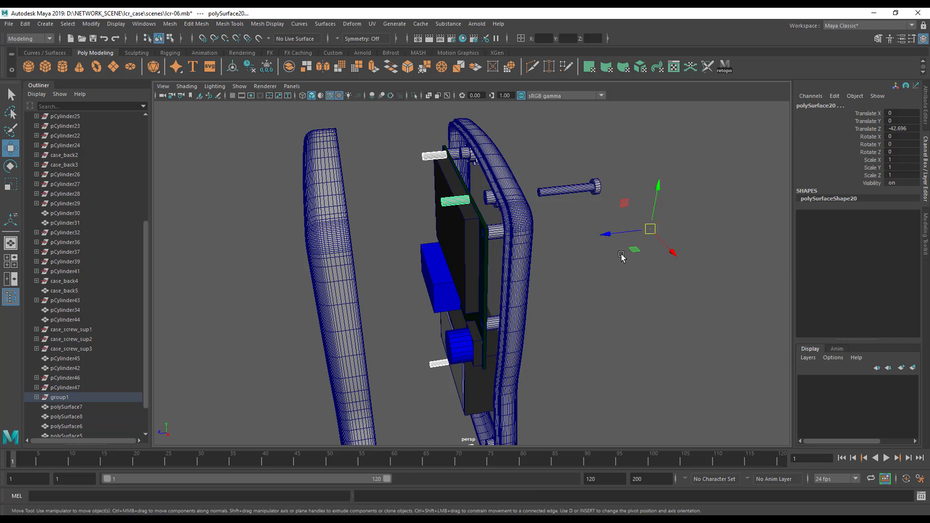
left_click_drag(613, 235, 572, 238)
Select the four original hole cylinders nearest the back case, two upper and two lower.
left_click(434, 154)
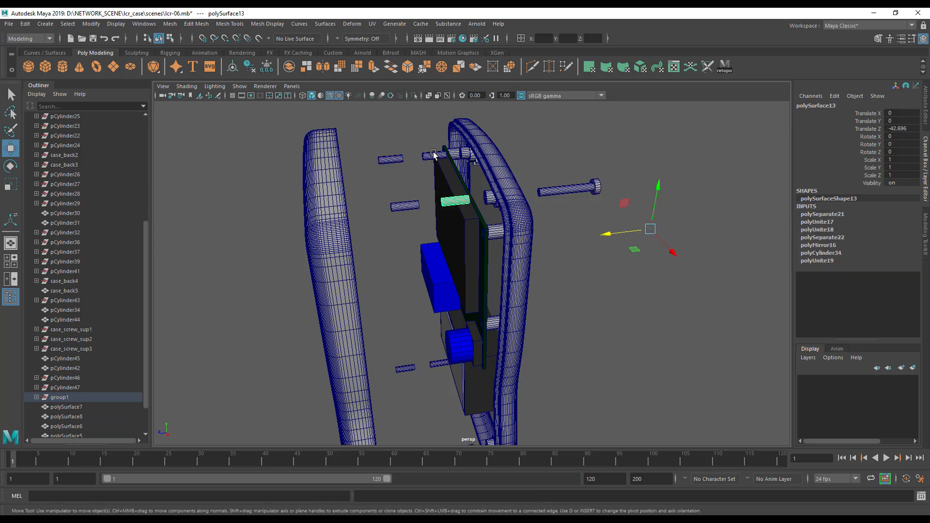
left_click(439, 363)
left_click_drag(466, 393, 461, 341, "alt")
left_click(455, 388, "shift")
key("r")
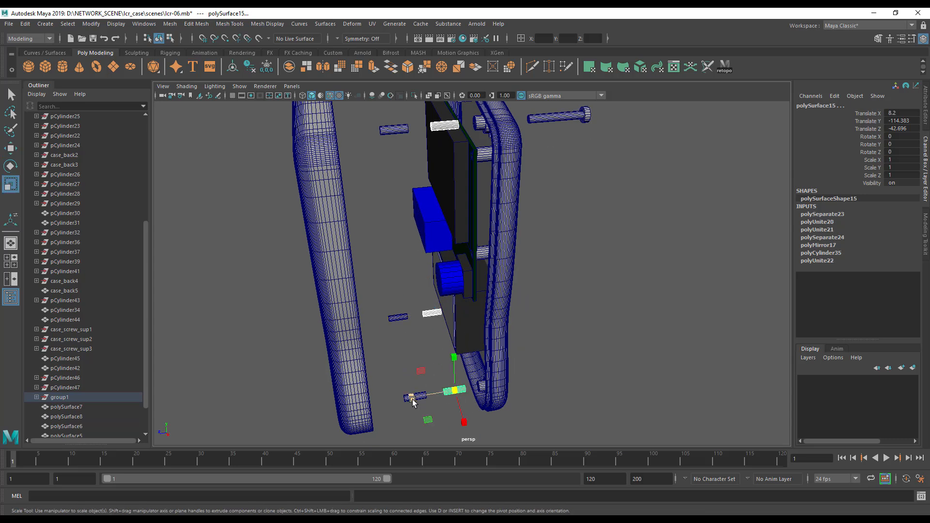
left_click_drag(412, 400, 405, 402)
key("ctrl+z")
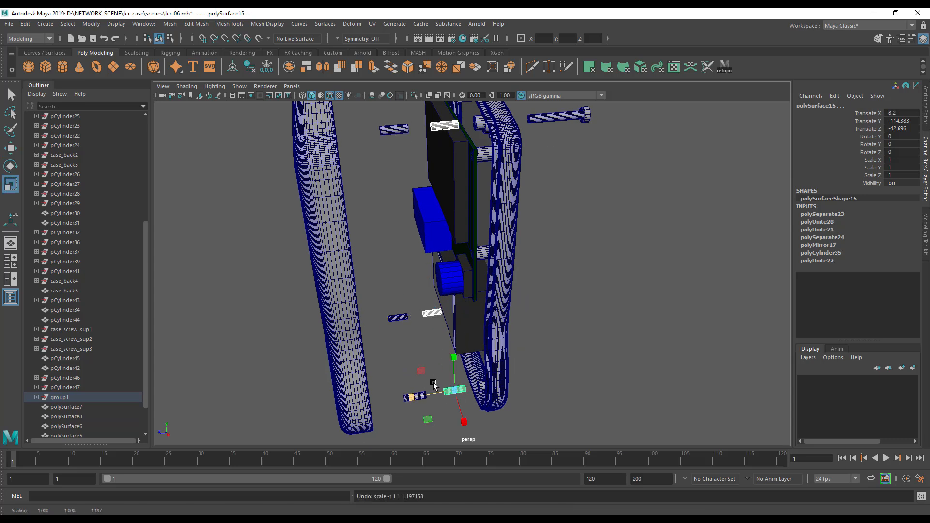
Move the four selected hole cylinders along Z to -55.716, into the screw cylinders of the back case.
middle_click_drag(542, 346, 520, 349, "alt")
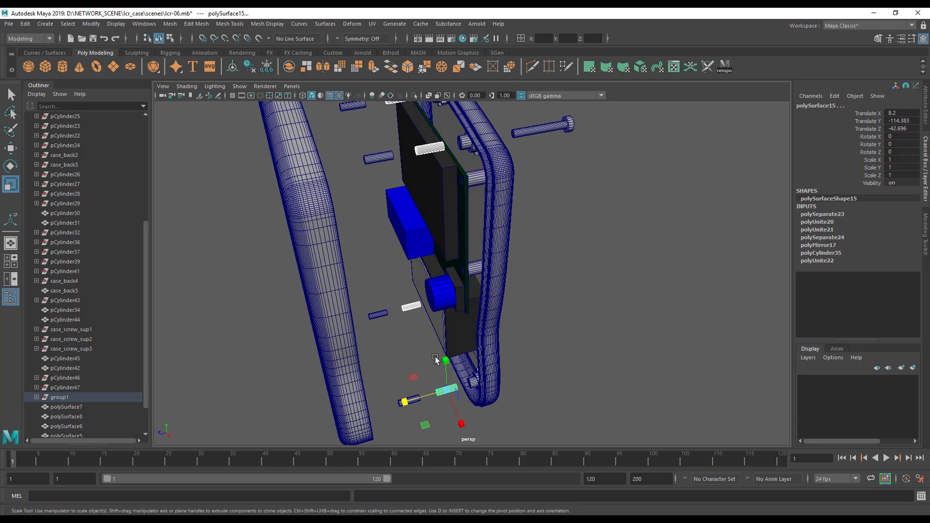
key("w")
left_click_drag(405, 402, 479, 321)
scroll(477, 317, "up", 4)
middle_click_drag(406, 297, 493, 310, "alt")
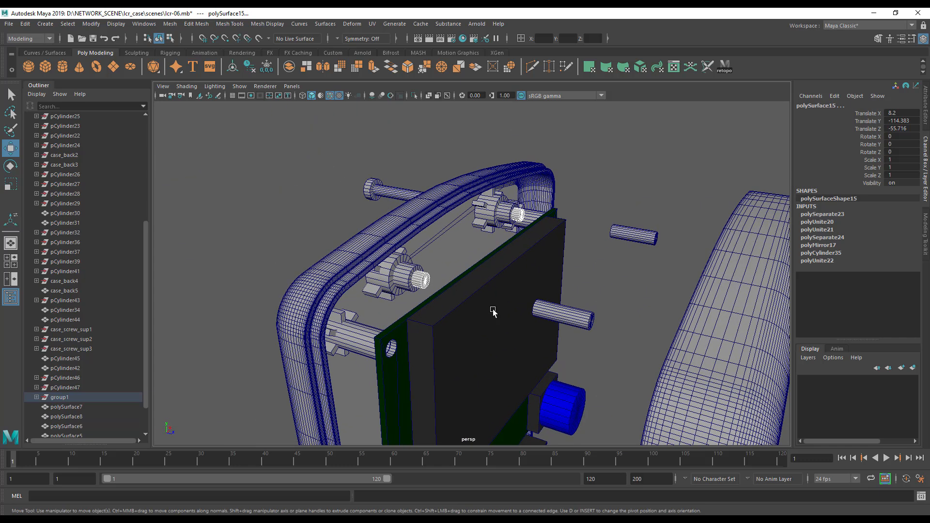
Try to subtract the hole cylinders from the combined upper pair of back case screw cylinders with Boolean Difference.
left_click(406, 278)
key("g")
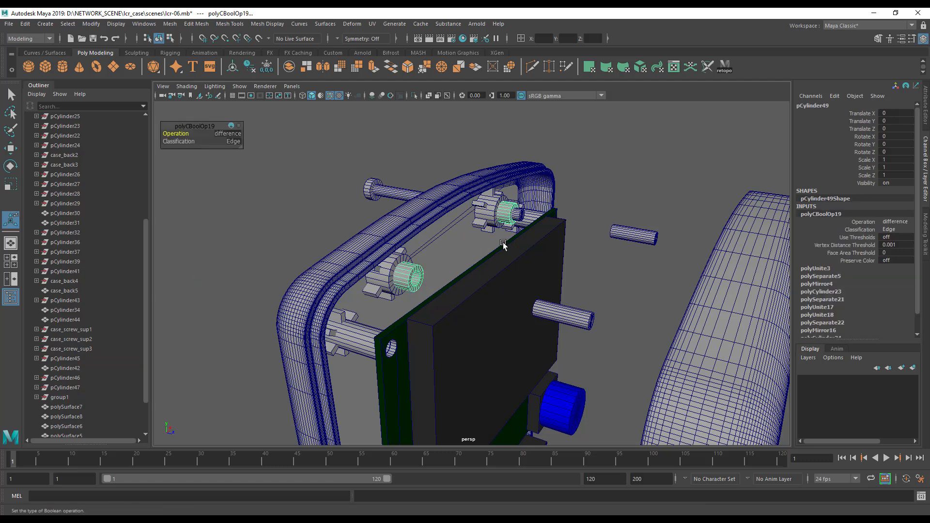
left_click(508, 216)
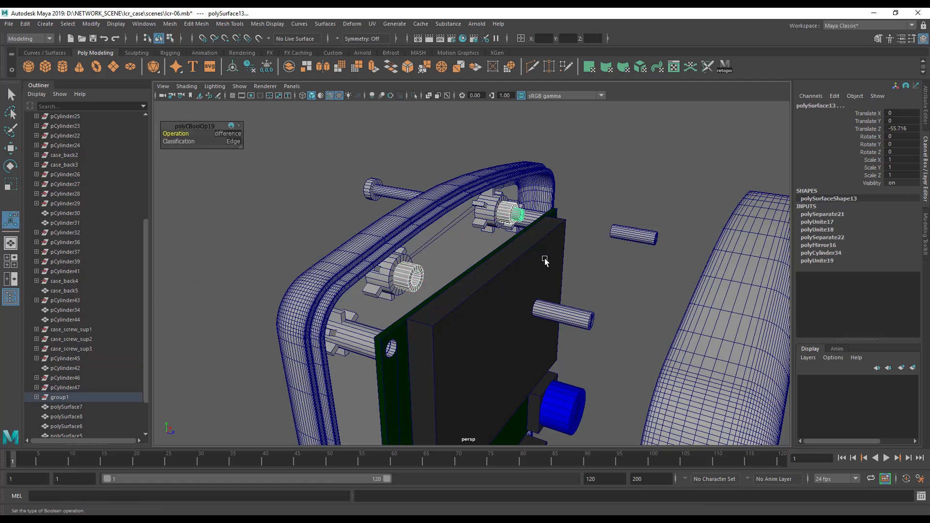
left_click_drag(515, 261, 536, 264, "alt")
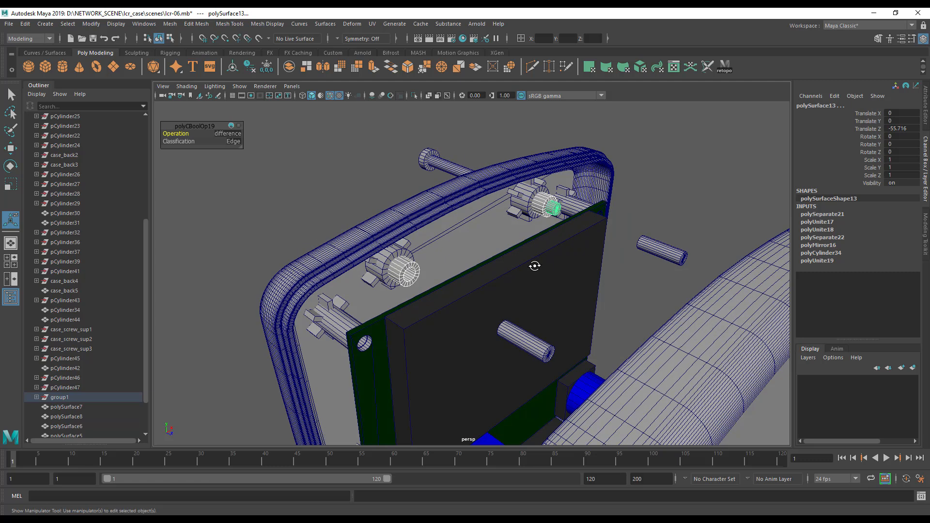
key("ctrl+z")
key("ctrl+z")
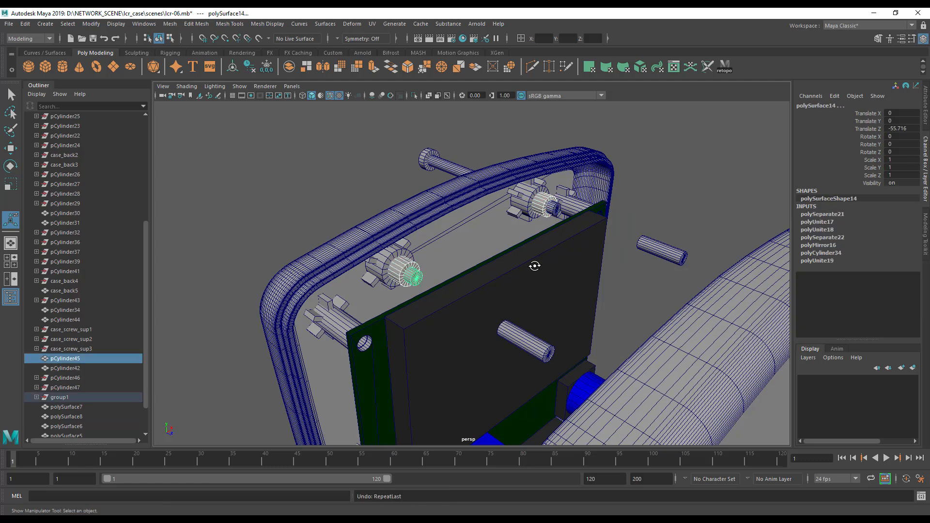
key("ctrl+z")
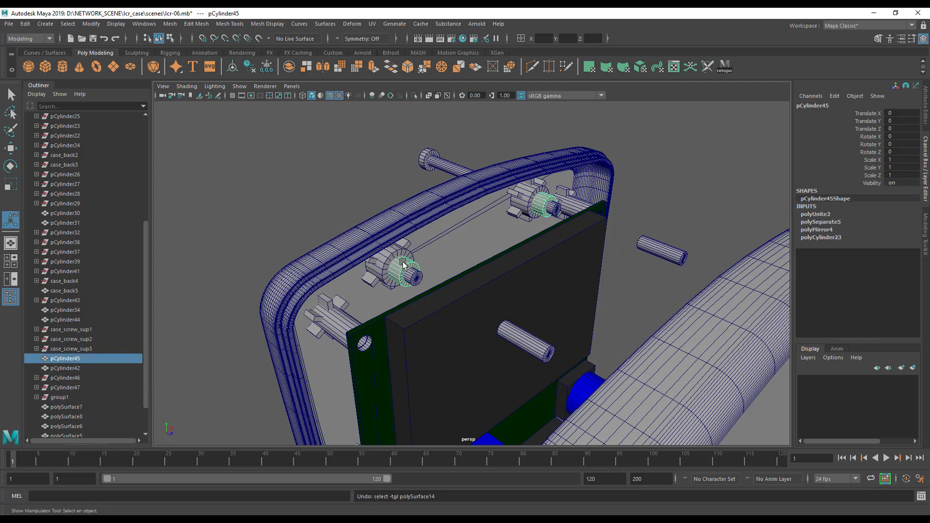
Separate the combined upper pair of back case screw cylinders into individual meshes.
middle_click_drag(458, 287, 545, 205, "alt")
key("space")
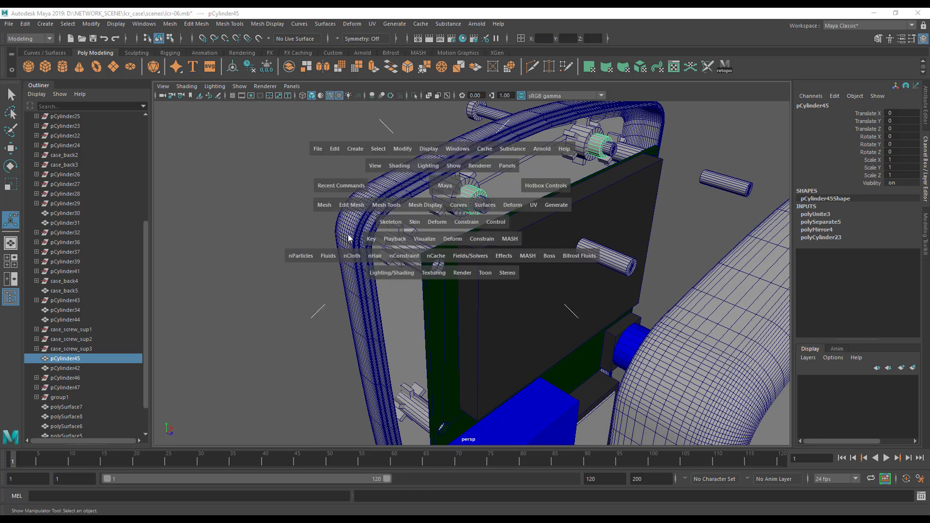
left_click(322, 205)
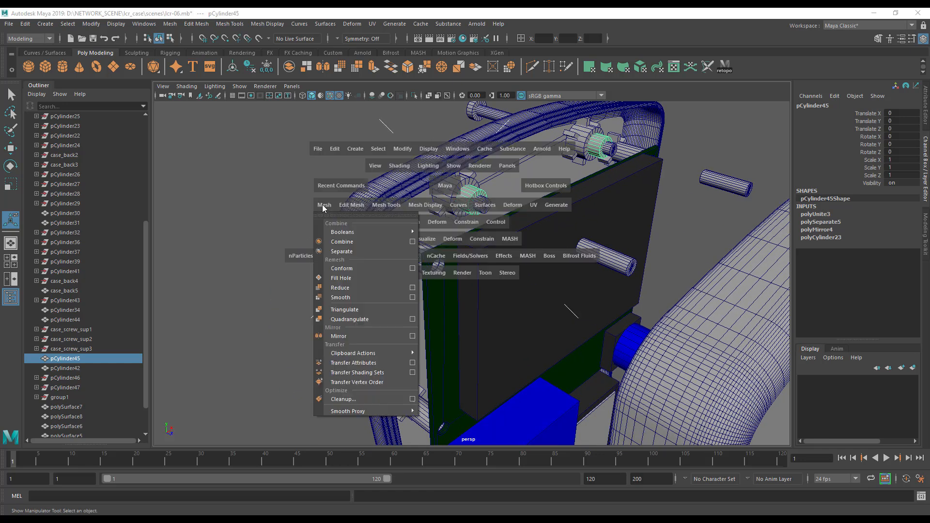
left_click(345, 251)
left_click(467, 198)
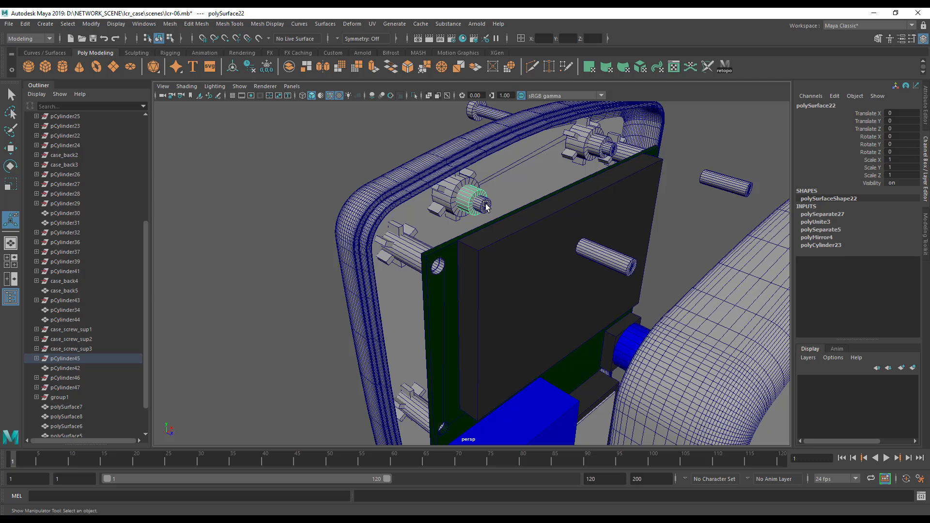
left_click(484, 203, "shift")
key("g")
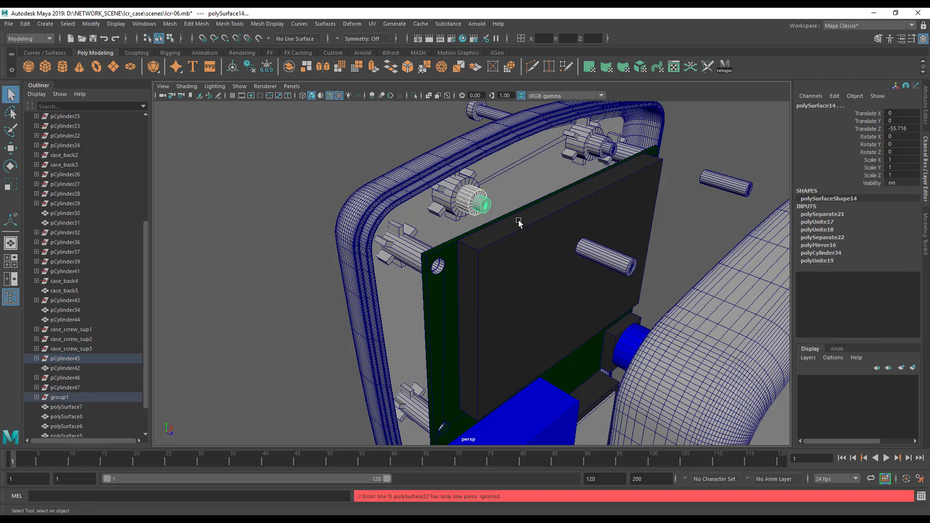
Cut the screw hole in the nearer upper back case screw cylinder by subtracting its hole cylinder with Boolean Difference.
left_click(473, 200)
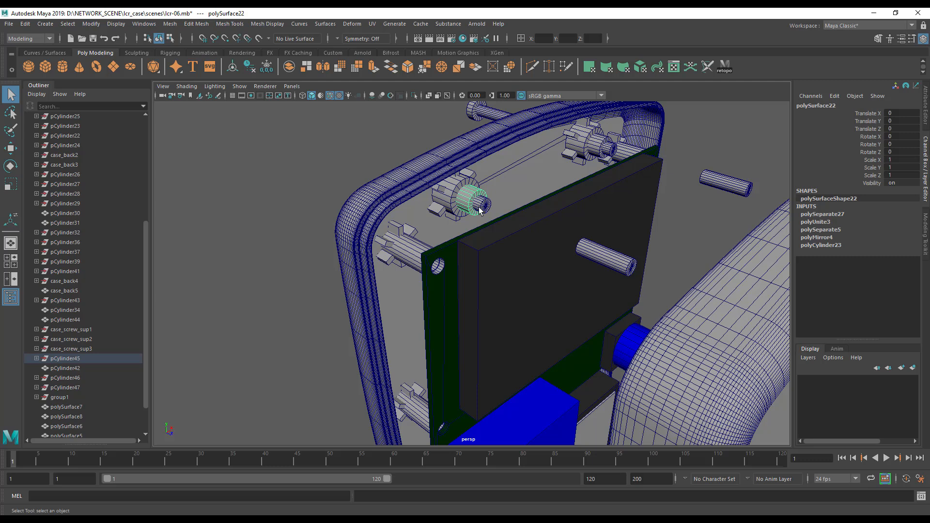
left_click(481, 206)
key("space")
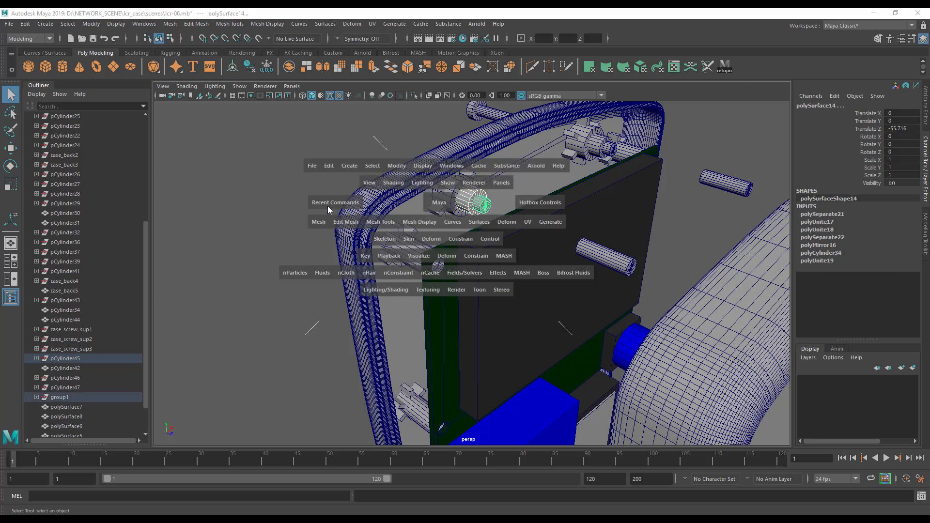
left_click(320, 223)
mouse_move(352, 248)
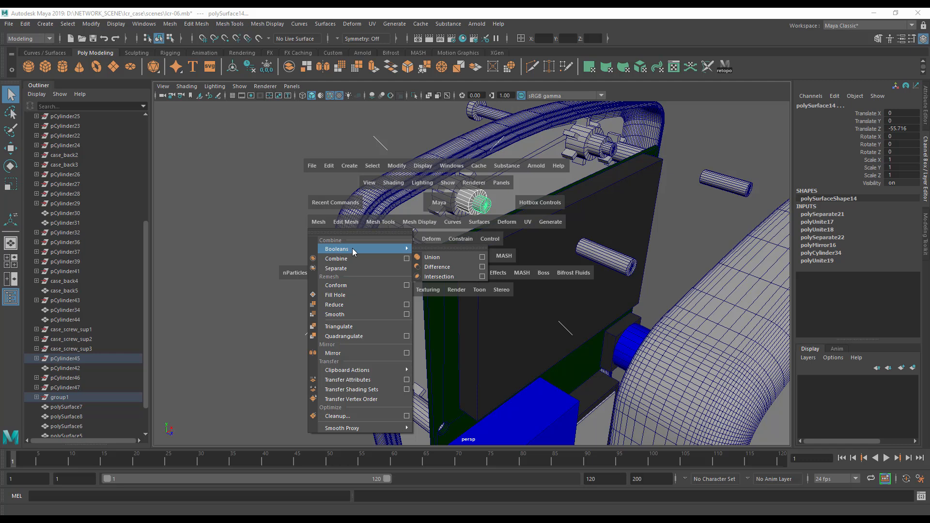
left_click(425, 265)
Subtract the hole cylinder from the other upper screw cylinder of the back case with Boolean Difference.
left_click_drag(491, 225, 514, 266, "alt")
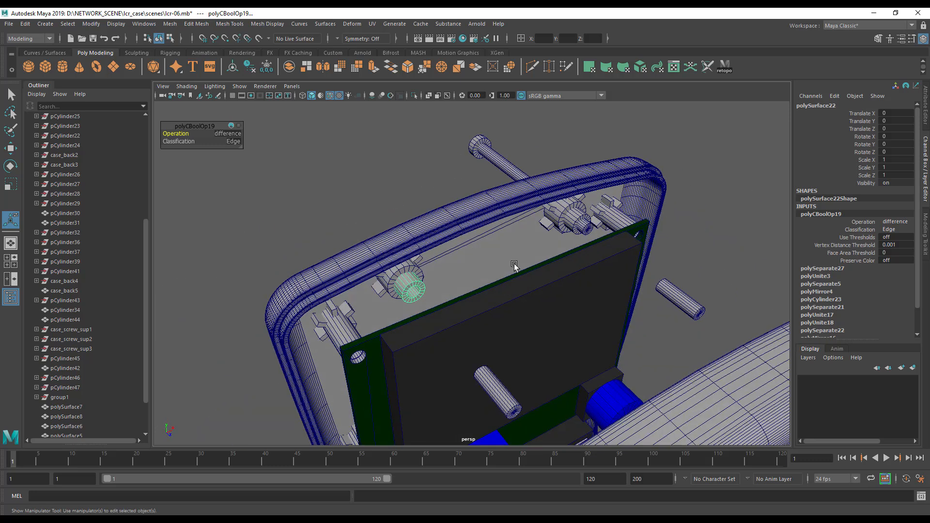
left_click(571, 221)
left_click(588, 227, "shift")
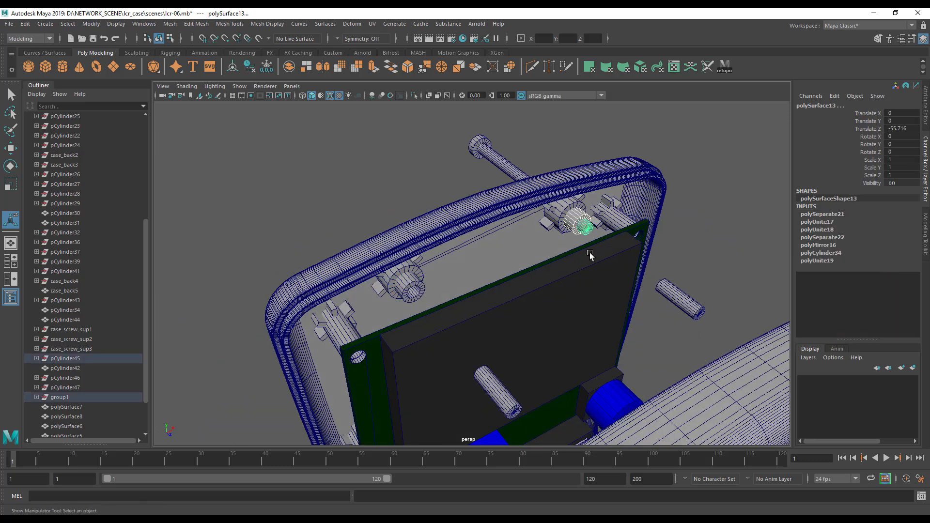
key("g")
Select the combined lower pair of screw cylinders in the back case.
left_click_drag(590, 254, 656, 147, "alt")
middle_click_drag(552, 427, 589, 162, "alt")
left_click(494, 274)
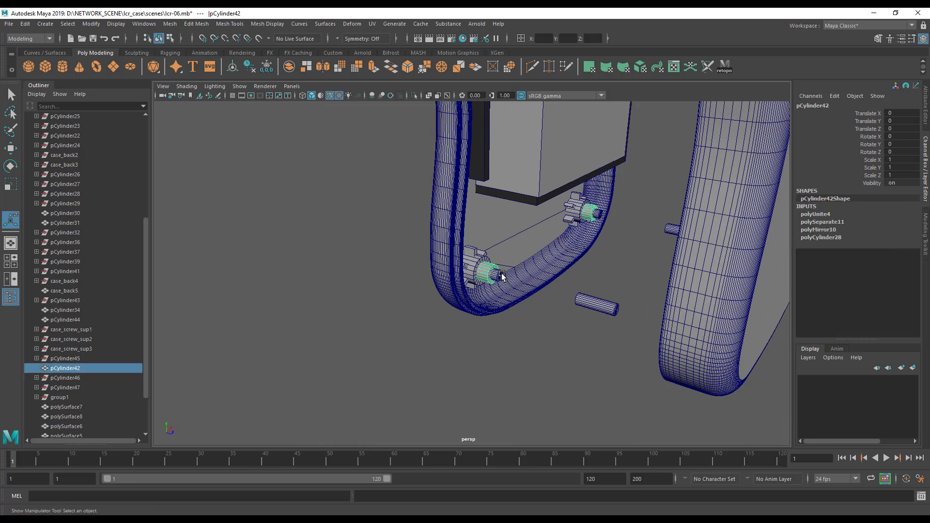
Try a boolean difference on the combined lower sleeves (pCylinder42), then undo it.
key("g")
middle_click_drag(568, 252, 518, 342, "alt")
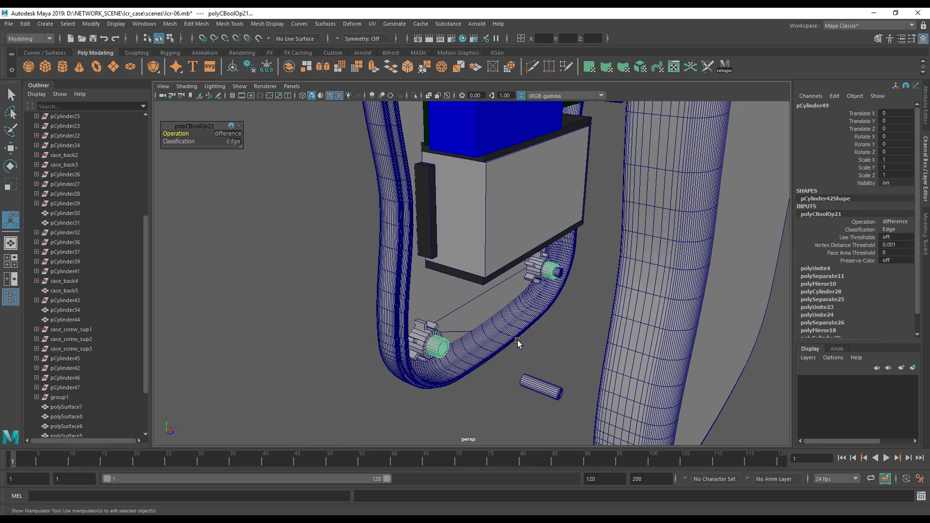
left_click_drag(519, 341, 570, 305, "alt")
key("ctrl+z")
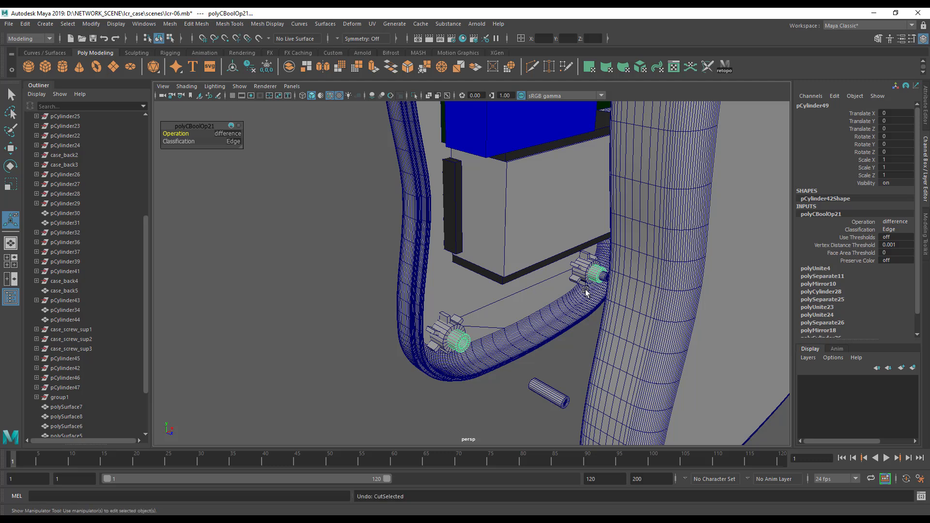
key("ctrl+z")
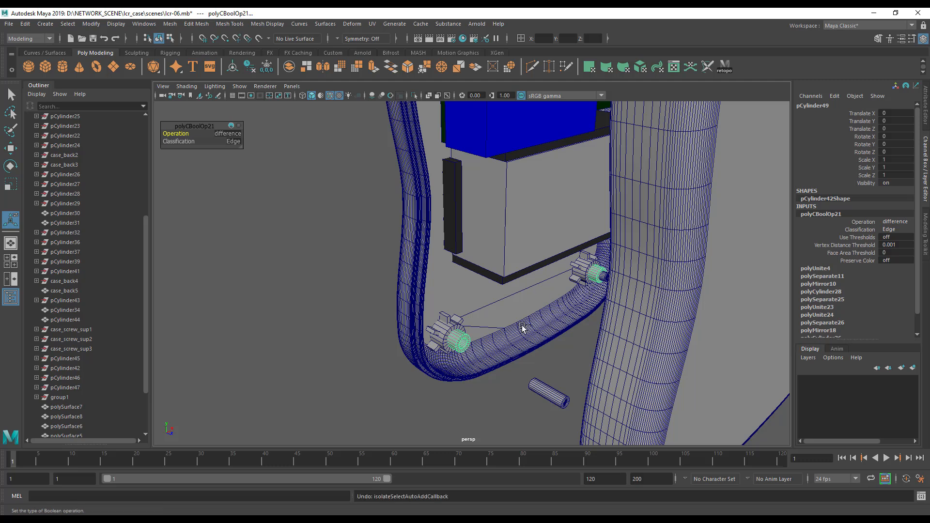
key("ctrl+z")
Separate the combined lower sleeve mesh pCylinder42 into individual cylinders and clear the selection.
left_click_drag(515, 326, 547, 311, "alt")
left_click(536, 371)
left_click(424, 366)
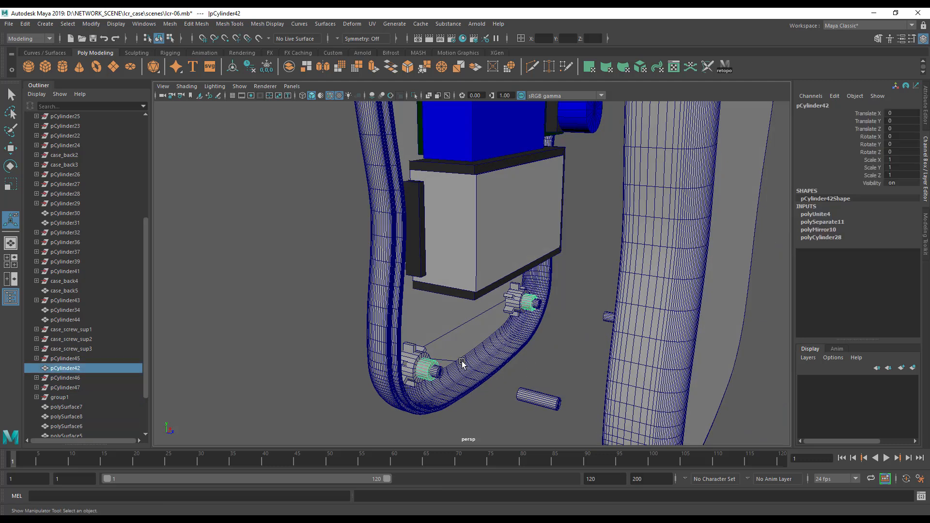
key("space")
left_click(326, 372)
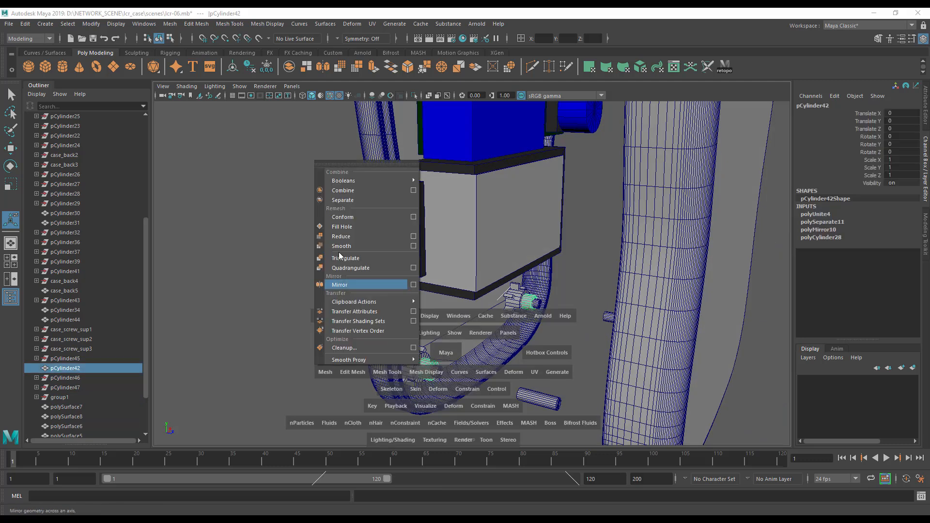
left_click(343, 197)
left_click(578, 333)
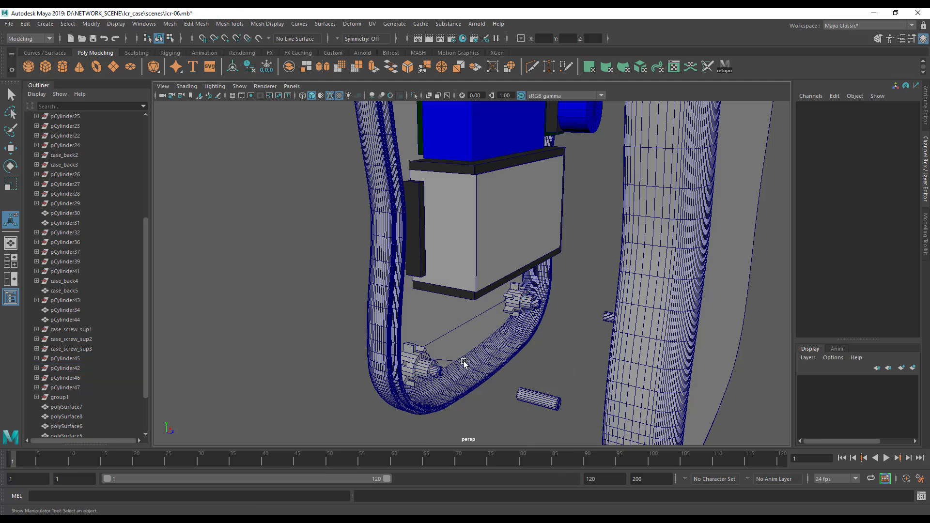
Subtract the inner cylinder from the nearer lower sleeve with a boolean difference.
left_click(431, 371)
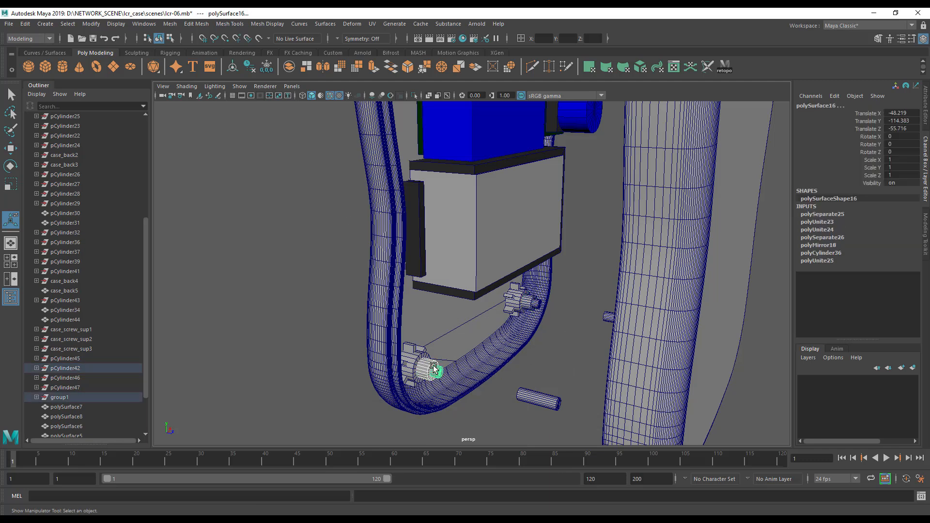
key("space")
left_click(319, 384)
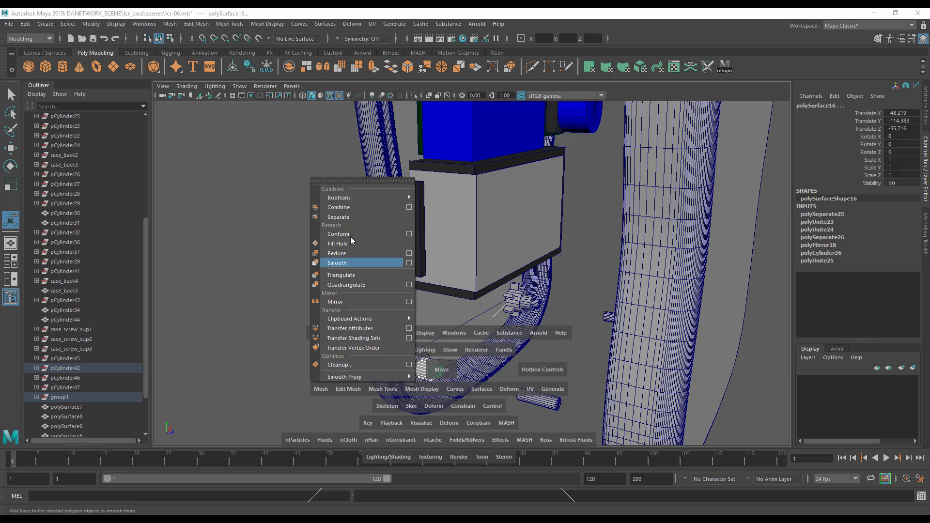
mouse_move(359, 192)
left_click(449, 219)
Repeat the boolean difference to subtract the inner cylinder from the farther lower sleeve.
middle_click_drag(534, 345, 489, 284, "alt")
right_click_drag(489, 285, 692, 335, "alt")
left_click(505, 248)
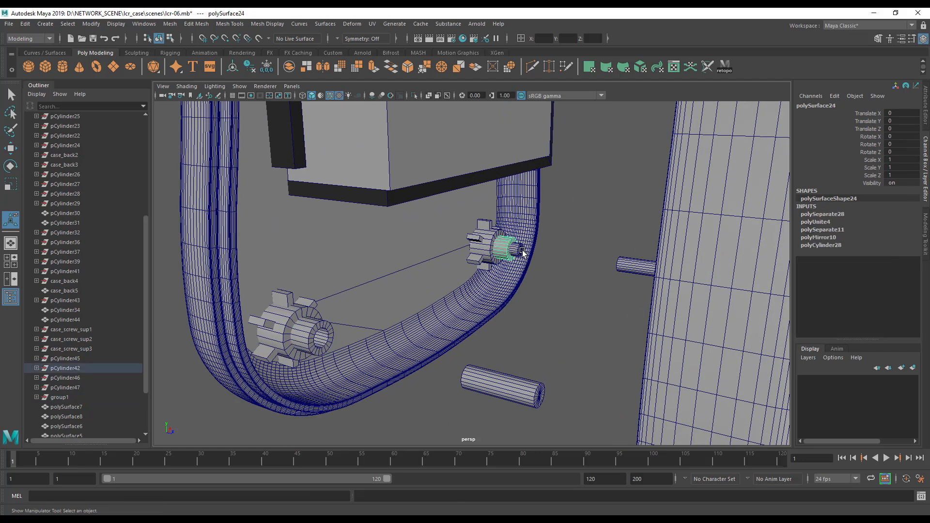
left_click(519, 249, "shift")
key("g")
left_click_drag(527, 285, 552, 349, "alt")
Select the two loose upper cylinders and move them along Z to about -59, into the upper posts.
left_click(485, 393)
left_click_drag(624, 318, 695, 274, "alt")
left_click_drag(623, 337, 675, 349, "alt")
right_click_drag(675, 349, 453, 338, "alt")
left_click_drag(453, 338, 514, 346, "alt")
middle_click_drag(518, 351, 543, 428, "alt")
left_click(581, 404)
left_click(624, 342, "shift")
left_click_drag(623, 342, 608, 285, "alt")
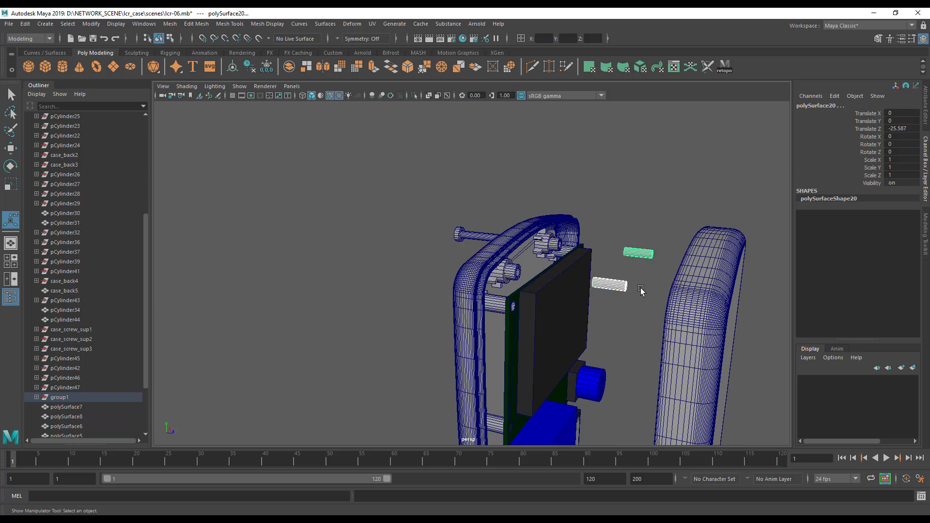
key("w")
left_click_drag(433, 331, 360, 343)
Subtract the inserted cylinder from the ribbed upper post pCylinder30 by repeating the boolean difference.
right_click_drag(360, 343, 587, 356, "alt")
left_click(524, 352)
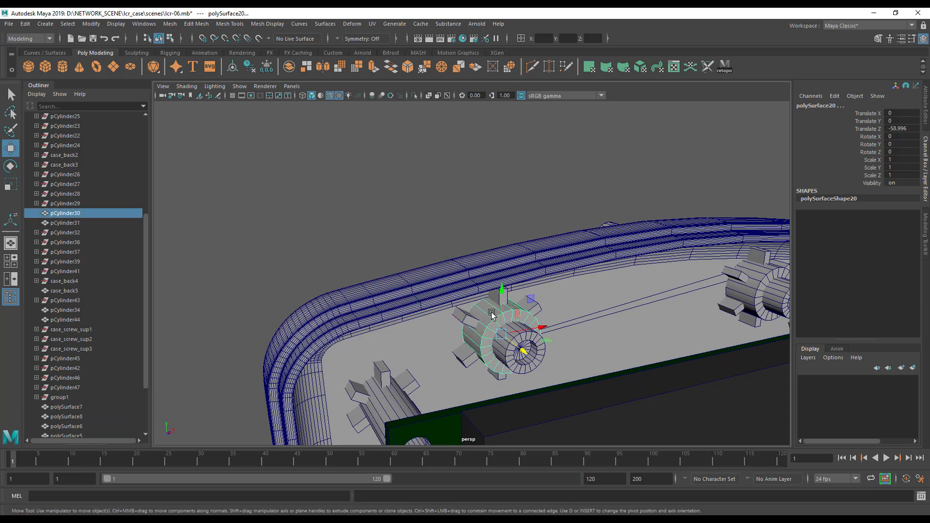
key("q")
left_click(526, 352, "shift")
middle_click_drag(542, 385, 558, 358, "alt")
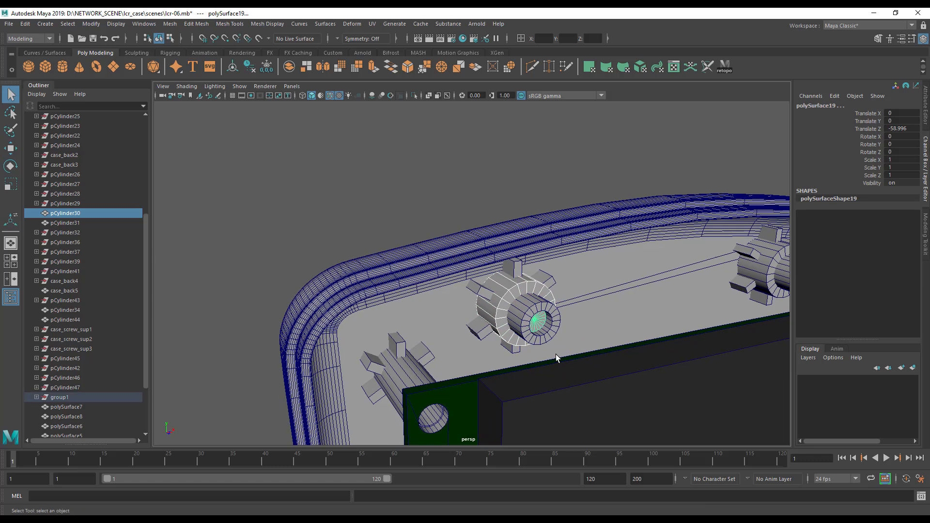
key("g")
Subtract the inserted cylinder from the second ribbed upper post, pCylinder31, with the same boolean difference.
left_click_drag(518, 329, 440, 342, "alt")
middle_click_drag(443, 346, 502, 266, "alt")
left_click_drag(502, 266, 708, 272, "alt")
middle_click_drag(708, 272, 578, 477, "alt")
left_click_drag(578, 477, 549, 358, "alt")
left_click(530, 349)
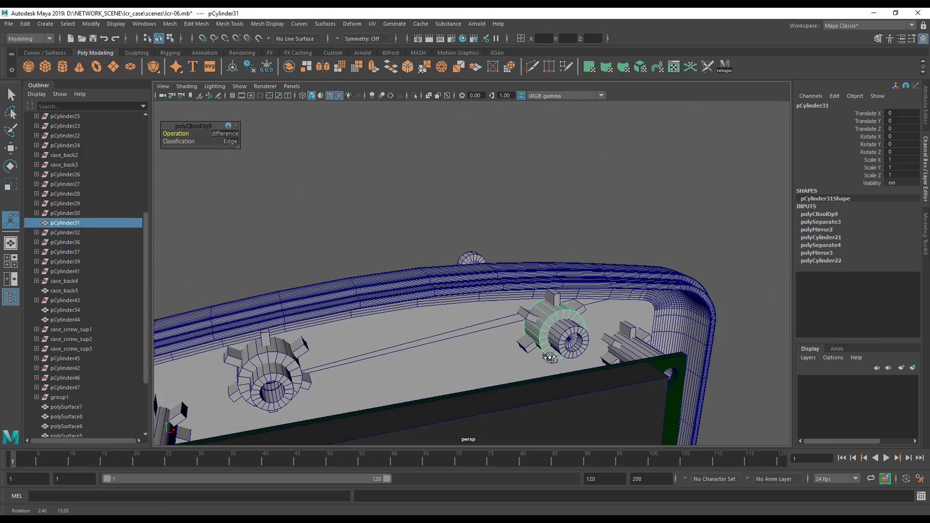
left_click(572, 344)
key("g")
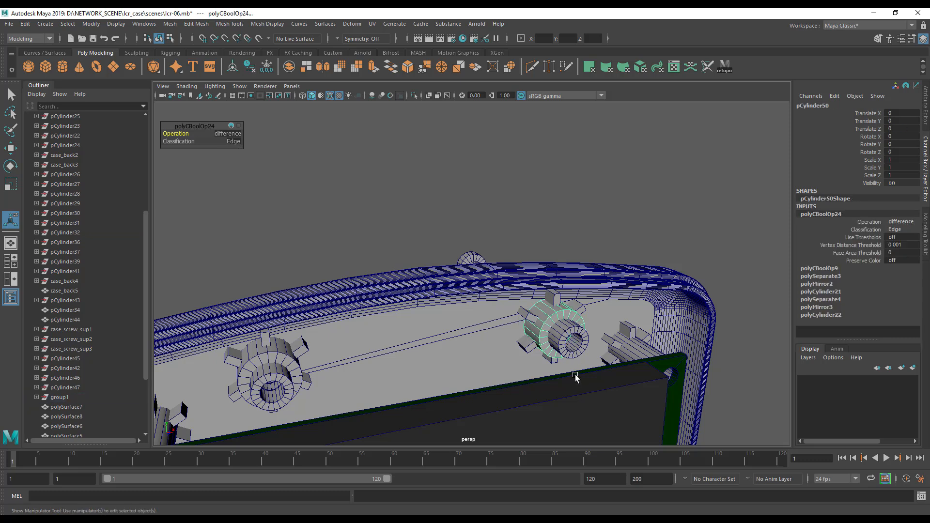
Move the screw along Z to about -62.8 so that it passes through the upper post.
left_click_drag(566, 361, 922, 359, "alt")
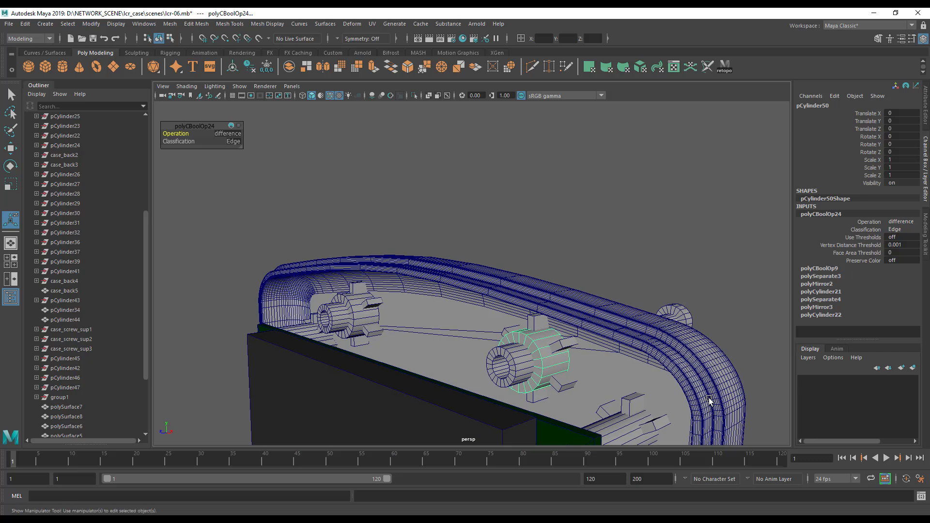
middle_click_drag(709, 400, 658, 333, "alt")
left_click_drag(657, 333, 605, 330, "alt")
left_click(619, 279)
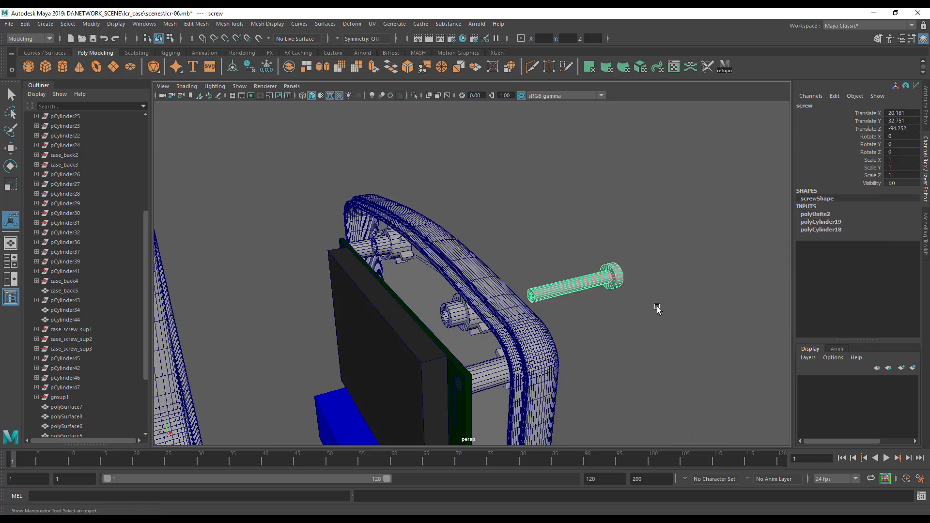
key("w")
left_click_drag(534, 295, 531, 302)
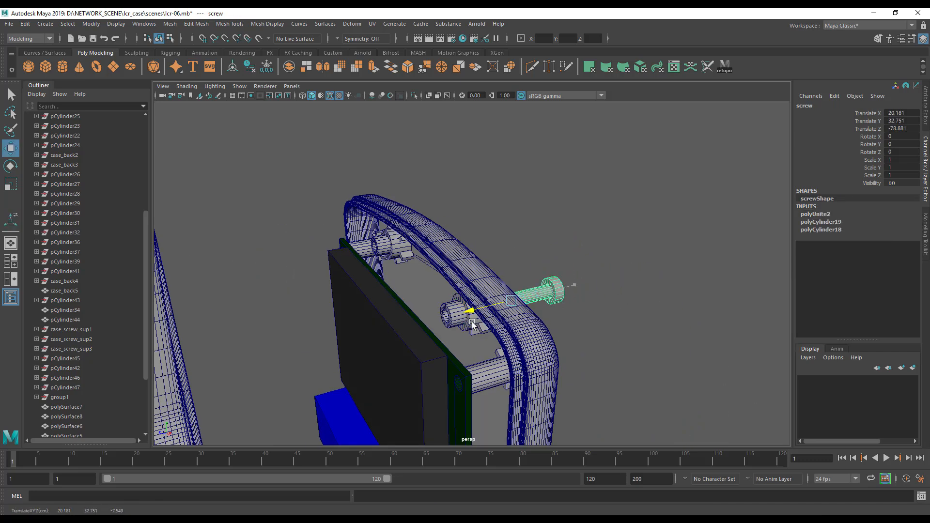
left_click_drag(417, 344, 372, 342, "alt")
left_click_drag(387, 305, 421, 318)
left_click_drag(392, 370, 339, 367, "alt")
middle_click_drag(340, 366, 461, 375, "alt")
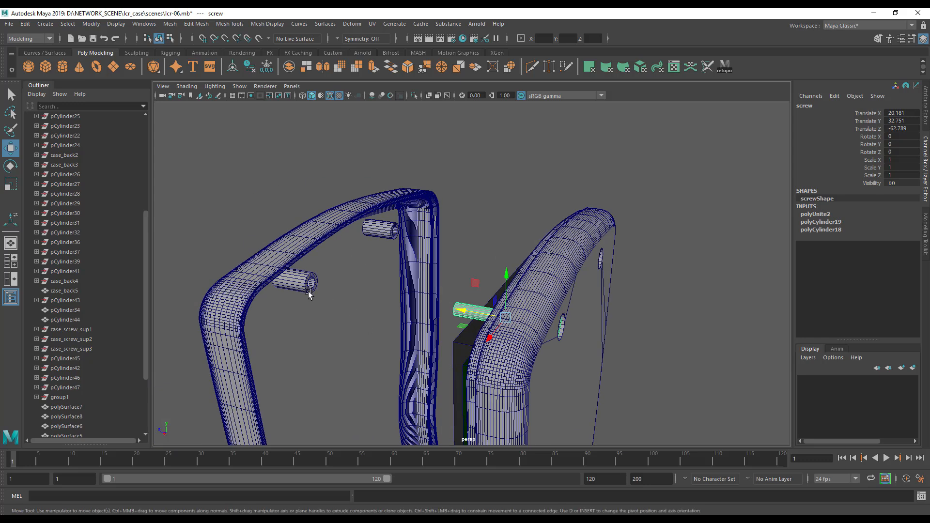
Subtract the inner cylinder from the ribbed lower post pCylinder34 by repeating the boolean difference.
left_click_drag(378, 347, 489, 259, "alt")
right_click_drag(490, 260, 463, 261, "alt")
left_click_drag(463, 261, 452, 291, "alt")
right_click_drag(452, 291, 448, 298, "alt")
left_click(326, 332)
left_click(294, 338)
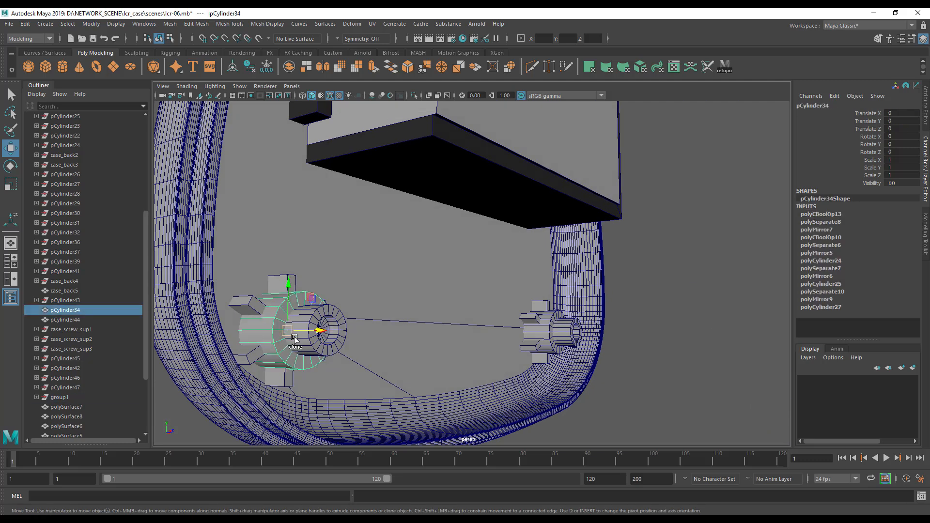
key("q")
left_click(325, 334)
key("g")
Subtract the inner cylinder from the opposite ribbed lower post with the same boolean difference.
left_click_drag(382, 340, 282, 350, "alt")
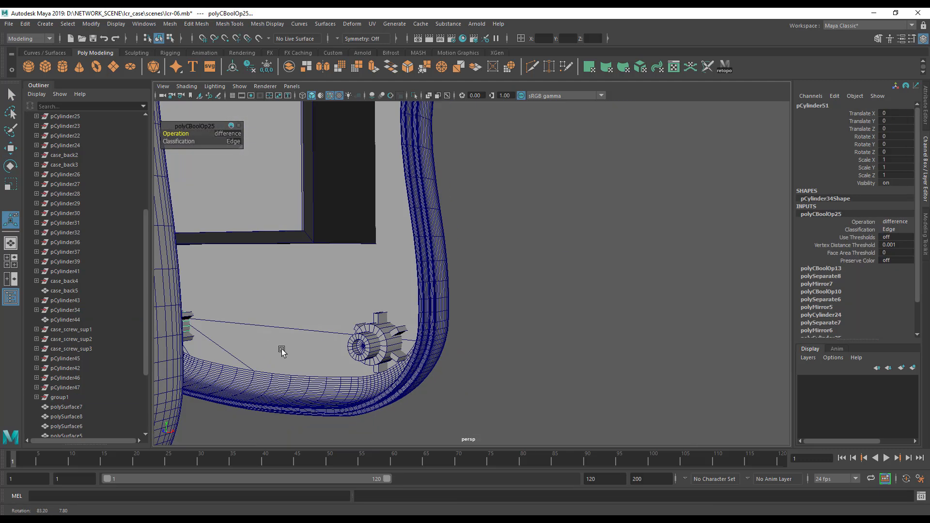
left_click(393, 347)
left_click_drag(360, 361, 350, 343, "alt")
left_click(378, 345, "shift")
key("g")
Duplicate the pil_support rib group in pcb_mount and move the copy along Z to about 55.4, toward the other case half.
left_click_drag(533, 324, 563, 320, "alt")
middle_click_drag(417, 328, 352, 377, "alt")
left_click_drag(482, 373, 508, 373, "alt")
middle_click_drag(540, 307, 555, 354, "alt")
left_click_drag(564, 350, 478, 371, "alt")
right_click_drag(477, 371, 615, 357, "alt")
left_click(397, 276)
scroll(57, 316, "up", 6)
left_click(58, 241)
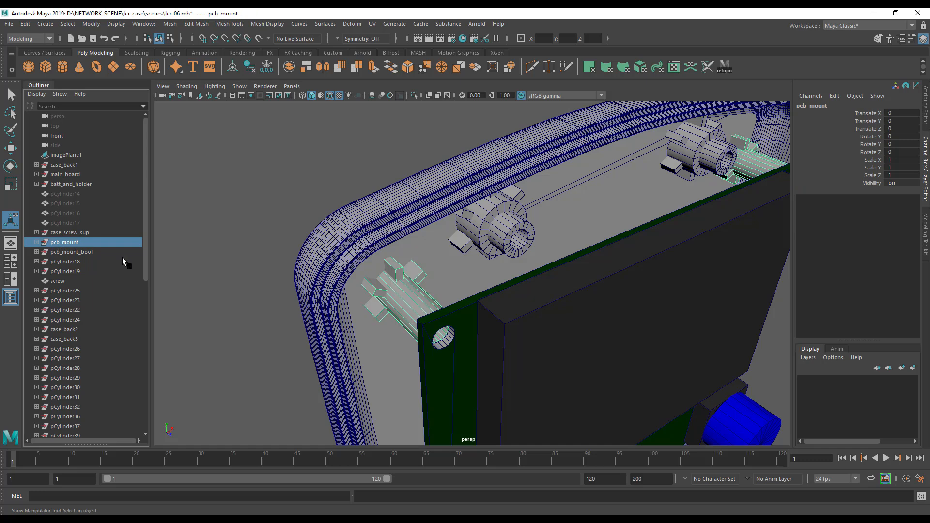
left_click(36, 242)
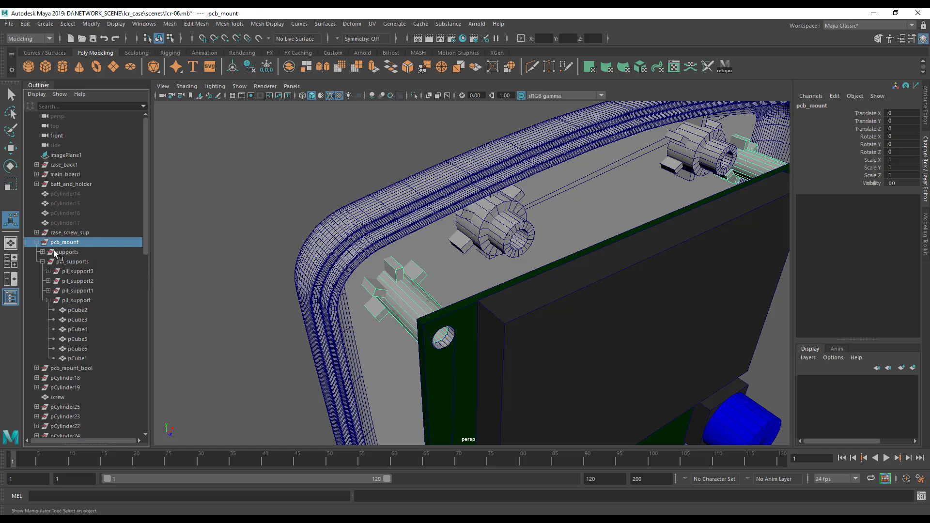
left_click(68, 301)
left_click_drag(324, 333, 581, 325, "alt")
middle_click_drag(580, 324, 339, 284, "alt")
left_click_drag(339, 284, 326, 330, "alt")
key("ctrl+d")
key("w")
left_click_drag(359, 265, 424, 257)
left_click_drag(538, 263, 554, 263)
Position the copied rib group near an upper cylinder of the other case half, at about X 14.25, Y 5.32, Z 63.29.
left_click_drag(465, 274, 581, 322, "alt")
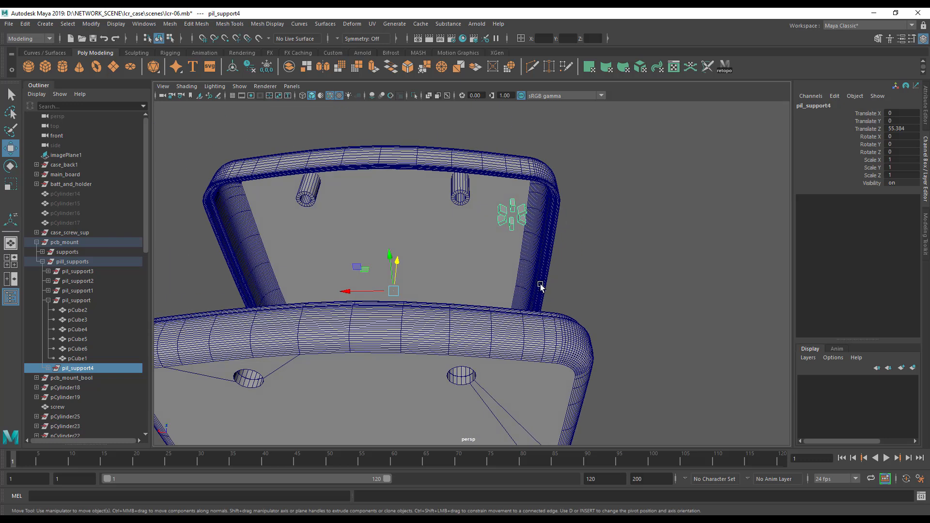
middle_click_drag(444, 267, 455, 332, "alt")
left_click_drag(408, 329, 412, 315)
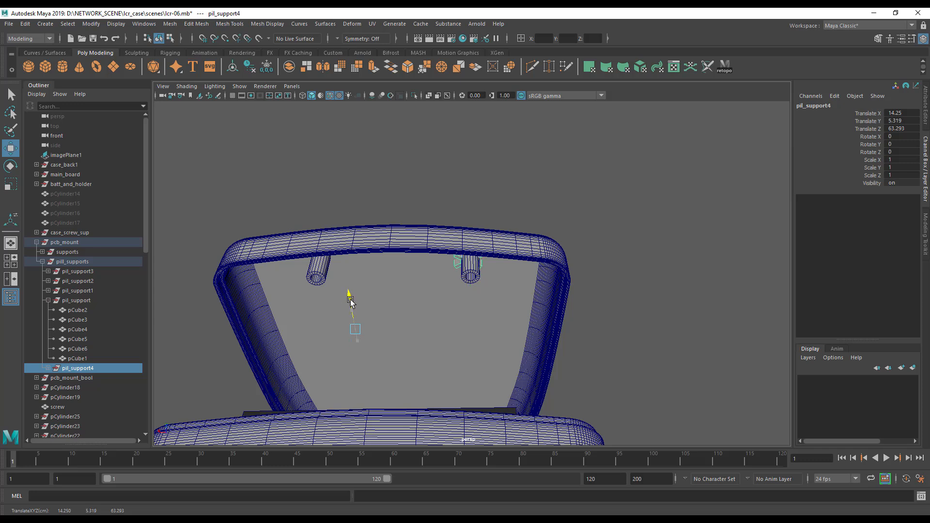
Center the copied rib group's pivot and align it with the cylinder in the front view at X 13.694, Y 5.806.
key("space")
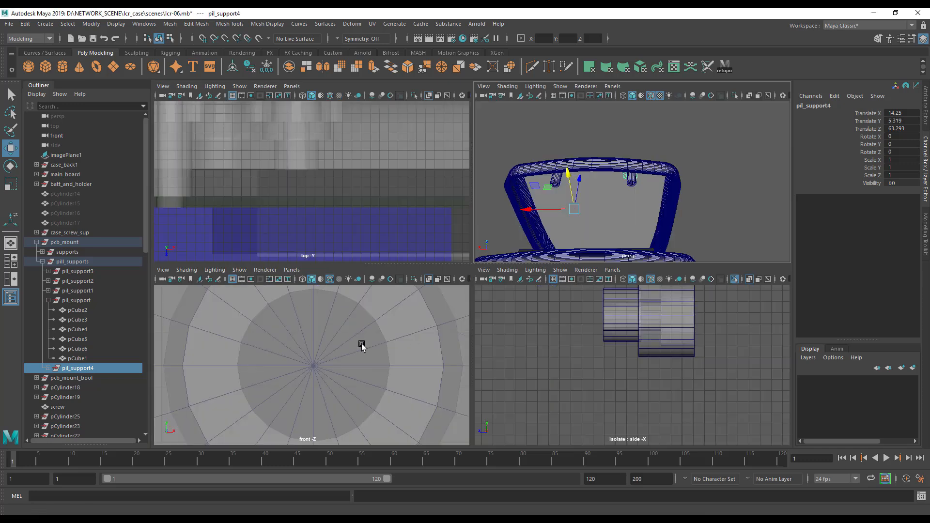
key("f")
middle_click_drag(361, 345, 391, 355, "alt")
scroll(404, 379, "down", 3)
middle_click_drag(364, 385, 352, 365, "alt")
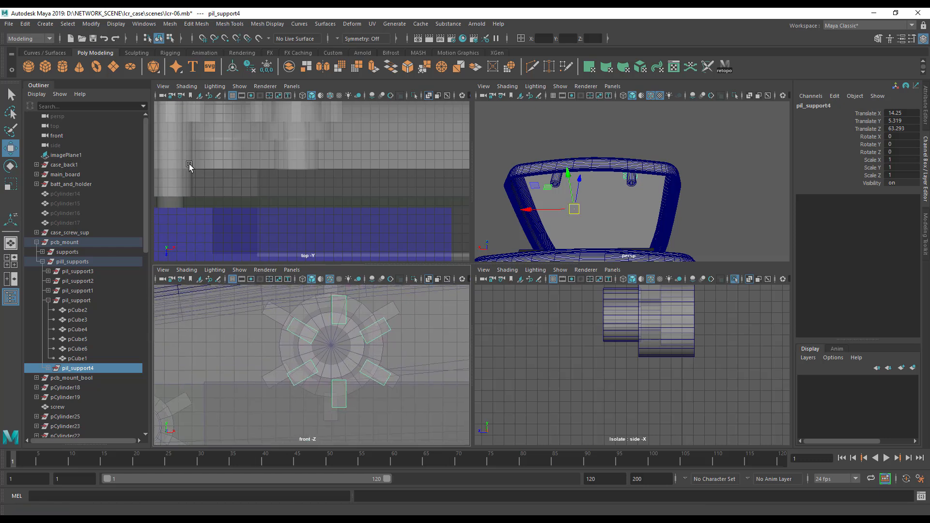
left_click(92, 24)
left_click(97, 93)
middle_click_drag(336, 321, 366, 342, "alt")
left_click_drag(367, 342, 370, 333)
left_click_drag(421, 373, 411, 370)
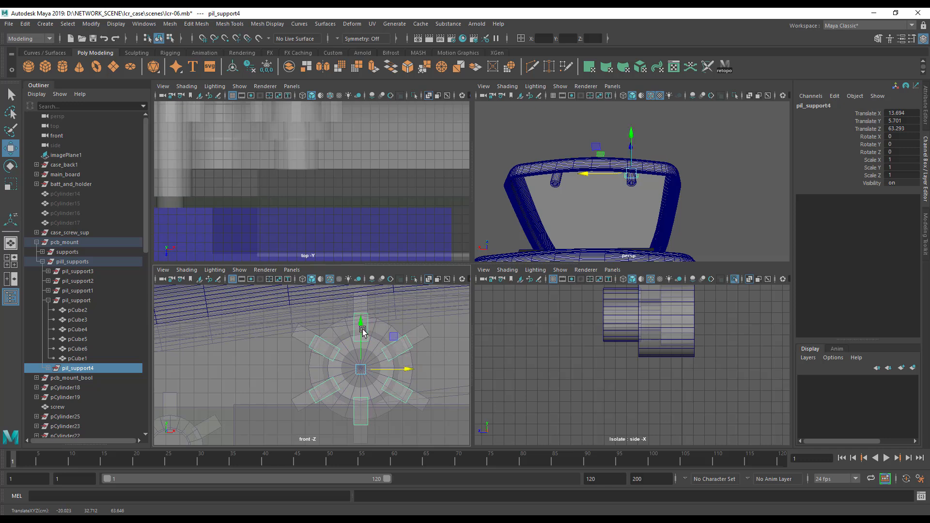
Duplicate the aligned rib group and center the copy on the other upper cylinder at X 53.737.
left_click_drag(580, 207, 621, 192, "alt")
right_click_drag(630, 195, 719, 220, "alt")
middle_click_drag(719, 218, 714, 251, "alt")
left_click_drag(709, 250, 545, 236, "alt")
middle_click_drag(425, 354, 298, 351, "alt")
right_click_drag(428, 362, 293, 377, "alt")
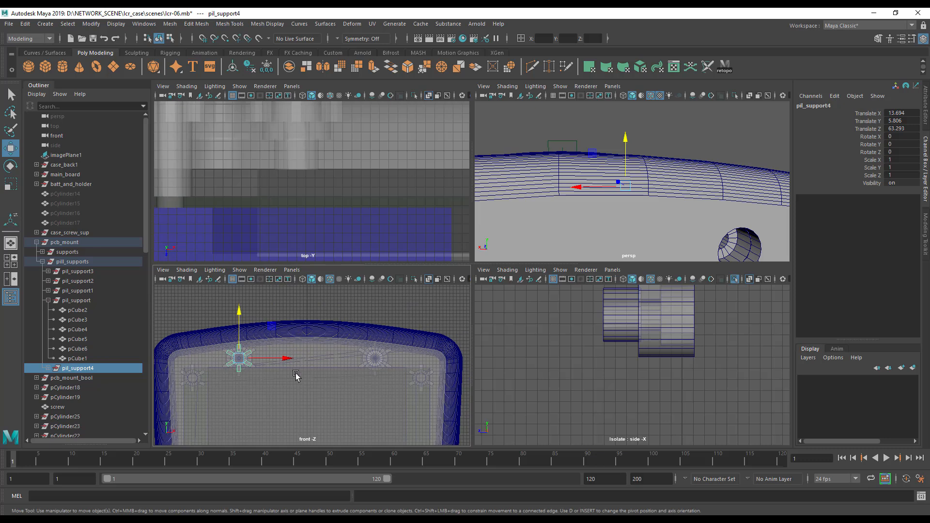
key("ctrl+d")
left_click_drag(286, 361, 415, 372)
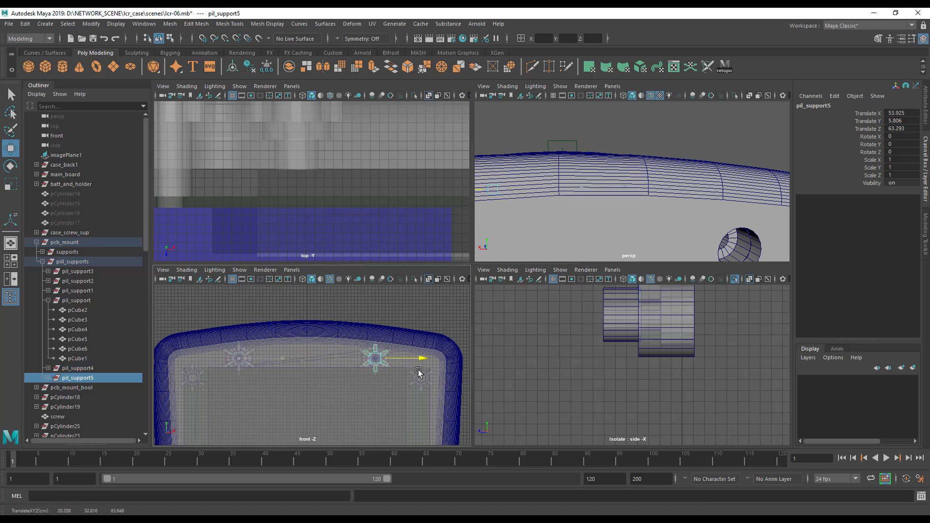
key("f")
key("f")
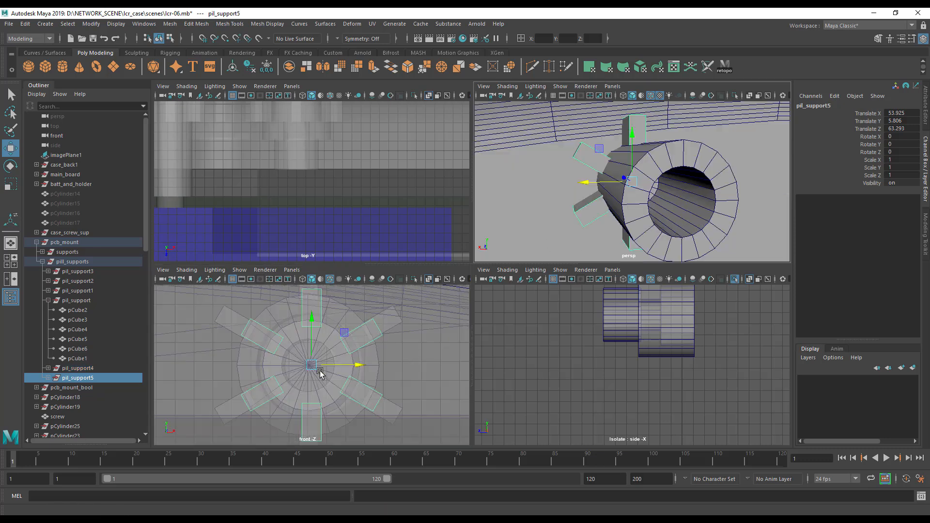
right_click_drag(320, 372, 344, 369, "alt")
mouse_move(359, 367)
left_mouse_down()
mouse_move(366, 367)
mouse_move(358, 368)
left_mouse_up()
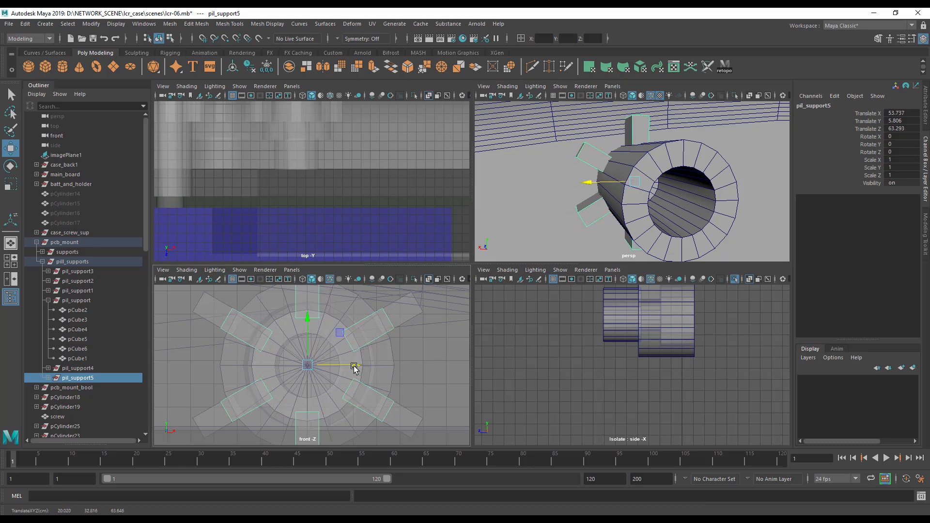
Duplicate the rib group and move the copy down to a lower cylinder at about X 61.39, Y -109.44.
scroll(617, 230, "down", 8)
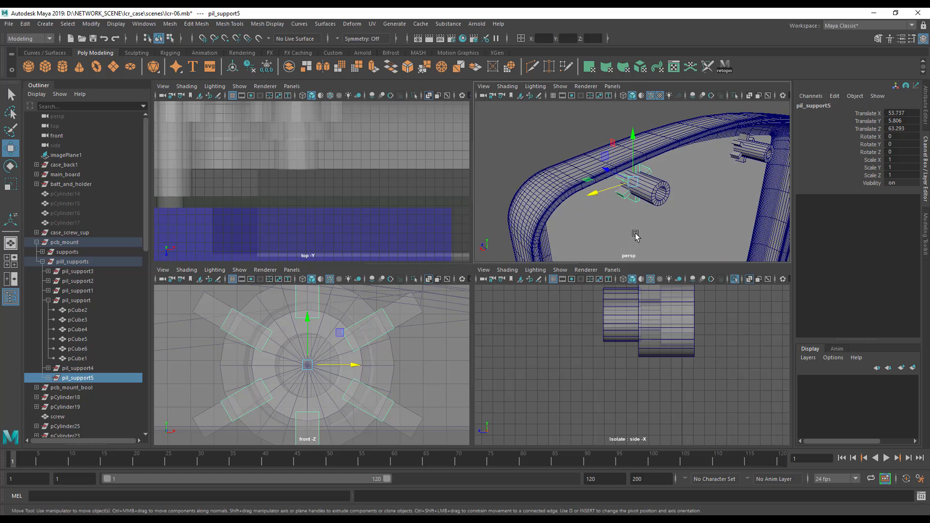
key("ctrl+d")
mouse_move(636, 188)
left_mouse_down("alt")
mouse_move(692, 209)
mouse_move(636, 188)
left_mouse_up("alt")
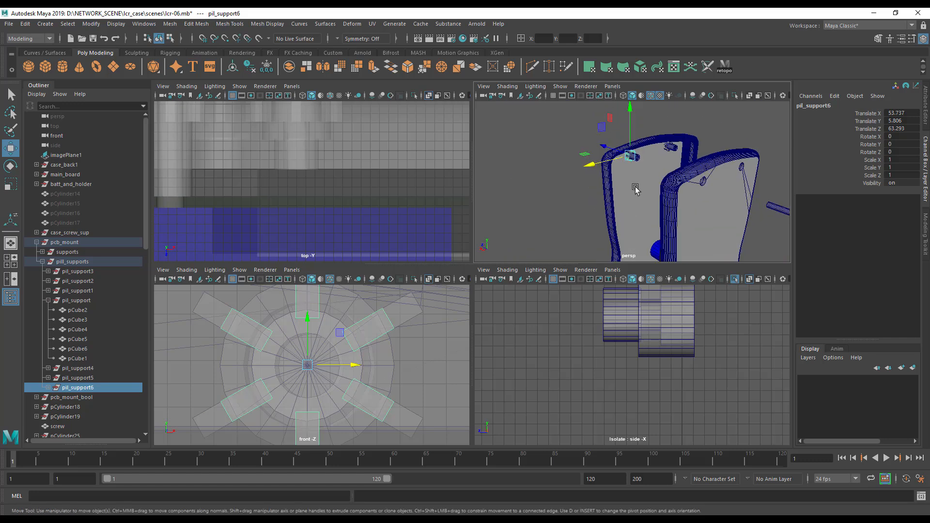
left_click_drag(631, 131, 634, 242)
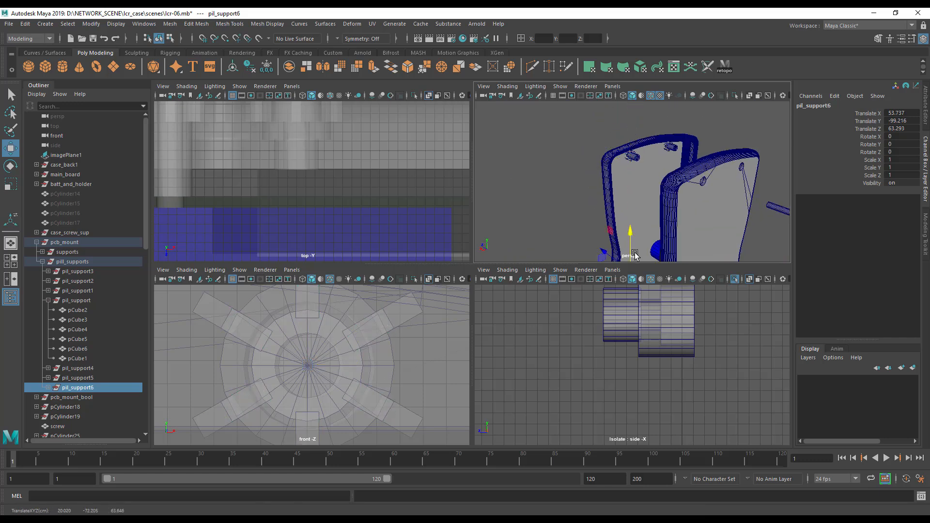
key("f")
left_click_drag(632, 147, 638, 201)
middle_click_drag(658, 202, 650, 156, "alt")
left_click_drag(599, 198, 574, 212)
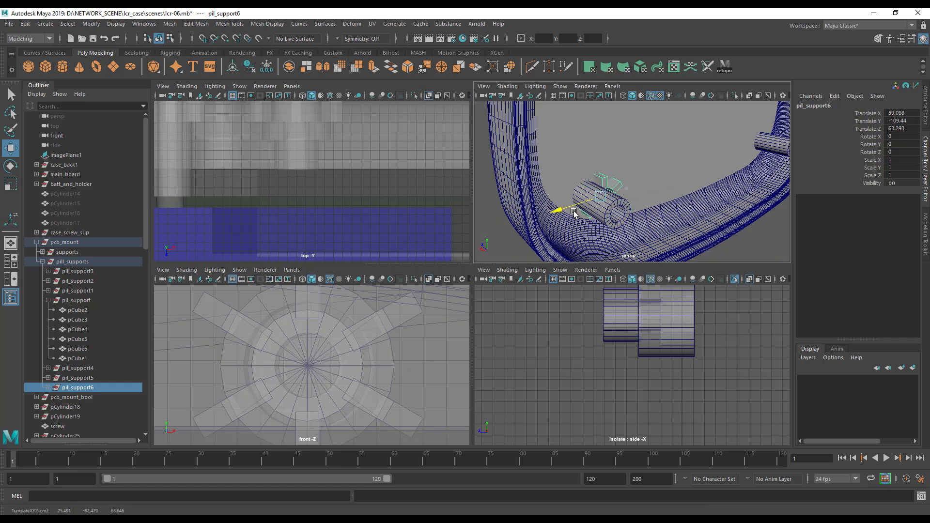
Center the copied rib group on the lower cylinder in the front view at X 61.874, Y -108.596.
key("f")
middle_click_drag(230, 367, 241, 387, "alt")
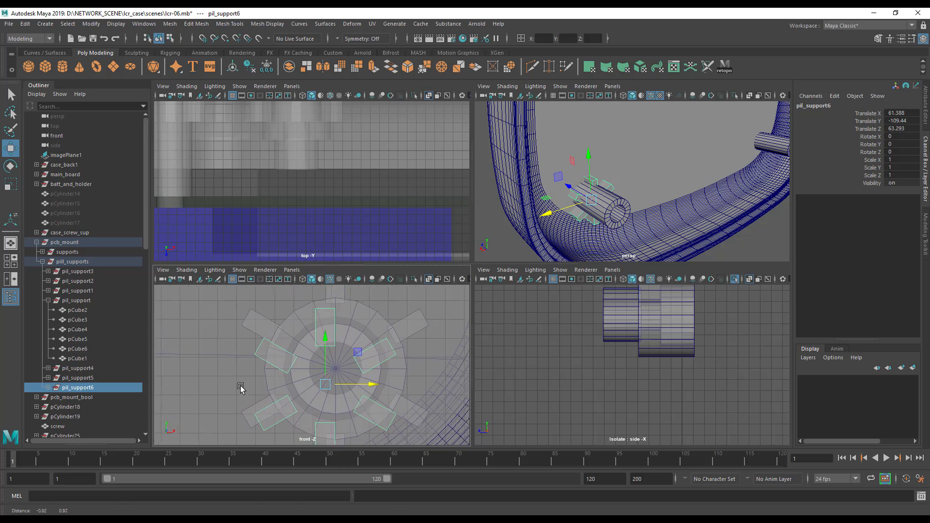
left_click_drag(322, 349, 325, 323)
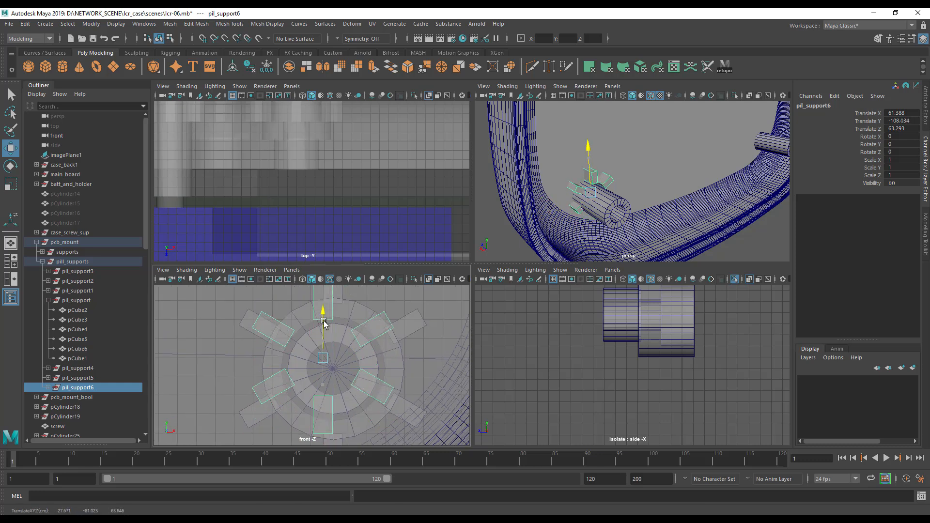
left_click_drag(363, 360, 379, 362)
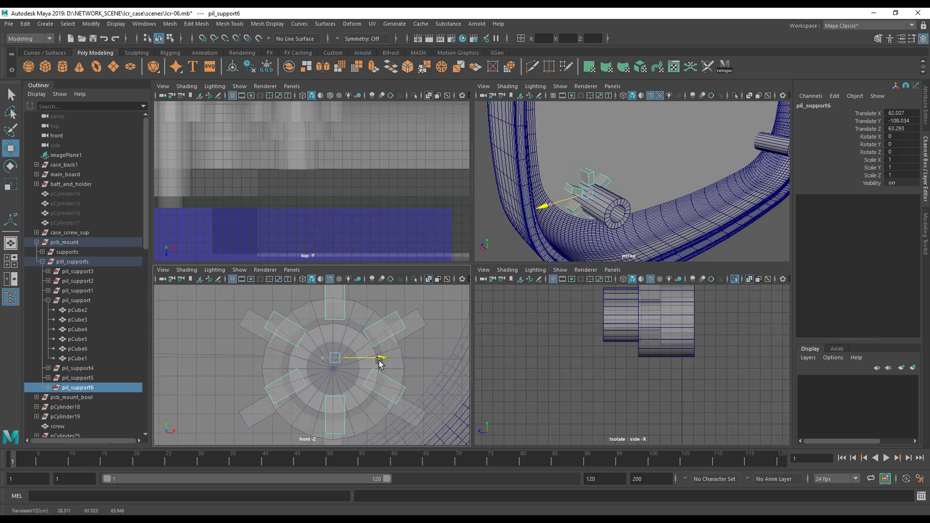
left_click_drag(334, 335, 334, 336)
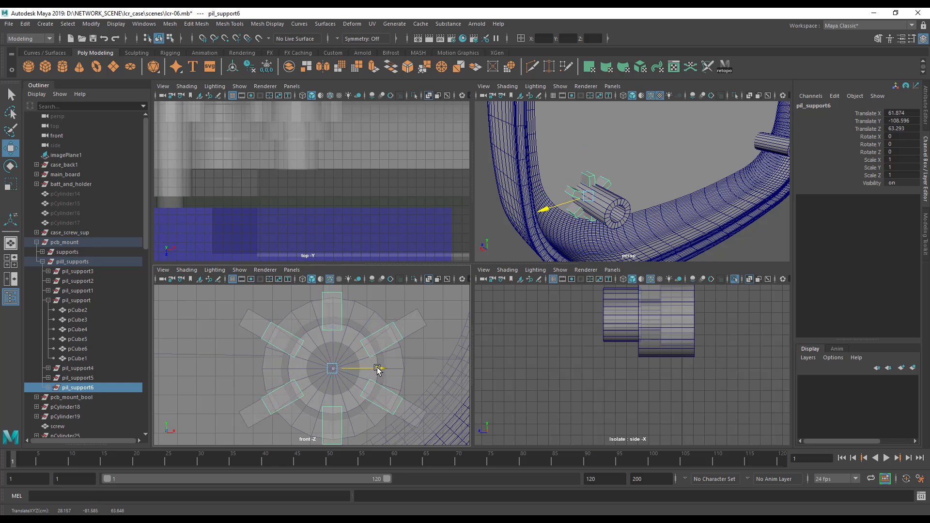
Duplicate the aligned rib group and center the copy on the other lower cylinder at X 5.5.
left_click_drag(613, 222, 720, 175, "alt")
key("ctrl+d")
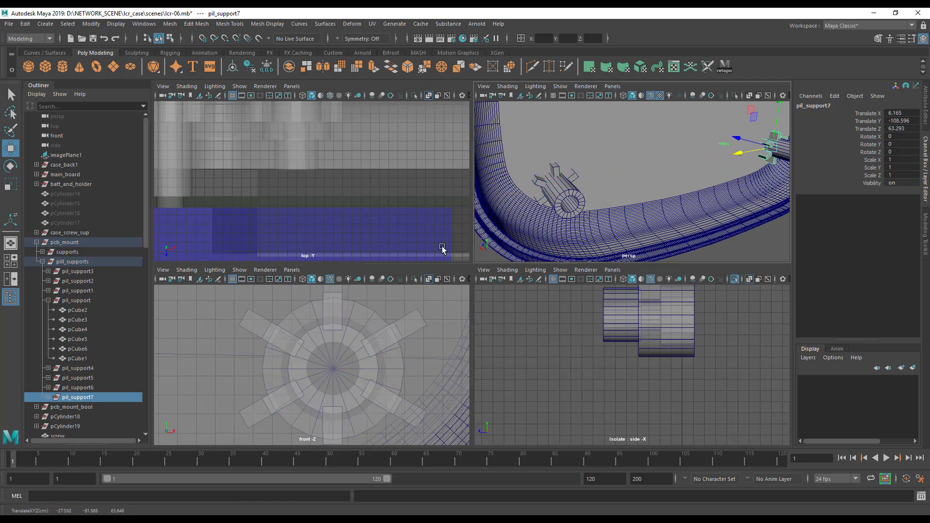
key("f")
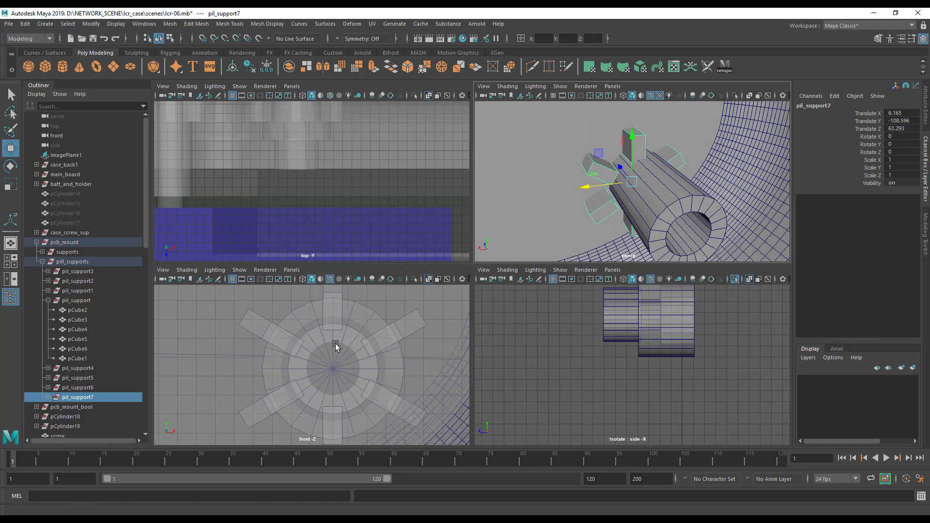
key("f")
left_click_drag(359, 367, 348, 366)
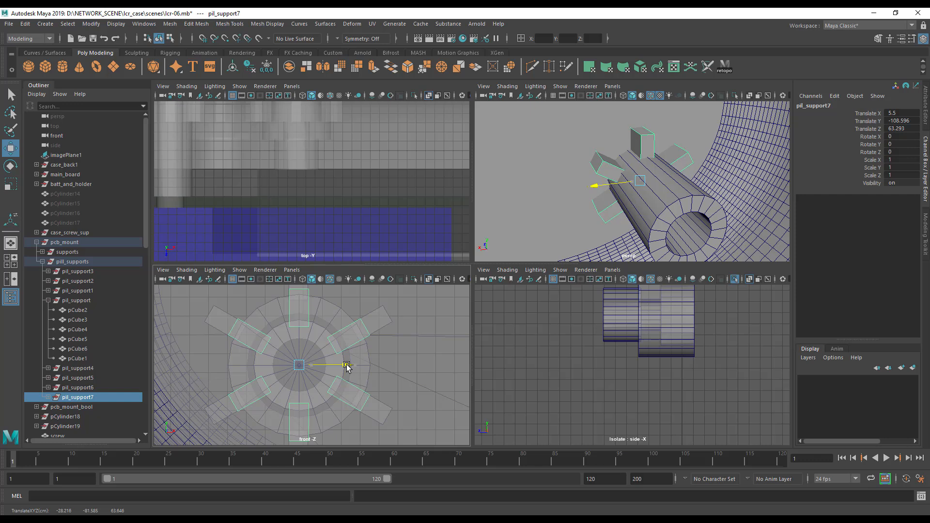
Collapse the pcb_mount group in the Outliner and review the scene's object list and both case halves.
left_click(580, 228)
left_click_drag(581, 229, 562, 206, "alt")
scroll(639, 200, "down", 10)
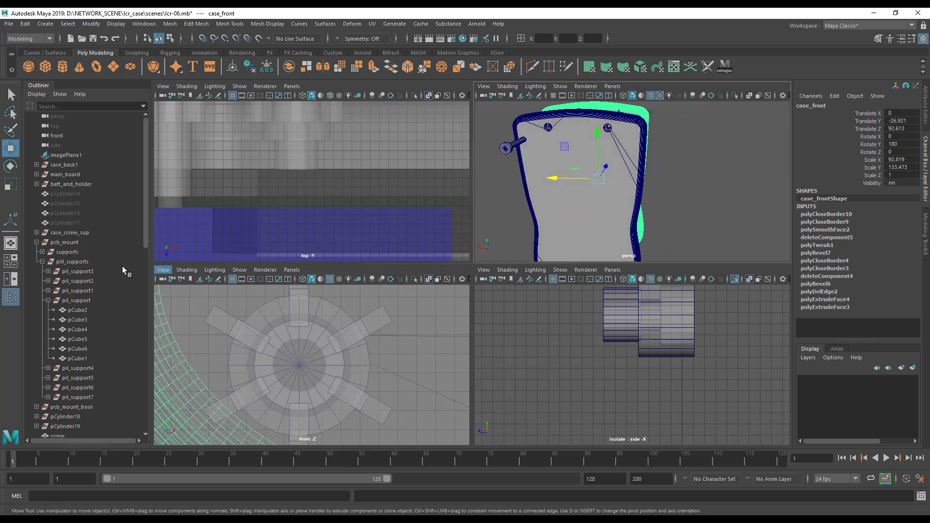
scroll(61, 217, "down", 2)
left_click(37, 165)
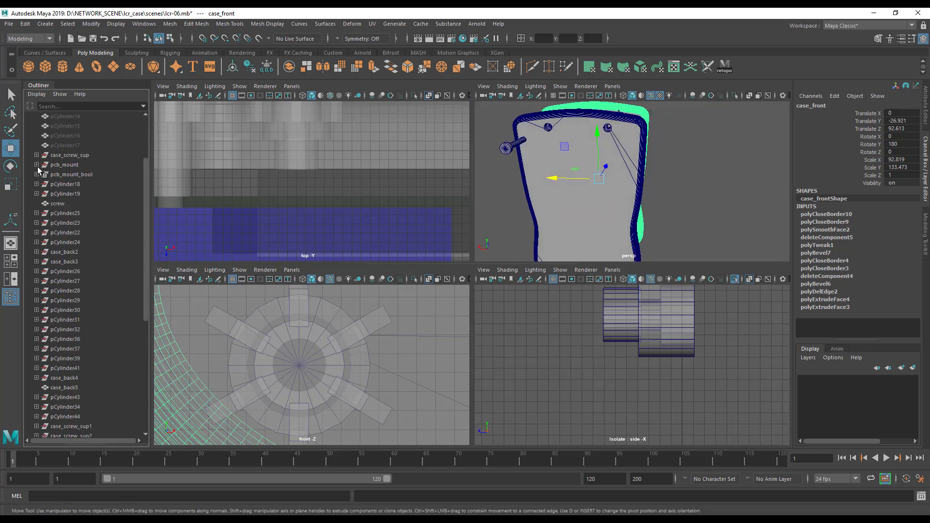
scroll(85, 287, "up", 4)
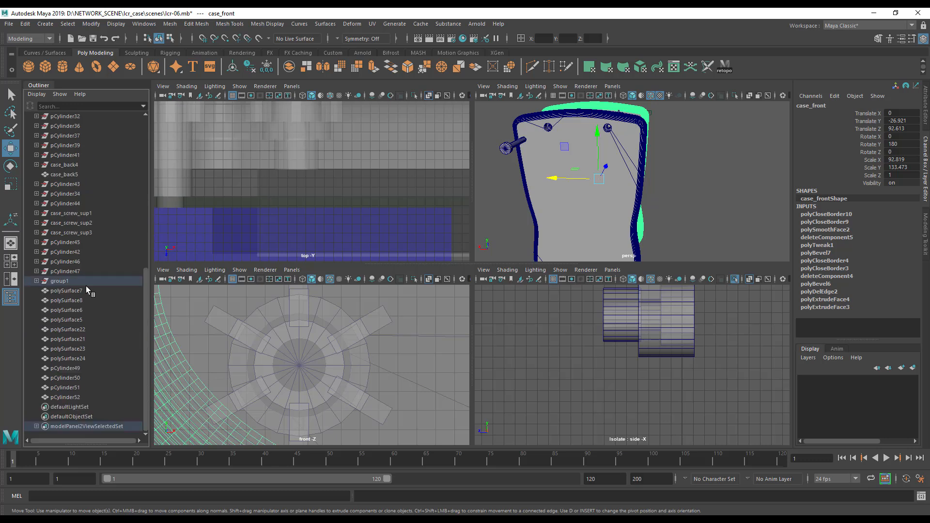
left_click_drag(508, 204, 686, 198, "alt")
left_click(767, 174)
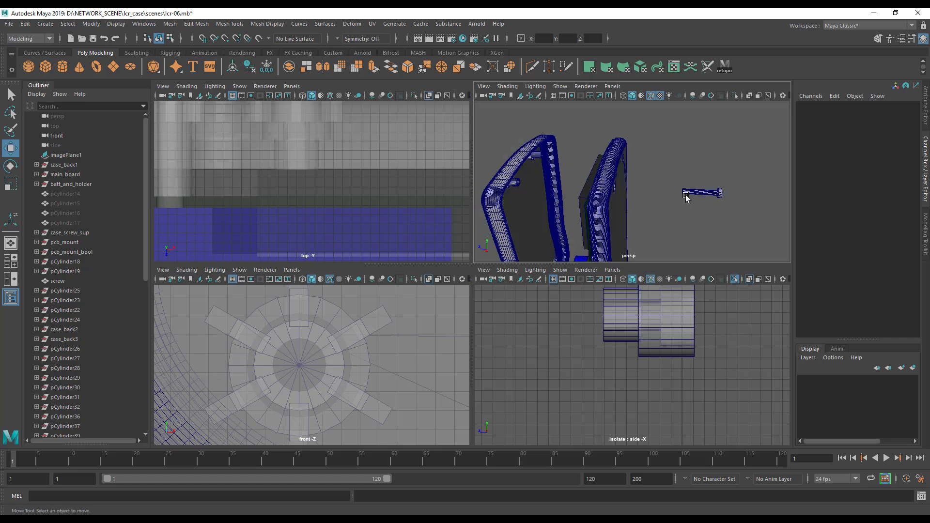
Group the front case shell with its posts and ribs, and rename the group case_front_grp.
key("space")
left_click_drag(577, 318, 534, 295, "alt")
left_click(460, 252)
right_click_drag(533, 295, 402, 235, "alt")
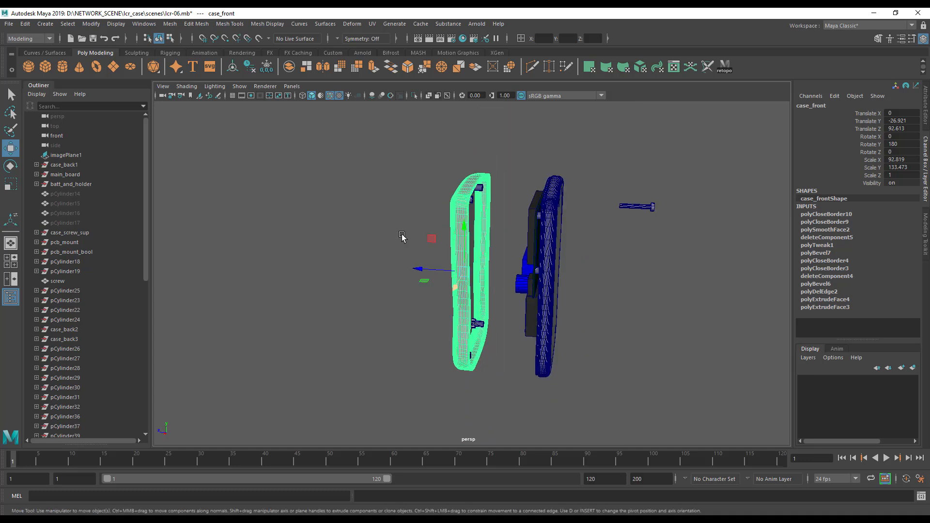
left_click_drag(493, 416, 499, 418)
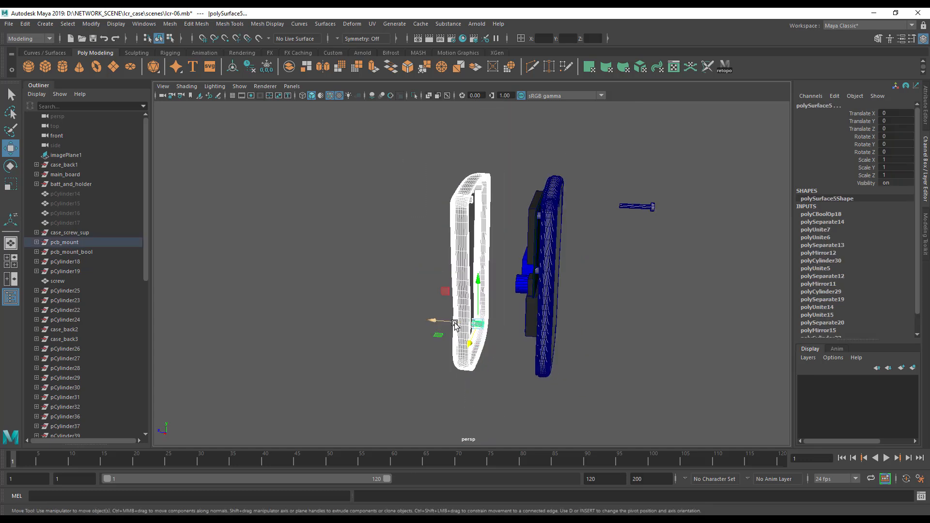
key("ctrl+g")
left_click_drag(146, 269, 143, 413)
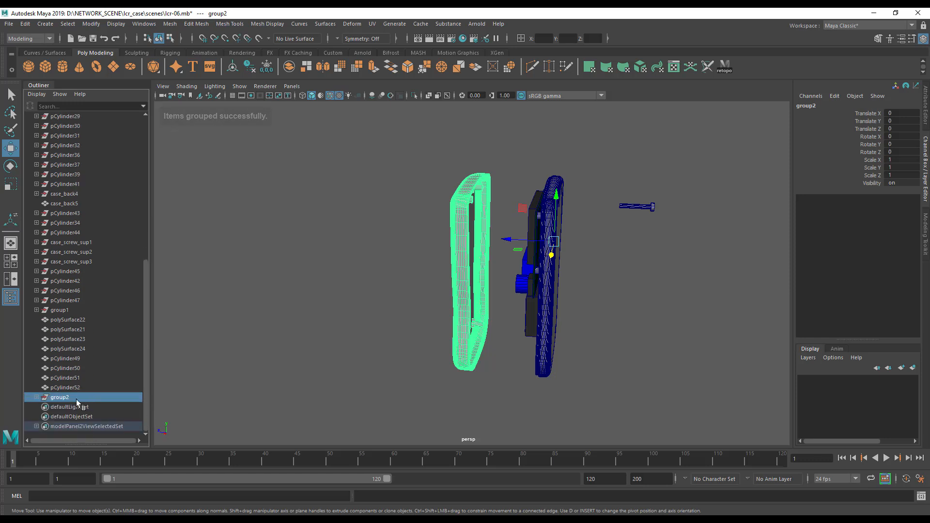
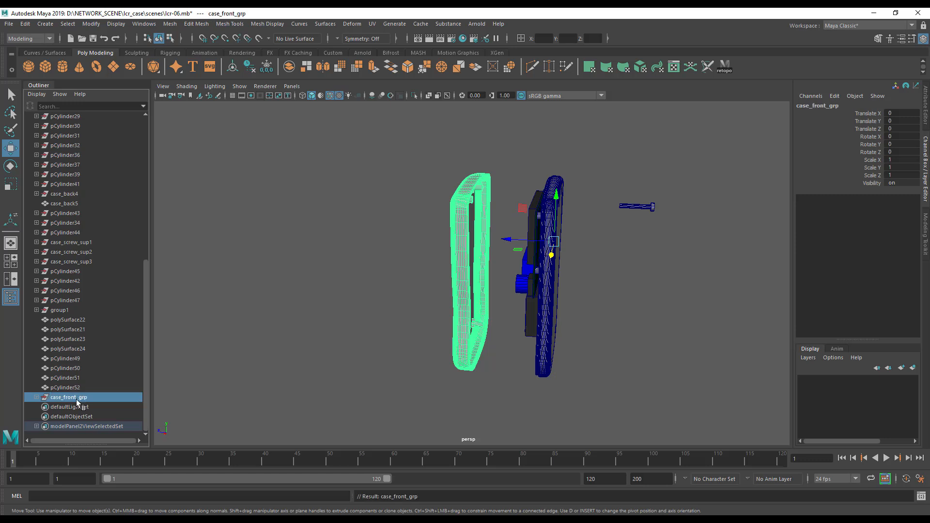
Move the case_front shell along Z to 65.59.
left_click_drag(425, 323, 408, 315, "alt")
middle_click_drag(407, 315, 415, 348, "alt")
right_click_drag(416, 348, 530, 378, "alt")
left_click_drag(529, 379, 459, 323, "alt")
left_click_drag(511, 277, 389, 284, "alt")
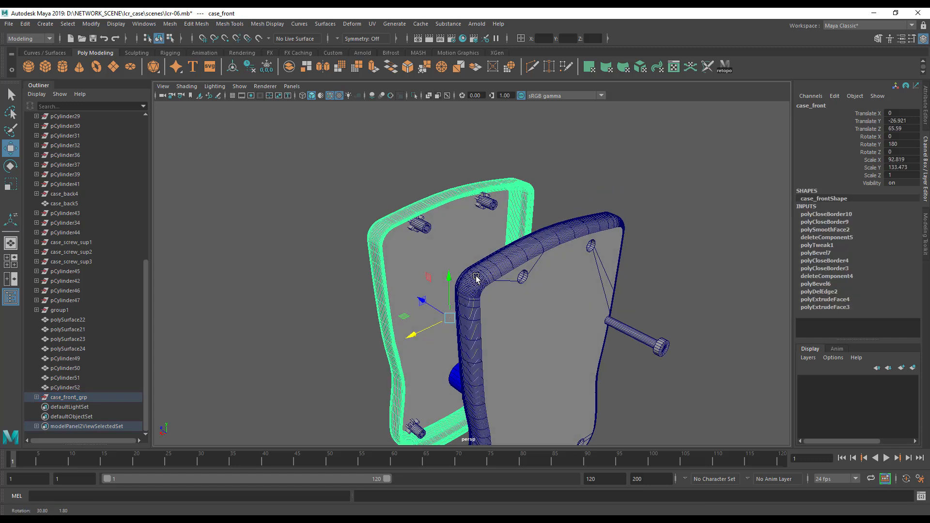
Try moving the case_front shell away along Z to 148.093, and undo the move.
left_click(84, 398)
left_click(379, 323)
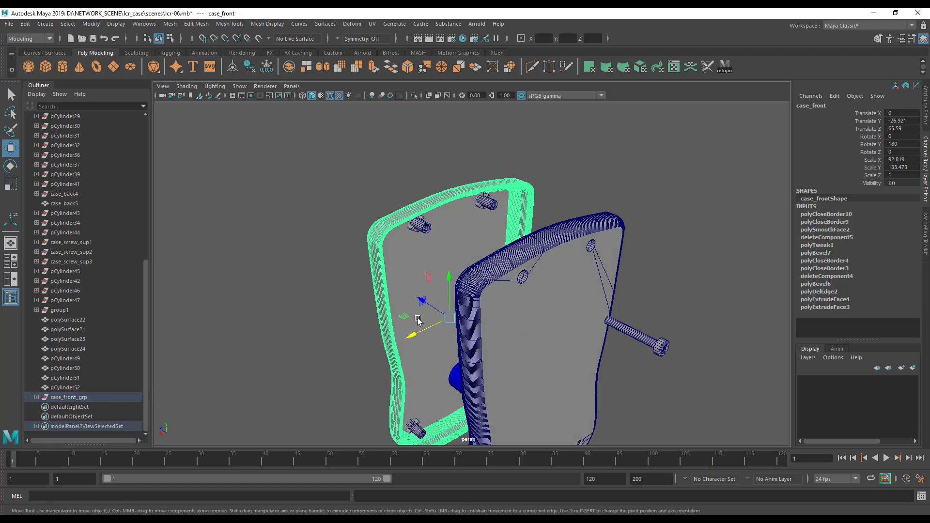
left_click_drag(435, 323, 469, 261, "alt")
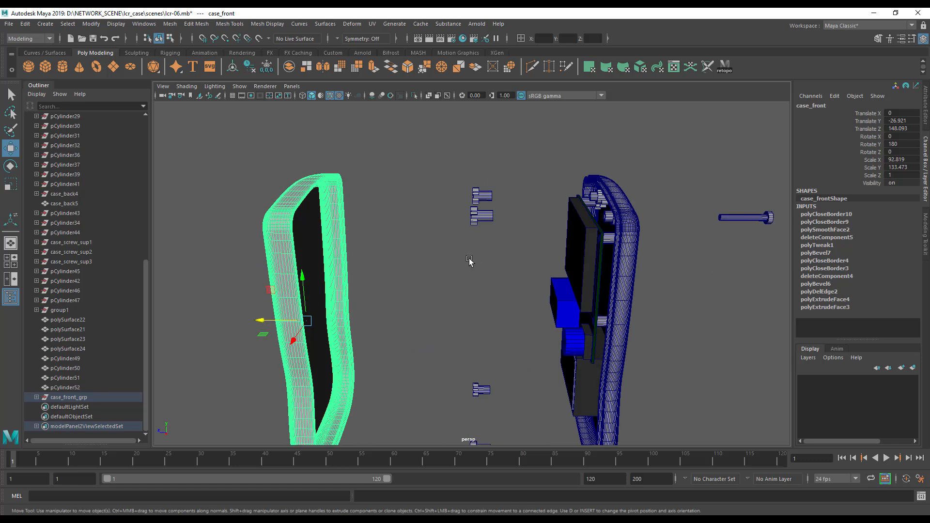
key("ctrl+z")
Examine the fit of the ribbed posts in the front case shell and both case halves from several angles.
left_click_drag(459, 349, 421, 356, "alt")
middle_click_drag(452, 349, 446, 303, "alt")
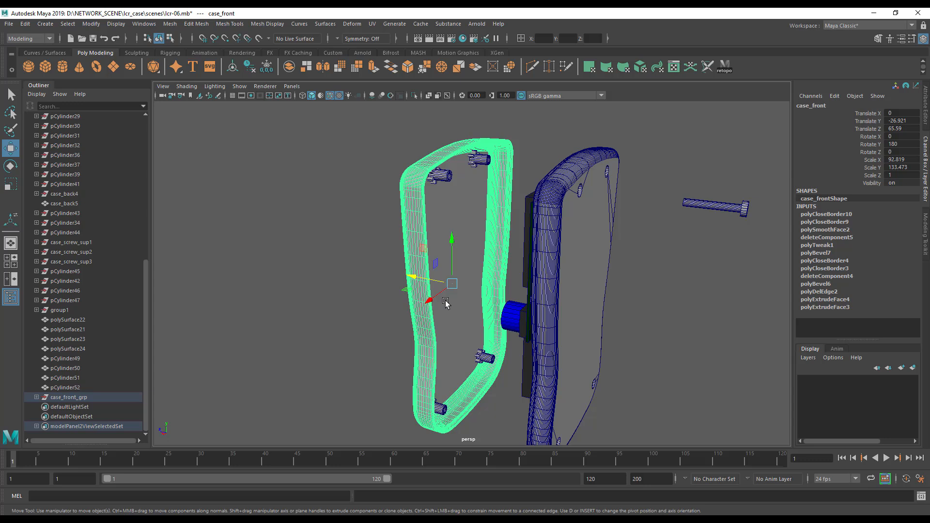
left_click_drag(432, 308, 493, 317, "alt")
left_click_drag(438, 230, 643, 241, "alt")
left_click_drag(472, 242, 577, 332, "alt")
right_click_drag(577, 332, 650, 332, "alt")
left_click_drag(651, 332, 535, 391, "alt")
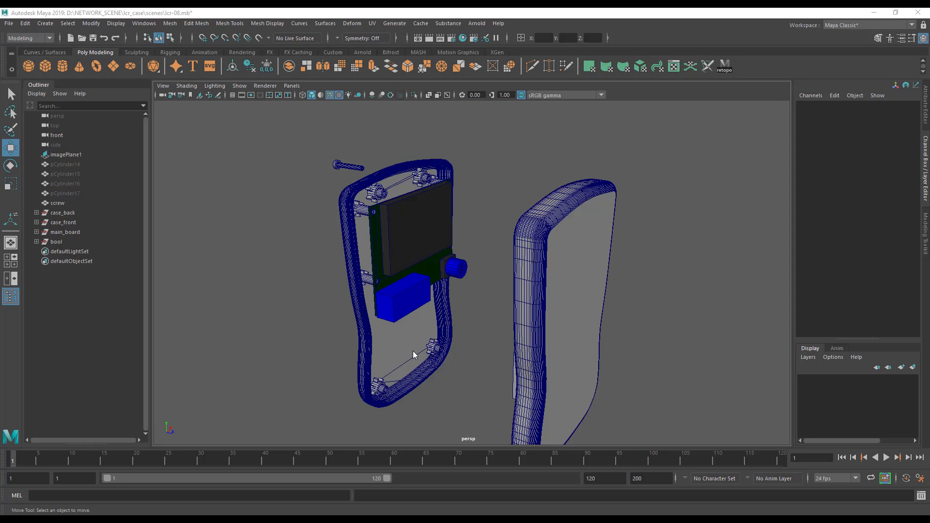
Select the main_board, case_front and case_back groups in turn to check which parts each one contains.
middle_click_drag(412, 351, 408, 320, "alt")
left_click_drag(387, 330, 374, 333, "alt")
right_click_drag(376, 333, 410, 338, "alt")
left_click_drag(411, 342, 426, 233, "alt")
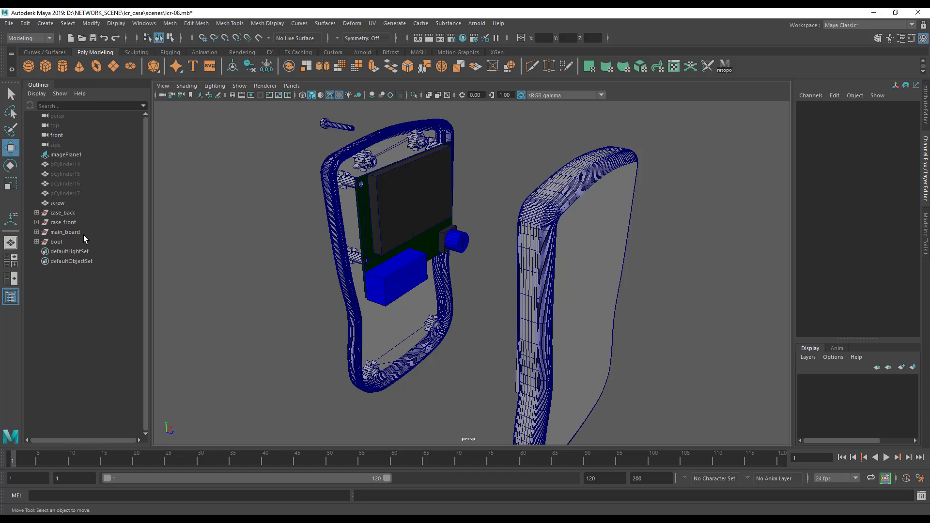
left_click(66, 232)
left_click_drag(364, 339, 318, 321, "alt")
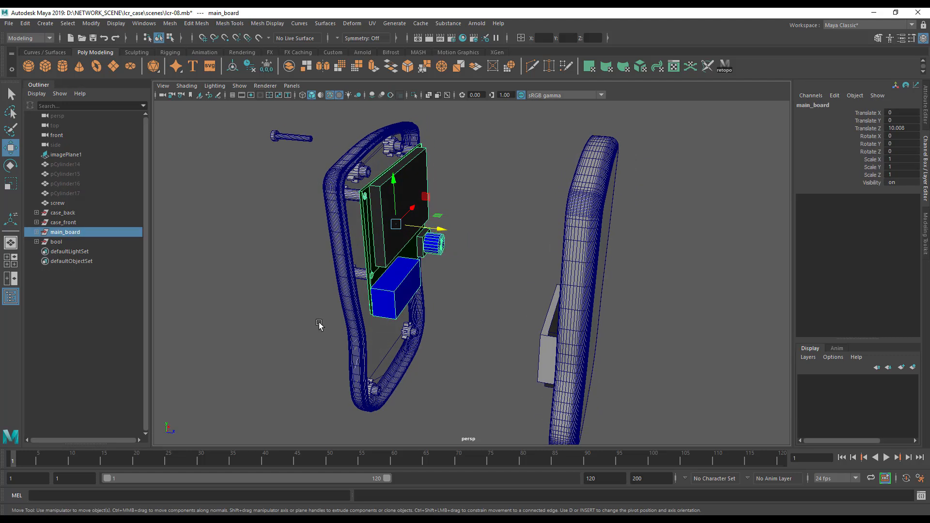
left_click(73, 223)
left_click(73, 213)
Inspect the case_back group's contents, checking the b2 post group in the model, and collapse the hierarchy.
left_click_drag(434, 311, 476, 313, "alt")
left_click(37, 213)
left_click_drag(308, 280, 167, 250, "alt")
left_click(63, 230)
left_click_drag(272, 220, 295, 226, "alt")
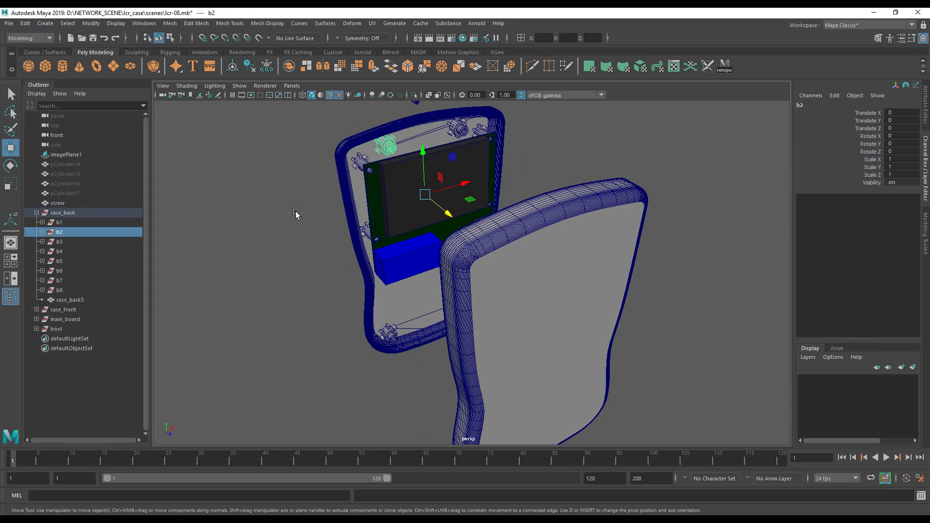
middle_click_drag(504, 238, 530, 321, "alt")
scroll(529, 321, "up", 5)
left_click_drag(512, 311, 494, 307, "alt")
left_click_drag(414, 258, 465, 267, "alt")
right_click_drag(464, 268, 160, 243, "alt")
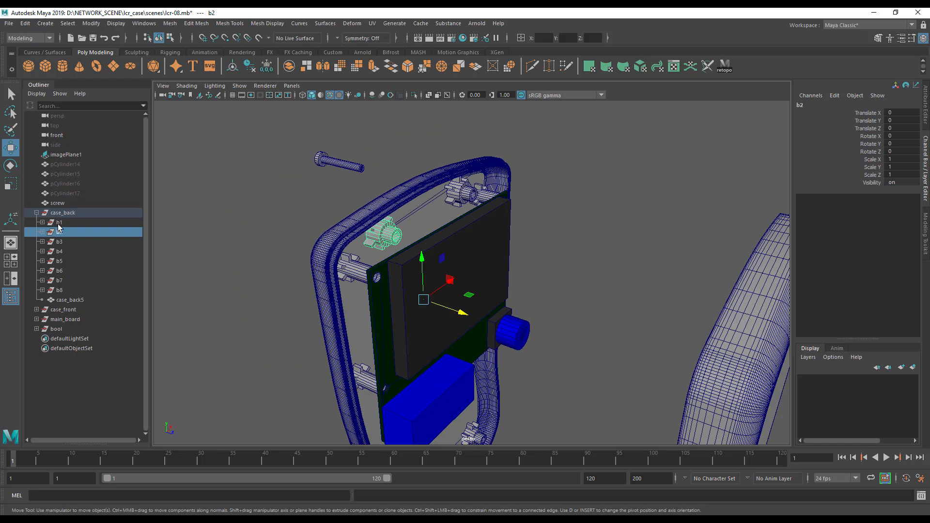
left_click(37, 213)
middle_click_drag(457, 337, 447, 288, "alt")
right_click_drag(448, 289, 375, 305, "alt")
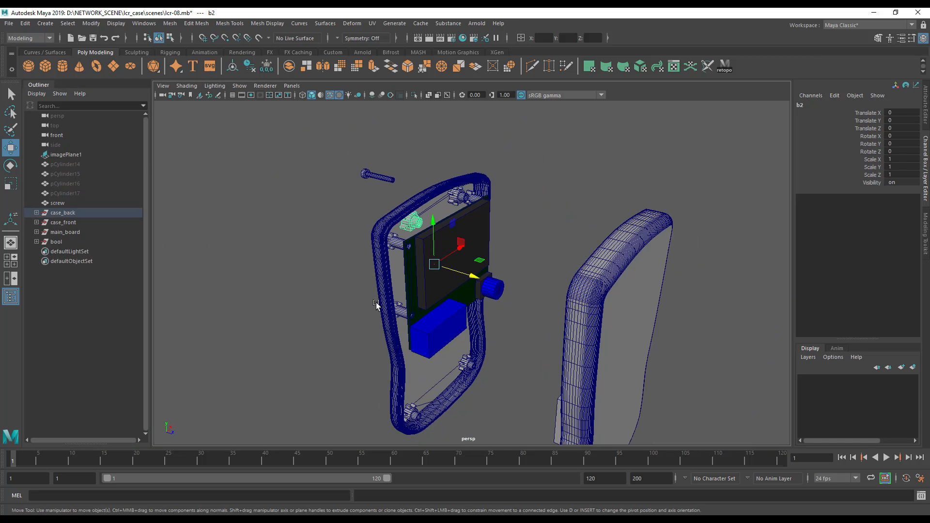
left_click_drag(365, 303, 342, 298, "alt")
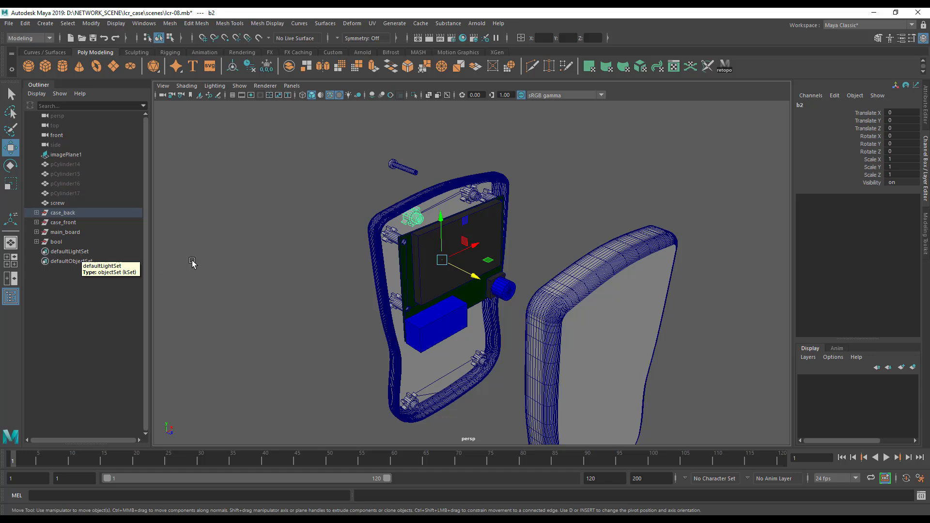
Freeze the transformations of the pcb4 circuit board.
left_click(407, 283)
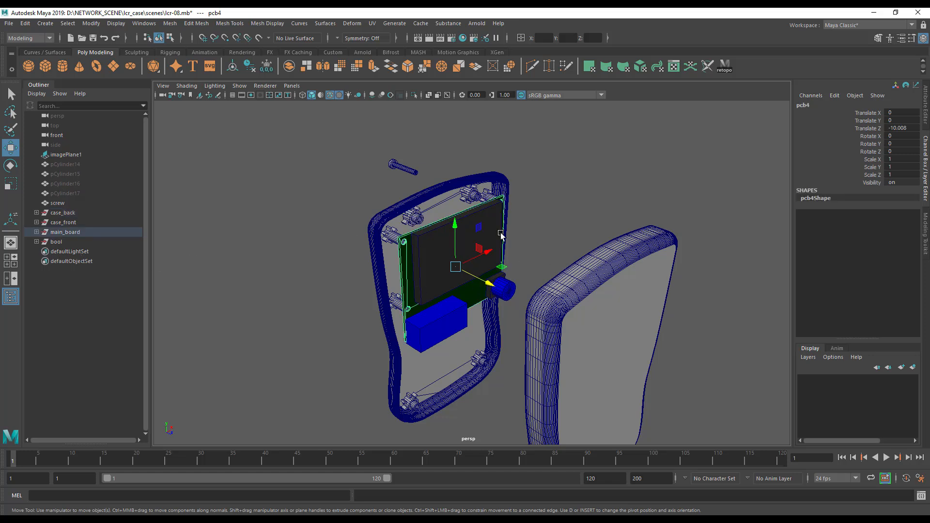
scroll(504, 247, "up", 4)
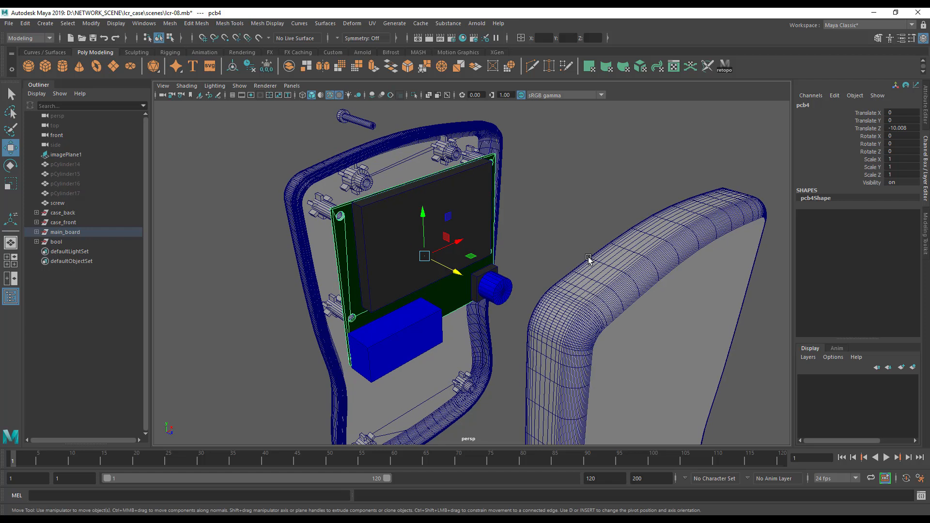
middle_click_drag(500, 265, 565, 284, "alt")
left_click_drag(566, 283, 579, 279, "alt")
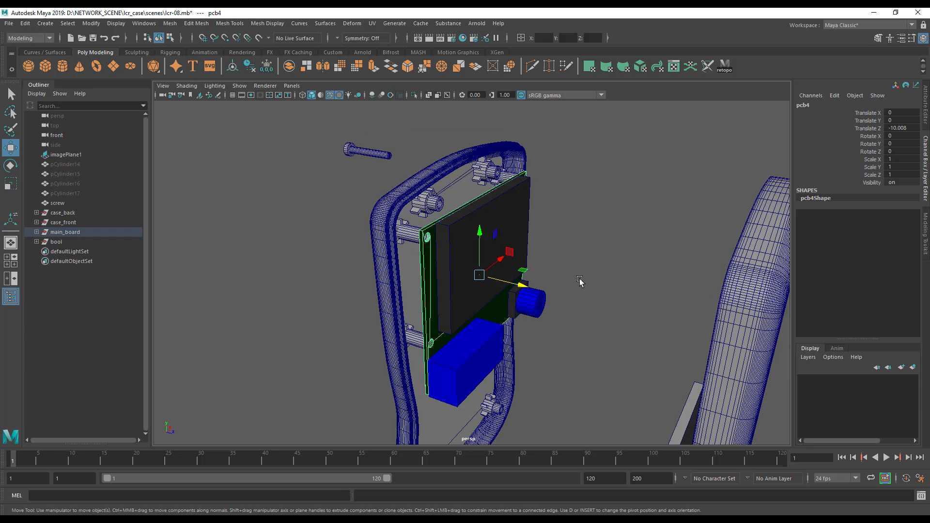
left_click_drag(414, 242, 434, 220, "alt")
key("space")
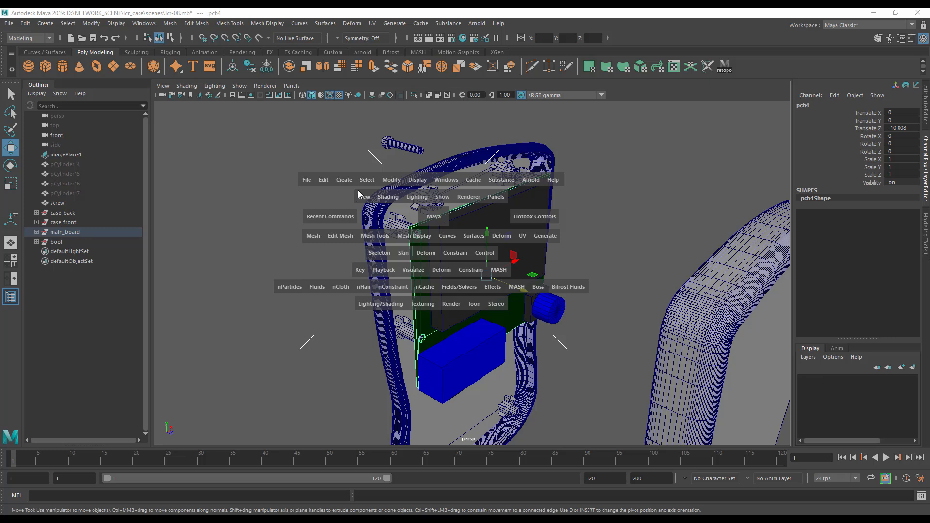
left_click(395, 181)
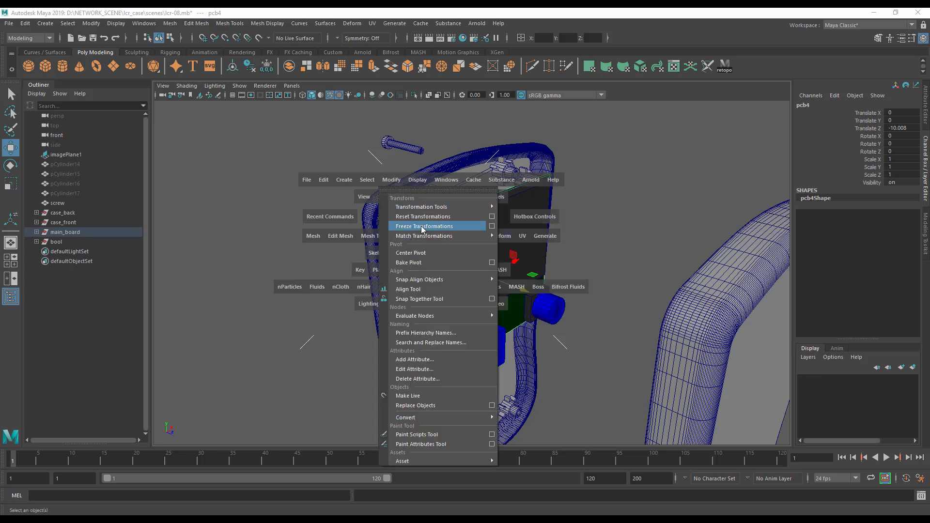
left_click(484, 236)
Try moving the vertices of the upper corner mounting hole in the pcb4 board, and undo the move.
left_click_drag(467, 290, 570, 296, "alt")
right_click_drag(569, 296, 679, 312, "alt")
left_click_drag(614, 286, 492, 303, "alt")
right_click_drag(492, 304, 517, 276, "alt")
right_click_drag(436, 241, 405, 242)
left_click_drag(408, 249, 409, 187, "alt")
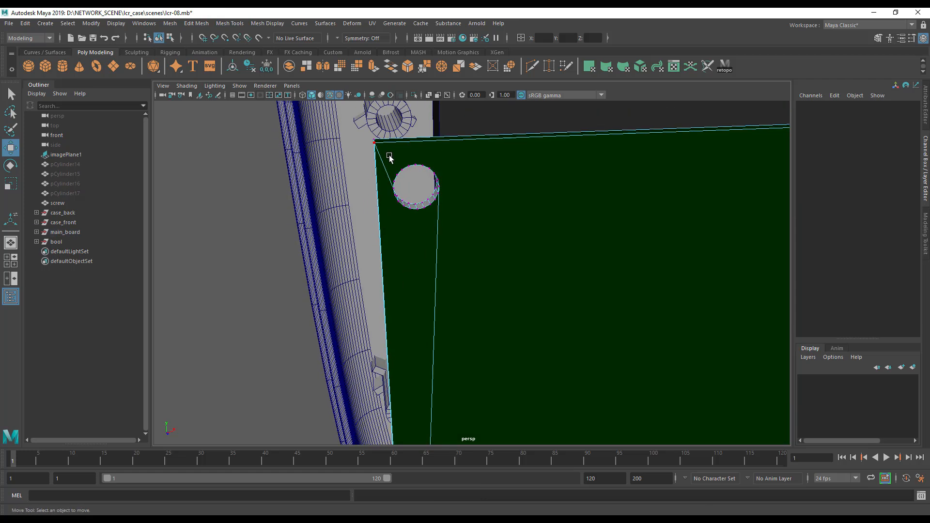
left_click_drag(386, 148, 461, 245)
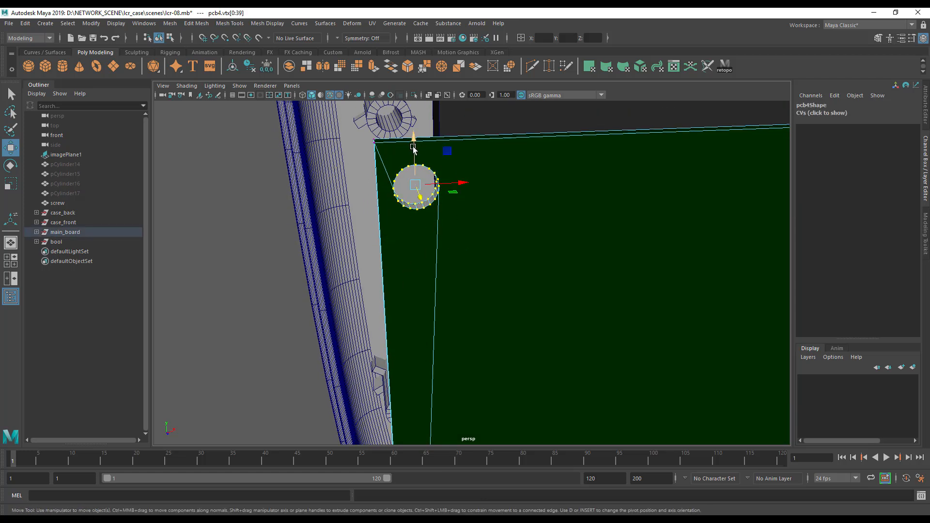
left_click_drag(415, 162, 423, 207)
left_click_drag(463, 242, 484, 234)
left_click_drag(502, 272, 474, 295, "alt")
key("ctrl+z")
key("ctrl+z")
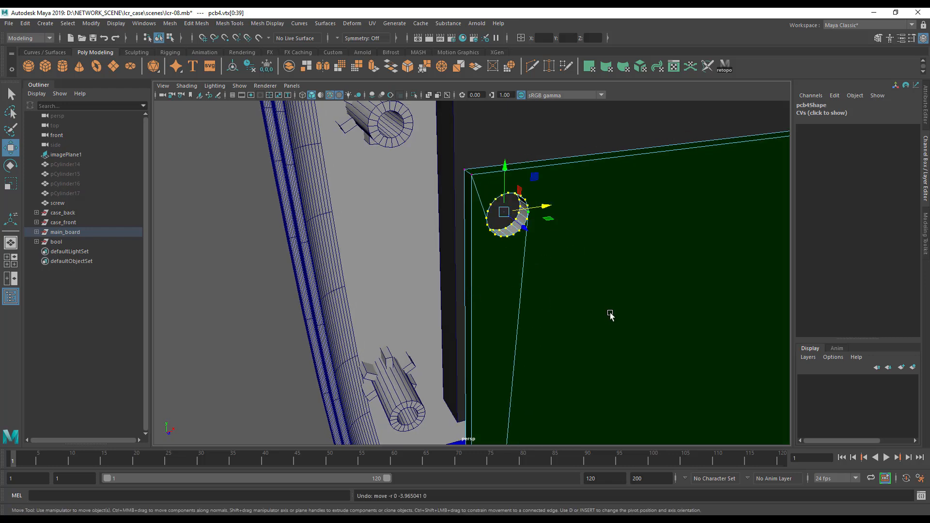
Return the pcb4 board to object selection, set its Translate Z to 0 and deselect it.
right_click_drag(592, 313, 427, 302, "alt")
left_click_drag(428, 303, 455, 299, "alt")
left_click(687, 152)
left_click(650, 237)
right_click_drag(650, 238, 649, 212)
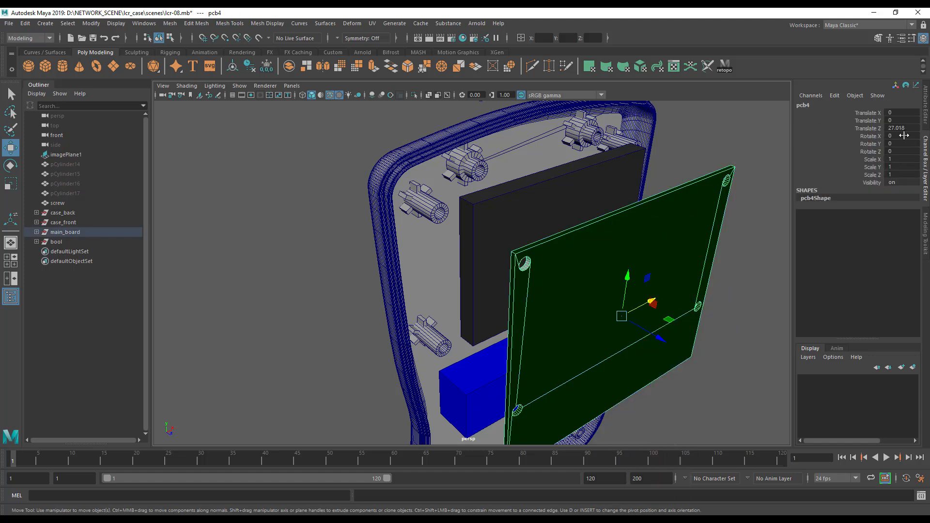
double_click(906, 130)
type("0")
key("Return")
scroll(548, 288, "up", 1)
scroll(541, 290, "up", 1)
left_click_drag(546, 294, 624, 288, "alt")
scroll(624, 289, "down", 4)
middle_click_drag(548, 252, 526, 199, "alt")
scroll(525, 274, "down", 2)
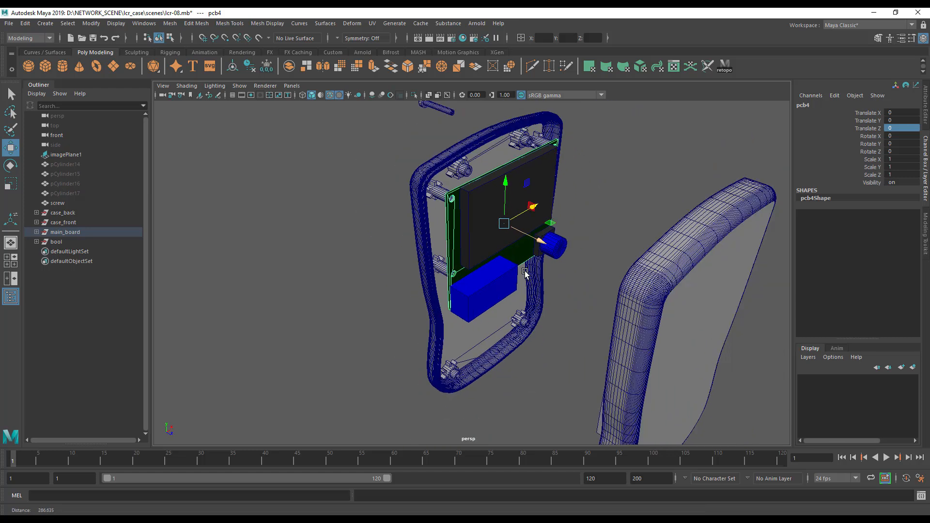
left_click_drag(525, 275, 575, 266, "alt")
left_click(583, 264)
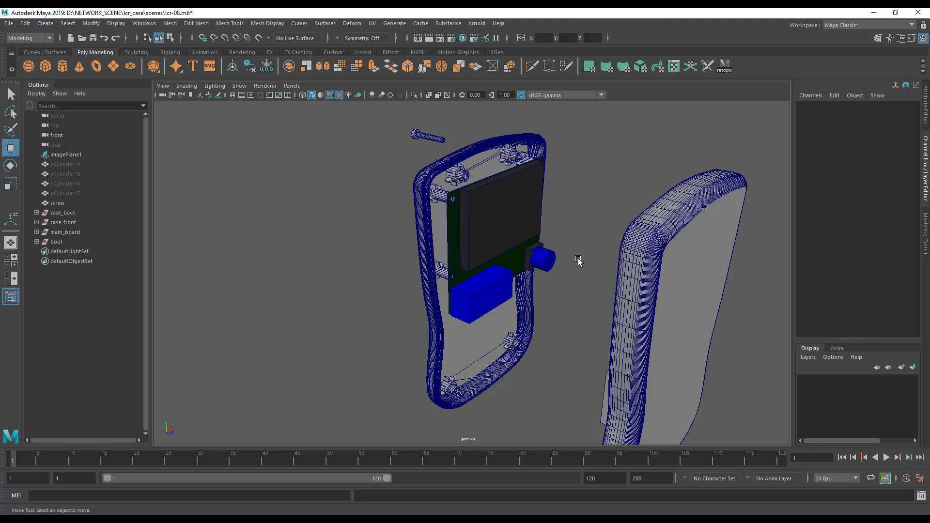
Inspect the button_top cylinder's construction parameters and its fit on the board, and clear the selection.
left_click_drag(588, 262, 576, 262, "alt")
middle_click_drag(561, 248, 488, 200, "alt")
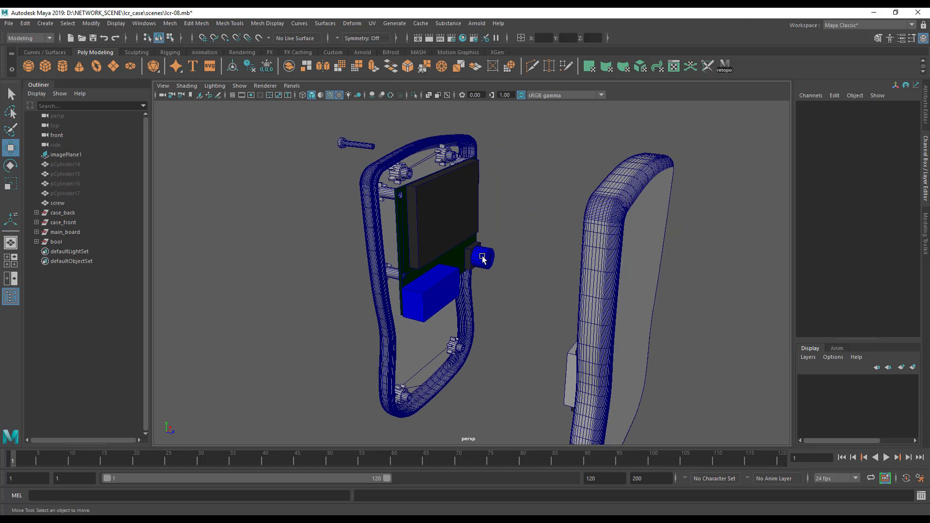
scroll(575, 318, "up", 5)
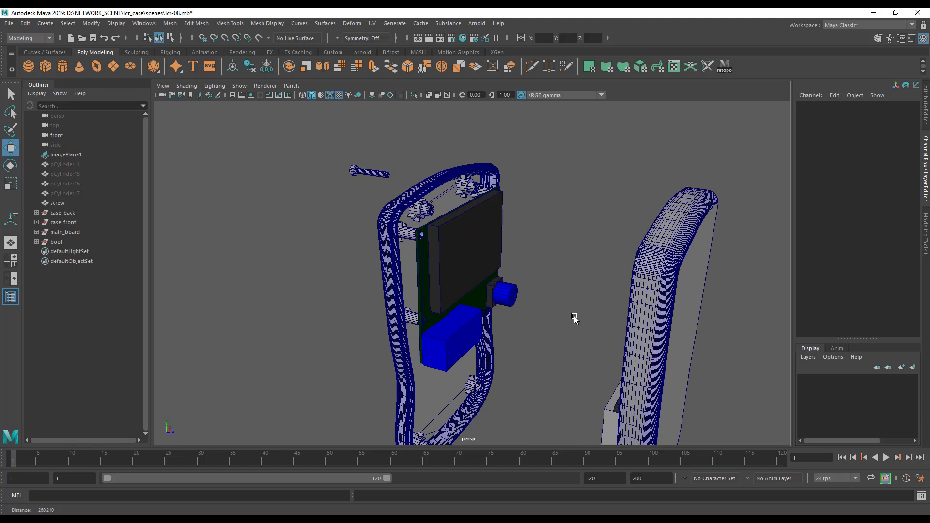
left_click(514, 299)
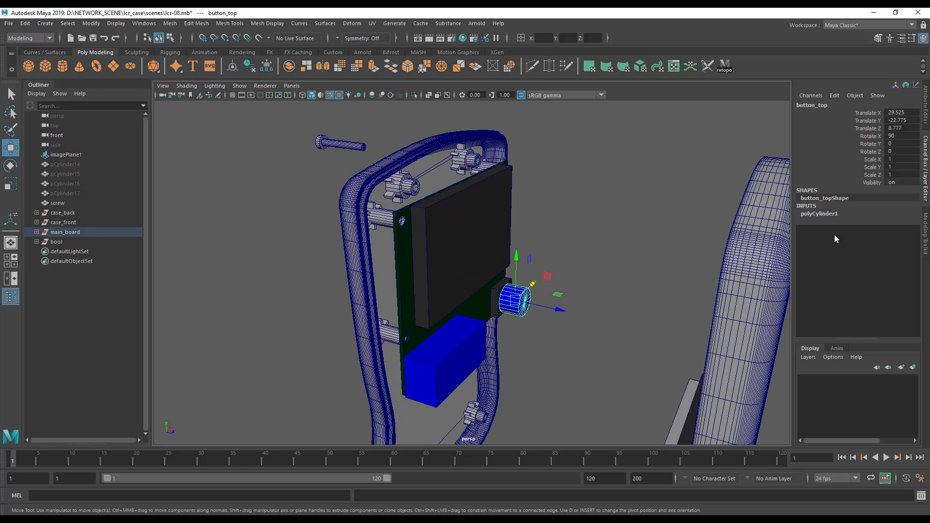
left_click(819, 214)
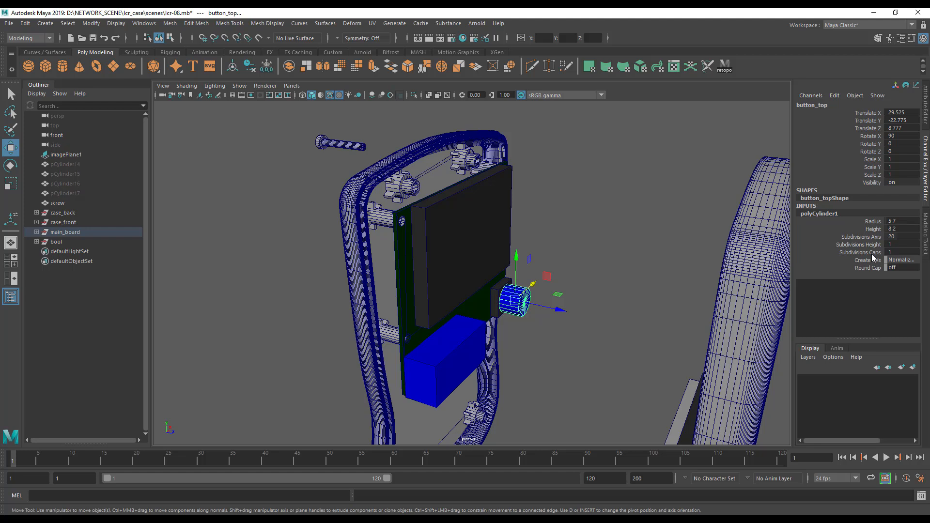
scroll(562, 326, "up", 5)
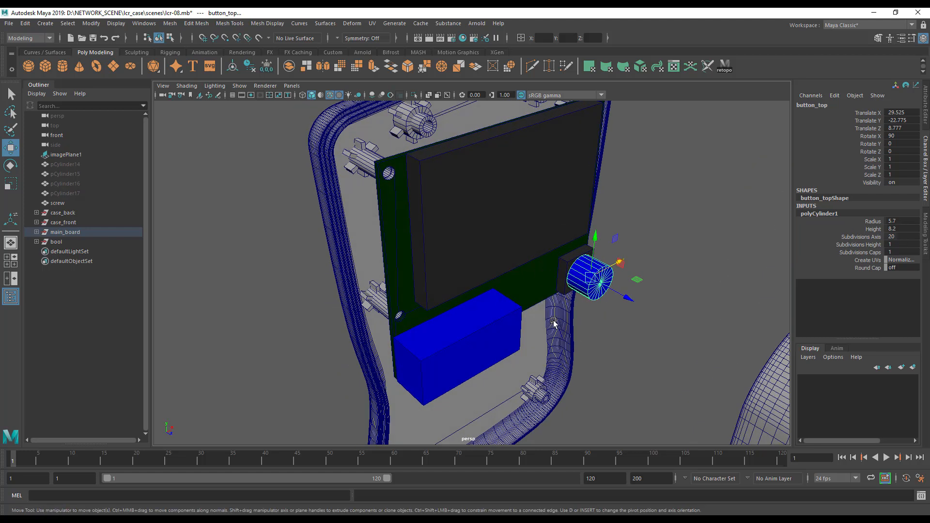
scroll(450, 329, "down", 4)
left_click_drag(432, 330, 459, 324, "alt")
left_click_drag(678, 296, 563, 231, "alt")
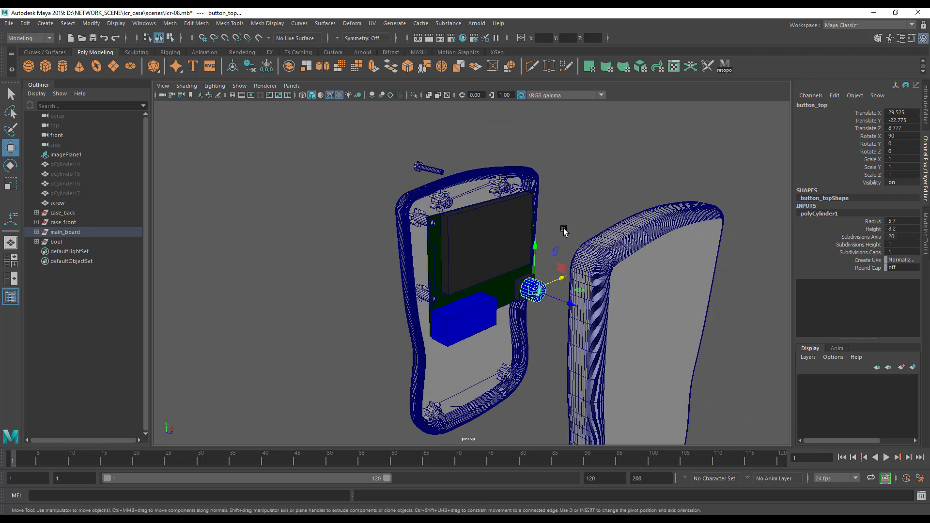
left_click(564, 231)
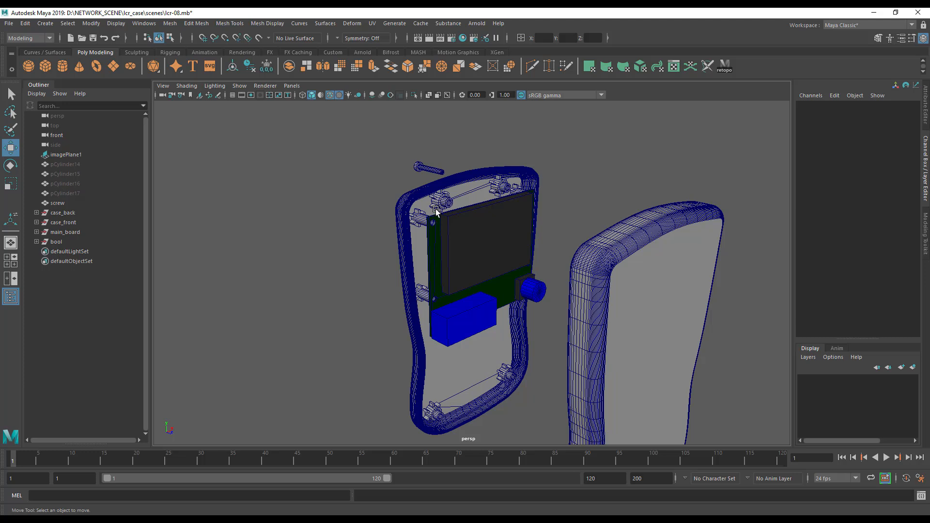
Delete the construction history of the case_back, case_front and main_board groups.
left_click(59, 213)
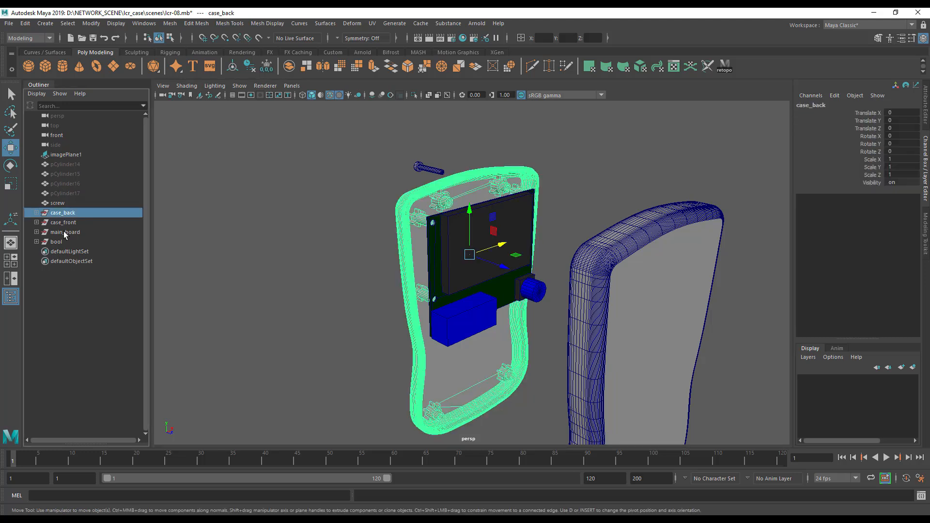
left_click(64, 233, "shift")
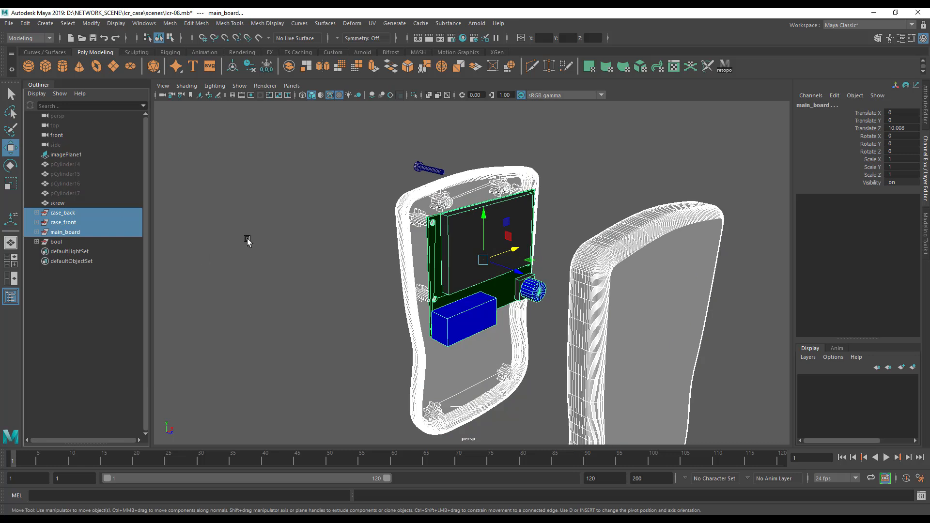
key("space")
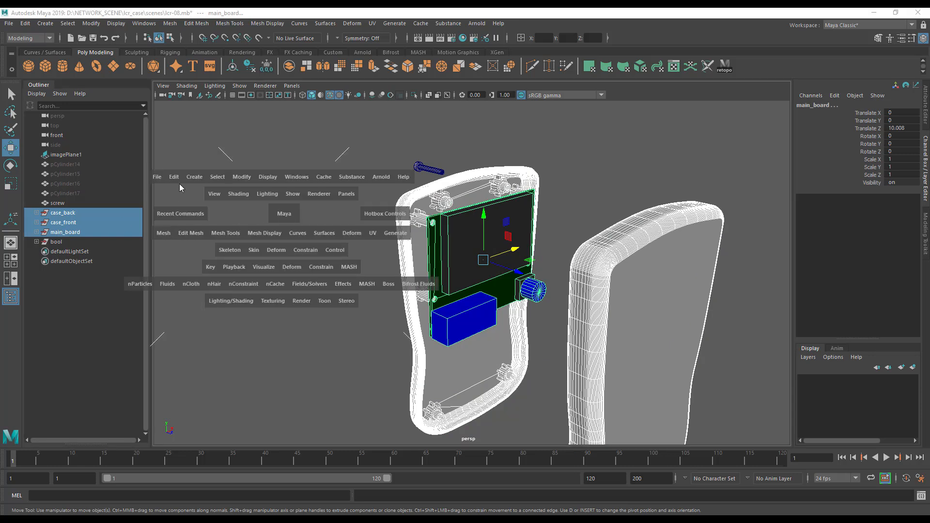
left_click(238, 178)
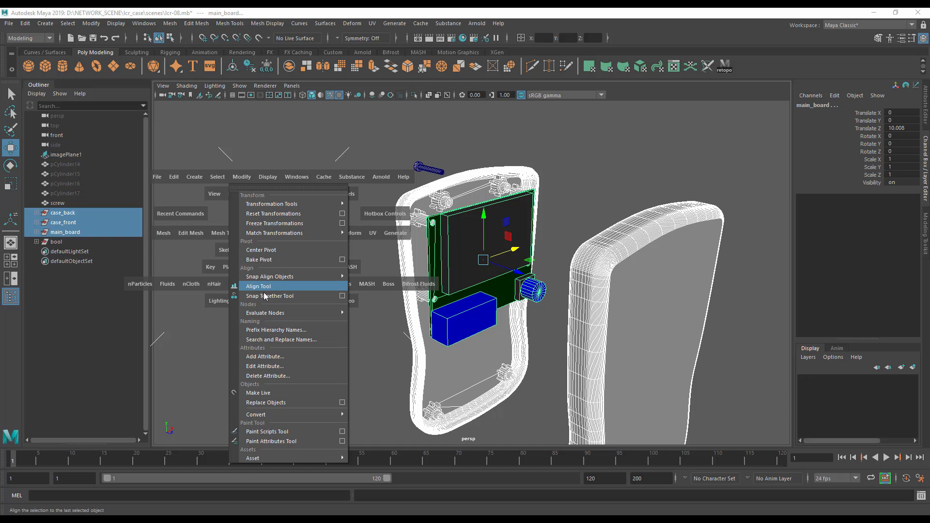
left_click(177, 176)
mouse_move(208, 292)
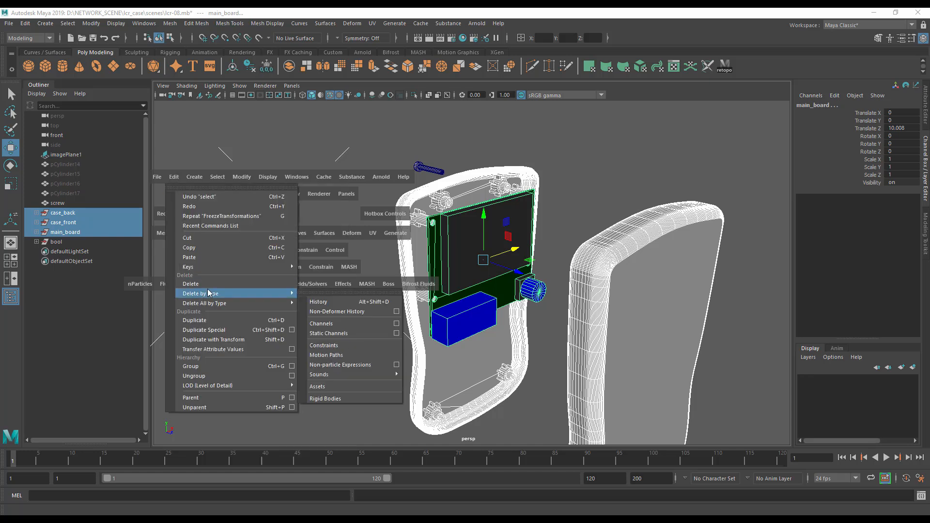
left_click(344, 303)
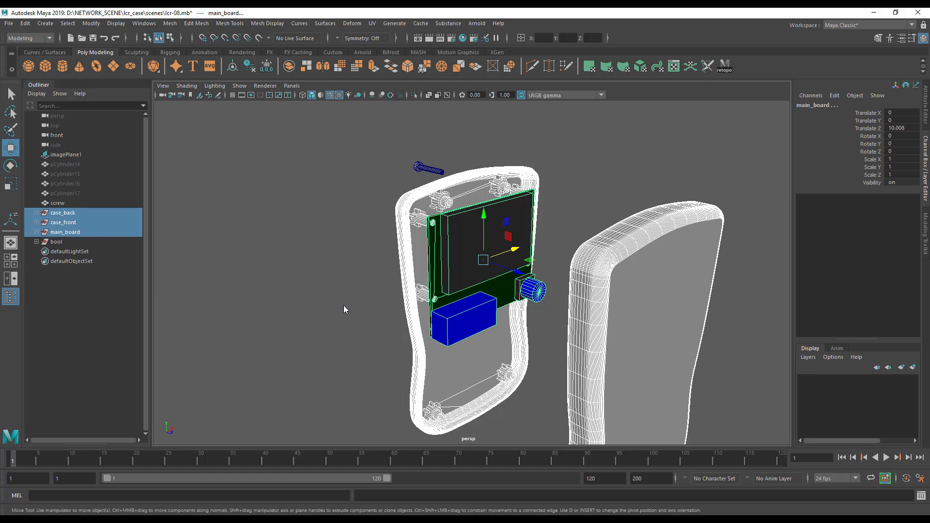
left_click(250, 296)
Delete the construction history of all objects inside the bool group, from case_screw_sup3 to pcb_mount.
left_click(36, 242)
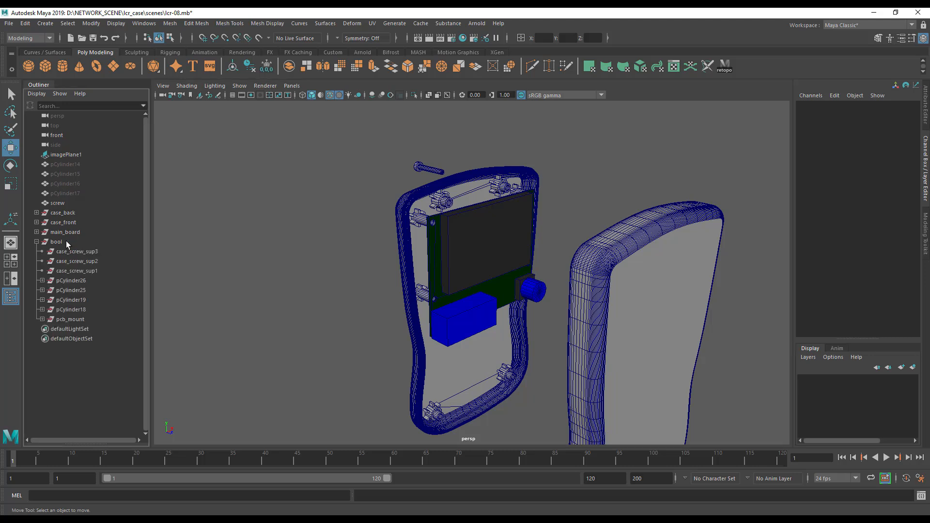
left_click(53, 242)
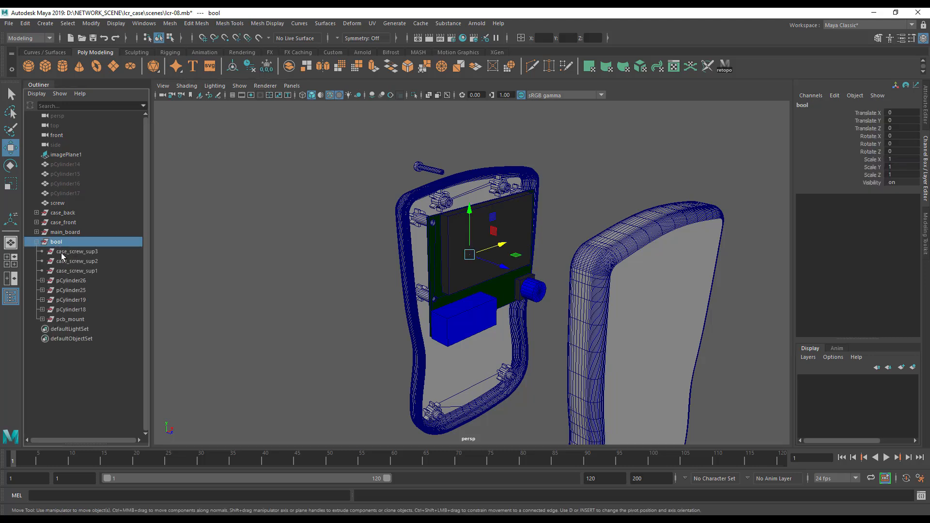
left_click(61, 252)
left_click(56, 316, "shift")
key("space")
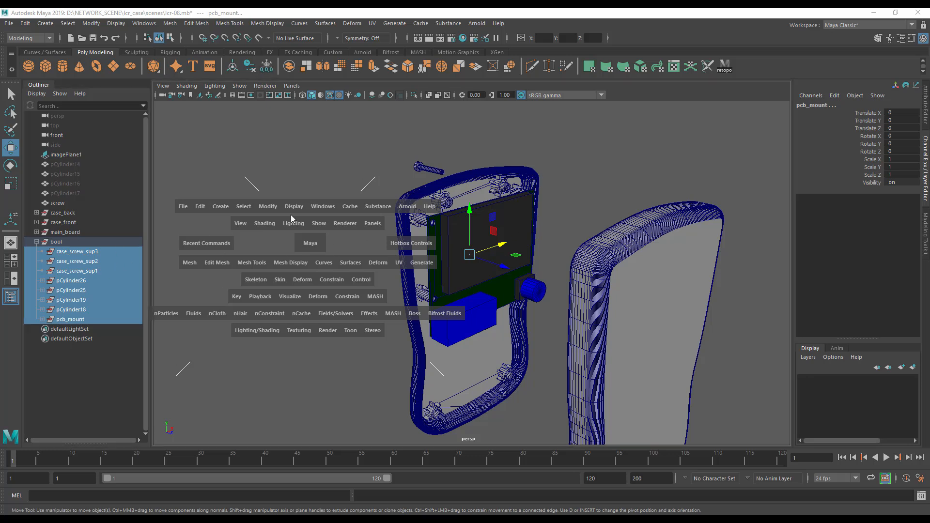
left_click(199, 207)
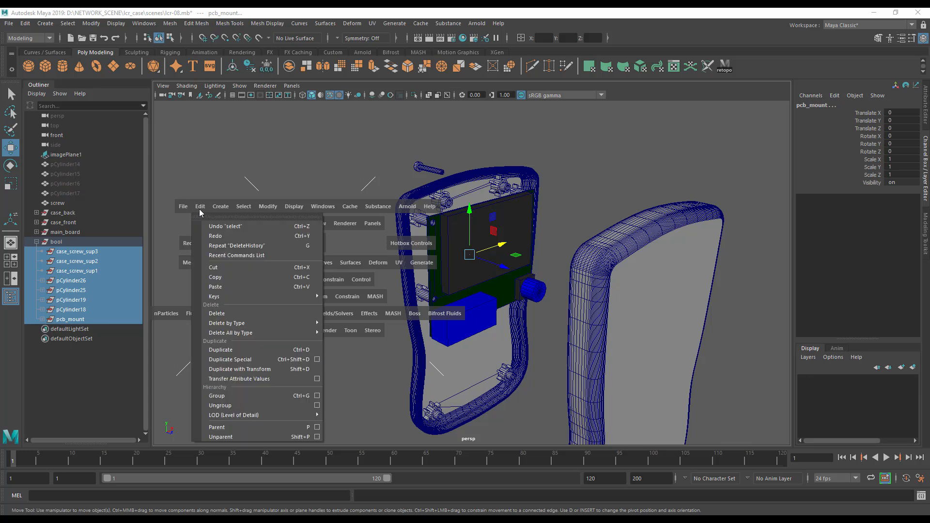
mouse_move(291, 322)
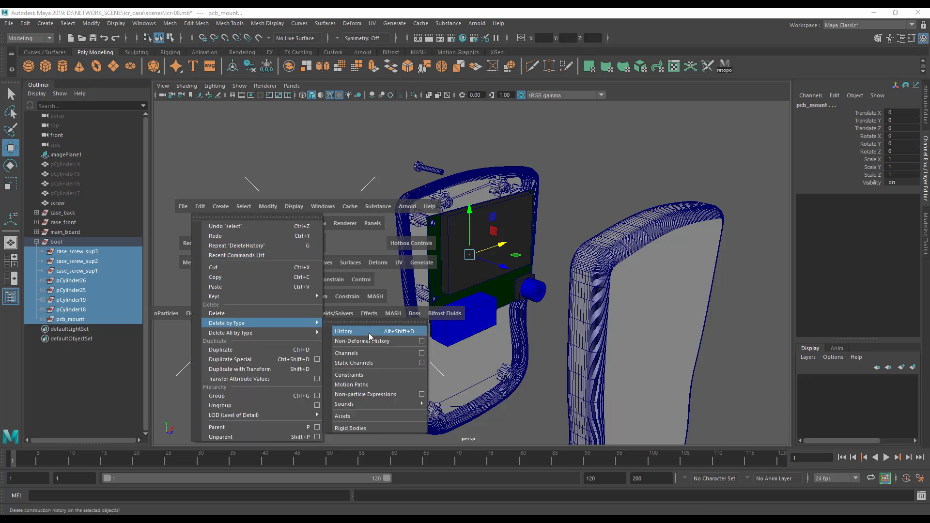
left_click(368, 332)
Try deleting the bool group twice, changing the view of the case and screw in between, and undo each deletion.
left_click(55, 242)
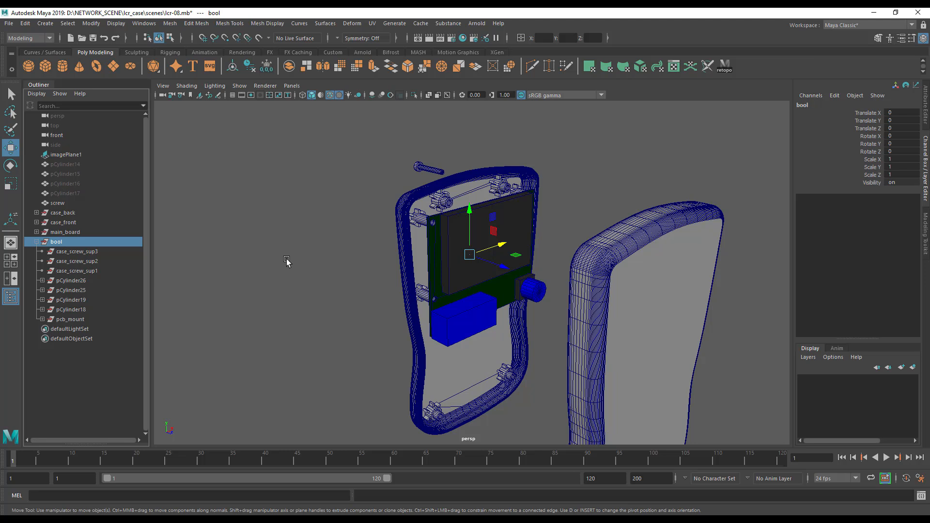
key("Delete")
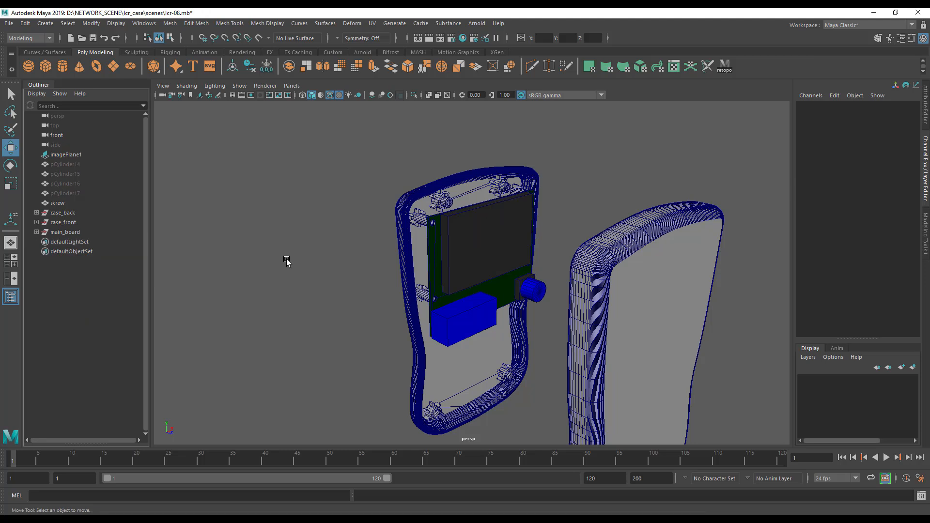
key("ctrl+z")
left_click(38, 241)
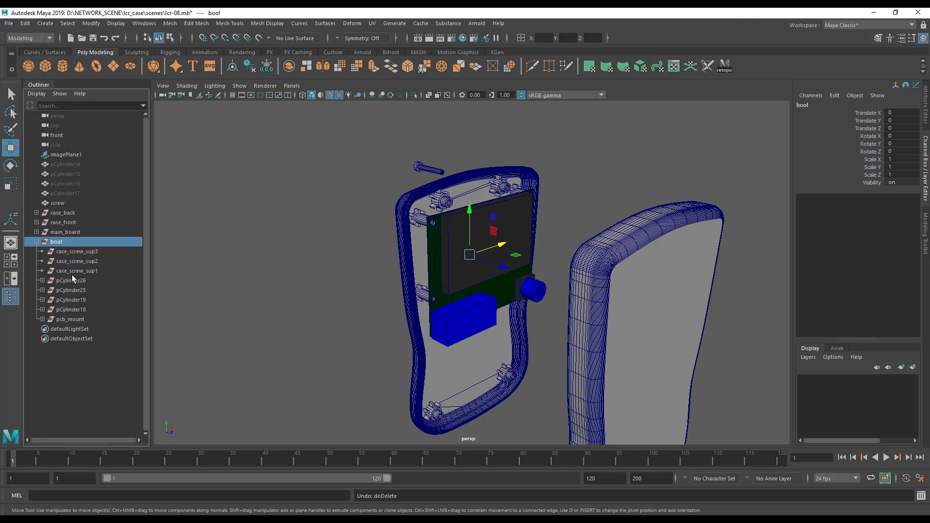
left_click(433, 168)
left_click(59, 242)
left_click(433, 170)
left_click_drag(284, 243, 349, 286, "alt")
left_click(57, 242)
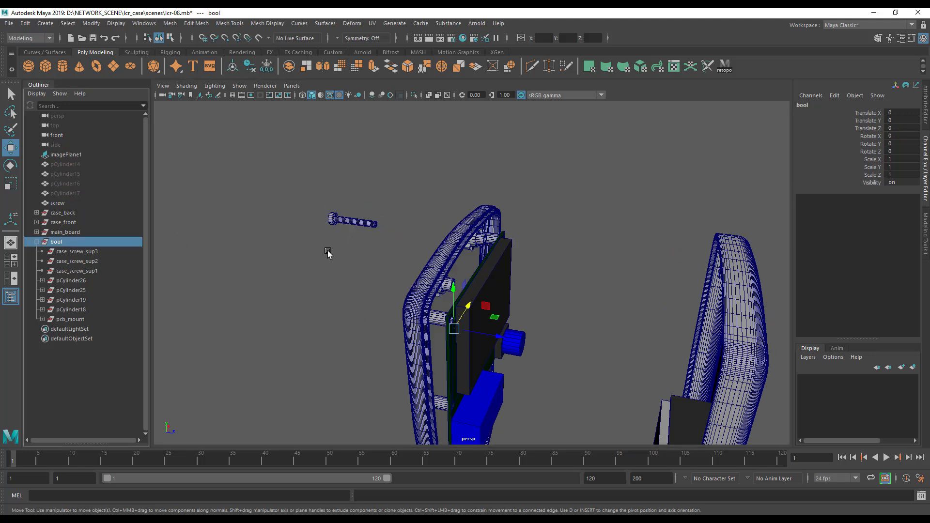
key("Delete")
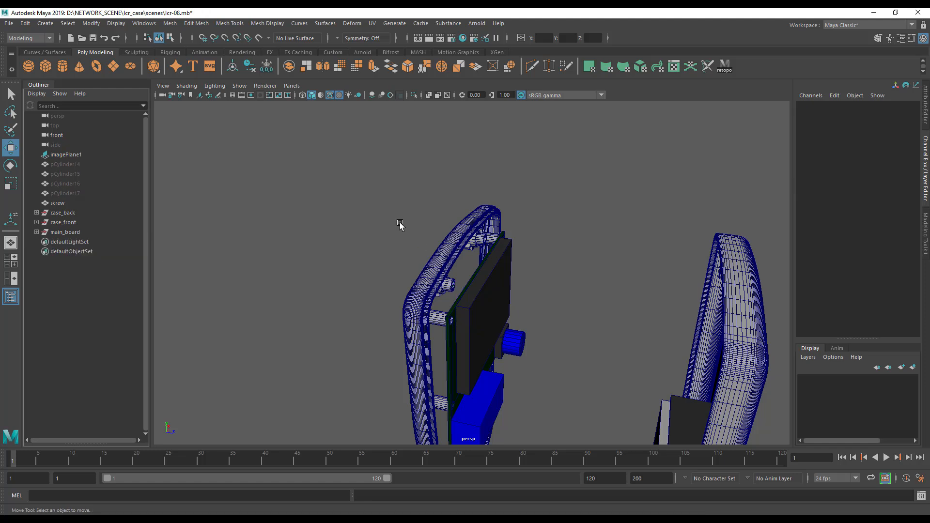
key("ctrl+z")
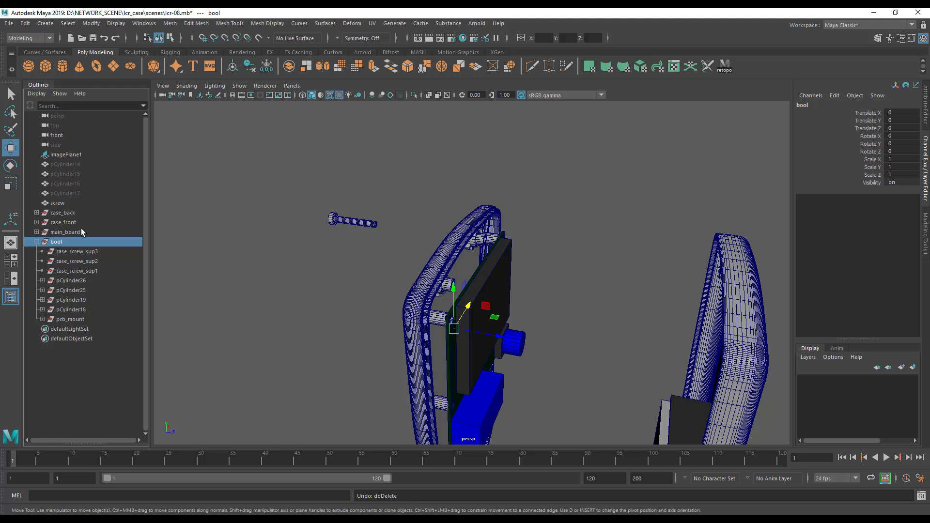
Delete the screw's construction history and remove the bool group from the scene.
left_click(36, 243)
left_click(352, 221)
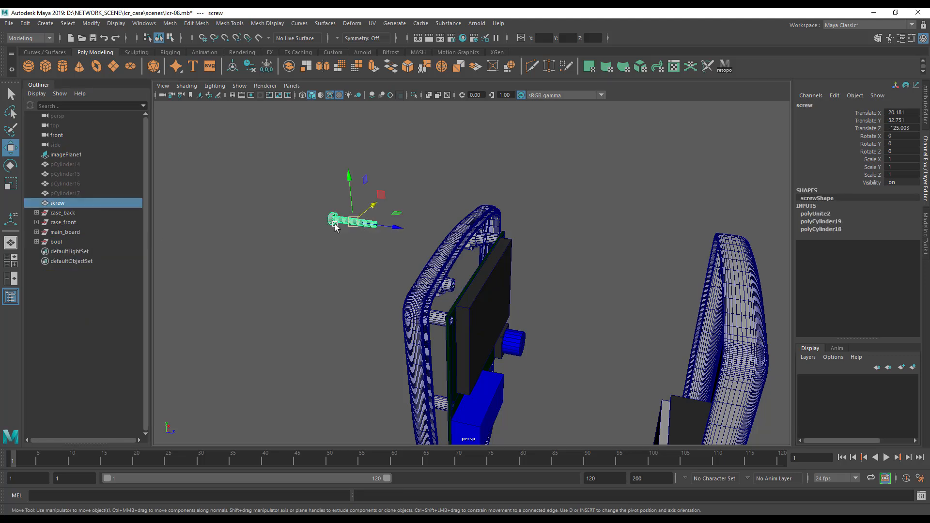
key("space")
left_click(306, 187)
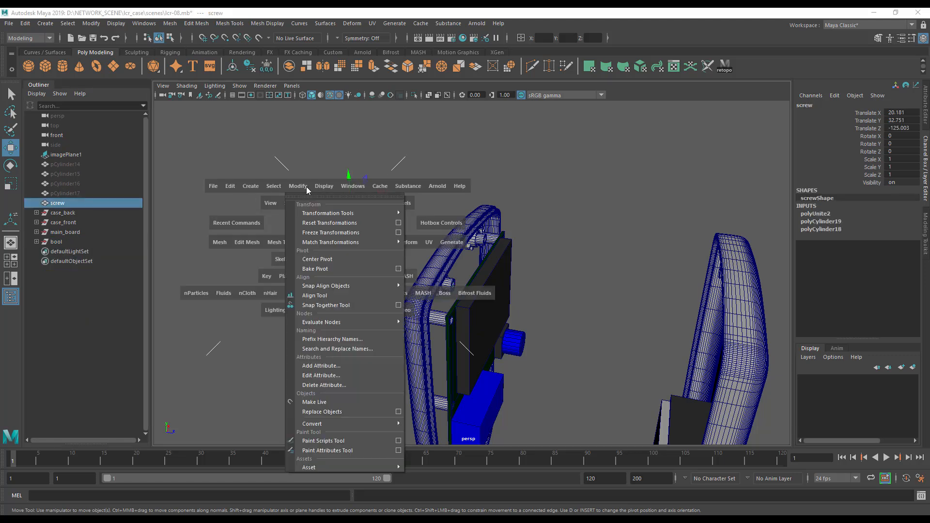
left_click(234, 187)
mouse_move(277, 304)
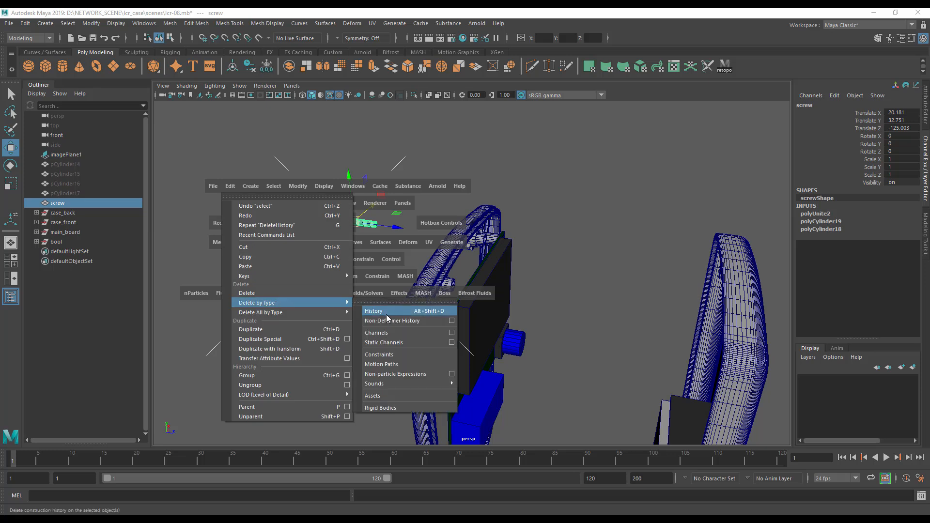
left_click(378, 304)
left_click(67, 242)
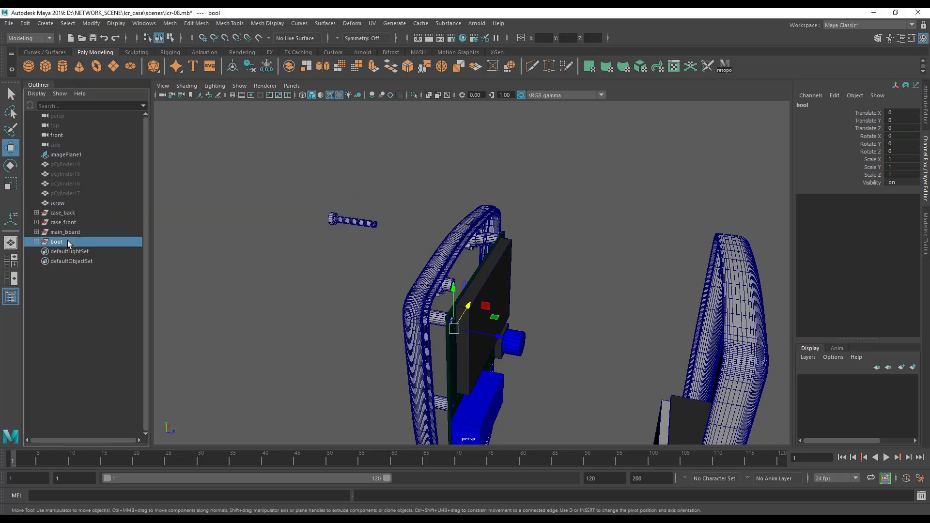
key("Delete")
Examine the ribbed posts inside the back case and how the board sits on them, close up and from a distance.
left_click_drag(519, 314, 484, 301, "alt")
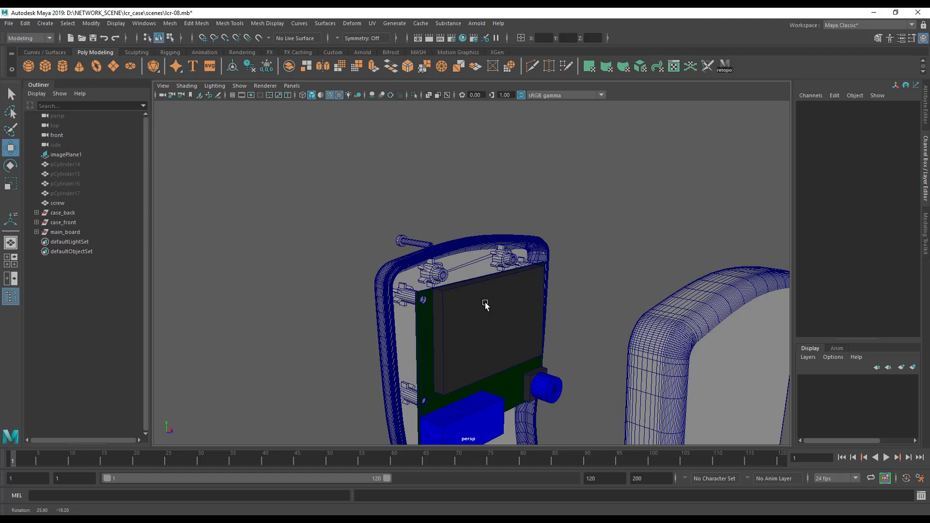
middle_click_drag(484, 299, 480, 254, "alt")
right_click_drag(476, 266, 418, 278, "alt")
left_click_drag(417, 278, 442, 246, "alt")
middle_click_drag(457, 291, 502, 355, "alt")
left_click_drag(502, 355, 499, 365, "alt")
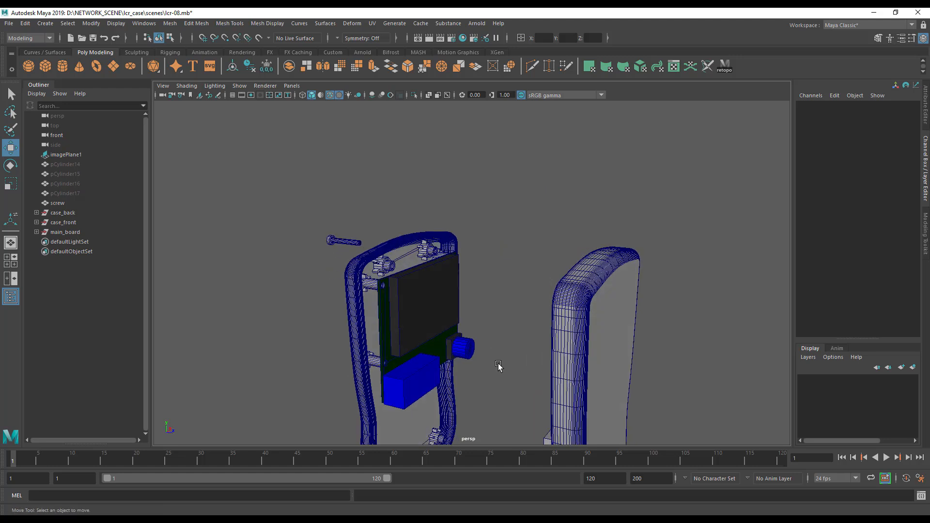
middle_click_drag(490, 359, 604, 341, "alt")
right_click_drag(604, 342, 672, 347, "alt")
left_click_drag(672, 347, 600, 322, "alt")
middle_click_drag(600, 321, 538, 366, "alt")
right_click_drag(538, 366, 695, 358, "alt")
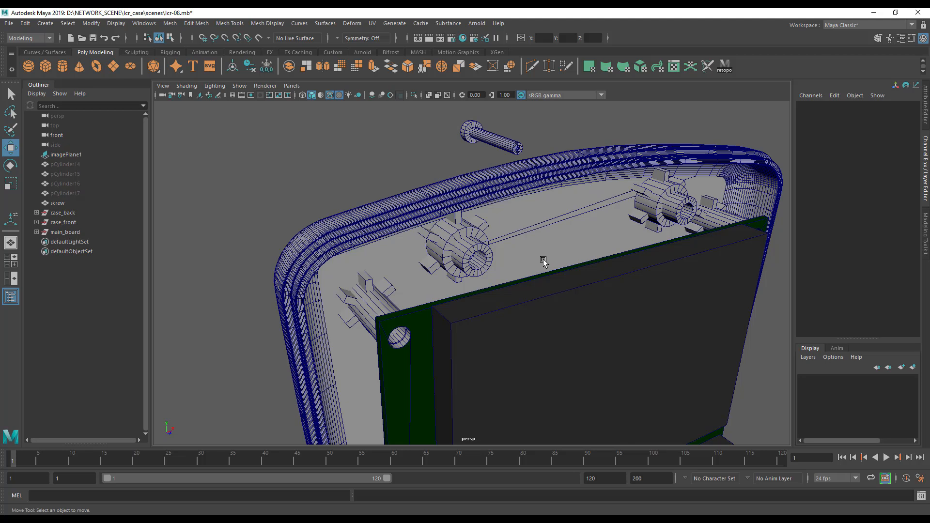
mouse_move(546, 297)
left_mouse_down("alt")
mouse_move(606, 276)
mouse_move(479, 294)
mouse_move(544, 301)
mouse_move(499, 260)
mouse_move(565, 293)
mouse_move(525, 307)
mouse_move(537, 281)
left_mouse_up("alt")
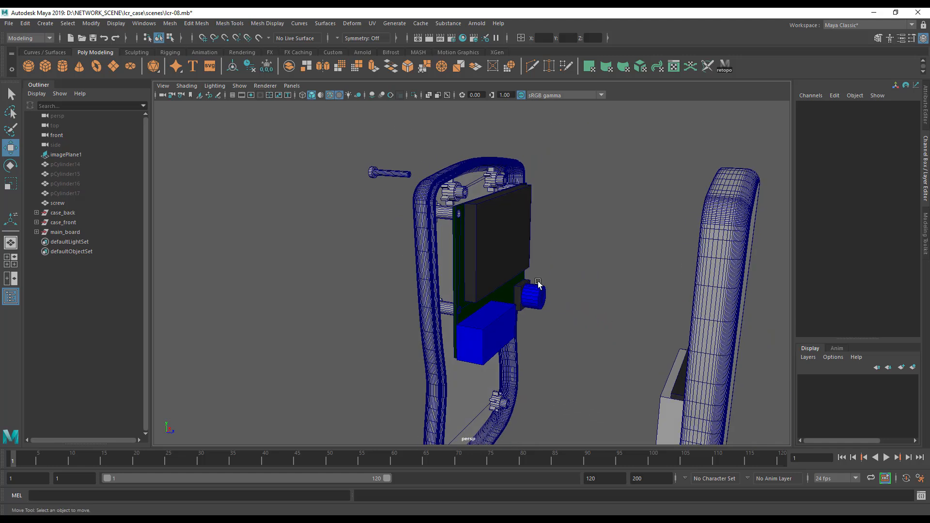
Check the board, the screw and the inside of both case halves from the side and at an angle.
left_click(503, 220)
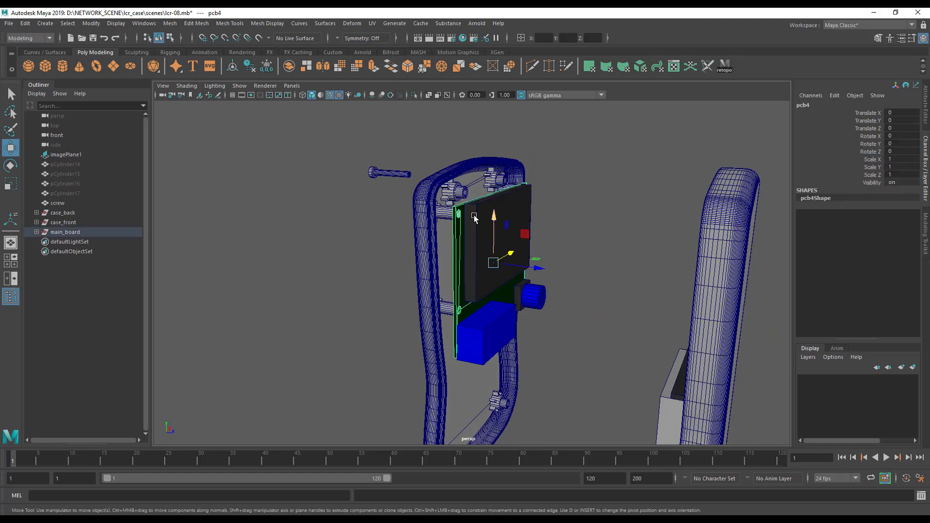
left_click(581, 317)
left_click_drag(535, 330, 651, 322, "alt")
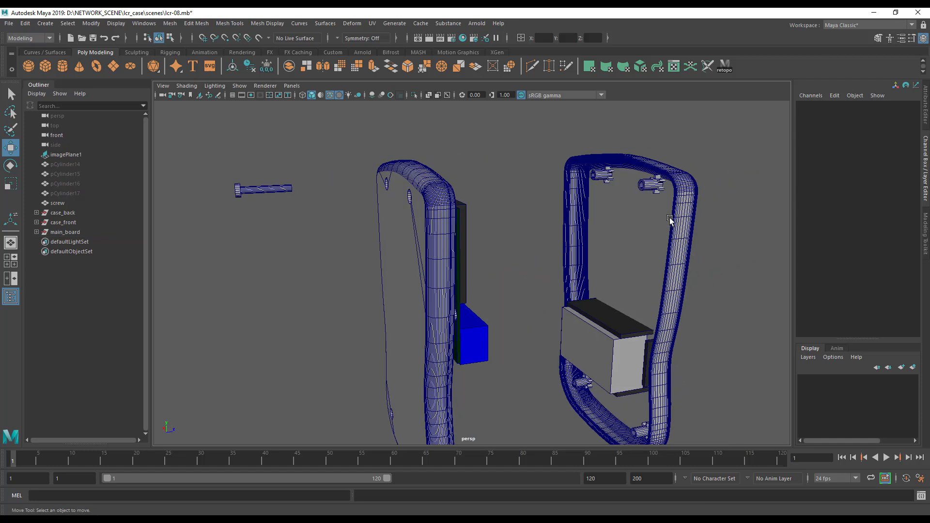
left_click_drag(581, 308, 486, 301, "alt")
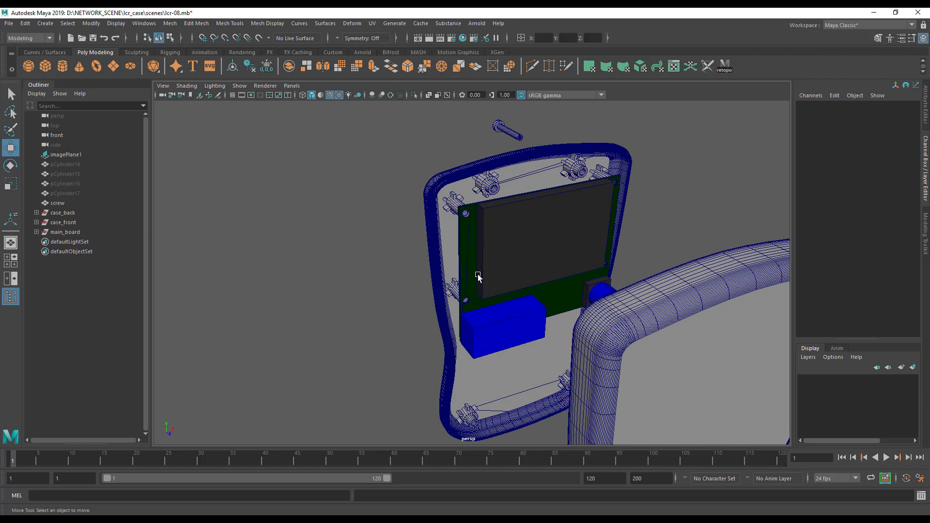
left_click_drag(489, 349, 496, 326, "alt")
scroll(517, 353, "down", 2)
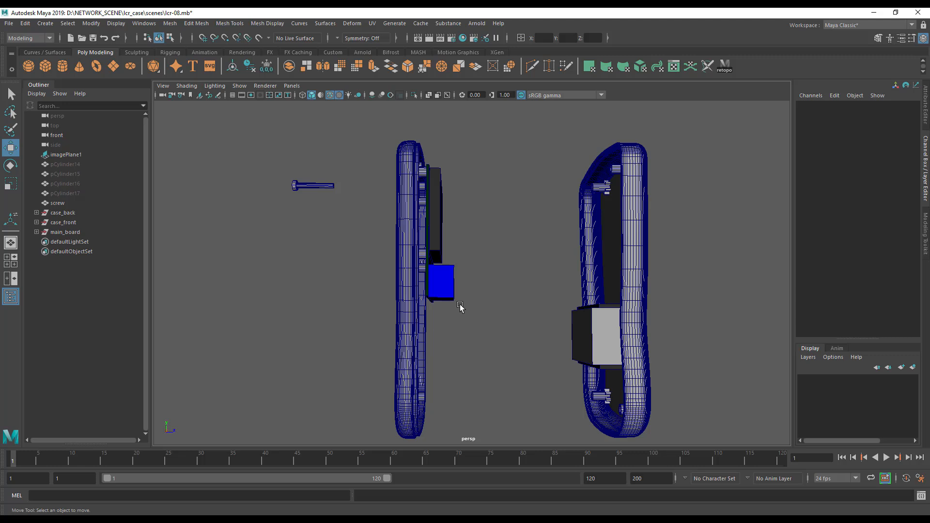
left_click_drag(449, 276, 437, 277, "alt")
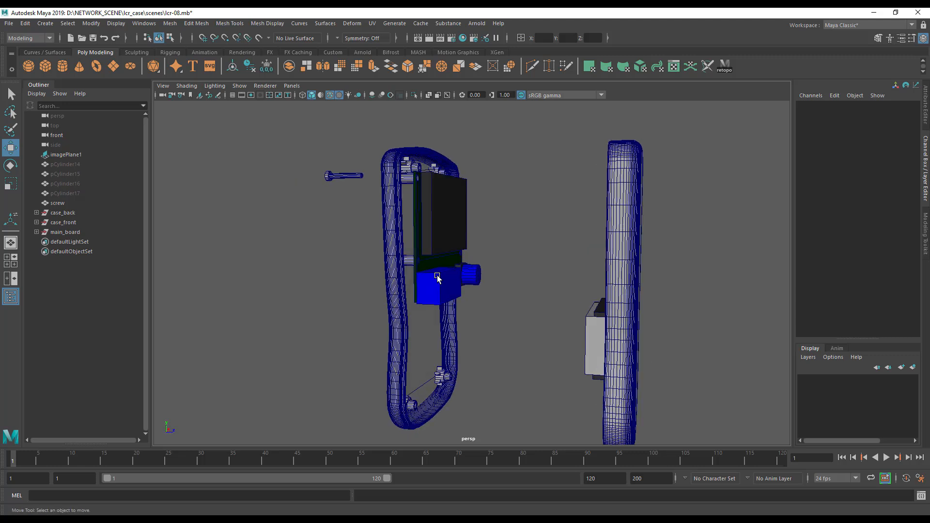
scroll(428, 252, "up", 5)
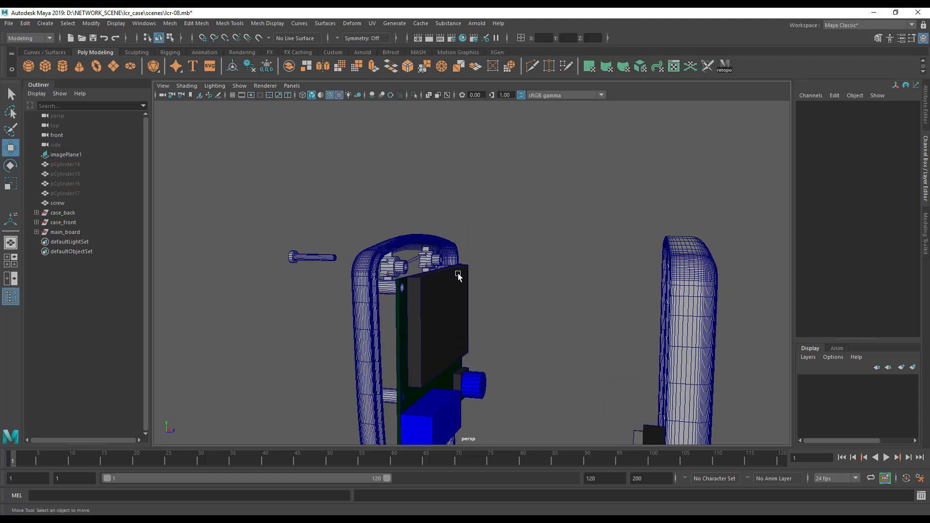
left_click_drag(299, 239, 265, 255, "alt")
right_click_drag(265, 254, 433, 283, "alt")
Select the four board-mounting post groups b1, b4, b5 and b6 inside the case_back group.
left_click(268, 223)
left_click_drag(446, 320, 714, 210, "alt")
left_click_drag(457, 275, 388, 260, "alt")
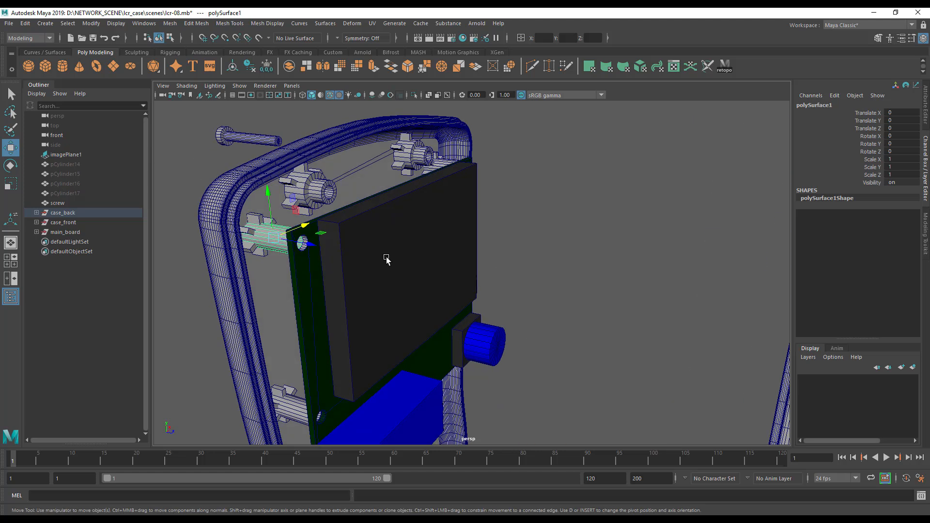
left_click(36, 212)
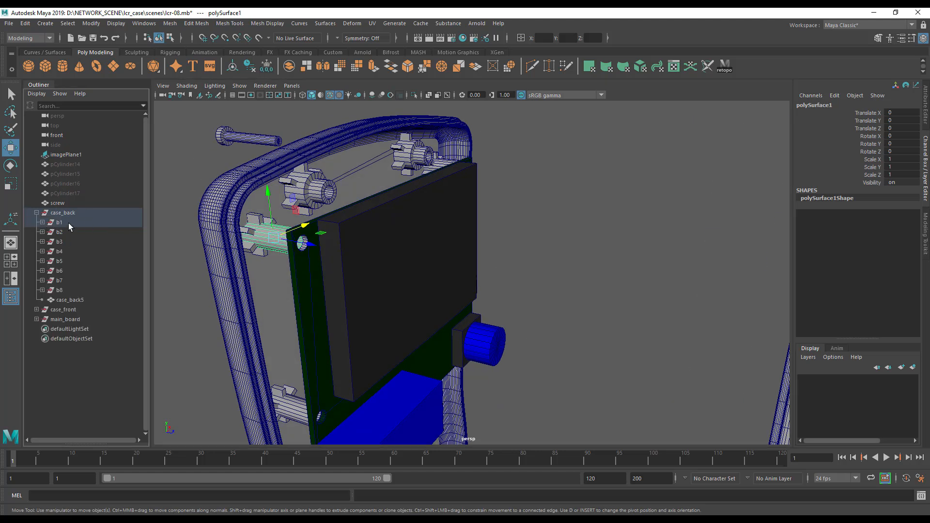
left_click(68, 223)
left_click_drag(162, 241, 272, 270, "alt")
right_click_drag(272, 270, 288, 338, "alt")
left_click_drag(288, 337, 347, 336, "alt")
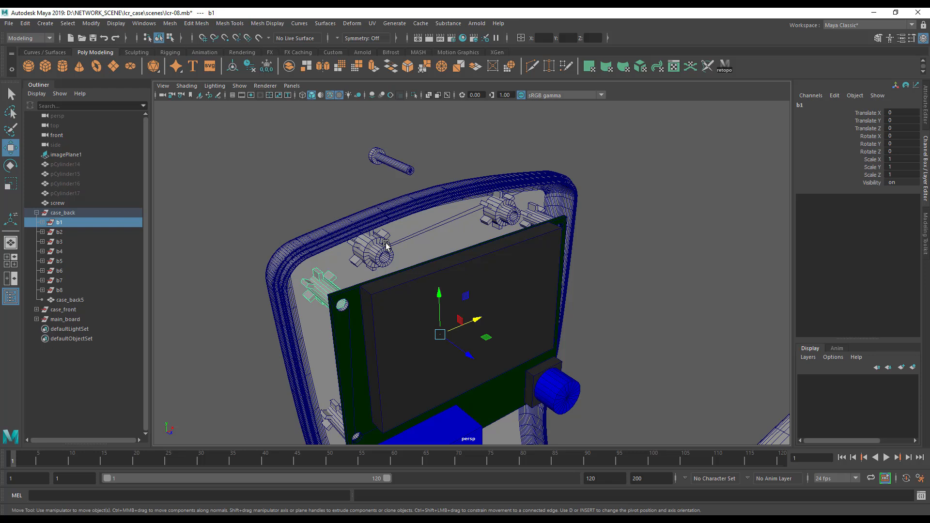
left_click(59, 251, "ctrl")
middle_click_drag(213, 287, 219, 230, "alt")
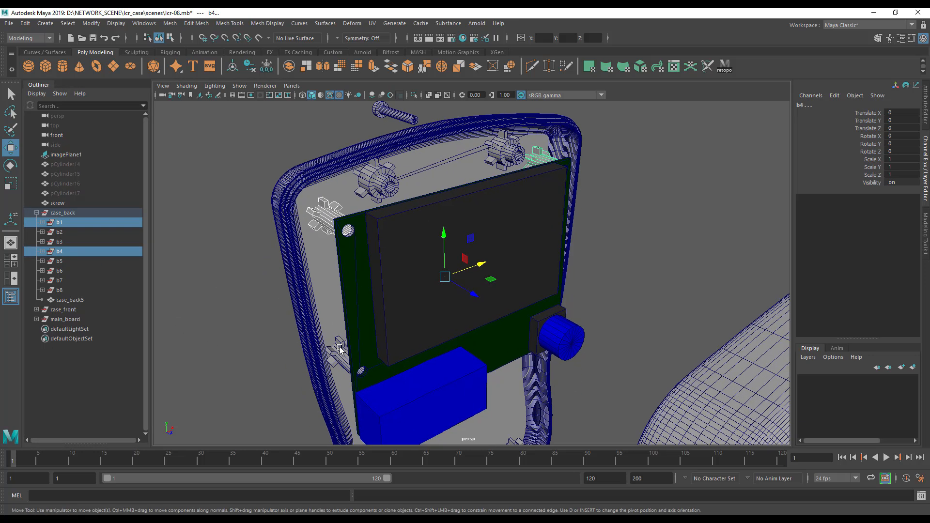
left_click(58, 261, "ctrl")
left_click(59, 271, "ctrl")
Move the selected post groups along Z into the front case, to a Translate Z of about 98.205.
left_click_drag(215, 307, 328, 325, "alt")
left_click_drag(428, 301, 545, 344)
left_click_drag(621, 293, 489, 297)
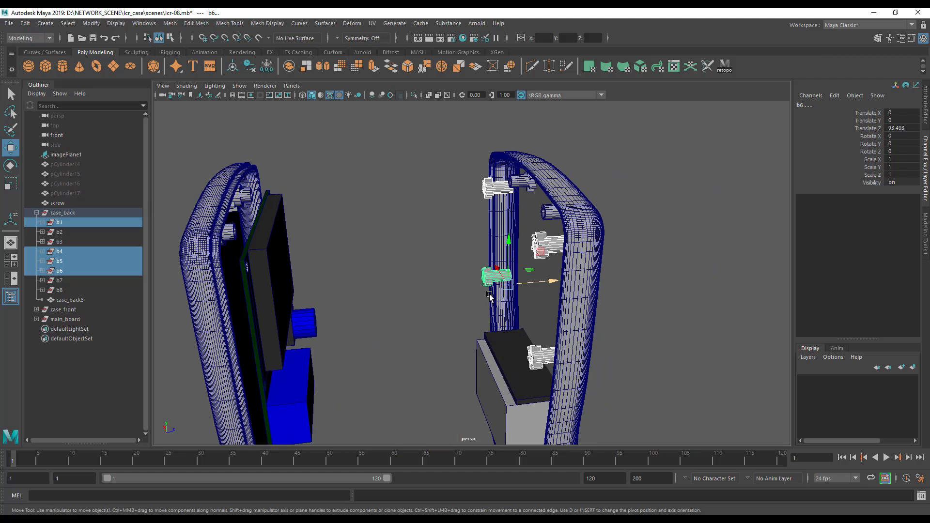
right_click_drag(489, 296, 826, 339, "alt")
left_click_drag(635, 290, 556, 290, "alt")
mouse_move(395, 239)
left_mouse_down()
mouse_move(379, 241)
mouse_move(394, 241)
left_mouse_up()
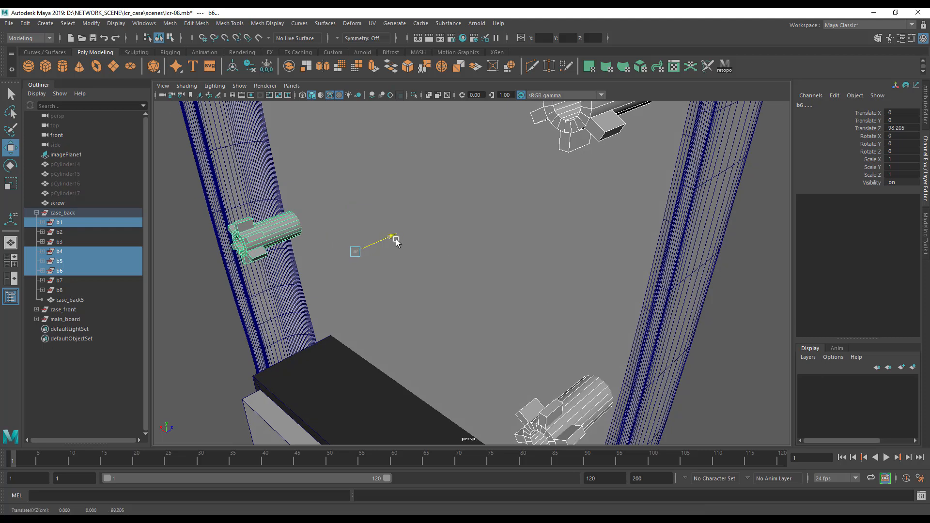
Check the placement of the moved posts against the front case wall and battery box from both sides.
left_click_drag(444, 286, 344, 286, "alt")
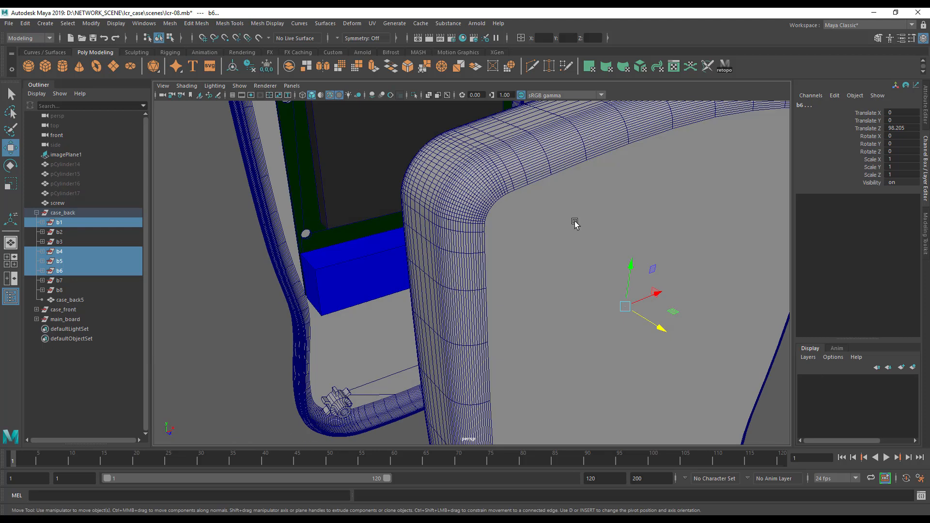
left_click_drag(527, 306, 510, 326, "alt")
right_click_drag(510, 326, 511, 307, "alt")
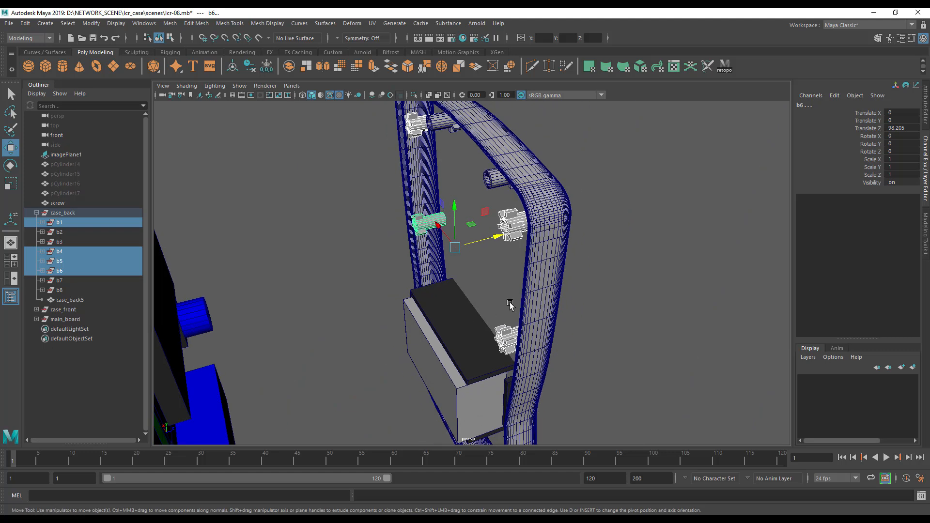
middle_click_drag(510, 307, 630, 322, "alt")
left_click_drag(629, 322, 658, 314, "alt")
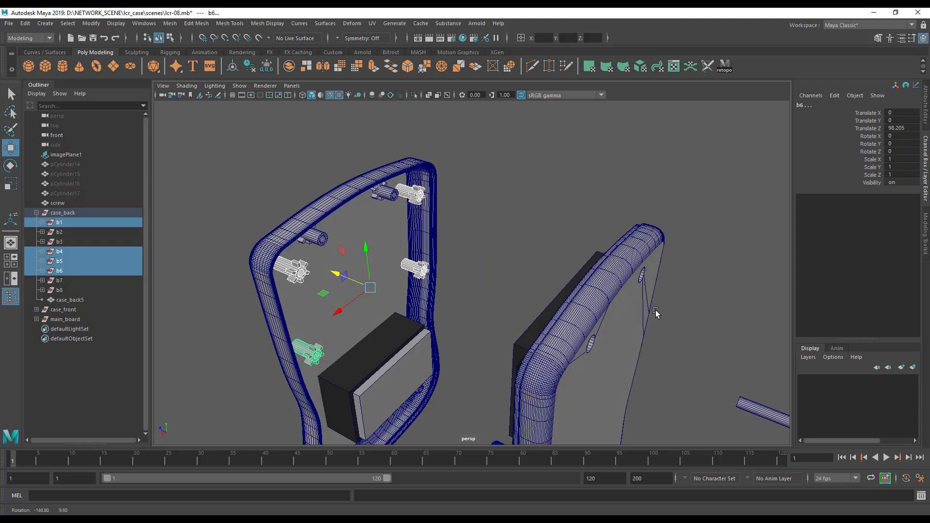
middle_click_drag(305, 335, 405, 315, "alt")
right_click_drag(405, 315, 520, 331, "alt")
left_click_drag(520, 331, 489, 320, "alt")
Expand the post groups b1, b4, b5 and b6 to show their cubes and cylinders.
left_click(364, 226)
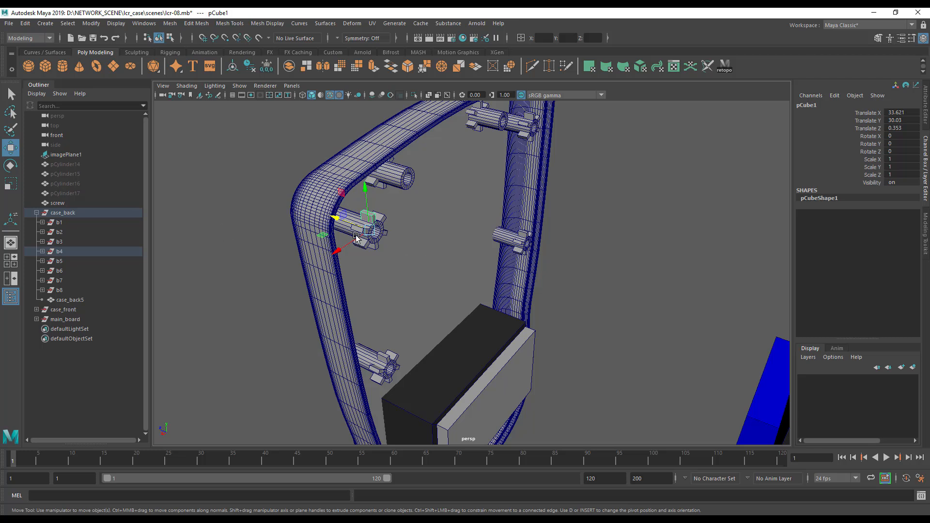
left_click(66, 221)
left_click(42, 222)
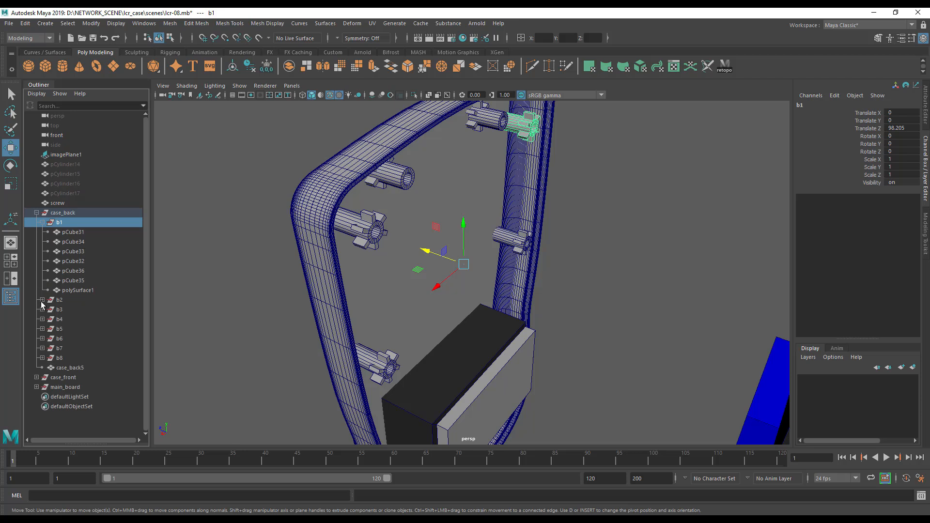
left_click(42, 320)
left_click(42, 397)
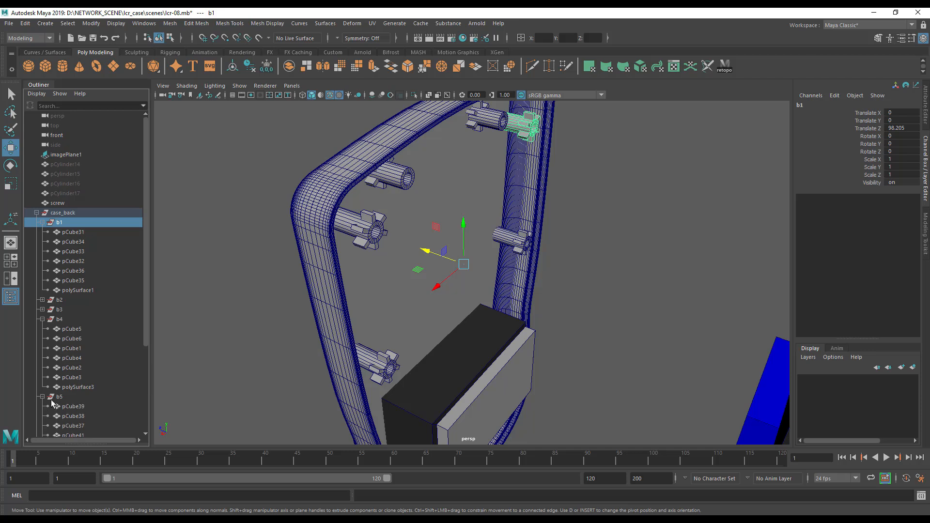
scroll(52, 403, "down", 4)
left_click(42, 358)
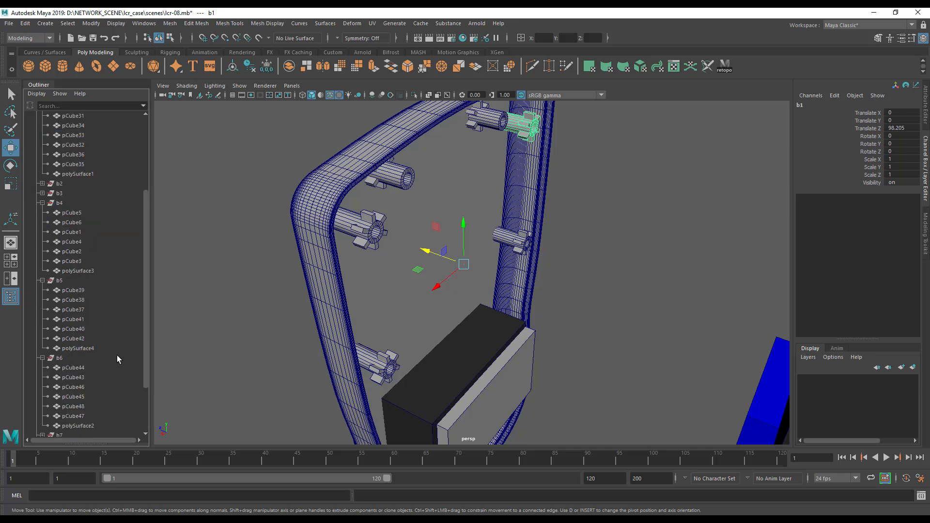
Take the post cylinders polySurface1 to polySurface4 out of their groups and place them at the scene's top level.
left_click(87, 349)
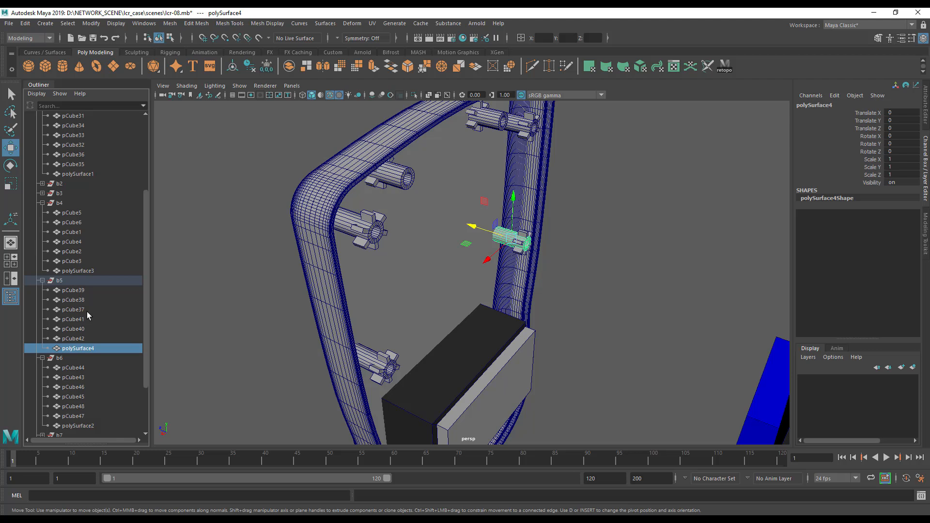
left_click(77, 272, "ctrl")
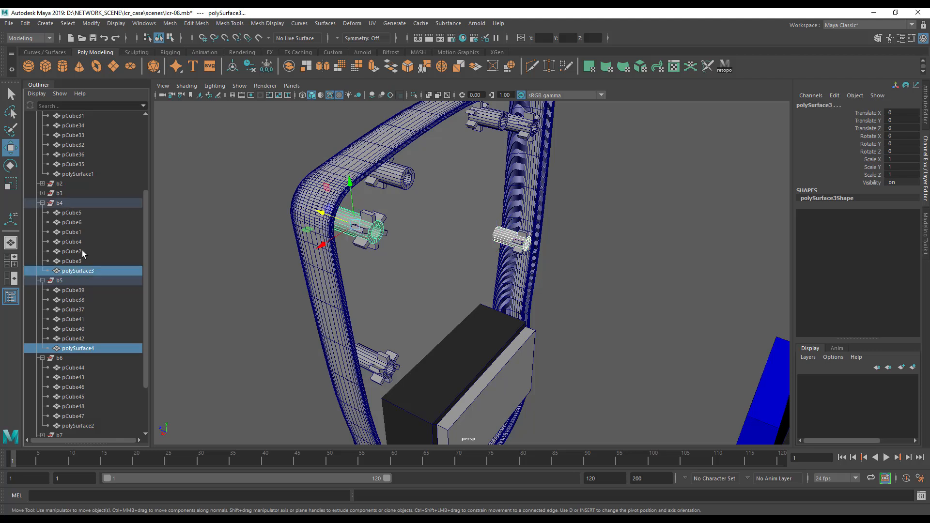
left_click(72, 177, "ctrl")
left_click_drag(144, 237, 150, 284)
left_click(92, 357, "ctrl")
left_click_drag(92, 358, 81, 412)
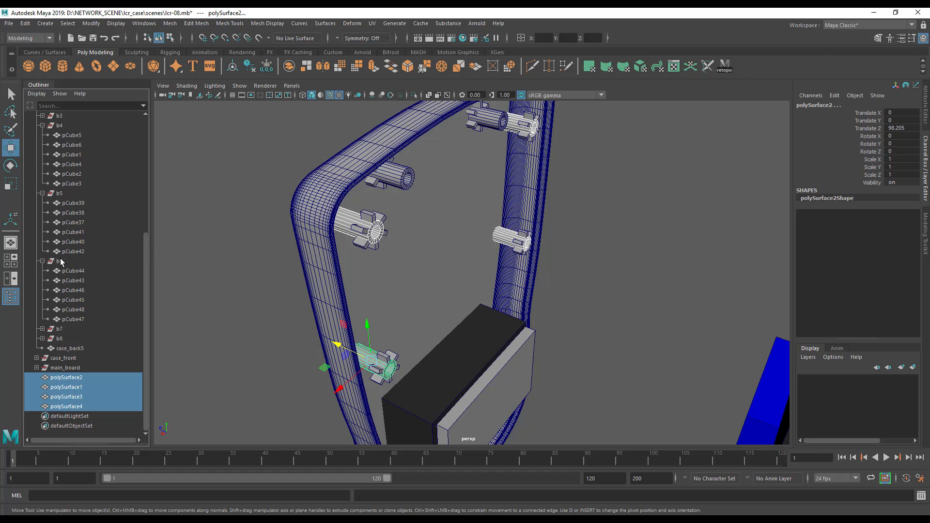
Center the pivots of the rib groups b4, b5 and b6 together with the case_back group.
left_click(60, 194)
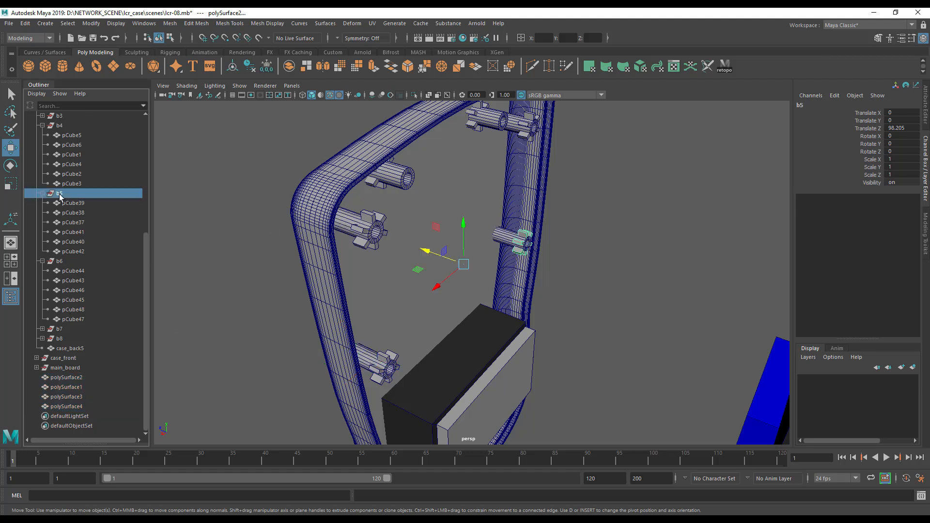
left_click(60, 261, "ctrl")
left_click_drag(147, 243, 146, 184)
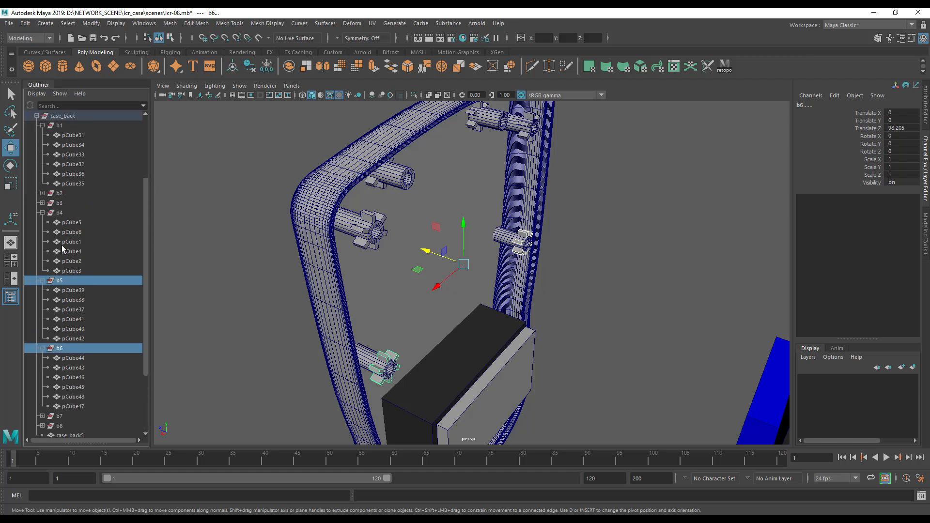
left_click(59, 213, "ctrl")
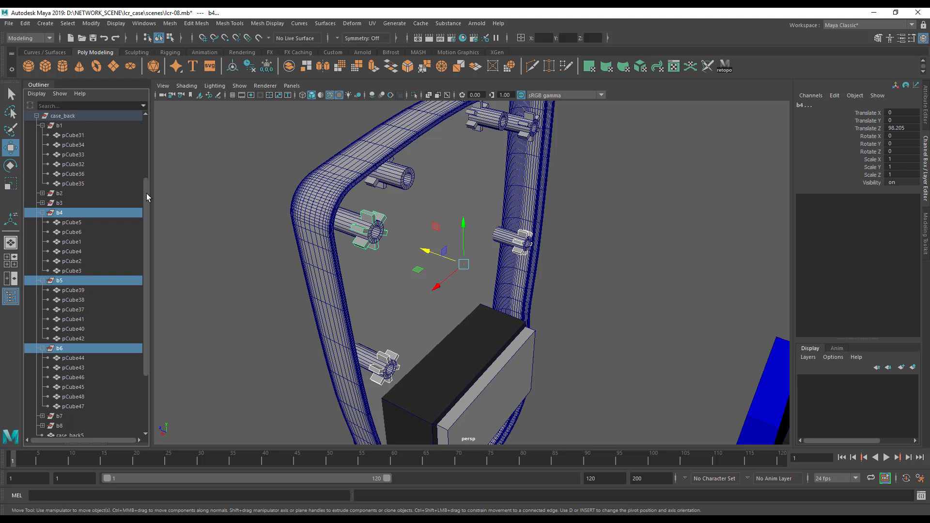
scroll(146, 193, "up", 2)
left_click(67, 165, "ctrl")
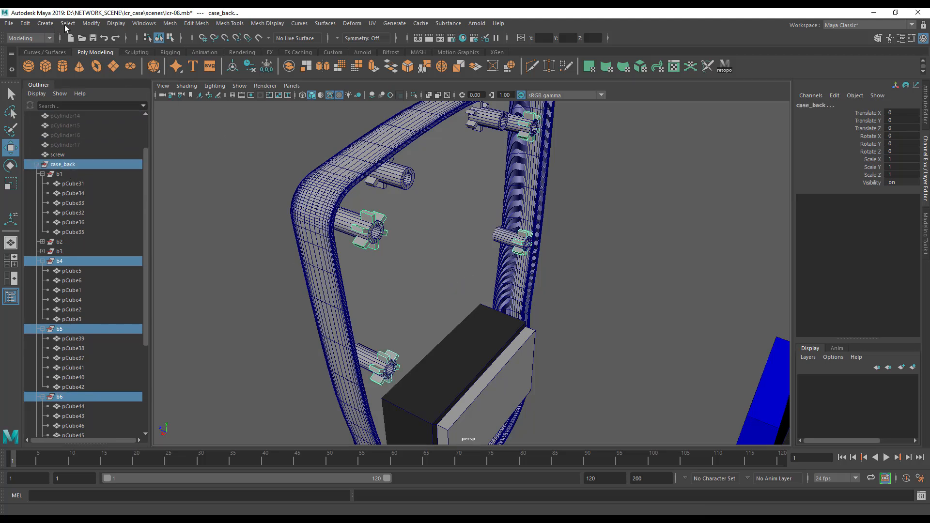
left_click(91, 23)
left_click(106, 94)
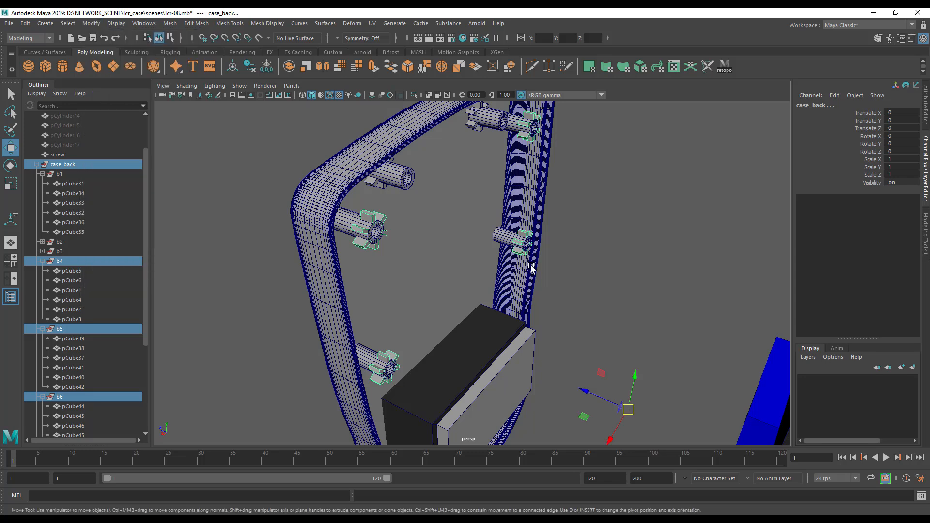
Move the rib groups b1, b4, b5 and b6 together along Z to about 106.29, toward the front case wall.
left_click_drag(599, 393, 523, 343, "alt")
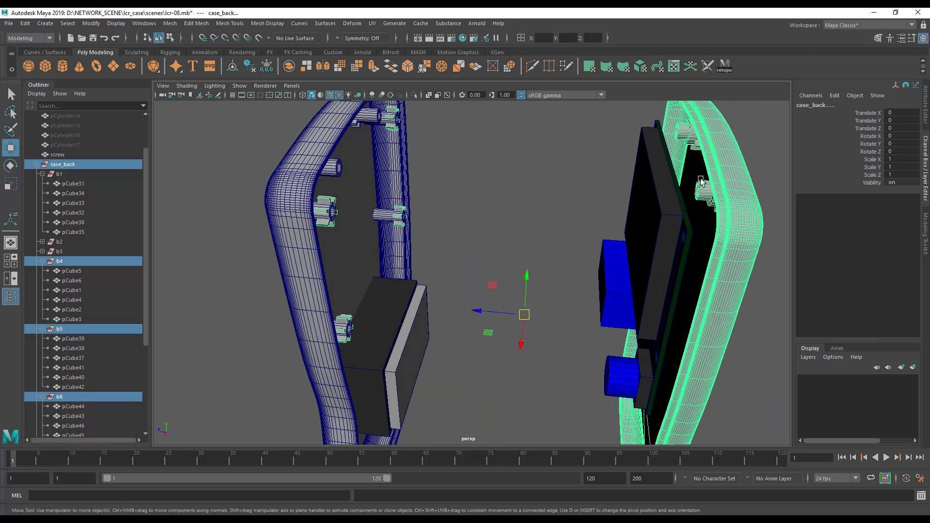
left_click(60, 173)
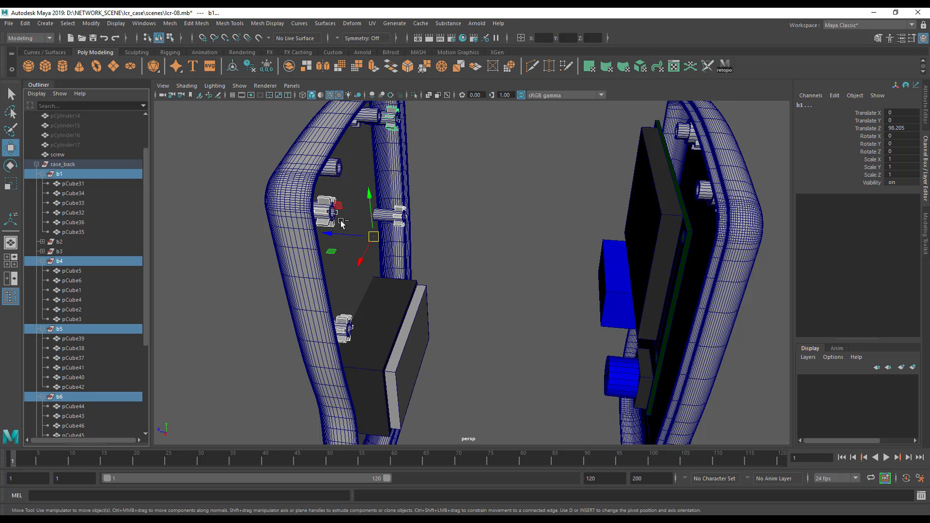
key("f")
left_click_drag(417, 253, 382, 245)
key("f")
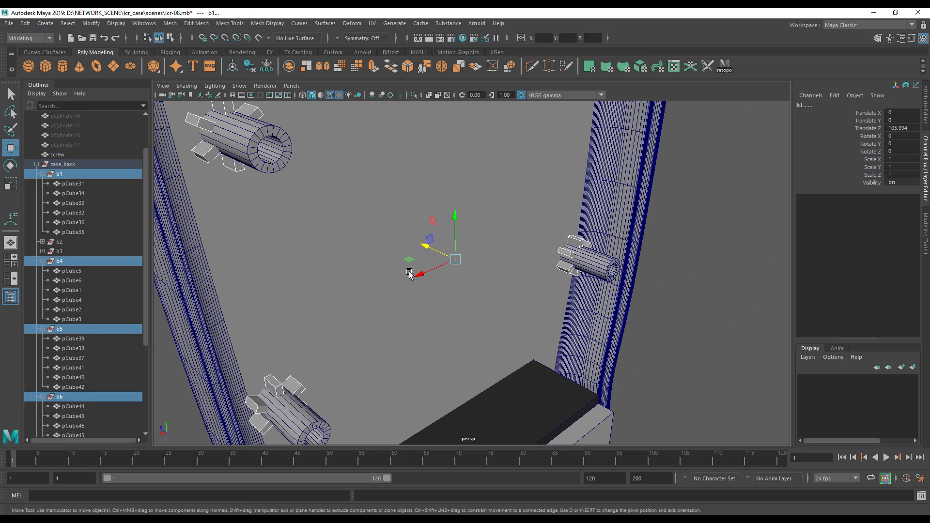
middle_click_drag(409, 274, 474, 298, "alt")
left_click_drag(460, 283, 458, 280)
Check the ribs from several sides, fine-tune their Z translation to about 106.27, and collapse the case_back group.
right_click_drag(461, 314, 328, 310, "alt")
right_click_drag(393, 317, 370, 315, "alt")
left_click_drag(402, 308, 549, 300, "alt")
left_click_drag(513, 261, 440, 274, "alt")
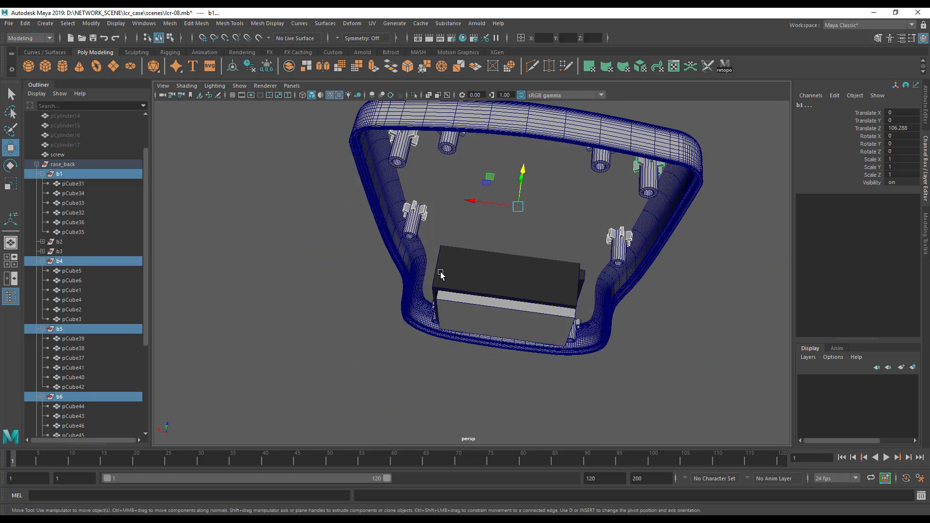
right_click_drag(440, 274, 507, 324, "alt")
middle_click_drag(548, 291, 492, 330, "alt")
left_click_drag(492, 330, 497, 315, "alt")
left_click_drag(451, 181, 450, 180)
left_click_drag(544, 257, 491, 223, "alt")
left_click(617, 270)
left_click(36, 164)
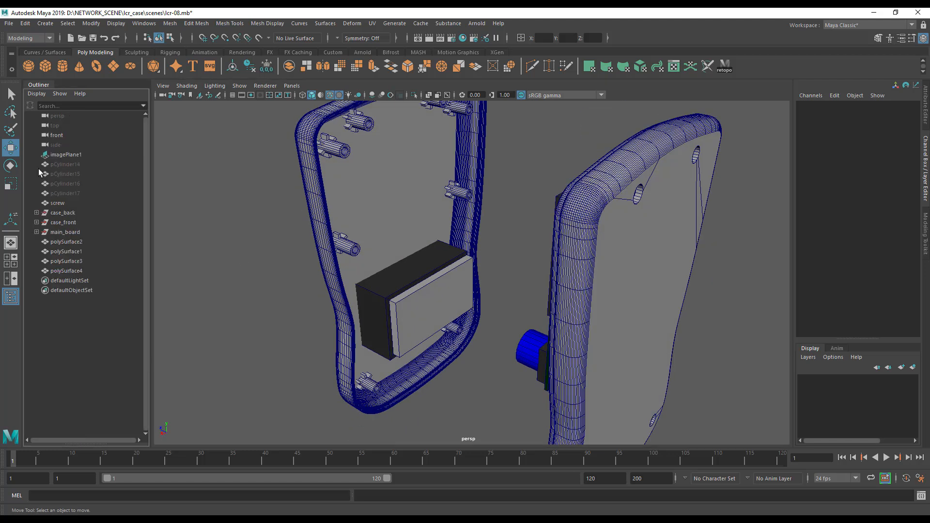
Try moving main_board along Z to about 91.1 into the front case, and undo the move.
middle_click_drag(347, 157, 360, 218, "alt")
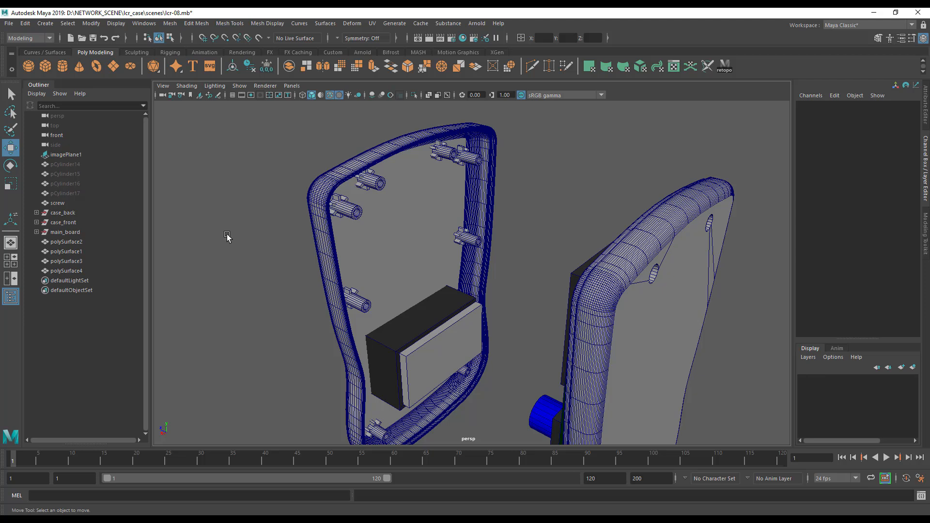
left_click(65, 232)
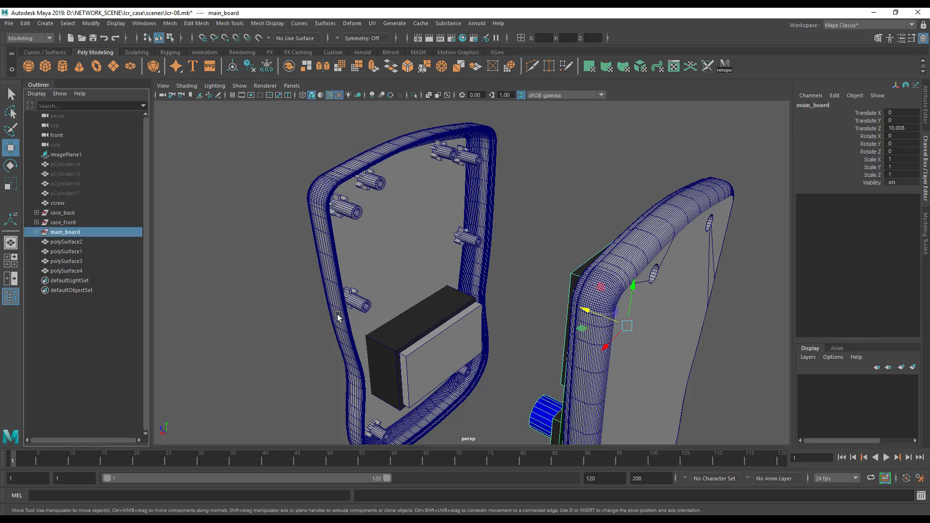
left_click_drag(338, 315, 421, 318, "alt")
left_click_drag(600, 282, 390, 277)
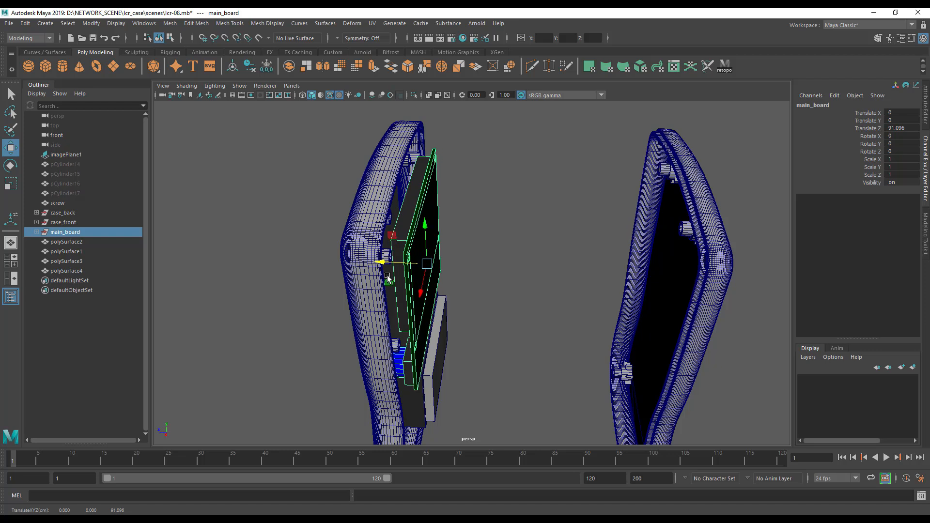
key("ctrl+z")
left_click_drag(522, 308, 499, 305, "alt")
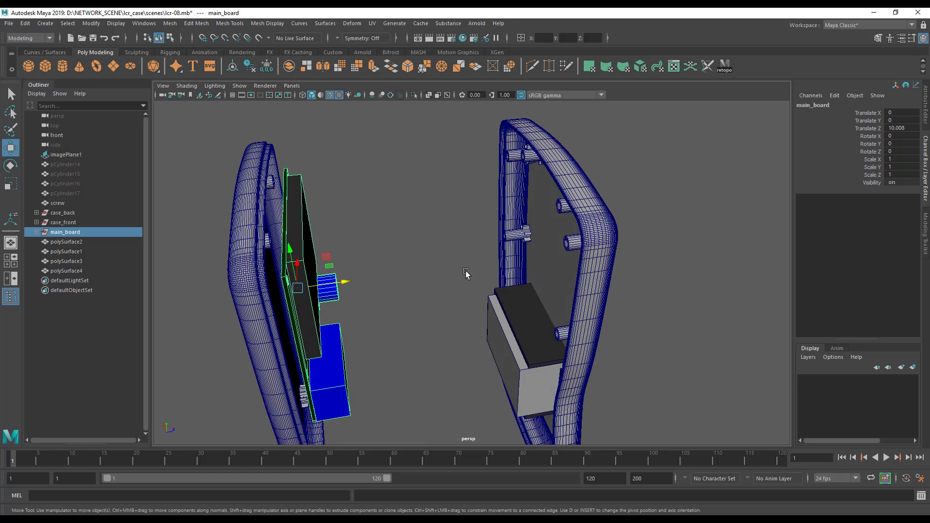
Parent the post cylinders polySurface1 to polySurface4 under the case_front group.
left_click_drag(538, 231, 483, 336, "alt")
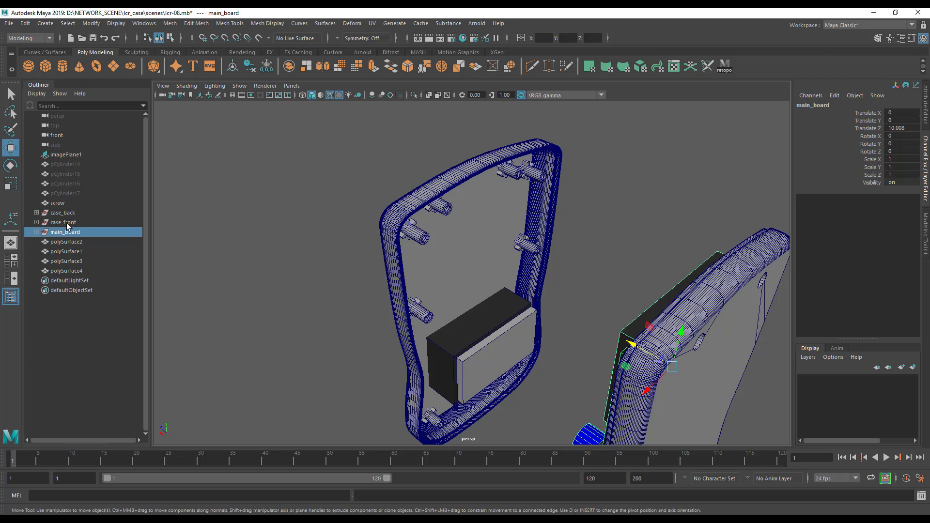
left_click(68, 222)
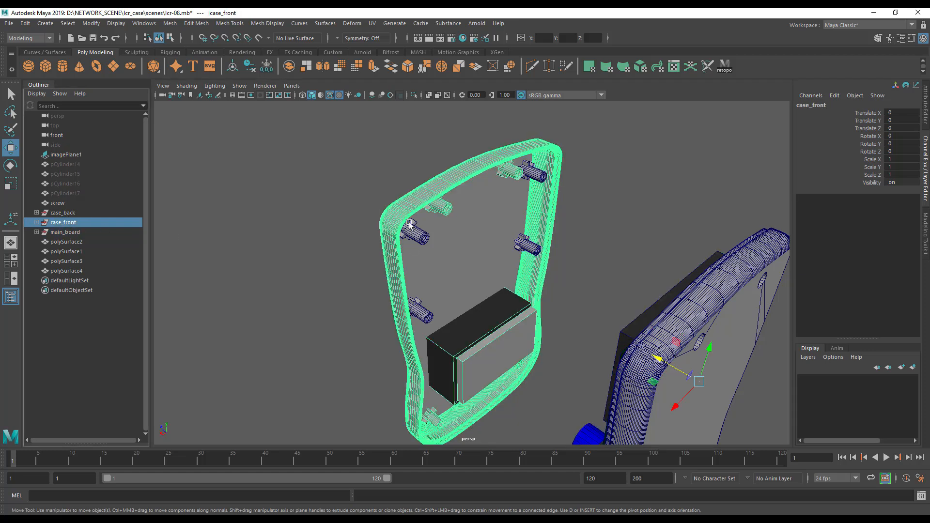
left_click(66, 242)
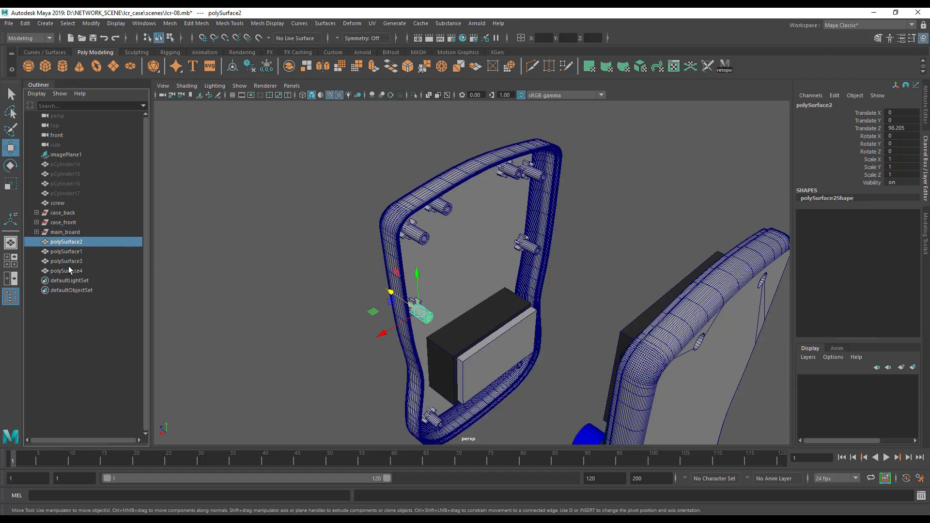
left_click(69, 270, "shift")
middle_click_drag(73, 242, 73, 223)
Transfer the rib groups b1, b4, b5 and b6 from the case_back group into case_front.
left_click(56, 214)
left_click(36, 212)
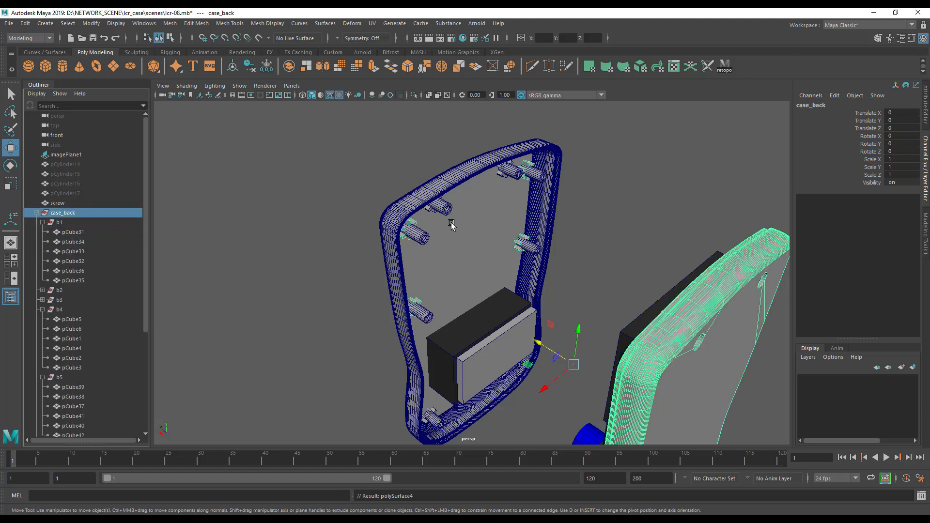
left_click(59, 222)
left_click(59, 309, "ctrl")
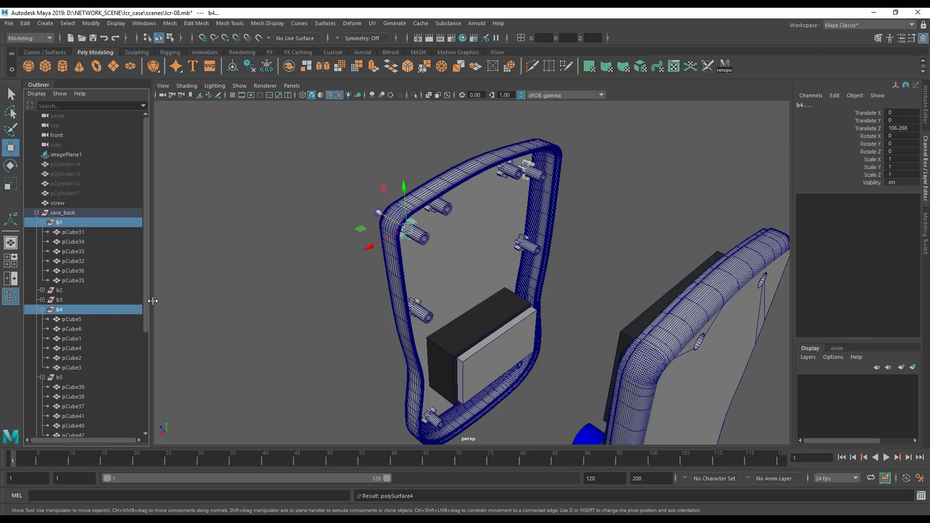
left_click_drag(147, 306, 143, 339)
left_click(67, 320, "ctrl")
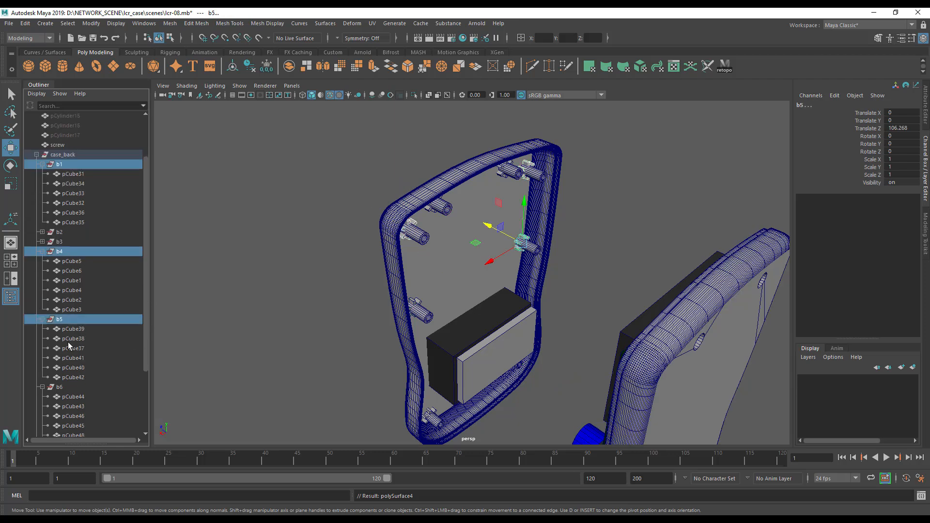
left_click(59, 387, "ctrl")
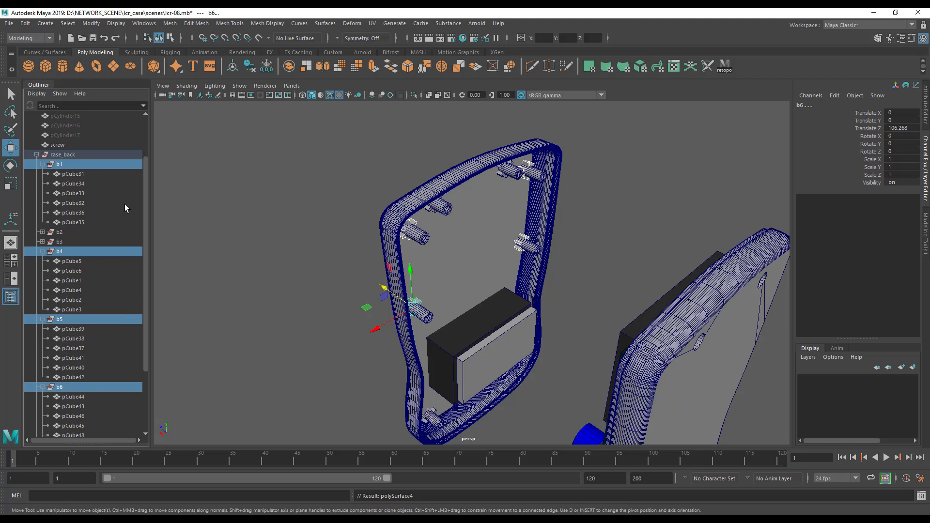
left_click_drag(147, 201, 147, 258)
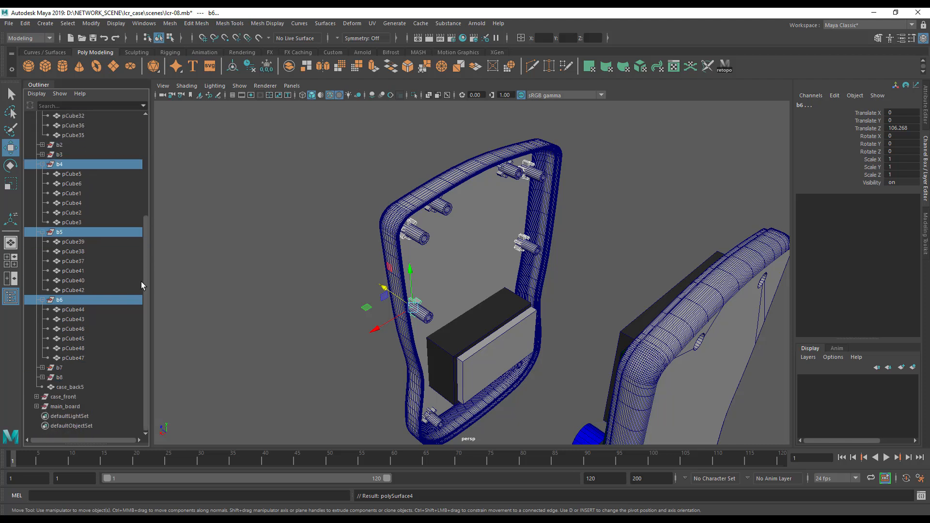
left_click_drag(82, 301, 70, 397)
left_click(71, 272)
mouse_move(273, 306)
left_mouse_down("alt")
mouse_move(318, 306)
mouse_move(318, 297)
mouse_move(289, 299)
mouse_move(278, 311)
left_mouse_up("alt")
left_click(277, 318)
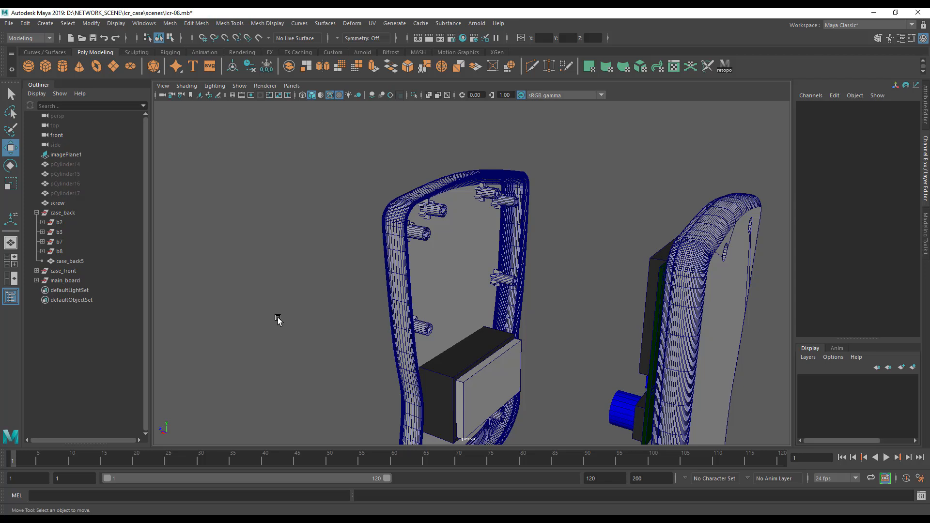
Center the pivot of the case_front group.
left_click(72, 273)
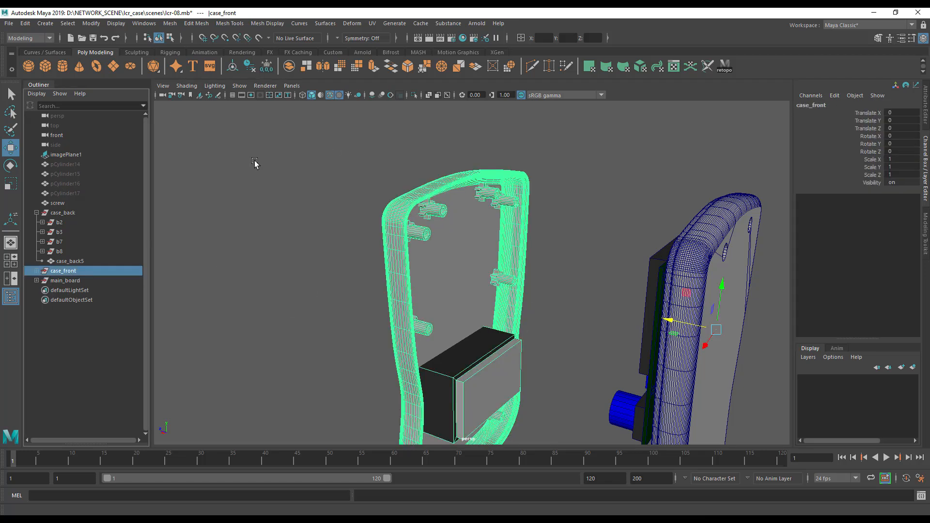
left_click(90, 24)
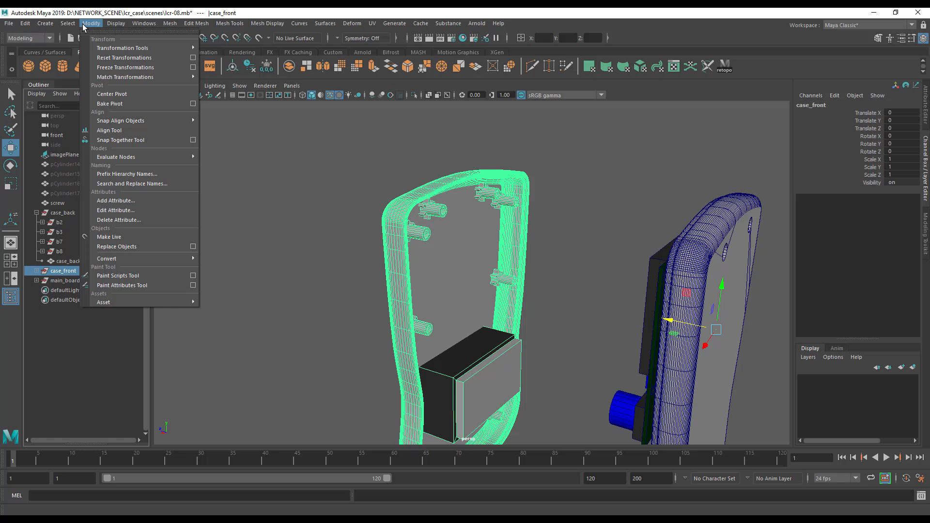
left_click(113, 94)
Move case_front along Z to about -91.78, aligning its edge with the back case edge in the side view.
left_click_drag(439, 317, 622, 325, "alt")
key("space")
key("space")
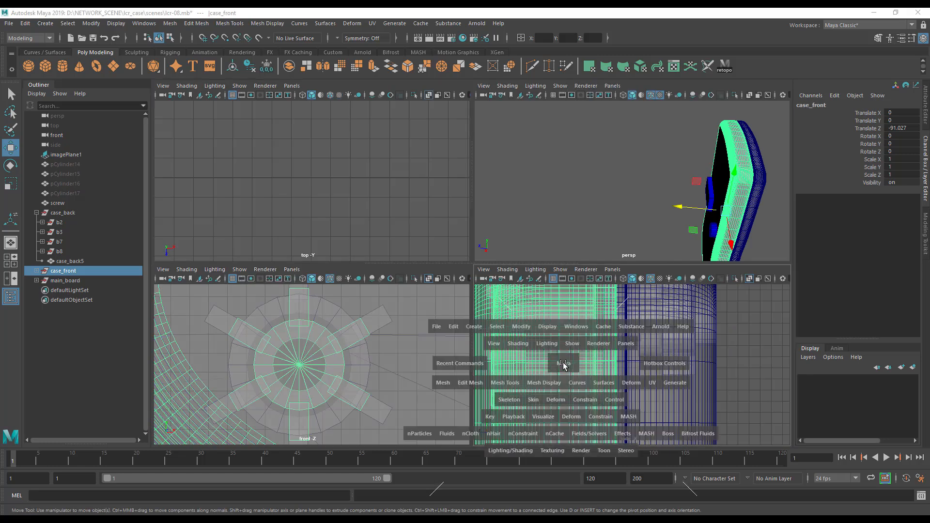
right_click_drag(377, 355, 117, 330, "alt")
mouse_move(440, 433)
middle_mouse_down("alt")
mouse_move(423, 313)
mouse_move(441, 205)
middle_mouse_up("alt")
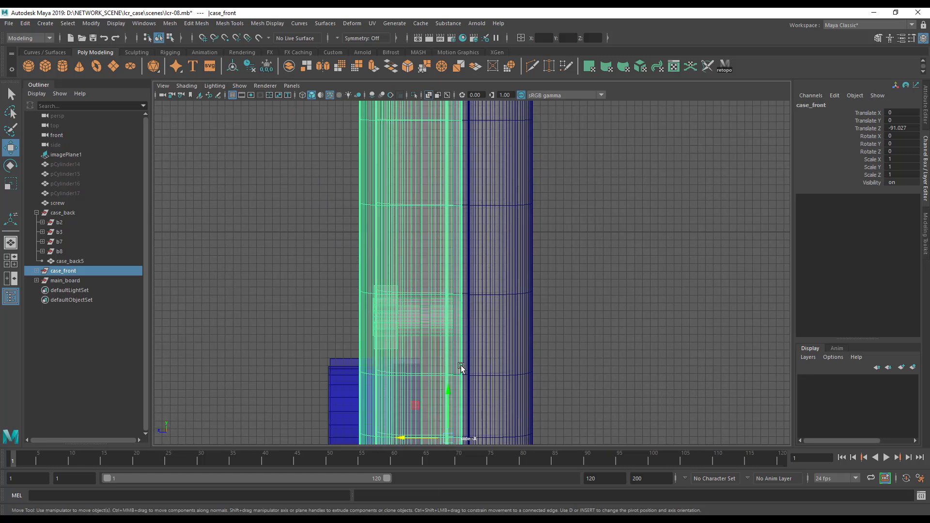
middle_click_drag(461, 369, 448, 257, "alt")
scroll(408, 342, "up", 8)
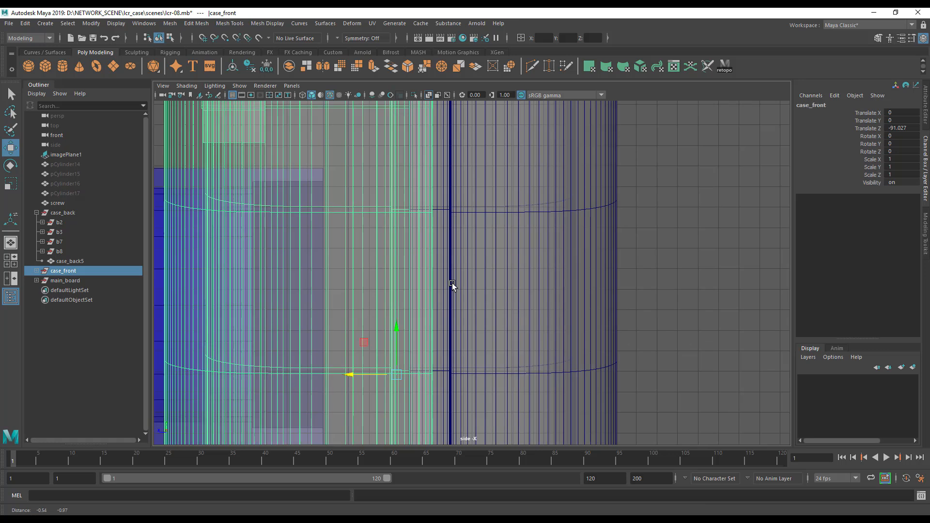
left_click_drag(394, 313, 407, 312)
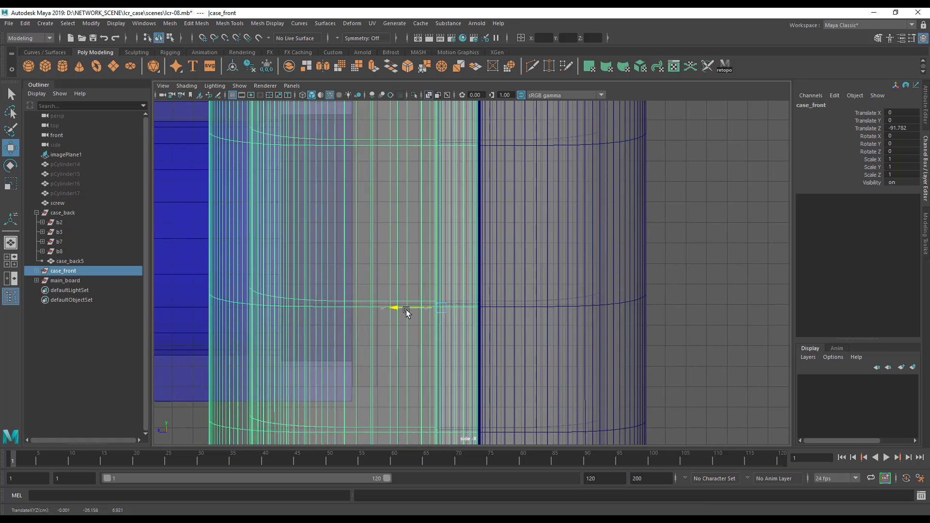
key("space")
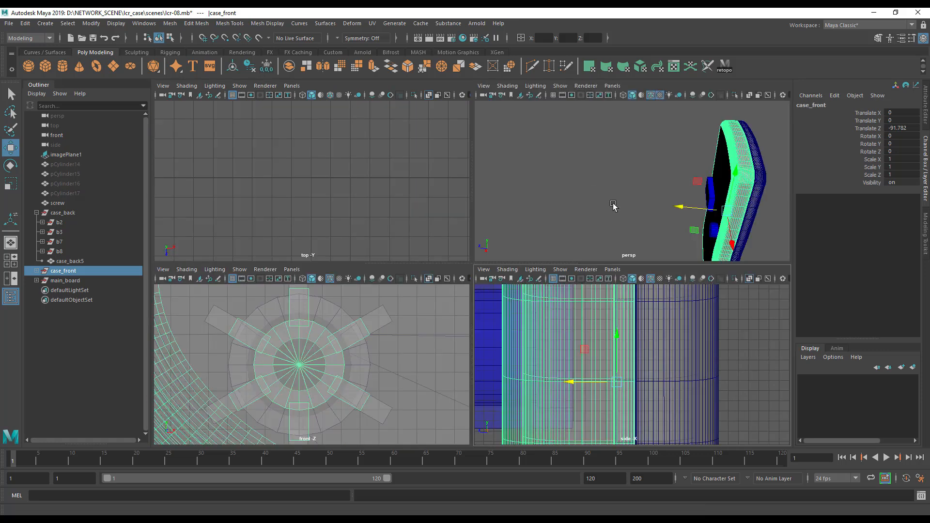
key("space")
Hide the back case shell case_back5 and inspect how the post cylinder polySurface3 meets the board corner.
left_click_drag(465, 289, 550, 326, "alt")
left_click(555, 221)
key("ctrl+h")
right_click_drag(550, 326, 528, 335, "alt")
left_click(546, 338)
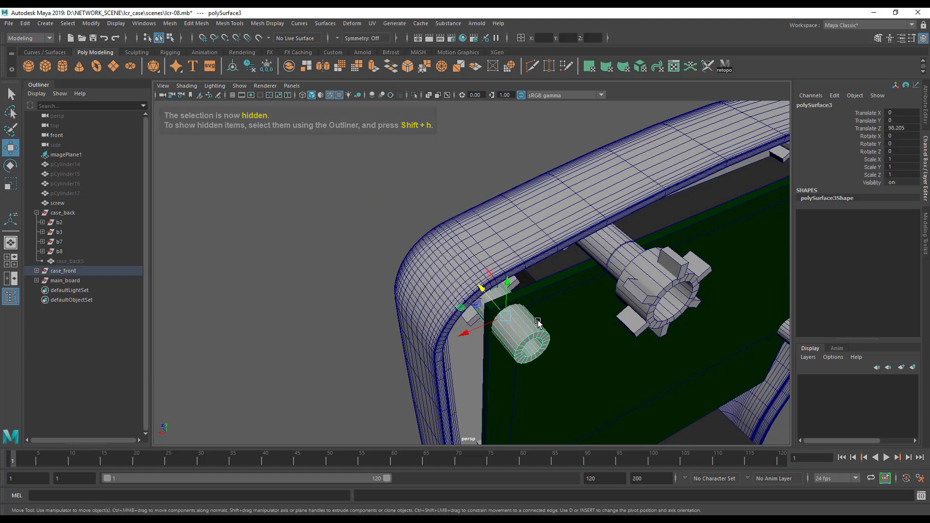
left_click_drag(522, 292, 591, 281, "alt")
left_click_drag(548, 316, 500, 320, "alt")
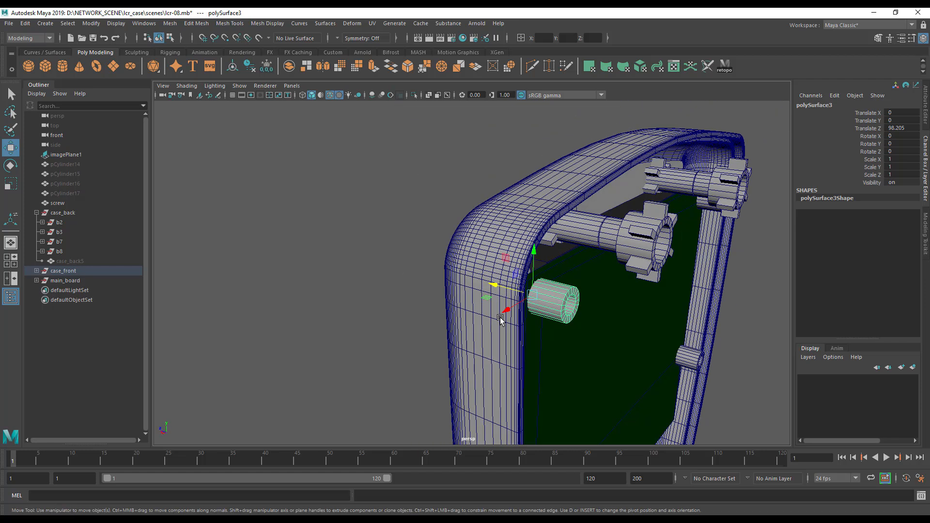
Move main_board along Z to about 4.68 to fit it against the front case posts.
left_click(65, 280)
left_click_drag(578, 364, 546, 274)
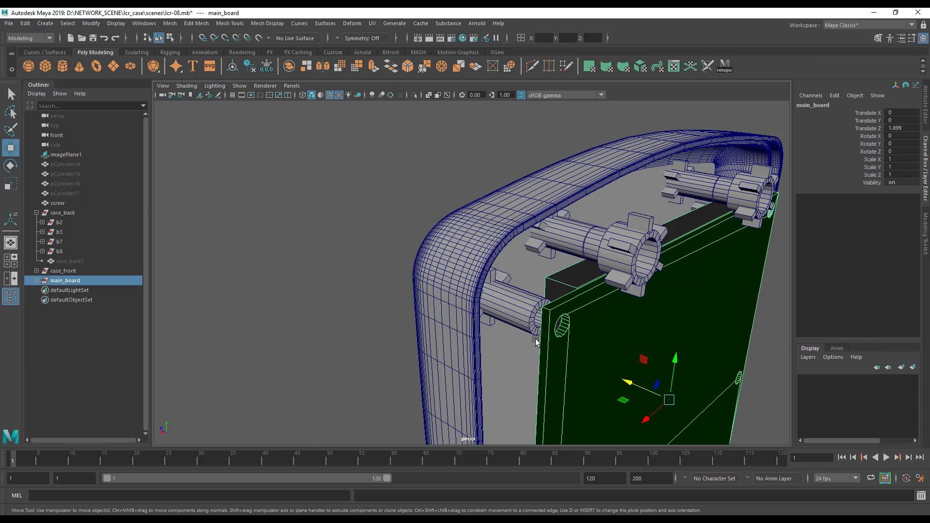
left_click_drag(564, 278, 560, 334, "alt")
mouse_move(617, 374)
left_mouse_down()
mouse_move(591, 373)
mouse_move(604, 375)
left_mouse_up()
Examine the positions of the posts relative to the board corners in the front view.
key("space")
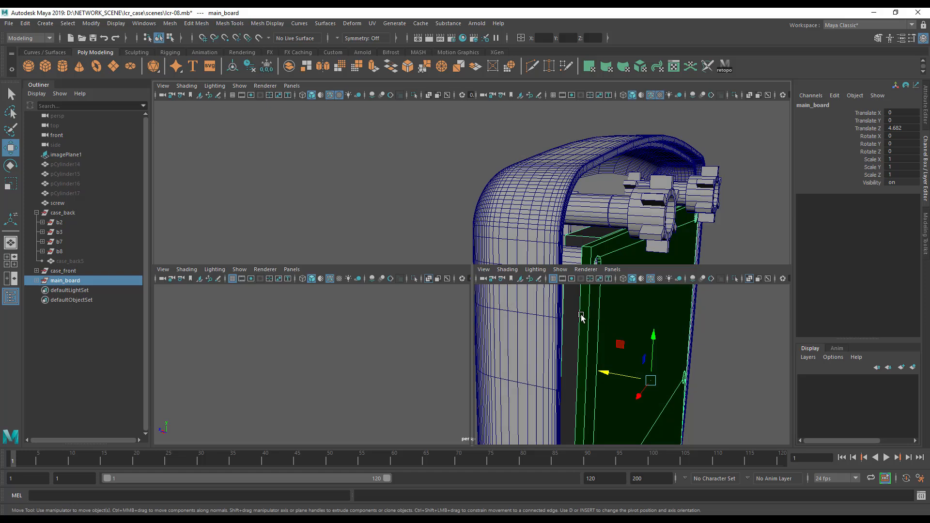
key("space")
scroll(509, 292, "down", 5)
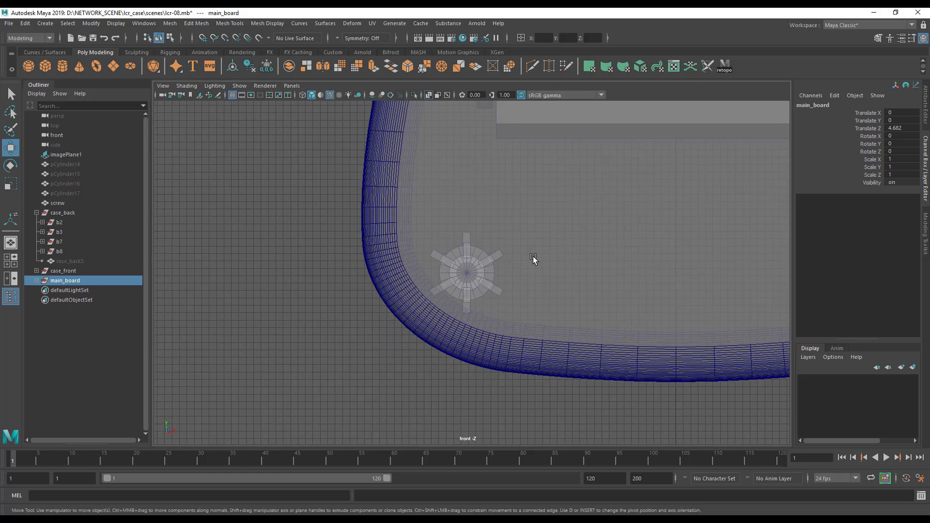
middle_click_drag(533, 259, 328, 369, "alt")
middle_click_drag(587, 219, 533, 402, "alt")
middle_click_drag(461, 174, 509, 380, "alt")
middle_click_drag(505, 285, 497, 386, "alt")
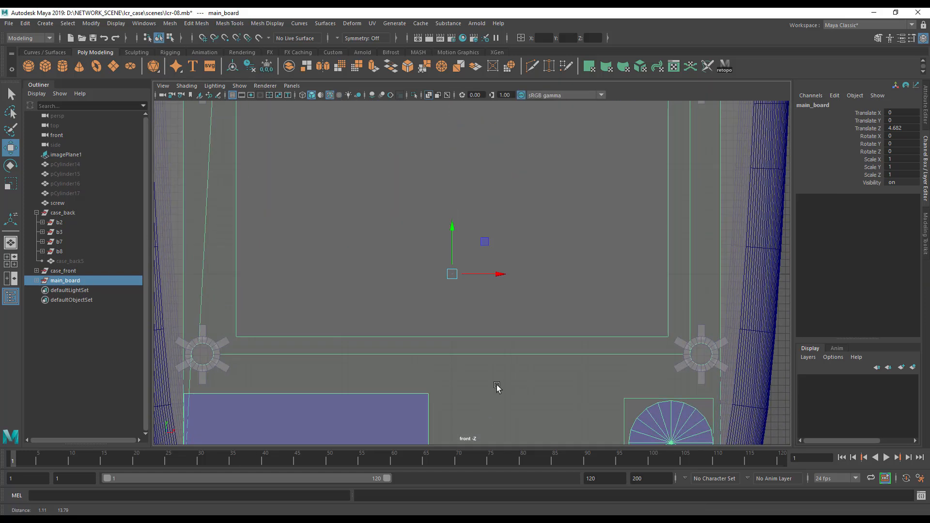
scroll(475, 339, "down", 3)
middle_click_drag(560, 261, 539, 353, "alt")
scroll(537, 352, "down", 1)
middle_click_drag(487, 338, 487, 292, "alt")
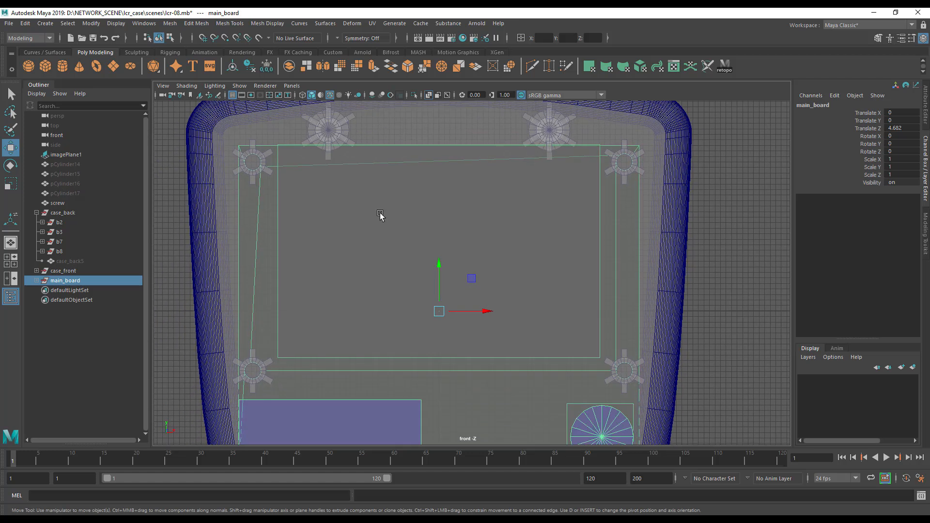
Set imagePlane1 to display only when looking through the front camera, and frame the reference photo behind the posts.
left_click(65, 155)
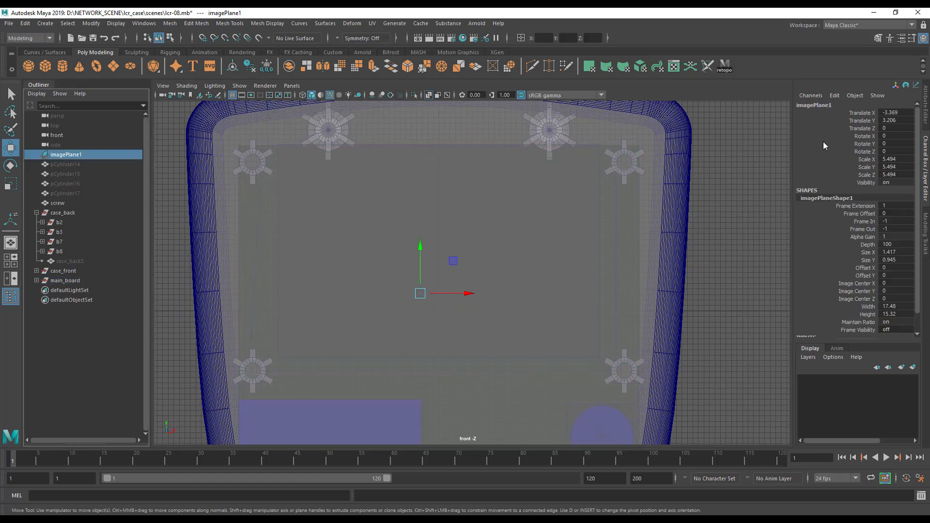
key("ctrl+a")
left_click(785, 211)
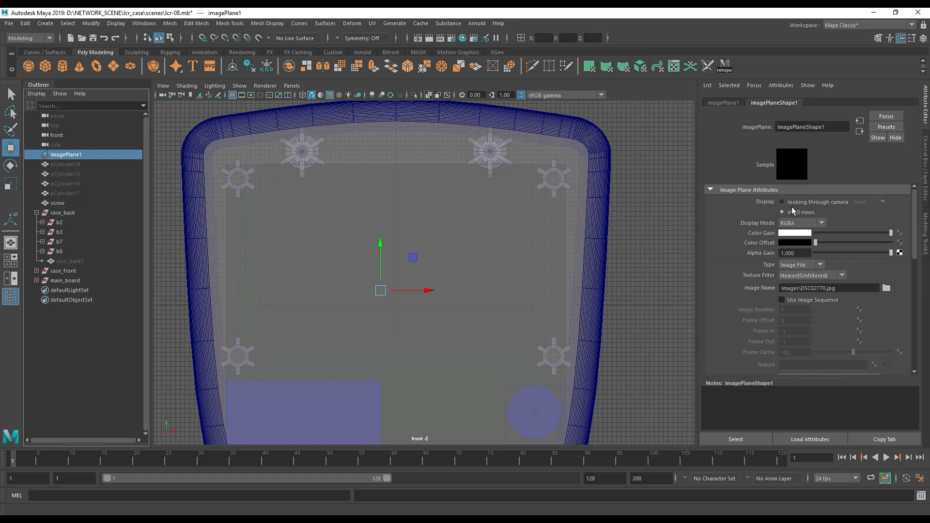
left_click(795, 203)
middle_click_drag(336, 287, 355, 264, "alt")
right_click_drag(354, 265, 500, 281, "alt")
middle_click_drag(500, 281, 516, 340, "alt")
middle_click_drag(391, 263, 402, 267, "alt")
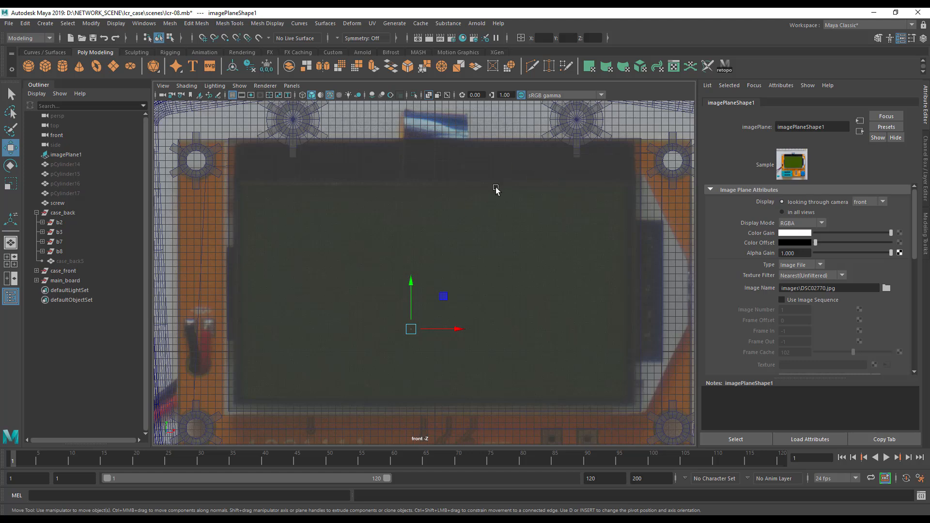
Create a polygon cube, enlarge it uniformly in the front view and move it up over the photographed display area.
left_click(46, 71)
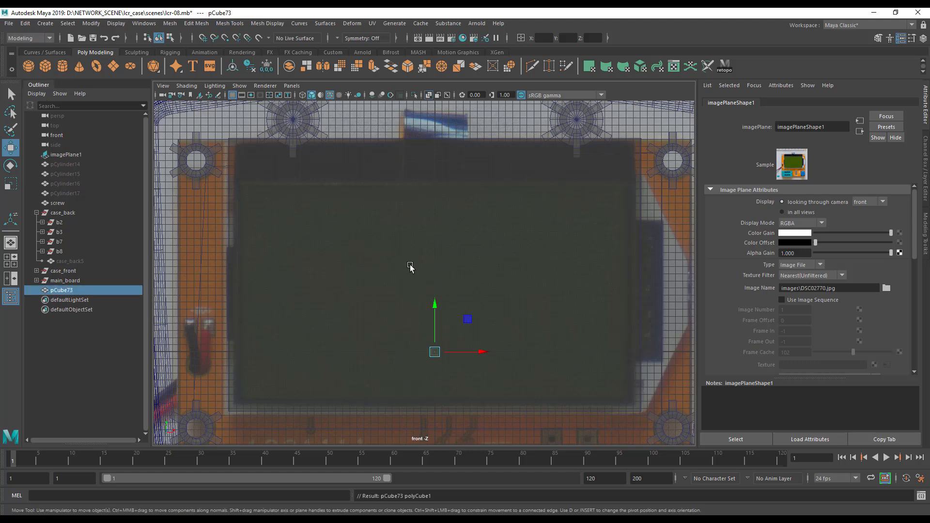
key("r")
left_click_drag(434, 352, 580, 371)
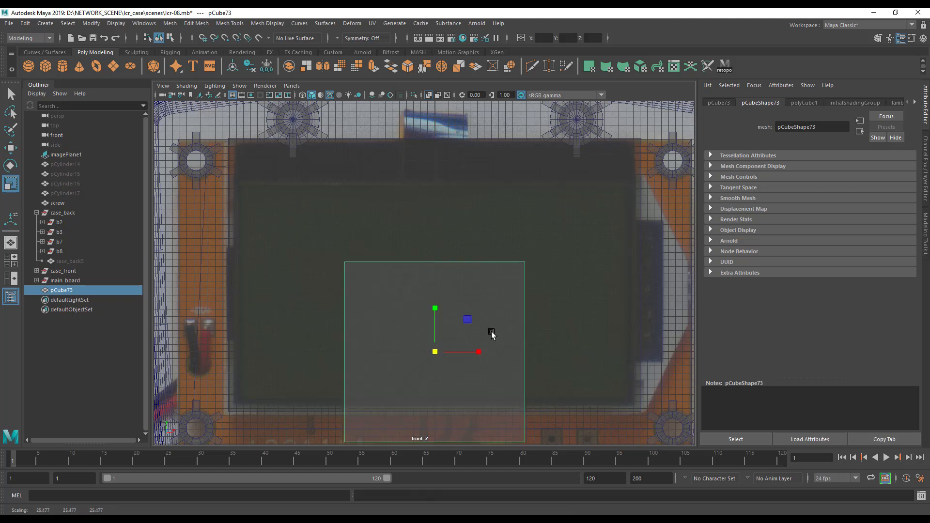
key("w")
left_click_drag(438, 312, 439, 253)
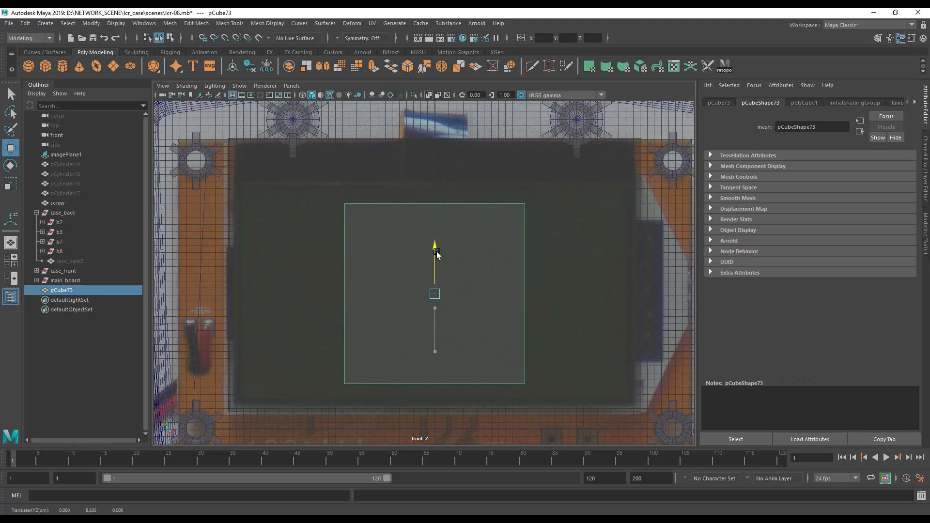
Fit the cube to the display screen in the photo, scaling it to about 55.68 wide by 31.05 high at Y 8.342.
key("r")
left_click_drag(434, 294, 463, 299)
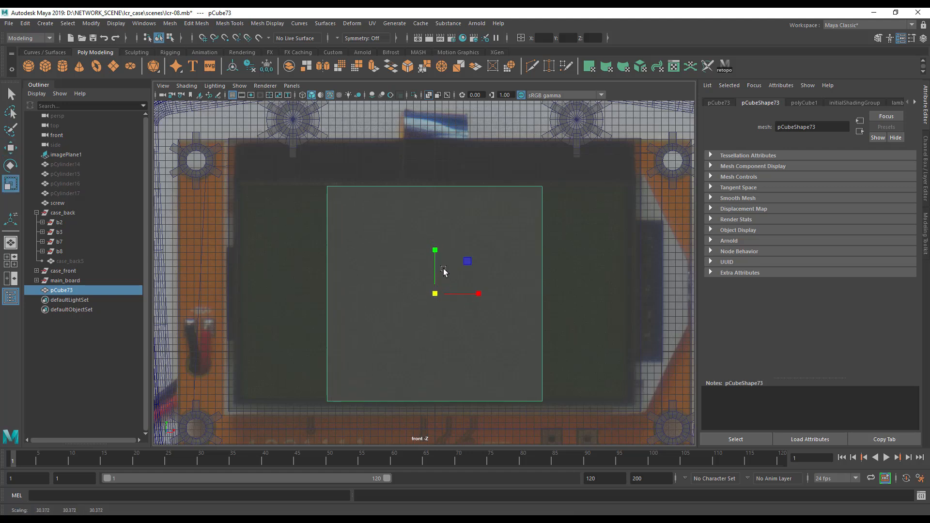
left_click_drag(481, 300, 512, 298)
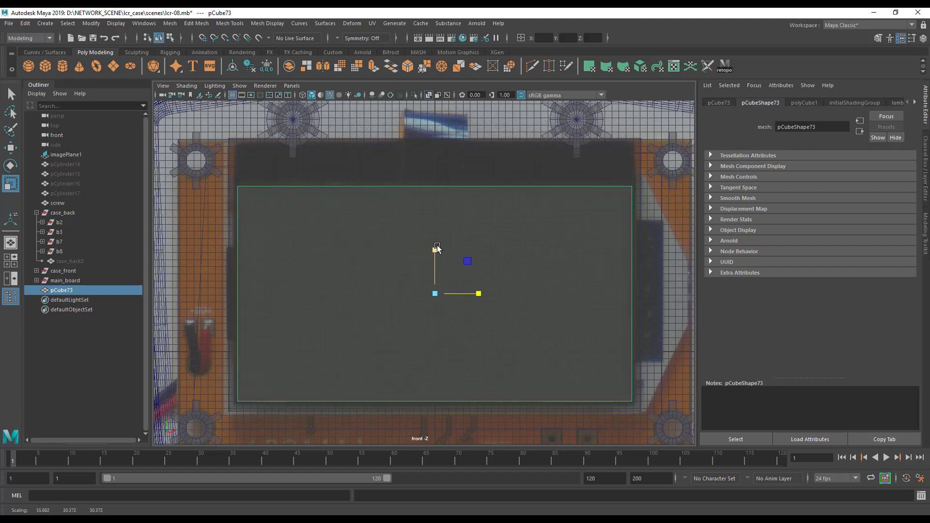
left_click_drag(438, 249, 433, 257)
key("w")
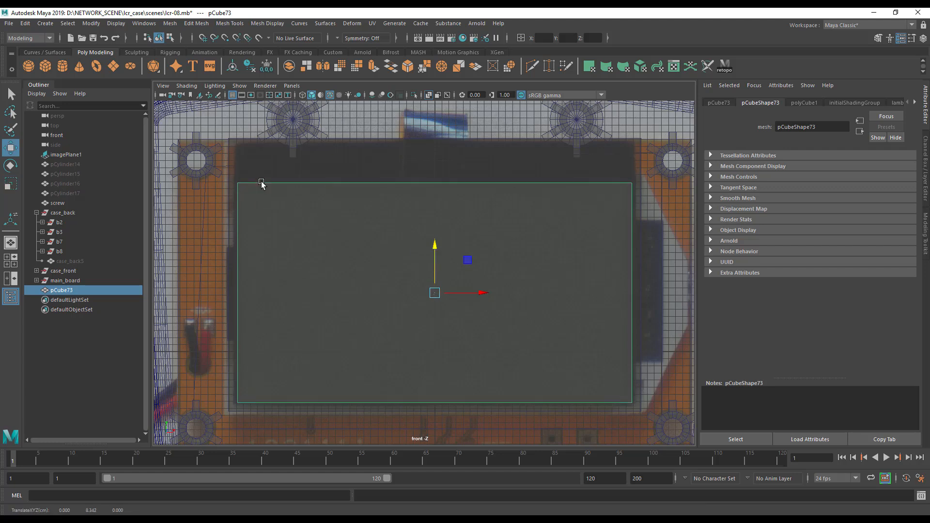
Scale the display-sized cube along Z to a depth of about 4.35 in the perspective view.
key("space")
left_click_drag(582, 212, 545, 224, "alt")
key("r")
left_click_drag(576, 193, 578, 195)
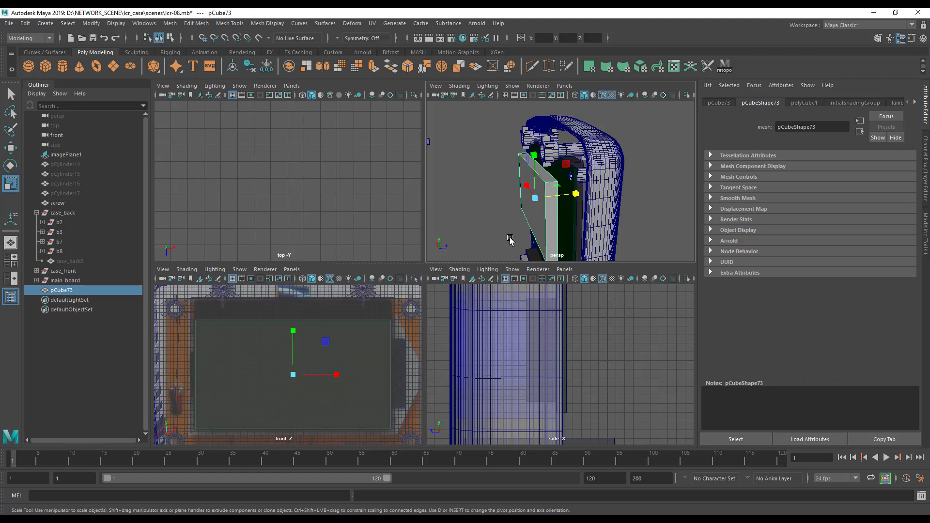
Isolate the display-sized box and bevel the four short edges at its corners.
key("ctrl+1")
key("space")
left_click_drag(523, 233, 368, 285, "alt")
right_click(225, 298)
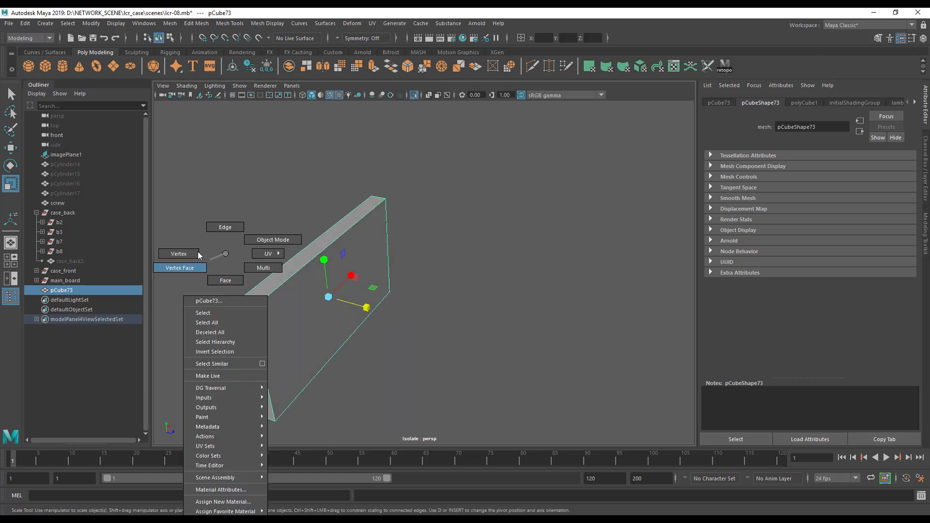
left_click(225, 227)
left_click(242, 308)
left_click_drag(391, 324, 483, 216, "alt")
left_click(492, 218, "shift")
left_click_drag(469, 335, 496, 332, "alt")
left_click_drag(336, 394, 253, 321, "alt")
left_click_drag(280, 350, 320, 287, "alt")
key("space")
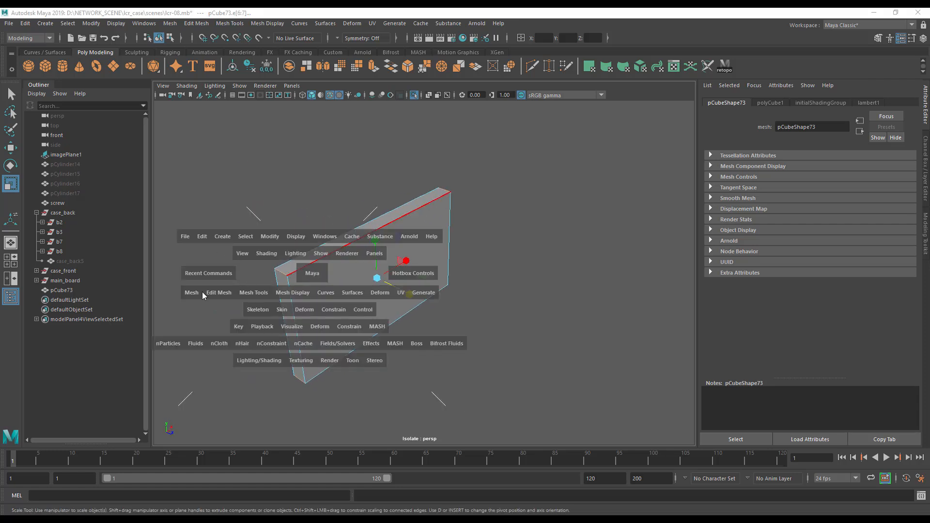
left_click(219, 292)
left_click(257, 244)
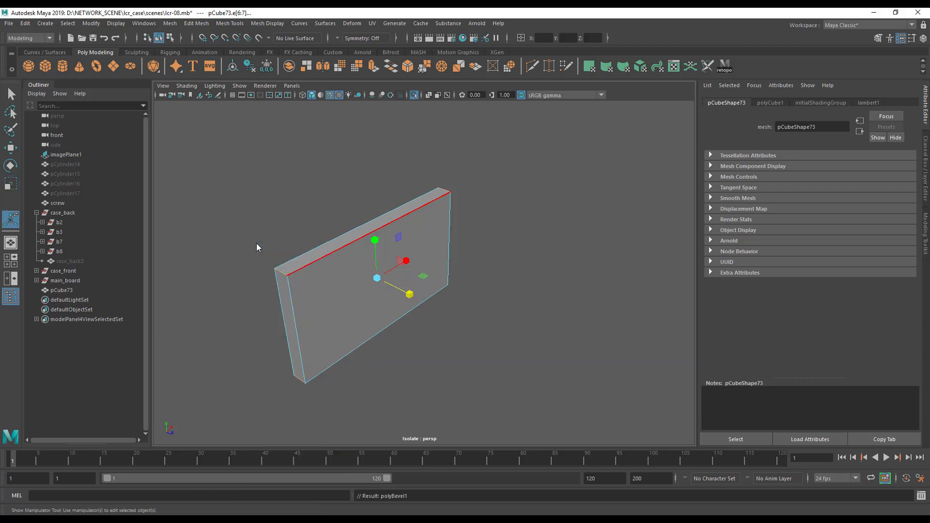
Set the bevel's fraction to 0.2 and its segments to 6, and return the box to object mode.
left_click(207, 134)
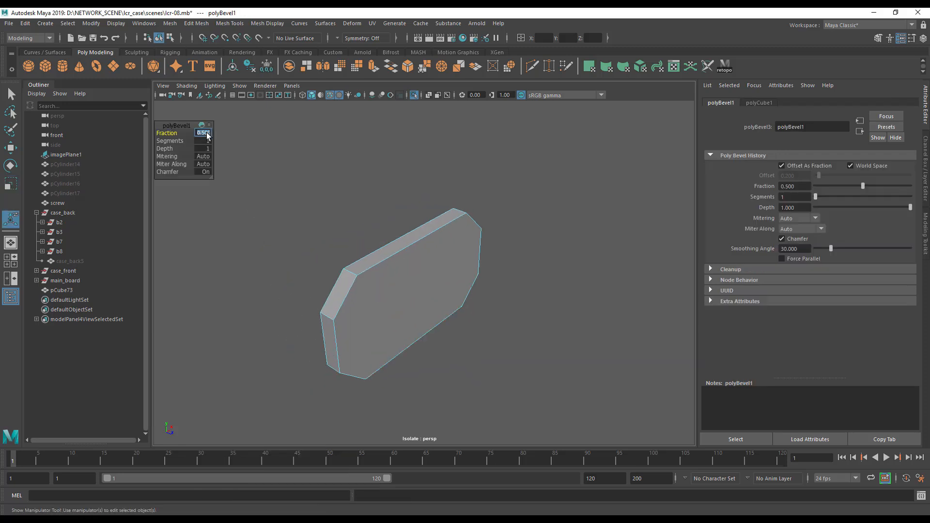
type(".2")
key("Return")
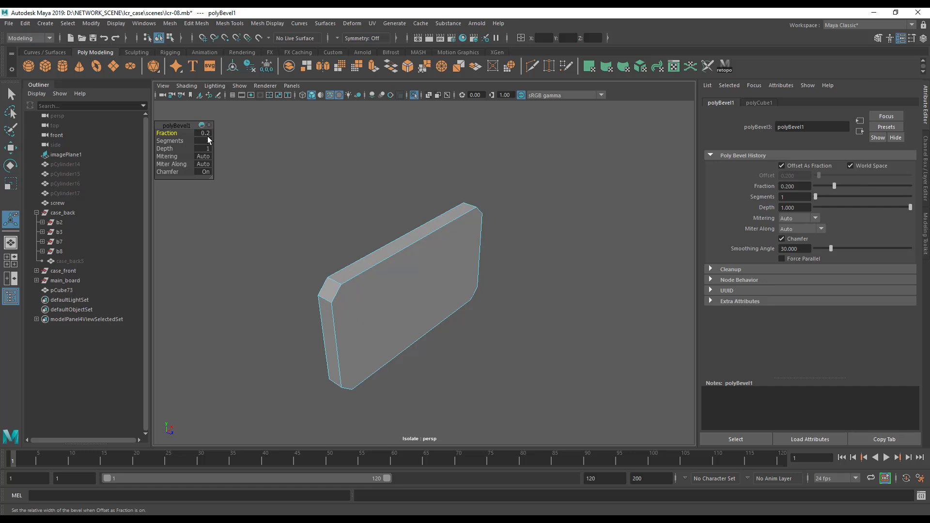
left_click(170, 141)
middle_click_drag(181, 143, 192, 146)
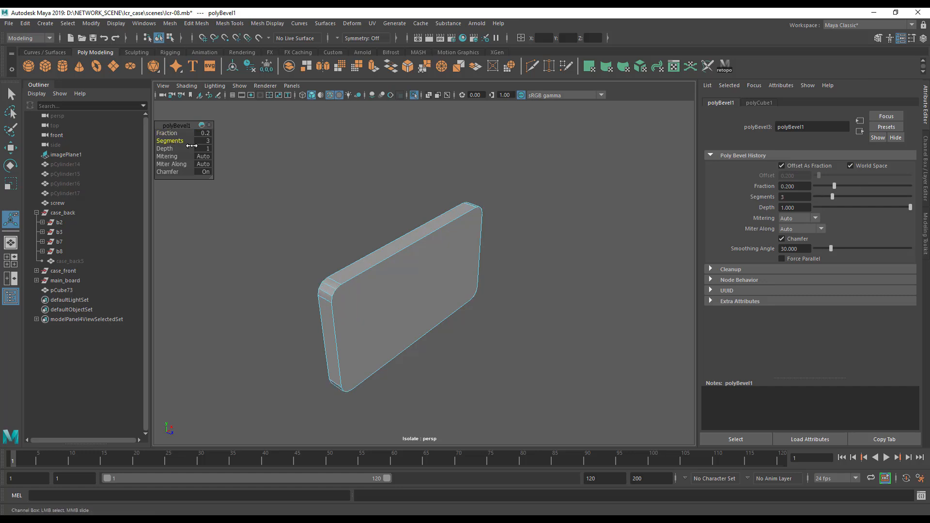
left_click_drag(284, 264, 339, 271, "alt")
right_click_drag(340, 271, 420, 281, "alt")
middle_click_drag(420, 280, 423, 297, "alt")
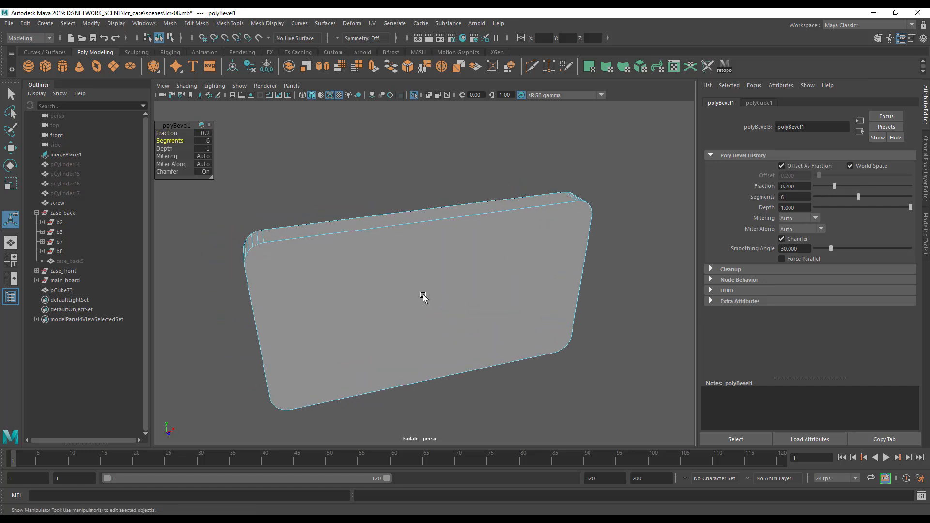
left_click_drag(423, 296, 396, 226, "alt")
key("q")
right_click_drag(350, 253, 379, 248)
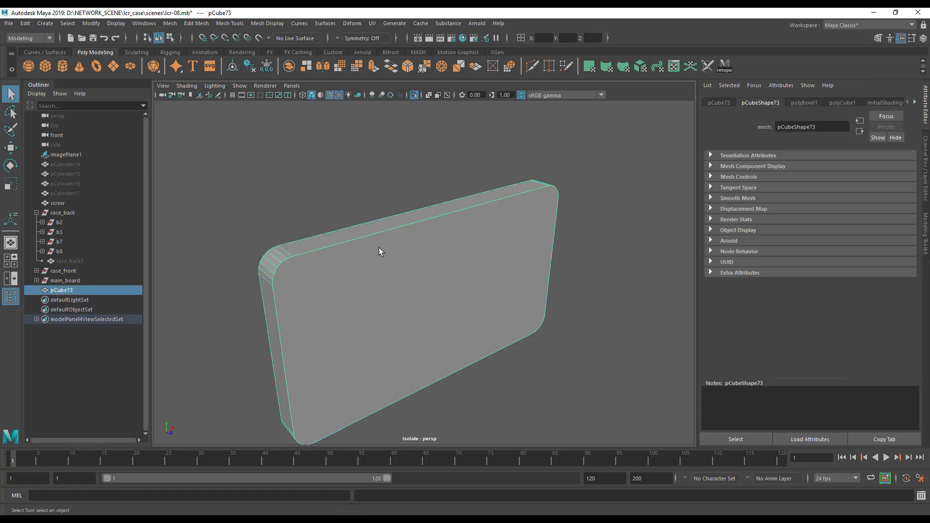
Show the whole scene again and move the rounded box along Z so it passes through the front case wall.
key("ctrl+1")
scroll(380, 257, "down", 5)
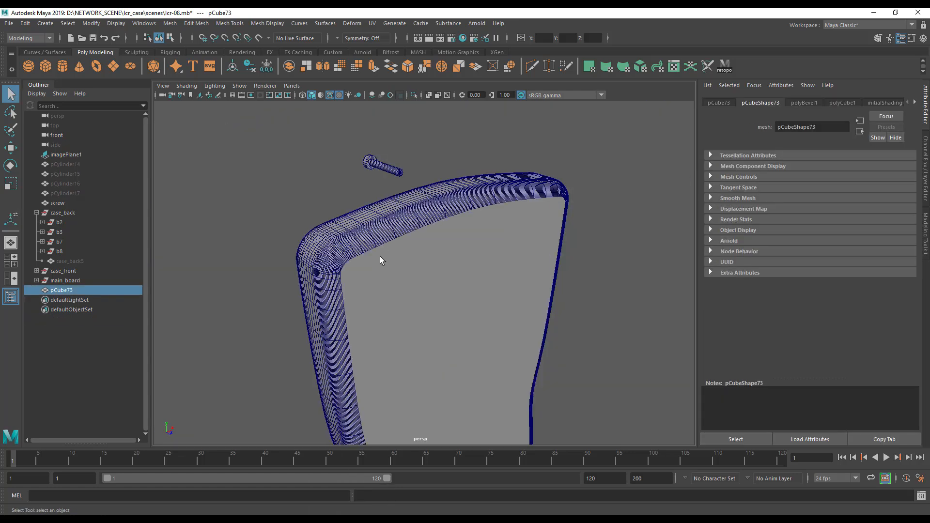
key("w")
left_click_drag(481, 323, 424, 289)
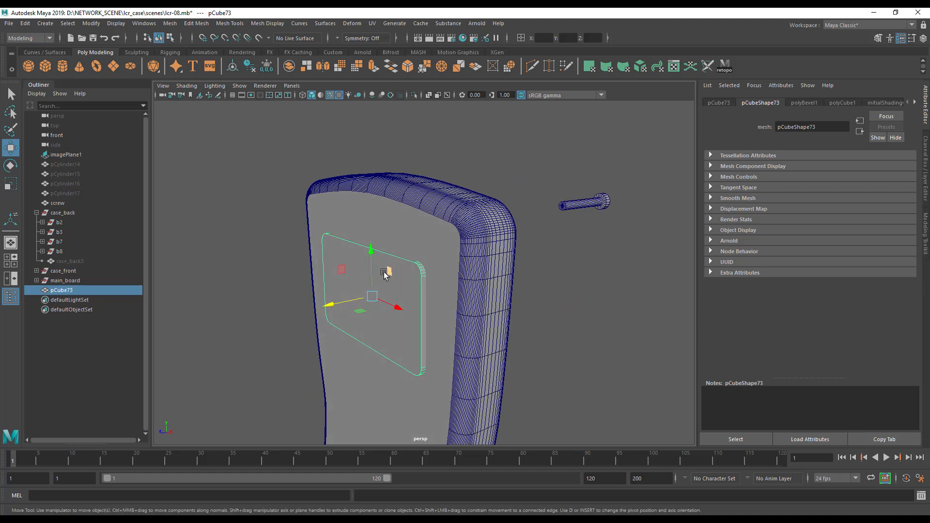
Duplicate the rounded box and move the copy along Z to about 56.871, well in front of the case.
key("space")
left_click(274, 236)
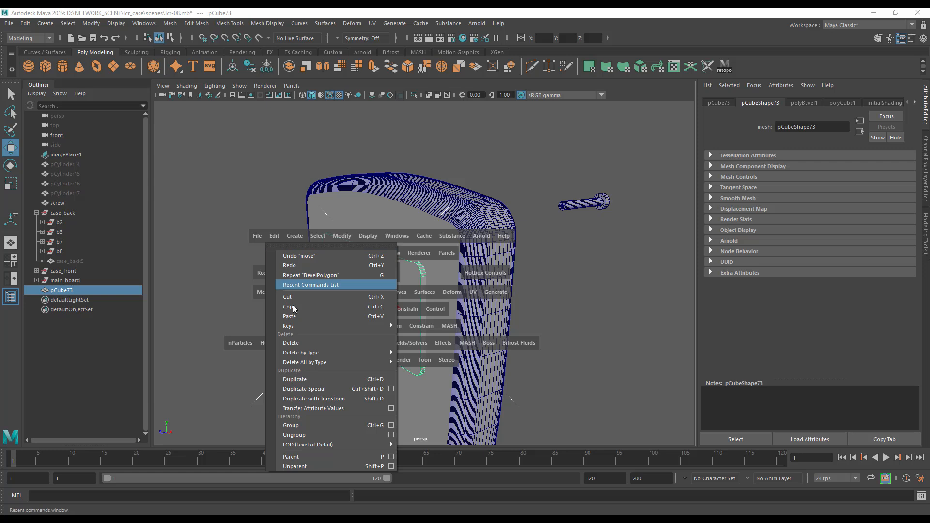
left_click(310, 389)
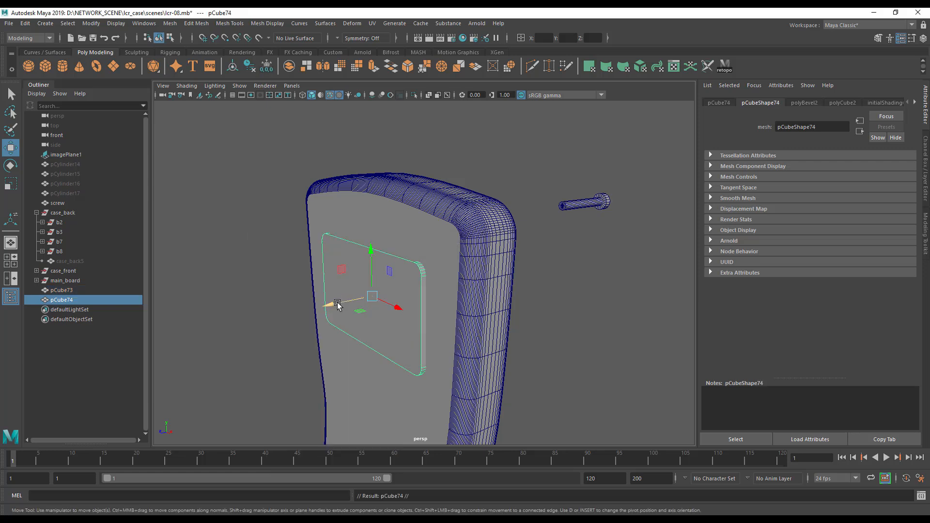
left_click_drag(338, 303, 196, 352)
left_click_drag(352, 273, 439, 273, "alt")
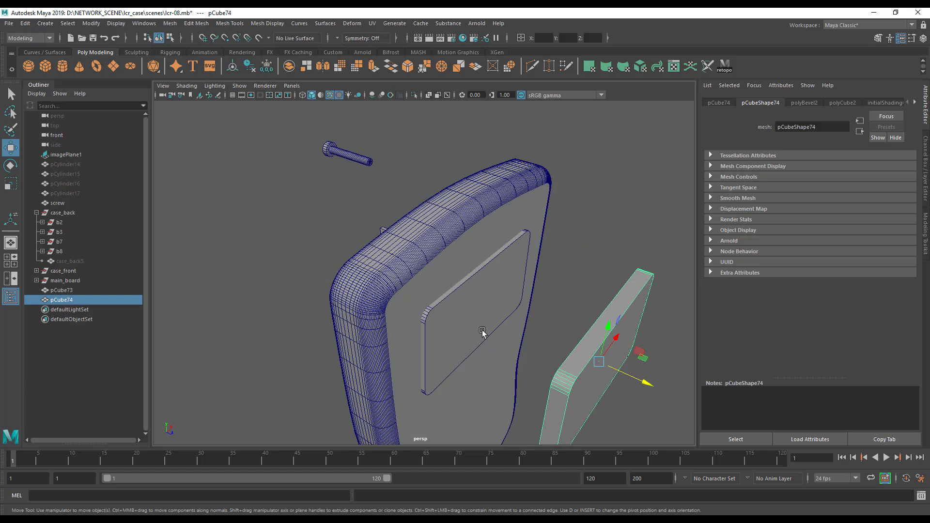
Subtract the rounded box pCube73 from the front case shell with a Boolean difference to cut the display window.
left_click(438, 306)
left_click(443, 318, "shift")
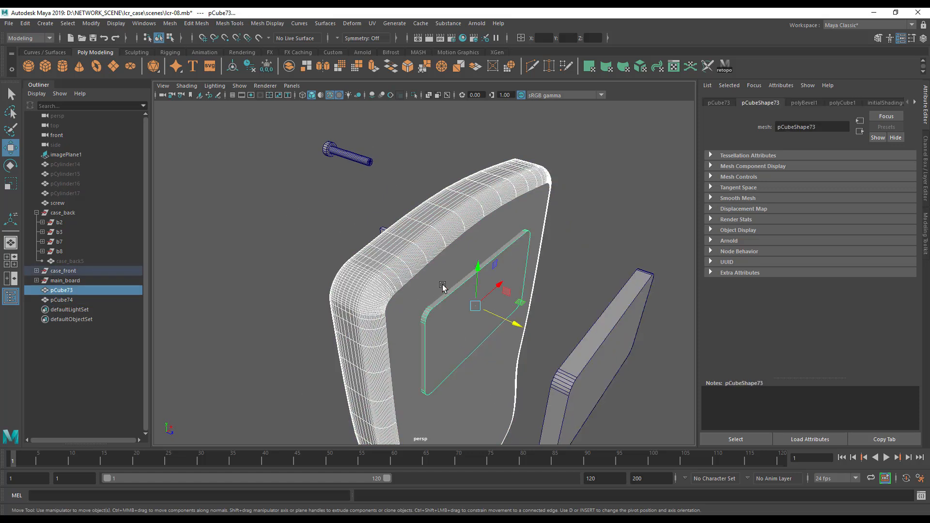
key("space")
left_click_drag(321, 306, 393, 271)
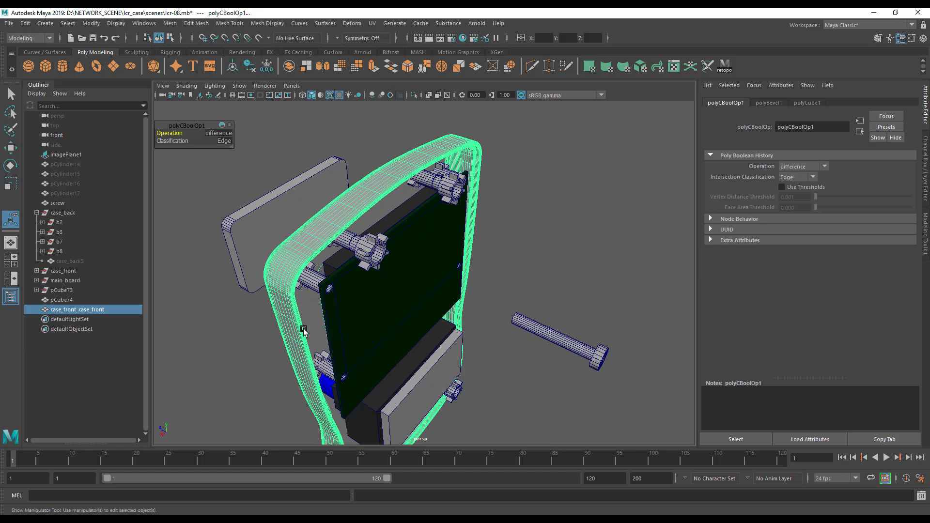
Move main_board along Z to about 9.645 to check its display against the new window in the front case.
left_click(77, 282)
key("w")
left_click_drag(403, 297, 457, 228)
right_click_drag(457, 228, 498, 354, "alt")
middle_click_drag(339, 387, 437, 294, "alt")
left_click_drag(408, 305, 377, 309)
left_click_drag(380, 305, 383, 305, "alt")
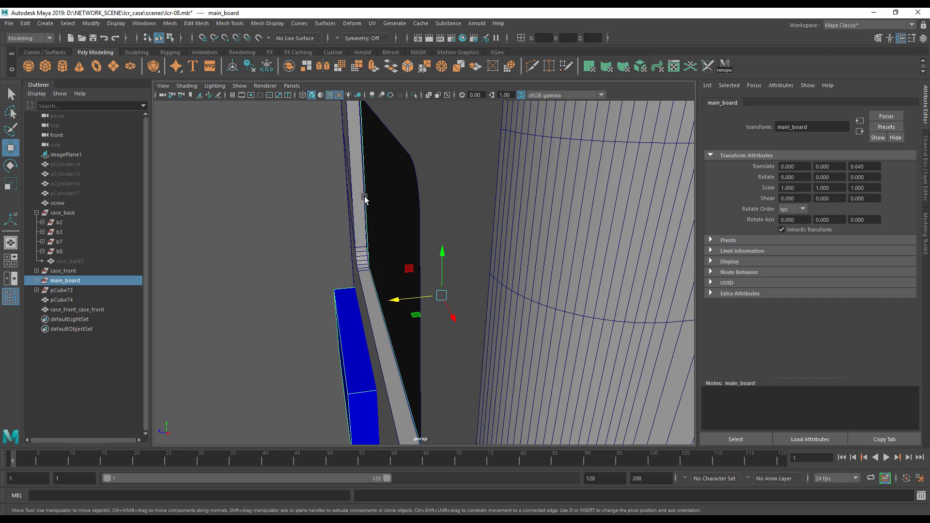
Move main_board along Z to about -19.015, clear of the front case, and inspect the posts around the window.
left_click_drag(380, 253, 380, 255, "alt")
left_click_drag(412, 313, 345, 318, "alt")
left_click_drag(395, 283, 372, 330)
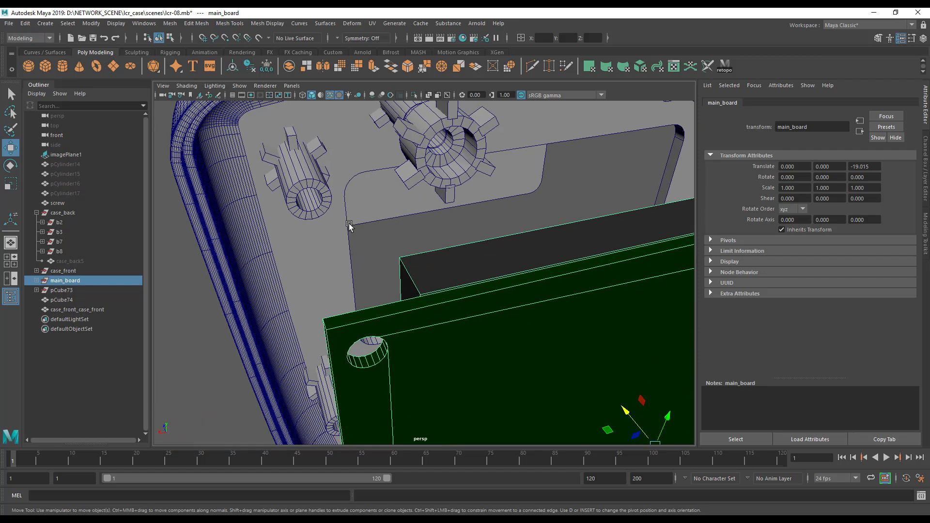
left_click_drag(413, 225, 425, 320, "alt")
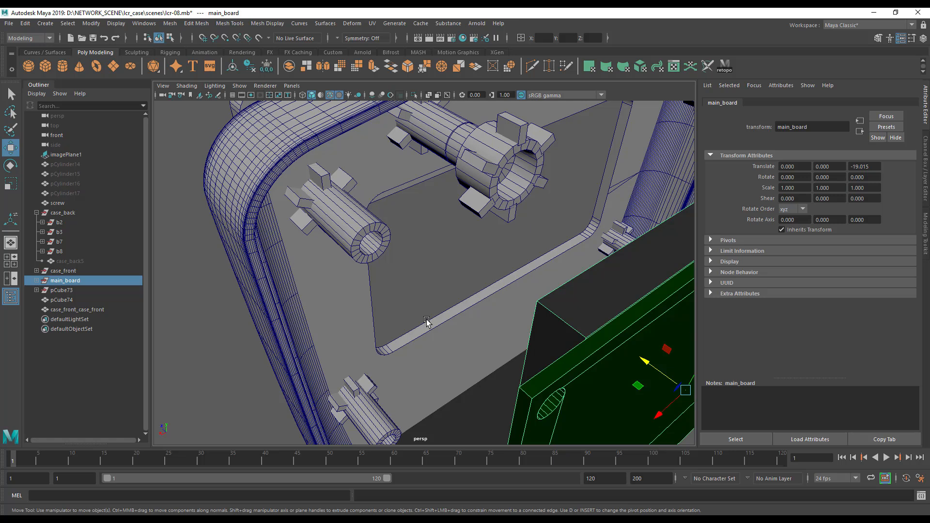
mouse_move(378, 307)
left_mouse_down("alt")
mouse_move(440, 315)
mouse_move(382, 315)
mouse_move(436, 308)
mouse_move(325, 326)
mouse_move(391, 318)
mouse_move(376, 310)
left_mouse_up("alt")
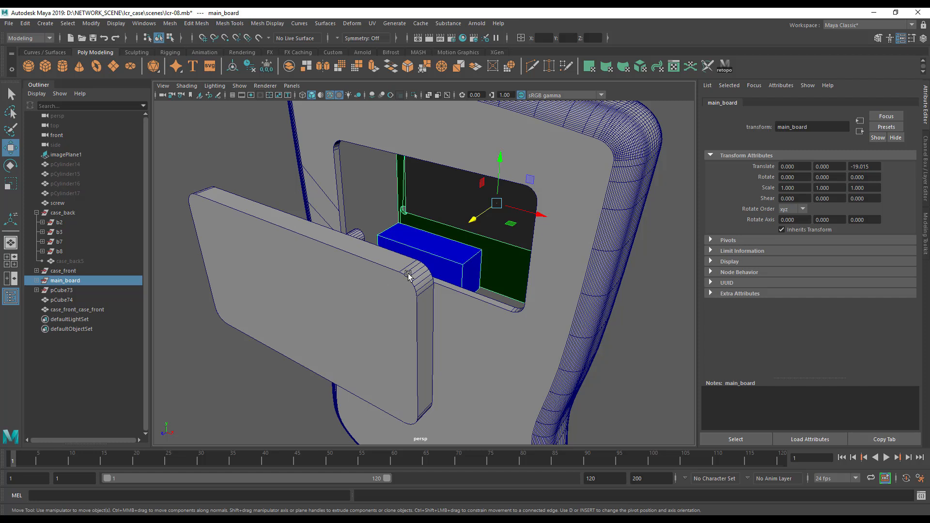
Thin the spare rounded box pCube74 by setting its Z scale to 1.
left_click_drag(414, 324, 438, 311, "alt")
left_click_drag(342, 319, 302, 253, "alt")
mouse_move(303, 253)
right_mouse_down()
mouse_move(303, 282)
mouse_move(302, 254)
right_mouse_up()
left_click_drag(308, 285, 285, 302, "alt")
left_click(310, 255)
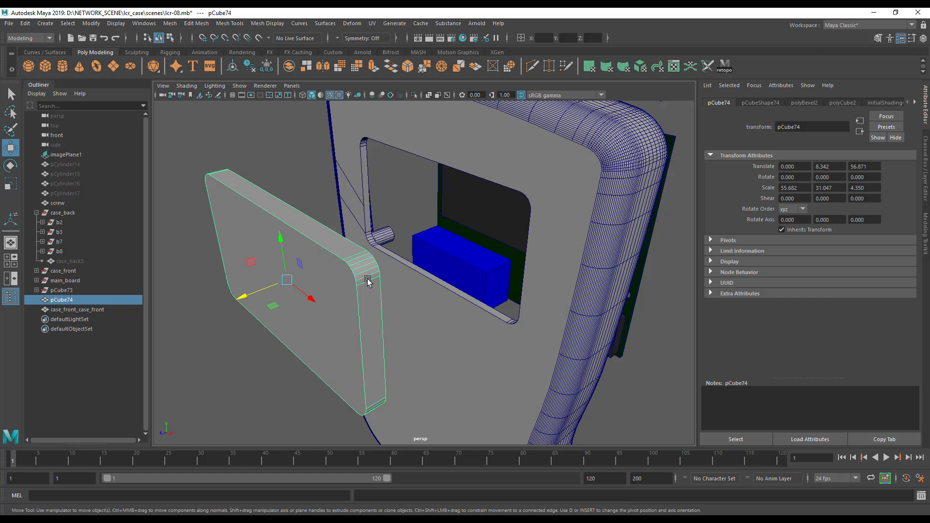
left_click_drag(341, 265, 327, 243, "alt")
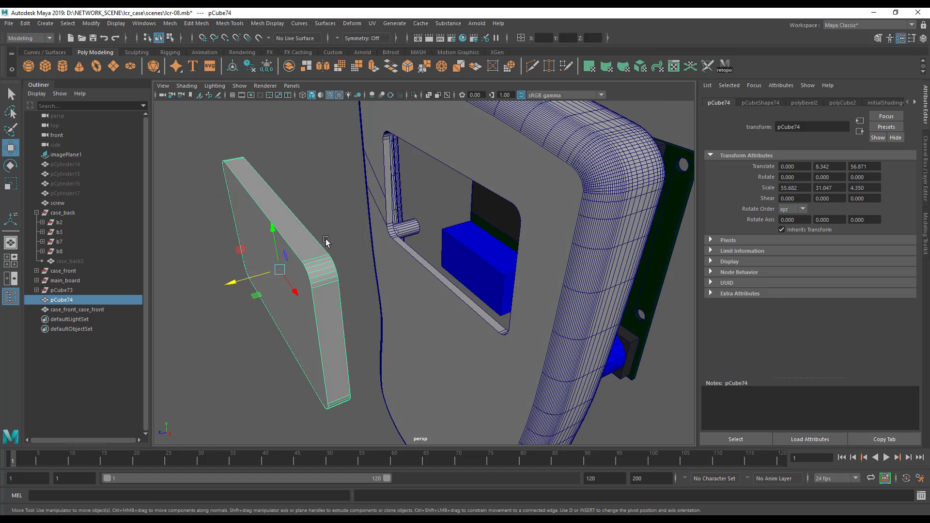
key("r")
left_click_drag(236, 282, 263, 281)
left_click(880, 187)
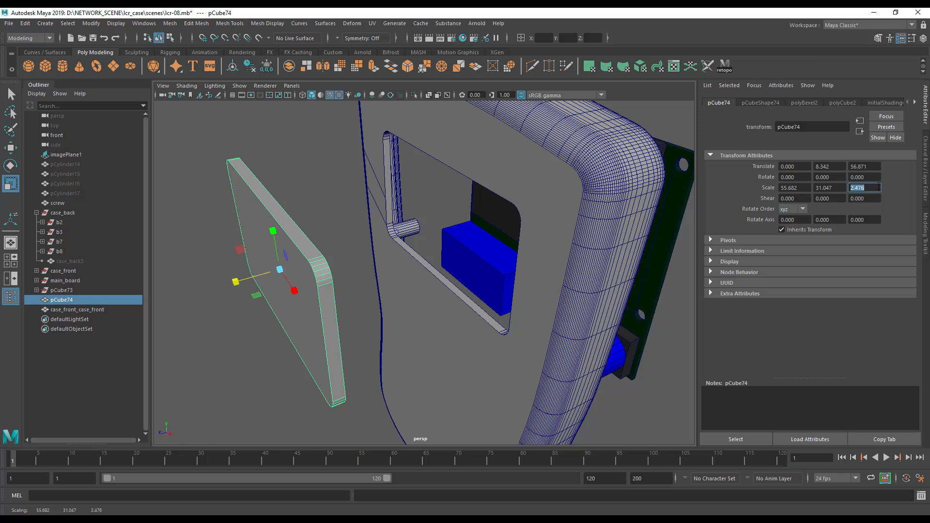
type("1")
key("Return")
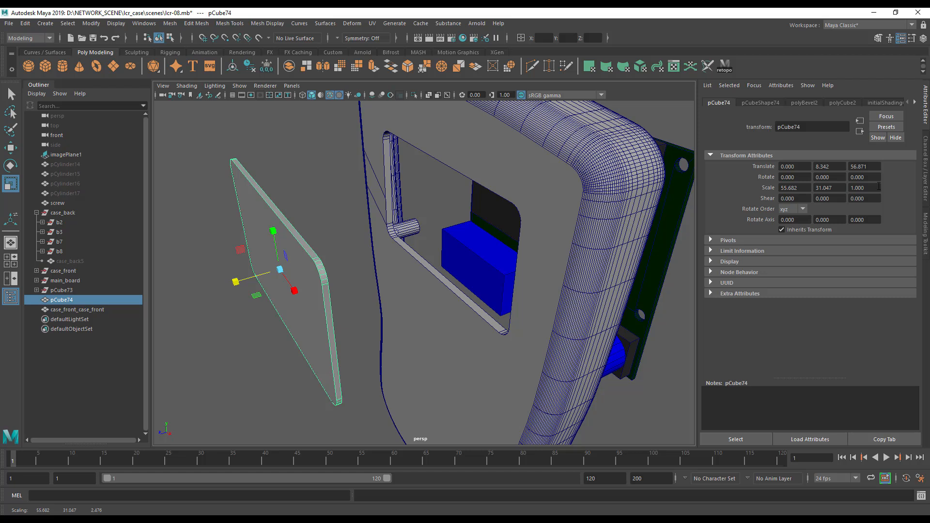
Thicken the spare rounded box pCube74 along Z to a scale of about 8.335.
left_click_drag(405, 303, 443, 304, "alt")
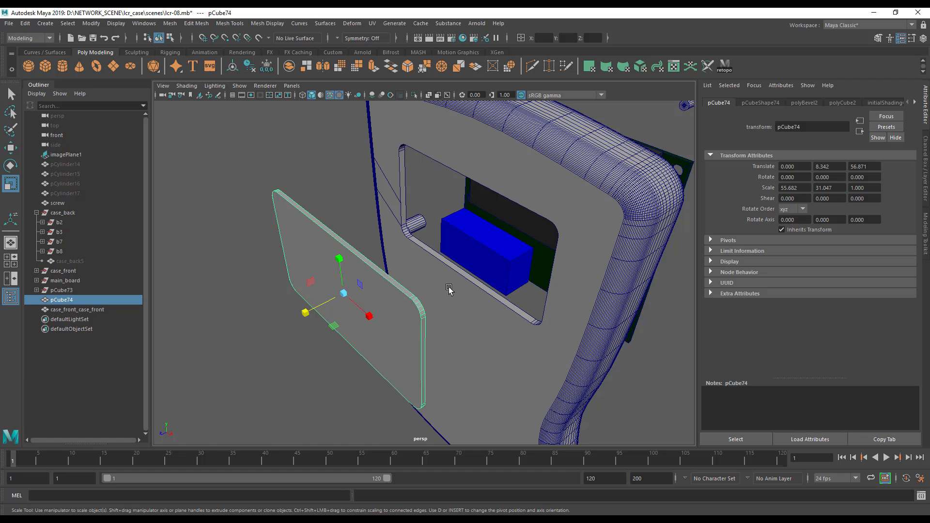
left_click_drag(305, 312, 168, 372)
left_click_drag(305, 313, 269, 333)
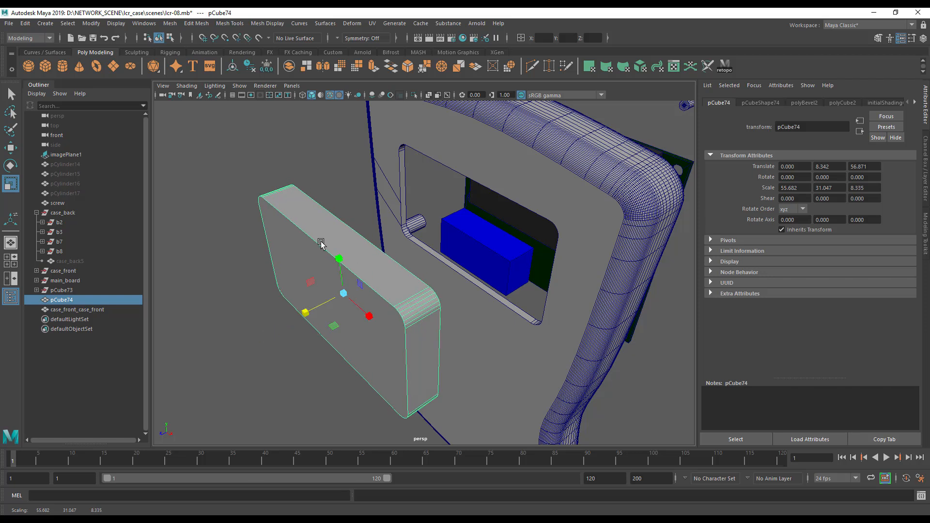
Freeze the transformations of the rounded box pCube74.
key("space")
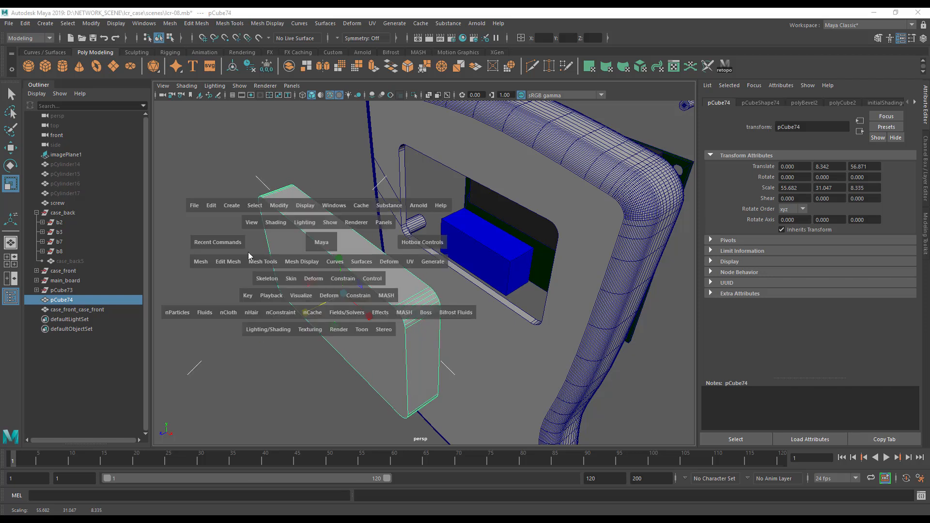
left_click(277, 206)
mouse_move(291, 235)
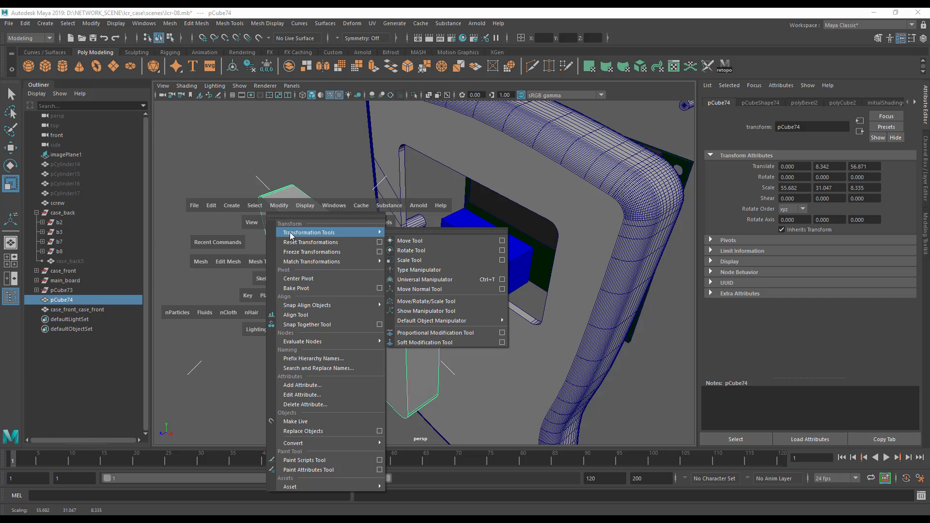
left_click(308, 252)
Try a Z scale of 2 on the rounded box pCube74 and undo it.
left_click(868, 189)
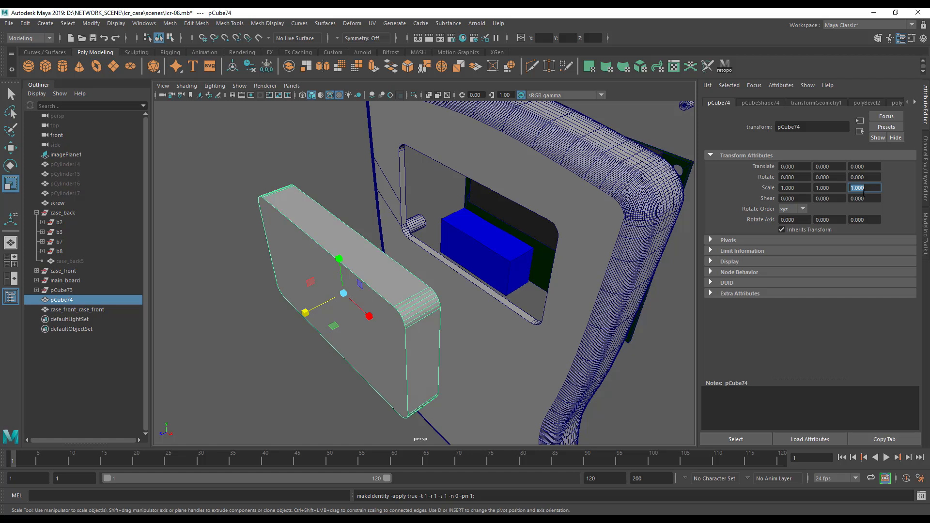
key("Return")
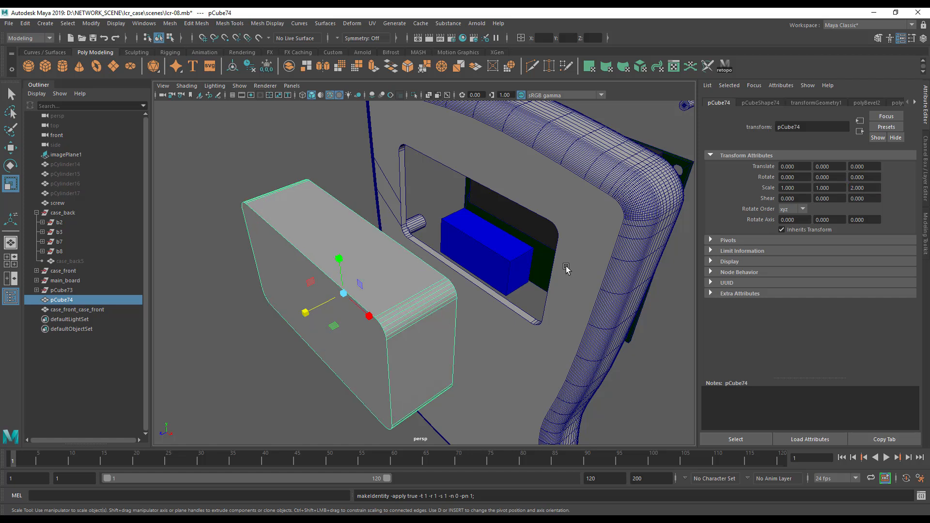
left_click_drag(411, 318, 419, 338, "alt")
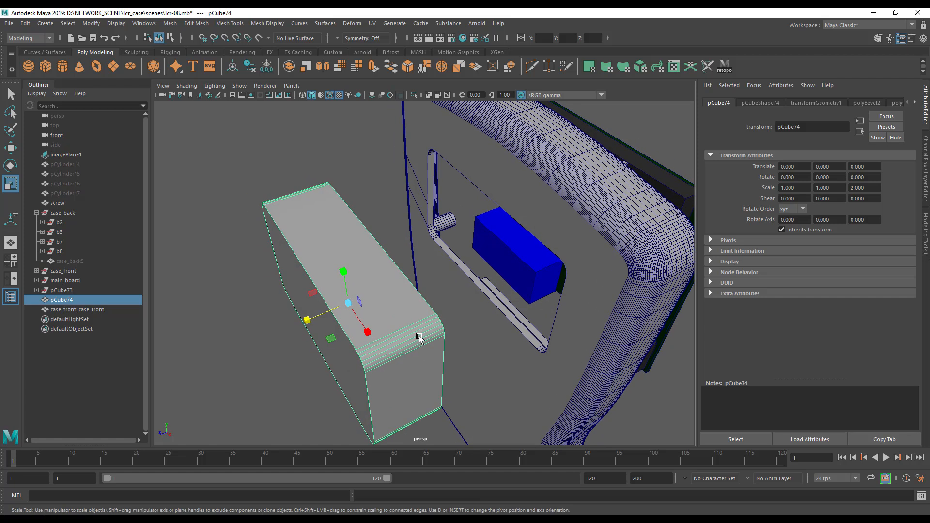
key("ctrl+z")
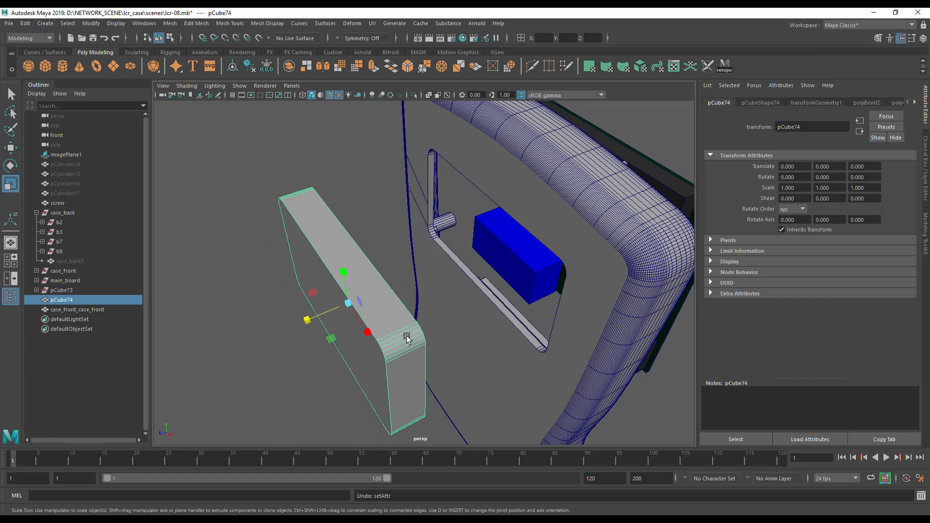
Review the polyCube2 and polyBevel2 construction inputs of pCube74 for a depth setting.
left_click_drag(409, 328, 415, 326, "alt")
right_click_drag(408, 253, 449, 241)
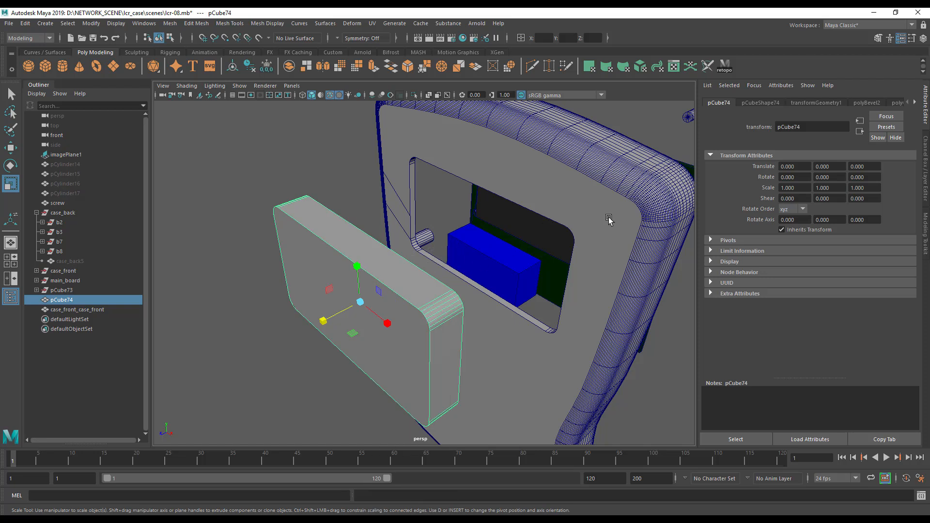
left_click(242, 228)
left_click(321, 254)
left_click_drag(385, 295, 438, 339, "alt")
left_click(925, 191)
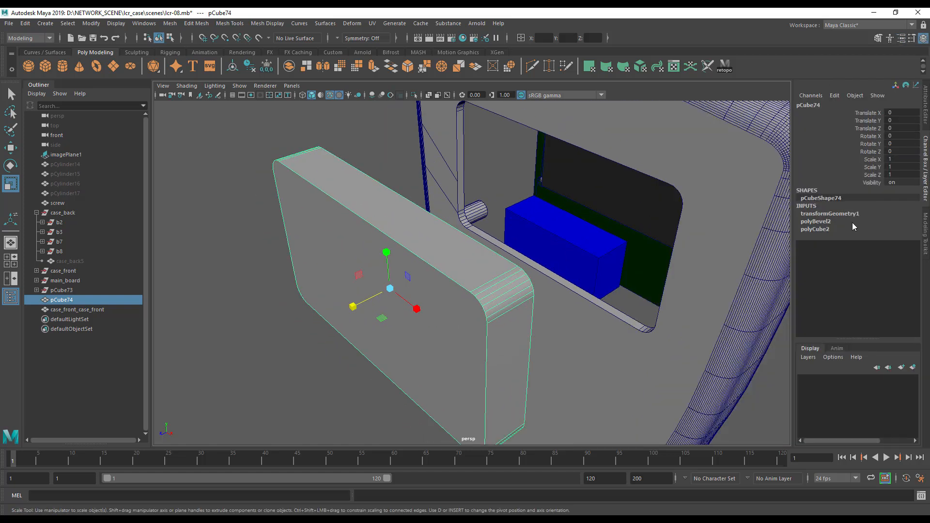
left_click(823, 222)
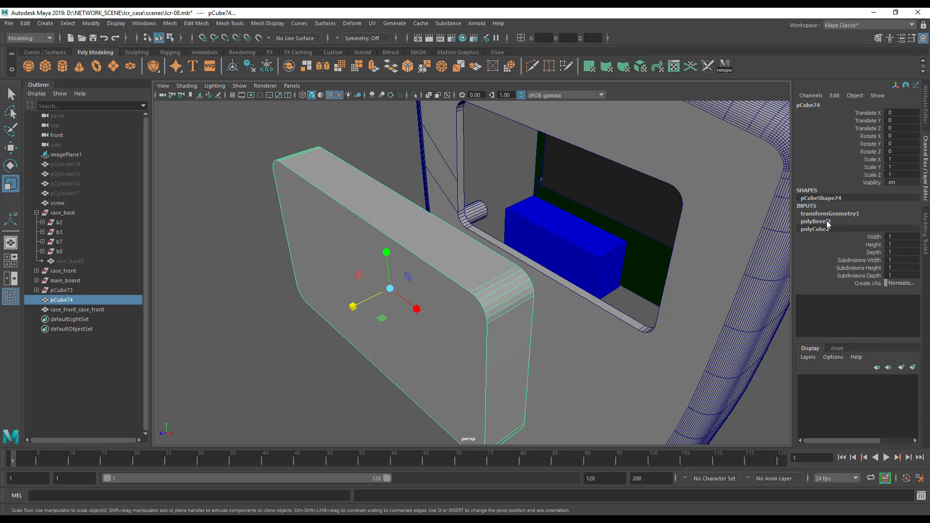
left_click(828, 217)
Extrude the large front face of pCube74 with a thickness of 1.
left_click_drag(454, 335, 420, 332, "alt")
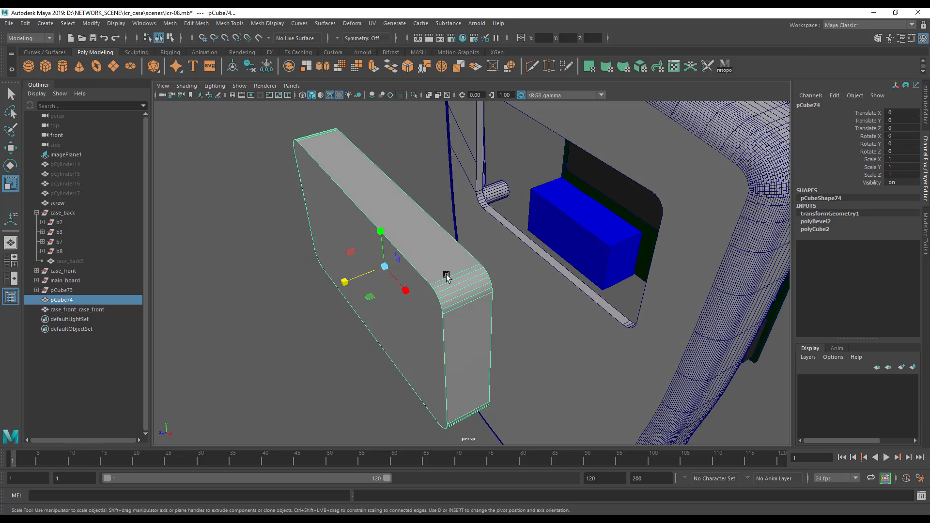
mouse_move(453, 301)
left_mouse_down("alt")
mouse_move(473, 305)
mouse_move(436, 307)
left_mouse_up("alt")
right_click(436, 254)
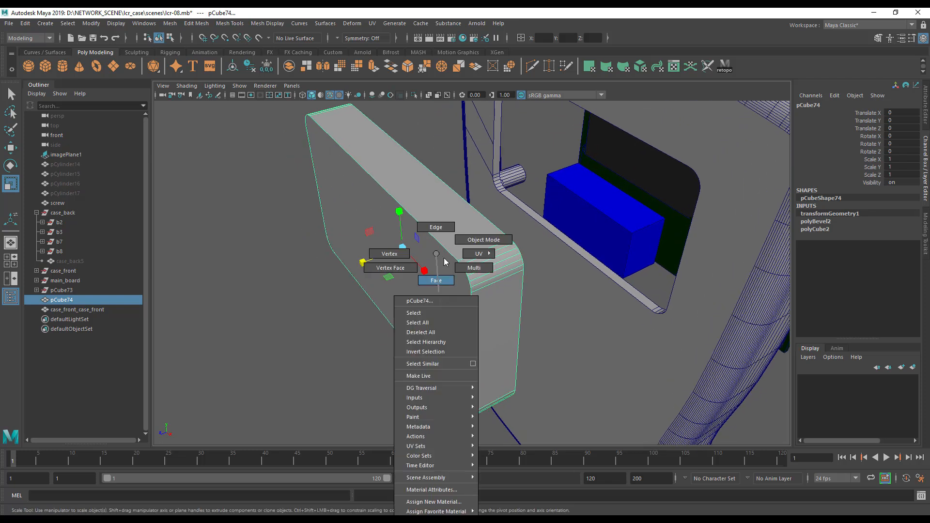
left_click(444, 282)
left_click(436, 305)
key("ctrl+e")
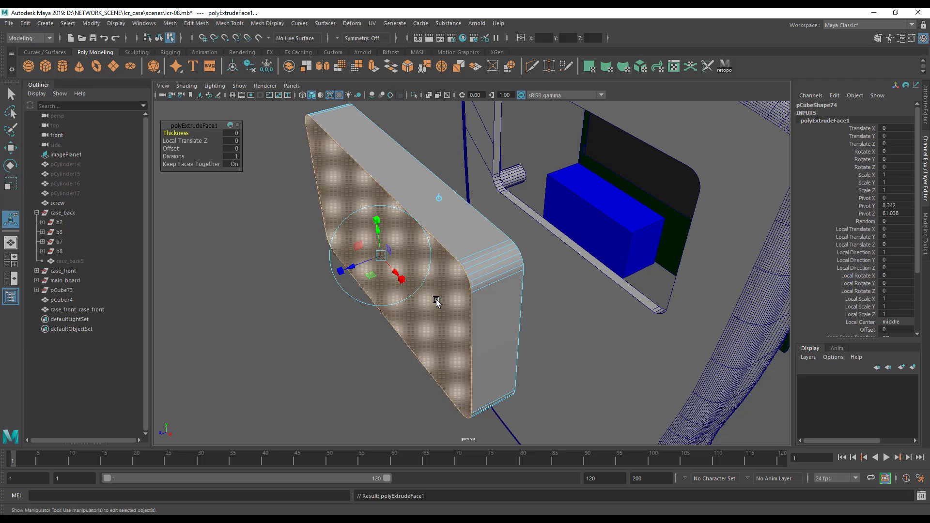
left_click(232, 135)
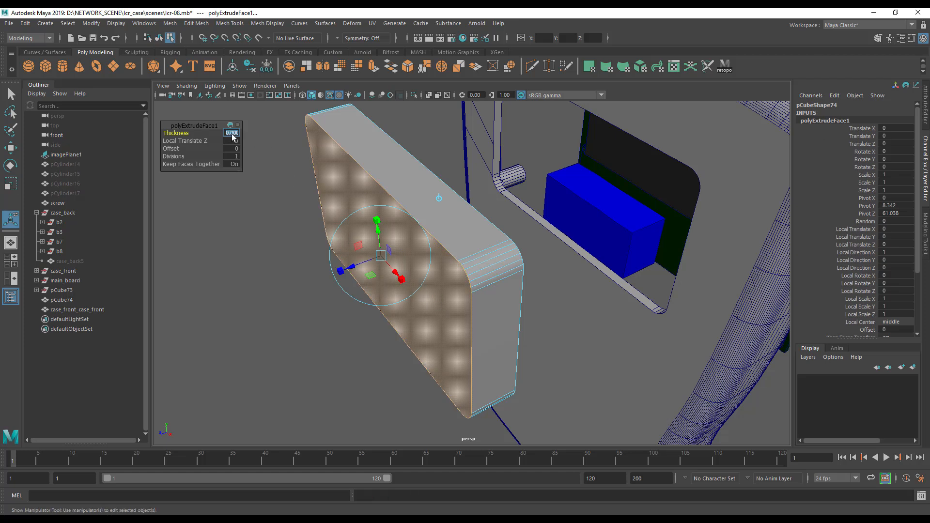
key("Return")
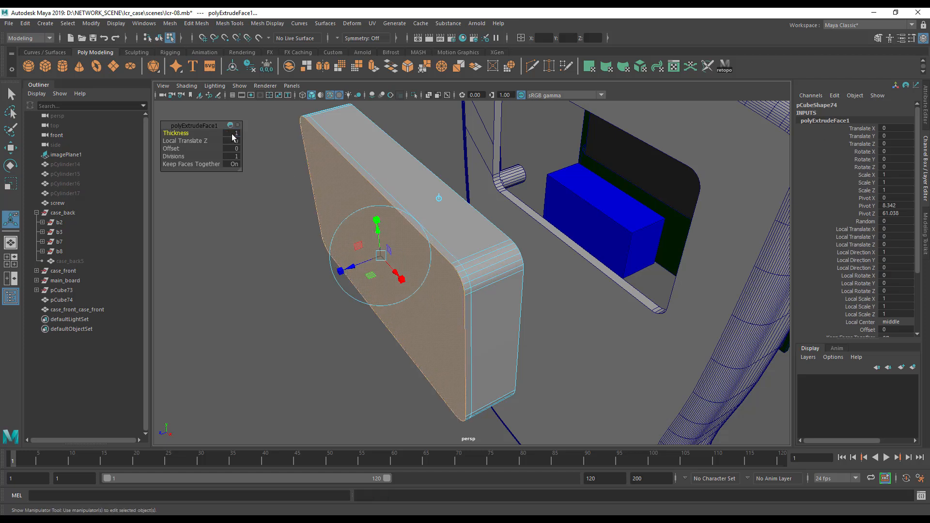
Delete the ring of original side faces behind the newly extruded layer of pCube74.
left_click_drag(371, 260, 424, 275, "alt")
right_click_drag(438, 254, 480, 240)
key("q")
left_click_drag(418, 262, 406, 242, "alt")
right_click_drag(407, 241, 412, 266)
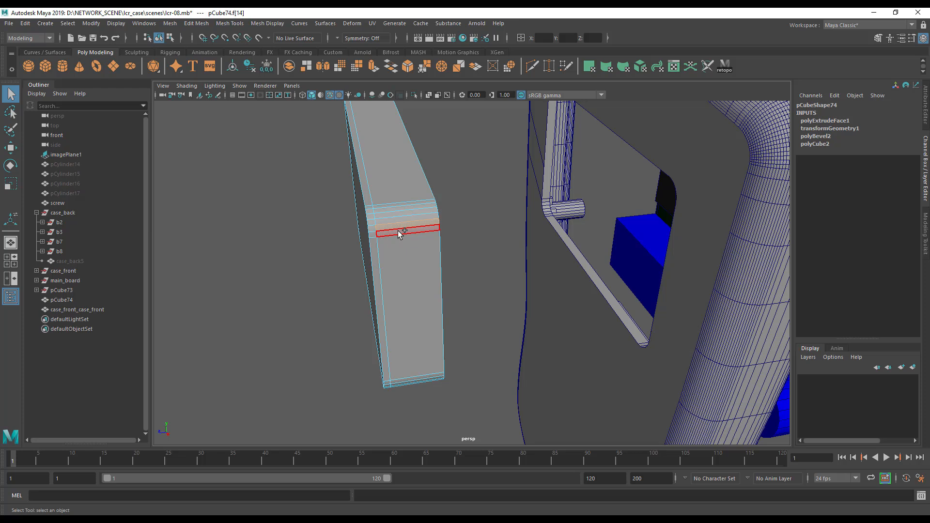
key("Delete")
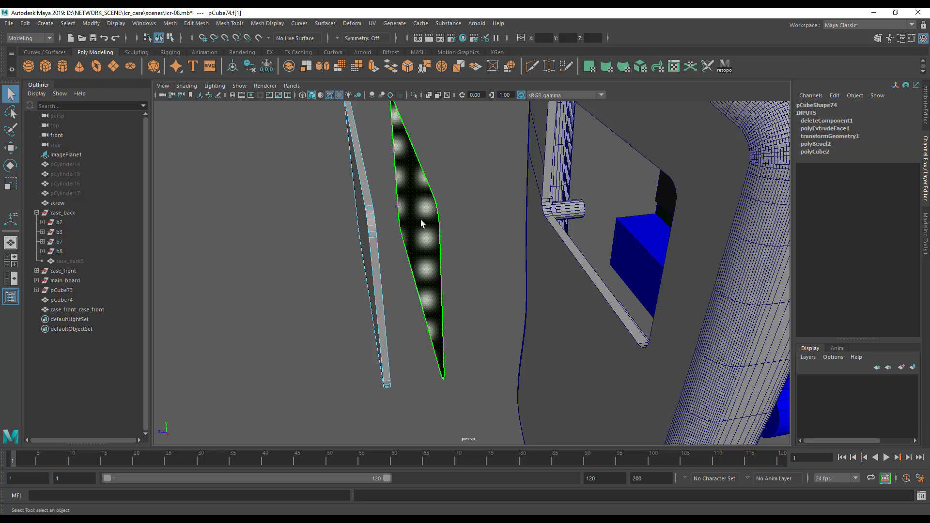
Remove the leftover back face of pCube74 and fill the open back border of the thin slab.
left_click_drag(345, 264, 426, 249, "alt")
right_click_drag(427, 249, 428, 228)
double_click(430, 237)
left_click_drag(521, 271, 407, 239, "alt")
key("space")
left_click(291, 261)
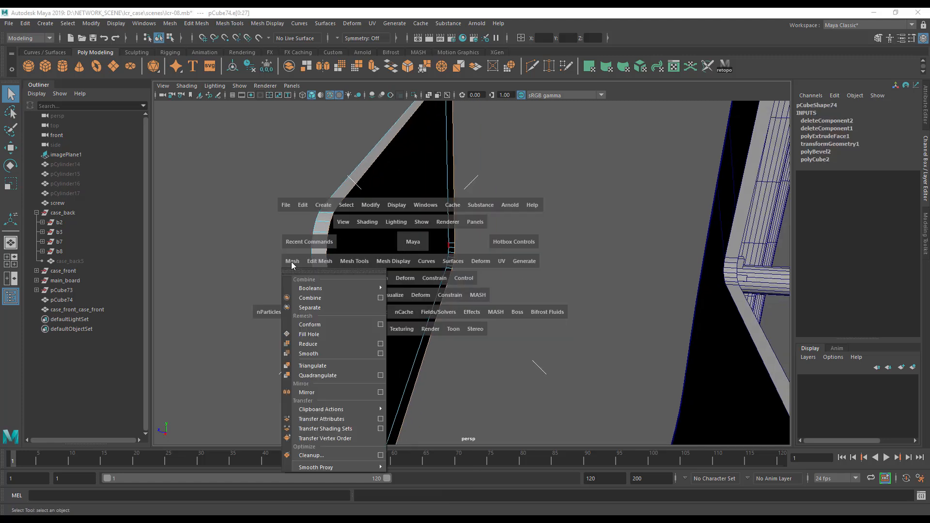
left_click(322, 338)
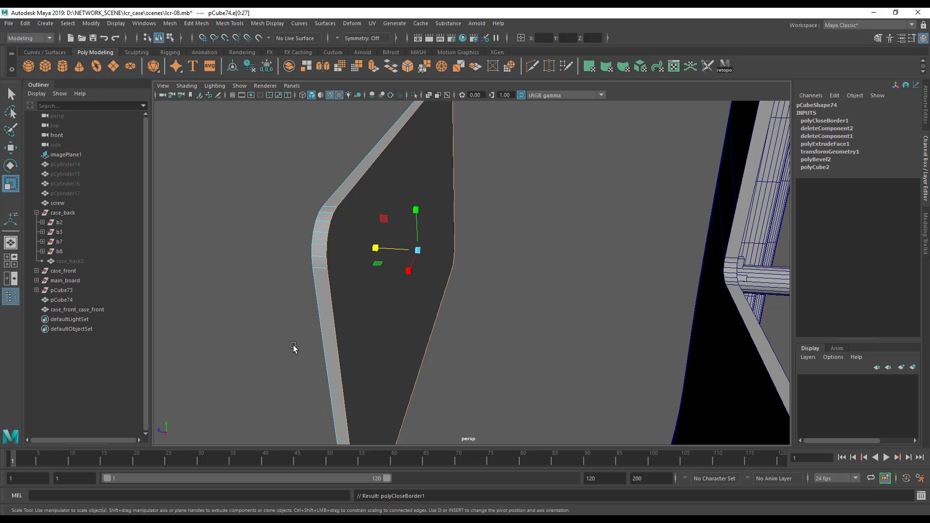
Return pCube74 to object mode and move it along Z to about -3.331.
left_click_drag(324, 339, 357, 338, "alt")
right_click_drag(480, 194, 510, 185)
left_click_drag(510, 186, 301, 257, "alt")
key("w")
left_click_drag(442, 282, 511, 240)
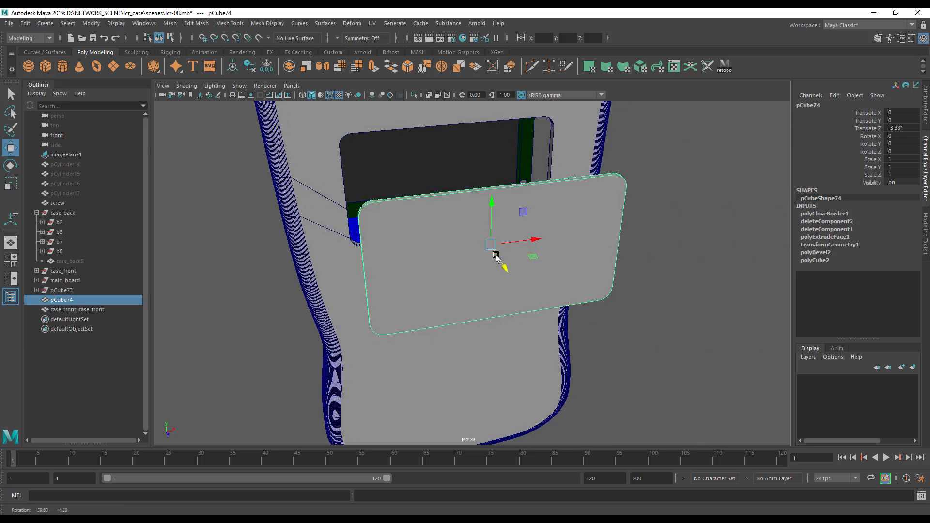
Delete the large front and back faces of pCube74, keeping only its thin rounded rim.
left_click_drag(420, 241, 504, 282, "alt")
right_click_drag(436, 249, 439, 265)
left_click(397, 303)
left_click_drag(398, 302, 436, 324, "alt")
left_click(499, 289, "shift")
key("Delete")
Extrude the rim faces of pCube74 outward with a thickness of 2 to form a frame.
double_click(400, 249)
right_click_drag(391, 316, 437, 334, "alt")
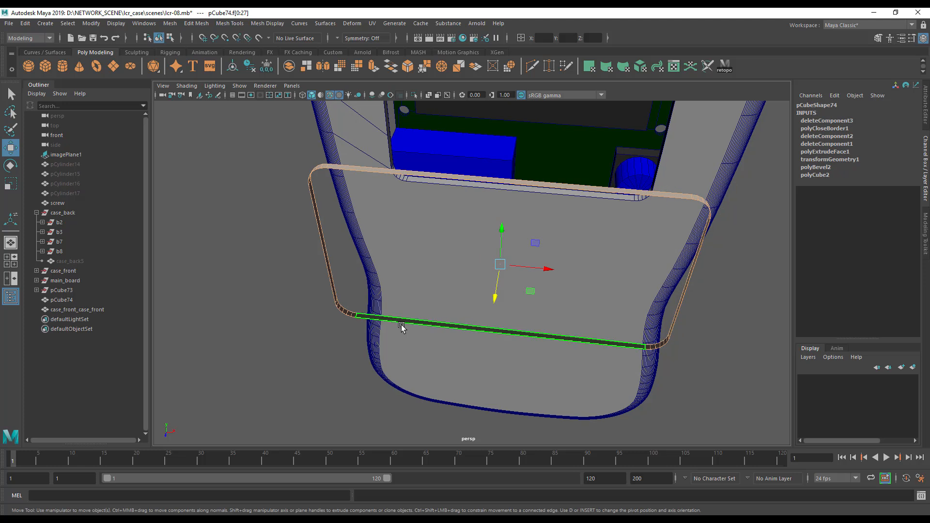
key("ctrl+e")
left_click(230, 133)
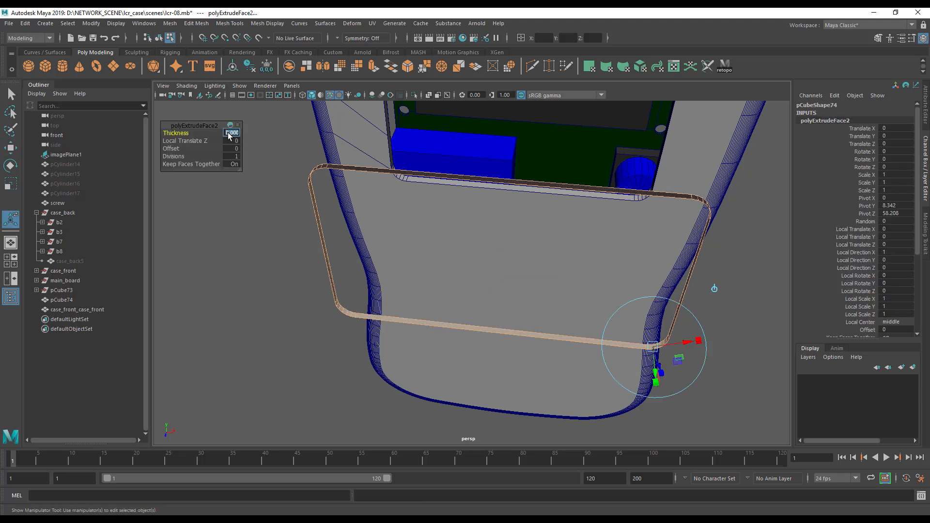
type("2")
key("Return")
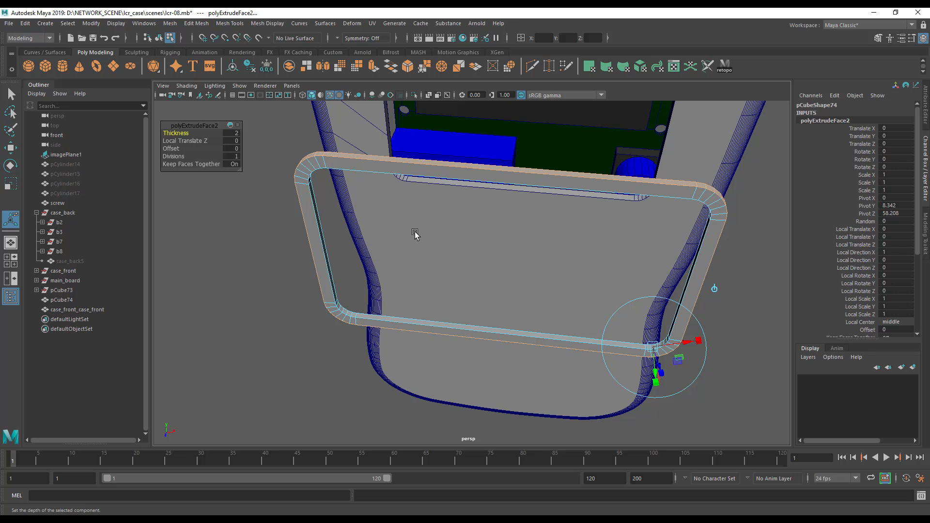
Move the frame pCube74 along Z to about -45.268, up to the window in the front case.
scroll(360, 228, "up", 2)
left_click_drag(336, 228, 368, 227, "alt")
right_click_drag(285, 189, 323, 176)
key("q")
left_click_drag(345, 262, 420, 265, "alt")
key("w")
left_click_drag(517, 236, 264, 221)
scroll(319, 230, "up", 2)
left_click_drag(320, 230, 379, 326, "alt")
scroll(353, 252, "up", 2)
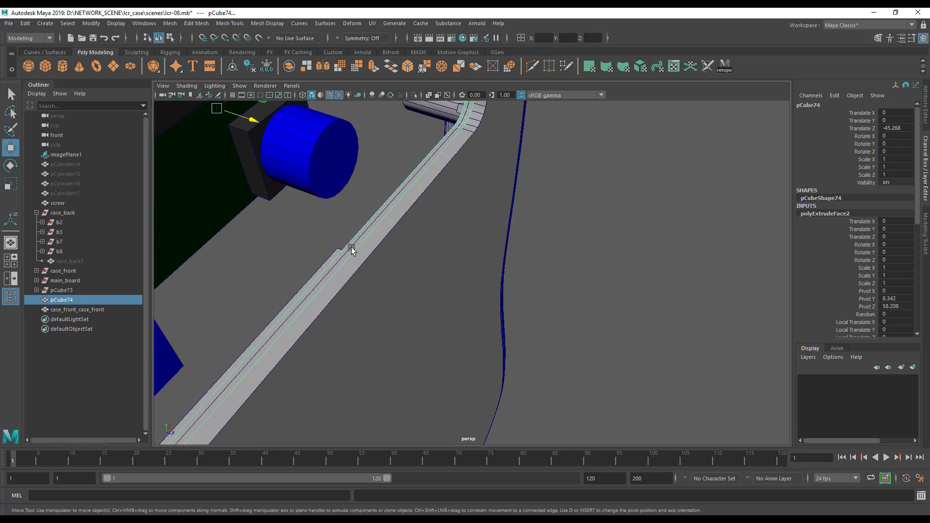
Fine-tune the frame pCube74 along Z to about -45.664 against the inner side of the window.
left_click_drag(353, 251, 504, 331, "alt")
left_click_drag(392, 234, 390, 236)
left_click_drag(534, 268, 511, 276, "alt")
left_click_drag(303, 260, 301, 260)
left_click_drag(574, 280, 335, 286, "alt")
left_click_drag(621, 300, 523, 292, "alt")
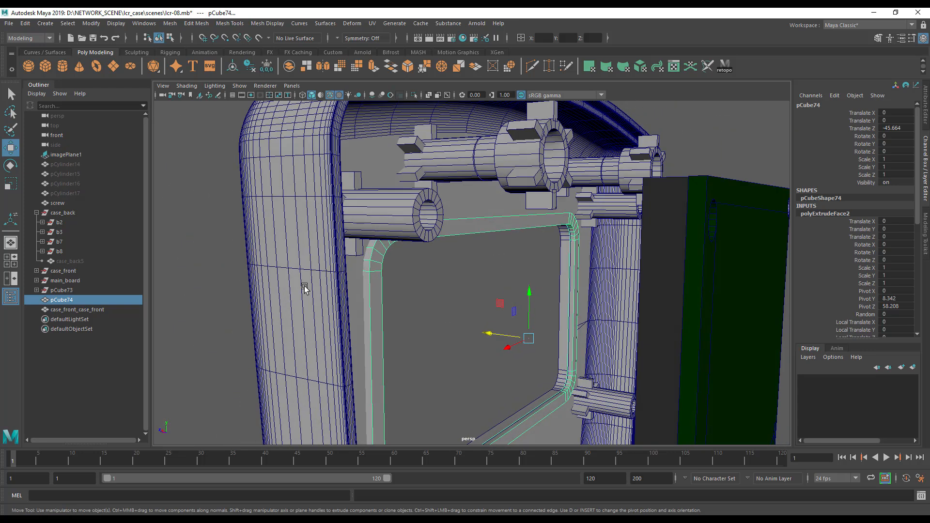
left_click(217, 284)
left_click_drag(371, 381, 397, 330, "alt")
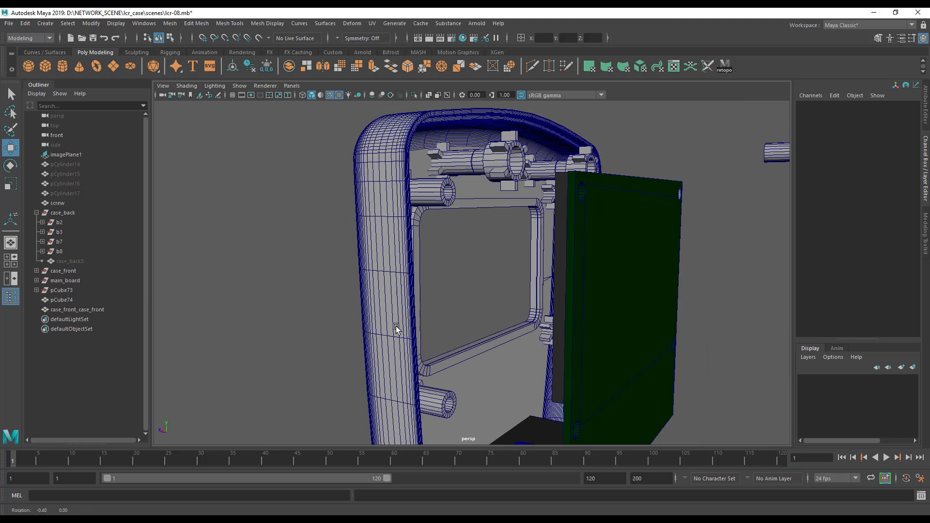
Move main_board along Z to about 10.083 to check its display against the framed window.
left_click(71, 280)
left_click_drag(605, 323, 620, 340)
left_click_drag(499, 237, 432, 230, "alt")
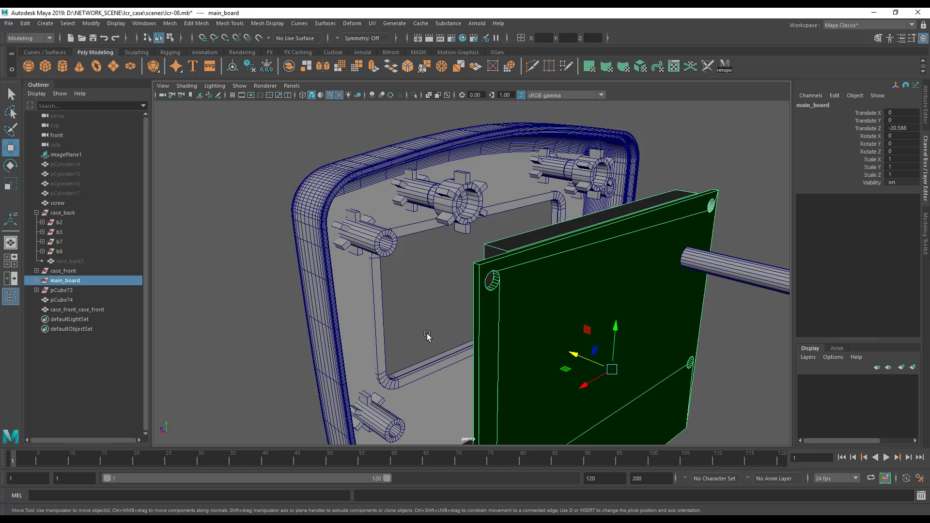
left_click_drag(586, 358, 601, 388)
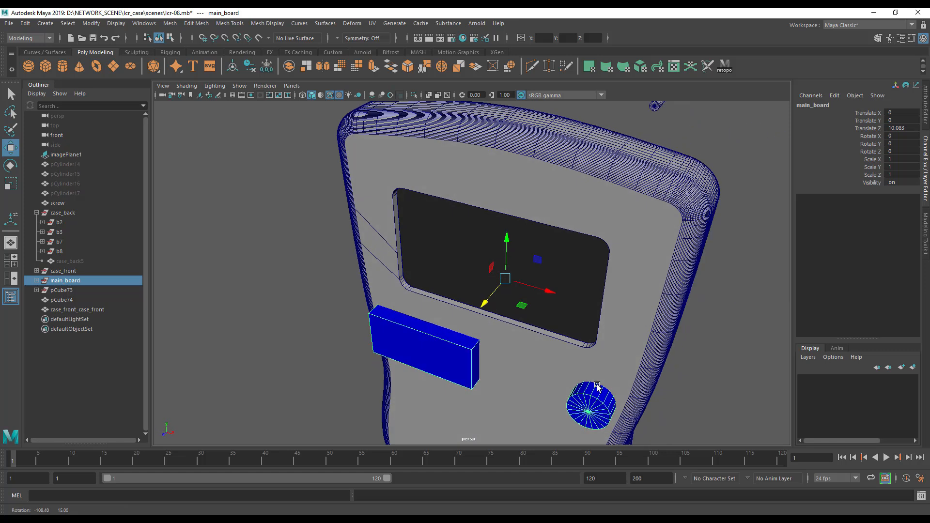
Pull main_board back along Z to about -15.779, clear of the window frame.
left_click_drag(488, 304, 413, 280)
left_click_drag(493, 324, 562, 355, "alt")
left_click_drag(497, 368, 533, 356, "alt")
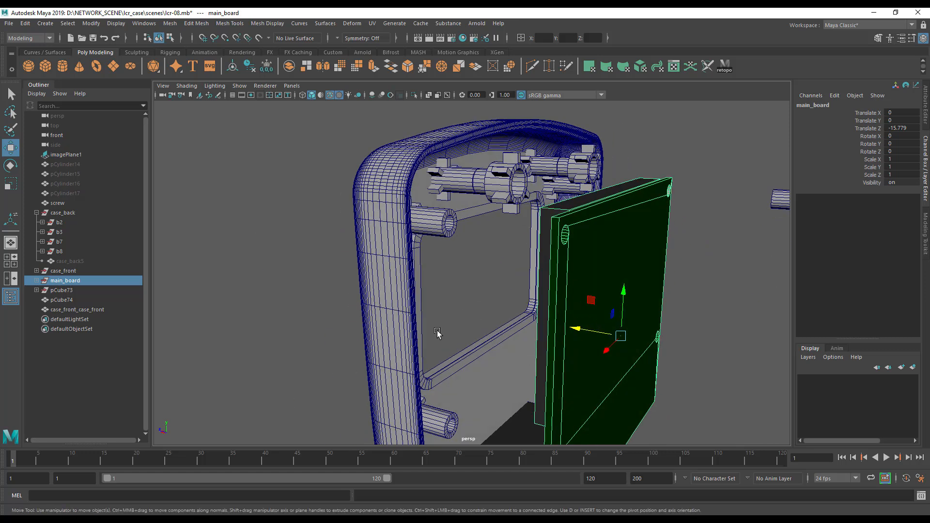
Isolate main_board and the frame pCube74 in the perspective and side views, and frame them in the side view.
left_click(423, 339, "shift")
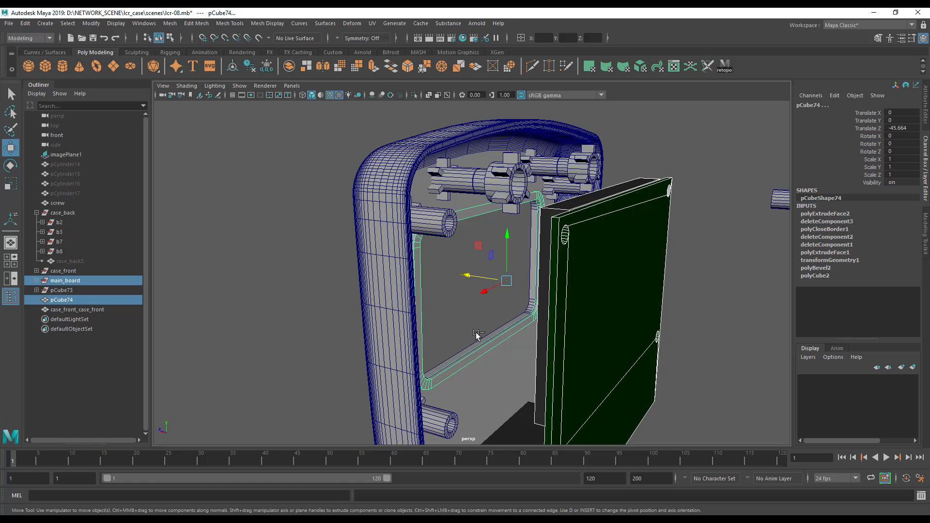
key("ctrl+1")
key("space")
key("ctrl+1")
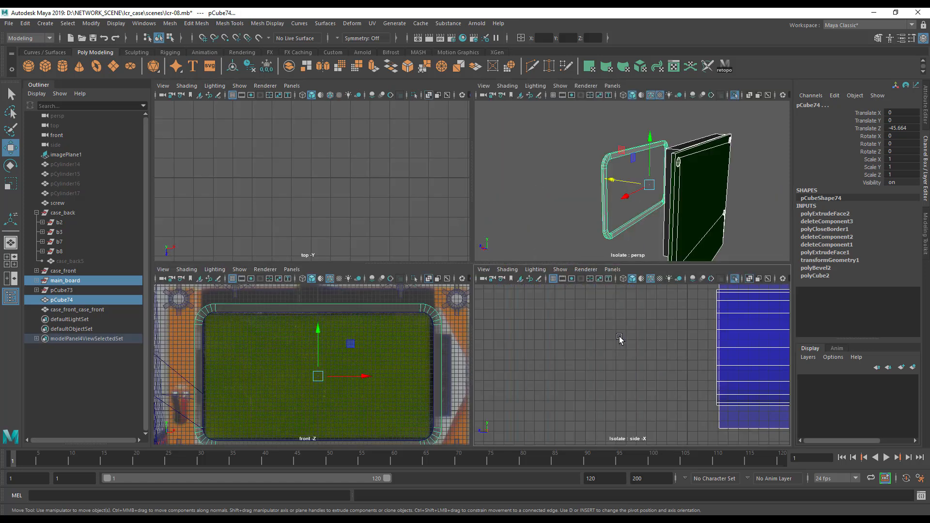
key("f")
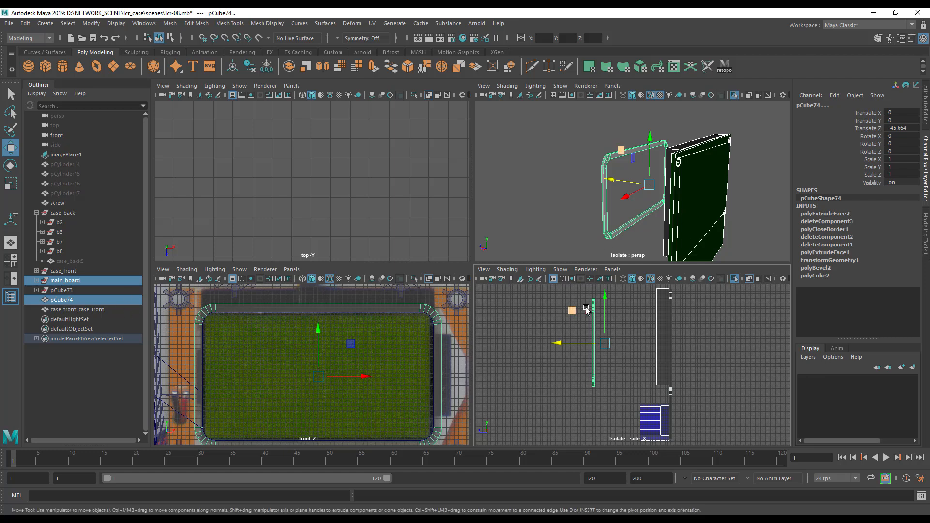
Move main_board along Z to about 9.103 so the display's front face meets the frame pCube74.
left_click(78, 282)
left_click_drag(636, 367, 587, 368)
key("space")
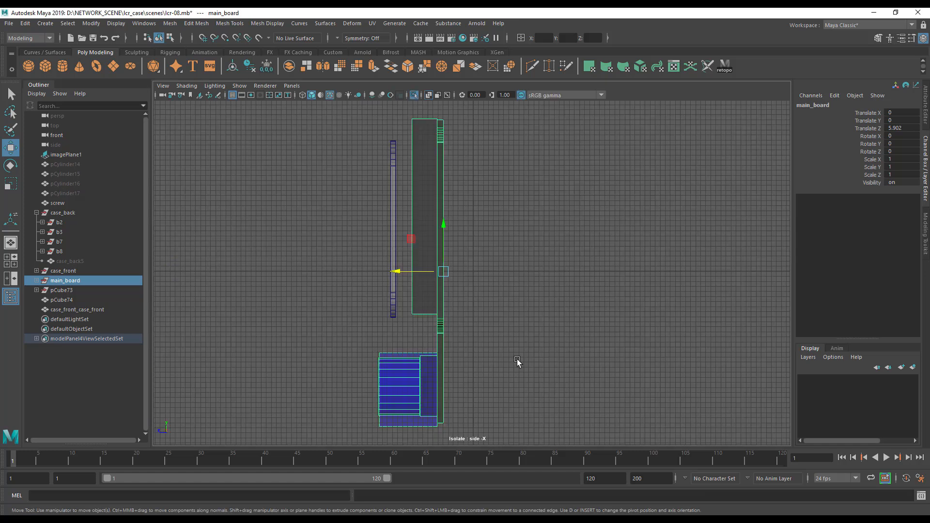
middle_click_drag(377, 334, 528, 395, "alt")
scroll(528, 395, "up", 3)
left_click_drag(590, 354, 568, 355)
scroll(724, 364, "up", 3)
middle_click_drag(724, 364, 664, 284, "alt")
left_click_drag(596, 319, 595, 321)
key("space")
Turn off isolation in the perspective view to bring back the rest of the case parts.
left_click_drag(607, 225, 763, 222, "alt")
right_click_drag(592, 239, 670, 242, "alt")
left_click_drag(670, 242, 688, 239, "alt")
left_click_drag(565, 194, 544, 203, "alt")
key("ctrl+1")
scroll(532, 205, "up", 4)
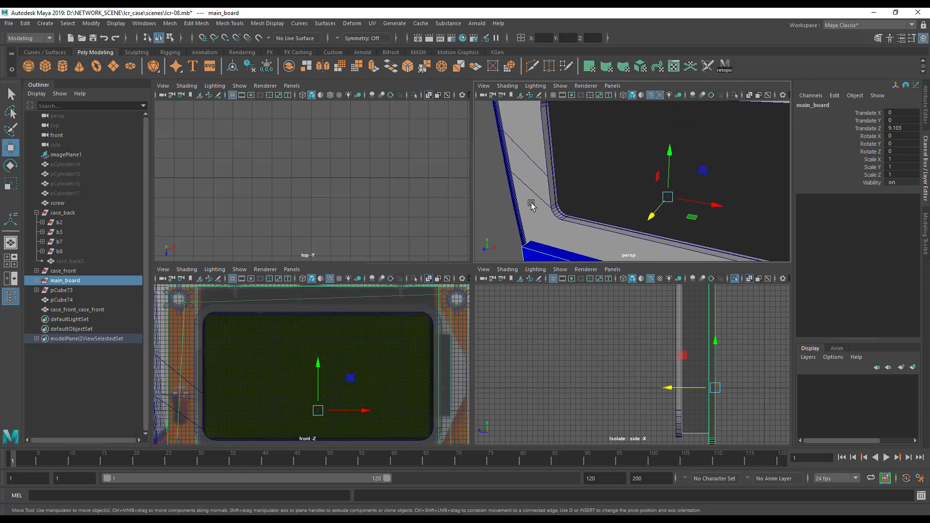
Examine how main_board sits against the posts and window frame inside the front case.
left_click(507, 210)
left_click_drag(638, 216, 549, 216, "alt")
scroll(549, 216, "down", 5)
left_click_drag(729, 216, 676, 210, "alt")
scroll(677, 209, "up", 4)
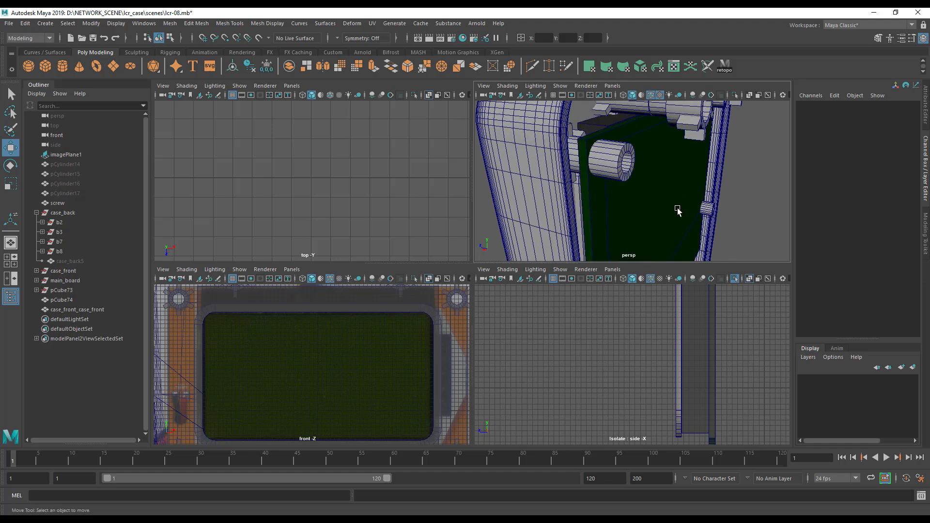
middle_click_drag(655, 189, 556, 201, "alt")
scroll(557, 201, "down", 5)
left_click_drag(557, 201, 589, 194, "alt")
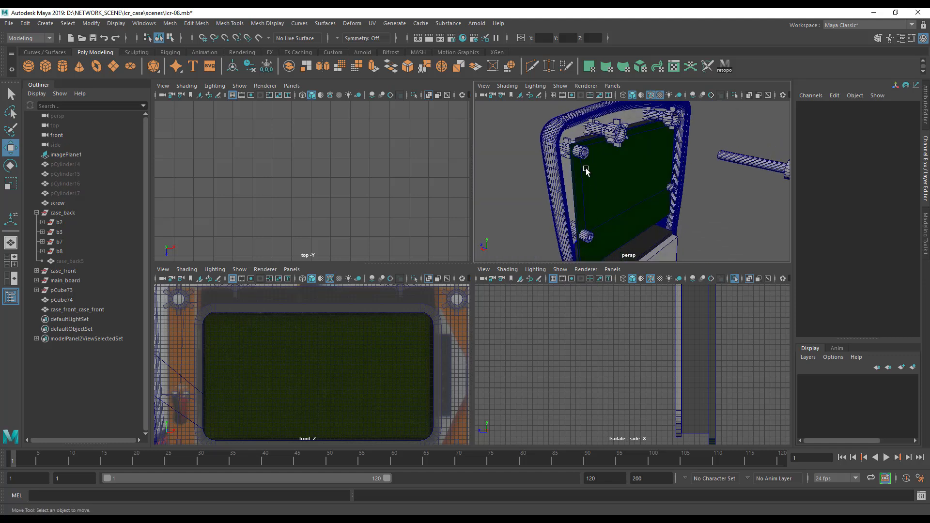
Combine the four plain mounting posts at the main board's corners into a single mesh.
left_click(584, 156)
left_click(586, 236)
left_click(674, 195)
left_click_drag(673, 195, 632, 247, "alt")
left_click(668, 194, "shift")
left_click_drag(690, 227, 686, 173, "alt")
key("space")
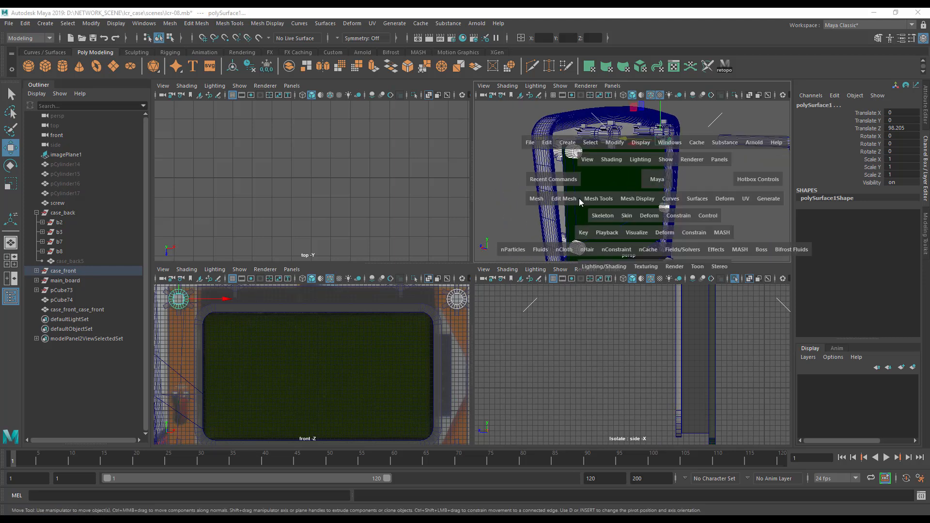
left_click(538, 200)
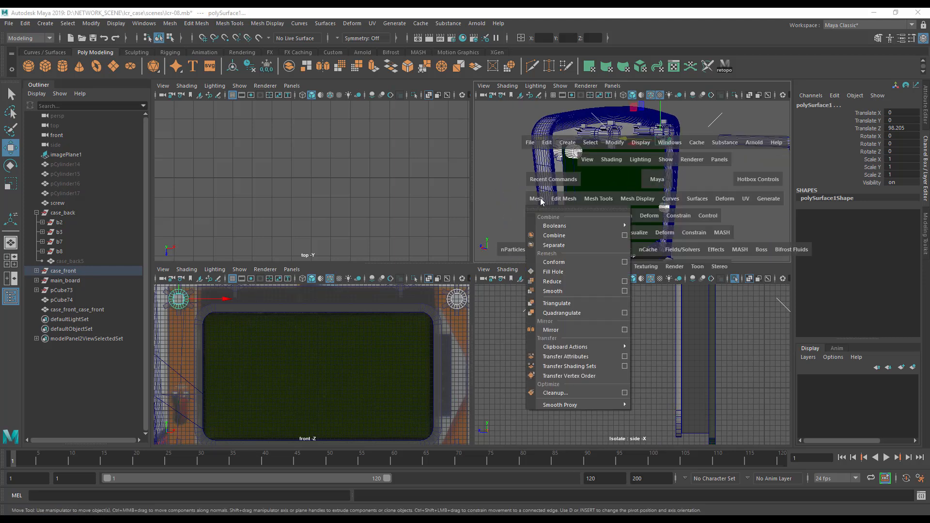
left_click(551, 236)
Isolate the combined corner posts together with the circuit board pcb4 in an enlarged side view.
left_click(577, 188)
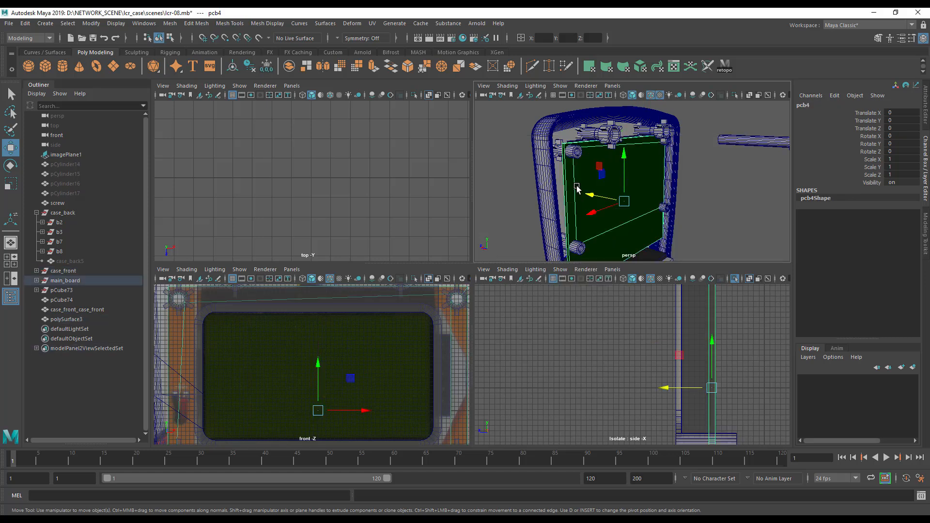
left_click(573, 159)
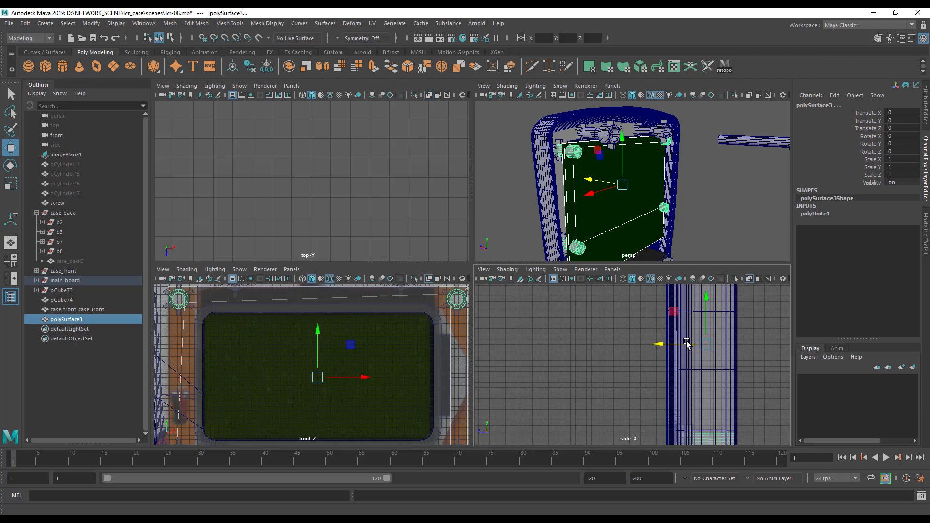
key("space")
key("ctrl+1")
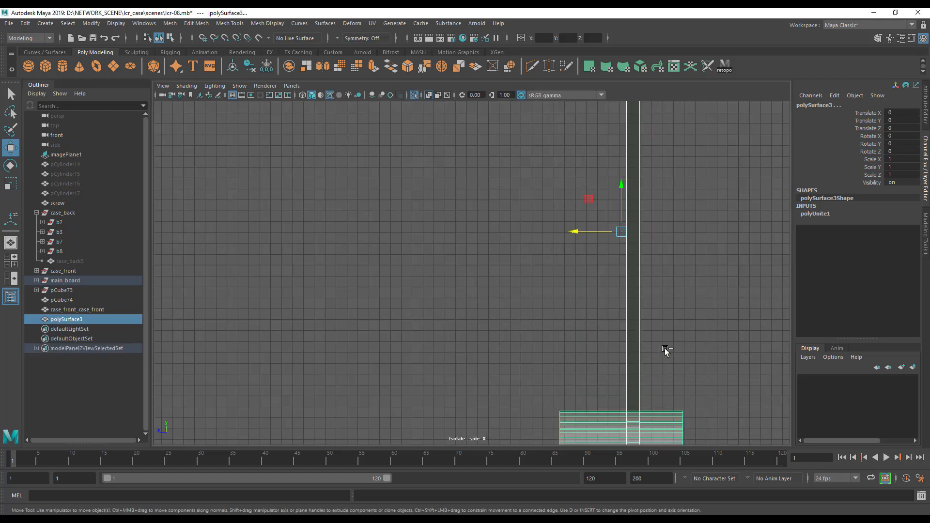
Select the vertices at the posts' rear ends and shift them along Z to shorten the posts toward the board's front face.
right_click_drag(699, 363, 592, 368, "alt")
middle_click_drag(593, 367, 507, 361, "alt")
middle_click_drag(558, 315, 560, 359, "alt")
right_click(532, 145)
right_click_drag(533, 145, 486, 145)
right_click_drag(622, 290, 595, 291, "alt")
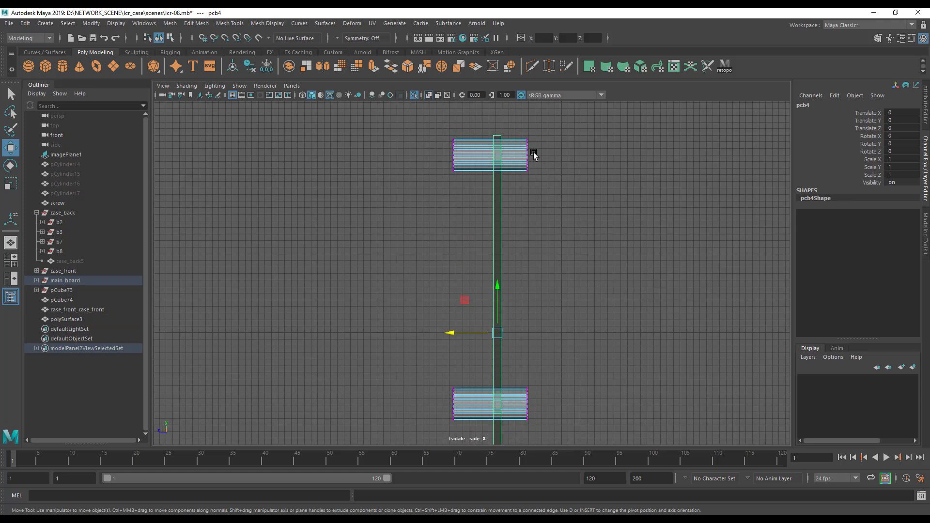
left_click_drag(515, 132, 593, 443)
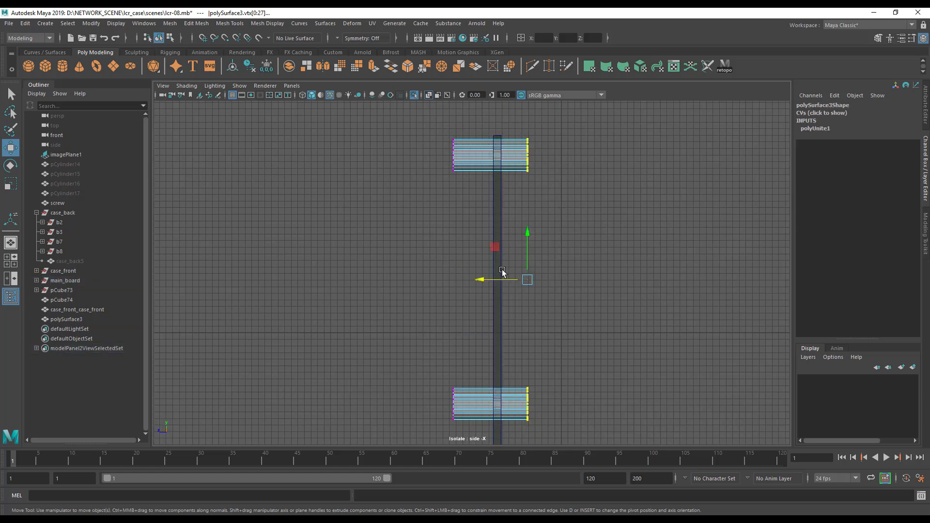
left_click_drag(492, 279, 462, 284)
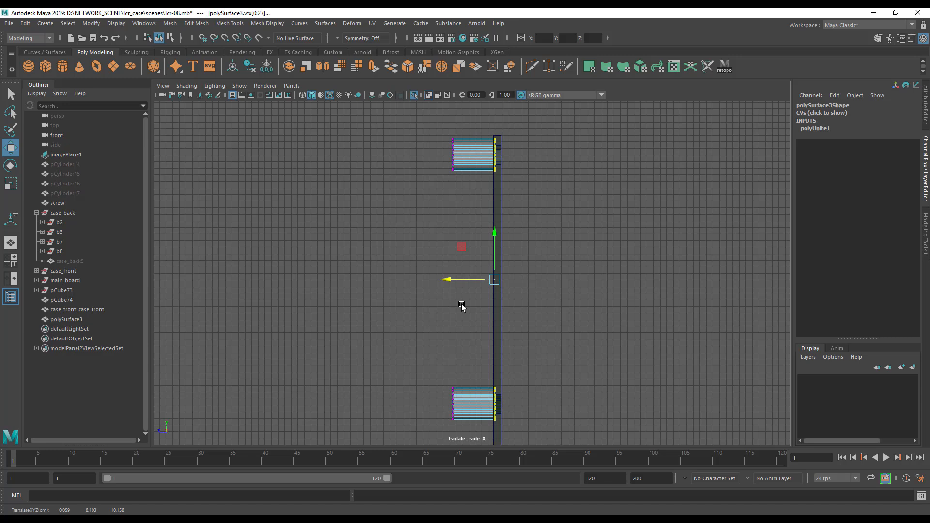
Fine-tune the selected end vertices along Z so the posts finish flush with the board's front face.
middle_click_drag(441, 354, 434, 274, "alt")
middle_click_drag(475, 250, 465, 409, "alt")
right_click_drag(561, 339, 717, 316, "alt")
middle_click_drag(424, 262, 359, 401, "alt")
right_click_drag(548, 373, 742, 369, "alt")
middle_click_drag(506, 317, 756, 206, "alt")
middle_click_drag(410, 337, 430, 272, "alt")
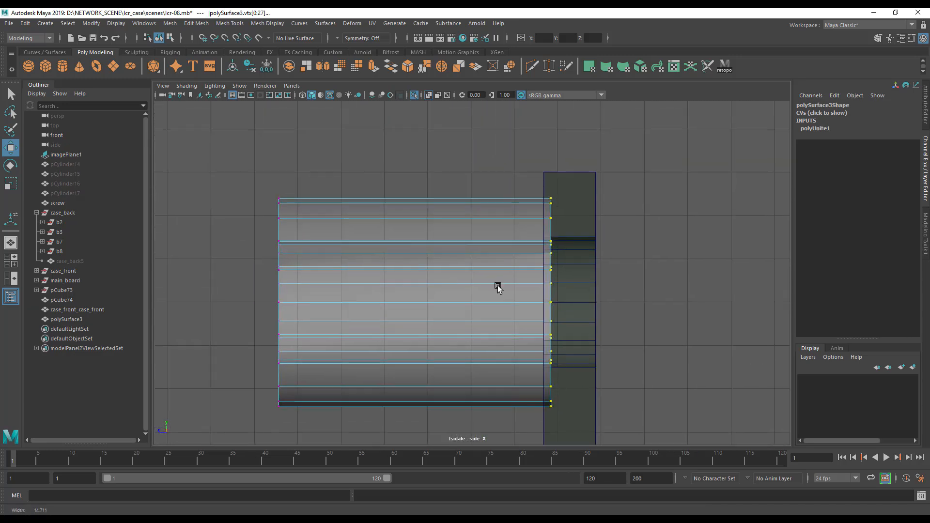
right_click_drag(498, 289, 513, 283, "alt")
middle_click_drag(513, 286, 505, 286)
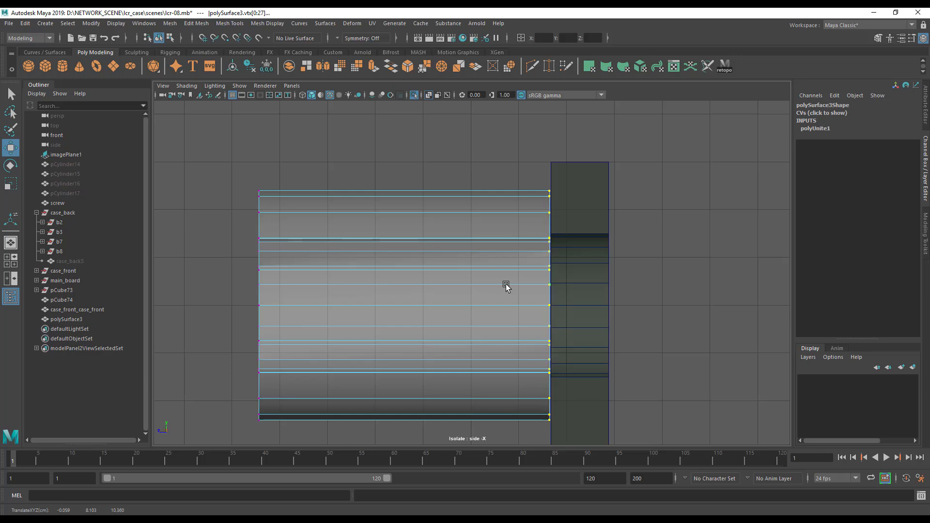
left_click(657, 291)
Return the combined posts to object mode and enlarge the perspective view.
key("space")
left_click_drag(566, 242, 583, 203, "alt")
right_click_drag(548, 175, 564, 163)
key("space")
left_click_drag(540, 264, 608, 295, "alt")
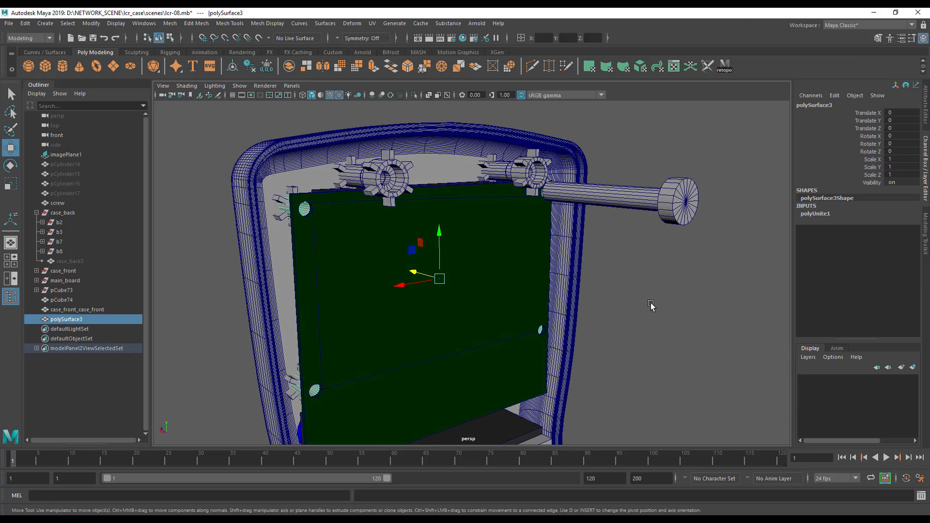
Examine how the shortened posts meet the board and how the ribbed screw posts sit around its upper edge.
left_click_drag(640, 282, 495, 270, "alt")
right_click_drag(494, 269, 633, 339, "alt")
left_click_drag(415, 349, 488, 347, "alt")
middle_click_drag(488, 348, 440, 388, "alt")
right_click_drag(440, 387, 598, 363, "alt")
left_click_drag(598, 363, 572, 352, "alt")
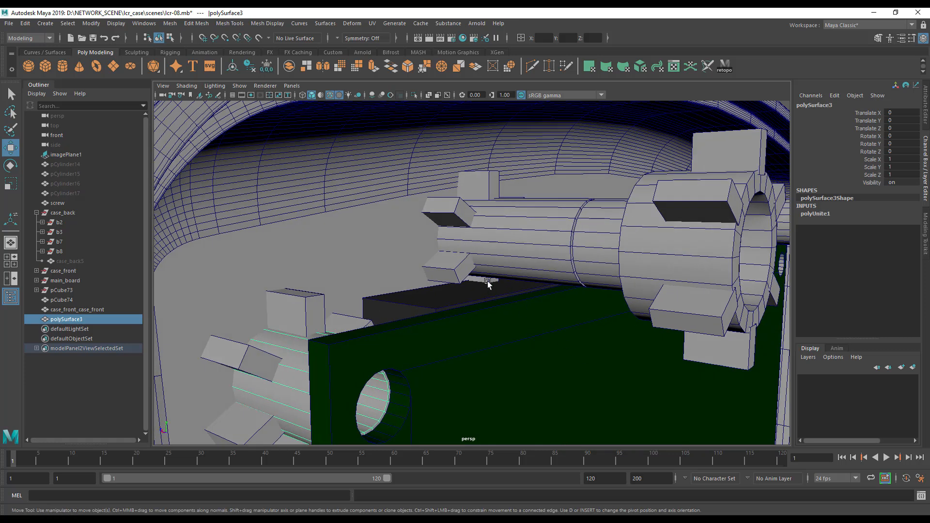
left_click(488, 281)
left_click_drag(473, 304, 415, 314, "alt")
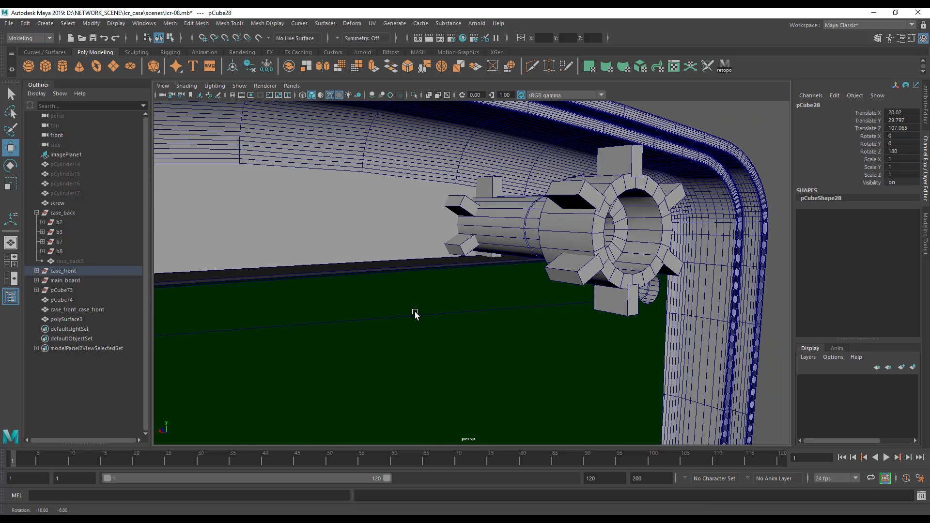
left_click(499, 301)
left_click_drag(488, 311, 351, 361, "alt")
mouse_move(446, 325)
left_mouse_down("alt")
mouse_move(394, 315)
mouse_move(548, 314)
mouse_move(445, 332)
left_mouse_up("alt")
right_click_drag(444, 333, 463, 336, "alt")
left_click_drag(397, 339, 436, 337, "alt")
right_click_drag(436, 337, 459, 339, "alt")
left_click_drag(460, 339, 424, 324, "alt")
right_click_drag(597, 339, 542, 355, "alt")
left_click_drag(542, 355, 504, 358, "alt")
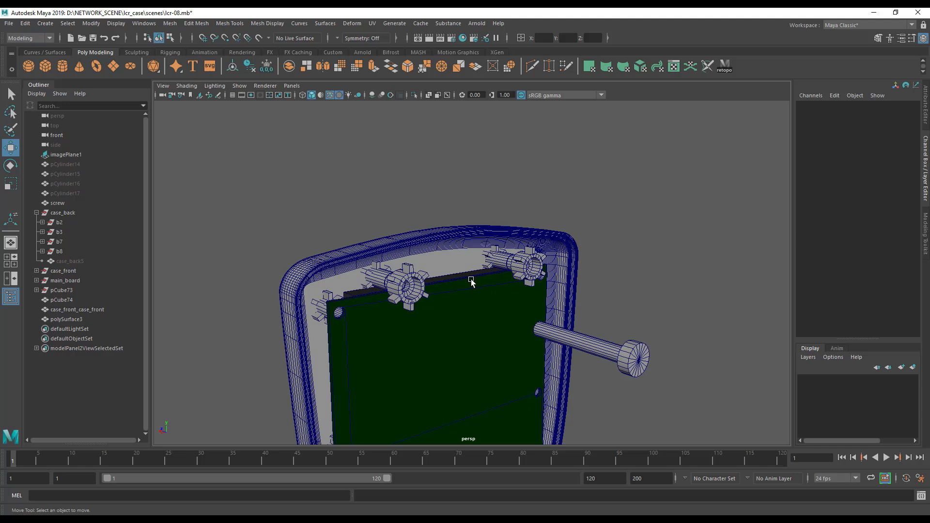
Select the case_front group and check which posts in the front case belong to it.
left_click(372, 272)
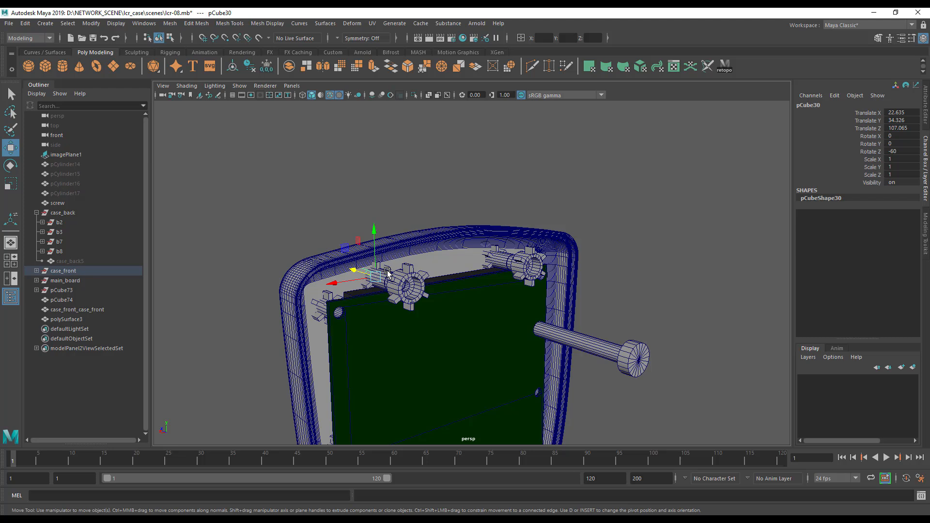
left_click(64, 271)
right_click_drag(344, 315, 262, 306, "alt")
left_click_drag(262, 306, 357, 333, "alt")
right_click_drag(357, 333, 500, 378, "alt")
left_click_drag(366, 358, 368, 366, "alt")
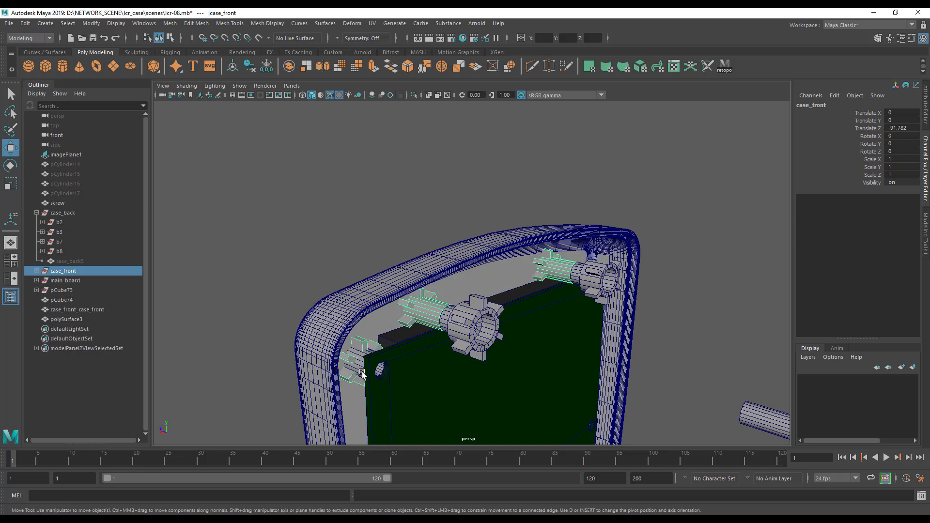
Separate the combined post mesh polySurface3 back into individual posts.
left_click(362, 374)
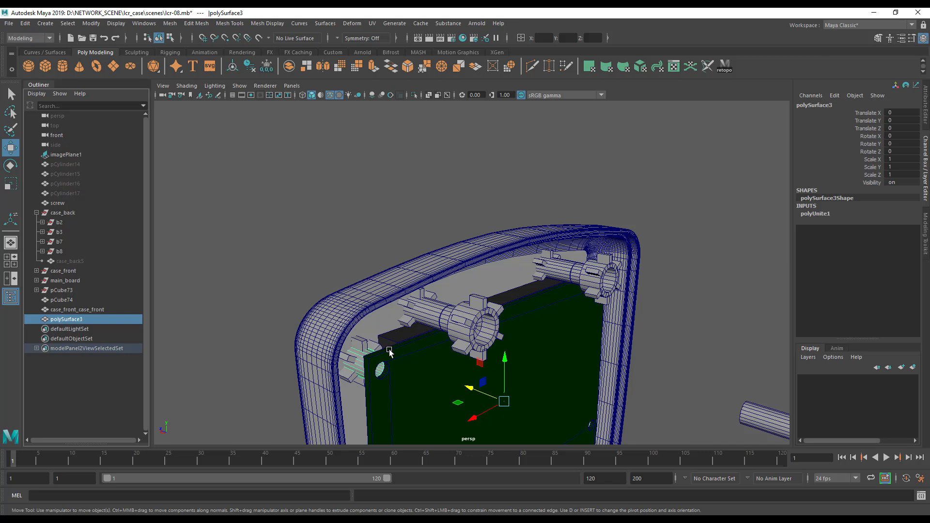
left_click_drag(449, 369, 269, 331, "alt")
key("space")
left_click(321, 345)
left_click(321, 336)
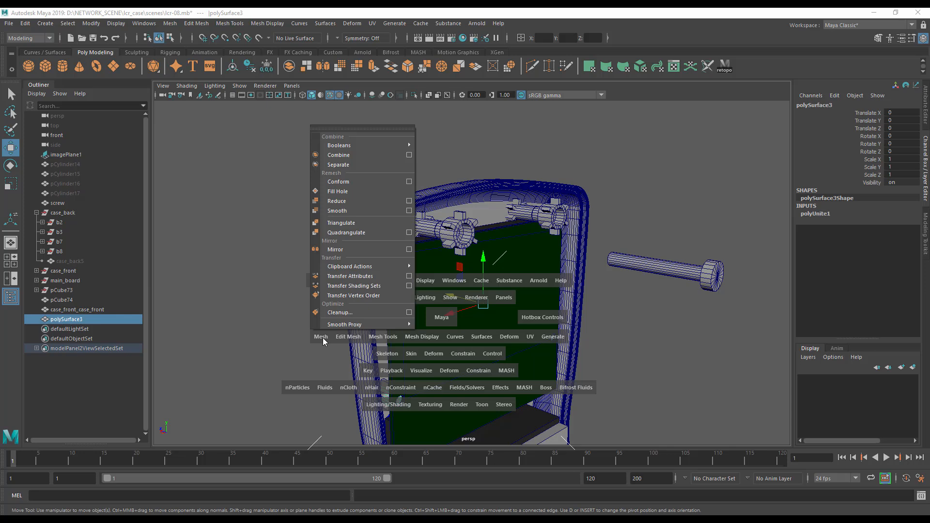
left_click(351, 165)
Expand the polySurface3 group and delete its construction history.
left_click(73, 320)
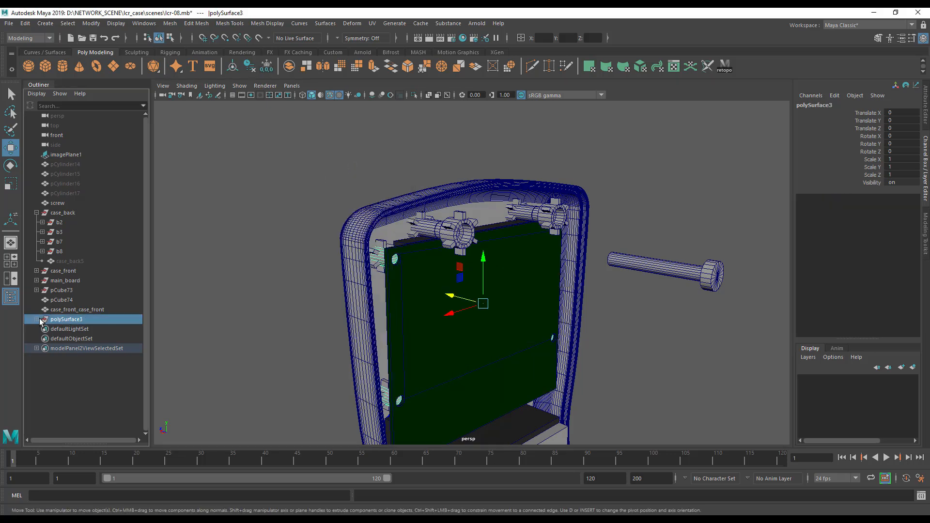
left_click(37, 319)
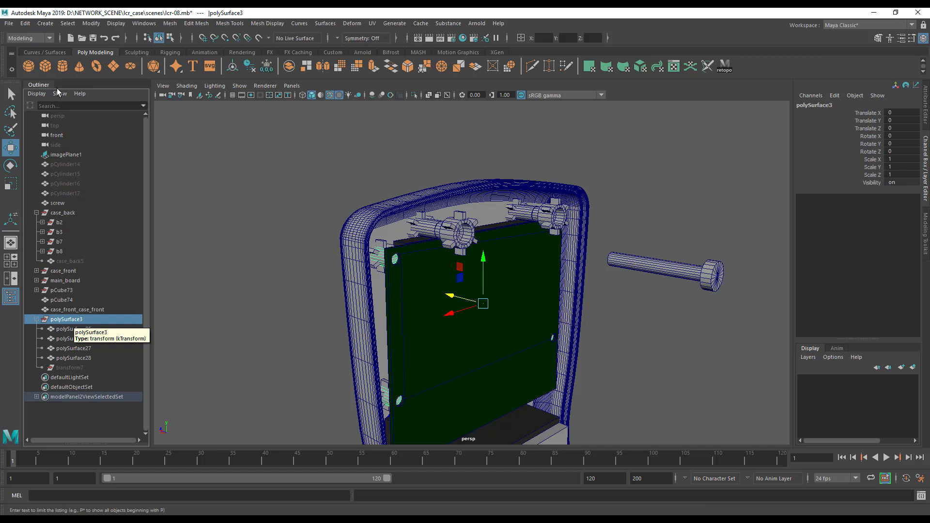
left_click(82, 25)
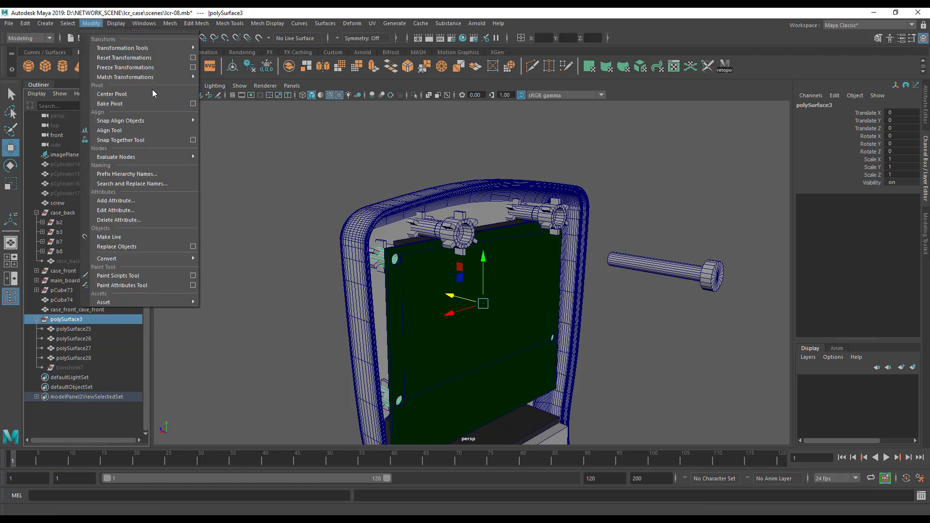
left_click(26, 25)
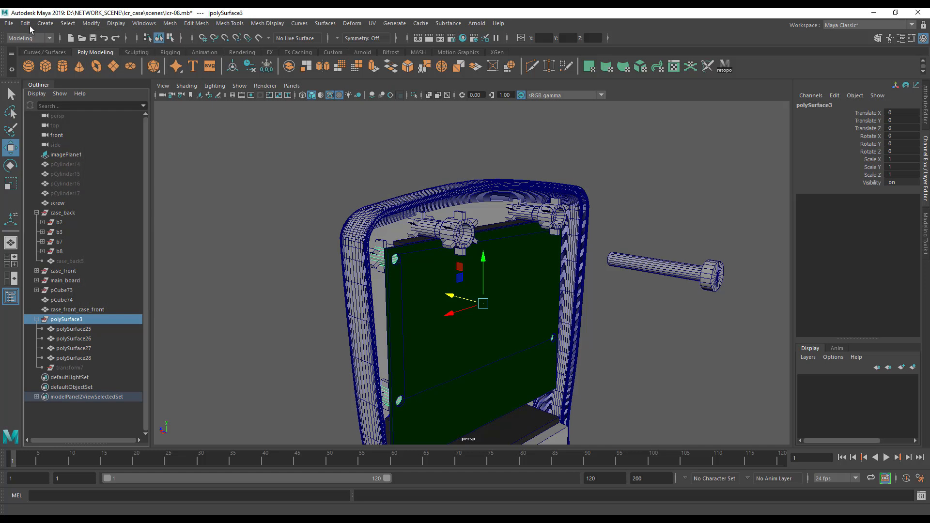
left_click(28, 24)
mouse_move(68, 138)
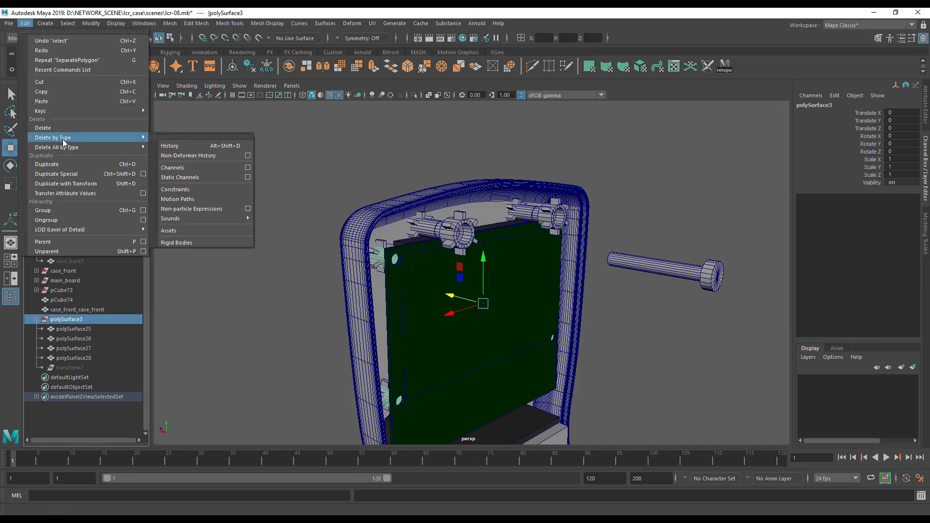
left_click(167, 146)
Take polySurface25 through polySurface28 out of the polySurface3 group and parent them under case_front.
left_click(72, 331)
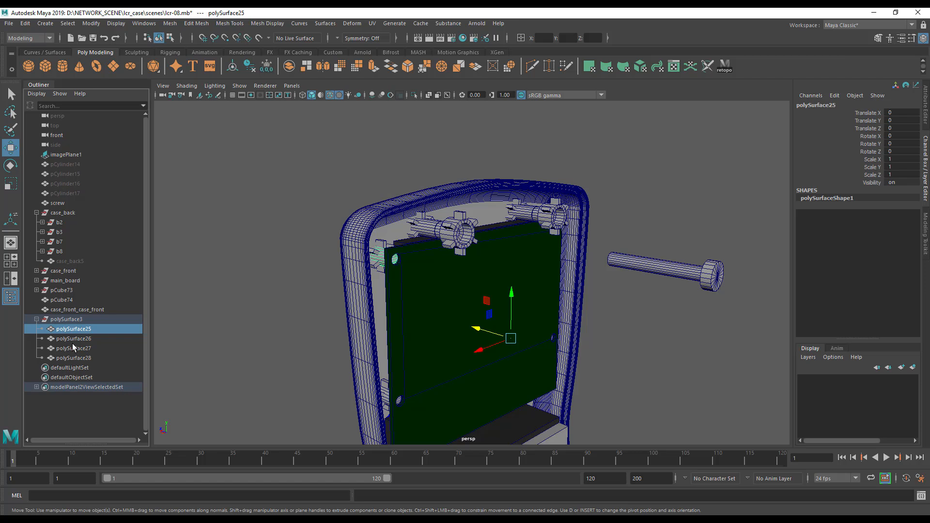
left_click(69, 356, "shift")
middle_click_drag(74, 338, 81, 316)
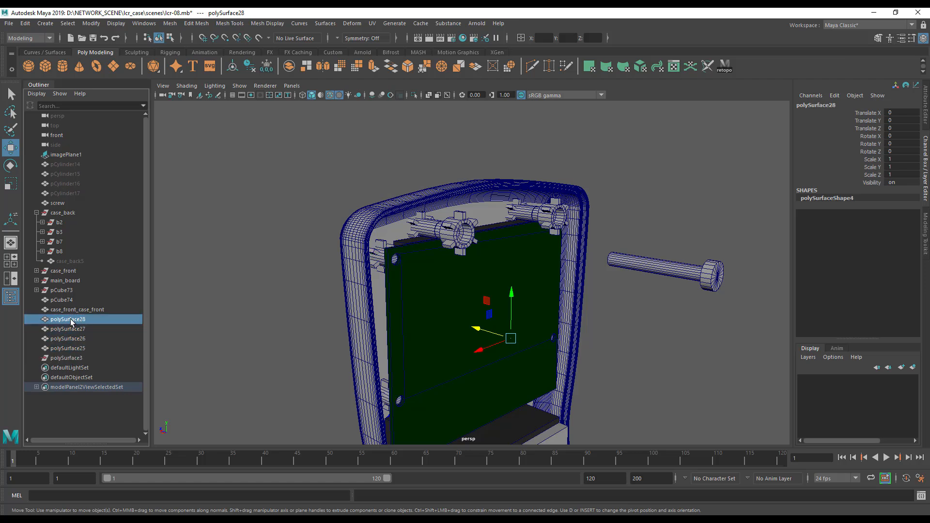
left_click(62, 347, "shift")
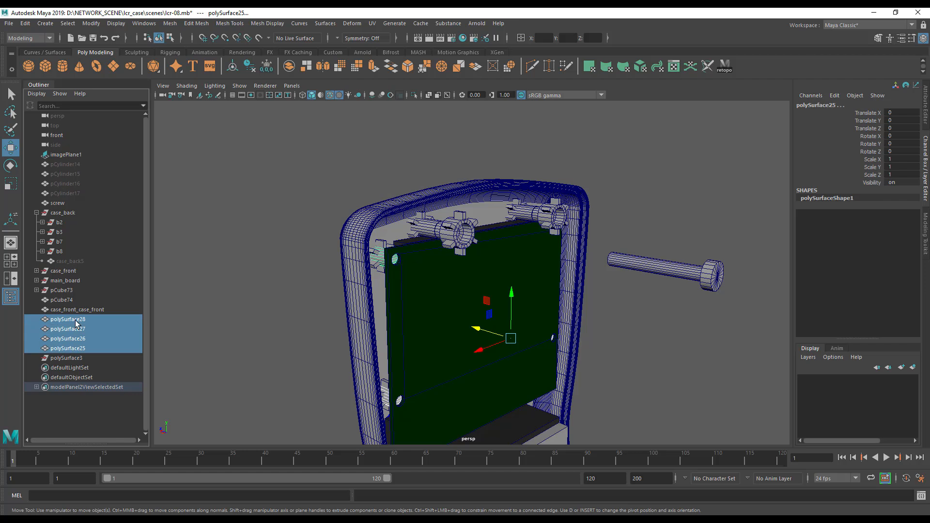
middle_click_drag(76, 323, 69, 270)
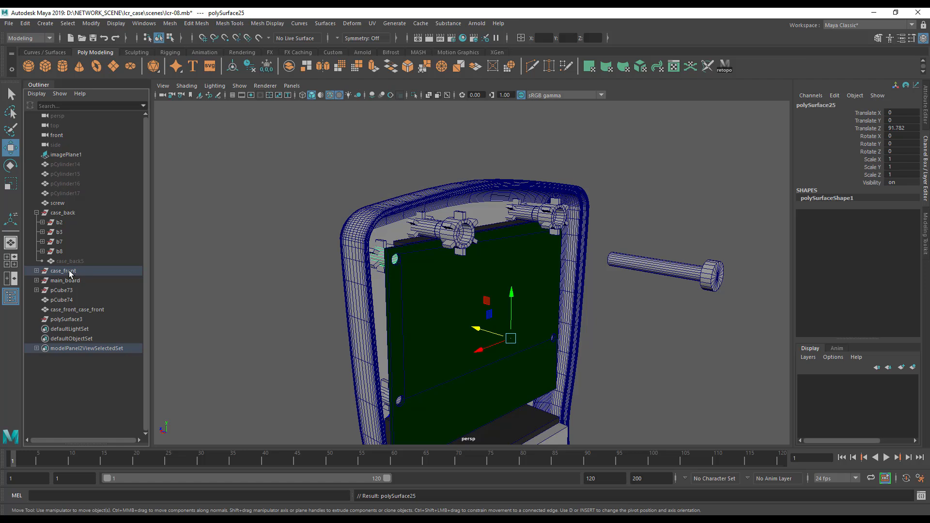
Try moving case_front along Z to check which parts follow it, and undo each move.
left_click(75, 272)
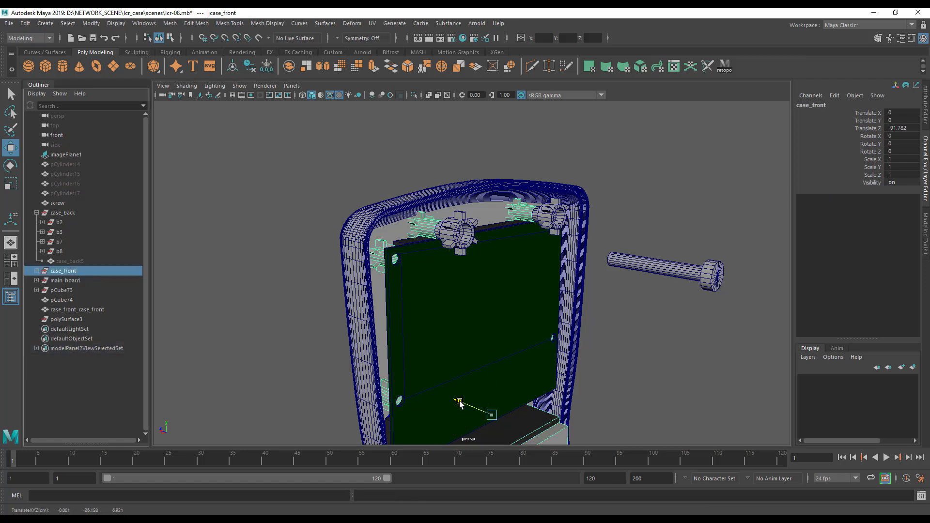
left_click_drag(443, 397, 491, 282)
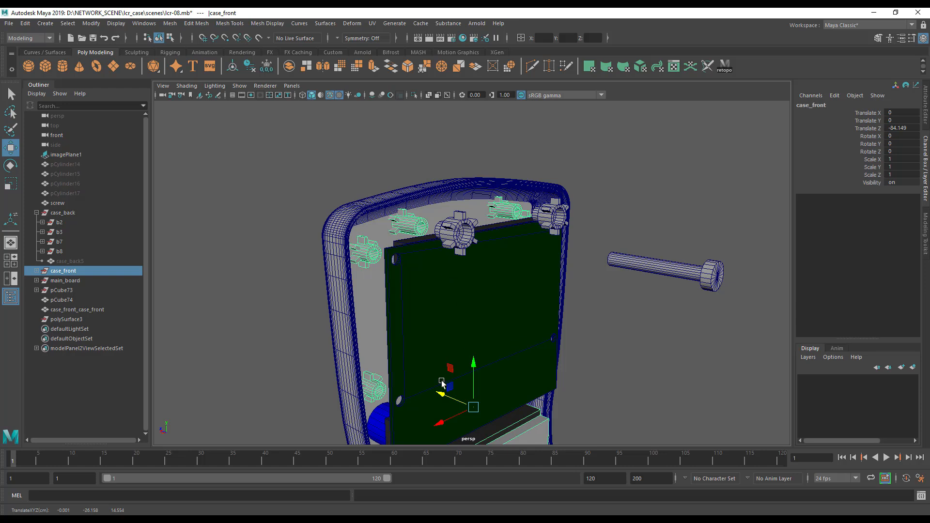
left_click_drag(420, 394, 436, 369, "alt")
key("ctrl+z")
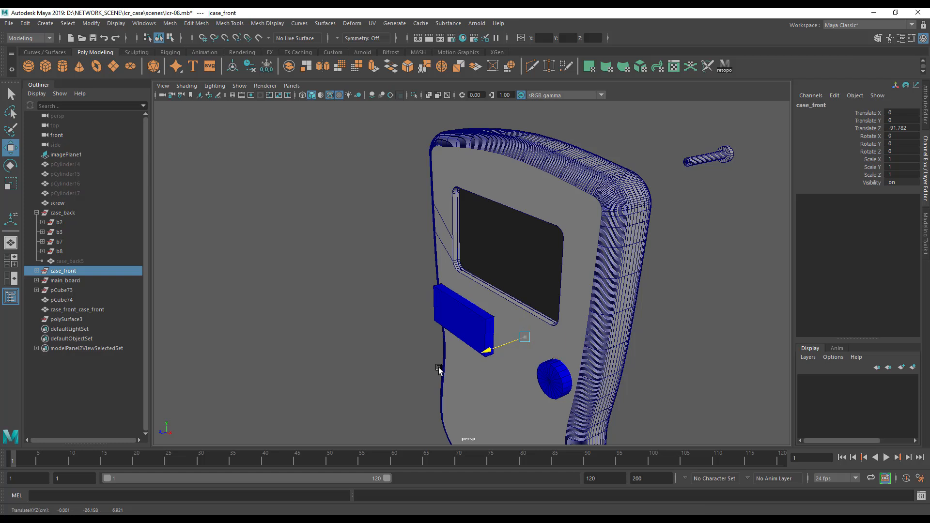
left_click_drag(523, 366, 424, 241)
key("ctrl+z")
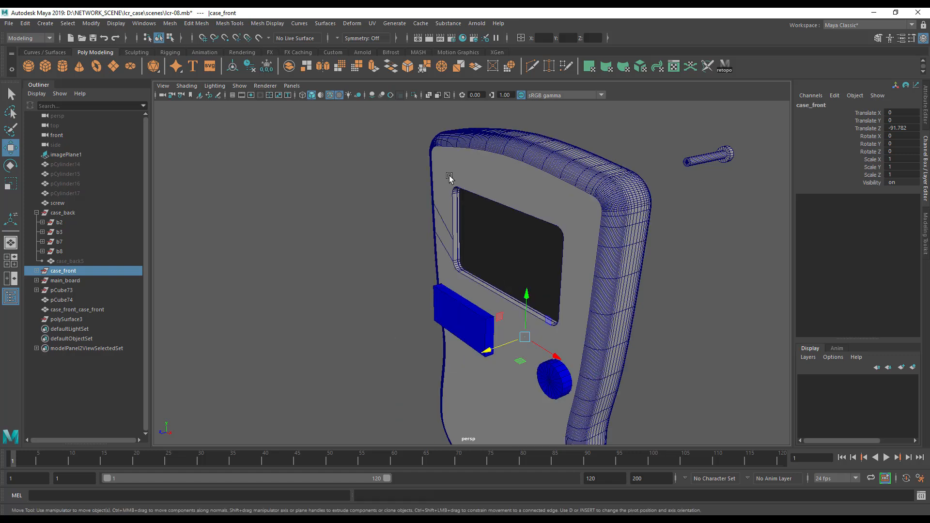
Delete the construction history of the case_front_case_front mesh and parent it under the case_front group.
left_click(456, 190)
key("space")
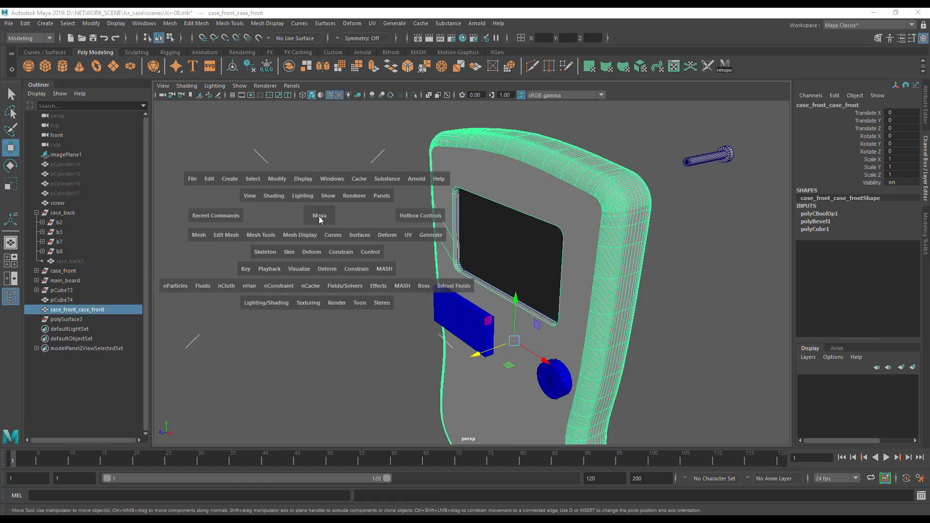
left_click(204, 236)
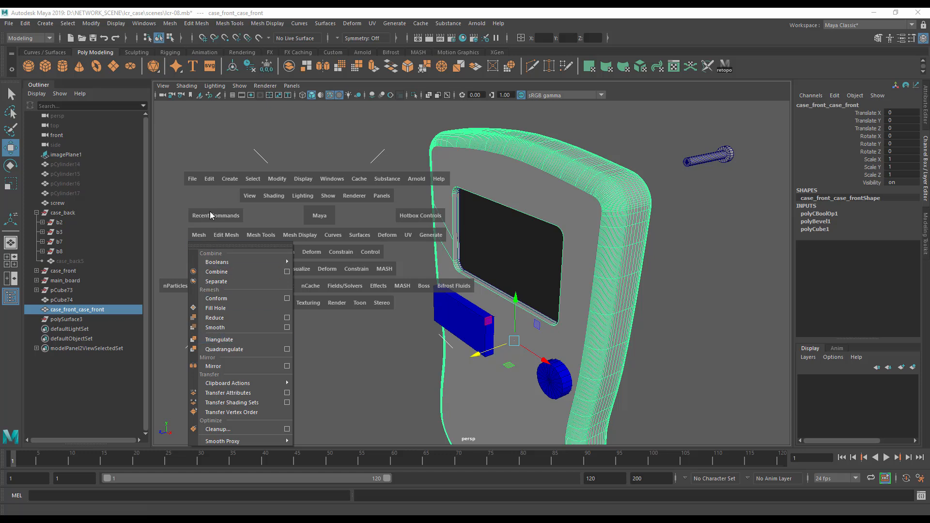
left_click(196, 210)
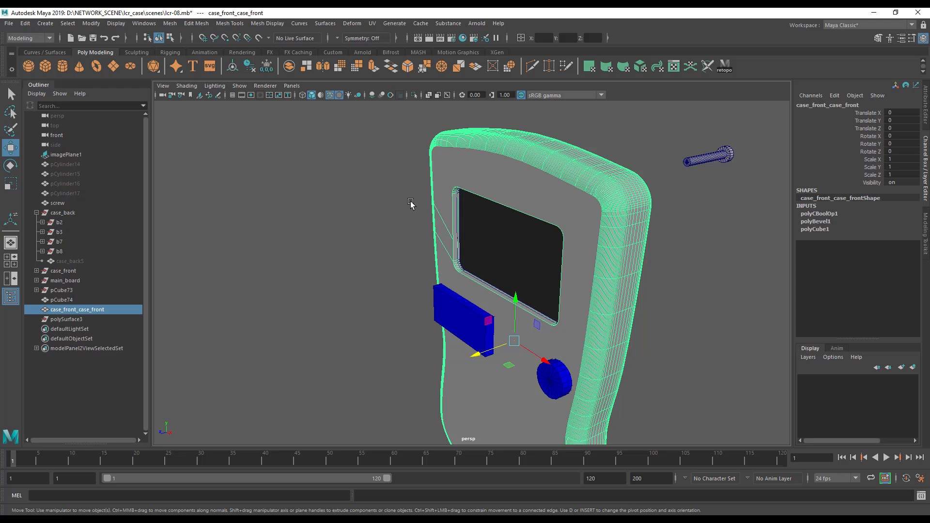
key("space")
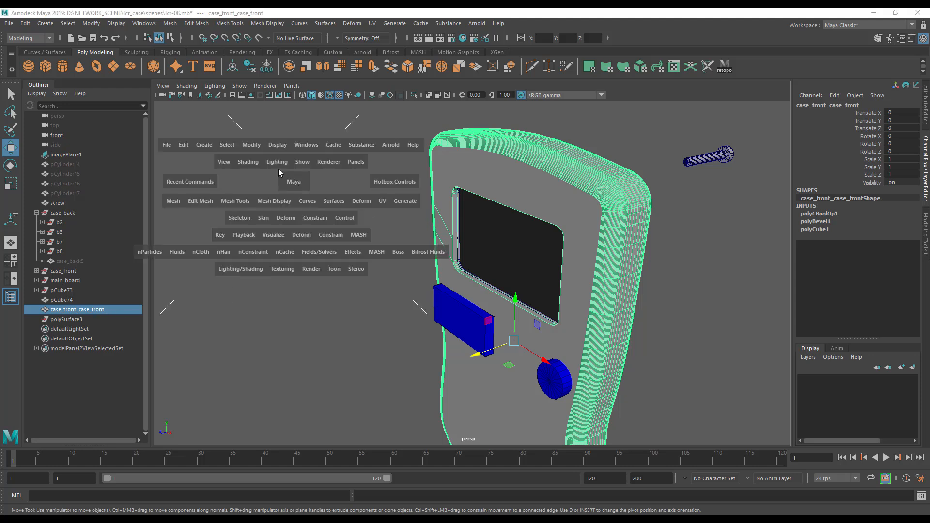
left_click(252, 146)
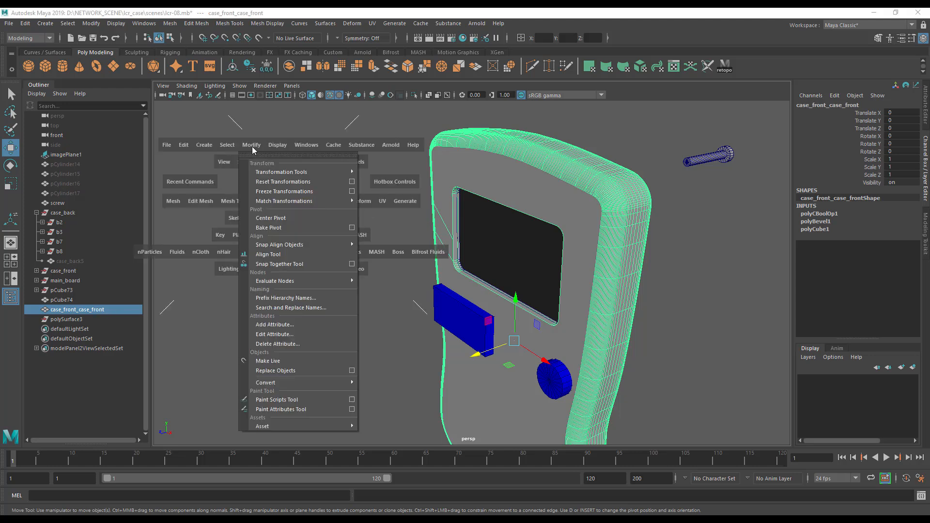
left_click(185, 147)
mouse_move(271, 262)
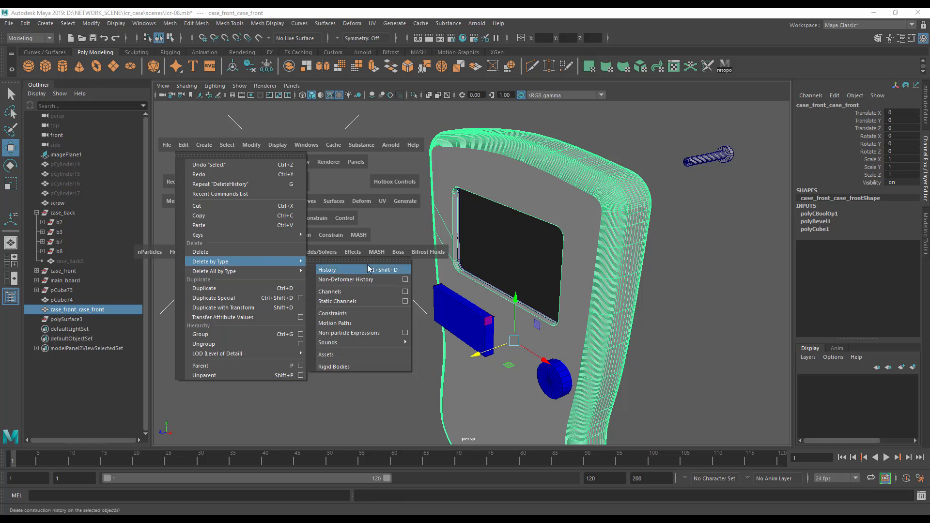
mouse_move(240, 271)
left_click(352, 270)
middle_click_drag(83, 303, 74, 274)
Try moving the case_front group along Z to check that the front shell follows, and undo the move.
left_click(74, 273)
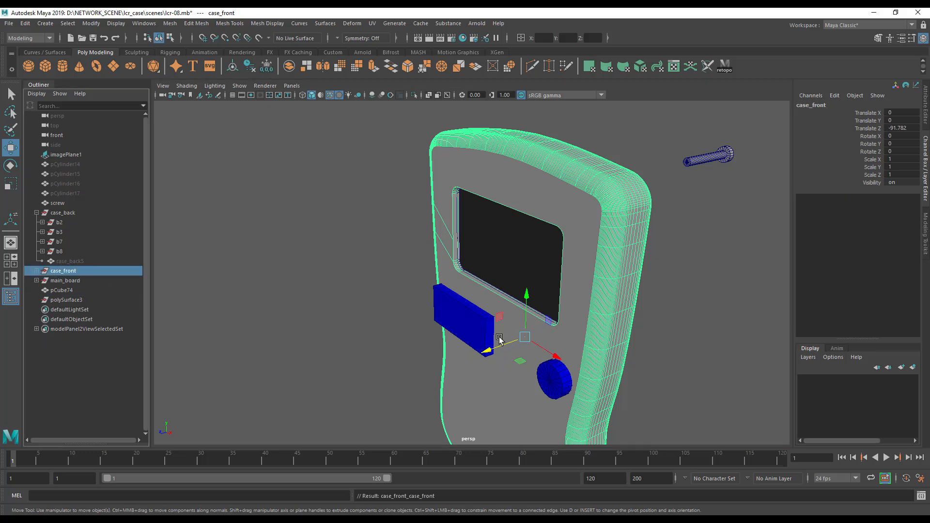
left_click_drag(486, 353, 291, 399)
key("ctrl+z")
Freeze the transformations of the case_front group at its current position.
left_click_drag(385, 367, 664, 353, "alt")
left_click_drag(701, 349, 753, 349, "alt")
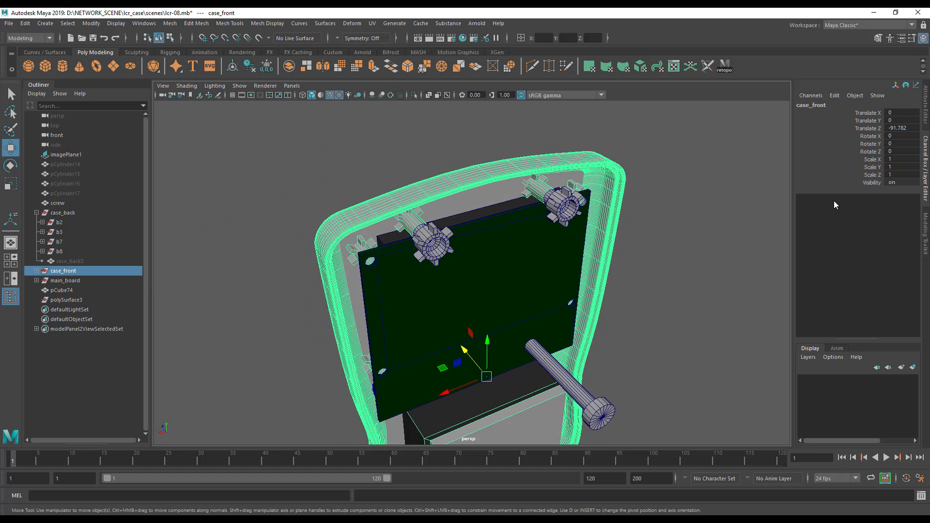
left_click(399, 205)
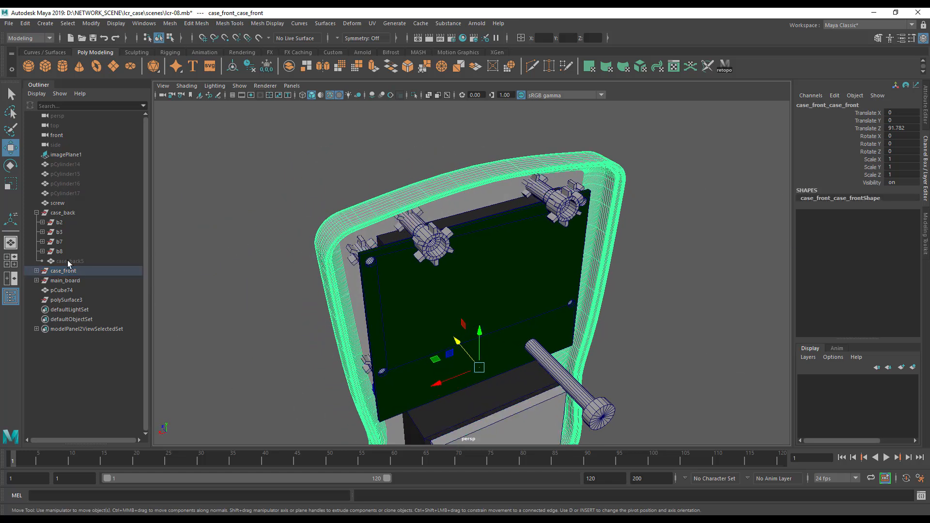
left_click(59, 271)
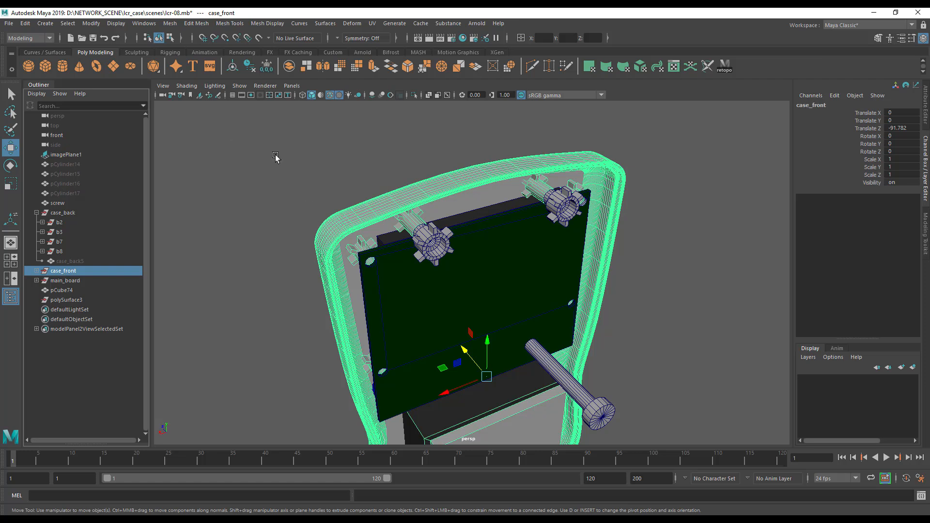
key("space")
left_click(224, 116)
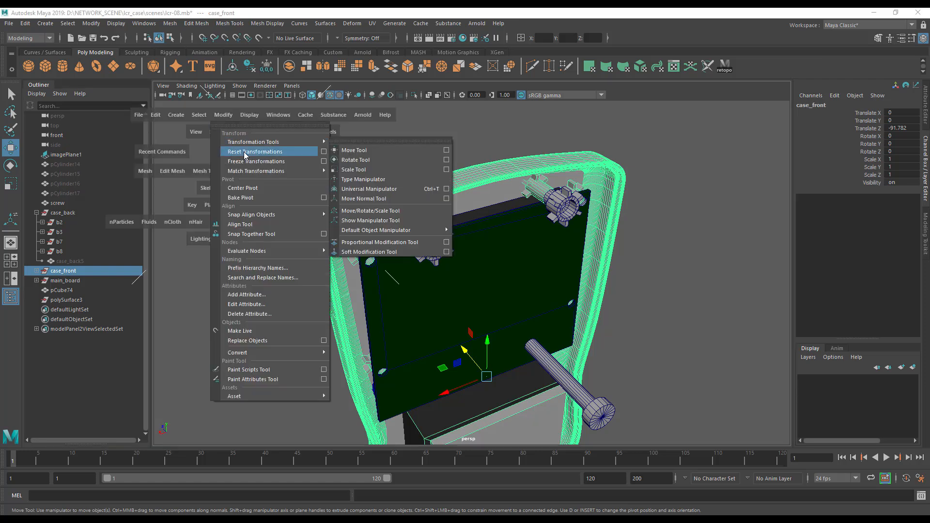
left_click(256, 164)
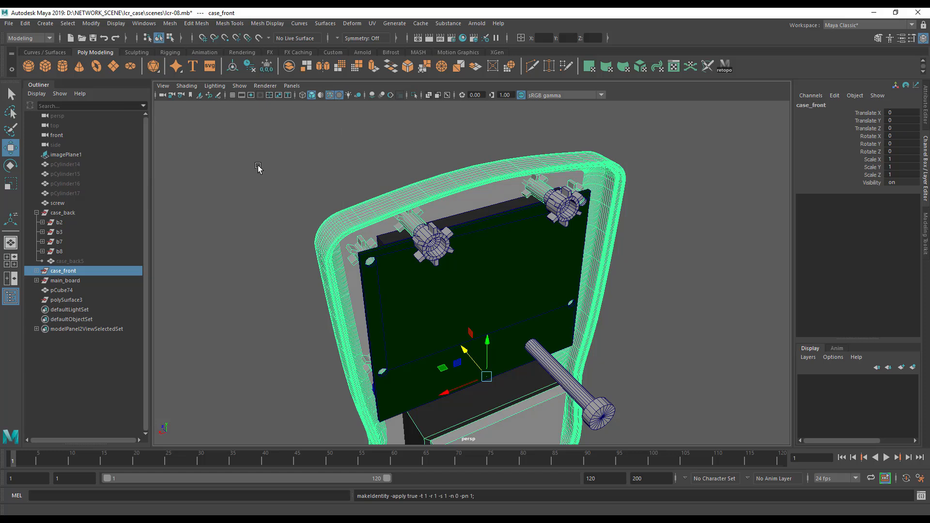
Unhide the case_back5 shell inside the case_back group.
left_click_drag(301, 245, 365, 245, "alt")
left_click(349, 251)
left_click_drag(456, 291, 562, 284, "alt")
left_click(380, 235)
left_click_drag(452, 284, 401, 270, "alt")
left_click_drag(311, 287, 165, 278, "alt")
left_click(107, 262)
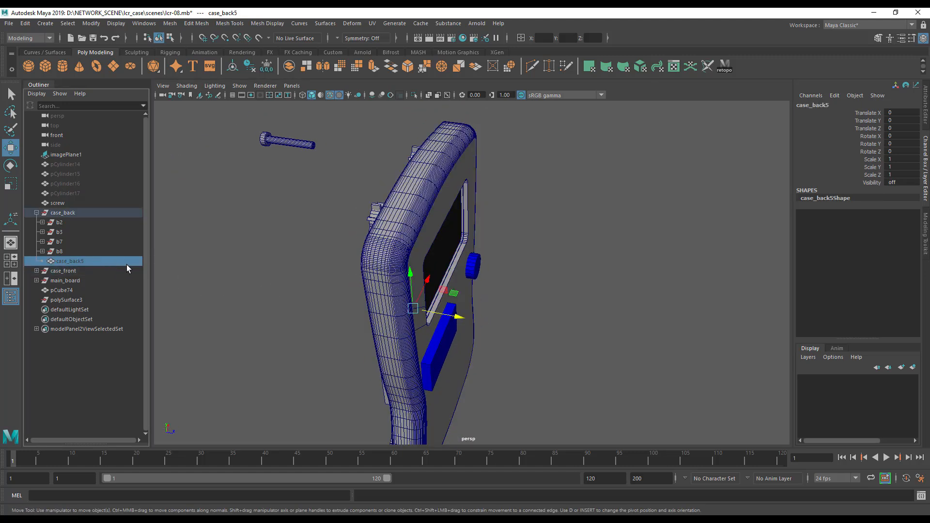
key("h")
left_click(270, 291)
Try pulling case_front about 62 units along Z away from the back shell, and undo the move.
left_click(68, 273)
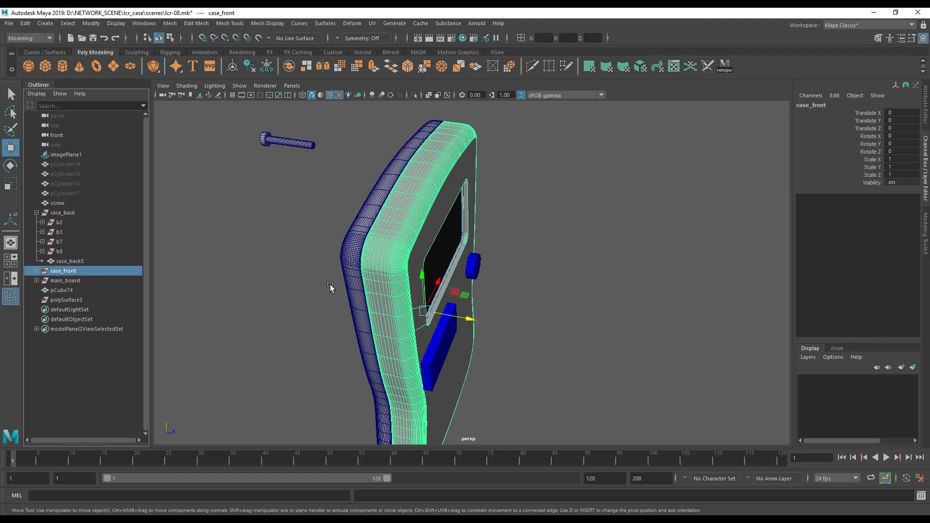
left_click_drag(463, 319, 617, 349)
left_click_drag(519, 364, 523, 343, "alt")
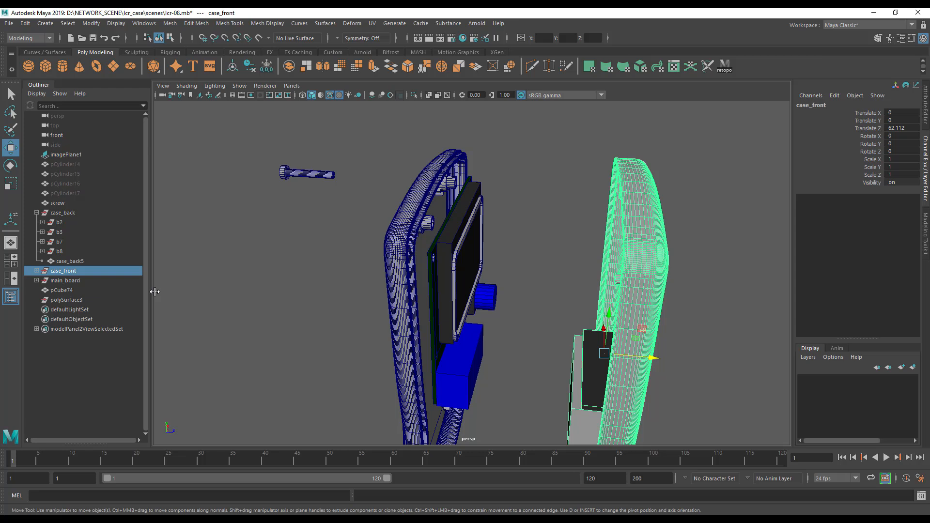
key("ctrl+z")
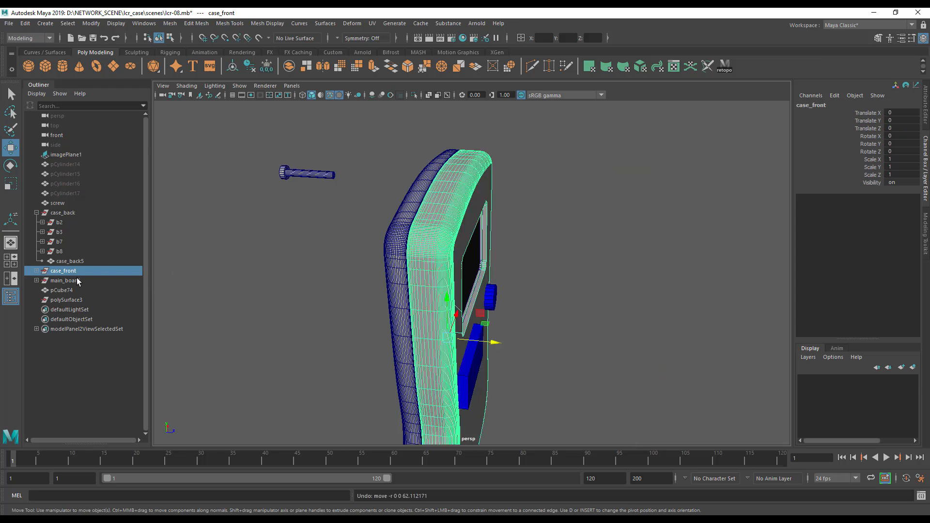
Freeze the transformations of main_board and parent it under the case_front group.
left_click(70, 283)
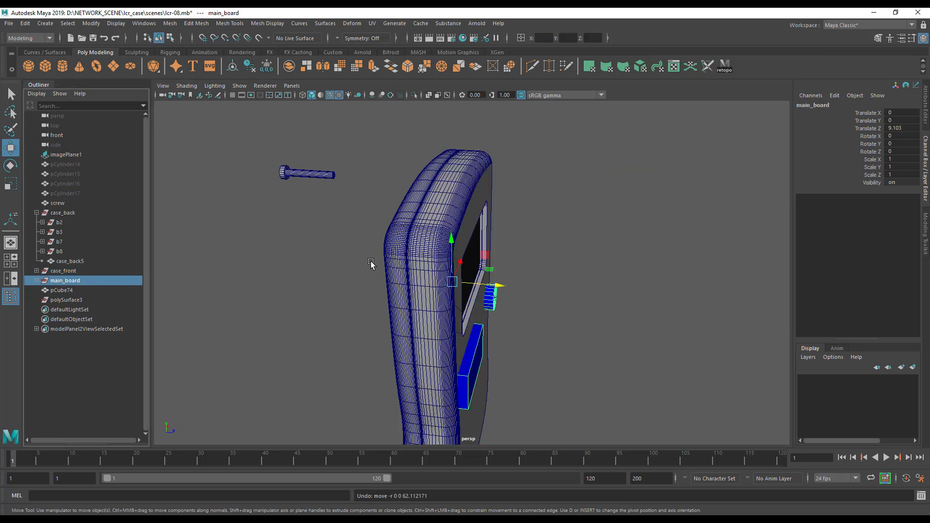
left_click(902, 128)
left_click(86, 282)
key("space")
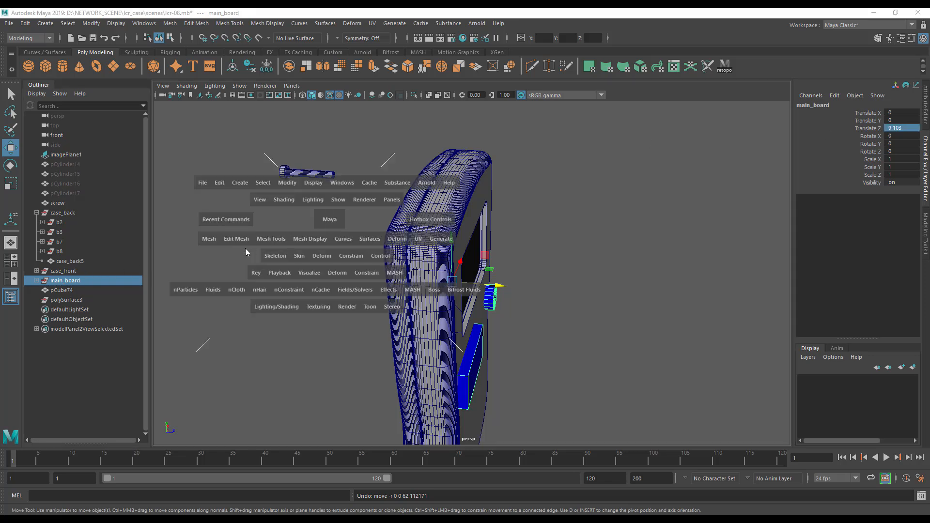
left_click(217, 184)
left_click(295, 180)
left_click(296, 182)
left_click(301, 226)
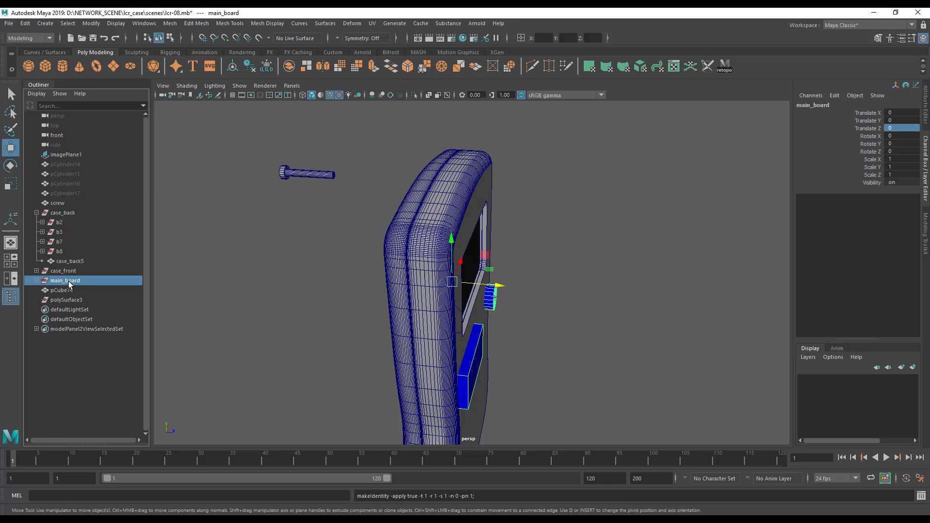
middle_click_drag(69, 284, 68, 272)
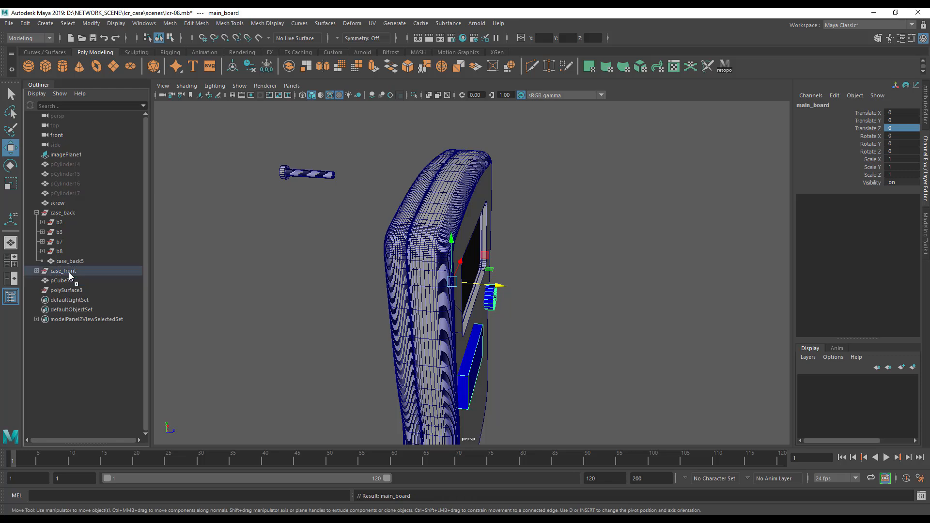
Try moving case_front about 85 units along Z to check that the main board follows, and undo the move.
left_click(68, 272)
left_click_drag(496, 342, 734, 368)
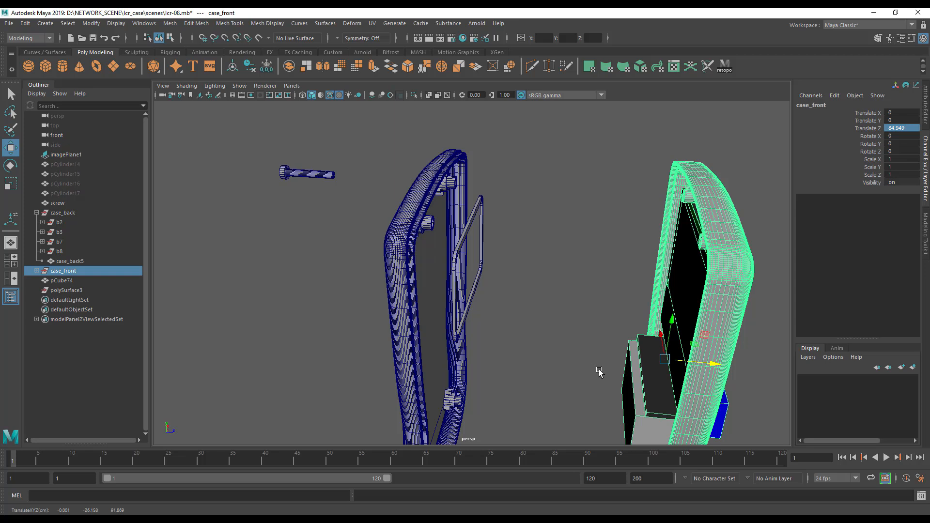
left_click_drag(600, 371, 641, 371, "alt")
middle_click_drag(625, 357, 579, 355, "alt")
left_click_drag(580, 354, 443, 300, "alt")
left_click(428, 283)
key("ctrl+z")
key("ctrl+z")
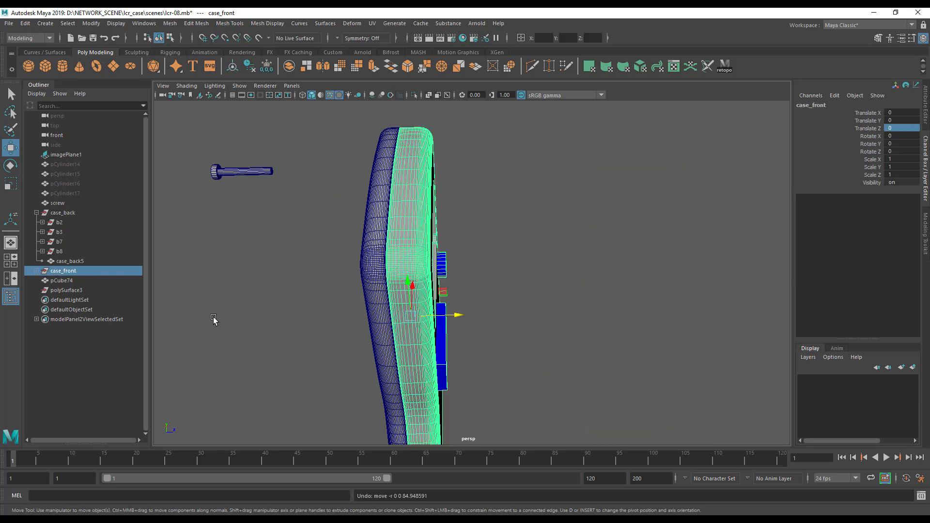
Parent pCube74 under case_front and move the whole case_front group about 54 units along Z.
left_click(98, 282)
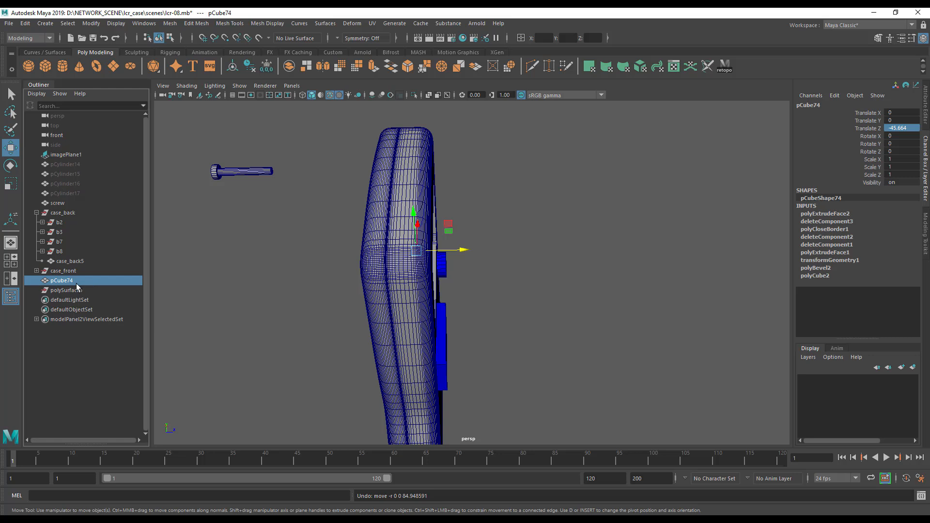
middle_click_drag(77, 287, 73, 270)
left_click(73, 270)
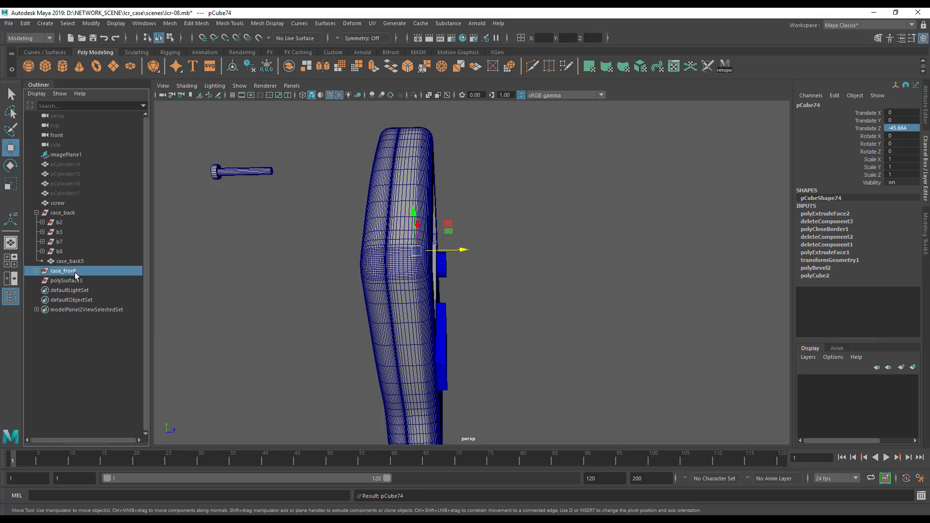
left_click_drag(457, 316, 589, 319)
Examine the separated case halves from inside and outside, checking the main board, battery holder, screw posts and front face.
left_click_drag(526, 306, 278, 320, "alt")
right_click_drag(278, 319, 450, 284, "alt")
left_click_drag(450, 284, 390, 281, "alt")
mouse_move(434, 310)
left_mouse_down("alt")
mouse_move(622, 318)
mouse_move(364, 326)
mouse_move(471, 301)
mouse_move(415, 311)
mouse_move(405, 301)
mouse_move(406, 312)
mouse_move(424, 318)
mouse_move(409, 322)
mouse_move(420, 310)
left_mouse_up("alt")
right_click_drag(420, 310, 549, 320, "alt")
left_click_drag(549, 321, 501, 275, "alt")
left_click_drag(619, 299, 580, 203, "alt")
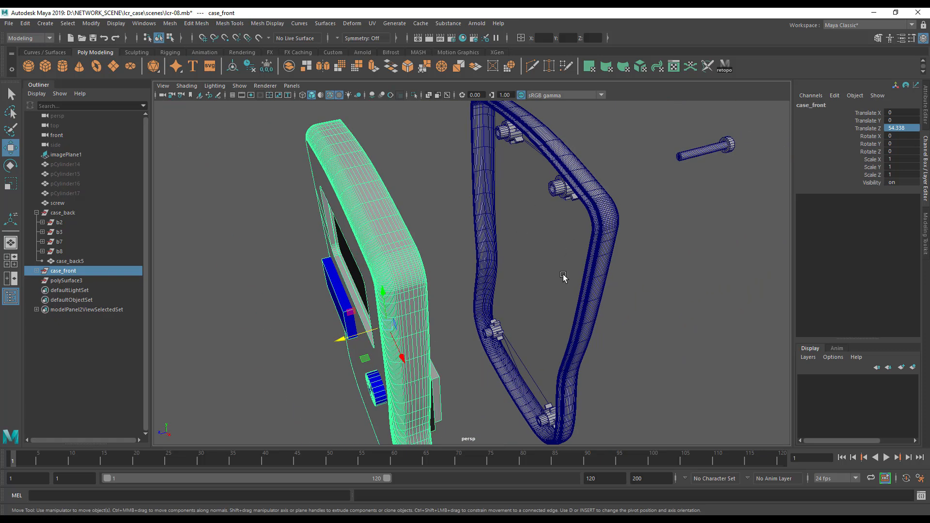
left_click_drag(564, 277, 557, 271, "alt")
middle_click_drag(568, 270, 568, 222, "alt")
left_click_drag(474, 294, 380, 289, "alt")
middle_click_drag(446, 295, 453, 257, "alt")
left_click_drag(453, 257, 502, 254, "alt")
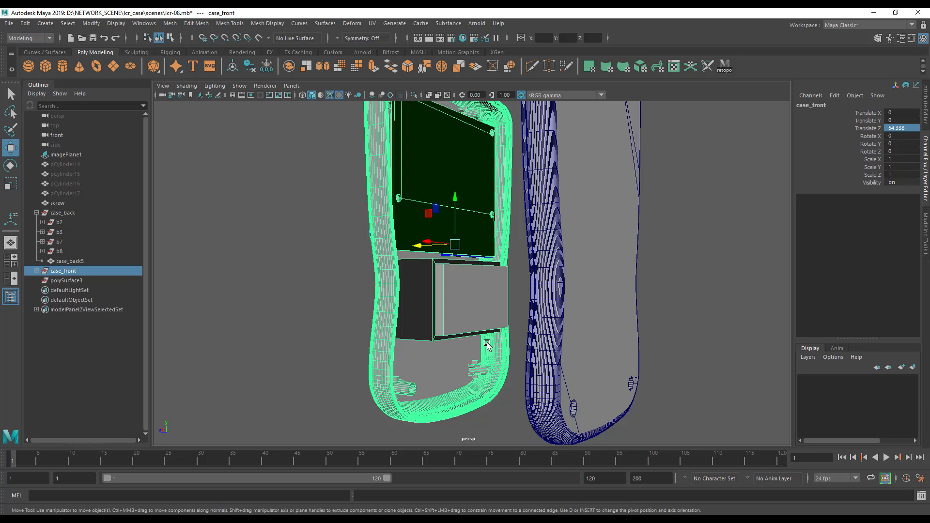
left_click_drag(474, 356, 596, 328, "alt")
middle_click_drag(563, 348, 546, 276, "alt")
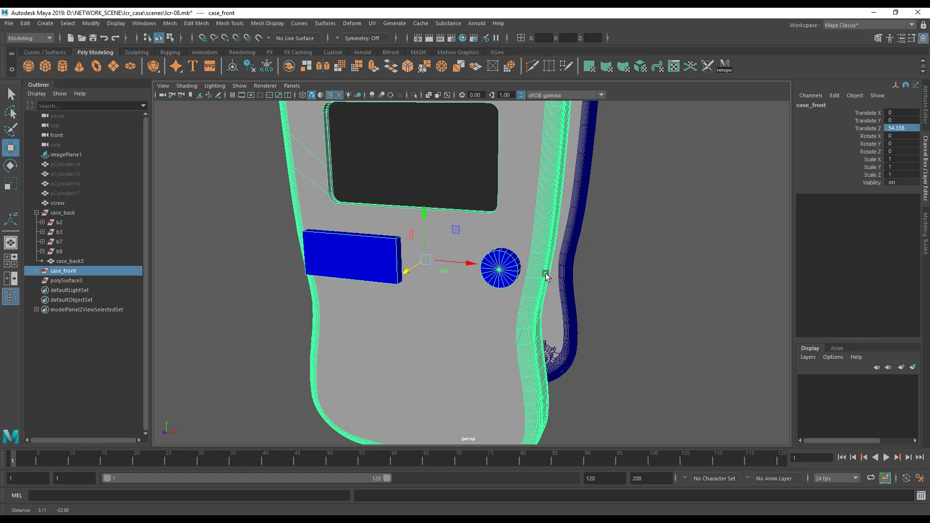
Duplicate the round button_top with its copy directly under case_front, and expand that group in the Outliner.
right_click_drag(546, 276, 596, 342, "alt")
left_click_drag(589, 343, 576, 350, "alt")
left_click(527, 285)
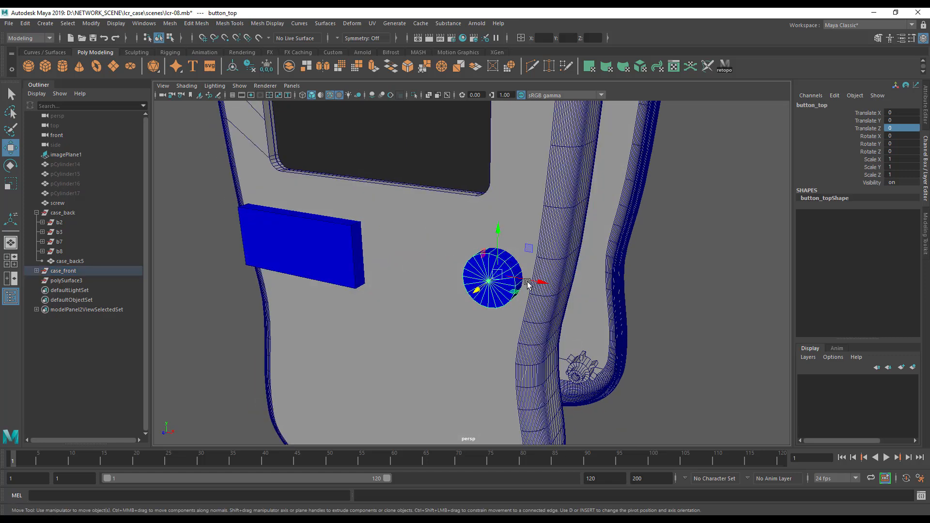
key("ctrl+d")
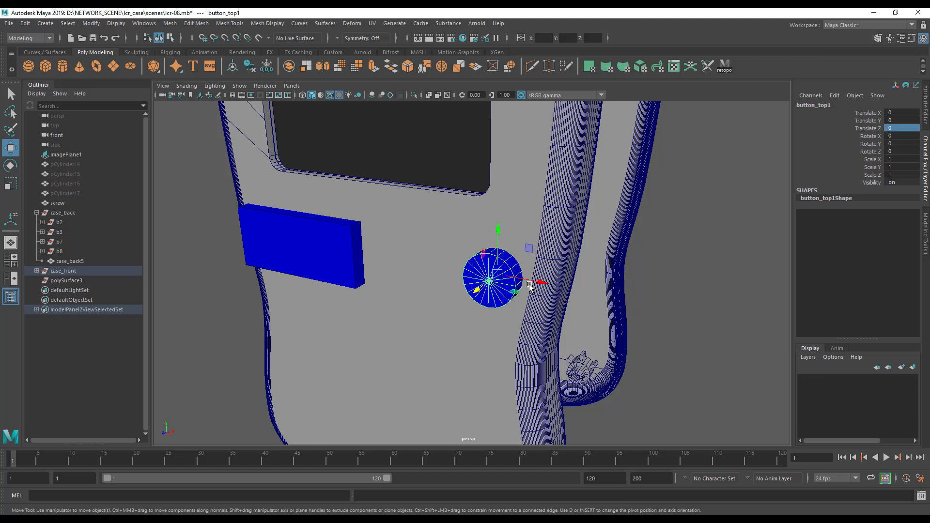
left_click(37, 271)
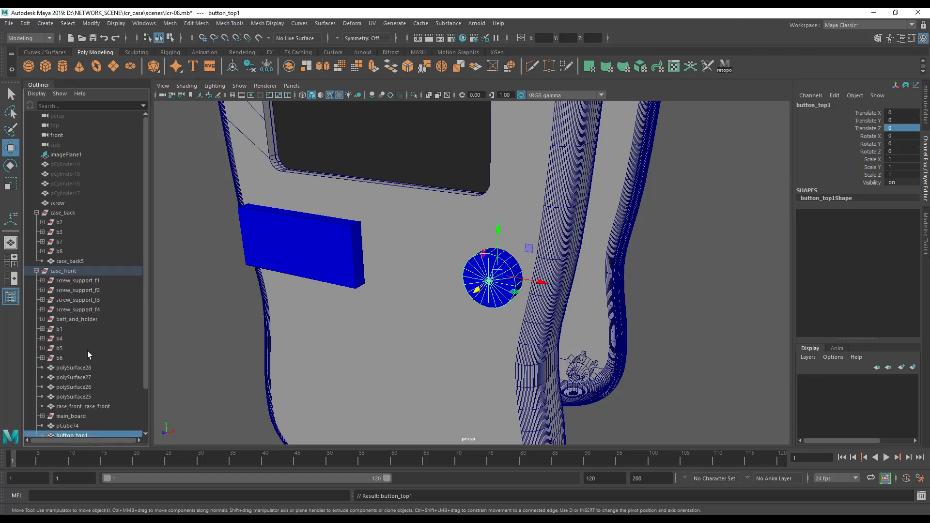
scroll(87, 369, "down", 2)
Cut the button hole in case_front_case_front with a Boolean Difference using the button_top1 copy.
left_click_drag(380, 300, 342, 310, "alt")
left_click(468, 233)
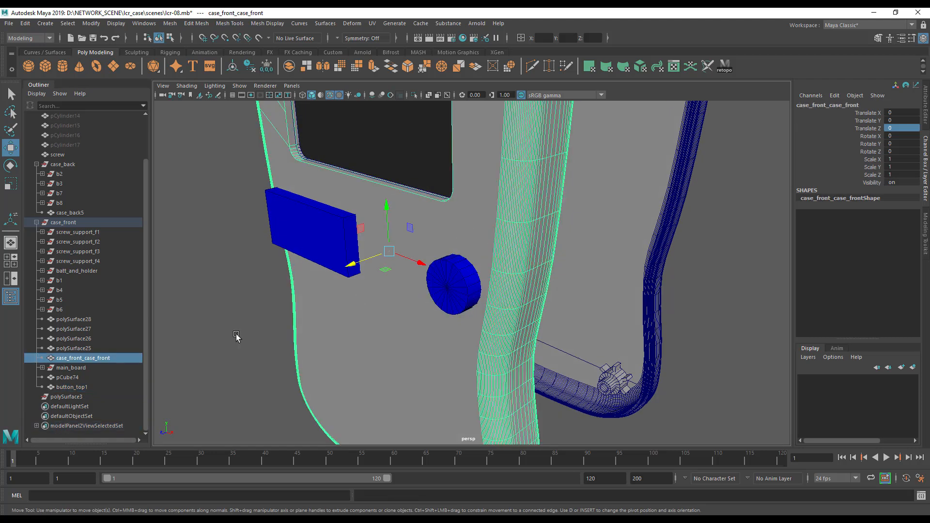
left_click(82, 387, "ctrl")
key("space")
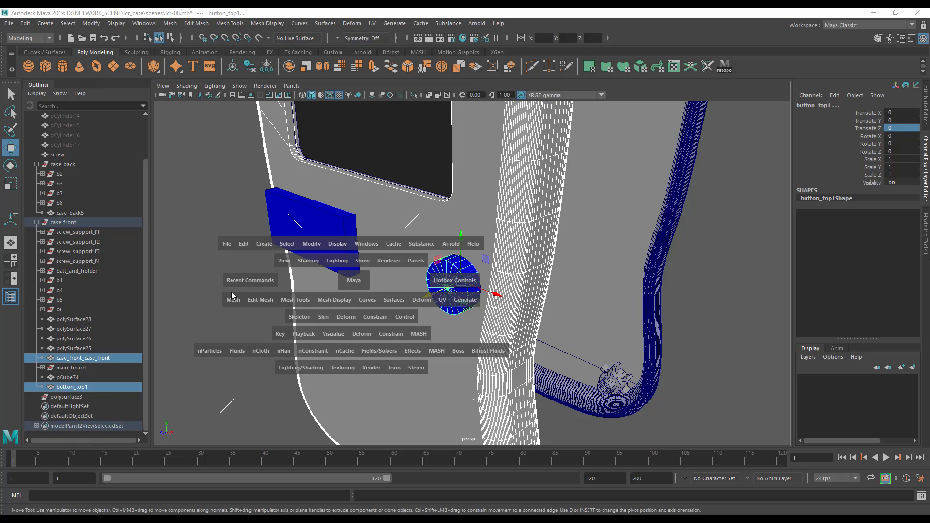
left_click(231, 299)
mouse_move(257, 327)
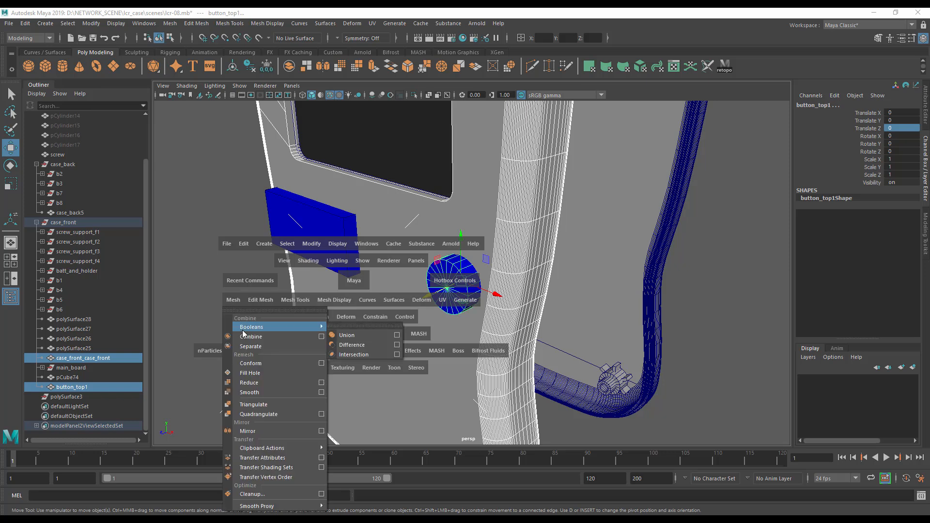
left_click(365, 345)
Delete the construction history of the cut case_front_case_front shell.
left_click_drag(405, 344, 548, 245, "alt")
key("space")
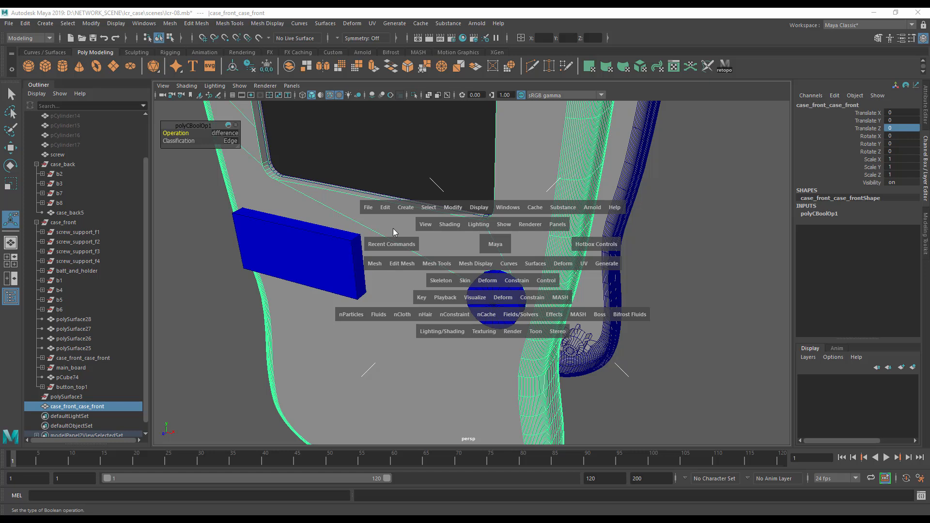
left_click(452, 208)
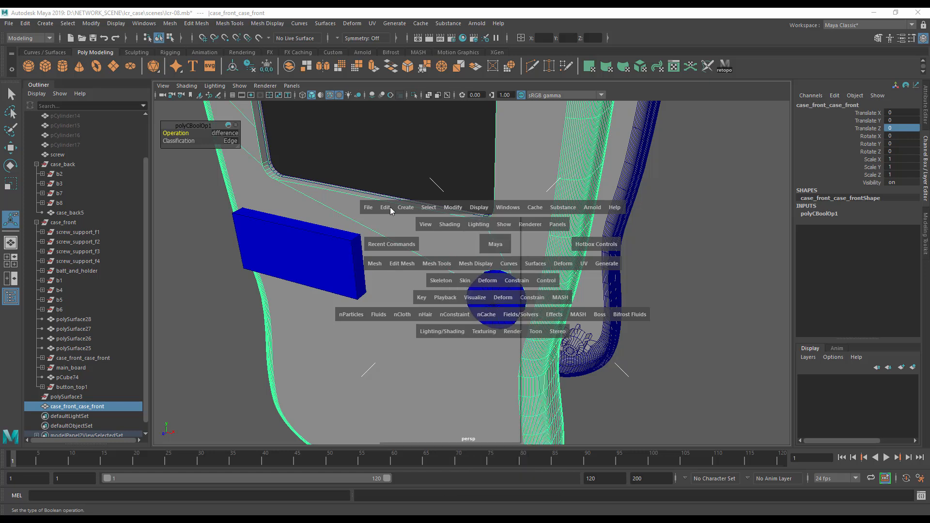
left_click(405, 208)
mouse_move(426, 326)
left_click(558, 338)
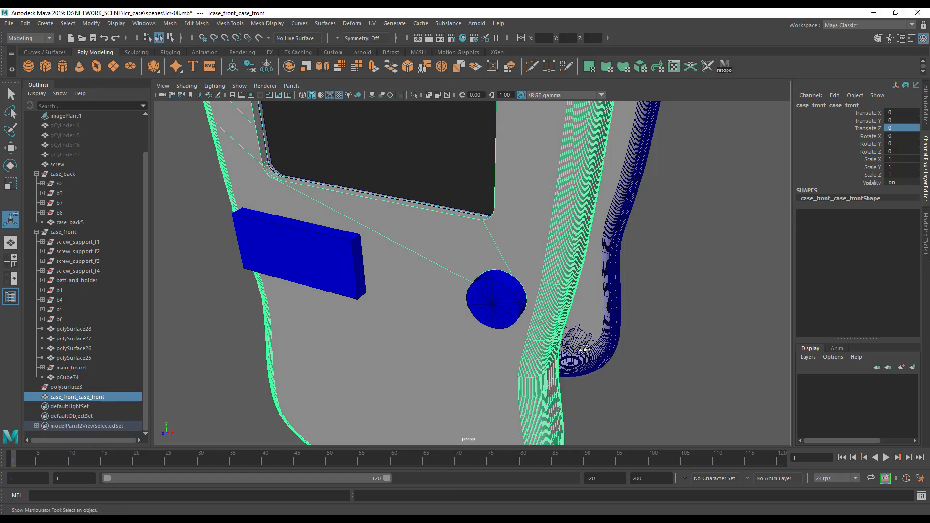
Temporarily hide the round button to inspect the hole cut in the front shell, and undo the hiding.
left_click_drag(584, 350, 525, 293, "alt")
left_click(552, 324)
key("ctrl+h")
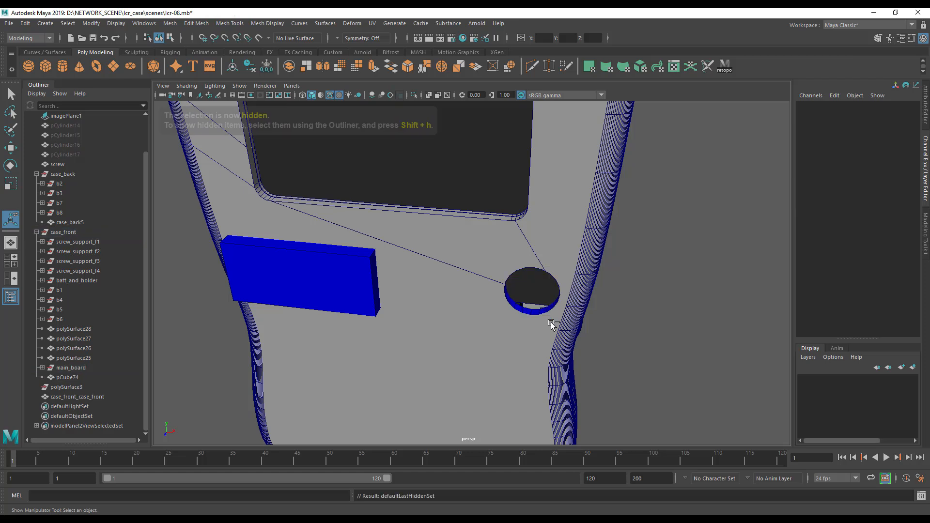
left_click_drag(516, 330, 554, 340, "alt")
key("ctrl+z")
Try moving the case_front_case_front shell on its own and undo the move.
scroll(554, 339, "down", 5)
left_click(465, 236)
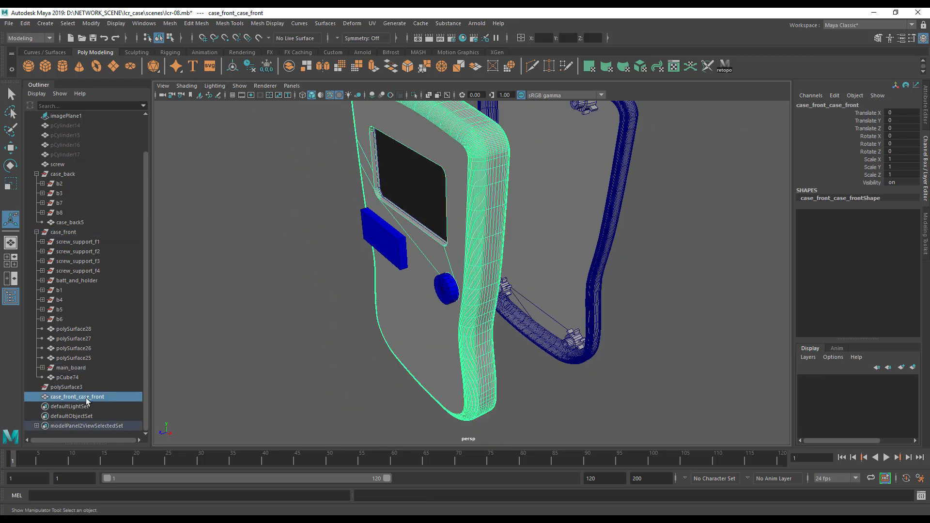
middle_click_drag(454, 309, 410, 316, "alt")
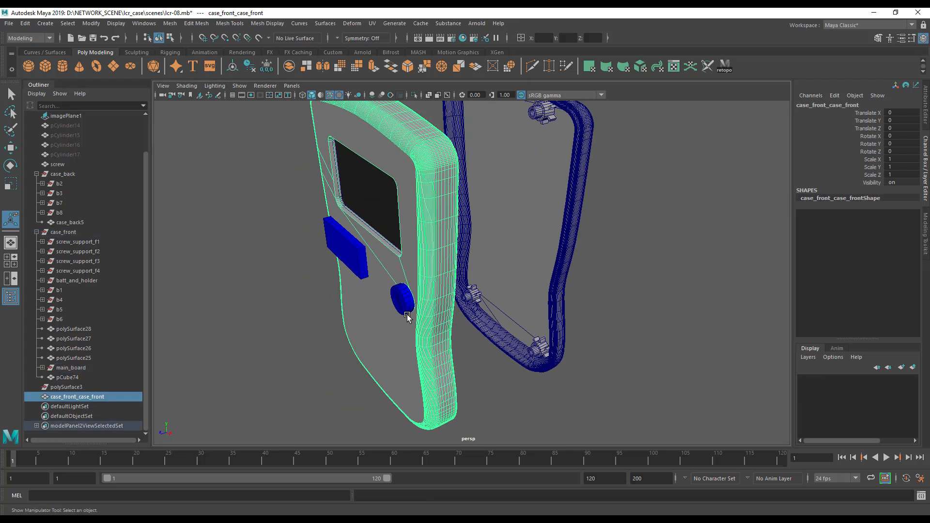
key("w")
left_click_drag(353, 287, 454, 350)
key("ctrl+z")
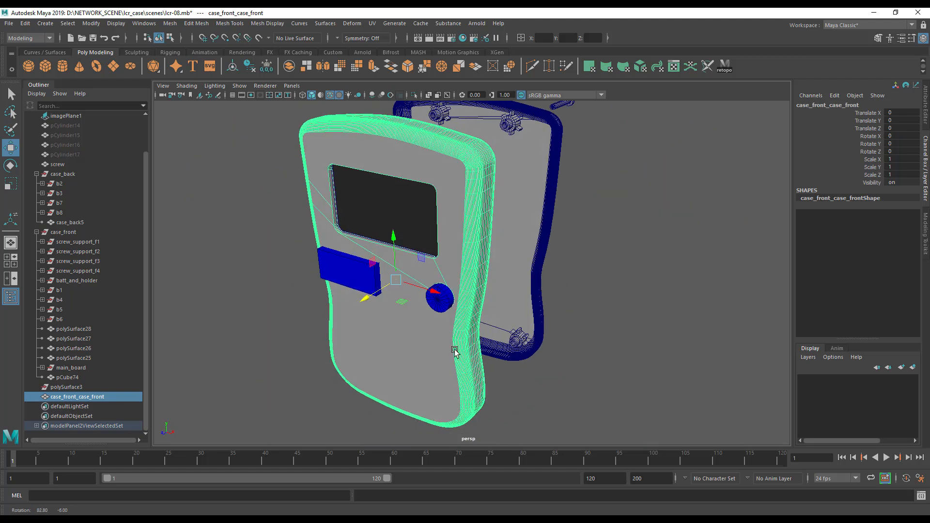
Examine the case halves from the front and both sides, and compare the zif block and round button with the front-view reference image.
left_click(544, 386)
left_click_drag(430, 382, 462, 379, "alt")
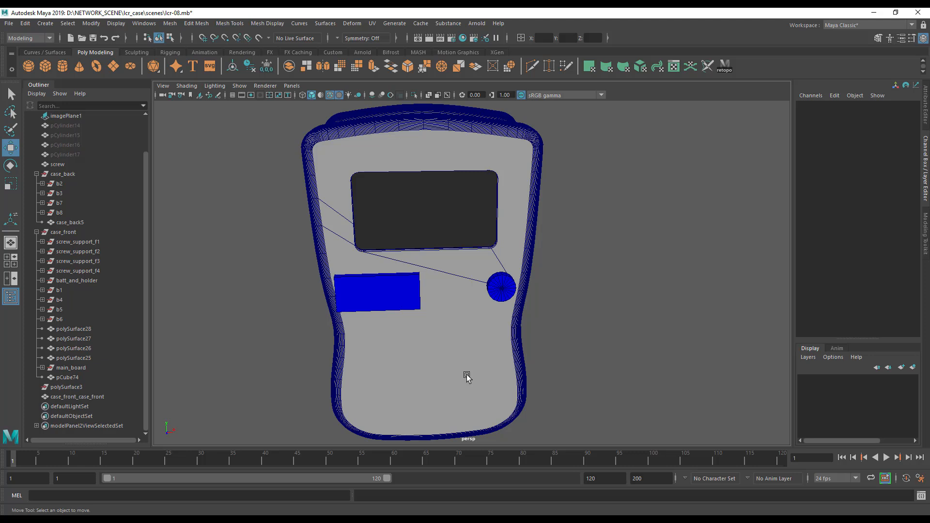
left_click_drag(467, 369, 522, 359, "alt")
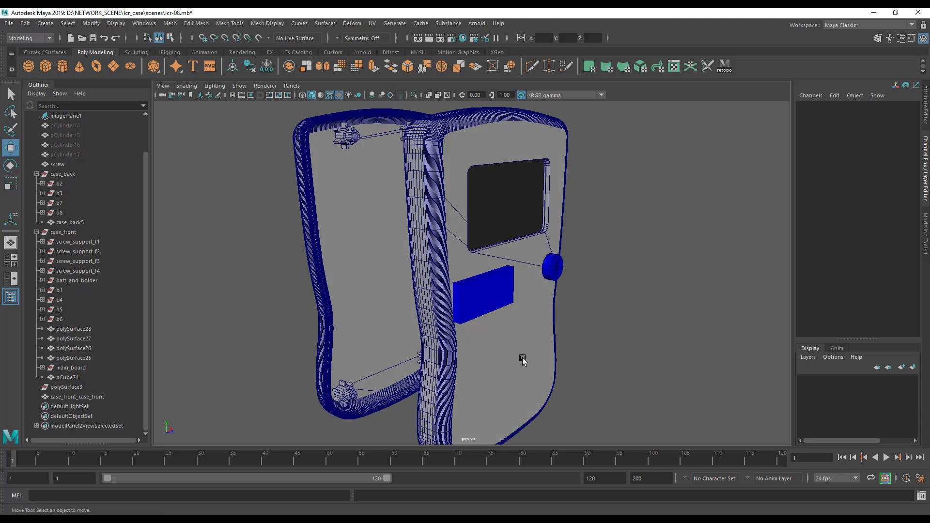
left_click_drag(498, 331, 411, 345, "alt")
key("space")
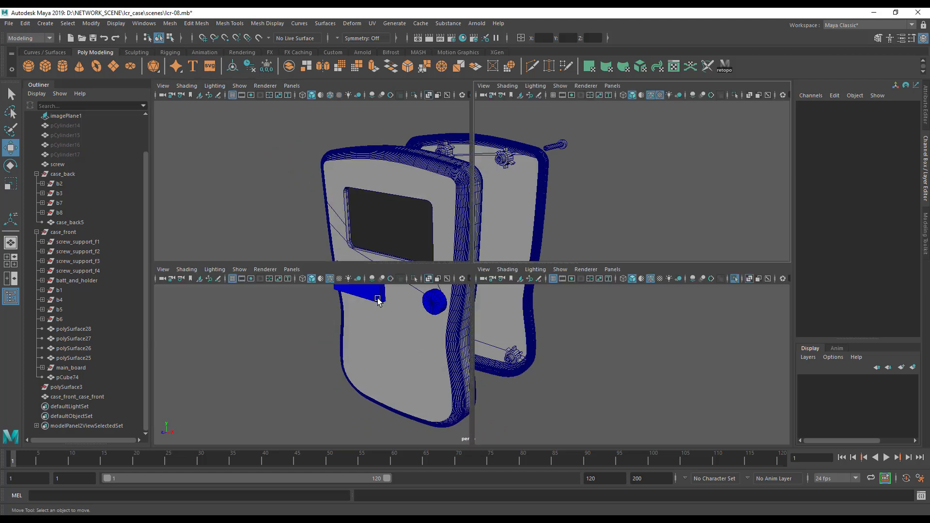
key("space")
middle_click_drag(380, 374, 393, 196, "alt")
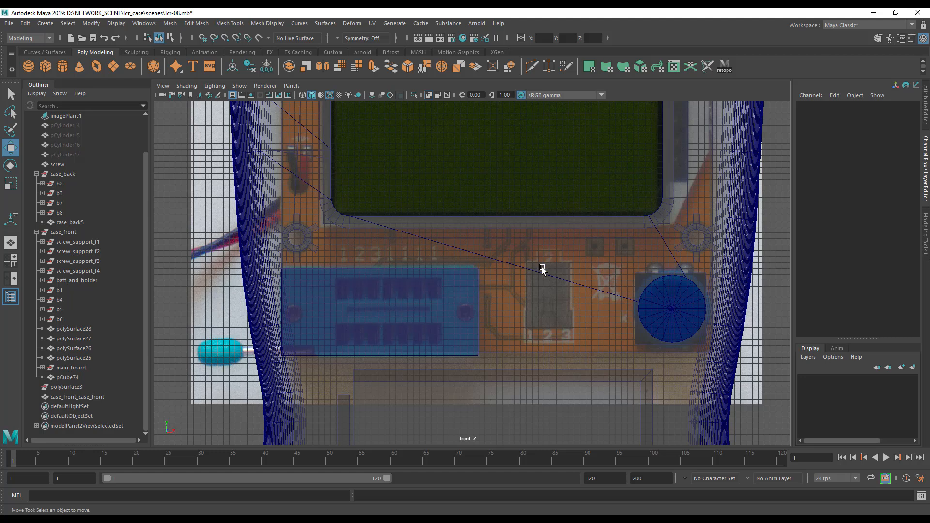
key("space")
left_click_drag(579, 234, 592, 213, "alt")
left_click_drag(656, 221, 602, 332, "alt")
key("space")
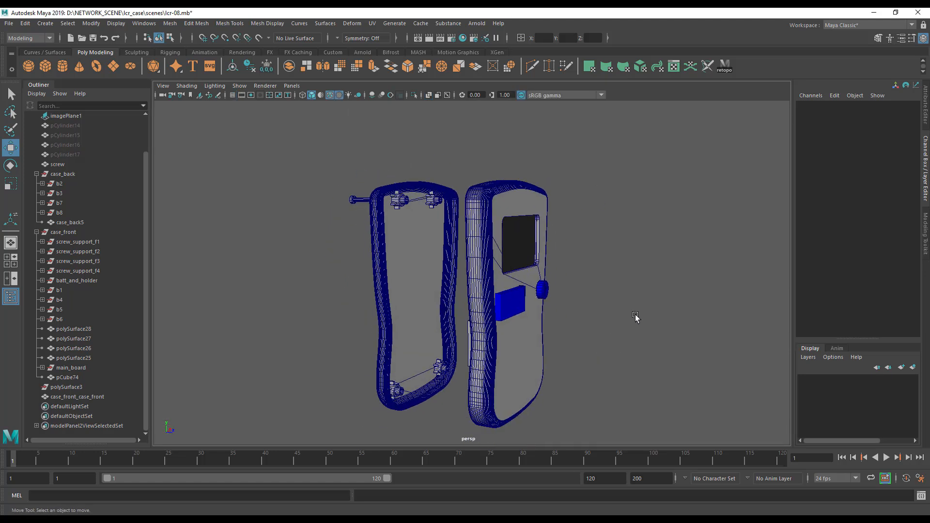
left_click_drag(509, 341, 355, 369, "alt")
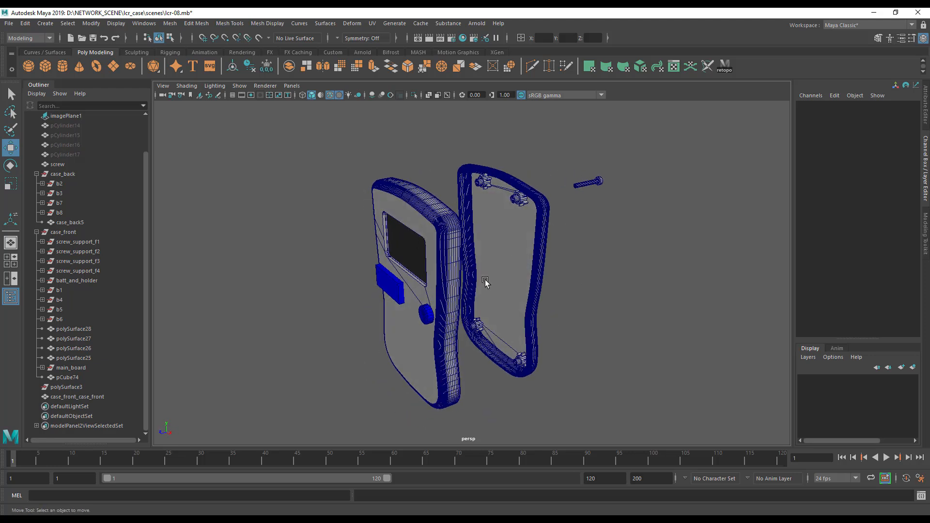
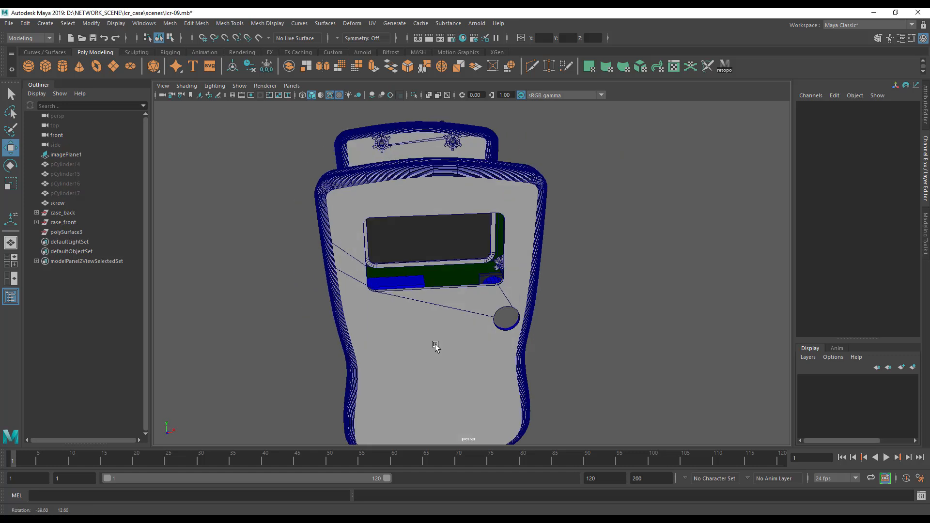
Select the zif block and examine its lever and cyan knob in the front-view reference image.
left_click_drag(435, 345, 508, 280, "alt")
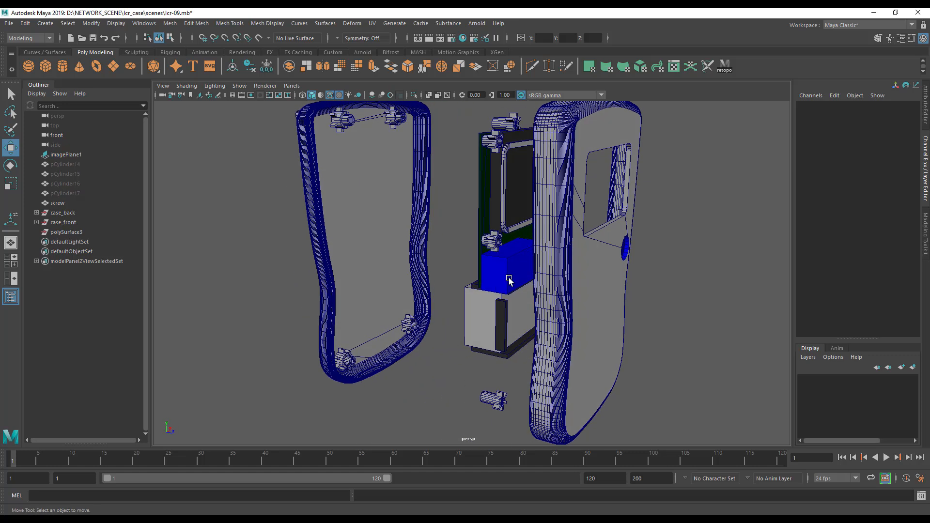
left_click(509, 280)
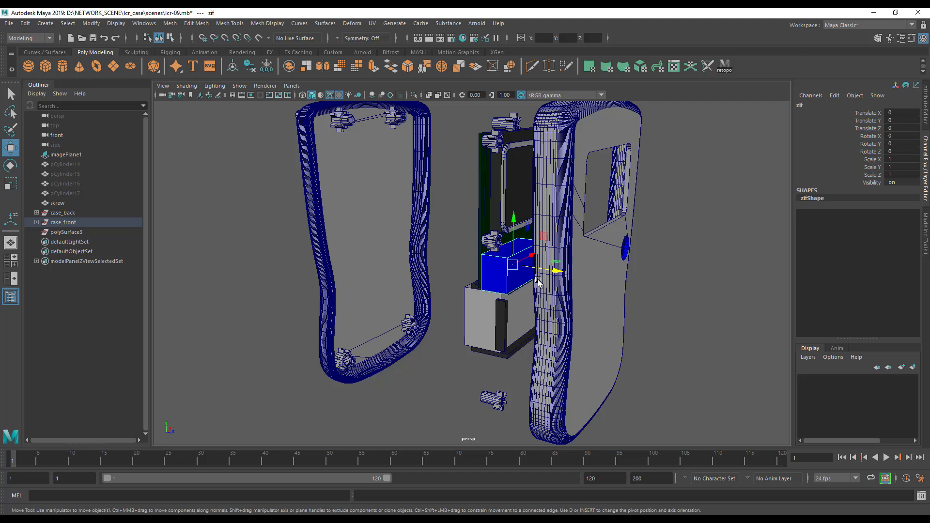
key("space")
scroll(378, 334, "up", 6)
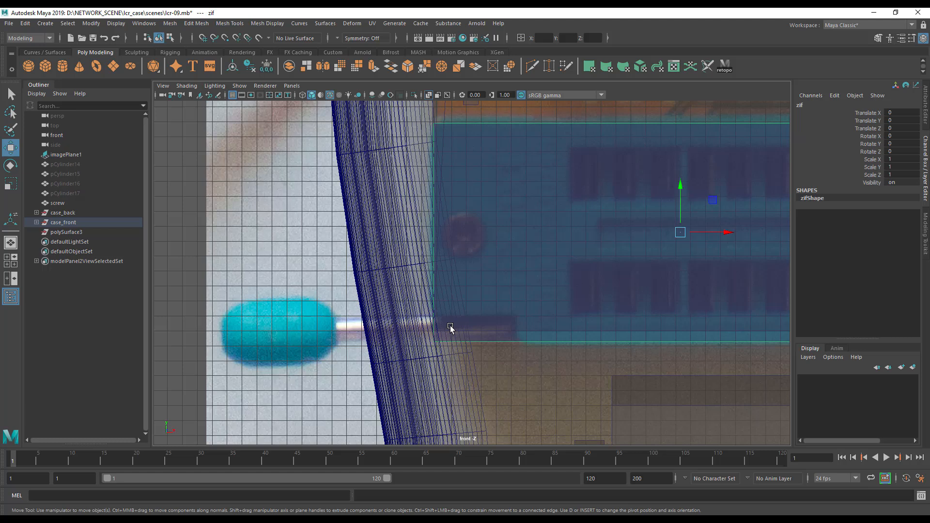
scroll(270, 336, "down", 5)
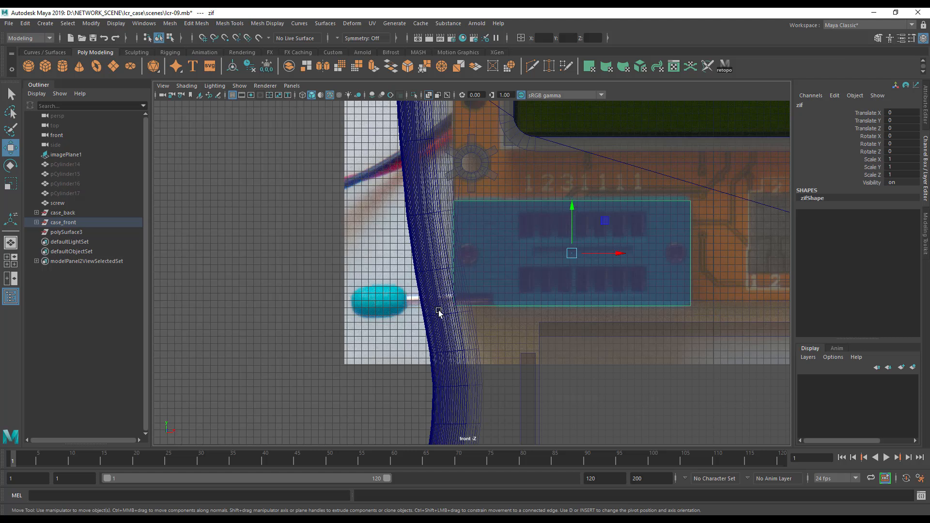
middle_click_drag(429, 311, 379, 322, "alt")
right_click_drag(378, 322, 336, 323, "alt")
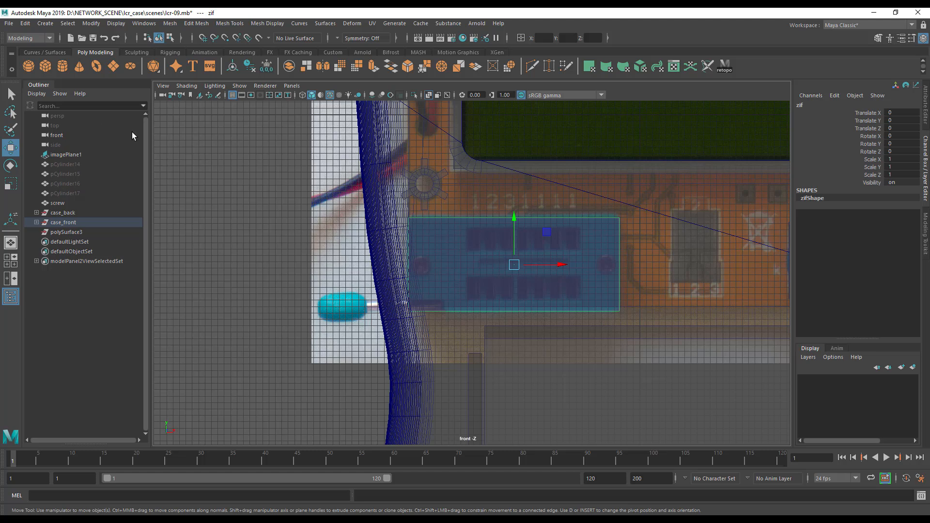
Create a polygon cylinder and place it outside the case beside the zif lever, at about X -60.4, Y -29.
left_click(62, 66)
right_click_drag(545, 279, 564, 243, "alt")
middle_click_drag(554, 253, 552, 307, "alt")
right_click_drag(552, 307, 524, 293, "alt")
left_click_drag(564, 133, 568, 306)
left_click_drag(609, 352, 256, 351)
Rotate the lever cylinder -90 degrees around Z and move it to X -43.5, Y about -29.9 at the inner end of the cyan knob.
key("e")
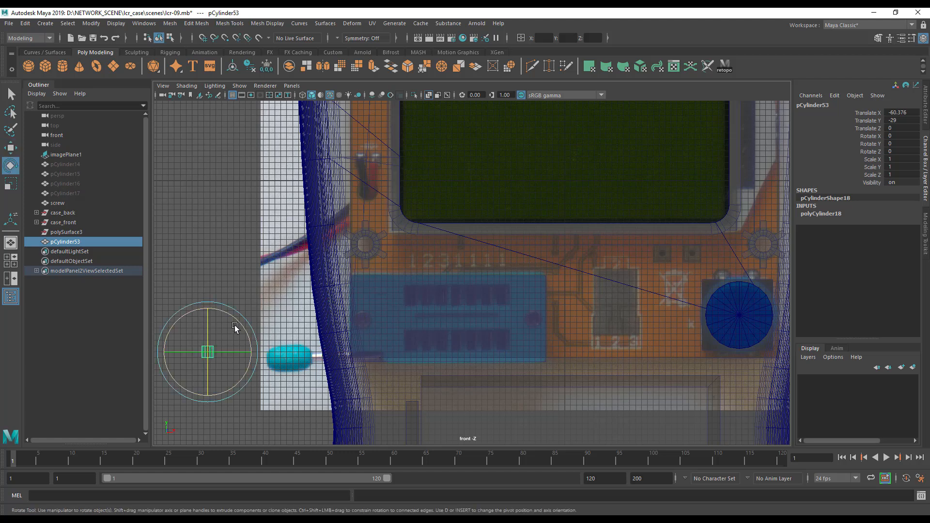
left_click_drag(233, 320, 275, 390)
key("w")
left_click_drag(253, 353, 351, 363)
left_click_drag(308, 310, 308, 315)
Set the lever cylinder's height to 12 and radius to 0.7, and move it along the rod to about X -36.9.
right_click_drag(336, 356, 456, 329, "alt")
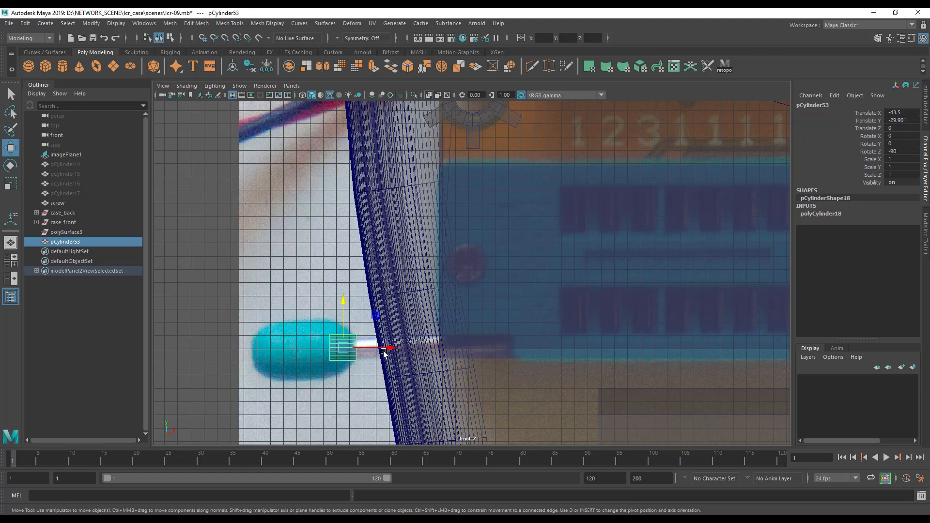
middle_click_drag(402, 349, 374, 344, "alt")
left_click(813, 213)
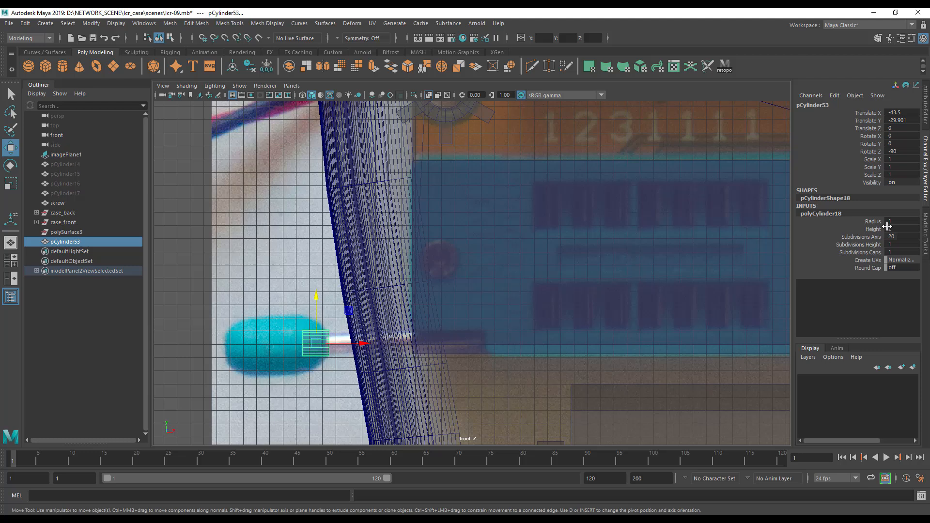
double_click(895, 229)
key("Return")
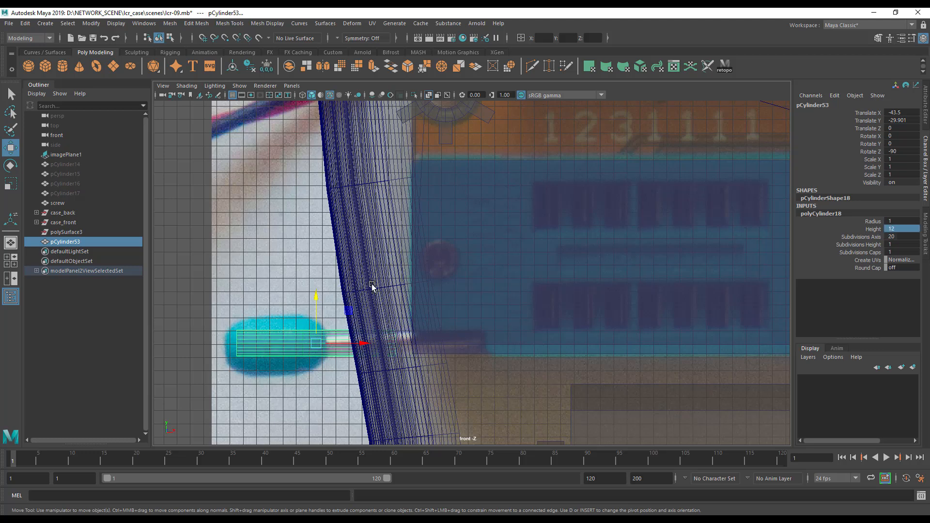
left_click_drag(363, 343, 447, 348)
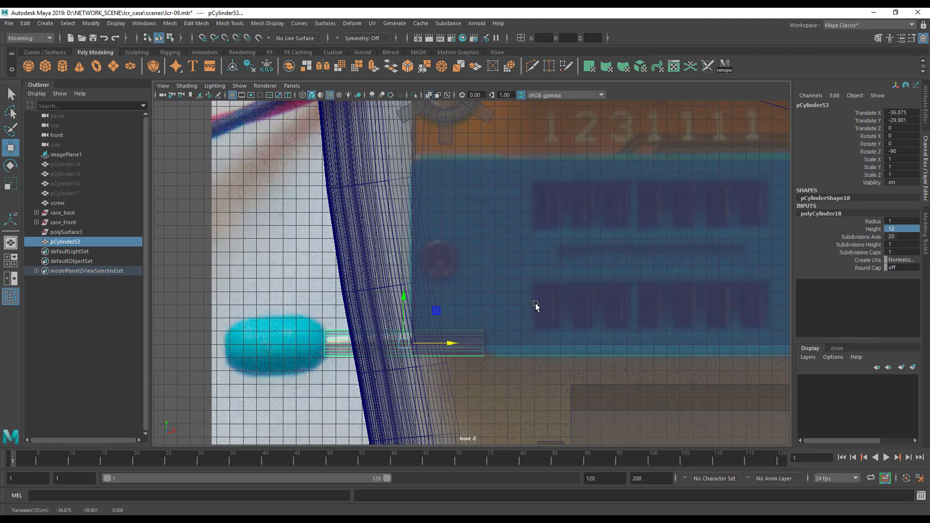
double_click(899, 221)
key("Return")
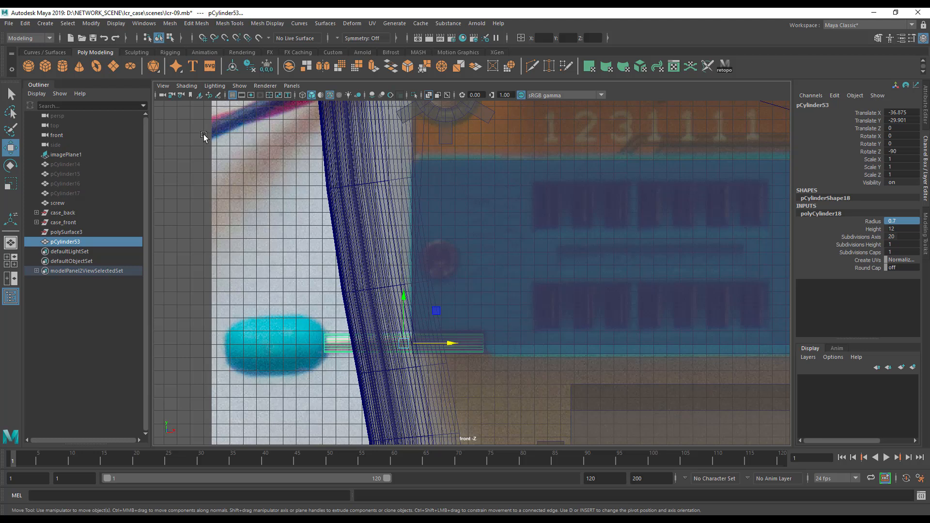
Create a second polygon cylinder for the lever's knob and place it over the cyan knob at X -47.7, Y about -29.9.
left_click(62, 66)
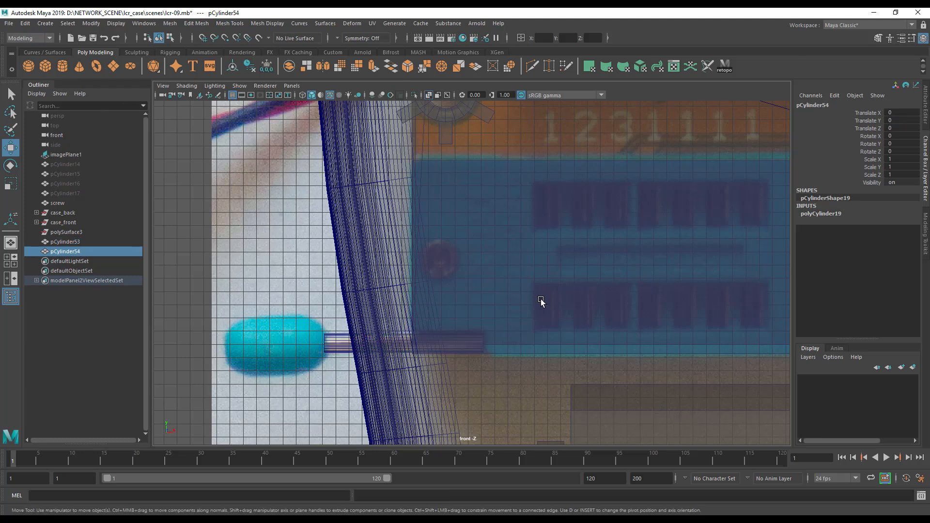
scroll(541, 301, "down", 4)
middle_click_drag(654, 181, 412, 271)
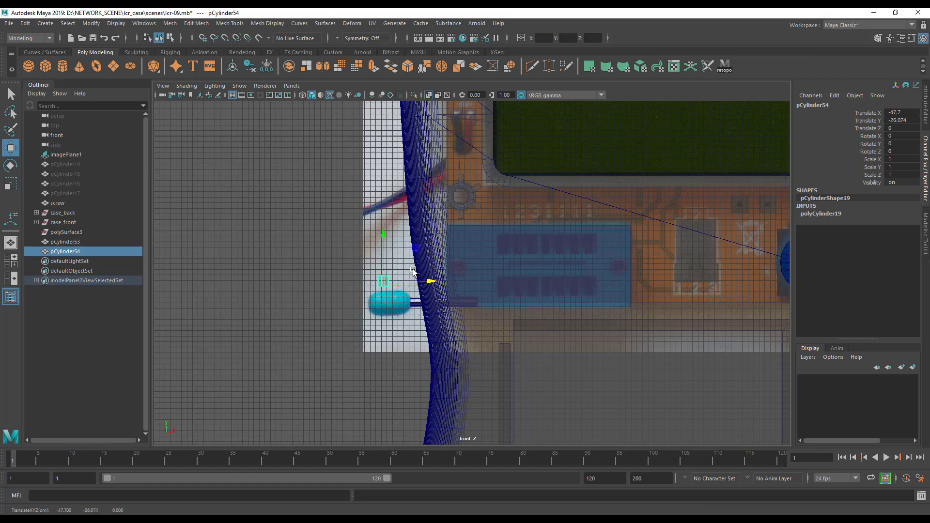
left_click_drag(384, 251, 388, 274)
right_click_drag(412, 310, 463, 321, "alt")
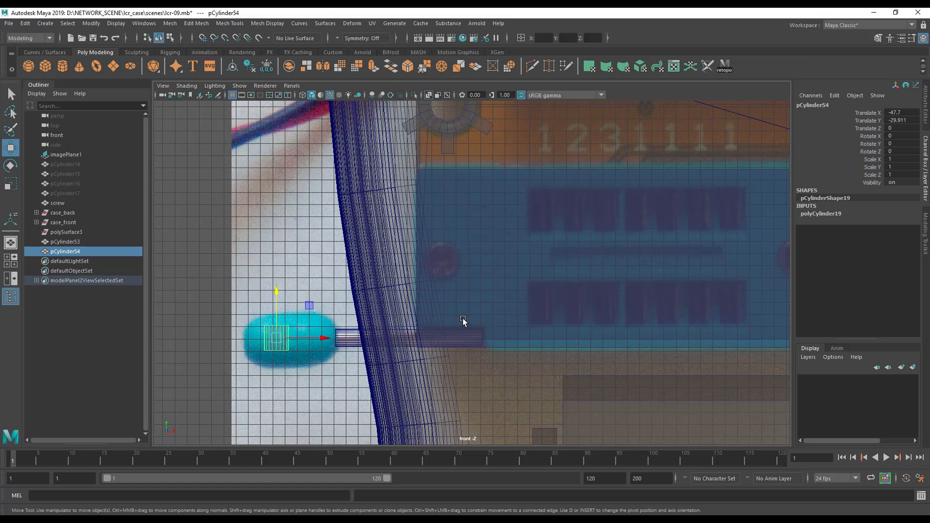
Rotate the knob cylinder -90 degrees around Z and shift it to about X -43.8 at the knob's inner end.
middle_click_drag(292, 356, 365, 309, "alt")
right_click_drag(365, 309, 461, 304, "alt")
key("e")
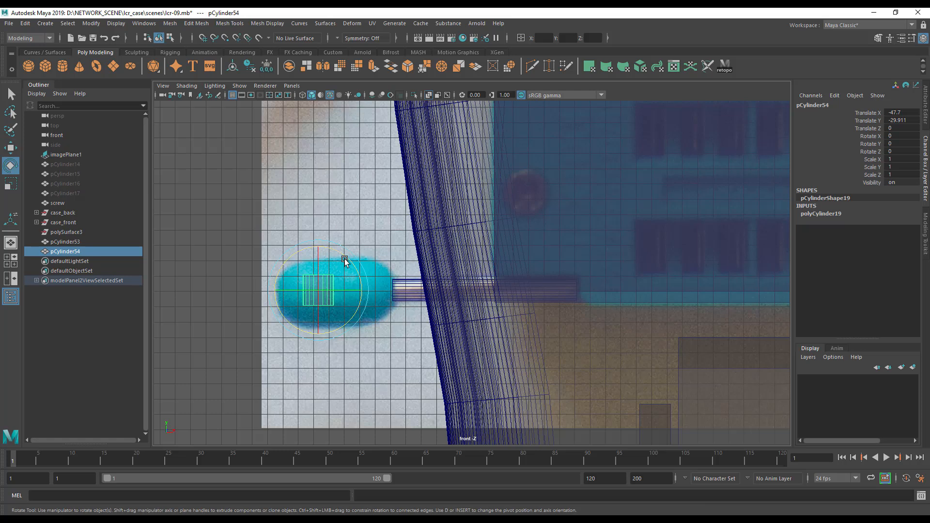
left_click_drag(344, 260, 423, 297)
key("w")
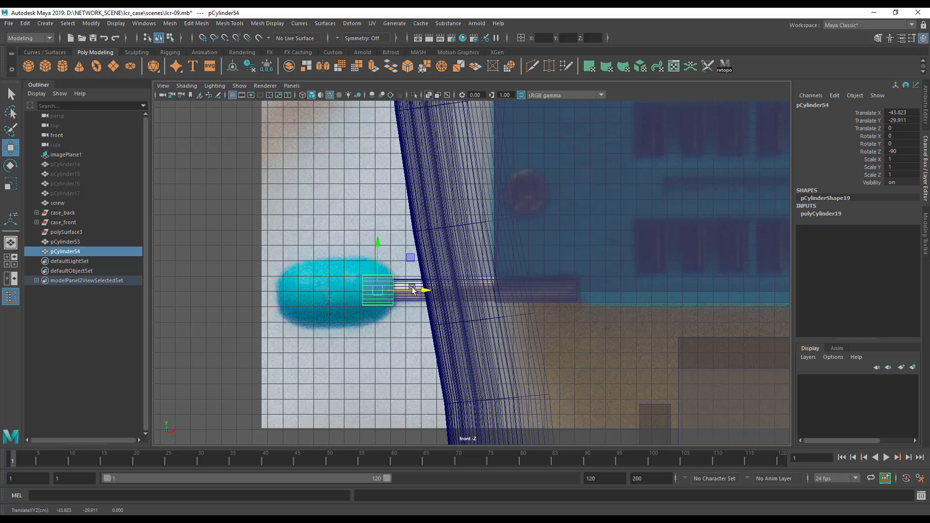
Set the knob cylinder's height to 7.5 and radius to 2.25, centring it on the cyan knob at about X -46.5.
left_click(829, 214)
left_click(903, 230)
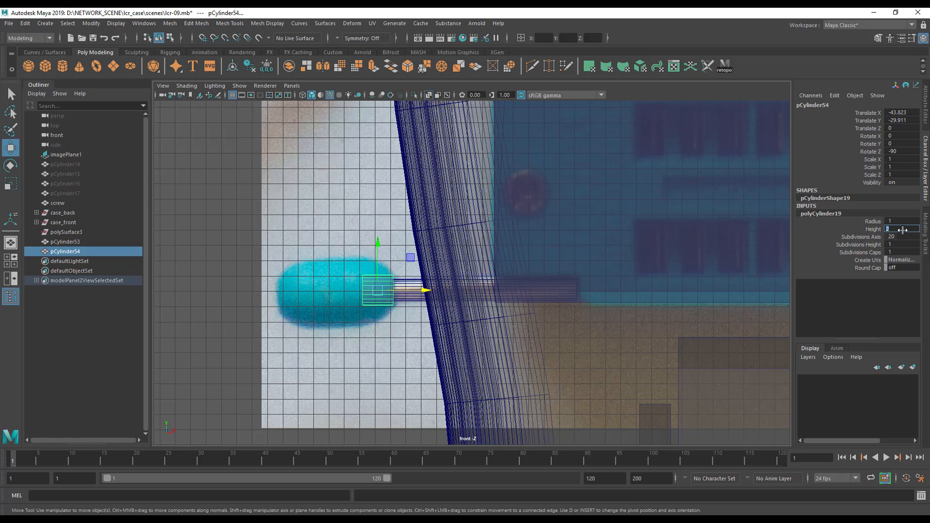
key("Return")
left_click_drag(425, 290, 383, 294)
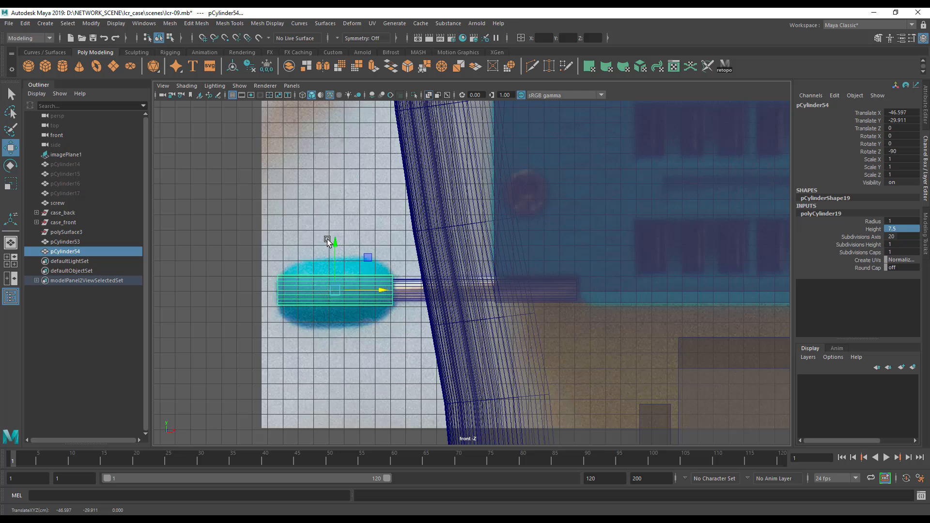
double_click(895, 222)
key("Return")
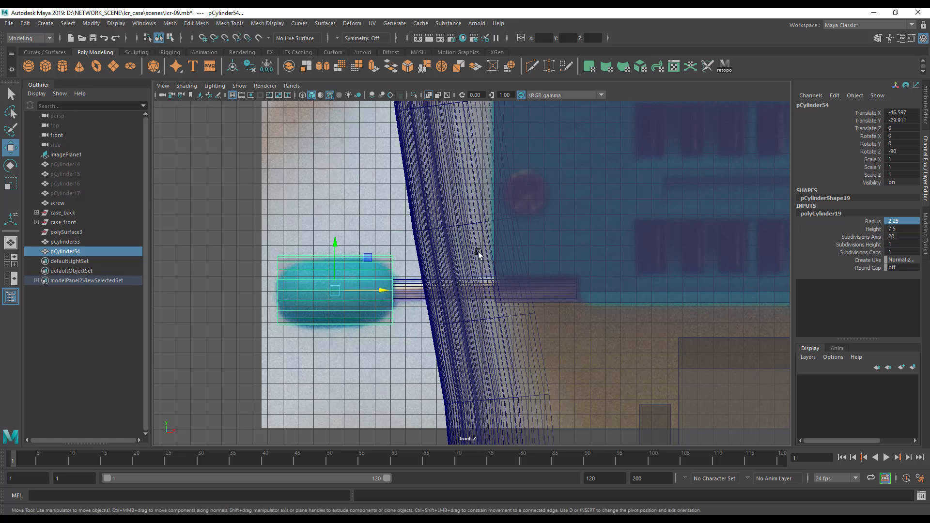
mouse_move(382, 293)
left_mouse_down()
mouse_move(374, 292)
mouse_move(384, 297)
left_mouse_up()
key("space")
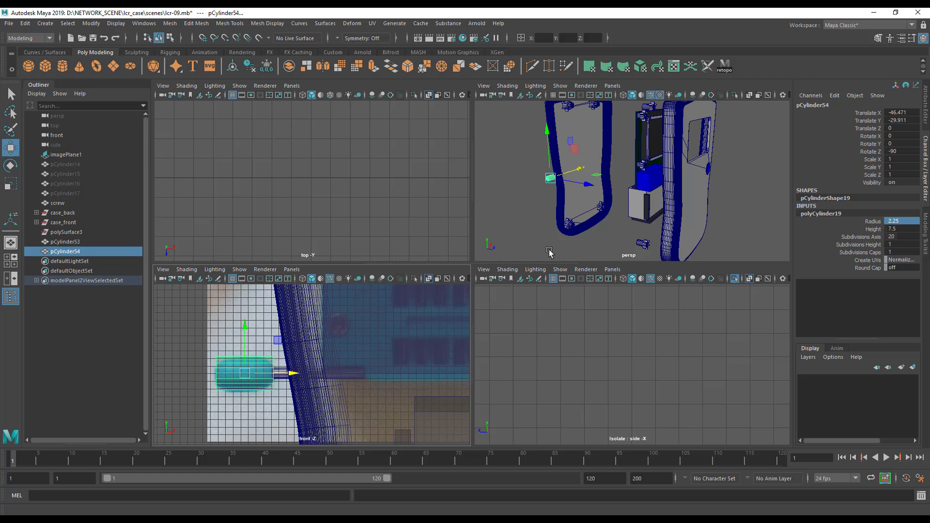
left_click_drag(620, 242, 573, 262, "alt")
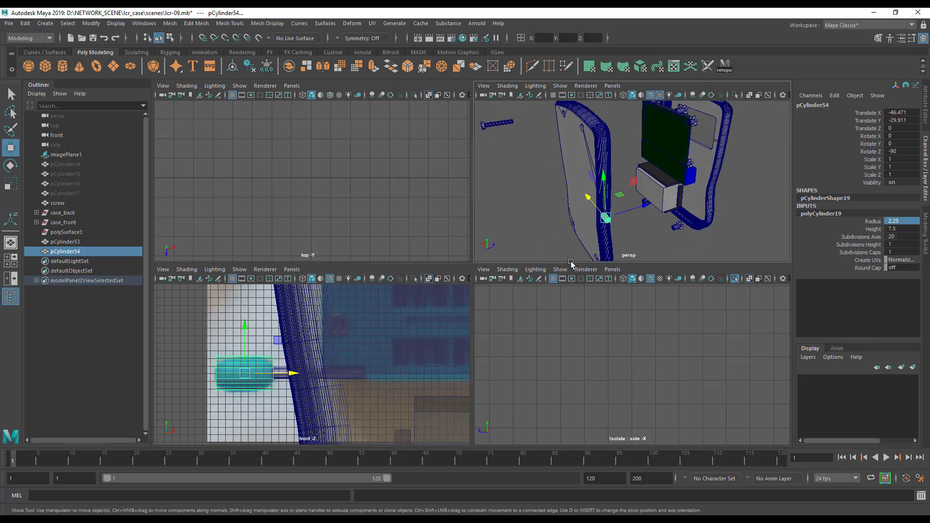
Select the lever cylinder and the knob cylinder and combine them into one mesh.
key("q")
left_click(281, 373, "shift")
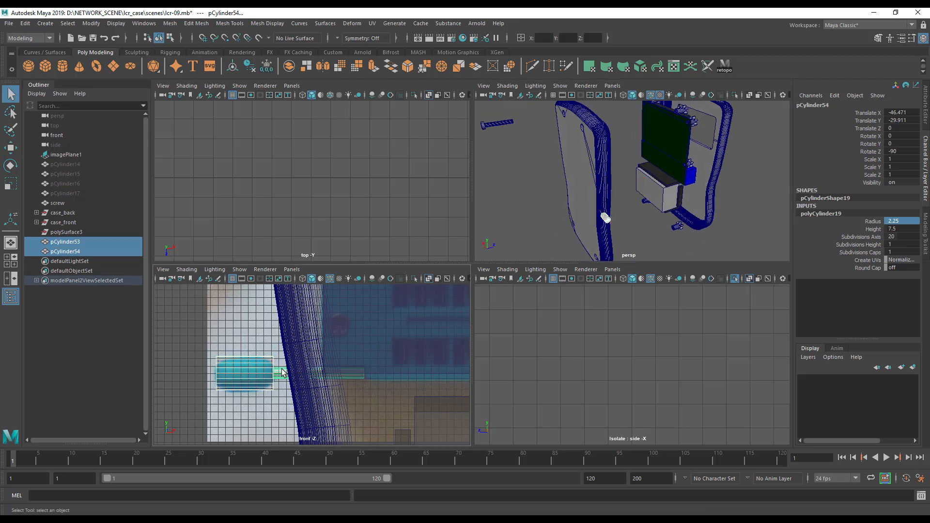
left_click_drag(586, 252, 650, 227, "alt")
key("space")
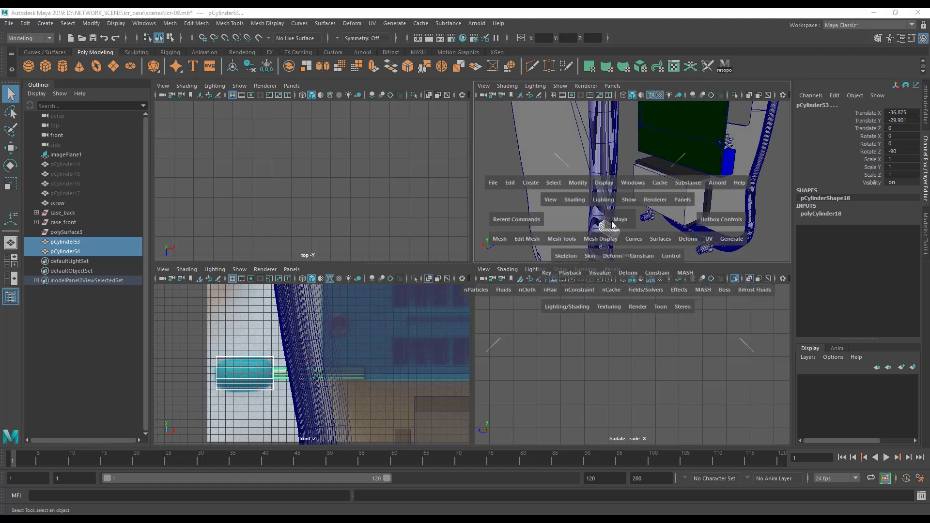
left_click(504, 243)
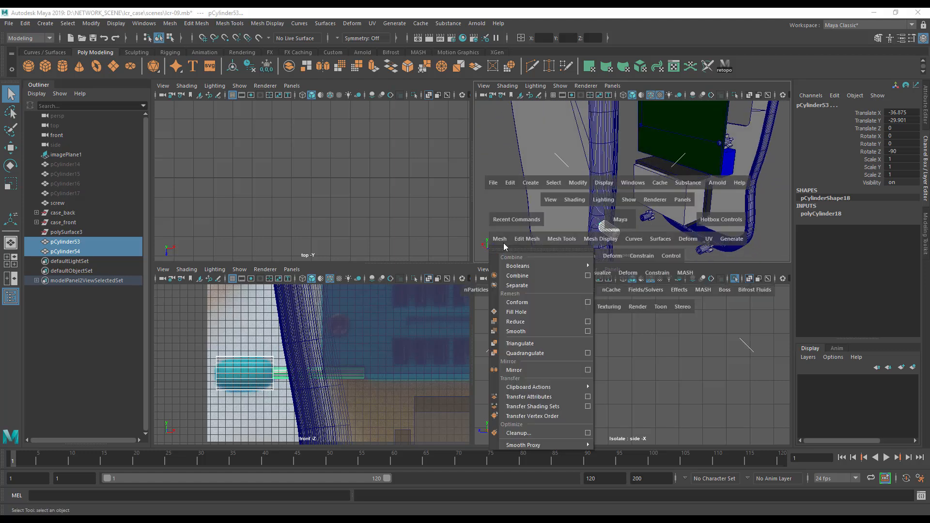
left_click(510, 277)
Move the combined lever and knob along Z to about 93.65, clear of the case parts.
left_click_drag(591, 236, 778, 232, "alt")
key("w")
right_click_drag(718, 234, 656, 229, "alt")
left_click_drag(640, 228, 648, 225, "alt")
key("f")
left_click_drag(675, 193, 681, 192)
left_click_drag(654, 221, 682, 230, "alt")
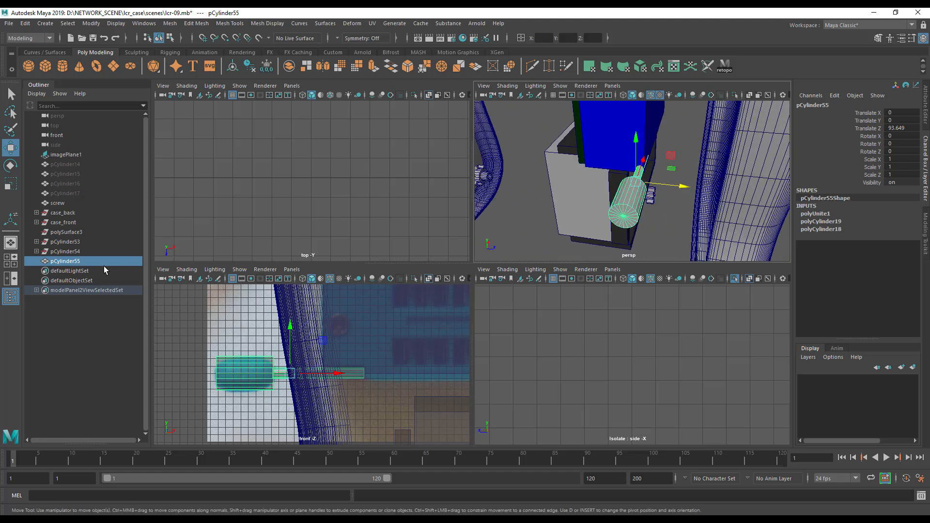
mouse_move(76, 264)
middle_mouse_down()
mouse_move(71, 187)
mouse_move(70, 258)
middle_mouse_up()
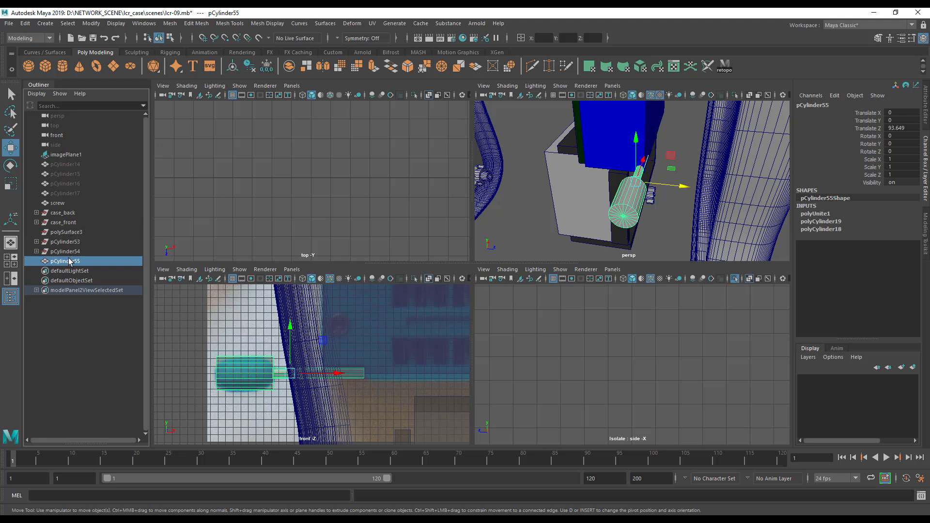
scroll(642, 216, "down", 4)
Try setting the front shell mesh's Translate Z to 0, and undo the change.
left_click_drag(656, 215, 659, 186, "alt")
left_click(694, 133)
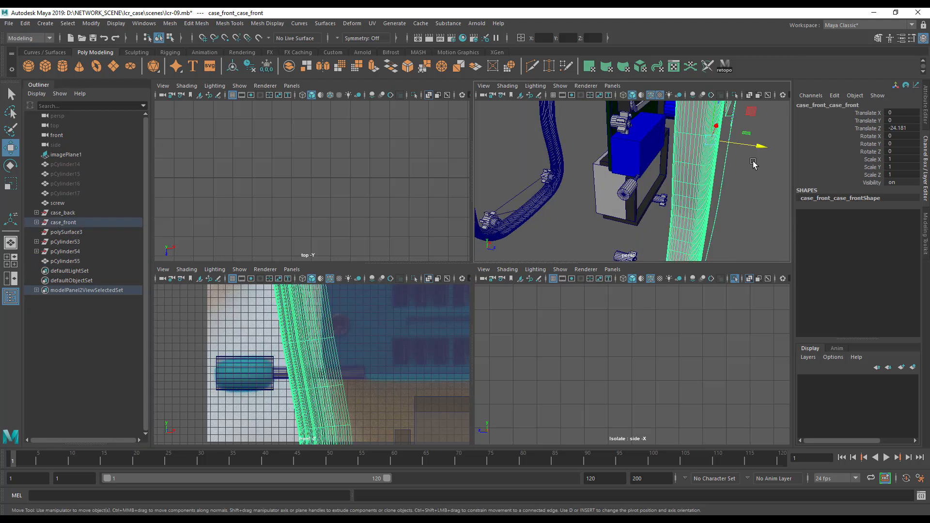
double_click(902, 129)
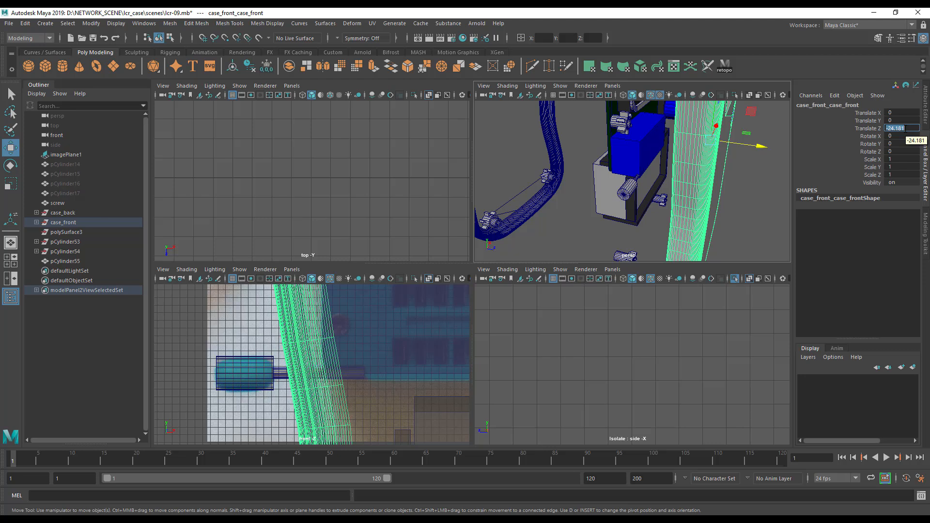
type("0")
key("Return")
left_click_drag(660, 181, 624, 230, "alt")
key("ctrl+z")
Set the case_front group's Translate Z to 0.
key("space")
left_click_drag(499, 303, 547, 303, "alt")
middle_click_drag(546, 291, 532, 249, "alt")
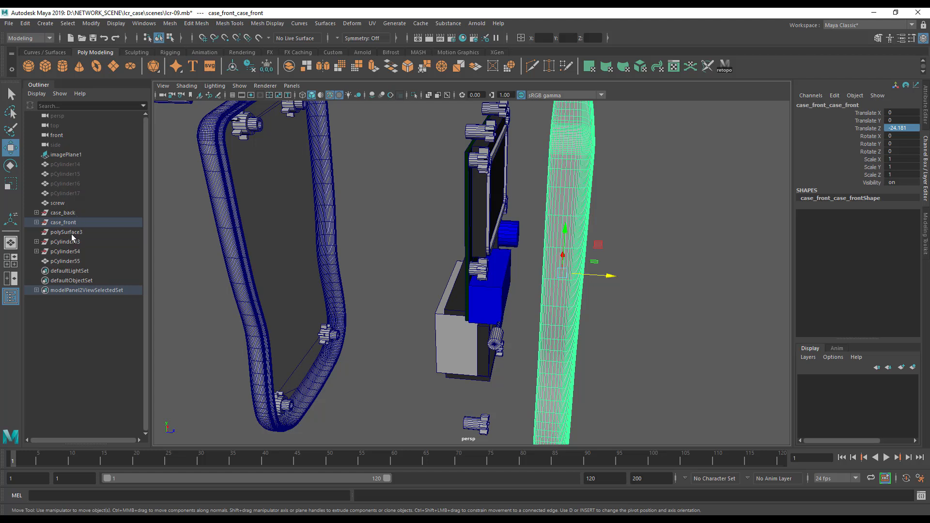
left_click(469, 220)
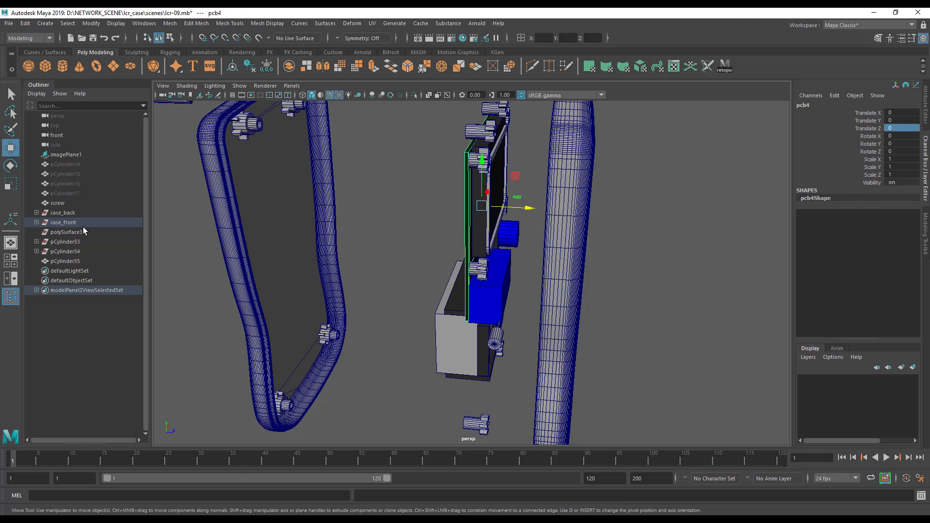
left_click(97, 222)
left_click_drag(391, 245, 373, 254, "alt")
left_click(911, 128)
type("0")
key("Return")
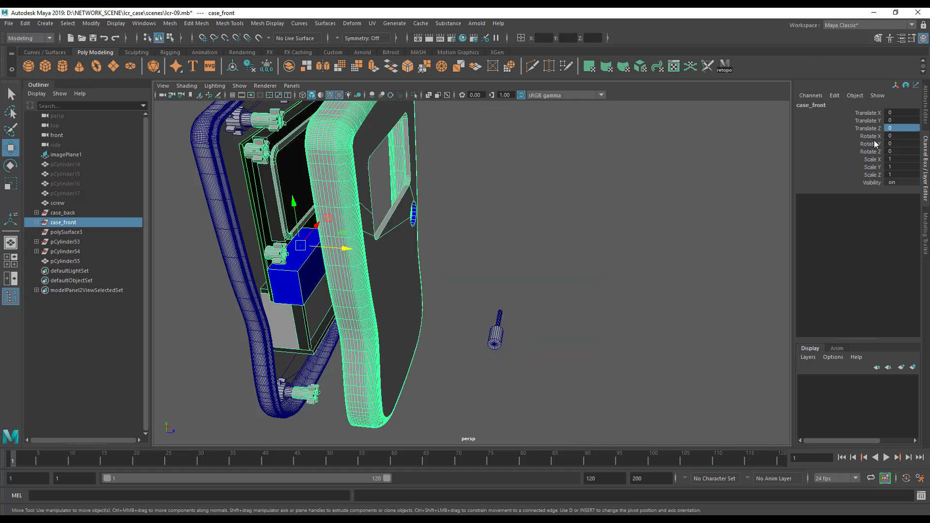
Set Translate Z to 0 for the front shell mesh inside the case_front group.
left_click(406, 209)
left_click(904, 129)
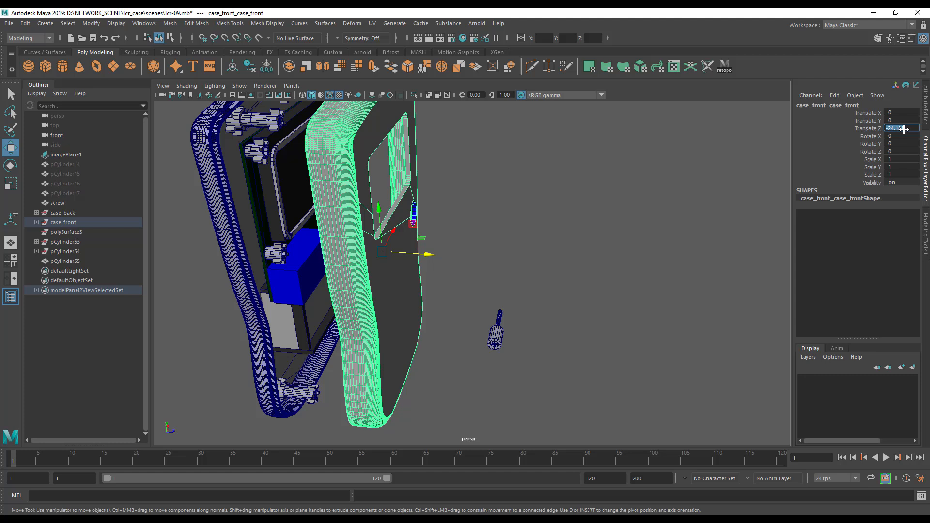
type("0")
key("Return")
Hide the back shell so the circuit board and screw posts are exposed from behind.
left_click_drag(588, 262, 430, 293, "alt")
left_click_drag(370, 311, 411, 303, "alt")
left_click_drag(326, 247, 356, 303, "alt")
key("ctrl+h")
right_click_drag(356, 303, 446, 344, "alt")
middle_click_drag(446, 344, 499, 397, "alt")
Move the front shell mesh along Z to about -54.05 so it fits around the circuit board and screw posts.
left_click(431, 306)
left_click_drag(443, 308, 457, 311, "alt")
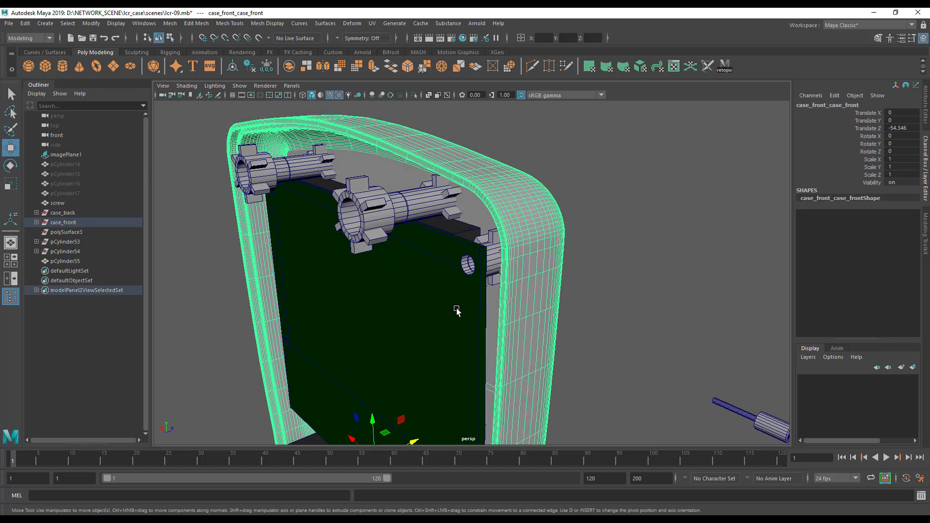
left_click_drag(416, 441, 396, 326)
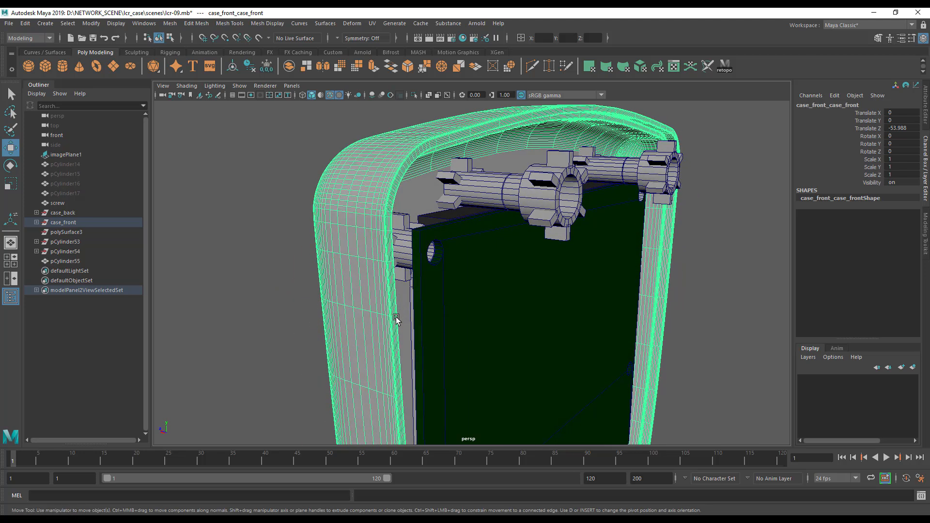
scroll(486, 382, "down", 4)
left_click_drag(460, 385, 487, 390)
scroll(412, 388, "down", 1)
mouse_move(407, 388)
left_mouse_down("alt")
mouse_move(426, 375)
mouse_move(420, 384)
left_mouse_up("alt")
scroll(484, 373, "up", 3)
middle_click_drag(496, 371, 503, 352, "alt")
left_click_drag(503, 352, 412, 199, "alt")
Freeze the front shell mesh's transformations at its fitted position.
key("space")
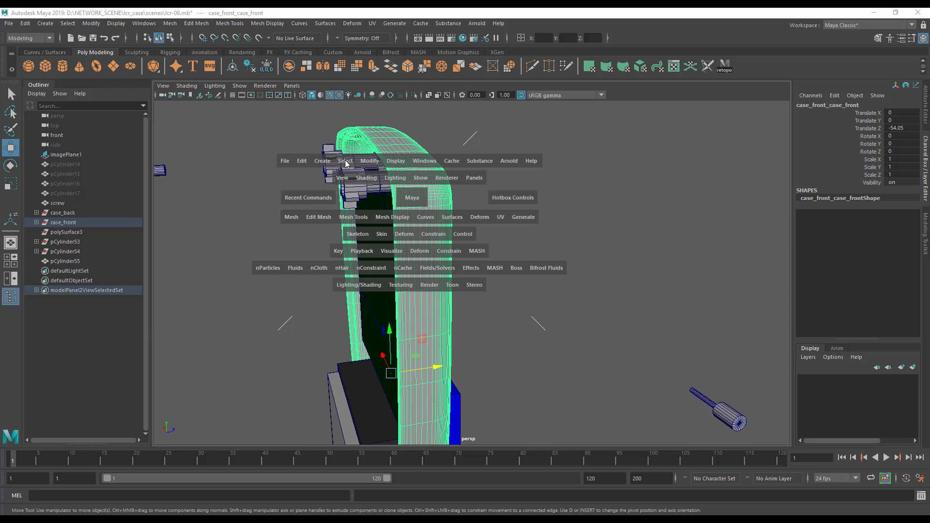
left_click(369, 161)
left_click(385, 202)
Nudge the front shell mesh along Z to about -0.36 to refine its fit against the screw posts.
left_click_drag(391, 245, 451, 301, "alt")
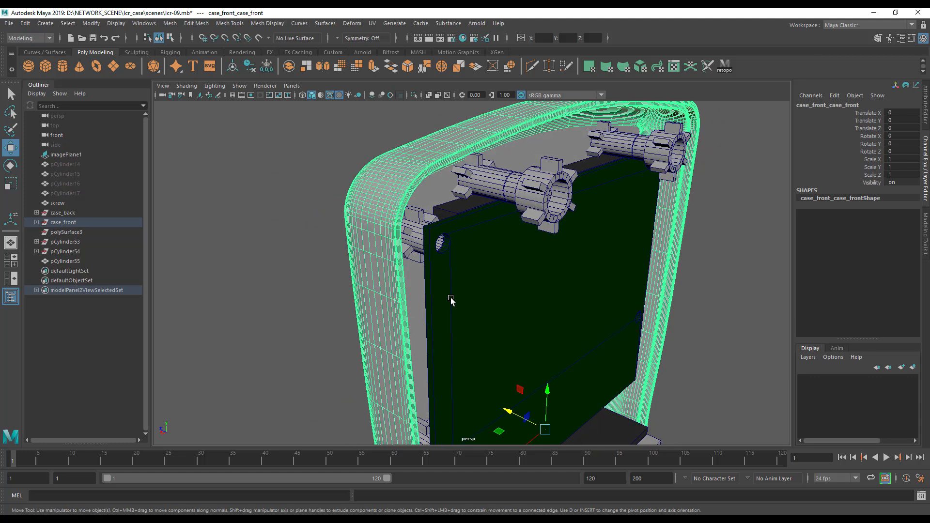
right_click_drag(451, 301, 480, 277, "alt")
middle_click_drag(479, 277, 560, 365, "alt")
right_click_drag(561, 365, 552, 367, "alt")
left_click_drag(552, 367, 537, 365, "alt")
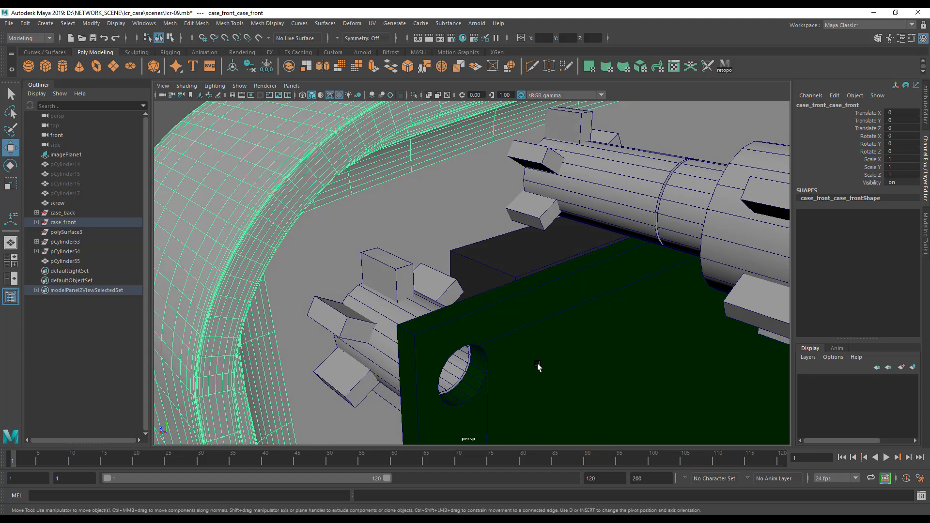
middle_click_drag(537, 367, 554, 355, "alt")
left_click(368, 305)
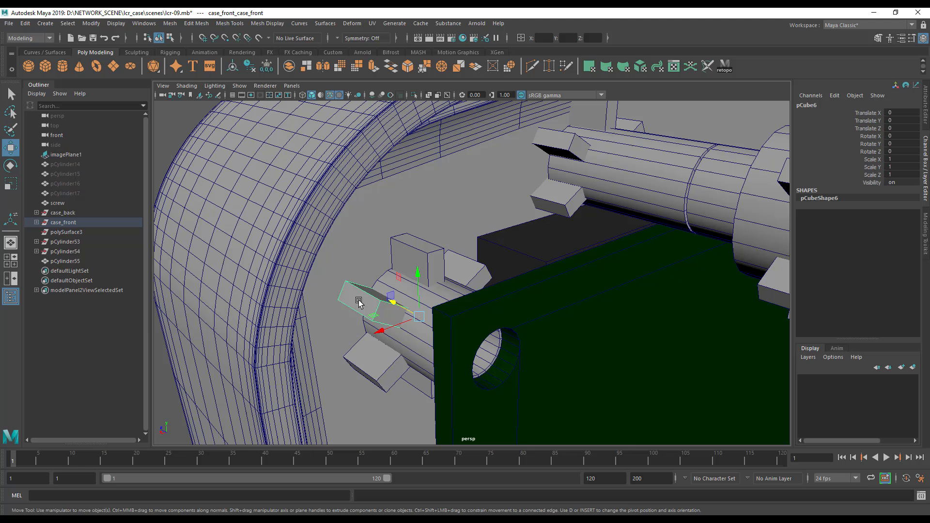
scroll(376, 306, "up", 5)
scroll(490, 337, "down", 10)
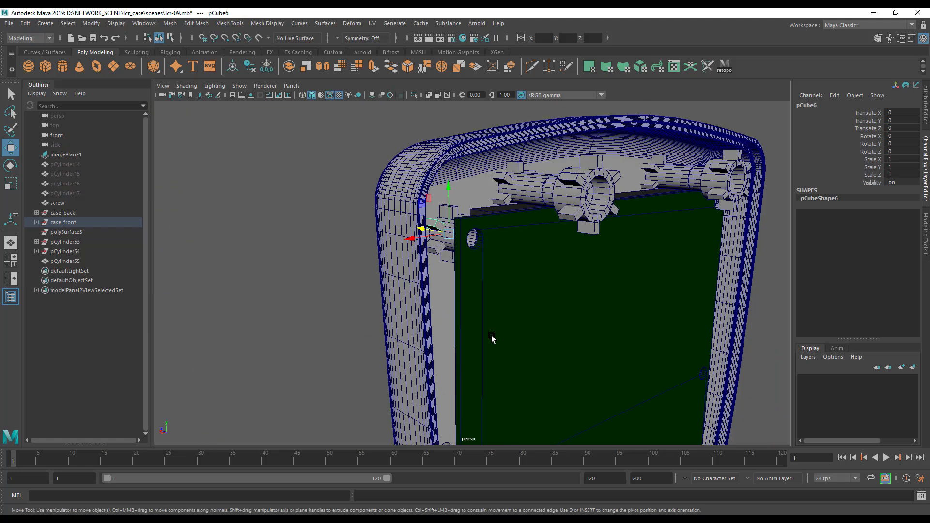
left_click_drag(490, 336, 339, 315, "alt")
left_click(417, 367)
left_click_drag(492, 393, 495, 393)
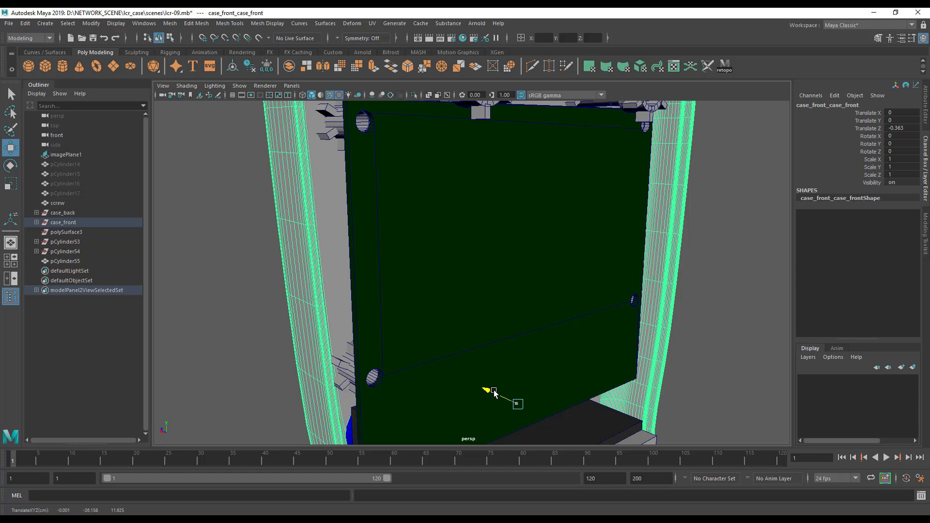
scroll(443, 328, "down", 5)
scroll(448, 333, "up", 3)
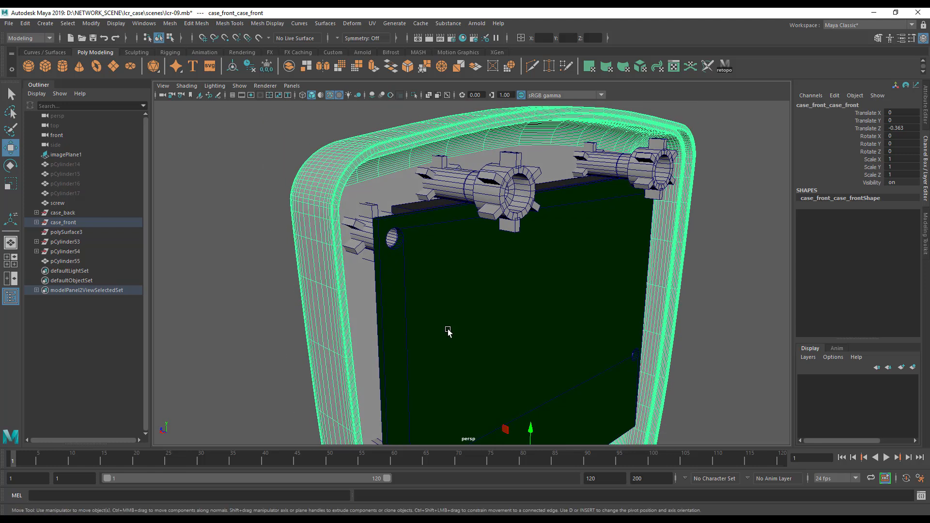
Freeze the front shell mesh's transformations again after the small Z adjustment.
left_click_drag(448, 332, 454, 331, "alt")
key("space")
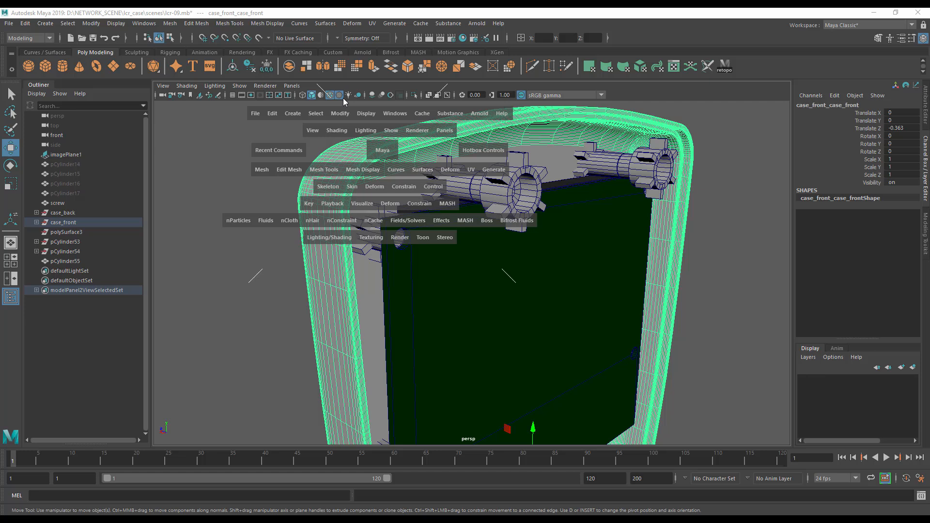
left_click(334, 115)
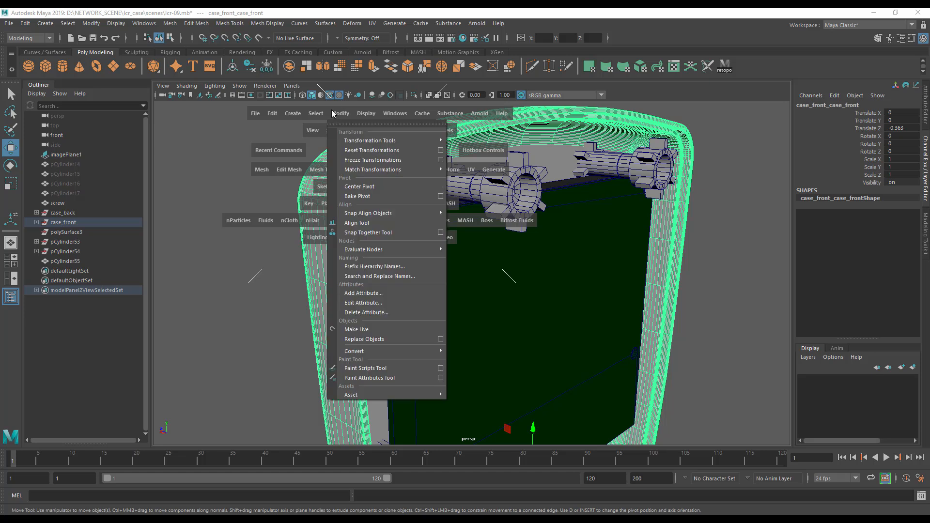
left_click(371, 150)
Move the combined lever and knob along Z to about 20.39, beside the zif socket.
left_click_drag(371, 150, 453, 252, "alt")
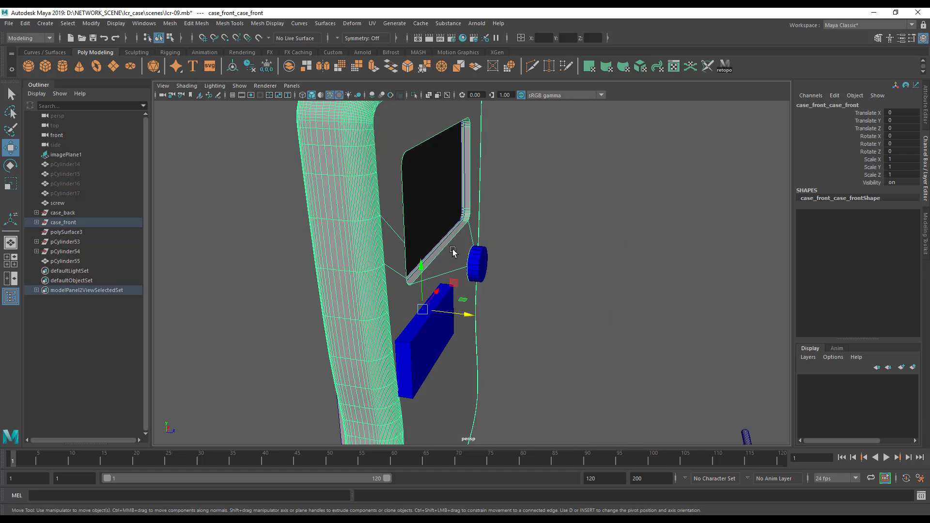
right_click_drag(452, 251, 378, 264, "alt")
middle_click_drag(377, 263, 412, 262, "alt")
left_click(664, 377)
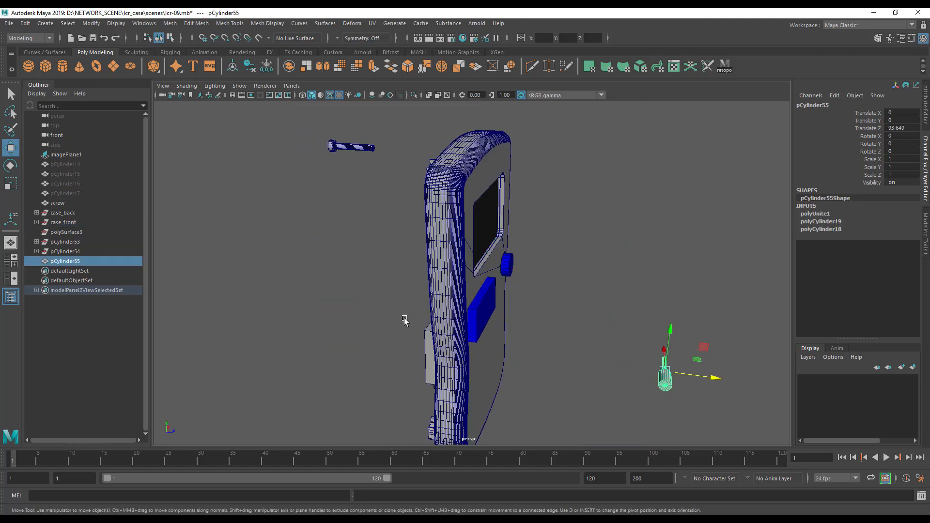
left_click_drag(702, 383, 423, 370)
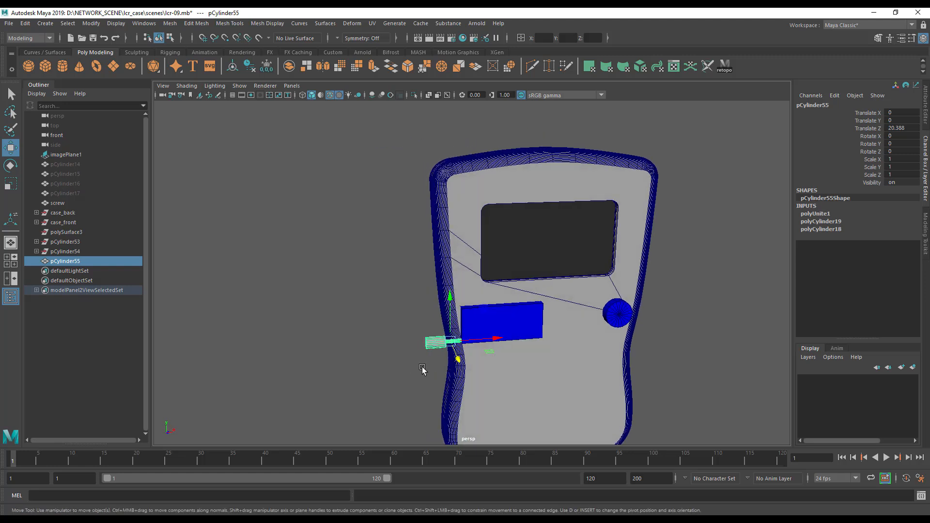
Examine the lever and knob's placement against the zif socket and shell edge in the perspective, front and side views.
right_click_drag(423, 370, 621, 391, "alt")
middle_click_drag(515, 392, 512, 312, "alt")
left_click_drag(513, 312, 458, 315, "alt")
key("space")
middle_click_drag(315, 376, 330, 342, "alt")
right_click_drag(332, 341, 461, 389, "alt")
middle_click_drag(431, 385, 374, 392, "alt")
left_click_drag(629, 244, 633, 251, "alt")
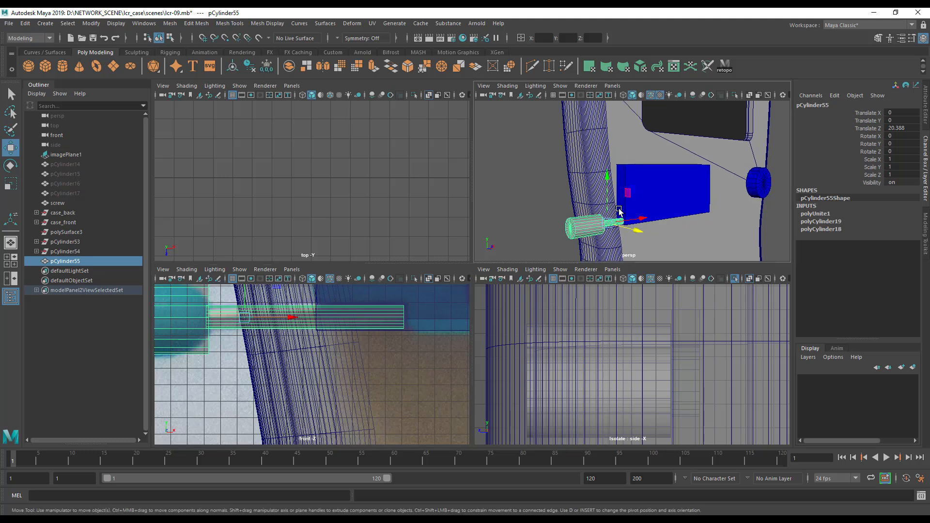
right_click_drag(629, 244, 692, 213, "alt")
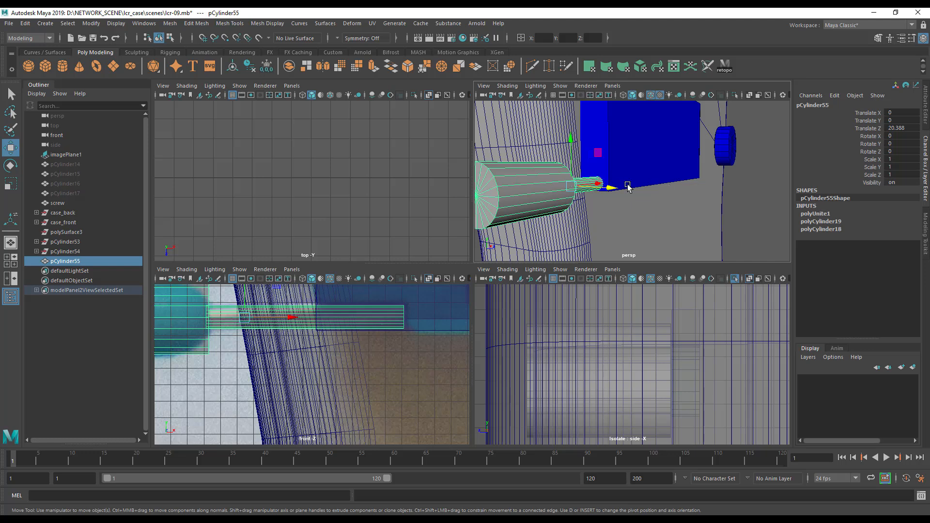
left_click_drag(616, 212, 626, 179, "alt")
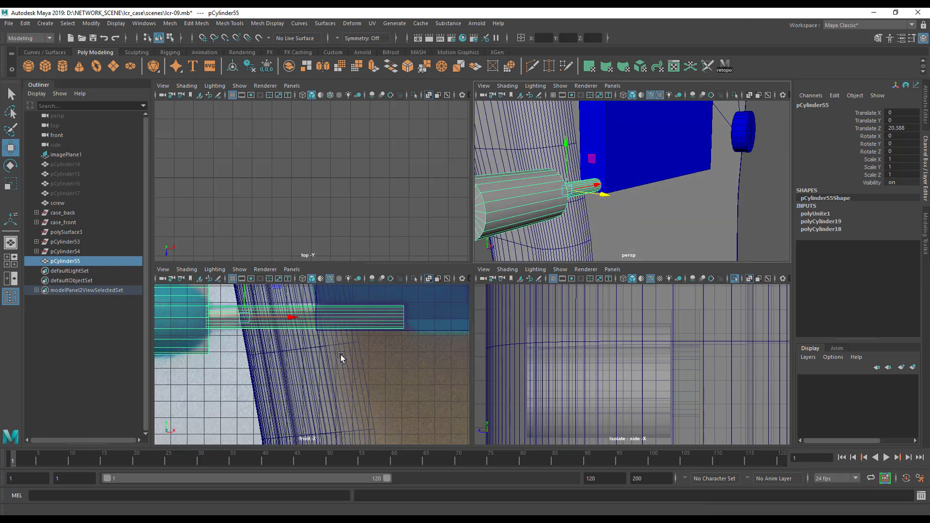
scroll(342, 359, "down", 5)
key("f")
scroll(551, 348, "down", 8)
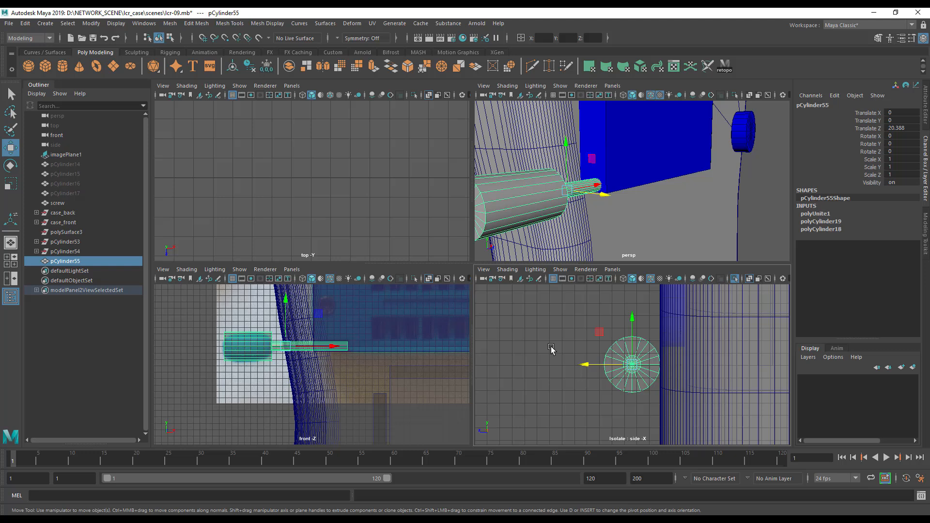
middle_click_drag(547, 334, 532, 325, "alt")
scroll(617, 361, "up", 8)
middle_click_drag(664, 363, 685, 364, "alt")
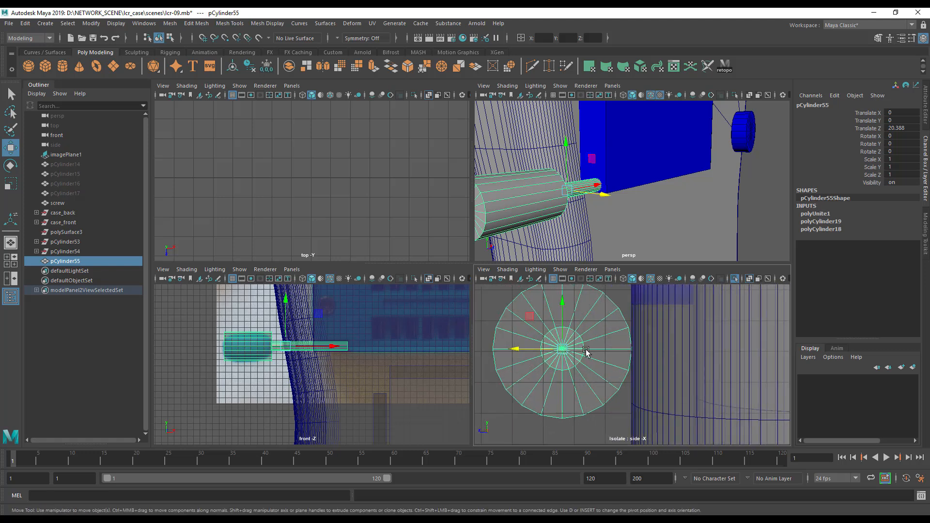
scroll(615, 342, "down", 5)
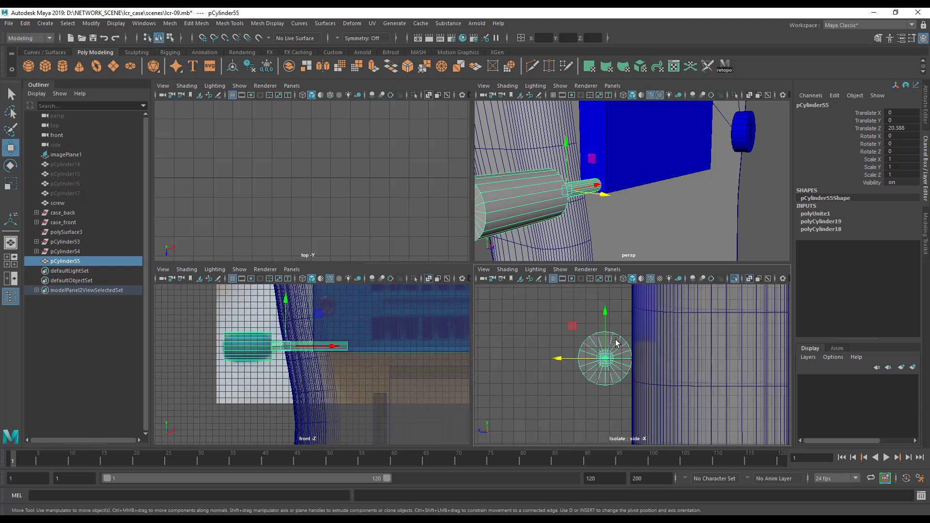
Add the zif socket to the lever selection and isolate both in the perspective and side views.
left_click(607, 170)
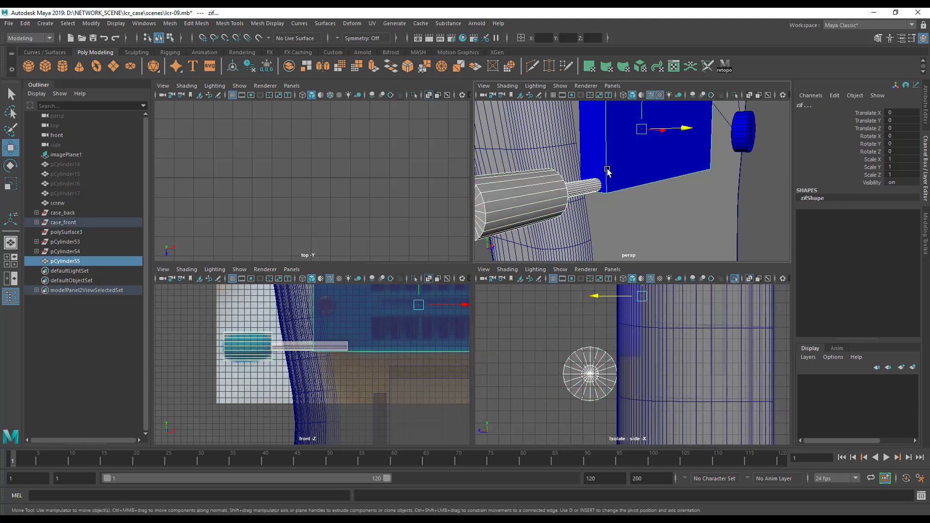
key("ctrl+1")
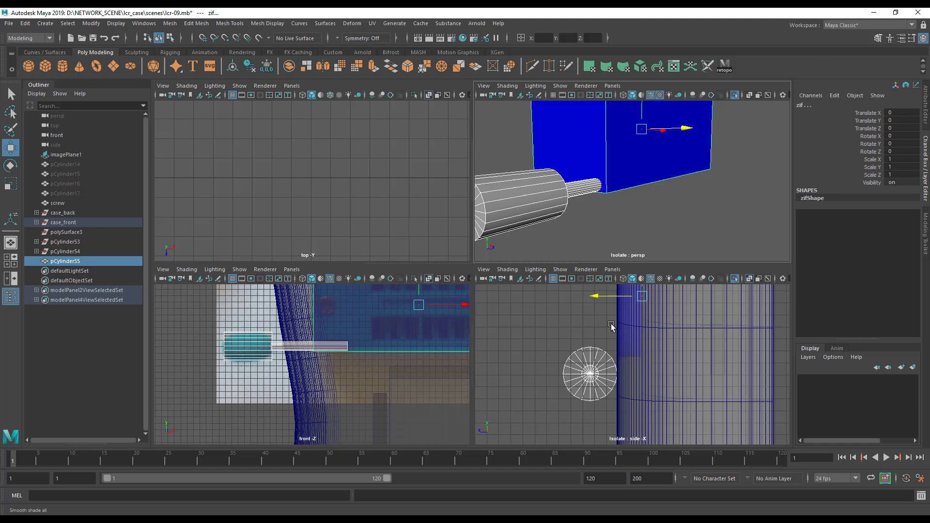
key("ctrl+1")
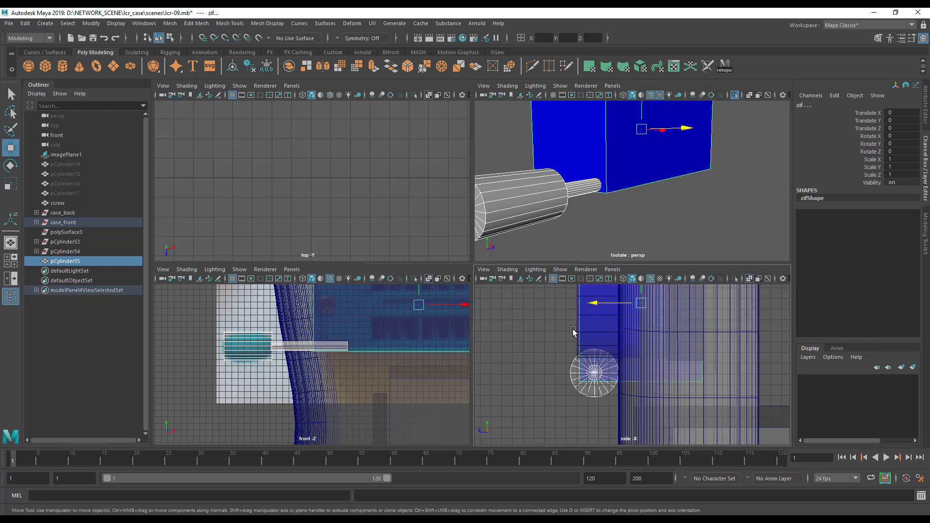
key("ctrl+1")
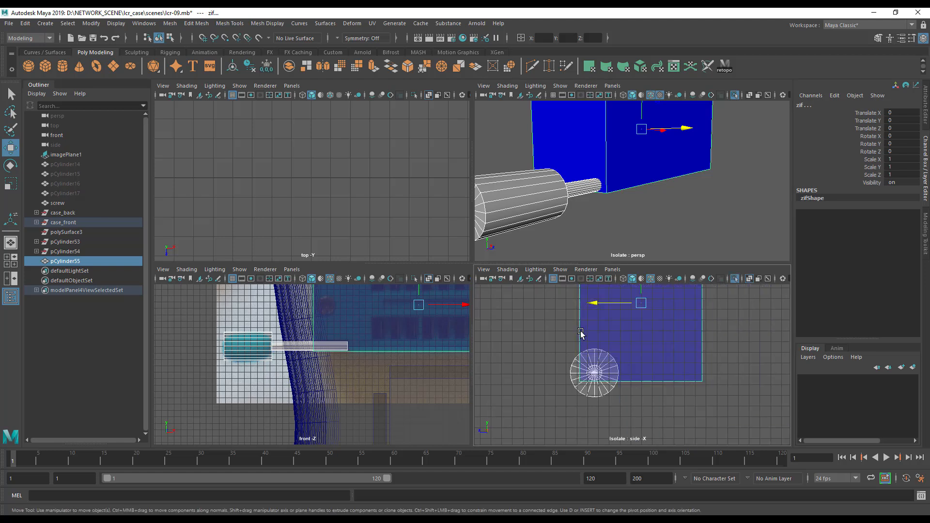
Center the pivots of the selected zif socket and lever.
scroll(581, 332, "down", 2)
middle_click_drag(609, 393, 646, 415, "alt")
scroll(626, 345, "up", 5)
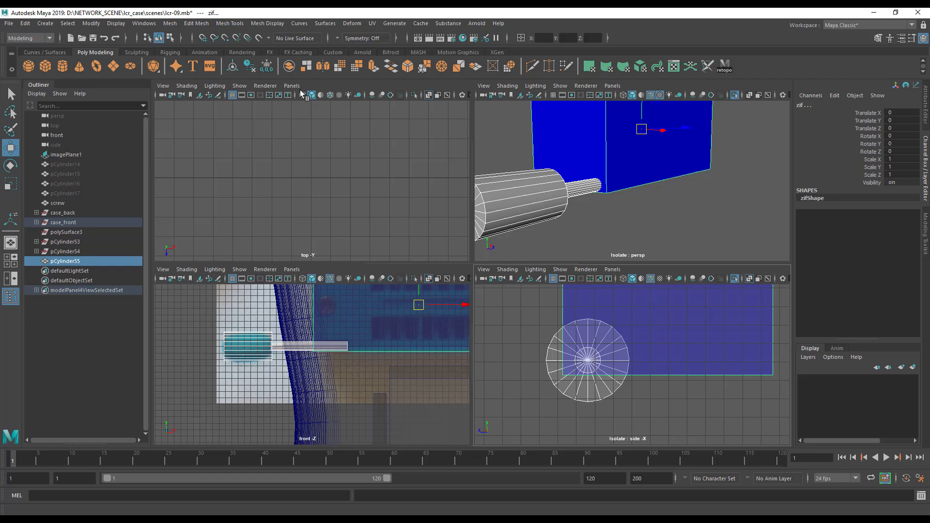
left_click(91, 24)
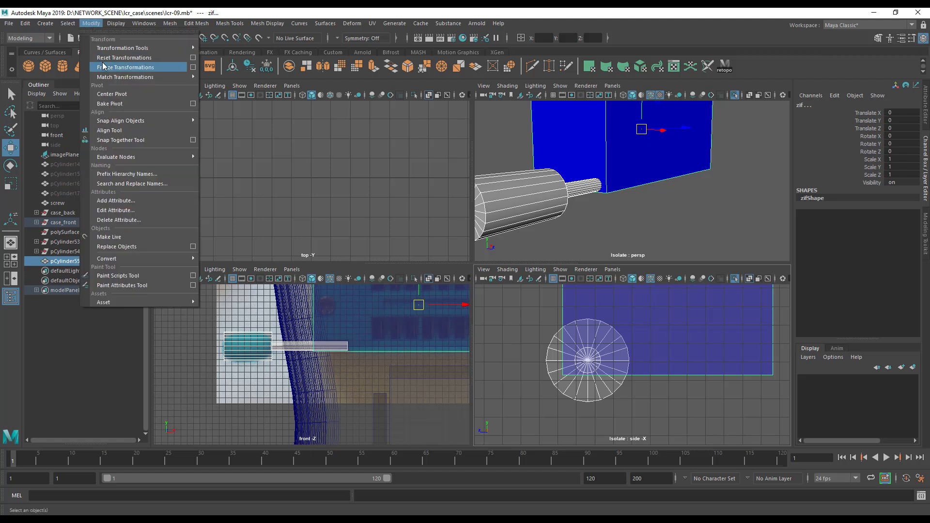
left_click(112, 94)
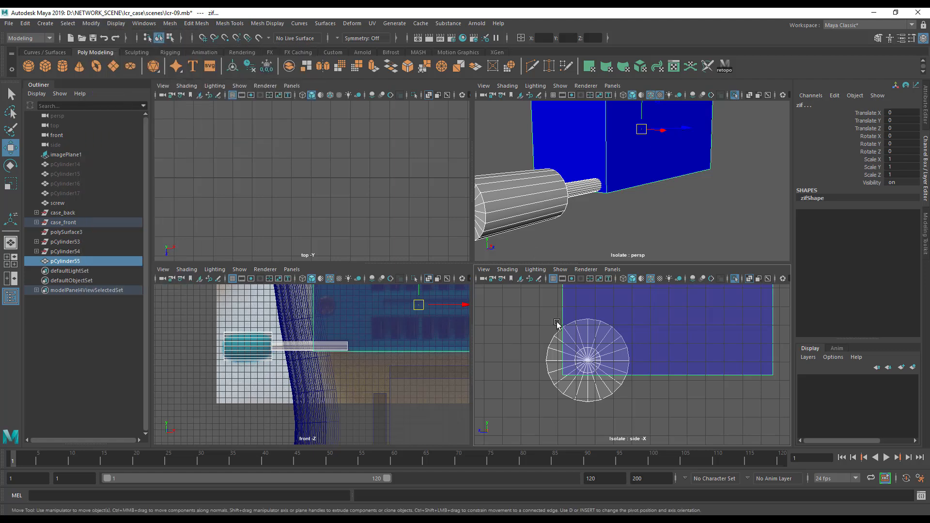
Move the lever cylinder along Z to 15.189 so it centres on the blue zif block, and end the isolated view.
scroll(557, 324, "down", 3)
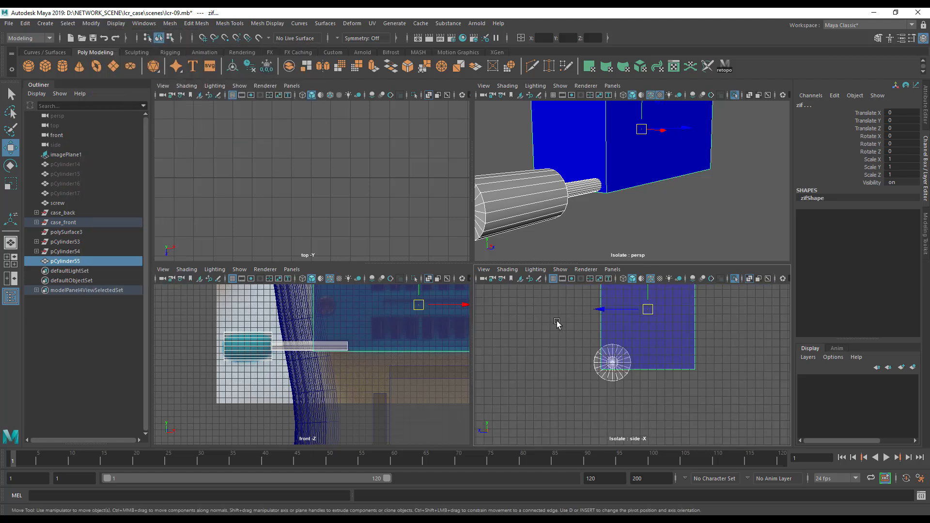
left_click(594, 188)
scroll(570, 318, "up", 4)
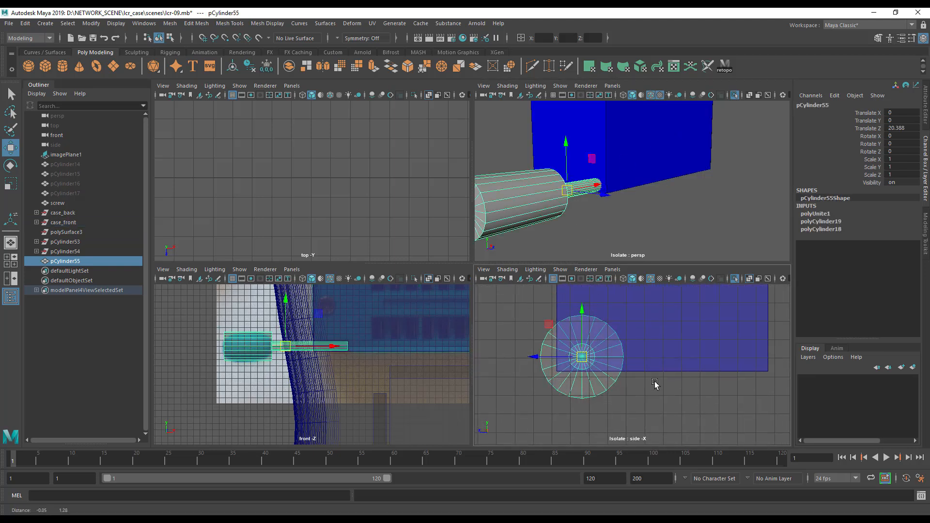
left_click_drag(554, 365, 543, 368)
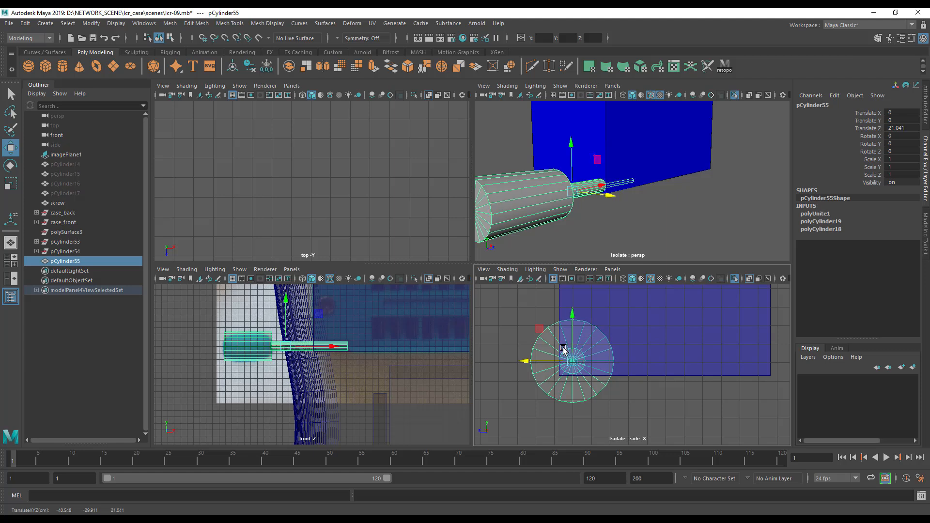
left_click_drag(534, 361, 642, 375)
left_click_drag(583, 199, 592, 218, "alt")
left_click(590, 225)
key("ctrl+1")
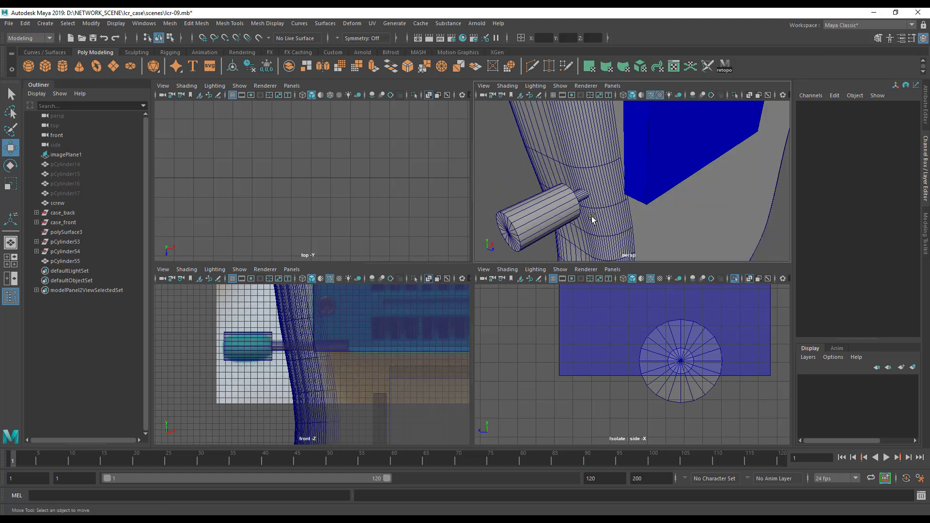
Isolate the lever cylinder and move its pivot to the centre of the thin rod's end cap, ending the isolation.
scroll(337, 353, "up", 4)
middle_click_drag(323, 366, 376, 378, "alt")
scroll(330, 373, "up", 3)
left_click(193, 342)
middle_click_drag(275, 363, 299, 351, "alt")
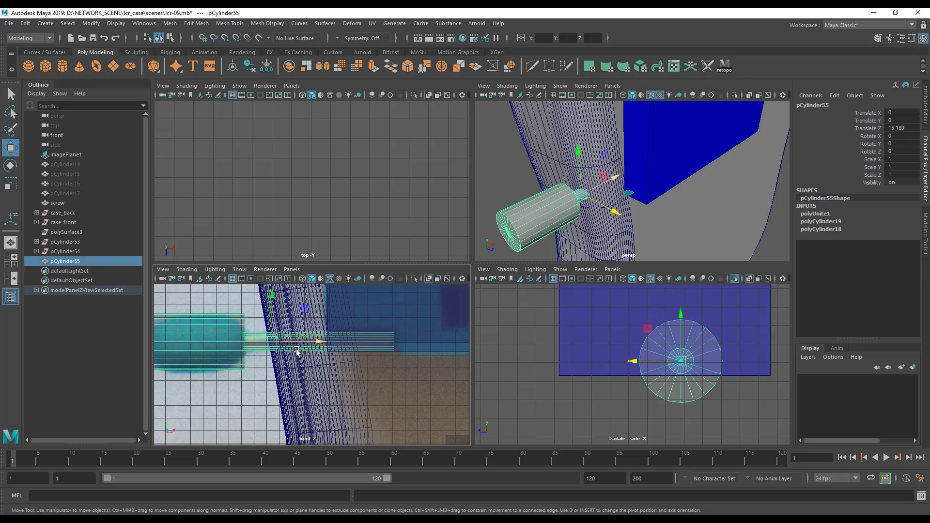
scroll(339, 354, "up", 4)
middle_click_drag(450, 335, 412, 345, "alt")
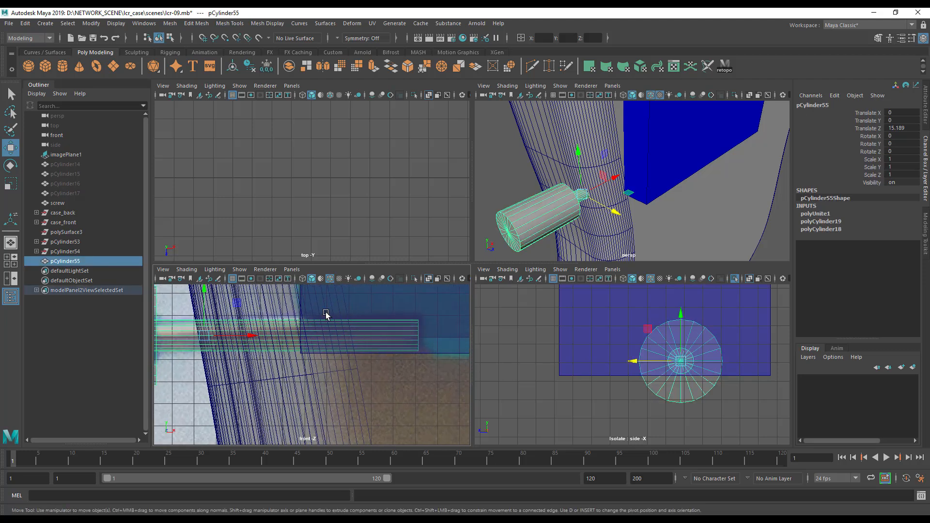
key("d")
scroll(429, 337, "up", 5)
middle_click_drag(430, 338, 241, 391, "alt")
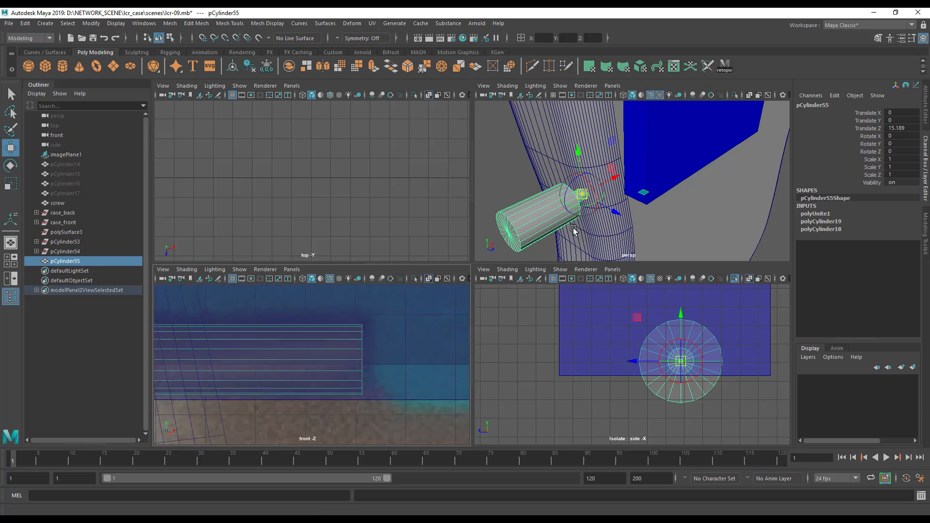
key("ctrl+1")
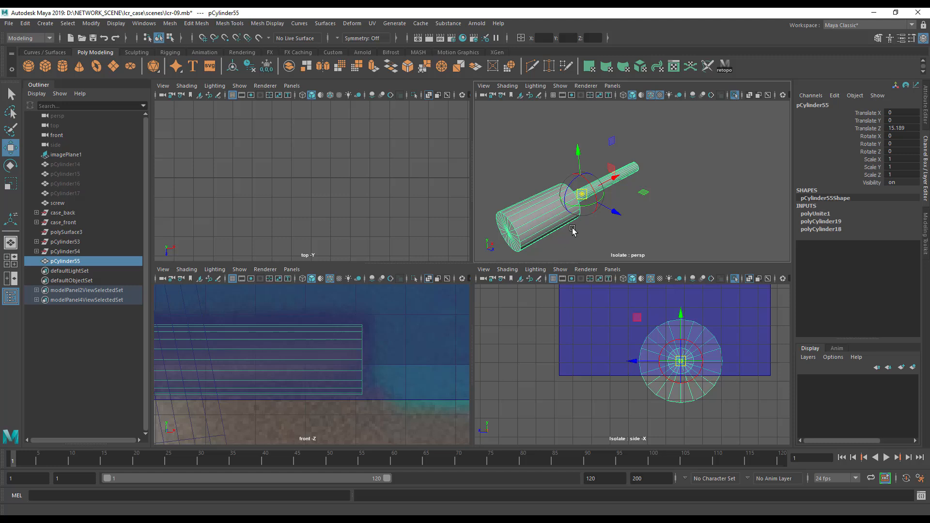
left_click_drag(582, 226, 596, 208, "alt")
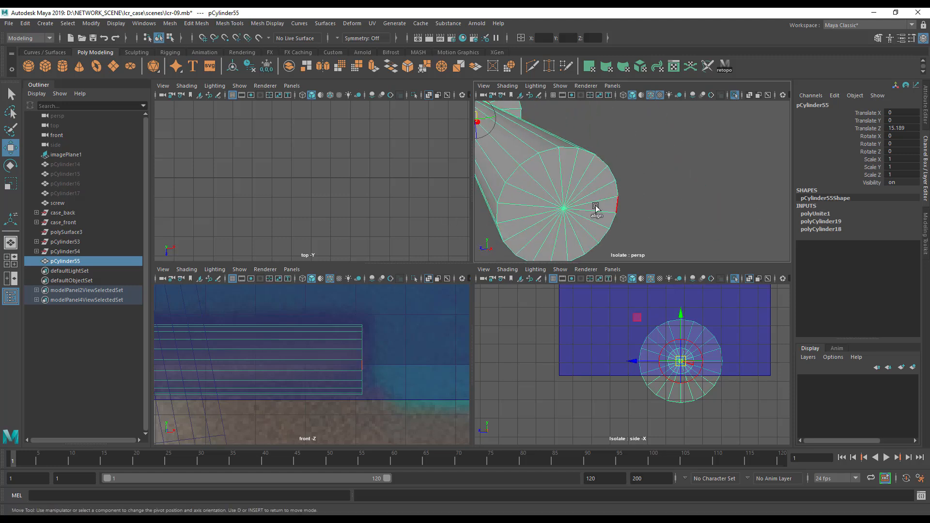
left_click(564, 210)
left_click_drag(650, 233, 558, 267, "alt")
key("d")
key("ctrl+1")
Try rotating the lever about Y around its new pivot, and reset Rotate Y to 0.
key("space")
key("e")
left_click_drag(492, 274, 471, 306)
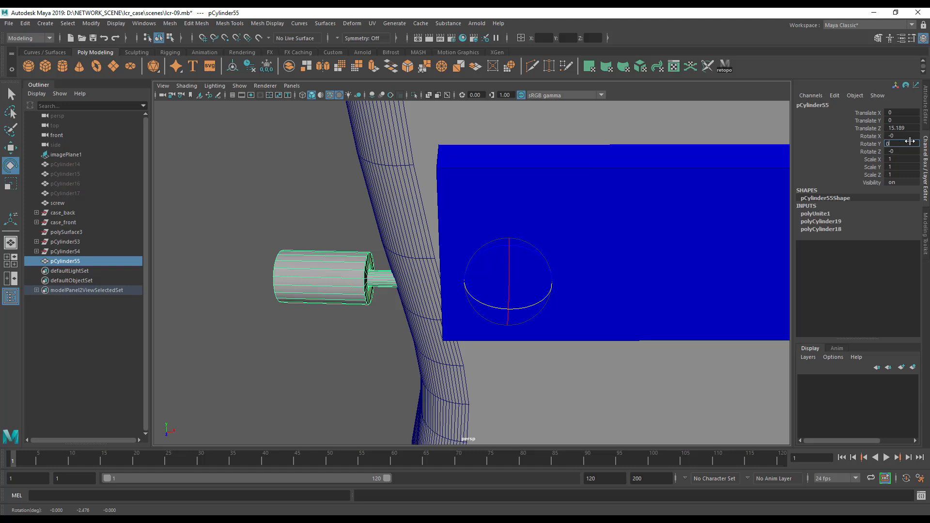
key("Return")
Duplicate the blue zif block in place with Duplicate Special.
left_click_drag(484, 305, 481, 184, "alt")
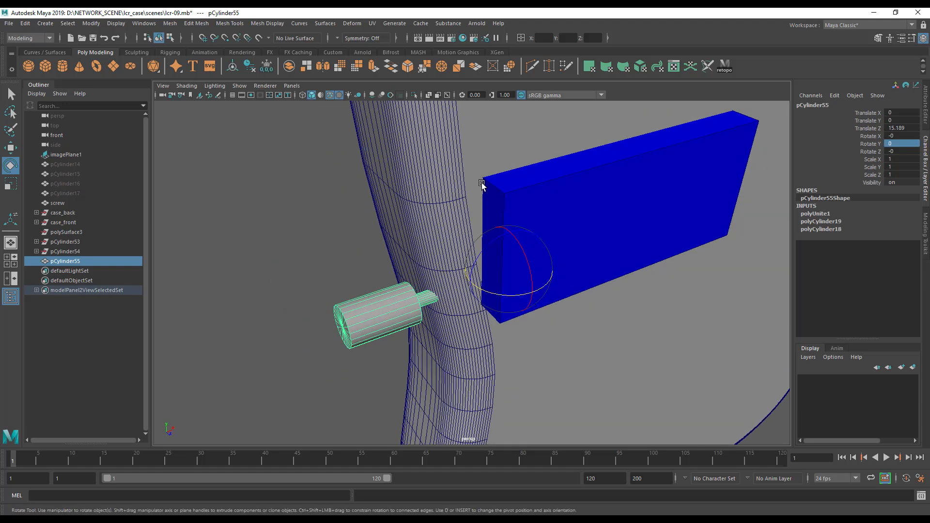
left_click(531, 189)
middle_click_drag(519, 207, 525, 228, "alt")
right_click(525, 229)
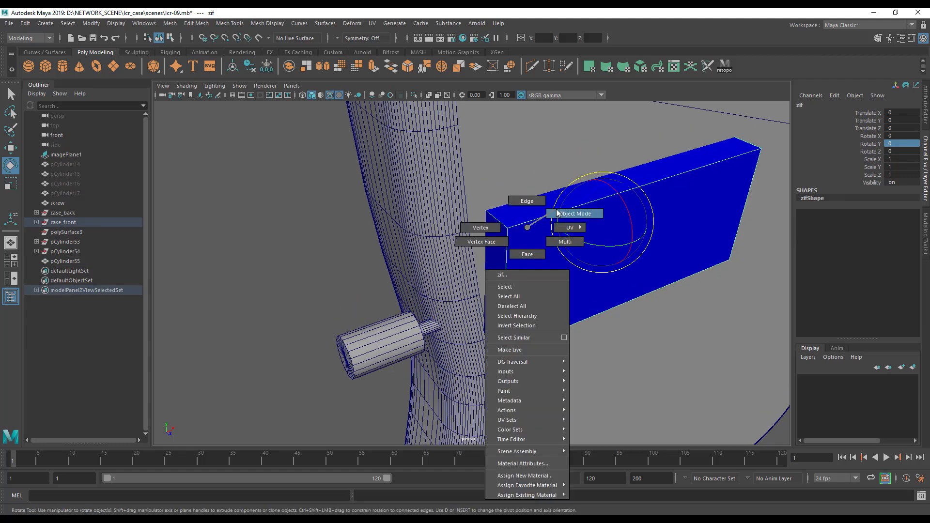
key("space")
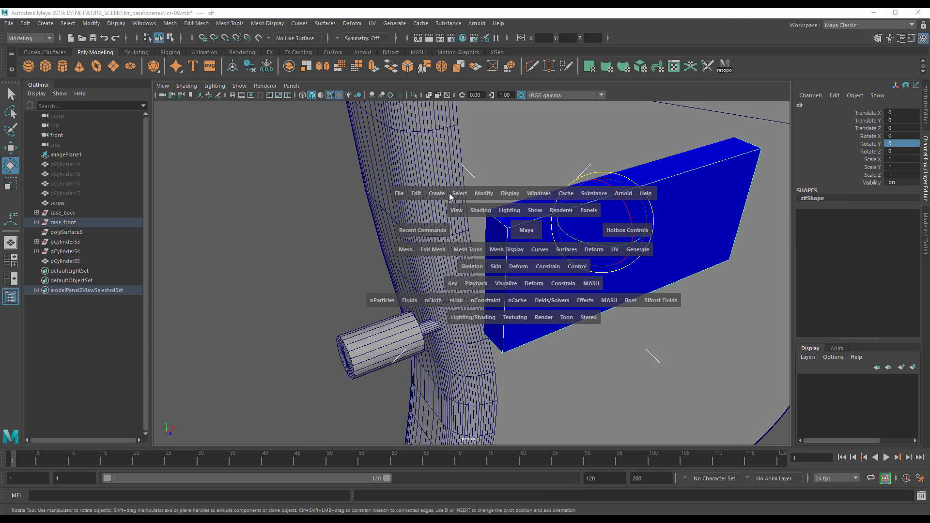
left_click(417, 193)
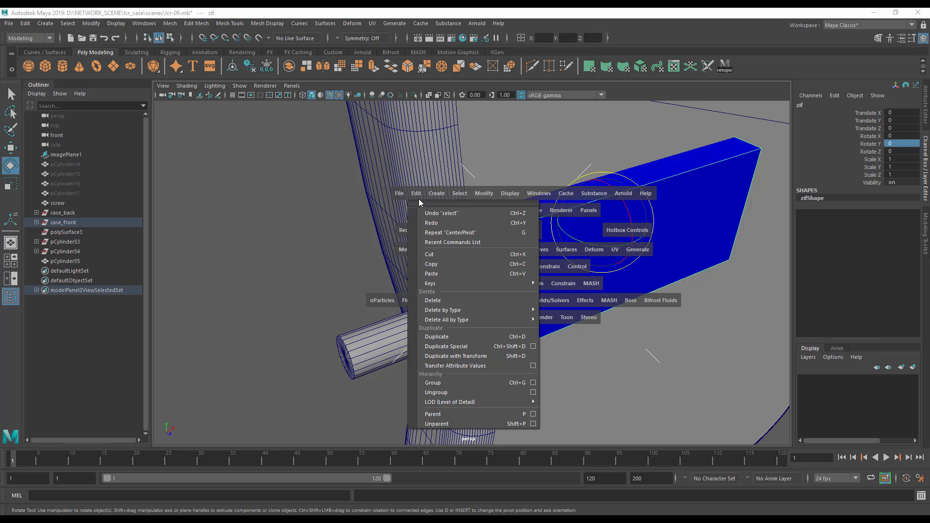
left_click(460, 347)
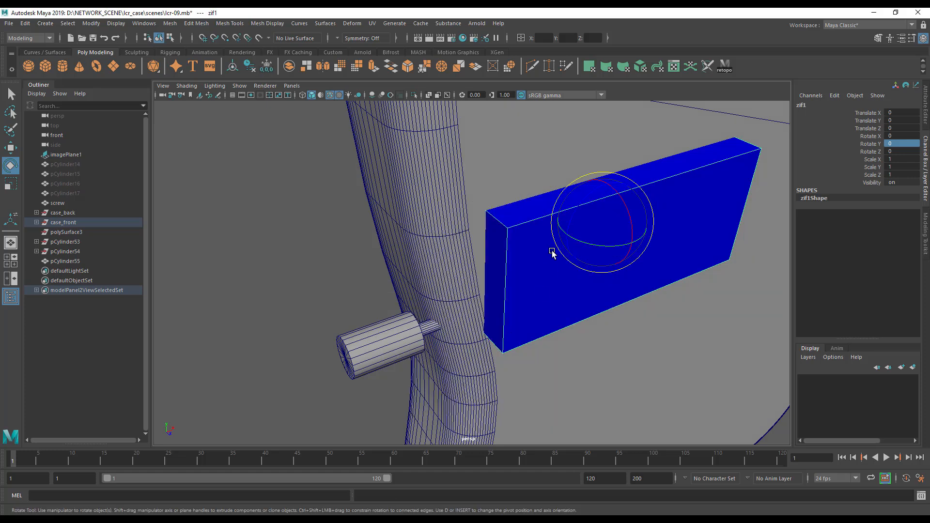
Try a Boolean difference with the zif block copy and the front case selected, and undo it.
left_click(462, 208, "shift")
key("space")
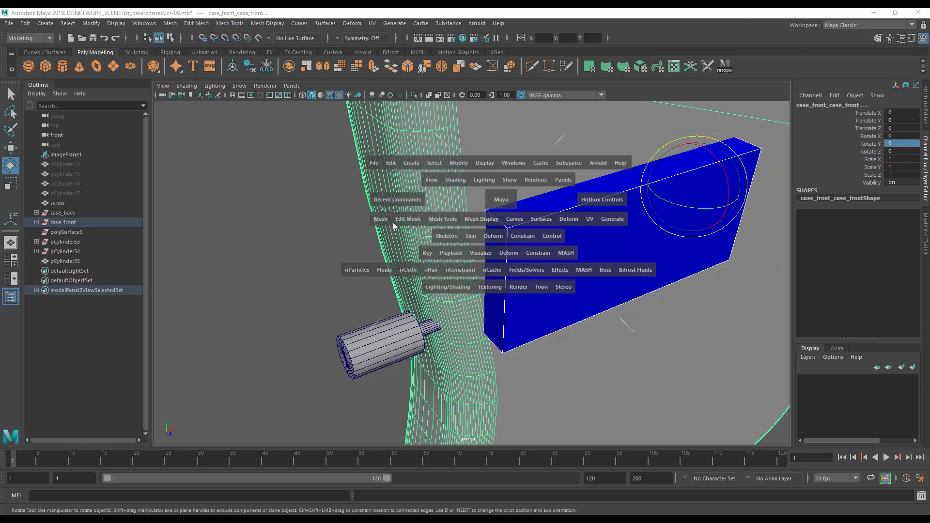
left_click(380, 219)
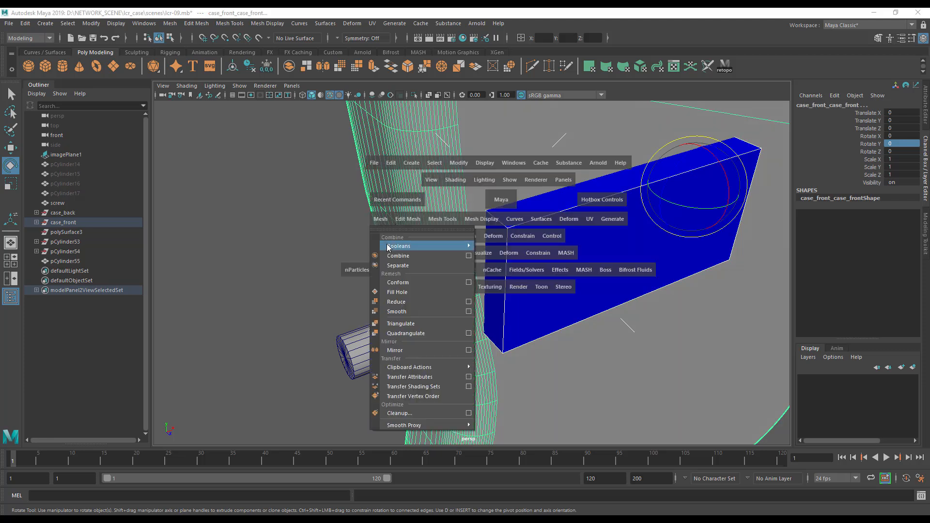
mouse_move(390, 246)
left_click(493, 264)
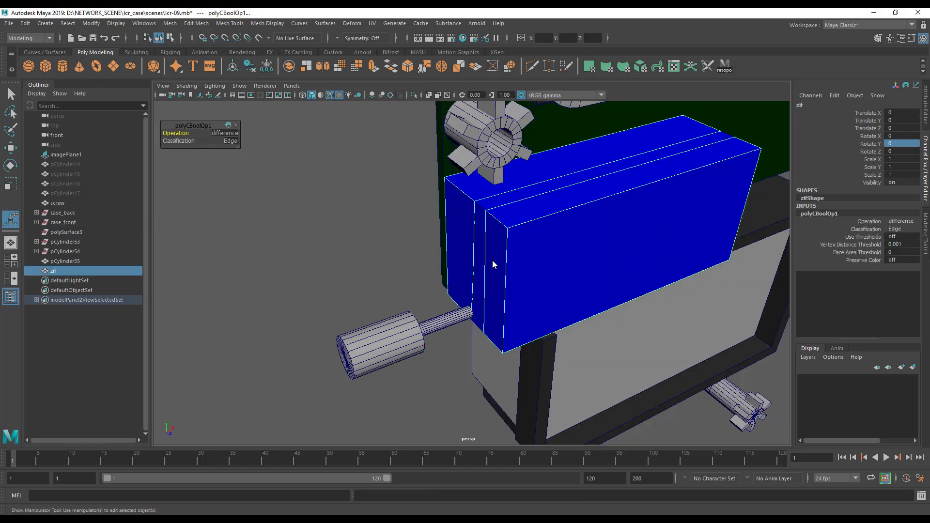
key("ctrl+z")
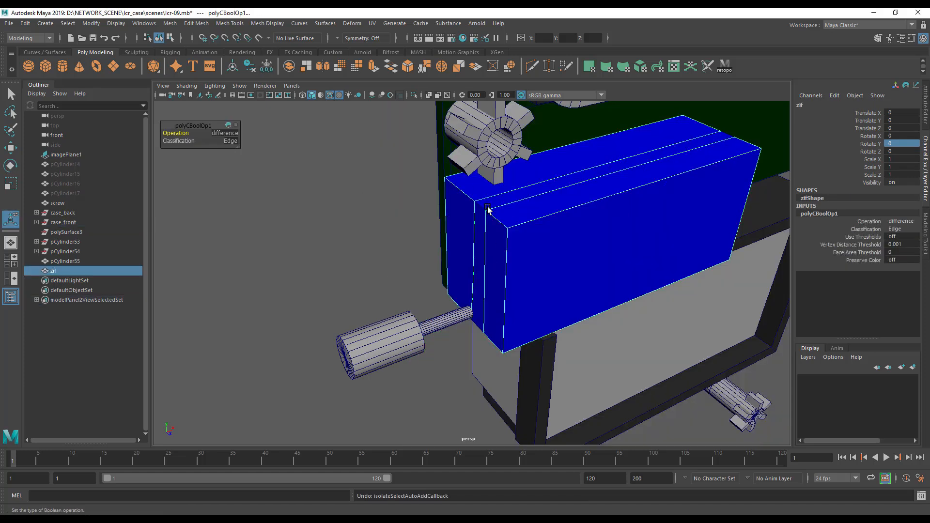
key("ctrl+z")
Subtract one zif block from the front case with a Boolean difference and hide the remaining copy of the block.
left_click(549, 344)
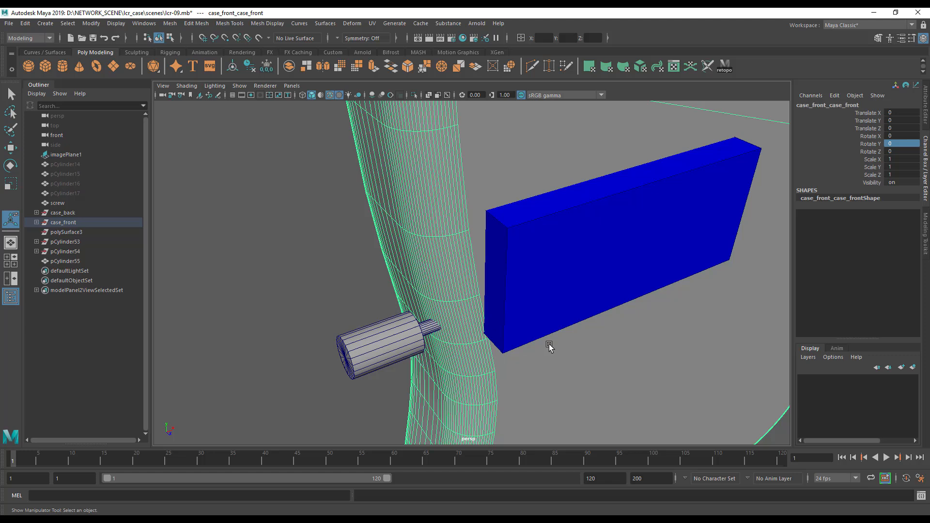
key("shift+z")
left_click_drag(408, 263, 541, 308)
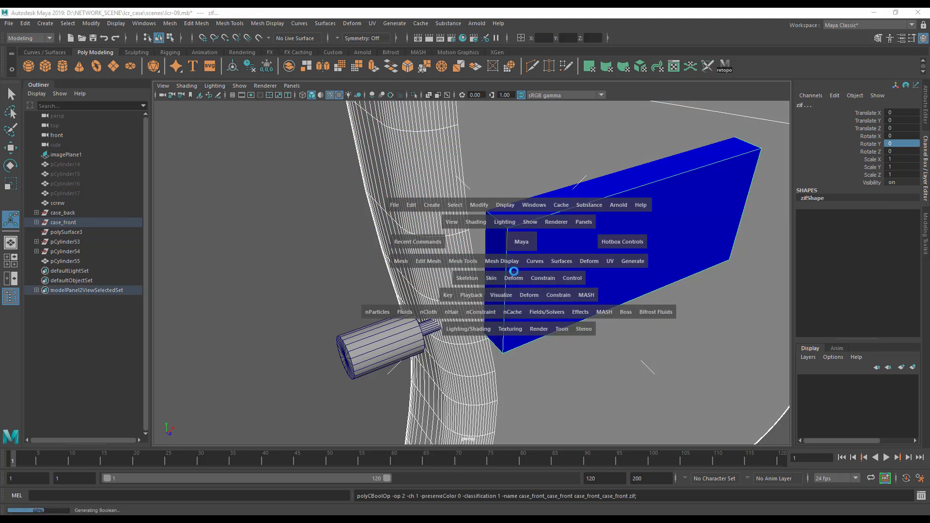
mouse_move(517, 247)
left_mouse_down("alt")
mouse_move(506, 248)
mouse_move(524, 273)
mouse_move(372, 263)
mouse_move(509, 249)
left_mouse_up("alt")
left_click(547, 248)
key("ctrl+h")
Create a polygon cube and move it over the inner end of the lever rod, at X -34.976 and Y -29.89.
right_click_drag(509, 249, 583, 314, "alt")
left_click_drag(582, 314, 300, 205, "alt")
left_click(356, 338)
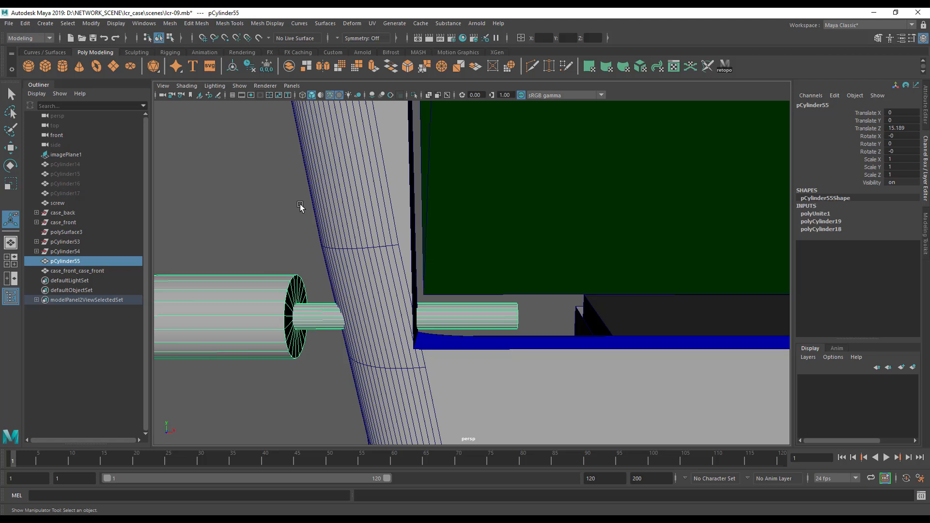
left_click(45, 67)
scroll(520, 304, "down", 10)
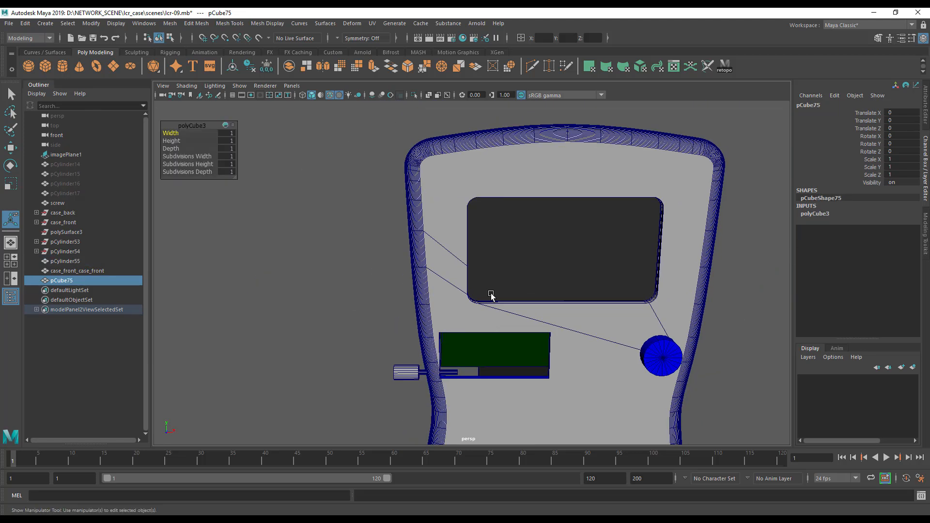
key("w")
left_click_drag(556, 250, 465, 385)
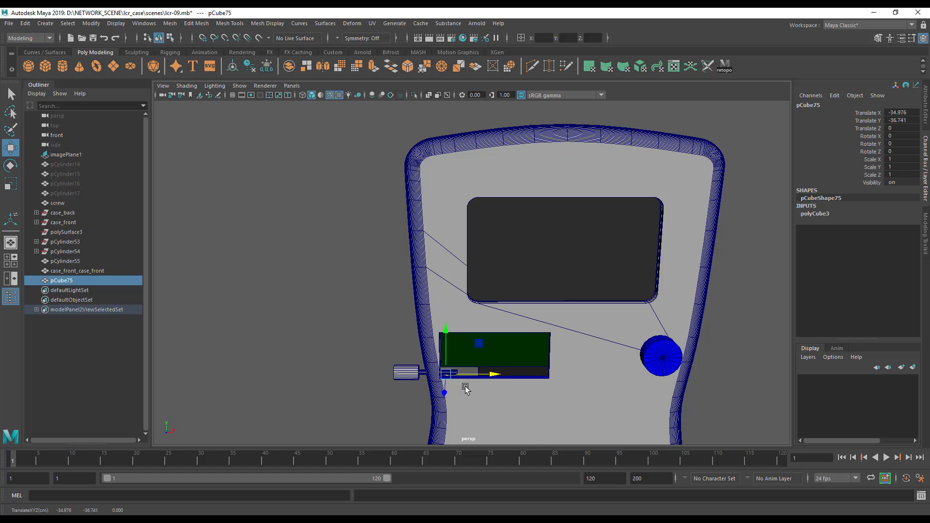
scroll(472, 383, "up", 1)
key("space")
key("space")
scroll(307, 375, "down", 3)
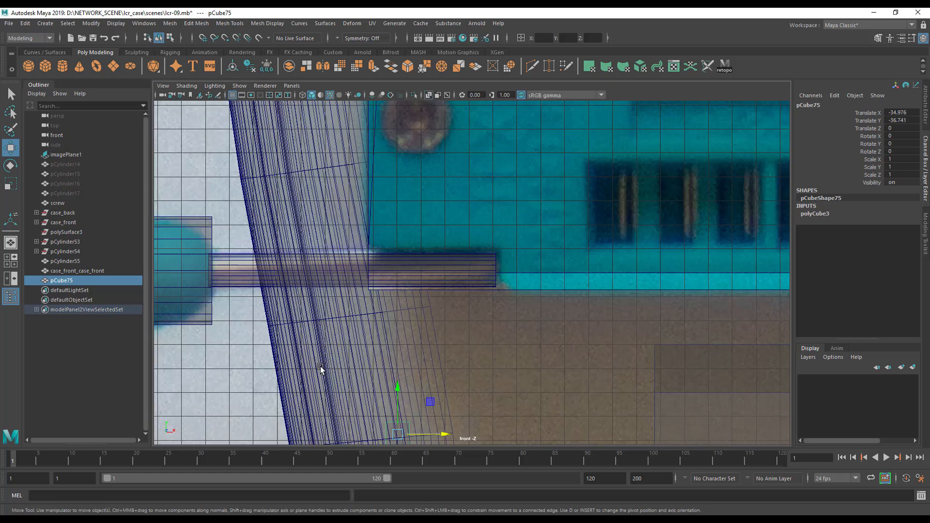
left_click_drag(405, 374, 438, 225)
Scale the cube uniformly to 1.783, stretch it in X to about 11.9, and shift it to X -36.464 across the case wall.
key("r")
left_click_drag(406, 270, 405, 248)
key("w")
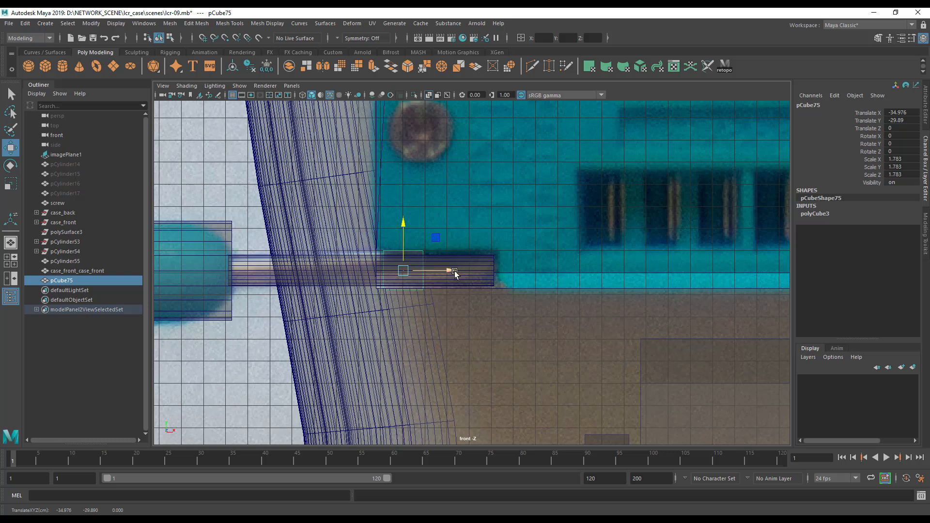
key("r")
left_click_drag(449, 274, 658, 284)
key("w")
left_click_drag(447, 275, 419, 276)
key("r")
key("w")
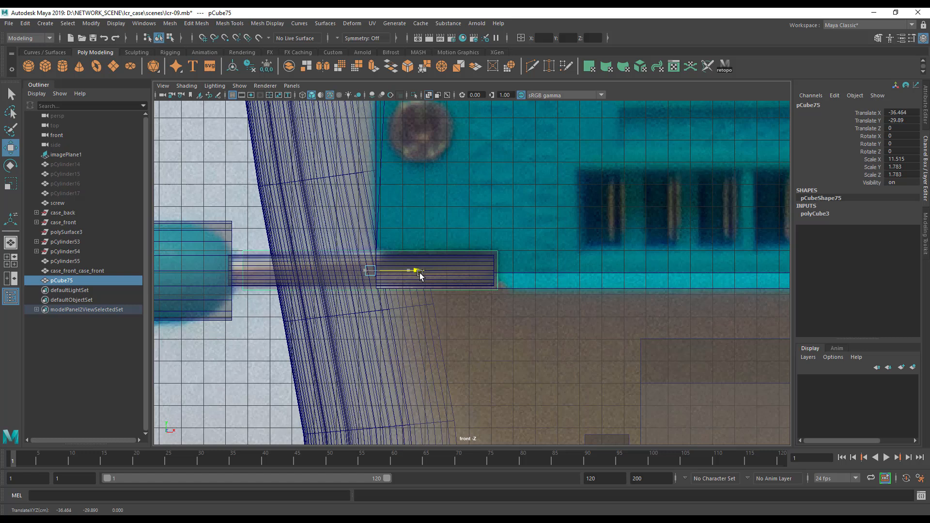
left_click_drag(420, 275, 426, 272)
key("r")
key("w")
Stretch the cube in depth to Scale Z 10.127 and move it to Z 19.579 so it cuts through the case wall.
key("space")
left_click_drag(580, 243, 702, 245, "alt")
key("e")
key("r")
key("w")
scroll(698, 246, "up", 5)
scroll(688, 247, "up", 2)
key("space")
scroll(557, 298, "up", 4)
Subtract the cube from the front case with a Boolean difference to cut the lever slot.
left_click_drag(620, 329, 348, 248, "alt")
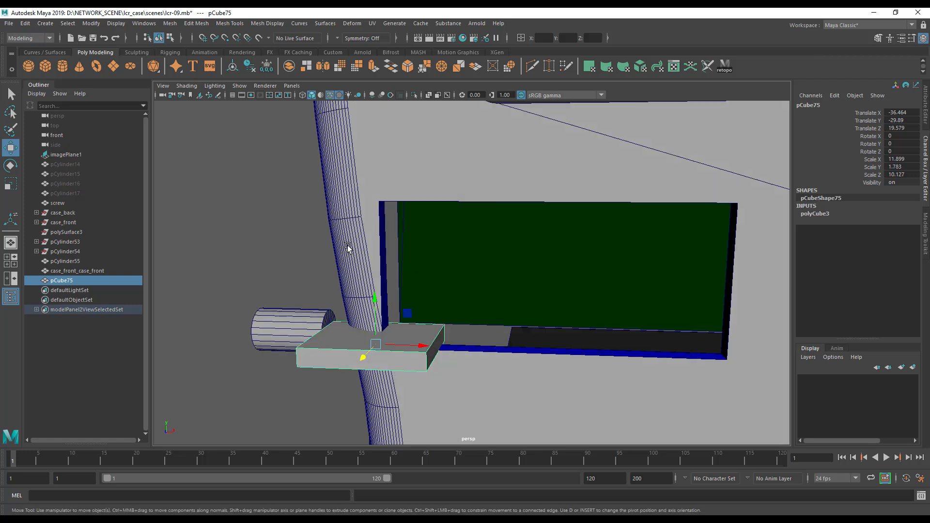
left_click(348, 248)
left_click(413, 362, "shift")
key("space")
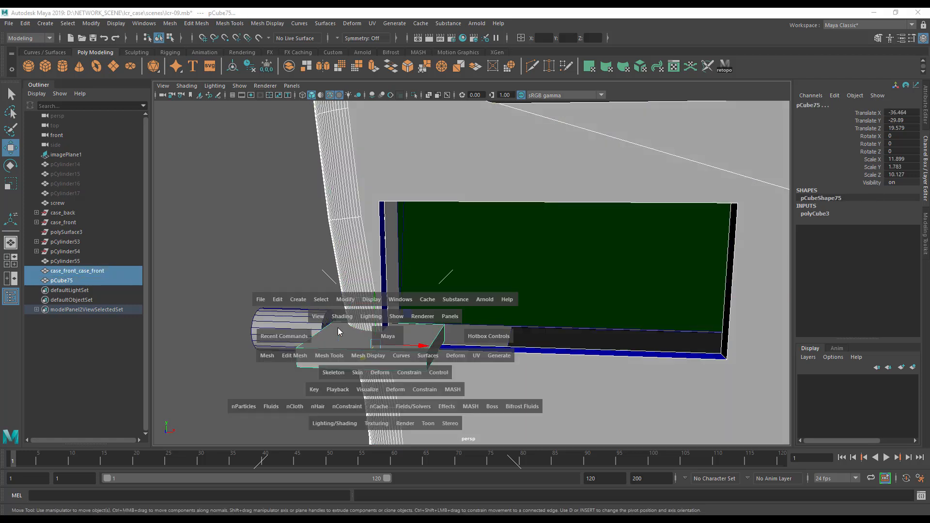
left_click(273, 356)
mouse_move(310, 164)
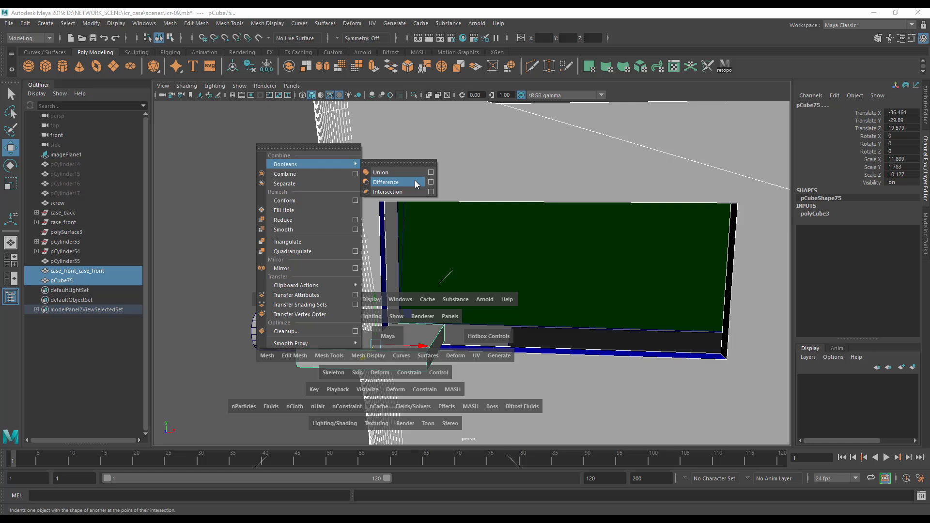
left_click(415, 183)
Rotate the lever about Y to -0.571 degrees within the new slot and deselect it.
left_click_drag(415, 276, 479, 303, "alt")
left_click(464, 345)
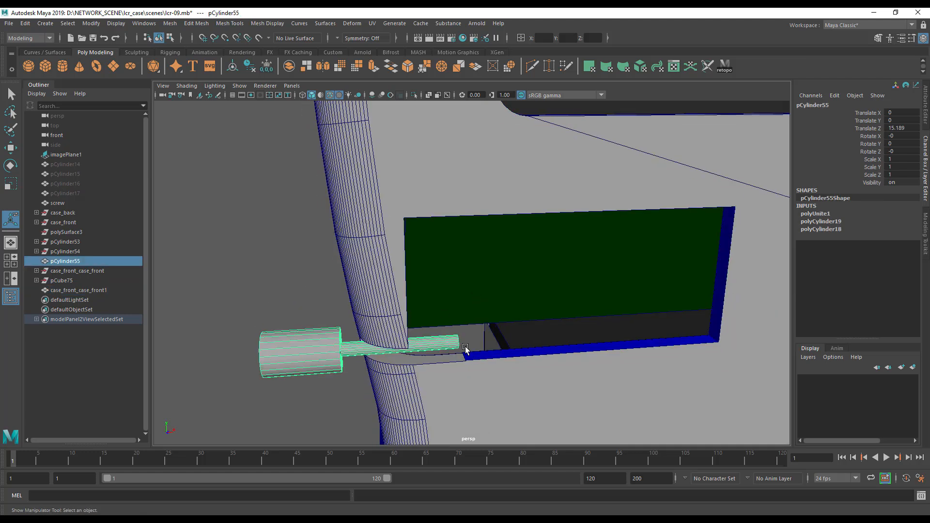
key("e")
mouse_move(438, 358)
left_mouse_down()
mouse_move(484, 369)
mouse_move(384, 368)
mouse_move(454, 367)
mouse_move(429, 368)
left_mouse_up()
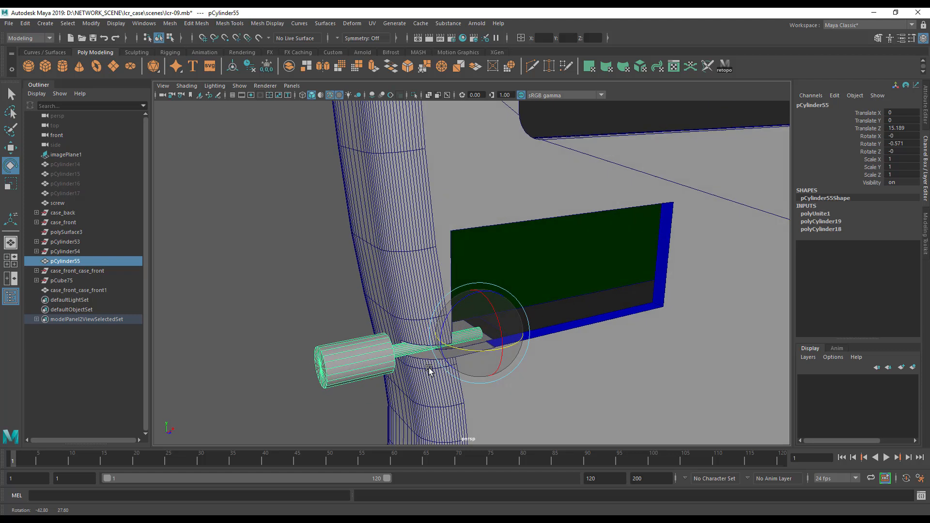
left_click(421, 299)
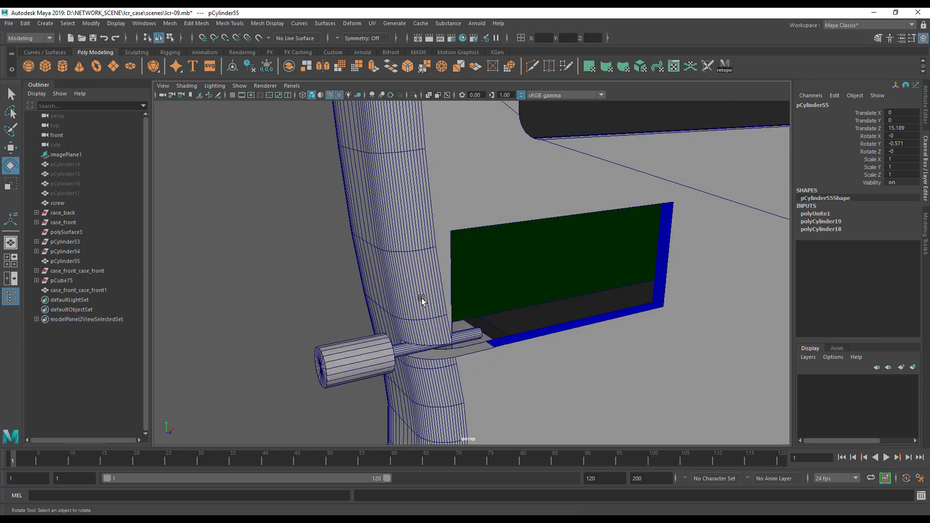
Unhide the zif1 block inside the main_board group of case_front.
left_click(85, 222)
left_click(36, 222)
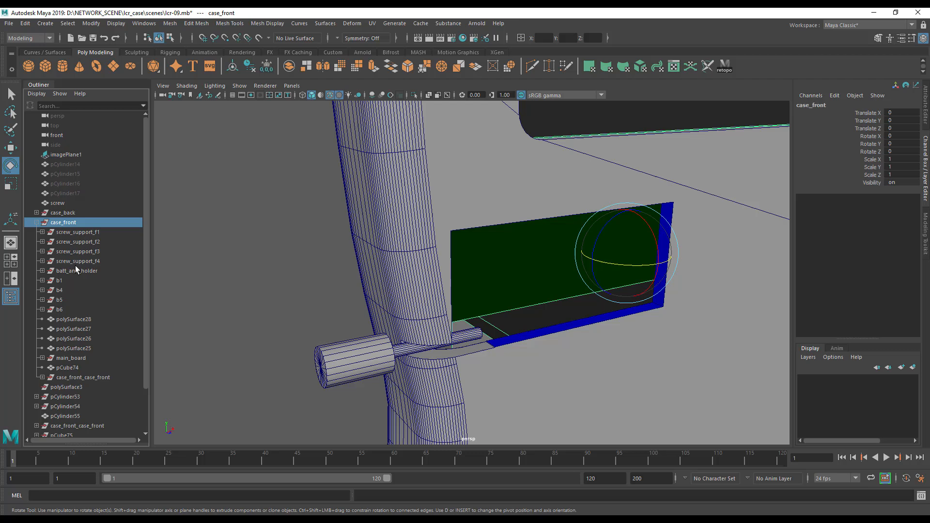
left_click(43, 358)
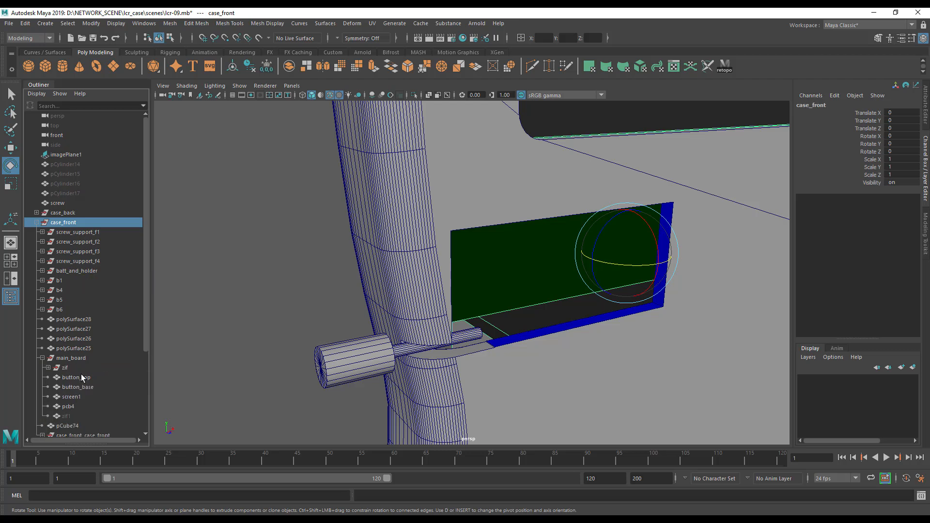
left_click(65, 416)
key("shift+h")
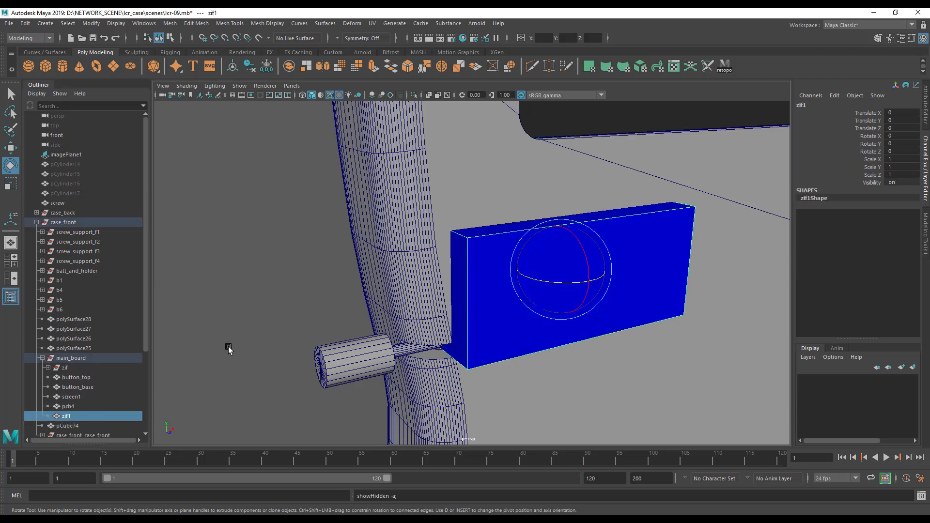
Hide the lever, the zif1 block and the round button top together.
key("f")
left_click_drag(239, 334, 342, 329, "alt")
left_click(434, 330)
mouse_move(480, 333)
left_mouse_down()
mouse_move(531, 334)
mouse_move(479, 340)
left_mouse_up()
left_click_drag(478, 345, 536, 295, "alt")
left_click(535, 295)
left_click(636, 299, "shift")
left_click_drag(636, 299, 443, 310, "alt")
left_click(422, 299, "shift")
key("ctrl+h")
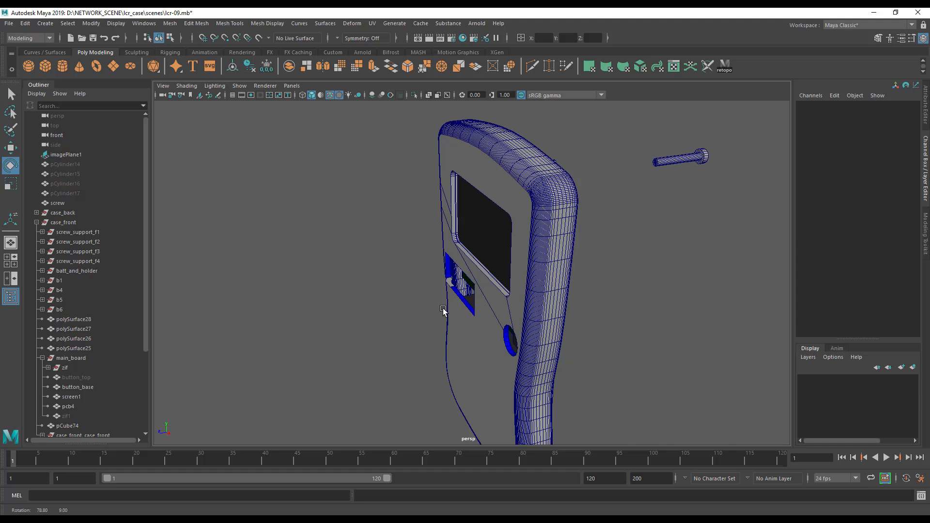
Create a polygon cylinder and set its radius to 3.7.
middle_click_drag(494, 292, 500, 255, "alt")
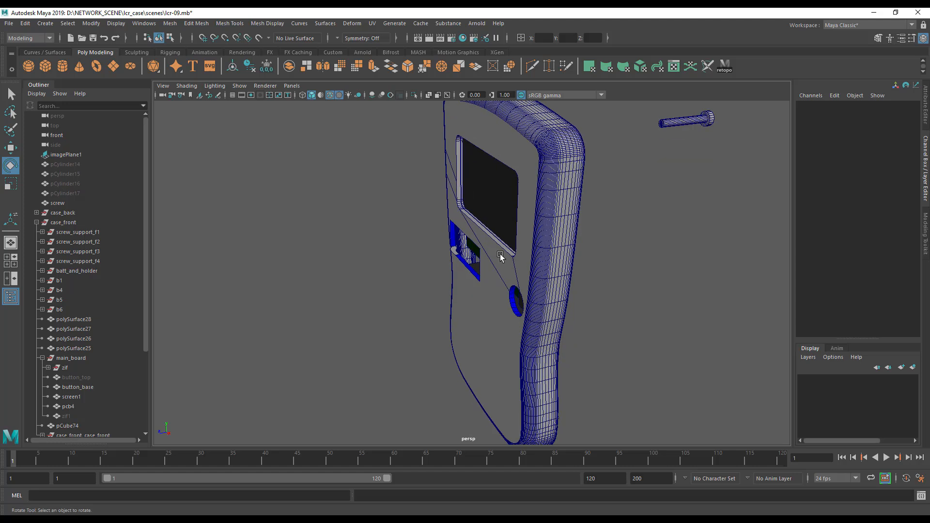
left_click_drag(500, 254, 598, 296, "alt")
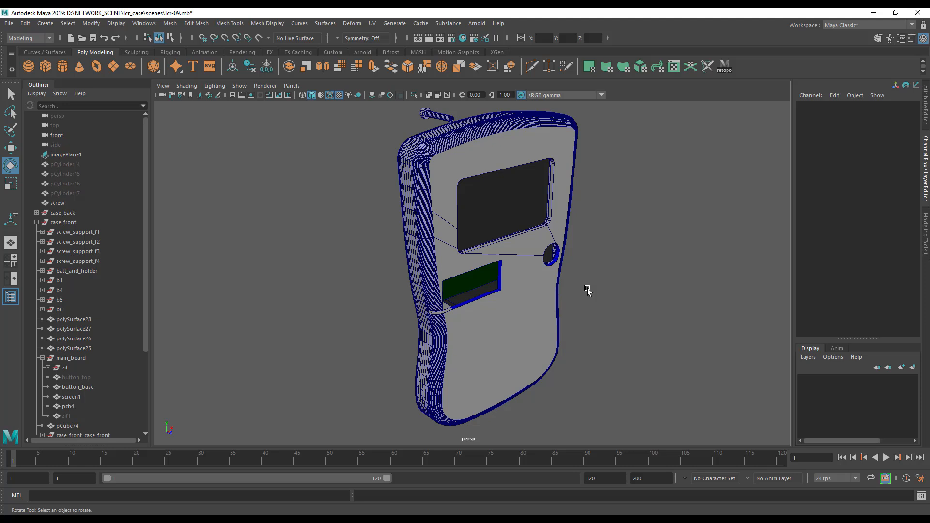
left_click_drag(505, 356, 549, 286, "alt")
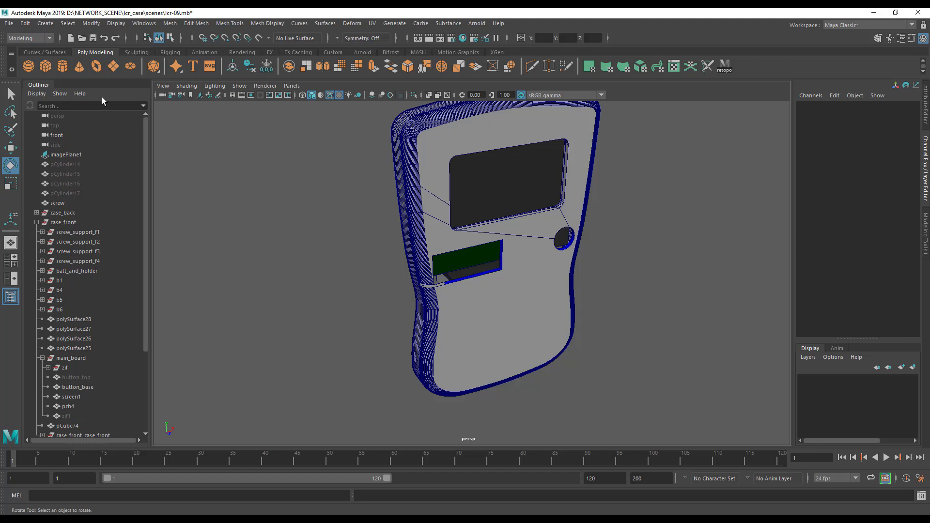
left_click(63, 66)
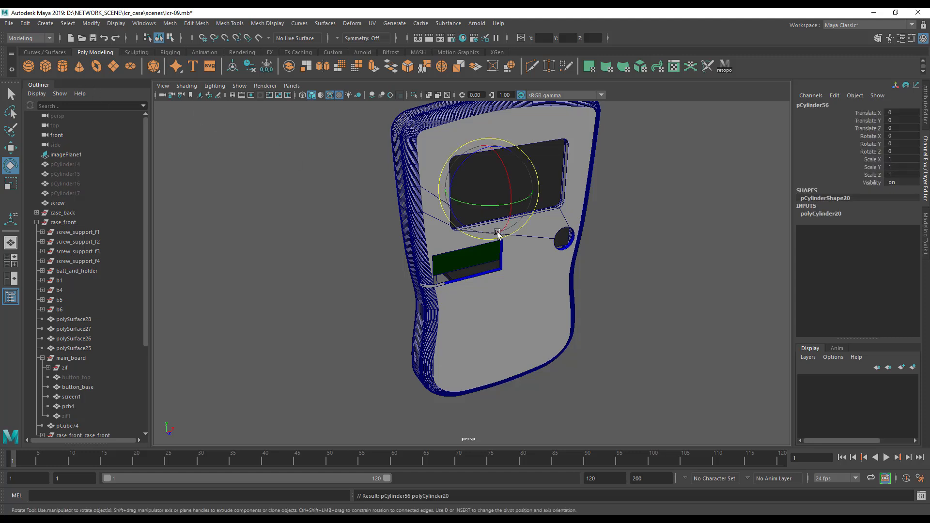
left_click(814, 213)
double_click(895, 221)
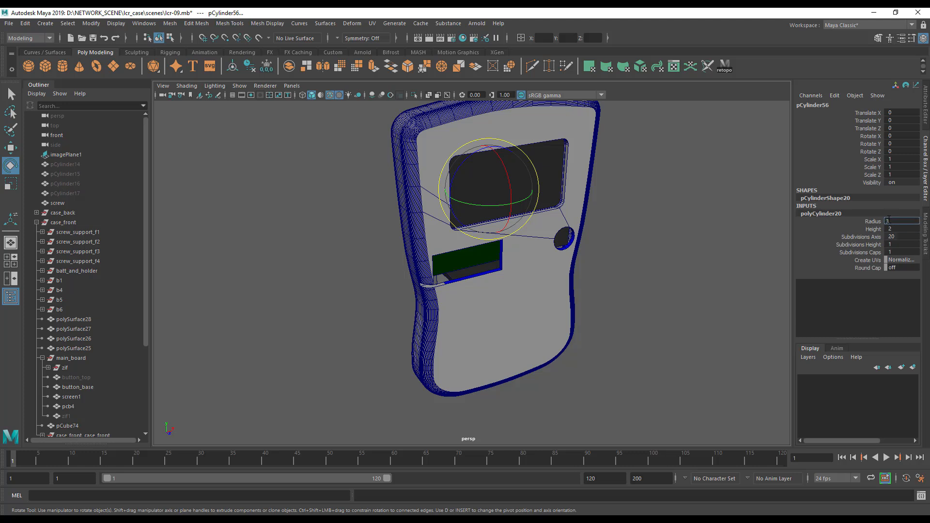
key("Return")
Move the cylinder in front of the case to Z 62.287 and stretch it along its axis to Scale Y 1.906.
key("w")
left_click_drag(510, 209, 604, 259)
key("r")
left_click_drag(578, 200, 585, 140)
left_click_drag(578, 202, 579, 212)
left_click_drag(536, 275, 518, 286, "alt")
right_click_drag(518, 286, 590, 312, "alt")
middle_click_drag(601, 313, 482, 333, "alt")
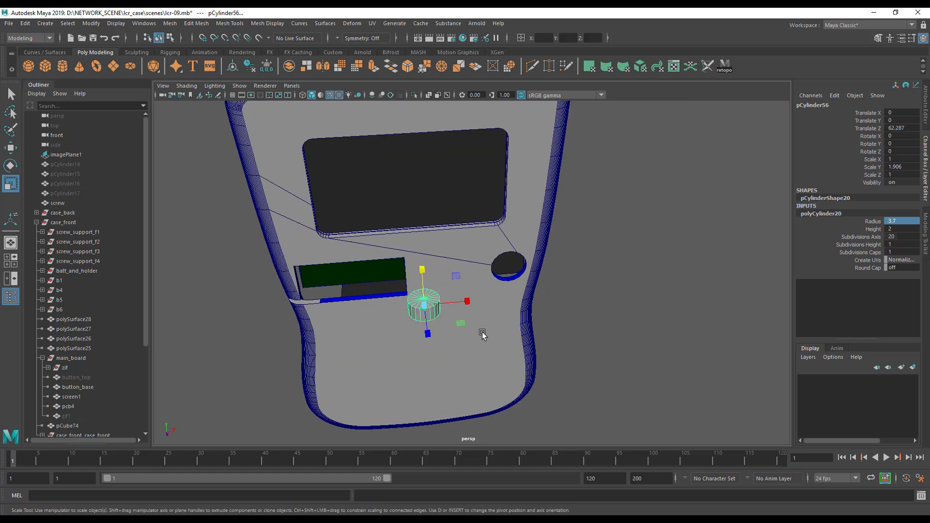
right_click_drag(482, 333, 635, 317, "alt")
left_click_drag(597, 326, 614, 324, "alt")
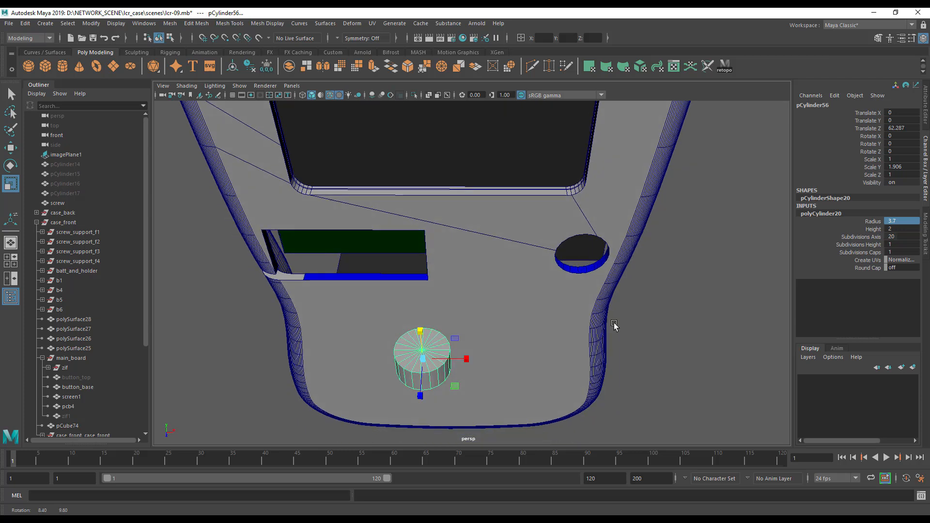
middle_click_drag(479, 359, 474, 289, "alt")
right_click_drag(520, 318, 498, 323, "alt")
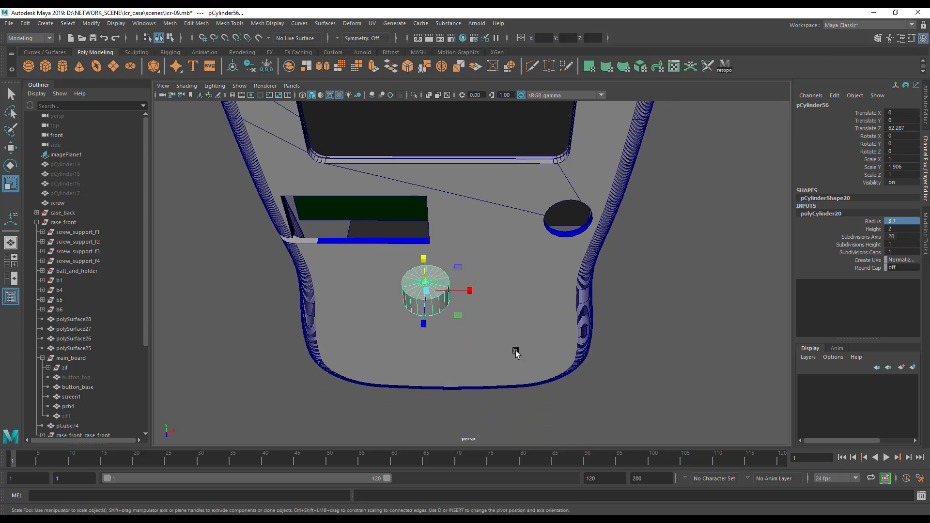
mouse_move(476, 351)
left_mouse_down("alt")
mouse_move(467, 353)
mouse_move(472, 346)
left_mouse_up("alt")
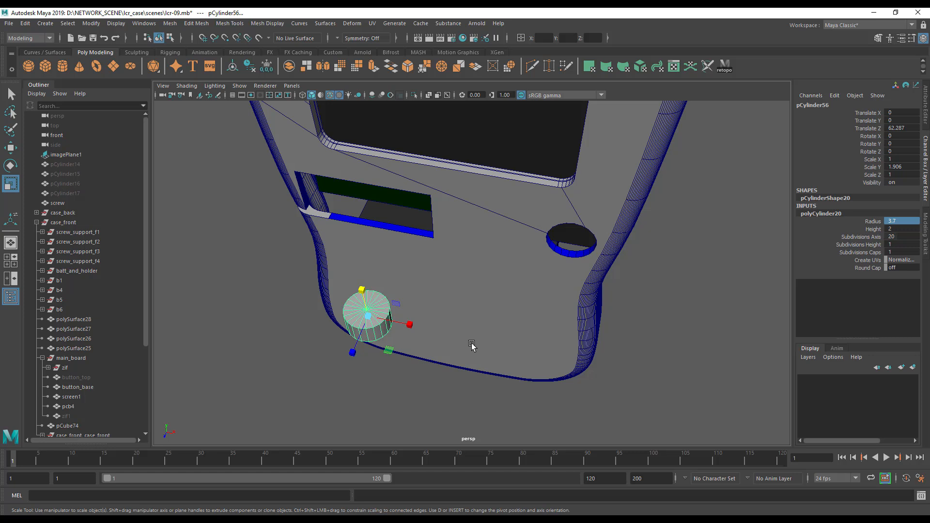
middle_click_drag(445, 349, 473, 345, "alt")
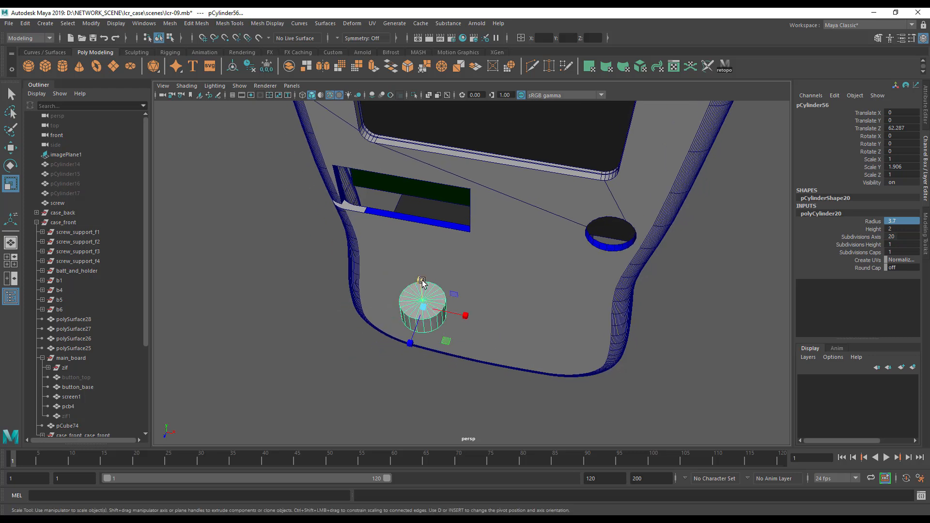
key("ctrl+e")
mouse_move(435, 254)
right_mouse_down()
mouse_move(451, 247)
mouse_move(426, 261)
mouse_move(439, 259)
right_mouse_up()
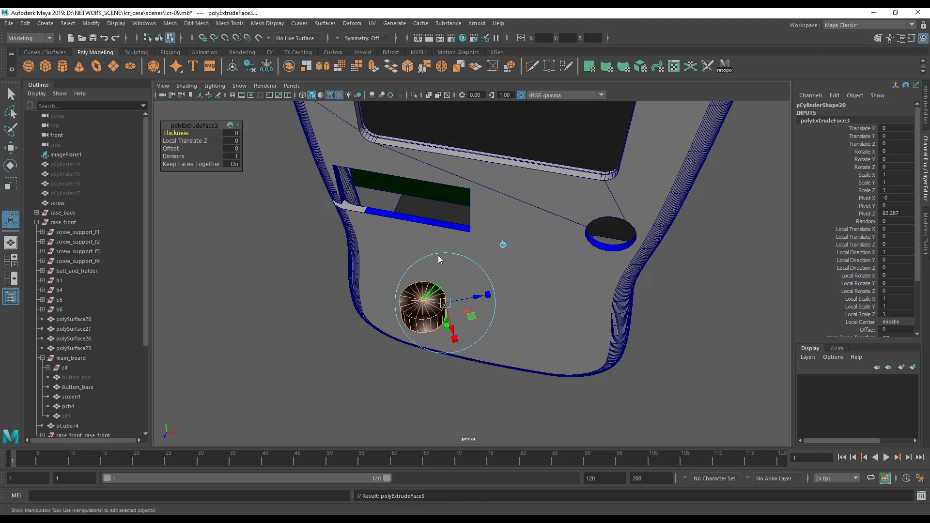
key("F8")
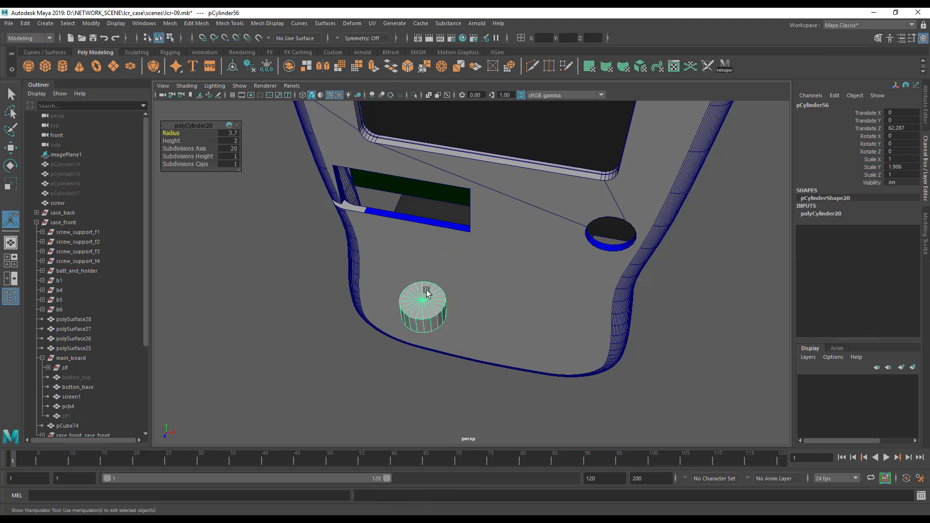
Rotate the cylinder 90 degrees about X so its flat end faces the front of the case.
key("e")
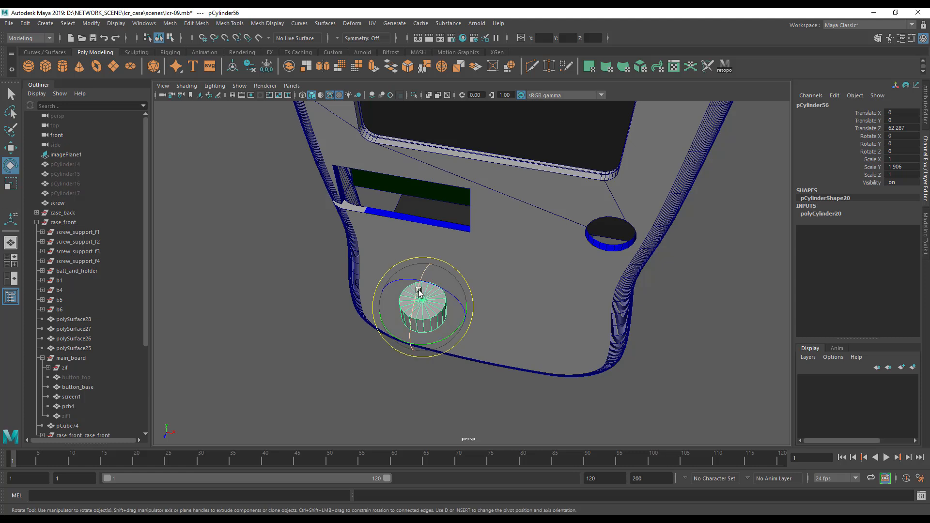
left_click_drag(419, 291, 439, 339)
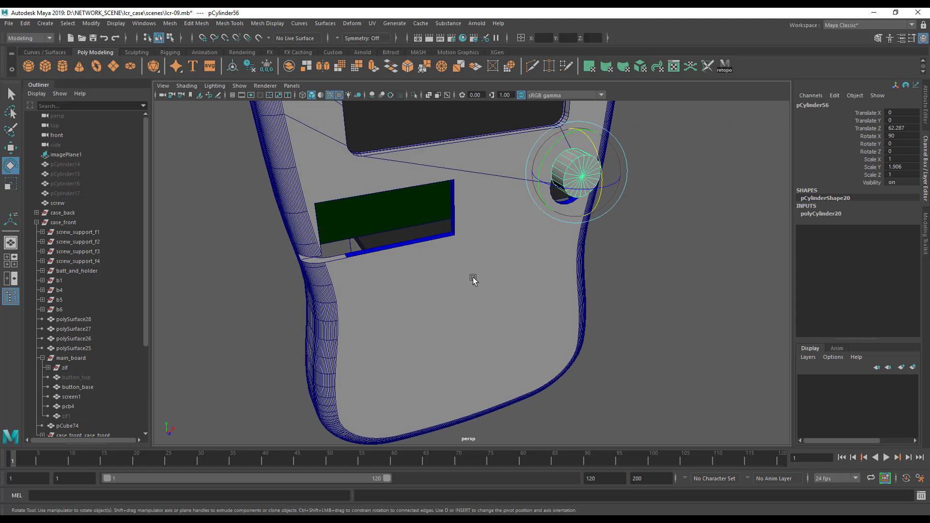
left_click_drag(469, 266, 539, 253, "alt")
key("ctrl+d")
key("w")
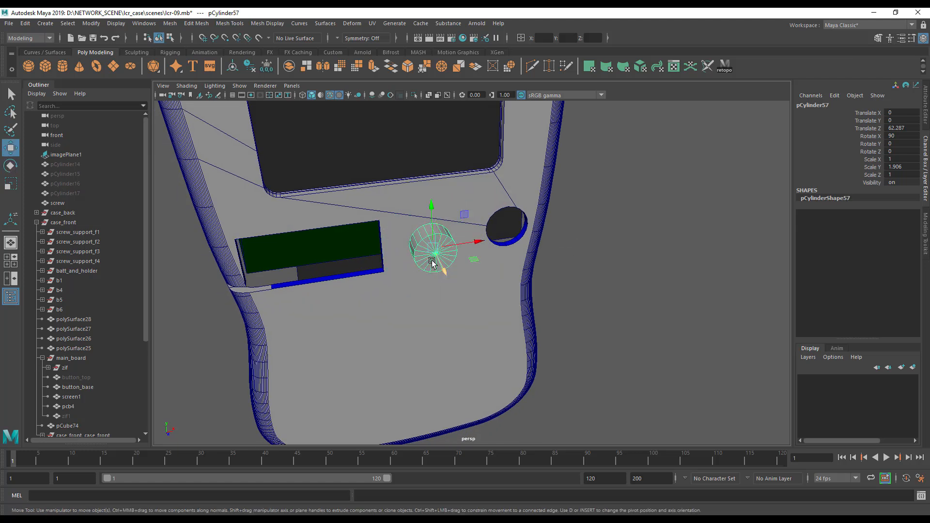
left_click_drag(475, 245, 641, 222)
key("ctrl+d")
left_click_drag(571, 260, 525, 257, "alt")
left_click(464, 235)
key("Delete")
left_click(548, 232)
key("Delete")
Duplicate the original cylinder and set the copy's Translate X to 19.
left_click(370, 242)
middle_click_drag(382, 249, 416, 299, "alt")
left_click_drag(416, 299, 512, 287, "alt")
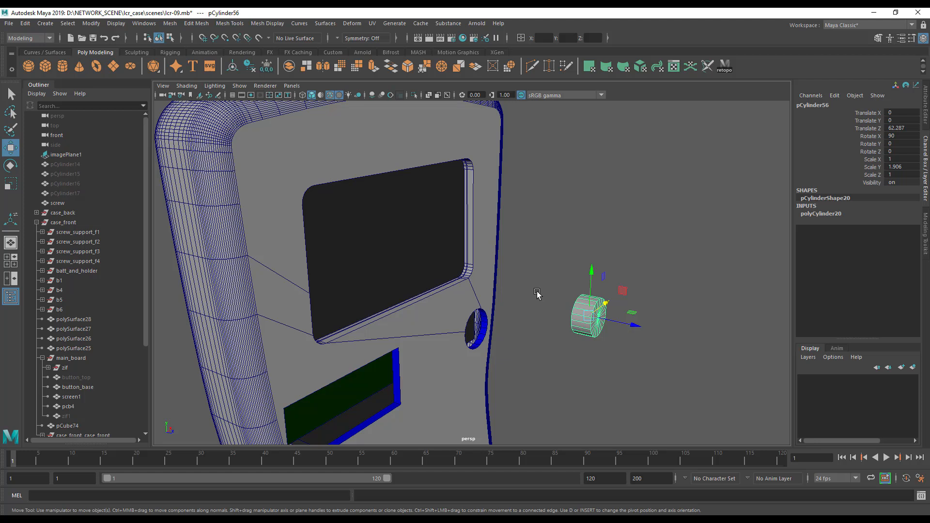
left_click_drag(582, 302, 472, 324, "alt")
middle_click_drag(473, 323, 499, 306, "alt")
right_click_drag(501, 319, 522, 323, "alt")
left_click_drag(546, 320, 483, 321, "alt")
right_click_drag(483, 321, 514, 332, "alt")
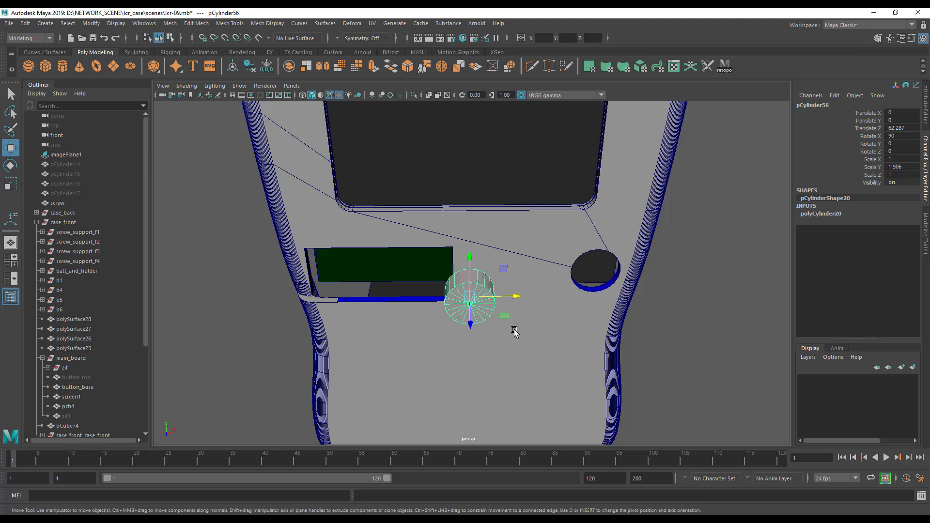
key("ctrl+d")
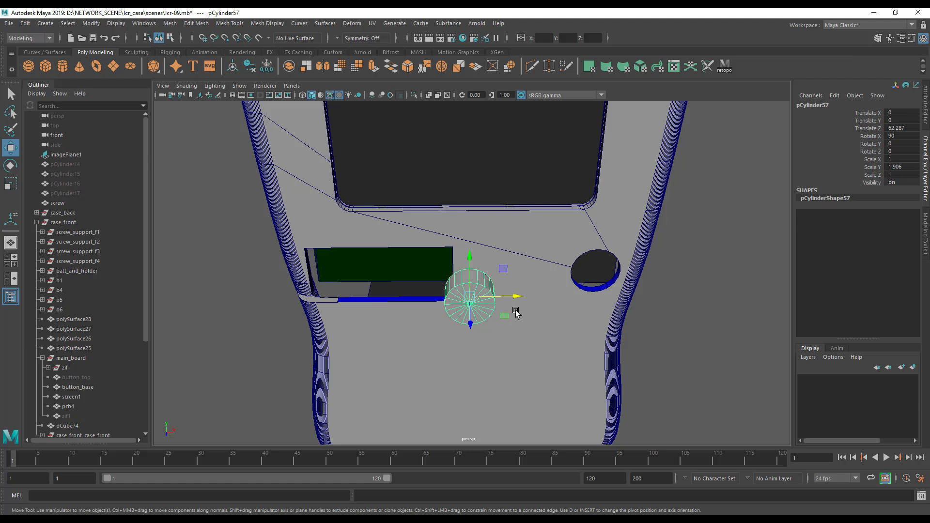
left_click_drag(526, 299, 583, 298)
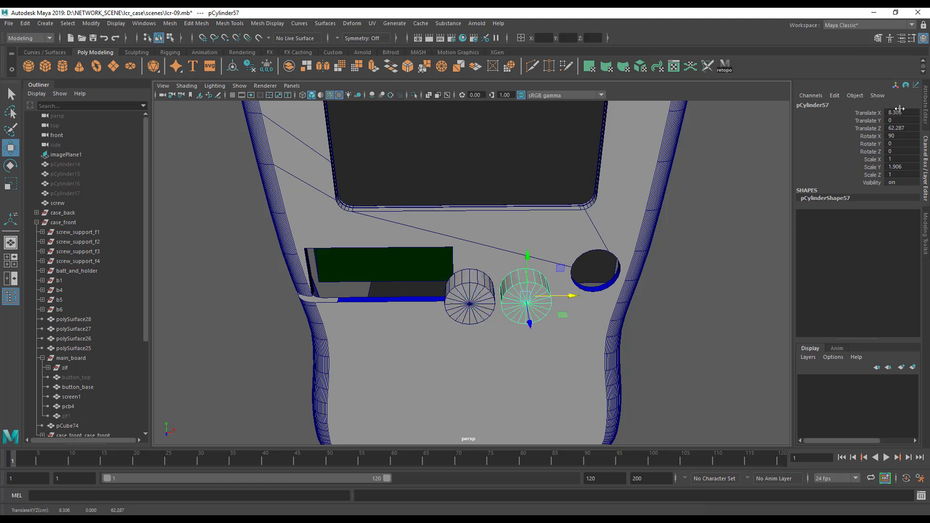
double_click(900, 113)
key("Return")
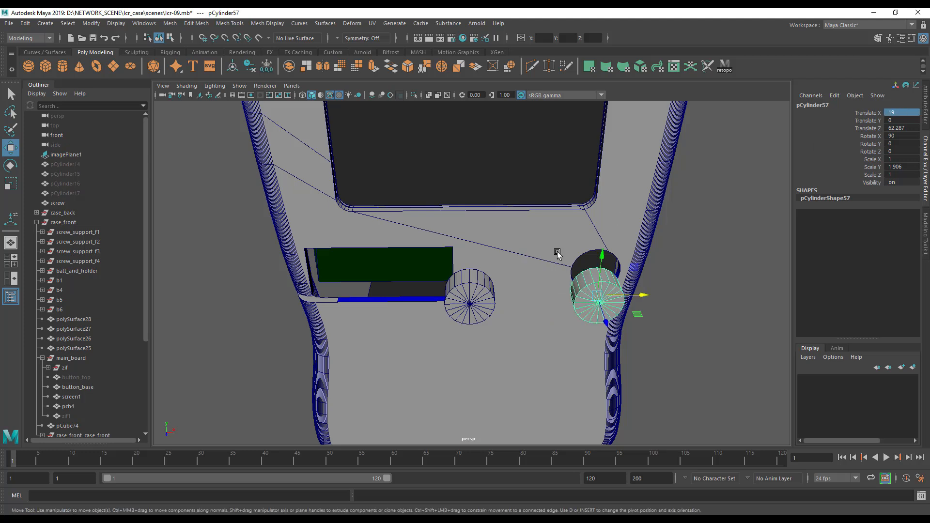
Measure the centre-to-centre distance between the two cylinders in the front view, then remove the measurement.
key("space")
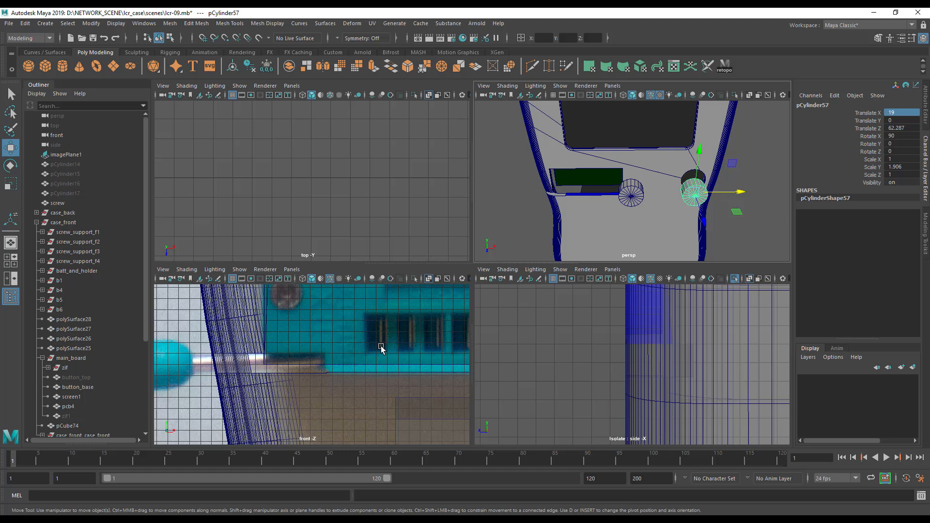
key("f")
scroll(378, 350, "down", 10)
middle_click_drag(264, 387, 328, 414, "alt")
scroll(382, 381, "up", 4)
key("space")
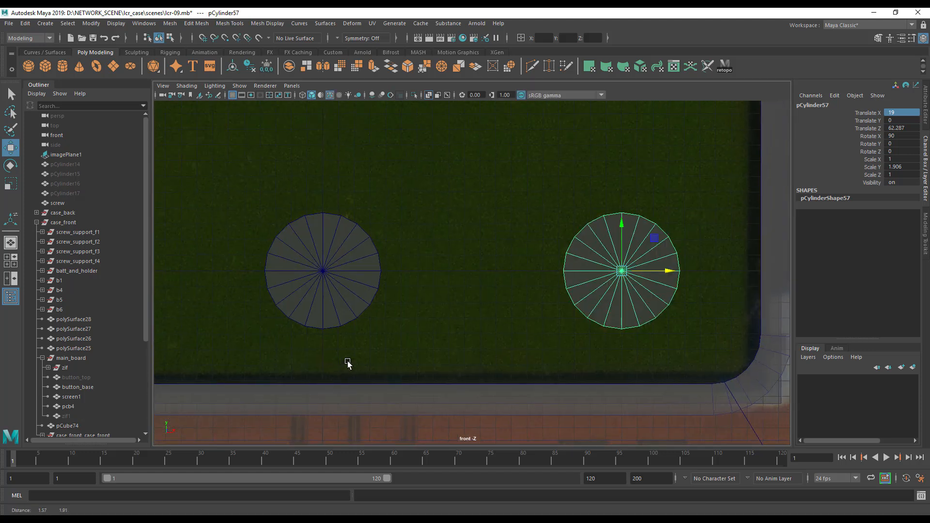
left_click(46, 24)
mouse_move(88, 182)
left_click(176, 192)
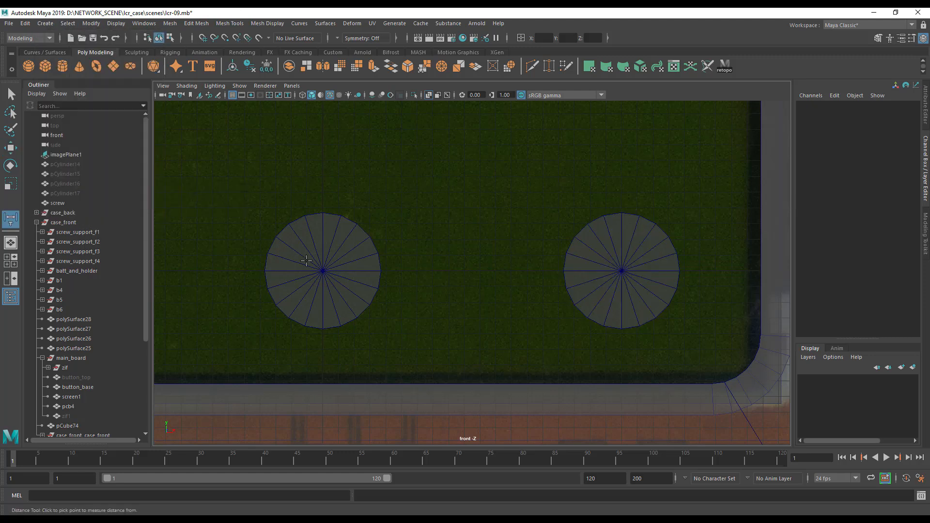
left_click(323, 272)
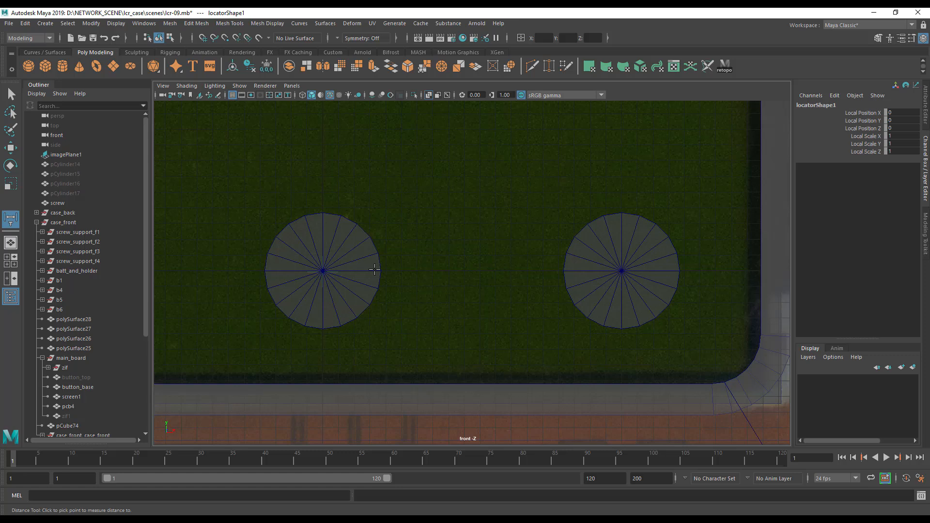
left_click(622, 272)
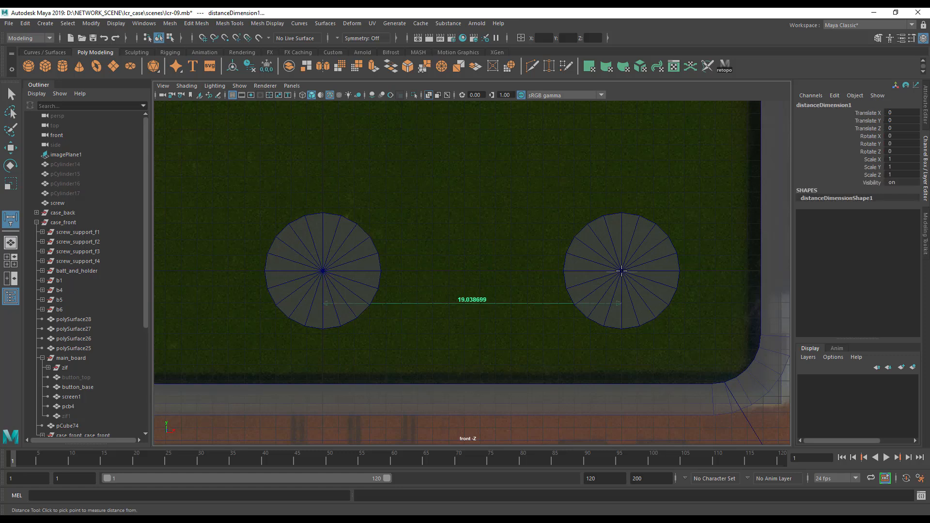
middle_click_drag(572, 252, 538, 256, "alt")
right_click_drag(474, 274, 480, 255, "alt")
key("ctrl+z")
key("Escape")
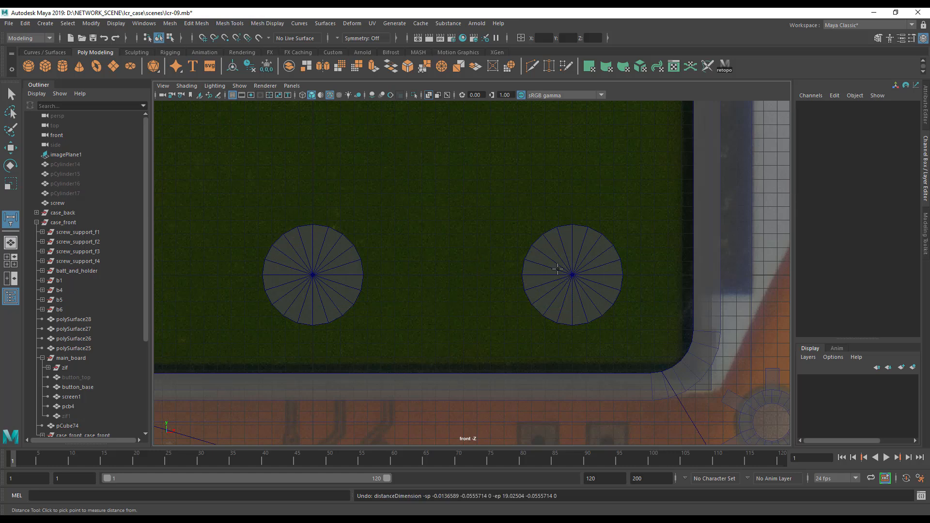
Duplicate the second cylinder and leave the copy in place by undoing its trial move in X.
key("q")
left_click(624, 274)
right_click_drag(504, 285, 504, 271, "alt")
middle_click_drag(511, 270, 382, 272, "alt")
middle_click_drag(479, 268, 467, 278, "alt")
key("ctrl+d")
key("w")
left_click_drag(453, 287, 484, 290)
key("ctrl+z")
key("ctrl+z")
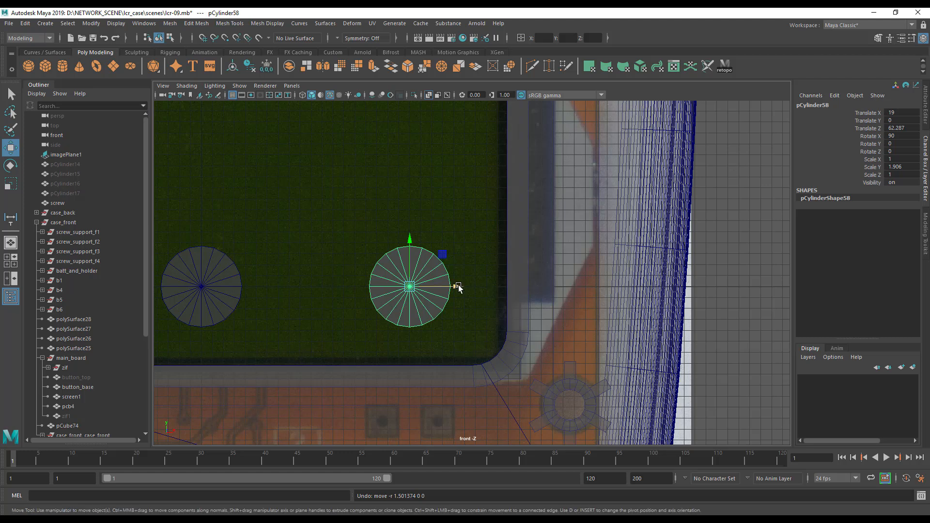
Freeze the new copy's transformations and set its Translate X to 19 to space it evenly from the second cylinder.
key("space")
left_click(379, 176)
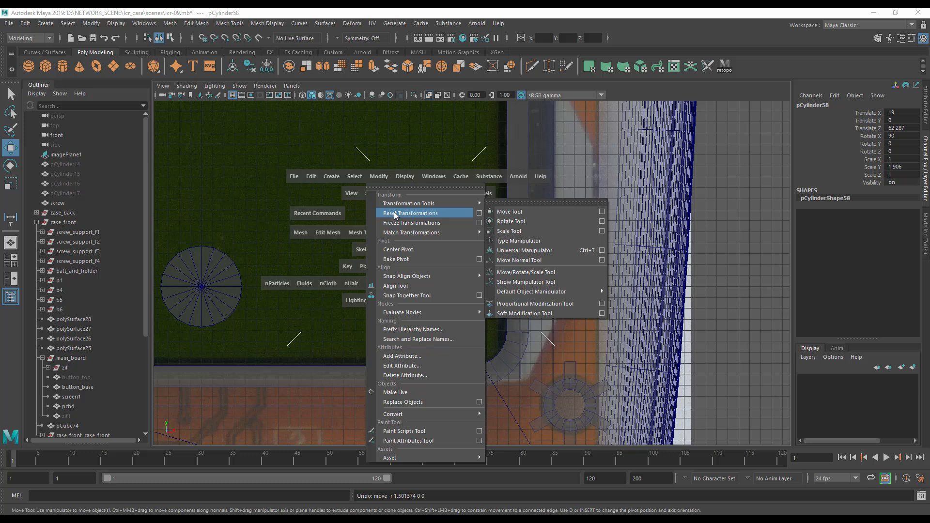
left_click(411, 222)
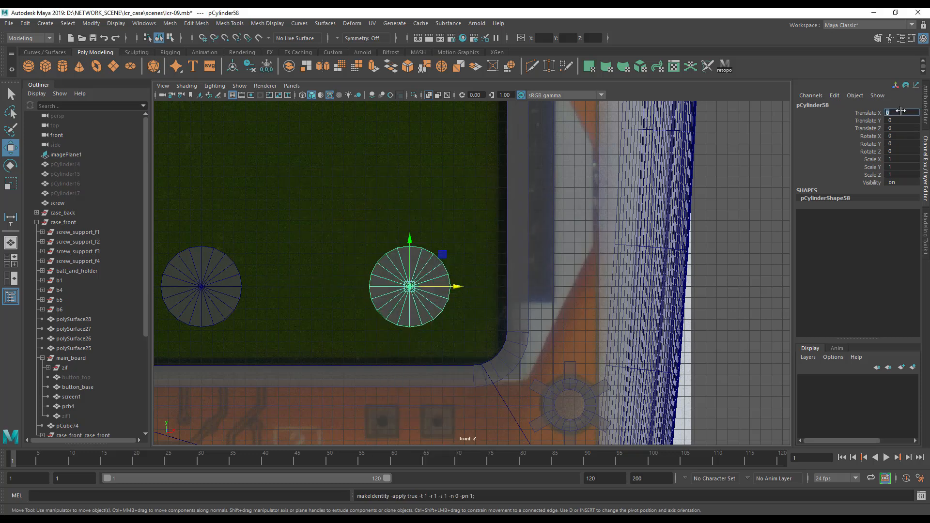
left_click(900, 111)
type("19")
key("Return")
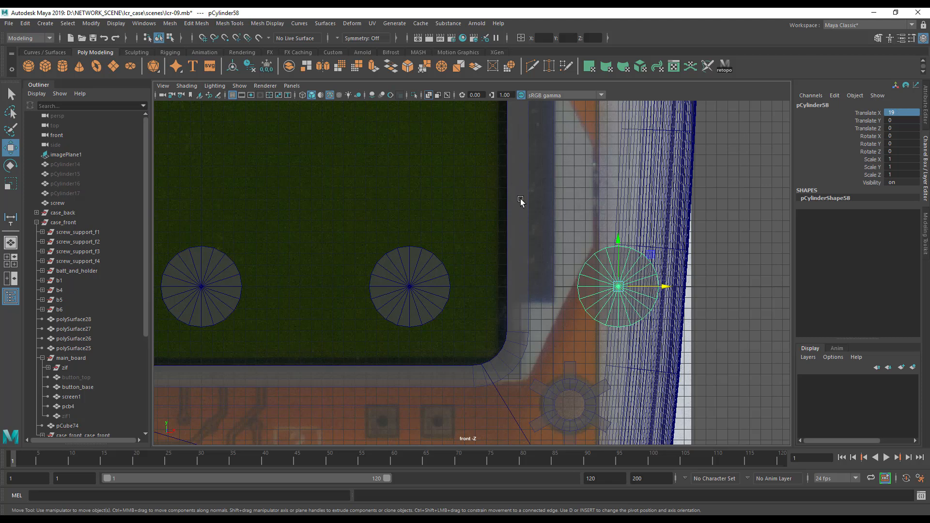
Select all three cylinders and move them to the lower part of the case, at Translate X about -0.4 and Translate Y about -73.5.
scroll(520, 201, "down", 5)
left_click(383, 280)
left_click_drag(424, 283, 548, 282, "shift")
middle_click_drag(549, 283, 606, 175, "alt")
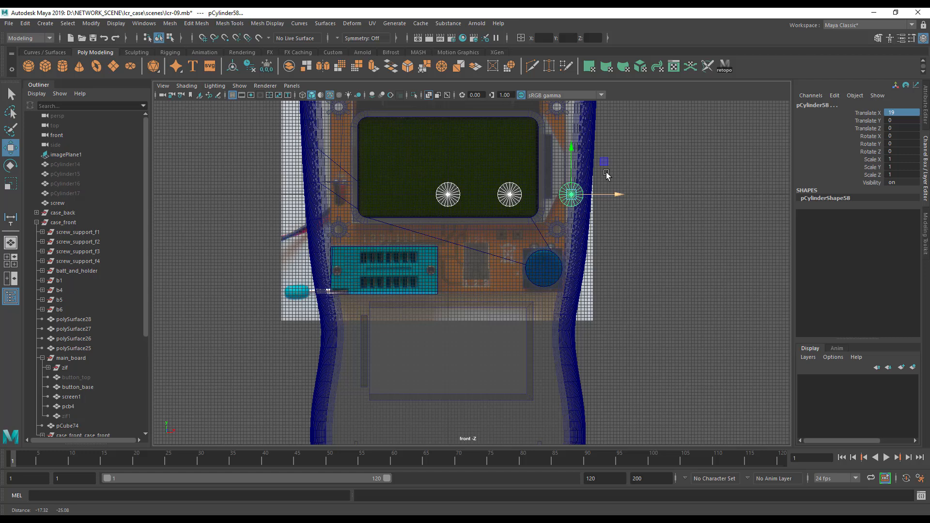
left_click_drag(572, 166, 575, 389)
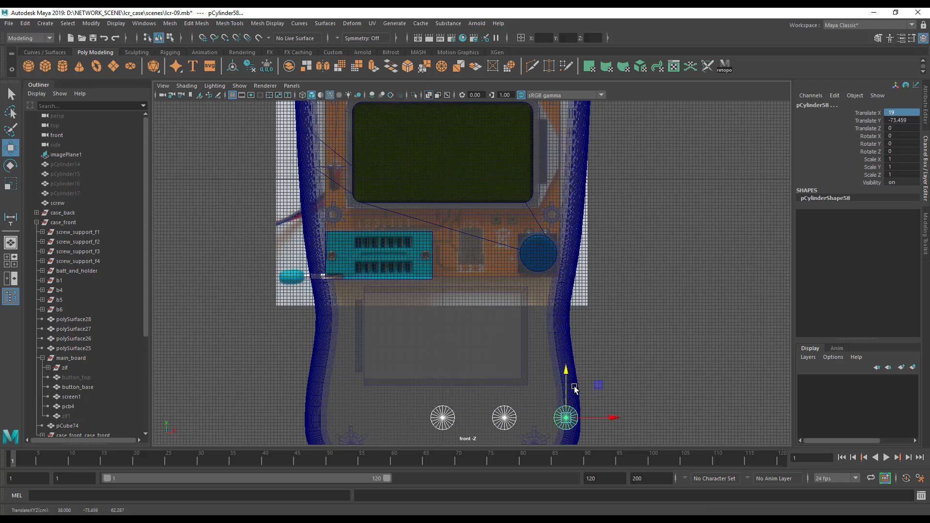
left_click_drag(601, 417, 537, 418)
Fine-tune the cylinder row between the lower screw supports, to Translate X about -0.01 and Translate Y about -71.6.
middle_click_drag(498, 336, 487, 202, "alt")
right_click_drag(542, 291, 688, 356, "alt")
middle_click_drag(419, 315, 500, 301, "alt")
right_click_drag(500, 301, 576, 320, "alt")
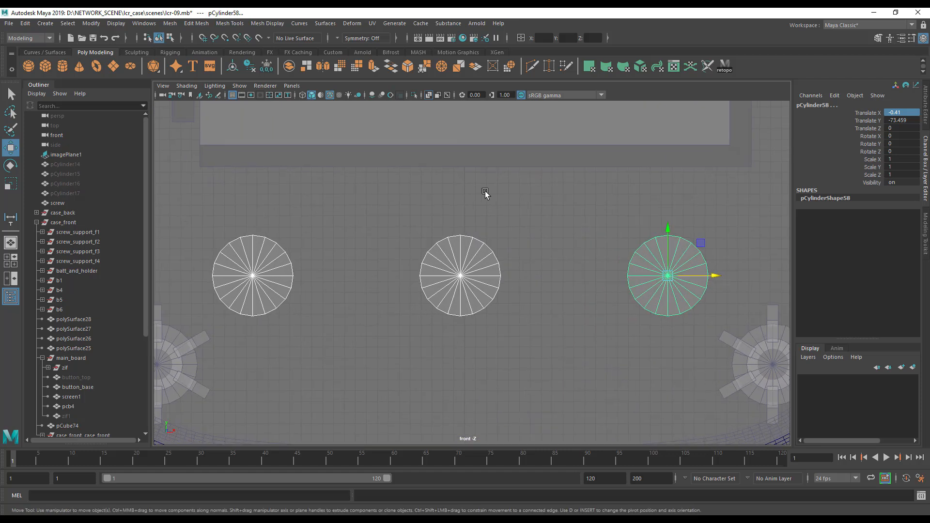
left_click_drag(708, 278, 712, 279)
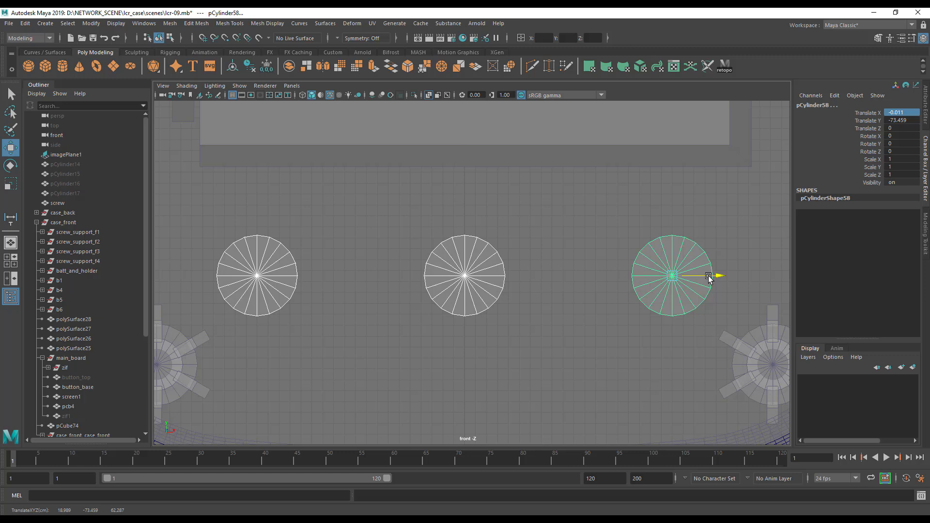
left_click_drag(672, 244, 675, 229)
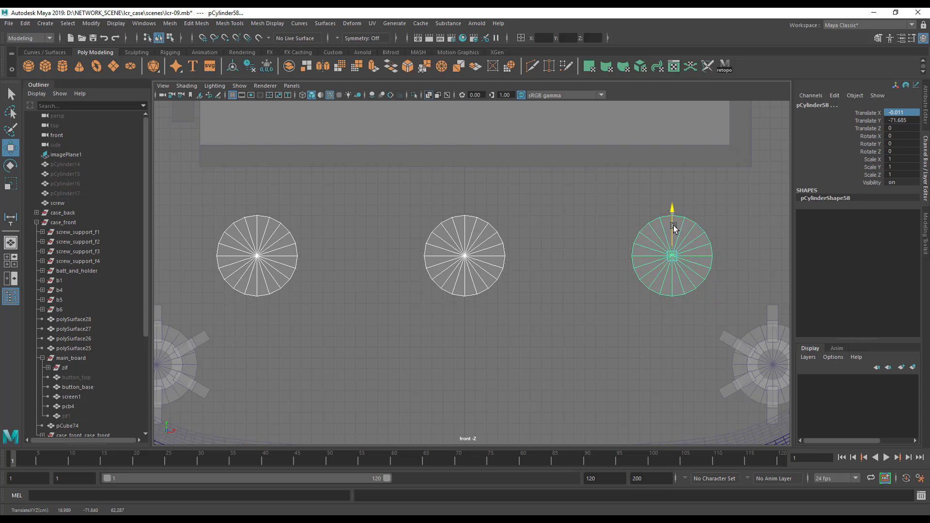
Try to scale the three cylinders along Z in the perspective view, undoing each attempt.
scroll(293, 291, "down", 5)
scroll(293, 290, "down", 2)
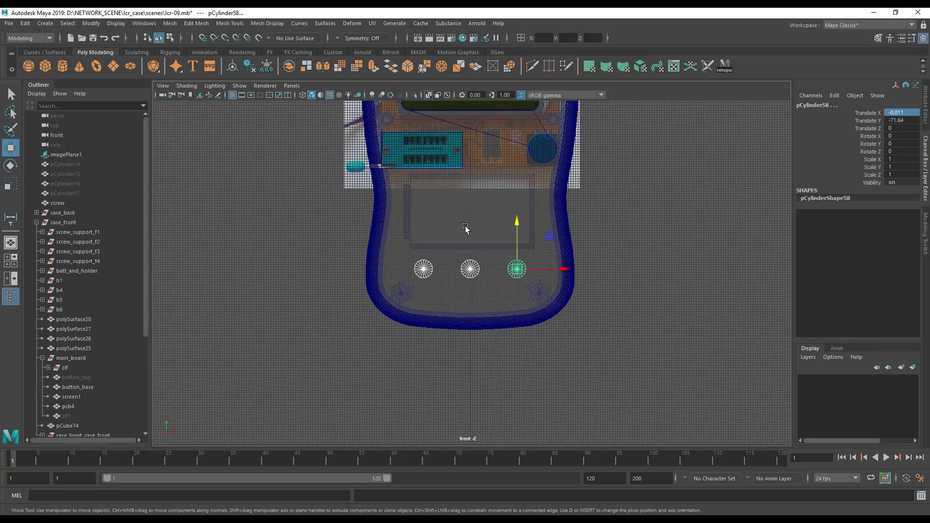
key("space")
left_click_drag(537, 224, 649, 175, "alt")
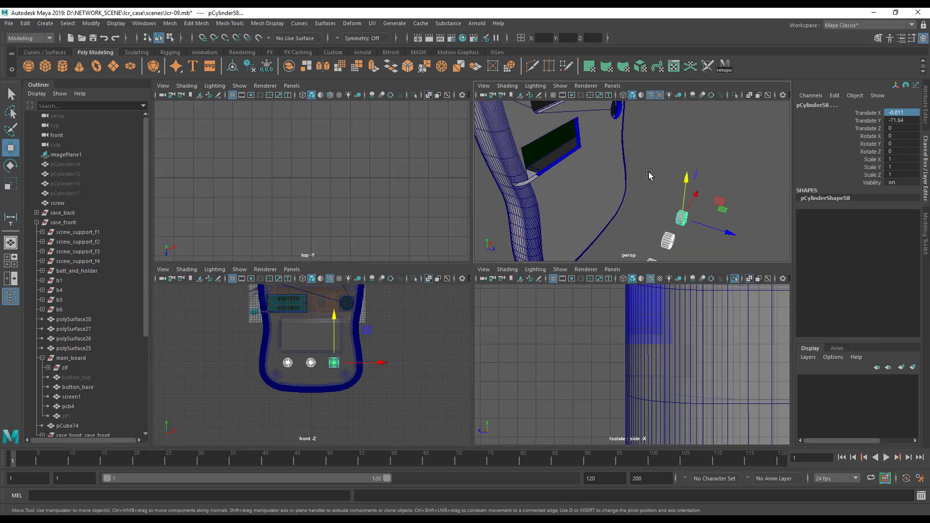
key("r")
left_click_drag(727, 231, 797, 259)
scroll(625, 207, "down", 6)
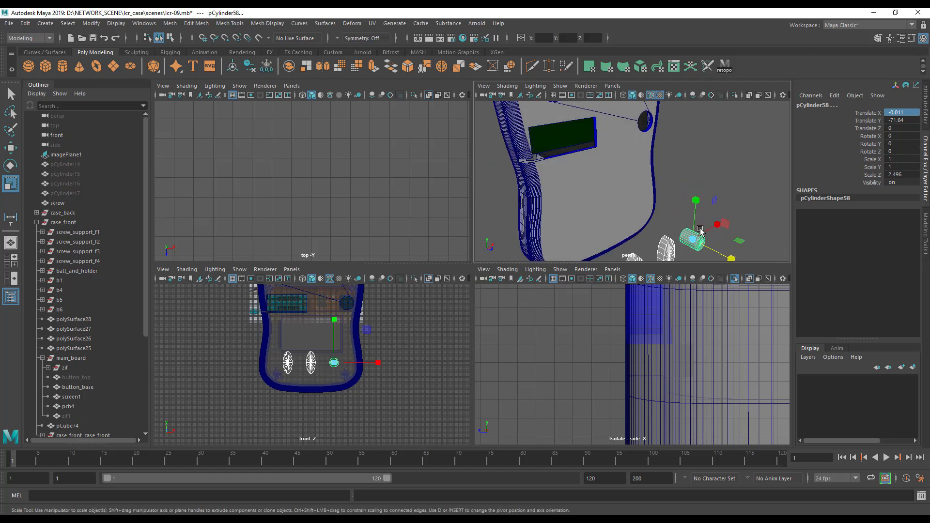
key("ctrl+z")
scroll(625, 208, "up", 8)
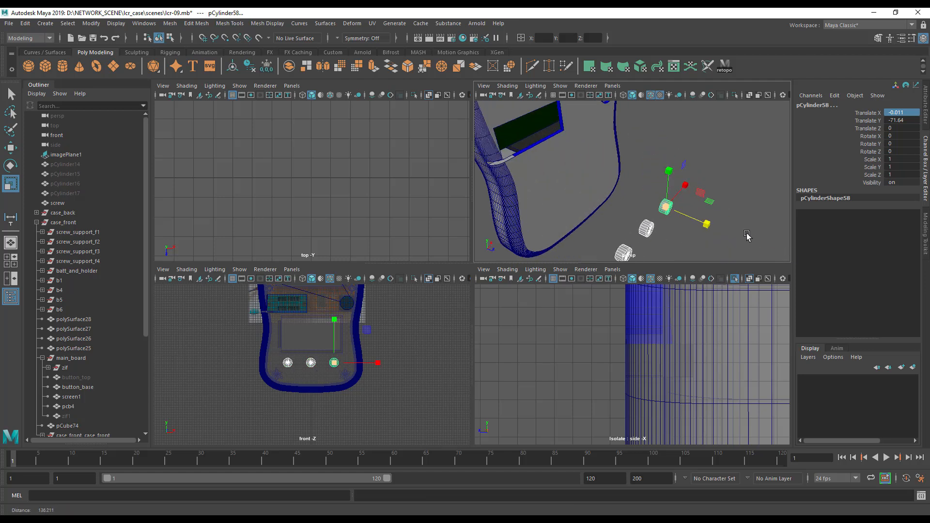
left_click_drag(700, 199, 604, 186)
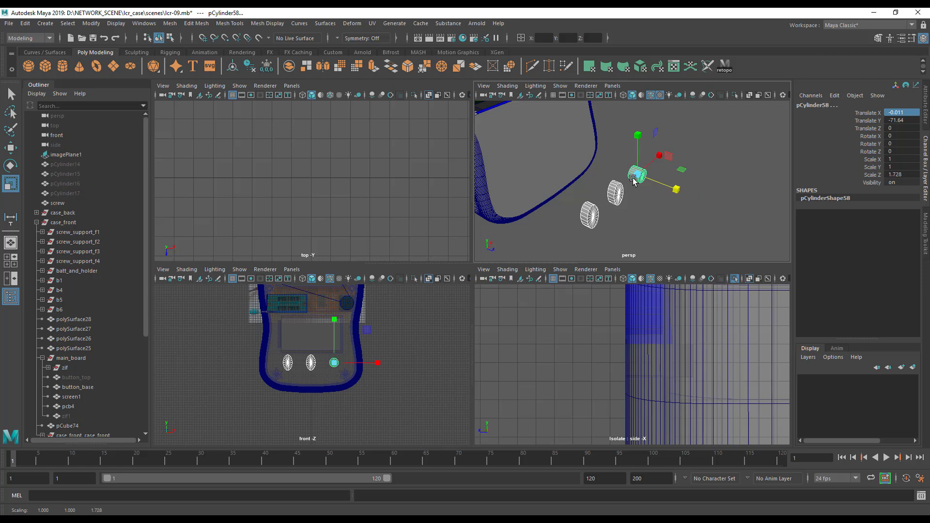
key("ctrl+z")
left_click_drag(676, 190, 724, 209)
key("ctrl+z")
Freeze the cylinders' transformations, lengthen them to Scale Z about 2, and move them through the case front to Translate Z about -42.4.
key("space")
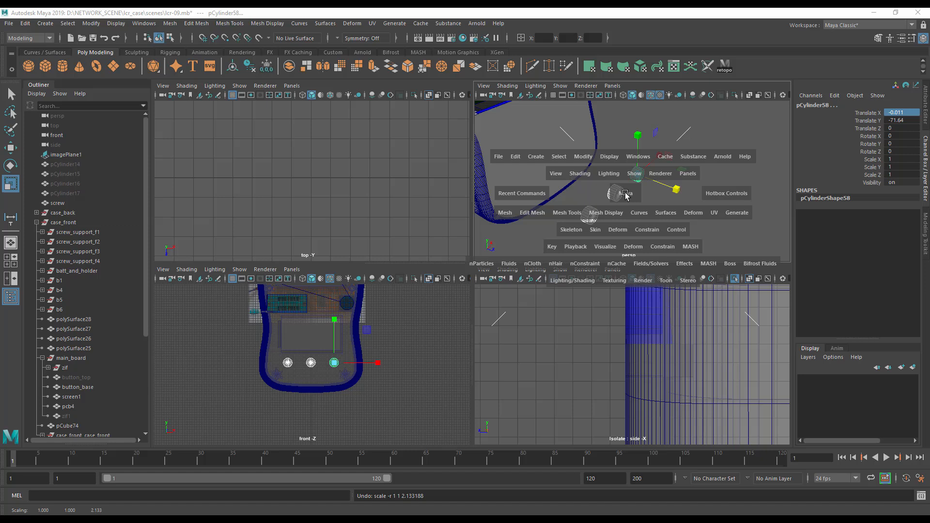
left_click(583, 157)
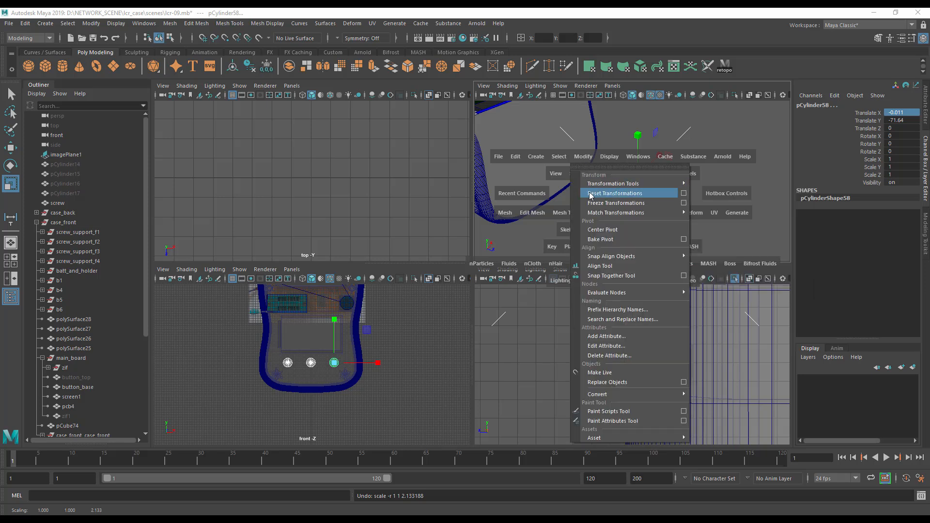
left_click(602, 204)
left_click_drag(678, 195, 718, 213)
key("w")
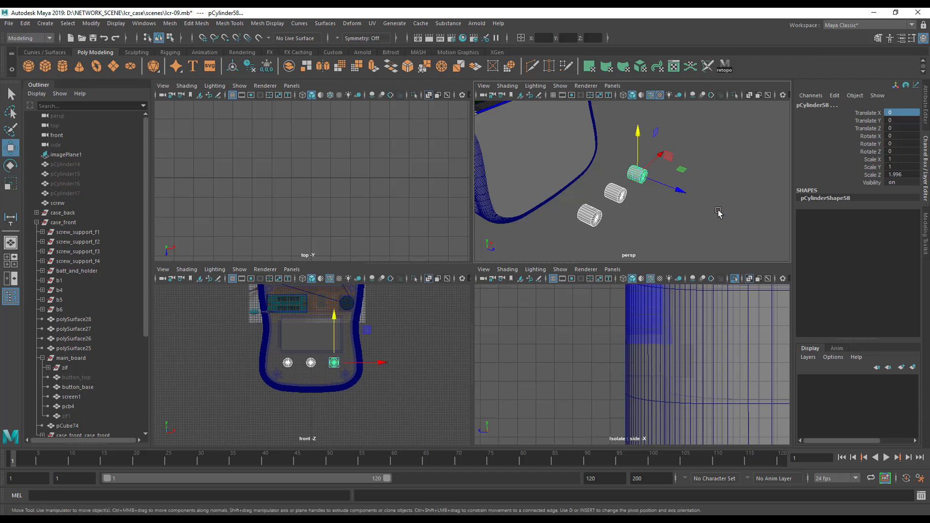
left_click_drag(678, 190, 630, 189)
Cut the three cylinders out of the front case with a Boolean difference.
left_click(595, 193)
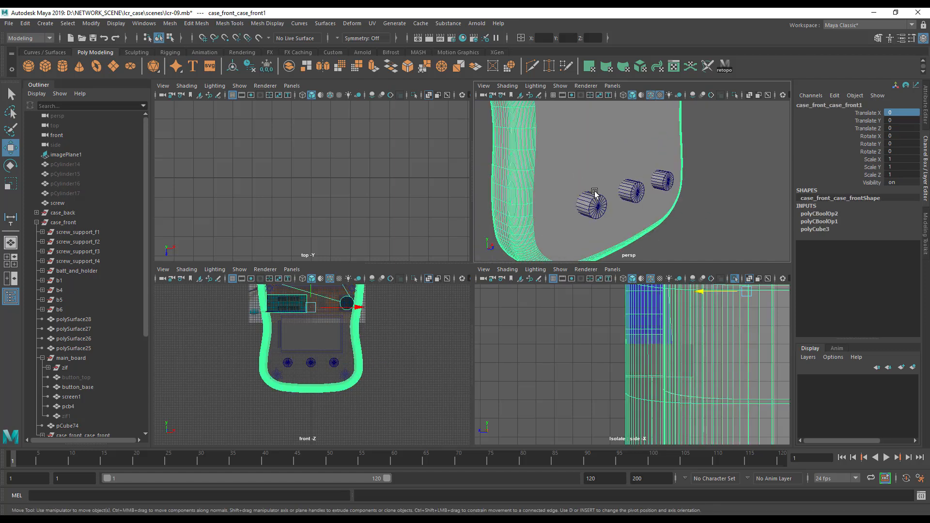
left_click(601, 206)
key("q")
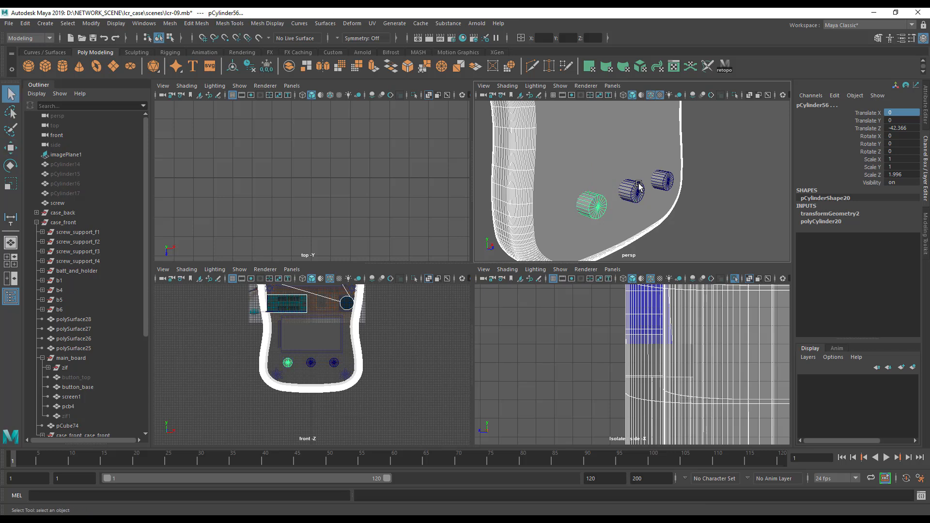
left_click(639, 184, "shift")
left_click(660, 179, "shift")
key("space")
left_click_drag(509, 199, 504, 224)
Examine the three round holes and the battery holder from the front and inside of the case.
key("space")
middle_click_drag(571, 208, 437, 189, "alt")
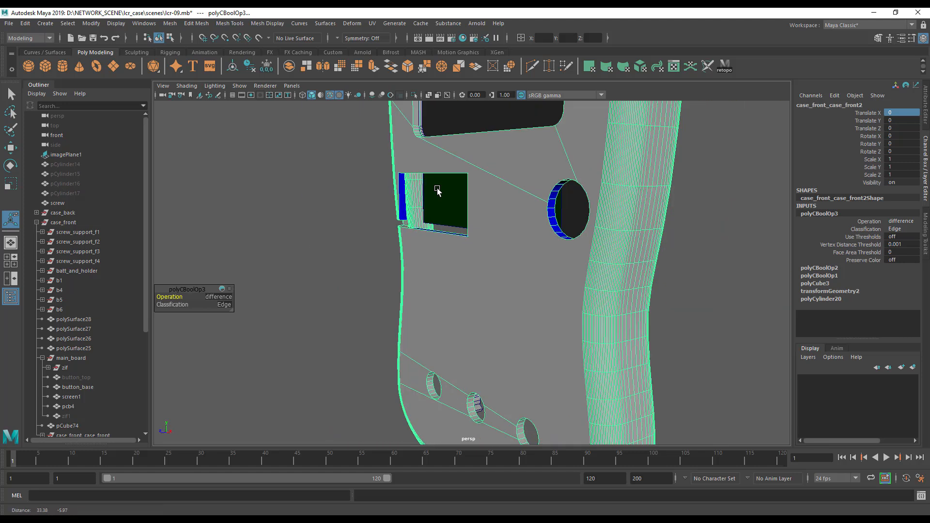
scroll(437, 189, "down", 5)
left_click_drag(505, 224, 640, 240, "alt")
middle_click_drag(594, 246, 597, 254, "alt")
left_click_drag(597, 254, 485, 242, "alt")
left_click(435, 258)
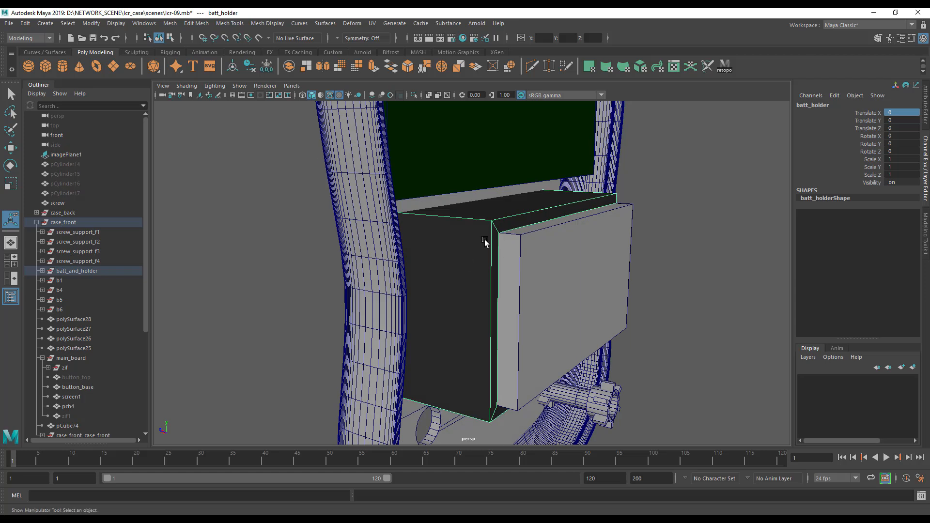
key("r")
left_click_drag(490, 279, 344, 280)
key("w")
left_click(582, 275)
mouse_move(590, 293)
left_mouse_down("alt")
mouse_move(506, 284)
mouse_move(580, 280)
left_mouse_up("alt")
right_click_drag(544, 284, 497, 271, "alt")
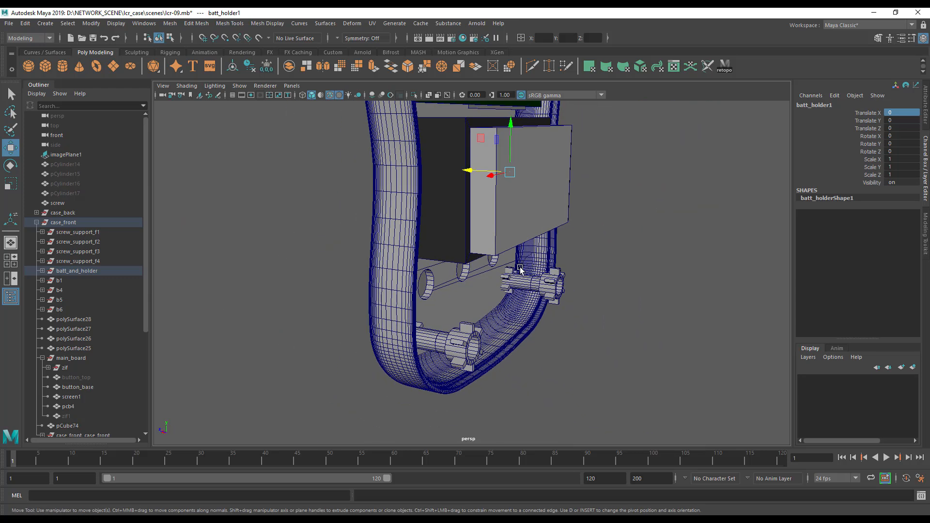
Examine the screw supports around the main board and the overall front face of the case.
left_click_drag(497, 252, 511, 291, "alt")
middle_click_drag(479, 150, 516, 340, "alt")
left_click_drag(515, 339, 489, 335, "alt")
right_click_drag(489, 335, 600, 337, "alt")
left_click_drag(600, 336, 530, 315, "alt")
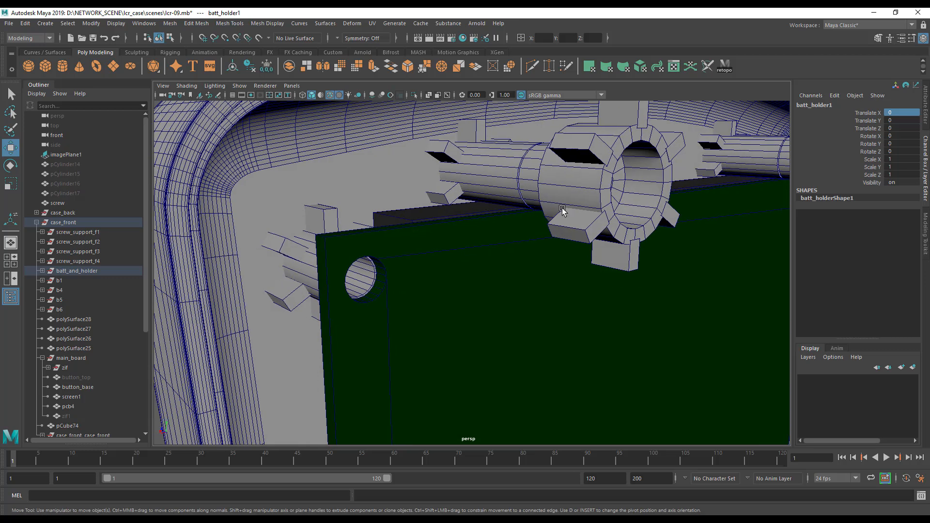
left_click_drag(627, 235, 624, 227, "alt")
right_click_drag(624, 227, 438, 259, "alt")
left_click_drag(438, 259, 654, 280, "alt")
middle_click_drag(654, 280, 644, 275, "alt")
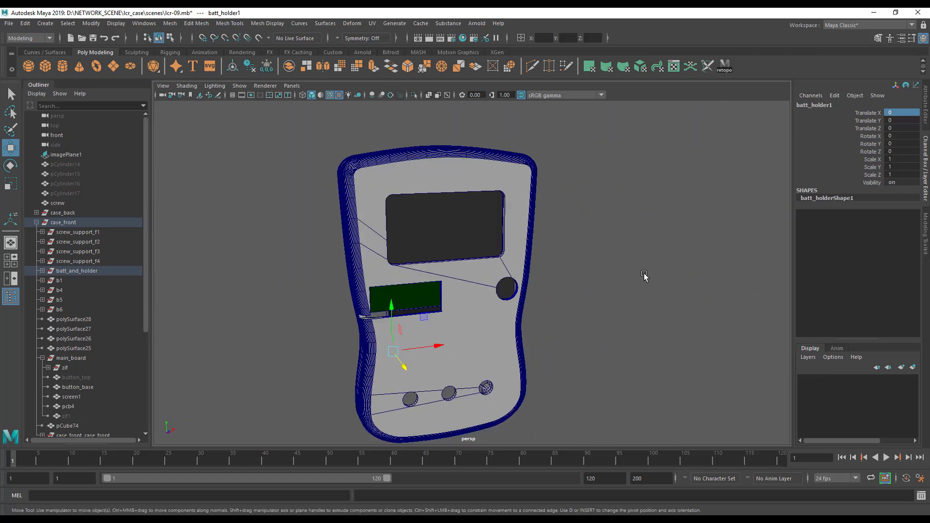
left_click_drag(644, 275, 585, 281, "alt")
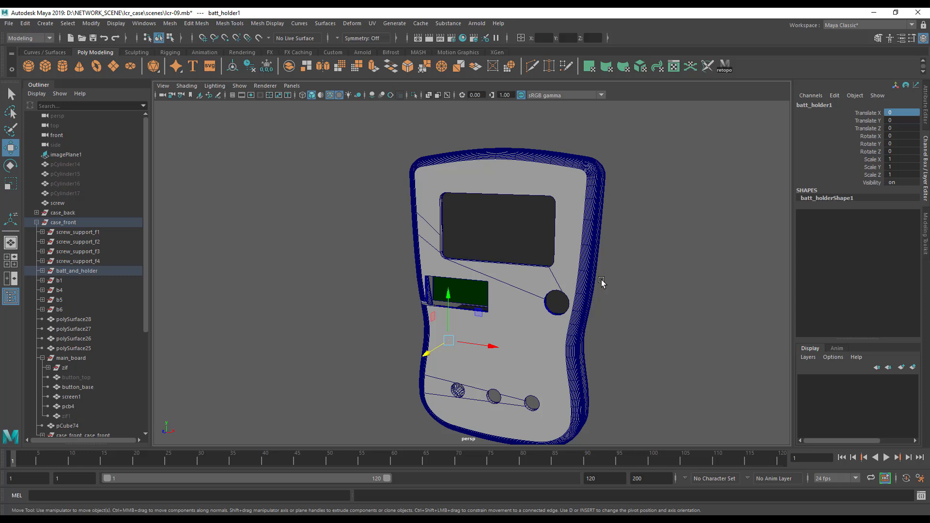
Unhide the button_top, zif1 and pCylinder55 objects.
left_click(92, 378)
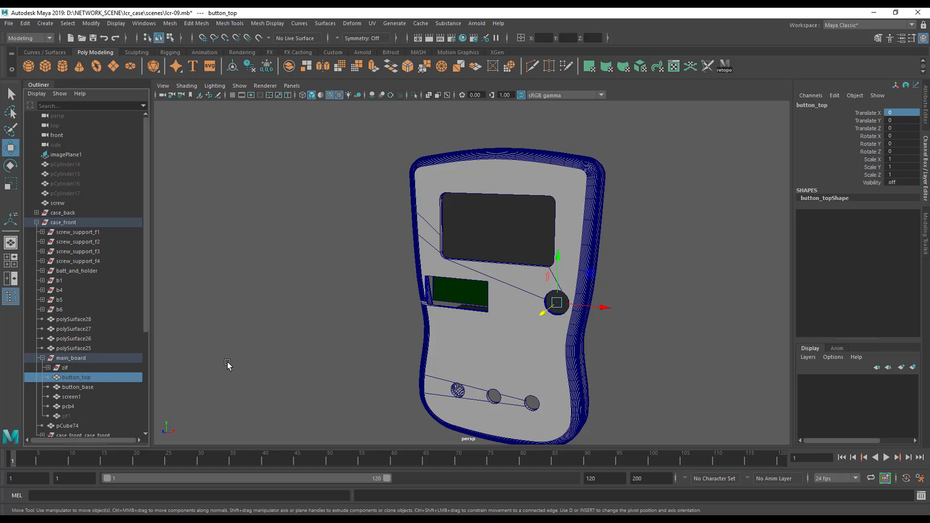
key("shift+h")
left_click(75, 414)
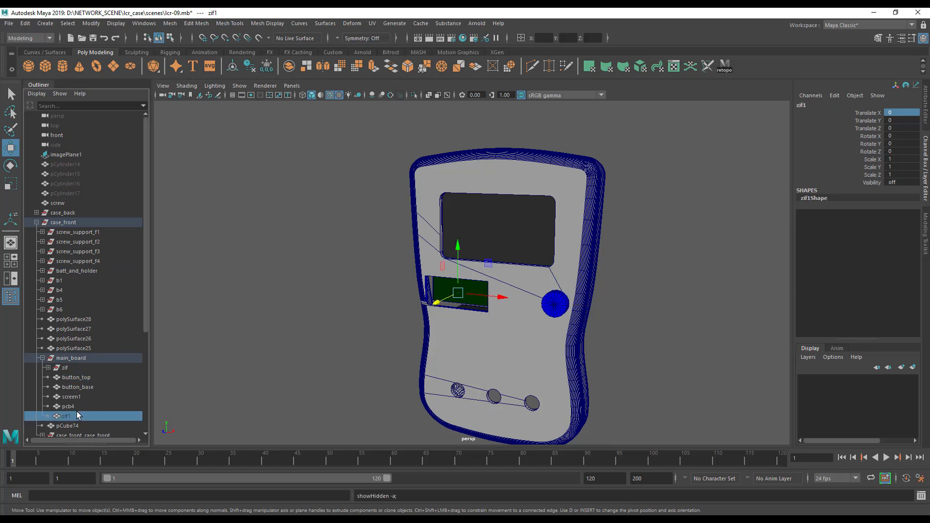
left_click_drag(337, 343, 515, 374, "alt")
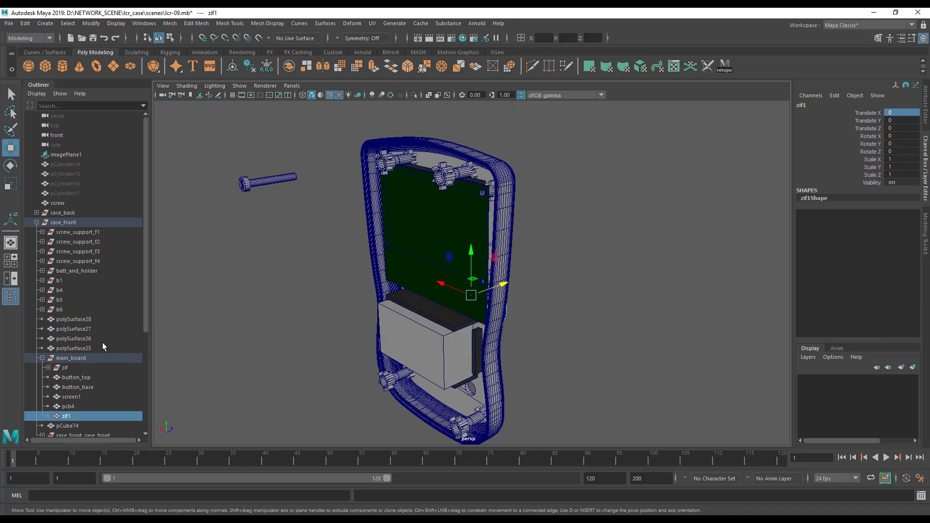
scroll(103, 342, "down", 3)
left_click(87, 395)
key("shift+h")
left_click_drag(323, 349, 357, 326, "alt")
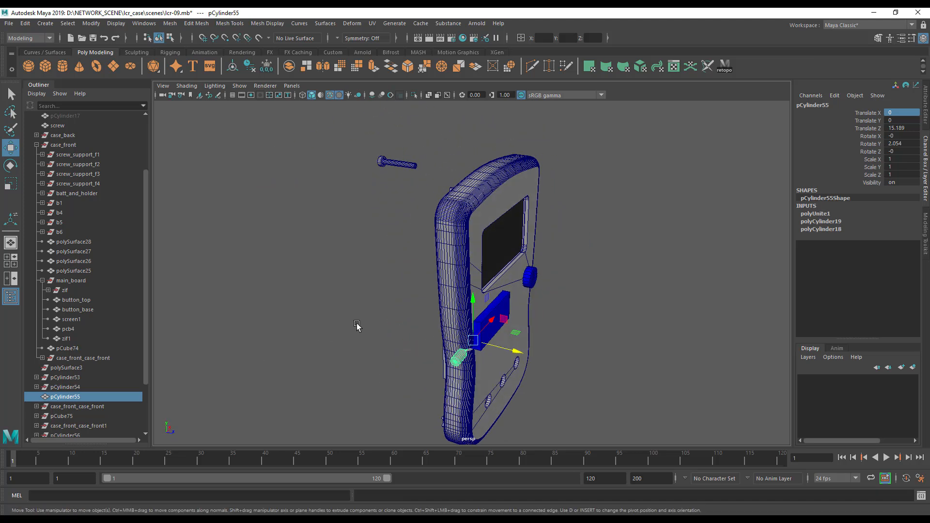
Collapse the case_front group, expand case_back, and unhide the case_back5 shell inside it.
left_click(41, 280)
left_click(36, 145)
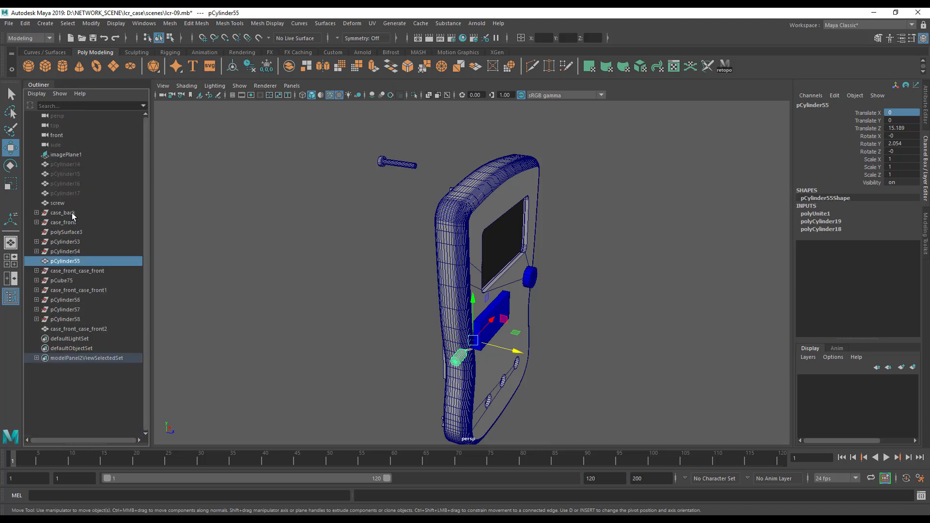
left_click(54, 213)
left_click(37, 213)
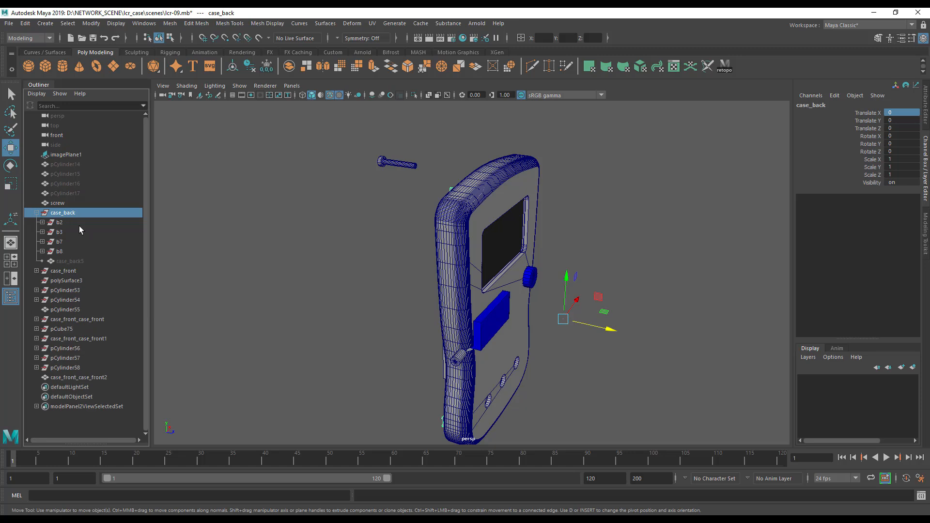
left_click(67, 261)
left_click_drag(295, 274, 315, 282, "alt")
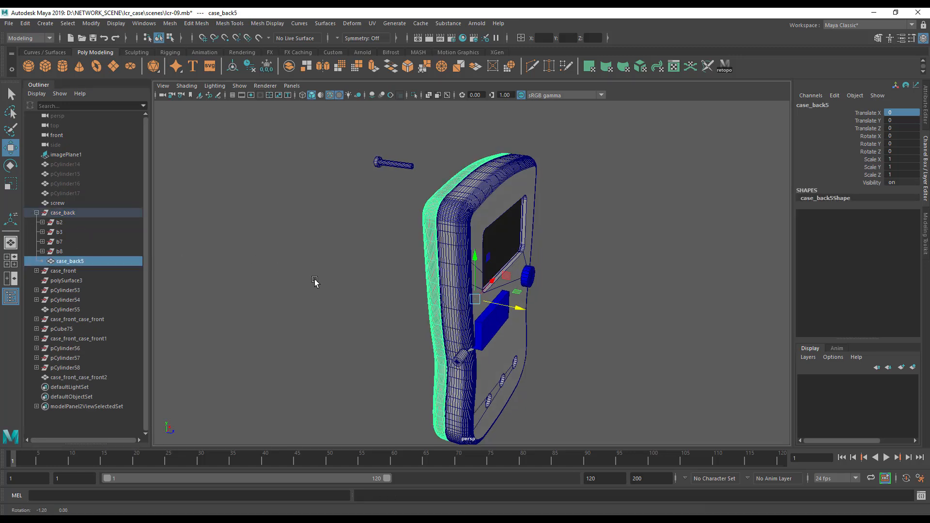
left_click(75, 213)
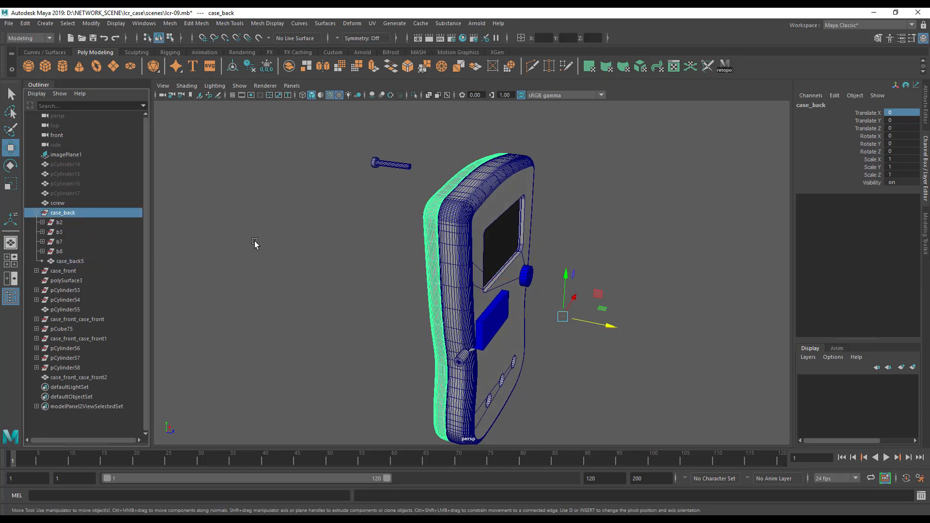
Try to move the case_front group forward along Z, then undo the move.
left_click(68, 271)
left_click_drag(529, 310, 558, 315)
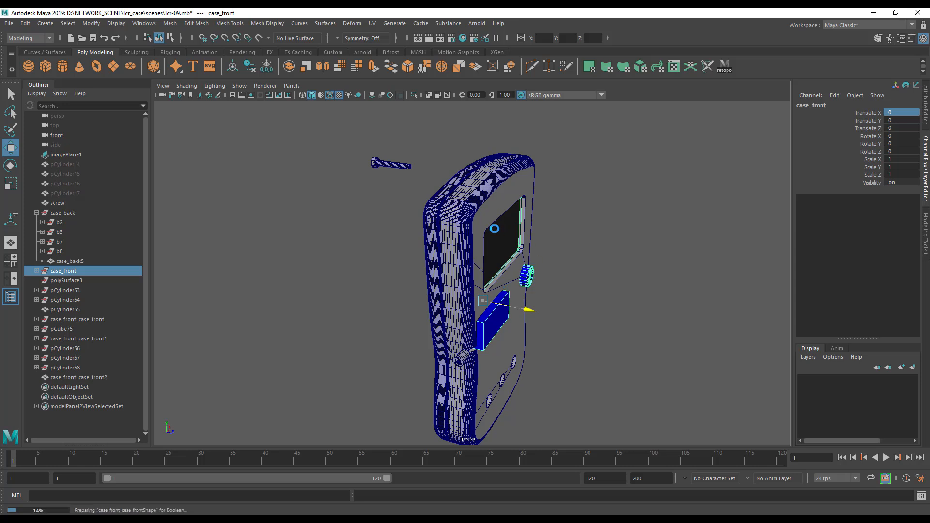
key("ctrl+z")
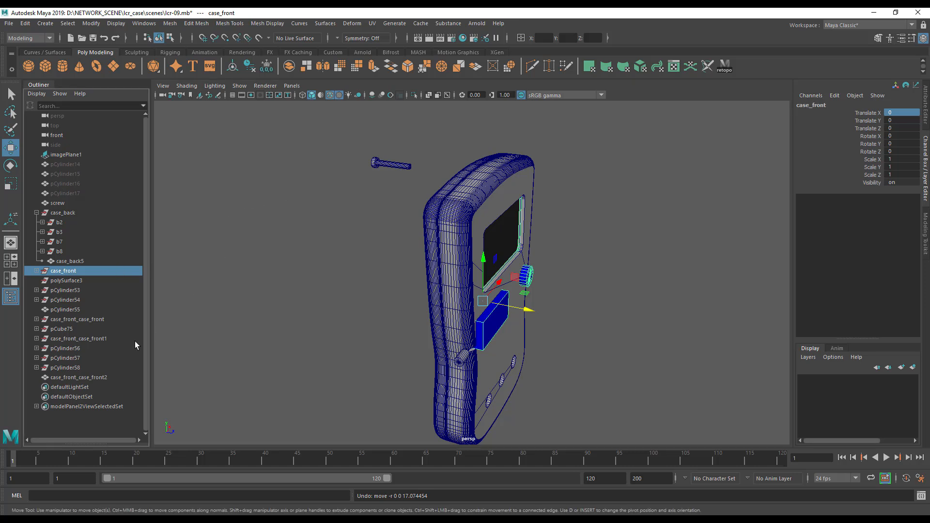
Delete the construction history of case_front, case_front_case_front2 and pCylinder55.
left_click(94, 377, "ctrl")
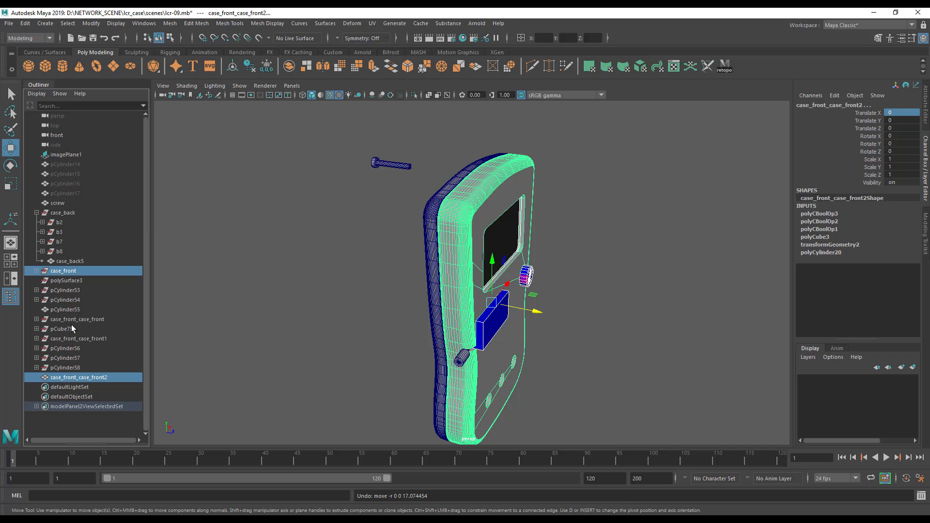
left_click(72, 310, "ctrl")
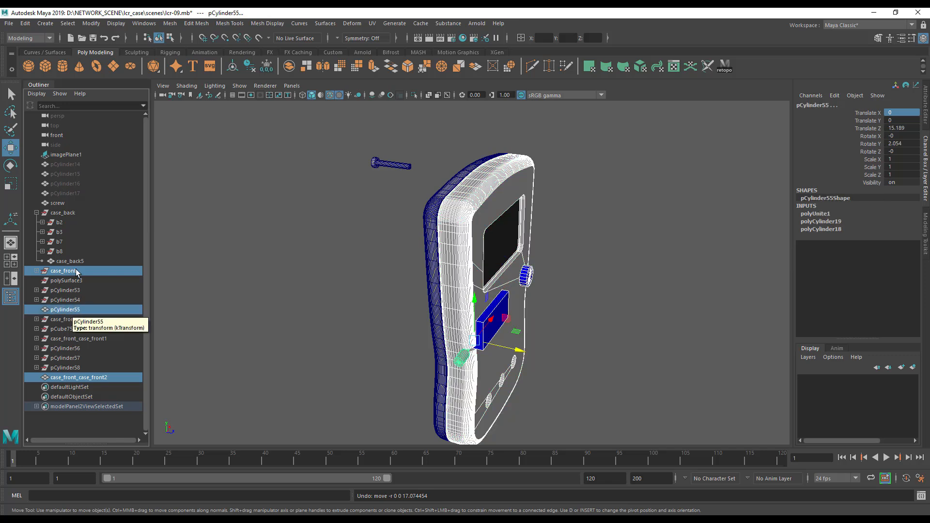
key("space")
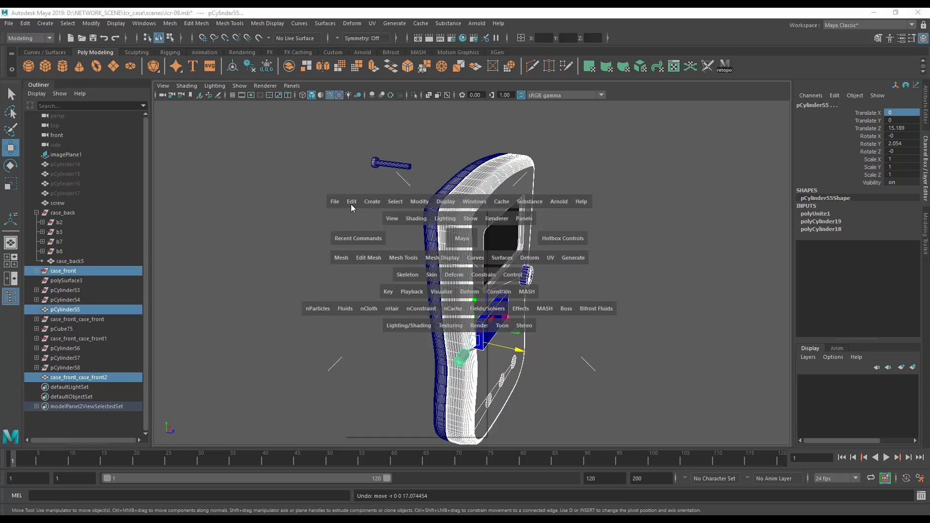
left_click(351, 204)
mouse_move(417, 318)
left_click(515, 329)
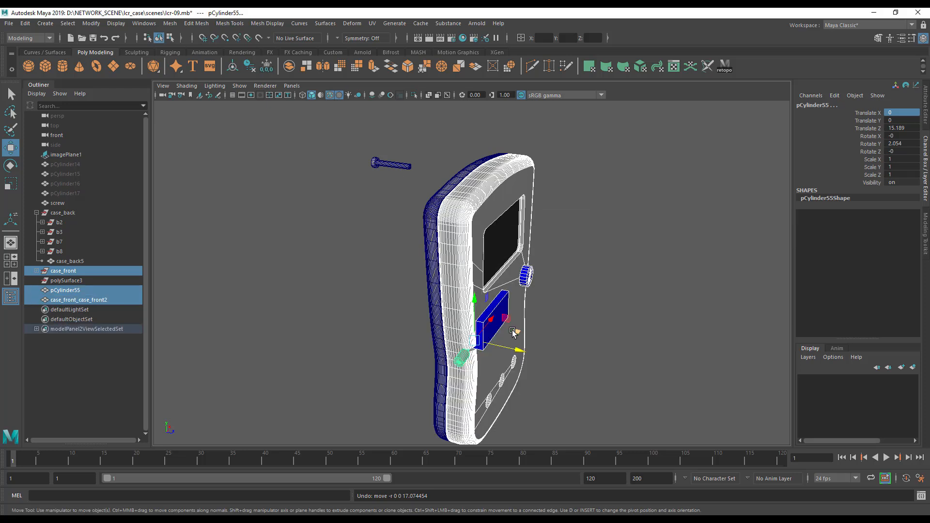
Parent pCylinder55 and case_front_case_front2 under the case_front group.
left_click(65, 291)
left_click(66, 300, "ctrl")
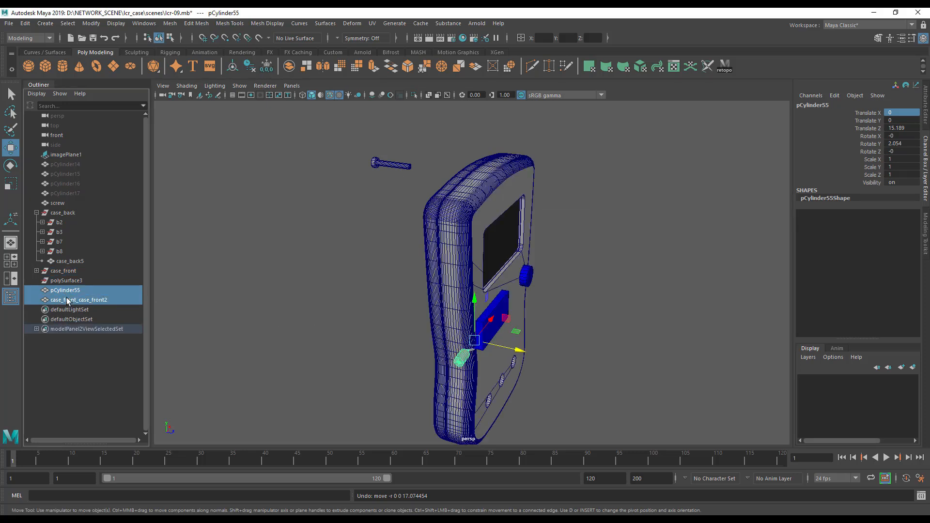
left_click(68, 301)
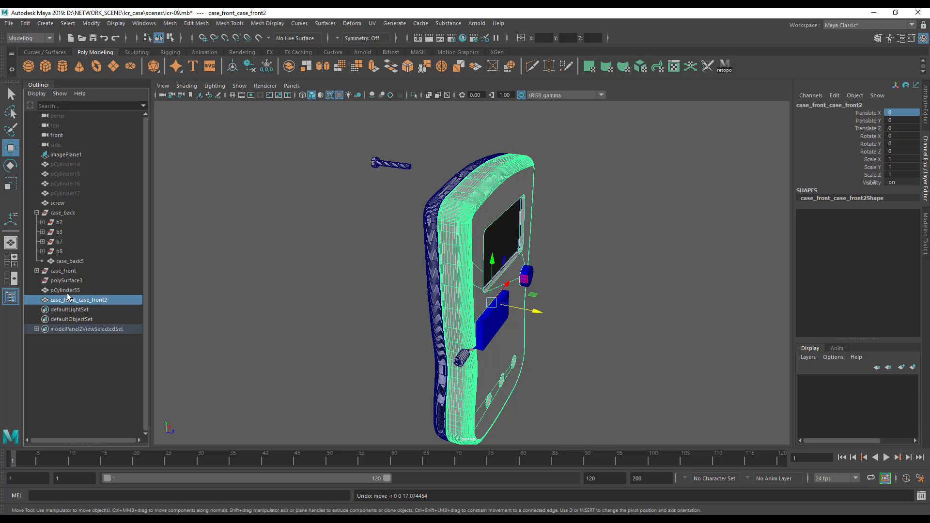
left_click(73, 292, "ctrl")
middle_click_drag(72, 292, 65, 272)
left_click(65, 273)
left_click(68, 283)
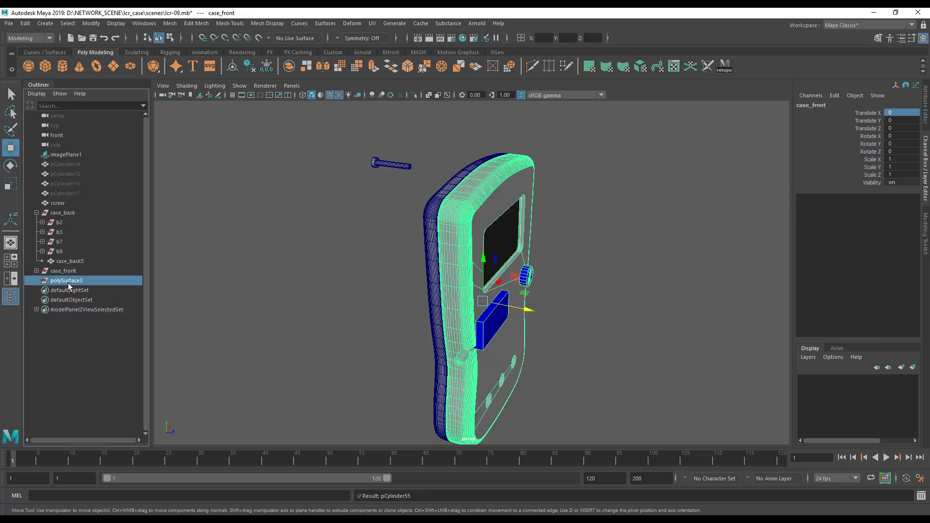
Try to move the complete case_front group away from the back shell along Z, then undo the move.
left_click_drag(263, 294, 218, 298, "alt")
left_click(60, 273)
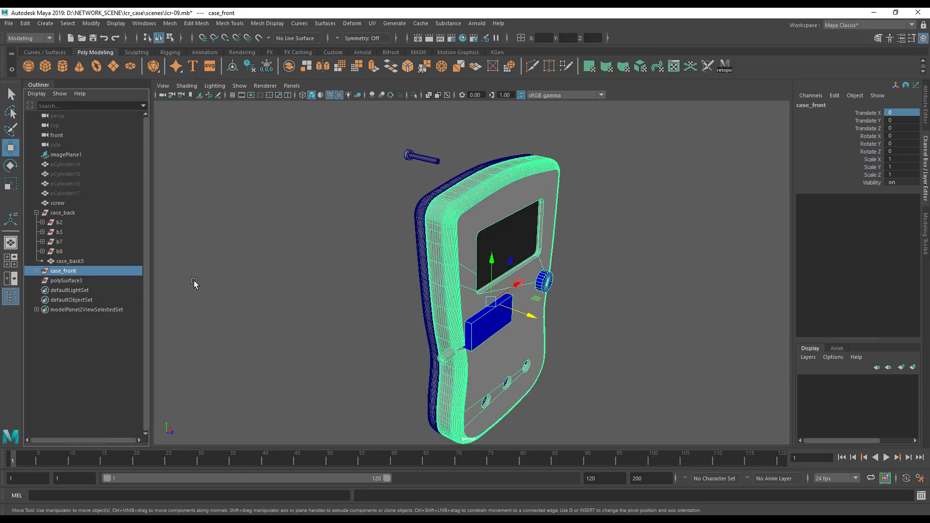
left_click_drag(531, 319, 713, 324)
key("ctrl+z")
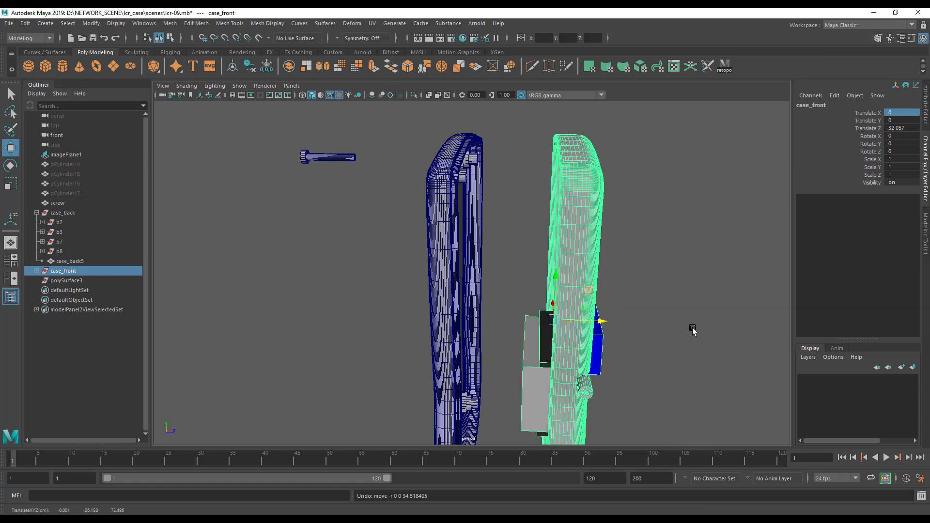
key("ctrl+z")
Move the case_front group forward along Z to about 75.5, separating it from the back shell.
left_click_drag(648, 334, 651, 336, "alt")
left_click_drag(521, 314, 705, 326)
left_click_drag(572, 301, 621, 315, "alt")
middle_click_drag(620, 316, 567, 337, "alt")
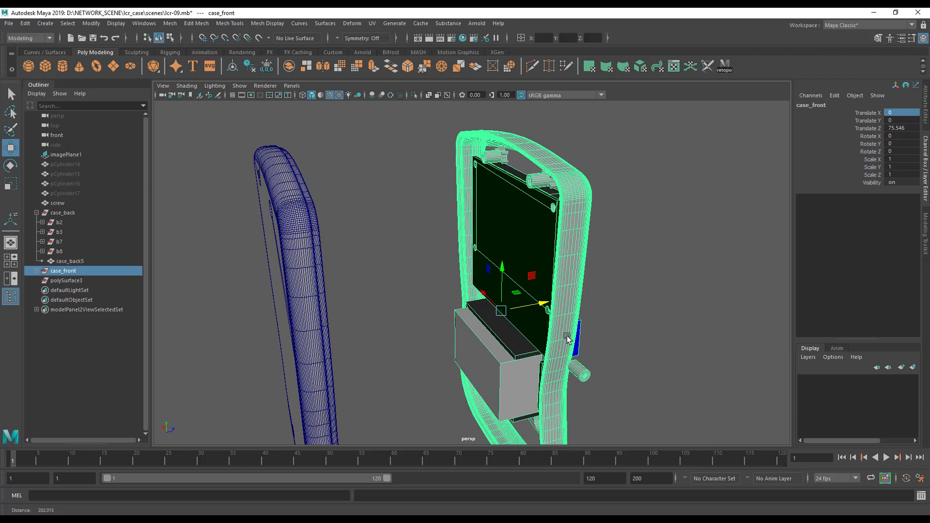
left_click_drag(568, 339, 542, 334, "alt")
Expand the case_front group, try to move main_board back along Z, and reset its Translate Z to 0.
left_click(37, 271)
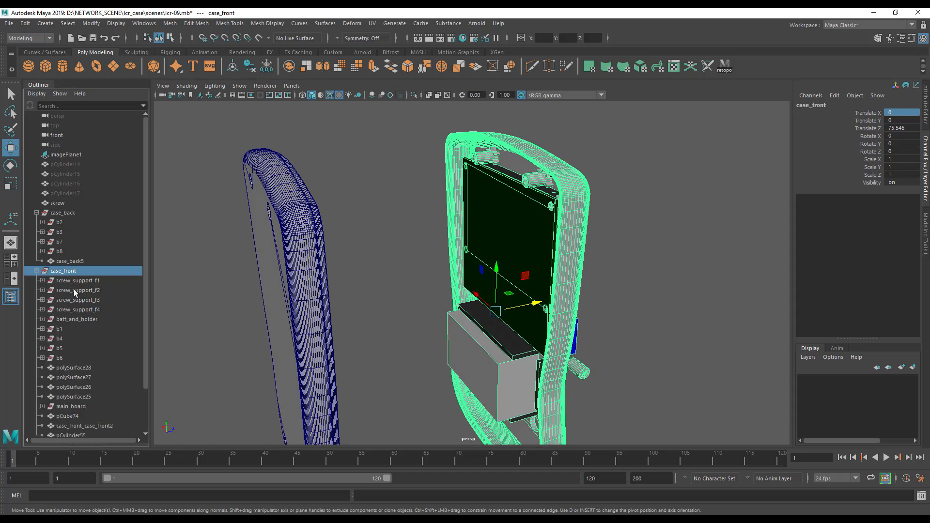
scroll(72, 347, "down", 2)
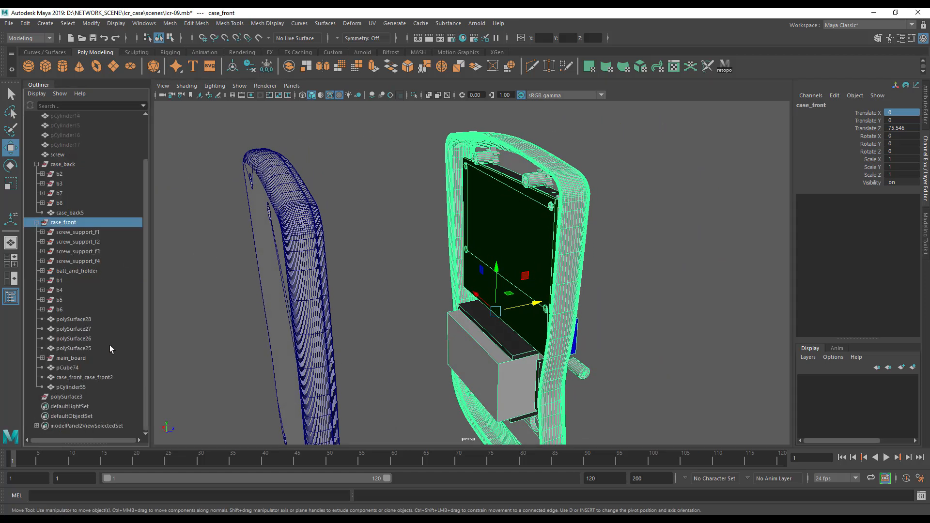
left_click(70, 358)
left_click_drag(539, 244, 417, 290)
left_click(900, 126)
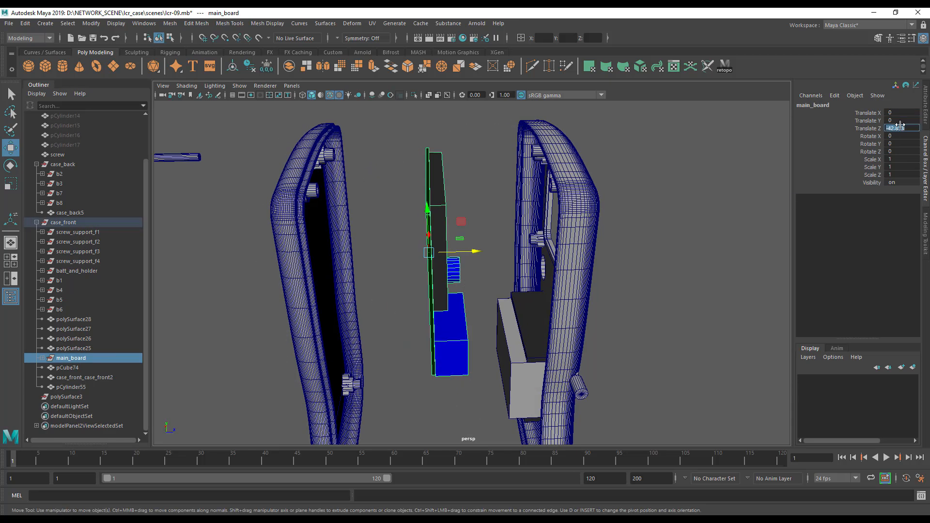
type("0")
key("Return")
Pull main_board out of the front shell along Z, placing it between the two case halves.
left_click_drag(588, 248, 456, 253)
left_click_drag(457, 252, 547, 287, "alt")
scroll(585, 286, "down", 2)
middle_click_drag(546, 286, 562, 304, "alt")
mouse_move(562, 304)
left_mouse_down("alt")
mouse_move(547, 310)
mouse_move(568, 308)
left_mouse_up("alt")
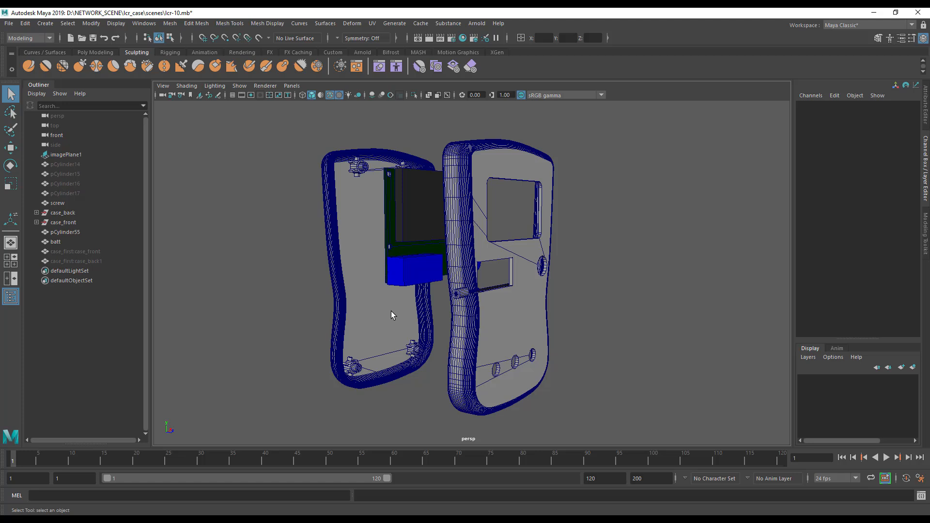
Examine the front shell's screen, socket and button cutouts and the separated assembly from several angles.
left_click_drag(452, 267, 387, 286, "alt")
middle_click_drag(430, 265, 444, 294, "alt")
left_click_drag(445, 295, 417, 280, "alt")
left_click(522, 258)
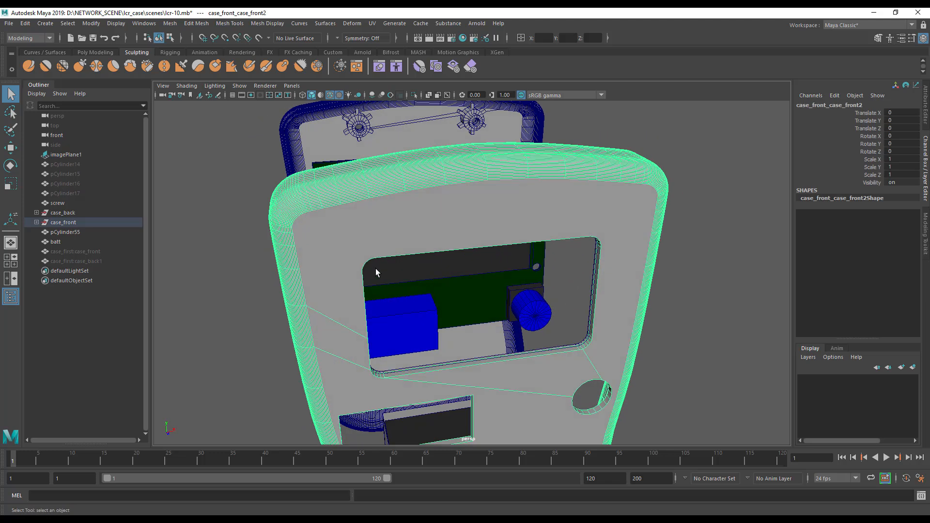
scroll(353, 242, "down", 5)
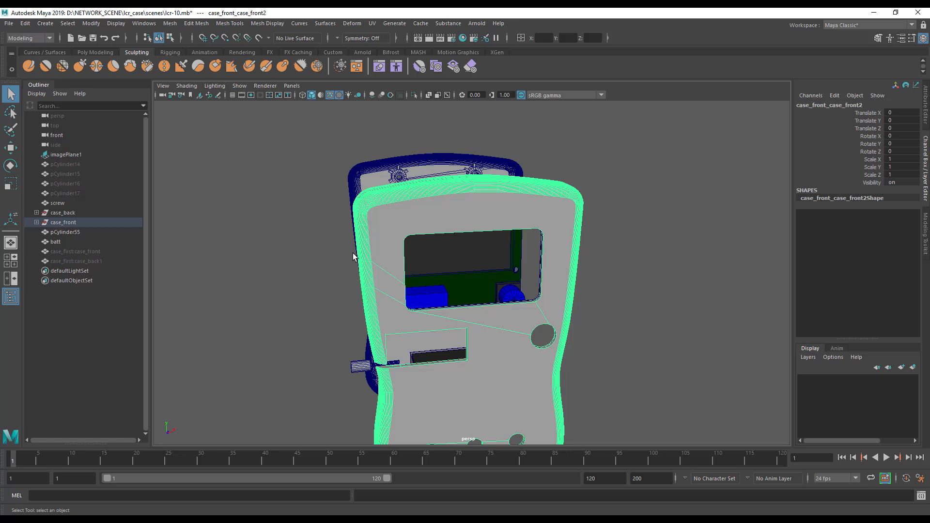
middle_click_drag(388, 278, 402, 175, "alt")
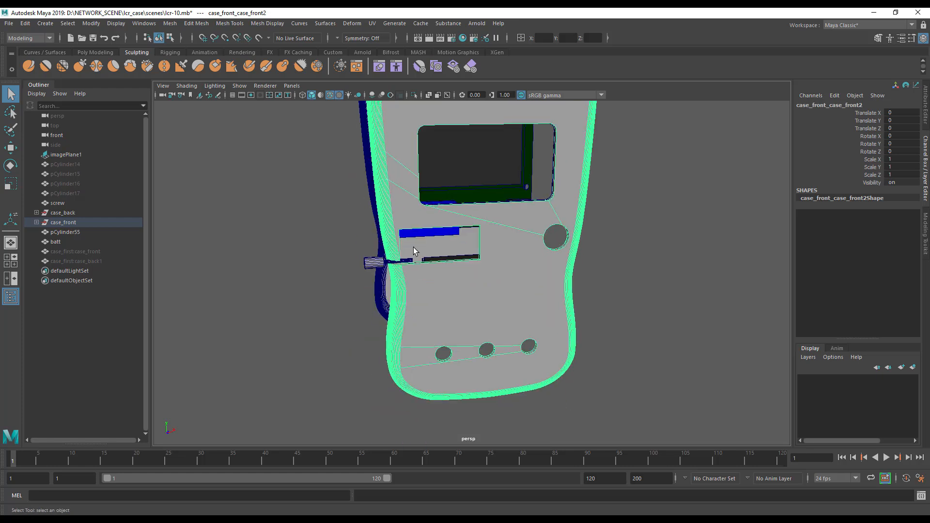
left_click_drag(426, 296, 398, 279, "alt")
left_click_drag(338, 313, 597, 352, "alt")
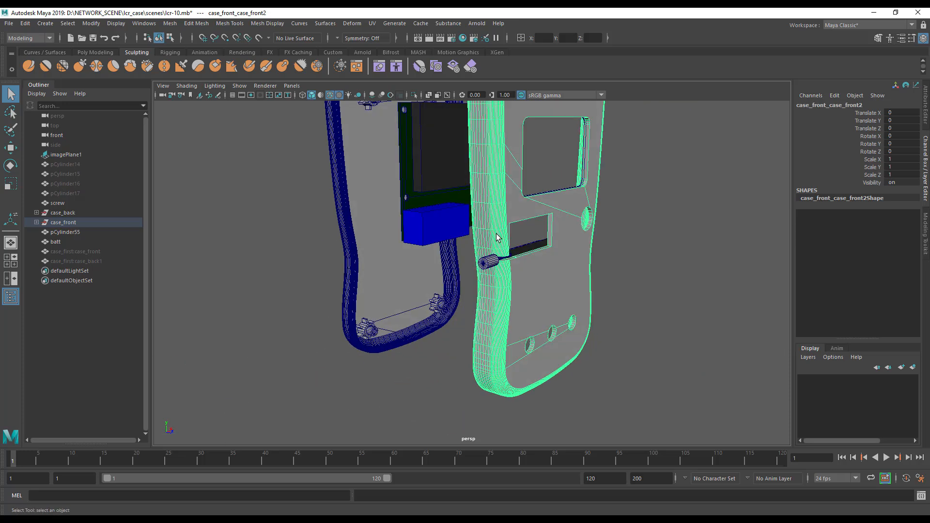
middle_click_drag(606, 213, 564, 299, "alt")
right_click_drag(565, 300, 490, 301, "alt")
middle_click_drag(513, 289, 498, 267, "alt")
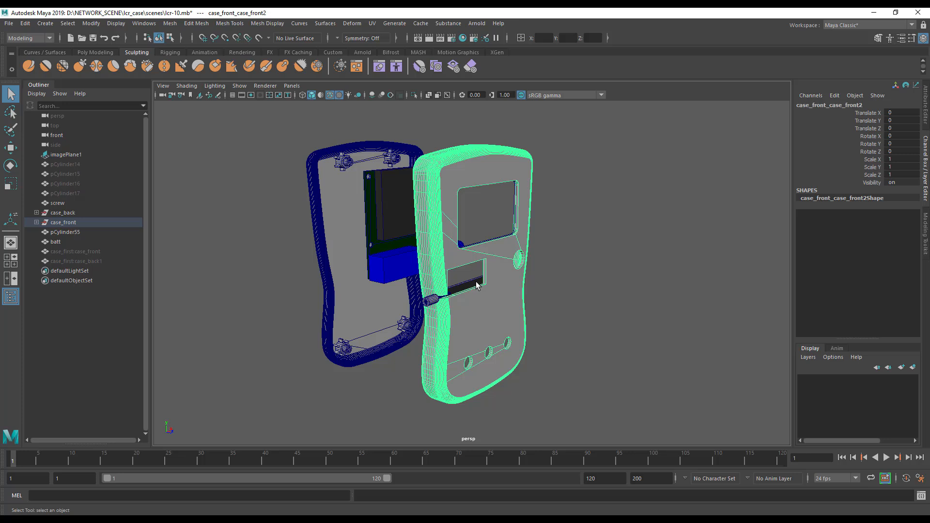
middle_click_drag(463, 218, 456, 312, "alt")
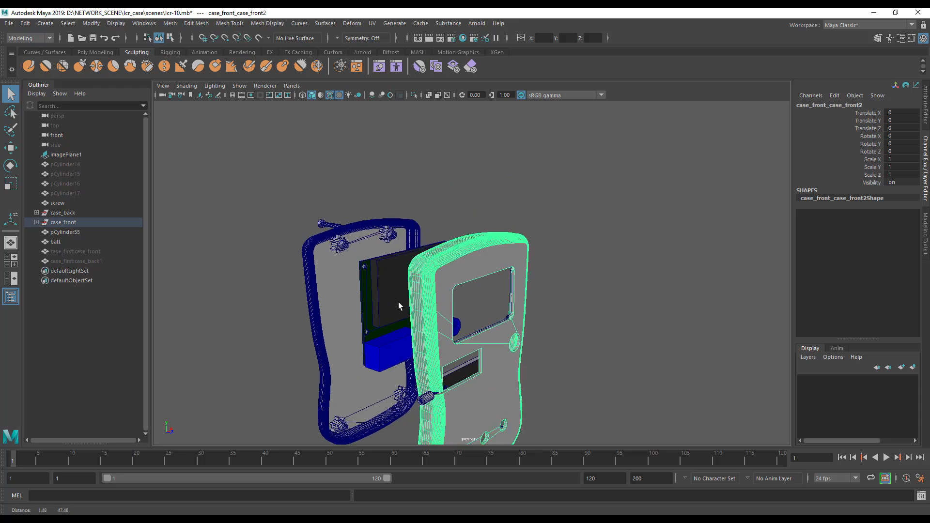
right_click_drag(399, 304, 513, 309, "alt")
left_click_drag(512, 309, 373, 304, "alt")
Try to move the vertices at the front shell's upper-left corner, then undo the move and return to object selection.
right_click_drag(304, 276, 266, 257)
left_click_drag(259, 305, 243, 272, "alt")
middle_click_drag(244, 276, 320, 306, "alt")
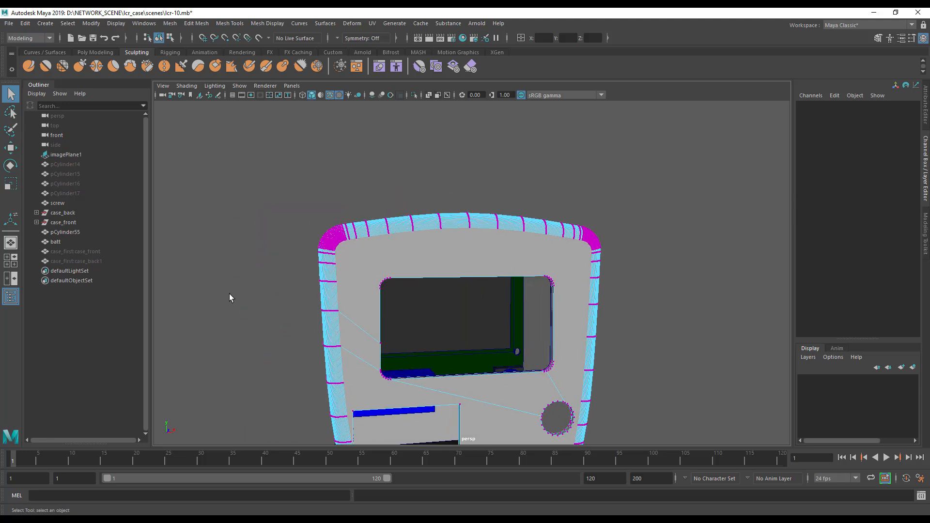
right_click_drag(230, 297, 363, 299, "alt")
middle_click_drag(363, 299, 412, 284, "alt")
left_click_drag(210, 140, 363, 294)
key("w")
left_click_drag(353, 222, 413, 242)
right_click_drag(414, 243, 210, 266, "alt")
left_click_drag(209, 265, 195, 270, "alt")
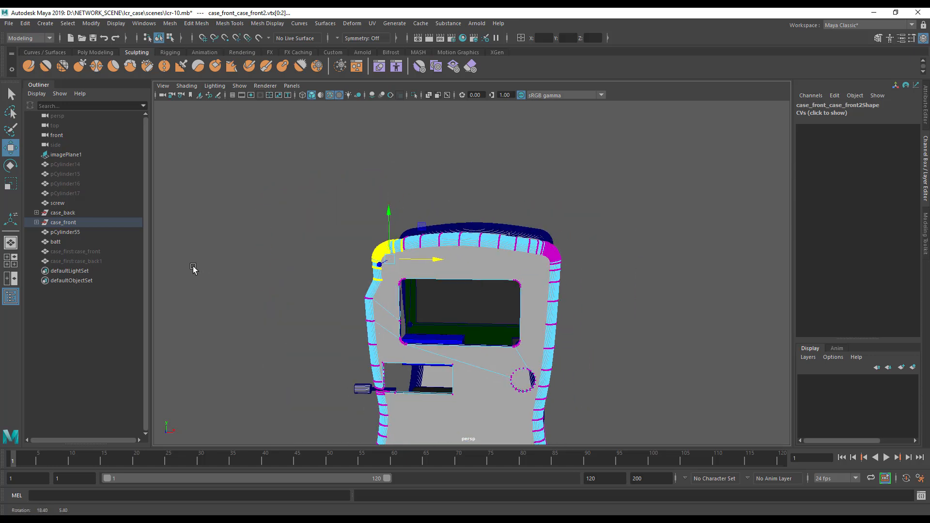
key("ctrl+z")
left_click_drag(355, 355, 414, 283, "alt")
right_click_drag(416, 253, 448, 241)
left_click(279, 330)
Unhide the case_first:case_front and case_first:case_back1 shells.
left_click_drag(316, 297, 312, 272, "alt")
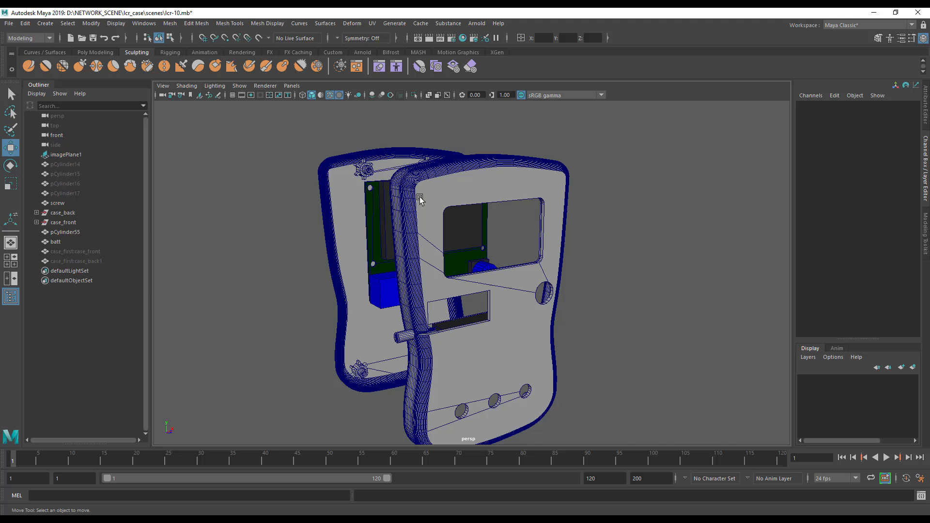
mouse_move(406, 265)
middle_mouse_down("alt")
mouse_move(403, 235)
mouse_move(421, 272)
middle_mouse_up("alt")
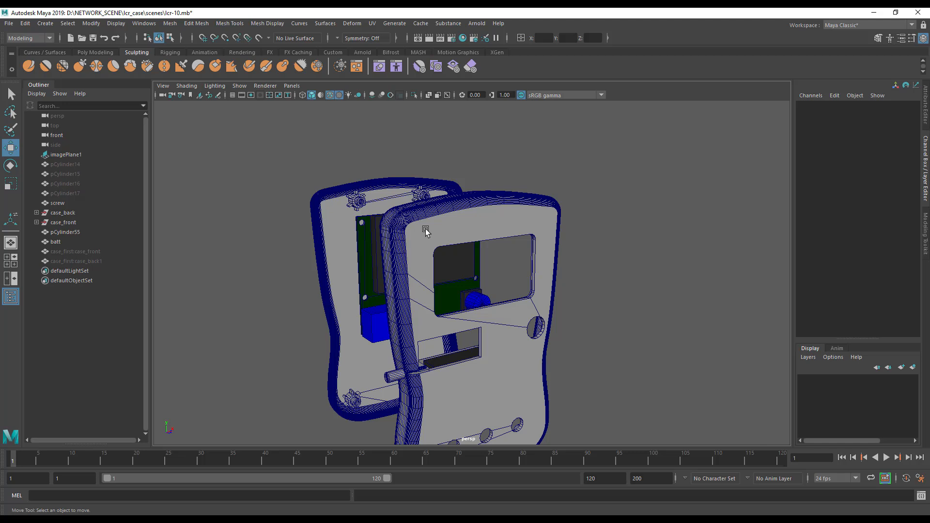
middle_click_drag(365, 262, 365, 231, "alt")
right_click_drag(366, 230, 331, 236, "alt")
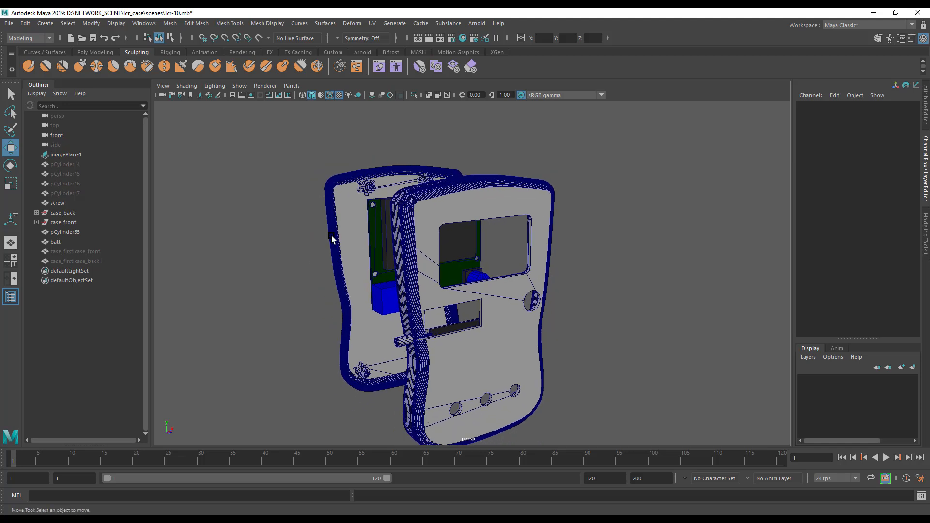
middle_click_drag(331, 236, 324, 226, "alt")
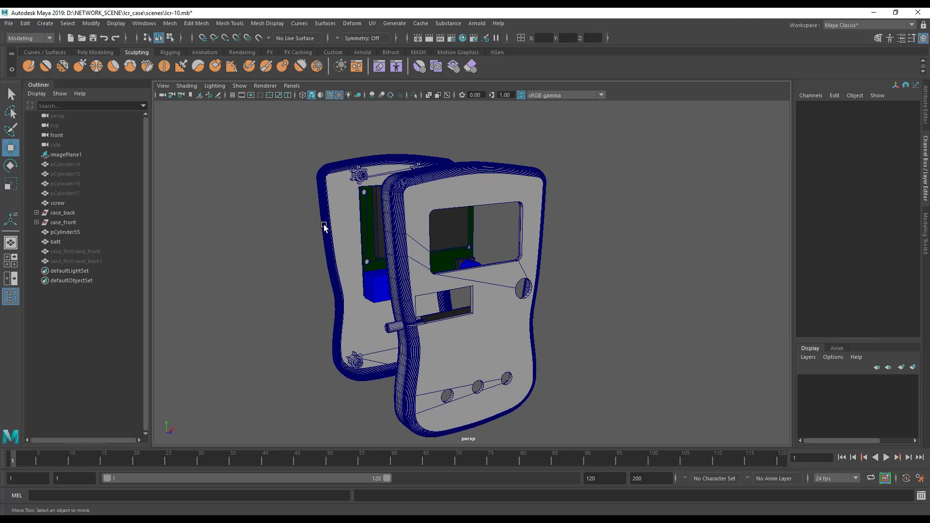
left_click(70, 251)
left_click(71, 261, "shift")
key("shift+h")
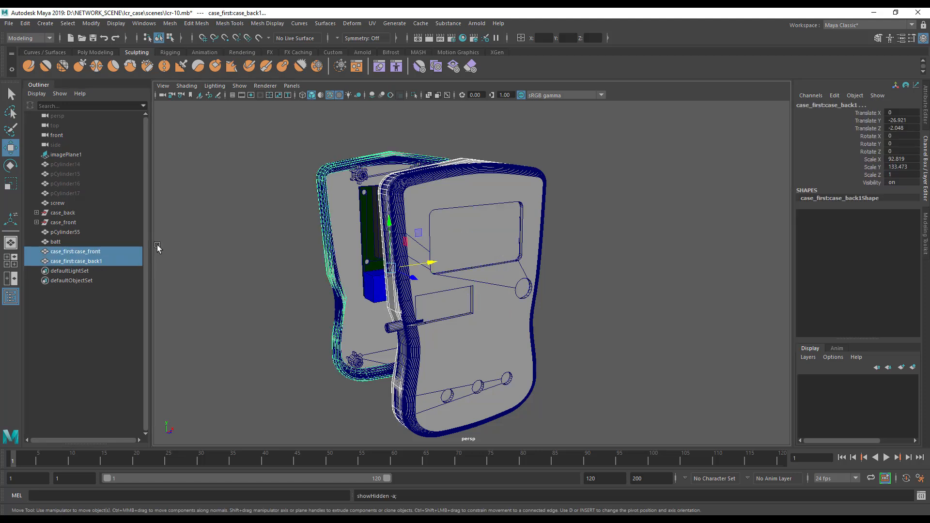
Isolate the two case_first shells in the view, inspect them from several sides, and clear the selection.
left_click_drag(335, 265, 330, 208, "alt")
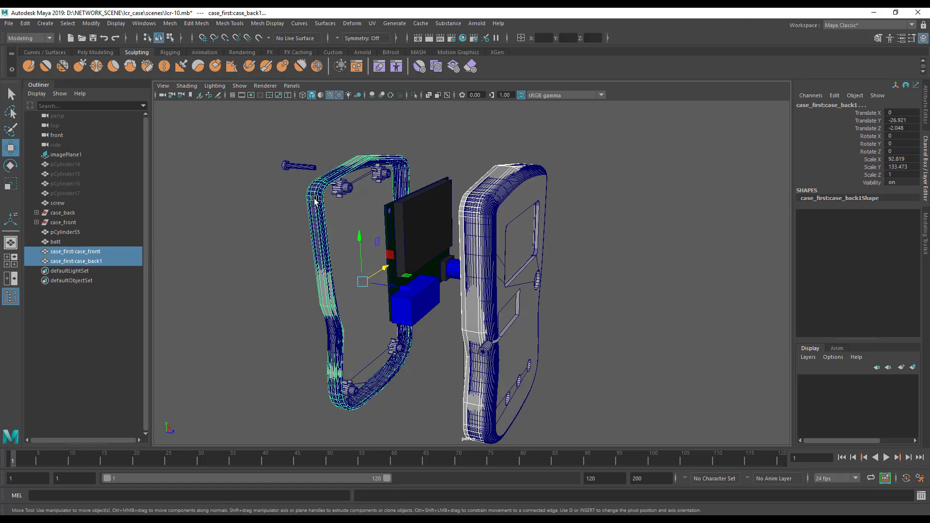
key("ctrl+1")
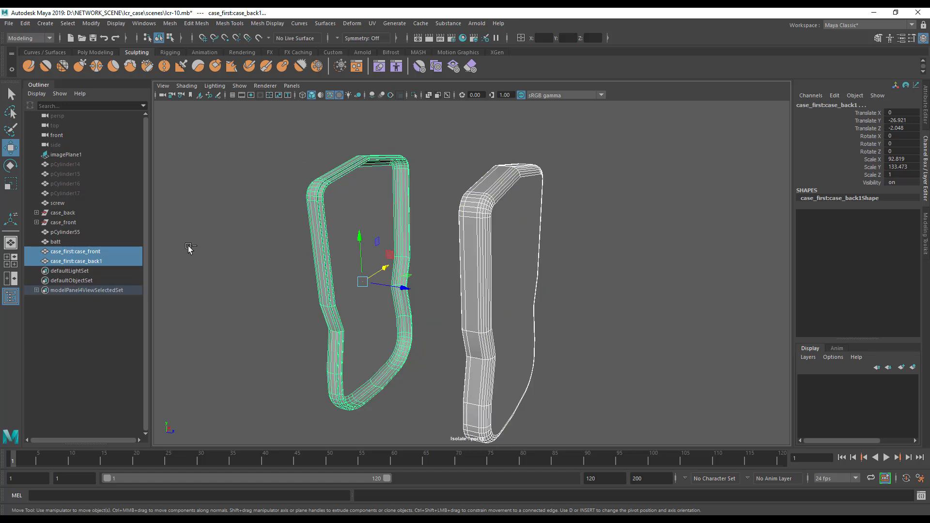
left_click_drag(376, 240, 267, 246, "alt")
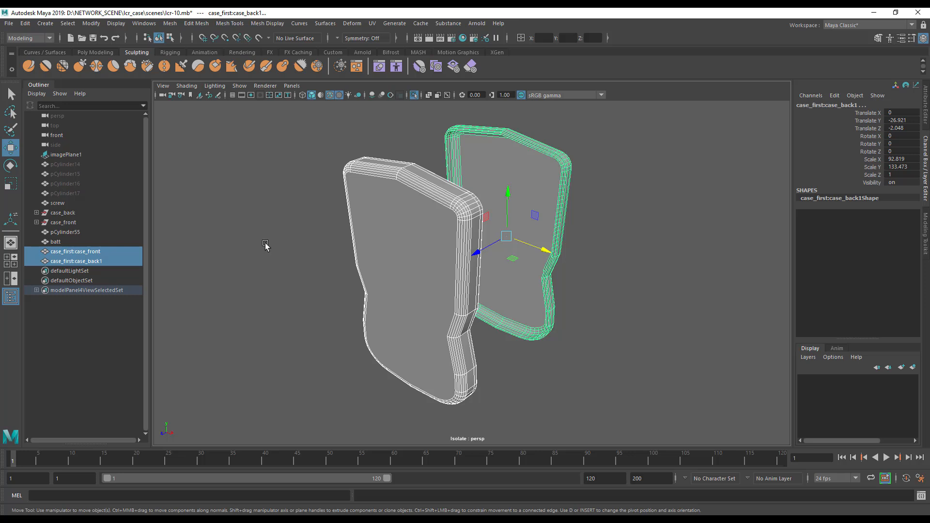
left_click_drag(192, 261, 486, 252, "alt")
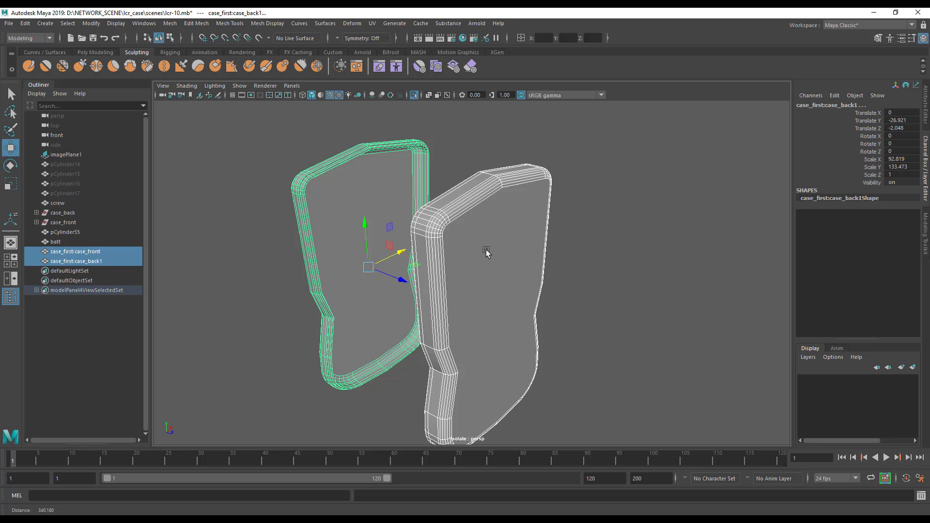
right_click_drag(485, 251, 503, 236, "alt")
middle_click_drag(504, 234, 504, 231, "alt")
scroll(429, 231, "down", 6)
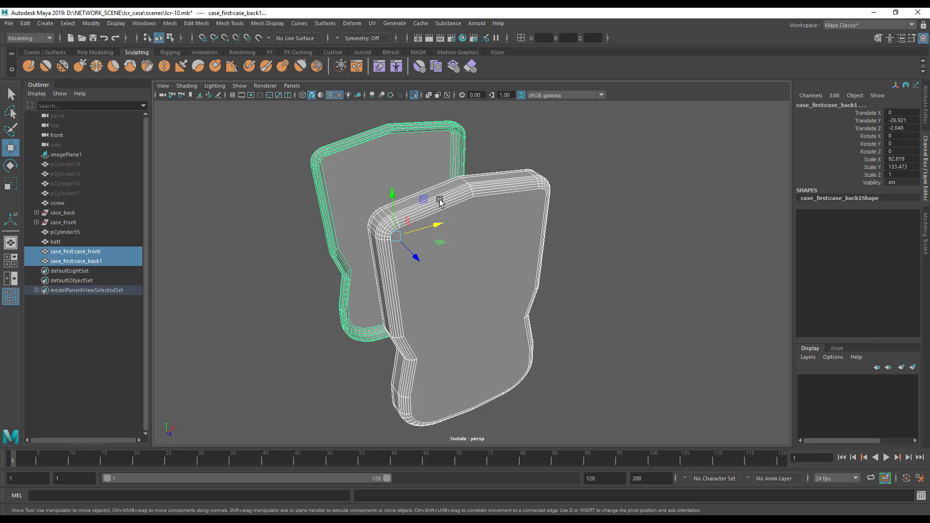
left_click_drag(381, 203, 490, 189, "alt")
left_click(490, 189)
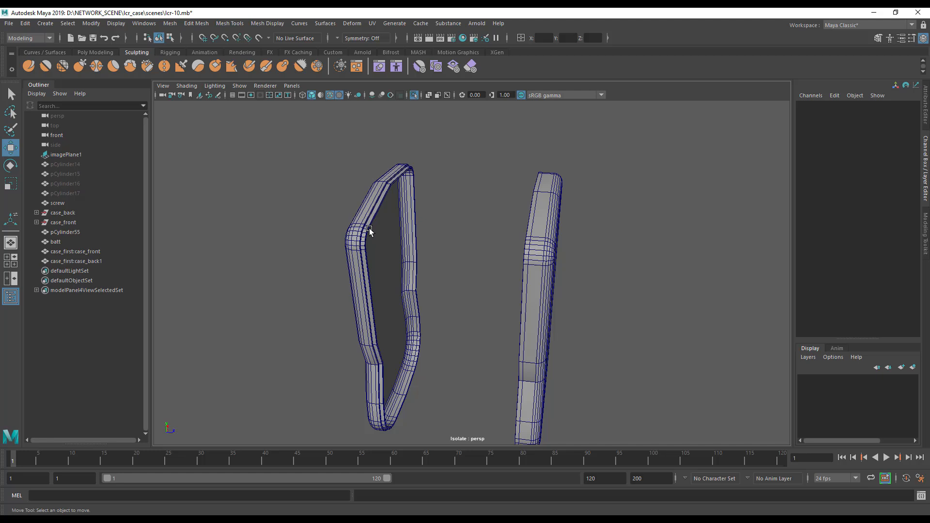
Select case_first:case_back1, end the isolation, and compare the shell with the detailed assembly.
left_click(531, 257)
left_click(345, 286)
left_click(380, 280)
key("ctrl+1")
left_click_drag(422, 232, 479, 271, "alt")
right_click_drag(480, 272, 518, 301, "alt")
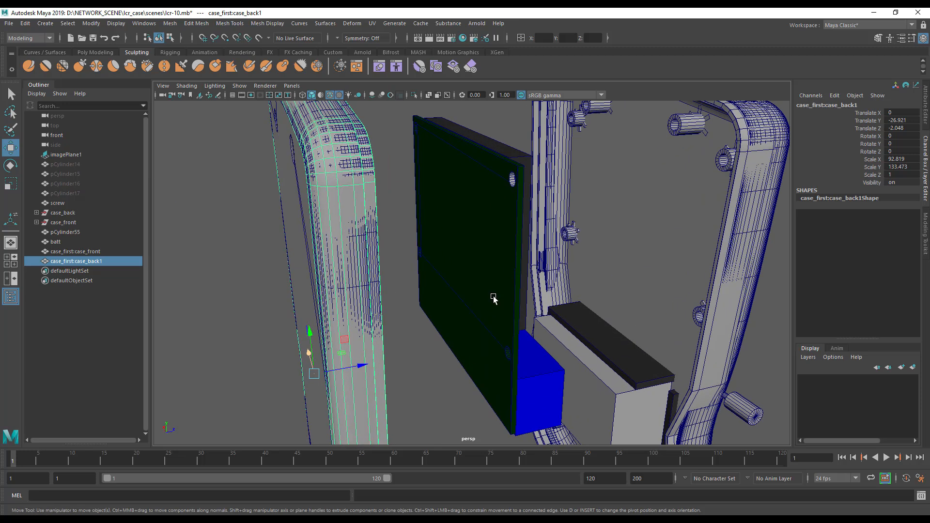
left_click_drag(494, 297, 459, 300, "alt")
left_click_drag(341, 262, 333, 263, "alt")
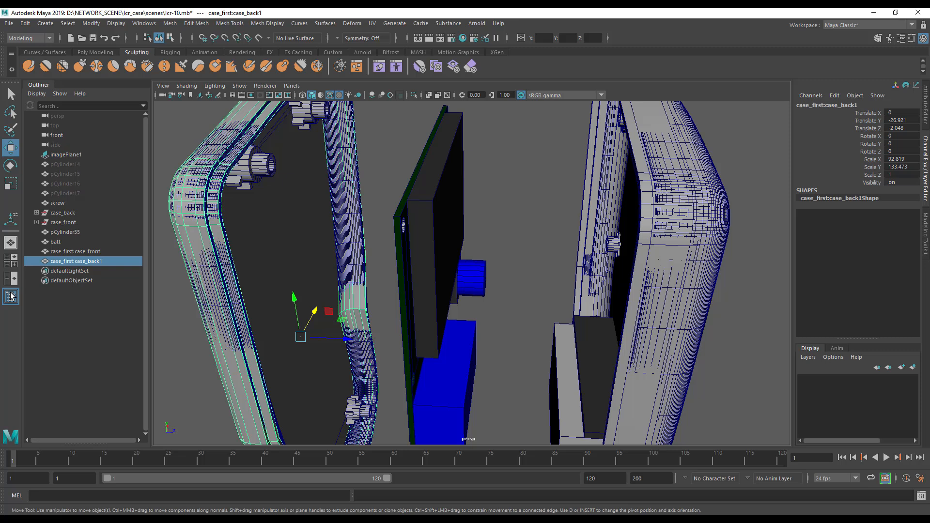
Isolate both case_first shells and move case_first:case_front back along Z to about 17.9, against the back shell.
left_click(92, 251, "ctrl")
key("ctrl+1")
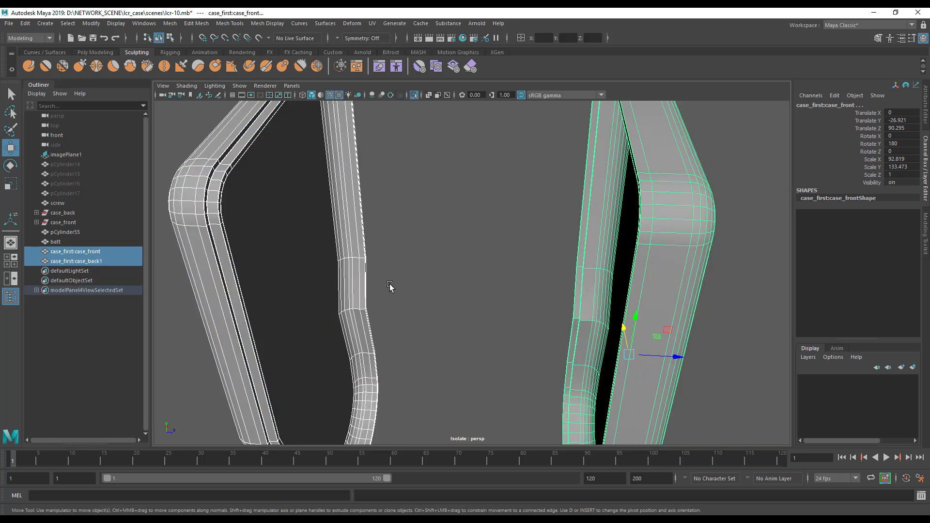
left_click(390, 287)
scroll(402, 280, "down", 5)
left_click(536, 322)
left_click_drag(482, 357, 504, 345, "alt")
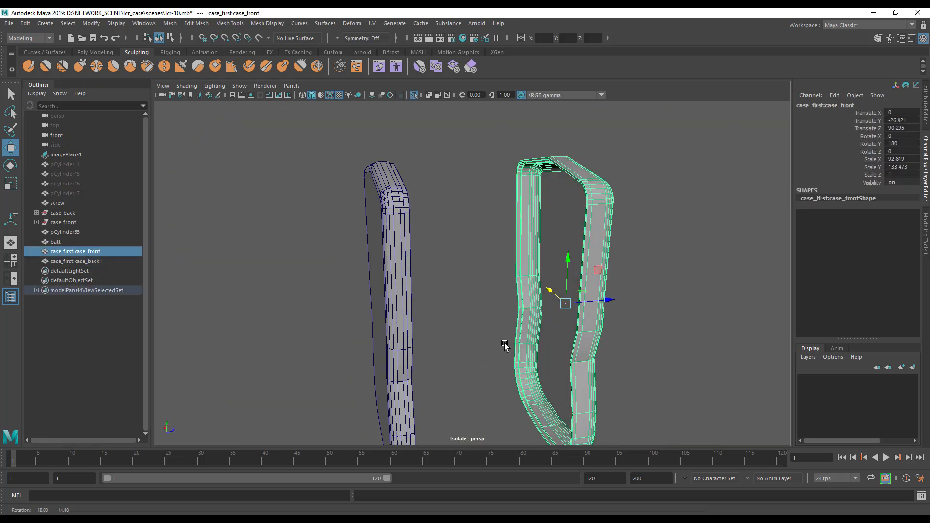
left_click_drag(605, 300, 468, 328)
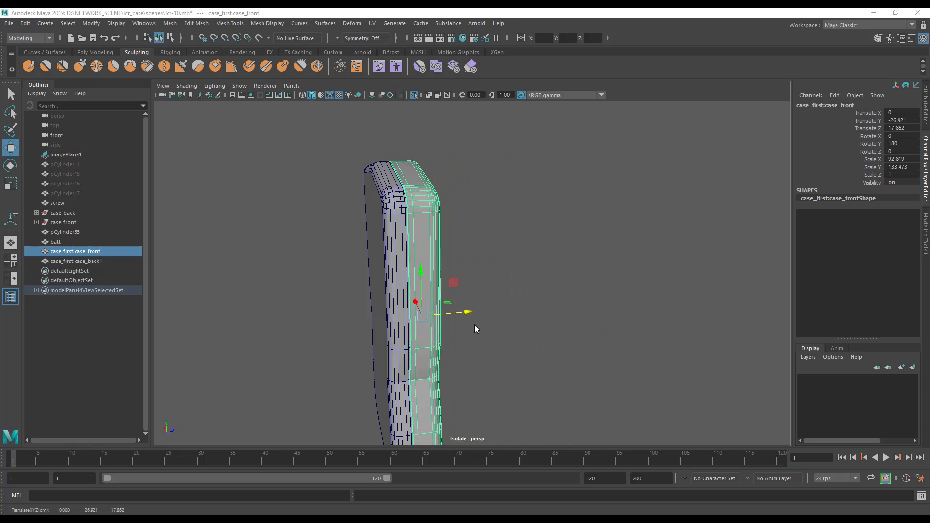
Fine-tune the front shell's position along Z in an orthographic view so its edge meets the back shell.
key("space")
key("space")
middle_click_drag(374, 330, 131, 320, "alt")
right_click_drag(368, 339, 256, 371, "alt")
middle_click_drag(471, 338, 394, 447, "alt")
left_click_drag(268, 332, 278, 335)
key("space")
Try combining case_first:case_front and case_first:case_back1 into one mesh, and undo the combination.
left_click_drag(700, 207, 550, 211, "alt")
key("space")
middle_click_drag(460, 206, 415, 308, "alt")
left_click_drag(415, 308, 496, 275, "alt")
left_click(360, 256, "shift")
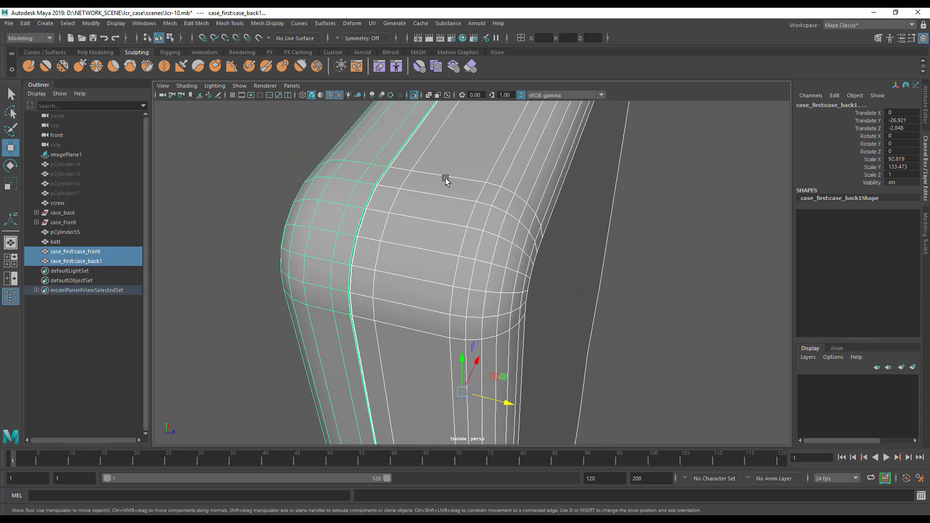
left_click_drag(415, 298, 436, 318, "alt")
key("space")
left_click_drag(262, 268, 284, 302)
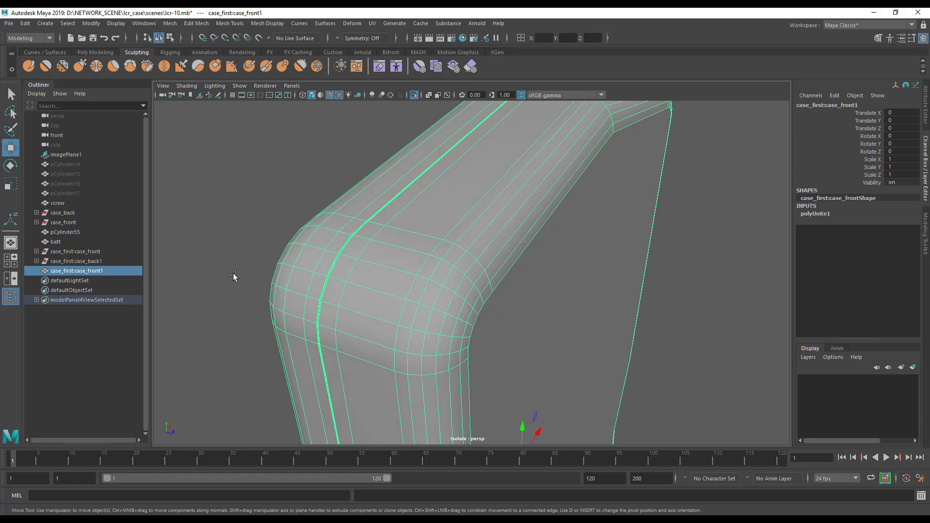
key("ctrl+z")
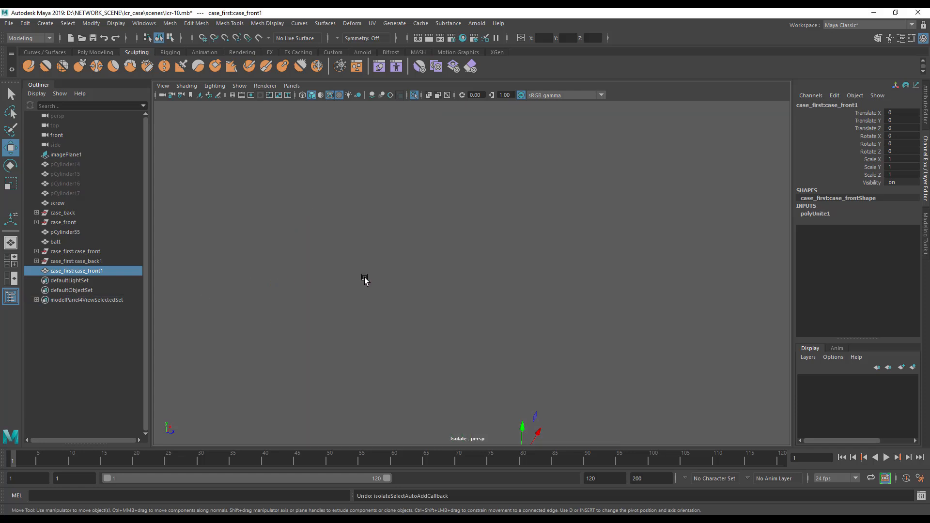
key("ctrl+z")
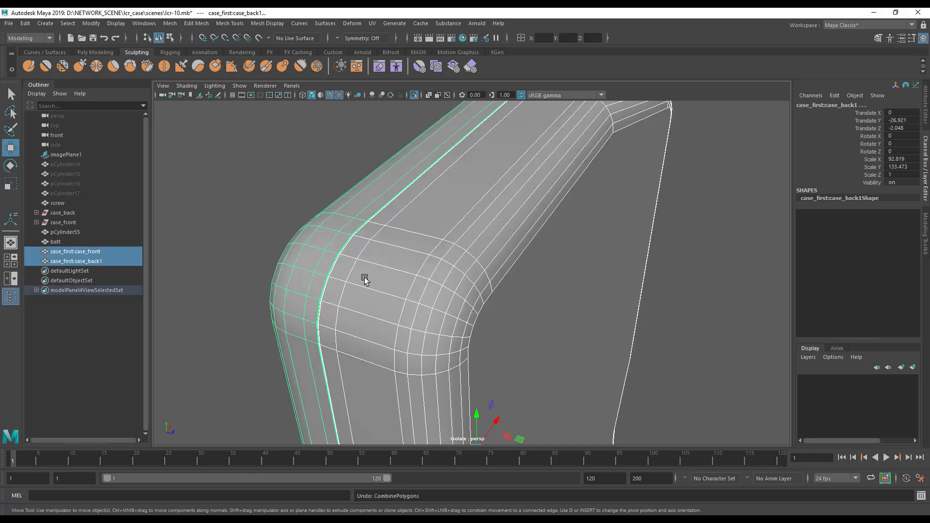
Reselect case_first:case_front and case_first:case_back1 and combine them into a single mesh.
left_click(267, 220)
left_click_drag(377, 246, 396, 256, "alt")
left_click(487, 289)
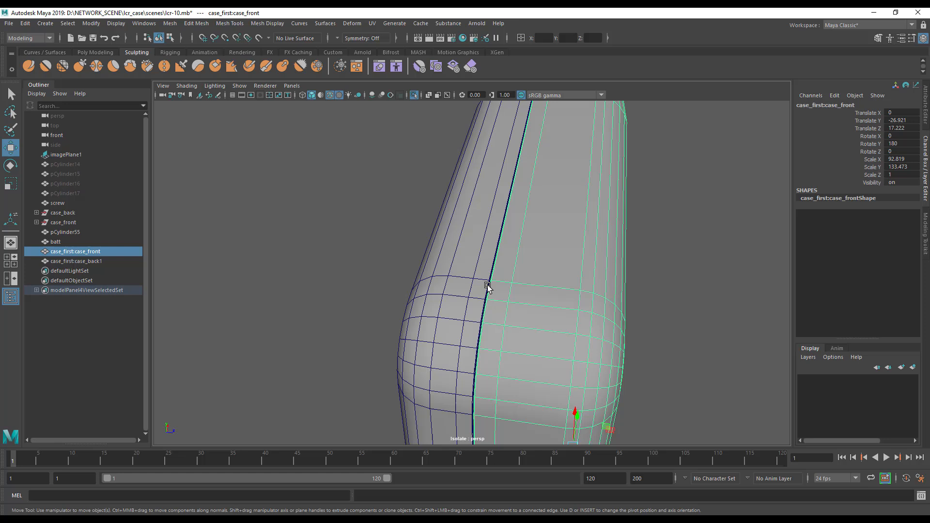
left_click(458, 270, "shift")
key("space")
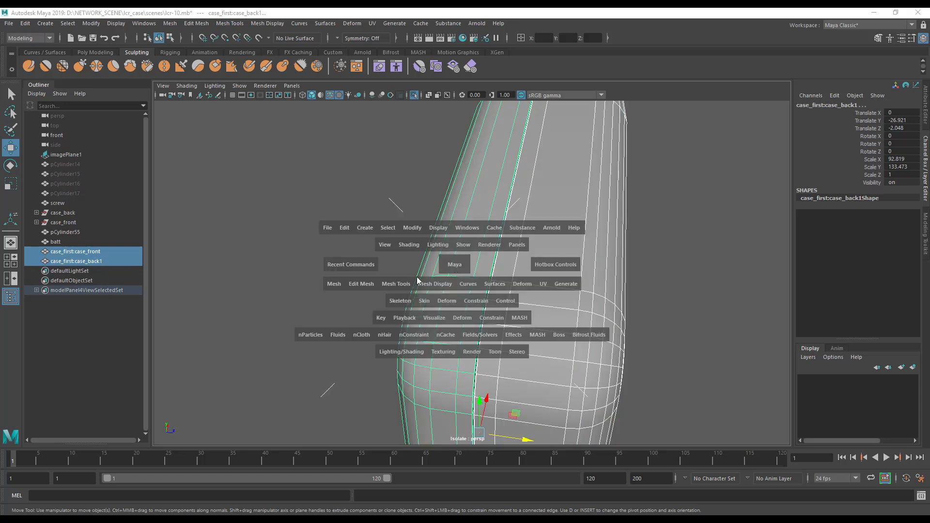
left_click(335, 283)
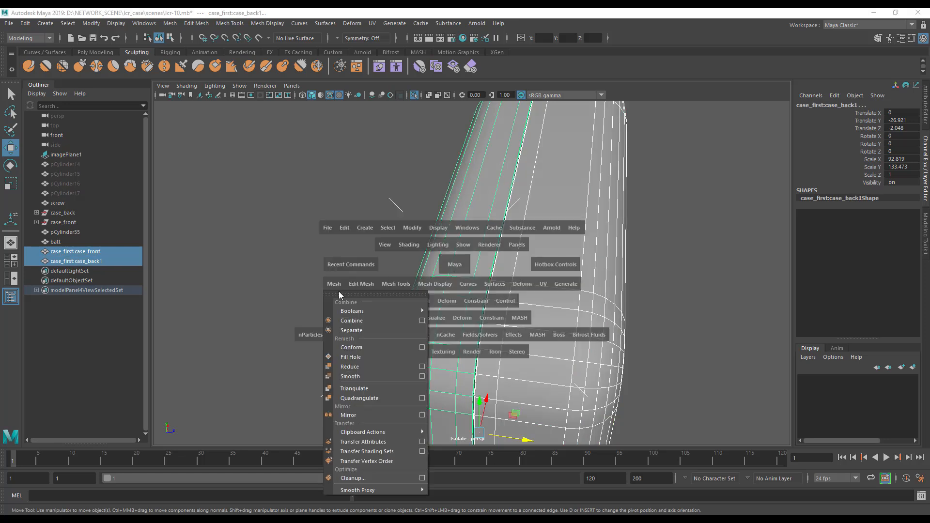
left_click(363, 326)
Switch the combined case to edge selection and select alternating edge rows around one upper rounded corner across both shells.
left_click_drag(426, 321, 394, 285, "alt")
right_click_drag(393, 285, 391, 227)
left_click(413, 291)
mouse_move(412, 290)
left_mouse_down("alt")
mouse_move(430, 274)
mouse_move(427, 281)
left_mouse_up("alt")
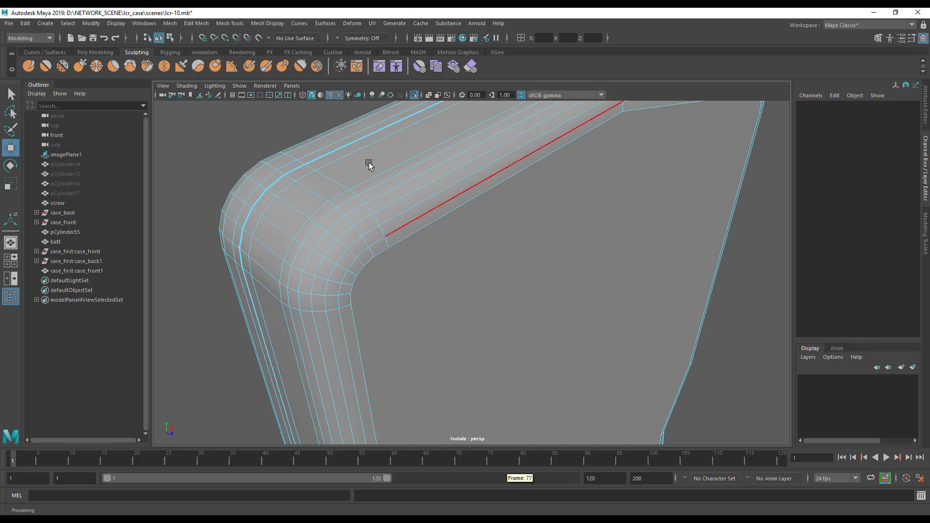
left_click(355, 259)
left_click_drag(355, 260, 353, 296, "alt")
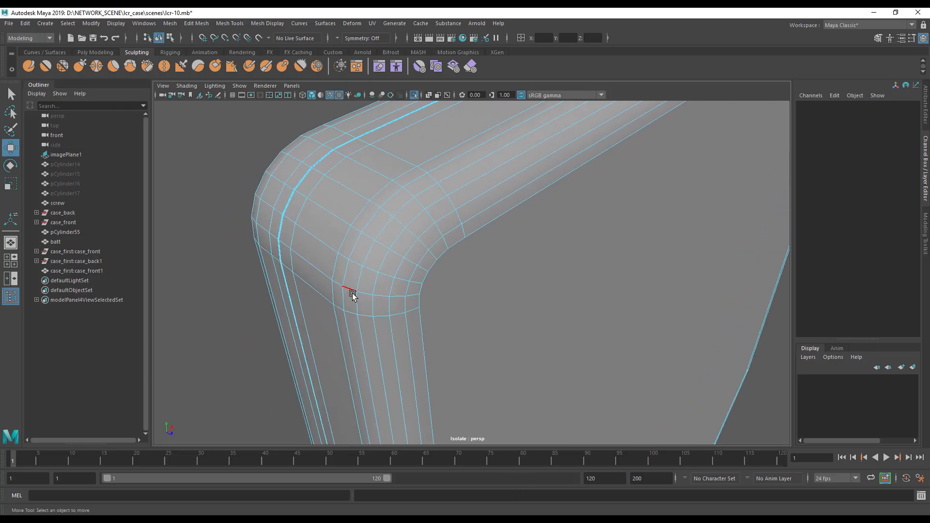
double_click(361, 291)
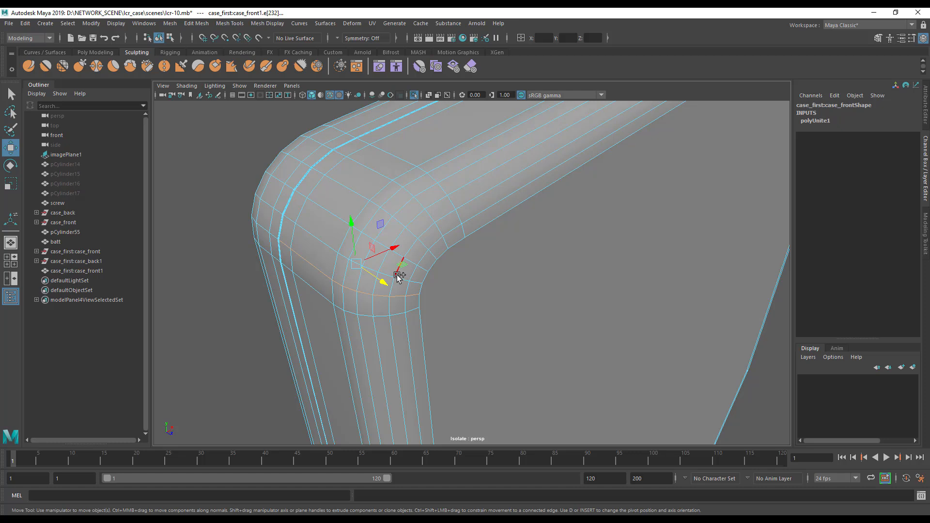
key("q")
mouse_move(406, 279)
left_mouse_down("alt")
mouse_move(430, 269)
mouse_move(402, 291)
left_mouse_up("alt")
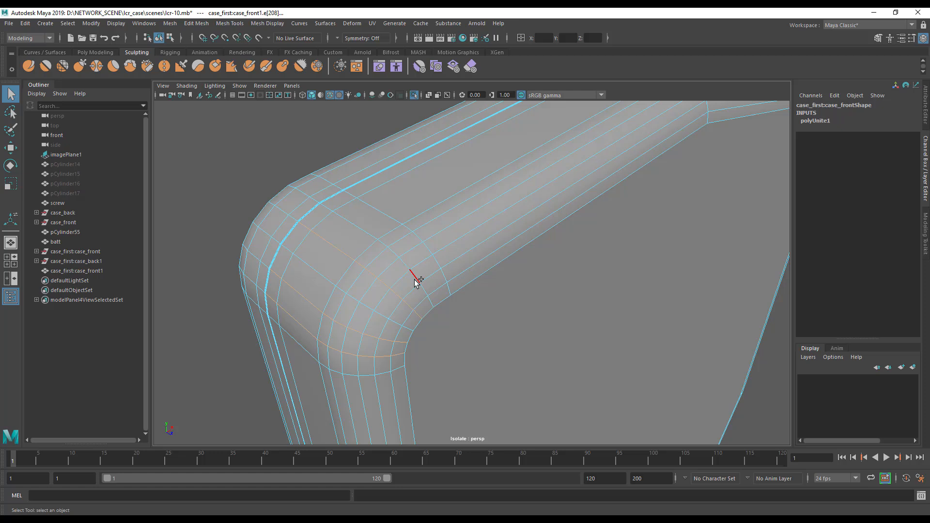
left_click_drag(347, 333, 511, 296, "alt")
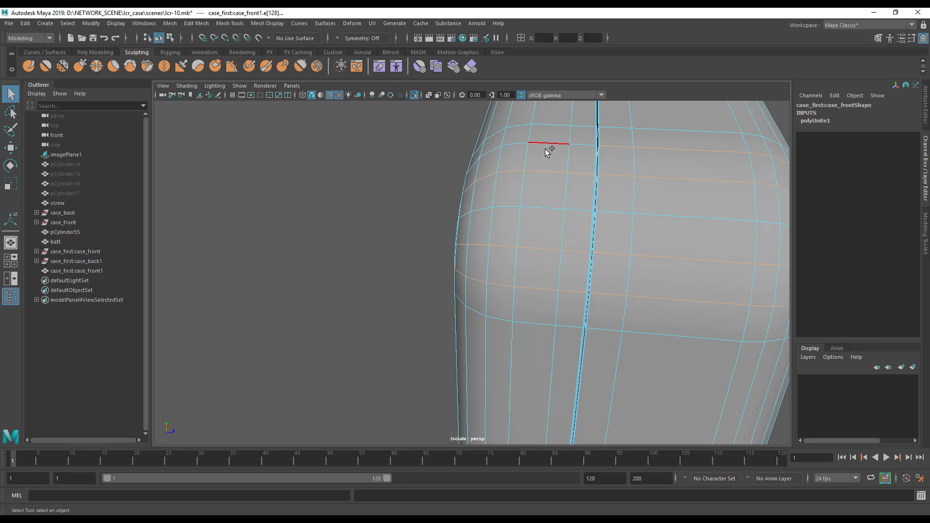
Add the matching alternating edge rows on the opposite upper corner to the selection and delete all selected edges.
left_click_drag(576, 260, 343, 205, "alt")
middle_click_drag(343, 204, 218, 128, "alt")
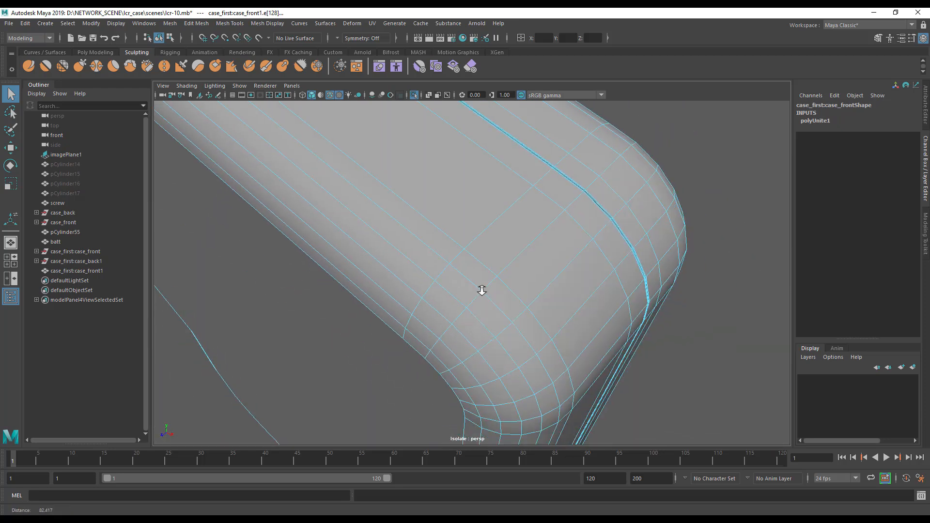
scroll(485, 292, "down", 3)
double_click(522, 287)
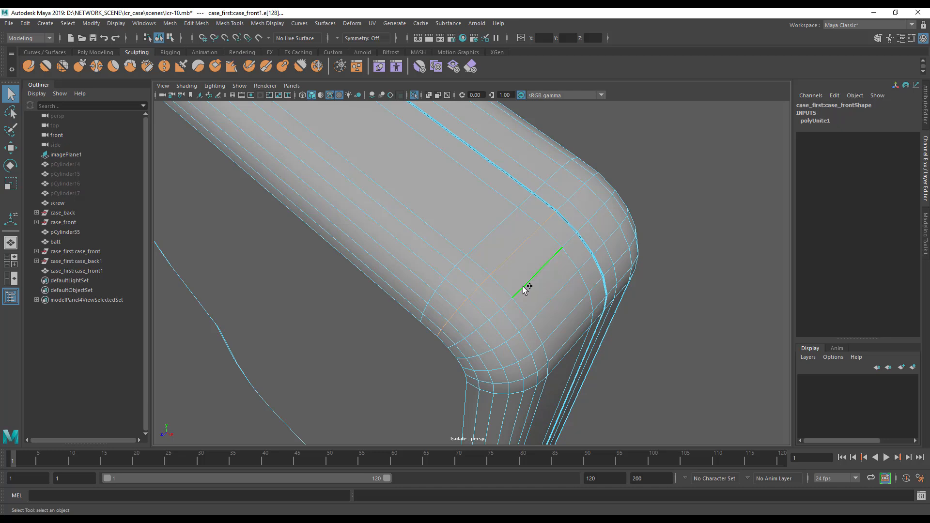
left_click_drag(583, 374, 446, 255, "alt")
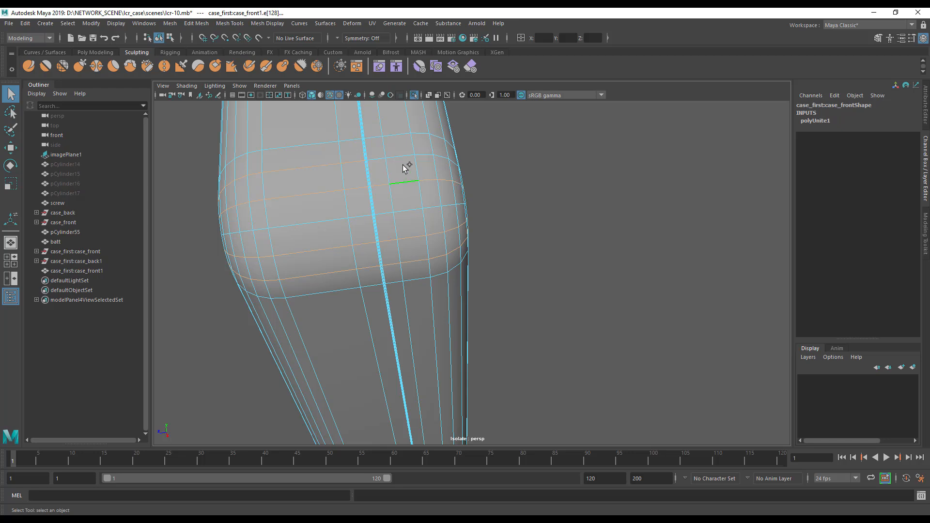
left_click_drag(393, 271, 441, 316, "alt")
right_click_drag(441, 316, 371, 303, "alt")
left_click_drag(371, 307, 478, 318, "alt")
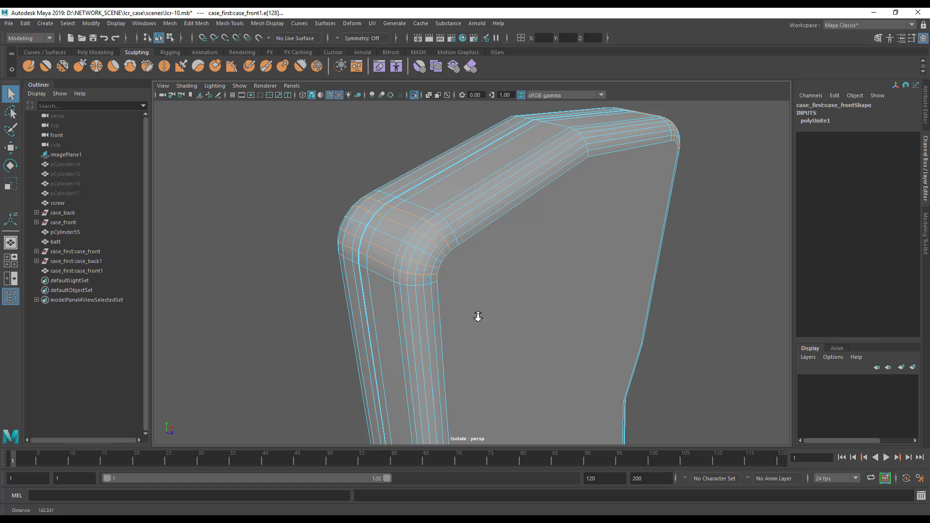
right_click(402, 237, "shift")
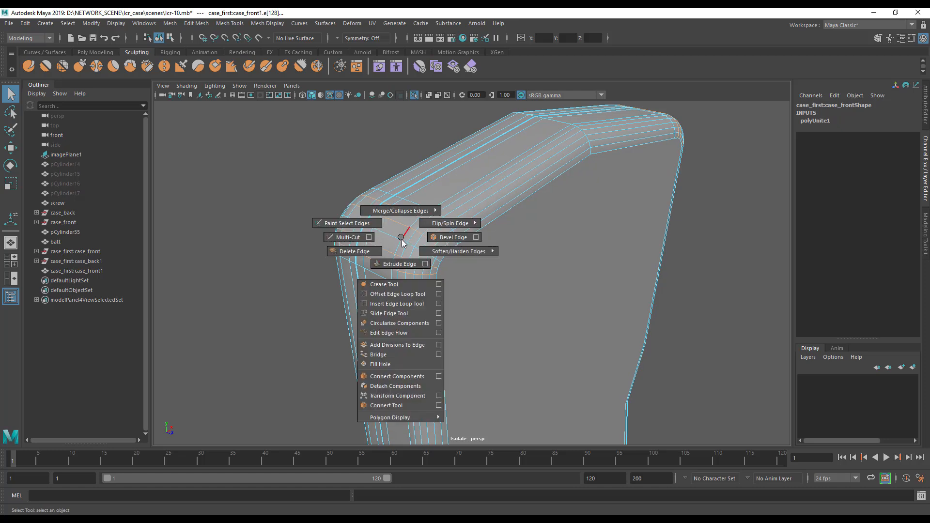
left_click(373, 252)
left_click_drag(393, 256, 550, 263, "alt")
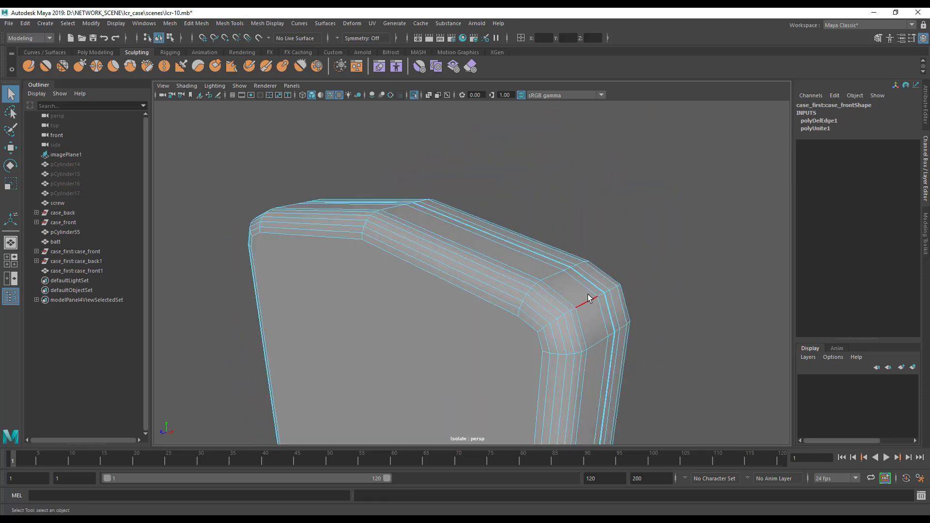
Examine the simplified upper corners and front face of the combined case from several angles.
left_click_drag(597, 358, 619, 332, "alt")
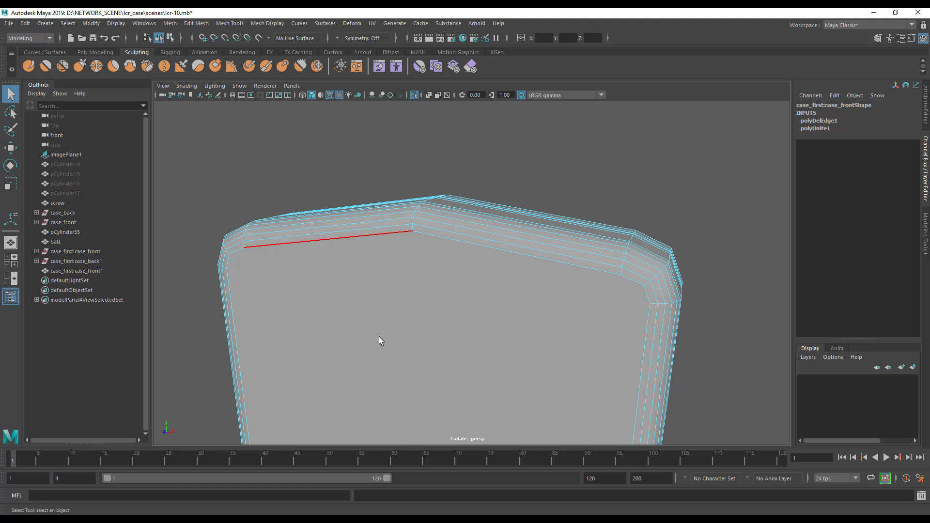
left_click_drag(380, 338, 423, 343, "alt")
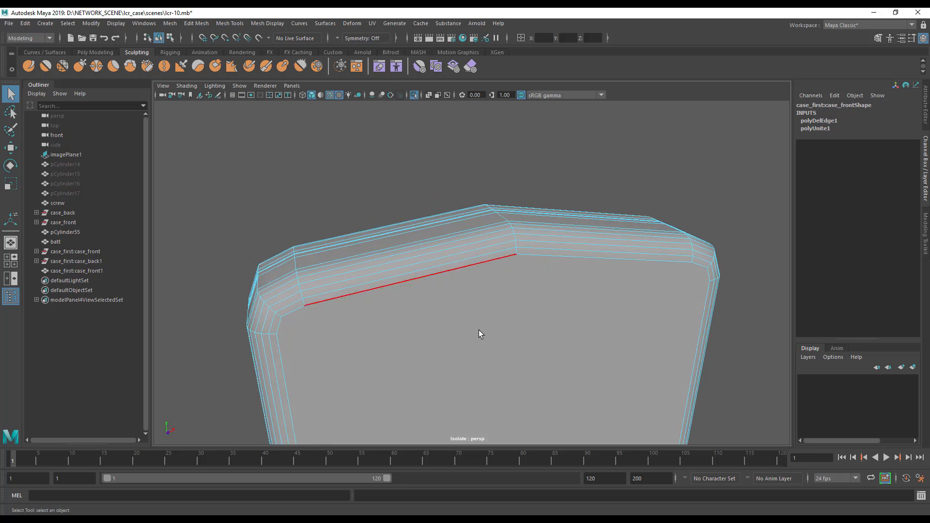
left_click_drag(313, 325, 394, 351, "alt")
left_click_drag(426, 395, 379, 255, "alt")
right_click_drag(379, 256, 485, 313, "alt")
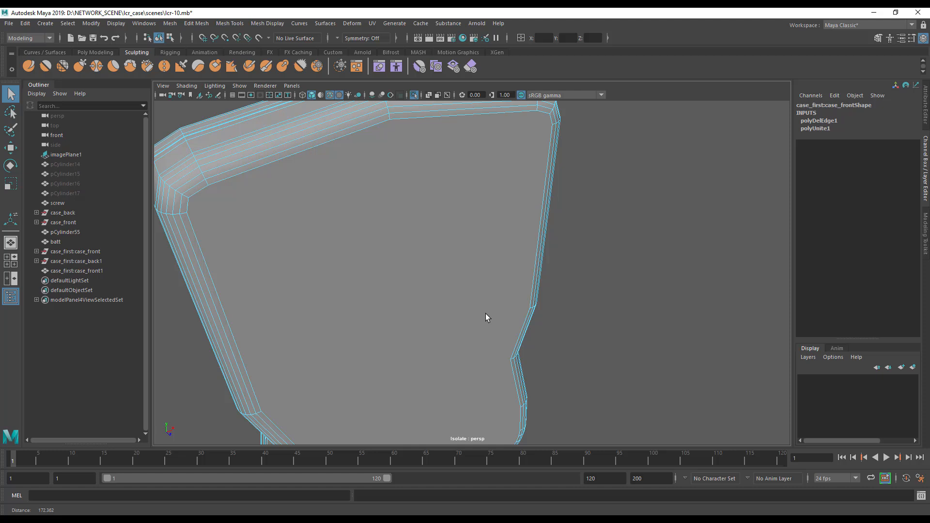
left_click_drag(485, 313, 572, 354, "alt")
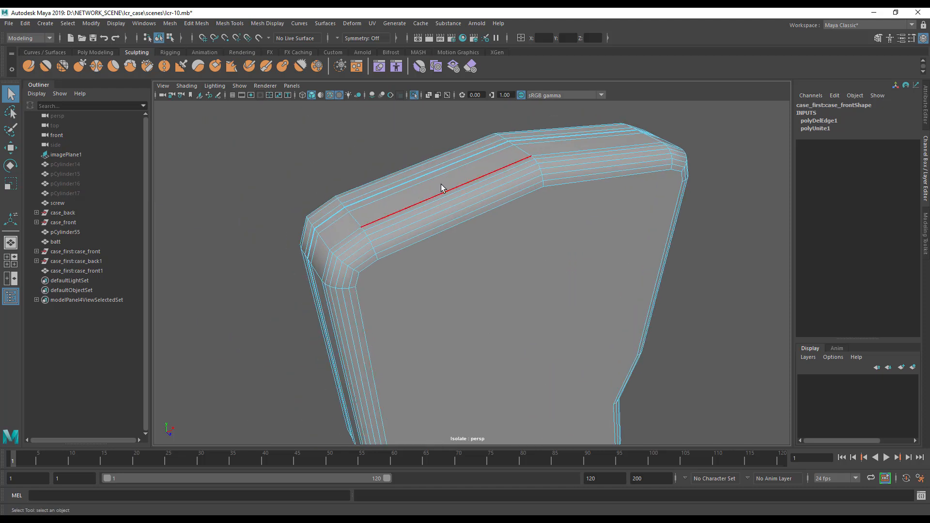
left_click_drag(375, 336, 424, 365, "alt")
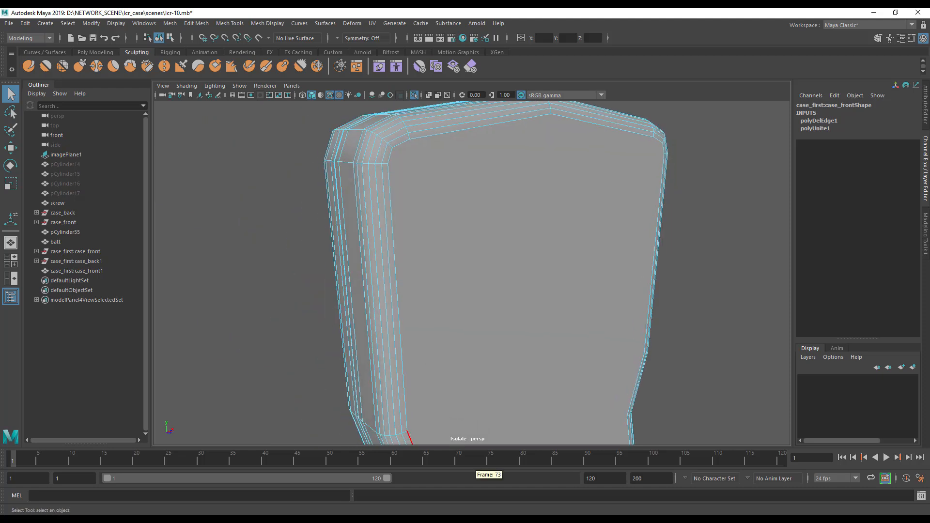
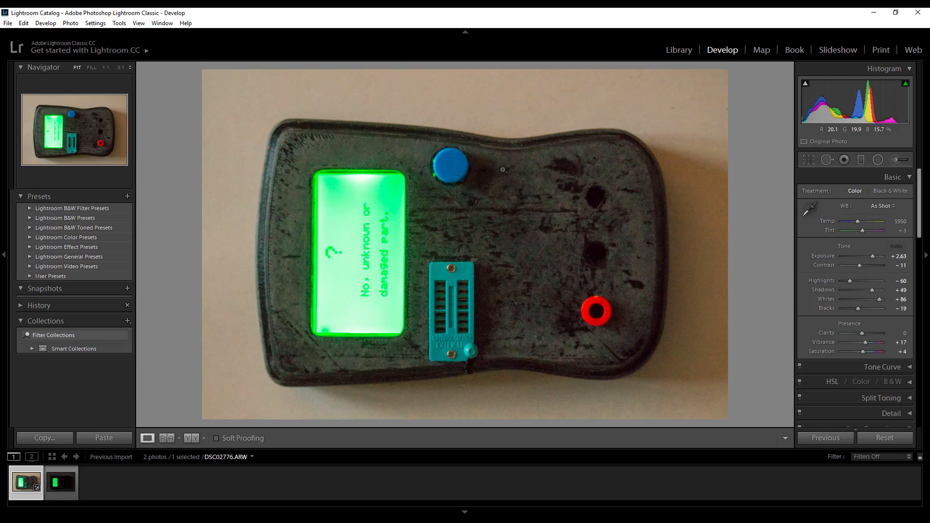
Check the device's reference photo in Lightroom, return to Maya, and study the combined case's outline and front face.
left_click(502, 521)
middle_click_drag(448, 238, 430, 301, "alt")
left_click_drag(430, 300, 390, 326, "alt")
right_click_drag(427, 334, 403, 333, "alt")
left_click_drag(403, 333, 436, 326, "alt")
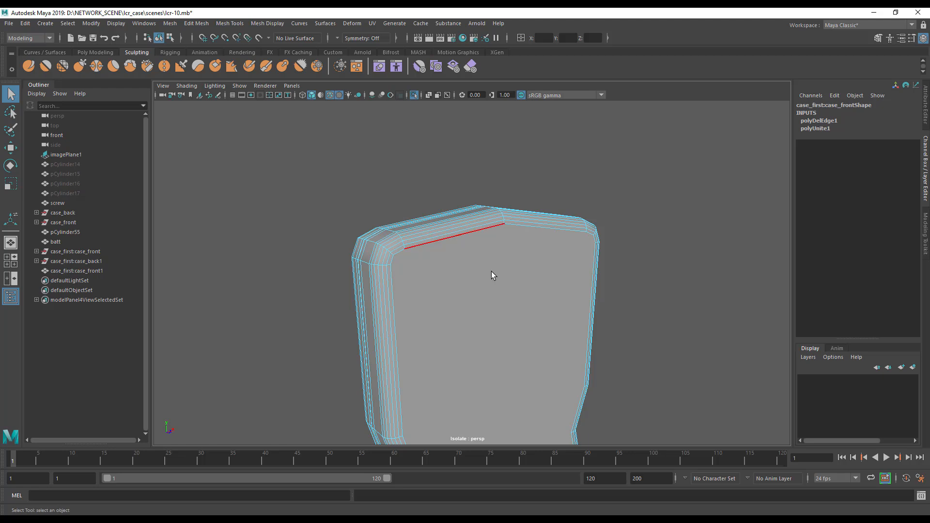
middle_click_drag(474, 310, 450, 265, "alt")
right_click_drag(451, 271, 401, 300, "alt")
left_click_drag(402, 300, 307, 300, "alt")
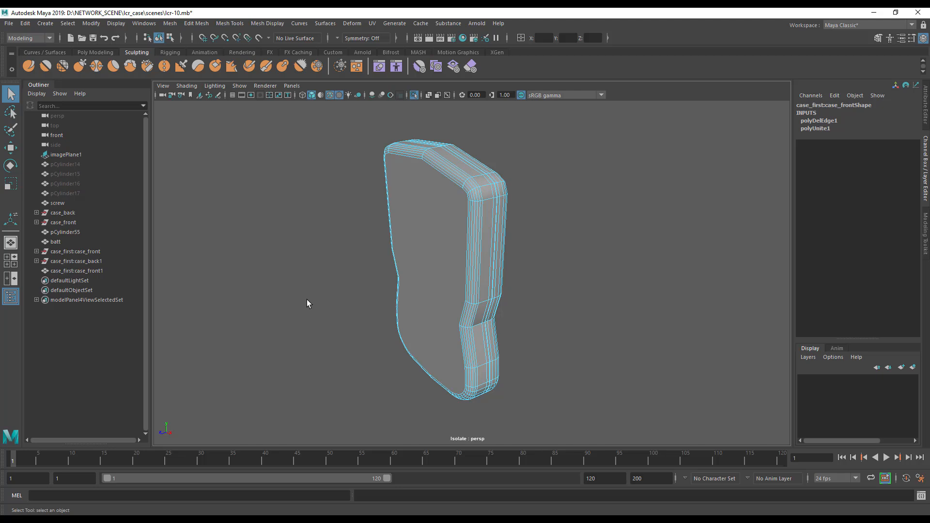
left_click_drag(339, 289, 442, 293, "alt")
middle_click_drag(425, 236, 479, 333, "alt")
left_click_drag(434, 324, 417, 292, "alt")
right_click_drag(437, 315, 542, 332, "alt")
left_click_drag(542, 333, 430, 342, "alt")
right_click_drag(430, 343, 420, 301, "alt")
left_click_drag(419, 301, 509, 301, "alt")
right_click_drag(509, 301, 530, 323, "alt")
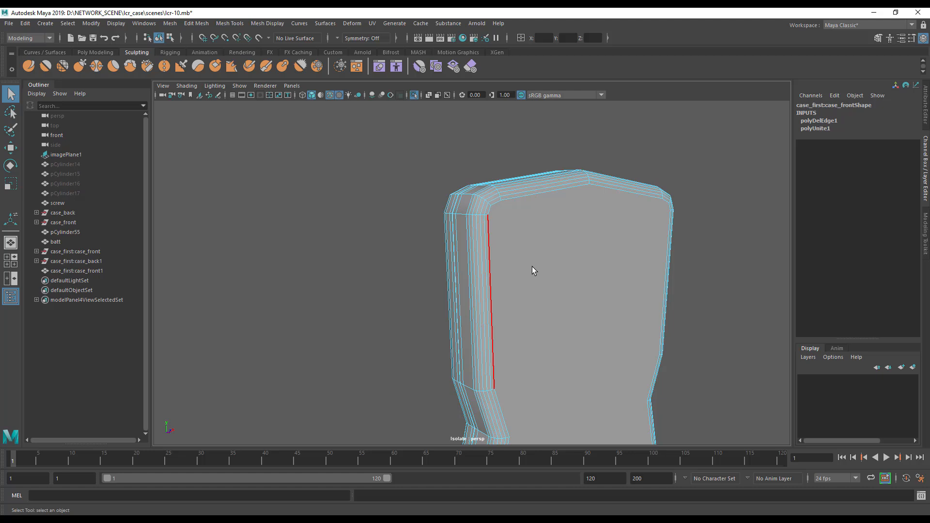
mouse_move(686, 280)
left_mouse_down("alt")
mouse_move(523, 276)
mouse_move(701, 291)
left_mouse_up("alt")
left_click(926, 230)
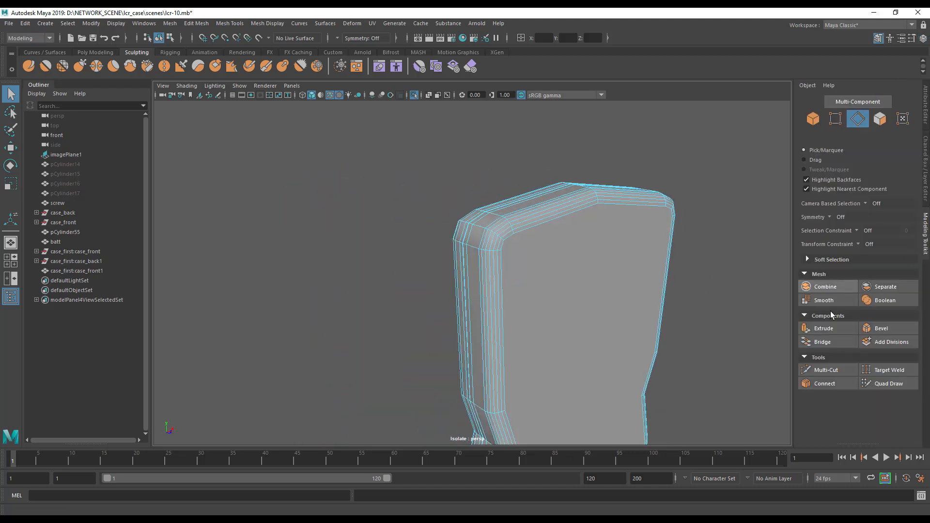
left_click(825, 370)
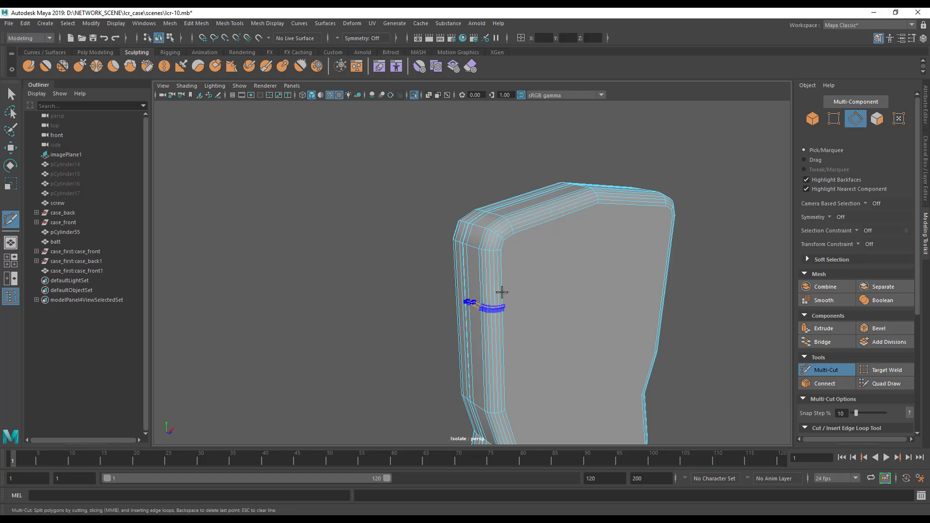
left_click_drag(652, 347, 454, 310, "alt")
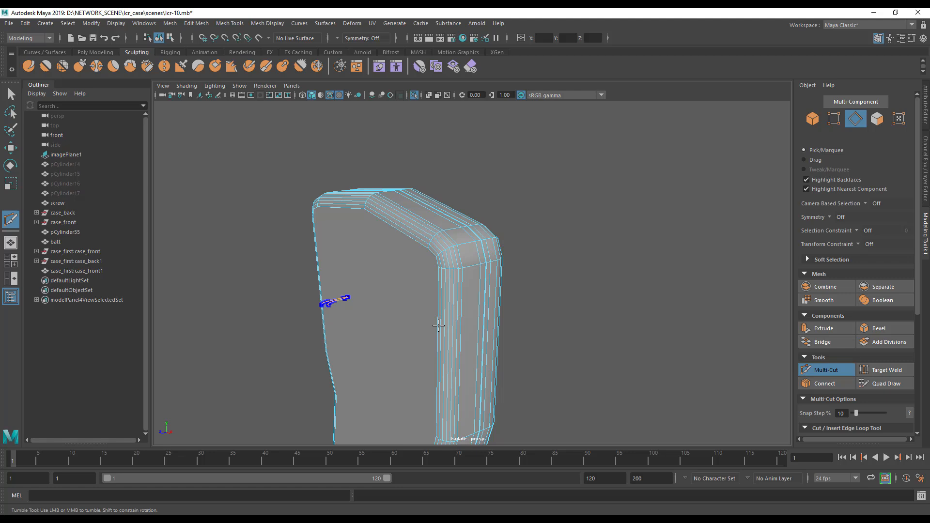
left_click_drag(372, 334, 478, 321, "alt")
left_click_drag(556, 291, 384, 311, "alt")
right_click_drag(384, 311, 420, 306, "alt")
middle_click_drag(419, 306, 408, 263, "alt")
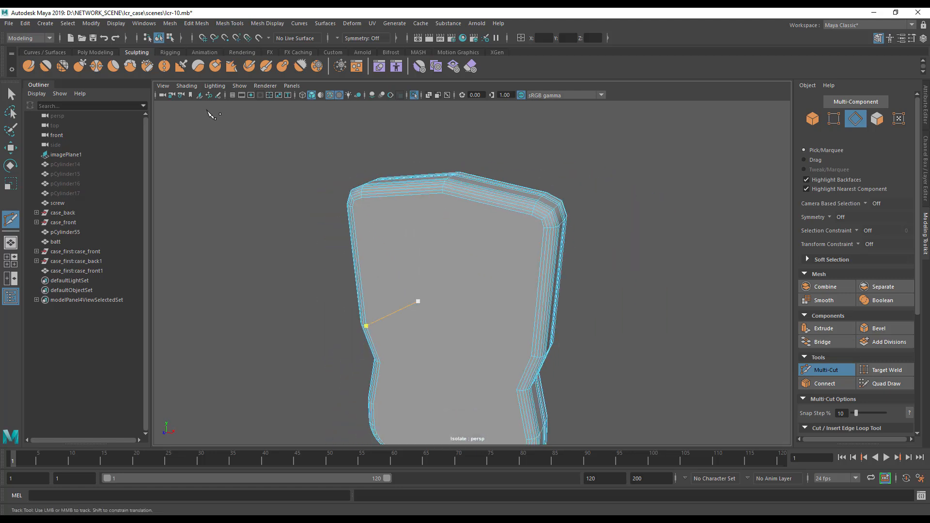
Create a polygon plane and end the isolation to show the whole assembly, with the Scale tool active.
left_click(93, 53)
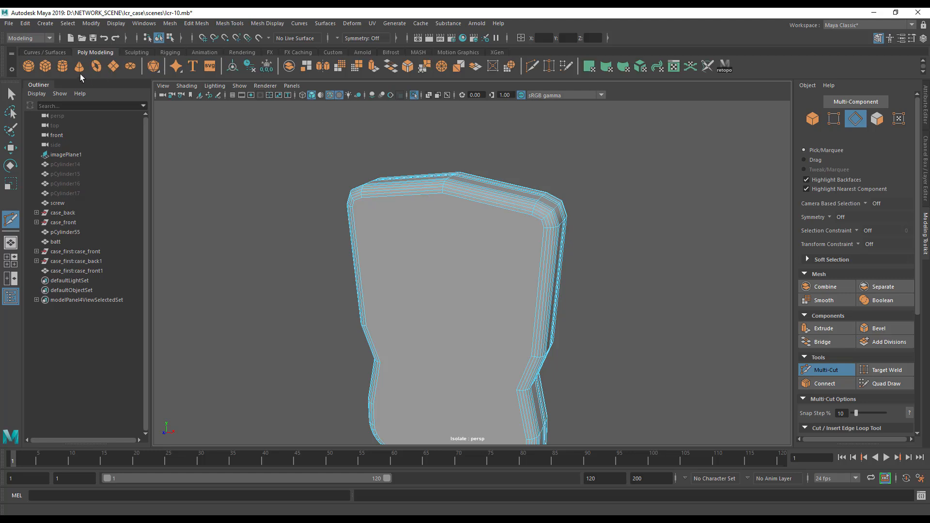
left_click(113, 66)
left_click_drag(455, 307, 455, 332)
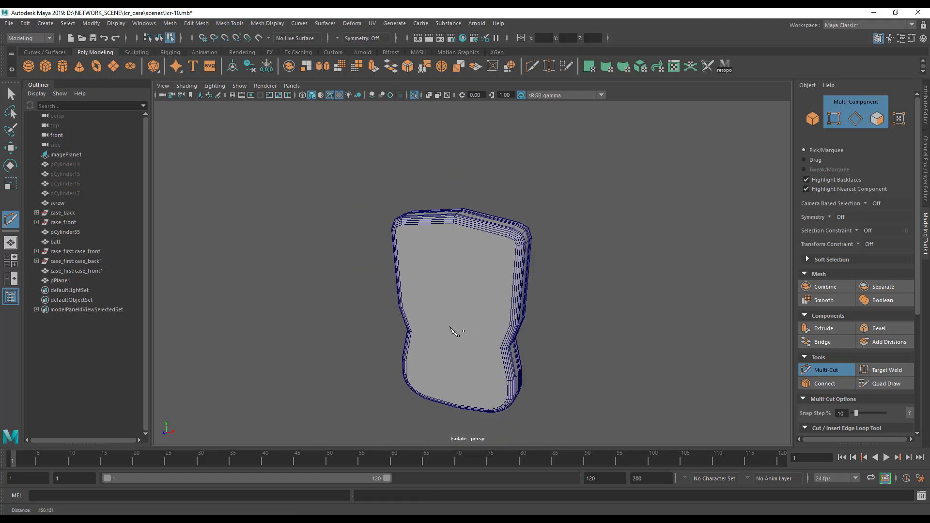
key("r")
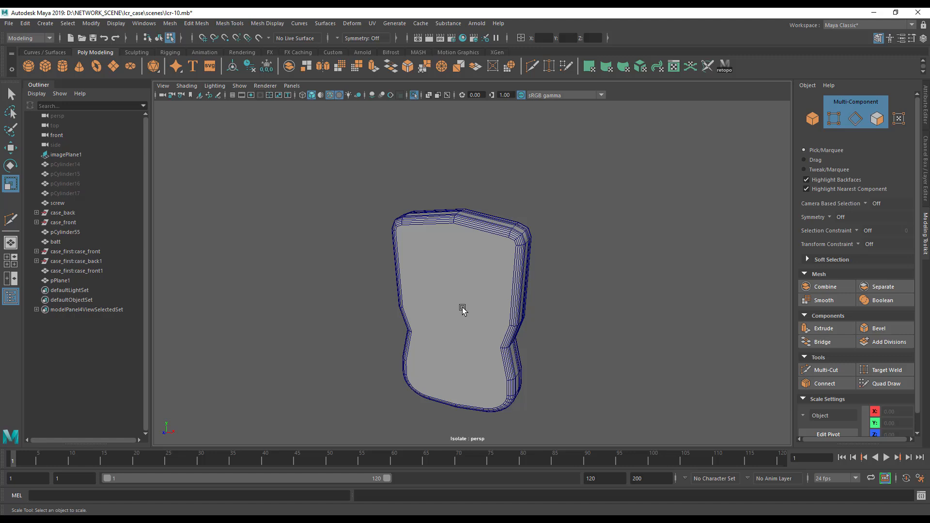
key("ctrl+1")
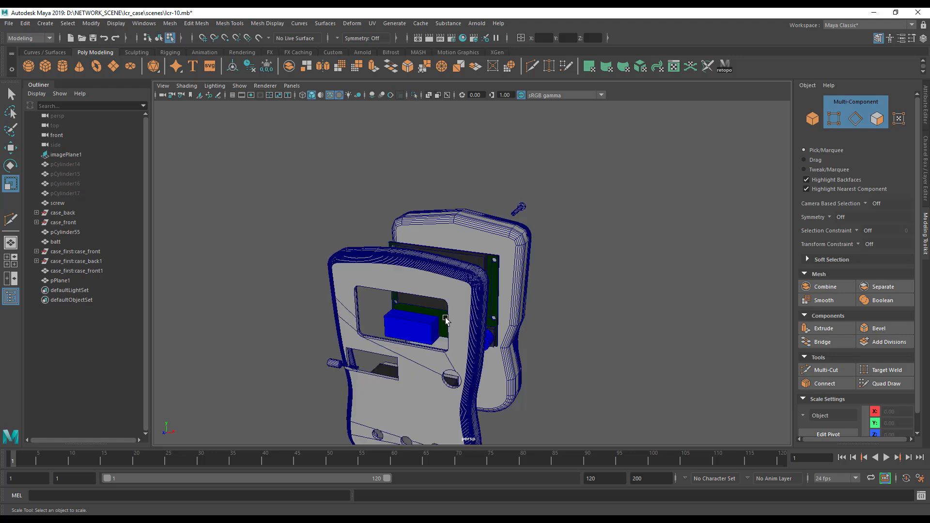
Select the polygon plane together with the combined case mesh and isolate both in the viewport.
left_click_drag(417, 338, 460, 339, "alt")
left_click(63, 280)
left_click_drag(326, 332, 685, 315, "alt")
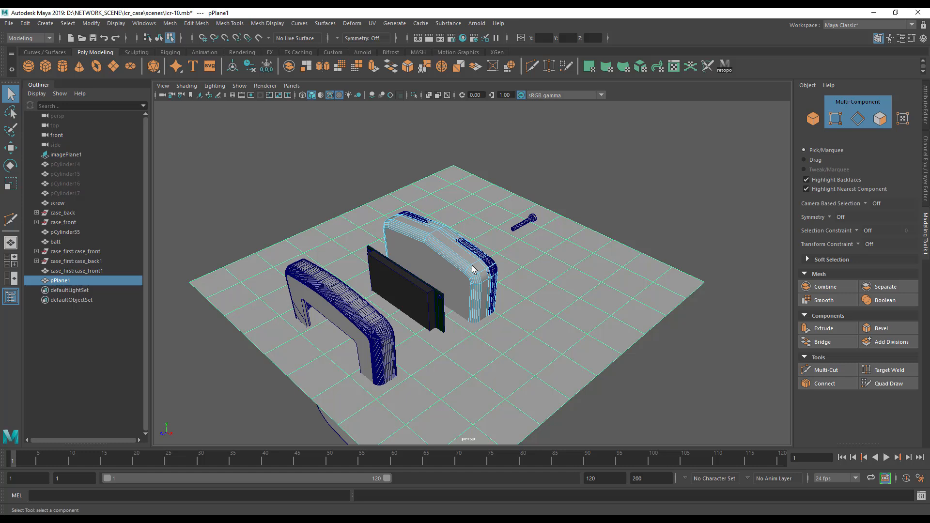
right_click(458, 248)
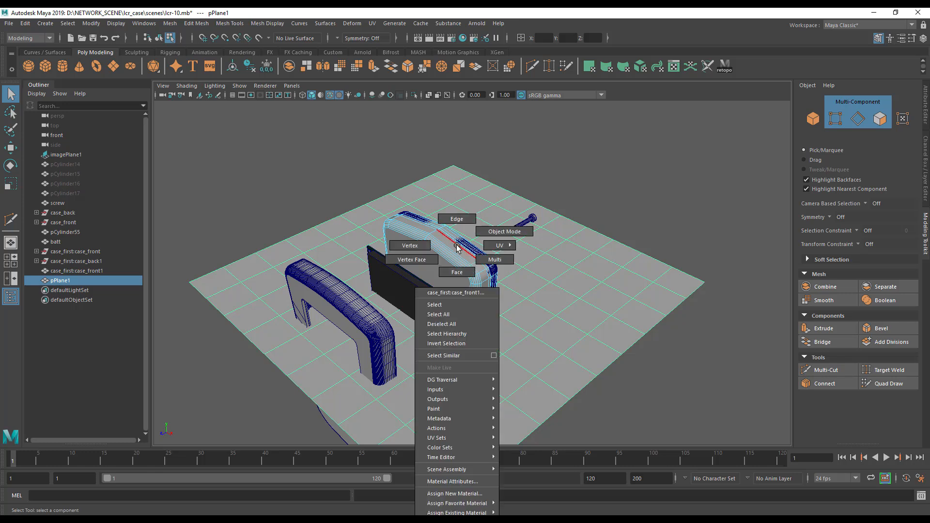
left_click(481, 230)
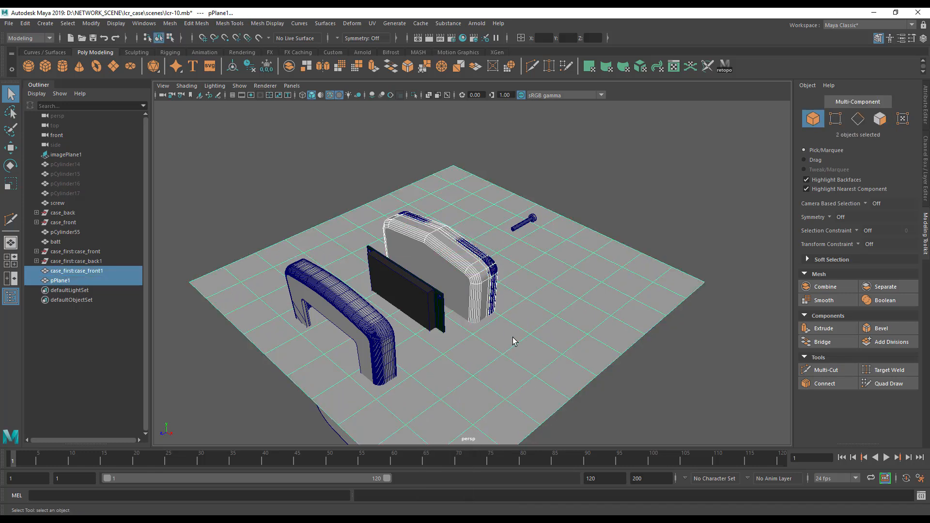
key("ctrl+1")
left_click_drag(424, 369, 457, 343, "alt")
right_click_drag(460, 343, 546, 351, "alt")
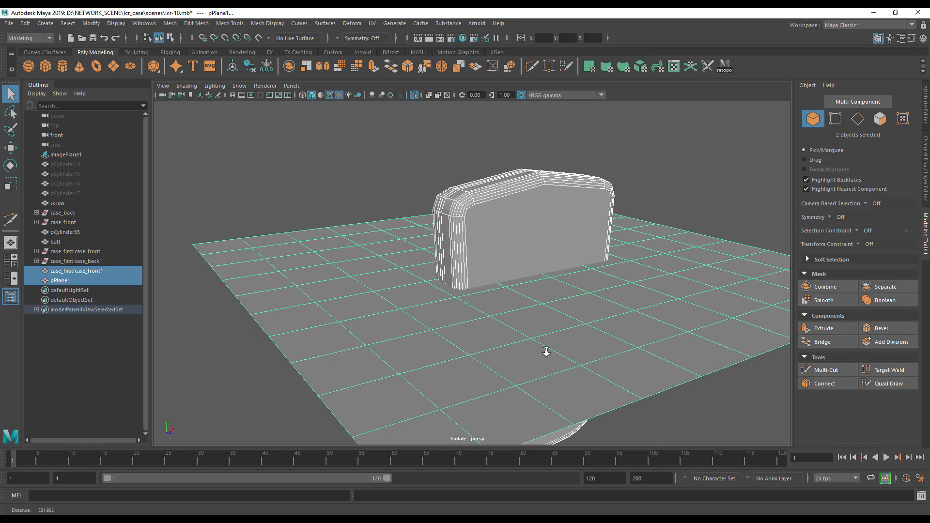
Raise the polygon plane about 11 units along Y so it crosses the upper part of the case.
left_click_drag(264, 329, 309, 327, "alt")
left_click(310, 320)
key("w")
left_click_drag(504, 225, 495, 202)
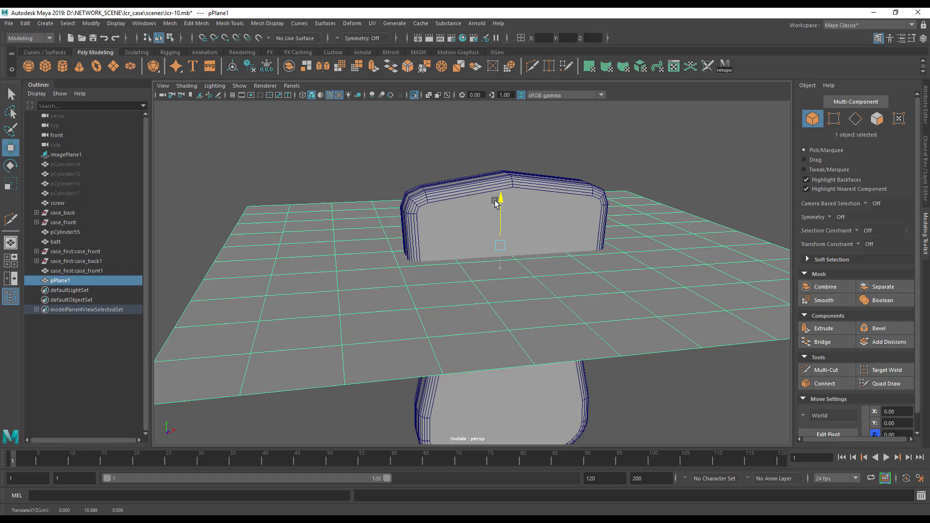
left_click_drag(419, 236, 409, 297, "alt")
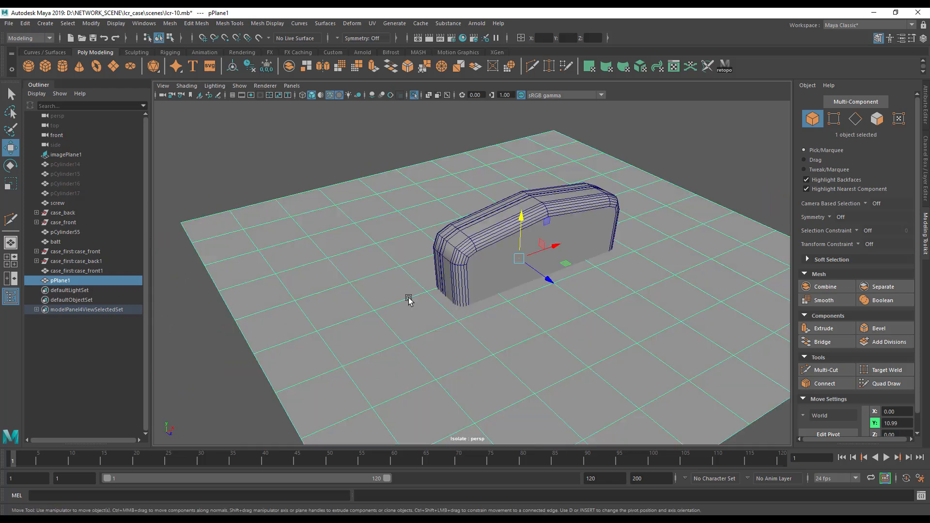
Make the case mesh the target of the Multi-Cut tool where the plane meets its side wall.
right_click_drag(409, 297, 547, 310, "alt")
middle_click_drag(546, 310, 509, 257, "alt")
right_click_drag(412, 324, 467, 332, "alt")
left_click_drag(467, 333, 529, 371, "alt")
middle_click_drag(530, 371, 460, 365, "alt")
right_click_drag(461, 366, 557, 367, "alt")
left_click(841, 374)
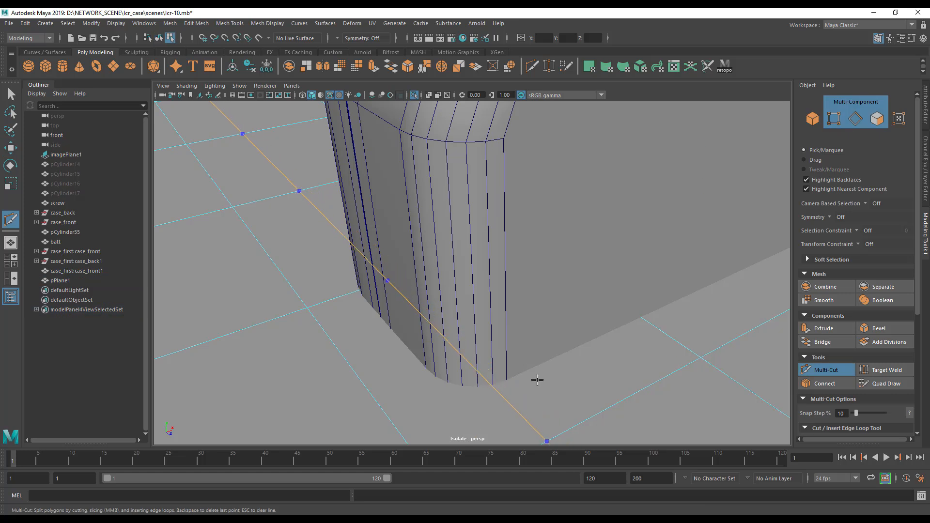
right_click_drag(476, 386, 489, 371, "alt")
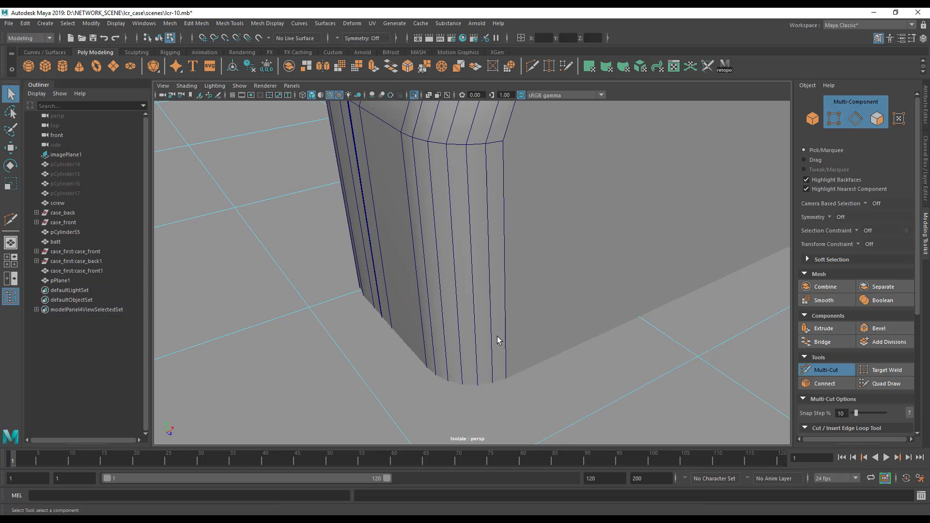
left_click(472, 294)
left_click(481, 249)
right_click_drag(479, 233, 511, 214)
left_click(490, 269)
left_click_drag(473, 345, 473, 335, "alt")
middle_click_drag(473, 335, 451, 396, "alt")
right_click_drag(451, 396, 474, 390, "alt")
left_click_drag(475, 395, 477, 388, "alt")
left_click(826, 370)
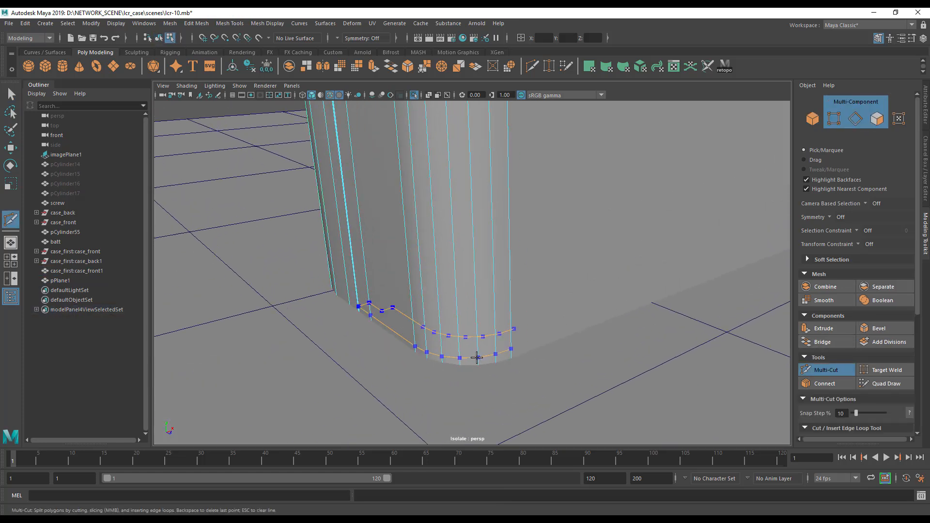
Try Multi-Cut edge-loop positions along the plane's intersection on both side walls of the case.
left_click_drag(469, 370, 499, 363, "alt")
middle_click_drag(498, 364, 426, 400, "alt")
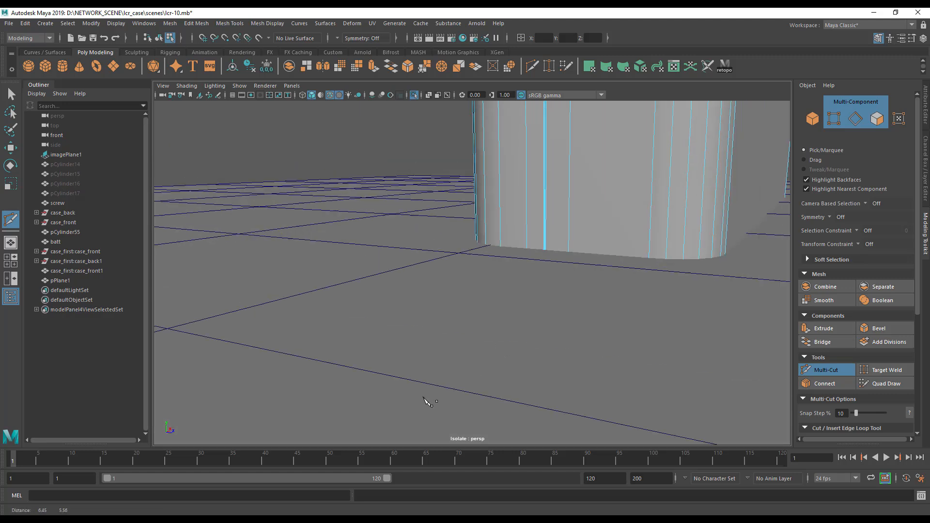
left_click_drag(426, 400, 397, 426, "alt")
right_click_drag(397, 426, 467, 389, "alt")
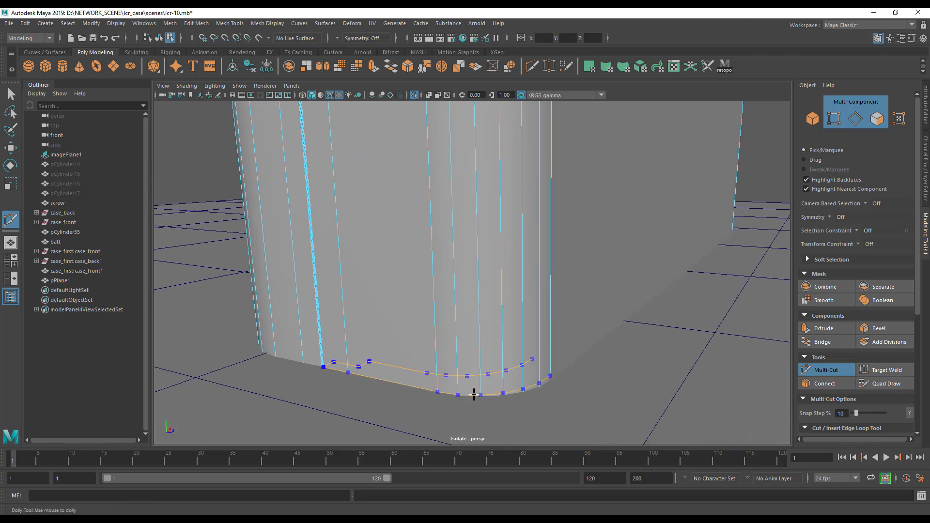
left_click_drag(397, 390, 455, 413, "alt")
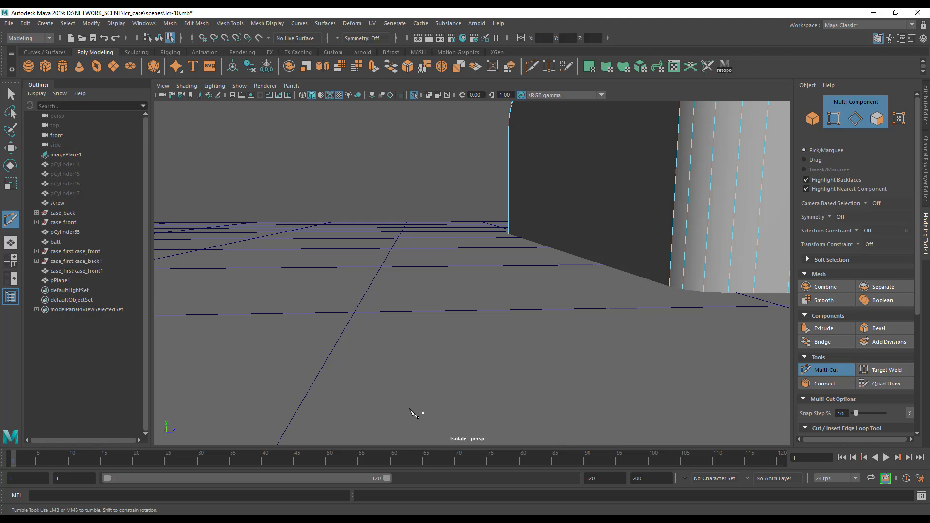
middle_click_drag(411, 413, 315, 455, "alt")
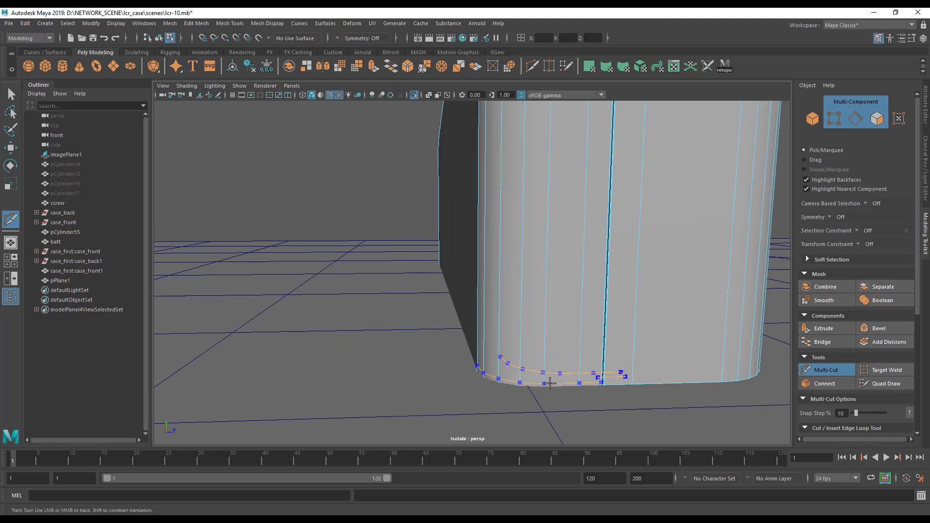
left_click_drag(615, 409, 448, 409, "alt")
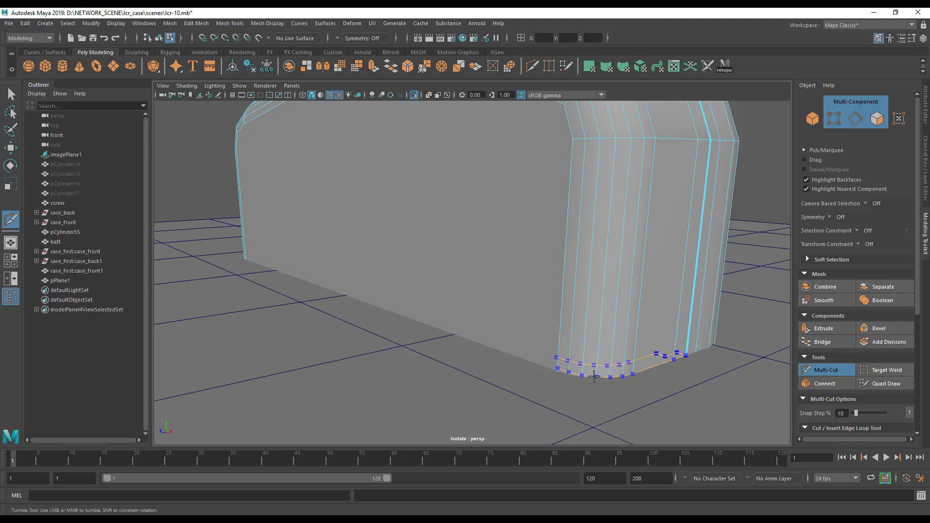
left_click_drag(595, 377, 334, 398, "alt")
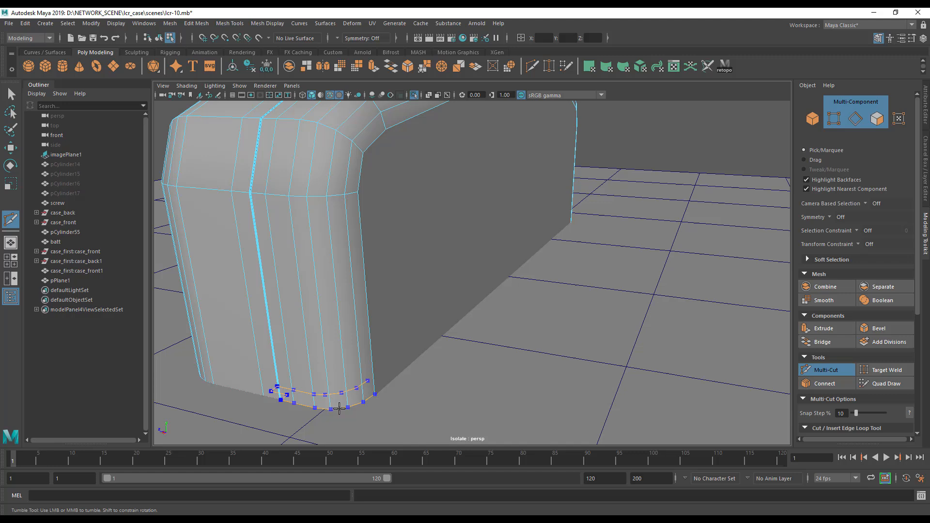
left_click_drag(425, 415, 420, 410, "alt")
key("ctrl+z")
left_click_drag(366, 359, 289, 395, "alt")
right_click_drag(513, 381, 335, 350, "alt")
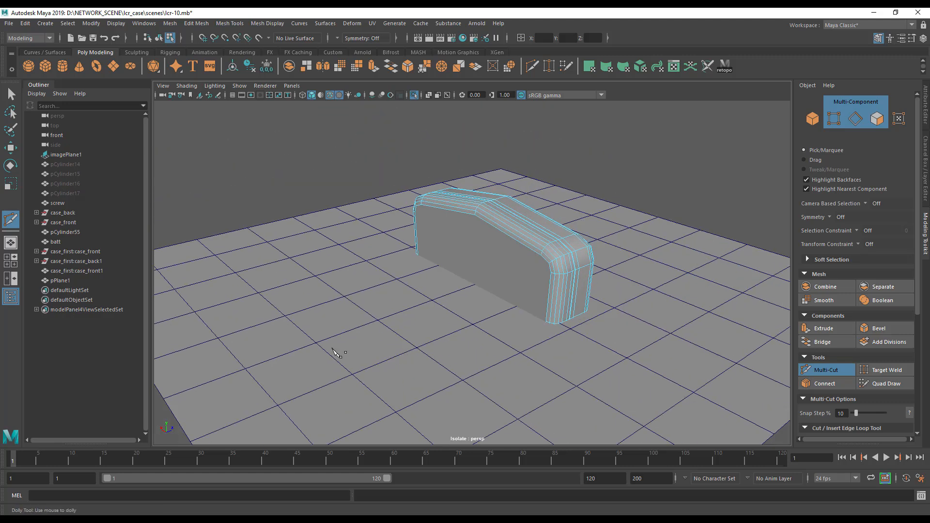
Return to object mode and delete the polygon plane.
key("q")
right_click_drag(415, 252, 456, 241)
key("Delete")
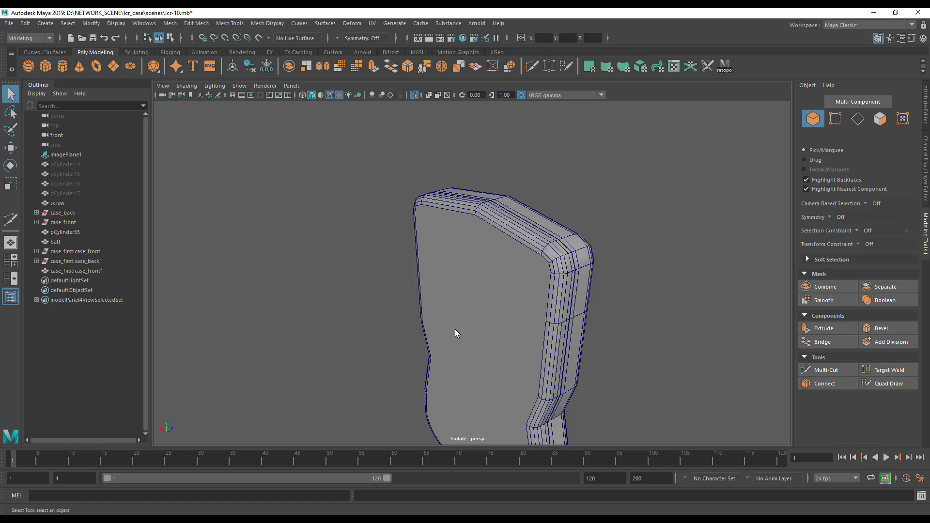
Select the vertices of both upper corners of the case and scale them slightly inward along X.
left_click_drag(552, 331, 620, 301, "alt")
middle_click_drag(436, 318, 472, 358, "alt")
right_click_drag(426, 354, 466, 357, "alt")
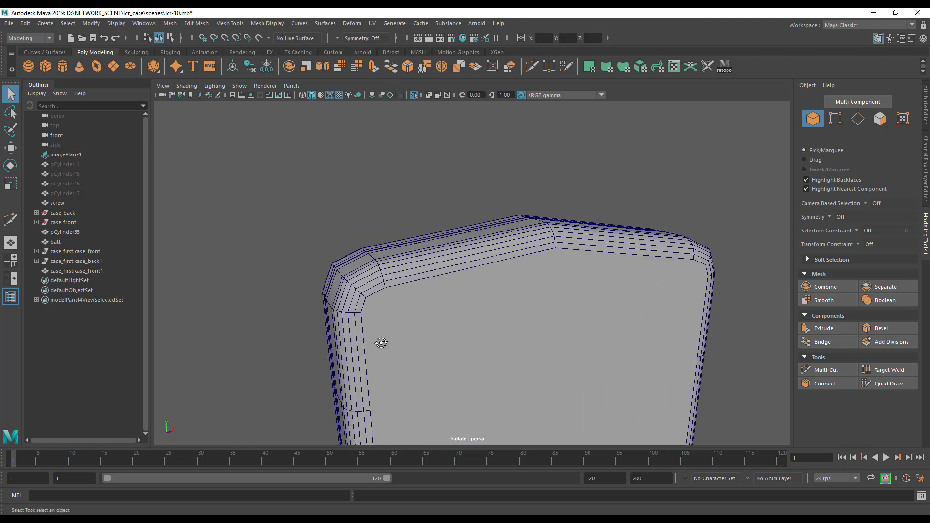
left_click_drag(380, 343, 359, 342, "alt")
right_click_drag(327, 275, 246, 231)
left_click_drag(246, 231, 395, 354)
left_click_drag(466, 362, 370, 311, "alt")
left_click_drag(542, 328, 541, 328, "shift")
left_click_drag(301, 377, 374, 359, "alt")
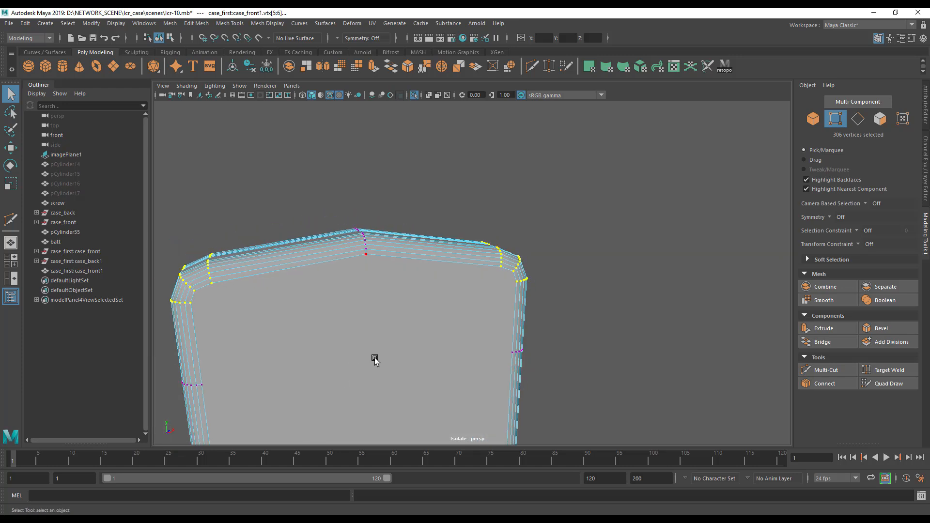
key("r")
left_click_drag(404, 270, 399, 270)
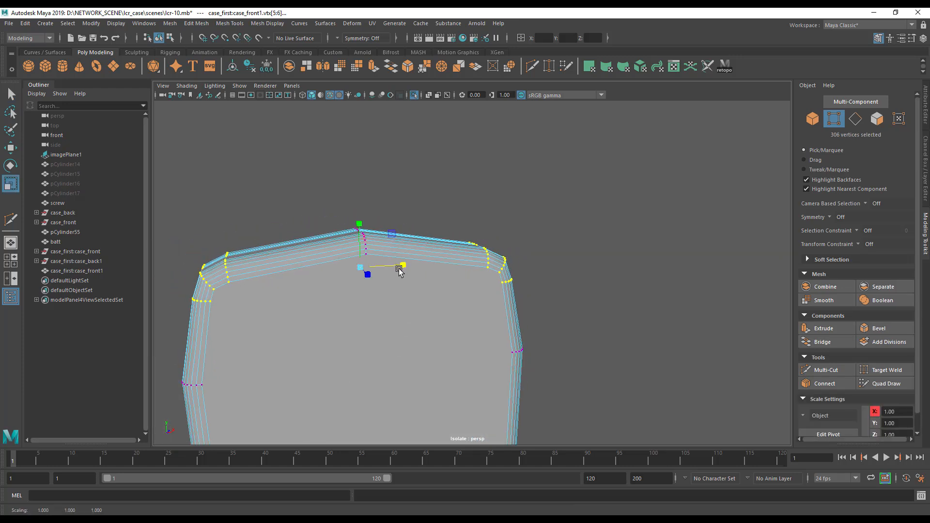
Preview the case smoothed and examine its whole outline from the front.
mouse_move(362, 328)
left_mouse_down("alt")
mouse_move(390, 322)
mouse_move(350, 333)
left_mouse_up("alt")
key("3")
right_click_drag(350, 333, 292, 322, "alt")
middle_click_drag(334, 392, 293, 300, "alt")
left_click_drag(293, 300, 272, 314, "alt")
right_click_drag(412, 328, 295, 324, "alt")
left_click_drag(295, 323, 314, 311, "alt")
middle_click_drag(370, 341, 343, 296, "alt")
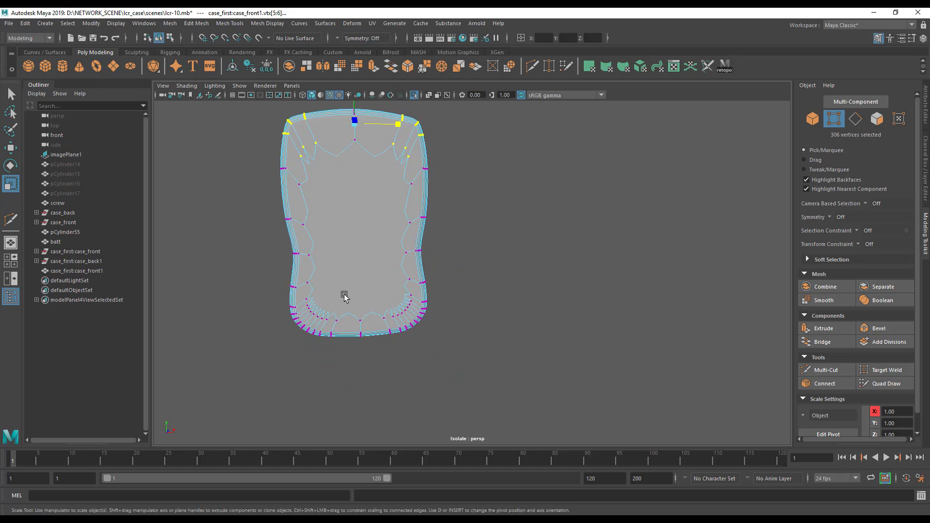
middle_click_drag(342, 238, 349, 330, "alt")
left_click(515, 283)
Return to object mode, turn off Wireframe on Shaded, and examine the smoothed silhouette of the case.
right_click_drag(349, 246, 411, 237)
left_click(489, 310)
middle_click_drag(415, 342, 461, 364, "alt")
right_click_drag(351, 350, 403, 334, "alt")
middle_click_drag(403, 321, 422, 233, "alt")
left_click(186, 86)
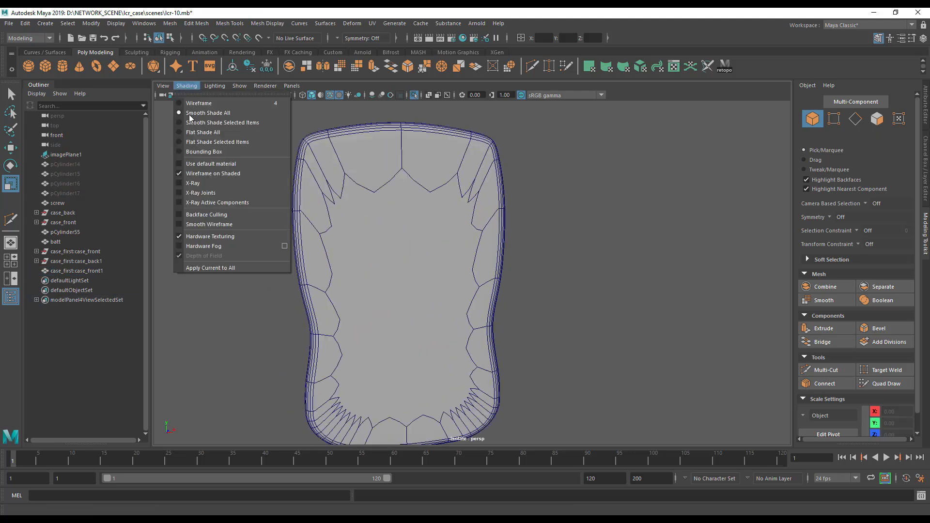
left_click(194, 174)
left_click_drag(300, 208, 224, 262, "alt")
right_click_drag(365, 276, 329, 251, "alt")
left_click_drag(329, 250, 334, 266, "alt")
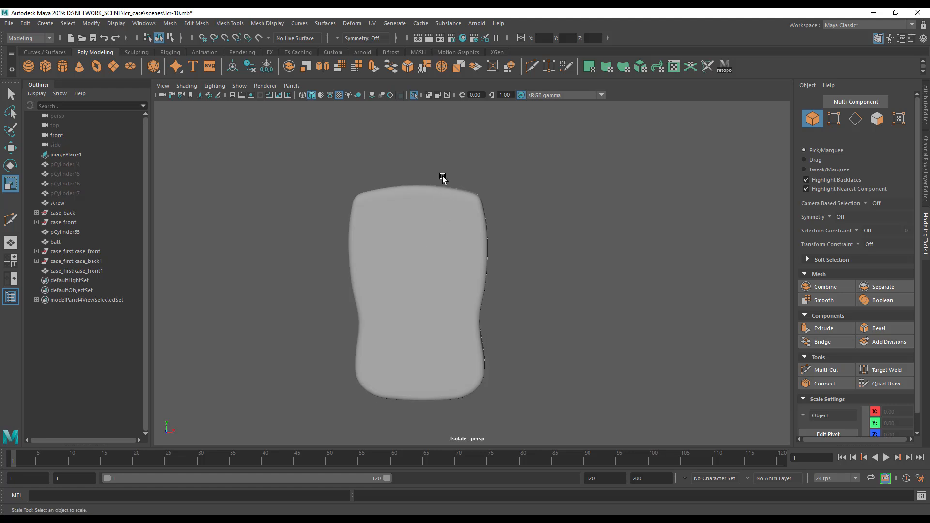
middle_click_drag(512, 294, 499, 244, "alt")
left_click_drag(471, 269, 477, 276, "alt")
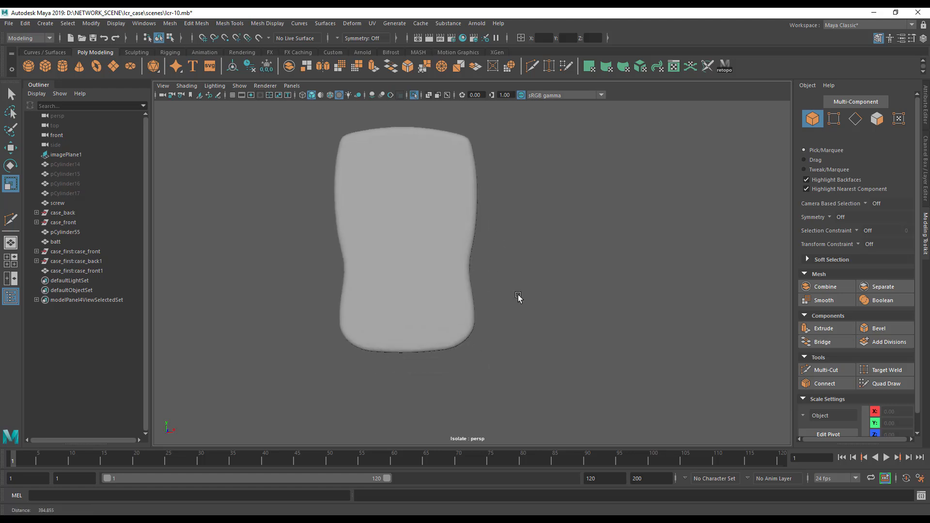
right_click_drag(519, 298, 530, 311, "alt")
Turn off the smooth preview and scale the vertices of the case's lower end slightly inward along X.
left_click(415, 334)
key("1")
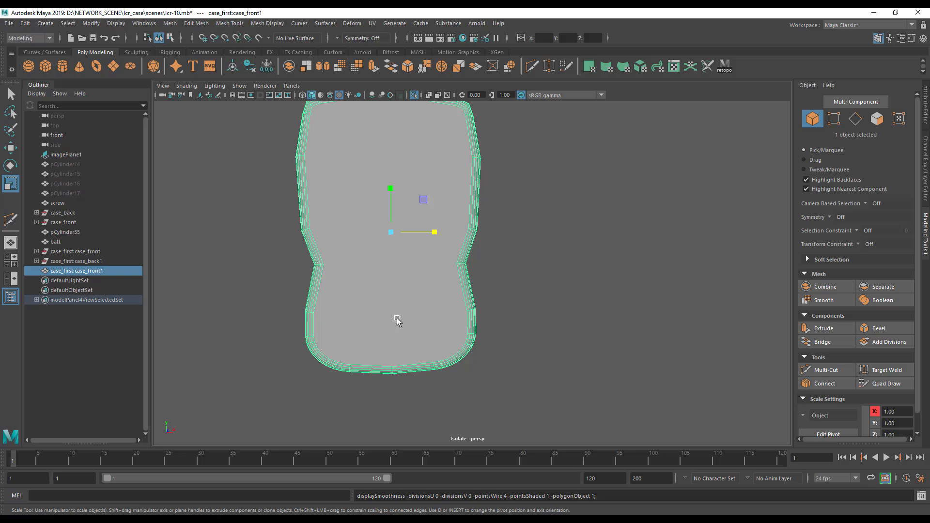
middle_click_drag(405, 321, 403, 295, "alt")
right_click_drag(402, 295, 471, 303, "alt")
middle_click_drag(493, 297, 529, 273, "alt")
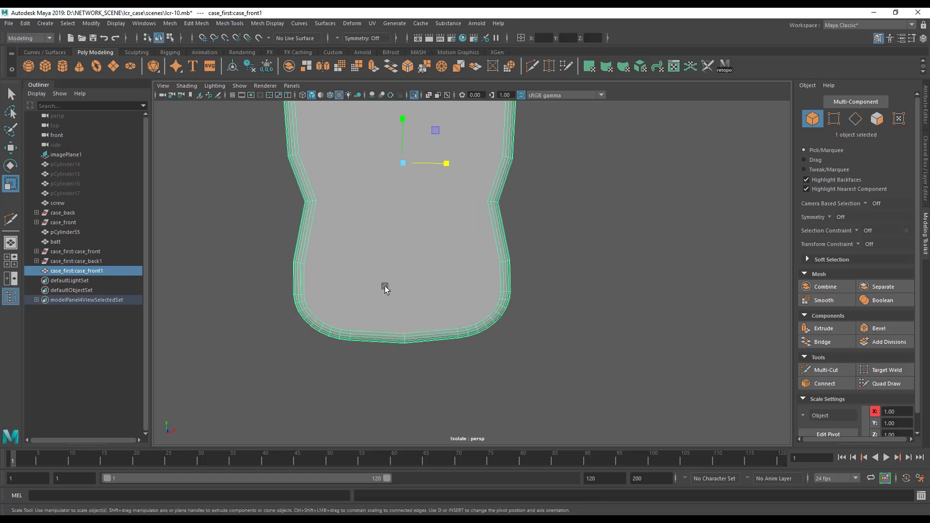
right_click_drag(332, 254, 332, 280)
right_click_drag(284, 252, 284, 253)
left_click_drag(270, 239, 591, 384)
left_click_drag(452, 302, 450, 303)
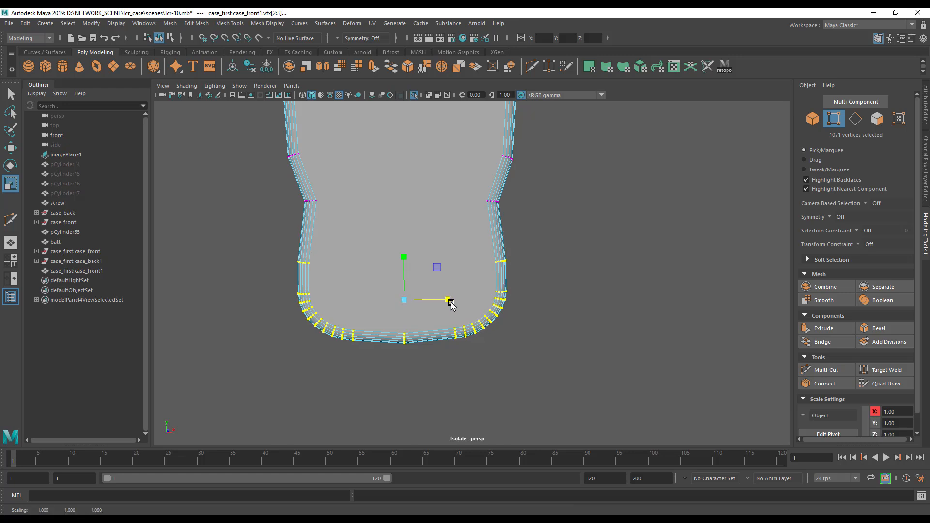
Examine the narrowed case with smooth preview on, then end the isolation to show the whole assembly.
key("3")
right_click_drag(479, 340, 395, 330, "alt")
middle_click_drag(395, 330, 359, 386, "alt")
left_click_drag(269, 338, 405, 255, "alt")
right_click_drag(405, 255, 453, 239)
left_click_drag(430, 285, 391, 302, "alt")
left_click(328, 289)
left_click(373, 284)
key("ctrl+1")
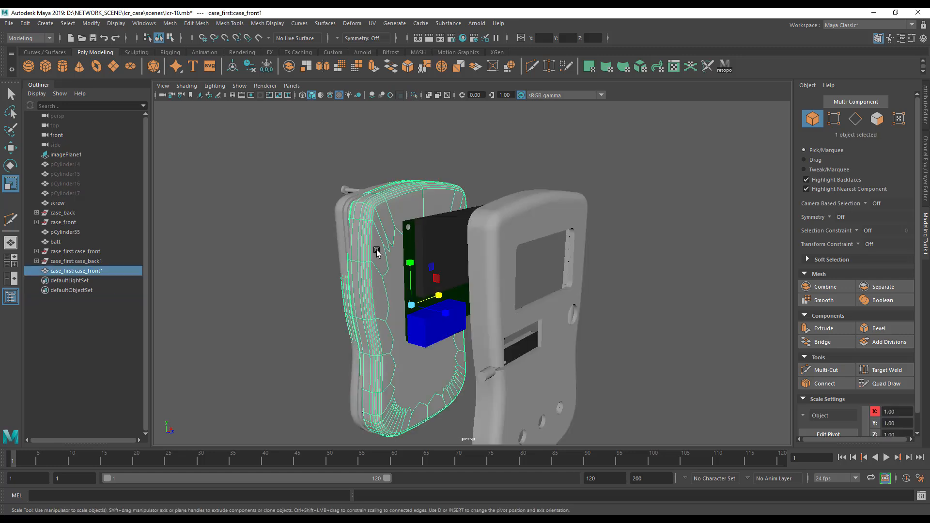
Separate the combined low-poly case mesh into its front and back shells.
key("space")
left_click_drag(258, 272, 397, 266)
left_click(326, 307)
Hide the detailed back and front case shells.
left_click(395, 275)
left_click(558, 275, "shift")
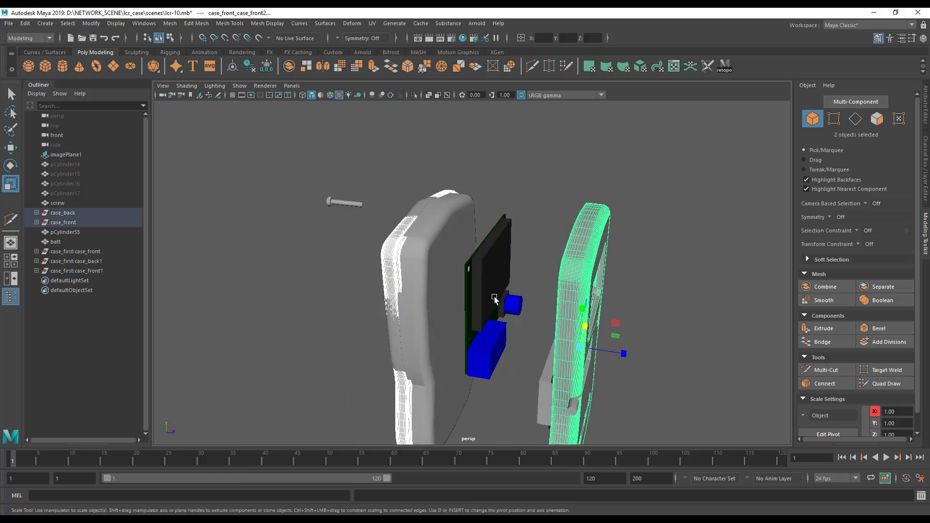
key("ctrl+h")
Select the separated low-poly back shell and freeze its transformations.
left_click(426, 319)
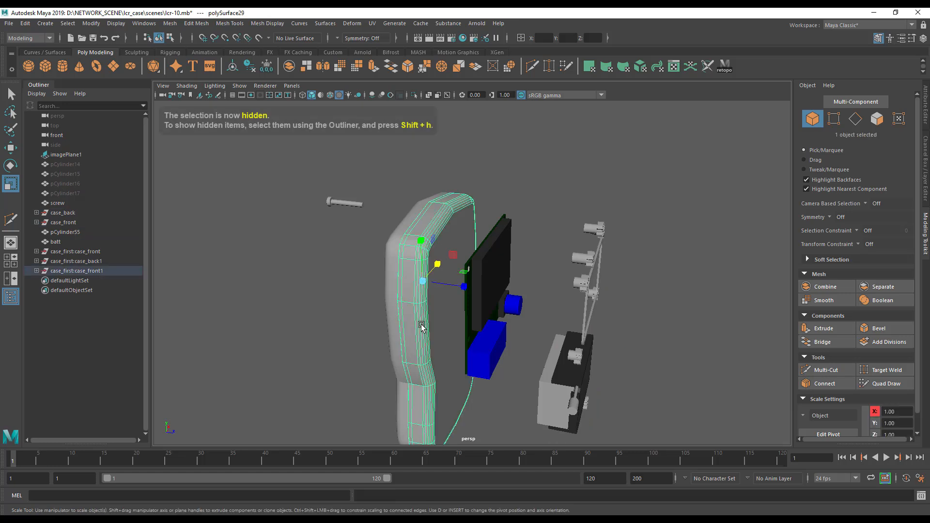
left_click_drag(426, 320, 374, 318, "alt")
left_click(377, 313)
left_click(397, 319)
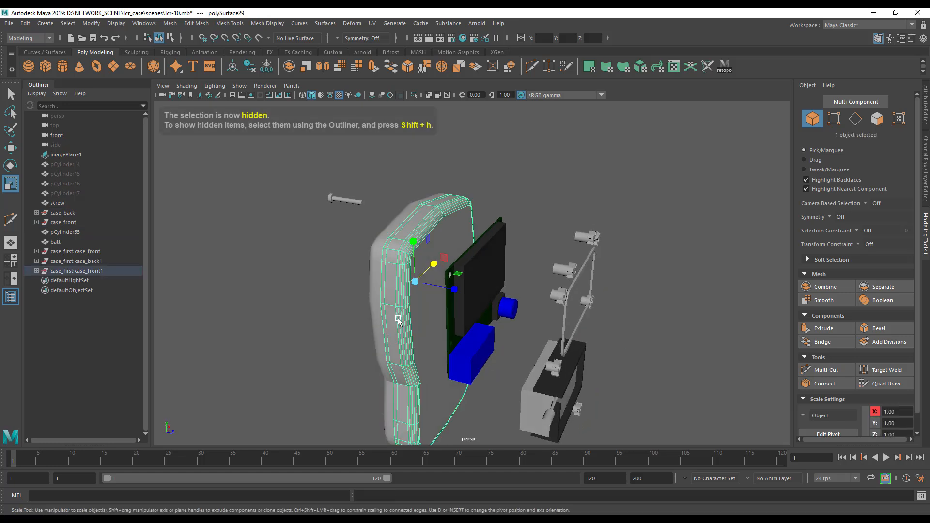
right_click_drag(393, 302, 530, 307, "alt")
left_click_drag(531, 307, 587, 370, "alt")
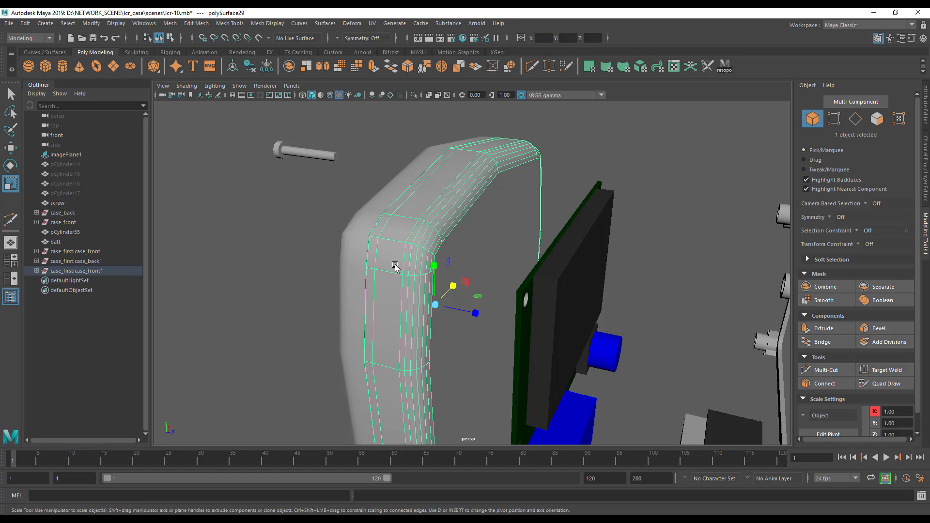
left_click_drag(395, 266, 421, 278, "alt")
left_click(459, 220)
key("space")
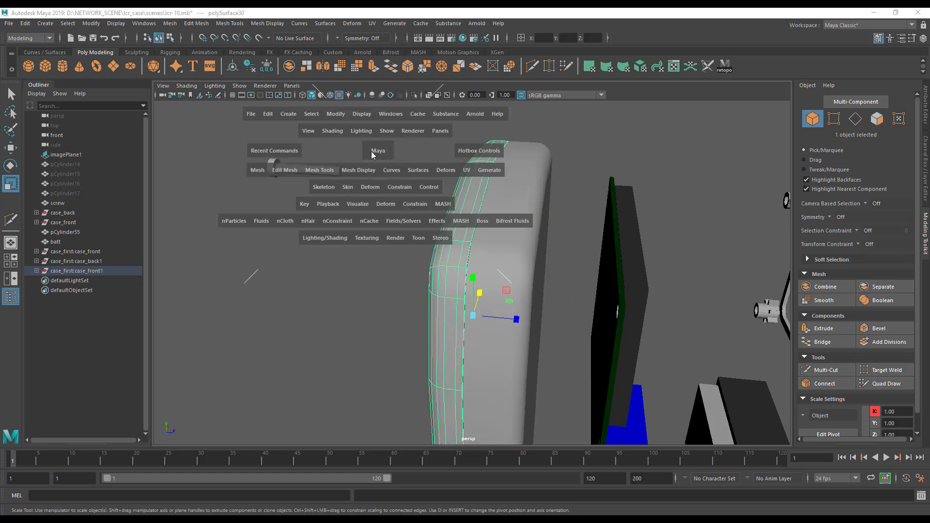
left_click(342, 114)
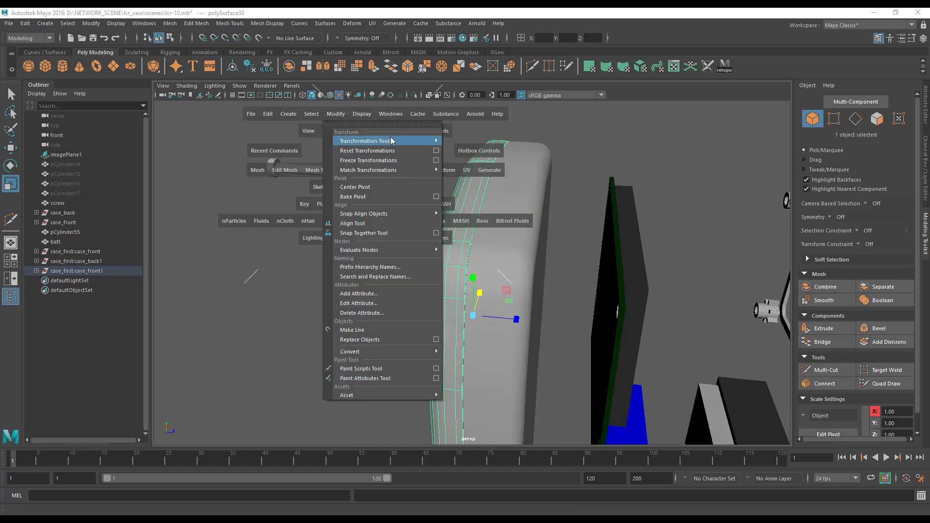
left_click(408, 163)
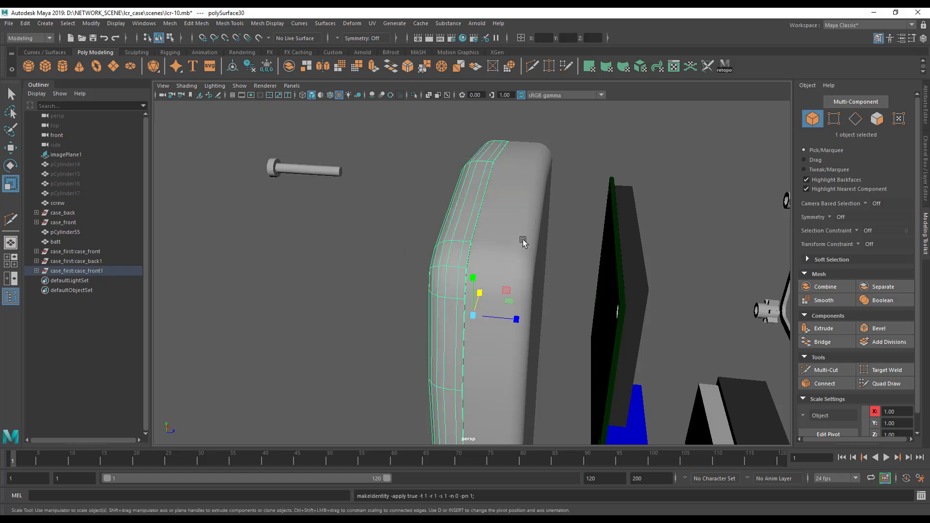
Freeze the transformations of the separated low-poly front shell.
key("space")
left_click(381, 149)
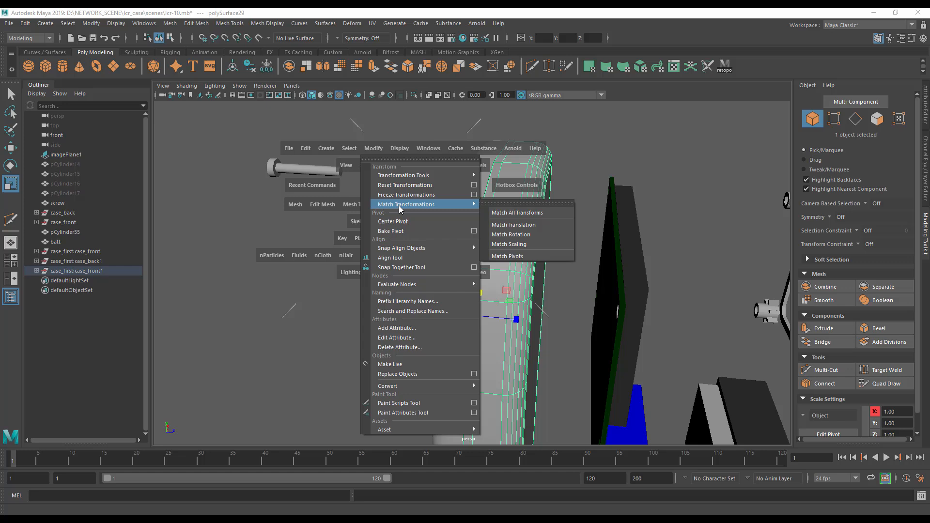
left_click(434, 194)
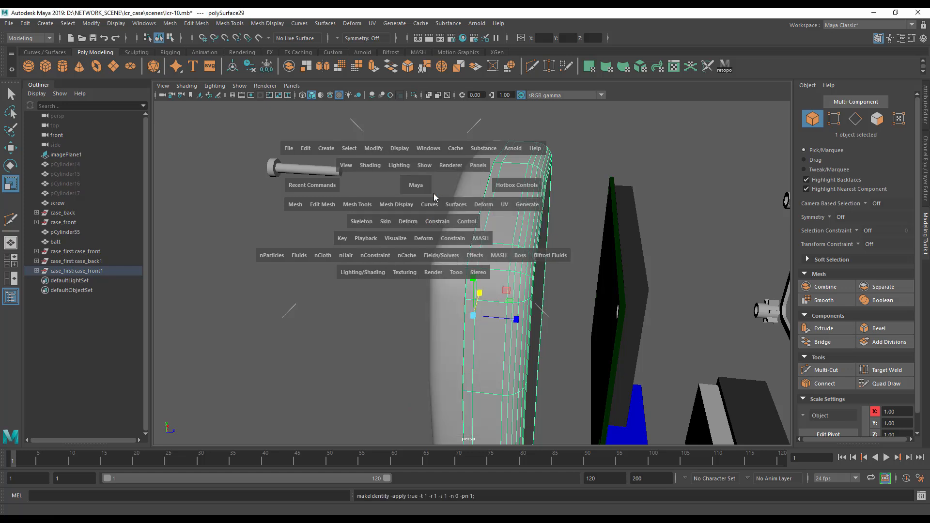
left_click(926, 148)
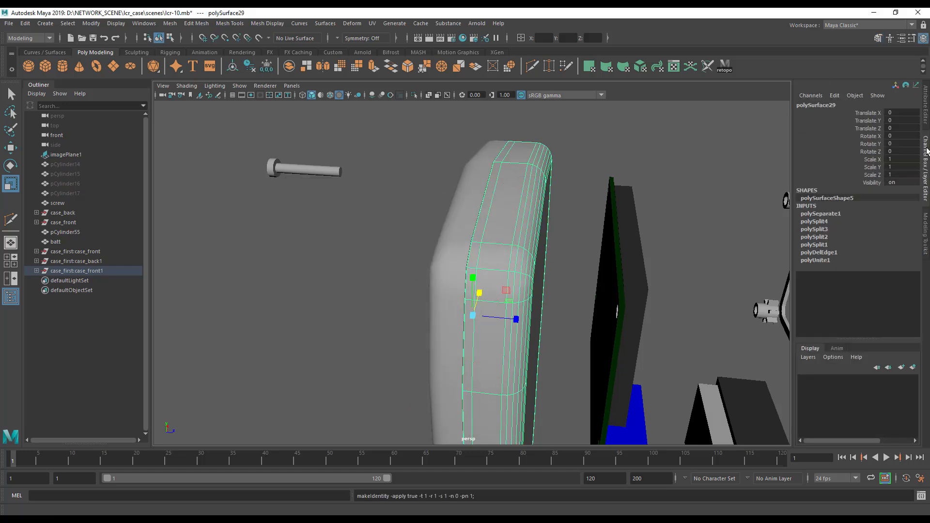
Reset the low-poly front shell's Translate Z to 0, then move it about 115 along Z, clear of the internal components.
left_click_drag(435, 277, 502, 330, "alt")
key("w")
scroll(515, 328, "down", 3)
left_click_drag(502, 294, 628, 295)
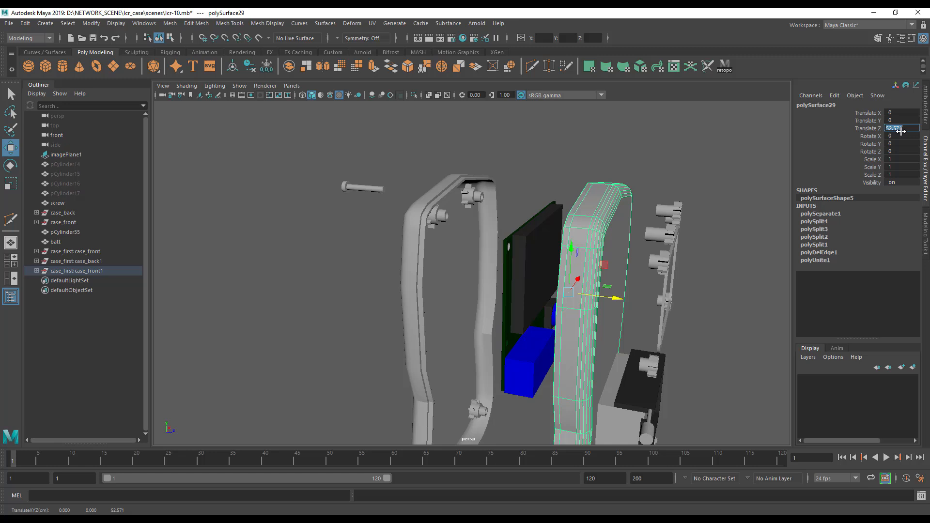
type("0")
key("Return")
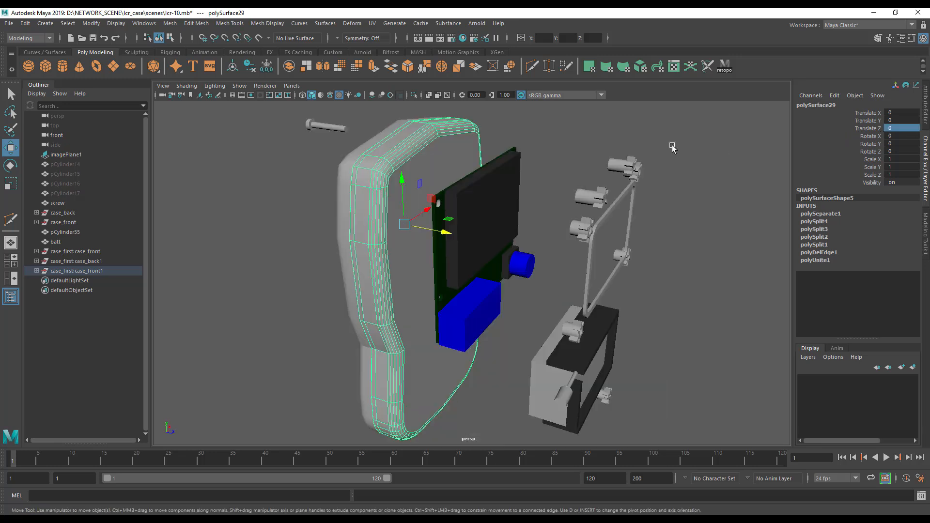
left_click_drag(444, 228, 750, 310, "alt")
left_click_drag(486, 283, 523, 243, "alt")
Delete the two large flat faces of the low-poly back shell, leaving only its rim.
left_click(518, 245)
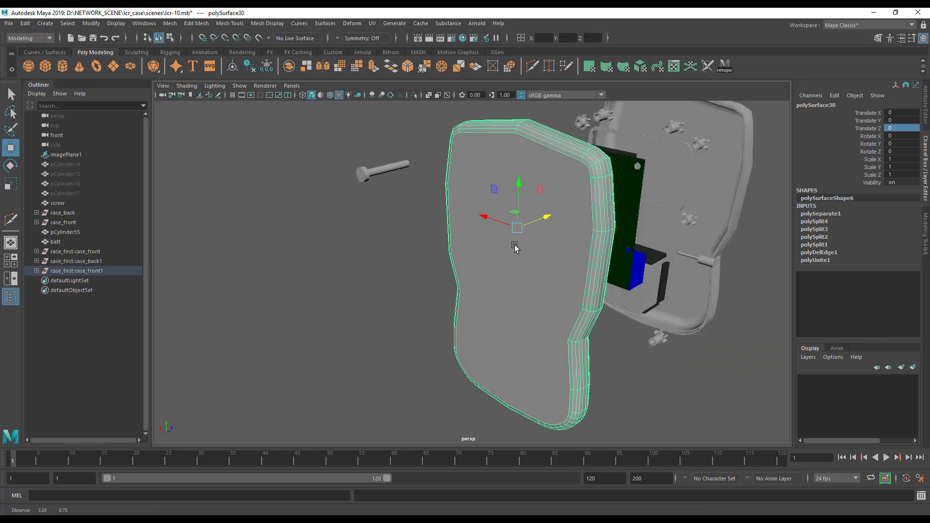
key("f")
right_click(516, 191)
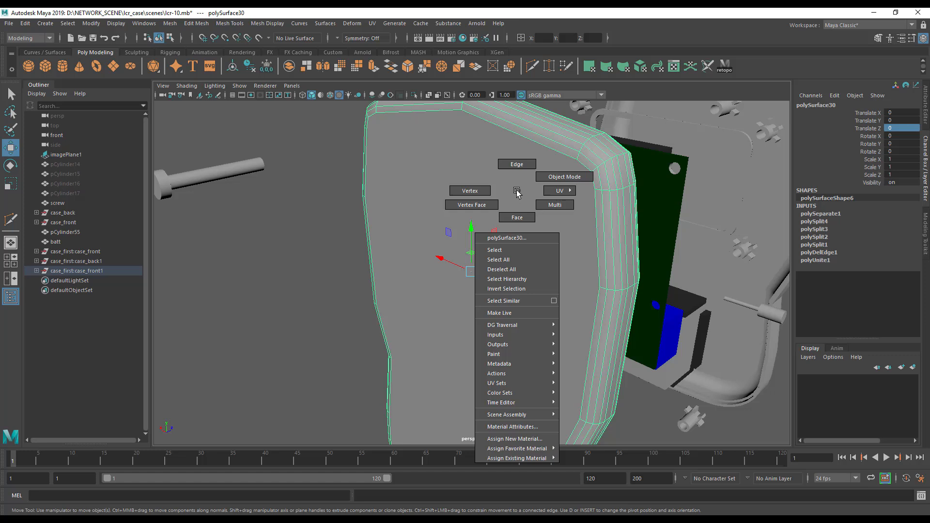
left_click(517, 218)
left_click(557, 294)
left_click_drag(481, 292, 272, 263, "alt")
left_click(290, 204, "shift")
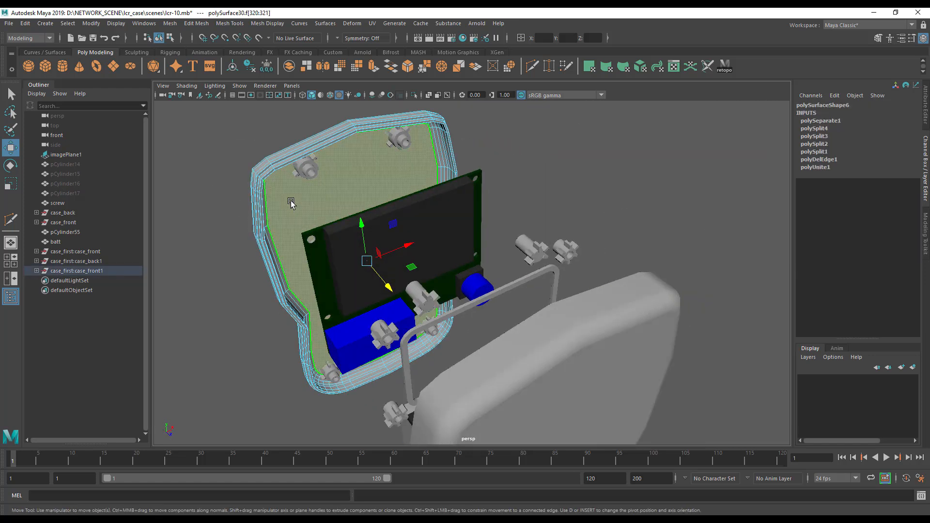
key("Delete")
Duplicate the opened back shell rim as a backup and hide the copy.
left_click_drag(289, 249, 312, 246, "alt")
right_click(315, 246)
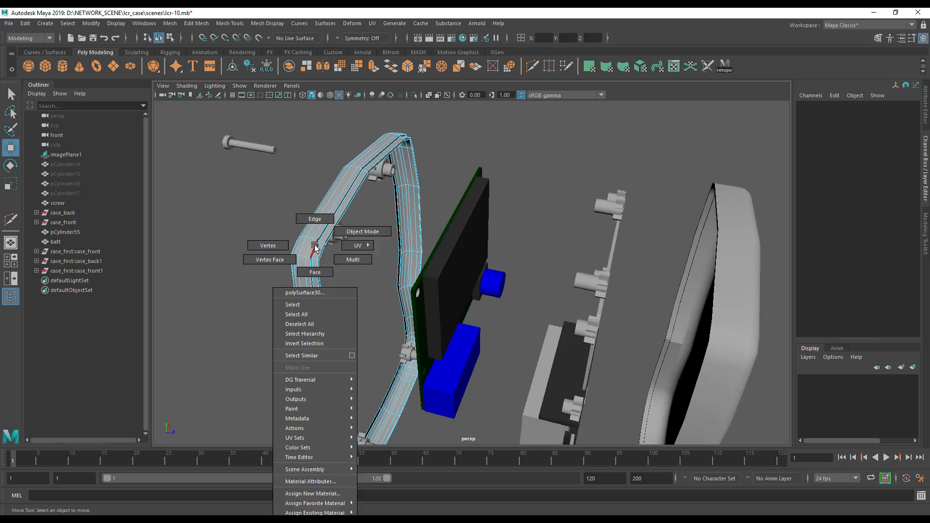
right_click_drag(338, 230, 338, 230)
left_click_drag(324, 305, 354, 306, "alt")
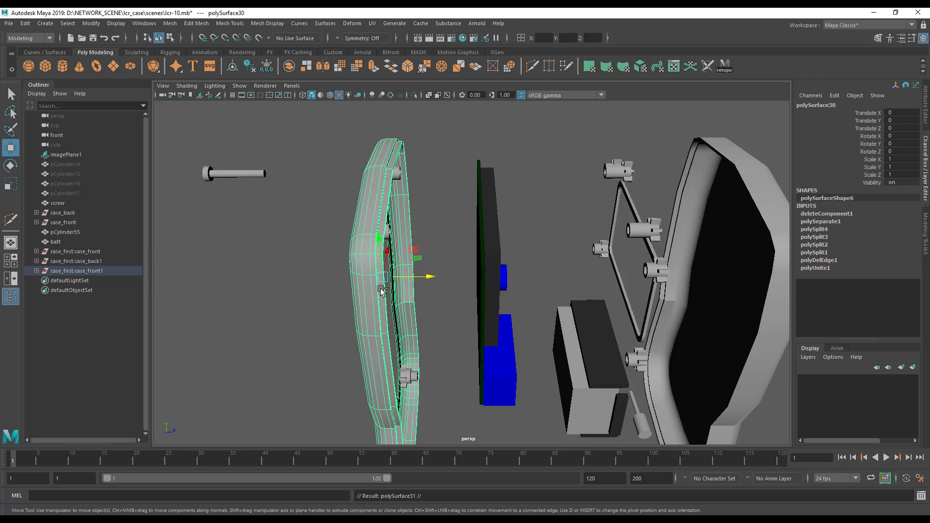
left_click_drag(425, 277, 390, 293)
key("ctrl+h")
Apply smooth mesh preview to the back shell rim and convert the preview to polygons.
left_click(395, 247)
scroll(391, 293, "up", 3)
key("space")
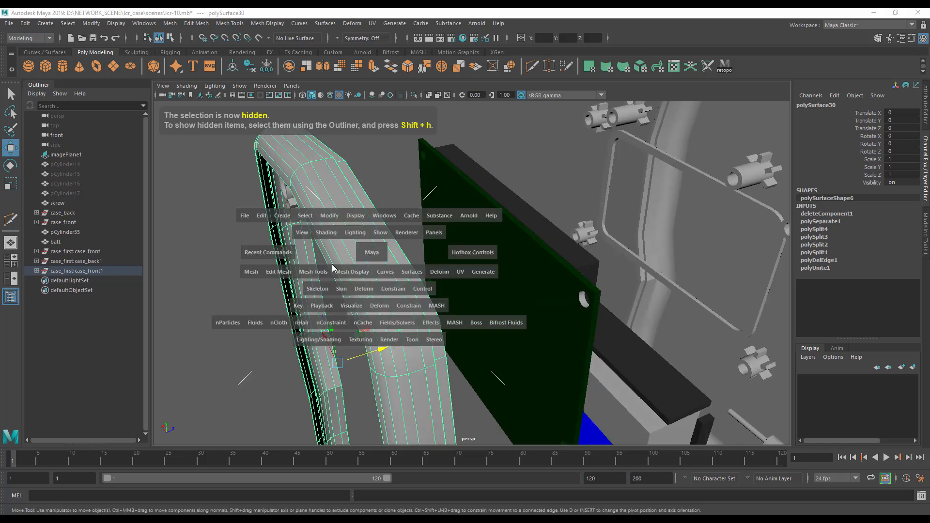
left_click(251, 272)
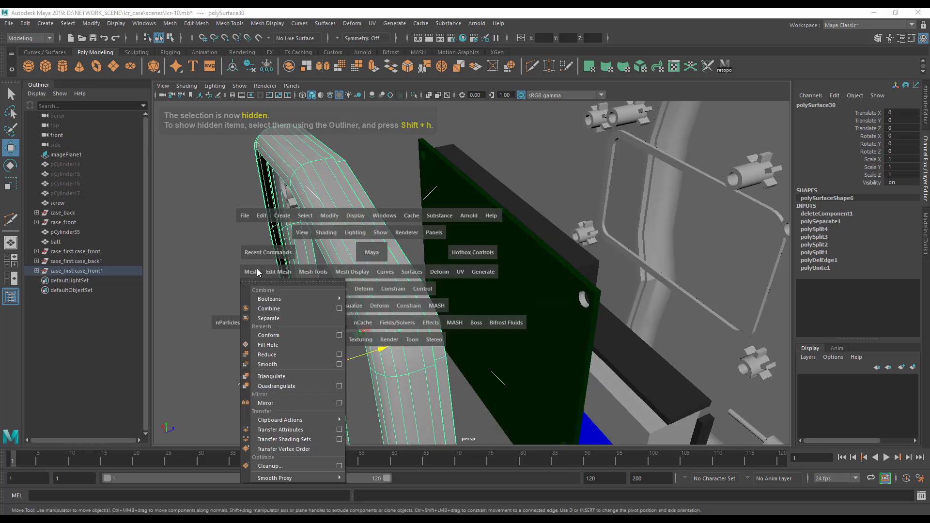
left_click(324, 216)
key("3")
left_click_drag(338, 237, 358, 209, "alt")
key("space")
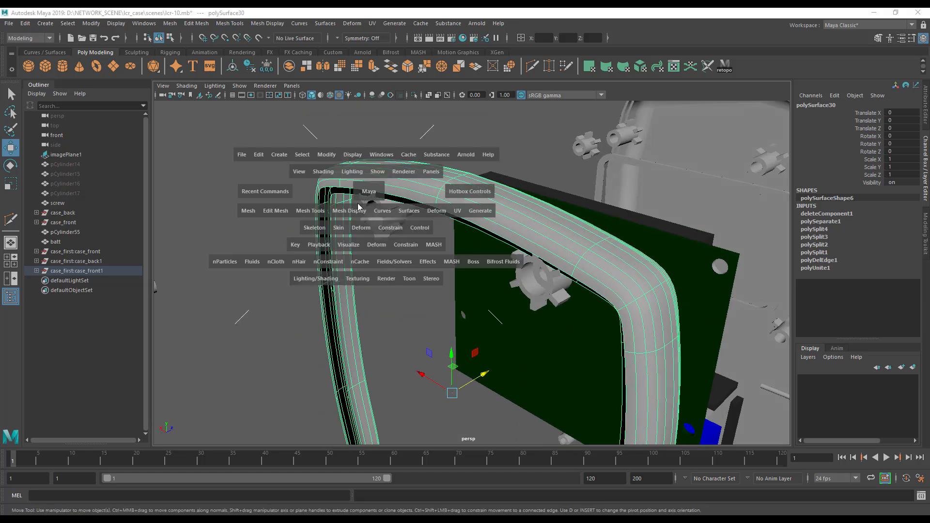
left_click(326, 155)
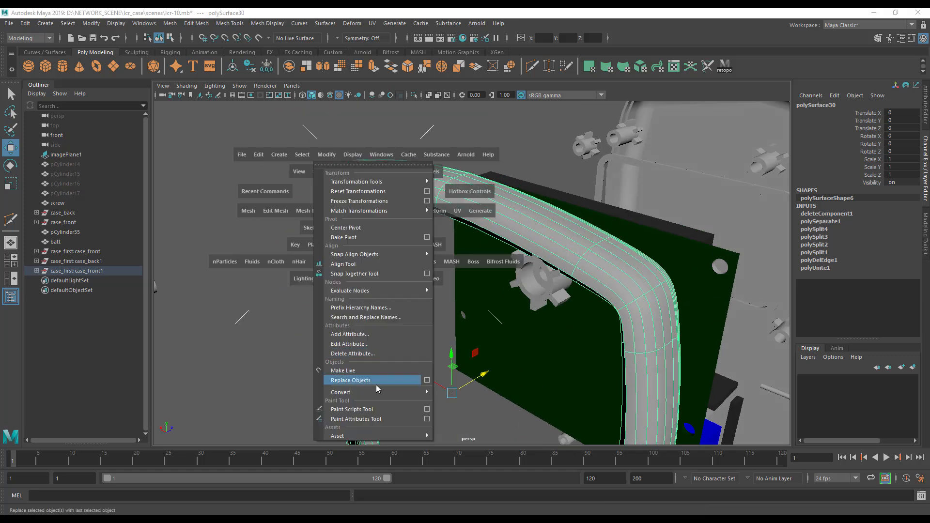
mouse_move(374, 392)
left_click(496, 358)
left_click_drag(496, 358, 492, 332, "alt")
scroll(579, 332, "down", 4)
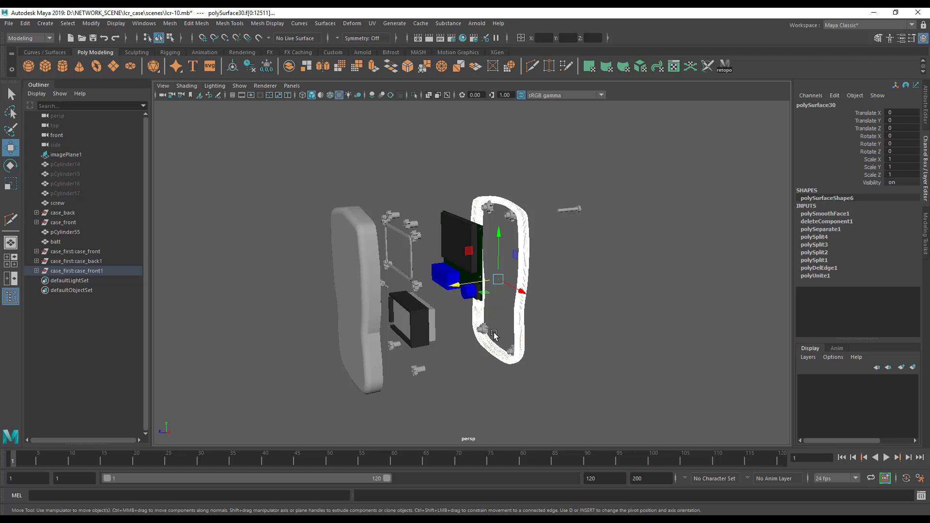
Duplicate the low-poly front shell, move the copy to about 158 along Z, and hide it as a backup.
left_click(367, 277)
left_click_drag(368, 333, 402, 343, "alt")
right_click_drag(403, 343, 502, 349, "alt")
middle_click_drag(502, 349, 499, 315, "alt")
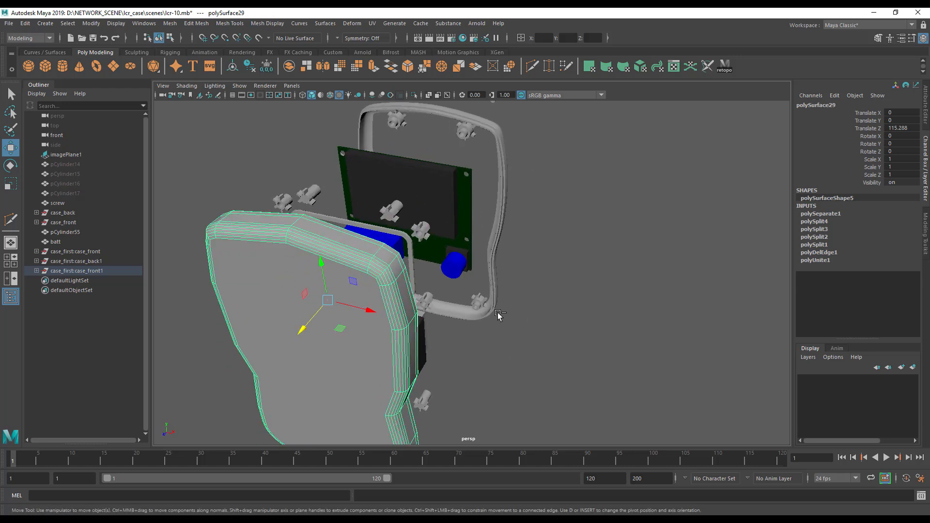
key("ctrl+d")
left_click_drag(302, 329, 265, 402)
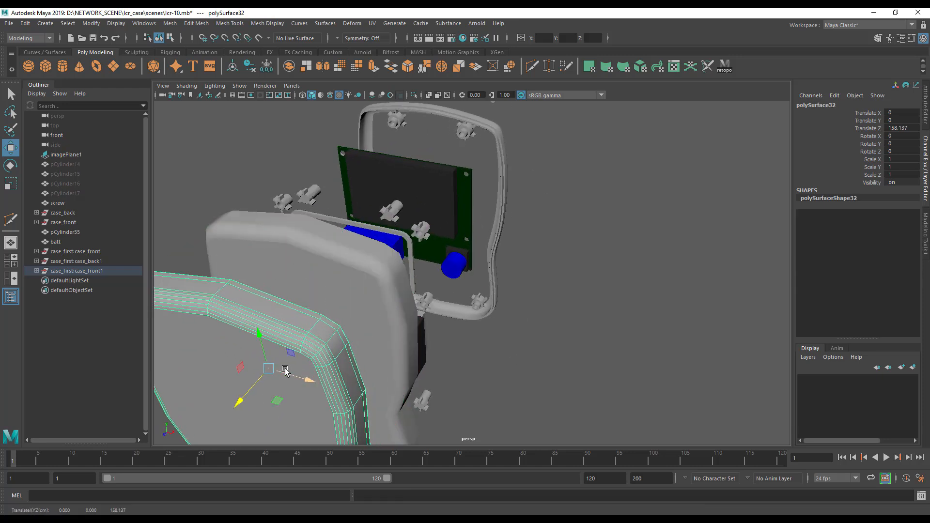
key("ctrl+h")
Delete the two large flat faces of the front shell and return to object selection.
left_click(340, 275)
right_click_drag(329, 320, 309, 286, "alt")
left_click(334, 361)
left_click_drag(335, 361, 243, 355, "alt")
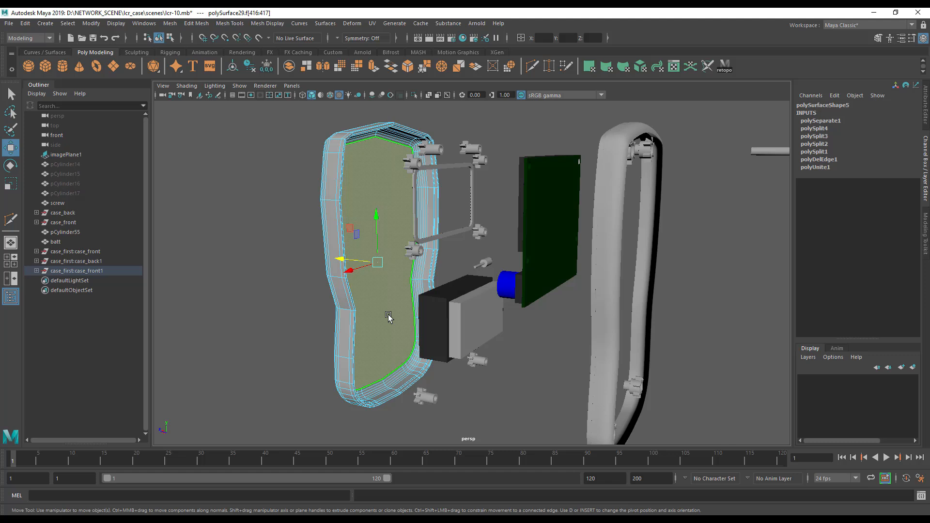
key("Delete")
left_click_drag(327, 300, 447, 325, "alt")
right_click_drag(308, 254, 340, 243)
Apply smooth mesh preview to the front shell rim and convert the preview to polygons.
key("3")
left_click_drag(313, 259, 485, 301, "alt")
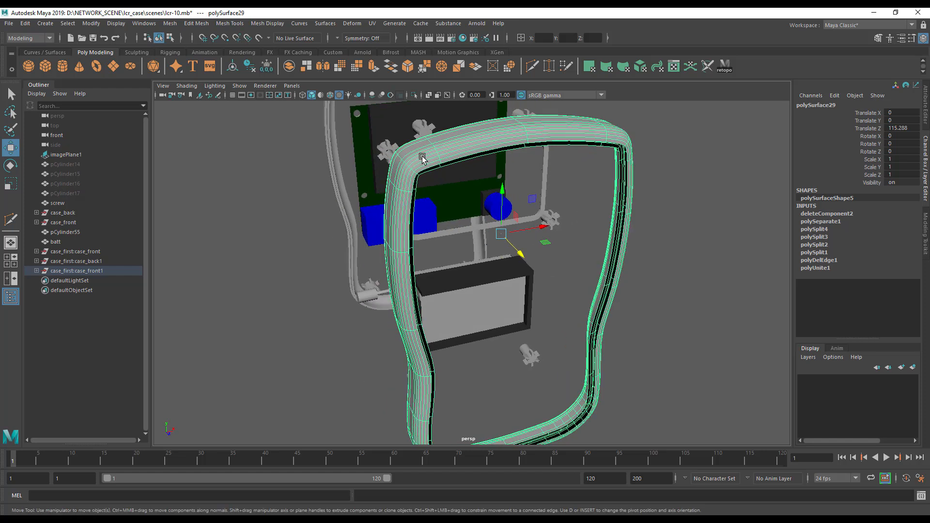
key("space")
left_click_drag(353, 322, 386, 345, "alt")
scroll(482, 322, "down", 1)
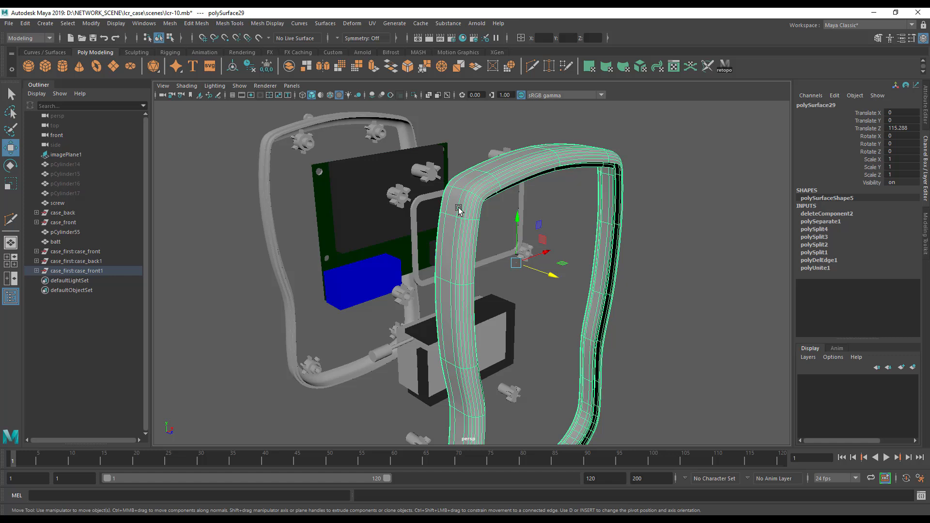
key("space")
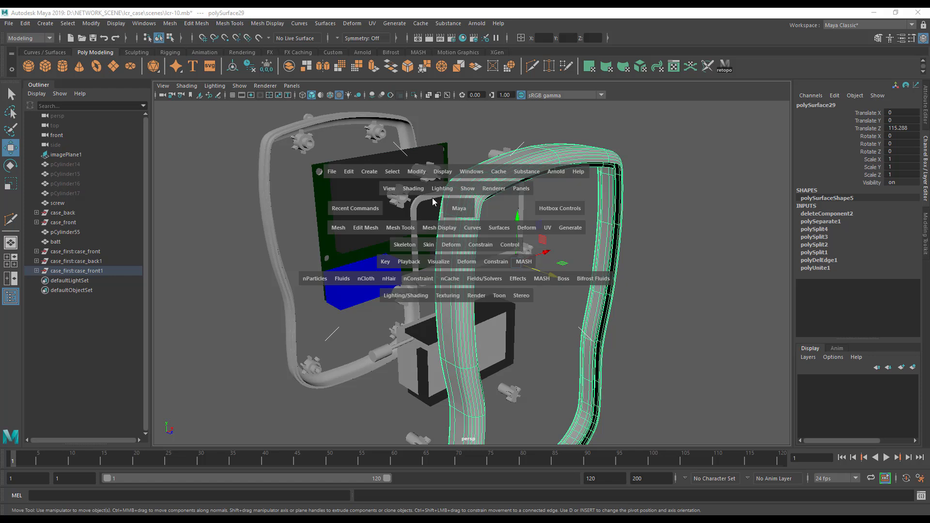
left_click(426, 170)
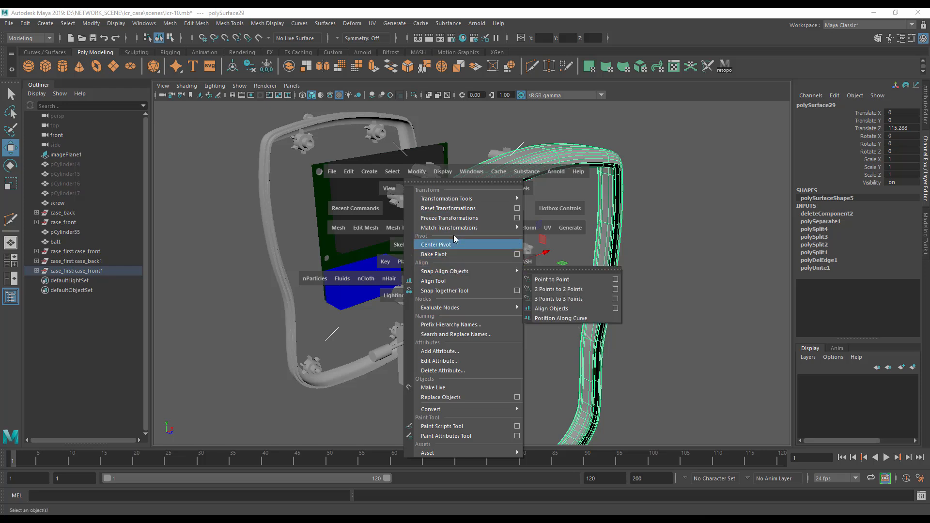
mouse_move(452, 227)
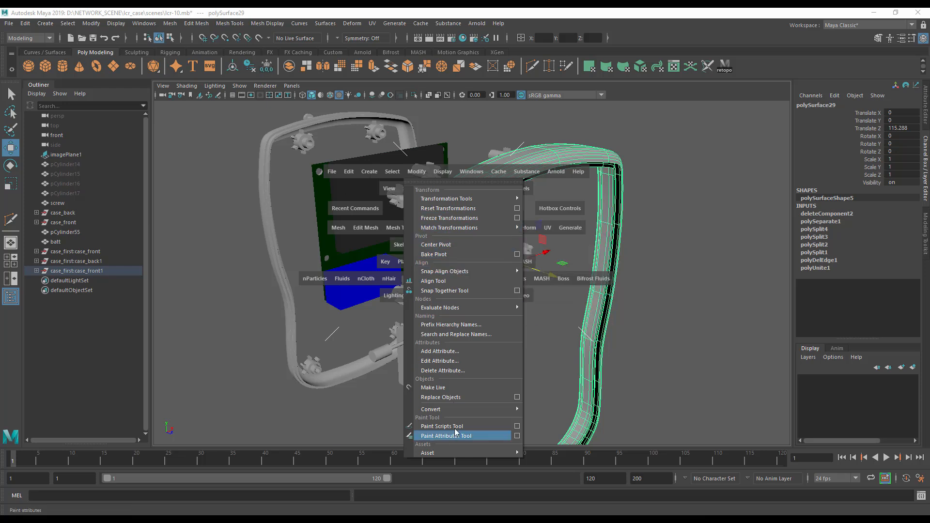
mouse_move(470, 409)
left_click(615, 361)
left_click_drag(605, 357, 434, 360, "alt")
left_click(625, 355)
middle_click_drag(446, 324, 567, 230, "alt")
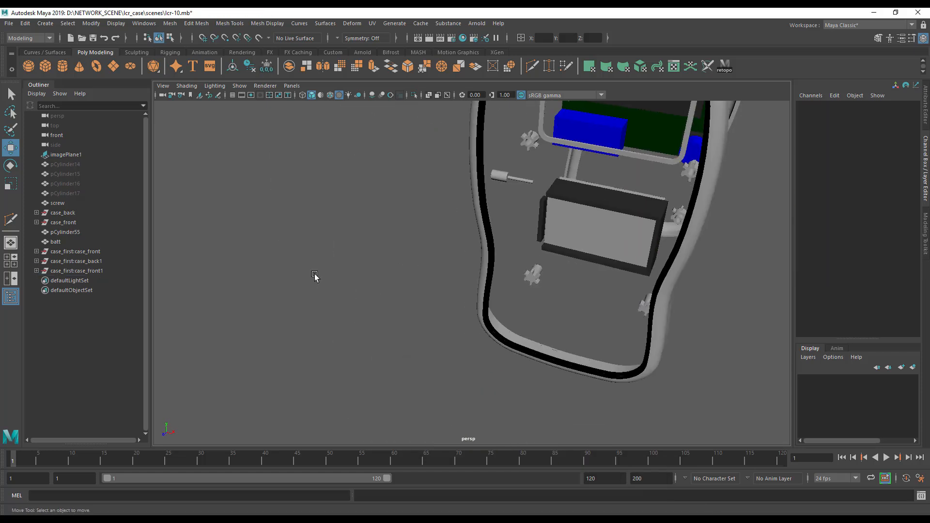
Fill the inner and outer openings of the smoothed front shell along their border edges.
right_click_drag(314, 273, 567, 302, "alt")
left_click_drag(567, 302, 722, 383, "alt")
left_click(505, 332)
middle_click_drag(542, 291, 463, 181, "alt")
right_click_drag(463, 181, 607, 294, "alt")
right_click_drag(529, 253, 531, 239)
right_click_drag(533, 282, 533, 281)
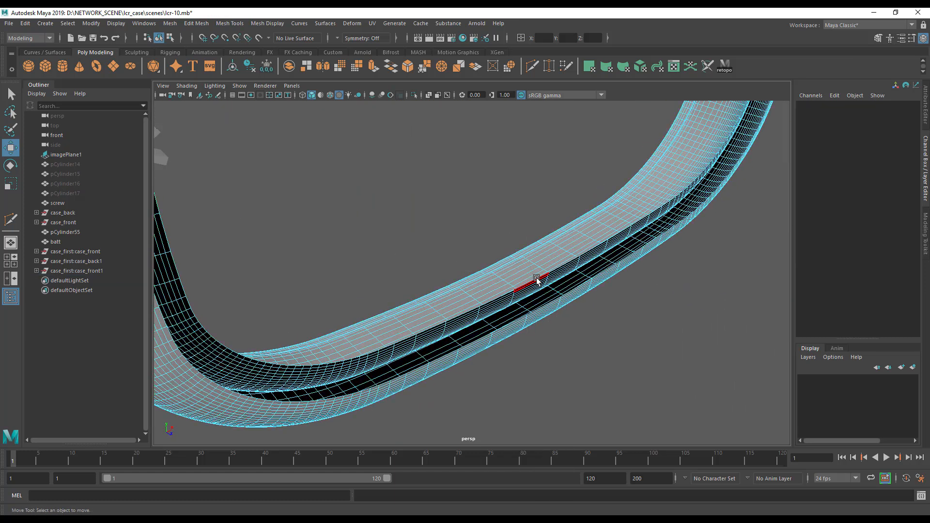
mouse_move(517, 216)
left_mouse_down("alt")
mouse_move(613, 297)
mouse_move(522, 219)
left_mouse_up("alt")
right_click_drag(533, 249, 528, 235)
left_click(524, 253)
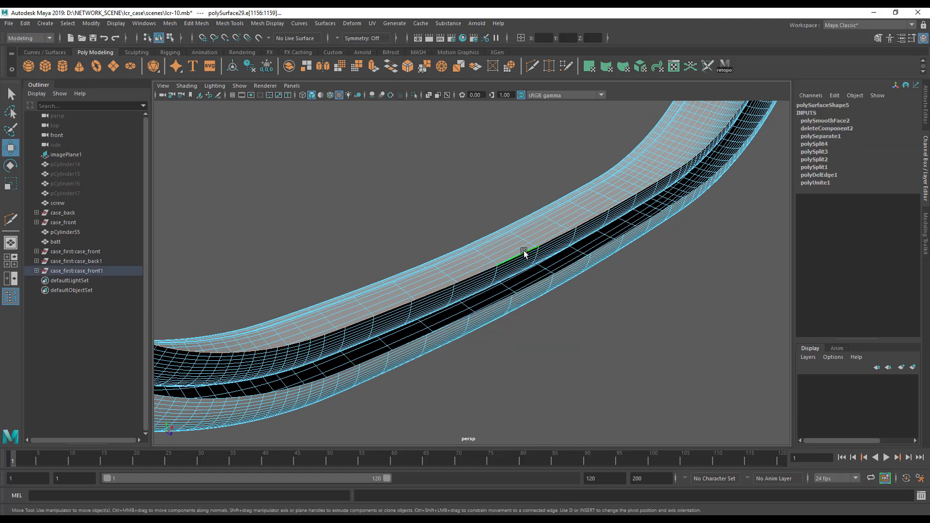
right_click_drag(579, 271, 187, 312, "alt")
key("space")
left_click(231, 284)
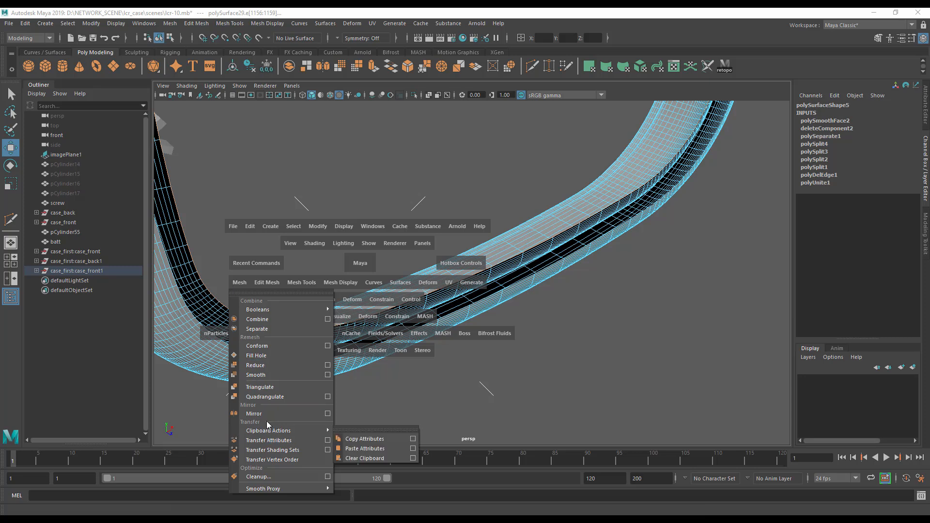
left_click(265, 355)
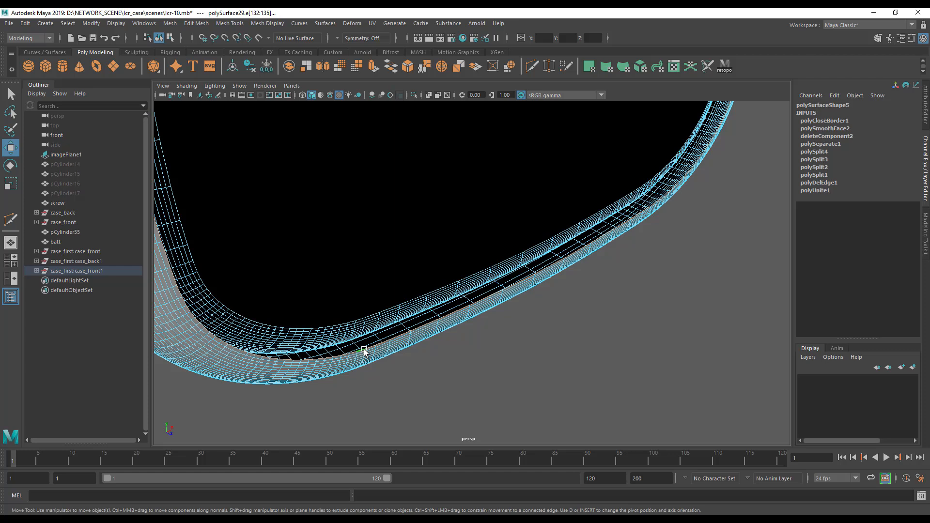
key("g")
Fill the outer opening of the smoothed back shell along its border edge loop.
right_click_drag(569, 339, 412, 237, "alt")
middle_click_drag(412, 237, 561, 482, "alt")
right_click_drag(601, 412, 567, 312, "alt")
middle_click_drag(567, 313, 639, 435, "alt")
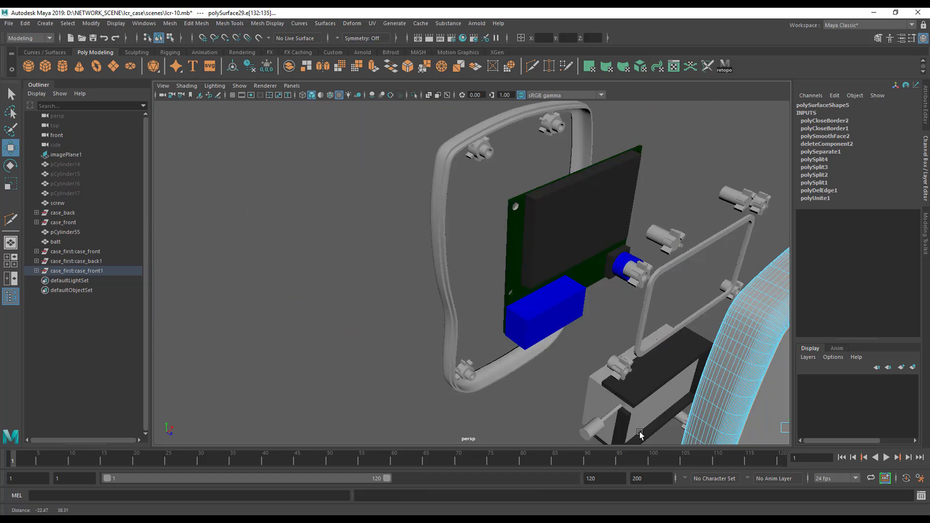
right_click_drag(639, 434, 633, 301, "alt")
middle_click_drag(634, 301, 419, 10, "alt")
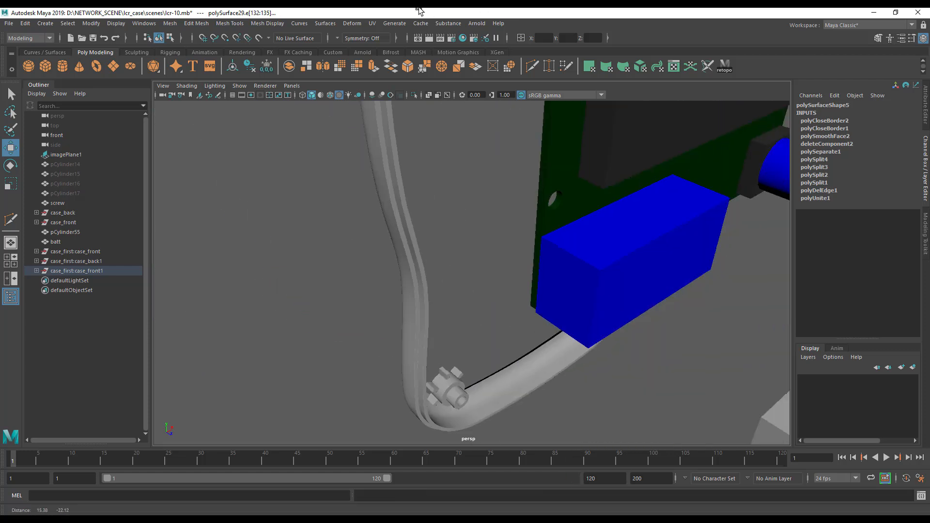
left_click(465, 408)
key("f")
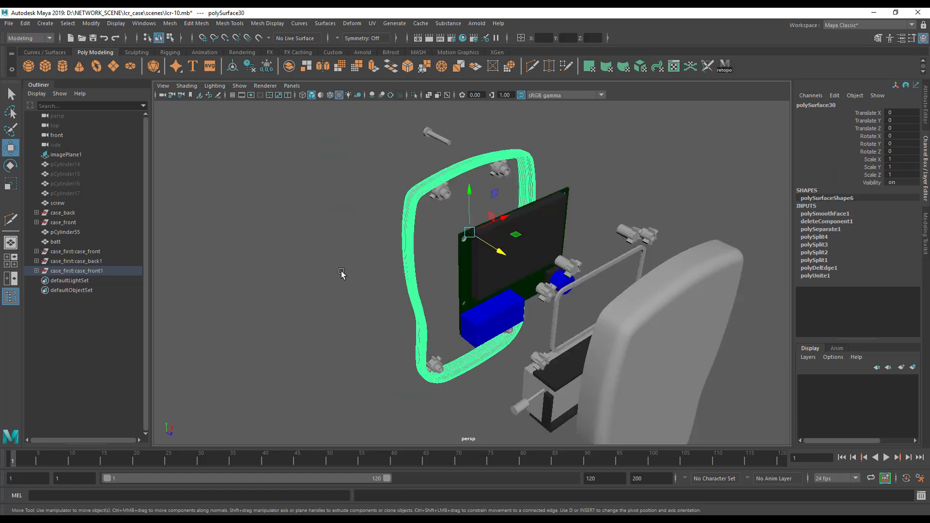
left_click_drag(341, 273, 475, 234, "alt")
right_click_drag(492, 234, 646, 247, "alt")
middle_click_drag(646, 247, 388, 482, "alt")
middle_click_drag(416, 366, 431, 170, "alt")
left_click_drag(432, 170, 474, 162, "alt")
right_click_drag(473, 162, 560, 213, "alt")
left_click_drag(560, 214, 594, 187, "alt")
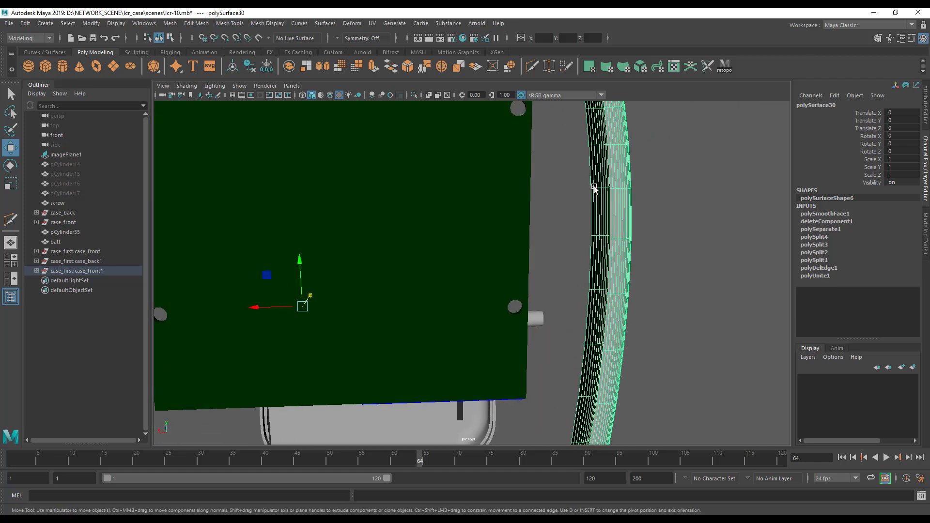
middle_click_drag(589, 169, 508, 369, "alt")
right_click_drag(473, 283, 471, 231)
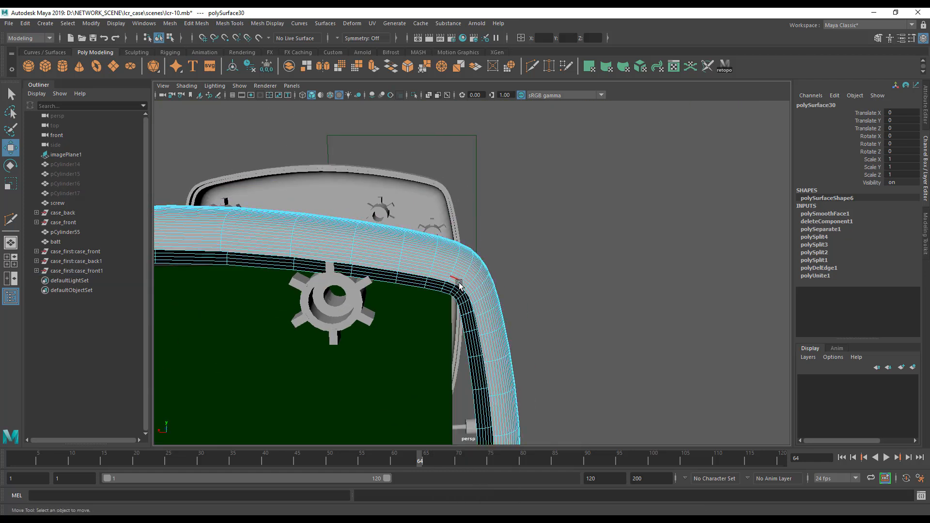
left_click(456, 291)
left_click(453, 285)
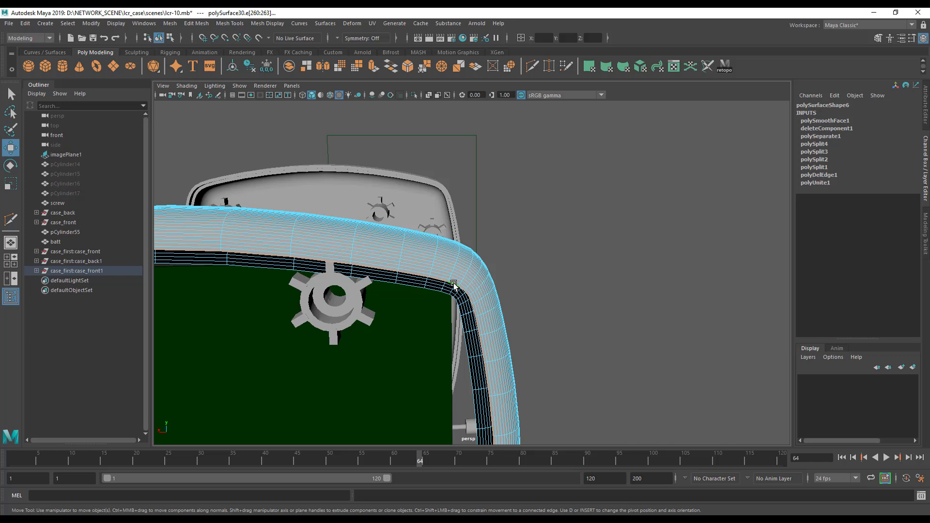
key("g")
Fill the inner opening of the smoothed back shell along its border edges and return to object selection with nothing selected.
left_click_drag(387, 381, 620, 348, "alt")
right_click_drag(620, 349, 466, 184, "alt")
left_click_drag(446, 179, 478, 203, "alt")
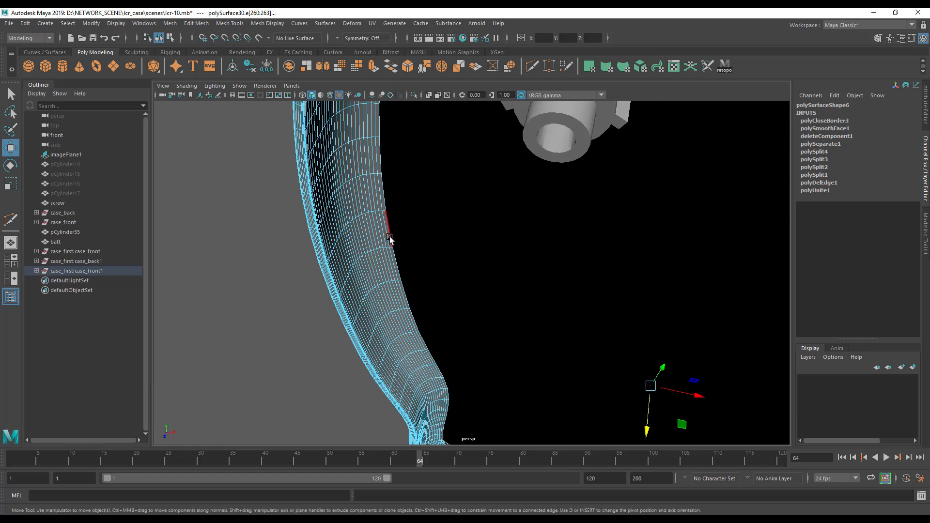
left_click(390, 237)
key("g")
left_click_drag(470, 286, 427, 340, "alt")
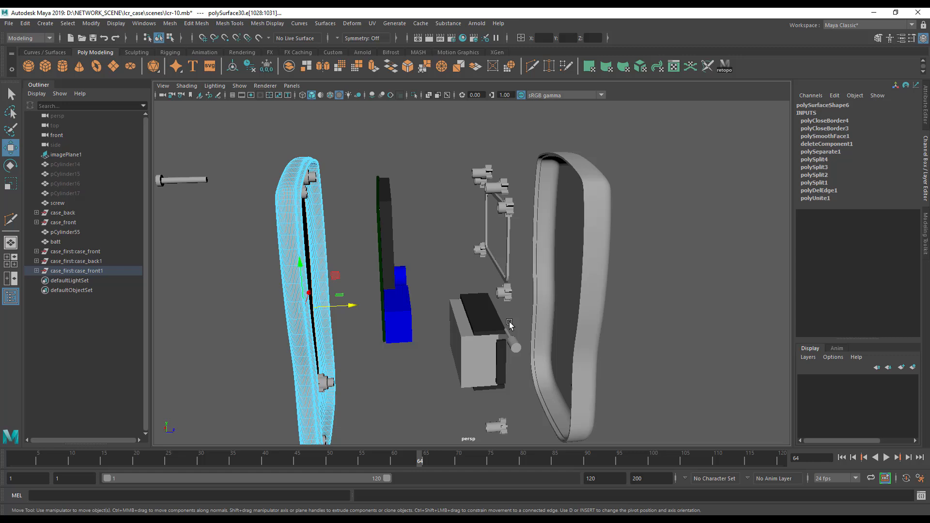
left_click_drag(504, 312, 437, 323, "alt")
right_click_drag(386, 253, 433, 240)
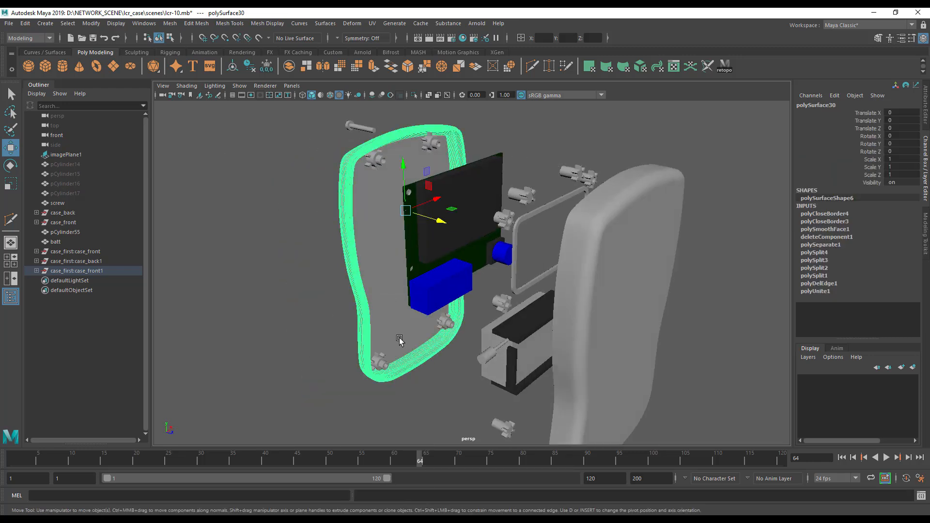
left_click(418, 393)
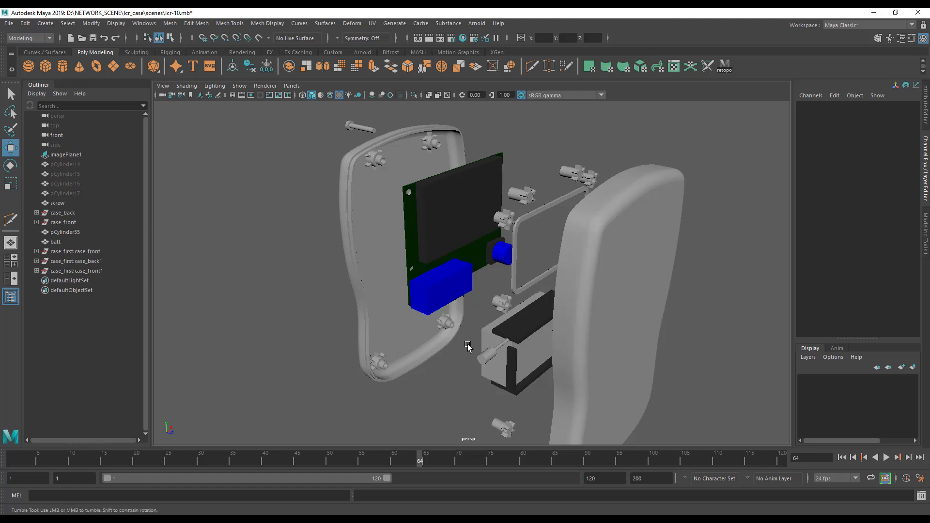
Duplicate the rounded rectangular screen frame and move the copy out in front of the front shell.
left_click_drag(468, 347, 486, 345, "alt")
left_click_drag(541, 303, 521, 306, "alt")
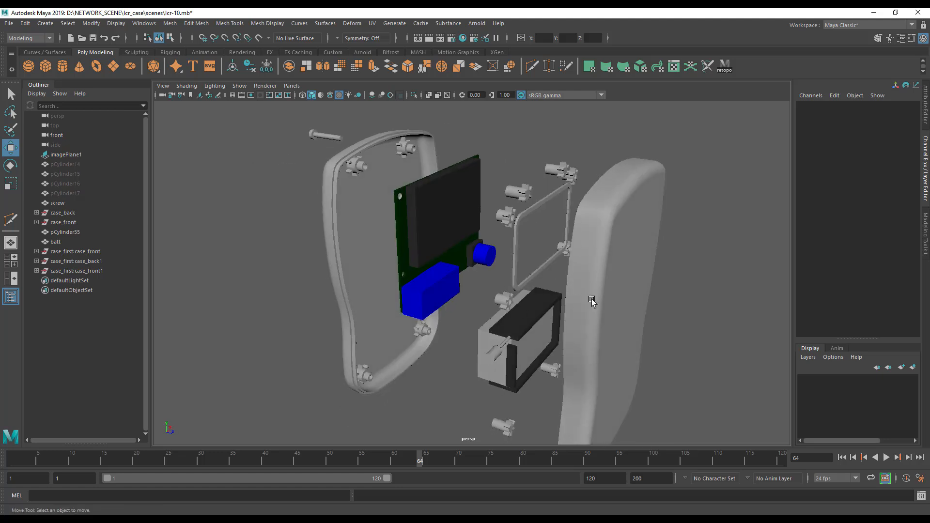
left_click_drag(588, 252, 515, 280, "alt")
left_click(504, 297)
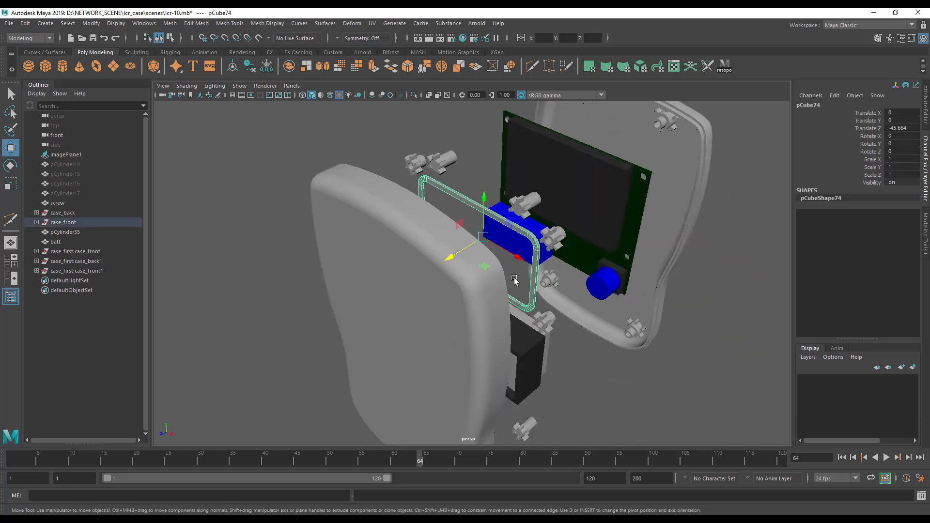
left_click_drag(458, 269, 565, 232)
Extrude the full loop of inner wall faces on the frame copy with a thickness of 2.2.
left_click_drag(571, 276, 426, 230, "alt")
left_click_drag(496, 324, 652, 299, "alt")
middle_click_drag(642, 292, 358, 256, "alt")
right_click_drag(359, 257, 496, 310, "alt")
left_click_drag(497, 310, 321, 255, "alt")
right_click_drag(321, 301, 374, 318, "alt")
mouse_move(223, 310)
middle_mouse_down("alt")
mouse_move(355, 310)
mouse_move(233, 302)
middle_mouse_up("alt")
right_click_drag(233, 302, 360, 283, "alt")
middle_click_drag(347, 283, 542, 406, "alt")
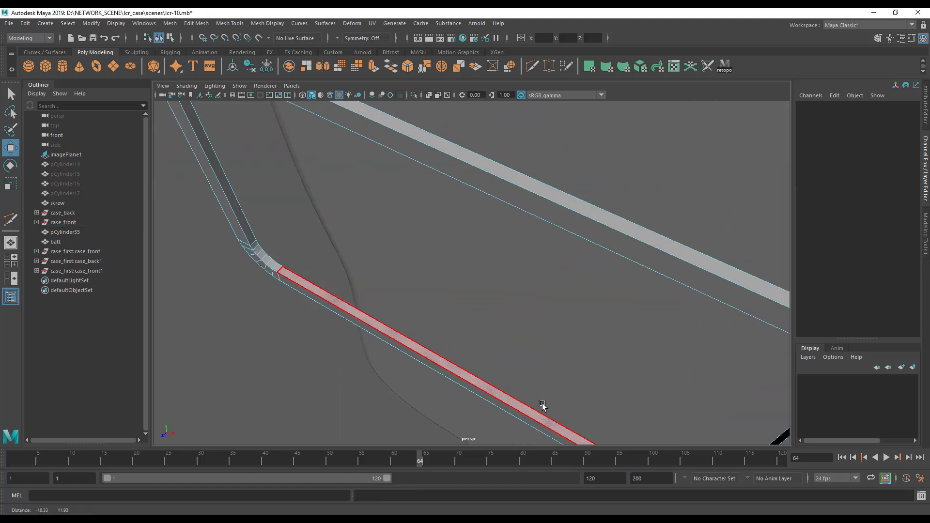
left_click_drag(542, 406, 391, 299, "alt")
double_click(391, 298)
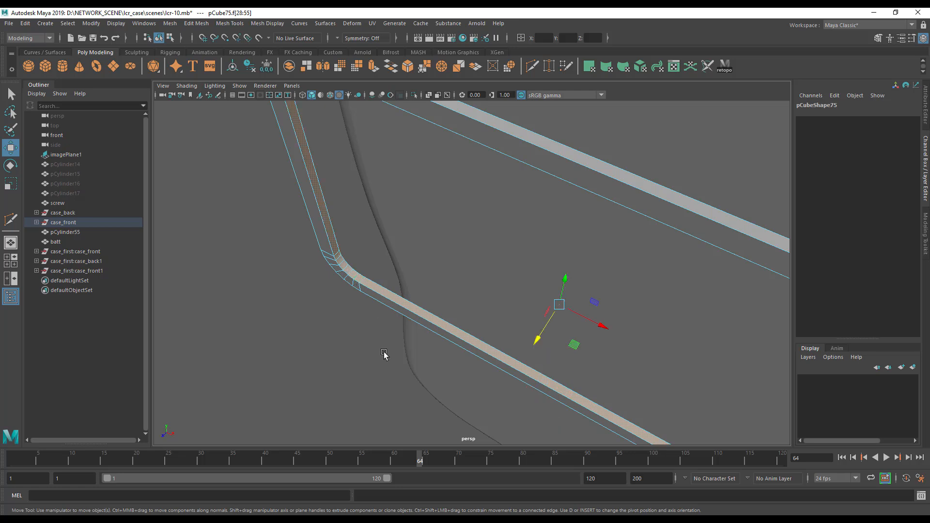
left_click_drag(384, 353, 610, 301, "alt")
right_click_drag(610, 300, 374, 305, "alt")
left_click_drag(347, 310, 320, 312, "alt")
key("ctrl+e")
mouse_move(189, 133)
left_mouse_down()
mouse_move(203, 133)
mouse_move(194, 133)
left_mouse_up()
Delete the original front, back and outer wall face loops of the frame copy, keeping only the extruded inner ring.
left_click_drag(314, 222, 468, 249, "alt")
right_click_drag(470, 249, 548, 274, "alt")
middle_click_drag(550, 276, 606, 371, "alt")
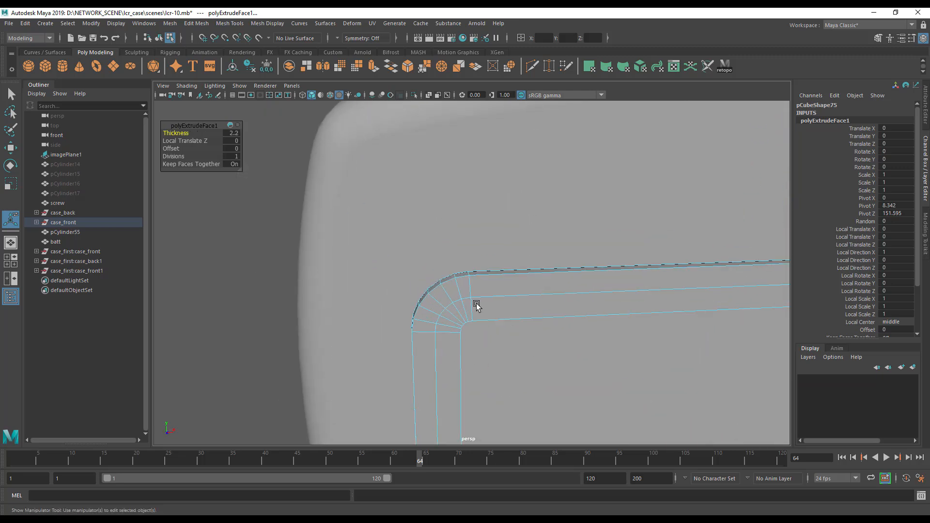
left_click(461, 291)
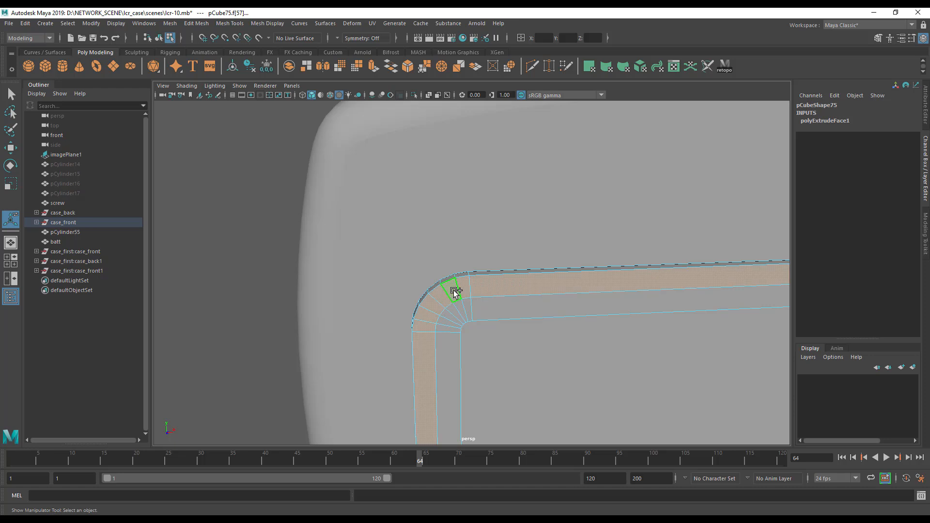
key("Delete")
left_click_drag(461, 307, 480, 301, "alt")
left_click(503, 293)
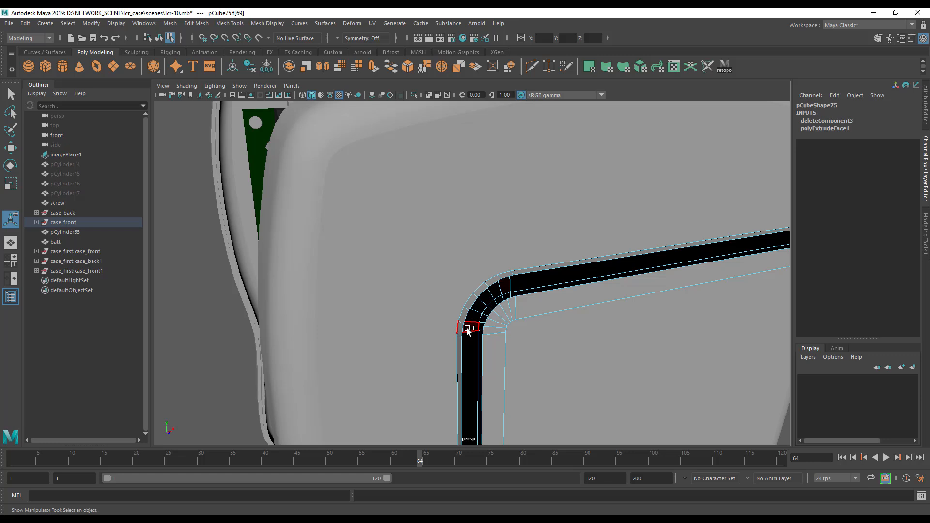
double_click(469, 321, "shift")
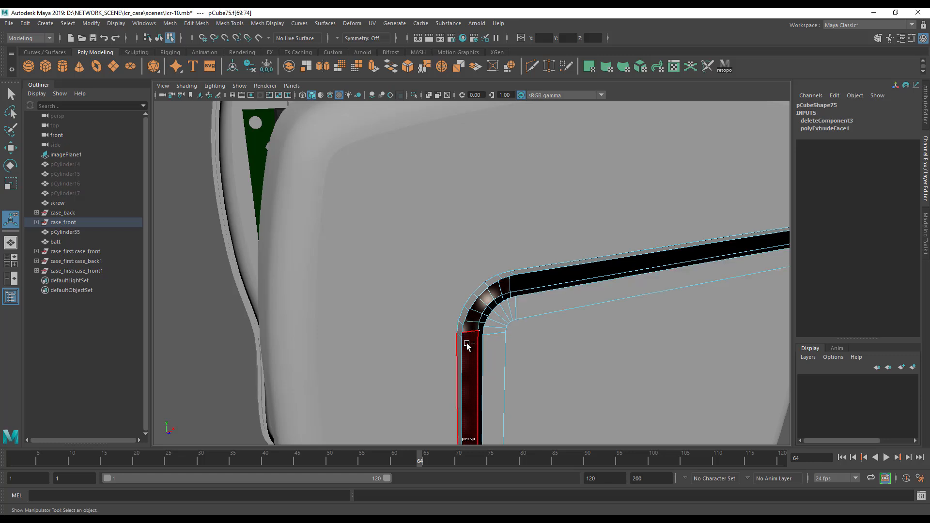
double_click(469, 346, "shift")
key("Delete")
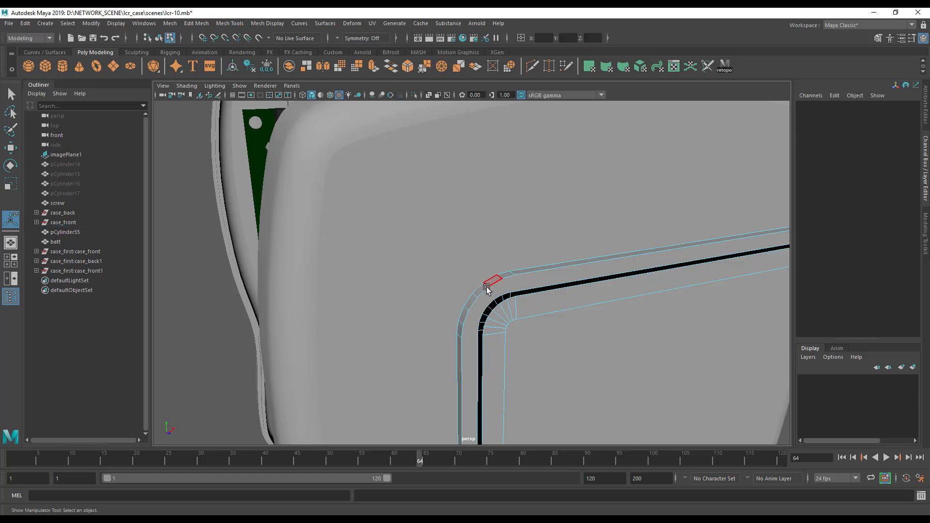
double_click(486, 289)
key("Delete")
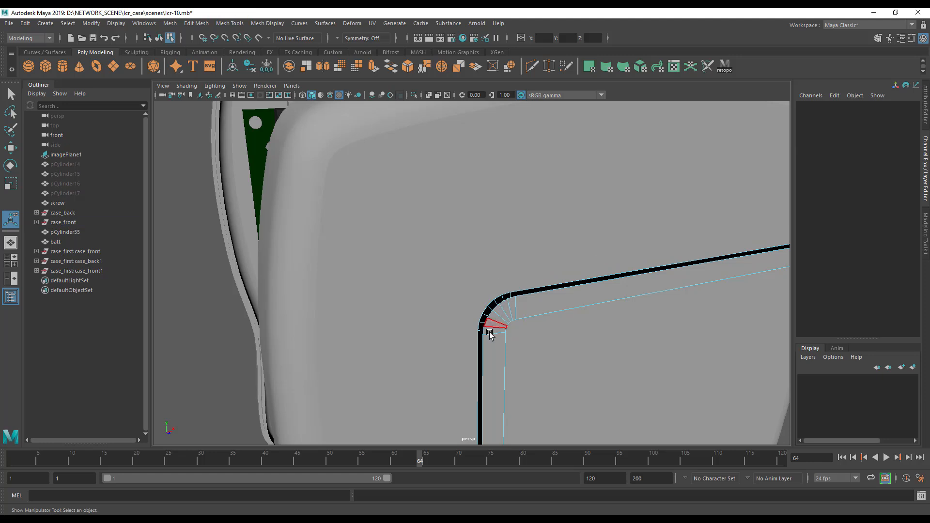
Try to bridge the long outer border edges on all four sides of the frame copy in one operation.
left_click_drag(488, 335, 504, 335, "alt")
right_click_drag(504, 334, 641, 328, "alt")
middle_click_drag(642, 328, 499, 285, "alt")
right_click_drag(499, 284, 528, 281, "alt")
middle_click_drag(528, 280, 566, 314, "alt")
right_click_drag(476, 253, 475, 232)
double_click(473, 235)
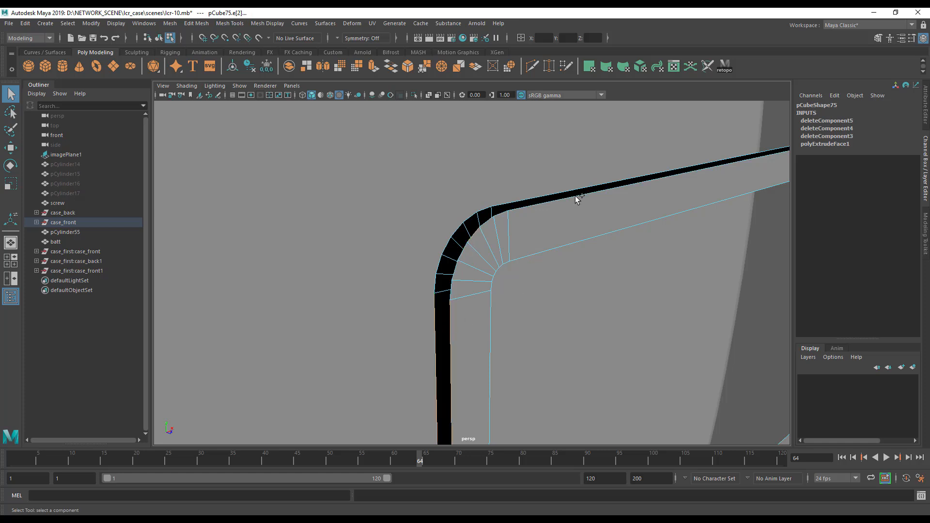
double_click(551, 195)
left_click_drag(650, 257, 583, 268, "alt")
right_click_drag(583, 268, 331, 188, "alt")
middle_click_drag(331, 188, 218, 104, "alt")
left_click_drag(644, 272, 510, 292, "alt")
left_click(494, 269)
left_click(508, 306, "shift")
left_click(504, 316, "shift")
left_click_drag(281, 376, 429, 253, "alt")
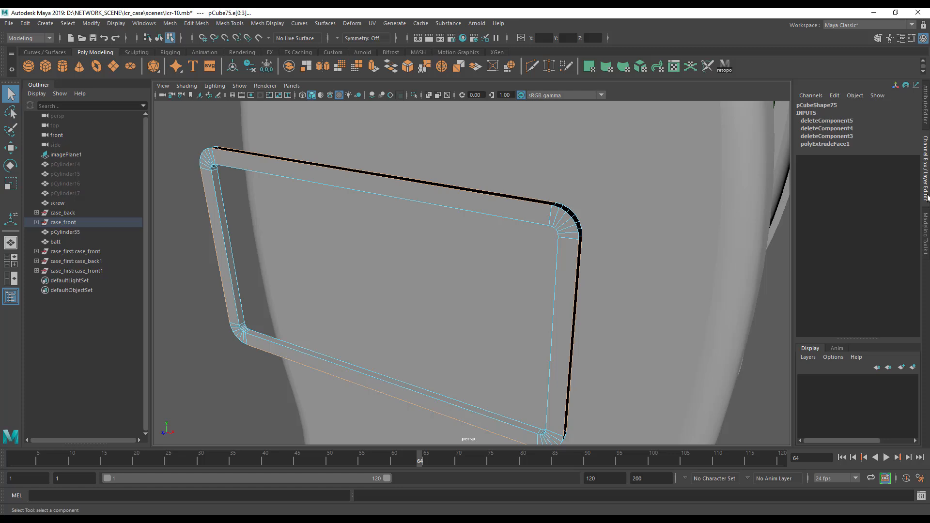
left_click(925, 226)
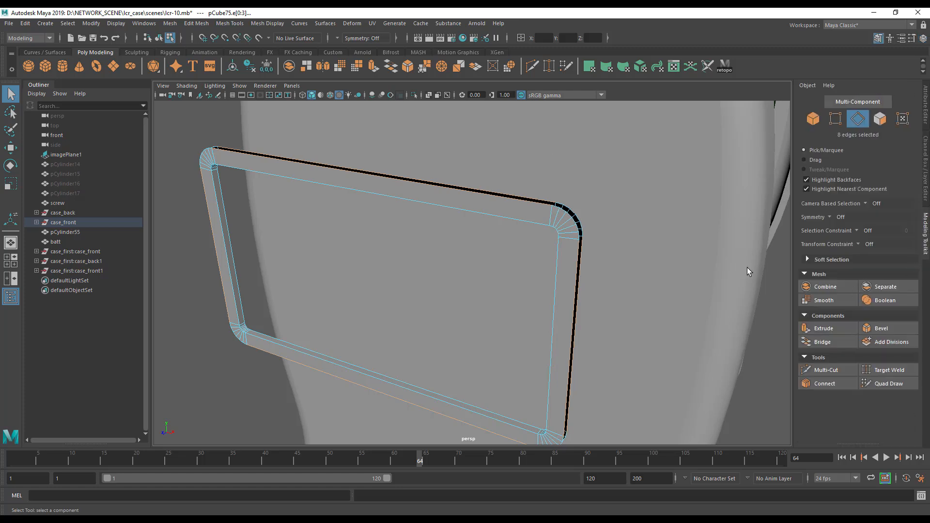
left_click(836, 343)
left_click_drag(565, 344, 597, 340, "alt")
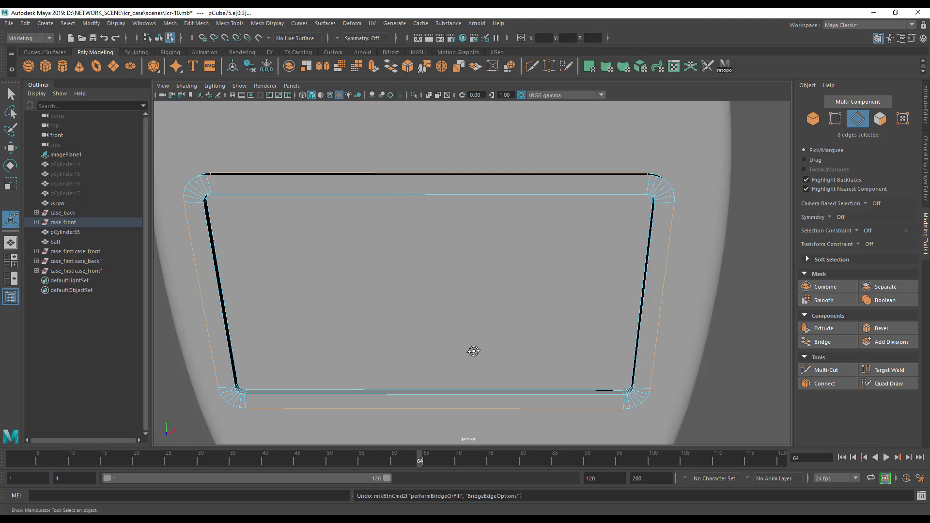
Bridge the paired outer border edges of the frame copy one side at a time to rebuild its four straight outer walls.
left_click_drag(473, 350, 505, 363, "alt")
left_click(400, 275)
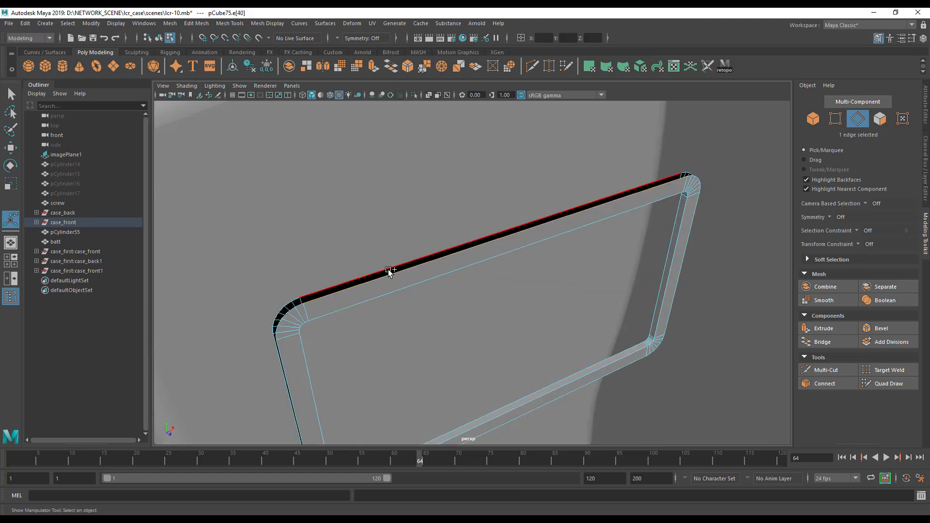
left_click(823, 342)
left_click_drag(421, 378, 430, 367, "alt")
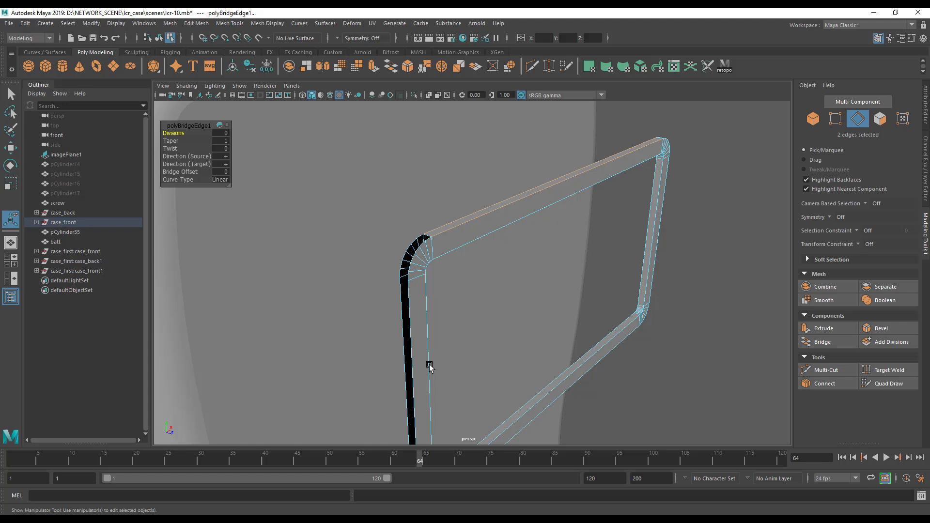
left_click(405, 365, "shift")
left_click(823, 342)
left_click_drag(484, 356, 497, 254, "alt")
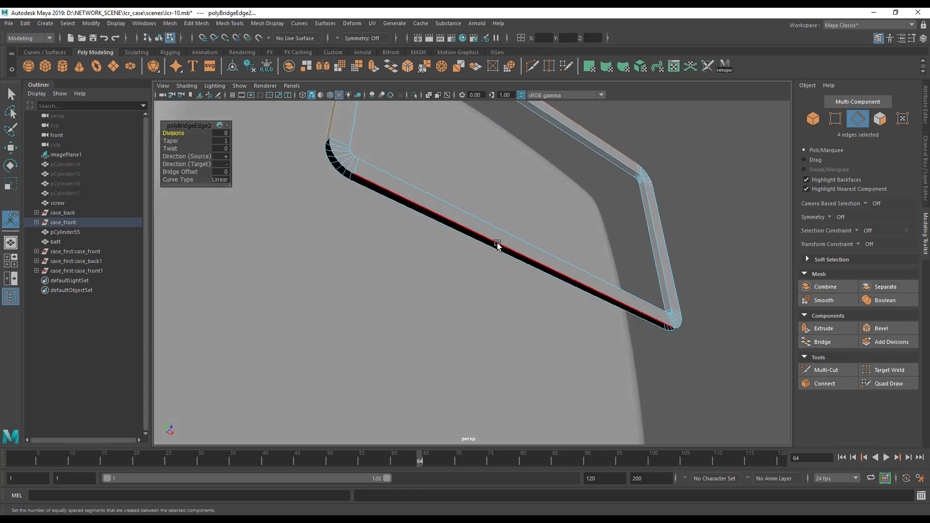
left_click(496, 246)
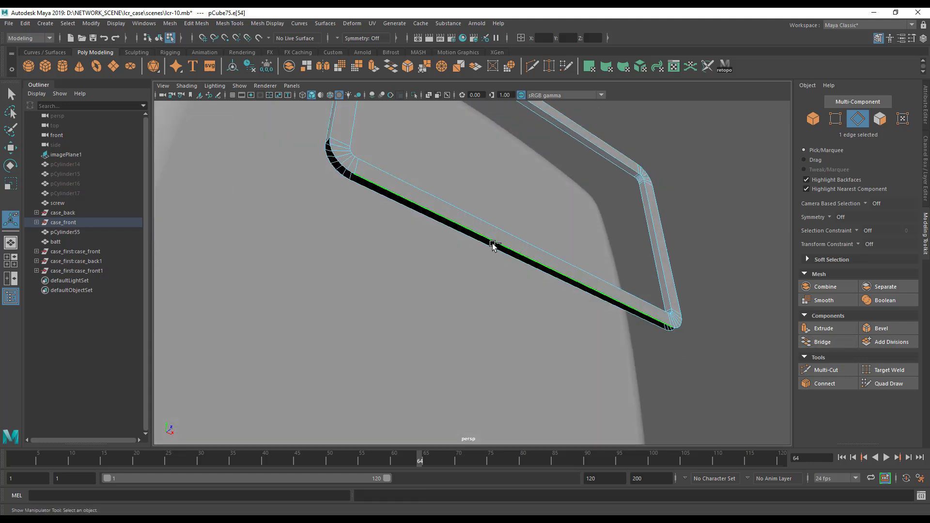
left_click(834, 342)
left_click_drag(650, 322, 490, 342, "alt")
left_click(467, 339, "shift")
left_click(817, 345)
Close the four rounded corner gaps in the frame copy's outer wall using their border edge loops.
left_click_drag(512, 324, 438, 315, "alt")
right_click_drag(438, 315, 571, 324, "alt")
middle_click_drag(533, 310, 573, 333, "alt")
right_click_drag(513, 342, 580, 353, "alt")
left_click(529, 314)
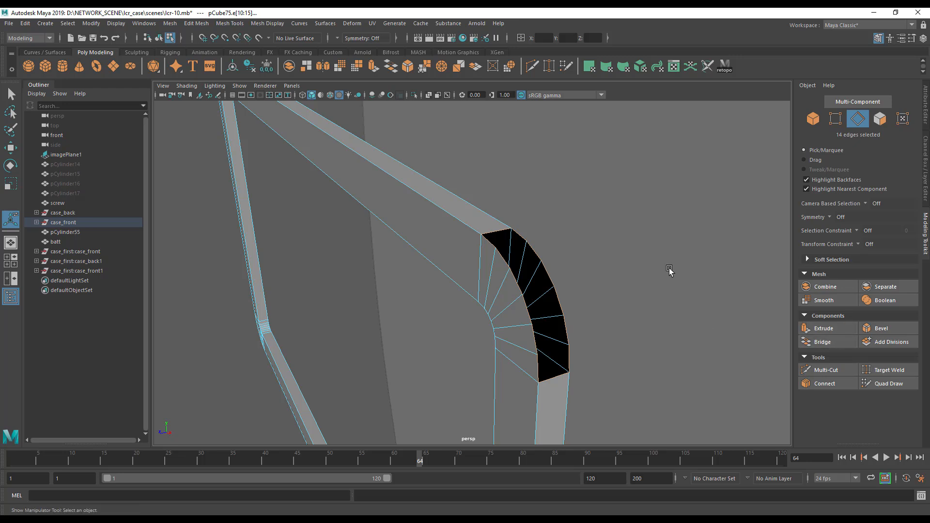
left_click(838, 344)
left_click_drag(538, 364, 689, 363, "alt")
scroll(456, 264, "down", 1)
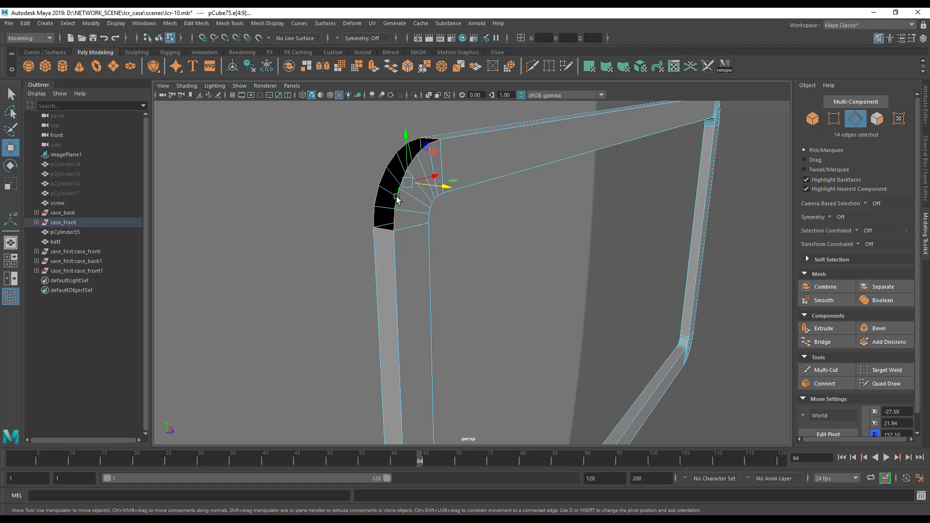
left_click_drag(426, 378, 490, 285, "alt")
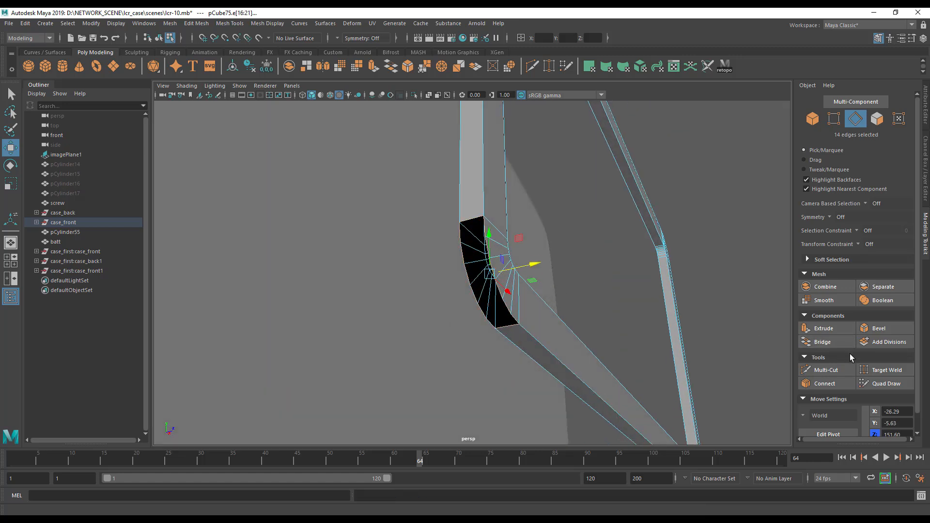
left_click(823, 344)
left_click_drag(644, 345, 531, 335, "alt")
double_click(628, 266)
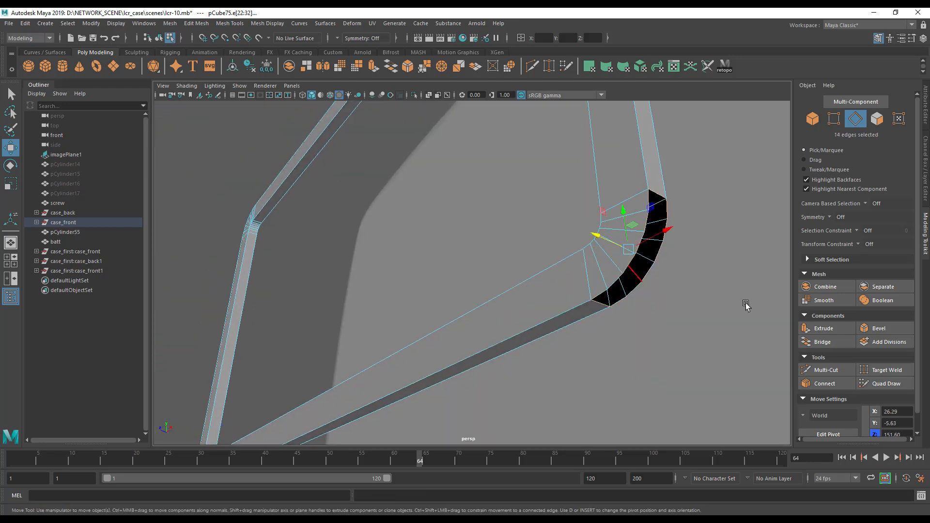
left_click(826, 343)
Return the frame copy to object selection and scale it along its depth by a factor of about 6.09.
left_click_drag(442, 309, 549, 351, "alt")
right_click_drag(432, 337, 357, 338, "alt")
left_click_drag(357, 339, 330, 296, "alt")
right_click_drag(330, 295, 376, 241)
left_click_drag(328, 368, 460, 345, "alt")
key("r")
left_click_drag(550, 282, 770, 315)
left_click_drag(611, 345, 558, 303, "alt")
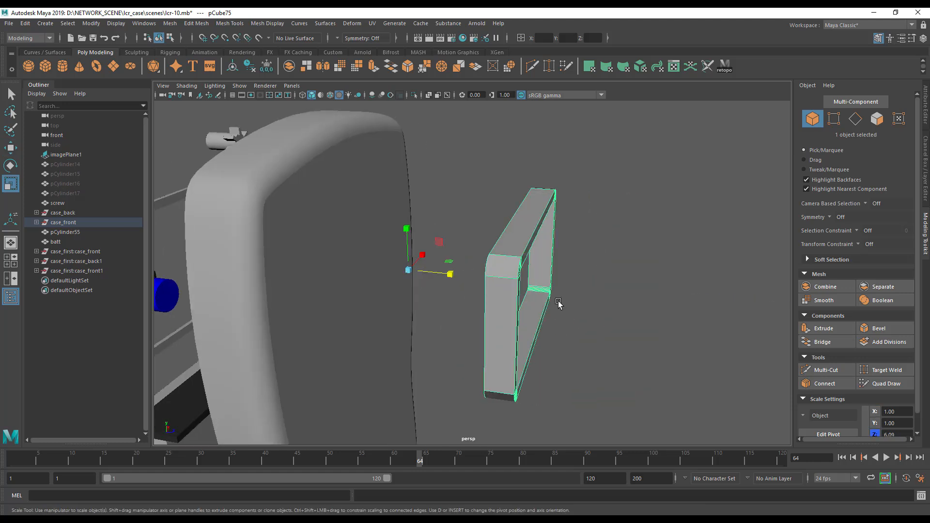
Center the frame copy's pivot and move it along its depth to about Z 152, at the front shell's face.
left_click(91, 23)
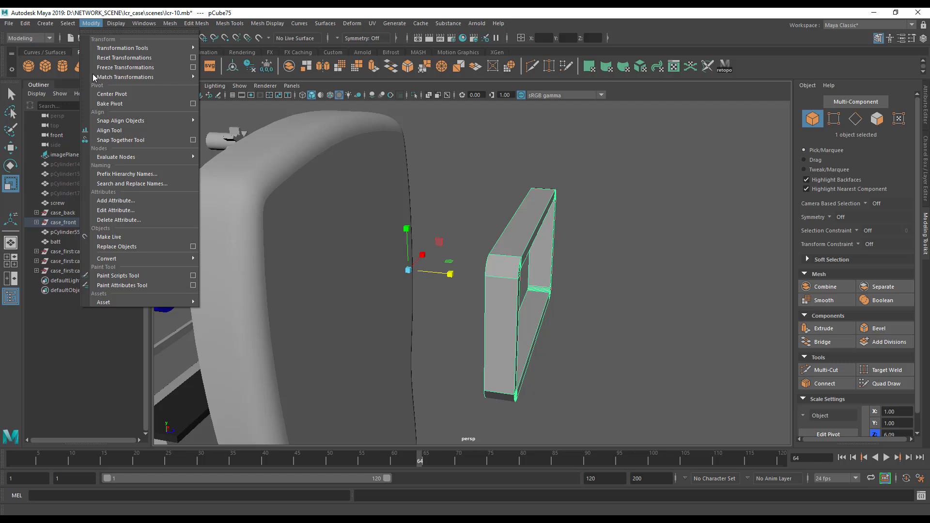
left_click(114, 93)
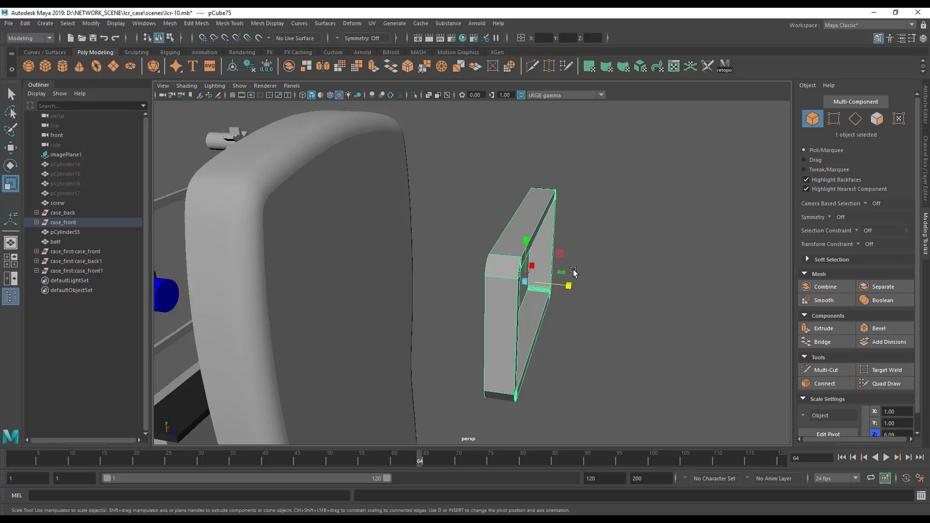
key("w")
left_click_drag(570, 285, 397, 269)
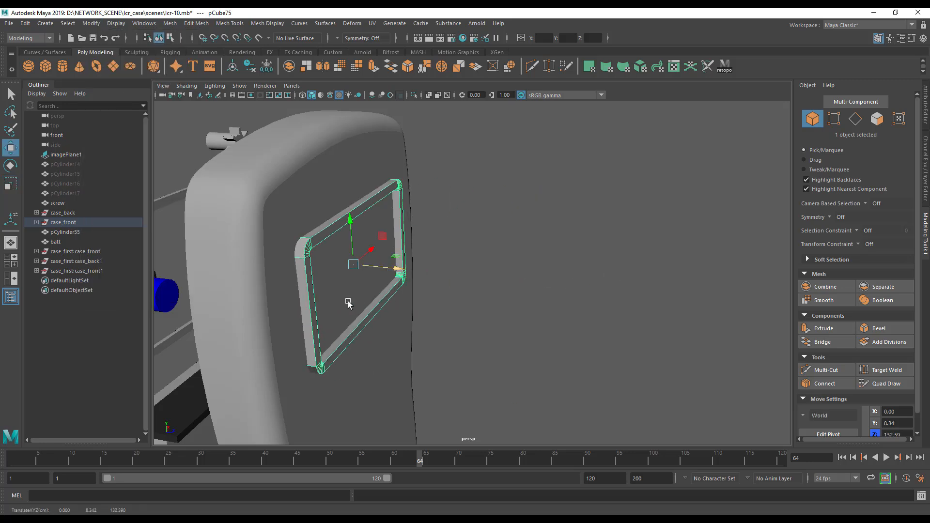
left_click_drag(348, 304, 342, 301, "alt")
middle_click_drag(343, 301, 534, 329, "alt")
left_click_drag(495, 282, 539, 298)
Select all vertices of the frame copy, scale them down slightly in width and height, and return to object selection.
left_click_drag(499, 332, 438, 353, "alt")
right_click_drag(396, 253, 350, 257)
left_click_drag(379, 286, 650, 428, "alt")
left_click_drag(554, 376, 425, 280, "alt")
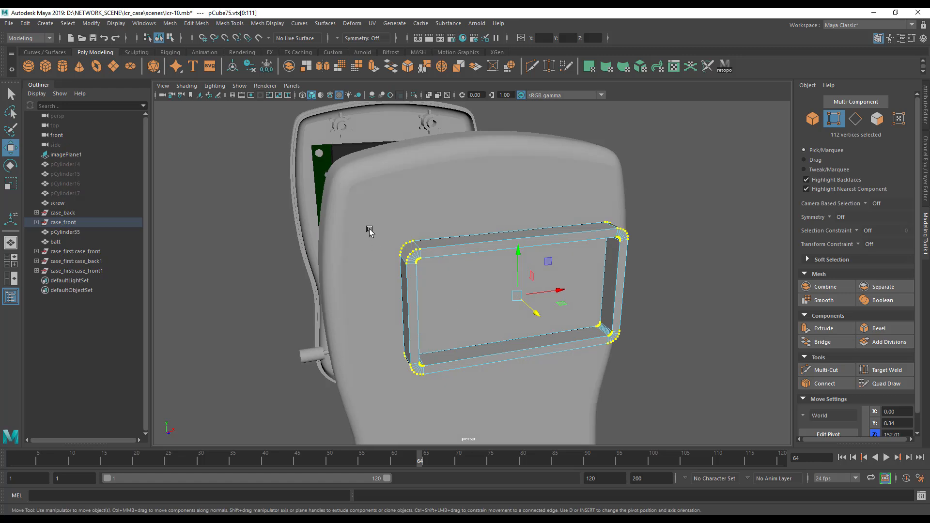
left_click_drag(375, 256, 380, 264)
left_click(411, 304)
left_click_drag(451, 356, 421, 326, "alt")
right_click_drag(404, 251, 361, 245)
key("r")
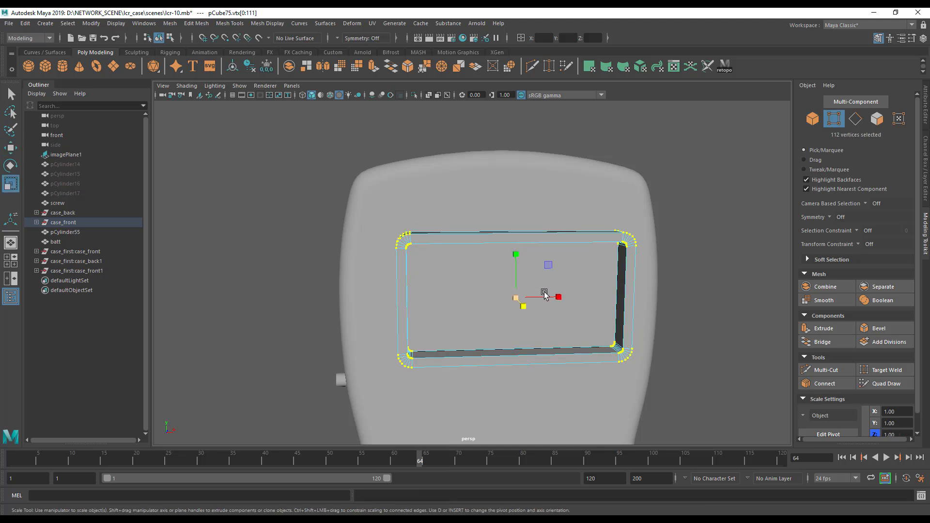
left_click_drag(560, 298, 559, 297)
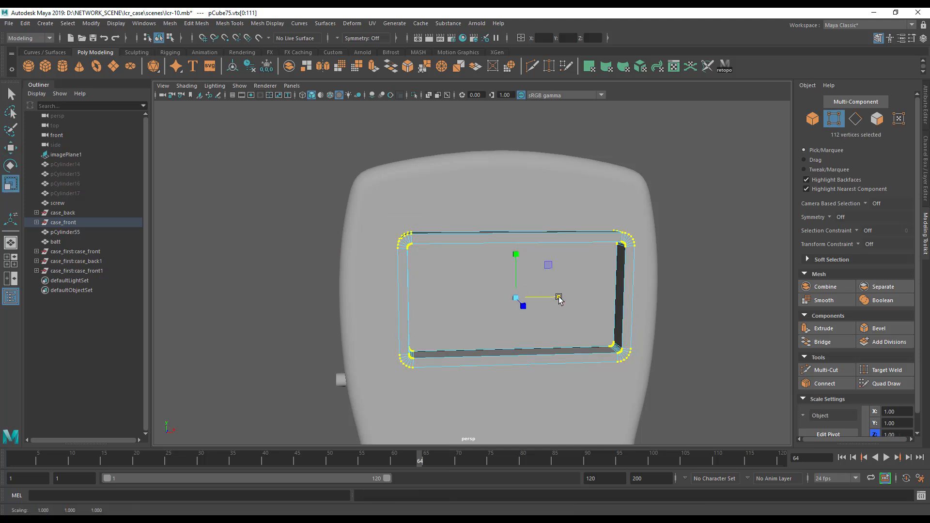
left_click_drag(518, 260, 521, 262)
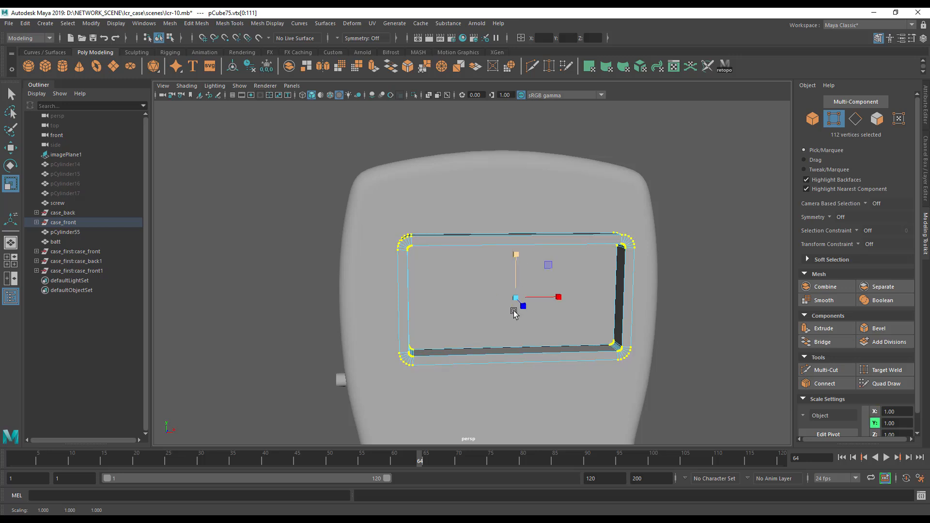
left_click_drag(514, 311, 572, 320, "alt")
right_click_drag(434, 255, 462, 247)
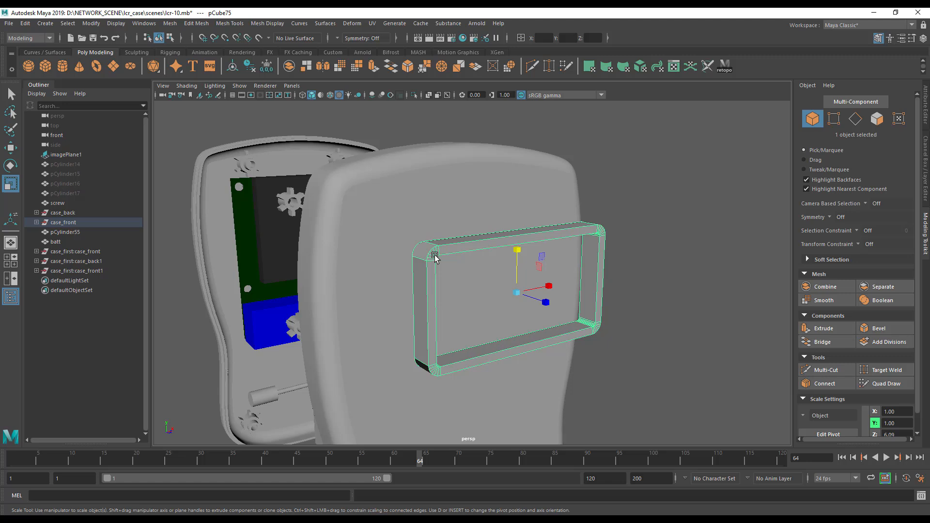
left_click(469, 314, "shift")
key("ctrl+d")
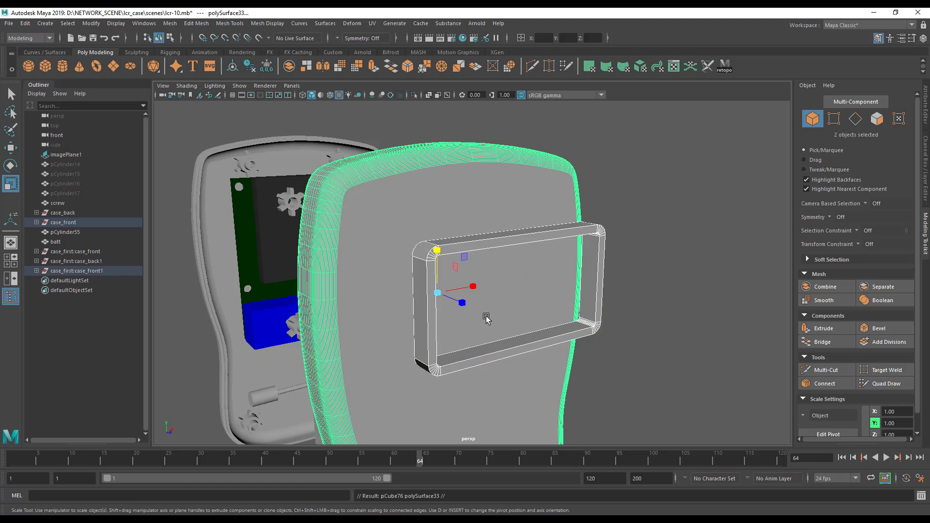
key("ctrl+z")
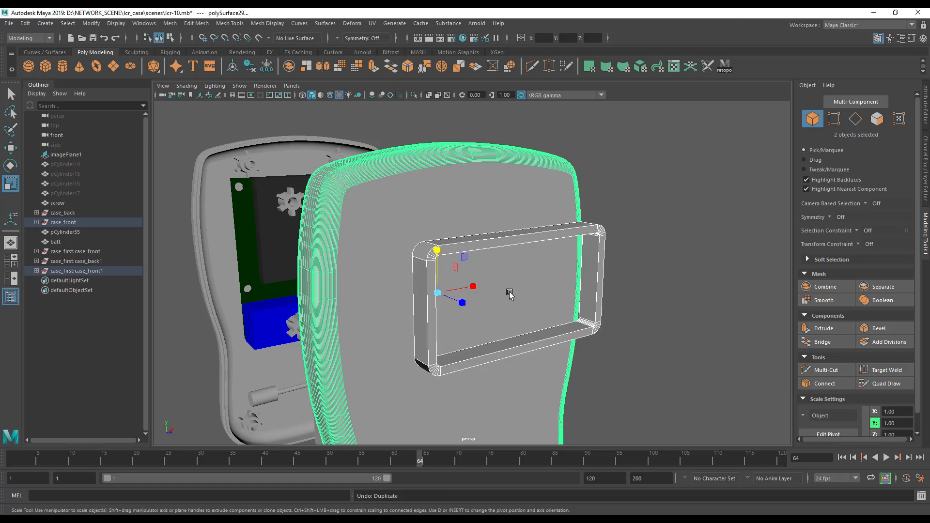
Duplicate the frame copy and set the duplicate aside in front of the case, with the original sunk into the front shell to about Z 132.6.
left_click(500, 232)
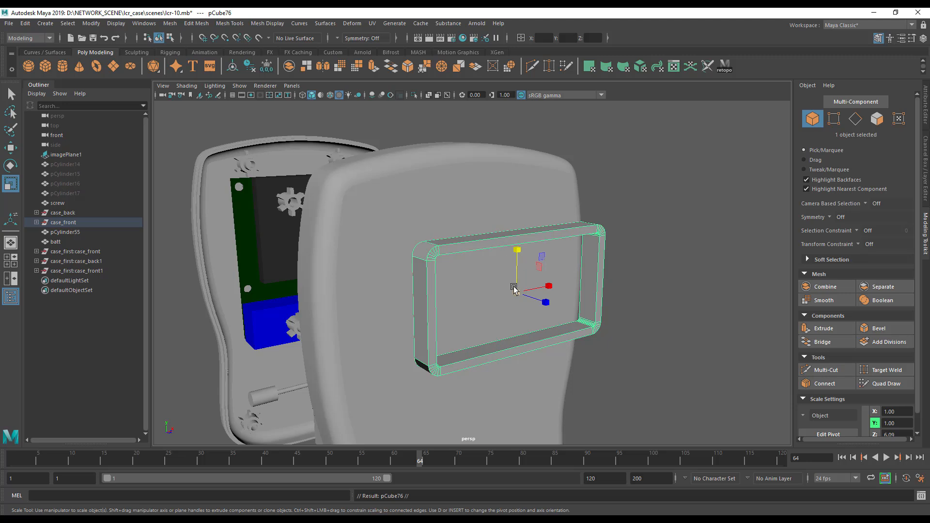
key("w")
left_click_drag(531, 303, 736, 398, "shift")
left_click(430, 306)
left_click_drag(550, 308, 427, 353)
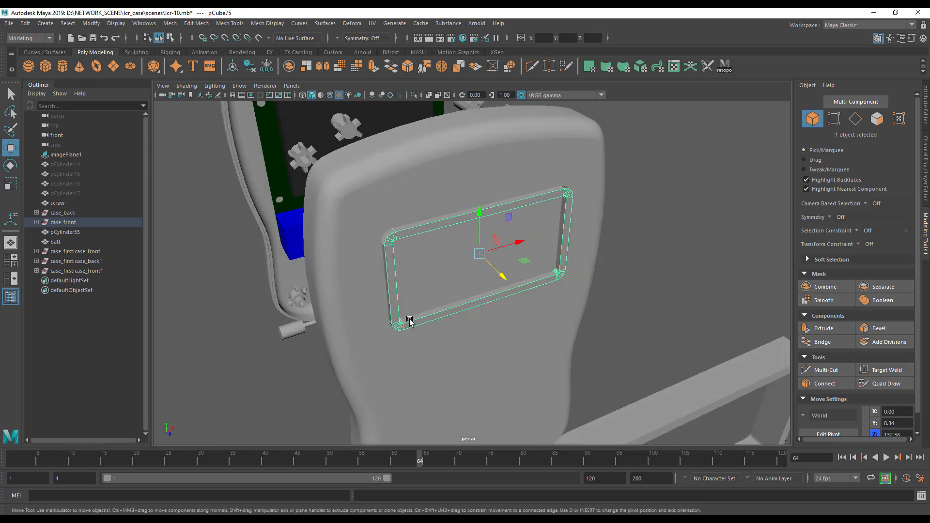
Try a first Boolean difference between the sunken frame copy and the front shell.
left_click(401, 233, "shift")
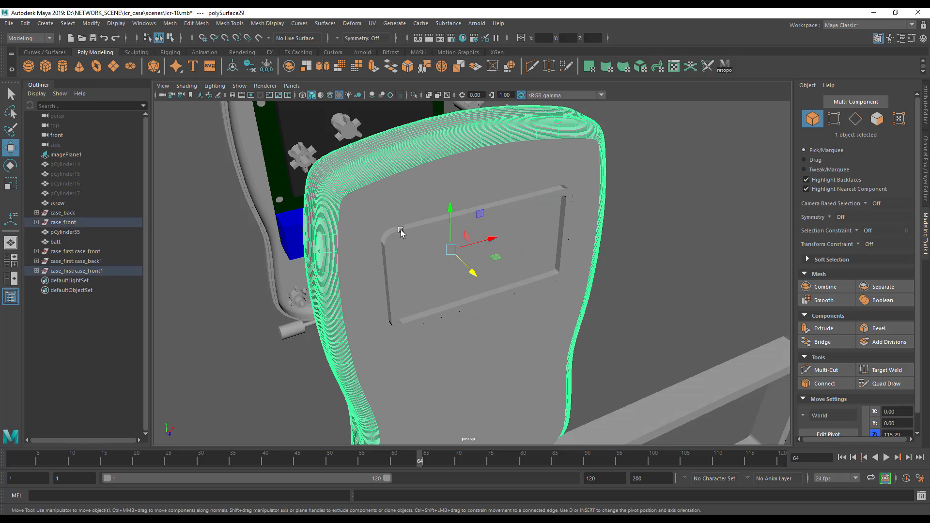
key("space")
left_click_drag(288, 254, 499, 313)
key("ctrl+z")
Delete the construction history of the front shell and of the frame copy.
left_click_drag(312, 397, 270, 229, "alt")
left_click(261, 175)
left_click(314, 178, "shift")
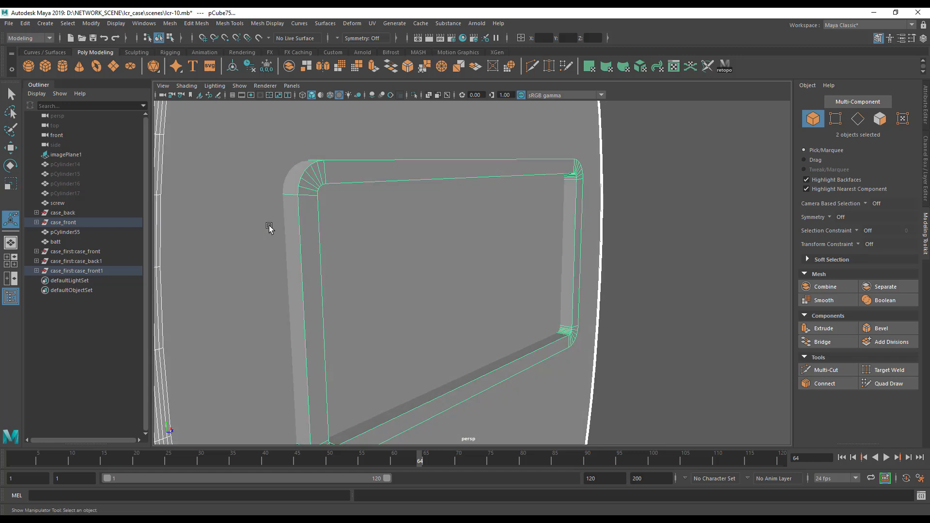
left_click(266, 222)
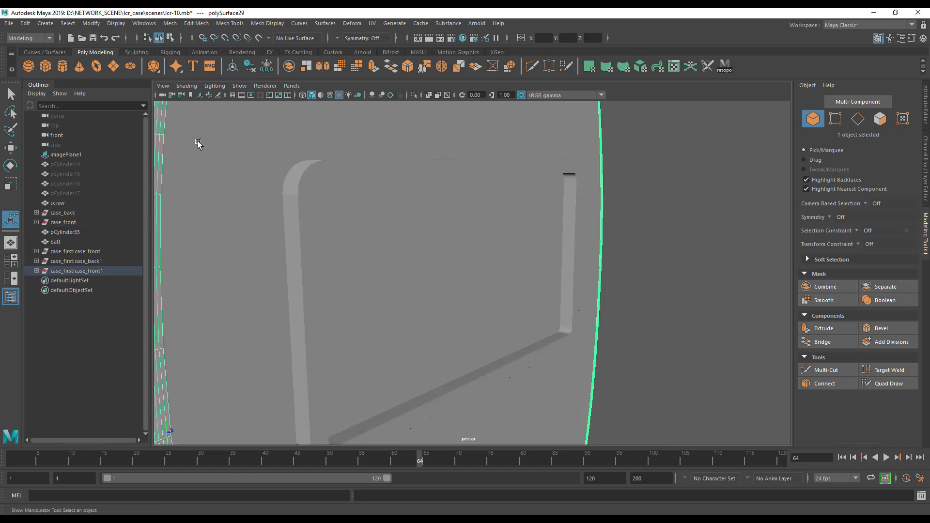
key("space")
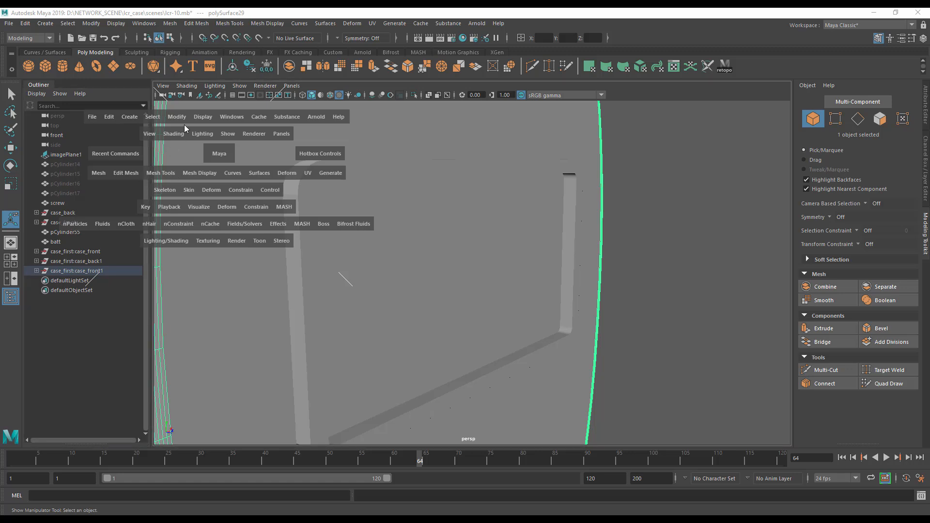
left_click(109, 117)
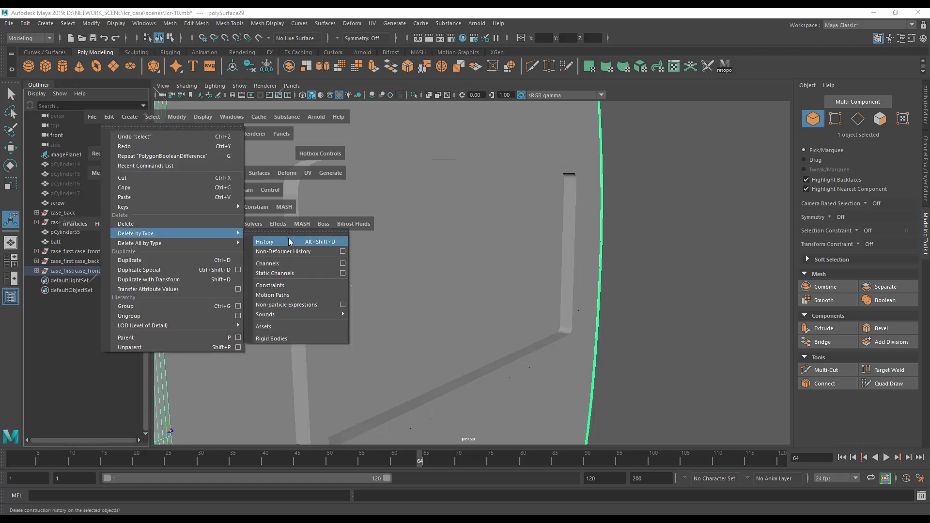
left_click(289, 237)
left_click(301, 247)
key("space")
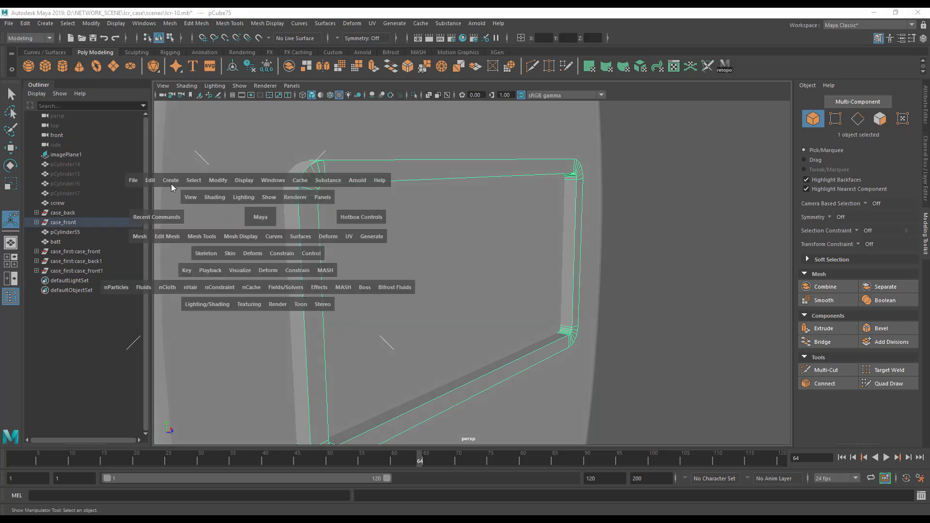
left_click(150, 180)
mouse_move(195, 296)
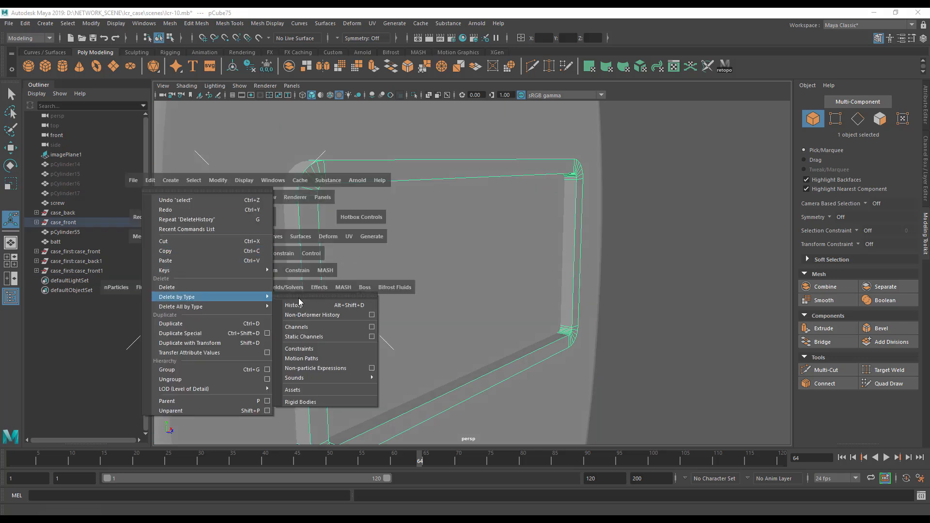
left_click(299, 298)
Subtract the frame copy from the front shell with a Boolean difference.
scroll(353, 247, "down", 5)
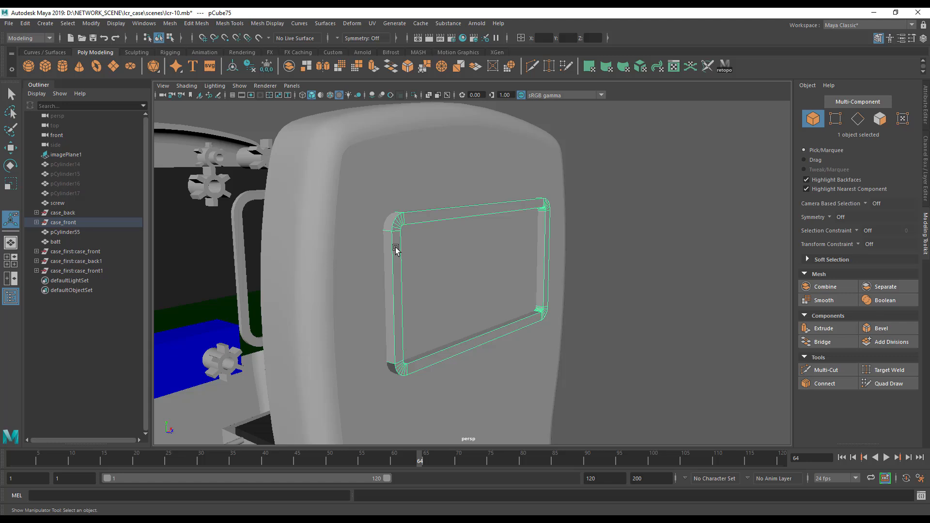
left_click(382, 244, "shift")
key("space")
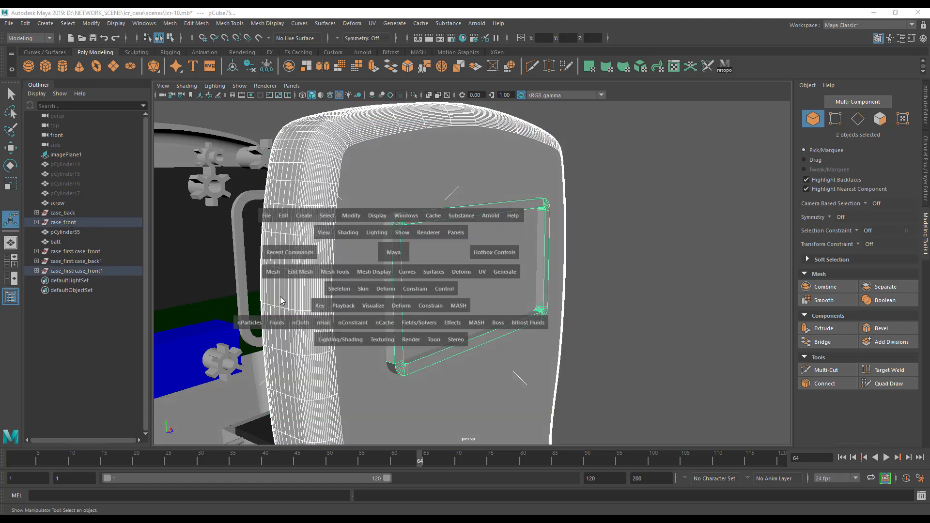
left_click(273, 272)
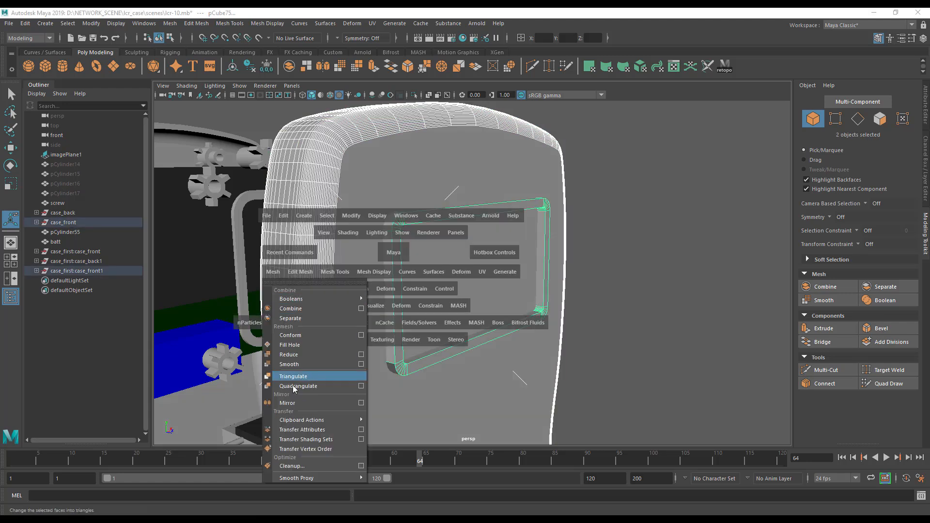
mouse_move(312, 297)
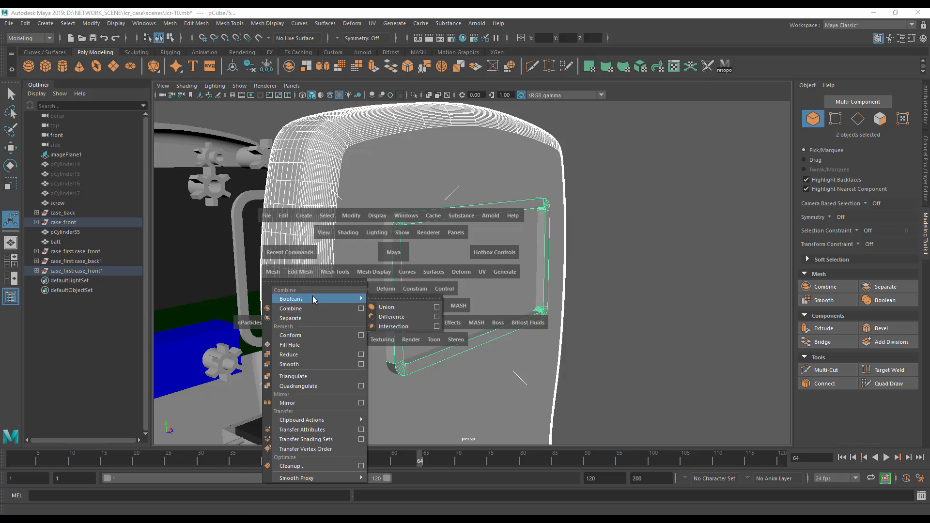
left_click(410, 318)
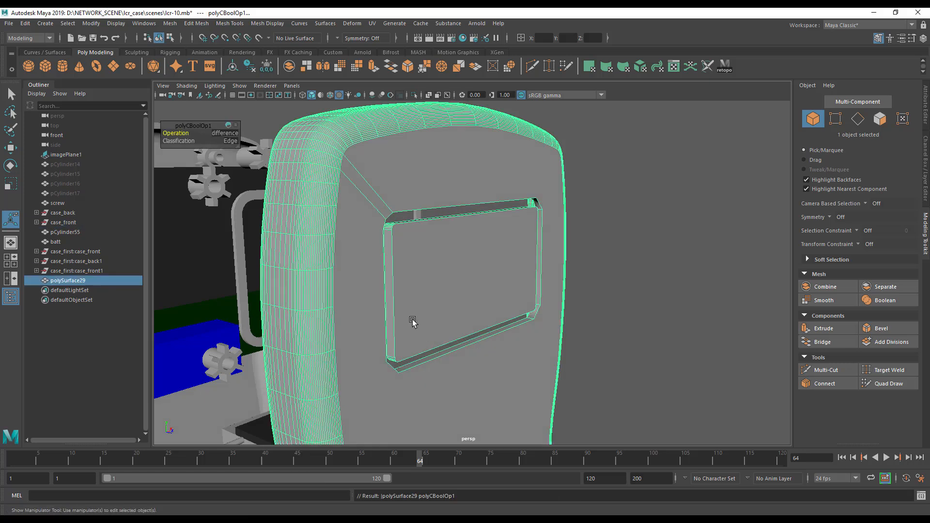
Inspect the corners of the cut frame recess in the front shell and undo the Boolean difference.
left_click_drag(407, 314, 315, 334, "alt")
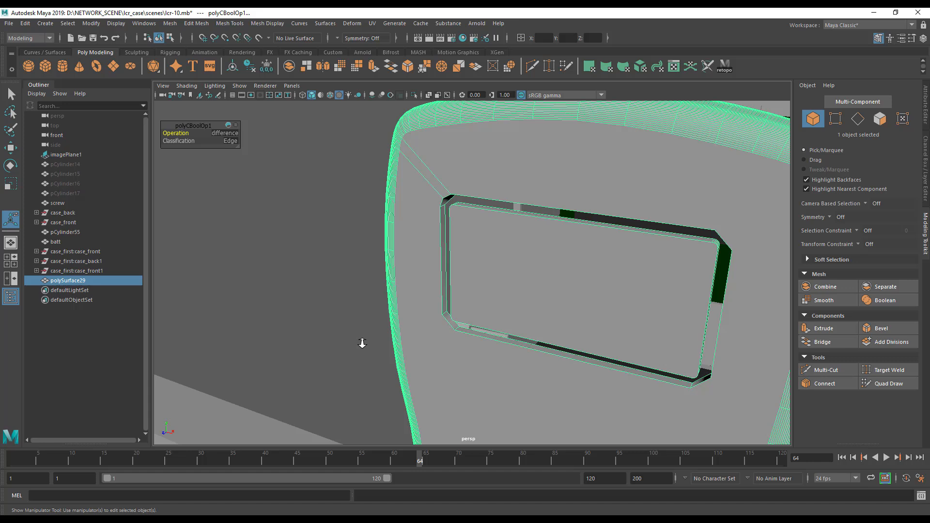
right_click_drag(361, 344, 740, 363, "alt")
left_click_drag(517, 376, 499, 359, "alt")
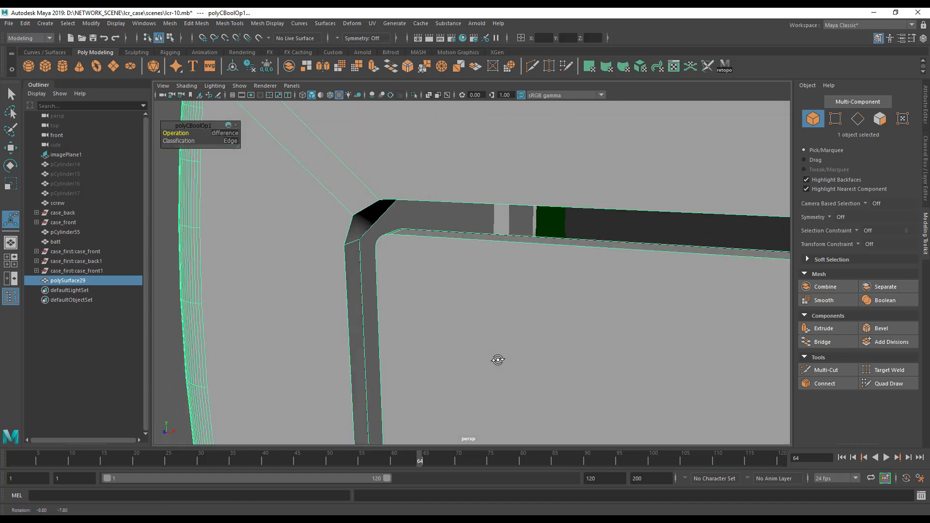
right_click_drag(498, 342, 345, 341, "alt")
left_click_drag(345, 341, 401, 300, "alt")
key("ctrl+z")
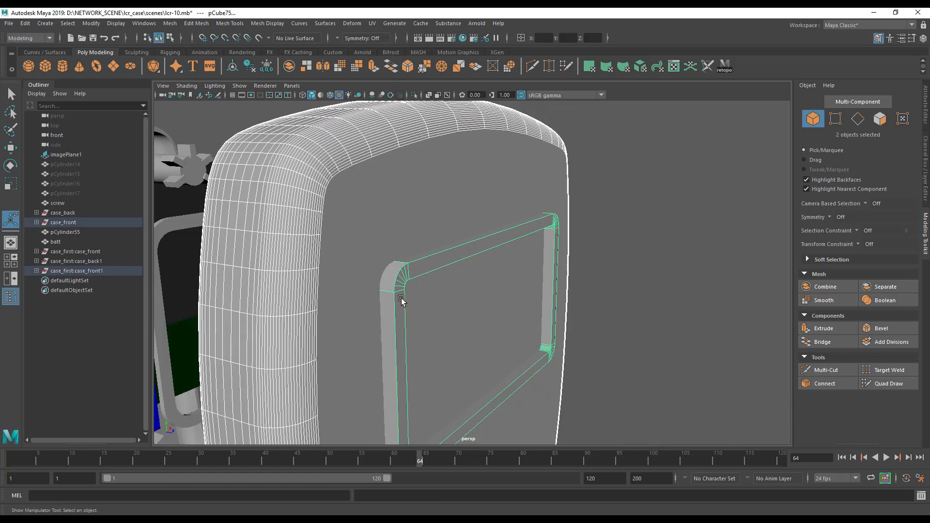
Select only the frame copy and move it along its depth out of the front shell to about Z 160.4.
right_click(394, 293)
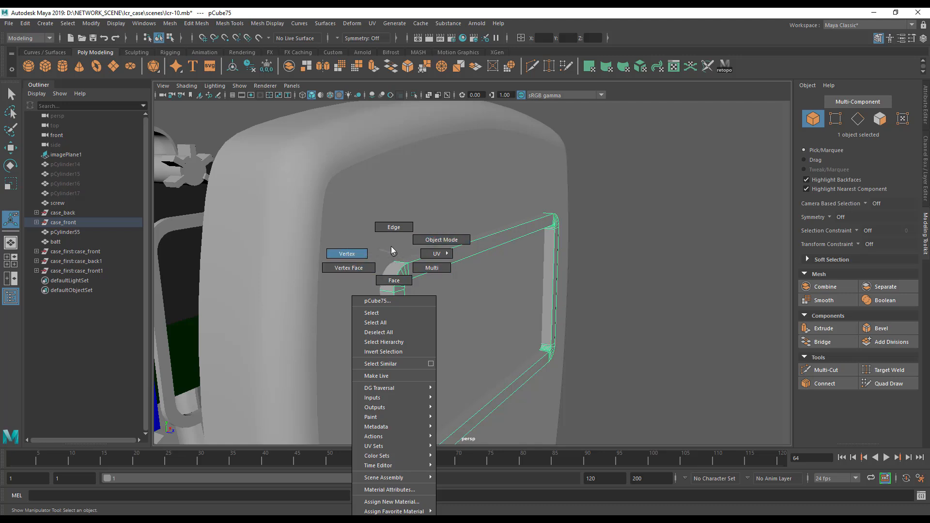
left_click(440, 239)
key("w")
left_click_drag(523, 330, 710, 374)
Multi-Cut five edges across the outer face of one upper rounded corner of the frame copy, joining the matching arc vertices.
left_click_drag(584, 375, 647, 381, "alt")
middle_click_drag(646, 380, 534, 395, "alt")
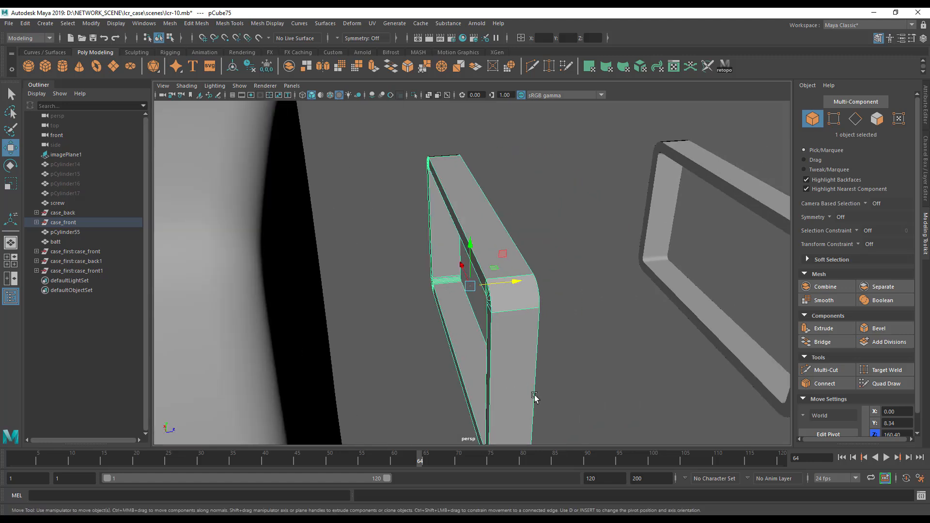
right_click_drag(534, 396, 706, 379, "alt")
middle_click_drag(706, 379, 590, 310, "alt")
right_click_drag(590, 310, 686, 328, "alt")
left_click_drag(686, 328, 630, 315, "alt")
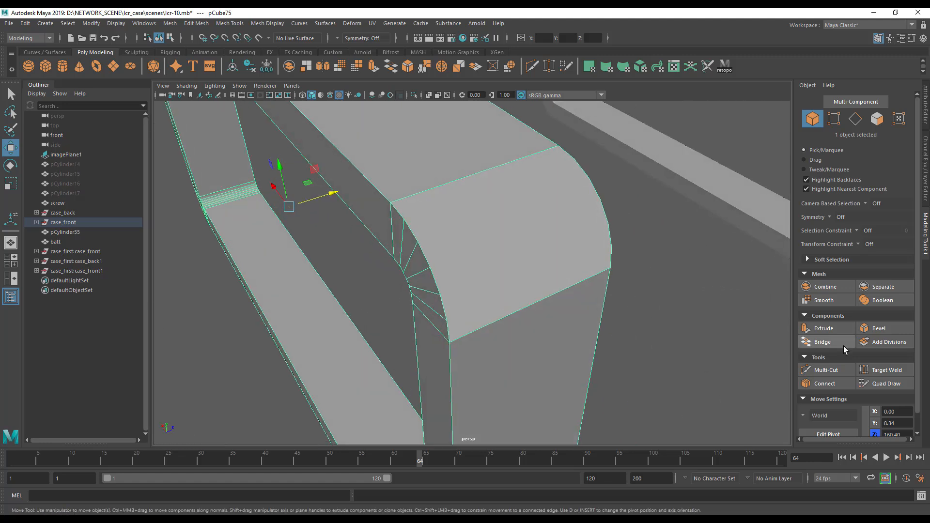
left_click(825, 369)
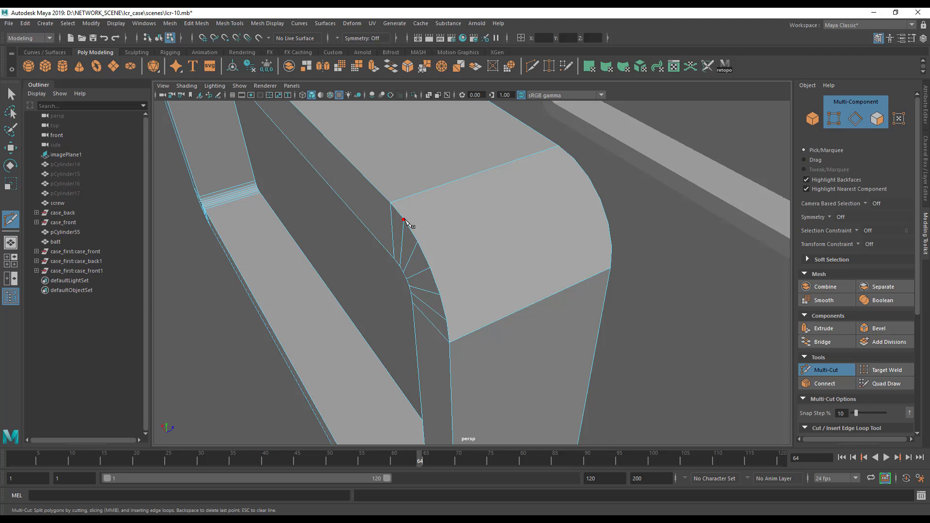
left_click_drag(488, 232, 469, 256, "alt")
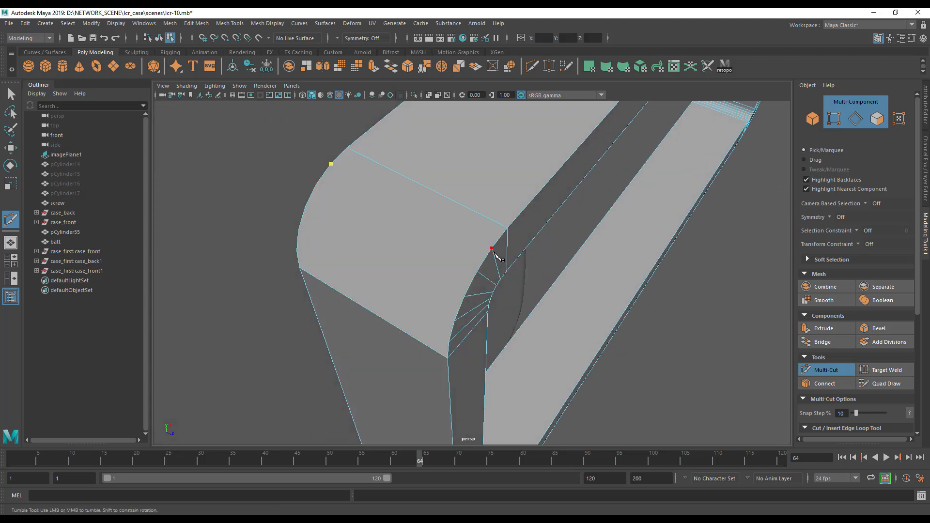
left_click_drag(407, 295, 484, 269, "alt")
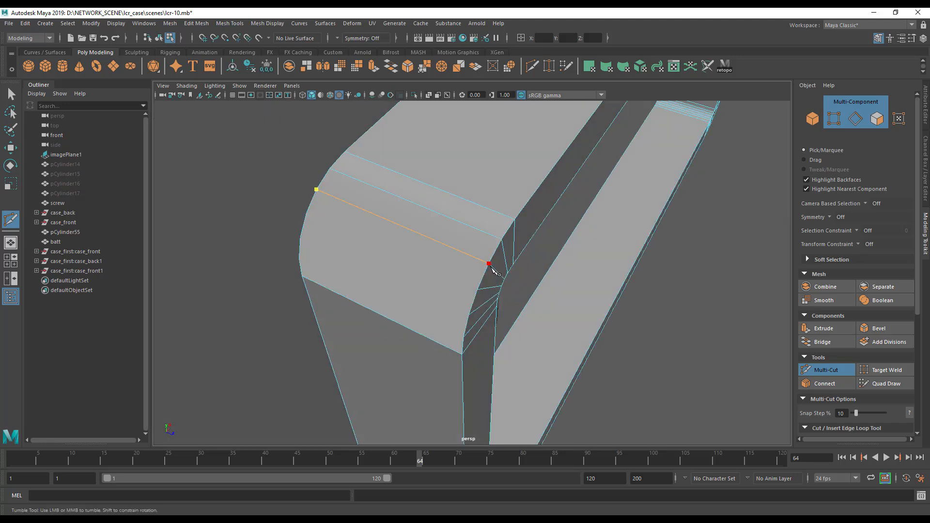
left_click_drag(382, 294, 473, 297, "alt")
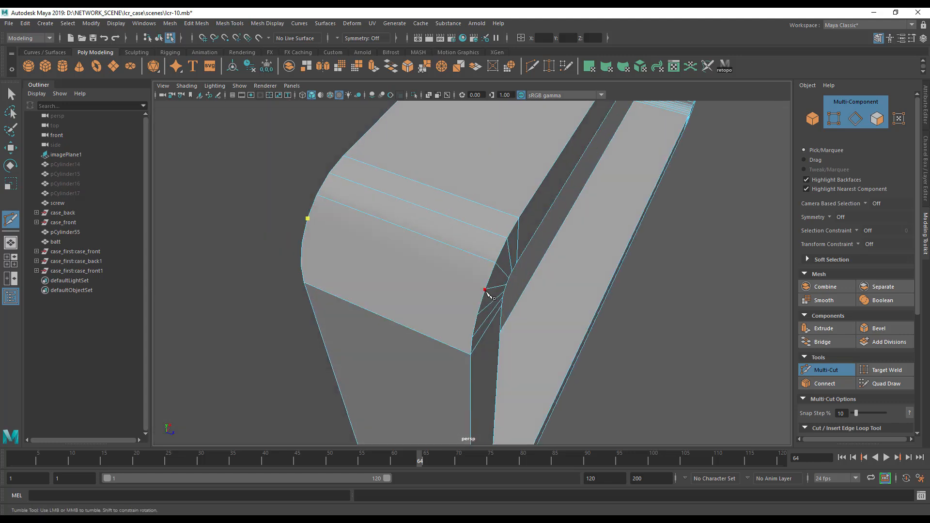
left_click_drag(421, 330, 465, 291, "alt")
left_click_drag(506, 265, 425, 269, "alt")
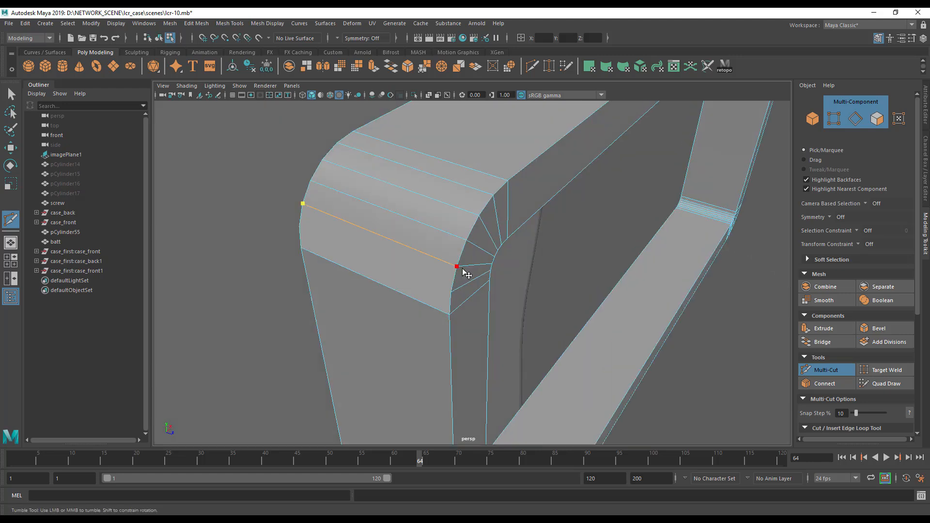
left_click_drag(405, 295, 462, 312, "alt")
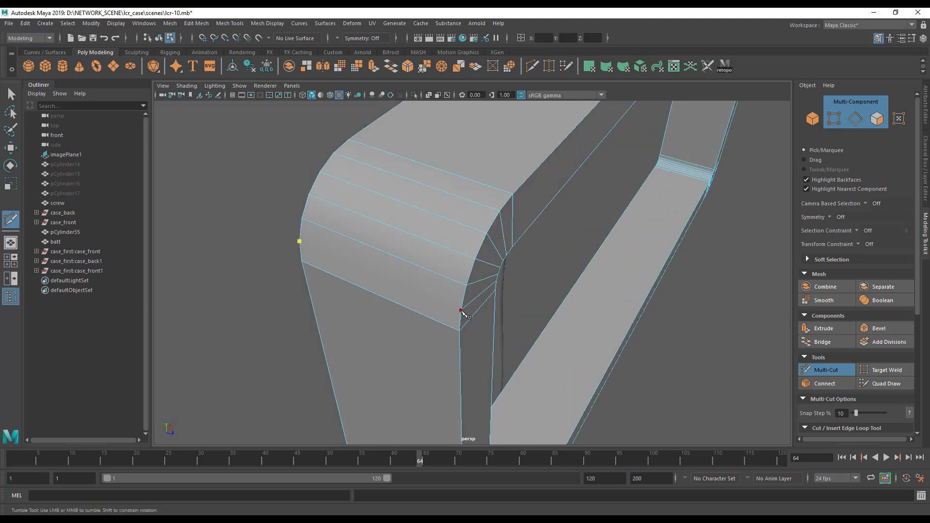
Multi-Cut matching edges across the frame copy's other upper rounded corner and return to object selection.
left_click_drag(606, 277, 479, 268, "alt")
left_click_drag(590, 263, 284, 258, "alt")
scroll(319, 282, "down", 5)
middle_click_drag(477, 254, 112, 192, "alt")
left_click_drag(382, 291, 319, 298, "alt")
middle_click_drag(319, 297, 462, 265, "alt")
left_click_drag(467, 267, 475, 313, "alt")
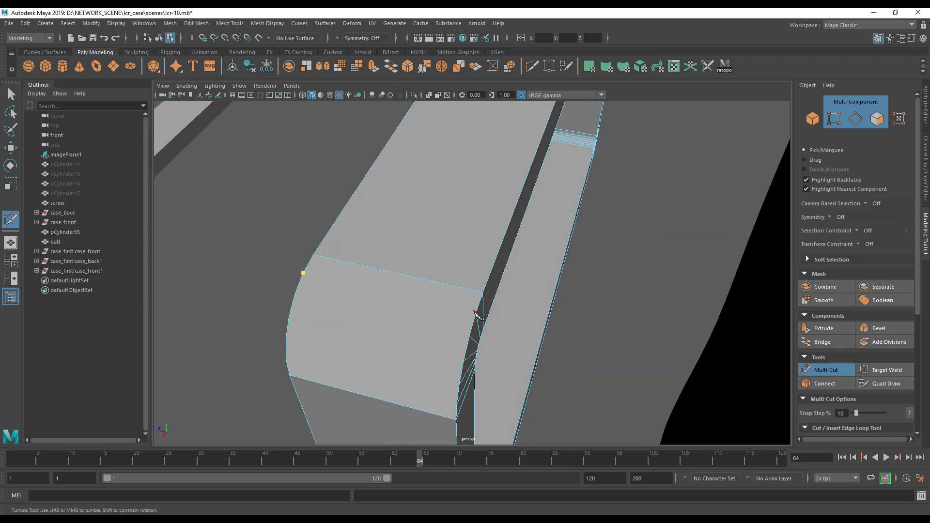
right_click(494, 312)
left_click_drag(312, 310, 397, 312, "alt")
left_click_drag(524, 286, 498, 287, "alt")
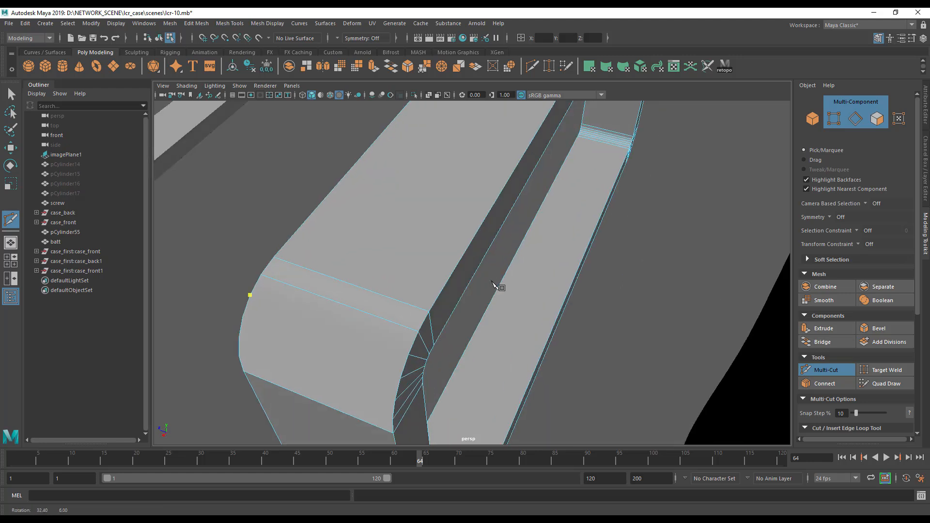
left_click(409, 355)
left_click_drag(412, 360, 507, 359, "alt")
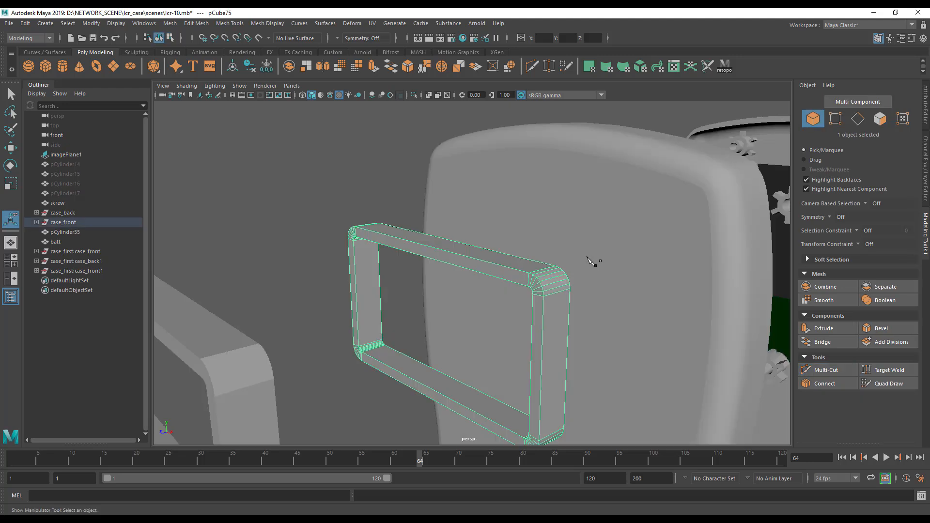
Select the edge loop around the frame copy's outward-facing side and scale it up to flare the sides, then return to object selection.
left_click_drag(446, 285, 433, 306, "alt")
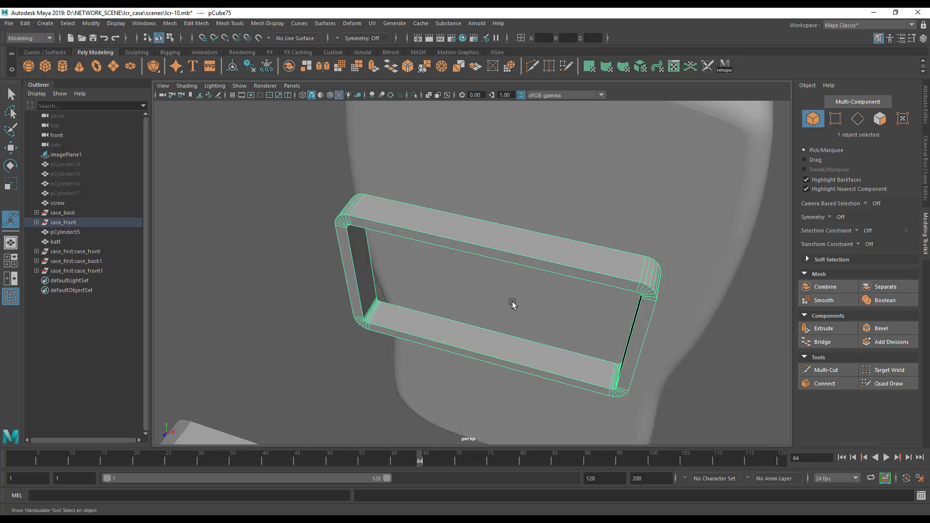
left_click_drag(541, 286, 618, 225, "alt")
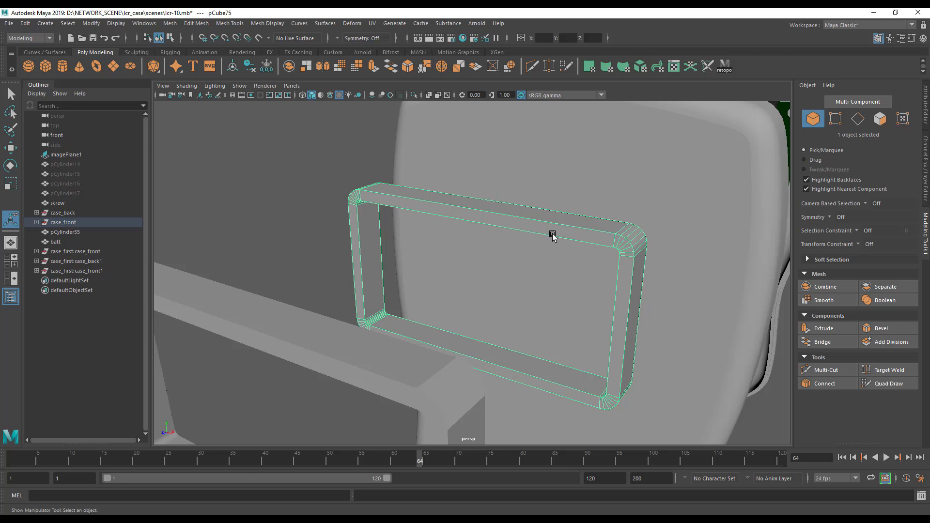
left_click_drag(477, 288, 438, 365, "alt")
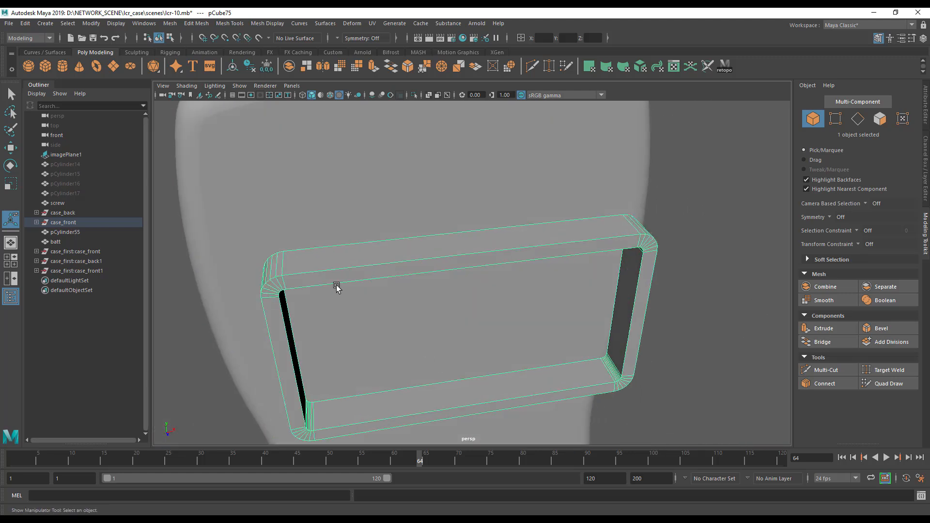
right_click(313, 254)
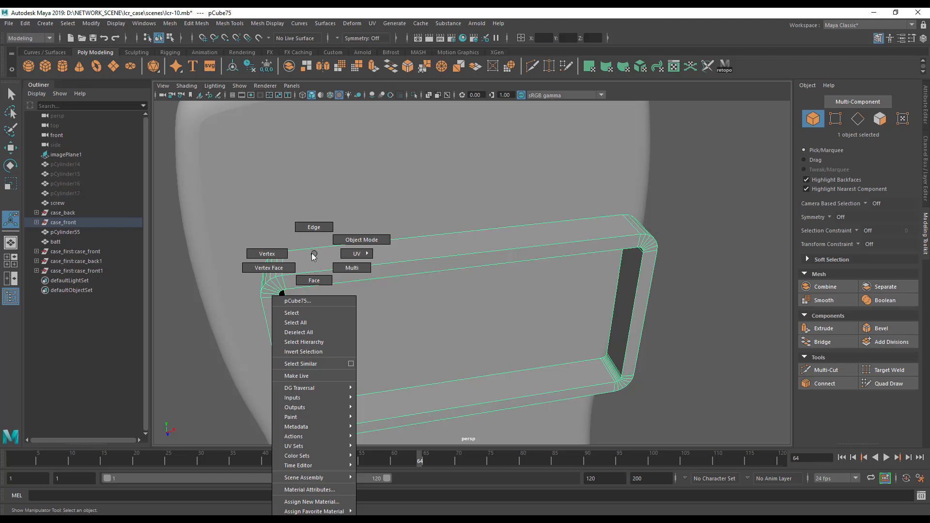
mouse_move(315, 257)
left_mouse_down("alt")
mouse_move(339, 277)
mouse_move(328, 257)
left_mouse_up("alt")
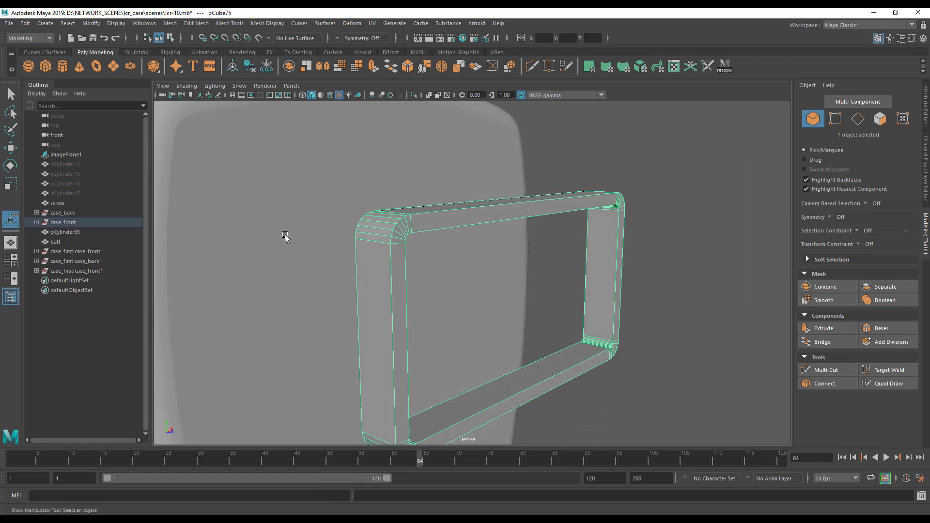
middle_click_drag(285, 236, 349, 203, "alt")
left_click_drag(364, 263, 378, 257, "alt")
right_click_drag(438, 220, 440, 207)
double_click(438, 216)
left_click_drag(445, 222, 429, 278, "alt")
key("r")
left_click_drag(473, 334, 513, 355)
left_click_drag(322, 306, 550, 258)
right_click_drag(550, 257, 585, 235)
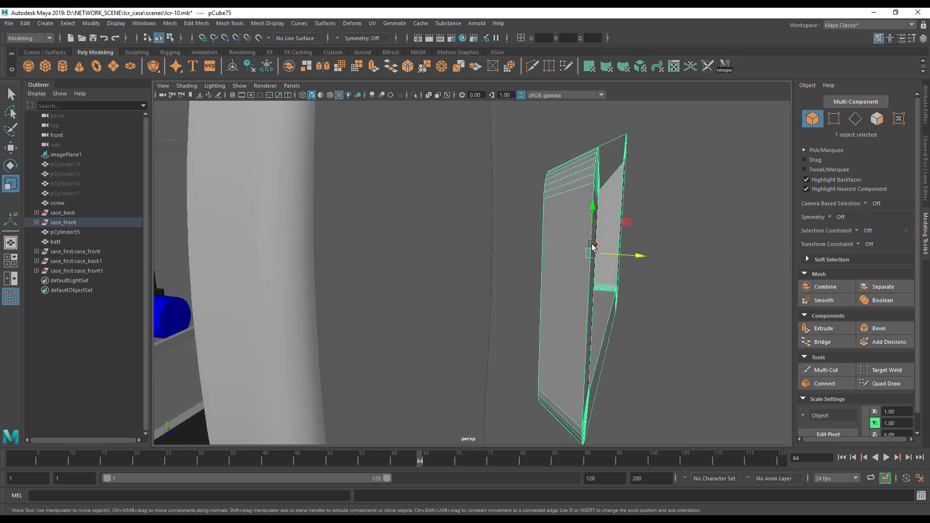
Move the flared frame copy along its depth into the front shell, to about Z 131.84.
key("w")
left_click_drag(638, 257, 501, 263)
left_click_drag(483, 266, 412, 321)
left_click_drag(458, 247, 461, 247)
Select the front shell and the frame copy and cut the frame out of the shell with a Boolean difference.
left_click_drag(467, 303, 327, 352, "alt")
left_click(353, 225)
left_click(364, 297, "shift")
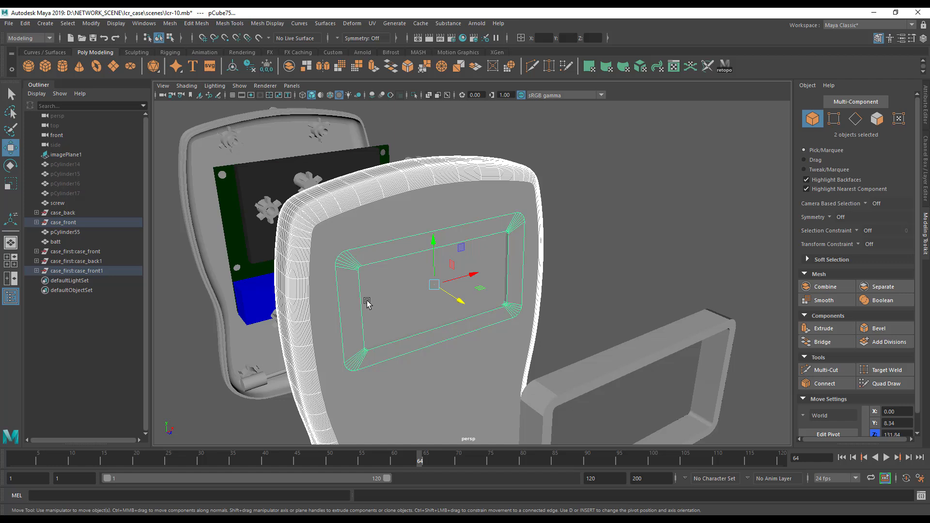
key("space")
left_click(245, 316)
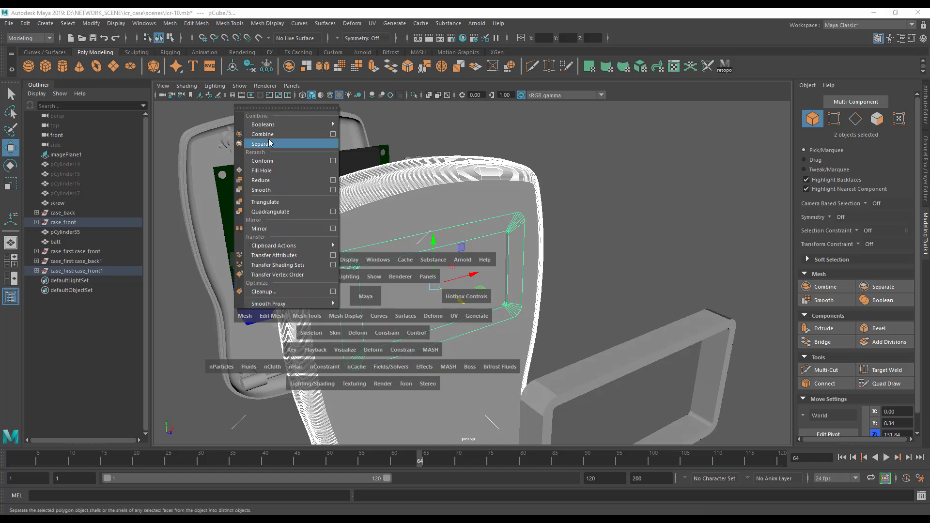
mouse_move(270, 132)
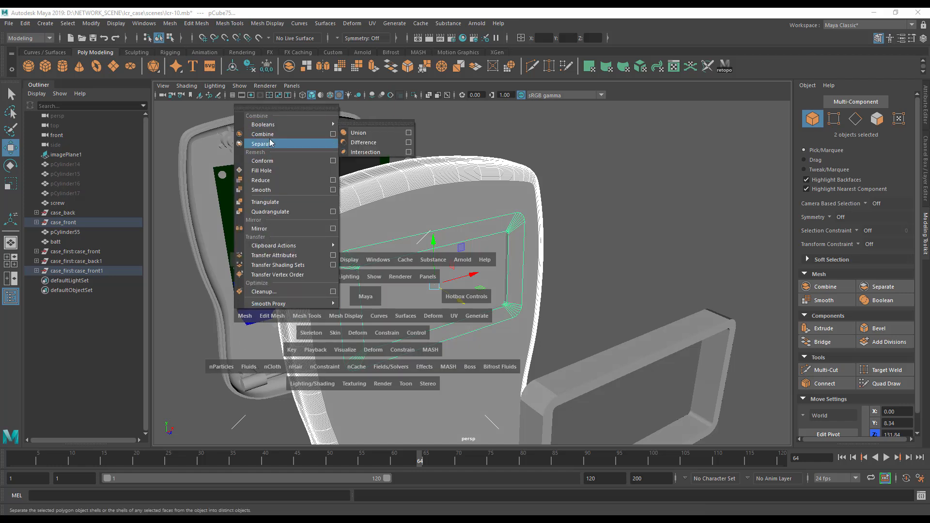
left_click(364, 142)
Examine the corners and sloped edges of the frame cut in the front shell from several angles.
left_click_drag(492, 268, 344, 288, "alt")
right_click_drag(503, 301, 561, 306, "alt")
middle_click_drag(560, 305, 361, 341, "alt")
left_click_drag(377, 317, 407, 307, "alt")
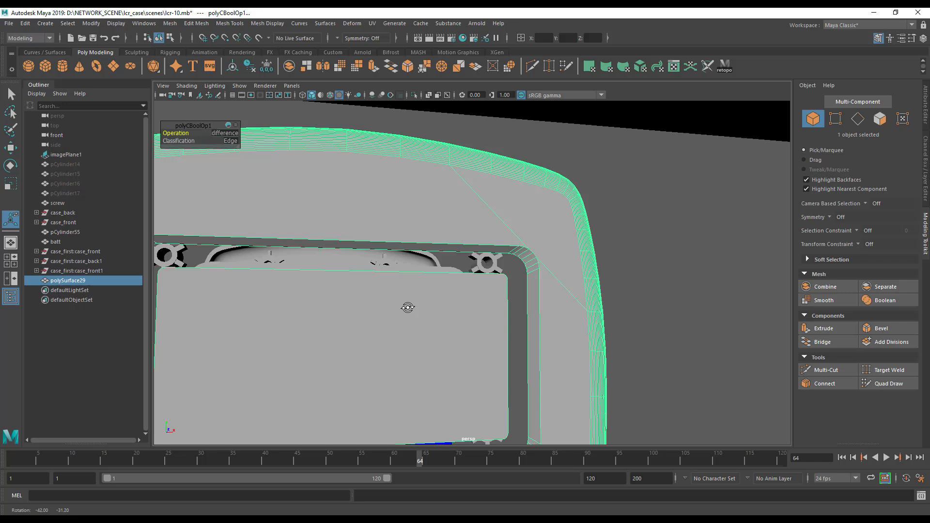
middle_click_drag(347, 307, 547, 268, "alt")
right_click_drag(546, 268, 592, 301, "alt")
left_click_drag(438, 180, 405, 197, "alt")
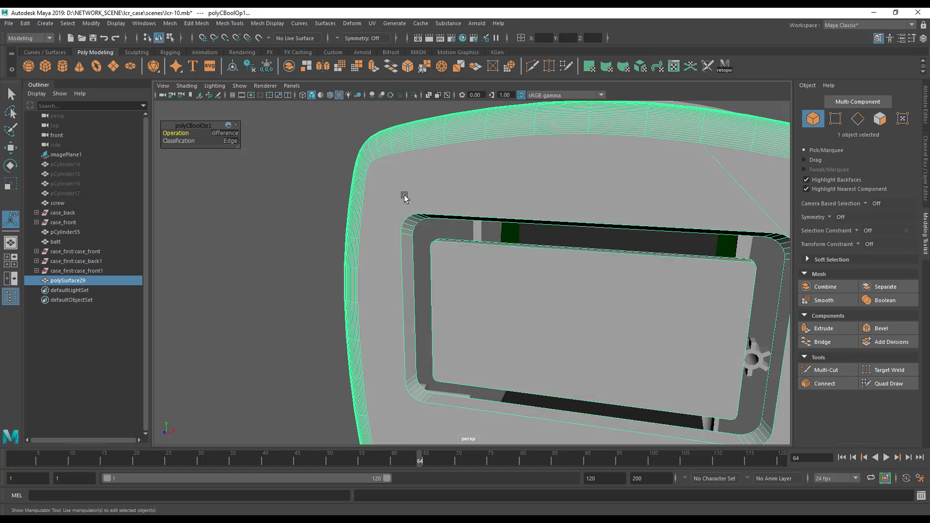
left_click_drag(500, 286, 422, 235, "alt")
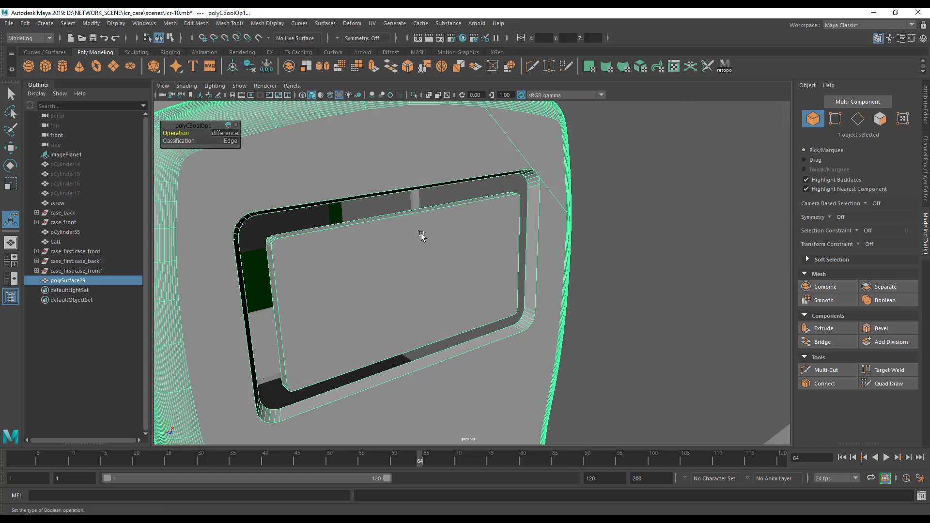
Delete the front faces and remaining side faces of the leftover centre block inside the screen opening, then return to object selection.
right_click_drag(312, 245, 321, 275)
left_click(332, 283)
double_click(271, 279, "shift")
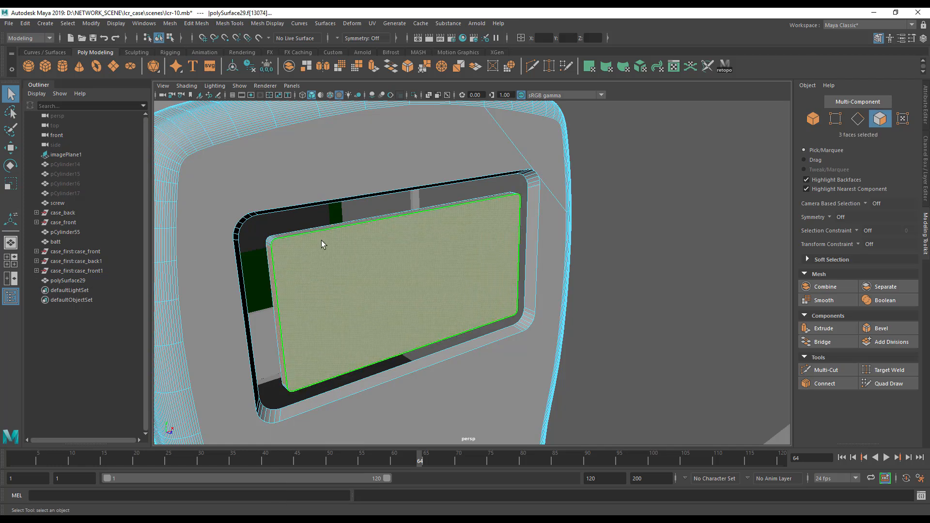
key("Delete")
left_click_drag(306, 269, 307, 259, "alt")
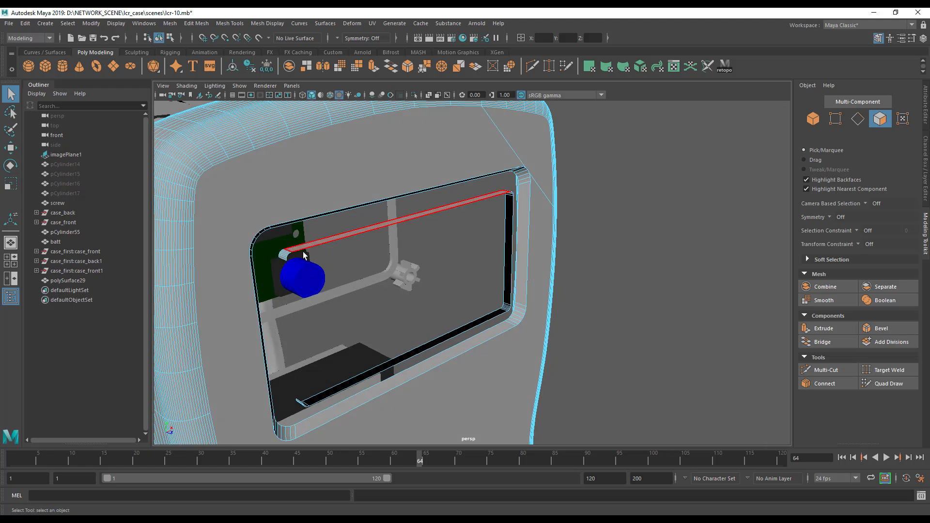
double_click(307, 256)
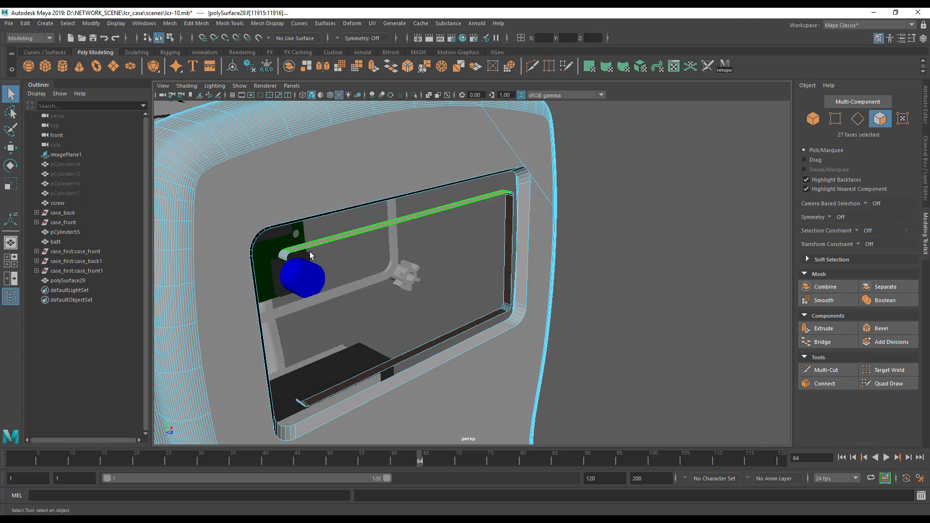
key("Delete")
left_click_drag(310, 251, 248, 260, "alt")
right_click_drag(248, 264, 263, 251)
Examine the cleared screen opening in the front shell and the segments of its rounded upper corner.
left_click_drag(264, 251, 269, 269, "alt")
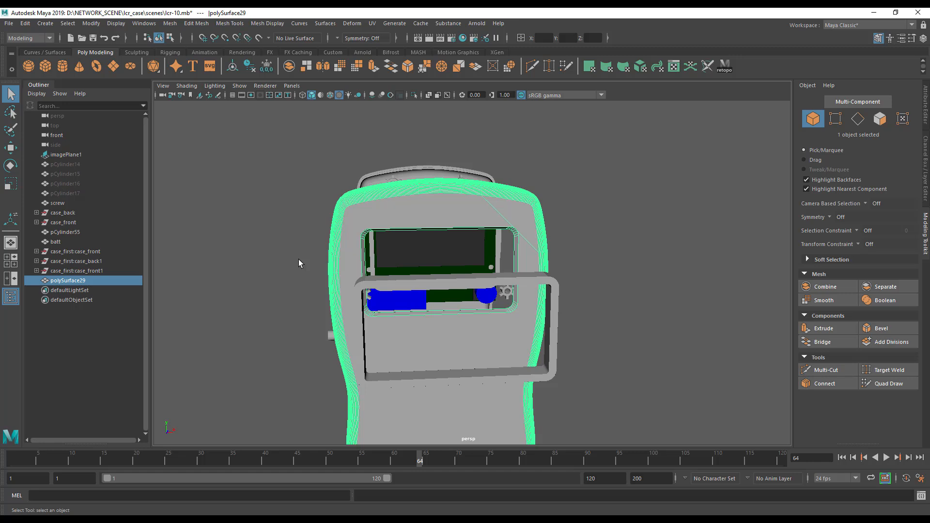
middle_click_drag(472, 299, 460, 257, "alt")
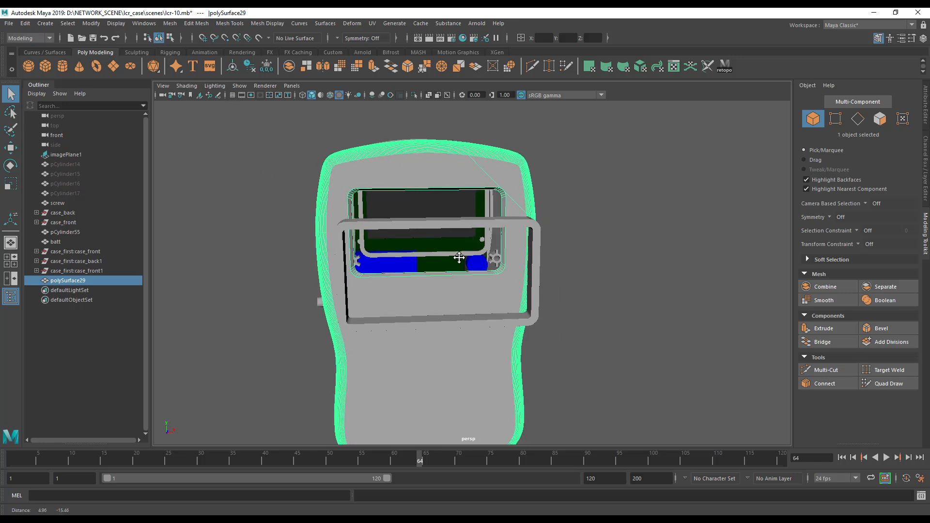
right_click_drag(510, 270, 546, 272, "alt")
middle_click_drag(465, 291, 472, 321, "alt")
left_click_drag(472, 322, 374, 306, "alt")
middle_click_drag(373, 307, 475, 332, "alt")
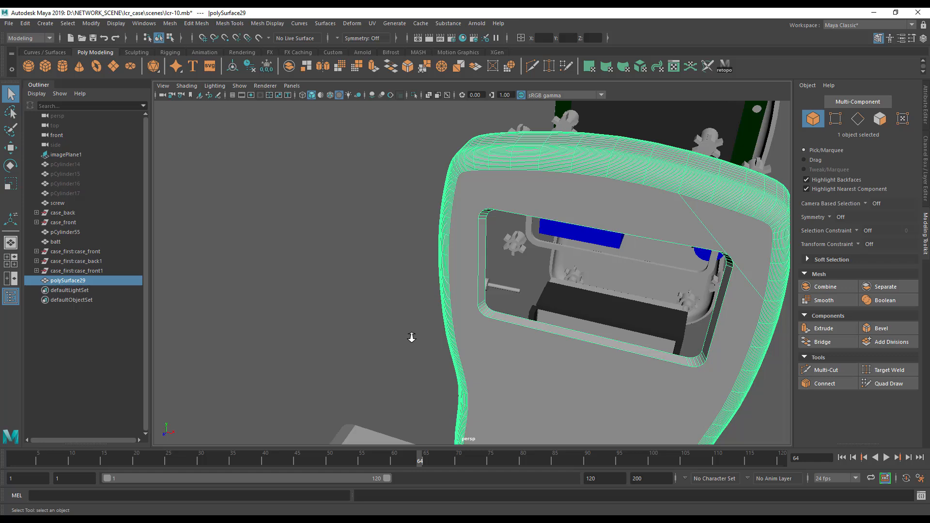
right_click_drag(411, 336, 506, 378, "alt")
middle_click_drag(507, 378, 509, 397, "alt")
right_click_drag(523, 366, 586, 362, "alt")
left_click_drag(585, 363, 618, 328, "alt")
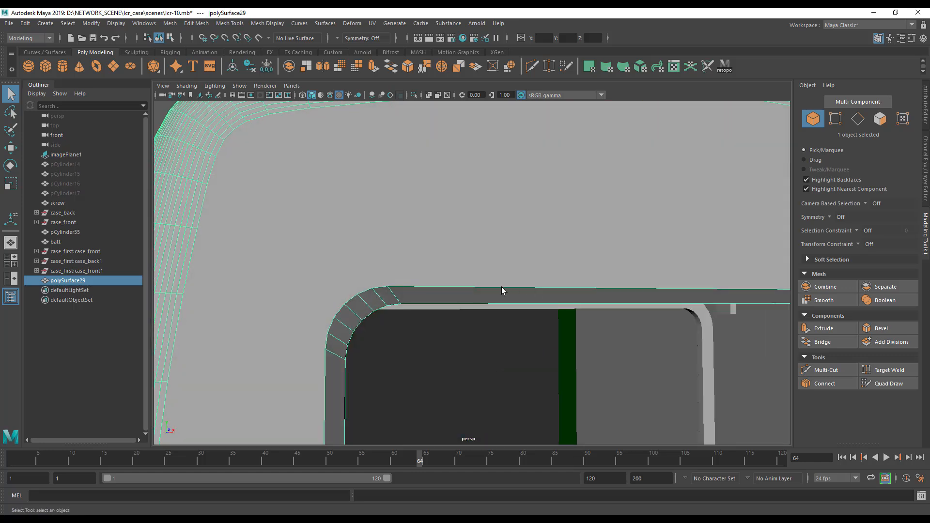
Select the seven outer arc vertices of the opening's upper corner to check them, then return to object selection.
right_click_drag(387, 261, 342, 253)
left_click(325, 349)
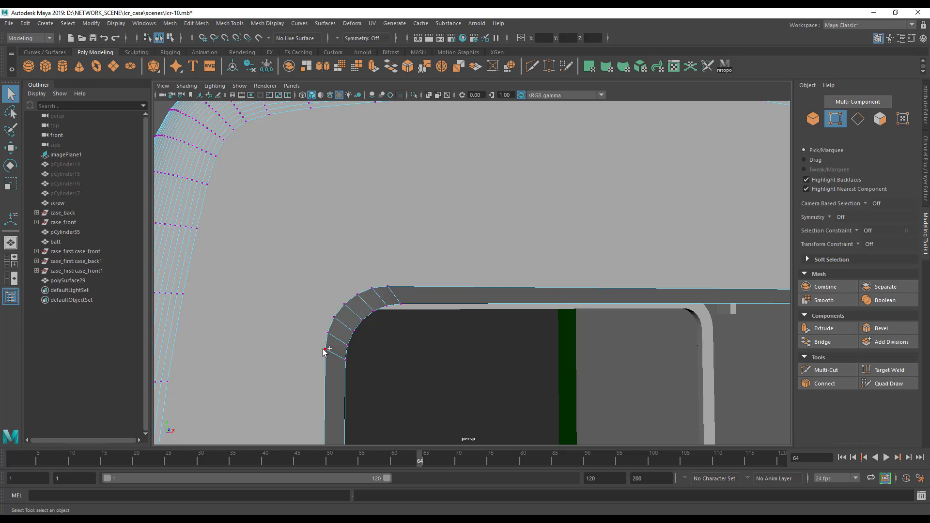
left_click(328, 333, "shift")
left_click(335, 317, "shift")
left_click(344, 304, "shift")
left_click(357, 294, "shift")
left_click(372, 289, "shift")
left_click(388, 286, "shift")
left_click_drag(434, 301, 369, 321, "alt")
right_click_drag(475, 247, 510, 228)
Review the exploded assembly, picking out the button top, back shell, screen frame and zif1 block.
left_click_drag(510, 228, 667, 315, "alt")
left_click(262, 394)
left_click_drag(261, 394, 558, 379, "alt")
left_click(257, 291)
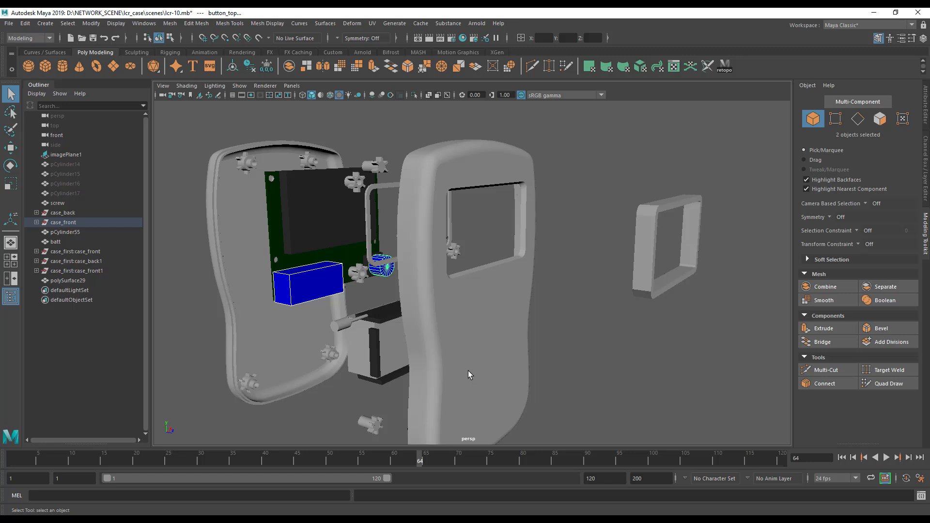
left_click(216, 245)
left_click_drag(202, 339, 265, 334, "alt")
left_click_drag(365, 312, 347, 298, "alt")
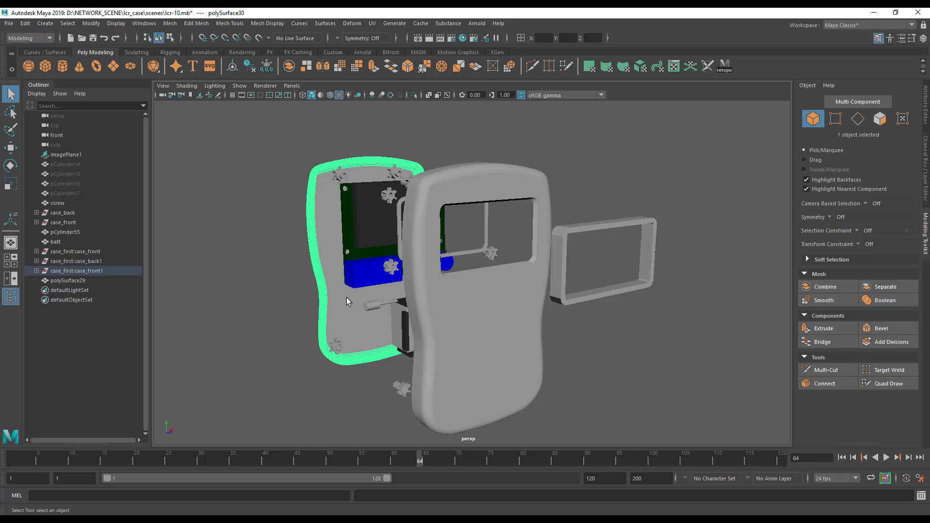
left_click_drag(560, 347, 593, 341, "alt")
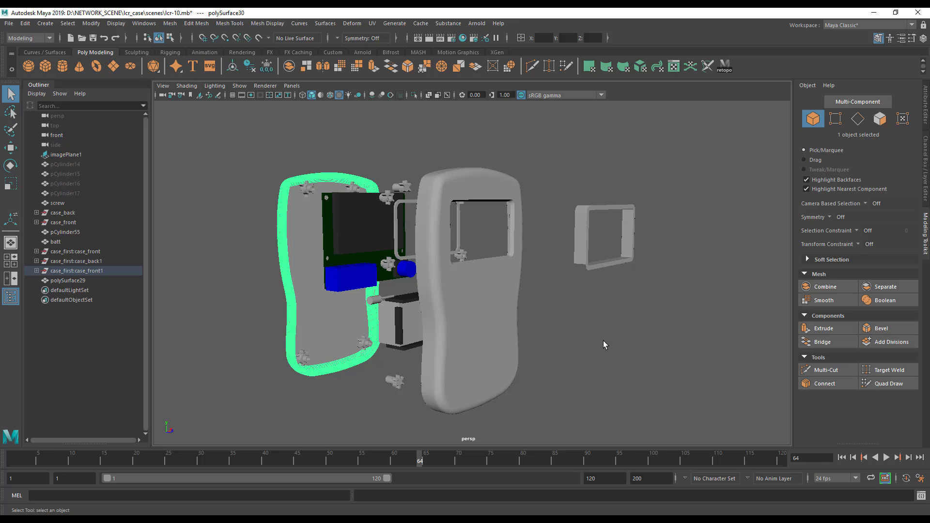
left_click_drag(314, 282, 375, 255, "alt")
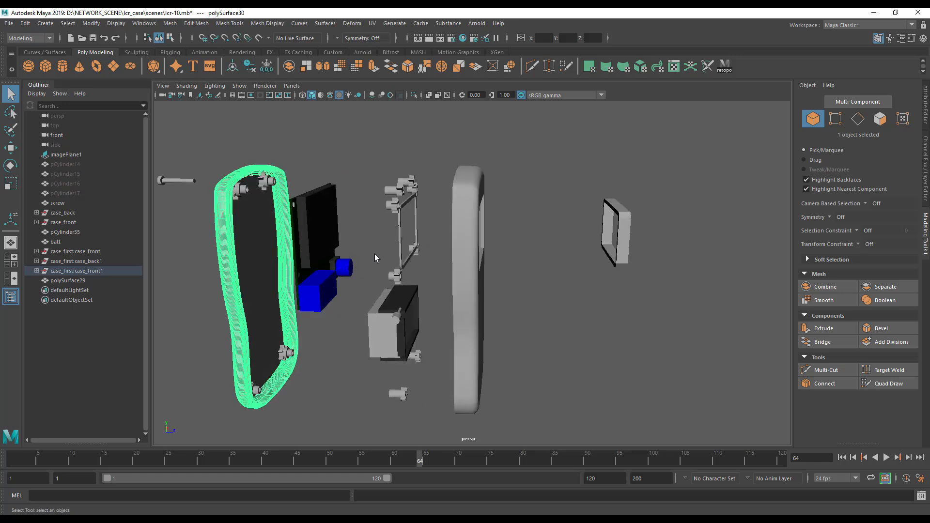
left_click(400, 219)
left_click_drag(508, 252, 470, 311, "alt")
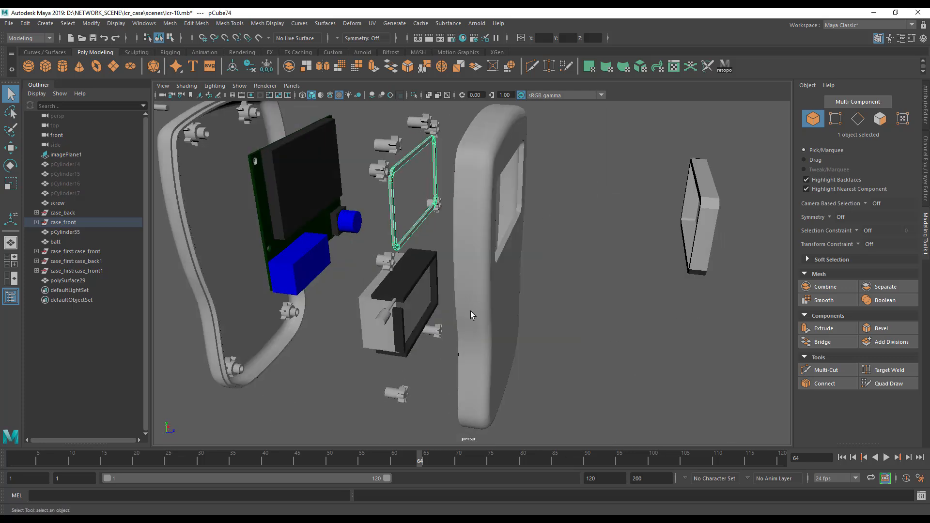
left_click(299, 247)
left_click_drag(483, 238, 449, 318, "alt")
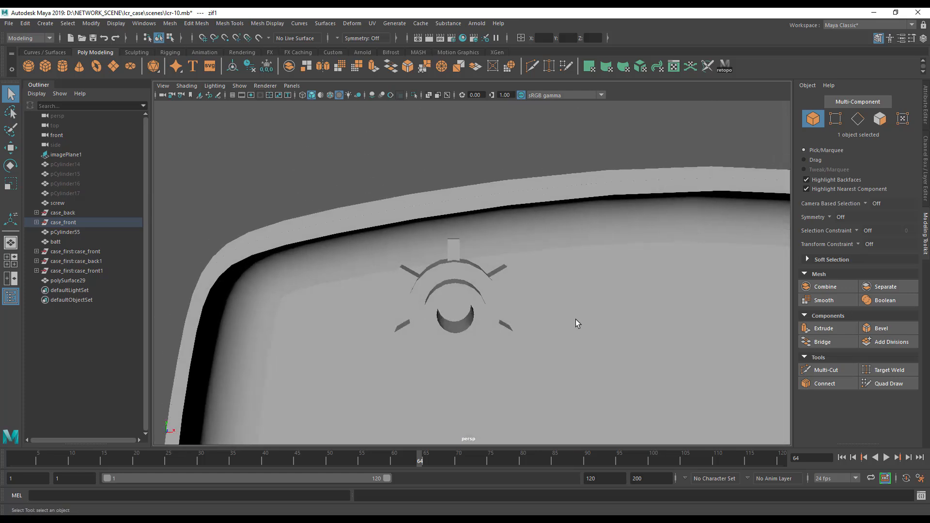
Examine the screw boss inside the case shell and the exploded assembly from the front and back.
middle_click_drag(575, 319, 28, 303, "alt")
left_click_drag(600, 301, 312, 276, "alt")
right_click_drag(571, 286, 501, 294, "alt")
left_click_drag(501, 294, 476, 305, "alt")
middle_click_drag(617, 347, 509, 292, "alt")
left_click_drag(509, 296, 356, 338, "alt")
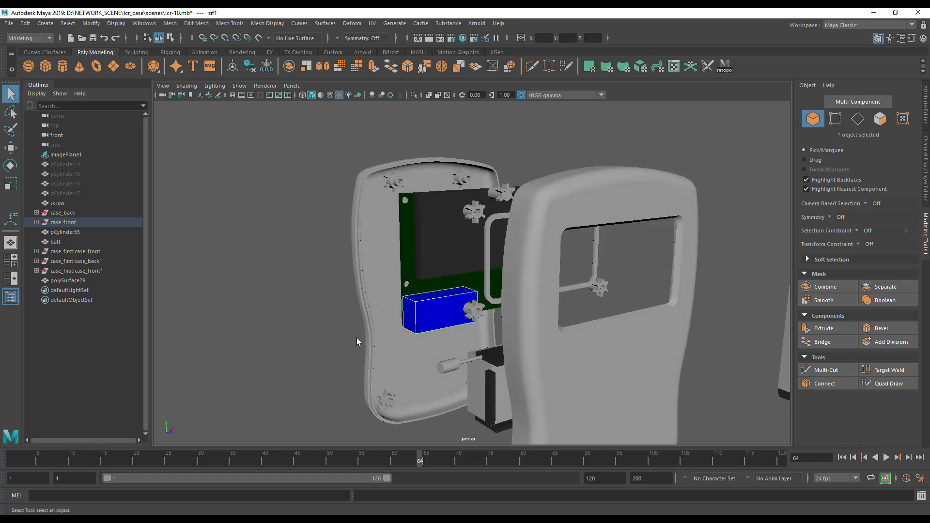
right_click_drag(356, 338, 222, 342, "alt")
left_click_drag(222, 342, 339, 342, "alt")
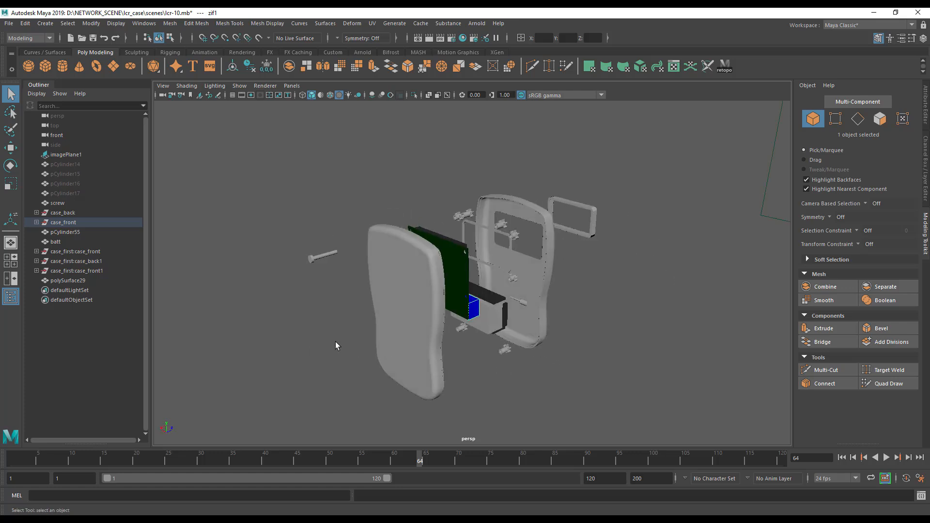
Select the front shell and move it along its depth toward the screen frame and spacers, to about Z 91.45.
middle_click_drag(219, 379, 274, 356, "alt")
right_click_drag(274, 356, 421, 372, "alt")
left_click_drag(422, 372, 336, 338, "alt")
middle_click_drag(337, 339, 359, 317, "alt")
left_click(668, 328)
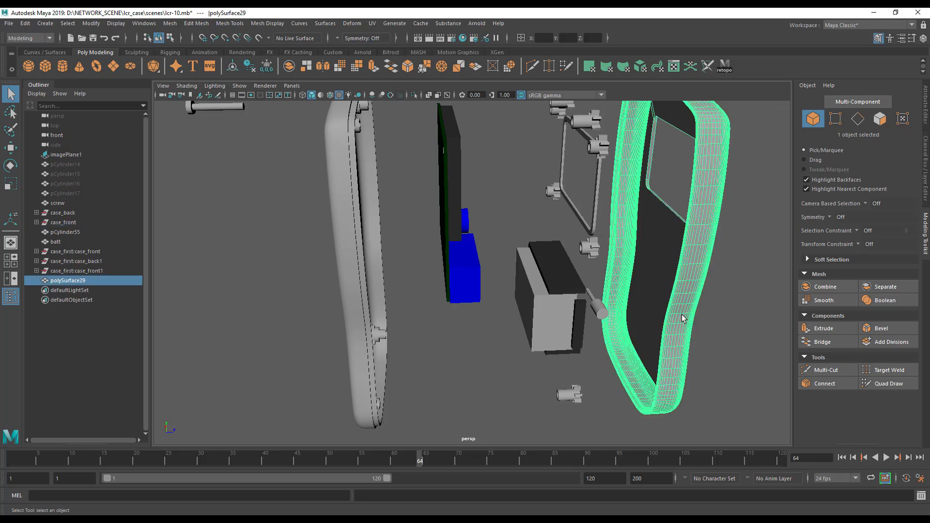
key("w")
left_click_drag(685, 250, 582, 302)
Check how the screen frame and screw spacers sit against the opening in the front shell.
left_click_drag(628, 312, 358, 342, "alt")
right_click_drag(359, 342, 614, 341, "alt")
left_click_drag(464, 344, 443, 337, "alt")
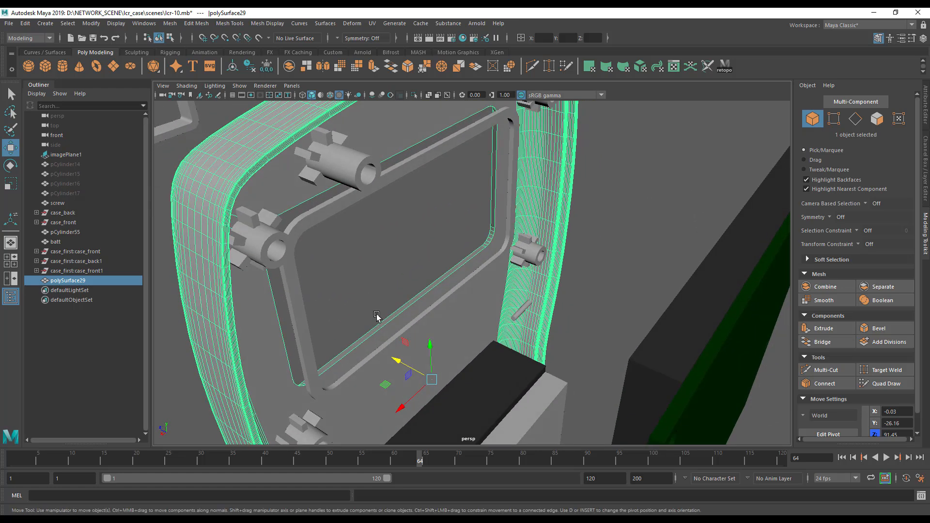
left_click_drag(329, 199, 296, 190, "alt")
left_click_drag(449, 154, 500, 255, "alt")
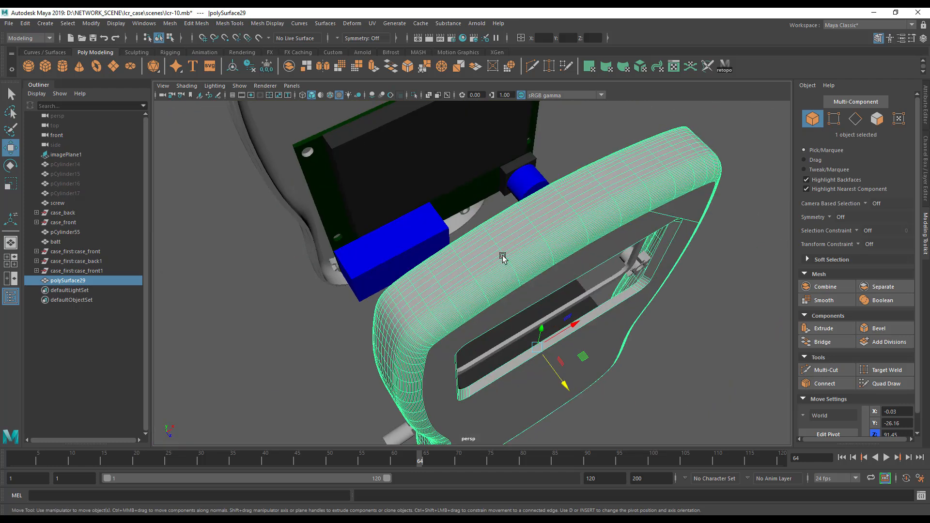
left_click_drag(608, 276, 597, 293, "alt")
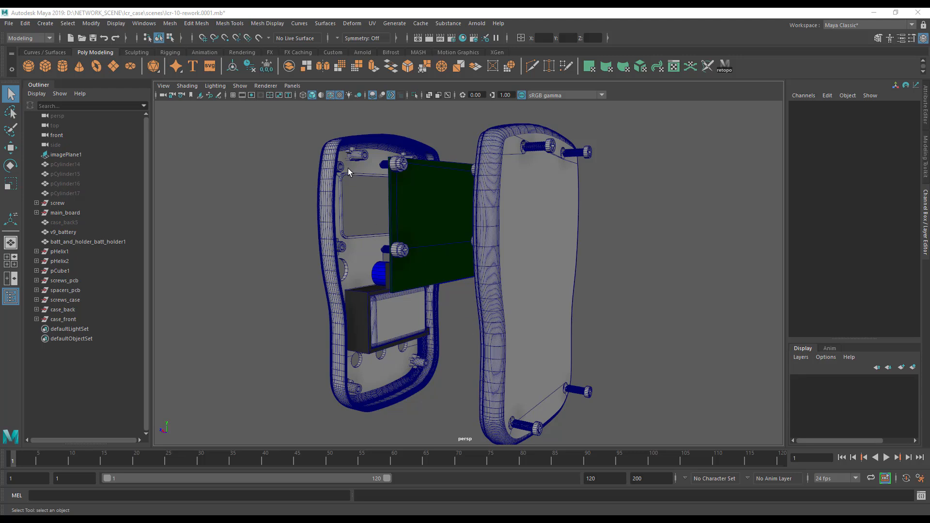
Inspect the screen padding and the front case shell in the lcr-10-rework.0001 scene by selecting each one.
middle_click_drag(539, 274, 548, 263, "alt")
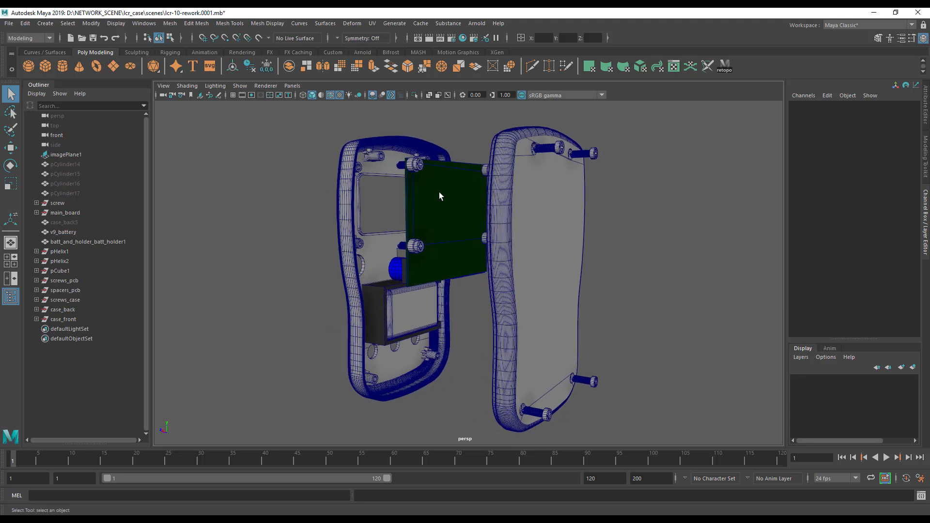
left_click(356, 197)
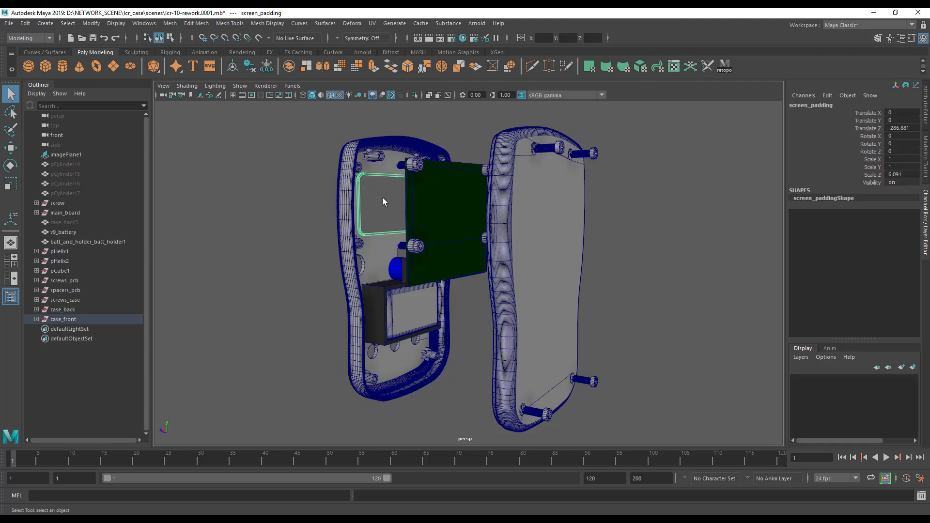
left_click(368, 245)
middle_click_drag(379, 235, 356, 242, "alt")
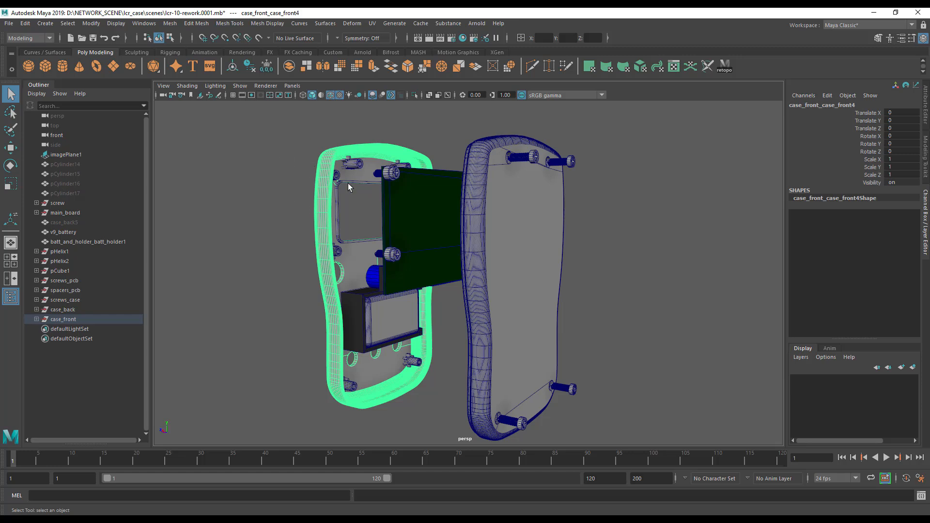
Clear the selection and look up the stlTranslator.mll load settings in the Plug-in Manager.
left_click(309, 181)
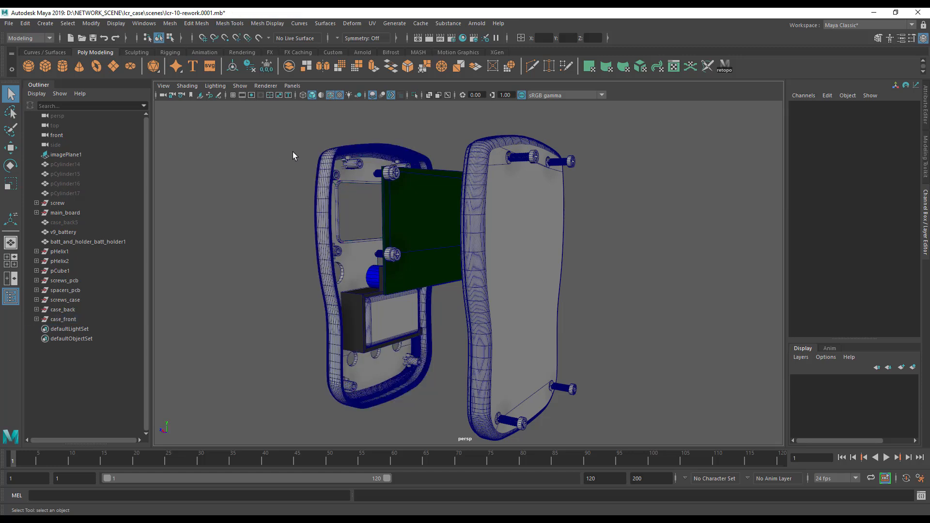
left_click(150, 25)
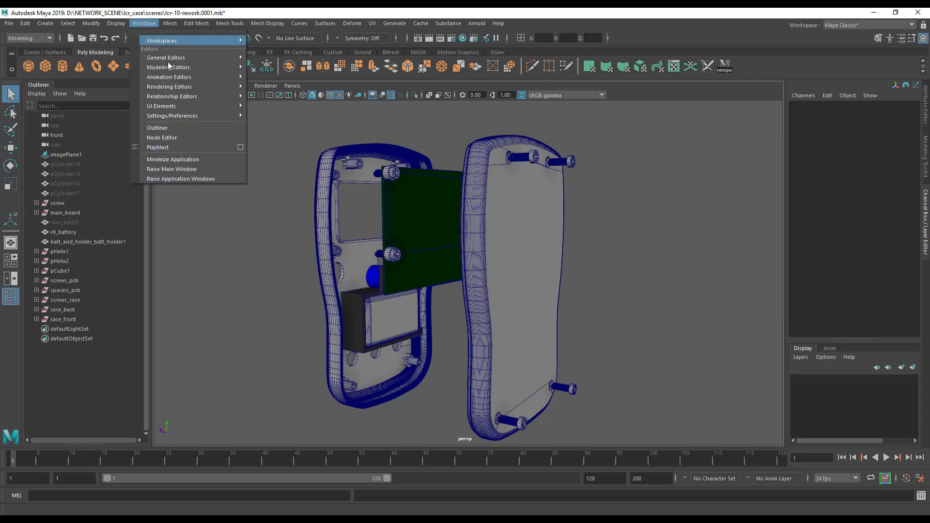
mouse_move(178, 115)
left_click(288, 187)
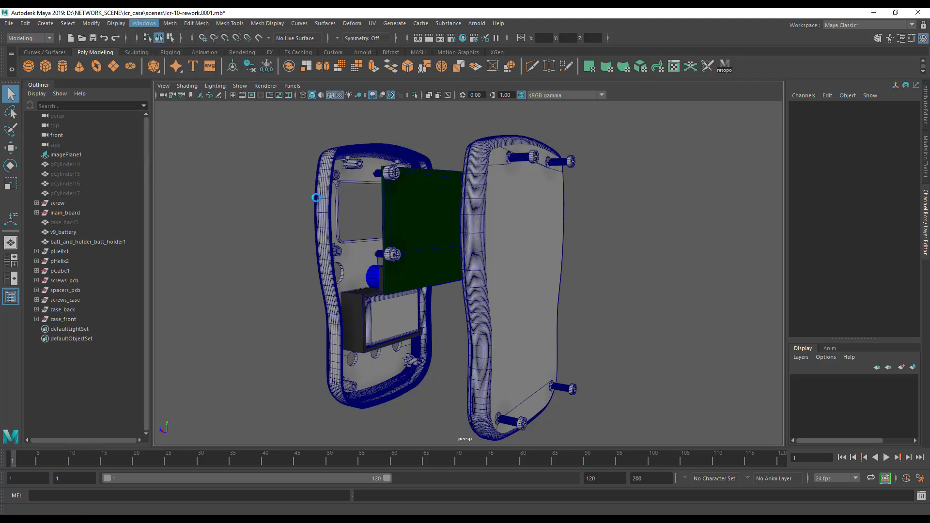
left_click_drag(525, 238, 527, 301)
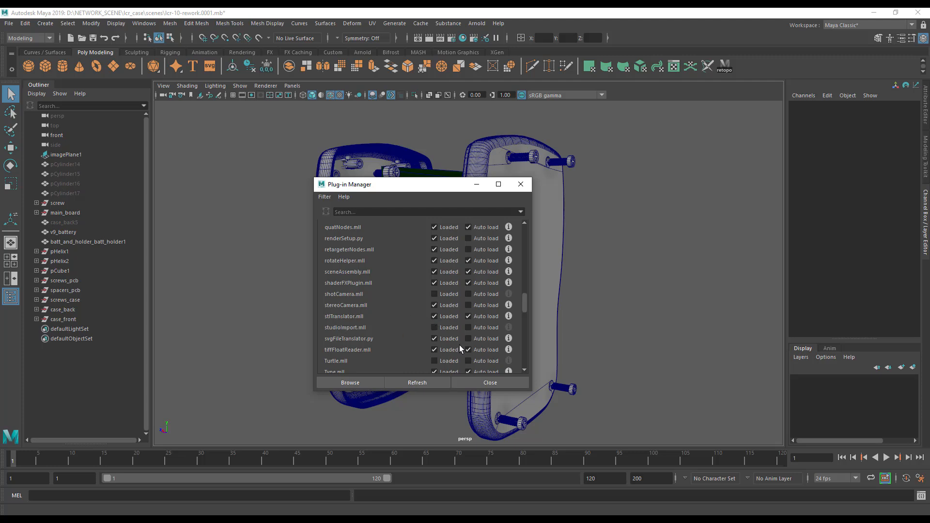
left_click(486, 382)
Duplicate the case_front group and move the copy along Z to 117.845, clear of the assembly.
left_click_drag(354, 230, 335, 218, "alt")
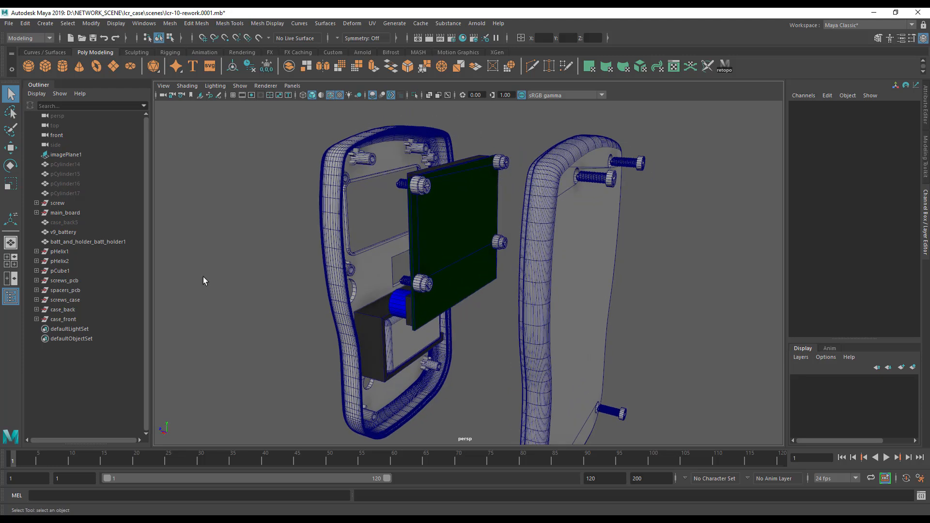
left_click(71, 318)
left_click_drag(338, 304, 371, 256, "alt")
key("ctrl+d")
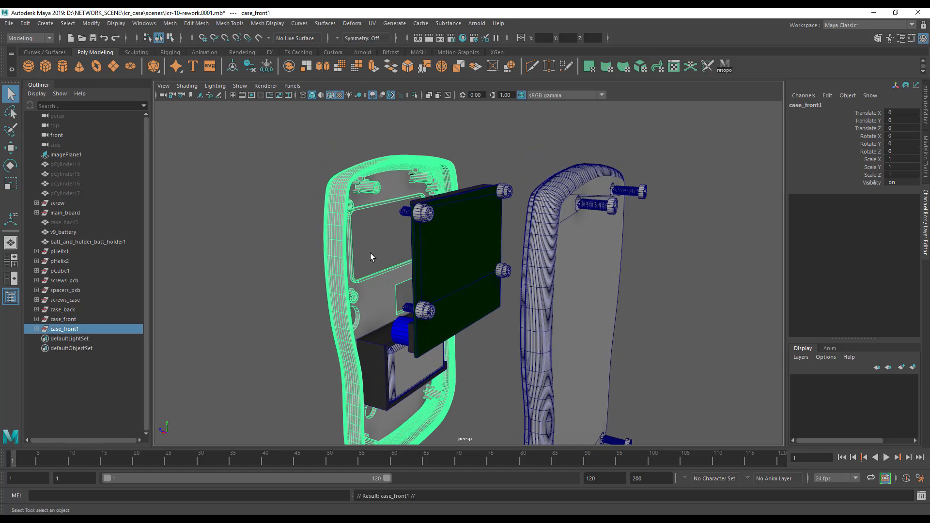
key("w")
left_click_drag(545, 278, 327, 252)
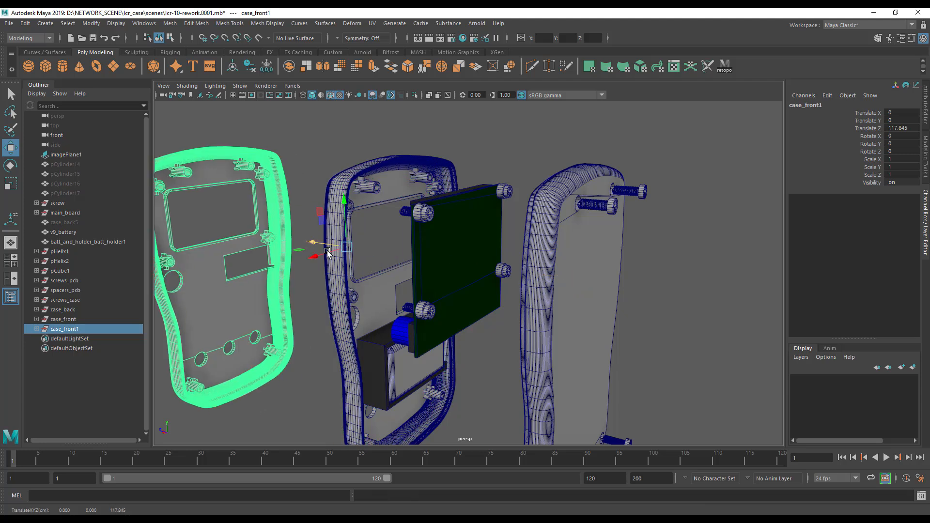
Combine the parts of the duplicated front case group into a single mesh.
middle_click_drag(327, 252, 432, 263, "alt")
key("space")
left_click(156, 282)
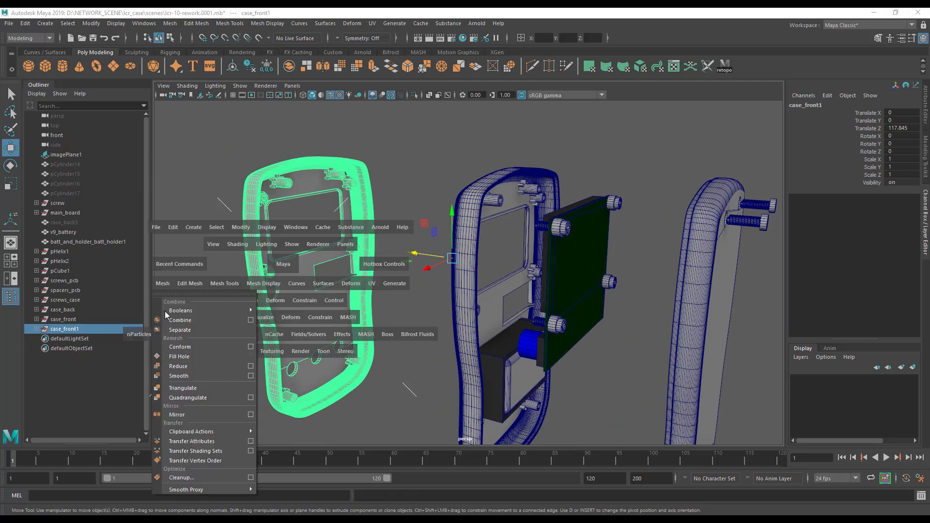
left_click(200, 319)
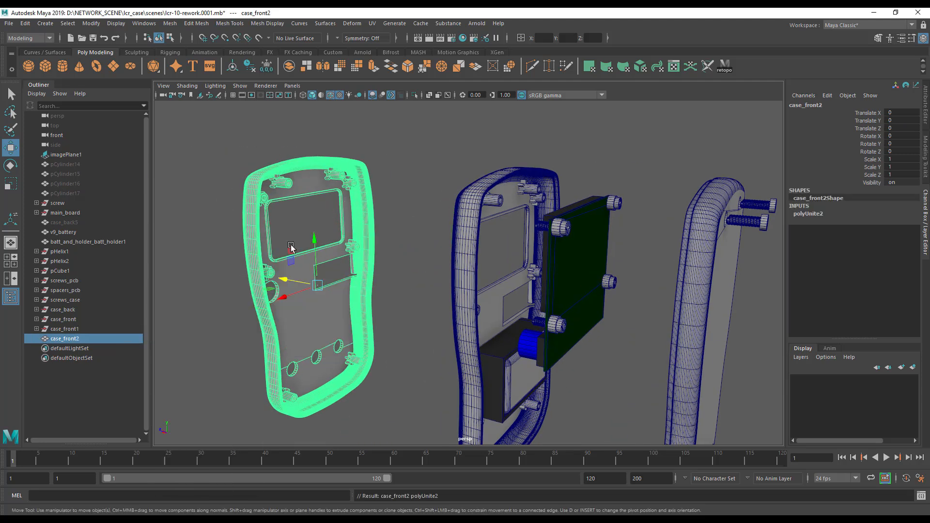
left_click(457, 330)
left_click(352, 318)
middle_click_drag(392, 284, 460, 270, "alt")
mouse_move(460, 270)
left_mouse_down("alt")
mouse_move(484, 270)
mouse_move(454, 268)
left_mouse_up("alt")
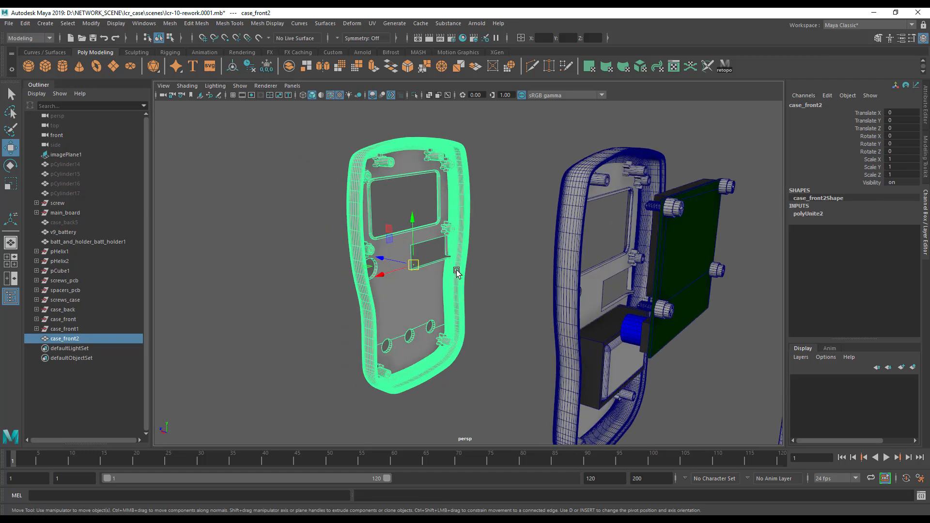
Review the Export Selection settings for the combined front shell with STLExport as the file type, and cancel the export.
left_click(8, 23)
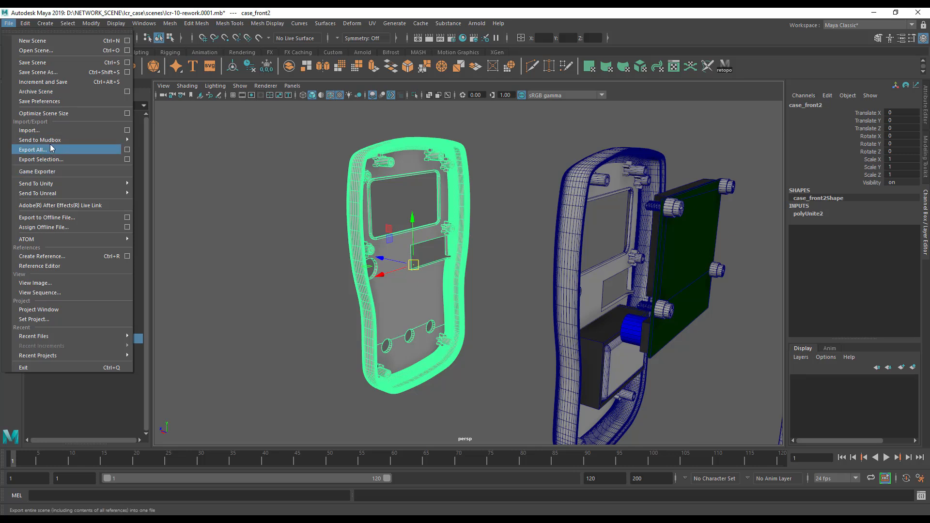
left_click(48, 159)
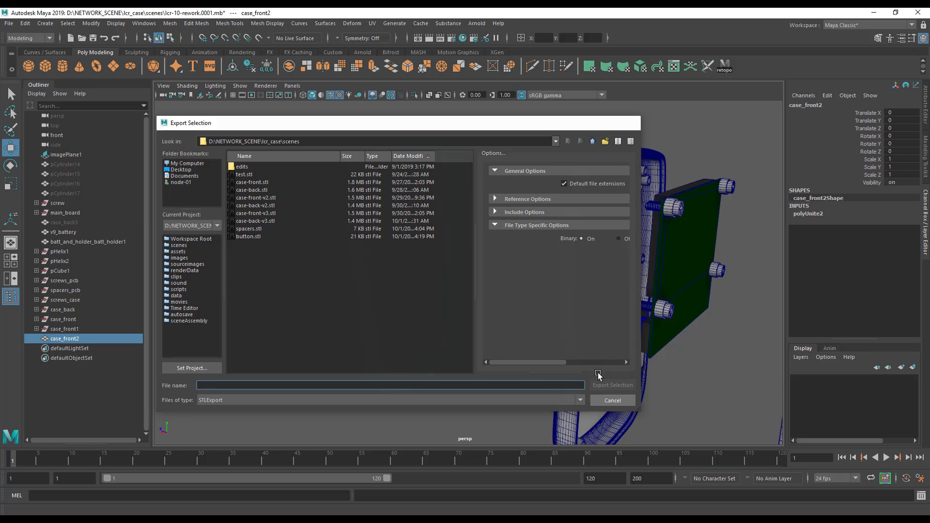
left_click(604, 399)
left_click_drag(413, 278, 479, 274, "alt")
scroll(471, 274, "down", 1)
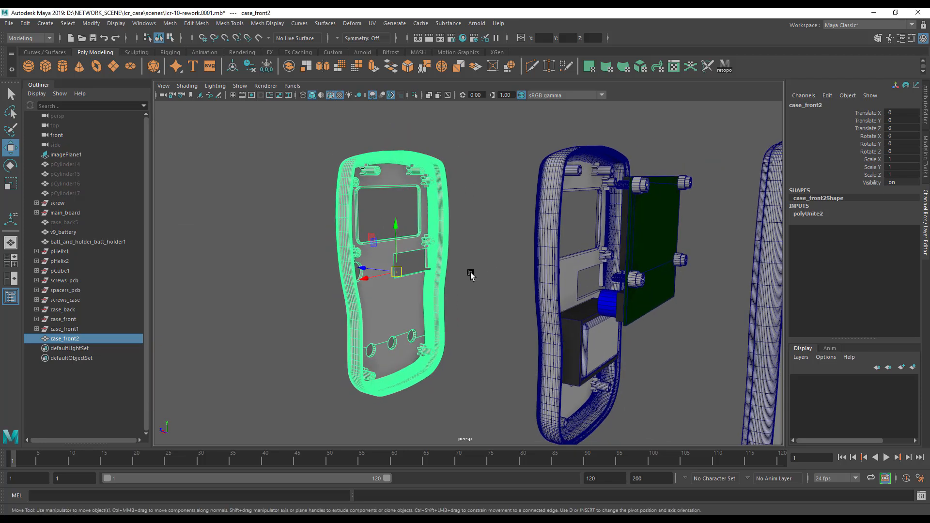
middle_click_drag(470, 275, 455, 274, "alt")
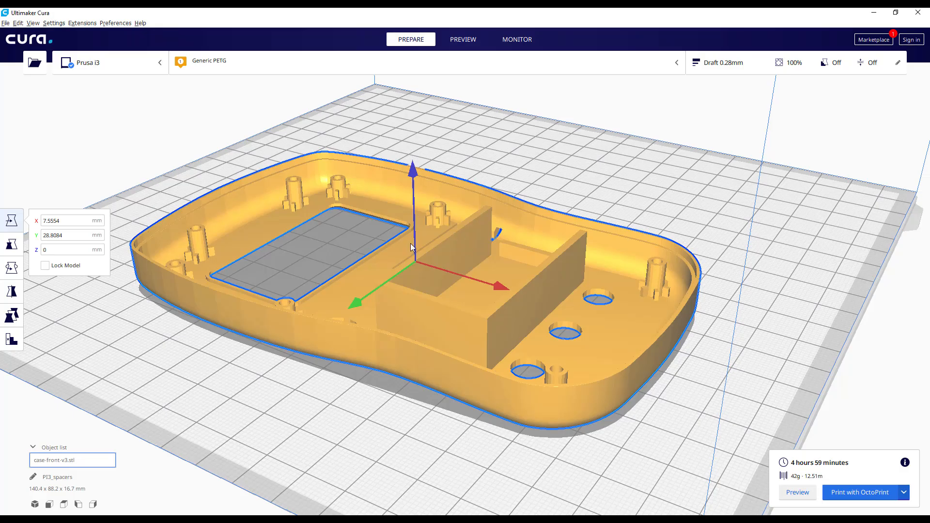
Switch to Ultimaker Cura and preview the sliced case-front-v3.stl from the full print down to layer 6.
right_click_drag(411, 243, 381, 322)
mouse_move(381, 322)
left_mouse_down()
mouse_move(382, 338)
mouse_move(364, 324)
left_mouse_up()
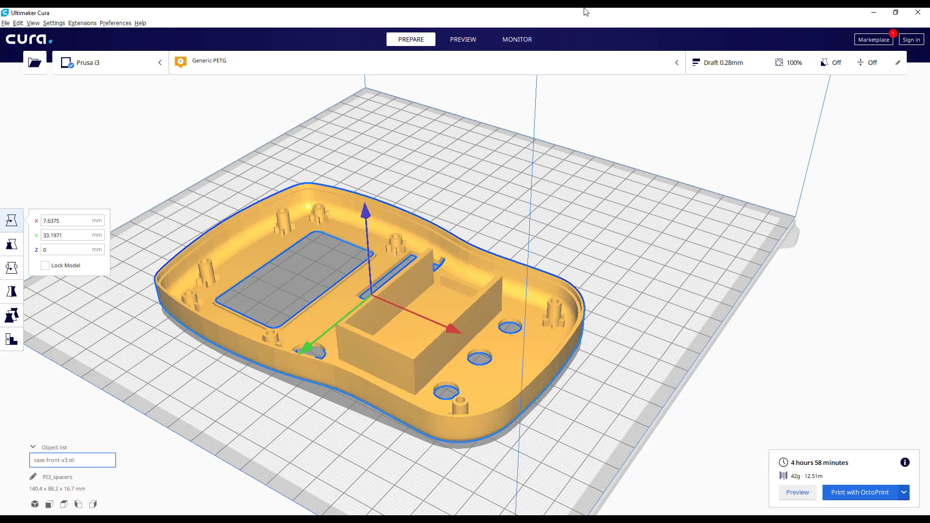
left_click(461, 41)
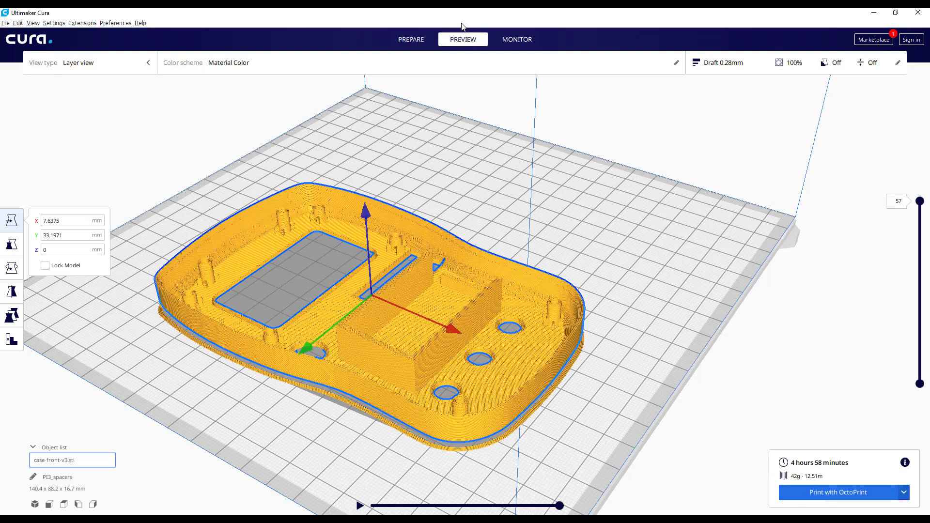
left_click_drag(920, 201, 920, 346)
key("Down")
key("Down")
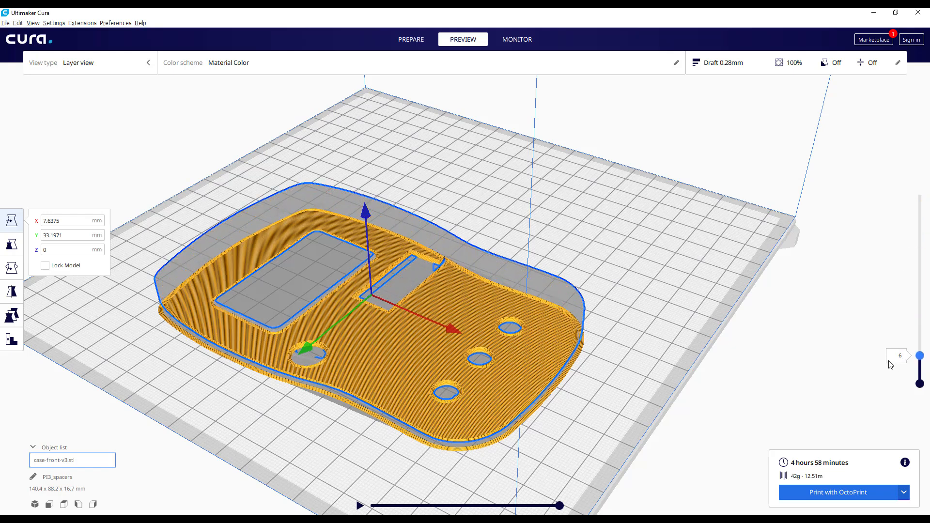
Examine the toolpaths around the screen and socket openings close up, stepping through the layers to layer 9.
scroll(406, 365, "up", 6)
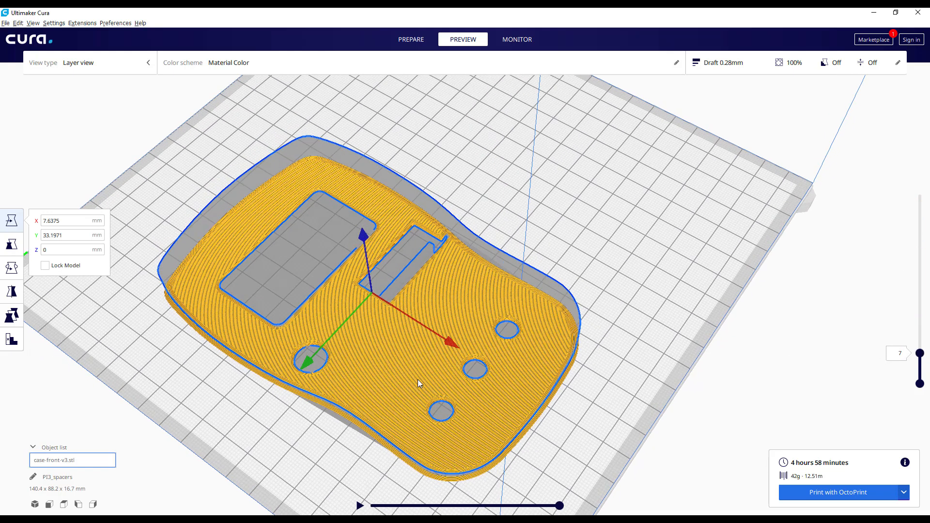
scroll(518, 293, "up", 5)
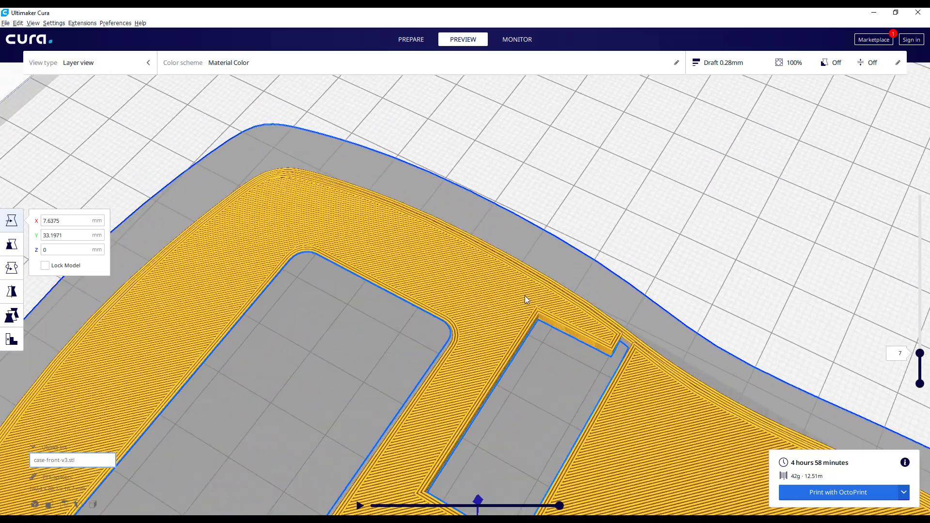
left_click(920, 357)
key("Up")
key("Up")
key("Down")
key("Up")
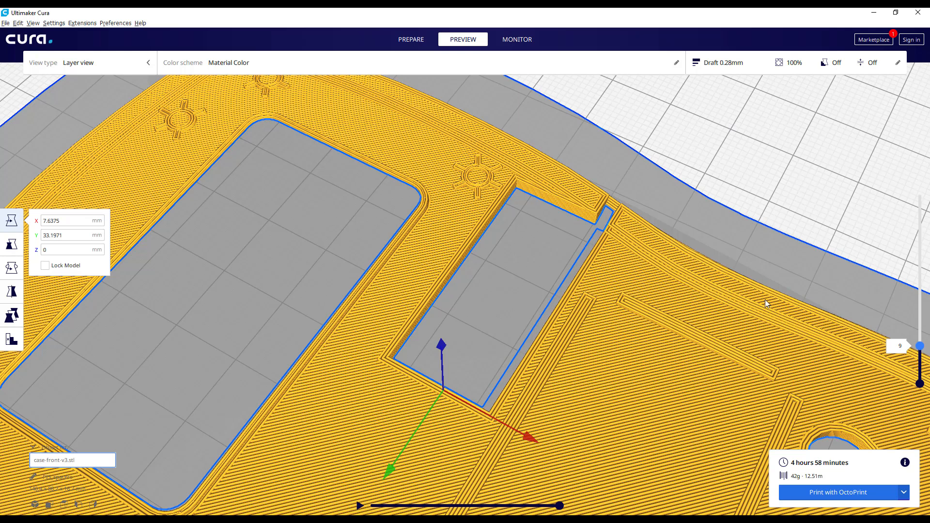
Show all layers of the sliced front shell and switch back to the case assembly in Maya.
left_click_drag(919, 346, 919, 195)
scroll(554, 330, "down", 10)
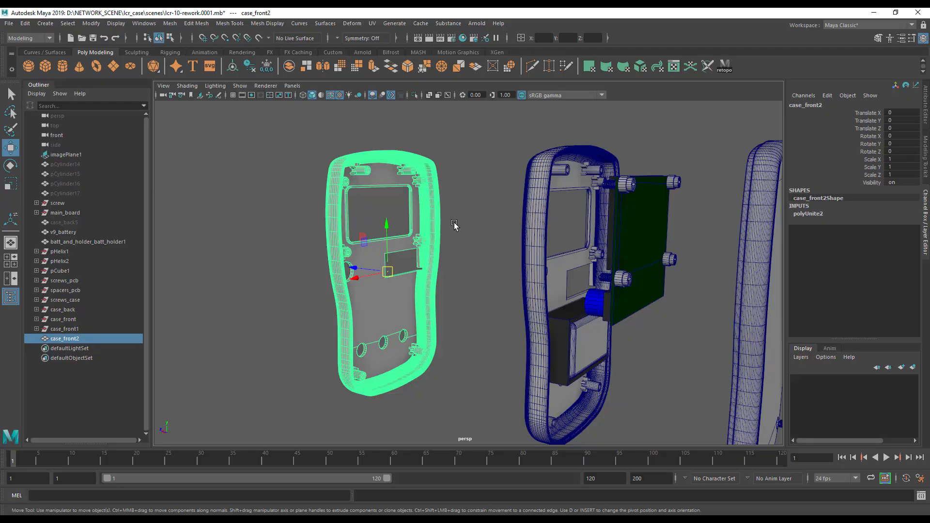
left_click_drag(460, 224, 435, 263, "alt")
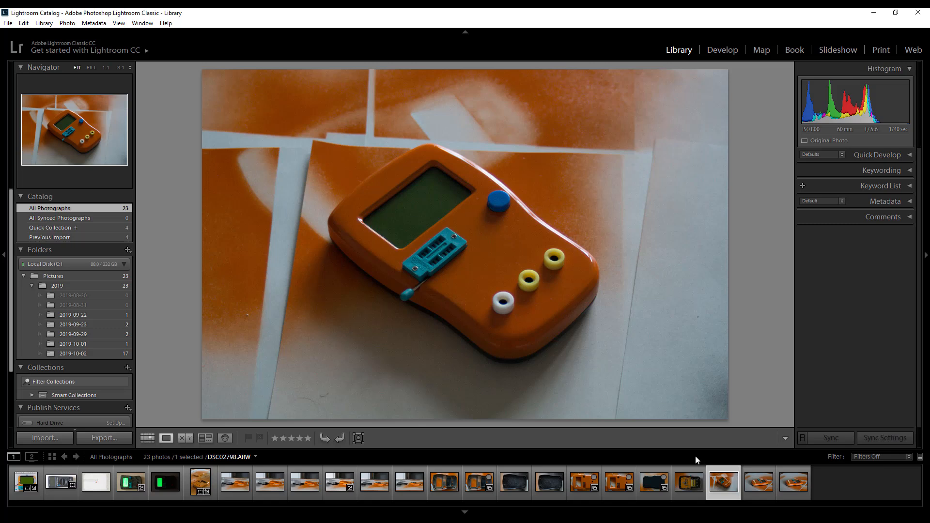
Switch to Lightroom Classic and review the photos of the printed shells, the painted front, the installed electronics and the finished tester.
left_click(760, 483)
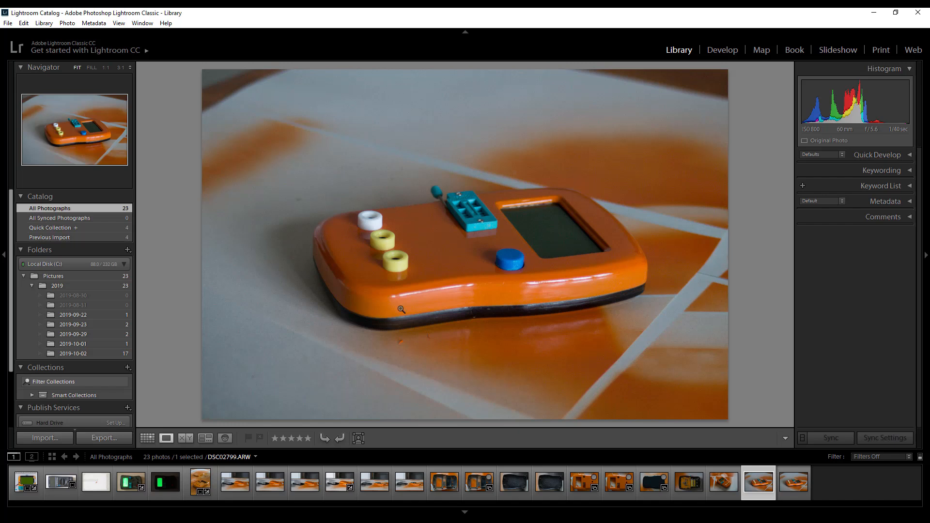
left_click(488, 479)
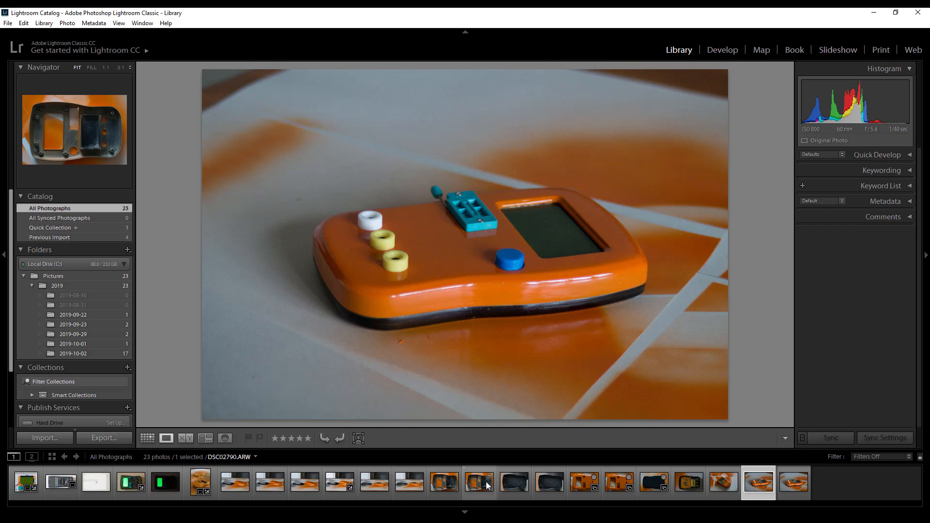
left_click(487, 484)
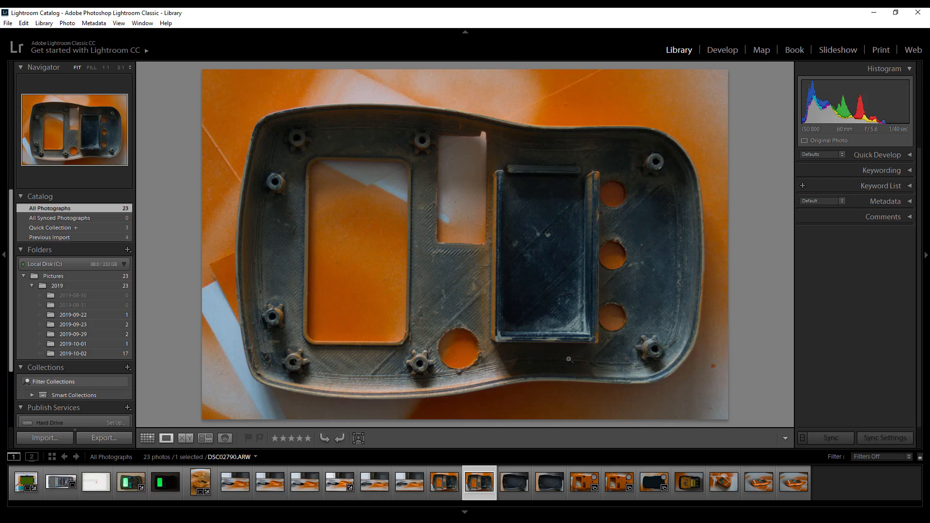
left_click(516, 485)
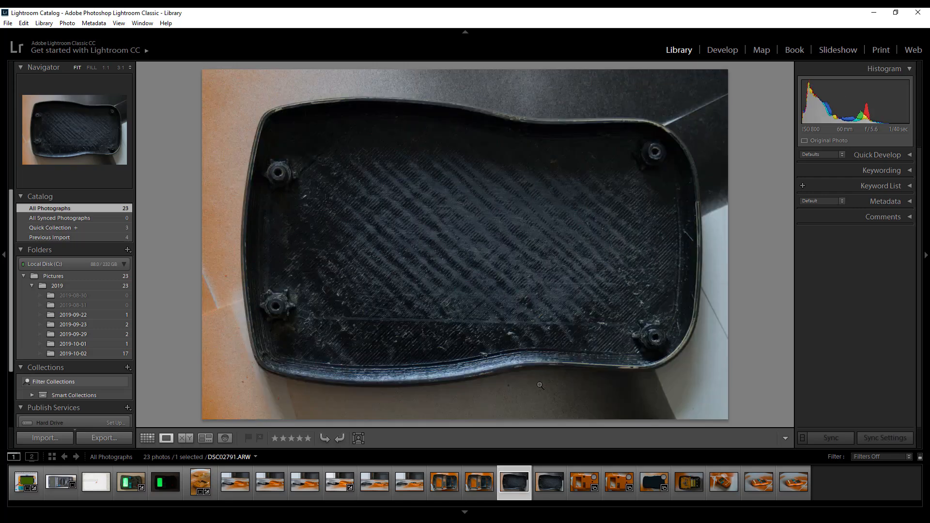
left_click(551, 491)
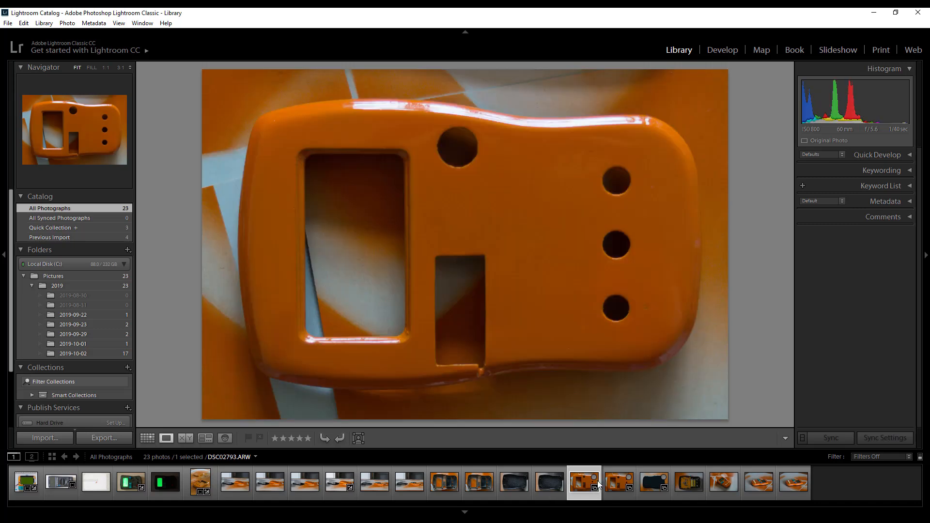
left_click(618, 477)
left_click(650, 487)
left_click(676, 484)
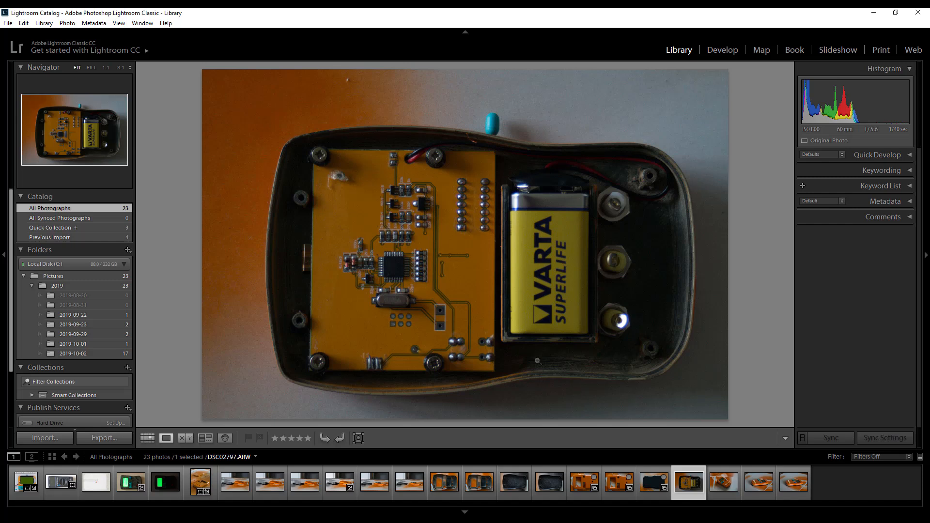
left_click(725, 477)
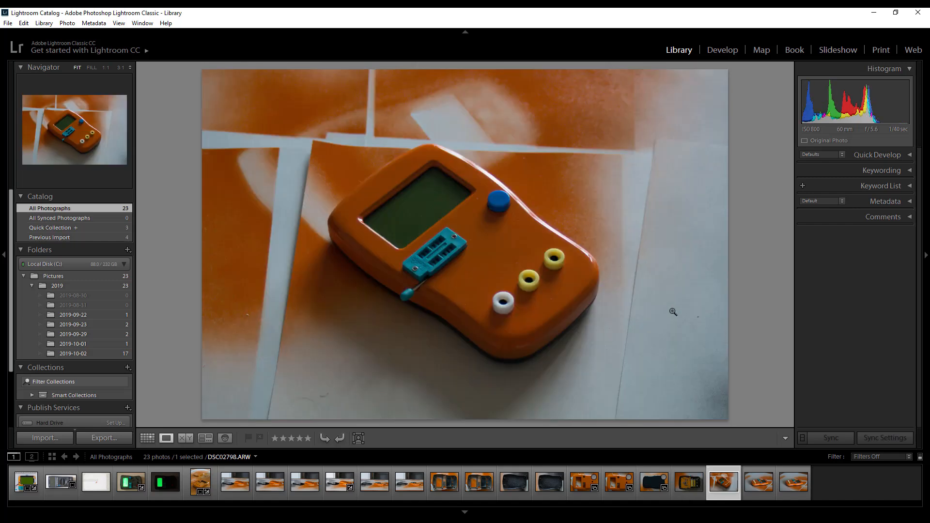